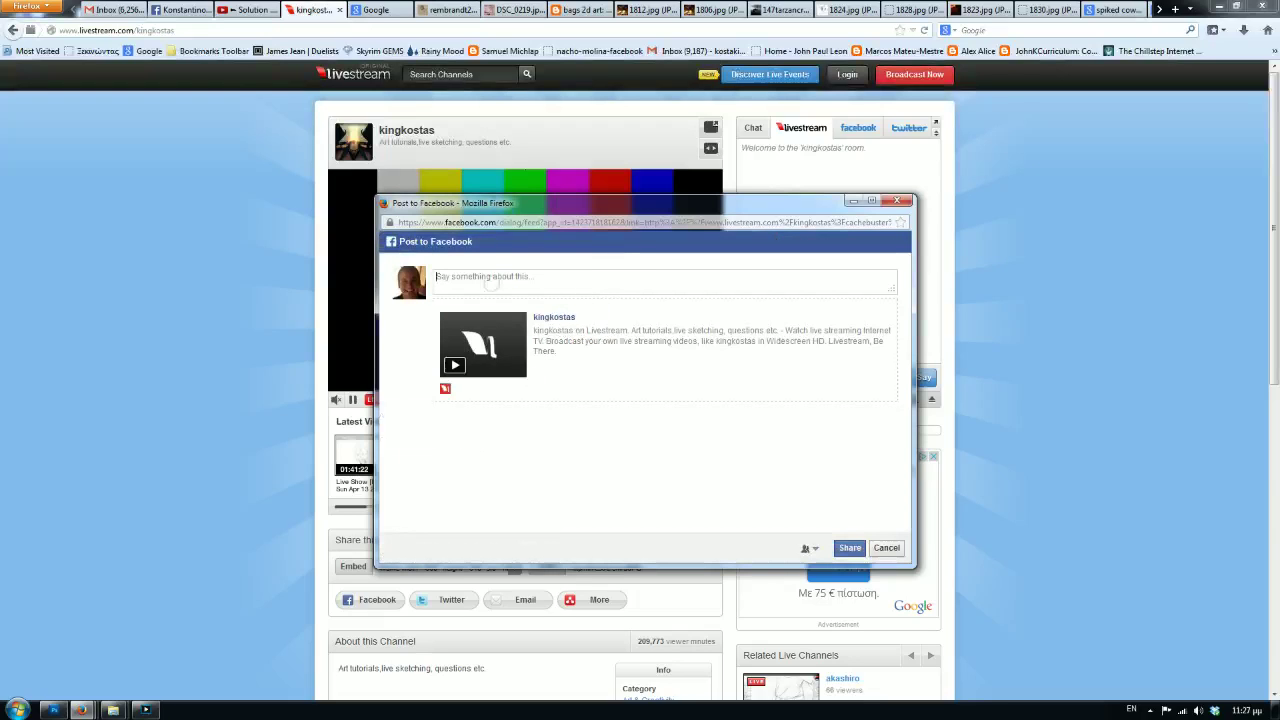
Share the Livestream channel on Facebook with the message "livestream for a while :)" and close the share window.
{"action": "type", "text": "livestream for a while :)"}
{"action": "left_click", "coordinate": [848, 550]}
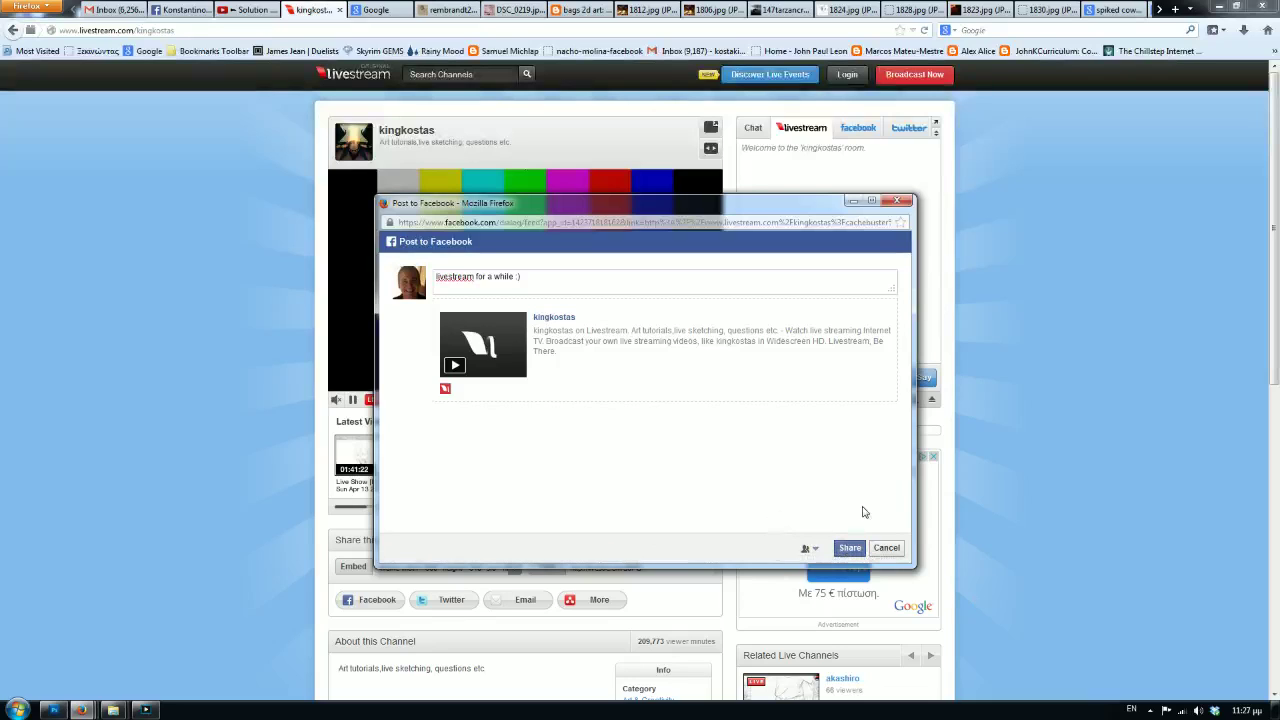
{"action": "left_click", "coordinate": [848, 551]}
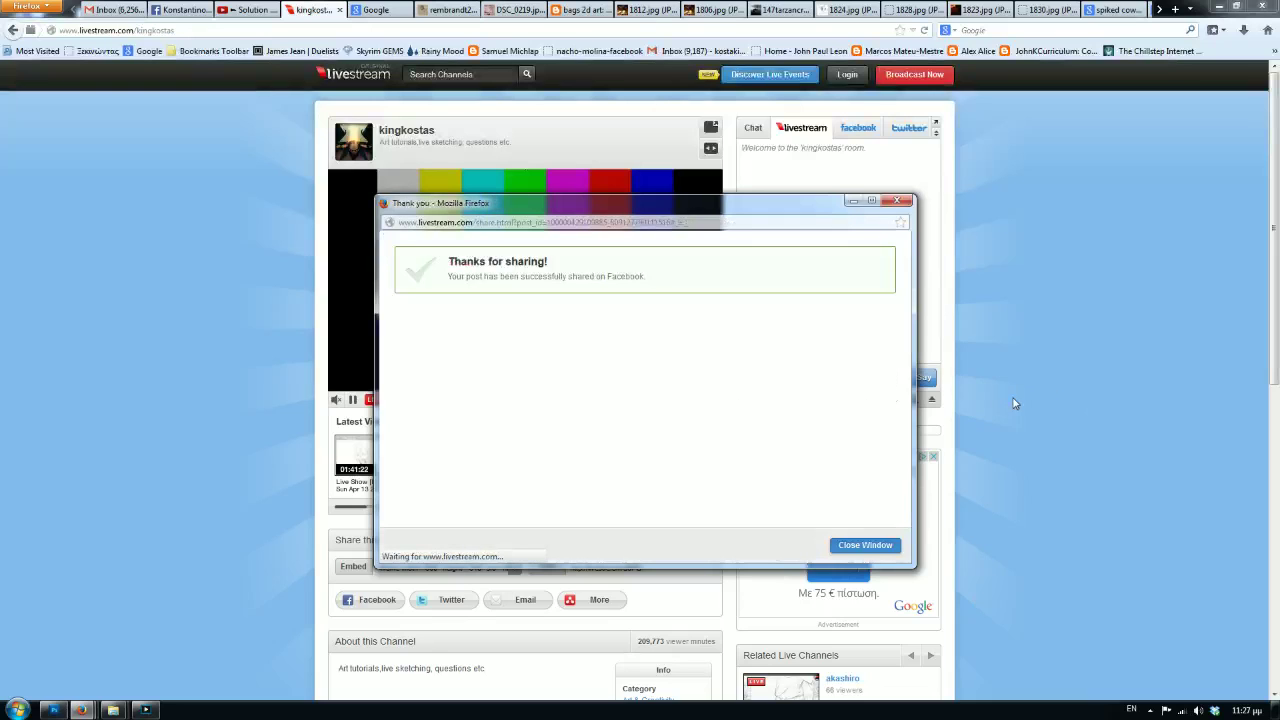
{"action": "left_click", "coordinate": [855, 546]}
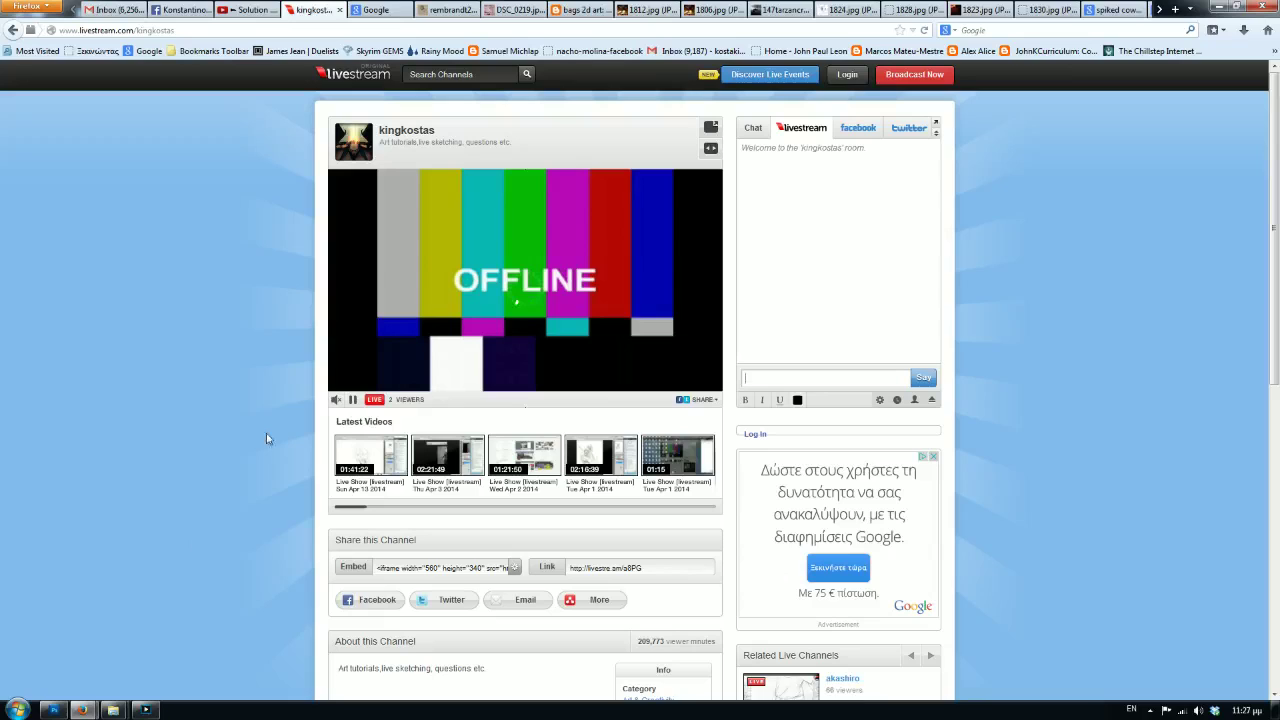
Bring forward the Photoshop window and the separate Livestream chat window over the browser.
{"action": "mouse_move", "coordinate": [82, 710]}
{"action": "left_click", "coordinate": [183, 660]}
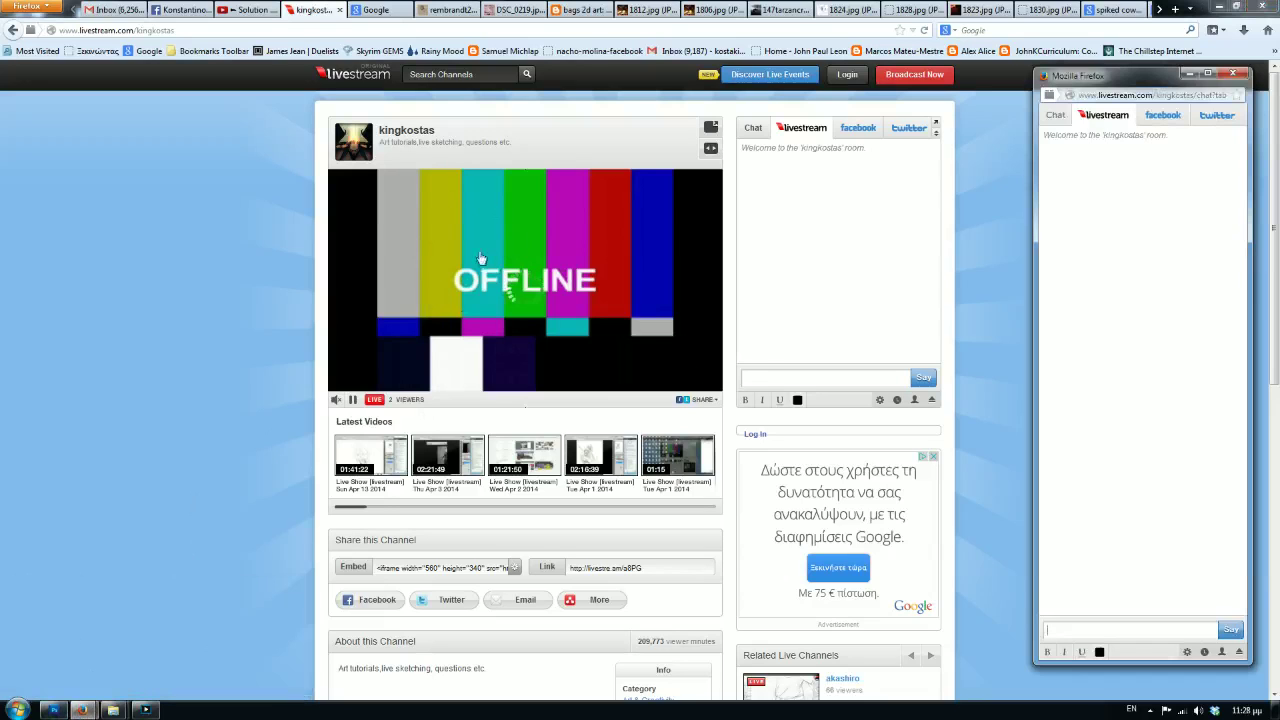
{"action": "left_click", "coordinate": [53, 710]}
{"action": "mouse_move", "coordinate": [92, 707]}
{"action": "left_click", "coordinate": [246, 654]}
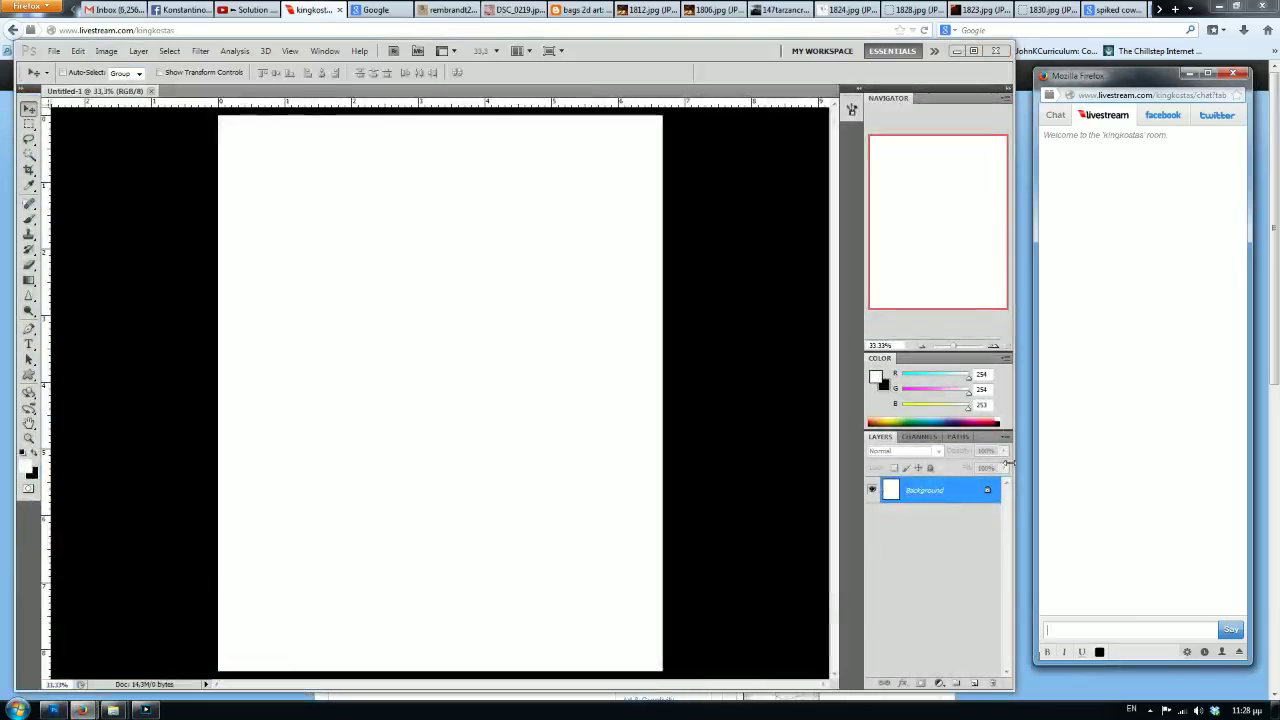
Return to the channel page and post "probably gonna be laggy as hell again?" in its chat.
{"action": "left_click", "coordinate": [310, 14]}
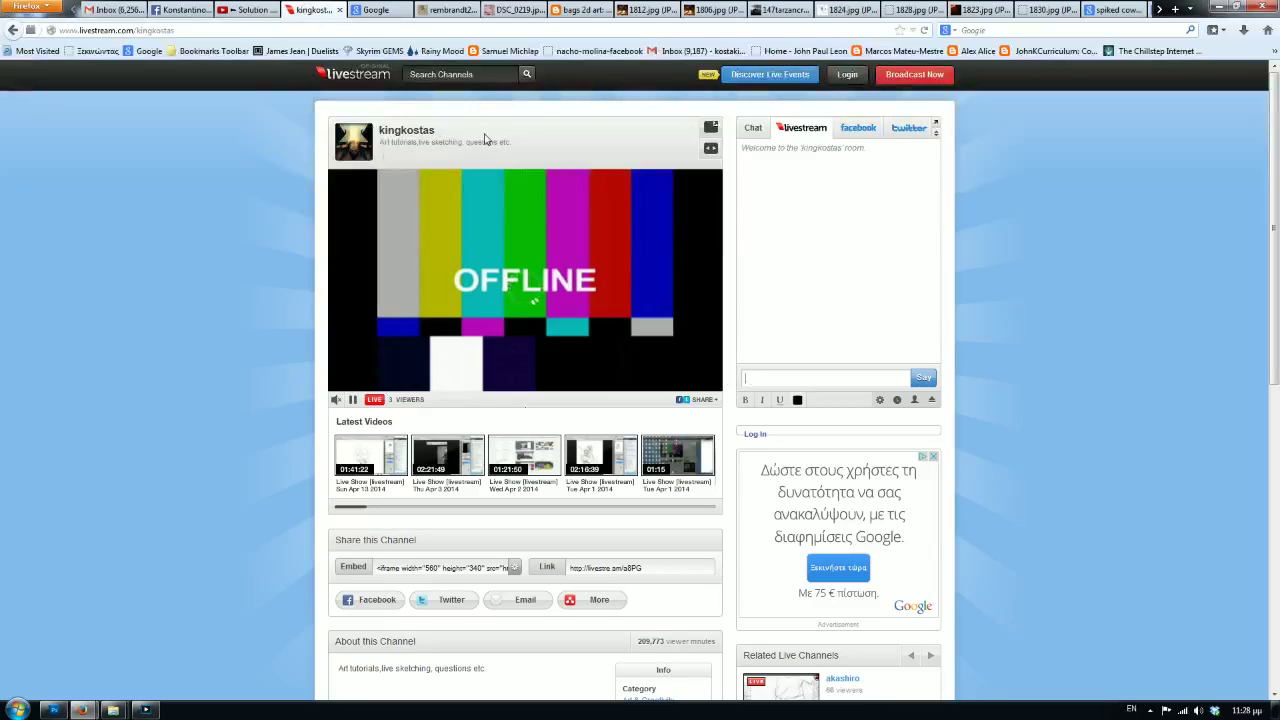
{"action": "type", "text": "probably gonna be laggy as hell agai"}
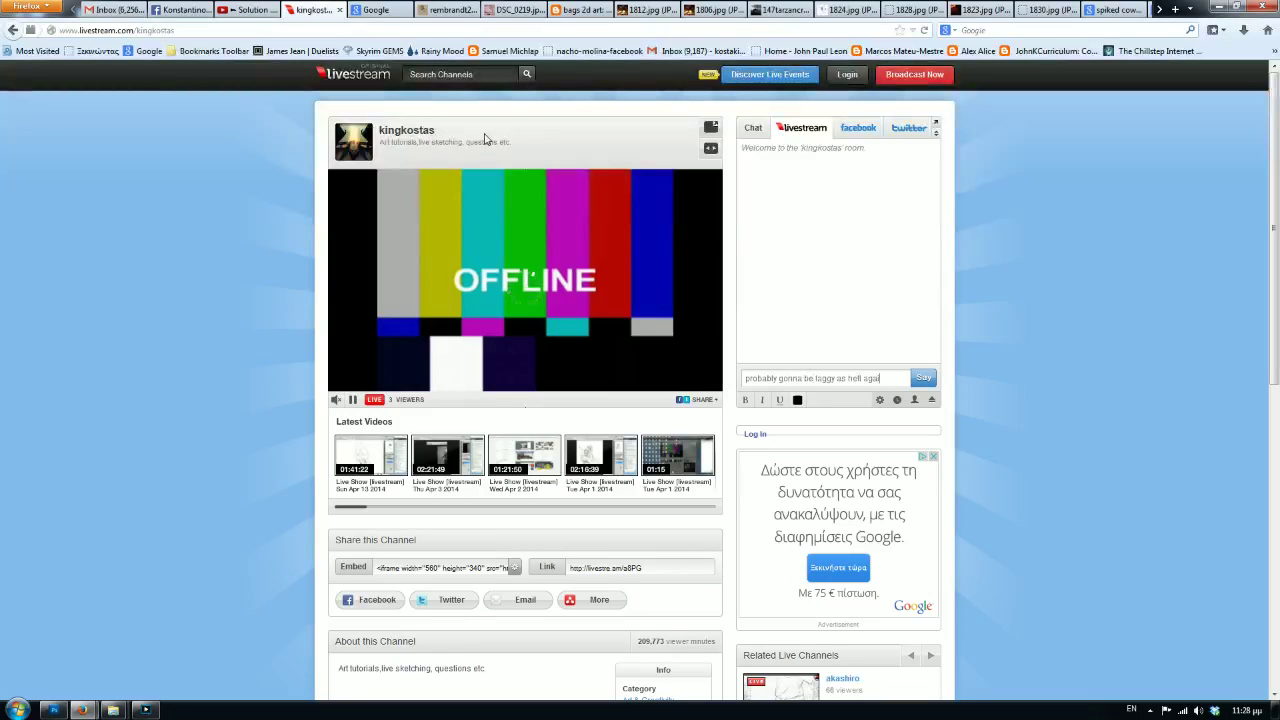
{"action": "type", "text": "n?"}
{"action": "key", "text": "Return"}
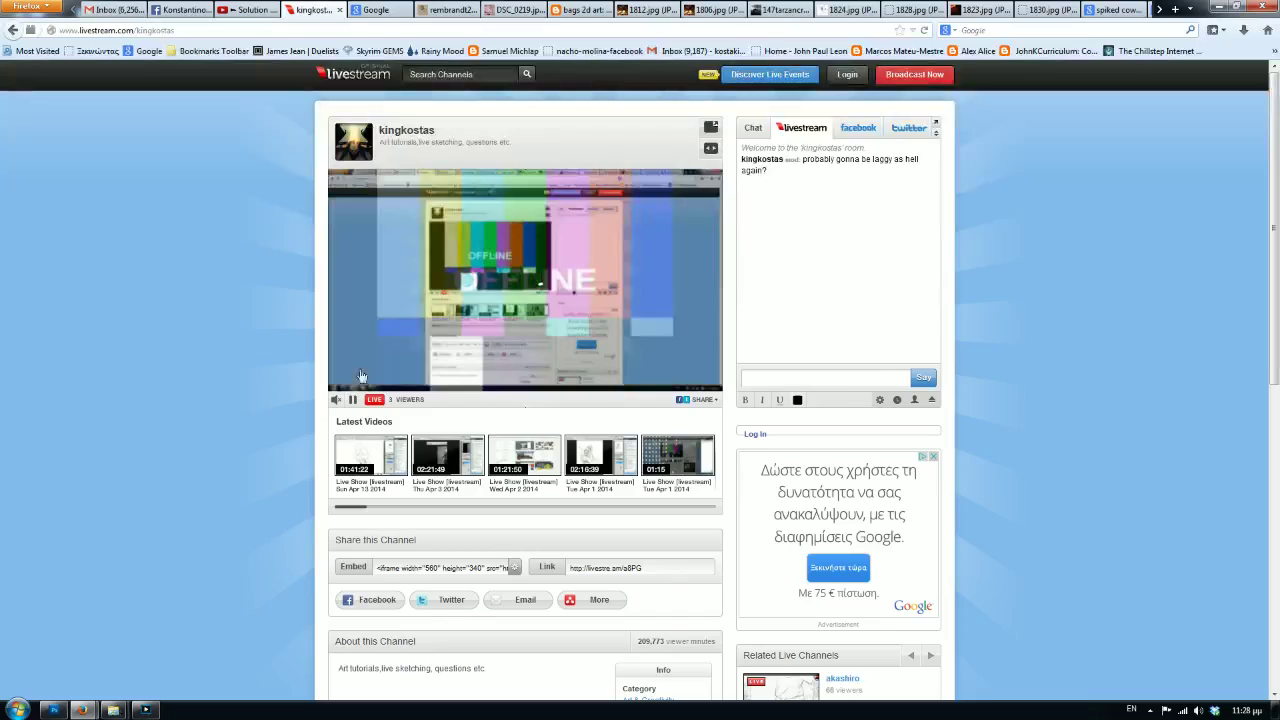
Switch to Photoshop, choose the Brush tool with black as foreground colour, and test and undo a stroke.
{"action": "left_click", "coordinate": [53, 710]}
{"action": "left_click", "coordinate": [215, 652]}
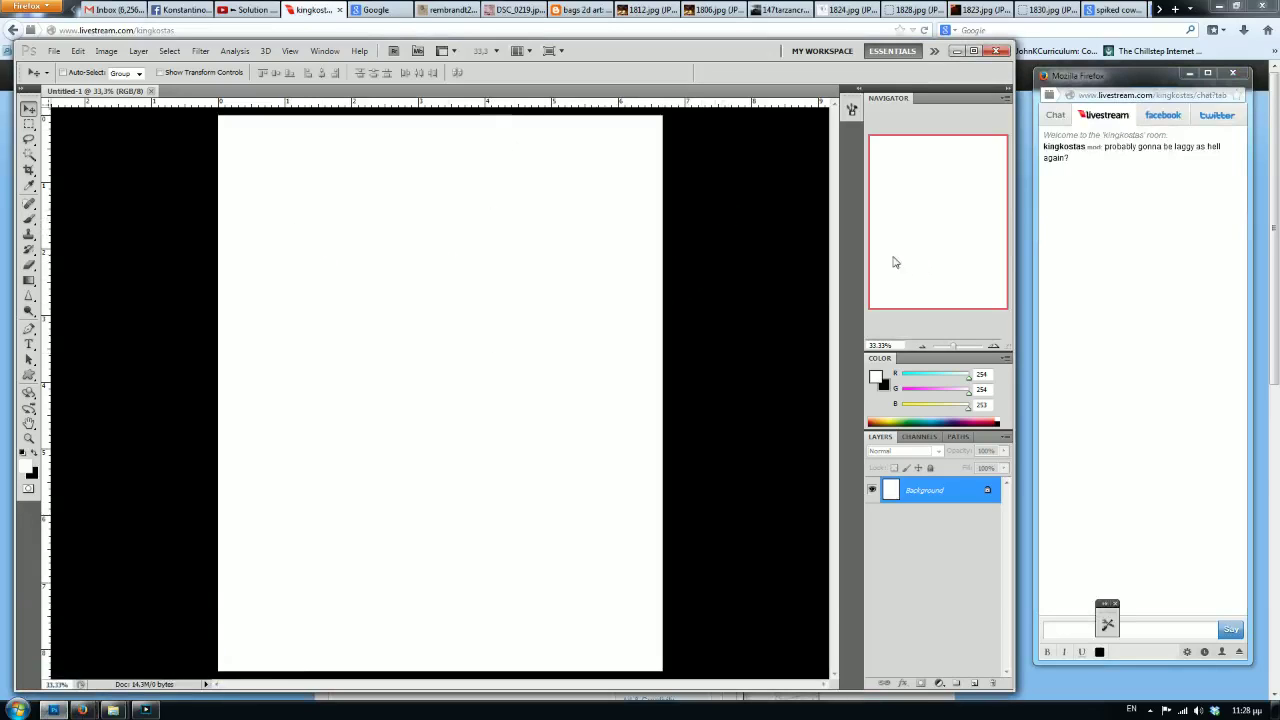
{"action": "left_click", "coordinate": [29, 218]}
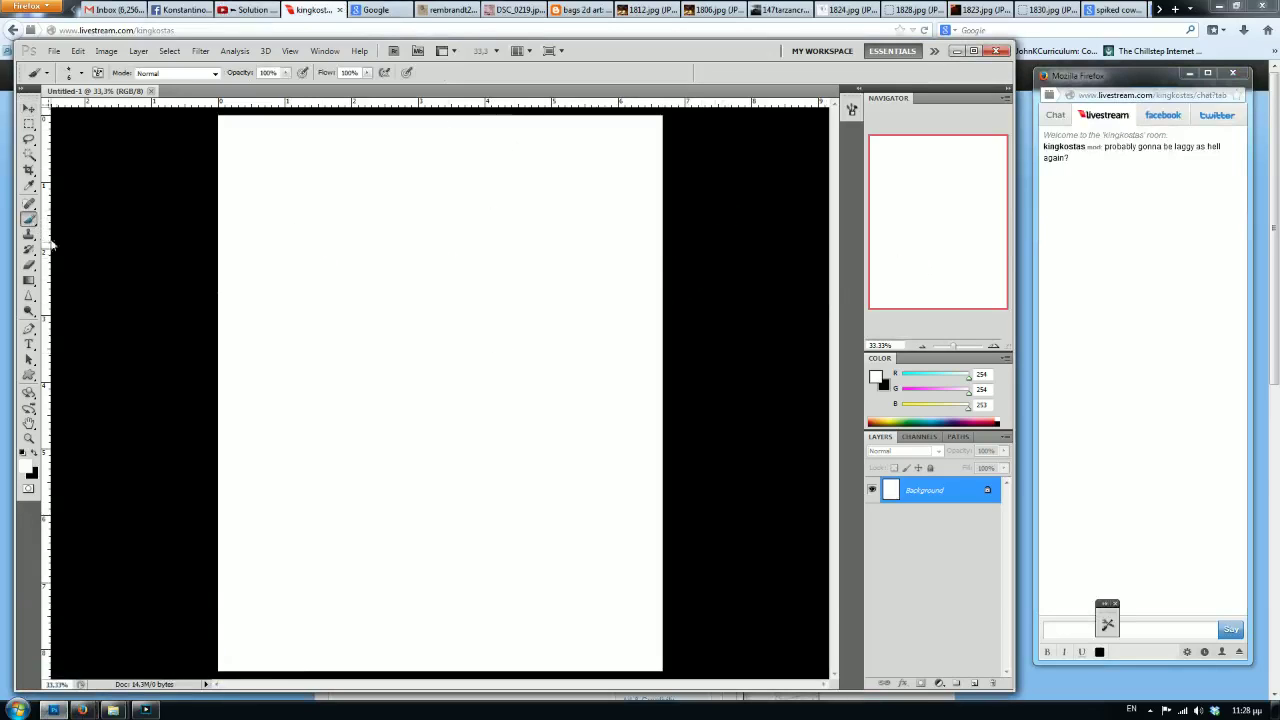
{"action": "key", "text": "x"}
{"action": "mouse_move", "coordinate": [543, 309]}
{"action": "left_mouse_down"}
{"action": "mouse_move", "coordinate": [384, 499]}
{"action": "mouse_move", "coordinate": [745, 340]}
{"action": "left_mouse_up"}
{"action": "key", "text": "ctrl+z"}
Reduce the brush size to 60 and open the tool presets list.
{"action": "key", "text": "["}
{"action": "key", "text": "["}
{"action": "key", "text": "["}
{"action": "key", "text": "["}
{"action": "key", "text": "["}
{"action": "key", "text": "["}
{"action": "key", "text": "["}
{"action": "key", "text": "["}
{"action": "key", "text": "["}
{"action": "key", "text": "["}
{"action": "left_click", "coordinate": [1107, 624]}
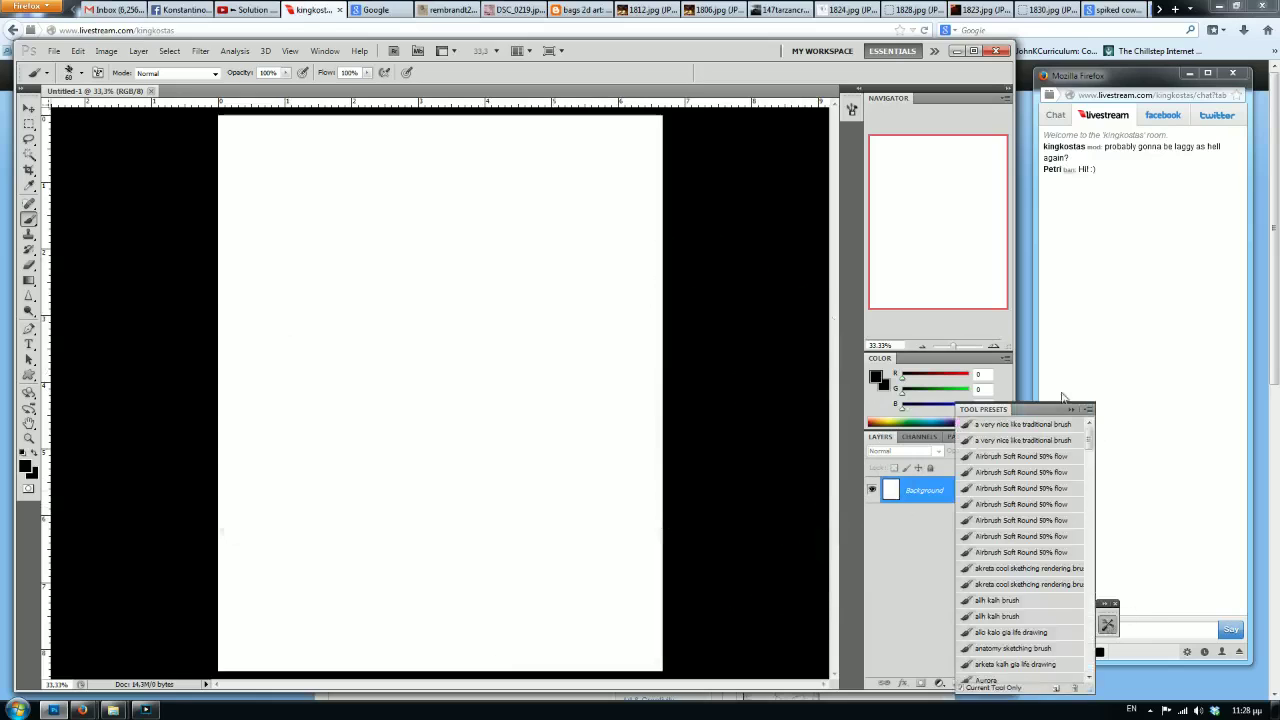
Answer the viewer's greeting in the Livestream chat with a hello and a ":D" smiley.
{"action": "left_click", "coordinate": [1138, 623]}
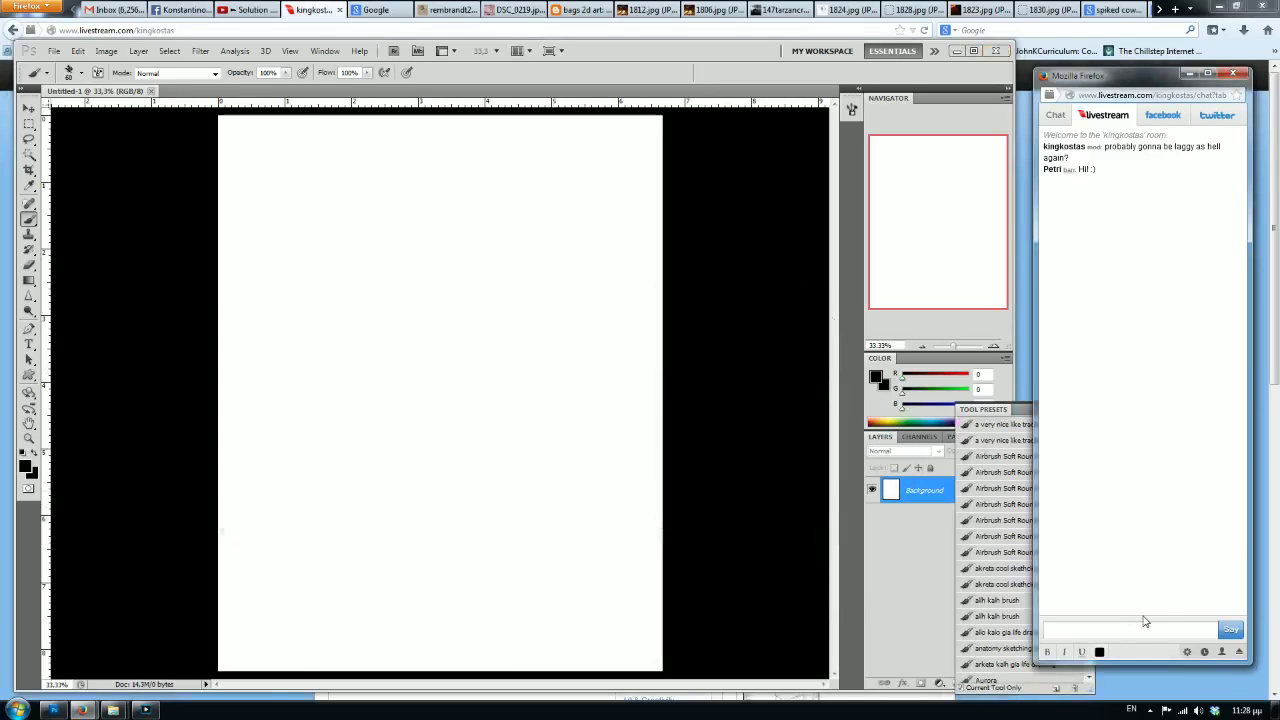
{"action": "type", "text": "h"}
{"action": "type", "text": "allo"}
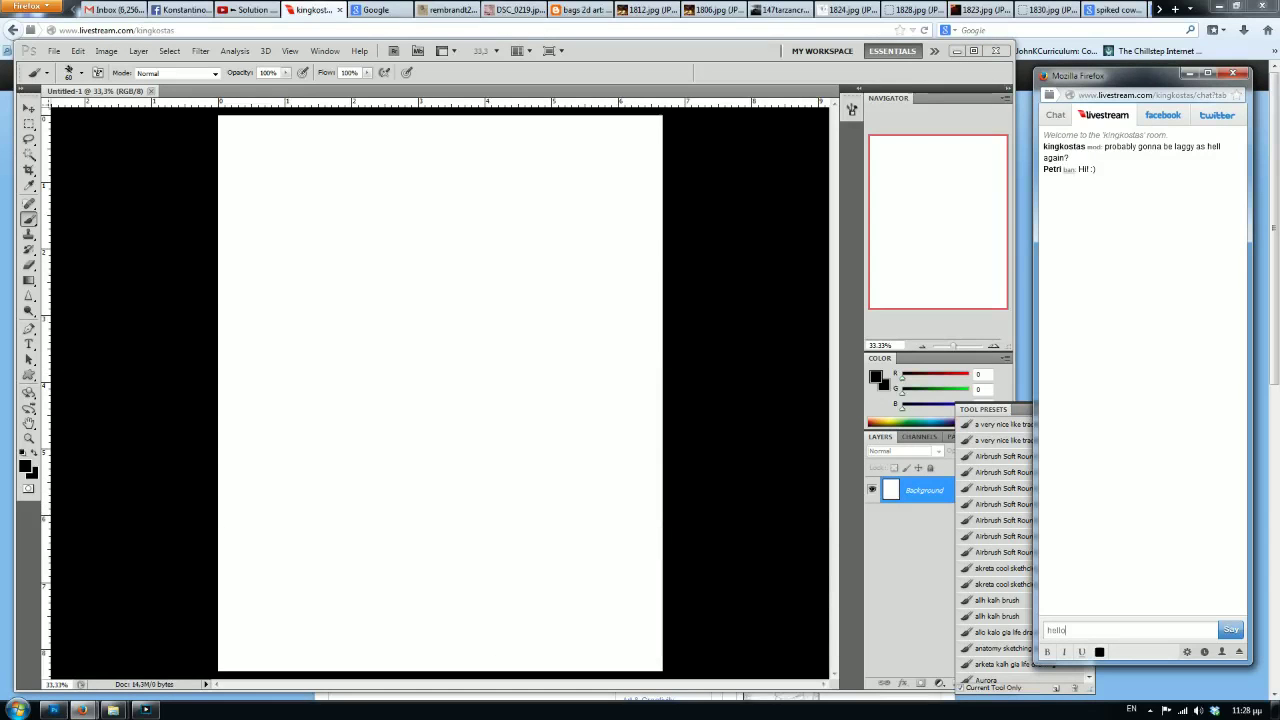
{"action": "type", "text": " petri :D"}
{"action": "key", "text": "Return"}
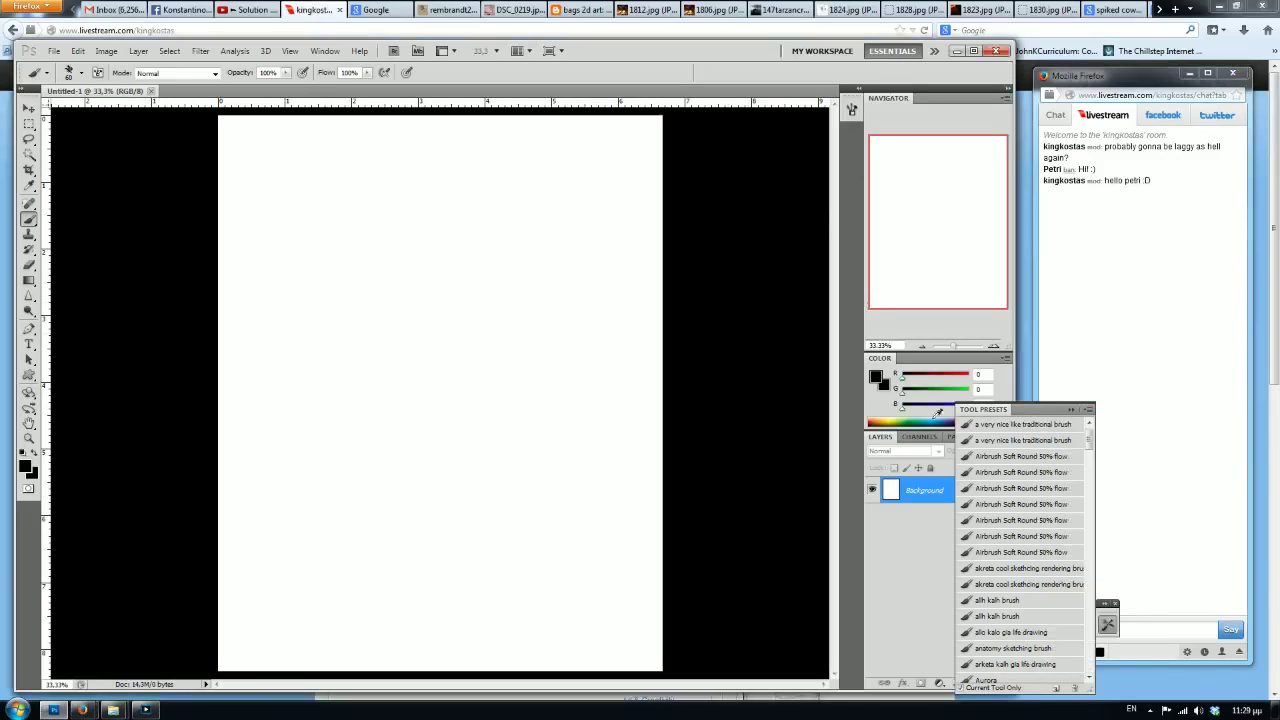
Collapse the tool presets and move their floating icon away from the chat window to the empty Layers area.
{"action": "left_click", "coordinate": [1107, 622]}
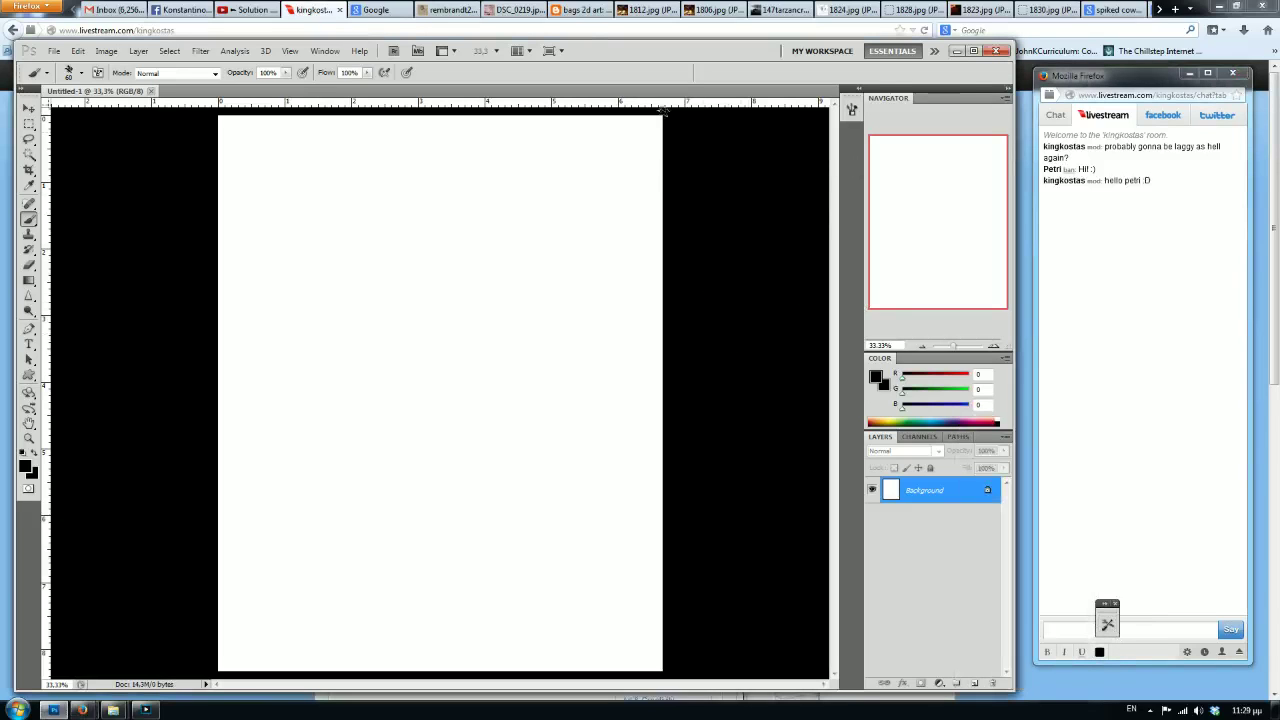
{"action": "left_click_drag", "start_coordinate": [1107, 624], "coordinate": [975, 610]}
Post chat replies saying you wanna check some stuff with one of the viewers, plus "hello mate".
{"action": "left_click", "coordinate": [1085, 637]}
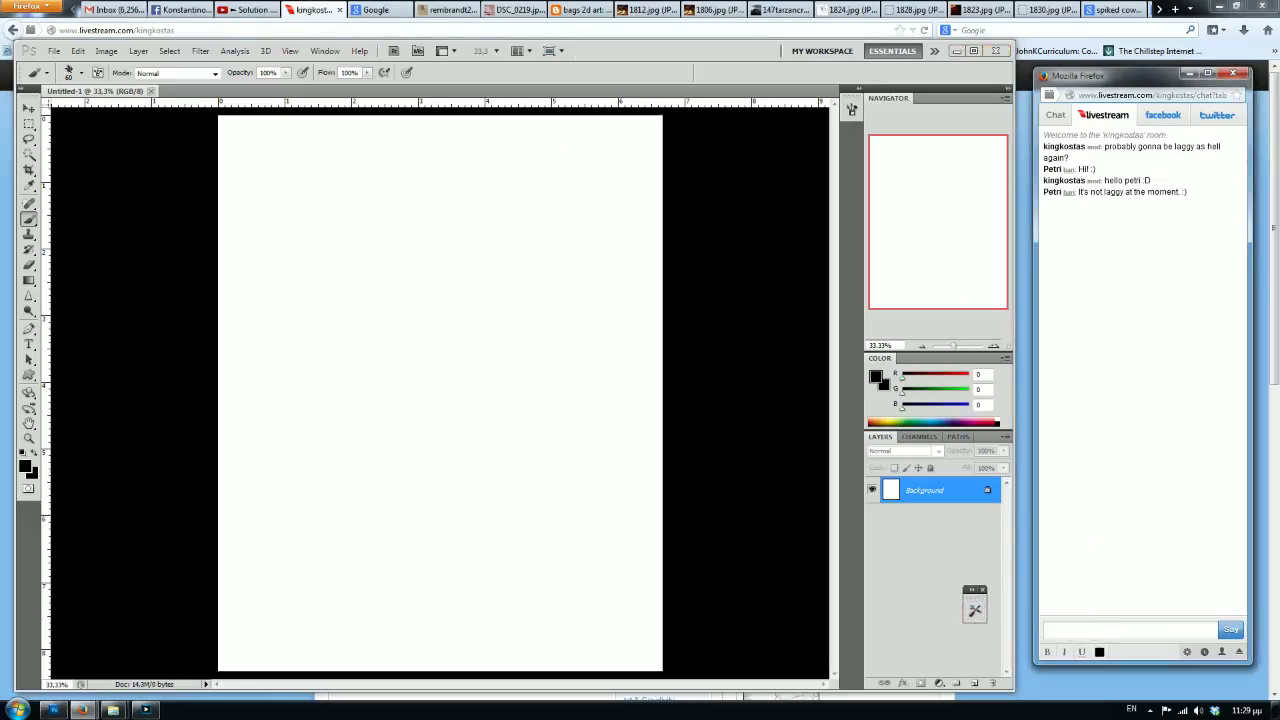
{"action": "type", "text": "cool male, wanna check some stuff with mic"}
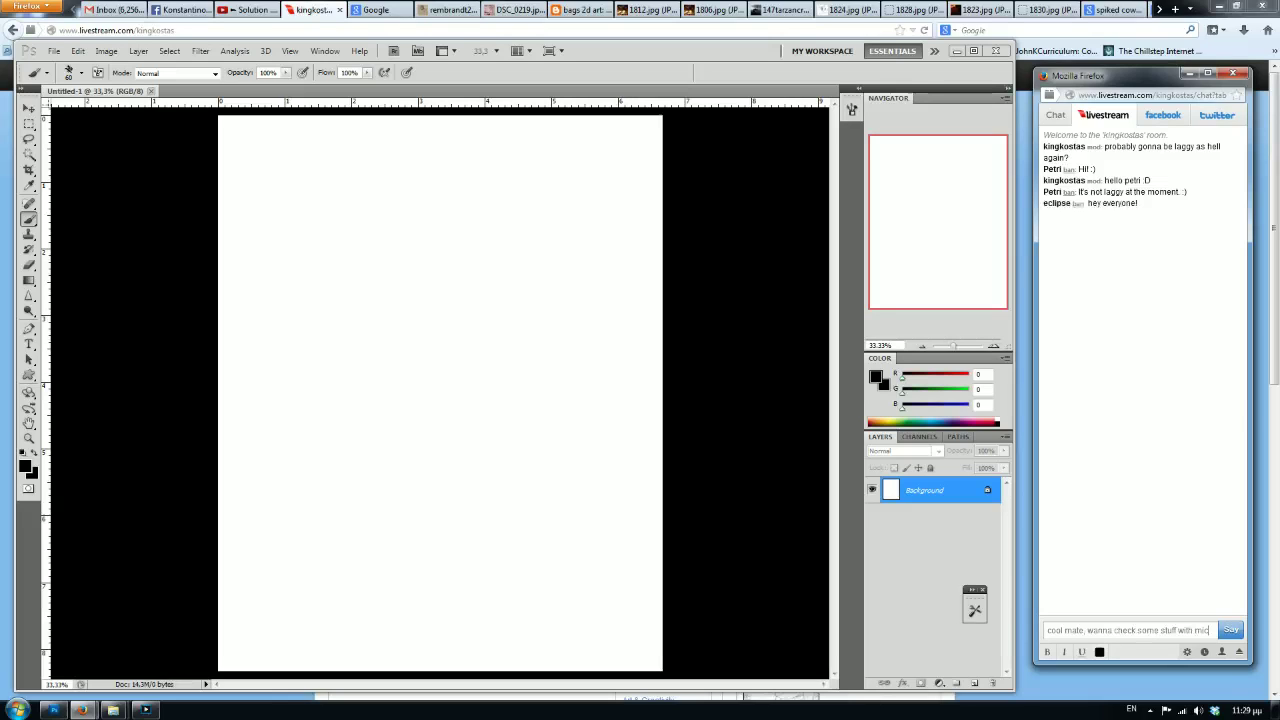
{"action": "type", "text": "hal"}
{"action": "key", "text": "Return"}
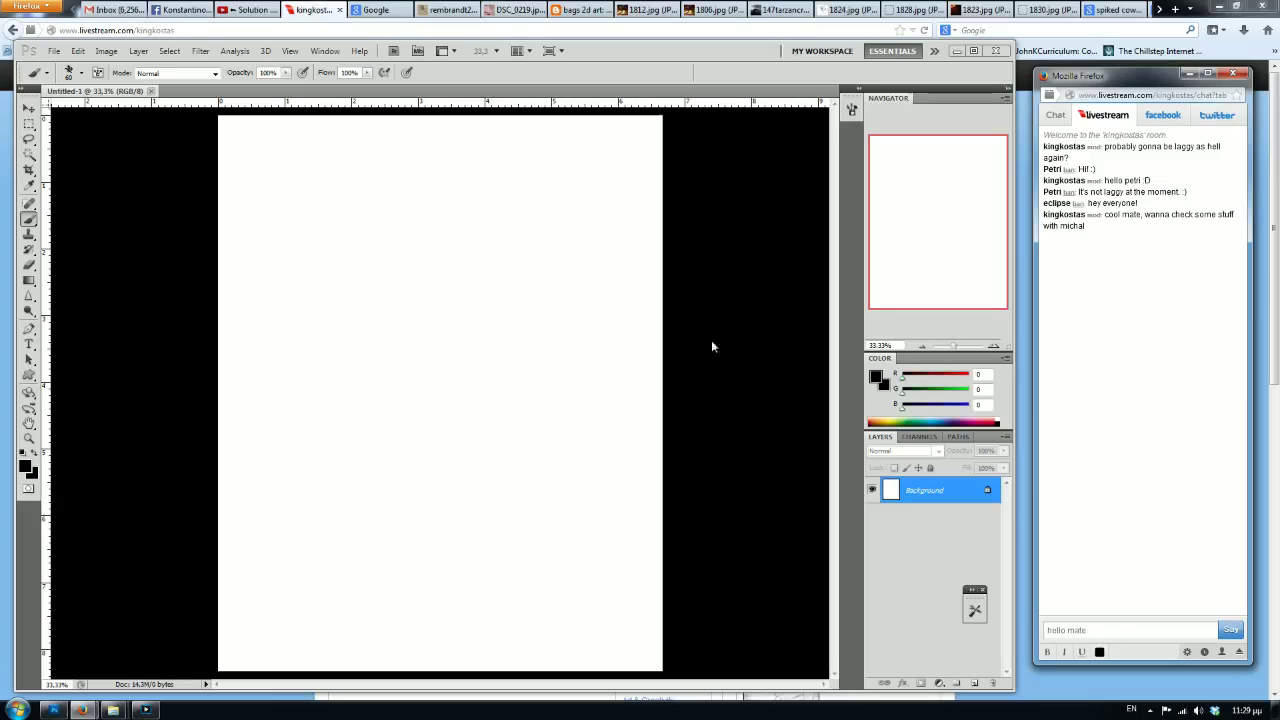
{"action": "key", "text": "Return"}
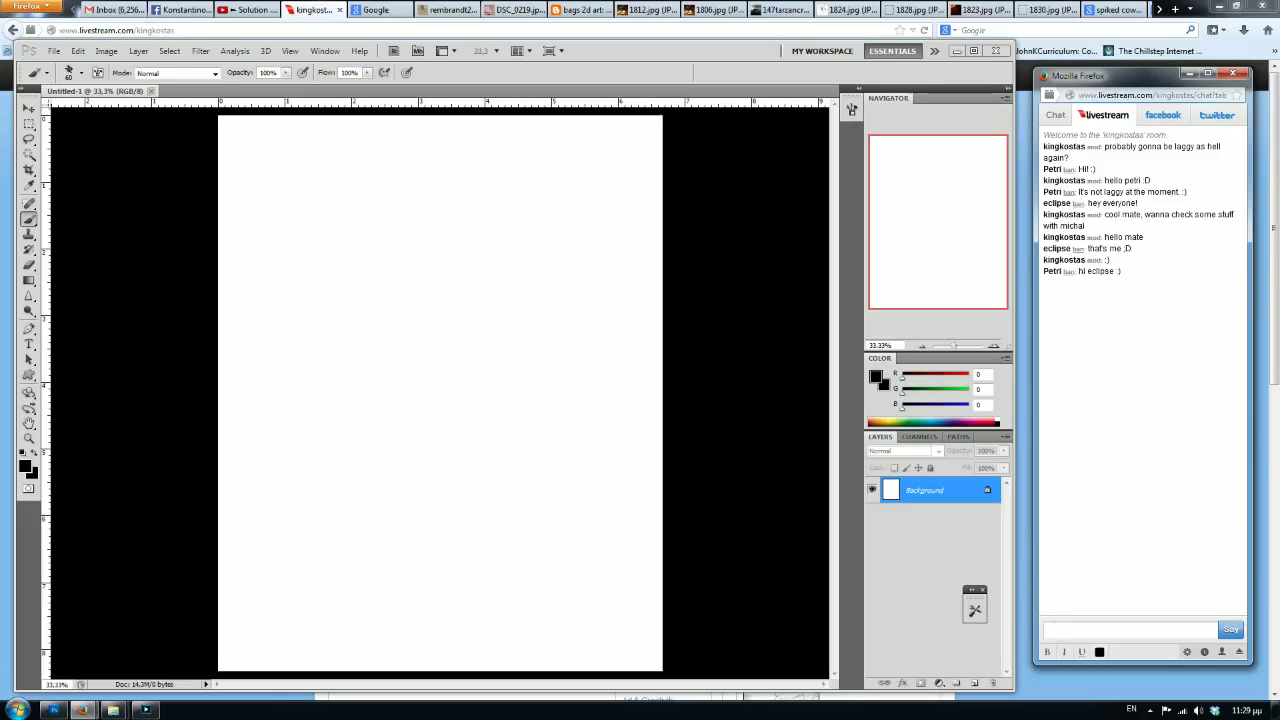
Move the Photoshop window slightly upward and post "for me the adobe flash seems to be lagging hmm" in the chat.
{"action": "left_click_drag", "start_coordinate": [683, 49], "coordinate": [682, 45]}
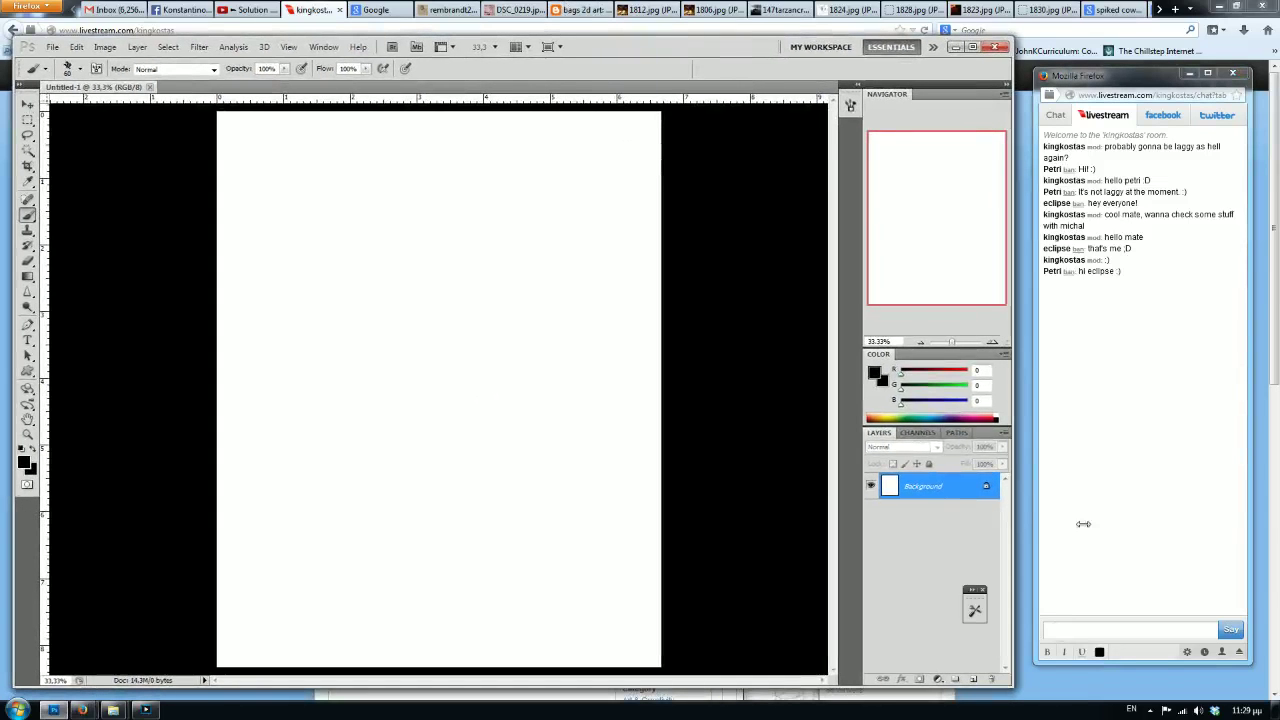
{"action": "left_click", "coordinate": [1062, 631]}
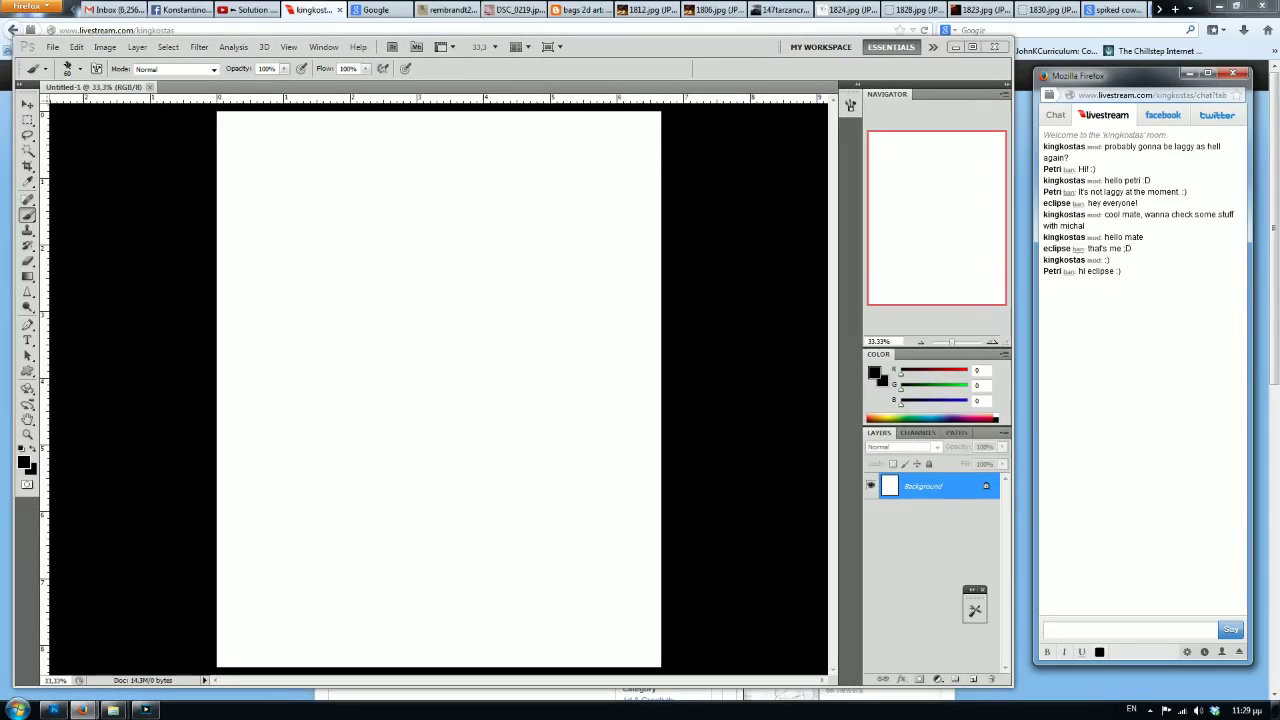
{"action": "type", "text": "for me the adobe i"}
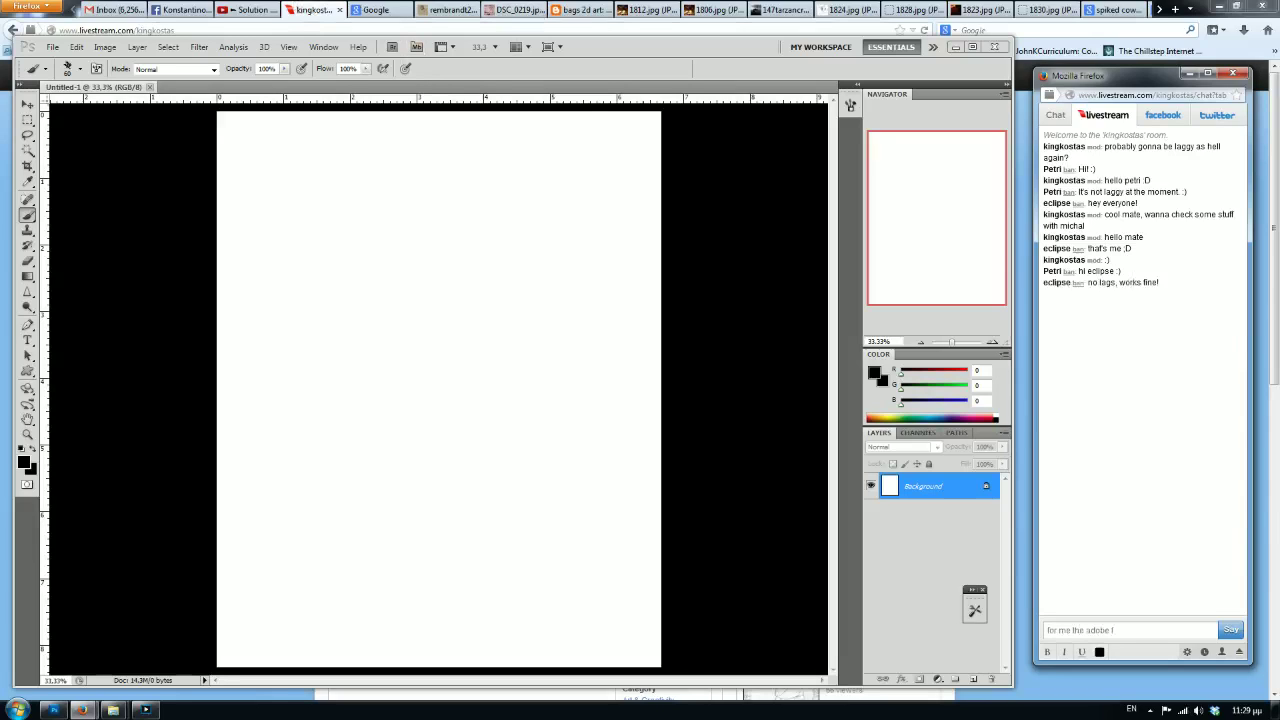
{"action": "type", "text": "lash seems to be la"}
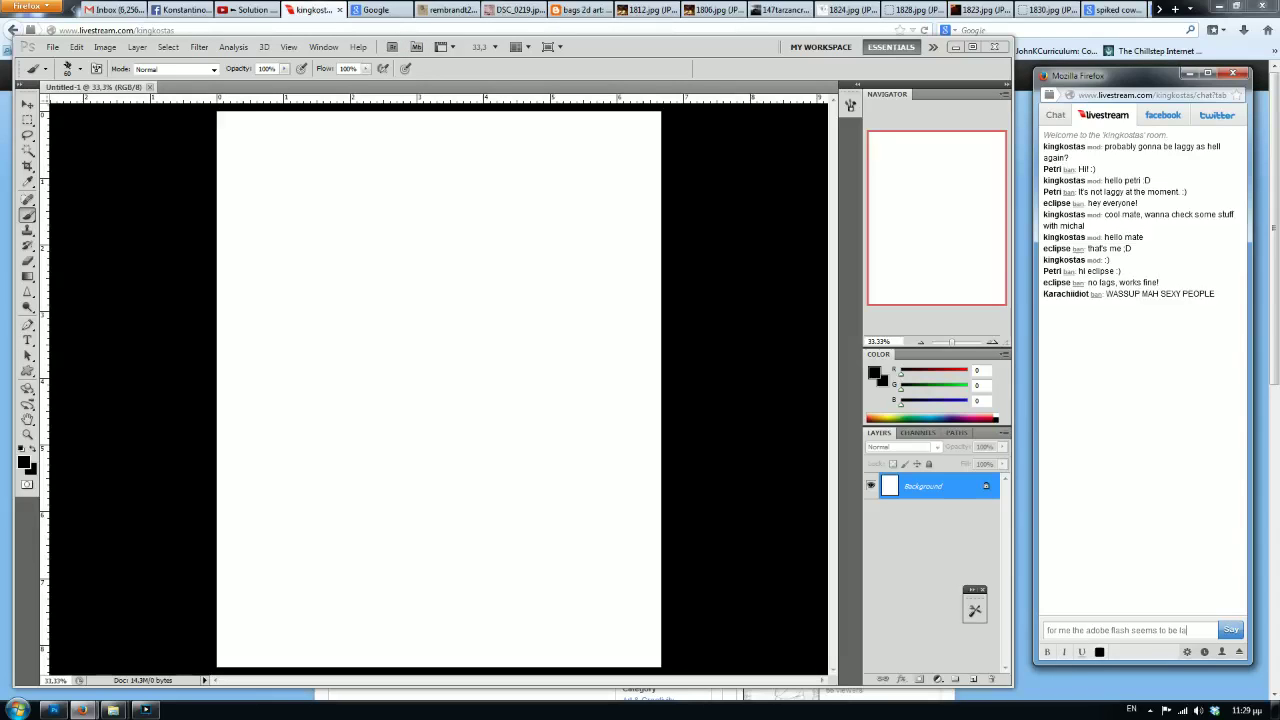
{"action": "type", "text": "gging hmm"}
{"action": "key", "text": "Return"}
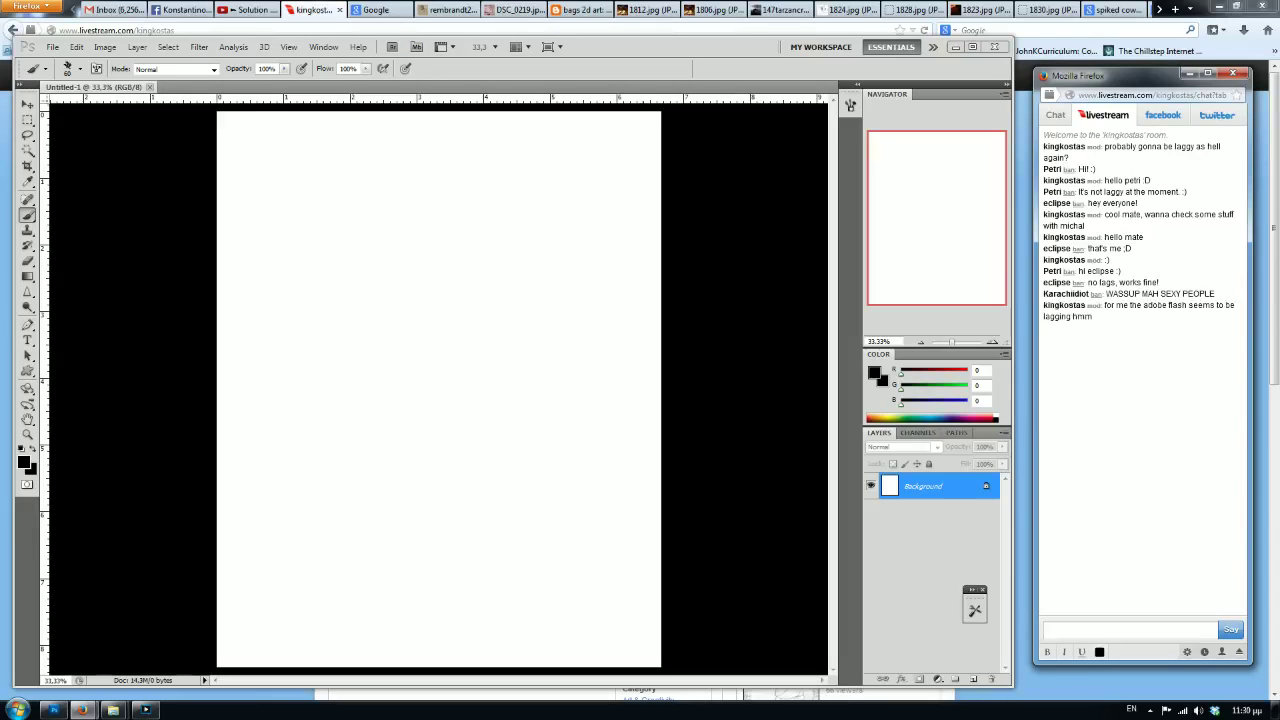
Post a playful "yoooo" greeting to everyone in the chat and return to Photoshop.
{"action": "type", "text": "P :P yoooo o allllll"}
{"action": "key", "text": "Return"}
{"action": "left_click", "coordinate": [192, 172]}
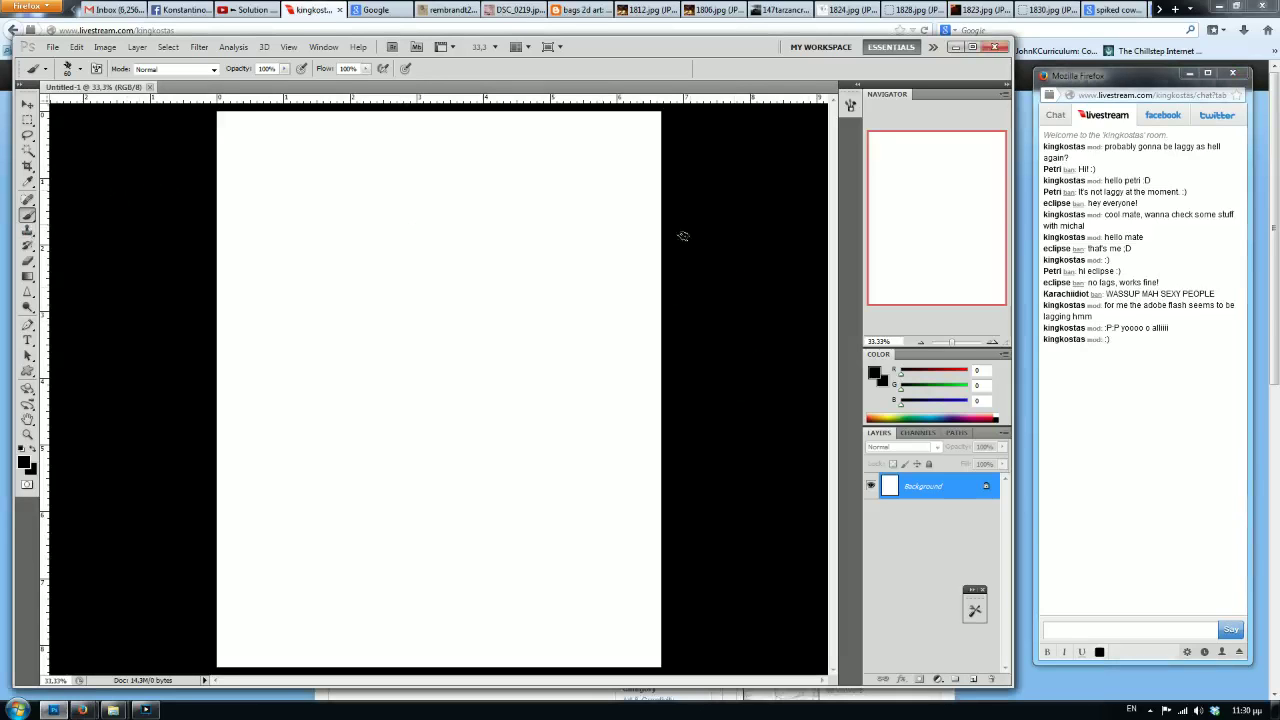
Post "ok let see" and "cool mate, we are gonna see some stuff on sketching etc" in the chat.
{"action": "left_click", "coordinate": [1067, 630]}
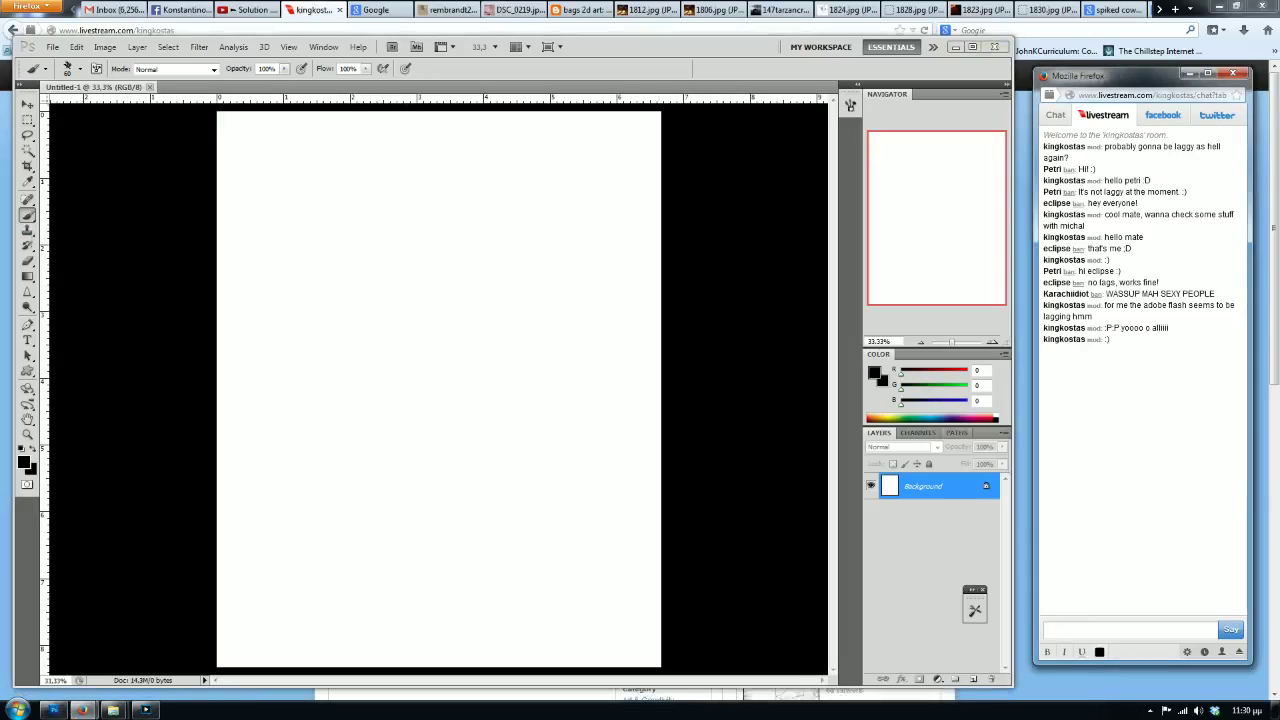
{"action": "type", "text": "ok"}
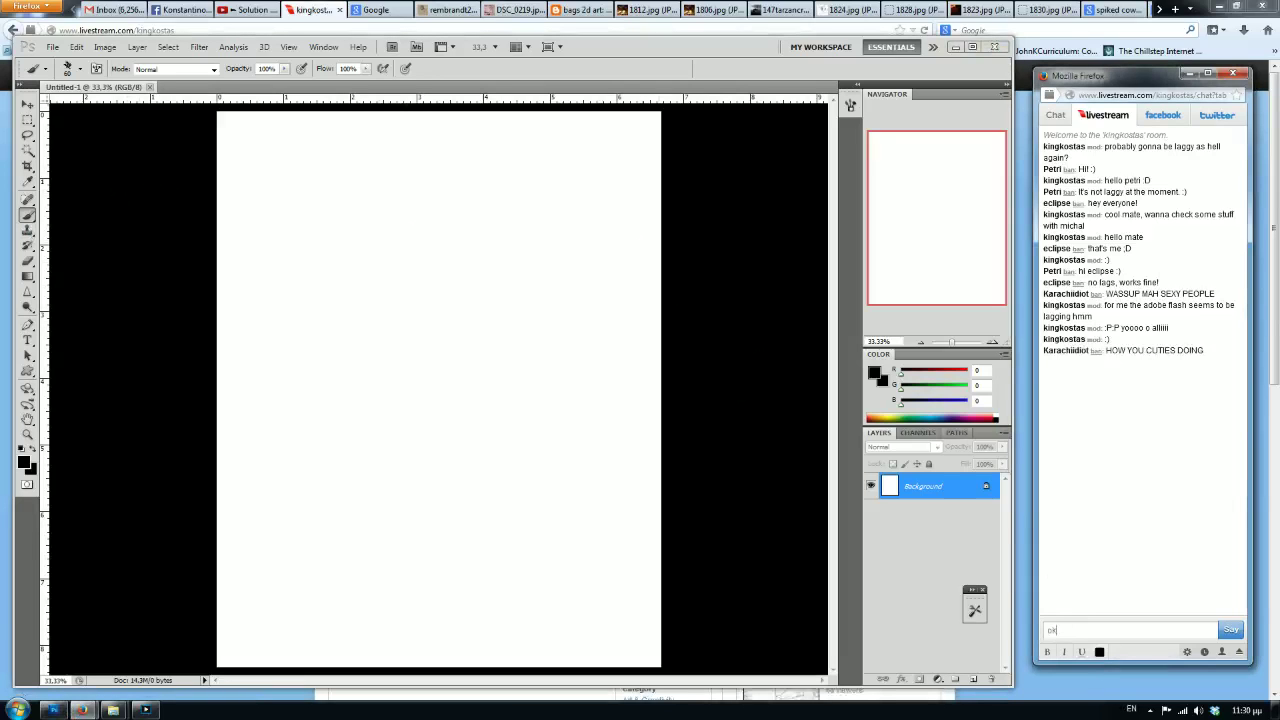
{"action": "type", "text": " let see"}
{"action": "key", "text": "Return"}
{"action": "type", "text": "cool mate, we a"}
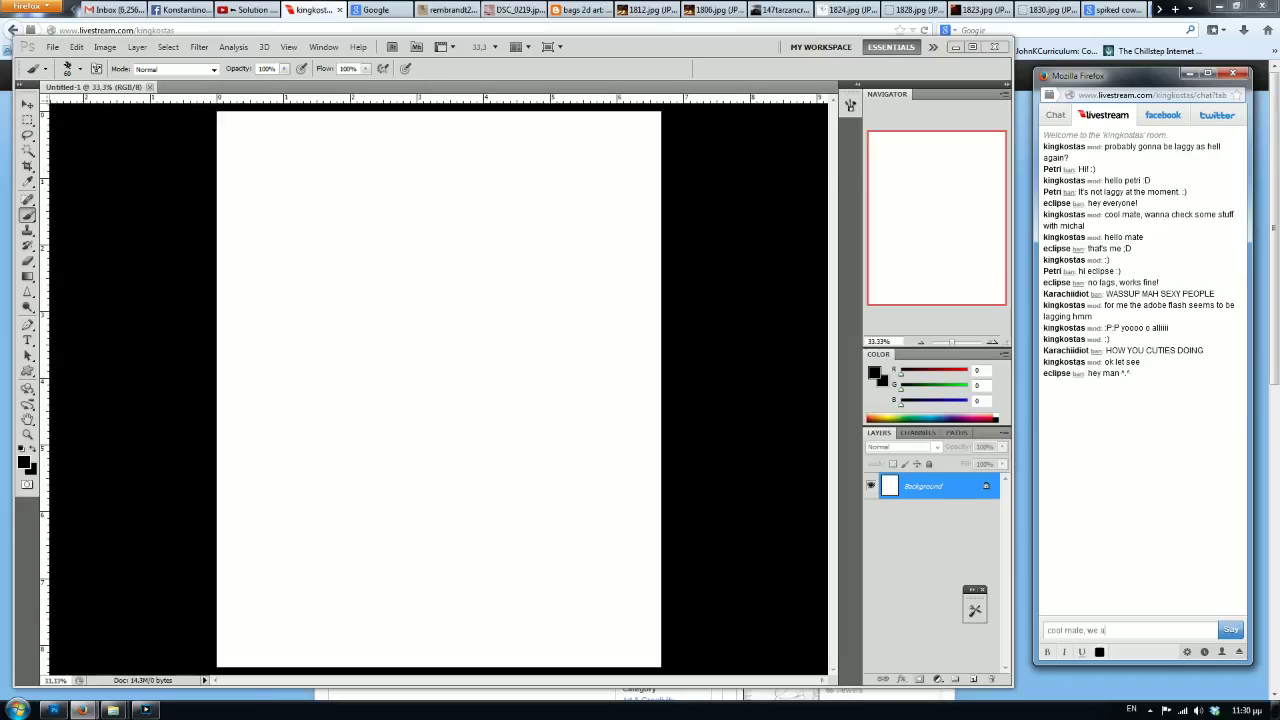
{"action": "type", "text": "re gonna see some stuff on sketching etc"}
{"action": "key", "text": "Return"}
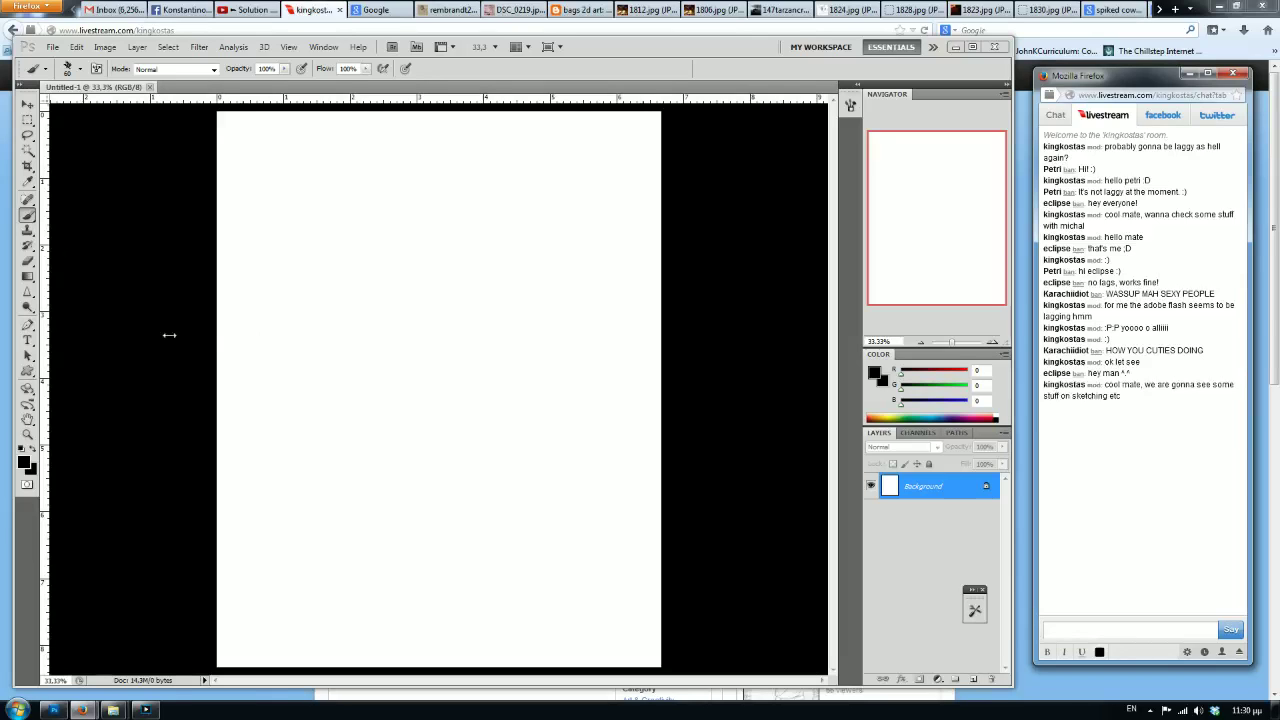
Test a brush stroke on the canvas with the size enlarged to 150, and undo it.
{"action": "left_click", "coordinate": [202, 354]}
{"action": "key", "text": "bracketright"}
{"action": "key", "text": "bracketright"}
{"action": "key", "text": "bracketright"}
{"action": "key", "text": "bracketright"}
{"action": "key", "text": "bracketright"}
{"action": "key", "text": "bracketright"}
{"action": "left_click_drag", "start_coordinate": [508, 256], "coordinate": [490, 400]}
{"action": "key", "text": "ctrl+z"}
Load another brush from further down the tool presets and reduce its size to 20.
{"action": "left_click", "coordinate": [975, 610]}
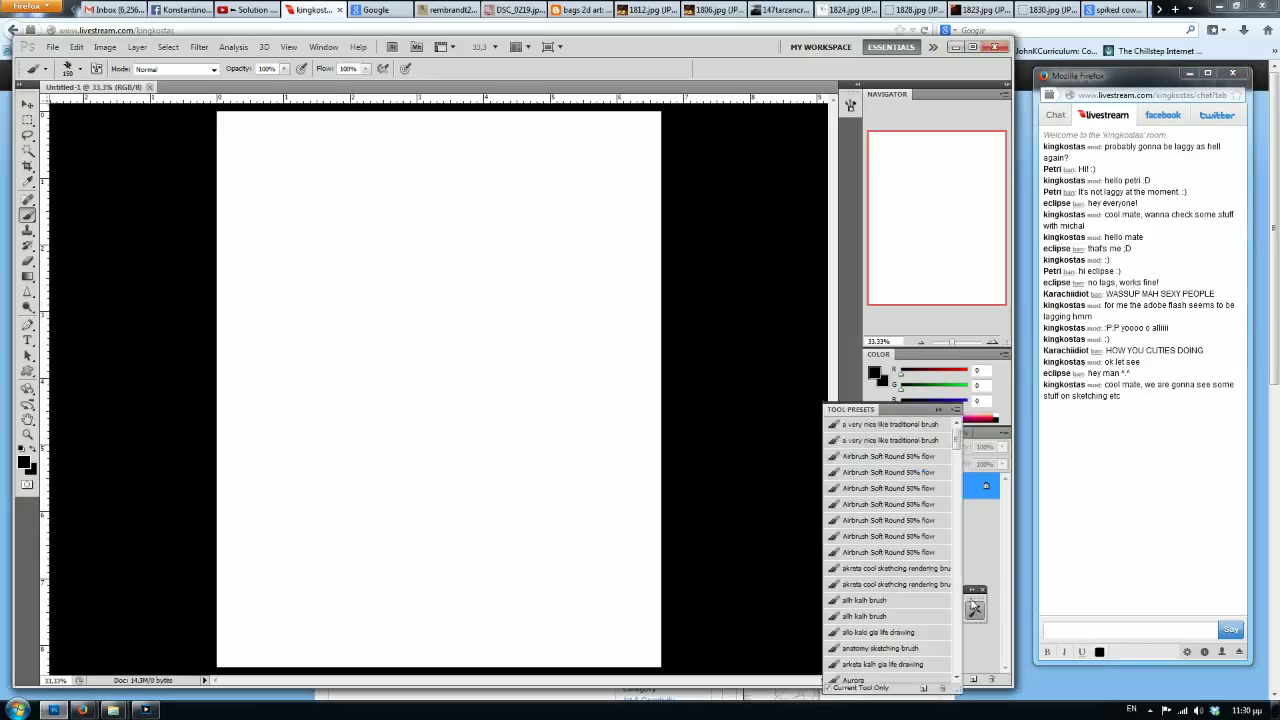
{"action": "left_click_drag", "start_coordinate": [957, 445], "coordinate": [955, 640]}
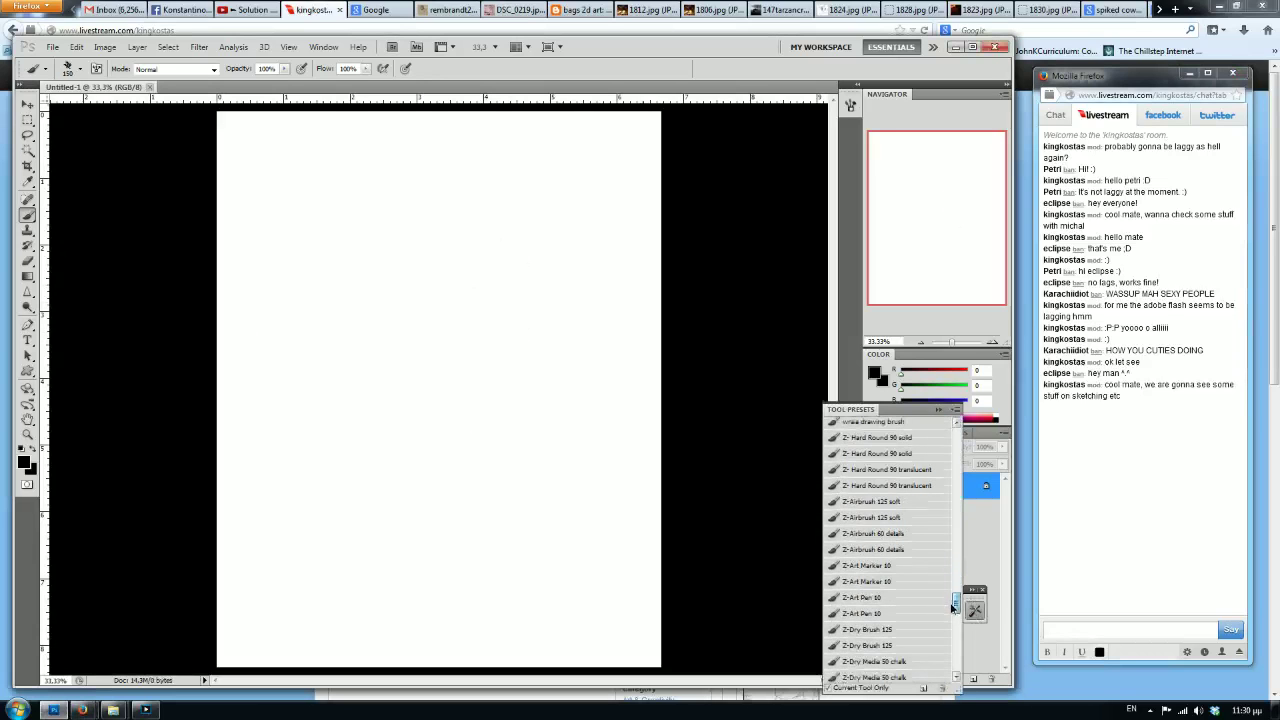
{"action": "left_click", "coordinate": [919, 490]}
{"action": "left_click", "coordinate": [975, 610]}
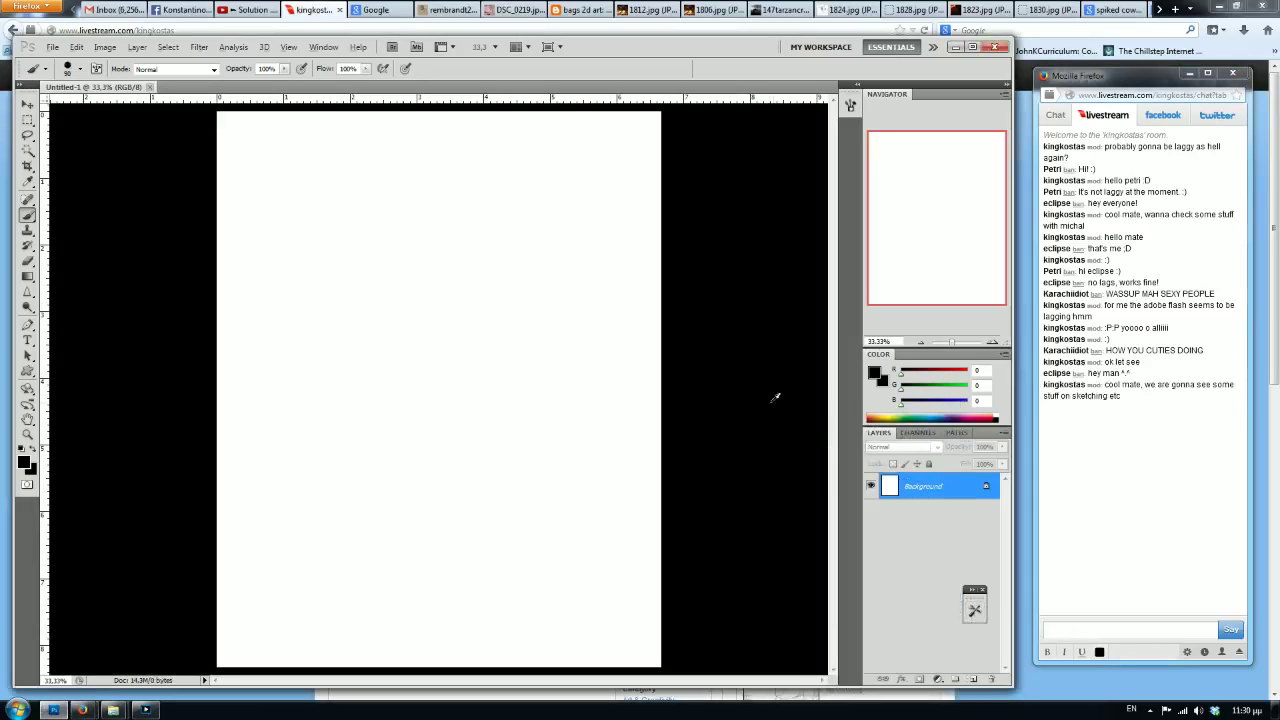
{"action": "key", "text": "bracketleft"}
{"action": "key", "text": "bracketleft"}
{"action": "key", "text": "bracketleft"}
{"action": "key", "text": "bracketleft"}
{"action": "key", "text": "bracketleft"}
{"action": "key", "text": "bracketleft"}
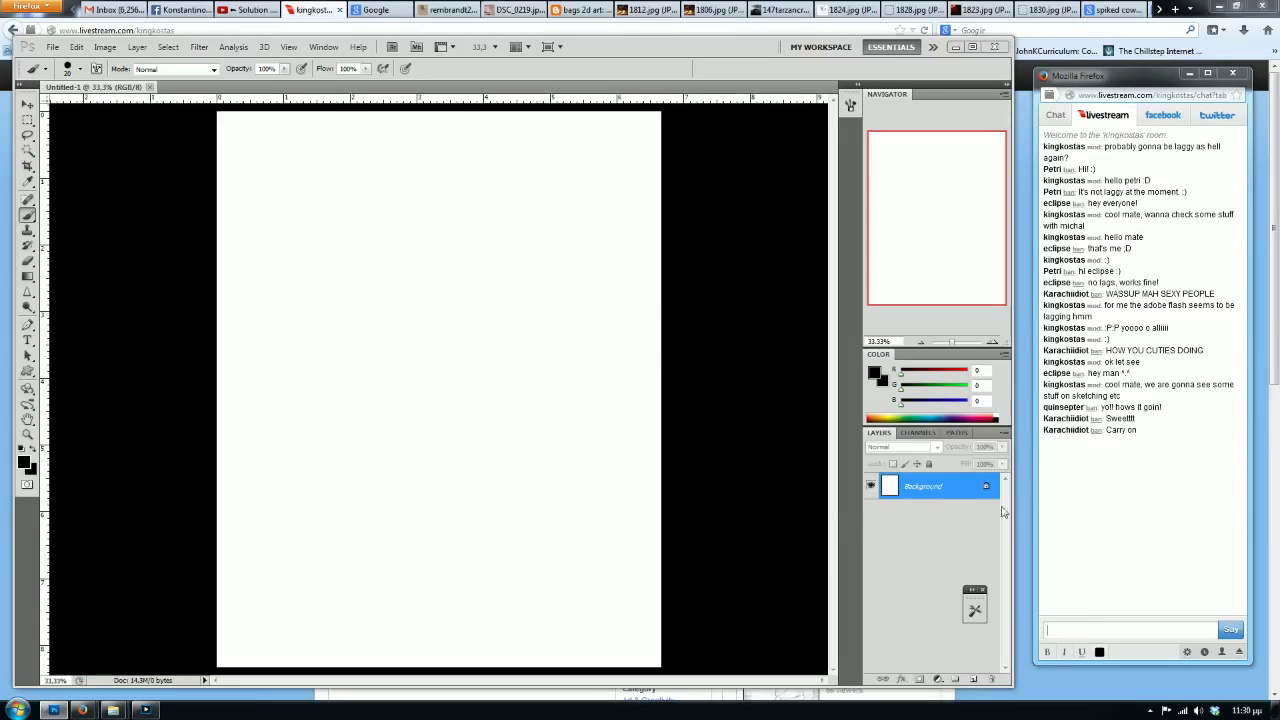
Post "hello mate :D everythings fine" in the chat and reduce the brush size to 10.
{"action": "left_click", "coordinate": [1058, 633]}
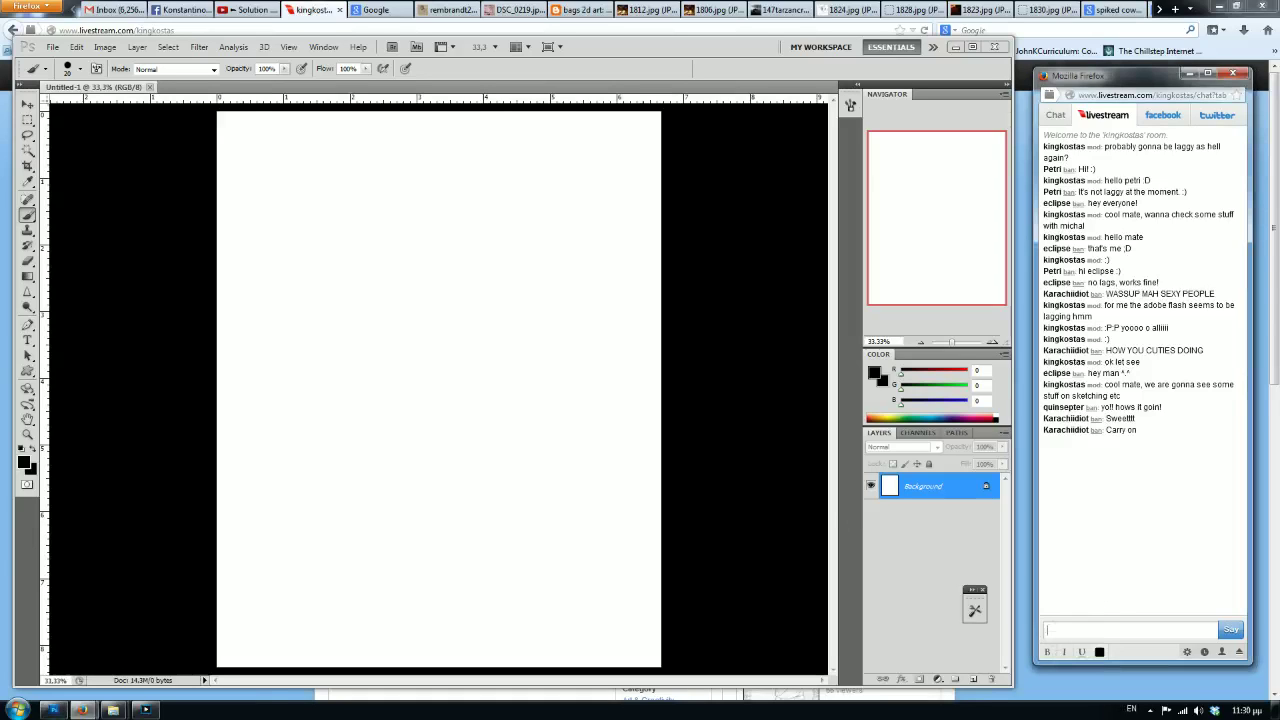
{"action": "type", "text": "hello mate :D e"}
{"action": "type", "text": "verythings fine"}
{"action": "key", "text": "Return"}
{"action": "key", "text": "bracketleft"}
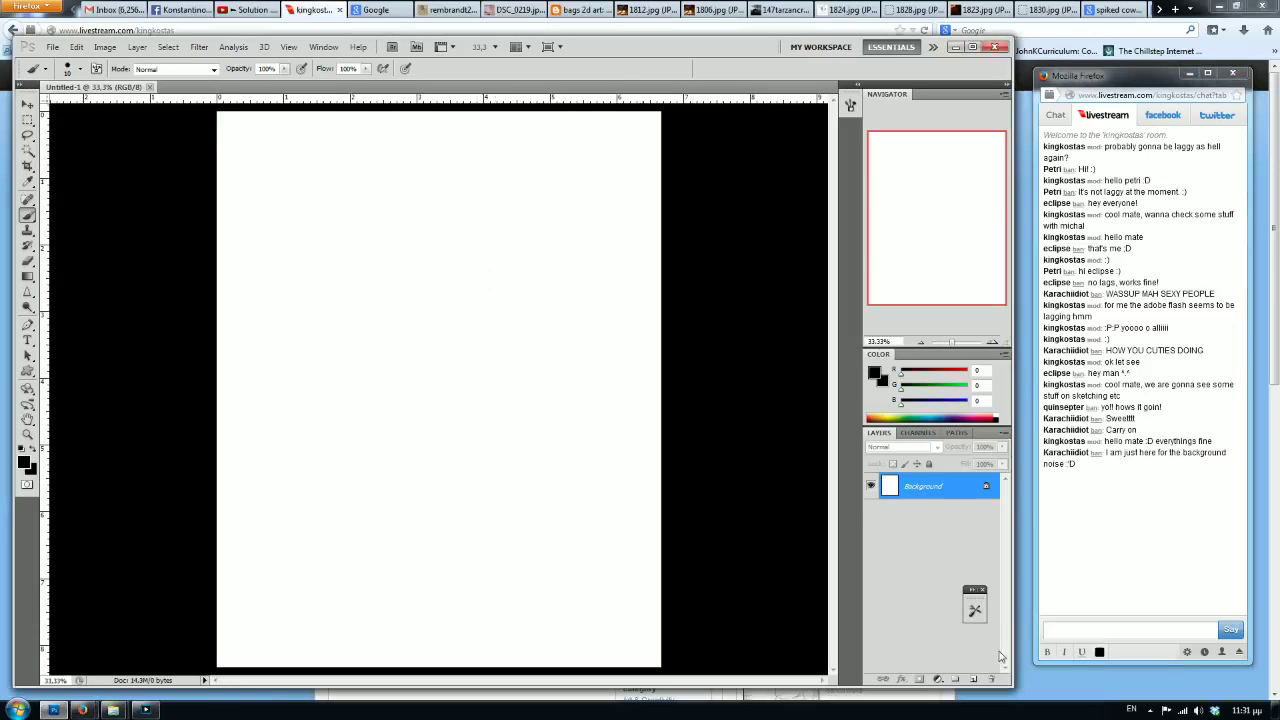
Add a new layer above the background and post ":p" in the chat.
{"action": "left_click", "coordinate": [973, 680]}
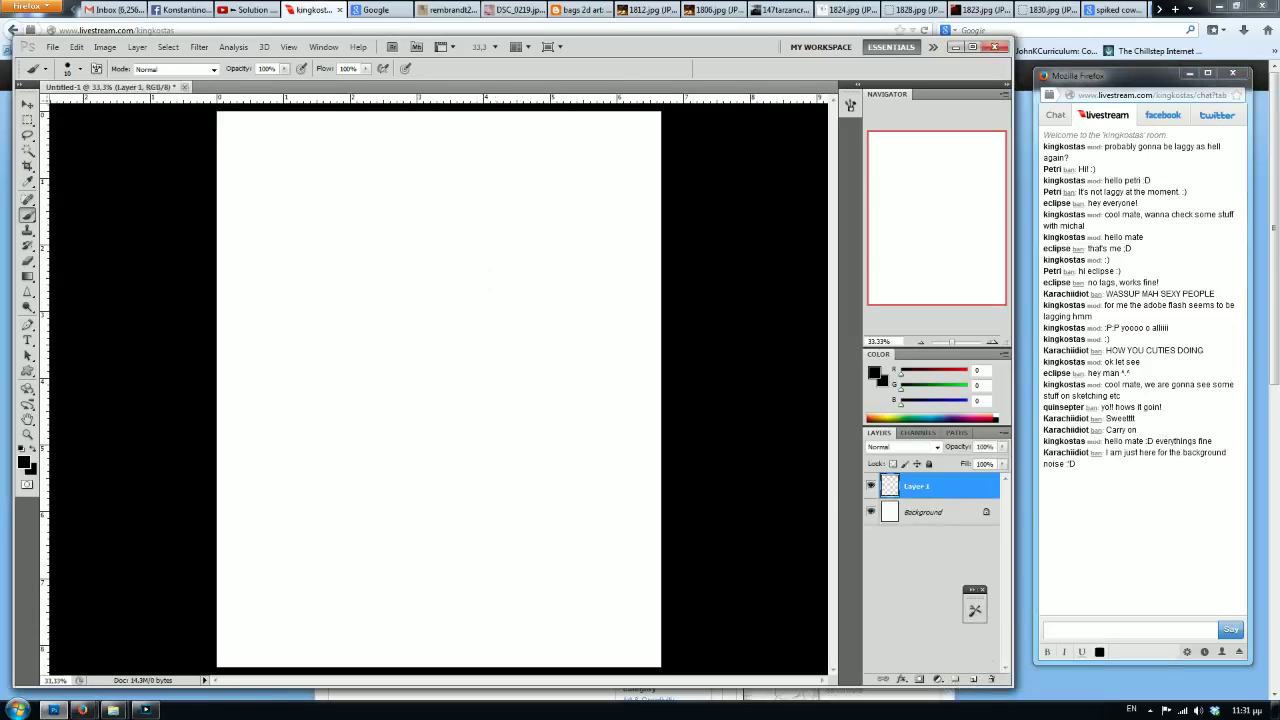
{"action": "left_click", "coordinate": [1053, 632]}
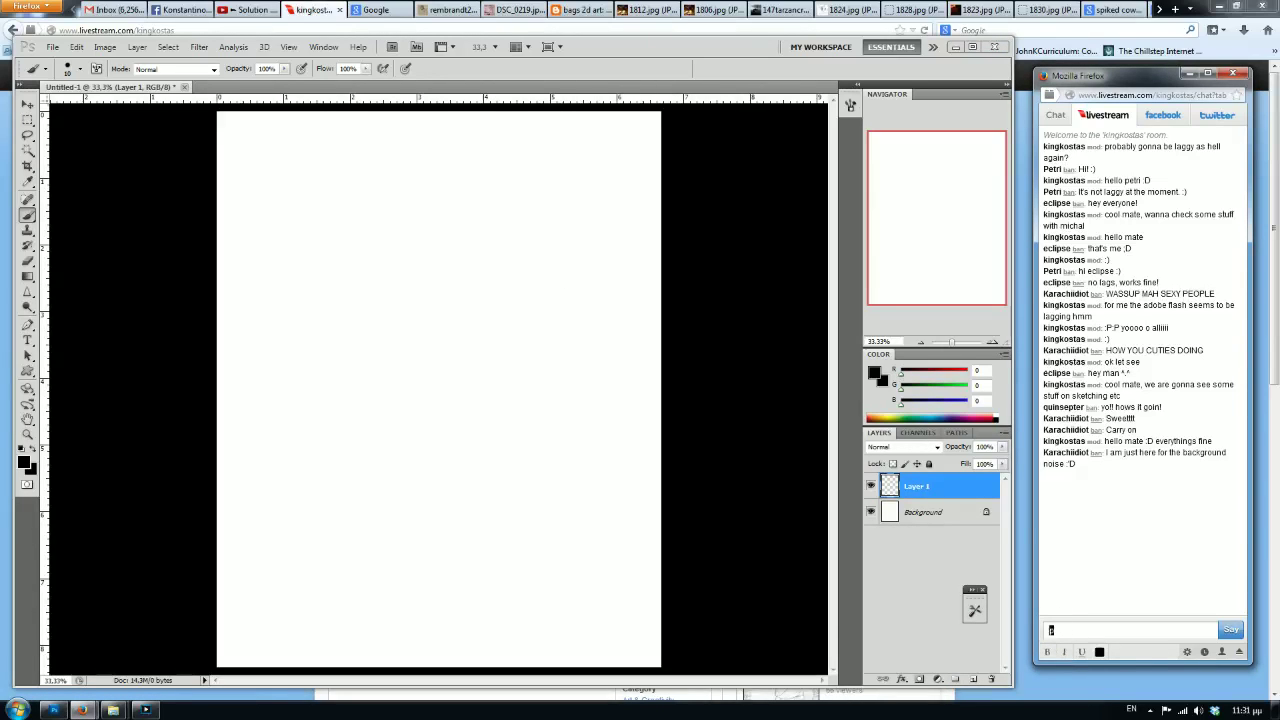
{"action": "left_click", "coordinate": [490, 296]}
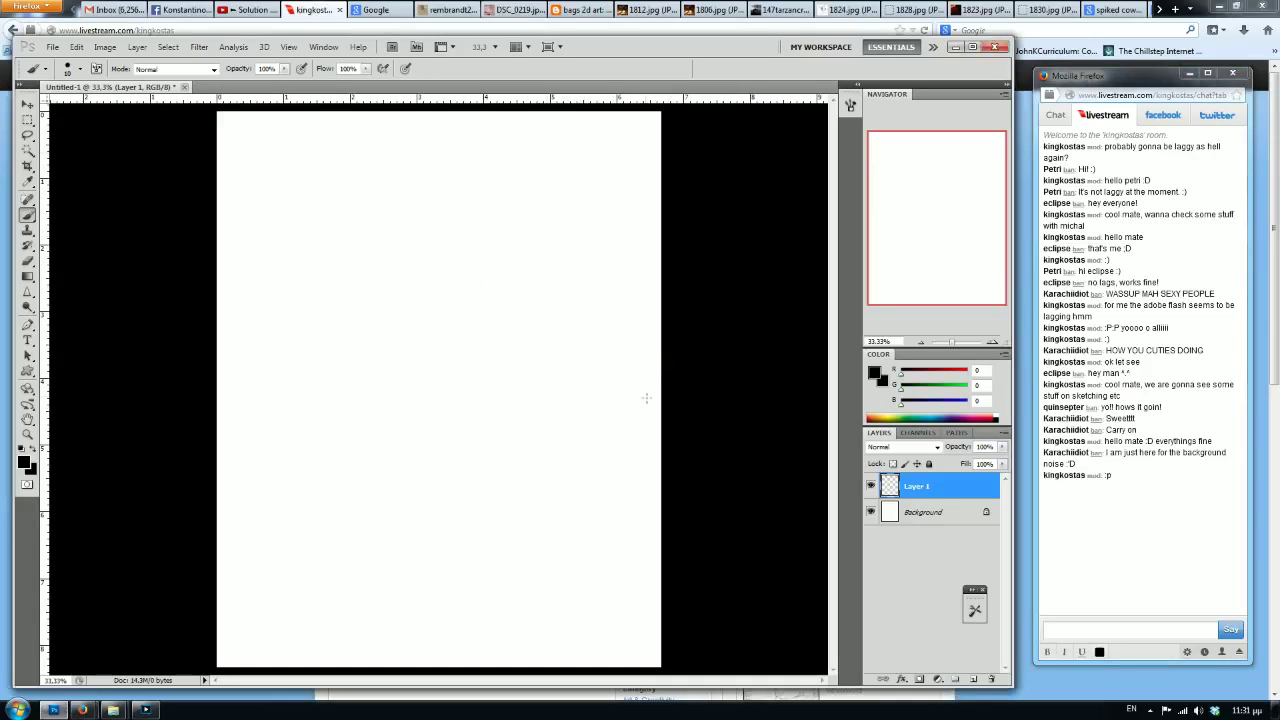
Post "damn why the chat is so laggy for me :(" in the chat.
{"action": "left_click", "coordinate": [1060, 633]}
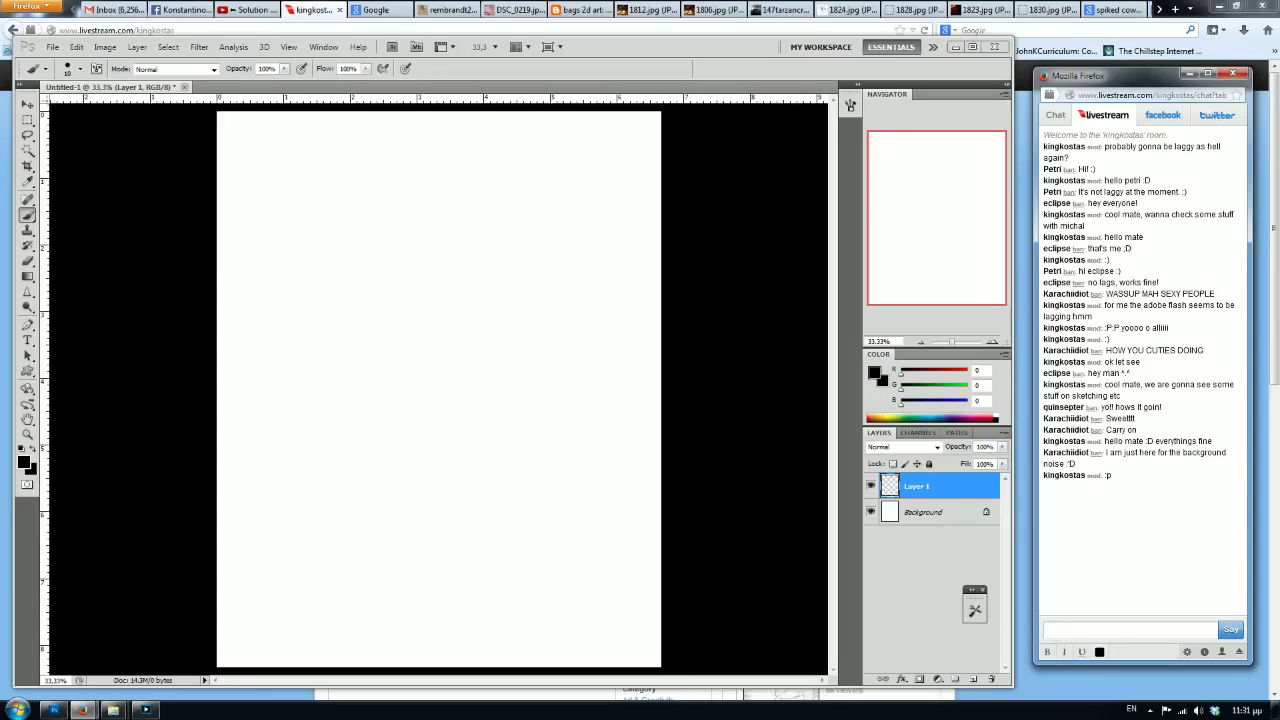
{"action": "type", "text": "damn"}
{"action": "type", "text": "why the chat is so laggy for me :("}
{"action": "key", "text": "Return"}
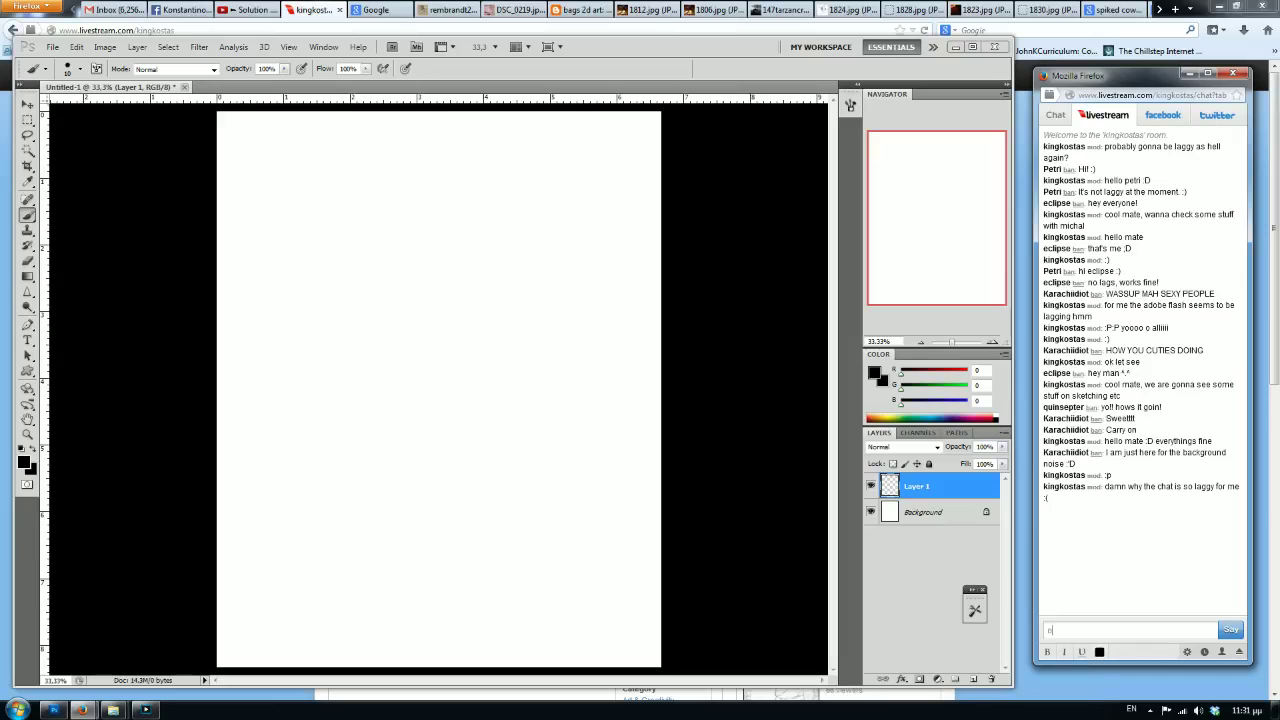
Post "ok, so lets say we want to create some rough sketch as a preparation for a work" in the chat.
{"action": "type", "text": "k so"}
{"action": "type", "text": " lets say"}
{"action": "type", "text": " we want to create some "}
{"action": "type", "text": "sketch as a preparation for a work"}
{"action": "key", "text": "Return"}
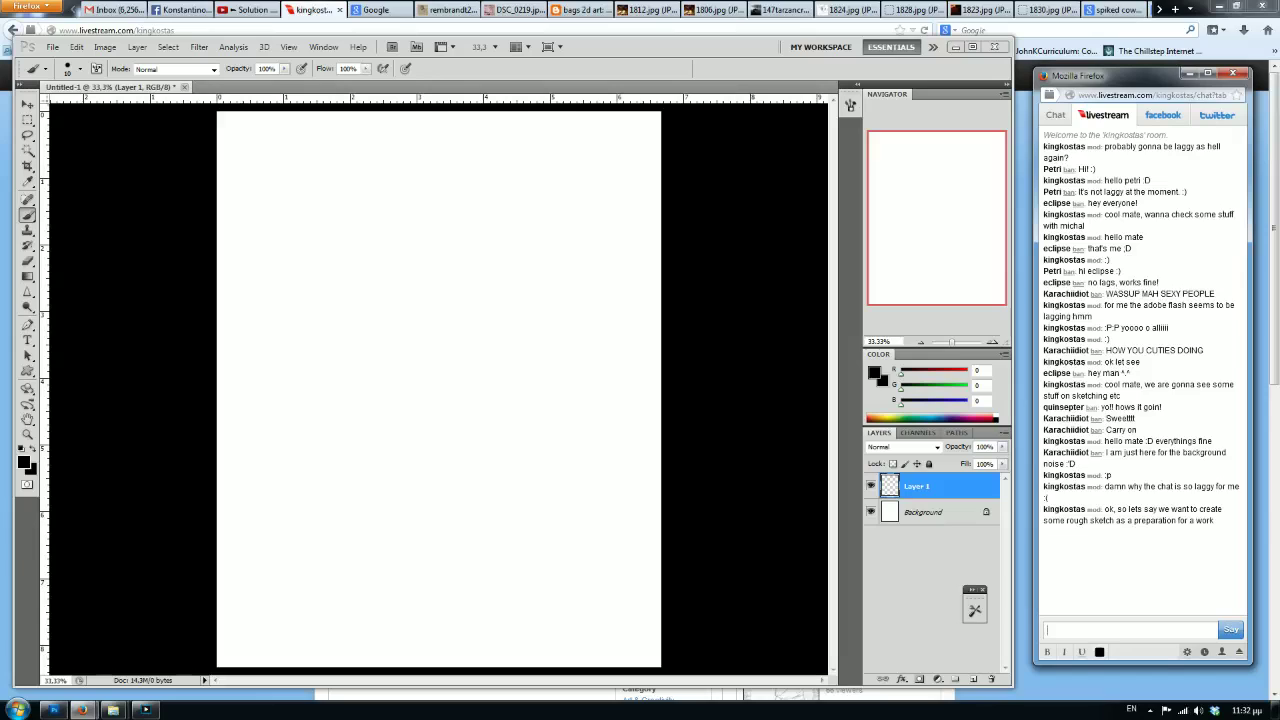
Post "we then want to create rough outlines, rough light and shadow and rough indication of materials" in the chat.
{"action": "type", "text": "we tho"}
{"action": "type", "text": "n want to create rough outlines, rough"}
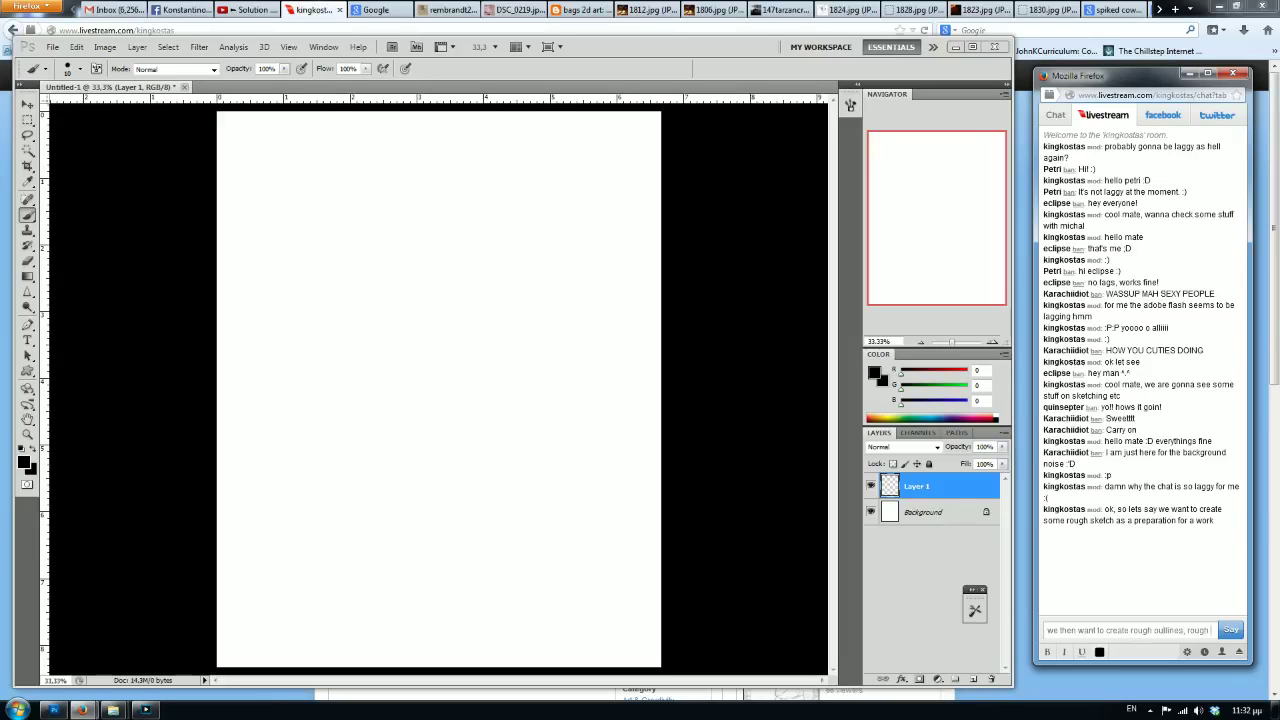
{"action": "type", "text": " light and shadow"}
{"action": "type", "text": " and rough indication of materia"}
{"action": "type", "text": "ls"}
{"action": "key", "text": "Return"}
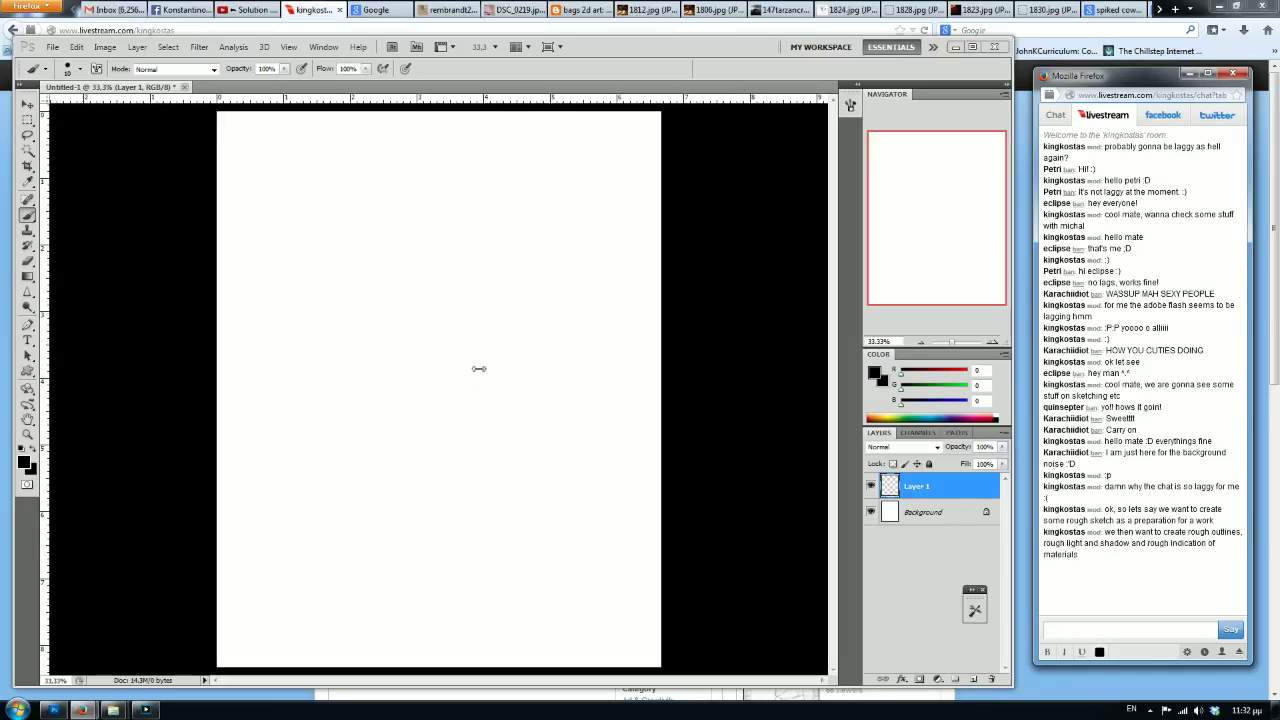
Sketch a figure's head, collar and shoulders with loose light strokes in the upper part of the canvas.
{"action": "left_click", "coordinate": [708, 407]}
{"action": "left_click", "coordinate": [712, 344]}
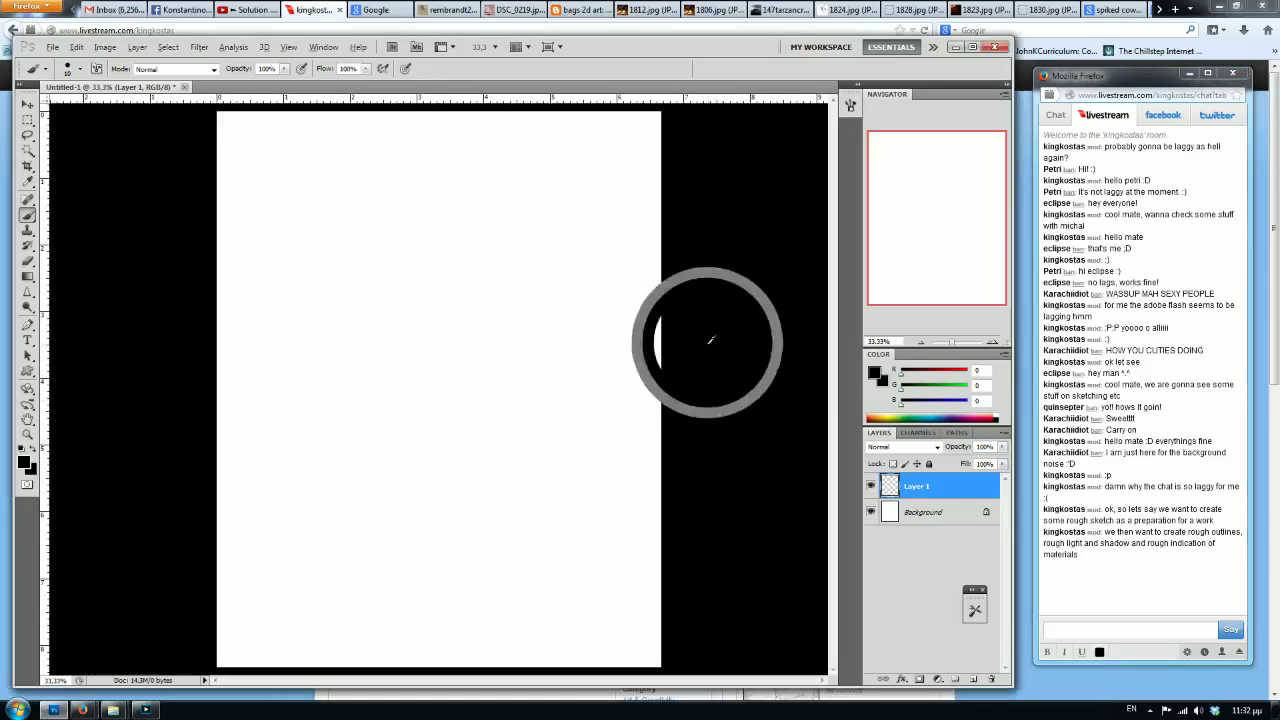
{"action": "left_click", "coordinate": [1106, 634]}
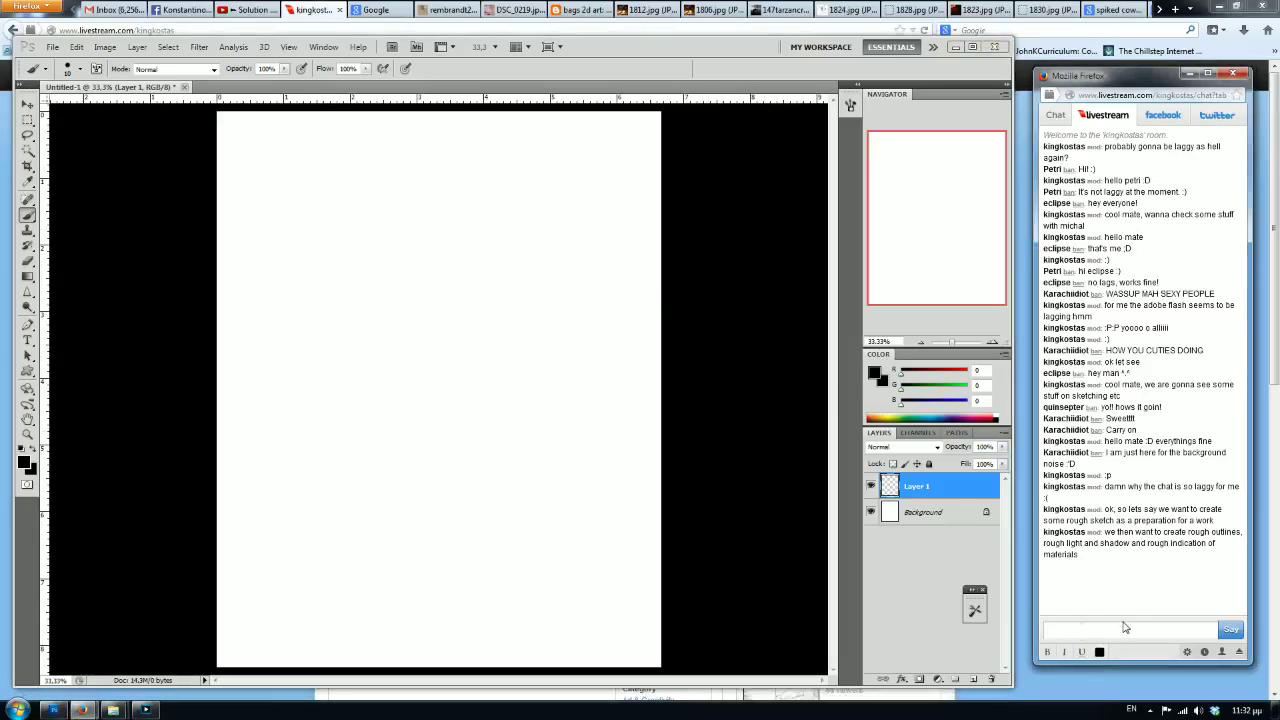
{"action": "left_click", "coordinate": [719, 327]}
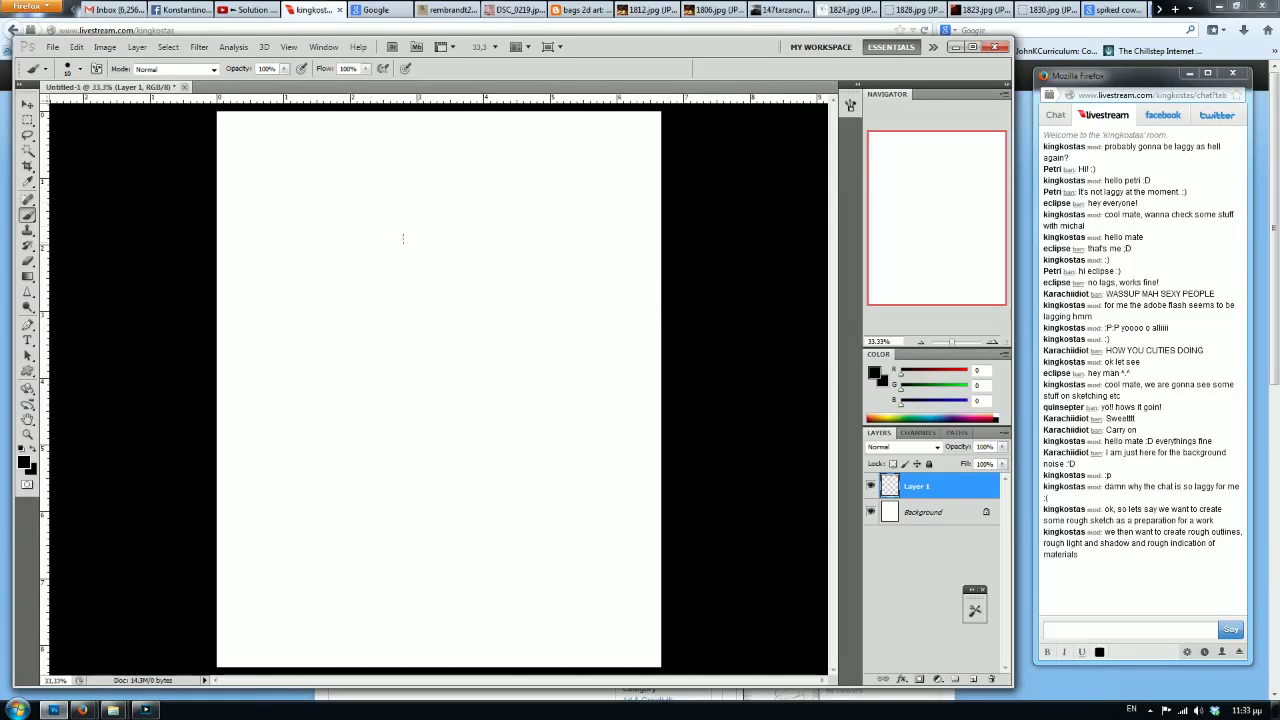
{"action": "mouse_move", "coordinate": [368, 172]}
{"action": "left_mouse_down"}
{"action": "mouse_move", "coordinate": [411, 182]}
{"action": "mouse_move", "coordinate": [358, 196]}
{"action": "mouse_move", "coordinate": [384, 156]}
{"action": "mouse_move", "coordinate": [392, 236]}
{"action": "mouse_move", "coordinate": [452, 222]}
{"action": "mouse_move", "coordinate": [470, 268]}
{"action": "mouse_move", "coordinate": [402, 243]}
{"action": "mouse_move", "coordinate": [436, 243]}
{"action": "left_mouse_up"}
{"action": "left_click_drag", "start_coordinate": [400, 246], "coordinate": [412, 292]}
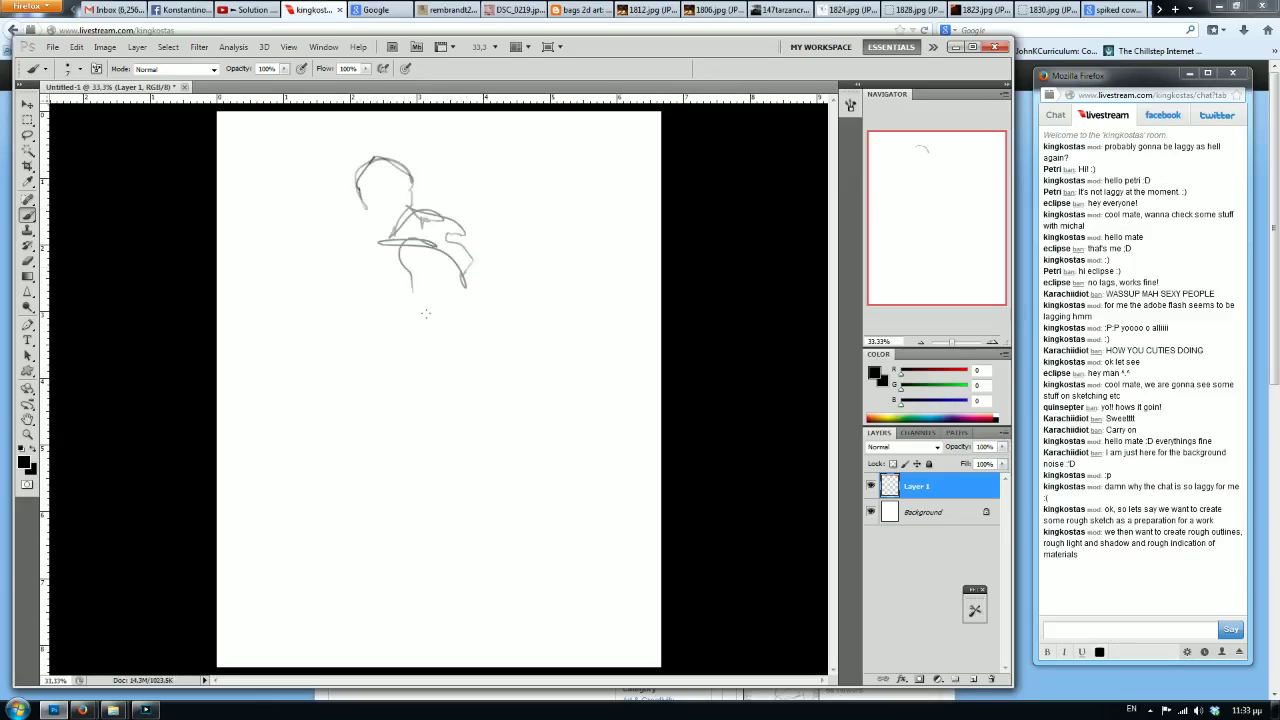
Post "we are loose, we only thing about putting down our thoughts at this moment and the basic separation of light and shadow etc" in the chat.
{"action": "left_click", "coordinate": [1068, 624]}
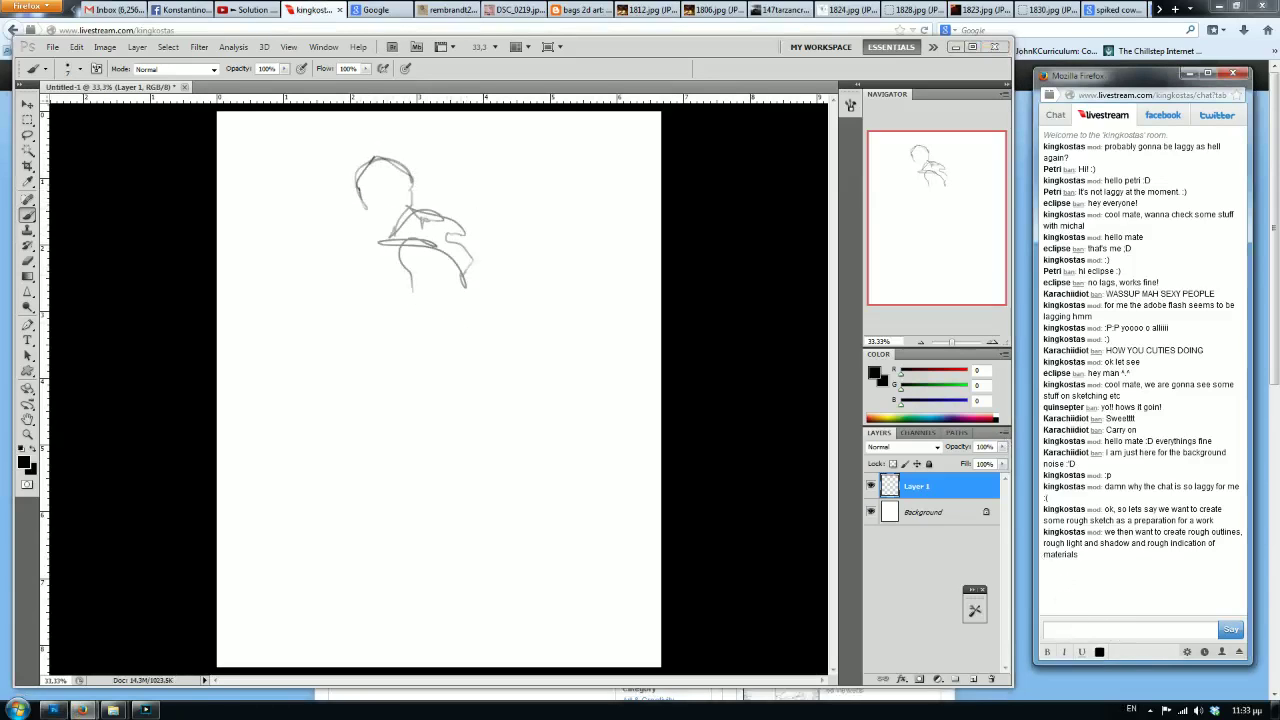
{"action": "type", "text": "we are loose,"}
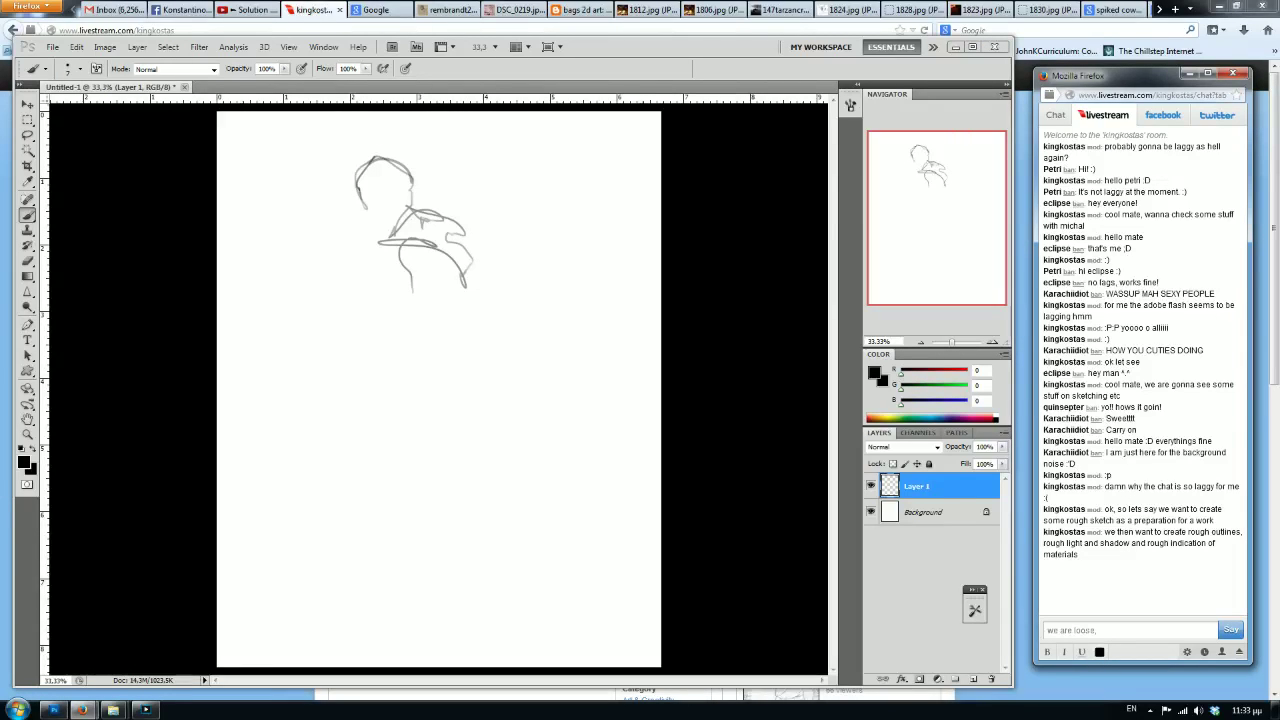
{"action": "type", "text": " we only thing about putting down "}
{"action": "type", "text": "our thoughts at this moment and the ba"}
{"action": "type", "text": "sic separation of light and shadow etc"}
{"action": "key", "text": "Return"}
Post "ust basic loose marks" and "wait gonna put voice, its annoying" in the chat.
{"action": "type", "text": "ust basic loose m"}
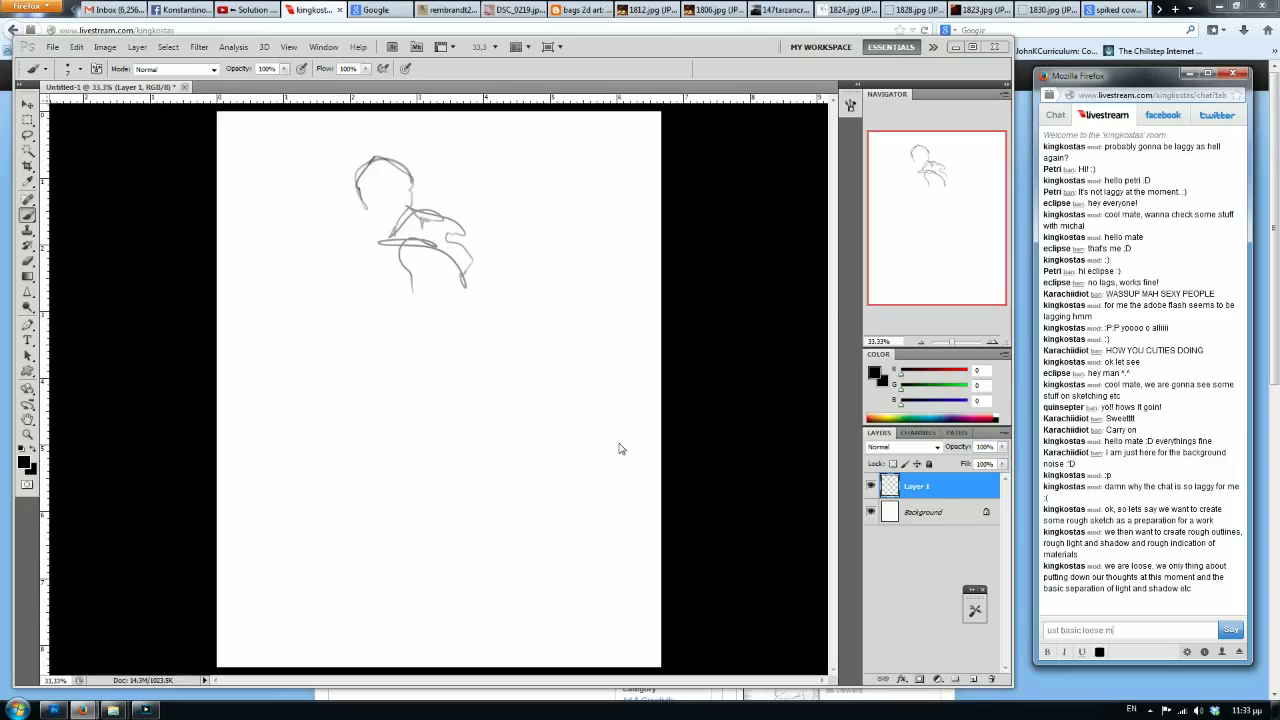
{"action": "type", "text": "arks"}
{"action": "key", "text": "Return"}
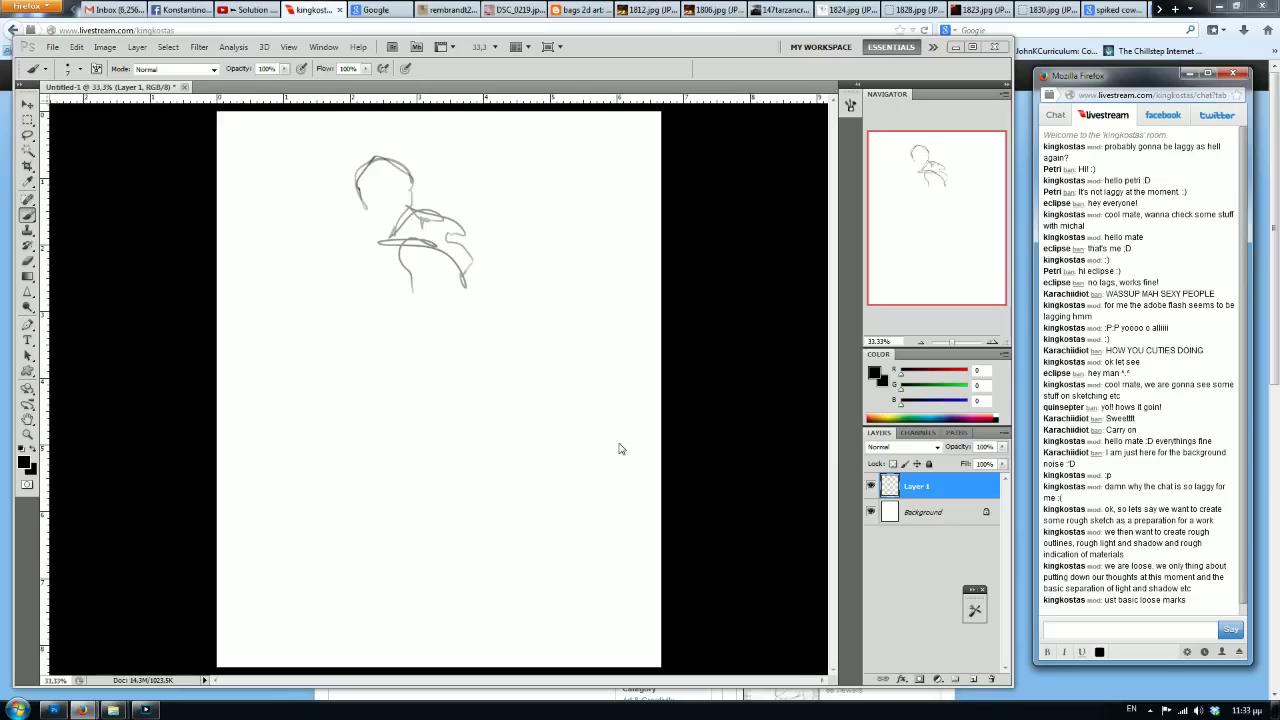
{"action": "type", "text": "ait gonna put voice, its annoying"}
Set the volume of the album playing on YouTube to about half and check the audio levels in the broadcasting software.
{"action": "mouse_move", "coordinate": [83, 710]}
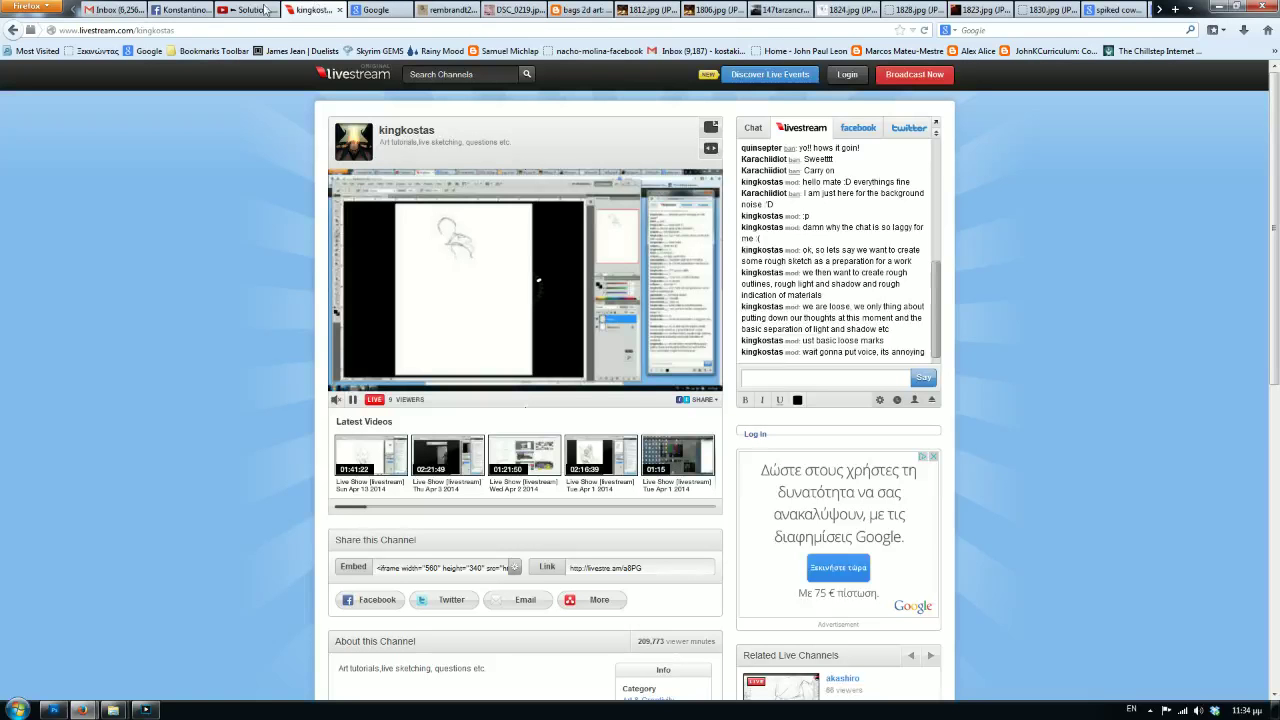
{"action": "left_click", "coordinate": [318, 8]}
{"action": "left_click", "coordinate": [243, 8]}
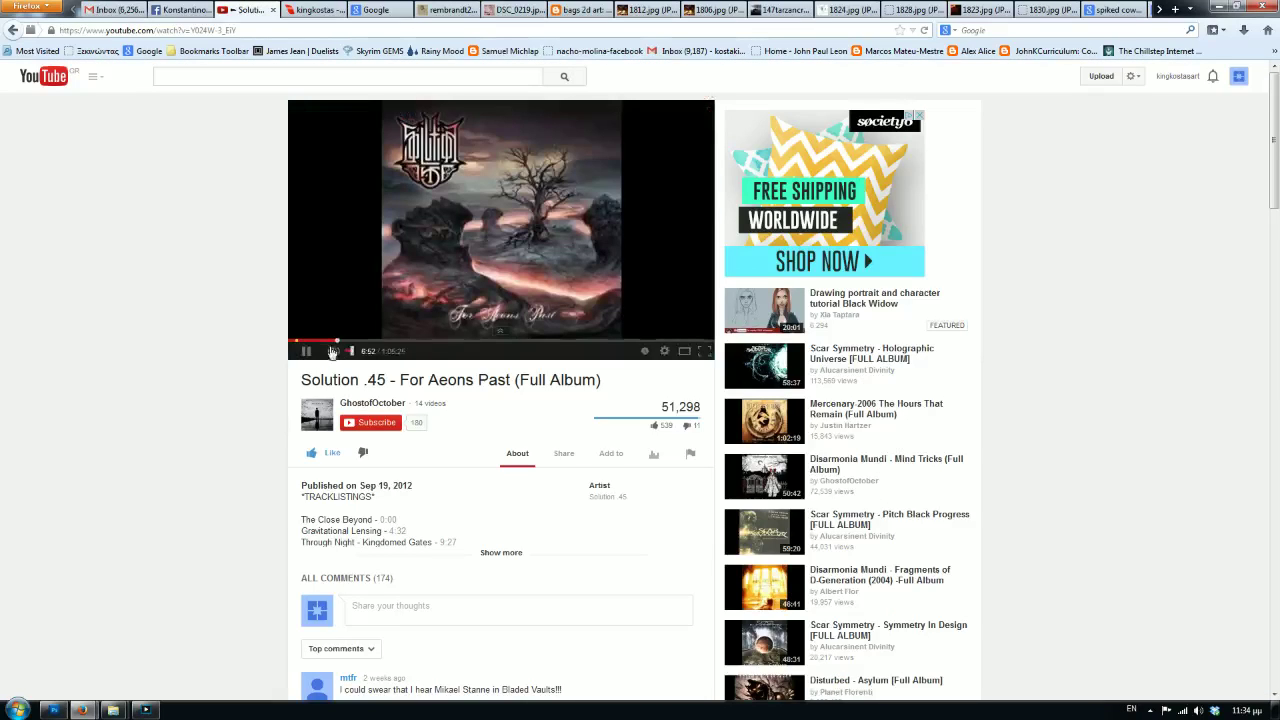
{"action": "left_click", "coordinate": [365, 353]}
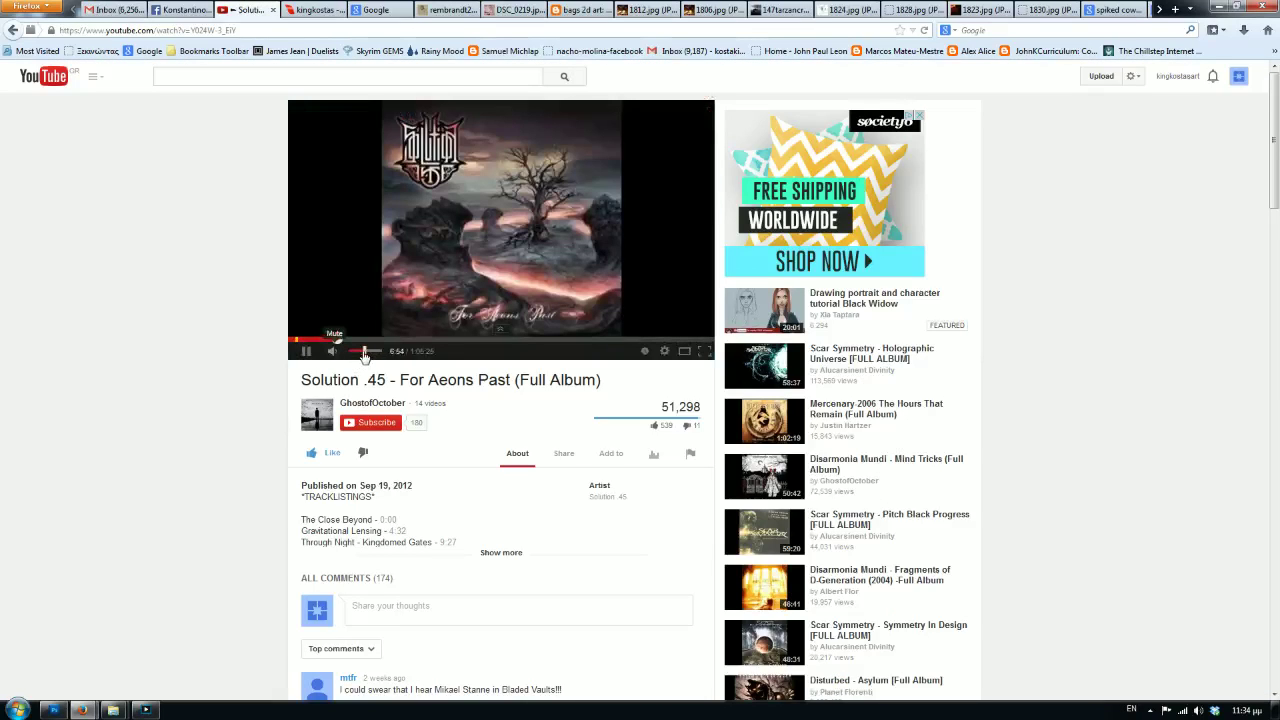
{"action": "left_click", "coordinate": [330, 9]}
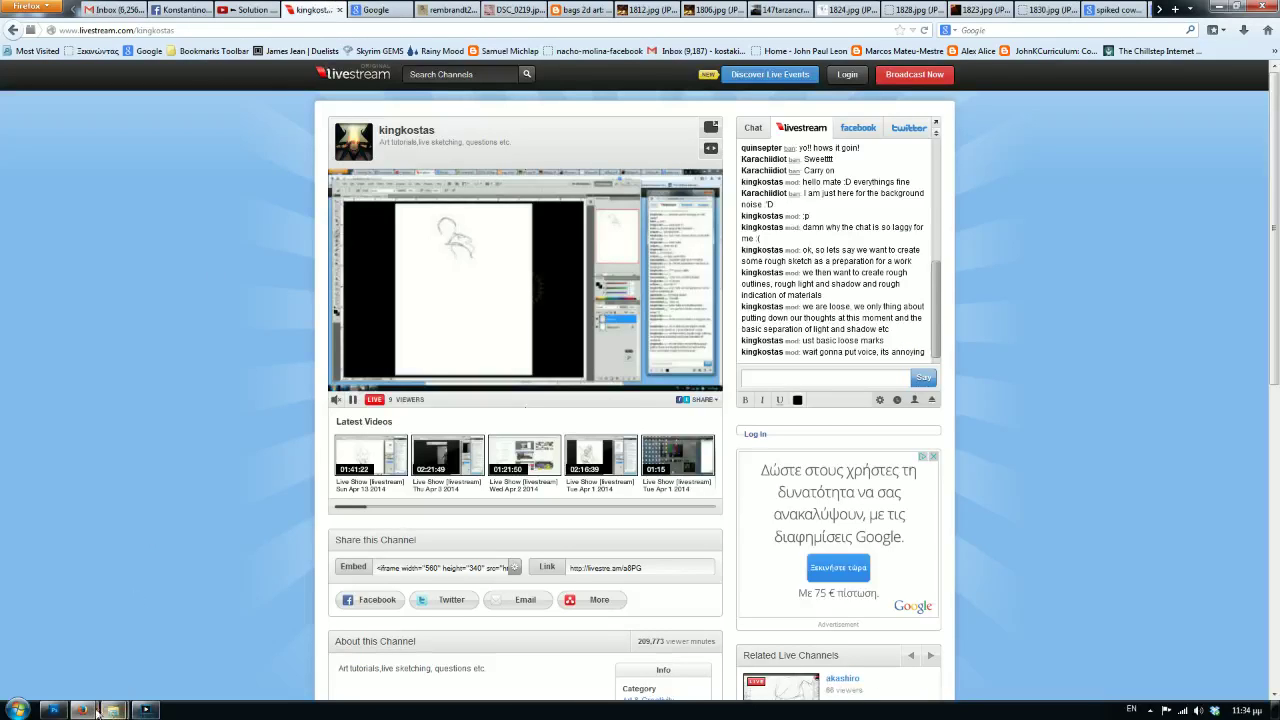
{"action": "left_click", "coordinate": [145, 710]}
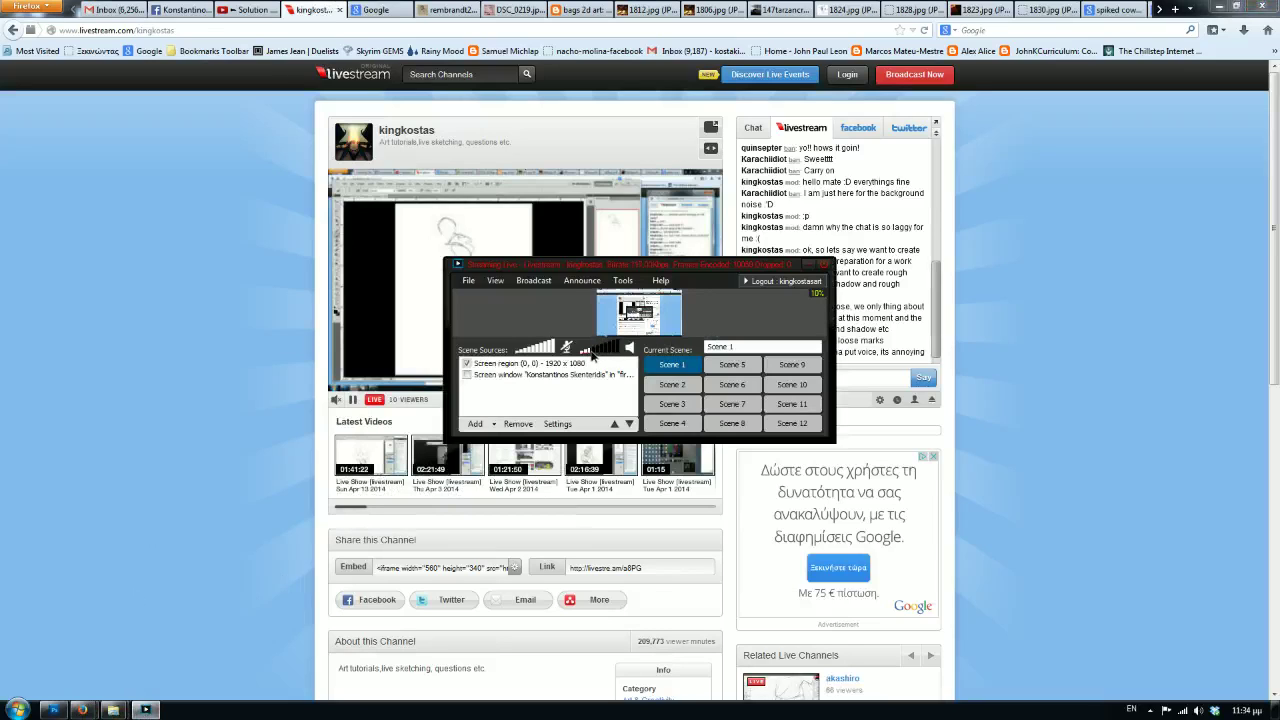
{"action": "left_click", "coordinate": [282, 304]}
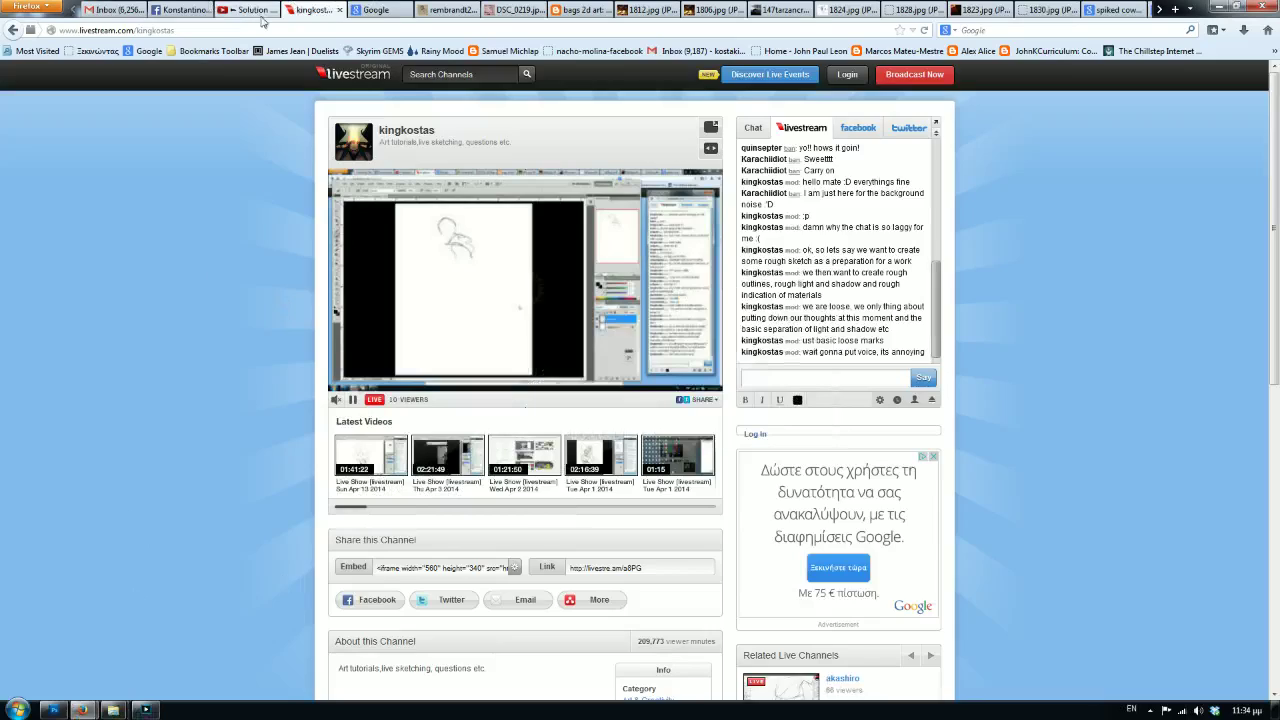
Lower the YouTube album's volume to near the minimum and dismiss the Windows activation notification.
{"action": "left_click", "coordinate": [262, 12]}
{"action": "mouse_move", "coordinate": [334, 355]}
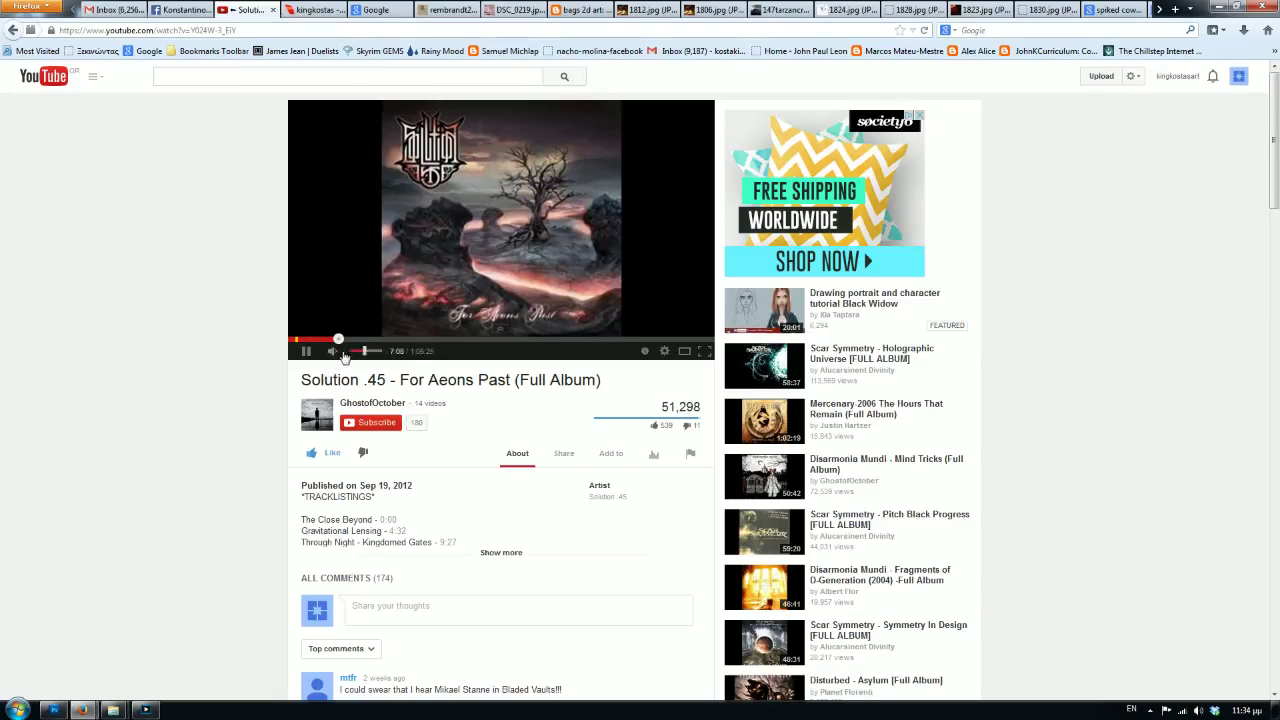
{"action": "left_click_drag", "start_coordinate": [364, 354], "coordinate": [356, 355]}
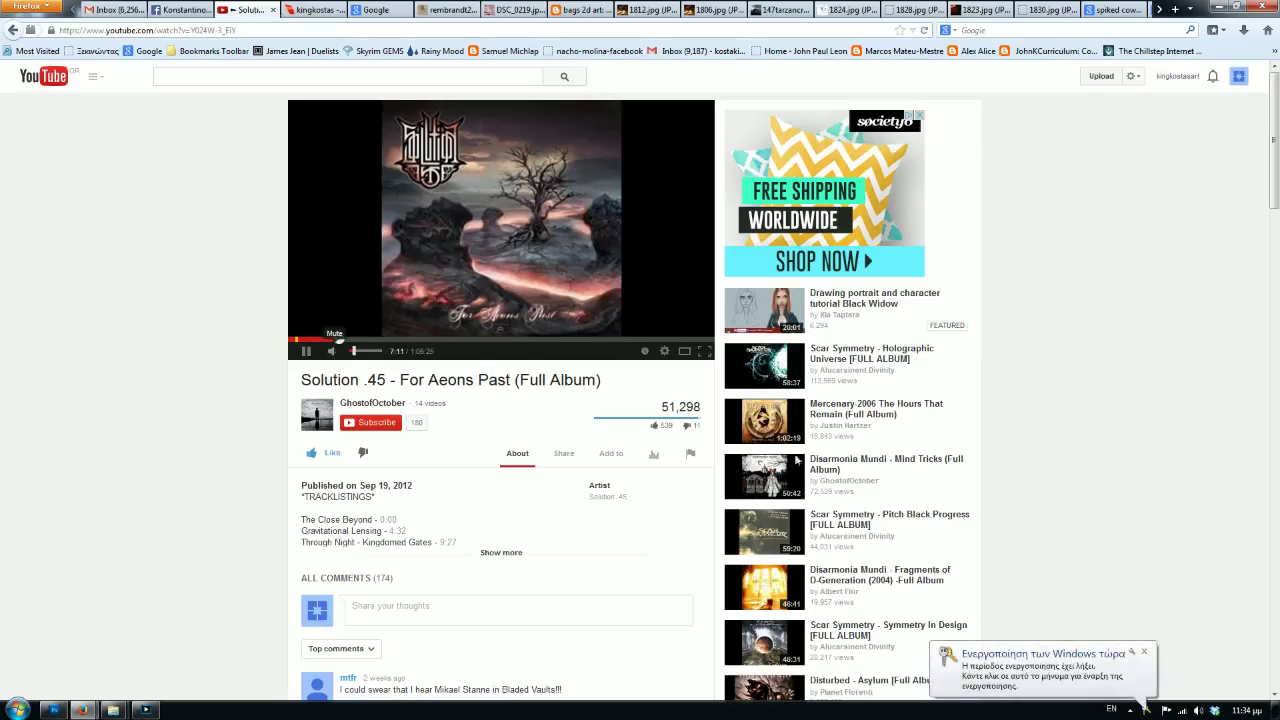
{"action": "left_click", "coordinate": [1143, 652]}
Unmute the microphone in the broadcasting software and return to the livestream channel page.
{"action": "left_click", "coordinate": [317, 8]}
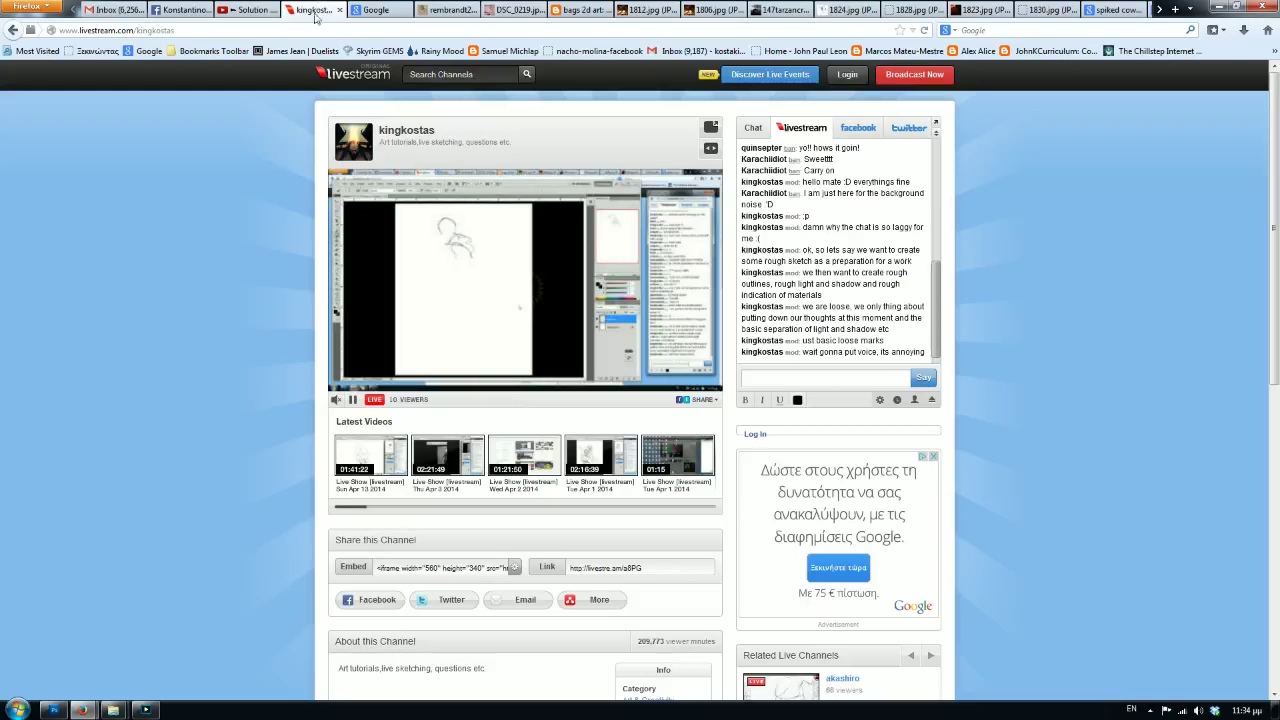
{"action": "left_click", "coordinate": [145, 710]}
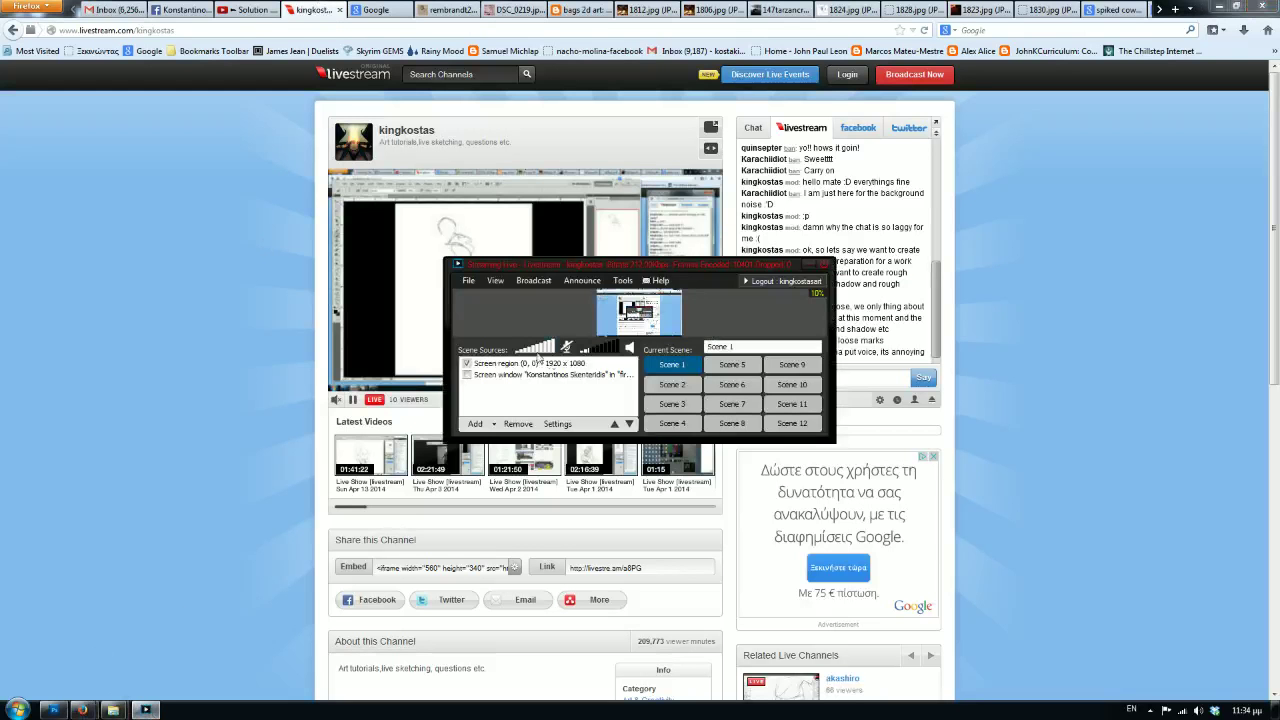
{"action": "left_click", "coordinate": [567, 348]}
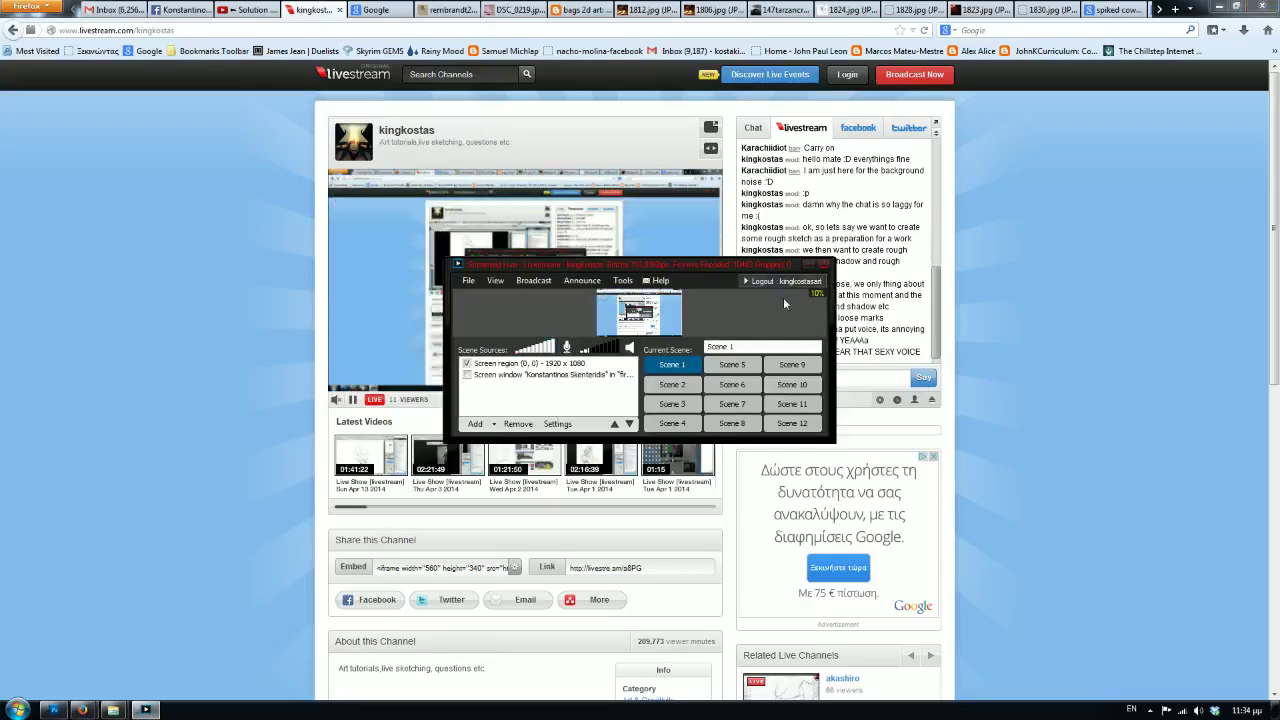
{"action": "left_click", "coordinate": [320, 5]}
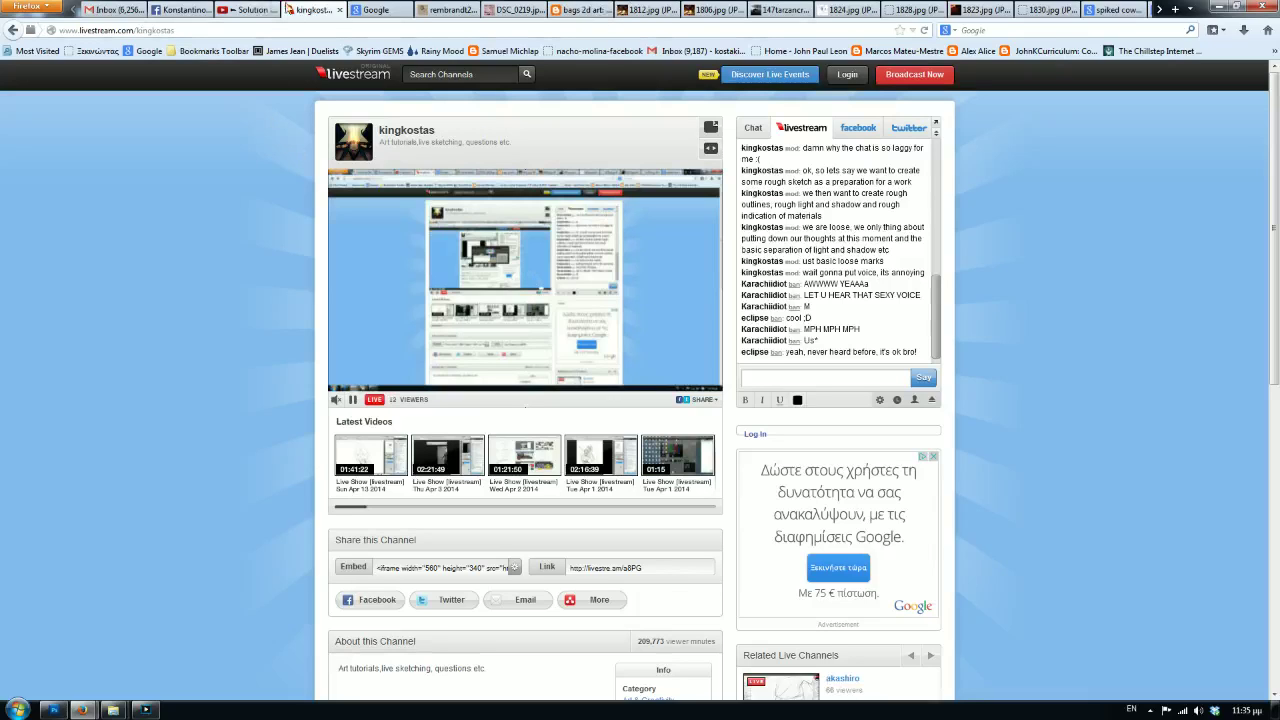
Switch back to Photoshop with the chat window alongside and sketch the figure's arm and side contour in dark strokes.
{"action": "left_click", "coordinate": [53, 710]}
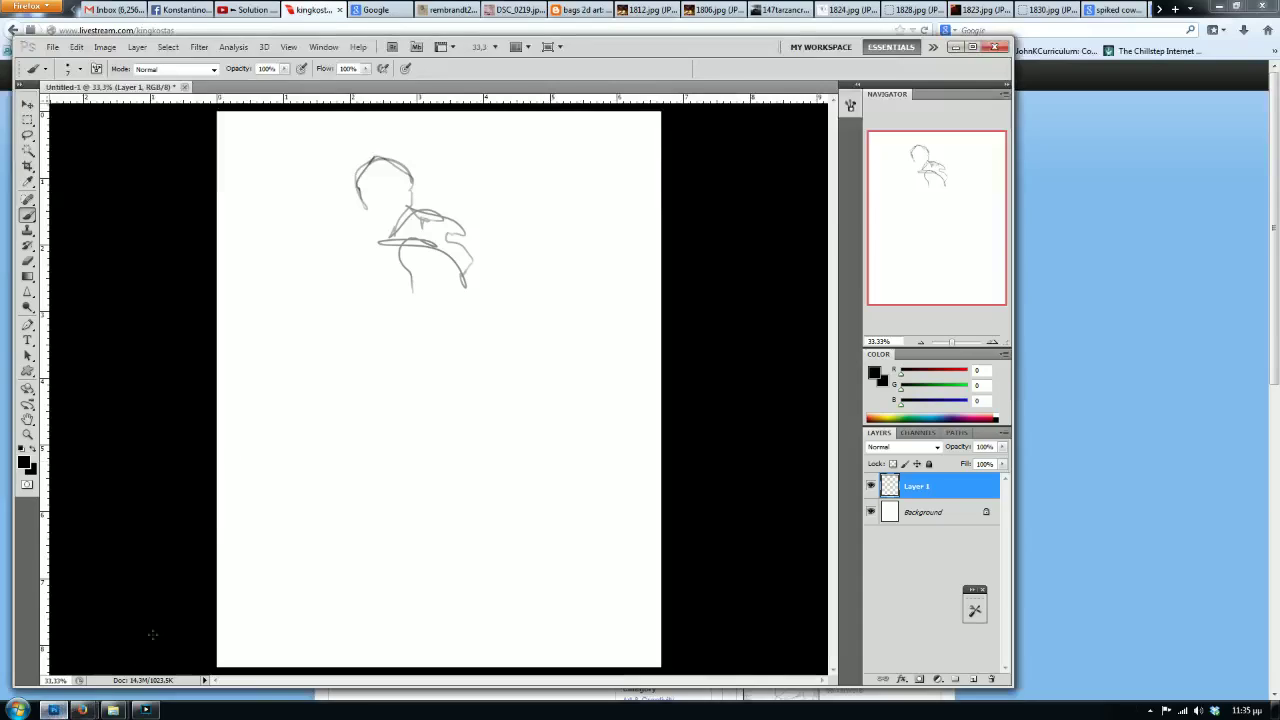
{"action": "mouse_move", "coordinate": [82, 710]}
{"action": "left_click", "coordinate": [230, 632]}
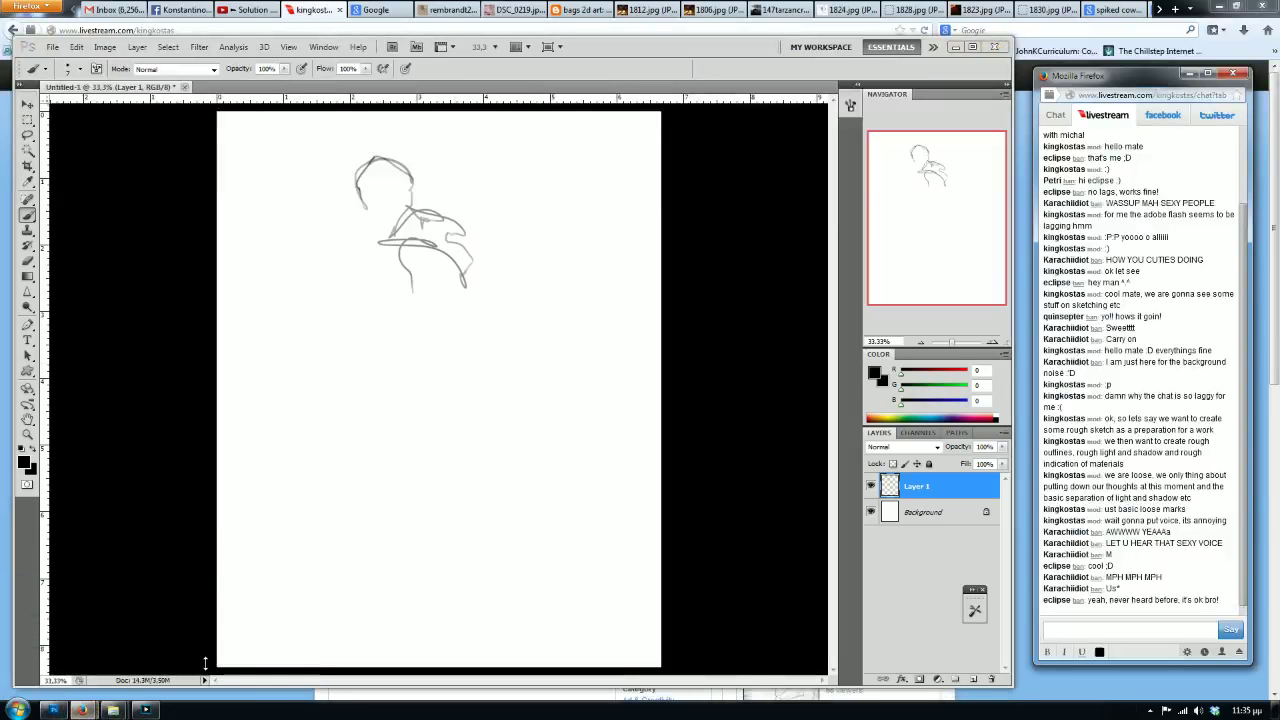
{"action": "left_click", "coordinate": [728, 242]}
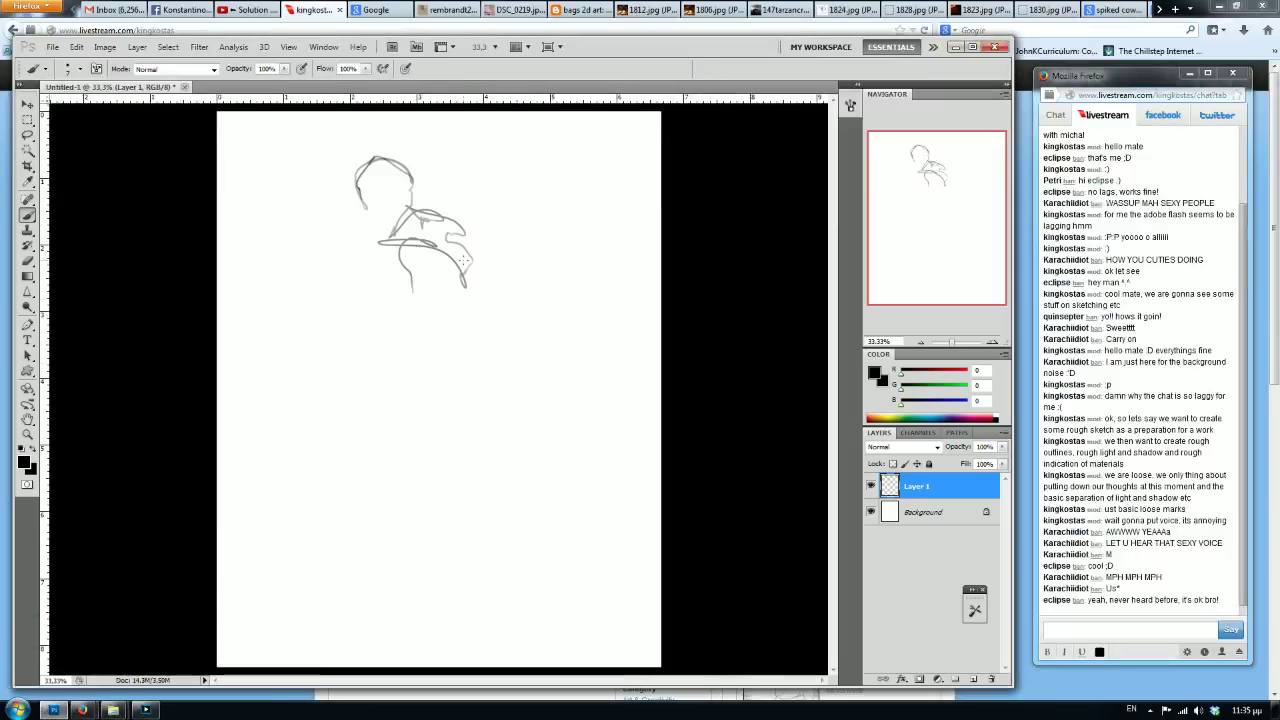
{"action": "left_click_drag", "start_coordinate": [408, 212], "coordinate": [495, 322]}
{"action": "left_click_drag", "start_coordinate": [448, 240], "coordinate": [445, 405]}
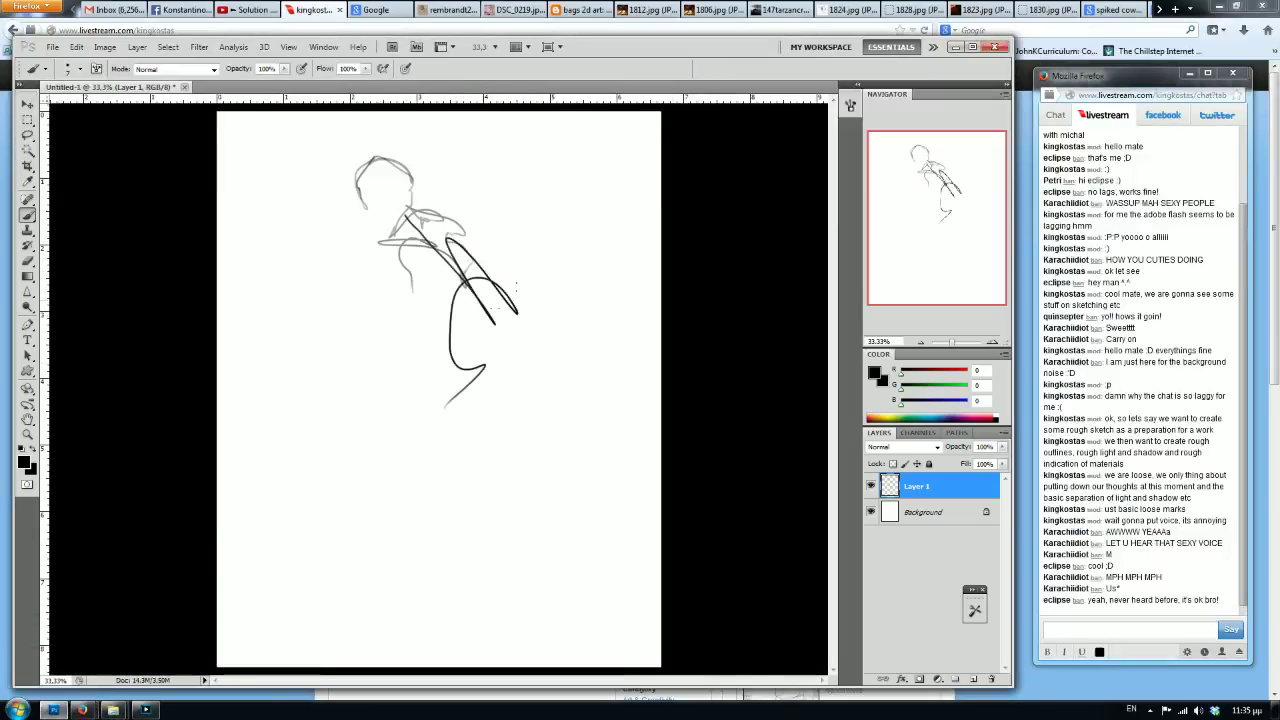
{"action": "mouse_move", "coordinate": [474, 302]}
{"action": "left_mouse_down"}
{"action": "mouse_move", "coordinate": [490, 368]}
{"action": "mouse_move", "coordinate": [455, 375]}
{"action": "left_mouse_up"}
Add the figure's torso, waist and leg lines and a smiling face, and close off the end of the arm.
{"action": "mouse_move", "coordinate": [397, 225]}
{"action": "left_mouse_down"}
{"action": "mouse_move", "coordinate": [408, 312]}
{"action": "mouse_move", "coordinate": [402, 284]}
{"action": "left_mouse_up"}
{"action": "left_click_drag", "start_coordinate": [444, 231], "coordinate": [474, 248]}
{"action": "mouse_move", "coordinate": [404, 210]}
{"action": "left_mouse_down"}
{"action": "mouse_move", "coordinate": [374, 226]}
{"action": "mouse_move", "coordinate": [383, 162]}
{"action": "mouse_move", "coordinate": [396, 190]}
{"action": "mouse_move", "coordinate": [372, 196]}
{"action": "mouse_move", "coordinate": [388, 212]}
{"action": "mouse_move", "coordinate": [382, 350]}
{"action": "mouse_move", "coordinate": [404, 362]}
{"action": "left_mouse_up"}
{"action": "left_click_drag", "start_coordinate": [396, 334], "coordinate": [452, 372]}
{"action": "left_click_drag", "start_coordinate": [376, 276], "coordinate": [446, 366]}
{"action": "left_click_drag", "start_coordinate": [377, 316], "coordinate": [370, 386]}
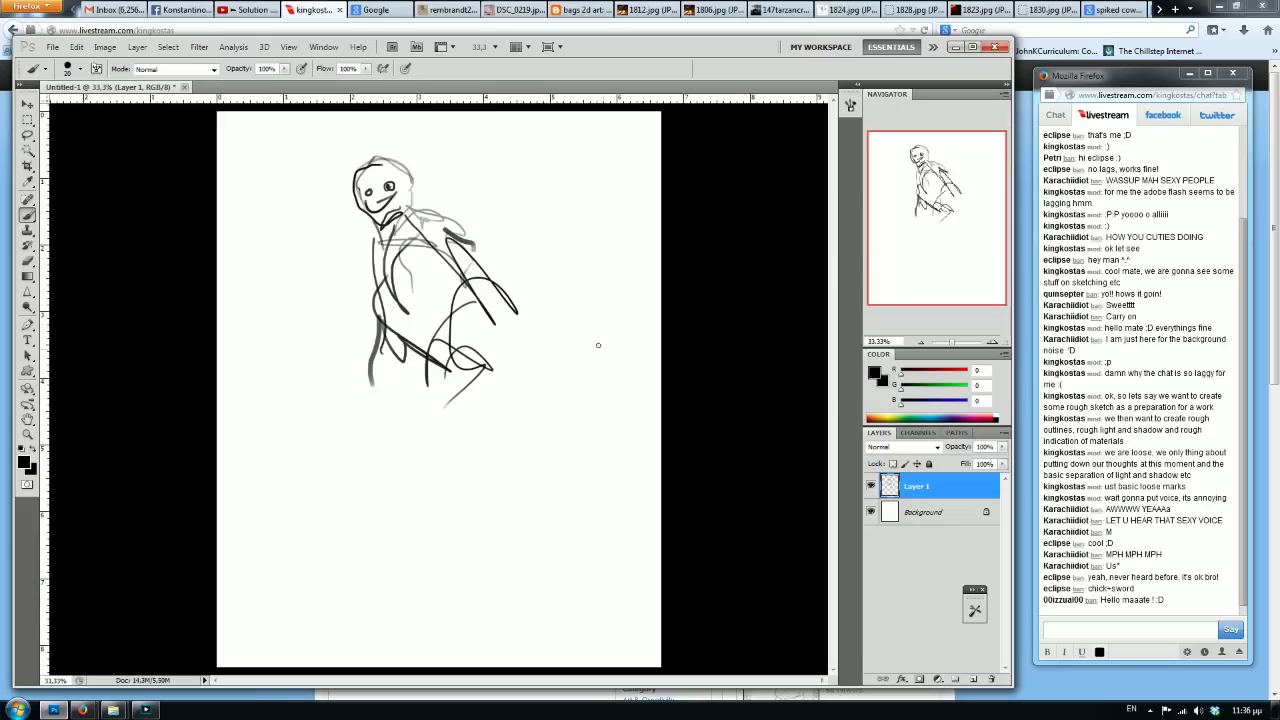
{"action": "left_click_drag", "start_coordinate": [486, 325], "coordinate": [516, 310]}
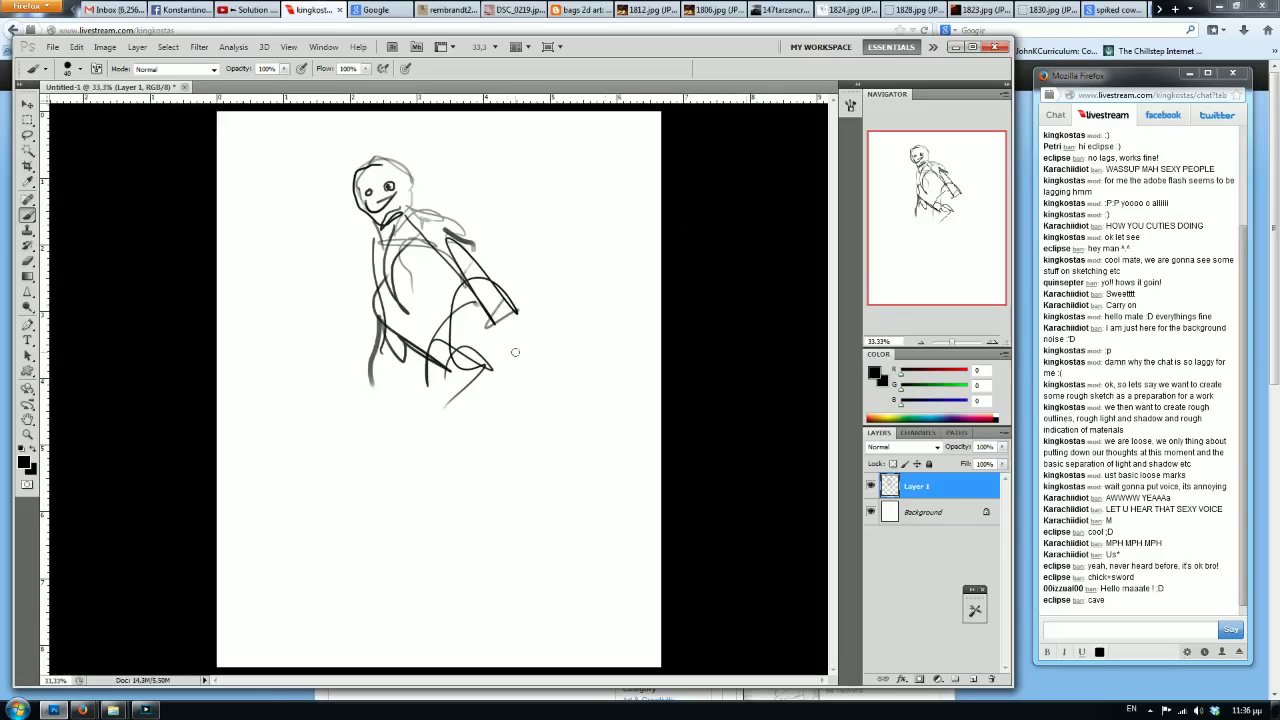
Paint over the whole sketch in white with the brush enlarged to 300, and return to black and a smaller brush.
{"action": "key", "text": "x"}
{"action": "key", "text": "bracketright"}
{"action": "key", "text": "bracketright"}
{"action": "key", "text": "bracketright"}
{"action": "key", "text": "bracketright"}
{"action": "key", "text": "bracketright"}
{"action": "key", "text": "bracketright"}
{"action": "key", "text": "bracketright"}
{"action": "key", "text": "bracketright"}
{"action": "key", "text": "bracketright"}
{"action": "key", "text": "bracketright"}
{"action": "key", "text": "bracketright"}
{"action": "key", "text": "bracketright"}
{"action": "mouse_move", "coordinate": [402, 214]}
{"action": "left_mouse_down"}
{"action": "mouse_move", "coordinate": [415, 266]}
{"action": "mouse_move", "coordinate": [389, 291]}
{"action": "left_mouse_up"}
{"action": "key", "text": "x"}
{"action": "key", "text": "bracketleft"}
{"action": "key", "text": "bracketleft"}
{"action": "key", "text": "bracketleft"}
{"action": "key", "text": "bracketleft"}
{"action": "key", "text": "bracketleft"}
{"action": "key", "text": "bracketleft"}
{"action": "key", "text": "bracketleft"}
{"action": "key", "text": "bracketleft"}
{"action": "key", "text": "bracketleft"}
{"action": "key", "text": "bracketleft"}
{"action": "key", "text": "bracketleft"}
{"action": "key", "text": "bracketleft"}
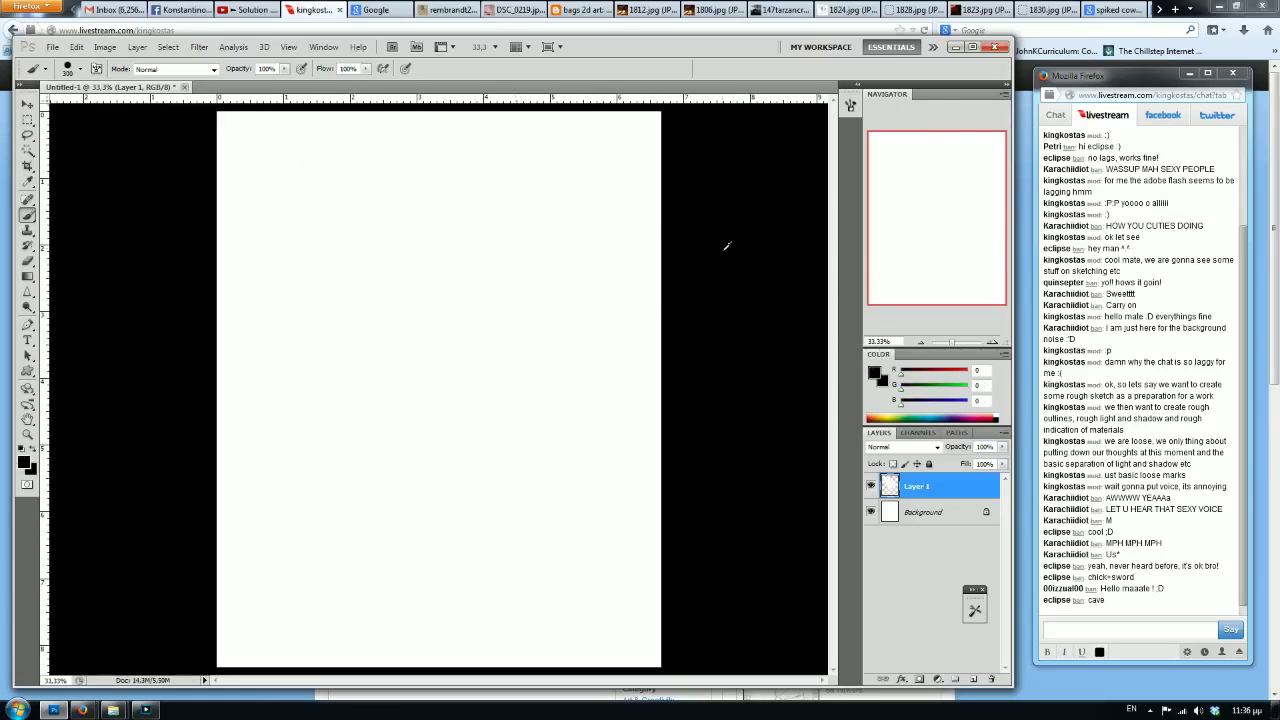
Rough in a small head outline with a thinner brush, plus sweeping background contours and wavy ground lines around an open centre.
{"action": "key", "text": "bracketleft"}
{"action": "key", "text": "bracketleft"}
{"action": "key", "text": "bracketleft"}
{"action": "key", "text": "bracketleft"}
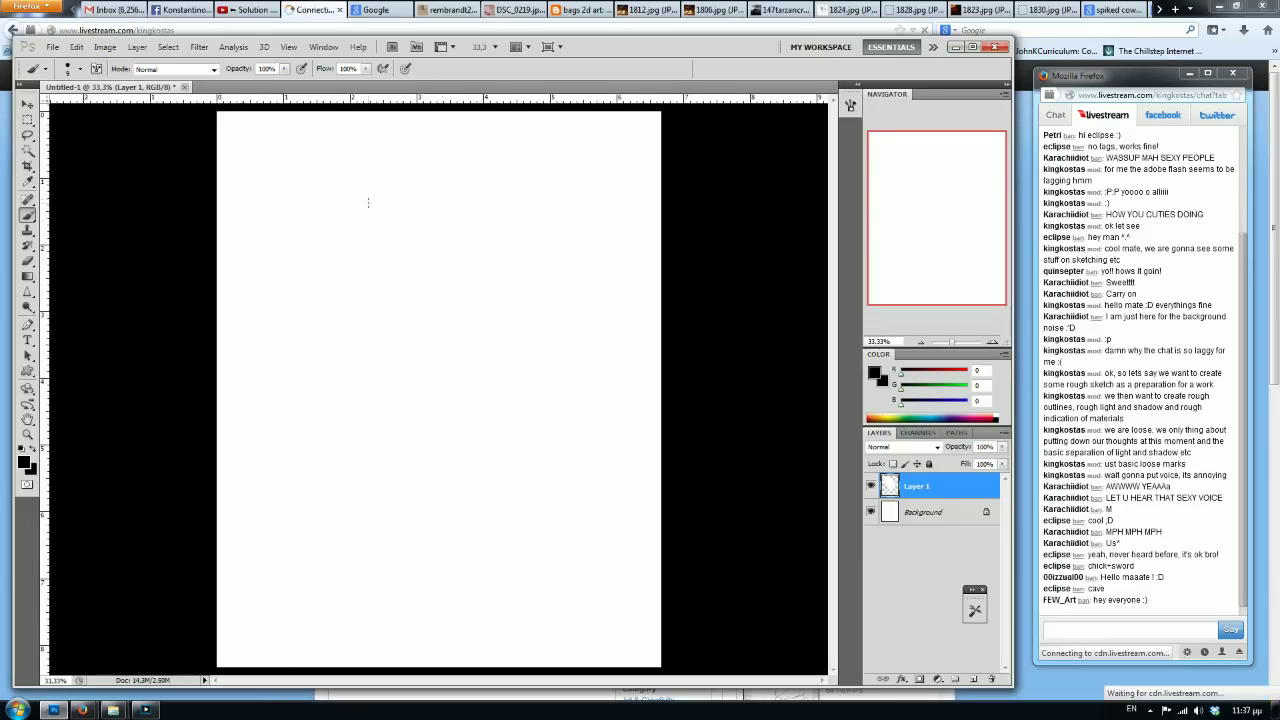
{"action": "mouse_move", "coordinate": [350, 188]}
{"action": "left_mouse_down"}
{"action": "mouse_move", "coordinate": [389, 234]}
{"action": "mouse_move", "coordinate": [379, 202]}
{"action": "mouse_move", "coordinate": [349, 243]}
{"action": "left_mouse_up"}
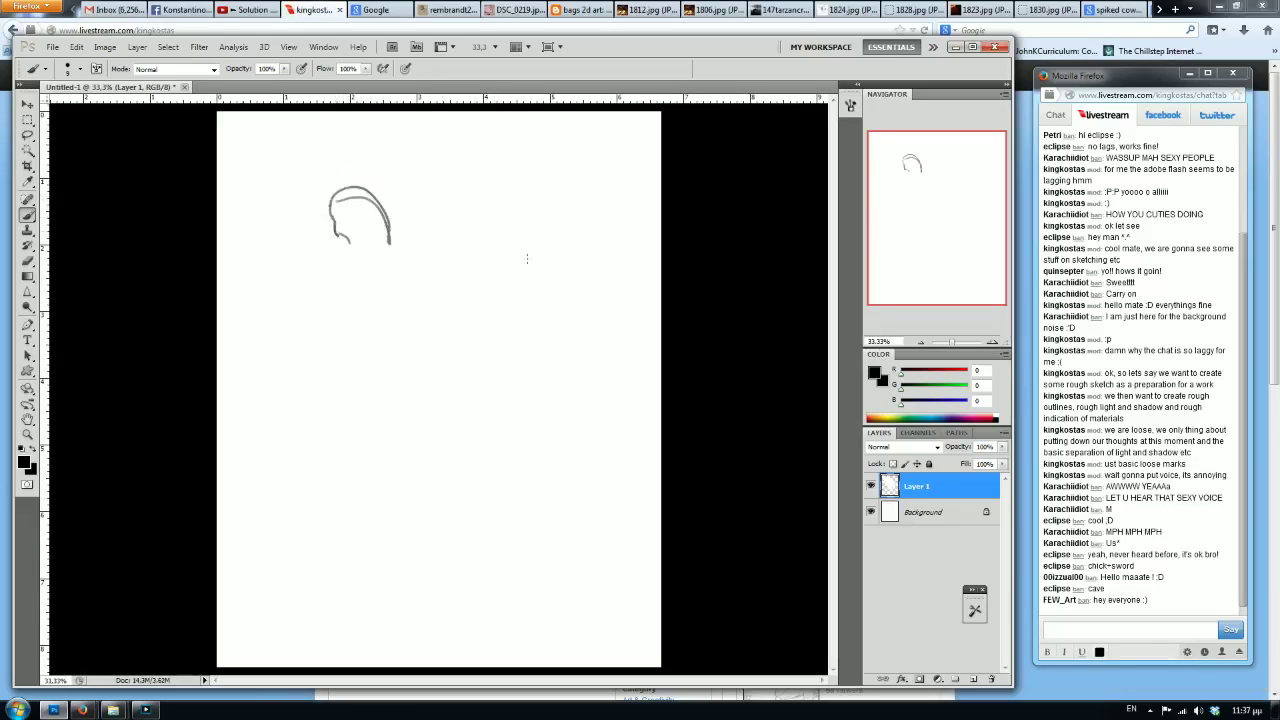
{"action": "left_click_drag", "start_coordinate": [604, 234], "coordinate": [484, 143]}
{"action": "mouse_move", "coordinate": [556, 205]}
{"action": "left_mouse_down"}
{"action": "mouse_move", "coordinate": [620, 314]}
{"action": "mouse_move", "coordinate": [277, 621]}
{"action": "mouse_move", "coordinate": [642, 625]}
{"action": "left_mouse_up"}
{"action": "mouse_move", "coordinate": [427, 478]}
{"action": "left_mouse_down"}
{"action": "mouse_move", "coordinate": [350, 478]}
{"action": "mouse_move", "coordinate": [466, 543]}
{"action": "left_mouse_up"}
Draw a thick oval head with an enlarged brush, and mark light neck and torso guide lines with a smaller one.
{"action": "key", "text": "bracketright"}
{"action": "key", "text": "bracketright"}
{"action": "left_click_drag", "start_coordinate": [417, 181], "coordinate": [418, 192]}
{"action": "key", "text": "bracketleft"}
{"action": "key", "text": "bracketleft"}
{"action": "key", "text": "bracketleft"}
{"action": "key", "text": "bracketleft"}
{"action": "key", "text": "bracketleft"}
{"action": "left_click_drag", "start_coordinate": [404, 256], "coordinate": [446, 270]}
{"action": "left_click_drag", "start_coordinate": [420, 278], "coordinate": [424, 312]}
{"action": "left_click_drag", "start_coordinate": [398, 418], "coordinate": [392, 436]}
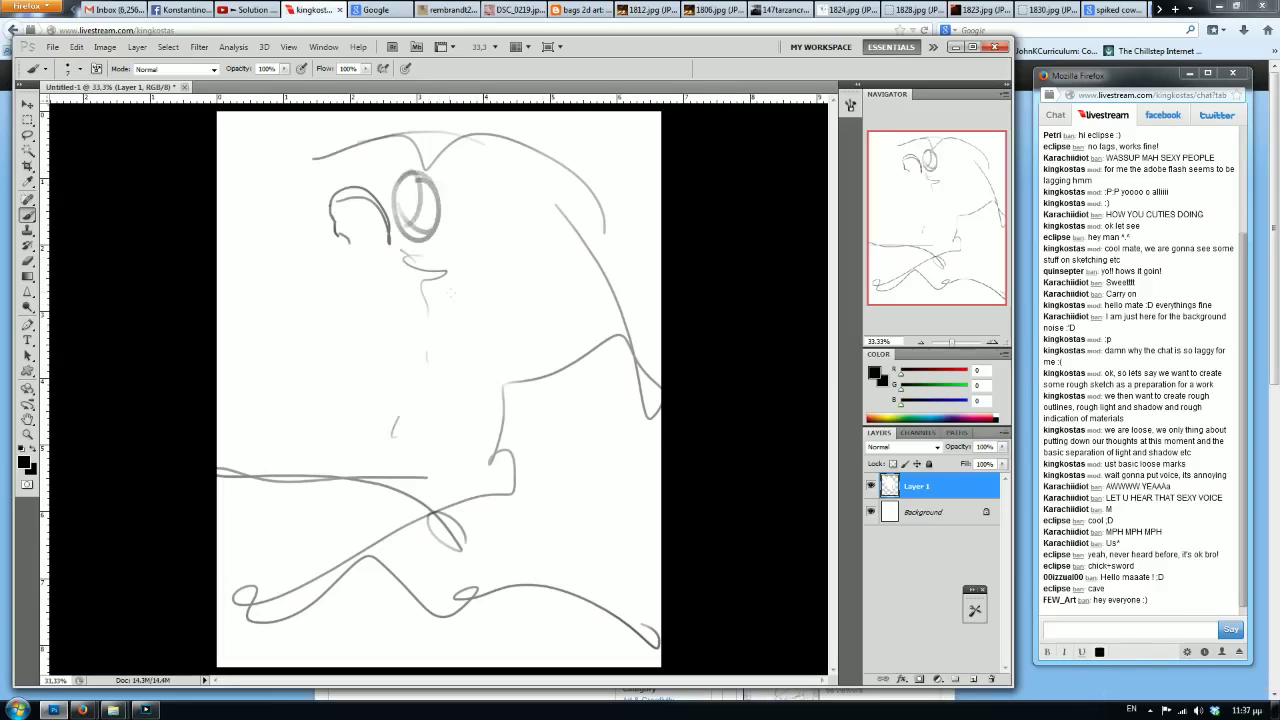
Sketch a long diagonal sword with a scribbled hilt, and erase the small head outline and part of the oval beside it.
{"action": "mouse_move", "coordinate": [544, 205]}
{"action": "left_mouse_down"}
{"action": "mouse_move", "coordinate": [327, 387]}
{"action": "mouse_move", "coordinate": [388, 326]}
{"action": "left_mouse_up"}
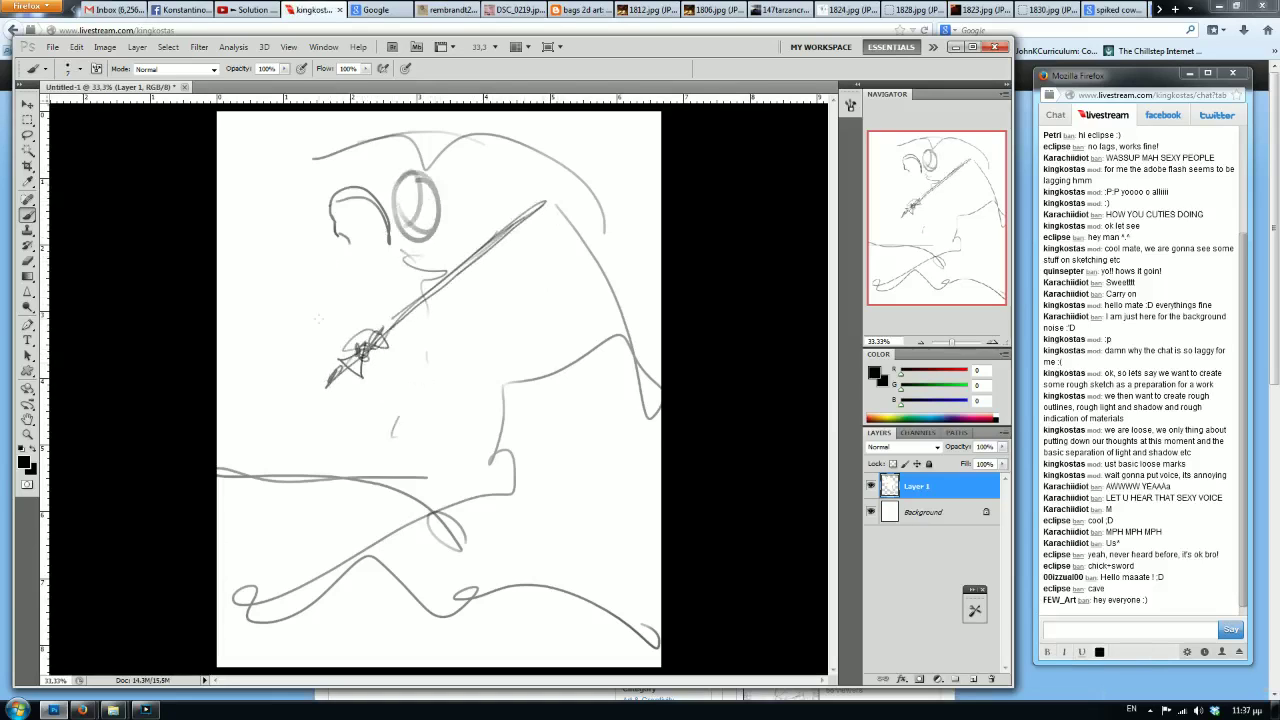
{"action": "left_click_drag", "start_coordinate": [410, 209], "coordinate": [275, 254]}
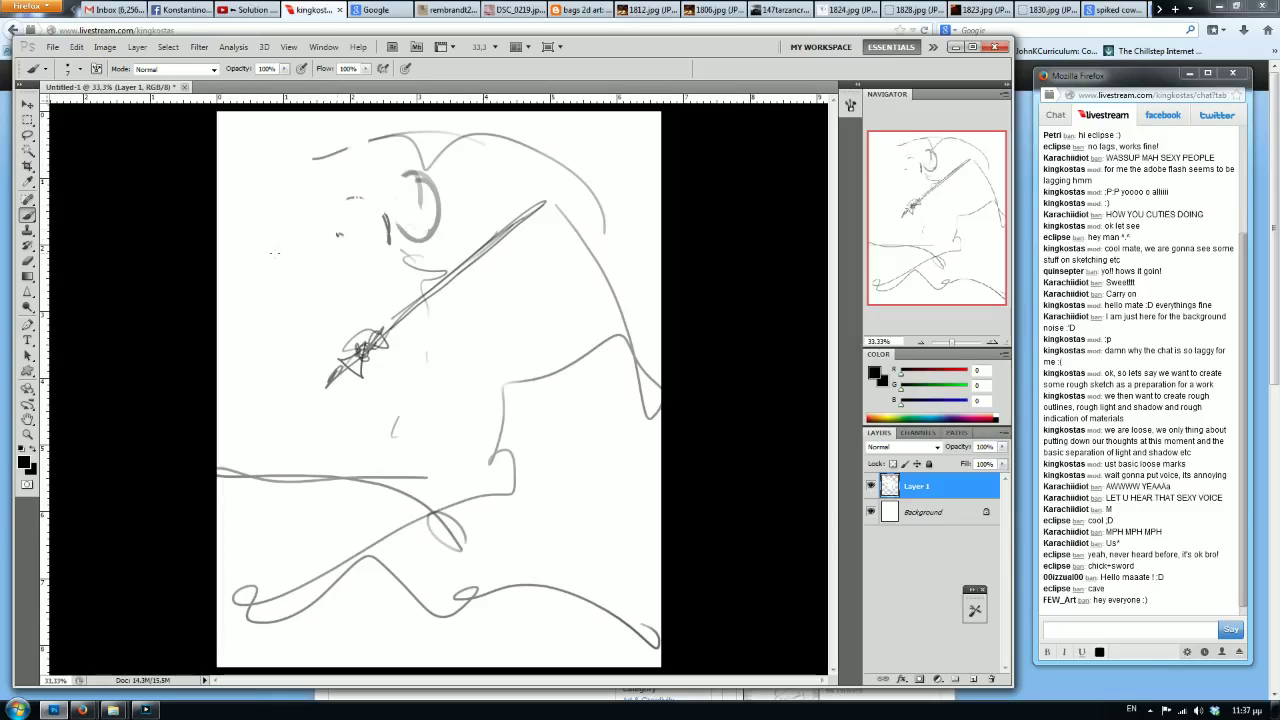
Block in the figure's shoulders, bent sword arm, torso sides and upper legs with loose strokes over the sword.
{"action": "mouse_move", "coordinate": [350, 315]}
{"action": "left_mouse_down"}
{"action": "mouse_move", "coordinate": [320, 360]}
{"action": "mouse_move", "coordinate": [365, 290]}
{"action": "mouse_move", "coordinate": [391, 204]}
{"action": "mouse_move", "coordinate": [387, 234]}
{"action": "left_mouse_up"}
{"action": "mouse_move", "coordinate": [478, 334]}
{"action": "left_mouse_down"}
{"action": "mouse_move", "coordinate": [440, 470]}
{"action": "mouse_move", "coordinate": [455, 468]}
{"action": "left_mouse_up"}
{"action": "left_click_drag", "start_coordinate": [390, 378], "coordinate": [348, 500]}
{"action": "left_click_drag", "start_coordinate": [370, 410], "coordinate": [352, 505]}
{"action": "mouse_move", "coordinate": [380, 390]}
{"action": "left_mouse_down"}
{"action": "mouse_move", "coordinate": [464, 355]}
{"action": "mouse_move", "coordinate": [464, 388]}
{"action": "mouse_move", "coordinate": [456, 302]}
{"action": "left_mouse_up"}
{"action": "left_click_drag", "start_coordinate": [468, 356], "coordinate": [464, 326]}
{"action": "left_click_drag", "start_coordinate": [398, 372], "coordinate": [416, 340]}
{"action": "mouse_move", "coordinate": [444, 240]}
{"action": "left_mouse_down"}
{"action": "mouse_move", "coordinate": [362, 290]}
{"action": "mouse_move", "coordinate": [444, 268]}
{"action": "mouse_move", "coordinate": [362, 318]}
{"action": "mouse_move", "coordinate": [482, 280]}
{"action": "mouse_move", "coordinate": [442, 286]}
{"action": "mouse_move", "coordinate": [392, 350]}
{"action": "left_mouse_up"}
{"action": "left_click_drag", "start_coordinate": [482, 264], "coordinate": [394, 328]}
Rough in the waist, belt, hips and inner thighs, with a long stroke sweeping down from the hip.
{"action": "mouse_move", "coordinate": [402, 316]}
{"action": "left_mouse_down"}
{"action": "mouse_move", "coordinate": [388, 358]}
{"action": "mouse_move", "coordinate": [482, 338]}
{"action": "left_mouse_up"}
{"action": "mouse_move", "coordinate": [420, 366]}
{"action": "left_mouse_down"}
{"action": "mouse_move", "coordinate": [462, 279]}
{"action": "mouse_move", "coordinate": [482, 284]}
{"action": "mouse_move", "coordinate": [484, 334]}
{"action": "mouse_move", "coordinate": [372, 337]}
{"action": "mouse_move", "coordinate": [410, 369]}
{"action": "mouse_move", "coordinate": [470, 382]}
{"action": "left_mouse_up"}
{"action": "mouse_move", "coordinate": [474, 368]}
{"action": "left_mouse_down"}
{"action": "mouse_move", "coordinate": [412, 378]}
{"action": "mouse_move", "coordinate": [372, 424]}
{"action": "left_mouse_up"}
{"action": "left_click_drag", "start_coordinate": [476, 366], "coordinate": [482, 468]}
{"action": "left_click_drag", "start_coordinate": [466, 364], "coordinate": [480, 452]}
{"action": "left_click_drag", "start_coordinate": [438, 334], "coordinate": [404, 452]}
{"action": "left_click_drag", "start_coordinate": [466, 366], "coordinate": [428, 436]}
{"action": "mouse_move", "coordinate": [444, 434]}
{"action": "left_mouse_down"}
{"action": "mouse_move", "coordinate": [392, 452]}
{"action": "mouse_move", "coordinate": [414, 444]}
{"action": "left_mouse_up"}
{"action": "mouse_move", "coordinate": [404, 402]}
{"action": "left_mouse_down"}
{"action": "mouse_move", "coordinate": [386, 462]}
{"action": "mouse_move", "coordinate": [300, 538]}
{"action": "left_mouse_up"}
Sketch the outstretched arm with its flared sleeve, and draw the hair around the head with a strand blowing sideways.
{"action": "mouse_move", "coordinate": [446, 232]}
{"action": "left_mouse_down"}
{"action": "mouse_move", "coordinate": [482, 270]}
{"action": "mouse_move", "coordinate": [470, 254]}
{"action": "left_mouse_up"}
{"action": "mouse_move", "coordinate": [474, 266]}
{"action": "left_mouse_down"}
{"action": "mouse_move", "coordinate": [526, 286]}
{"action": "mouse_move", "coordinate": [522, 316]}
{"action": "mouse_move", "coordinate": [500, 310]}
{"action": "mouse_move", "coordinate": [598, 291]}
{"action": "left_mouse_up"}
{"action": "mouse_move", "coordinate": [518, 323]}
{"action": "left_mouse_down"}
{"action": "mouse_move", "coordinate": [586, 315]}
{"action": "mouse_move", "coordinate": [596, 297]}
{"action": "mouse_move", "coordinate": [625, 307]}
{"action": "left_mouse_up"}
{"action": "mouse_move", "coordinate": [430, 196]}
{"action": "left_mouse_down"}
{"action": "mouse_move", "coordinate": [396, 272]}
{"action": "mouse_move", "coordinate": [380, 274]}
{"action": "mouse_move", "coordinate": [394, 258]}
{"action": "mouse_move", "coordinate": [380, 264]}
{"action": "left_mouse_up"}
{"action": "mouse_move", "coordinate": [384, 174]}
{"action": "left_mouse_down"}
{"action": "mouse_move", "coordinate": [356, 262]}
{"action": "mouse_move", "coordinate": [496, 228]}
{"action": "left_mouse_up"}
{"action": "left_click_drag", "start_coordinate": [420, 190], "coordinate": [494, 240]}
{"action": "left_click_drag", "start_coordinate": [368, 200], "coordinate": [436, 222]}
{"action": "left_click_drag", "start_coordinate": [404, 182], "coordinate": [358, 262]}
{"action": "mouse_move", "coordinate": [412, 184]}
{"action": "left_mouse_down"}
{"action": "mouse_move", "coordinate": [366, 232]}
{"action": "mouse_move", "coordinate": [366, 212]}
{"action": "mouse_move", "coordinate": [426, 226]}
{"action": "mouse_move", "coordinate": [380, 139]}
{"action": "left_mouse_up"}
Reinforce the pelvis, waist and chest bands, mark the outstretched hand, and add strokes down the thigh.
{"action": "mouse_move", "coordinate": [450, 430]}
{"action": "left_mouse_down"}
{"action": "mouse_move", "coordinate": [402, 462]}
{"action": "mouse_move", "coordinate": [450, 434]}
{"action": "mouse_move", "coordinate": [406, 386]}
{"action": "left_mouse_up"}
{"action": "mouse_move", "coordinate": [392, 418]}
{"action": "left_mouse_down"}
{"action": "mouse_move", "coordinate": [448, 412]}
{"action": "mouse_move", "coordinate": [412, 436]}
{"action": "left_mouse_up"}
{"action": "mouse_move", "coordinate": [432, 368]}
{"action": "left_mouse_down"}
{"action": "mouse_move", "coordinate": [448, 442]}
{"action": "mouse_move", "coordinate": [456, 306]}
{"action": "left_mouse_up"}
{"action": "mouse_move", "coordinate": [398, 342]}
{"action": "left_mouse_down"}
{"action": "mouse_move", "coordinate": [464, 298]}
{"action": "mouse_move", "coordinate": [452, 308]}
{"action": "left_mouse_up"}
{"action": "left_click_drag", "start_coordinate": [372, 330], "coordinate": [458, 300]}
{"action": "left_click_drag", "start_coordinate": [540, 294], "coordinate": [518, 322]}
{"action": "left_click_drag", "start_coordinate": [400, 386], "coordinate": [364, 510]}
{"action": "left_click_drag", "start_coordinate": [388, 430], "coordinate": [377, 500]}
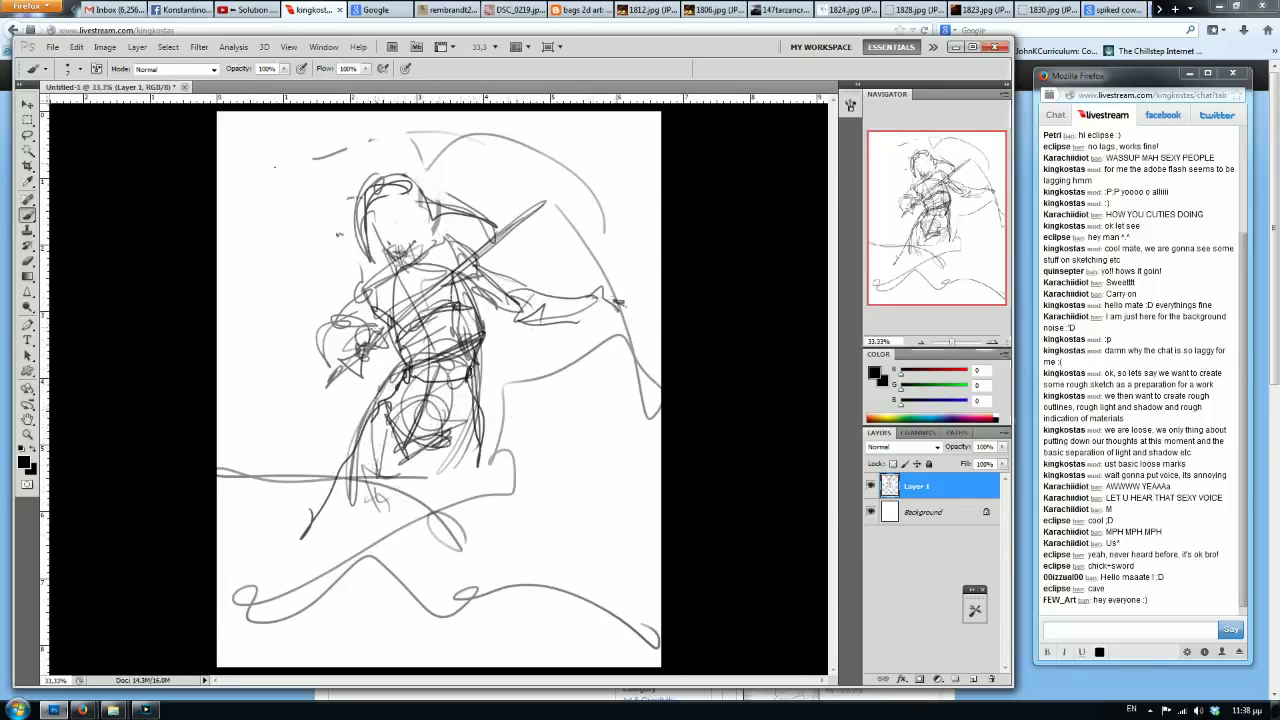
Draw the thigh outlines and crossing bands, and add a round kneecap on the leg below the outstretched arm.
{"action": "left_click_drag", "start_coordinate": [371, 399], "coordinate": [353, 467]}
{"action": "left_click_drag", "start_coordinate": [458, 418], "coordinate": [505, 518]}
{"action": "mouse_move", "coordinate": [476, 412]}
{"action": "left_mouse_down"}
{"action": "mouse_move", "coordinate": [418, 470]}
{"action": "mouse_move", "coordinate": [446, 500]}
{"action": "left_mouse_up"}
{"action": "left_click_drag", "start_coordinate": [420, 458], "coordinate": [446, 494]}
{"action": "left_click_drag", "start_coordinate": [444, 494], "coordinate": [468, 542]}
{"action": "left_click_drag", "start_coordinate": [448, 472], "coordinate": [494, 498]}
{"action": "left_click_drag", "start_coordinate": [474, 520], "coordinate": [510, 534]}
{"action": "mouse_move", "coordinate": [478, 526]}
{"action": "left_mouse_down"}
{"action": "mouse_move", "coordinate": [508, 534]}
{"action": "mouse_move", "coordinate": [488, 548]}
{"action": "mouse_move", "coordinate": [504, 570]}
{"action": "left_mouse_up"}
Sketch the other thigh and knee, and extend both lower legs down to the canvas edge.
{"action": "mouse_move", "coordinate": [438, 446]}
{"action": "left_mouse_down"}
{"action": "mouse_move", "coordinate": [398, 464]}
{"action": "mouse_move", "coordinate": [372, 504]}
{"action": "left_mouse_up"}
{"action": "left_click_drag", "start_coordinate": [404, 414], "coordinate": [342, 546]}
{"action": "mouse_move", "coordinate": [350, 476]}
{"action": "left_mouse_down"}
{"action": "mouse_move", "coordinate": [356, 560]}
{"action": "mouse_move", "coordinate": [372, 566]}
{"action": "mouse_move", "coordinate": [320, 652]}
{"action": "left_mouse_up"}
{"action": "mouse_move", "coordinate": [372, 530]}
{"action": "left_mouse_down"}
{"action": "mouse_move", "coordinate": [330, 665]}
{"action": "mouse_move", "coordinate": [332, 642]}
{"action": "left_mouse_up"}
{"action": "left_click_drag", "start_coordinate": [490, 500], "coordinate": [526, 622]}
{"action": "left_click_drag", "start_coordinate": [510, 548], "coordinate": [518, 664]}
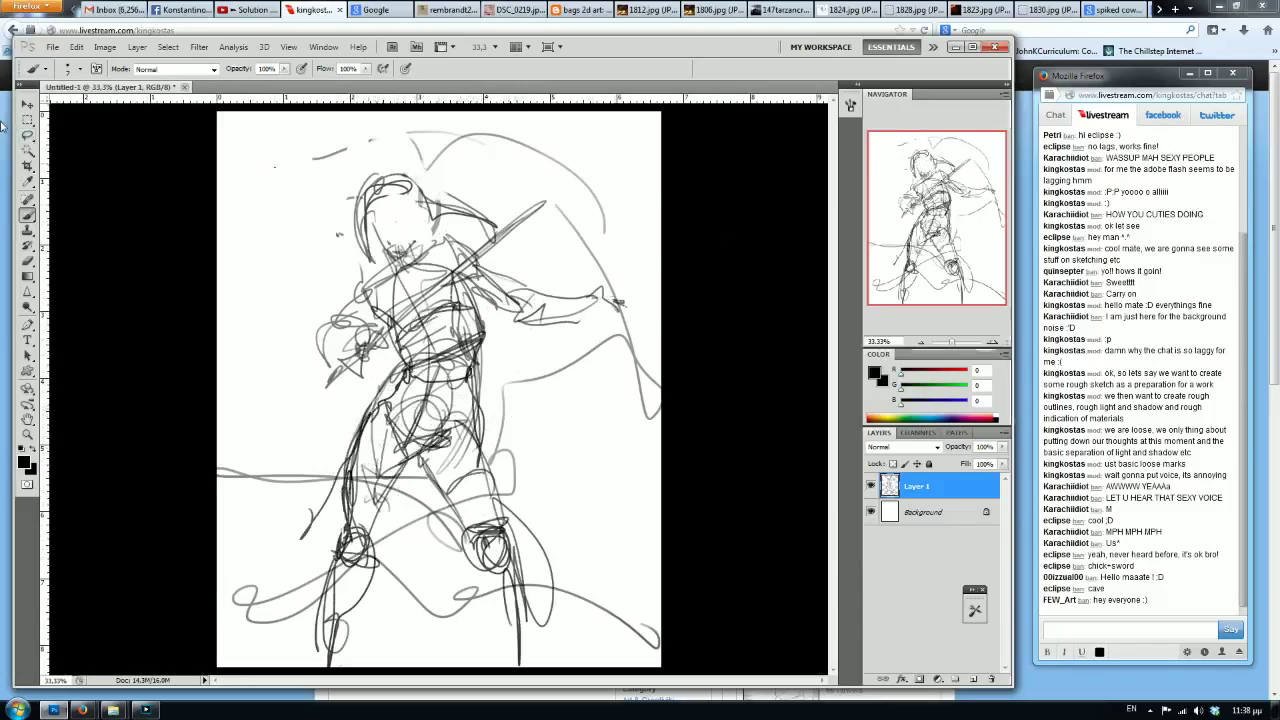
Scale down the whole sketch with Free Transform, reposition it to leave room below the feet, and return to the Brush tool.
{"action": "key", "text": "m"}
{"action": "right_click", "coordinate": [455, 378]}
{"action": "left_click", "coordinate": [480, 500]}
{"action": "left_click_drag", "start_coordinate": [652, 660], "coordinate": [565, 549]}
{"action": "left_click_drag", "start_coordinate": [522, 328], "coordinate": [563, 376]}
{"action": "left_click_drag", "start_coordinate": [608, 598], "coordinate": [644, 643]}
{"action": "mouse_move", "coordinate": [533, 575]}
{"action": "left_mouse_down"}
{"action": "mouse_move", "coordinate": [510, 518]}
{"action": "mouse_move", "coordinate": [523, 540]}
{"action": "left_mouse_up"}
{"action": "key", "text": "Return"}
{"action": "left_click", "coordinate": [30, 217]}
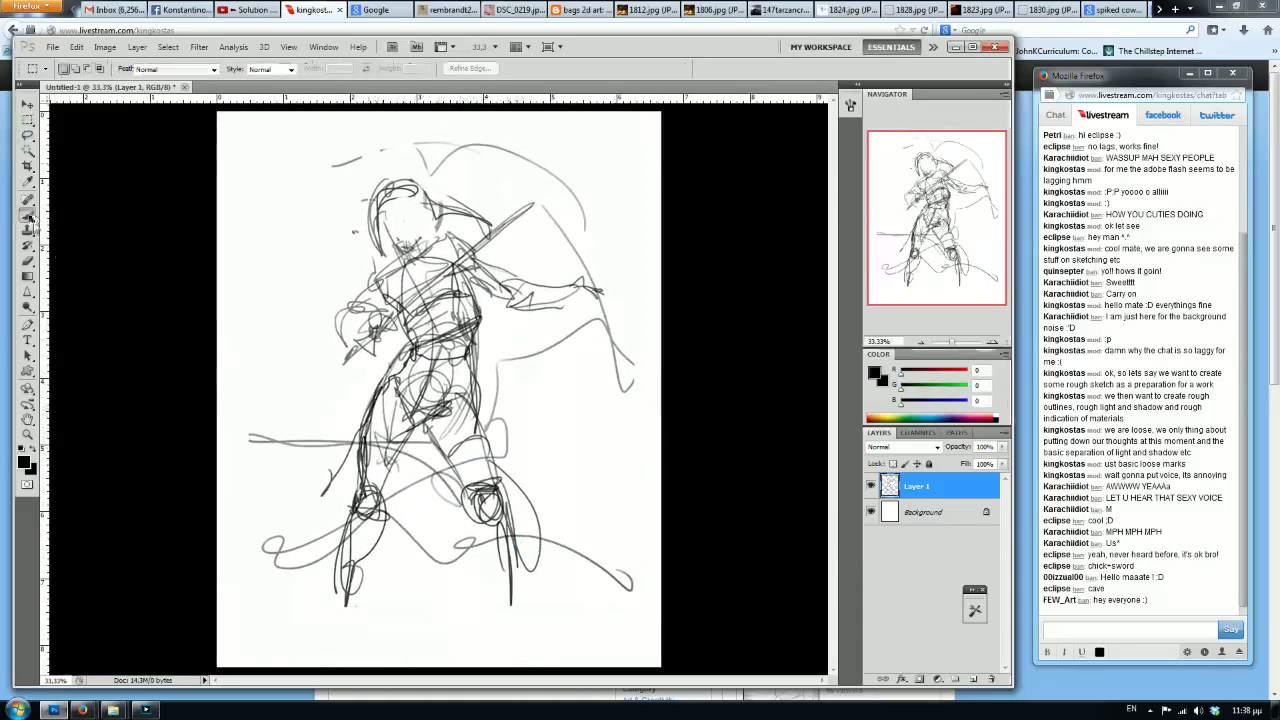
Finish the lower legs with rough feet, and add ground strokes in the lower-right corner of the canvas.
{"action": "left_click_drag", "start_coordinate": [342, 545], "coordinate": [318, 645]}
{"action": "left_click_drag", "start_coordinate": [340, 600], "coordinate": [316, 644]}
{"action": "left_click_drag", "start_coordinate": [458, 506], "coordinate": [494, 614]}
{"action": "mouse_move", "coordinate": [504, 520]}
{"action": "left_mouse_down"}
{"action": "mouse_move", "coordinate": [516, 618]}
{"action": "mouse_move", "coordinate": [490, 638]}
{"action": "mouse_move", "coordinate": [526, 640]}
{"action": "left_mouse_up"}
{"action": "left_click_drag", "start_coordinate": [660, 592], "coordinate": [548, 664]}
{"action": "left_click_drag", "start_coordinate": [576, 600], "coordinate": [548, 664]}
Scribble jagged rock shapes on the ground beside the figure, below the outstretched arm.
{"action": "left_click_drag", "start_coordinate": [586, 488], "coordinate": [566, 612]}
{"action": "left_click_drag", "start_coordinate": [615, 506], "coordinate": [616, 574]}
{"action": "left_click_drag", "start_coordinate": [542, 412], "coordinate": [548, 500]}
{"action": "left_click_drag", "start_coordinate": [556, 434], "coordinate": [572, 528]}
{"action": "left_click_drag", "start_coordinate": [586, 498], "coordinate": [620, 474]}
{"action": "left_click_drag", "start_coordinate": [614, 496], "coordinate": [624, 458]}
{"action": "left_click_drag", "start_coordinate": [602, 410], "coordinate": [620, 506]}
{"action": "left_click_drag", "start_coordinate": [610, 438], "coordinate": [642, 512]}
{"action": "left_click_drag", "start_coordinate": [556, 490], "coordinate": [616, 476]}
{"action": "left_click_drag", "start_coordinate": [620, 490], "coordinate": [650, 412]}
Add jagged shapes between the legs, mound lines beneath the feet, and small marks at the far side of the ground.
{"action": "left_click_drag", "start_coordinate": [444, 552], "coordinate": [474, 572]}
{"action": "left_click_drag", "start_coordinate": [436, 514], "coordinate": [462, 594]}
{"action": "left_click_drag", "start_coordinate": [440, 490], "coordinate": [444, 622]}
{"action": "left_click_drag", "start_coordinate": [412, 588], "coordinate": [448, 590]}
{"action": "left_click_drag", "start_coordinate": [368, 632], "coordinate": [392, 620]}
{"action": "left_click_drag", "start_coordinate": [332, 650], "coordinate": [388, 646]}
{"action": "left_click_drag", "start_coordinate": [264, 667], "coordinate": [394, 660]}
{"action": "left_click_drag", "start_coordinate": [322, 648], "coordinate": [420, 666]}
{"action": "mouse_move", "coordinate": [468, 626]}
{"action": "left_mouse_down"}
{"action": "mouse_move", "coordinate": [516, 618]}
{"action": "mouse_move", "coordinate": [418, 643]}
{"action": "left_mouse_up"}
{"action": "mouse_move", "coordinate": [289, 529]}
{"action": "left_mouse_down"}
{"action": "mouse_move", "coordinate": [321, 551]}
{"action": "mouse_move", "coordinate": [244, 540]}
{"action": "left_mouse_up"}
{"action": "left_click_drag", "start_coordinate": [236, 498], "coordinate": [246, 548]}
Draw large sweeping curves around the figure as a background frame, with a few small accents beside the head and waist.
{"action": "mouse_move", "coordinate": [285, 135]}
{"action": "left_mouse_down"}
{"action": "mouse_move", "coordinate": [250, 400]}
{"action": "mouse_move", "coordinate": [292, 490]}
{"action": "left_mouse_up"}
{"action": "left_click_drag", "start_coordinate": [336, 332], "coordinate": [300, 526]}
{"action": "left_click_drag", "start_coordinate": [336, 266], "coordinate": [320, 338]}
{"action": "left_click_drag", "start_coordinate": [350, 224], "coordinate": [326, 330]}
{"action": "left_click_drag", "start_coordinate": [540, 188], "coordinate": [558, 350]}
{"action": "left_click_drag", "start_coordinate": [598, 280], "coordinate": [522, 454]}
{"action": "left_click_drag", "start_coordinate": [608, 206], "coordinate": [654, 260]}
{"action": "left_click_drag", "start_coordinate": [392, 120], "coordinate": [566, 165]}
{"action": "mouse_move", "coordinate": [337, 210]}
{"action": "left_mouse_down"}
{"action": "mouse_move", "coordinate": [308, 202]}
{"action": "mouse_move", "coordinate": [383, 184]}
{"action": "left_mouse_up"}
{"action": "left_click_drag", "start_coordinate": [343, 220], "coordinate": [327, 307]}
{"action": "left_click_drag", "start_coordinate": [352, 370], "coordinate": [376, 362]}
{"action": "mouse_move", "coordinate": [494, 344]}
{"action": "left_mouse_down"}
{"action": "mouse_move", "coordinate": [513, 348]}
{"action": "mouse_move", "coordinate": [511, 370]}
{"action": "left_mouse_up"}
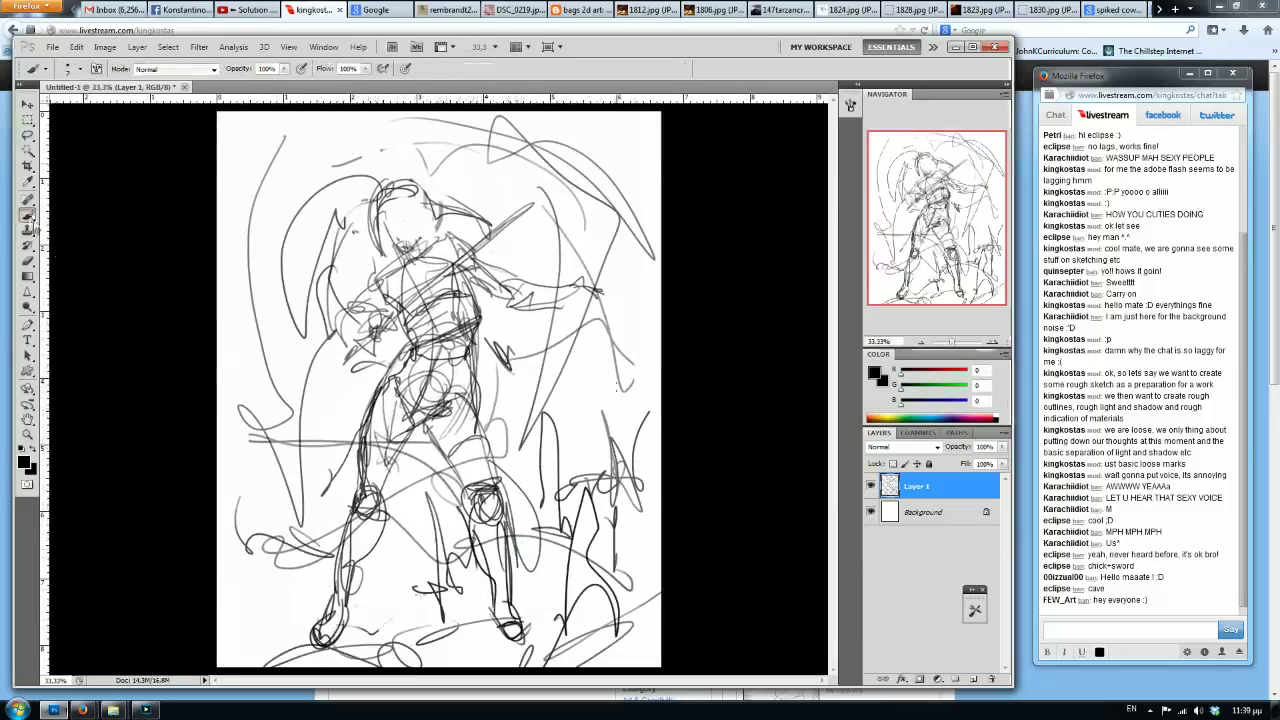
Lower the rough sketch layer's opacity to 27% and add a new layer above it.
{"action": "left_click_drag", "start_coordinate": [1002, 446], "coordinate": [948, 466]}
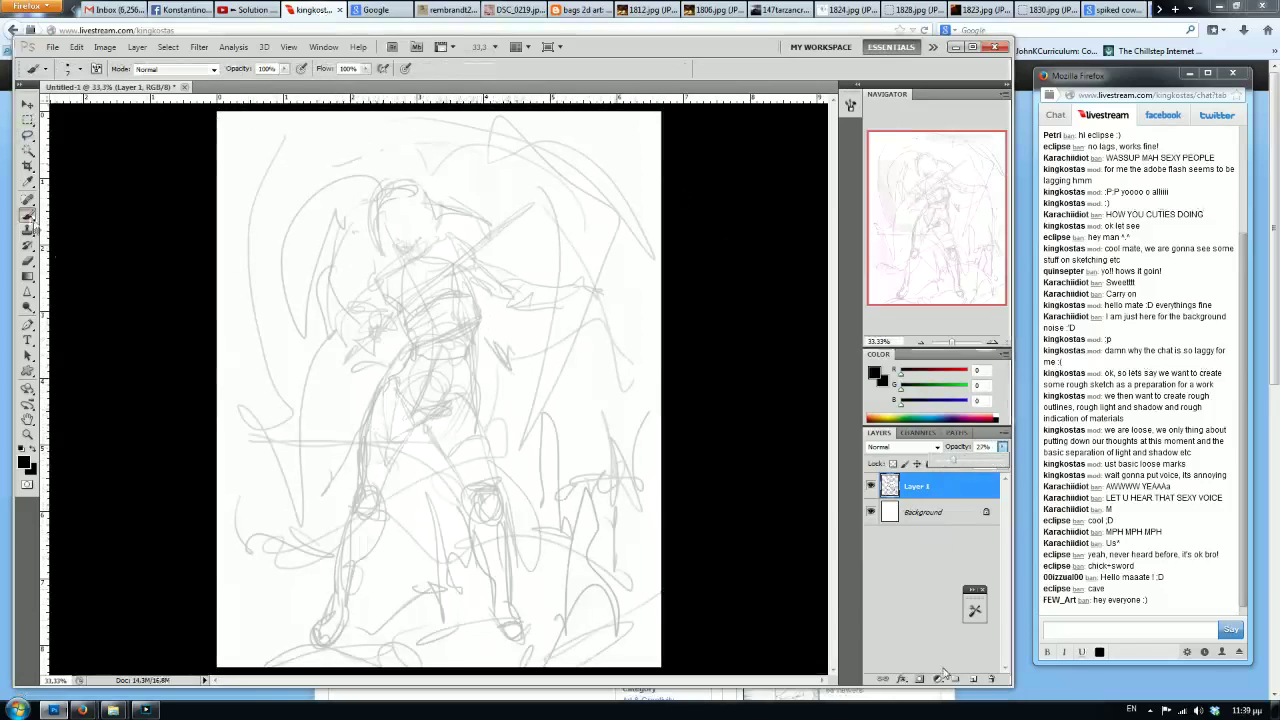
{"action": "left_click", "coordinate": [972, 679]}
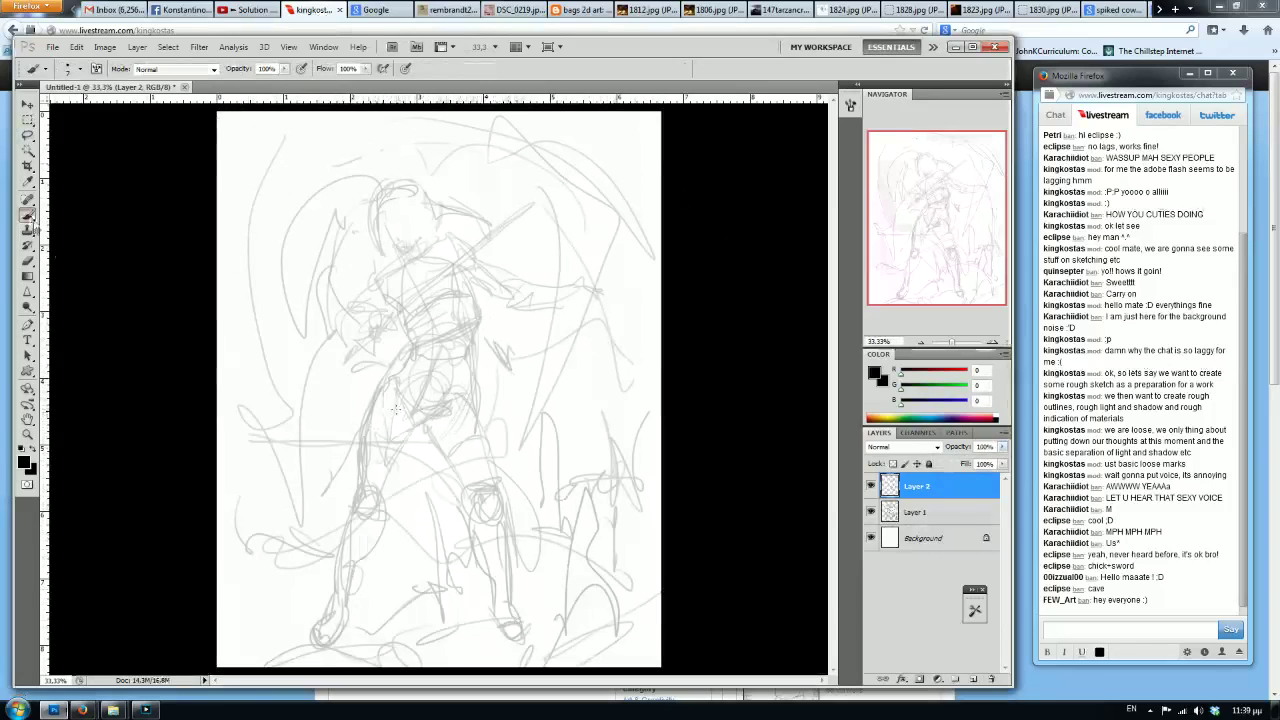
Trace the shoulders, chest, bent forearm with cuff, and outstretched arm with sleeve and fingers in darker lines on the new layer.
{"action": "left_click_drag", "start_coordinate": [403, 276], "coordinate": [369, 256]}
{"action": "mouse_move", "coordinate": [361, 299]}
{"action": "left_mouse_down"}
{"action": "mouse_move", "coordinate": [470, 287]}
{"action": "mouse_move", "coordinate": [431, 305]}
{"action": "left_mouse_up"}
{"action": "left_click_drag", "start_coordinate": [430, 296], "coordinate": [344, 319]}
{"action": "mouse_move", "coordinate": [373, 314]}
{"action": "left_mouse_down"}
{"action": "mouse_move", "coordinate": [349, 345]}
{"action": "mouse_move", "coordinate": [406, 318]}
{"action": "left_mouse_up"}
{"action": "mouse_move", "coordinate": [366, 270]}
{"action": "left_mouse_down"}
{"action": "mouse_move", "coordinate": [346, 304]}
{"action": "mouse_move", "coordinate": [348, 350]}
{"action": "mouse_move", "coordinate": [468, 290]}
{"action": "mouse_move", "coordinate": [470, 274]}
{"action": "mouse_move", "coordinate": [430, 254]}
{"action": "mouse_move", "coordinate": [444, 244]}
{"action": "mouse_move", "coordinate": [568, 288]}
{"action": "mouse_move", "coordinate": [518, 316]}
{"action": "left_mouse_up"}
{"action": "left_click_drag", "start_coordinate": [518, 316], "coordinate": [594, 306]}
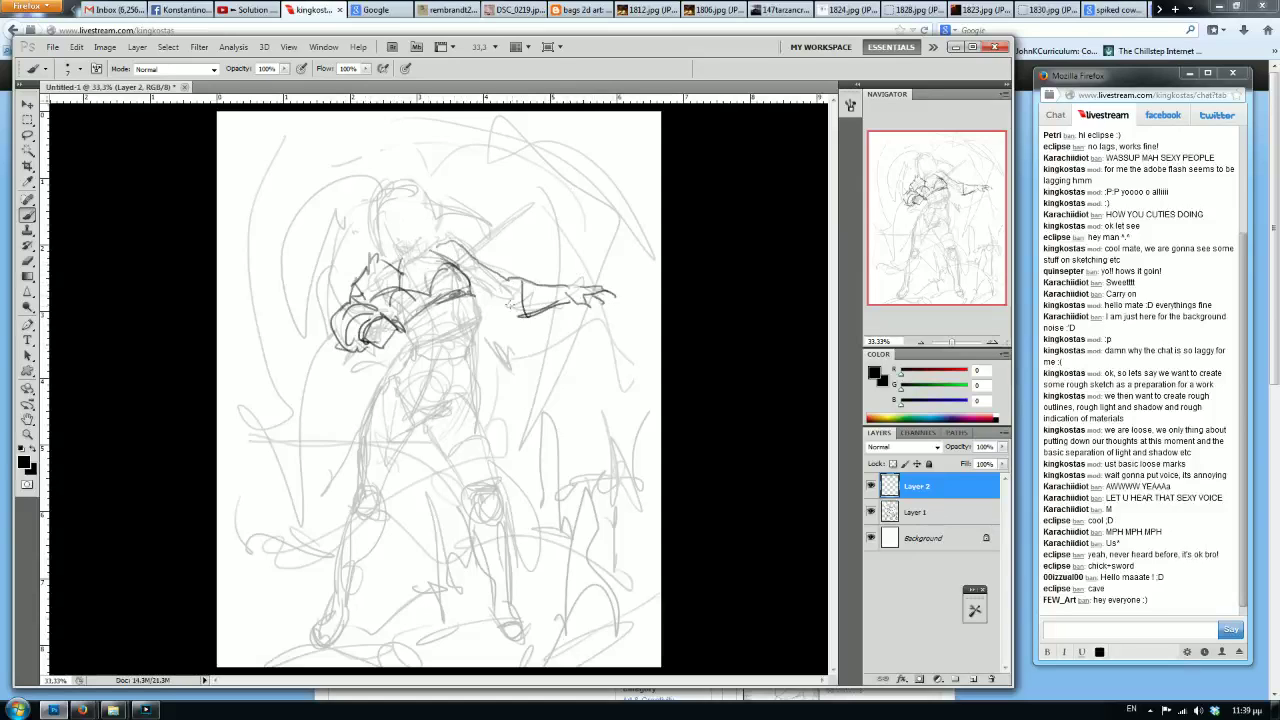
Draw the neck, flowing hair, head outline and simple facial features over the faded sketch.
{"action": "mouse_move", "coordinate": [442, 242]}
{"action": "left_mouse_down"}
{"action": "mouse_move", "coordinate": [410, 263]}
{"action": "mouse_move", "coordinate": [396, 254]}
{"action": "left_mouse_up"}
{"action": "left_click_drag", "start_coordinate": [426, 208], "coordinate": [402, 250]}
{"action": "mouse_move", "coordinate": [384, 186]}
{"action": "left_mouse_down"}
{"action": "mouse_move", "coordinate": [370, 218]}
{"action": "mouse_move", "coordinate": [394, 246]}
{"action": "left_mouse_up"}
{"action": "mouse_move", "coordinate": [416, 186]}
{"action": "left_mouse_down"}
{"action": "mouse_move", "coordinate": [482, 246]}
{"action": "mouse_move", "coordinate": [416, 258]}
{"action": "left_mouse_up"}
{"action": "left_click_drag", "start_coordinate": [374, 212], "coordinate": [398, 262]}
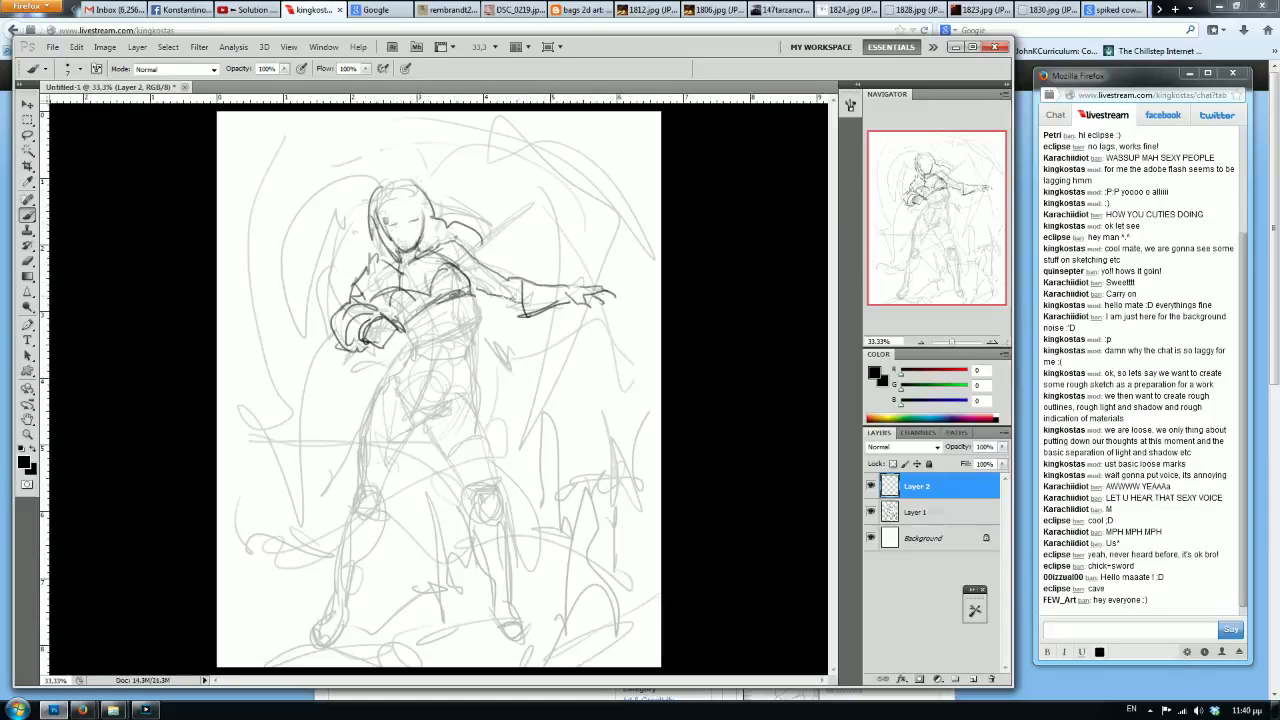
{"action": "left_click_drag", "start_coordinate": [399, 184], "coordinate": [428, 202]}
Define the torso sides, belt with round buckle, hips and the hanging cloth lines below the waist.
{"action": "left_click_drag", "start_coordinate": [474, 288], "coordinate": [470, 356]}
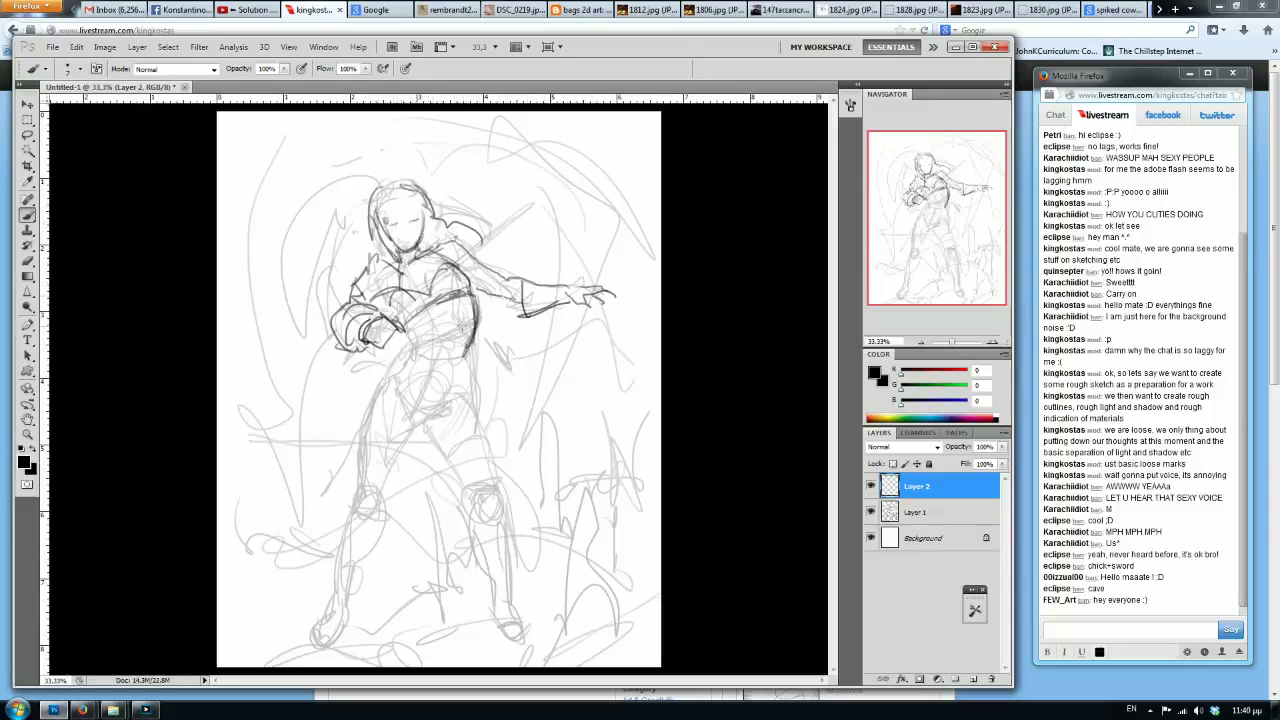
{"action": "mouse_move", "coordinate": [438, 312]}
{"action": "left_mouse_down"}
{"action": "mouse_move", "coordinate": [470, 324]}
{"action": "mouse_move", "coordinate": [406, 360]}
{"action": "left_mouse_up"}
{"action": "left_click_drag", "start_coordinate": [472, 411], "coordinate": [418, 446]}
{"action": "mouse_move", "coordinate": [445, 429]}
{"action": "left_mouse_down"}
{"action": "mouse_move", "coordinate": [418, 449]}
{"action": "mouse_move", "coordinate": [417, 399]}
{"action": "left_mouse_up"}
{"action": "mouse_move", "coordinate": [457, 396]}
{"action": "left_mouse_down"}
{"action": "mouse_move", "coordinate": [395, 401]}
{"action": "mouse_move", "coordinate": [463, 384]}
{"action": "mouse_move", "coordinate": [404, 358]}
{"action": "mouse_move", "coordinate": [468, 352]}
{"action": "mouse_move", "coordinate": [406, 390]}
{"action": "mouse_move", "coordinate": [380, 434]}
{"action": "left_mouse_up"}
{"action": "left_click_drag", "start_coordinate": [470, 352], "coordinate": [476, 436]}
{"action": "left_click_drag", "start_coordinate": [472, 380], "coordinate": [460, 322]}
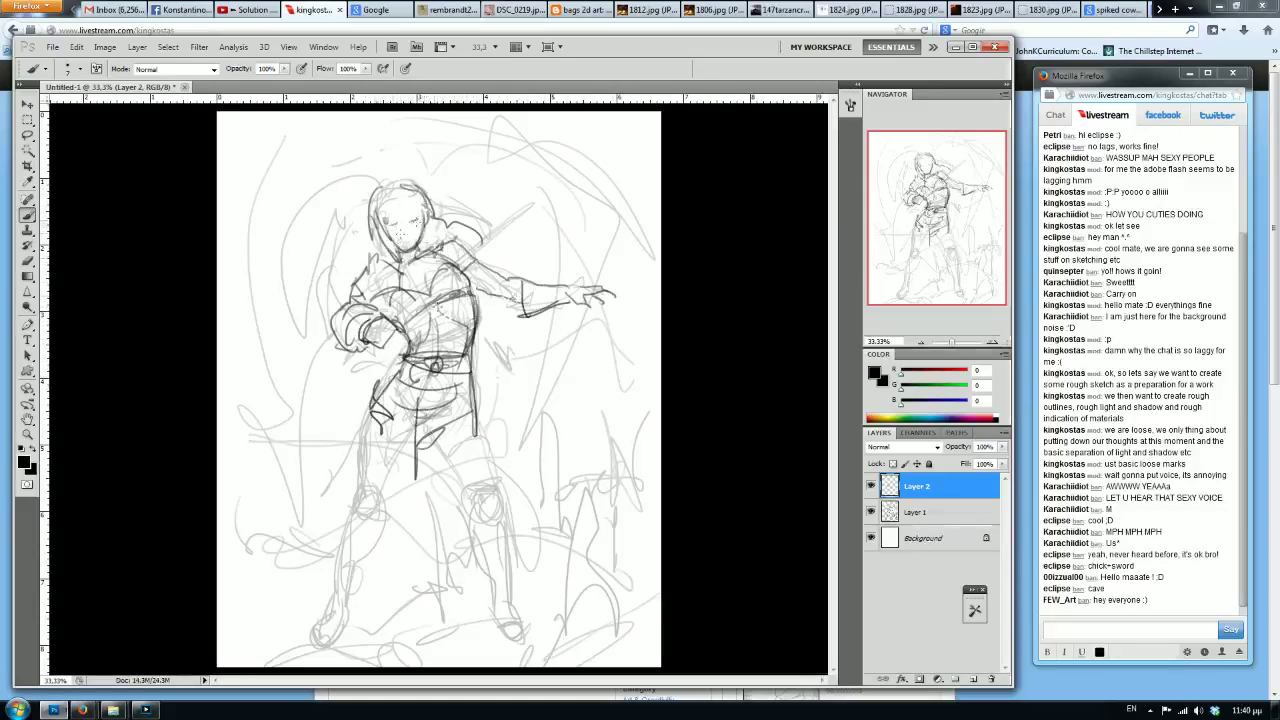
Refine the hair and face, and strengthen the waist, hip and outer thigh line on the bent-arm side.
{"action": "left_click_drag", "start_coordinate": [374, 192], "coordinate": [378, 224]}
{"action": "left_click_drag", "start_coordinate": [426, 406], "coordinate": [390, 438]}
{"action": "left_click_drag", "start_coordinate": [392, 348], "coordinate": [358, 450]}
{"action": "left_click_drag", "start_coordinate": [406, 346], "coordinate": [372, 404]}
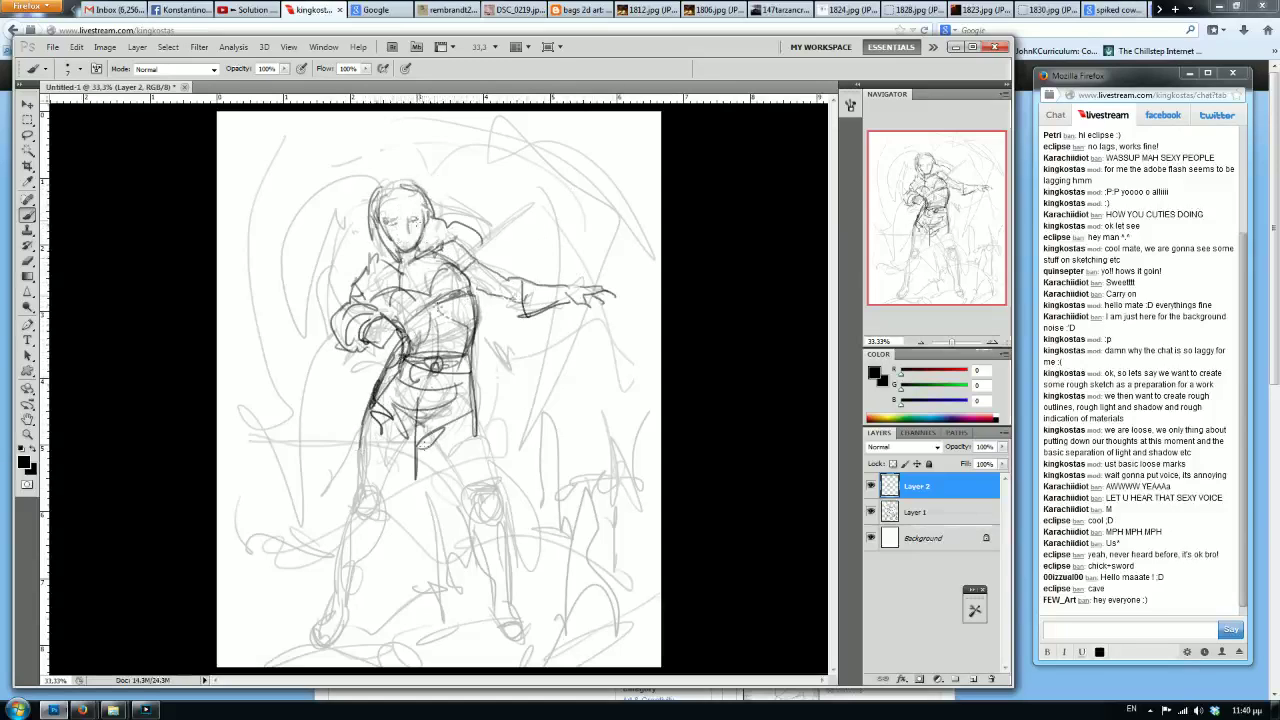
Draw the leg on the bent-arm side with its thigh, kneecap, shin and foot, standing on a curved ground line.
{"action": "left_click_drag", "start_coordinate": [414, 430], "coordinate": [386, 512]}
{"action": "left_click_drag", "start_coordinate": [388, 506], "coordinate": [364, 530]}
{"action": "left_click_drag", "start_coordinate": [380, 436], "coordinate": [370, 488]}
{"action": "mouse_move", "coordinate": [366, 430]}
{"action": "left_mouse_down"}
{"action": "mouse_move", "coordinate": [346, 518]}
{"action": "mouse_move", "coordinate": [372, 520]}
{"action": "mouse_move", "coordinate": [352, 524]}
{"action": "left_mouse_up"}
{"action": "left_click_drag", "start_coordinate": [352, 508], "coordinate": [344, 606]}
{"action": "mouse_move", "coordinate": [346, 534]}
{"action": "left_mouse_down"}
{"action": "mouse_move", "coordinate": [320, 614]}
{"action": "mouse_move", "coordinate": [330, 648]}
{"action": "left_mouse_up"}
{"action": "left_click_drag", "start_coordinate": [327, 649], "coordinate": [308, 645]}
{"action": "left_click_drag", "start_coordinate": [311, 629], "coordinate": [344, 627]}
{"action": "mouse_move", "coordinate": [314, 624]}
{"action": "left_mouse_down"}
{"action": "mouse_move", "coordinate": [298, 646]}
{"action": "mouse_move", "coordinate": [384, 667]}
{"action": "left_mouse_up"}
{"action": "mouse_move", "coordinate": [276, 640]}
{"action": "left_mouse_down"}
{"action": "mouse_move", "coordinate": [314, 646]}
{"action": "mouse_move", "coordinate": [248, 664]}
{"action": "left_mouse_up"}
Draw the leg on the outstretched-arm side with its thigh, round kneecap and shin, redrawing the shin line after undoing it.
{"action": "left_click_drag", "start_coordinate": [468, 412], "coordinate": [496, 502]}
{"action": "left_click_drag", "start_coordinate": [428, 424], "coordinate": [464, 518]}
{"action": "left_click_drag", "start_coordinate": [446, 418], "coordinate": [474, 504]}
{"action": "mouse_move", "coordinate": [474, 454]}
{"action": "left_mouse_down"}
{"action": "mouse_move", "coordinate": [450, 480]}
{"action": "mouse_move", "coordinate": [498, 526]}
{"action": "mouse_move", "coordinate": [468, 532]}
{"action": "mouse_move", "coordinate": [480, 614]}
{"action": "left_mouse_up"}
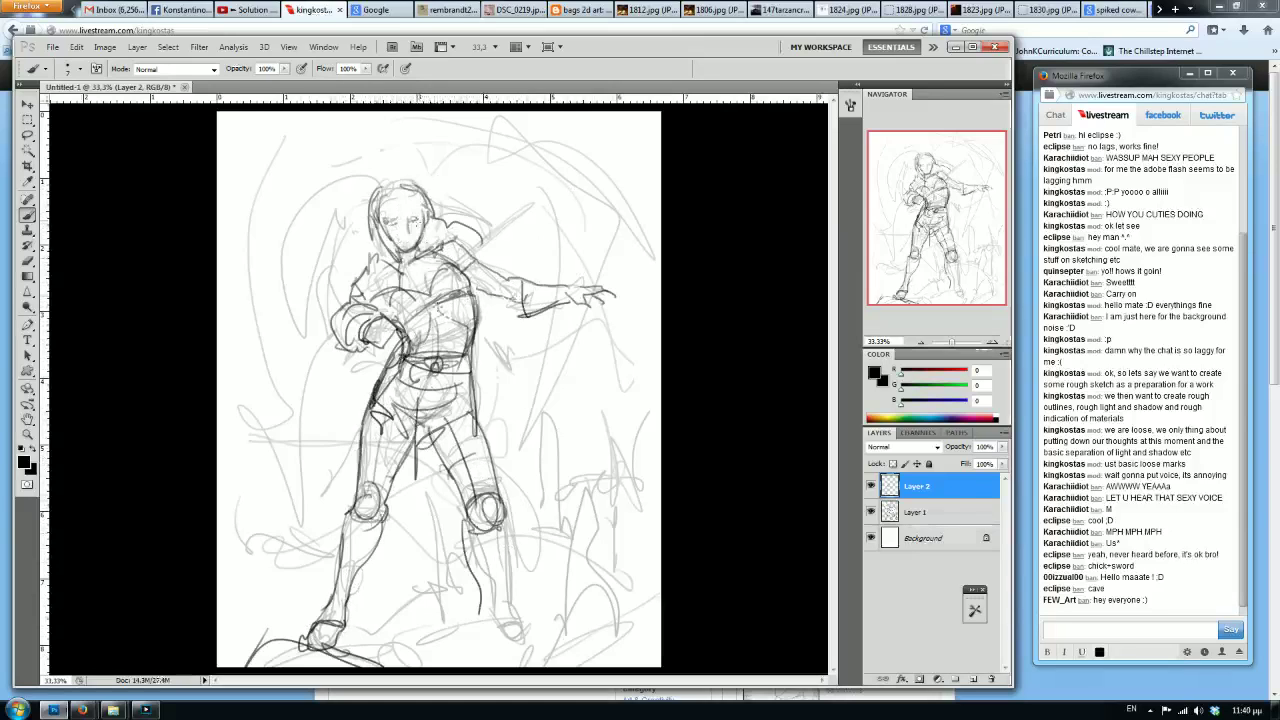
{"action": "key", "text": "ctrl+alt+z"}
{"action": "key", "text": "ctrl+alt+z"}
{"action": "key", "text": "ctrl+alt+z"}
{"action": "left_click_drag", "start_coordinate": [470, 520], "coordinate": [485, 597]}
{"action": "mouse_move", "coordinate": [490, 498]}
{"action": "left_mouse_down"}
{"action": "mouse_move", "coordinate": [496, 520]}
{"action": "mouse_move", "coordinate": [475, 500]}
{"action": "left_mouse_up"}
{"action": "left_click_drag", "start_coordinate": [470, 514], "coordinate": [490, 623]}
Outline the ground rocks, jagged spikes and cave wall on the outstretched-arm side, plus a hanging curved line beneath that arm.
{"action": "mouse_move", "coordinate": [505, 518]}
{"action": "left_mouse_down"}
{"action": "mouse_move", "coordinate": [503, 602]}
{"action": "mouse_move", "coordinate": [524, 654]}
{"action": "mouse_move", "coordinate": [656, 600]}
{"action": "left_mouse_up"}
{"action": "left_click_drag", "start_coordinate": [432, 600], "coordinate": [472, 648]}
{"action": "mouse_move", "coordinate": [562, 582]}
{"action": "left_mouse_down"}
{"action": "mouse_move", "coordinate": [605, 470]}
{"action": "mouse_move", "coordinate": [600, 588]}
{"action": "left_mouse_up"}
{"action": "mouse_move", "coordinate": [648, 508]}
{"action": "left_mouse_down"}
{"action": "mouse_move", "coordinate": [605, 590]}
{"action": "mouse_move", "coordinate": [640, 512]}
{"action": "left_mouse_up"}
{"action": "left_click_drag", "start_coordinate": [590, 498], "coordinate": [592, 520]}
{"action": "mouse_move", "coordinate": [512, 546]}
{"action": "left_mouse_down"}
{"action": "mouse_move", "coordinate": [566, 468]}
{"action": "mouse_move", "coordinate": [596, 488]}
{"action": "mouse_move", "coordinate": [506, 486]}
{"action": "mouse_move", "coordinate": [534, 442]}
{"action": "mouse_move", "coordinate": [546, 320]}
{"action": "mouse_move", "coordinate": [520, 444]}
{"action": "left_mouse_up"}
{"action": "mouse_move", "coordinate": [601, 275]}
{"action": "left_mouse_down"}
{"action": "mouse_move", "coordinate": [514, 112]}
{"action": "mouse_move", "coordinate": [657, 268]}
{"action": "mouse_move", "coordinate": [660, 320]}
{"action": "left_mouse_up"}
{"action": "mouse_move", "coordinate": [550, 295]}
{"action": "left_mouse_down"}
{"action": "mouse_move", "coordinate": [510, 238]}
{"action": "mouse_move", "coordinate": [444, 242]}
{"action": "mouse_move", "coordinate": [518, 284]}
{"action": "left_mouse_up"}
Sketch jagged rock outlines behind the legs and along the bent-arm side of the figure.
{"action": "left_click_drag", "start_coordinate": [352, 358], "coordinate": [346, 478]}
{"action": "left_click_drag", "start_coordinate": [383, 567], "coordinate": [398, 484]}
{"action": "mouse_move", "coordinate": [402, 504]}
{"action": "left_mouse_down"}
{"action": "mouse_move", "coordinate": [403, 544]}
{"action": "mouse_move", "coordinate": [438, 588]}
{"action": "left_mouse_up"}
{"action": "mouse_move", "coordinate": [399, 482]}
{"action": "left_mouse_down"}
{"action": "mouse_move", "coordinate": [394, 548]}
{"action": "mouse_move", "coordinate": [375, 543]}
{"action": "left_mouse_up"}
{"action": "mouse_move", "coordinate": [311, 524]}
{"action": "left_mouse_down"}
{"action": "mouse_move", "coordinate": [321, 574]}
{"action": "mouse_move", "coordinate": [273, 405]}
{"action": "mouse_move", "coordinate": [228, 534]}
{"action": "left_mouse_up"}
Hide Layer 1 and add the remaining cave wall and foreground rock outlines, plus a hair line beside the face.
{"action": "left_click", "coordinate": [870, 512]}
{"action": "left_click_drag", "start_coordinate": [256, 326], "coordinate": [248, 448]}
{"action": "left_click_drag", "start_coordinate": [356, 600], "coordinate": [298, 645]}
{"action": "mouse_move", "coordinate": [558, 655]}
{"action": "left_mouse_down"}
{"action": "mouse_move", "coordinate": [568, 488]}
{"action": "mouse_move", "coordinate": [518, 654]}
{"action": "left_mouse_up"}
{"action": "left_click_drag", "start_coordinate": [522, 608], "coordinate": [478, 660]}
{"action": "left_click_drag", "start_coordinate": [478, 610], "coordinate": [456, 664]}
{"action": "left_click_drag", "start_coordinate": [296, 406], "coordinate": [294, 258]}
{"action": "mouse_move", "coordinate": [355, 152]}
{"action": "left_mouse_down"}
{"action": "mouse_move", "coordinate": [296, 258]}
{"action": "mouse_move", "coordinate": [312, 112]}
{"action": "left_mouse_up"}
{"action": "mouse_move", "coordinate": [388, 190]}
{"action": "left_mouse_down"}
{"action": "mouse_move", "coordinate": [400, 216]}
{"action": "mouse_move", "coordinate": [428, 222]}
{"action": "mouse_move", "coordinate": [430, 196]}
{"action": "mouse_move", "coordinate": [382, 222]}
{"action": "mouse_move", "coordinate": [370, 263]}
{"action": "mouse_move", "coordinate": [377, 214]}
{"action": "left_mouse_up"}
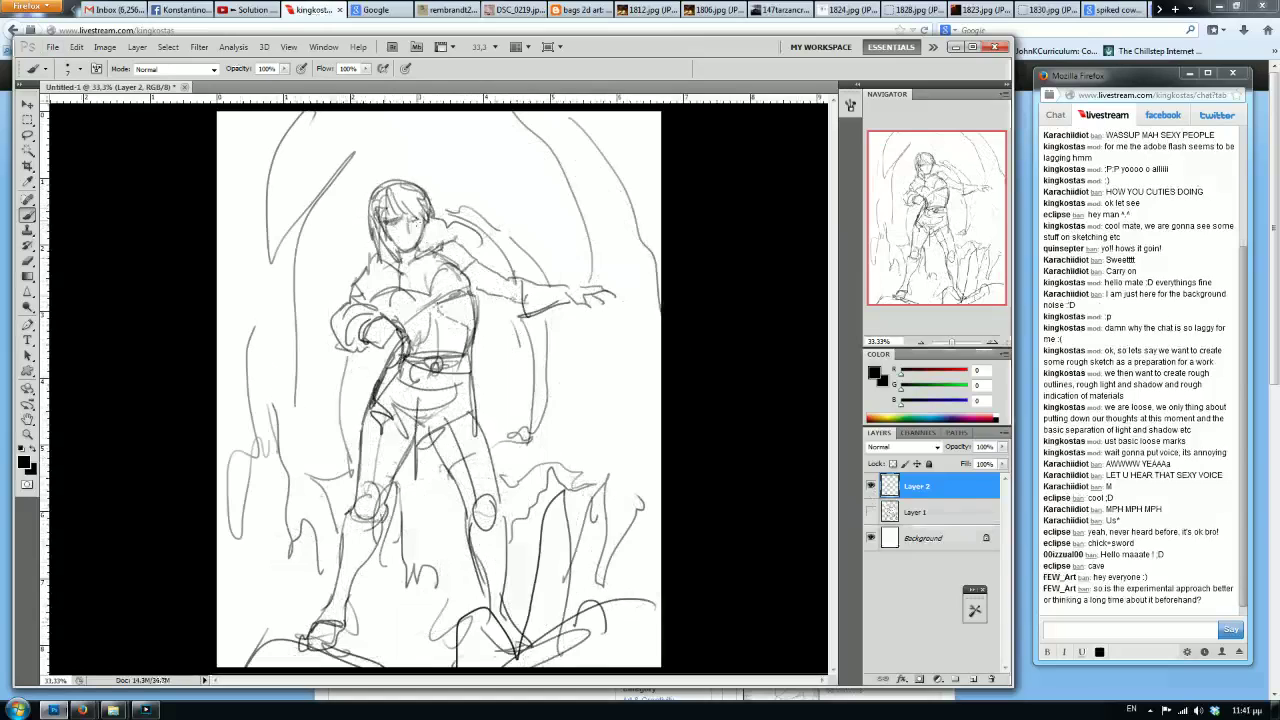
{"action": "left_click", "coordinate": [1100, 636]}
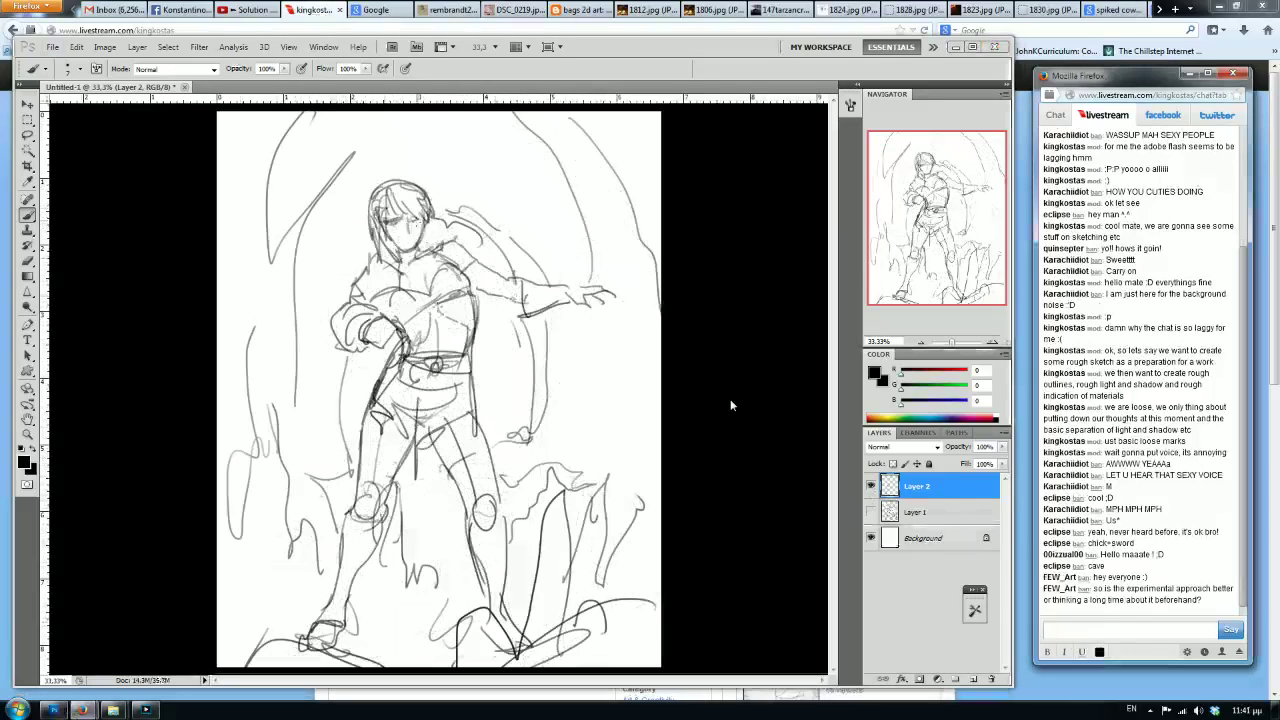
{"action": "left_click", "coordinate": [430, 300]}
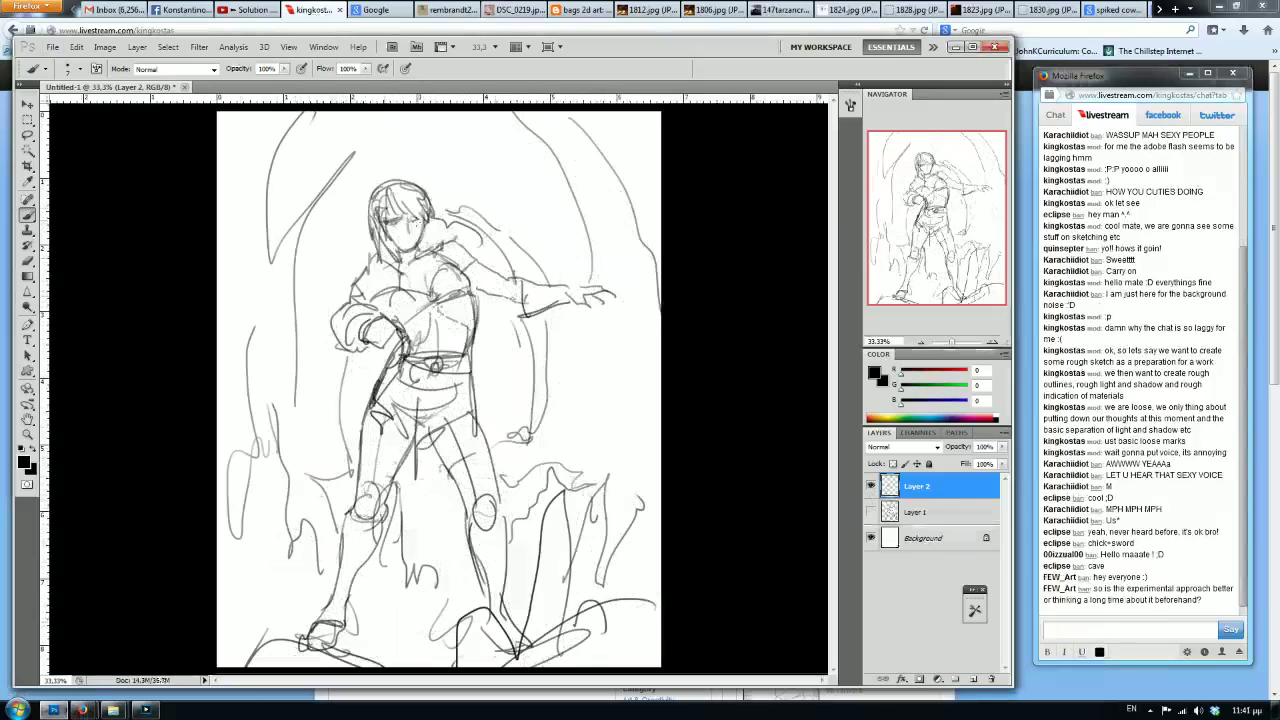
Hatch dark shadows across the chest, midriff, belt area and upper hips of the figure.
{"action": "left_click_drag", "start_coordinate": [404, 292], "coordinate": [388, 326]}
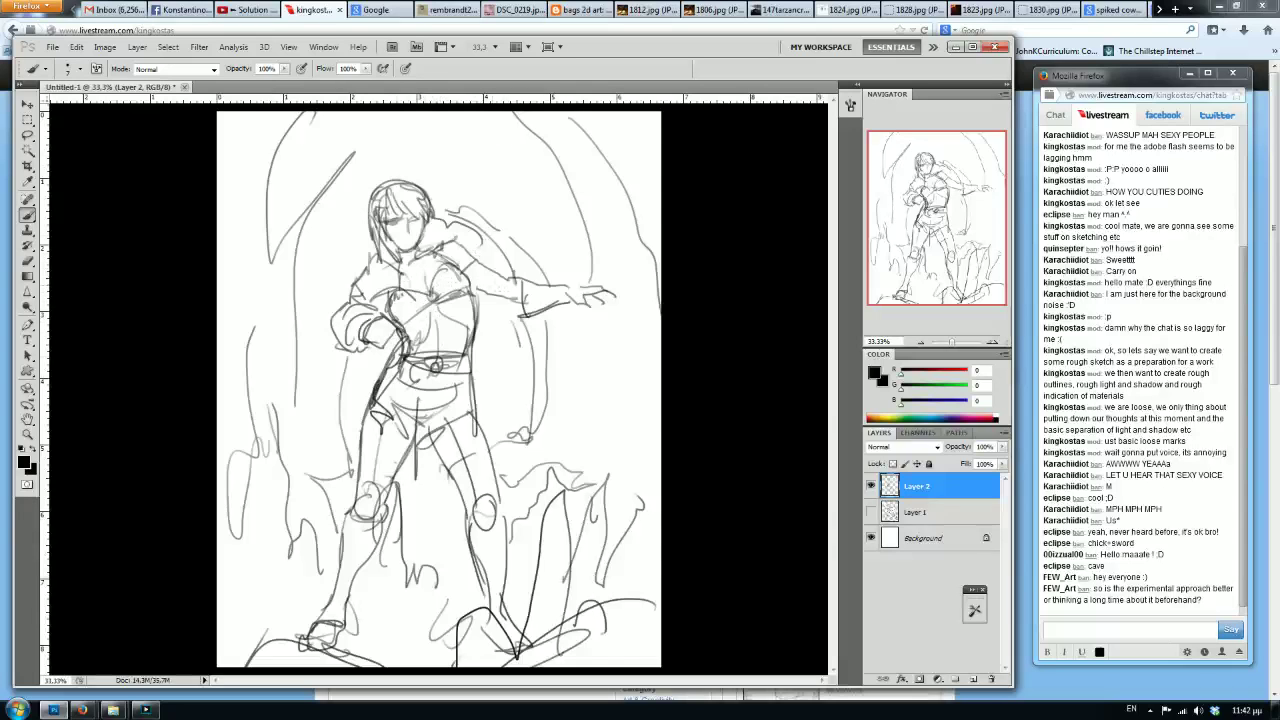
{"action": "mouse_move", "coordinate": [444, 301]}
{"action": "left_mouse_down"}
{"action": "mouse_move", "coordinate": [423, 271]}
{"action": "mouse_move", "coordinate": [457, 292]}
{"action": "mouse_move", "coordinate": [442, 293]}
{"action": "mouse_move", "coordinate": [463, 291]}
{"action": "mouse_move", "coordinate": [410, 324]}
{"action": "mouse_move", "coordinate": [388, 326]}
{"action": "mouse_move", "coordinate": [384, 308]}
{"action": "mouse_move", "coordinate": [390, 298]}
{"action": "mouse_move", "coordinate": [438, 322]}
{"action": "mouse_move", "coordinate": [410, 334]}
{"action": "mouse_move", "coordinate": [440, 330]}
{"action": "left_mouse_up"}
{"action": "left_click_drag", "start_coordinate": [460, 322], "coordinate": [438, 336]}
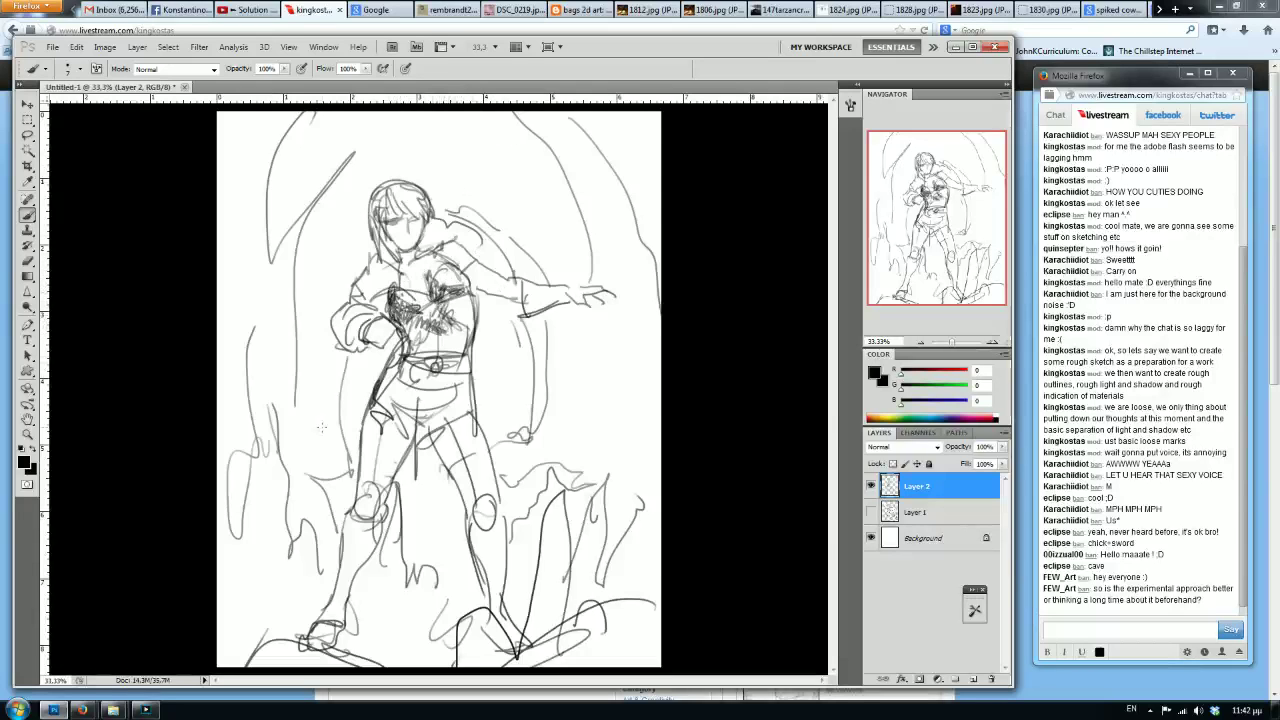
{"action": "left_click_drag", "start_coordinate": [458, 306], "coordinate": [446, 335]}
{"action": "mouse_move", "coordinate": [422, 320]}
{"action": "left_mouse_down"}
{"action": "mouse_move", "coordinate": [406, 340]}
{"action": "mouse_move", "coordinate": [414, 354]}
{"action": "mouse_move", "coordinate": [450, 366]}
{"action": "mouse_move", "coordinate": [414, 346]}
{"action": "mouse_move", "coordinate": [402, 376]}
{"action": "mouse_move", "coordinate": [442, 352]}
{"action": "mouse_move", "coordinate": [394, 378]}
{"action": "mouse_move", "coordinate": [398, 392]}
{"action": "left_mouse_up"}
{"action": "mouse_move", "coordinate": [446, 378]}
{"action": "left_mouse_down"}
{"action": "mouse_move", "coordinate": [430, 424]}
{"action": "mouse_move", "coordinate": [398, 422]}
{"action": "mouse_move", "coordinate": [380, 400]}
{"action": "left_mouse_up"}
{"action": "mouse_move", "coordinate": [420, 326]}
{"action": "left_mouse_down"}
{"action": "mouse_move", "coordinate": [406, 372]}
{"action": "mouse_move", "coordinate": [396, 318]}
{"action": "left_mouse_up"}
{"action": "mouse_move", "coordinate": [402, 288]}
{"action": "left_mouse_down"}
{"action": "mouse_move", "coordinate": [382, 314]}
{"action": "mouse_move", "coordinate": [385, 303]}
{"action": "left_mouse_up"}
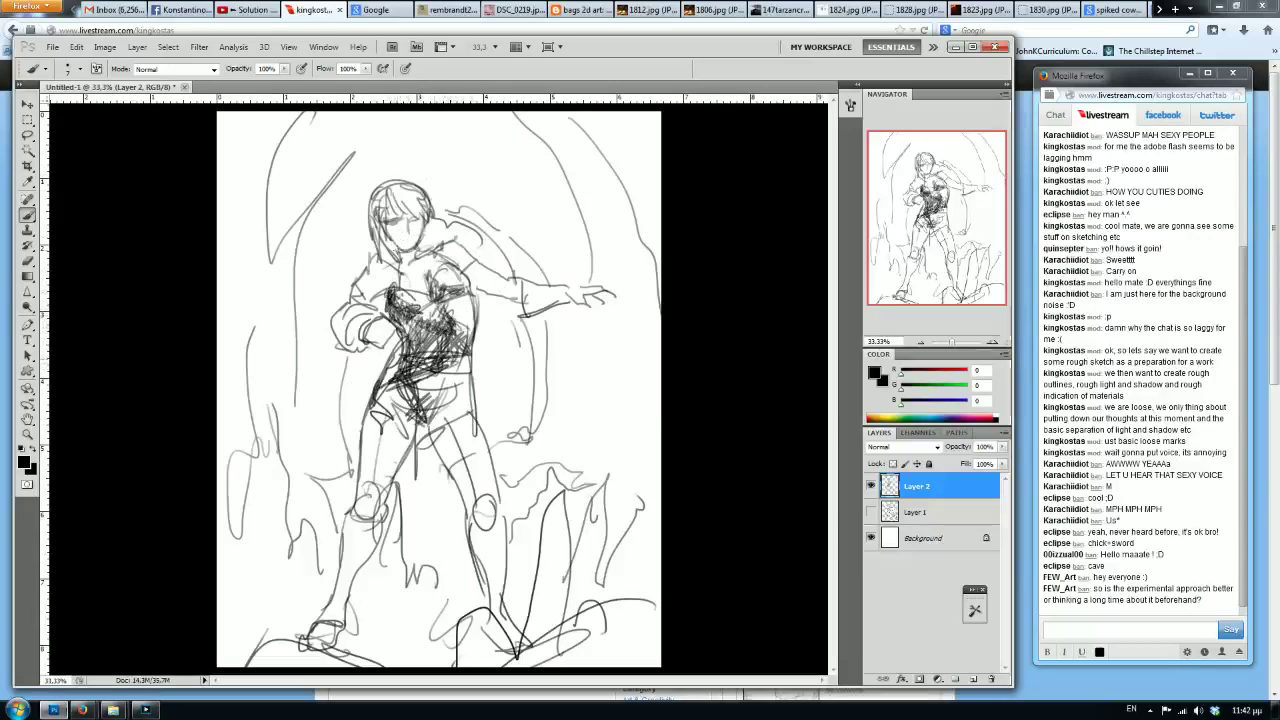
{"action": "mouse_move", "coordinate": [426, 322]}
{"action": "left_mouse_down"}
{"action": "mouse_move", "coordinate": [406, 338]}
{"action": "mouse_move", "coordinate": [404, 326]}
{"action": "mouse_move", "coordinate": [418, 356]}
{"action": "left_mouse_up"}
{"action": "mouse_move", "coordinate": [424, 324]}
{"action": "left_mouse_down"}
{"action": "mouse_move", "coordinate": [408, 344]}
{"action": "mouse_move", "coordinate": [386, 318]}
{"action": "left_mouse_up"}
{"action": "left_click_drag", "start_coordinate": [392, 294], "coordinate": [378, 318]}
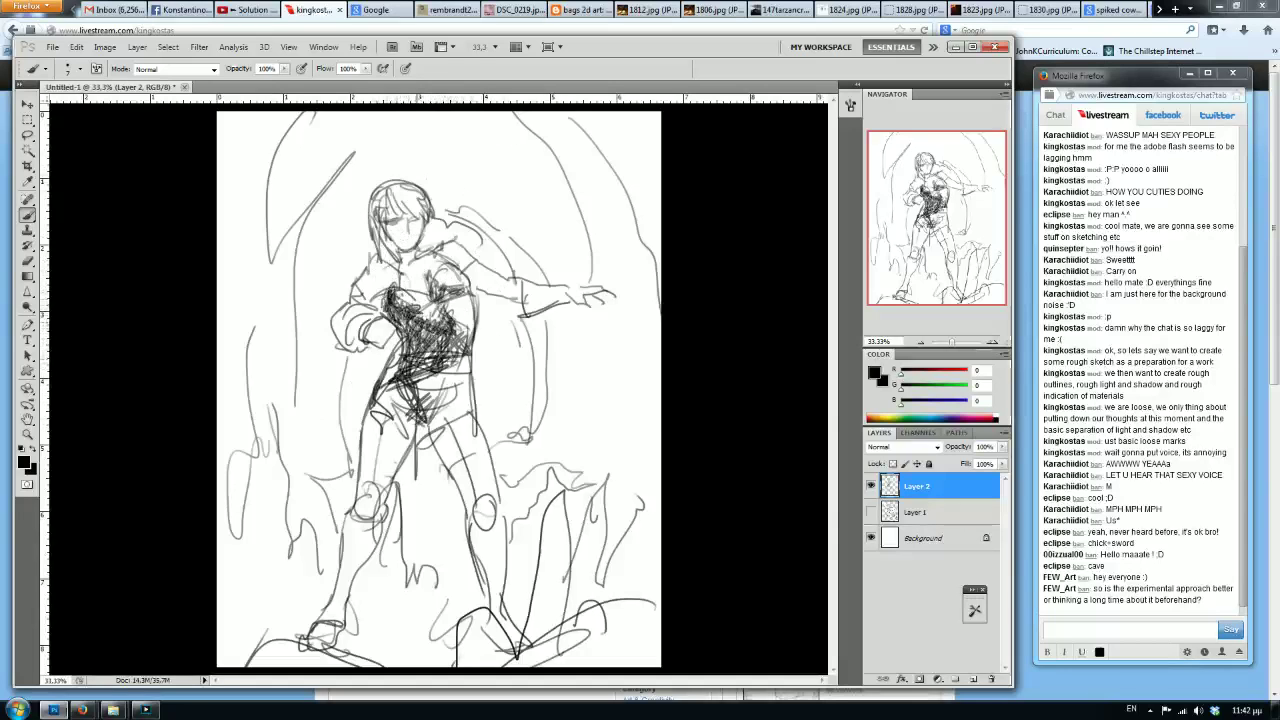
Hatch shadows on the hair beside the face, the bent arm and hand, and the underside of the outstretched arm.
{"action": "mouse_move", "coordinate": [414, 248]}
{"action": "left_mouse_down"}
{"action": "mouse_move", "coordinate": [400, 270]}
{"action": "mouse_move", "coordinate": [384, 238]}
{"action": "mouse_move", "coordinate": [400, 252]}
{"action": "mouse_move", "coordinate": [402, 240]}
{"action": "mouse_move", "coordinate": [370, 226]}
{"action": "mouse_move", "coordinate": [394, 218]}
{"action": "left_mouse_up"}
{"action": "mouse_move", "coordinate": [380, 198]}
{"action": "left_mouse_down"}
{"action": "mouse_move", "coordinate": [384, 264]}
{"action": "mouse_move", "coordinate": [358, 298]}
{"action": "left_mouse_up"}
{"action": "mouse_move", "coordinate": [366, 268]}
{"action": "left_mouse_down"}
{"action": "mouse_move", "coordinate": [366, 300]}
{"action": "mouse_move", "coordinate": [373, 265]}
{"action": "mouse_move", "coordinate": [330, 322]}
{"action": "left_mouse_up"}
{"action": "mouse_move", "coordinate": [338, 314]}
{"action": "left_mouse_down"}
{"action": "mouse_move", "coordinate": [328, 346]}
{"action": "mouse_move", "coordinate": [356, 344]}
{"action": "left_mouse_up"}
{"action": "mouse_move", "coordinate": [340, 338]}
{"action": "left_mouse_down"}
{"action": "mouse_move", "coordinate": [358, 322]}
{"action": "mouse_move", "coordinate": [368, 350]}
{"action": "mouse_move", "coordinate": [346, 354]}
{"action": "mouse_move", "coordinate": [364, 352]}
{"action": "left_mouse_up"}
{"action": "left_click_drag", "start_coordinate": [366, 330], "coordinate": [386, 348]}
{"action": "left_click_drag", "start_coordinate": [388, 322], "coordinate": [372, 346]}
{"action": "mouse_move", "coordinate": [462, 256]}
{"action": "left_mouse_down"}
{"action": "mouse_move", "coordinate": [468, 298]}
{"action": "mouse_move", "coordinate": [510, 294]}
{"action": "mouse_move", "coordinate": [534, 314]}
{"action": "mouse_move", "coordinate": [576, 292]}
{"action": "mouse_move", "coordinate": [610, 306]}
{"action": "left_mouse_up"}
Hatch the shadow side of both thighs down to the kneecaps.
{"action": "left_click_drag", "start_coordinate": [380, 404], "coordinate": [386, 474]}
{"action": "mouse_move", "coordinate": [372, 430]}
{"action": "left_mouse_down"}
{"action": "mouse_move", "coordinate": [390, 454]}
{"action": "mouse_move", "coordinate": [368, 520]}
{"action": "left_mouse_up"}
{"action": "left_click_drag", "start_coordinate": [376, 408], "coordinate": [360, 516]}
{"action": "left_click_drag", "start_coordinate": [380, 384], "coordinate": [370, 452]}
{"action": "mouse_move", "coordinate": [438, 414]}
{"action": "left_mouse_down"}
{"action": "mouse_move", "coordinate": [496, 508]}
{"action": "mouse_move", "coordinate": [446, 436]}
{"action": "mouse_move", "coordinate": [470, 514]}
{"action": "mouse_move", "coordinate": [432, 450]}
{"action": "left_mouse_up"}
{"action": "mouse_move", "coordinate": [484, 490]}
{"action": "left_mouse_down"}
{"action": "mouse_move", "coordinate": [484, 526]}
{"action": "mouse_move", "coordinate": [470, 524]}
{"action": "mouse_move", "coordinate": [466, 542]}
{"action": "left_mouse_up"}
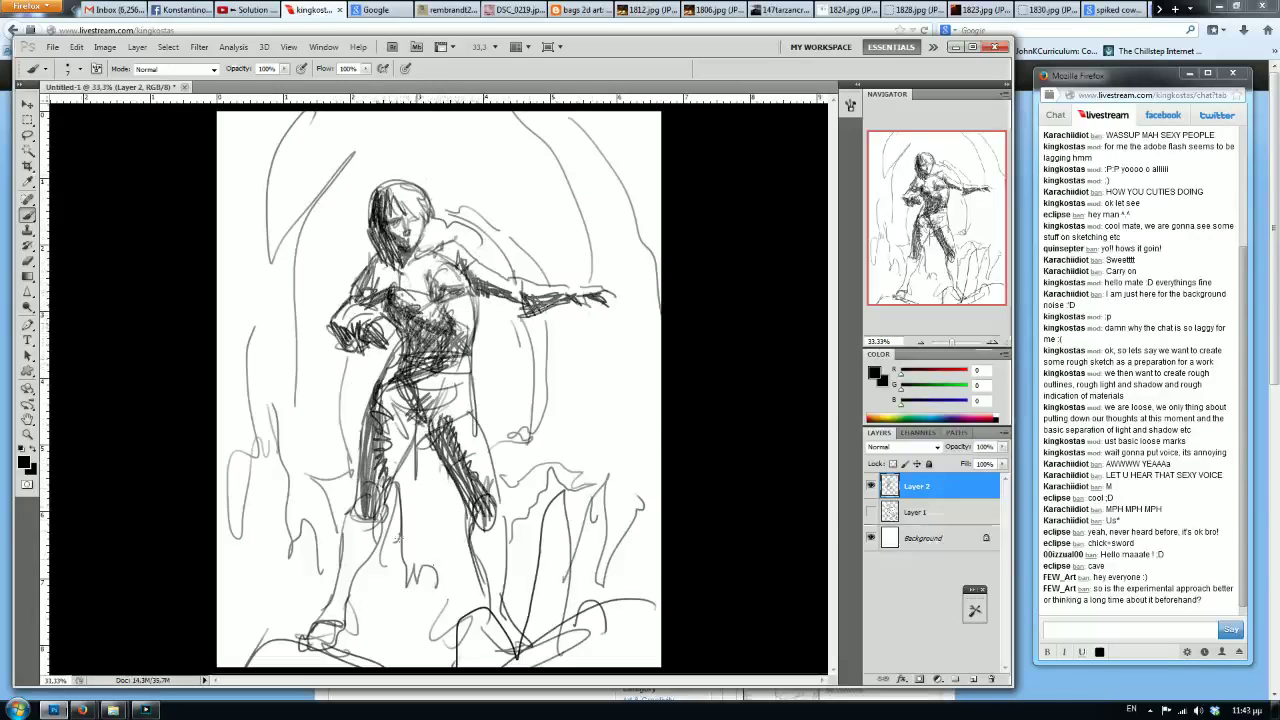
Hatch both shins down to the feet and add a dark accent at the hip.
{"action": "mouse_move", "coordinate": [352, 506]}
{"action": "left_mouse_down"}
{"action": "mouse_move", "coordinate": [338, 616]}
{"action": "mouse_move", "coordinate": [306, 640]}
{"action": "left_mouse_up"}
{"action": "mouse_move", "coordinate": [482, 504]}
{"action": "left_mouse_down"}
{"action": "mouse_move", "coordinate": [472, 552]}
{"action": "mouse_move", "coordinate": [484, 586]}
{"action": "left_mouse_up"}
{"action": "left_click_drag", "start_coordinate": [506, 544], "coordinate": [484, 642]}
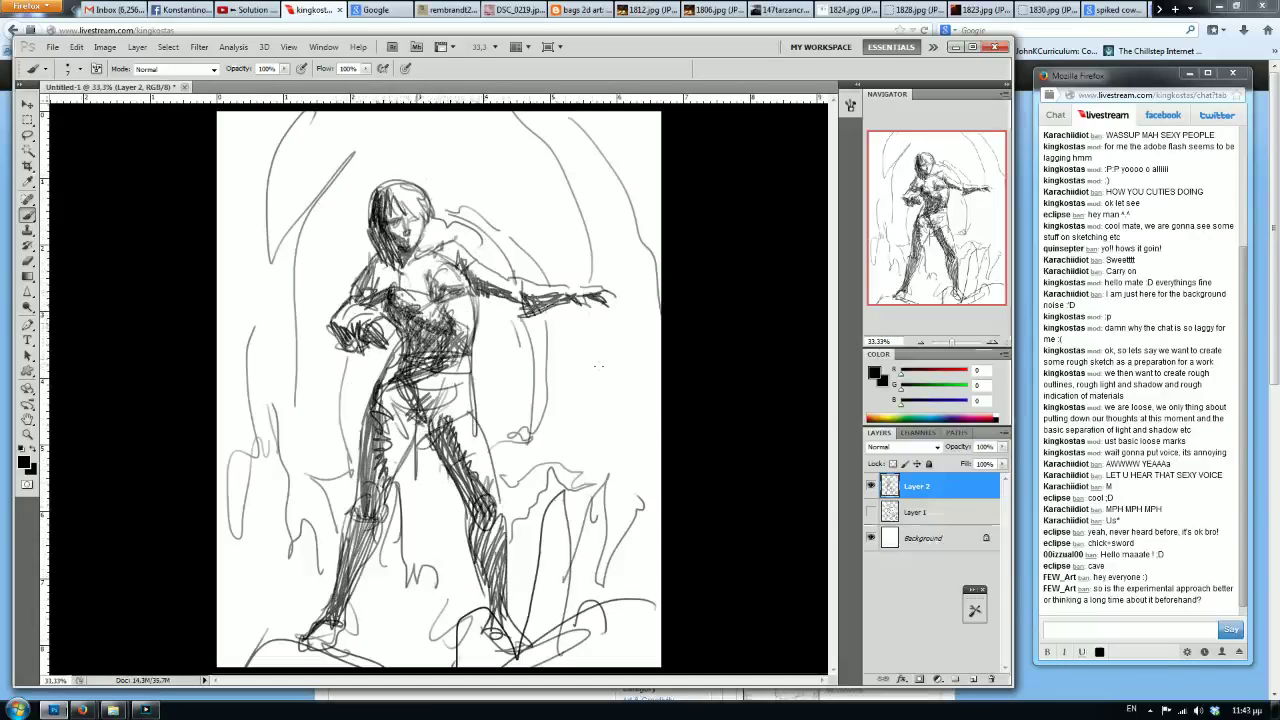
{"action": "left_click_drag", "start_coordinate": [408, 386], "coordinate": [398, 406]}
Fill the cave wall above and below the outstretched hand with long, mostly vertical hatching.
{"action": "left_click_drag", "start_coordinate": [544, 392], "coordinate": [550, 474]}
{"action": "mouse_move", "coordinate": [536, 322]}
{"action": "left_mouse_down"}
{"action": "mouse_move", "coordinate": [556, 474]}
{"action": "mouse_move", "coordinate": [604, 430]}
{"action": "mouse_move", "coordinate": [602, 450]}
{"action": "left_mouse_up"}
{"action": "left_click_drag", "start_coordinate": [656, 322], "coordinate": [590, 466]}
{"action": "left_click_drag", "start_coordinate": [652, 266], "coordinate": [586, 448]}
{"action": "mouse_move", "coordinate": [612, 302]}
{"action": "left_mouse_down"}
{"action": "mouse_move", "coordinate": [576, 400]}
{"action": "mouse_move", "coordinate": [556, 368]}
{"action": "left_mouse_up"}
{"action": "left_click_drag", "start_coordinate": [640, 156], "coordinate": [630, 276]}
{"action": "mouse_move", "coordinate": [642, 112]}
{"action": "left_mouse_down"}
{"action": "mouse_move", "coordinate": [626, 298]}
{"action": "mouse_move", "coordinate": [612, 300]}
{"action": "mouse_move", "coordinate": [622, 296]}
{"action": "left_mouse_up"}
{"action": "left_click_drag", "start_coordinate": [582, 118], "coordinate": [608, 298]}
{"action": "left_click_drag", "start_coordinate": [564, 178], "coordinate": [592, 292]}
{"action": "left_click_drag", "start_coordinate": [541, 203], "coordinate": [574, 280]}
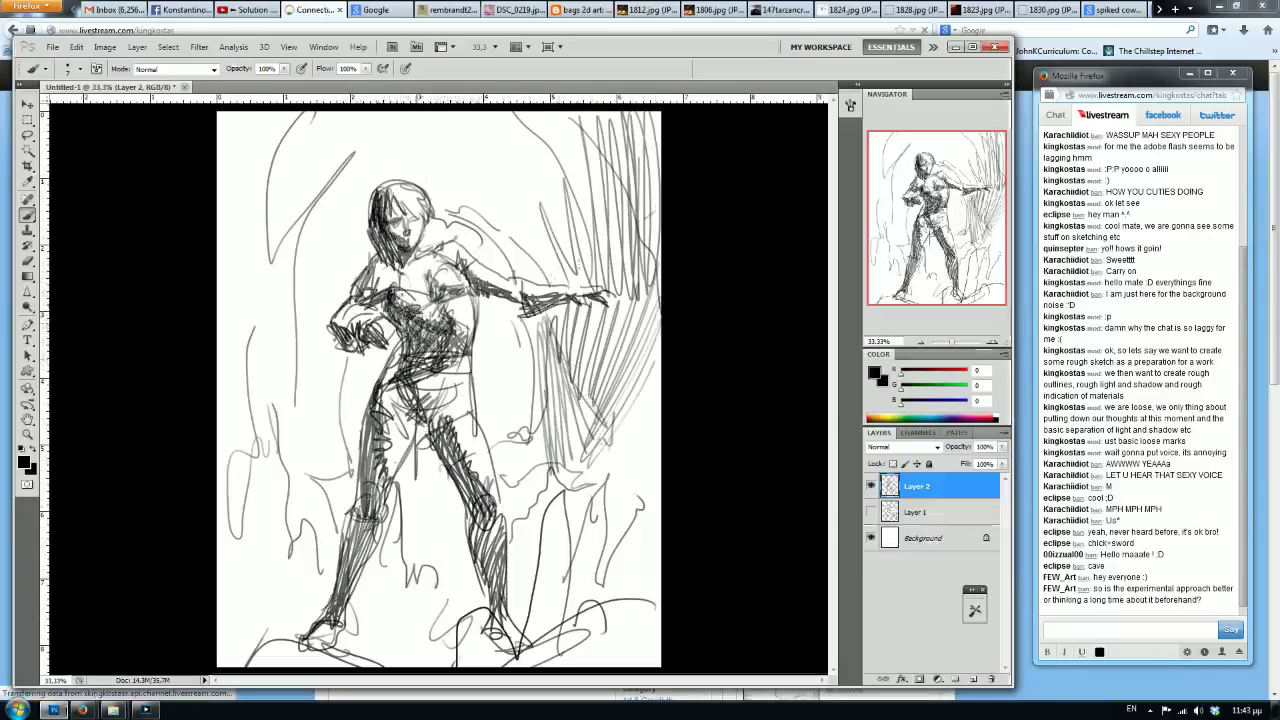
Add hatching that radiates from behind the outstretched arm's shoulder and continues above the head.
{"action": "left_click_drag", "start_coordinate": [660, 194], "coordinate": [552, 276]}
{"action": "left_click_drag", "start_coordinate": [644, 182], "coordinate": [535, 274]}
{"action": "left_click_drag", "start_coordinate": [600, 128], "coordinate": [530, 280]}
{"action": "mouse_move", "coordinate": [560, 112]}
{"action": "left_mouse_down"}
{"action": "mouse_move", "coordinate": [510, 262]}
{"action": "mouse_move", "coordinate": [450, 135]}
{"action": "mouse_move", "coordinate": [445, 242]}
{"action": "left_mouse_up"}
{"action": "mouse_move", "coordinate": [440, 112]}
{"action": "left_mouse_down"}
{"action": "mouse_move", "coordinate": [418, 218]}
{"action": "mouse_move", "coordinate": [384, 186]}
{"action": "left_mouse_up"}
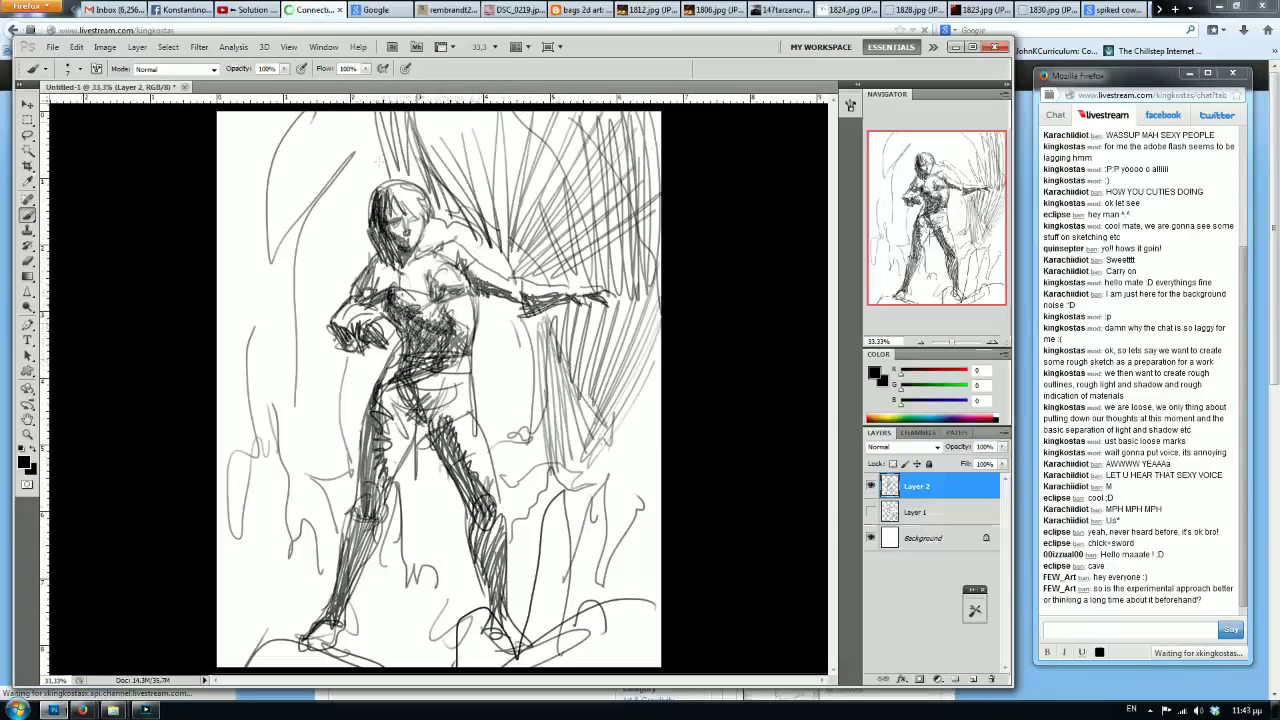
Hatch the background on the bent-arm side, from above the head down past the hip to knee height.
{"action": "left_click_drag", "start_coordinate": [372, 114], "coordinate": [359, 195]}
{"action": "left_click_drag", "start_coordinate": [368, 138], "coordinate": [350, 248]}
{"action": "mouse_move", "coordinate": [372, 112]}
{"action": "left_mouse_down"}
{"action": "mouse_move", "coordinate": [342, 266]}
{"action": "mouse_move", "coordinate": [312, 290]}
{"action": "left_mouse_up"}
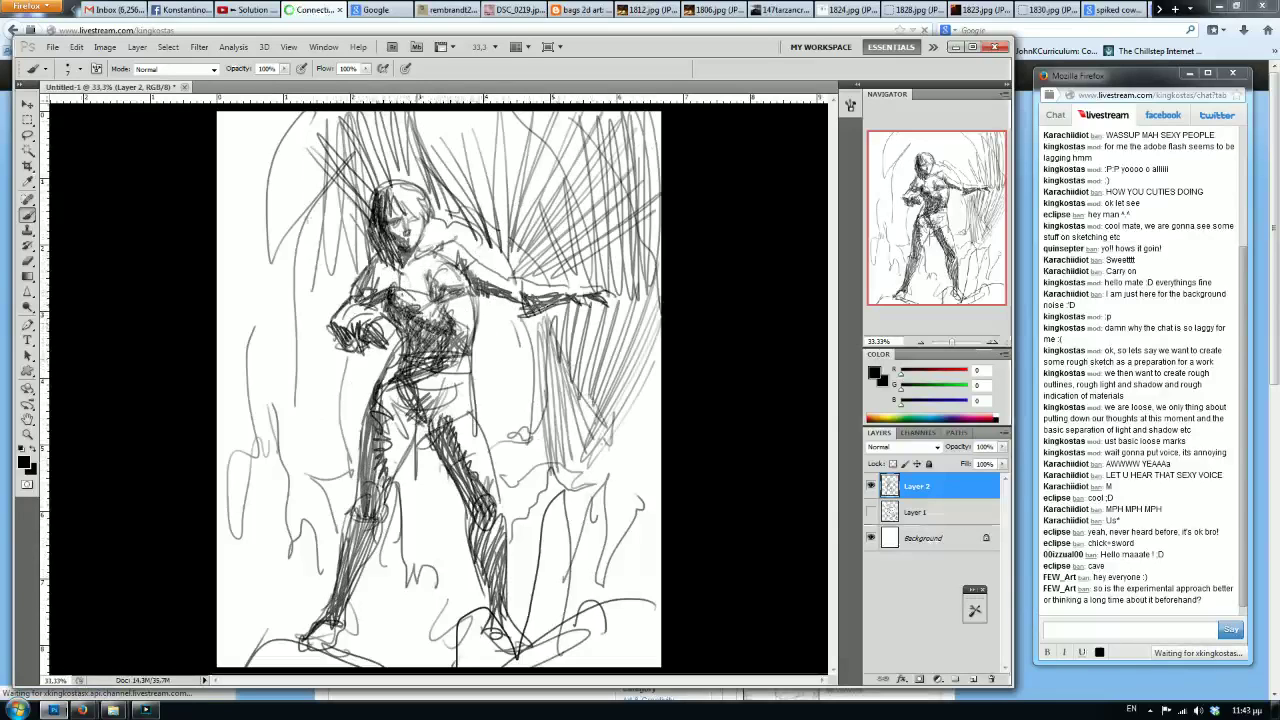
{"action": "left_click_drag", "start_coordinate": [314, 112], "coordinate": [268, 302]}
{"action": "left_click_drag", "start_coordinate": [226, 124], "coordinate": [290, 300]}
{"action": "left_click_drag", "start_coordinate": [340, 230], "coordinate": [258, 400]}
{"action": "left_click_drag", "start_coordinate": [385, 340], "coordinate": [252, 478]}
{"action": "mouse_move", "coordinate": [378, 365]}
{"action": "left_mouse_down"}
{"action": "mouse_move", "coordinate": [298, 426]}
{"action": "mouse_move", "coordinate": [246, 586]}
{"action": "left_mouse_up"}
Hatch the jagged rocks on the outstretched-arm side and the foreground rocks around that side's foot.
{"action": "mouse_move", "coordinate": [650, 402]}
{"action": "left_mouse_down"}
{"action": "mouse_move", "coordinate": [628, 604]}
{"action": "mouse_move", "coordinate": [612, 594]}
{"action": "left_mouse_up"}
{"action": "left_click_drag", "start_coordinate": [634, 462], "coordinate": [594, 594]}
{"action": "left_click_drag", "start_coordinate": [582, 455], "coordinate": [546, 594]}
{"action": "left_click_drag", "start_coordinate": [554, 550], "coordinate": [534, 654]}
{"action": "mouse_move", "coordinate": [544, 516]}
{"action": "left_mouse_down"}
{"action": "mouse_move", "coordinate": [528, 656]}
{"action": "mouse_move", "coordinate": [544, 632]}
{"action": "left_mouse_up"}
{"action": "left_click_drag", "start_coordinate": [596, 500], "coordinate": [574, 612]}
{"action": "left_click_drag", "start_coordinate": [600, 530], "coordinate": [584, 608]}
{"action": "left_click_drag", "start_coordinate": [626, 538], "coordinate": [584, 644]}
{"action": "left_click_drag", "start_coordinate": [630, 606], "coordinate": [524, 668]}
{"action": "mouse_move", "coordinate": [548, 622]}
{"action": "left_mouse_down"}
{"action": "mouse_move", "coordinate": [496, 666]}
{"action": "mouse_move", "coordinate": [456, 666]}
{"action": "left_mouse_up"}
{"action": "mouse_move", "coordinate": [484, 610]}
{"action": "left_mouse_down"}
{"action": "mouse_move", "coordinate": [450, 666]}
{"action": "mouse_move", "coordinate": [394, 666]}
{"action": "left_mouse_up"}
Hatch the rocks beside the bent-arm-side shin and the ground around that foot.
{"action": "left_click_drag", "start_coordinate": [386, 534], "coordinate": [370, 630]}
{"action": "left_click_drag", "start_coordinate": [392, 506], "coordinate": [376, 614]}
{"action": "left_click_drag", "start_coordinate": [382, 546], "coordinate": [368, 618]}
{"action": "left_click_drag", "start_coordinate": [330, 516], "coordinate": [322, 604]}
{"action": "mouse_move", "coordinate": [322, 514]}
{"action": "left_mouse_down"}
{"action": "mouse_move", "coordinate": [298, 598]}
{"action": "mouse_move", "coordinate": [264, 632]}
{"action": "left_mouse_up"}
{"action": "mouse_move", "coordinate": [280, 602]}
{"action": "left_mouse_down"}
{"action": "mouse_move", "coordinate": [262, 636]}
{"action": "mouse_move", "coordinate": [268, 670]}
{"action": "mouse_move", "coordinate": [246, 670]}
{"action": "mouse_move", "coordinate": [236, 610]}
{"action": "mouse_move", "coordinate": [218, 646]}
{"action": "left_mouse_up"}
{"action": "mouse_move", "coordinate": [342, 580]}
{"action": "left_mouse_down"}
{"action": "mouse_move", "coordinate": [236, 636]}
{"action": "mouse_move", "coordinate": [244, 606]}
{"action": "left_mouse_up"}
{"action": "mouse_move", "coordinate": [318, 562]}
{"action": "left_mouse_down"}
{"action": "mouse_move", "coordinate": [226, 614]}
{"action": "mouse_move", "coordinate": [256, 624]}
{"action": "left_mouse_up"}
{"action": "mouse_move", "coordinate": [378, 572]}
{"action": "left_mouse_down"}
{"action": "mouse_move", "coordinate": [310, 618]}
{"action": "mouse_move", "coordinate": [352, 604]}
{"action": "left_mouse_up"}
{"action": "left_click_drag", "start_coordinate": [374, 560], "coordinate": [370, 606]}
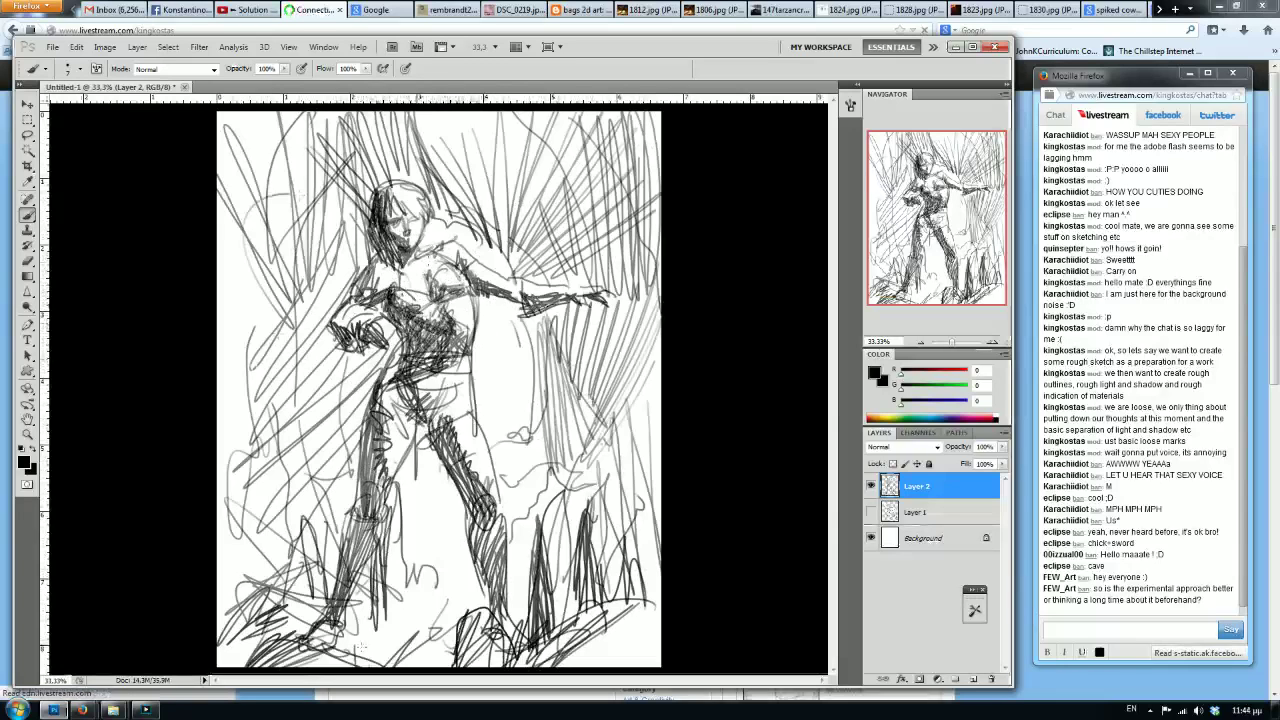
Darken the bent arm's sleeve, the chest and shoulders, the outstretched forearm and the top of the hair.
{"action": "left_click_drag", "start_coordinate": [380, 300], "coordinate": [344, 348]}
{"action": "mouse_move", "coordinate": [345, 300]}
{"action": "left_mouse_down"}
{"action": "mouse_move", "coordinate": [386, 278]}
{"action": "mouse_move", "coordinate": [430, 298]}
{"action": "mouse_move", "coordinate": [466, 272]}
{"action": "mouse_move", "coordinate": [450, 246]}
{"action": "left_mouse_up"}
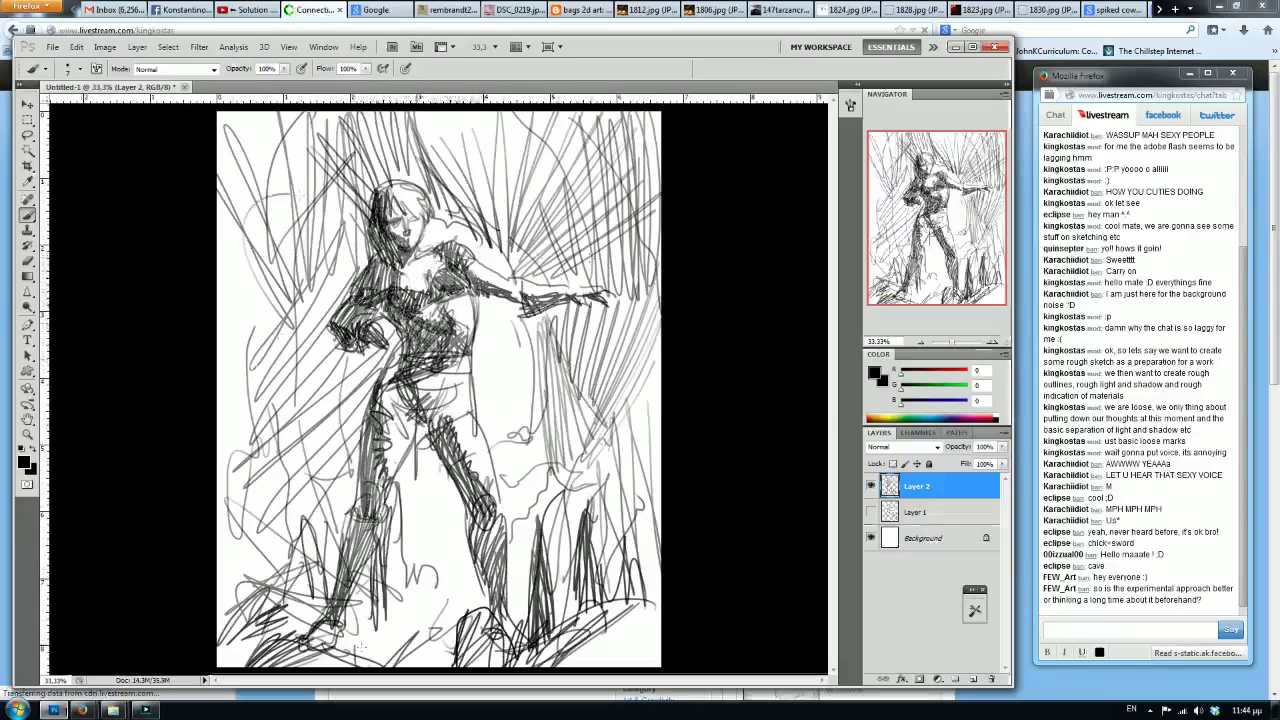
{"action": "left_click_drag", "start_coordinate": [518, 300], "coordinate": [606, 292]}
{"action": "mouse_move", "coordinate": [398, 196]}
{"action": "left_mouse_down"}
{"action": "mouse_move", "coordinate": [410, 216]}
{"action": "mouse_move", "coordinate": [430, 190]}
{"action": "mouse_move", "coordinate": [432, 212]}
{"action": "left_mouse_up"}
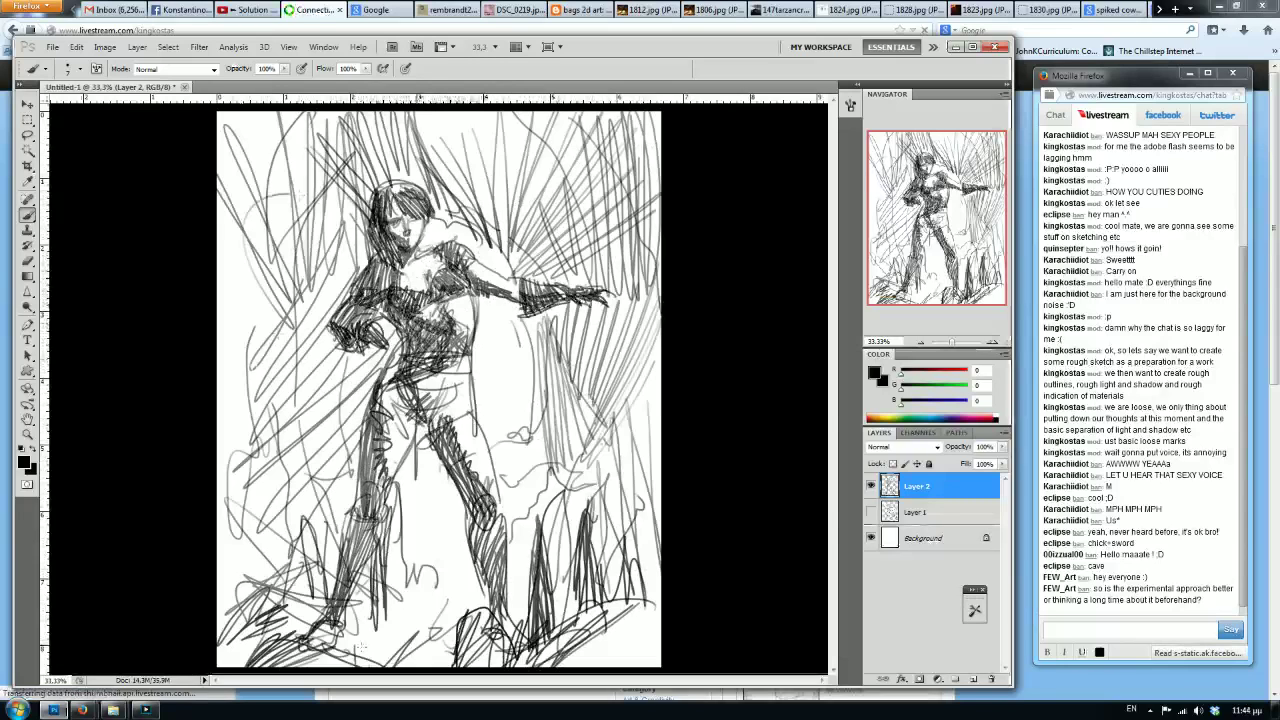
{"action": "left_click_drag", "start_coordinate": [418, 184], "coordinate": [380, 194]}
Cover the hips, thighs and shins of both legs with dense dark hatching.
{"action": "left_click_drag", "start_coordinate": [436, 368], "coordinate": [432, 443]}
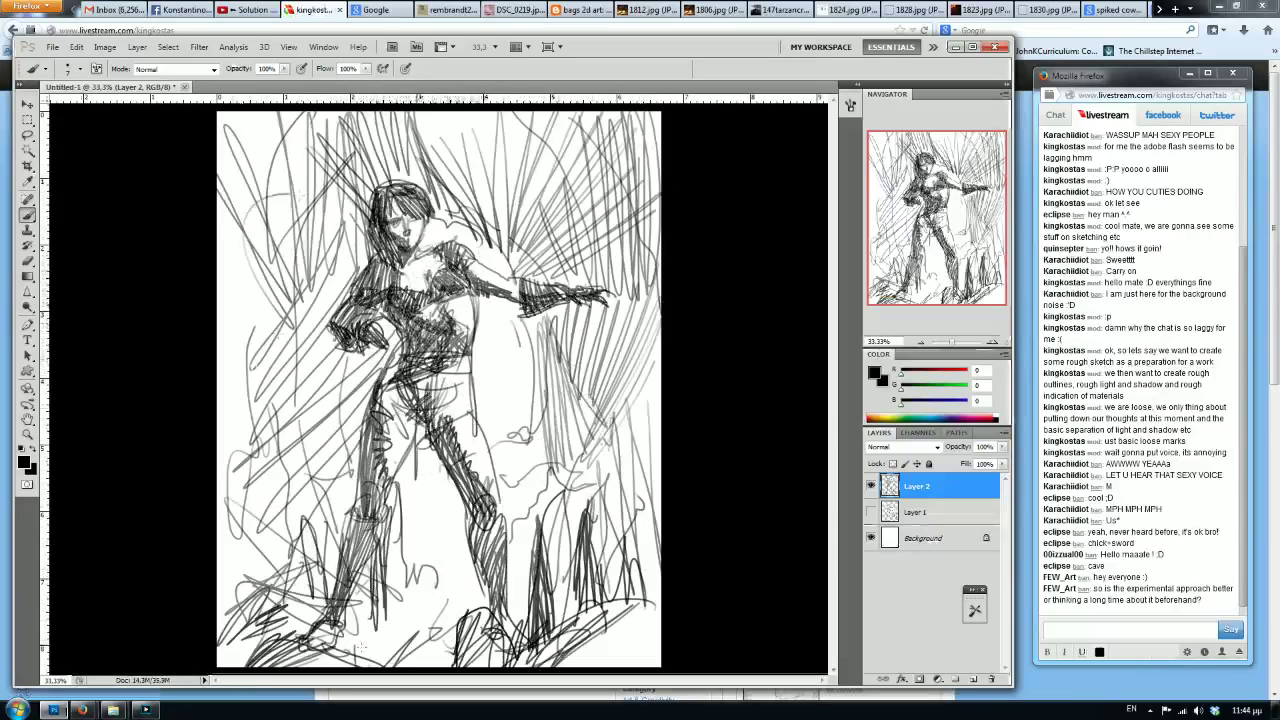
{"action": "mouse_move", "coordinate": [428, 376]}
{"action": "left_mouse_down"}
{"action": "mouse_move", "coordinate": [418, 448]}
{"action": "mouse_move", "coordinate": [436, 424]}
{"action": "left_mouse_up"}
{"action": "mouse_move", "coordinate": [464, 360]}
{"action": "left_mouse_down"}
{"action": "mouse_move", "coordinate": [446, 422]}
{"action": "mouse_move", "coordinate": [464, 416]}
{"action": "left_mouse_up"}
{"action": "left_click_drag", "start_coordinate": [424, 362], "coordinate": [372, 512]}
{"action": "mouse_move", "coordinate": [416, 400]}
{"action": "left_mouse_down"}
{"action": "mouse_move", "coordinate": [370, 520]}
{"action": "mouse_move", "coordinate": [382, 470]}
{"action": "left_mouse_up"}
{"action": "left_click_drag", "start_coordinate": [402, 374], "coordinate": [338, 574]}
{"action": "left_click_drag", "start_coordinate": [380, 514], "coordinate": [340, 610]}
{"action": "left_click_drag", "start_coordinate": [358, 536], "coordinate": [342, 590]}
{"action": "mouse_move", "coordinate": [472, 422]}
{"action": "left_mouse_down"}
{"action": "mouse_move", "coordinate": [436, 500]}
{"action": "mouse_move", "coordinate": [468, 502]}
{"action": "left_mouse_up"}
{"action": "left_click_drag", "start_coordinate": [500, 452], "coordinate": [482, 490]}
{"action": "mouse_move", "coordinate": [480, 432]}
{"action": "left_mouse_down"}
{"action": "mouse_move", "coordinate": [466, 504]}
{"action": "mouse_move", "coordinate": [474, 596]}
{"action": "left_mouse_up"}
{"action": "left_click_drag", "start_coordinate": [504, 518], "coordinate": [490, 618]}
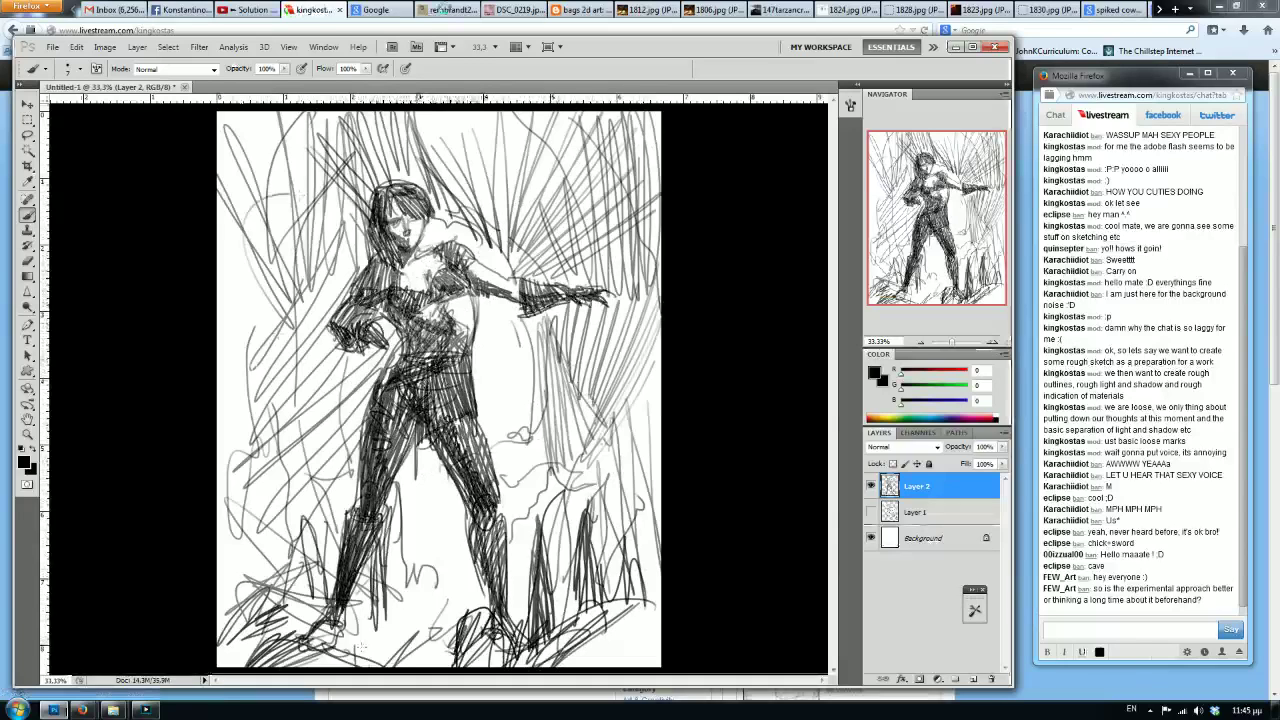
Enlarge the brush and darken the background just behind the outstretched arm's shoulder.
{"action": "key", "text": "["}
{"action": "key", "text": "["}
{"action": "key", "text": "["}
{"action": "key", "text": "["}
{"action": "key", "text": "["}
{"action": "key", "text": "["}
{"action": "key", "text": "["}
{"action": "mouse_move", "coordinate": [506, 222]}
{"action": "left_mouse_down"}
{"action": "mouse_move", "coordinate": [498, 270]}
{"action": "mouse_move", "coordinate": [526, 264]}
{"action": "left_mouse_up"}
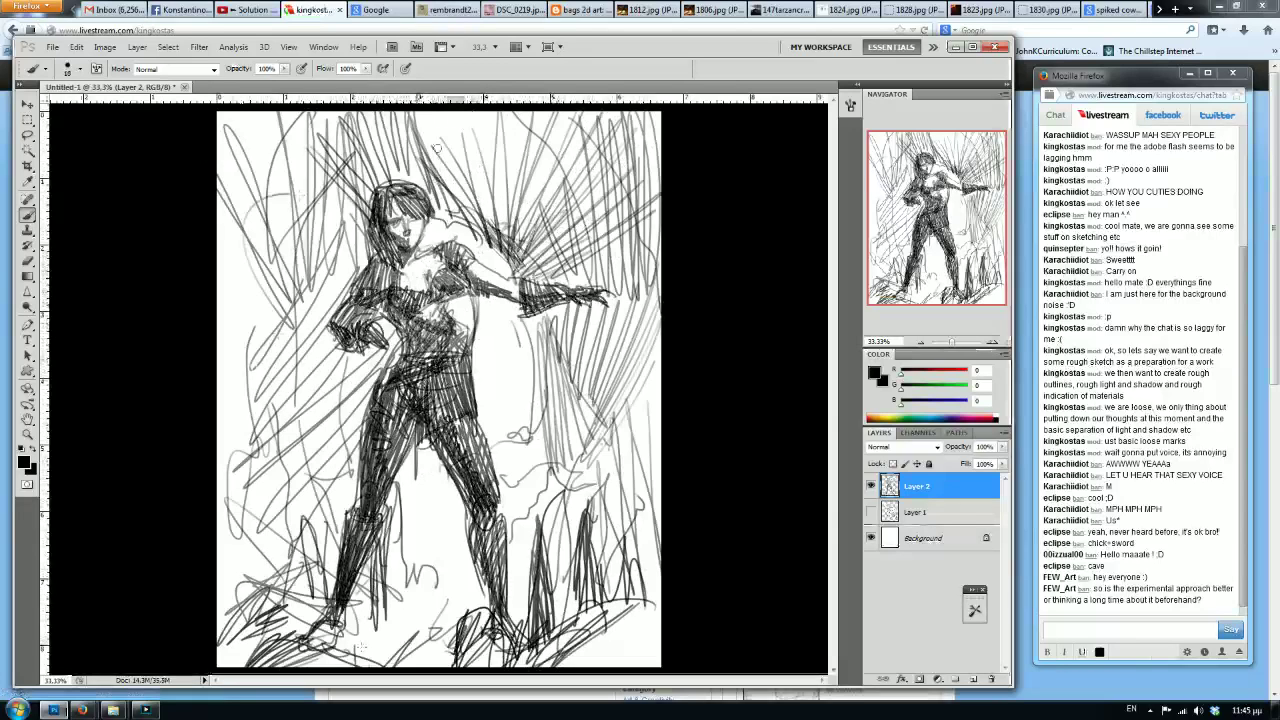
Examine the hatched figure and cave setting, comparing the torso close up with the whole page.
{"action": "scroll", "coordinate": [437, 148], "scroll_direction": "down", "scroll_amount": 1}
{"action": "scroll", "coordinate": [437, 148], "scroll_direction": "up", "scroll_amount": 3}
{"action": "scroll", "coordinate": [437, 148], "scroll_direction": "down", "scroll_amount": 2}
{"action": "scroll", "coordinate": [437, 148], "scroll_direction": "up", "scroll_amount": 2}
{"action": "scroll", "coordinate": [437, 148], "scroll_direction": "down", "scroll_amount": 2}
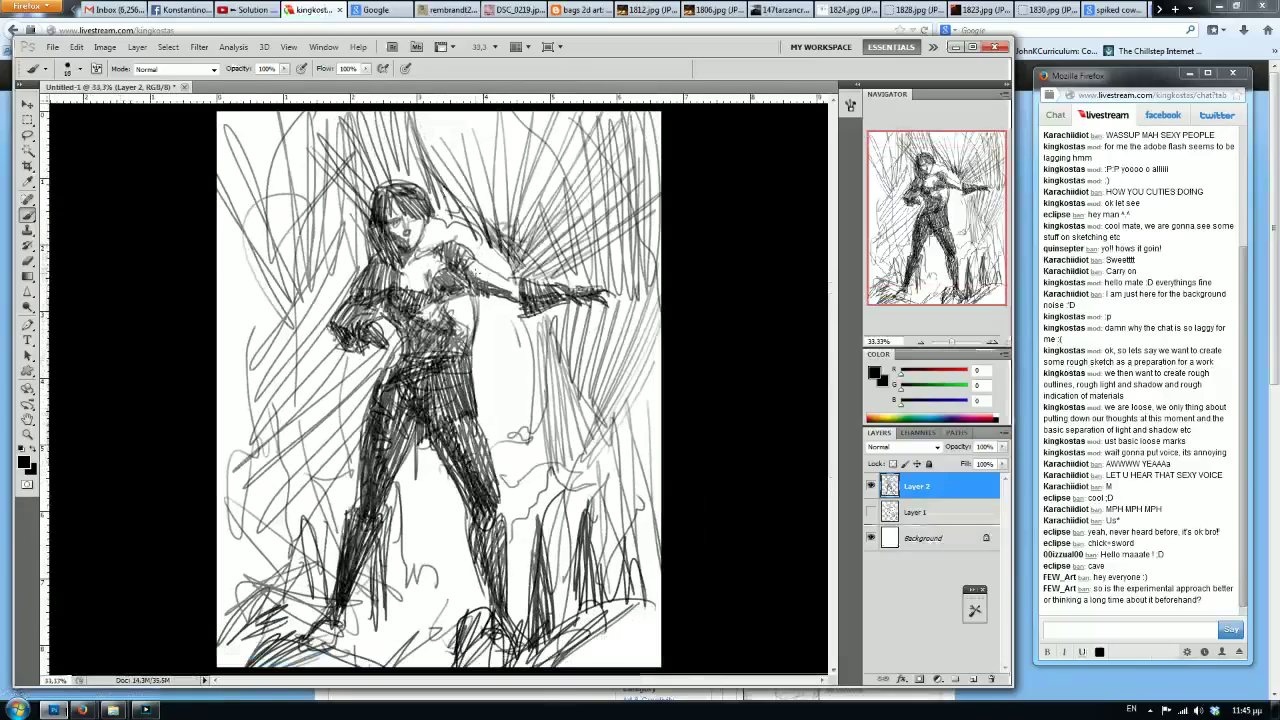
{"action": "scroll", "coordinate": [437, 148], "scroll_direction": "up", "scroll_amount": 1}
{"action": "scroll", "coordinate": [437, 148], "scroll_direction": "down", "scroll_amount": 1}
{"action": "scroll", "coordinate": [437, 148], "scroll_direction": "up", "scroll_amount": 1}
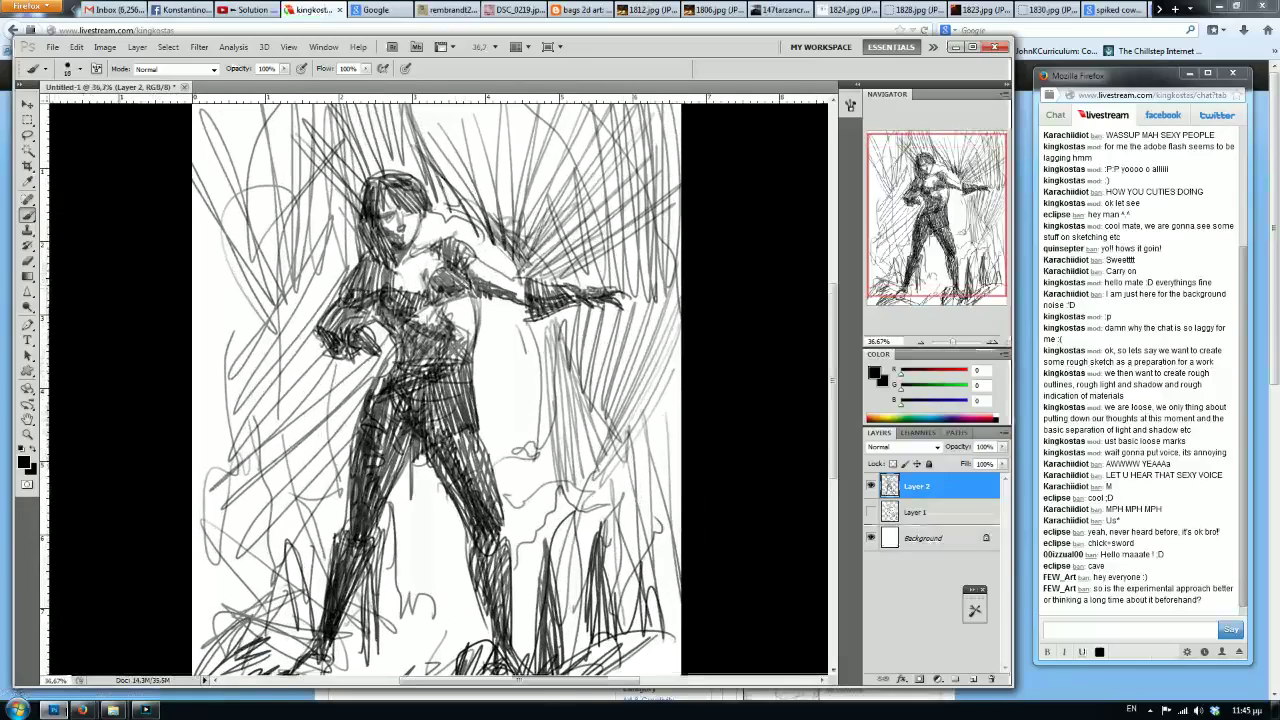
{"action": "scroll", "coordinate": [454, 312], "scroll_direction": "up", "scroll_amount": 1}
{"action": "scroll", "coordinate": [454, 312], "scroll_direction": "down", "scroll_amount": 2}
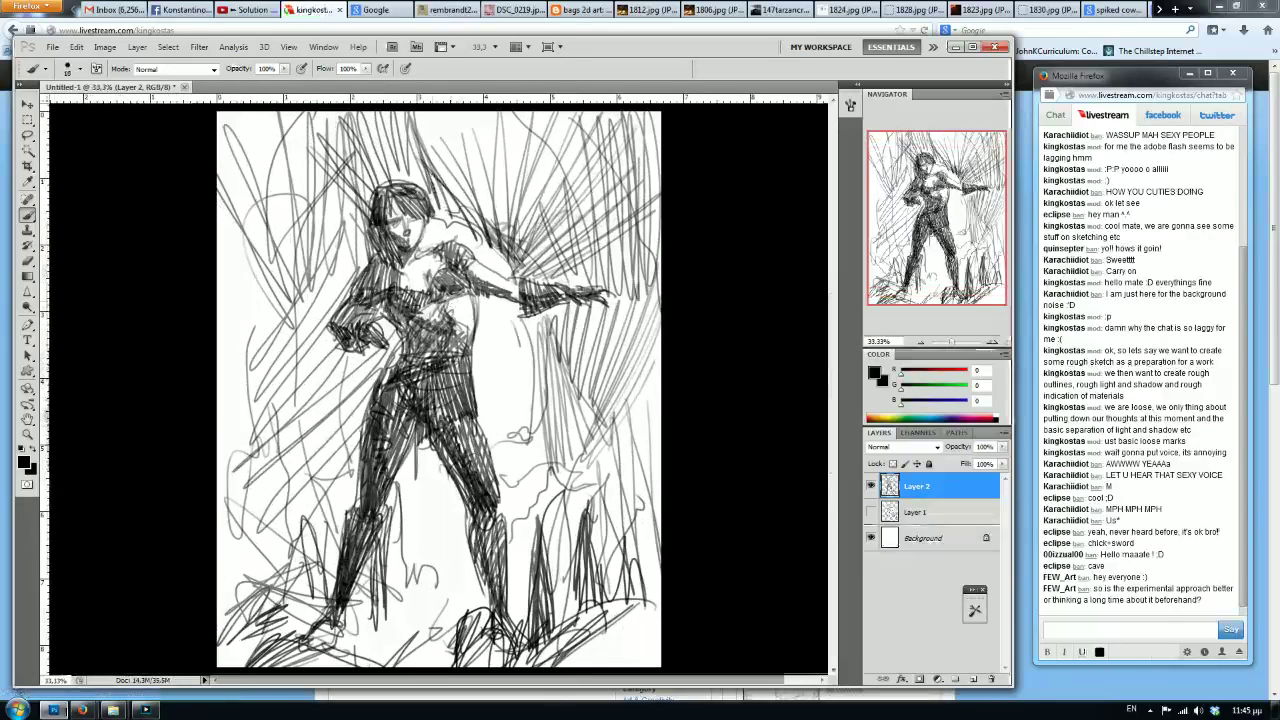
{"action": "scroll", "coordinate": [439, 388], "scroll_direction": "down", "scroll_amount": 1}
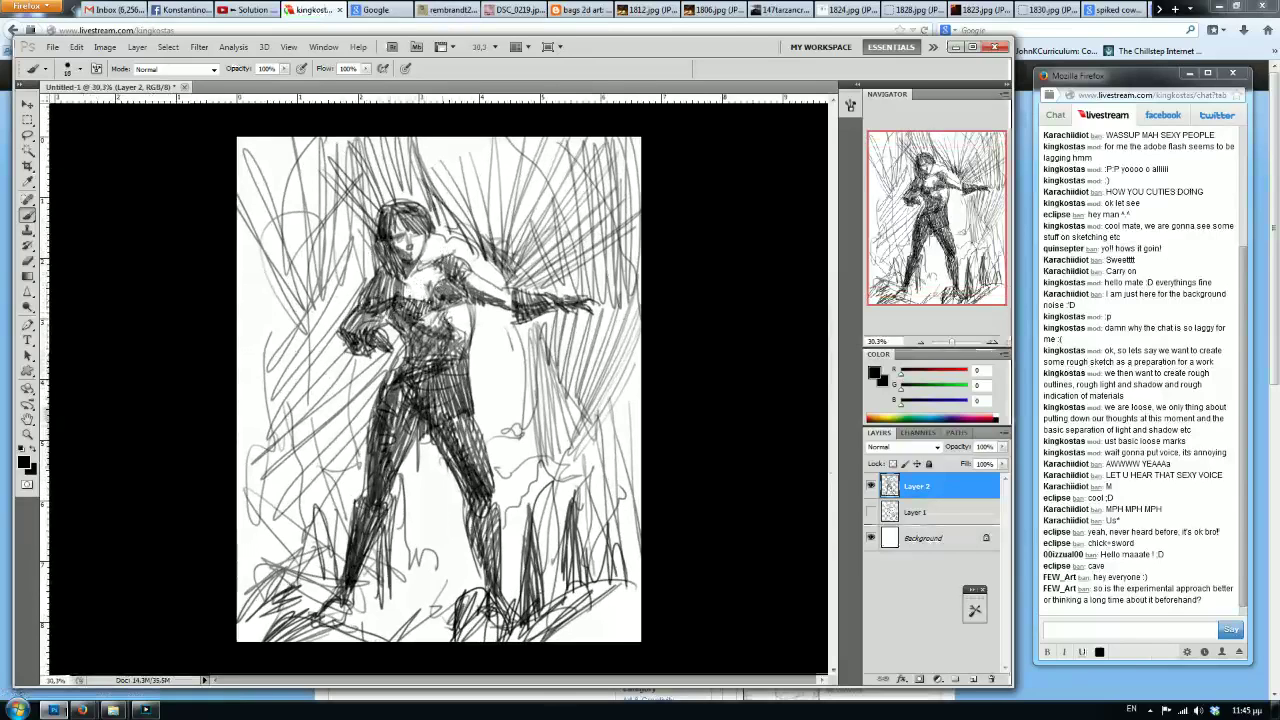
{"action": "scroll", "coordinate": [408, 340], "scroll_direction": "up", "scroll_amount": 5}
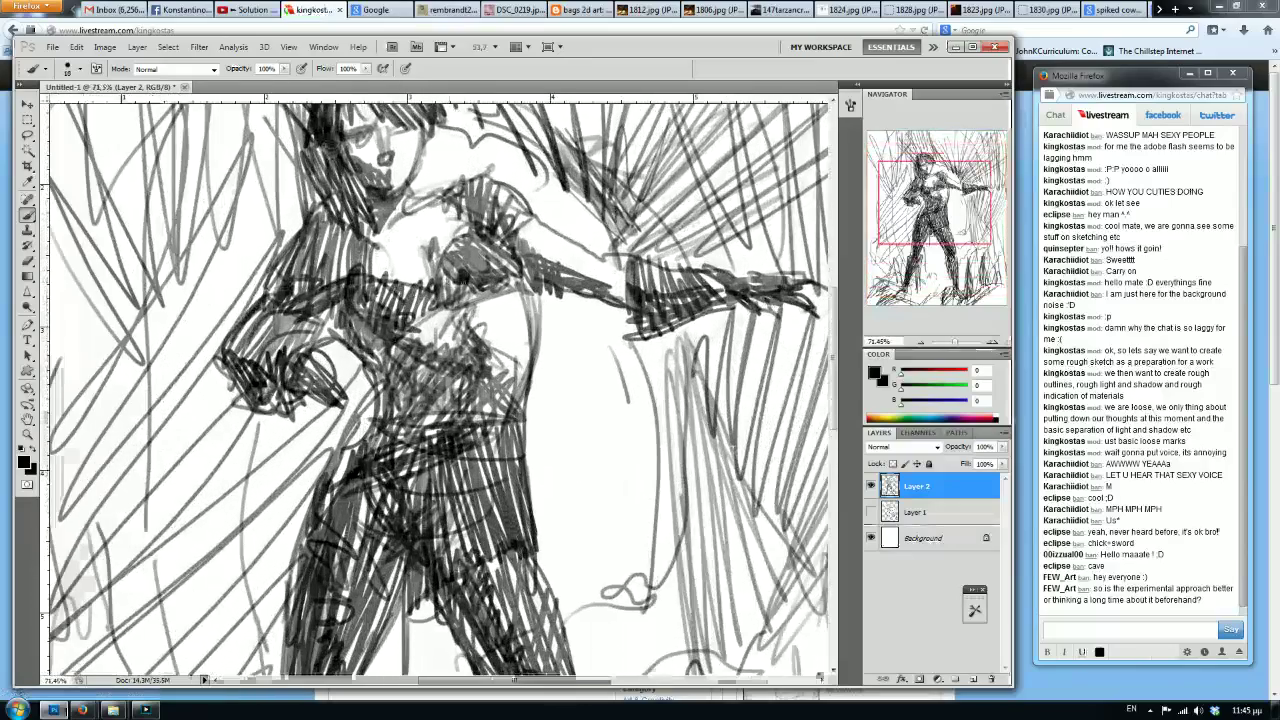
{"action": "scroll", "coordinate": [412, 226], "scroll_direction": "down", "scroll_amount": 3}
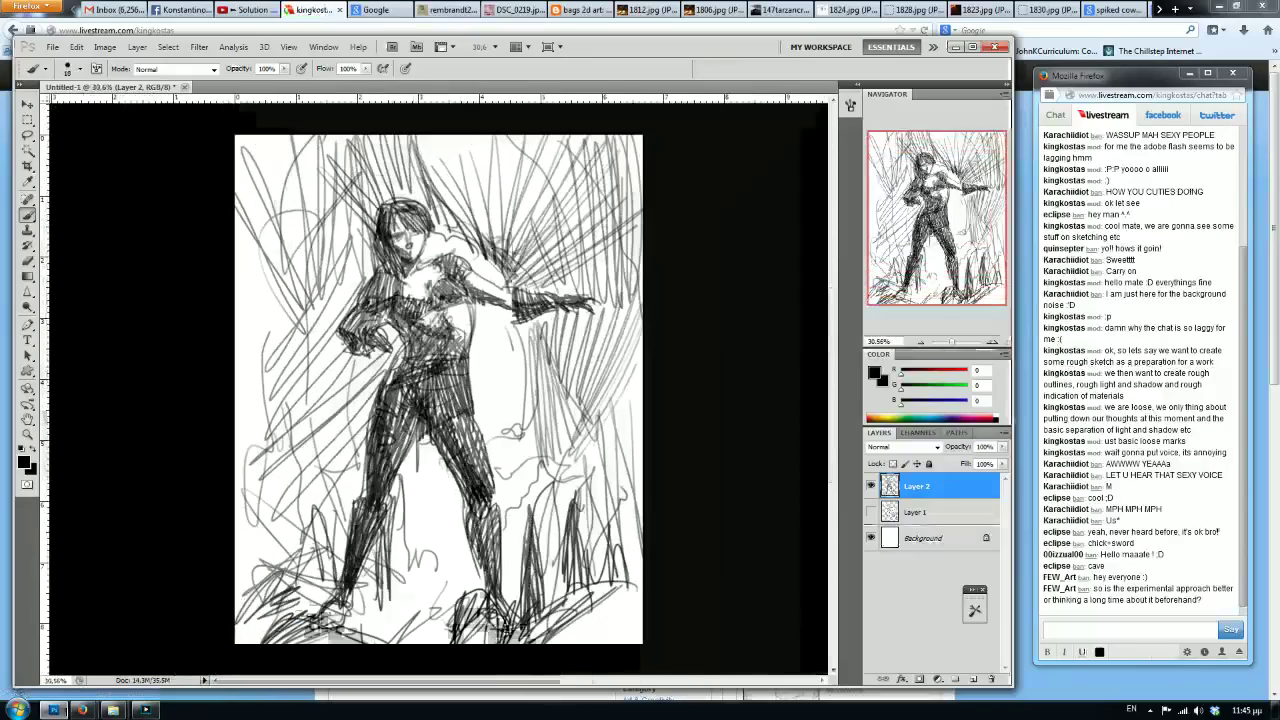
{"action": "scroll", "coordinate": [410, 228], "scroll_direction": "up", "scroll_amount": 3}
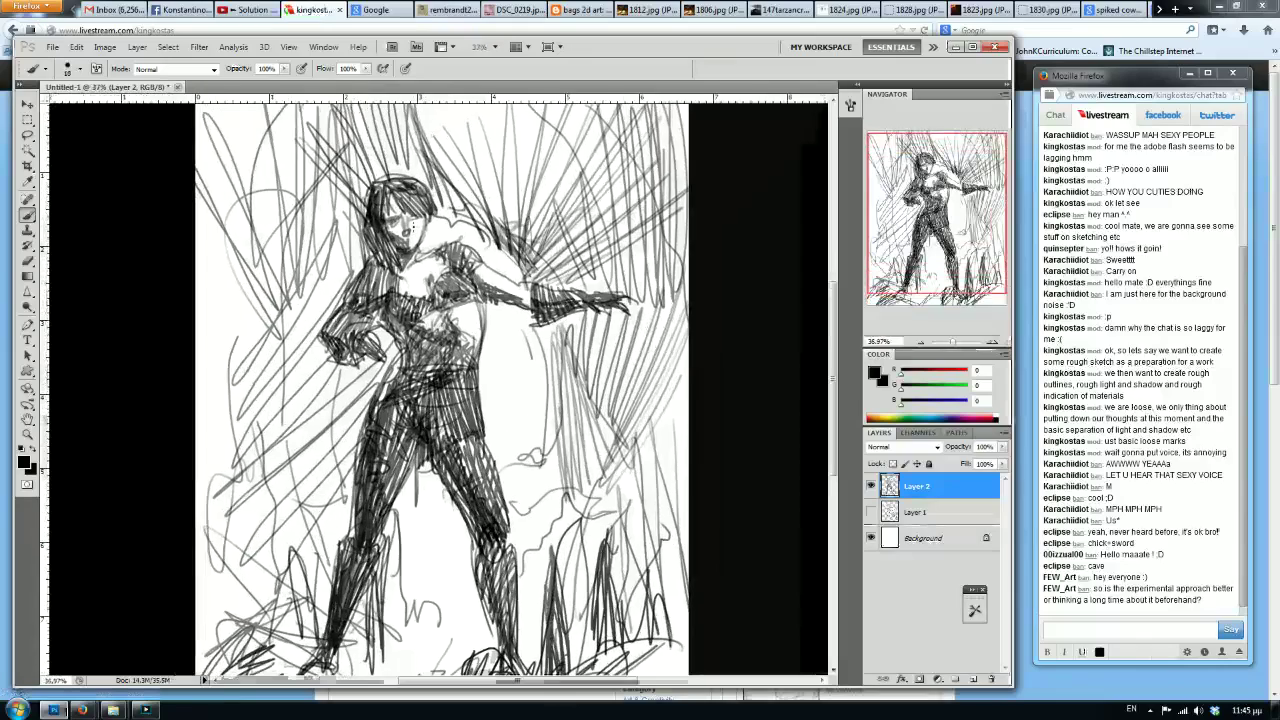
{"action": "scroll", "coordinate": [410, 228], "scroll_direction": "up", "scroll_amount": 1}
{"action": "scroll", "coordinate": [410, 228], "scroll_direction": "down", "scroll_amount": 2}
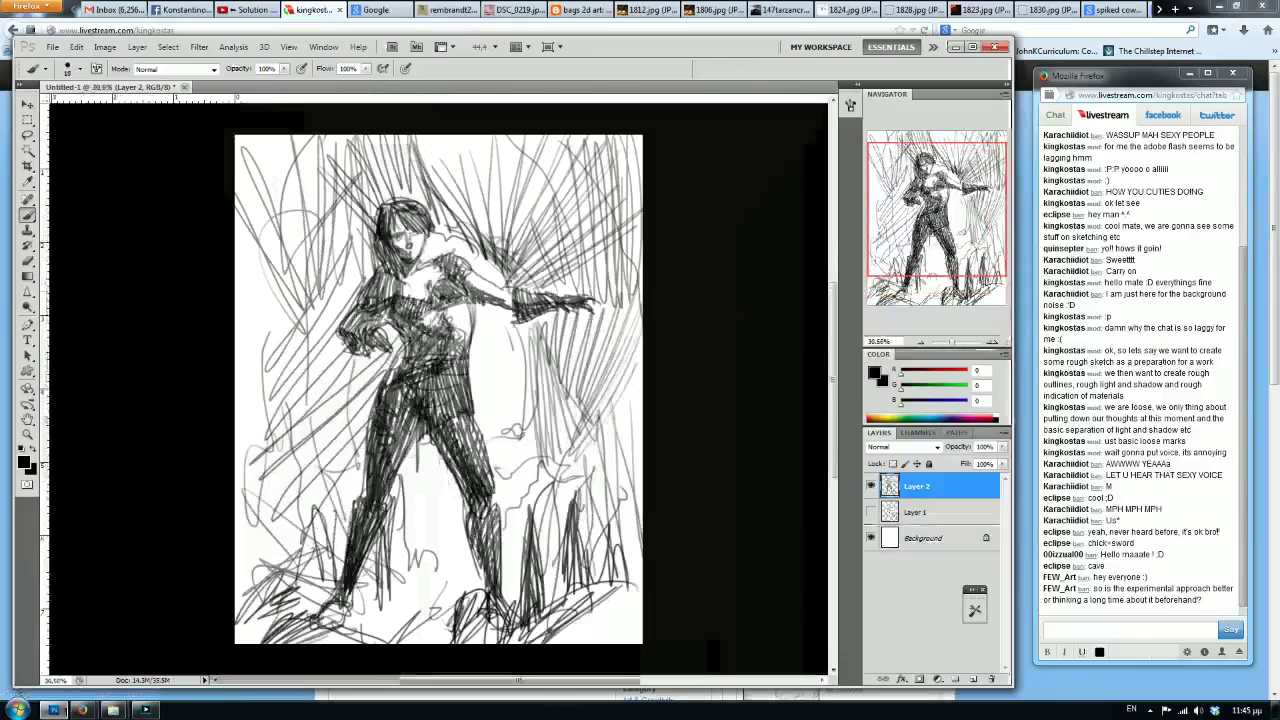
{"action": "scroll", "coordinate": [438, 388], "scroll_direction": "up", "scroll_amount": 4}
{"action": "scroll", "coordinate": [438, 388], "scroll_direction": "down", "scroll_amount": 4}
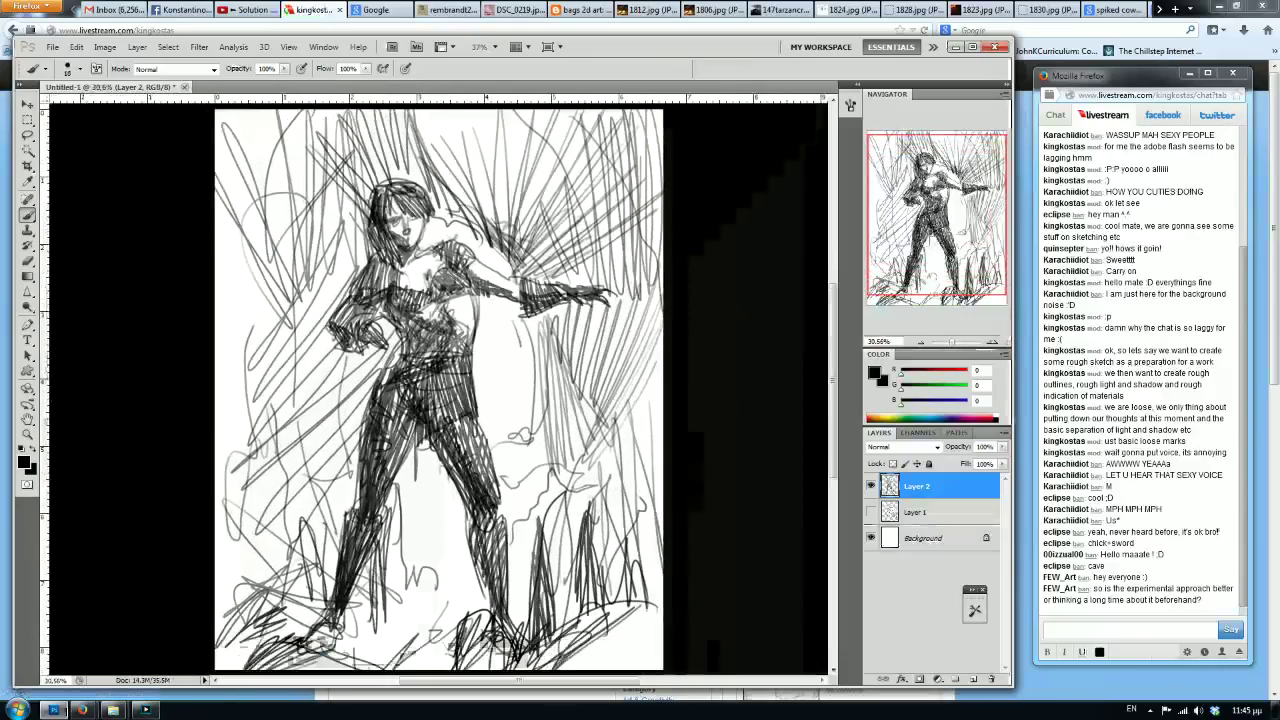
{"action": "scroll", "coordinate": [438, 388], "scroll_direction": "up", "scroll_amount": 1}
{"action": "scroll", "coordinate": [413, 222], "scroll_direction": "up", "scroll_amount": 2}
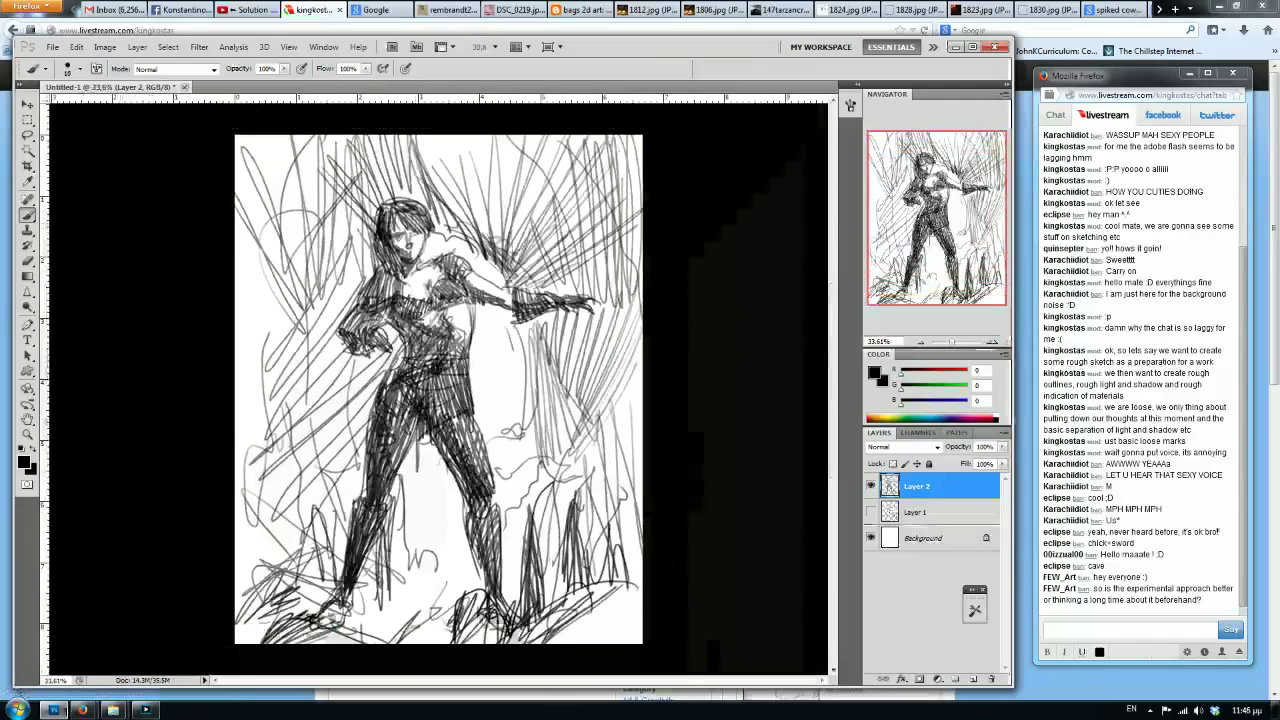
{"action": "scroll", "coordinate": [413, 222], "scroll_direction": "down", "scroll_amount": 2}
{"action": "scroll", "coordinate": [439, 390], "scroll_direction": "up", "scroll_amount": 2}
{"action": "scroll", "coordinate": [439, 390], "scroll_direction": "down", "scroll_amount": 2}
{"action": "scroll", "coordinate": [439, 389], "scroll_direction": "up", "scroll_amount": 2}
{"action": "scroll", "coordinate": [439, 389], "scroll_direction": "down", "scroll_amount": 2}
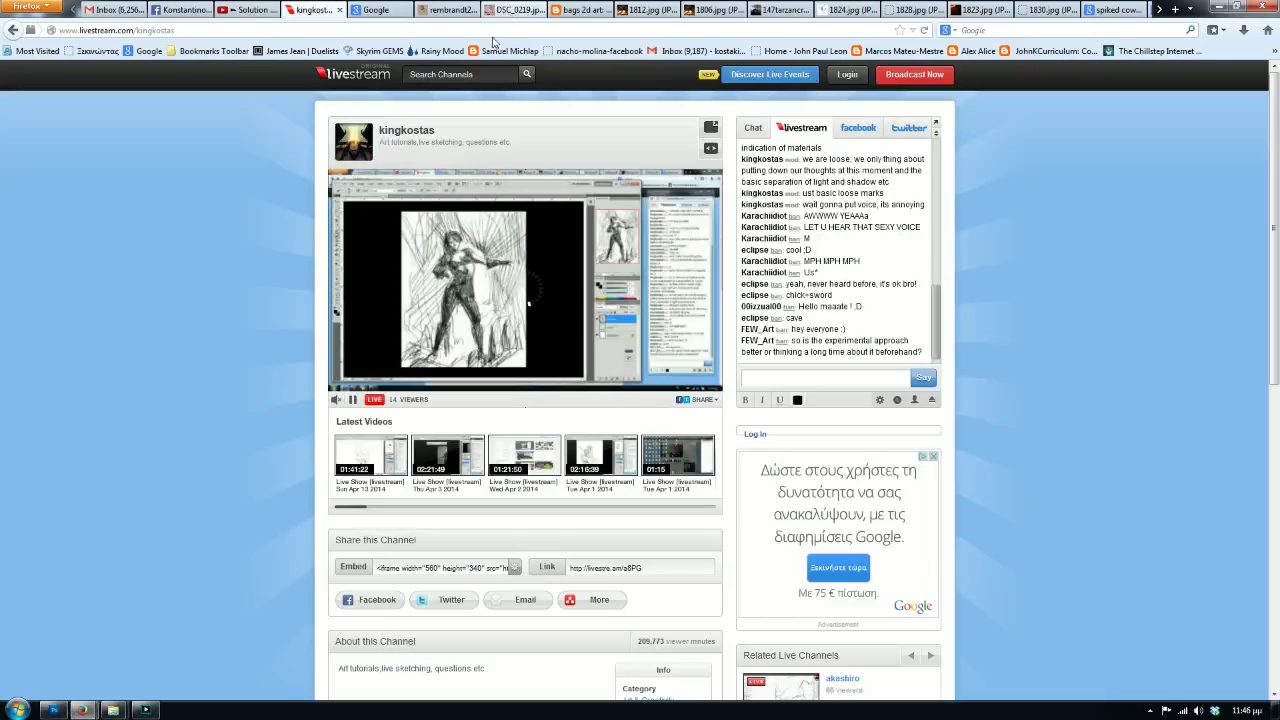
Copy the DSC_0219.jpg thumbnail sheet from the browser and paste it into a new clipboard-sized Photoshop document, 650 by 902 pixels.
{"action": "left_click", "coordinate": [502, 10]}
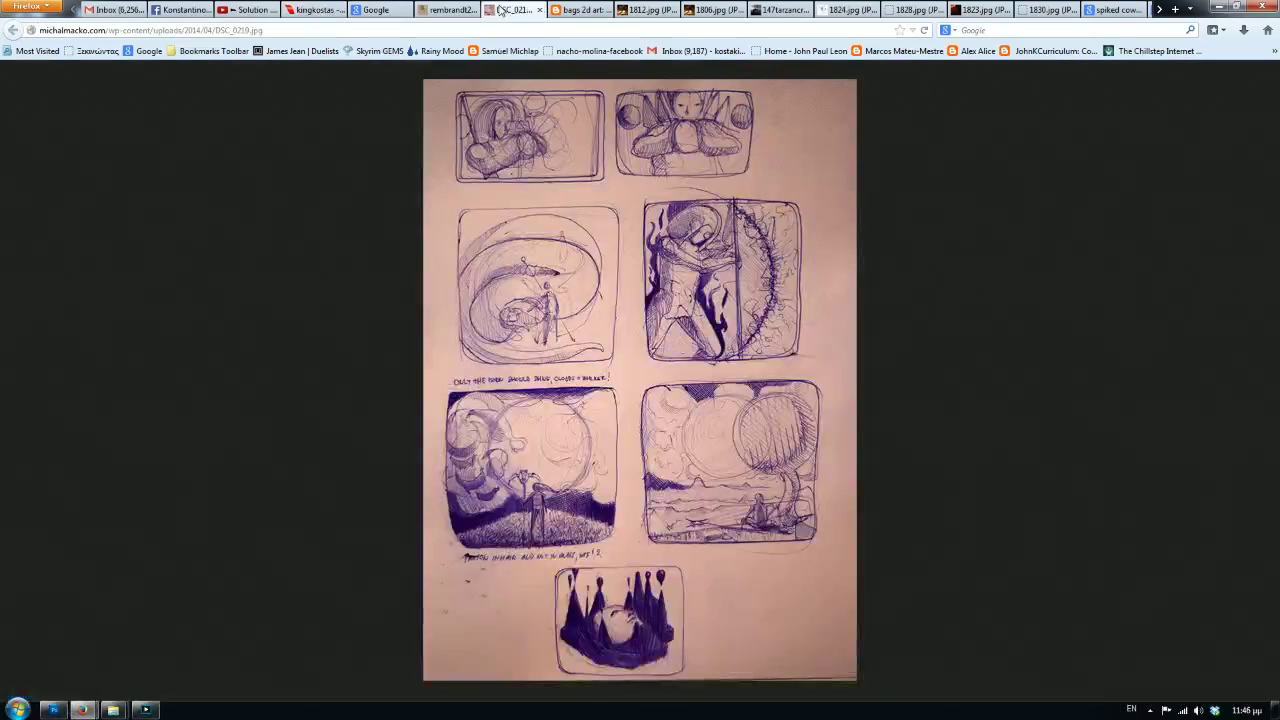
{"action": "right_click", "coordinate": [630, 104]}
{"action": "left_click", "coordinate": [668, 118]}
{"action": "left_click", "coordinate": [53, 710]}
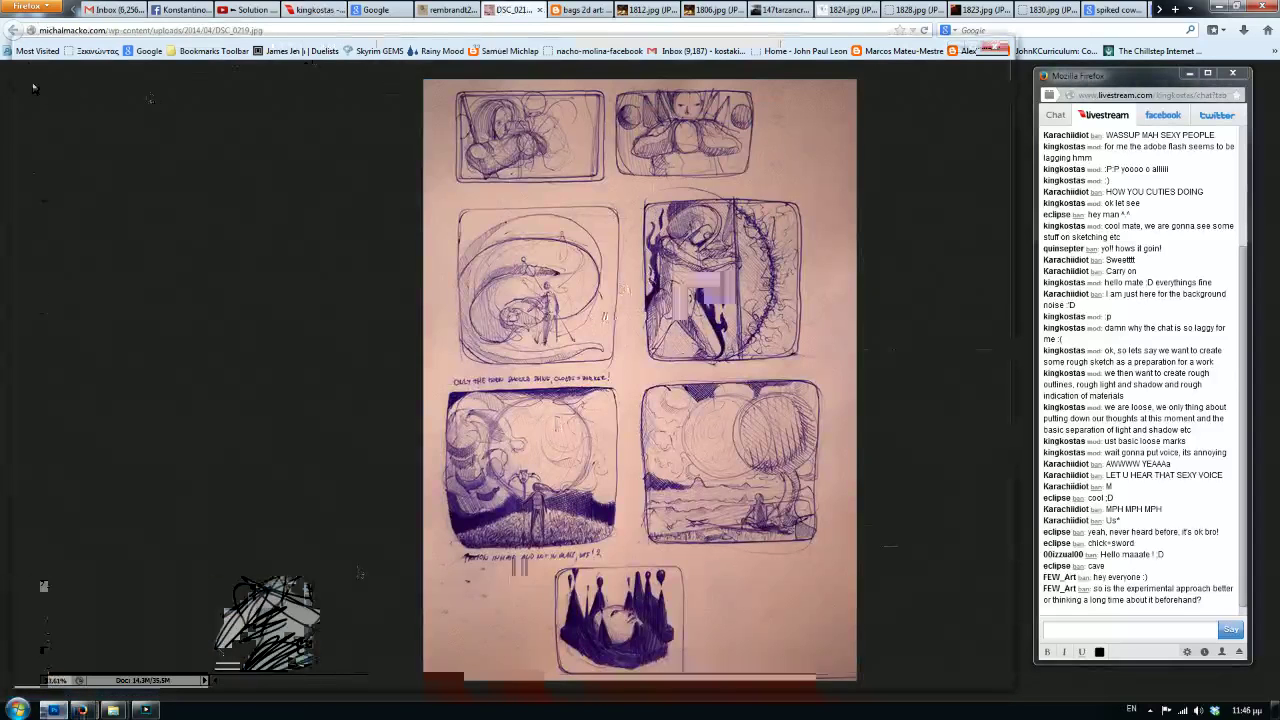
{"action": "key", "text": "ctrl+n"}
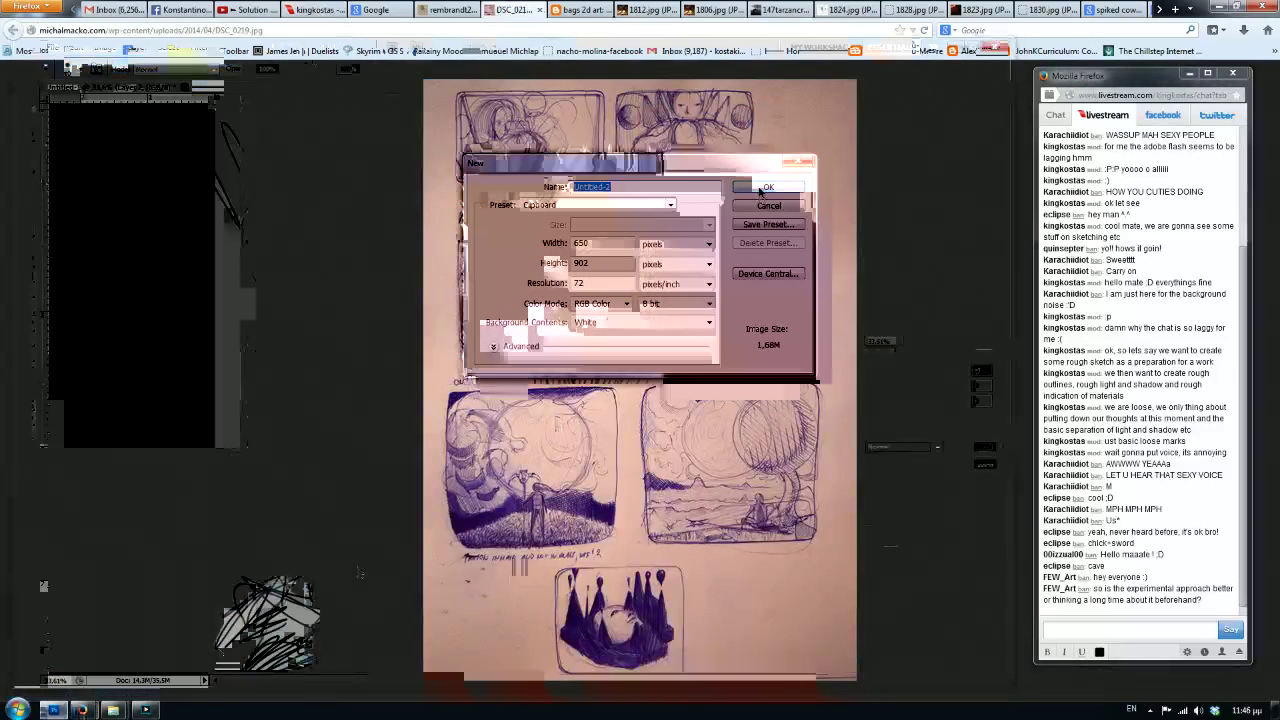
{"action": "left_click", "coordinate": [759, 194]}
{"action": "key", "text": "ctrl+v"}
Marquee-select the small framed sketch of the frontal face between two spheres in the sheet's top row.
{"action": "left_click", "coordinate": [28, 122]}
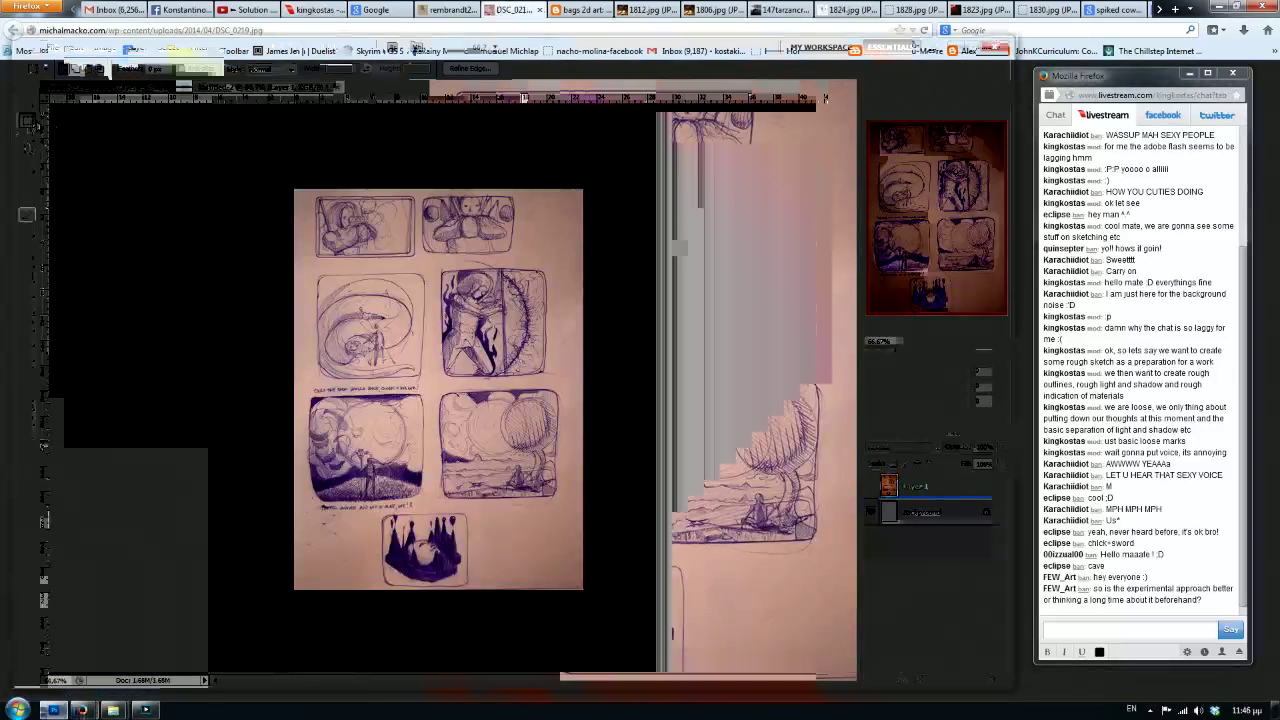
{"action": "scroll", "coordinate": [409, 195], "scroll_direction": "up", "scroll_amount": 5}
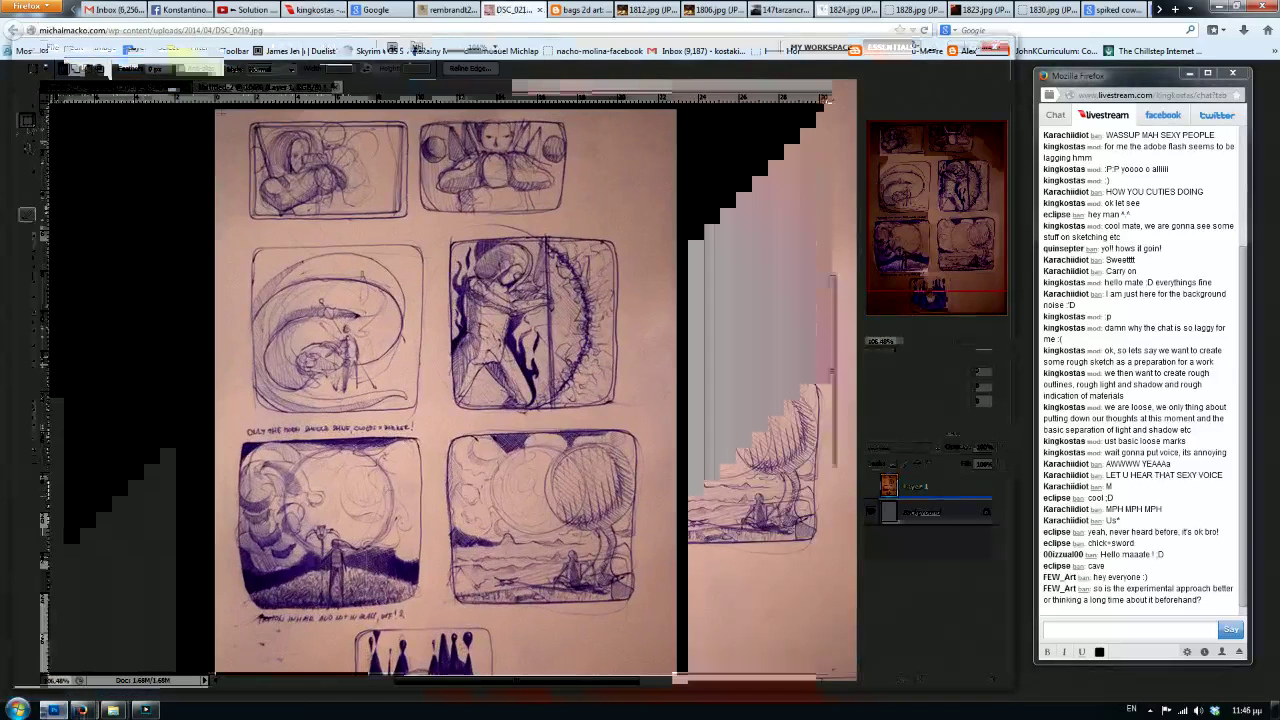
{"action": "scroll", "coordinate": [533, 175], "scroll_direction": "up", "scroll_amount": 3}
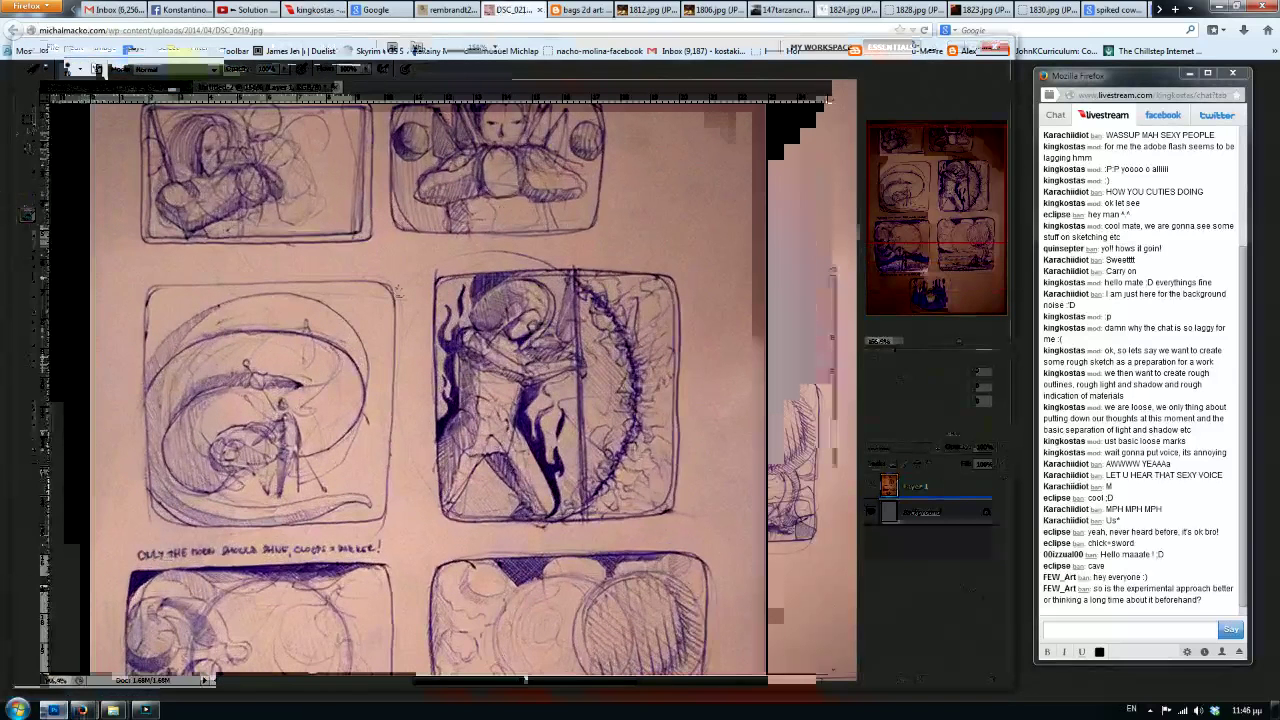
{"action": "scroll", "coordinate": [455, 229], "scroll_direction": "up", "scroll_amount": 2}
{"action": "scroll", "coordinate": [455, 229], "scroll_direction": "up", "scroll_amount": 1}
{"action": "left_click_drag", "start_coordinate": [455, 229], "coordinate": [437, 283]}
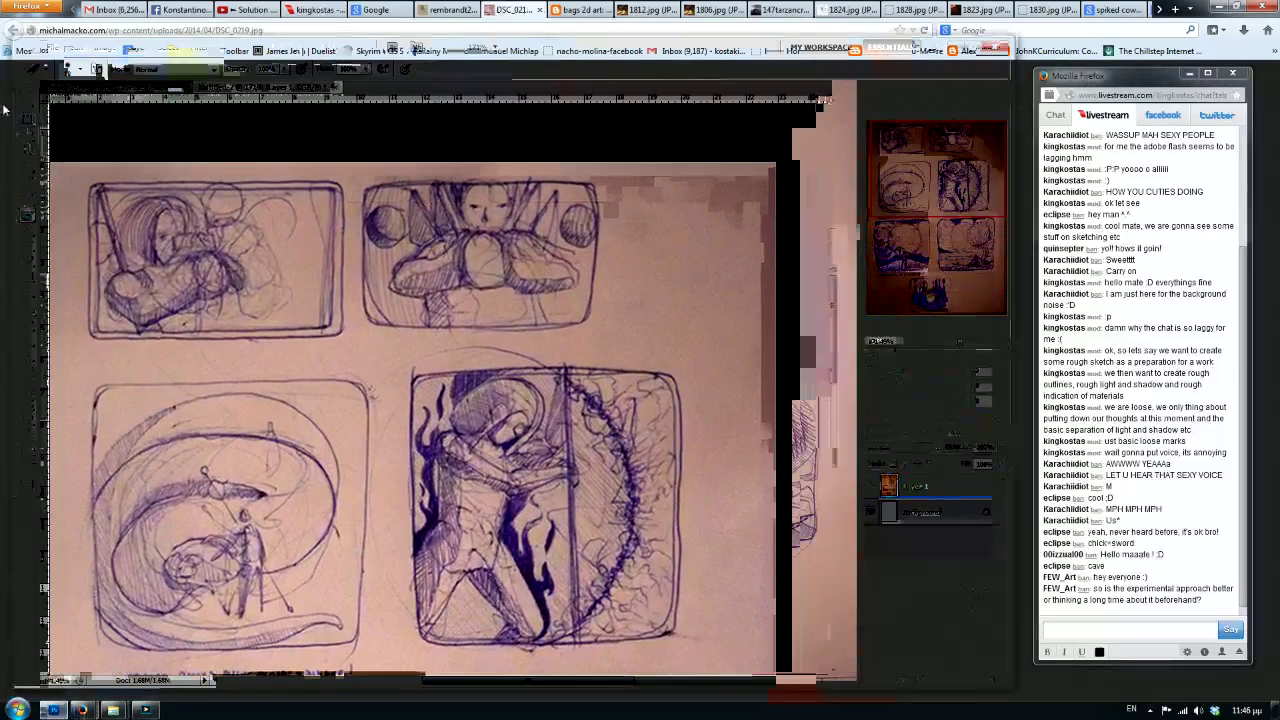
{"action": "left_click", "coordinate": [28, 121]}
{"action": "left_click_drag", "start_coordinate": [590, 305], "coordinate": [590, 334]}
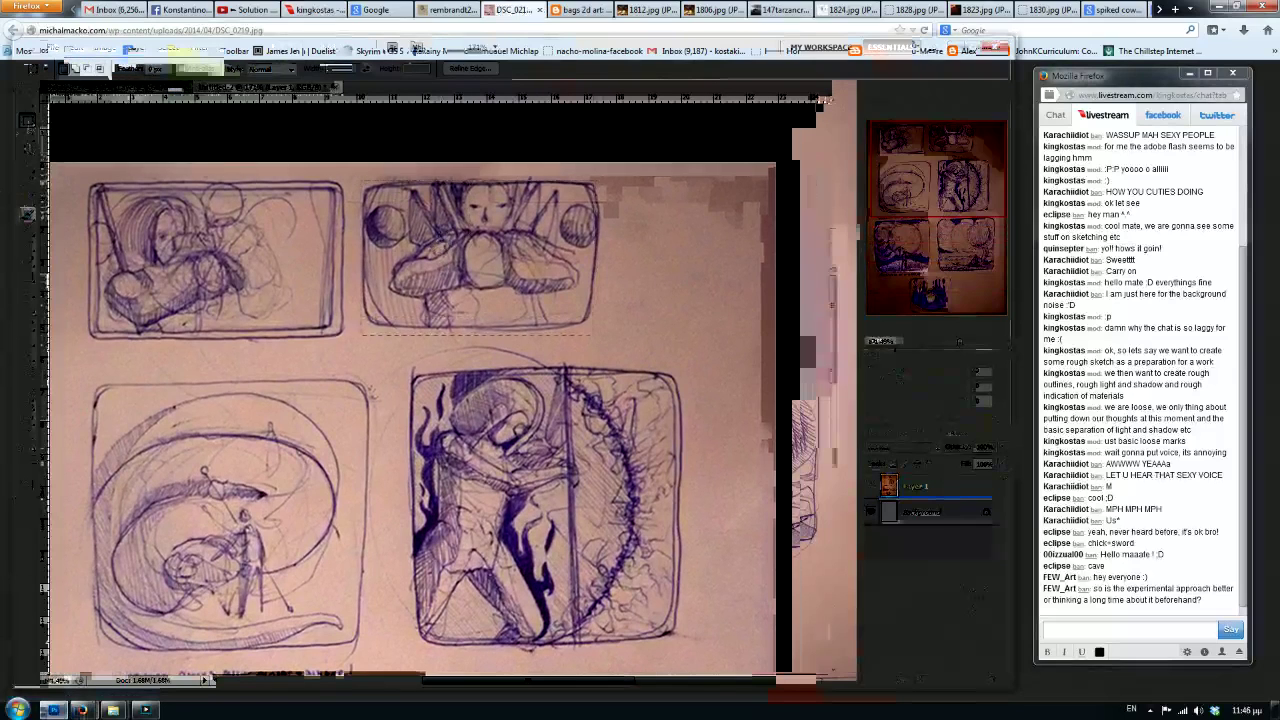
Create a new document from the 3500 px X 3500 px preset and paste the selected sketch into it.
{"action": "left_click", "coordinate": [52, 49]}
{"action": "left_click", "coordinate": [64, 62]}
{"action": "left_click", "coordinate": [640, 204]}
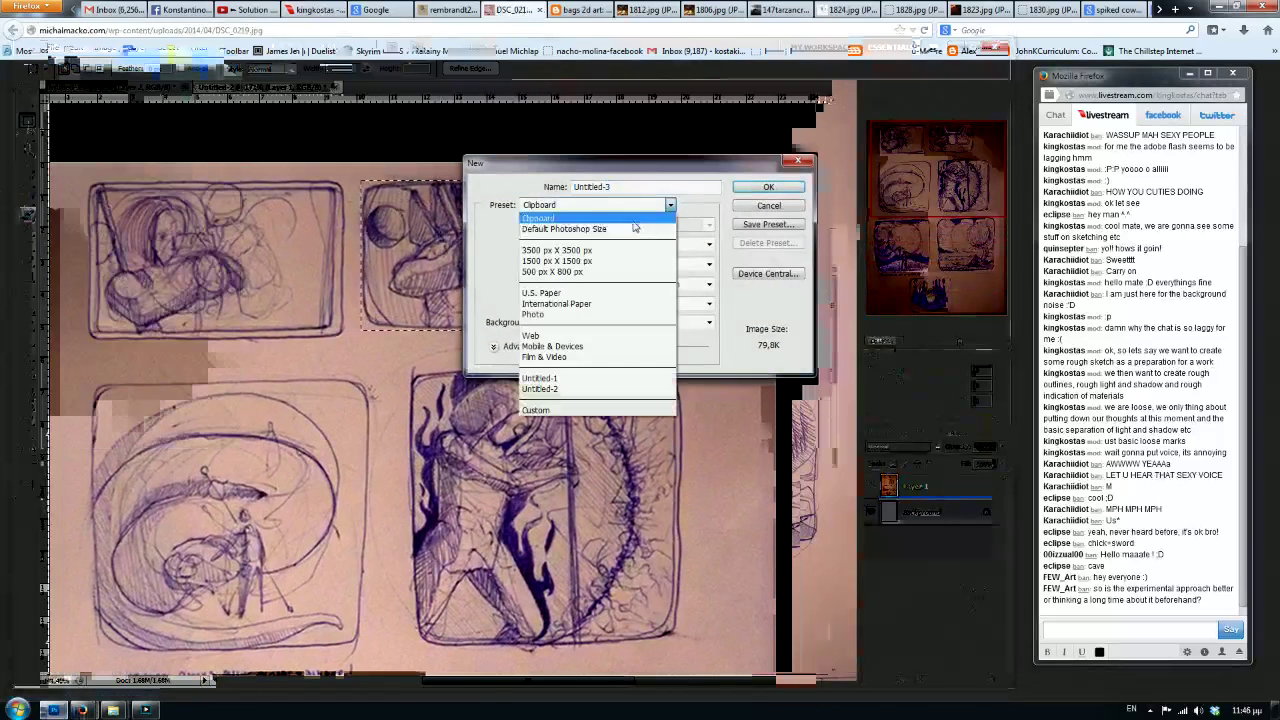
{"action": "left_click", "coordinate": [625, 250]}
{"action": "key", "text": "Return"}
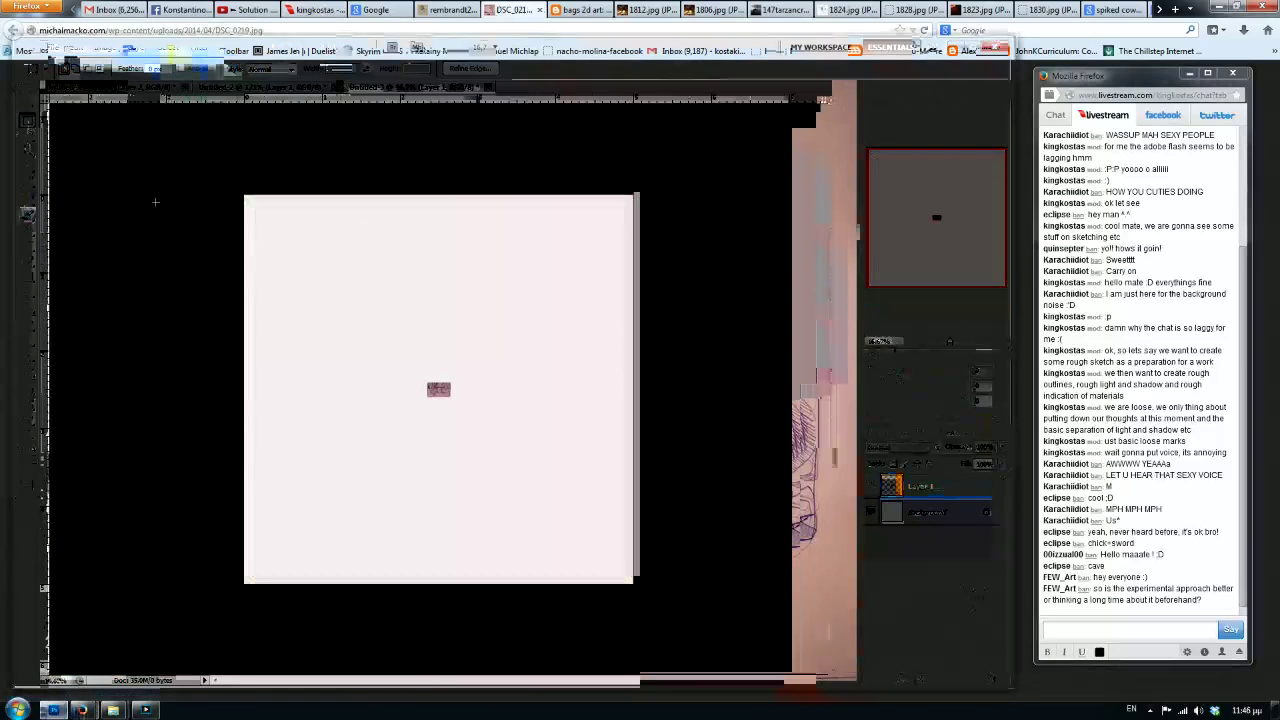
Scale up the pasted sketch, place it in the upper part of the canvas, and crop the canvas to its edges.
{"action": "right_click", "coordinate": [430, 392]}
{"action": "left_click", "coordinate": [479, 509]}
{"action": "mouse_move", "coordinate": [449, 372]}
{"action": "left_mouse_down"}
{"action": "mouse_move", "coordinate": [551, 286]}
{"action": "mouse_move", "coordinate": [614, 277]}
{"action": "left_mouse_up"}
{"action": "left_click_drag", "start_coordinate": [555, 318], "coordinate": [417, 274]}
{"action": "key", "text": "Return"}
{"action": "key", "text": "c"}
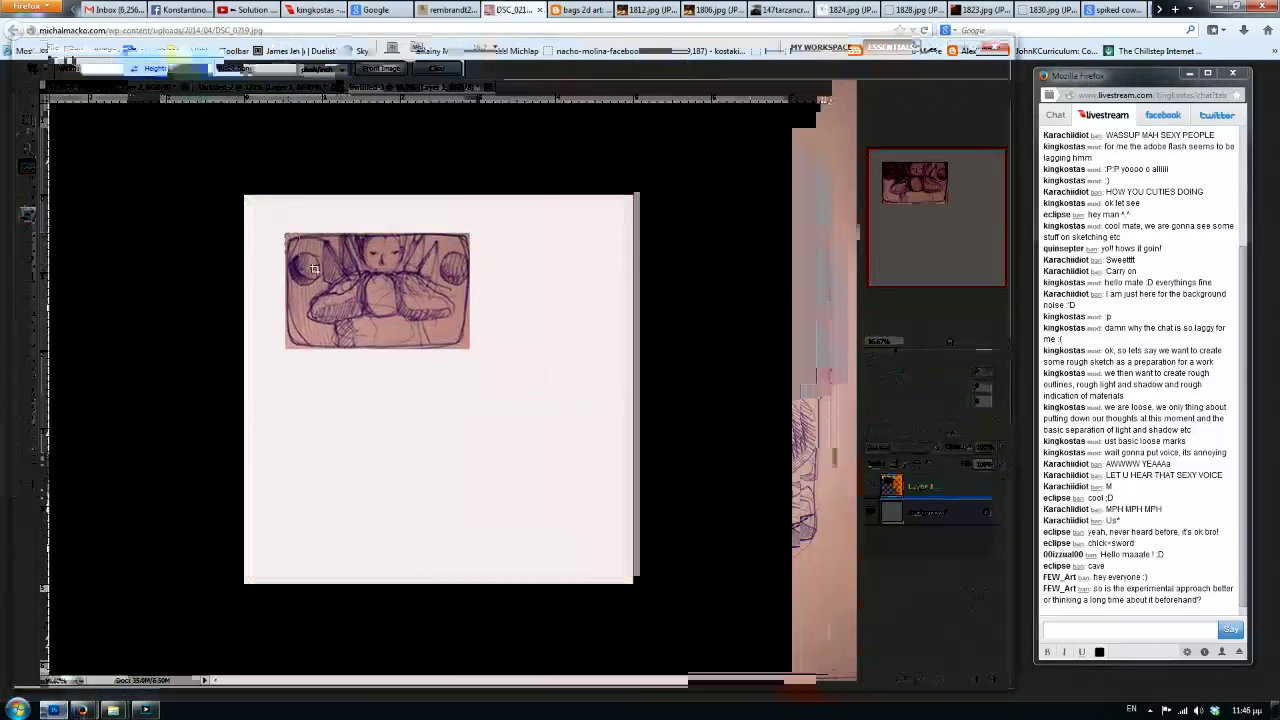
{"action": "key", "text": "Return"}
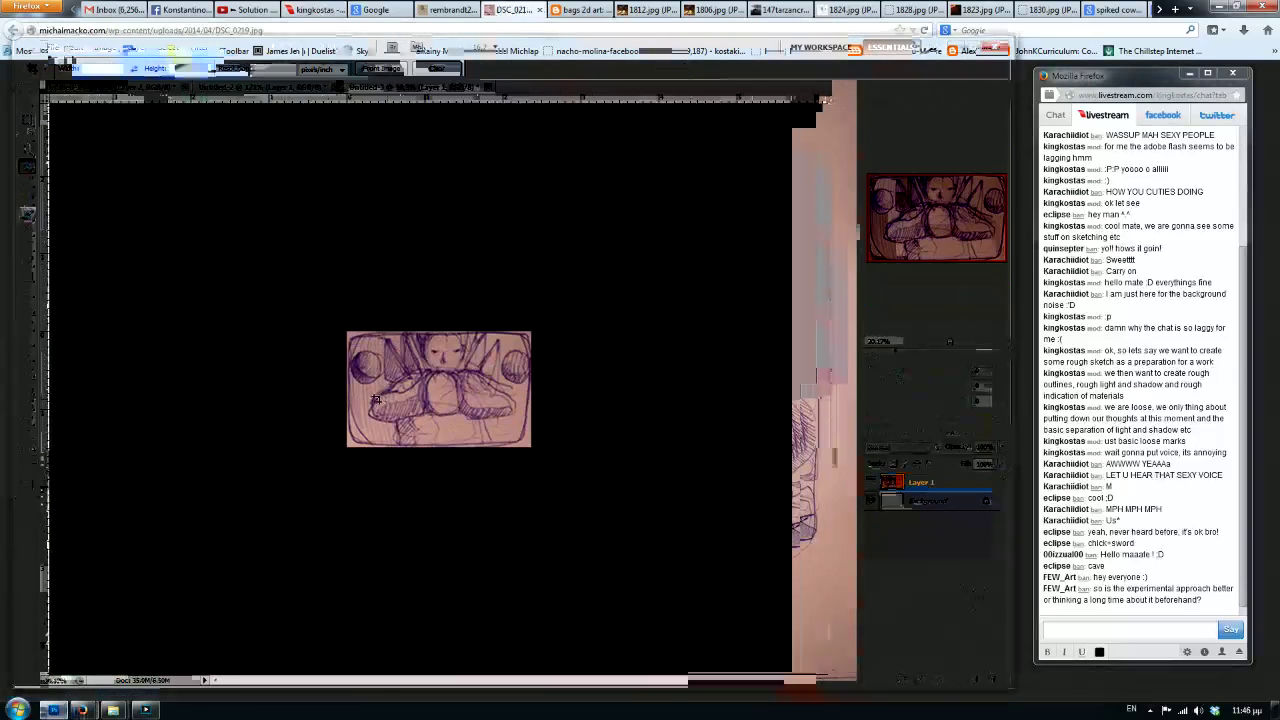
Close the full thumbnail-sheet document without saving and choose the Brush tool for the cropped sketch.
{"action": "key", "text": "ctrl+plus"}
{"action": "scroll", "coordinate": [437, 352], "scroll_direction": "up", "scroll_amount": 3}
{"action": "left_click", "coordinate": [335, 87]}
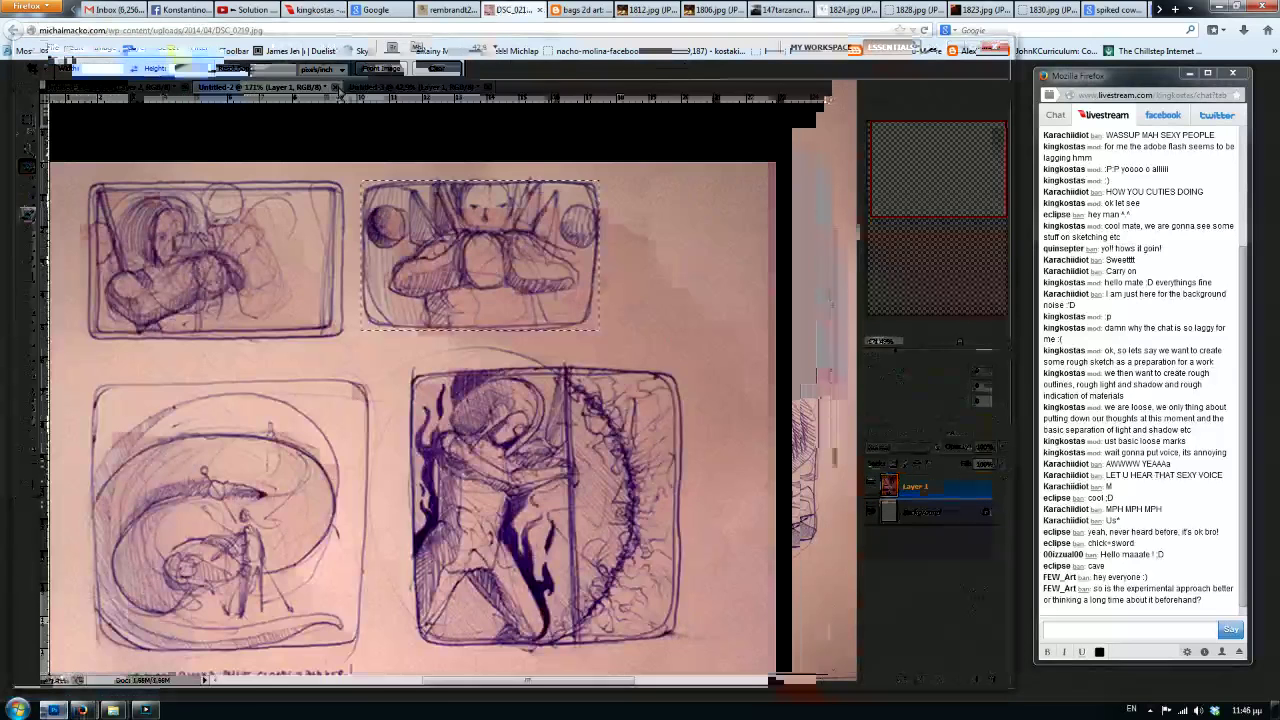
{"action": "key", "text": "n"}
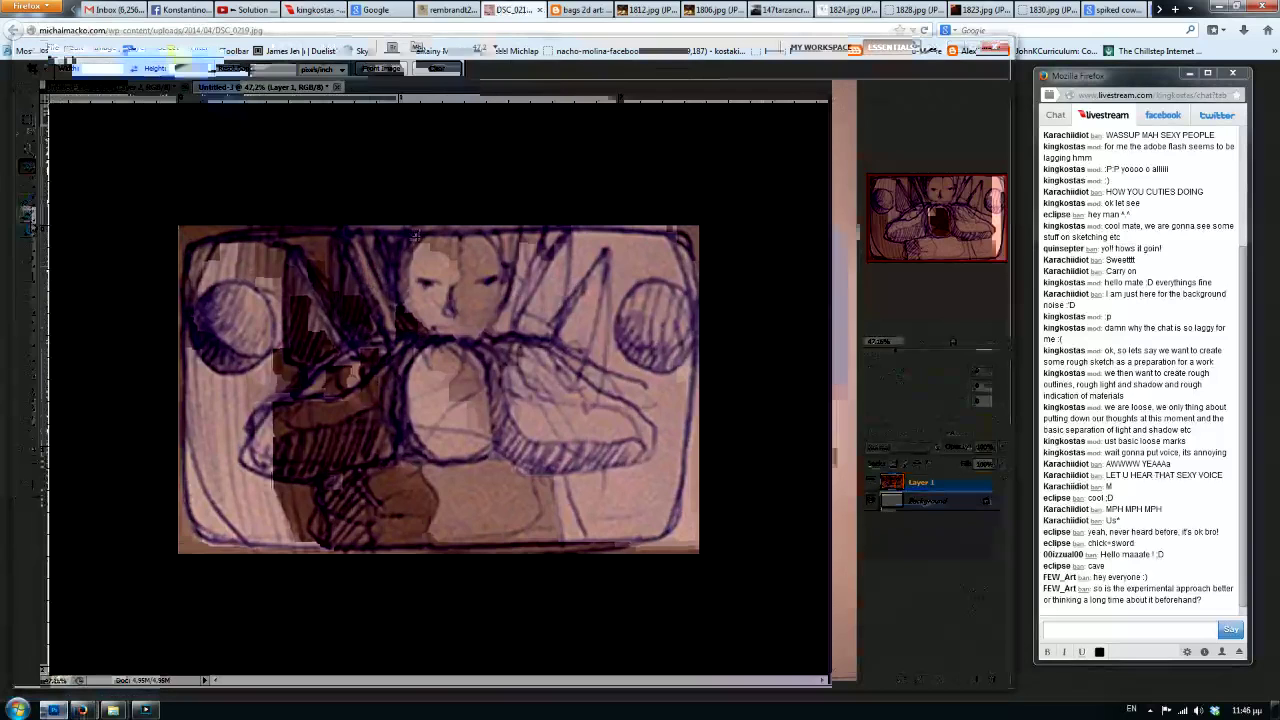
{"action": "left_click", "coordinate": [28, 214]}
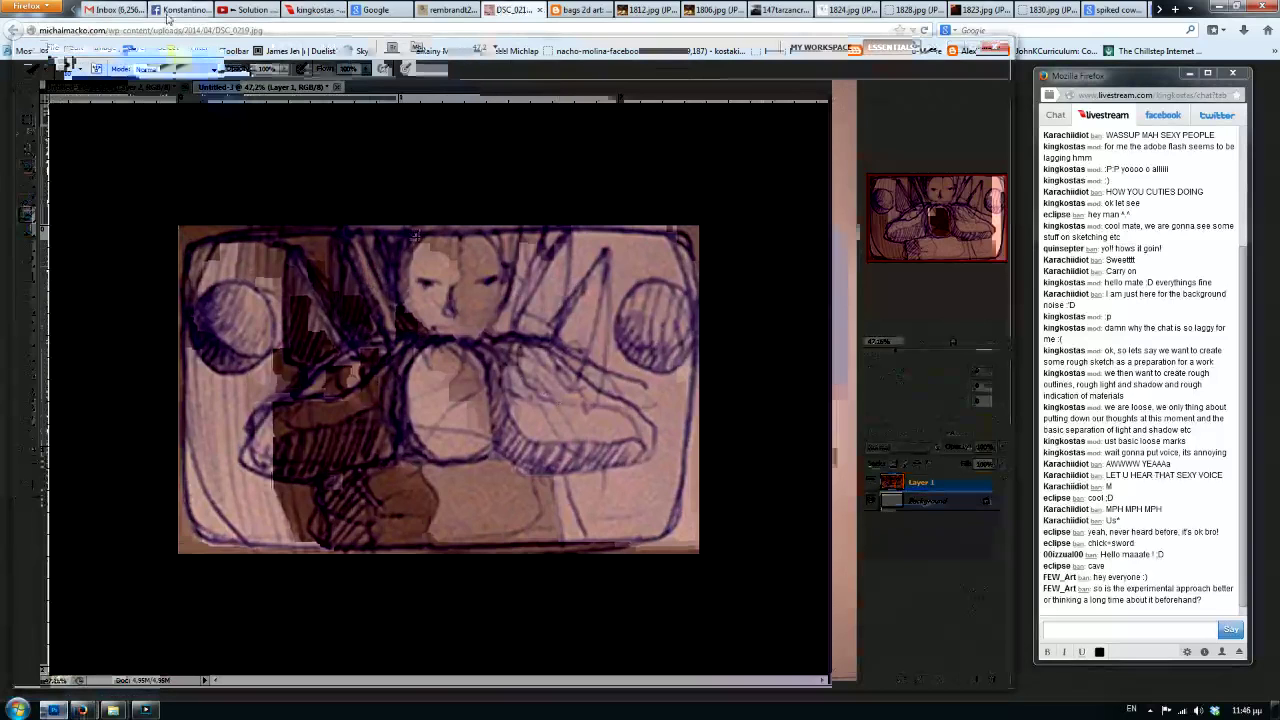
{"action": "key", "text": "ctrl+plus"}
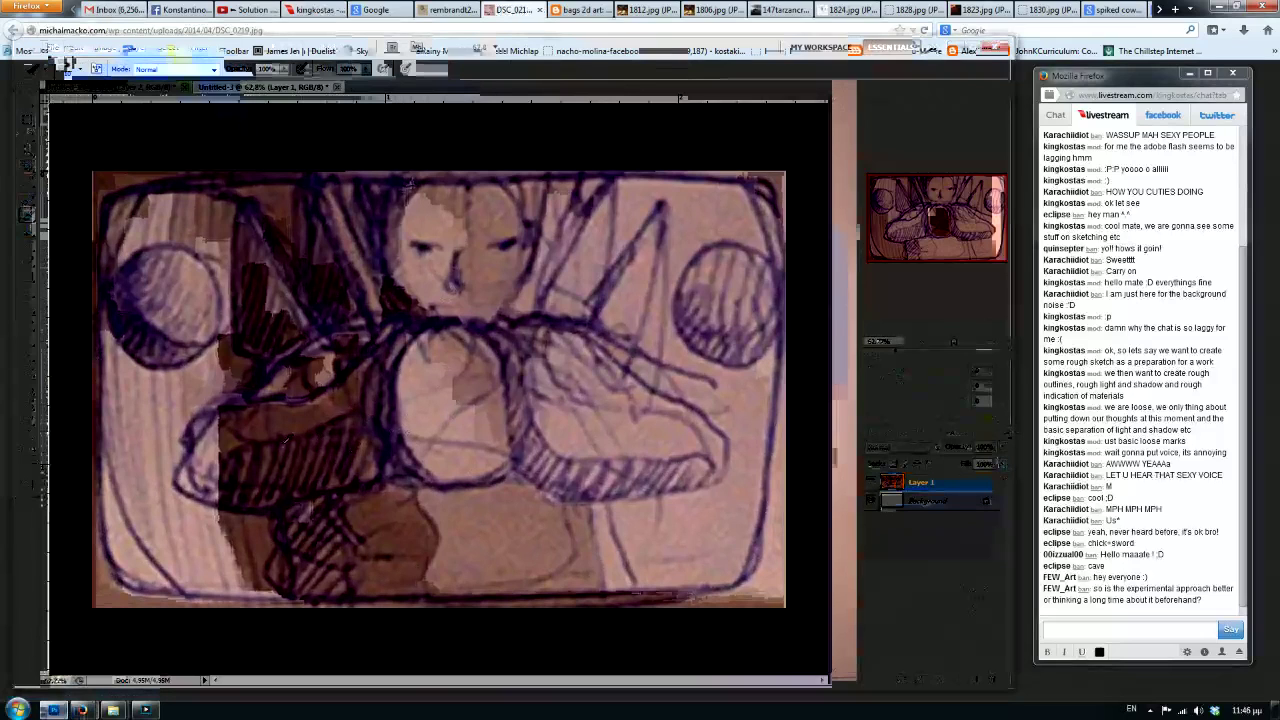
Try dark brush strokes over the arm and face directly on the sketch's own layer, undoing each one.
{"action": "mouse_move", "coordinate": [385, 415]}
{"action": "left_mouse_down"}
{"action": "mouse_move", "coordinate": [215, 505]}
{"action": "mouse_move", "coordinate": [397, 425]}
{"action": "left_mouse_up"}
{"action": "key", "text": "ctrl+z"}
{"action": "mouse_move", "coordinate": [356, 373]}
{"action": "left_mouse_down"}
{"action": "mouse_move", "coordinate": [298, 422]}
{"action": "mouse_move", "coordinate": [332, 430]}
{"action": "mouse_move", "coordinate": [278, 475]}
{"action": "left_mouse_up"}
{"action": "key", "text": "ctrl+z"}
{"action": "key", "text": "ctrl+z"}
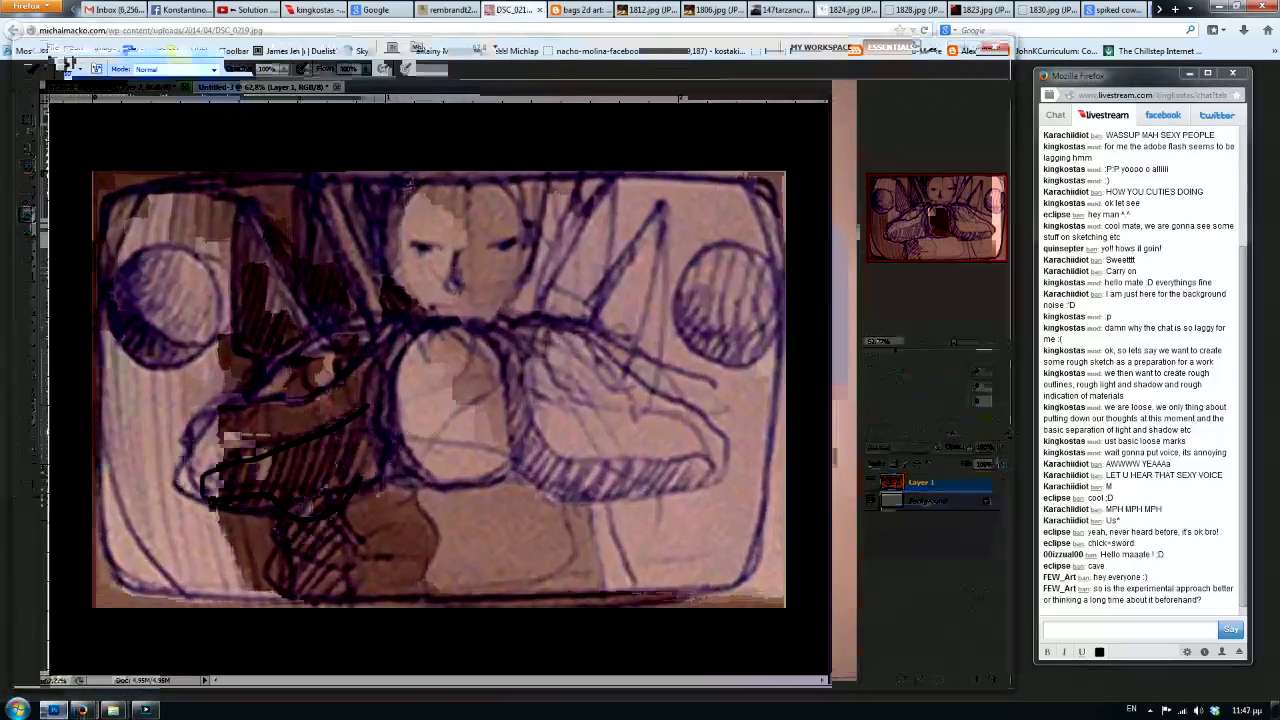
{"action": "mouse_move", "coordinate": [382, 430]}
{"action": "left_mouse_down"}
{"action": "mouse_move", "coordinate": [338, 452]}
{"action": "mouse_move", "coordinate": [358, 484]}
{"action": "mouse_move", "coordinate": [375, 472]}
{"action": "mouse_move", "coordinate": [286, 479]}
{"action": "mouse_move", "coordinate": [380, 466]}
{"action": "left_mouse_up"}
{"action": "key", "text": "ctrl+z"}
{"action": "key", "text": "ctrl+z"}
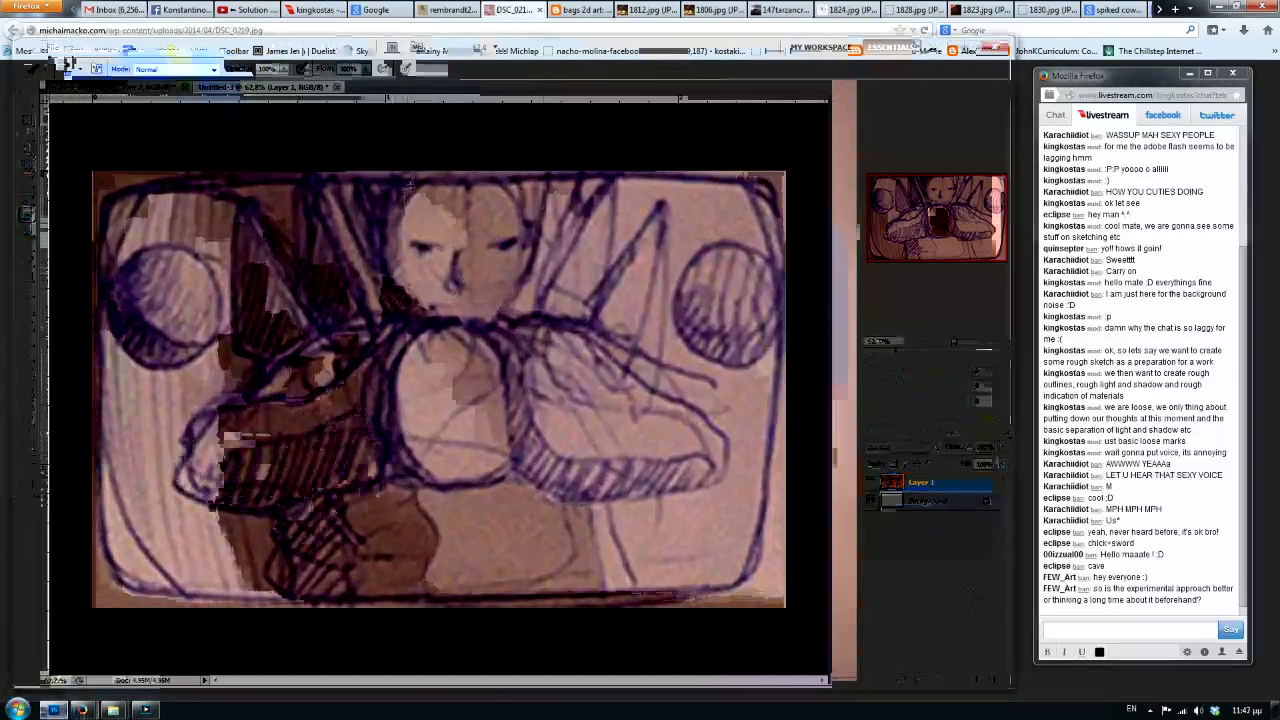
{"action": "mouse_move", "coordinate": [478, 250]}
{"action": "left_mouse_down"}
{"action": "mouse_move", "coordinate": [502, 266]}
{"action": "mouse_move", "coordinate": [526, 240]}
{"action": "mouse_move", "coordinate": [496, 258]}
{"action": "mouse_move", "coordinate": [506, 266]}
{"action": "mouse_move", "coordinate": [522, 240]}
{"action": "mouse_move", "coordinate": [506, 250]}
{"action": "mouse_move", "coordinate": [526, 256]}
{"action": "mouse_move", "coordinate": [504, 244]}
{"action": "mouse_move", "coordinate": [400, 258]}
{"action": "mouse_move", "coordinate": [442, 246]}
{"action": "mouse_move", "coordinate": [456, 294]}
{"action": "mouse_move", "coordinate": [488, 312]}
{"action": "left_mouse_up"}
{"action": "key", "text": "ctrl+z"}
{"action": "key", "text": "ctrl+z"}
{"action": "key", "text": "ctrl+z"}
Add a new layer and block in dark shadows on the eye sockets, cheeks, nose and mouth of the face.
{"action": "left_click", "coordinate": [975, 679]}
{"action": "mouse_move", "coordinate": [498, 290]}
{"action": "left_mouse_down"}
{"action": "mouse_move", "coordinate": [520, 282]}
{"action": "mouse_move", "coordinate": [490, 288]}
{"action": "left_mouse_up"}
{"action": "left_click_drag", "start_coordinate": [402, 274], "coordinate": [428, 290]}
{"action": "mouse_move", "coordinate": [412, 290]}
{"action": "left_mouse_down"}
{"action": "mouse_move", "coordinate": [420, 308]}
{"action": "mouse_move", "coordinate": [392, 266]}
{"action": "left_mouse_up"}
{"action": "mouse_move", "coordinate": [510, 275]}
{"action": "left_mouse_down"}
{"action": "mouse_move", "coordinate": [500, 305]}
{"action": "mouse_move", "coordinate": [503, 295]}
{"action": "left_mouse_up"}
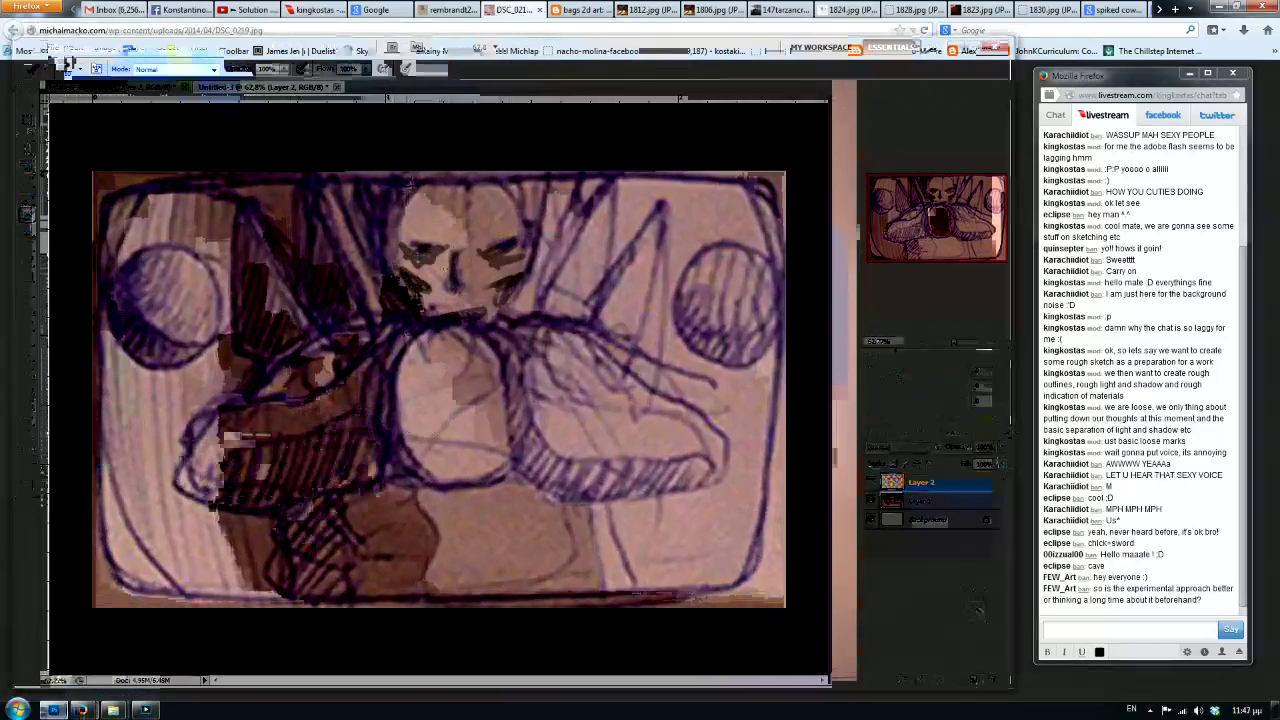
{"action": "mouse_move", "coordinate": [420, 240]}
{"action": "left_mouse_down"}
{"action": "mouse_move", "coordinate": [402, 254]}
{"action": "mouse_move", "coordinate": [396, 216]}
{"action": "mouse_move", "coordinate": [396, 240]}
{"action": "mouse_move", "coordinate": [391, 226]}
{"action": "left_mouse_up"}
{"action": "mouse_move", "coordinate": [480, 252]}
{"action": "left_mouse_down"}
{"action": "mouse_move", "coordinate": [510, 246]}
{"action": "mouse_move", "coordinate": [516, 264]}
{"action": "mouse_move", "coordinate": [432, 266]}
{"action": "mouse_move", "coordinate": [455, 261]}
{"action": "mouse_move", "coordinate": [469, 293]}
{"action": "mouse_move", "coordinate": [455, 292]}
{"action": "mouse_move", "coordinate": [466, 290]}
{"action": "left_mouse_up"}
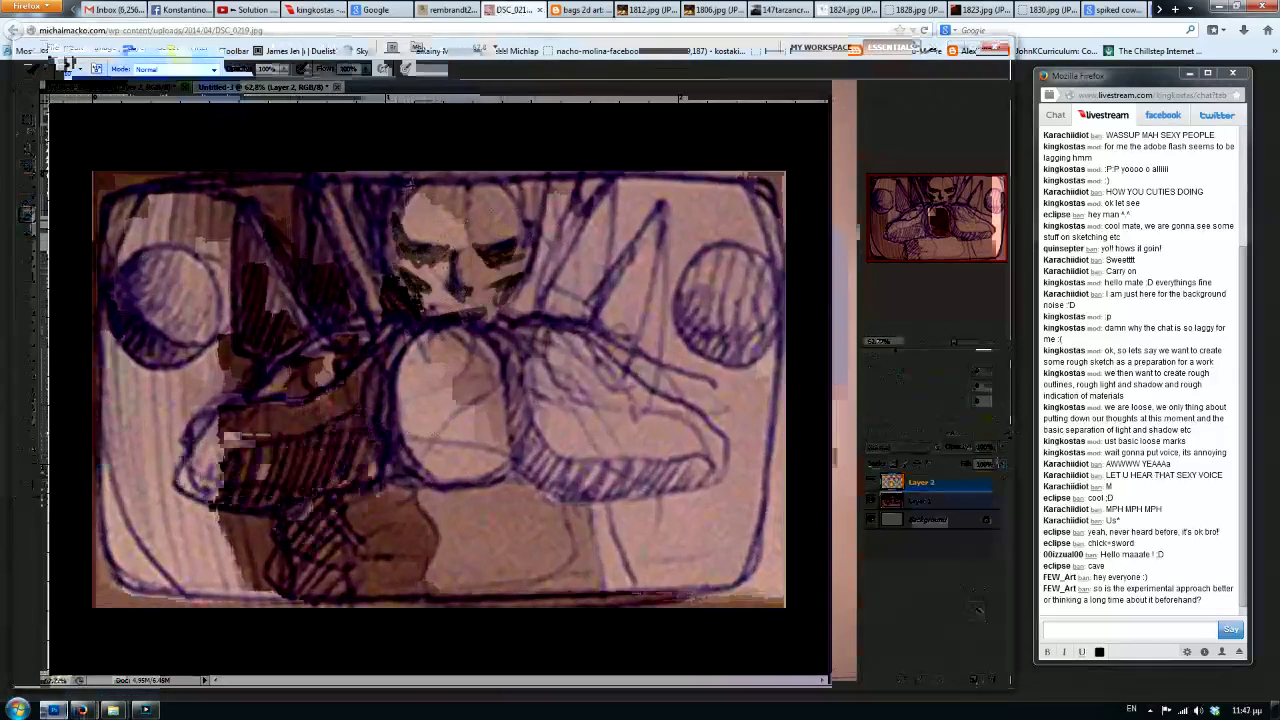
{"action": "left_click_drag", "start_coordinate": [418, 247], "coordinate": [446, 260]}
{"action": "mouse_move", "coordinate": [475, 249]}
{"action": "left_mouse_down"}
{"action": "mouse_move", "coordinate": [495, 260]}
{"action": "mouse_move", "coordinate": [514, 250]}
{"action": "mouse_move", "coordinate": [434, 261]}
{"action": "left_mouse_up"}
Fill the undersides of both forearms with heavy black shadow and touch up one eye socket.
{"action": "left_click_drag", "start_coordinate": [250, 490], "coordinate": [365, 440]}
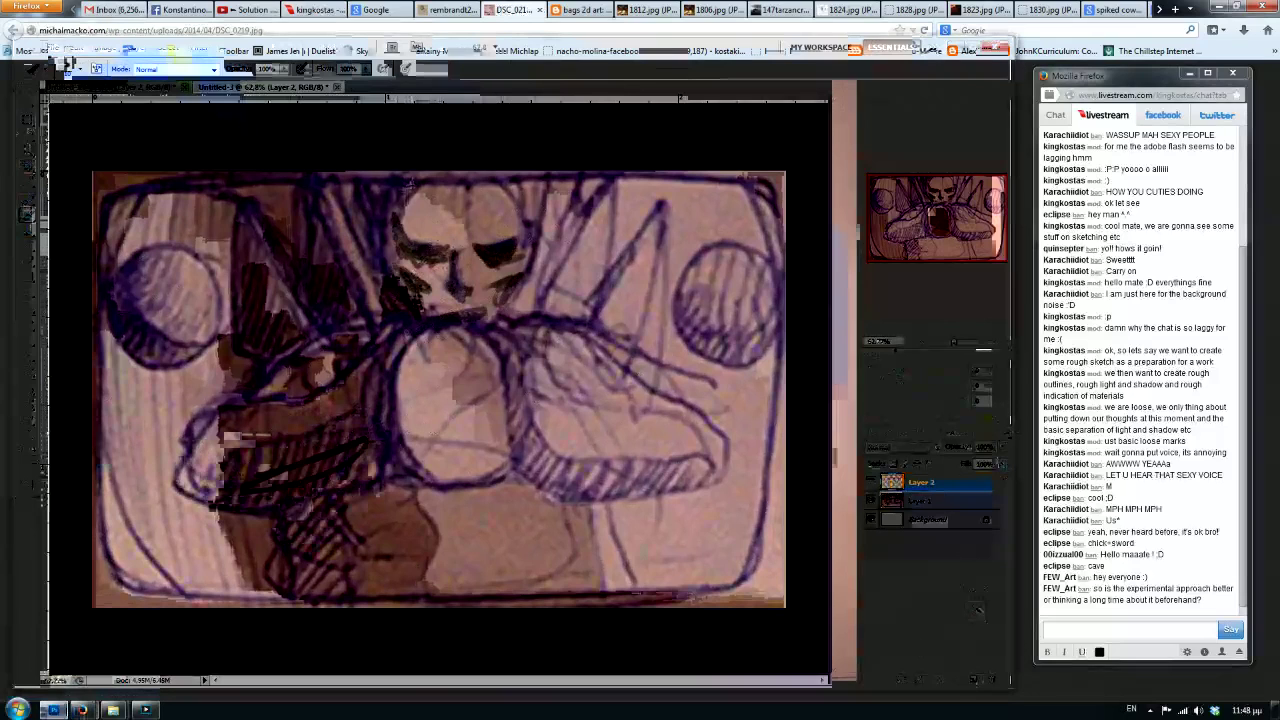
{"action": "left_click_drag", "start_coordinate": [195, 478], "coordinate": [360, 430]}
{"action": "mouse_move", "coordinate": [285, 462]}
{"action": "left_mouse_down"}
{"action": "mouse_move", "coordinate": [390, 452]}
{"action": "mouse_move", "coordinate": [282, 474]}
{"action": "mouse_move", "coordinate": [262, 496]}
{"action": "mouse_move", "coordinate": [210, 496]}
{"action": "left_mouse_up"}
{"action": "mouse_move", "coordinate": [512, 462]}
{"action": "left_mouse_down"}
{"action": "mouse_move", "coordinate": [581, 463]}
{"action": "mouse_move", "coordinate": [535, 492]}
{"action": "left_mouse_up"}
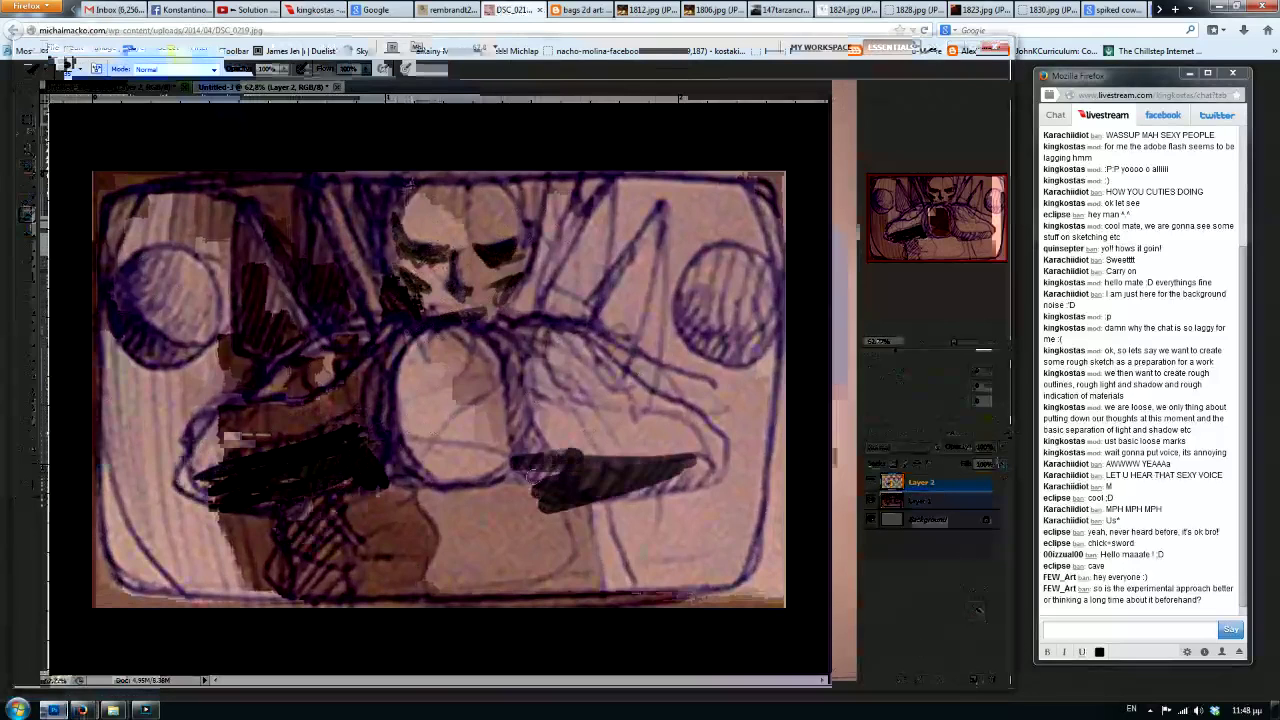
{"action": "left_click_drag", "start_coordinate": [565, 448], "coordinate": [505, 482]}
{"action": "left_click_drag", "start_coordinate": [480, 258], "coordinate": [492, 266]}
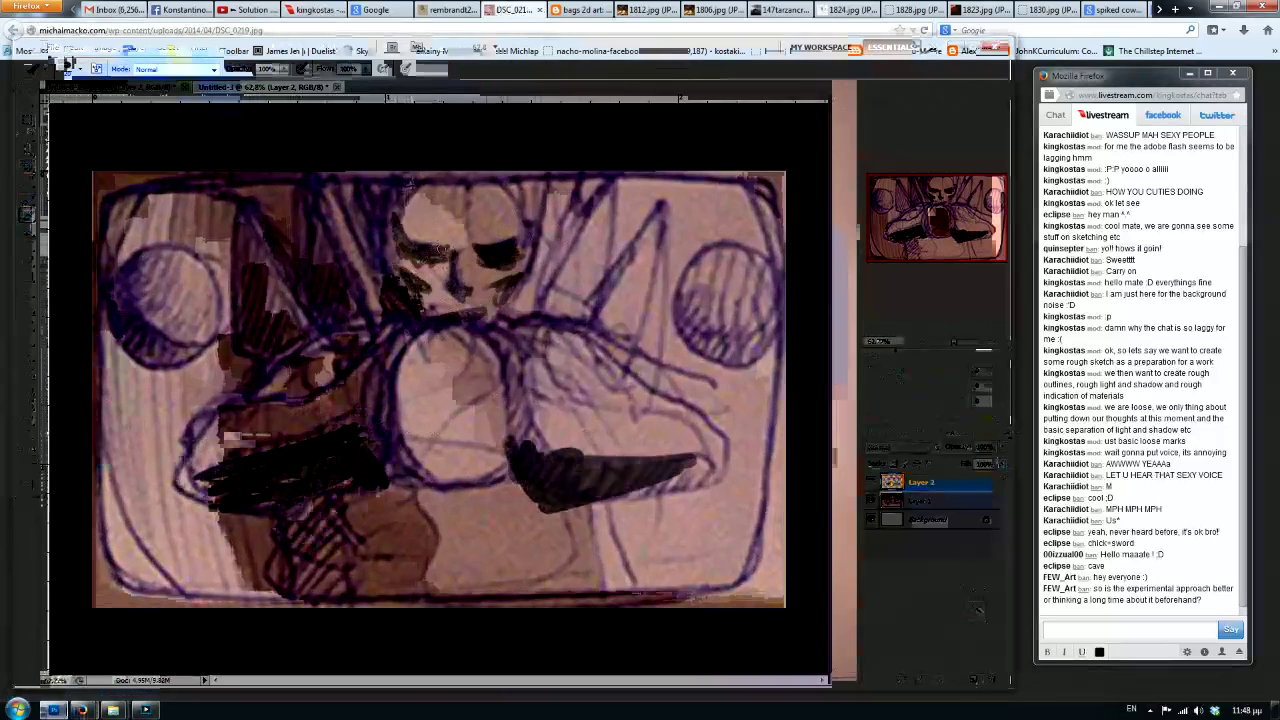
Shade the lower parts of both spheres and darken the inner edges of the arms beside the torso.
{"action": "mouse_move", "coordinate": [764, 324]}
{"action": "left_mouse_down"}
{"action": "mouse_move", "coordinate": [740, 356]}
{"action": "mouse_move", "coordinate": [686, 350]}
{"action": "left_mouse_up"}
{"action": "mouse_move", "coordinate": [690, 296]}
{"action": "left_mouse_down"}
{"action": "mouse_move", "coordinate": [684, 330]}
{"action": "mouse_move", "coordinate": [744, 350]}
{"action": "left_mouse_up"}
{"action": "mouse_move", "coordinate": [150, 358]}
{"action": "left_mouse_down"}
{"action": "mouse_move", "coordinate": [184, 350]}
{"action": "mouse_move", "coordinate": [124, 318]}
{"action": "mouse_move", "coordinate": [130, 350]}
{"action": "mouse_move", "coordinate": [150, 338]}
{"action": "left_mouse_up"}
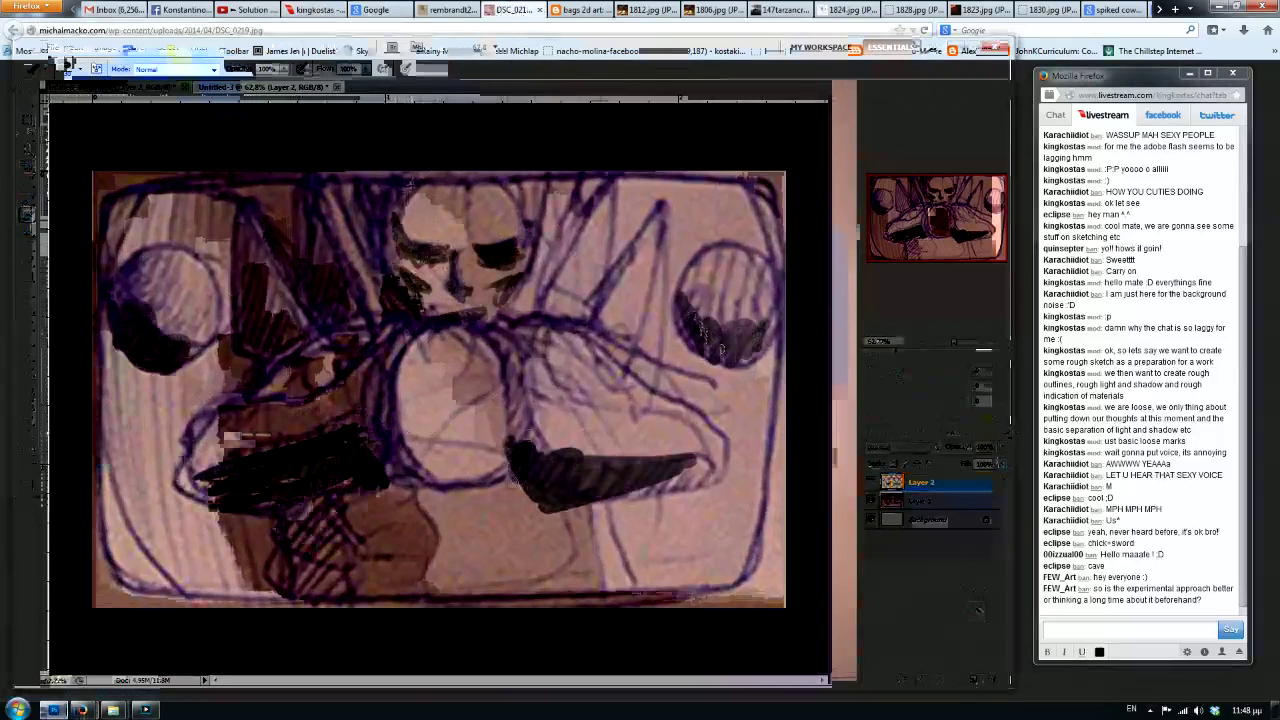
{"action": "mouse_move", "coordinate": [397, 482]}
{"action": "left_mouse_down"}
{"action": "mouse_move", "coordinate": [382, 330]}
{"action": "mouse_move", "coordinate": [370, 445]}
{"action": "left_mouse_up"}
{"action": "mouse_move", "coordinate": [520, 440]}
{"action": "left_mouse_down"}
{"action": "mouse_move", "coordinate": [500, 362]}
{"action": "mouse_move", "coordinate": [520, 436]}
{"action": "left_mouse_up"}
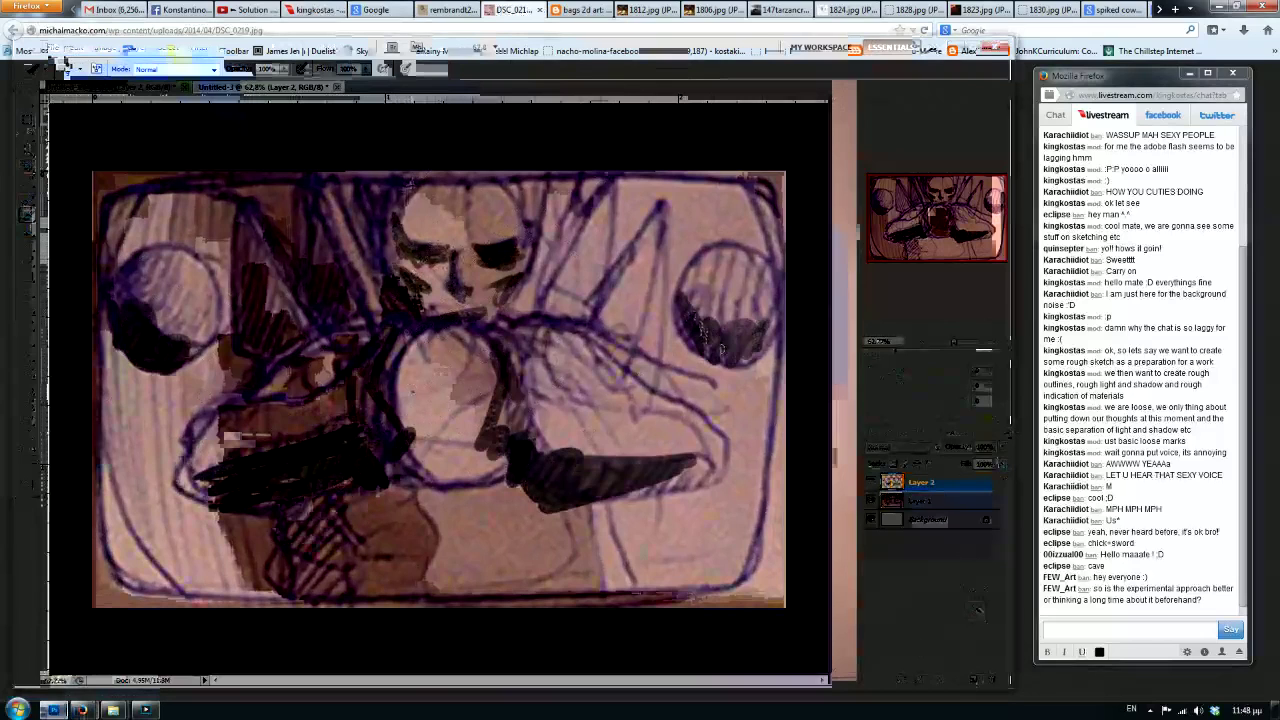
Sample the skin tone from the face and paint it around the nose and mouth to trim the shadows.
{"action": "left_click", "coordinate": [463, 283], "text": "alt"}
{"action": "mouse_move", "coordinate": [473, 262]}
{"action": "left_mouse_down"}
{"action": "mouse_move", "coordinate": [505, 258]}
{"action": "mouse_move", "coordinate": [417, 258]}
{"action": "mouse_move", "coordinate": [412, 290]}
{"action": "mouse_move", "coordinate": [458, 298]}
{"action": "left_mouse_up"}
{"action": "mouse_move", "coordinate": [462, 318]}
{"action": "left_mouse_down"}
{"action": "mouse_move", "coordinate": [482, 314]}
{"action": "mouse_move", "coordinate": [440, 322]}
{"action": "left_mouse_up"}
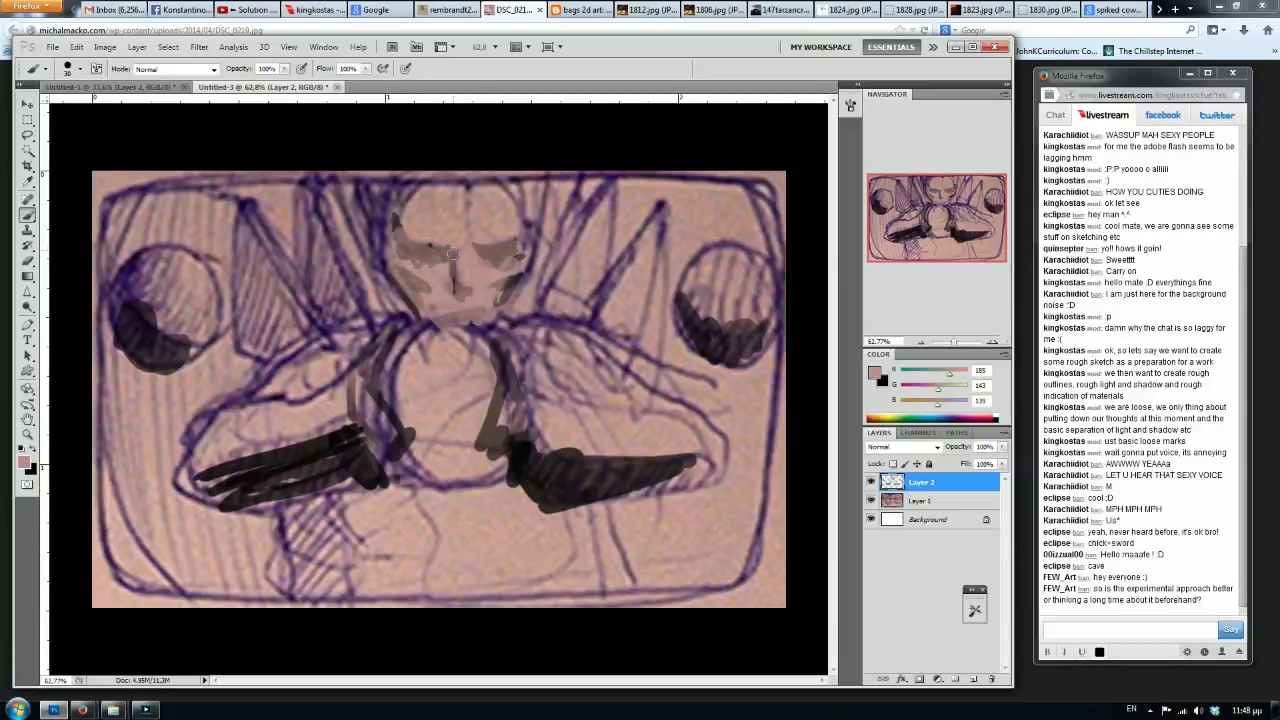
Reset the colour to black, enlarge the brush to 50, and extend the shadows under both forearms.
{"action": "key", "text": "d"}
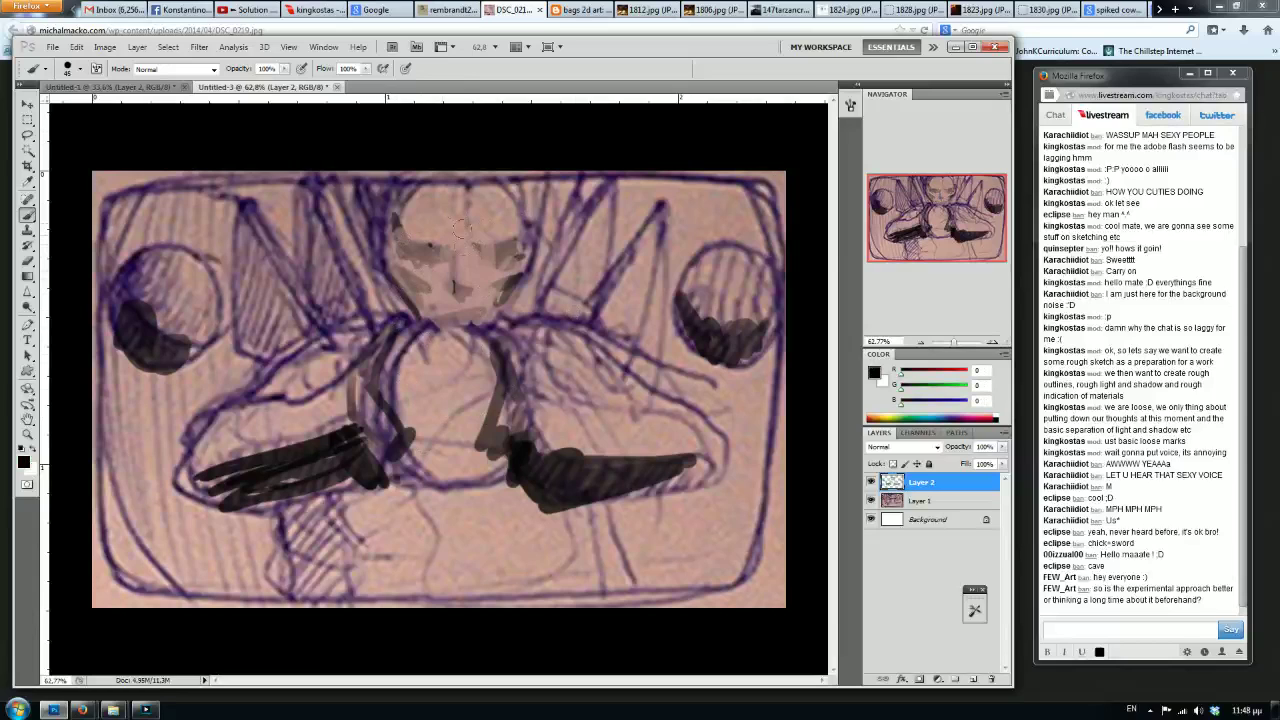
{"action": "key", "text": "]"}
{"action": "left_click", "coordinate": [806, 510], "text": "alt"}
{"action": "mouse_move", "coordinate": [300, 462]}
{"action": "left_mouse_down"}
{"action": "mouse_move", "coordinate": [200, 505]}
{"action": "mouse_move", "coordinate": [185, 485]}
{"action": "mouse_move", "coordinate": [214, 490]}
{"action": "left_mouse_up"}
{"action": "left_click_drag", "start_coordinate": [625, 470], "coordinate": [690, 452]}
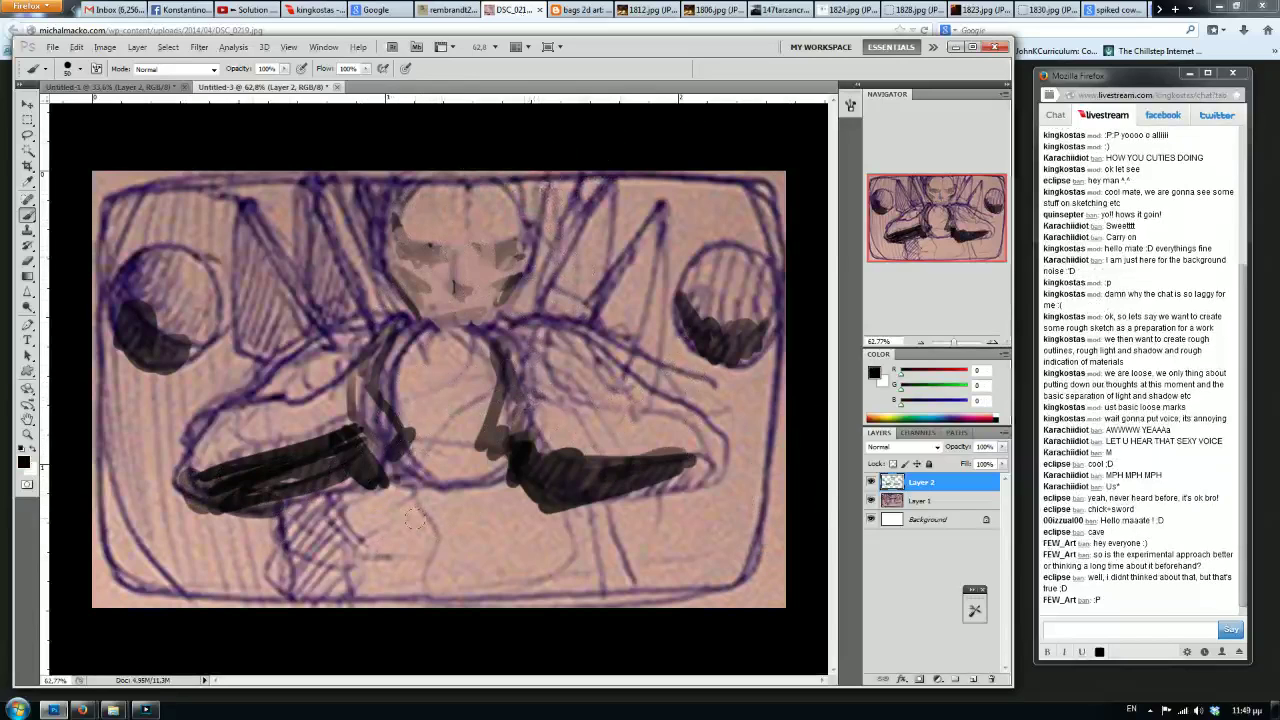
Compare the sketch with and without Layer 2's shading, leave that layer hidden, and select Layer 1.
{"action": "left_click", "coordinate": [870, 482]}
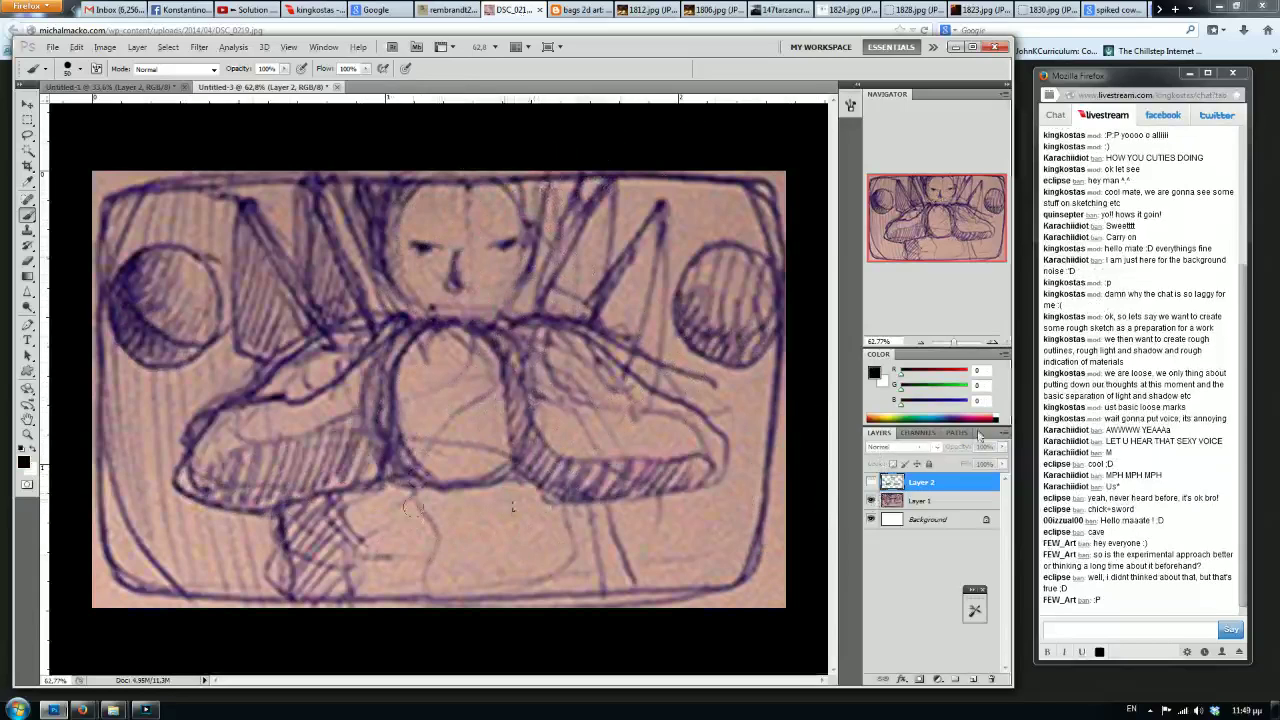
{"action": "left_click", "coordinate": [871, 483]}
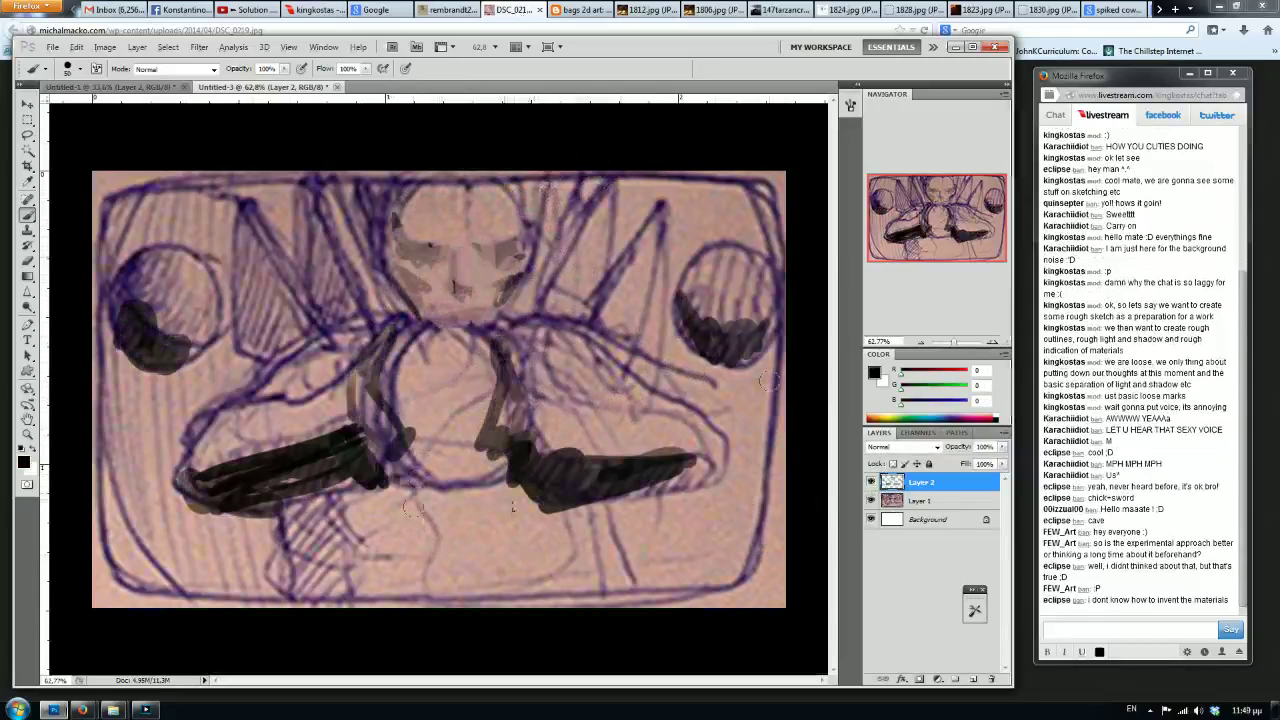
{"action": "left_click", "coordinate": [871, 483]}
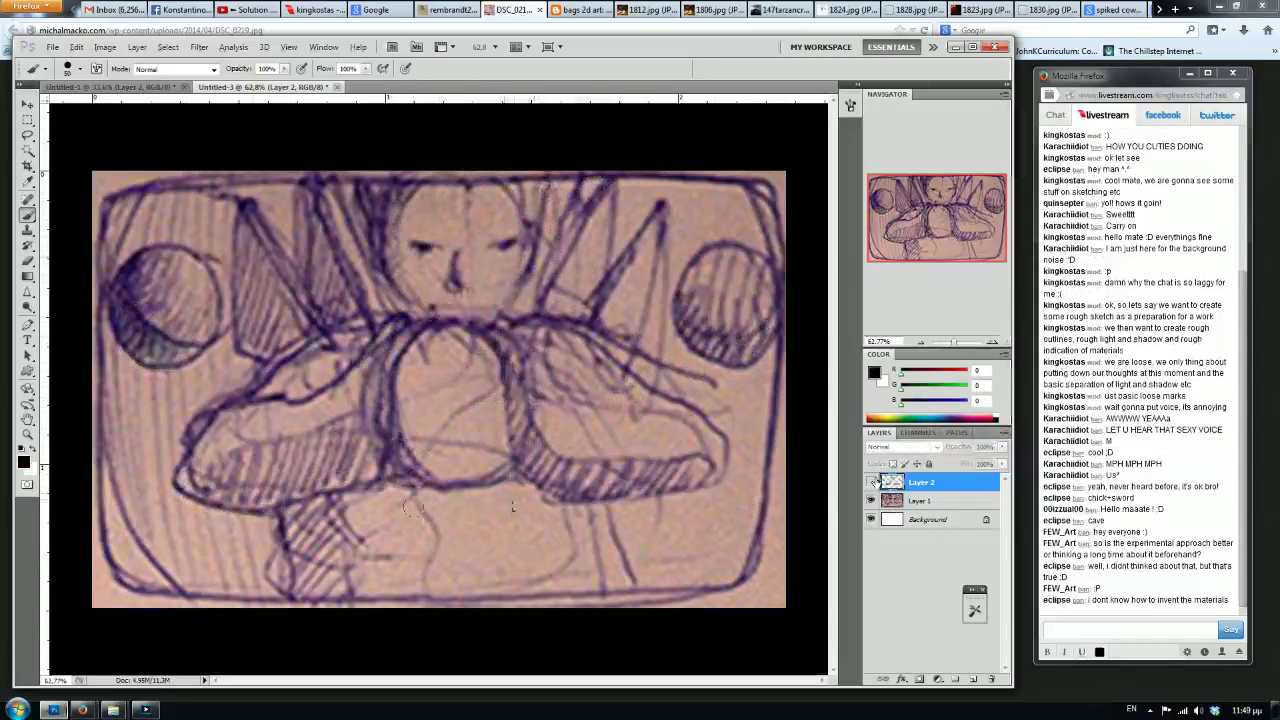
{"action": "key", "text": "bracketright"}
{"action": "key", "text": "bracketright"}
{"action": "key", "text": "bracketright"}
{"action": "key", "text": "bracketright"}
{"action": "key", "text": "bracketright"}
{"action": "left_click", "coordinate": [913, 508]}
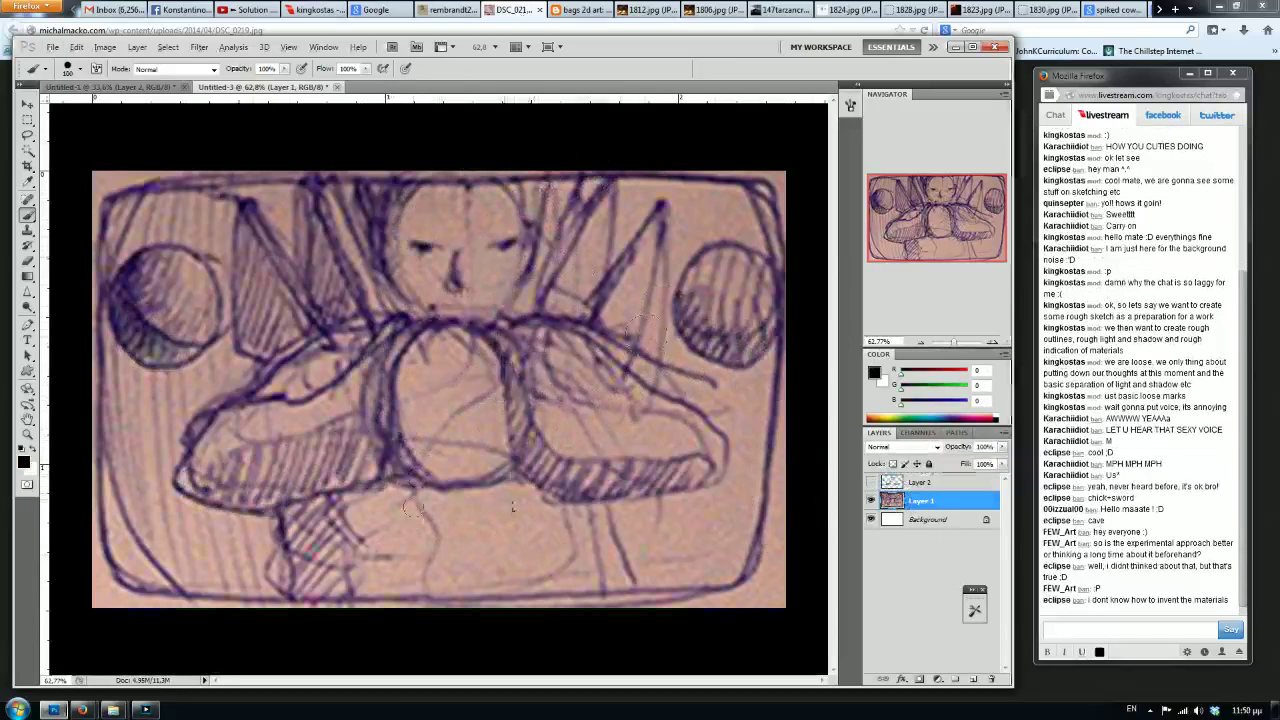
Sample the surrounding skin tones and paint over the rounded frame lines along the edges of the thumbnail.
{"action": "key", "text": "bracketleft"}
{"action": "key", "text": "bracketleft"}
{"action": "key", "text": "bracketleft"}
{"action": "key", "text": "bracketleft"}
{"action": "key", "text": "bracketleft"}
{"action": "key", "text": "bracketleft"}
{"action": "key", "text": "bracketleft"}
{"action": "left_click", "coordinate": [184, 212], "text": "alt"}
{"action": "key", "text": "bracketright"}
{"action": "key", "text": "bracketright"}
{"action": "key", "text": "bracketright"}
{"action": "key", "text": "bracketright"}
{"action": "key", "text": "bracketright"}
{"action": "key", "text": "bracketright"}
{"action": "left_click_drag", "start_coordinate": [101, 189], "coordinate": [208, 182]}
{"action": "mouse_move", "coordinate": [99, 384]}
{"action": "left_mouse_down"}
{"action": "mouse_move", "coordinate": [121, 507]}
{"action": "mouse_move", "coordinate": [92, 534]}
{"action": "mouse_move", "coordinate": [236, 604]}
{"action": "left_mouse_up"}
{"action": "left_click", "coordinate": [738, 500], "text": "alt"}
{"action": "mouse_move", "coordinate": [764, 500]}
{"action": "left_mouse_down"}
{"action": "mouse_move", "coordinate": [711, 608]}
{"action": "mouse_move", "coordinate": [660, 588]}
{"action": "mouse_move", "coordinate": [776, 330]}
{"action": "mouse_move", "coordinate": [722, 162]}
{"action": "mouse_move", "coordinate": [520, 131]}
{"action": "mouse_move", "coordinate": [264, 160]}
{"action": "mouse_move", "coordinate": [190, 176]}
{"action": "mouse_move", "coordinate": [100, 220]}
{"action": "left_mouse_up"}
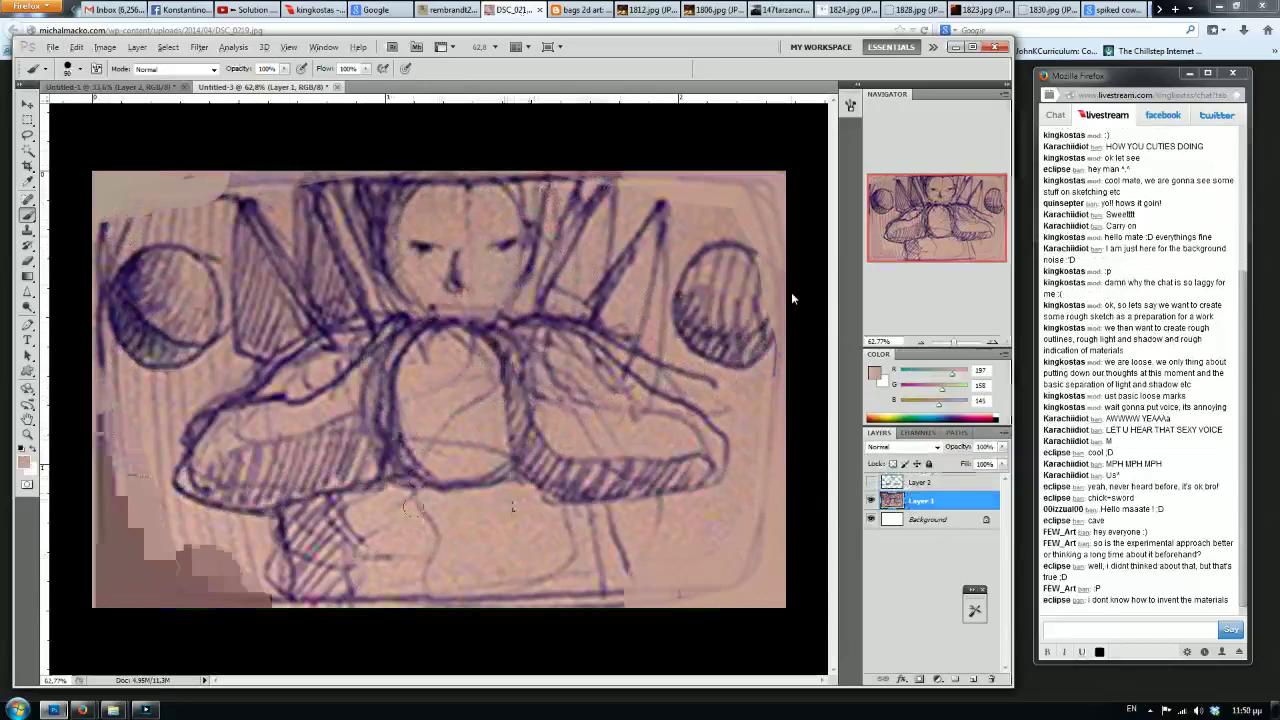
Reset the colour to black, darken the underside of one forearm, and switch the colour sliders to HSB.
{"action": "key", "text": "d"}
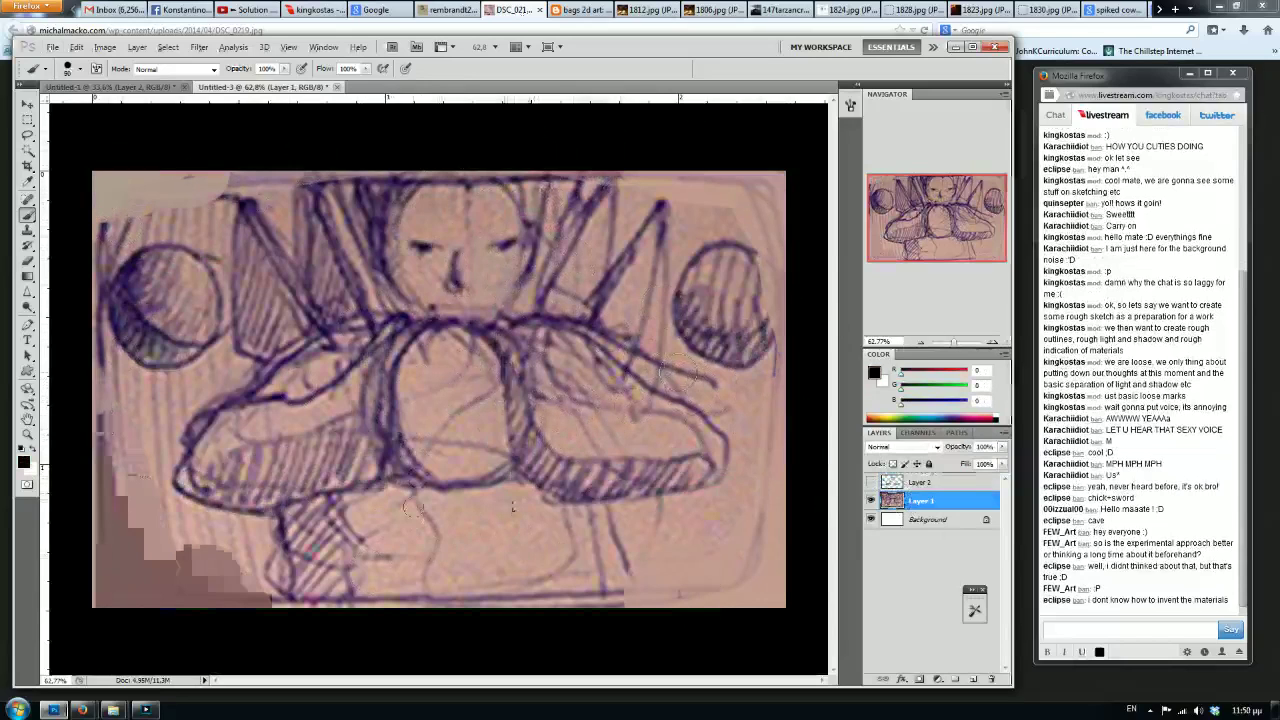
{"action": "mouse_move", "coordinate": [598, 492]}
{"action": "left_mouse_down"}
{"action": "mouse_move", "coordinate": [705, 470]}
{"action": "mouse_move", "coordinate": [560, 466]}
{"action": "left_mouse_up"}
{"action": "left_click", "coordinate": [1004, 356]}
{"action": "left_click", "coordinate": [1045, 384]}
Try heavier black shadows under both forearms and undo the strokes.
{"action": "mouse_move", "coordinate": [598, 495]}
{"action": "left_mouse_down"}
{"action": "mouse_move", "coordinate": [528, 460]}
{"action": "mouse_move", "coordinate": [690, 472]}
{"action": "mouse_move", "coordinate": [715, 430]}
{"action": "mouse_move", "coordinate": [578, 457]}
{"action": "mouse_move", "coordinate": [530, 452]}
{"action": "mouse_move", "coordinate": [512, 428]}
{"action": "left_mouse_up"}
{"action": "mouse_move", "coordinate": [374, 478]}
{"action": "left_mouse_down"}
{"action": "mouse_move", "coordinate": [356, 436]}
{"action": "mouse_move", "coordinate": [288, 486]}
{"action": "mouse_move", "coordinate": [270, 455]}
{"action": "mouse_move", "coordinate": [225, 478]}
{"action": "mouse_move", "coordinate": [280, 442]}
{"action": "left_mouse_up"}
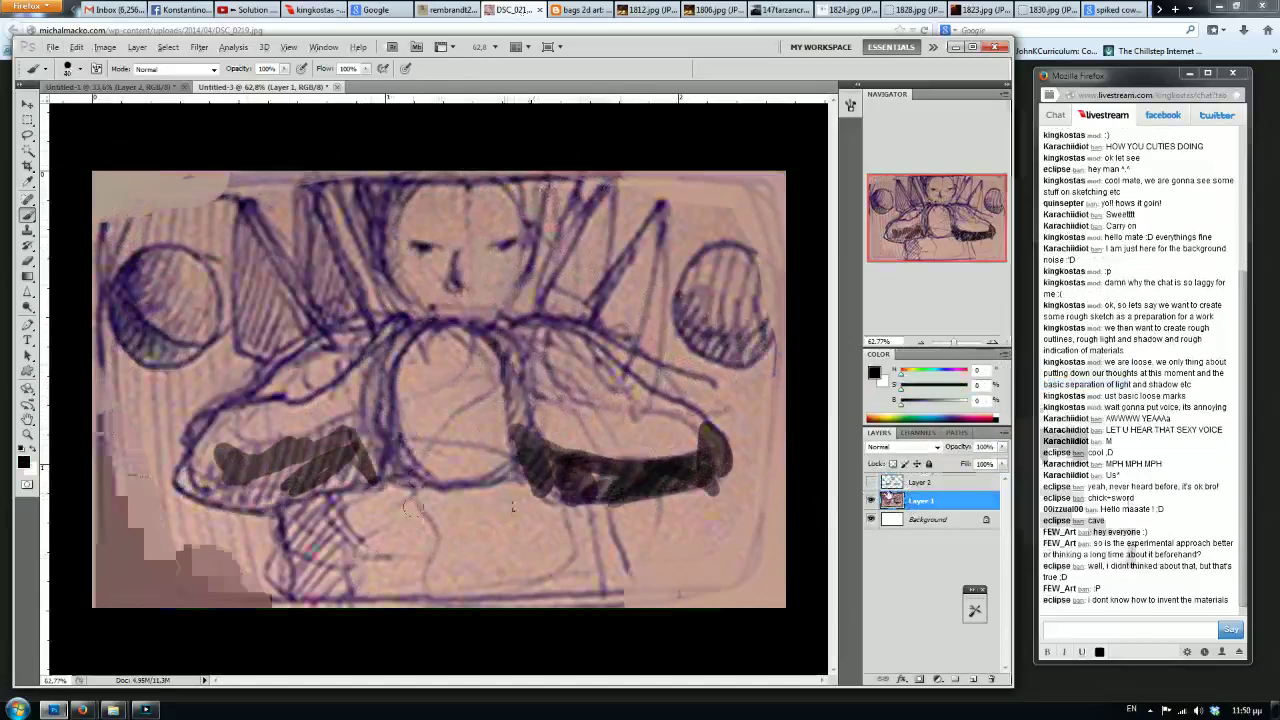
{"action": "key", "text": "ctrl+alt+z"}
{"action": "key", "text": "ctrl+alt+z"}
{"action": "key", "text": "ctrl+alt+z"}
{"action": "key", "text": "ctrl+alt+z"}
{"action": "key", "text": "ctrl+alt+z"}
{"action": "key", "text": "ctrl+alt+z"}
{"action": "key", "text": "ctrl+alt+z"}
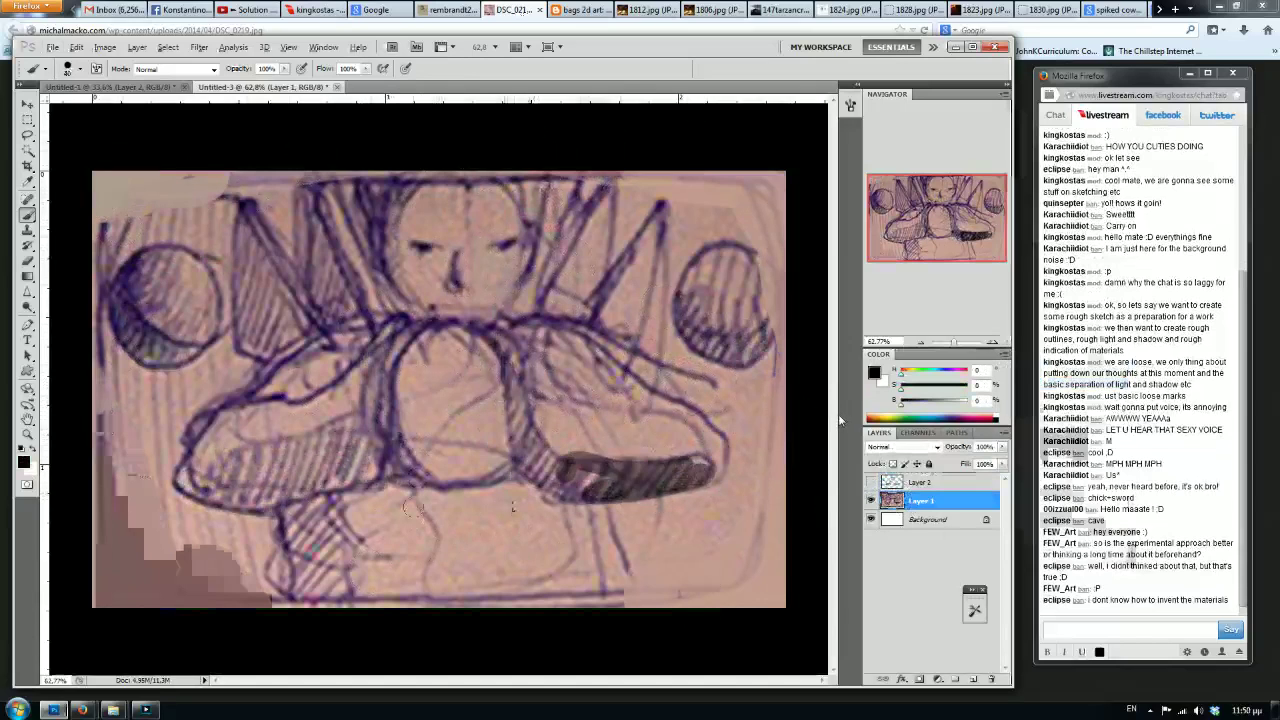
Glance at the other open document and lower Layer 1's opacity to 28% to fade the thumbnail.
{"action": "left_click", "coordinate": [870, 500]}
{"action": "left_click", "coordinate": [870, 500]}
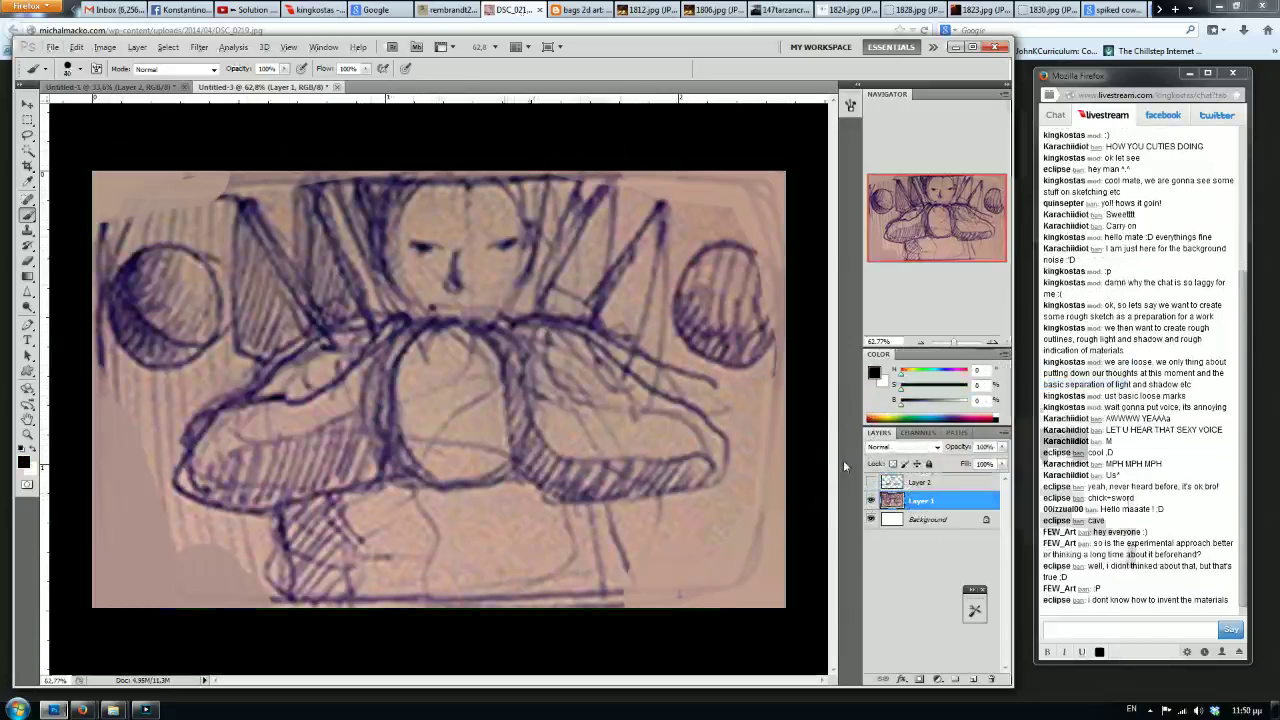
{"action": "left_click", "coordinate": [110, 88]}
{"action": "left_click", "coordinate": [254, 88]}
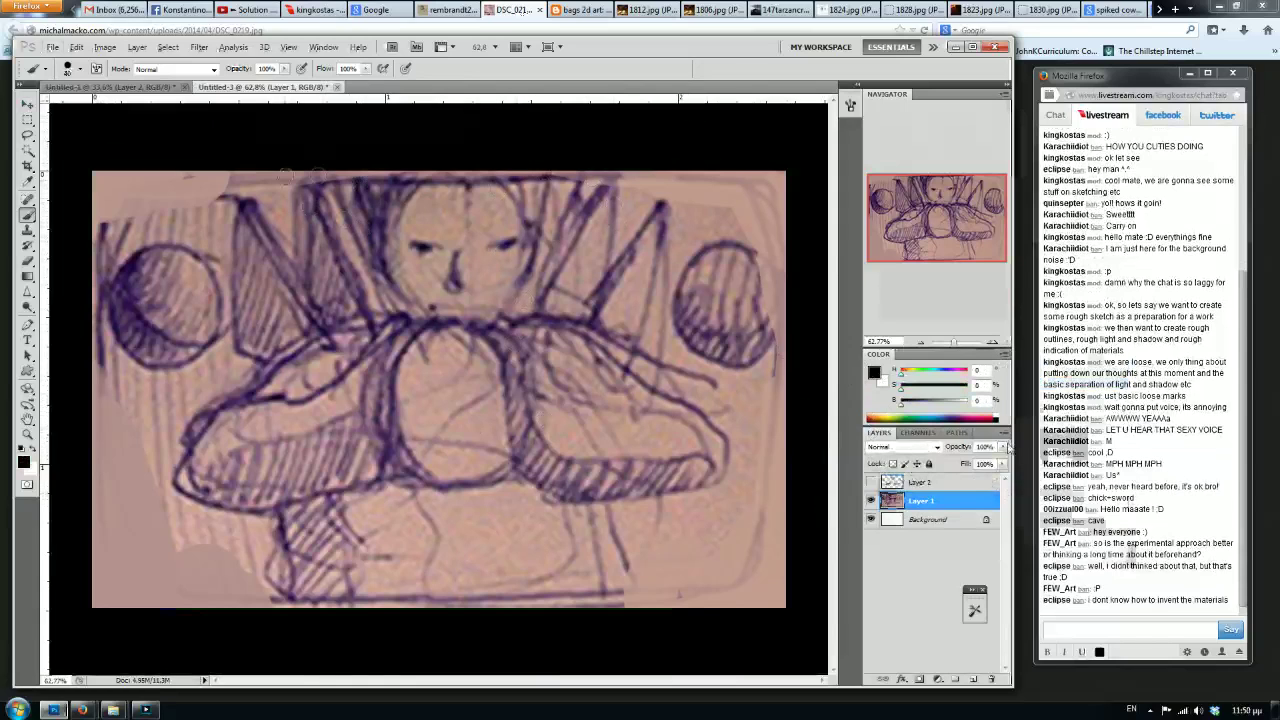
{"action": "left_click_drag", "start_coordinate": [1002, 447], "coordinate": [942, 480]}
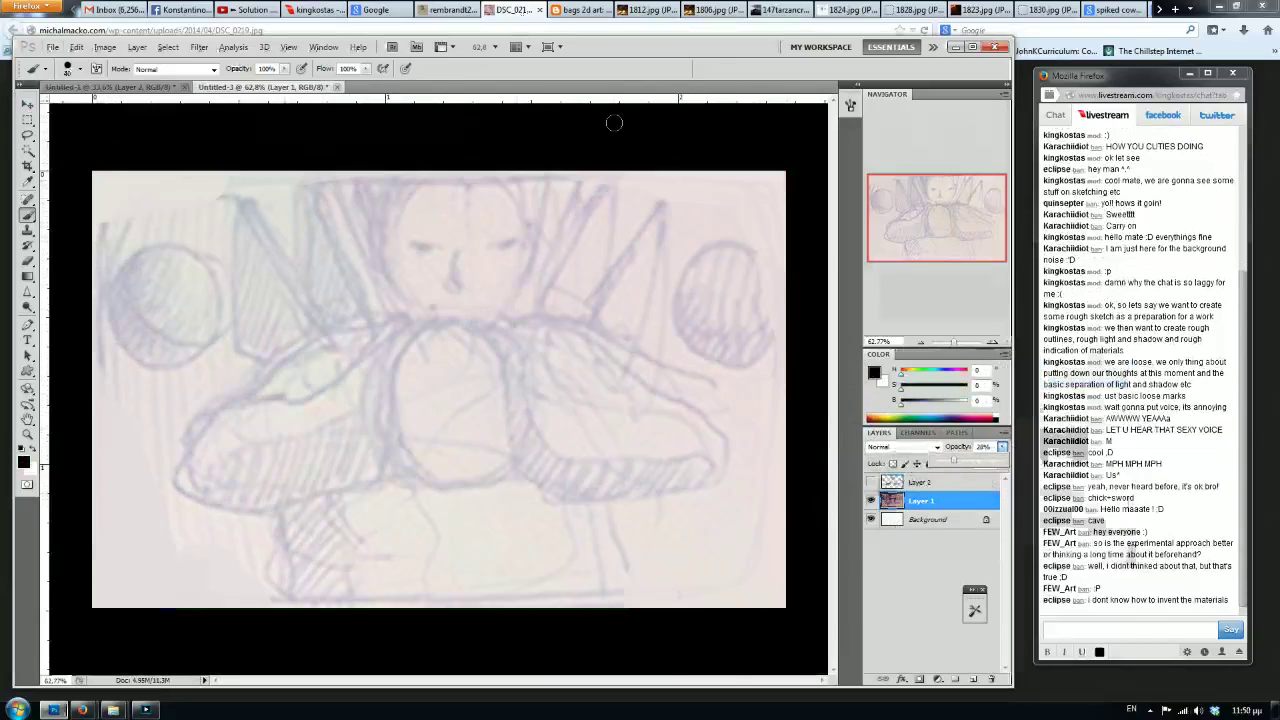
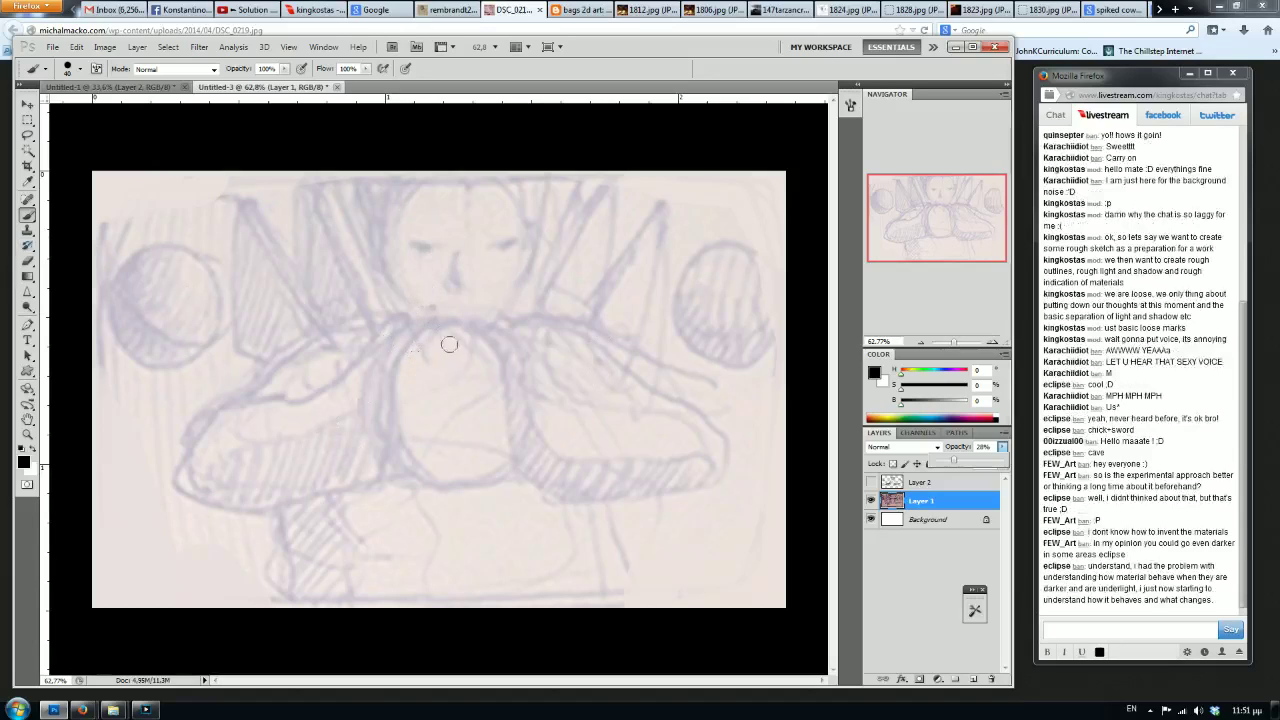
{"action": "left_click", "coordinate": [873, 482]}
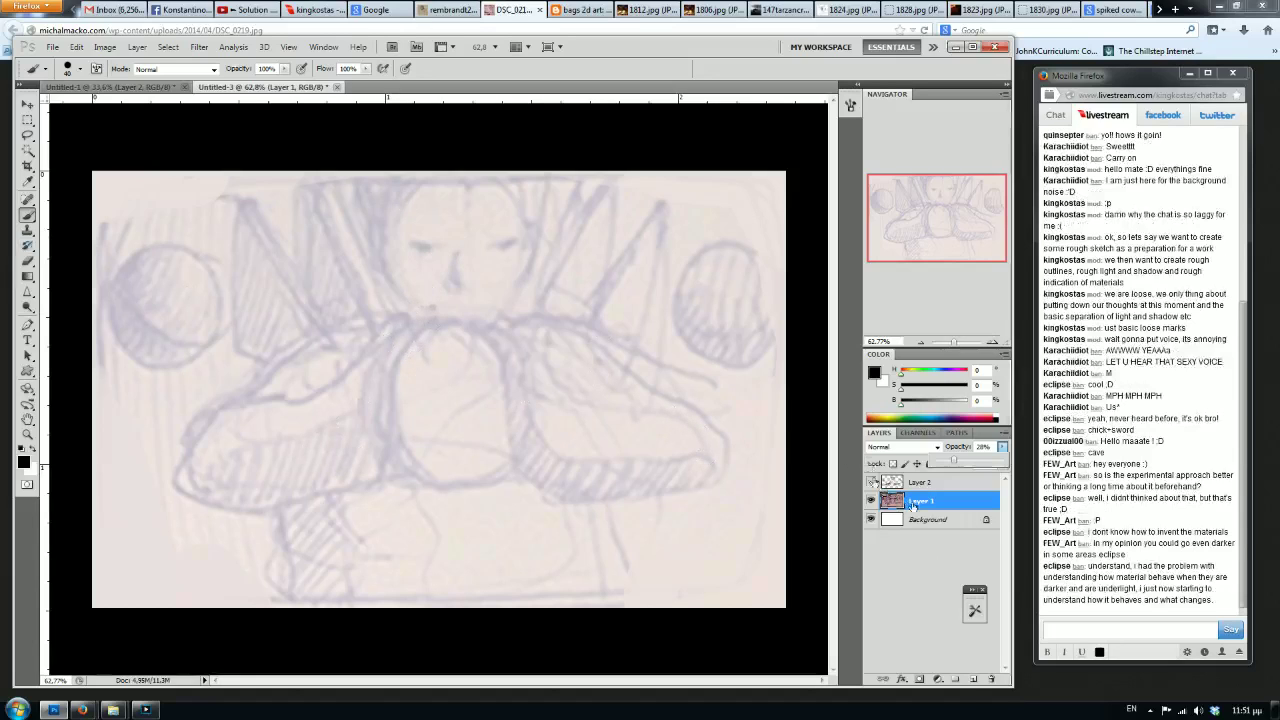
Add a new layer above Layer 1 and sketch both eyes and eyebrows with a small black brush.
{"action": "left_click", "coordinate": [973, 679]}
{"action": "left_click", "coordinate": [726, 643], "text": "alt"}
{"action": "key", "text": "bracketleft"}
{"action": "key", "text": "bracketleft"}
{"action": "key", "text": "bracketleft"}
{"action": "key", "text": "bracketleft"}
{"action": "key", "text": "bracketleft"}
{"action": "key", "text": "bracketleft"}
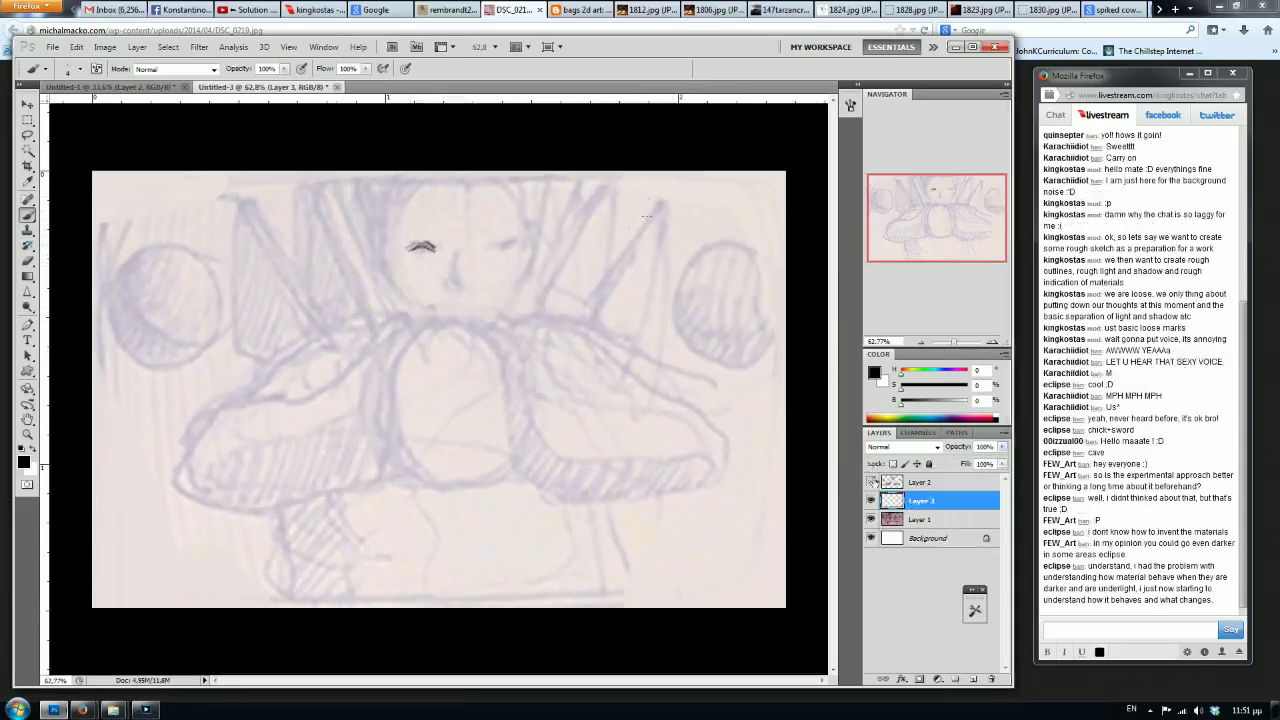
{"action": "scroll", "coordinate": [461, 232], "scroll_direction": "up", "scroll_amount": 1}
{"action": "mouse_move", "coordinate": [410, 236]}
{"action": "left_mouse_down"}
{"action": "mouse_move", "coordinate": [432, 240]}
{"action": "mouse_move", "coordinate": [402, 224]}
{"action": "left_mouse_up"}
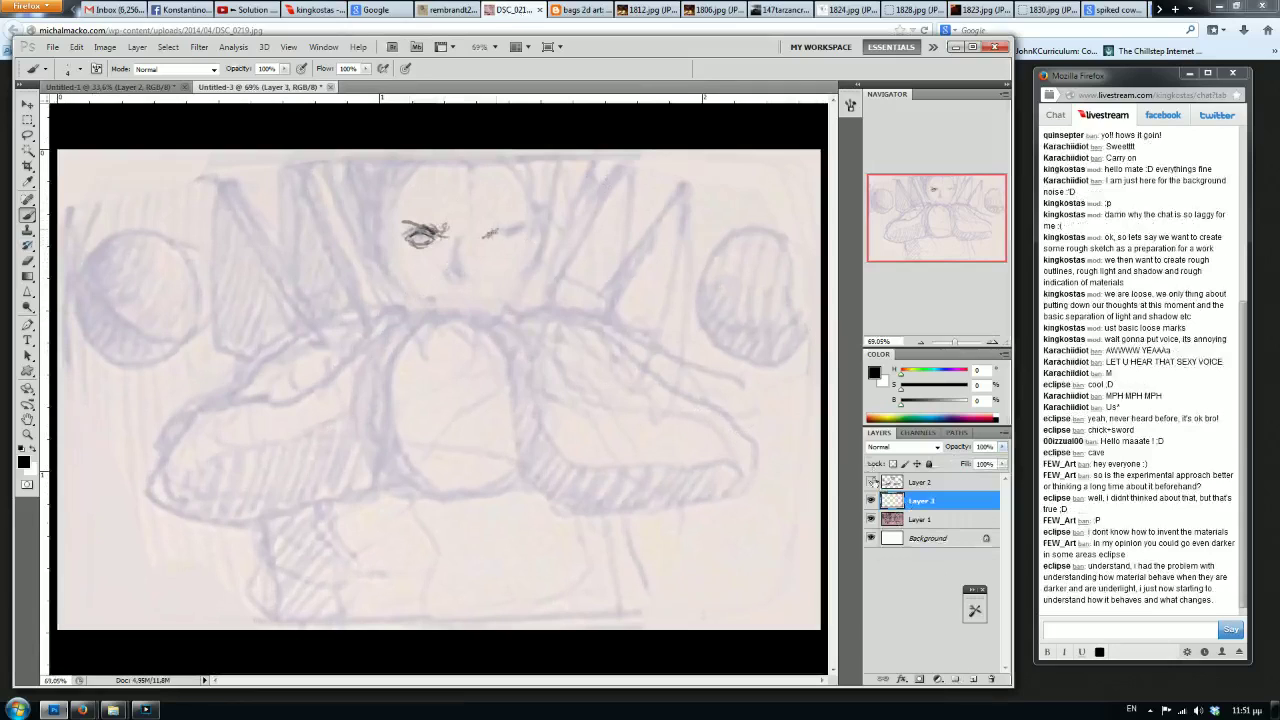
{"action": "left_click_drag", "start_coordinate": [508, 231], "coordinate": [484, 240]}
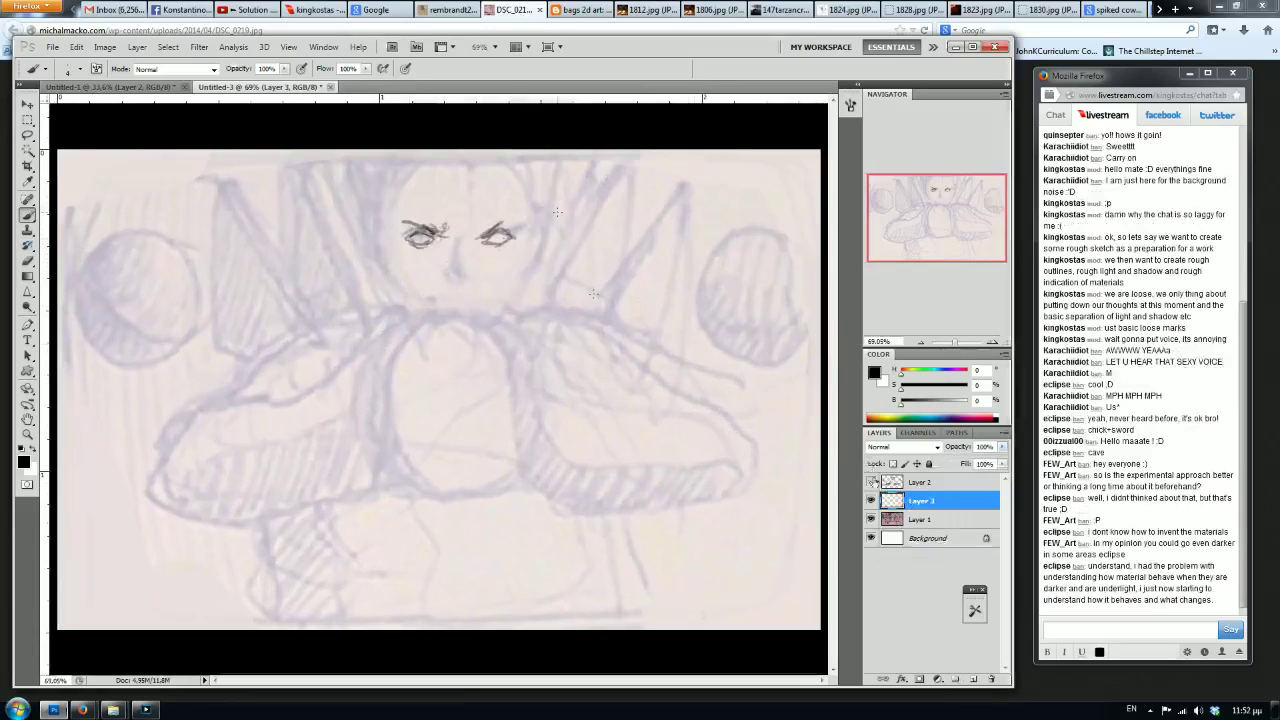
Add another layer and paint a large light grey swatch at 63% brightness beside the face.
{"action": "left_click", "coordinate": [955, 679]}
{"action": "key", "text": "bracketright"}
{"action": "key", "text": "bracketright"}
{"action": "key", "text": "bracketright"}
{"action": "key", "text": "bracketright"}
{"action": "key", "text": "bracketright"}
{"action": "key", "text": "bracketright"}
{"action": "left_click_drag", "start_coordinate": [616, 290], "coordinate": [601, 347]}
{"action": "key", "text": "ctrl+z"}
{"action": "left_click_drag", "start_coordinate": [960, 404], "coordinate": [942, 404]}
{"action": "mouse_move", "coordinate": [609, 277]}
{"action": "left_mouse_down"}
{"action": "mouse_move", "coordinate": [610, 370]}
{"action": "mouse_move", "coordinate": [632, 297]}
{"action": "mouse_move", "coordinate": [640, 365]}
{"action": "mouse_move", "coordinate": [585, 375]}
{"action": "mouse_move", "coordinate": [614, 300]}
{"action": "mouse_move", "coordinate": [663, 287]}
{"action": "mouse_move", "coordinate": [610, 396]}
{"action": "left_mouse_up"}
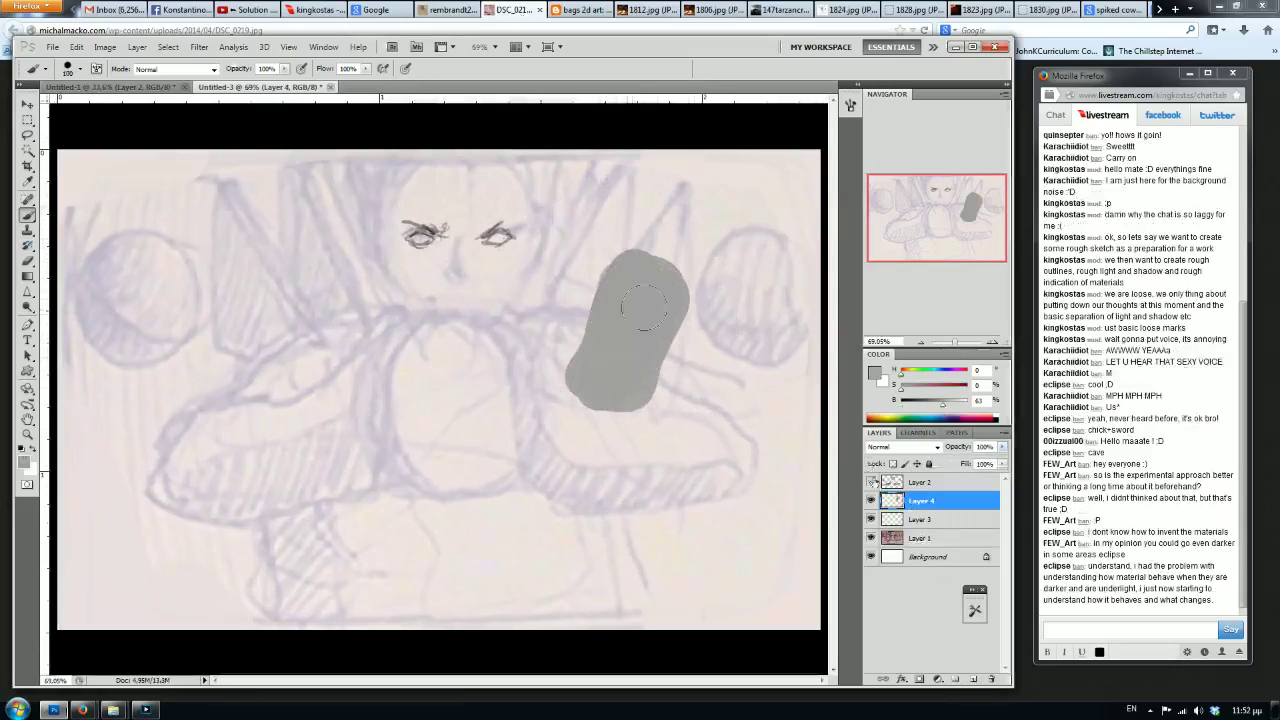
Set the brightness to 26% and paint a dark grey swatch directly below the light grey one with a smaller brush.
{"action": "left_click", "coordinate": [920, 406]}
{"action": "left_click_drag", "start_coordinate": [920, 406], "coordinate": [918, 406]}
{"action": "key", "text": "bracketleft"}
{"action": "key", "text": "bracketleft"}
{"action": "key", "text": "bracketleft"}
{"action": "mouse_move", "coordinate": [575, 392]}
{"action": "left_mouse_down"}
{"action": "mouse_move", "coordinate": [590, 472]}
{"action": "mouse_move", "coordinate": [618, 405]}
{"action": "mouse_move", "coordinate": [599, 415]}
{"action": "mouse_move", "coordinate": [609, 421]}
{"action": "mouse_move", "coordinate": [632, 389]}
{"action": "mouse_move", "coordinate": [572, 373]}
{"action": "mouse_move", "coordinate": [558, 497]}
{"action": "left_mouse_up"}
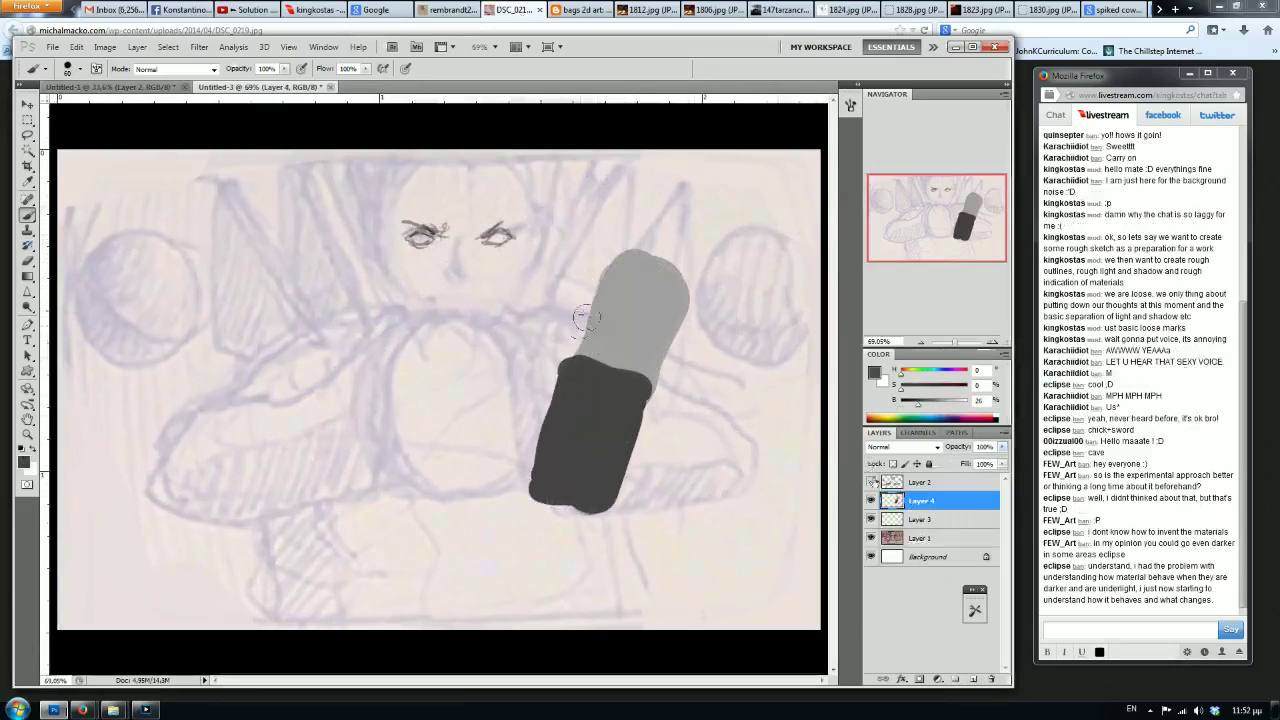
Compare the light and dark grey swatches by sampling them alternately with the eyedropper.
{"action": "left_click", "coordinate": [597, 410], "text": "alt"}
{"action": "left_click", "coordinate": [595, 410], "text": "alt"}
{"action": "left_click", "coordinate": [630, 334], "text": "alt"}
{"action": "left_click", "coordinate": [637, 320], "text": "alt"}
{"action": "left_click", "coordinate": [637, 314], "text": "alt"}
{"action": "left_click", "coordinate": [606, 389], "text": "alt"}
{"action": "left_click", "coordinate": [629, 331], "text": "alt"}
{"action": "left_click", "coordinate": [616, 387], "text": "alt"}
{"action": "left_click", "coordinate": [622, 350], "text": "alt"}
{"action": "left_click", "coordinate": [597, 402], "text": "alt"}
{"action": "left_click", "coordinate": [660, 310], "text": "alt"}
{"action": "left_click", "coordinate": [583, 409], "text": "alt"}
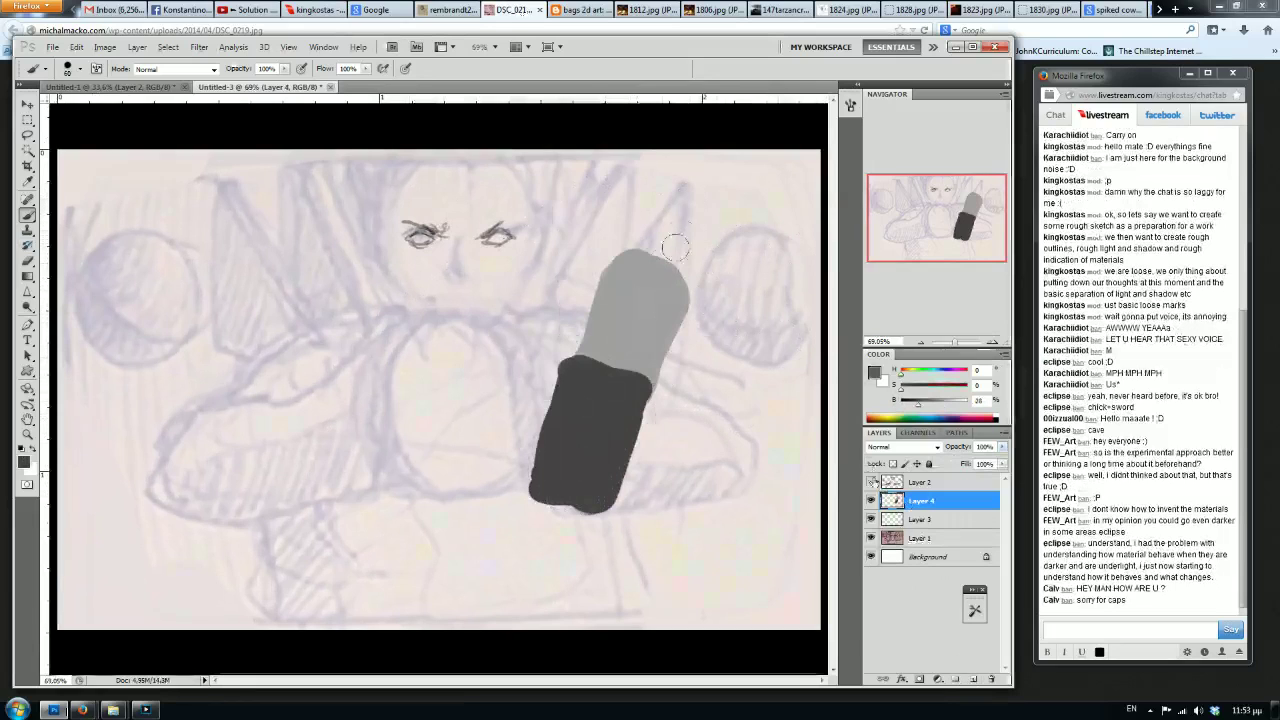
{"action": "left_click", "coordinate": [619, 317], "text": "alt"}
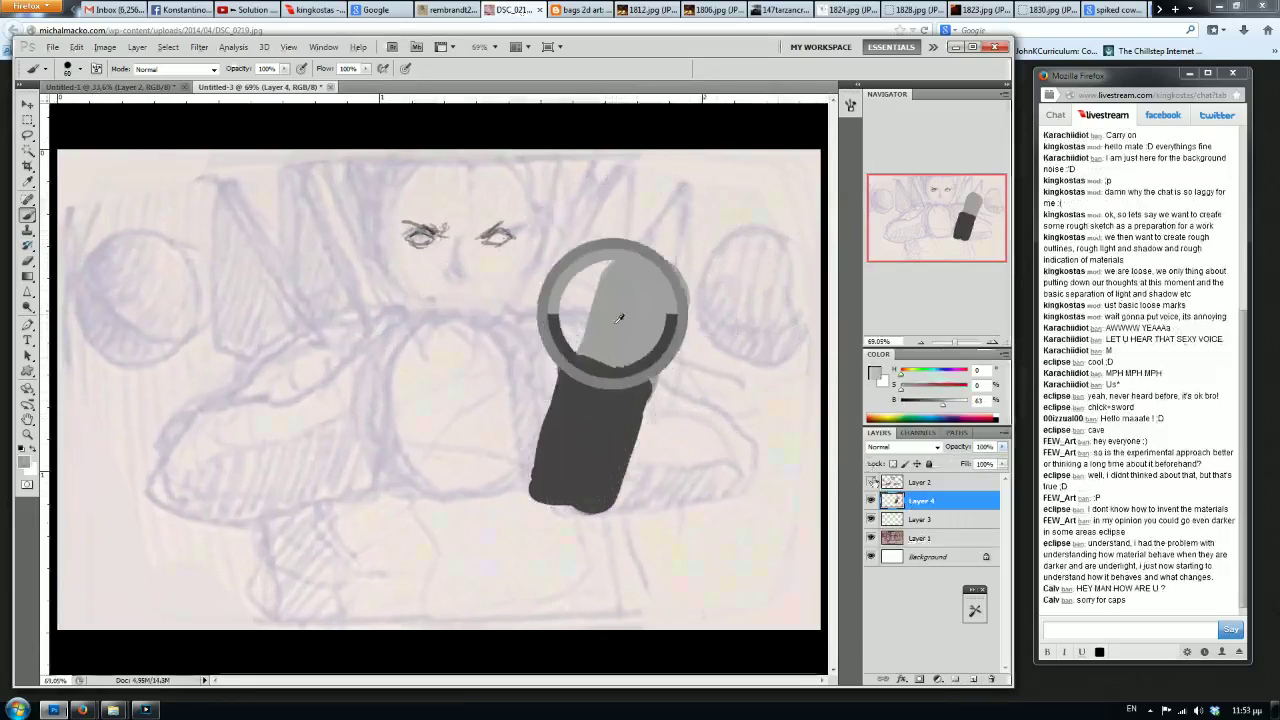
{"action": "mouse_move", "coordinate": [616, 326]}
{"action": "left_mouse_down"}
{"action": "mouse_move", "coordinate": [597, 454]}
{"action": "mouse_move", "coordinate": [604, 391]}
{"action": "left_mouse_up"}
{"action": "left_click", "coordinate": [610, 378], "text": "alt"}
{"action": "left_click", "coordinate": [614, 372], "text": "alt"}
{"action": "left_click", "coordinate": [614, 344], "text": "alt"}
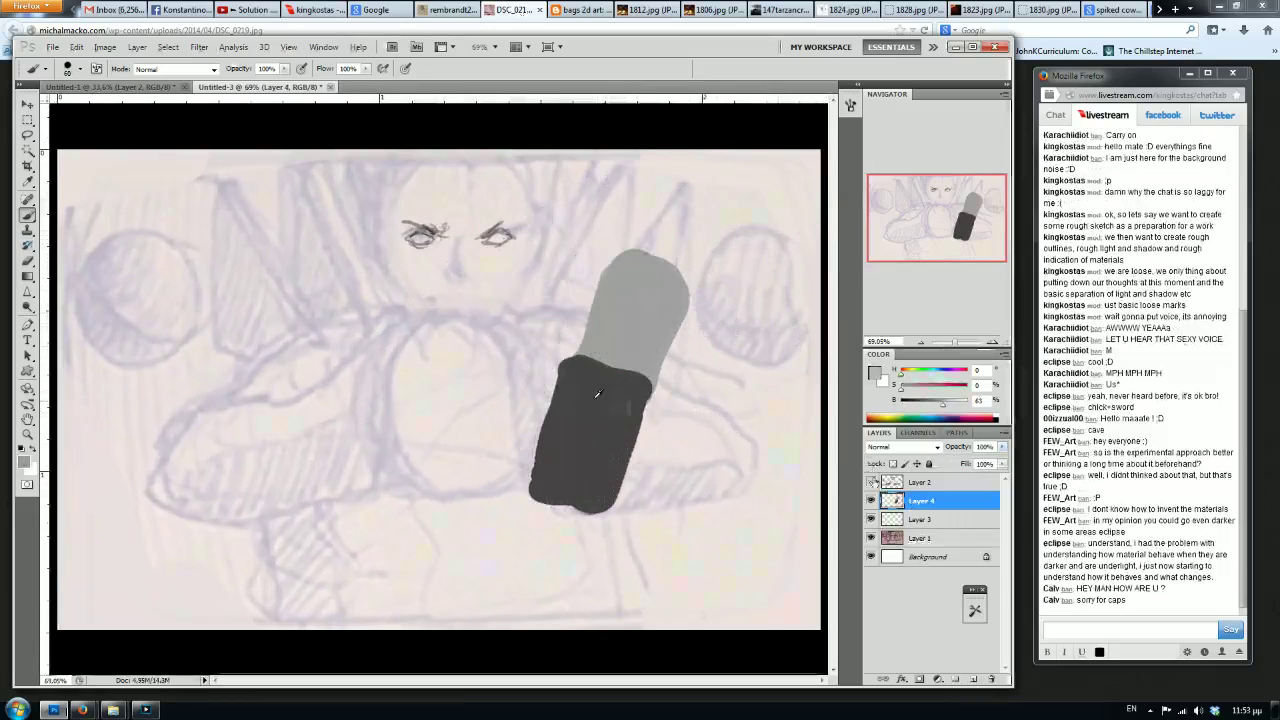
{"action": "mouse_move", "coordinate": [589, 405]}
{"action": "left_mouse_down"}
{"action": "mouse_move", "coordinate": [615, 326]}
{"action": "mouse_move", "coordinate": [619, 339]}
{"action": "left_mouse_up"}
Sample the dark grey, paint a second dark swatch between the face and the light grey one, and resample both greys.
{"action": "left_click", "coordinate": [587, 402], "text": "alt"}
{"action": "left_click_drag", "start_coordinate": [577, 258], "coordinate": [540, 352]}
{"action": "mouse_move", "coordinate": [551, 308]}
{"action": "left_mouse_down"}
{"action": "mouse_move", "coordinate": [565, 262]}
{"action": "mouse_move", "coordinate": [515, 330]}
{"action": "mouse_move", "coordinate": [530, 355]}
{"action": "mouse_move", "coordinate": [528, 332]}
{"action": "left_mouse_up"}
{"action": "left_click", "coordinate": [608, 410], "text": "alt"}
{"action": "left_click", "coordinate": [605, 404], "text": "alt"}
{"action": "left_click", "coordinate": [643, 316], "text": "alt"}
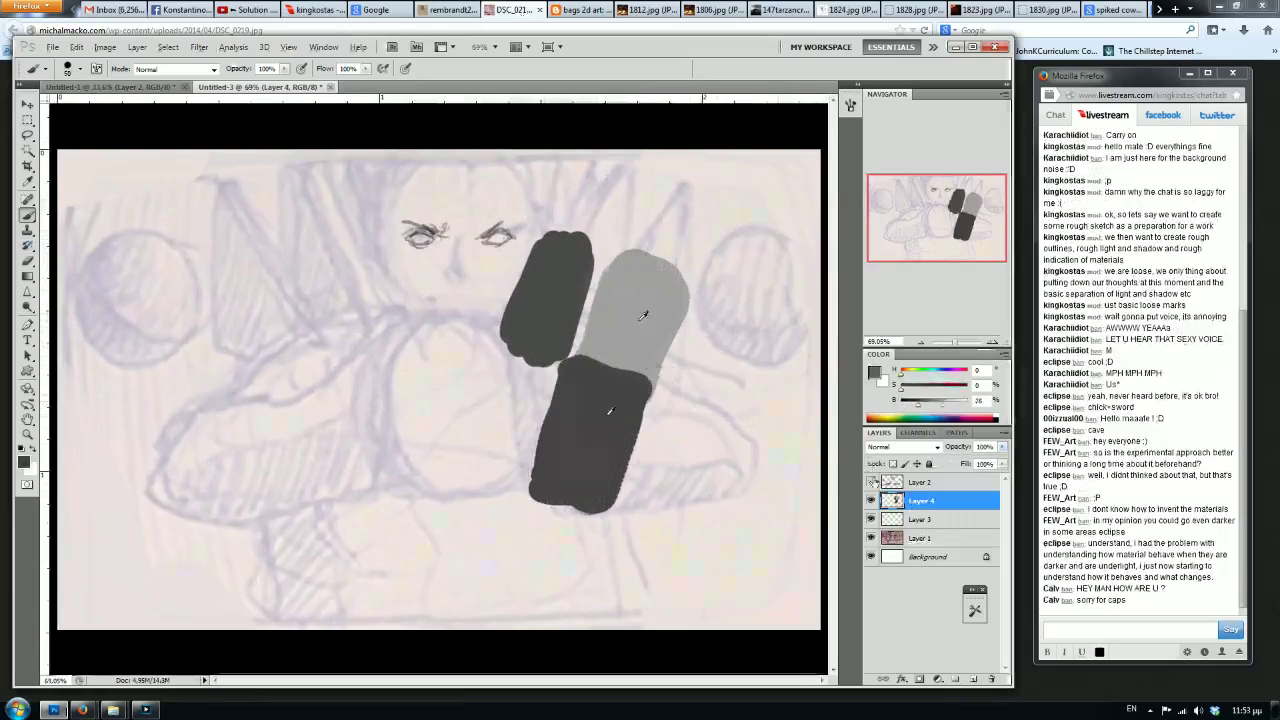
Paint a black swatch below the second dark grey one and extend the light grey to meet the dark grey.
{"action": "left_click", "coordinate": [568, 268], "text": "alt"}
{"action": "left_click_drag", "start_coordinate": [920, 402], "coordinate": [898, 402]}
{"action": "mouse_move", "coordinate": [535, 378]}
{"action": "left_mouse_down"}
{"action": "mouse_move", "coordinate": [498, 396]}
{"action": "mouse_move", "coordinate": [475, 447]}
{"action": "mouse_move", "coordinate": [556, 373]}
{"action": "mouse_move", "coordinate": [530, 403]}
{"action": "mouse_move", "coordinate": [555, 385]}
{"action": "left_mouse_up"}
{"action": "left_click", "coordinate": [615, 250], "text": "alt"}
{"action": "mouse_move", "coordinate": [600, 245]}
{"action": "left_mouse_down"}
{"action": "mouse_move", "coordinate": [579, 332]}
{"action": "mouse_move", "coordinate": [579, 265]}
{"action": "left_mouse_up"}
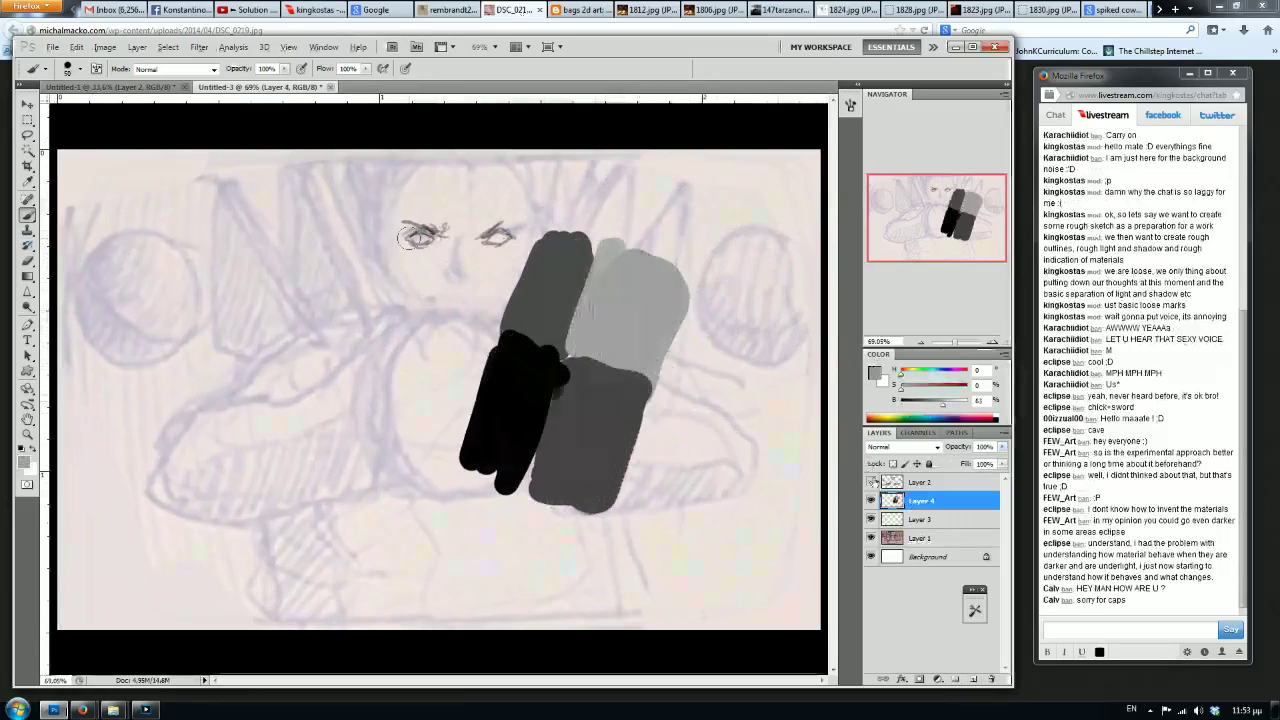
Try covering the lower part of the black swatch with the sampled background tone and undo it.
{"action": "left_click", "coordinate": [514, 398], "text": "alt"}
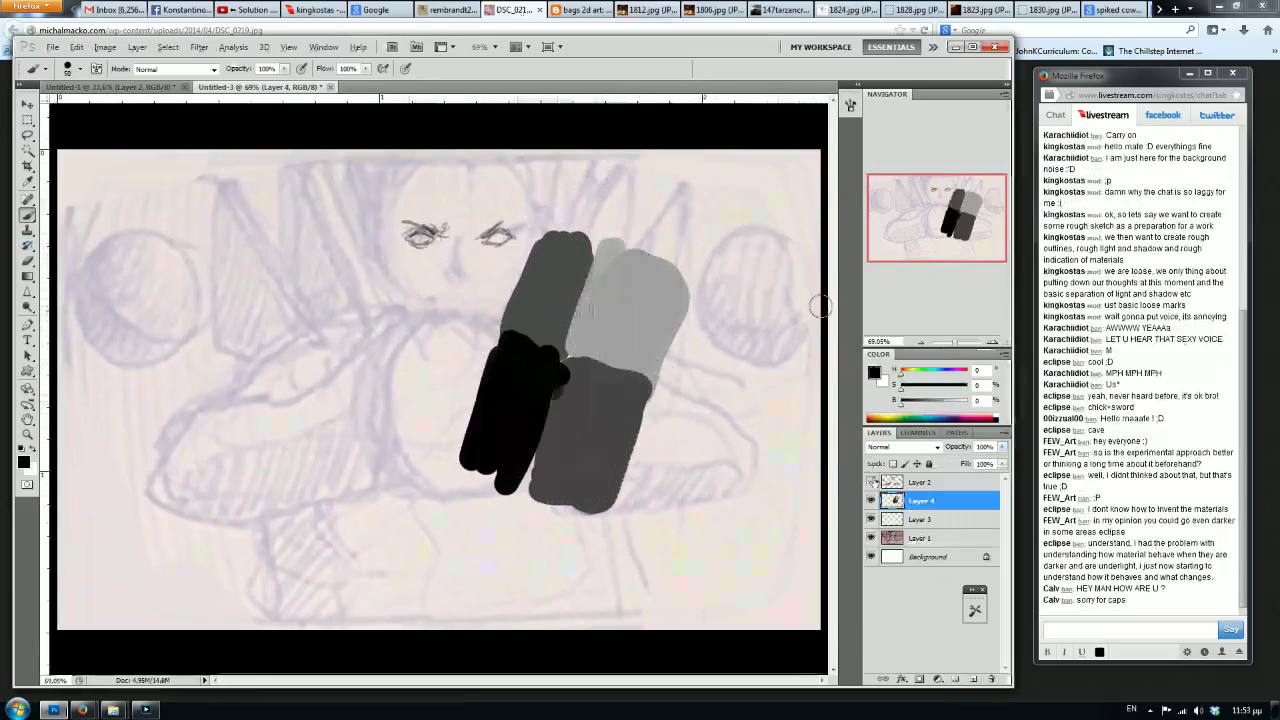
{"action": "left_click", "coordinate": [538, 543], "text": "alt"}
{"action": "left_click_drag", "start_coordinate": [485, 485], "coordinate": [503, 450]}
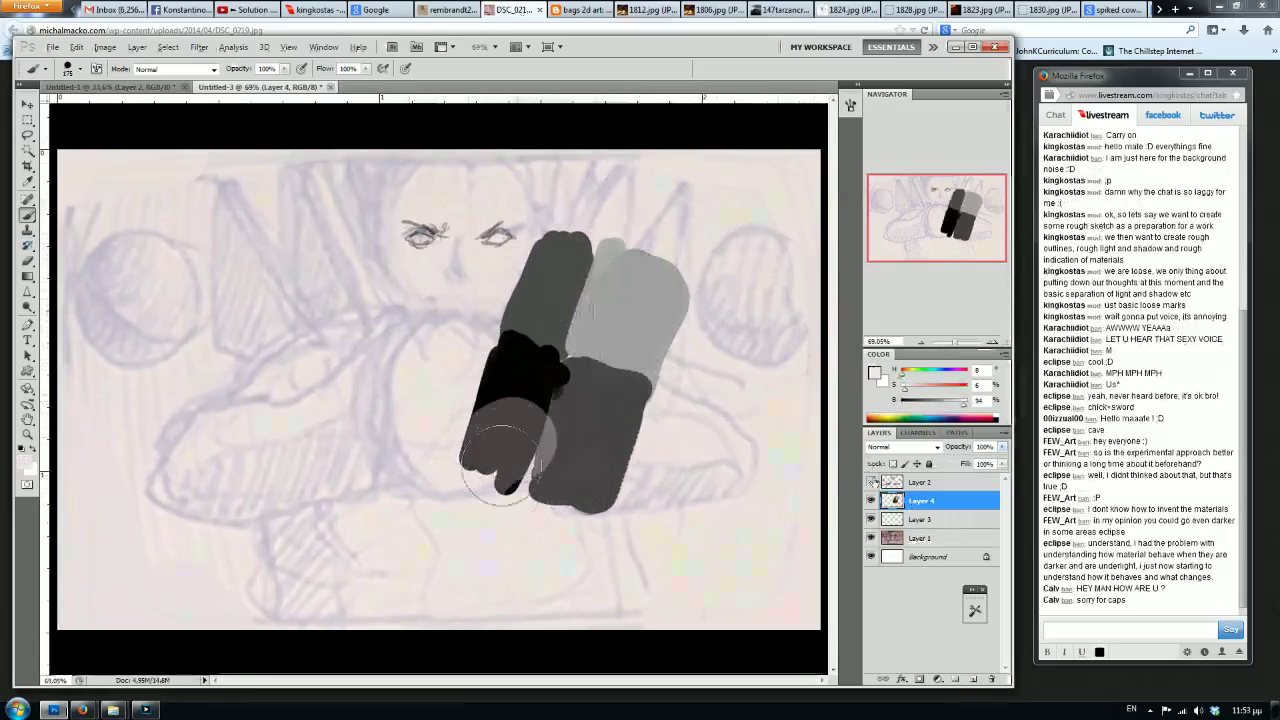
{"action": "key", "text": "ctrl+z"}
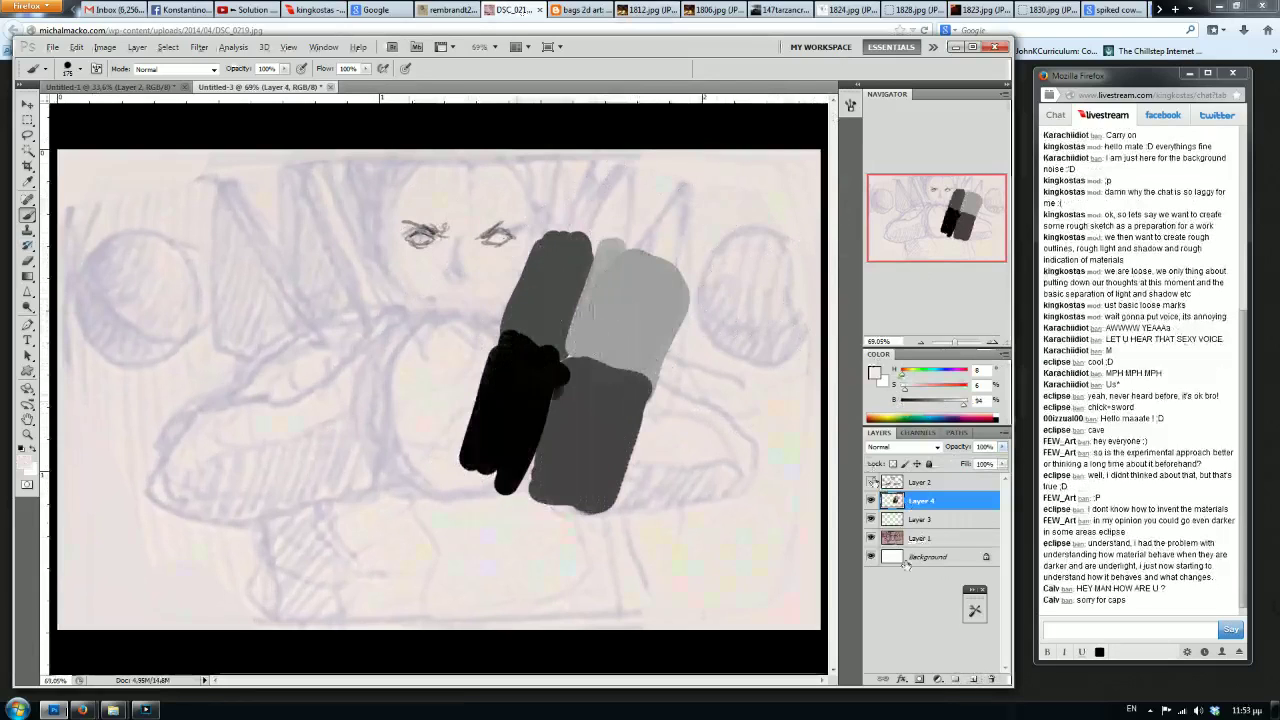
Hide Layer 4, select Layer 3, and sketch the nose and mouth with a small black brush.
{"action": "left_click", "coordinate": [870, 500]}
{"action": "left_click", "coordinate": [910, 519]}
{"action": "key", "text": "bracketleft"}
{"action": "key", "text": "bracketleft"}
{"action": "key", "text": "bracketleft"}
{"action": "key", "text": "bracketleft"}
{"action": "key", "text": "bracketleft"}
{"action": "key", "text": "bracketleft"}
{"action": "key", "text": "bracketleft"}
{"action": "key", "text": "bracketleft"}
{"action": "key", "text": "d"}
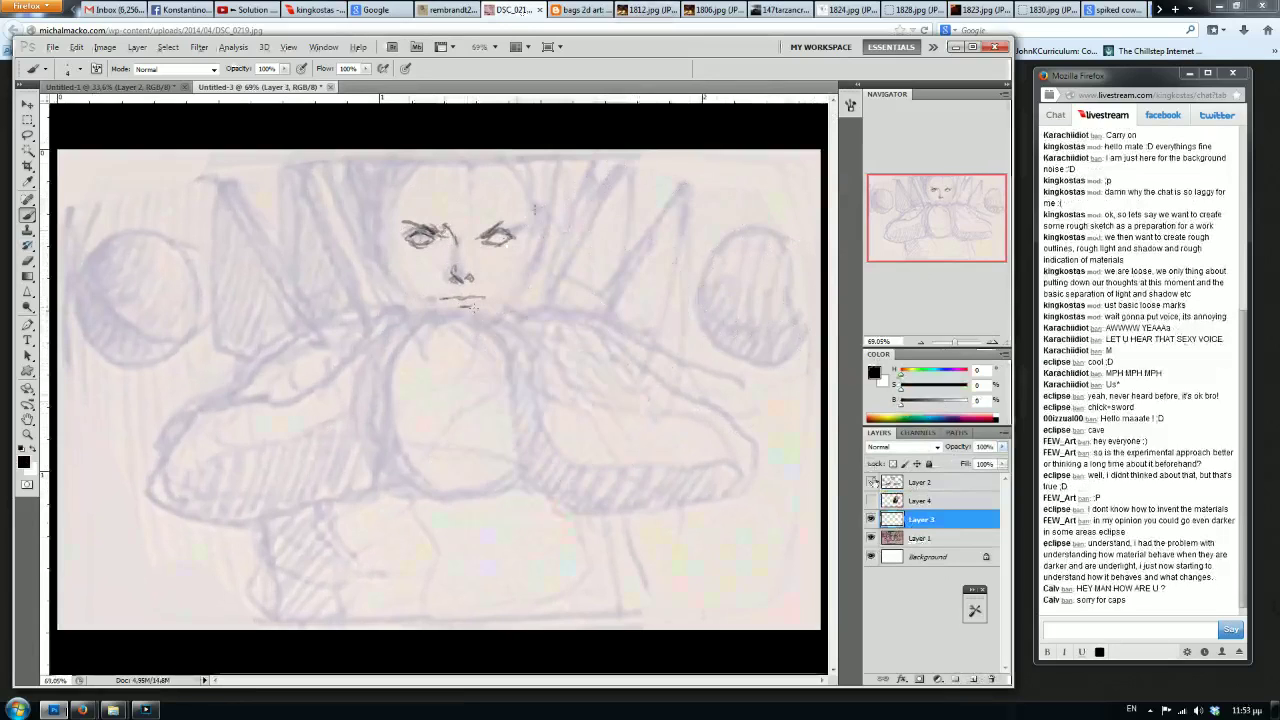
Draw the jaw, cheeks, hairline, ear and chin contours around the facial features.
{"action": "left_click_drag", "start_coordinate": [391, 260], "coordinate": [420, 288]}
{"action": "mouse_move", "coordinate": [502, 300]}
{"action": "left_mouse_down"}
{"action": "mouse_move", "coordinate": [514, 270]}
{"action": "mouse_move", "coordinate": [526, 274]}
{"action": "left_mouse_up"}
{"action": "mouse_move", "coordinate": [405, 266]}
{"action": "left_mouse_down"}
{"action": "mouse_move", "coordinate": [394, 195]}
{"action": "mouse_move", "coordinate": [433, 161]}
{"action": "mouse_move", "coordinate": [478, 180]}
{"action": "mouse_move", "coordinate": [499, 163]}
{"action": "mouse_move", "coordinate": [539, 195]}
{"action": "mouse_move", "coordinate": [515, 278]}
{"action": "left_mouse_up"}
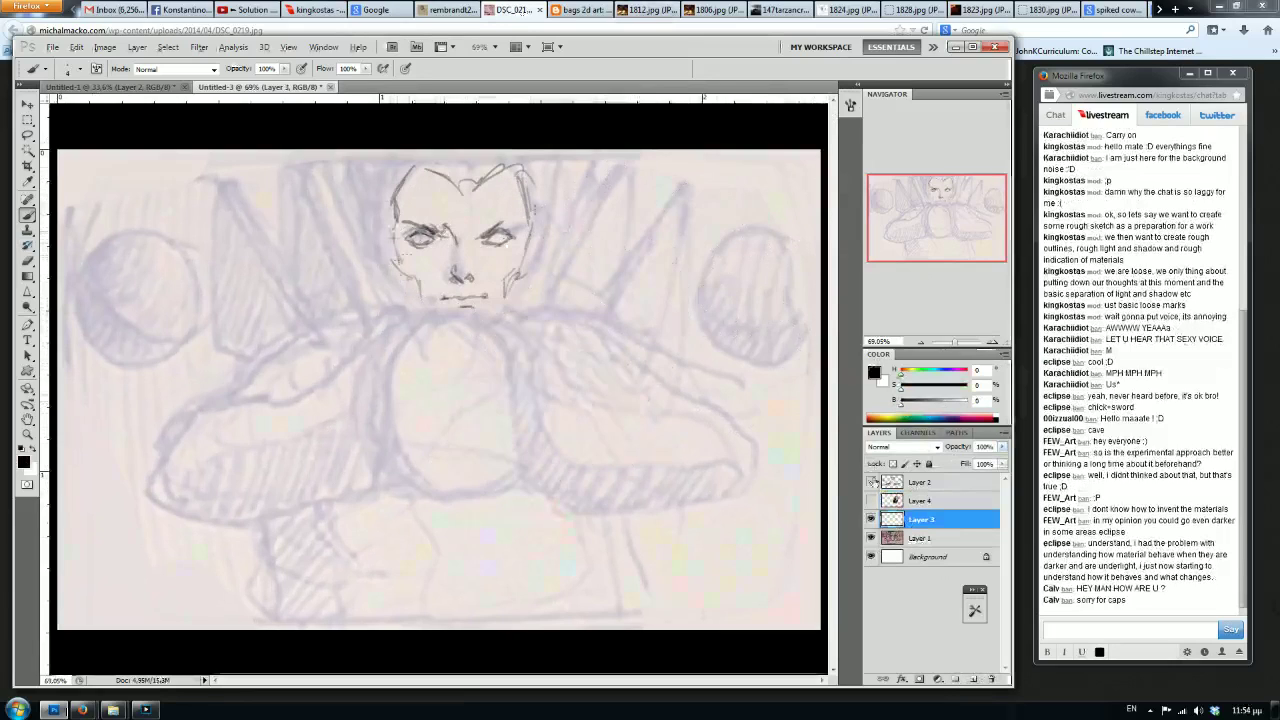
{"action": "mouse_move", "coordinate": [390, 262]}
{"action": "left_mouse_down"}
{"action": "mouse_move", "coordinate": [376, 228]}
{"action": "mouse_move", "coordinate": [412, 152]}
{"action": "left_mouse_up"}
{"action": "mouse_move", "coordinate": [396, 262]}
{"action": "left_mouse_down"}
{"action": "mouse_move", "coordinate": [416, 322]}
{"action": "mouse_move", "coordinate": [486, 314]}
{"action": "left_mouse_up"}
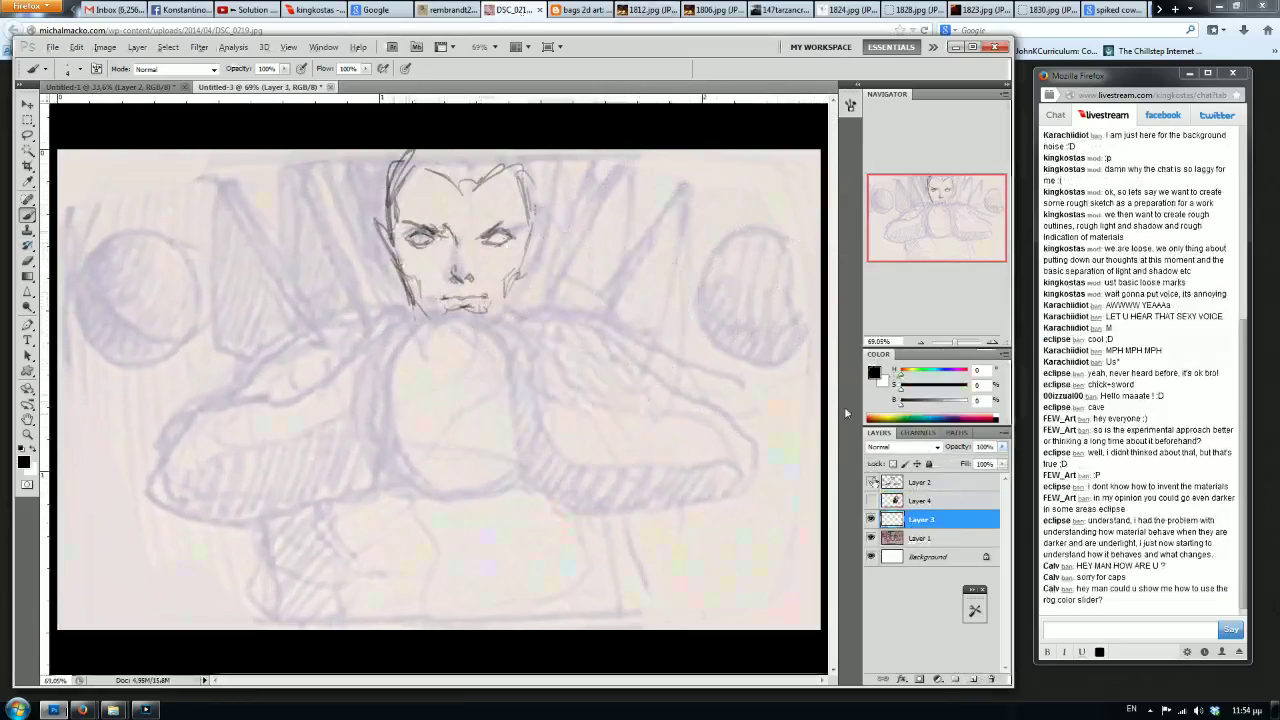
Switch the colour sliders to RGB and set red, green and blue to 128 for a neutral grey.
{"action": "left_click", "coordinate": [1004, 355]}
{"action": "left_click", "coordinate": [1018, 372]}
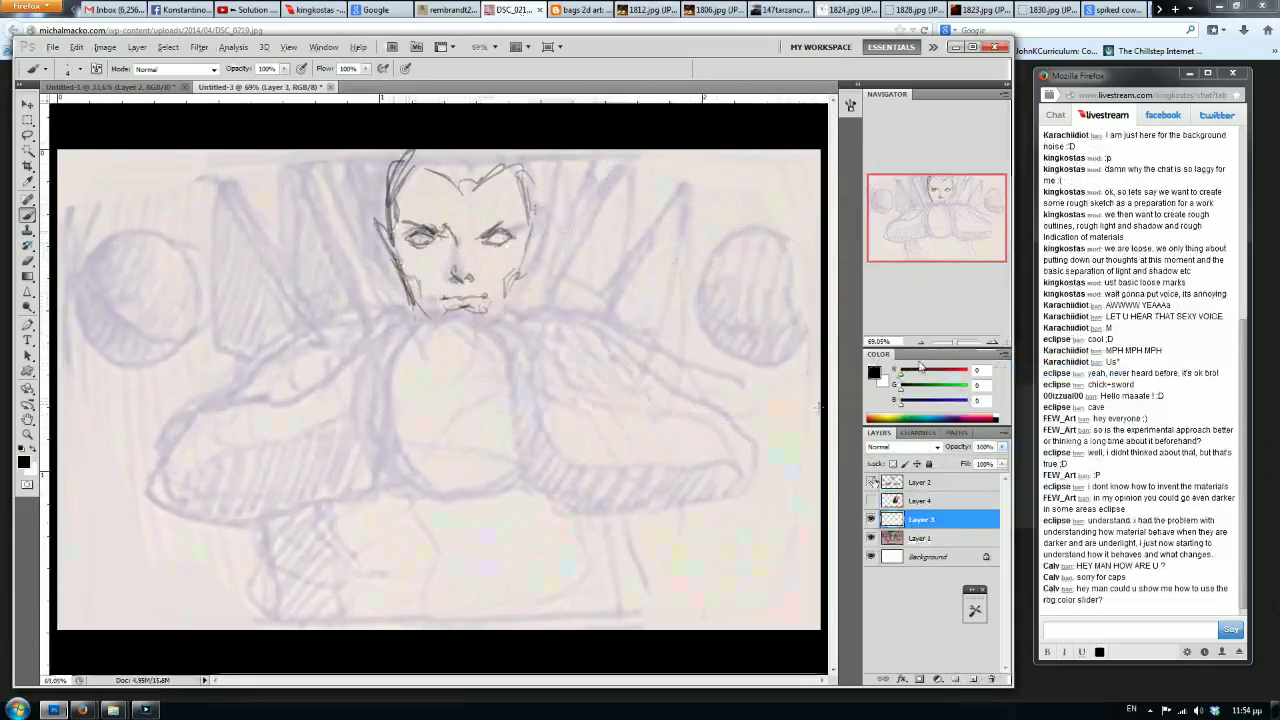
{"action": "left_click_drag", "start_coordinate": [902, 375], "coordinate": [933, 376]}
{"action": "left_click", "coordinate": [931, 389]}
{"action": "left_click_drag", "start_coordinate": [937, 411], "coordinate": [938, 386]}
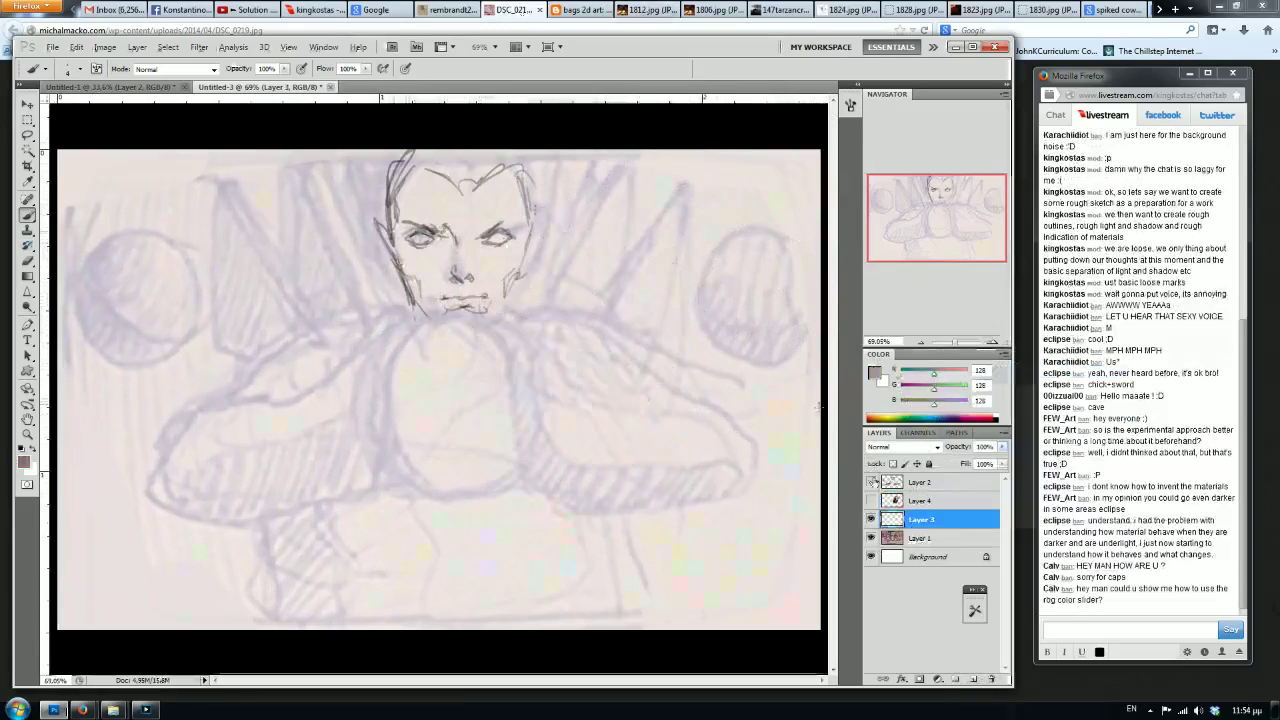
{"action": "left_click", "coordinate": [980, 400]}
{"action": "left_click", "coordinate": [981, 386]}
{"action": "left_click", "coordinate": [981, 371]}
Raise all three RGB channels for a lighter grey, with red and green at 168.
{"action": "left_click", "coordinate": [934, 375]}
{"action": "left_click_drag", "start_coordinate": [934, 375], "coordinate": [945, 375]}
{"action": "left_click_drag", "start_coordinate": [935, 389], "coordinate": [950, 405]}
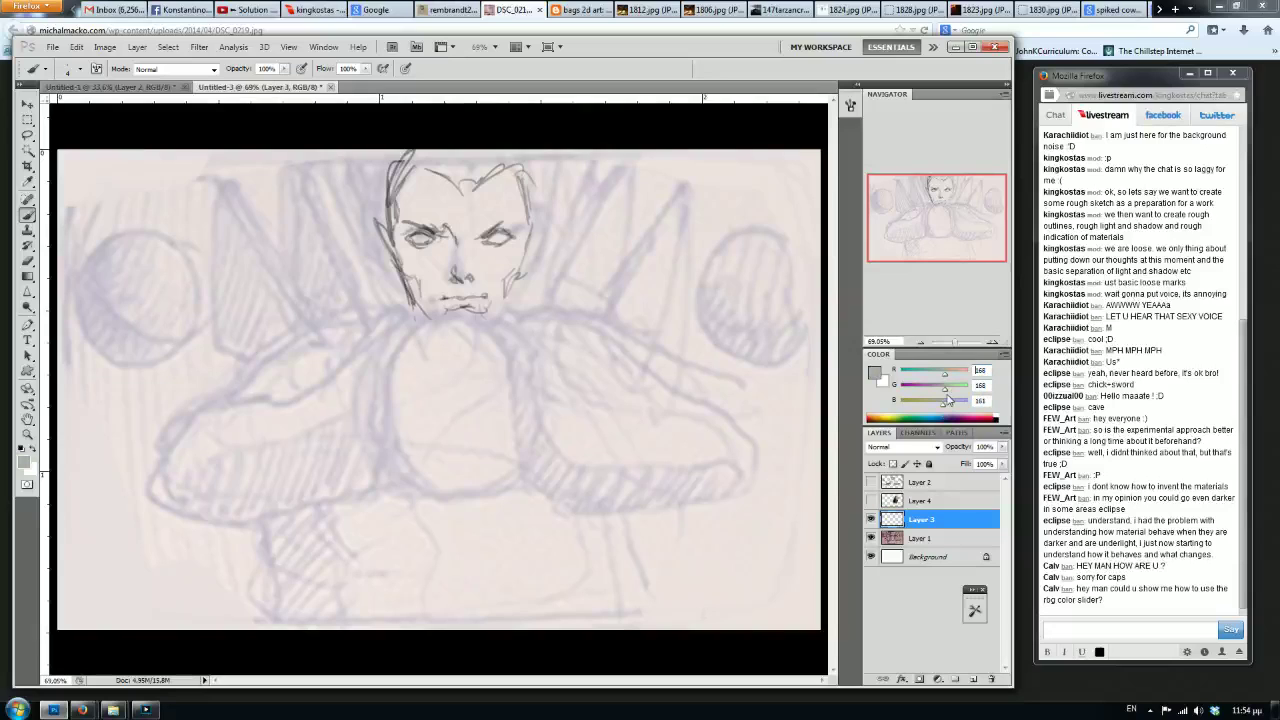
Mix a reddish brown by setting red to 173, green to 89 and blue to 61.
{"action": "left_click", "coordinate": [928, 374]}
{"action": "left_click", "coordinate": [924, 389]}
{"action": "left_click", "coordinate": [922, 404]}
{"action": "left_click", "coordinate": [945, 374]}
{"action": "left_click", "coordinate": [928, 389]}
{"action": "left_click", "coordinate": [922, 404]}
{"action": "left_click", "coordinate": [922, 389]}
{"action": "left_click", "coordinate": [924, 389]}
Paste the screen capture, keep only its Color panel on a separate layer, and switch to the Brush tool.
{"action": "key", "text": "ctrl+v"}
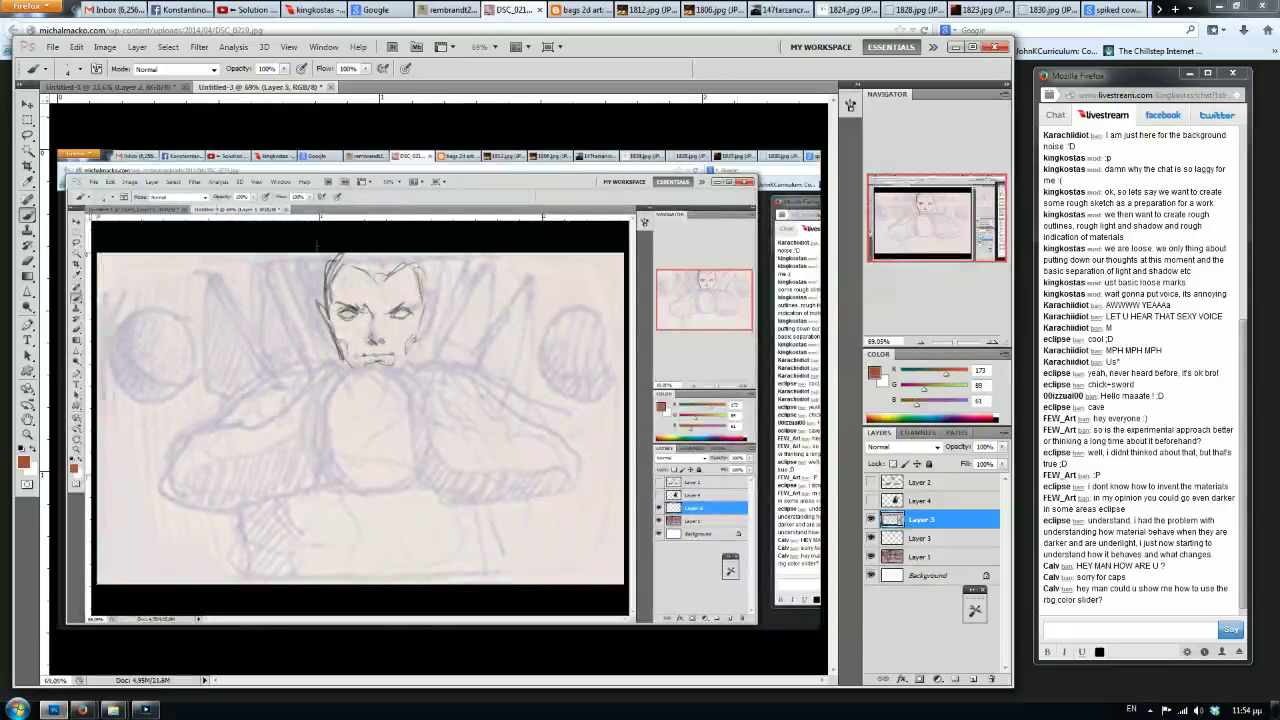
{"action": "left_click", "coordinate": [27, 120]}
{"action": "left_click_drag", "start_coordinate": [710, 427], "coordinate": [748, 442]}
{"action": "key", "text": "ctrl+j"}
{"action": "mouse_move", "coordinate": [950, 537]}
{"action": "left_mouse_down"}
{"action": "mouse_move", "coordinate": [939, 558]}
{"action": "mouse_move", "coordinate": [991, 679]}
{"action": "left_mouse_up"}
{"action": "left_click", "coordinate": [912, 520]}
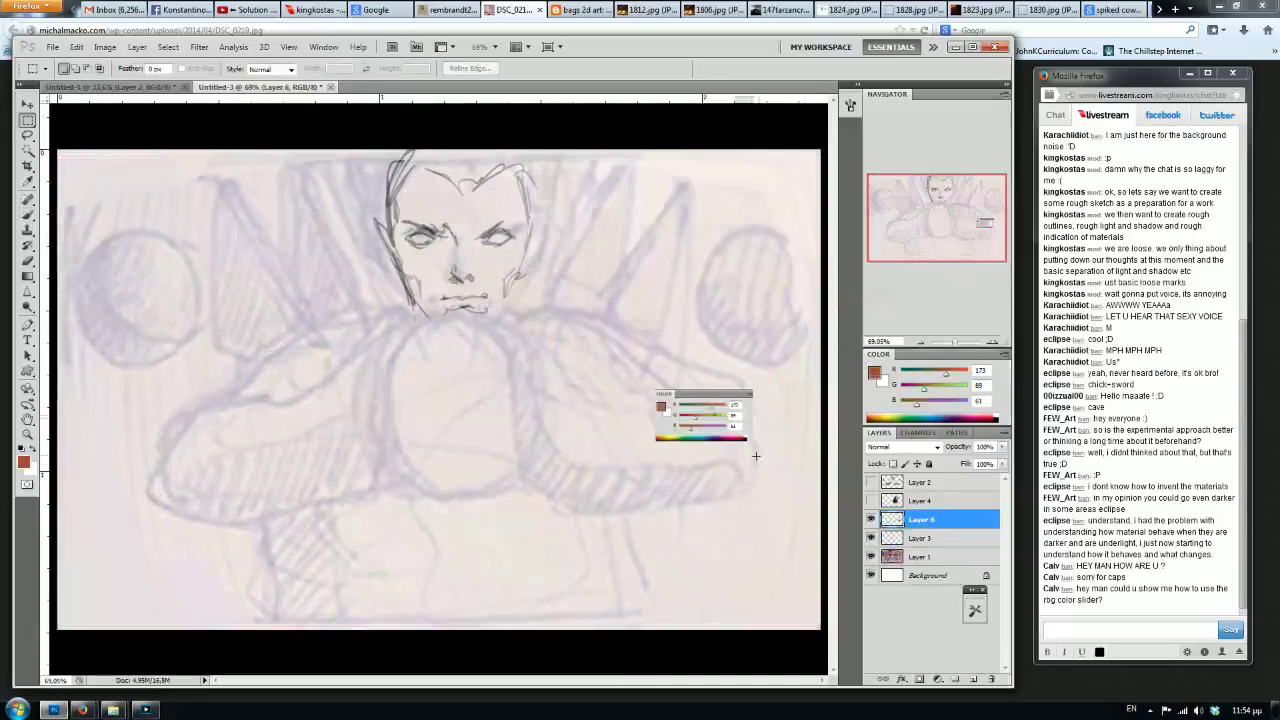
{"action": "scroll", "coordinate": [755, 456], "scroll_direction": "up", "scroll_amount": 5}
{"action": "left_click", "coordinate": [28, 214]}
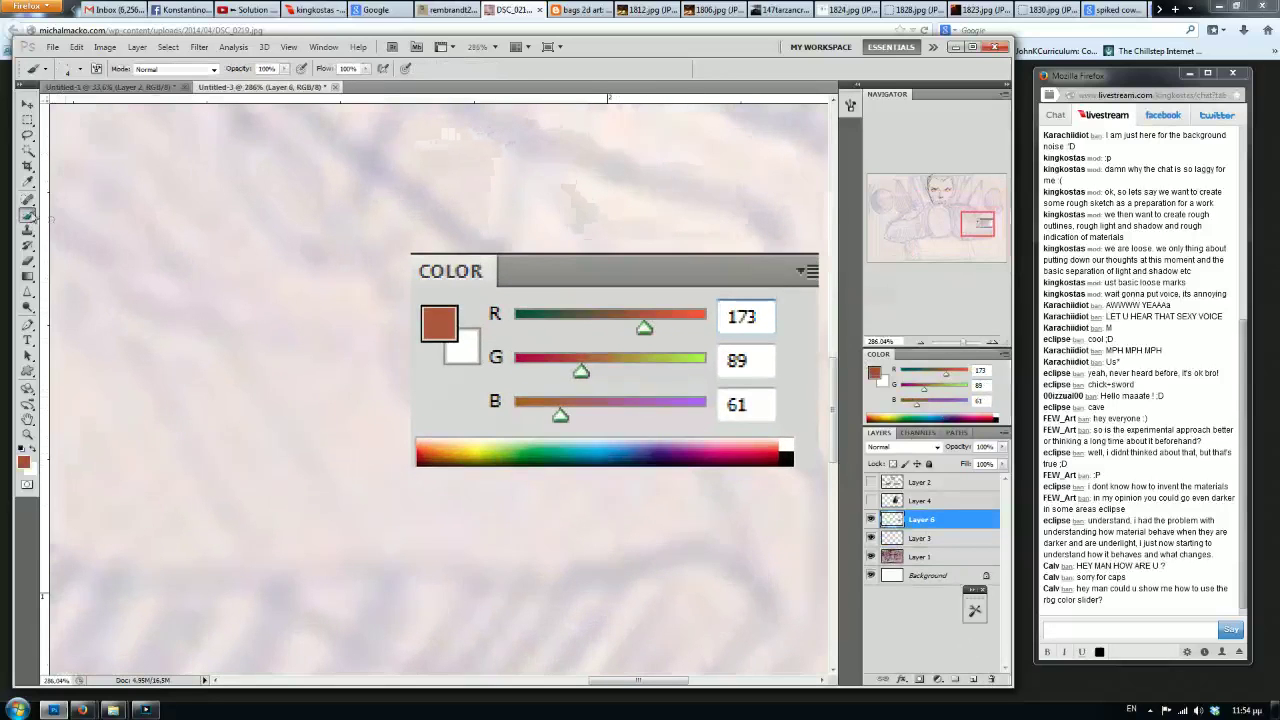
{"action": "scroll", "coordinate": [630, 335], "scroll_direction": "up", "scroll_amount": 1}
Try marking the captured blue slider with its sampled purple and undo the marks.
{"action": "left_click", "coordinate": [702, 403], "text": "alt"}
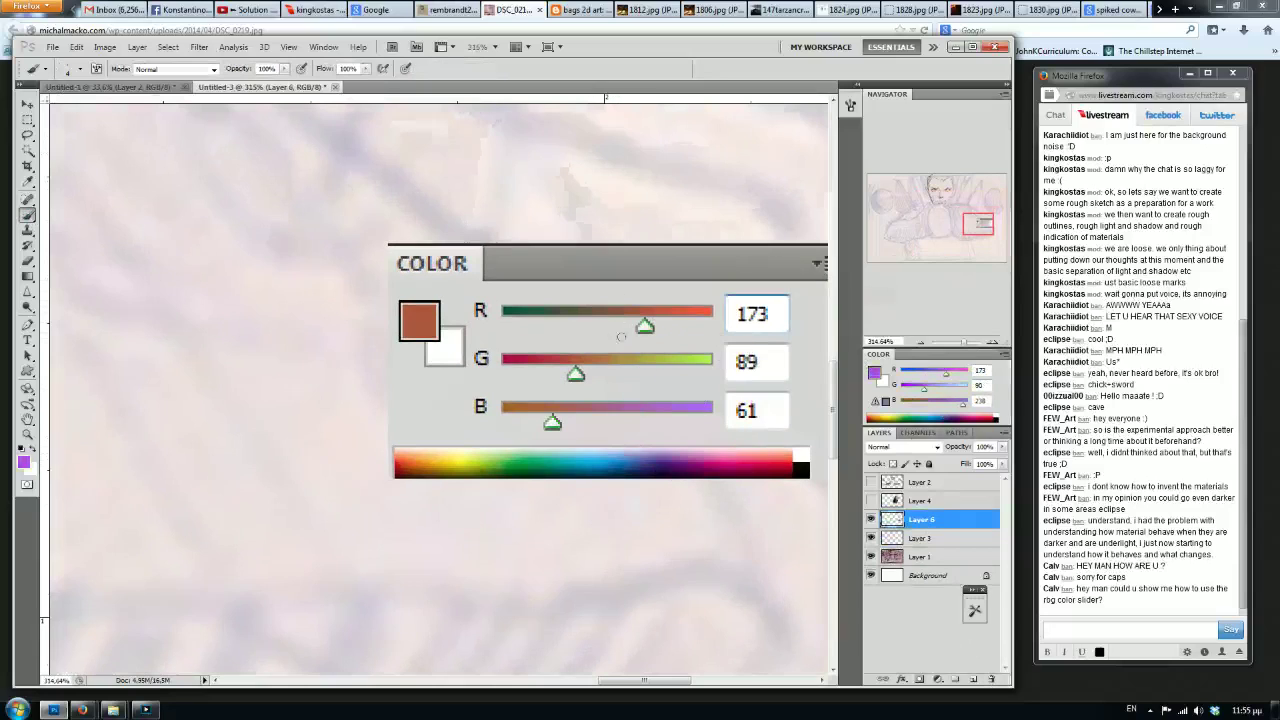
{"action": "mouse_move", "coordinate": [572, 412]}
{"action": "left_mouse_down"}
{"action": "mouse_move", "coordinate": [535, 443]}
{"action": "mouse_move", "coordinate": [570, 424]}
{"action": "left_mouse_up"}
{"action": "key", "text": "ctrl+z"}
{"action": "key", "text": "ctrl+z"}
{"action": "key", "text": "ctrl+z"}
{"action": "key", "text": "ctrl+z"}
Sample the red from the captured red slider and circle the handles of the red and blue sliders.
{"action": "left_click", "coordinate": [668, 312], "text": "alt"}
{"action": "left_click_drag", "start_coordinate": [650, 320], "coordinate": [654, 323]}
{"action": "mouse_move", "coordinate": [566, 414]}
{"action": "left_mouse_down"}
{"action": "mouse_move", "coordinate": [522, 438]}
{"action": "mouse_move", "coordinate": [556, 420]}
{"action": "left_mouse_up"}
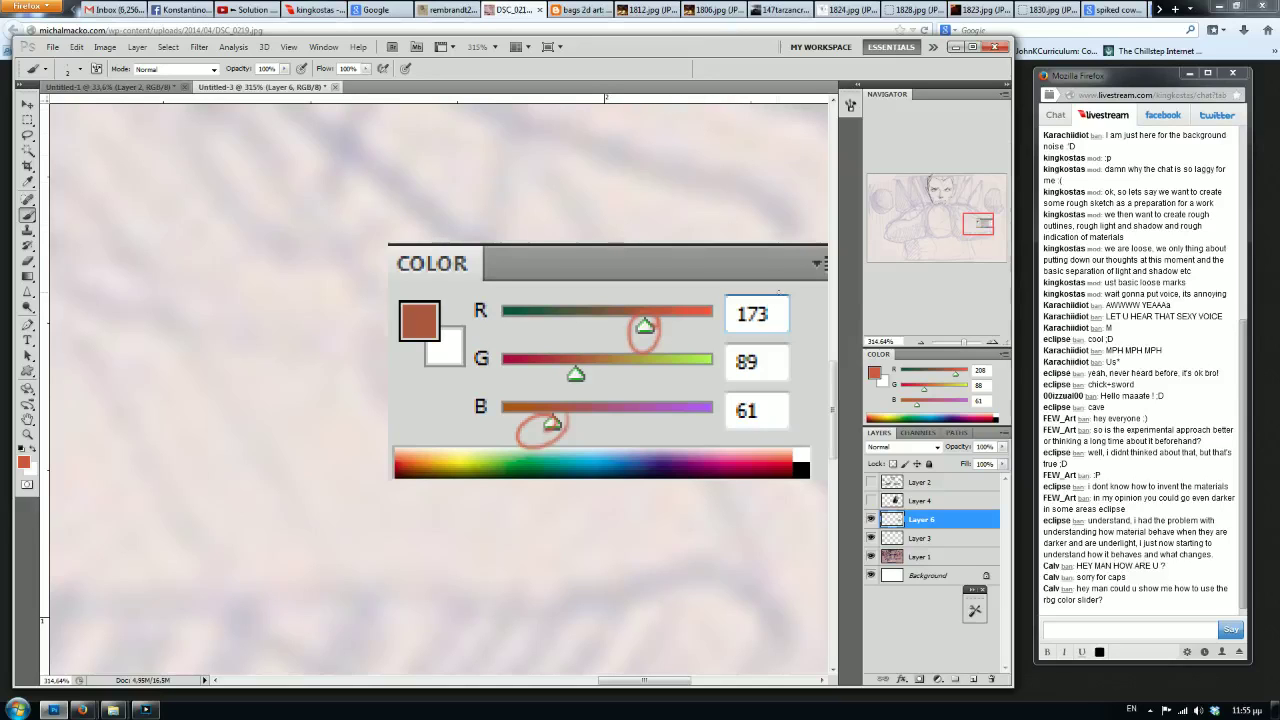
{"action": "key", "text": "ctrl+z"}
{"action": "key", "text": "ctrl+z"}
{"action": "mouse_move", "coordinate": [566, 415]}
{"action": "left_mouse_down"}
{"action": "mouse_move", "coordinate": [562, 437]}
{"action": "mouse_move", "coordinate": [572, 432]}
{"action": "left_mouse_up"}
{"action": "left_click_drag", "start_coordinate": [645, 318], "coordinate": [635, 342]}
{"action": "left_click_drag", "start_coordinate": [545, 418], "coordinate": [536, 440]}
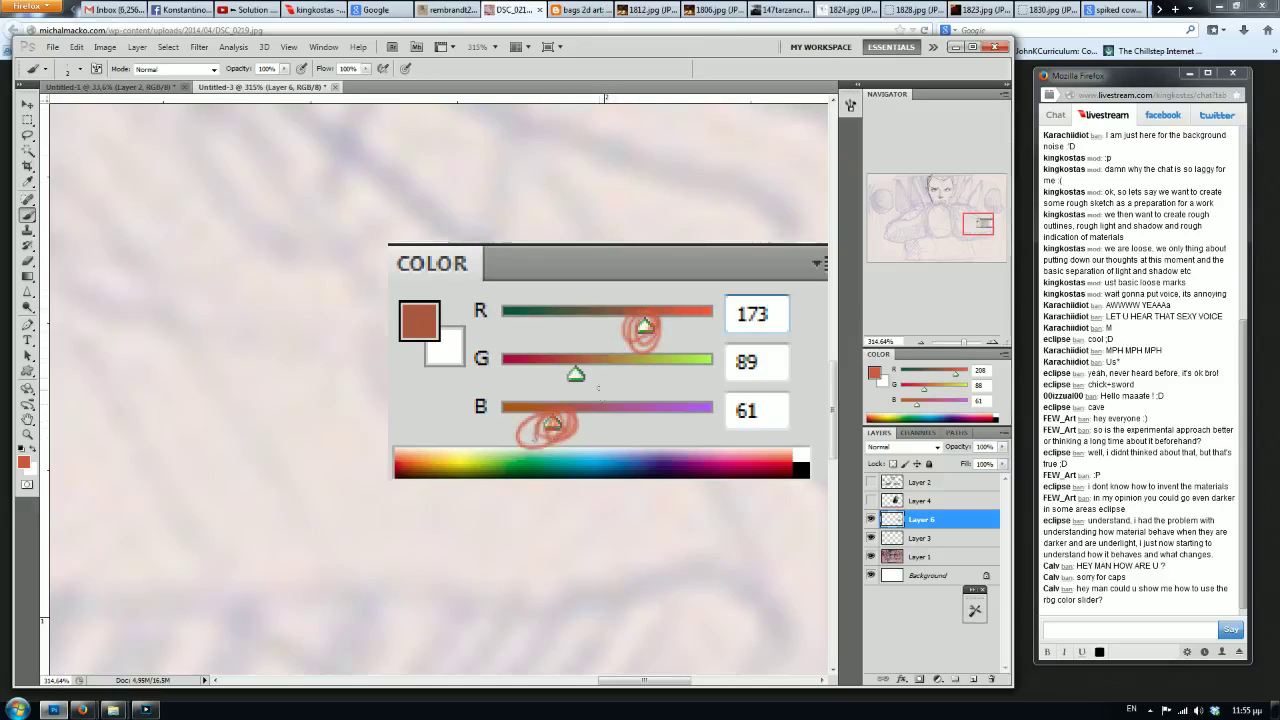
Sample purple from the captured blue slider and draw a vertical line through the middle of all three sliders.
{"action": "left_click", "coordinate": [703, 405], "text": "alt"}
{"action": "mouse_move", "coordinate": [597, 349]}
{"action": "left_mouse_down"}
{"action": "mouse_move", "coordinate": [597, 495]}
{"action": "mouse_move", "coordinate": [597, 233]}
{"action": "left_mouse_up"}
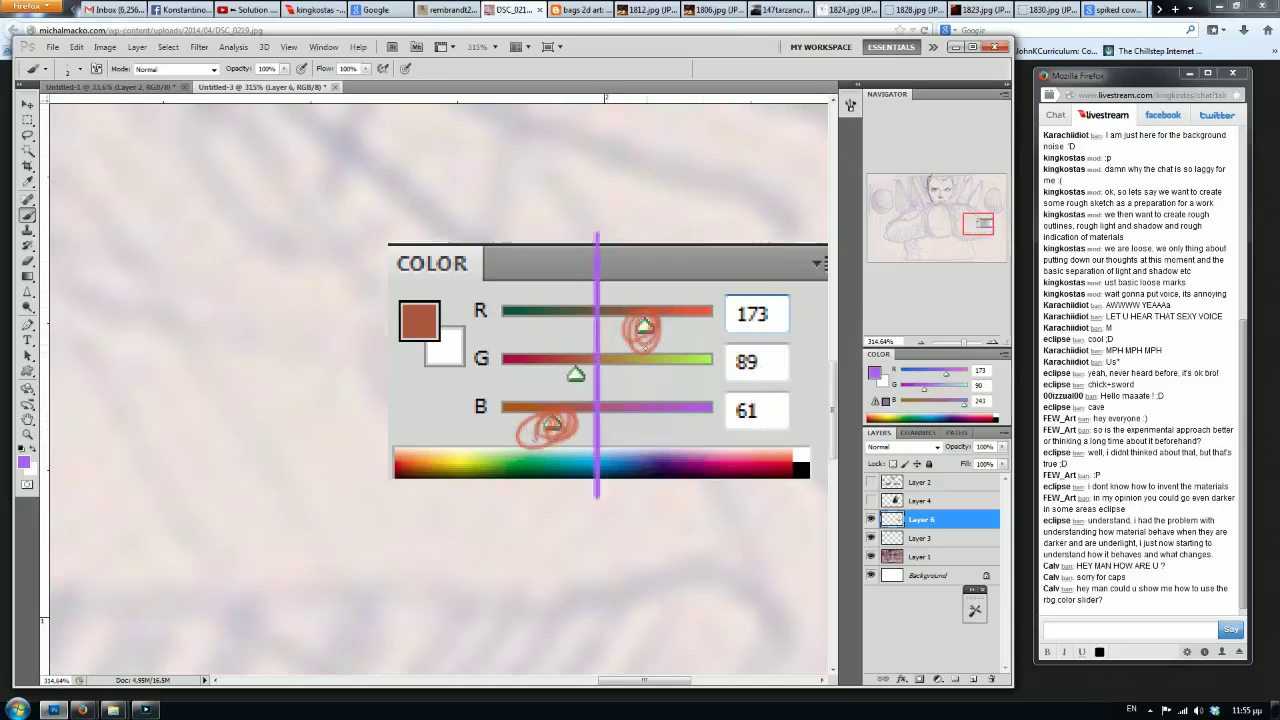
Vary the red, green and blue sliders through teal, blue and olive, ending on an orange with R 189, G 115, B 0.
{"action": "left_click_drag", "start_coordinate": [931, 372], "coordinate": [929, 410]}
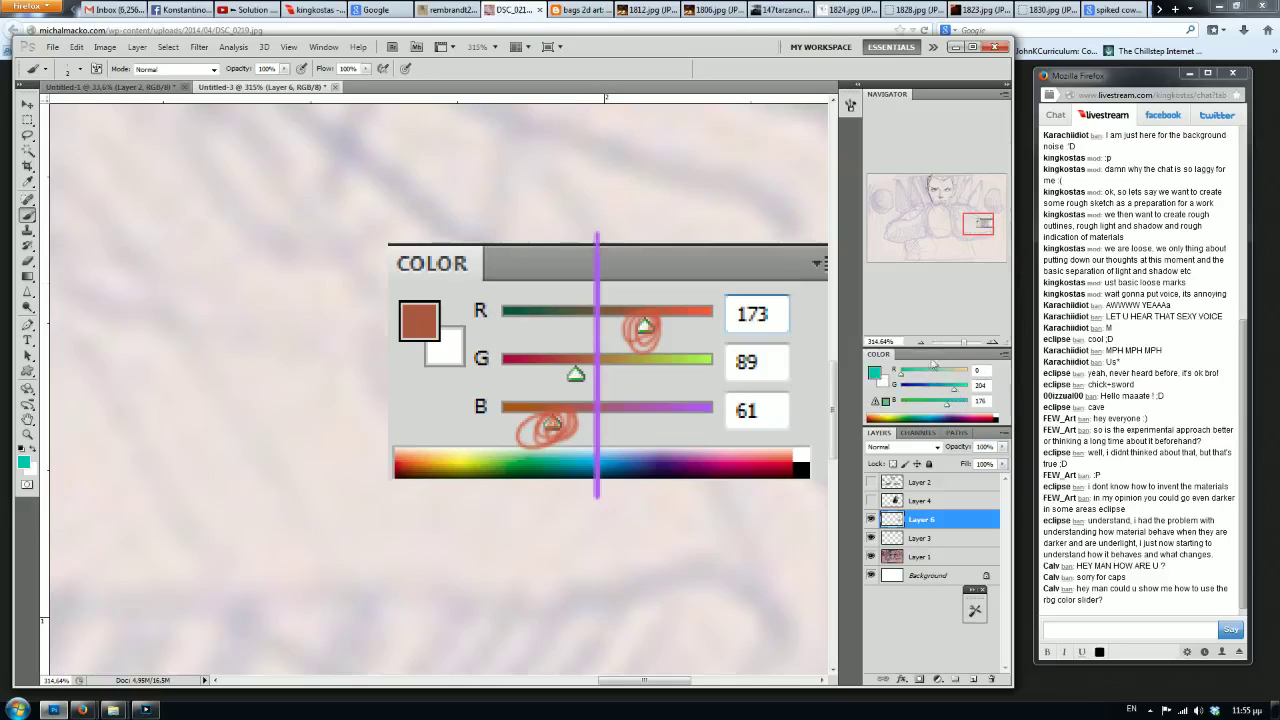
{"action": "left_click_drag", "start_coordinate": [957, 391], "coordinate": [959, 391]}
{"action": "left_click", "coordinate": [923, 370]}
{"action": "left_click", "coordinate": [930, 385]}
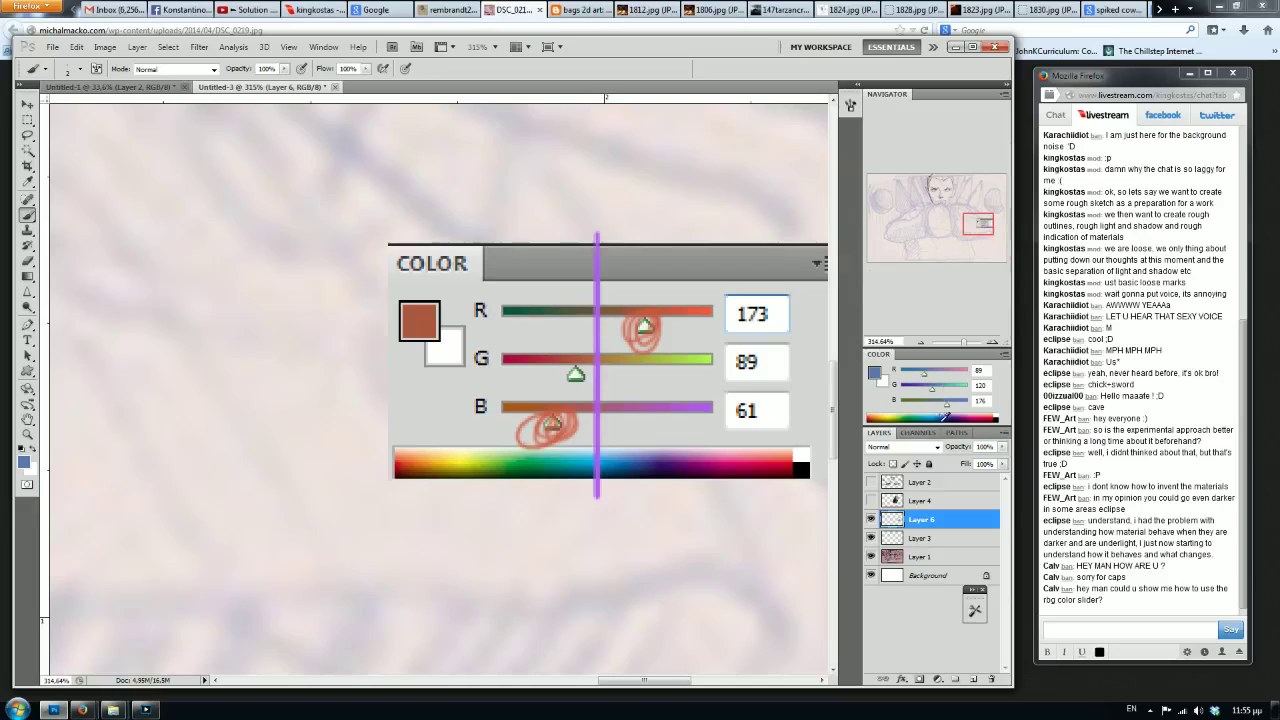
{"action": "left_click_drag", "start_coordinate": [924, 376], "coordinate": [922, 403]}
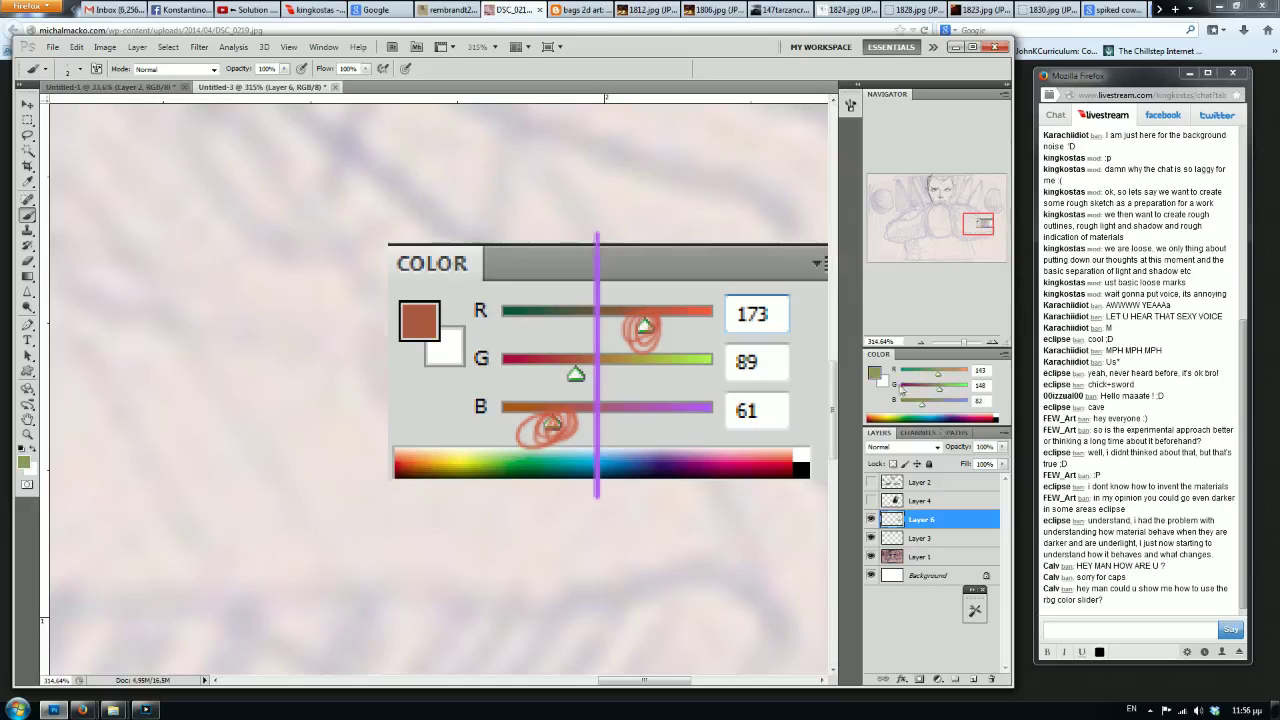
{"action": "left_click_drag", "start_coordinate": [934, 377], "coordinate": [888, 403]}
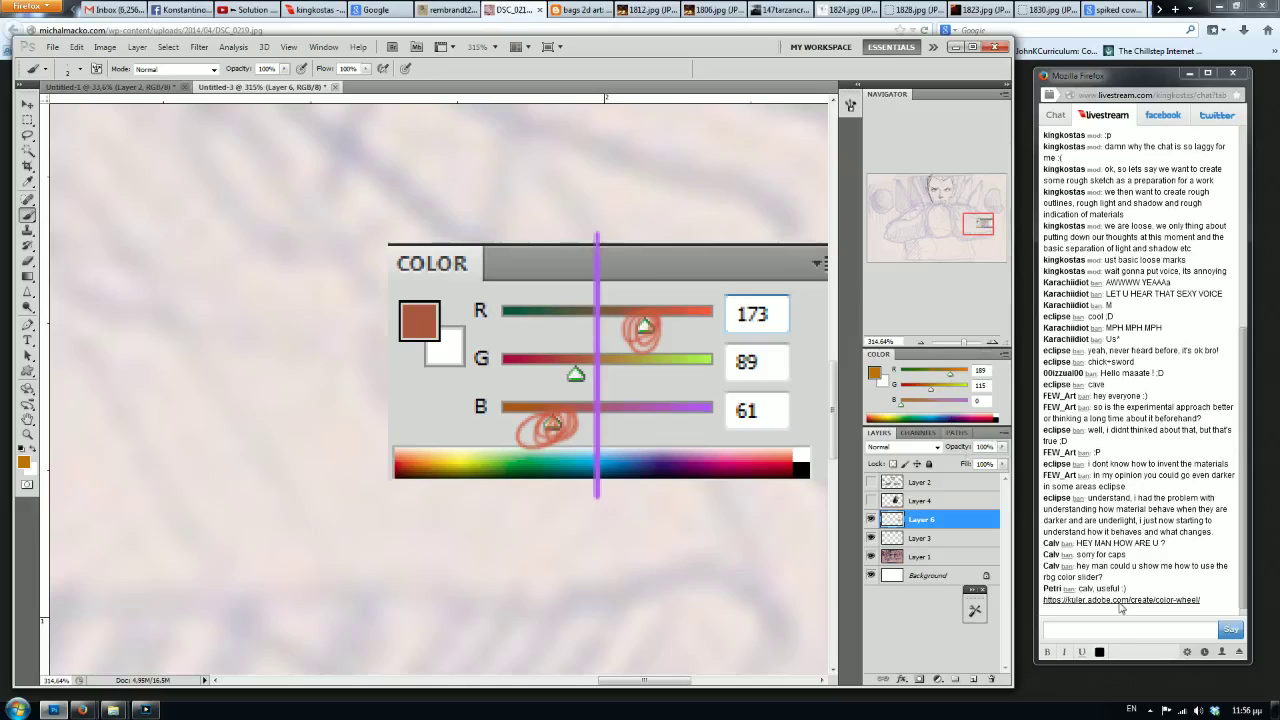
Open the Adobe Kuler color wheel link from the chat, examine its colour rules and sliders, and return to Photoshop.
{"action": "left_click", "coordinate": [1120, 601]}
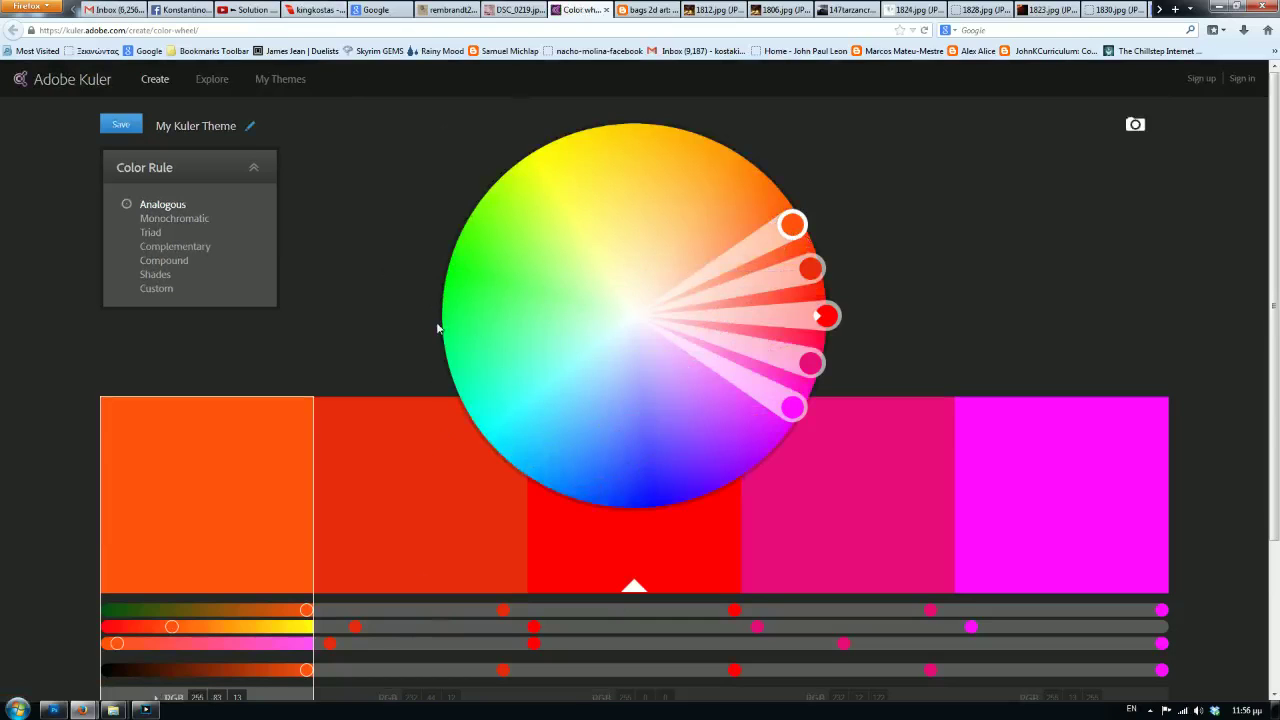
{"action": "scroll", "coordinate": [414, 268], "scroll_direction": "down", "scroll_amount": 2}
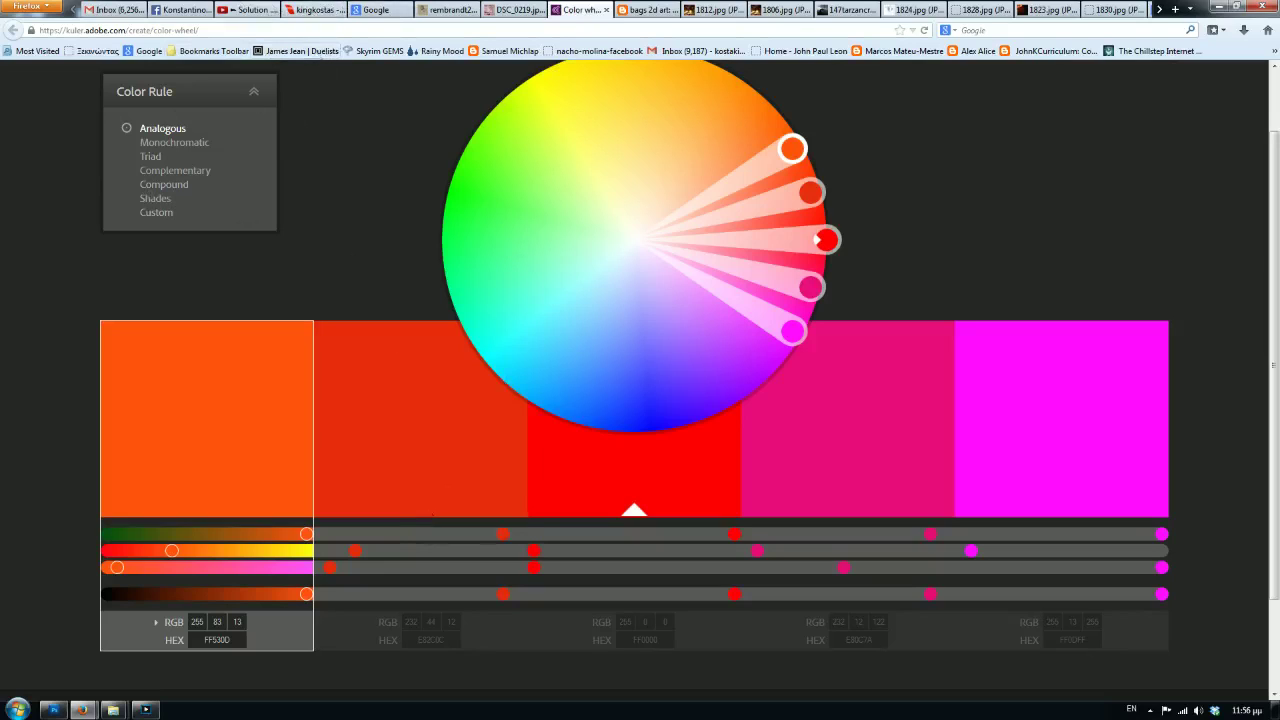
{"action": "left_click", "coordinate": [325, 12]}
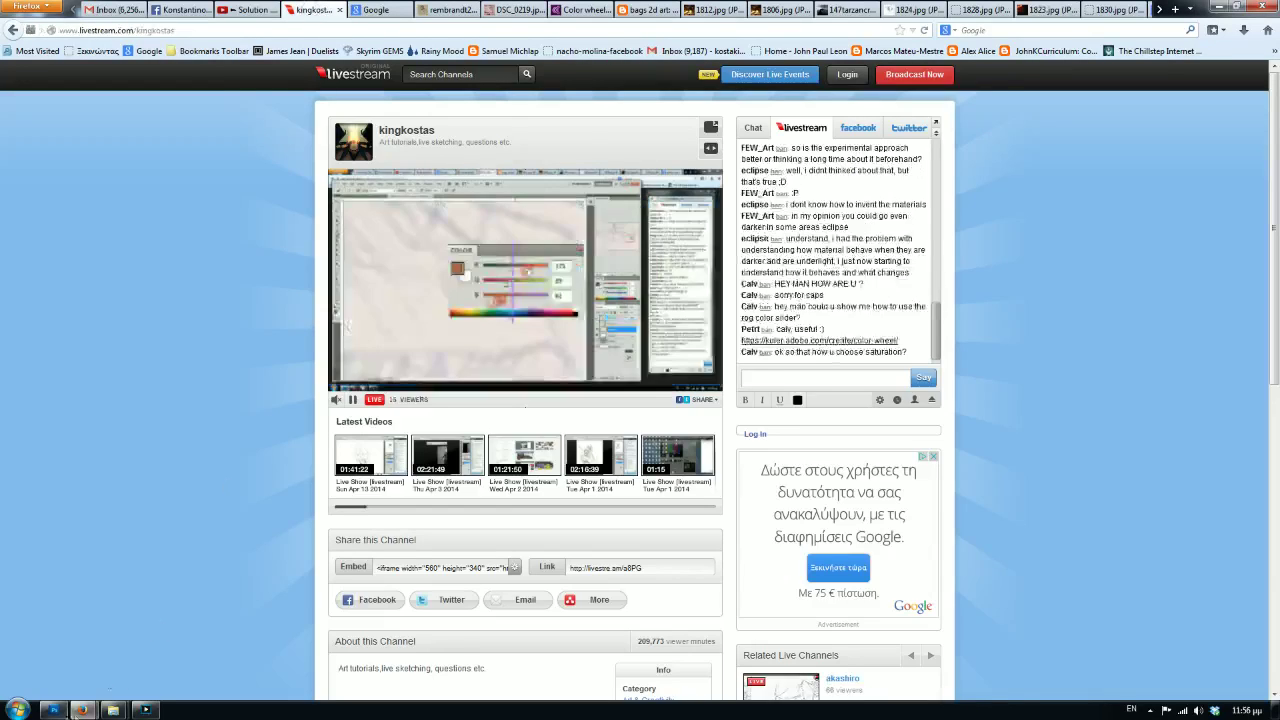
{"action": "left_click", "coordinate": [53, 710]}
{"action": "left_click", "coordinate": [209, 609]}
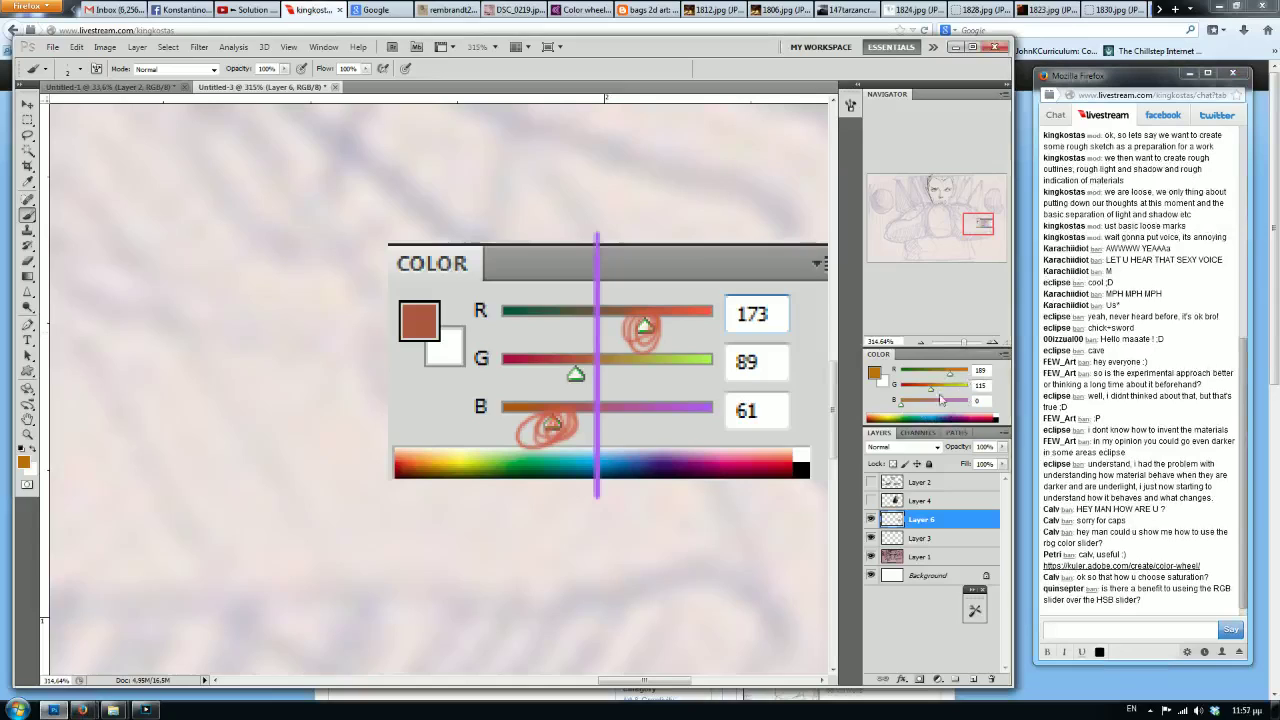
Brighten the foreground colour to a light orange with R 250, G 199, B 0.
{"action": "mouse_move", "coordinate": [952, 378]}
{"action": "left_mouse_down"}
{"action": "mouse_move", "coordinate": [966, 380]}
{"action": "mouse_move", "coordinate": [946, 380]}
{"action": "left_mouse_up"}
{"action": "mouse_move", "coordinate": [946, 376]}
{"action": "left_mouse_down"}
{"action": "mouse_move", "coordinate": [958, 376]}
{"action": "mouse_move", "coordinate": [947, 390]}
{"action": "mouse_move", "coordinate": [966, 377]}
{"action": "mouse_move", "coordinate": [961, 391]}
{"action": "left_mouse_up"}
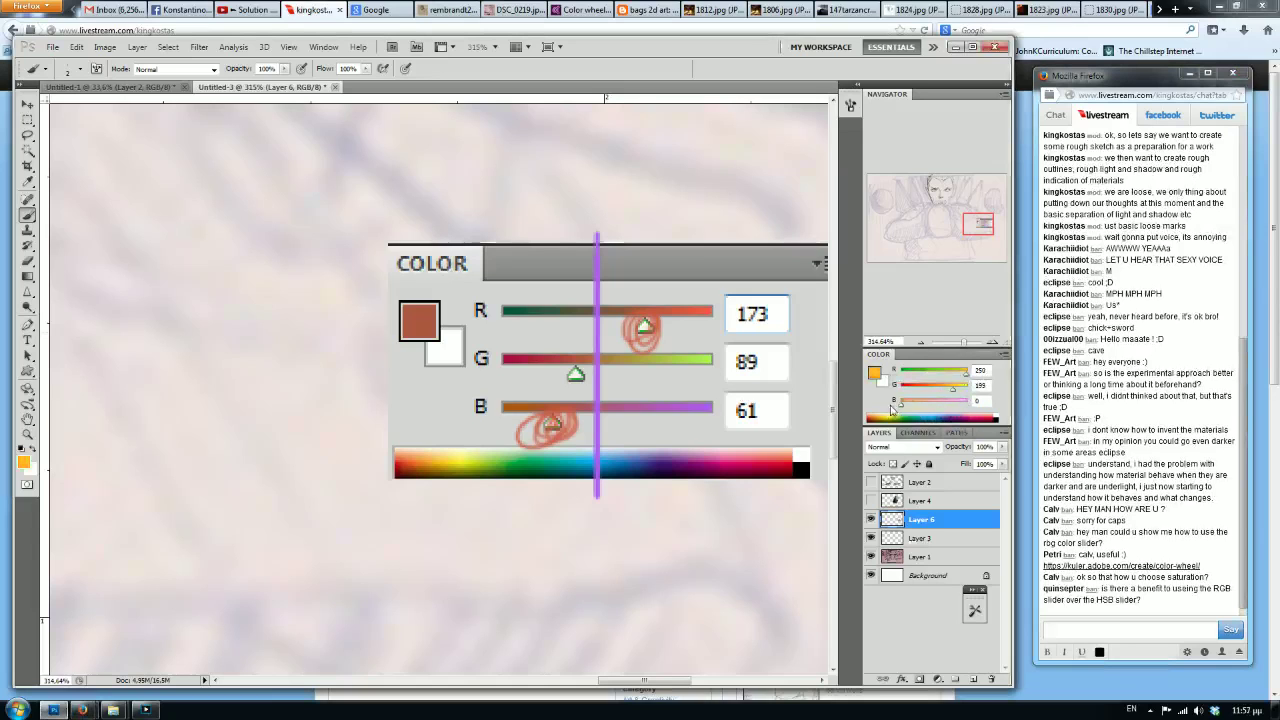
{"action": "scroll", "coordinate": [668, 291], "scroll_direction": "down", "scroll_amount": 5}
{"action": "scroll", "coordinate": [680, 298], "scroll_direction": "up", "scroll_amount": 3}
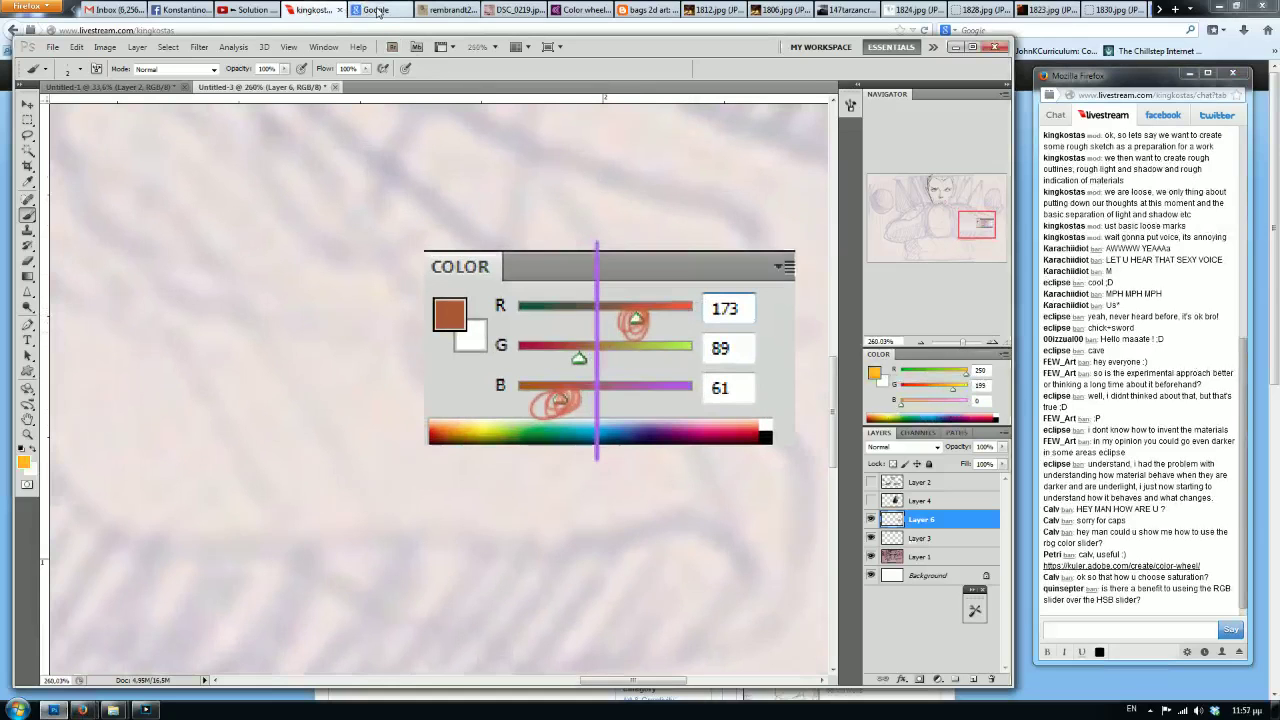
Switch to the browser and open the ConceptArt.org thread with LINRAN's Light and Colour Tutorial by searching for "linran".
{"action": "left_click", "coordinate": [453, 10]}
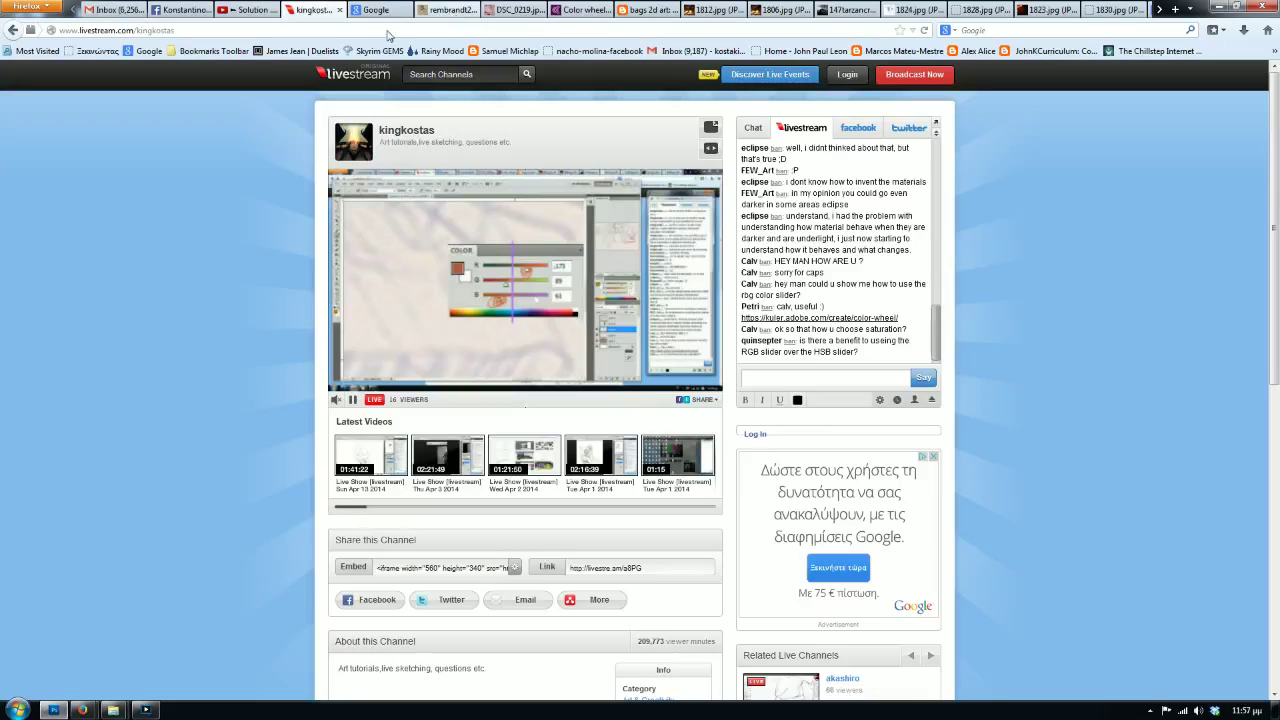
{"action": "left_click", "coordinate": [447, 10]}
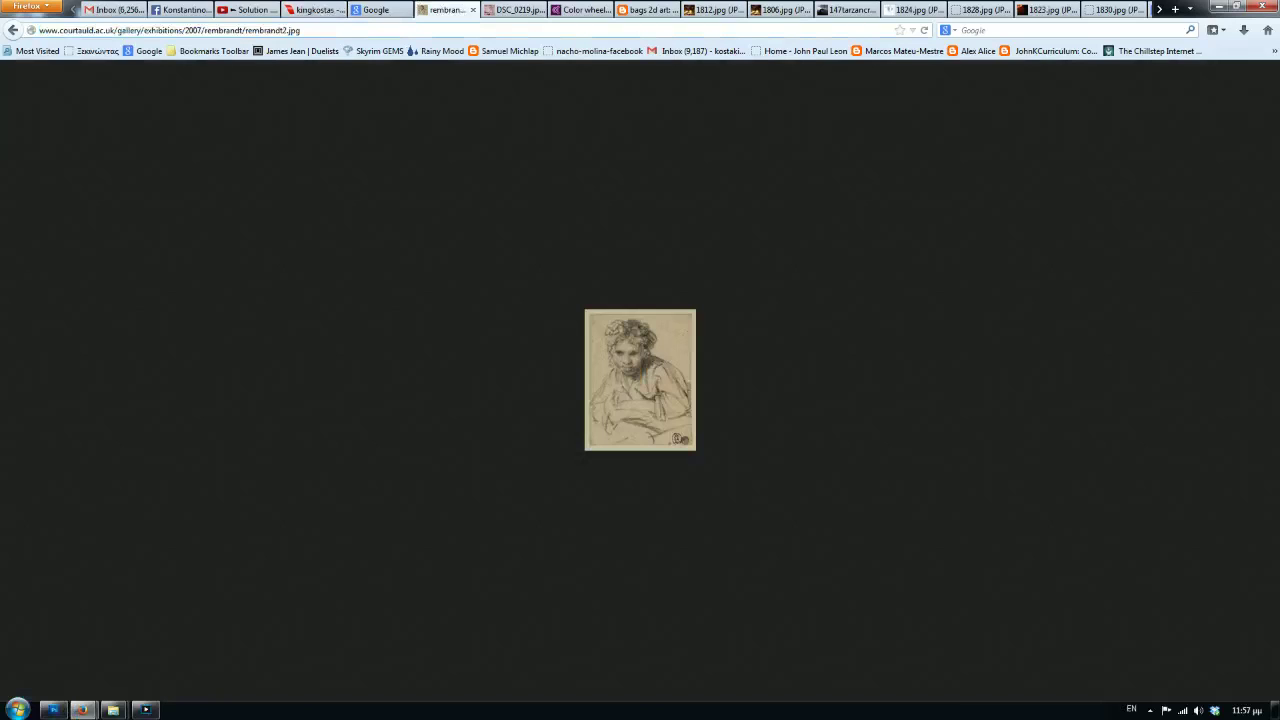
{"action": "key", "text": "ctrl+l"}
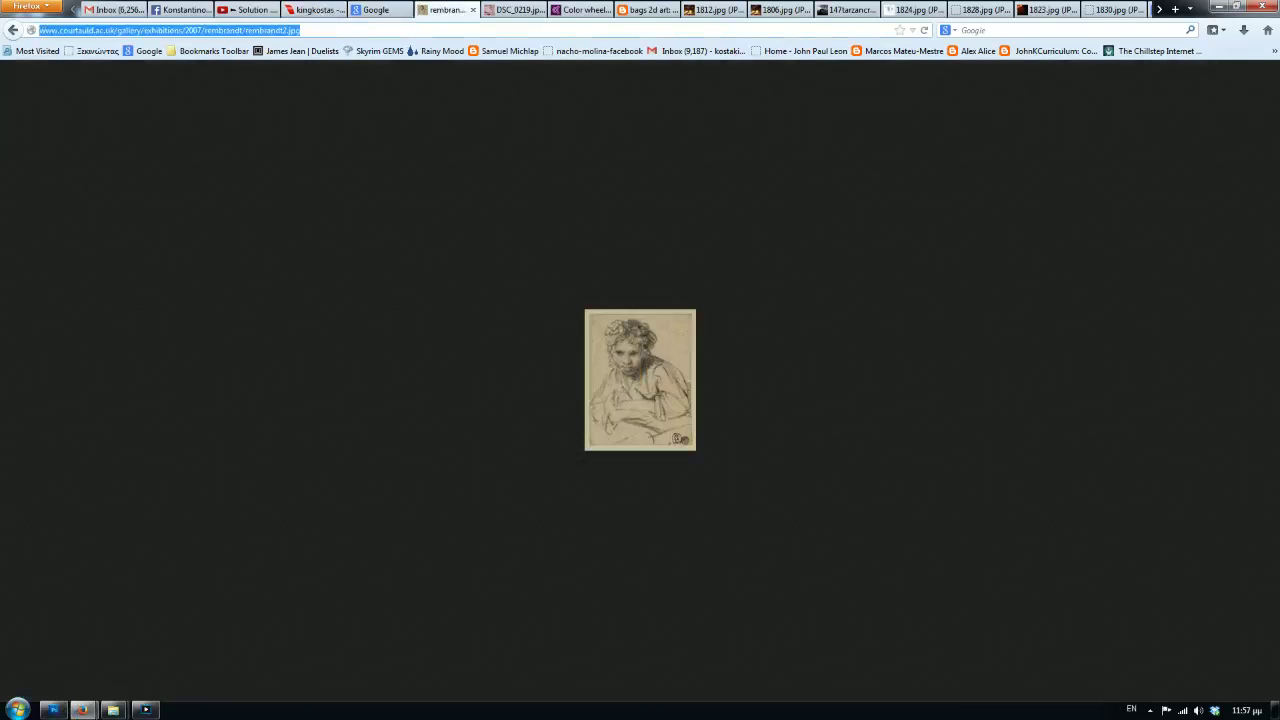
{"action": "type", "text": "linran"}
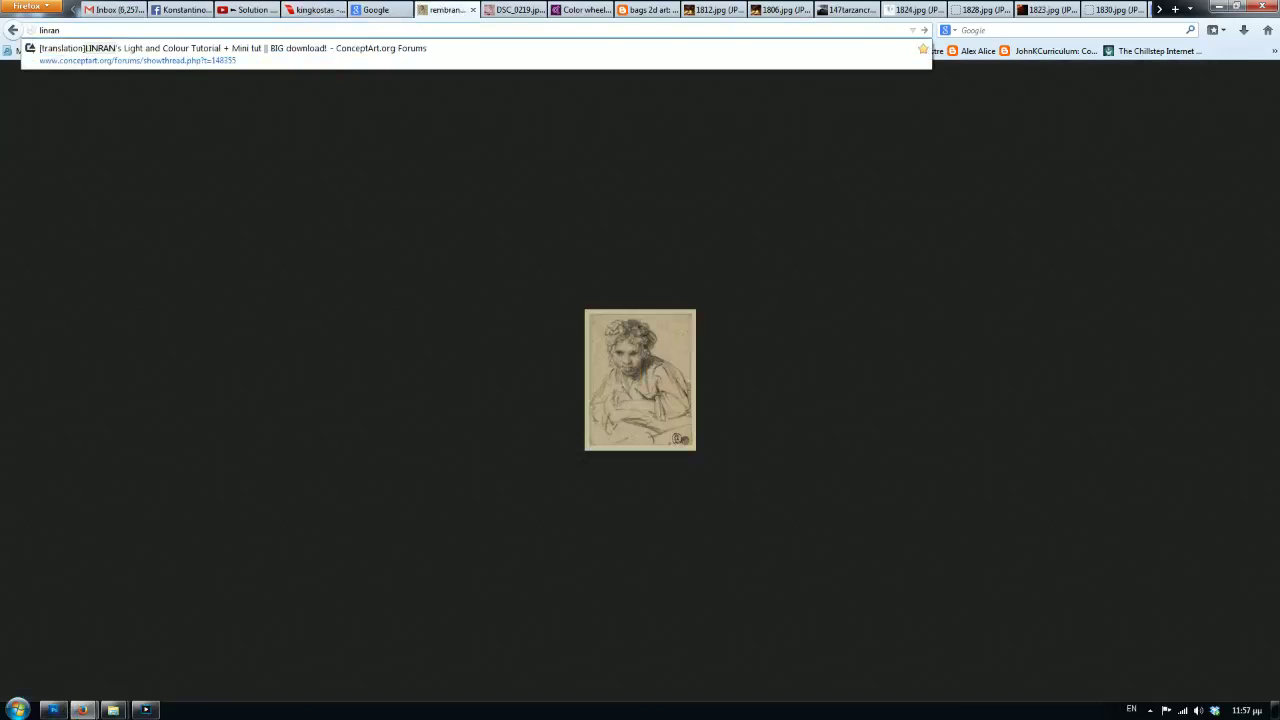
{"action": "key", "text": "Down"}
{"action": "key", "text": "Return"}
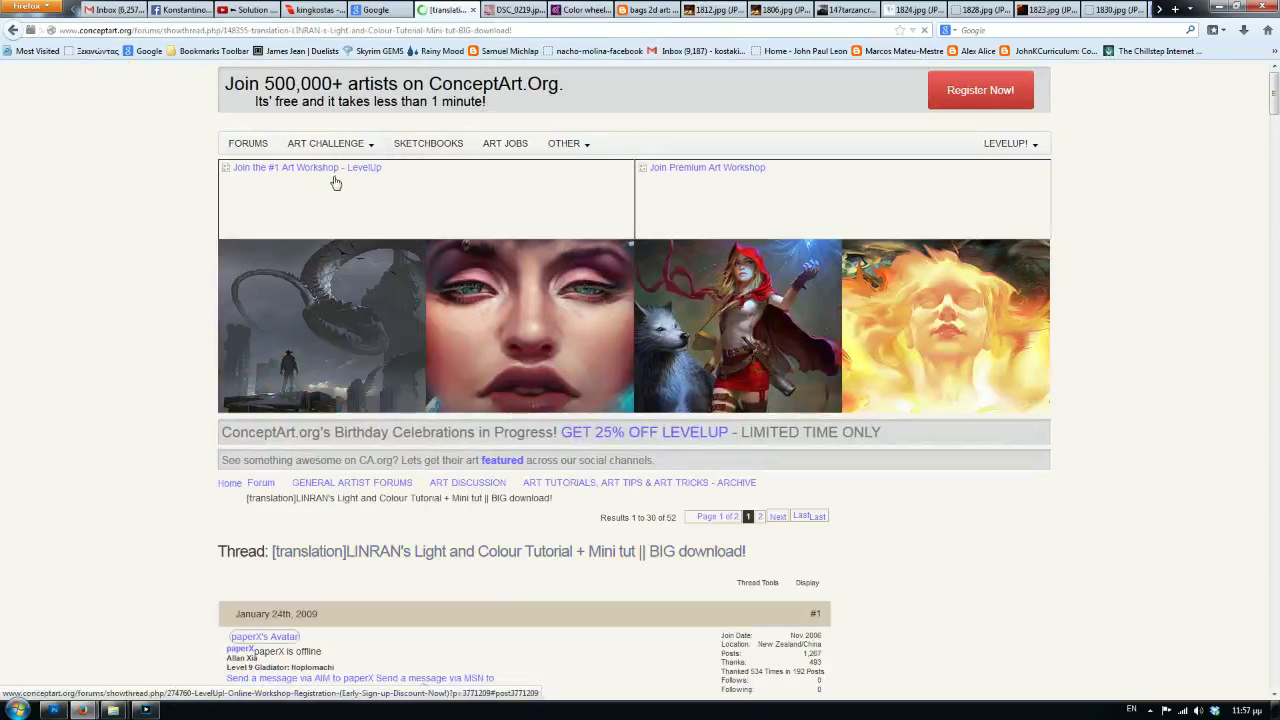
{"action": "scroll", "coordinate": [264, 216], "scroll_direction": "down", "scroll_amount": 15}
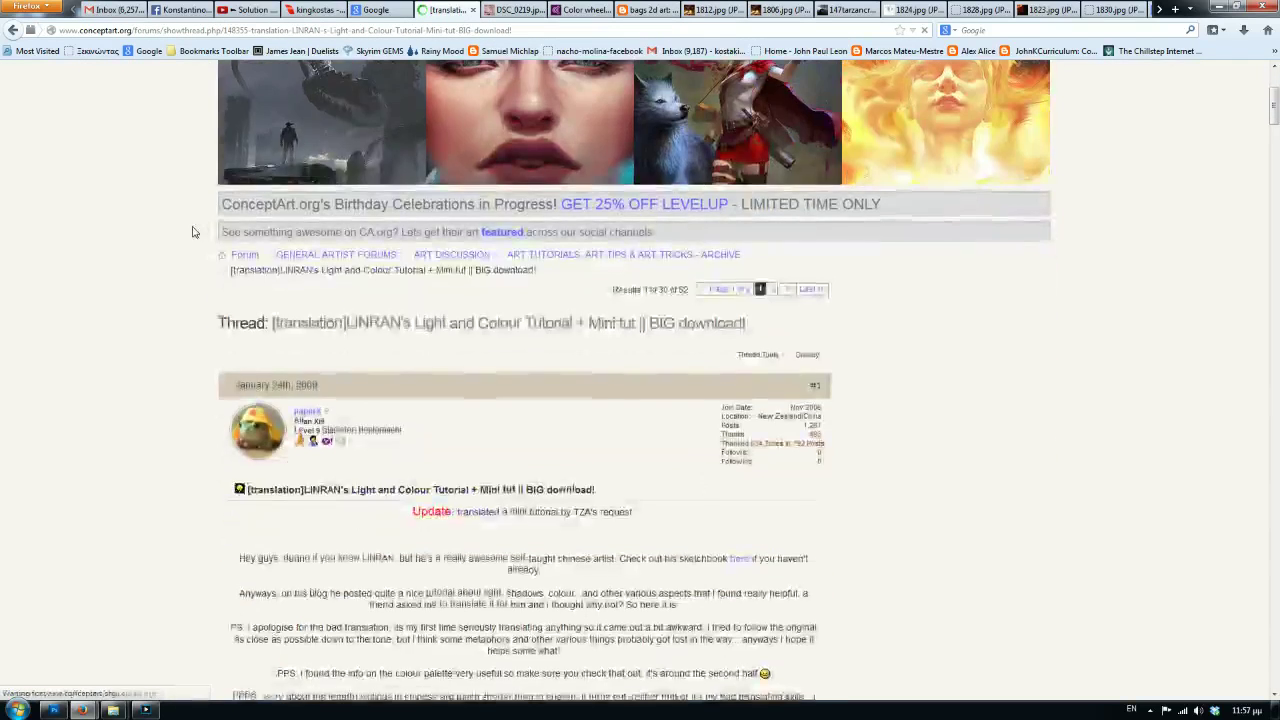
Copy the tutorial thread's address and post it in the livestream chat.
{"action": "key", "text": "ctrl+l"}
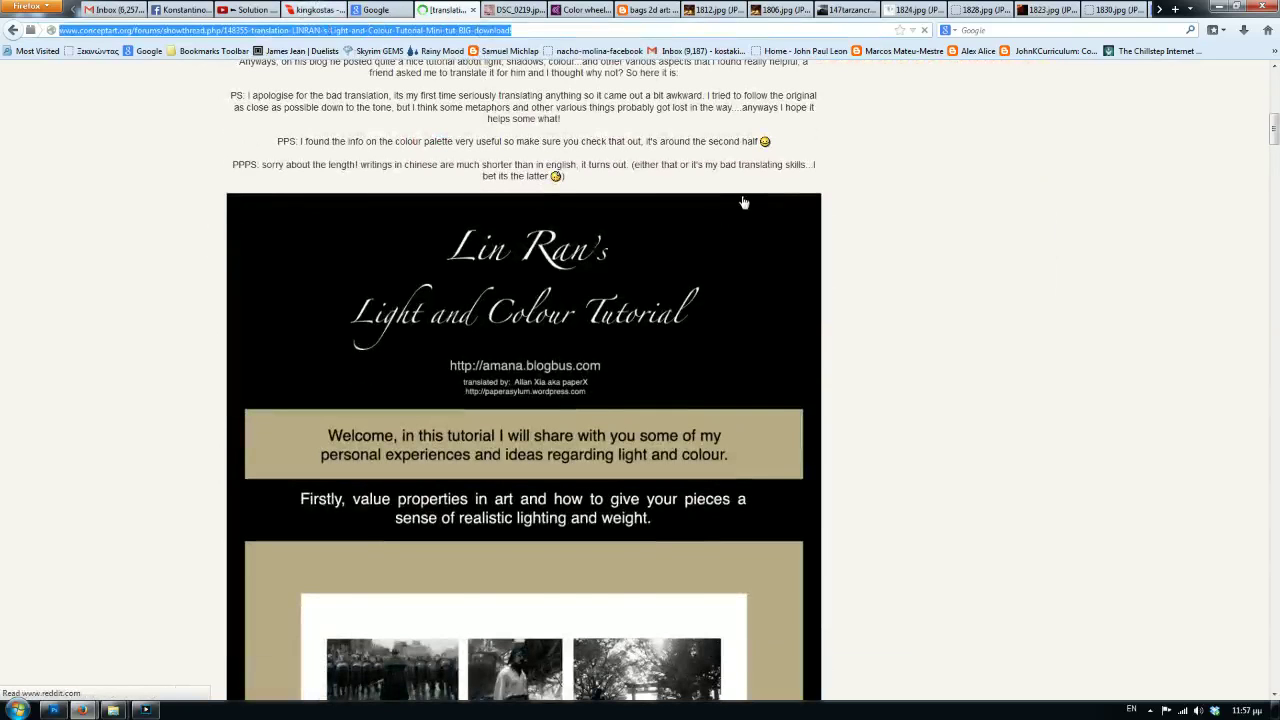
{"action": "key", "text": "ctrl+shift+Tab"}
{"action": "key", "text": "ctrl+shift+Tab"}
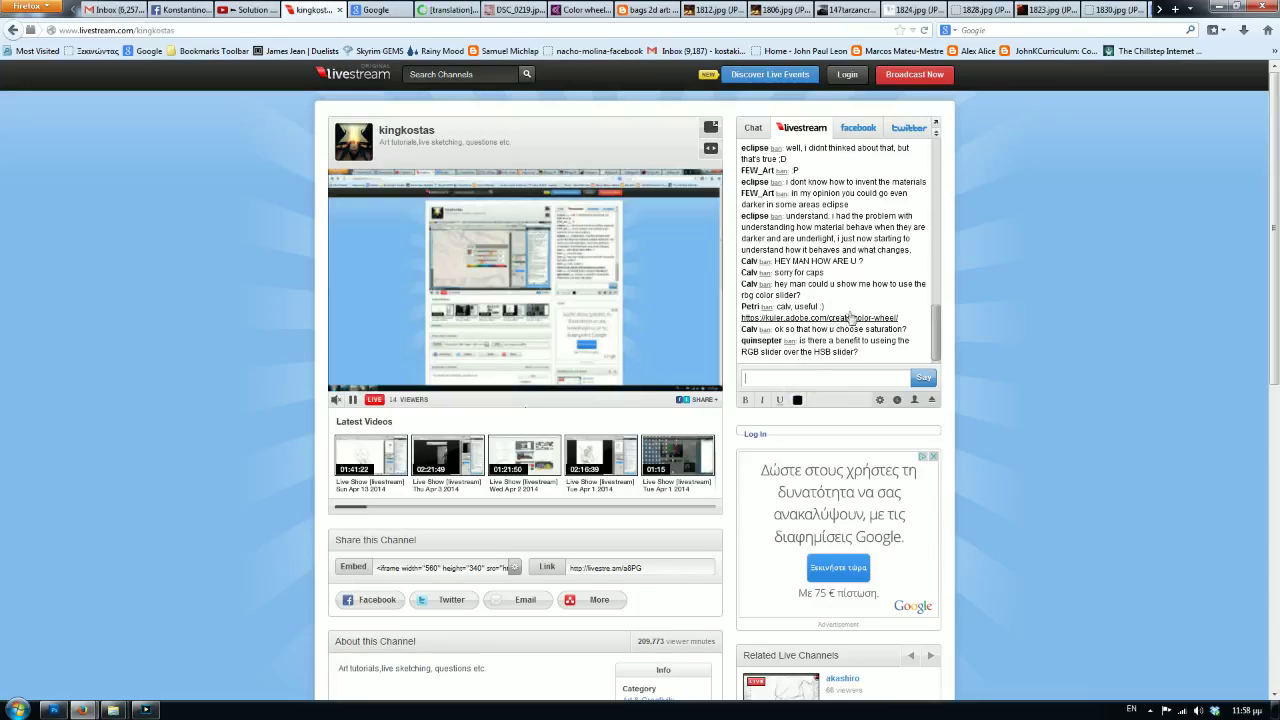
{"action": "key", "text": "ctrl+v"}
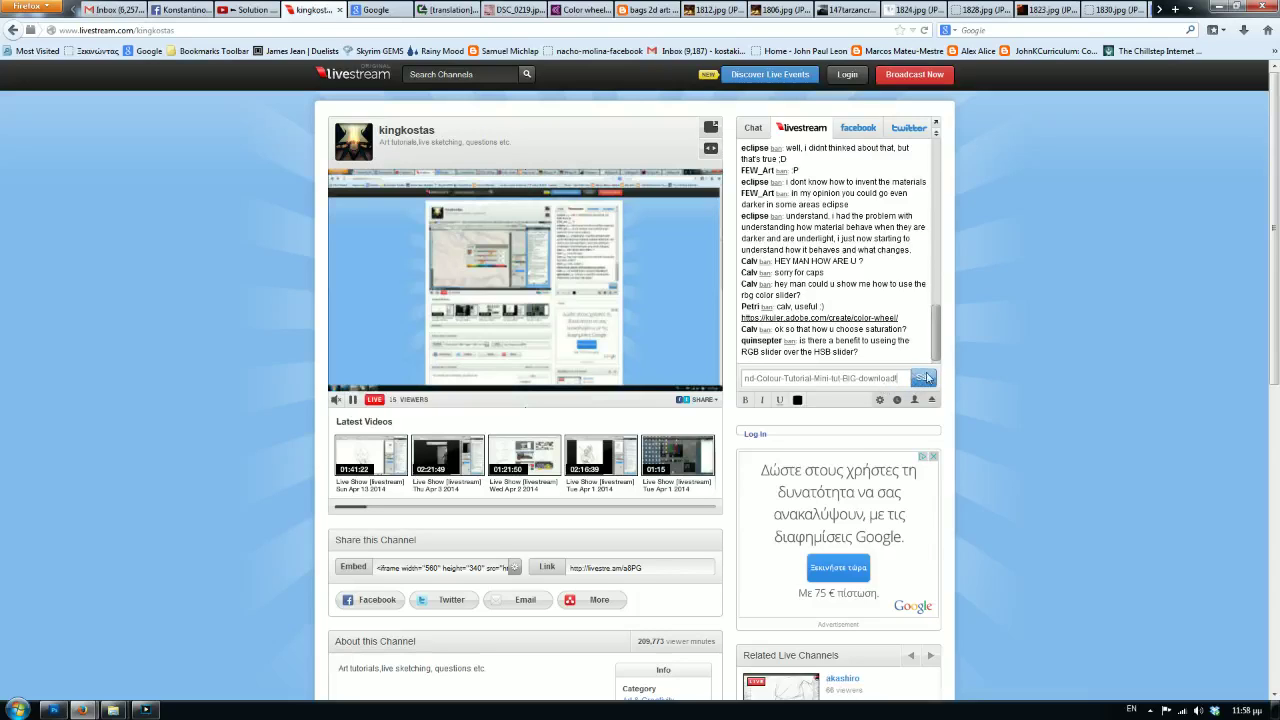
{"action": "left_click", "coordinate": [929, 381]}
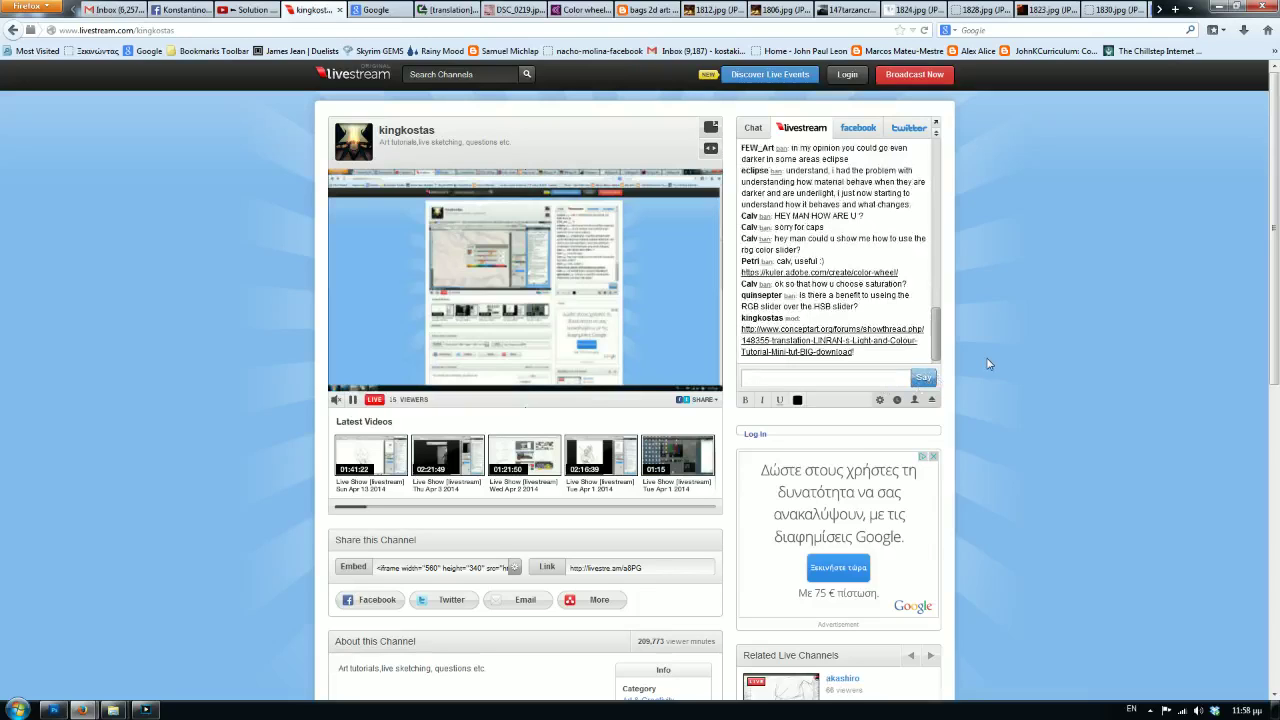
Examine how the tutorial explains brightness, saturation and hue with the RGB colour sliders.
{"action": "left_click", "coordinate": [455, 14]}
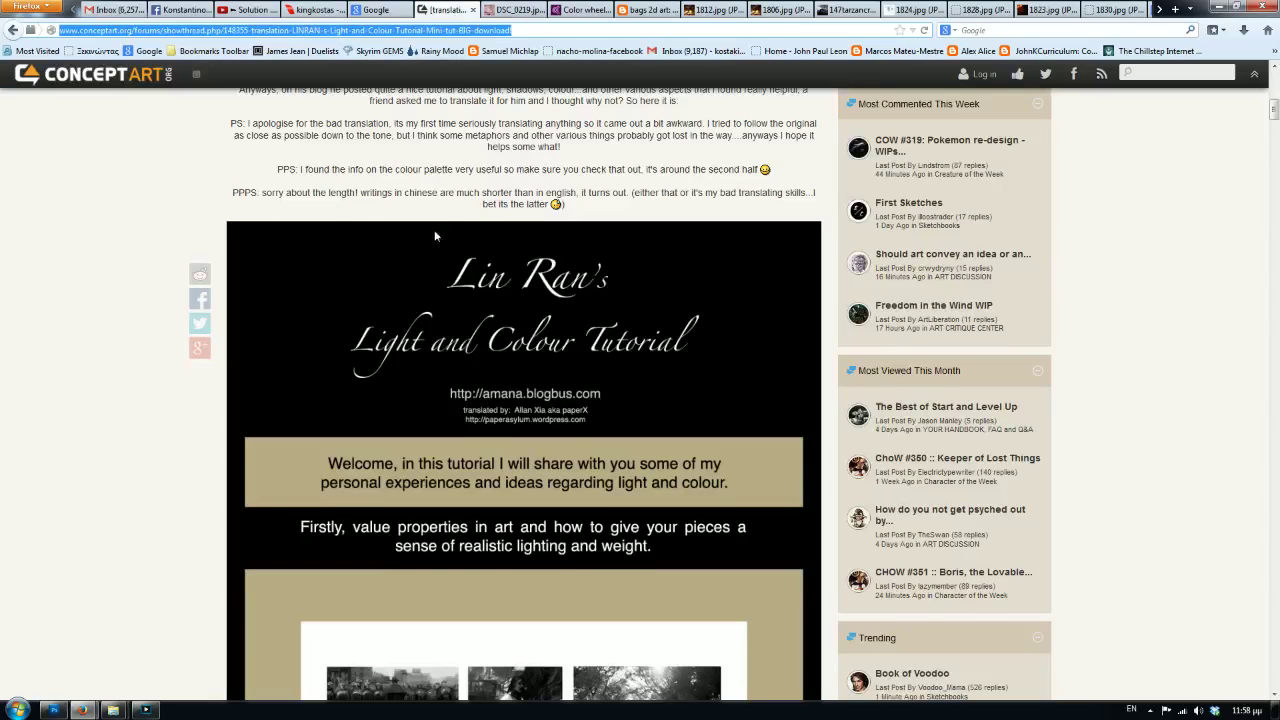
{"action": "scroll", "coordinate": [437, 232], "scroll_direction": "down", "scroll_amount": 8}
{"action": "scroll", "coordinate": [436, 228], "scroll_direction": "down", "scroll_amount": 15}
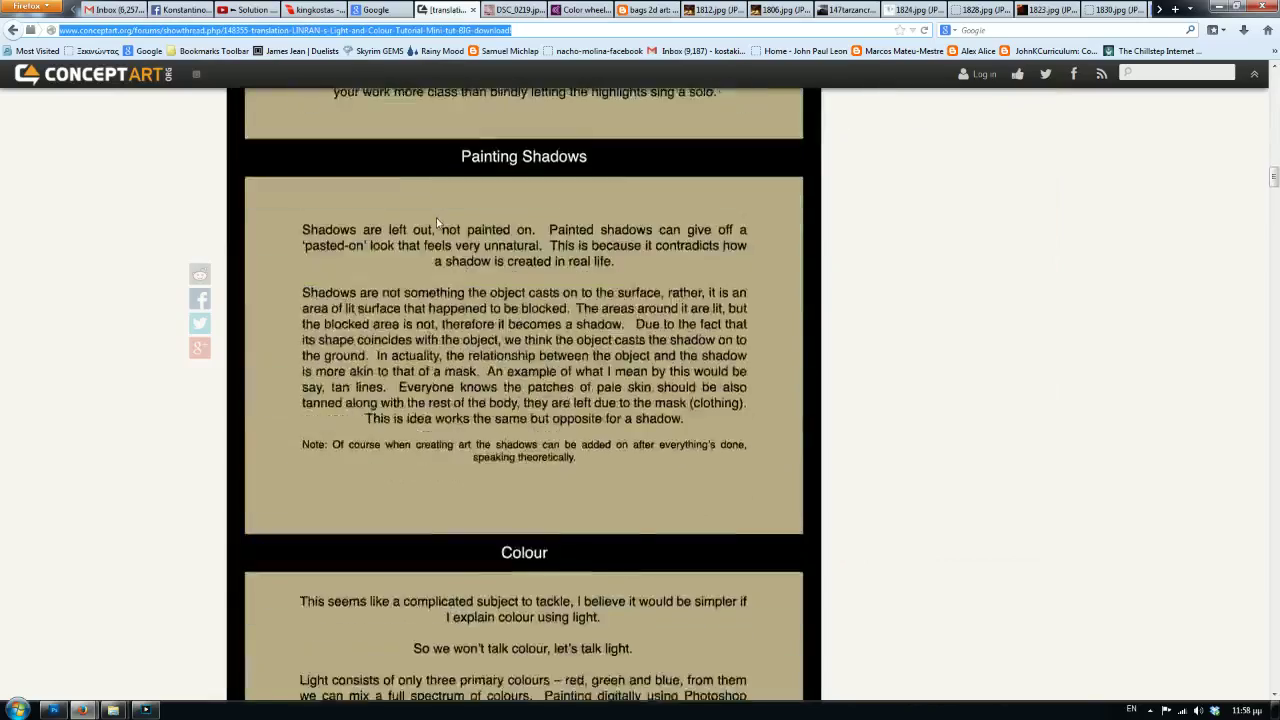
{"action": "scroll", "coordinate": [450, 260], "scroll_direction": "down", "scroll_amount": 8}
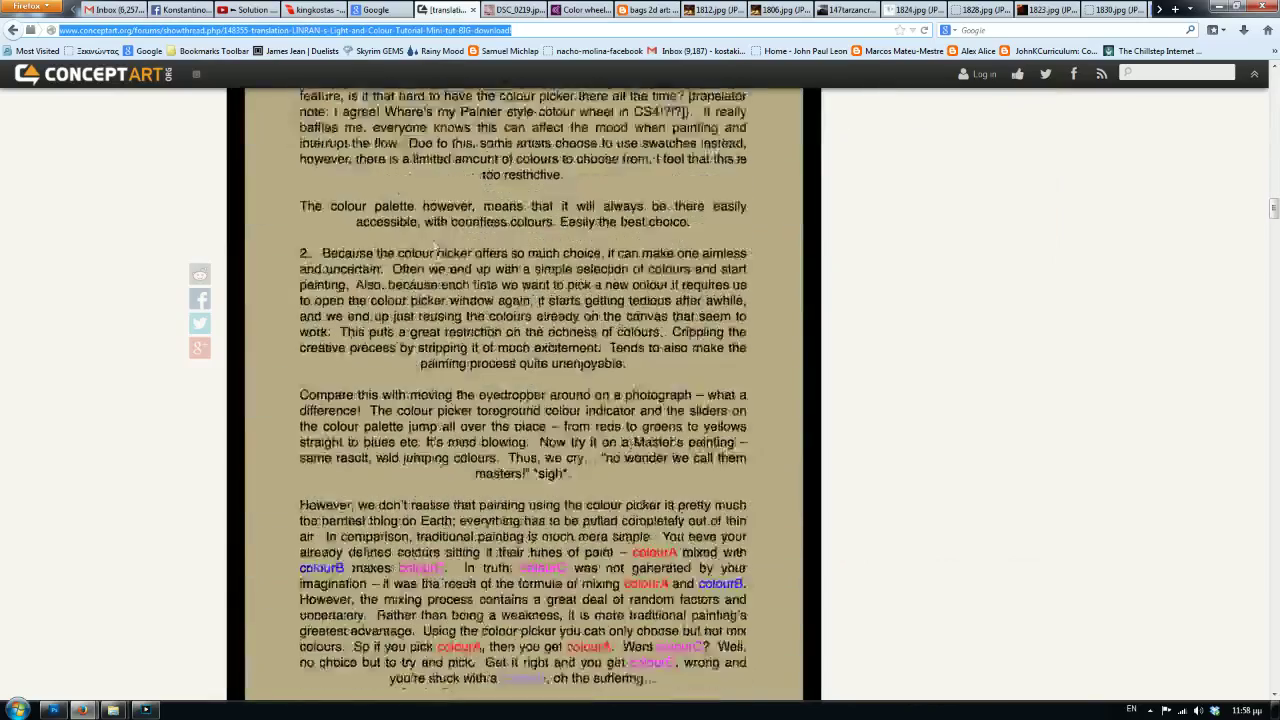
{"action": "scroll", "coordinate": [455, 279], "scroll_direction": "down", "scroll_amount": 13}
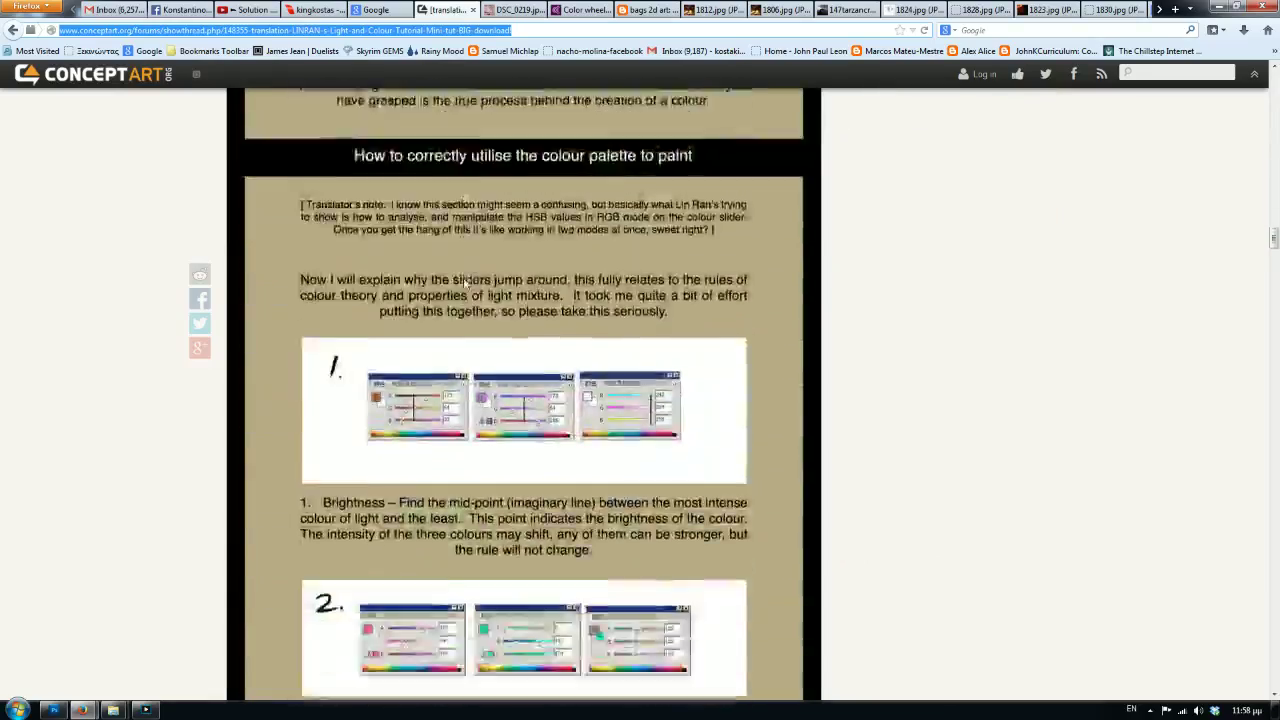
{"action": "scroll", "coordinate": [416, 155], "scroll_direction": "up", "scroll_amount": 1}
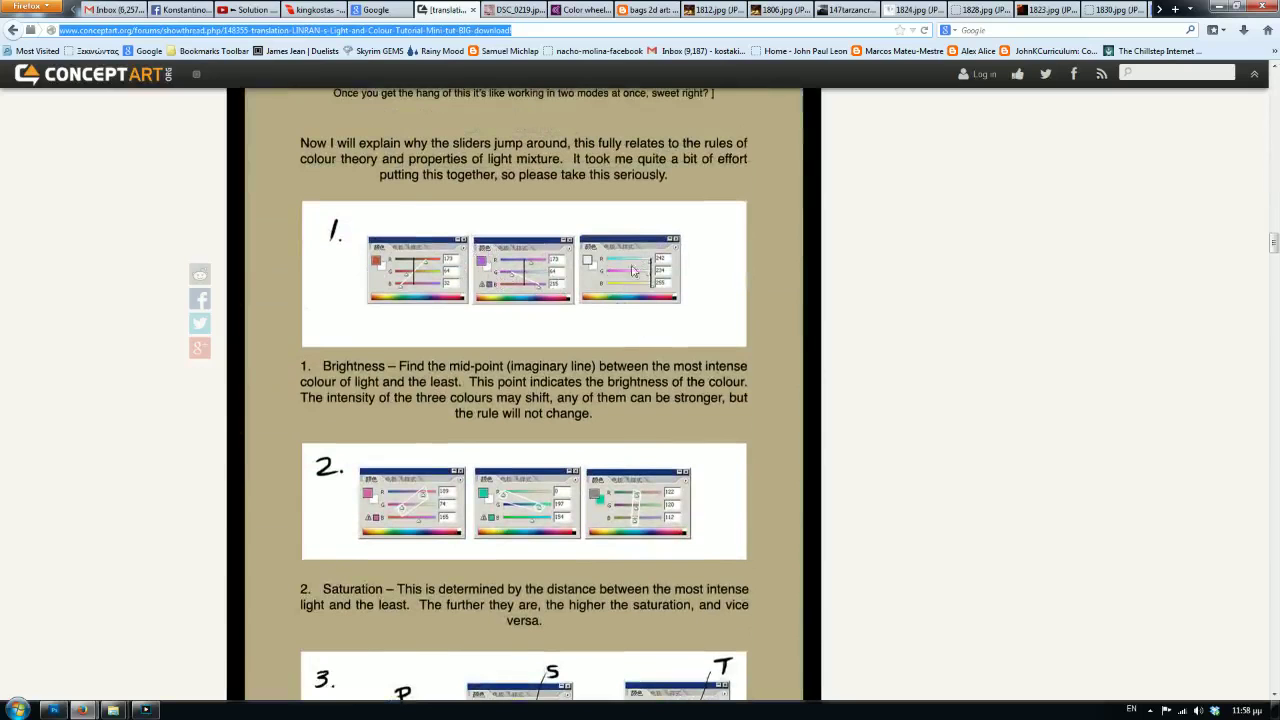
{"action": "scroll", "coordinate": [499, 277], "scroll_direction": "down", "scroll_amount": 3}
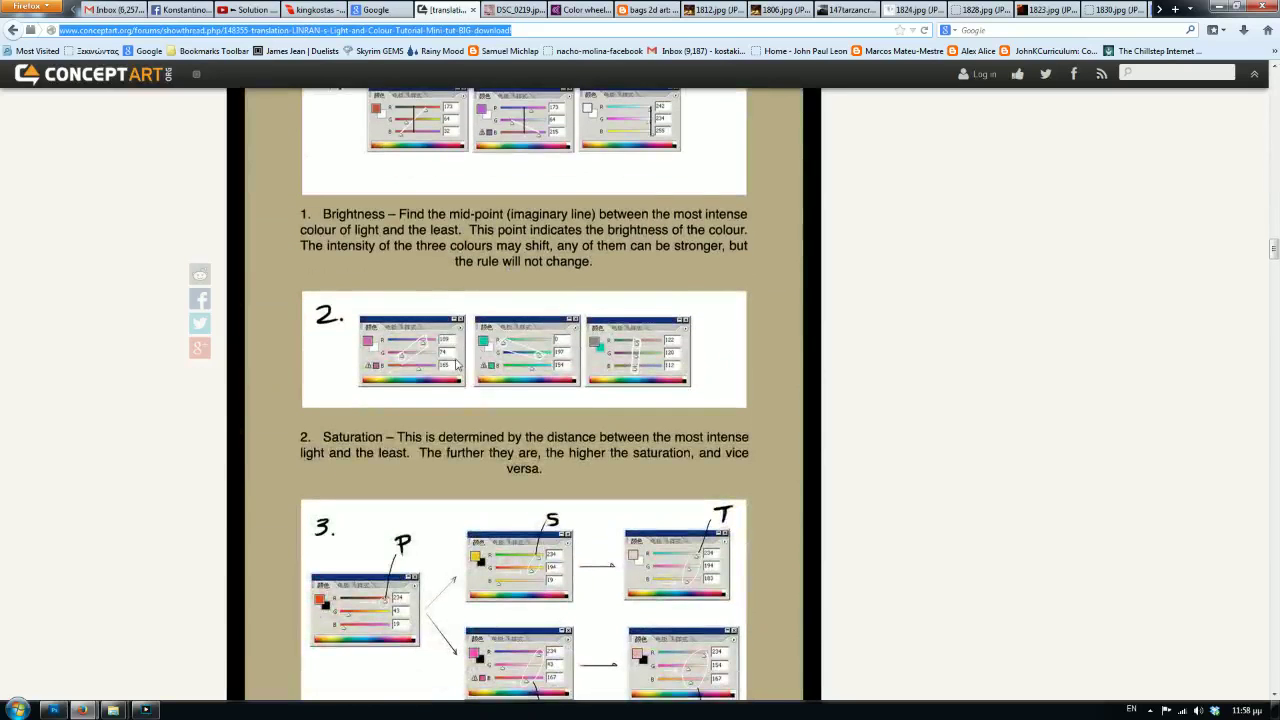
{"action": "scroll", "coordinate": [476, 320], "scroll_direction": "down", "scroll_amount": 1}
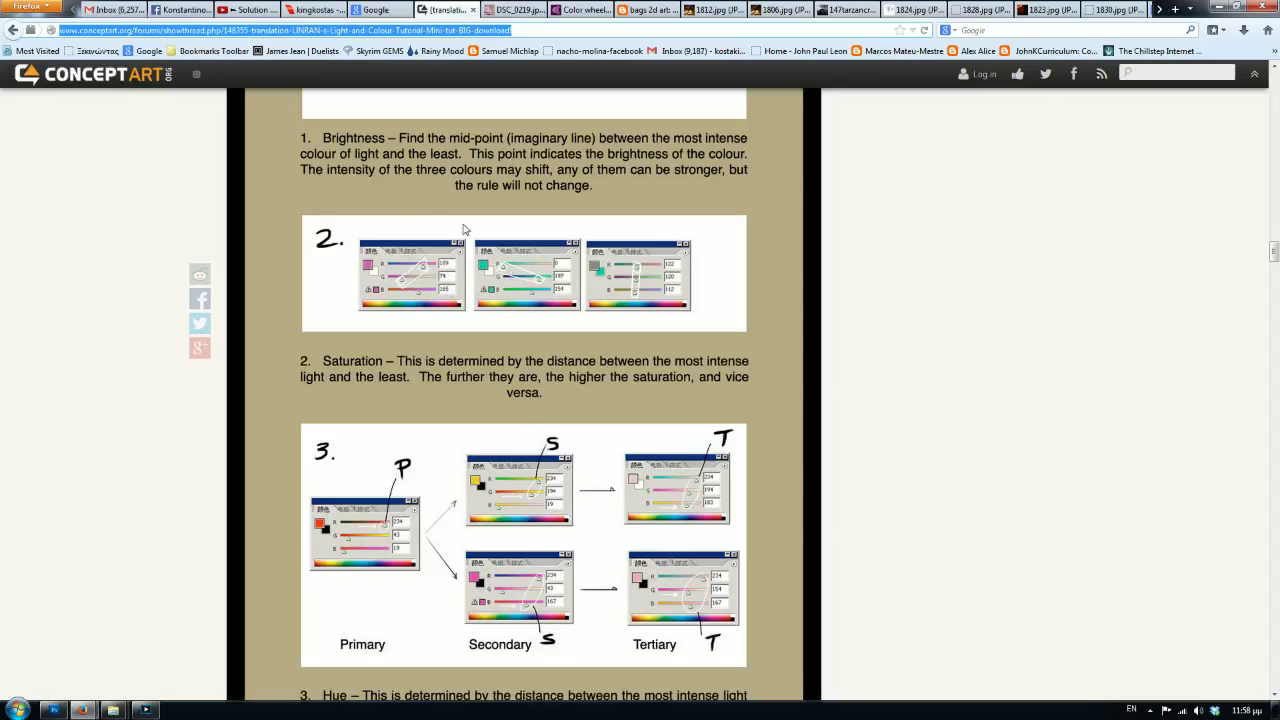
{"action": "scroll", "coordinate": [466, 230], "scroll_direction": "up", "scroll_amount": 2}
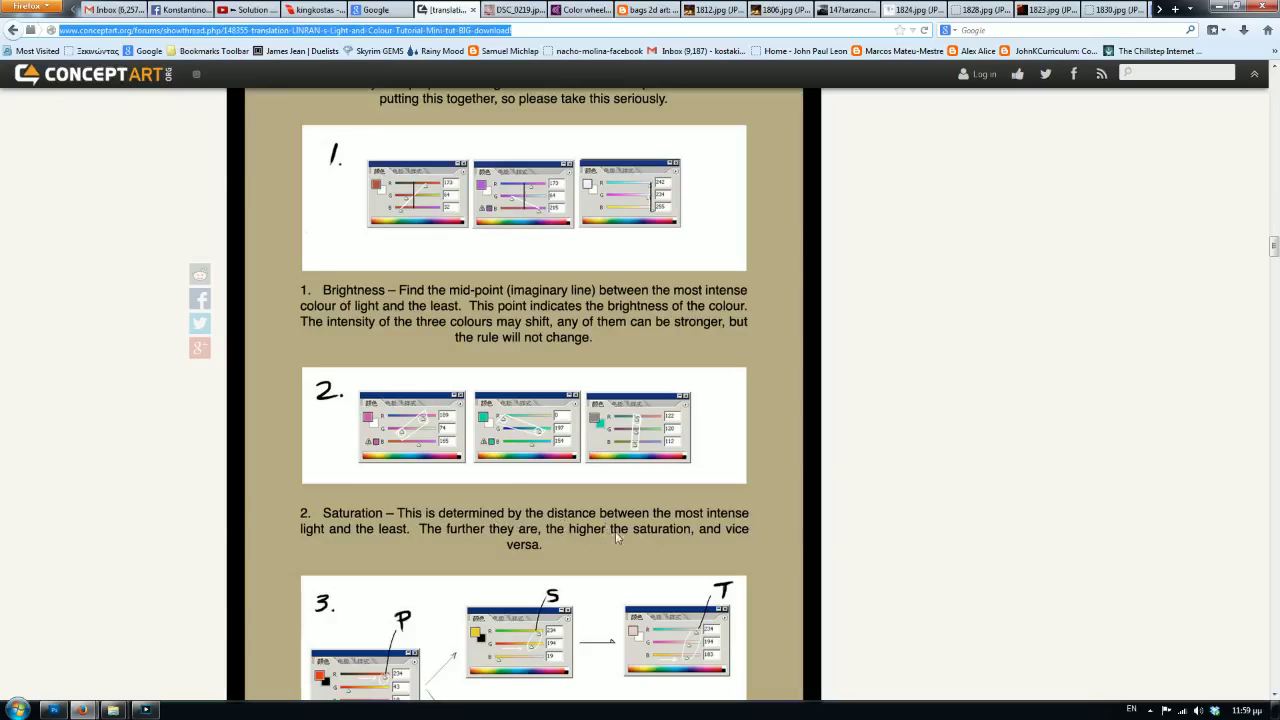
Check the livestream chat, switch back to Photoshop and set the foreground colour's green value to 255.
{"action": "left_click", "coordinate": [301, 10]}
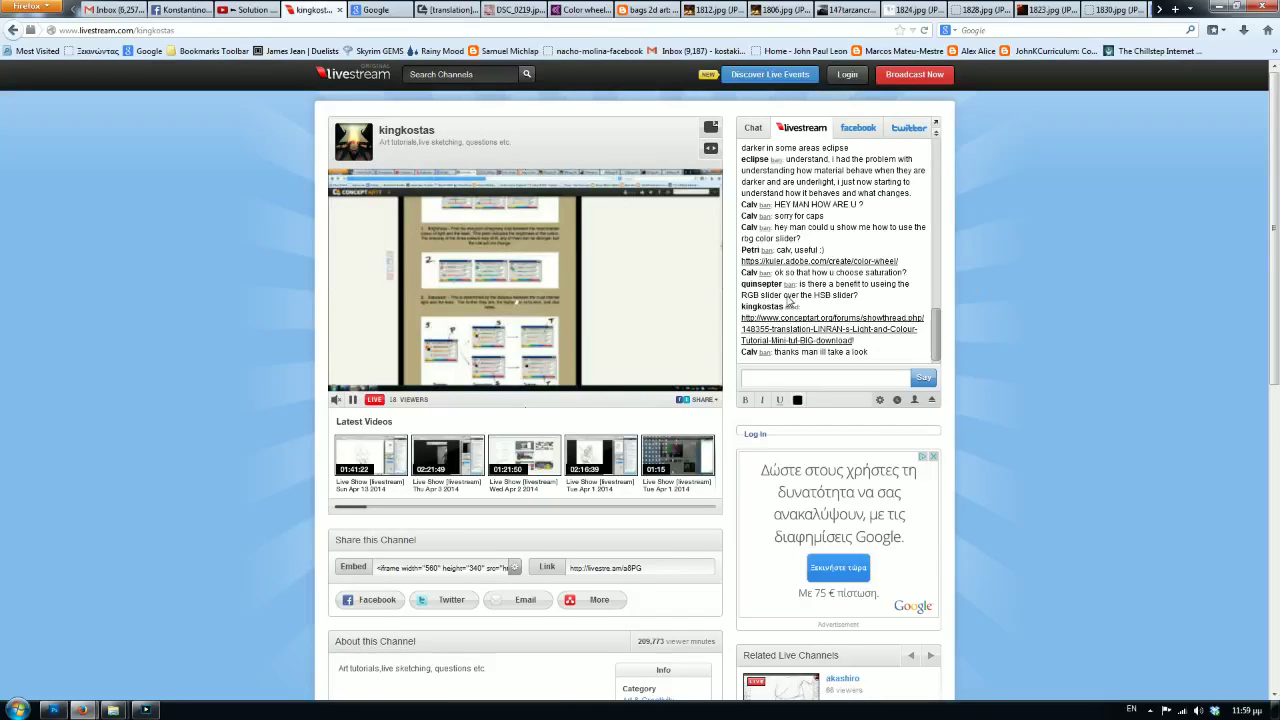
{"action": "left_click", "coordinate": [53, 710]}
{"action": "left_click", "coordinate": [283, 633]}
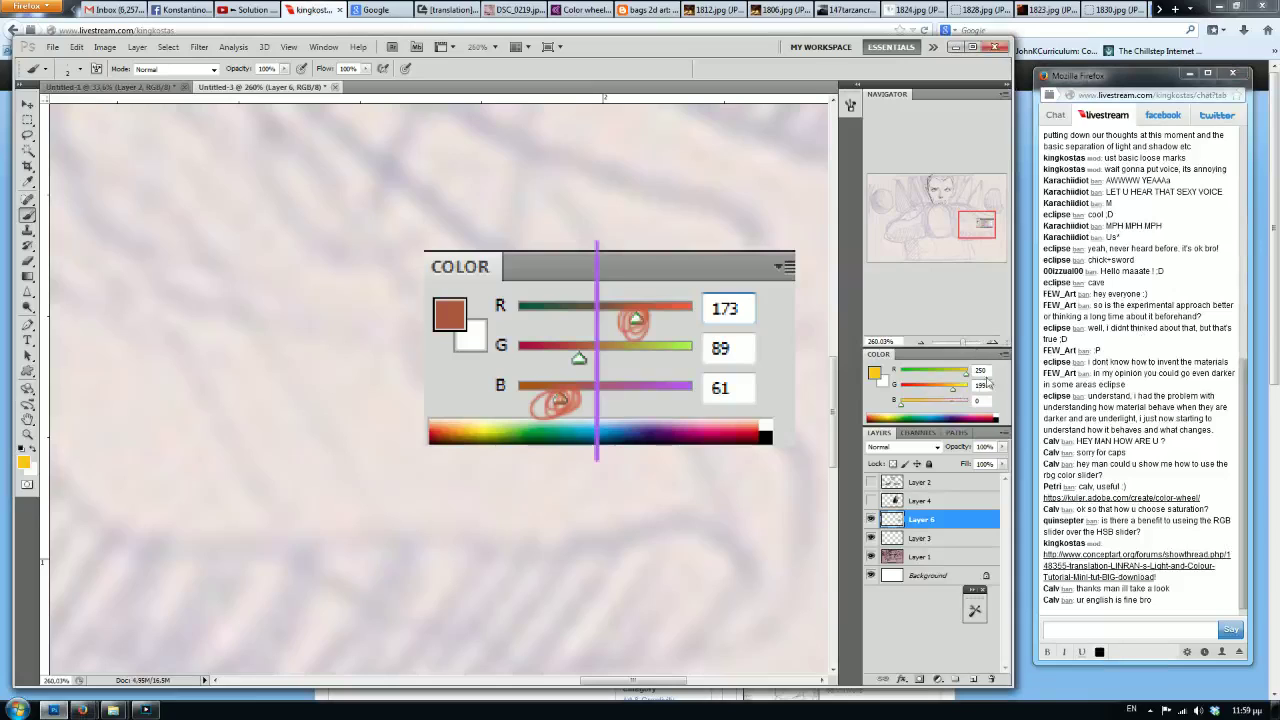
{"action": "left_click_drag", "start_coordinate": [952, 387], "coordinate": [968, 387]}
Hide Layer 6 containing the captured Color panel and bring the whole warrior sketch into view.
{"action": "left_click", "coordinate": [870, 519]}
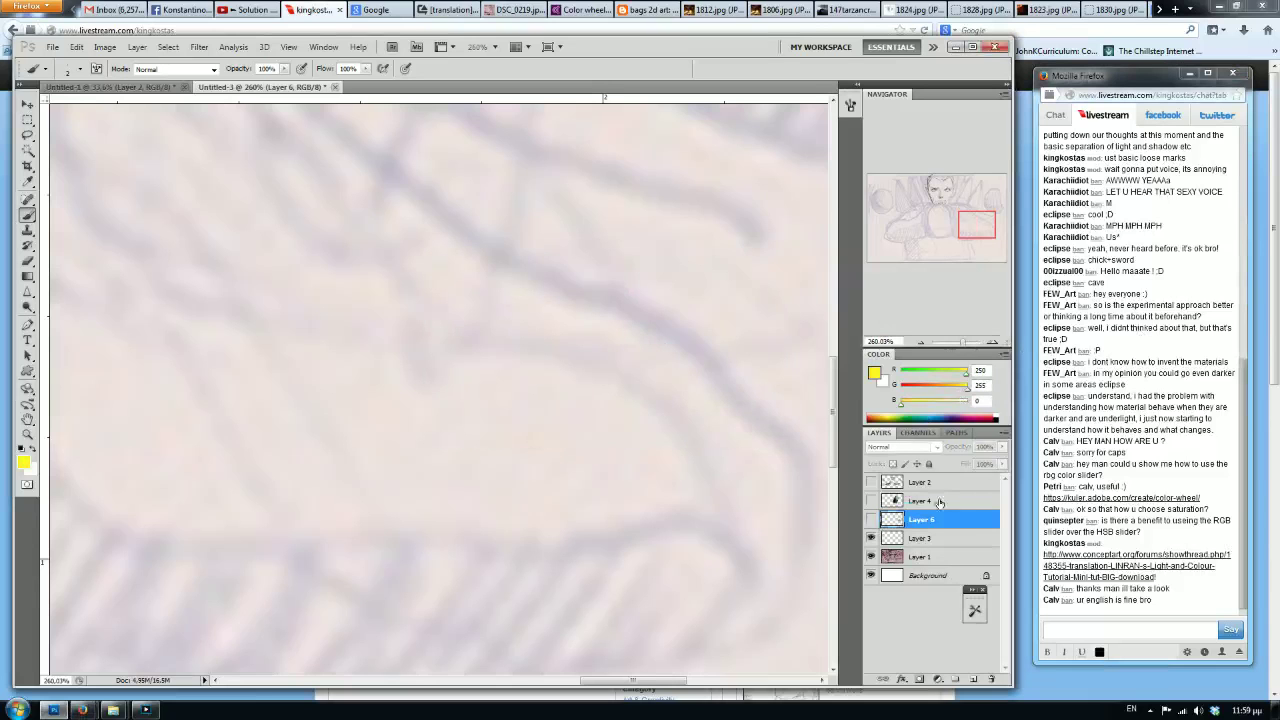
{"action": "left_click_drag", "start_coordinate": [959, 233], "coordinate": [967, 224]}
{"action": "scroll", "coordinate": [740, 353], "scroll_direction": "down", "scroll_amount": 5}
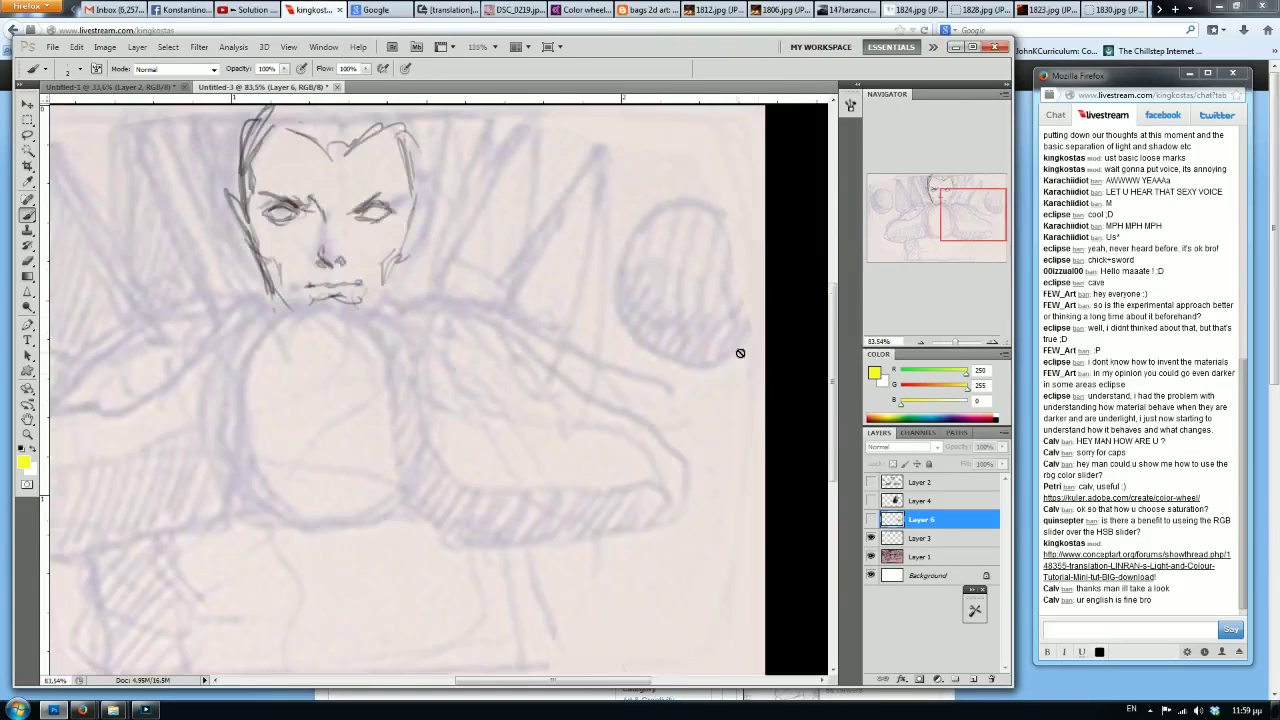
{"action": "scroll", "coordinate": [586, 234], "scroll_direction": "down", "scroll_amount": 1}
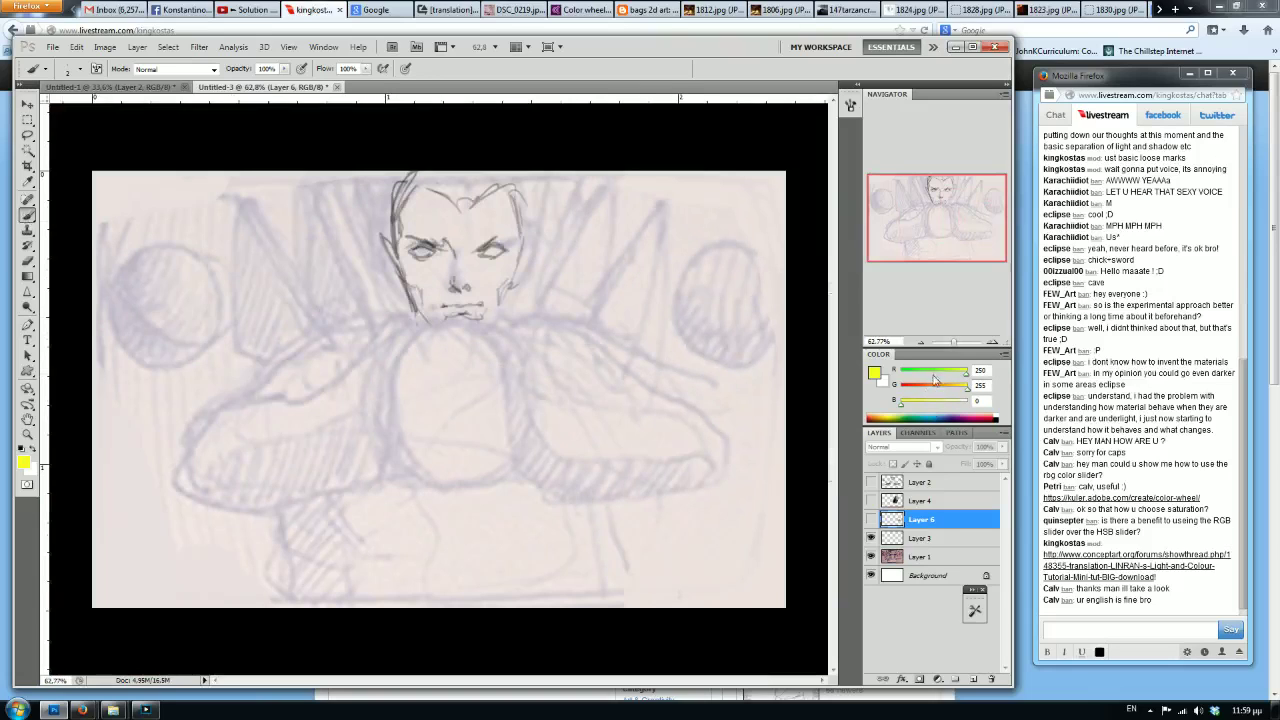
Shift the foreground colour through pure green to orange and switch the Color panel to HSB sliders.
{"action": "left_click_drag", "start_coordinate": [964, 377], "coordinate": [870, 382]}
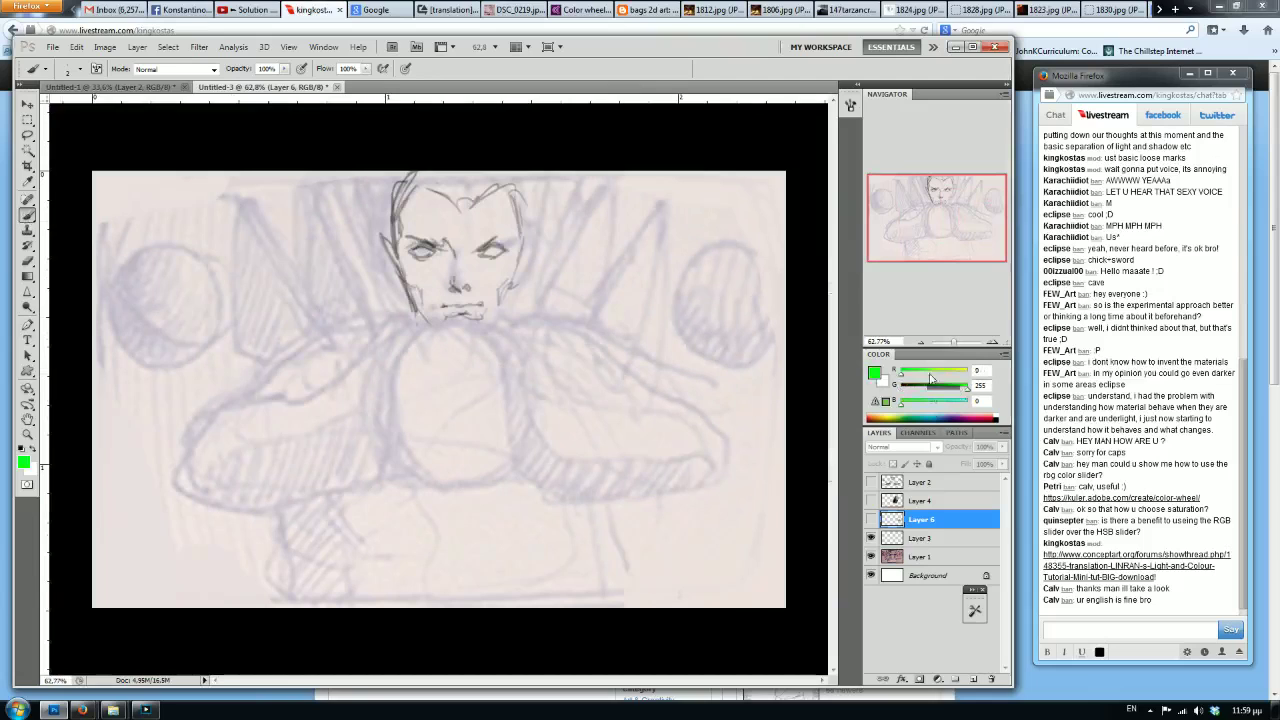
{"action": "left_click_drag", "start_coordinate": [901, 372], "coordinate": [925, 389]}
{"action": "left_click", "coordinate": [1004, 355]}
{"action": "left_click", "coordinate": [1043, 384]}
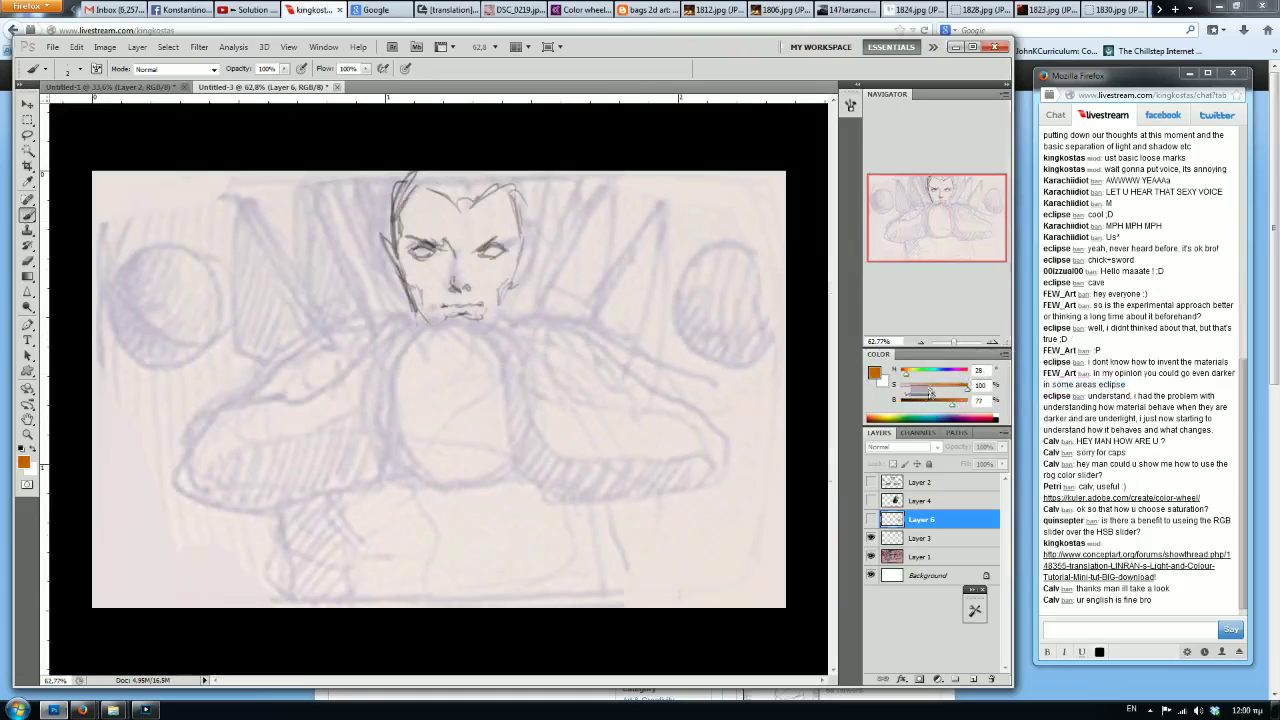
Vary the orange foreground colour's saturation and brightness, ending at 76% and 74%, and switch the Color panel back to RGB sliders.
{"action": "mouse_move", "coordinate": [944, 402]}
{"action": "left_mouse_down"}
{"action": "mouse_move", "coordinate": [930, 391]}
{"action": "mouse_move", "coordinate": [948, 403]}
{"action": "mouse_move", "coordinate": [953, 387]}
{"action": "mouse_move", "coordinate": [937, 398]}
{"action": "mouse_move", "coordinate": [956, 410]}
{"action": "mouse_move", "coordinate": [915, 406]}
{"action": "mouse_move", "coordinate": [964, 392]}
{"action": "mouse_move", "coordinate": [938, 392]}
{"action": "mouse_move", "coordinate": [927, 409]}
{"action": "left_mouse_up"}
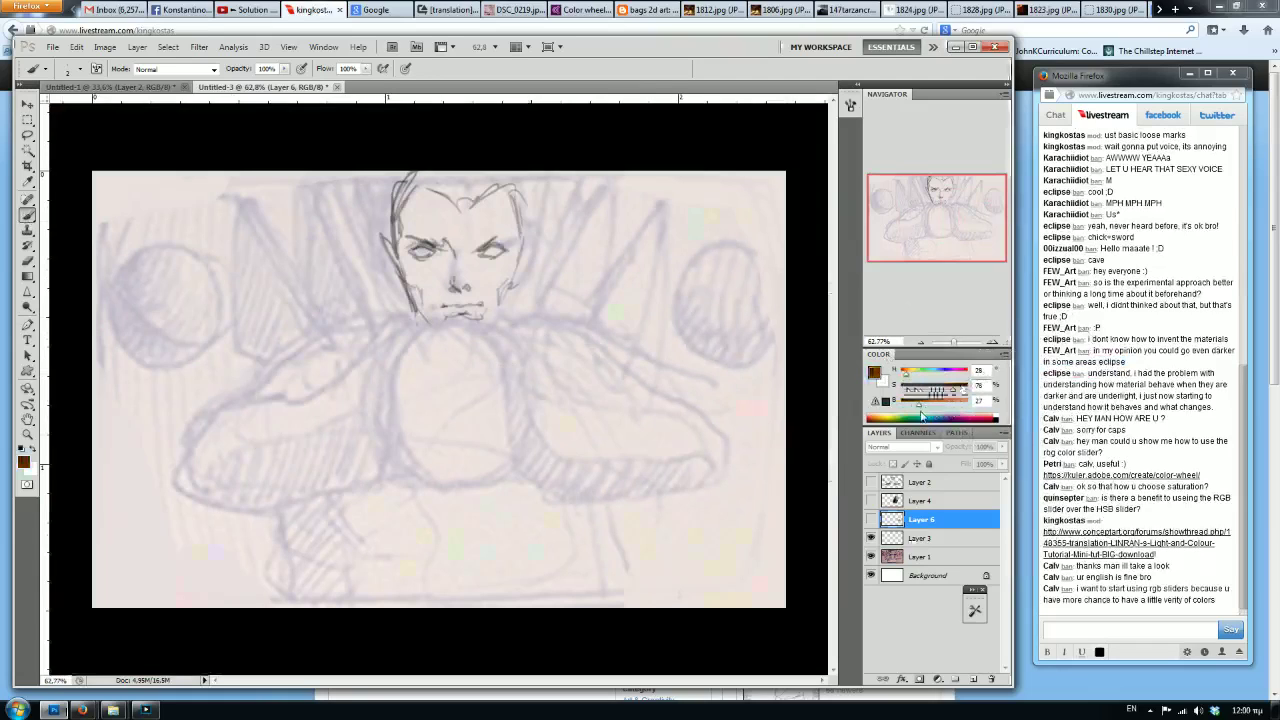
{"action": "left_click_drag", "start_coordinate": [920, 401], "coordinate": [950, 406]}
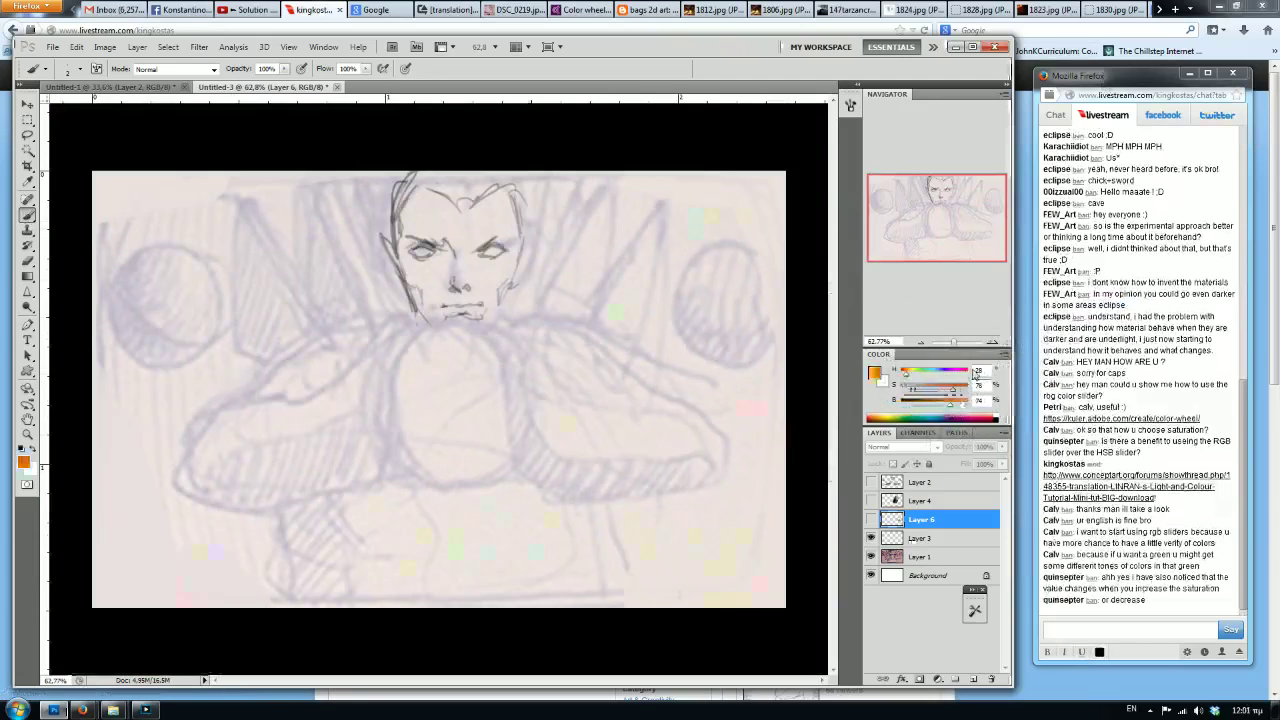
{"action": "left_click", "coordinate": [1004, 362]}
{"action": "left_click", "coordinate": [1045, 373]}
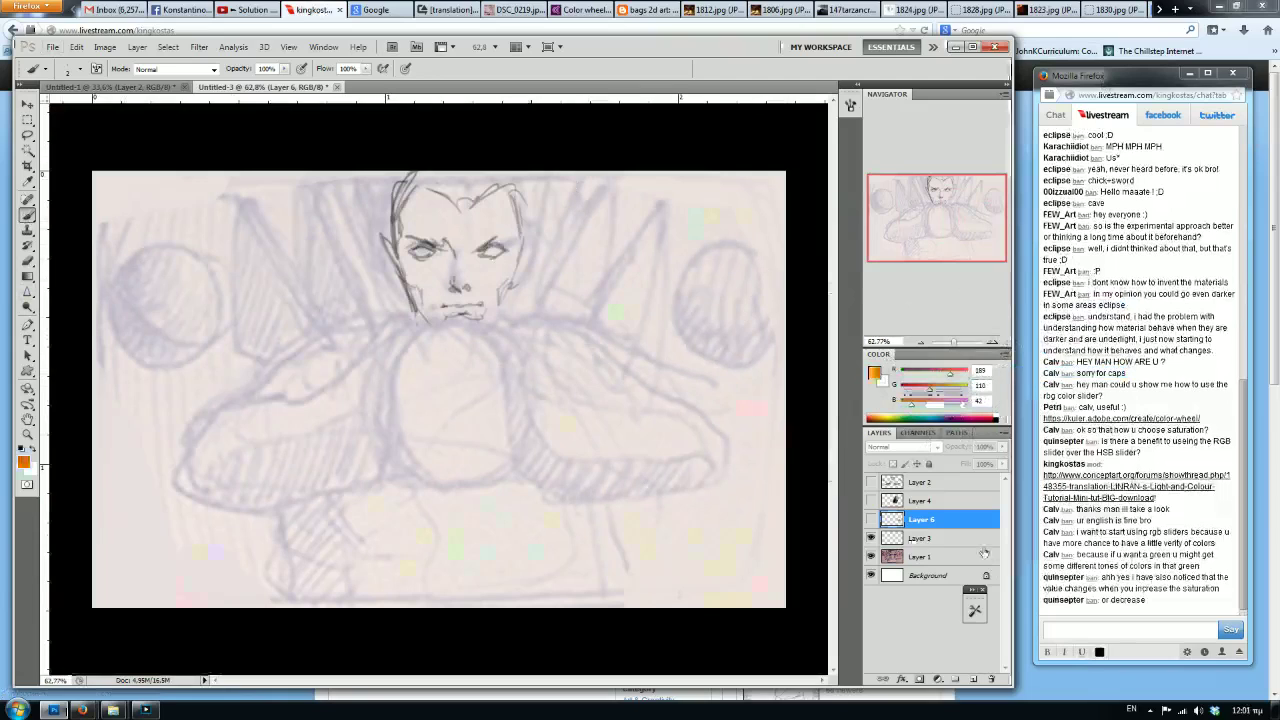
On Layer 3, restore the default black foreground and sketch the far side of the head, the chin and the raised hand left of the chest.
{"action": "left_click", "coordinate": [920, 542]}
{"action": "key", "text": "d"}
{"action": "mouse_move", "coordinate": [522, 172]}
{"action": "left_mouse_down"}
{"action": "mouse_move", "coordinate": [522, 225]}
{"action": "mouse_move", "coordinate": [482, 335]}
{"action": "left_mouse_up"}
{"action": "left_click_drag", "start_coordinate": [450, 336], "coordinate": [471, 339]}
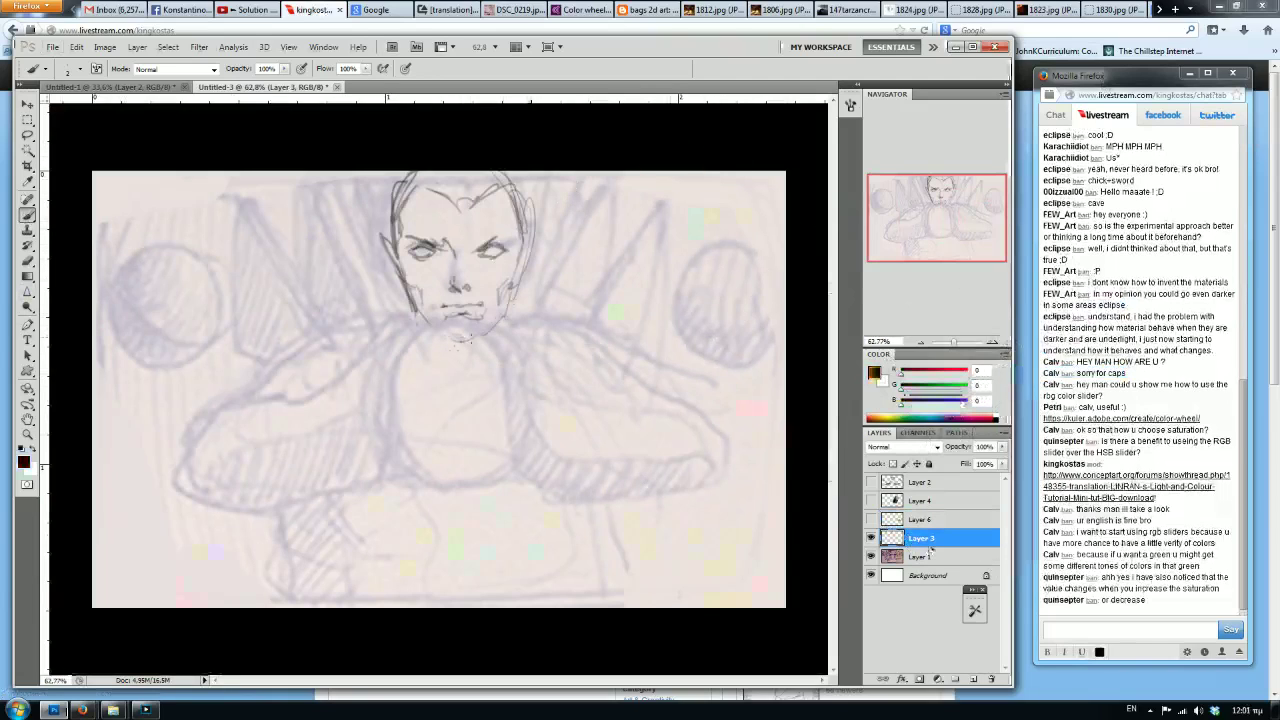
{"action": "mouse_move", "coordinate": [392, 460]}
{"action": "left_mouse_down"}
{"action": "mouse_move", "coordinate": [416, 430]}
{"action": "mouse_move", "coordinate": [424, 366]}
{"action": "mouse_move", "coordinate": [398, 370]}
{"action": "left_mouse_up"}
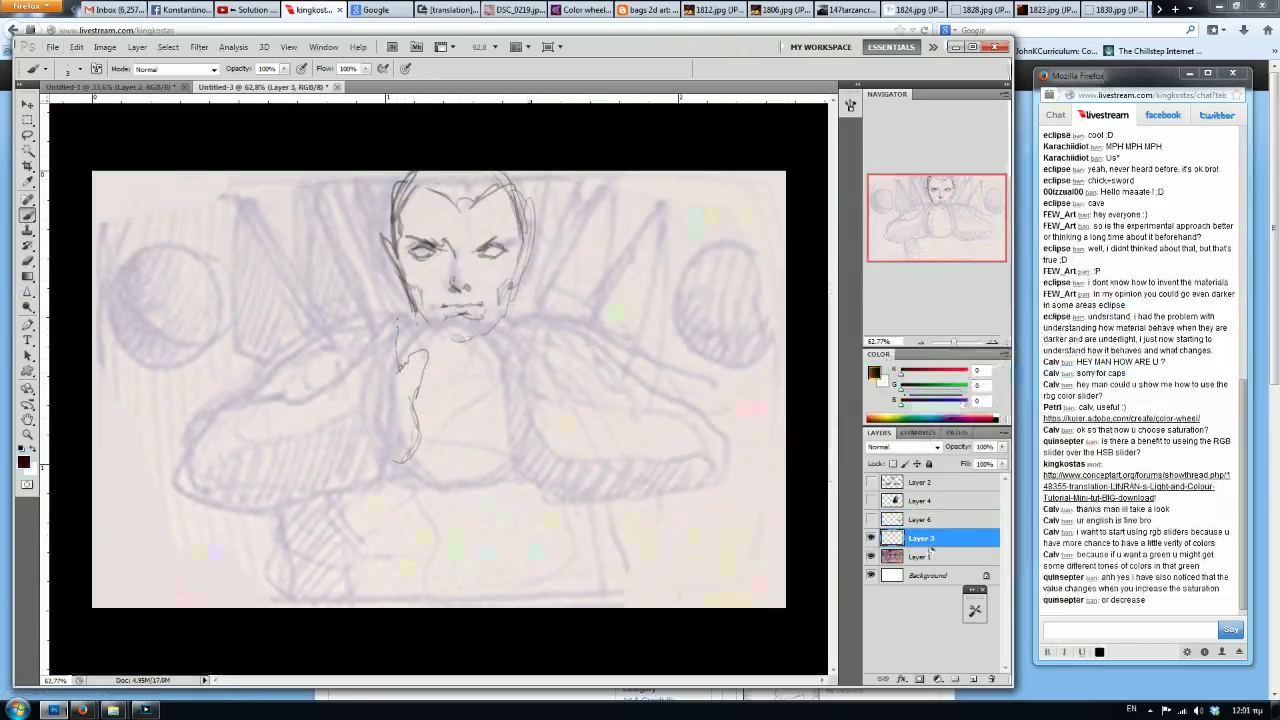
{"action": "mouse_move", "coordinate": [390, 466]}
{"action": "left_mouse_down"}
{"action": "mouse_move", "coordinate": [372, 424]}
{"action": "mouse_move", "coordinate": [381, 379]}
{"action": "mouse_move", "coordinate": [366, 390]}
{"action": "mouse_move", "coordinate": [391, 332]}
{"action": "mouse_move", "coordinate": [362, 380]}
{"action": "mouse_move", "coordinate": [396, 311]}
{"action": "left_mouse_up"}
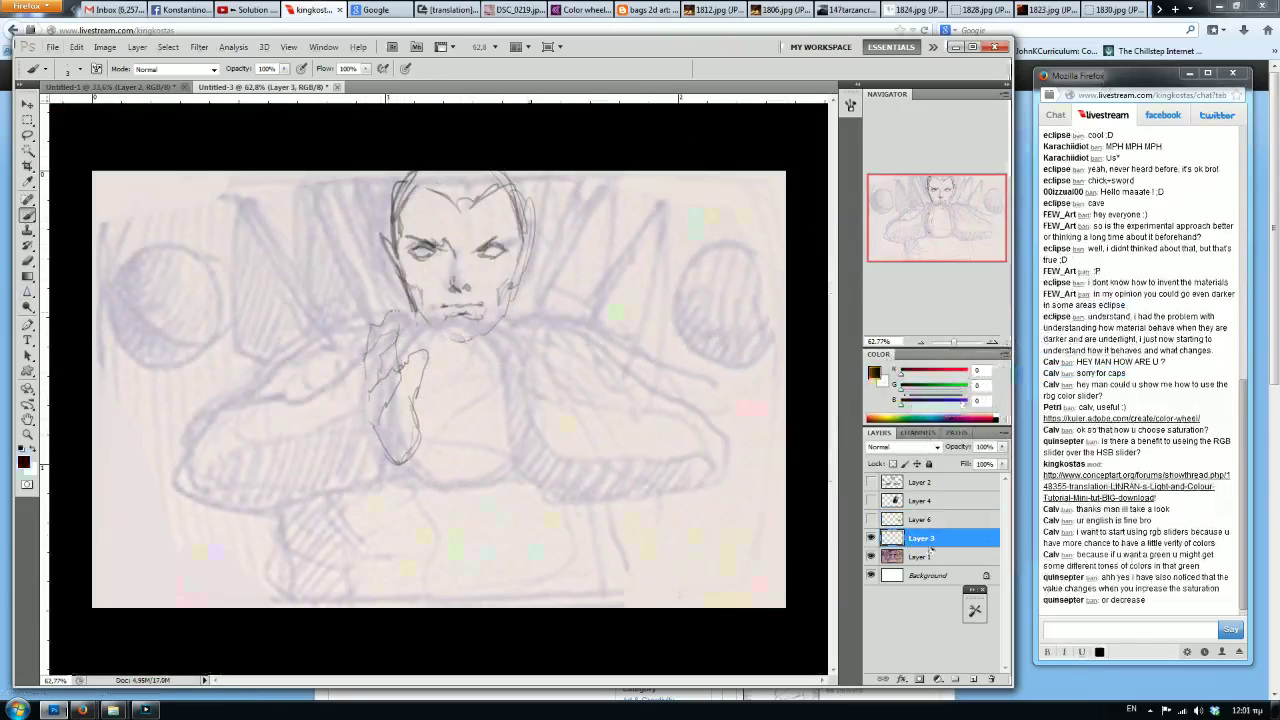
Outline the second raised hand with its fingers and palm, right of the warrior's chest.
{"action": "mouse_move", "coordinate": [530, 466]}
{"action": "left_mouse_down"}
{"action": "mouse_move", "coordinate": [506, 472]}
{"action": "mouse_move", "coordinate": [502, 438]}
{"action": "left_mouse_up"}
{"action": "left_click_drag", "start_coordinate": [506, 392], "coordinate": [518, 362]}
{"action": "mouse_move", "coordinate": [534, 424]}
{"action": "left_mouse_down"}
{"action": "mouse_move", "coordinate": [560, 396]}
{"action": "mouse_move", "coordinate": [556, 376]}
{"action": "left_mouse_up"}
{"action": "mouse_move", "coordinate": [556, 372]}
{"action": "left_mouse_down"}
{"action": "mouse_move", "coordinate": [532, 358]}
{"action": "mouse_move", "coordinate": [548, 388]}
{"action": "mouse_move", "coordinate": [520, 326]}
{"action": "mouse_move", "coordinate": [532, 349]}
{"action": "left_mouse_up"}
{"action": "mouse_move", "coordinate": [527, 350]}
{"action": "left_mouse_down"}
{"action": "mouse_move", "coordinate": [492, 339]}
{"action": "mouse_move", "coordinate": [514, 361]}
{"action": "left_mouse_up"}
{"action": "mouse_move", "coordinate": [528, 364]}
{"action": "left_mouse_down"}
{"action": "mouse_move", "coordinate": [508, 400]}
{"action": "mouse_move", "coordinate": [552, 447]}
{"action": "left_mouse_up"}
{"action": "left_click_drag", "start_coordinate": [549, 448], "coordinate": [512, 465]}
Sketch the wide sleeve and bent elbow of the arm on the canvas's left side in black.
{"action": "mouse_move", "coordinate": [370, 430]}
{"action": "left_mouse_down"}
{"action": "mouse_move", "coordinate": [364, 458]}
{"action": "mouse_move", "coordinate": [390, 470]}
{"action": "left_mouse_up"}
{"action": "mouse_move", "coordinate": [316, 438]}
{"action": "left_mouse_down"}
{"action": "mouse_move", "coordinate": [370, 406]}
{"action": "mouse_move", "coordinate": [340, 416]}
{"action": "mouse_move", "coordinate": [317, 401]}
{"action": "mouse_move", "coordinate": [394, 522]}
{"action": "left_mouse_up"}
{"action": "left_click_drag", "start_coordinate": [354, 404], "coordinate": [394, 548]}
{"action": "left_click_drag", "start_coordinate": [392, 546], "coordinate": [364, 496]}
{"action": "left_click_drag", "start_coordinate": [278, 424], "coordinate": [340, 400]}
{"action": "mouse_move", "coordinate": [238, 428]}
{"action": "left_mouse_down"}
{"action": "mouse_move", "coordinate": [362, 406]}
{"action": "mouse_move", "coordinate": [396, 546]}
{"action": "mouse_move", "coordinate": [200, 512]}
{"action": "mouse_move", "coordinate": [176, 460]}
{"action": "left_mouse_up"}
{"action": "key", "text": "d"}
{"action": "mouse_move", "coordinate": [282, 375]}
{"action": "left_mouse_down"}
{"action": "mouse_move", "coordinate": [338, 408]}
{"action": "mouse_move", "coordinate": [310, 378]}
{"action": "left_mouse_up"}
{"action": "left_click_drag", "start_coordinate": [502, 318], "coordinate": [522, 314]}
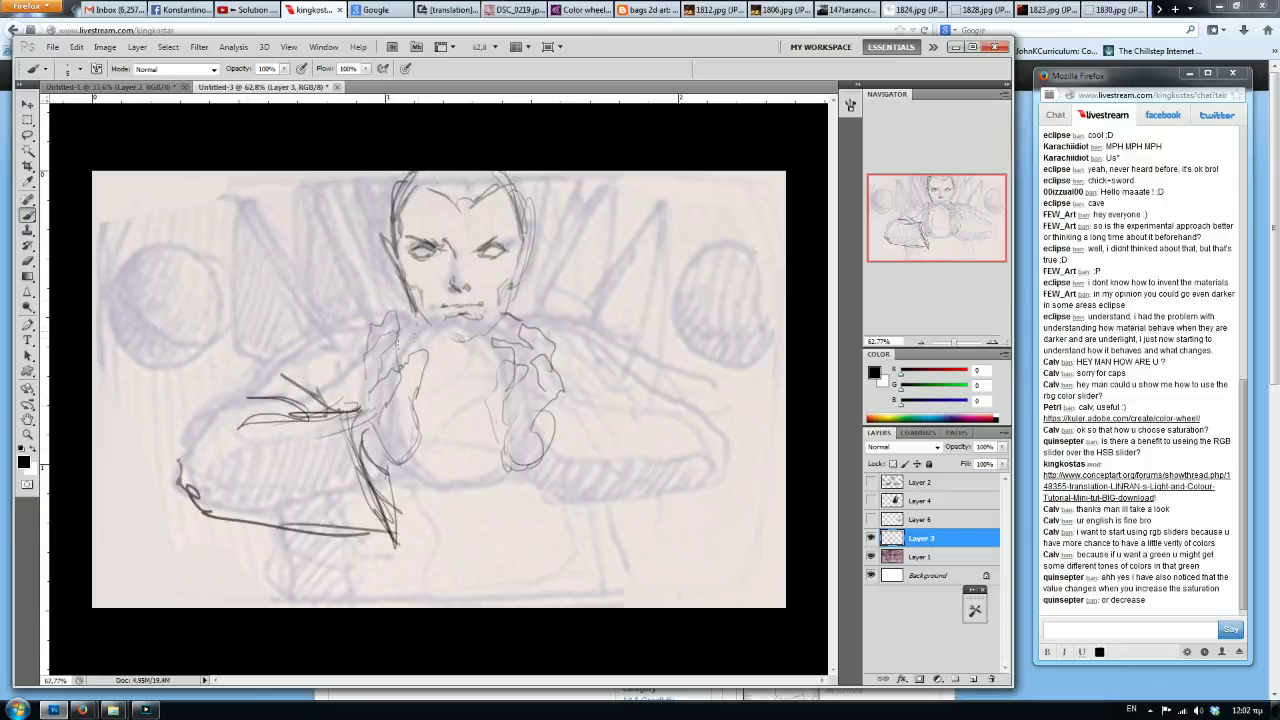
Outline the matching wide sleeve, elbow and shoulder on the canvas's right side on Layer 3.
{"action": "left_click_drag", "start_coordinate": [548, 430], "coordinate": [537, 513]}
{"action": "left_click", "coordinate": [920, 557]}
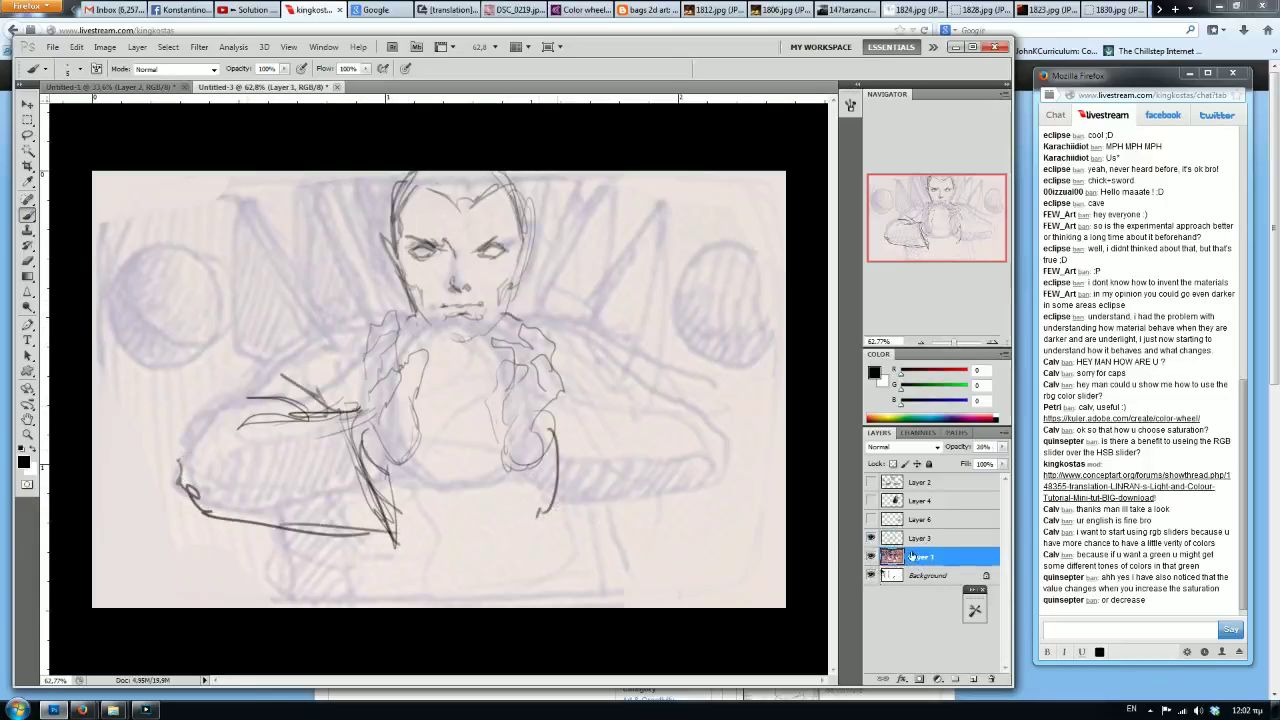
{"action": "left_click", "coordinate": [917, 545]}
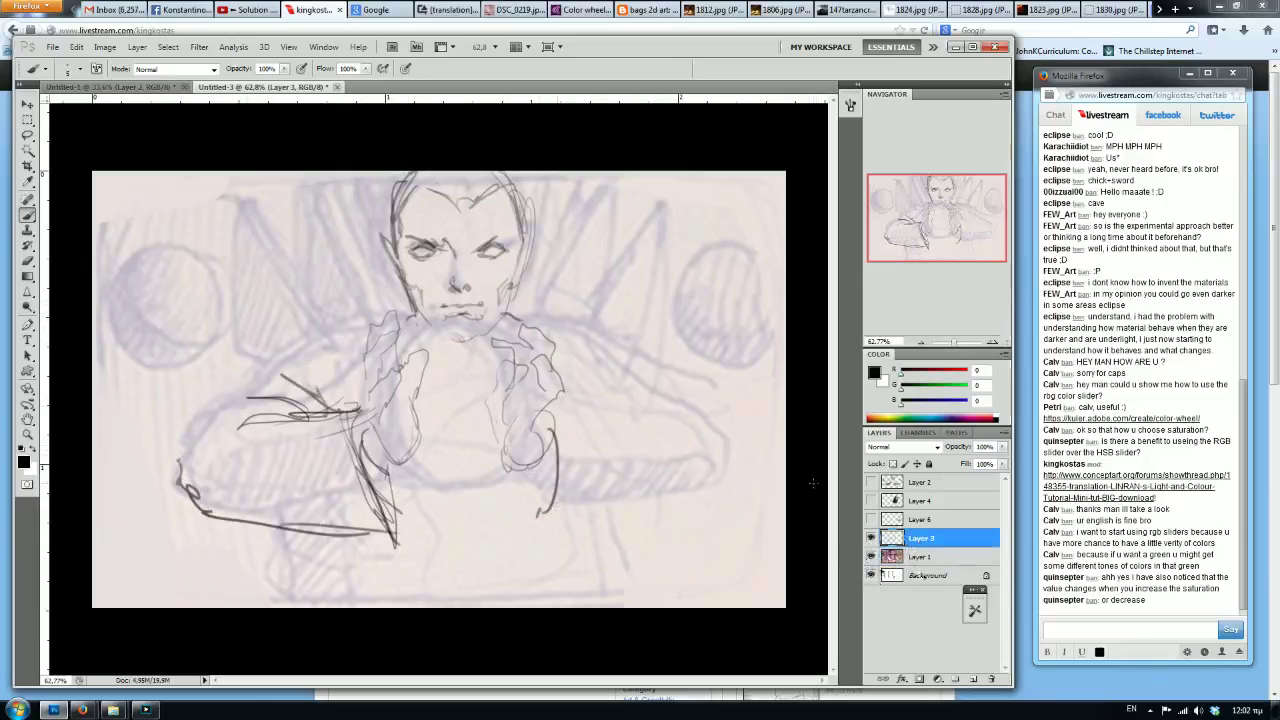
{"action": "mouse_move", "coordinate": [555, 480]}
{"action": "left_mouse_down"}
{"action": "mouse_move", "coordinate": [620, 402]}
{"action": "mouse_move", "coordinate": [752, 598]}
{"action": "left_mouse_up"}
{"action": "key", "text": "ctrl+z"}
{"action": "mouse_move", "coordinate": [568, 405]}
{"action": "left_mouse_down"}
{"action": "mouse_move", "coordinate": [640, 420]}
{"action": "mouse_move", "coordinate": [662, 410]}
{"action": "mouse_move", "coordinate": [708, 470]}
{"action": "mouse_move", "coordinate": [598, 536]}
{"action": "mouse_move", "coordinate": [540, 498]}
{"action": "mouse_move", "coordinate": [532, 474]}
{"action": "mouse_move", "coordinate": [555, 392]}
{"action": "left_mouse_up"}
{"action": "mouse_move", "coordinate": [622, 368]}
{"action": "left_mouse_down"}
{"action": "mouse_move", "coordinate": [597, 408]}
{"action": "mouse_move", "coordinate": [640, 366]}
{"action": "mouse_move", "coordinate": [686, 398]}
{"action": "mouse_move", "coordinate": [612, 336]}
{"action": "mouse_move", "coordinate": [524, 310]}
{"action": "mouse_move", "coordinate": [560, 330]}
{"action": "left_mouse_up"}
Sketch the collar lines and the chest opening, and strengthen the jaw and chin.
{"action": "mouse_move", "coordinate": [366, 318]}
{"action": "left_mouse_down"}
{"action": "mouse_move", "coordinate": [398, 290]}
{"action": "mouse_move", "coordinate": [412, 346]}
{"action": "mouse_move", "coordinate": [400, 350]}
{"action": "mouse_move", "coordinate": [436, 388]}
{"action": "mouse_move", "coordinate": [442, 428]}
{"action": "left_mouse_up"}
{"action": "mouse_move", "coordinate": [492, 362]}
{"action": "left_mouse_down"}
{"action": "mouse_move", "coordinate": [468, 414]}
{"action": "mouse_move", "coordinate": [464, 390]}
{"action": "left_mouse_up"}
{"action": "left_click_drag", "start_coordinate": [470, 408], "coordinate": [498, 392]}
{"action": "mouse_move", "coordinate": [440, 342]}
{"action": "left_mouse_down"}
{"action": "mouse_move", "coordinate": [488, 335]}
{"action": "mouse_move", "coordinate": [516, 292]}
{"action": "left_mouse_up"}
{"action": "left_click_drag", "start_coordinate": [489, 334], "coordinate": [506, 312]}
{"action": "mouse_move", "coordinate": [453, 345]}
{"action": "left_mouse_down"}
{"action": "mouse_move", "coordinate": [432, 335]}
{"action": "mouse_move", "coordinate": [452, 343]}
{"action": "mouse_move", "coordinate": [487, 302]}
{"action": "mouse_move", "coordinate": [478, 316]}
{"action": "left_mouse_up"}
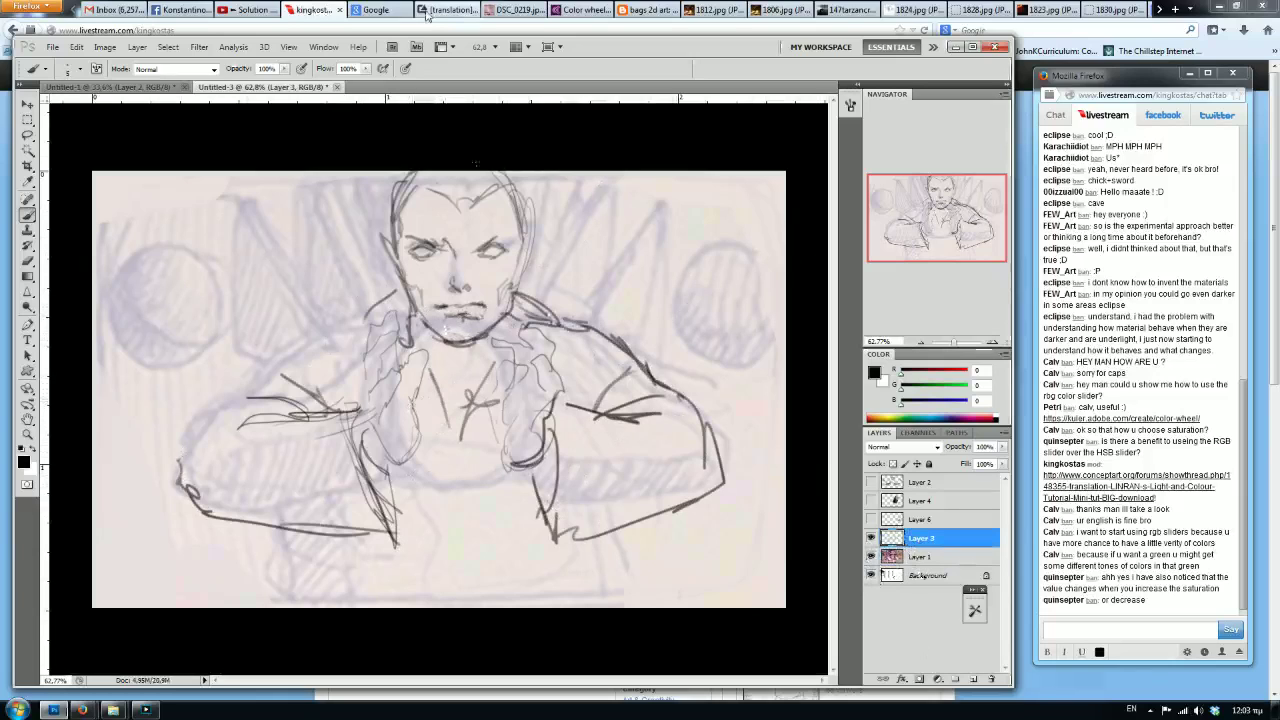
Darken the eyes and brows and draw pointed shoulder flaps on both sides of the collar.
{"action": "mouse_move", "coordinate": [503, 239]}
{"action": "left_mouse_down"}
{"action": "mouse_move", "coordinate": [476, 254]}
{"action": "mouse_move", "coordinate": [412, 240]}
{"action": "left_mouse_up"}
{"action": "left_click_drag", "start_coordinate": [534, 236], "coordinate": [523, 267]}
{"action": "mouse_move", "coordinate": [390, 302]}
{"action": "left_mouse_down"}
{"action": "mouse_move", "coordinate": [258, 331]}
{"action": "mouse_move", "coordinate": [292, 386]}
{"action": "mouse_move", "coordinate": [310, 390]}
{"action": "left_mouse_up"}
{"action": "mouse_move", "coordinate": [560, 304]}
{"action": "left_mouse_down"}
{"action": "mouse_move", "coordinate": [616, 316]}
{"action": "mouse_move", "coordinate": [618, 358]}
{"action": "mouse_move", "coordinate": [662, 330]}
{"action": "mouse_move", "coordinate": [572, 404]}
{"action": "left_mouse_up"}
{"action": "mouse_move", "coordinate": [658, 328]}
{"action": "left_mouse_down"}
{"action": "mouse_move", "coordinate": [596, 324]}
{"action": "mouse_move", "coordinate": [600, 412]}
{"action": "mouse_move", "coordinate": [578, 418]}
{"action": "mouse_move", "coordinate": [574, 400]}
{"action": "left_mouse_up"}
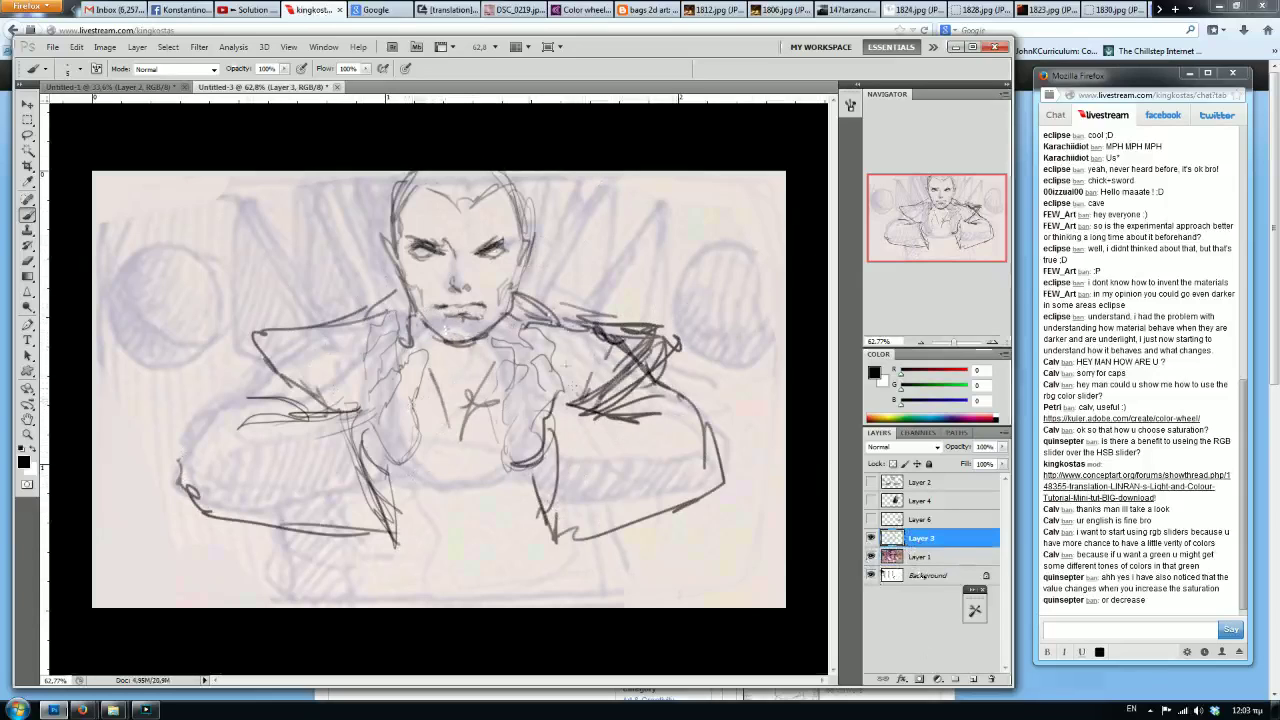
Reinforce the upper contours and folds of both sleeves with heavier strokes.
{"action": "mouse_move", "coordinate": [288, 405]}
{"action": "left_mouse_down"}
{"action": "mouse_move", "coordinate": [210, 428]}
{"action": "mouse_move", "coordinate": [192, 456]}
{"action": "left_mouse_up"}
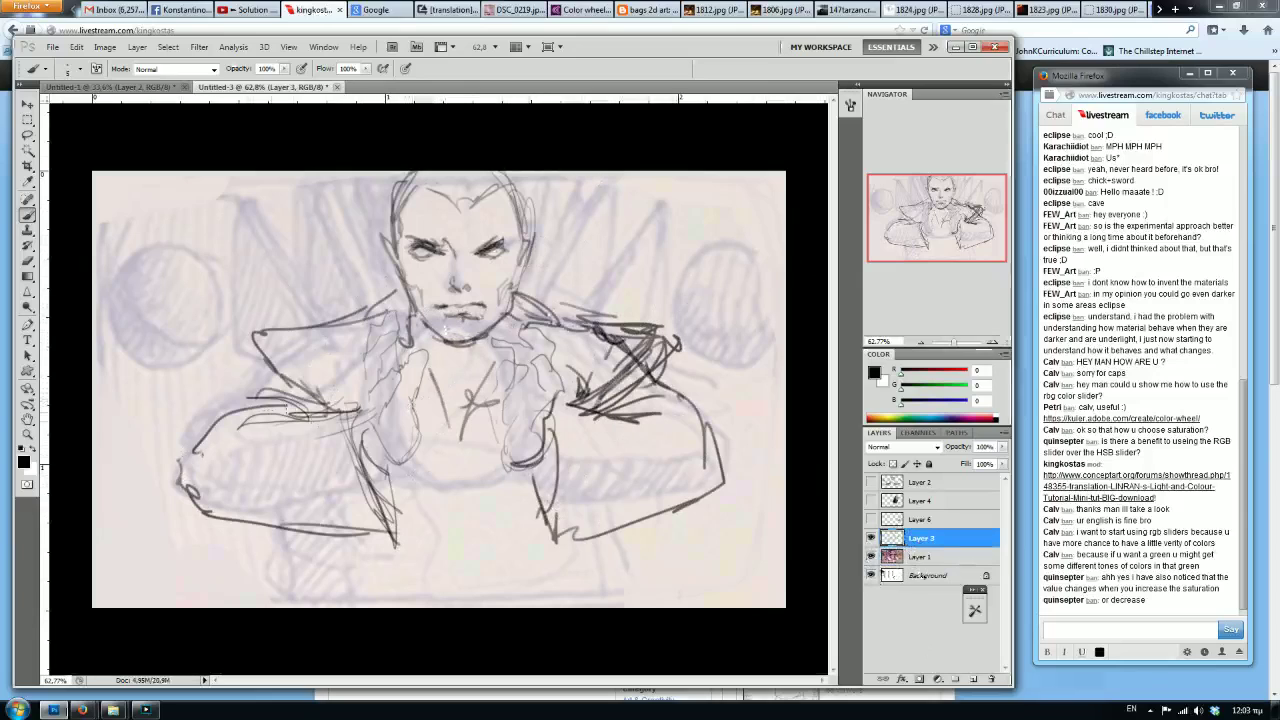
{"action": "mouse_move", "coordinate": [288, 408]}
{"action": "left_mouse_down"}
{"action": "mouse_move", "coordinate": [197, 458]}
{"action": "mouse_move", "coordinate": [216, 396]}
{"action": "left_mouse_up"}
{"action": "mouse_move", "coordinate": [310, 380]}
{"action": "left_mouse_down"}
{"action": "mouse_move", "coordinate": [216, 402]}
{"action": "mouse_move", "coordinate": [190, 430]}
{"action": "mouse_move", "coordinate": [176, 482]}
{"action": "mouse_move", "coordinate": [190, 425]}
{"action": "left_mouse_up"}
{"action": "left_click_drag", "start_coordinate": [248, 395], "coordinate": [290, 372]}
{"action": "left_click_drag", "start_coordinate": [608, 410], "coordinate": [738, 420]}
{"action": "mouse_move", "coordinate": [656, 392]}
{"action": "left_mouse_down"}
{"action": "mouse_move", "coordinate": [720, 446]}
{"action": "mouse_move", "coordinate": [722, 474]}
{"action": "left_mouse_up"}
Darken the contours of both raised hands and sketch the torso and waist lines beneath them.
{"action": "left_click_drag", "start_coordinate": [420, 426], "coordinate": [392, 464]}
{"action": "mouse_move", "coordinate": [400, 372]}
{"action": "left_mouse_down"}
{"action": "mouse_move", "coordinate": [376, 422]}
{"action": "mouse_move", "coordinate": [366, 406]}
{"action": "left_mouse_up"}
{"action": "left_click_drag", "start_coordinate": [398, 334], "coordinate": [362, 386]}
{"action": "mouse_move", "coordinate": [398, 306]}
{"action": "left_mouse_down"}
{"action": "mouse_move", "coordinate": [368, 338]}
{"action": "mouse_move", "coordinate": [396, 374]}
{"action": "mouse_move", "coordinate": [411, 357]}
{"action": "left_mouse_up"}
{"action": "left_click_drag", "start_coordinate": [426, 347], "coordinate": [420, 367]}
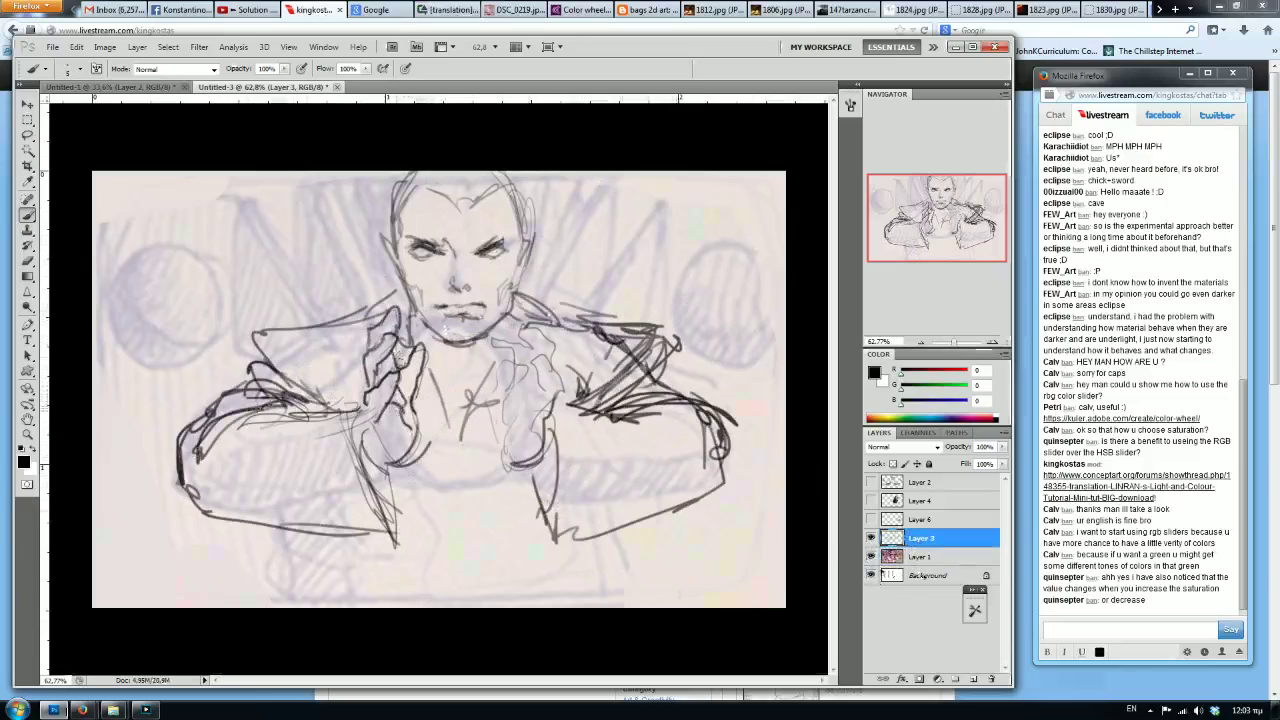
{"action": "mouse_move", "coordinate": [532, 468]}
{"action": "left_mouse_down"}
{"action": "mouse_move", "coordinate": [505, 440]}
{"action": "mouse_move", "coordinate": [506, 416]}
{"action": "mouse_move", "coordinate": [552, 356]}
{"action": "mouse_move", "coordinate": [562, 408]}
{"action": "mouse_move", "coordinate": [520, 334]}
{"action": "mouse_move", "coordinate": [516, 356]}
{"action": "mouse_move", "coordinate": [496, 340]}
{"action": "mouse_move", "coordinate": [500, 412]}
{"action": "mouse_move", "coordinate": [512, 404]}
{"action": "mouse_move", "coordinate": [566, 468]}
{"action": "mouse_move", "coordinate": [562, 396]}
{"action": "left_mouse_up"}
{"action": "mouse_move", "coordinate": [505, 545]}
{"action": "left_mouse_down"}
{"action": "mouse_move", "coordinate": [560, 580]}
{"action": "mouse_move", "coordinate": [470, 520]}
{"action": "mouse_move", "coordinate": [455, 600]}
{"action": "mouse_move", "coordinate": [508, 601]}
{"action": "mouse_move", "coordinate": [505, 545]}
{"action": "mouse_move", "coordinate": [570, 500]}
{"action": "mouse_move", "coordinate": [350, 530]}
{"action": "mouse_move", "coordinate": [394, 522]}
{"action": "left_mouse_up"}
{"action": "mouse_move", "coordinate": [606, 567]}
{"action": "left_mouse_down"}
{"action": "mouse_move", "coordinate": [504, 605]}
{"action": "mouse_move", "coordinate": [398, 549]}
{"action": "left_mouse_up"}
Draw the tall jagged spikes rising behind the shoulders on both sides of the head.
{"action": "mouse_move", "coordinate": [621, 350]}
{"action": "left_mouse_down"}
{"action": "mouse_move", "coordinate": [611, 298]}
{"action": "mouse_move", "coordinate": [650, 208]}
{"action": "mouse_move", "coordinate": [684, 181]}
{"action": "left_mouse_up"}
{"action": "mouse_move", "coordinate": [684, 181]}
{"action": "left_mouse_down"}
{"action": "mouse_move", "coordinate": [660, 215]}
{"action": "mouse_move", "coordinate": [655, 298]}
{"action": "left_mouse_up"}
{"action": "mouse_move", "coordinate": [655, 298]}
{"action": "left_mouse_down"}
{"action": "mouse_move", "coordinate": [611, 330]}
{"action": "mouse_move", "coordinate": [538, 264]}
{"action": "mouse_move", "coordinate": [592, 174]}
{"action": "mouse_move", "coordinate": [560, 322]}
{"action": "left_mouse_up"}
{"action": "left_click_drag", "start_coordinate": [530, 238], "coordinate": [532, 166]}
{"action": "left_click_drag", "start_coordinate": [376, 282], "coordinate": [345, 172]}
{"action": "left_click_drag", "start_coordinate": [356, 266], "coordinate": [378, 310]}
{"action": "left_click_drag", "start_coordinate": [364, 194], "coordinate": [312, 302]}
{"action": "mouse_move", "coordinate": [312, 198]}
{"action": "left_mouse_down"}
{"action": "mouse_move", "coordinate": [277, 172]}
{"action": "mouse_move", "coordinate": [308, 276]}
{"action": "left_mouse_up"}
{"action": "mouse_move", "coordinate": [298, 268]}
{"action": "left_mouse_down"}
{"action": "mouse_move", "coordinate": [341, 323]}
{"action": "mouse_move", "coordinate": [262, 230]}
{"action": "left_mouse_up"}
{"action": "left_click_drag", "start_coordinate": [206, 194], "coordinate": [262, 232]}
{"action": "left_click_drag", "start_coordinate": [210, 198], "coordinate": [250, 356]}
{"action": "left_click_drag", "start_coordinate": [296, 288], "coordinate": [294, 312]}
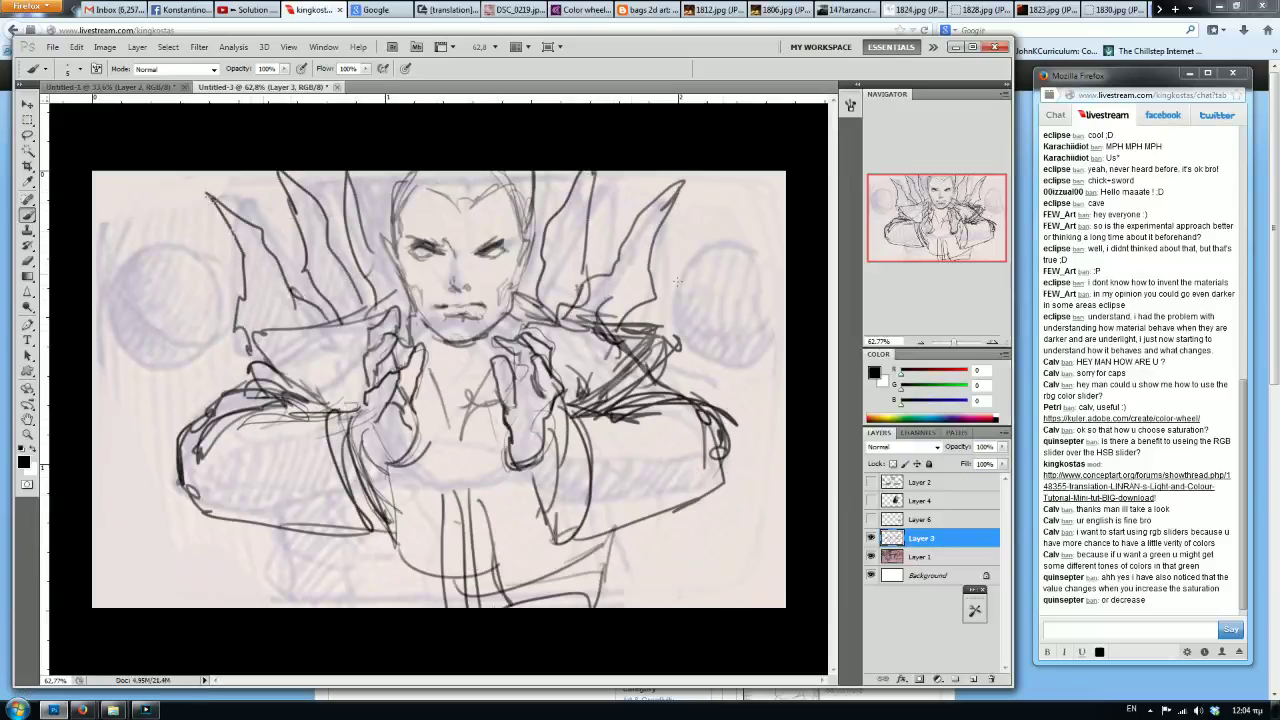
Outline the floating orbs on both sides and rough in shapes along the canvas's lower edge.
{"action": "mouse_move", "coordinate": [782, 334]}
{"action": "left_mouse_down"}
{"action": "mouse_move", "coordinate": [678, 300]}
{"action": "mouse_move", "coordinate": [776, 290]}
{"action": "mouse_move", "coordinate": [738, 310]}
{"action": "mouse_move", "coordinate": [748, 266]}
{"action": "mouse_move", "coordinate": [700, 355]}
{"action": "left_mouse_up"}
{"action": "mouse_move", "coordinate": [222, 345]}
{"action": "left_mouse_down"}
{"action": "mouse_move", "coordinate": [130, 290]}
{"action": "mouse_move", "coordinate": [216, 285]}
{"action": "mouse_move", "coordinate": [150, 320]}
{"action": "mouse_move", "coordinate": [175, 262]}
{"action": "left_mouse_up"}
{"action": "mouse_move", "coordinate": [326, 546]}
{"action": "left_mouse_down"}
{"action": "mouse_move", "coordinate": [352, 612]}
{"action": "mouse_move", "coordinate": [306, 606]}
{"action": "mouse_move", "coordinate": [378, 606]}
{"action": "left_mouse_up"}
{"action": "mouse_move", "coordinate": [534, 553]}
{"action": "left_mouse_down"}
{"action": "mouse_move", "coordinate": [550, 580]}
{"action": "mouse_move", "coordinate": [600, 606]}
{"action": "left_mouse_up"}
{"action": "mouse_move", "coordinate": [714, 560]}
{"action": "left_mouse_down"}
{"action": "mouse_move", "coordinate": [782, 545]}
{"action": "mouse_move", "coordinate": [676, 600]}
{"action": "left_mouse_up"}
{"action": "left_click_drag", "start_coordinate": [694, 586], "coordinate": [660, 606]}
{"action": "left_click_drag", "start_coordinate": [195, 222], "coordinate": [141, 320]}
Scribble jagged trim across both sleeves and shoulders and draw concentric circles on the chest between the hands.
{"action": "mouse_move", "coordinate": [338, 472]}
{"action": "left_mouse_down"}
{"action": "mouse_move", "coordinate": [312, 438]}
{"action": "mouse_move", "coordinate": [246, 452]}
{"action": "mouse_move", "coordinate": [195, 443]}
{"action": "left_mouse_up"}
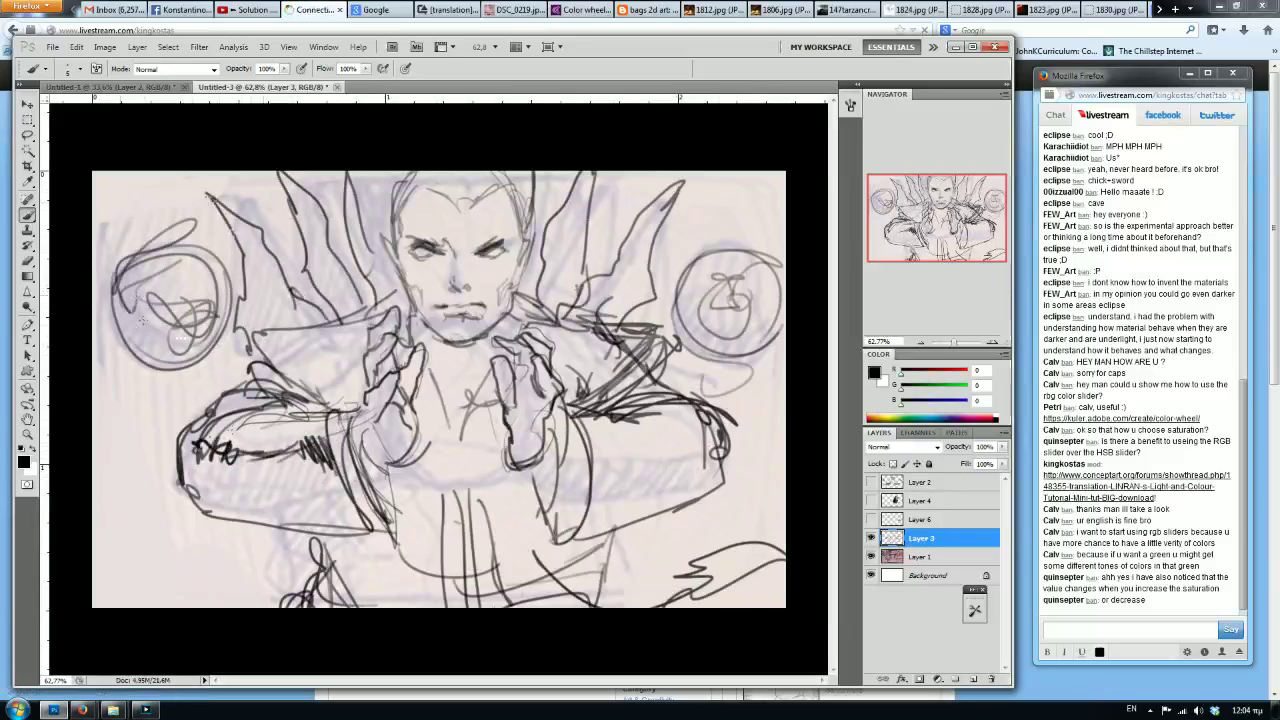
{"action": "mouse_move", "coordinate": [601, 470]}
{"action": "left_mouse_down"}
{"action": "mouse_move", "coordinate": [678, 460]}
{"action": "mouse_move", "coordinate": [704, 442]}
{"action": "left_mouse_up"}
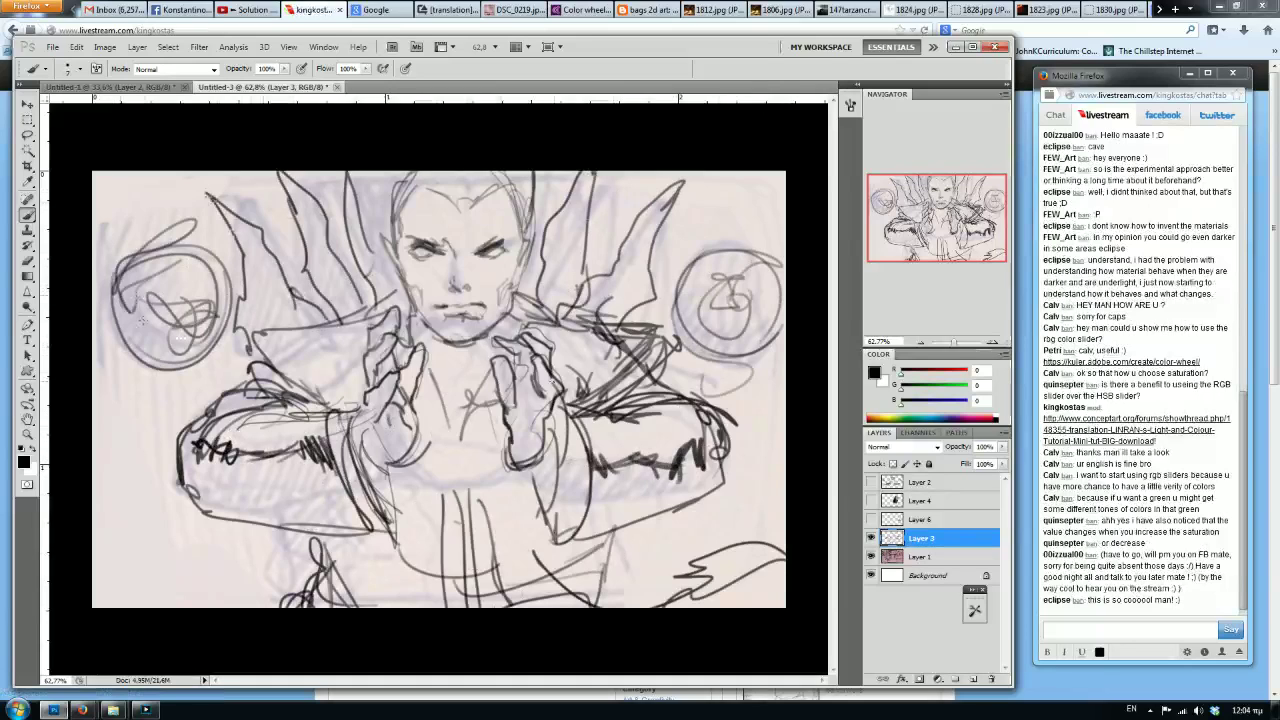
{"action": "left_click_drag", "start_coordinate": [266, 442], "coordinate": [228, 470]}
{"action": "mouse_move", "coordinate": [362, 372]}
{"action": "left_mouse_down"}
{"action": "mouse_move", "coordinate": [342, 388]}
{"action": "mouse_move", "coordinate": [299, 380]}
{"action": "left_mouse_up"}
{"action": "left_click_drag", "start_coordinate": [556, 362], "coordinate": [586, 384]}
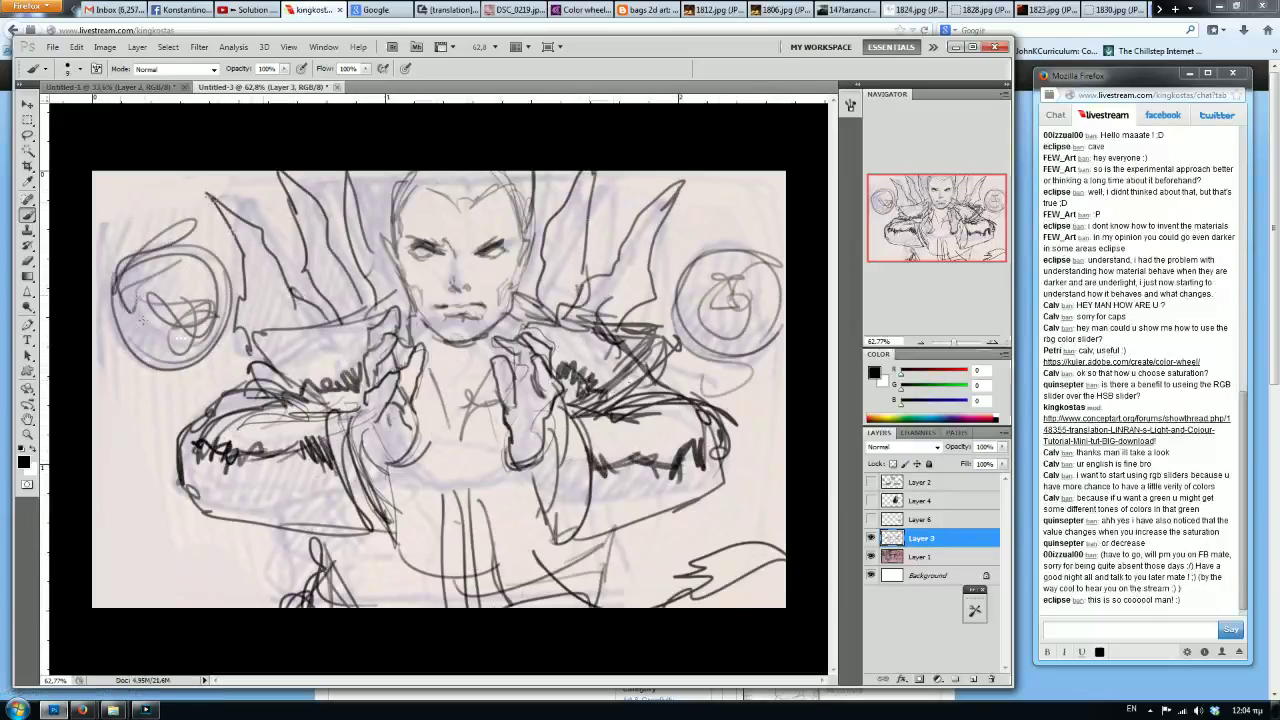
{"action": "mouse_move", "coordinate": [498, 462]}
{"action": "left_mouse_down"}
{"action": "mouse_move", "coordinate": [432, 440]}
{"action": "mouse_move", "coordinate": [470, 482]}
{"action": "mouse_move", "coordinate": [440, 452]}
{"action": "mouse_move", "coordinate": [462, 420]}
{"action": "left_mouse_up"}
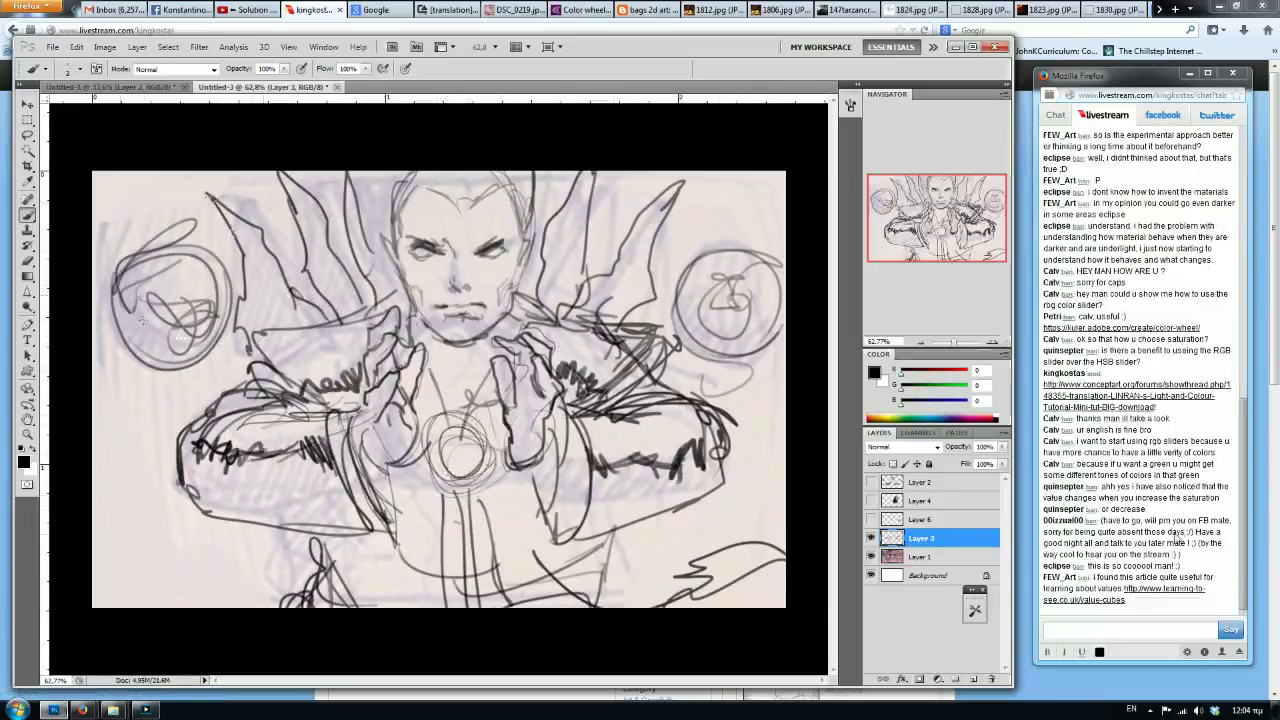
Open the value-cubes article linked in the chat and examine its painted cube exercises.
{"action": "left_click", "coordinate": [1142, 598]}
{"action": "left_click", "coordinate": [1143, 596]}
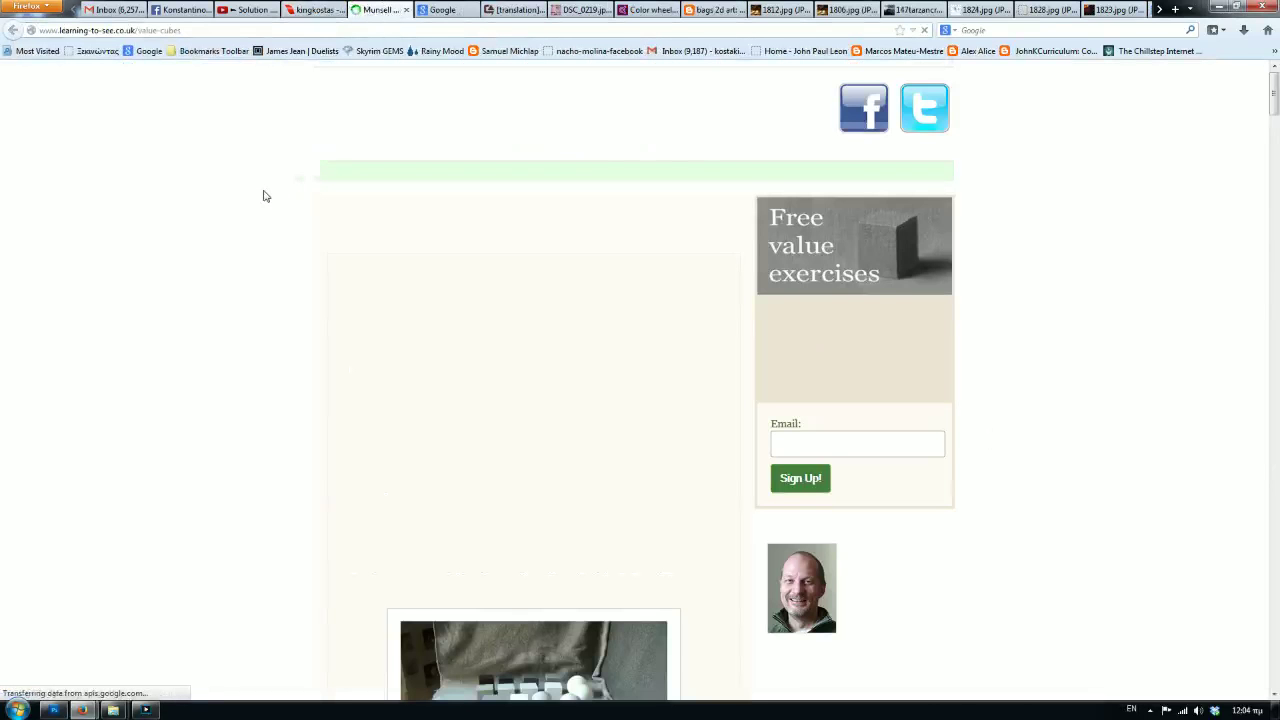
{"action": "scroll", "coordinate": [264, 196], "scroll_direction": "down", "scroll_amount": 5}
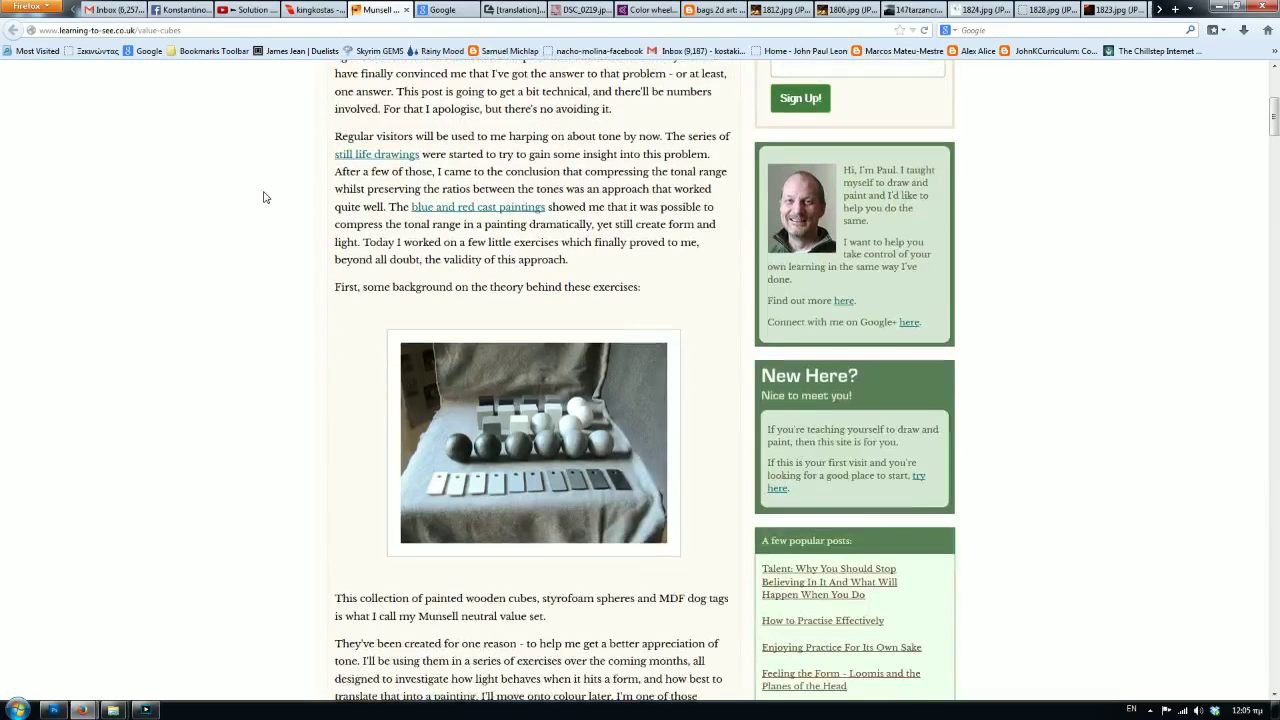
{"action": "scroll", "coordinate": [323, 219], "scroll_direction": "up", "scroll_amount": 5}
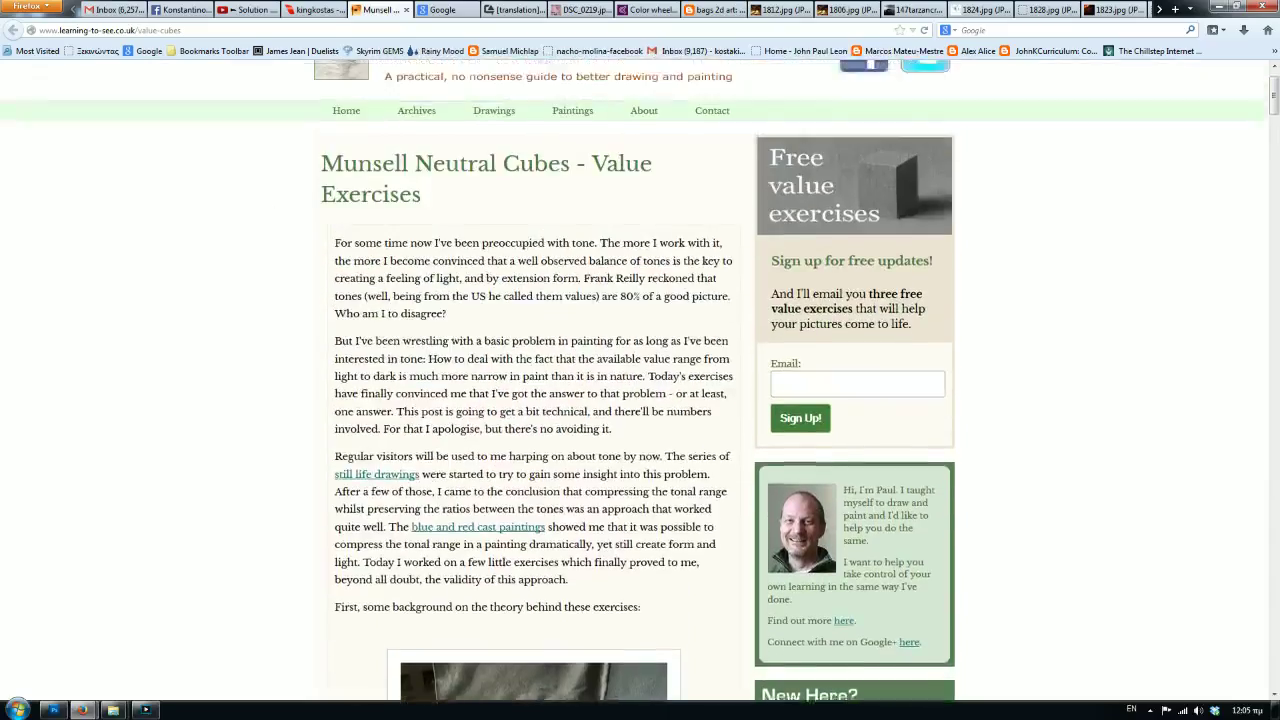
{"action": "scroll", "coordinate": [450, 324], "scroll_direction": "down", "scroll_amount": 15}
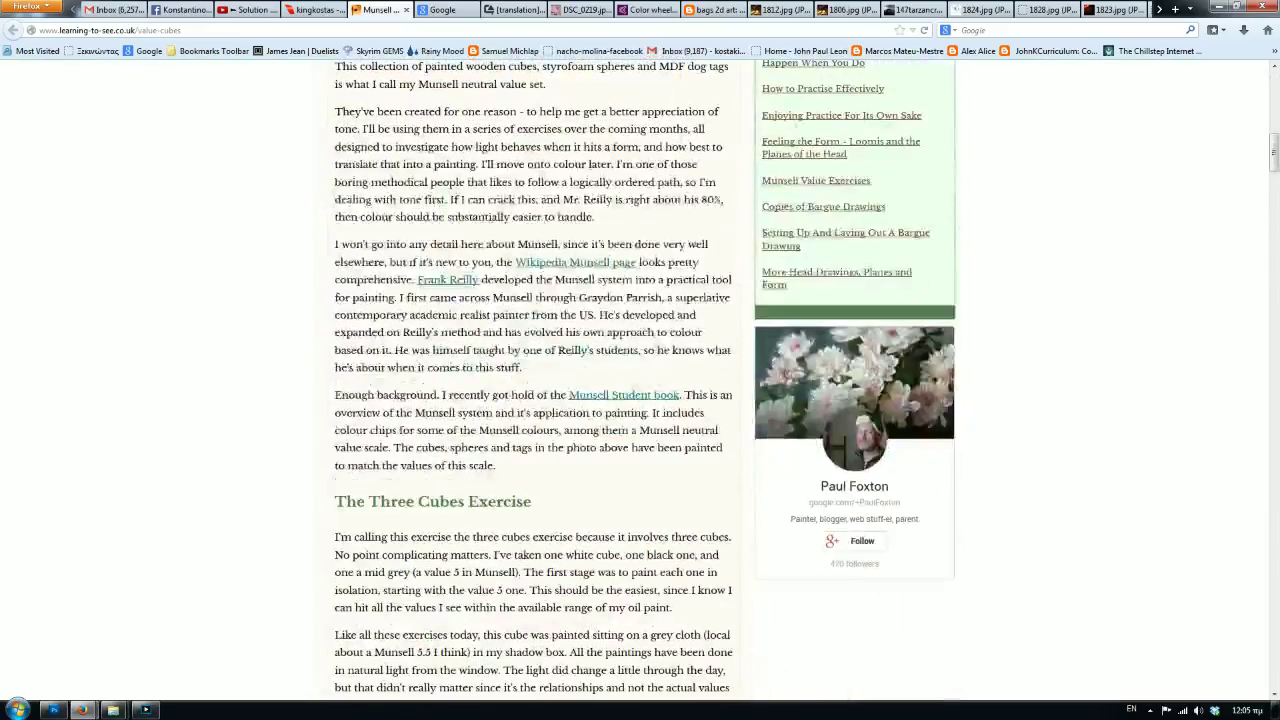
{"action": "scroll", "coordinate": [450, 324], "scroll_direction": "down", "scroll_amount": 6}
{"action": "scroll", "coordinate": [450, 324], "scroll_direction": "down", "scroll_amount": 13}
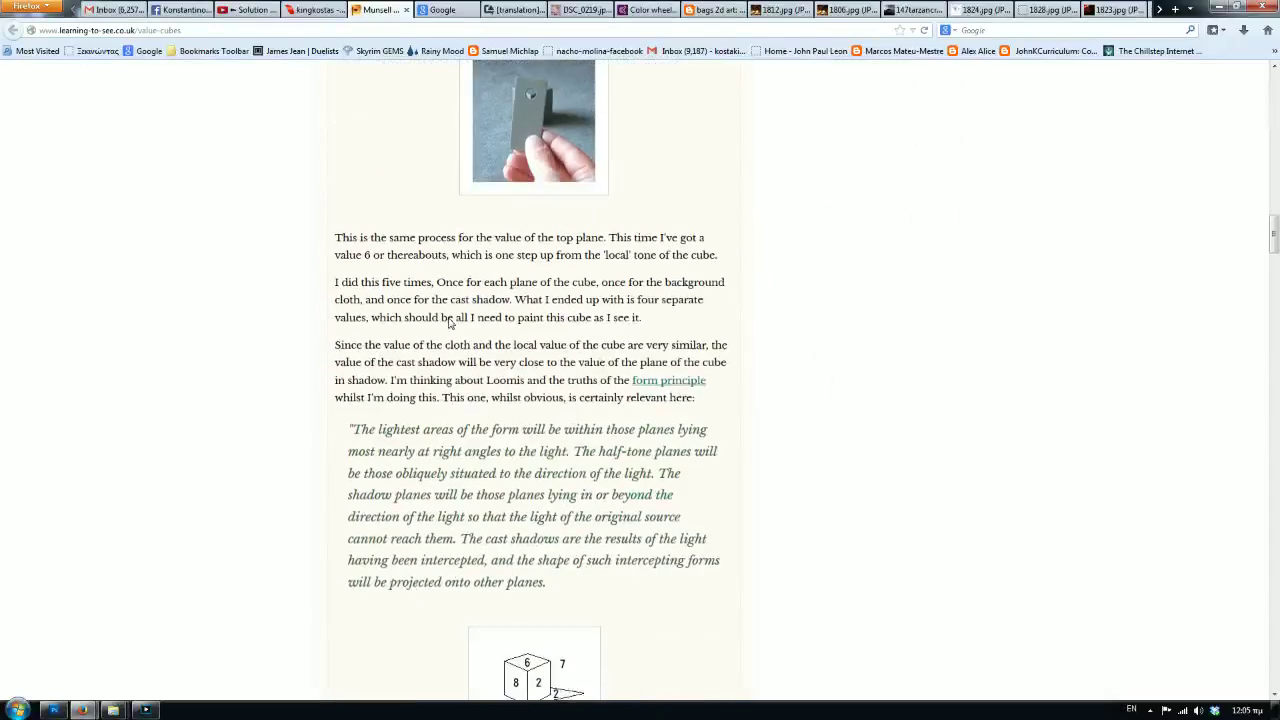
{"action": "scroll", "coordinate": [450, 324], "scroll_direction": "down", "scroll_amount": 10}
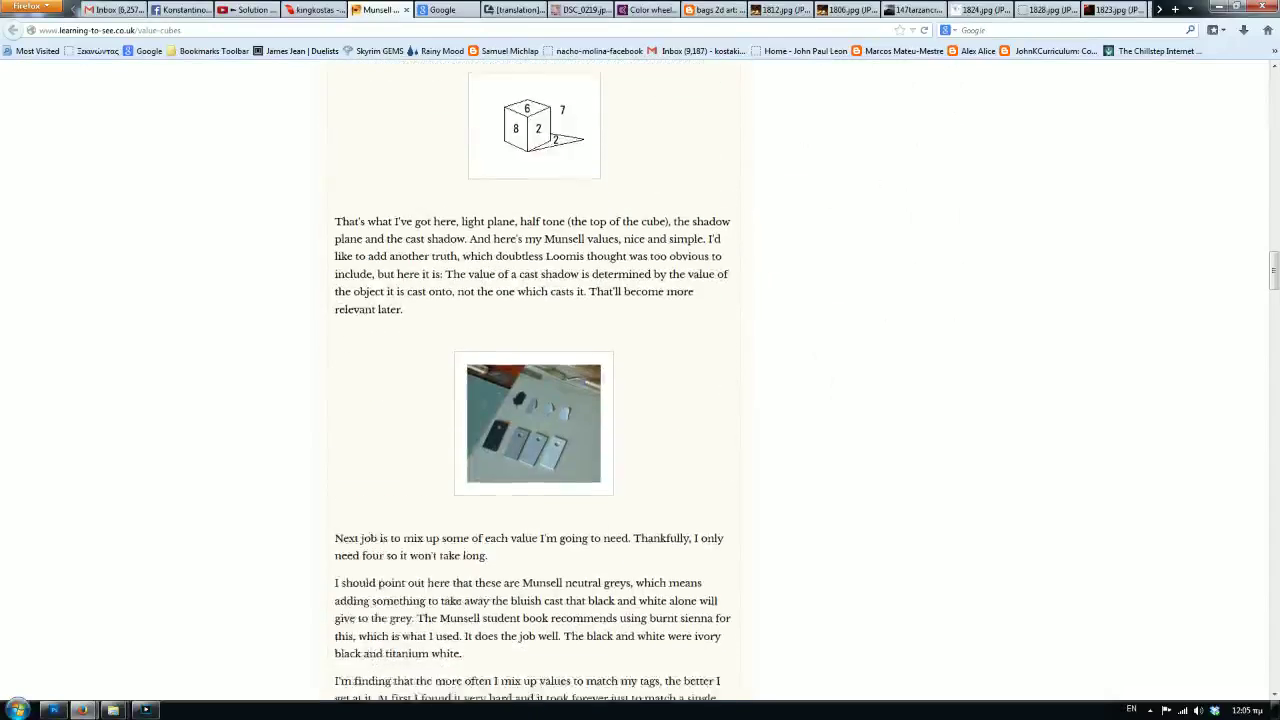
{"action": "scroll", "coordinate": [448, 318], "scroll_direction": "down", "scroll_amount": 11}
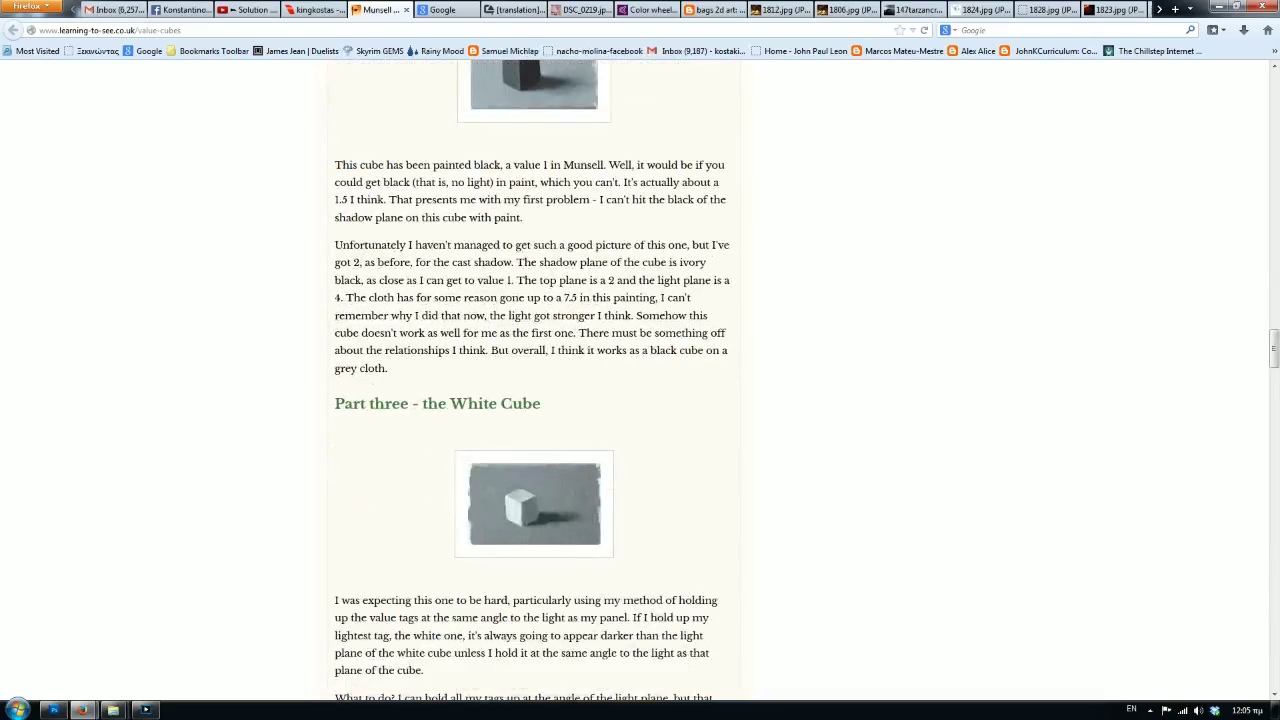
{"action": "scroll", "coordinate": [450, 208], "scroll_direction": "up", "scroll_amount": 1}
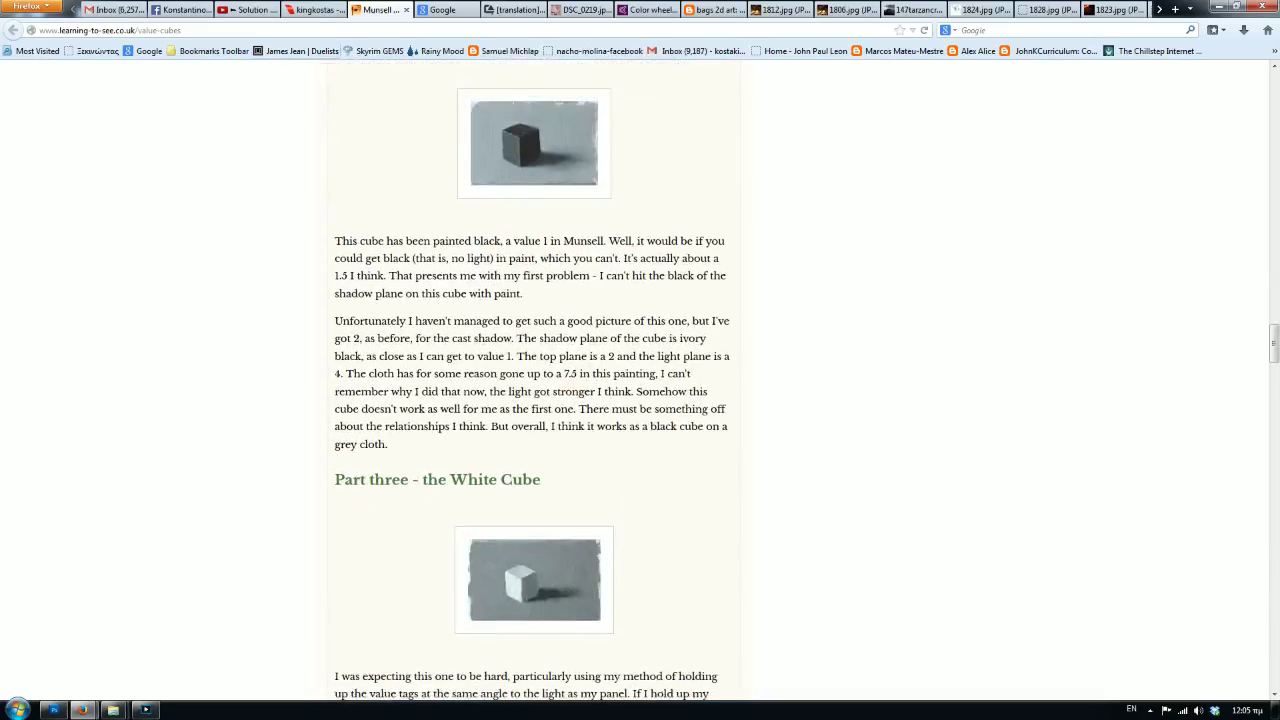
Return to Photoshop with the livestream chat alongside and add strokes to the right sleeve, the lower torso and the hairline.
{"action": "left_click", "coordinate": [315, 12]}
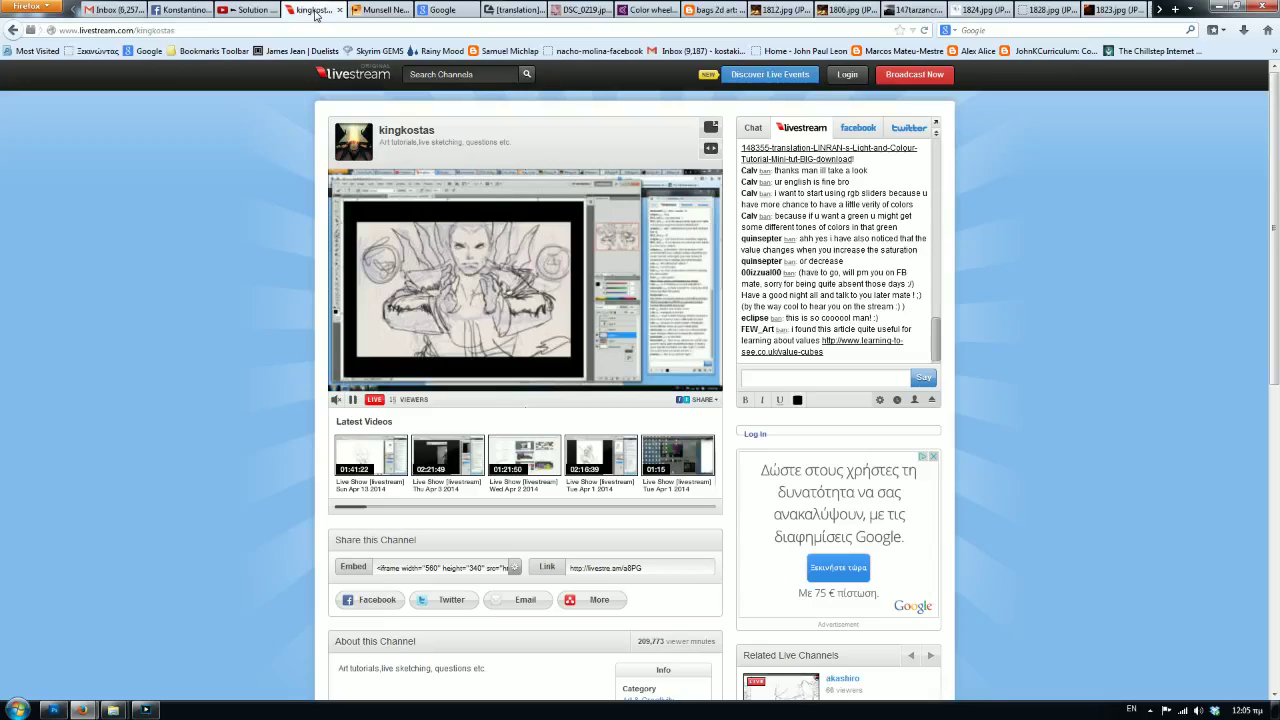
{"action": "left_click", "coordinate": [53, 710]}
{"action": "mouse_move", "coordinate": [82, 710]}
{"action": "left_click", "coordinate": [208, 641]}
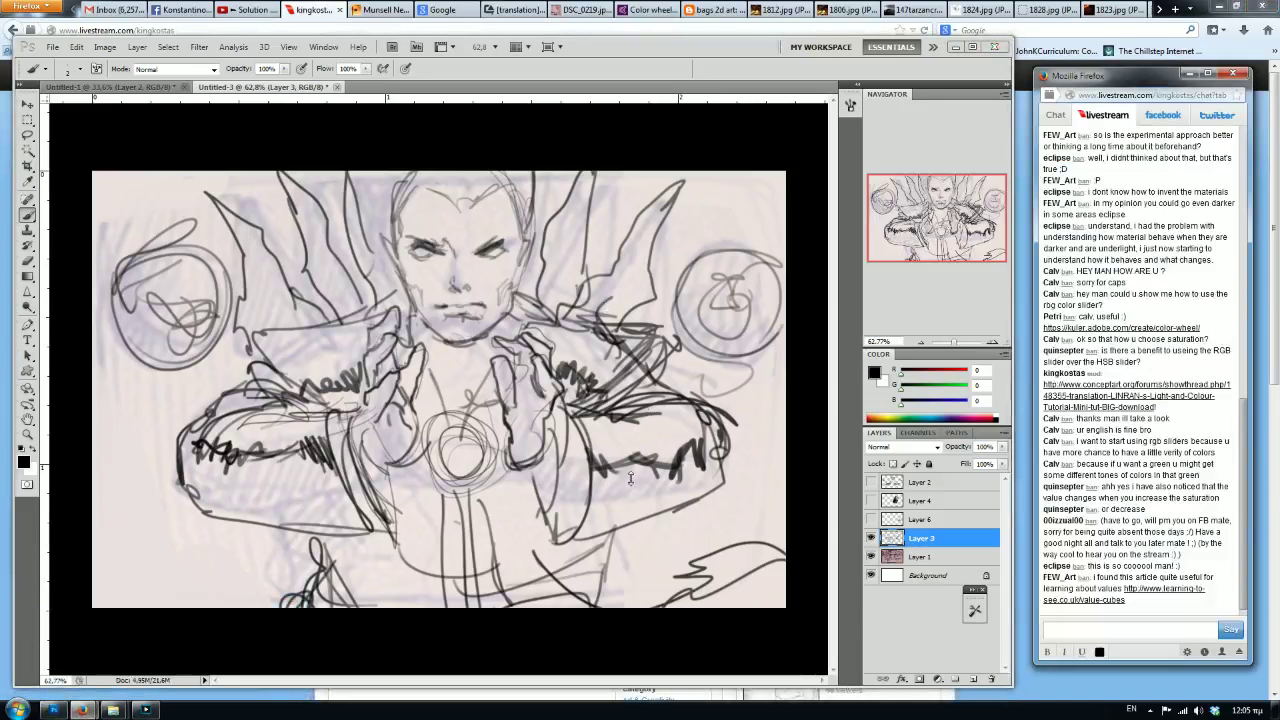
{"action": "left_click_drag", "start_coordinate": [696, 470], "coordinate": [648, 508]}
{"action": "mouse_move", "coordinate": [552, 545]}
{"action": "left_mouse_down"}
{"action": "mouse_move", "coordinate": [506, 576]}
{"action": "mouse_move", "coordinate": [454, 584]}
{"action": "left_mouse_up"}
{"action": "key", "text": "bracketright"}
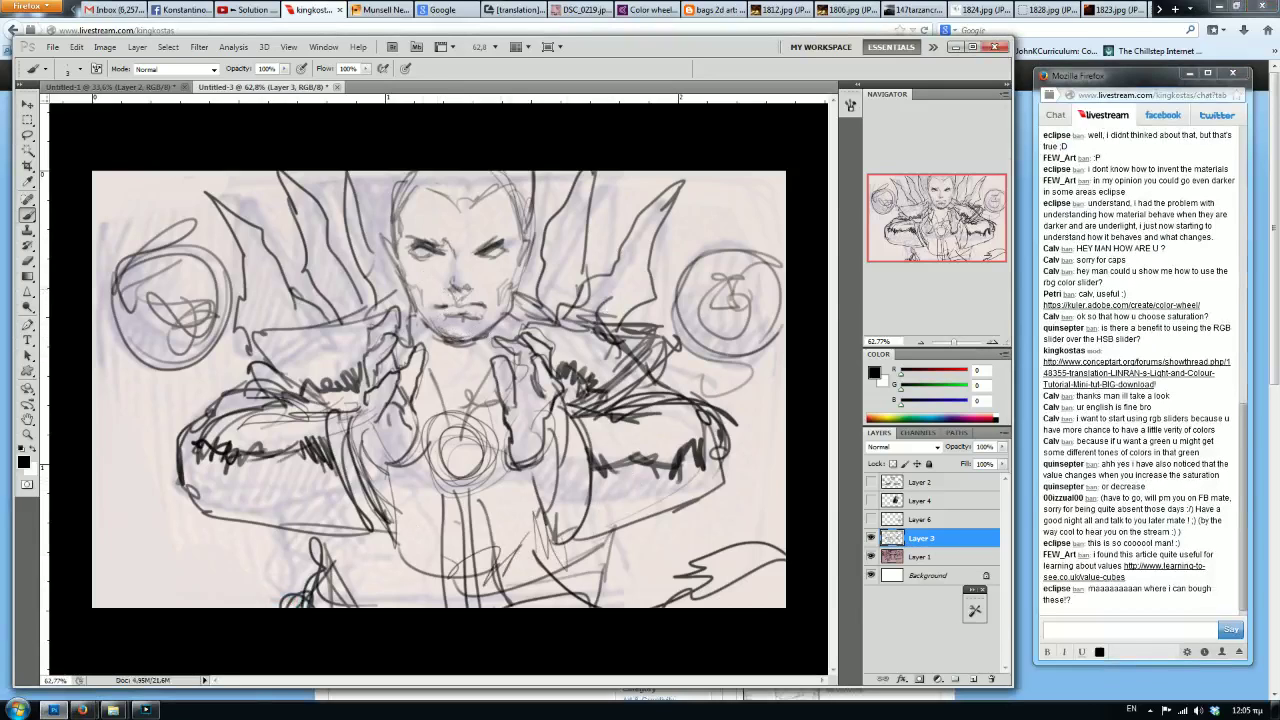
{"action": "left_click_drag", "start_coordinate": [406, 177], "coordinate": [392, 211]}
Hide Layer 1 and block grey shading into the right sleeve, lower corner, right orb, collar and face.
{"action": "left_click", "coordinate": [870, 556]}
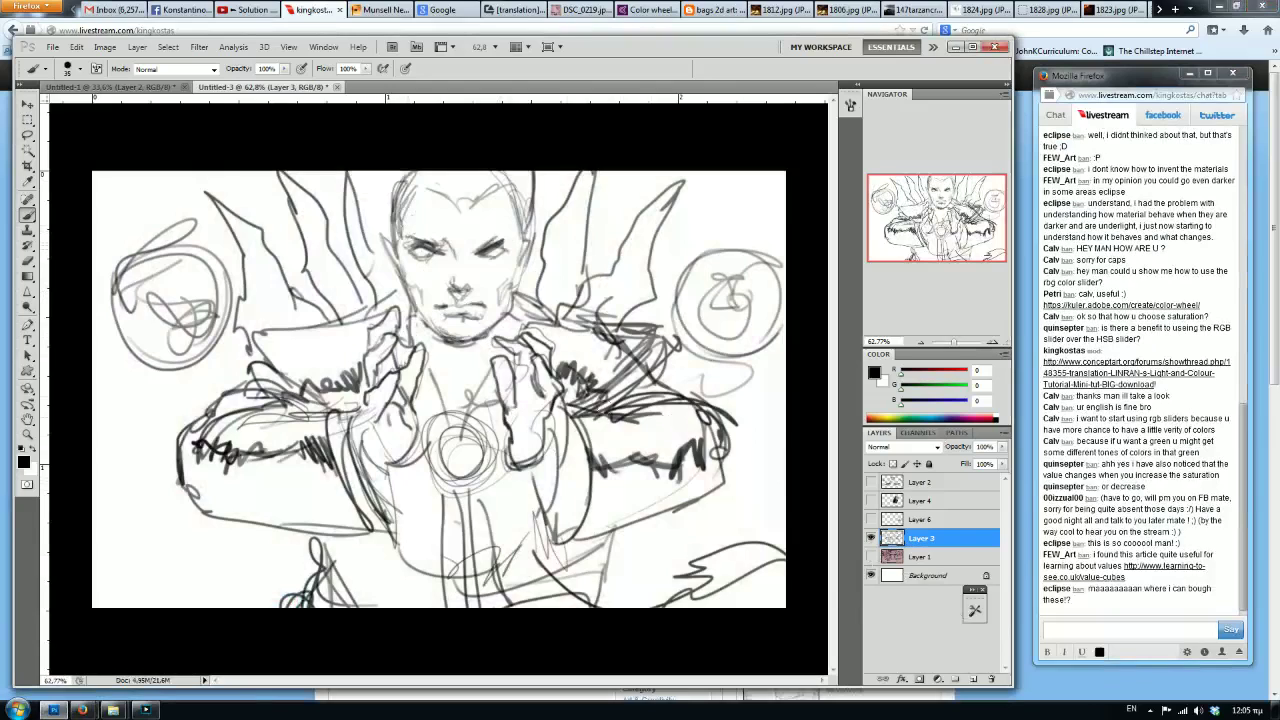
{"action": "mouse_move", "coordinate": [612, 490]}
{"action": "left_mouse_down"}
{"action": "mouse_move", "coordinate": [652, 482]}
{"action": "mouse_move", "coordinate": [590, 500]}
{"action": "mouse_move", "coordinate": [610, 530]}
{"action": "mouse_move", "coordinate": [700, 460]}
{"action": "mouse_move", "coordinate": [575, 525]}
{"action": "mouse_move", "coordinate": [548, 490]}
{"action": "mouse_move", "coordinate": [572, 540]}
{"action": "left_mouse_up"}
{"action": "mouse_move", "coordinate": [700, 598]}
{"action": "left_mouse_down"}
{"action": "mouse_move", "coordinate": [706, 575]}
{"action": "mouse_move", "coordinate": [782, 545]}
{"action": "mouse_move", "coordinate": [738, 530]}
{"action": "left_mouse_up"}
{"action": "mouse_move", "coordinate": [735, 305]}
{"action": "left_mouse_down"}
{"action": "mouse_move", "coordinate": [765, 292]}
{"action": "mouse_move", "coordinate": [720, 340]}
{"action": "mouse_move", "coordinate": [700, 320]}
{"action": "mouse_move", "coordinate": [750, 280]}
{"action": "left_mouse_up"}
{"action": "mouse_move", "coordinate": [605, 275]}
{"action": "left_mouse_down"}
{"action": "mouse_move", "coordinate": [633, 298]}
{"action": "mouse_move", "coordinate": [660, 222]}
{"action": "mouse_move", "coordinate": [570, 325]}
{"action": "mouse_move", "coordinate": [605, 305]}
{"action": "mouse_move", "coordinate": [560, 290]}
{"action": "mouse_move", "coordinate": [586, 256]}
{"action": "left_mouse_up"}
{"action": "mouse_move", "coordinate": [554, 316]}
{"action": "left_mouse_down"}
{"action": "mouse_move", "coordinate": [524, 298]}
{"action": "mouse_move", "coordinate": [500, 326]}
{"action": "left_mouse_up"}
{"action": "key", "text": "bracketleft"}
{"action": "key", "text": "bracketright"}
{"action": "mouse_move", "coordinate": [466, 248]}
{"action": "left_mouse_down"}
{"action": "mouse_move", "coordinate": [472, 290]}
{"action": "mouse_move", "coordinate": [496, 316]}
{"action": "mouse_move", "coordinate": [514, 330]}
{"action": "mouse_move", "coordinate": [530, 296]}
{"action": "mouse_move", "coordinate": [542, 322]}
{"action": "left_mouse_up"}
Enlarge the brush and shade the underside of the left sleeve and the area below the torso in grey.
{"action": "key", "text": "bracketright"}
{"action": "key", "text": "bracketright"}
{"action": "key", "text": "bracketright"}
{"action": "key", "text": "bracketright"}
{"action": "key", "text": "bracketright"}
{"action": "key", "text": "bracketright"}
{"action": "mouse_move", "coordinate": [298, 458]}
{"action": "left_mouse_down"}
{"action": "mouse_move", "coordinate": [332, 486]}
{"action": "mouse_move", "coordinate": [336, 531]}
{"action": "mouse_move", "coordinate": [279, 480]}
{"action": "mouse_move", "coordinate": [234, 492]}
{"action": "mouse_move", "coordinate": [300, 491]}
{"action": "mouse_move", "coordinate": [214, 479]}
{"action": "mouse_move", "coordinate": [250, 500]}
{"action": "left_mouse_up"}
{"action": "key", "text": "bracketright"}
{"action": "key", "text": "bracketright"}
{"action": "key", "text": "bracketright"}
{"action": "key", "text": "bracketright"}
{"action": "key", "text": "bracketright"}
{"action": "key", "text": "bracketright"}
{"action": "mouse_move", "coordinate": [330, 500]}
{"action": "left_mouse_down"}
{"action": "mouse_move", "coordinate": [348, 577]}
{"action": "mouse_move", "coordinate": [436, 578]}
{"action": "left_mouse_up"}
{"action": "mouse_move", "coordinate": [608, 556]}
{"action": "left_mouse_down"}
{"action": "mouse_move", "coordinate": [530, 629]}
{"action": "mouse_move", "coordinate": [465, 619]}
{"action": "mouse_move", "coordinate": [612, 550]}
{"action": "left_mouse_up"}
Fill the background on the canvas's right side with grey tone, using smaller brushes between the spikes and beside the head.
{"action": "key", "text": "bracketright"}
{"action": "mouse_move", "coordinate": [780, 500]}
{"action": "left_mouse_down"}
{"action": "mouse_move", "coordinate": [738, 564]}
{"action": "mouse_move", "coordinate": [774, 406]}
{"action": "mouse_move", "coordinate": [706, 390]}
{"action": "left_mouse_up"}
{"action": "key", "text": "bracketleft"}
{"action": "key", "text": "bracketleft"}
{"action": "key", "text": "bracketleft"}
{"action": "key", "text": "bracketleft"}
{"action": "key", "text": "bracketleft"}
{"action": "mouse_move", "coordinate": [662, 262]}
{"action": "left_mouse_down"}
{"action": "mouse_move", "coordinate": [640, 298]}
{"action": "mouse_move", "coordinate": [735, 172]}
{"action": "mouse_move", "coordinate": [795, 292]}
{"action": "mouse_move", "coordinate": [621, 162]}
{"action": "mouse_move", "coordinate": [641, 165]}
{"action": "mouse_move", "coordinate": [598, 160]}
{"action": "mouse_move", "coordinate": [665, 175]}
{"action": "left_mouse_up"}
{"action": "key", "text": "bracketleft"}
{"action": "key", "text": "bracketleft"}
{"action": "key", "text": "bracketleft"}
{"action": "key", "text": "bracketleft"}
{"action": "key", "text": "bracketleft"}
{"action": "key", "text": "bracketleft"}
{"action": "left_click_drag", "start_coordinate": [540, 300], "coordinate": [543, 168]}
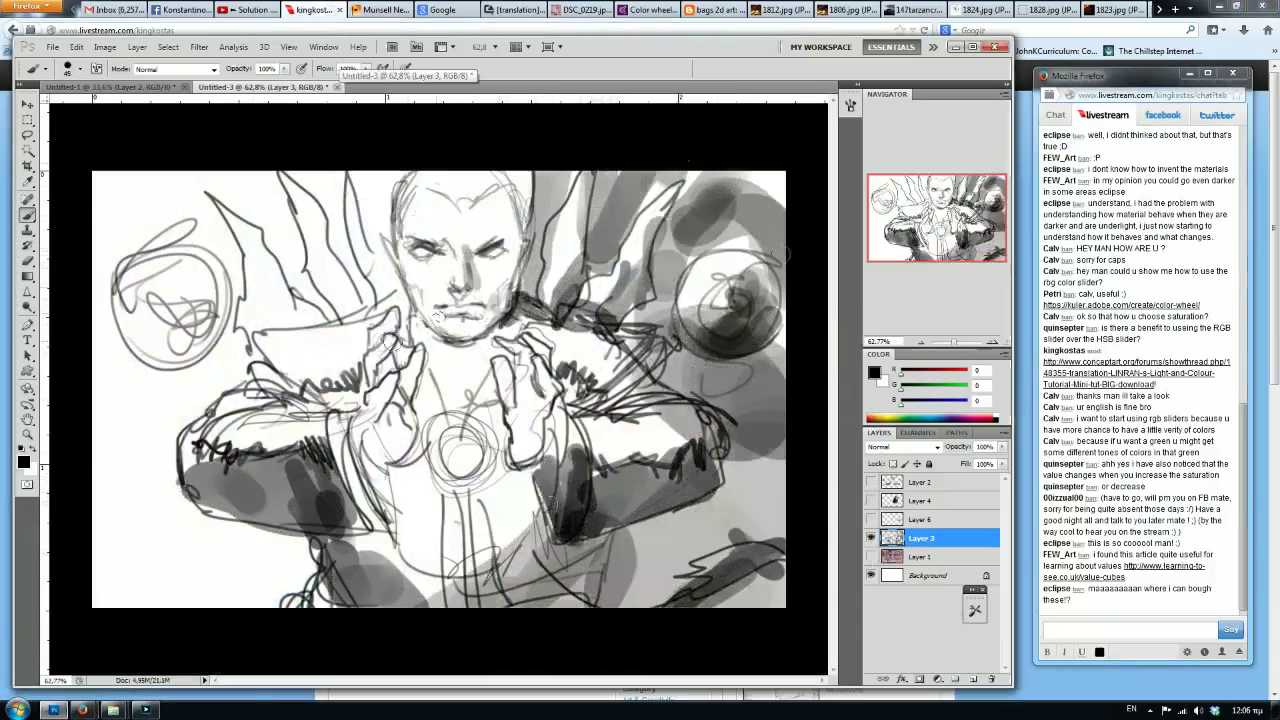
Check Layer 1 on its own, restore the working view, and block grey tone into the lower-left background with an enlarged brush.
{"action": "left_click", "coordinate": [871, 557], "text": "alt"}
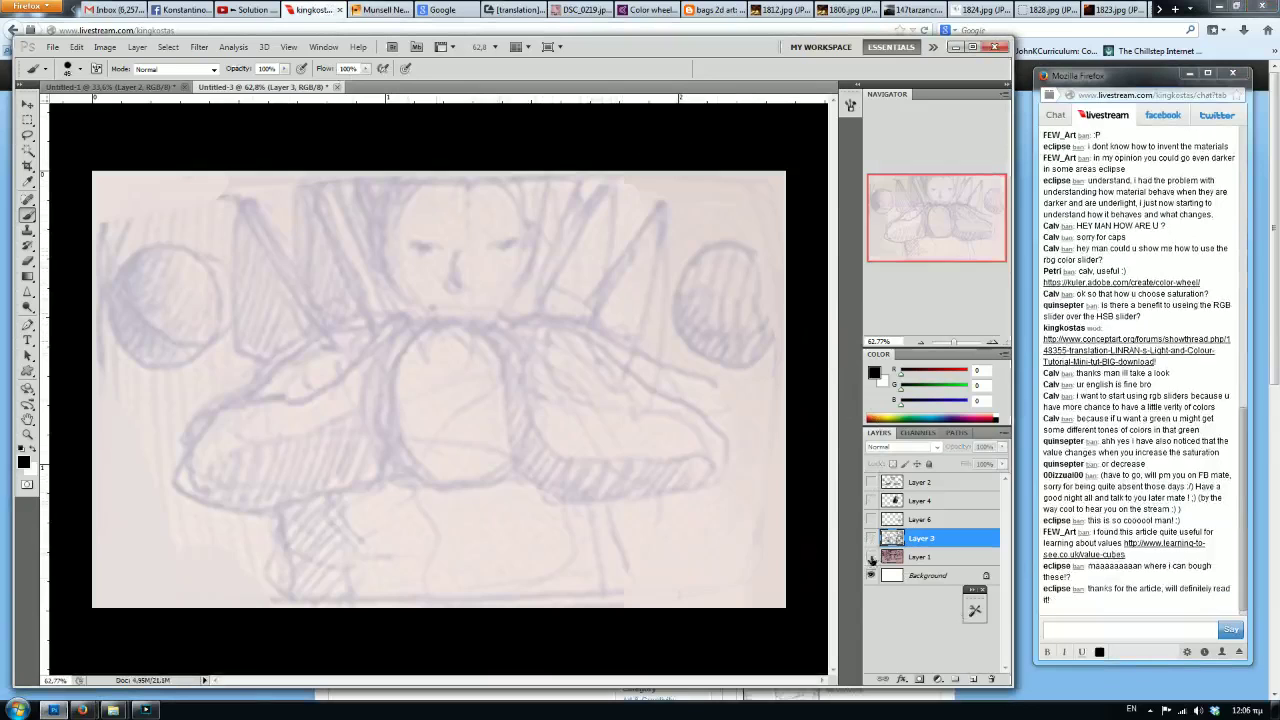
{"action": "left_click", "coordinate": [871, 558], "text": "alt"}
{"action": "key", "text": "bracketright"}
{"action": "key", "text": "bracketright"}
{"action": "key", "text": "bracketright"}
{"action": "key", "text": "bracketright"}
{"action": "mouse_move", "coordinate": [278, 566]}
{"action": "left_mouse_down"}
{"action": "mouse_move", "coordinate": [310, 593]}
{"action": "mouse_move", "coordinate": [250, 591]}
{"action": "mouse_move", "coordinate": [178, 626]}
{"action": "mouse_move", "coordinate": [142, 588]}
{"action": "mouse_move", "coordinate": [110, 580]}
{"action": "mouse_move", "coordinate": [153, 510]}
{"action": "left_mouse_up"}
{"action": "key", "text": "bracketright"}
{"action": "key", "text": "bracketright"}
{"action": "key", "text": "bracketright"}
{"action": "key", "text": "bracketright"}
Fill the background around the left orb, above it and between the left spikes with grey, using progressively smaller brushes.
{"action": "key", "text": "bracketleft"}
{"action": "key", "text": "bracketleft"}
{"action": "key", "text": "bracketleft"}
{"action": "key", "text": "bracketleft"}
{"action": "key", "text": "bracketleft"}
{"action": "key", "text": "bracketleft"}
{"action": "key", "text": "bracketleft"}
{"action": "key", "text": "bracketleft"}
{"action": "key", "text": "bracketleft"}
{"action": "mouse_move", "coordinate": [232, 362]}
{"action": "left_mouse_down"}
{"action": "mouse_move", "coordinate": [160, 432]}
{"action": "mouse_move", "coordinate": [168, 510]}
{"action": "mouse_move", "coordinate": [145, 428]}
{"action": "mouse_move", "coordinate": [115, 480]}
{"action": "mouse_move", "coordinate": [130, 237]}
{"action": "mouse_move", "coordinate": [170, 340]}
{"action": "mouse_move", "coordinate": [171, 218]}
{"action": "mouse_move", "coordinate": [232, 252]}
{"action": "mouse_move", "coordinate": [240, 350]}
{"action": "left_mouse_up"}
{"action": "key", "text": "bracketleft"}
{"action": "key", "text": "bracketleft"}
{"action": "key", "text": "bracketleft"}
{"action": "key", "text": "bracketleft"}
{"action": "mouse_move", "coordinate": [180, 190]}
{"action": "left_mouse_down"}
{"action": "mouse_move", "coordinate": [270, 300]}
{"action": "mouse_move", "coordinate": [390, 275]}
{"action": "mouse_move", "coordinate": [405, 185]}
{"action": "mouse_move", "coordinate": [515, 182]}
{"action": "mouse_move", "coordinate": [390, 185]}
{"action": "mouse_move", "coordinate": [370, 255]}
{"action": "mouse_move", "coordinate": [312, 192]}
{"action": "mouse_move", "coordinate": [340, 280]}
{"action": "mouse_move", "coordinate": [240, 175]}
{"action": "mouse_move", "coordinate": [175, 195]}
{"action": "mouse_move", "coordinate": [157, 167]}
{"action": "left_mouse_up"}
{"action": "key", "text": "bracketright"}
{"action": "key", "text": "bracketright"}
{"action": "key", "text": "bracketright"}
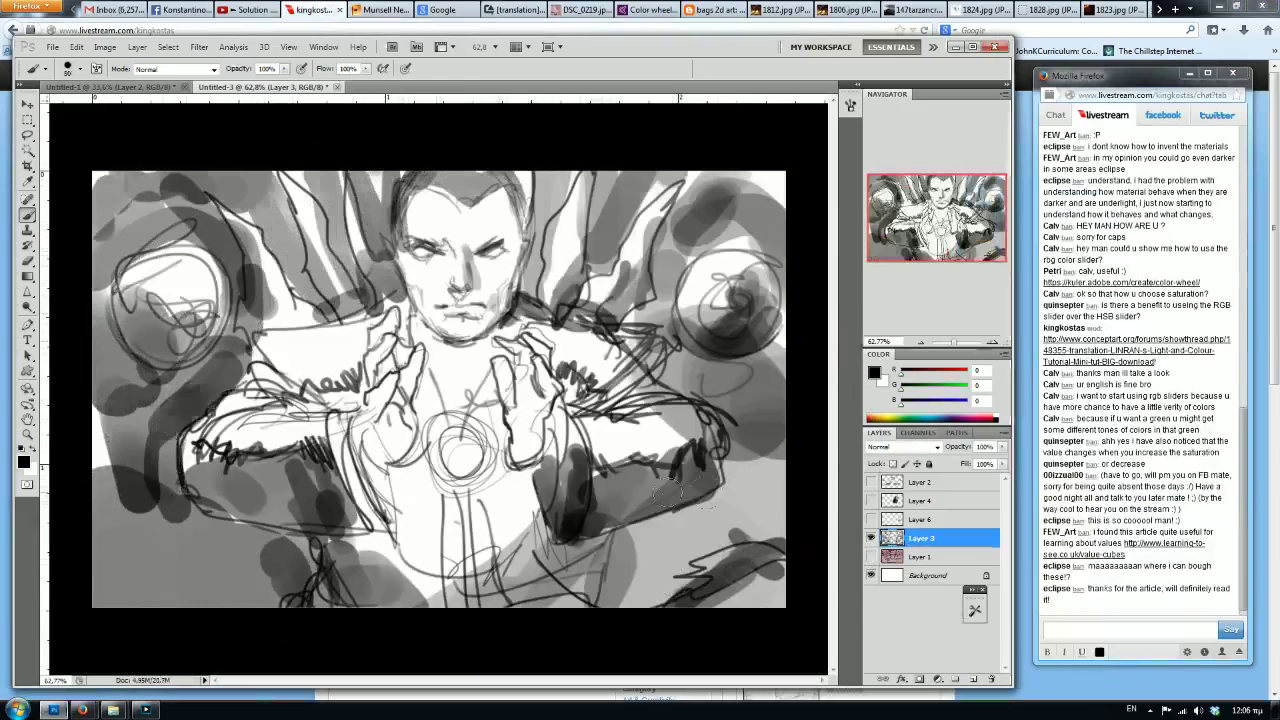
Deepen the grey on the right sleeve's underside and the background beside it, then enlarge the brush.
{"action": "mouse_move", "coordinate": [684, 473]}
{"action": "left_mouse_down"}
{"action": "mouse_move", "coordinate": [603, 521]}
{"action": "mouse_move", "coordinate": [772, 523]}
{"action": "mouse_move", "coordinate": [704, 539]}
{"action": "mouse_move", "coordinate": [694, 579]}
{"action": "mouse_move", "coordinate": [665, 546]}
{"action": "mouse_move", "coordinate": [688, 516]}
{"action": "mouse_move", "coordinate": [672, 556]}
{"action": "mouse_move", "coordinate": [757, 541]}
{"action": "mouse_move", "coordinate": [770, 526]}
{"action": "mouse_move", "coordinate": [755, 460]}
{"action": "left_mouse_up"}
{"action": "key", "text": "bracketright"}
{"action": "key", "text": "bracketright"}
{"action": "key", "text": "bracketright"}
{"action": "key", "text": "bracketright"}
{"action": "key", "text": "bracketright"}
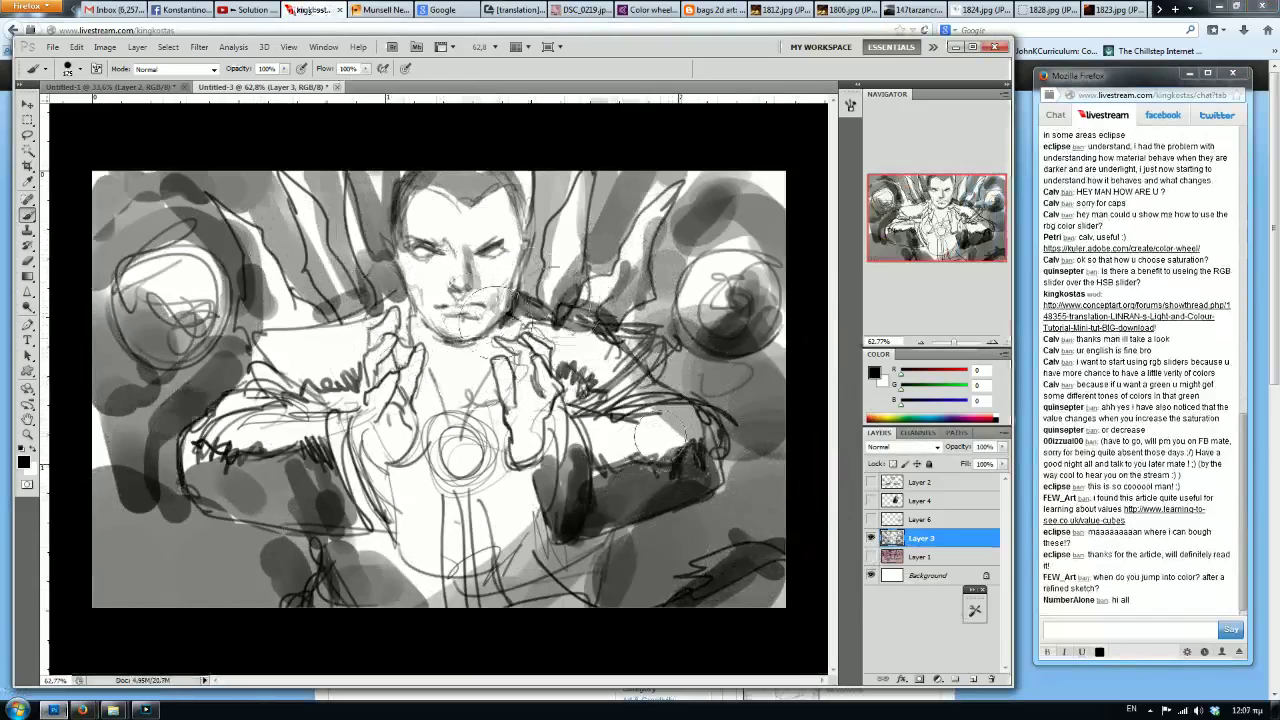
Try darkening the right sleeve's underside and the right background with large brush strokes, and undo them.
{"action": "mouse_move", "coordinate": [690, 472]}
{"action": "left_mouse_down"}
{"action": "mouse_move", "coordinate": [615, 513]}
{"action": "mouse_move", "coordinate": [676, 574]}
{"action": "left_mouse_up"}
{"action": "key", "text": "ctrl+z"}
{"action": "mouse_move", "coordinate": [761, 418]}
{"action": "left_mouse_down"}
{"action": "mouse_move", "coordinate": [653, 577]}
{"action": "mouse_move", "coordinate": [705, 480]}
{"action": "mouse_move", "coordinate": [735, 590]}
{"action": "mouse_move", "coordinate": [640, 300]}
{"action": "mouse_move", "coordinate": [680, 230]}
{"action": "left_mouse_up"}
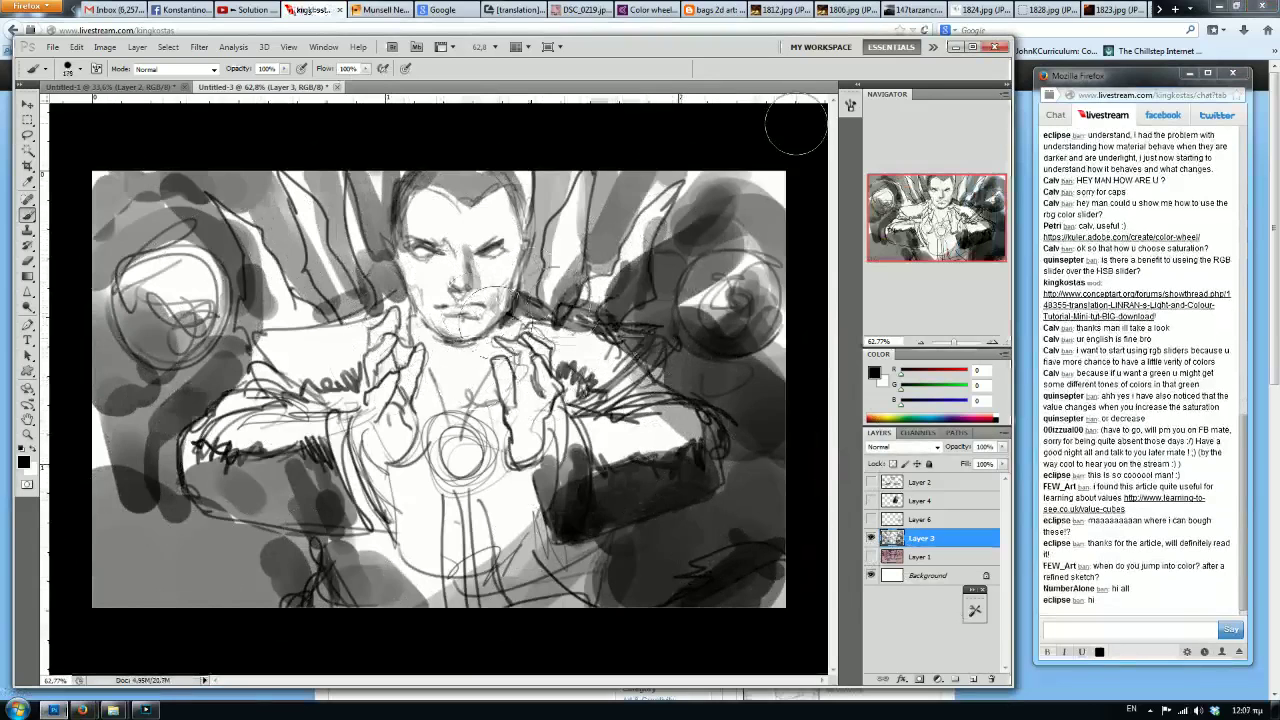
{"action": "key", "text": "ctrl+z"}
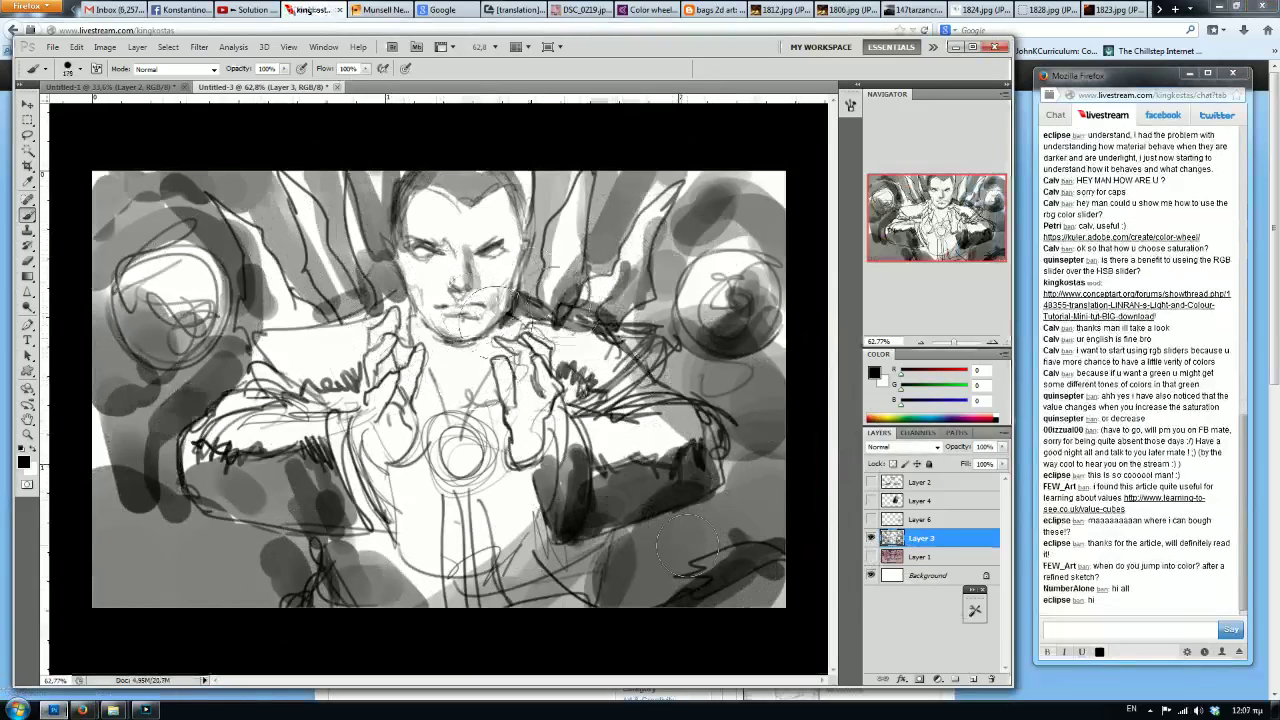
Mix a purple of R 97, G 69, B 194 and try it over the upper right sleeve, redoing the patch with a smaller brush.
{"action": "mouse_move", "coordinate": [902, 389]}
{"action": "left_mouse_down"}
{"action": "mouse_move", "coordinate": [955, 372]}
{"action": "mouse_move", "coordinate": [906, 370]}
{"action": "left_mouse_up"}
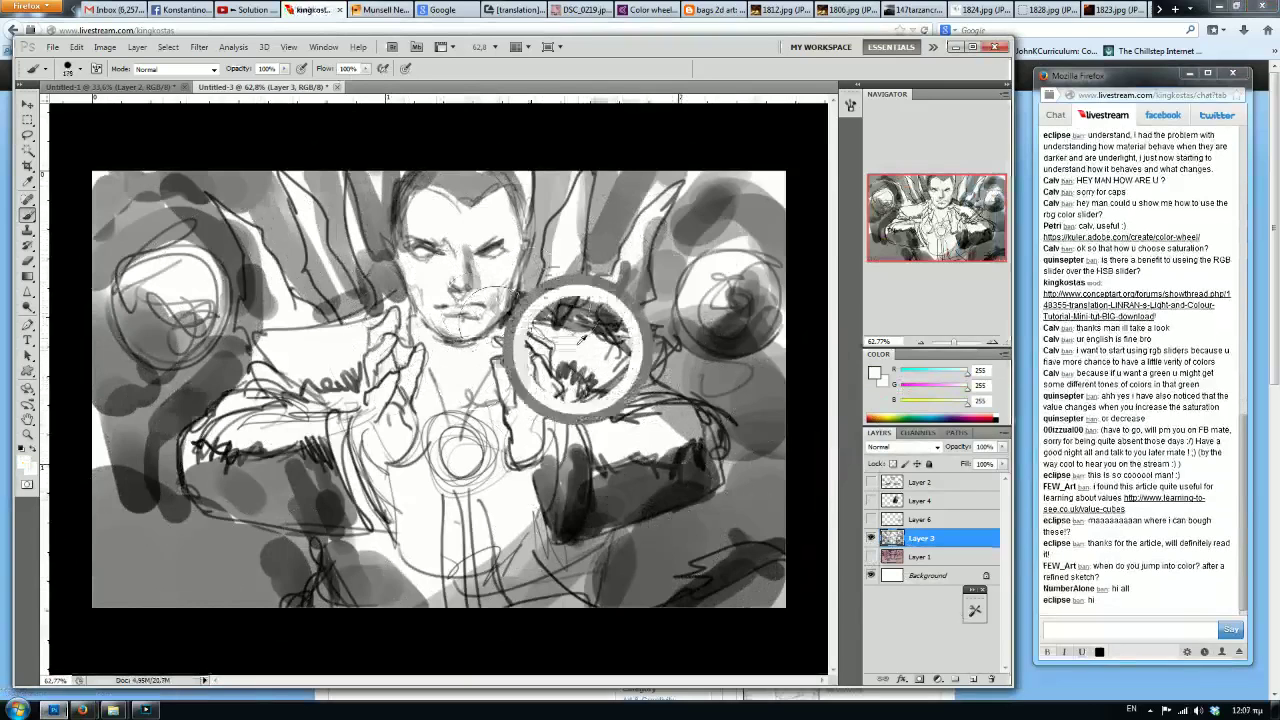
{"action": "left_click_drag", "start_coordinate": [907, 388], "coordinate": [909, 383]}
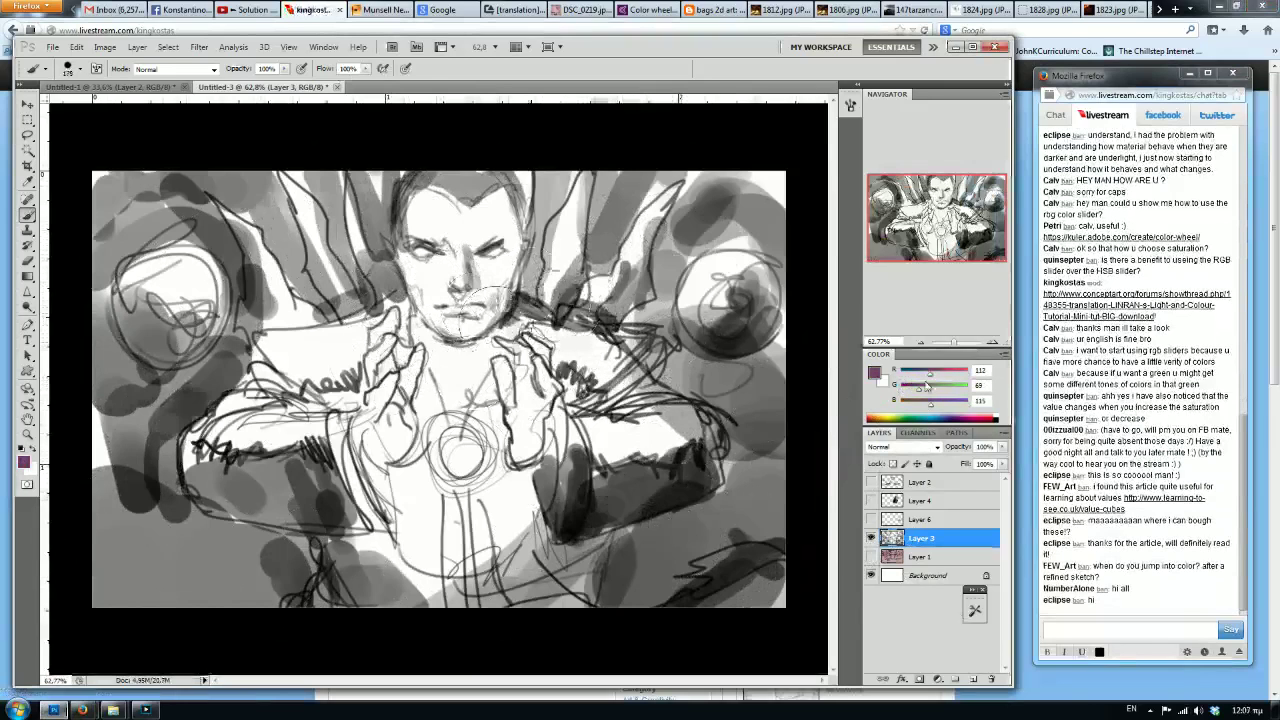
{"action": "mouse_move", "coordinate": [612, 430]}
{"action": "left_mouse_down"}
{"action": "mouse_move", "coordinate": [645, 455]}
{"action": "mouse_move", "coordinate": [630, 422]}
{"action": "left_mouse_up"}
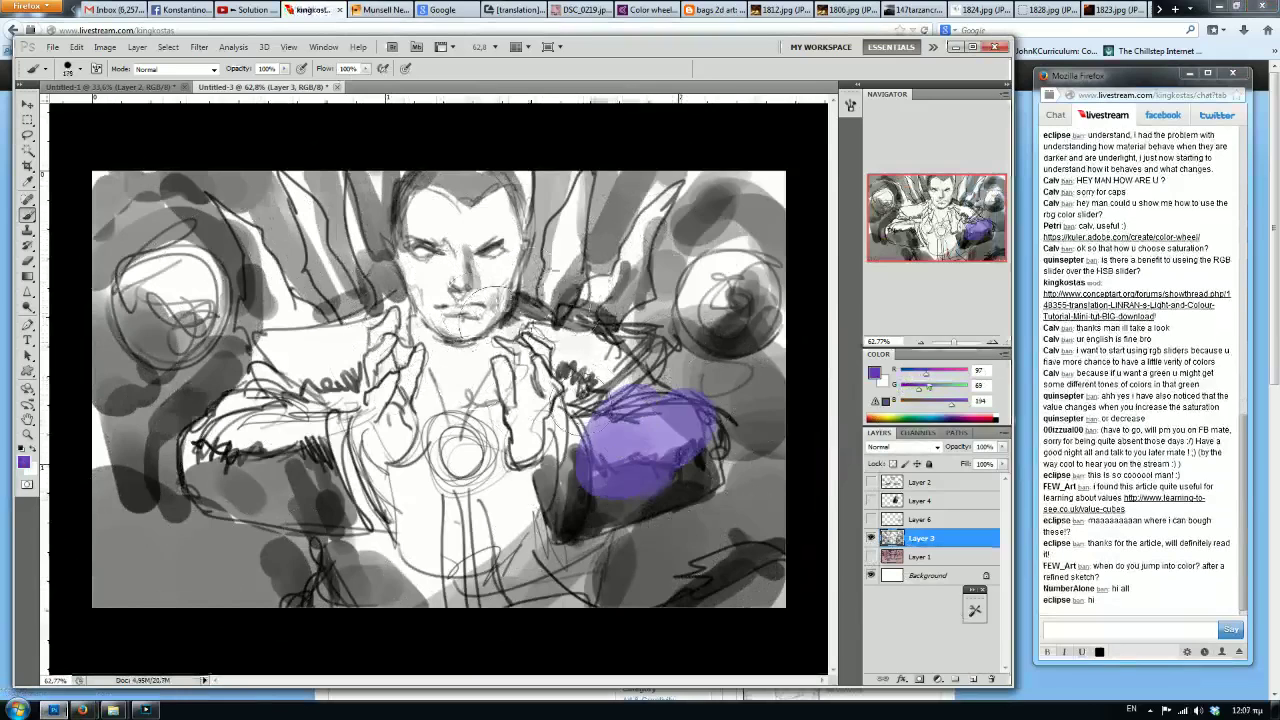
{"action": "key", "text": "ctrl+z"}
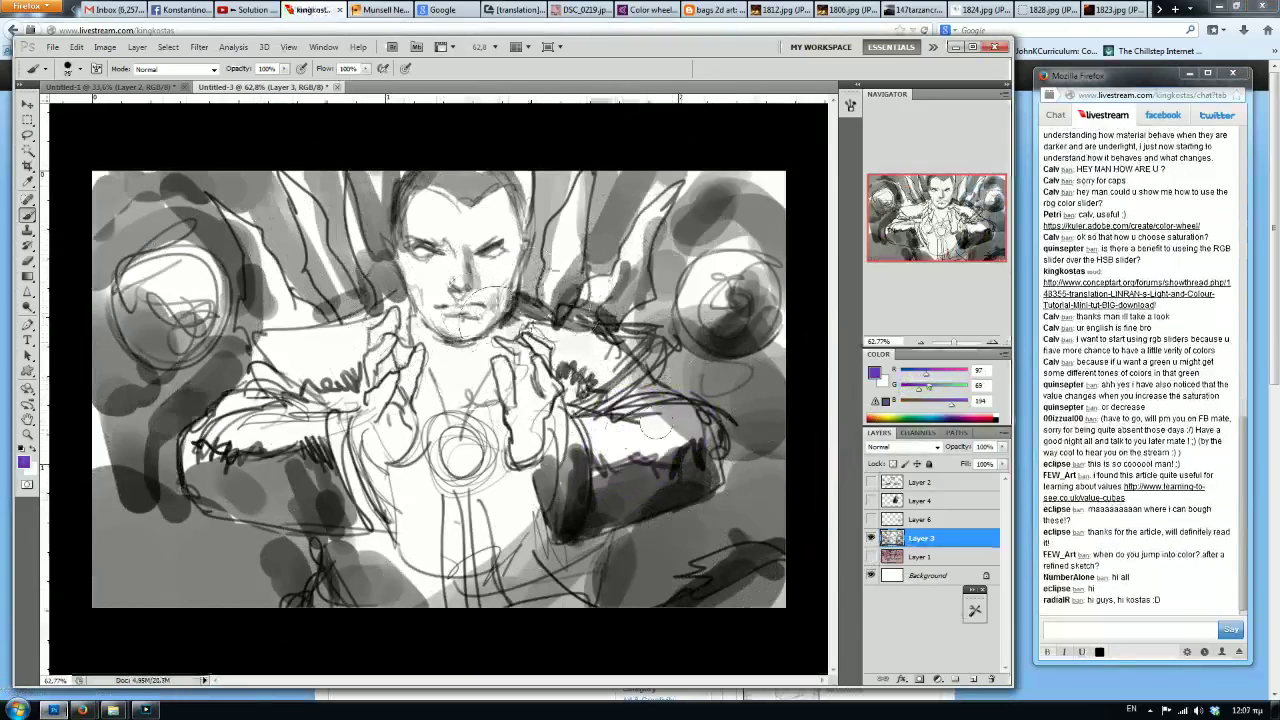
{"action": "mouse_move", "coordinate": [612, 430]}
{"action": "left_mouse_down"}
{"action": "mouse_move", "coordinate": [695, 420]}
{"action": "mouse_move", "coordinate": [600, 462]}
{"action": "mouse_move", "coordinate": [645, 410]}
{"action": "mouse_move", "coordinate": [595, 408]}
{"action": "left_mouse_up"}
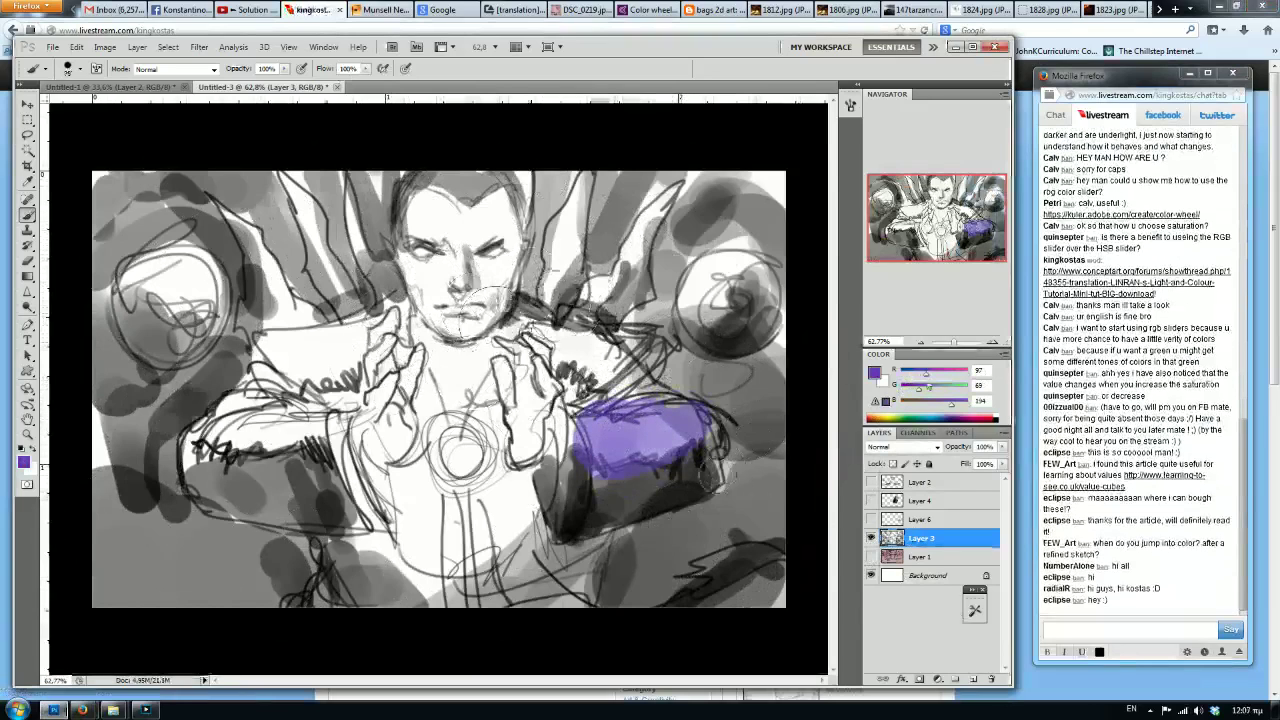
Try shading the right sleeve's underside in dark blue (R 0, G 0, B 74), and undo the colour strokes.
{"action": "key", "text": "d"}
{"action": "mouse_move", "coordinate": [704, 456]}
{"action": "left_mouse_down"}
{"action": "mouse_move", "coordinate": [590, 520]}
{"action": "mouse_move", "coordinate": [700, 490]}
{"action": "mouse_move", "coordinate": [720, 440]}
{"action": "left_mouse_up"}
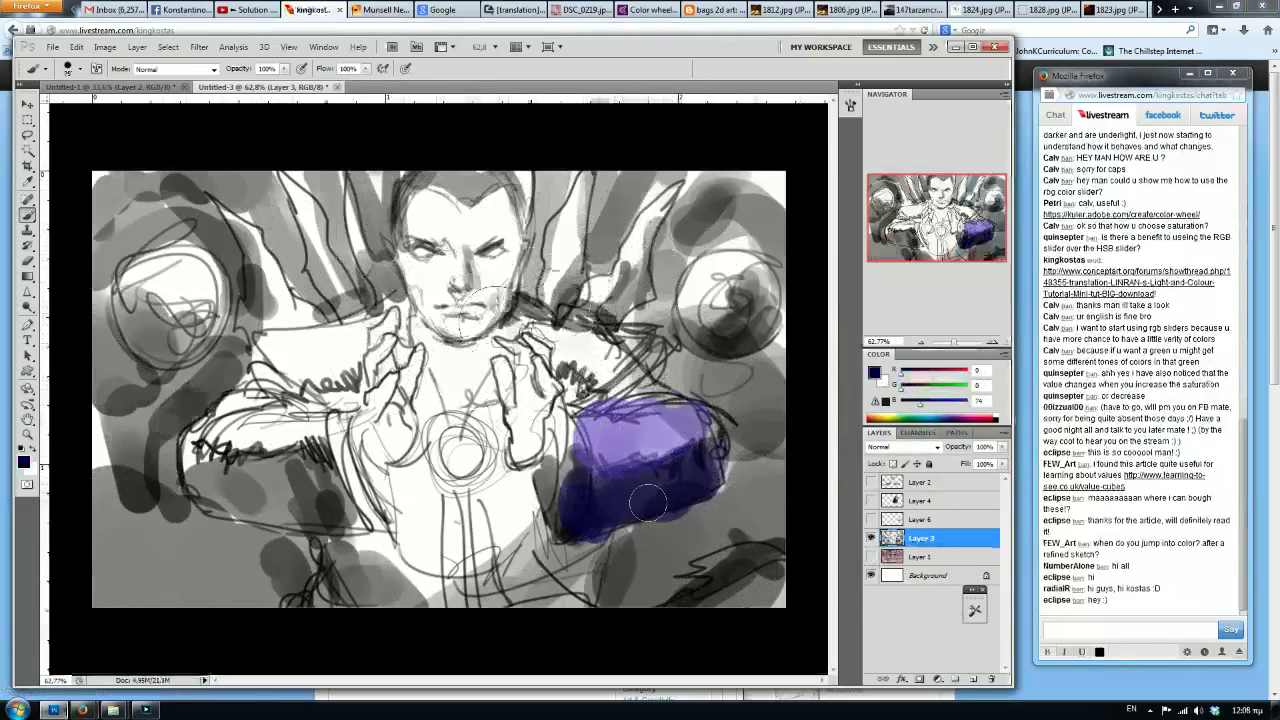
{"action": "key", "text": "ctrl+alt+z"}
{"action": "key", "text": "ctrl+alt+z"}
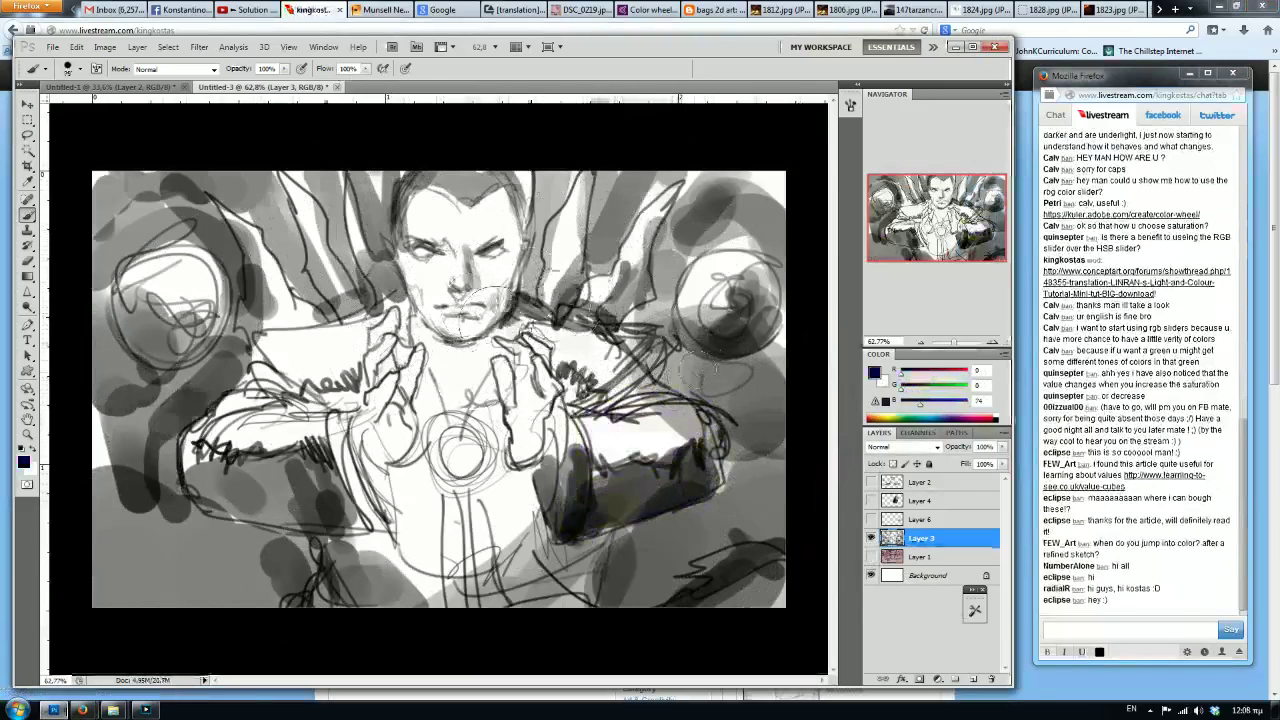
Sample near-black (RGB 14) and lay grey tone over the right sleeve, shoulders, chest and torso with a large brush.
{"action": "left_click", "coordinate": [698, 454], "text": "alt"}
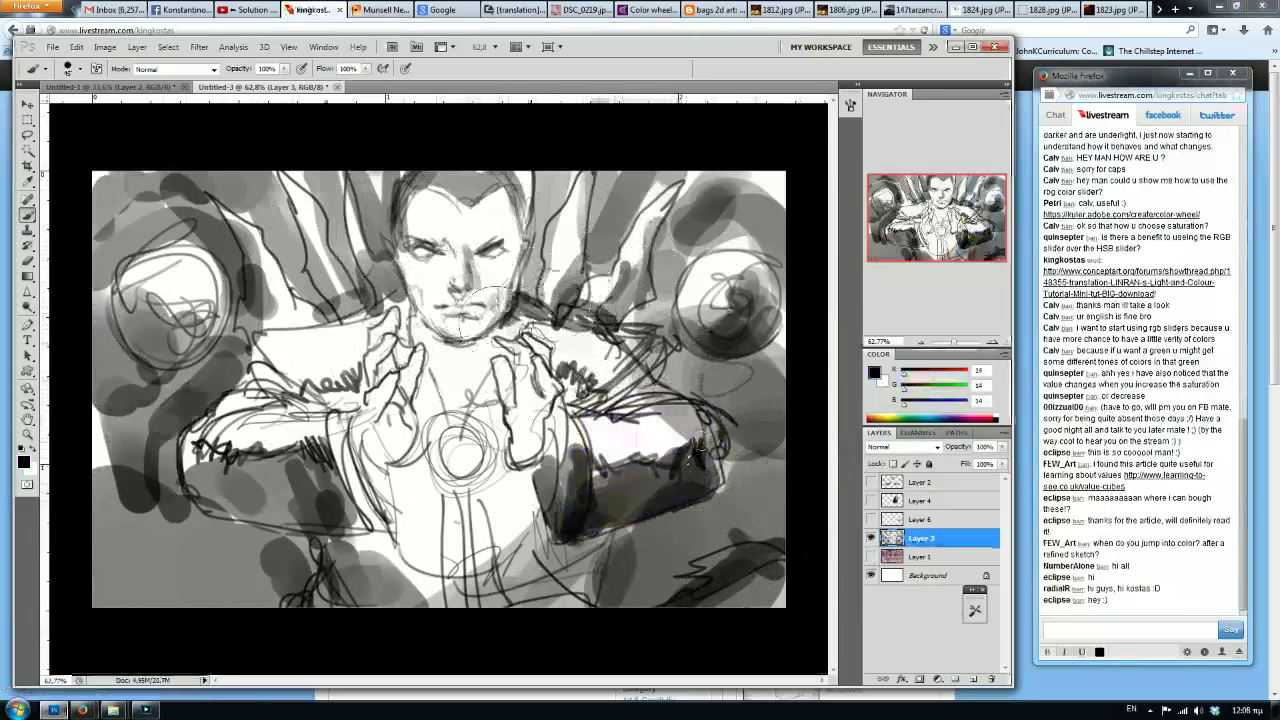
{"action": "key", "text": "bracketright"}
{"action": "key", "text": "bracketright"}
{"action": "key", "text": "bracketright"}
{"action": "key", "text": "bracketright"}
{"action": "key", "text": "bracketright"}
{"action": "key", "text": "bracketright"}
{"action": "key", "text": "bracketright"}
{"action": "key", "text": "bracketright"}
{"action": "key", "text": "bracketright"}
{"action": "key", "text": "bracketright"}
{"action": "key", "text": "bracketright"}
{"action": "key", "text": "bracketright"}
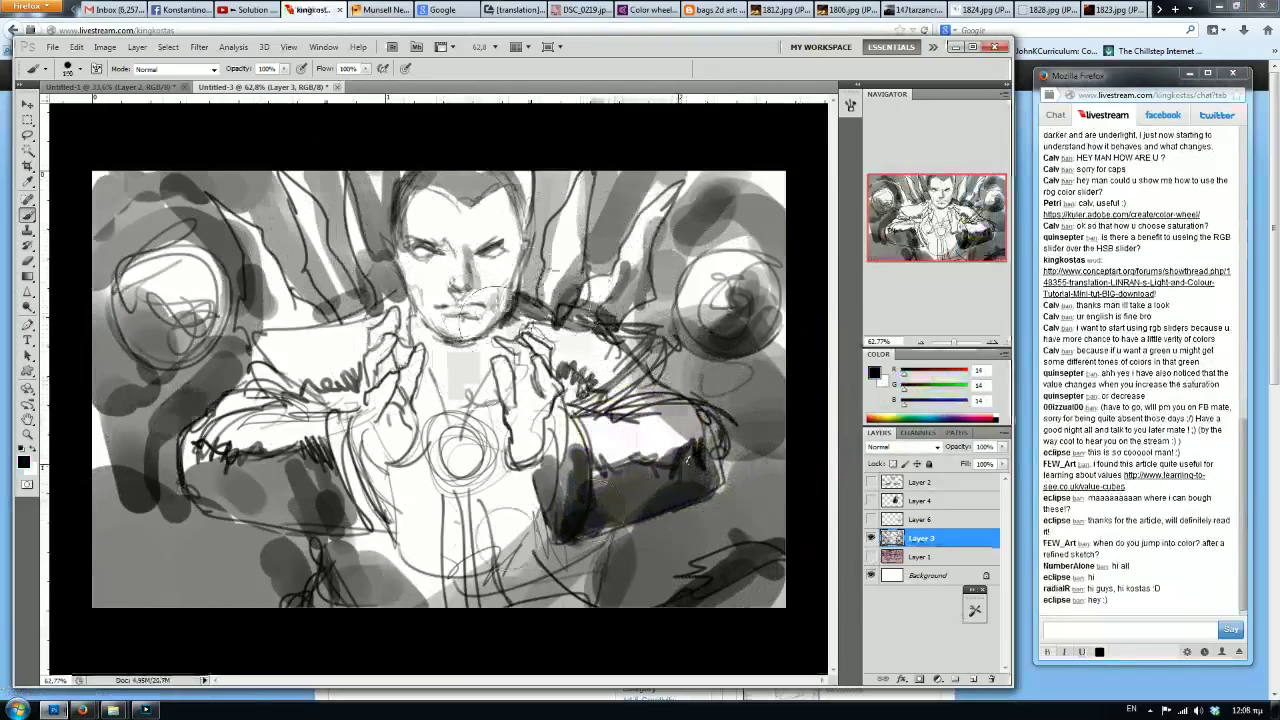
{"action": "key", "text": "bracketleft"}
{"action": "key", "text": "bracketleft"}
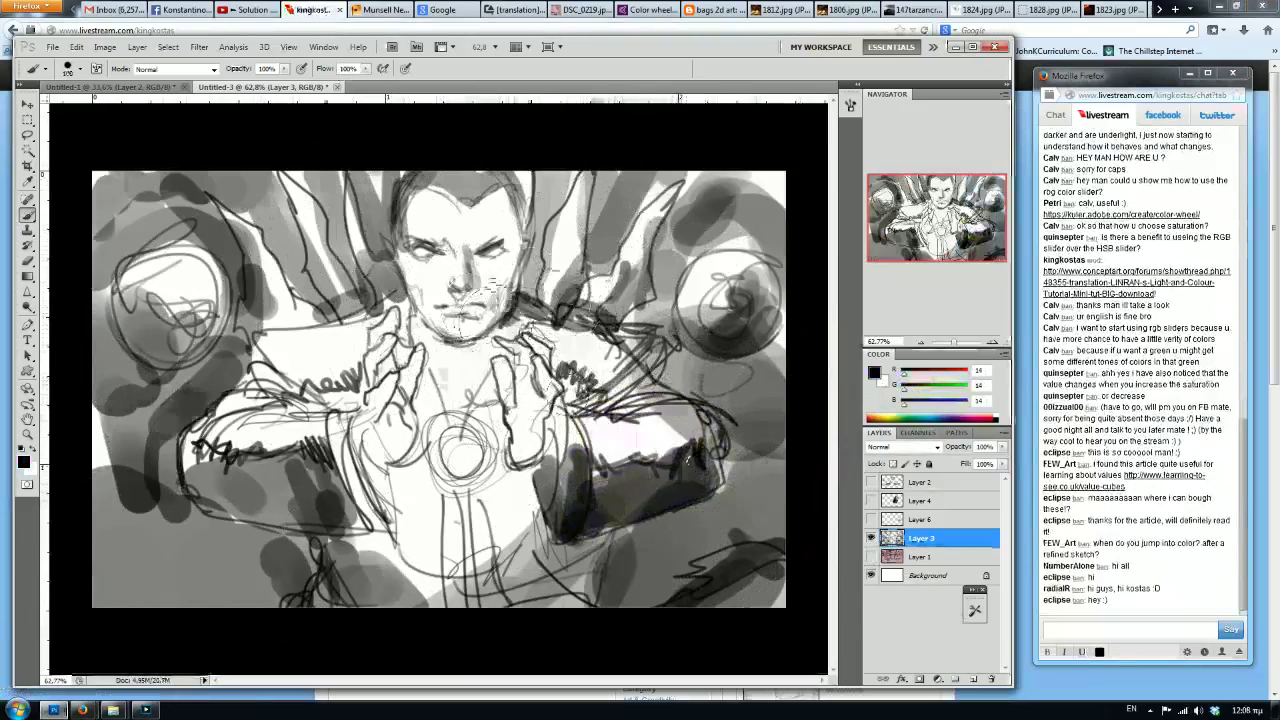
{"action": "mouse_move", "coordinate": [600, 440]}
{"action": "left_mouse_down"}
{"action": "mouse_move", "coordinate": [660, 430]}
{"action": "mouse_move", "coordinate": [620, 450]}
{"action": "mouse_move", "coordinate": [690, 500]}
{"action": "mouse_move", "coordinate": [742, 515]}
{"action": "left_mouse_up"}
{"action": "mouse_move", "coordinate": [603, 372]}
{"action": "left_mouse_down"}
{"action": "mouse_move", "coordinate": [600, 350]}
{"action": "mouse_move", "coordinate": [550, 385]}
{"action": "mouse_move", "coordinate": [480, 340]}
{"action": "mouse_move", "coordinate": [440, 400]}
{"action": "left_mouse_up"}
{"action": "mouse_move", "coordinate": [440, 350]}
{"action": "left_mouse_down"}
{"action": "mouse_move", "coordinate": [488, 352]}
{"action": "mouse_move", "coordinate": [522, 328]}
{"action": "mouse_move", "coordinate": [590, 358]}
{"action": "mouse_move", "coordinate": [606, 400]}
{"action": "mouse_move", "coordinate": [515, 490]}
{"action": "mouse_move", "coordinate": [480, 580]}
{"action": "mouse_move", "coordinate": [420, 560]}
{"action": "mouse_move", "coordinate": [400, 470]}
{"action": "mouse_move", "coordinate": [460, 400]}
{"action": "mouse_move", "coordinate": [545, 480]}
{"action": "mouse_move", "coordinate": [530, 500]}
{"action": "mouse_move", "coordinate": [330, 460]}
{"action": "mouse_move", "coordinate": [300, 430]}
{"action": "mouse_move", "coordinate": [340, 350]}
{"action": "mouse_move", "coordinate": [280, 350]}
{"action": "mouse_move", "coordinate": [305, 405]}
{"action": "mouse_move", "coordinate": [425, 395]}
{"action": "mouse_move", "coordinate": [435, 360]}
{"action": "mouse_move", "coordinate": [455, 350]}
{"action": "left_mouse_up"}
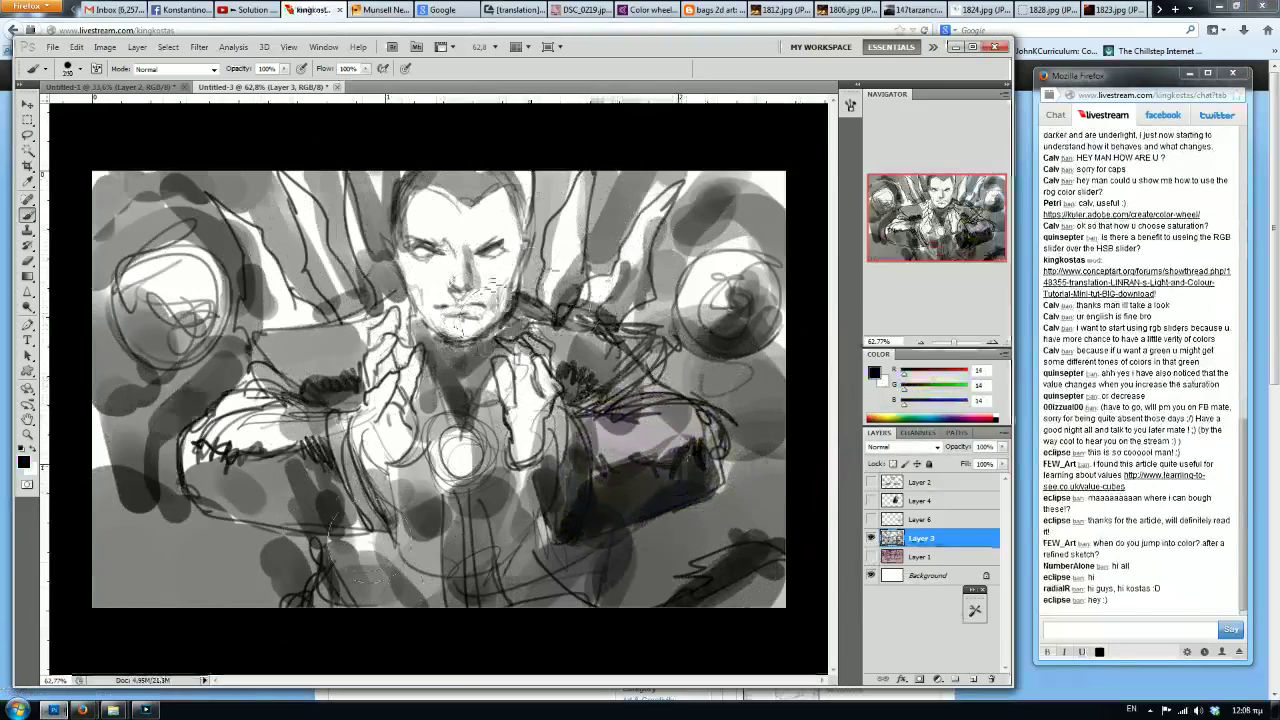
Darken the whole background from the lower right to the upper left and shade the left orb, reducing the brush for tighter areas.
{"action": "mouse_move", "coordinate": [710, 555]}
{"action": "left_mouse_down"}
{"action": "mouse_move", "coordinate": [620, 580]}
{"action": "mouse_move", "coordinate": [720, 520]}
{"action": "mouse_move", "coordinate": [661, 560]}
{"action": "mouse_move", "coordinate": [790, 540]}
{"action": "mouse_move", "coordinate": [730, 430]}
{"action": "mouse_move", "coordinate": [724, 368]}
{"action": "mouse_move", "coordinate": [760, 230]}
{"action": "mouse_move", "coordinate": [670, 230]}
{"action": "mouse_move", "coordinate": [640, 340]}
{"action": "mouse_move", "coordinate": [665, 190]}
{"action": "mouse_move", "coordinate": [600, 250]}
{"action": "mouse_move", "coordinate": [540, 200]}
{"action": "mouse_move", "coordinate": [560, 240]}
{"action": "mouse_move", "coordinate": [690, 232]}
{"action": "mouse_move", "coordinate": [430, 172]}
{"action": "mouse_move", "coordinate": [325, 180]}
{"action": "mouse_move", "coordinate": [340, 300]}
{"action": "mouse_move", "coordinate": [245, 195]}
{"action": "mouse_move", "coordinate": [170, 200]}
{"action": "mouse_move", "coordinate": [100, 258]}
{"action": "mouse_move", "coordinate": [160, 252]}
{"action": "mouse_move", "coordinate": [130, 460]}
{"action": "mouse_move", "coordinate": [170, 540]}
{"action": "mouse_move", "coordinate": [225, 495]}
{"action": "left_mouse_up"}
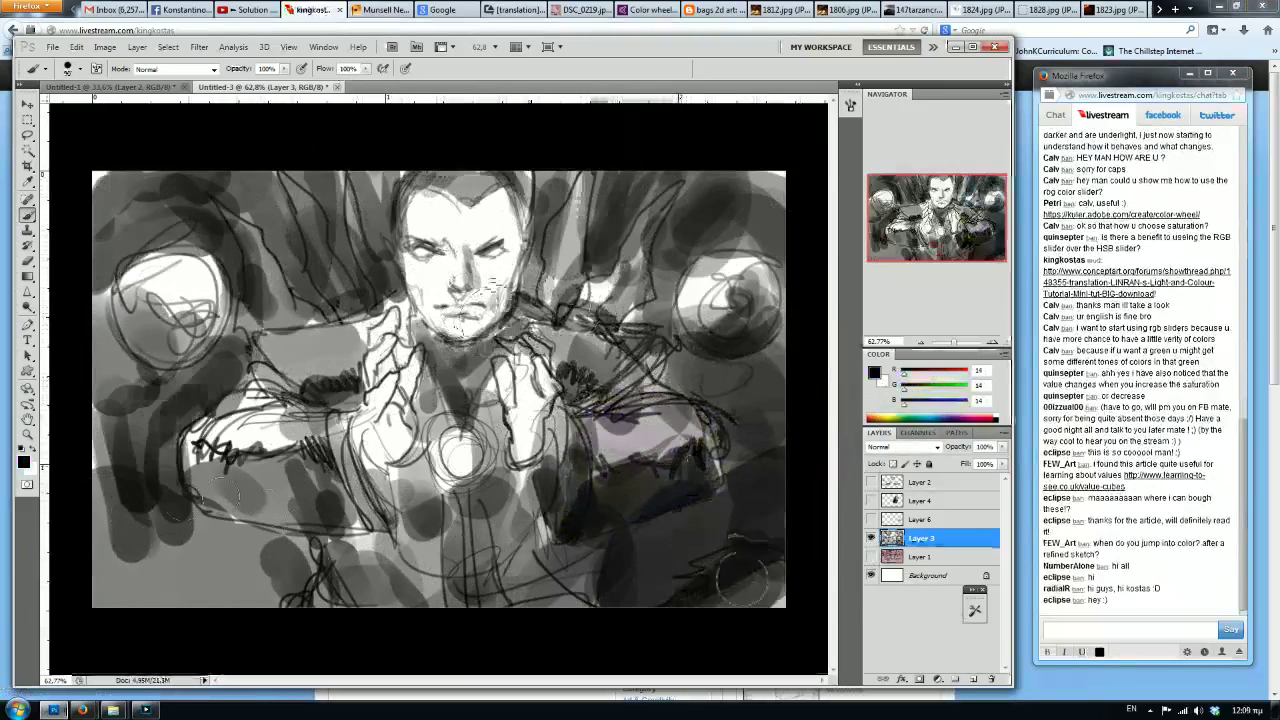
{"action": "mouse_move", "coordinate": [310, 560]}
{"action": "left_mouse_down"}
{"action": "mouse_move", "coordinate": [250, 600]}
{"action": "mouse_move", "coordinate": [235, 590]}
{"action": "mouse_move", "coordinate": [325, 515]}
{"action": "mouse_move", "coordinate": [370, 540]}
{"action": "mouse_move", "coordinate": [180, 575]}
{"action": "mouse_move", "coordinate": [160, 565]}
{"action": "mouse_move", "coordinate": [127, 405]}
{"action": "left_mouse_up"}
{"action": "key", "text": "bracketright"}
{"action": "key", "text": "bracketright"}
{"action": "key", "text": "bracketright"}
{"action": "key", "text": "bracketleft"}
{"action": "key", "text": "bracketleft"}
{"action": "key", "text": "bracketleft"}
{"action": "key", "text": "bracketleft"}
{"action": "key", "text": "bracketleft"}
{"action": "key", "text": "bracketleft"}
{"action": "mouse_move", "coordinate": [115, 470]}
{"action": "left_mouse_down"}
{"action": "mouse_move", "coordinate": [75, 358]}
{"action": "mouse_move", "coordinate": [100, 340]}
{"action": "mouse_move", "coordinate": [90, 328]}
{"action": "mouse_move", "coordinate": [118, 170]}
{"action": "left_mouse_up"}
{"action": "key", "text": "bracketleft"}
{"action": "left_click_drag", "start_coordinate": [204, 336], "coordinate": [128, 301]}
{"action": "key", "text": "bracketleft"}
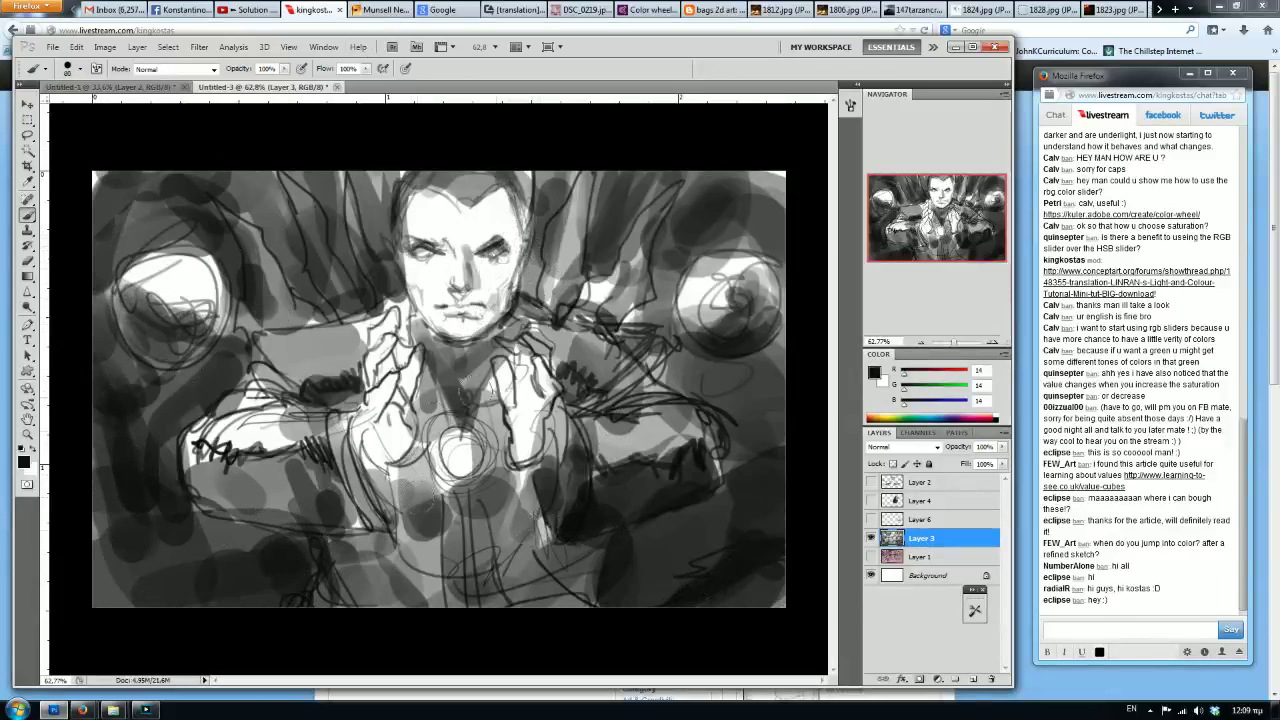
Darken the torso's left edge, the area beneath it, the right sleeve's end and both shoulder tops with a small brush.
{"action": "mouse_move", "coordinate": [372, 456]}
{"action": "left_mouse_down"}
{"action": "mouse_move", "coordinate": [377, 558]}
{"action": "mouse_move", "coordinate": [380, 473]}
{"action": "mouse_move", "coordinate": [394, 510]}
{"action": "left_mouse_up"}
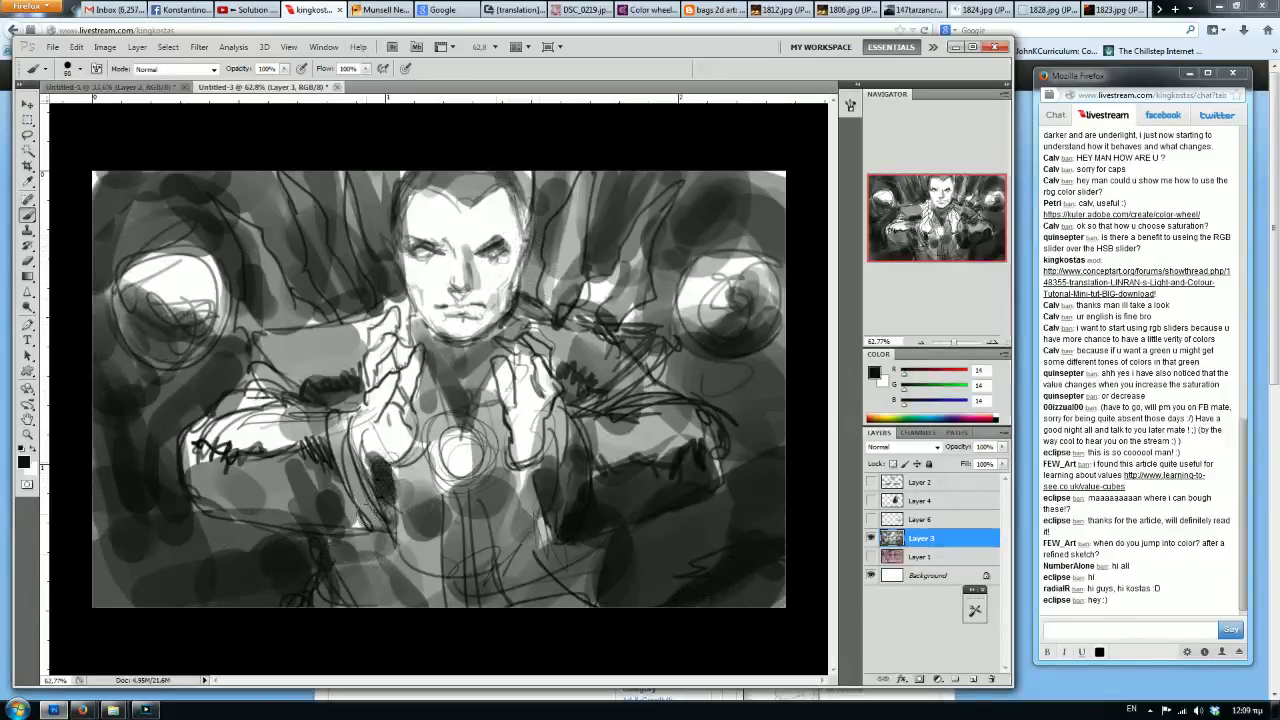
{"action": "left_click_drag", "start_coordinate": [598, 549], "coordinate": [592, 610]}
{"action": "mouse_move", "coordinate": [346, 553]}
{"action": "left_mouse_down"}
{"action": "mouse_move", "coordinate": [372, 548]}
{"action": "mouse_move", "coordinate": [322, 598]}
{"action": "left_mouse_up"}
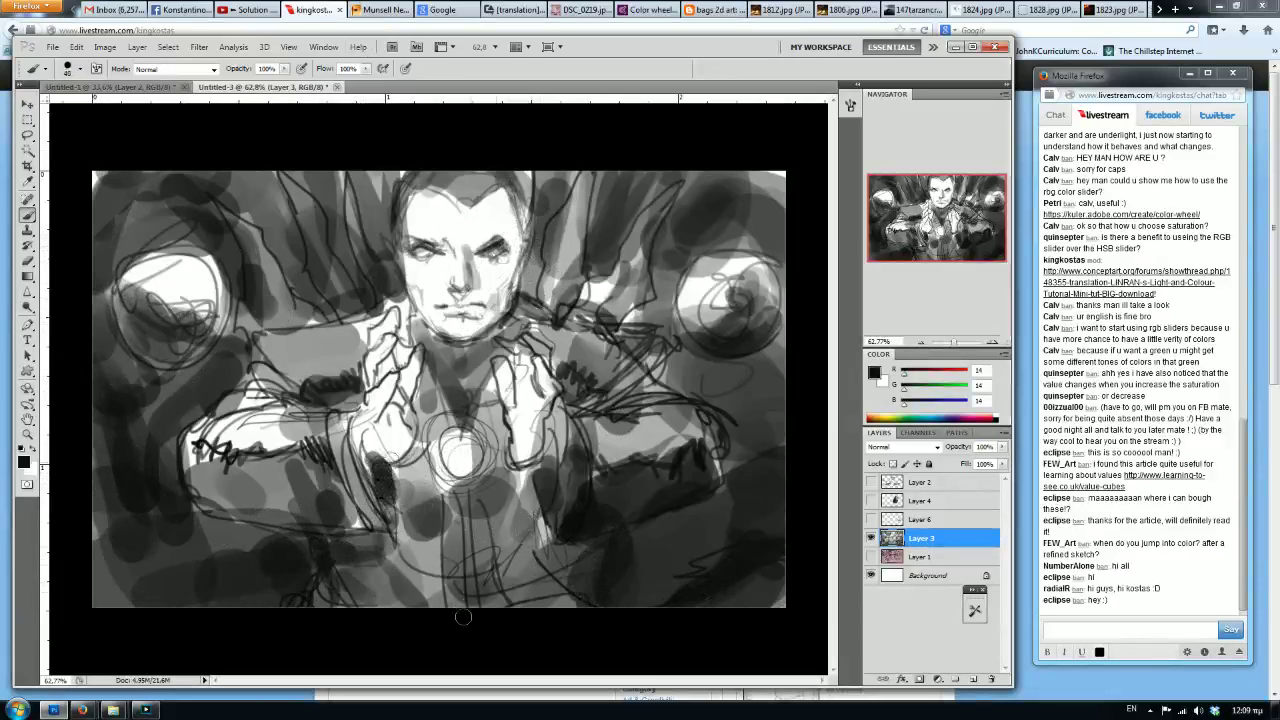
{"action": "left_click_drag", "start_coordinate": [578, 592], "coordinate": [583, 611]}
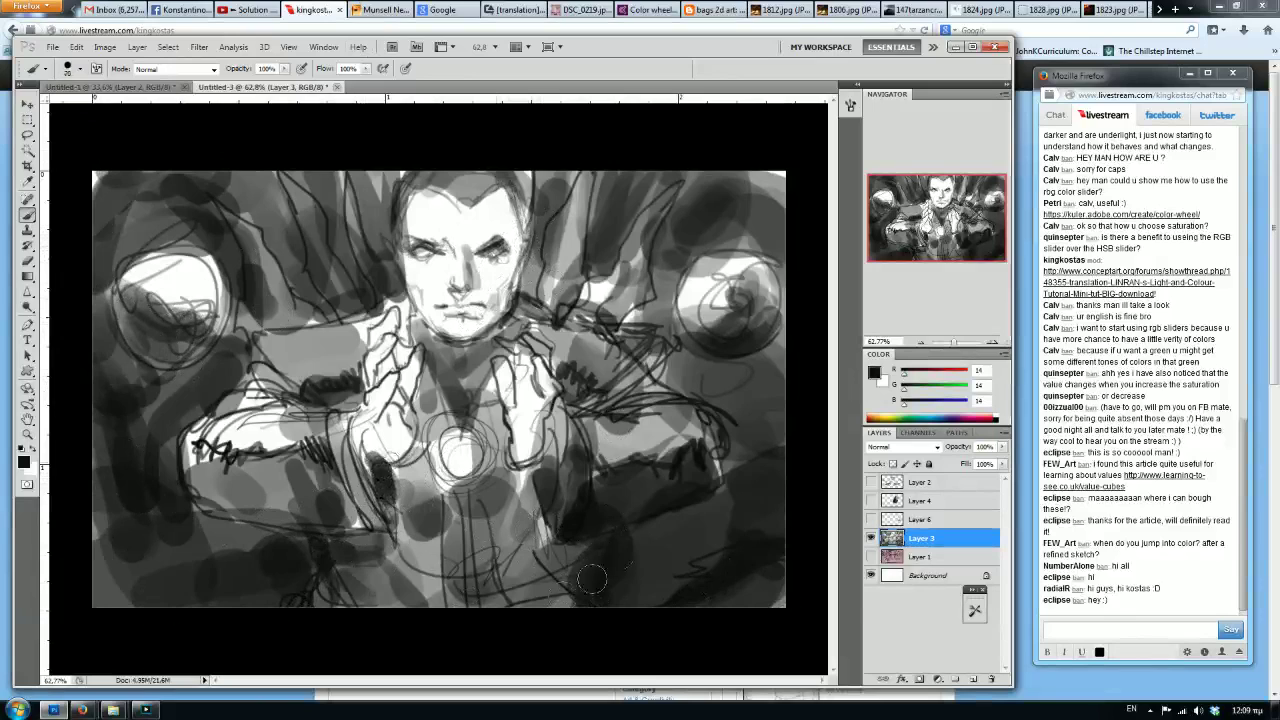
{"action": "left_click_drag", "start_coordinate": [717, 457], "coordinate": [718, 488]}
{"action": "mouse_move", "coordinate": [715, 432]}
{"action": "left_mouse_down"}
{"action": "mouse_move", "coordinate": [726, 464]}
{"action": "mouse_move", "coordinate": [778, 384]}
{"action": "mouse_move", "coordinate": [736, 394]}
{"action": "left_mouse_up"}
{"action": "left_click_drag", "start_coordinate": [598, 330], "coordinate": [548, 318]}
{"action": "mouse_move", "coordinate": [362, 325]}
{"action": "left_mouse_down"}
{"action": "mouse_move", "coordinate": [406, 304]}
{"action": "mouse_move", "coordinate": [426, 317]}
{"action": "left_mouse_up"}
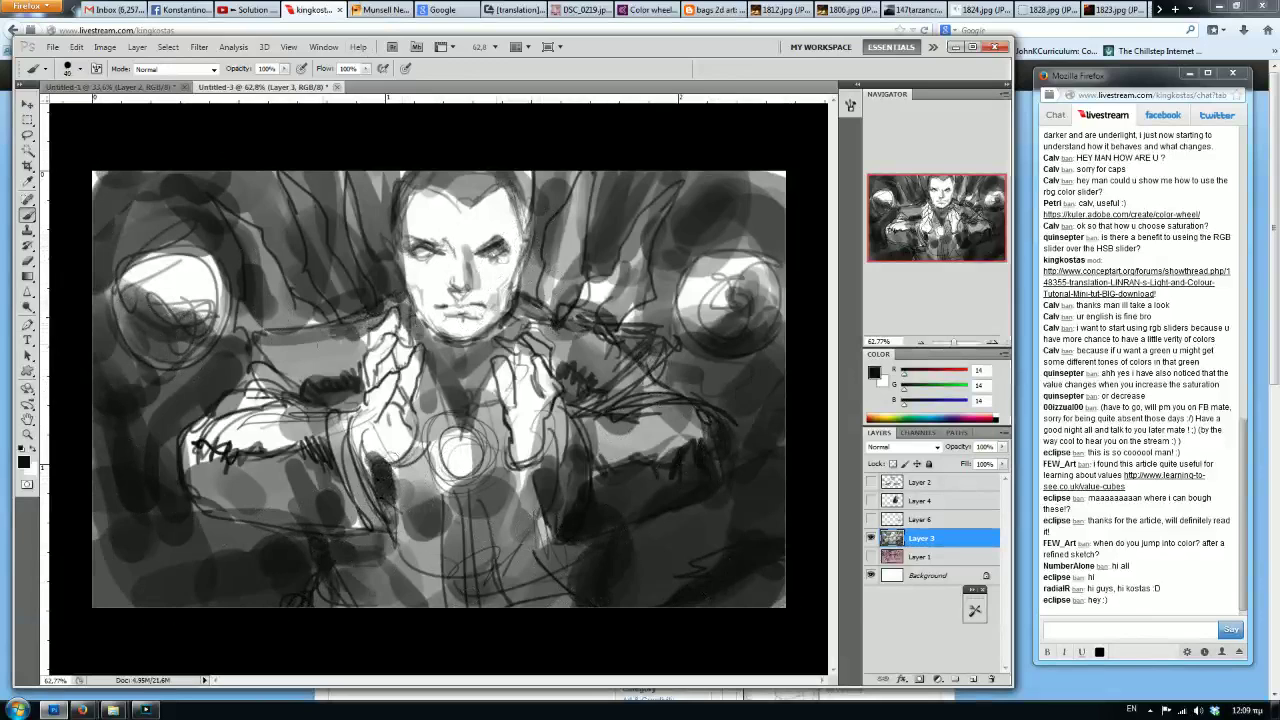
Darken the background around the left spikes, then sample a mid grey (RGB 103) and paint over the upper-left spike area.
{"action": "mouse_move", "coordinate": [282, 342]}
{"action": "left_mouse_down"}
{"action": "mouse_move", "coordinate": [310, 372]}
{"action": "mouse_move", "coordinate": [255, 330]}
{"action": "mouse_move", "coordinate": [245, 300]}
{"action": "left_mouse_up"}
{"action": "mouse_move", "coordinate": [368, 150]}
{"action": "left_mouse_down"}
{"action": "mouse_move", "coordinate": [400, 200]}
{"action": "mouse_move", "coordinate": [375, 230]}
{"action": "mouse_move", "coordinate": [320, 160]}
{"action": "mouse_move", "coordinate": [340, 250]}
{"action": "mouse_move", "coordinate": [310, 166]}
{"action": "mouse_move", "coordinate": [300, 260]}
{"action": "mouse_move", "coordinate": [250, 170]}
{"action": "mouse_move", "coordinate": [283, 190]}
{"action": "mouse_move", "coordinate": [285, 250]}
{"action": "left_mouse_up"}
{"action": "left_click", "coordinate": [286, 192], "text": "alt"}
{"action": "left_click_drag", "start_coordinate": [260, 175], "coordinate": [215, 235]}
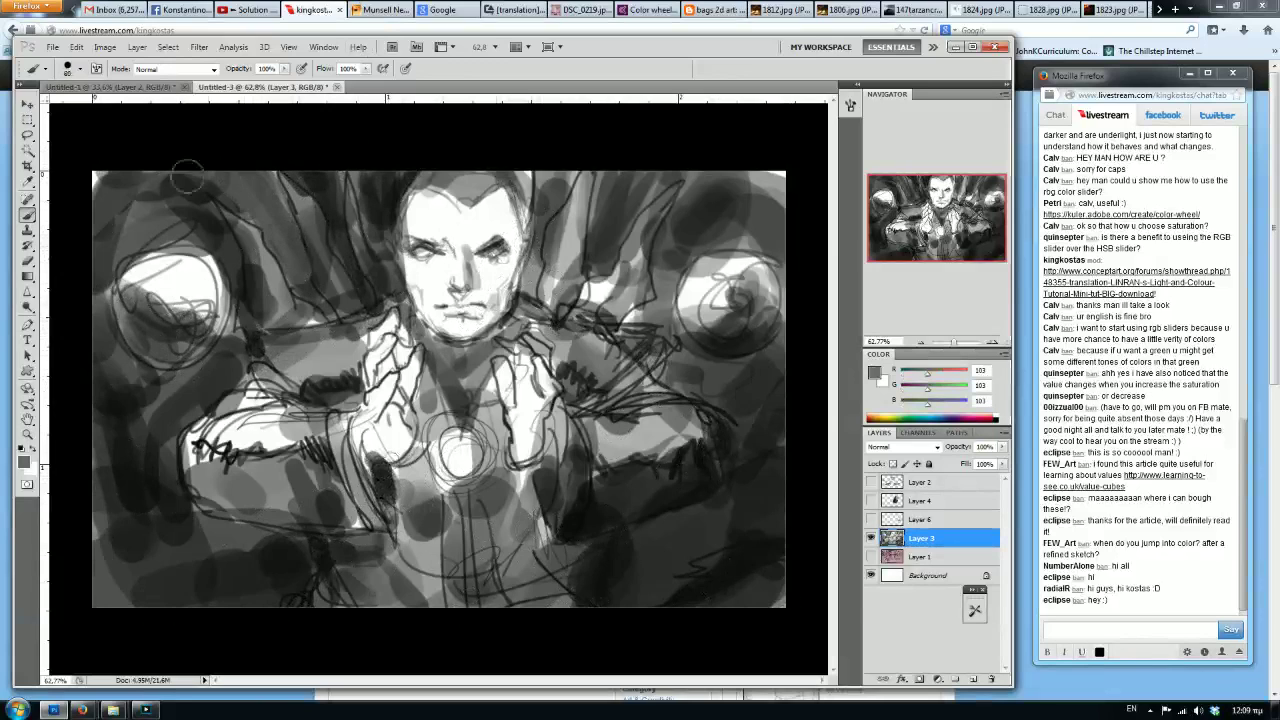
{"action": "left_click_drag", "start_coordinate": [225, 165], "coordinate": [130, 230]}
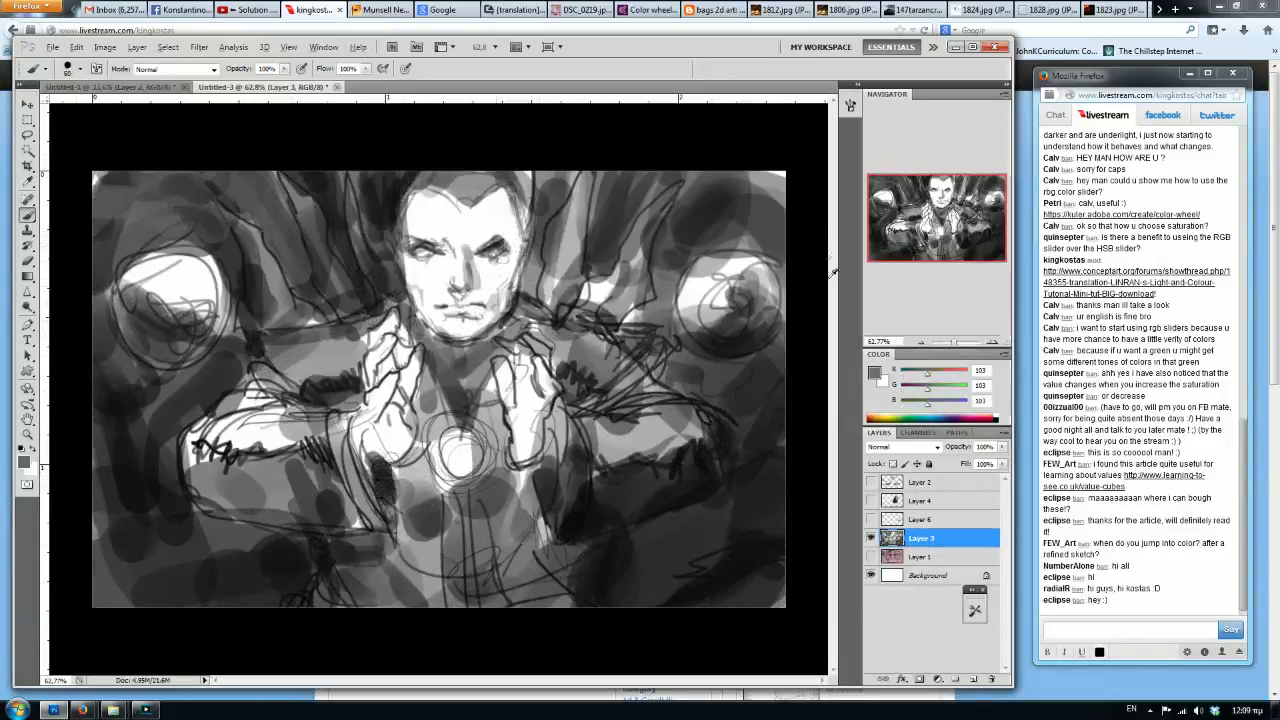
Shade the right orb's lower part with dark tone and sample tones from its surface.
{"action": "mouse_move", "coordinate": [738, 362]}
{"action": "left_mouse_down"}
{"action": "mouse_move", "coordinate": [732, 330]}
{"action": "mouse_move", "coordinate": [747, 317]}
{"action": "mouse_move", "coordinate": [726, 346]}
{"action": "mouse_move", "coordinate": [736, 350]}
{"action": "mouse_move", "coordinate": [711, 321]}
{"action": "mouse_move", "coordinate": [735, 285]}
{"action": "left_mouse_up"}
{"action": "key", "text": "d"}
{"action": "left_click", "coordinate": [740, 276], "text": "alt"}
{"action": "left_click", "coordinate": [735, 285], "text": "alt"}
Sample white from the chest orb and paint a bright glow around it and onto both hands.
{"action": "left_click", "coordinate": [462, 446], "text": "alt"}
{"action": "mouse_move", "coordinate": [462, 446]}
{"action": "left_mouse_down"}
{"action": "mouse_move", "coordinate": [464, 460]}
{"action": "mouse_move", "coordinate": [472, 438]}
{"action": "mouse_move", "coordinate": [450, 430]}
{"action": "mouse_move", "coordinate": [500, 458]}
{"action": "mouse_move", "coordinate": [436, 420]}
{"action": "mouse_move", "coordinate": [440, 385]}
{"action": "mouse_move", "coordinate": [422, 462]}
{"action": "mouse_move", "coordinate": [492, 498]}
{"action": "mouse_move", "coordinate": [520, 462]}
{"action": "mouse_move", "coordinate": [412, 474]}
{"action": "mouse_move", "coordinate": [470, 510]}
{"action": "left_mouse_up"}
{"action": "key", "text": "bracketright"}
{"action": "key", "text": "bracketright"}
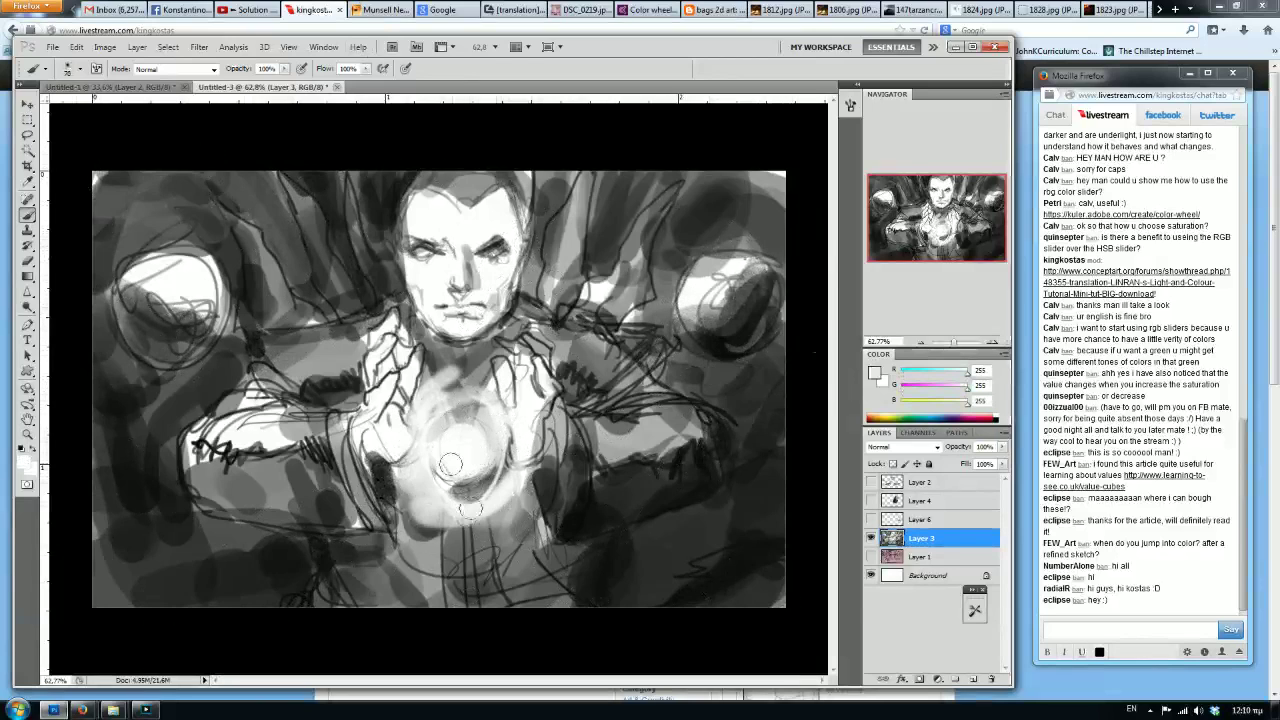
{"action": "mouse_move", "coordinate": [534, 398]}
{"action": "left_mouse_down"}
{"action": "mouse_move", "coordinate": [534, 416]}
{"action": "mouse_move", "coordinate": [494, 358]}
{"action": "left_mouse_up"}
{"action": "left_click_drag", "start_coordinate": [426, 398], "coordinate": [408, 352]}
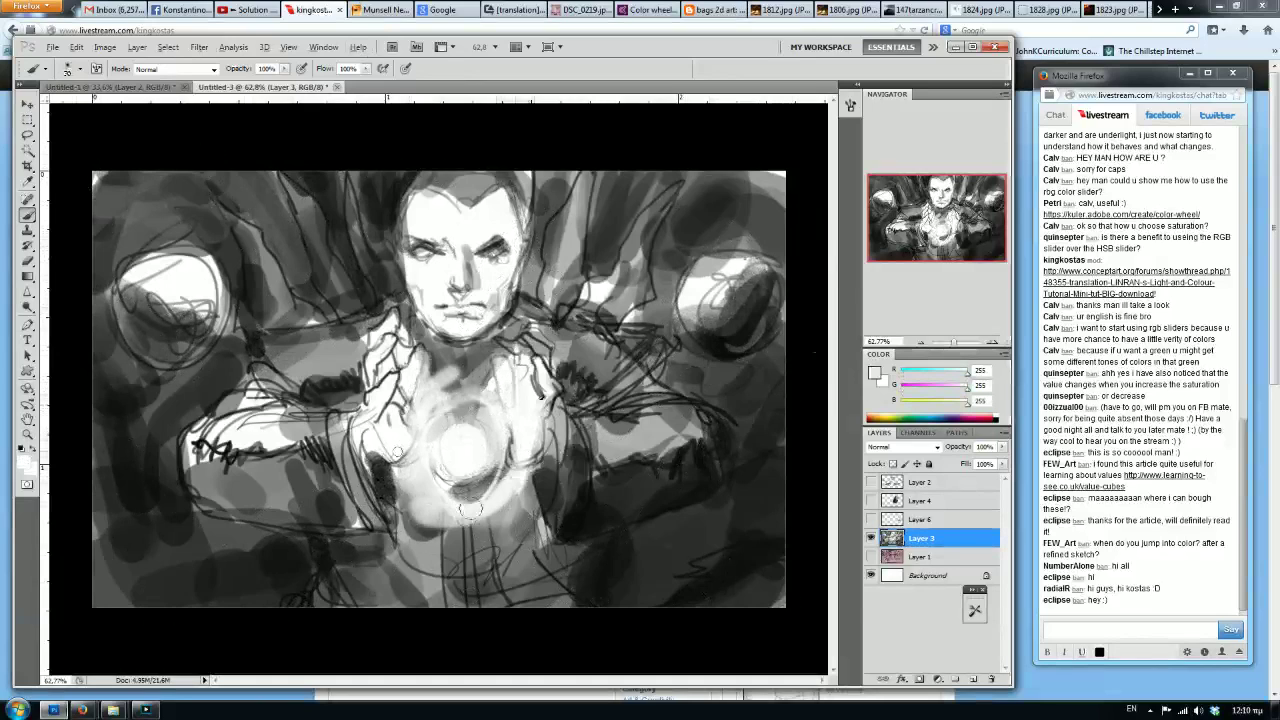
Reduce the brush and paint white light over the chin, nose, forehead and left side of the face.
{"action": "key", "text": "bracketleft"}
{"action": "key", "text": "bracketleft"}
{"action": "mouse_move", "coordinate": [468, 296]}
{"action": "left_mouse_down"}
{"action": "mouse_move", "coordinate": [486, 316]}
{"action": "mouse_move", "coordinate": [448, 336]}
{"action": "left_mouse_up"}
{"action": "mouse_move", "coordinate": [450, 276]}
{"action": "left_mouse_down"}
{"action": "mouse_move", "coordinate": [488, 236]}
{"action": "mouse_move", "coordinate": [420, 240]}
{"action": "mouse_move", "coordinate": [486, 224]}
{"action": "mouse_move", "coordinate": [492, 184]}
{"action": "left_mouse_up"}
{"action": "mouse_move", "coordinate": [410, 228]}
{"action": "left_mouse_down"}
{"action": "mouse_move", "coordinate": [482, 372]}
{"action": "mouse_move", "coordinate": [478, 392]}
{"action": "mouse_move", "coordinate": [440, 398]}
{"action": "left_mouse_up"}
Sample a grey from the right sleeve and paint over the line work on its upper side and the right shoulder.
{"action": "key", "text": "bracketleft"}
{"action": "key", "text": "bracketleft"}
{"action": "key", "text": "bracketleft"}
{"action": "key", "text": "bracketleft"}
{"action": "key", "text": "bracketleft"}
{"action": "left_click", "coordinate": [628, 445], "text": "alt"}
{"action": "key", "text": "bracketright"}
{"action": "key", "text": "bracketright"}
{"action": "mouse_move", "coordinate": [630, 446]}
{"action": "left_mouse_down"}
{"action": "mouse_move", "coordinate": [661, 429]}
{"action": "mouse_move", "coordinate": [593, 409]}
{"action": "mouse_move", "coordinate": [574, 378]}
{"action": "left_mouse_up"}
Soften the lower torso lines and darken the area between the torso and the right sleeve with black and sampled tones.
{"action": "mouse_move", "coordinate": [471, 508]}
{"action": "left_mouse_down"}
{"action": "mouse_move", "coordinate": [505, 582]}
{"action": "mouse_move", "coordinate": [445, 600]}
{"action": "mouse_move", "coordinate": [560, 612]}
{"action": "left_mouse_up"}
{"action": "key", "text": "d"}
{"action": "mouse_move", "coordinate": [596, 566]}
{"action": "left_mouse_down"}
{"action": "mouse_move", "coordinate": [500, 596]}
{"action": "mouse_move", "coordinate": [470, 588]}
{"action": "mouse_move", "coordinate": [586, 586]}
{"action": "mouse_move", "coordinate": [606, 572]}
{"action": "mouse_move", "coordinate": [676, 466]}
{"action": "mouse_move", "coordinate": [600, 465]}
{"action": "mouse_move", "coordinate": [630, 410]}
{"action": "left_mouse_up"}
{"action": "key", "text": "bracketright"}
{"action": "key", "text": "bracketright"}
{"action": "key", "text": "bracketright"}
{"action": "key", "text": "bracketright"}
{"action": "key", "text": "bracketright"}
{"action": "left_click", "coordinate": [622, 586], "text": "alt"}
{"action": "key", "text": "bracketleft"}
{"action": "key", "text": "bracketleft"}
{"action": "left_click", "coordinate": [603, 538], "text": "alt"}
Sample a dark grey (RGB 16) from the right sleeve and deepen the shadows along its edge and the upper arm.
{"action": "left_click", "coordinate": [705, 463], "text": "alt"}
{"action": "left_click", "coordinate": [669, 462], "text": "alt"}
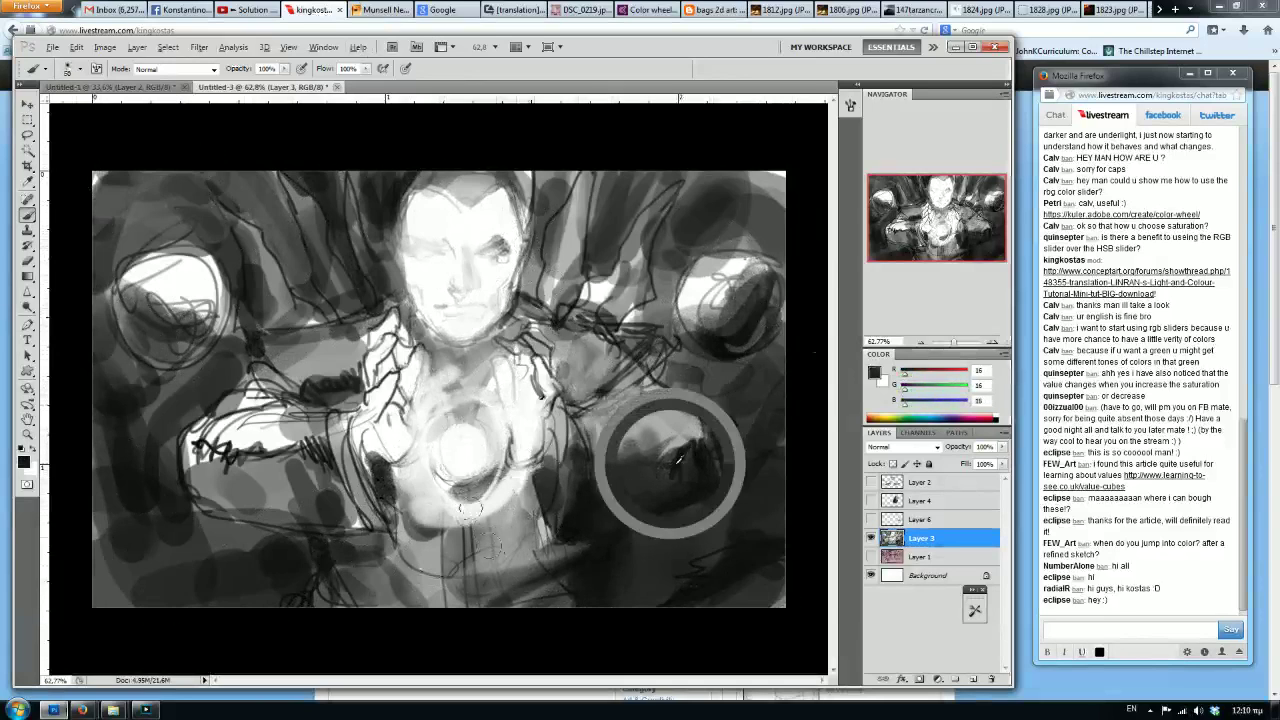
{"action": "mouse_move", "coordinate": [698, 447]}
{"action": "left_mouse_down"}
{"action": "mouse_move", "coordinate": [645, 372]}
{"action": "mouse_move", "coordinate": [560, 410]}
{"action": "mouse_move", "coordinate": [575, 395]}
{"action": "mouse_move", "coordinate": [650, 384]}
{"action": "mouse_move", "coordinate": [620, 374]}
{"action": "left_mouse_up"}
Render the left sleeve with a grey top and dark underside, then even out the lower-left background with sampled greys.
{"action": "mouse_move", "coordinate": [290, 395]}
{"action": "left_mouse_down"}
{"action": "mouse_move", "coordinate": [245, 405]}
{"action": "mouse_move", "coordinate": [205, 445]}
{"action": "mouse_move", "coordinate": [266, 405]}
{"action": "mouse_move", "coordinate": [235, 455]}
{"action": "mouse_move", "coordinate": [216, 435]}
{"action": "left_mouse_up"}
{"action": "left_click", "coordinate": [305, 371], "text": "alt"}
{"action": "left_click", "coordinate": [615, 478], "text": "alt"}
{"action": "left_click", "coordinate": [592, 499], "text": "alt"}
{"action": "mouse_move", "coordinate": [217, 482]}
{"action": "left_mouse_down"}
{"action": "mouse_move", "coordinate": [284, 532]}
{"action": "mouse_move", "coordinate": [250, 484]}
{"action": "mouse_move", "coordinate": [308, 499]}
{"action": "mouse_move", "coordinate": [222, 456]}
{"action": "mouse_move", "coordinate": [232, 440]}
{"action": "mouse_move", "coordinate": [225, 462]}
{"action": "left_mouse_up"}
{"action": "left_click", "coordinate": [244, 538], "text": "alt"}
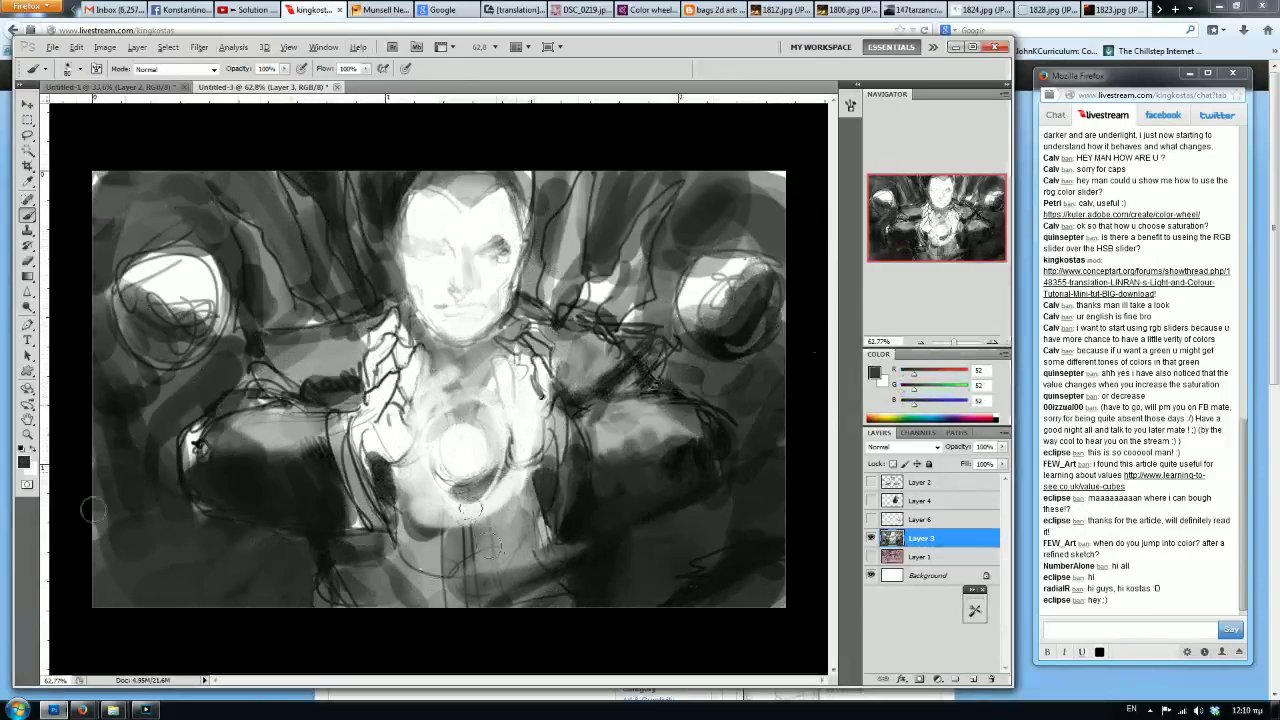
{"action": "left_click", "coordinate": [178, 335], "text": "alt"}
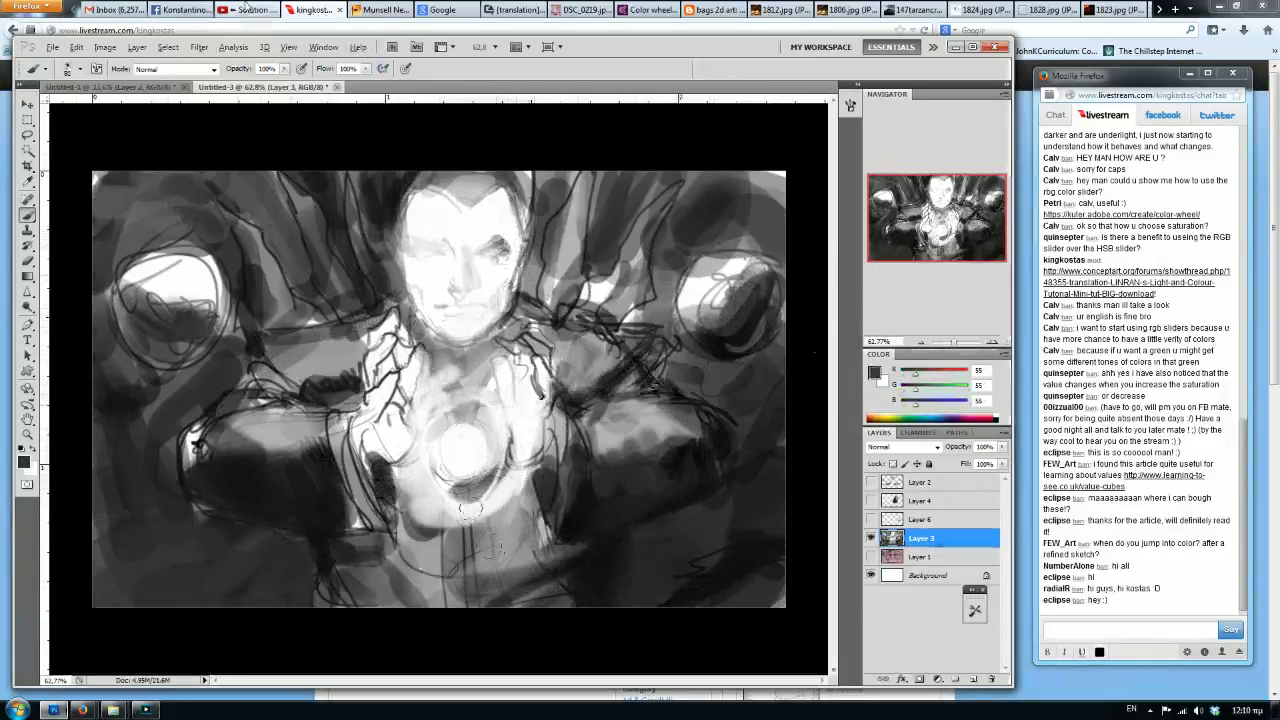
Switch to Firefox and search Google for master sketches.
{"action": "left_click", "coordinate": [300, 9]}
{"action": "left_click", "coordinate": [393, 9]}
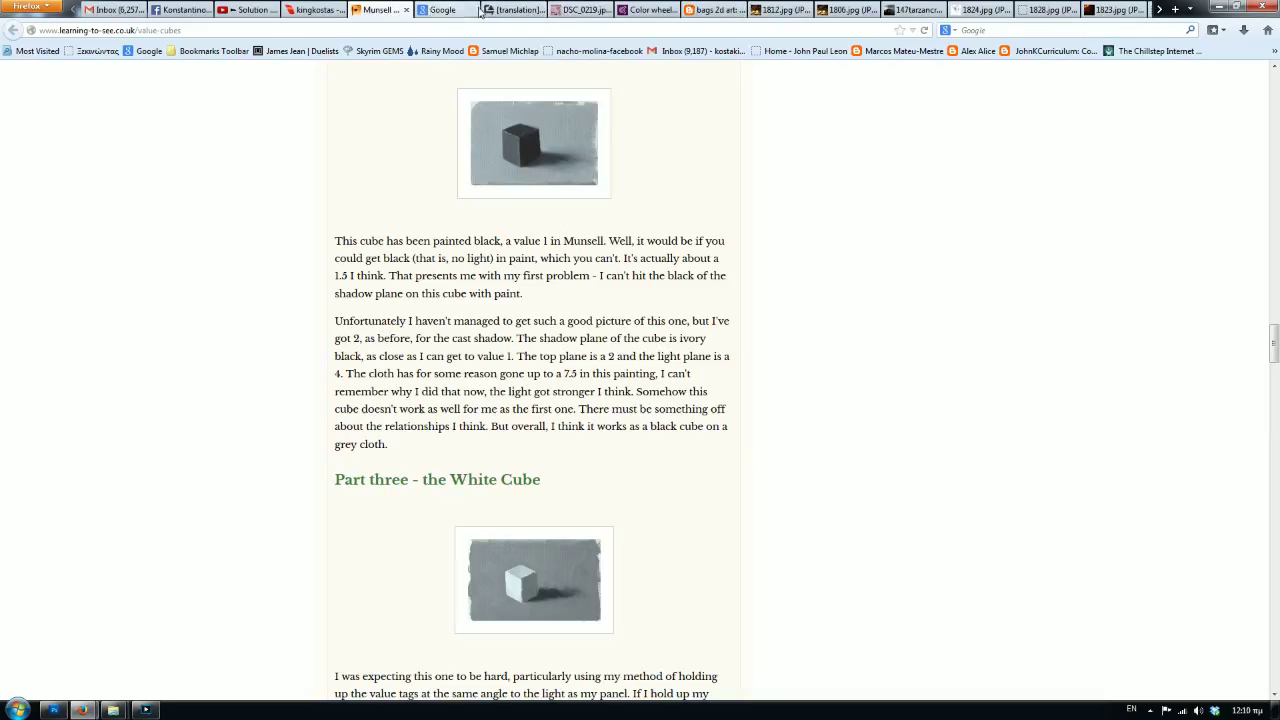
{"action": "left_click", "coordinate": [445, 10]}
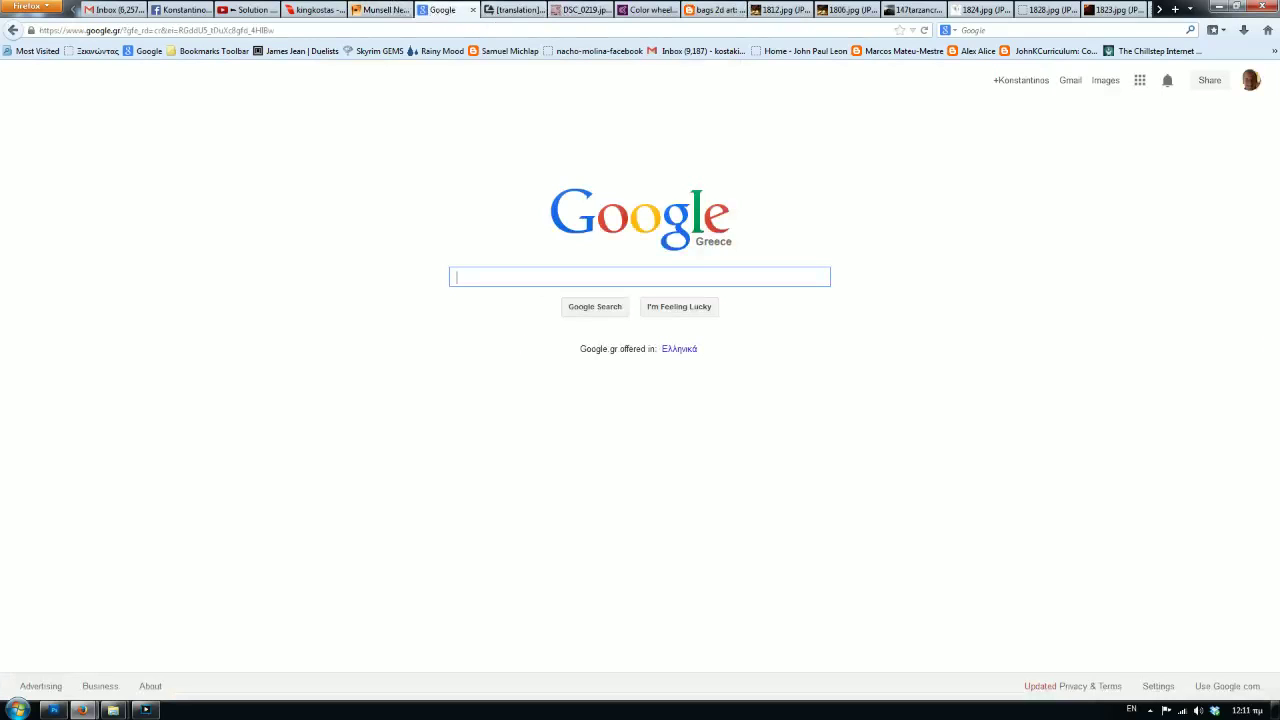
{"action": "type", "text": "mastger sketches"}
{"action": "key", "text": "Return"}
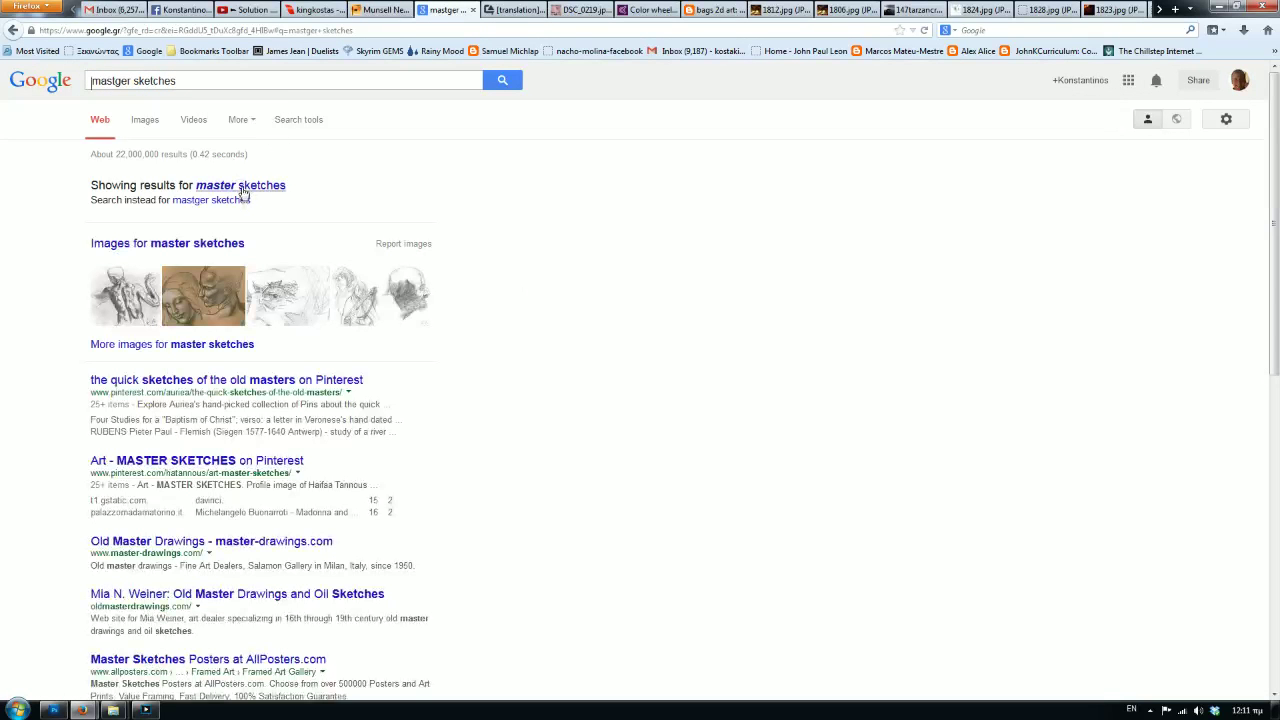
Use the corrected query "master sketches", show the image results and open the drawing of a child's head and hands.
{"action": "left_click", "coordinate": [240, 186]}
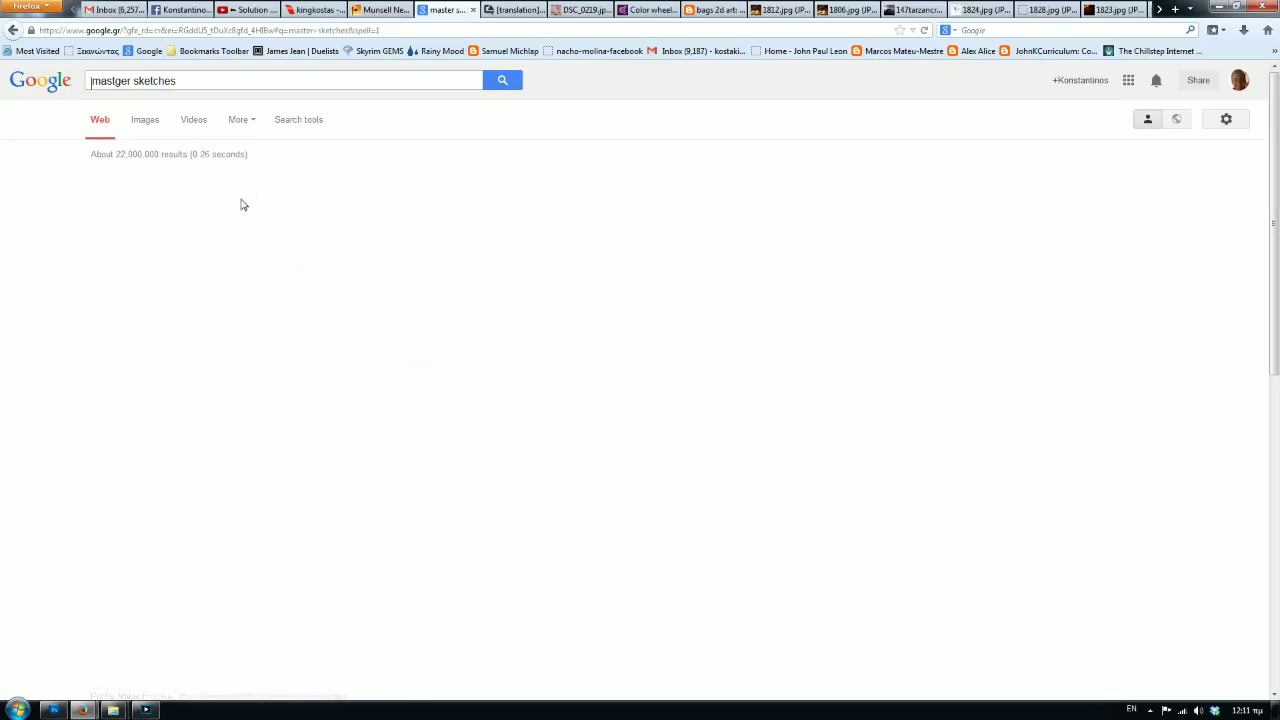
{"action": "left_click", "coordinate": [145, 122]}
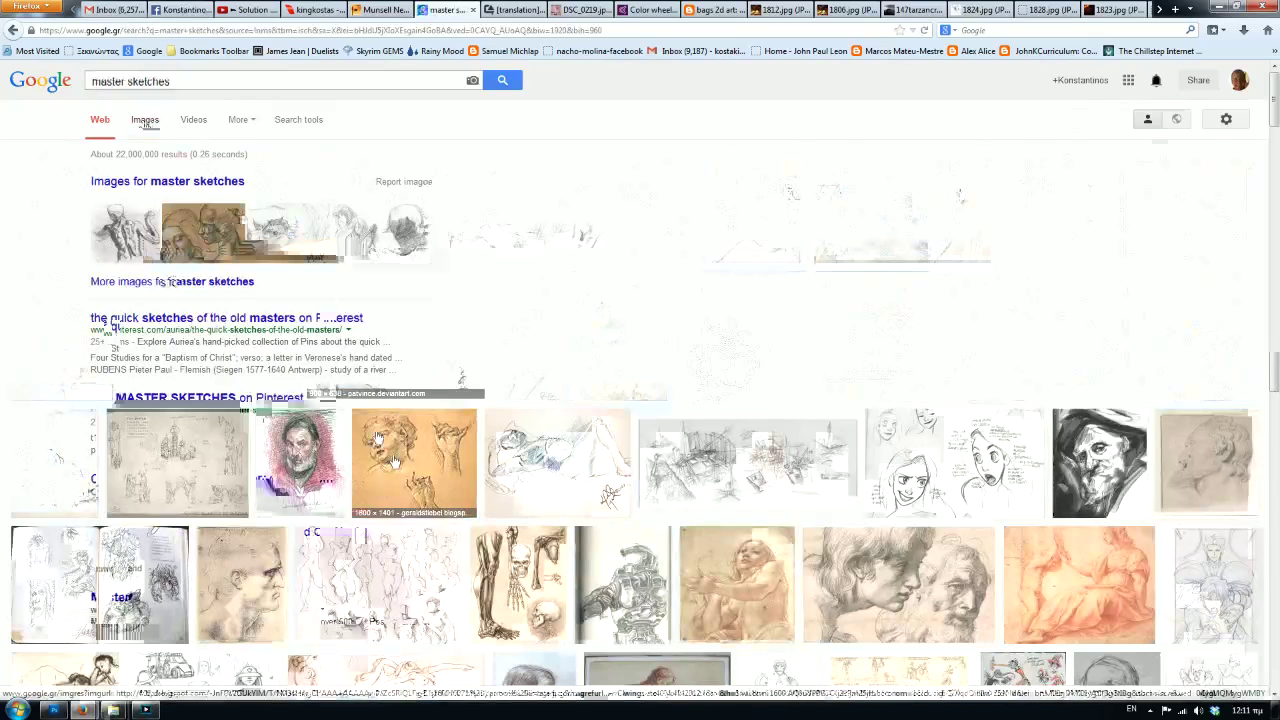
{"action": "left_click", "coordinate": [395, 462]}
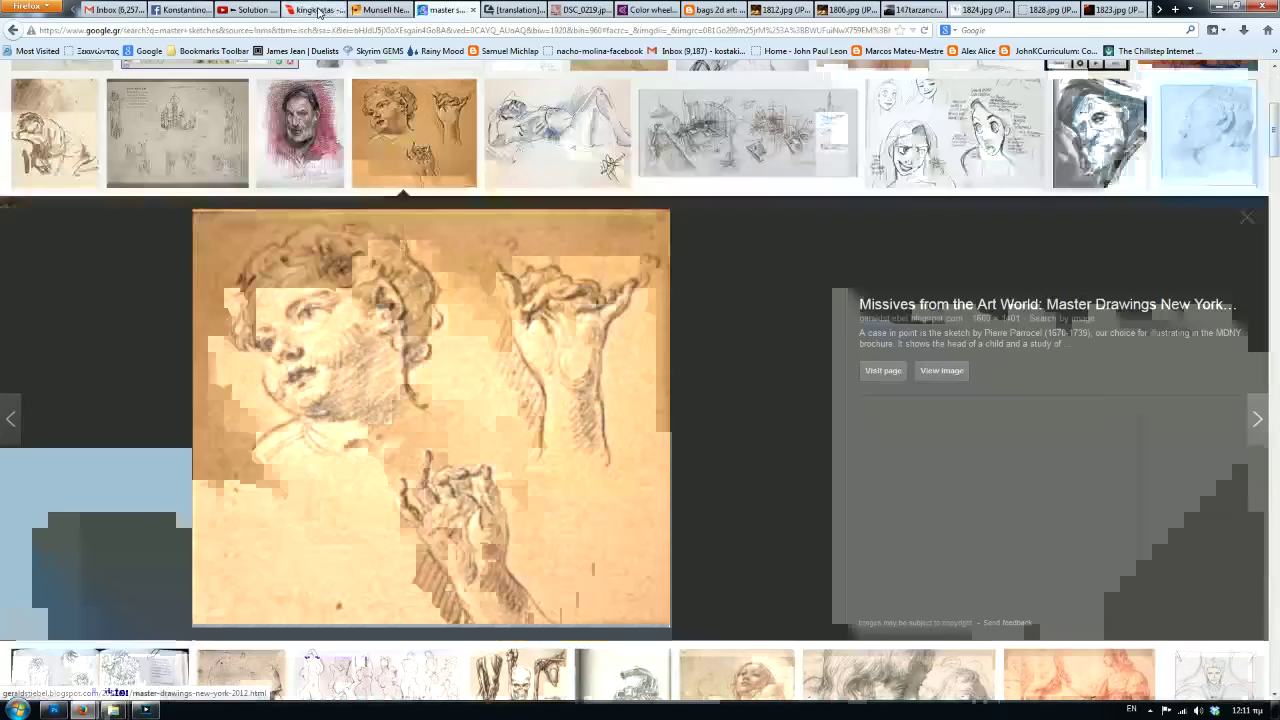
Glance at the 1824.jpg sketch, return to the kingkostas livestream page and bring up its pop-out chat window.
{"action": "left_click", "coordinate": [1001, 16]}
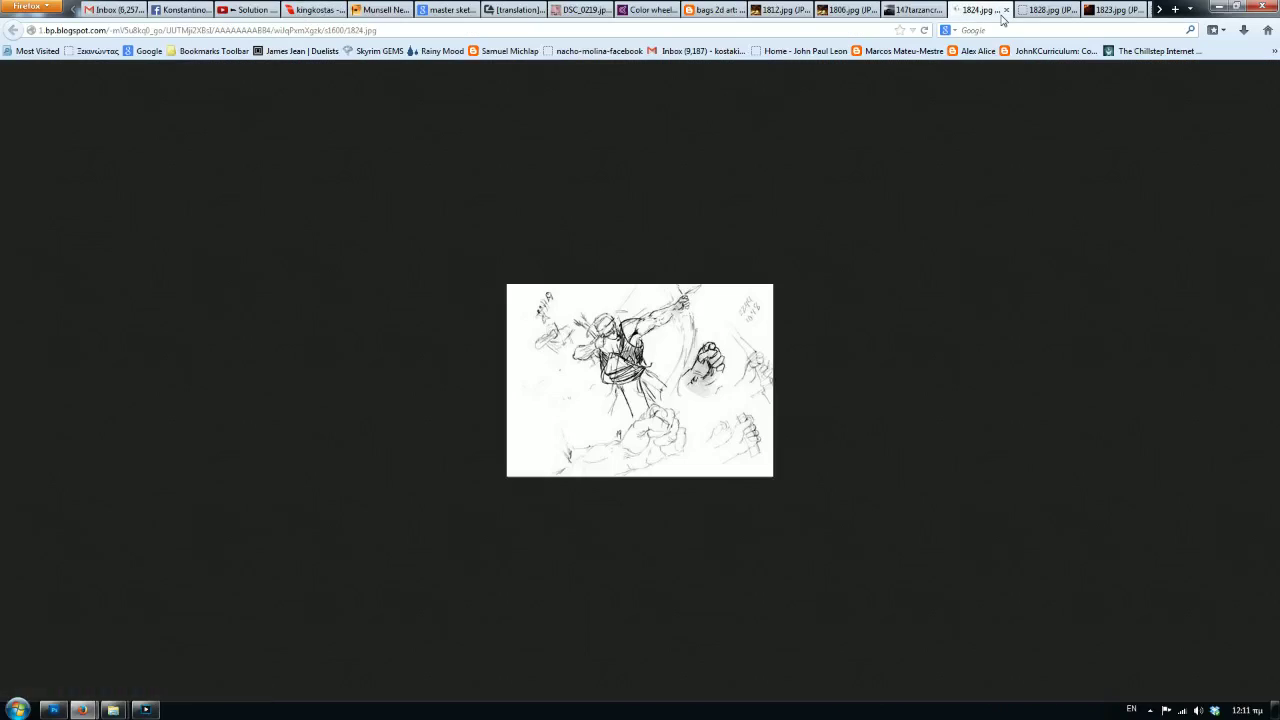
{"action": "left_click", "coordinate": [312, 12]}
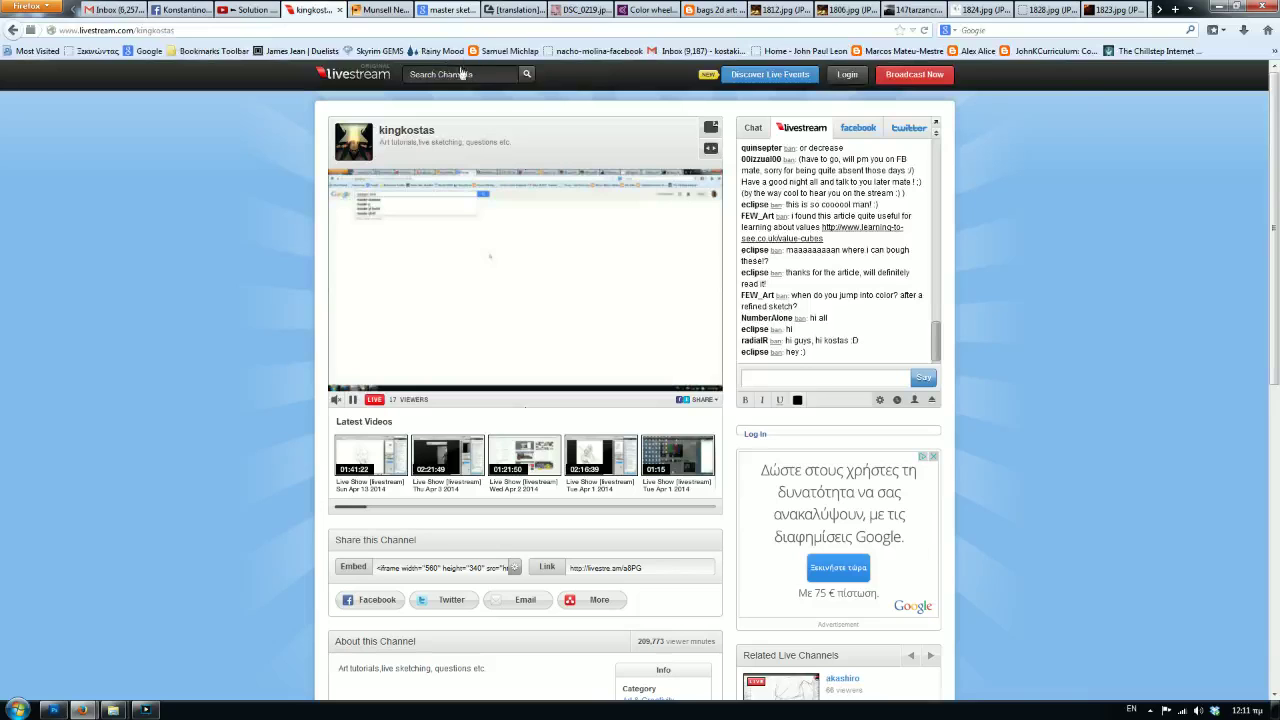
{"action": "mouse_move", "coordinate": [84, 710]}
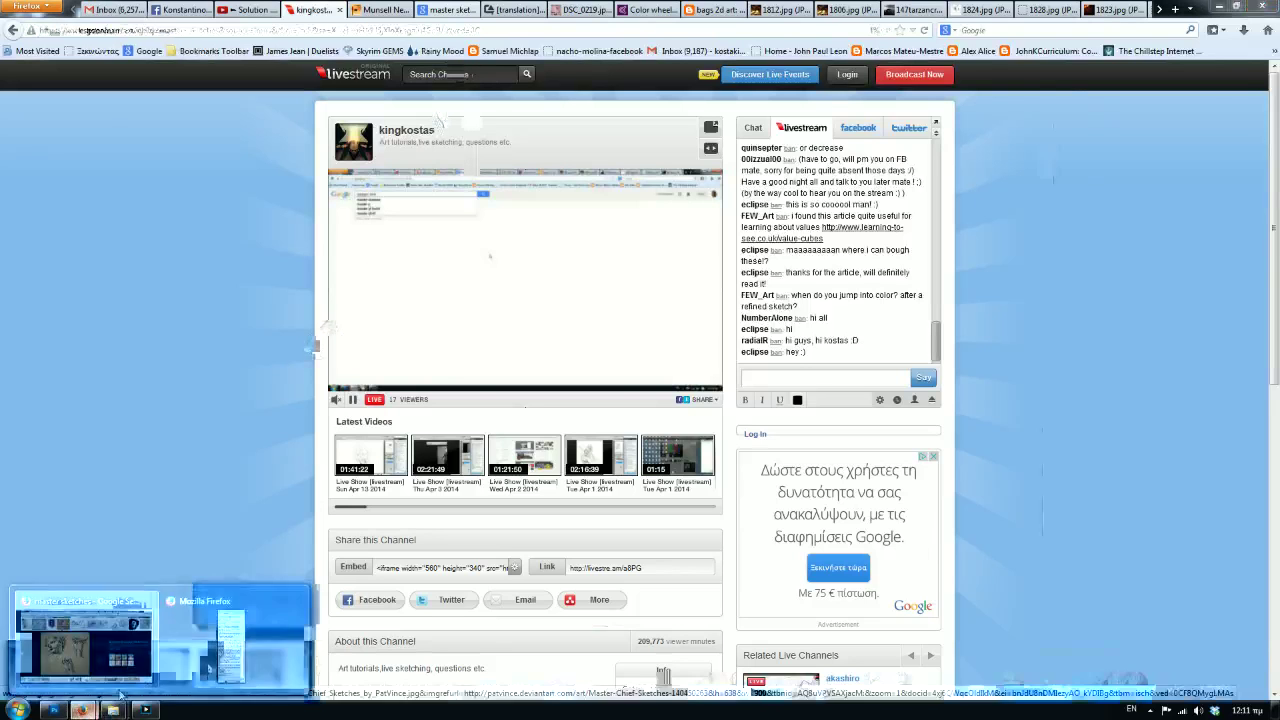
{"action": "left_click", "coordinate": [236, 645]}
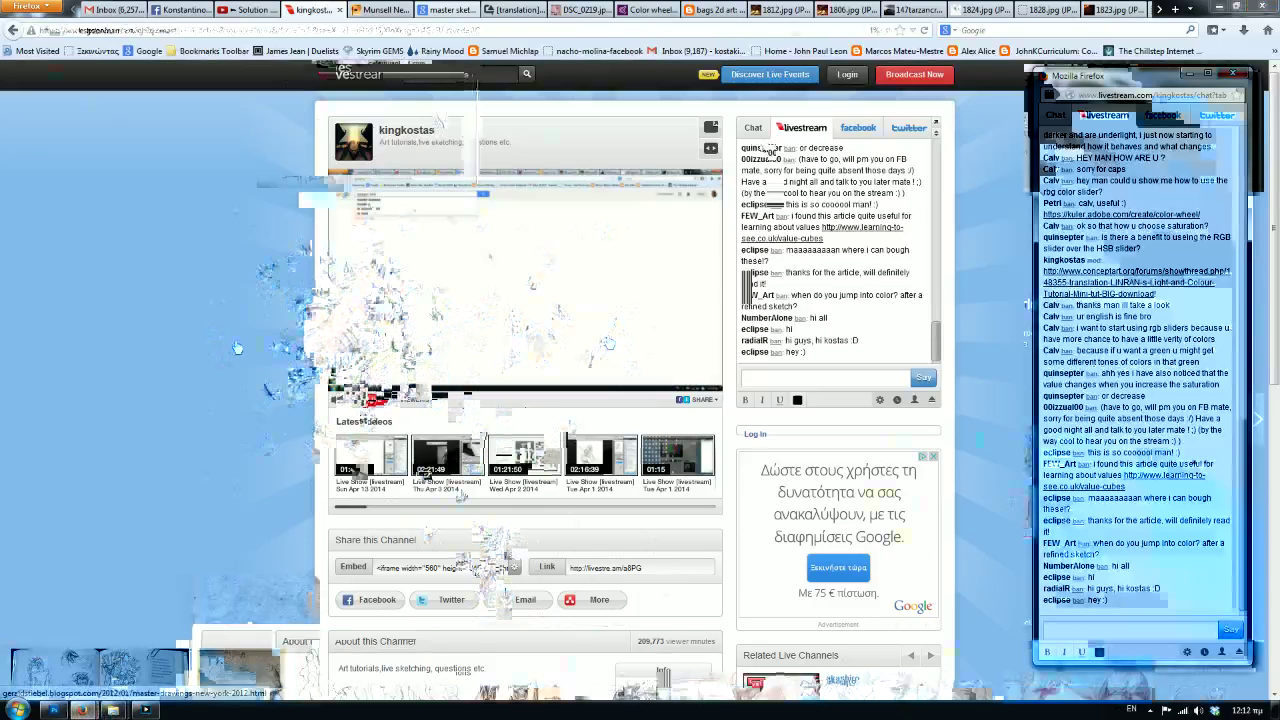
Open the coloured portrait of the bearded man in the master sketches results, and the drawing of the woman with outstretched arms.
{"action": "left_click", "coordinate": [308, 146]}
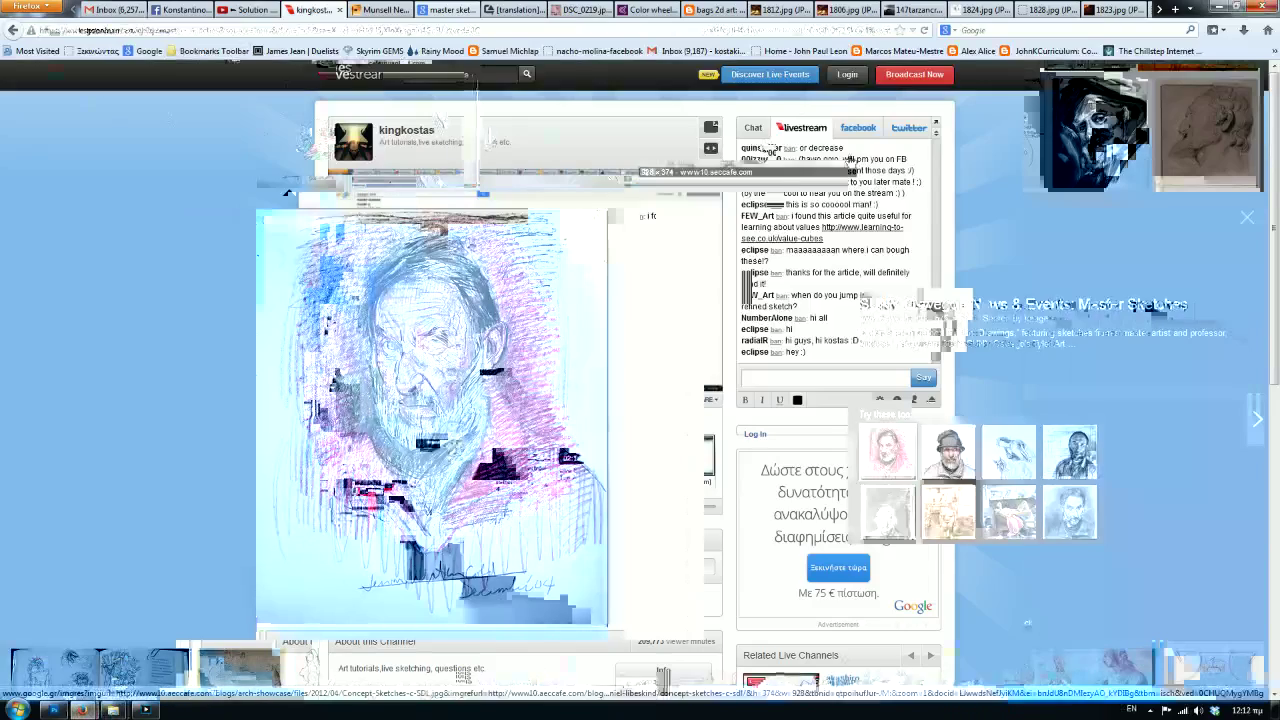
{"action": "scroll", "coordinate": [727, 320], "scroll_direction": "down", "scroll_amount": 7}
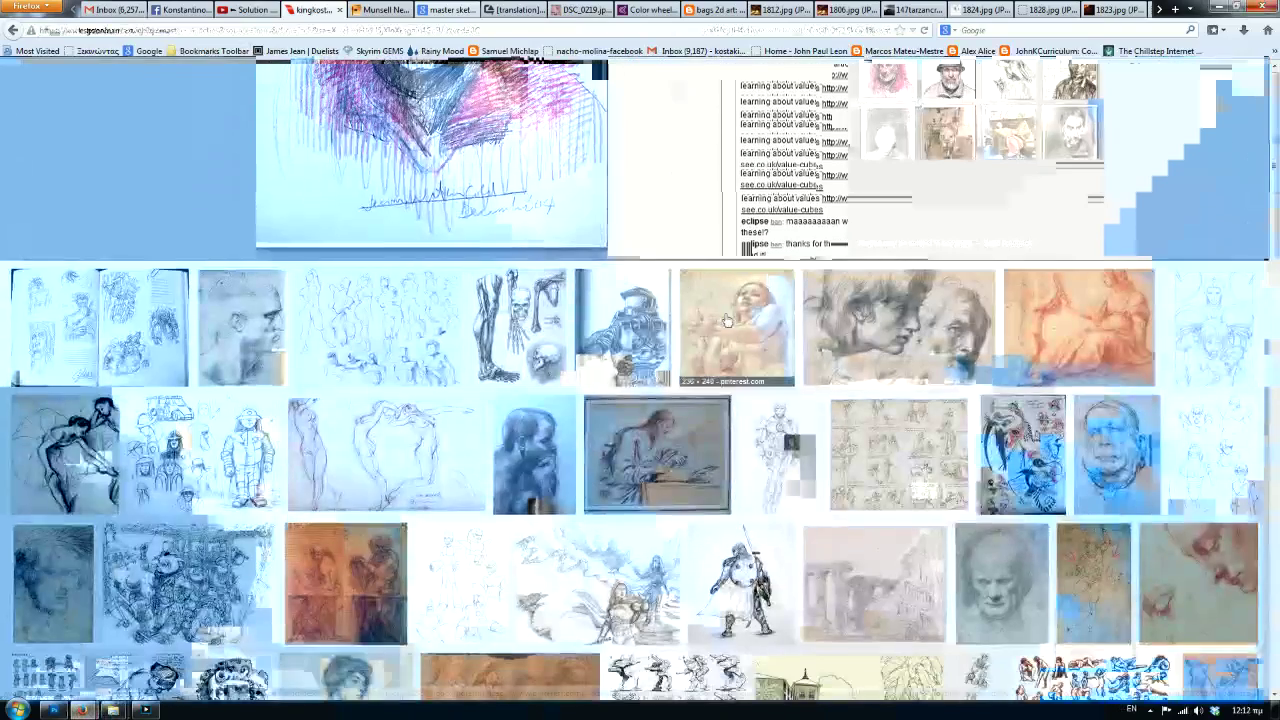
{"action": "left_click", "coordinate": [726, 320]}
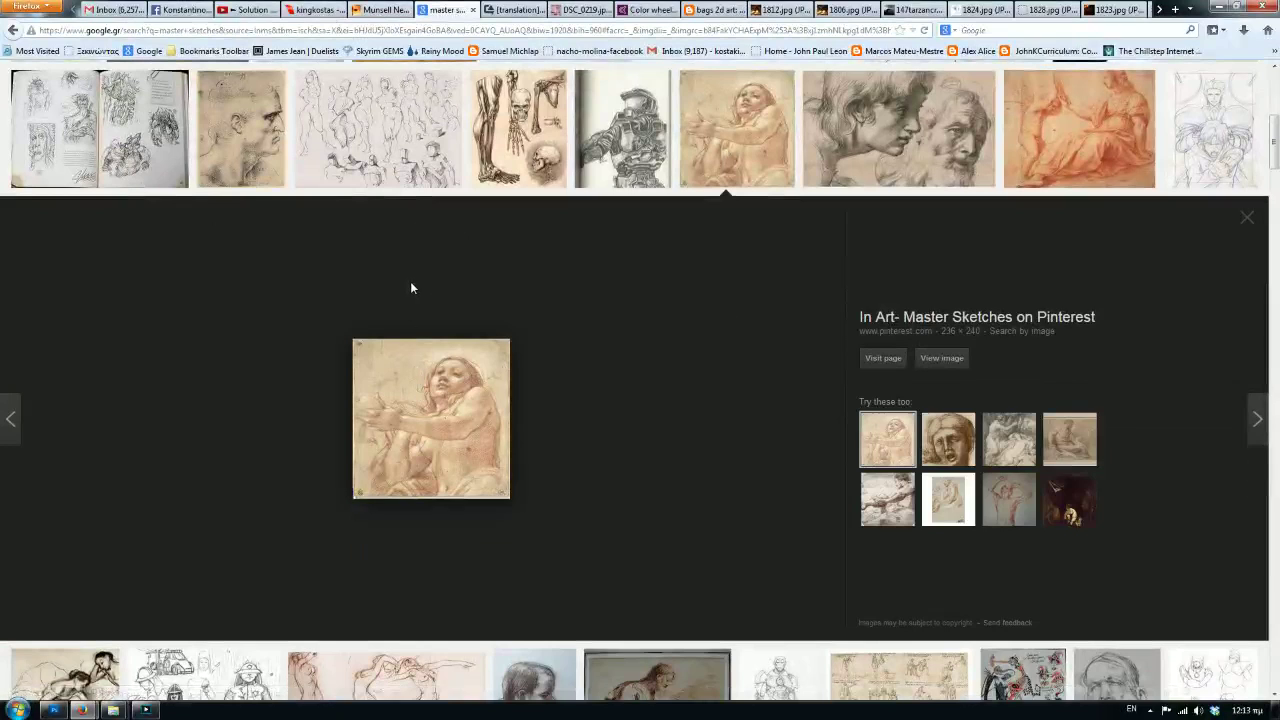
Check the livestream chat for new messages and return to the master sketches image results.
{"action": "left_click", "coordinate": [318, 10]}
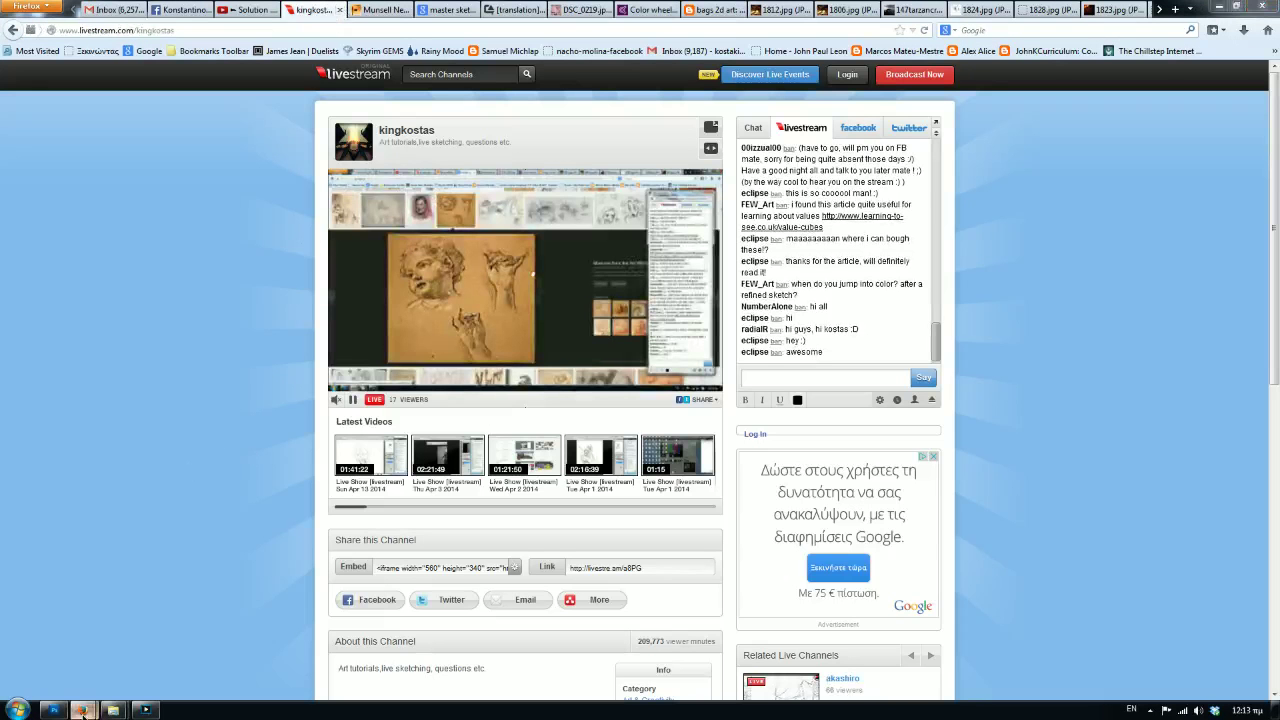
{"action": "left_click", "coordinate": [215, 627]}
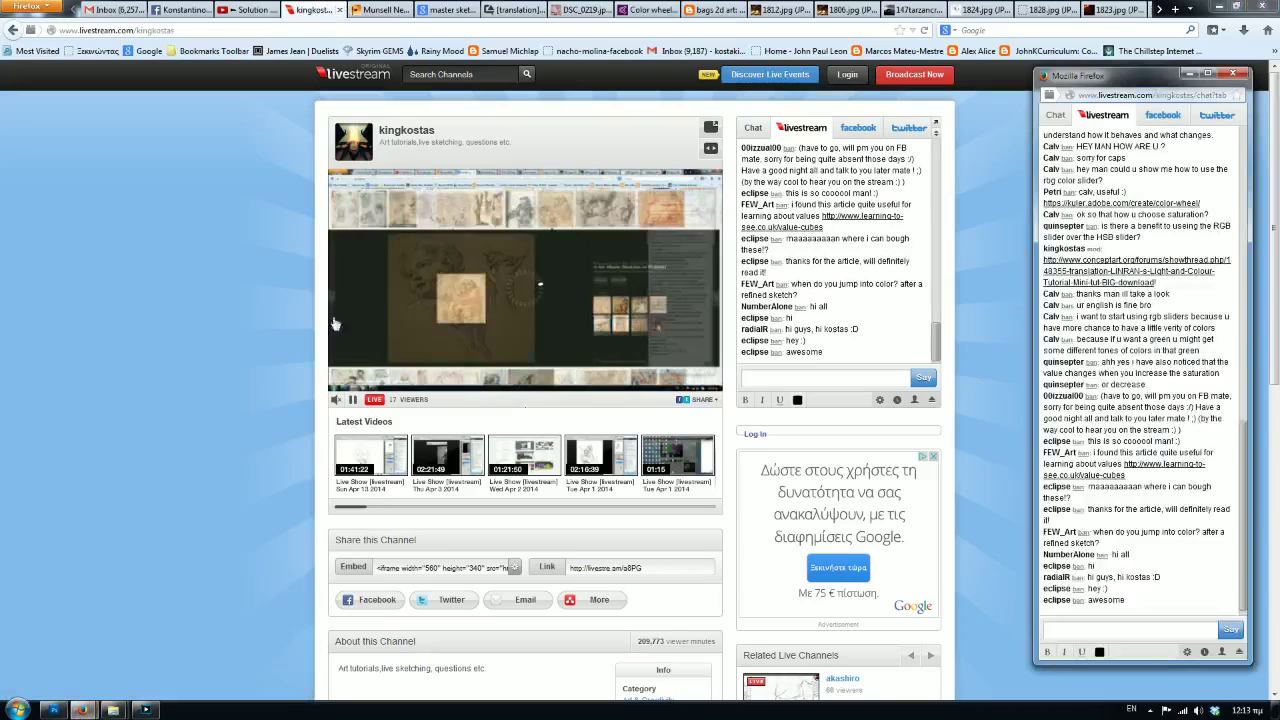
{"action": "left_click", "coordinate": [448, 12]}
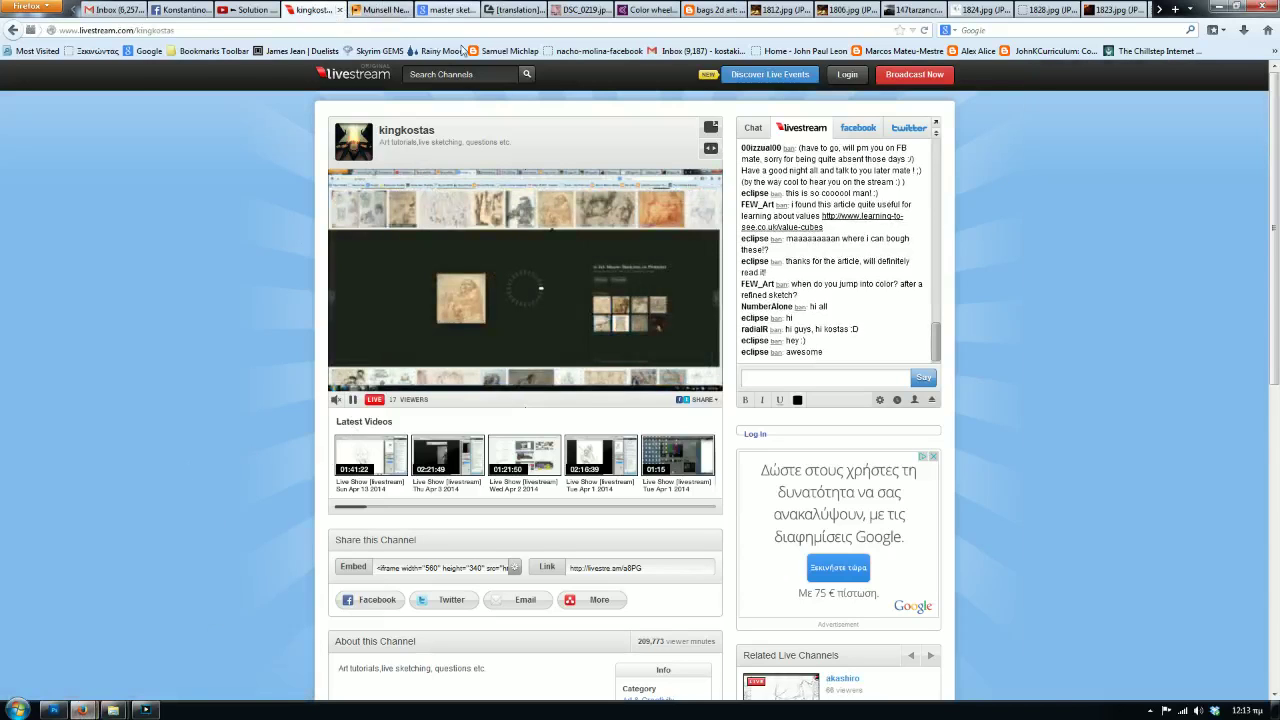
{"action": "left_click", "coordinate": [450, 10]}
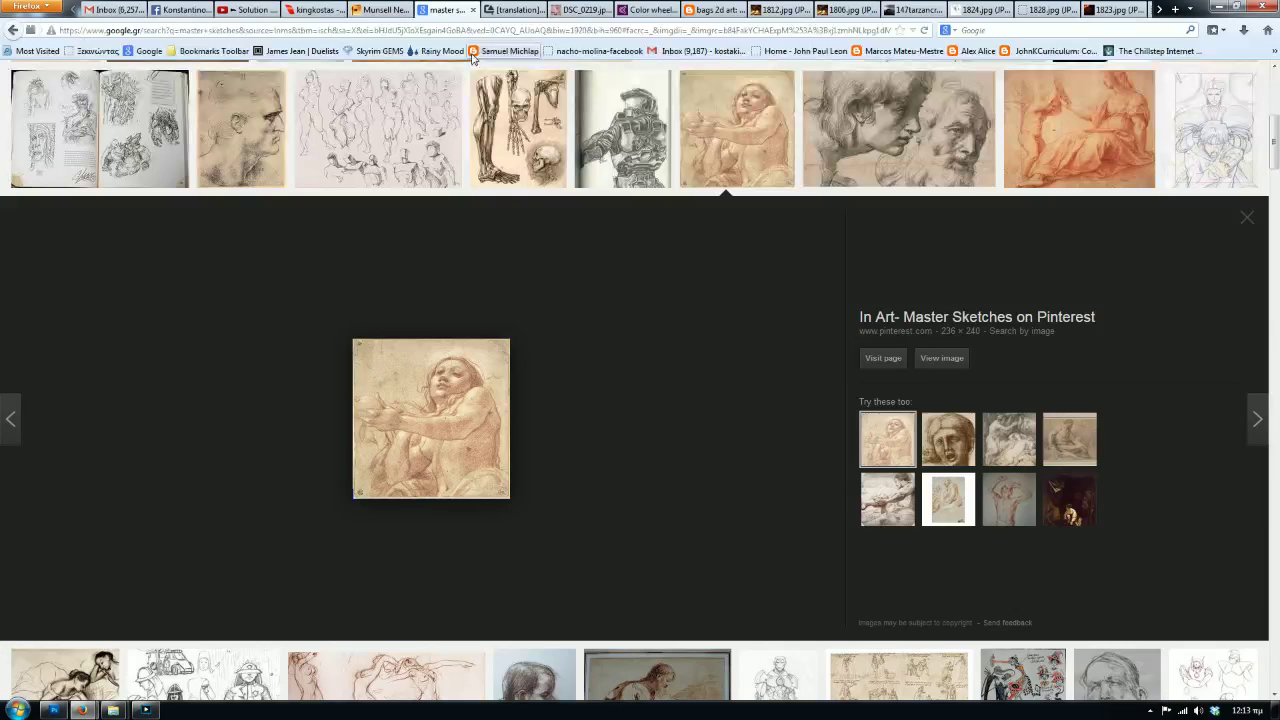
Preview the drawings of the two heads, the red chalk seated woman, the man writing and the Degas dancer.
{"action": "left_click", "coordinate": [893, 131]}
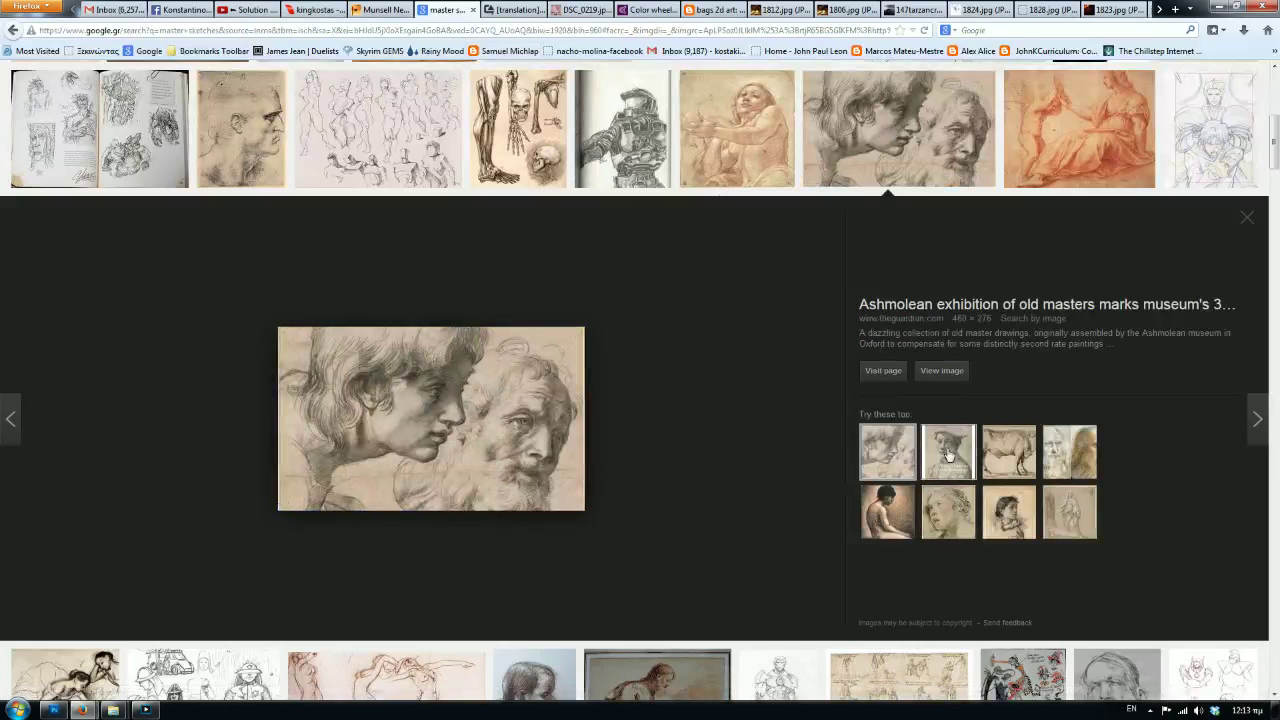
{"action": "left_click", "coordinate": [1050, 142]}
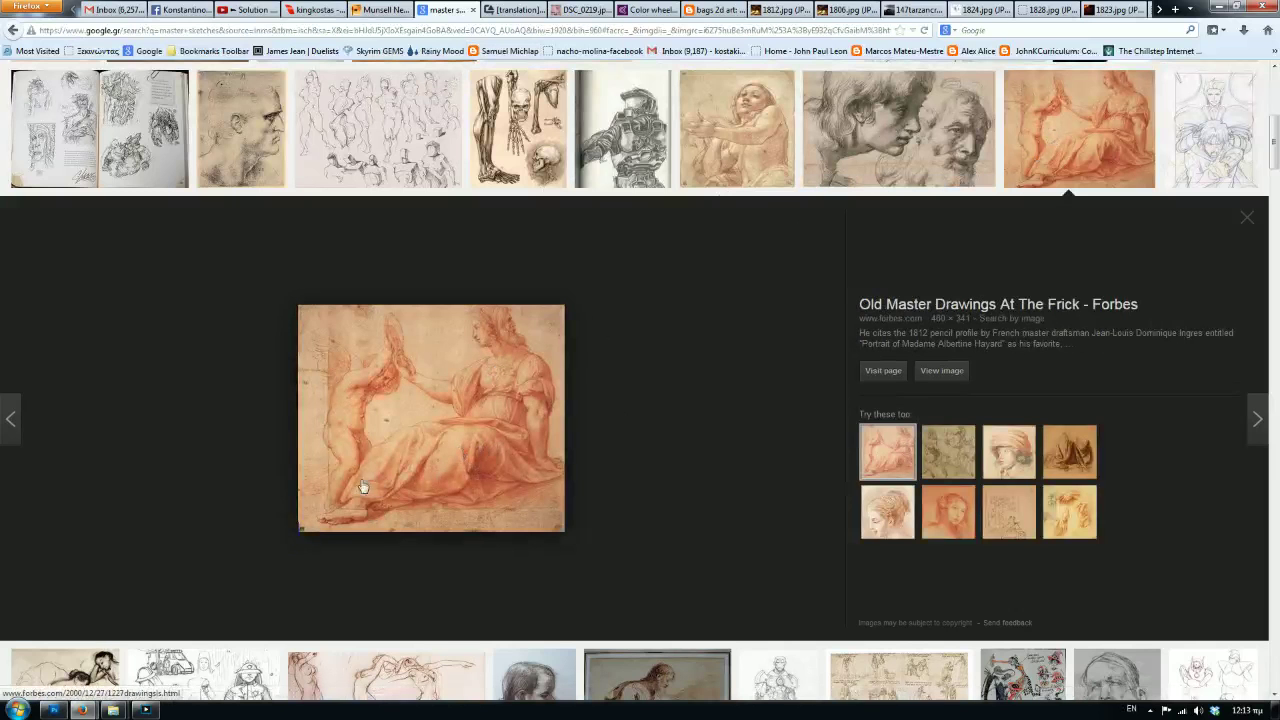
{"action": "scroll", "coordinate": [200, 273], "scroll_direction": "down", "scroll_amount": 5}
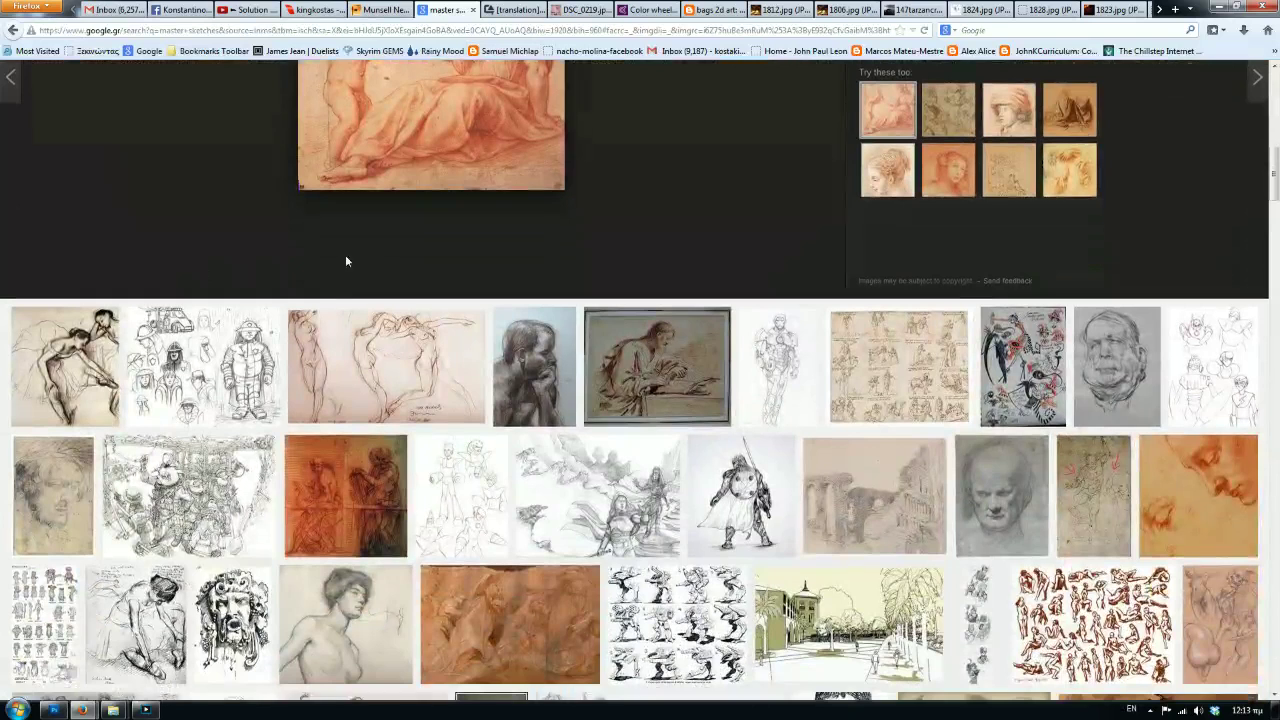
{"action": "left_click", "coordinate": [655, 365]}
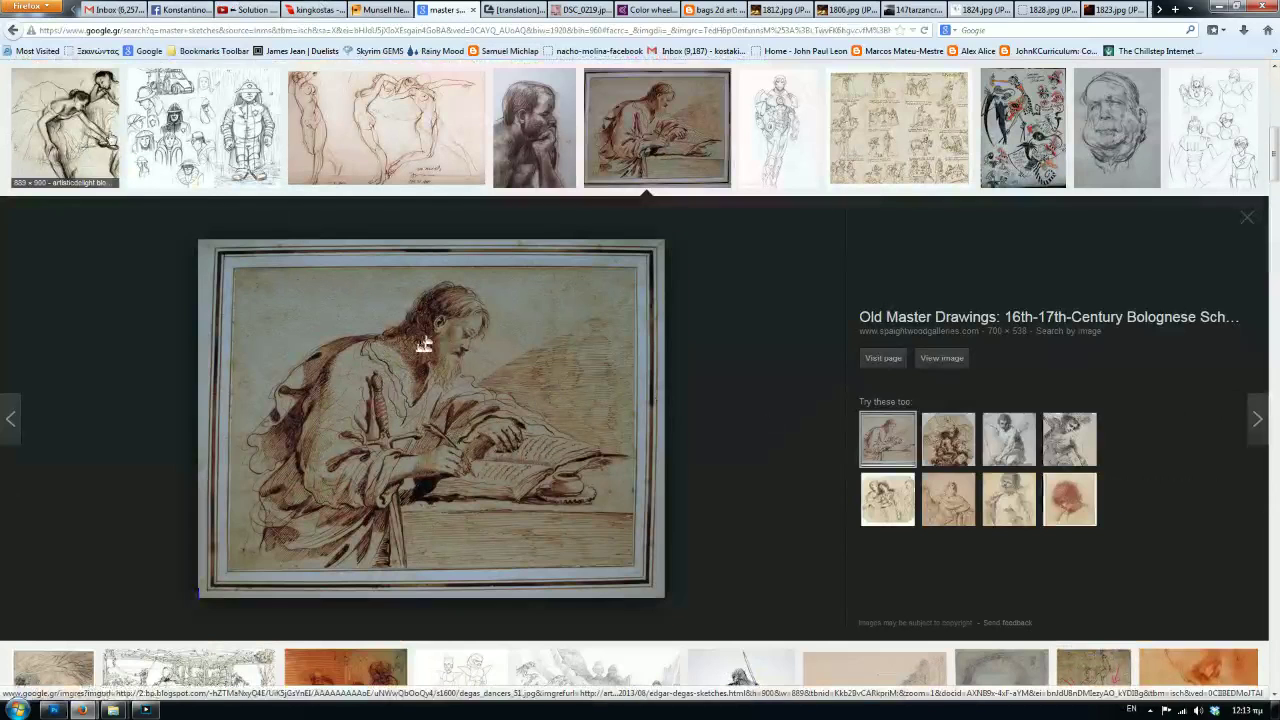
{"action": "left_click", "coordinate": [65, 128]}
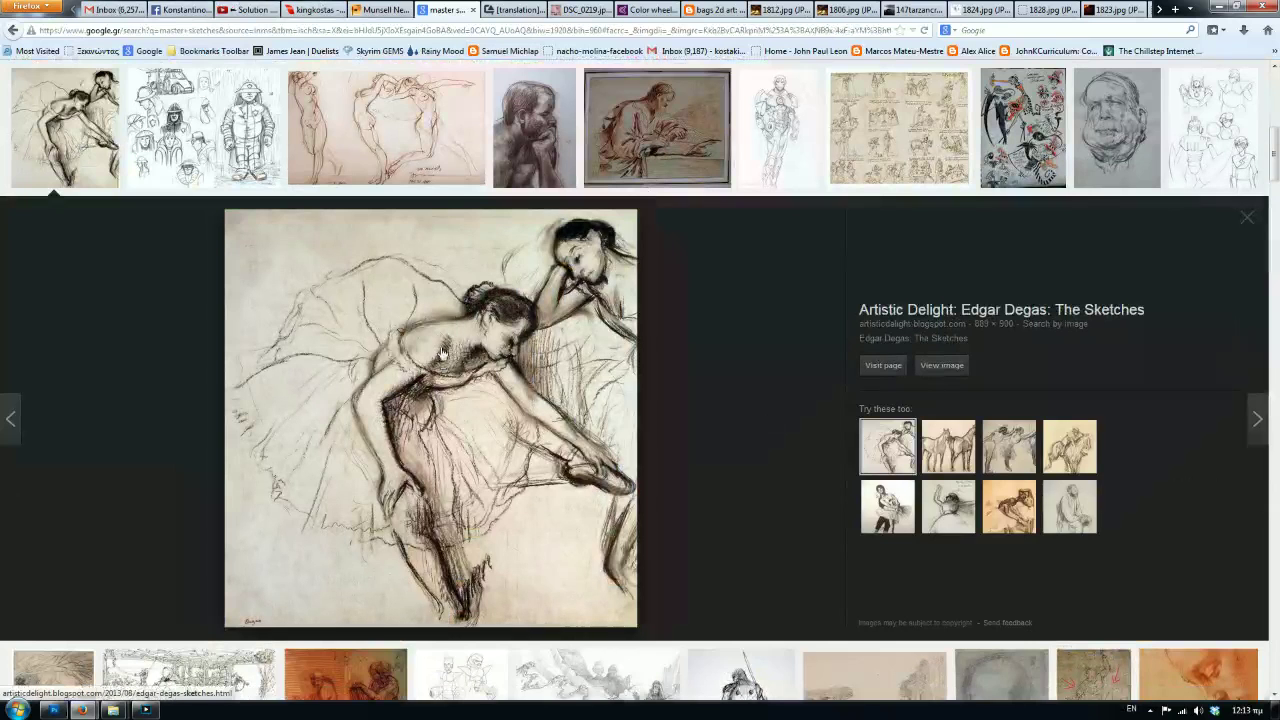
Examine the linework and shading of the Edgar Degas dancer drawing and browse the sketches listed below it.
{"action": "left_click", "coordinate": [313, 10]}
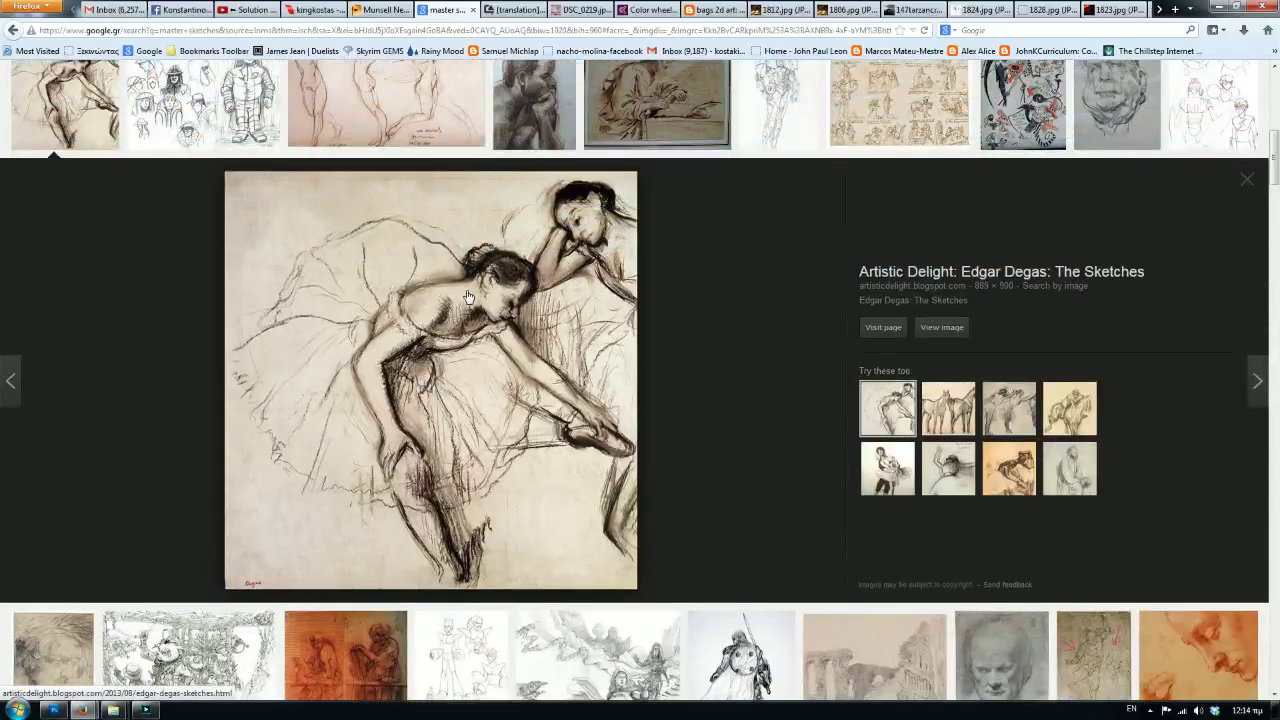
{"action": "scroll", "coordinate": [548, 291], "scroll_direction": "up", "scroll_amount": 1}
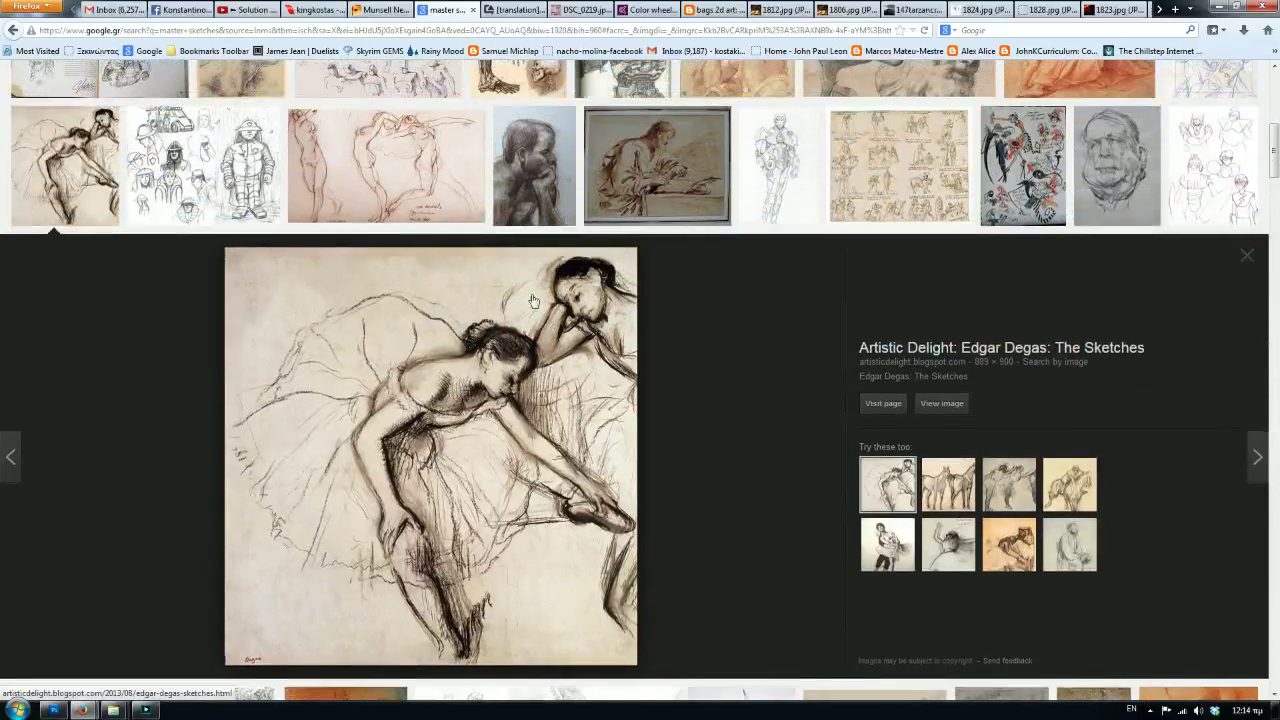
{"action": "scroll", "coordinate": [530, 300], "scroll_direction": "down", "scroll_amount": 2}
{"action": "scroll", "coordinate": [460, 262], "scroll_direction": "down", "scroll_amount": 4}
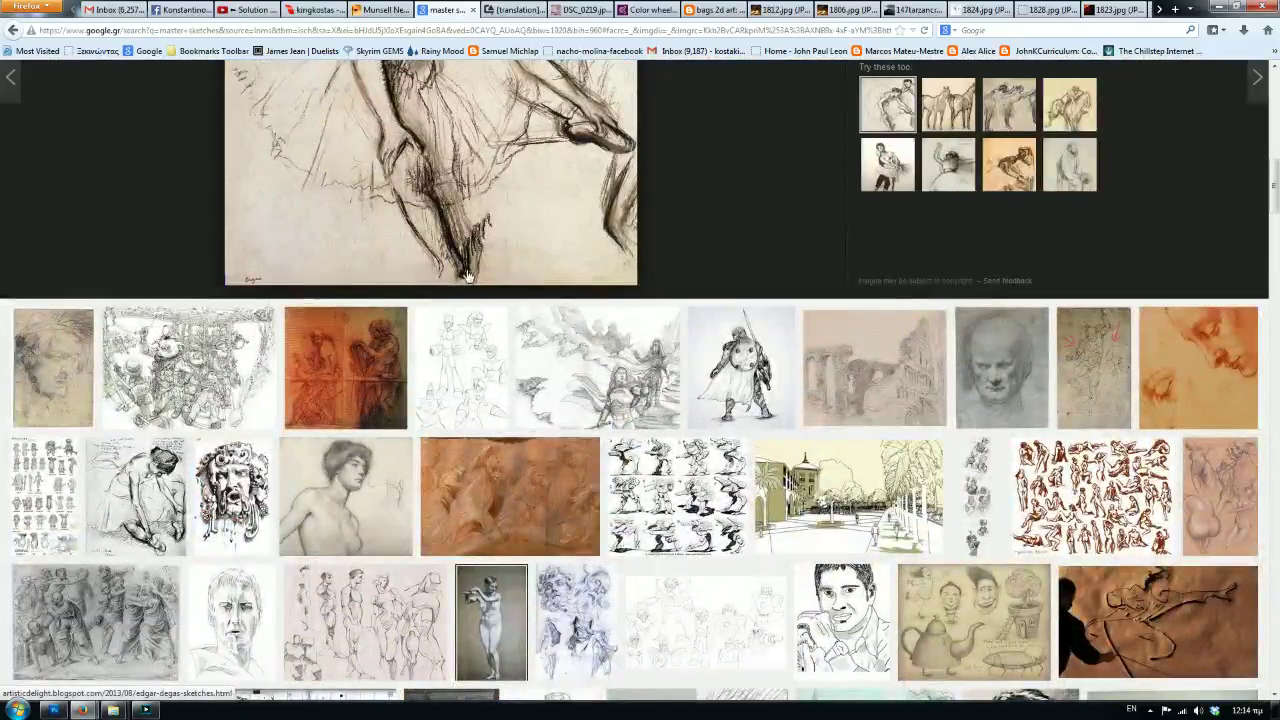
{"action": "scroll", "coordinate": [465, 271], "scroll_direction": "up", "scroll_amount": 6}
{"action": "scroll", "coordinate": [470, 272], "scroll_direction": "down", "scroll_amount": 4}
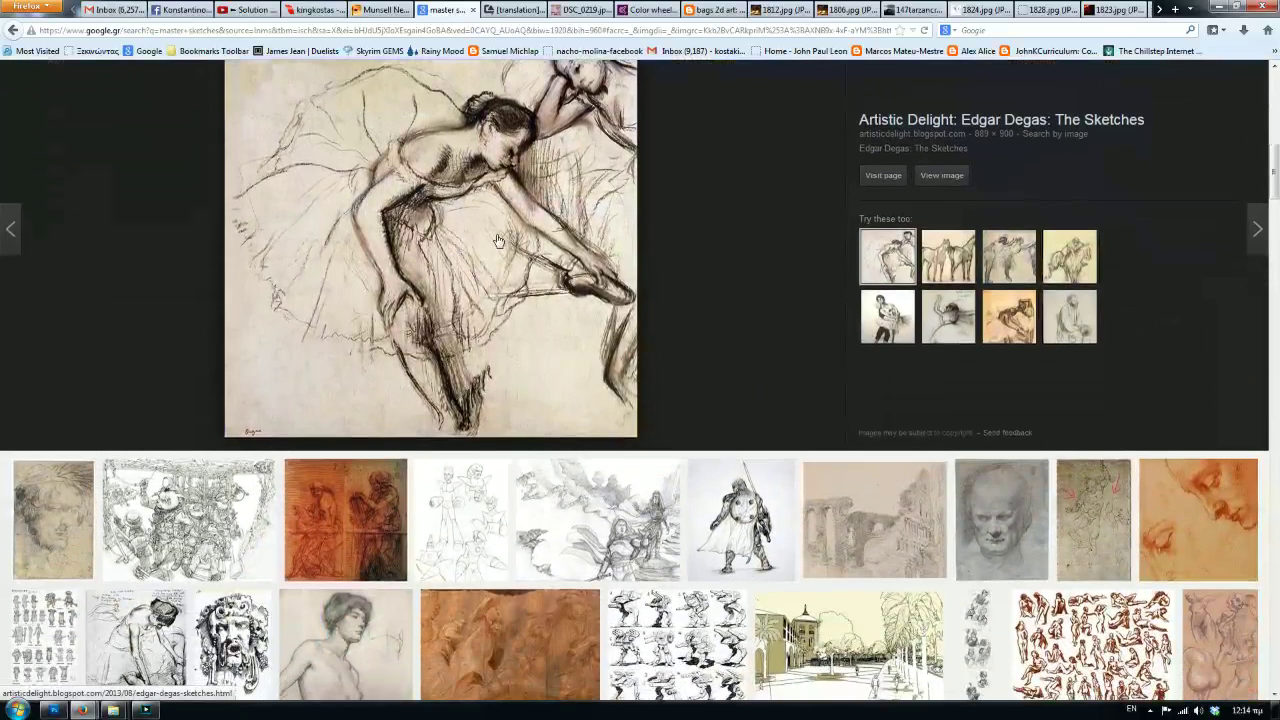
{"action": "scroll", "coordinate": [414, 390], "scroll_direction": "up", "scroll_amount": 3}
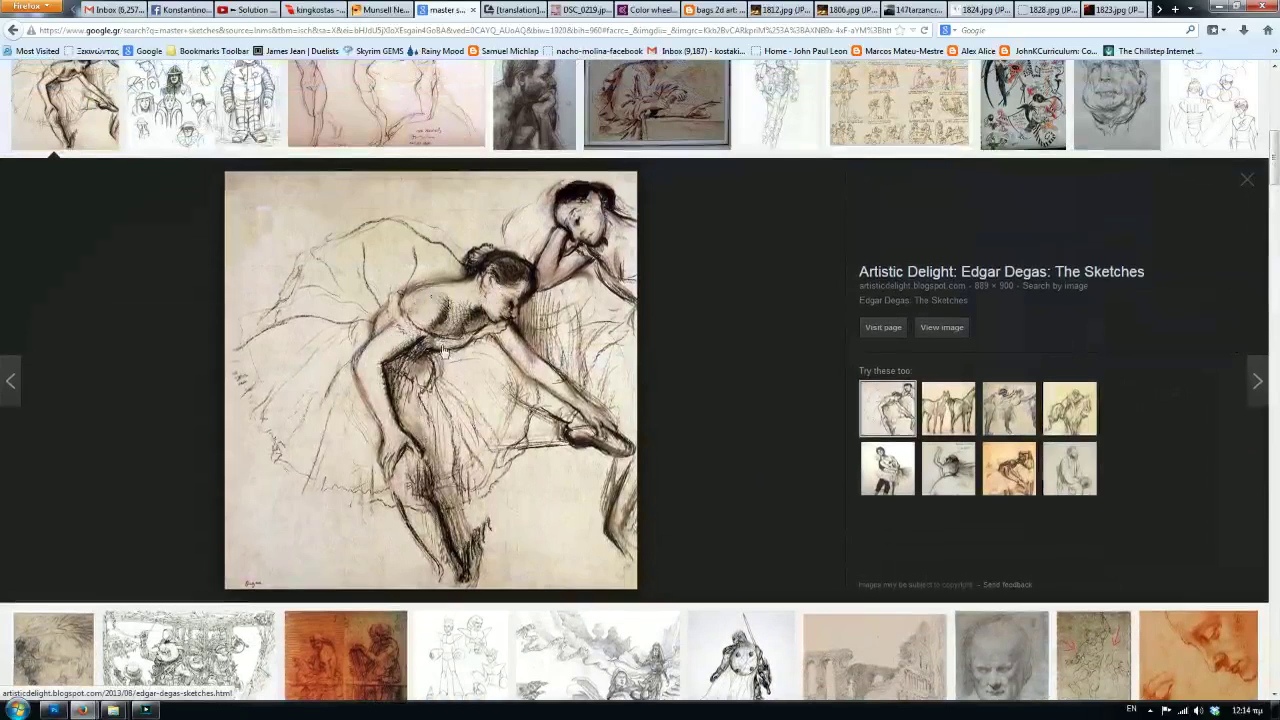
{"action": "scroll", "coordinate": [446, 345], "scroll_direction": "down", "scroll_amount": 3}
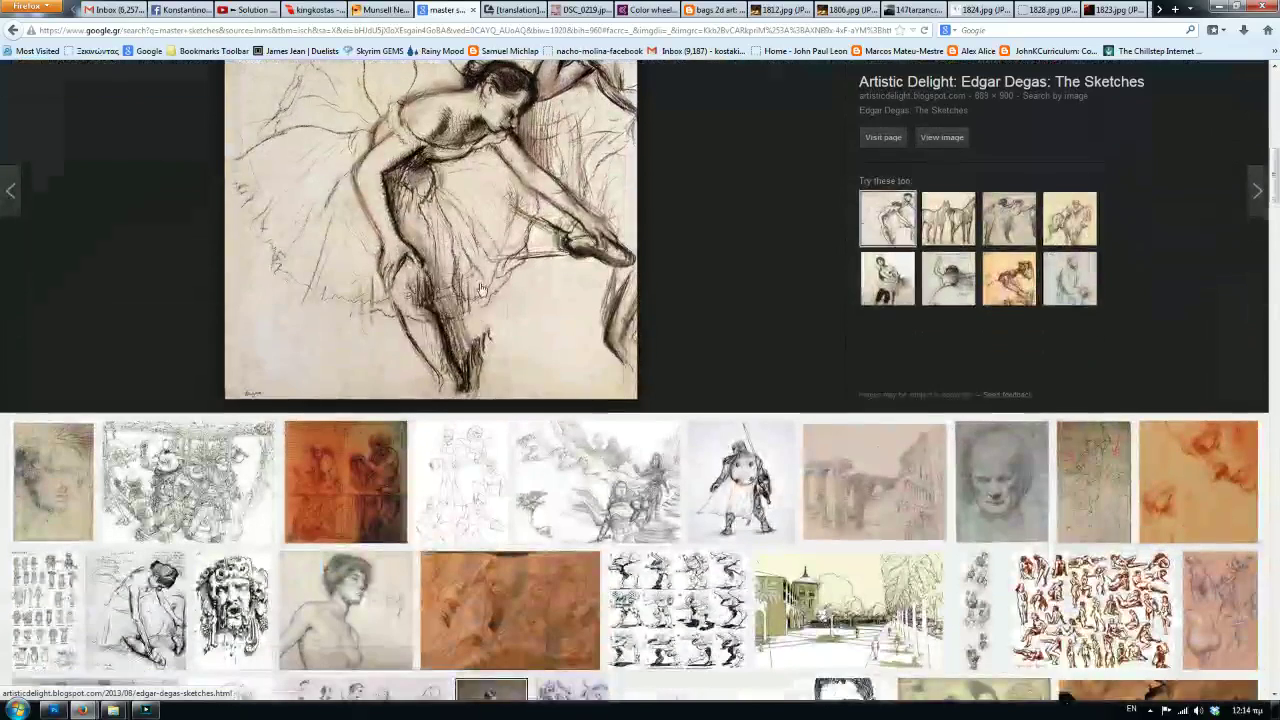
{"action": "scroll", "coordinate": [440, 320], "scroll_direction": "down", "scroll_amount": 2}
{"action": "scroll", "coordinate": [341, 286], "scroll_direction": "down", "scroll_amount": 1}
{"action": "scroll", "coordinate": [341, 286], "scroll_direction": "down", "scroll_amount": 1}
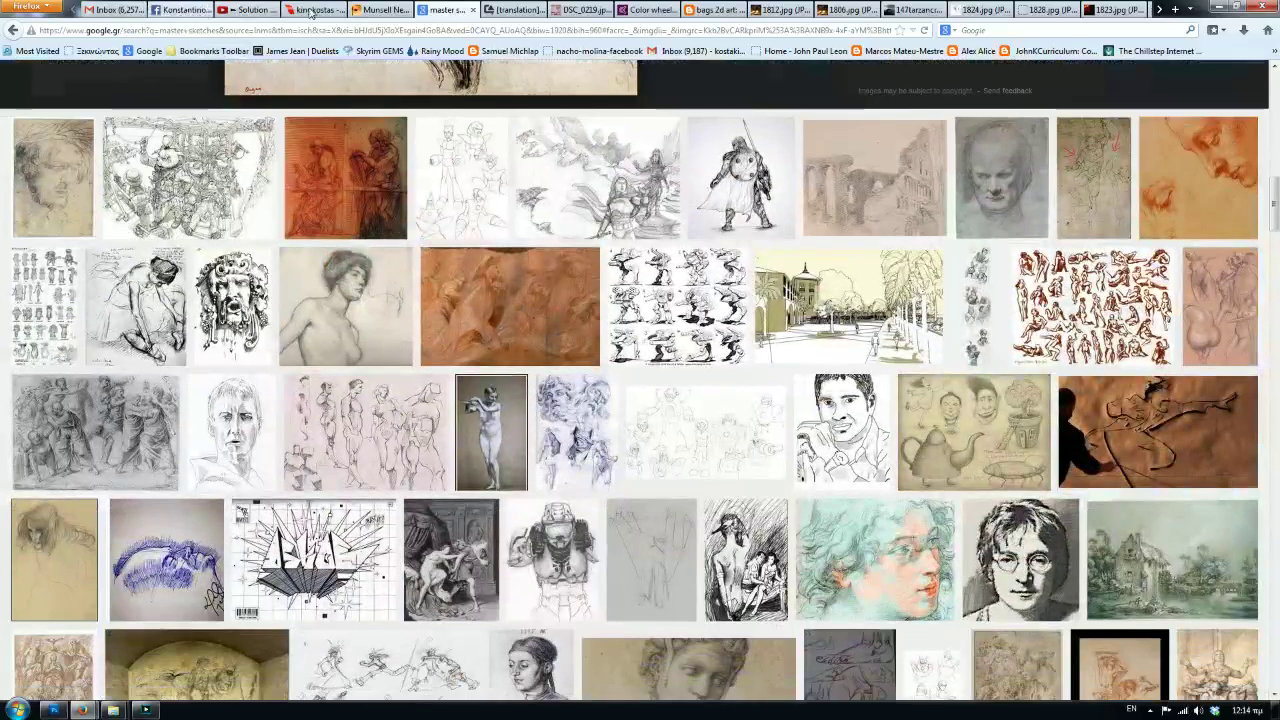
Return to the livestream page and bring the Photoshop painting and the pop-out chat window to the front.
{"action": "left_click", "coordinate": [312, 10]}
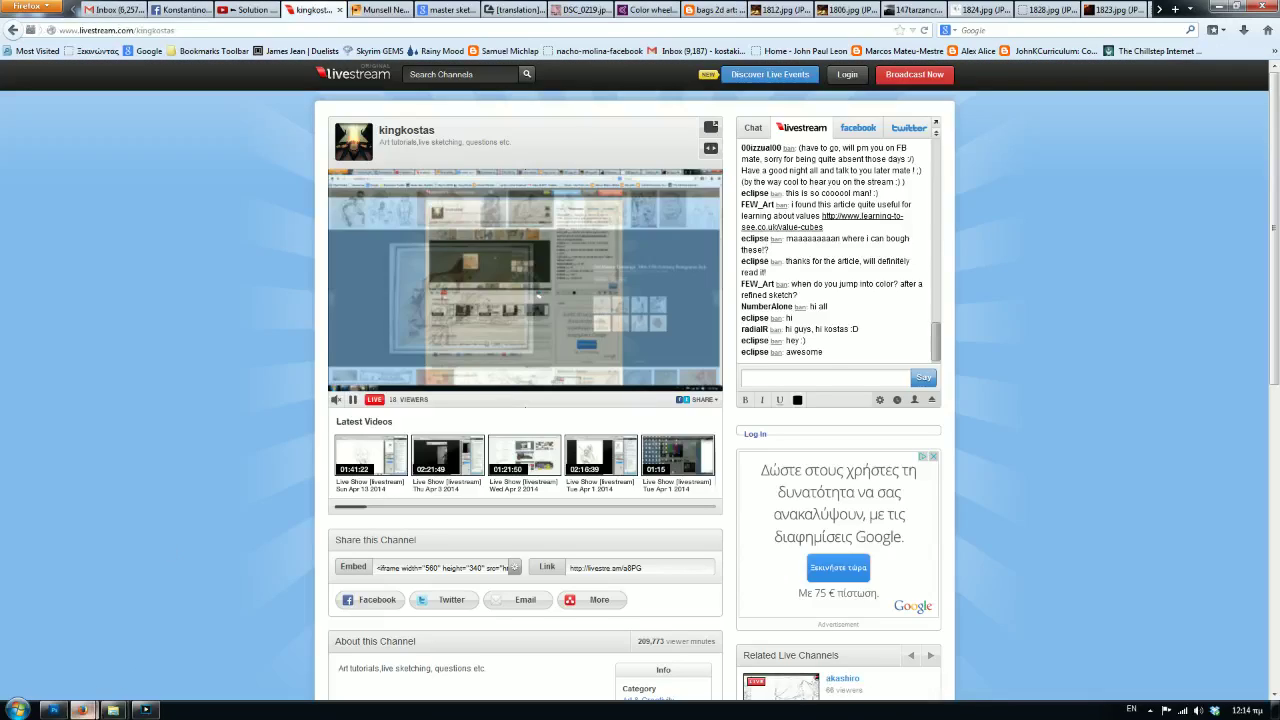
{"action": "left_click", "coordinate": [53, 710]}
{"action": "left_click", "coordinate": [83, 710]}
{"action": "left_click", "coordinate": [235, 643]}
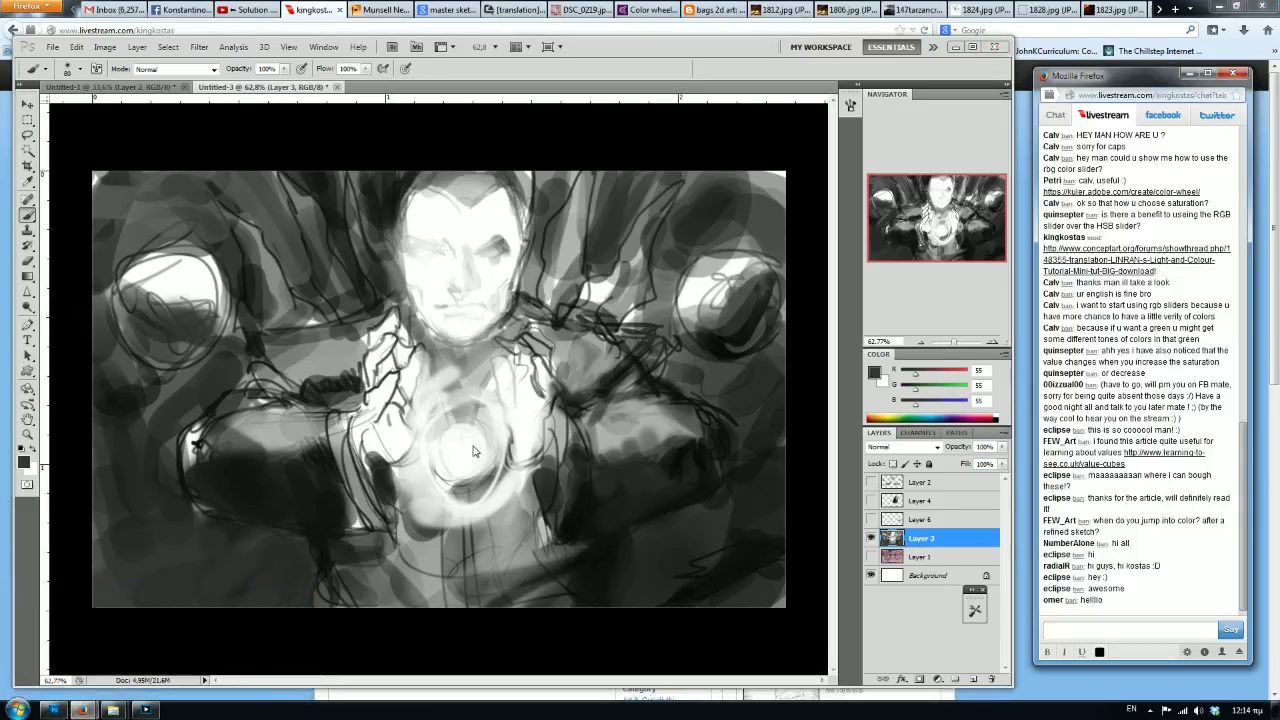
Rework the right sleeve with sampled greys, giving it a light grey top that breaks raggedly into a dark underside.
{"action": "key", "text": "d"}
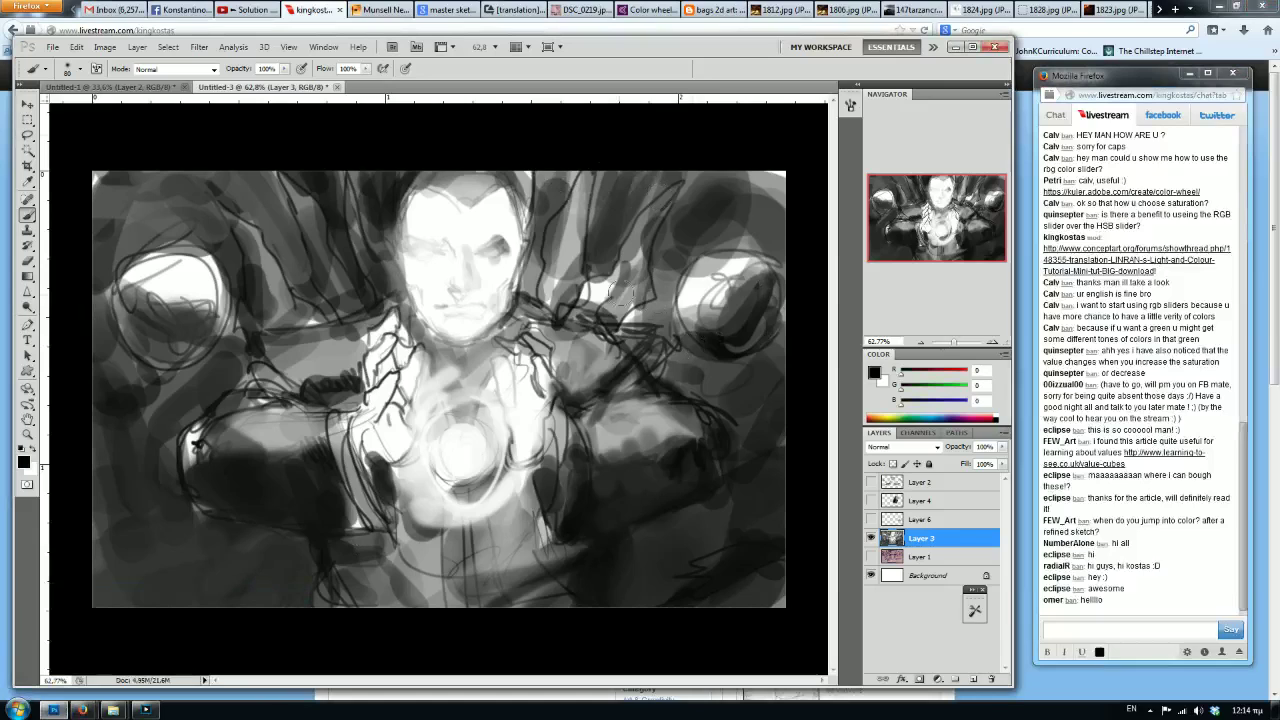
{"action": "left_click", "coordinate": [693, 458], "text": "alt"}
{"action": "left_click", "coordinate": [636, 412], "text": "alt"}
{"action": "key", "text": "bracketright"}
{"action": "key", "text": "bracketright"}
{"action": "key", "text": "bracketright"}
{"action": "mouse_move", "coordinate": [655, 415]}
{"action": "left_mouse_down"}
{"action": "mouse_move", "coordinate": [638, 442]}
{"action": "mouse_move", "coordinate": [699, 431]}
{"action": "mouse_move", "coordinate": [623, 443]}
{"action": "mouse_move", "coordinate": [605, 488]}
{"action": "left_mouse_up"}
{"action": "left_click", "coordinate": [697, 448], "text": "alt"}
{"action": "key", "text": "bracketleft"}
{"action": "left_click_drag", "start_coordinate": [700, 428], "coordinate": [678, 406]}
{"action": "key", "text": "bracketright"}
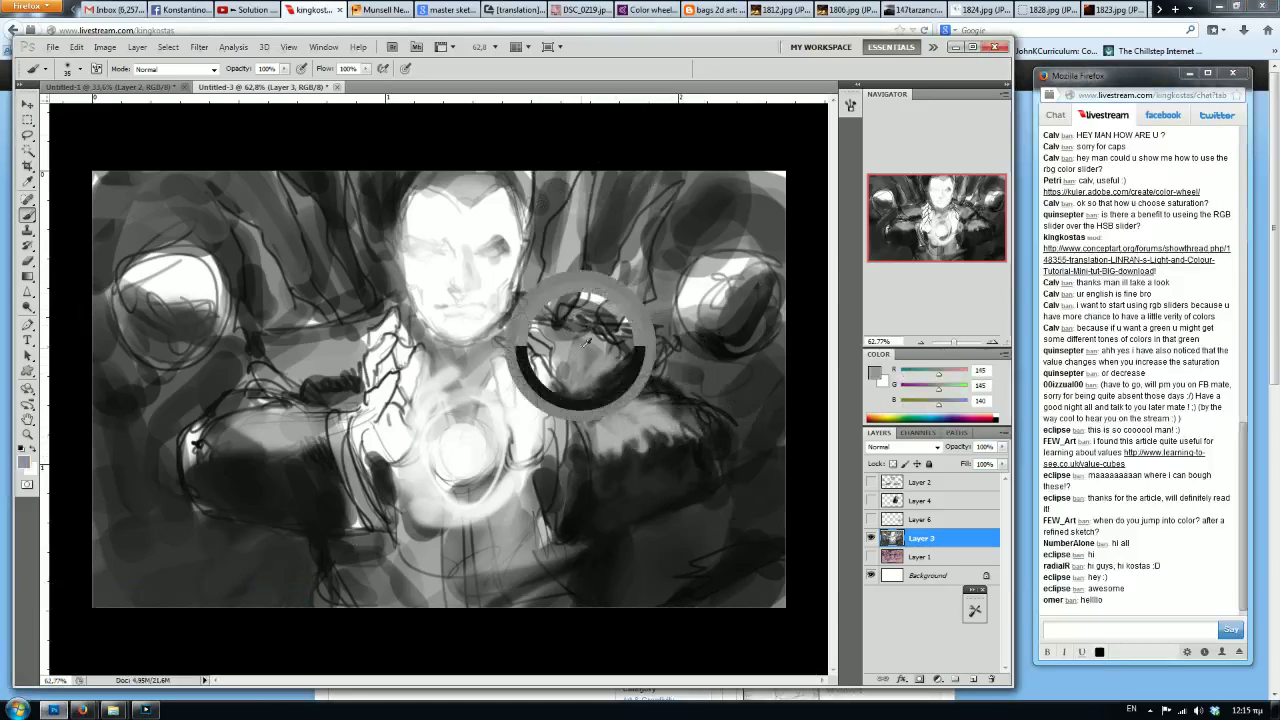
Refine the right upper arm and sleeve top with a smaller brush, using sampled mid grey, dark grey (RGB 20) and light grey (RGB 173).
{"action": "left_click", "coordinate": [572, 340], "text": "alt"}
{"action": "key", "text": "bracketleft"}
{"action": "key", "text": "bracketleft"}
{"action": "key", "text": "bracketleft"}
{"action": "key", "text": "bracketleft"}
{"action": "key", "text": "bracketleft"}
{"action": "left_click", "coordinate": [580, 344], "text": "alt"}
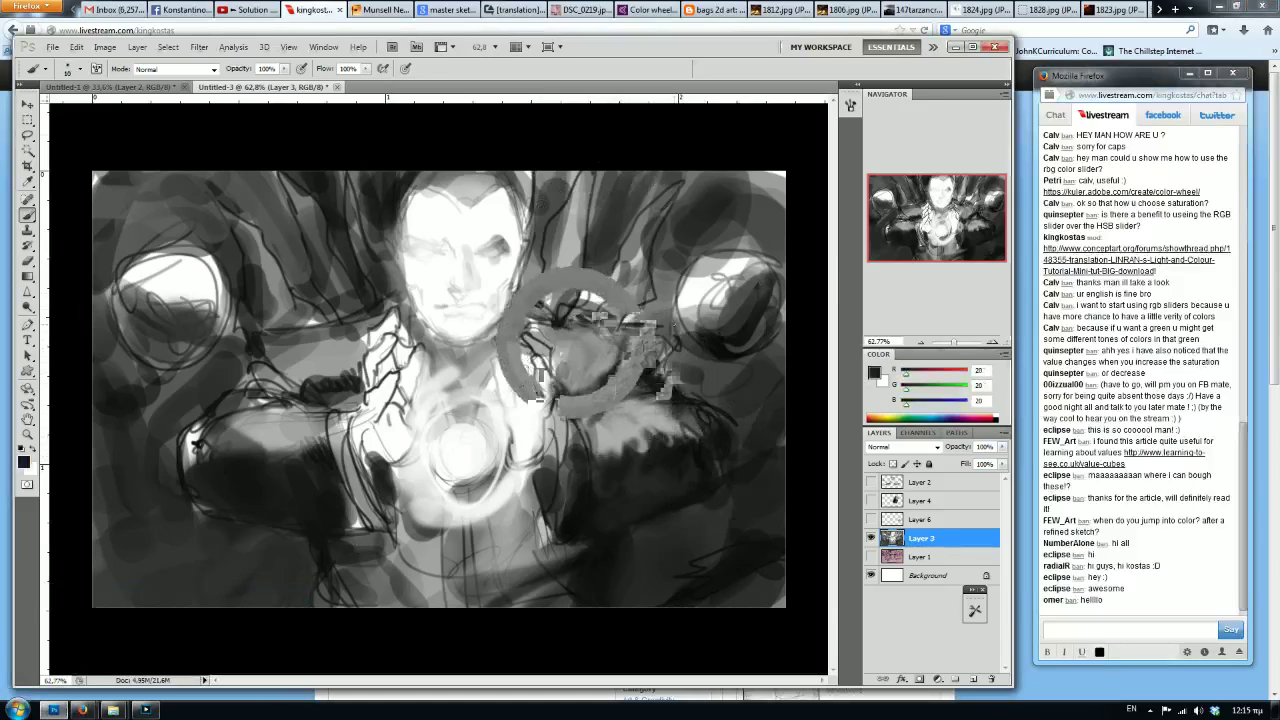
{"action": "left_click", "coordinate": [639, 430], "text": "alt"}
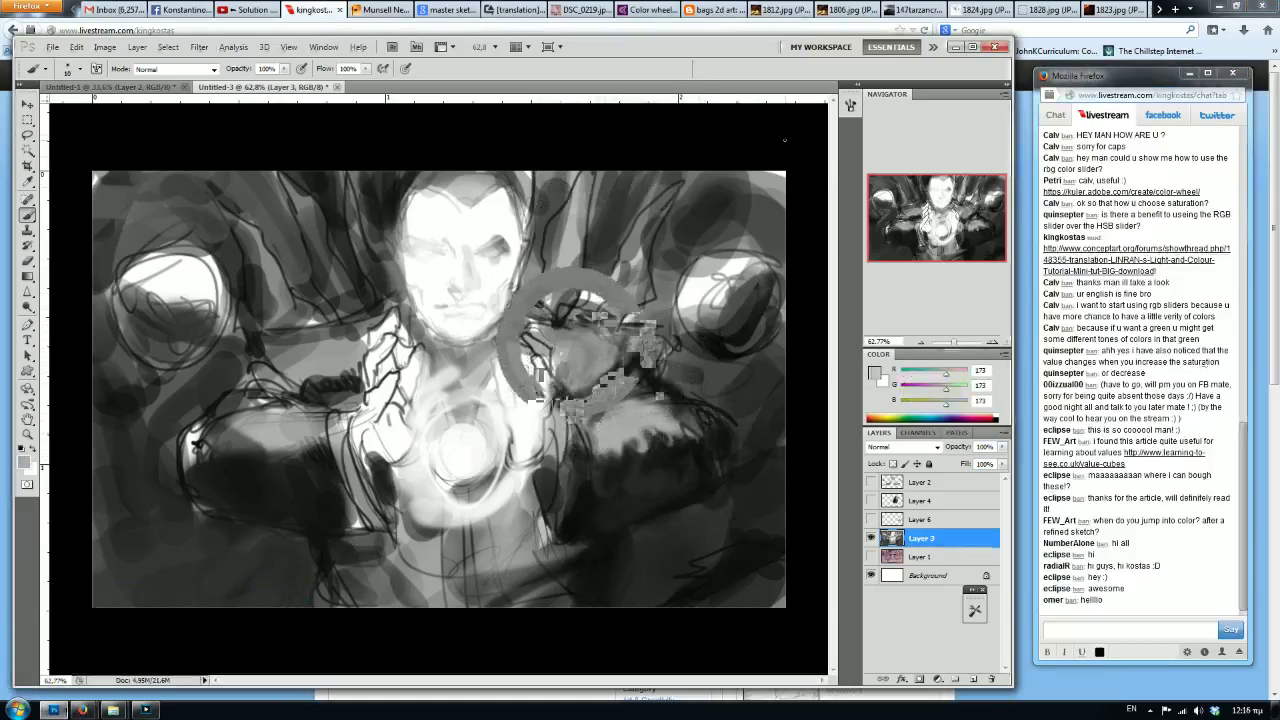
{"action": "left_click_drag", "start_coordinate": [659, 431], "coordinate": [632, 386]}
{"action": "left_click", "coordinate": [683, 295], "text": "alt"}
{"action": "key", "text": "["}
{"action": "key", "text": "["}
{"action": "key", "text": "["}
{"action": "key", "text": "["}
{"action": "mouse_move", "coordinate": [575, 194]}
{"action": "left_mouse_down"}
{"action": "mouse_move", "coordinate": [647, 412]}
{"action": "mouse_move", "coordinate": [640, 430]}
{"action": "mouse_move", "coordinate": [605, 415]}
{"action": "mouse_move", "coordinate": [645, 345]}
{"action": "mouse_move", "coordinate": [688, 395]}
{"action": "left_mouse_up"}
{"action": "key", "text": "ctrl+z"}
{"action": "key", "text": "ctrl+z"}
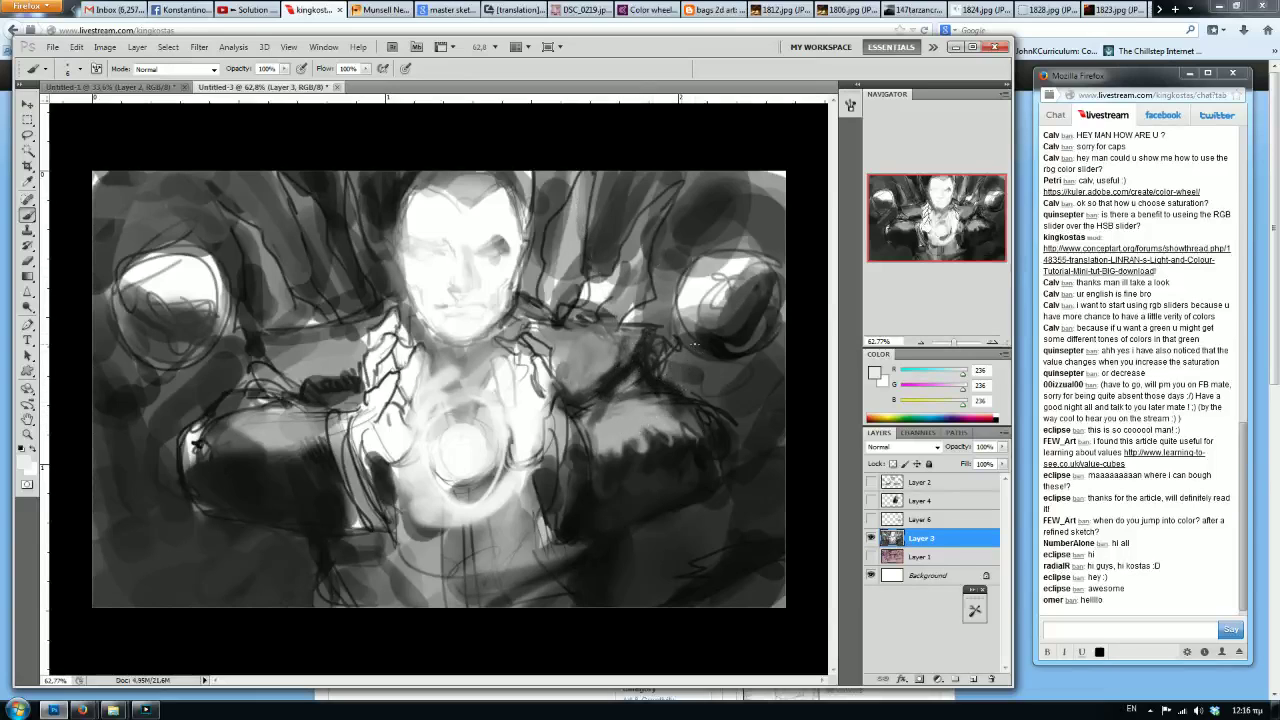
{"action": "left_click", "coordinate": [648, 414], "text": "alt"}
{"action": "mouse_move", "coordinate": [652, 408]}
{"action": "left_mouse_down"}
{"action": "mouse_move", "coordinate": [715, 355]}
{"action": "mouse_move", "coordinate": [707, 345]}
{"action": "mouse_move", "coordinate": [726, 363]}
{"action": "mouse_move", "coordinate": [650, 417]}
{"action": "mouse_move", "coordinate": [712, 342]}
{"action": "left_mouse_up"}
{"action": "key", "text": "ctrl+z"}
{"action": "left_click", "coordinate": [650, 415], "text": "alt"}
{"action": "key", "text": "ctrl+z"}
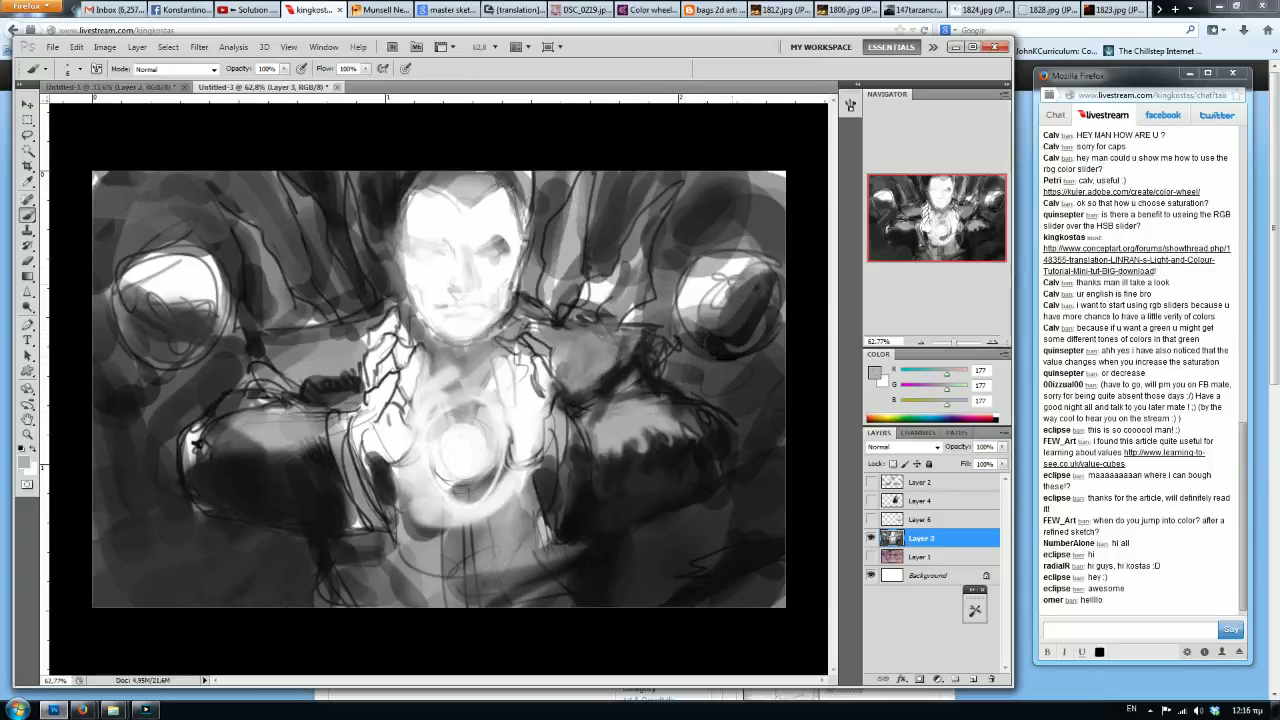
Smooth the right upper arm into an even sampled grey with a larger brush and deepen its outer edge with dark grey (RGB 28).
{"action": "left_click", "coordinate": [587, 373], "text": "alt"}
{"action": "key", "text": "]"}
{"action": "key", "text": "]"}
{"action": "key", "text": "]"}
{"action": "mouse_move", "coordinate": [560, 380]}
{"action": "left_mouse_down"}
{"action": "mouse_move", "coordinate": [587, 319]}
{"action": "mouse_move", "coordinate": [652, 347]}
{"action": "mouse_move", "coordinate": [621, 375]}
{"action": "mouse_move", "coordinate": [644, 327]}
{"action": "mouse_move", "coordinate": [655, 370]}
{"action": "left_mouse_up"}
{"action": "left_click", "coordinate": [620, 377], "text": "alt"}
{"action": "left_click", "coordinate": [634, 350], "text": "alt"}
{"action": "key", "text": "["}
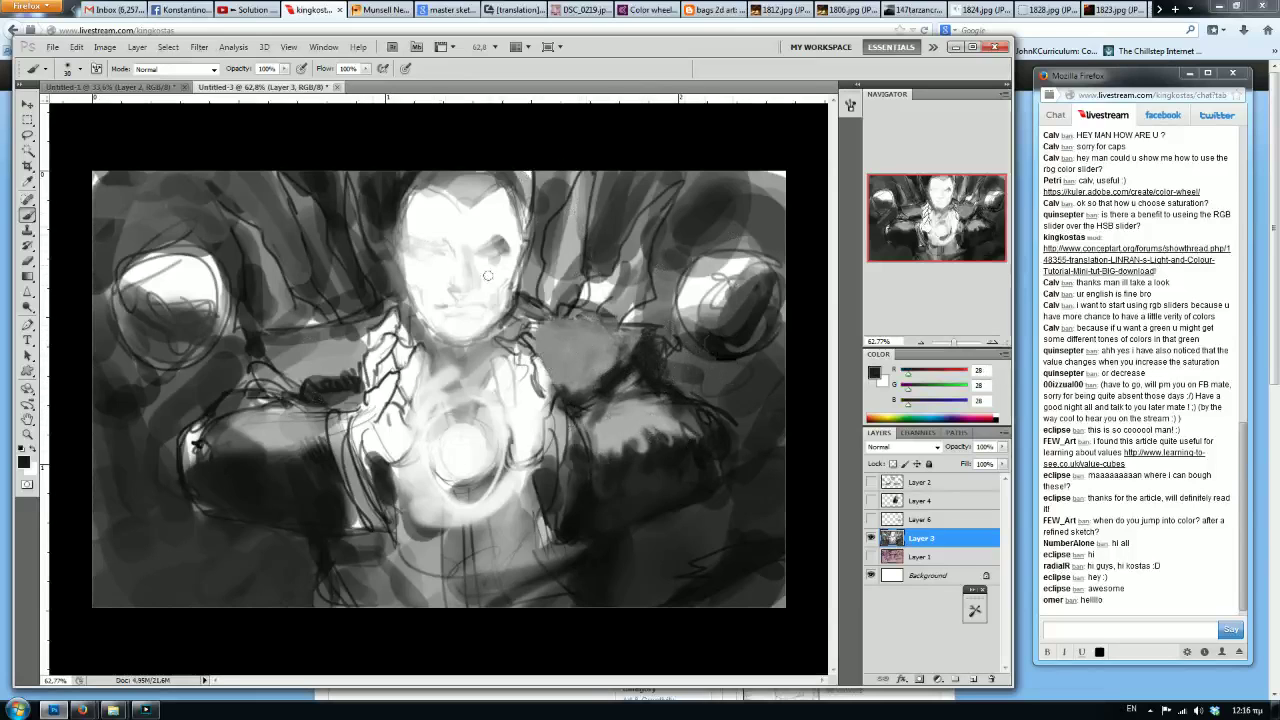
Sharpen the right upper arm's outline with a smaller brush, using sampled mid grey (RGB 150) and dark grey (RGB 20).
{"action": "left_click", "coordinate": [568, 358], "text": "alt"}
{"action": "key", "text": "["}
{"action": "key", "text": "["}
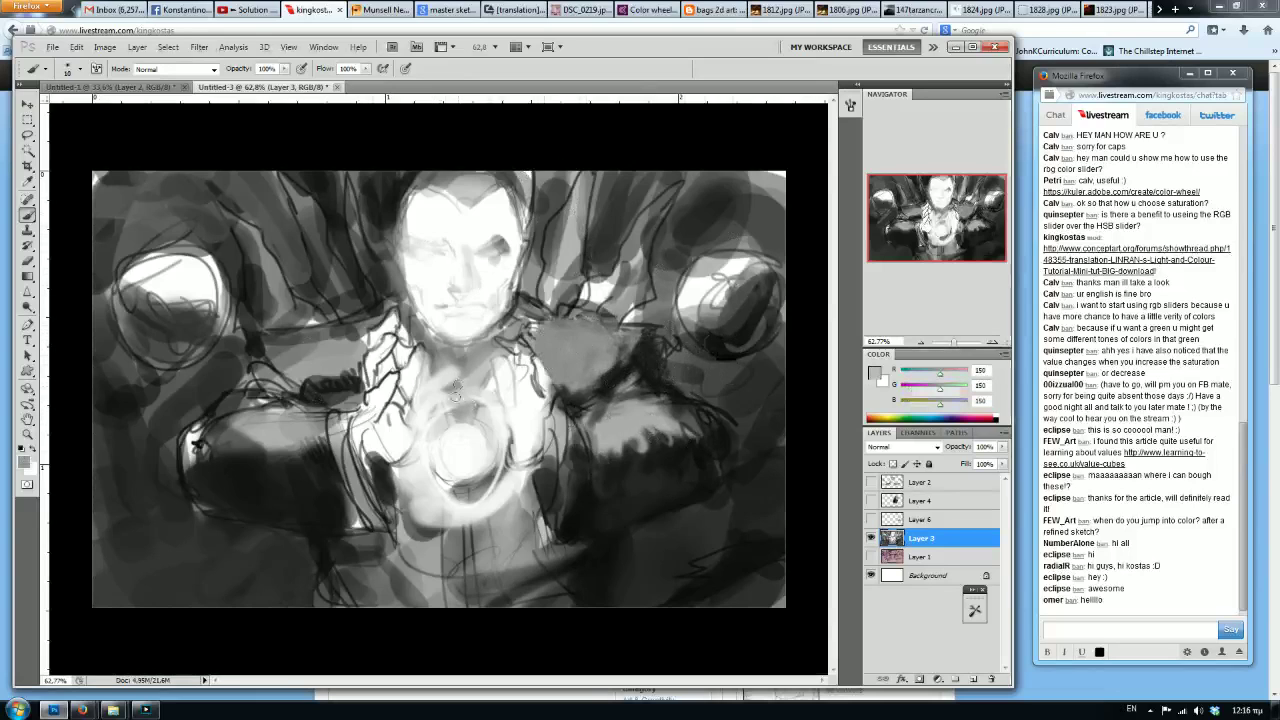
{"action": "left_click", "coordinate": [620, 375], "text": "alt"}
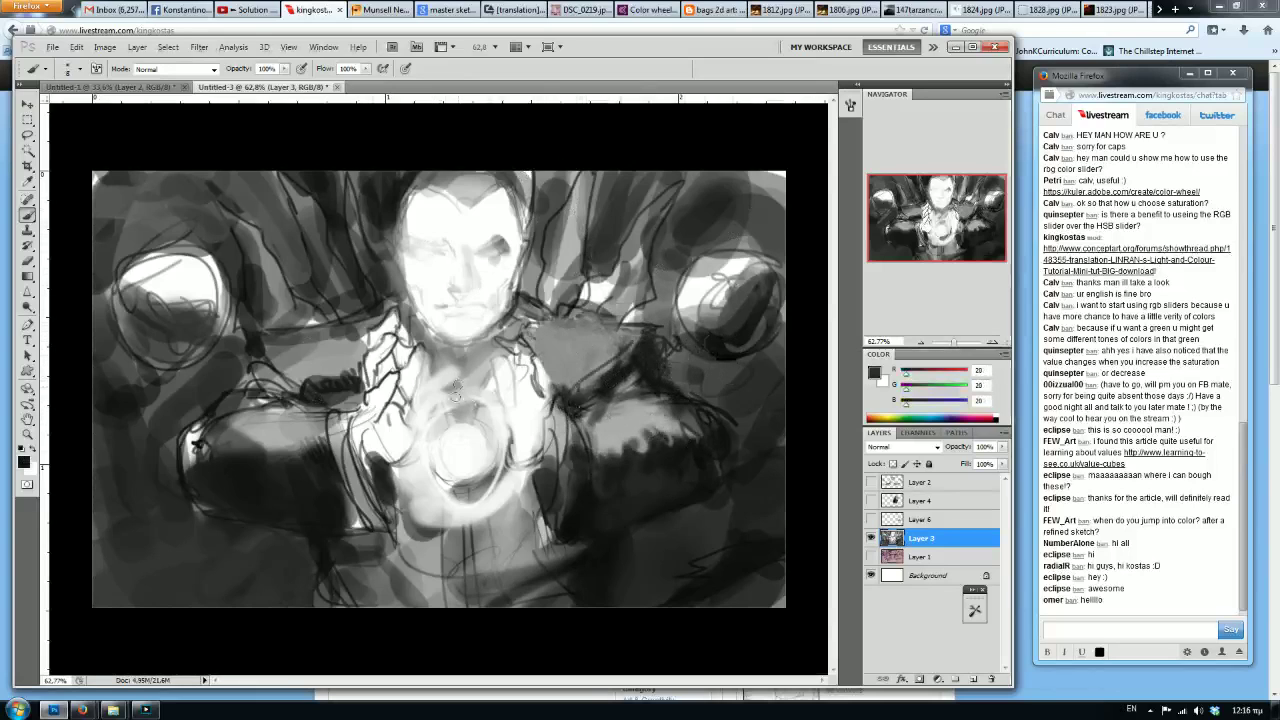
Define the left upper arm with a dark stroke beneath it and a sampled mid grey across its top.
{"action": "left_click_drag", "start_coordinate": [318, 374], "coordinate": [290, 382]}
{"action": "left_click", "coordinate": [330, 350], "text": "alt"}
{"action": "key", "text": "]"}
{"action": "key", "text": "]"}
{"action": "key", "text": "]"}
{"action": "mouse_move", "coordinate": [326, 338]}
{"action": "left_mouse_down"}
{"action": "mouse_move", "coordinate": [353, 363]}
{"action": "mouse_move", "coordinate": [322, 328]}
{"action": "mouse_move", "coordinate": [285, 357]}
{"action": "left_mouse_up"}
Enlarge the brush and paint a light grey top plane across the left sleeve.
{"action": "key", "text": "]"}
{"action": "key", "text": "]"}
{"action": "key", "text": "]"}
{"action": "key", "text": "]"}
{"action": "key", "text": "]"}
{"action": "key", "text": "]"}
{"action": "key", "text": "]"}
{"action": "key", "text": "]"}
{"action": "key", "text": "]"}
{"action": "key", "text": "]"}
{"action": "mouse_move", "coordinate": [300, 420]}
{"action": "left_mouse_down"}
{"action": "mouse_move", "coordinate": [285, 450]}
{"action": "mouse_move", "coordinate": [278, 400]}
{"action": "mouse_move", "coordinate": [325, 385]}
{"action": "mouse_move", "coordinate": [212, 372]}
{"action": "mouse_move", "coordinate": [128, 504]}
{"action": "left_mouse_up"}
Cover the left sleeve's hard outer outline with sampled greys and soften its edge into the dark background.
{"action": "left_click", "coordinate": [318, 455], "text": "alt"}
{"action": "left_click", "coordinate": [300, 395], "text": "alt"}
{"action": "left_click", "coordinate": [219, 376], "text": "alt"}
{"action": "mouse_move", "coordinate": [250, 548]}
{"action": "left_mouse_down"}
{"action": "mouse_move", "coordinate": [220, 469]}
{"action": "mouse_move", "coordinate": [192, 484]}
{"action": "left_mouse_up"}
{"action": "left_click", "coordinate": [220, 463], "text": "alt"}
{"action": "key", "text": "]"}
{"action": "key", "text": "]"}
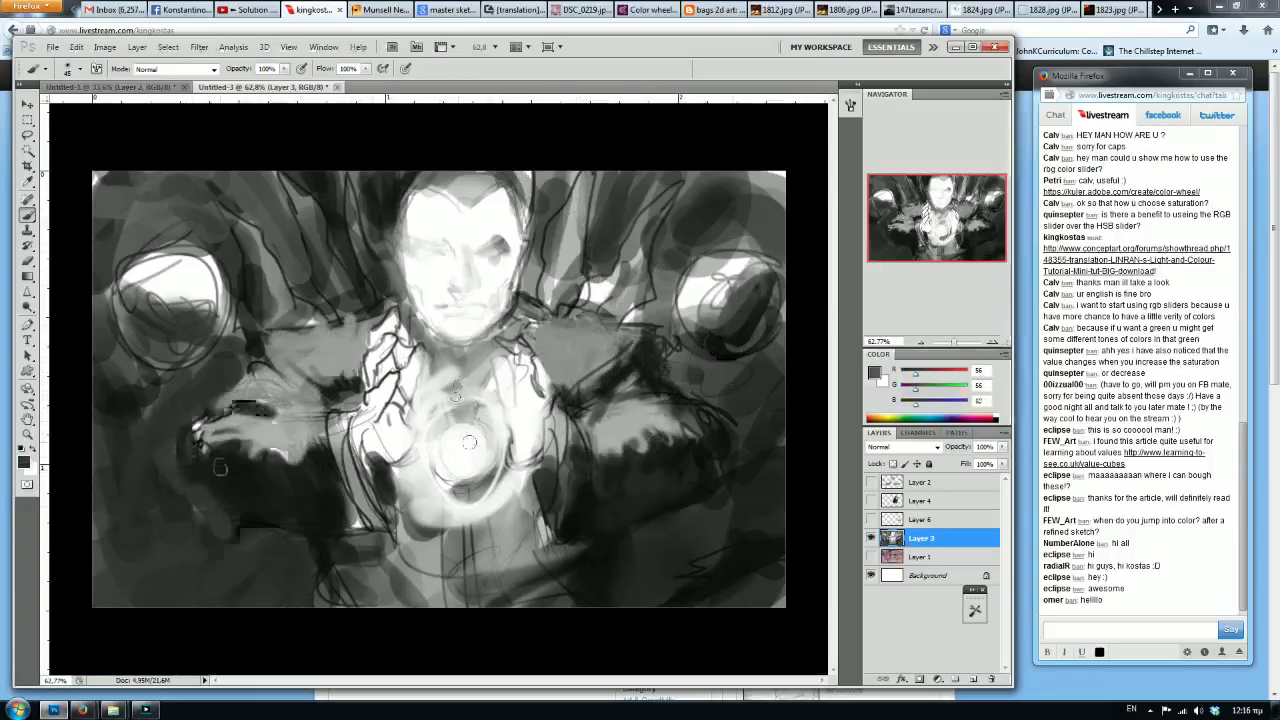
Darken the inner ends of both sleeves beside the hands with sampled dark greys.
{"action": "left_click", "coordinate": [331, 480], "text": "alt"}
{"action": "left_click_drag", "start_coordinate": [336, 458], "coordinate": [362, 524]}
{"action": "left_click", "coordinate": [388, 424], "text": "alt"}
{"action": "left_click", "coordinate": [322, 490], "text": "alt"}
{"action": "left_click_drag", "start_coordinate": [556, 440], "coordinate": [580, 520]}
{"action": "left_click", "coordinate": [560, 422], "text": "alt"}
{"action": "left_click_drag", "start_coordinate": [575, 430], "coordinate": [585, 485]}
Sketch strokes along the right upper arm and shoulder, and sample mid grey (RGB 117) with an enlarged brush.
{"action": "mouse_move", "coordinate": [692, 451]}
{"action": "left_mouse_down"}
{"action": "mouse_move", "coordinate": [645, 420]}
{"action": "mouse_move", "coordinate": [665, 405]}
{"action": "mouse_move", "coordinate": [690, 435]}
{"action": "mouse_move", "coordinate": [640, 382]}
{"action": "left_mouse_up"}
{"action": "mouse_move", "coordinate": [611, 336]}
{"action": "left_mouse_down"}
{"action": "mouse_move", "coordinate": [582, 366]}
{"action": "mouse_move", "coordinate": [598, 366]}
{"action": "left_mouse_up"}
{"action": "mouse_move", "coordinate": [620, 322]}
{"action": "left_mouse_down"}
{"action": "mouse_move", "coordinate": [588, 342]}
{"action": "mouse_move", "coordinate": [700, 180]}
{"action": "mouse_move", "coordinate": [760, 230]}
{"action": "mouse_move", "coordinate": [745, 265]}
{"action": "left_mouse_up"}
{"action": "key", "text": "bracketright"}
{"action": "key", "text": "bracketright"}
{"action": "key", "text": "bracketright"}
{"action": "key", "text": "bracketright"}
{"action": "key", "text": "bracketright"}
{"action": "key", "text": "bracketright"}
{"action": "left_click", "coordinate": [662, 296], "text": "alt"}
Lasso the background on the right, following the sleeve, orb and spikes up to the side of the head.
{"action": "left_click", "coordinate": [28, 134]}
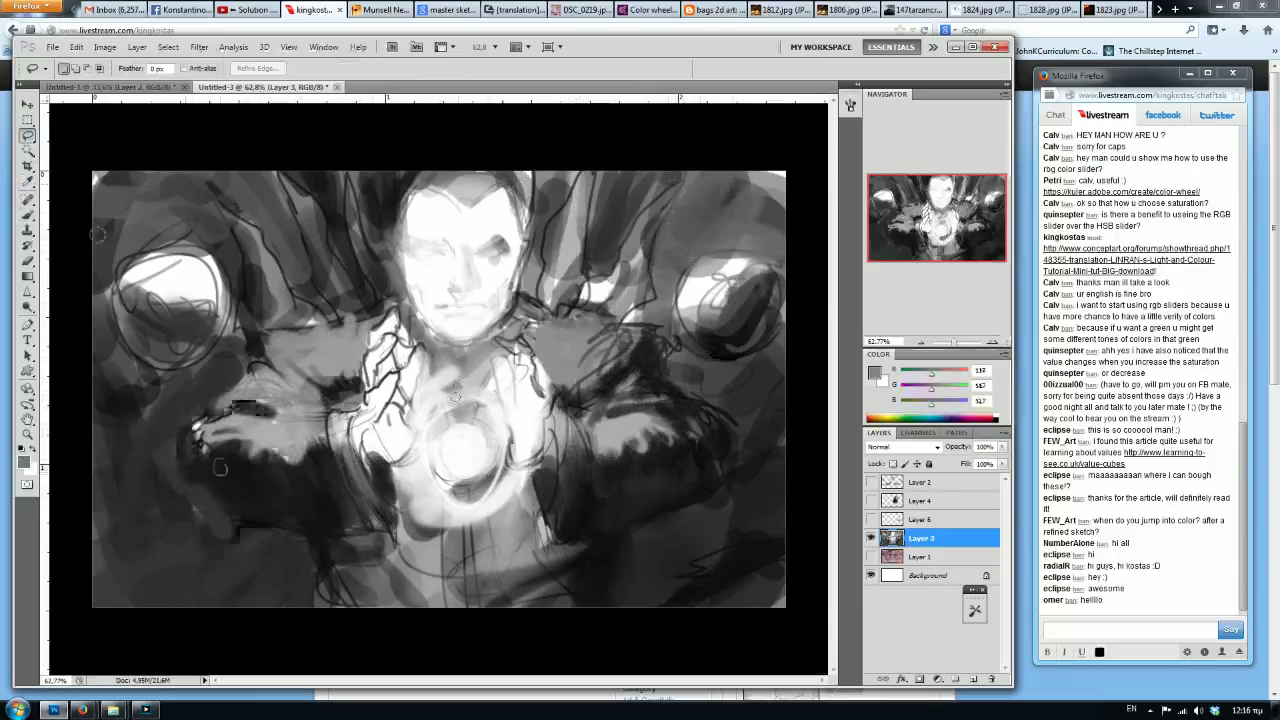
{"action": "mouse_move", "coordinate": [597, 204]}
{"action": "left_mouse_down"}
{"action": "mouse_move", "coordinate": [590, 166]}
{"action": "mouse_move", "coordinate": [795, 236]}
{"action": "mouse_move", "coordinate": [792, 612]}
{"action": "mouse_move", "coordinate": [616, 543]}
{"action": "mouse_move", "coordinate": [733, 481]}
{"action": "mouse_move", "coordinate": [715, 409]}
{"action": "mouse_move", "coordinate": [666, 373]}
{"action": "mouse_move", "coordinate": [771, 335]}
{"action": "mouse_move", "coordinate": [781, 274]}
{"action": "left_mouse_up"}
{"action": "mouse_move", "coordinate": [676, 345]}
{"action": "left_mouse_down"}
{"action": "mouse_move", "coordinate": [640, 302]}
{"action": "mouse_move", "coordinate": [670, 172]}
{"action": "mouse_move", "coordinate": [586, 162]}
{"action": "left_mouse_up"}
{"action": "mouse_move", "coordinate": [545, 262]}
{"action": "left_mouse_down"}
{"action": "mouse_move", "coordinate": [517, 297]}
{"action": "mouse_move", "coordinate": [533, 232]}
{"action": "mouse_move", "coordinate": [505, 164]}
{"action": "left_mouse_up"}
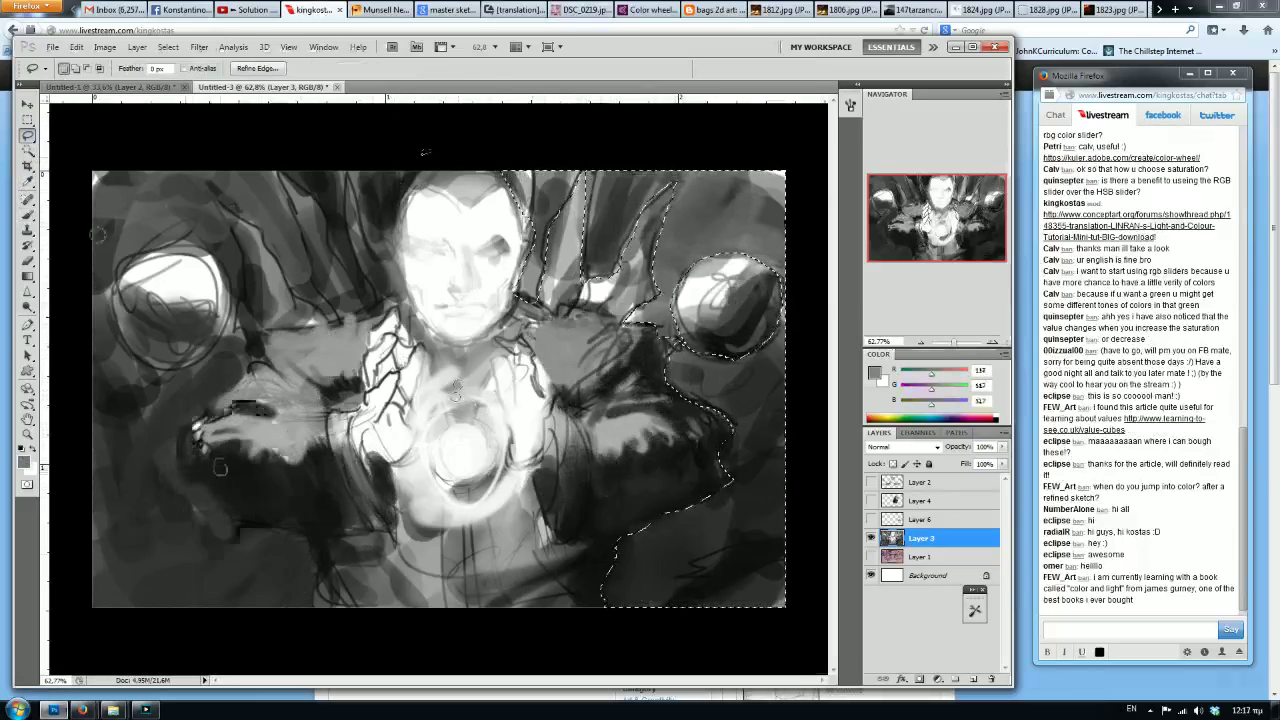
Add the left background to the selection, tracing between the spikes and around the left orb and sleeve.
{"action": "left_click_drag", "start_coordinate": [412, 170], "coordinate": [372, 290]}
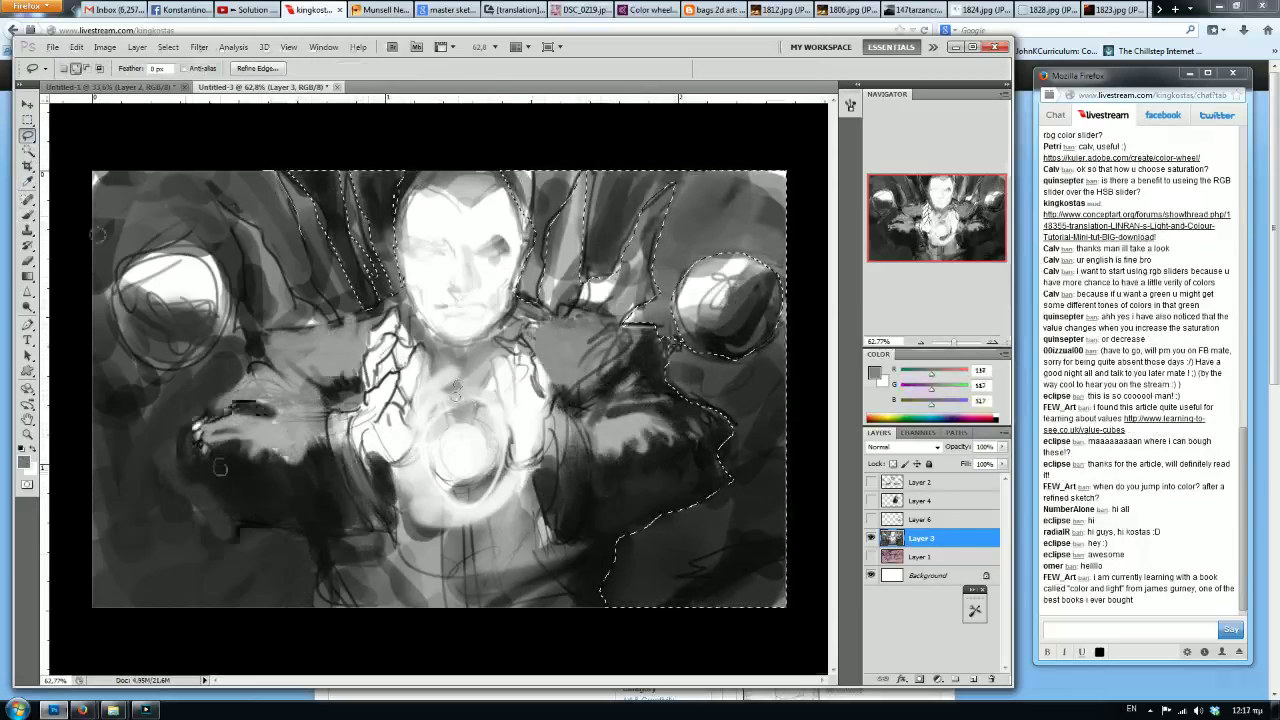
{"action": "left_click_drag", "start_coordinate": [220, 467], "coordinate": [205, 172]}
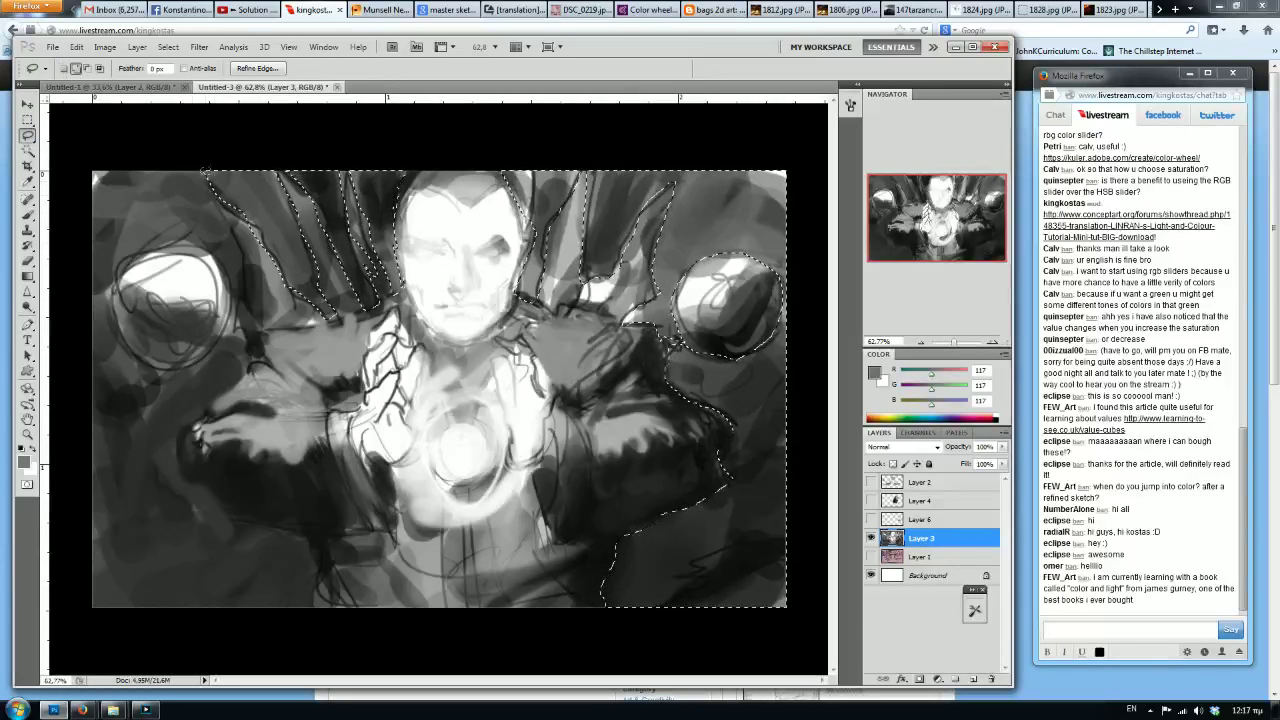
{"action": "left_click_drag", "start_coordinate": [240, 225], "coordinate": [250, 345]}
{"action": "mouse_move", "coordinate": [117, 310]}
{"action": "left_mouse_down"}
{"action": "mouse_move", "coordinate": [150, 370]}
{"action": "mouse_move", "coordinate": [222, 336]}
{"action": "mouse_move", "coordinate": [250, 345]}
{"action": "mouse_move", "coordinate": [178, 457]}
{"action": "mouse_move", "coordinate": [228, 522]}
{"action": "mouse_move", "coordinate": [303, 535]}
{"action": "mouse_move", "coordinate": [322, 607]}
{"action": "mouse_move", "coordinate": [90, 602]}
{"action": "mouse_move", "coordinate": [92, 172]}
{"action": "mouse_move", "coordinate": [148, 171]}
{"action": "left_mouse_up"}
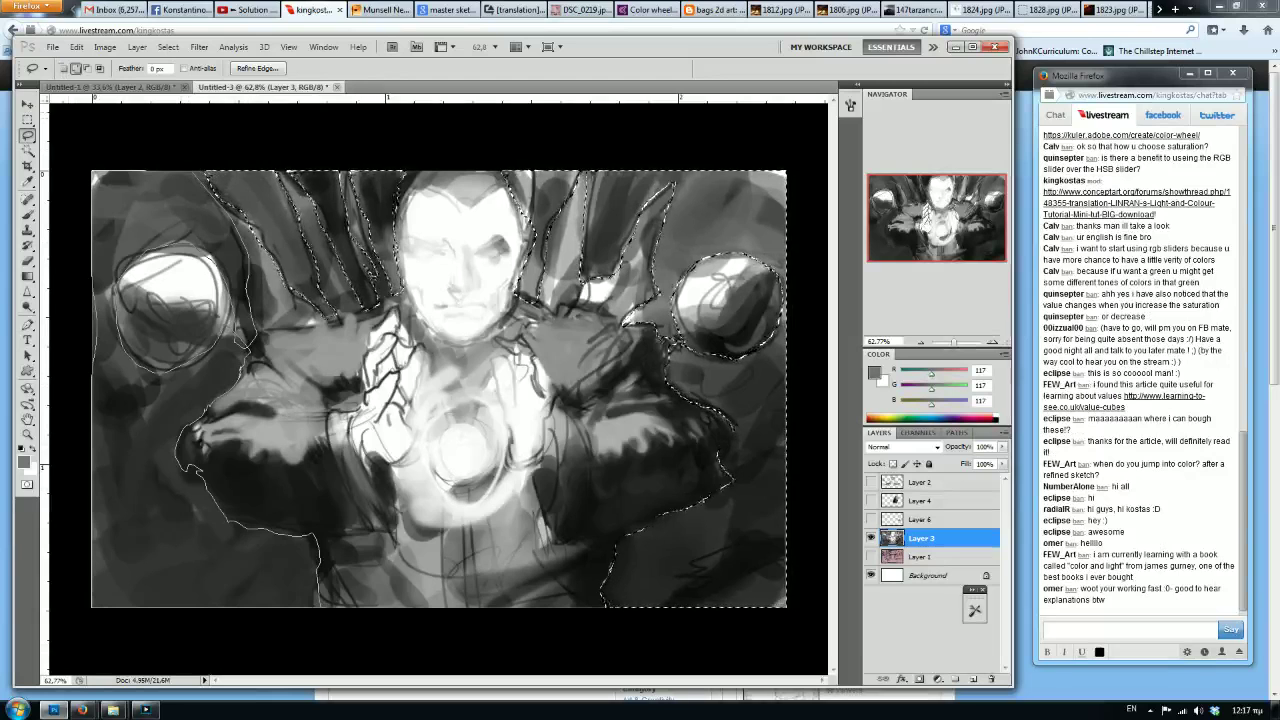
{"action": "mouse_move", "coordinate": [95, 283]}
{"action": "left_mouse_down"}
{"action": "mouse_move", "coordinate": [107, 345]}
{"action": "mouse_move", "coordinate": [92, 290]}
{"action": "left_mouse_up"}
{"action": "left_click_drag", "start_coordinate": [93, 411], "coordinate": [92, 300]}
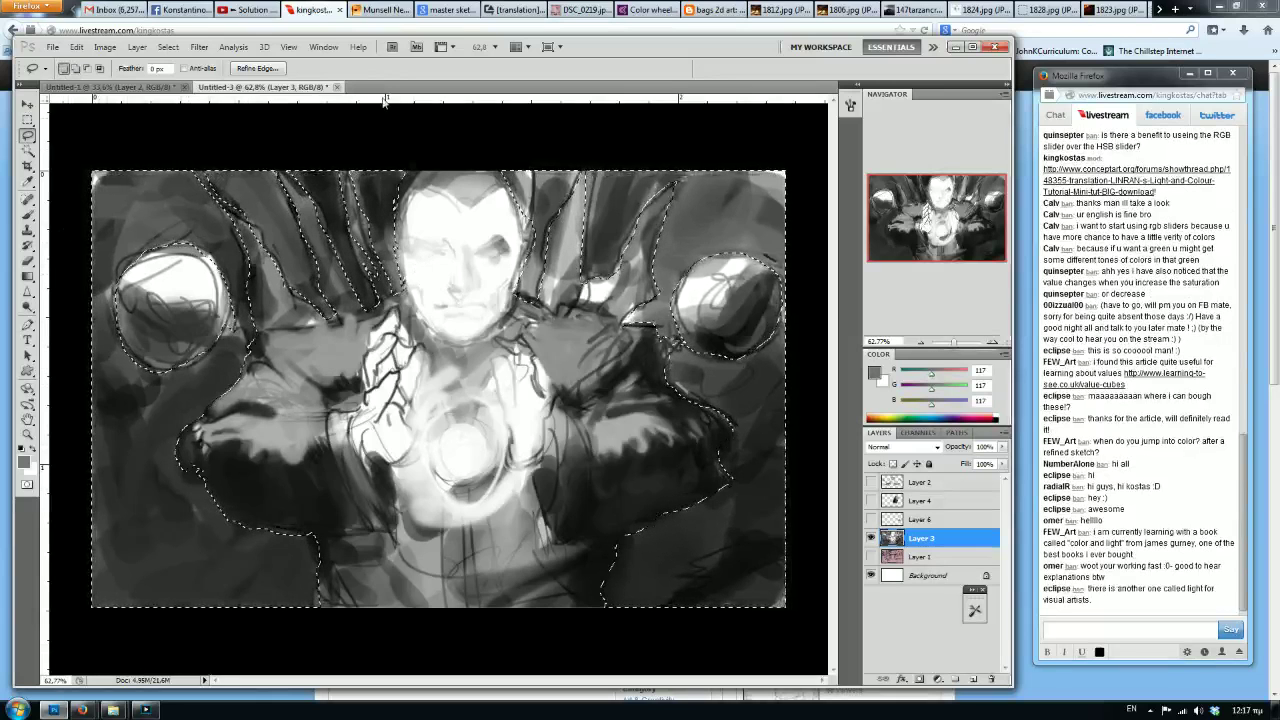
Blur the selected background by applying the last Gaussian Blur twice, and clear the selection.
{"action": "left_click", "coordinate": [200, 47]}
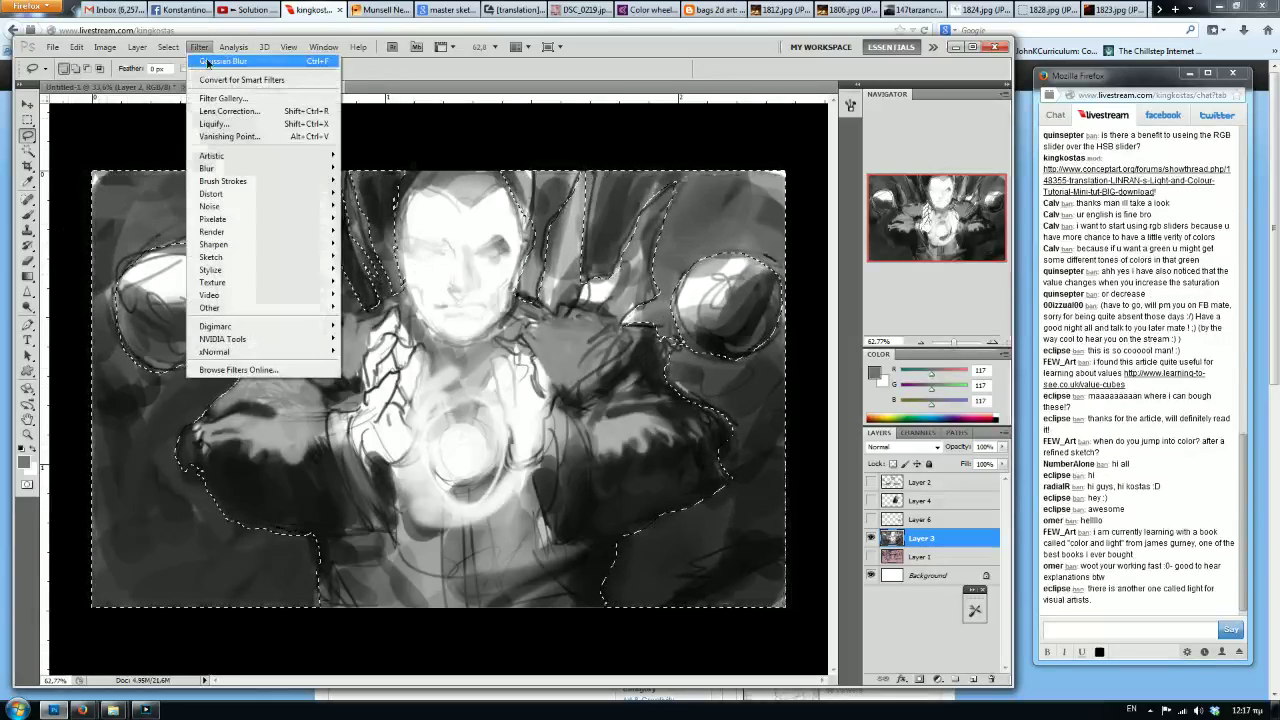
{"action": "left_click", "coordinate": [212, 62]}
{"action": "left_click", "coordinate": [200, 47]}
{"action": "left_click", "coordinate": [210, 62]}
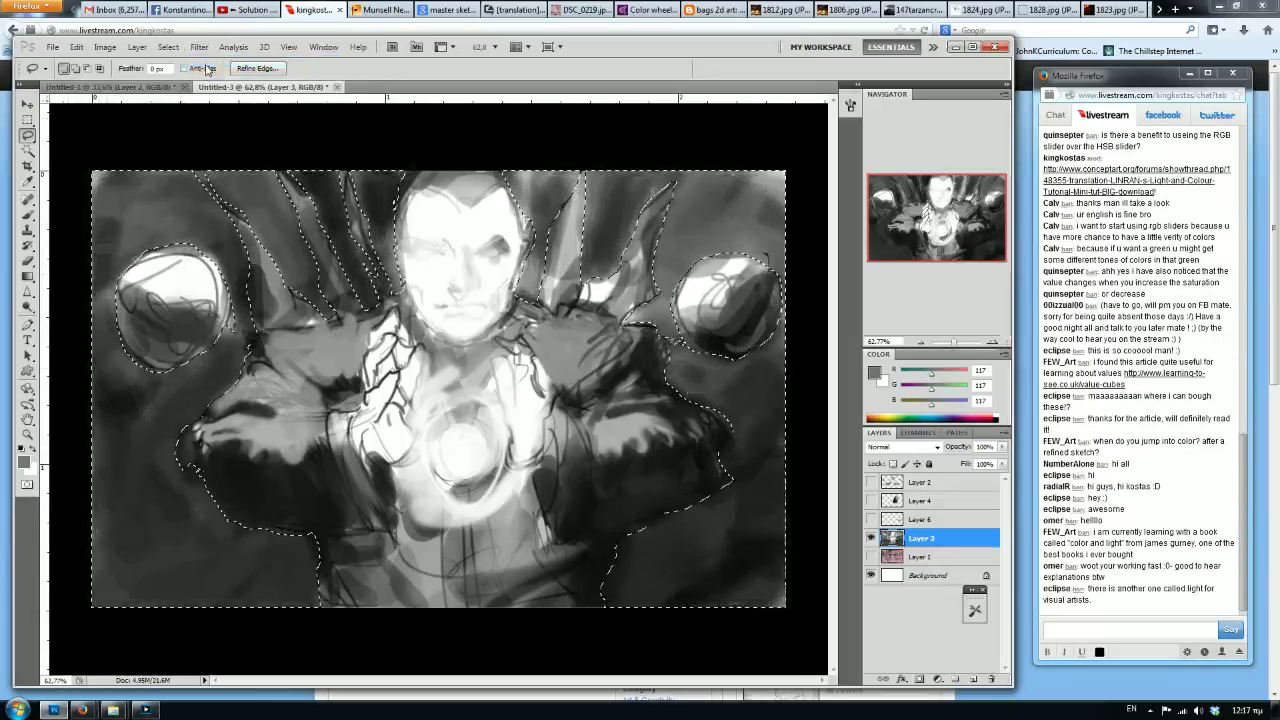
{"action": "key", "text": "ctrl+d"}
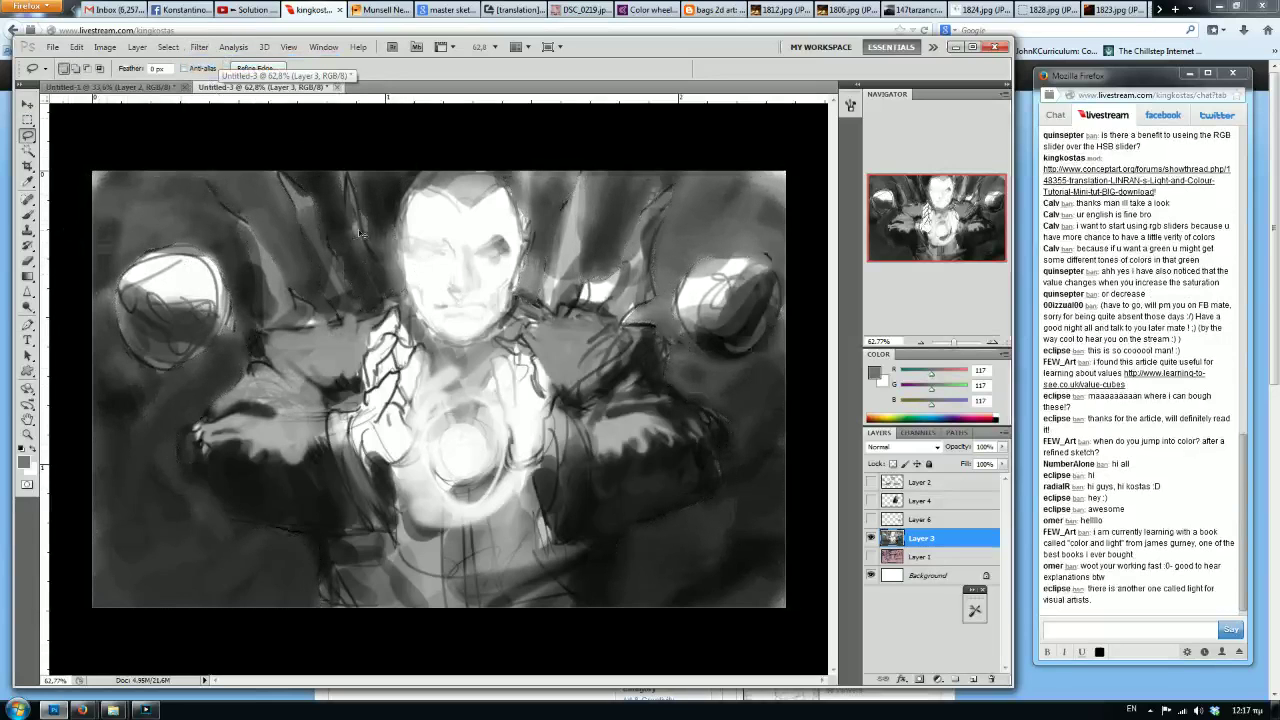
Deepen the shadows beneath both shoulders with the Brush in sampled dark grey (RGB 26).
{"action": "left_click", "coordinate": [28, 215]}
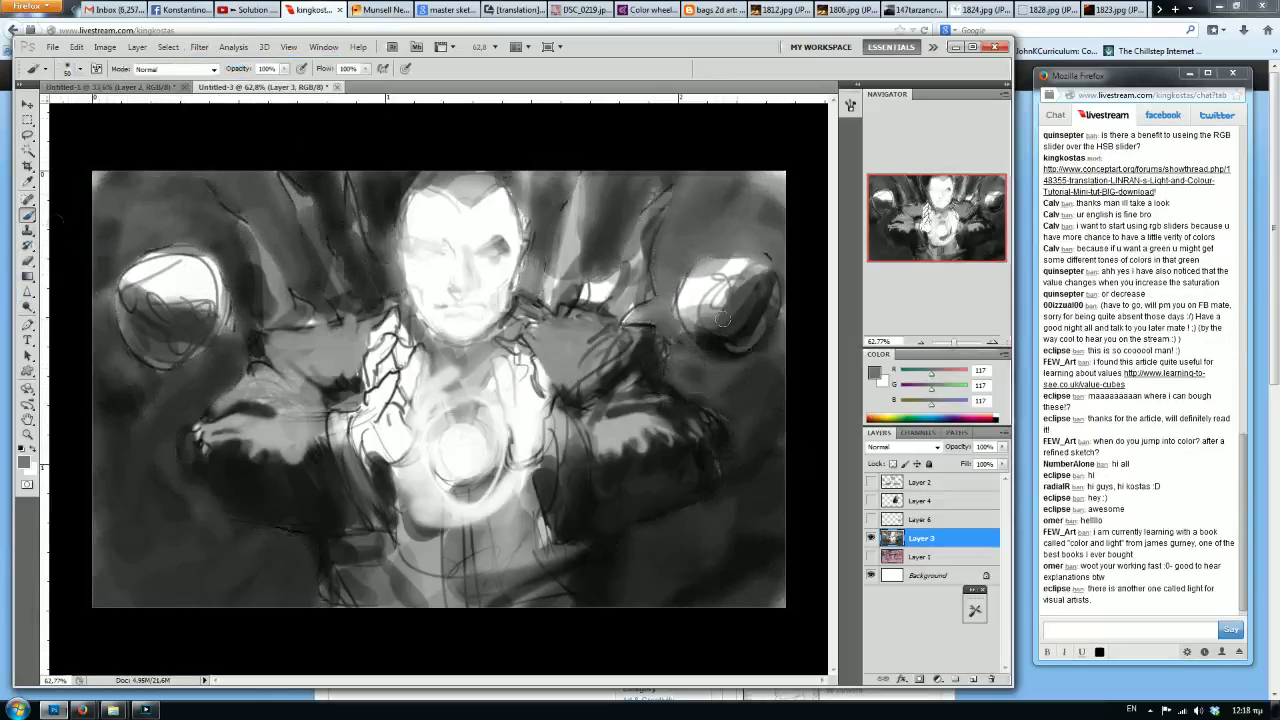
{"action": "left_click", "coordinate": [630, 367], "text": "alt"}
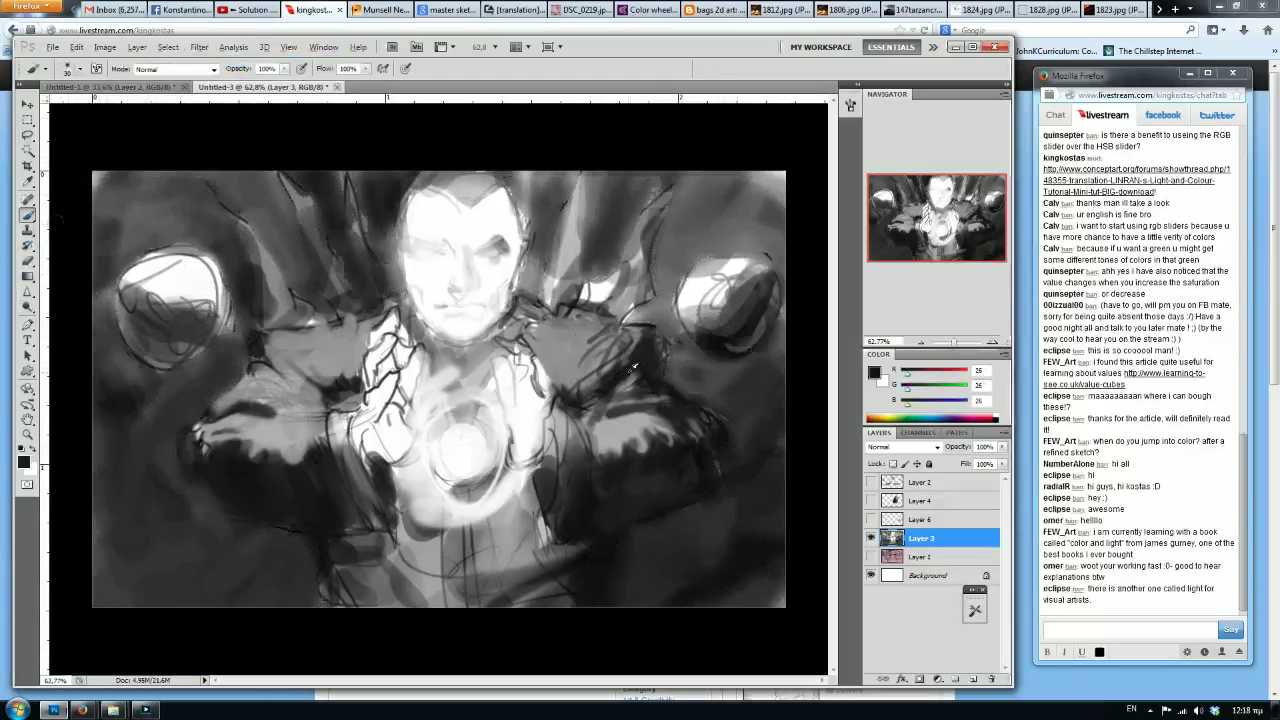
{"action": "mouse_move", "coordinate": [588, 380]}
{"action": "left_mouse_down"}
{"action": "mouse_move", "coordinate": [612, 406]}
{"action": "mouse_move", "coordinate": [636, 398]}
{"action": "left_mouse_up"}
{"action": "left_click_drag", "start_coordinate": [342, 396], "coordinate": [294, 388]}
Rework the interior of the left orb with sampled greys, using a larger brush for the broad tones.
{"action": "key", "text": "bracketright"}
{"action": "key", "text": "bracketright"}
{"action": "key", "text": "bracketright"}
{"action": "key", "text": "bracketright"}
{"action": "key", "text": "bracketright"}
{"action": "left_click", "coordinate": [185, 300], "text": "alt"}
{"action": "mouse_move", "coordinate": [197, 310]}
{"action": "left_mouse_down"}
{"action": "mouse_move", "coordinate": [153, 284]}
{"action": "mouse_move", "coordinate": [196, 280]}
{"action": "left_mouse_up"}
{"action": "left_click", "coordinate": [170, 282], "text": "alt"}
{"action": "mouse_move", "coordinate": [194, 342]}
{"action": "left_mouse_down"}
{"action": "mouse_move", "coordinate": [142, 350]}
{"action": "mouse_move", "coordinate": [135, 332]}
{"action": "mouse_move", "coordinate": [192, 284]}
{"action": "mouse_move", "coordinate": [186, 258]}
{"action": "mouse_move", "coordinate": [146, 326]}
{"action": "left_mouse_up"}
{"action": "key", "text": "bracketleft"}
{"action": "key", "text": "bracketleft"}
{"action": "key", "text": "bracketleft"}
{"action": "left_click", "coordinate": [191, 334], "text": "alt"}
{"action": "left_click", "coordinate": [147, 323], "text": "alt"}
Scribble light strokes across the left orb and loosely loop light lines around its outside.
{"action": "key", "text": "bracketright"}
{"action": "key", "text": "bracketright"}
{"action": "key", "text": "bracketright"}
{"action": "key", "text": "bracketright"}
{"action": "key", "text": "bracketright"}
{"action": "key", "text": "bracketright"}
{"action": "key", "text": "bracketright"}
{"action": "left_click", "coordinate": [185, 262], "text": "alt"}
{"action": "key", "text": "bracketleft"}
{"action": "key", "text": "bracketleft"}
{"action": "key", "text": "bracketleft"}
{"action": "key", "text": "bracketleft"}
{"action": "key", "text": "bracketleft"}
{"action": "left_click_drag", "start_coordinate": [189, 258], "coordinate": [158, 332]}
{"action": "left_click_drag", "start_coordinate": [128, 340], "coordinate": [186, 320]}
{"action": "mouse_move", "coordinate": [214, 254]}
{"action": "left_mouse_down"}
{"action": "mouse_move", "coordinate": [152, 360]}
{"action": "mouse_move", "coordinate": [112, 345]}
{"action": "mouse_move", "coordinate": [100, 258]}
{"action": "left_mouse_up"}
Shrink the brush, rework the right orb's interior and sample greys from its surface.
{"action": "key", "text": "bracketleft"}
{"action": "key", "text": "bracketleft"}
{"action": "key", "text": "bracketleft"}
{"action": "key", "text": "bracketleft"}
{"action": "key", "text": "bracketleft"}
{"action": "key", "text": "bracketleft"}
{"action": "key", "text": "bracketleft"}
{"action": "mouse_move", "coordinate": [748, 288]}
{"action": "left_mouse_down"}
{"action": "mouse_move", "coordinate": [730, 360]}
{"action": "mouse_move", "coordinate": [755, 370]}
{"action": "mouse_move", "coordinate": [690, 265]}
{"action": "mouse_move", "coordinate": [675, 300]}
{"action": "left_mouse_up"}
{"action": "left_click", "coordinate": [710, 337], "text": "alt"}
{"action": "left_click", "coordinate": [707, 289], "text": "alt"}
{"action": "left_click", "coordinate": [729, 311], "text": "alt"}
Enlarge the brush, loop light strokes around the right orb's outer lower edge, and sample white (RGB 255).
{"action": "key", "text": "bracketright"}
{"action": "key", "text": "bracketright"}
{"action": "key", "text": "bracketright"}
{"action": "key", "text": "bracketright"}
{"action": "key", "text": "bracketright"}
{"action": "key", "text": "bracketright"}
{"action": "key", "text": "bracketright"}
{"action": "left_click", "coordinate": [738, 305], "text": "alt"}
{"action": "mouse_move", "coordinate": [766, 300]}
{"action": "left_mouse_down"}
{"action": "mouse_move", "coordinate": [704, 258]}
{"action": "mouse_move", "coordinate": [679, 272]}
{"action": "mouse_move", "coordinate": [708, 340]}
{"action": "mouse_move", "coordinate": [734, 346]}
{"action": "left_mouse_up"}
{"action": "left_click", "coordinate": [701, 283], "text": "alt"}
{"action": "key", "text": "bracketleft"}
{"action": "key", "text": "bracketleft"}
{"action": "key", "text": "bracketleft"}
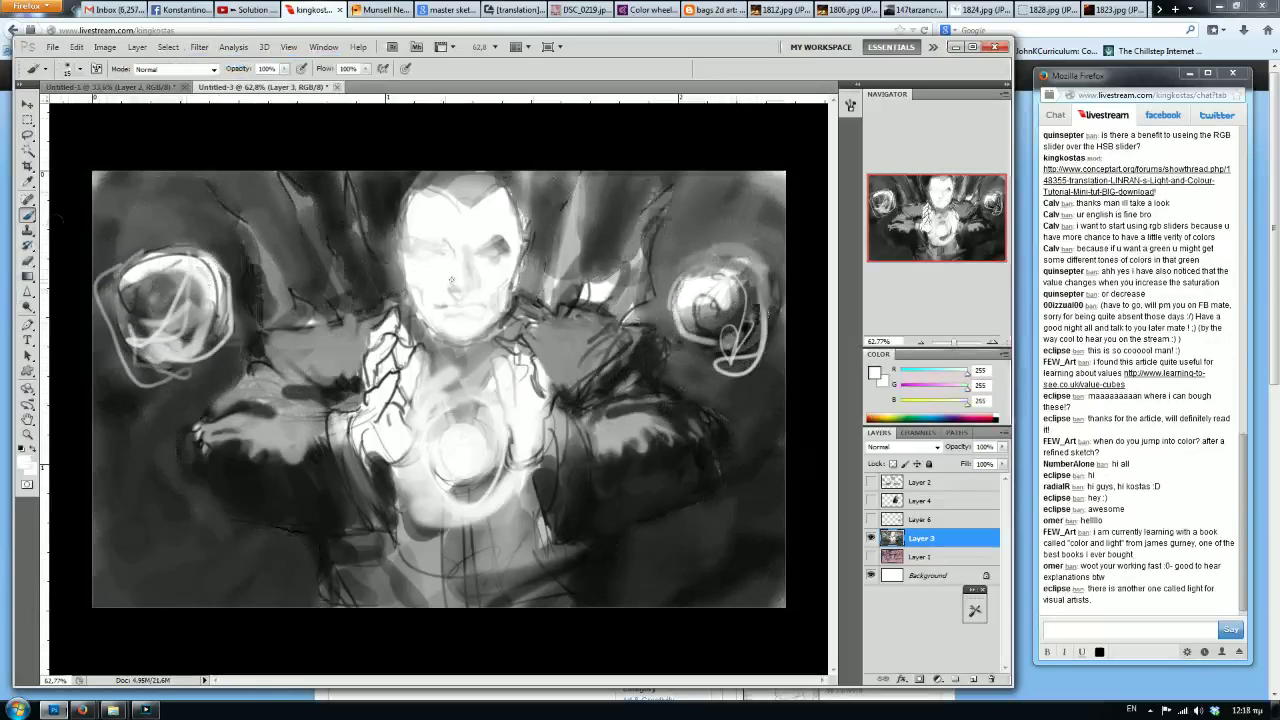
Darken the mouth line and the collar on both sides of the neck with sampled dark grey (RGB 24).
{"action": "left_click", "coordinate": [638, 369], "text": "alt"}
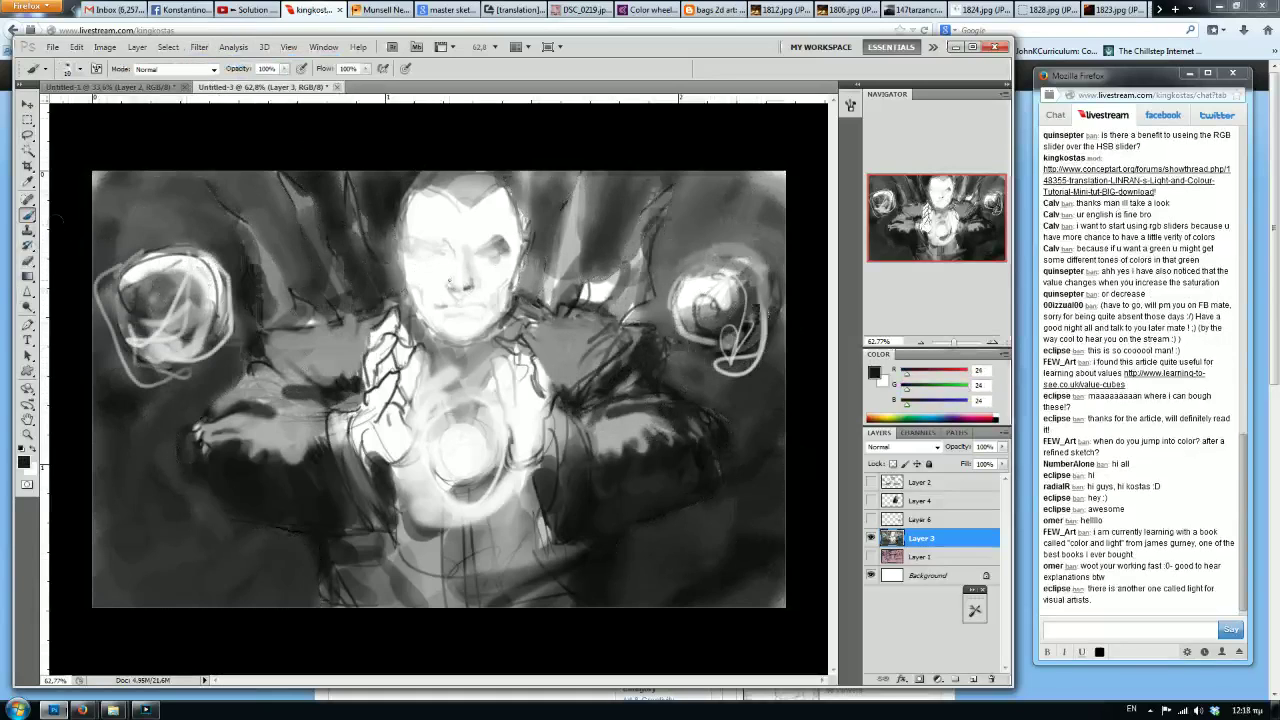
{"action": "left_click_drag", "start_coordinate": [449, 306], "coordinate": [470, 306]}
{"action": "key", "text": "bracketright"}
{"action": "key", "text": "bracketright"}
{"action": "key", "text": "bracketright"}
{"action": "key", "text": "bracketright"}
{"action": "key", "text": "bracketright"}
{"action": "mouse_move", "coordinate": [488, 334]}
{"action": "left_mouse_down"}
{"action": "mouse_move", "coordinate": [455, 347]}
{"action": "mouse_move", "coordinate": [480, 342]}
{"action": "mouse_move", "coordinate": [460, 382]}
{"action": "mouse_move", "coordinate": [532, 304]}
{"action": "mouse_move", "coordinate": [632, 338]}
{"action": "left_mouse_up"}
{"action": "key", "text": "bracketright"}
{"action": "key", "text": "bracketright"}
{"action": "key", "text": "bracketleft"}
{"action": "key", "text": "bracketleft"}
{"action": "left_click_drag", "start_coordinate": [396, 318], "coordinate": [368, 326]}
Darken the right eye and brow, and define the right side of the head with a smaller brush.
{"action": "left_click_drag", "start_coordinate": [498, 246], "coordinate": [472, 246]}
{"action": "key", "text": "bracketleft"}
{"action": "key", "text": "bracketleft"}
{"action": "key", "text": "bracketleft"}
{"action": "key", "text": "bracketleft"}
{"action": "left_click_drag", "start_coordinate": [515, 210], "coordinate": [521, 240]}
Block in dark hair across the top of the head with a much larger brush.
{"action": "key", "text": "bracketright"}
{"action": "key", "text": "bracketright"}
{"action": "key", "text": "bracketright"}
{"action": "key", "text": "bracketright"}
{"action": "key", "text": "bracketright"}
{"action": "key", "text": "bracketright"}
{"action": "key", "text": "bracketright"}
{"action": "key", "text": "bracketright"}
{"action": "key", "text": "bracketright"}
{"action": "key", "text": "bracketright"}
{"action": "key", "text": "bracketright"}
{"action": "mouse_move", "coordinate": [500, 178]}
{"action": "left_mouse_down"}
{"action": "mouse_move", "coordinate": [514, 192]}
{"action": "mouse_move", "coordinate": [442, 166]}
{"action": "mouse_move", "coordinate": [416, 205]}
{"action": "left_mouse_up"}
Refine the hairline from the crown to the left temple with a smaller brush and sampled greys.
{"action": "key", "text": "bracketleft"}
{"action": "key", "text": "bracketleft"}
{"action": "key", "text": "bracketleft"}
{"action": "key", "text": "bracketleft"}
{"action": "left_click", "coordinate": [443, 185], "text": "alt"}
{"action": "left_click", "coordinate": [456, 186], "text": "alt"}
{"action": "left_click", "coordinate": [511, 186], "text": "alt"}
{"action": "mouse_move", "coordinate": [474, 176]}
{"action": "left_mouse_down"}
{"action": "mouse_move", "coordinate": [414, 180]}
{"action": "mouse_move", "coordinate": [399, 214]}
{"action": "left_mouse_up"}
{"action": "left_click", "coordinate": [408, 190], "text": "alt"}
{"action": "left_click", "coordinate": [444, 190], "text": "alt"}
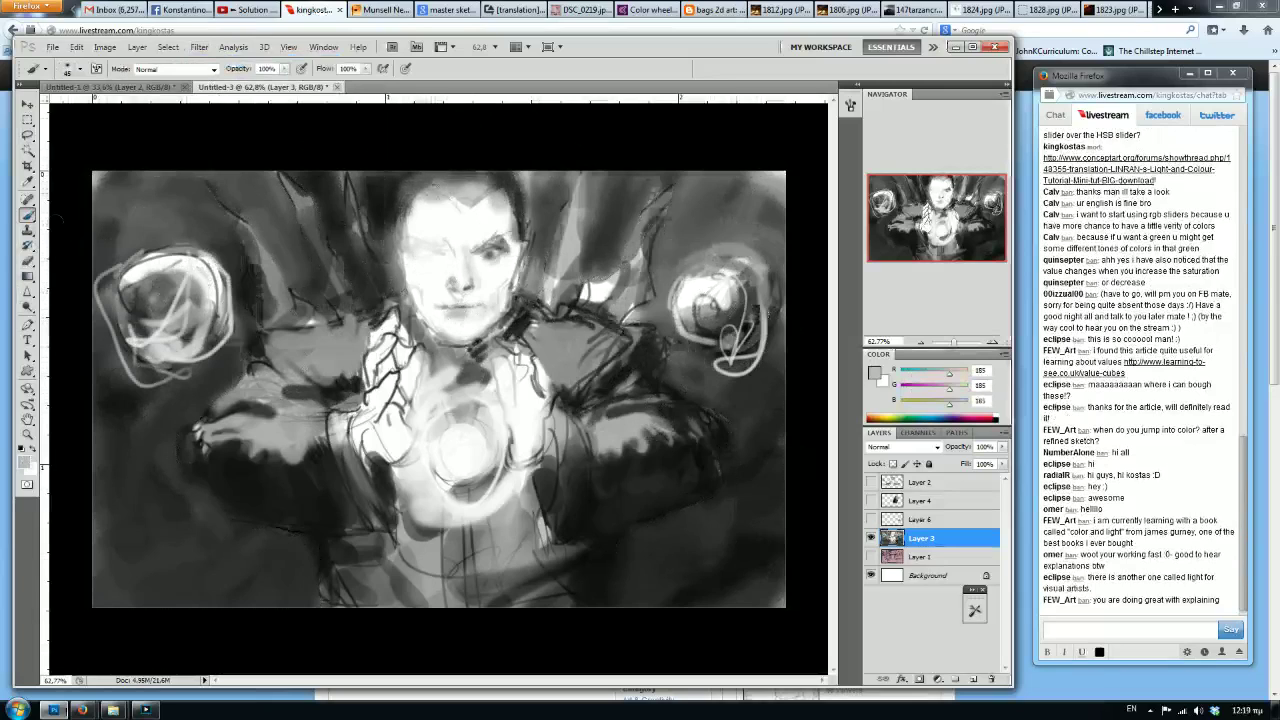
Soften the forehead shading from the hairline down to the brows with light greys sampled from the face.
{"action": "left_click", "coordinate": [449, 217], "text": "alt"}
{"action": "left_click", "coordinate": [476, 210], "text": "alt"}
{"action": "left_click", "coordinate": [452, 196], "text": "alt"}
{"action": "left_click", "coordinate": [473, 212], "text": "alt"}
{"action": "left_click", "coordinate": [474, 212], "text": "alt"}
{"action": "left_click", "coordinate": [478, 217], "text": "alt"}
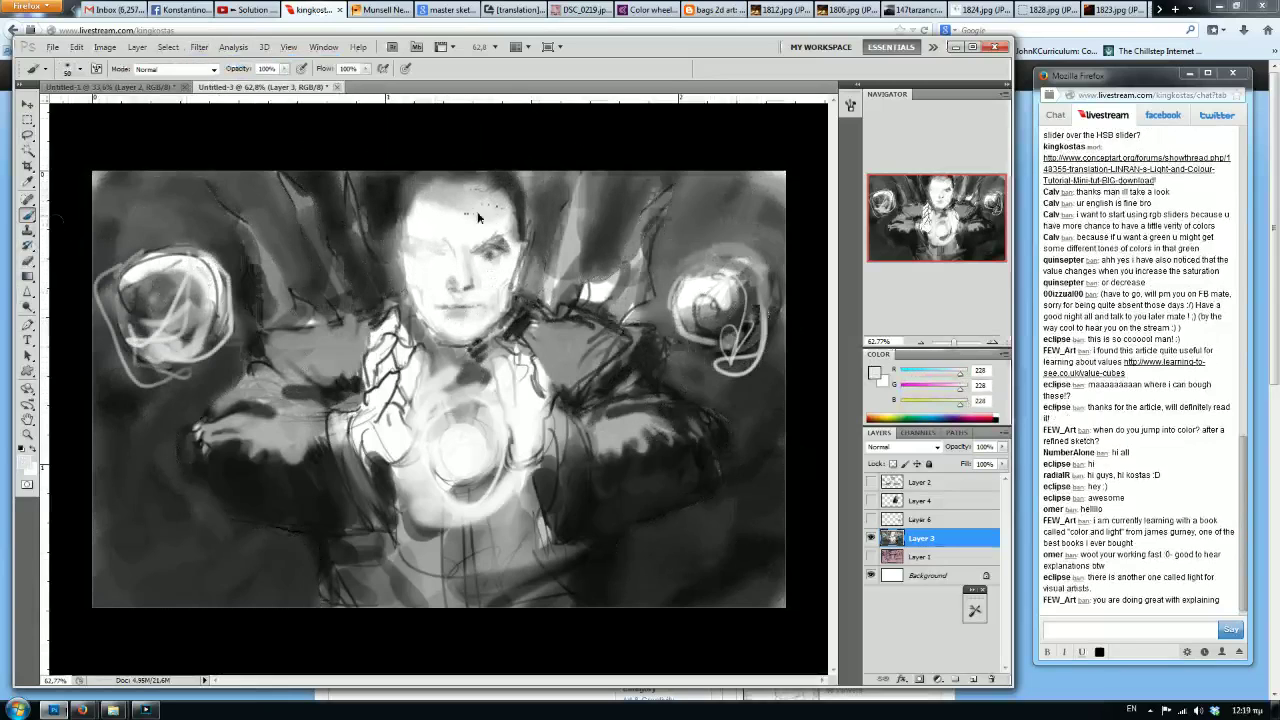
{"action": "left_click", "coordinate": [441, 208], "text": "alt"}
{"action": "left_click", "coordinate": [462, 226], "text": "alt"}
{"action": "left_click", "coordinate": [464, 201], "text": "alt"}
{"action": "left_click", "coordinate": [512, 222], "text": "alt"}
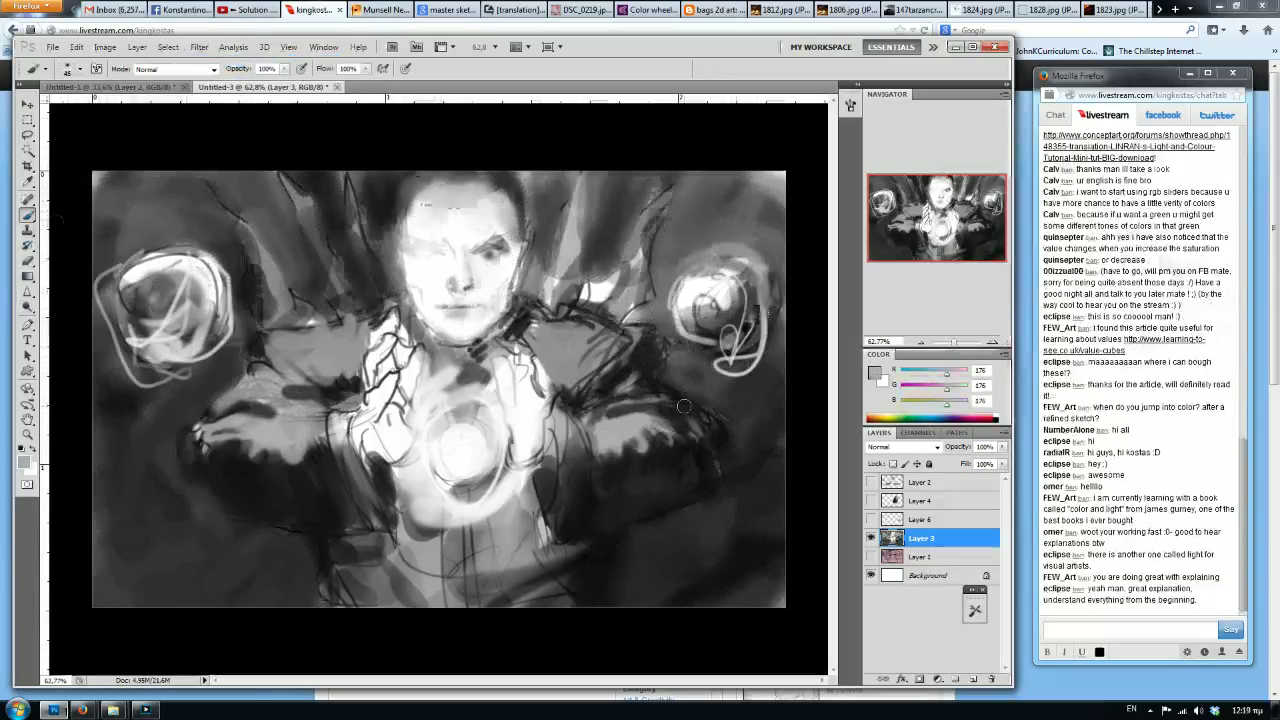
Darken the shadow beneath the left forearm with very dark greys sampled from that area.
{"action": "left_click", "coordinate": [268, 475], "text": "alt"}
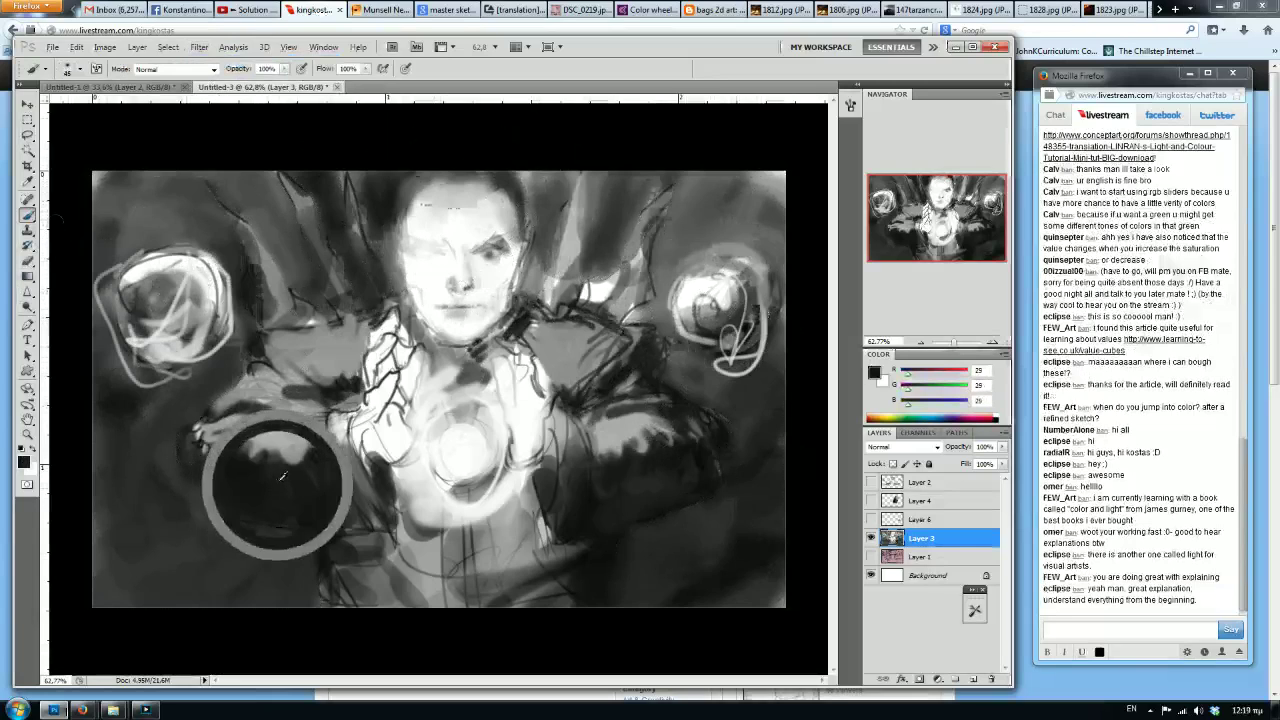
{"action": "mouse_move", "coordinate": [298, 469]}
{"action": "left_mouse_down"}
{"action": "mouse_move", "coordinate": [320, 472]}
{"action": "mouse_move", "coordinate": [312, 530]}
{"action": "mouse_move", "coordinate": [326, 522]}
{"action": "left_mouse_up"}
{"action": "left_click", "coordinate": [240, 472], "text": "alt"}
{"action": "left_click", "coordinate": [325, 485], "text": "alt"}
{"action": "left_click", "coordinate": [317, 483], "text": "alt"}
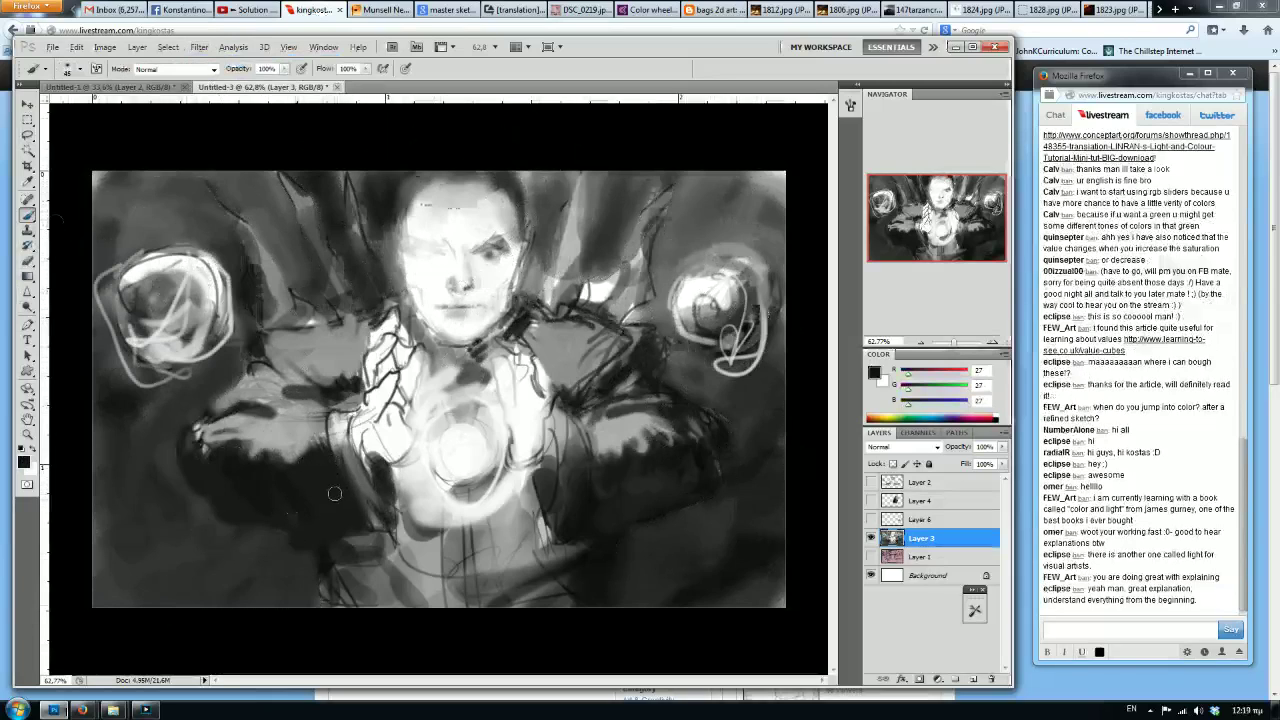
Cover the dark marks on the lit top of the left forearm with a sampled light grey.
{"action": "left_click", "coordinate": [258, 432], "text": "alt"}
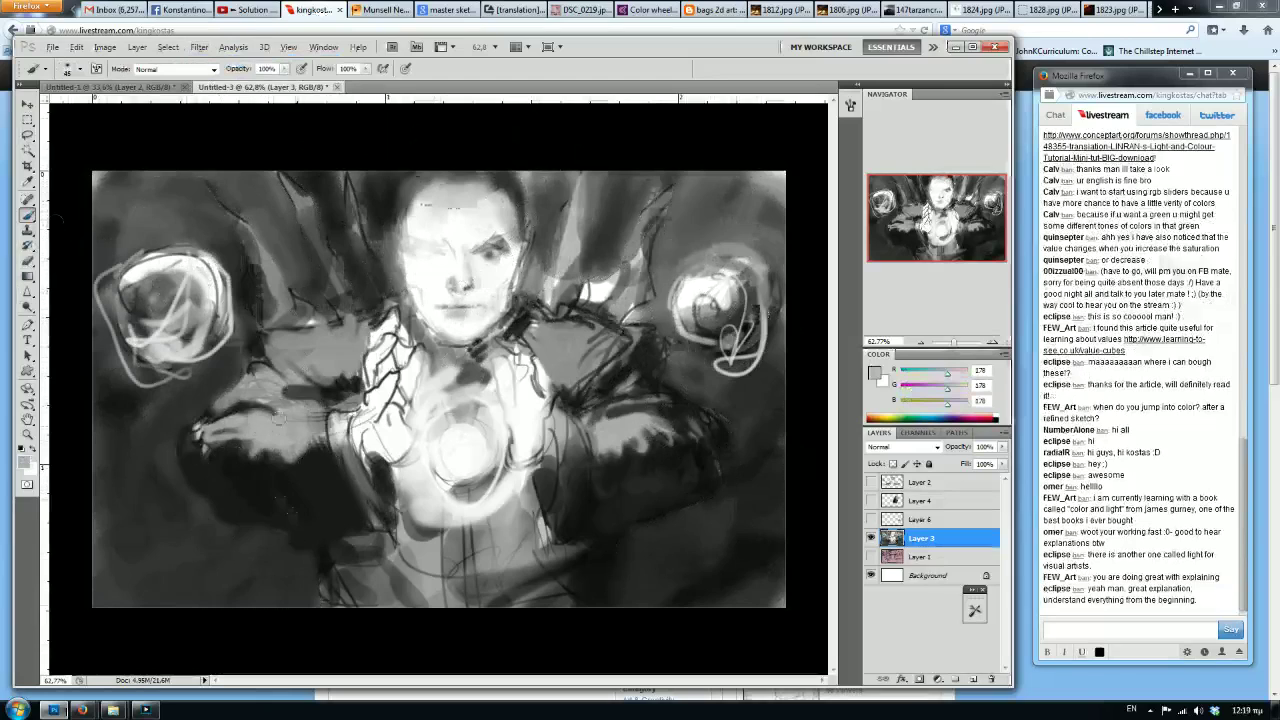
{"action": "left_click_drag", "start_coordinate": [279, 418], "coordinate": [310, 436]}
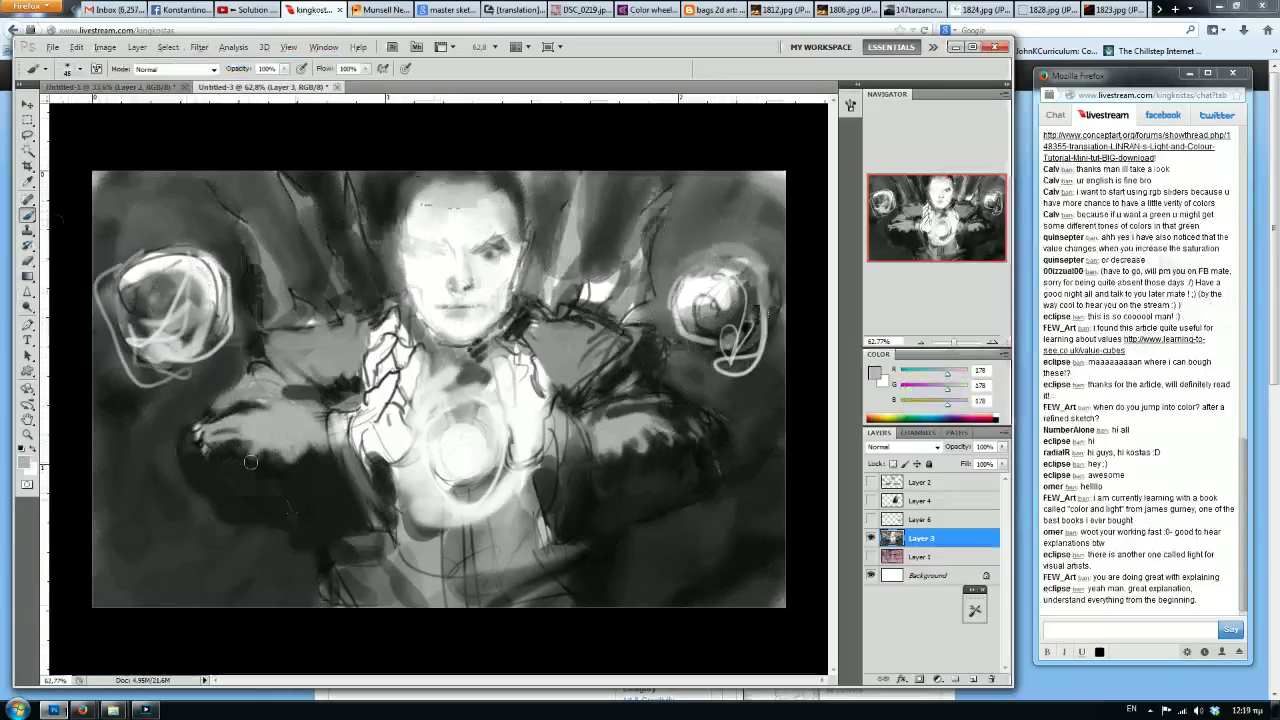
{"action": "key", "text": "ctrl+z"}
Mix a light orange foreground colour and try a stroke of it along the left forearm.
{"action": "left_click_drag", "start_coordinate": [947, 377], "coordinate": [940, 407]}
{"action": "left_click_drag", "start_coordinate": [949, 391], "coordinate": [928, 406]}
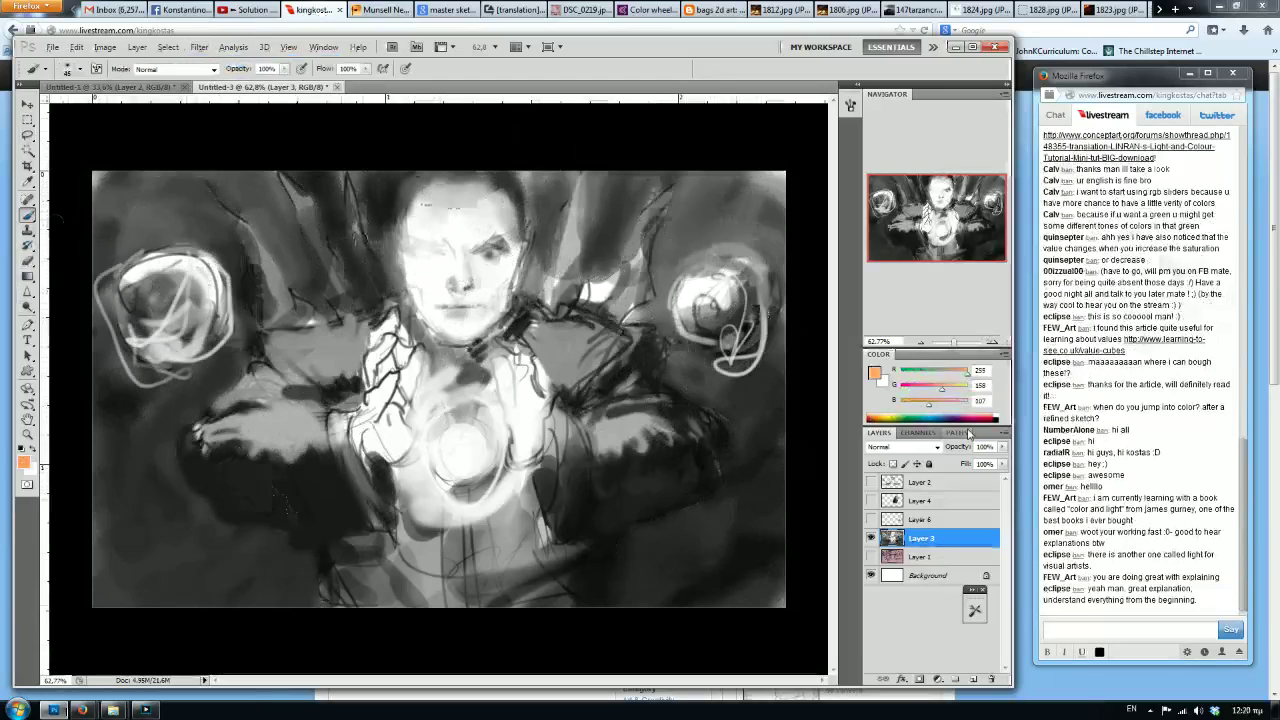
{"action": "left_click_drag", "start_coordinate": [941, 391], "coordinate": [948, 391]}
{"action": "left_click_drag", "start_coordinate": [340, 412], "coordinate": [262, 432]}
{"action": "key", "text": "ctrl+z"}
Lighten the foreground colour to pale peach (RGB 255, 235, 224) and test it along the left forearm.
{"action": "left_click", "coordinate": [955, 401]}
{"action": "left_click_drag", "start_coordinate": [955, 386], "coordinate": [960, 403]}
{"action": "left_click", "coordinate": [963, 388]}
{"action": "mouse_move", "coordinate": [349, 392]}
{"action": "left_mouse_down"}
{"action": "mouse_move", "coordinate": [280, 420]}
{"action": "mouse_move", "coordinate": [228, 412]}
{"action": "mouse_move", "coordinate": [290, 402]}
{"action": "mouse_move", "coordinate": [258, 409]}
{"action": "left_mouse_up"}
{"action": "key", "text": "ctrl+z"}
{"action": "key", "text": "ctrl+z"}
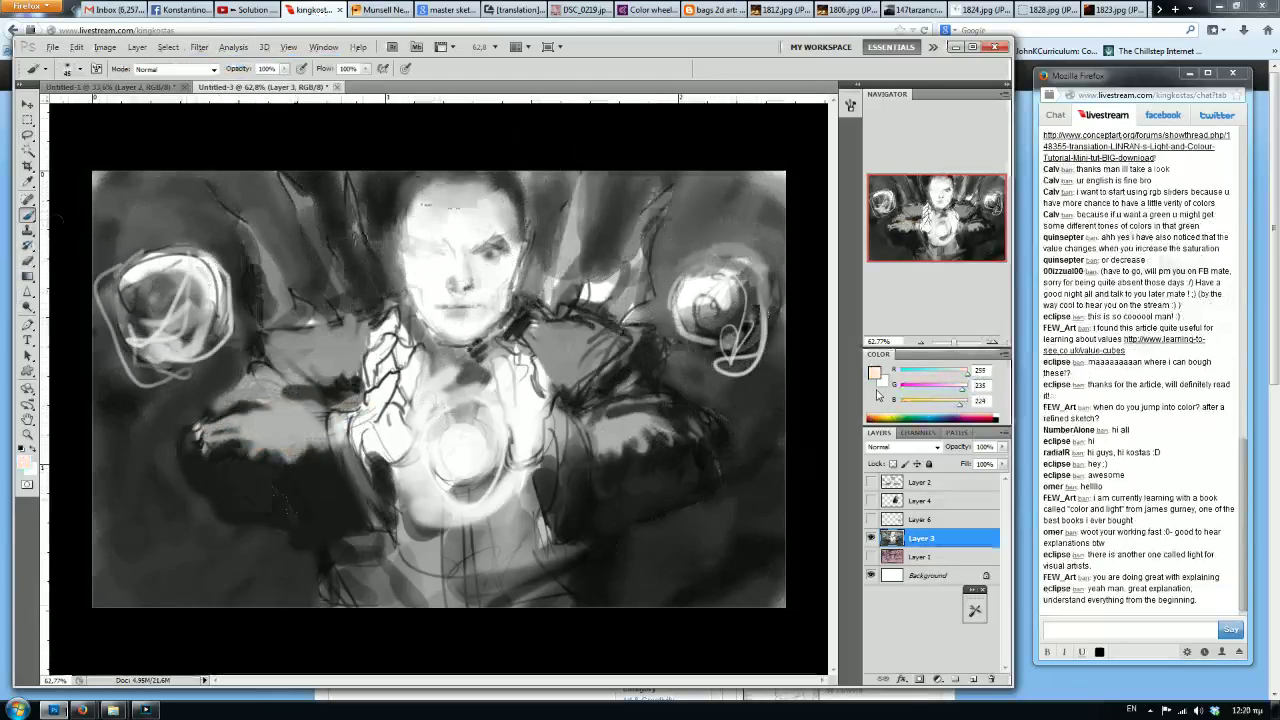
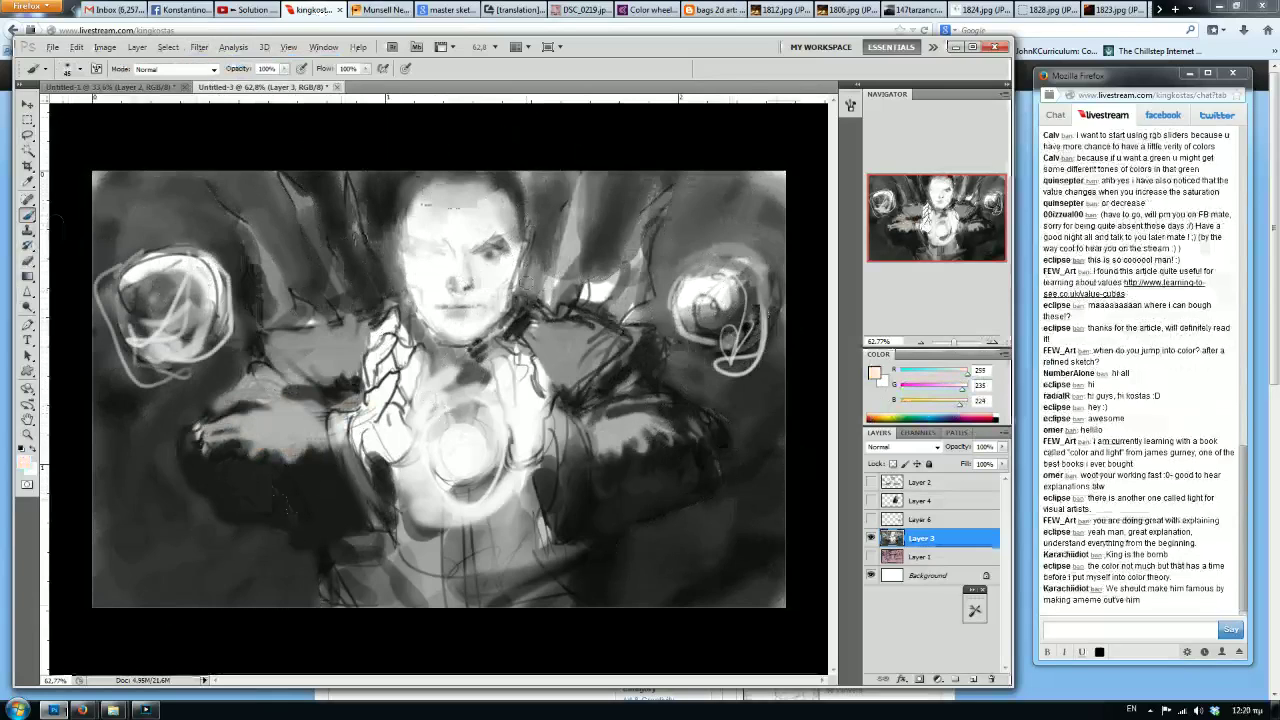
Shift the foreground colour through muted blue and pink to a brownish orange by adjusting its RGB values.
{"action": "left_click_drag", "start_coordinate": [952, 390], "coordinate": [935, 403]}
{"action": "mouse_move", "coordinate": [938, 387]}
{"action": "left_mouse_down"}
{"action": "mouse_move", "coordinate": [955, 376]}
{"action": "mouse_move", "coordinate": [934, 405]}
{"action": "mouse_move", "coordinate": [927, 382]}
{"action": "left_mouse_up"}
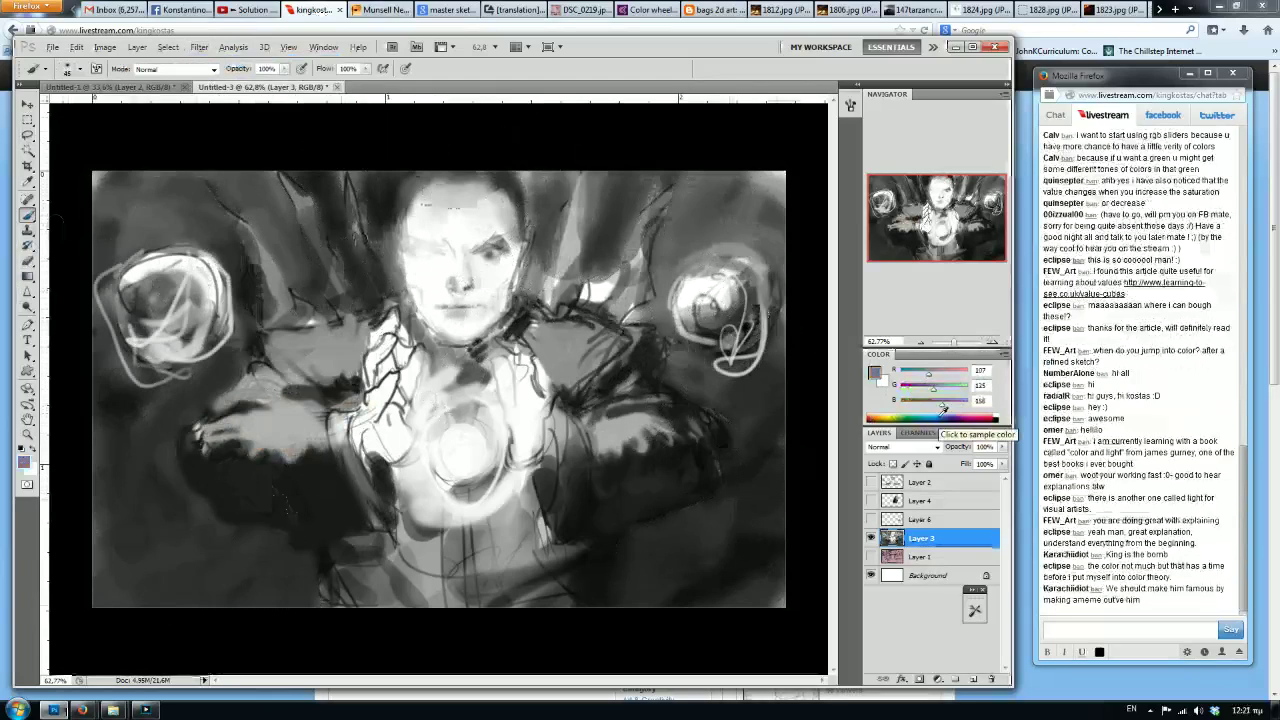
{"action": "left_click_drag", "start_coordinate": [934, 376], "coordinate": [946, 376]}
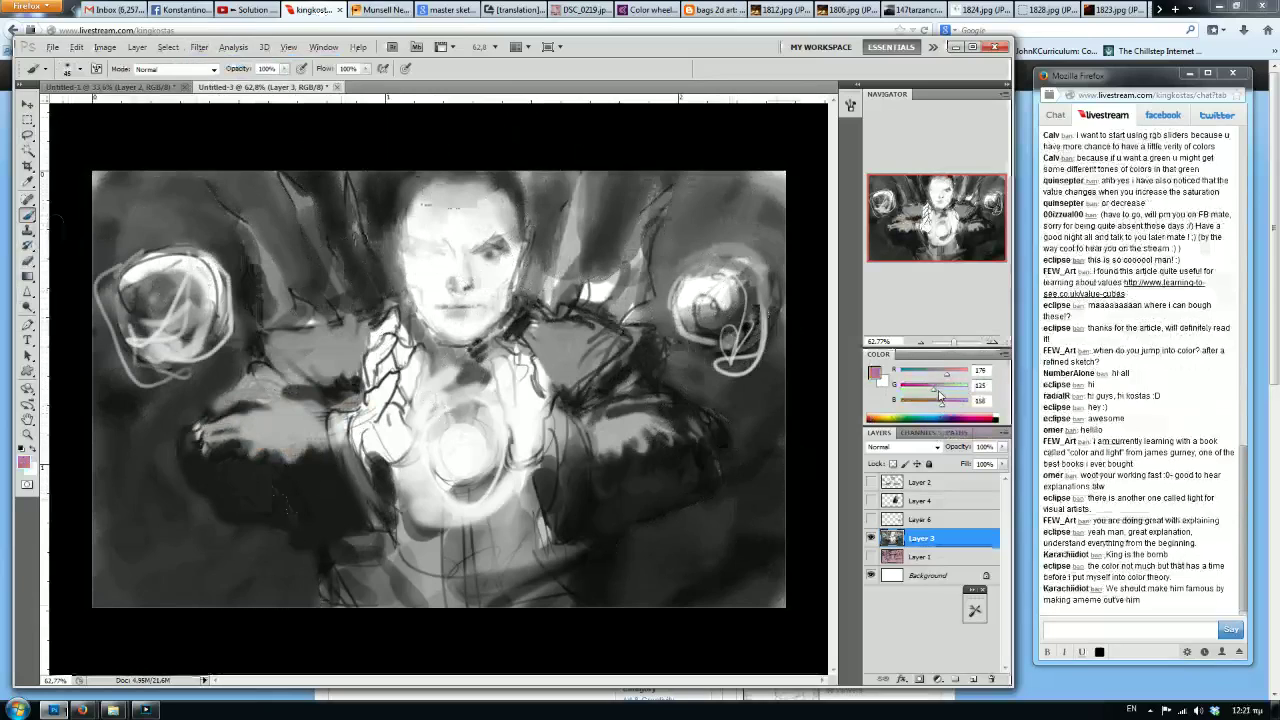
{"action": "left_click", "coordinate": [922, 405]}
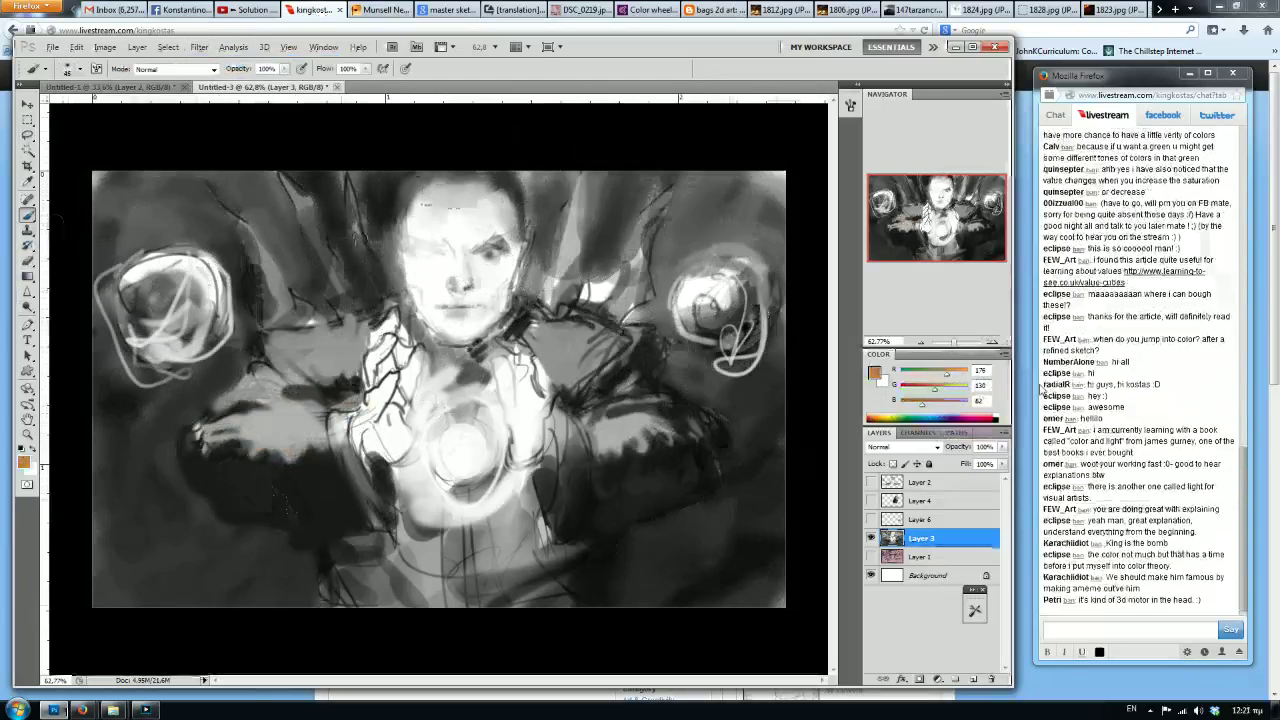
Vary the orange's brightness and saturation, ending on a saturated yellow-orange with full red and zero blue.
{"action": "left_click_drag", "start_coordinate": [946, 379], "coordinate": [934, 405]}
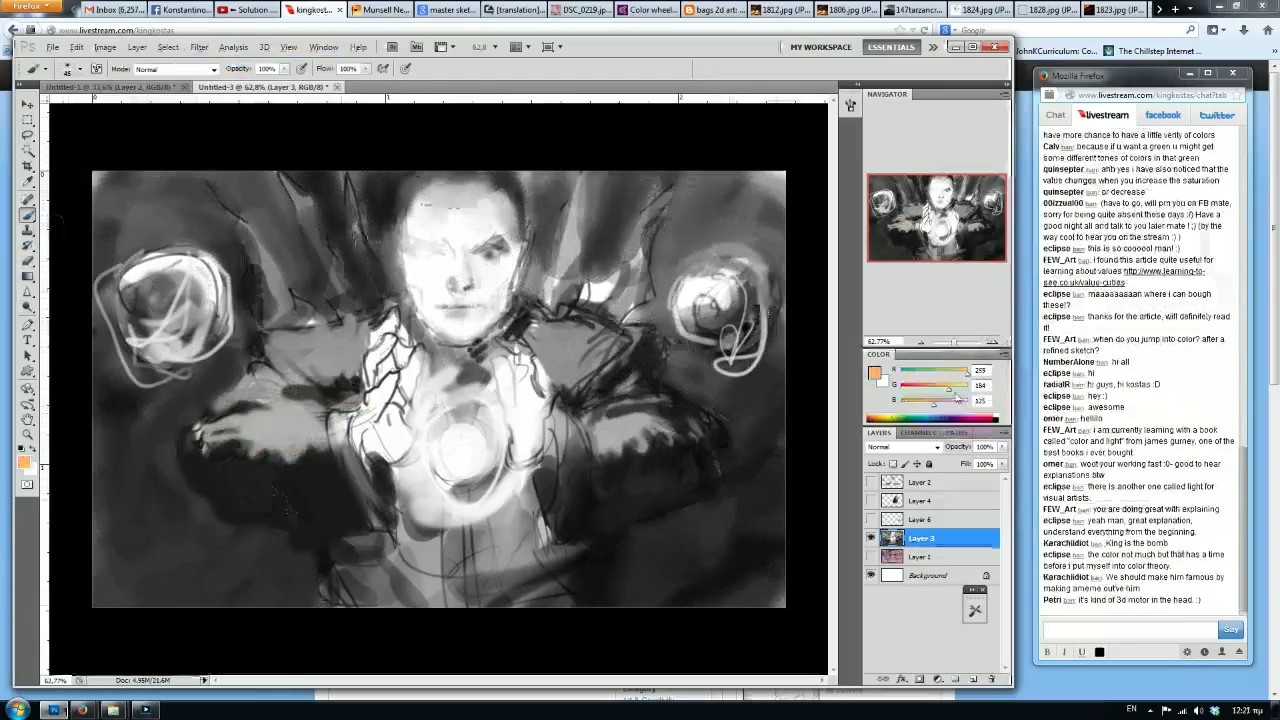
{"action": "left_click_drag", "start_coordinate": [933, 404], "coordinate": [910, 418]}
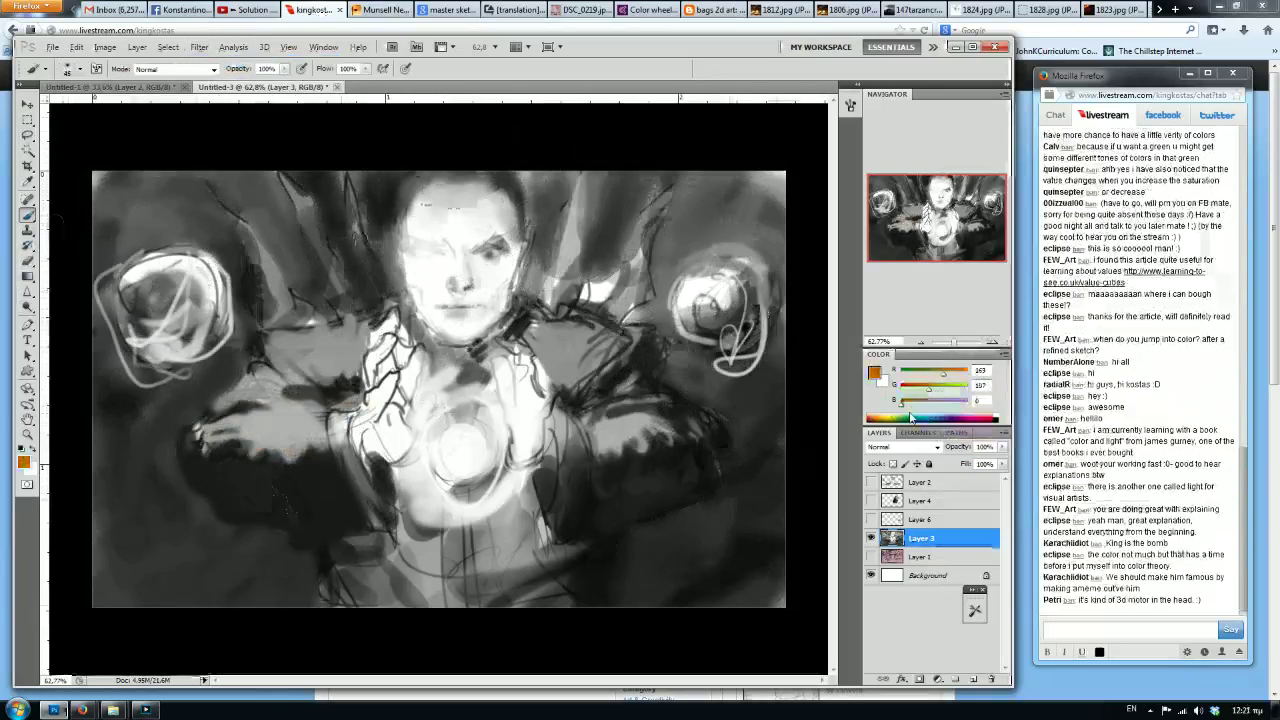
{"action": "left_click_drag", "start_coordinate": [904, 405], "coordinate": [864, 426]}
{"action": "left_click_drag", "start_coordinate": [918, 406], "coordinate": [967, 402]}
{"action": "left_click_drag", "start_coordinate": [868, 427], "coordinate": [864, 425]}
{"action": "mouse_move", "coordinate": [942, 377]}
{"action": "left_mouse_down"}
{"action": "mouse_move", "coordinate": [960, 378]}
{"action": "mouse_move", "coordinate": [928, 388]}
{"action": "mouse_move", "coordinate": [970, 373]}
{"action": "mouse_move", "coordinate": [952, 391]}
{"action": "left_mouse_up"}
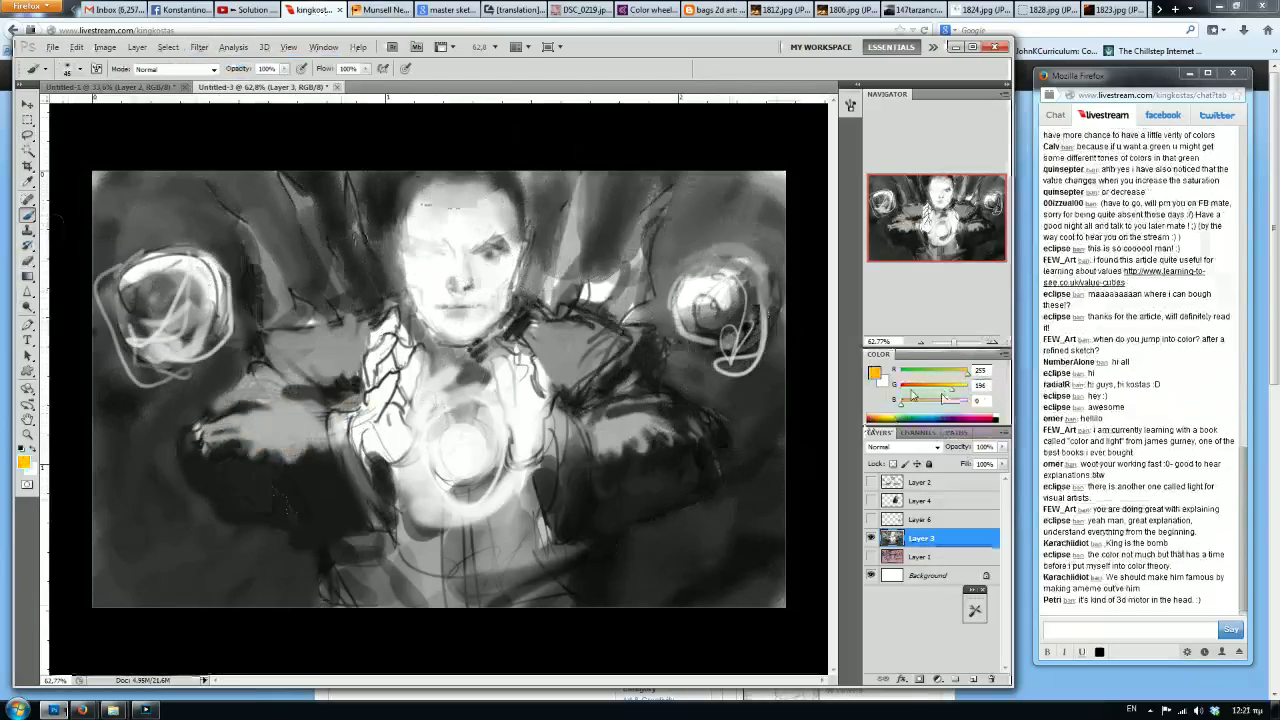
Adjust the foreground colour to an orange with R 207, G 105 and B 0.
{"action": "left_click_drag", "start_coordinate": [946, 392], "coordinate": [964, 392]}
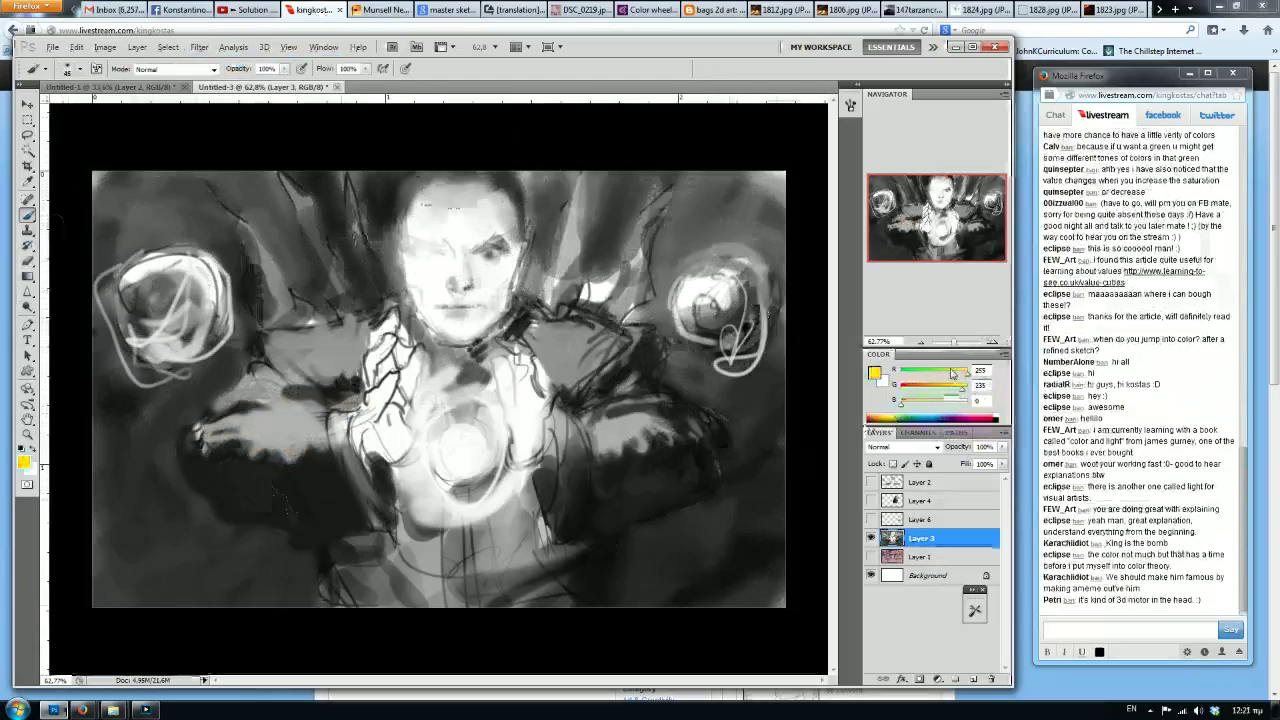
{"action": "left_click", "coordinate": [936, 387]}
{"action": "left_click_drag", "start_coordinate": [960, 377], "coordinate": [955, 381]}
{"action": "left_click", "coordinate": [928, 387]}
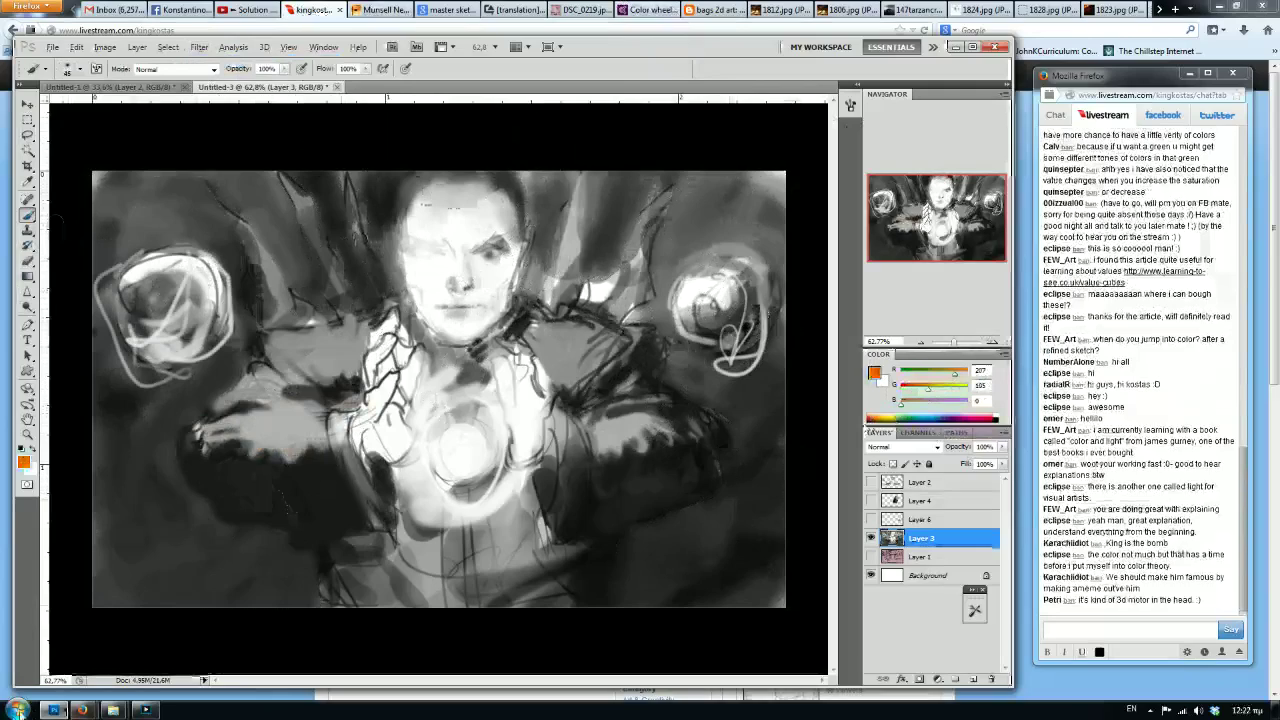
Open the recent NOTES ON PAINTING 2012 file and highlight the tight detailed linework line under RECIPE 2.
{"action": "left_click", "coordinate": [18, 710]}
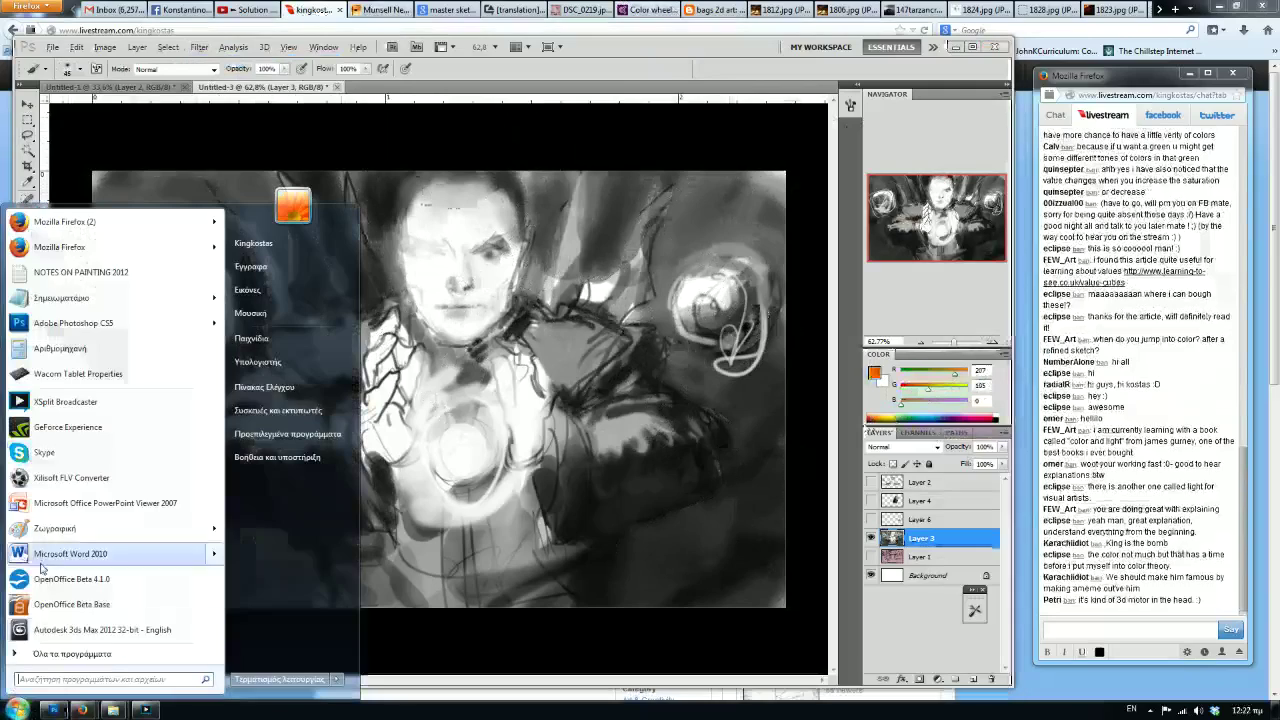
{"action": "left_click", "coordinate": [73, 276]}
{"action": "scroll", "coordinate": [1035, 615], "scroll_direction": "down", "scroll_amount": 20}
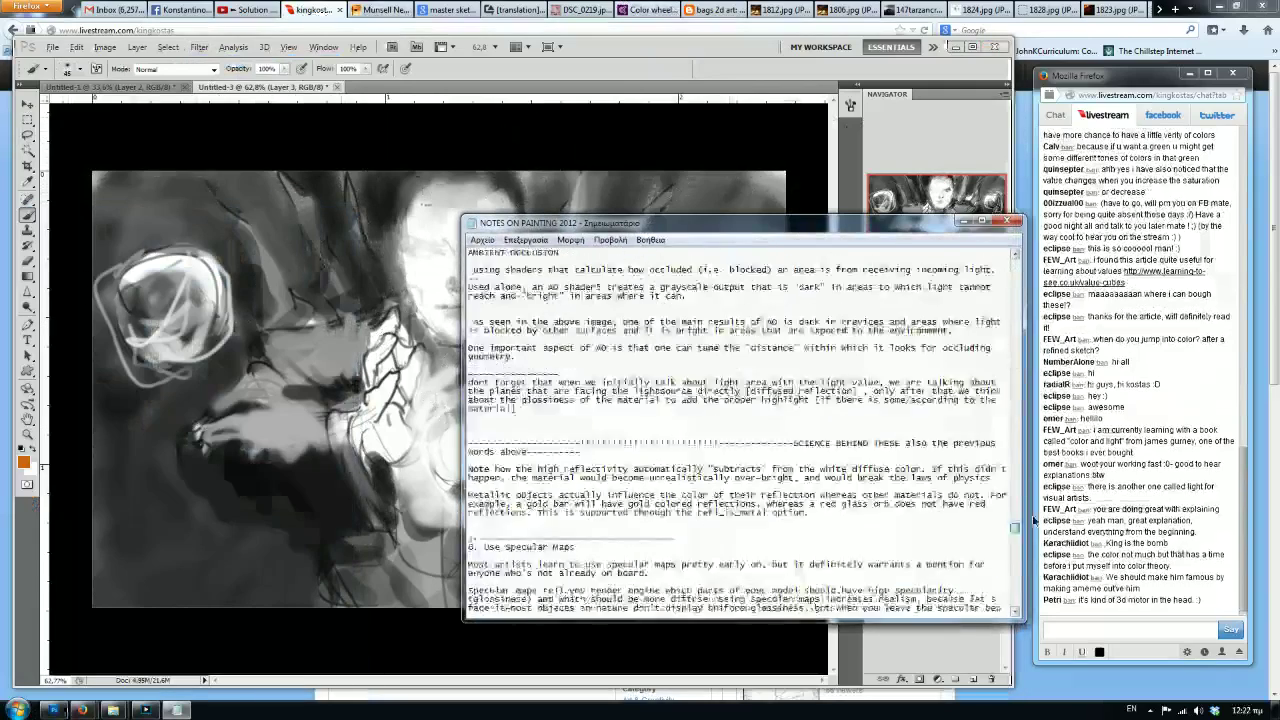
{"action": "left_click_drag", "start_coordinate": [469, 365], "coordinate": [763, 365]}
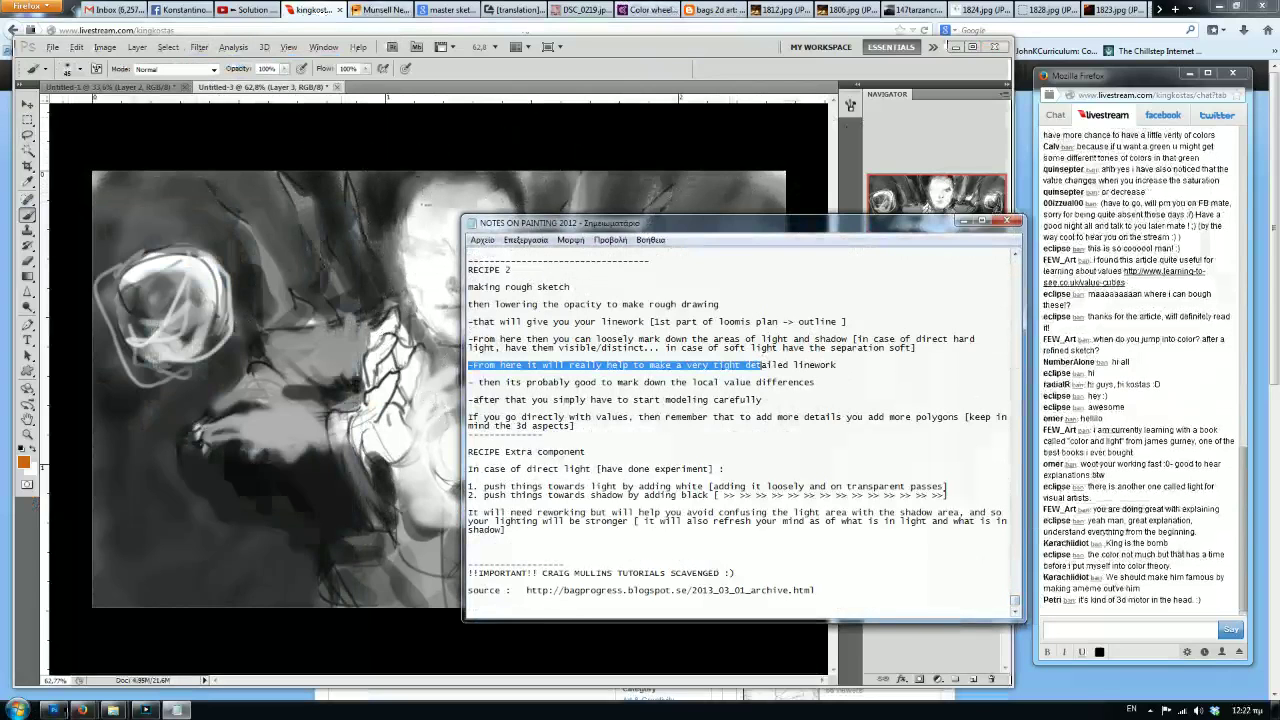
Look back through the painting notes on values, keying, light and shadow for the colour tutorial link.
{"action": "scroll", "coordinate": [763, 365], "scroll_direction": "up", "scroll_amount": 12}
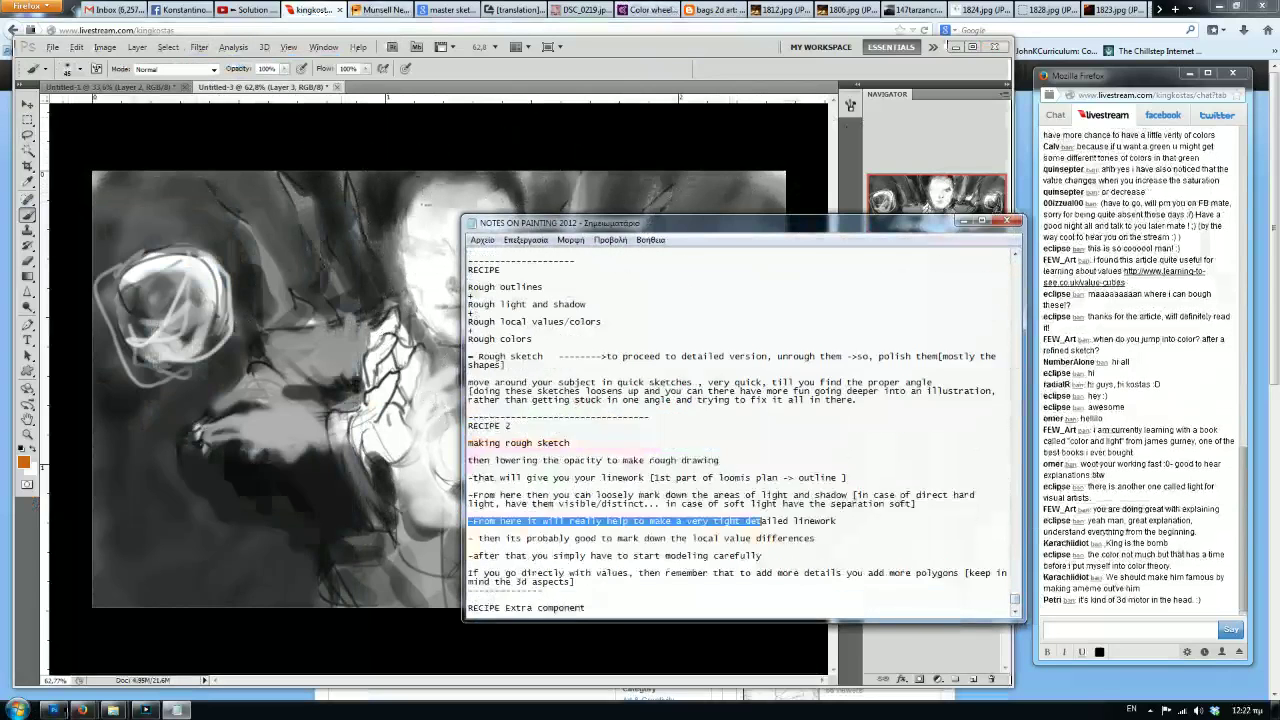
{"action": "scroll", "coordinate": [736, 431], "scroll_direction": "up", "scroll_amount": 10}
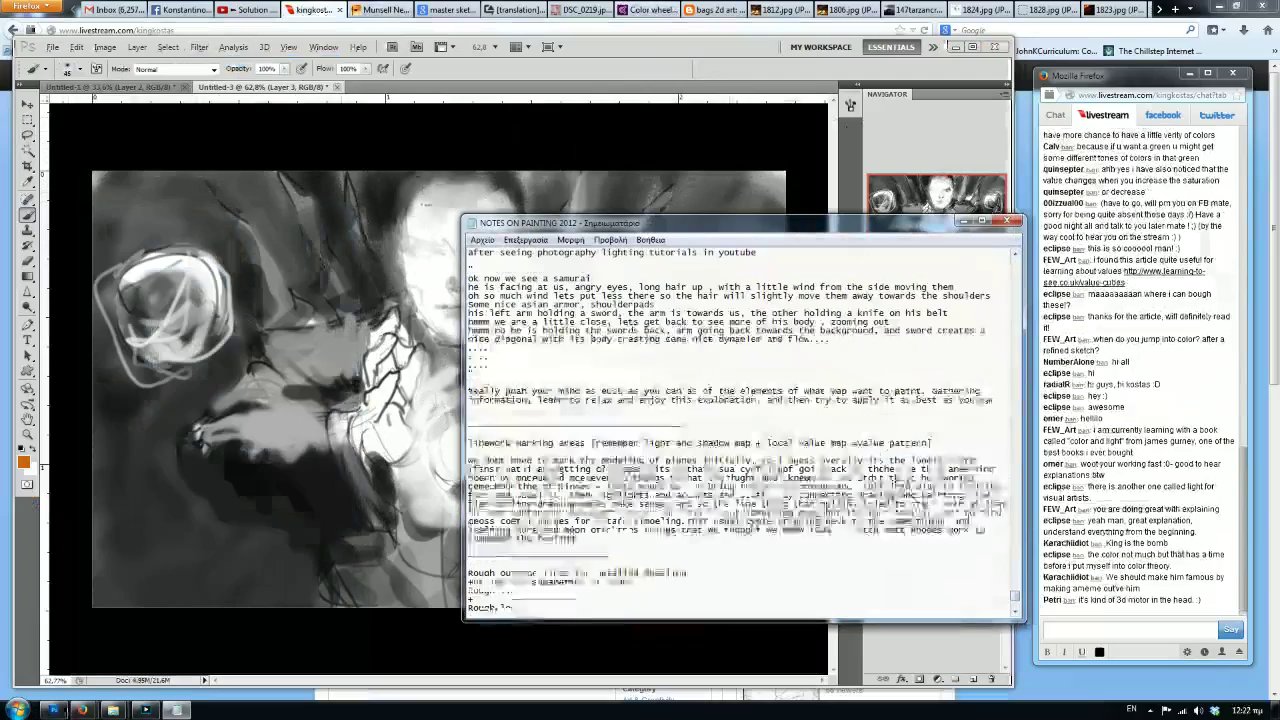
{"action": "scroll", "coordinate": [736, 431], "scroll_direction": "up", "scroll_amount": 4}
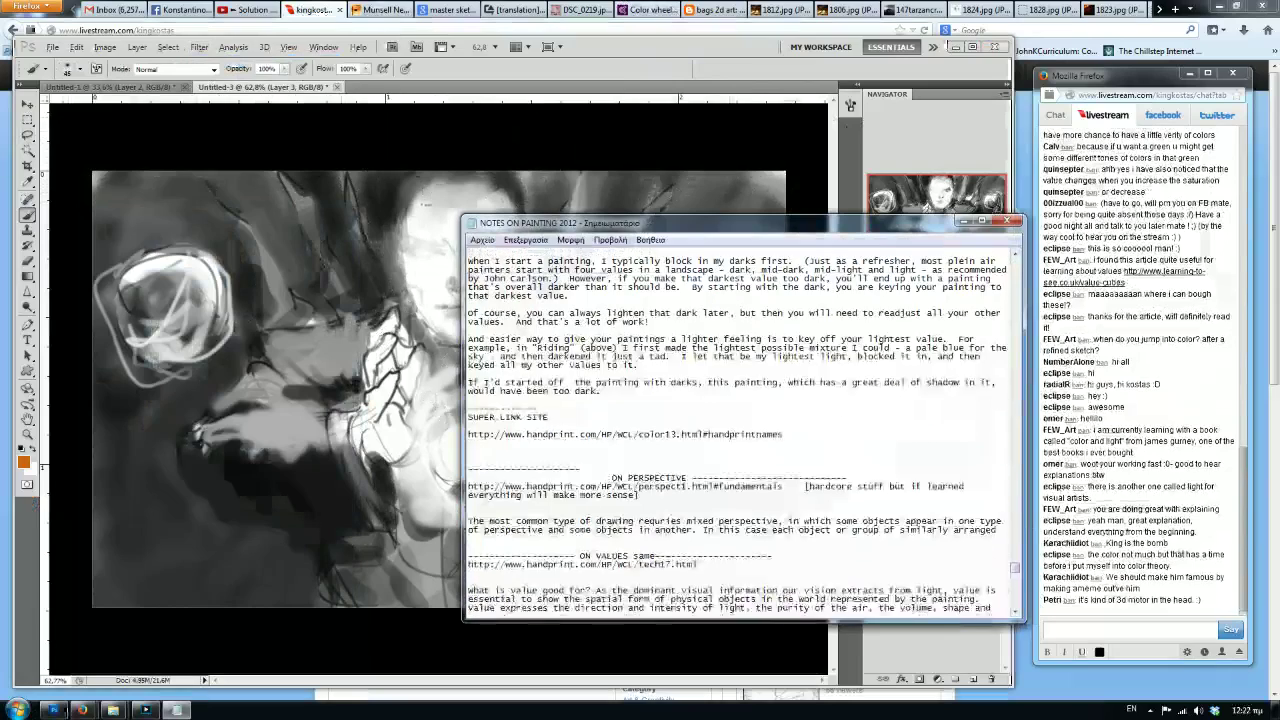
{"action": "scroll", "coordinate": [740, 430], "scroll_direction": "up", "scroll_amount": 15}
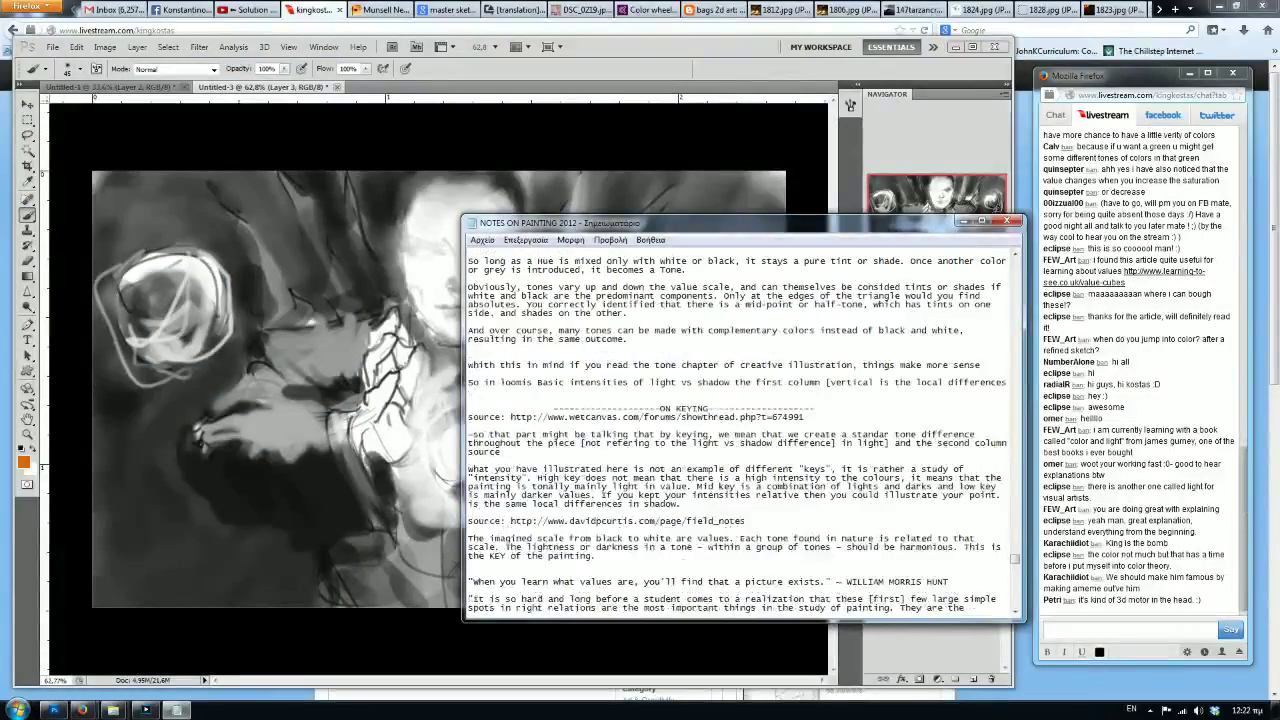
{"action": "scroll", "coordinate": [740, 430], "scroll_direction": "up", "scroll_amount": 2}
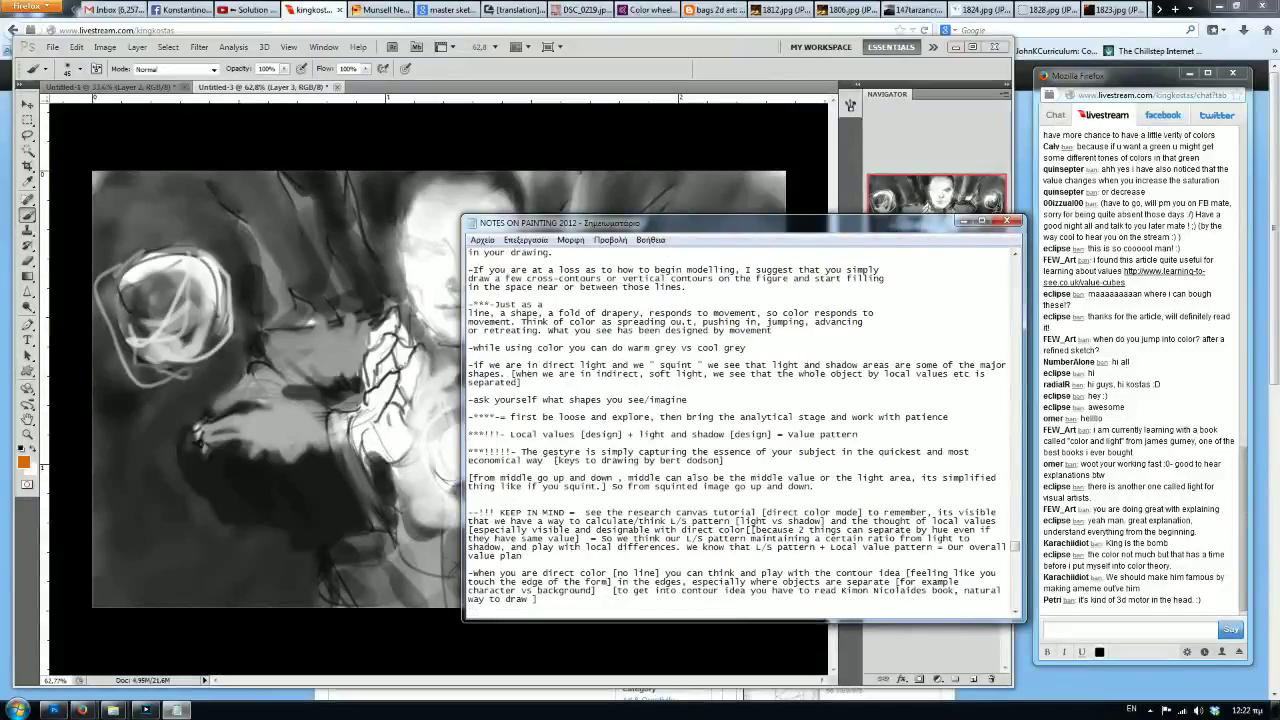
{"action": "scroll", "coordinate": [775, 530], "scroll_direction": "up", "scroll_amount": 2}
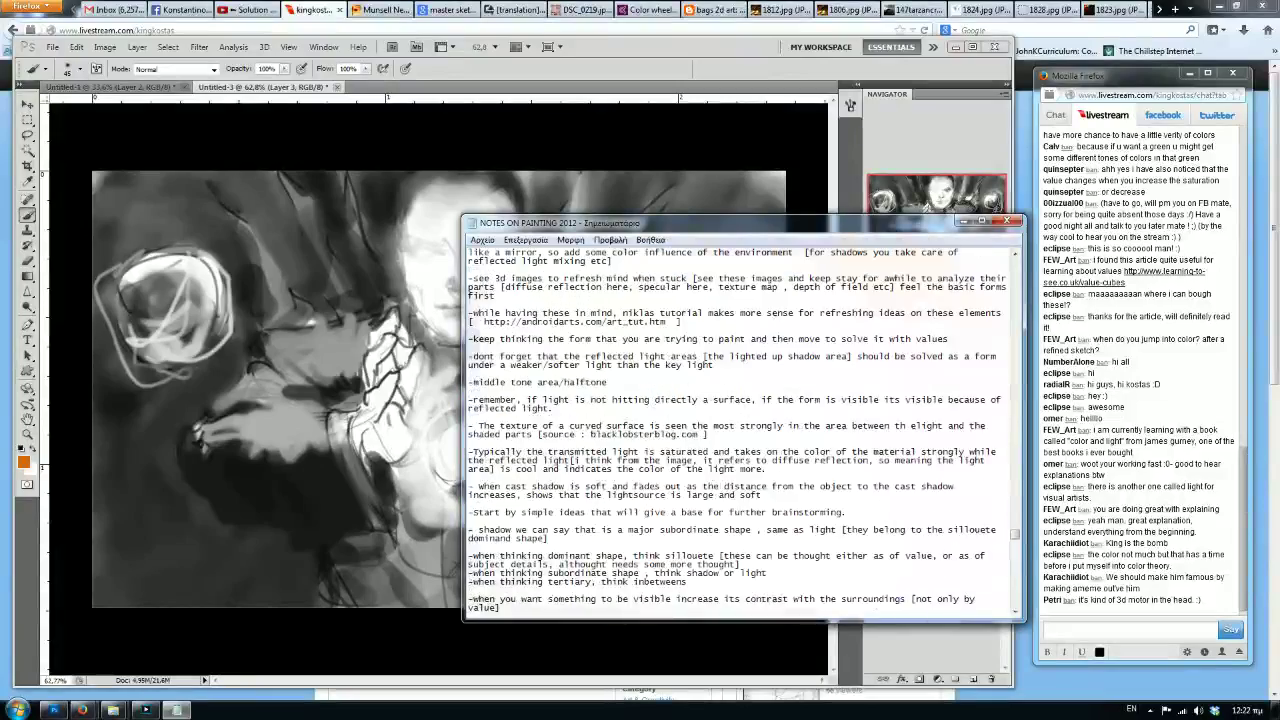
{"action": "scroll", "coordinate": [740, 430], "scroll_direction": "up", "scroll_amount": 12}
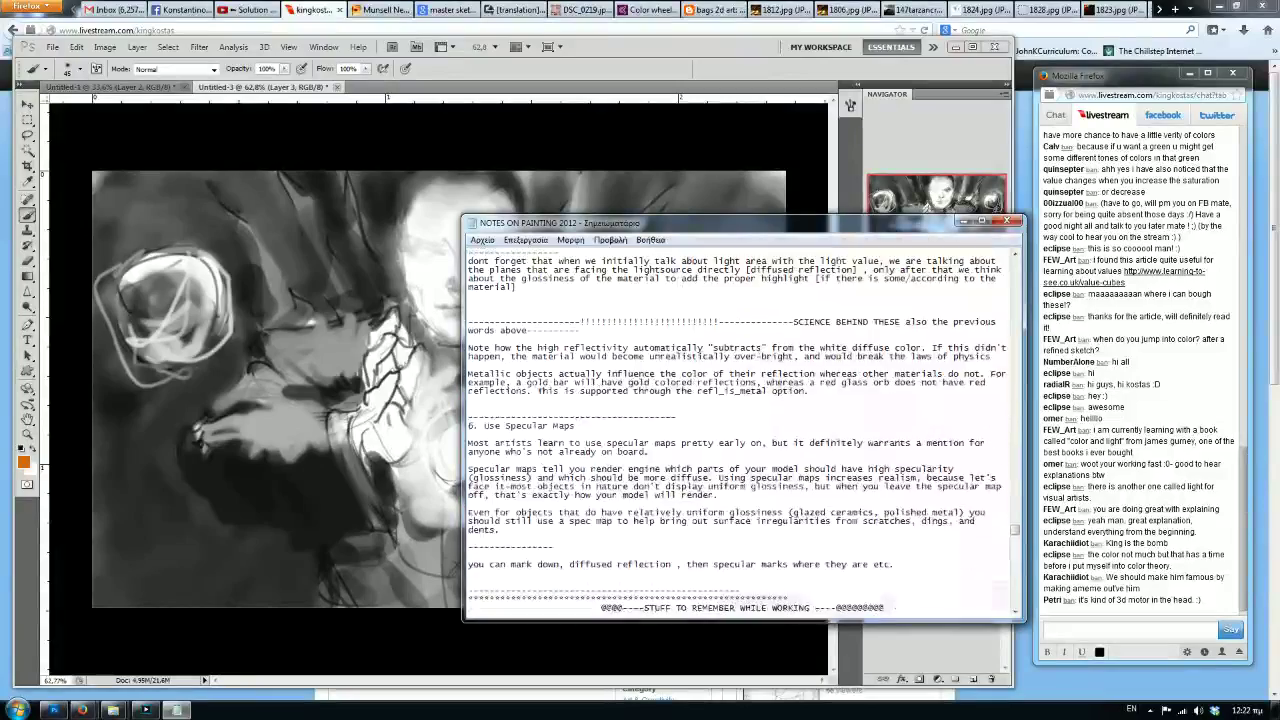
{"action": "scroll", "coordinate": [736, 430], "scroll_direction": "up", "scroll_amount": 11}
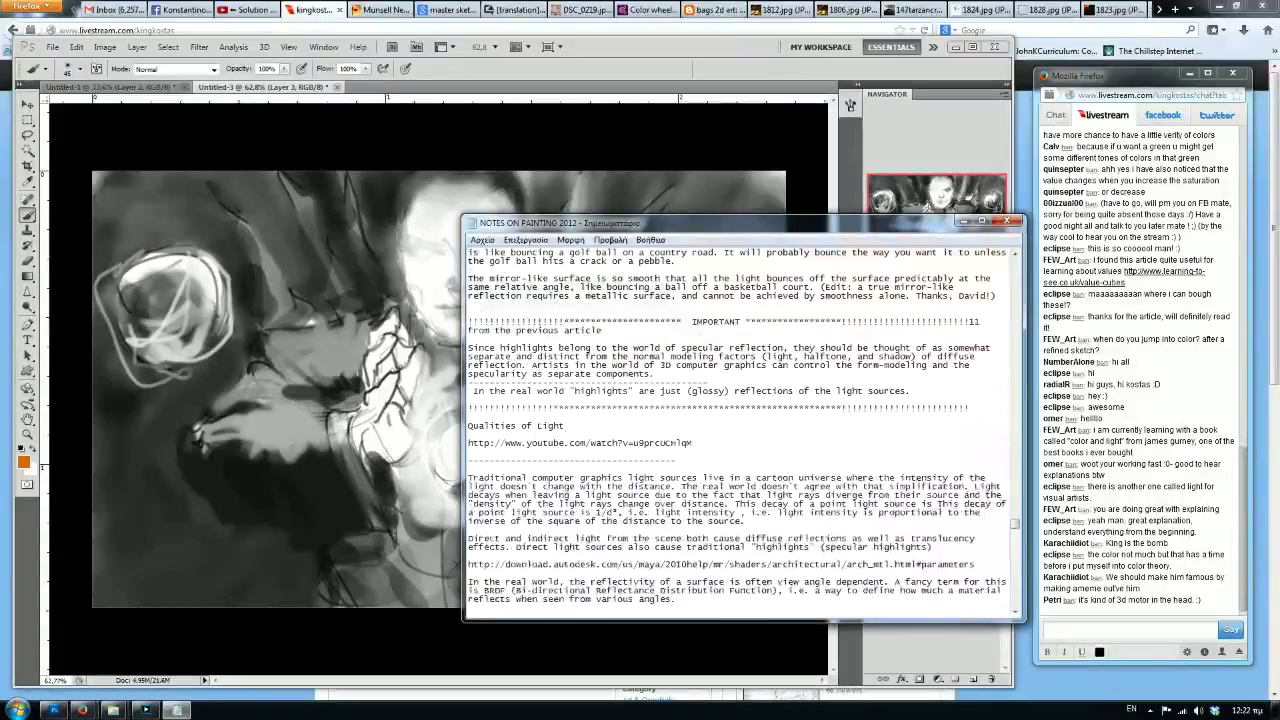
{"action": "scroll", "coordinate": [736, 430], "scroll_direction": "up", "scroll_amount": 7}
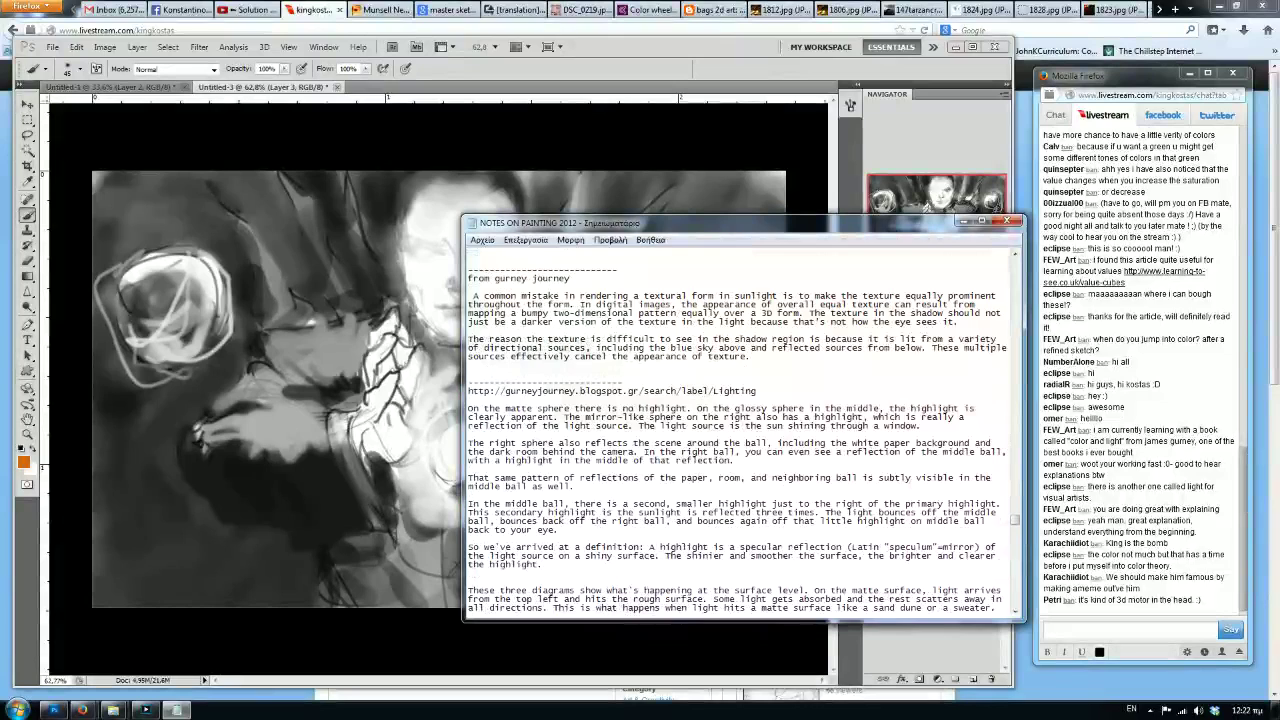
{"action": "scroll", "coordinate": [736, 430], "scroll_direction": "up", "scroll_amount": 1}
{"action": "scroll", "coordinate": [736, 430], "scroll_direction": "up", "scroll_amount": 2}
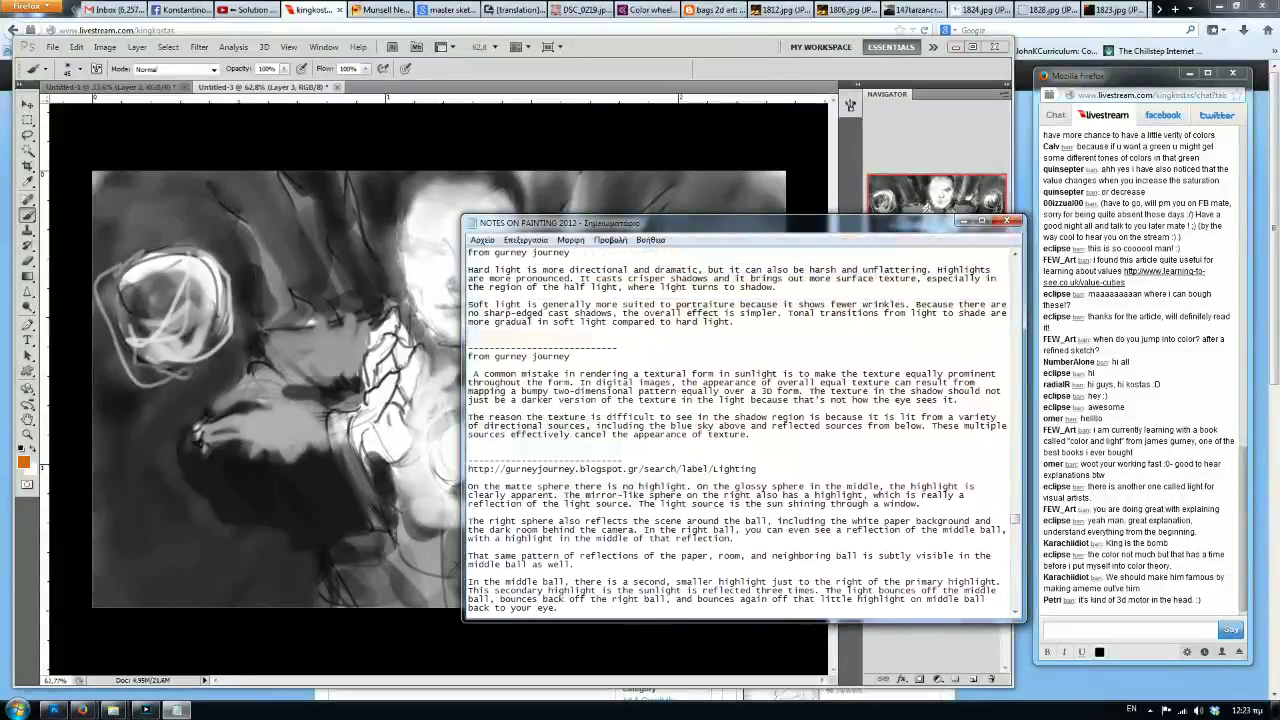
{"action": "scroll", "coordinate": [736, 432], "scroll_direction": "up", "scroll_amount": 2}
{"action": "scroll", "coordinate": [736, 430], "scroll_direction": "up", "scroll_amount": 5}
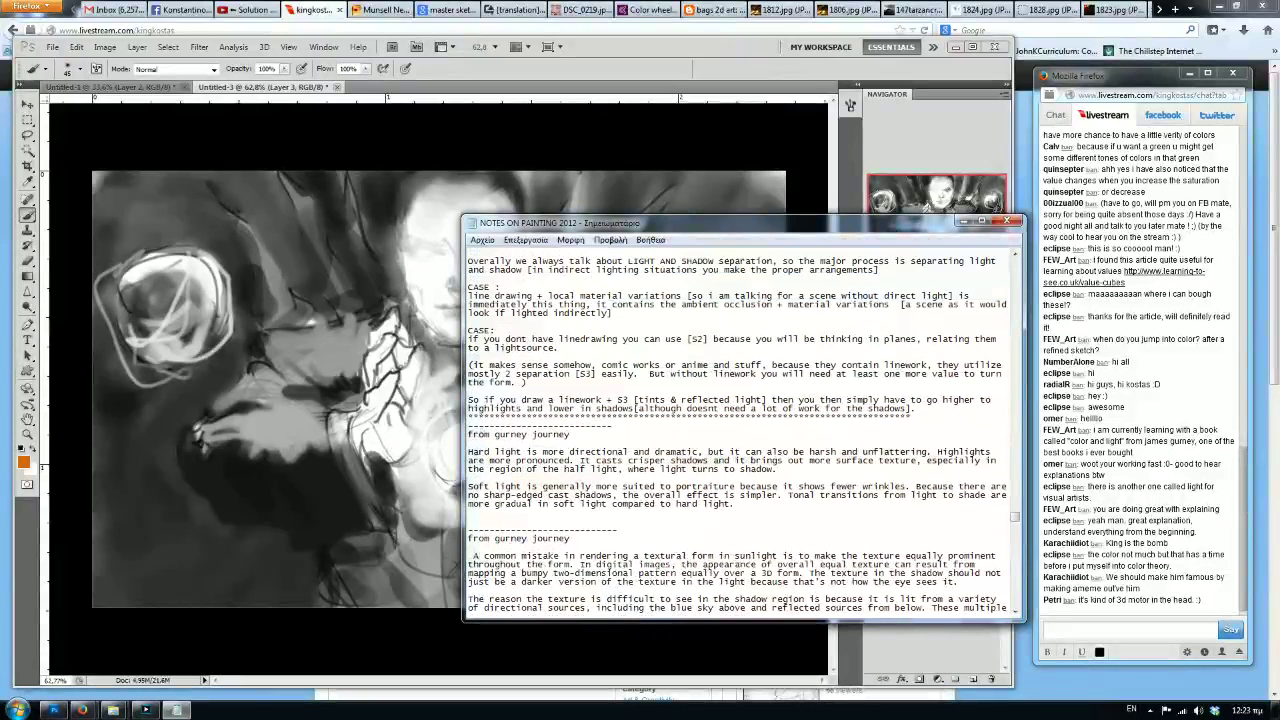
{"action": "scroll", "coordinate": [736, 435], "scroll_direction": "up", "scroll_amount": 2}
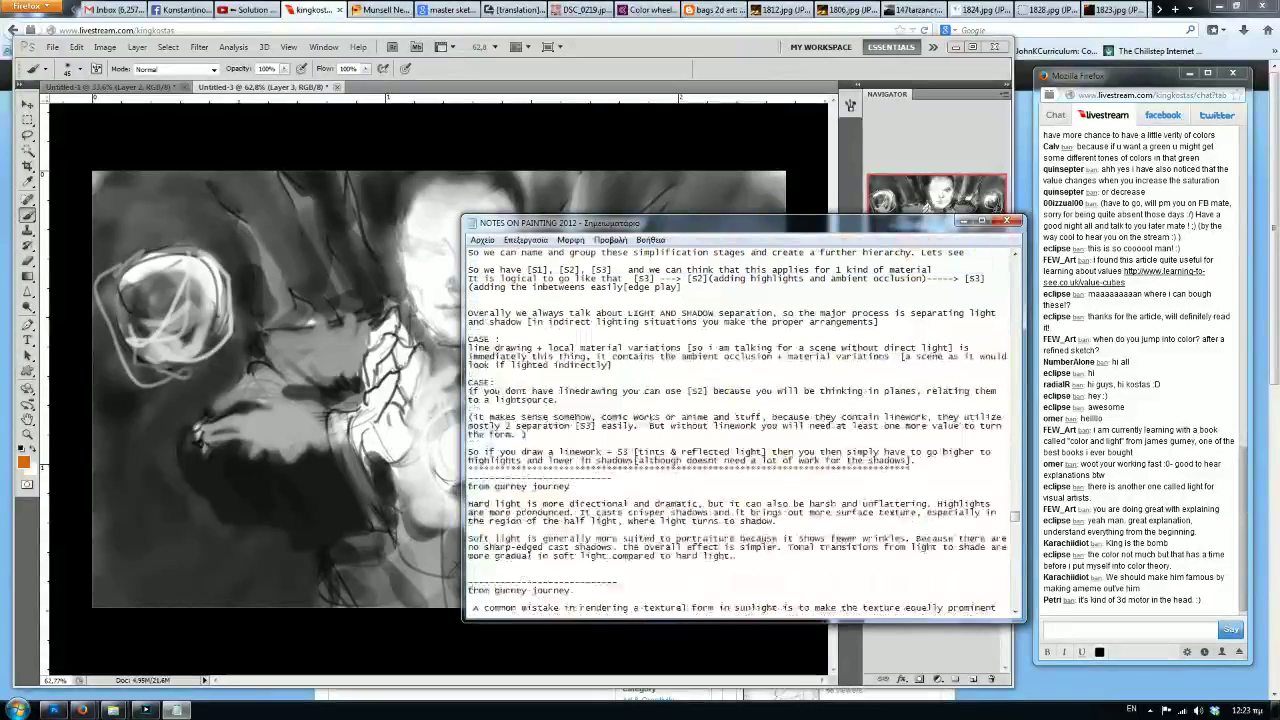
{"action": "scroll", "coordinate": [736, 436], "scroll_direction": "up", "scroll_amount": 15}
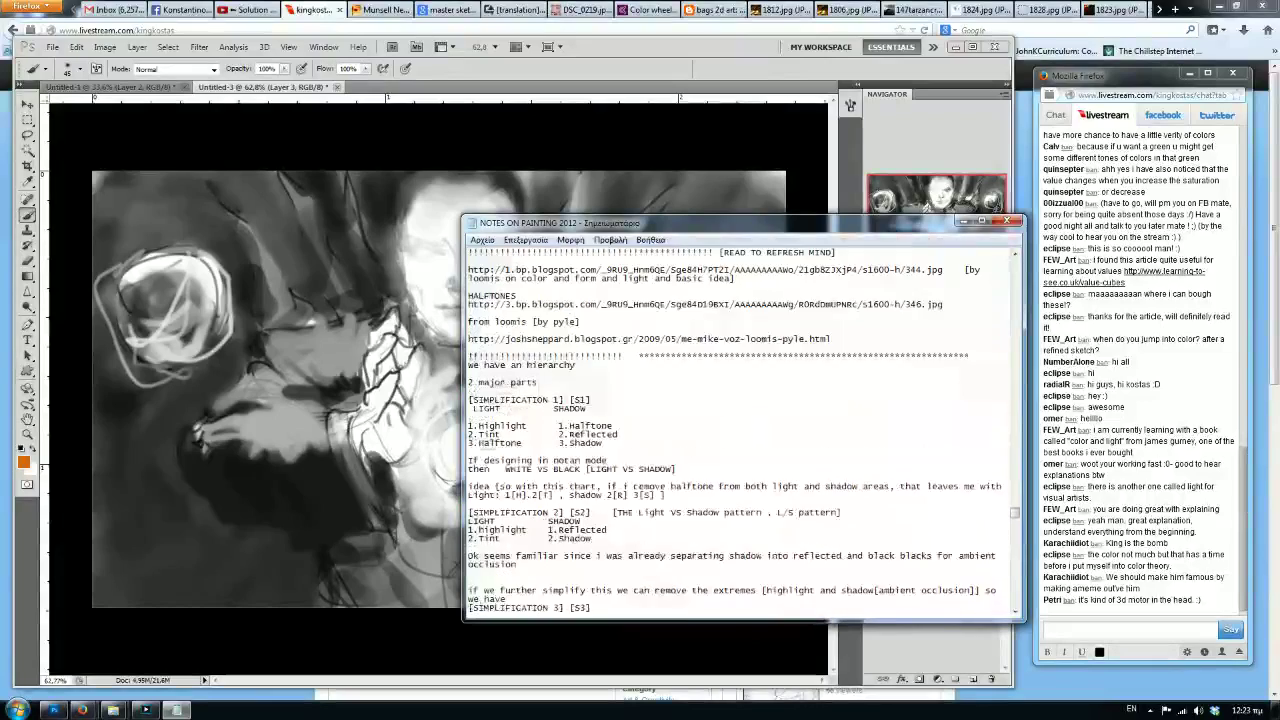
{"action": "scroll", "coordinate": [736, 436], "scroll_direction": "up", "scroll_amount": 13}
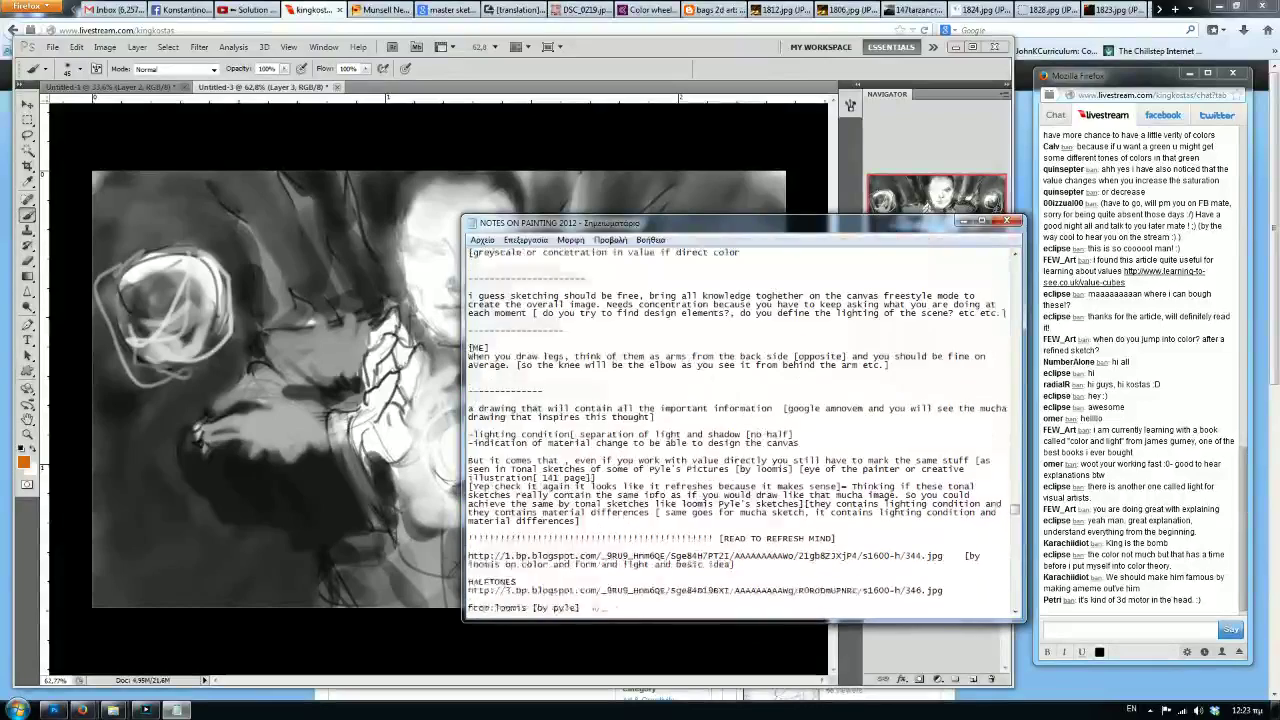
{"action": "scroll", "coordinate": [736, 436], "scroll_direction": "up", "scroll_amount": 6}
{"action": "left_click_drag", "start_coordinate": [655, 400], "coordinate": [468, 400]}
{"action": "key", "text": "ctrl+c"}
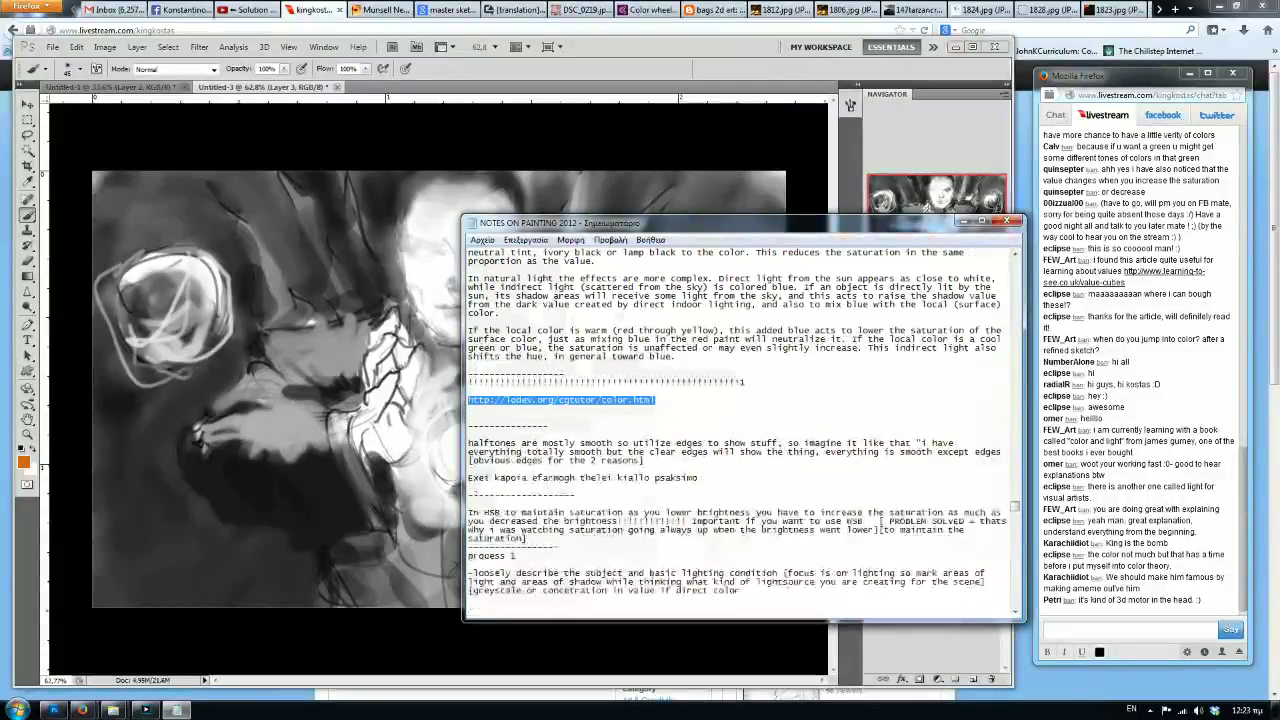
{"action": "left_click", "coordinate": [1112, 631]}
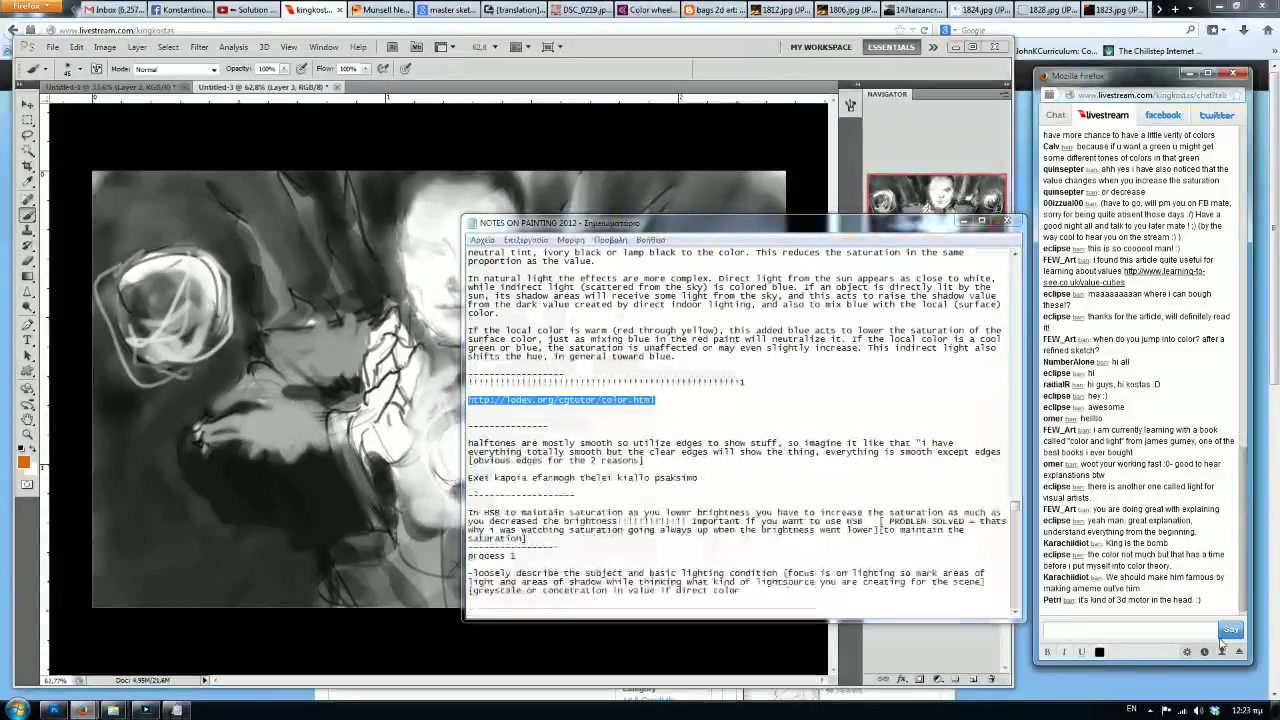
{"action": "key", "text": "ctrl+v"}
{"action": "left_click", "coordinate": [1229, 634]}
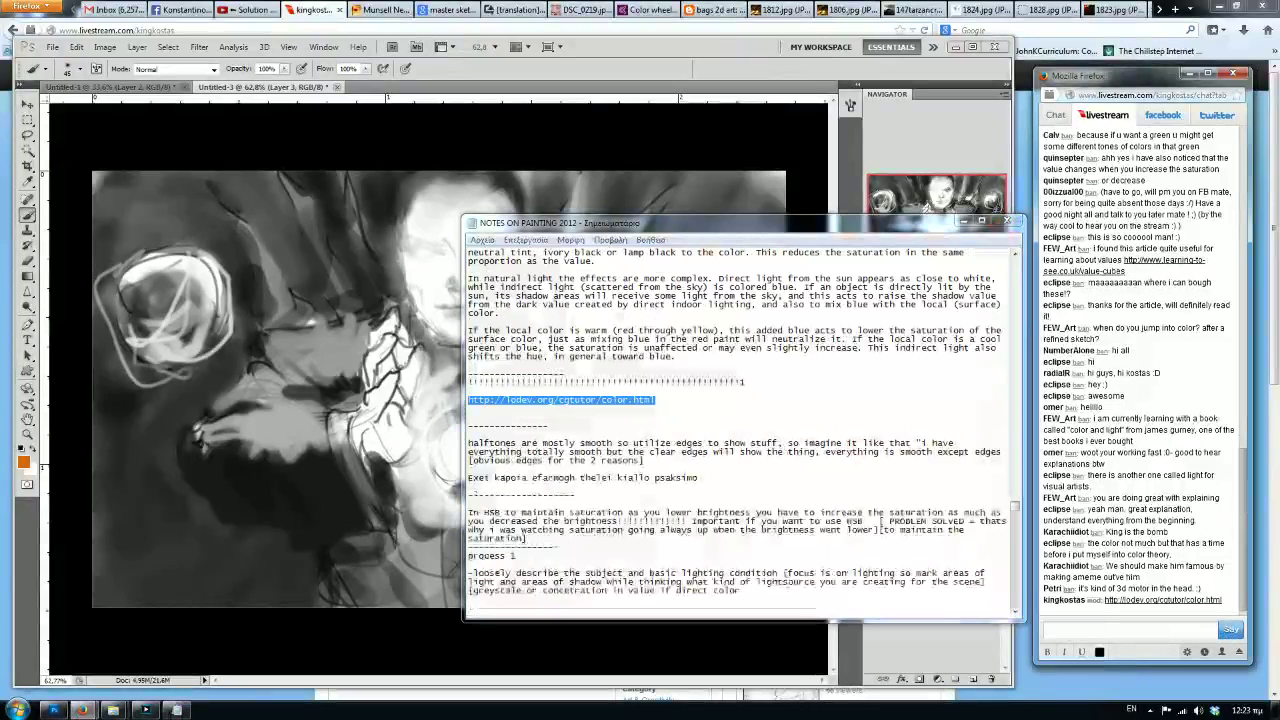
{"action": "left_click", "coordinate": [963, 221]}
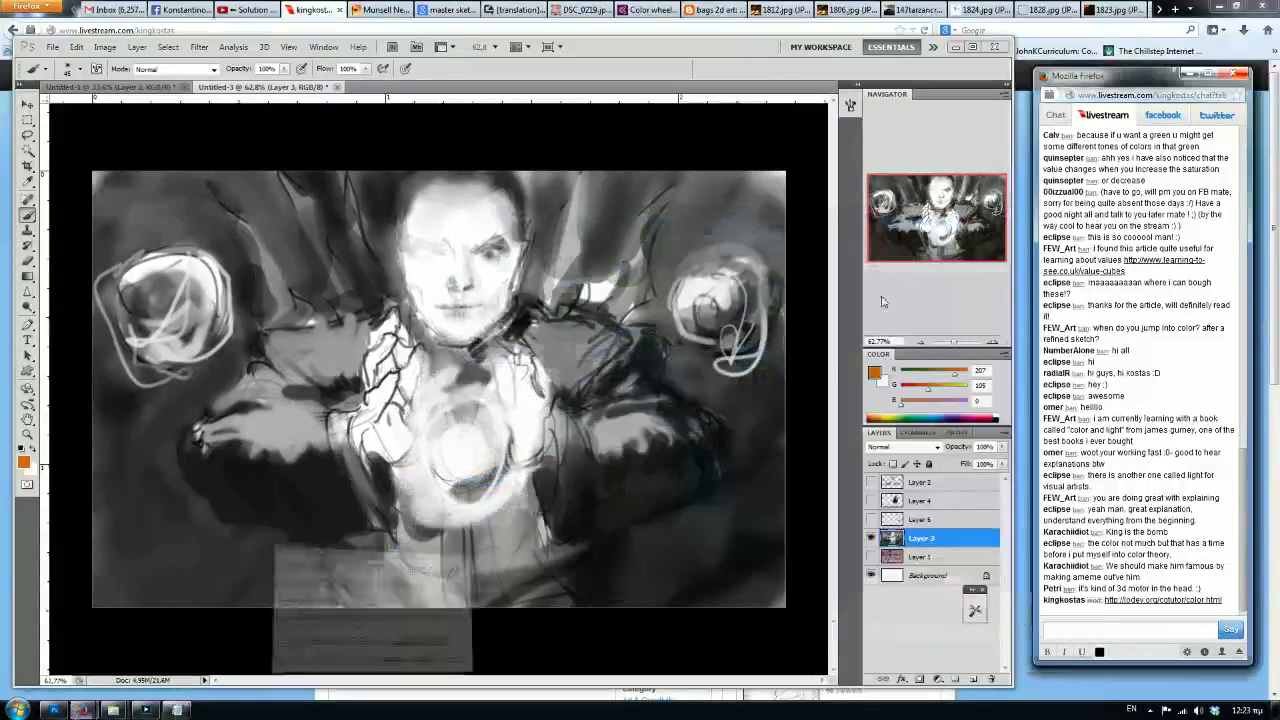
Back in Photoshop, reset the foreground colour to black and shade the eye socket and cheek on the face's left side.
{"action": "left_click", "coordinate": [503, 139]}
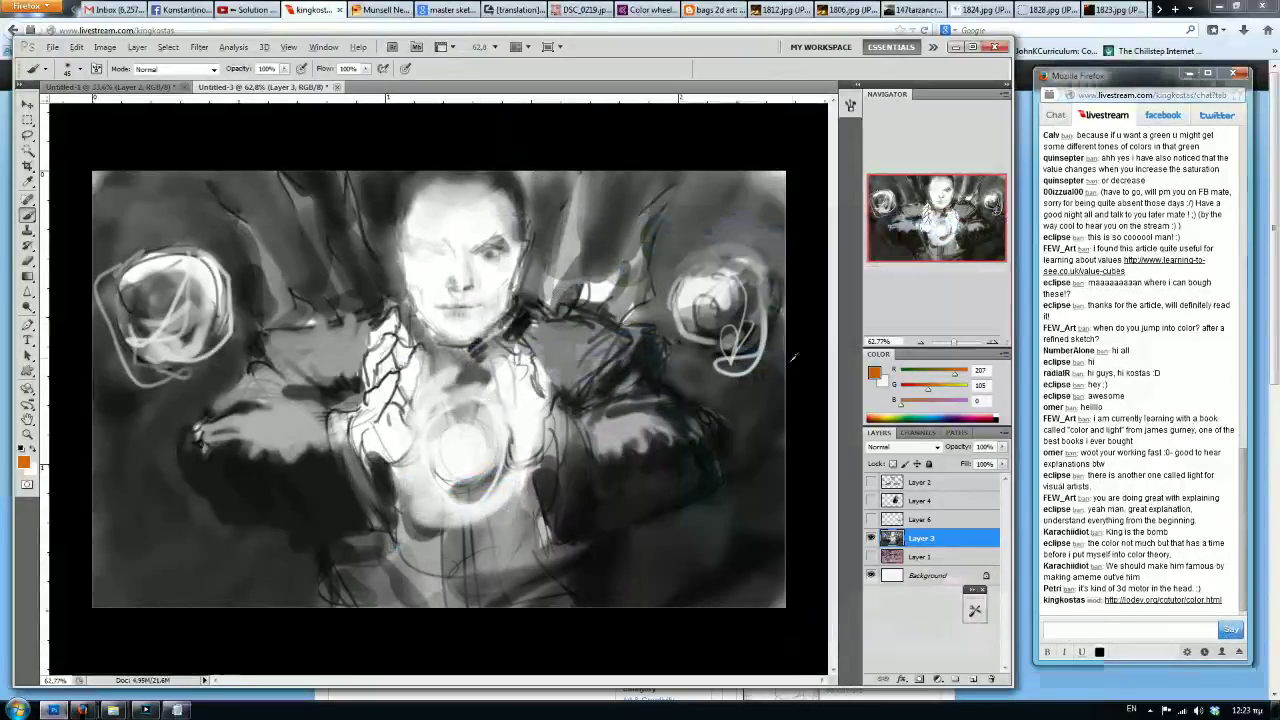
{"action": "key", "text": "d"}
{"action": "mouse_move", "coordinate": [450, 246]}
{"action": "left_mouse_down"}
{"action": "mouse_move", "coordinate": [418, 251]}
{"action": "mouse_move", "coordinate": [440, 250]}
{"action": "mouse_move", "coordinate": [432, 260]}
{"action": "mouse_move", "coordinate": [418, 248]}
{"action": "mouse_move", "coordinate": [398, 196]}
{"action": "mouse_move", "coordinate": [401, 292]}
{"action": "left_mouse_up"}
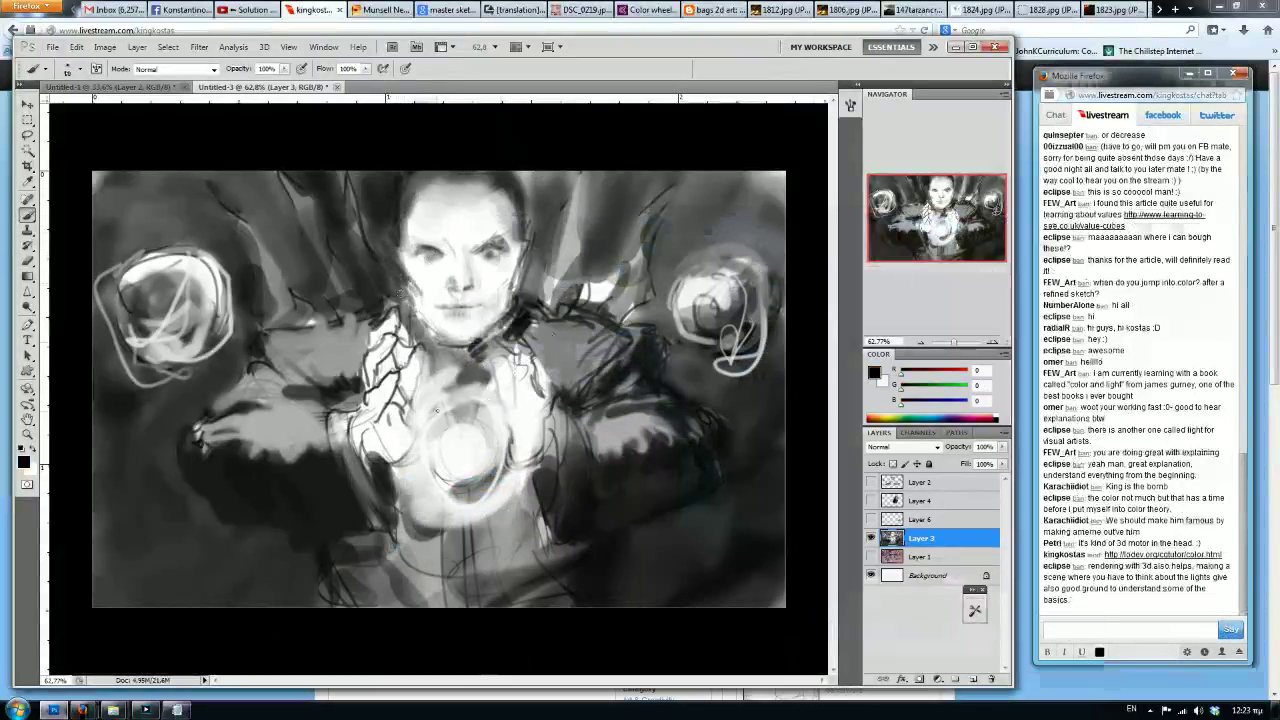
Paint dark folds into the lit forearm on the image's left, alternating between greys sampled from the sleeve.
{"action": "left_click", "coordinate": [320, 479], "text": "alt"}
{"action": "left_click_drag", "start_coordinate": [348, 409], "coordinate": [257, 451]}
{"action": "left_click", "coordinate": [312, 466], "text": "alt"}
{"action": "key", "text": "bracketright"}
{"action": "left_click", "coordinate": [247, 424], "text": "alt"}
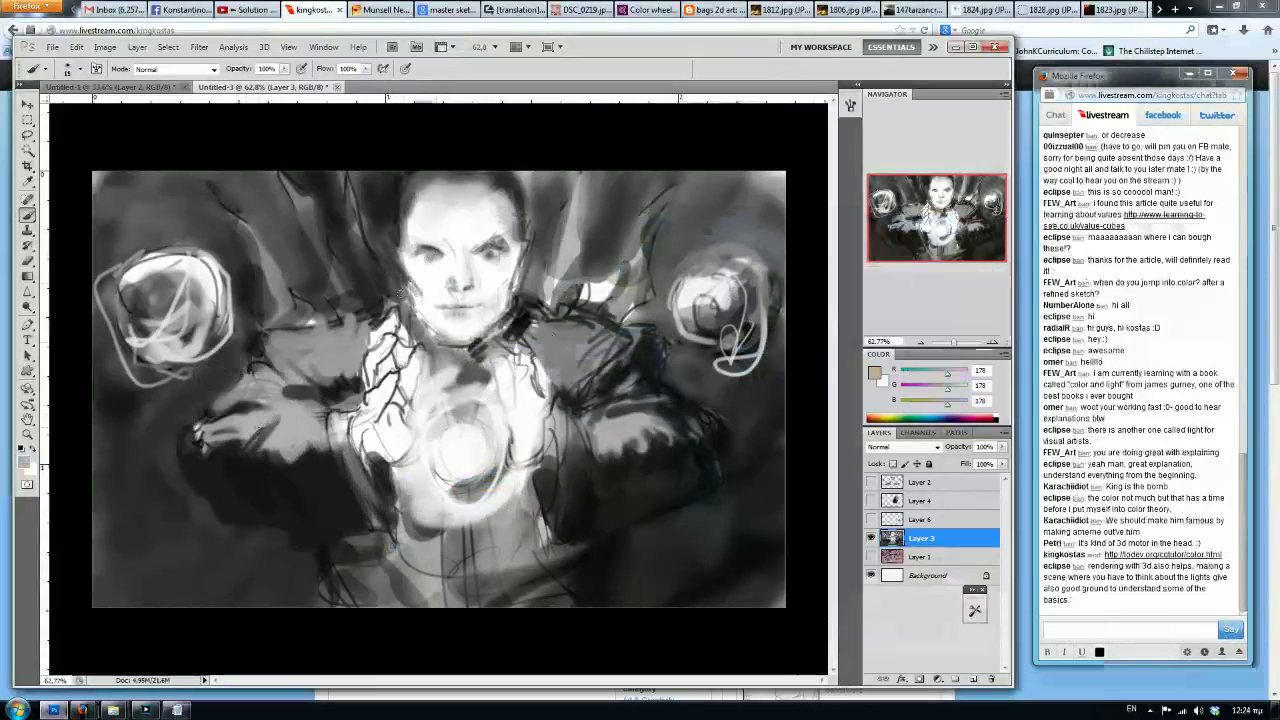
{"action": "left_click", "coordinate": [270, 441], "text": "alt"}
{"action": "left_click", "coordinate": [271, 470], "text": "alt"}
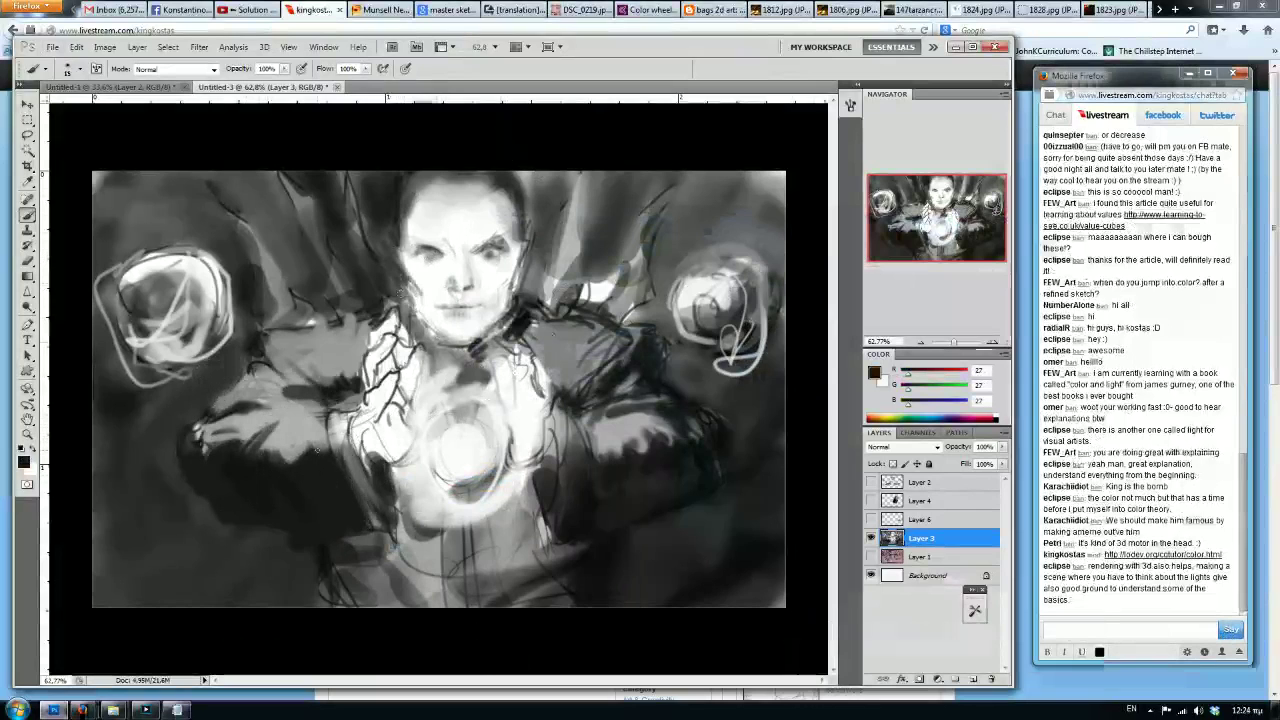
Rework the forearm's light-to-shadow edge with sampled dark grey (27) and light grey (178).
{"action": "left_click", "coordinate": [308, 470], "text": "alt"}
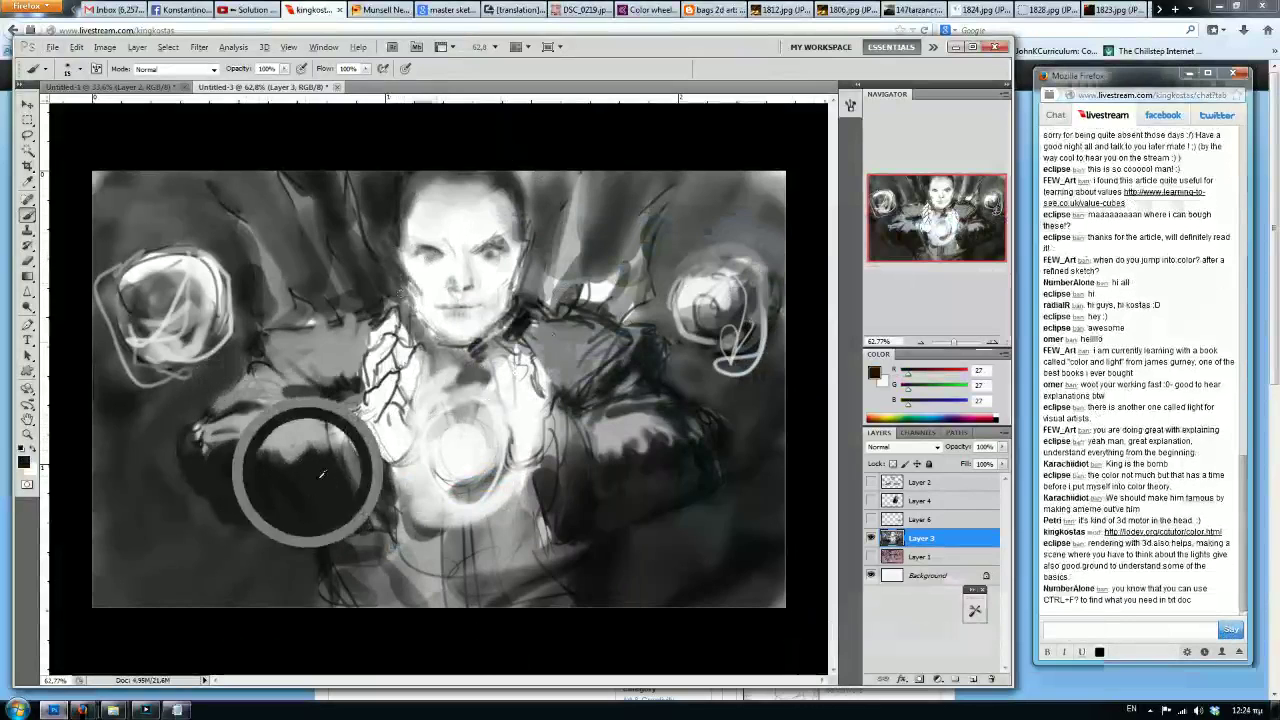
{"action": "left_click", "coordinate": [284, 430], "text": "alt"}
{"action": "left_click", "coordinate": [309, 484], "text": "alt"}
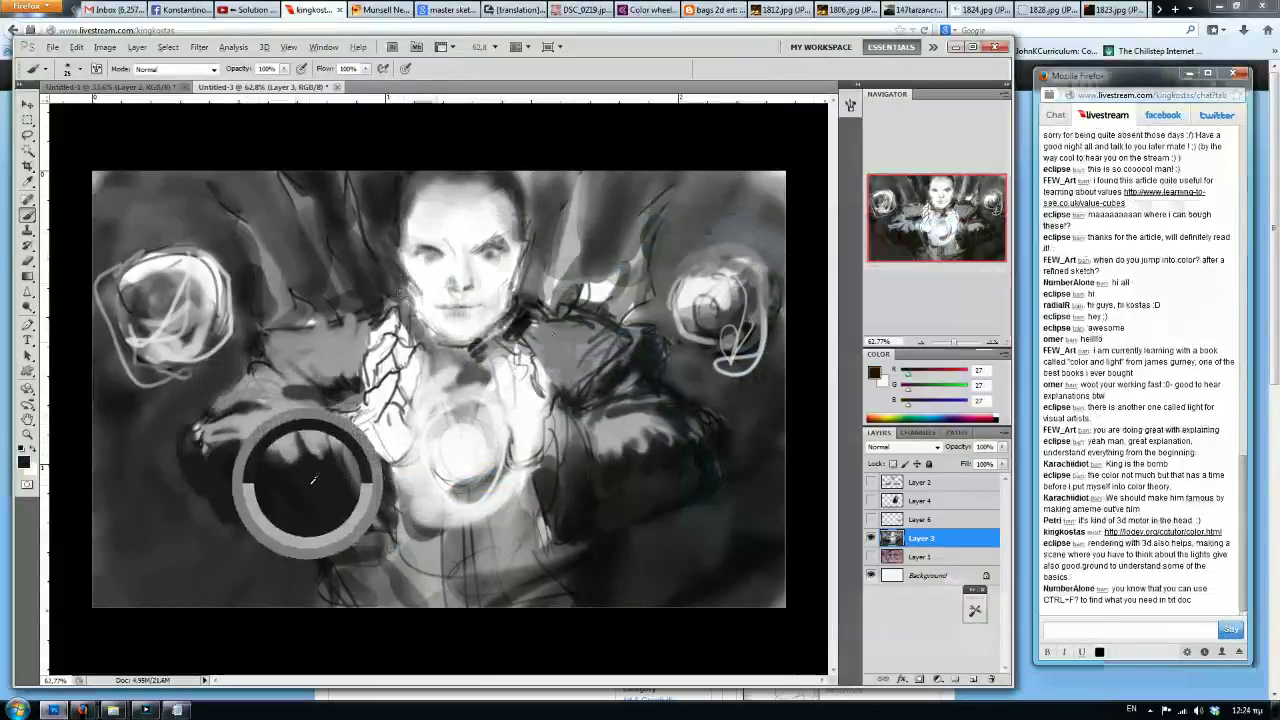
{"action": "left_click", "coordinate": [296, 444], "text": "alt"}
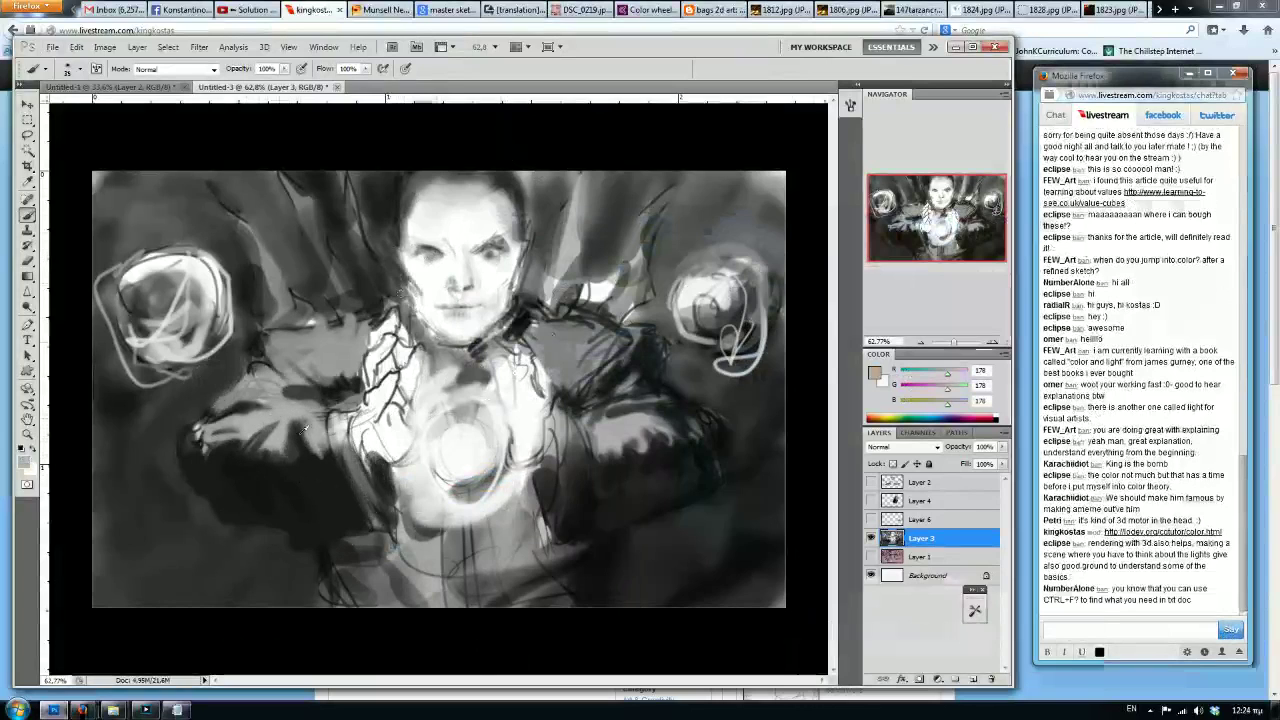
{"action": "left_click", "coordinate": [282, 478], "text": "alt"}
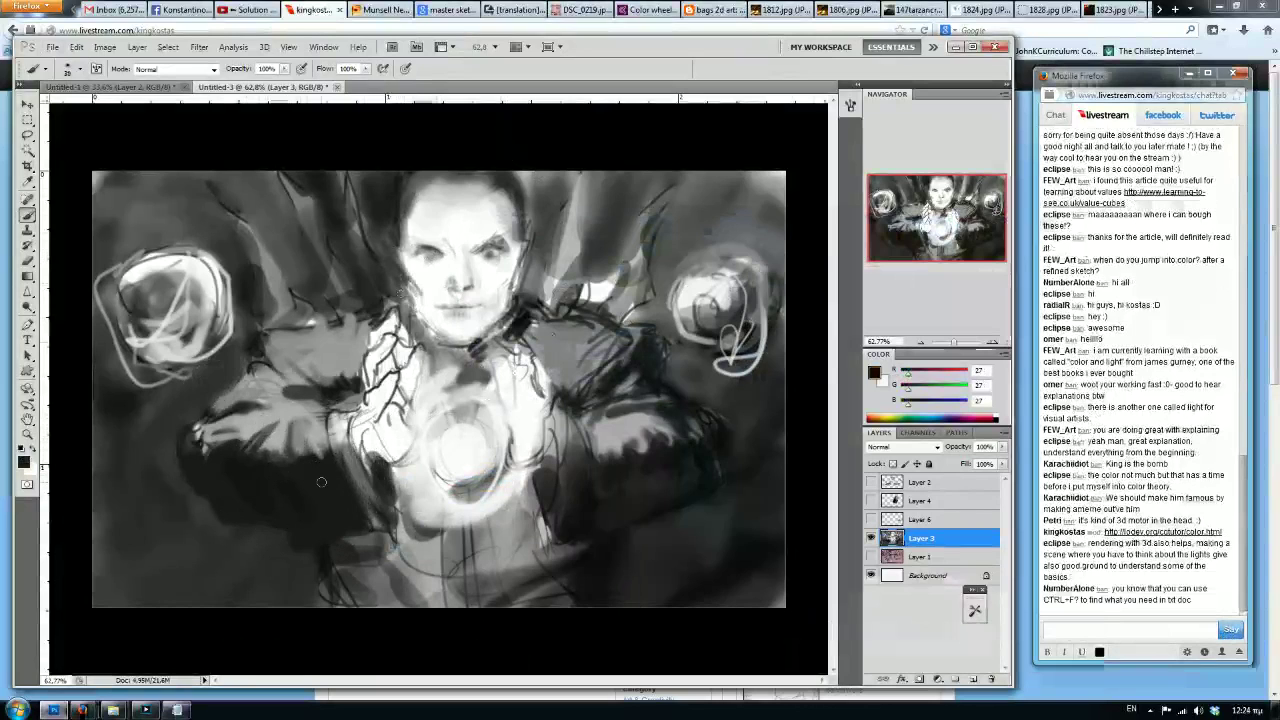
Add finer dark fold lines to the left forearm sleeve and its inner edge with a smaller brush.
{"action": "key", "text": "["}
{"action": "key", "text": "["}
{"action": "mouse_move", "coordinate": [303, 424]}
{"action": "left_mouse_down"}
{"action": "mouse_move", "coordinate": [284, 460]}
{"action": "mouse_move", "coordinate": [264, 450]}
{"action": "left_mouse_up"}
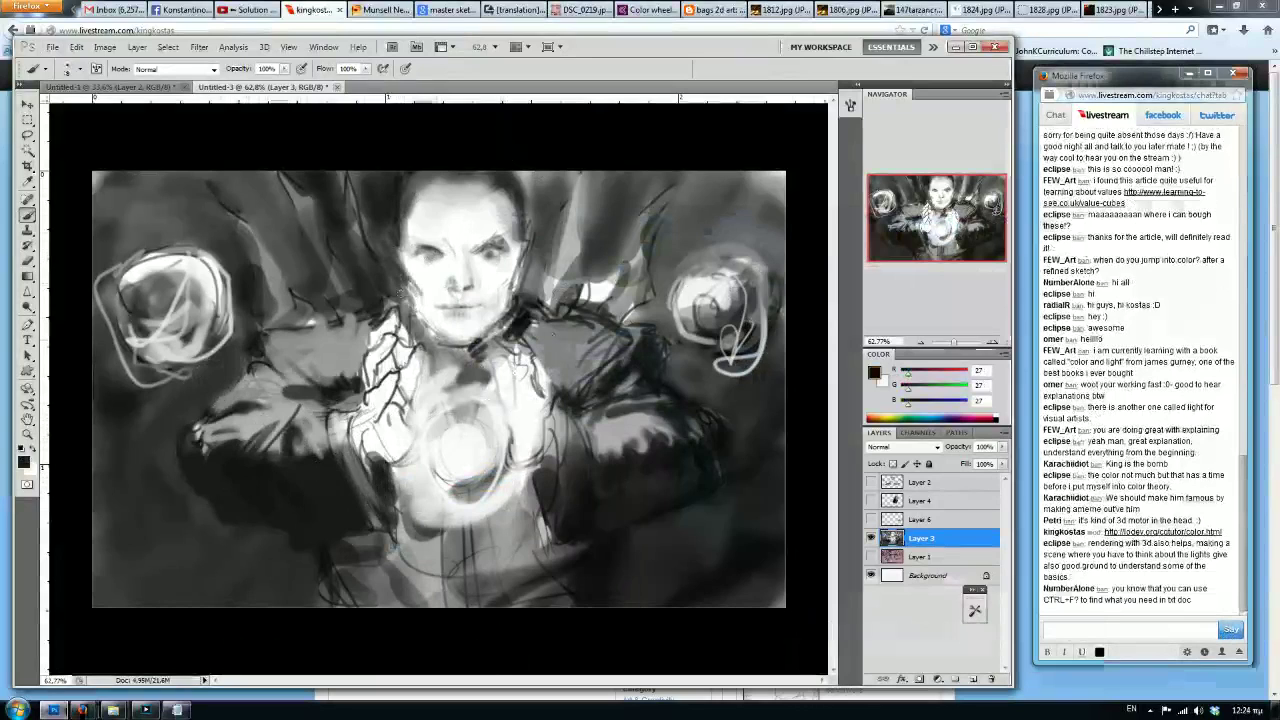
{"action": "left_click_drag", "start_coordinate": [330, 418], "coordinate": [345, 468]}
{"action": "left_click", "coordinate": [1113, 629]}
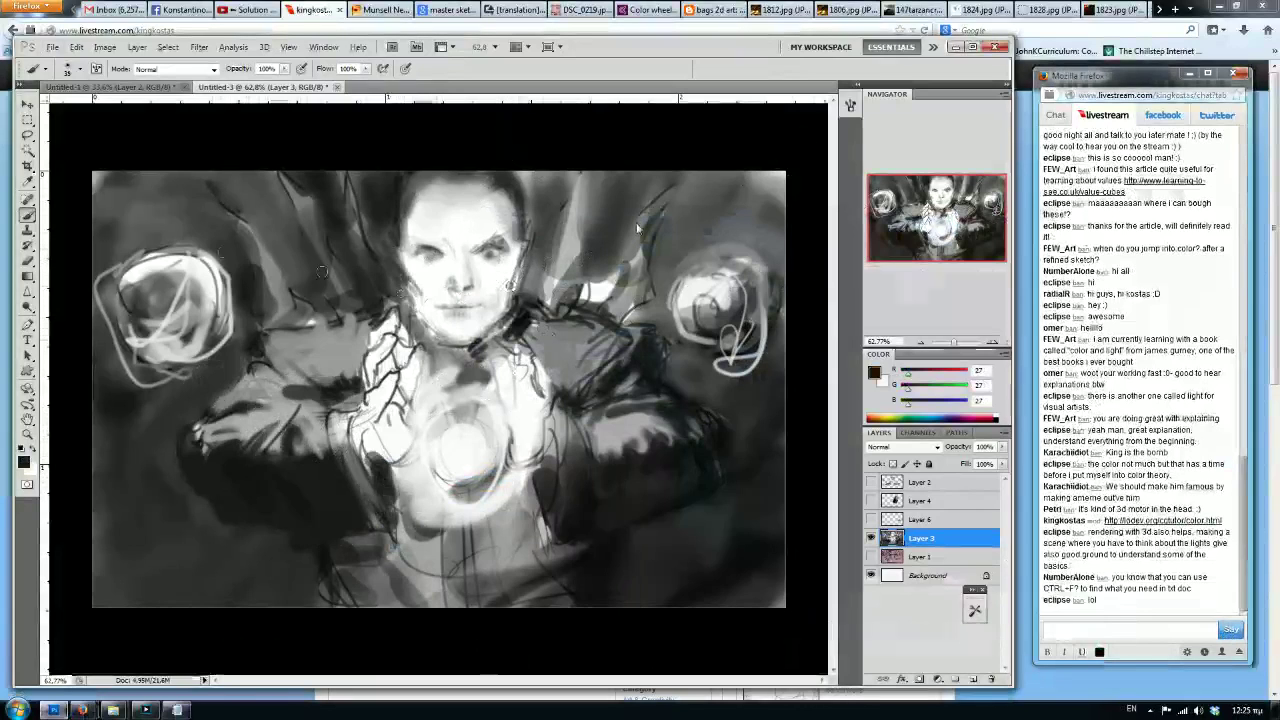
Sample black from the canvas surround and darken the jaw edge and the background shape above the right shoulder with a larger brush.
{"action": "left_click", "coordinate": [797, 336], "text": "alt"}
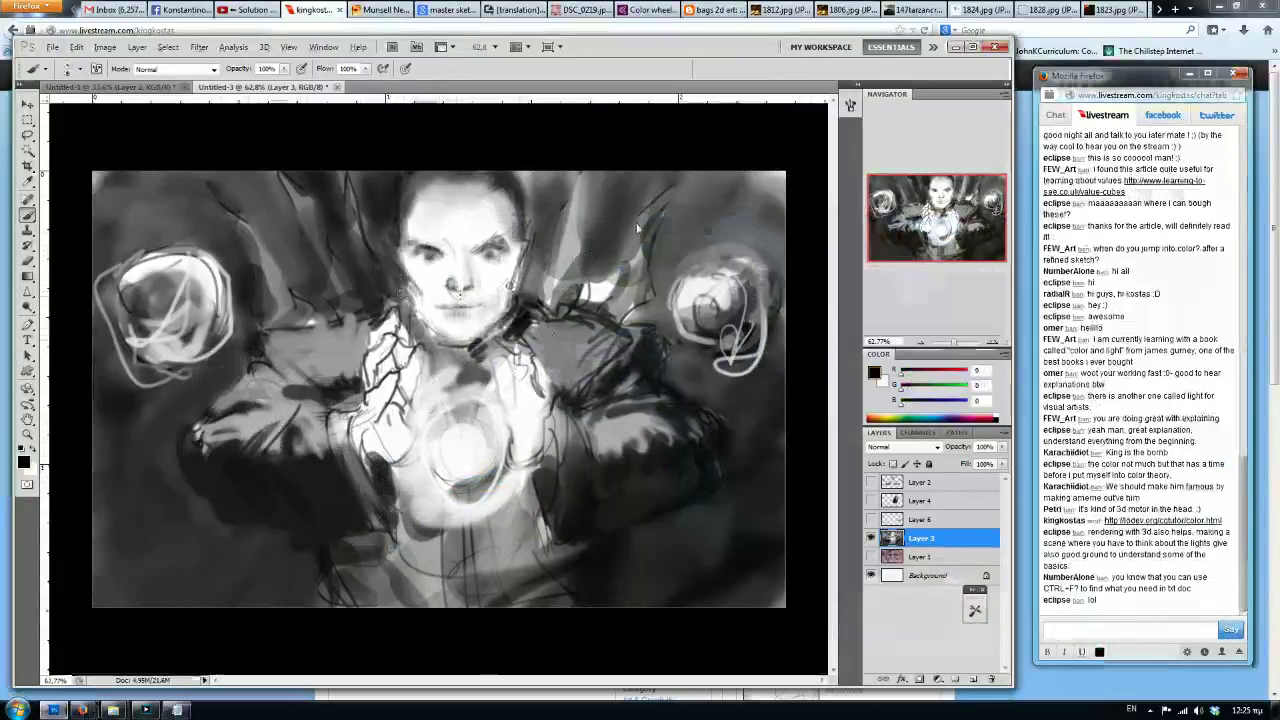
{"action": "key", "text": "bracketright"}
{"action": "key", "text": "bracketright"}
{"action": "key", "text": "bracketright"}
{"action": "key", "text": "bracketright"}
{"action": "left_click_drag", "start_coordinate": [504, 328], "coordinate": [515, 303]}
{"action": "mouse_move", "coordinate": [637, 228]}
{"action": "left_mouse_down"}
{"action": "mouse_move", "coordinate": [608, 330]}
{"action": "mouse_move", "coordinate": [630, 220]}
{"action": "mouse_move", "coordinate": [648, 247]}
{"action": "left_mouse_up"}
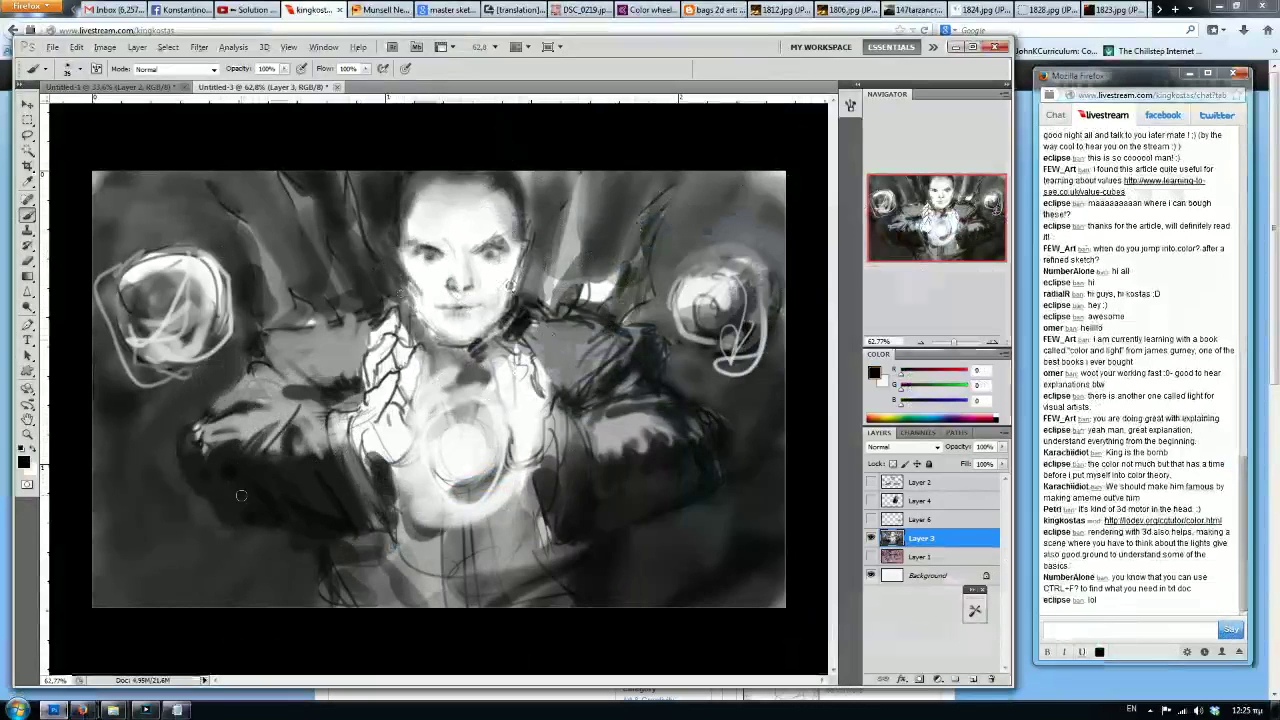
Blend the background around the orb on the image's right and below that arm with sampled greys (89, 76, 41) and black.
{"action": "left_click", "coordinate": [679, 233], "text": "alt"}
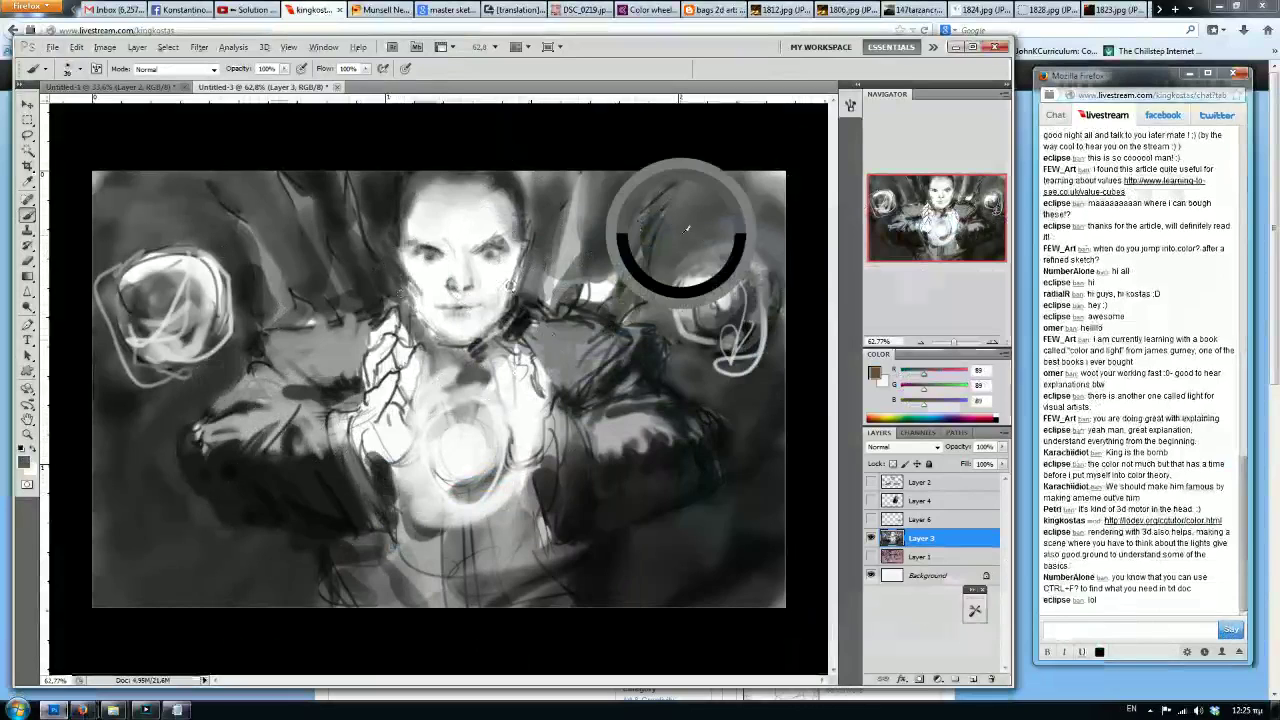
{"action": "left_click", "coordinate": [754, 442], "text": "alt"}
{"action": "left_click", "coordinate": [766, 346], "text": "alt"}
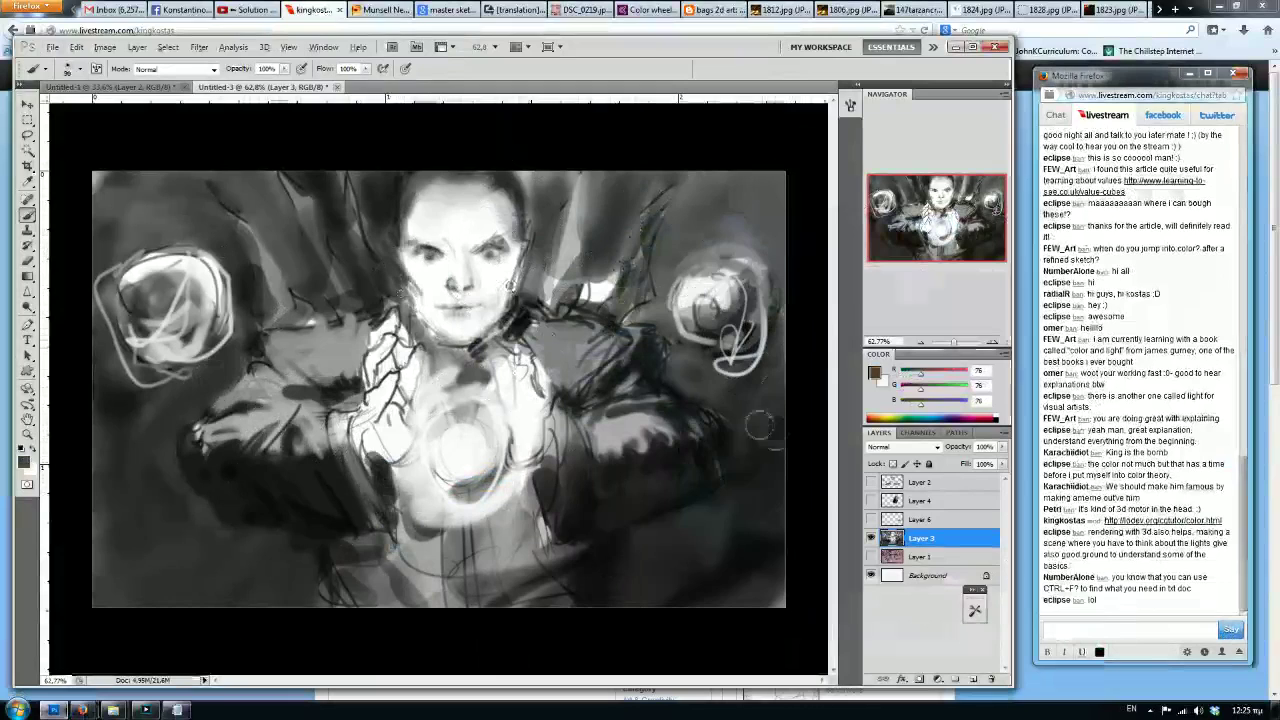
{"action": "left_click", "coordinate": [696, 545], "text": "alt"}
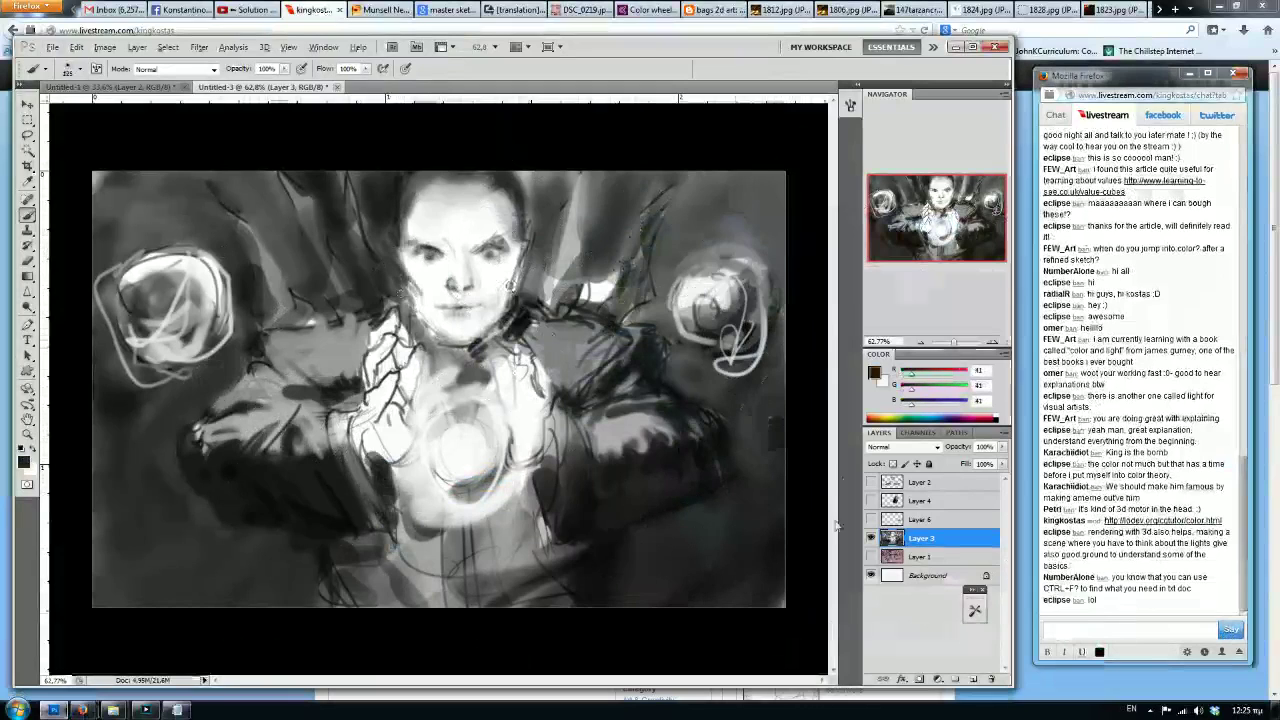
{"action": "left_click", "coordinate": [636, 569], "text": "alt"}
{"action": "left_click", "coordinate": [812, 533], "text": "alt"}
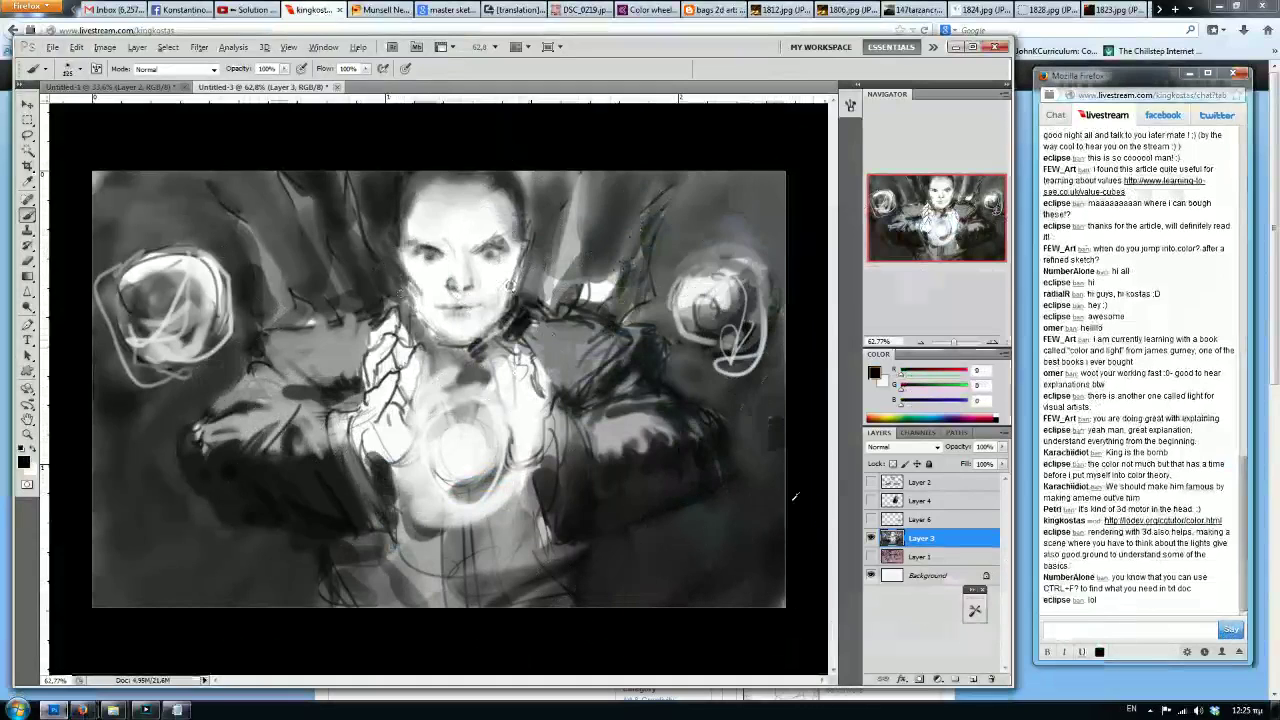
Soften the background beside the left orb with sampled grey (86), and brighten the chest orb with white (255) using a smaller brush.
{"action": "left_click", "coordinate": [106, 180], "text": "alt"}
{"action": "key", "text": "bracketleft"}
{"action": "key", "text": "bracketleft"}
{"action": "key", "text": "bracketleft"}
{"action": "key", "text": "bracketleft"}
{"action": "key", "text": "bracketleft"}
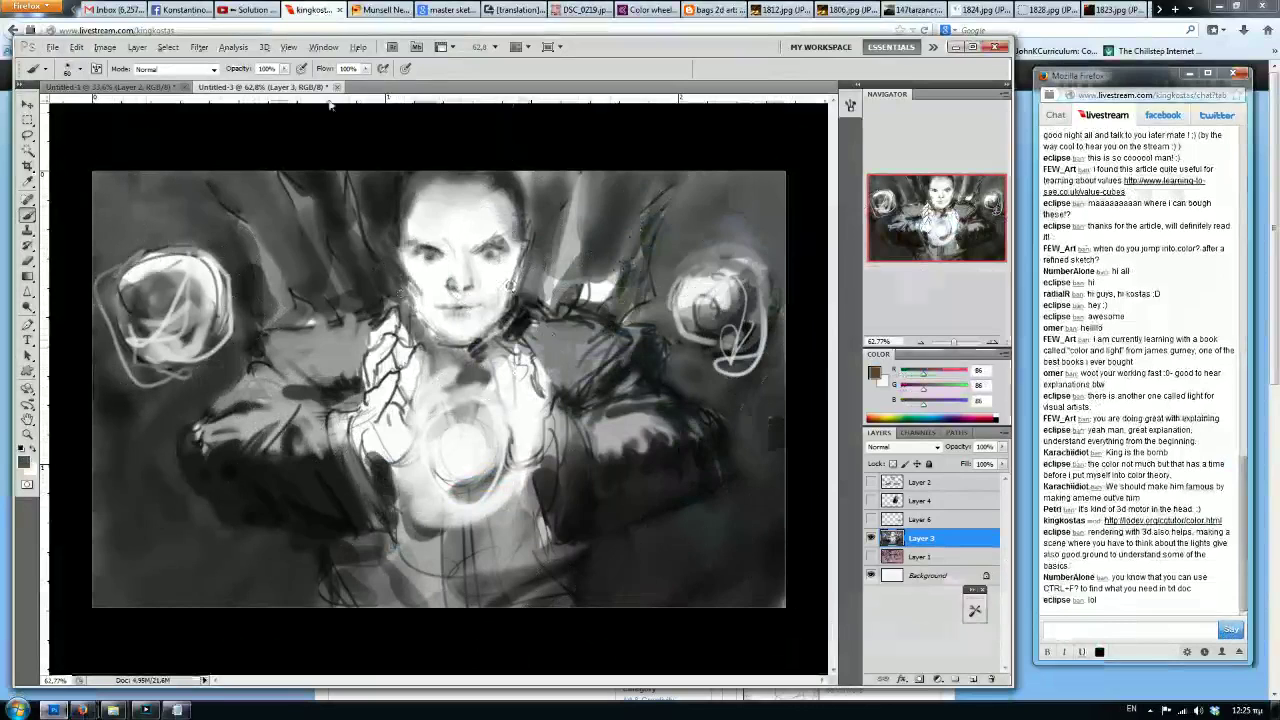
{"action": "key", "text": "bracketleft"}
{"action": "key", "text": "bracketleft"}
{"action": "key", "text": "bracketleft"}
{"action": "left_click", "coordinate": [455, 440], "text": "alt"}
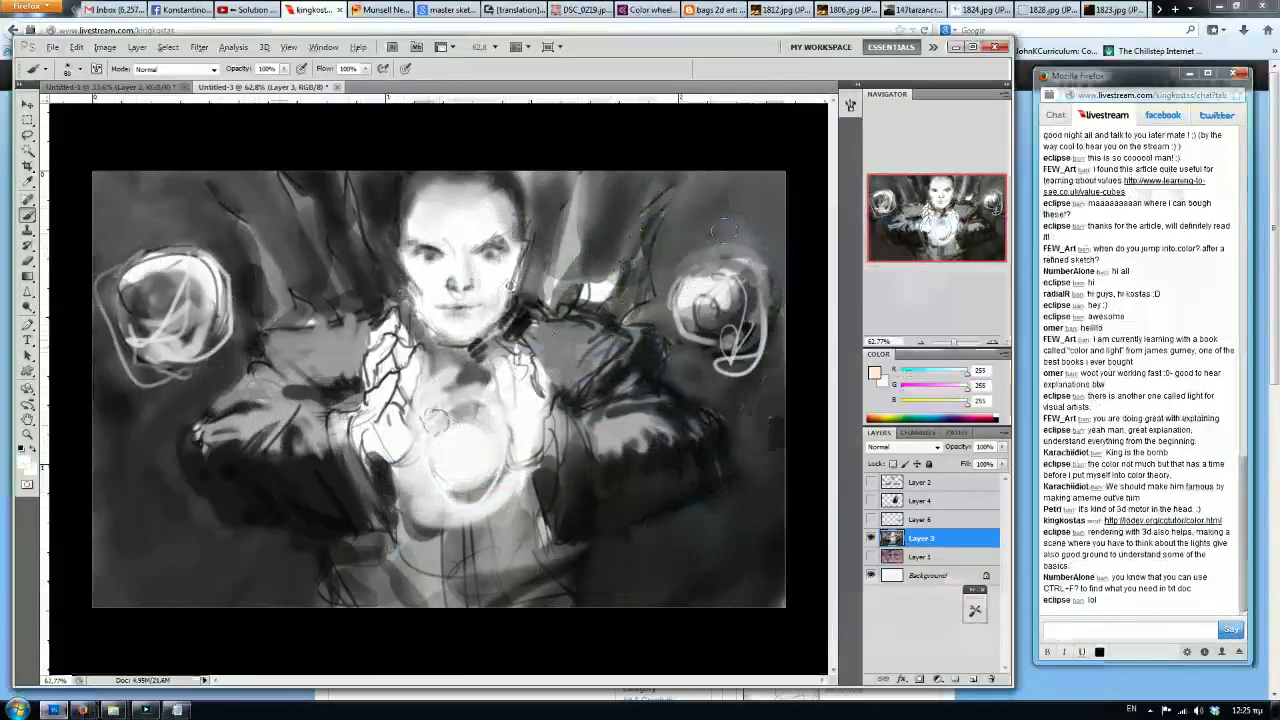
Paint over the background shapes between the head and the right orb with a larger brush, using sampled greys and black.
{"action": "left_click", "coordinate": [683, 218], "text": "alt"}
{"action": "key", "text": "bracketright"}
{"action": "key", "text": "bracketright"}
{"action": "key", "text": "bracketright"}
{"action": "mouse_move", "coordinate": [536, 163]}
{"action": "left_mouse_down"}
{"action": "mouse_move", "coordinate": [547, 211]}
{"action": "mouse_move", "coordinate": [574, 165]}
{"action": "mouse_move", "coordinate": [590, 242]}
{"action": "left_mouse_up"}
{"action": "left_click", "coordinate": [609, 261], "text": "alt"}
{"action": "key", "text": "bracketright"}
{"action": "key", "text": "bracketright"}
{"action": "key", "text": "bracketright"}
{"action": "left_click", "coordinate": [549, 184], "text": "alt"}
{"action": "key", "text": "d"}
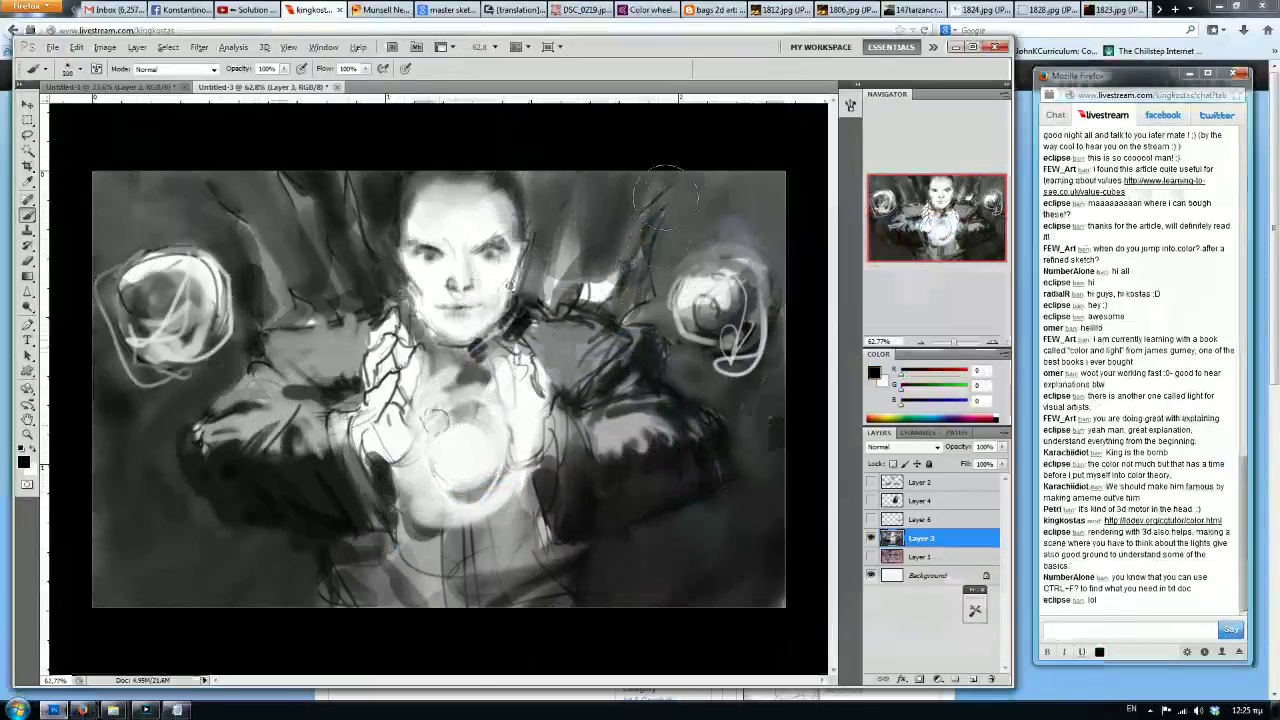
Smooth the shoulder and collar edge on the image's right with greys sampled nearby, varying the brush size.
{"action": "key", "text": "bracketleft"}
{"action": "key", "text": "bracketleft"}
{"action": "key", "text": "bracketleft"}
{"action": "key", "text": "bracketleft"}
{"action": "left_click", "coordinate": [568, 340], "text": "alt"}
{"action": "left_click", "coordinate": [698, 376], "text": "alt"}
{"action": "mouse_move", "coordinate": [589, 335]}
{"action": "left_mouse_down"}
{"action": "mouse_move", "coordinate": [589, 357]}
{"action": "mouse_move", "coordinate": [561, 316]}
{"action": "mouse_move", "coordinate": [518, 309]}
{"action": "mouse_move", "coordinate": [518, 320]}
{"action": "mouse_move", "coordinate": [580, 325]}
{"action": "left_mouse_up"}
{"action": "key", "text": "bracketleft"}
{"action": "key", "text": "bracketleft"}
{"action": "key", "text": "bracketleft"}
{"action": "key", "text": "bracketleft"}
{"action": "key", "text": "bracketleft"}
{"action": "left_click", "coordinate": [544, 352], "text": "alt"}
{"action": "key", "text": "bracketright"}
{"action": "key", "text": "bracketright"}
{"action": "key", "text": "bracketright"}
{"action": "key", "text": "bracketright"}
{"action": "key", "text": "bracketright"}
{"action": "left_click", "coordinate": [595, 317], "text": "alt"}
Reshape the background spikes above the right shoulder with sampled dark greys and a smaller brush.
{"action": "left_click", "coordinate": [597, 260], "text": "alt"}
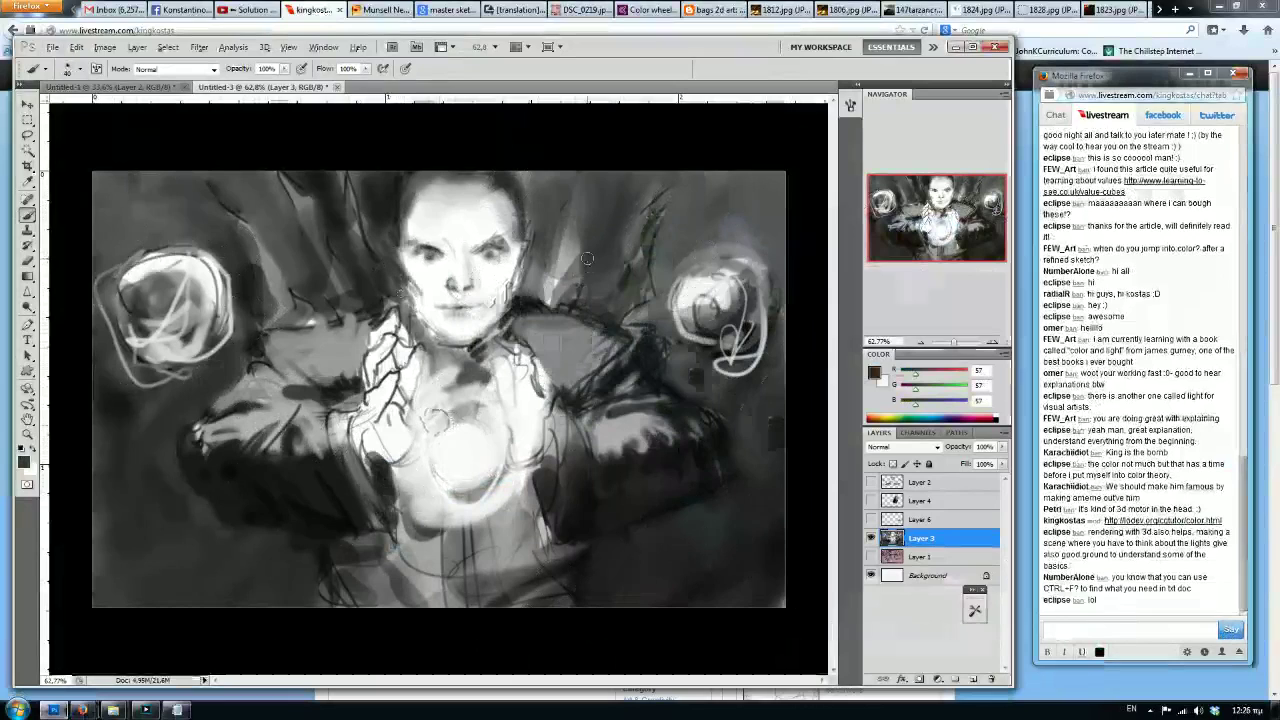
{"action": "left_click", "coordinate": [576, 254], "text": "alt"}
{"action": "left_click_drag", "start_coordinate": [579, 262], "coordinate": [568, 287]}
{"action": "key", "text": "bracketleft"}
{"action": "left_click", "coordinate": [629, 282], "text": "alt"}
{"action": "left_click_drag", "start_coordinate": [639, 256], "coordinate": [634, 278]}
{"action": "left_click", "coordinate": [645, 257], "text": "alt"}
{"action": "key", "text": "bracketleft"}
{"action": "left_click", "coordinate": [641, 355], "text": "alt"}
{"action": "mouse_move", "coordinate": [645, 288]}
{"action": "left_mouse_down"}
{"action": "mouse_move", "coordinate": [620, 320]}
{"action": "mouse_move", "coordinate": [669, 188]}
{"action": "mouse_move", "coordinate": [620, 280]}
{"action": "mouse_move", "coordinate": [655, 212]}
{"action": "mouse_move", "coordinate": [645, 230]}
{"action": "left_mouse_up"}
{"action": "mouse_move", "coordinate": [548, 291]}
{"action": "left_mouse_down"}
{"action": "mouse_move", "coordinate": [575, 210]}
{"action": "mouse_move", "coordinate": [550, 300]}
{"action": "mouse_move", "coordinate": [540, 285]}
{"action": "left_mouse_up"}
Repaint the background spikes above the left shoulder with sampled greys, covering their sketch lines.
{"action": "mouse_move", "coordinate": [372, 228]}
{"action": "left_mouse_down"}
{"action": "mouse_move", "coordinate": [350, 270]}
{"action": "mouse_move", "coordinate": [380, 285]}
{"action": "mouse_move", "coordinate": [330, 300]}
{"action": "mouse_move", "coordinate": [323, 230]}
{"action": "mouse_move", "coordinate": [288, 185]}
{"action": "mouse_move", "coordinate": [338, 318]}
{"action": "mouse_move", "coordinate": [275, 320]}
{"action": "mouse_move", "coordinate": [250, 245]}
{"action": "mouse_move", "coordinate": [300, 320]}
{"action": "left_mouse_up"}
{"action": "left_click", "coordinate": [280, 295], "text": "alt"}
{"action": "mouse_move", "coordinate": [250, 255]}
{"action": "left_mouse_down"}
{"action": "mouse_move", "coordinate": [220, 200]}
{"action": "mouse_move", "coordinate": [260, 280]}
{"action": "left_mouse_up"}
{"action": "left_click", "coordinate": [262, 214], "text": "alt"}
{"action": "mouse_move", "coordinate": [277, 192]}
{"action": "left_mouse_down"}
{"action": "mouse_move", "coordinate": [321, 180]}
{"action": "mouse_move", "coordinate": [336, 226]}
{"action": "mouse_move", "coordinate": [328, 181]}
{"action": "mouse_move", "coordinate": [371, 160]}
{"action": "mouse_move", "coordinate": [385, 232]}
{"action": "left_mouse_up"}
{"action": "left_click", "coordinate": [375, 208], "text": "alt"}
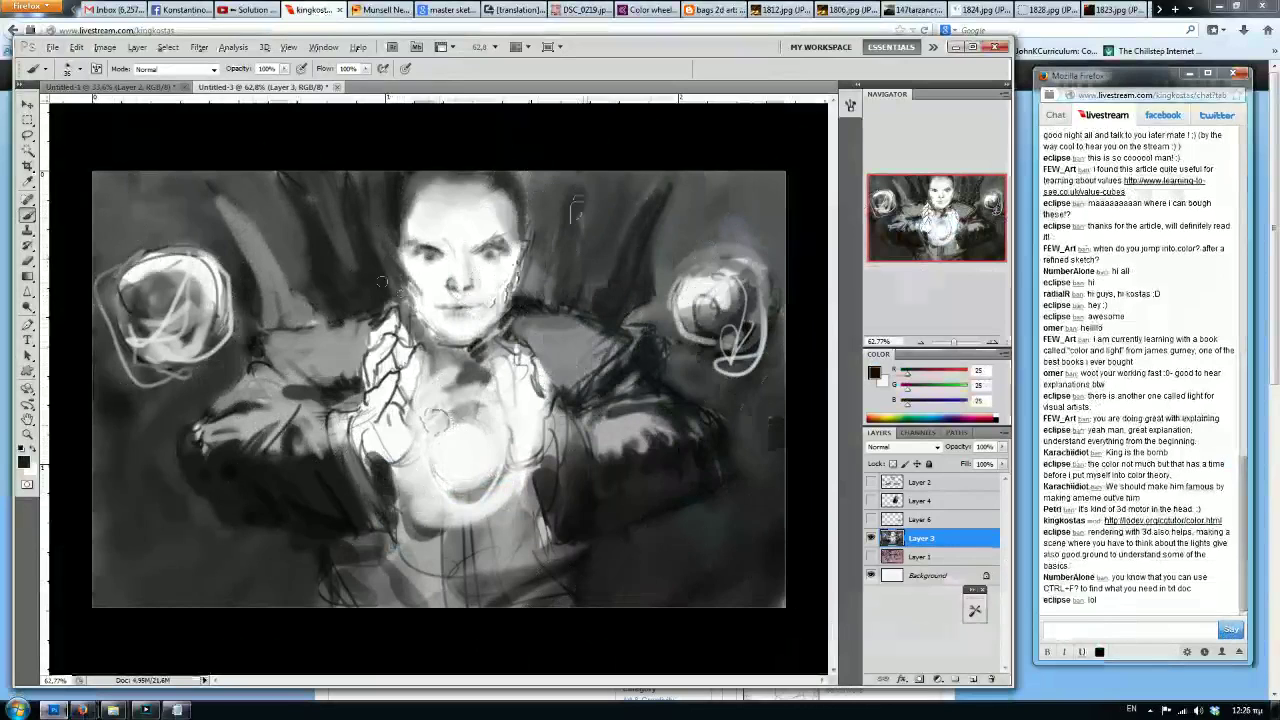
Add thin light edges to the background spikes on both sides of the head with a small brush and sampled grey (144).
{"action": "left_click", "coordinate": [561, 347], "text": "alt"}
{"action": "key", "text": "bracketleft"}
{"action": "key", "text": "bracketleft"}
{"action": "key", "text": "bracketleft"}
{"action": "key", "text": "bracketleft"}
{"action": "key", "text": "bracketleft"}
{"action": "key", "text": "bracketleft"}
{"action": "left_click_drag", "start_coordinate": [588, 318], "coordinate": [638, 206]}
{"action": "left_click_drag", "start_coordinate": [638, 206], "coordinate": [588, 320]}
{"action": "mouse_move", "coordinate": [559, 314]}
{"action": "left_mouse_down"}
{"action": "mouse_move", "coordinate": [565, 250]}
{"action": "mouse_move", "coordinate": [548, 318]}
{"action": "left_mouse_up"}
{"action": "mouse_move", "coordinate": [352, 320]}
{"action": "left_mouse_down"}
{"action": "mouse_move", "coordinate": [325, 245]}
{"action": "mouse_move", "coordinate": [360, 312]}
{"action": "mouse_move", "coordinate": [300, 186]}
{"action": "mouse_move", "coordinate": [312, 228]}
{"action": "left_mouse_up"}
{"action": "mouse_move", "coordinate": [382, 300]}
{"action": "left_mouse_down"}
{"action": "mouse_move", "coordinate": [358, 212]}
{"action": "mouse_move", "coordinate": [364, 253]}
{"action": "left_mouse_up"}
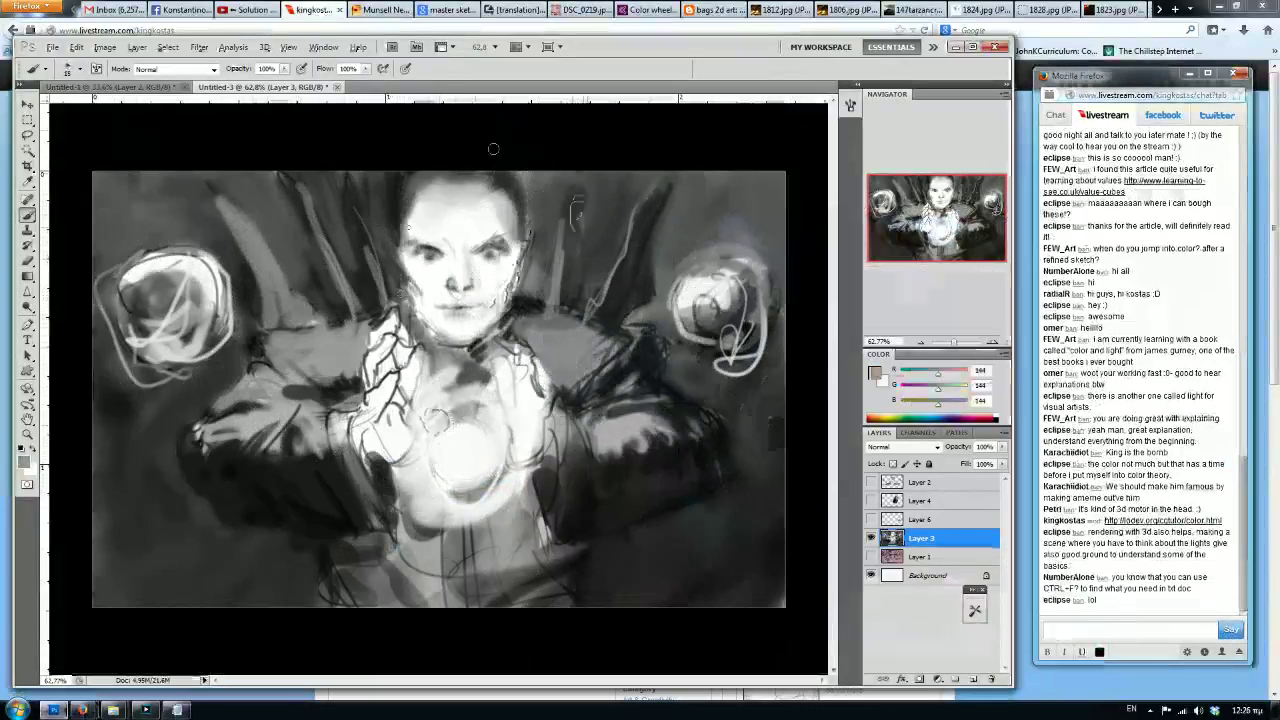
Sample near-white (248) from the left orb and add a soft glow over it with a greatly enlarged brush.
{"action": "left_click", "coordinate": [196, 284], "text": "alt"}
{"action": "key", "text": "bracketright"}
{"action": "key", "text": "bracketright"}
{"action": "key", "text": "bracketright"}
{"action": "key", "text": "bracketright"}
{"action": "key", "text": "bracketright"}
{"action": "key", "text": "bracketright"}
{"action": "key", "text": "bracketright"}
{"action": "key", "text": "bracketright"}
{"action": "key", "text": "bracketright"}
{"action": "key", "text": "bracketright"}
{"action": "key", "text": "bracketright"}
{"action": "key", "text": "bracketright"}
{"action": "key", "text": "bracketright"}
{"action": "key", "text": "bracketright"}
{"action": "key", "text": "bracketright"}
{"action": "key", "text": "bracketright"}
{"action": "key", "text": "bracketright"}
{"action": "key", "text": "bracketright"}
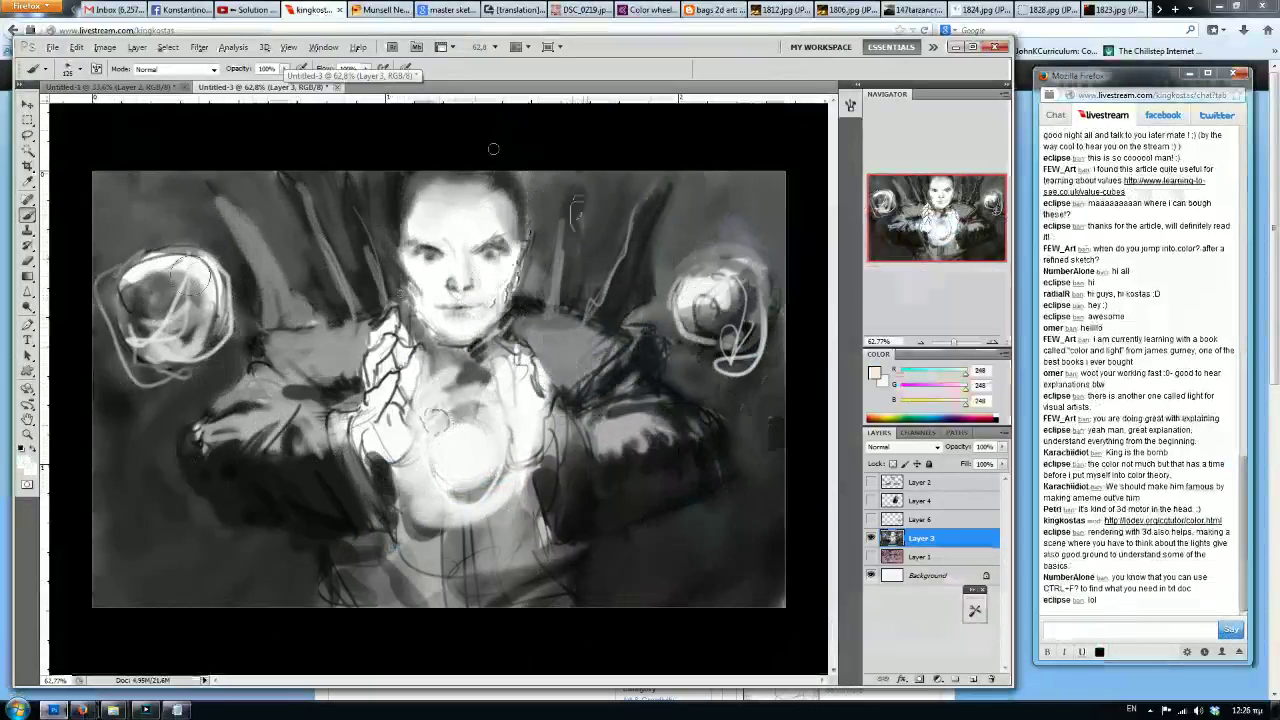
{"action": "left_click", "coordinate": [184, 314]}
{"action": "key", "text": "bracketleft"}
{"action": "key", "text": "bracketleft"}
{"action": "key", "text": "bracketleft"}
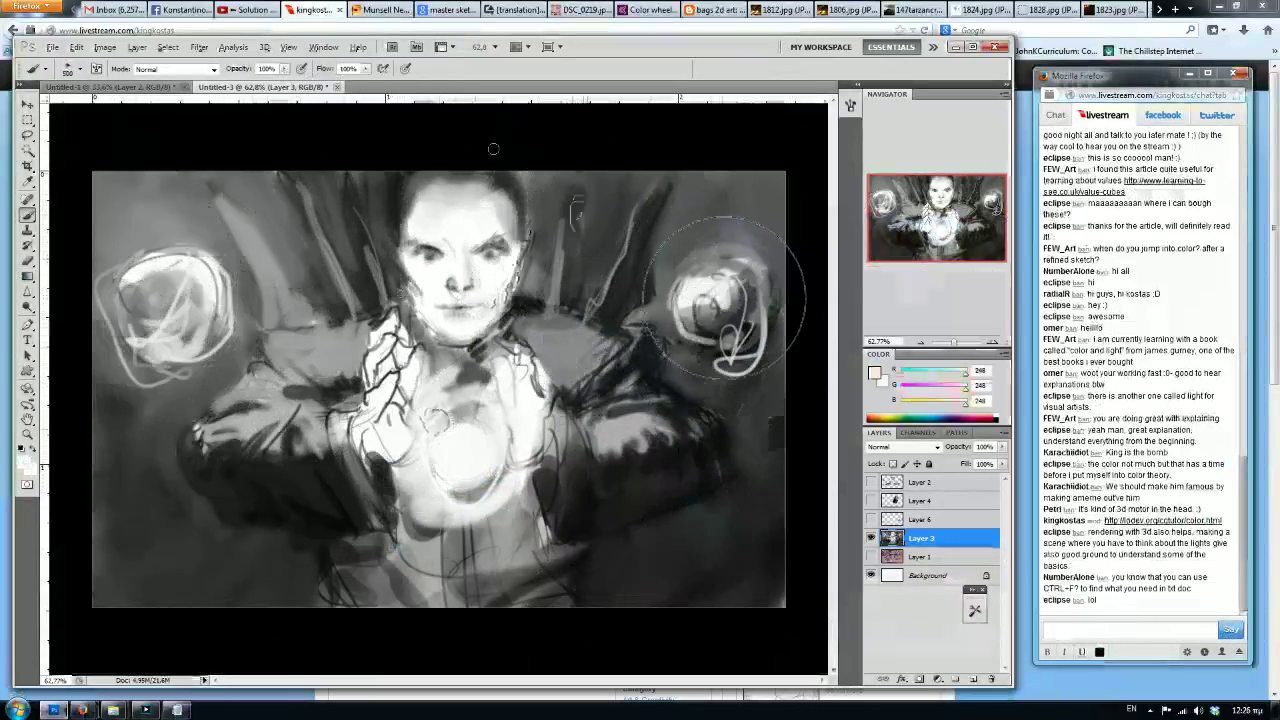
Add the same soft near-white glow over the right orb and the chest area, reducing the brush to 100.
{"action": "left_click", "coordinate": [720, 320]}
{"action": "key", "text": "bracketleft"}
{"action": "key", "text": "bracketleft"}
{"action": "key", "text": "bracketleft"}
{"action": "key", "text": "bracketleft"}
{"action": "key", "text": "bracketleft"}
{"action": "key", "text": "bracketleft"}
{"action": "key", "text": "bracketleft"}
{"action": "key", "text": "bracketleft"}
{"action": "key", "text": "bracketleft"}
{"action": "key", "text": "bracketleft"}
{"action": "key", "text": "bracketleft"}
{"action": "key", "text": "bracketleft"}
{"action": "key", "text": "bracketleft"}
{"action": "key", "text": "bracketleft"}
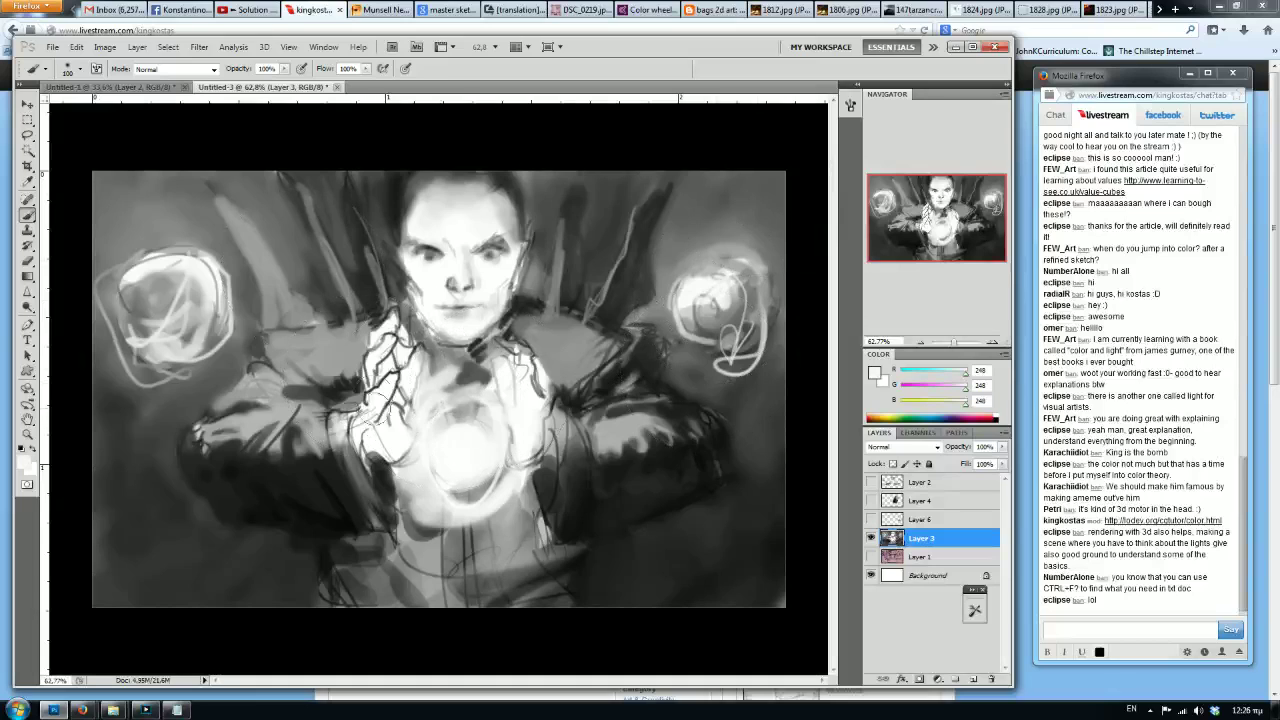
Paint over the braided collar lines on both sides of the chest with sampled tones and a smaller brush.
{"action": "left_click", "coordinate": [604, 481], "text": "alt"}
{"action": "left_click", "coordinate": [340, 390], "text": "alt"}
{"action": "key", "text": "bracketleft"}
{"action": "key", "text": "bracketleft"}
{"action": "key", "text": "bracketleft"}
{"action": "key", "text": "bracketleft"}
{"action": "mouse_move", "coordinate": [392, 380]}
{"action": "left_mouse_down"}
{"action": "mouse_move", "coordinate": [372, 398]}
{"action": "mouse_move", "coordinate": [369, 432]}
{"action": "mouse_move", "coordinate": [385, 315]}
{"action": "left_mouse_up"}
{"action": "key", "text": "bracketright"}
{"action": "left_click_drag", "start_coordinate": [548, 350], "coordinate": [537, 436]}
Refine the left collar strand with near-white (254) using a finer brush.
{"action": "key", "text": "bracketleft"}
{"action": "key", "text": "bracketleft"}
{"action": "key", "text": "bracketleft"}
{"action": "key", "text": "bracketleft"}
{"action": "key", "text": "bracketleft"}
{"action": "key", "text": "bracketleft"}
{"action": "left_click", "coordinate": [405, 380], "text": "alt"}
{"action": "mouse_move", "coordinate": [394, 403]}
{"action": "left_mouse_down"}
{"action": "mouse_move", "coordinate": [390, 418]}
{"action": "mouse_move", "coordinate": [382, 365]}
{"action": "mouse_move", "coordinate": [400, 345]}
{"action": "mouse_move", "coordinate": [415, 352]}
{"action": "mouse_move", "coordinate": [392, 306]}
{"action": "left_mouse_up"}
{"action": "key", "text": "bracketright"}
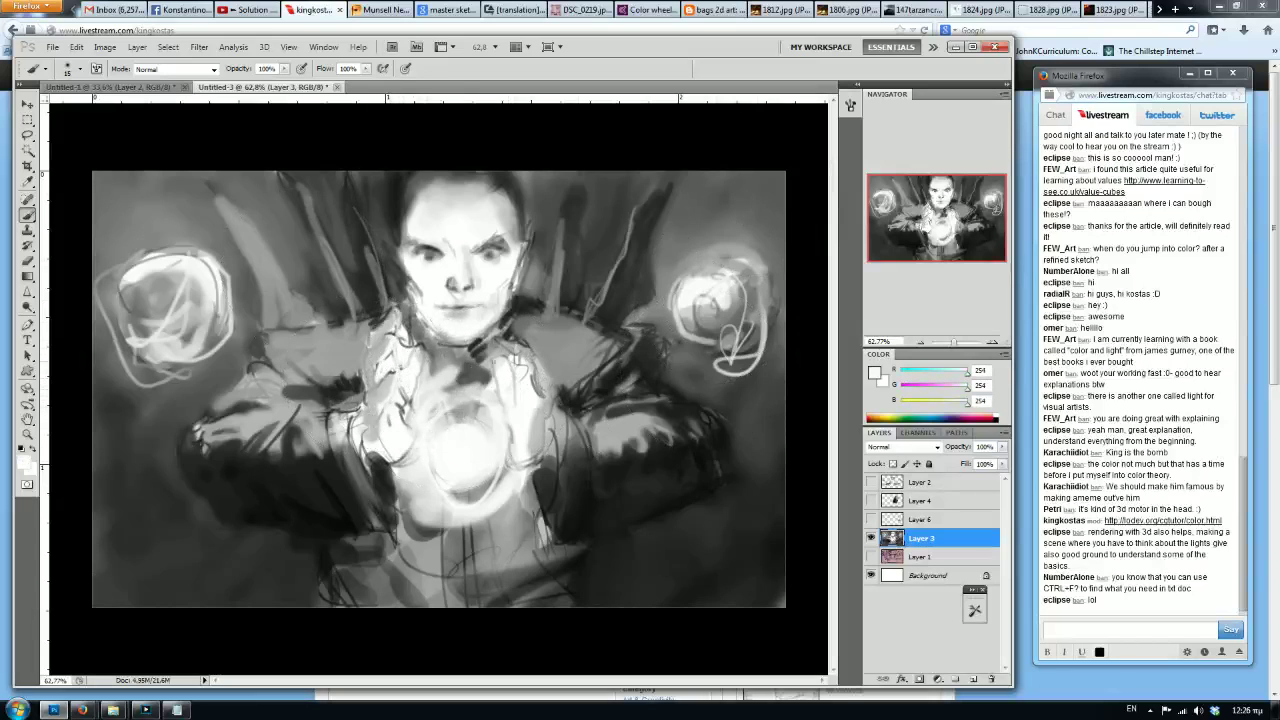
Define the inner and outer edges of both collar strands with dark grey sampled from the right sleeve.
{"action": "key", "text": "bracketright"}
{"action": "left_click", "coordinate": [583, 431], "text": "alt"}
{"action": "mouse_move", "coordinate": [542, 458]}
{"action": "left_mouse_down"}
{"action": "mouse_move", "coordinate": [540, 395]}
{"action": "mouse_move", "coordinate": [520, 358]}
{"action": "mouse_move", "coordinate": [508, 380]}
{"action": "left_mouse_up"}
{"action": "key", "text": "bracketleft"}
{"action": "key", "text": "bracketleft"}
{"action": "mouse_move", "coordinate": [387, 389]}
{"action": "left_mouse_down"}
{"action": "mouse_move", "coordinate": [372, 430]}
{"action": "mouse_move", "coordinate": [370, 330]}
{"action": "mouse_move", "coordinate": [414, 362]}
{"action": "mouse_move", "coordinate": [372, 462]}
{"action": "mouse_move", "coordinate": [358, 418]}
{"action": "left_mouse_up"}
{"action": "key", "text": "bracketright"}
{"action": "mouse_move", "coordinate": [540, 428]}
{"action": "left_mouse_down"}
{"action": "mouse_move", "coordinate": [530, 478]}
{"action": "mouse_move", "coordinate": [552, 426]}
{"action": "mouse_move", "coordinate": [552, 478]}
{"action": "mouse_move", "coordinate": [556, 432]}
{"action": "left_mouse_up"}
Sample black from the canvas surround and darken the jacket edges beside the chest and at both sides of the waist.
{"action": "left_click", "coordinate": [802, 495], "text": "alt"}
{"action": "left_click_drag", "start_coordinate": [368, 420], "coordinate": [354, 468]}
{"action": "mouse_move", "coordinate": [330, 570]}
{"action": "left_mouse_down"}
{"action": "mouse_move", "coordinate": [346, 598]}
{"action": "mouse_move", "coordinate": [364, 540]}
{"action": "mouse_move", "coordinate": [324, 552]}
{"action": "left_mouse_up"}
{"action": "left_click_drag", "start_coordinate": [548, 524], "coordinate": [580, 552]}
Paint dark vertical lines down the centre of the lower torso with a smaller brush.
{"action": "key", "text": "bracketleft"}
{"action": "key", "text": "bracketleft"}
{"action": "key", "text": "bracketleft"}
{"action": "left_click_drag", "start_coordinate": [470, 520], "coordinate": [472, 606]}
{"action": "left_click_drag", "start_coordinate": [466, 560], "coordinate": [468, 606]}
Sample near-white (246) from the chest orb and paint light strokes beside the dark lines on the lower torso.
{"action": "left_click", "coordinate": [470, 450], "text": "alt"}
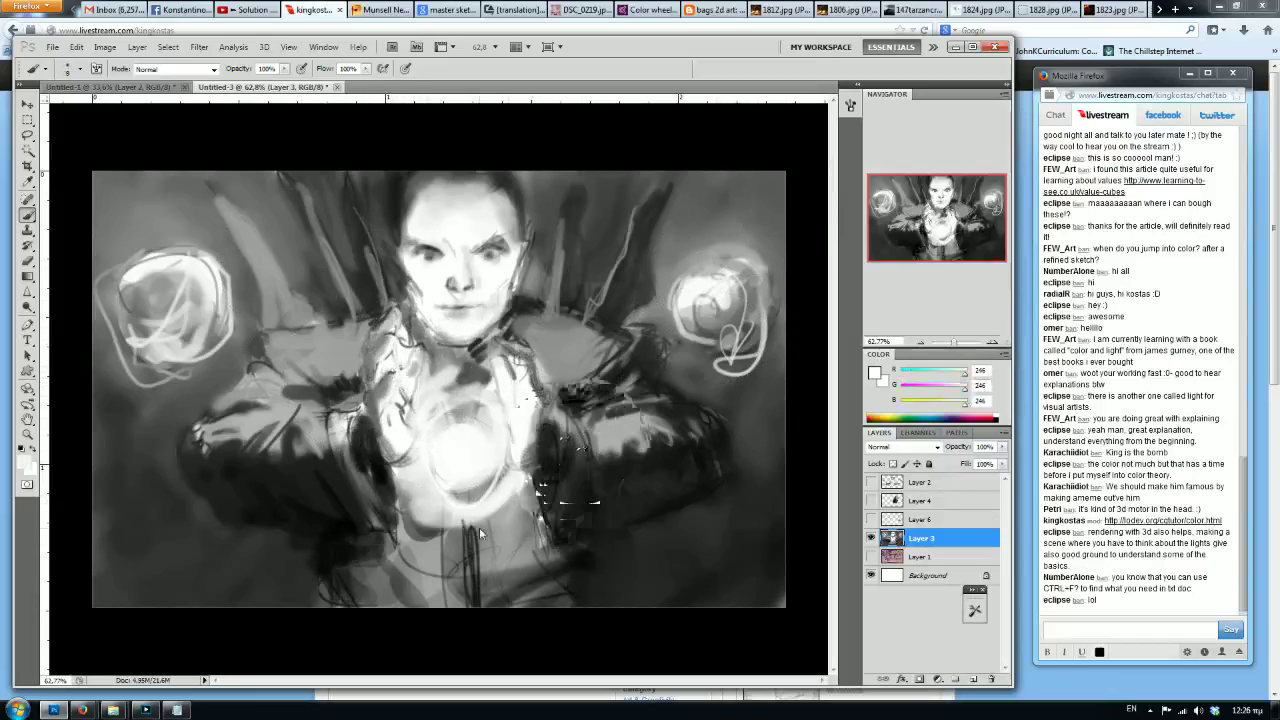
{"action": "left_click_drag", "start_coordinate": [470, 506], "coordinate": [490, 600]}
{"action": "left_click_drag", "start_coordinate": [492, 550], "coordinate": [498, 578]}
{"action": "left_click_drag", "start_coordinate": [444, 506], "coordinate": [460, 546]}
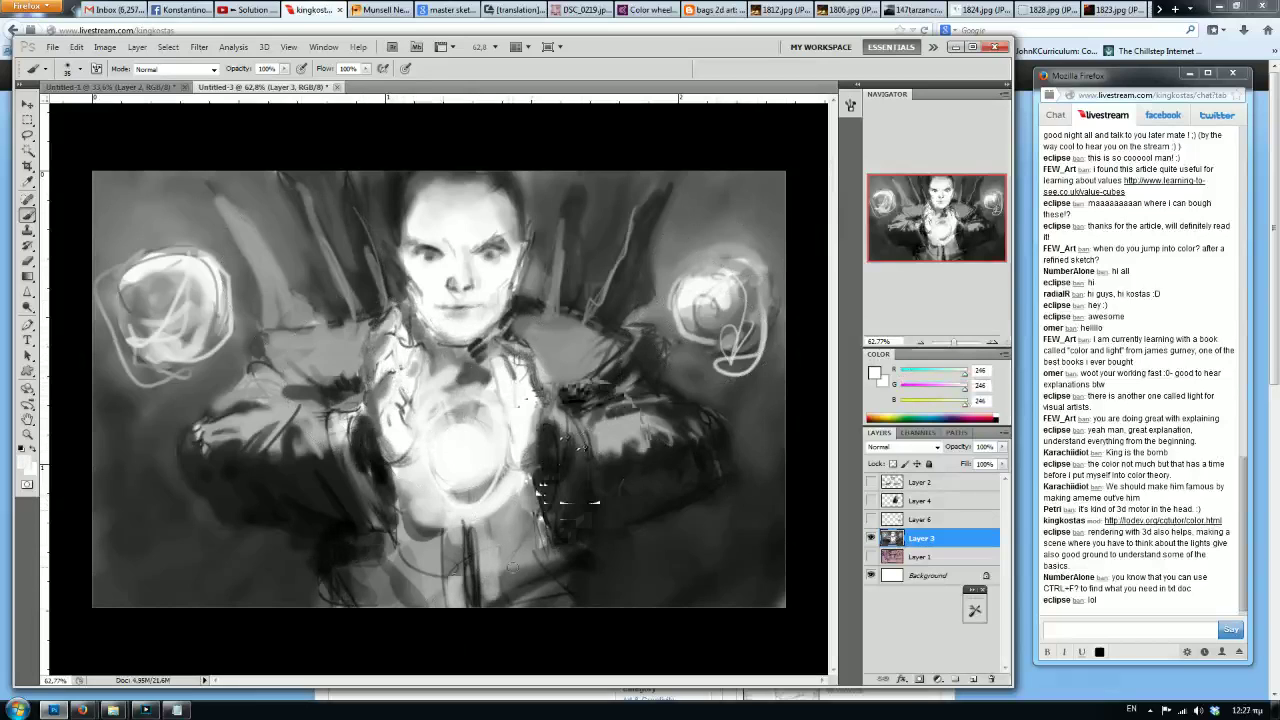
Sample black from the canvas surround and paint loose hair strands across the forehead and around the head with a smaller brush.
{"action": "left_click", "coordinate": [797, 283], "text": "alt"}
{"action": "left_click_drag", "start_coordinate": [494, 178], "coordinate": [526, 236]}
{"action": "left_click_drag", "start_coordinate": [490, 174], "coordinate": [520, 204]}
{"action": "key", "text": "bracketleft"}
{"action": "key", "text": "bracketleft"}
{"action": "key", "text": "bracketleft"}
{"action": "key", "text": "bracketleft"}
{"action": "mouse_move", "coordinate": [420, 178]}
{"action": "left_mouse_down"}
{"action": "mouse_move", "coordinate": [404, 210]}
{"action": "mouse_move", "coordinate": [418, 194]}
{"action": "left_mouse_up"}
{"action": "mouse_move", "coordinate": [420, 244]}
{"action": "left_mouse_down"}
{"action": "mouse_move", "coordinate": [420, 210]}
{"action": "mouse_move", "coordinate": [457, 195]}
{"action": "mouse_move", "coordinate": [524, 244]}
{"action": "left_mouse_up"}
{"action": "mouse_move", "coordinate": [472, 184]}
{"action": "left_mouse_down"}
{"action": "mouse_move", "coordinate": [562, 226]}
{"action": "mouse_move", "coordinate": [572, 186]}
{"action": "mouse_move", "coordinate": [598, 224]}
{"action": "mouse_move", "coordinate": [586, 222]}
{"action": "left_mouse_up"}
{"action": "mouse_move", "coordinate": [426, 182]}
{"action": "left_mouse_down"}
{"action": "mouse_move", "coordinate": [431, 220]}
{"action": "mouse_move", "coordinate": [388, 218]}
{"action": "mouse_move", "coordinate": [401, 176]}
{"action": "mouse_move", "coordinate": [488, 160]}
{"action": "mouse_move", "coordinate": [406, 207]}
{"action": "left_mouse_up"}
{"action": "left_click", "coordinate": [414, 287], "text": "alt"}
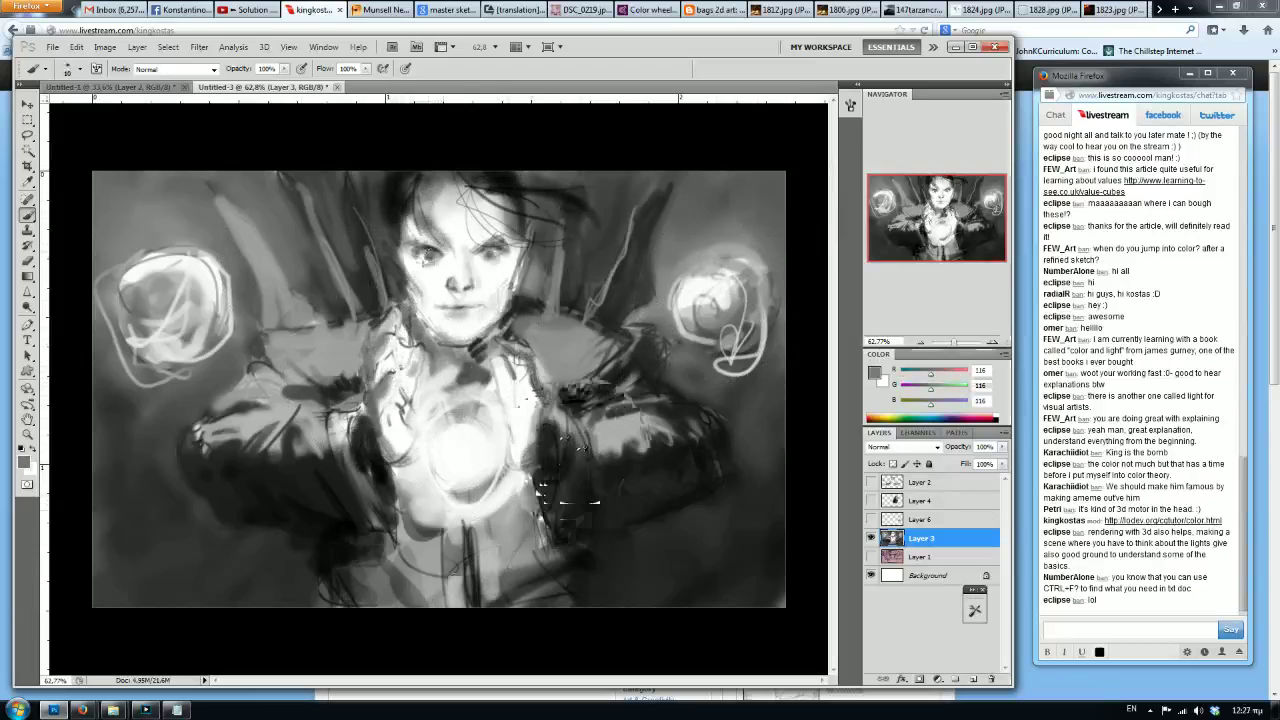
{"action": "key", "text": "bracketright"}
{"action": "key", "text": "bracketright"}
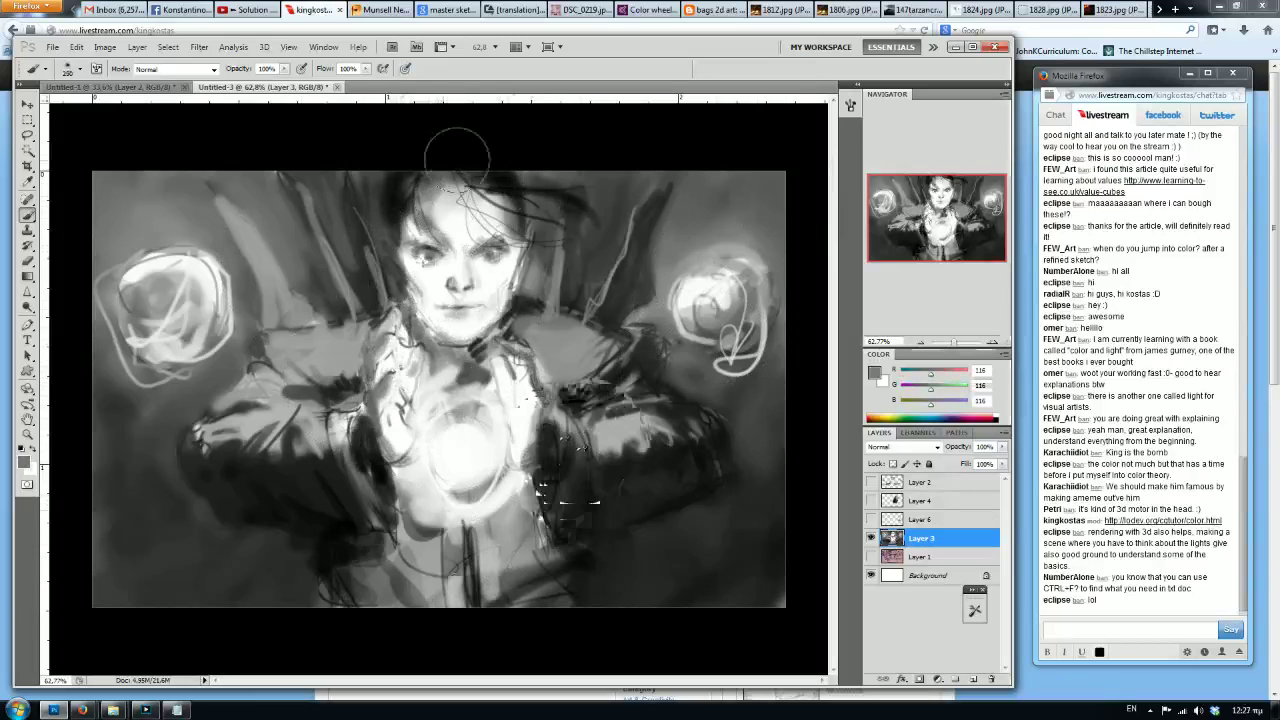
Darken the painting's upper right corner and top edge with linear black-to-transparent gradients at 50% opacity.
{"action": "left_click", "coordinate": [25, 280]}
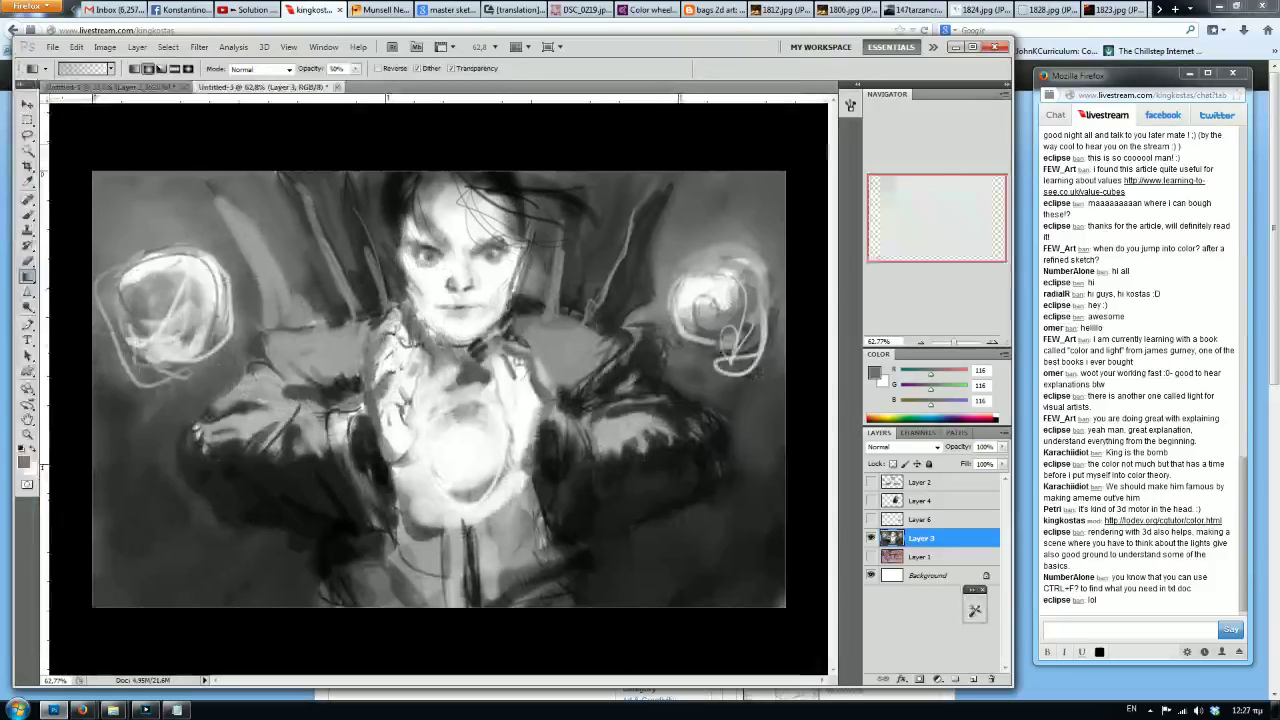
{"action": "key", "text": "d"}
{"action": "left_click_drag", "start_coordinate": [454, 190], "coordinate": [469, 346]}
{"action": "key", "text": "ctrl+z"}
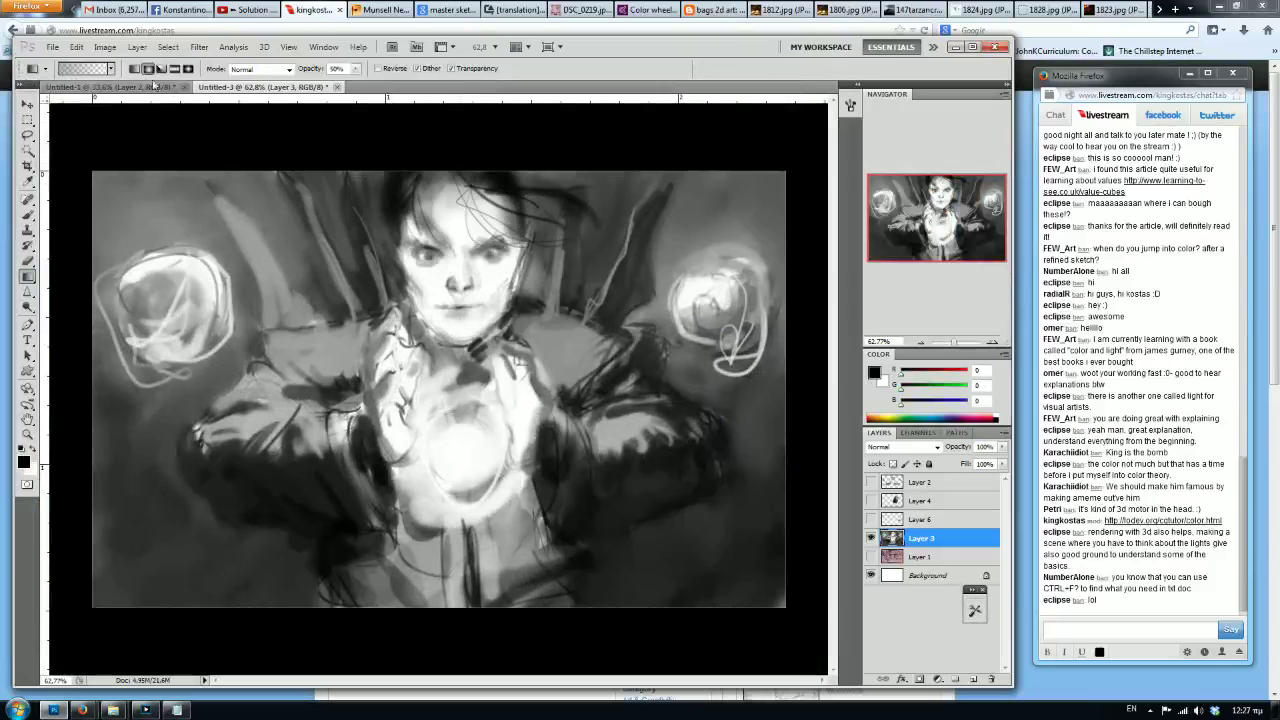
{"action": "key", "text": "ctrl+minus"}
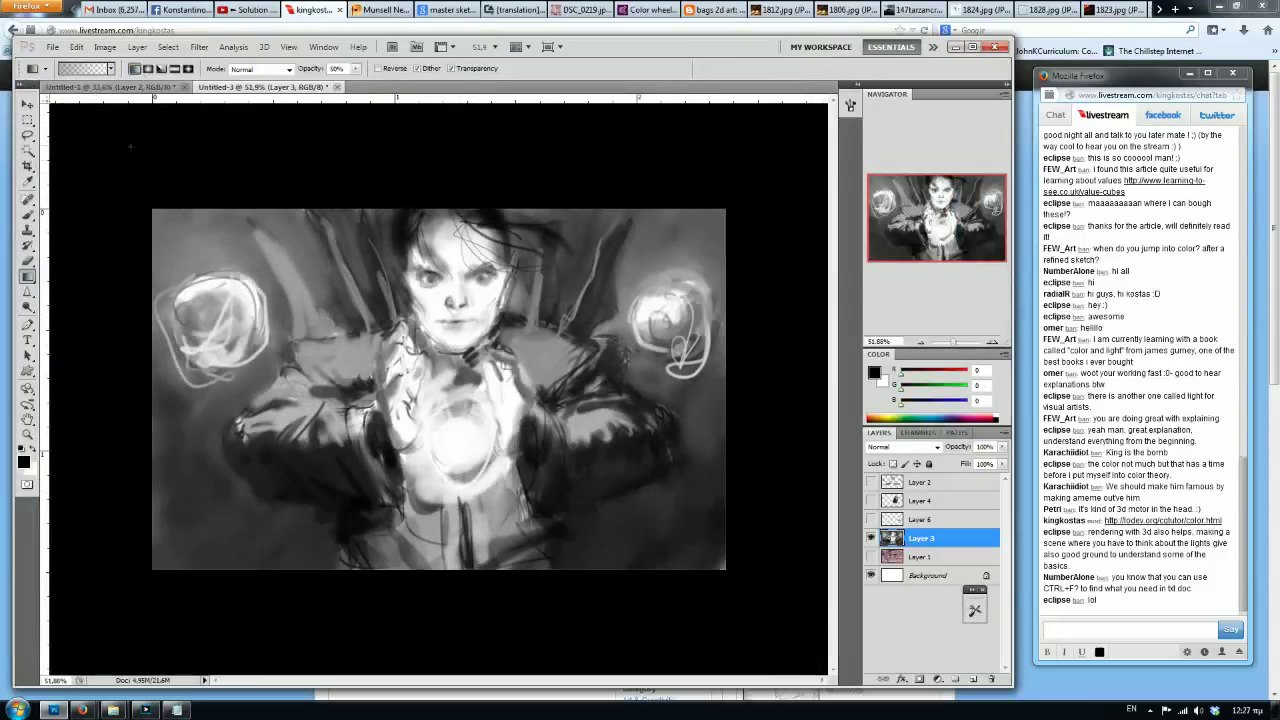
{"action": "left_click_drag", "start_coordinate": [699, 167], "coordinate": [597, 328]}
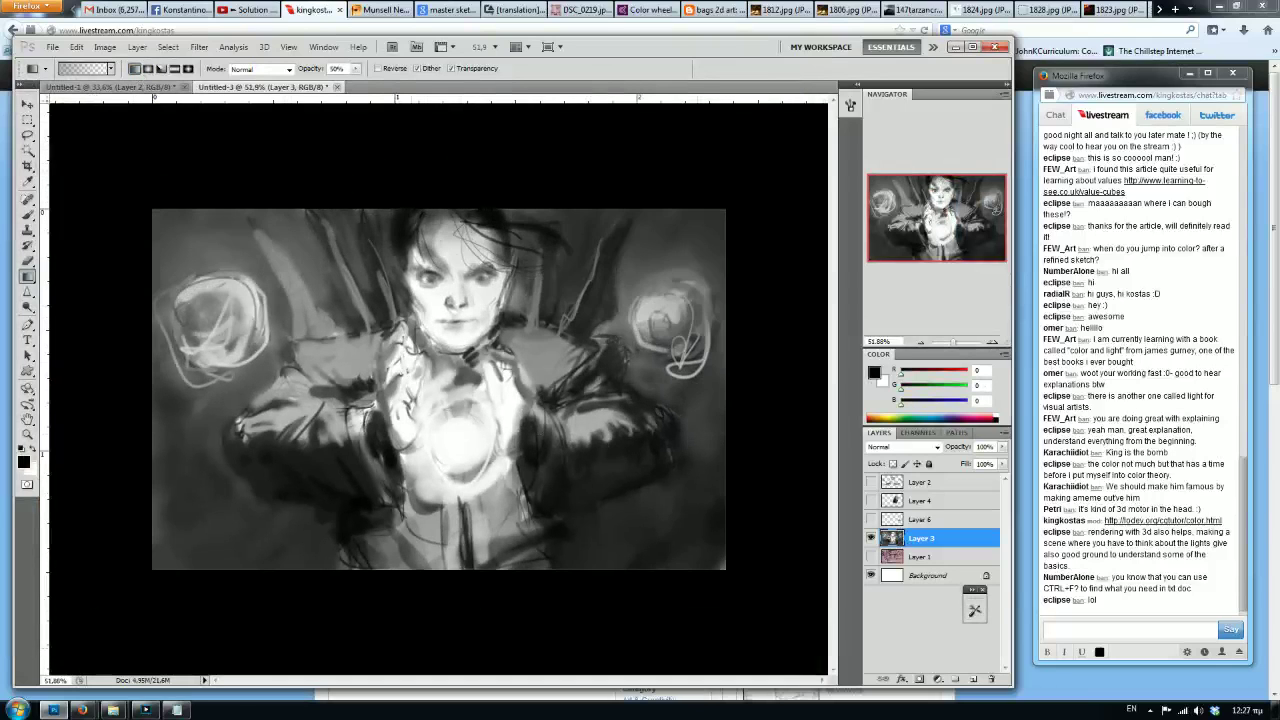
{"action": "left_click_drag", "start_coordinate": [433, 134], "coordinate": [437, 264]}
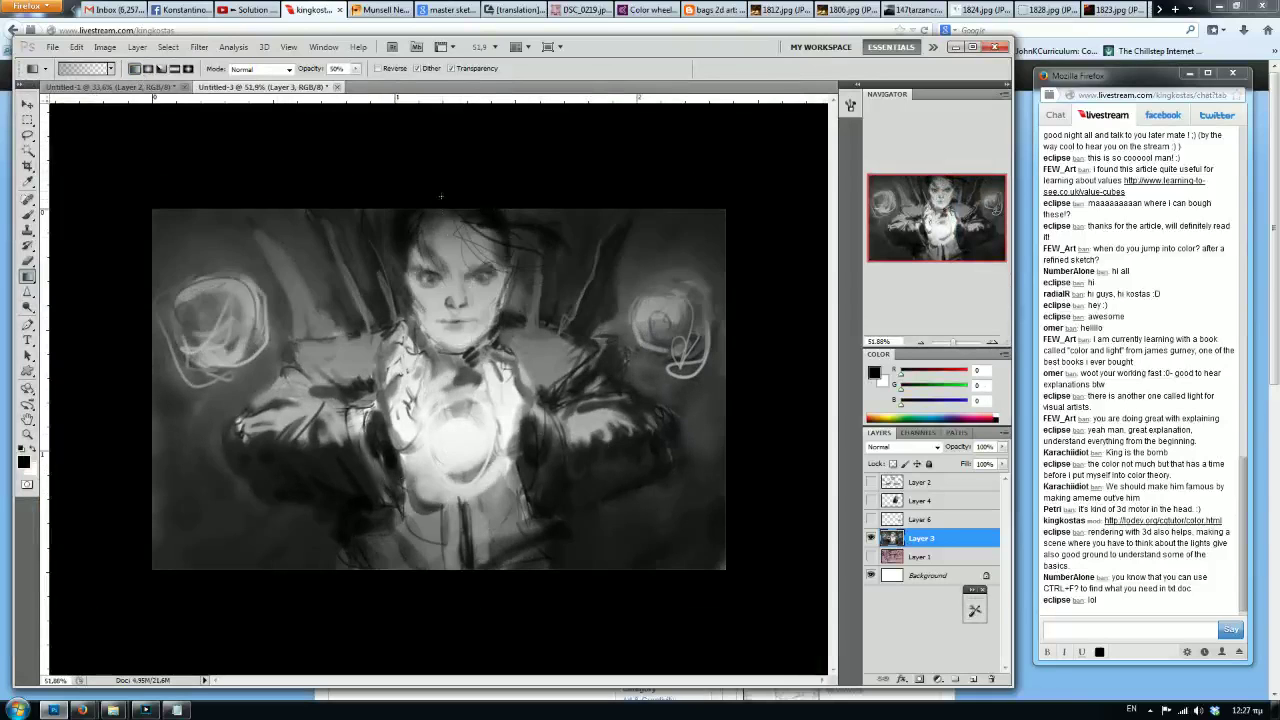
{"action": "key", "text": "ctrl+z"}
{"action": "left_click_drag", "start_coordinate": [450, 112], "coordinate": [452, 304]}
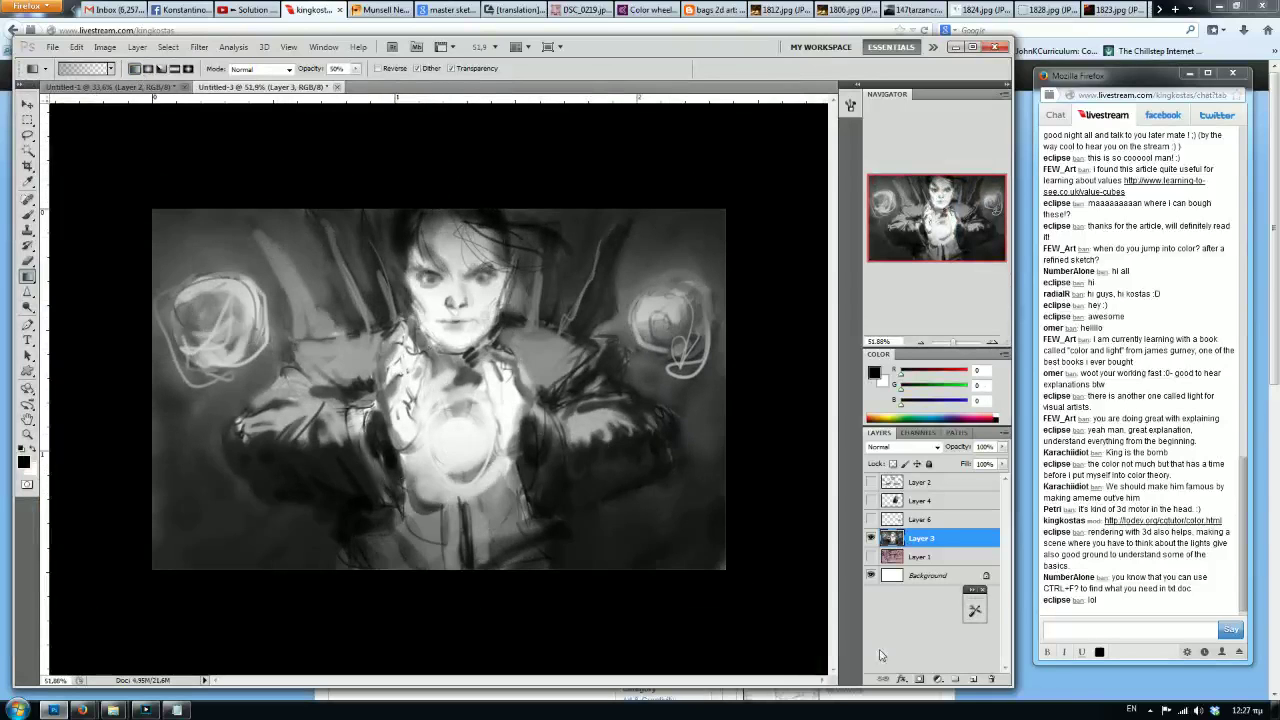
Flatten the image into a single background layer.
{"action": "right_click", "coordinate": [938, 576]}
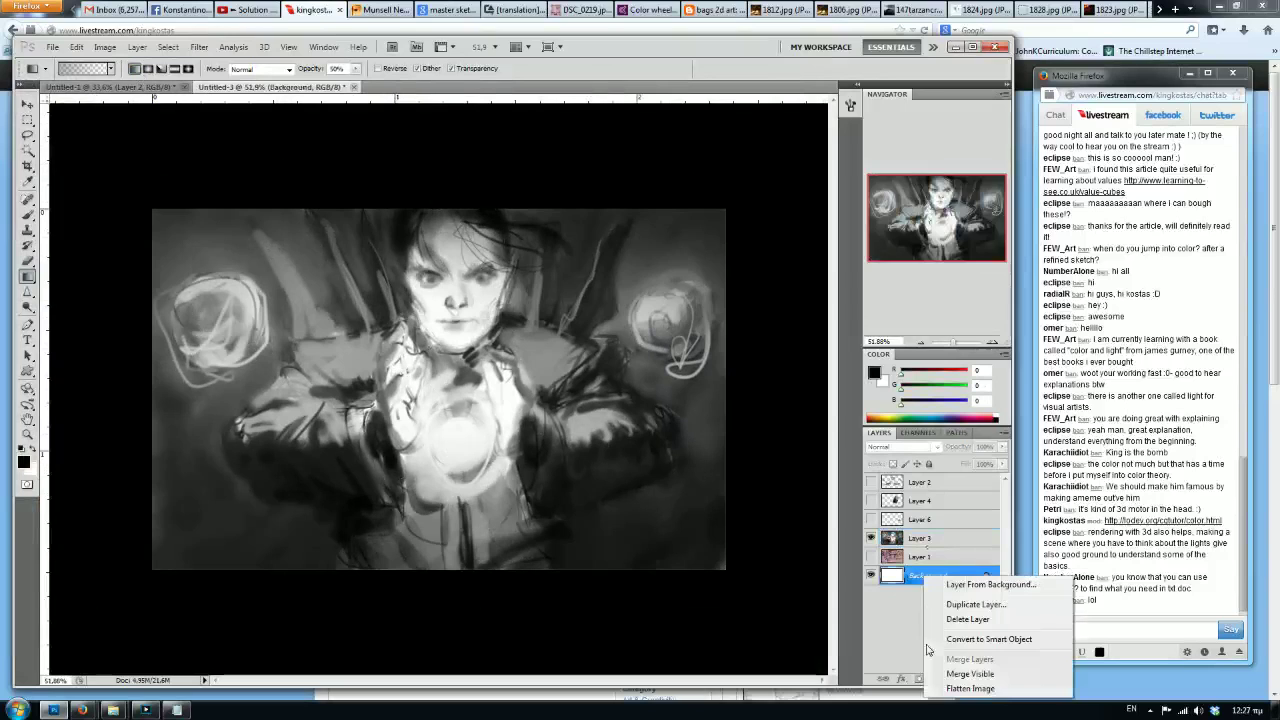
{"action": "left_click", "coordinate": [960, 688]}
{"action": "left_click", "coordinate": [585, 267]}
Try contrast and brightness changes on the flattened image with the Brightness/Contrast adjustment, keeping both values at 0.
{"action": "left_click", "coordinate": [106, 47]}
{"action": "mouse_move", "coordinate": [125, 80]}
{"action": "left_click", "coordinate": [290, 80]}
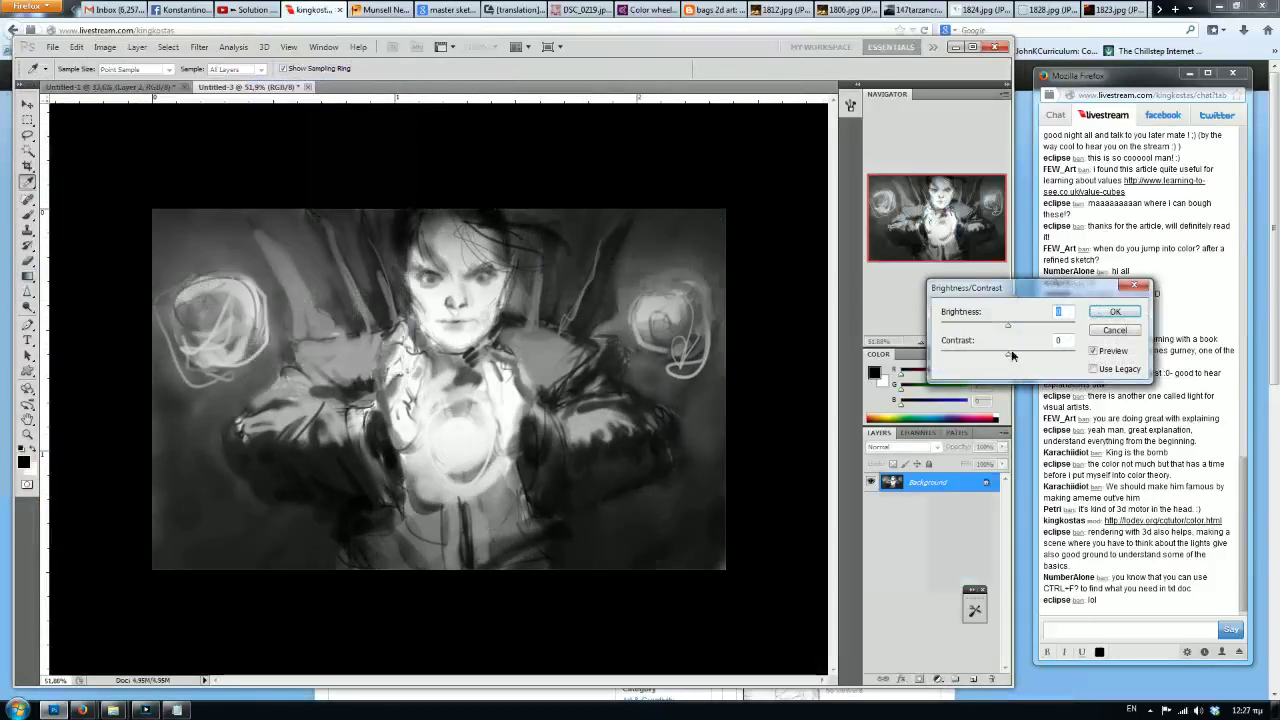
{"action": "left_click_drag", "start_coordinate": [1008, 355], "coordinate": [1044, 357]}
{"action": "left_click", "coordinate": [1010, 354]}
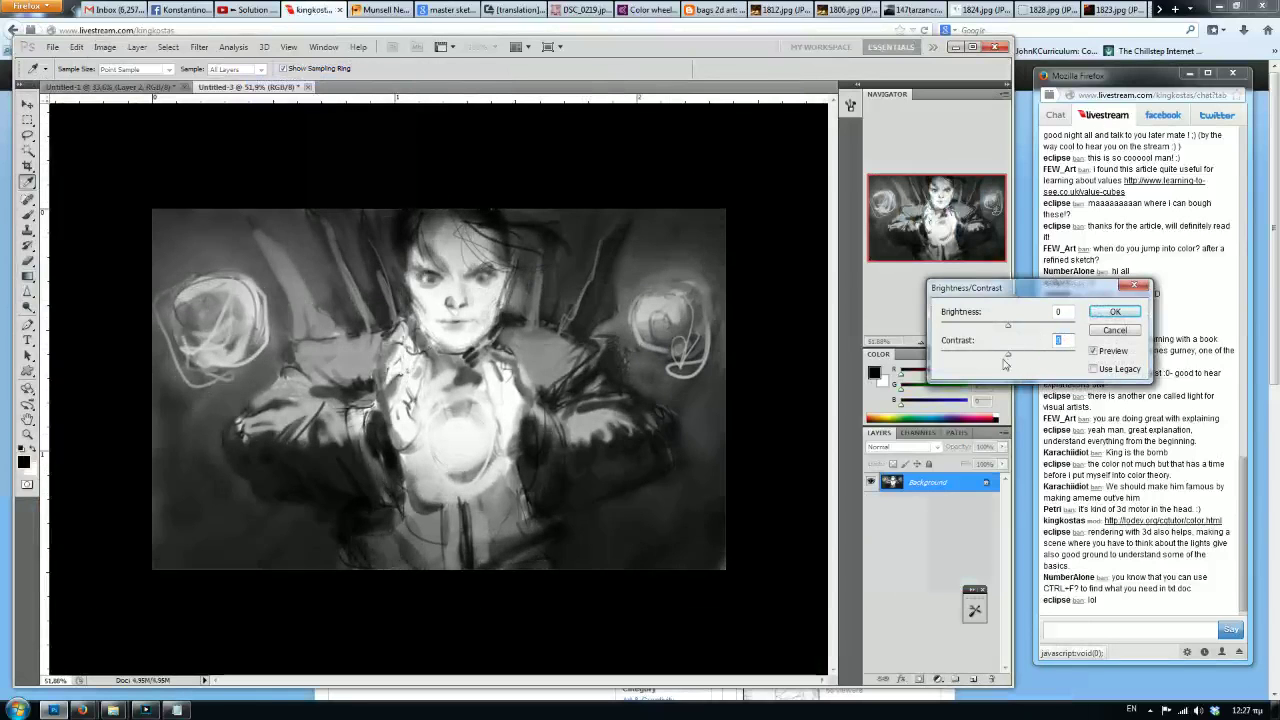
{"action": "left_click_drag", "start_coordinate": [1004, 340], "coordinate": [992, 328]}
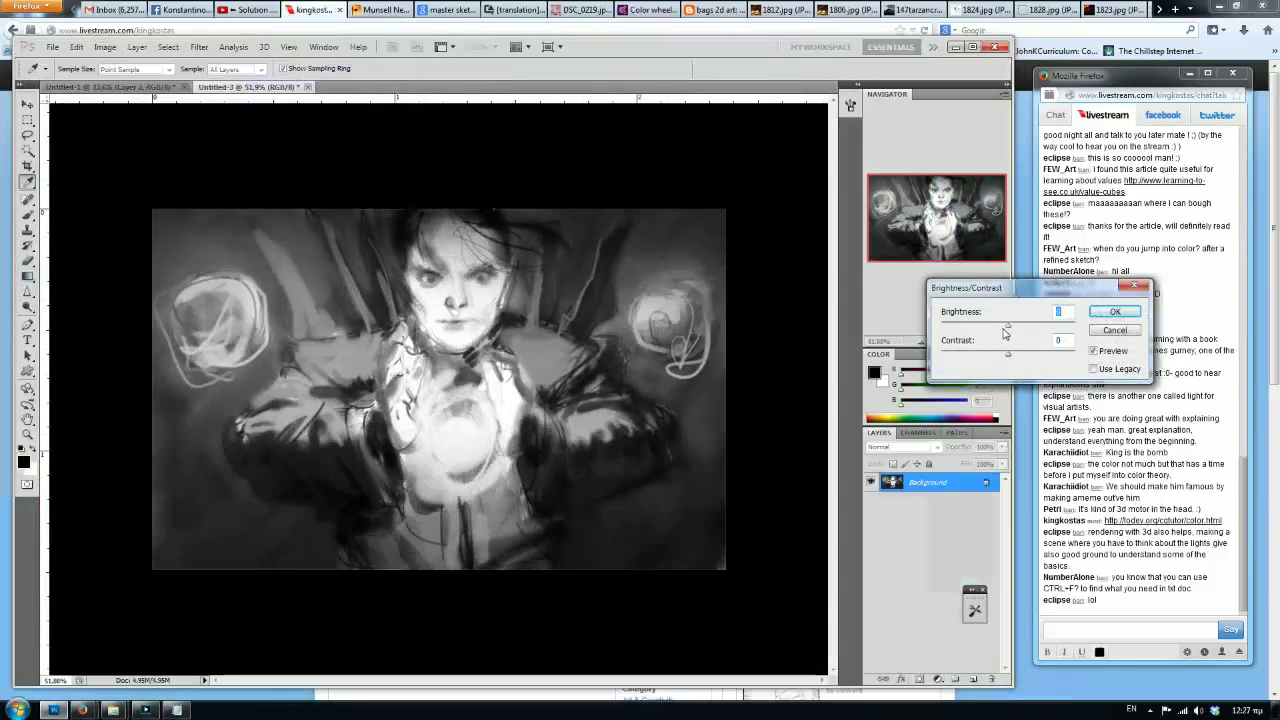
{"action": "key", "text": "Return"}
Duplicate the background layer and reduce the copy's opacity to 61%.
{"action": "key", "text": "g"}
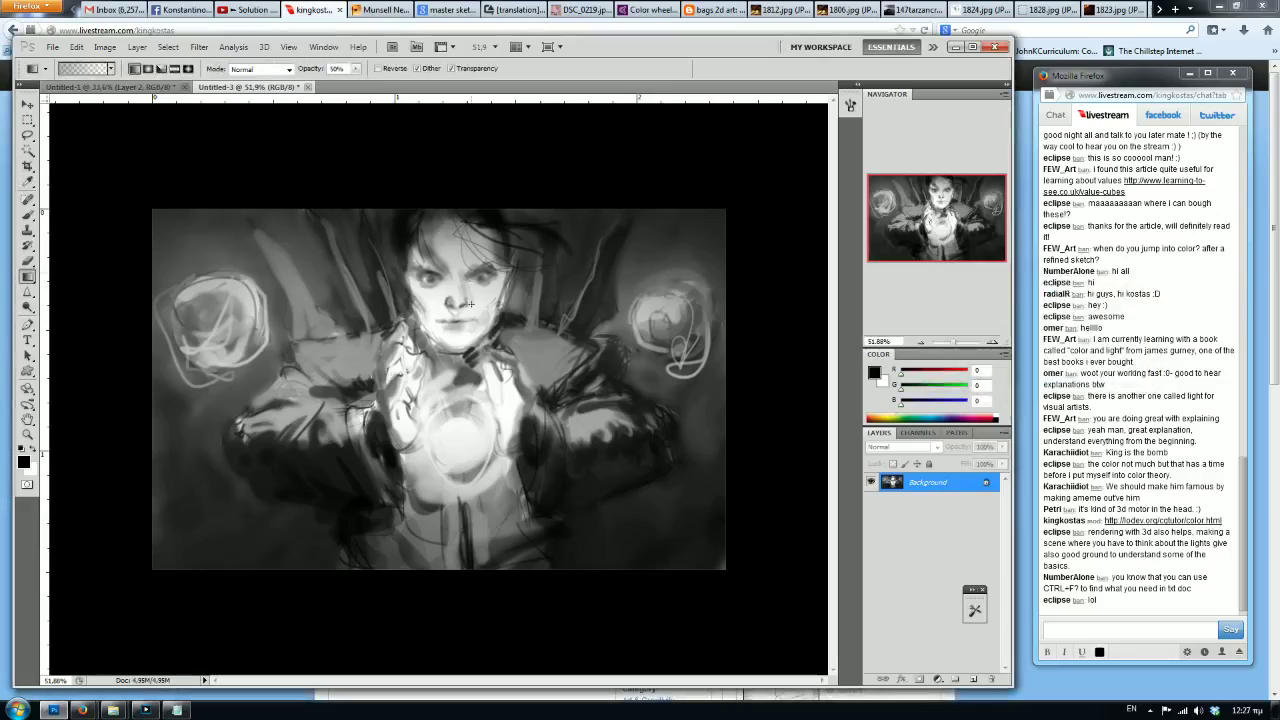
{"action": "scroll", "coordinate": [546, 175], "scroll_direction": "up", "scroll_amount": 1}
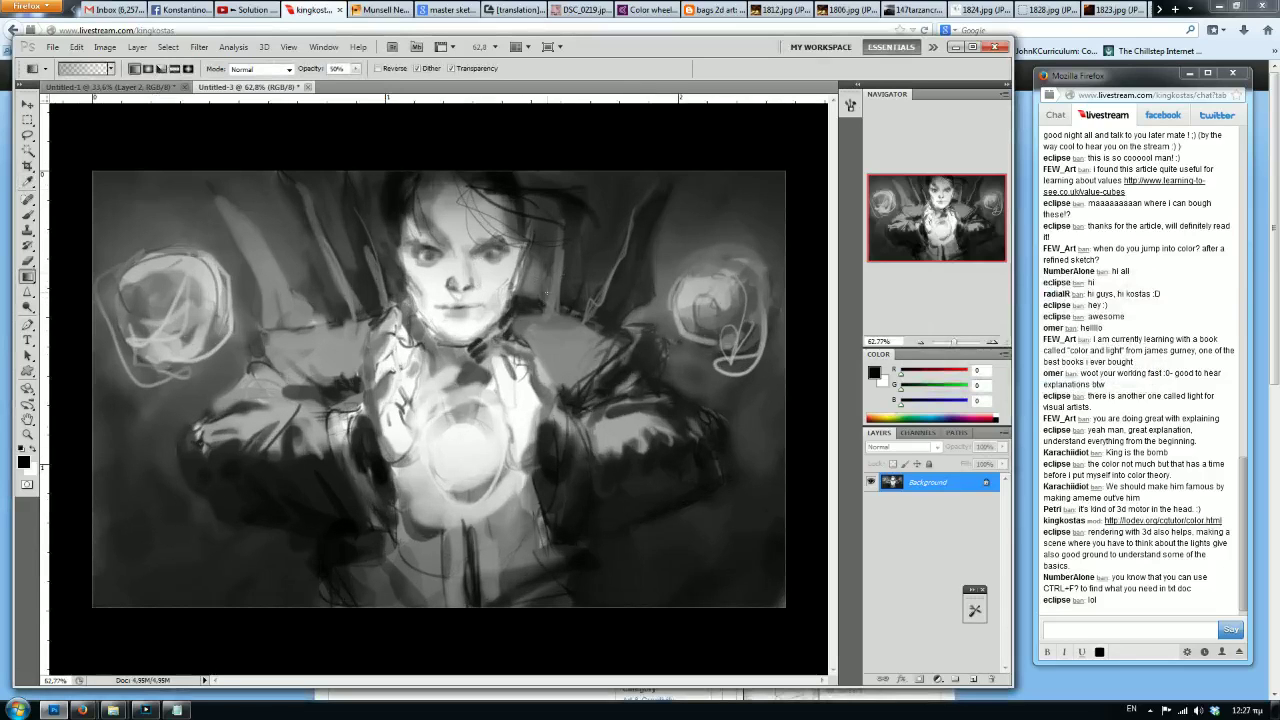
{"action": "left_click", "coordinate": [28, 216]}
{"action": "right_click", "coordinate": [924, 486]}
{"action": "left_click", "coordinate": [956, 514]}
{"action": "left_click", "coordinate": [727, 218]}
{"action": "mouse_move", "coordinate": [1003, 447]}
{"action": "left_mouse_down"}
{"action": "mouse_move", "coordinate": [970, 468]}
{"action": "mouse_move", "coordinate": [962, 455]}
{"action": "mouse_move", "coordinate": [980, 476]}
{"action": "mouse_move", "coordinate": [963, 481]}
{"action": "left_mouse_up"}
{"action": "left_click", "coordinate": [945, 655]}
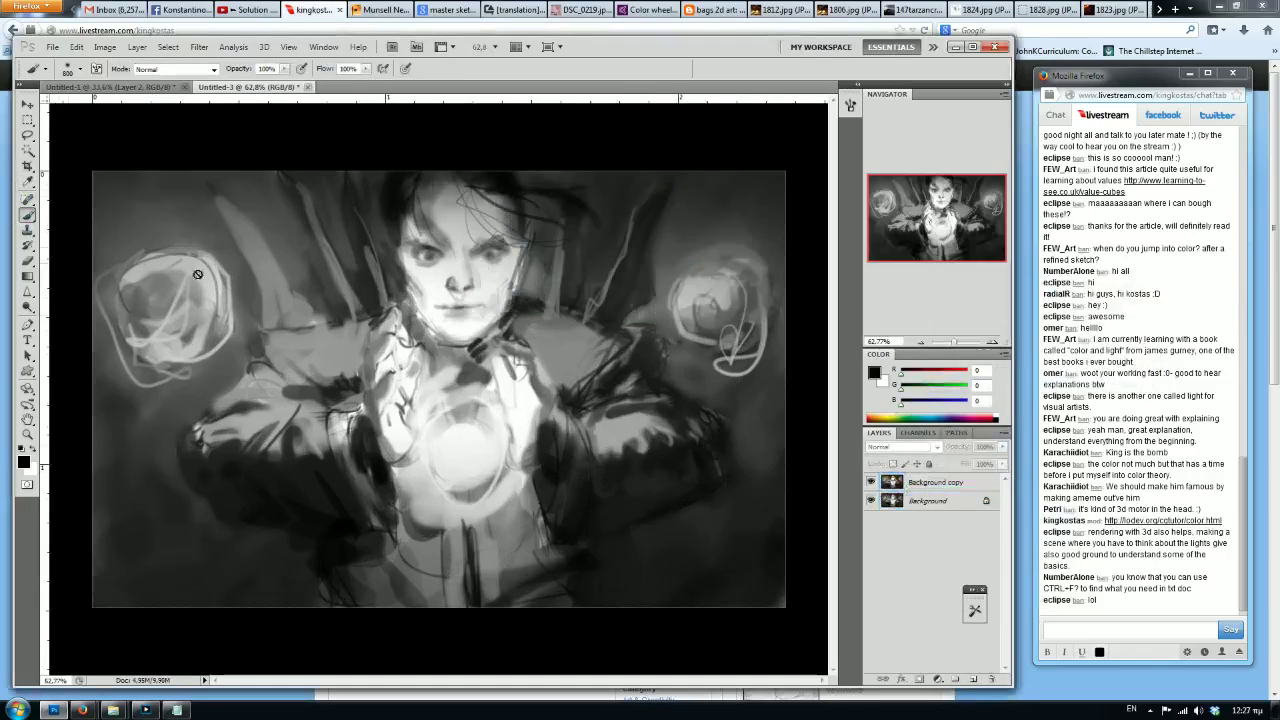
Insert a white-filled layer between the background and its copy, and lower the copy's opacity to 32%.
{"action": "left_click", "coordinate": [914, 501]}
{"action": "left_click", "coordinate": [973, 679]}
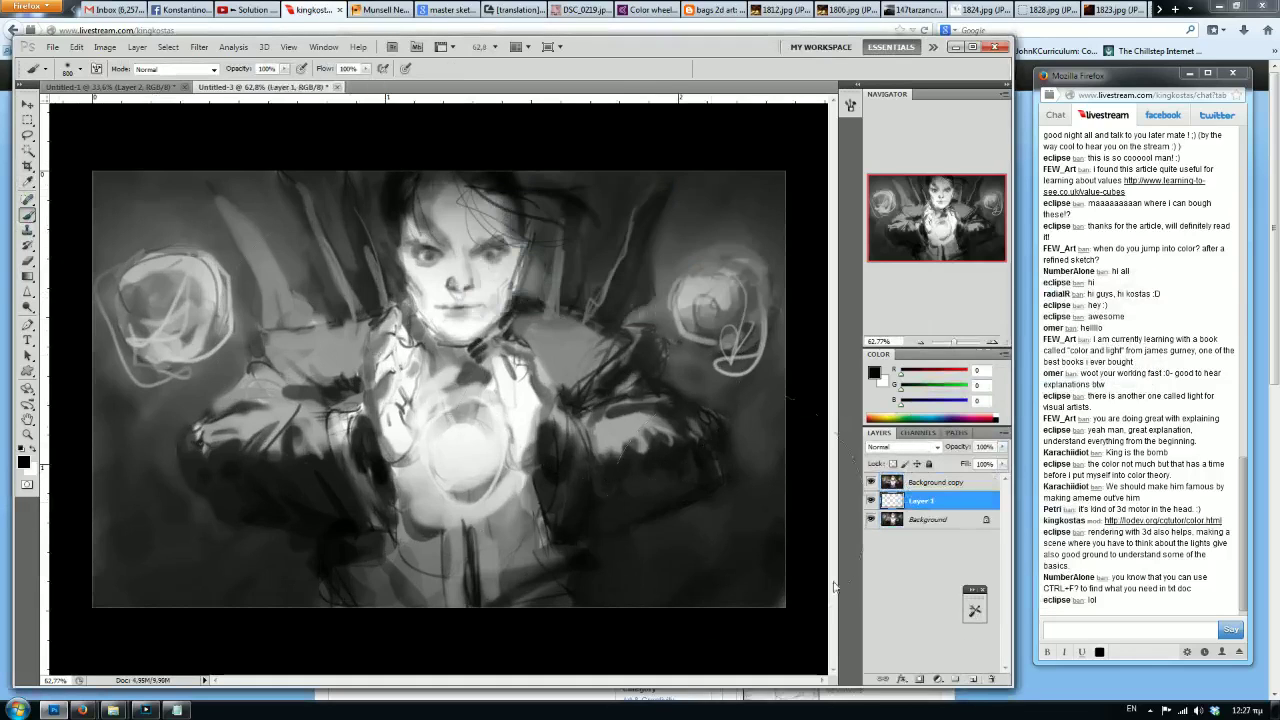
{"action": "left_click", "coordinate": [27, 276]}
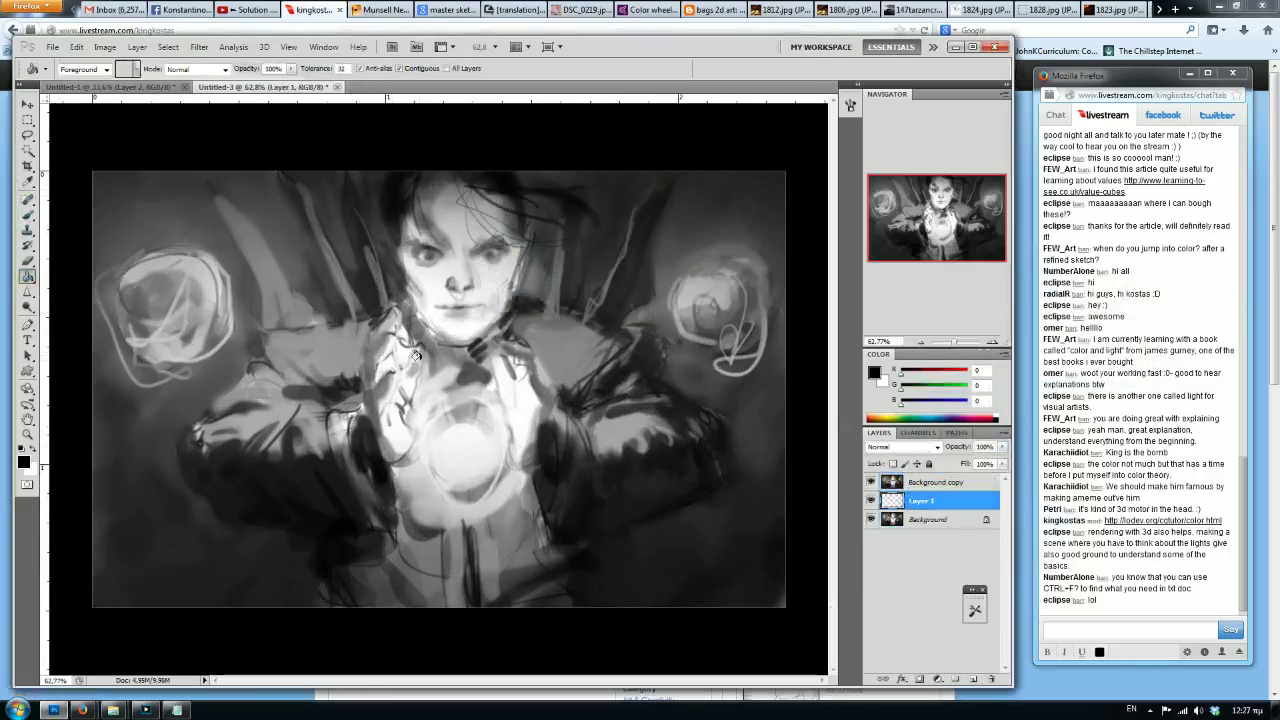
{"action": "key", "text": "x"}
{"action": "left_click", "coordinate": [380, 414]}
{"action": "left_click", "coordinate": [940, 484]}
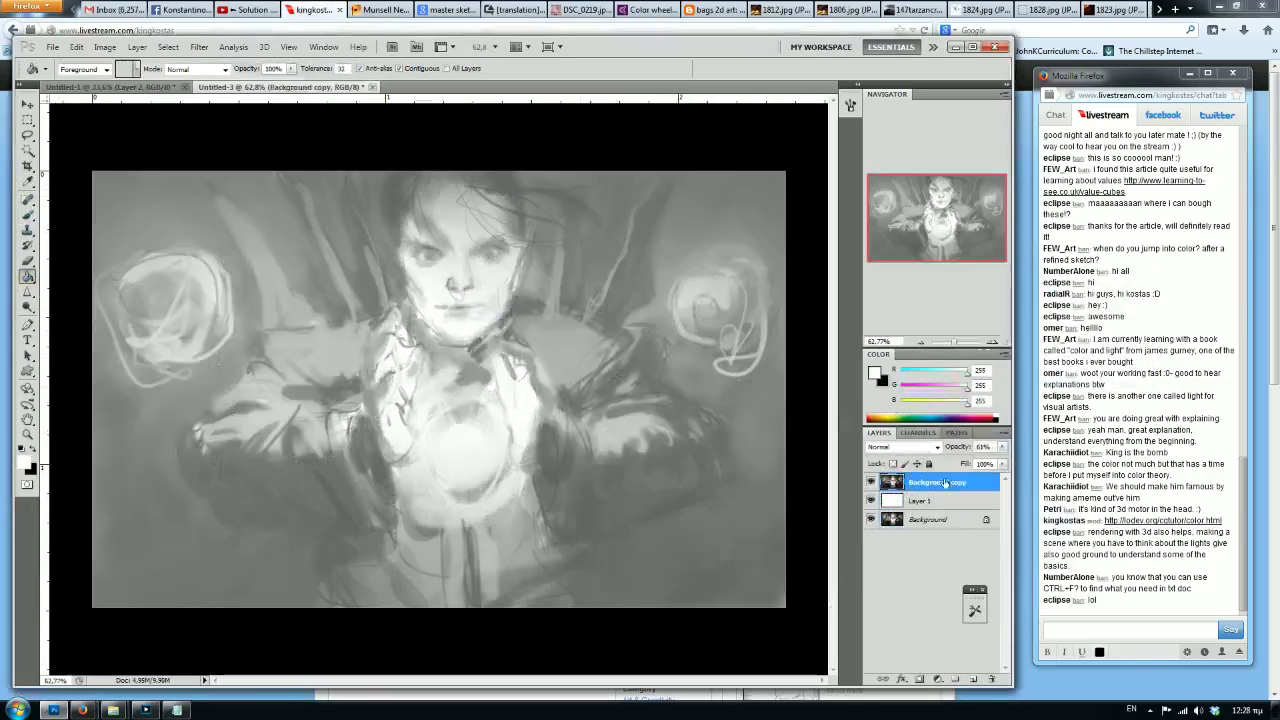
{"action": "left_click_drag", "start_coordinate": [980, 459], "coordinate": [958, 461]}
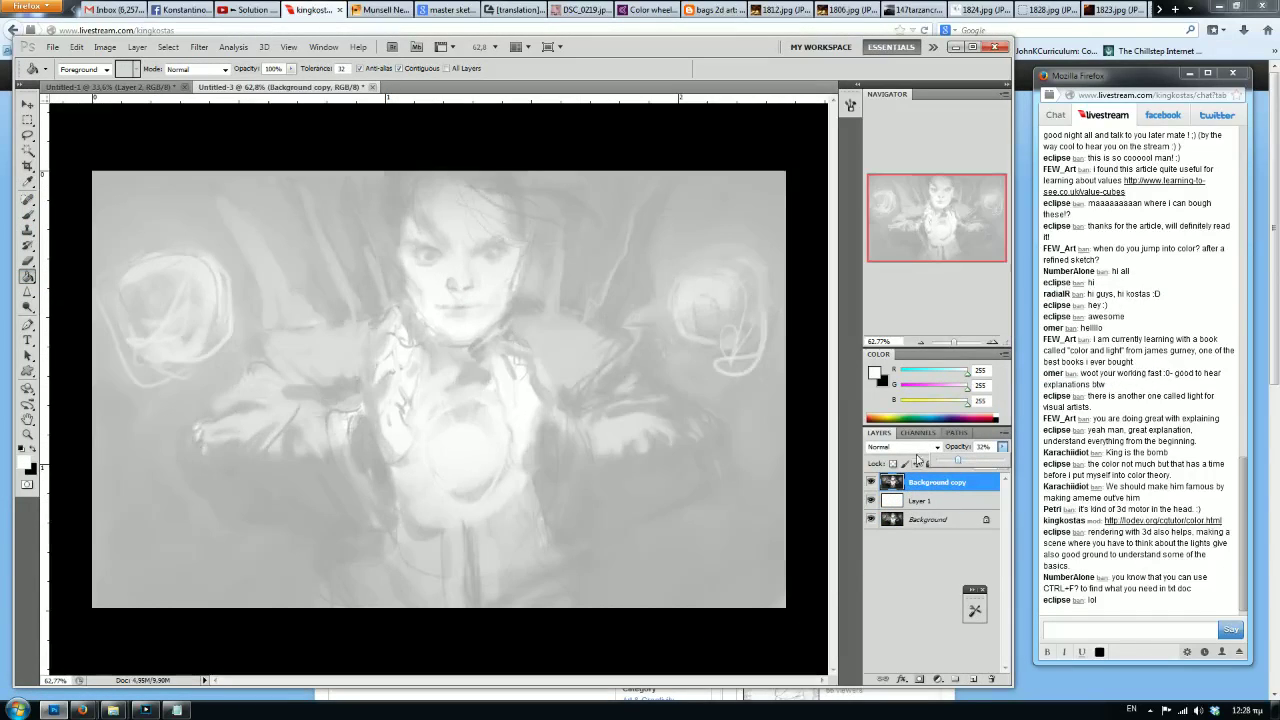
Set up a very small black brush and add a new empty layer above the faded copy.
{"action": "left_click", "coordinate": [29, 217]}
{"action": "key", "text": "x"}
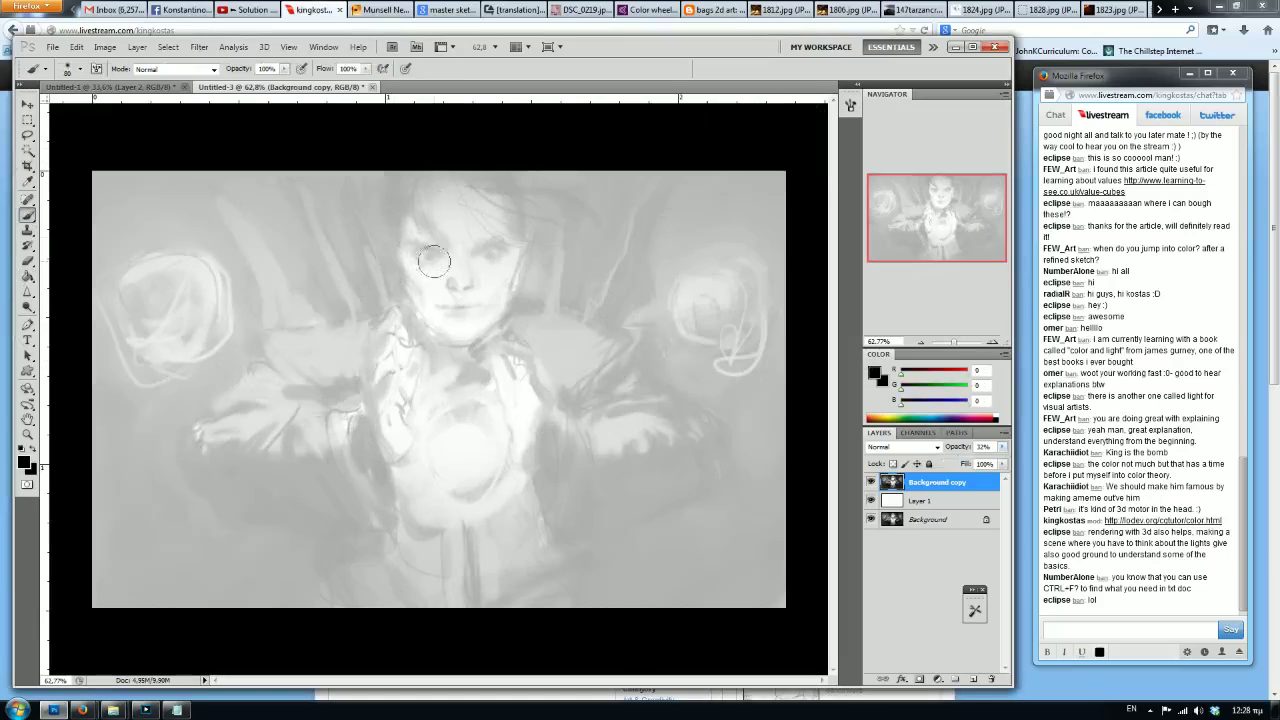
{"action": "key", "text": "bracketleft"}
{"action": "key", "text": "bracketleft"}
{"action": "key", "text": "bracketleft"}
{"action": "key", "text": "bracketleft"}
{"action": "key", "text": "bracketleft"}
{"action": "key", "text": "bracketleft"}
{"action": "key", "text": "bracketleft"}
{"action": "key", "text": "bracketleft"}
{"action": "key", "text": "bracketleft"}
{"action": "left_click", "coordinate": [973, 679]}
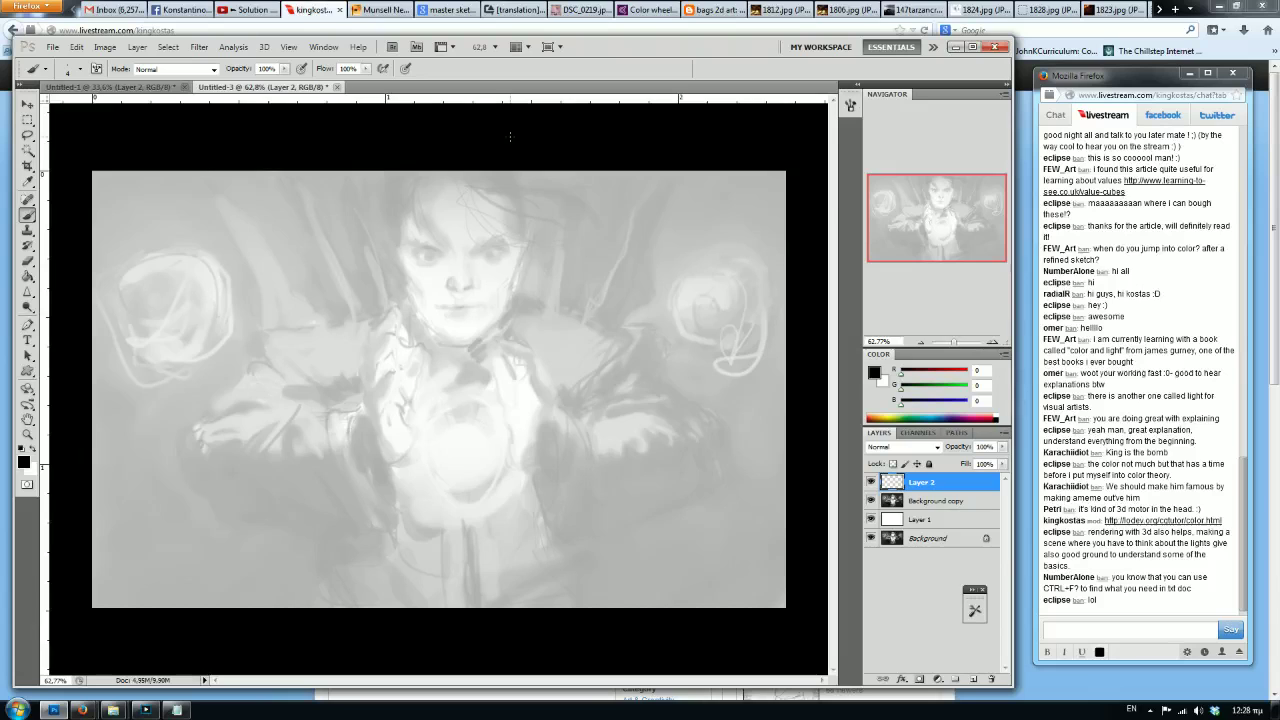
Hide the layers above the background and darken both sleeves and the jaw edge on a new layer.
{"action": "left_click_drag", "start_coordinate": [870, 482], "coordinate": [879, 518]}
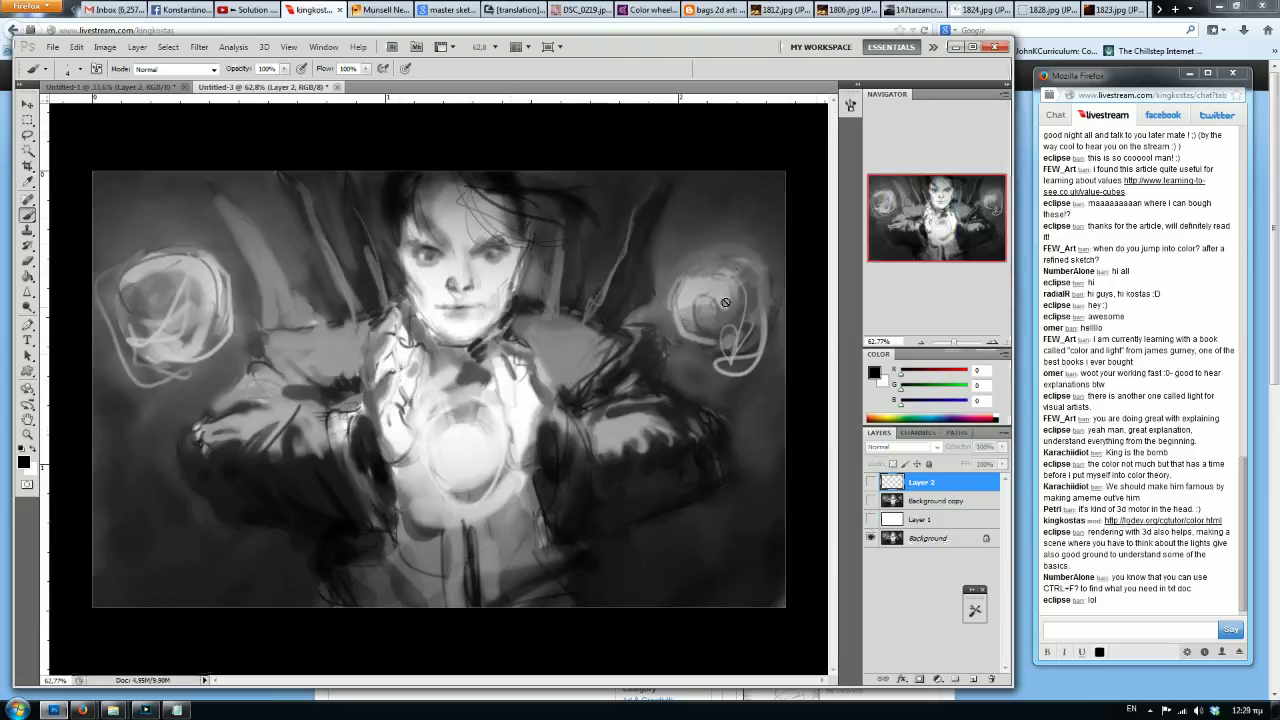
{"action": "left_click", "coordinate": [969, 681]}
{"action": "mouse_move", "coordinate": [574, 447]}
{"action": "left_mouse_down"}
{"action": "mouse_move", "coordinate": [622, 456]}
{"action": "mouse_move", "coordinate": [565, 432]}
{"action": "mouse_move", "coordinate": [635, 440]}
{"action": "mouse_move", "coordinate": [662, 460]}
{"action": "left_mouse_up"}
{"action": "key", "text": "bracketright"}
{"action": "mouse_move", "coordinate": [355, 450]}
{"action": "left_mouse_down"}
{"action": "mouse_move", "coordinate": [302, 468]}
{"action": "mouse_move", "coordinate": [358, 425]}
{"action": "mouse_move", "coordinate": [284, 452]}
{"action": "left_mouse_up"}
{"action": "key", "text": "bracketleft"}
{"action": "key", "text": "bracketleft"}
{"action": "key", "text": "bracketleft"}
{"action": "key", "text": "bracketright"}
{"action": "key", "text": "bracketright"}
{"action": "key", "text": "bracketright"}
{"action": "key", "text": "bracketright"}
{"action": "left_click_drag", "start_coordinate": [402, 300], "coordinate": [430, 338]}
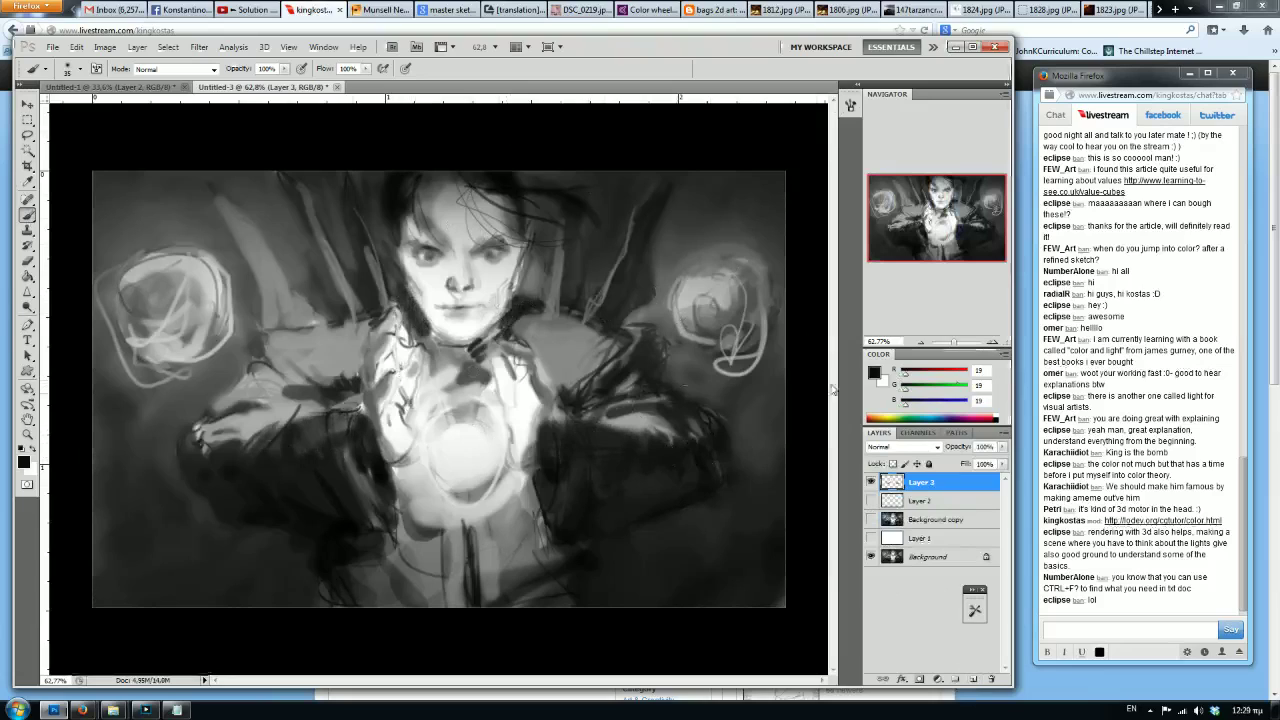
Paint light strokes inside the left orb with a smaller white brush.
{"action": "key", "text": "bracketleft"}
{"action": "key", "text": "bracketleft"}
{"action": "key", "text": "bracketleft"}
{"action": "key", "text": "bracketleft"}
{"action": "key", "text": "bracketleft"}
{"action": "key", "text": "bracketleft"}
{"action": "key", "text": "bracketleft"}
{"action": "key", "text": "bracketleft"}
{"action": "key", "text": "x"}
{"action": "left_click_drag", "start_coordinate": [192, 308], "coordinate": [198, 266]}
{"action": "mouse_move", "coordinate": [172, 336]}
{"action": "left_mouse_down"}
{"action": "mouse_move", "coordinate": [186, 300]}
{"action": "mouse_move", "coordinate": [170, 312]}
{"action": "left_mouse_up"}
Try the Dodge tool above the chest orb, and paste a merged copy of the whole painting as a new layer.
{"action": "key", "text": "o"}
{"action": "left_click_drag", "start_coordinate": [440, 390], "coordinate": [445, 400]}
{"action": "key", "text": "ctrl+a"}
{"action": "key", "text": "ctrl+shift+c"}
{"action": "key", "text": "ctrl+v"}
Brighten the cores of the left, chest and right orbs with the Dodge tool on the Highlights range.
{"action": "key", "text": "bracketleft"}
{"action": "key", "text": "bracketleft"}
{"action": "key", "text": "bracketleft"}
{"action": "key", "text": "bracketleft"}
{"action": "key", "text": "bracketleft"}
{"action": "key", "text": "bracketleft"}
{"action": "key", "text": "bracketleft"}
{"action": "key", "text": "bracketleft"}
{"action": "key", "text": "bracketleft"}
{"action": "mouse_move", "coordinate": [178, 305]}
{"action": "left_mouse_down"}
{"action": "mouse_move", "coordinate": [182, 292]}
{"action": "mouse_move", "coordinate": [160, 330]}
{"action": "left_mouse_up"}
{"action": "mouse_move", "coordinate": [467, 432]}
{"action": "left_mouse_down"}
{"action": "mouse_move", "coordinate": [462, 455]}
{"action": "mouse_move", "coordinate": [450, 440]}
{"action": "mouse_move", "coordinate": [460, 470]}
{"action": "left_mouse_up"}
{"action": "key", "text": "bracketright"}
{"action": "mouse_move", "coordinate": [710, 295]}
{"action": "left_mouse_down"}
{"action": "mouse_move", "coordinate": [700, 305]}
{"action": "mouse_move", "coordinate": [735, 300]}
{"action": "mouse_move", "coordinate": [722, 256]}
{"action": "mouse_move", "coordinate": [688, 270]}
{"action": "mouse_move", "coordinate": [702, 310]}
{"action": "left_mouse_up"}
Dodge glowing rings and haze around the outside of the right and left orbs, enlarging the brush for the wider glow.
{"action": "key", "text": "bracketleft"}
{"action": "key", "text": "bracketleft"}
{"action": "key", "text": "bracketleft"}
{"action": "key", "text": "bracketleft"}
{"action": "key", "text": "bracketleft"}
{"action": "key", "text": "bracketleft"}
{"action": "mouse_move", "coordinate": [780, 268]}
{"action": "left_mouse_down"}
{"action": "mouse_move", "coordinate": [740, 362]}
{"action": "mouse_move", "coordinate": [691, 258]}
{"action": "mouse_move", "coordinate": [673, 323]}
{"action": "left_mouse_up"}
{"action": "mouse_move", "coordinate": [682, 248]}
{"action": "left_mouse_down"}
{"action": "mouse_move", "coordinate": [773, 306]}
{"action": "mouse_move", "coordinate": [762, 338]}
{"action": "left_mouse_up"}
{"action": "key", "text": "bracketright"}
{"action": "key", "text": "bracketright"}
{"action": "key", "text": "bracketright"}
{"action": "key", "text": "bracketright"}
{"action": "key", "text": "bracketright"}
{"action": "mouse_move", "coordinate": [740, 210]}
{"action": "left_mouse_down"}
{"action": "mouse_move", "coordinate": [773, 305]}
{"action": "mouse_move", "coordinate": [758, 228]}
{"action": "left_mouse_up"}
{"action": "key", "text": "bracketright"}
{"action": "key", "text": "bracketright"}
{"action": "key", "text": "bracketright"}
{"action": "mouse_move", "coordinate": [135, 220]}
{"action": "left_mouse_down"}
{"action": "mouse_move", "coordinate": [130, 290]}
{"action": "mouse_move", "coordinate": [160, 230]}
{"action": "mouse_move", "coordinate": [125, 315]}
{"action": "mouse_move", "coordinate": [140, 343]}
{"action": "mouse_move", "coordinate": [136, 330]}
{"action": "left_mouse_up"}
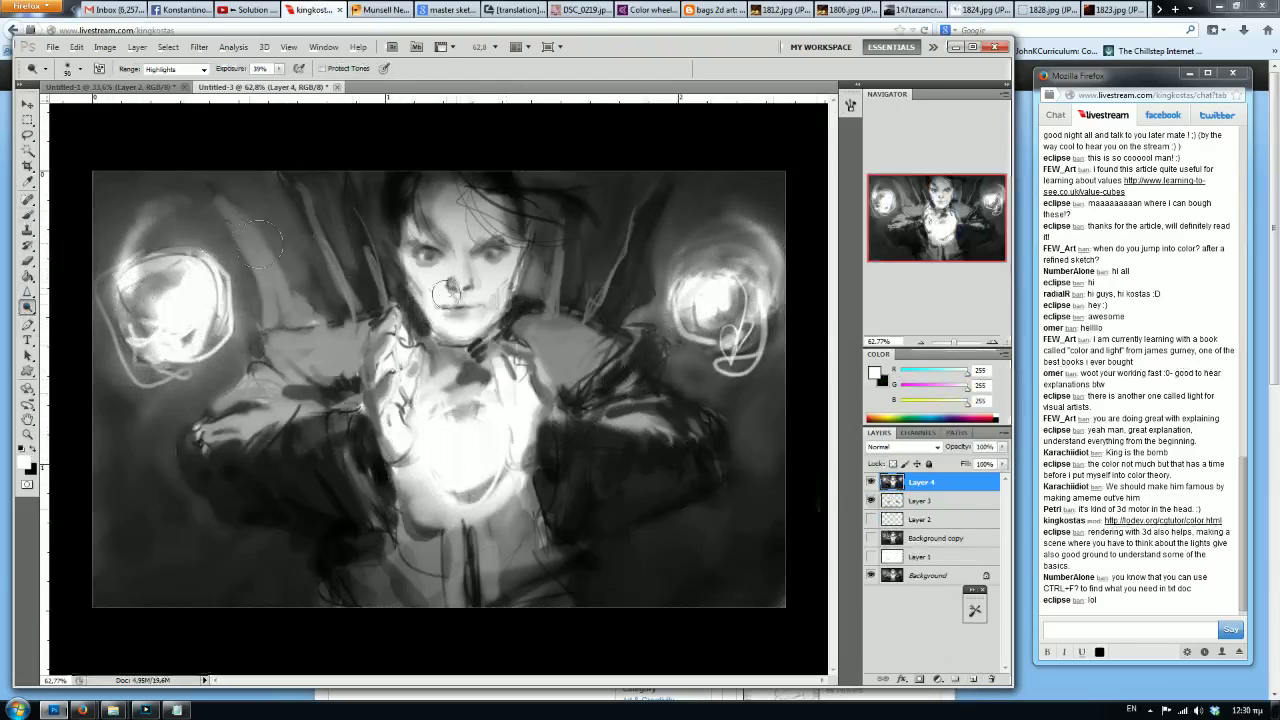
Hide the sleeve-darkening layer and compare the painting with and without the dodged layer.
{"action": "key", "text": "bracketleft"}
{"action": "left_click", "coordinate": [871, 500]}
{"action": "left_click", "coordinate": [871, 482]}
{"action": "left_click", "coordinate": [871, 482]}
Try reapplying the last-used filter to the dodged layer.
{"action": "left_click", "coordinate": [200, 47]}
{"action": "left_click", "coordinate": [186, 60]}
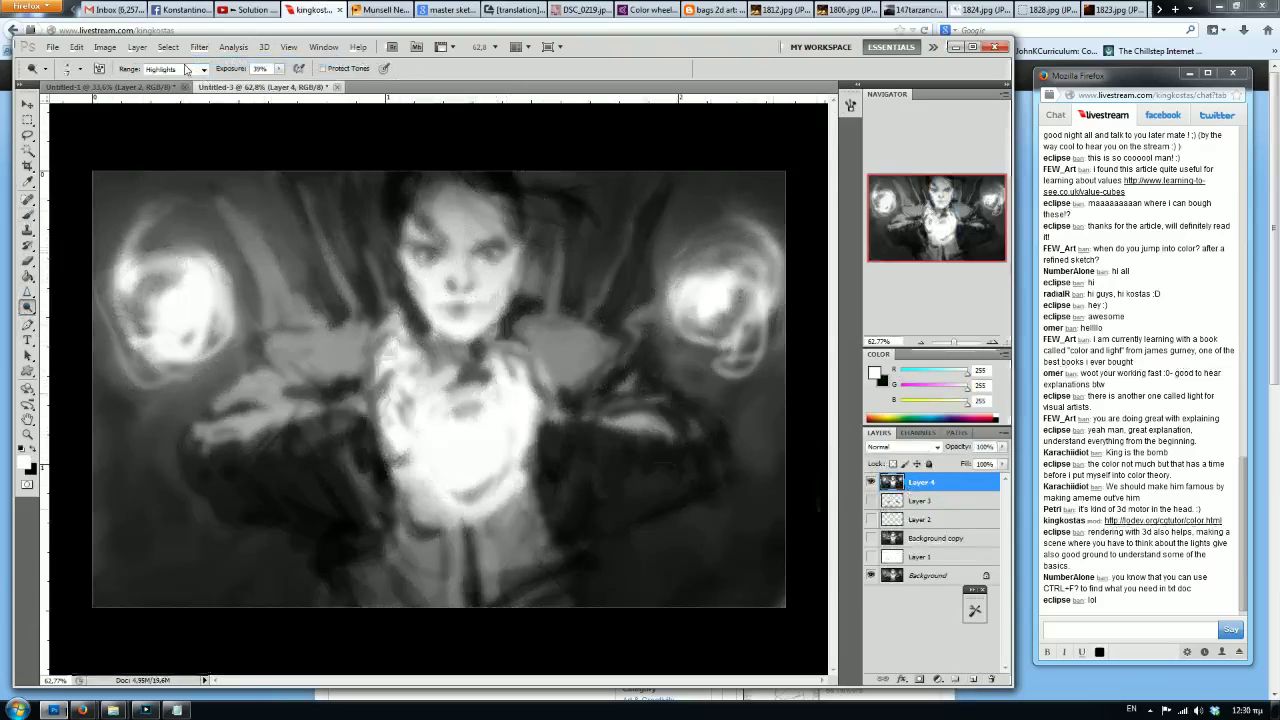
{"action": "key", "text": "ctrl+z"}
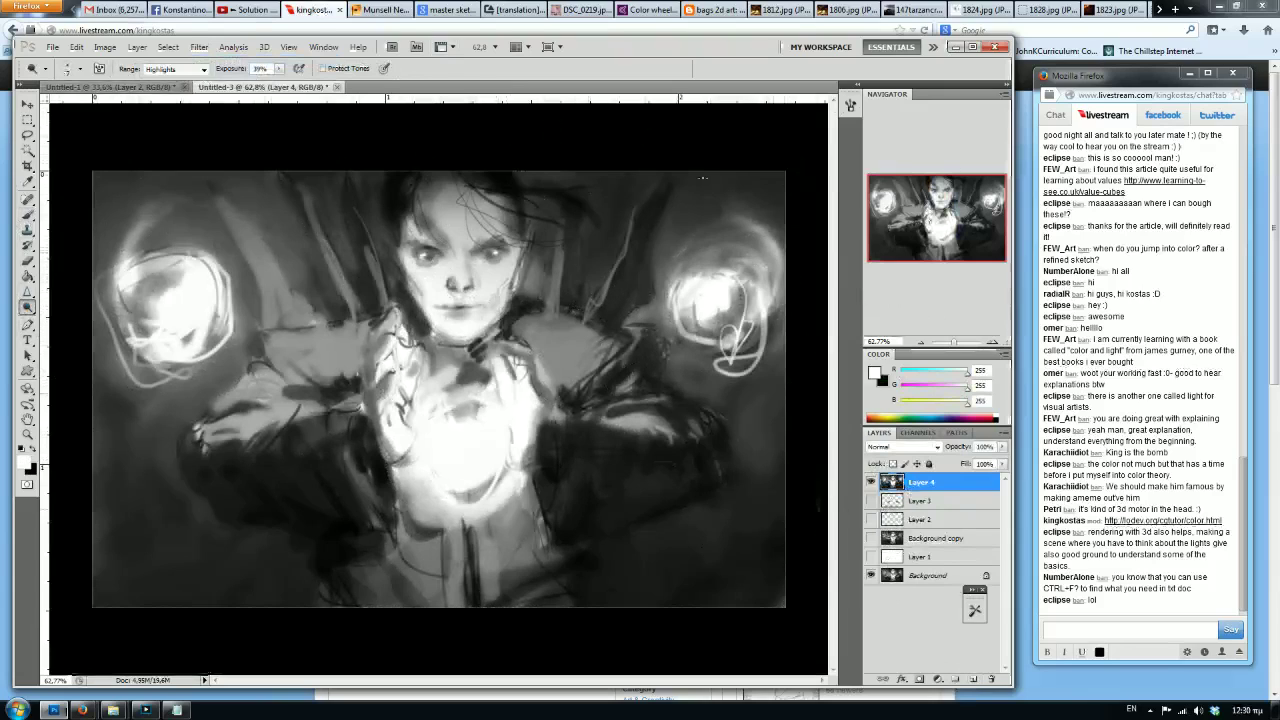
Try thin black brush strokes below the chest orb and across the hair, face and background.
{"action": "left_click", "coordinate": [28, 214]}
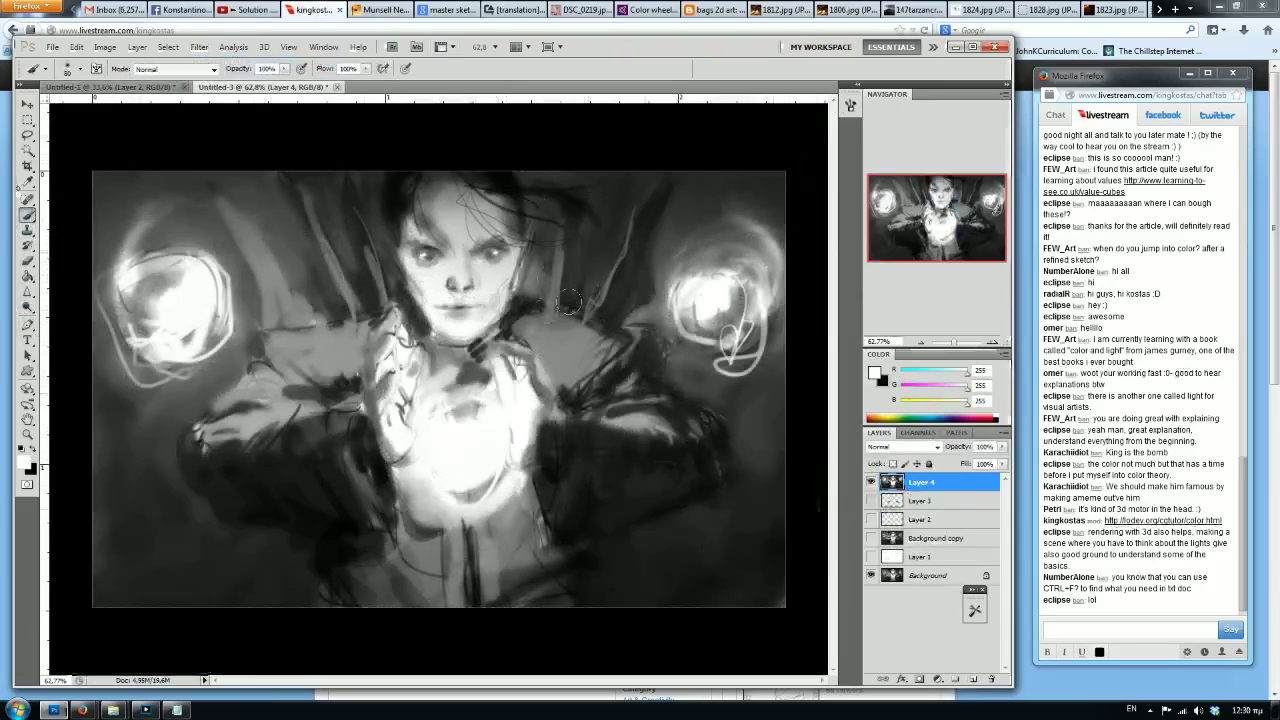
{"action": "key", "text": "x"}
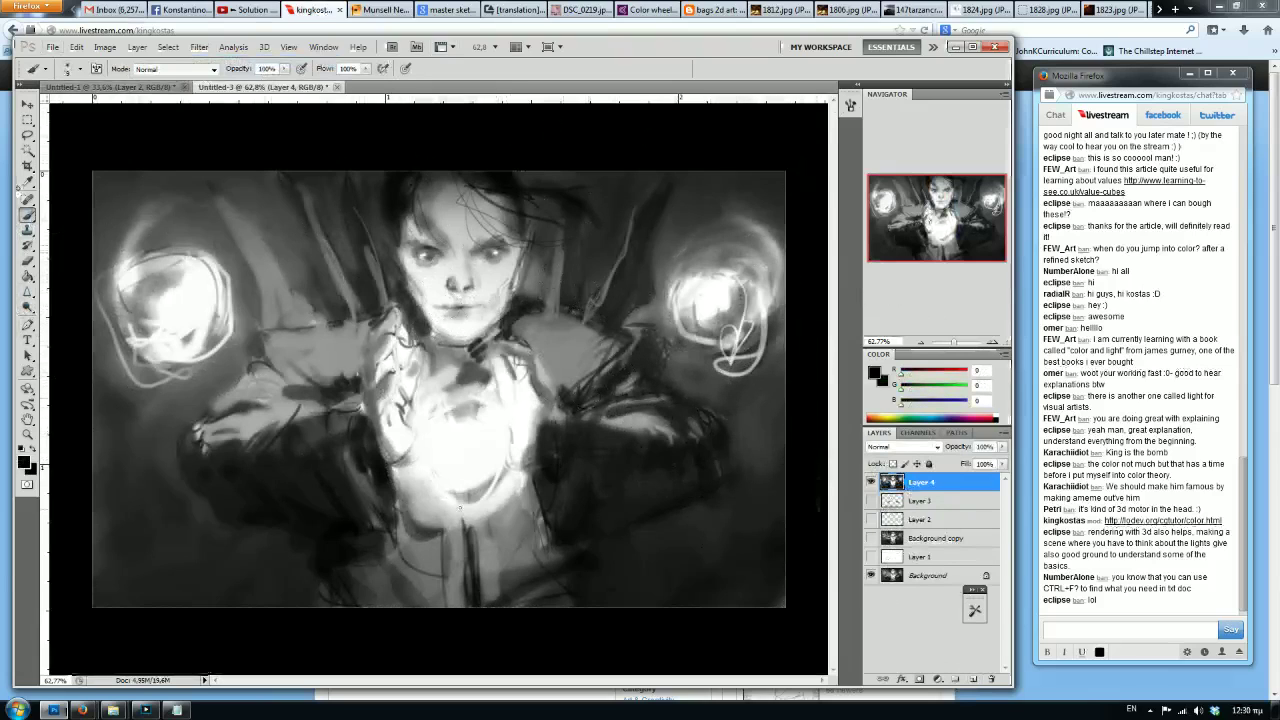
{"action": "left_click_drag", "start_coordinate": [470, 507], "coordinate": [492, 499]}
{"action": "key", "text": "ctrl+z"}
{"action": "mouse_move", "coordinate": [520, 182]}
{"action": "left_mouse_down"}
{"action": "mouse_move", "coordinate": [640, 460]}
{"action": "mouse_move", "coordinate": [420, 180]}
{"action": "mouse_move", "coordinate": [180, 275]}
{"action": "left_mouse_up"}
{"action": "key", "text": "ctrl+z"}
{"action": "key", "text": "ctrl+z"}
{"action": "key", "text": "ctrl+z"}
{"action": "key", "text": "ctrl+z"}
{"action": "key", "text": "ctrl+z"}
{"action": "left_click_drag", "start_coordinate": [550, 244], "coordinate": [424, 226]}
{"action": "key", "text": "ctrl+z"}
{"action": "mouse_move", "coordinate": [526, 188]}
{"action": "left_mouse_down"}
{"action": "mouse_move", "coordinate": [592, 177]}
{"action": "mouse_move", "coordinate": [430, 229]}
{"action": "left_mouse_up"}
{"action": "key", "text": "ctrl+z"}
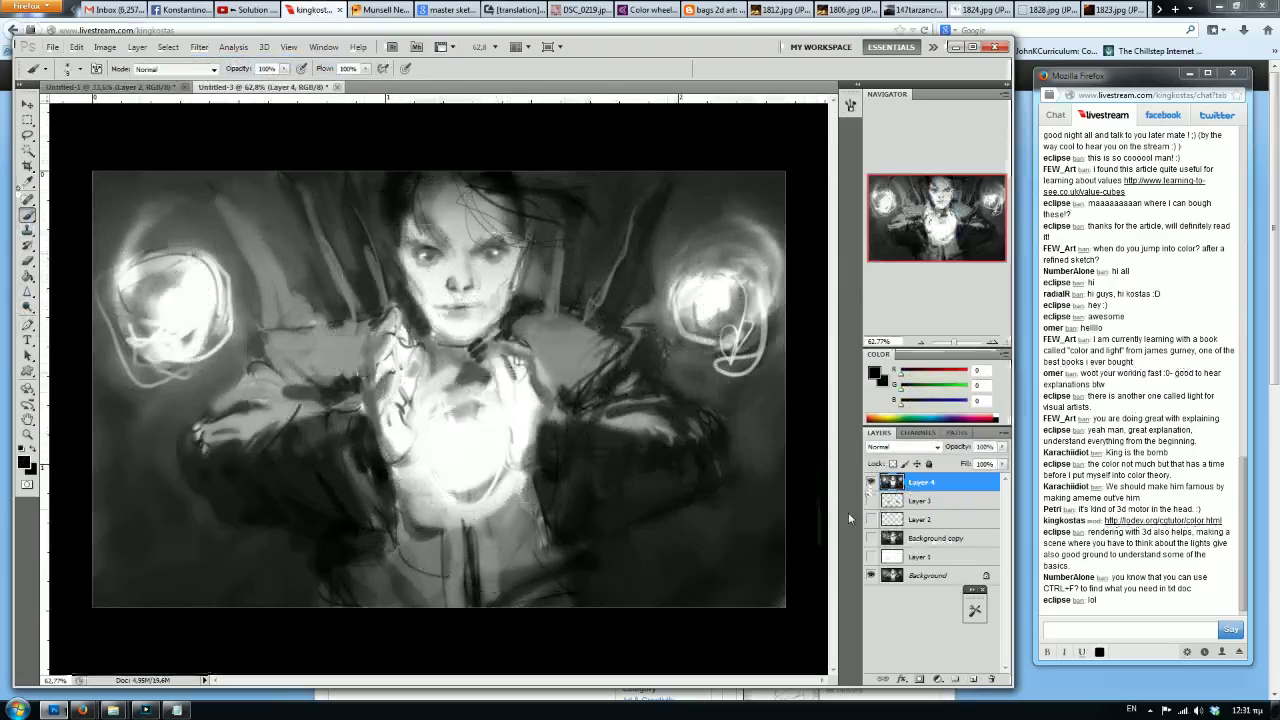
Hide the dodged painting layer, show the white-filled layer and add a new empty layer on top.
{"action": "left_click", "coordinate": [870, 482]}
{"action": "left_click", "coordinate": [871, 556]}
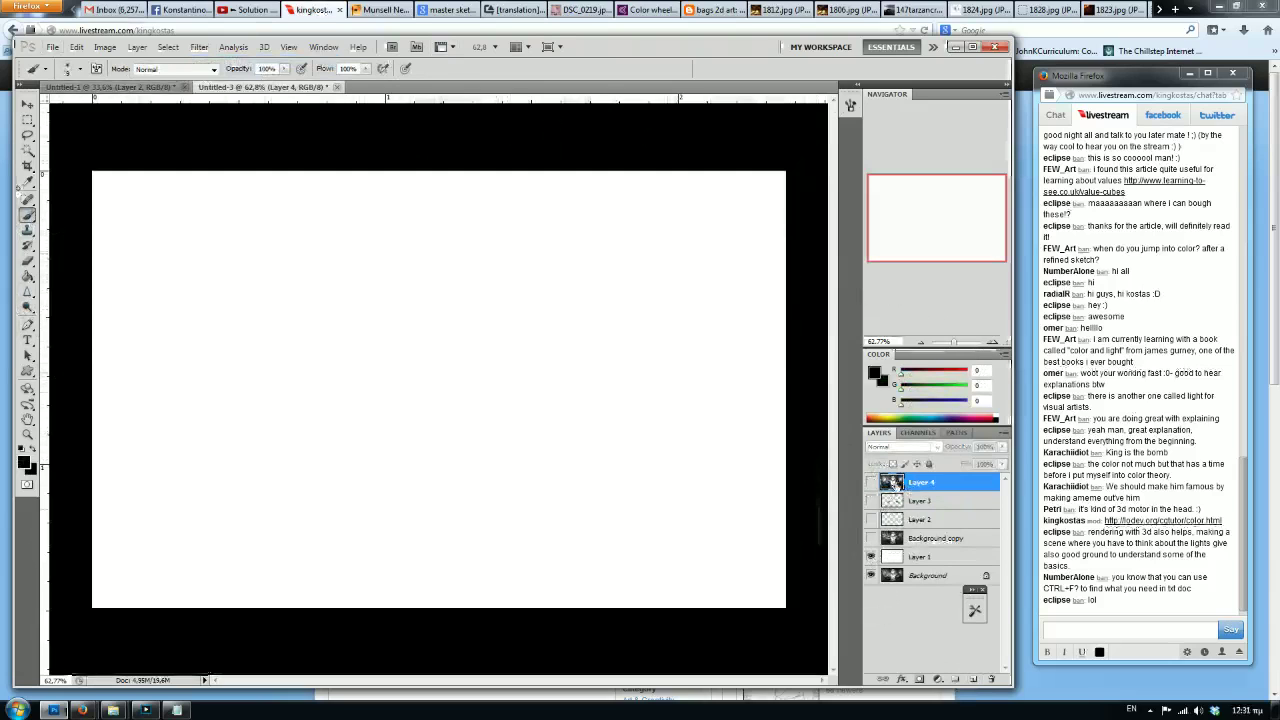
{"action": "left_click", "coordinate": [870, 482]}
{"action": "left_click", "coordinate": [870, 482]}
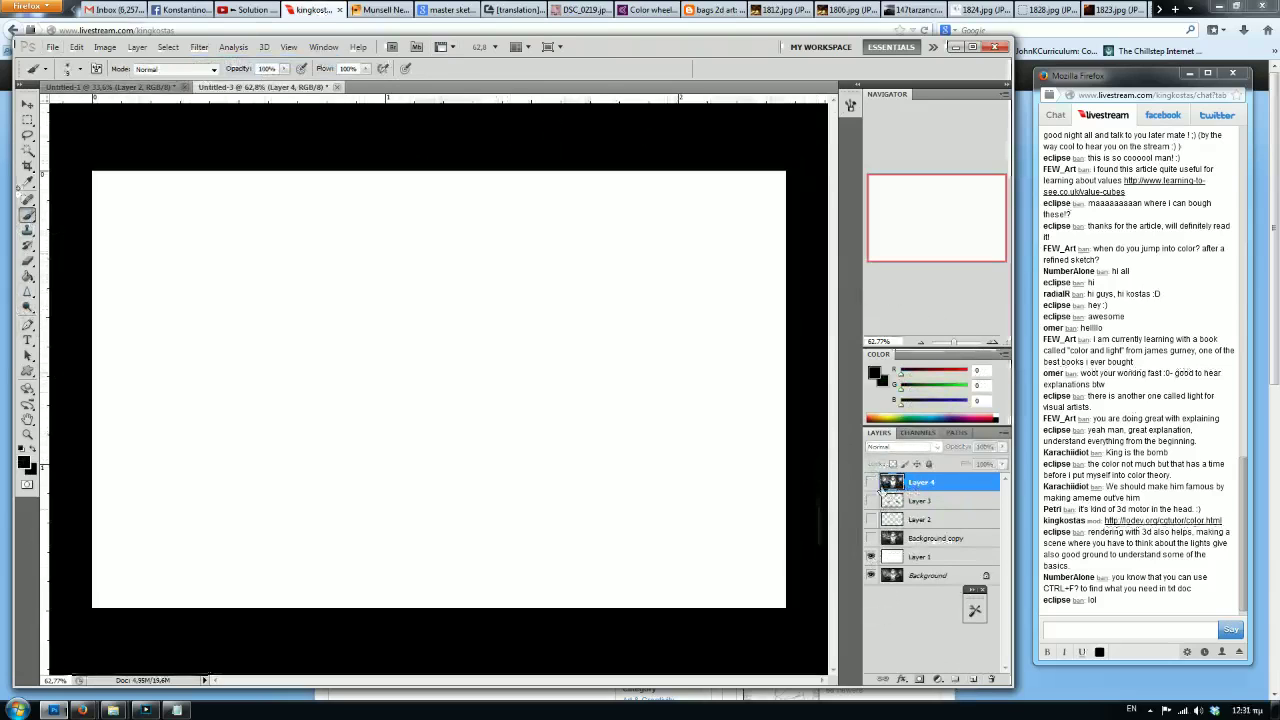
{"action": "left_click", "coordinate": [975, 681]}
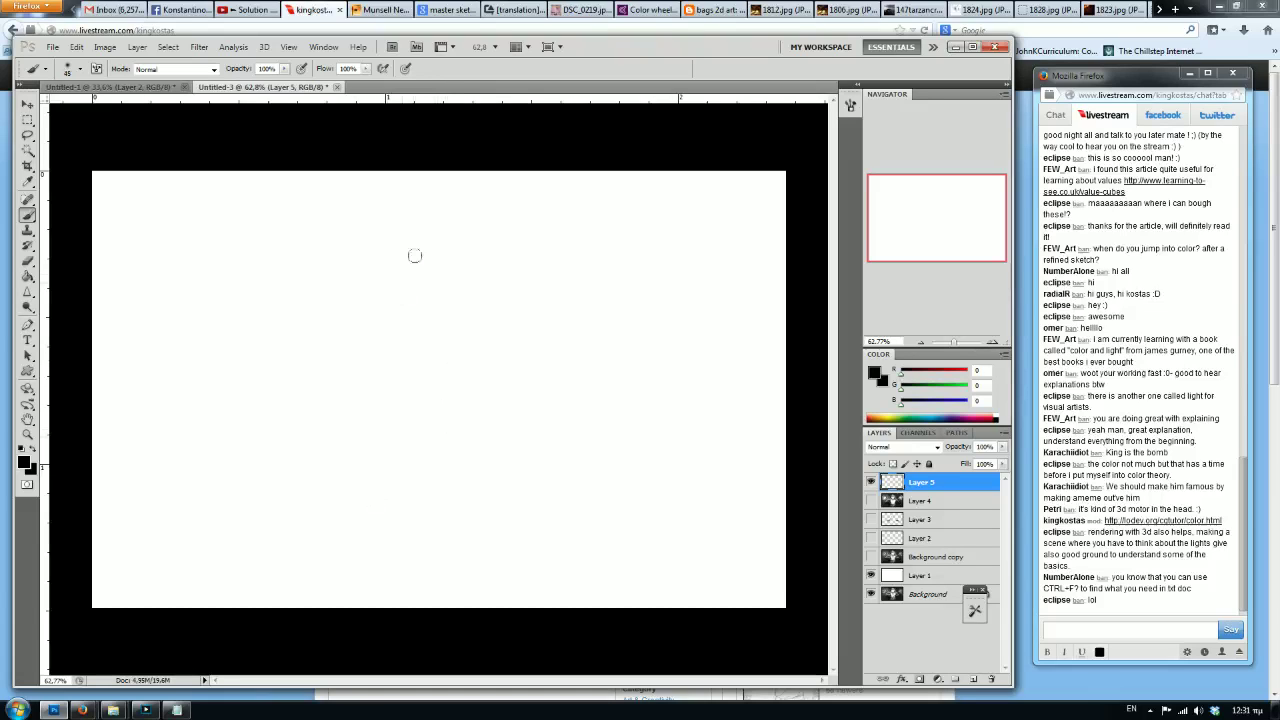
Paint overlapping soft grey strokes and a small loop on the blank white canvas, left of its centre.
{"action": "key", "text": "bracketright"}
{"action": "mouse_move", "coordinate": [340, 340]}
{"action": "left_mouse_down"}
{"action": "mouse_move", "coordinate": [320, 378]}
{"action": "mouse_move", "coordinate": [333, 370]}
{"action": "left_mouse_up"}
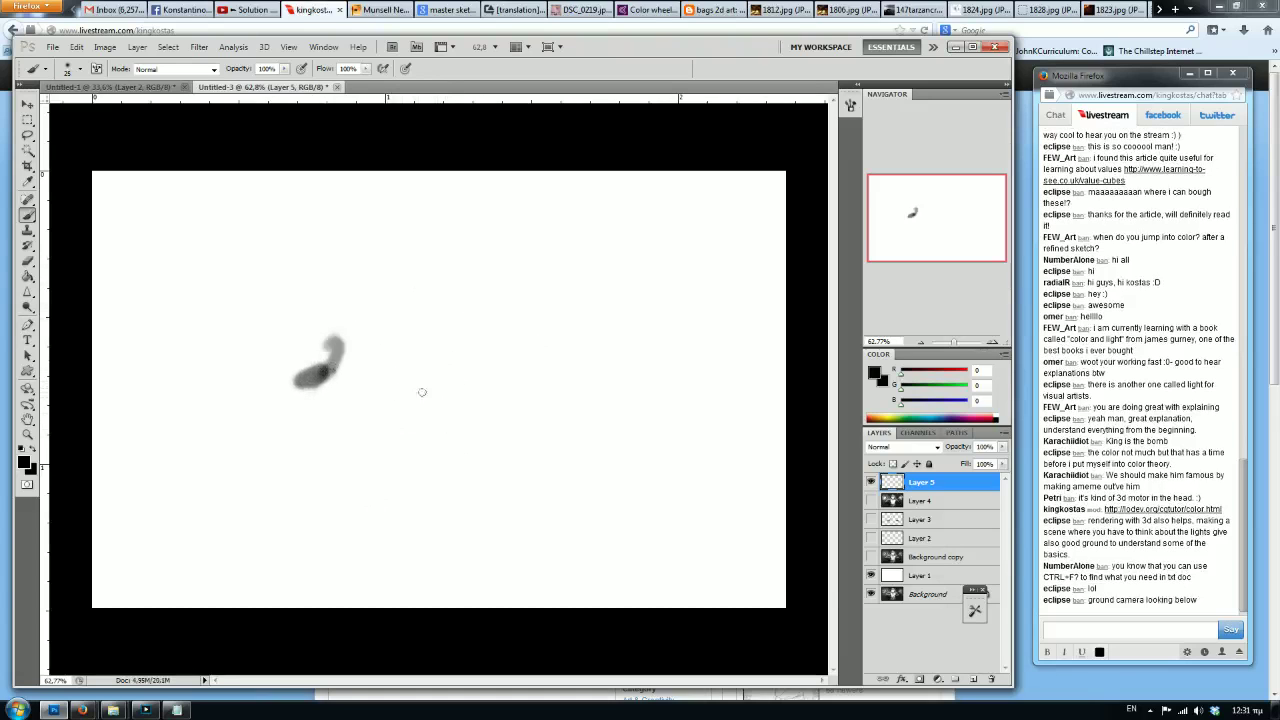
{"action": "left_click_drag", "start_coordinate": [341, 322], "coordinate": [294, 394]}
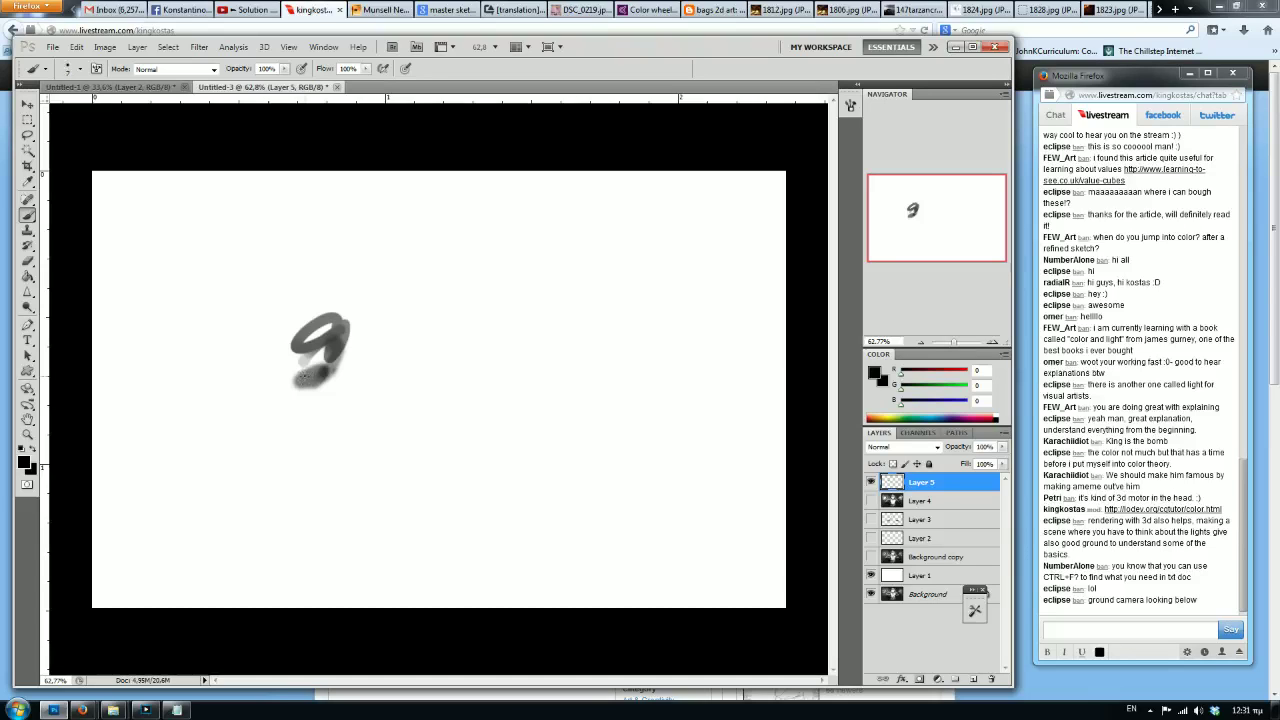
{"action": "mouse_move", "coordinate": [294, 360]}
{"action": "left_mouse_down"}
{"action": "mouse_move", "coordinate": [318, 481]}
{"action": "mouse_move", "coordinate": [482, 405]}
{"action": "mouse_move", "coordinate": [459, 376]}
{"action": "mouse_move", "coordinate": [414, 391]}
{"action": "mouse_move", "coordinate": [367, 370]}
{"action": "mouse_move", "coordinate": [386, 289]}
{"action": "mouse_move", "coordinate": [324, 294]}
{"action": "mouse_move", "coordinate": [431, 297]}
{"action": "left_mouse_up"}
{"action": "mouse_move", "coordinate": [492, 352]}
{"action": "left_mouse_down"}
{"action": "mouse_move", "coordinate": [501, 404]}
{"action": "mouse_move", "coordinate": [591, 355]}
{"action": "mouse_move", "coordinate": [618, 315]}
{"action": "mouse_move", "coordinate": [532, 374]}
{"action": "mouse_move", "coordinate": [556, 411]}
{"action": "mouse_move", "coordinate": [393, 446]}
{"action": "left_mouse_up"}
{"action": "key", "text": "Delete"}
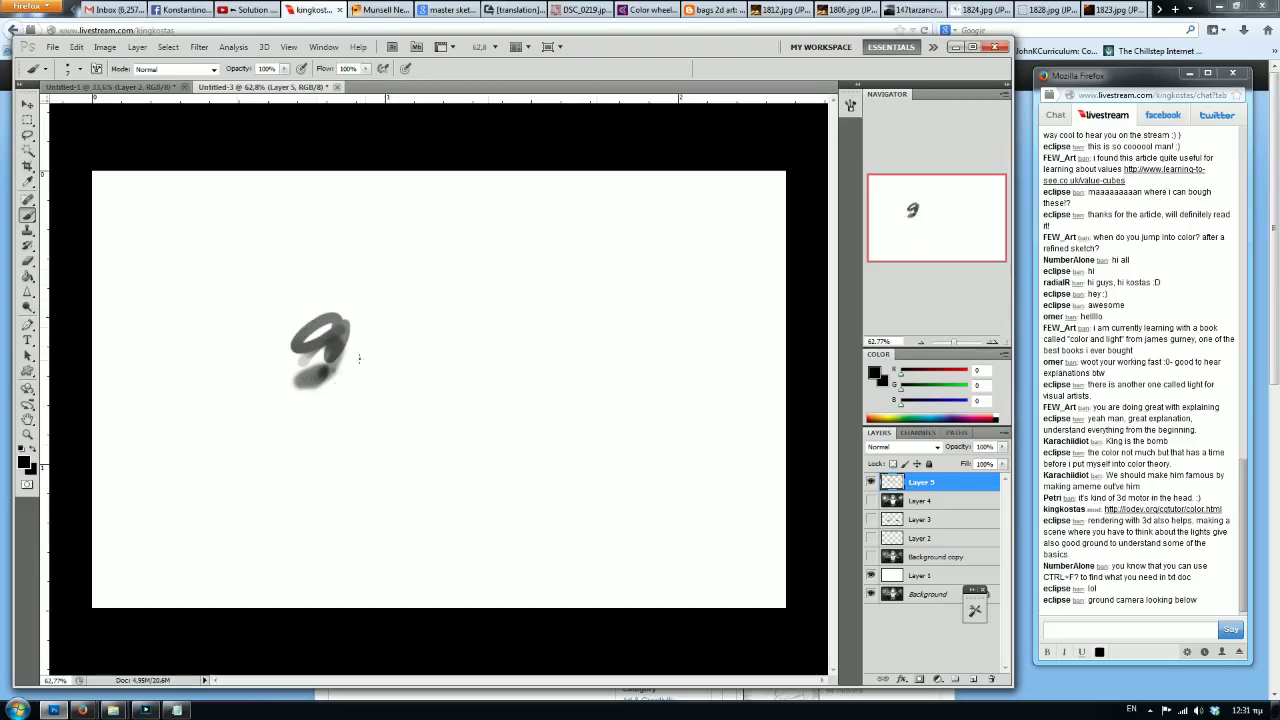
Cover the white canvas with broad overlapping mid-grey strokes, about RGB 155, using a large brush.
{"action": "mouse_move", "coordinate": [741, 253]}
{"action": "left_mouse_down"}
{"action": "mouse_move", "coordinate": [737, 571]}
{"action": "mouse_move", "coordinate": [343, 571]}
{"action": "mouse_move", "coordinate": [657, 229]}
{"action": "mouse_move", "coordinate": [531, 337]}
{"action": "left_mouse_up"}
{"action": "left_click", "coordinate": [528, 400], "text": "alt"}
{"action": "mouse_move", "coordinate": [524, 457]}
{"action": "left_mouse_down"}
{"action": "mouse_move", "coordinate": [711, 443]}
{"action": "mouse_move", "coordinate": [455, 490]}
{"action": "mouse_move", "coordinate": [193, 418]}
{"action": "left_mouse_up"}
{"action": "left_click_drag", "start_coordinate": [440, 222], "coordinate": [468, 363]}
{"action": "key", "text": "bracketleft"}
{"action": "key", "text": "bracketleft"}
{"action": "key", "text": "bracketleft"}
{"action": "mouse_move", "coordinate": [700, 232]}
{"action": "left_mouse_down"}
{"action": "mouse_move", "coordinate": [724, 290]}
{"action": "mouse_move", "coordinate": [745, 545]}
{"action": "mouse_move", "coordinate": [312, 545]}
{"action": "mouse_move", "coordinate": [228, 378]}
{"action": "left_mouse_up"}
{"action": "key", "text": "bracketright"}
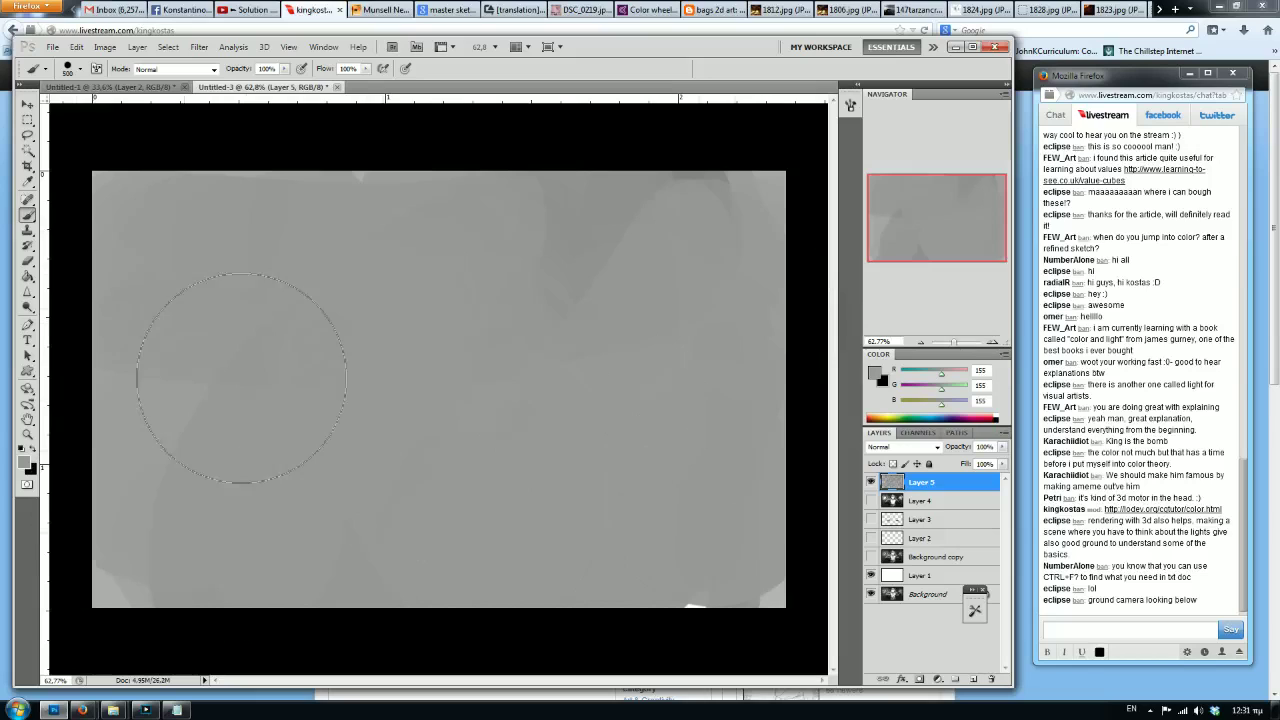
Even out the upper part of the grey background with a 125 px brush and sampled greys around RGB 154.
{"action": "left_click", "coordinate": [727, 124], "text": "alt"}
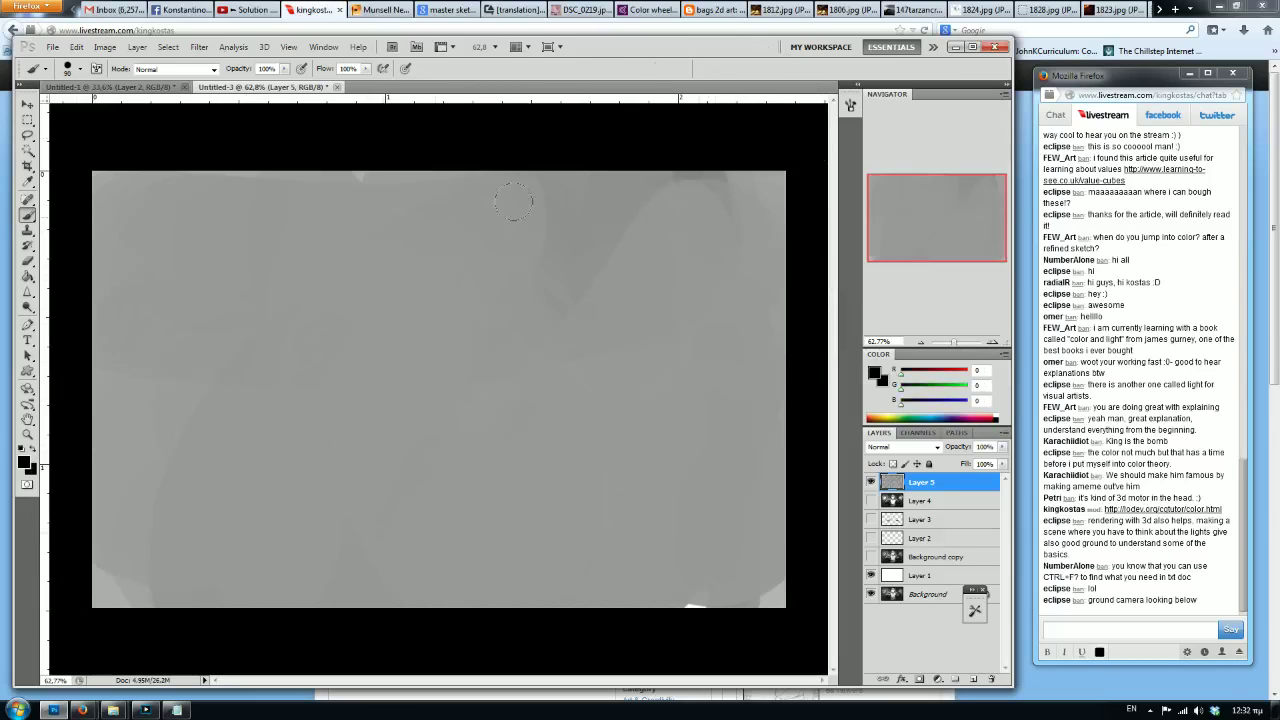
{"action": "left_click", "coordinate": [440, 245], "text": "alt"}
{"action": "key", "text": "bracketright"}
{"action": "key", "text": "bracketright"}
{"action": "key", "text": "bracketright"}
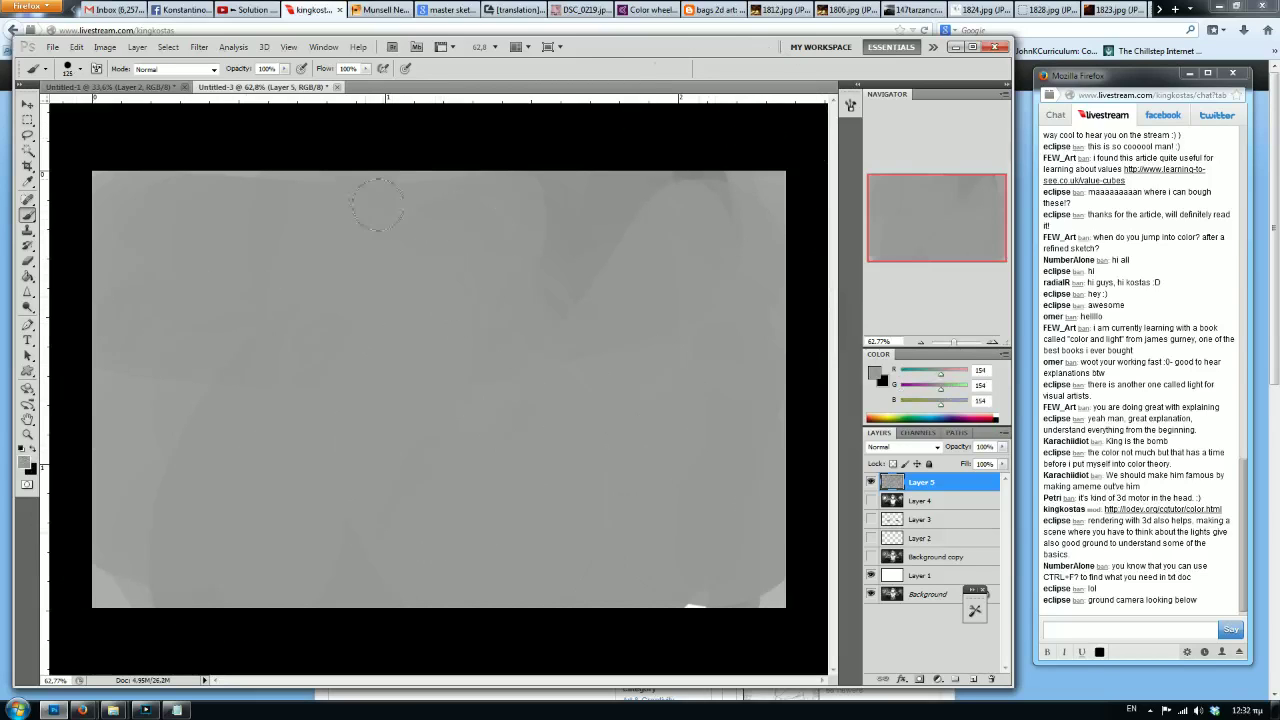
{"action": "left_click", "coordinate": [516, 312], "text": "alt"}
{"action": "left_click", "coordinate": [461, 130], "text": "alt"}
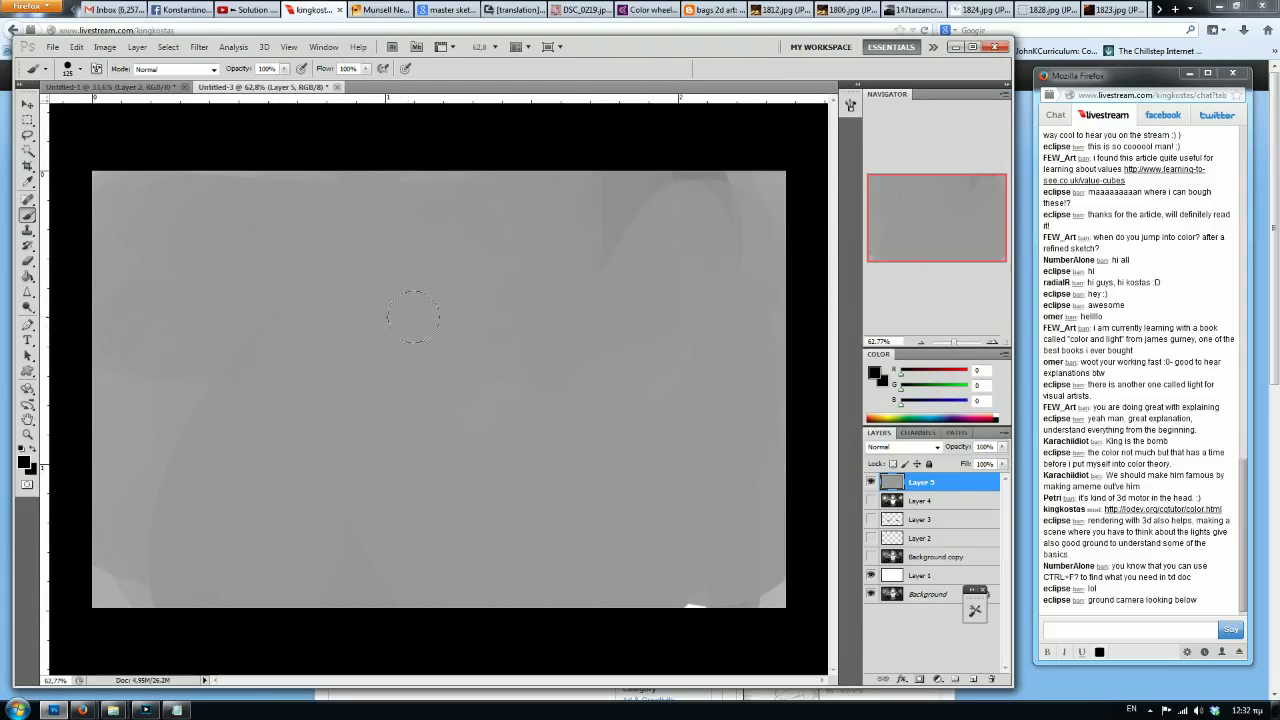
Rough in a figure's gesture with overlapping black strokes across the centre of the grey canvas.
{"action": "key", "text": "bracketleft"}
{"action": "key", "text": "bracketleft"}
{"action": "key", "text": "bracketleft"}
{"action": "key", "text": "bracketleft"}
{"action": "mouse_move", "coordinate": [405, 262]}
{"action": "left_mouse_down"}
{"action": "mouse_move", "coordinate": [378, 335]}
{"action": "mouse_move", "coordinate": [430, 395]}
{"action": "mouse_move", "coordinate": [312, 490]}
{"action": "left_mouse_up"}
{"action": "key", "text": "bracketright"}
{"action": "key", "text": "bracketright"}
{"action": "key", "text": "bracketright"}
{"action": "mouse_move", "coordinate": [321, 438]}
{"action": "left_mouse_down"}
{"action": "mouse_move", "coordinate": [562, 425]}
{"action": "mouse_move", "coordinate": [623, 405]}
{"action": "left_mouse_up"}
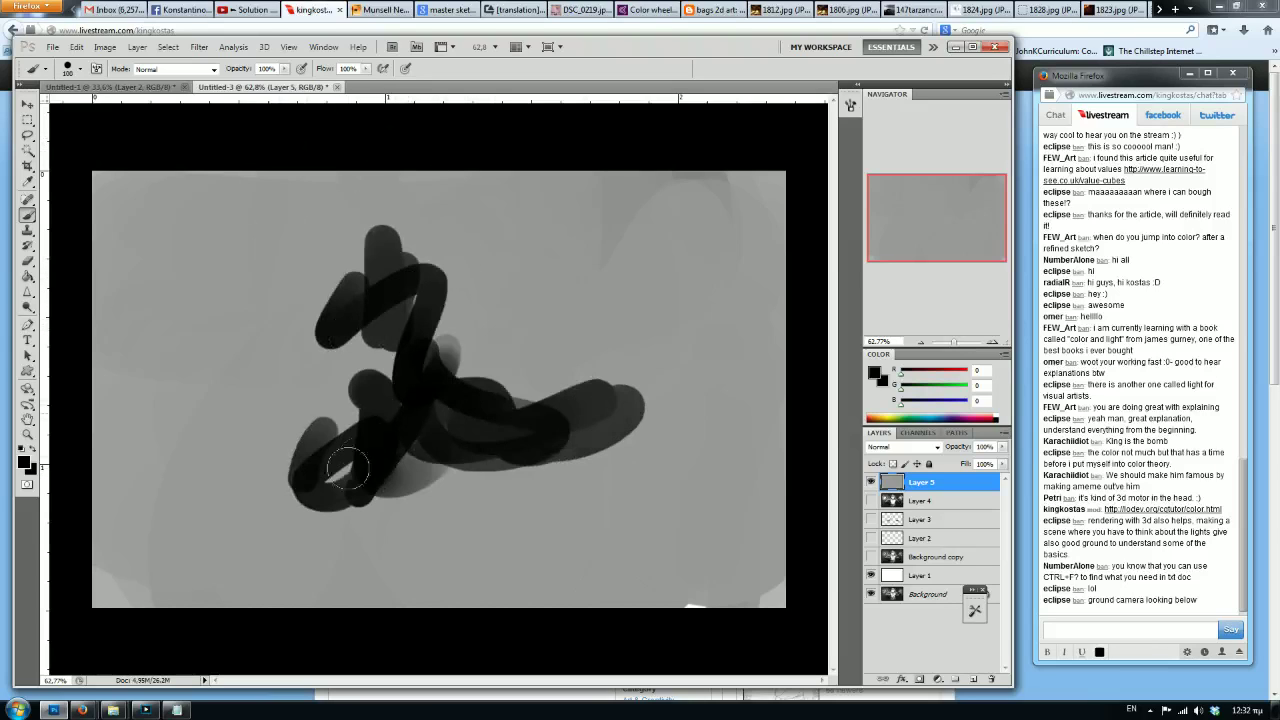
Show the earlier orb-lit character painting for comparison and switch back to the new sketch layer.
{"action": "left_click", "coordinate": [870, 483]}
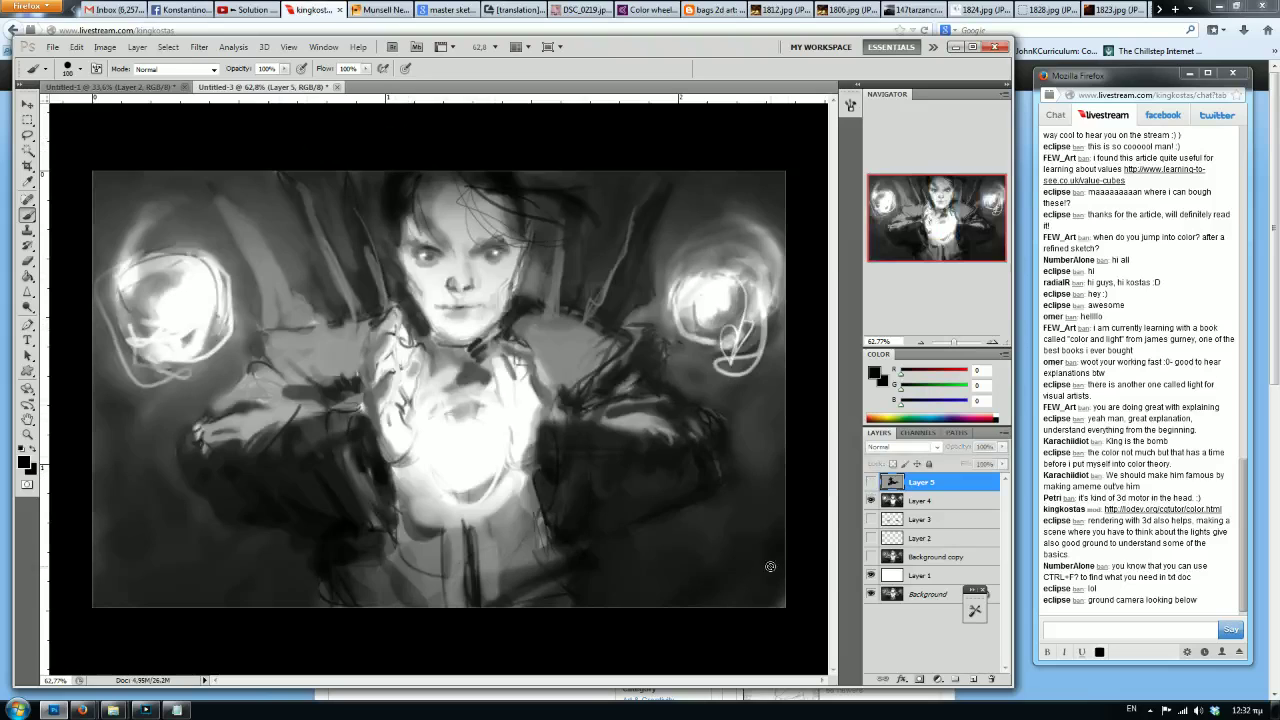
{"action": "left_click", "coordinate": [870, 500]}
{"action": "left_click", "coordinate": [870, 482]}
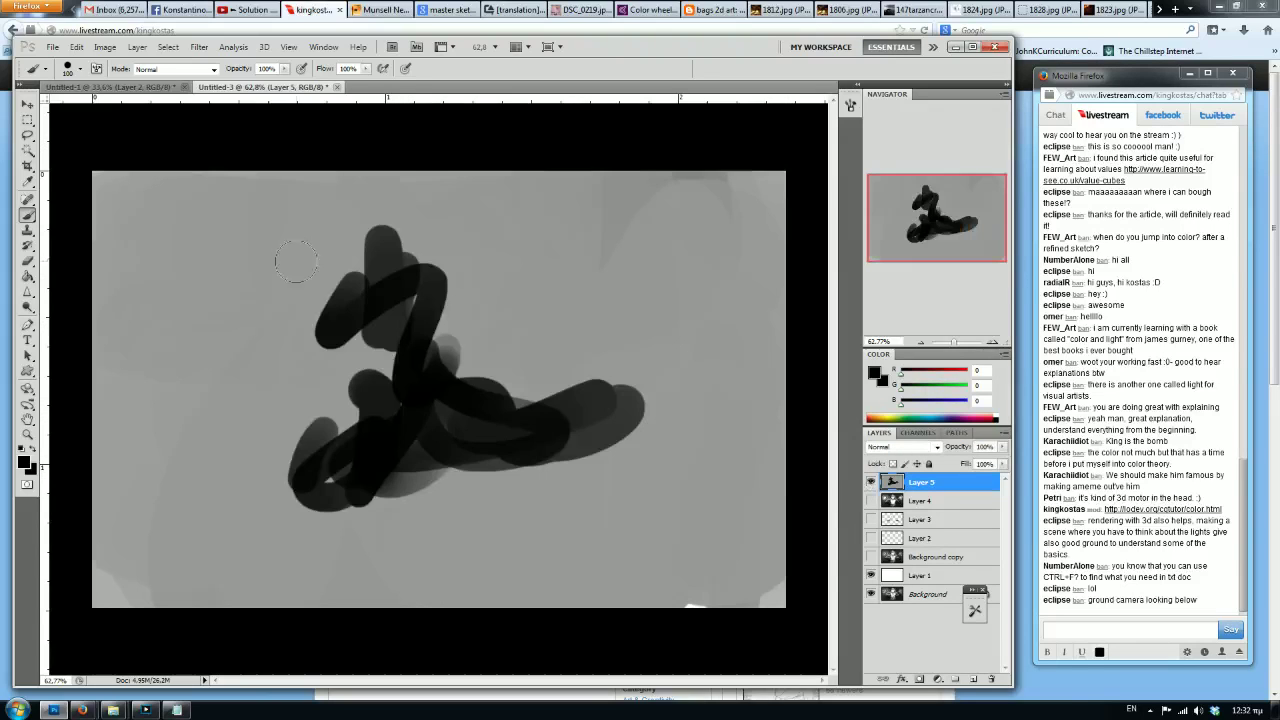
Knock back the rough black strokes with sampled grey and block in the figure's dark head and neck.
{"action": "left_click", "coordinate": [536, 314], "text": "alt"}
{"action": "key", "text": "bracketright"}
{"action": "mouse_move", "coordinate": [590, 422]}
{"action": "left_mouse_down"}
{"action": "mouse_move", "coordinate": [332, 400]}
{"action": "mouse_move", "coordinate": [490, 416]}
{"action": "mouse_move", "coordinate": [528, 492]}
{"action": "mouse_move", "coordinate": [600, 424]}
{"action": "left_mouse_up"}
{"action": "left_click", "coordinate": [415, 129], "text": "alt"}
{"action": "key", "text": "bracketleft"}
{"action": "key", "text": "bracketleft"}
{"action": "mouse_move", "coordinate": [413, 229]}
{"action": "left_mouse_down"}
{"action": "mouse_move", "coordinate": [430, 255]}
{"action": "mouse_move", "coordinate": [350, 285]}
{"action": "mouse_move", "coordinate": [400, 300]}
{"action": "mouse_move", "coordinate": [395, 218]}
{"action": "left_mouse_up"}
{"action": "mouse_move", "coordinate": [358, 267]}
{"action": "left_mouse_down"}
{"action": "mouse_move", "coordinate": [412, 302]}
{"action": "mouse_move", "coordinate": [420, 278]}
{"action": "mouse_move", "coordinate": [360, 296]}
{"action": "mouse_move", "coordinate": [377, 335]}
{"action": "mouse_move", "coordinate": [296, 412]}
{"action": "mouse_move", "coordinate": [290, 445]}
{"action": "mouse_move", "coordinate": [425, 367]}
{"action": "mouse_move", "coordinate": [435, 391]}
{"action": "mouse_move", "coordinate": [484, 343]}
{"action": "mouse_move", "coordinate": [476, 392]}
{"action": "mouse_move", "coordinate": [269, 400]}
{"action": "mouse_move", "coordinate": [362, 364]}
{"action": "left_mouse_up"}
Block in the torso and spread legs with wide dark strokes, plus a long band reaching the canvas's left edge.
{"action": "key", "text": "bracketright"}
{"action": "key", "text": "bracketright"}
{"action": "key", "text": "bracketright"}
{"action": "mouse_move", "coordinate": [368, 447]}
{"action": "left_mouse_down"}
{"action": "mouse_move", "coordinate": [322, 558]}
{"action": "mouse_move", "coordinate": [250, 610]}
{"action": "left_mouse_up"}
{"action": "left_click_drag", "start_coordinate": [463, 493], "coordinate": [365, 595]}
{"action": "key", "text": "bracketleft"}
{"action": "key", "text": "bracketleft"}
{"action": "key", "text": "bracketleft"}
{"action": "left_click_drag", "start_coordinate": [318, 478], "coordinate": [94, 520]}
Paint the streaming headband, the head outline and the raised hand with a smaller dark brush.
{"action": "key", "text": "bracketleft"}
{"action": "key", "text": "bracketleft"}
{"action": "key", "text": "bracketleft"}
{"action": "key", "text": "bracketleft"}
{"action": "key", "text": "bracketleft"}
{"action": "key", "text": "bracketleft"}
{"action": "key", "text": "bracketleft"}
{"action": "left_click_drag", "start_coordinate": [386, 212], "coordinate": [236, 248]}
{"action": "left_click_drag", "start_coordinate": [511, 389], "coordinate": [522, 433]}
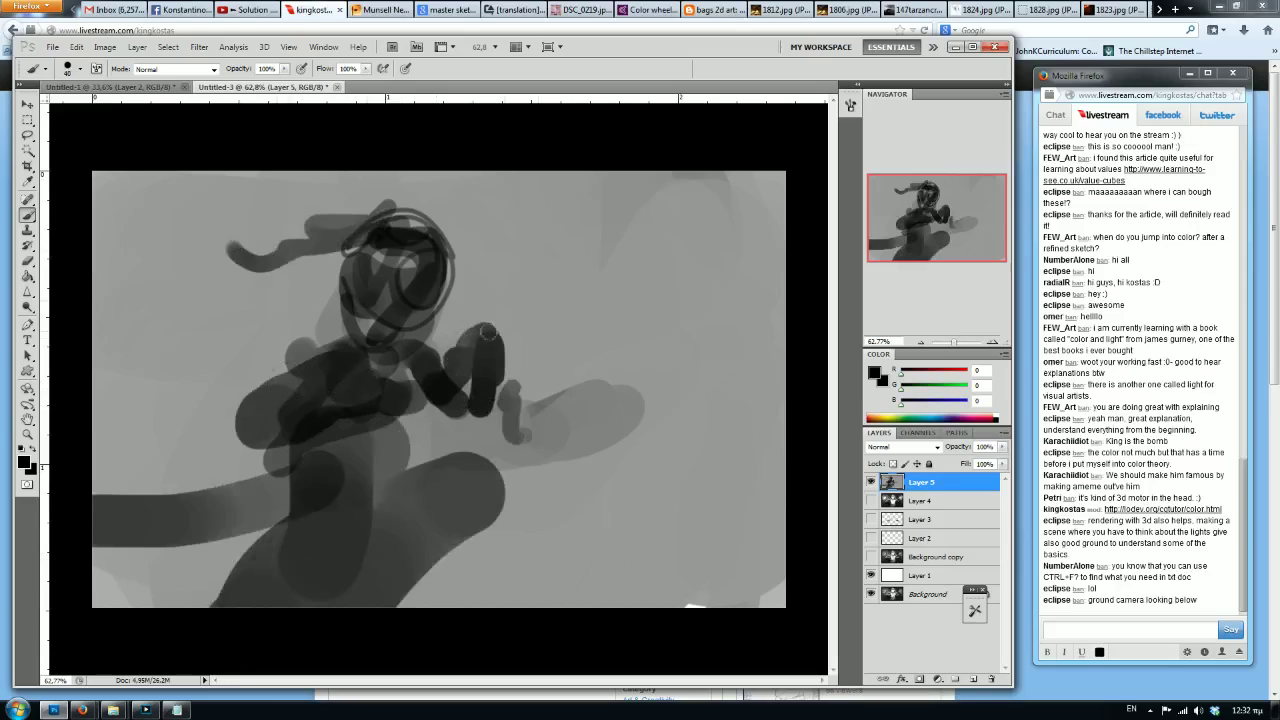
Set the foreground colour to white and paint highlights on the face, upper chest and raised hand.
{"action": "key", "text": "f"}
{"action": "key", "text": "f"}
{"action": "key", "text": "d"}
{"action": "key", "text": "x"}
{"action": "key", "text": "f"}
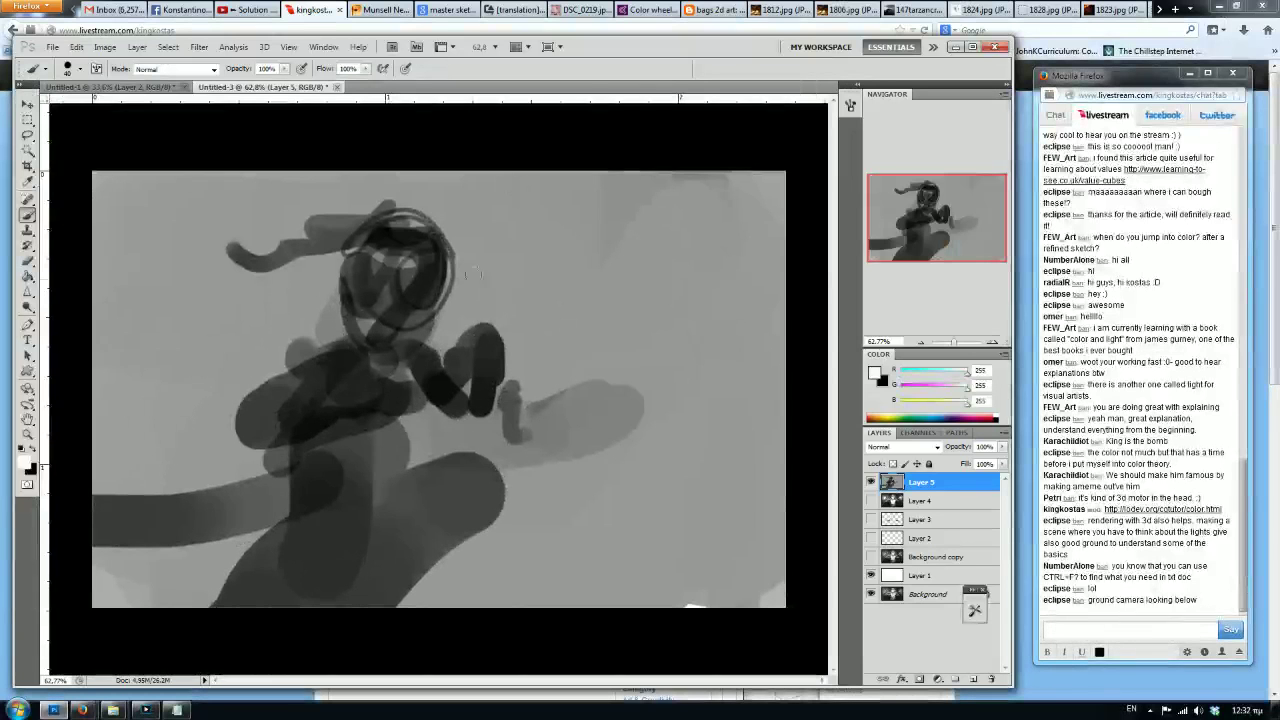
{"action": "mouse_move", "coordinate": [432, 262]}
{"action": "left_mouse_down"}
{"action": "mouse_move", "coordinate": [412, 335]}
{"action": "mouse_move", "coordinate": [422, 318]}
{"action": "mouse_move", "coordinate": [417, 265]}
{"action": "mouse_move", "coordinate": [412, 335]}
{"action": "mouse_move", "coordinate": [372, 378]}
{"action": "left_mouse_up"}
{"action": "mouse_move", "coordinate": [505, 350]}
{"action": "left_mouse_down"}
{"action": "mouse_move", "coordinate": [640, 374]}
{"action": "mouse_move", "coordinate": [462, 376]}
{"action": "mouse_move", "coordinate": [512, 318]}
{"action": "left_mouse_up"}
Add black strokes for the fingers, extended arm and dark side of the torso.
{"action": "key", "text": "x"}
{"action": "left_click_drag", "start_coordinate": [498, 376], "coordinate": [508, 430]}
{"action": "mouse_move", "coordinate": [548, 340]}
{"action": "left_mouse_down"}
{"action": "mouse_move", "coordinate": [566, 418]}
{"action": "mouse_move", "coordinate": [620, 468]}
{"action": "mouse_move", "coordinate": [556, 442]}
{"action": "mouse_move", "coordinate": [552, 464]}
{"action": "mouse_move", "coordinate": [438, 466]}
{"action": "mouse_move", "coordinate": [480, 425]}
{"action": "mouse_move", "coordinate": [440, 520]}
{"action": "mouse_move", "coordinate": [430, 600]}
{"action": "mouse_move", "coordinate": [301, 513]}
{"action": "mouse_move", "coordinate": [320, 604]}
{"action": "left_mouse_up"}
{"action": "key", "text": "bracketright"}
{"action": "key", "text": "bracketright"}
{"action": "key", "text": "bracketright"}
{"action": "key", "text": "bracketright"}
Sample greys to carve the hip edge and model the torso, forearm, upper arm and lighter face planes.
{"action": "left_click", "coordinate": [512, 548], "text": "alt"}
{"action": "left_click_drag", "start_coordinate": [488, 556], "coordinate": [466, 612]}
{"action": "mouse_move", "coordinate": [425, 445]}
{"action": "left_mouse_down"}
{"action": "mouse_move", "coordinate": [397, 625]}
{"action": "mouse_move", "coordinate": [375, 490]}
{"action": "left_mouse_up"}
{"action": "left_click_drag", "start_coordinate": [570, 414], "coordinate": [604, 452]}
{"action": "left_click_drag", "start_coordinate": [406, 362], "coordinate": [332, 390]}
{"action": "left_click", "coordinate": [414, 299], "text": "alt"}
{"action": "key", "text": "bracketleft"}
{"action": "mouse_move", "coordinate": [382, 243]}
{"action": "left_mouse_down"}
{"action": "mouse_move", "coordinate": [391, 277]}
{"action": "mouse_move", "coordinate": [388, 312]}
{"action": "left_mouse_up"}
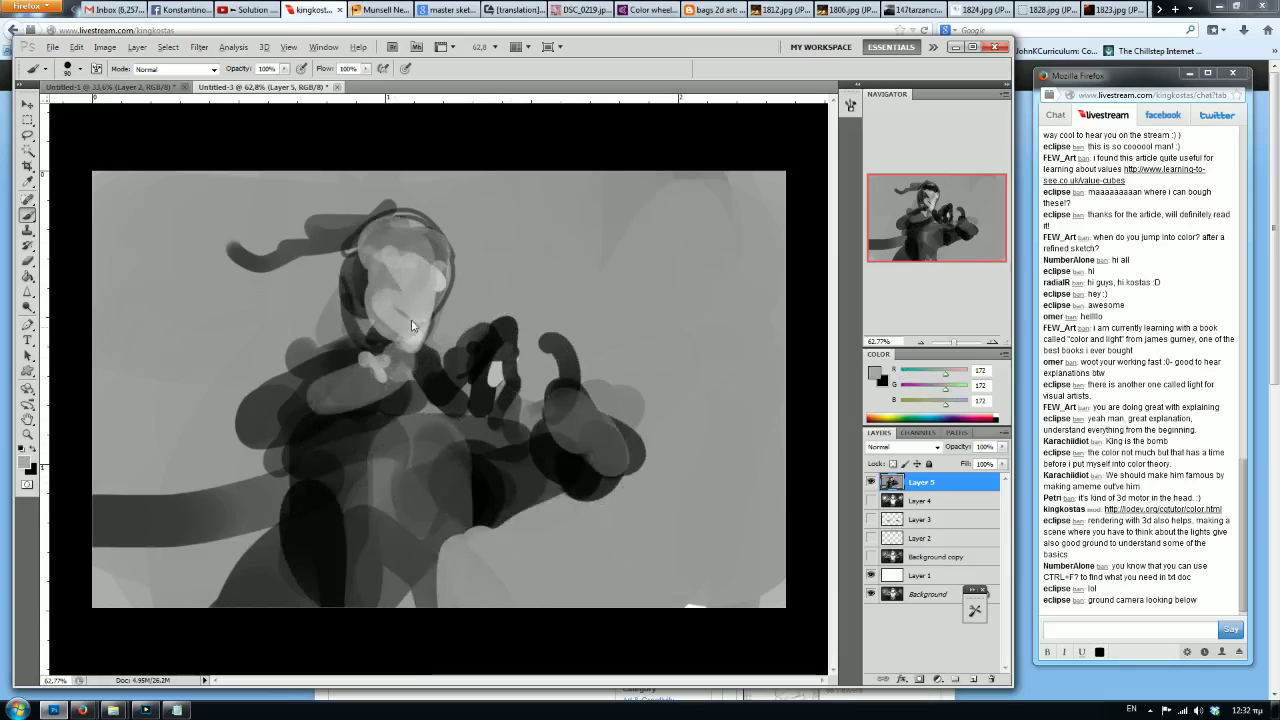
Paint dark pointed collar spikes behind the figure's shoulder, refining their edges with sampled greys.
{"action": "key", "text": "x"}
{"action": "key", "text": "bracketright"}
{"action": "left_click_drag", "start_coordinate": [322, 360], "coordinate": [292, 325]}
{"action": "mouse_move", "coordinate": [220, 272]}
{"action": "left_mouse_down"}
{"action": "mouse_move", "coordinate": [318, 352]}
{"action": "mouse_move", "coordinate": [262, 294]}
{"action": "mouse_move", "coordinate": [281, 351]}
{"action": "mouse_move", "coordinate": [176, 330]}
{"action": "left_mouse_up"}
{"action": "left_click_drag", "start_coordinate": [256, 362], "coordinate": [262, 392]}
{"action": "mouse_move", "coordinate": [262, 388]}
{"action": "left_mouse_down"}
{"action": "mouse_move", "coordinate": [189, 334]}
{"action": "mouse_move", "coordinate": [166, 339]}
{"action": "mouse_move", "coordinate": [245, 345]}
{"action": "mouse_move", "coordinate": [262, 390]}
{"action": "left_mouse_up"}
{"action": "left_click", "coordinate": [161, 345], "text": "alt"}
{"action": "left_click", "coordinate": [254, 355], "text": "alt"}
{"action": "mouse_move", "coordinate": [270, 376]}
{"action": "left_mouse_down"}
{"action": "mouse_move", "coordinate": [316, 355]}
{"action": "mouse_move", "coordinate": [242, 298]}
{"action": "left_mouse_up"}
{"action": "left_click", "coordinate": [216, 302], "text": "alt"}
{"action": "left_click", "coordinate": [300, 330], "text": "alt"}
{"action": "mouse_move", "coordinate": [334, 328]}
{"action": "left_mouse_down"}
{"action": "mouse_move", "coordinate": [312, 286]}
{"action": "mouse_move", "coordinate": [340, 338]}
{"action": "left_mouse_up"}
{"action": "key", "text": "bracketleft"}
{"action": "left_click_drag", "start_coordinate": [457, 316], "coordinate": [458, 327]}
Sample tones from the figure and paint curved dark strokes across the waist and lower body.
{"action": "left_click", "coordinate": [508, 490], "text": "alt"}
{"action": "key", "text": "bracketright"}
{"action": "key", "text": "bracketright"}
{"action": "left_click", "coordinate": [464, 589], "text": "alt"}
{"action": "left_click", "coordinate": [497, 506], "text": "alt"}
{"action": "mouse_move", "coordinate": [286, 591]}
{"action": "left_mouse_down"}
{"action": "mouse_move", "coordinate": [424, 588]}
{"action": "mouse_move", "coordinate": [317, 552]}
{"action": "left_mouse_up"}
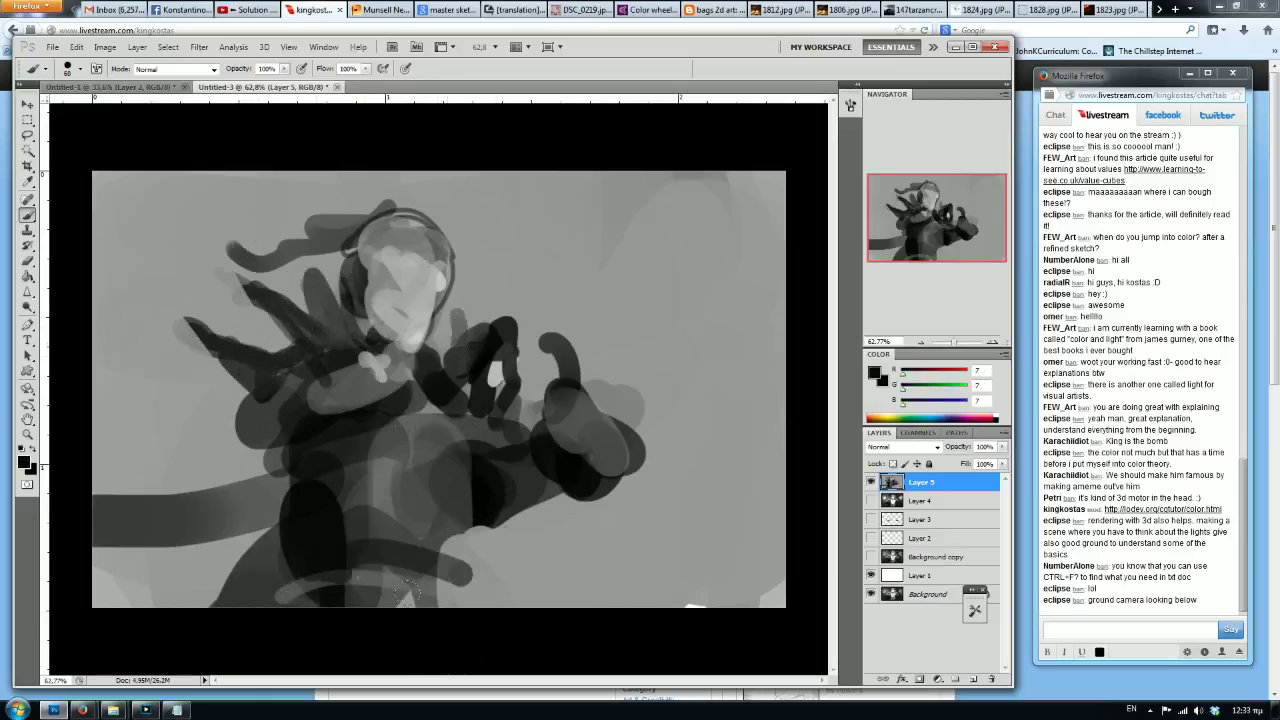
{"action": "left_click_drag", "start_coordinate": [408, 594], "coordinate": [386, 568]}
Draw thin dark fold lines down the middle of the torso with a much smaller brush.
{"action": "key", "text": "bracketleft"}
{"action": "key", "text": "bracketleft"}
{"action": "key", "text": "bracketleft"}
{"action": "key", "text": "bracketleft"}
{"action": "key", "text": "bracketleft"}
{"action": "left_click_drag", "start_coordinate": [412, 420], "coordinate": [378, 602]}
{"action": "mouse_move", "coordinate": [411, 408]}
{"action": "left_mouse_down"}
{"action": "mouse_move", "coordinate": [422, 464]}
{"action": "mouse_move", "coordinate": [398, 590]}
{"action": "left_mouse_up"}
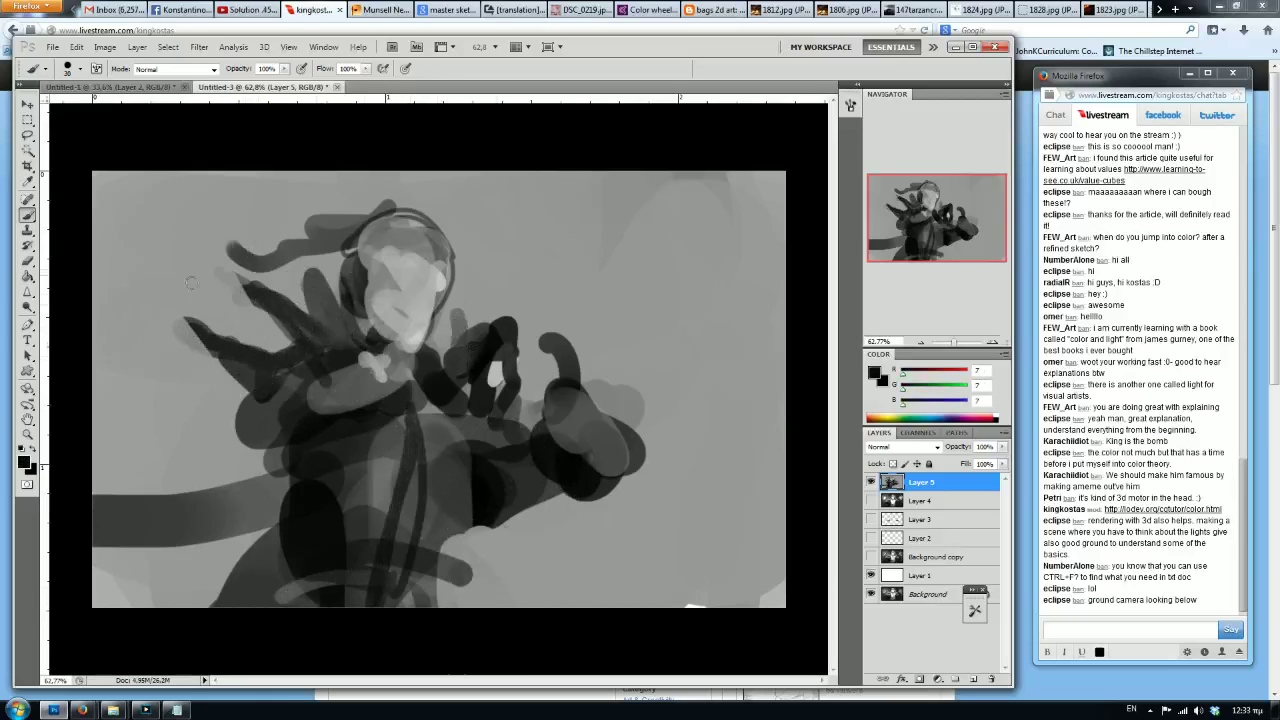
Dodge bright glows between the figure's fingers and into a large orb beside the collar spikes.
{"action": "left_click", "coordinate": [27, 309]}
{"action": "mouse_move", "coordinate": [508, 372]}
{"action": "left_mouse_down"}
{"action": "mouse_move", "coordinate": [515, 380]}
{"action": "mouse_move", "coordinate": [525, 330]}
{"action": "left_mouse_up"}
{"action": "key", "text": "bracketright"}
{"action": "key", "text": "bracketright"}
{"action": "key", "text": "bracketright"}
{"action": "key", "text": "bracketright"}
{"action": "key", "text": "bracketright"}
{"action": "key", "text": "bracketright"}
{"action": "mouse_move", "coordinate": [205, 307]}
{"action": "left_mouse_down"}
{"action": "mouse_move", "coordinate": [133, 271]}
{"action": "mouse_move", "coordinate": [160, 300]}
{"action": "mouse_move", "coordinate": [190, 285]}
{"action": "mouse_move", "coordinate": [153, 246]}
{"action": "mouse_move", "coordinate": [136, 300]}
{"action": "mouse_move", "coordinate": [172, 280]}
{"action": "left_mouse_up"}
Dodge a bright glowing orb beside the figure's outstretched fist using a smaller brush.
{"action": "key", "text": "bracketleft"}
{"action": "key", "text": "bracketleft"}
{"action": "key", "text": "bracketleft"}
{"action": "key", "text": "bracketleft"}
{"action": "key", "text": "bracketleft"}
{"action": "key", "text": "bracketleft"}
{"action": "key", "text": "bracketleft"}
{"action": "key", "text": "bracketleft"}
{"action": "mouse_move", "coordinate": [675, 470]}
{"action": "left_mouse_down"}
{"action": "mouse_move", "coordinate": [658, 445]}
{"action": "mouse_move", "coordinate": [719, 460]}
{"action": "mouse_move", "coordinate": [645, 479]}
{"action": "mouse_move", "coordinate": [641, 503]}
{"action": "mouse_move", "coordinate": [660, 440]}
{"action": "left_mouse_up"}
Dodge thin looping light trails around the fist's orb and a soft glow rising above it.
{"action": "key", "text": "bracketleft"}
{"action": "key", "text": "bracketleft"}
{"action": "key", "text": "bracketleft"}
{"action": "key", "text": "bracketleft"}
{"action": "key", "text": "bracketleft"}
{"action": "key", "text": "bracketleft"}
{"action": "key", "text": "bracketright"}
{"action": "key", "text": "bracketright"}
{"action": "key", "text": "bracketright"}
{"action": "key", "text": "bracketright"}
{"action": "key", "text": "bracketright"}
{"action": "key", "text": "bracketright"}
{"action": "key", "text": "bracketright"}
{"action": "key", "text": "bracketright"}
{"action": "key", "text": "bracketright"}
{"action": "key", "text": "bracketright"}
{"action": "mouse_move", "coordinate": [637, 365]}
{"action": "left_mouse_down"}
{"action": "mouse_move", "coordinate": [660, 480]}
{"action": "mouse_move", "coordinate": [700, 420]}
{"action": "mouse_move", "coordinate": [640, 345]}
{"action": "left_mouse_up"}
Burn the figure and the surrounding background darker in the shadows range with a large soft brush, leaving the glowing orbs bright.
{"action": "left_click", "coordinate": [28, 307]}
{"action": "left_click", "coordinate": [65, 312]}
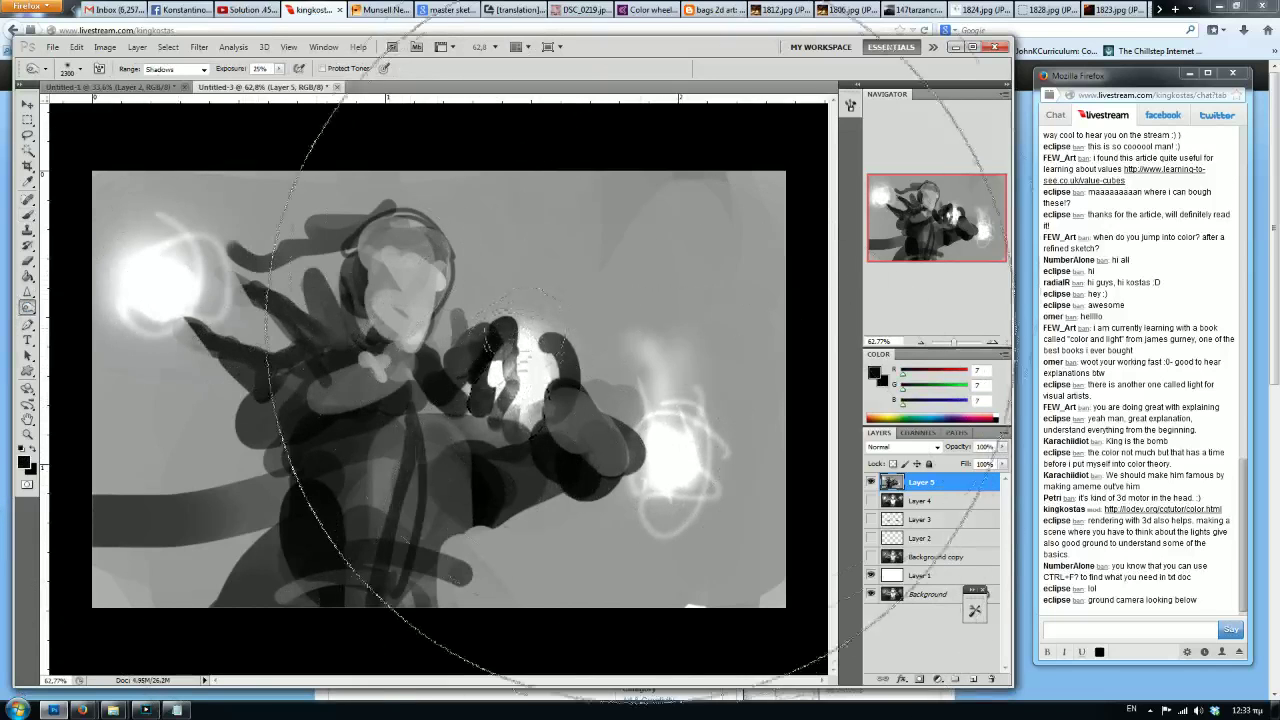
{"action": "key", "text": "bracketleft"}
{"action": "key", "text": "bracketleft"}
{"action": "key", "text": "bracketleft"}
{"action": "key", "text": "bracketleft"}
{"action": "key", "text": "bracketleft"}
{"action": "key", "text": "bracketleft"}
{"action": "key", "text": "bracketleft"}
{"action": "key", "text": "bracketleft"}
{"action": "key", "text": "bracketleft"}
{"action": "key", "text": "bracketleft"}
{"action": "key", "text": "bracketleft"}
{"action": "key", "text": "bracketleft"}
{"action": "key", "text": "bracketleft"}
{"action": "key", "text": "bracketleft"}
{"action": "key", "text": "bracketleft"}
{"action": "key", "text": "bracketleft"}
{"action": "key", "text": "bracketleft"}
{"action": "mouse_move", "coordinate": [718, 290]}
{"action": "left_mouse_down"}
{"action": "mouse_move", "coordinate": [517, 262]}
{"action": "mouse_move", "coordinate": [734, 622]}
{"action": "mouse_move", "coordinate": [757, 512]}
{"action": "mouse_move", "coordinate": [624, 565]}
{"action": "mouse_move", "coordinate": [275, 625]}
{"action": "mouse_move", "coordinate": [378, 570]}
{"action": "mouse_move", "coordinate": [235, 432]}
{"action": "mouse_move", "coordinate": [100, 185]}
{"action": "mouse_move", "coordinate": [641, 164]}
{"action": "mouse_move", "coordinate": [262, 200]}
{"action": "mouse_move", "coordinate": [544, 180]}
{"action": "mouse_move", "coordinate": [243, 365]}
{"action": "mouse_move", "coordinate": [125, 403]}
{"action": "mouse_move", "coordinate": [100, 447]}
{"action": "mouse_move", "coordinate": [143, 578]}
{"action": "mouse_move", "coordinate": [218, 183]}
{"action": "left_mouse_up"}
{"action": "key", "text": "bracketright"}
{"action": "key", "text": "bracketleft"}
{"action": "key", "text": "bracketleft"}
{"action": "key", "text": "bracketright"}
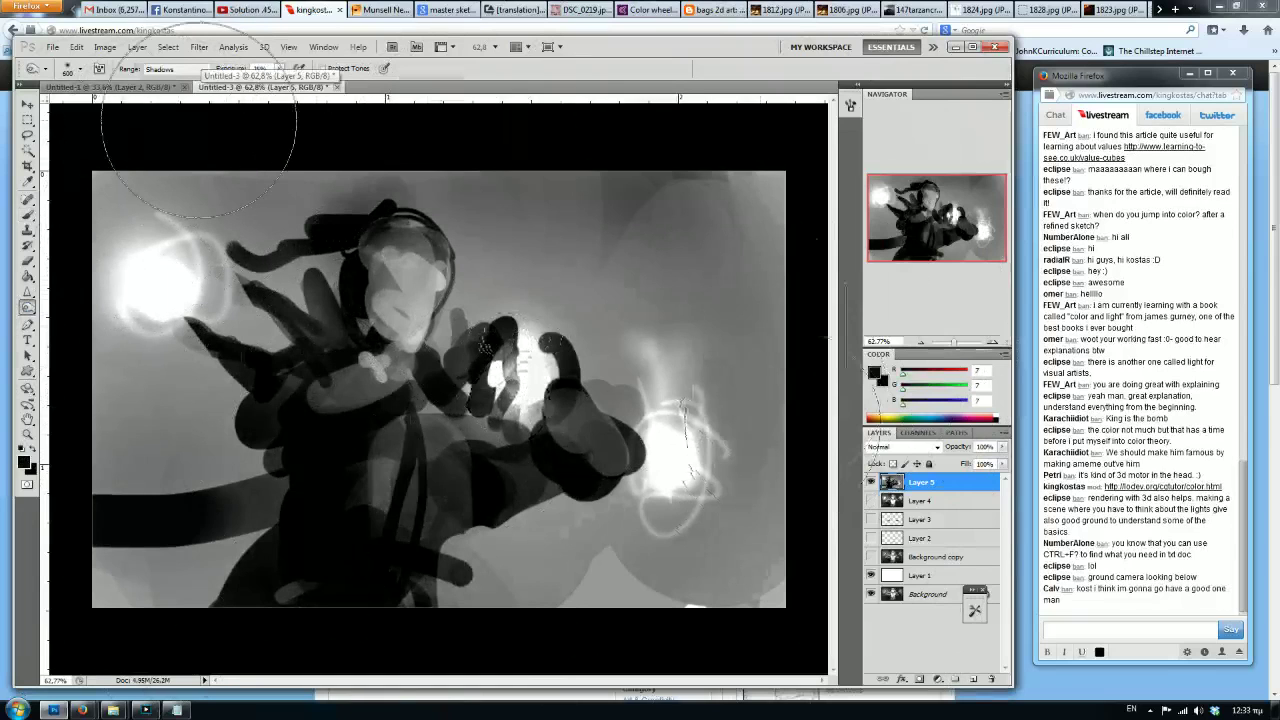
Paint sampled grey strokes inside the two outer orbs to give their bright cores some swirling form.
{"action": "key", "text": "b"}
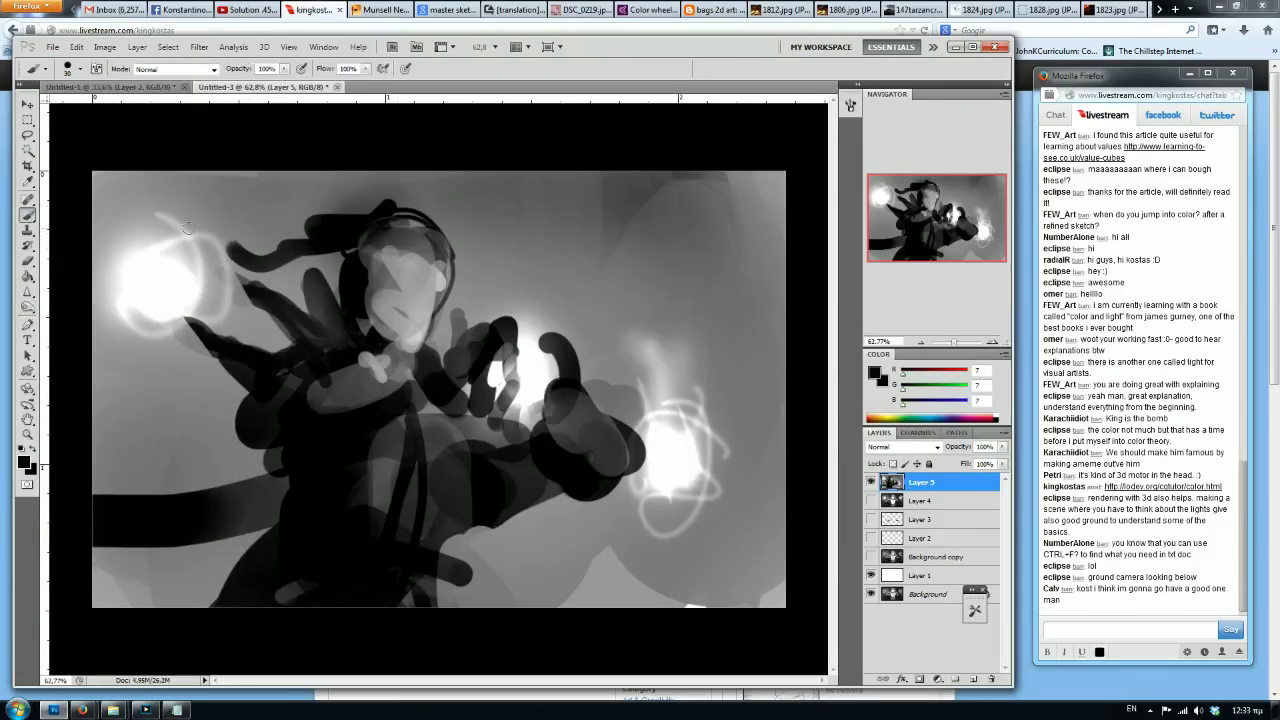
{"action": "left_click", "coordinate": [531, 378], "text": "alt"}
{"action": "left_click", "coordinate": [163, 300], "text": "alt"}
{"action": "left_click", "coordinate": [252, 374], "text": "alt"}
{"action": "mouse_move", "coordinate": [152, 270]}
{"action": "left_mouse_down"}
{"action": "mouse_move", "coordinate": [127, 298]}
{"action": "mouse_move", "coordinate": [198, 272]}
{"action": "mouse_move", "coordinate": [138, 276]}
{"action": "mouse_move", "coordinate": [170, 308]}
{"action": "left_mouse_up"}
{"action": "left_click", "coordinate": [130, 312]}
{"action": "key", "text": "bracketleft"}
{"action": "key", "text": "bracketleft"}
{"action": "mouse_move", "coordinate": [697, 467]}
{"action": "left_mouse_down"}
{"action": "mouse_move", "coordinate": [702, 458]}
{"action": "mouse_move", "coordinate": [668, 472]}
{"action": "mouse_move", "coordinate": [664, 462]}
{"action": "mouse_move", "coordinate": [682, 498]}
{"action": "left_mouse_up"}
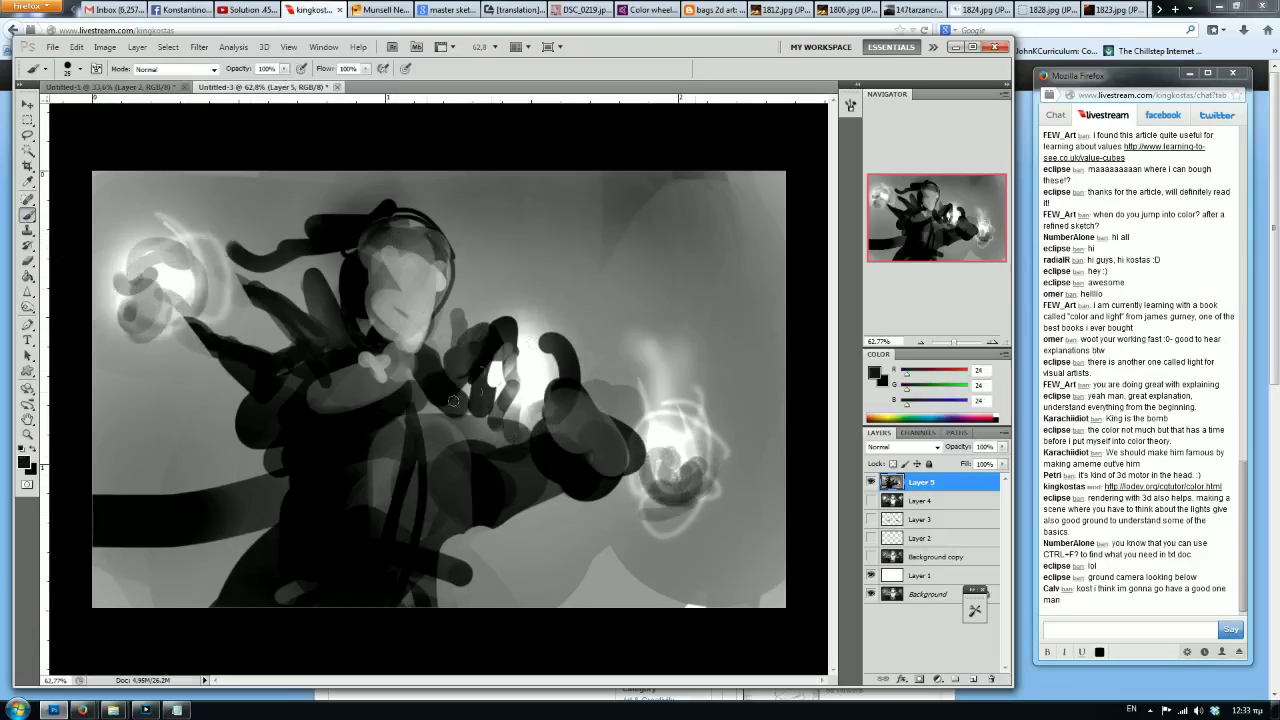
Cover the light patches on the collar and shoulder with dark greys sampled from the figure.
{"action": "left_click", "coordinate": [379, 376], "text": "alt"}
{"action": "mouse_move", "coordinate": [379, 376]}
{"action": "left_mouse_down"}
{"action": "mouse_move", "coordinate": [384, 360]}
{"action": "mouse_move", "coordinate": [425, 368]}
{"action": "left_mouse_up"}
{"action": "left_click", "coordinate": [430, 422], "text": "alt"}
{"action": "left_click_drag", "start_coordinate": [430, 422], "coordinate": [296, 386]}
Paint white highlights on the face and dark strokes beneath the chin with a small brush.
{"action": "mouse_move", "coordinate": [422, 292]}
{"action": "left_mouse_down", "text": "alt"}
{"action": "mouse_move", "coordinate": [412, 274]}
{"action": "mouse_move", "coordinate": [379, 268]}
{"action": "mouse_move", "coordinate": [523, 374]}
{"action": "left_mouse_up", "text": "alt"}
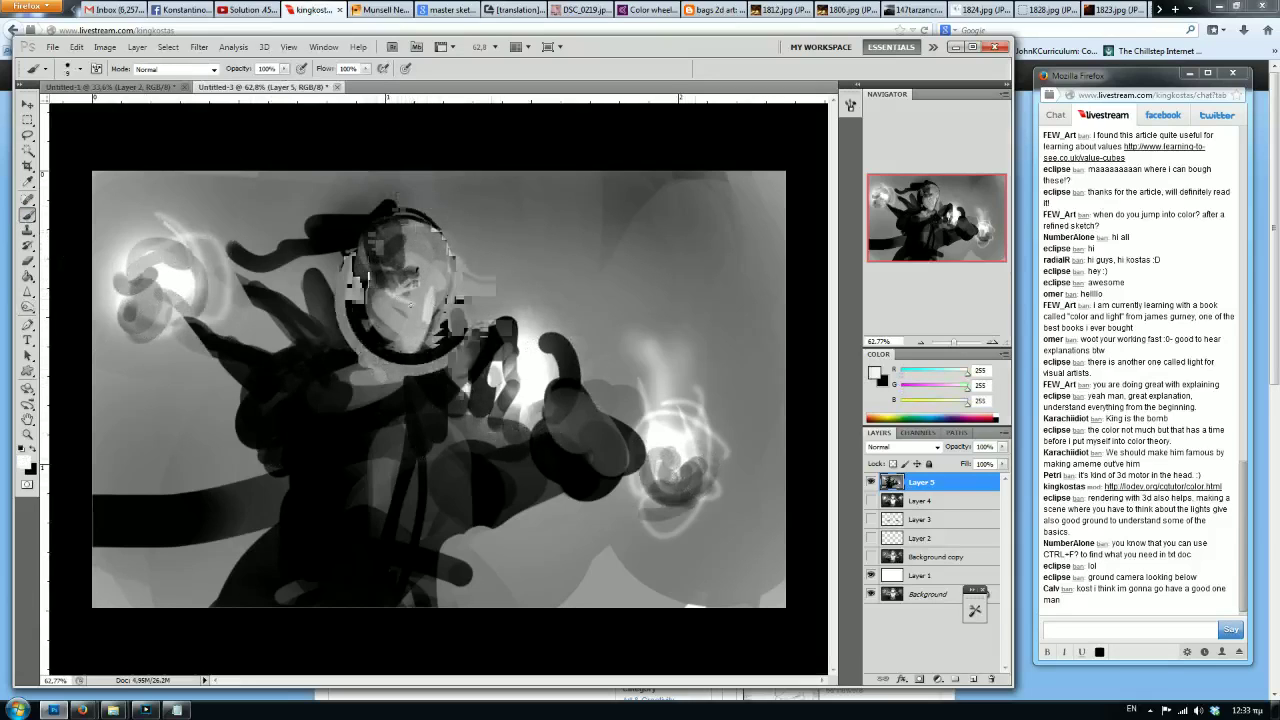
{"action": "mouse_move", "coordinate": [418, 272]}
{"action": "left_mouse_down"}
{"action": "mouse_move", "coordinate": [440, 238]}
{"action": "mouse_move", "coordinate": [436, 310]}
{"action": "mouse_move", "coordinate": [420, 330]}
{"action": "mouse_move", "coordinate": [432, 246]}
{"action": "left_mouse_up"}
{"action": "key", "text": "x"}
{"action": "mouse_move", "coordinate": [440, 330]}
{"action": "left_mouse_down"}
{"action": "mouse_move", "coordinate": [398, 348]}
{"action": "mouse_move", "coordinate": [444, 352]}
{"action": "mouse_move", "coordinate": [430, 385]}
{"action": "left_mouse_up"}
{"action": "left_click_drag", "start_coordinate": [432, 380], "coordinate": [350, 392]}
Darken the upper chest beneath the collar with broad strokes of a larger brush.
{"action": "key", "text": "bracketright"}
{"action": "key", "text": "bracketright"}
{"action": "key", "text": "bracketright"}
{"action": "key", "text": "bracketright"}
{"action": "left_click_drag", "start_coordinate": [424, 410], "coordinate": [281, 426]}
Block mid-grey planes into the lower torso using greys sampled from the coat.
{"action": "left_click", "coordinate": [383, 485], "text": "alt"}
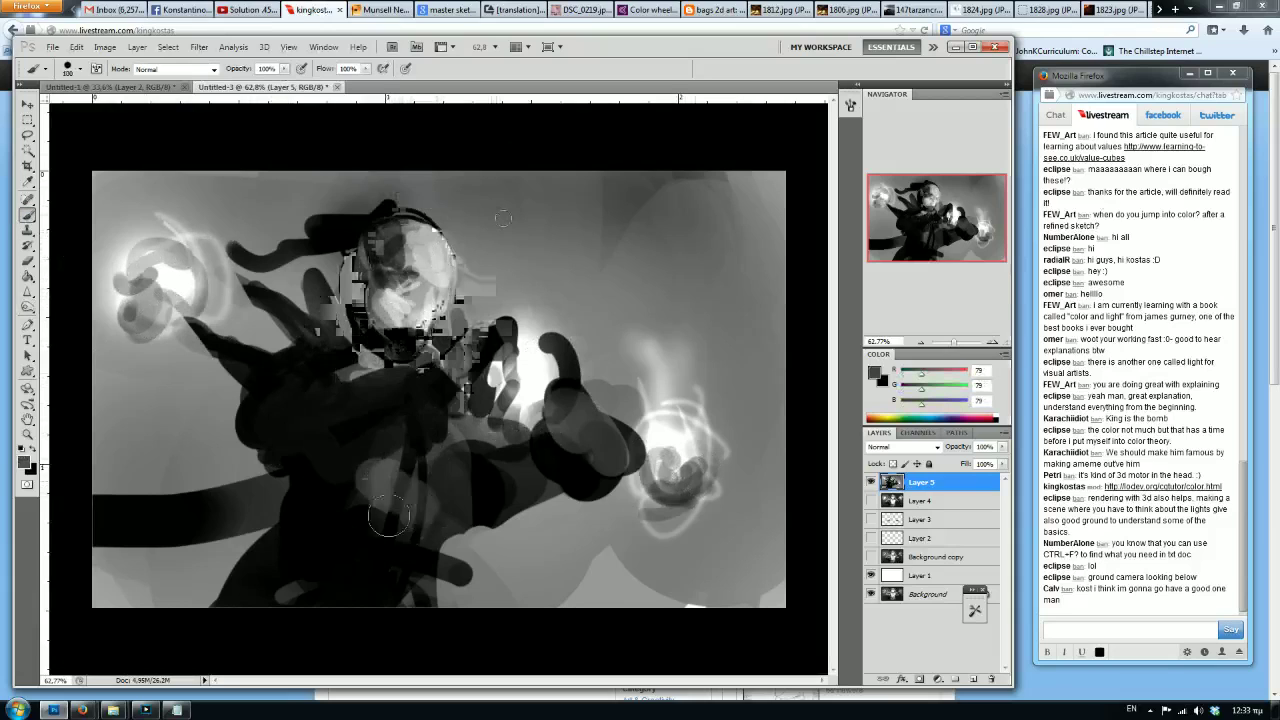
{"action": "left_click_drag", "start_coordinate": [350, 500], "coordinate": [440, 540]}
{"action": "mouse_move", "coordinate": [440, 470]}
{"action": "left_mouse_down"}
{"action": "mouse_move", "coordinate": [400, 560]}
{"action": "mouse_move", "coordinate": [410, 590]}
{"action": "left_mouse_up"}
{"action": "left_click", "coordinate": [474, 481], "text": "alt"}
{"action": "left_click_drag", "start_coordinate": [474, 481], "coordinate": [450, 570]}
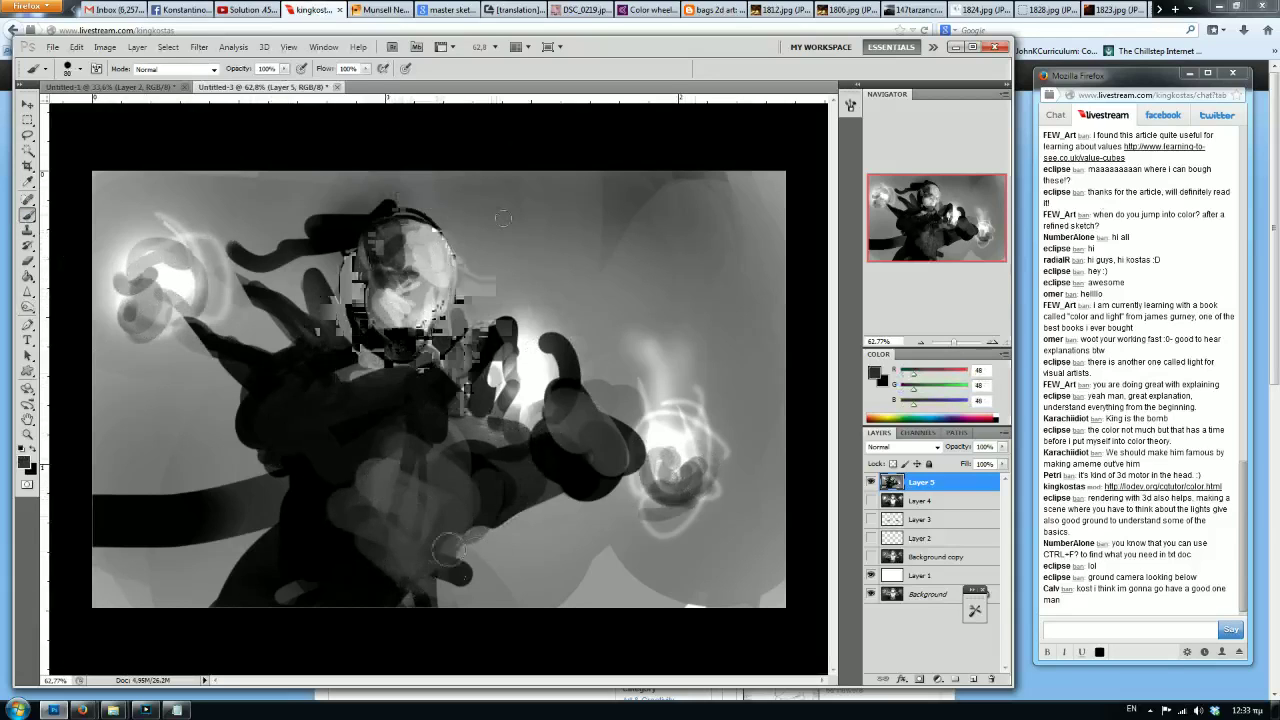
Trim the waist's edge with sampled background grey and add darker strokes to the lower coat.
{"action": "left_click", "coordinate": [470, 520], "text": "alt"}
{"action": "left_click_drag", "start_coordinate": [470, 520], "coordinate": [475, 600]}
{"action": "left_click", "coordinate": [306, 525], "text": "alt"}
{"action": "left_click_drag", "start_coordinate": [365, 468], "coordinate": [365, 502]}
{"action": "left_click", "coordinate": [305, 525], "text": "alt"}
{"action": "mouse_move", "coordinate": [341, 553]}
{"action": "left_mouse_down"}
{"action": "mouse_move", "coordinate": [335, 578]}
{"action": "mouse_move", "coordinate": [290, 578]}
{"action": "left_mouse_up"}
Paint sampled background grey over parts of the dark cloth band trailing behind the figure.
{"action": "left_click", "coordinate": [226, 485], "text": "alt"}
{"action": "left_click_drag", "start_coordinate": [207, 508], "coordinate": [202, 565]}
{"action": "left_click_drag", "start_coordinate": [143, 487], "coordinate": [117, 539]}
Paint bright, near-white strokes over the glowing area and fingers of the raised hand.
{"action": "key", "text": "d"}
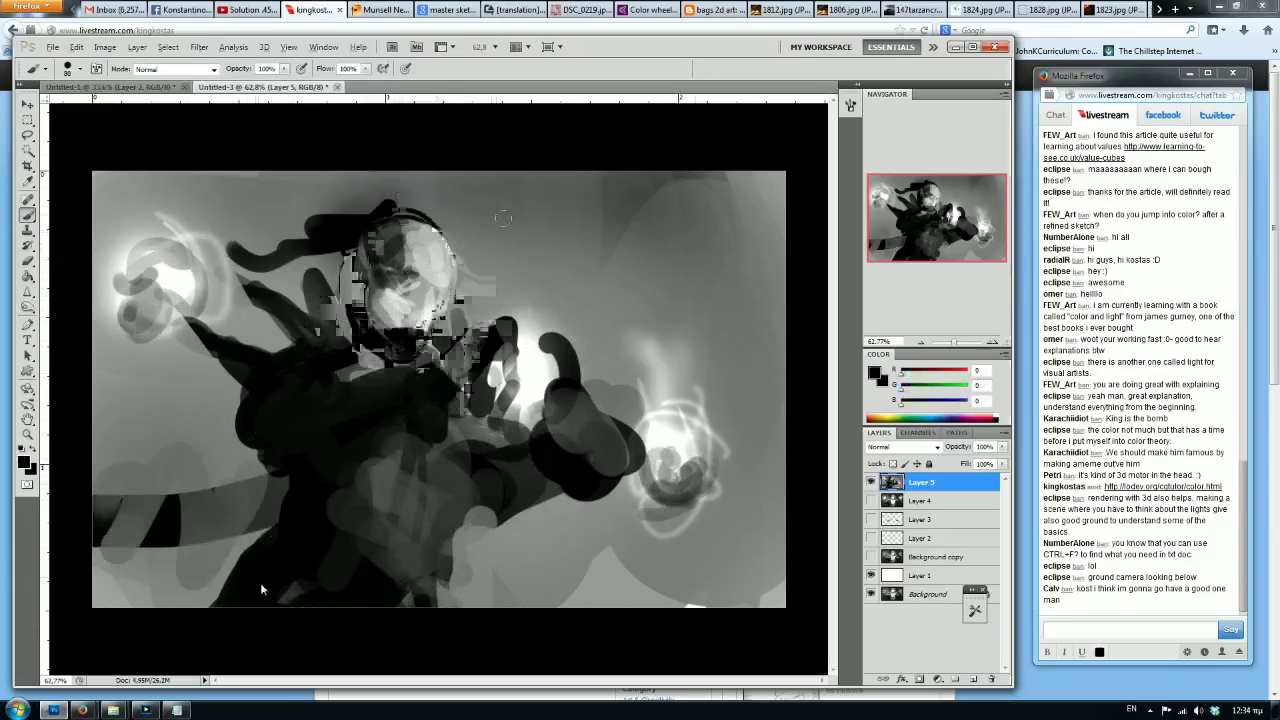
{"action": "left_click", "coordinate": [555, 421], "text": "alt"}
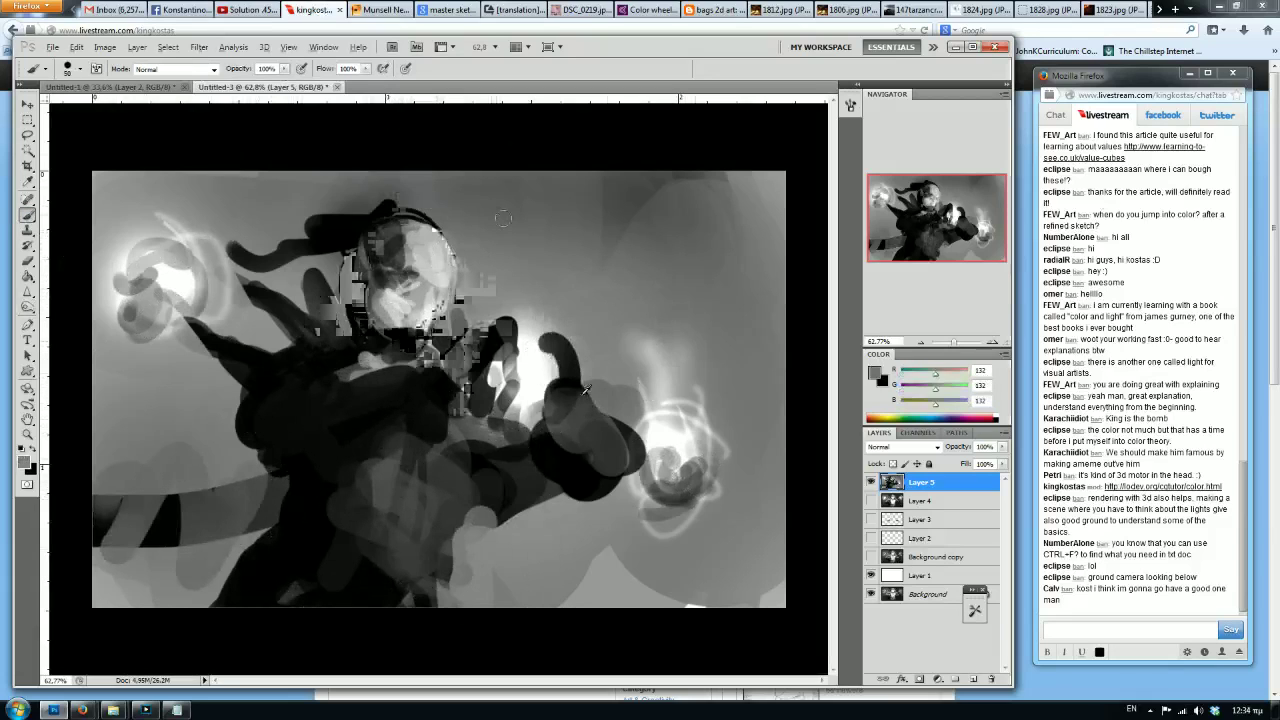
{"action": "left_click_drag", "start_coordinate": [537, 364], "coordinate": [556, 392]}
{"action": "left_click_drag", "start_coordinate": [472, 335], "coordinate": [465, 405]}
{"action": "left_click", "coordinate": [552, 390], "text": "alt"}
{"action": "left_click", "coordinate": [527, 398], "text": "alt"}
{"action": "mouse_move", "coordinate": [565, 402]}
{"action": "left_mouse_down"}
{"action": "mouse_move", "coordinate": [576, 366]}
{"action": "mouse_move", "coordinate": [562, 342]}
{"action": "mouse_move", "coordinate": [545, 360]}
{"action": "mouse_move", "coordinate": [550, 420]}
{"action": "left_mouse_up"}
{"action": "left_click", "coordinate": [496, 338], "text": "alt"}
{"action": "key", "text": "bracketright"}
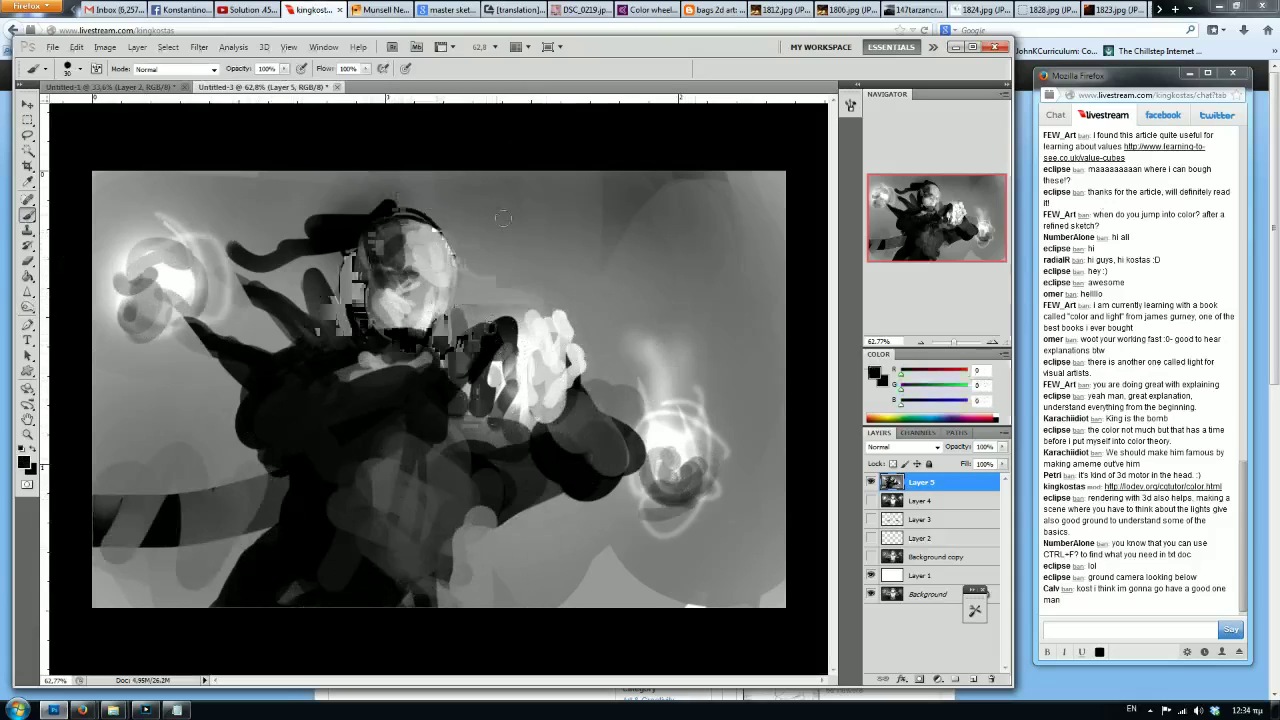
Reshape the raised hand's dark fingers and touch up the base of its glow with sampled tones.
{"action": "mouse_move", "coordinate": [522, 303]}
{"action": "left_mouse_down"}
{"action": "mouse_move", "coordinate": [462, 350]}
{"action": "mouse_move", "coordinate": [467, 400]}
{"action": "left_mouse_up"}
{"action": "left_click", "coordinate": [494, 316], "text": "alt"}
{"action": "left_click", "coordinate": [475, 366], "text": "alt"}
{"action": "mouse_move", "coordinate": [516, 391]}
{"action": "left_mouse_down"}
{"action": "mouse_move", "coordinate": [500, 410]}
{"action": "mouse_move", "coordinate": [492, 400]}
{"action": "left_mouse_up"}
Clean up the outstretched forearm's underside with background grey and redefine the arm and torso edges with dark grey.
{"action": "left_click", "coordinate": [555, 446], "text": "alt"}
{"action": "mouse_move", "coordinate": [545, 435]}
{"action": "left_mouse_down"}
{"action": "mouse_move", "coordinate": [590, 445]}
{"action": "mouse_move", "coordinate": [595, 405]}
{"action": "mouse_move", "coordinate": [600, 455]}
{"action": "mouse_move", "coordinate": [583, 482]}
{"action": "mouse_move", "coordinate": [619, 450]}
{"action": "mouse_move", "coordinate": [518, 510]}
{"action": "left_mouse_up"}
{"action": "left_click", "coordinate": [588, 517], "text": "alt"}
{"action": "left_click", "coordinate": [507, 455], "text": "alt"}
{"action": "left_click_drag", "start_coordinate": [527, 457], "coordinate": [486, 432]}
{"action": "left_click", "coordinate": [533, 518], "text": "alt"}
{"action": "mouse_move", "coordinate": [544, 497]}
{"action": "left_mouse_down"}
{"action": "mouse_move", "coordinate": [510, 500]}
{"action": "mouse_move", "coordinate": [485, 550]}
{"action": "left_mouse_up"}
{"action": "left_click", "coordinate": [445, 460], "text": "alt"}
{"action": "left_click_drag", "start_coordinate": [483, 460], "coordinate": [432, 612]}
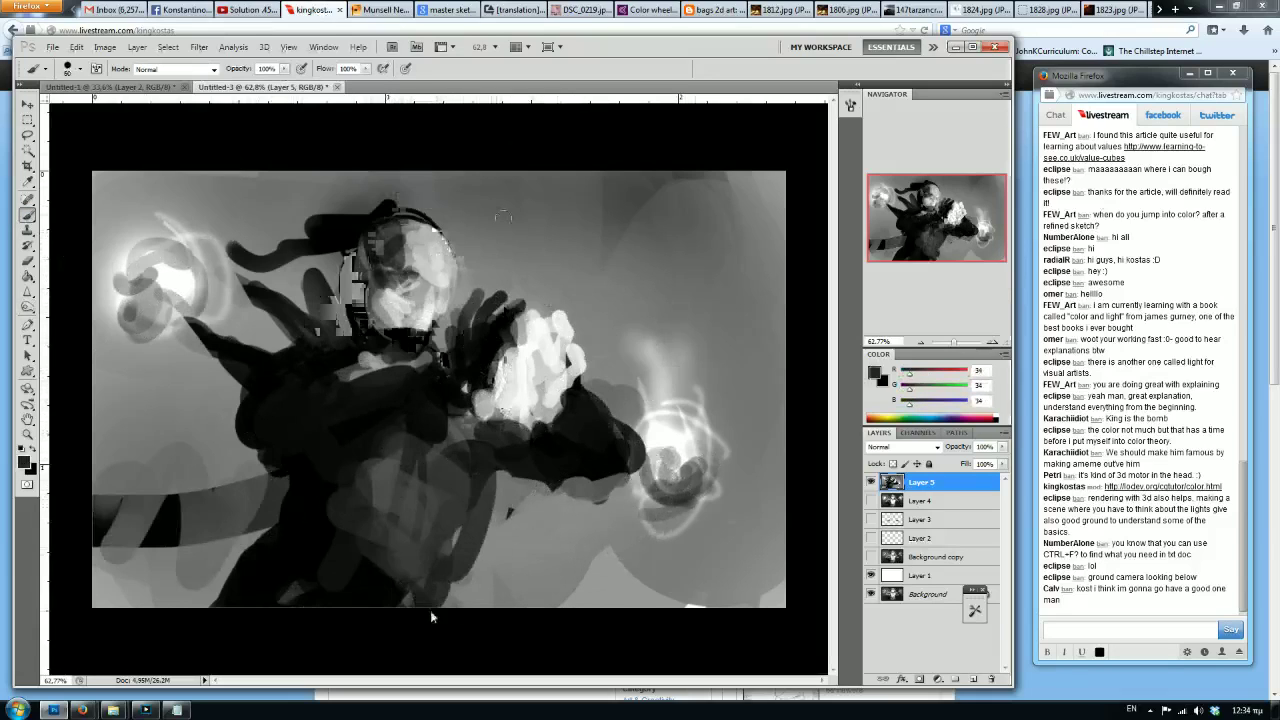
Lasso the head and flowing hair, shift them toward the raised hand, adjust them with Free Transform, and deselect.
{"action": "key", "text": "l"}
{"action": "mouse_move", "coordinate": [330, 205]}
{"action": "left_mouse_down"}
{"action": "mouse_move", "coordinate": [300, 335]}
{"action": "mouse_move", "coordinate": [450, 300]}
{"action": "mouse_move", "coordinate": [245, 215]}
{"action": "left_mouse_up"}
{"action": "left_click_drag", "start_coordinate": [379, 286], "coordinate": [413, 296]}
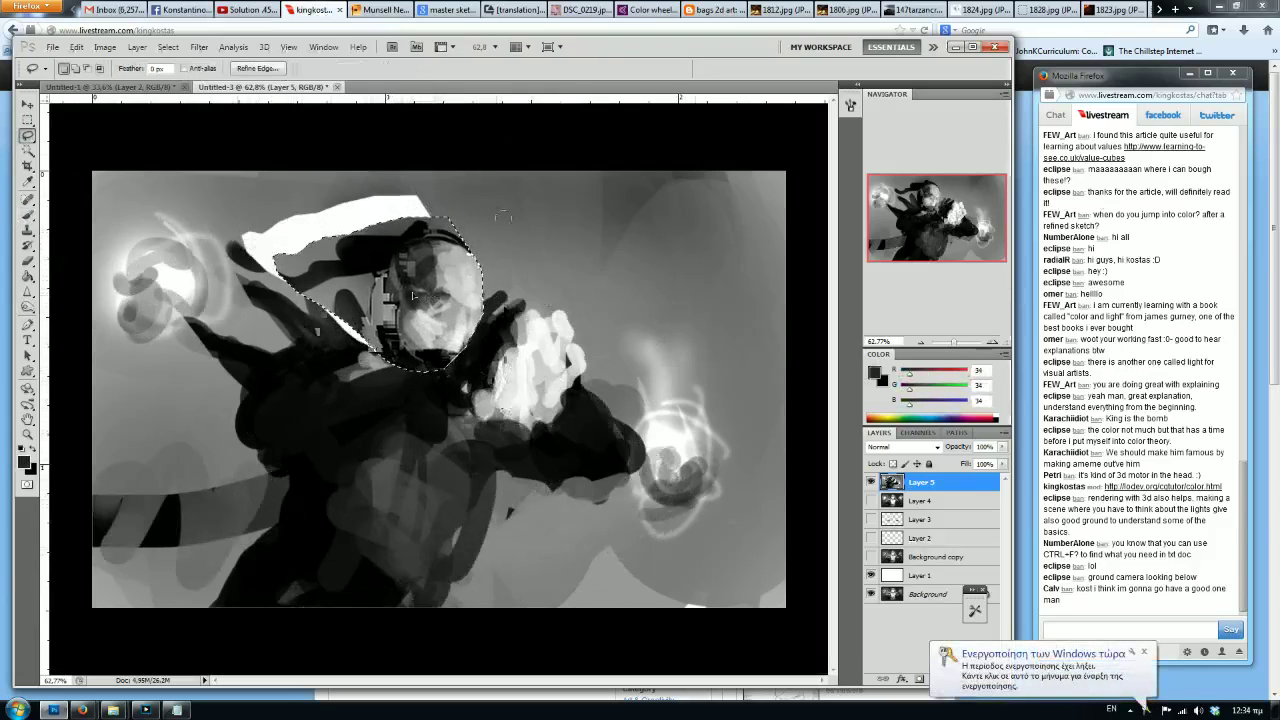
{"action": "right_click", "coordinate": [414, 296]}
{"action": "left_click", "coordinate": [462, 462]}
{"action": "mouse_move", "coordinate": [478, 207]}
{"action": "left_mouse_down"}
{"action": "mouse_move", "coordinate": [466, 214]}
{"action": "mouse_move", "coordinate": [482, 203]}
{"action": "left_mouse_up"}
{"action": "key", "text": "Return"}
{"action": "key", "text": "ctrl+d"}
Flip the canvas horizontally and paint sampled background greys over the white gap around the moved head and hair.
{"action": "key", "text": "F2"}
{"action": "key", "text": "b"}
{"action": "left_click", "coordinate": [650, 225], "text": "alt"}
{"action": "mouse_move", "coordinate": [645, 280]}
{"action": "left_mouse_down"}
{"action": "mouse_move", "coordinate": [585, 225]}
{"action": "mouse_move", "coordinate": [538, 231]}
{"action": "mouse_move", "coordinate": [454, 202]}
{"action": "left_mouse_up"}
{"action": "left_click", "coordinate": [509, 257], "text": "alt"}
{"action": "left_click_drag", "start_coordinate": [525, 249], "coordinate": [560, 280]}
{"action": "key", "text": "bracketright"}
{"action": "left_click", "coordinate": [564, 342], "text": "alt"}
{"action": "mouse_move", "coordinate": [523, 345]}
{"action": "left_mouse_down"}
{"action": "mouse_move", "coordinate": [549, 297]}
{"action": "mouse_move", "coordinate": [531, 338]}
{"action": "left_mouse_up"}
Paint background grey behind the figure's back and over the trailing cloth band with a smaller brush.
{"action": "left_click", "coordinate": [619, 307], "text": "alt"}
{"action": "key", "text": "bracketleft"}
{"action": "key", "text": "bracketleft"}
{"action": "left_click", "coordinate": [600, 379], "text": "alt"}
{"action": "mouse_move", "coordinate": [626, 397]}
{"action": "left_mouse_down"}
{"action": "mouse_move", "coordinate": [613, 457]}
{"action": "mouse_move", "coordinate": [679, 487]}
{"action": "mouse_move", "coordinate": [723, 552]}
{"action": "mouse_move", "coordinate": [705, 522]}
{"action": "mouse_move", "coordinate": [623, 517]}
{"action": "mouse_move", "coordinate": [680, 576]}
{"action": "left_mouse_up"}
Add a grey stroke along the outer lower edge of the glowing hand with a much smaller brush.
{"action": "key", "text": "bracketleft"}
{"action": "key", "text": "bracketleft"}
{"action": "left_click", "coordinate": [474, 412], "text": "alt"}
{"action": "key", "text": "bracketleft"}
{"action": "key", "text": "bracketleft"}
{"action": "key", "text": "bracketleft"}
{"action": "left_click", "coordinate": [344, 403], "text": "alt"}
{"action": "left_click_drag", "start_coordinate": [309, 396], "coordinate": [330, 433]}
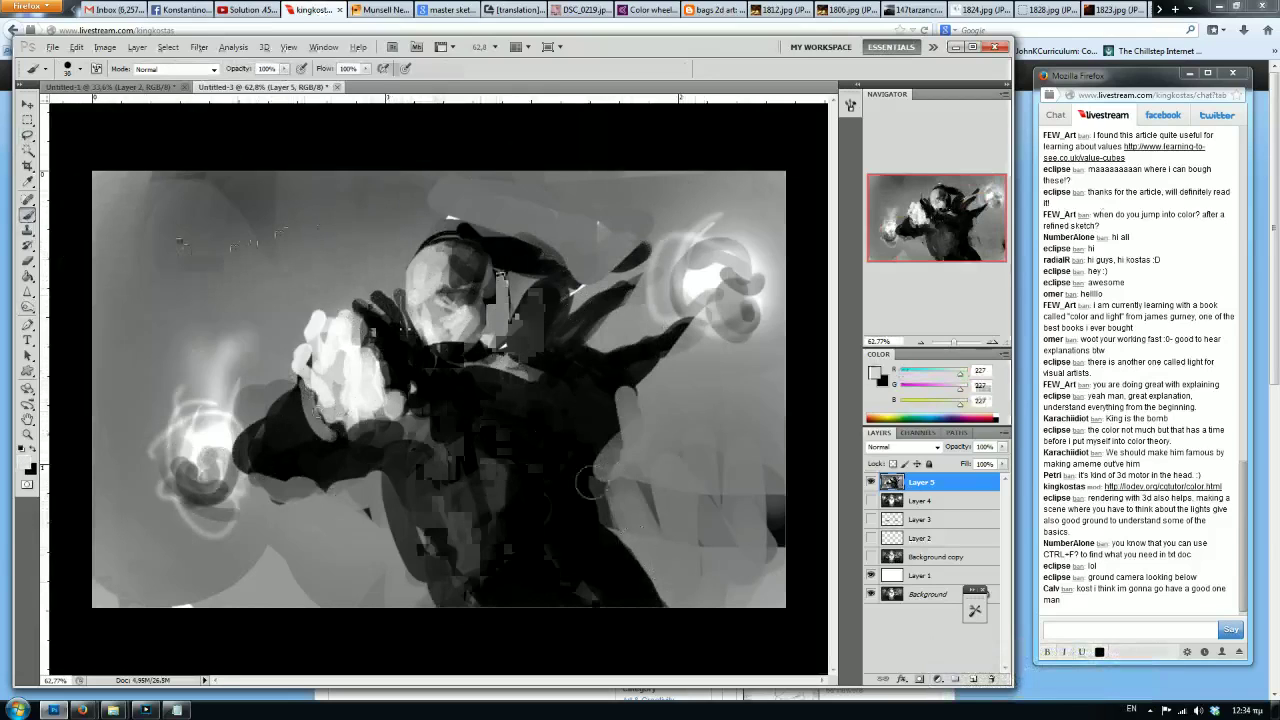
Paint thin light strokes along the collar and its spikes using bright tones sampled from the glowing hand.
{"action": "left_click", "coordinate": [314, 402], "text": "alt"}
{"action": "left_click", "coordinate": [376, 386], "text": "alt"}
{"action": "key", "text": "bracketleft"}
{"action": "key", "text": "bracketleft"}
{"action": "mouse_move", "coordinate": [470, 368]}
{"action": "left_mouse_down"}
{"action": "mouse_move", "coordinate": [546, 376]}
{"action": "mouse_move", "coordinate": [590, 290]}
{"action": "left_mouse_up"}
{"action": "key", "text": "bracketleft"}
{"action": "key", "text": "bracketleft"}
{"action": "left_click_drag", "start_coordinate": [528, 354], "coordinate": [588, 306]}
{"action": "left_click_drag", "start_coordinate": [544, 362], "coordinate": [588, 356]}
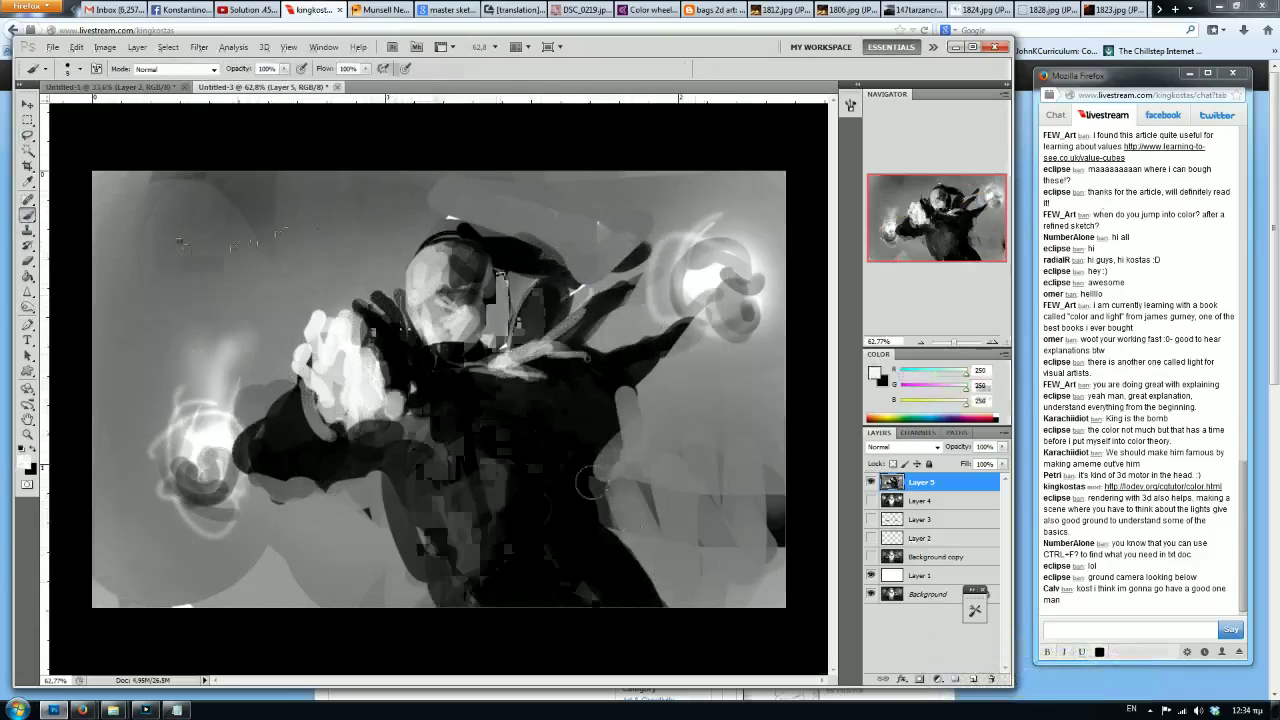
Darken the forearm below the glowing orb with dark tones sampled from the arm and a larger brush.
{"action": "key", "text": "bracketleft"}
{"action": "left_click", "coordinate": [347, 468], "text": "alt"}
{"action": "key", "text": "bracketright"}
{"action": "key", "text": "bracketright"}
{"action": "key", "text": "bracketright"}
{"action": "left_click_drag", "start_coordinate": [376, 480], "coordinate": [316, 489]}
{"action": "mouse_move", "coordinate": [368, 482]}
{"action": "left_mouse_down"}
{"action": "mouse_move", "coordinate": [273, 473]}
{"action": "mouse_move", "coordinate": [384, 476]}
{"action": "left_mouse_up"}
Paint tall light grey strokes in the upper background beyond the orb using sampled background greys.
{"action": "left_click", "coordinate": [252, 387], "text": "alt"}
{"action": "left_click", "coordinate": [248, 339], "text": "alt"}
{"action": "left_click_drag", "start_coordinate": [224, 178], "coordinate": [242, 306]}
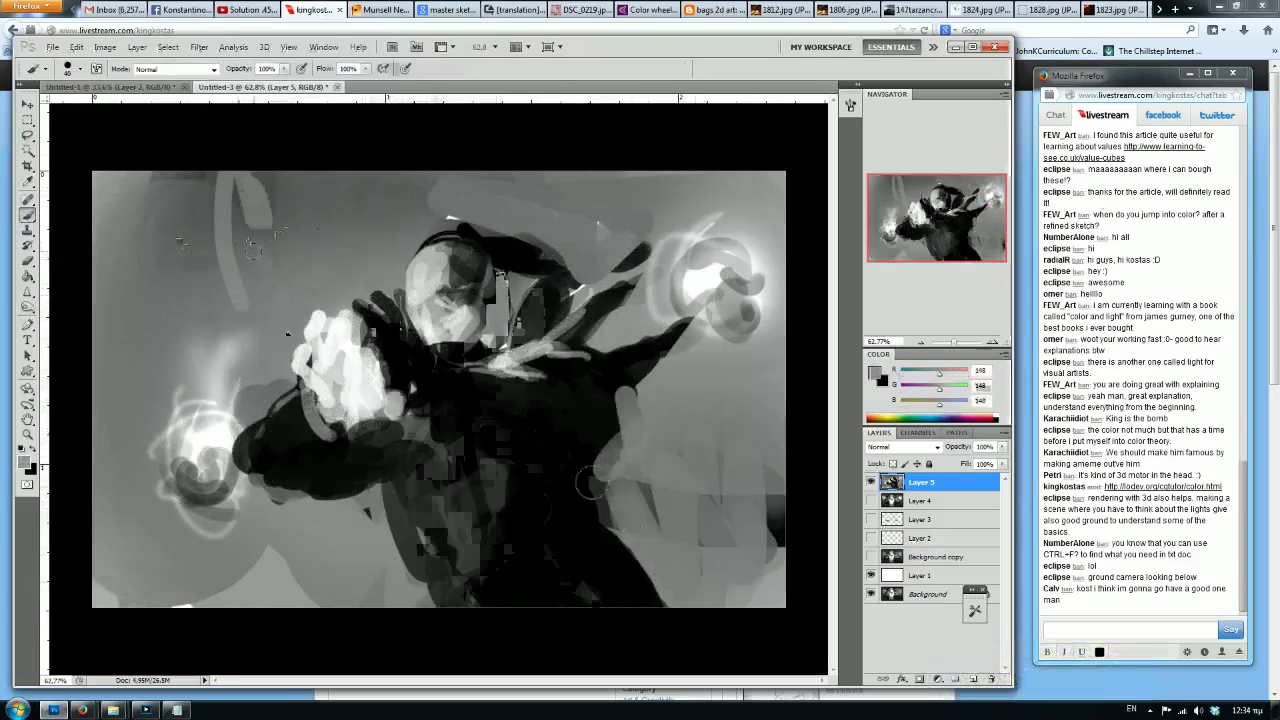
Flip the canvas horizontally and paint sampled black over the figure's torso.
{"action": "key", "text": "ctrl+shift+h"}
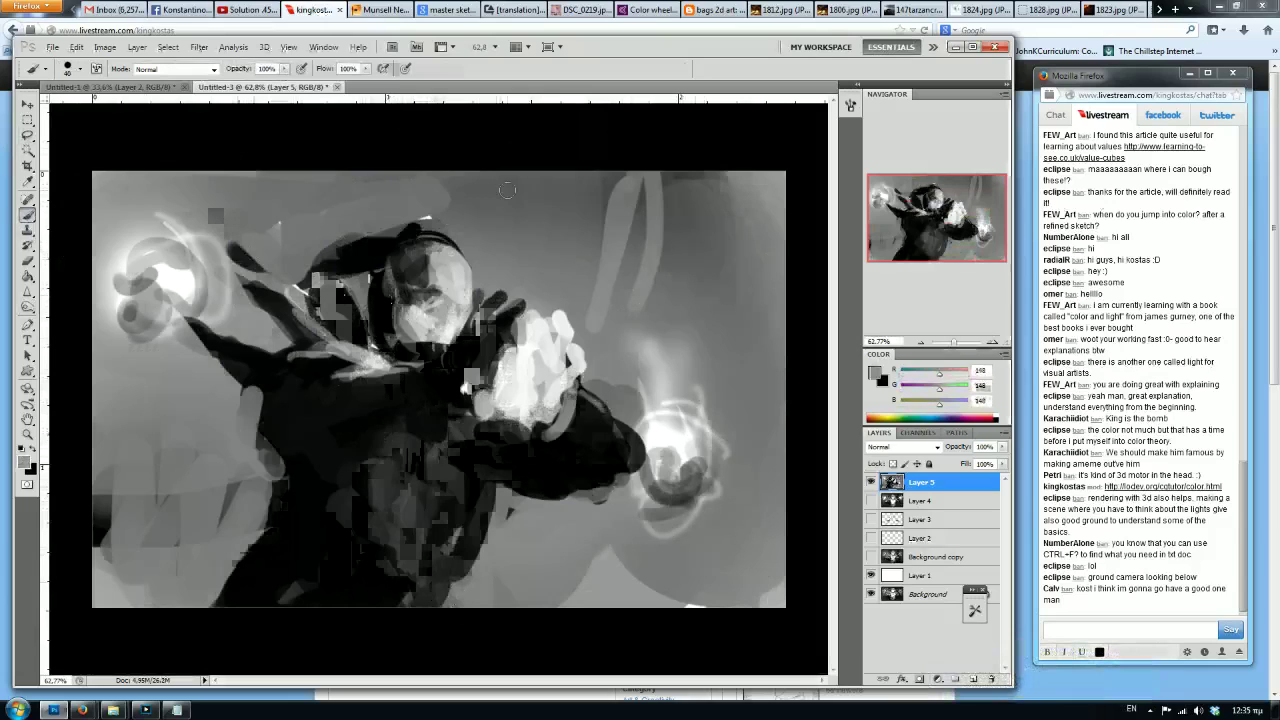
{"action": "left_click", "coordinate": [325, 412], "text": "alt"}
{"action": "mouse_move", "coordinate": [380, 427]}
{"action": "left_mouse_down"}
{"action": "mouse_move", "coordinate": [450, 461]}
{"action": "mouse_move", "coordinate": [440, 580]}
{"action": "left_mouse_up"}
{"action": "left_click_drag", "start_coordinate": [368, 447], "coordinate": [310, 534]}
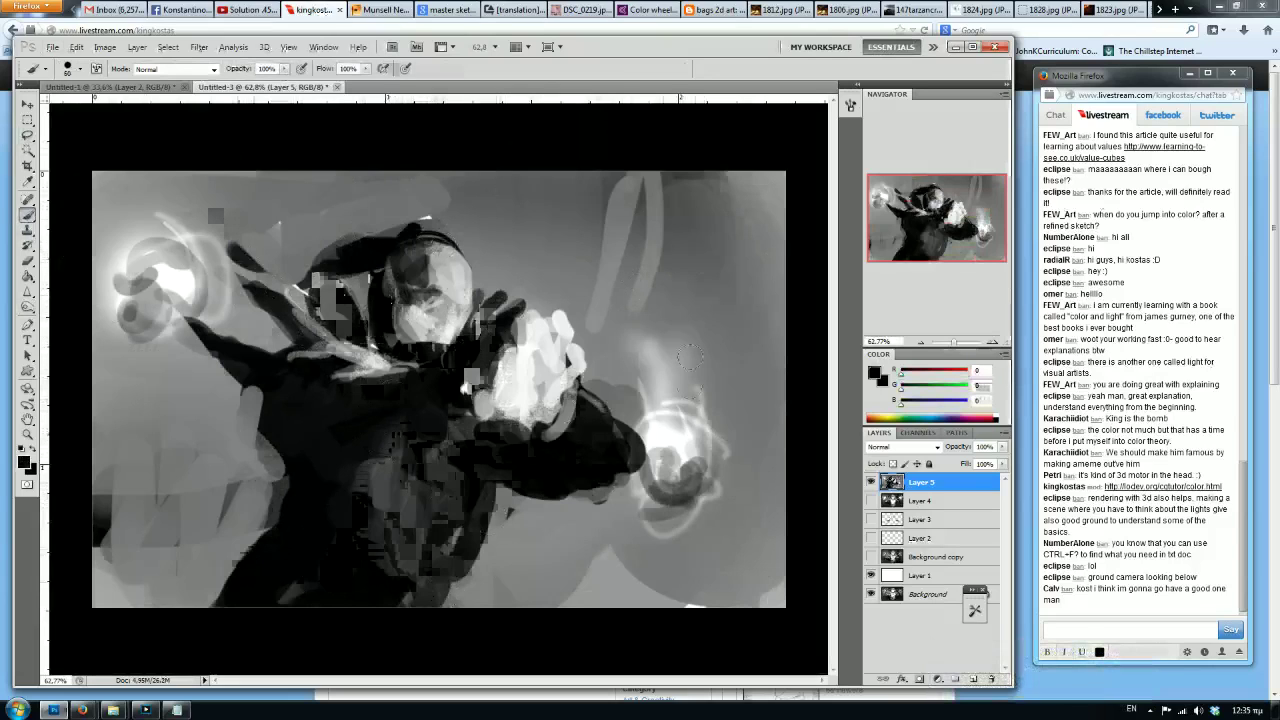
Paint a dark raised hand with separated fingers in front of the glowing orb using a much smaller brush.
{"action": "key", "text": "bracketleft"}
{"action": "key", "text": "bracketleft"}
{"action": "key", "text": "bracketleft"}
{"action": "key", "text": "bracketleft"}
{"action": "key", "text": "bracketleft"}
{"action": "key", "text": "bracketleft"}
{"action": "key", "text": "bracketleft"}
{"action": "key", "text": "bracketleft"}
{"action": "left_click", "coordinate": [553, 456], "text": "alt"}
{"action": "left_click_drag", "start_coordinate": [556, 434], "coordinate": [508, 416]}
{"action": "mouse_move", "coordinate": [561, 338]}
{"action": "left_mouse_down"}
{"action": "mouse_move", "coordinate": [566, 322]}
{"action": "mouse_move", "coordinate": [545, 330]}
{"action": "mouse_move", "coordinate": [556, 362]}
{"action": "mouse_move", "coordinate": [540, 434]}
{"action": "mouse_move", "coordinate": [510, 392]}
{"action": "mouse_move", "coordinate": [505, 415]}
{"action": "mouse_move", "coordinate": [482, 400]}
{"action": "mouse_move", "coordinate": [510, 396]}
{"action": "mouse_move", "coordinate": [488, 395]}
{"action": "mouse_move", "coordinate": [525, 340]}
{"action": "mouse_move", "coordinate": [488, 384]}
{"action": "left_mouse_up"}
{"action": "left_click", "coordinate": [505, 372], "text": "alt"}
{"action": "left_click", "coordinate": [476, 367], "text": "alt"}
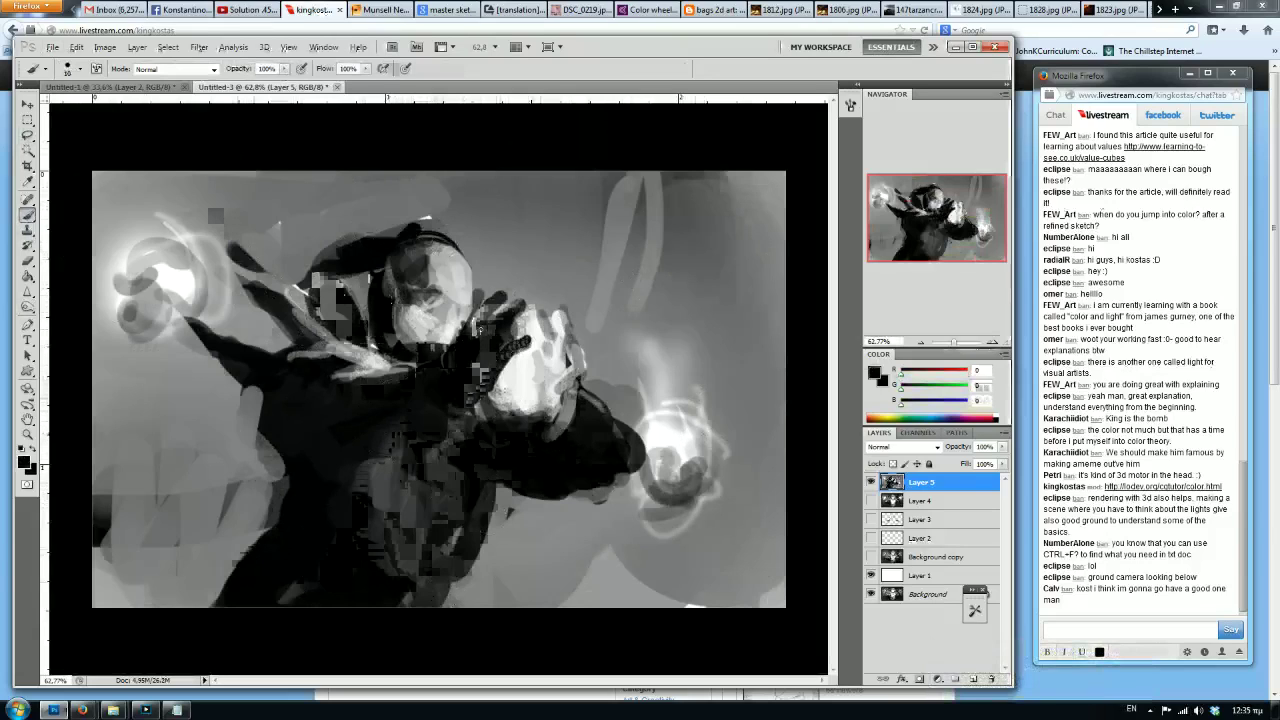
{"action": "mouse_move", "coordinate": [480, 354]}
{"action": "left_mouse_down"}
{"action": "mouse_move", "coordinate": [476, 299]}
{"action": "mouse_move", "coordinate": [467, 408]}
{"action": "mouse_move", "coordinate": [495, 380]}
{"action": "left_mouse_up"}
{"action": "left_click", "coordinate": [522, 368], "text": "alt"}
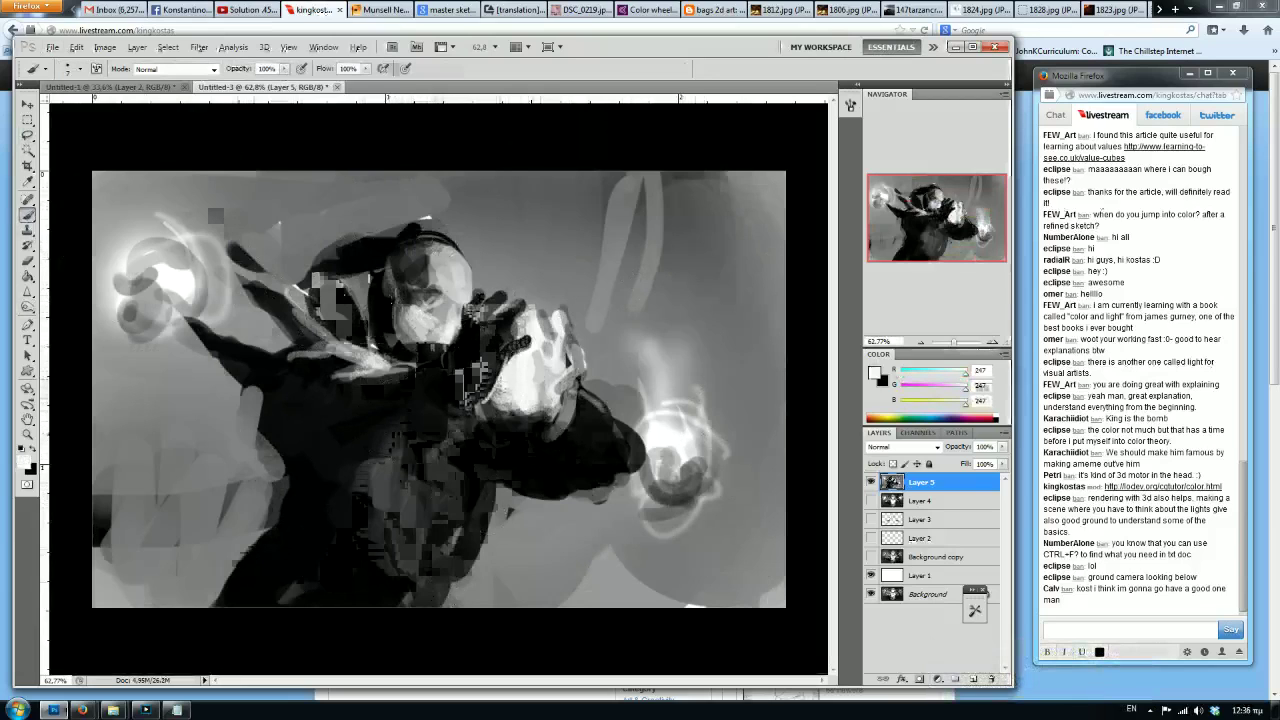
Brighten the large orb beside the raised hand with the Dodge tool set to Highlights and a smaller brush.
{"action": "left_click", "coordinate": [27, 307]}
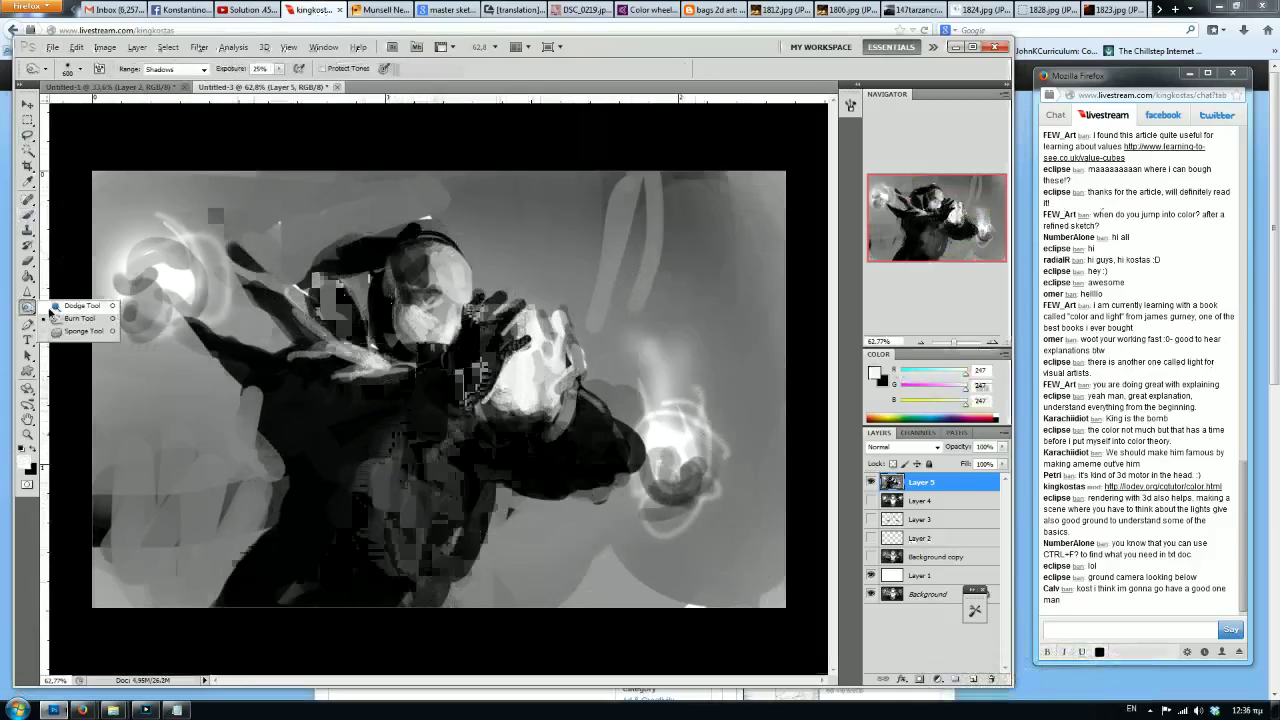
{"action": "mouse_move", "coordinate": [480, 360]}
{"action": "left_mouse_down"}
{"action": "mouse_move", "coordinate": [527, 346]}
{"action": "mouse_move", "coordinate": [509, 408]}
{"action": "mouse_move", "coordinate": [514, 326]}
{"action": "left_mouse_up"}
{"action": "key", "text": "bracketleft"}
{"action": "key", "text": "bracketleft"}
{"action": "key", "text": "bracketleft"}
{"action": "key", "text": "bracketleft"}
{"action": "key", "text": "bracketleft"}
{"action": "key", "text": "bracketleft"}
{"action": "key", "text": "bracketleft"}
{"action": "key", "text": "bracketleft"}
{"action": "key", "text": "bracketleft"}
{"action": "left_click_drag", "start_coordinate": [514, 240], "coordinate": [564, 290]}
{"action": "mouse_move", "coordinate": [548, 380]}
{"action": "left_mouse_down"}
{"action": "mouse_move", "coordinate": [488, 412]}
{"action": "mouse_move", "coordinate": [510, 414]}
{"action": "left_mouse_up"}
Dodge glowing streaks radiating from the orb across the background and a bright patch beneath the forearm.
{"action": "left_click_drag", "start_coordinate": [562, 248], "coordinate": [600, 385]}
{"action": "left_click_drag", "start_coordinate": [548, 298], "coordinate": [700, 195]}
{"action": "mouse_move", "coordinate": [560, 340]}
{"action": "left_mouse_down"}
{"action": "mouse_move", "coordinate": [720, 180]}
{"action": "mouse_move", "coordinate": [784, 282]}
{"action": "mouse_move", "coordinate": [597, 345]}
{"action": "left_mouse_up"}
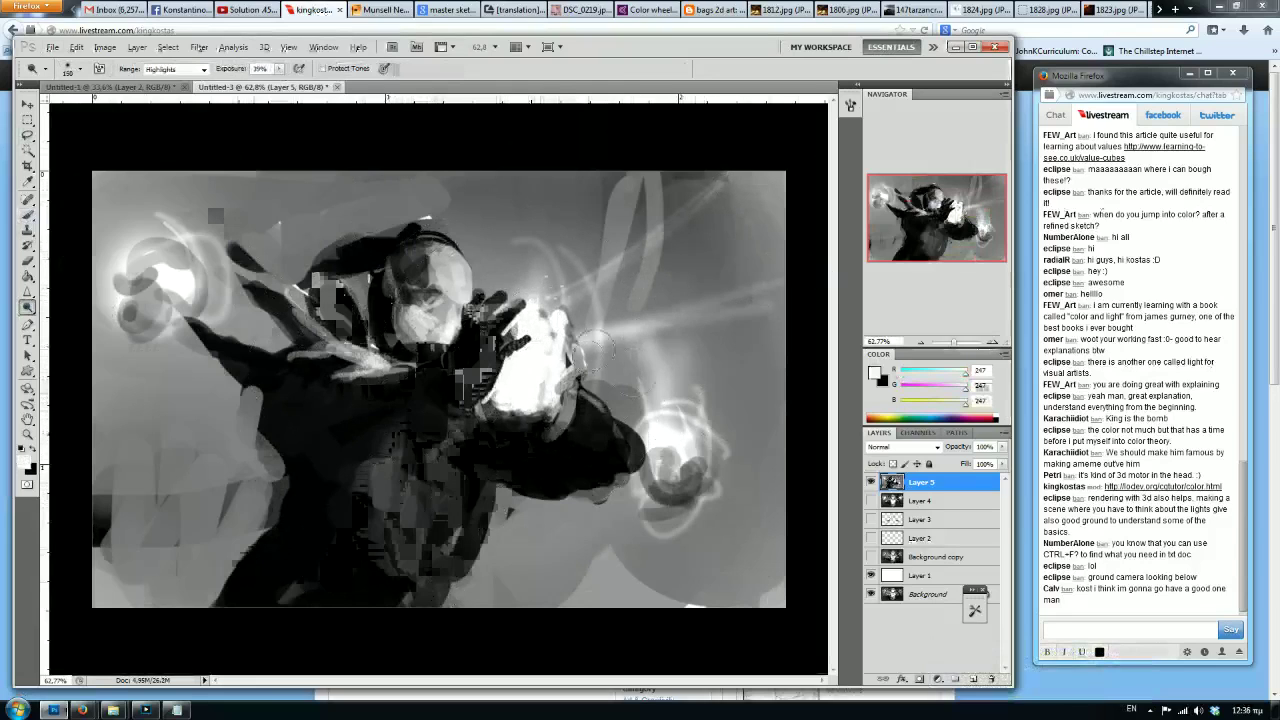
{"action": "left_click_drag", "start_coordinate": [525, 480], "coordinate": [605, 605]}
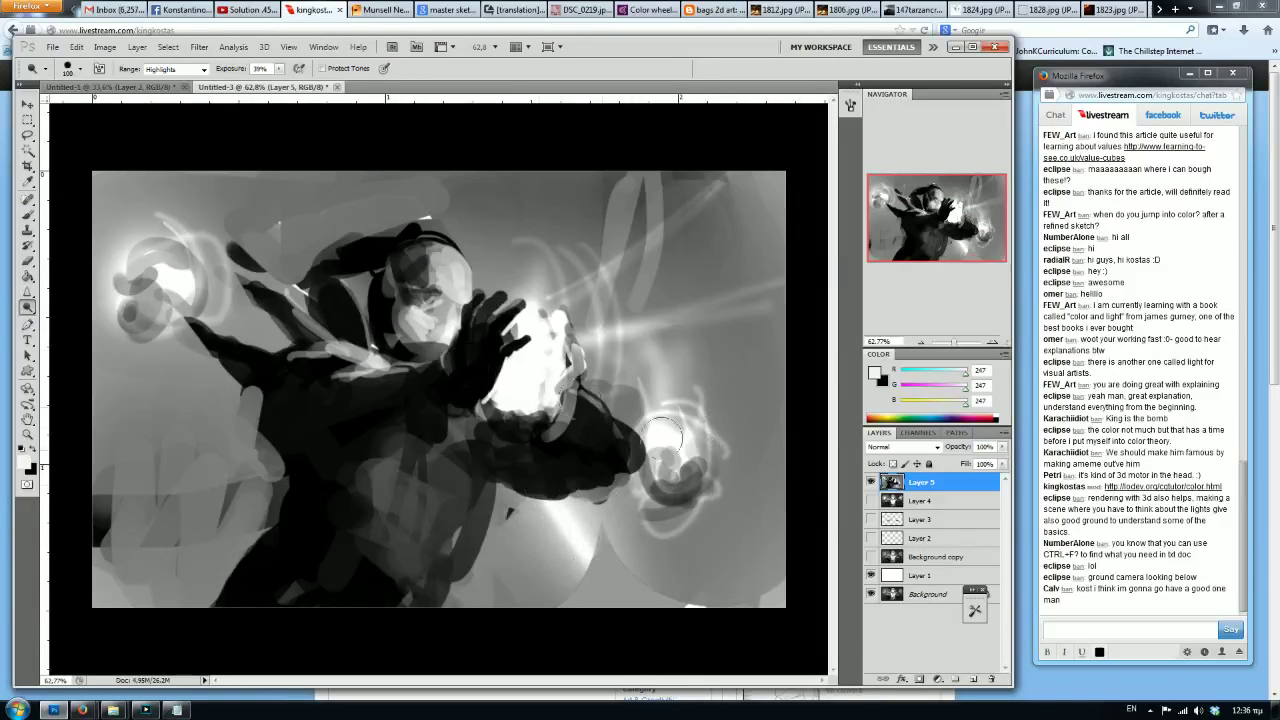
Flip the canvas horizontally and paint the eye area with the Brush tool using light and dark tones sampled from the face.
{"action": "key", "text": "h"}
{"action": "key", "text": "b"}
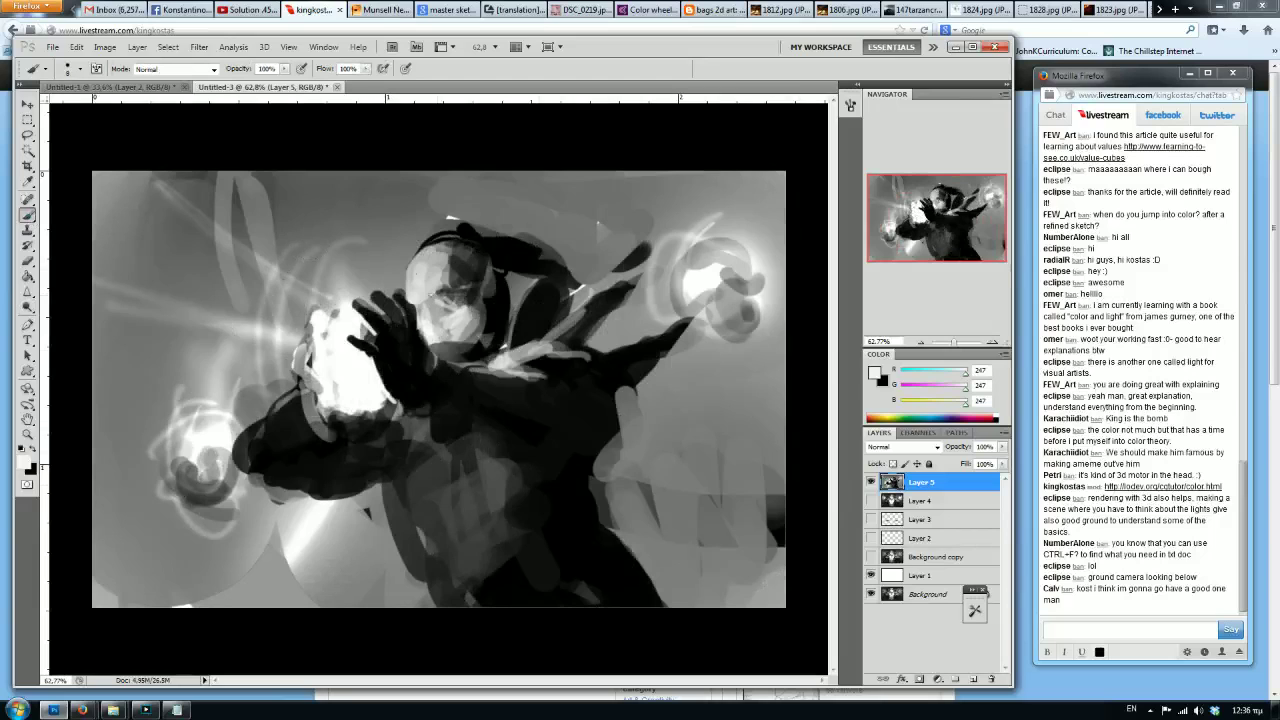
{"action": "left_click", "coordinate": [438, 267], "text": "alt"}
{"action": "left_click", "coordinate": [484, 273], "text": "alt"}
{"action": "left_click", "coordinate": [496, 304], "text": "alt"}
{"action": "left_click", "coordinate": [452, 300], "text": "alt"}
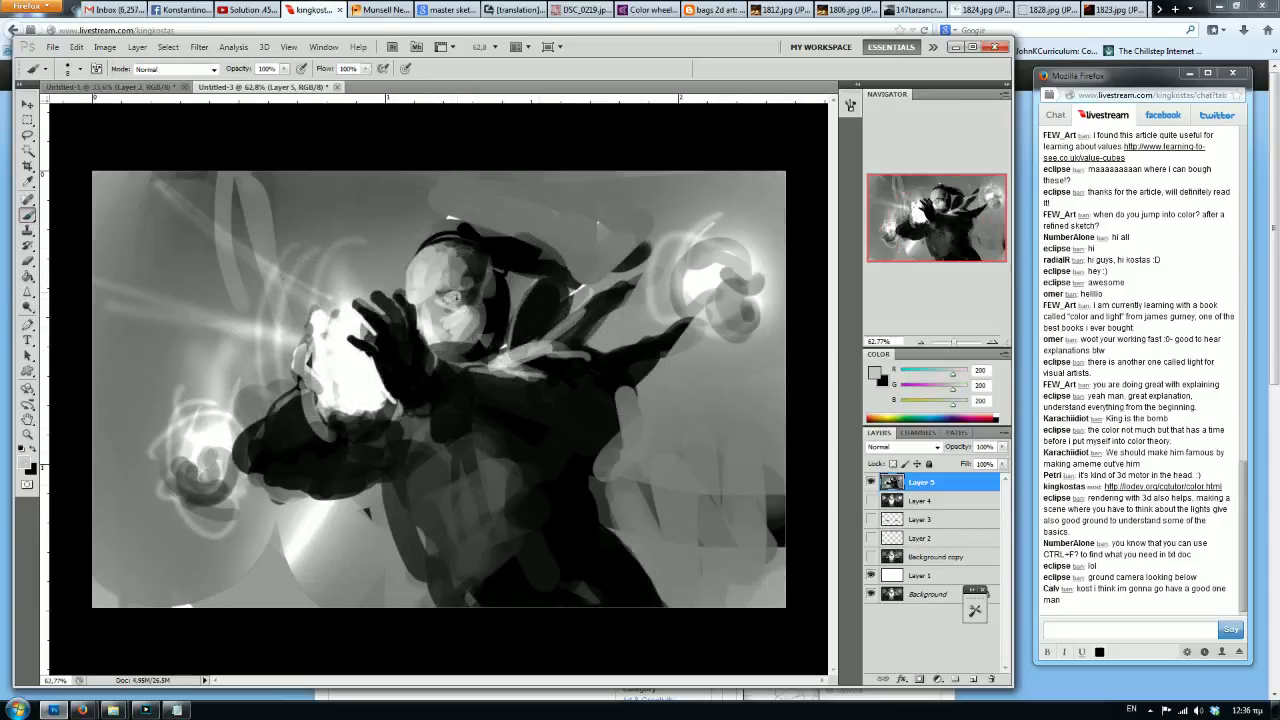
{"action": "left_click", "coordinate": [458, 298], "text": "alt"}
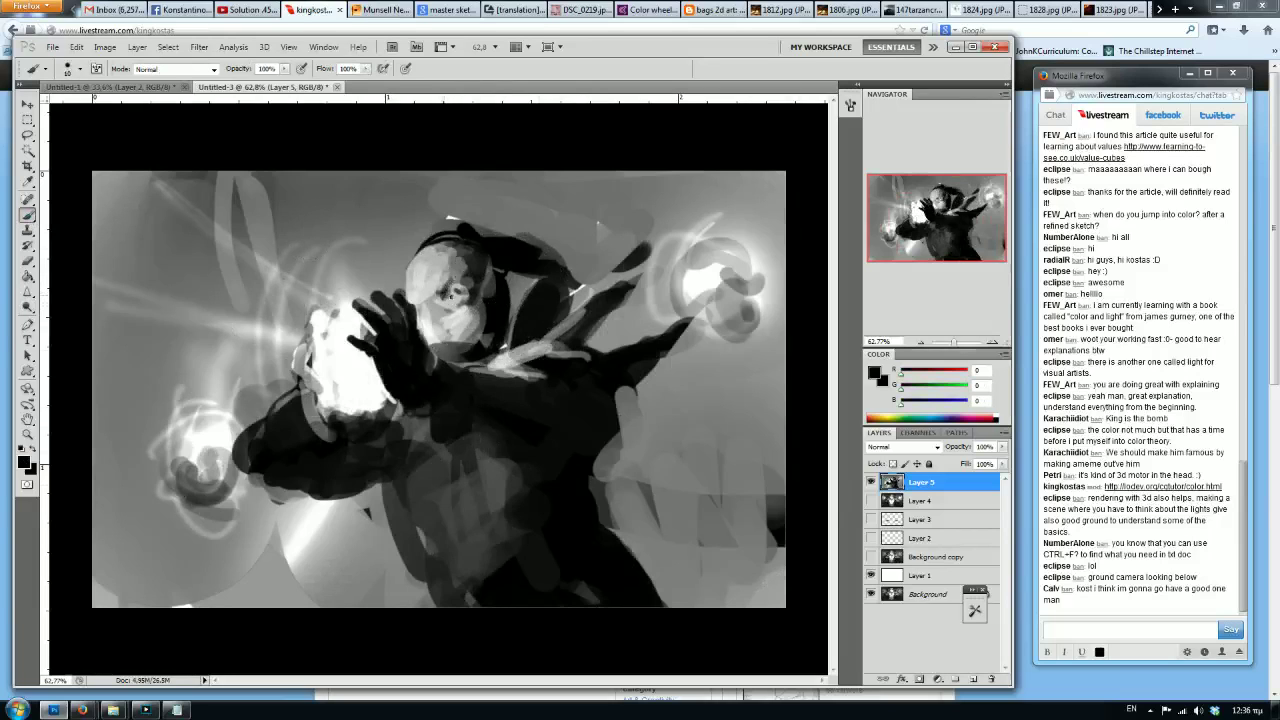
Define the nose, mouth, jaw and neck shadow of the face with black and a gradually larger brush.
{"action": "key", "text": "bracketright"}
{"action": "key", "text": "bracketright"}
{"action": "key", "text": "bracketright"}
{"action": "mouse_move", "coordinate": [412, 300]}
{"action": "left_mouse_down"}
{"action": "mouse_move", "coordinate": [436, 319]}
{"action": "mouse_move", "coordinate": [479, 312]}
{"action": "mouse_move", "coordinate": [472, 334]}
{"action": "mouse_move", "coordinate": [455, 336]}
{"action": "left_mouse_up"}
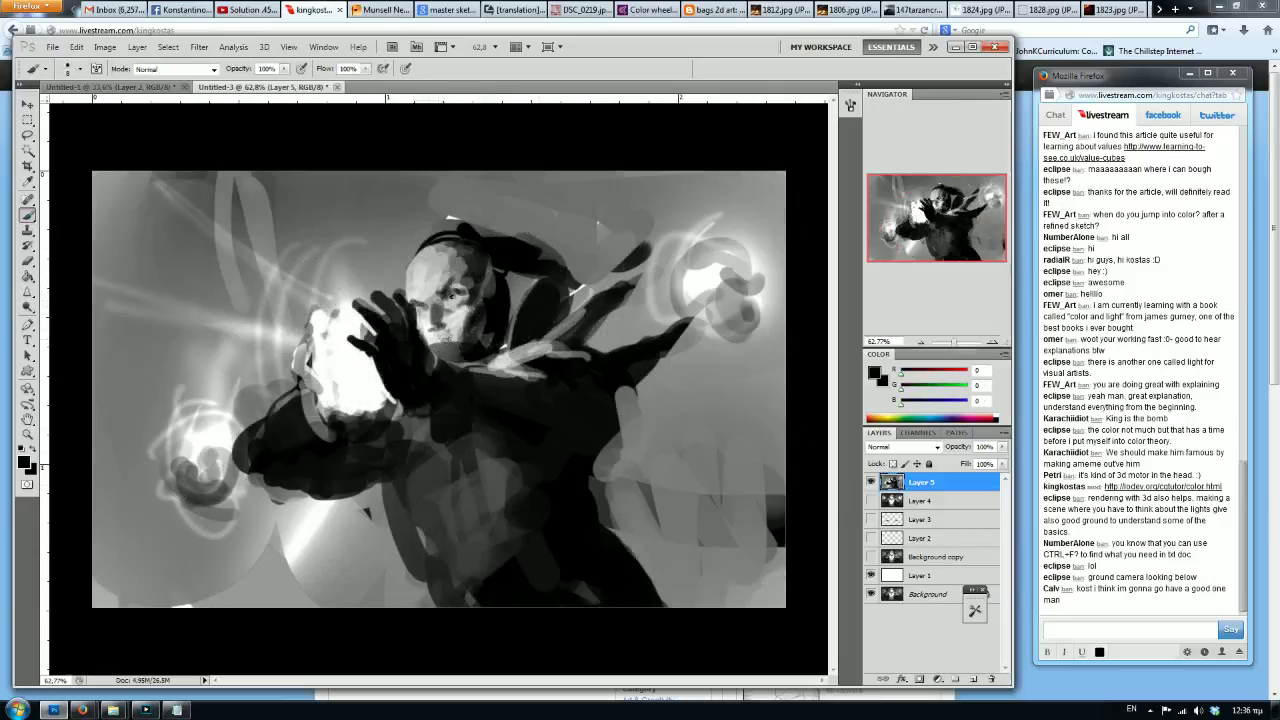
{"action": "key", "text": "bracketright"}
{"action": "key", "text": "bracketright"}
{"action": "key", "text": "bracketright"}
{"action": "left_click_drag", "start_coordinate": [457, 340], "coordinate": [507, 361]}
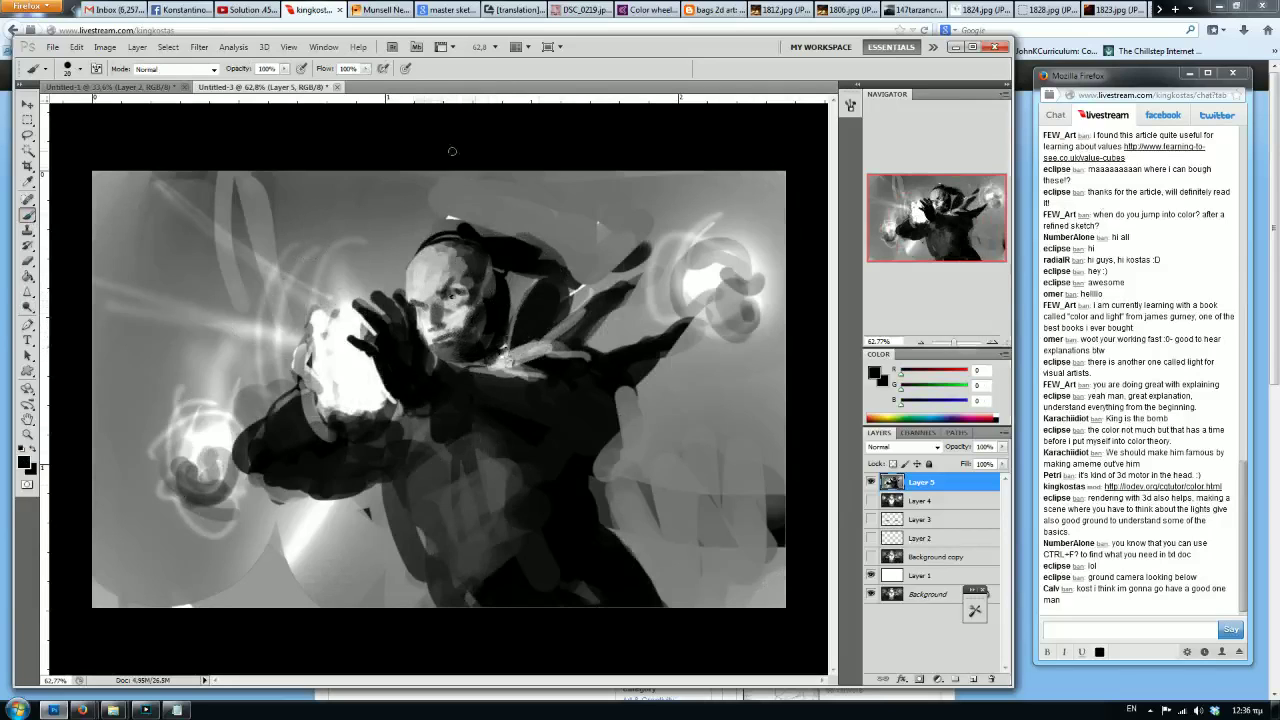
Flip the canvas horizontally and paint a sampled tone down the lower front edge of the coat.
{"action": "key", "text": "h"}
{"action": "left_click", "coordinate": [497, 537], "text": "alt"}
{"action": "left_click_drag", "start_coordinate": [488, 506], "coordinate": [447, 604]}
Paint long grey trim strokes down the front of the coat below the raised hand.
{"action": "left_click", "coordinate": [522, 388], "text": "alt"}
{"action": "key", "text": "bracketleft"}
{"action": "key", "text": "bracketleft"}
{"action": "key", "text": "bracketright"}
{"action": "key", "text": "bracketright"}
{"action": "key", "text": "bracketright"}
{"action": "left_click_drag", "start_coordinate": [425, 424], "coordinate": [372, 605]}
{"action": "left_click_drag", "start_coordinate": [456, 400], "coordinate": [426, 468]}
Refine the lower coat trim and the coat's front edge with tones sampled from the coat and background.
{"action": "left_click", "coordinate": [360, 541], "text": "alt"}
{"action": "left_click_drag", "start_coordinate": [372, 604], "coordinate": [396, 576]}
{"action": "left_click", "coordinate": [447, 500], "text": "alt"}
{"action": "left_click_drag", "start_coordinate": [449, 512], "coordinate": [434, 604]}
{"action": "left_click", "coordinate": [490, 560], "text": "alt"}
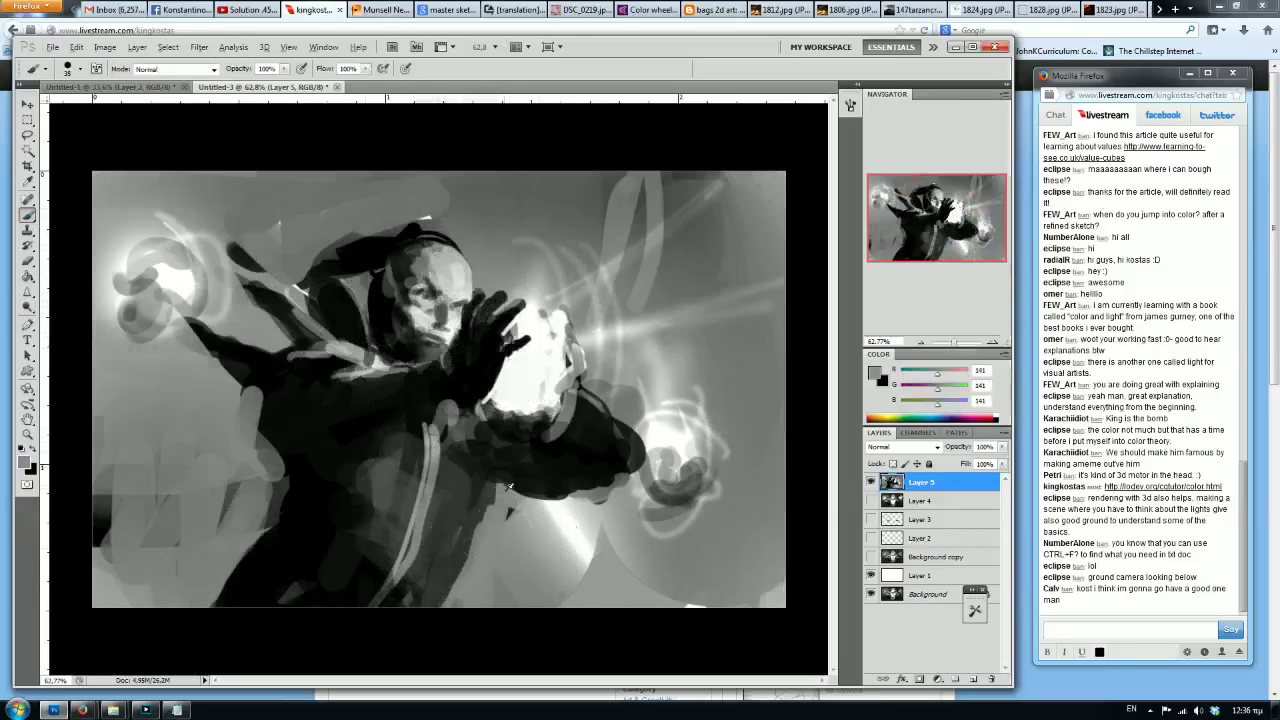
{"action": "left_click_drag", "start_coordinate": [486, 496], "coordinate": [468, 578]}
Paint sampled dark tones over the coat and dark grey patches in the lower background behind the figure.
{"action": "left_click", "coordinate": [384, 482], "text": "alt"}
{"action": "key", "text": "bracketright"}
{"action": "left_click_drag", "start_coordinate": [364, 494], "coordinate": [354, 540]}
{"action": "left_click", "coordinate": [350, 500], "text": "alt"}
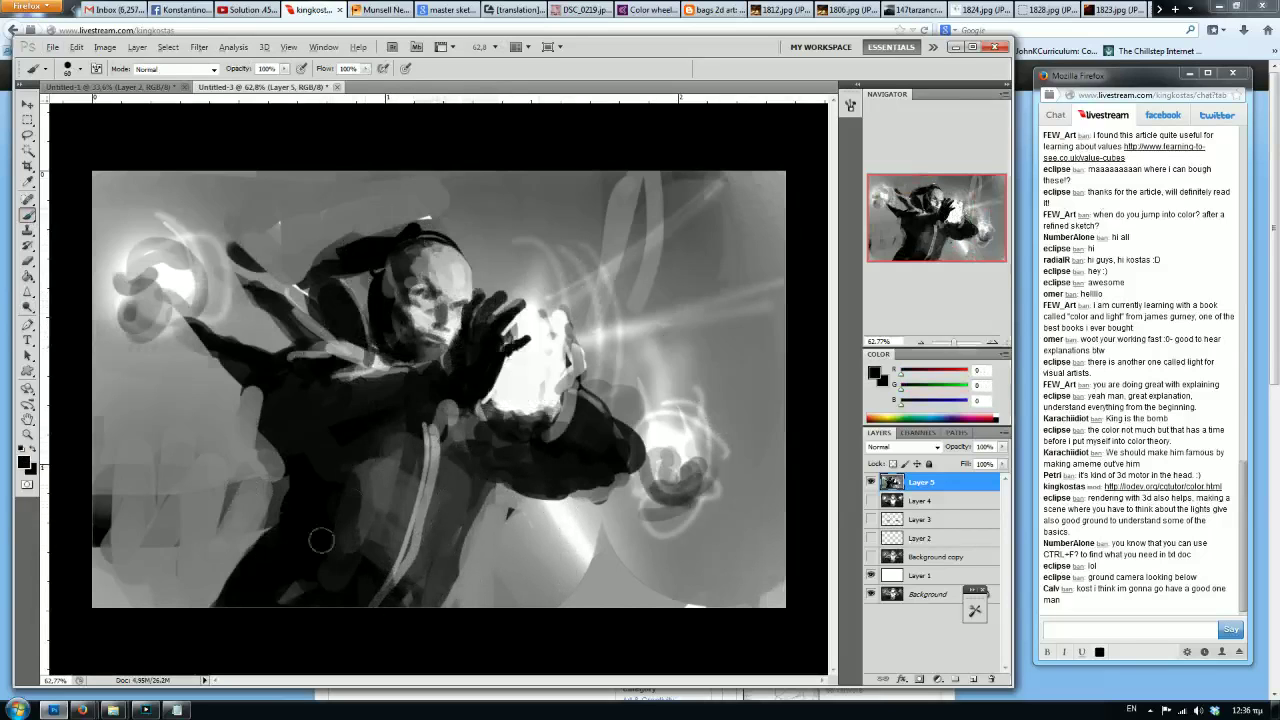
{"action": "left_click", "coordinate": [353, 512], "text": "alt"}
{"action": "left_click", "coordinate": [242, 484], "text": "alt"}
{"action": "left_click", "coordinate": [294, 562], "text": "alt"}
{"action": "mouse_move", "coordinate": [230, 570]}
{"action": "left_mouse_down"}
{"action": "mouse_move", "coordinate": [190, 592]}
{"action": "mouse_move", "coordinate": [156, 538]}
{"action": "left_mouse_up"}
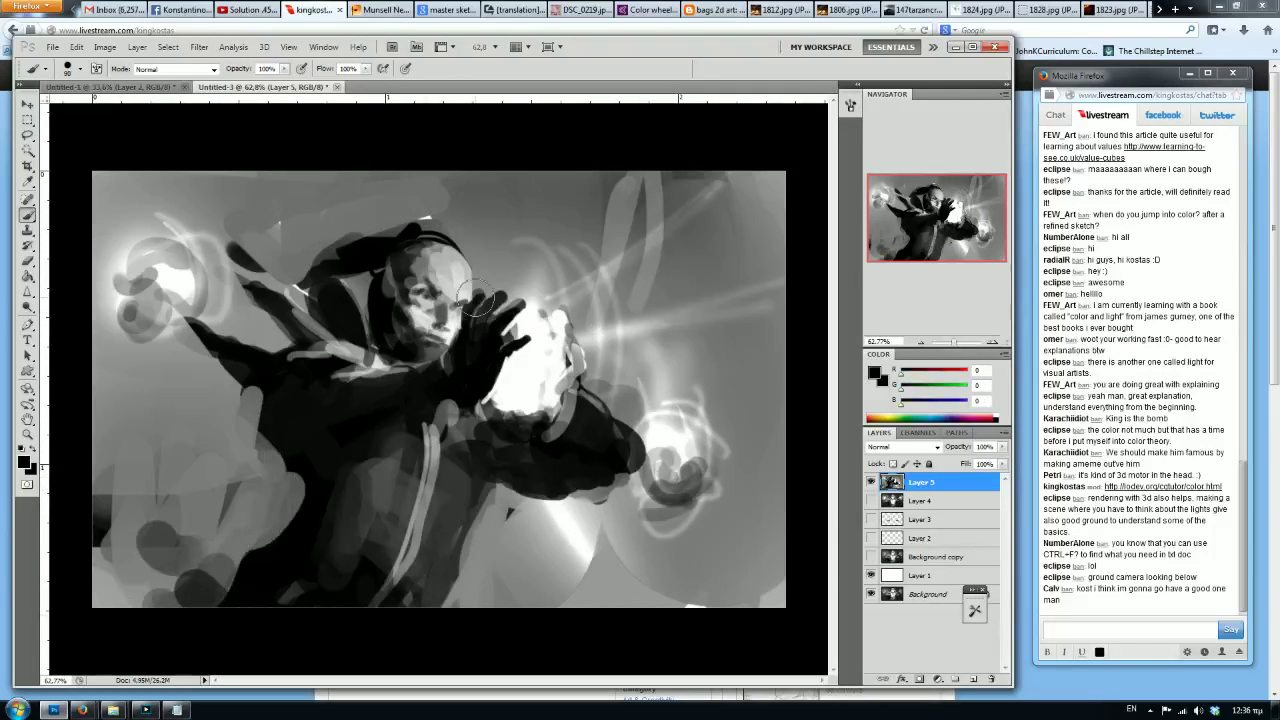
Flip the canvas horizontally, then paint dark strokes around the small orb behind the figure and along the hairline.
{"action": "key", "text": "ctrl+shift+h"}
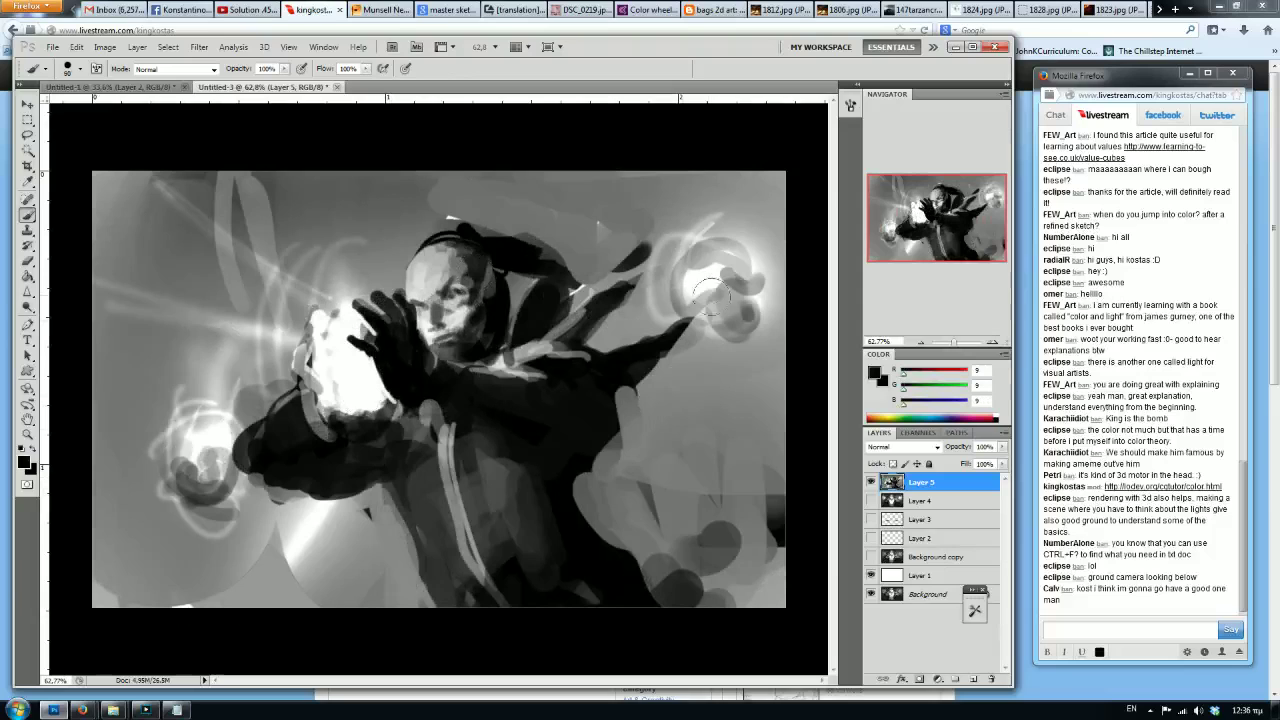
{"action": "mouse_move", "coordinate": [720, 270]}
{"action": "left_mouse_down"}
{"action": "mouse_move", "coordinate": [700, 280]}
{"action": "mouse_move", "coordinate": [722, 285]}
{"action": "mouse_move", "coordinate": [700, 310]}
{"action": "mouse_move", "coordinate": [744, 311]}
{"action": "left_mouse_up"}
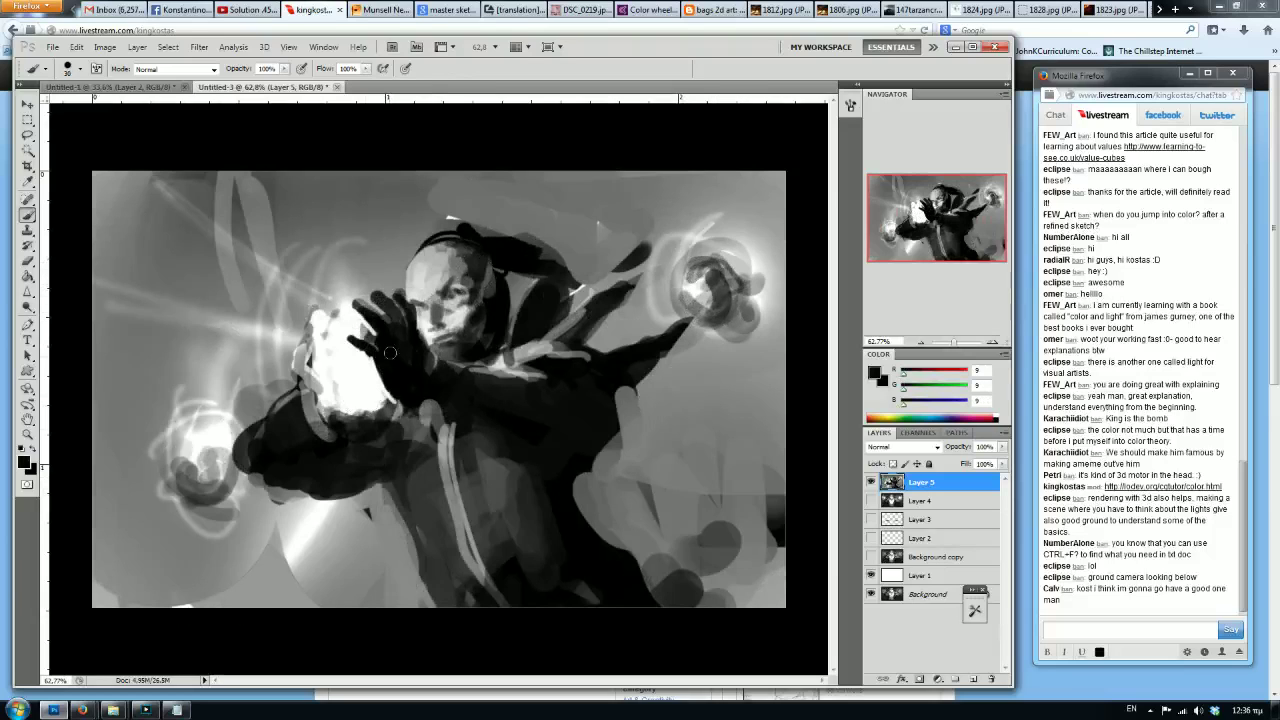
{"action": "left_click", "coordinate": [398, 278], "text": "alt"}
{"action": "mouse_move", "coordinate": [487, 245]}
{"action": "left_mouse_down"}
{"action": "mouse_move", "coordinate": [420, 258]}
{"action": "mouse_move", "coordinate": [440, 252]}
{"action": "left_mouse_up"}
{"action": "key", "text": "d"}
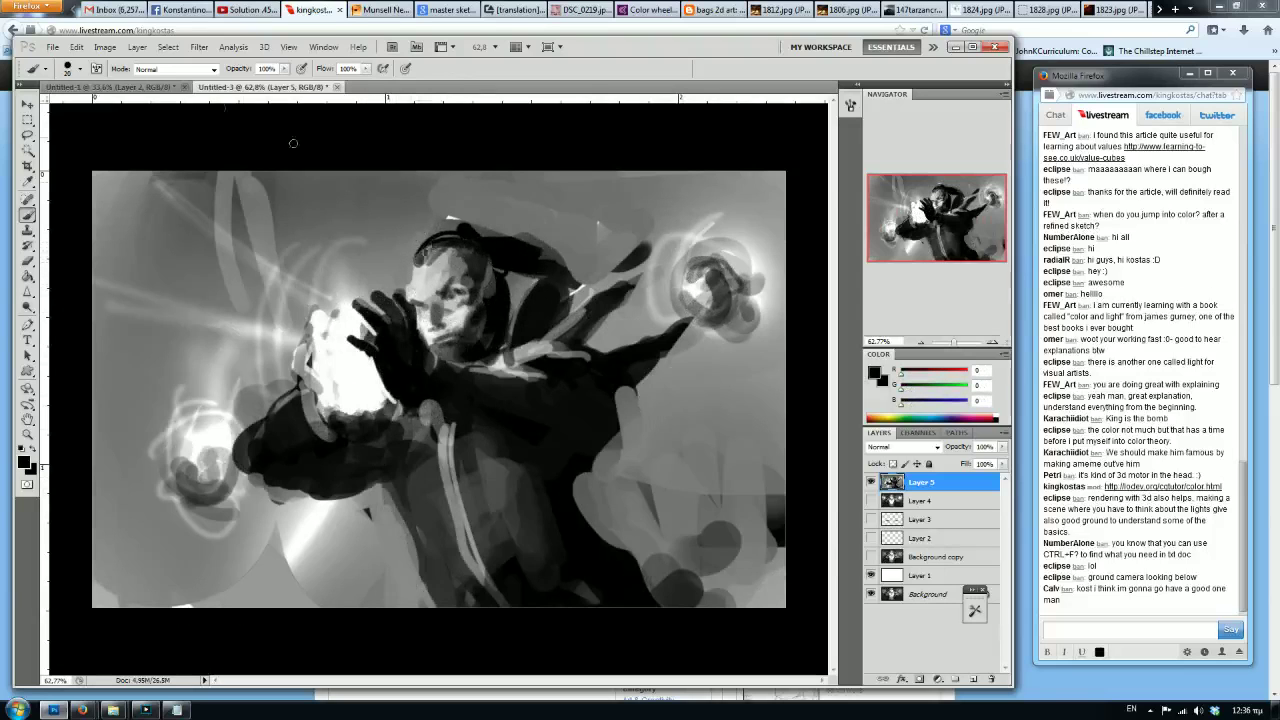
Hide and reshow Layer 5 to compare it with the earlier portrait painting.
{"action": "left_click", "coordinate": [870, 485]}
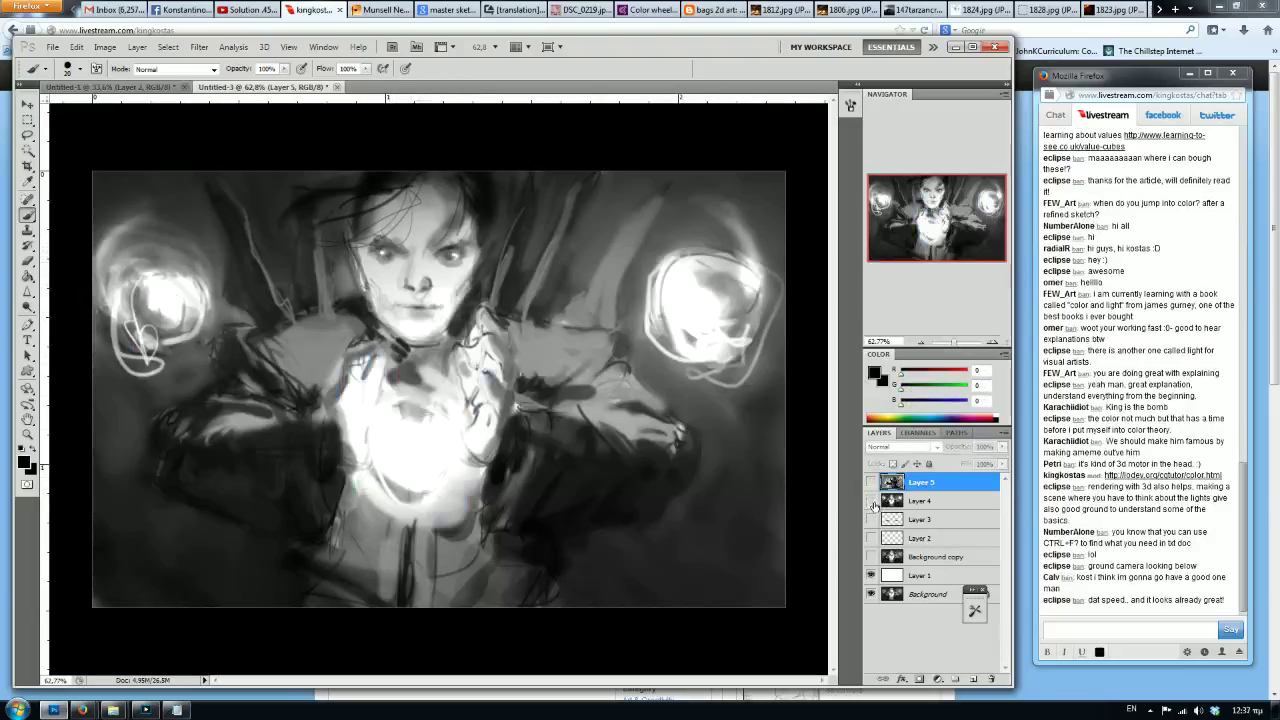
{"action": "left_click", "coordinate": [872, 483]}
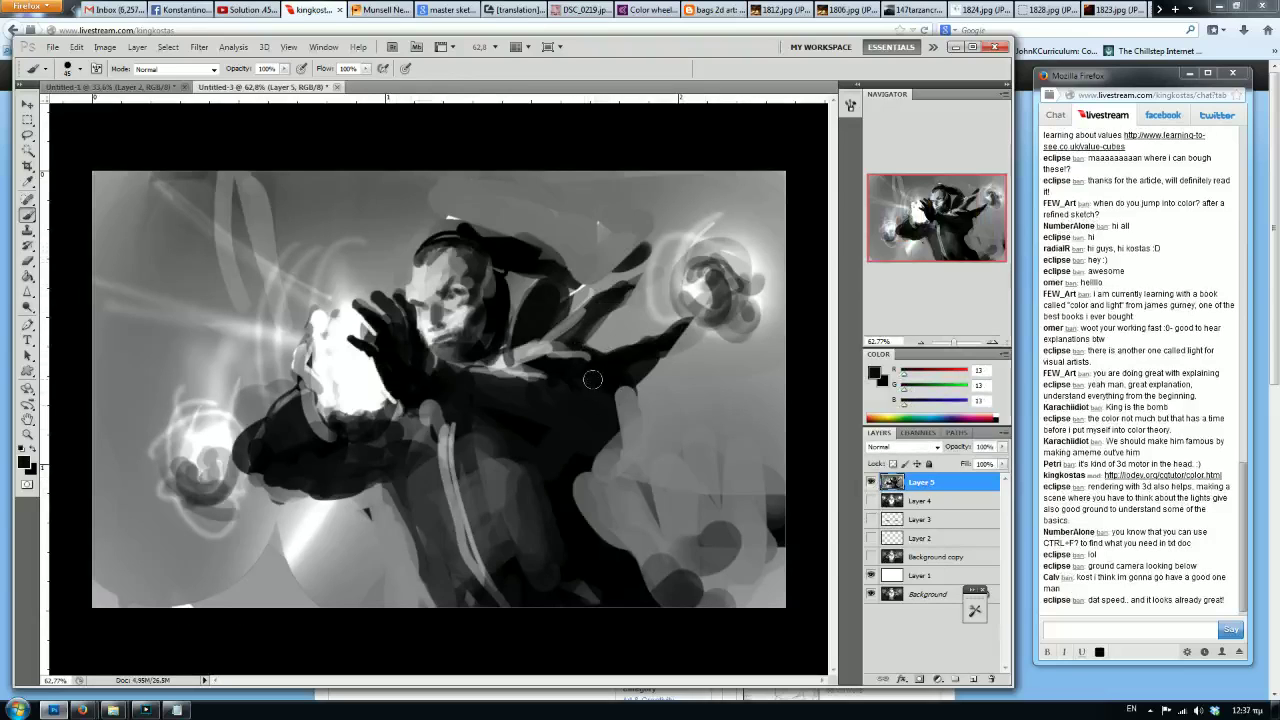
Try broad dark translucent strokes in the upper background above the large orb.
{"action": "left_click", "coordinate": [590, 394], "text": "alt"}
{"action": "key", "text": "bracketleft"}
{"action": "key", "text": "bracketright"}
{"action": "key", "text": "bracketright"}
{"action": "key", "text": "bracketright"}
{"action": "key", "text": "bracketright"}
{"action": "left_click_drag", "start_coordinate": [347, 230], "coordinate": [217, 200]}
{"action": "key", "text": "ctrl+z"}
{"action": "mouse_move", "coordinate": [368, 172]}
{"action": "left_mouse_down"}
{"action": "mouse_move", "coordinate": [363, 243]}
{"action": "mouse_move", "coordinate": [282, 288]}
{"action": "mouse_move", "coordinate": [226, 198]}
{"action": "left_mouse_up"}
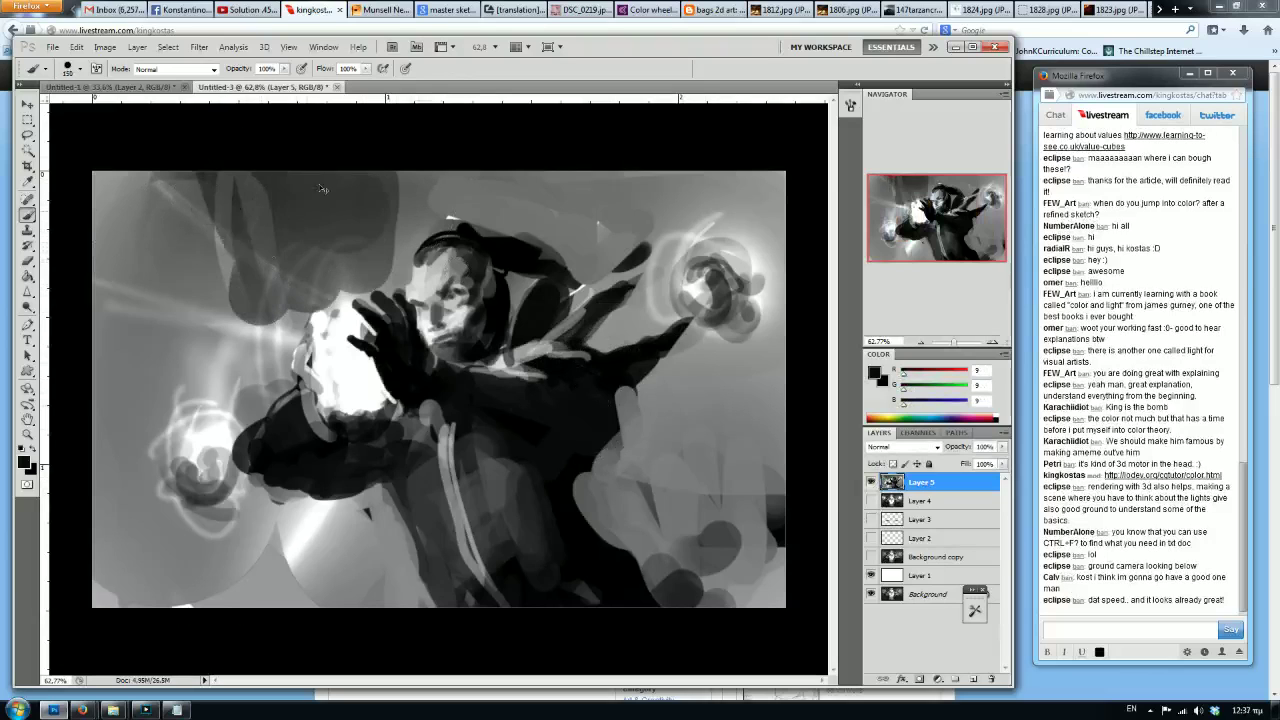
{"action": "key", "text": "ctrl+z"}
{"action": "left_click_drag", "start_coordinate": [339, 224], "coordinate": [200, 255]}
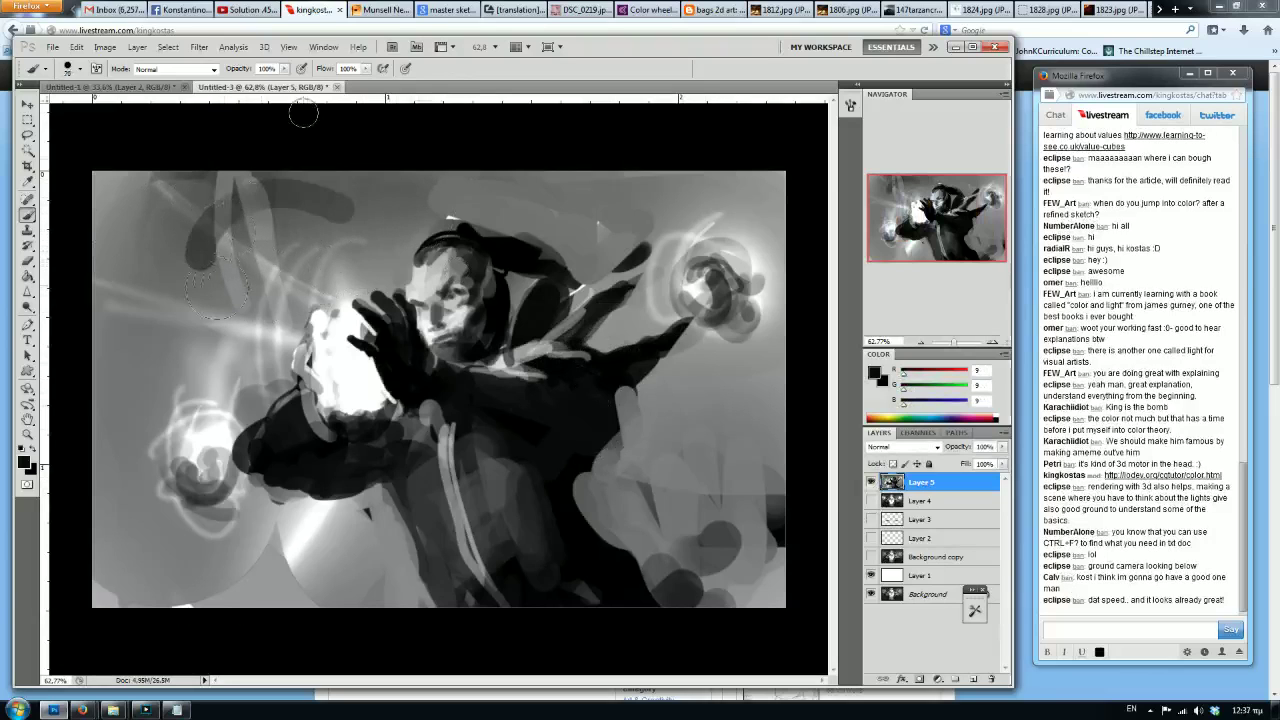
{"action": "key", "text": "ctrl+z"}
Paint broad dark grey bands down both sides of the background and across its upper edge.
{"action": "mouse_move", "coordinate": [145, 217]}
{"action": "left_mouse_down"}
{"action": "mouse_move", "coordinate": [330, 289]}
{"action": "mouse_move", "coordinate": [355, 190]}
{"action": "mouse_move", "coordinate": [475, 190]}
{"action": "mouse_move", "coordinate": [165, 195]}
{"action": "mouse_move", "coordinate": [92, 242]}
{"action": "mouse_move", "coordinate": [108, 312]}
{"action": "mouse_move", "coordinate": [140, 305]}
{"action": "mouse_move", "coordinate": [104, 340]}
{"action": "mouse_move", "coordinate": [190, 560]}
{"action": "left_mouse_up"}
{"action": "mouse_move", "coordinate": [88, 356]}
{"action": "left_mouse_down"}
{"action": "mouse_move", "coordinate": [180, 610]}
{"action": "mouse_move", "coordinate": [110, 360]}
{"action": "mouse_move", "coordinate": [180, 625]}
{"action": "mouse_move", "coordinate": [368, 508]}
{"action": "left_mouse_up"}
{"action": "mouse_move", "coordinate": [490, 166]}
{"action": "left_mouse_down"}
{"action": "mouse_move", "coordinate": [520, 228]}
{"action": "mouse_move", "coordinate": [602, 198]}
{"action": "mouse_move", "coordinate": [648, 357]}
{"action": "mouse_move", "coordinate": [690, 612]}
{"action": "mouse_move", "coordinate": [668, 440]}
{"action": "left_mouse_up"}
{"action": "left_click_drag", "start_coordinate": [600, 205], "coordinate": [130, 178]}
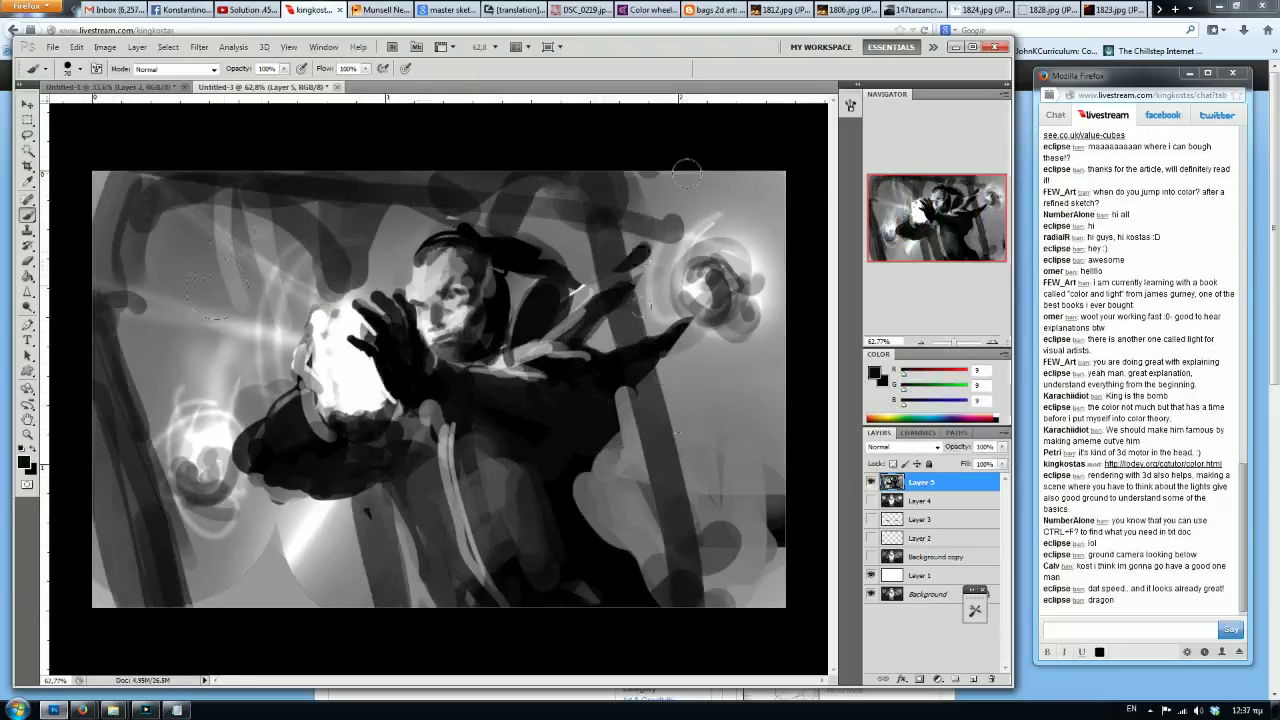
{"action": "left_click_drag", "start_coordinate": [600, 178], "coordinate": [800, 205]}
Flip the canvas horizontally and paint dark and sampled mid-grey strokes in the background above the large orb.
{"action": "key", "text": "ctrl+shift+h"}
{"action": "left_click_drag", "start_coordinate": [545, 300], "coordinate": [605, 205]}
{"action": "left_click", "coordinate": [700, 303], "text": "alt"}
{"action": "key", "text": "bracketright"}
{"action": "key", "text": "bracketright"}
{"action": "key", "text": "bracketright"}
{"action": "key", "text": "bracketright"}
{"action": "key", "text": "bracketright"}
{"action": "left_click_drag", "start_coordinate": [585, 272], "coordinate": [668, 185]}
{"action": "mouse_move", "coordinate": [560, 275]}
{"action": "left_mouse_down"}
{"action": "mouse_move", "coordinate": [600, 180]}
{"action": "mouse_move", "coordinate": [535, 270]}
{"action": "left_mouse_up"}
{"action": "left_click_drag", "start_coordinate": [515, 265], "coordinate": [480, 185]}
Soften the outer background beyond the orbs with wide mid-grey strokes using a larger brush.
{"action": "key", "text": "bracketright"}
{"action": "key", "text": "bracketright"}
{"action": "key", "text": "bracketright"}
{"action": "left_click_drag", "start_coordinate": [640, 195], "coordinate": [775, 325]}
{"action": "left_click_drag", "start_coordinate": [787, 258], "coordinate": [745, 560]}
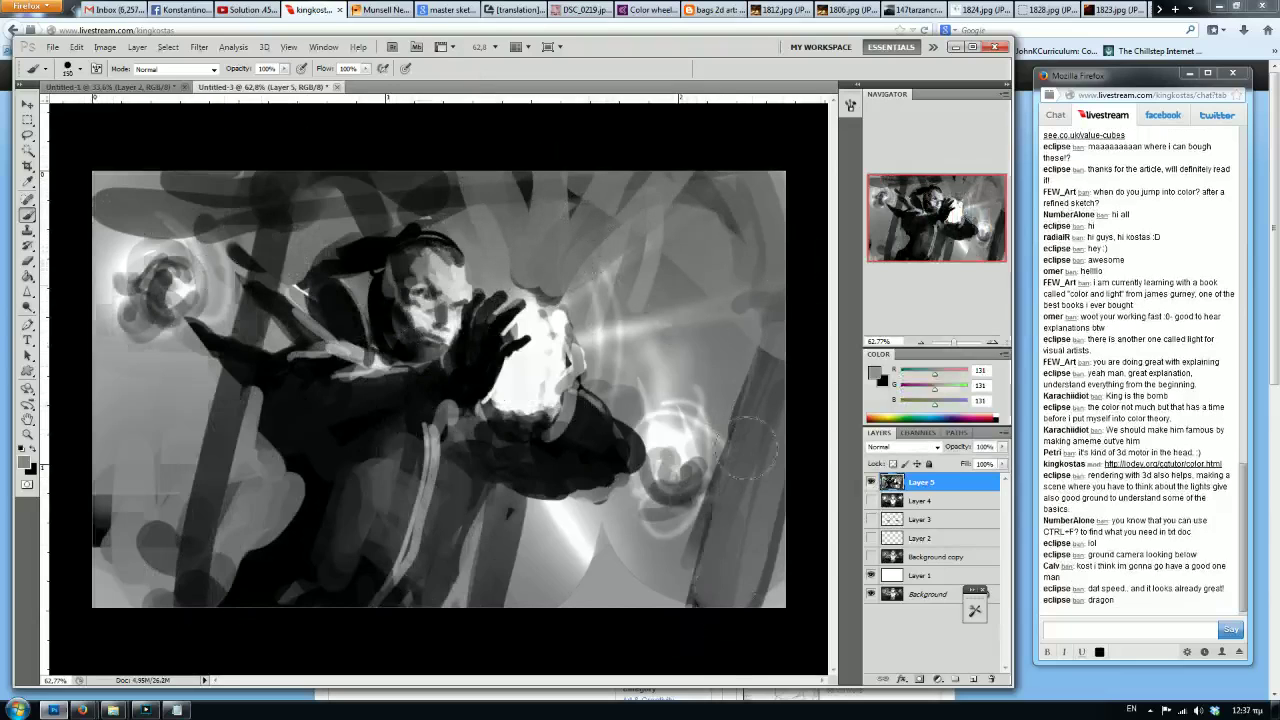
Paint mid-grey over the dark band behind the figure's back with a smaller brush and restore the default black.
{"action": "key", "text": "bracketleft"}
{"action": "left_click_drag", "start_coordinate": [215, 400], "coordinate": [175, 600]}
{"action": "key", "text": "bracketleft"}
{"action": "key", "text": "bracketleft"}
{"action": "key", "text": "bracketleft"}
{"action": "key", "text": "bracketleft"}
{"action": "mouse_move", "coordinate": [235, 340]}
{"action": "left_mouse_down"}
{"action": "mouse_move", "coordinate": [270, 215]}
{"action": "mouse_move", "coordinate": [320, 180]}
{"action": "mouse_move", "coordinate": [445, 196]}
{"action": "left_mouse_up"}
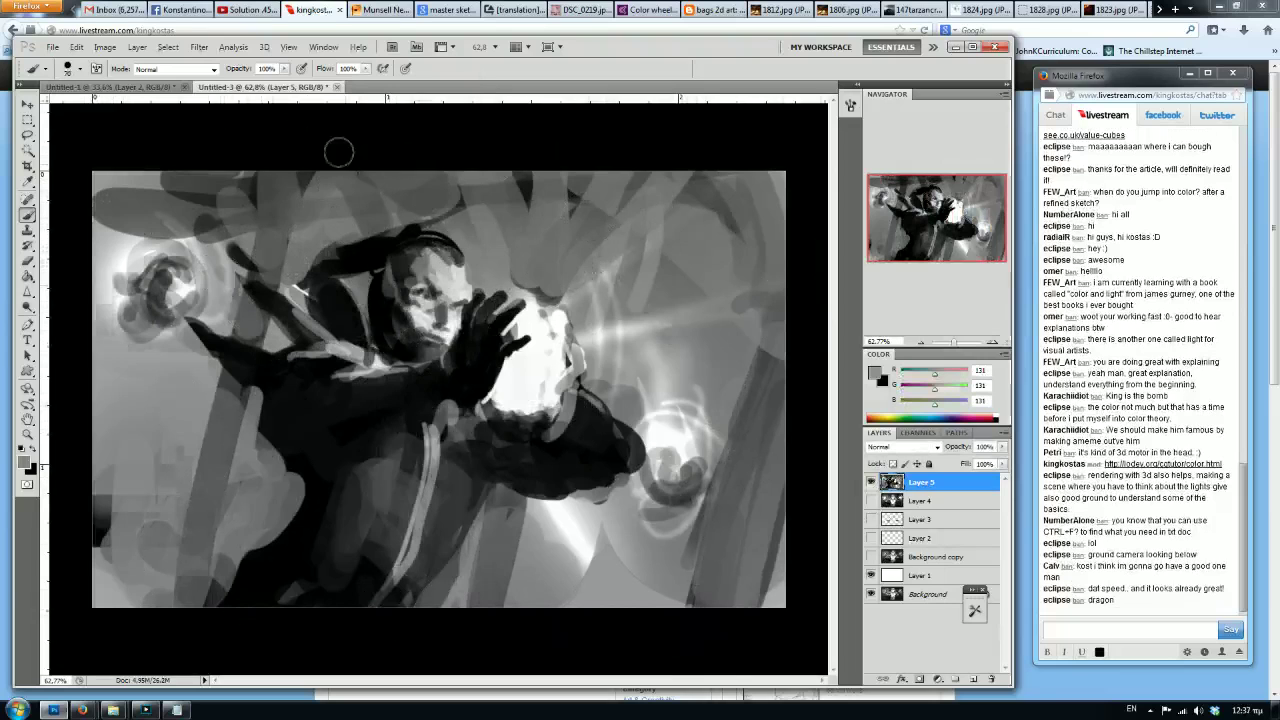
{"action": "key", "text": "ctrl+z"}
{"action": "key", "text": "d"}
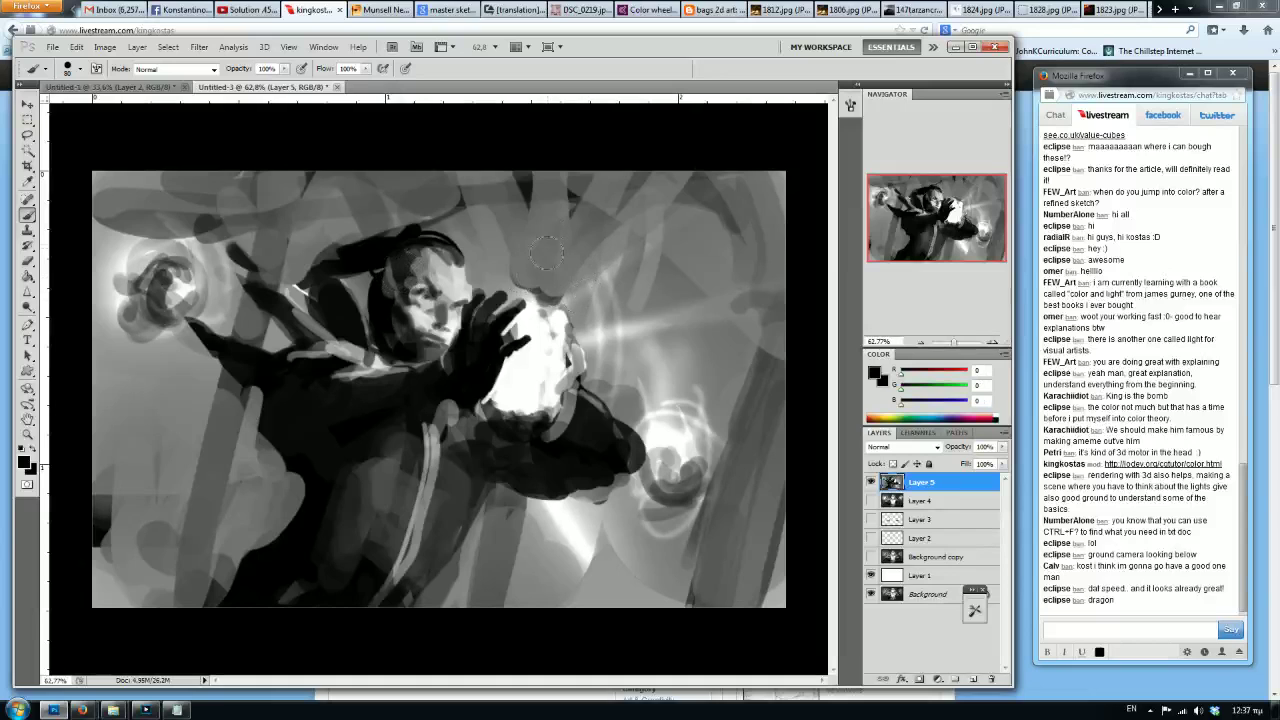
Adjust the brush size and add black accents around the raised fingers against the orb.
{"action": "key", "text": "bracketright"}
{"action": "key", "text": "bracketright"}
{"action": "key", "text": "bracketright"}
{"action": "key", "text": "bracketleft"}
{"action": "key", "text": "bracketleft"}
{"action": "key", "text": "bracketleft"}
{"action": "mouse_move", "coordinate": [555, 350]}
{"action": "left_mouse_down"}
{"action": "mouse_move", "coordinate": [440, 350]}
{"action": "mouse_move", "coordinate": [505, 345]}
{"action": "left_mouse_up"}
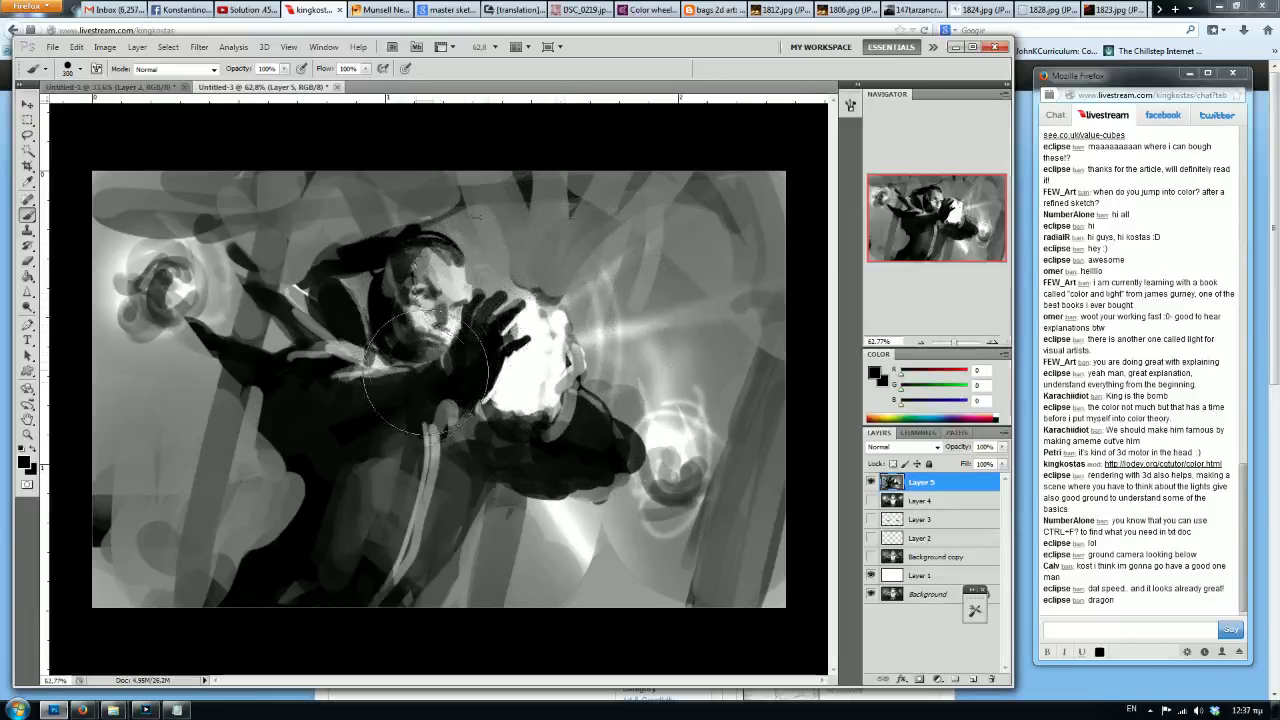
Paint black hatched strokes in the upper background corner beyond the large orb with a smaller brush.
{"action": "key", "text": "bracketleft"}
{"action": "key", "text": "bracketleft"}
{"action": "key", "text": "bracketleft"}
{"action": "key", "text": "bracketleft"}
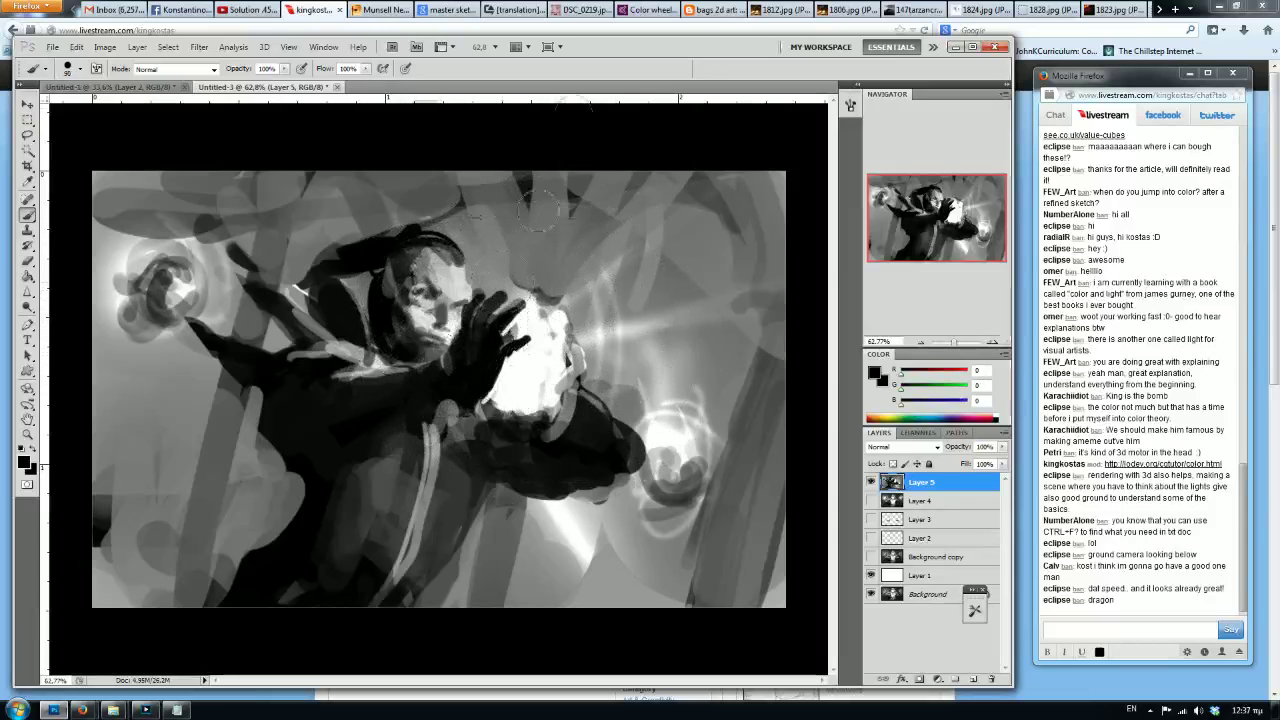
{"action": "left_click", "coordinate": [611, 275], "text": "alt"}
{"action": "key", "text": "d"}
{"action": "mouse_move", "coordinate": [686, 180]}
{"action": "left_mouse_down"}
{"action": "mouse_move", "coordinate": [723, 214]}
{"action": "mouse_move", "coordinate": [716, 201]}
{"action": "mouse_move", "coordinate": [731, 190]}
{"action": "mouse_move", "coordinate": [778, 253]}
{"action": "mouse_move", "coordinate": [771, 291]}
{"action": "mouse_move", "coordinate": [744, 220]}
{"action": "left_mouse_up"}
{"action": "left_click_drag", "start_coordinate": [762, 280], "coordinate": [752, 336]}
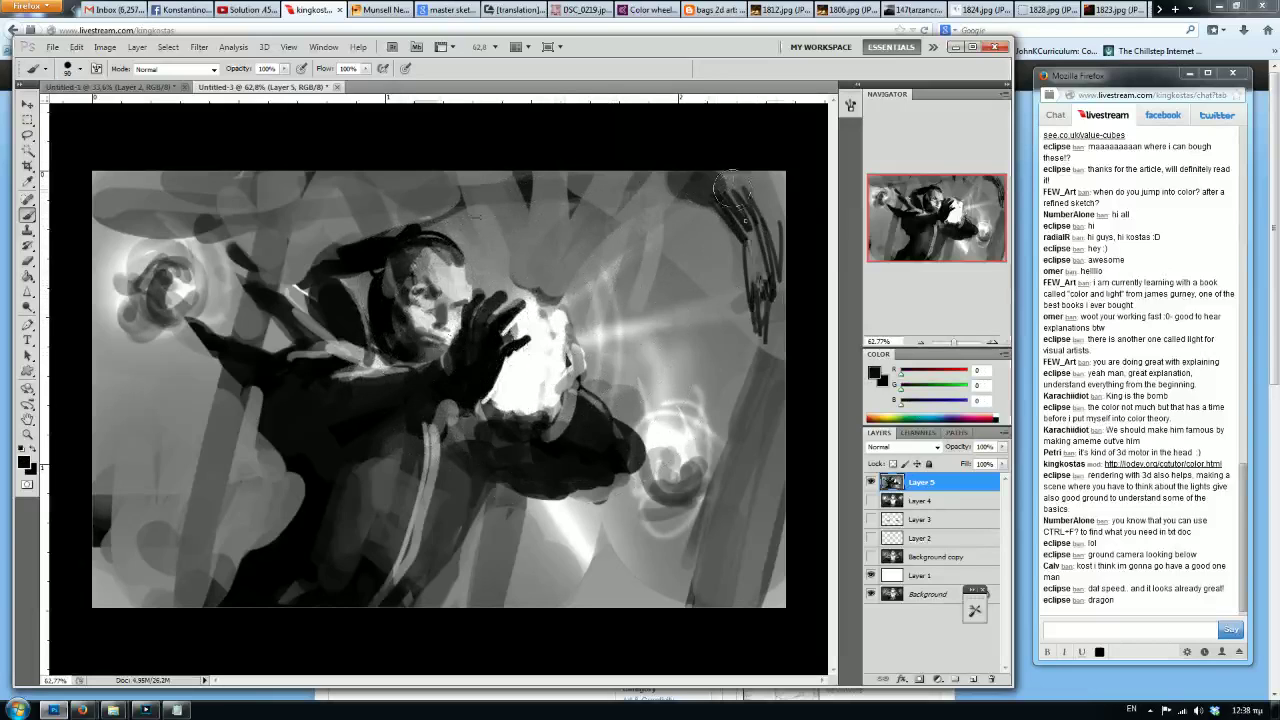
Paint sampled dark grey over the hatched upper background corner beyond the large orb with a larger brush.
{"action": "key", "text": "bracketleft"}
{"action": "left_click", "coordinate": [715, 191], "text": "alt"}
{"action": "key", "text": "bracketright"}
{"action": "key", "text": "bracketright"}
{"action": "key", "text": "bracketright"}
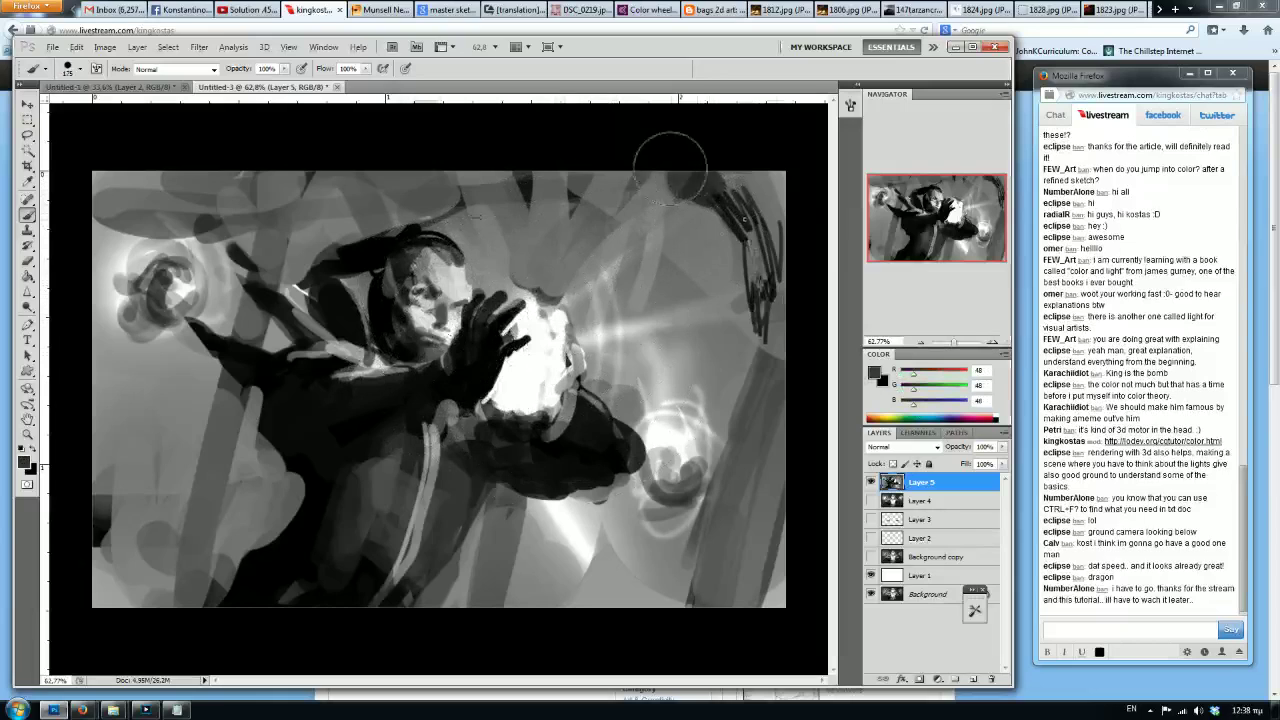
{"action": "mouse_move", "coordinate": [662, 175]}
{"action": "left_mouse_down"}
{"action": "mouse_move", "coordinate": [742, 190]}
{"action": "mouse_move", "coordinate": [790, 283]}
{"action": "left_mouse_up"}
{"action": "mouse_move", "coordinate": [730, 195]}
{"action": "left_mouse_down"}
{"action": "mouse_move", "coordinate": [768, 330]}
{"action": "mouse_move", "coordinate": [772, 410]}
{"action": "left_mouse_up"}
Refine the dark vertical background band beside the small lower orb using sampled greys and a smaller brush.
{"action": "key", "text": "bracketleft"}
{"action": "key", "text": "bracketleft"}
{"action": "key", "text": "bracketleft"}
{"action": "key", "text": "bracketleft"}
{"action": "key", "text": "bracketleft"}
{"action": "key", "text": "bracketleft"}
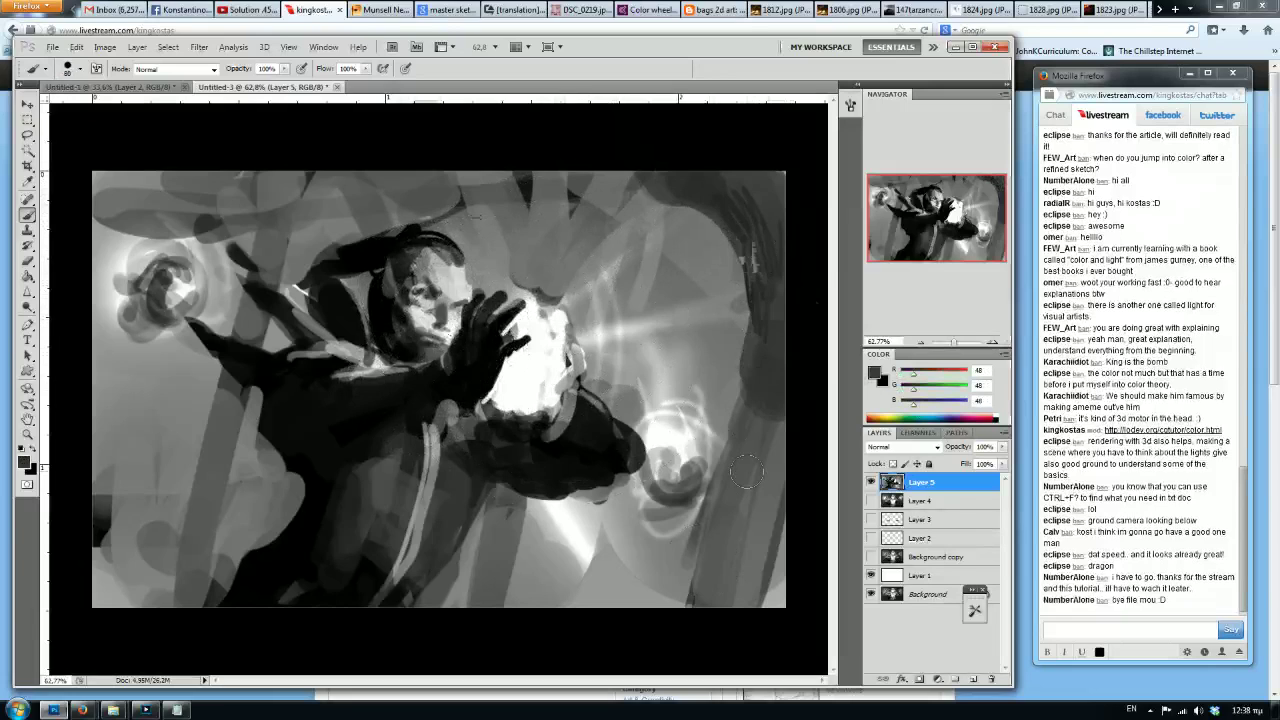
{"action": "left_click", "coordinate": [766, 360], "text": "alt"}
{"action": "left_click_drag", "start_coordinate": [757, 392], "coordinate": [759, 427]}
{"action": "left_click", "coordinate": [729, 380], "text": "alt"}
{"action": "left_click_drag", "start_coordinate": [734, 372], "coordinate": [734, 302]}
{"action": "left_click", "coordinate": [757, 268], "text": "alt"}
{"action": "left_click_drag", "start_coordinate": [783, 162], "coordinate": [781, 206]}
{"action": "mouse_move", "coordinate": [776, 392]}
{"action": "left_mouse_down"}
{"action": "mouse_move", "coordinate": [746, 432]}
{"action": "mouse_move", "coordinate": [752, 472]}
{"action": "left_mouse_up"}
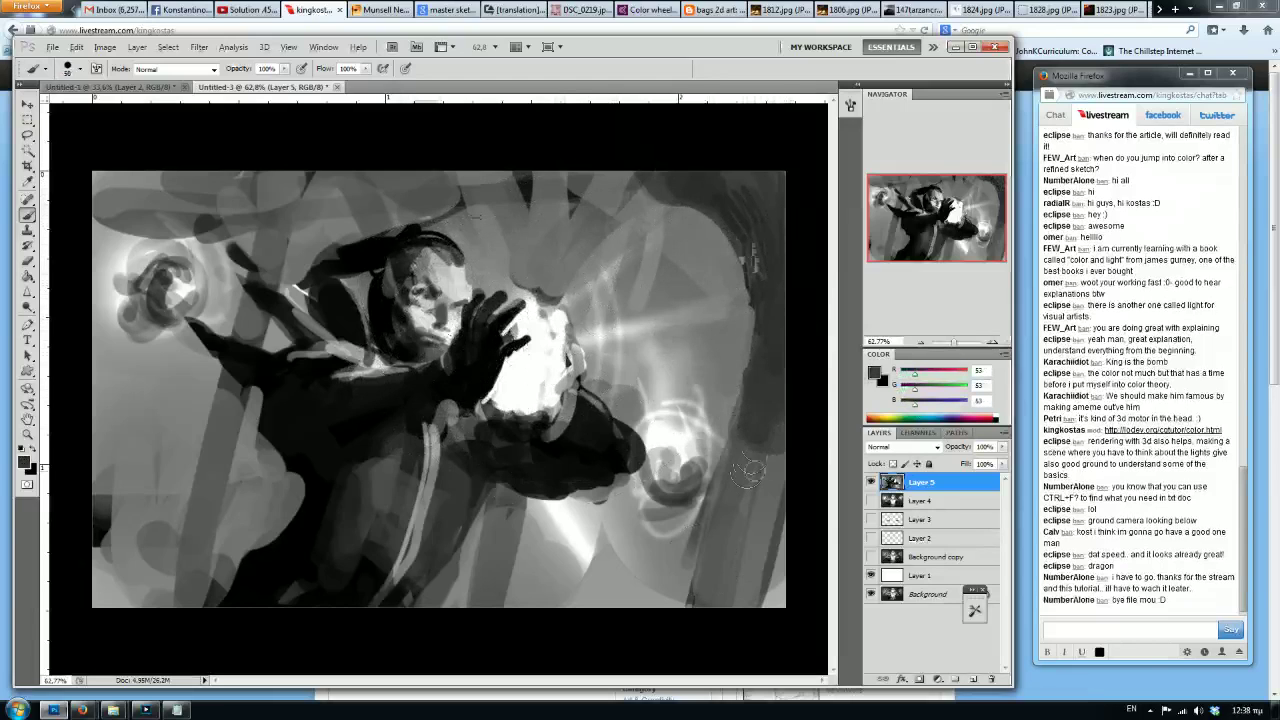
Flip the canvas horizontally and block in a dark grey dragon-head silhouette with a horn beside the large orb.
{"action": "key", "text": "h"}
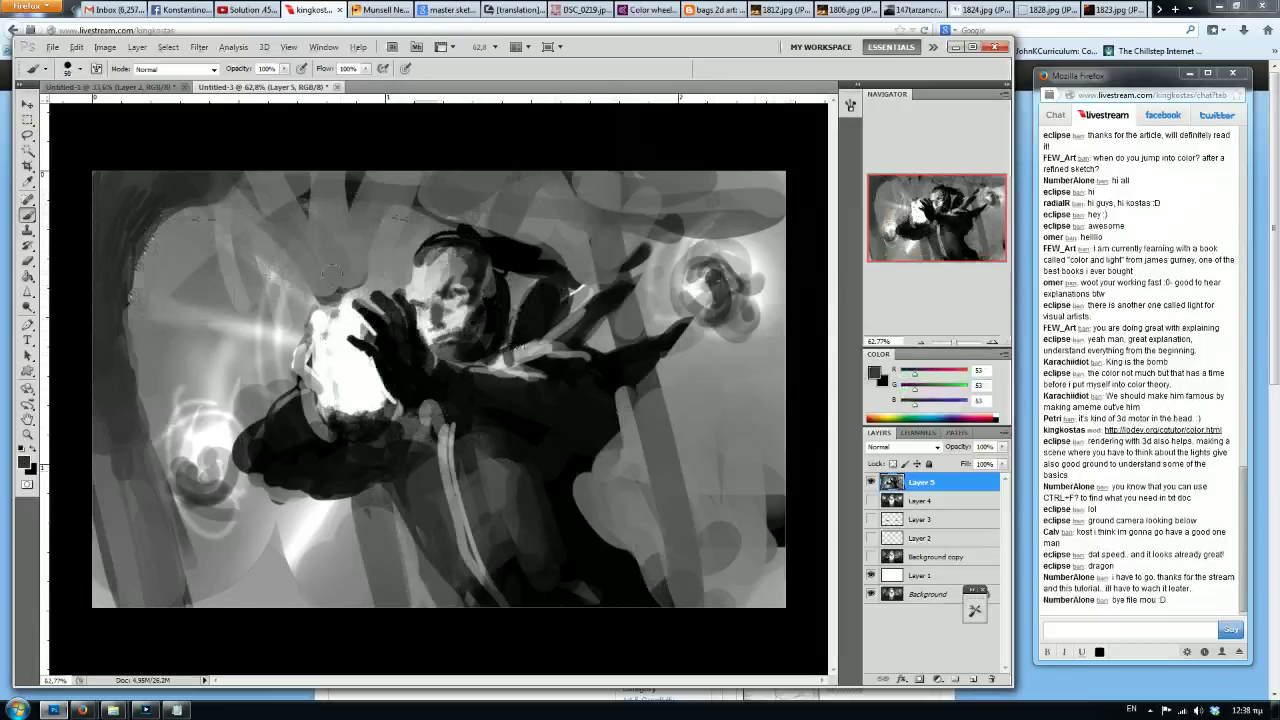
{"action": "mouse_move", "coordinate": [310, 268]}
{"action": "left_mouse_down"}
{"action": "mouse_move", "coordinate": [300, 250]}
{"action": "mouse_move", "coordinate": [365, 205]}
{"action": "mouse_move", "coordinate": [265, 300]}
{"action": "mouse_move", "coordinate": [345, 275]}
{"action": "mouse_move", "coordinate": [280, 280]}
{"action": "mouse_move", "coordinate": [250, 240]}
{"action": "mouse_move", "coordinate": [235, 335]}
{"action": "mouse_move", "coordinate": [290, 340]}
{"action": "mouse_move", "coordinate": [215, 385]}
{"action": "mouse_move", "coordinate": [270, 372]}
{"action": "mouse_move", "coordinate": [365, 262]}
{"action": "mouse_move", "coordinate": [325, 345]}
{"action": "mouse_move", "coordinate": [290, 320]}
{"action": "mouse_move", "coordinate": [245, 366]}
{"action": "mouse_move", "coordinate": [255, 340]}
{"action": "mouse_move", "coordinate": [225, 390]}
{"action": "mouse_move", "coordinate": [355, 238]}
{"action": "mouse_move", "coordinate": [357, 275]}
{"action": "mouse_move", "coordinate": [422, 288]}
{"action": "left_mouse_up"}
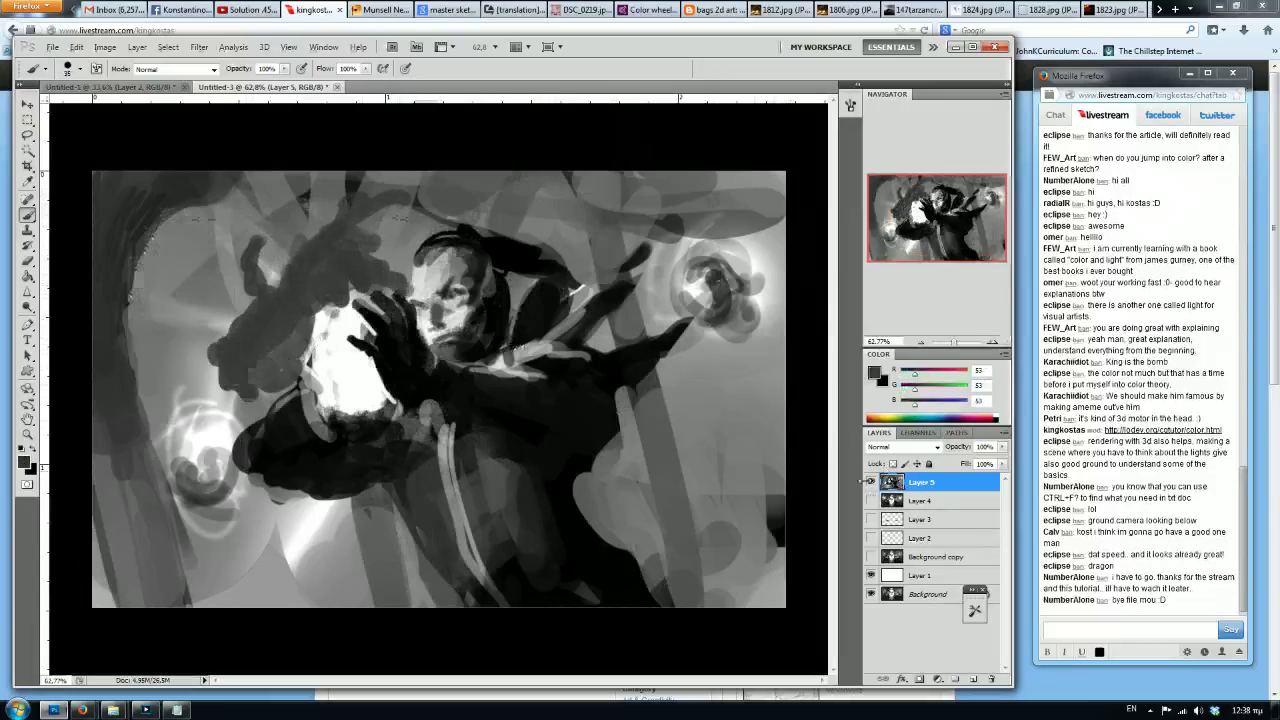
Hide the painting layer and add a new empty layer above it, ready for sketching with a small black brush.
{"action": "left_click", "coordinate": [870, 482]}
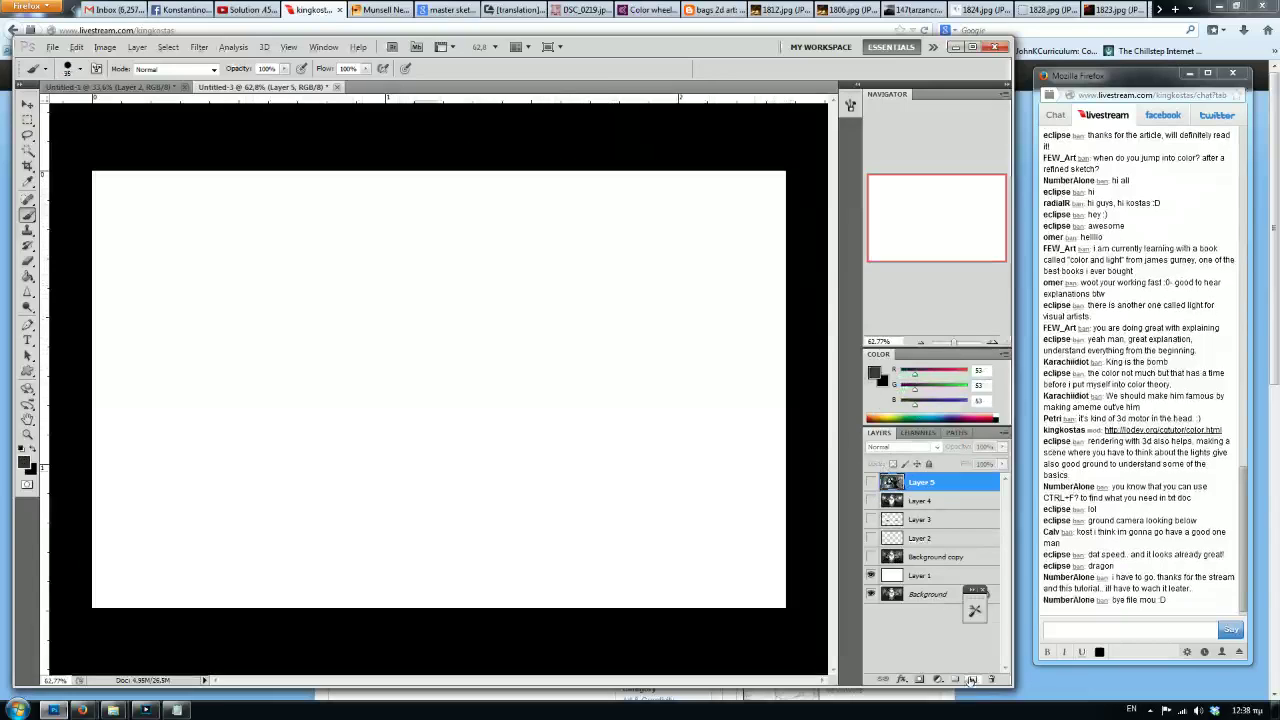
{"action": "left_click", "coordinate": [973, 679]}
{"action": "left_click", "coordinate": [792, 352], "text": "alt"}
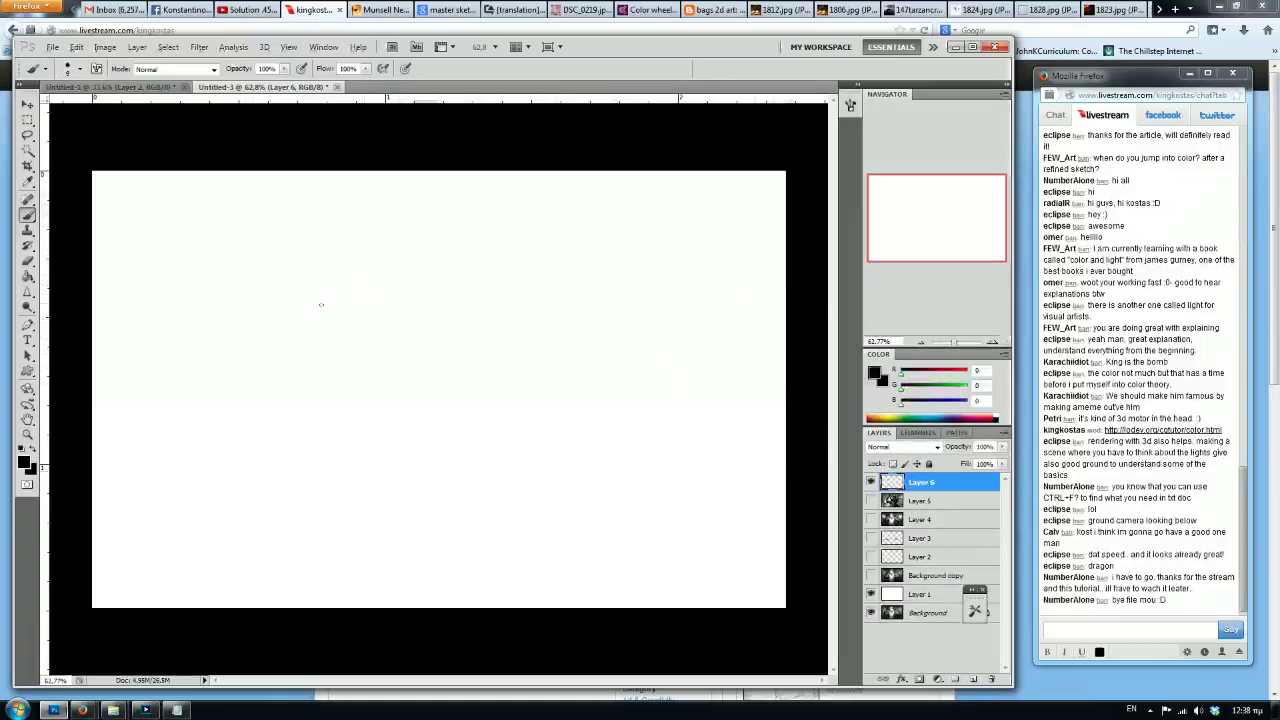
{"action": "left_click", "coordinate": [870, 500]}
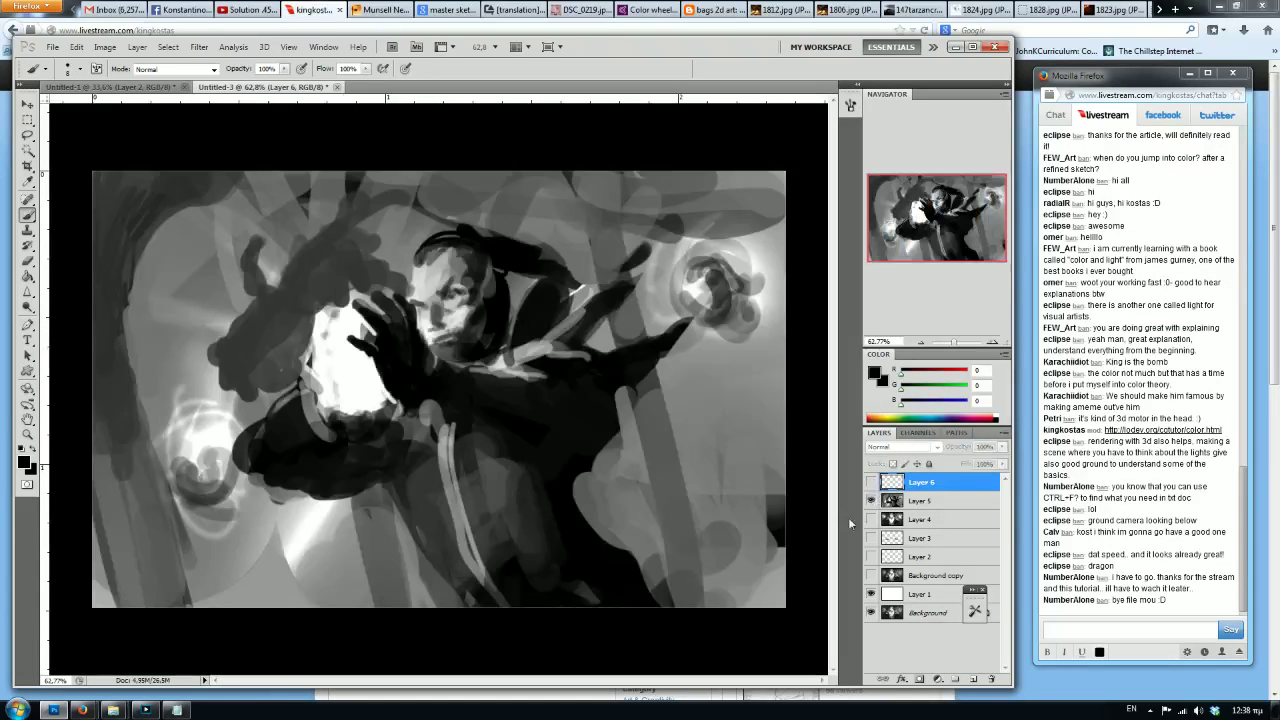
{"action": "left_click", "coordinate": [870, 500]}
Sketch a dragon head in profile with two horns, an eye, a jaw and ringed neck forms.
{"action": "mouse_move", "coordinate": [313, 296]}
{"action": "left_mouse_down"}
{"action": "mouse_move", "coordinate": [422, 219]}
{"action": "mouse_move", "coordinate": [327, 307]}
{"action": "mouse_move", "coordinate": [248, 300]}
{"action": "mouse_move", "coordinate": [257, 318]}
{"action": "mouse_move", "coordinate": [203, 355]}
{"action": "mouse_move", "coordinate": [300, 389]}
{"action": "mouse_move", "coordinate": [340, 386]}
{"action": "left_mouse_up"}
{"action": "left_click_drag", "start_coordinate": [263, 384], "coordinate": [355, 370]}
{"action": "left_click_drag", "start_coordinate": [323, 300], "coordinate": [470, 390]}
{"action": "left_click_drag", "start_coordinate": [375, 380], "coordinate": [425, 405]}
{"action": "left_click_drag", "start_coordinate": [370, 318], "coordinate": [390, 378]}
{"action": "left_click_drag", "start_coordinate": [455, 352], "coordinate": [412, 424]}
{"action": "left_click_drag", "start_coordinate": [350, 338], "coordinate": [310, 392]}
{"action": "left_click_drag", "start_coordinate": [302, 336], "coordinate": [300, 352]}
{"action": "left_click_drag", "start_coordinate": [296, 342], "coordinate": [294, 356]}
{"action": "left_click_drag", "start_coordinate": [333, 318], "coordinate": [336, 334]}
{"action": "left_click_drag", "start_coordinate": [324, 322], "coordinate": [336, 328]}
{"action": "mouse_move", "coordinate": [316, 322]}
{"action": "left_mouse_down"}
{"action": "mouse_move", "coordinate": [320, 334]}
{"action": "mouse_move", "coordinate": [280, 352]}
{"action": "left_mouse_up"}
{"action": "left_click_drag", "start_coordinate": [286, 346], "coordinate": [268, 356]}
{"action": "mouse_move", "coordinate": [284, 310]}
{"action": "left_mouse_down"}
{"action": "mouse_move", "coordinate": [302, 304]}
{"action": "mouse_move", "coordinate": [284, 320]}
{"action": "mouse_move", "coordinate": [388, 380]}
{"action": "mouse_move", "coordinate": [342, 378]}
{"action": "left_mouse_up"}
{"action": "left_click_drag", "start_coordinate": [284, 316], "coordinate": [304, 330]}
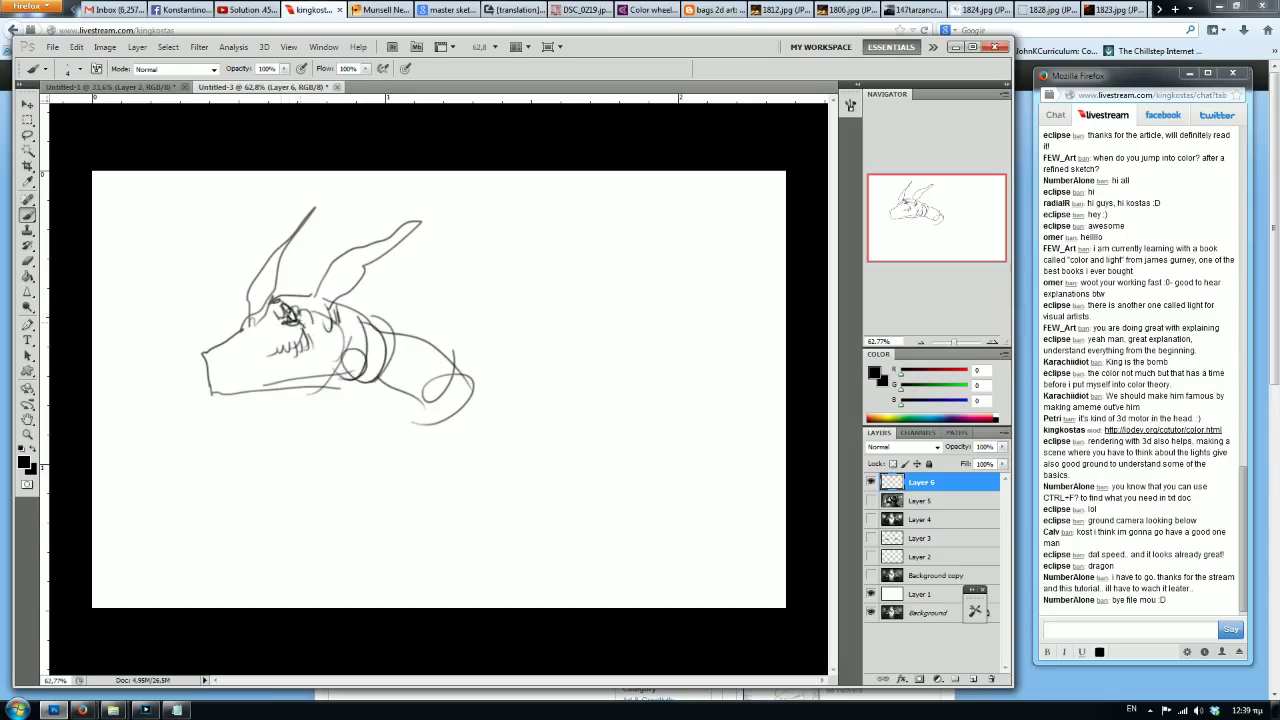
Add the dragon's mouth line and nostril to the sketch and extend its neck back into the body.
{"action": "mouse_move", "coordinate": [226, 346]}
{"action": "left_mouse_down"}
{"action": "mouse_move", "coordinate": [222, 381]}
{"action": "mouse_move", "coordinate": [354, 362]}
{"action": "left_mouse_up"}
{"action": "left_click_drag", "start_coordinate": [408, 350], "coordinate": [444, 406]}
{"action": "left_click_drag", "start_coordinate": [408, 324], "coordinate": [549, 380]}
{"action": "left_click_drag", "start_coordinate": [354, 386], "coordinate": [534, 460]}
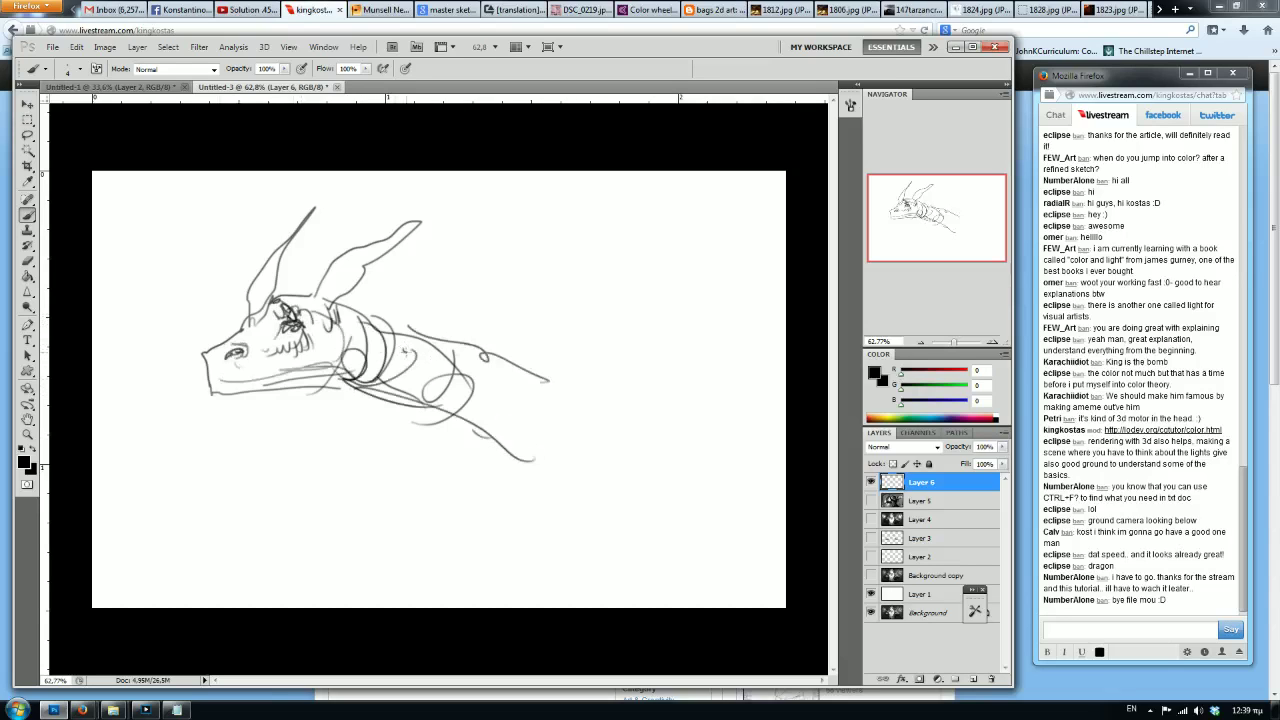
{"action": "mouse_move", "coordinate": [330, 346]}
{"action": "left_mouse_down"}
{"action": "mouse_move", "coordinate": [304, 388]}
{"action": "mouse_move", "coordinate": [298, 376]}
{"action": "mouse_move", "coordinate": [258, 383]}
{"action": "mouse_move", "coordinate": [360, 330]}
{"action": "left_mouse_up"}
Shade the dragon sketch's lower jaw, throat and neck with broad grey strokes using a much larger brush.
{"action": "key", "text": "bracketright"}
{"action": "key", "text": "bracketright"}
{"action": "key", "text": "bracketright"}
{"action": "key", "text": "bracketright"}
{"action": "key", "text": "bracketright"}
{"action": "key", "text": "bracketright"}
{"action": "key", "text": "bracketright"}
{"action": "key", "text": "bracketright"}
{"action": "key", "text": "bracketright"}
{"action": "key", "text": "bracketright"}
{"action": "key", "text": "bracketright"}
{"action": "key", "text": "bracketright"}
{"action": "key", "text": "bracketright"}
{"action": "left_click_drag", "start_coordinate": [430, 384], "coordinate": [506, 410]}
Hatch dark lines over the sketched dragon's cheek and jaw with a small brush.
{"action": "key", "text": "bracketleft"}
{"action": "key", "text": "bracketleft"}
{"action": "key", "text": "bracketleft"}
{"action": "key", "text": "bracketleft"}
{"action": "key", "text": "bracketleft"}
{"action": "key", "text": "bracketleft"}
{"action": "key", "text": "bracketleft"}
{"action": "key", "text": "bracketleft"}
{"action": "key", "text": "bracketleft"}
{"action": "key", "text": "bracketleft"}
{"action": "key", "text": "bracketleft"}
{"action": "key", "text": "bracketleft"}
{"action": "mouse_move", "coordinate": [352, 330]}
{"action": "left_mouse_down"}
{"action": "mouse_move", "coordinate": [328, 386]}
{"action": "mouse_move", "coordinate": [366, 334]}
{"action": "mouse_move", "coordinate": [304, 388]}
{"action": "left_mouse_up"}
{"action": "left_click_drag", "start_coordinate": [266, 380], "coordinate": [260, 394]}
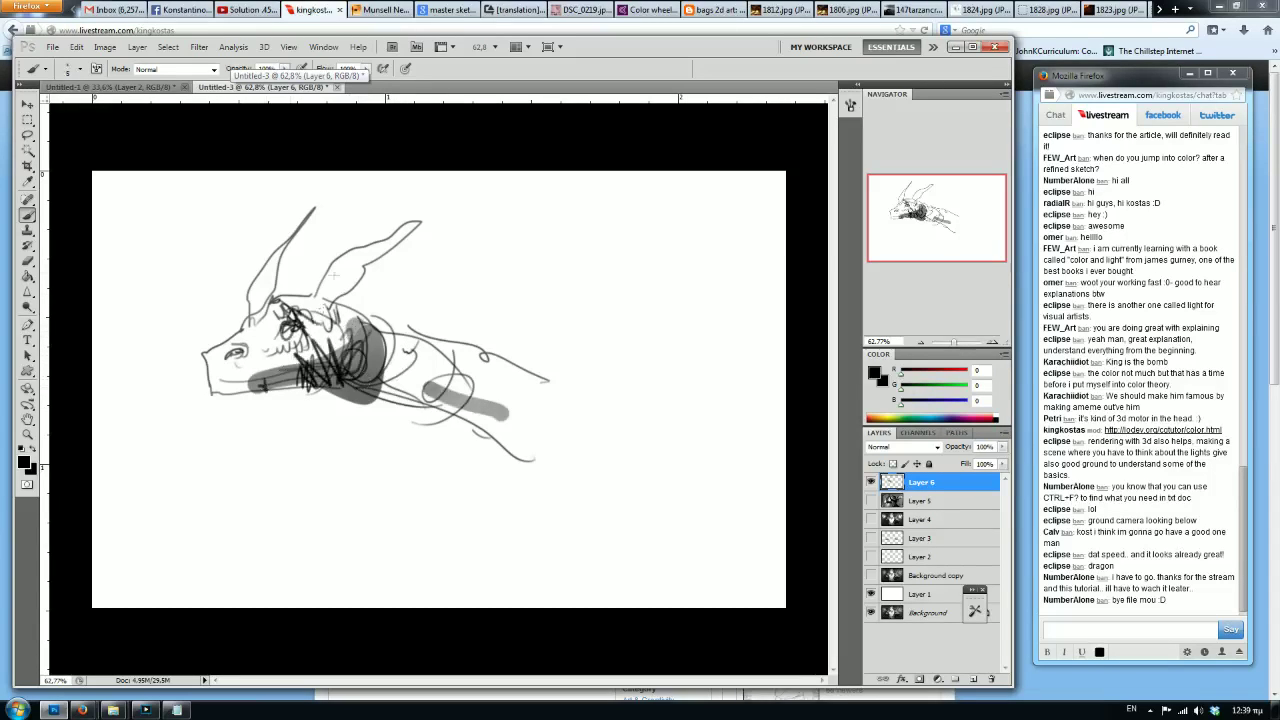
Hide the dragon sketch layer, then show and select the figure painting layer, Layer 5.
{"action": "left_click", "coordinate": [870, 482]}
{"action": "left_click", "coordinate": [870, 500]}
{"action": "left_click", "coordinate": [913, 502]}
Refine the dragon-head silhouette and the area above the large orb with sampled greys.
{"action": "left_click", "coordinate": [278, 325], "text": "alt"}
{"action": "key", "text": "bracketright"}
{"action": "key", "text": "bracketright"}
{"action": "key", "text": "bracketright"}
{"action": "key", "text": "bracketright"}
{"action": "key", "text": "bracketright"}
{"action": "key", "text": "bracketright"}
{"action": "key", "text": "bracketright"}
{"action": "left_click", "coordinate": [224, 314], "text": "alt"}
{"action": "left_click_drag", "start_coordinate": [247, 299], "coordinate": [206, 349]}
{"action": "left_click", "coordinate": [271, 362], "text": "alt"}
{"action": "key", "text": "bracketleft"}
{"action": "left_click", "coordinate": [334, 275], "text": "alt"}
{"action": "left_click_drag", "start_coordinate": [354, 284], "coordinate": [410, 292]}
Block in the dragon's large dark grey body behind the figure's back with a bigger brush.
{"action": "key", "text": "bracketright"}
{"action": "key", "text": "bracketright"}
{"action": "key", "text": "bracketright"}
{"action": "key", "text": "bracketright"}
{"action": "key", "text": "bracketright"}
{"action": "key", "text": "bracketright"}
{"action": "left_click_drag", "start_coordinate": [632, 450], "coordinate": [698, 499]}
{"action": "left_click_drag", "start_coordinate": [590, 484], "coordinate": [776, 368]}
{"action": "left_click_drag", "start_coordinate": [776, 330], "coordinate": [710, 394]}
{"action": "mouse_move", "coordinate": [637, 452]}
{"action": "left_mouse_down"}
{"action": "mouse_move", "coordinate": [740, 430]}
{"action": "mouse_move", "coordinate": [660, 500]}
{"action": "mouse_move", "coordinate": [610, 520]}
{"action": "mouse_move", "coordinate": [716, 524]}
{"action": "left_mouse_up"}
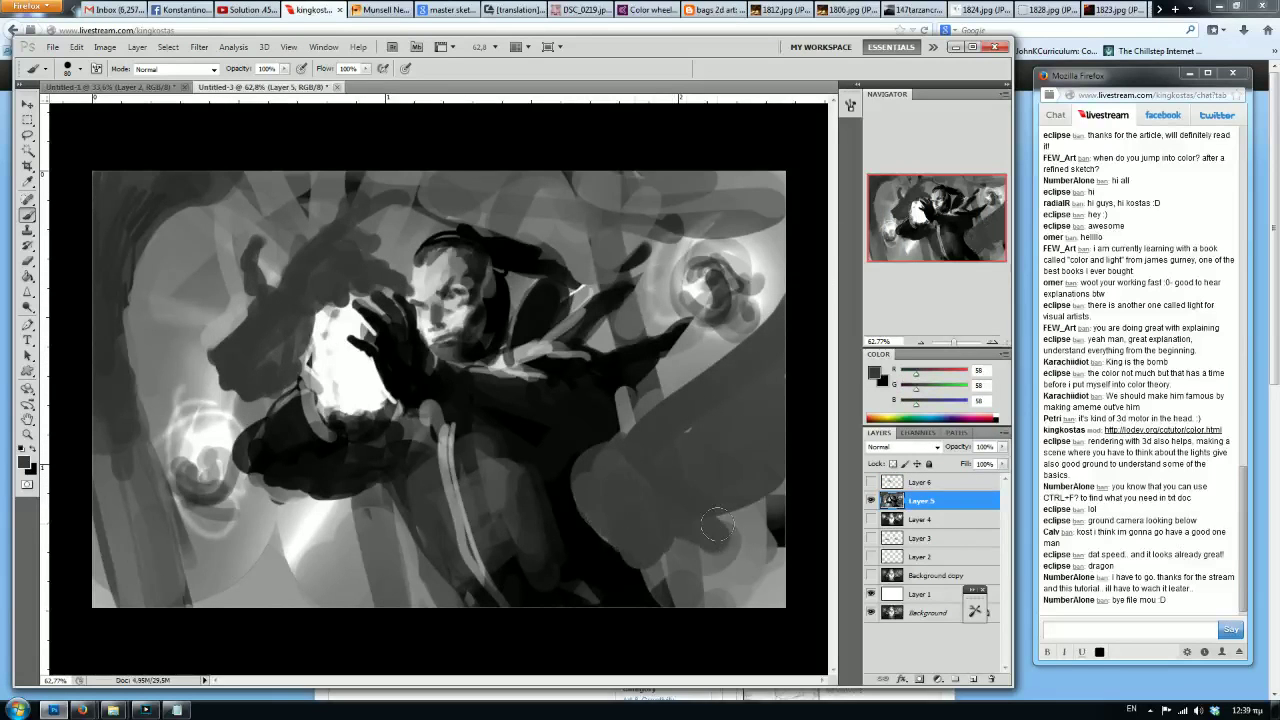
Flip the canvas horizontally and extend the dragon's dark body toward the outer edge beside the far orb.
{"action": "key", "text": "bracketleft"}
{"action": "key", "text": "ctrl+shift+h"}
{"action": "left_click_drag", "start_coordinate": [107, 317], "coordinate": [254, 430]}
{"action": "mouse_move", "coordinate": [182, 360]}
{"action": "left_mouse_down"}
{"action": "mouse_move", "coordinate": [115, 290]}
{"action": "mouse_move", "coordinate": [100, 230]}
{"action": "left_mouse_up"}
Paint light grey textured highlights on the dragon's face beside the large orb with a small brush.
{"action": "key", "text": "bracketleft"}
{"action": "key", "text": "bracketleft"}
{"action": "key", "text": "bracketleft"}
{"action": "key", "text": "bracketleft"}
{"action": "left_click", "coordinate": [536, 389], "text": "alt"}
{"action": "key", "text": "bracketleft"}
{"action": "key", "text": "bracketleft"}
{"action": "key", "text": "bracketleft"}
{"action": "left_click", "coordinate": [535, 360], "text": "alt"}
{"action": "mouse_move", "coordinate": [548, 318]}
{"action": "left_mouse_down"}
{"action": "mouse_move", "coordinate": [538, 282]}
{"action": "mouse_move", "coordinate": [622, 330]}
{"action": "mouse_move", "coordinate": [638, 348]}
{"action": "mouse_move", "coordinate": [610, 345]}
{"action": "mouse_move", "coordinate": [625, 362]}
{"action": "mouse_move", "coordinate": [596, 318]}
{"action": "mouse_move", "coordinate": [639, 363]}
{"action": "left_mouse_up"}
{"action": "key", "text": "bracketright"}
{"action": "key", "text": "bracketright"}
{"action": "key", "text": "bracketleft"}
{"action": "left_click_drag", "start_coordinate": [609, 352], "coordinate": [613, 372]}
{"action": "mouse_move", "coordinate": [606, 311]}
{"action": "left_mouse_down"}
{"action": "mouse_move", "coordinate": [600, 326]}
{"action": "mouse_move", "coordinate": [580, 299]}
{"action": "mouse_move", "coordinate": [590, 302]}
{"action": "left_mouse_up"}
{"action": "left_click", "coordinate": [625, 320], "text": "alt"}
{"action": "key", "text": "bracketright"}
{"action": "mouse_move", "coordinate": [716, 295]}
{"action": "left_mouse_down"}
{"action": "mouse_move", "coordinate": [690, 285]}
{"action": "mouse_move", "coordinate": [677, 321]}
{"action": "left_mouse_up"}
{"action": "key", "text": "ctrl+z"}
{"action": "key", "text": "ctrl+alt+z"}
{"action": "key", "text": "ctrl+alt+z"}
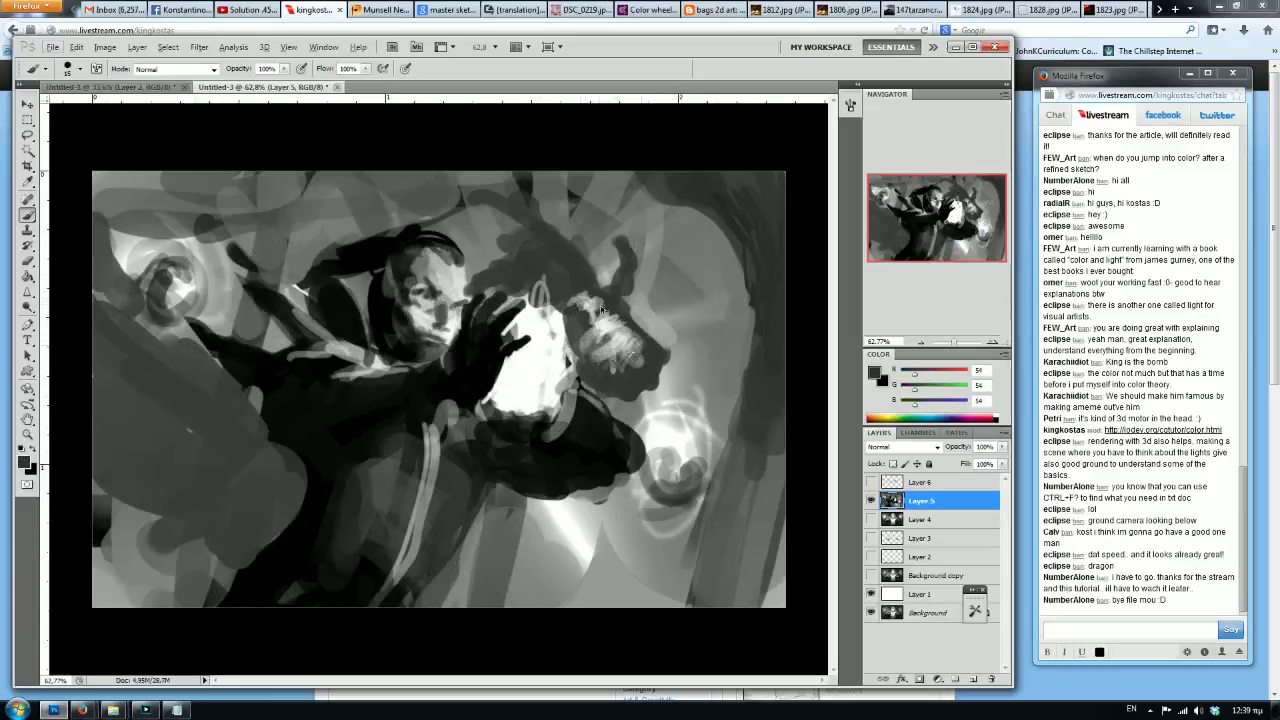
Paint a lit, segmented horn rising from the dragon's head and define its edges with sampled greys.
{"action": "left_click", "coordinate": [578, 362], "text": "alt"}
{"action": "left_click_drag", "start_coordinate": [621, 361], "coordinate": [614, 379]}
{"action": "mouse_move", "coordinate": [573, 321]}
{"action": "left_mouse_down"}
{"action": "mouse_move", "coordinate": [585, 348]}
{"action": "mouse_move", "coordinate": [645, 360]}
{"action": "mouse_move", "coordinate": [595, 295]}
{"action": "mouse_move", "coordinate": [466, 190]}
{"action": "left_mouse_up"}
{"action": "left_click_drag", "start_coordinate": [490, 204], "coordinate": [580, 266]}
{"action": "mouse_move", "coordinate": [518, 224]}
{"action": "left_mouse_down"}
{"action": "mouse_move", "coordinate": [590, 284]}
{"action": "mouse_move", "coordinate": [492, 208]}
{"action": "left_mouse_up"}
{"action": "left_click", "coordinate": [582, 232], "text": "alt"}
{"action": "key", "text": "bracketright"}
{"action": "key", "text": "bracketright"}
{"action": "left_click_drag", "start_coordinate": [588, 272], "coordinate": [510, 204]}
Add sampled grey strokes to the dragon's snout and a grey arc above the large orb.
{"action": "left_click", "coordinate": [619, 330], "text": "alt"}
{"action": "key", "text": "bracketright"}
{"action": "key", "text": "bracketright"}
{"action": "mouse_move", "coordinate": [630, 340]}
{"action": "left_mouse_down"}
{"action": "mouse_move", "coordinate": [645, 360]}
{"action": "mouse_move", "coordinate": [605, 390]}
{"action": "mouse_move", "coordinate": [590, 350]}
{"action": "left_mouse_up"}
{"action": "mouse_move", "coordinate": [575, 305]}
{"action": "left_mouse_down"}
{"action": "mouse_move", "coordinate": [552, 282]}
{"action": "mouse_move", "coordinate": [488, 294]}
{"action": "left_mouse_up"}
Paint sampled greys into the background around the dragon's horn with a larger brush.
{"action": "left_click", "coordinate": [545, 262], "text": "alt"}
{"action": "key", "text": "bracketright"}
{"action": "left_click_drag", "start_coordinate": [510, 182], "coordinate": [466, 184]}
{"action": "left_click", "coordinate": [579, 227], "text": "alt"}
{"action": "left_click_drag", "start_coordinate": [584, 210], "coordinate": [564, 184]}
{"action": "left_click_drag", "start_coordinate": [540, 188], "coordinate": [526, 176]}
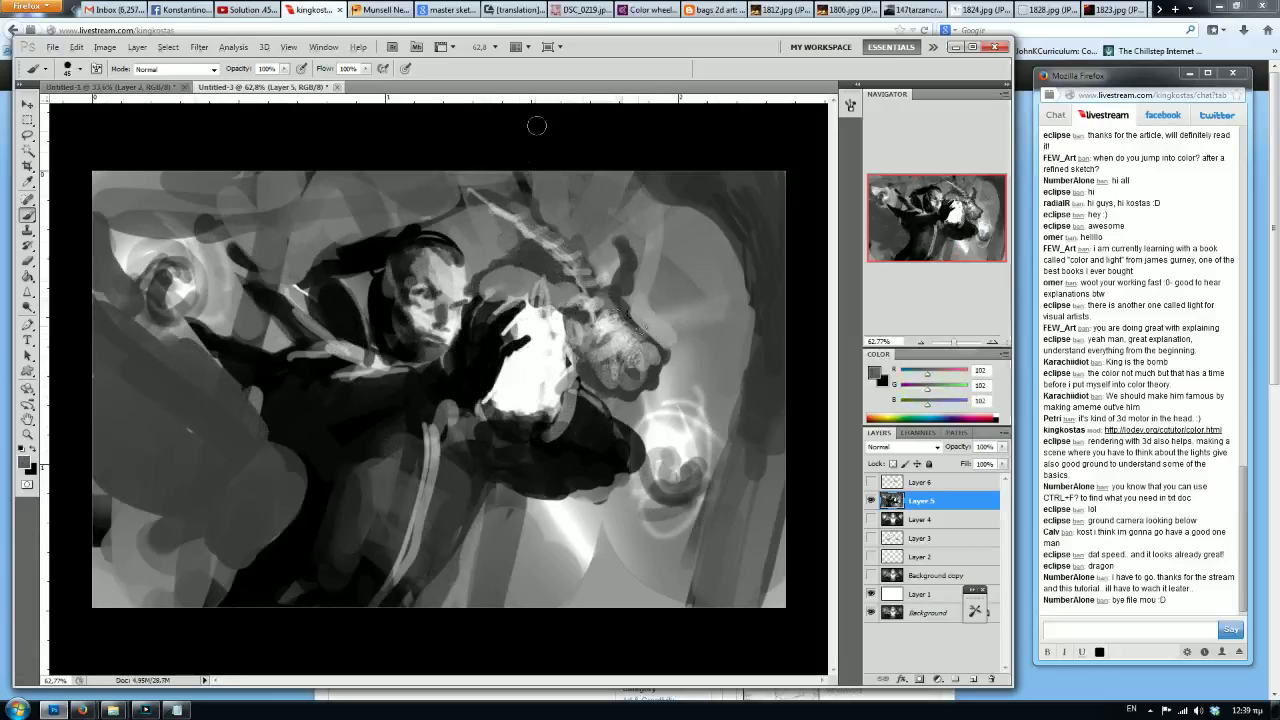
Flip the canvas horizontally, restore the default colours and paint black shadows along the dragon's horn, brow and face.
{"action": "key", "text": "h"}
{"action": "key", "text": "d"}
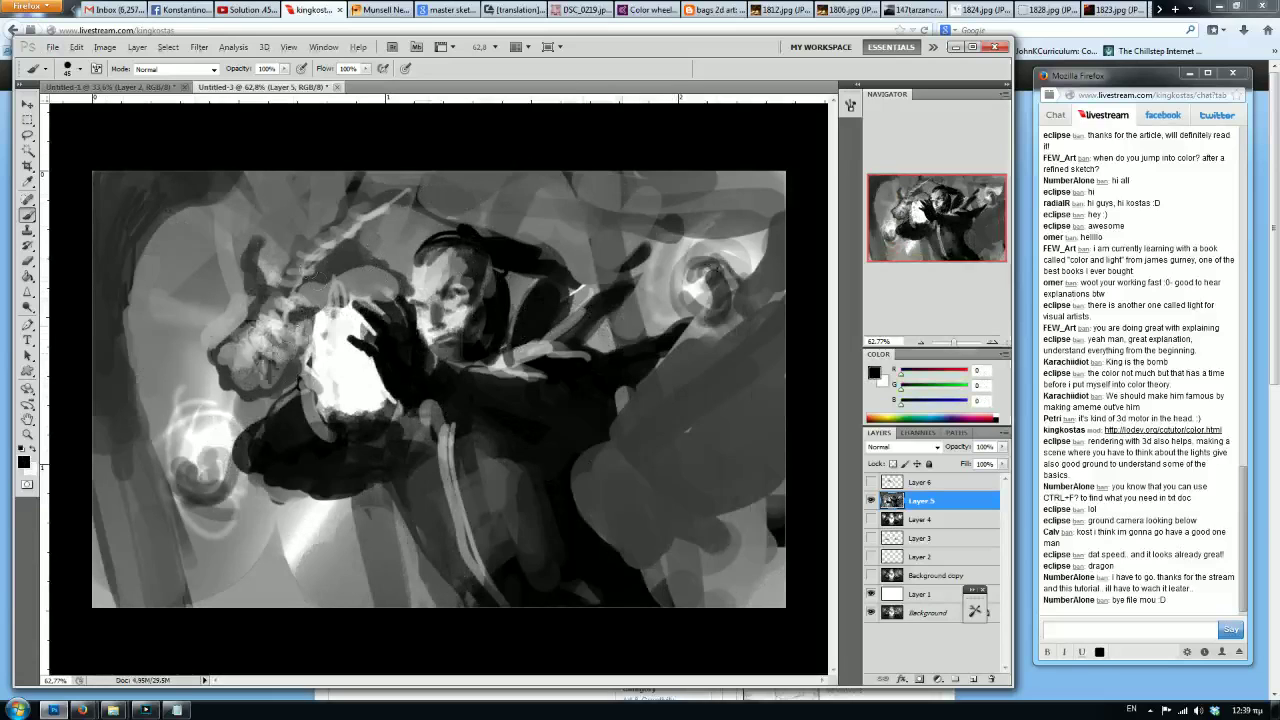
{"action": "mouse_move", "coordinate": [295, 320]}
{"action": "left_mouse_down"}
{"action": "mouse_move", "coordinate": [312, 308]}
{"action": "mouse_move", "coordinate": [249, 330]}
{"action": "mouse_move", "coordinate": [264, 336]}
{"action": "mouse_move", "coordinate": [250, 354]}
{"action": "mouse_move", "coordinate": [220, 354]}
{"action": "mouse_move", "coordinate": [212, 370]}
{"action": "mouse_move", "coordinate": [350, 206]}
{"action": "mouse_move", "coordinate": [400, 170]}
{"action": "mouse_move", "coordinate": [366, 210]}
{"action": "mouse_move", "coordinate": [428, 182]}
{"action": "left_mouse_up"}
{"action": "key", "text": "["}
{"action": "key", "text": "]"}
{"action": "key", "text": "["}
{"action": "left_click_drag", "start_coordinate": [248, 256], "coordinate": [258, 316]}
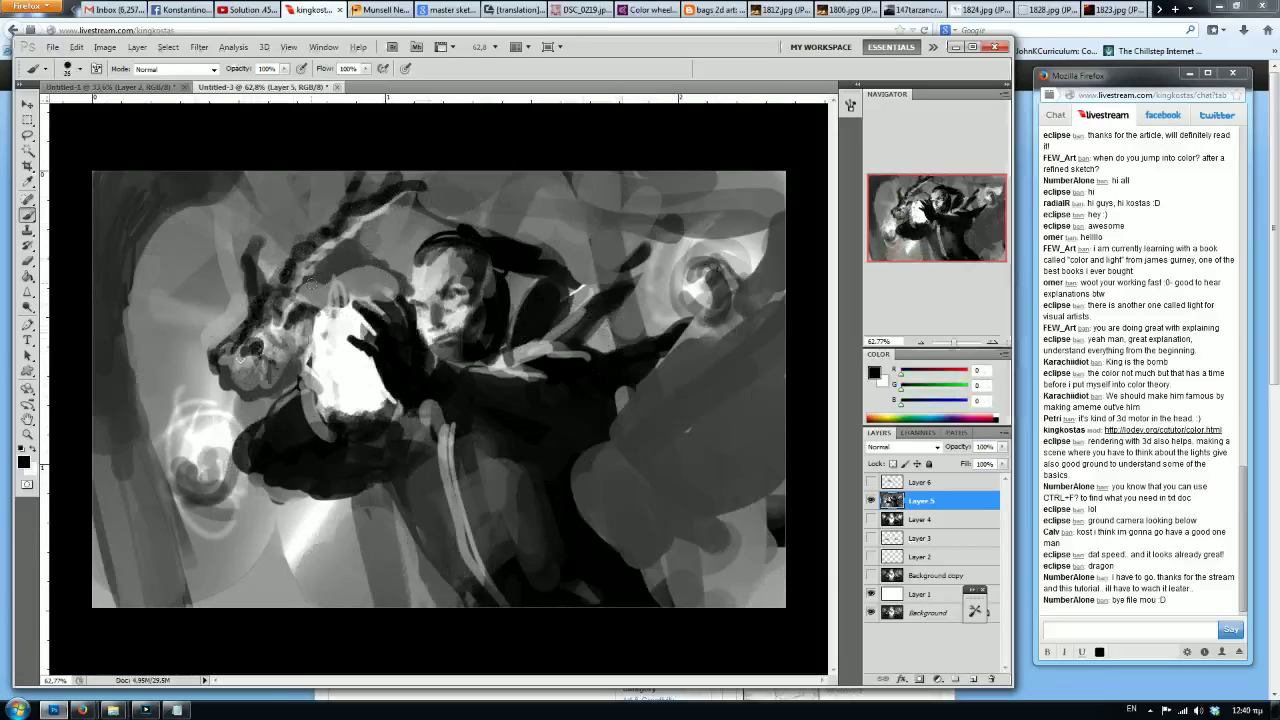
{"action": "left_click", "coordinate": [406, 372], "text": "alt"}
{"action": "left_click", "coordinate": [405, 368], "text": "alt"}
{"action": "left_click", "coordinate": [410, 370], "text": "alt"}
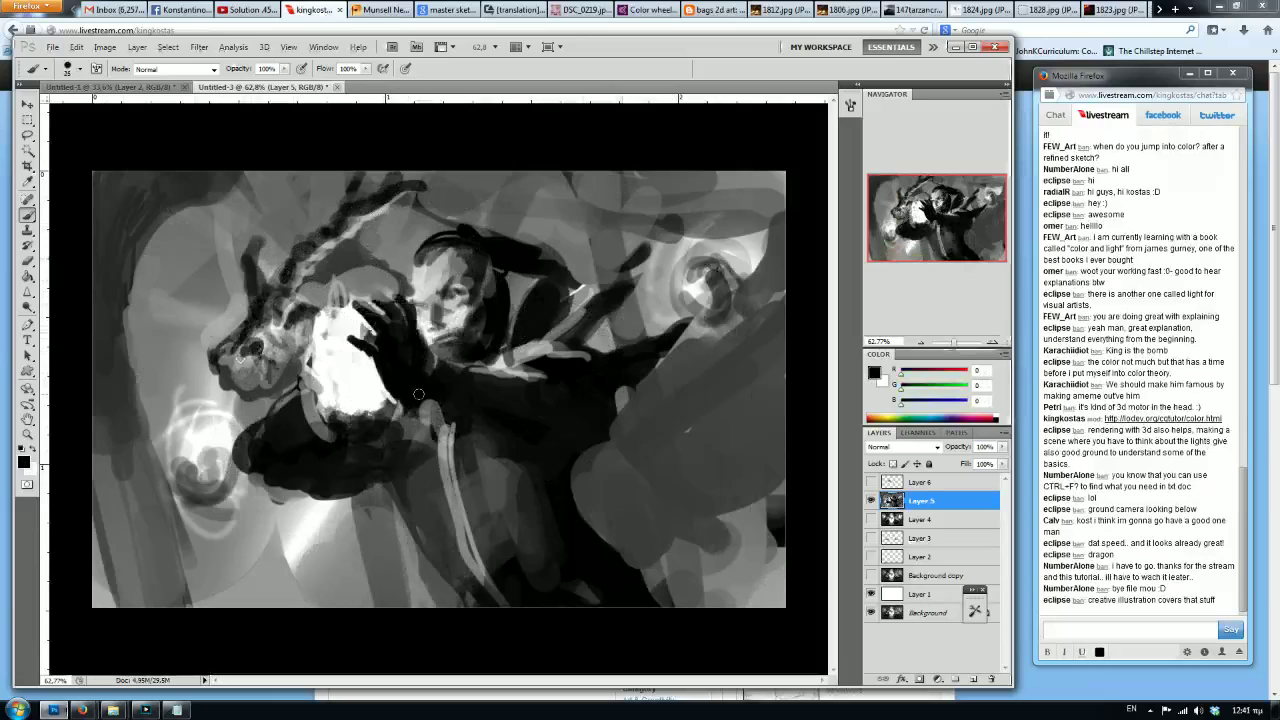
Paint black strokes over the raised hand and forearm beside the large orb, sampling dark tones and varying the brush size.
{"action": "left_click_drag", "start_coordinate": [406, 356], "coordinate": [430, 408]}
{"action": "mouse_move", "coordinate": [384, 296]}
{"action": "left_mouse_down"}
{"action": "mouse_move", "coordinate": [433, 369]}
{"action": "mouse_move", "coordinate": [474, 374]}
{"action": "mouse_move", "coordinate": [476, 397]}
{"action": "left_mouse_up"}
{"action": "key", "text": "]"}
{"action": "left_click", "coordinate": [446, 353], "text": "alt"}
{"action": "left_click", "coordinate": [431, 414], "text": "alt"}
{"action": "key", "text": "]"}
{"action": "key", "text": "]"}
{"action": "left_click", "coordinate": [405, 368], "text": "alt"}
{"action": "key", "text": "["}
{"action": "key", "text": "["}
{"action": "key", "text": "["}
{"action": "key", "text": "["}
{"action": "key", "text": "["}
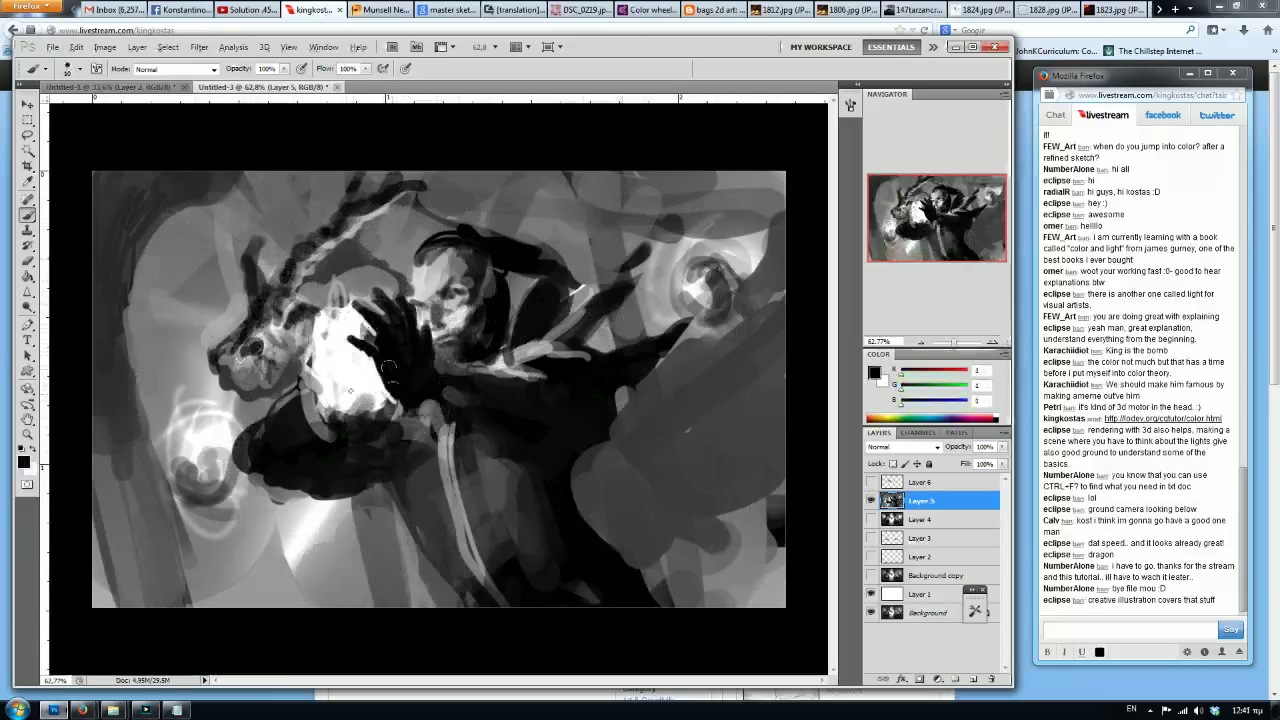
Model the large glowing orb with sampled grey and white vertical strokes.
{"action": "left_click_drag", "start_coordinate": [364, 356], "coordinate": [368, 382]}
{"action": "key", "text": "]"}
{"action": "key", "text": "]"}
{"action": "left_click_drag", "start_coordinate": [354, 328], "coordinate": [344, 362]}
{"action": "mouse_move", "coordinate": [325, 331]}
{"action": "left_mouse_down"}
{"action": "mouse_move", "coordinate": [328, 361]}
{"action": "mouse_move", "coordinate": [313, 375]}
{"action": "left_mouse_up"}
{"action": "left_click", "coordinate": [326, 347], "text": "alt"}
{"action": "left_click", "coordinate": [336, 356], "text": "alt"}
{"action": "left_click_drag", "start_coordinate": [326, 332], "coordinate": [330, 375]}
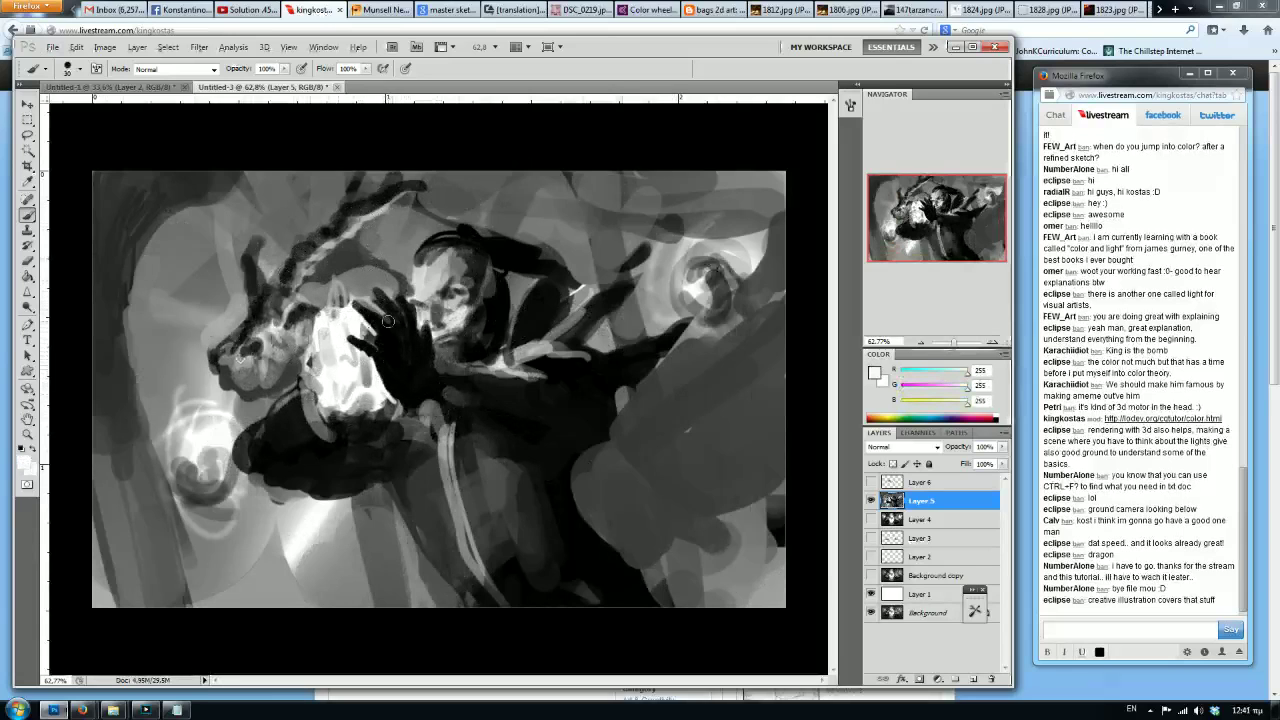
Flip the canvas horizontally and paint sampled black folds on the torso and a hanging black shape below the sleeve.
{"action": "key", "text": "h"}
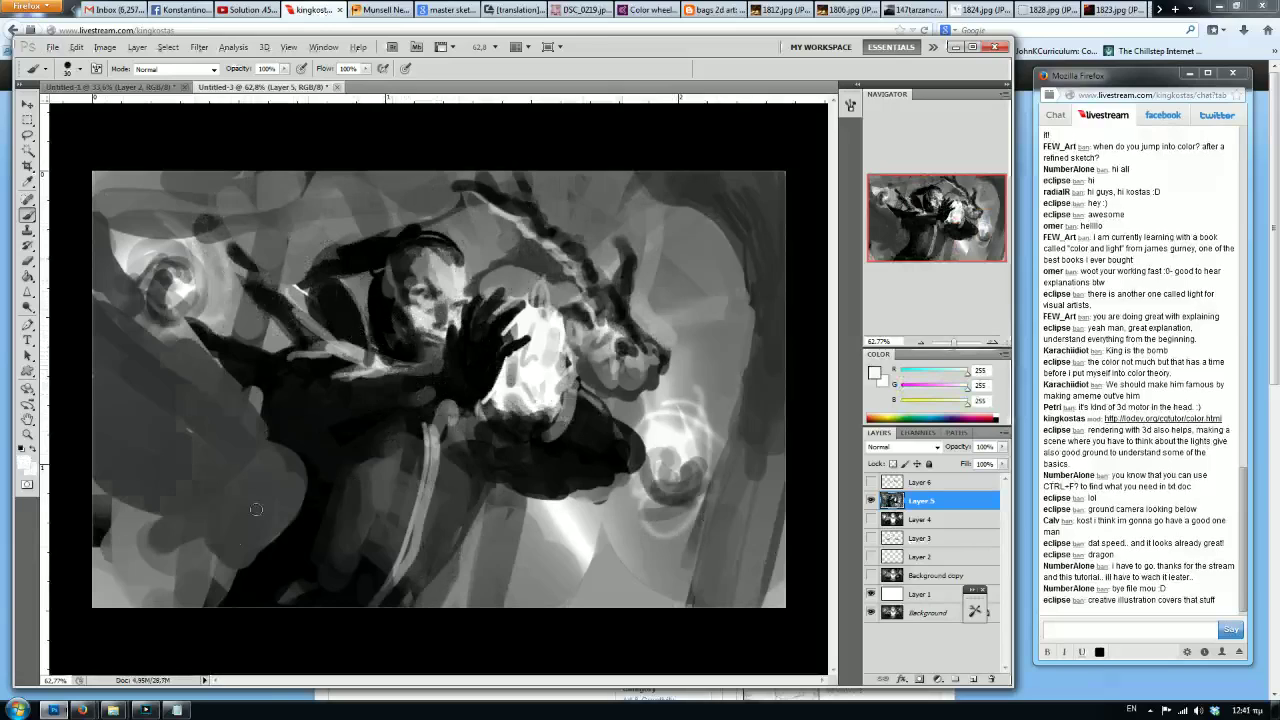
{"action": "left_click", "coordinate": [345, 431], "text": "alt"}
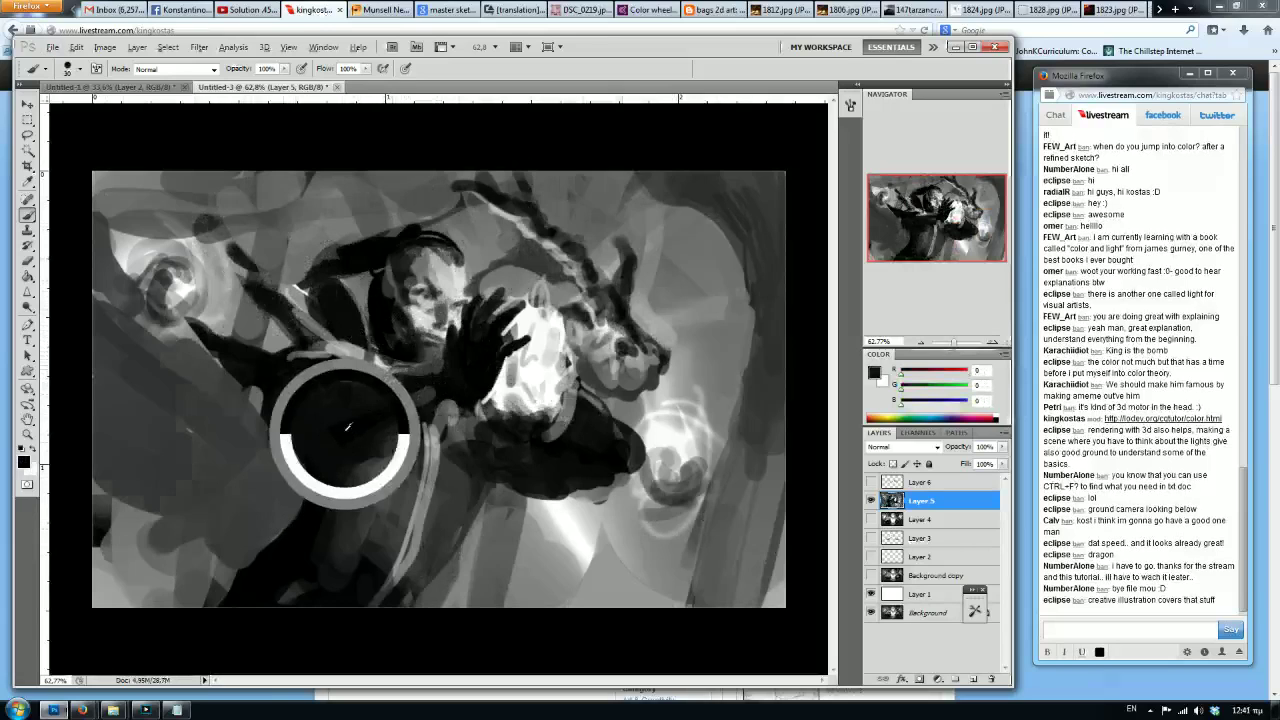
{"action": "mouse_move", "coordinate": [343, 485]}
{"action": "left_mouse_down"}
{"action": "mouse_move", "coordinate": [420, 478]}
{"action": "mouse_move", "coordinate": [345, 512]}
{"action": "left_mouse_up"}
{"action": "mouse_move", "coordinate": [470, 480]}
{"action": "left_mouse_down"}
{"action": "mouse_move", "coordinate": [448, 539]}
{"action": "mouse_move", "coordinate": [383, 577]}
{"action": "mouse_move", "coordinate": [455, 467]}
{"action": "mouse_move", "coordinate": [467, 564]}
{"action": "mouse_move", "coordinate": [454, 488]}
{"action": "mouse_move", "coordinate": [468, 551]}
{"action": "mouse_move", "coordinate": [478, 540]}
{"action": "mouse_move", "coordinate": [454, 446]}
{"action": "left_mouse_up"}
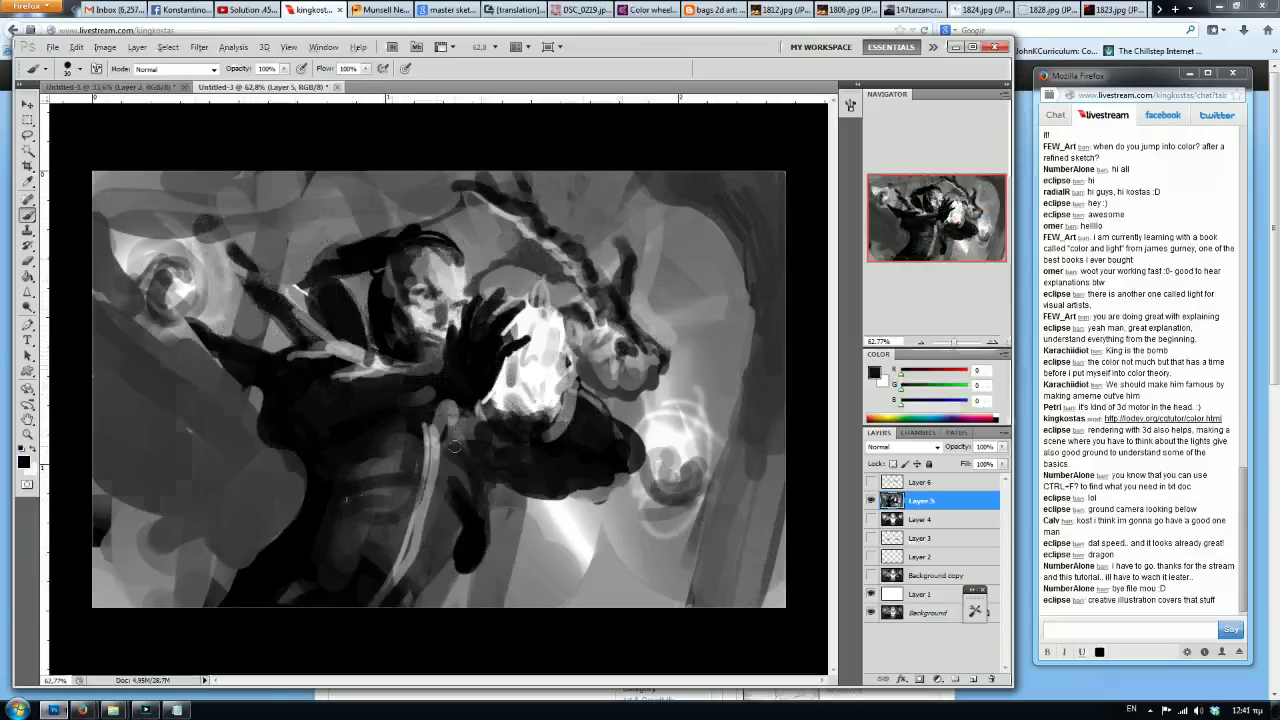
Reshape the dragon's second, smaller horn into a tapering curve using sampled darks and background greys.
{"action": "left_click", "coordinate": [549, 289], "text": "alt"}
{"action": "left_click_drag", "start_coordinate": [620, 284], "coordinate": [600, 222]}
{"action": "left_click", "coordinate": [623, 224], "text": "alt"}
{"action": "left_click", "coordinate": [612, 262], "text": "alt"}
{"action": "left_click", "coordinate": [618, 264], "text": "alt"}
{"action": "left_click", "coordinate": [624, 268], "text": "alt"}
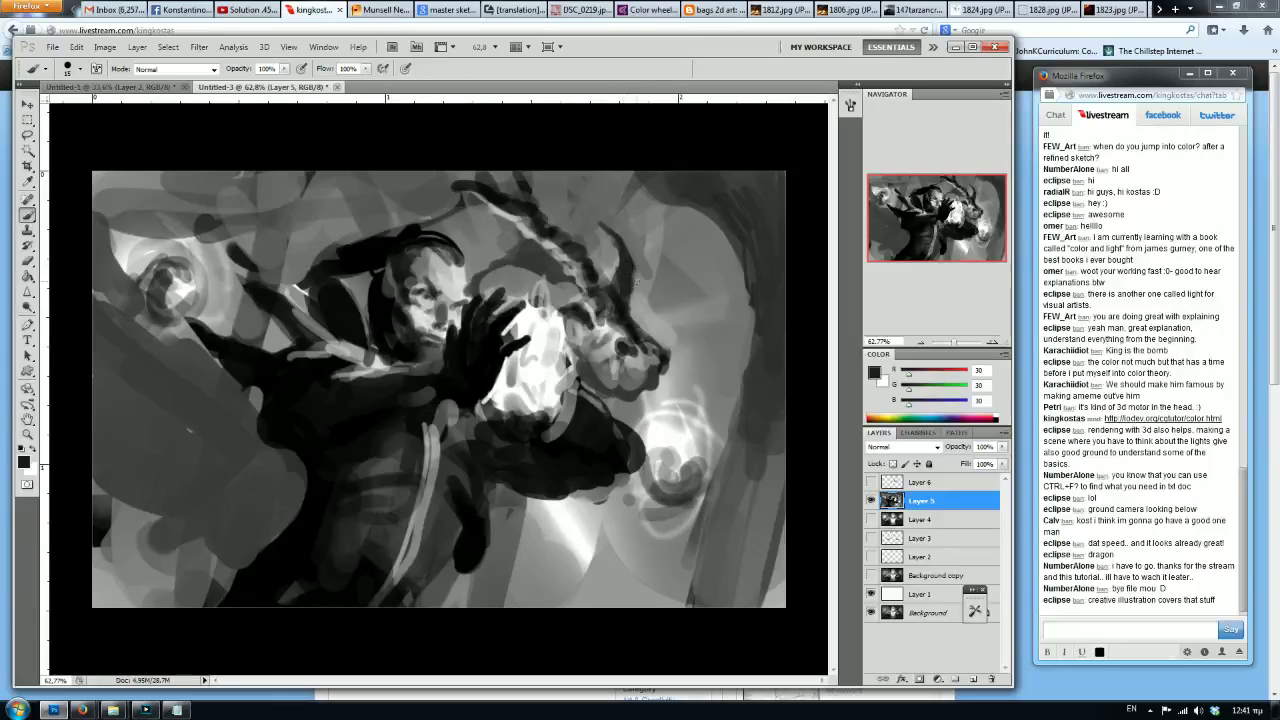
Paint sampled dark grey vertical folds over the lower torso of the robe.
{"action": "left_click", "coordinate": [400, 471], "text": "alt"}
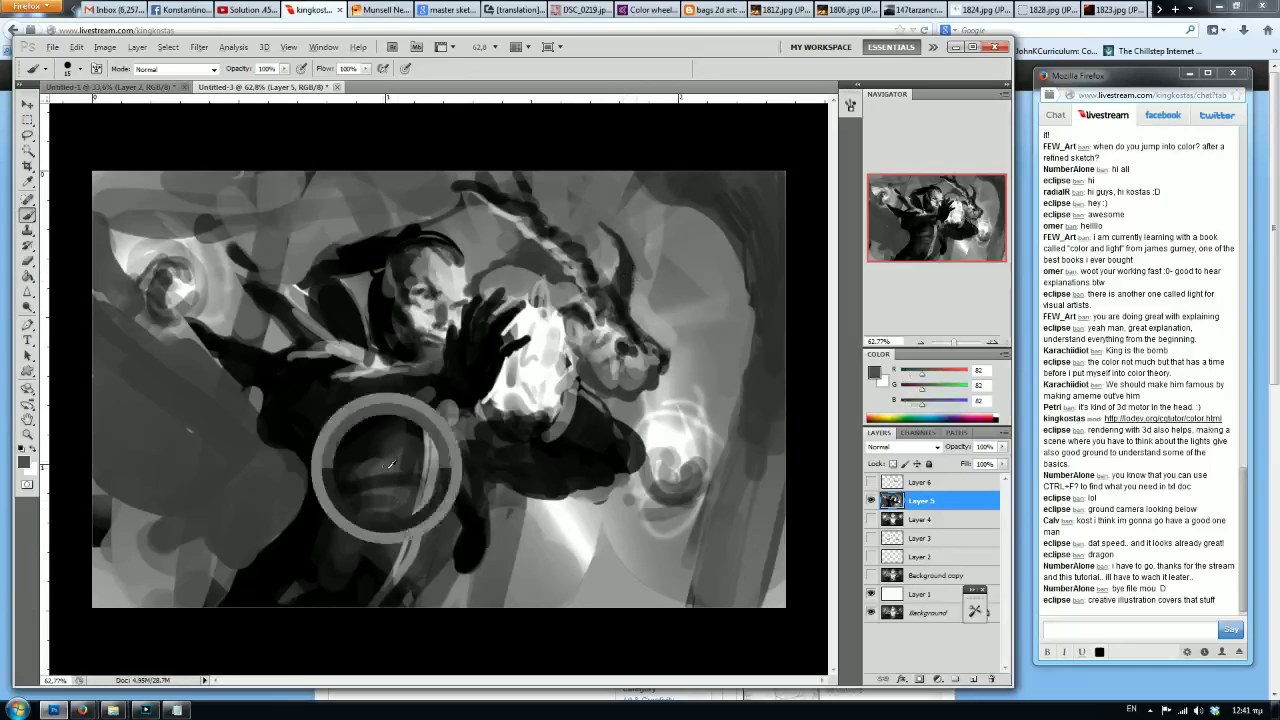
{"action": "left_click", "coordinate": [314, 520], "text": "alt"}
{"action": "left_click_drag", "start_coordinate": [356, 470], "coordinate": [344, 564]}
{"action": "left_click", "coordinate": [429, 587], "text": "alt"}
{"action": "key", "text": "]"}
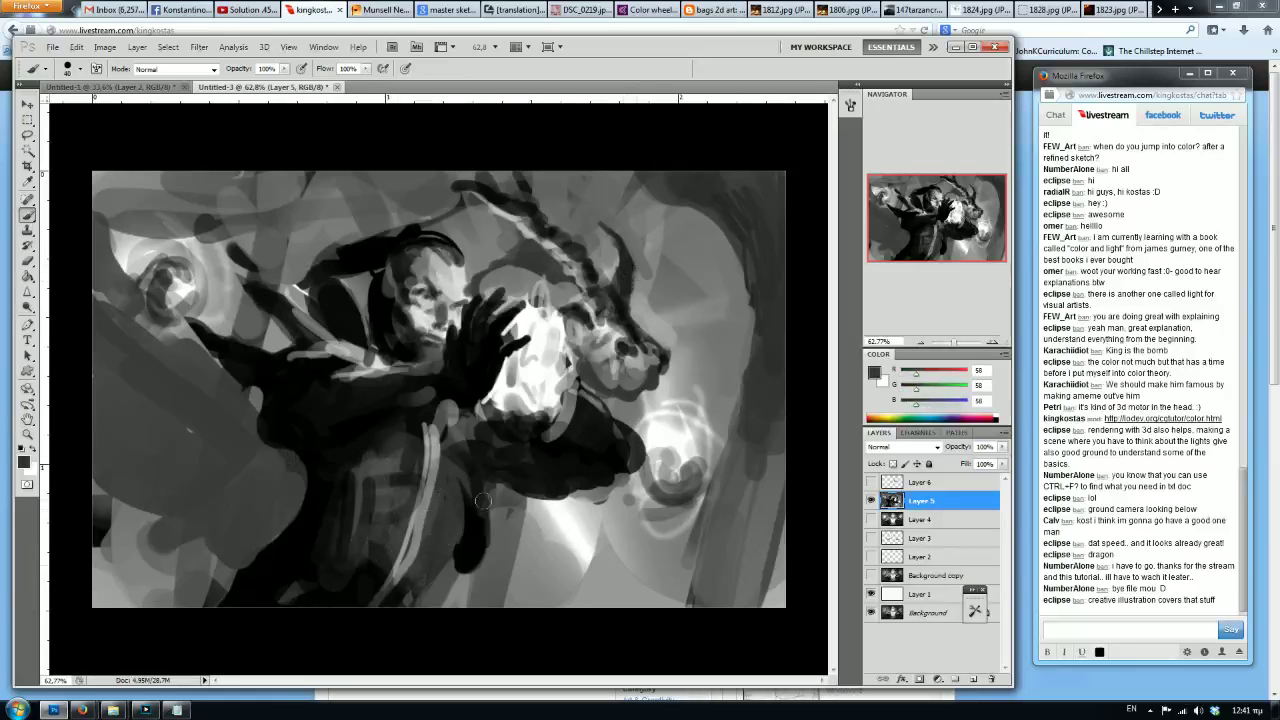
Flip the canvas horizontally and darken the chest, waist and light robe trim with sampled near-black strokes.
{"action": "key", "text": "F2"}
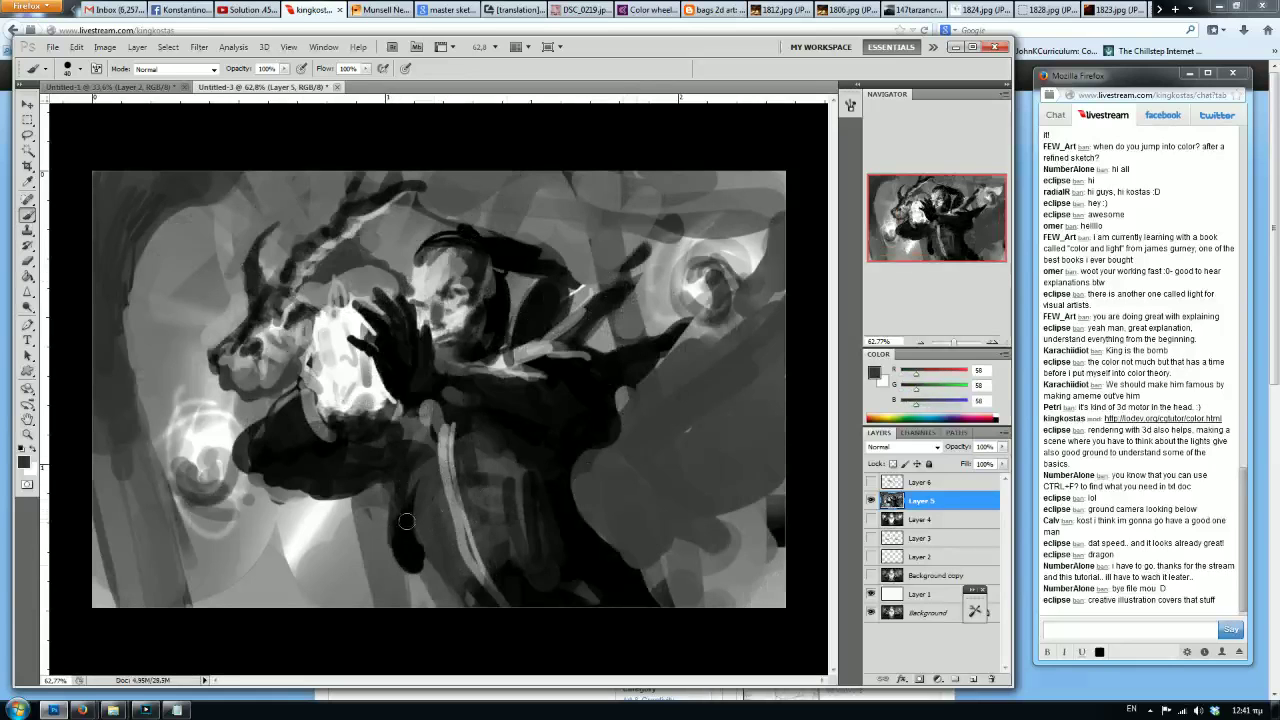
{"action": "left_click", "coordinate": [408, 560], "text": "alt"}
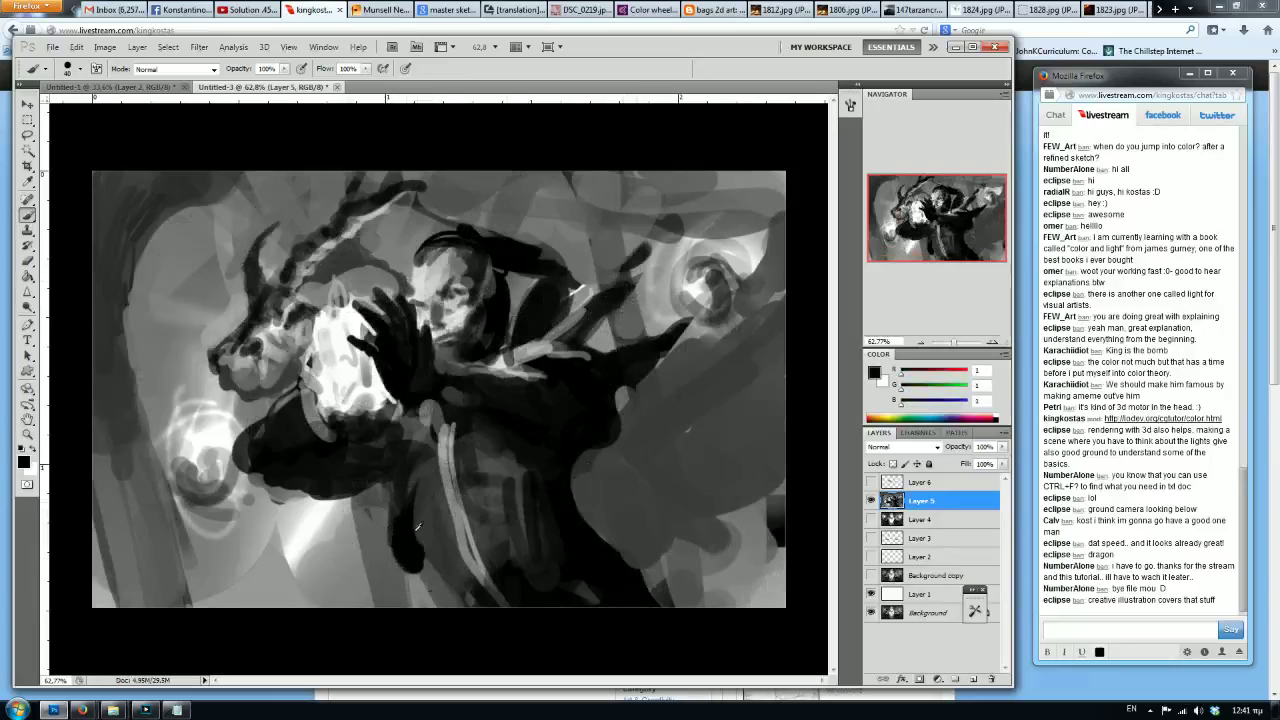
{"action": "left_click_drag", "start_coordinate": [432, 478], "coordinate": [457, 424]}
{"action": "key", "text": "bracketright"}
{"action": "key", "text": "bracketright"}
{"action": "key", "text": "bracketright"}
{"action": "key", "text": "bracketright"}
{"action": "mouse_move", "coordinate": [518, 489]}
{"action": "left_mouse_down"}
{"action": "mouse_move", "coordinate": [486, 477]}
{"action": "mouse_move", "coordinate": [546, 529]}
{"action": "left_mouse_up"}
{"action": "left_click", "coordinate": [475, 460], "text": "alt"}
{"action": "mouse_move", "coordinate": [474, 461]}
{"action": "left_mouse_down"}
{"action": "mouse_move", "coordinate": [536, 480]}
{"action": "mouse_move", "coordinate": [501, 482]}
{"action": "mouse_move", "coordinate": [466, 525]}
{"action": "left_mouse_up"}
Break up the robe's light trim and the upper chest with a larger brush in a sampled near-black.
{"action": "left_click", "coordinate": [550, 515], "text": "alt"}
{"action": "key", "text": "bracketleft"}
{"action": "key", "text": "bracketright"}
{"action": "key", "text": "bracketright"}
{"action": "key", "text": "bracketright"}
{"action": "key", "text": "bracketright"}
{"action": "key", "text": "bracketright"}
{"action": "key", "text": "bracketright"}
{"action": "mouse_move", "coordinate": [449, 482]}
{"action": "left_mouse_down"}
{"action": "mouse_move", "coordinate": [488, 580]}
{"action": "mouse_move", "coordinate": [473, 598]}
{"action": "mouse_move", "coordinate": [462, 522]}
{"action": "left_mouse_up"}
{"action": "key", "text": "bracketleft"}
{"action": "left_click_drag", "start_coordinate": [460, 438], "coordinate": [505, 450]}
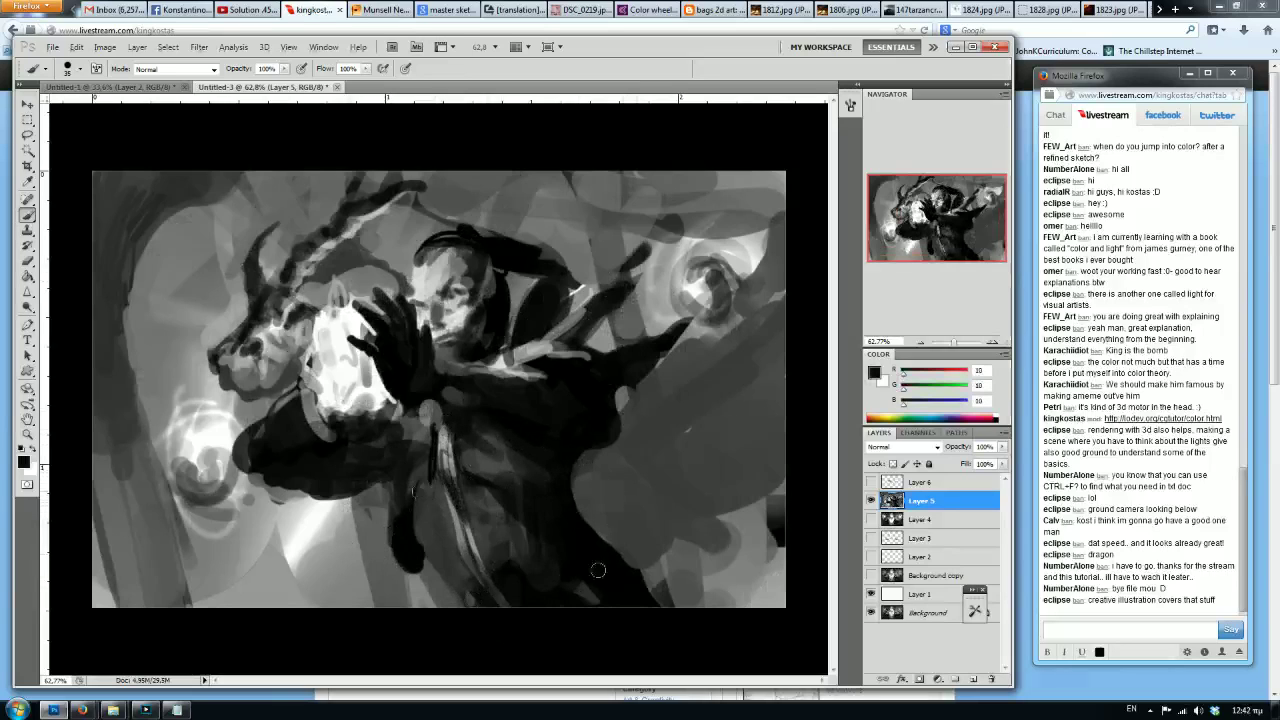
Darken the upper background from the dragon's horns across to the far orb with broad near-black strokes.
{"action": "key", "text": "bracketleft"}
{"action": "key", "text": "bracketleft"}
{"action": "key", "text": "bracketleft"}
{"action": "mouse_move", "coordinate": [122, 236]}
{"action": "left_mouse_down"}
{"action": "mouse_move", "coordinate": [257, 262]}
{"action": "mouse_move", "coordinate": [280, 232]}
{"action": "left_mouse_up"}
{"action": "key", "text": "bracketright"}
{"action": "key", "text": "bracketright"}
{"action": "key", "text": "bracketright"}
{"action": "mouse_move", "coordinate": [305, 275]}
{"action": "left_mouse_down"}
{"action": "mouse_move", "coordinate": [325, 300]}
{"action": "mouse_move", "coordinate": [378, 232]}
{"action": "left_mouse_up"}
{"action": "left_click_drag", "start_coordinate": [268, 185], "coordinate": [332, 245]}
{"action": "mouse_move", "coordinate": [285, 160]}
{"action": "left_mouse_down"}
{"action": "mouse_move", "coordinate": [370, 240]}
{"action": "mouse_move", "coordinate": [440, 195]}
{"action": "mouse_move", "coordinate": [500, 215]}
{"action": "mouse_move", "coordinate": [600, 290]}
{"action": "mouse_move", "coordinate": [650, 380]}
{"action": "mouse_move", "coordinate": [690, 200]}
{"action": "mouse_move", "coordinate": [763, 256]}
{"action": "mouse_move", "coordinate": [719, 352]}
{"action": "left_mouse_up"}
{"action": "key", "text": "bracketright"}
{"action": "key", "text": "bracketright"}
{"action": "key", "text": "bracketright"}
{"action": "key", "text": "bracketright"}
{"action": "key", "text": "bracketleft"}
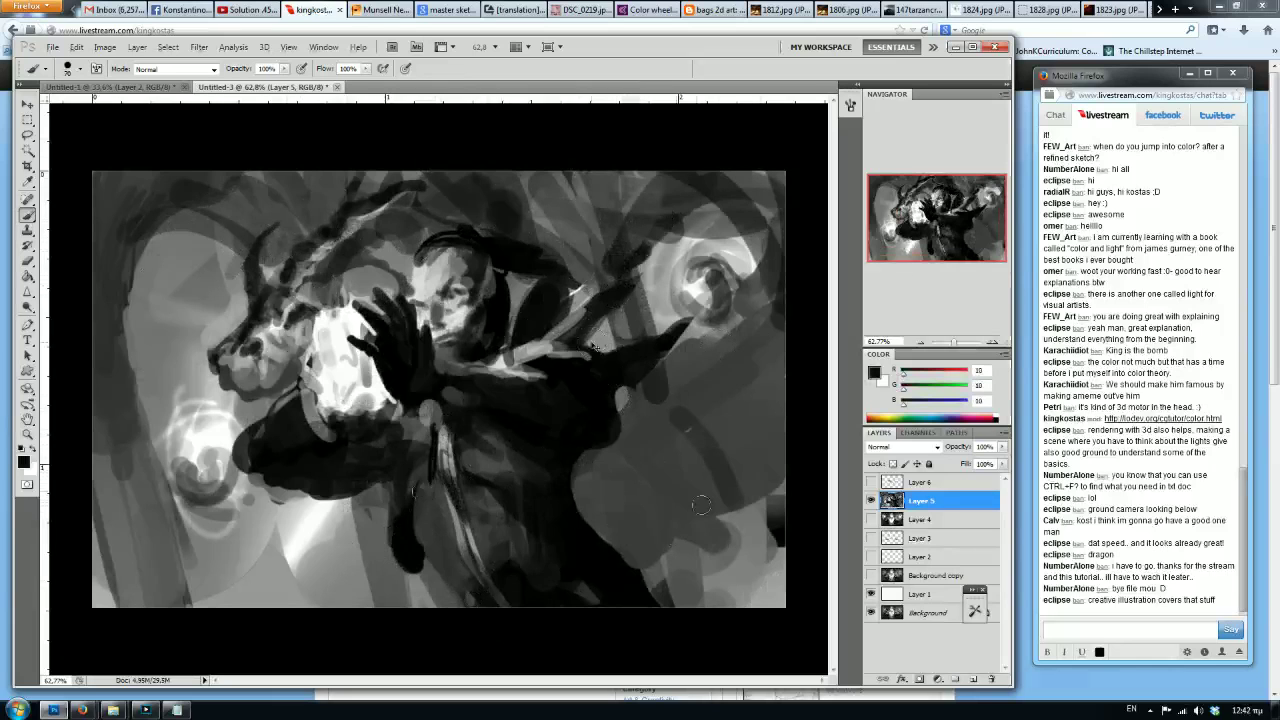
Flip the canvas horizontally and paint sampled greys with a larger brush into the background around the dragon's horns.
{"action": "key", "text": "ctrl+shift+h"}
{"action": "left_click", "coordinate": [672, 228], "text": "alt"}
{"action": "key", "text": "bracketright"}
{"action": "key", "text": "bracketright"}
{"action": "key", "text": "bracketright"}
{"action": "mouse_move", "coordinate": [690, 186]}
{"action": "left_mouse_down"}
{"action": "mouse_move", "coordinate": [682, 224]}
{"action": "mouse_move", "coordinate": [636, 212]}
{"action": "mouse_move", "coordinate": [655, 242]}
{"action": "left_mouse_up"}
{"action": "left_click", "coordinate": [640, 200], "text": "alt"}
{"action": "left_click_drag", "start_coordinate": [732, 152], "coordinate": [750, 258]}
{"action": "left_click", "coordinate": [689, 290], "text": "alt"}
{"action": "mouse_move", "coordinate": [586, 240]}
{"action": "left_mouse_down"}
{"action": "mouse_move", "coordinate": [538, 205]}
{"action": "mouse_move", "coordinate": [578, 234]}
{"action": "mouse_move", "coordinate": [536, 208]}
{"action": "mouse_move", "coordinate": [563, 186]}
{"action": "mouse_move", "coordinate": [598, 238]}
{"action": "left_mouse_up"}
{"action": "left_click", "coordinate": [620, 282], "text": "alt"}
{"action": "left_click_drag", "start_coordinate": [617, 286], "coordinate": [639, 332]}
{"action": "left_click", "coordinate": [661, 250], "text": "alt"}
{"action": "left_click", "coordinate": [690, 271], "text": "alt"}
{"action": "left_click_drag", "start_coordinate": [716, 236], "coordinate": [742, 284]}
{"action": "left_click", "coordinate": [738, 224], "text": "alt"}
{"action": "mouse_move", "coordinate": [719, 182]}
{"action": "left_mouse_down"}
{"action": "mouse_move", "coordinate": [750, 262]}
{"action": "mouse_move", "coordinate": [740, 216]}
{"action": "mouse_move", "coordinate": [690, 186]}
{"action": "mouse_move", "coordinate": [671, 182]}
{"action": "mouse_move", "coordinate": [585, 225]}
{"action": "left_mouse_up"}
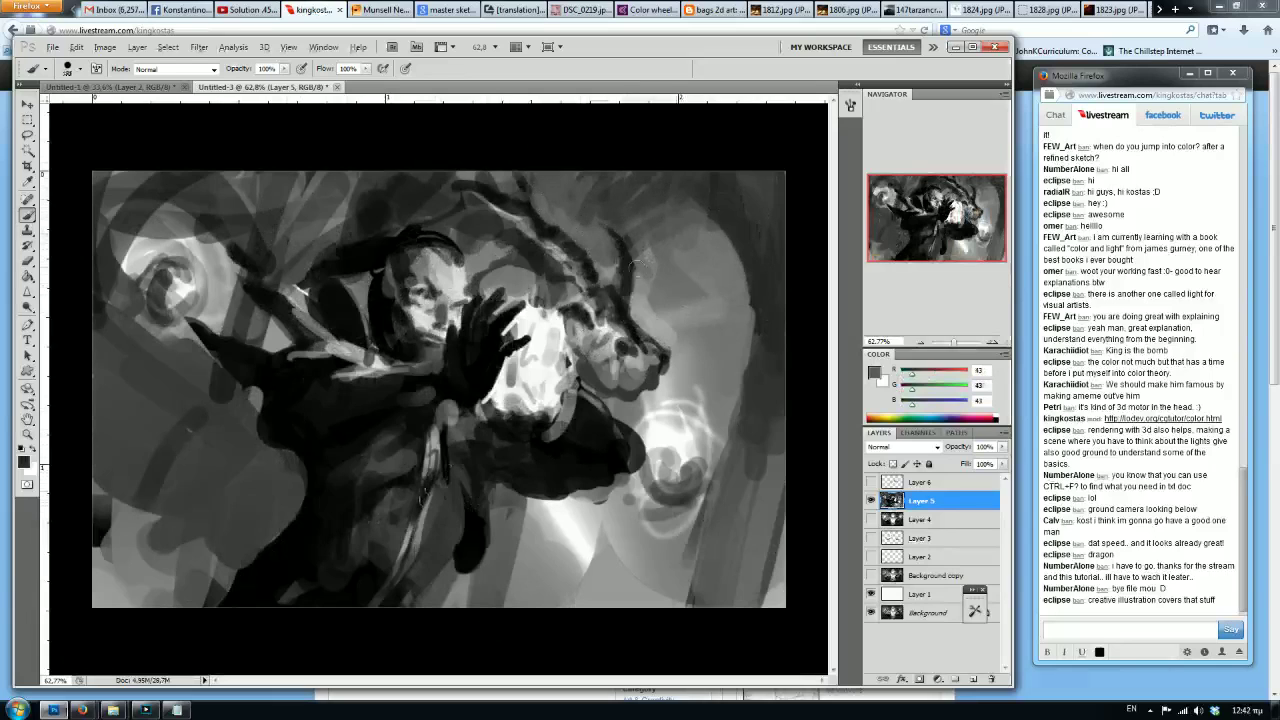
Fill the background below the sleeve and small orb with sampled lighter grey strokes.
{"action": "mouse_move", "coordinate": [759, 482]}
{"action": "left_mouse_down"}
{"action": "mouse_move", "coordinate": [722, 621]}
{"action": "mouse_move", "coordinate": [770, 416]}
{"action": "mouse_move", "coordinate": [745, 441]}
{"action": "mouse_move", "coordinate": [702, 634]}
{"action": "mouse_move", "coordinate": [653, 602]}
{"action": "mouse_move", "coordinate": [605, 612]}
{"action": "left_mouse_up"}
{"action": "left_click", "coordinate": [573, 552], "text": "alt"}
{"action": "mouse_move", "coordinate": [575, 560]}
{"action": "left_mouse_down"}
{"action": "mouse_move", "coordinate": [540, 590]}
{"action": "mouse_move", "coordinate": [490, 528]}
{"action": "mouse_move", "coordinate": [478, 560]}
{"action": "left_mouse_up"}
{"action": "left_click", "coordinate": [457, 508], "text": "alt"}
{"action": "left_click", "coordinate": [592, 556], "text": "alt"}
{"action": "mouse_move", "coordinate": [598, 520]}
{"action": "left_mouse_down"}
{"action": "mouse_move", "coordinate": [625, 569]}
{"action": "mouse_move", "coordinate": [643, 550]}
{"action": "left_mouse_up"}
Darken the outer background beyond the dragon's head with a sampled dark grey and a much larger brush.
{"action": "left_click", "coordinate": [755, 258], "text": "alt"}
{"action": "key", "text": "bracketright"}
{"action": "key", "text": "bracketright"}
{"action": "key", "text": "bracketright"}
{"action": "key", "text": "bracketright"}
{"action": "key", "text": "bracketright"}
{"action": "key", "text": "bracketright"}
{"action": "mouse_move", "coordinate": [735, 318]}
{"action": "left_mouse_down"}
{"action": "mouse_move", "coordinate": [667, 228]}
{"action": "mouse_move", "coordinate": [714, 388]}
{"action": "left_mouse_up"}
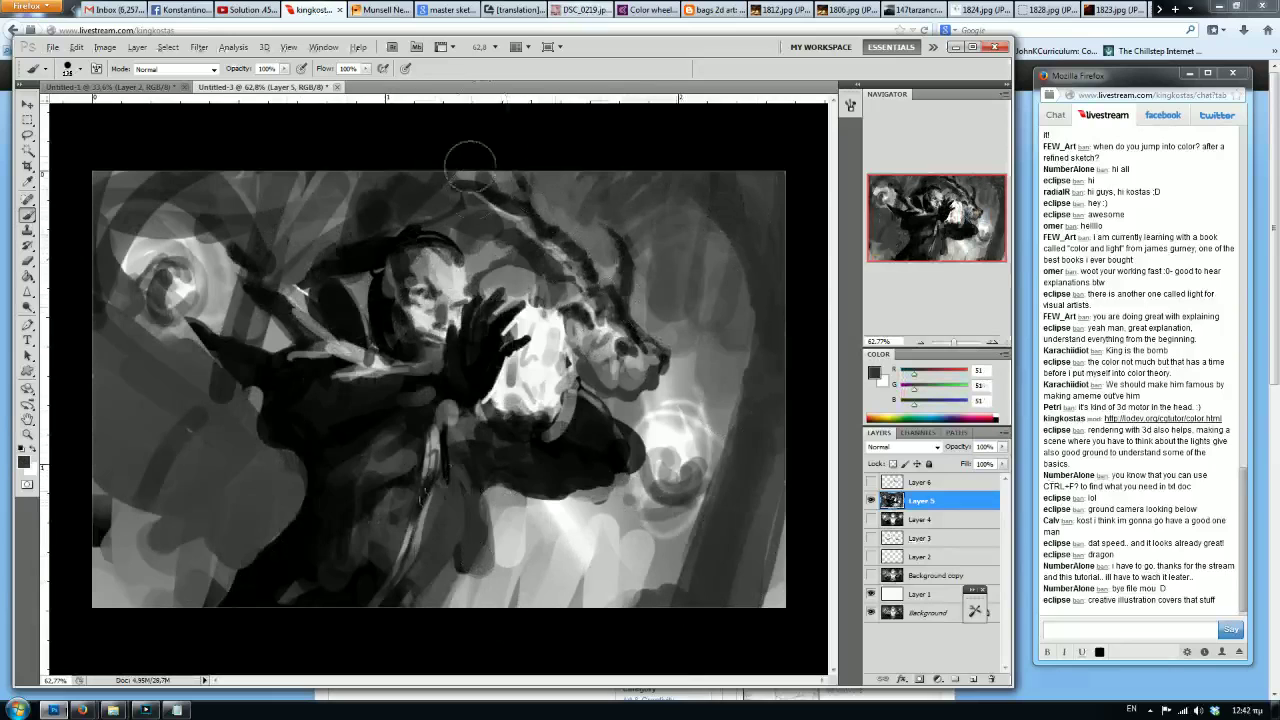
Flip the canvas horizontally and paint sampled dark bands behind the figure's back and around the far orb.
{"action": "key", "text": "ctrl+shift+h"}
{"action": "key", "text": "bracketleft"}
{"action": "key", "text": "bracketleft"}
{"action": "key", "text": "bracketleft"}
{"action": "key", "text": "bracketleft"}
{"action": "left_click", "coordinate": [643, 369], "text": "alt"}
{"action": "mouse_move", "coordinate": [643, 376]}
{"action": "left_mouse_down"}
{"action": "mouse_move", "coordinate": [675, 546]}
{"action": "mouse_move", "coordinate": [665, 580]}
{"action": "left_mouse_up"}
{"action": "mouse_move", "coordinate": [650, 240]}
{"action": "left_mouse_down"}
{"action": "mouse_move", "coordinate": [621, 207]}
{"action": "mouse_move", "coordinate": [696, 184]}
{"action": "mouse_move", "coordinate": [653, 165]}
{"action": "mouse_move", "coordinate": [615, 185]}
{"action": "left_mouse_up"}
{"action": "mouse_move", "coordinate": [720, 185]}
{"action": "left_mouse_down"}
{"action": "mouse_move", "coordinate": [744, 250]}
{"action": "mouse_move", "coordinate": [756, 326]}
{"action": "mouse_move", "coordinate": [693, 349]}
{"action": "left_mouse_up"}
Add a dark swirl to the small orb and reshape the edge of the dark sleeve with sampled greys.
{"action": "mouse_move", "coordinate": [216, 445]}
{"action": "left_mouse_down"}
{"action": "mouse_move", "coordinate": [198, 465]}
{"action": "mouse_move", "coordinate": [203, 450]}
{"action": "mouse_move", "coordinate": [208, 484]}
{"action": "left_mouse_up"}
{"action": "key", "text": "x"}
{"action": "left_click", "coordinate": [256, 450], "text": "alt"}
{"action": "left_click", "coordinate": [243, 413], "text": "alt"}
{"action": "mouse_move", "coordinate": [276, 410]}
{"action": "left_mouse_down"}
{"action": "mouse_move", "coordinate": [248, 456]}
{"action": "mouse_move", "coordinate": [258, 448]}
{"action": "mouse_move", "coordinate": [262, 495]}
{"action": "mouse_move", "coordinate": [345, 485]}
{"action": "left_mouse_up"}
{"action": "left_click", "coordinate": [293, 464], "text": "alt"}
Paint sampled dark grey folds on the outstretched arm and on the sleeve beneath the large orb.
{"action": "left_click", "coordinate": [541, 387], "text": "alt"}
{"action": "left_click_drag", "start_coordinate": [498, 388], "coordinate": [504, 432]}
{"action": "left_click_drag", "start_coordinate": [518, 382], "coordinate": [530, 432]}
{"action": "left_click_drag", "start_coordinate": [556, 374], "coordinate": [546, 430]}
{"action": "left_click_drag", "start_coordinate": [324, 448], "coordinate": [306, 467]}
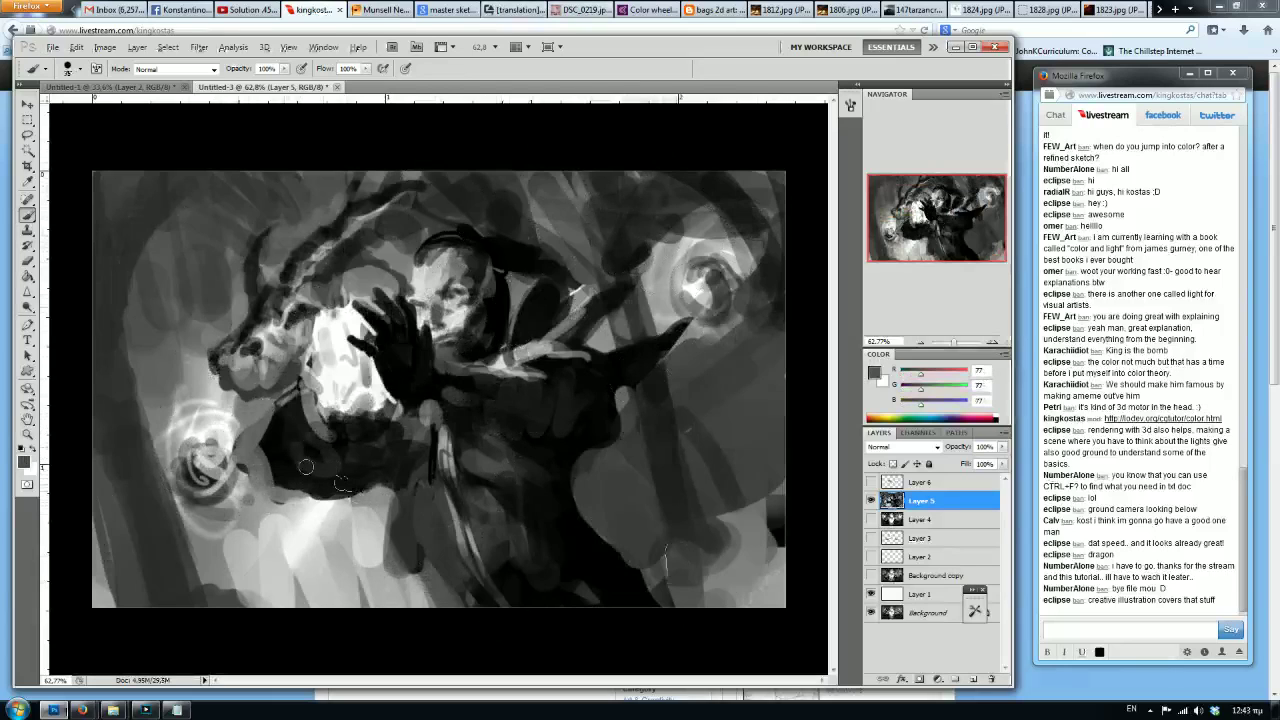
Sample a light grey from the face and add light strokes to the forehead, collar and chest.
{"action": "left_click", "coordinate": [437, 268], "text": "alt"}
{"action": "left_click_drag", "start_coordinate": [458, 274], "coordinate": [420, 248]}
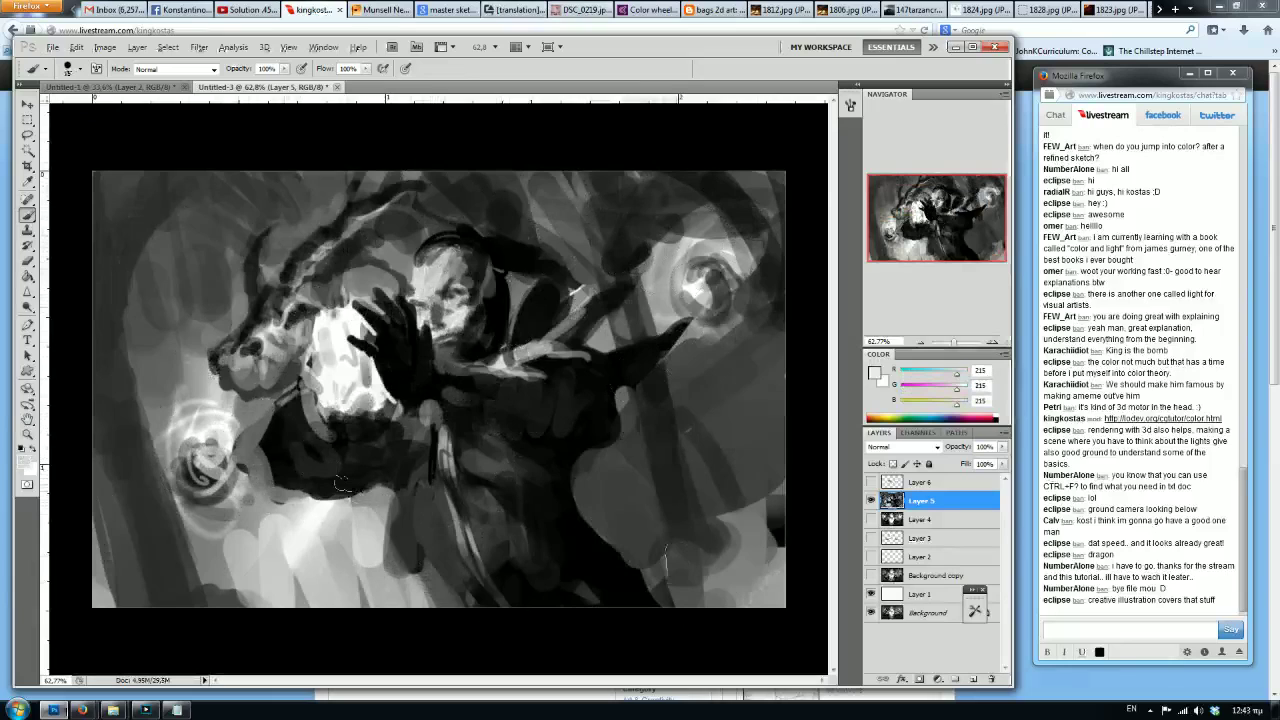
{"action": "left_click_drag", "start_coordinate": [552, 354], "coordinate": [450, 378]}
{"action": "mouse_move", "coordinate": [468, 430]}
{"action": "left_mouse_down"}
{"action": "mouse_move", "coordinate": [426, 466]}
{"action": "mouse_move", "coordinate": [450, 450]}
{"action": "mouse_move", "coordinate": [400, 380]}
{"action": "mouse_move", "coordinate": [437, 345]}
{"action": "left_mouse_up"}
Undo the oversized dodge stroke and brighten the far orb and small orb using a smaller Dodge brush set to Highlights at 39% exposure.
{"action": "left_click", "coordinate": [27, 307]}
{"action": "key", "text": "bracketright"}
{"action": "key", "text": "bracketright"}
{"action": "key", "text": "bracketright"}
{"action": "key", "text": "bracketright"}
{"action": "key", "text": "bracketright"}
{"action": "key", "text": "ctrl+z"}
{"action": "key", "text": "bracketleft"}
{"action": "key", "text": "bracketleft"}
{"action": "key", "text": "bracketleft"}
{"action": "key", "text": "bracketleft"}
{"action": "key", "text": "bracketleft"}
{"action": "key", "text": "bracketleft"}
{"action": "key", "text": "bracketleft"}
{"action": "mouse_move", "coordinate": [705, 270]}
{"action": "left_mouse_down"}
{"action": "mouse_move", "coordinate": [719, 340]}
{"action": "mouse_move", "coordinate": [709, 228]}
{"action": "mouse_move", "coordinate": [674, 318]}
{"action": "mouse_move", "coordinate": [687, 245]}
{"action": "mouse_move", "coordinate": [667, 288]}
{"action": "mouse_move", "coordinate": [694, 179]}
{"action": "left_mouse_up"}
{"action": "mouse_move", "coordinate": [688, 276]}
{"action": "left_mouse_down"}
{"action": "mouse_move", "coordinate": [700, 240]}
{"action": "mouse_move", "coordinate": [725, 245]}
{"action": "mouse_move", "coordinate": [656, 262]}
{"action": "mouse_move", "coordinate": [690, 286]}
{"action": "left_mouse_up"}
{"action": "mouse_move", "coordinate": [193, 434]}
{"action": "left_mouse_down"}
{"action": "mouse_move", "coordinate": [190, 470]}
{"action": "mouse_move", "coordinate": [215, 455]}
{"action": "mouse_move", "coordinate": [205, 440]}
{"action": "left_mouse_up"}
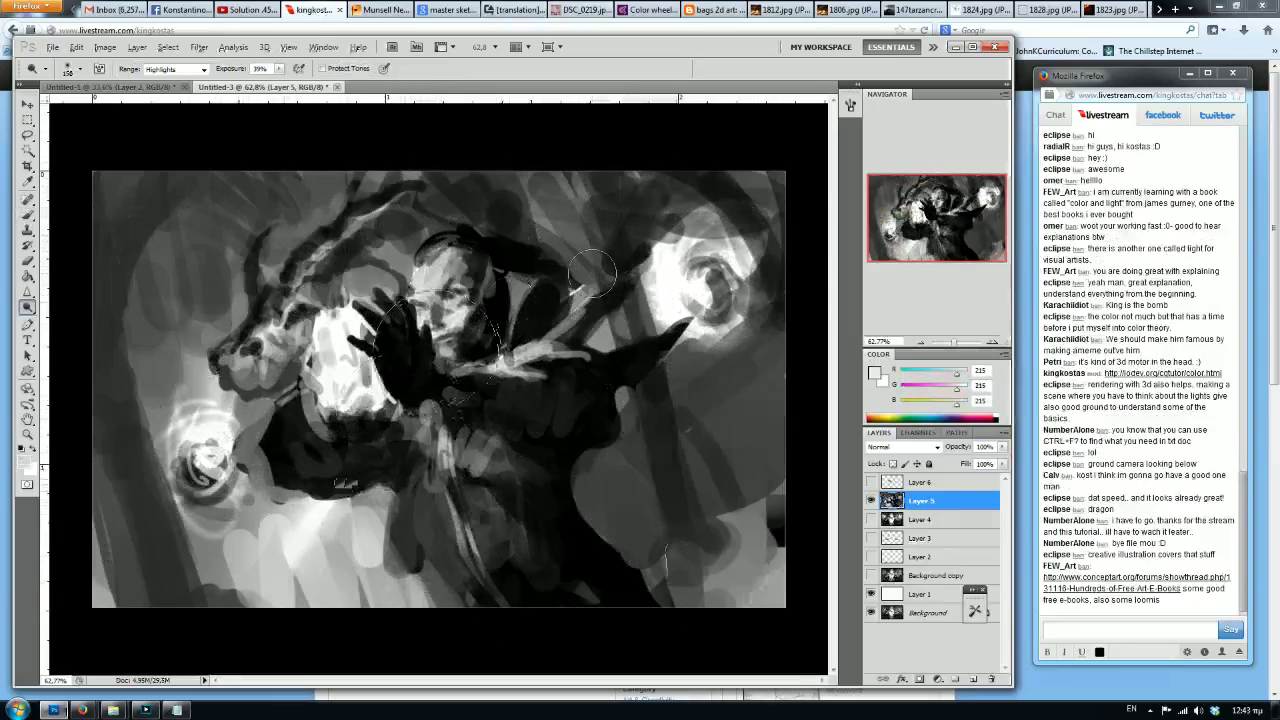
Open the conceptart.org link shared in the chat and skim the thread's list of free art e-books.
{"action": "left_click", "coordinate": [1124, 582]}
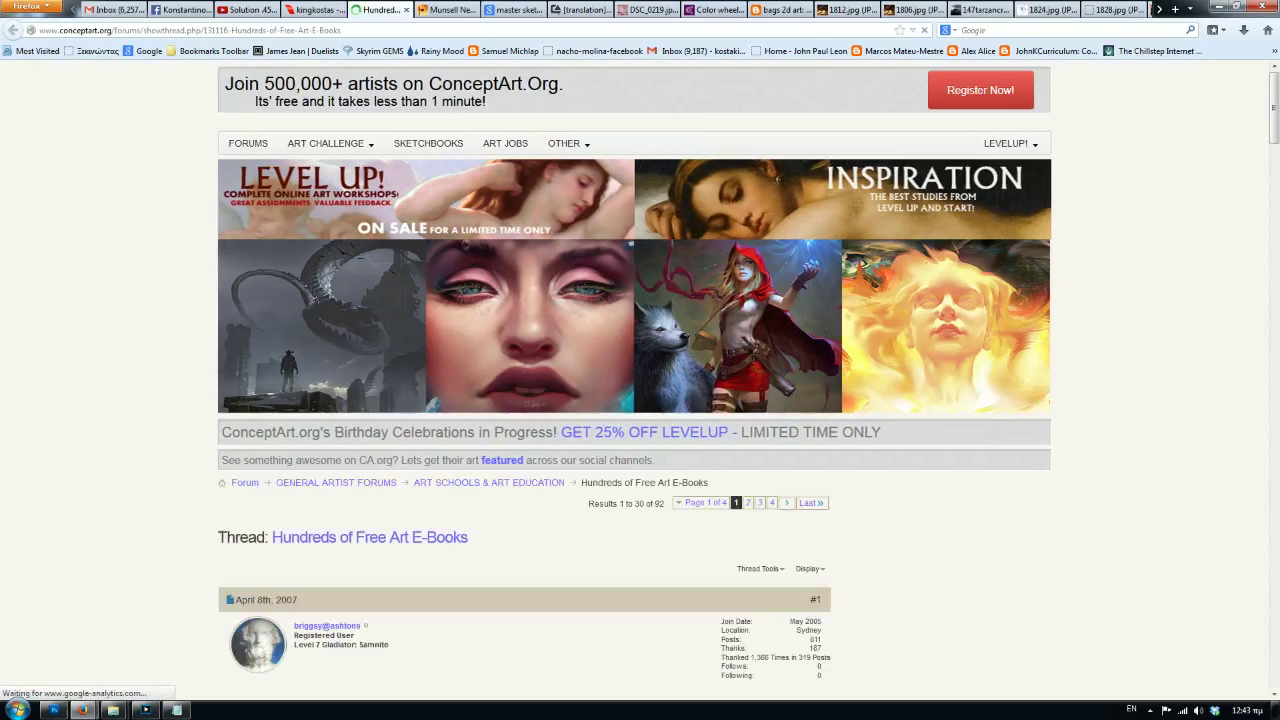
{"action": "scroll", "coordinate": [237, 125], "scroll_direction": "down", "scroll_amount": 3}
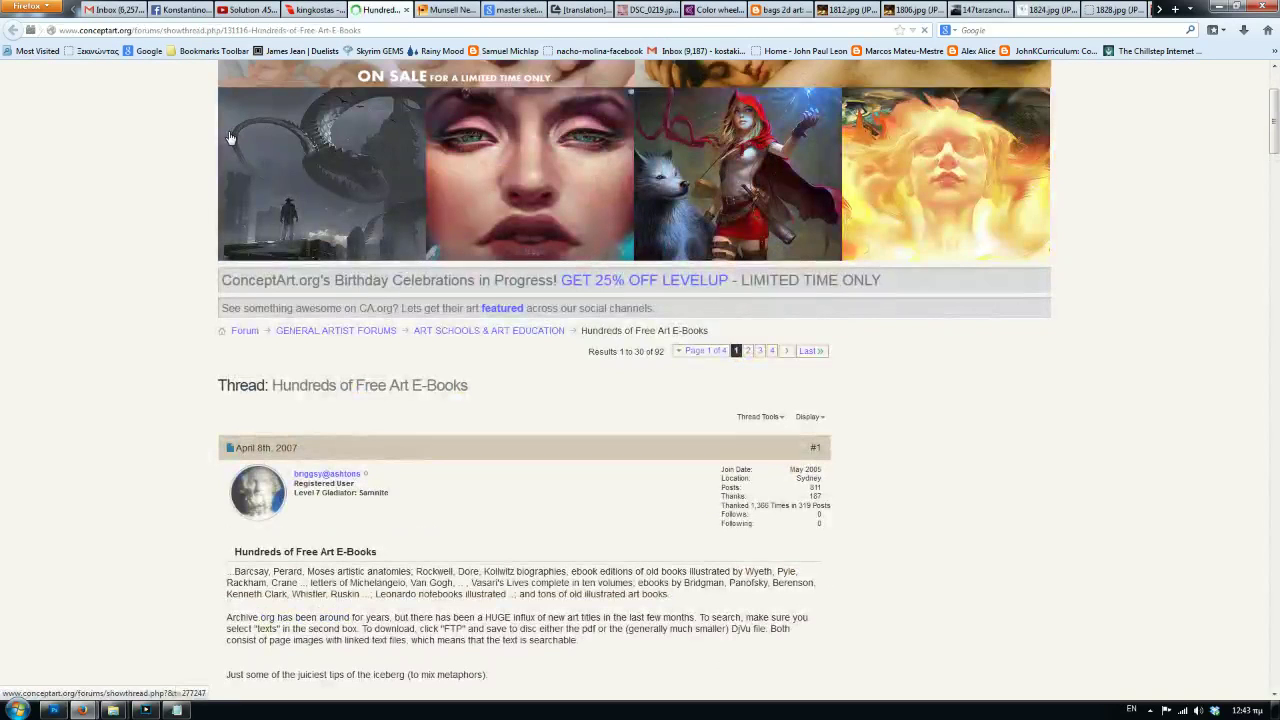
{"action": "scroll", "coordinate": [170, 136], "scroll_direction": "down", "scroll_amount": 1}
{"action": "scroll", "coordinate": [175, 135], "scroll_direction": "down", "scroll_amount": 5}
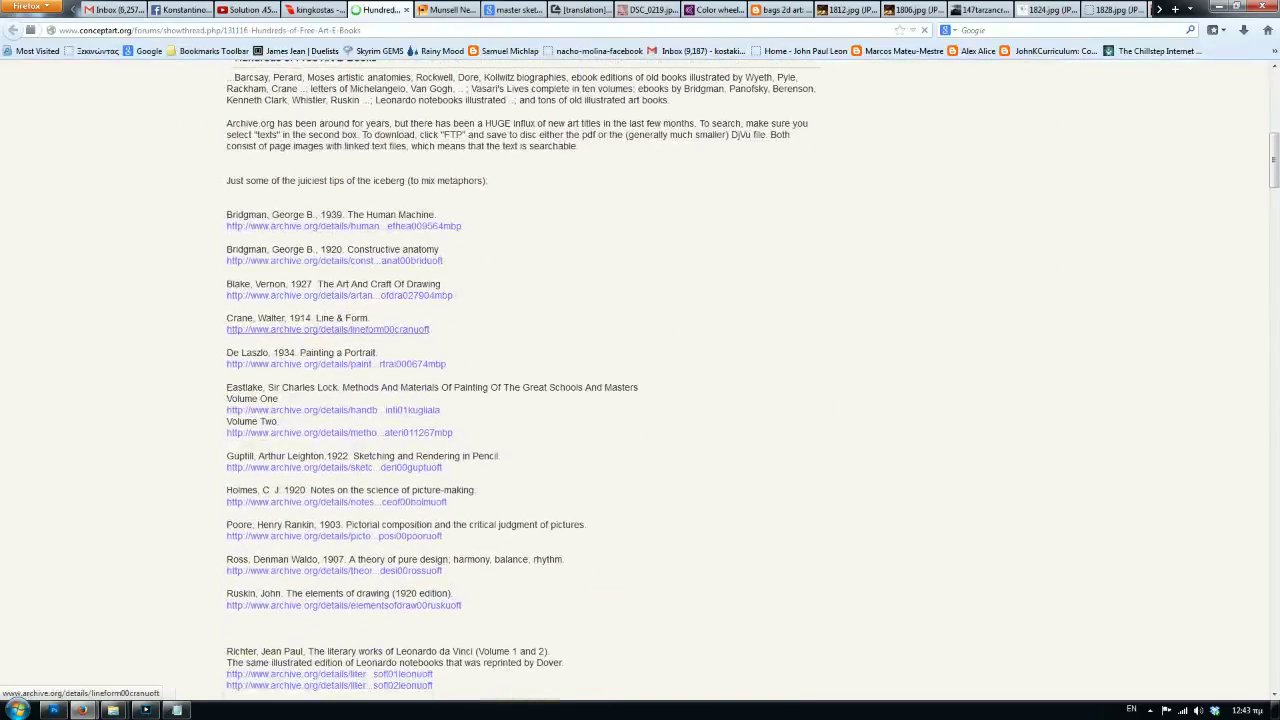
{"action": "scroll", "coordinate": [371, 323], "scroll_direction": "down", "scroll_amount": 1}
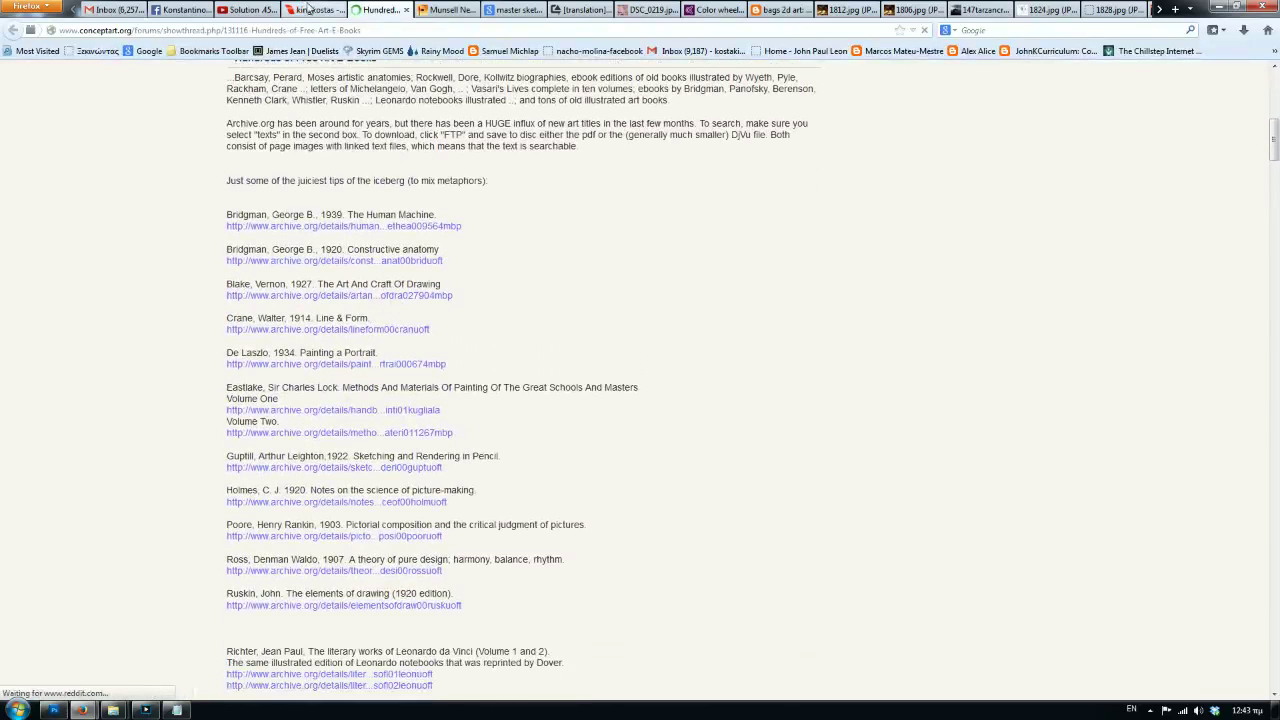
Return to the Livestream channel page, switch back to Photoshop and restore the chat window beside the canvas.
{"action": "left_click", "coordinate": [310, 10]}
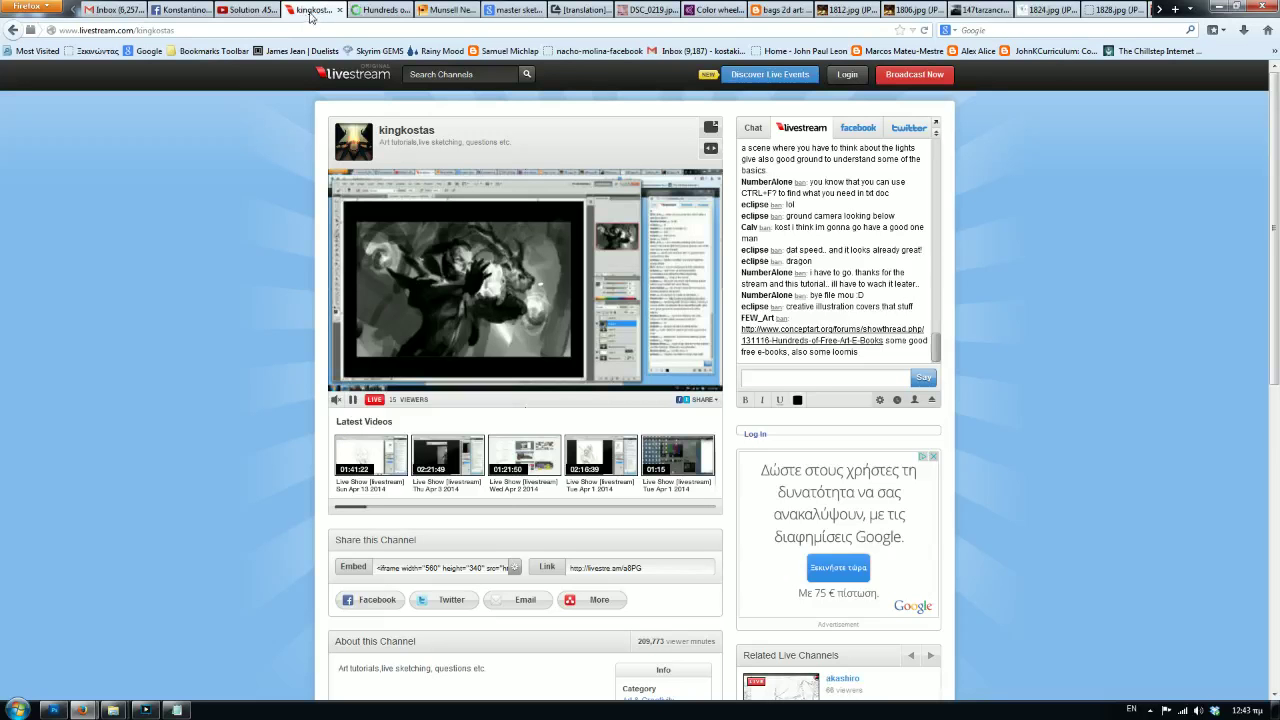
{"action": "left_click", "coordinate": [56, 710]}
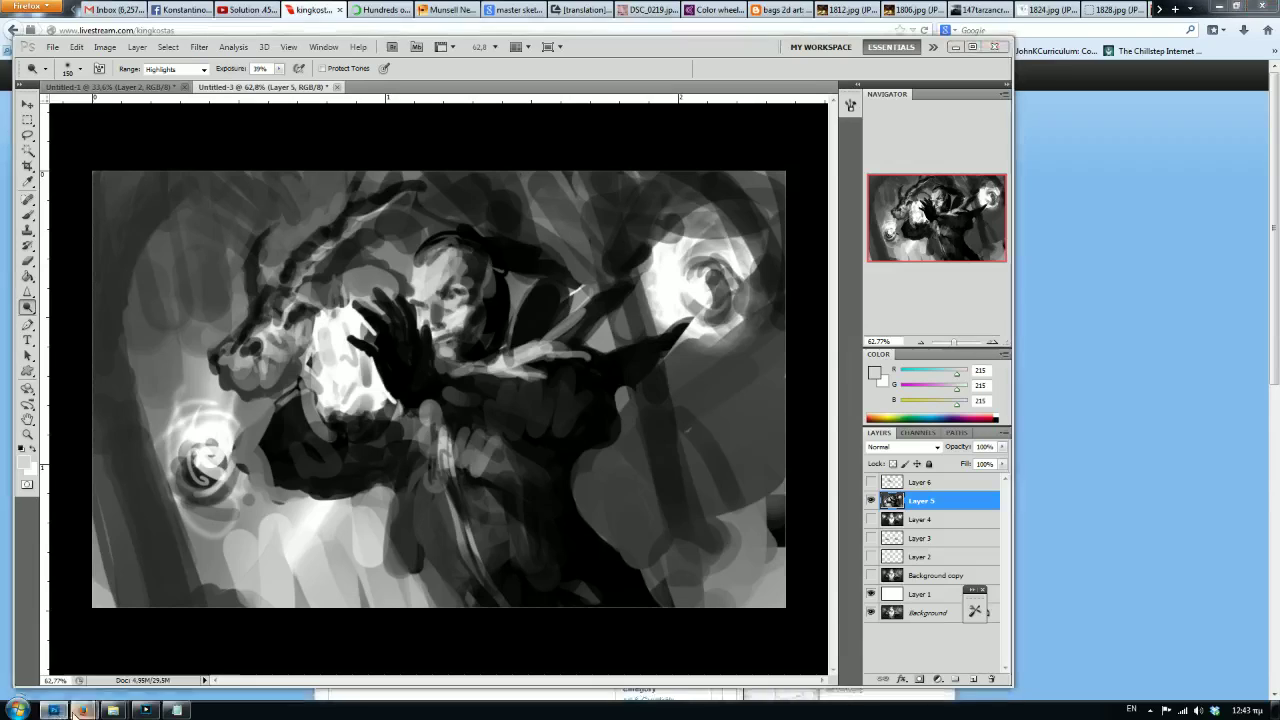
{"action": "left_click", "coordinate": [84, 710]}
{"action": "left_click", "coordinate": [228, 653]}
{"action": "left_click", "coordinate": [797, 358]}
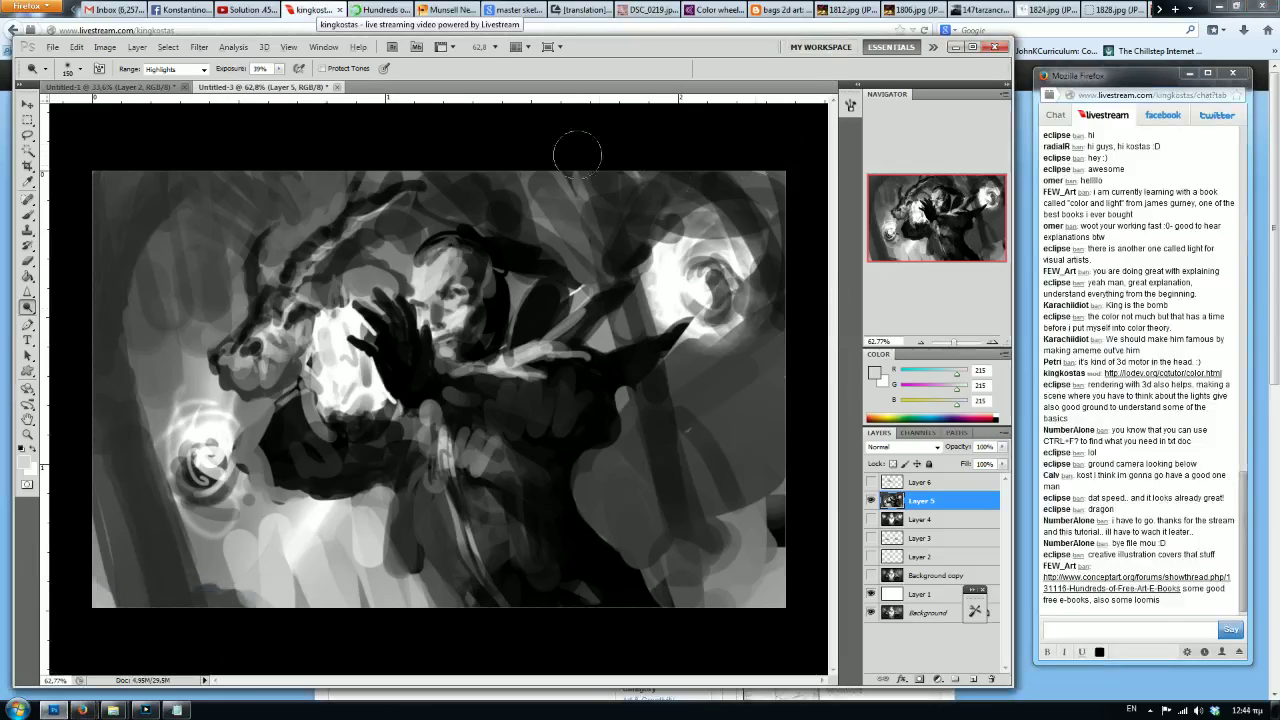
Paint a sampled mid-grey into the background in front of the dragon's head with a large Brush.
{"action": "left_click", "coordinate": [27, 214]}
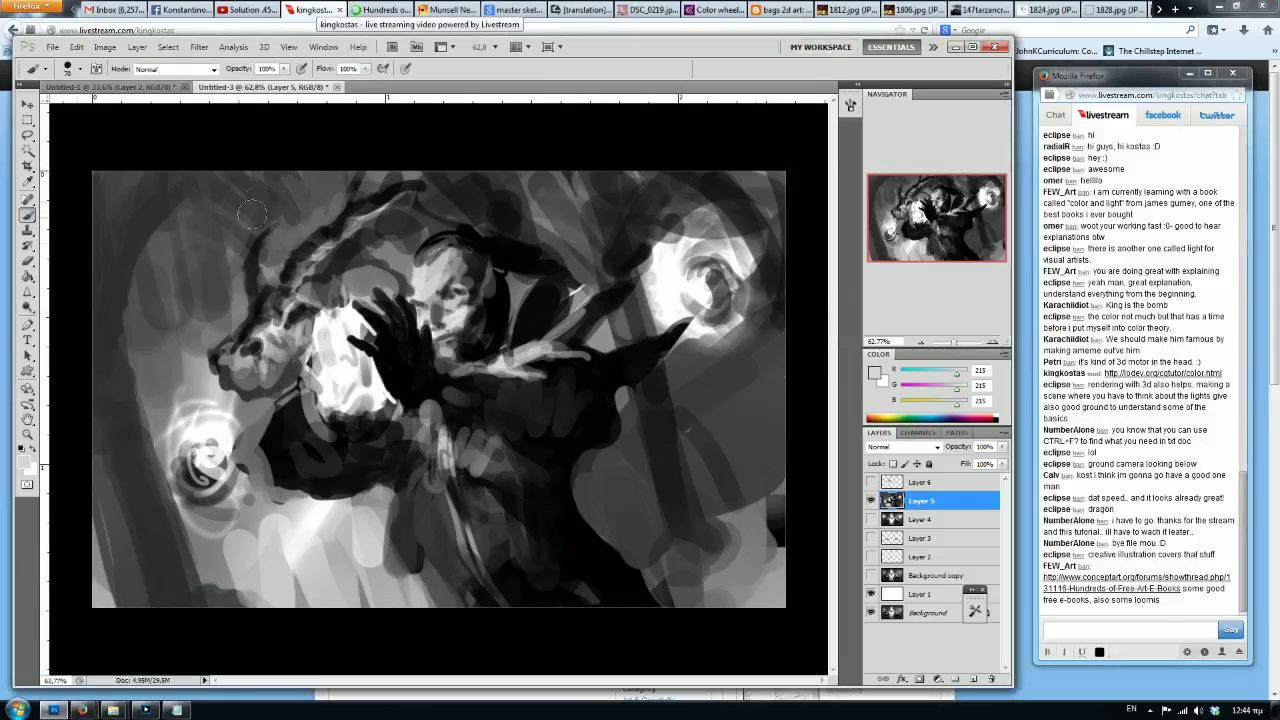
{"action": "left_click", "coordinate": [193, 359], "text": "alt"}
{"action": "left_click", "coordinate": [195, 325], "text": "alt"}
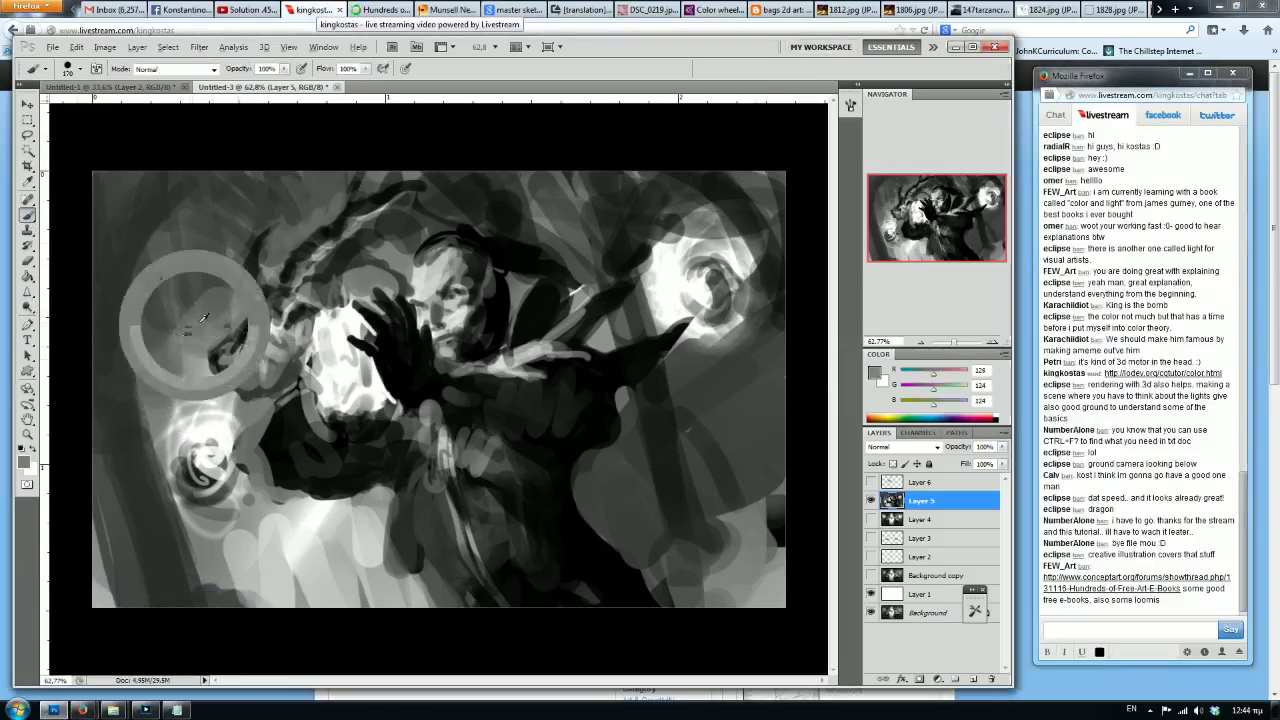
{"action": "mouse_move", "coordinate": [182, 330]}
{"action": "left_mouse_down"}
{"action": "mouse_move", "coordinate": [150, 385]}
{"action": "mouse_move", "coordinate": [180, 260]}
{"action": "mouse_move", "coordinate": [215, 240]}
{"action": "left_mouse_up"}
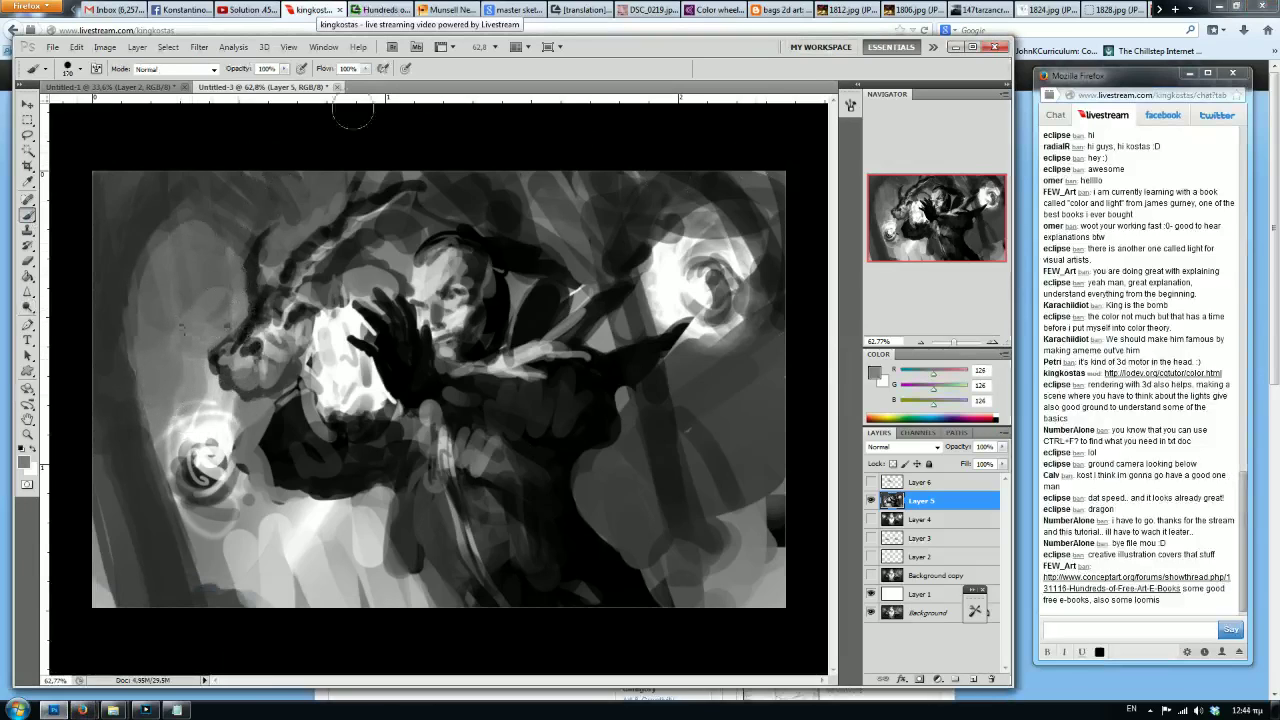
Flip the canvas horizontally and paint a sampled dark grey into the background along the edge in front of the dragon's head.
{"action": "key", "text": "F2"}
{"action": "key", "text": "bracketleft"}
{"action": "key", "text": "bracketleft"}
{"action": "key", "text": "bracketleft"}
{"action": "left_click", "coordinate": [777, 328], "text": "alt"}
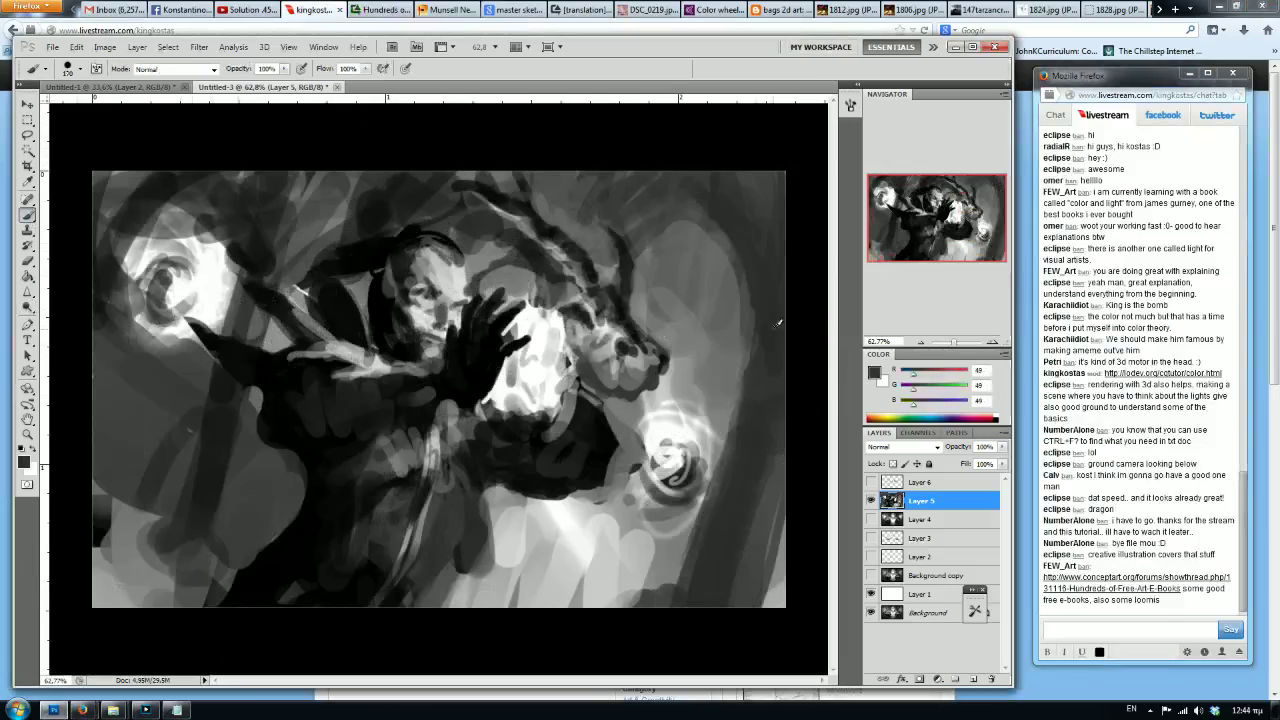
{"action": "key", "text": "alt+bracketleft"}
{"action": "left_click", "coordinate": [912, 501]}
{"action": "left_click_drag", "start_coordinate": [775, 425], "coordinate": [762, 290]}
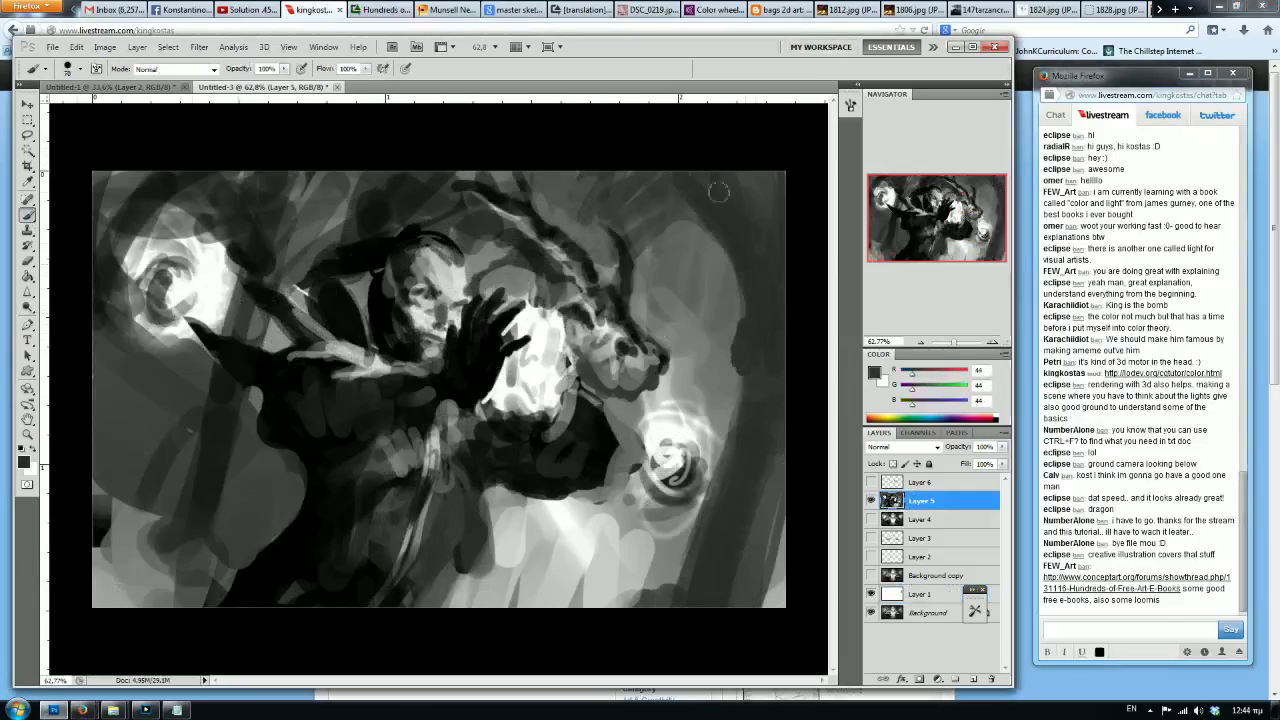
Rework the robed man's head with tones sampled from the face and darken the dragon's neck behind it.
{"action": "left_click", "coordinate": [412, 260], "text": "alt"}
{"action": "left_click", "coordinate": [425, 263], "text": "alt"}
{"action": "left_click", "coordinate": [424, 266], "text": "alt"}
{"action": "mouse_move", "coordinate": [431, 242]}
{"action": "left_mouse_down"}
{"action": "mouse_move", "coordinate": [431, 284]}
{"action": "mouse_move", "coordinate": [465, 294]}
{"action": "mouse_move", "coordinate": [479, 263]}
{"action": "mouse_move", "coordinate": [474, 290]}
{"action": "left_mouse_up"}
{"action": "left_click", "coordinate": [455, 272], "text": "alt"}
{"action": "left_click", "coordinate": [478, 272], "text": "alt"}
{"action": "left_click", "coordinate": [535, 255], "text": "alt"}
{"action": "mouse_move", "coordinate": [538, 254]}
{"action": "left_mouse_down"}
{"action": "mouse_move", "coordinate": [500, 290]}
{"action": "mouse_move", "coordinate": [546, 292]}
{"action": "mouse_move", "coordinate": [484, 243]}
{"action": "left_mouse_up"}
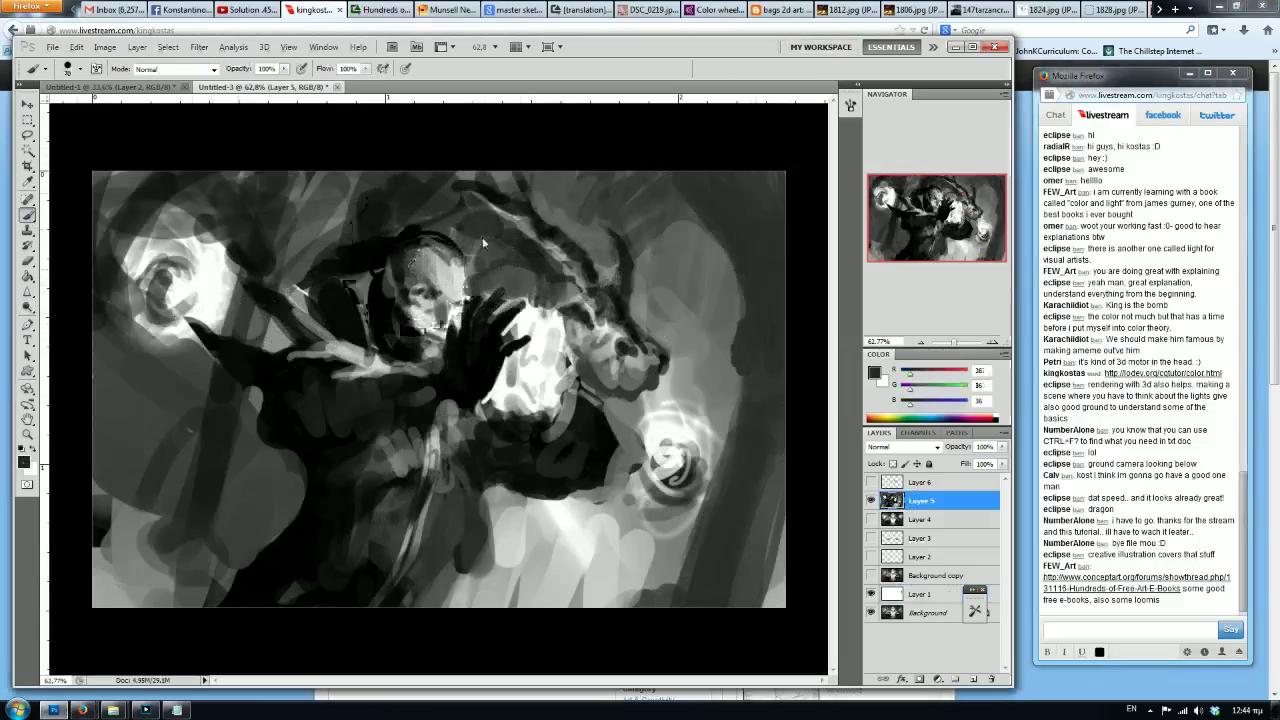
Cover the background below the far orb with sampled dark grey and edge it near the orb with a sampled light tone.
{"action": "left_click", "coordinate": [253, 465], "text": "alt"}
{"action": "left_click_drag", "start_coordinate": [165, 435], "coordinate": [228, 510]}
{"action": "mouse_move", "coordinate": [172, 348]}
{"action": "left_mouse_down"}
{"action": "mouse_move", "coordinate": [130, 325]}
{"action": "mouse_move", "coordinate": [160, 300]}
{"action": "mouse_move", "coordinate": [182, 342]}
{"action": "left_mouse_up"}
{"action": "left_click", "coordinate": [203, 298], "text": "alt"}
Shade the robed figure's sleeve and upper arm with sampled dark tones using a smaller Brush.
{"action": "key", "text": "["}
{"action": "mouse_move", "coordinate": [340, 383]}
{"action": "left_mouse_down"}
{"action": "mouse_move", "coordinate": [361, 397]}
{"action": "mouse_move", "coordinate": [425, 396]}
{"action": "mouse_move", "coordinate": [466, 336]}
{"action": "mouse_move", "coordinate": [482, 378]}
{"action": "mouse_move", "coordinate": [458, 388]}
{"action": "mouse_move", "coordinate": [480, 322]}
{"action": "mouse_move", "coordinate": [434, 396]}
{"action": "mouse_move", "coordinate": [275, 392]}
{"action": "left_mouse_up"}
{"action": "left_click", "coordinate": [370, 400], "text": "alt"}
{"action": "key", "text": "["}
{"action": "left_click_drag", "start_coordinate": [297, 432], "coordinate": [333, 431]}
Paint a sampled near-black accent on the sleeve near the raised hand with a very small Brush.
{"action": "left_click", "coordinate": [372, 420], "text": "alt"}
{"action": "key", "text": "]"}
{"action": "key", "text": "]"}
{"action": "key", "text": "]"}
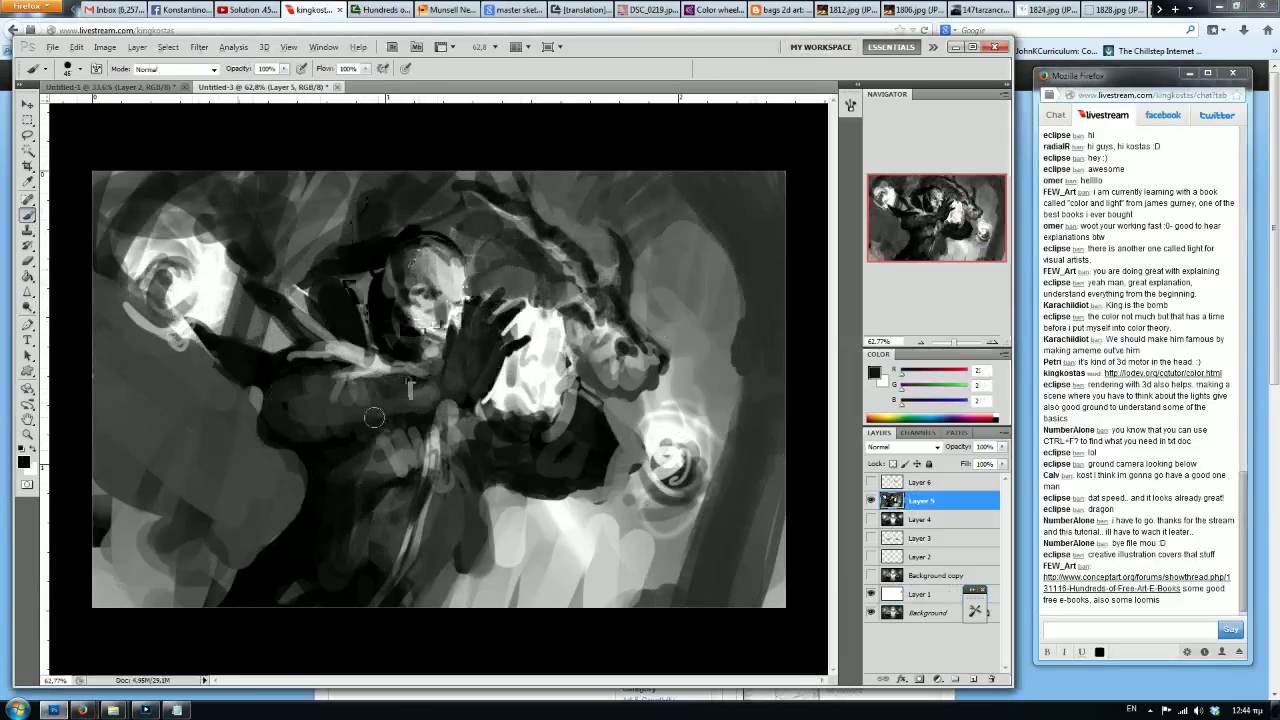
{"action": "key", "text": "["}
{"action": "key", "text": "["}
{"action": "key", "text": "["}
{"action": "key", "text": "["}
{"action": "key", "text": "["}
{"action": "key", "text": "["}
{"action": "key", "text": "["}
{"action": "left_click_drag", "start_coordinate": [412, 386], "coordinate": [432, 393]}
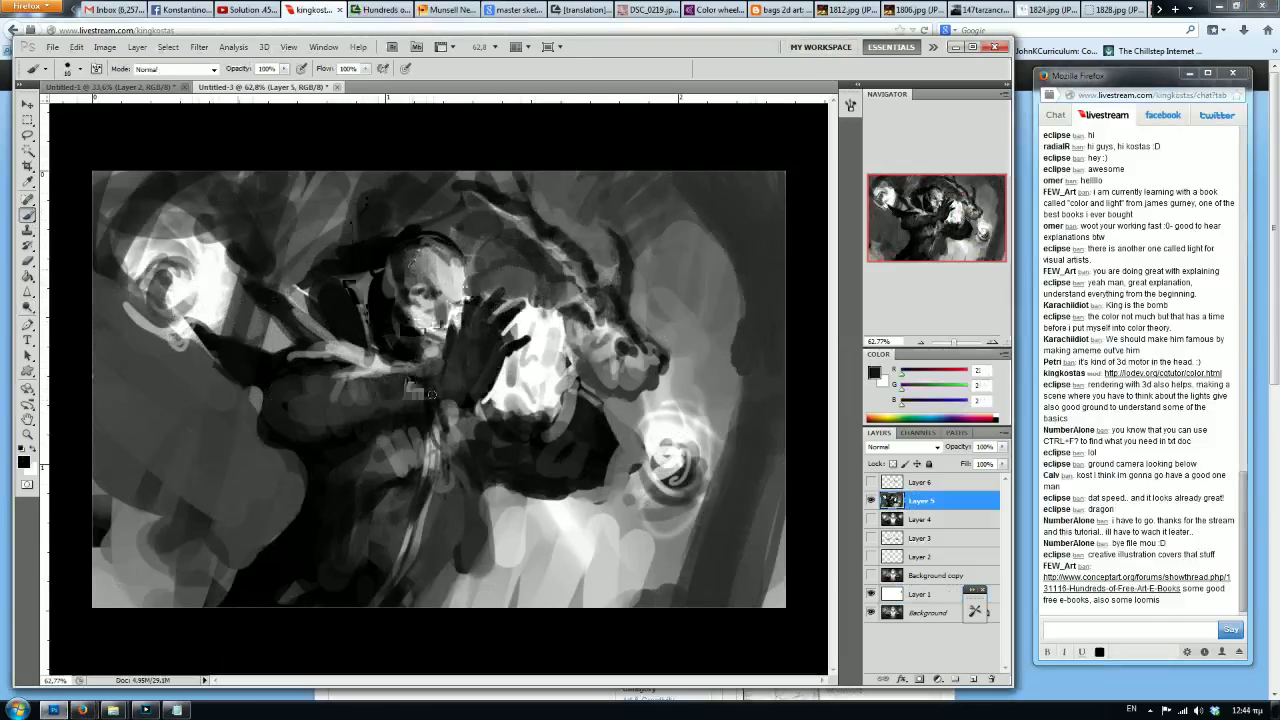
Open Scar Symmetry - Holographic Universe [FULL ALBUM] on YouTube, and return to Photoshop with the chat window beside the canvas.
{"action": "left_click", "coordinate": [245, 9]}
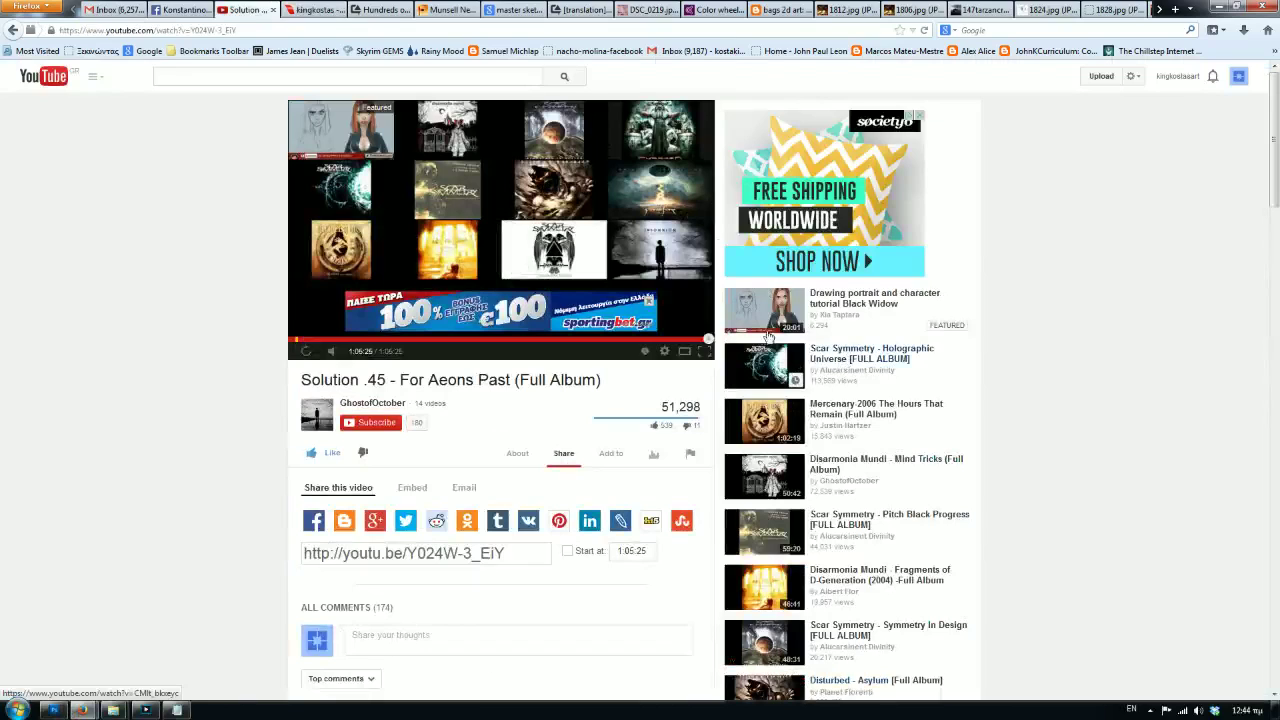
{"action": "left_click", "coordinate": [384, 224]}
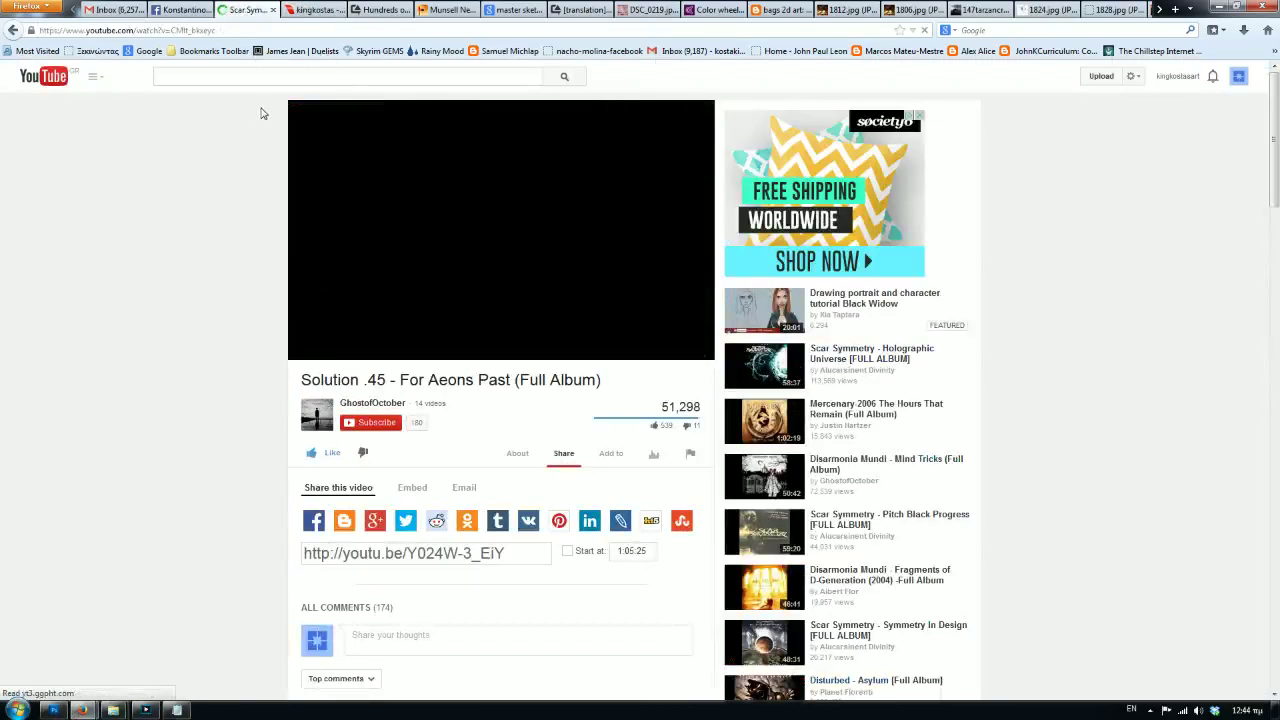
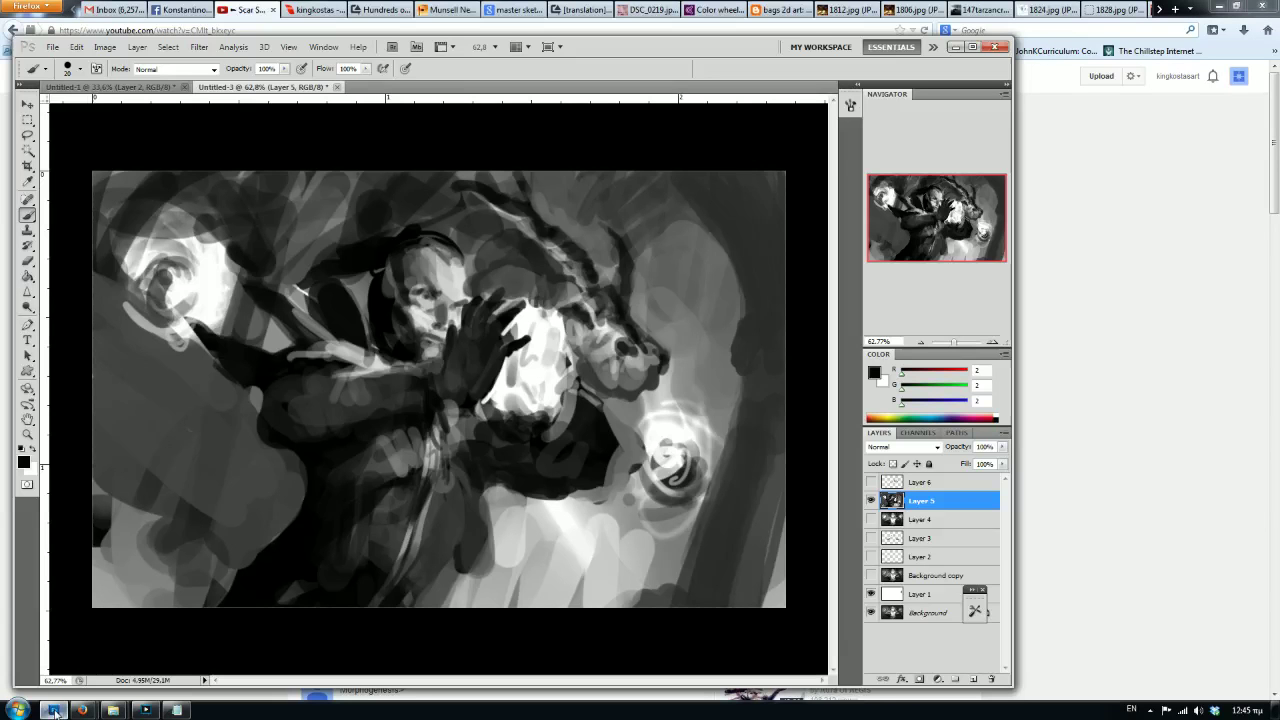
{"action": "left_click", "coordinate": [53, 710]}
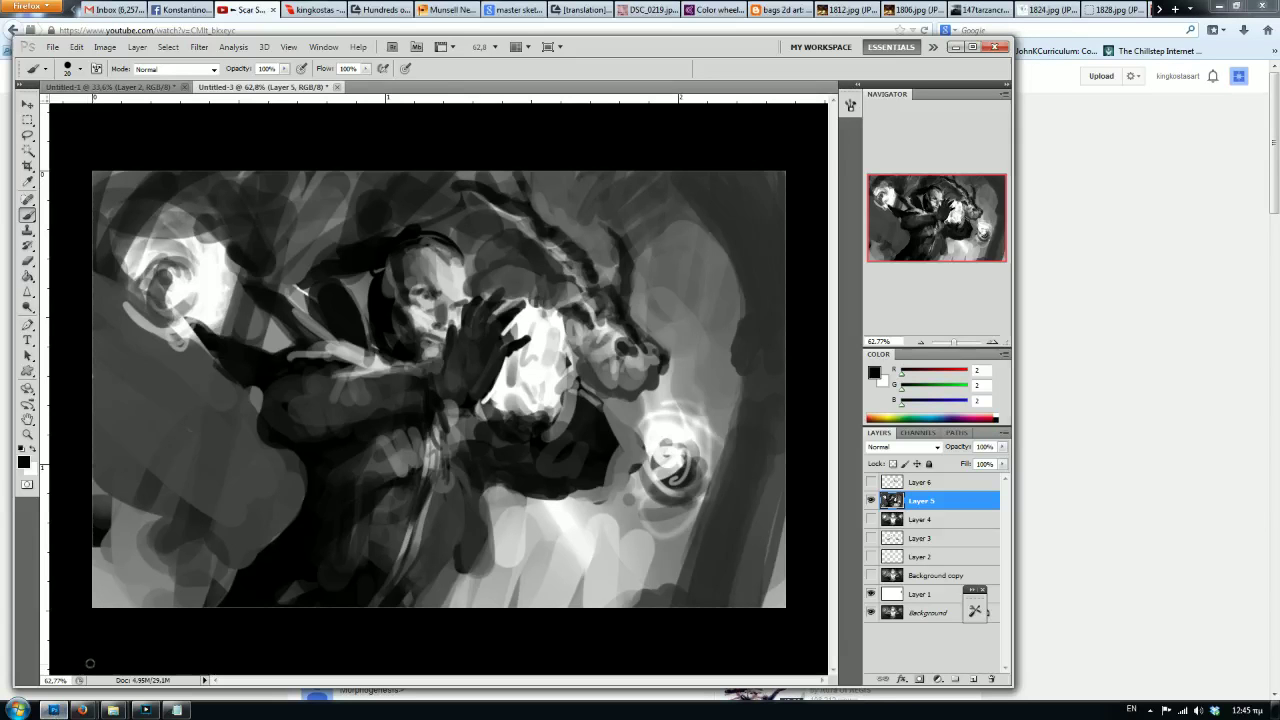
{"action": "mouse_move", "coordinate": [82, 710]}
{"action": "left_click", "coordinate": [230, 640]}
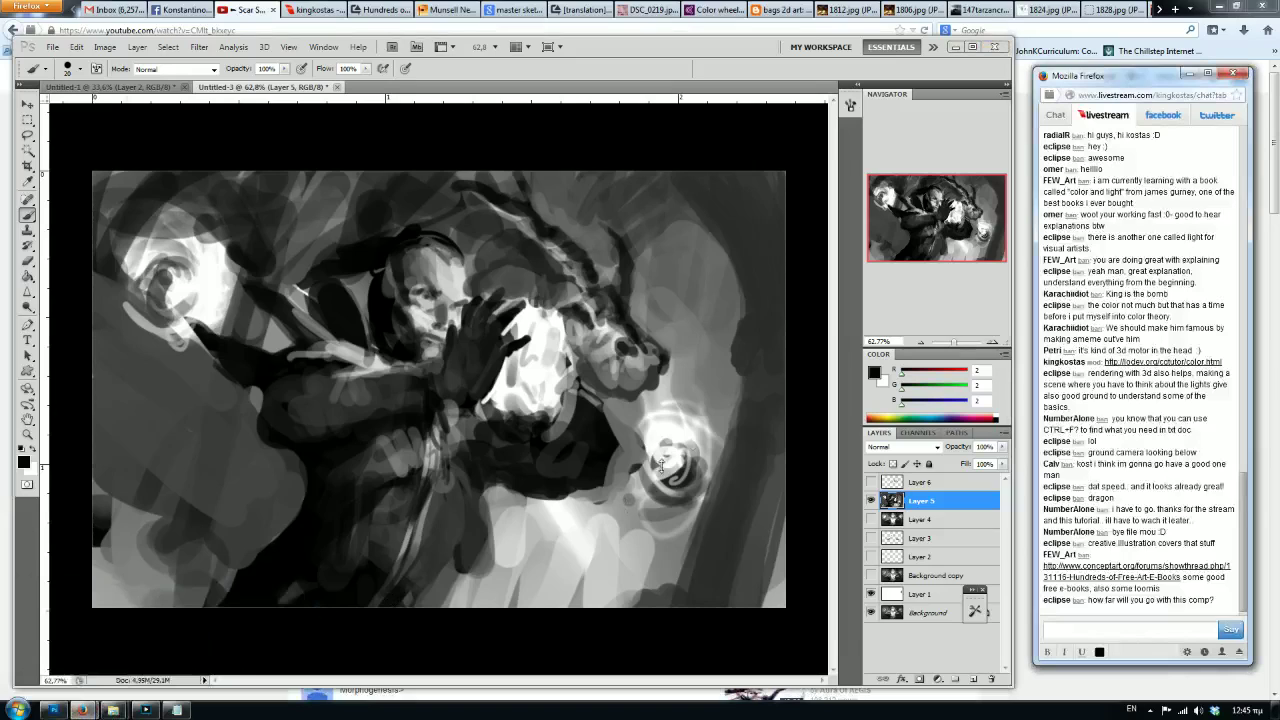
{"action": "left_click", "coordinate": [806, 428]}
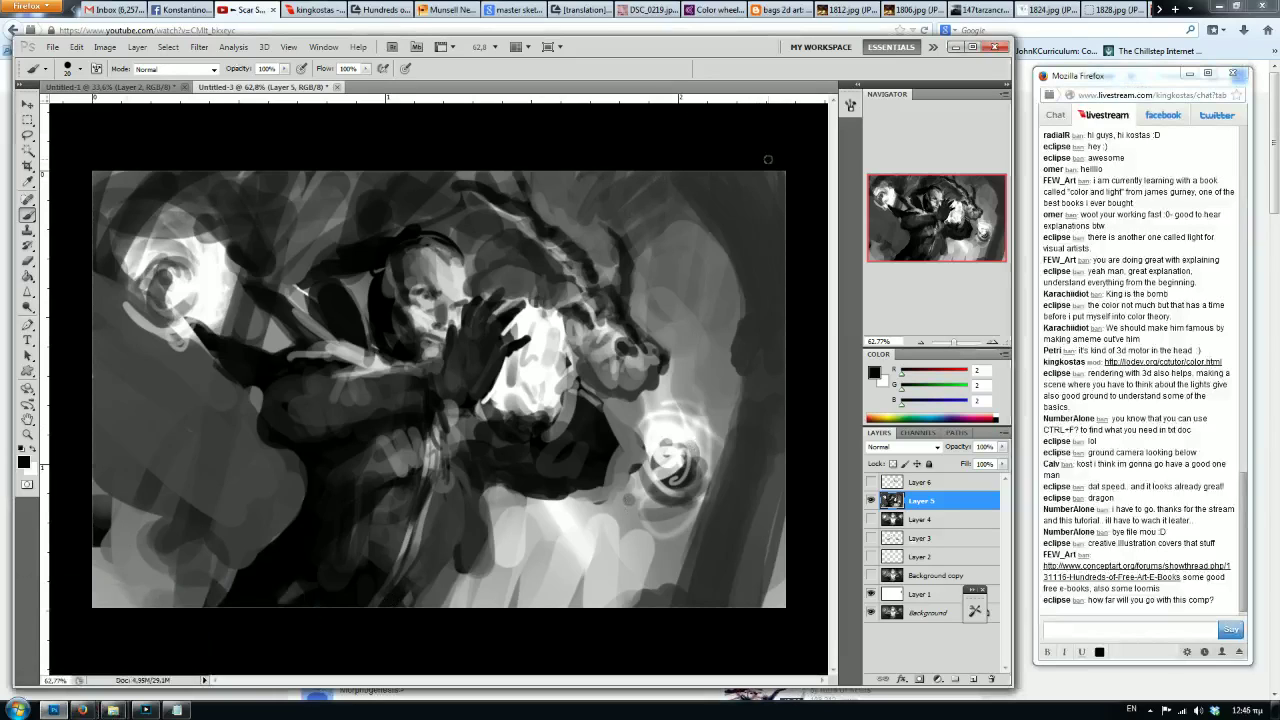
Hide Layer 5 and paint white over the stray grey stroke on Layer 1.
{"action": "left_click", "coordinate": [635, 332], "text": "alt"}
{"action": "left_click", "coordinate": [870, 500]}
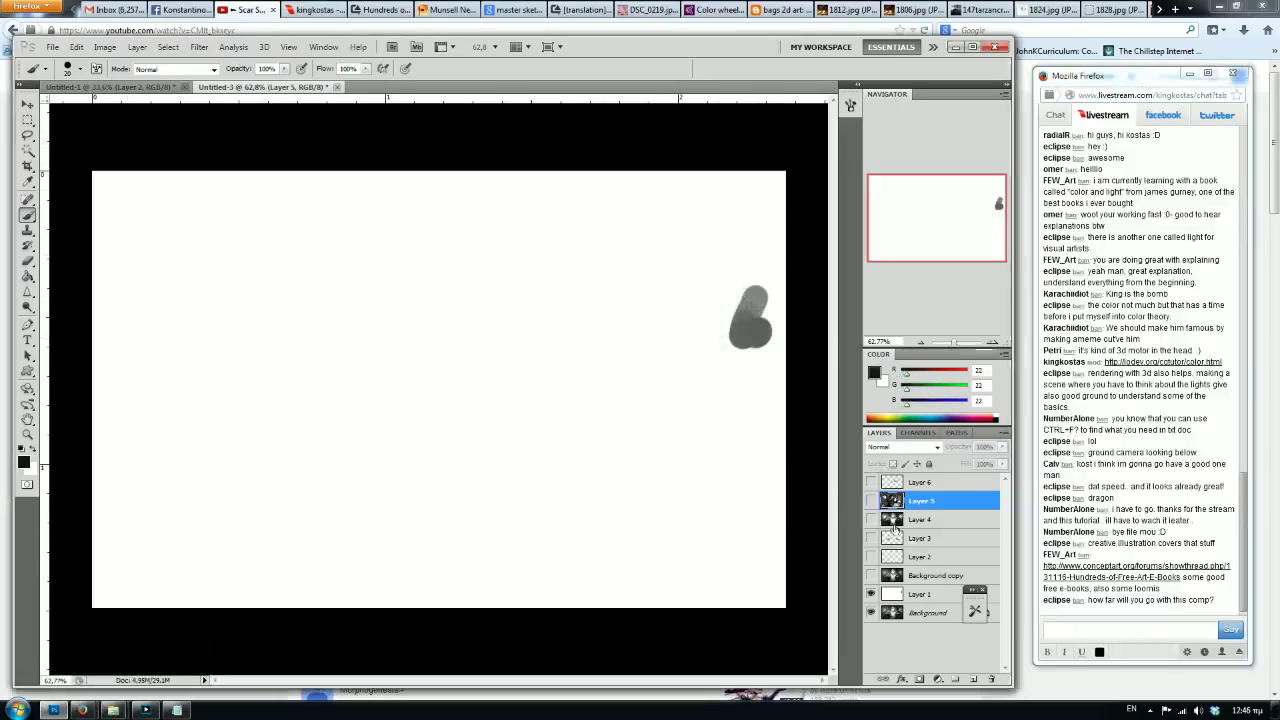
{"action": "left_click", "coordinate": [900, 594]}
{"action": "left_click", "coordinate": [714, 351], "text": "alt"}
{"action": "left_click_drag", "start_coordinate": [752, 355], "coordinate": [750, 313]}
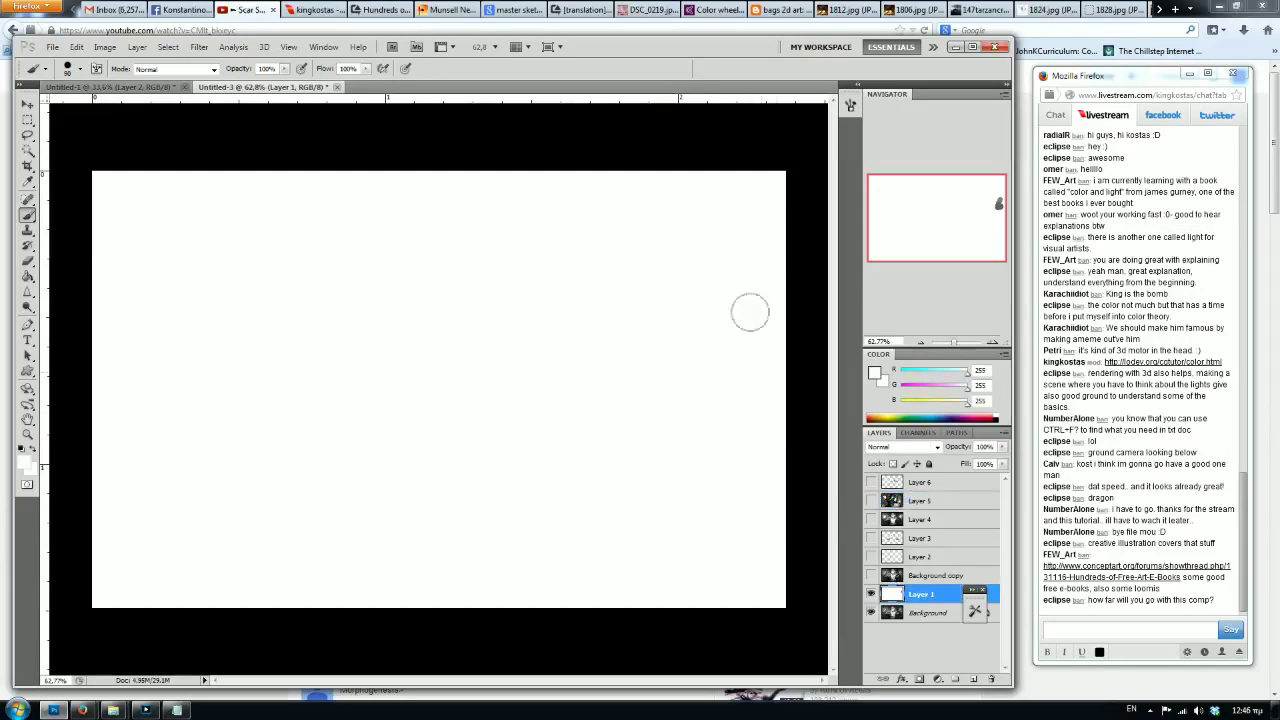
Skip the advertisement on the YouTube album video and return to the Livestream channel page.
{"action": "left_click", "coordinate": [254, 14]}
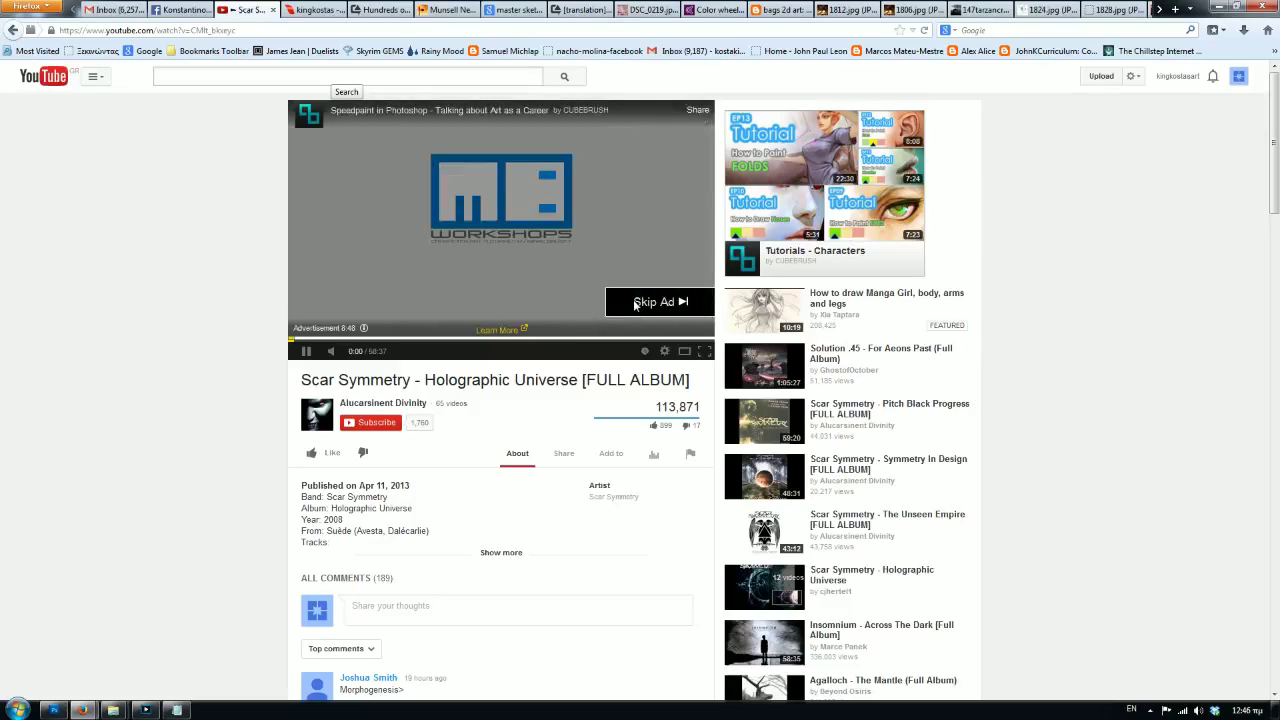
{"action": "left_click", "coordinate": [637, 304]}
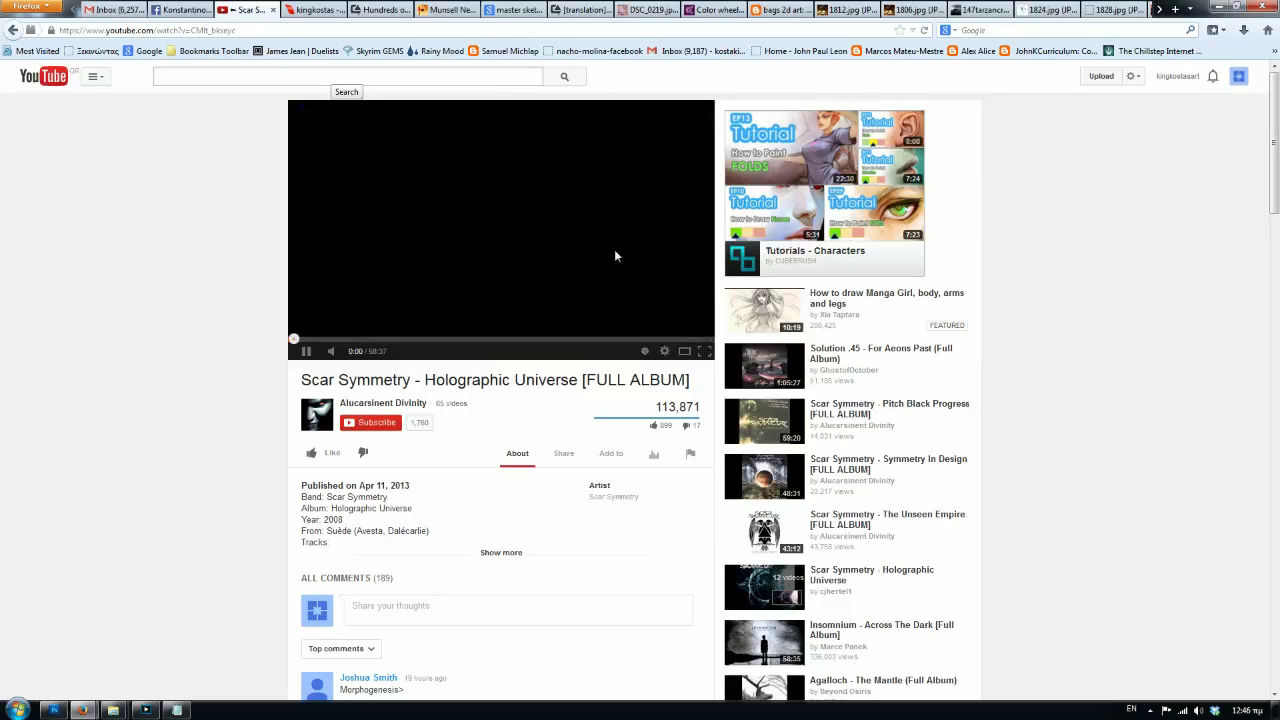
{"action": "left_click", "coordinate": [313, 10]}
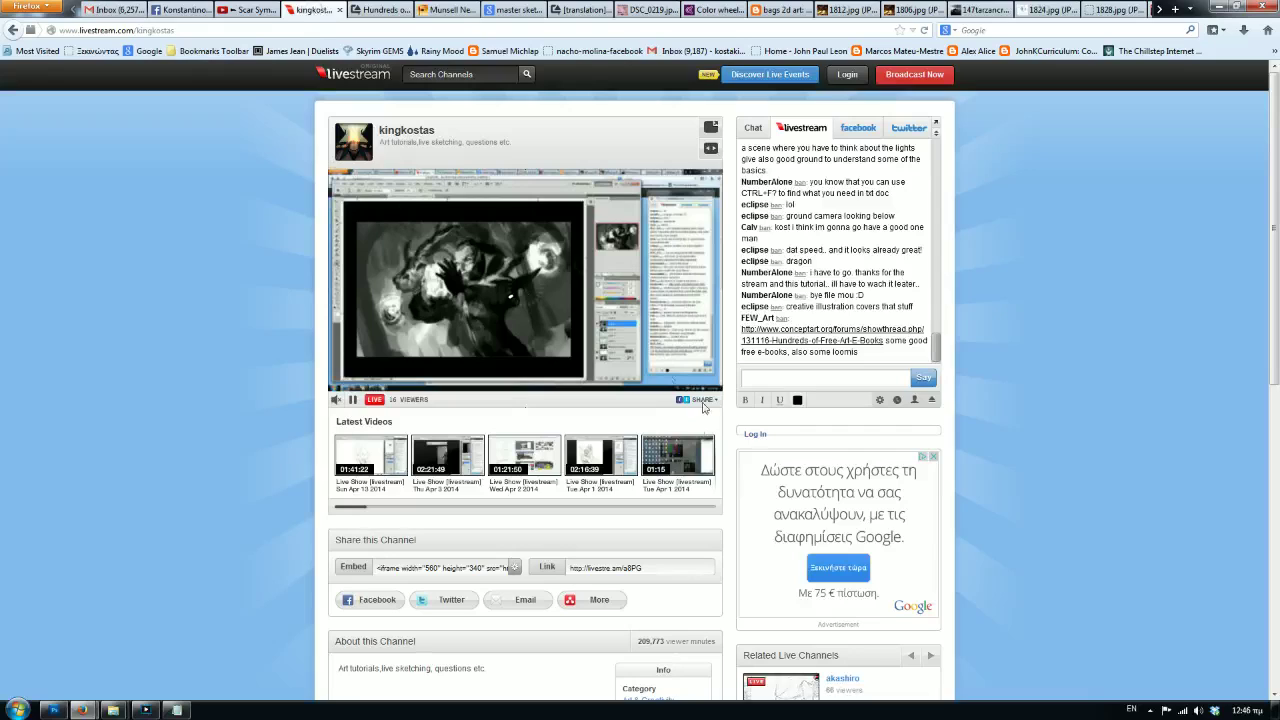
Switch back to Photoshop and bring the chat window up beside the blank canvas.
{"action": "left_click", "coordinate": [53, 710]}
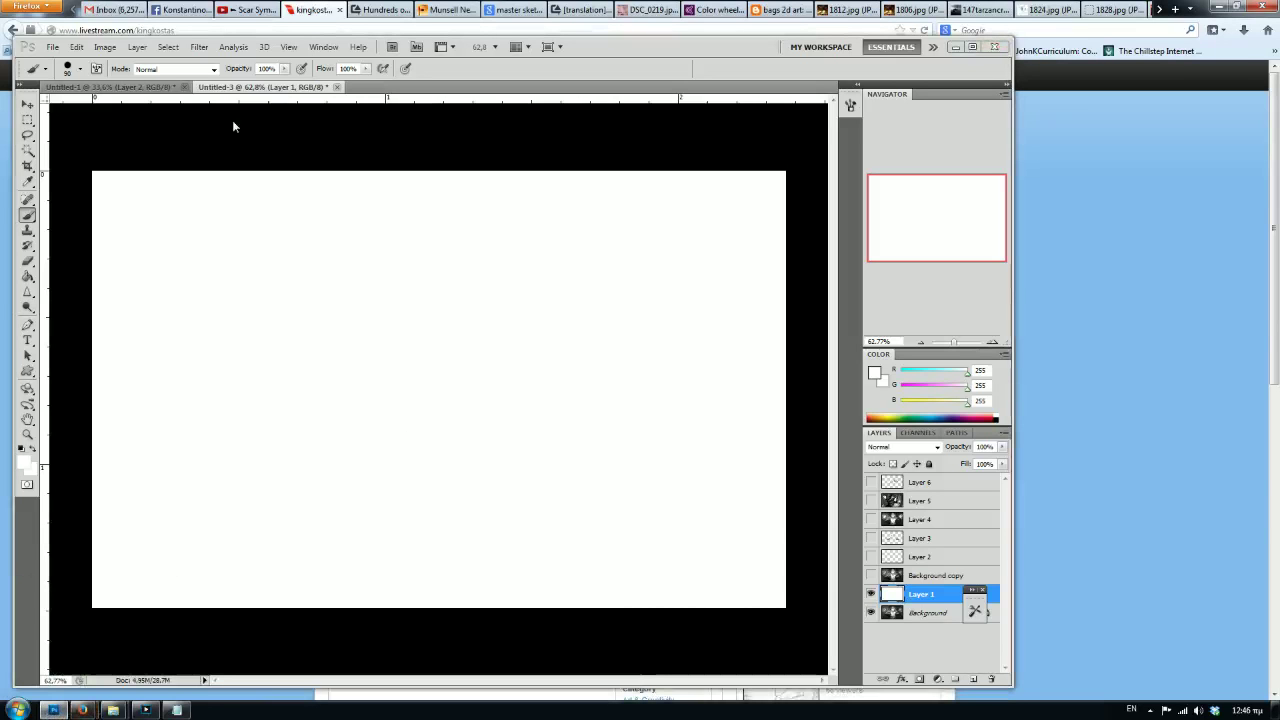
{"action": "key", "text": "alt+Tab"}
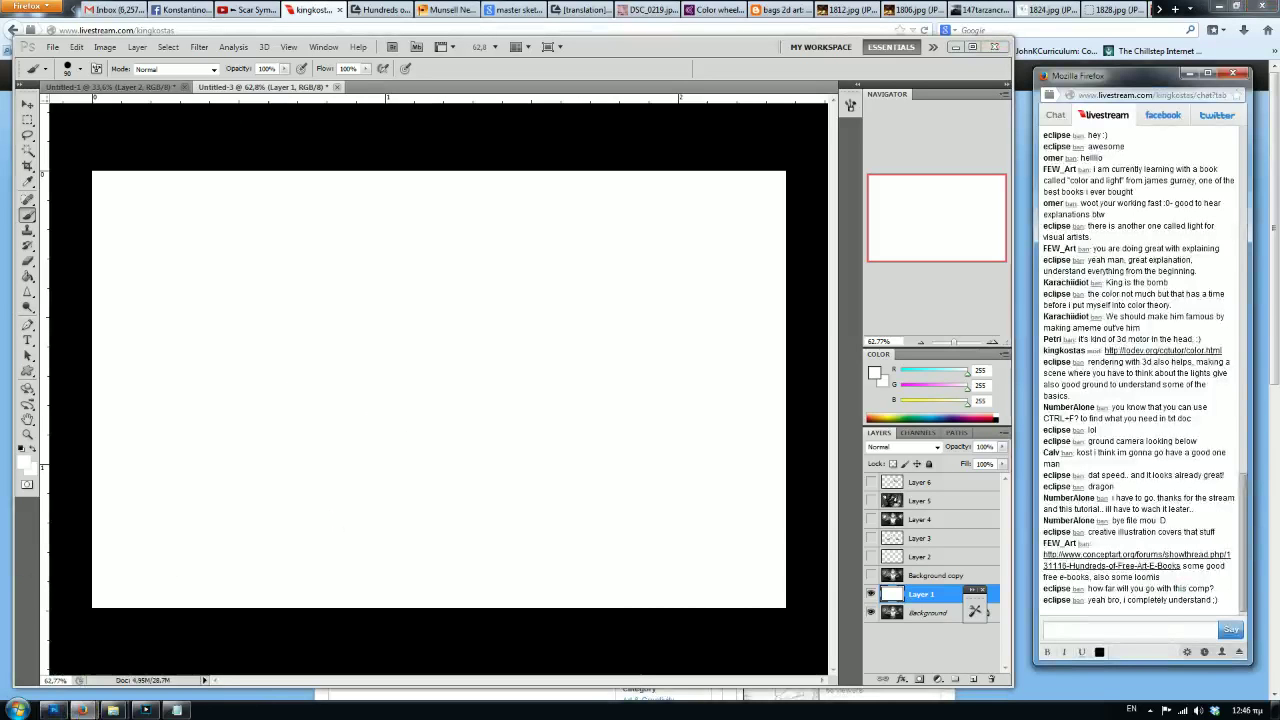
{"action": "left_click", "coordinate": [556, 149]}
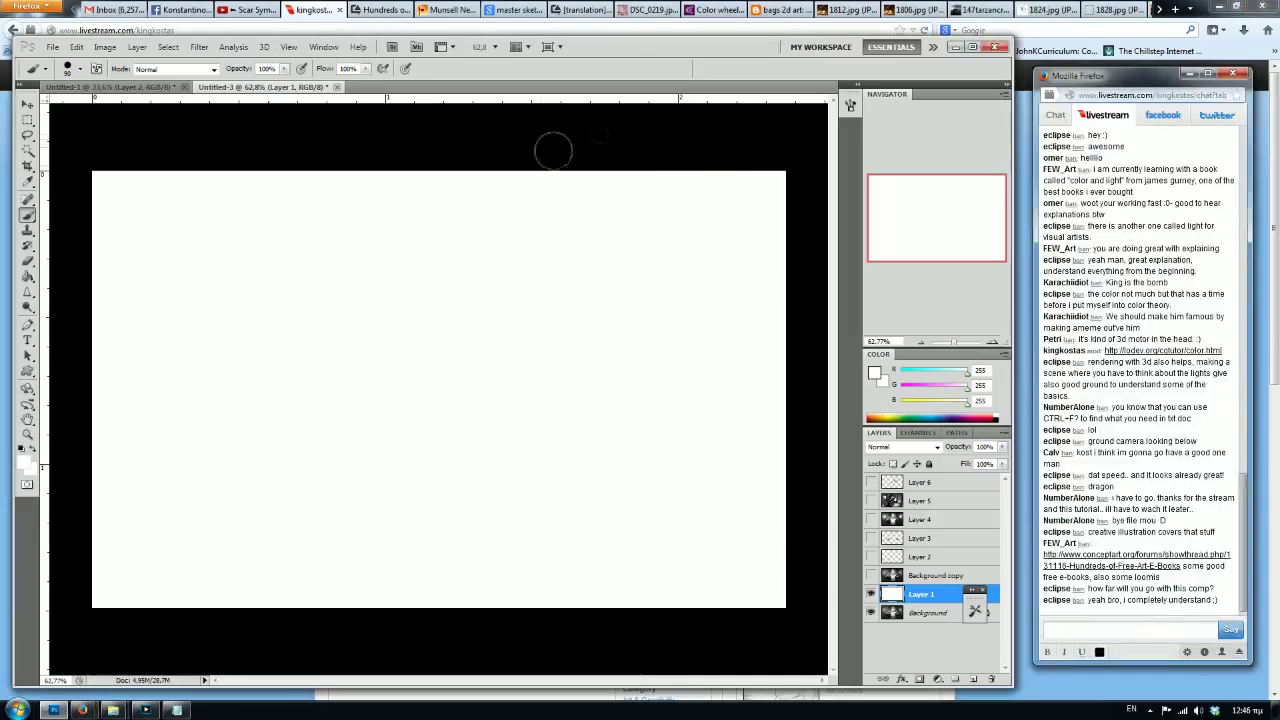
Add a new layer above Layer 1 and set up a small black Brush for sketching.
{"action": "left_click", "coordinate": [526, 134], "text": "alt"}
{"action": "key", "text": "bracketleft"}
{"action": "key", "text": "bracketleft"}
{"action": "key", "text": "bracketleft"}
{"action": "key", "text": "bracketleft"}
{"action": "key", "text": "bracketleft"}
{"action": "key", "text": "bracketleft"}
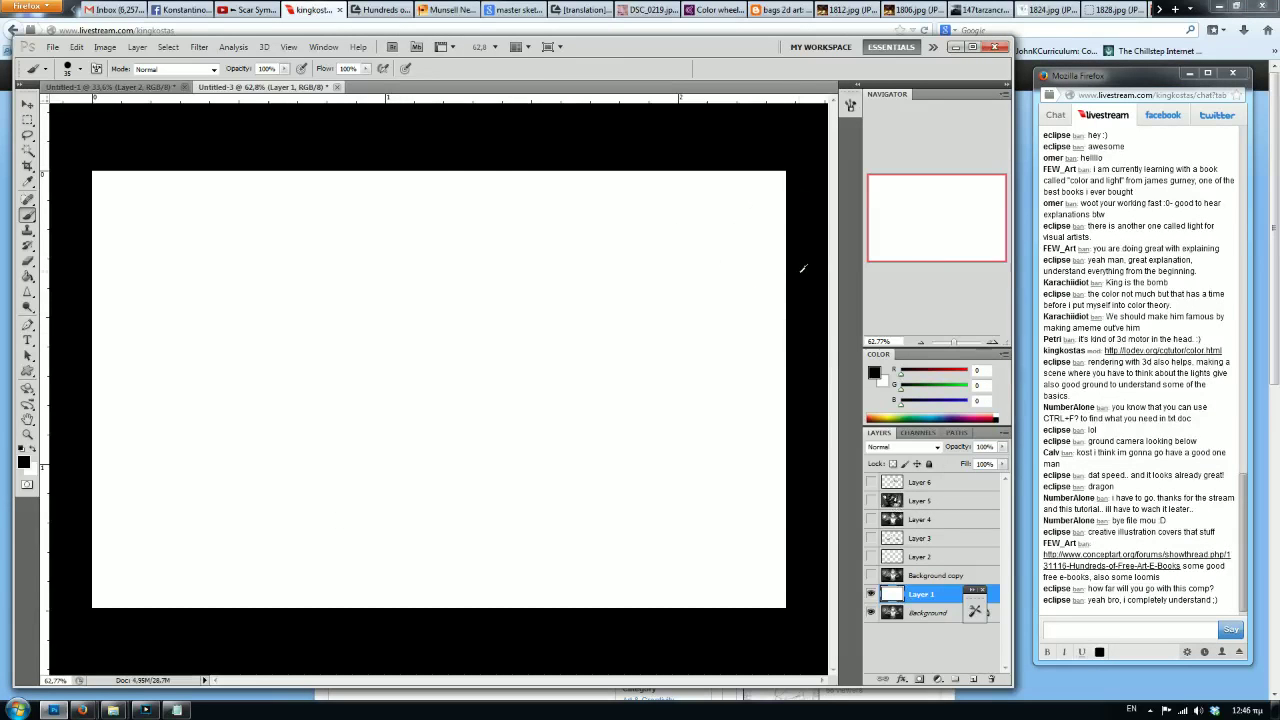
{"action": "left_click", "coordinate": [973, 679]}
{"action": "key", "text": "bracketleft"}
{"action": "key", "text": "bracketleft"}
{"action": "key", "text": "bracketleft"}
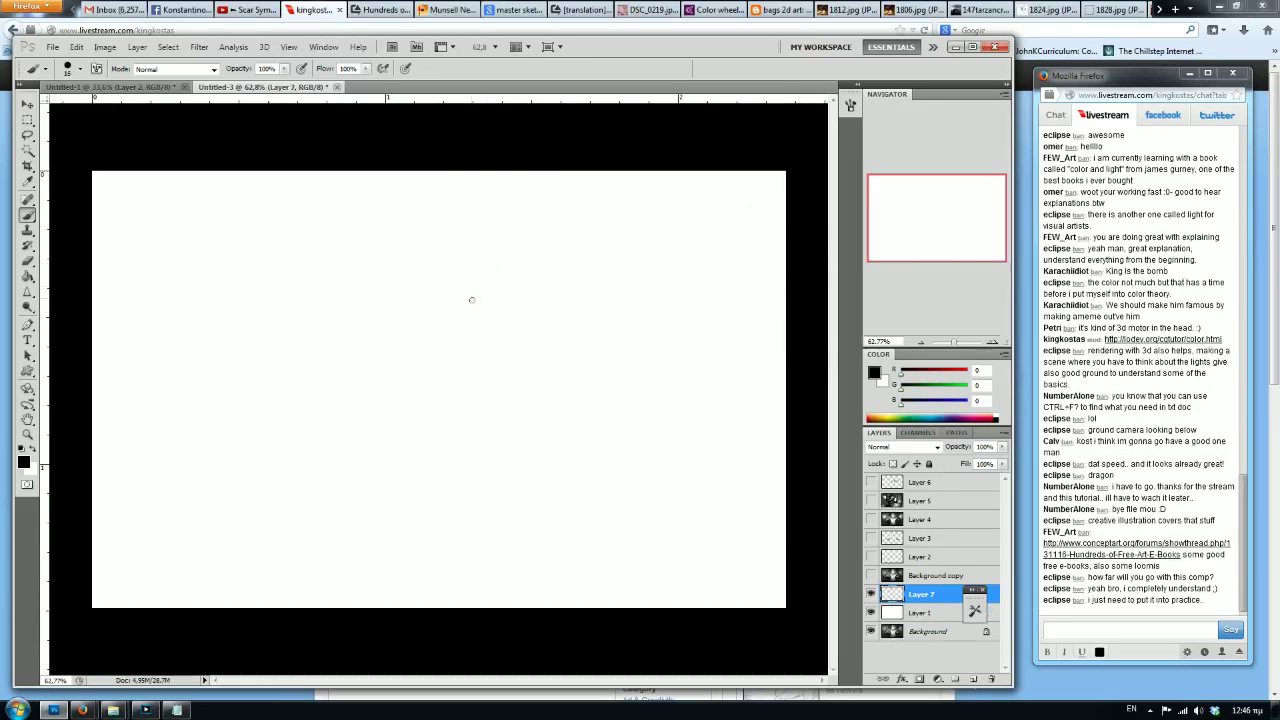
Sketch a sphere near the canvas centre with a diagonal line dividing its light and shadow sides.
{"action": "left_click_drag", "start_coordinate": [396, 287], "coordinate": [438, 256]}
{"action": "left_click_drag", "start_coordinate": [346, 304], "coordinate": [480, 305]}
{"action": "left_click_drag", "start_coordinate": [438, 258], "coordinate": [486, 378]}
{"action": "mouse_move", "coordinate": [500, 322]}
{"action": "left_mouse_down"}
{"action": "mouse_move", "coordinate": [408, 395]}
{"action": "mouse_move", "coordinate": [344, 346]}
{"action": "mouse_move", "coordinate": [346, 292]}
{"action": "left_mouse_up"}
{"action": "mouse_move", "coordinate": [488, 297]}
{"action": "left_mouse_down"}
{"action": "mouse_move", "coordinate": [508, 358]}
{"action": "mouse_move", "coordinate": [497, 298]}
{"action": "mouse_move", "coordinate": [372, 378]}
{"action": "left_mouse_up"}
{"action": "left_click_drag", "start_coordinate": [468, 322], "coordinate": [356, 375]}
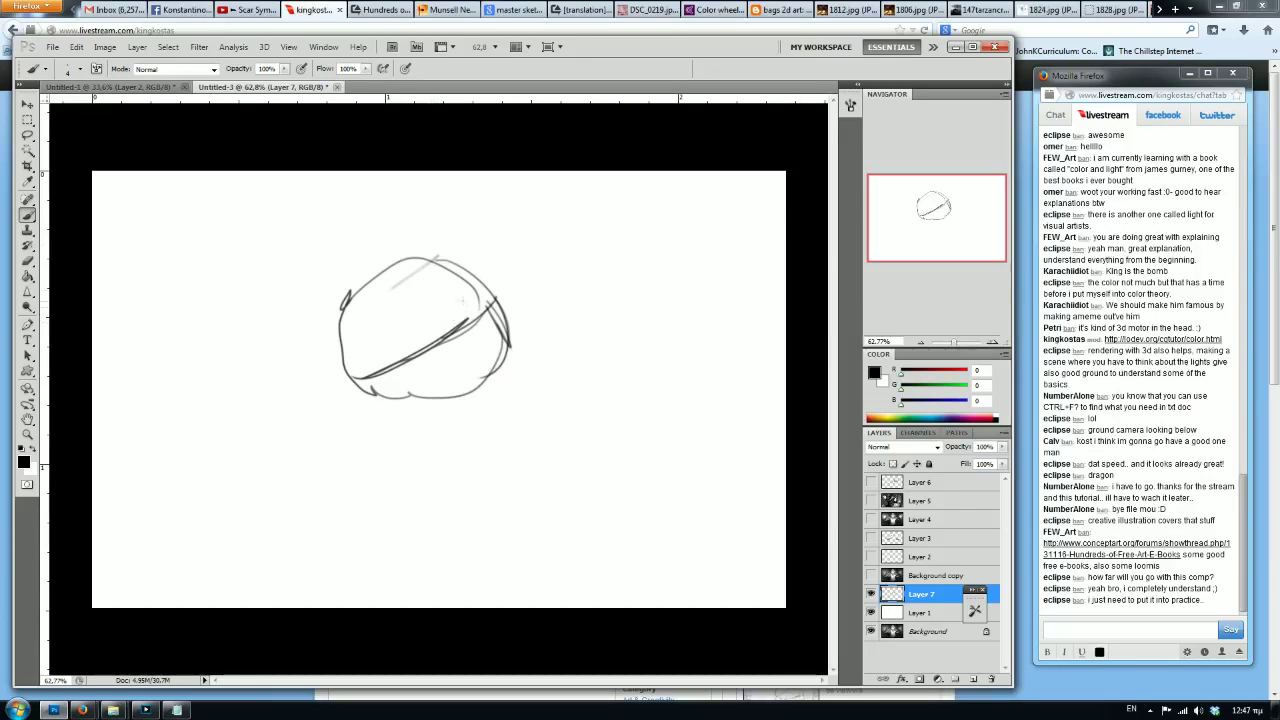
{"action": "left_click_drag", "start_coordinate": [487, 314], "coordinate": [476, 331]}
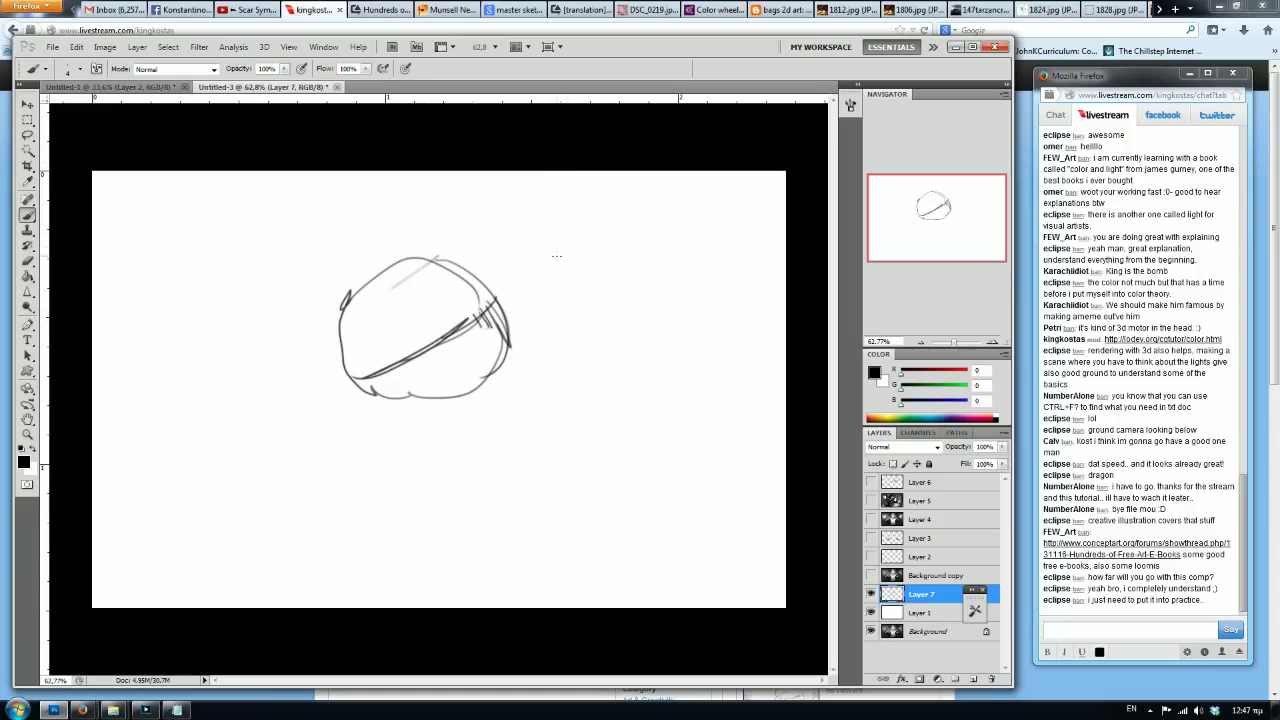
Sketch a second sphere beside the first and hatch a jagged shadow edge and shaded underside across it.
{"action": "mouse_move", "coordinate": [673, 214]}
{"action": "left_mouse_down"}
{"action": "mouse_move", "coordinate": [576, 333]}
{"action": "mouse_move", "coordinate": [638, 212]}
{"action": "mouse_move", "coordinate": [685, 265]}
{"action": "mouse_move", "coordinate": [670, 276]}
{"action": "mouse_move", "coordinate": [638, 290]}
{"action": "left_mouse_up"}
{"action": "left_click_drag", "start_coordinate": [642, 272], "coordinate": [626, 304]}
{"action": "left_click_drag", "start_coordinate": [618, 268], "coordinate": [604, 318]}
{"action": "left_click_drag", "start_coordinate": [600, 278], "coordinate": [586, 312]}
{"action": "mouse_move", "coordinate": [580, 280]}
{"action": "left_mouse_down"}
{"action": "mouse_move", "coordinate": [576, 316]}
{"action": "mouse_move", "coordinate": [614, 318]}
{"action": "mouse_move", "coordinate": [680, 234]}
{"action": "mouse_move", "coordinate": [694, 228]}
{"action": "mouse_move", "coordinate": [704, 250]}
{"action": "mouse_move", "coordinate": [640, 282]}
{"action": "mouse_move", "coordinate": [624, 306]}
{"action": "mouse_move", "coordinate": [590, 302]}
{"action": "mouse_move", "coordinate": [569, 318]}
{"action": "left_mouse_up"}
{"action": "left_click_drag", "start_coordinate": [572, 274], "coordinate": [562, 320]}
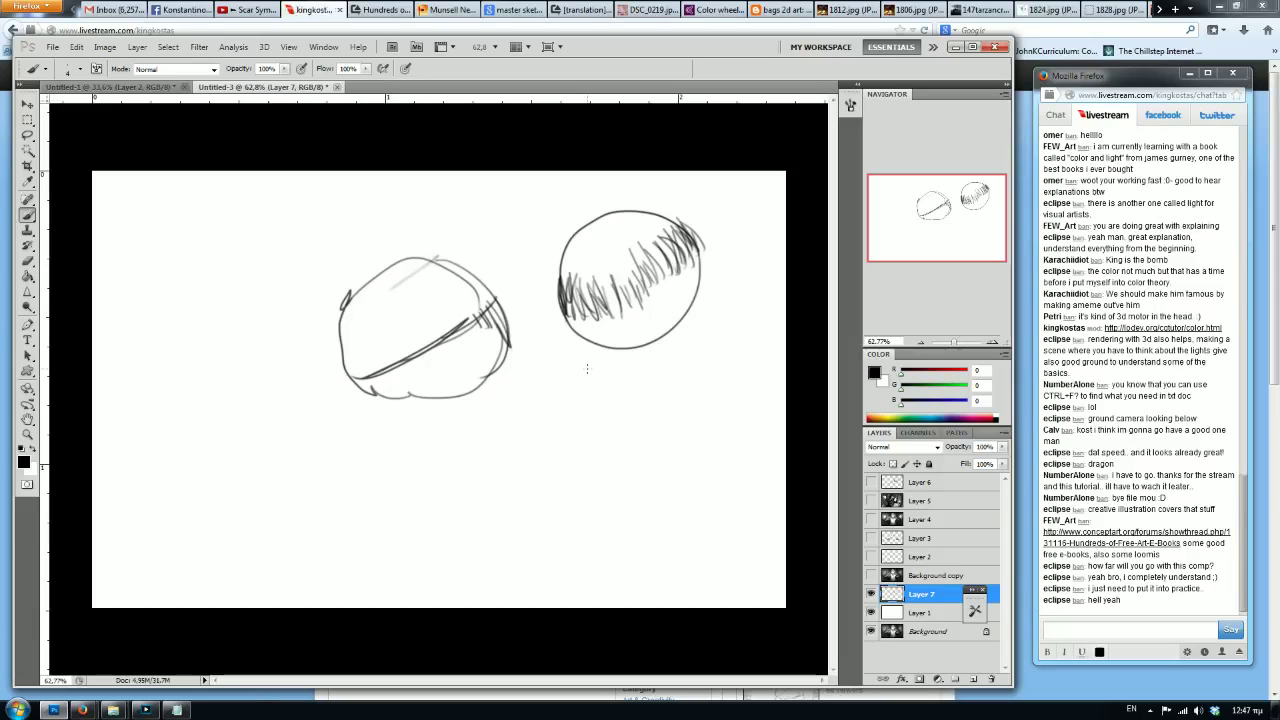
{"action": "left_click_drag", "start_coordinate": [690, 230], "coordinate": [642, 296]}
{"action": "left_click_drag", "start_coordinate": [682, 255], "coordinate": [632, 334]}
{"action": "left_click_drag", "start_coordinate": [628, 286], "coordinate": [602, 310]}
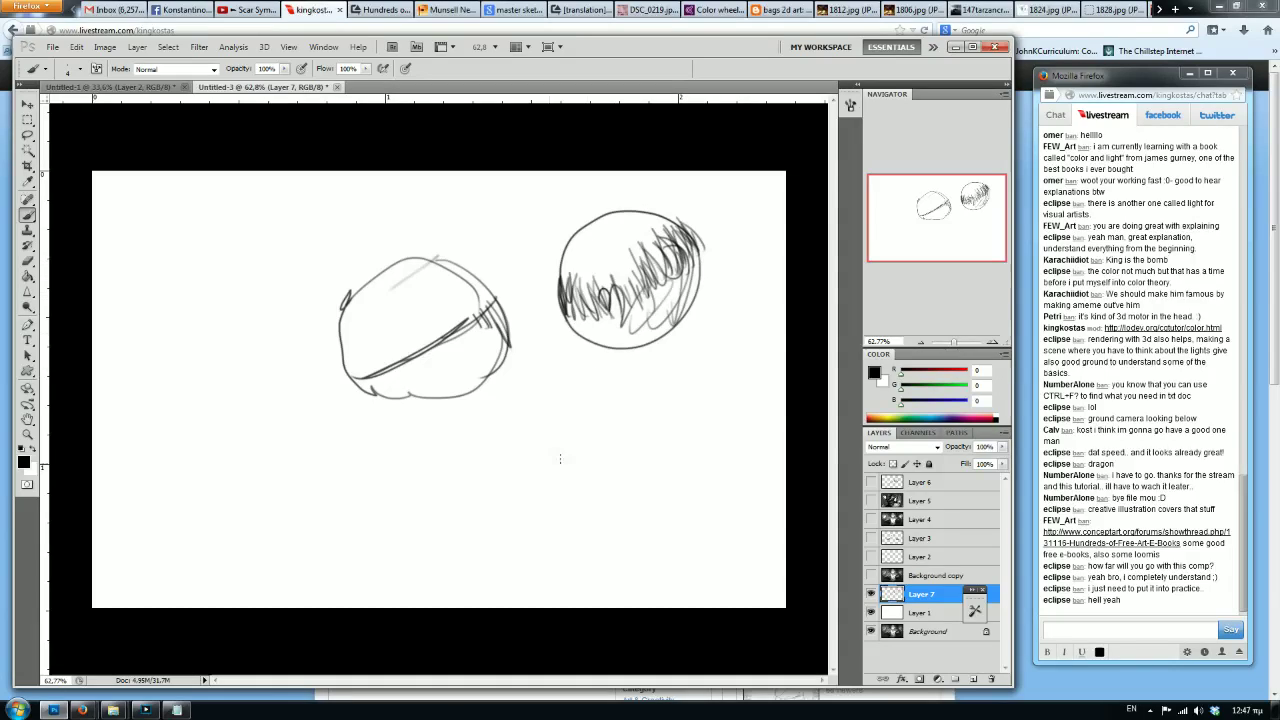
Darken the first sphere's shadow line and sketch a faceted block below it with hatched lower planes.
{"action": "left_click_drag", "start_coordinate": [462, 312], "coordinate": [434, 354]}
{"action": "mouse_move", "coordinate": [352, 378]}
{"action": "left_mouse_down"}
{"action": "mouse_move", "coordinate": [500, 302]}
{"action": "mouse_move", "coordinate": [462, 330]}
{"action": "left_mouse_up"}
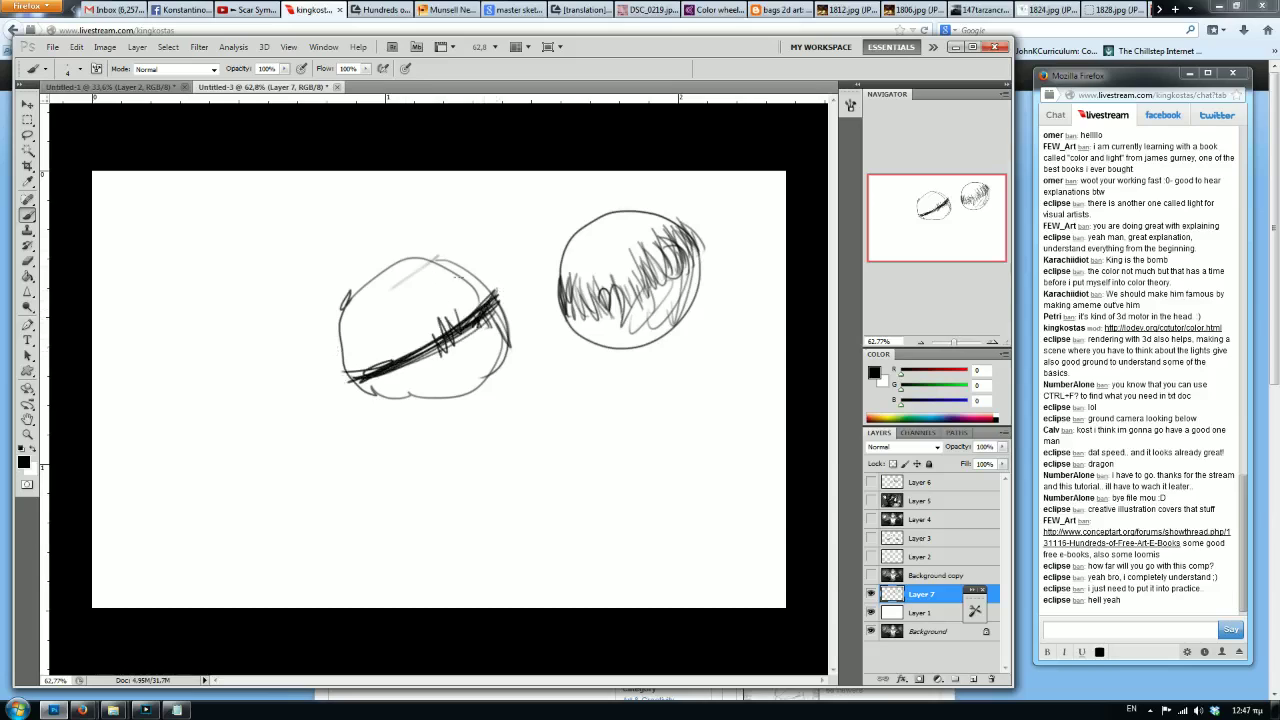
{"action": "mouse_move", "coordinate": [588, 404]}
{"action": "left_mouse_down"}
{"action": "mouse_move", "coordinate": [560, 450]}
{"action": "mouse_move", "coordinate": [578, 403]}
{"action": "mouse_move", "coordinate": [550, 376]}
{"action": "mouse_move", "coordinate": [476, 410]}
{"action": "mouse_move", "coordinate": [512, 474]}
{"action": "left_mouse_up"}
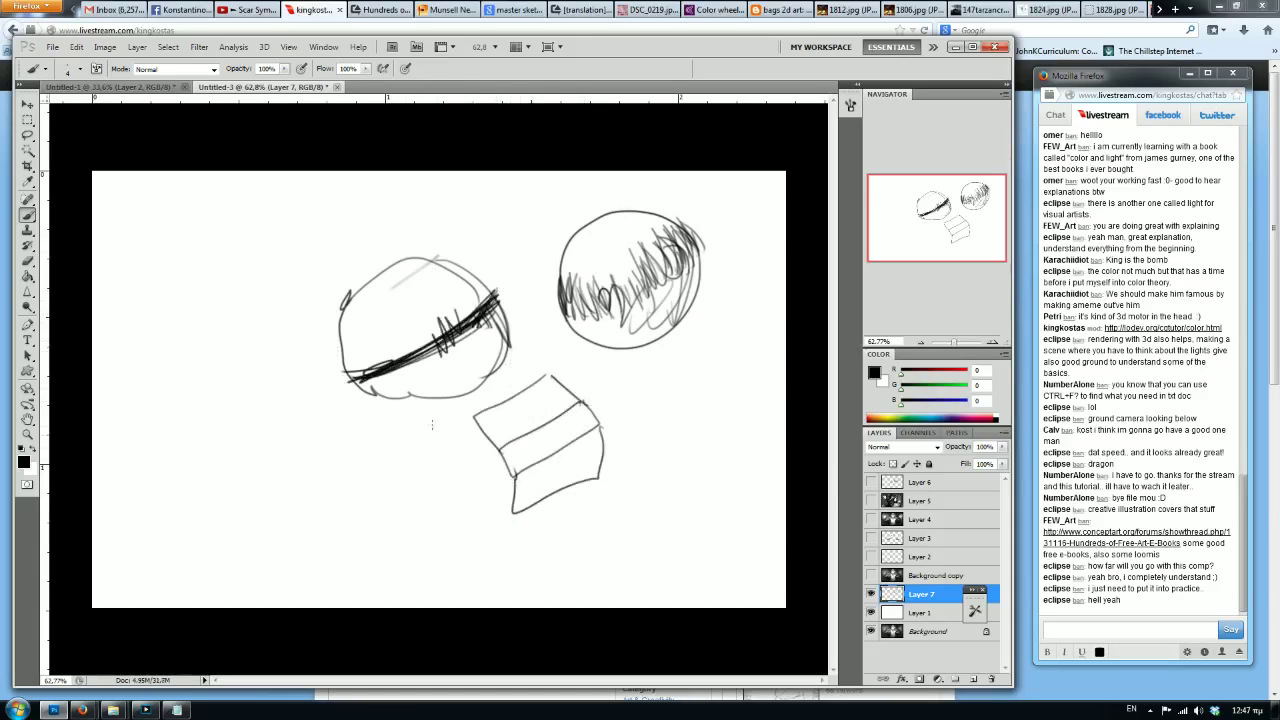
{"action": "mouse_move", "coordinate": [577, 425]}
{"action": "left_mouse_down"}
{"action": "mouse_move", "coordinate": [510, 462]}
{"action": "mouse_move", "coordinate": [575, 410]}
{"action": "mouse_move", "coordinate": [588, 470]}
{"action": "mouse_move", "coordinate": [598, 440]}
{"action": "mouse_move", "coordinate": [512, 466]}
{"action": "mouse_move", "coordinate": [575, 418]}
{"action": "mouse_move", "coordinate": [508, 470]}
{"action": "mouse_move", "coordinate": [540, 430]}
{"action": "left_mouse_up"}
Hatch below the first sphere's shadow line and draw a circular eye socket with a dark underside.
{"action": "mouse_move", "coordinate": [422, 355]}
{"action": "left_mouse_down"}
{"action": "mouse_move", "coordinate": [492, 320]}
{"action": "mouse_move", "coordinate": [447, 348]}
{"action": "mouse_move", "coordinate": [444, 328]}
{"action": "left_mouse_up"}
{"action": "left_click_drag", "start_coordinate": [484, 325], "coordinate": [404, 376]}
{"action": "mouse_move", "coordinate": [418, 314]}
{"action": "left_mouse_down"}
{"action": "mouse_move", "coordinate": [401, 343]}
{"action": "mouse_move", "coordinate": [383, 322]}
{"action": "mouse_move", "coordinate": [410, 342]}
{"action": "mouse_move", "coordinate": [422, 320]}
{"action": "mouse_move", "coordinate": [398, 342]}
{"action": "left_mouse_up"}
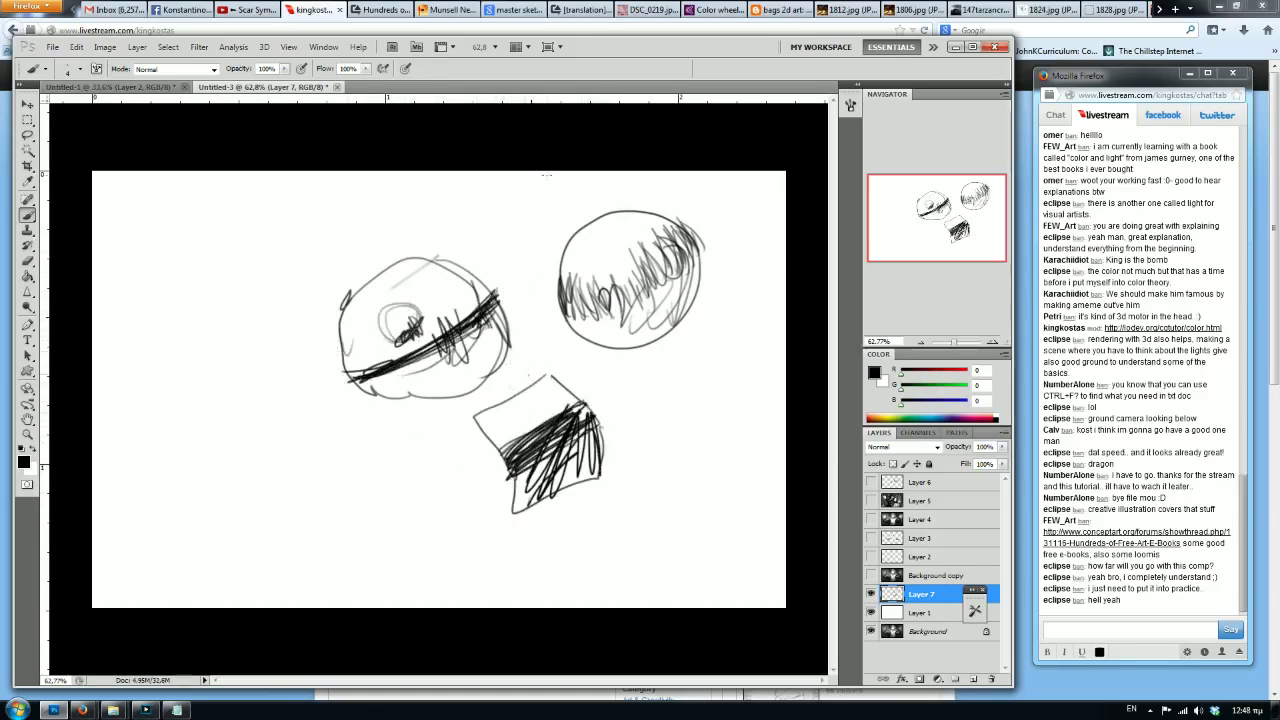
Turn the first sphere into a creature's head with a long pointed beak, two pointed ears and a neck.
{"action": "mouse_move", "coordinate": [505, 225]}
{"action": "left_mouse_down"}
{"action": "mouse_move", "coordinate": [400, 230]}
{"action": "mouse_move", "coordinate": [520, 240]}
{"action": "left_mouse_up"}
{"action": "key", "text": "ctrl+z"}
{"action": "mouse_move", "coordinate": [378, 332]}
{"action": "left_mouse_down"}
{"action": "mouse_move", "coordinate": [296, 422]}
{"action": "mouse_move", "coordinate": [400, 378]}
{"action": "mouse_move", "coordinate": [396, 368]}
{"action": "left_mouse_up"}
{"action": "mouse_move", "coordinate": [310, 414]}
{"action": "left_mouse_down"}
{"action": "mouse_move", "coordinate": [390, 356]}
{"action": "mouse_move", "coordinate": [432, 376]}
{"action": "left_mouse_up"}
{"action": "mouse_move", "coordinate": [446, 282]}
{"action": "left_mouse_down"}
{"action": "mouse_move", "coordinate": [482, 210]}
{"action": "mouse_move", "coordinate": [494, 292]}
{"action": "mouse_move", "coordinate": [484, 214]}
{"action": "mouse_move", "coordinate": [452, 318]}
{"action": "left_mouse_up"}
{"action": "mouse_move", "coordinate": [340, 270]}
{"action": "left_mouse_down"}
{"action": "mouse_move", "coordinate": [332, 260]}
{"action": "mouse_move", "coordinate": [370, 305]}
{"action": "left_mouse_up"}
{"action": "left_click_drag", "start_coordinate": [410, 396], "coordinate": [488, 480]}
{"action": "left_click_drag", "start_coordinate": [508, 354], "coordinate": [496, 392]}
{"action": "mouse_move", "coordinate": [534, 392]}
{"action": "left_mouse_down"}
{"action": "mouse_move", "coordinate": [471, 421]}
{"action": "mouse_move", "coordinate": [456, 464]}
{"action": "left_mouse_up"}
{"action": "left_click_drag", "start_coordinate": [436, 444], "coordinate": [484, 418]}
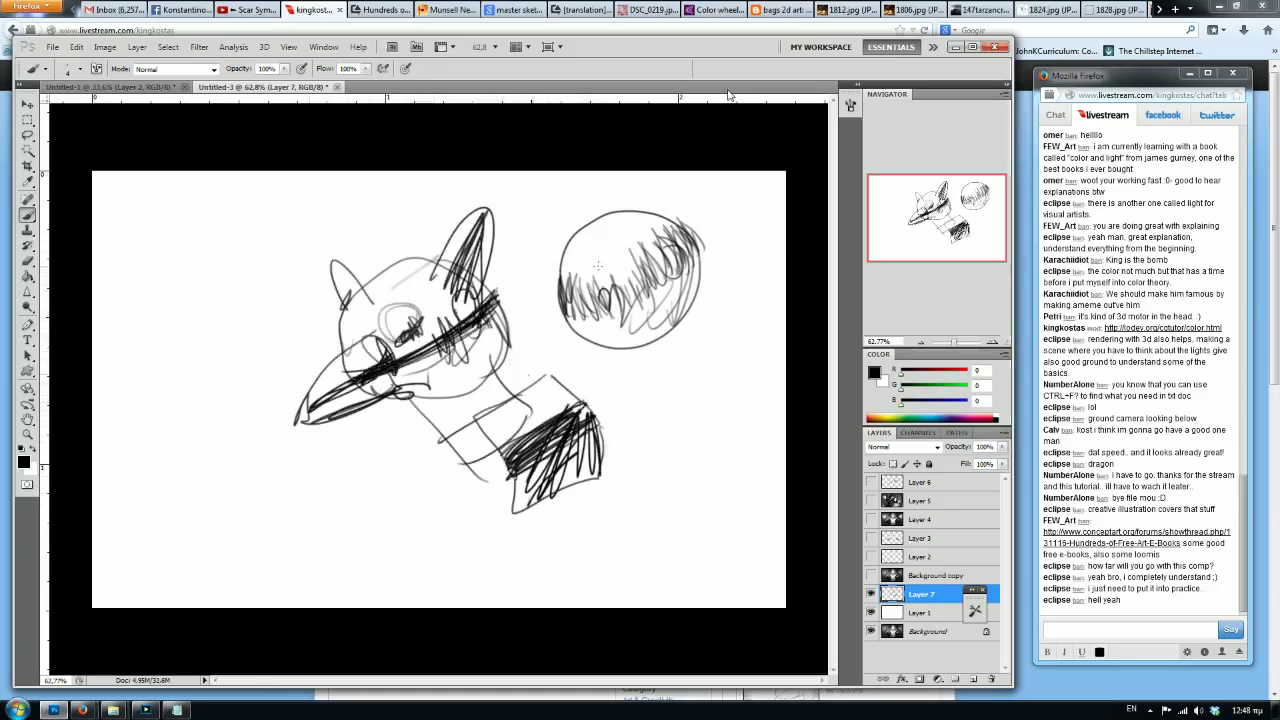
Erase the second sphere and the faceted block, and duplicate the creature's head so two copies stand side by side.
{"action": "mouse_move", "coordinate": [640, 245]}
{"action": "left_mouse_down"}
{"action": "mouse_move", "coordinate": [610, 215]}
{"action": "mouse_move", "coordinate": [700, 320]}
{"action": "mouse_move", "coordinate": [505, 510]}
{"action": "left_mouse_up"}
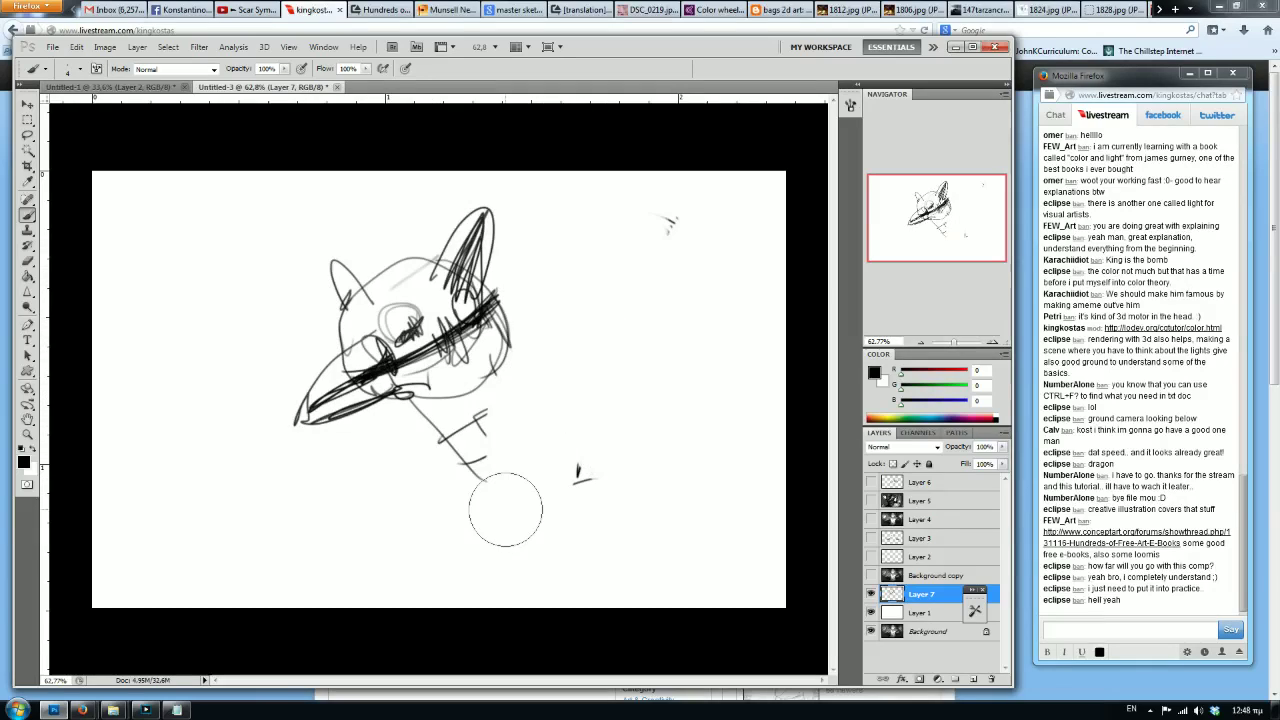
{"action": "left_click_drag", "start_coordinate": [566, 298], "coordinate": [420, 315]}
{"action": "mouse_move", "coordinate": [276, 339]}
{"action": "left_mouse_down"}
{"action": "mouse_move", "coordinate": [541, 342]}
{"action": "mouse_move", "coordinate": [545, 322]}
{"action": "left_mouse_up"}
Reinforce the dark shading on the duplicated head's eye, cheek and ear with a larger black Brush.
{"action": "key", "text": "bracketright"}
{"action": "key", "text": "bracketright"}
{"action": "key", "text": "bracketright"}
{"action": "key", "text": "bracketright"}
{"action": "key", "text": "bracketright"}
{"action": "key", "text": "bracketright"}
{"action": "key", "text": "bracketright"}
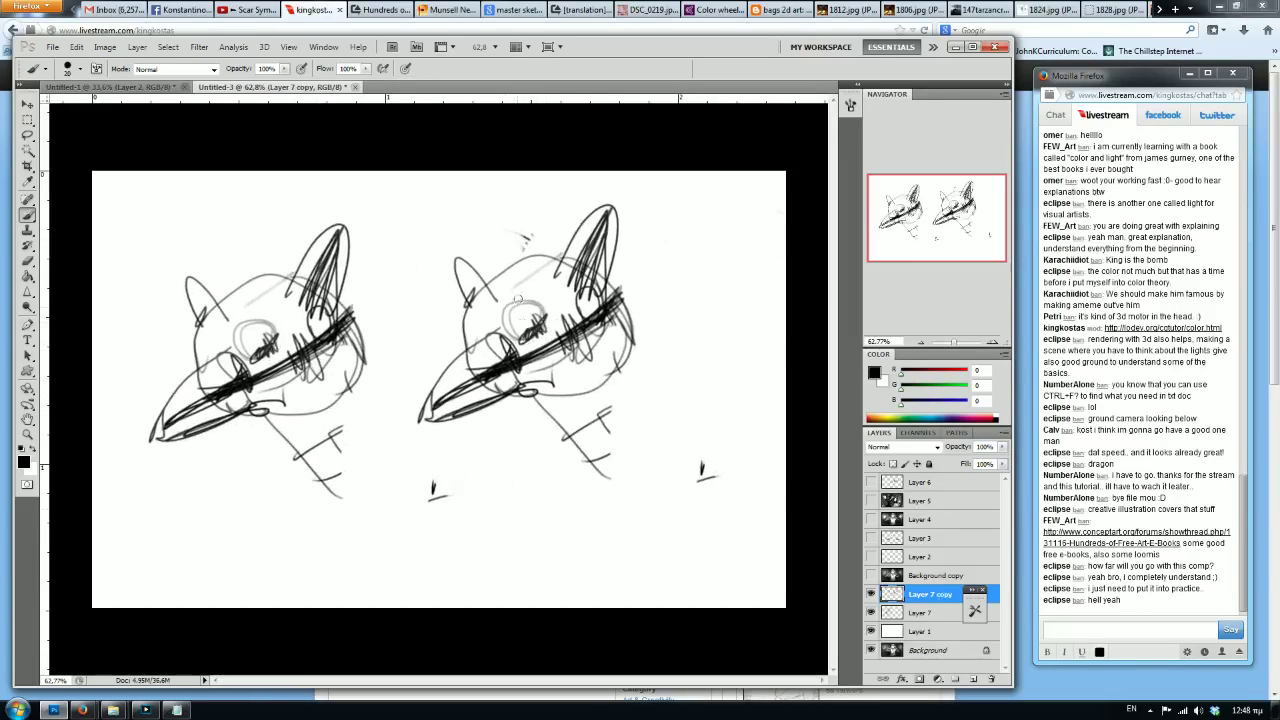
{"action": "key", "text": "bracketright"}
{"action": "key", "text": "bracketleft"}
{"action": "key", "text": "bracketleft"}
{"action": "mouse_move", "coordinate": [425, 418]}
{"action": "left_mouse_down"}
{"action": "mouse_move", "coordinate": [530, 339]}
{"action": "mouse_move", "coordinate": [576, 244]}
{"action": "left_mouse_up"}
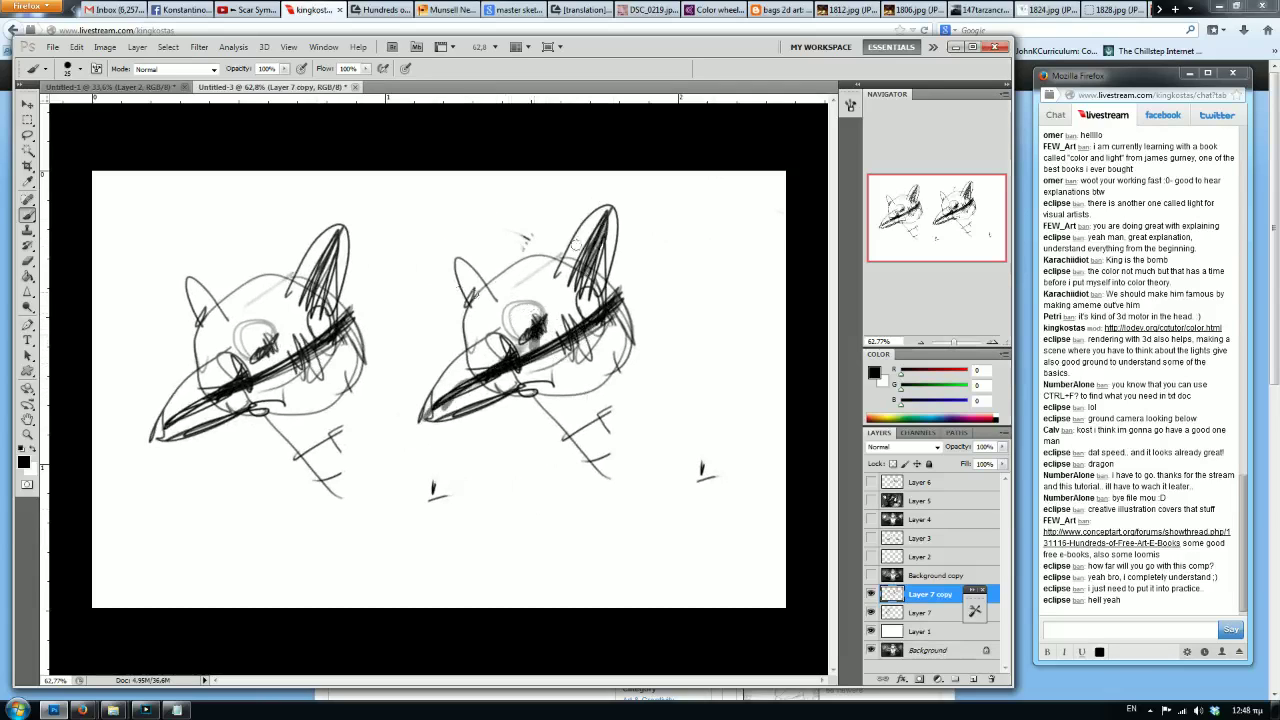
{"action": "mouse_move", "coordinate": [578, 324]}
{"action": "left_mouse_down"}
{"action": "mouse_move", "coordinate": [616, 372]}
{"action": "mouse_move", "coordinate": [618, 325]}
{"action": "mouse_move", "coordinate": [580, 370]}
{"action": "mouse_move", "coordinate": [450, 408]}
{"action": "mouse_move", "coordinate": [560, 356]}
{"action": "mouse_move", "coordinate": [610, 470]}
{"action": "mouse_move", "coordinate": [600, 350]}
{"action": "mouse_move", "coordinate": [556, 376]}
{"action": "left_mouse_up"}
{"action": "left_click_drag", "start_coordinate": [614, 228], "coordinate": [596, 278]}
{"action": "left_click_drag", "start_coordinate": [540, 322], "coordinate": [530, 338]}
Block in the duplicated head, beak, ears and neck with grey tones using a larger Brush.
{"action": "key", "text": "bracketright"}
{"action": "key", "text": "bracketright"}
{"action": "key", "text": "bracketright"}
{"action": "mouse_move", "coordinate": [600, 285]}
{"action": "left_mouse_down"}
{"action": "mouse_move", "coordinate": [540, 320]}
{"action": "mouse_move", "coordinate": [495, 280]}
{"action": "mouse_move", "coordinate": [500, 345]}
{"action": "mouse_move", "coordinate": [445, 395]}
{"action": "left_mouse_up"}
{"action": "mouse_move", "coordinate": [500, 345]}
{"action": "left_mouse_down"}
{"action": "mouse_move", "coordinate": [465, 290]}
{"action": "mouse_move", "coordinate": [470, 250]}
{"action": "left_mouse_up"}
{"action": "mouse_move", "coordinate": [600, 210]}
{"action": "left_mouse_down"}
{"action": "mouse_move", "coordinate": [570, 270]}
{"action": "mouse_move", "coordinate": [570, 252]}
{"action": "left_mouse_up"}
Clean up the grey head's outline and the end of its neck with white.
{"action": "key", "text": "x"}
{"action": "mouse_move", "coordinate": [445, 255]}
{"action": "left_mouse_down"}
{"action": "mouse_move", "coordinate": [458, 335]}
{"action": "mouse_move", "coordinate": [415, 420]}
{"action": "left_mouse_up"}
{"action": "mouse_move", "coordinate": [500, 266]}
{"action": "left_mouse_down"}
{"action": "mouse_move", "coordinate": [606, 180]}
{"action": "mouse_move", "coordinate": [650, 405]}
{"action": "left_mouse_up"}
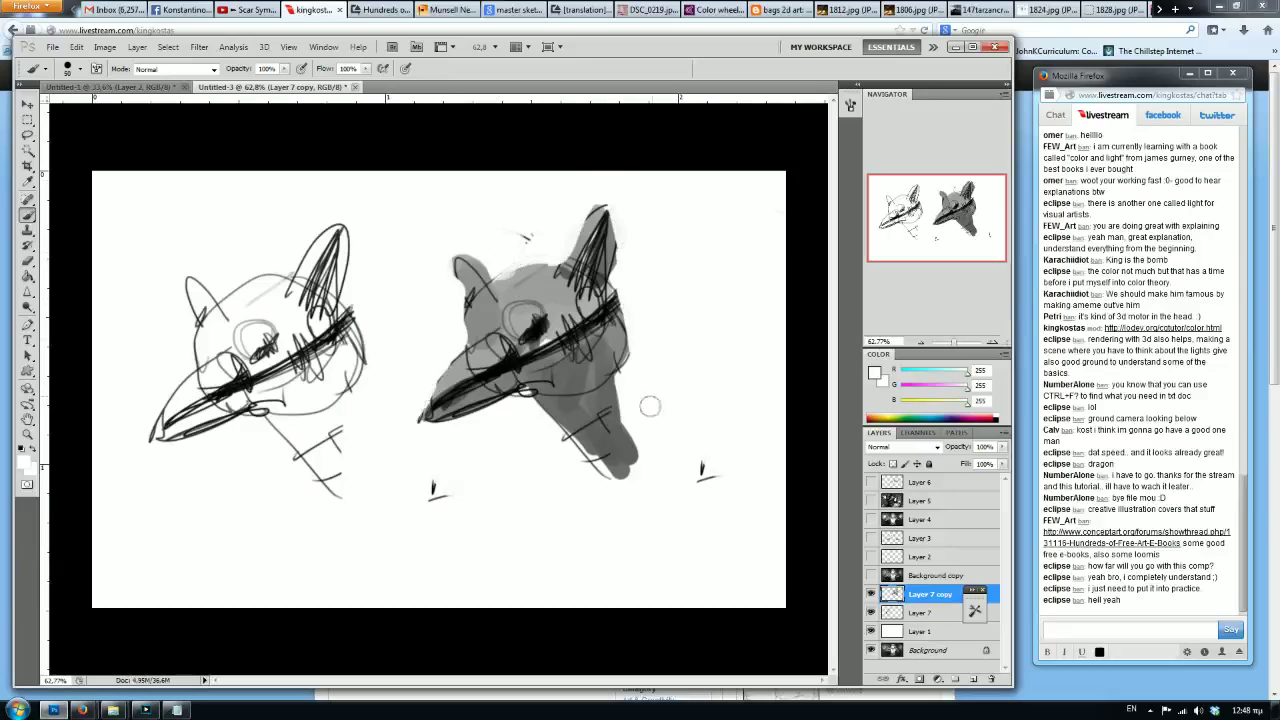
{"action": "left_click_drag", "start_coordinate": [634, 474], "coordinate": [605, 462]}
Sample the lighter grey of the duplicated head's forehead and brush it along the top of the skull.
{"action": "left_click", "coordinate": [554, 292], "text": "alt"}
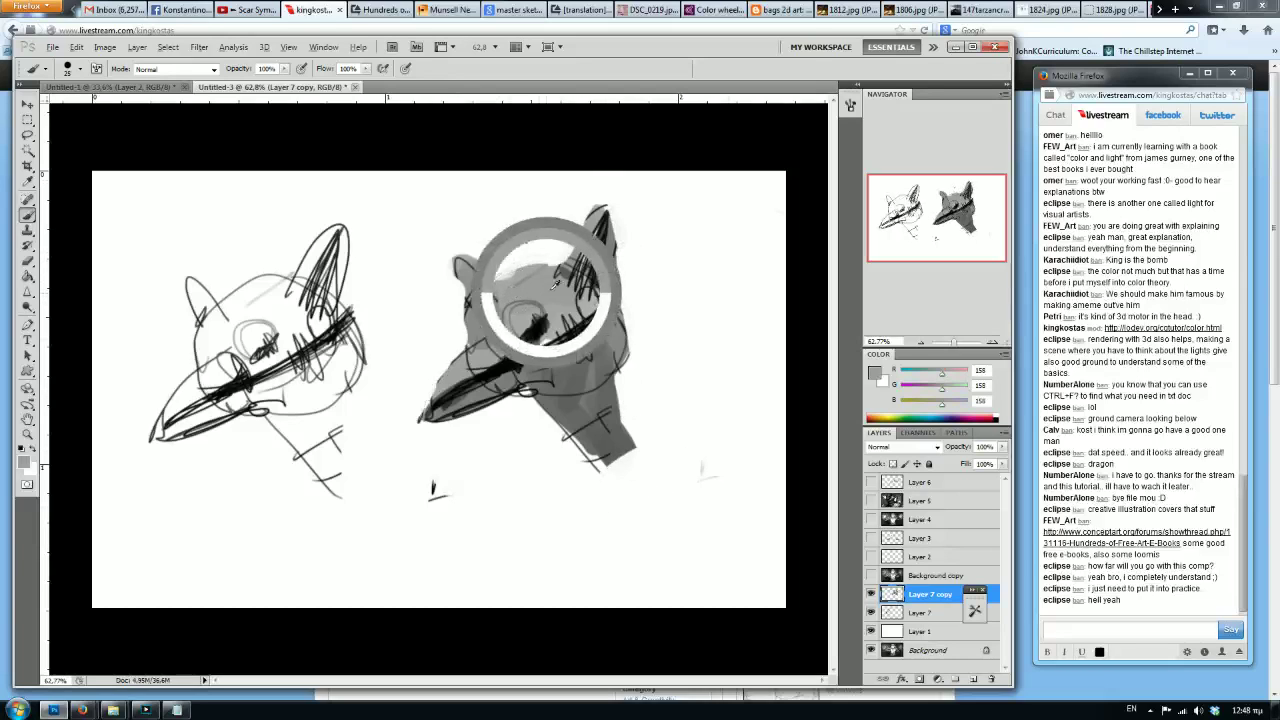
{"action": "left_click", "coordinate": [555, 295], "text": "alt"}
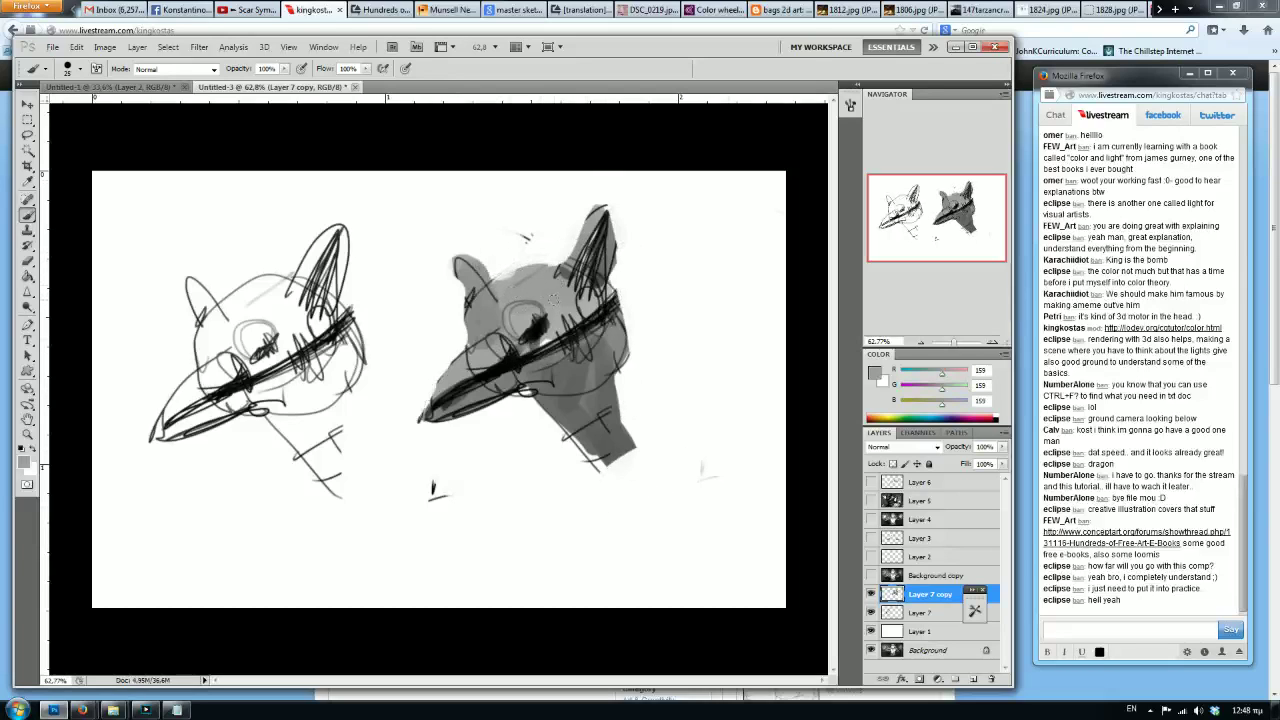
{"action": "left_click_drag", "start_coordinate": [528, 280], "coordinate": [490, 270]}
{"action": "left_click", "coordinate": [536, 288], "text": "alt"}
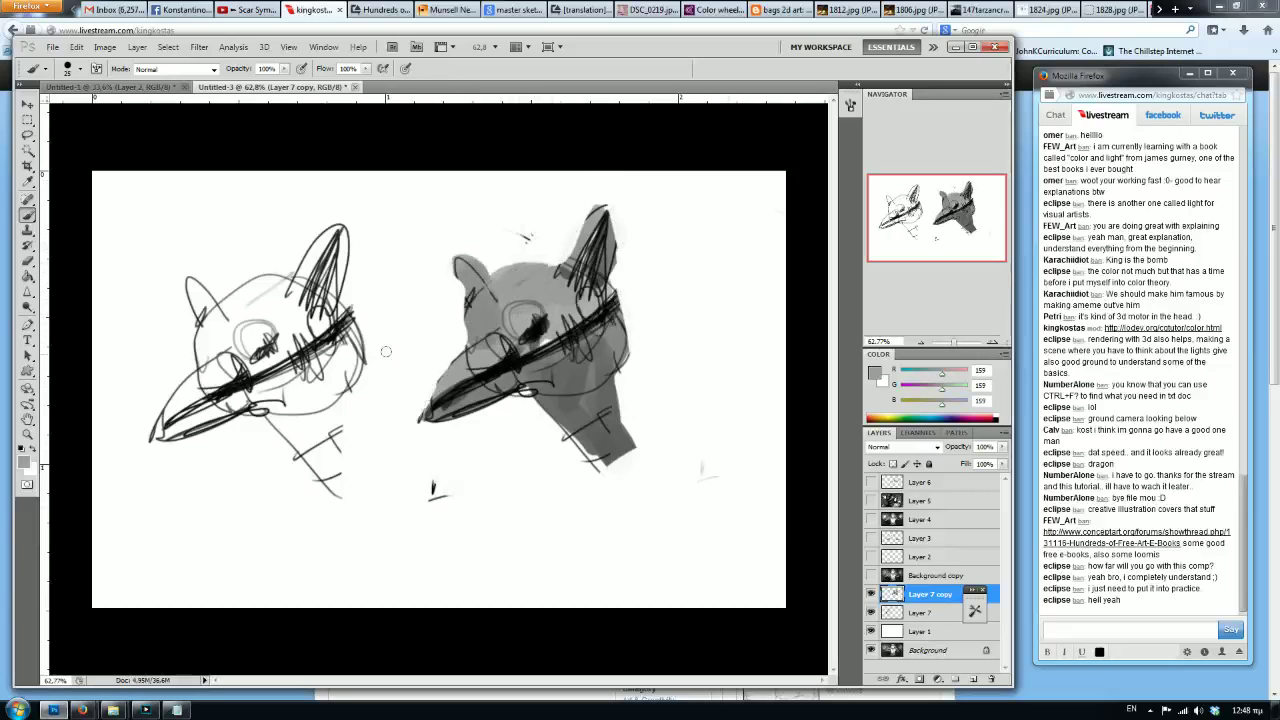
{"action": "left_click", "coordinate": [532, 283], "text": "alt"}
Blend the dark shading around the duplicated head's eye, cheek, ear and beak with the Smudge tool.
{"action": "left_click", "coordinate": [28, 292]}
{"action": "left_click", "coordinate": [72, 317]}
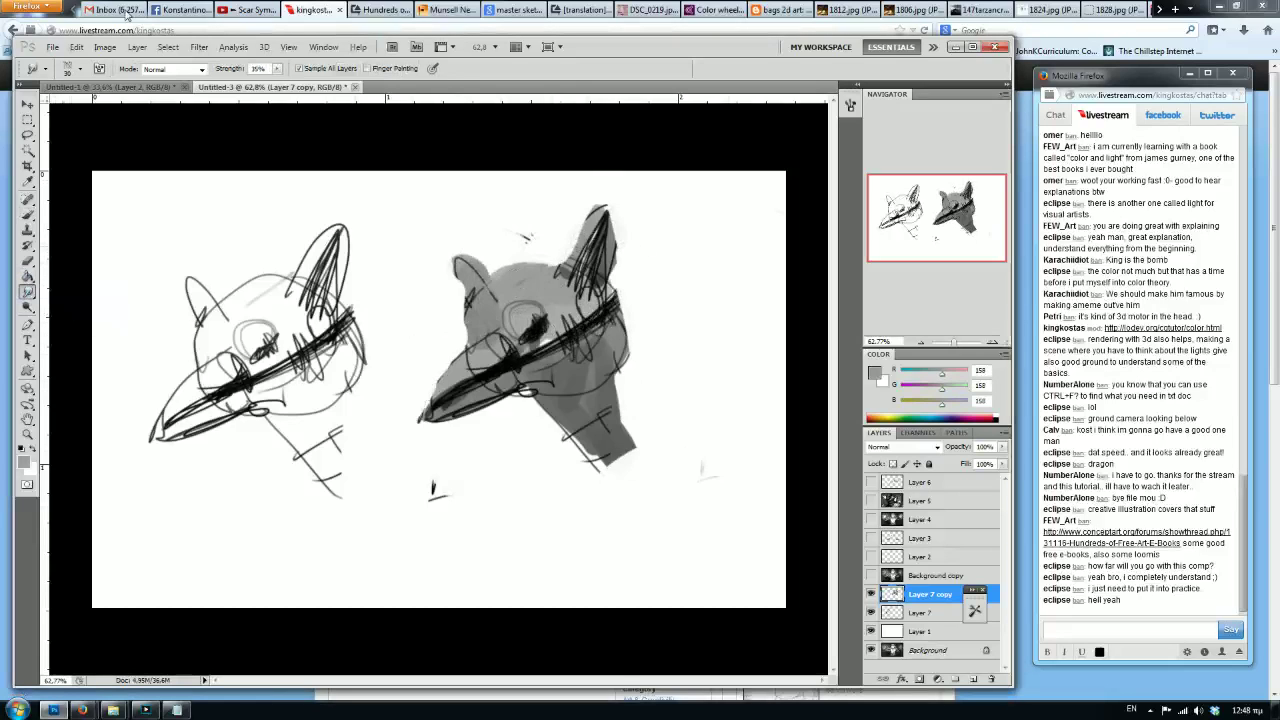
{"action": "mouse_move", "coordinate": [578, 328]}
{"action": "left_mouse_down"}
{"action": "mouse_move", "coordinate": [575, 359]}
{"action": "mouse_move", "coordinate": [591, 348]}
{"action": "mouse_move", "coordinate": [598, 302]}
{"action": "mouse_move", "coordinate": [578, 305]}
{"action": "mouse_move", "coordinate": [543, 352]}
{"action": "mouse_move", "coordinate": [566, 323]}
{"action": "mouse_move", "coordinate": [534, 317]}
{"action": "left_mouse_up"}
{"action": "key", "text": "bracketright"}
{"action": "key", "text": "bracketleft"}
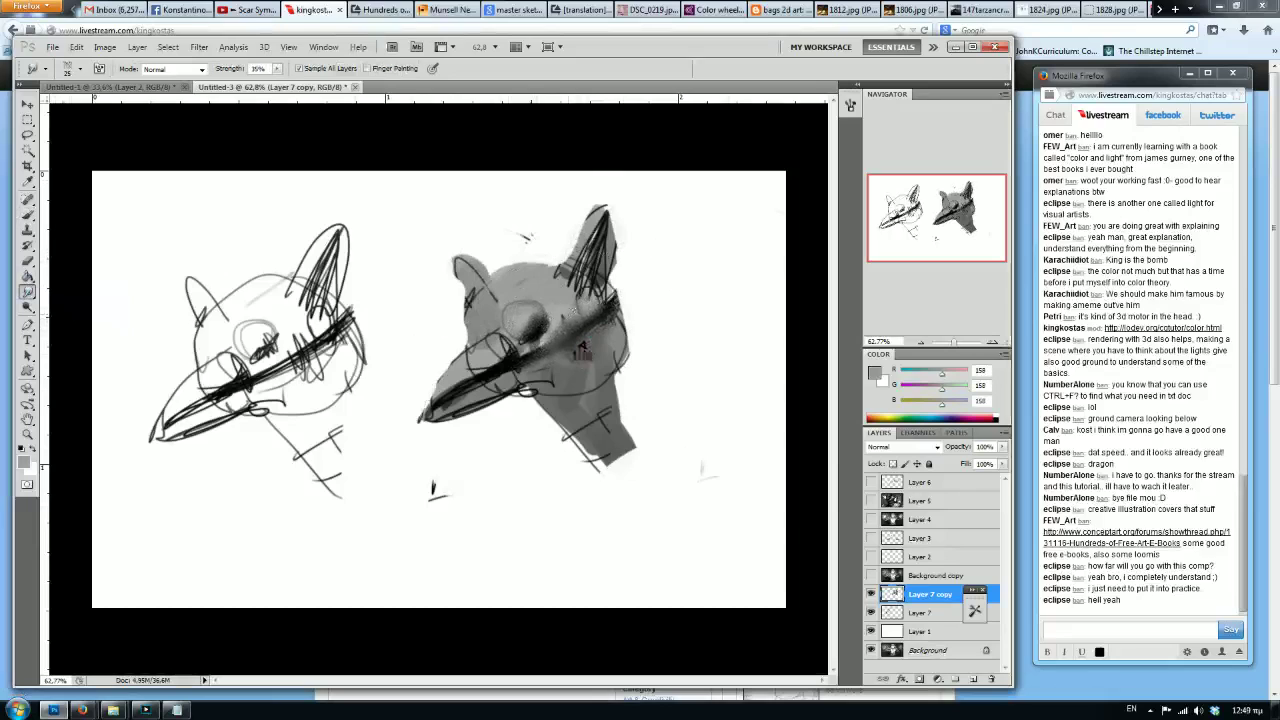
{"action": "mouse_move", "coordinate": [593, 274]}
{"action": "left_mouse_down"}
{"action": "mouse_move", "coordinate": [598, 252]}
{"action": "mouse_move", "coordinate": [580, 262]}
{"action": "left_mouse_up"}
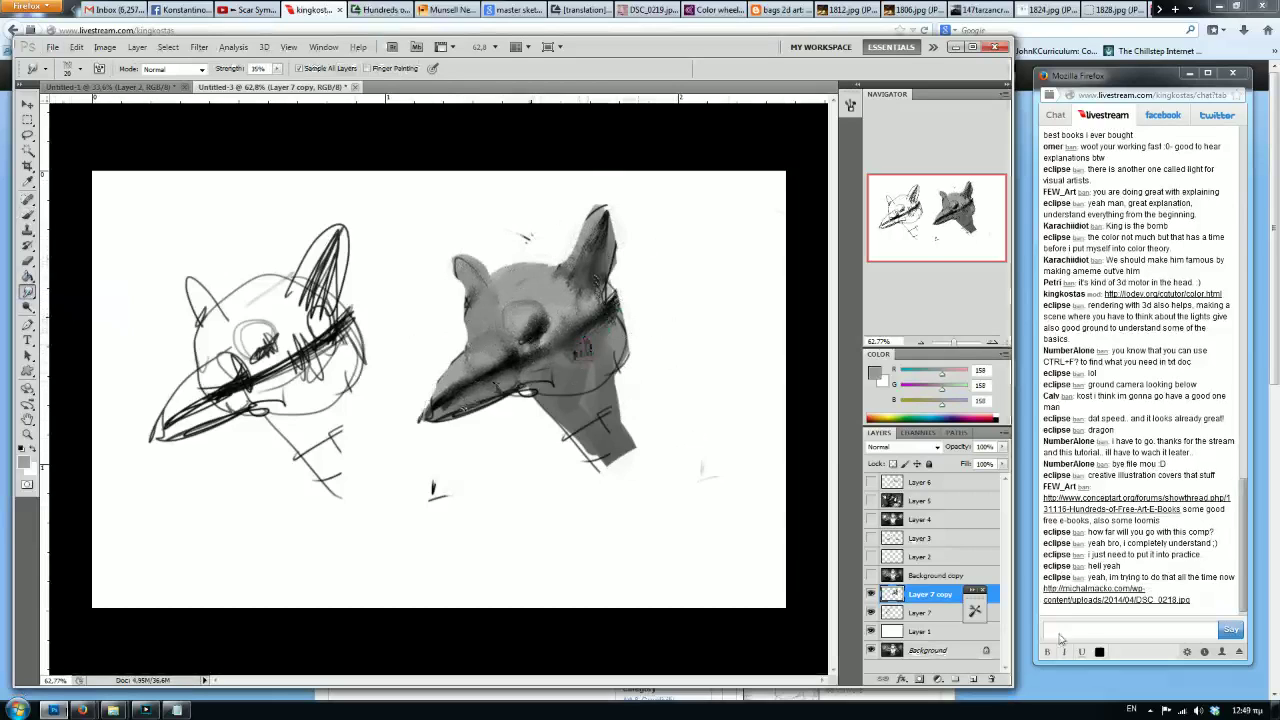
Open the DSC_0218.jpg sketch linked in the stream chat and view it, checking the livestream page and chat window in between.
{"action": "left_click", "coordinate": [1095, 595]}
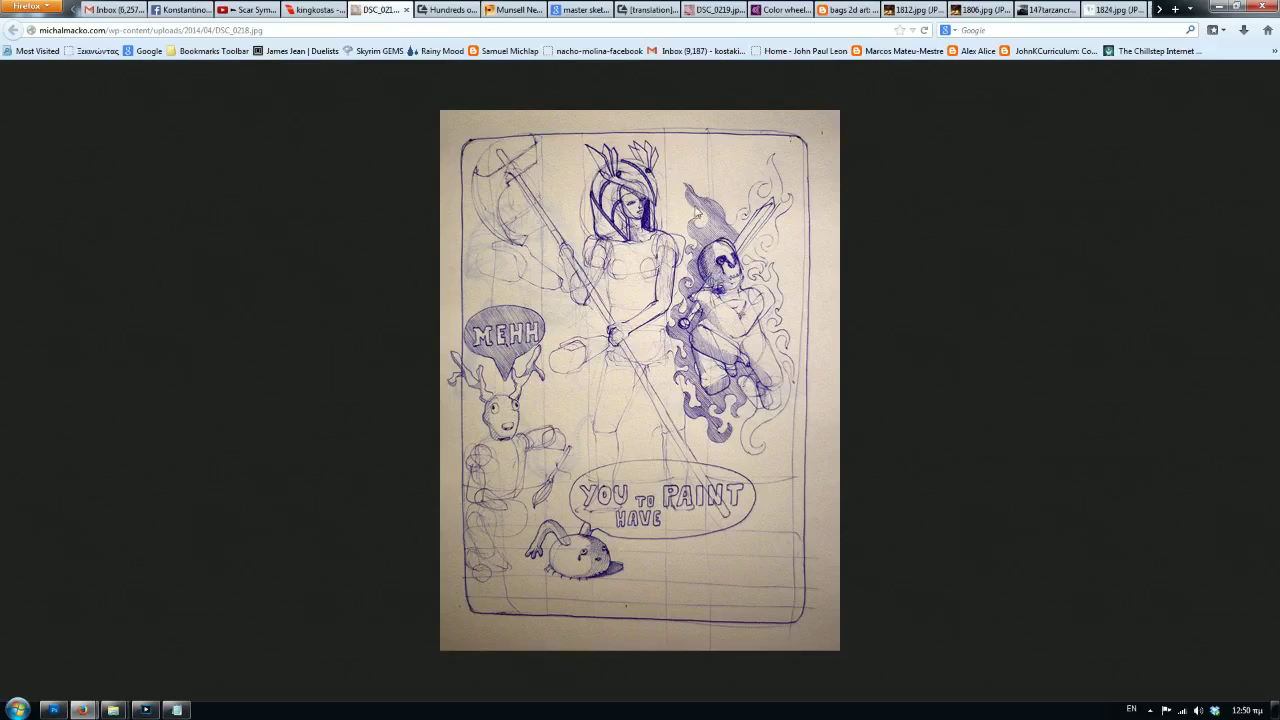
{"action": "left_click", "coordinate": [294, 10]}
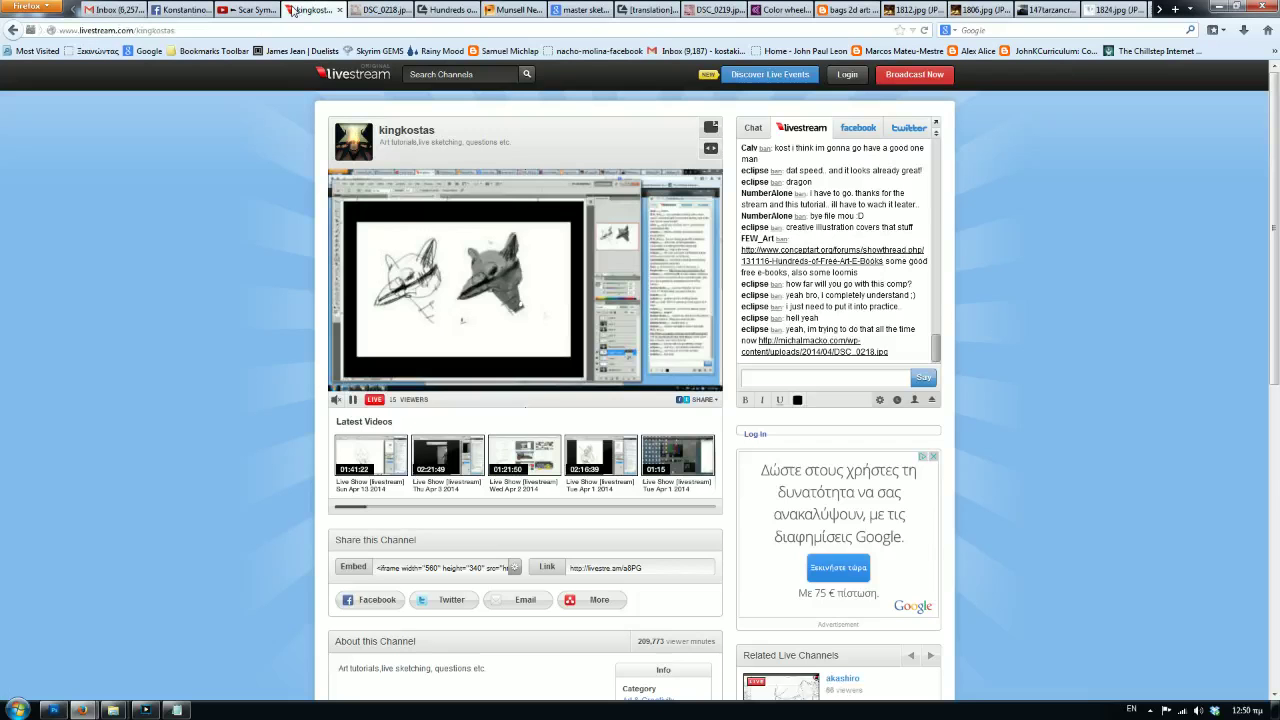
{"action": "left_click", "coordinate": [84, 710]}
{"action": "left_click", "coordinate": [244, 625]}
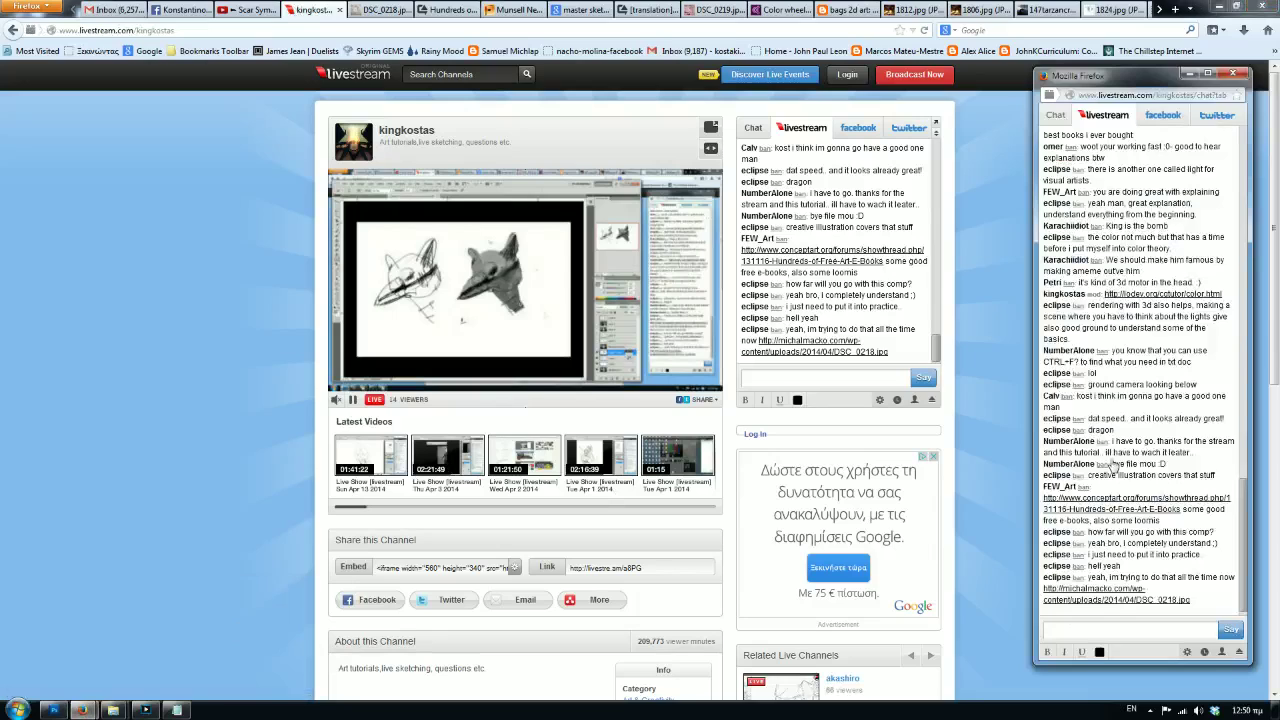
{"action": "left_click", "coordinate": [326, 12]}
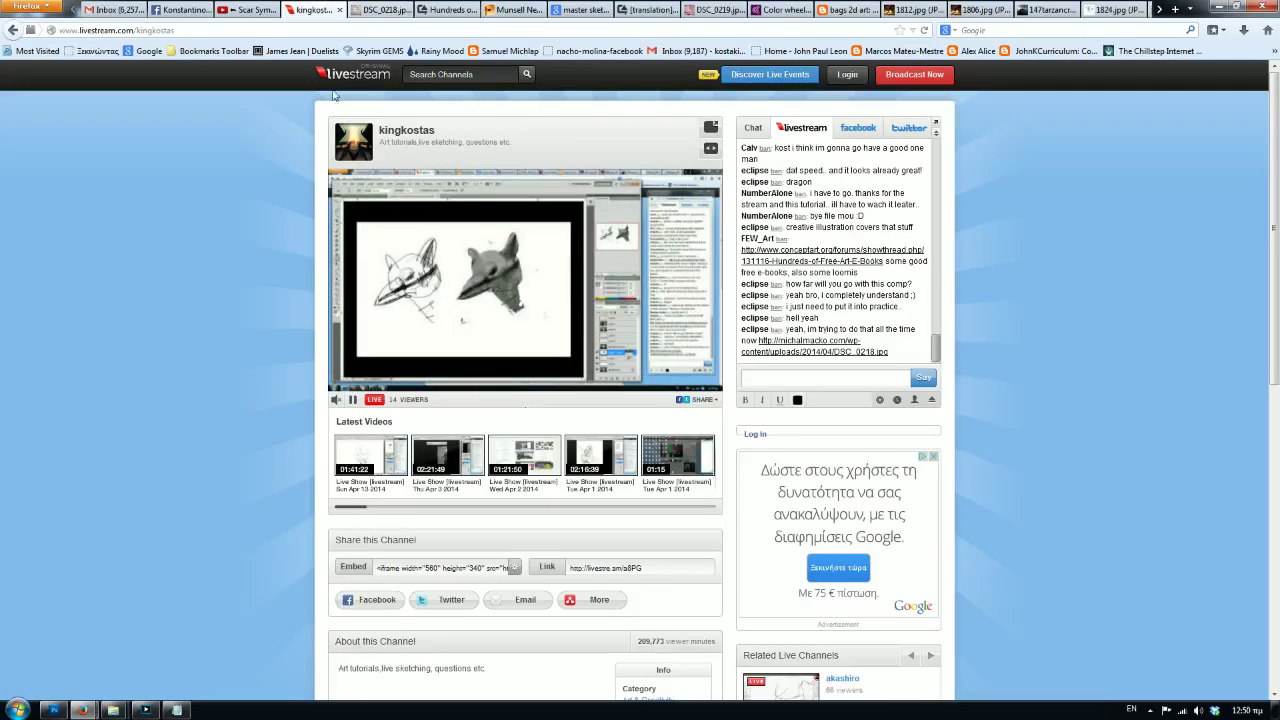
{"action": "left_click", "coordinate": [84, 710]}
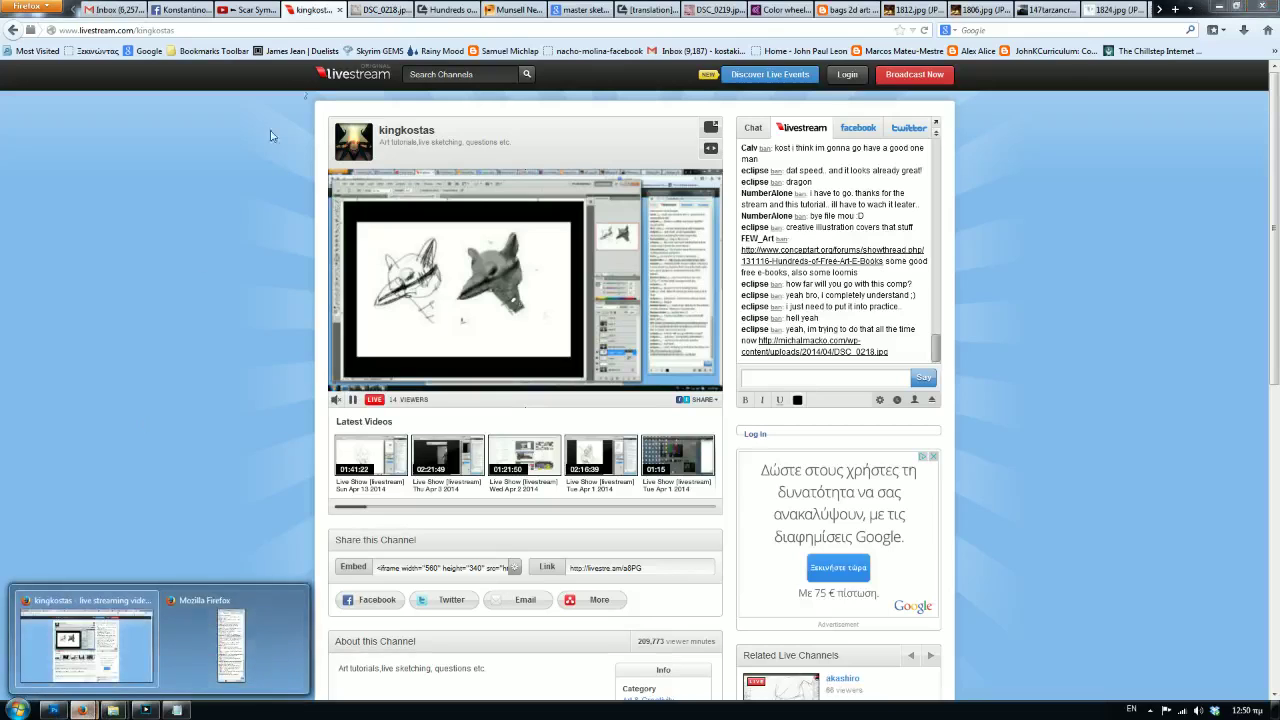
{"action": "left_click", "coordinate": [380, 10]}
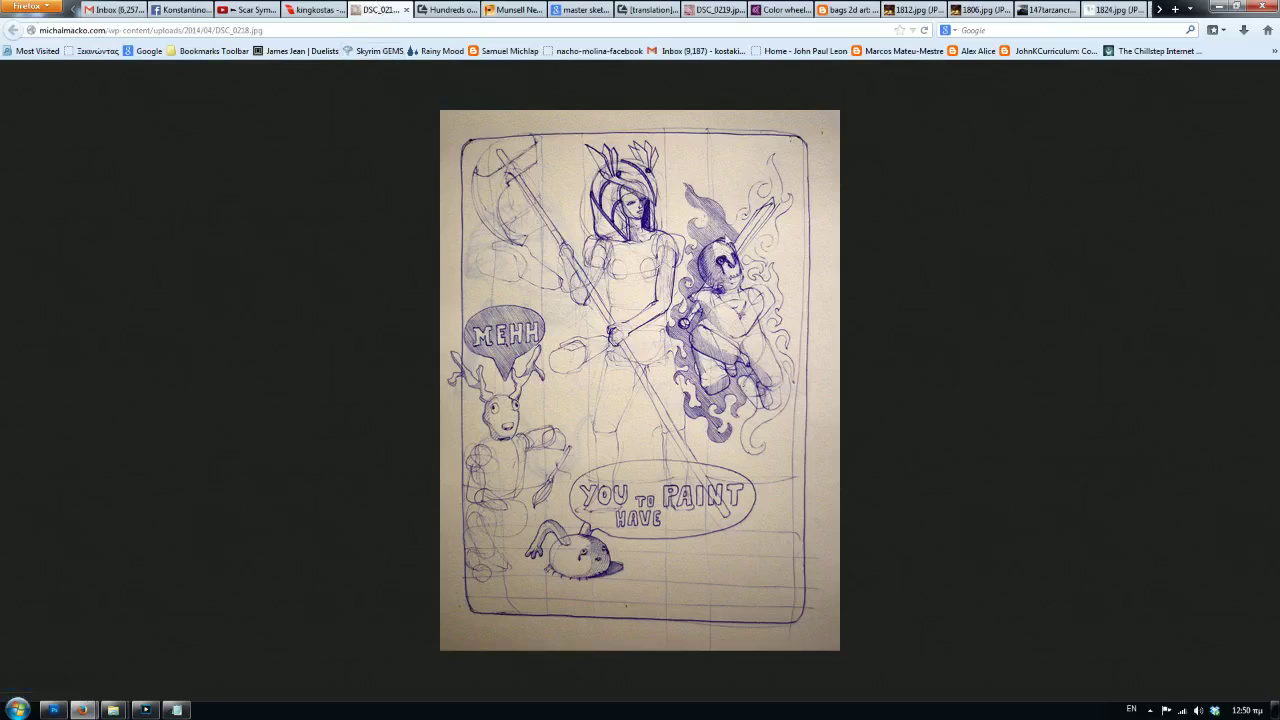
Switch to Photoshop and paint a thick bright red Brush stroke around the top and ear of the duplicated head.
{"action": "left_click", "coordinate": [53, 709]}
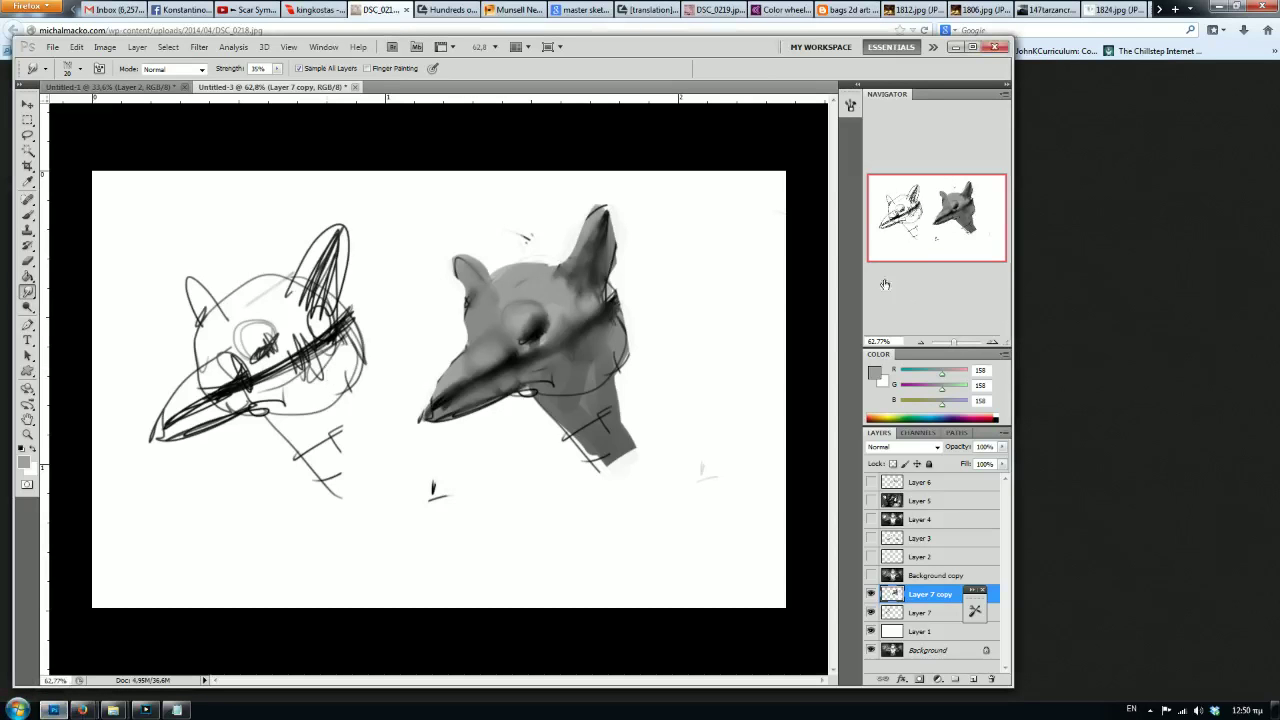
{"action": "left_click_drag", "start_coordinate": [880, 415], "coordinate": [869, 419]}
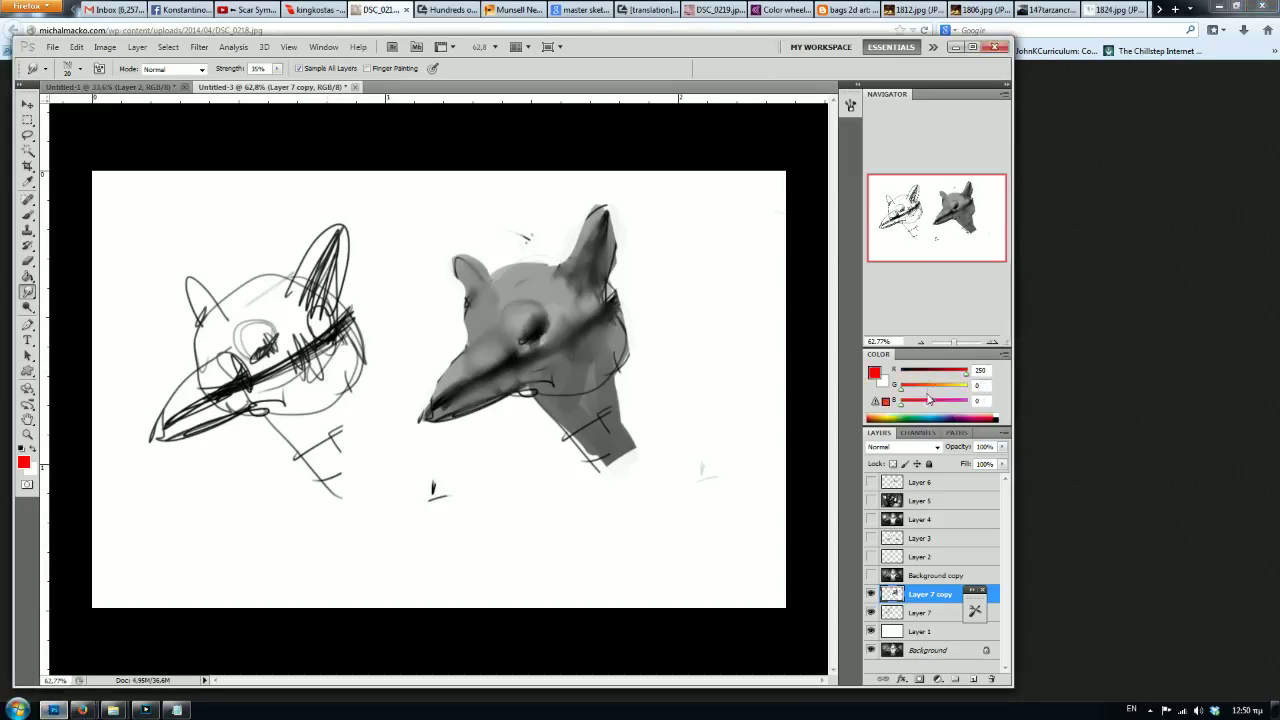
{"action": "left_click", "coordinate": [28, 214]}
{"action": "mouse_move", "coordinate": [571, 194]}
{"action": "left_mouse_down"}
{"action": "mouse_move", "coordinate": [499, 270]}
{"action": "mouse_move", "coordinate": [627, 214]}
{"action": "mouse_move", "coordinate": [626, 298]}
{"action": "left_mouse_up"}
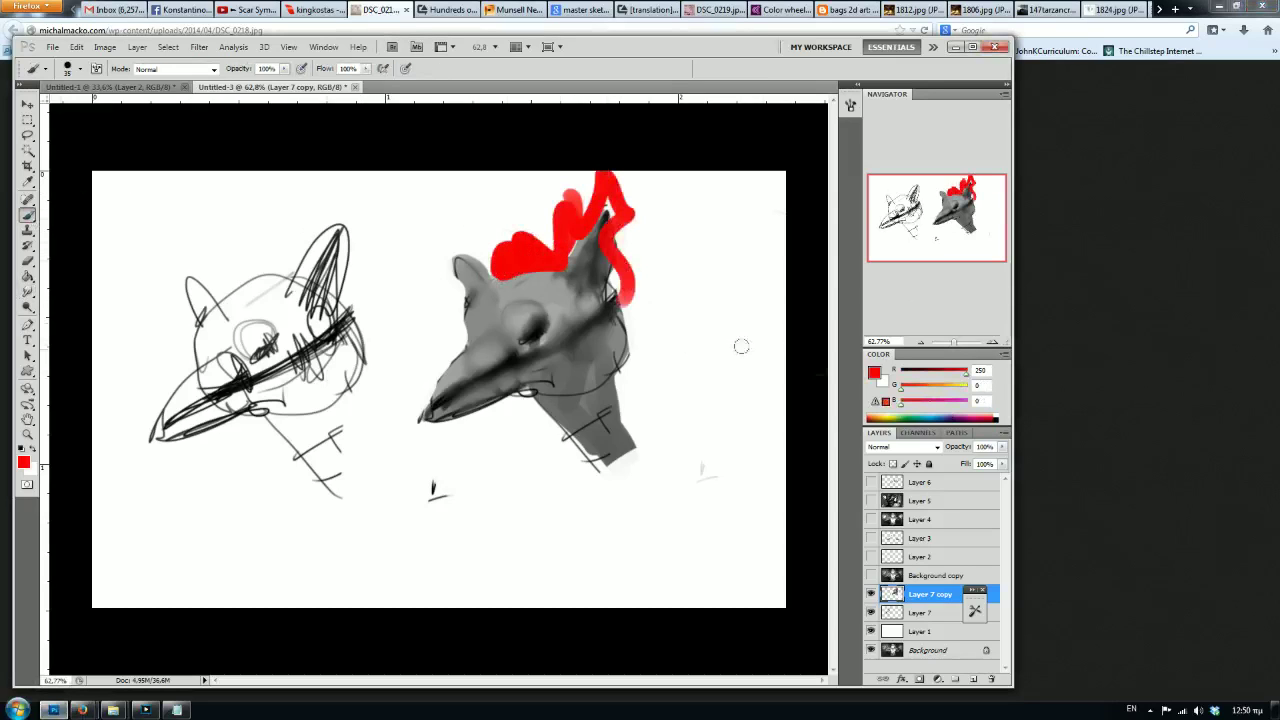
Undo the red stroke, try a mid-grey stroke around the head instead, and undo it as well.
{"action": "left_click", "coordinate": [933, 372]}
{"action": "left_click", "coordinate": [933, 387]}
{"action": "left_click", "coordinate": [934, 403]}
{"action": "key", "text": "ctrl+z"}
{"action": "mouse_move", "coordinate": [585, 204]}
{"action": "left_mouse_down"}
{"action": "mouse_move", "coordinate": [552, 262]}
{"action": "mouse_move", "coordinate": [545, 232]}
{"action": "mouse_move", "coordinate": [478, 297]}
{"action": "left_mouse_up"}
{"action": "key", "text": "ctrl+z"}
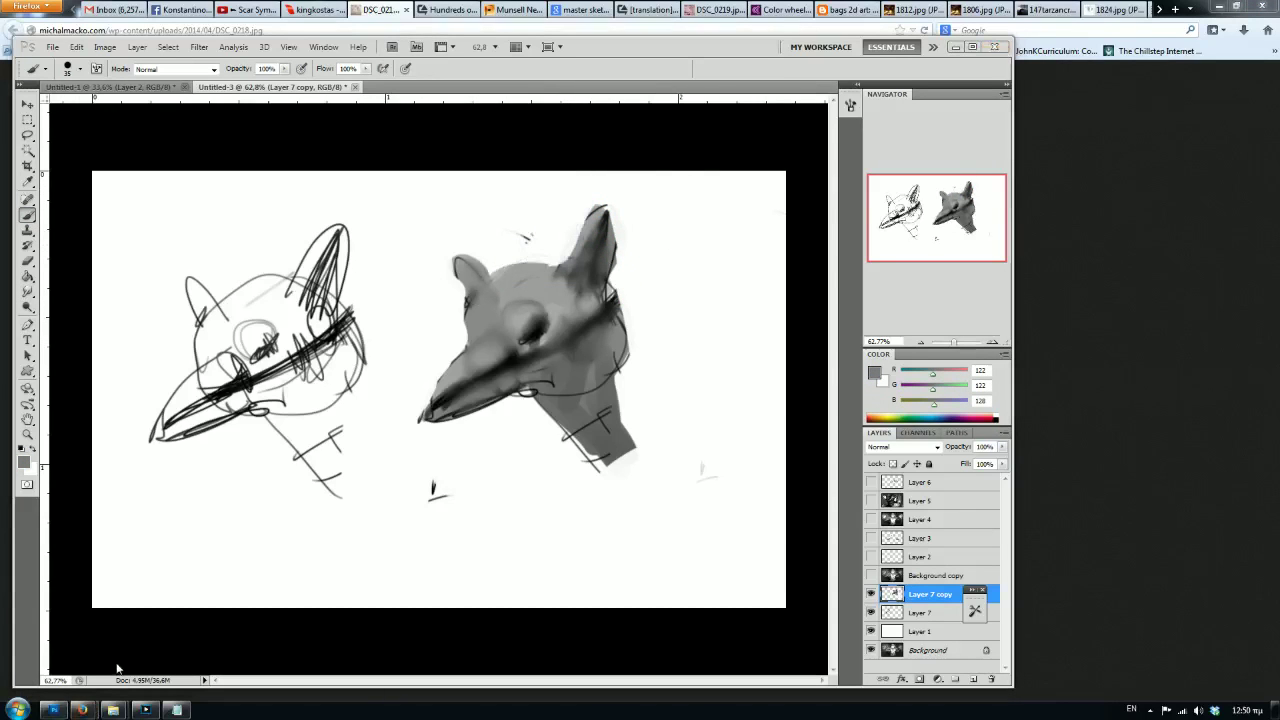
View the linked pen sketch again in Firefox and bring the stream's pop-out chat window to the front.
{"action": "left_click", "coordinate": [383, 9]}
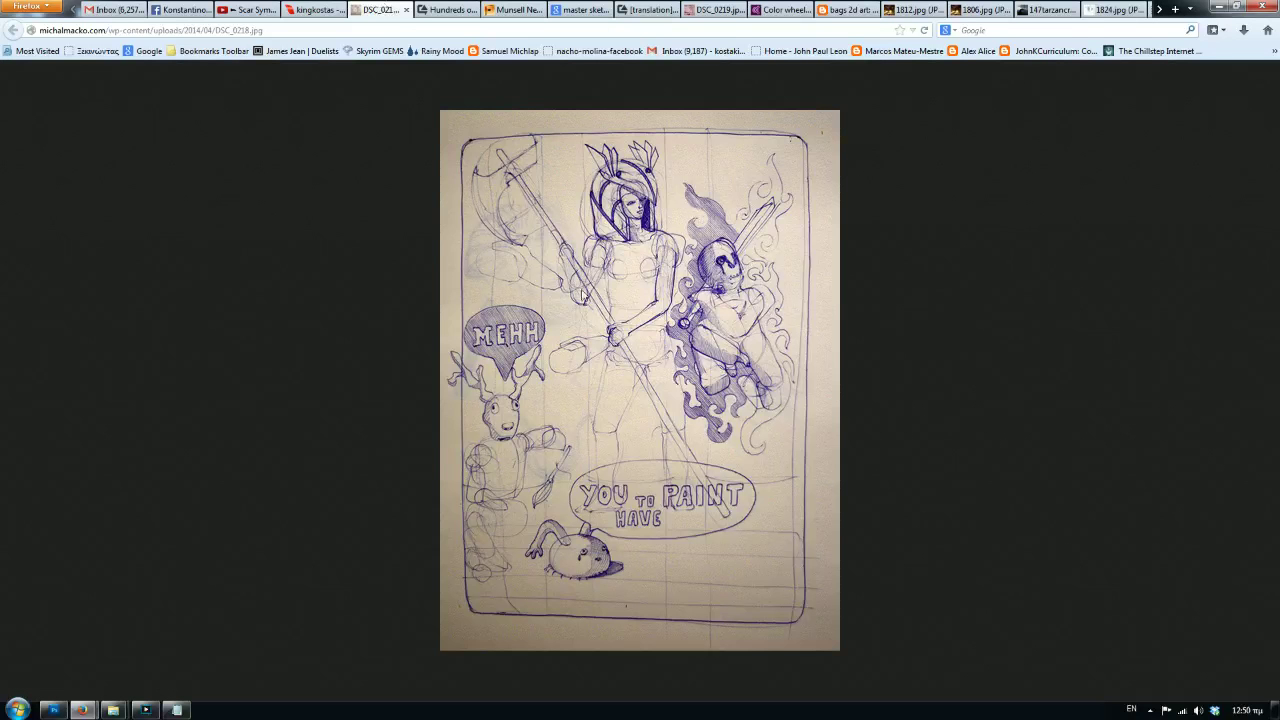
{"action": "left_click", "coordinate": [318, 12]}
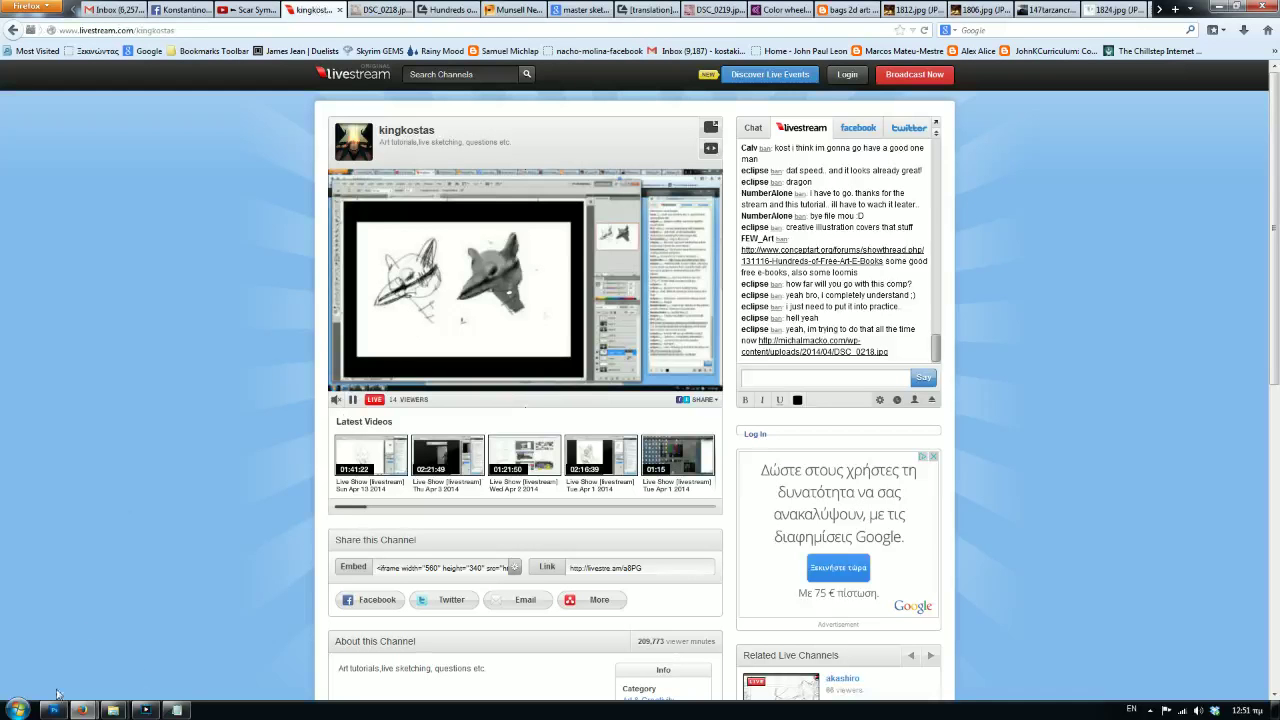
{"action": "mouse_move", "coordinate": [82, 708]}
{"action": "left_click", "coordinate": [230, 640]}
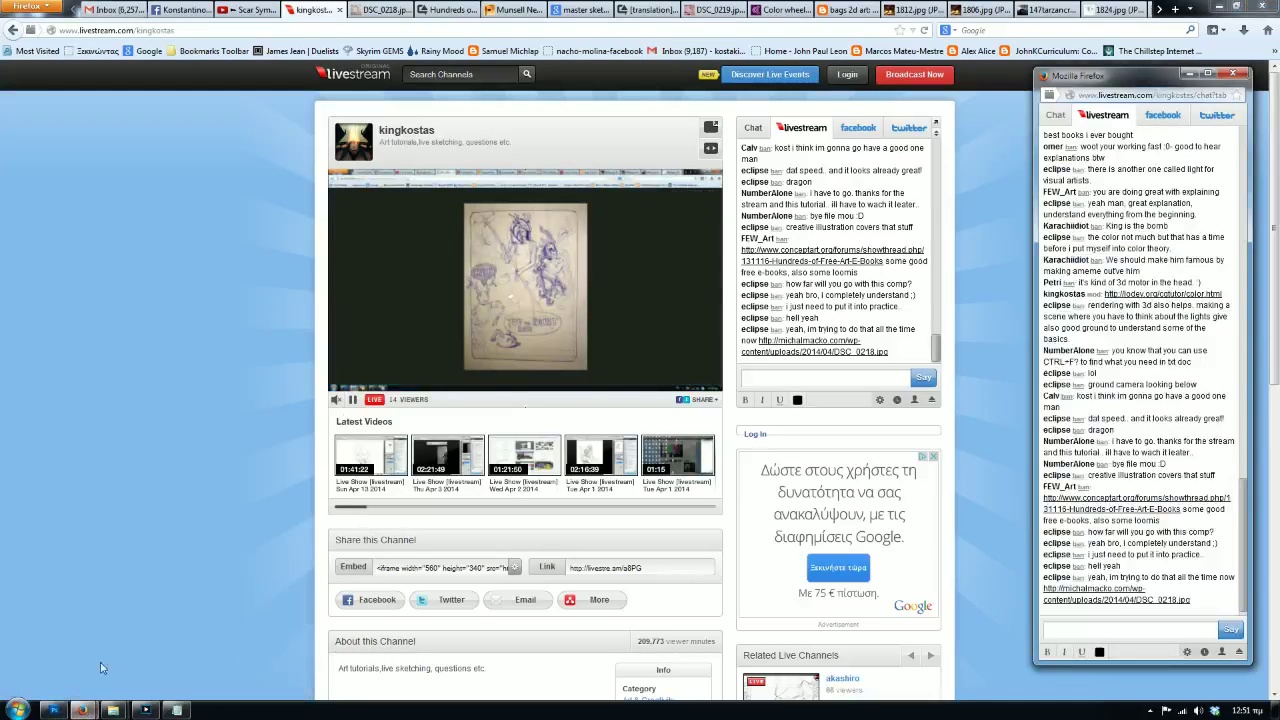
Switch back to Photoshop and smudge the remaining dark lines on the duplicated head's rear cheek and beak.
{"action": "left_click", "coordinate": [53, 710]}
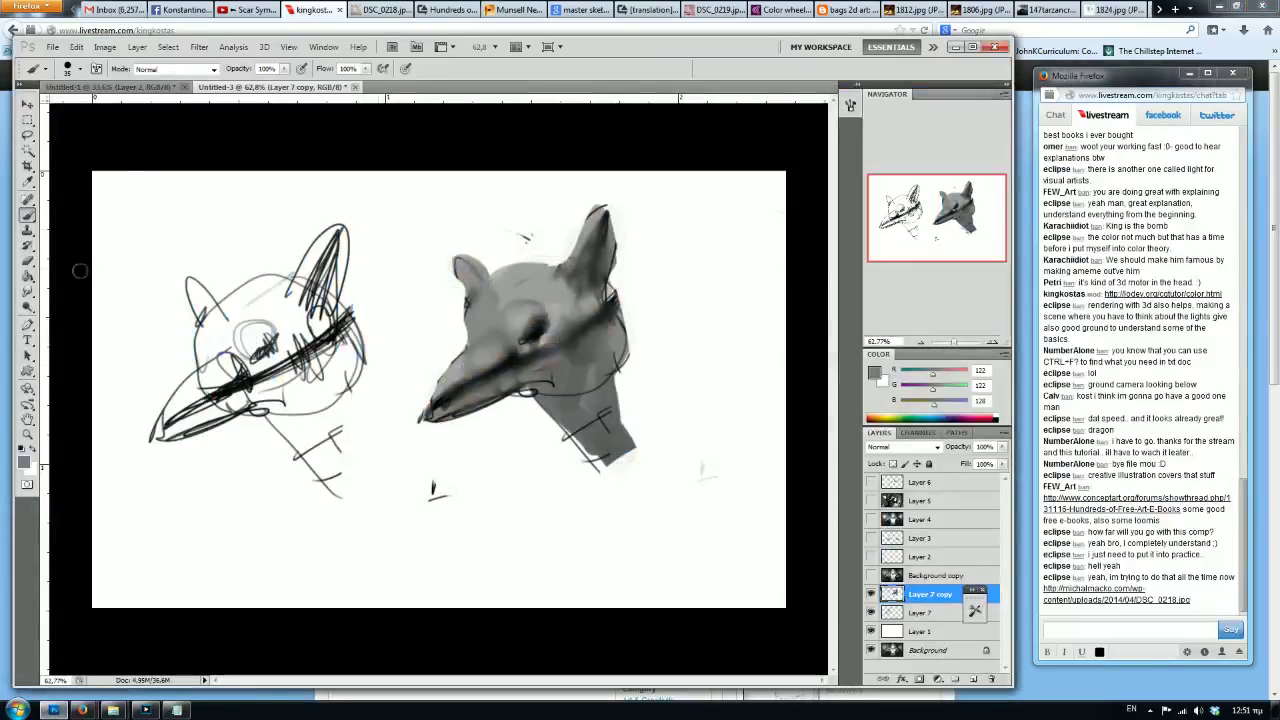
{"action": "left_click", "coordinate": [29, 291]}
{"action": "left_click_drag", "start_coordinate": [602, 296], "coordinate": [618, 318]}
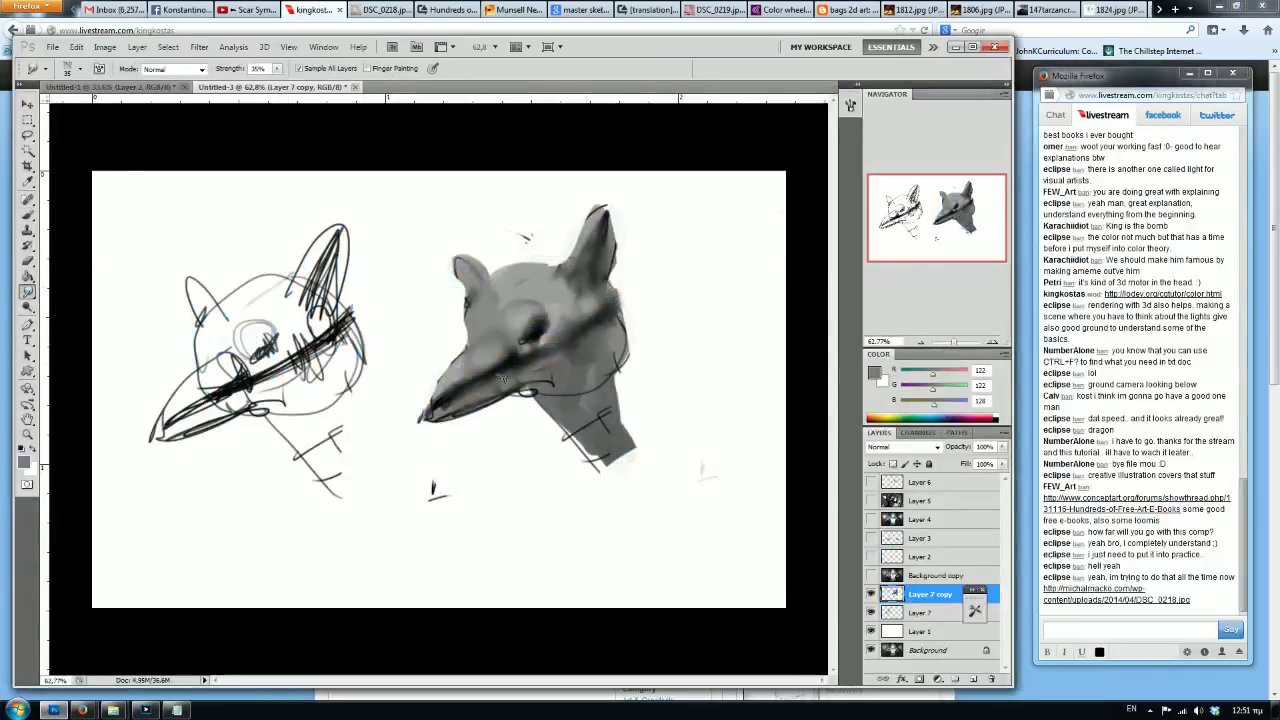
{"action": "left_click_drag", "start_coordinate": [445, 402], "coordinate": [551, 361]}
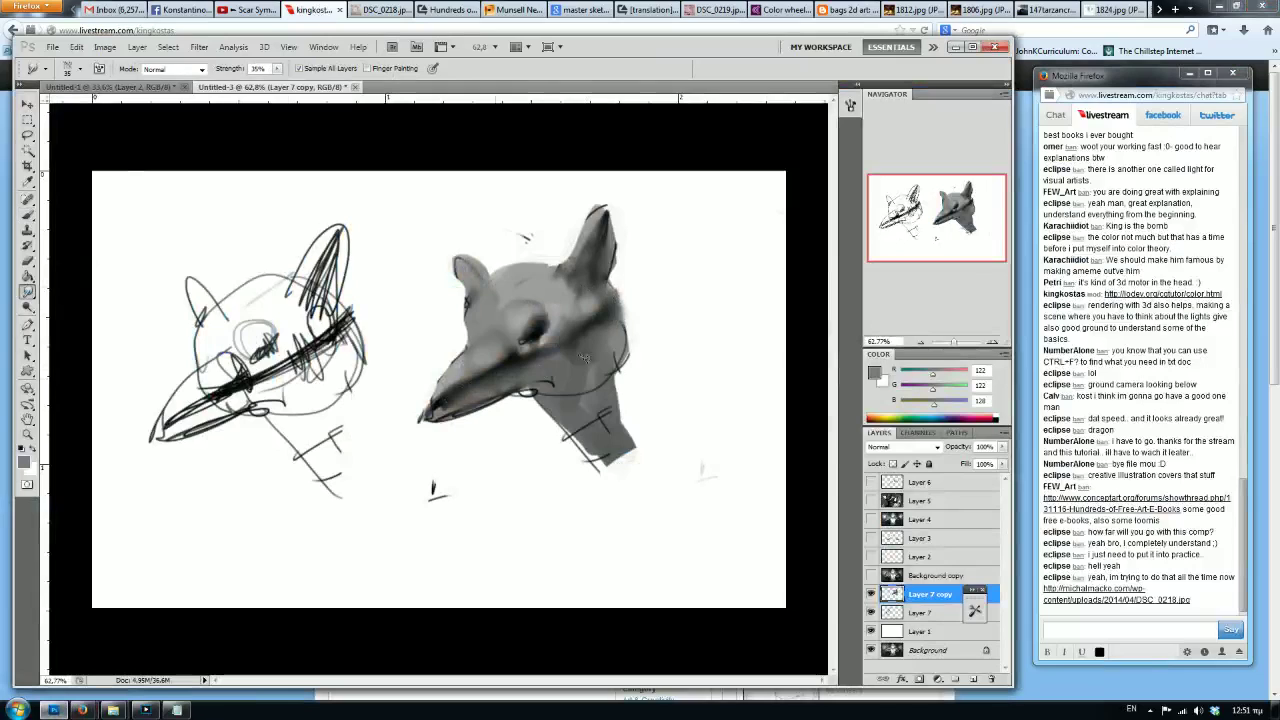
Hide Layer 7 copy and Layer 7, show and select Layer 5, and reset the Brush colour to black.
{"action": "left_click", "coordinate": [29, 214]}
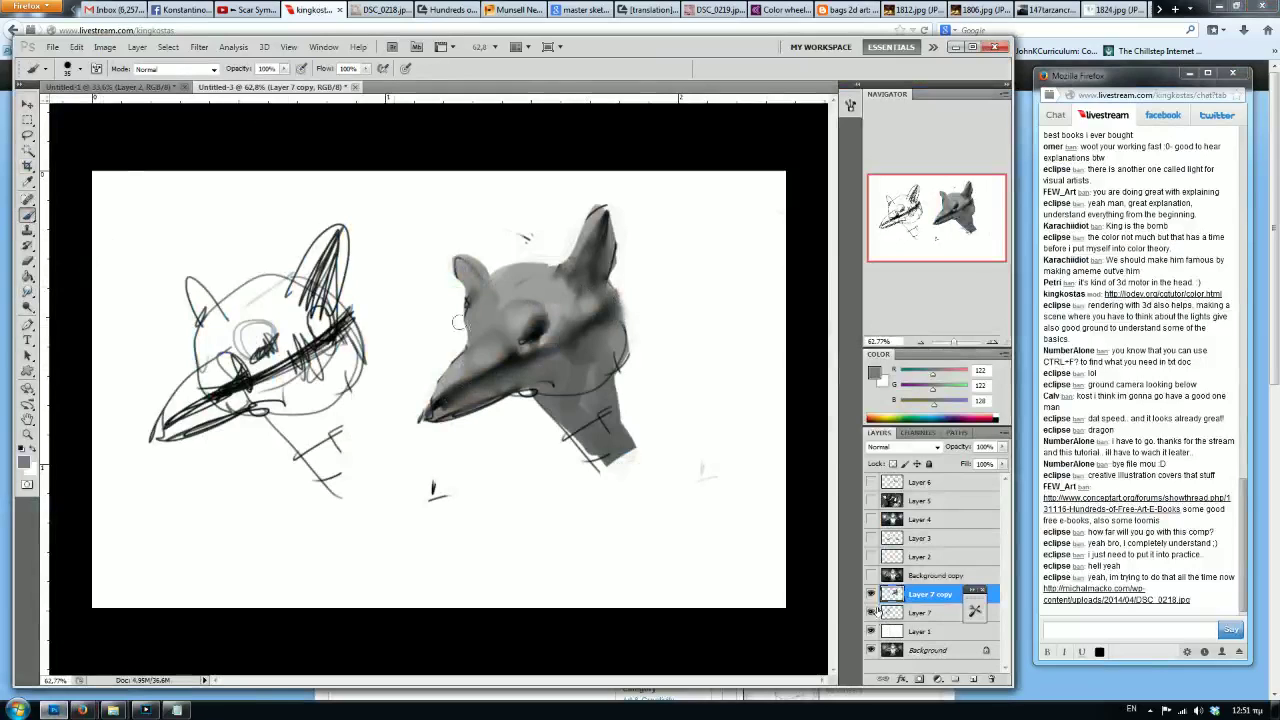
{"action": "left_click", "coordinate": [871, 597]}
{"action": "left_click", "coordinate": [871, 612]}
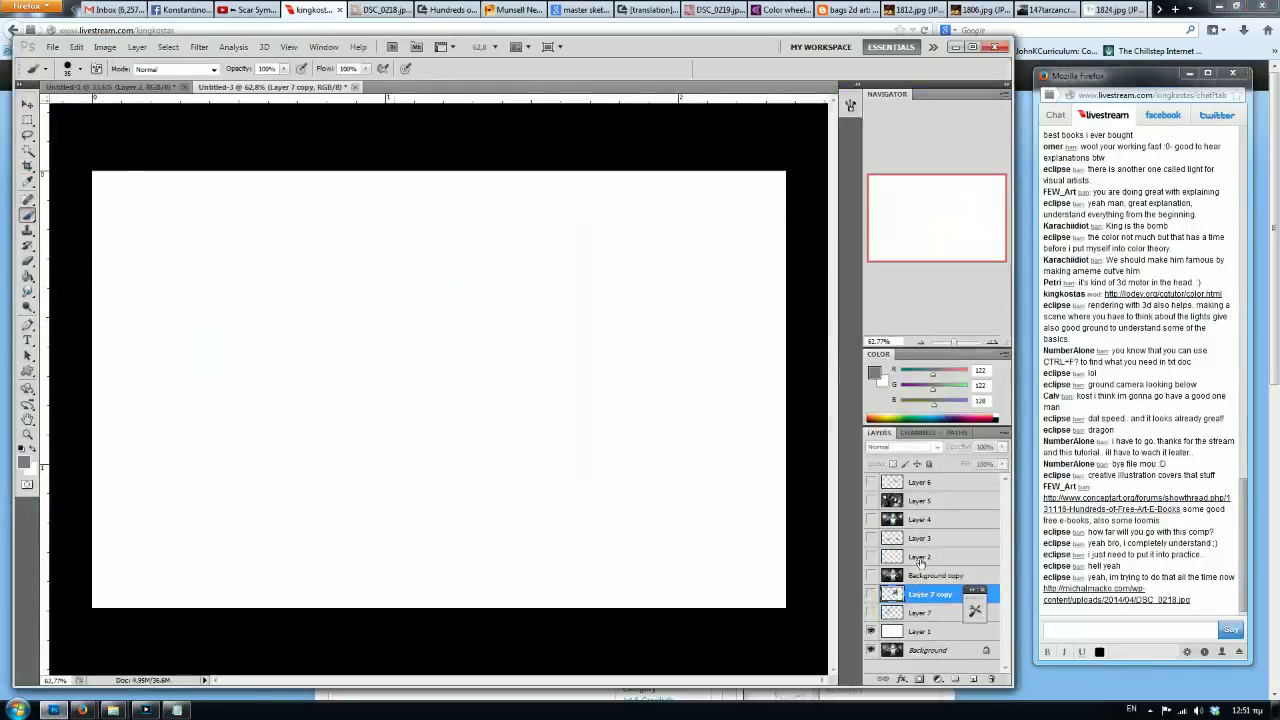
{"action": "key", "text": "d"}
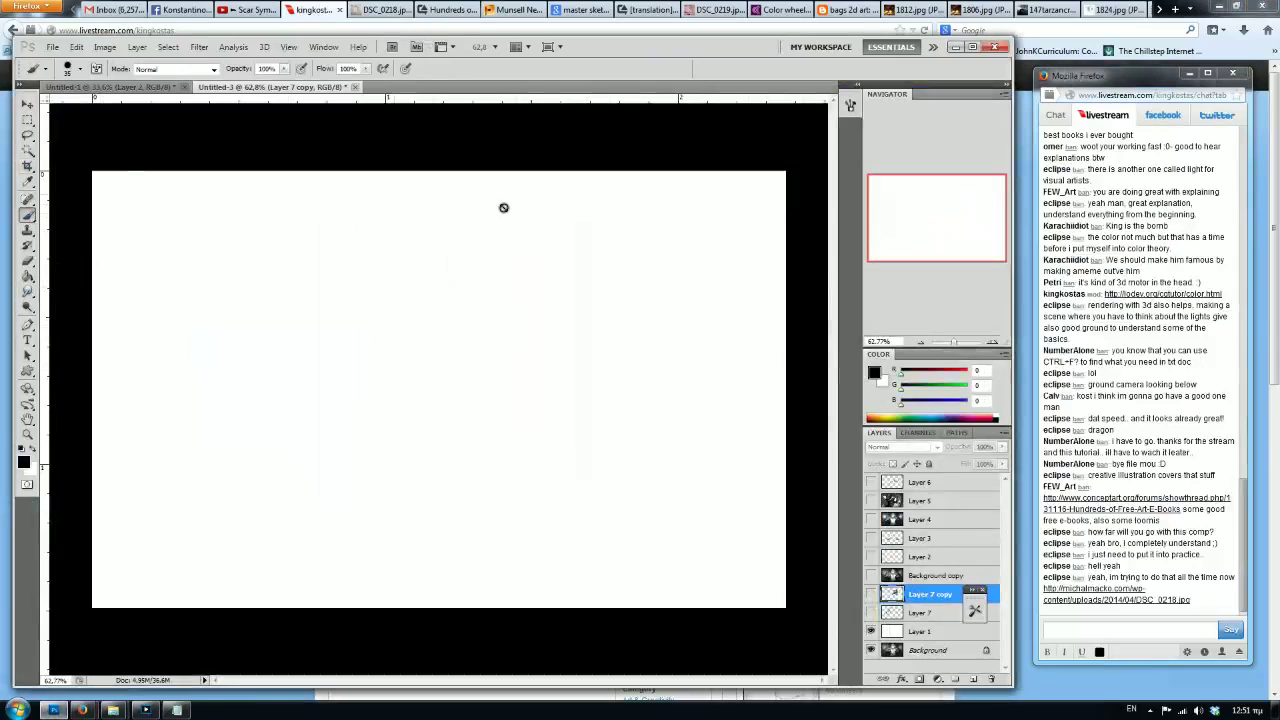
{"action": "left_click", "coordinate": [870, 501]}
{"action": "left_click", "coordinate": [925, 501]}
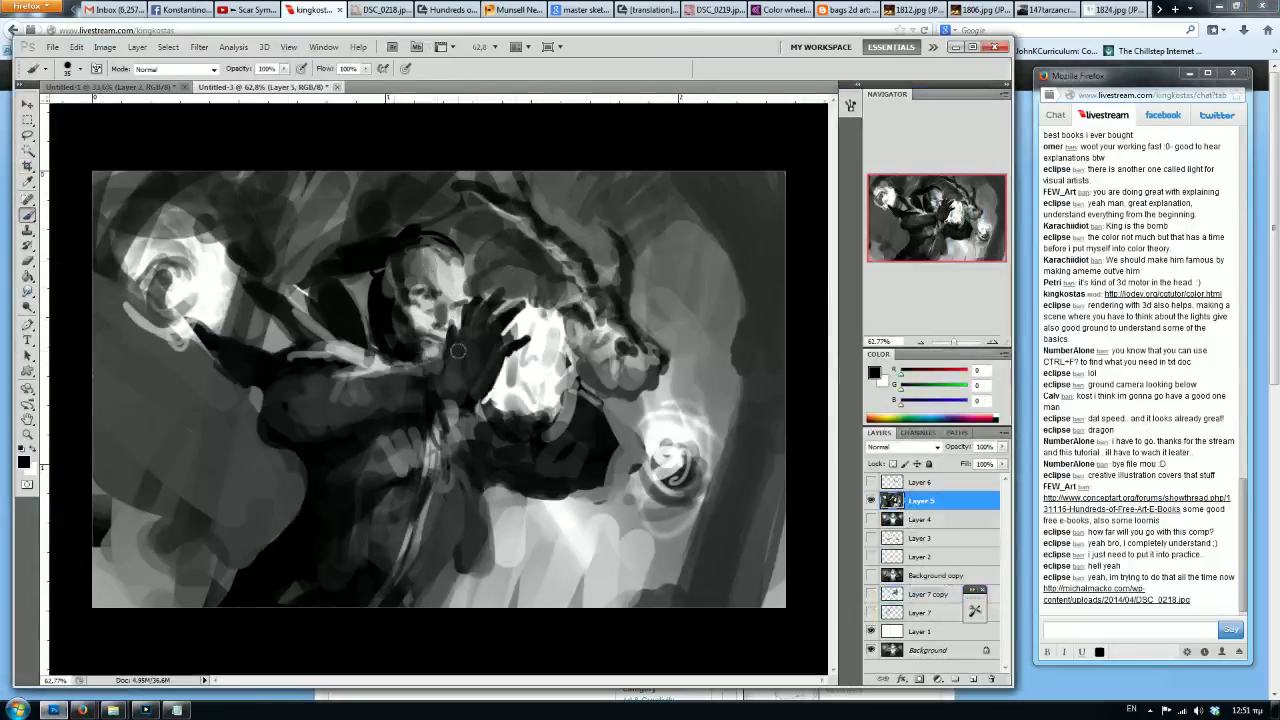
Toggle Layer 6 on and off, and mirror the whole painting horizontally.
{"action": "left_click", "coordinate": [871, 483]}
{"action": "left_click", "coordinate": [871, 484]}
{"action": "key", "text": "F2"}
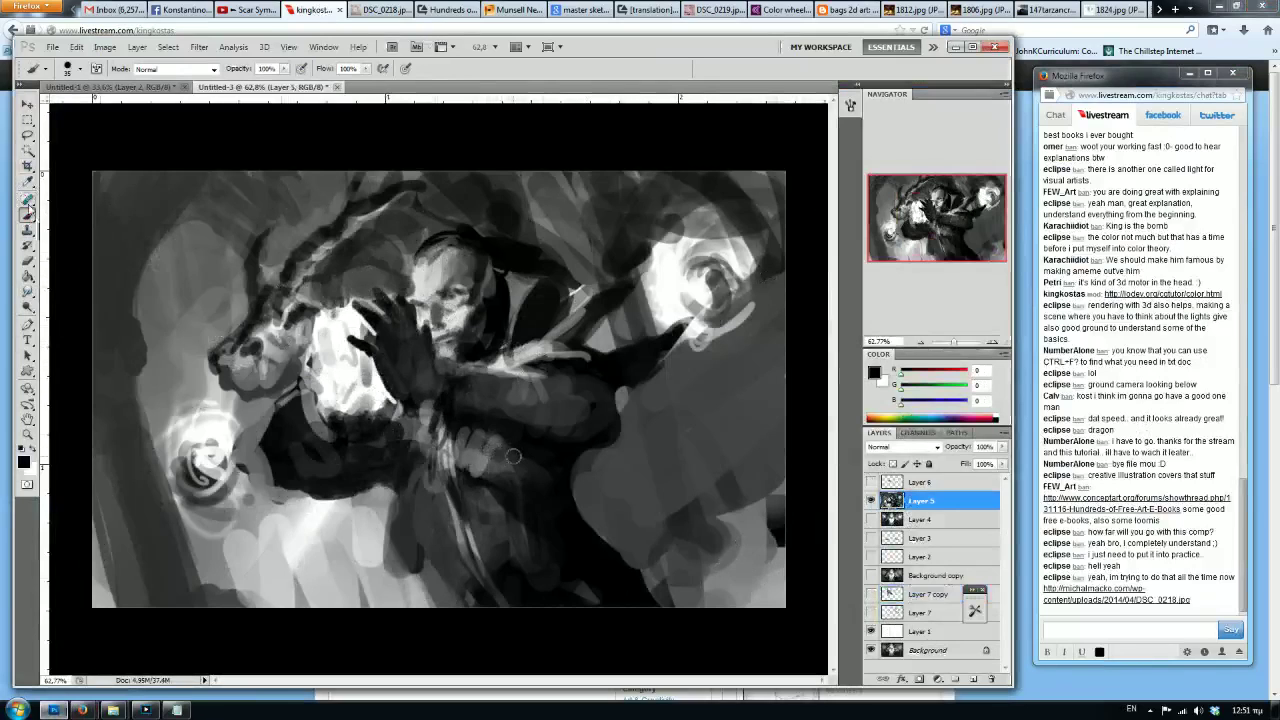
Examine the mirrored robed figure and dragon composition at several zoom levels, sampling a mid-grey and a black from it.
{"action": "key", "text": "ctrl+minus"}
{"action": "key", "text": "ctrl+plus"}
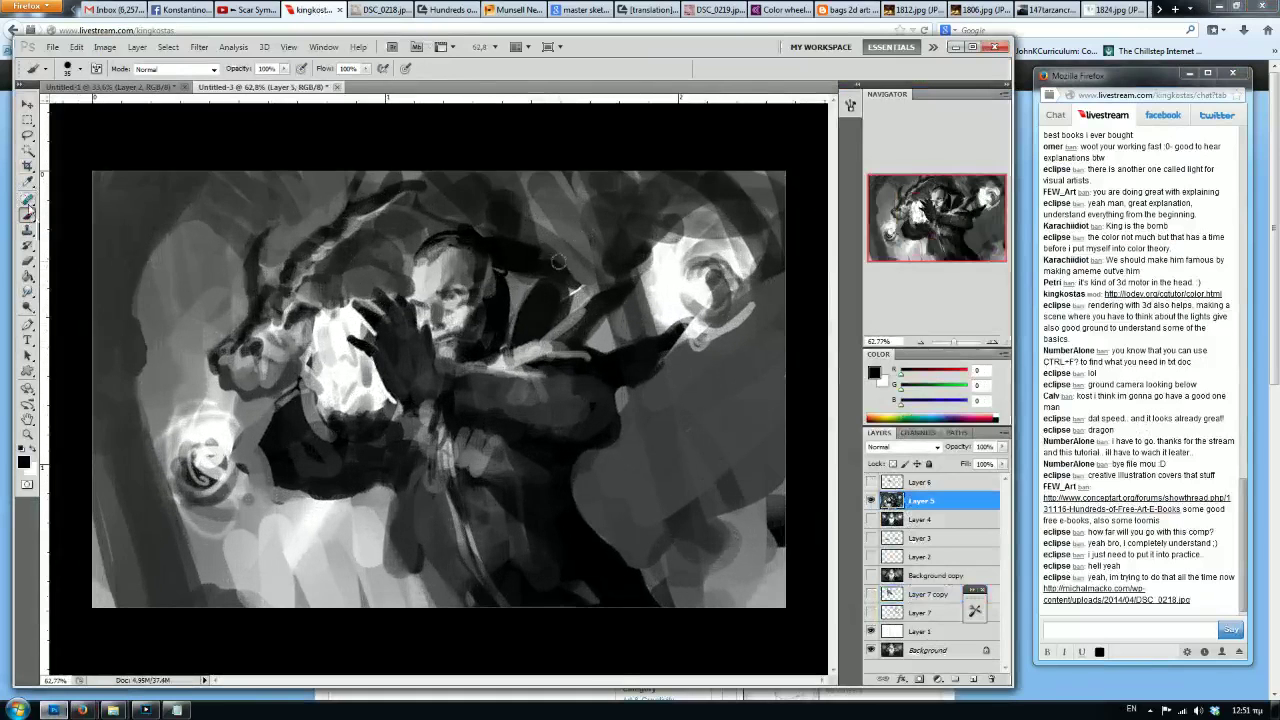
{"action": "scroll", "coordinate": [559, 262], "scroll_direction": "up", "scroll_amount": 3}
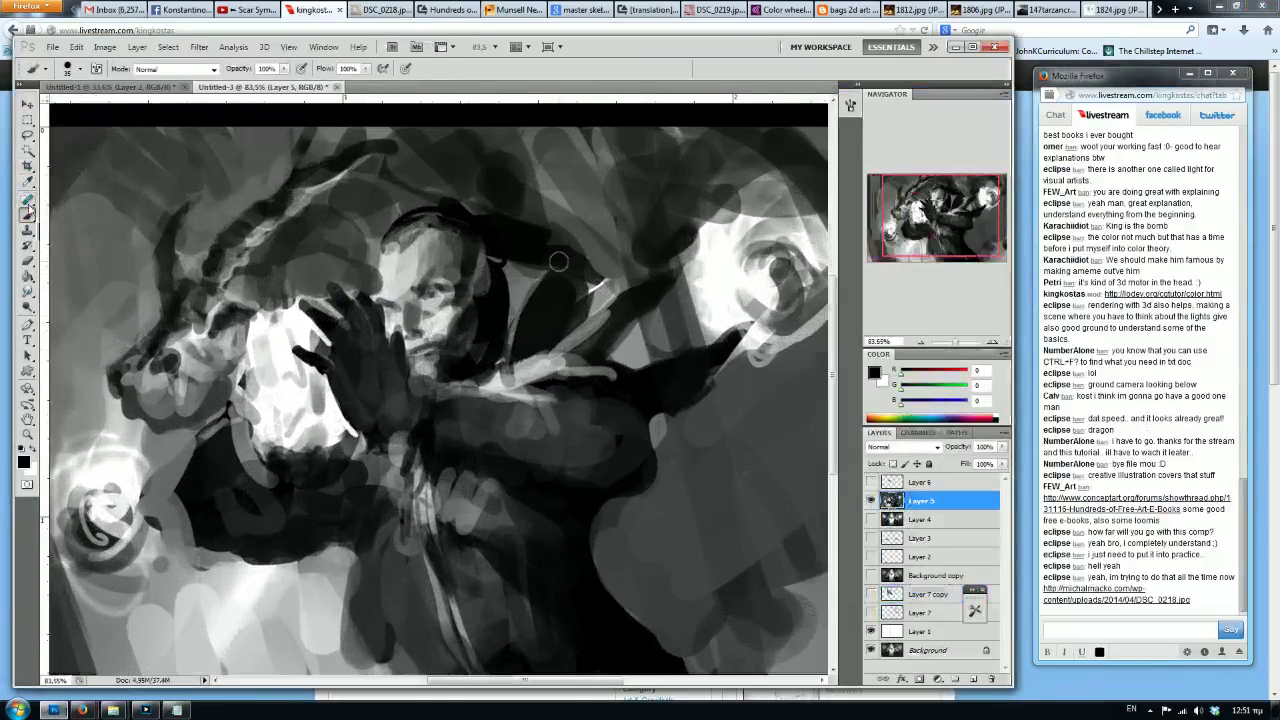
{"action": "scroll", "coordinate": [559, 262], "scroll_direction": "down", "scroll_amount": 5}
{"action": "key", "text": "ctrl+plus"}
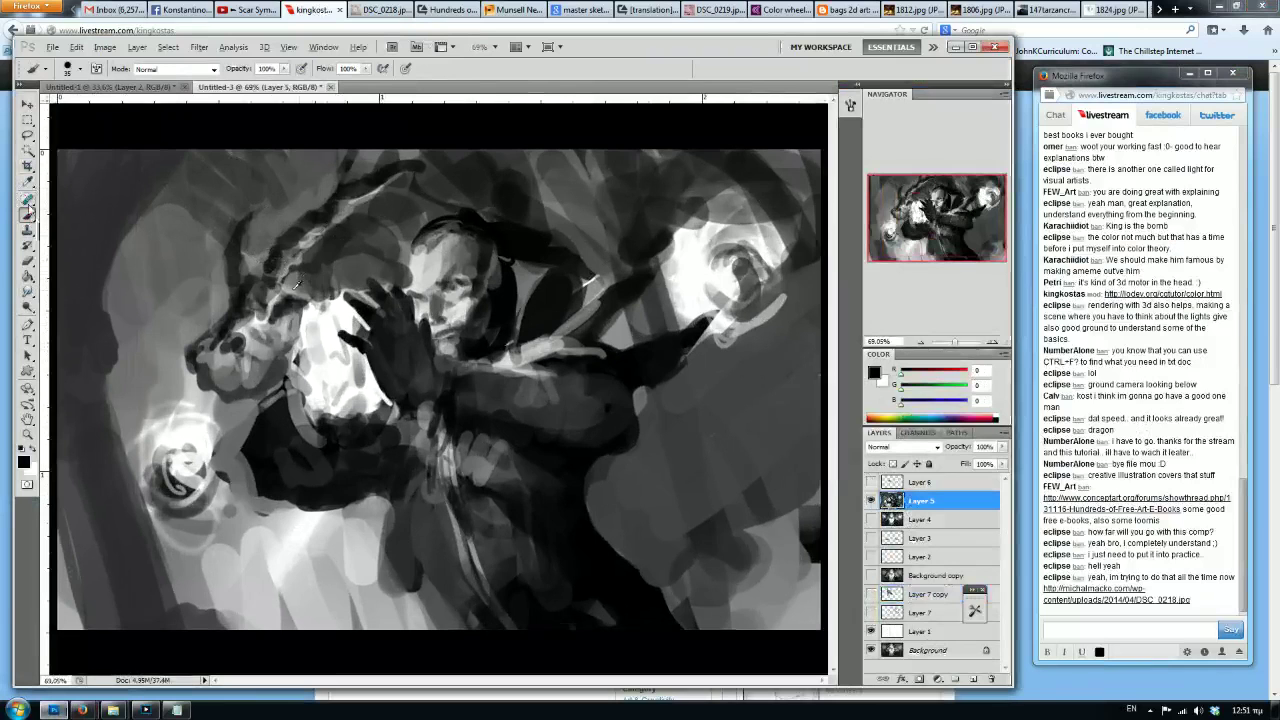
{"action": "left_click", "coordinate": [290, 288], "text": "alt"}
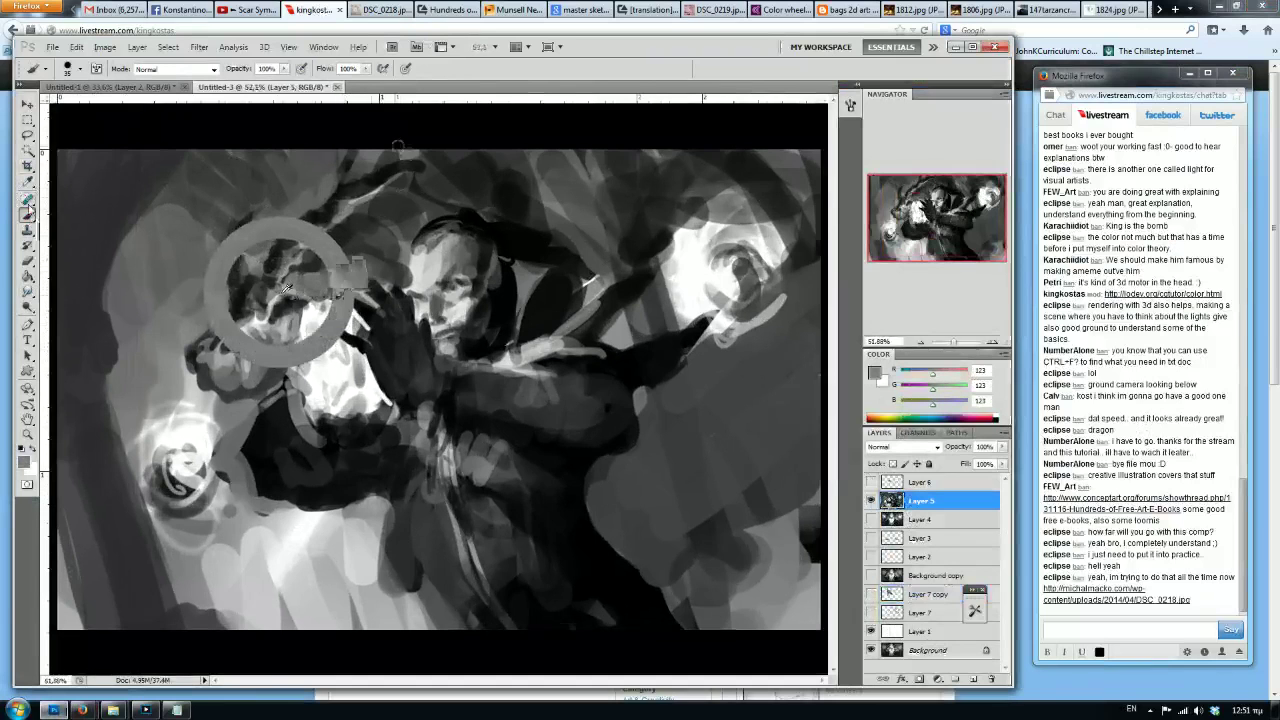
{"action": "scroll", "coordinate": [417, 157], "scroll_direction": "down", "scroll_amount": 1}
{"action": "scroll", "coordinate": [471, 185], "scroll_direction": "up", "scroll_amount": 2}
{"action": "scroll", "coordinate": [561, 275], "scroll_direction": "down", "scroll_amount": 2}
{"action": "scroll", "coordinate": [490, 302], "scroll_direction": "up", "scroll_amount": 2}
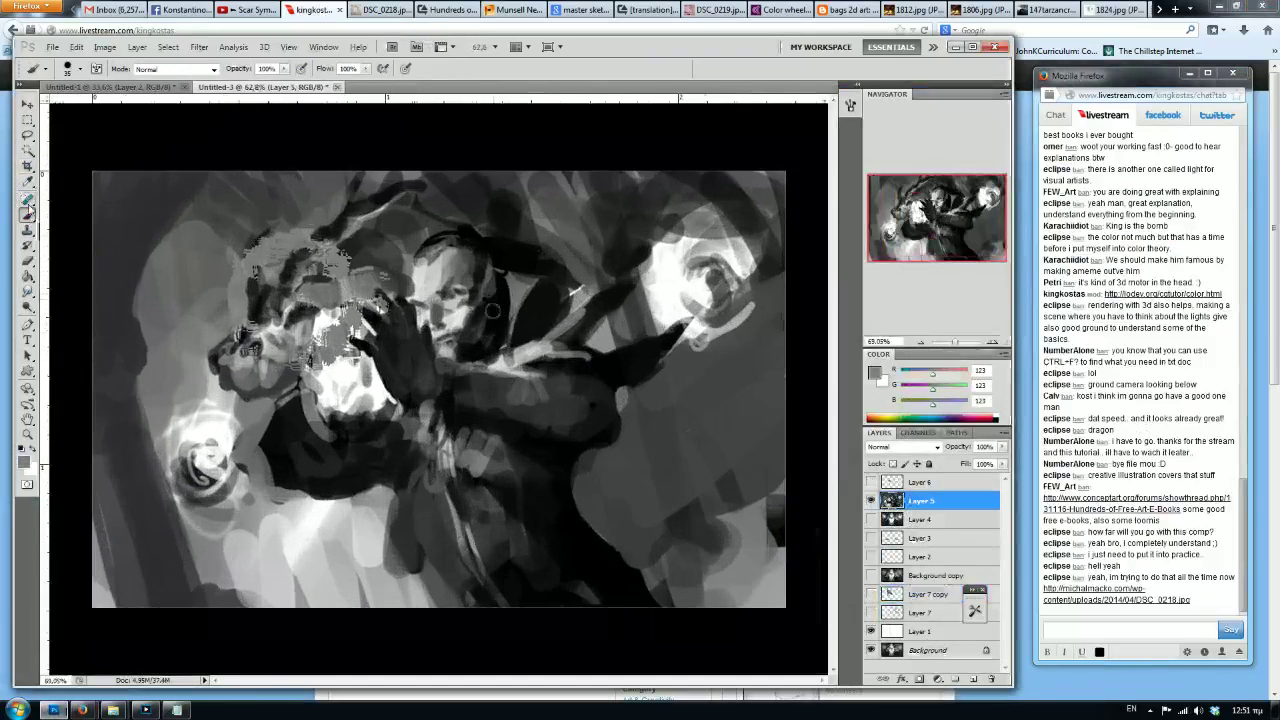
{"action": "scroll", "coordinate": [585, 405], "scroll_direction": "up", "scroll_amount": 1}
{"action": "scroll", "coordinate": [660, 425], "scroll_direction": "down", "scroll_amount": 2}
{"action": "scroll", "coordinate": [677, 433], "scroll_direction": "up", "scroll_amount": 1}
{"action": "scroll", "coordinate": [728, 457], "scroll_direction": "down", "scroll_amount": 1}
{"action": "scroll", "coordinate": [657, 463], "scroll_direction": "up", "scroll_amount": 1}
{"action": "left_click", "coordinate": [630, 349], "text": "alt"}
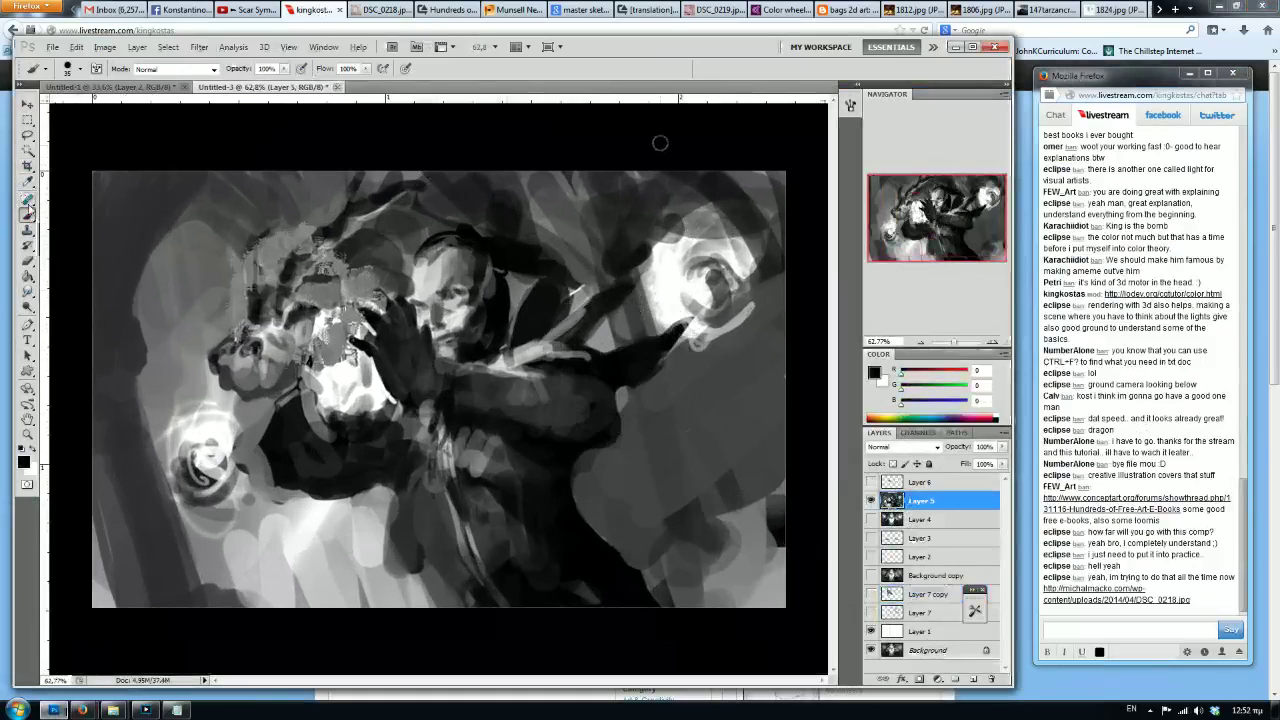
{"action": "scroll", "coordinate": [657, 148], "scroll_direction": "down", "scroll_amount": 3}
{"action": "scroll", "coordinate": [651, 158], "scroll_direction": "up", "scroll_amount": 4}
{"action": "scroll", "coordinate": [651, 158], "scroll_direction": "down", "scroll_amount": 3}
{"action": "scroll", "coordinate": [650, 157], "scroll_direction": "up", "scroll_amount": 3}
{"action": "scroll", "coordinate": [650, 157], "scroll_direction": "down", "scroll_amount": 2}
{"action": "scroll", "coordinate": [650, 157], "scroll_direction": "up", "scroll_amount": 2}
{"action": "scroll", "coordinate": [649, 158], "scroll_direction": "down", "scroll_amount": 2}
{"action": "scroll", "coordinate": [649, 158], "scroll_direction": "up", "scroll_amount": 1}
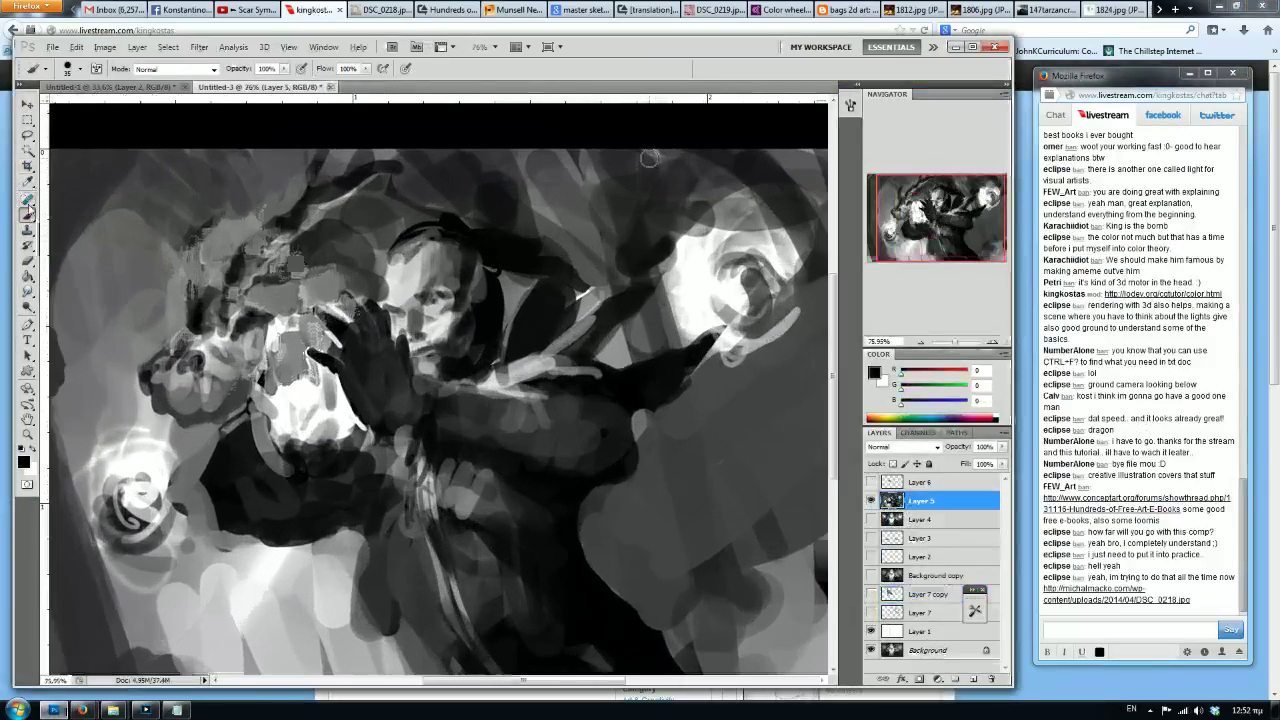
{"action": "scroll", "coordinate": [530, 170], "scroll_direction": "up", "scroll_amount": 2}
{"action": "scroll", "coordinate": [494, 171], "scroll_direction": "down", "scroll_amount": 3}
{"action": "scroll", "coordinate": [505, 158], "scroll_direction": "up", "scroll_amount": 1}
{"action": "scroll", "coordinate": [500, 157], "scroll_direction": "down", "scroll_amount": 1}
{"action": "scroll", "coordinate": [498, 155], "scroll_direction": "up", "scroll_amount": 2}
{"action": "scroll", "coordinate": [497, 150], "scroll_direction": "down", "scroll_amount": 2}
{"action": "scroll", "coordinate": [497, 148], "scroll_direction": "up", "scroll_amount": 1}
{"action": "scroll", "coordinate": [497, 148], "scroll_direction": "down", "scroll_amount": 1}
{"action": "key", "text": "ctrl+z"}
{"action": "key", "text": "ctrl+z"}
{"action": "key", "text": "ctrl+z"}
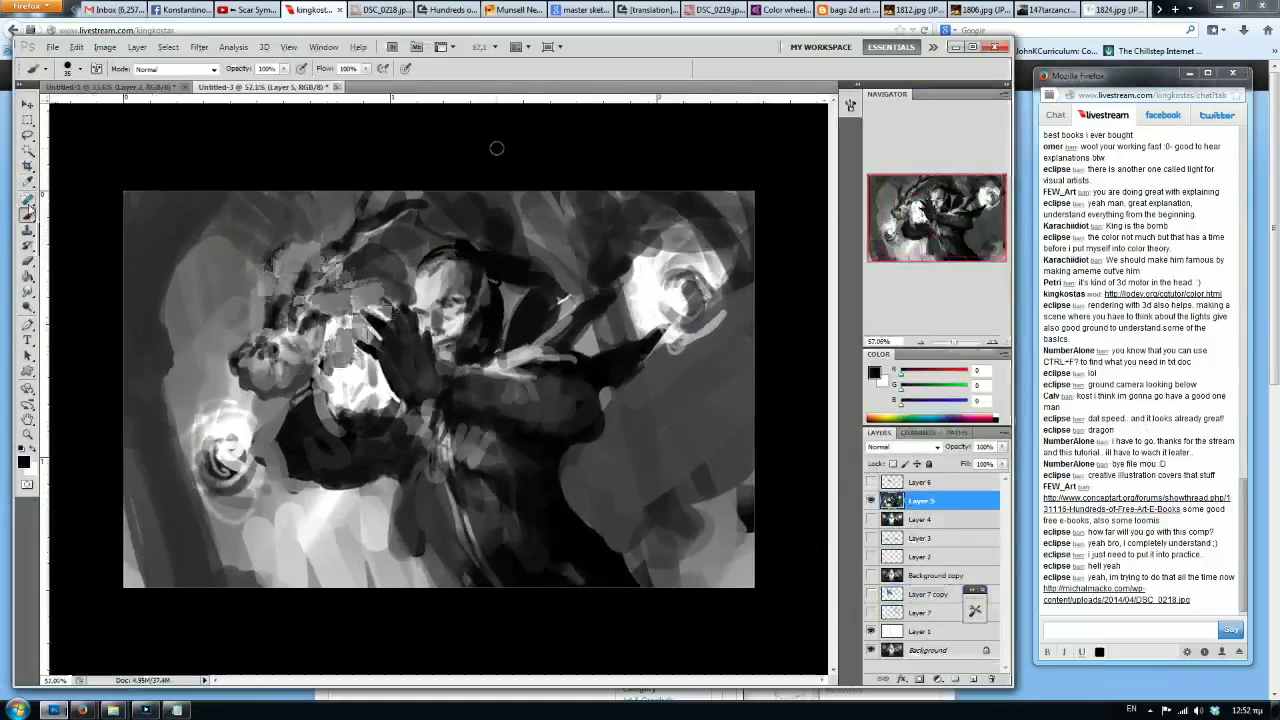
Hide Layer 5, add a new layer above the white Layer 1, and prepare a small black brush.
{"action": "scroll", "coordinate": [499, 152], "scroll_direction": "up", "scroll_amount": 1}
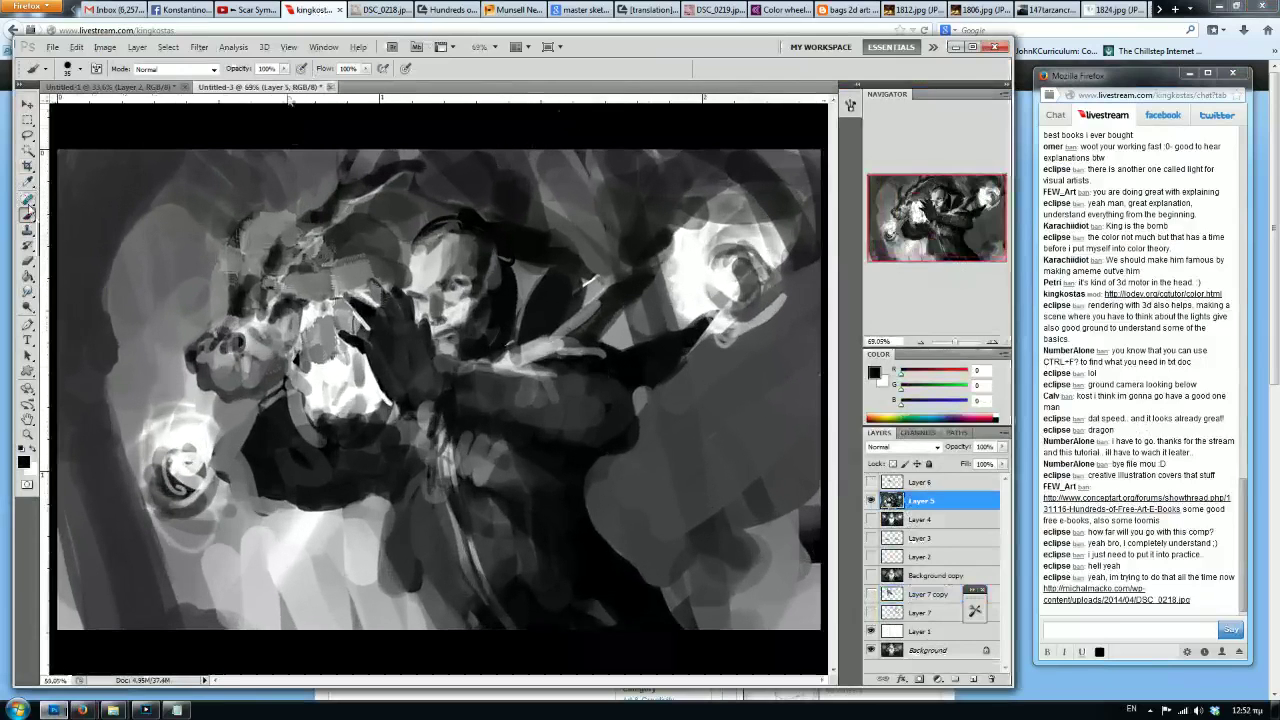
{"action": "left_click", "coordinate": [871, 500]}
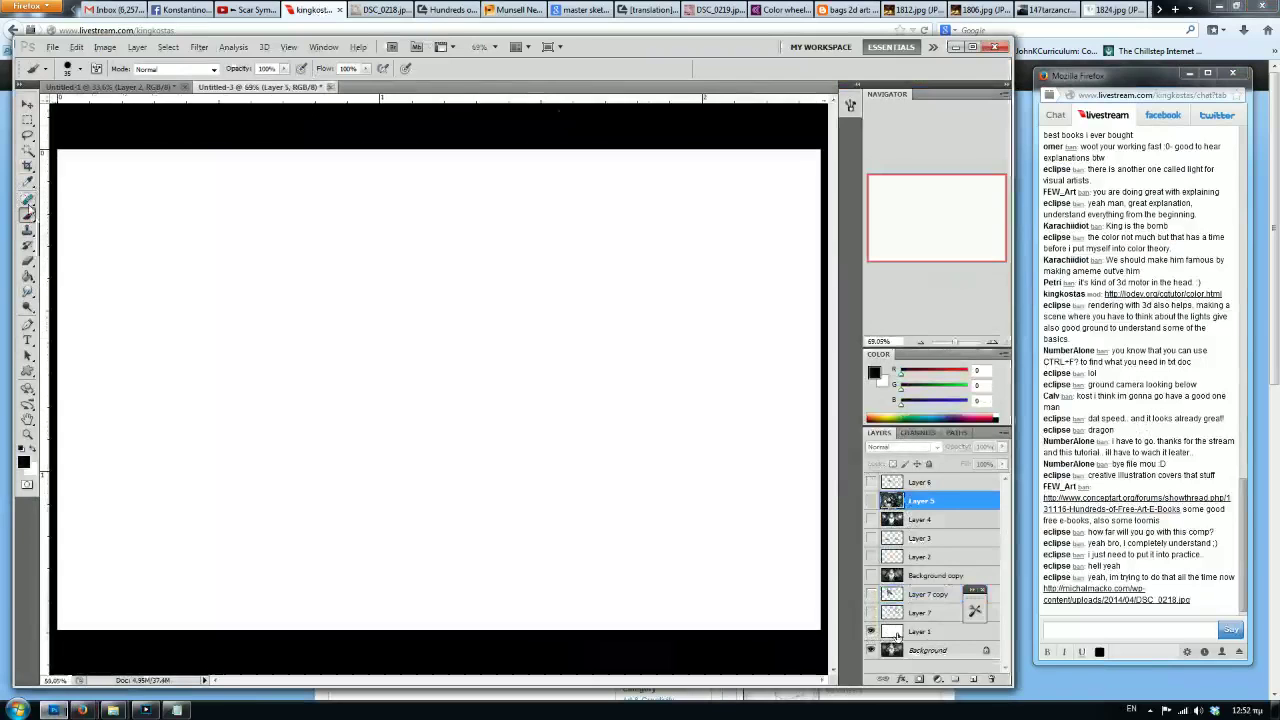
{"action": "left_click", "coordinate": [915, 631]}
{"action": "left_click", "coordinate": [971, 680]}
{"action": "left_click", "coordinate": [701, 643], "text": "alt"}
{"action": "key", "text": "bracketleft"}
{"action": "key", "text": "bracketleft"}
{"action": "key", "text": "bracketleft"}
{"action": "key", "text": "bracketleft"}
{"action": "key", "text": "bracketleft"}
{"action": "key", "text": "bracketleft"}
{"action": "key", "text": "bracketleft"}
{"action": "key", "text": "bracketleft"}
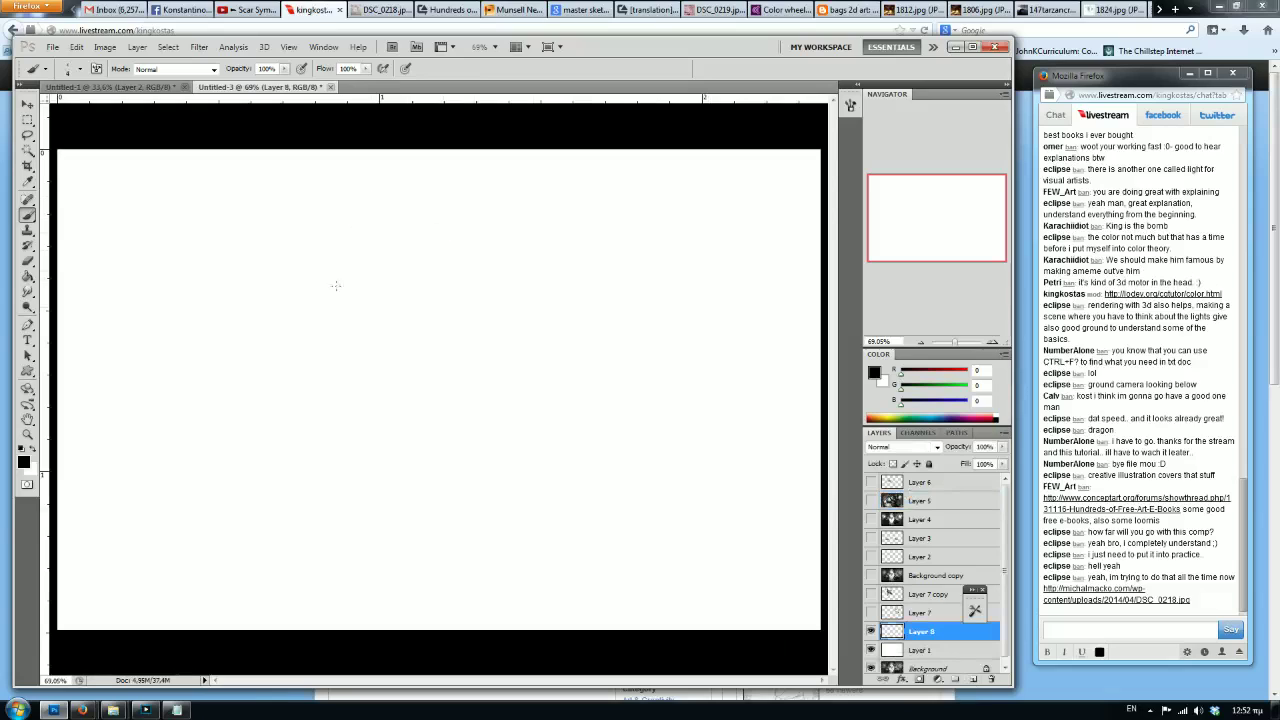
Sketch a creature head in loose black lines, with a round skull, brow, eye area and jaw.
{"action": "mouse_move", "coordinate": [426, 262]}
{"action": "left_mouse_down"}
{"action": "mouse_move", "coordinate": [330, 205]}
{"action": "mouse_move", "coordinate": [415, 195]}
{"action": "mouse_move", "coordinate": [412, 250]}
{"action": "mouse_move", "coordinate": [451, 266]}
{"action": "mouse_move", "coordinate": [360, 318]}
{"action": "mouse_move", "coordinate": [420, 300]}
{"action": "mouse_move", "coordinate": [400, 330]}
{"action": "mouse_move", "coordinate": [352, 204]}
{"action": "mouse_move", "coordinate": [405, 310]}
{"action": "mouse_move", "coordinate": [375, 235]}
{"action": "mouse_move", "coordinate": [418, 310]}
{"action": "mouse_move", "coordinate": [350, 206]}
{"action": "mouse_move", "coordinate": [335, 292]}
{"action": "left_mouse_up"}
{"action": "left_click_drag", "start_coordinate": [330, 210], "coordinate": [358, 312]}
{"action": "left_click_drag", "start_coordinate": [410, 212], "coordinate": [446, 298]}
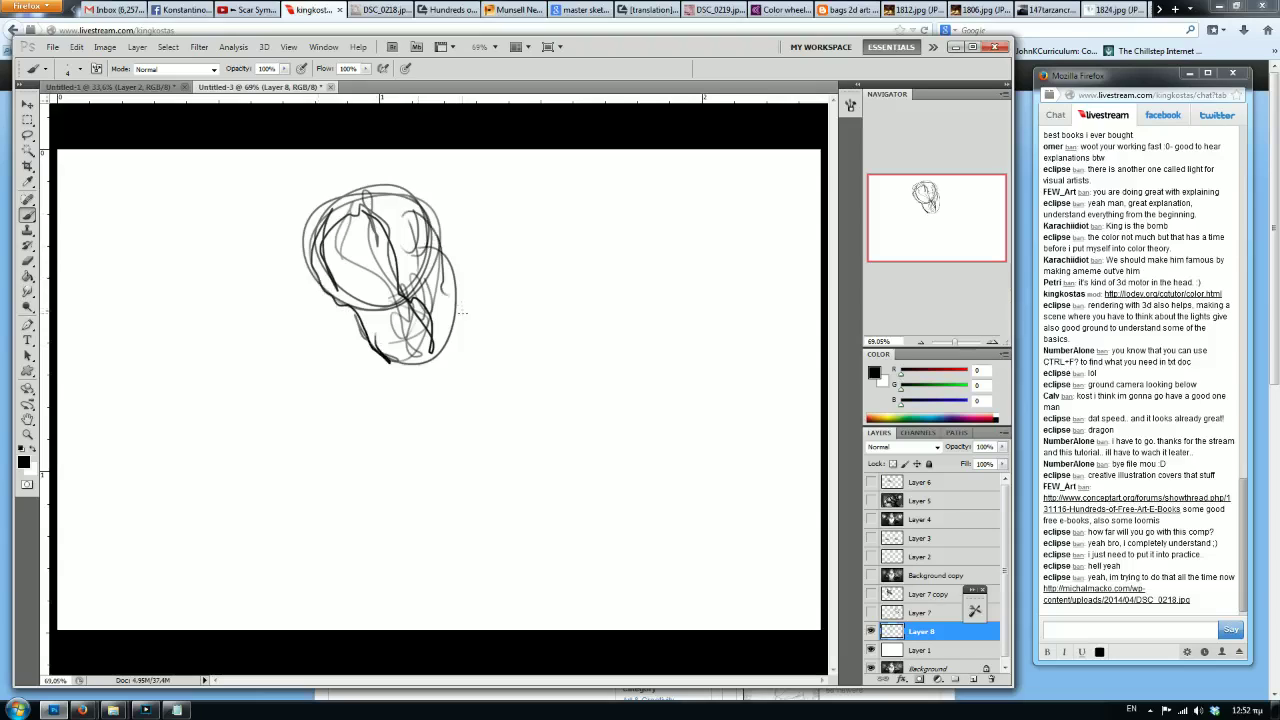
{"action": "left_click_drag", "start_coordinate": [392, 200], "coordinate": [470, 318]}
{"action": "left_click_drag", "start_coordinate": [330, 258], "coordinate": [336, 310]}
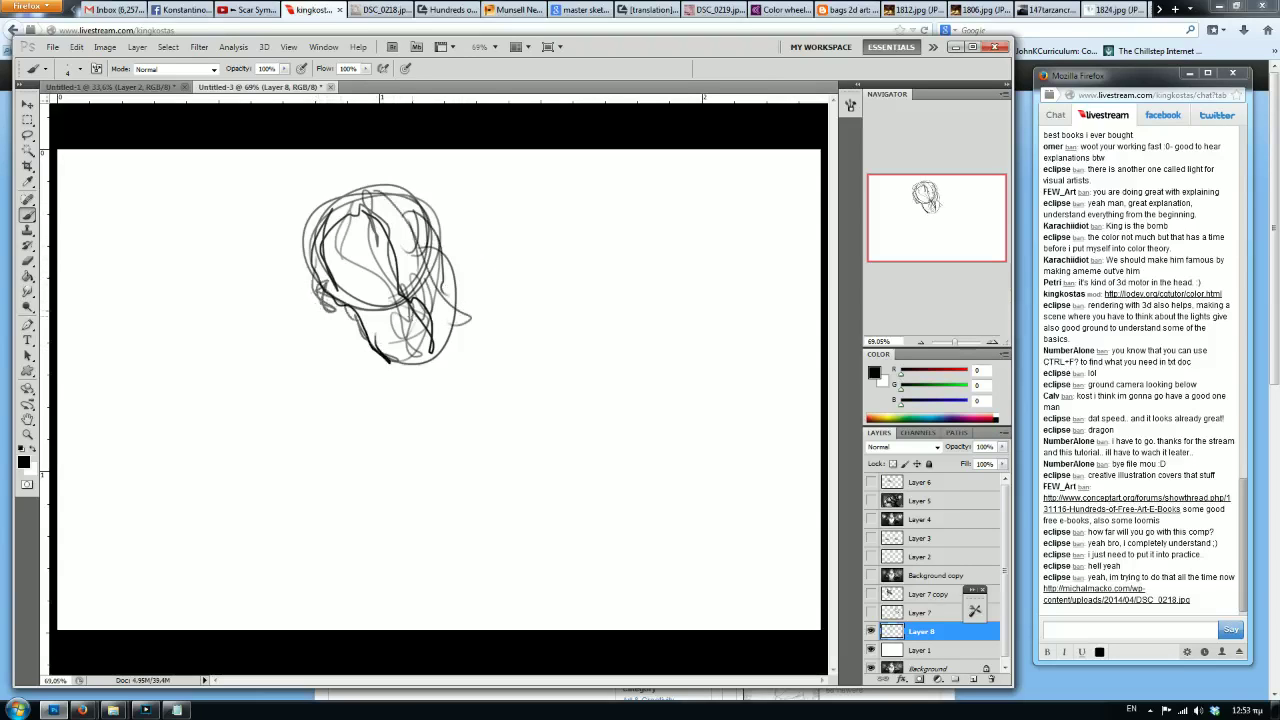
Sketch a pointed chin below the jaw and a long pointed ear behind the head.
{"action": "mouse_move", "coordinate": [385, 232]}
{"action": "left_mouse_down"}
{"action": "mouse_move", "coordinate": [356, 266]}
{"action": "mouse_move", "coordinate": [298, 243]}
{"action": "mouse_move", "coordinate": [424, 246]}
{"action": "left_mouse_up"}
{"action": "left_click_drag", "start_coordinate": [342, 292], "coordinate": [398, 442]}
{"action": "left_click_drag", "start_coordinate": [448, 342], "coordinate": [360, 460]}
{"action": "left_click_drag", "start_coordinate": [424, 248], "coordinate": [490, 270]}
{"action": "mouse_move", "coordinate": [350, 248]}
{"action": "left_mouse_down"}
{"action": "mouse_move", "coordinate": [364, 315]}
{"action": "mouse_move", "coordinate": [386, 304]}
{"action": "mouse_move", "coordinate": [322, 318]}
{"action": "mouse_move", "coordinate": [302, 250]}
{"action": "mouse_move", "coordinate": [384, 296]}
{"action": "mouse_move", "coordinate": [338, 340]}
{"action": "mouse_move", "coordinate": [372, 435]}
{"action": "mouse_move", "coordinate": [388, 388]}
{"action": "mouse_move", "coordinate": [416, 366]}
{"action": "mouse_move", "coordinate": [384, 352]}
{"action": "mouse_move", "coordinate": [420, 320]}
{"action": "mouse_move", "coordinate": [340, 250]}
{"action": "mouse_move", "coordinate": [400, 220]}
{"action": "mouse_move", "coordinate": [434, 284]}
{"action": "mouse_move", "coordinate": [490, 274]}
{"action": "left_mouse_up"}
Block in the first grey tones on the skull, chin and ear, using a larger brush and sampled greys.
{"action": "key", "text": "bracketright"}
{"action": "key", "text": "bracketright"}
{"action": "key", "text": "bracketright"}
{"action": "key", "text": "bracketright"}
{"action": "key", "text": "x"}
{"action": "key", "text": "bracketleft"}
{"action": "key", "text": "bracketleft"}
{"action": "mouse_move", "coordinate": [390, 212]}
{"action": "left_mouse_down"}
{"action": "mouse_move", "coordinate": [366, 248]}
{"action": "mouse_move", "coordinate": [340, 212]}
{"action": "mouse_move", "coordinate": [392, 252]}
{"action": "left_mouse_up"}
{"action": "mouse_move", "coordinate": [348, 214]}
{"action": "left_mouse_down"}
{"action": "mouse_move", "coordinate": [410, 226]}
{"action": "mouse_move", "coordinate": [350, 212]}
{"action": "mouse_move", "coordinate": [380, 252]}
{"action": "mouse_move", "coordinate": [340, 290]}
{"action": "mouse_move", "coordinate": [425, 255]}
{"action": "mouse_move", "coordinate": [400, 340]}
{"action": "mouse_move", "coordinate": [425, 370]}
{"action": "mouse_move", "coordinate": [390, 340]}
{"action": "left_mouse_up"}
{"action": "key", "text": "bracketleft"}
{"action": "left_click", "coordinate": [359, 304], "text": "alt"}
{"action": "left_click", "coordinate": [385, 388], "text": "alt"}
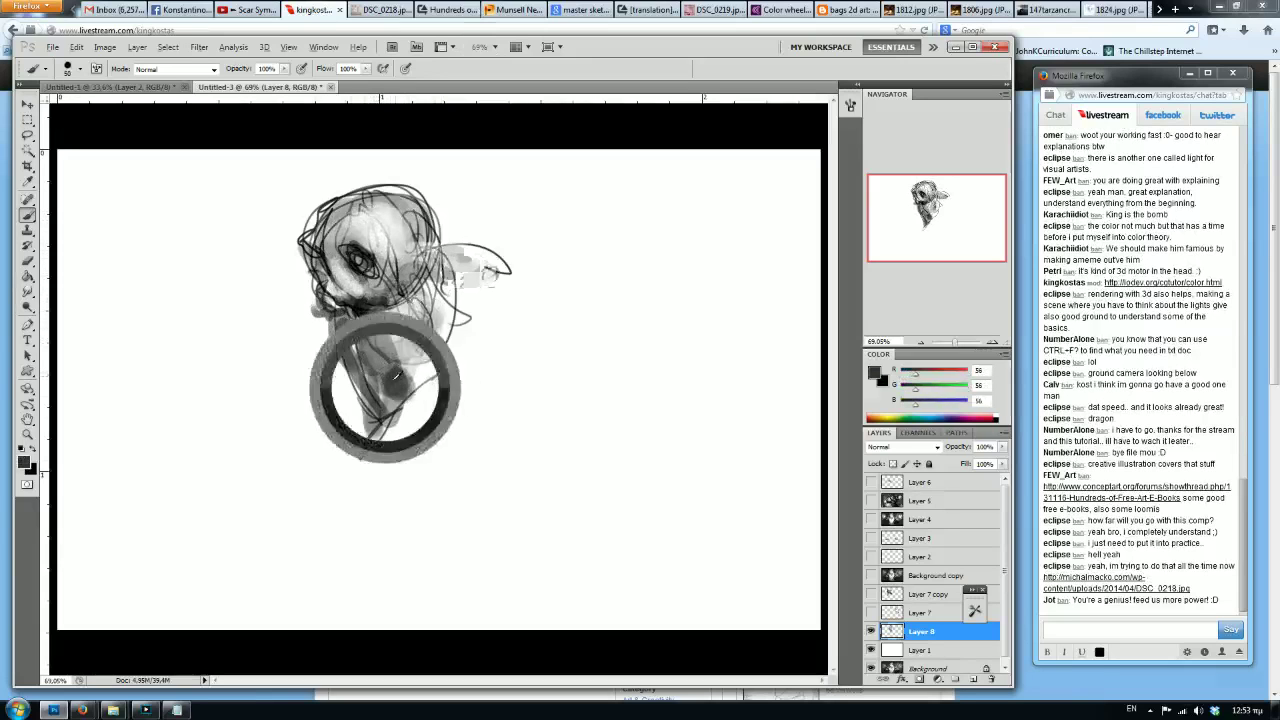
{"action": "left_click_drag", "start_coordinate": [400, 400], "coordinate": [410, 330]}
{"action": "left_click_drag", "start_coordinate": [450, 270], "coordinate": [495, 265]}
Fill the pointed chin with layered dark and mid-grey strokes sampled from the head.
{"action": "left_click", "coordinate": [410, 345], "text": "alt"}
{"action": "left_click", "coordinate": [370, 340], "text": "alt"}
{"action": "left_click_drag", "start_coordinate": [365, 305], "coordinate": [370, 378]}
{"action": "key", "text": "bracketright"}
{"action": "key", "text": "bracketright"}
{"action": "mouse_move", "coordinate": [355, 335]}
{"action": "left_mouse_down"}
{"action": "mouse_move", "coordinate": [405, 375]}
{"action": "mouse_move", "coordinate": [380, 405]}
{"action": "left_mouse_up"}
{"action": "left_click", "coordinate": [387, 359], "text": "alt"}
{"action": "mouse_move", "coordinate": [360, 360]}
{"action": "left_mouse_down"}
{"action": "mouse_move", "coordinate": [372, 410]}
{"action": "mouse_move", "coordinate": [378, 400]}
{"action": "mouse_move", "coordinate": [420, 440]}
{"action": "left_mouse_up"}
{"action": "mouse_move", "coordinate": [430, 360]}
{"action": "left_mouse_down"}
{"action": "mouse_move", "coordinate": [410, 420]}
{"action": "mouse_move", "coordinate": [403, 354]}
{"action": "left_mouse_up"}
Shade the eye socket with sampled greys, and strengthen the brow and nose edge with a smaller brush.
{"action": "mouse_move", "coordinate": [350, 248]}
{"action": "left_mouse_down"}
{"action": "mouse_move", "coordinate": [372, 280]}
{"action": "mouse_move", "coordinate": [376, 270]}
{"action": "mouse_move", "coordinate": [345, 296]}
{"action": "left_mouse_up"}
{"action": "left_click", "coordinate": [365, 262], "text": "alt"}
{"action": "left_click", "coordinate": [363, 308], "text": "alt"}
{"action": "key", "text": "bracketleft"}
{"action": "key", "text": "bracketleft"}
{"action": "key", "text": "bracketleft"}
{"action": "key", "text": "bracketleft"}
{"action": "key", "text": "bracketleft"}
{"action": "mouse_move", "coordinate": [314, 262]}
{"action": "left_mouse_down"}
{"action": "mouse_move", "coordinate": [328, 302]}
{"action": "mouse_move", "coordinate": [328, 284]}
{"action": "left_mouse_up"}
{"action": "mouse_move", "coordinate": [302, 236]}
{"action": "left_mouse_down"}
{"action": "mouse_move", "coordinate": [318, 268]}
{"action": "mouse_move", "coordinate": [332, 206]}
{"action": "left_mouse_up"}
Model the forehead and crown with sampled greys, extending the tone down the back of the head to the ear.
{"action": "key", "text": "bracketright"}
{"action": "key", "text": "bracketright"}
{"action": "left_click", "coordinate": [345, 210], "text": "alt"}
{"action": "mouse_move", "coordinate": [330, 208]}
{"action": "left_mouse_down"}
{"action": "mouse_move", "coordinate": [374, 218]}
{"action": "mouse_move", "coordinate": [402, 202]}
{"action": "mouse_move", "coordinate": [347, 205]}
{"action": "mouse_move", "coordinate": [322, 230]}
{"action": "mouse_move", "coordinate": [365, 206]}
{"action": "left_mouse_up"}
{"action": "left_click", "coordinate": [350, 211], "text": "alt"}
{"action": "left_click", "coordinate": [340, 219], "text": "alt"}
{"action": "key", "text": "bracketleft"}
{"action": "key", "text": "bracketleft"}
{"action": "key", "text": "bracketleft"}
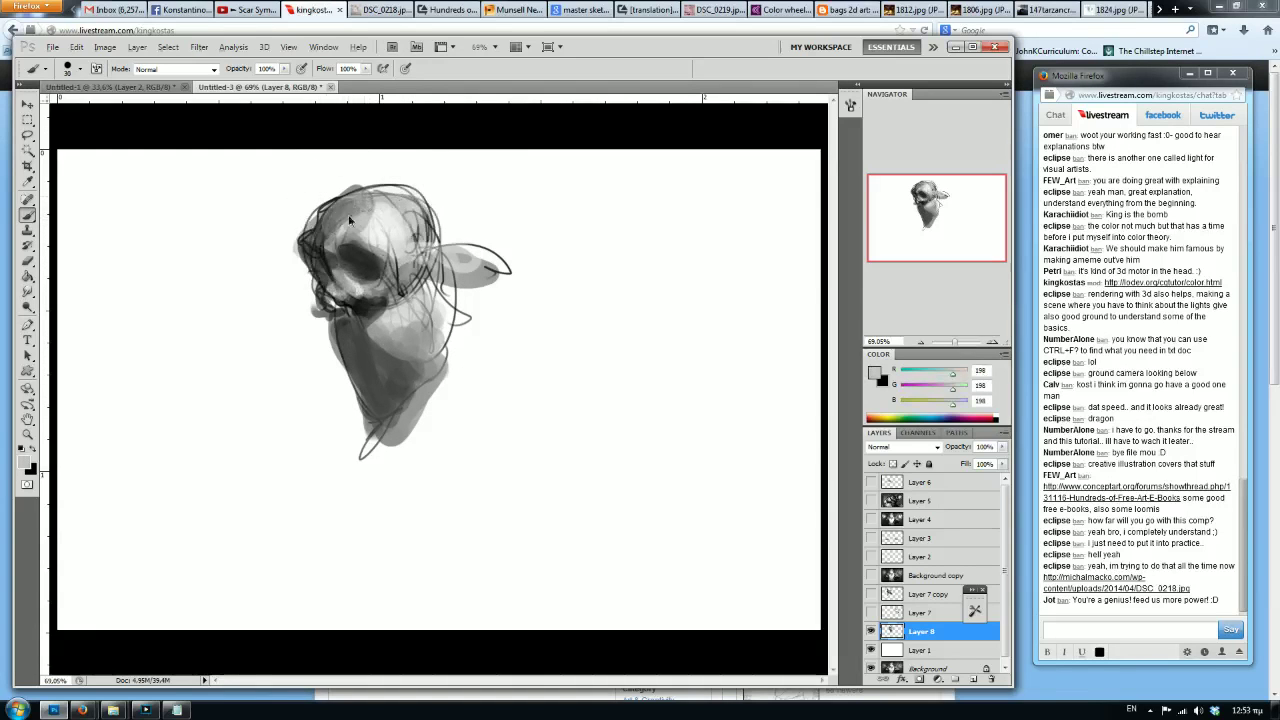
{"action": "left_click", "coordinate": [374, 203], "text": "alt"}
{"action": "mouse_move", "coordinate": [352, 205]}
{"action": "left_mouse_down"}
{"action": "mouse_move", "coordinate": [370, 196]}
{"action": "mouse_move", "coordinate": [414, 212]}
{"action": "mouse_move", "coordinate": [424, 240]}
{"action": "mouse_move", "coordinate": [390, 192]}
{"action": "mouse_move", "coordinate": [412, 265]}
{"action": "mouse_move", "coordinate": [467, 260]}
{"action": "mouse_move", "coordinate": [455, 290]}
{"action": "left_mouse_up"}
{"action": "left_click", "coordinate": [377, 195], "text": "alt"}
{"action": "left_click", "coordinate": [414, 262], "text": "alt"}
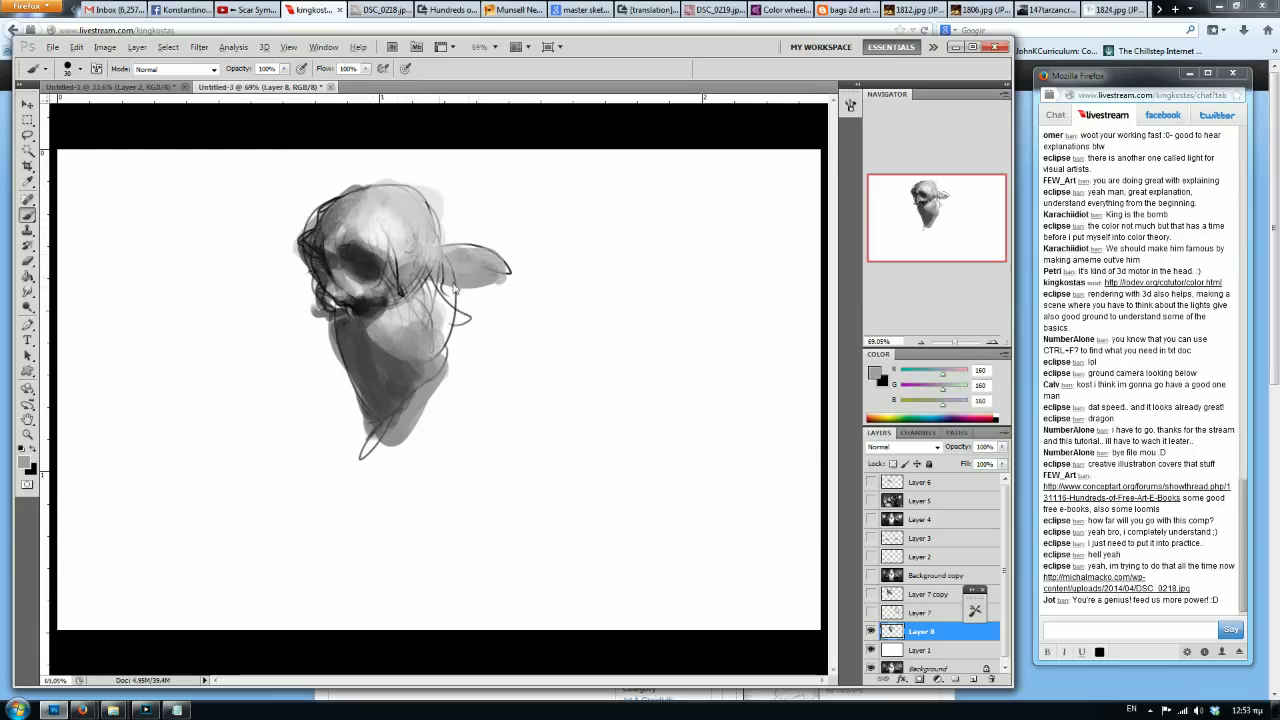
Trim the face, chin, ear and skull silhouette with white strokes around the outside of the head.
{"action": "left_click", "coordinate": [309, 214], "text": "alt"}
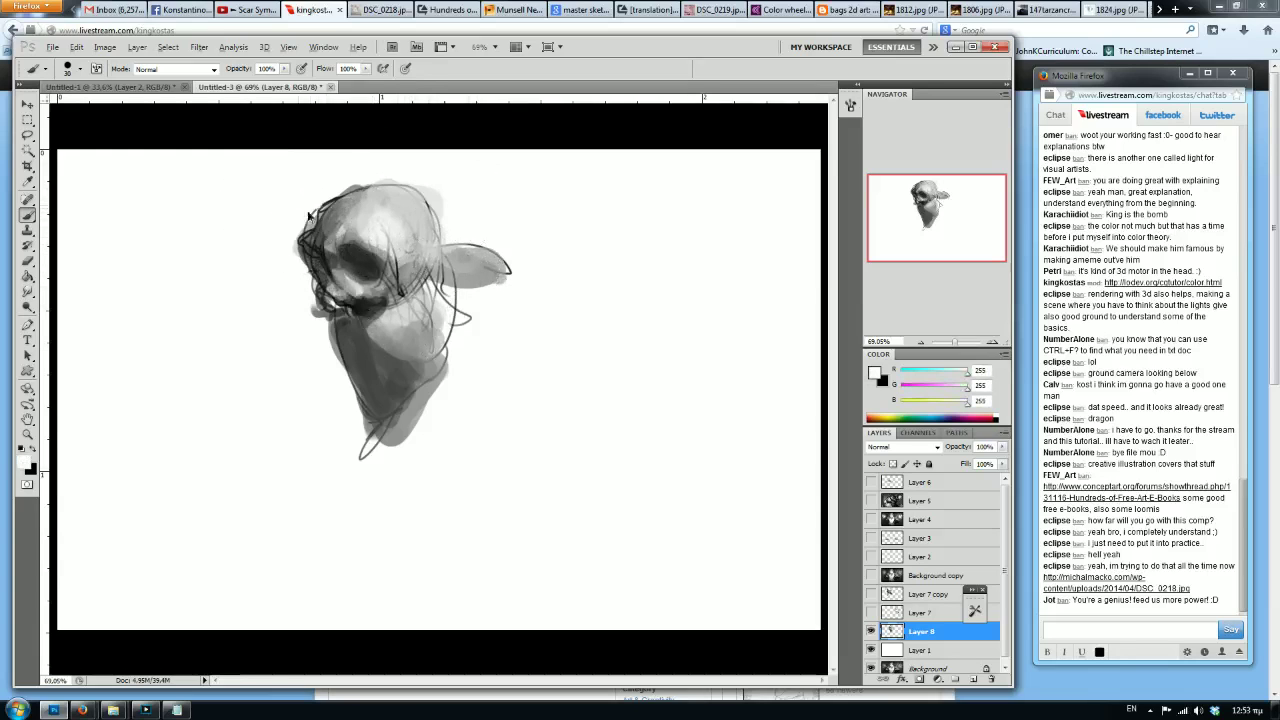
{"action": "mouse_move", "coordinate": [312, 220]}
{"action": "left_mouse_down"}
{"action": "mouse_move", "coordinate": [326, 199]}
{"action": "mouse_move", "coordinate": [298, 262]}
{"action": "mouse_move", "coordinate": [346, 418]}
{"action": "left_mouse_up"}
{"action": "left_click_drag", "start_coordinate": [343, 357], "coordinate": [369, 452]}
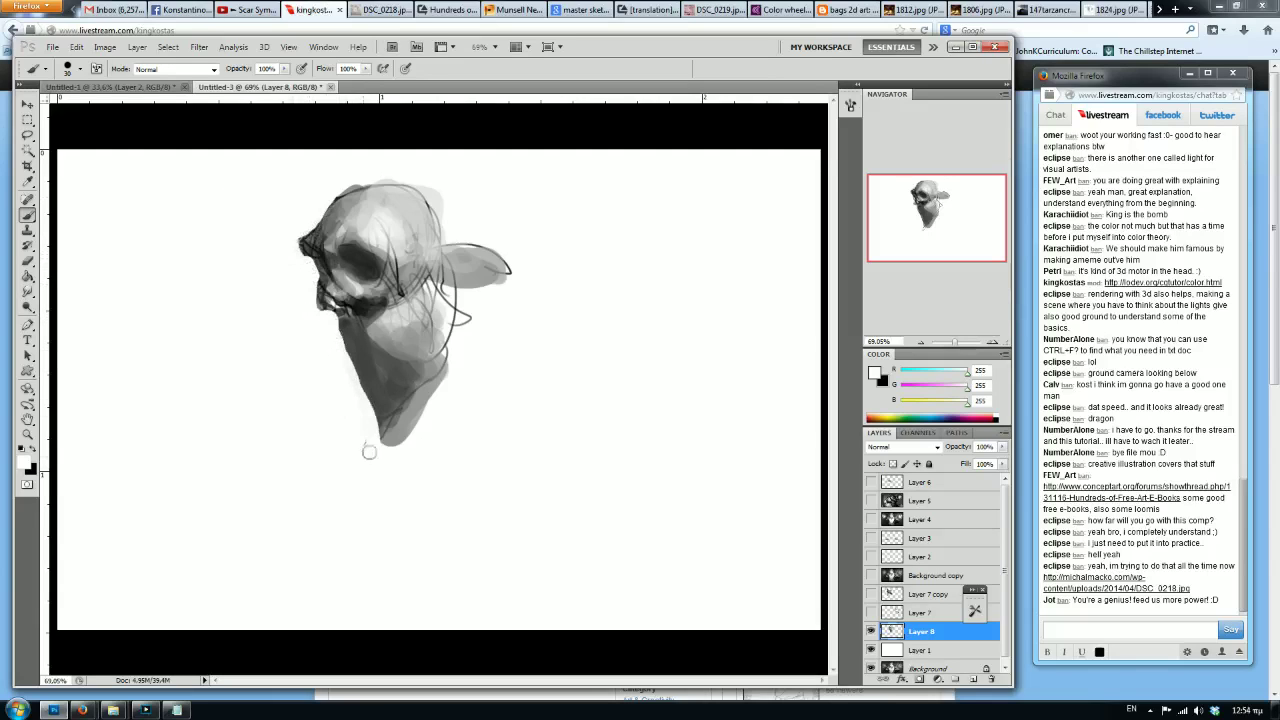
{"action": "mouse_move", "coordinate": [437, 409]}
{"action": "left_mouse_down"}
{"action": "mouse_move", "coordinate": [373, 459]}
{"action": "mouse_move", "coordinate": [430, 395]}
{"action": "left_mouse_up"}
{"action": "mouse_move", "coordinate": [476, 293]}
{"action": "left_mouse_down"}
{"action": "mouse_move", "coordinate": [518, 268]}
{"action": "mouse_move", "coordinate": [480, 245]}
{"action": "left_mouse_up"}
{"action": "mouse_move", "coordinate": [420, 187]}
{"action": "left_mouse_down"}
{"action": "mouse_move", "coordinate": [390, 174]}
{"action": "mouse_move", "coordinate": [384, 184]}
{"action": "mouse_move", "coordinate": [404, 181]}
{"action": "mouse_move", "coordinate": [336, 193]}
{"action": "left_mouse_up"}
{"action": "key", "text": "]"}
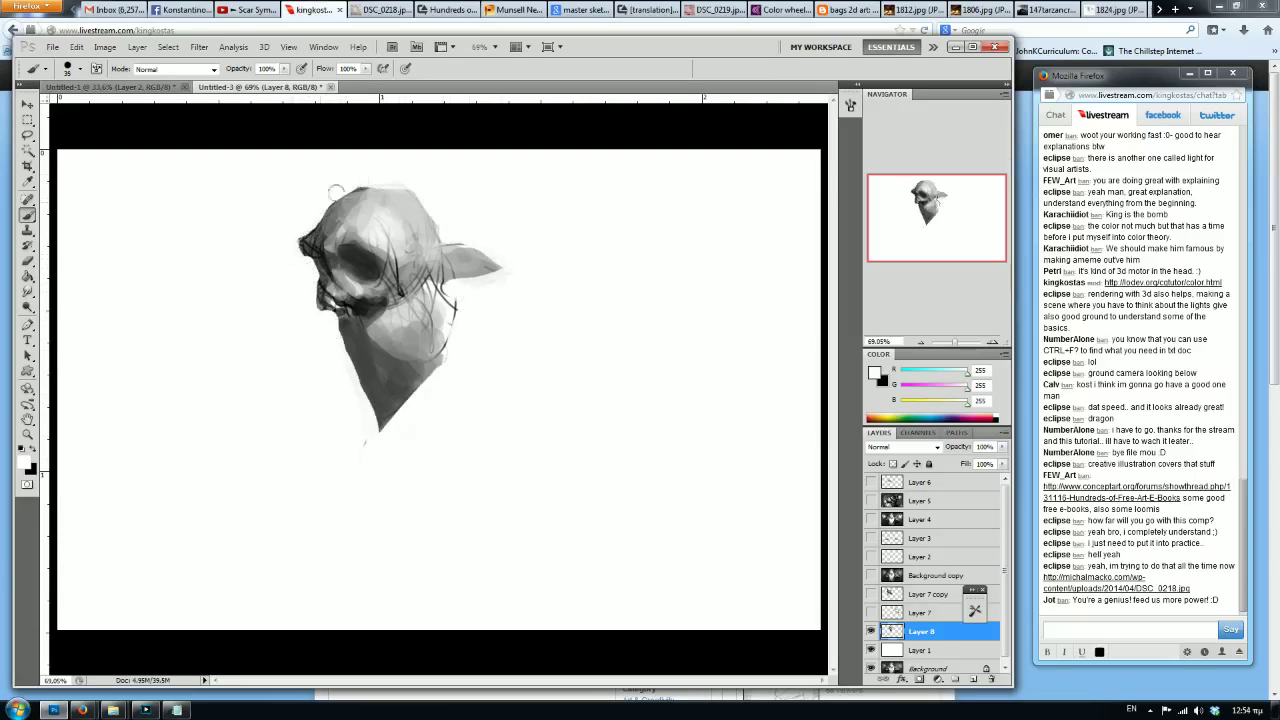
Paint a light eyeball in the socket, and shape the eyelid with sampled dark and light greys.
{"action": "left_click", "coordinate": [323, 315], "text": "alt"}
{"action": "left_click_drag", "start_coordinate": [352, 248], "coordinate": [375, 266]}
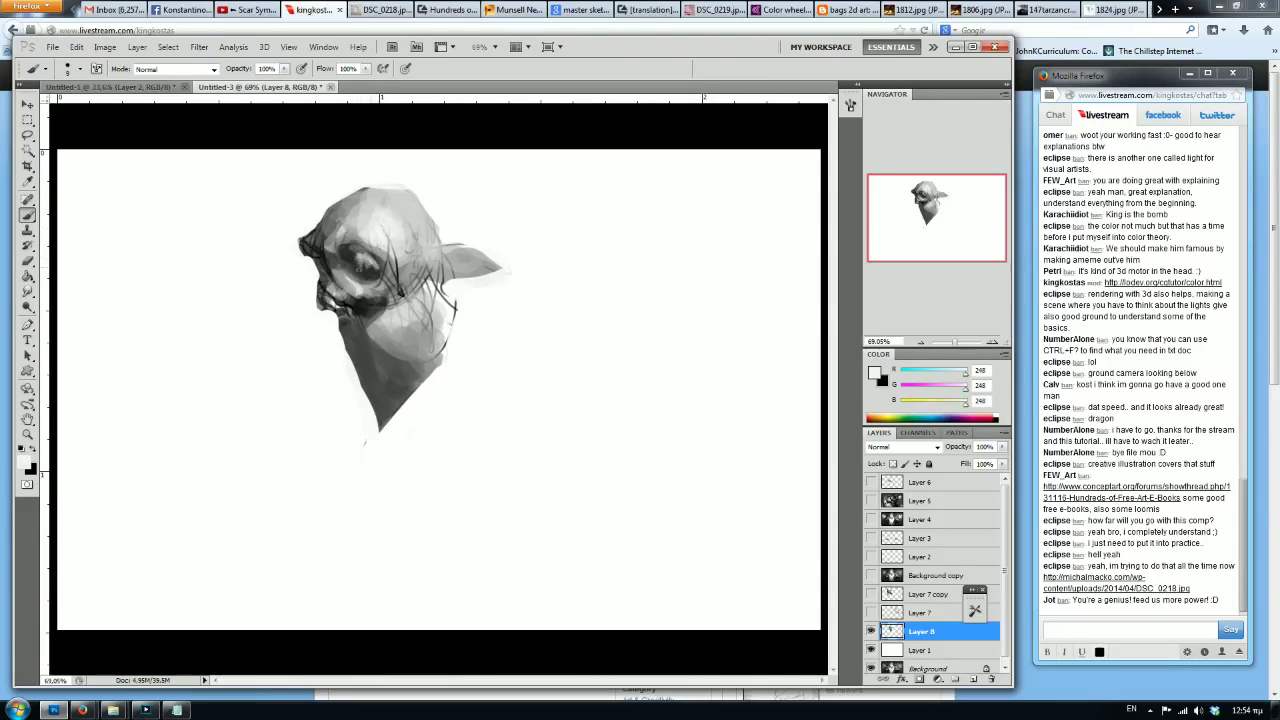
{"action": "left_click", "coordinate": [352, 256], "text": "alt"}
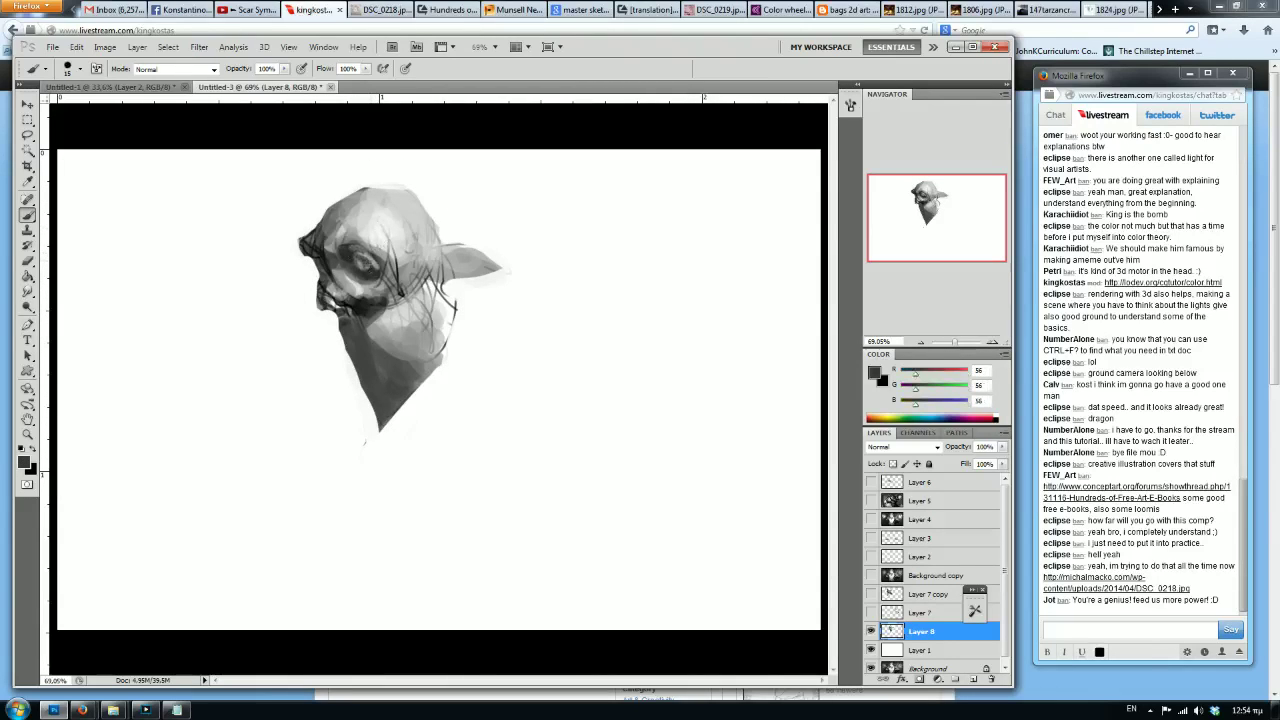
{"action": "key", "text": "]"}
{"action": "left_click", "coordinate": [372, 246], "text": "alt"}
{"action": "left_click_drag", "start_coordinate": [372, 244], "coordinate": [385, 236]}
{"action": "left_click", "coordinate": [378, 240], "text": "alt"}
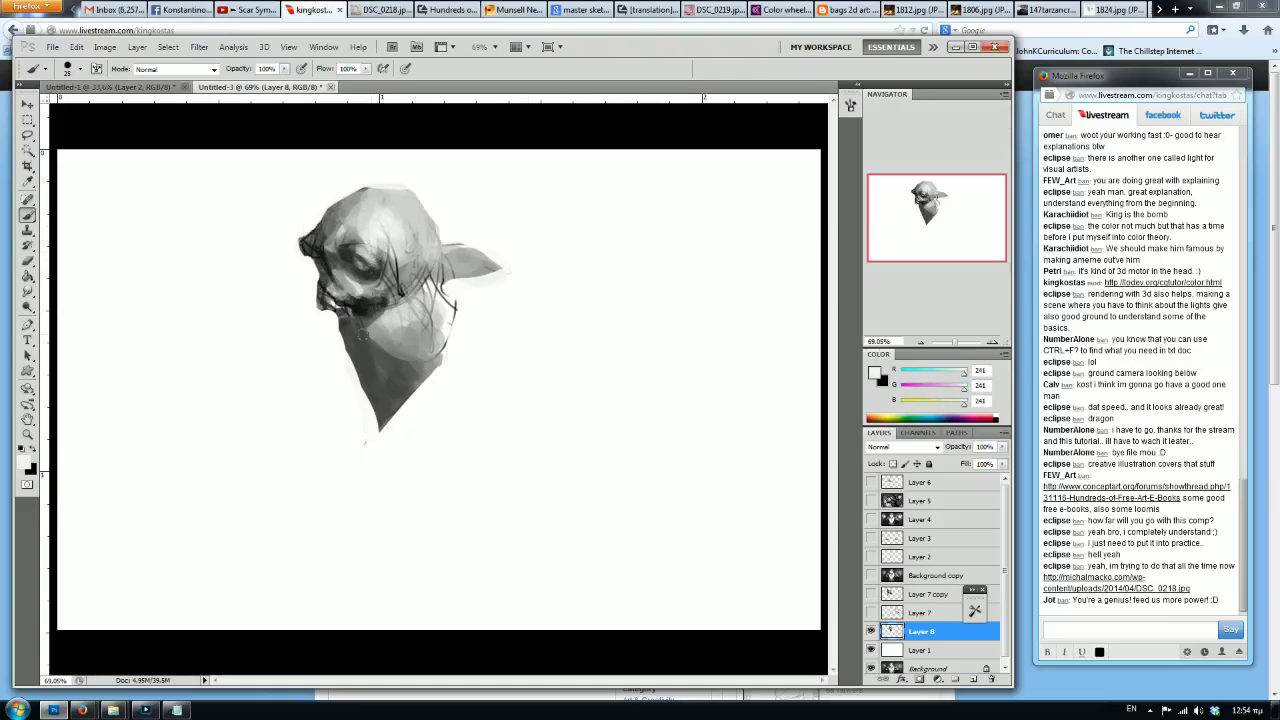
Model the nose and upper lip with sampled light and dark greys using a small brush.
{"action": "left_click", "coordinate": [364, 286], "text": "alt"}
{"action": "mouse_move", "coordinate": [334, 272]}
{"action": "left_mouse_down"}
{"action": "mouse_move", "coordinate": [342, 300]}
{"action": "mouse_move", "coordinate": [330, 310]}
{"action": "left_mouse_up"}
{"action": "left_click", "coordinate": [340, 302], "text": "alt"}
{"action": "left_click", "coordinate": [330, 291], "text": "alt"}
{"action": "left_click", "coordinate": [324, 257], "text": "alt"}
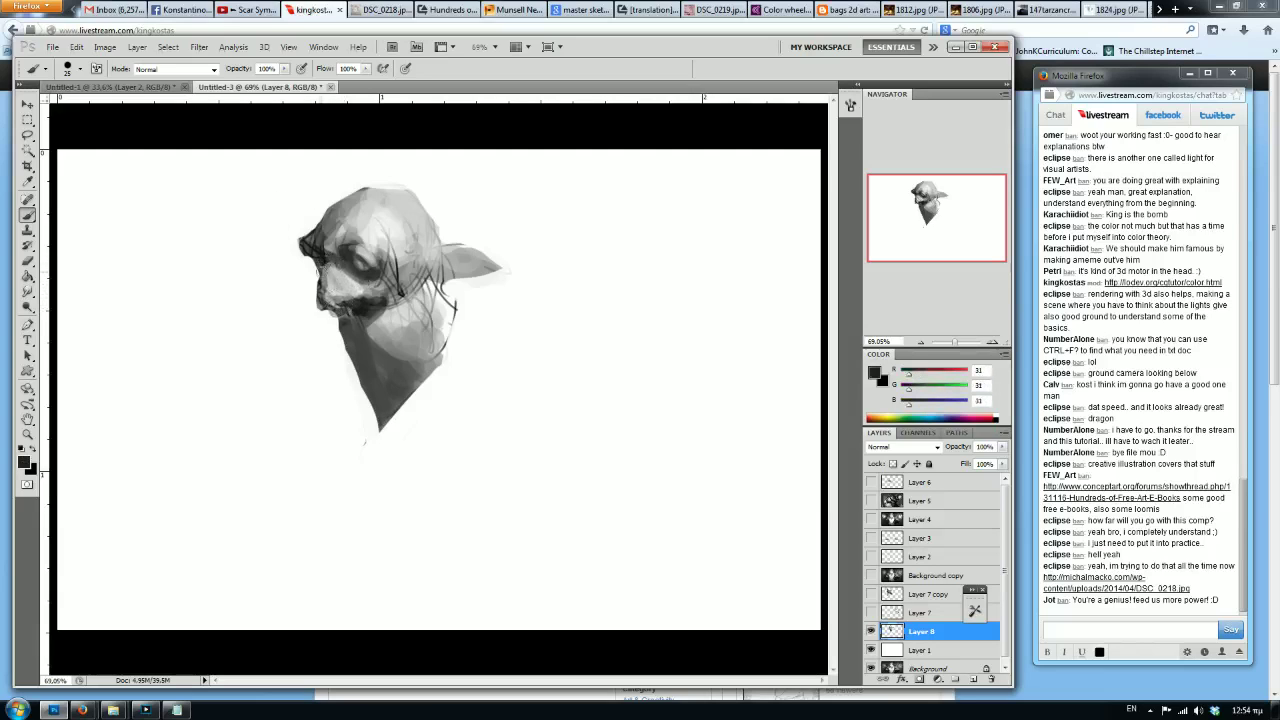
{"action": "left_click", "coordinate": [327, 286], "text": "alt"}
{"action": "mouse_move", "coordinate": [320, 305]}
{"action": "left_mouse_down"}
{"action": "mouse_move", "coordinate": [333, 270]}
{"action": "mouse_move", "coordinate": [333, 291]}
{"action": "left_mouse_up"}
{"action": "left_click", "coordinate": [328, 288], "text": "alt"}
{"action": "left_click", "coordinate": [325, 277], "text": "alt"}
{"action": "left_click", "coordinate": [341, 302], "text": "alt"}
{"action": "left_click", "coordinate": [350, 305], "text": "alt"}
{"action": "left_click", "coordinate": [344, 282], "text": "alt"}
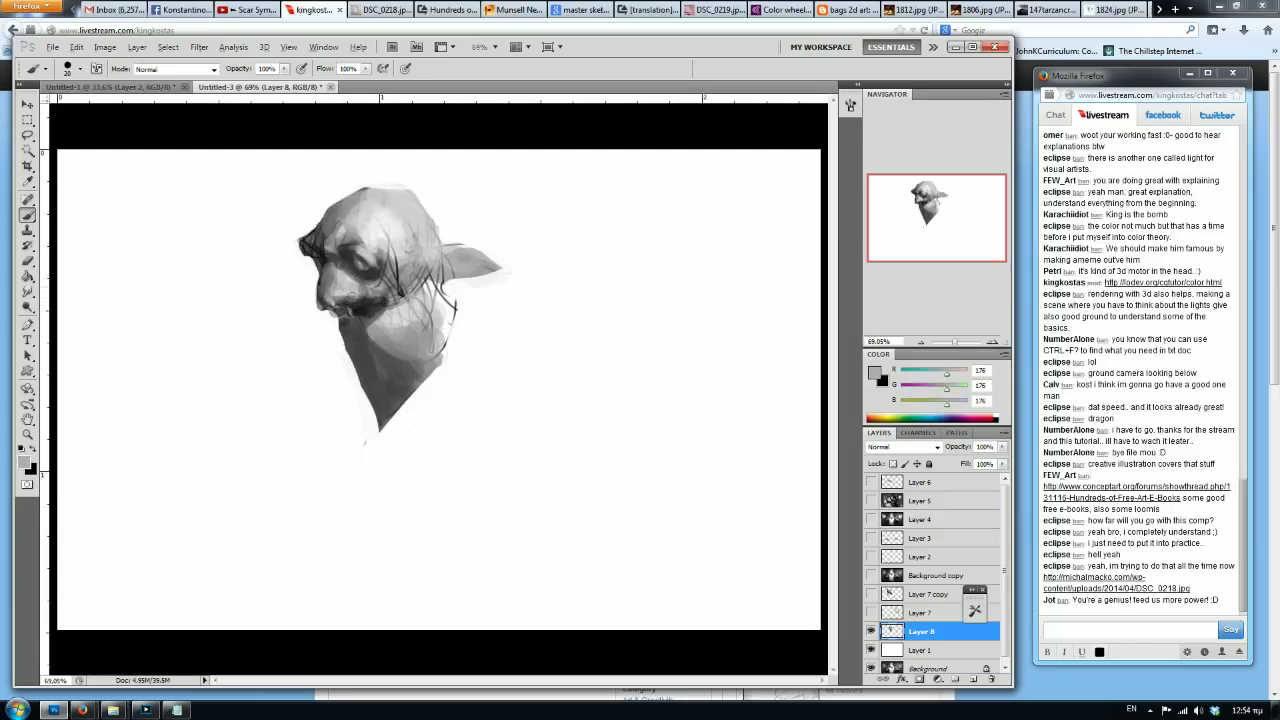
Darken the pointed ear with mid-grey, and add dark strokes to the far end of the brow.
{"action": "mouse_move", "coordinate": [420, 262]}
{"action": "left_mouse_down"}
{"action": "mouse_move", "coordinate": [475, 272]}
{"action": "mouse_move", "coordinate": [492, 260]}
{"action": "left_mouse_up"}
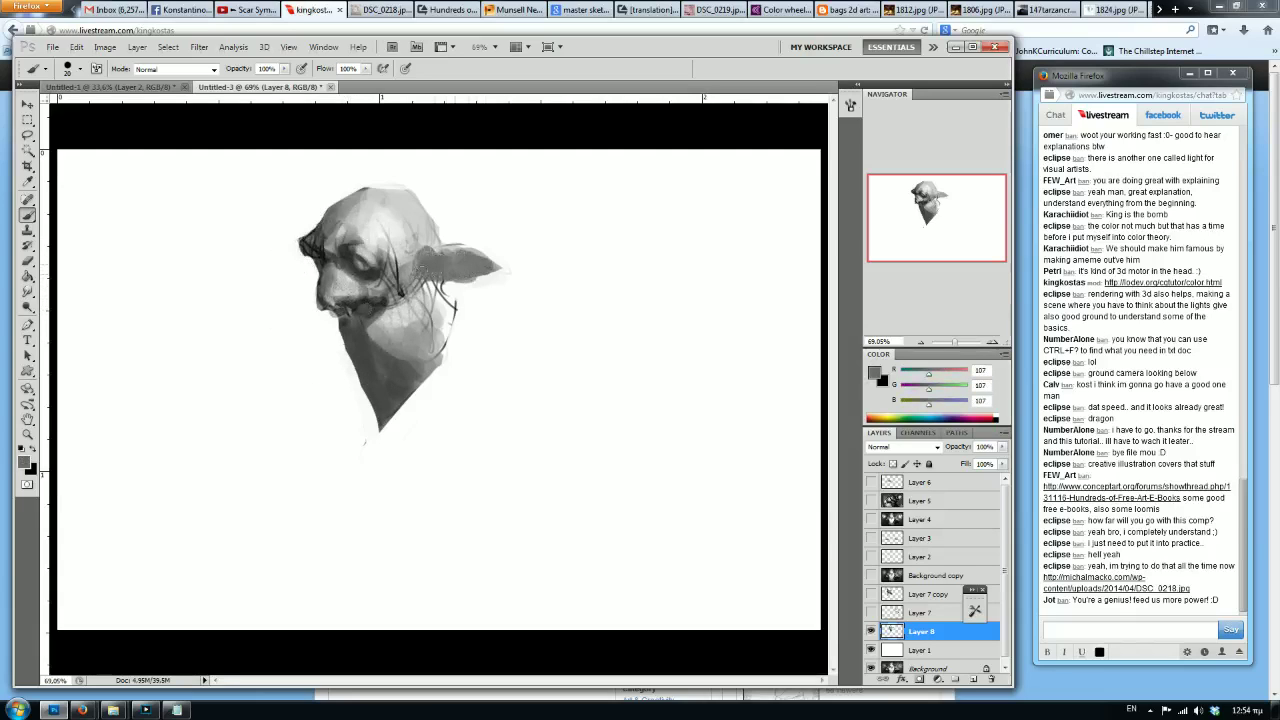
{"action": "left_click", "coordinate": [347, 253], "text": "alt"}
{"action": "key", "text": "bracketright"}
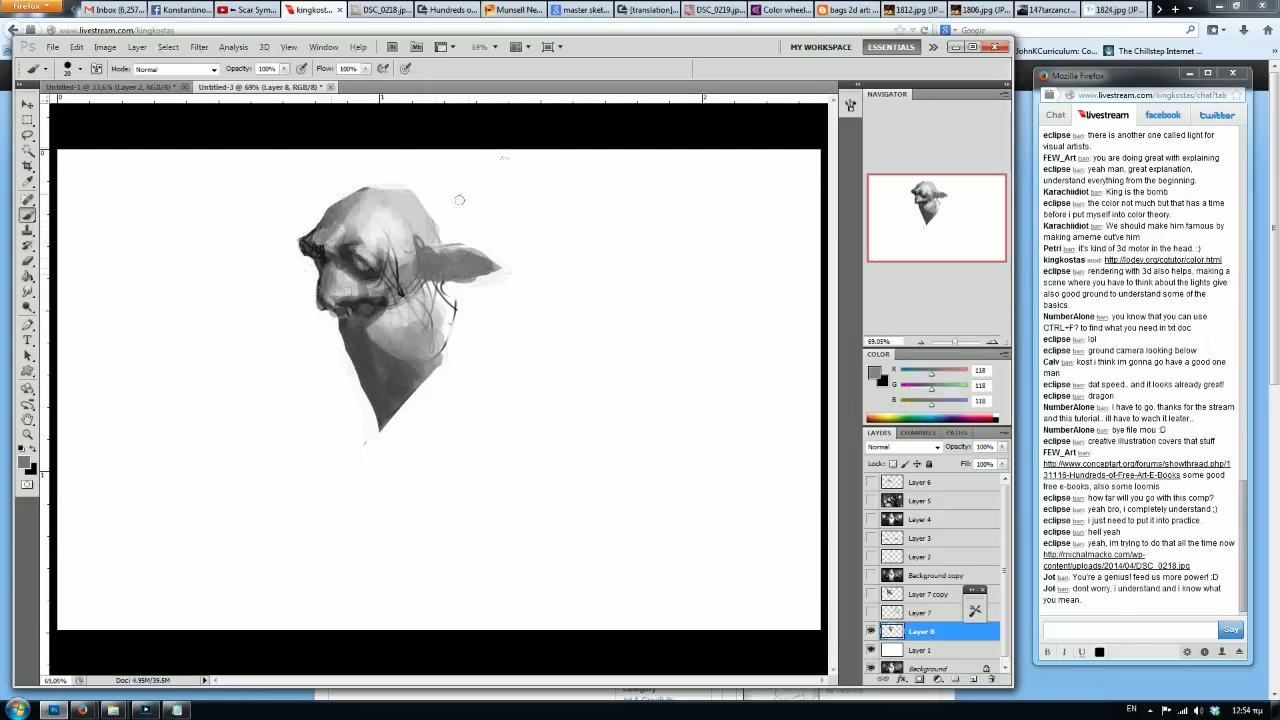
{"action": "left_click", "coordinate": [340, 251], "text": "alt"}
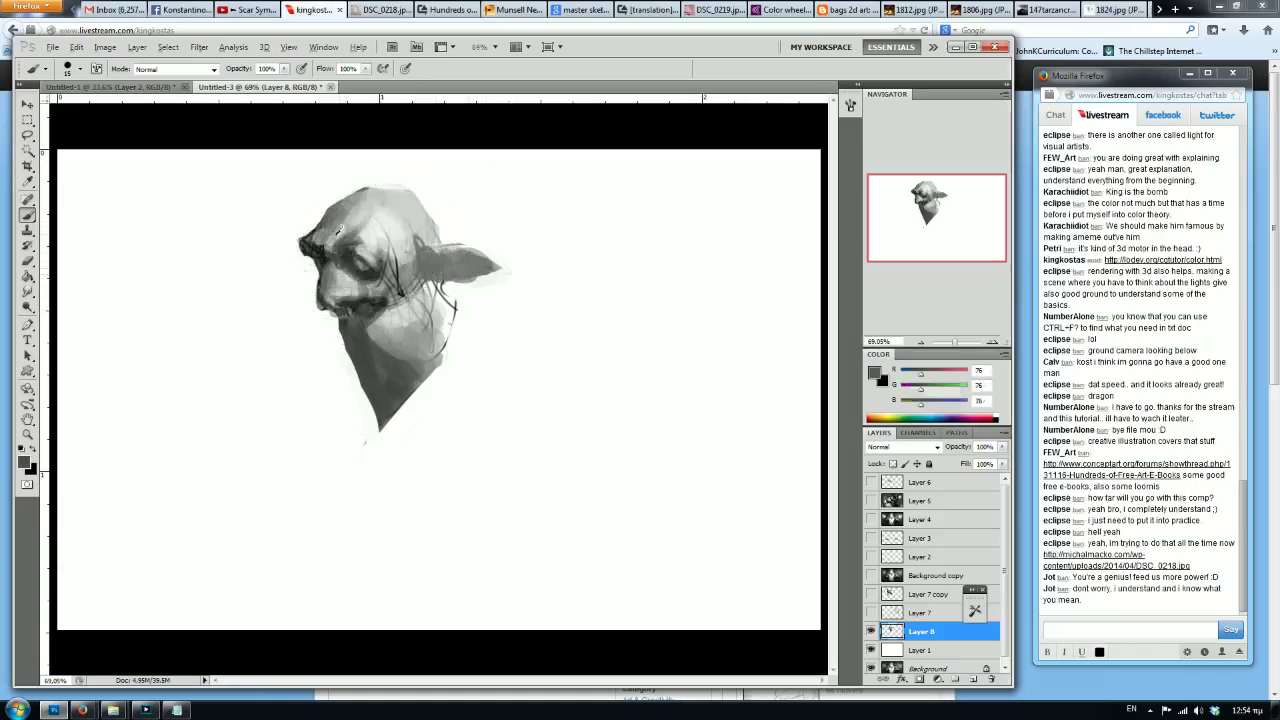
{"action": "left_click", "coordinate": [338, 234], "text": "alt"}
{"action": "left_click_drag", "start_coordinate": [302, 233], "coordinate": [302, 268]}
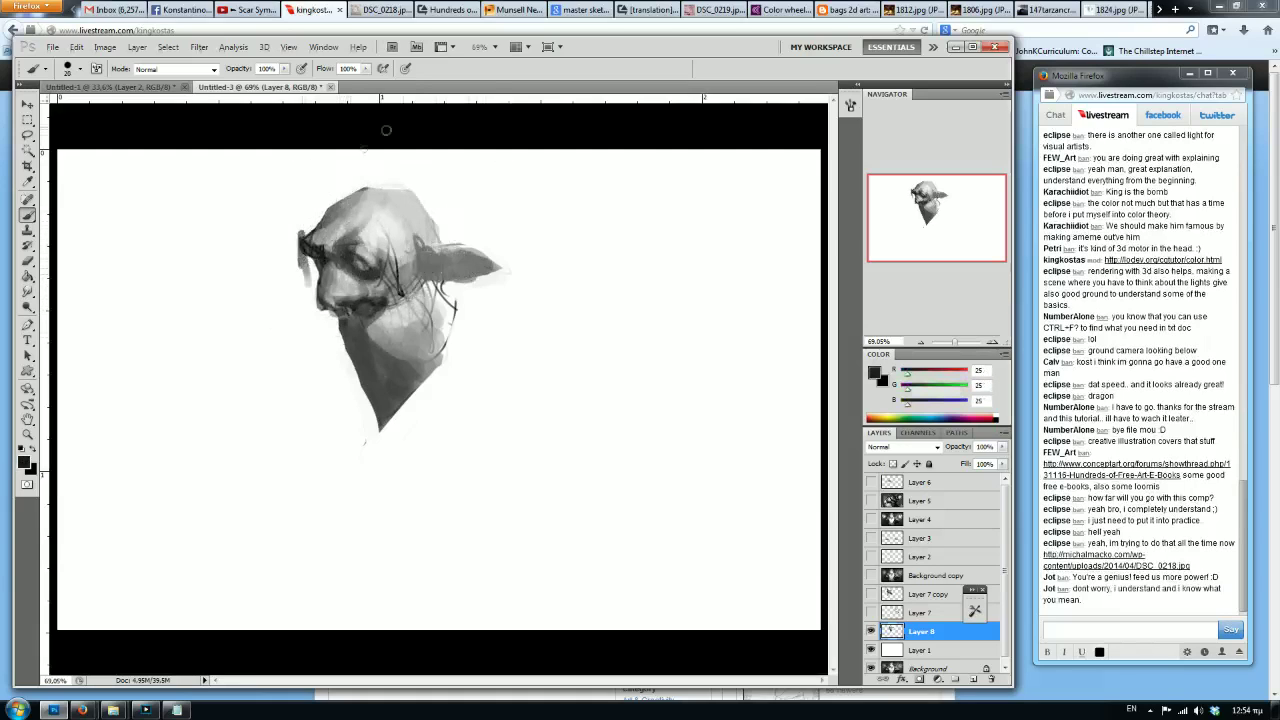
Paint dark grey hair strokes over the crown and down the back of the head.
{"action": "left_click", "coordinate": [333, 252], "text": "alt"}
{"action": "left_click_drag", "start_coordinate": [360, 198], "coordinate": [420, 285]}
{"action": "mouse_move", "coordinate": [395, 210]}
{"action": "left_mouse_down"}
{"action": "mouse_move", "coordinate": [440, 340]}
{"action": "mouse_move", "coordinate": [417, 245]}
{"action": "mouse_move", "coordinate": [436, 244]}
{"action": "left_mouse_up"}
{"action": "key", "text": "bracketright"}
{"action": "key", "text": "bracketright"}
{"action": "key", "text": "bracketright"}
{"action": "key", "text": "bracketright"}
{"action": "left_click_drag", "start_coordinate": [401, 193], "coordinate": [438, 245]}
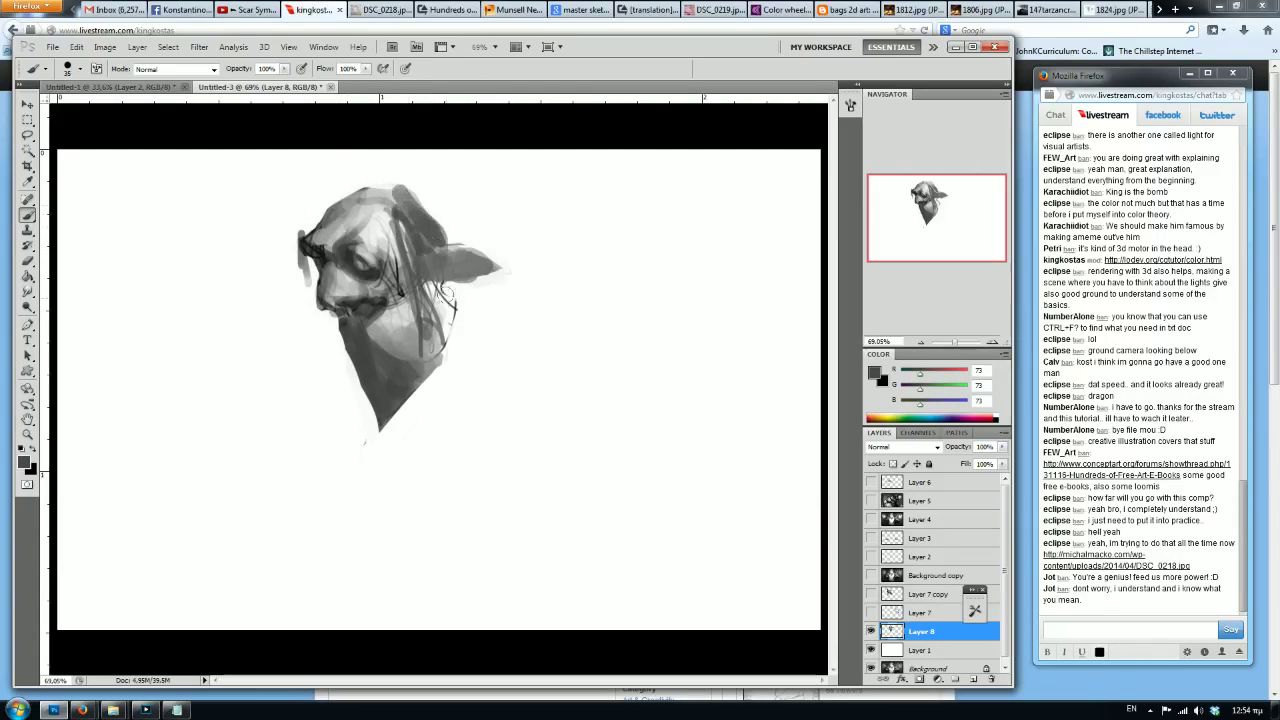
Block in the shoulder and body below the head with broad translucent grey strokes.
{"action": "left_click_drag", "start_coordinate": [447, 299], "coordinate": [478, 350]}
{"action": "key", "text": "bracketright"}
{"action": "key", "text": "bracketright"}
{"action": "key", "text": "bracketright"}
{"action": "key", "text": "bracketright"}
{"action": "key", "text": "bracketright"}
{"action": "key", "text": "bracketright"}
{"action": "key", "text": "bracketright"}
{"action": "mouse_move", "coordinate": [460, 400]}
{"action": "left_mouse_down"}
{"action": "mouse_move", "coordinate": [528, 300]}
{"action": "mouse_move", "coordinate": [420, 500]}
{"action": "left_mouse_up"}
{"action": "mouse_move", "coordinate": [365, 560]}
{"action": "left_mouse_down"}
{"action": "mouse_move", "coordinate": [347, 431]}
{"action": "mouse_move", "coordinate": [405, 612]}
{"action": "left_mouse_up"}
{"action": "left_click_drag", "start_coordinate": [395, 507], "coordinate": [450, 555]}
Darken the chest and the middle of the body with overlapping black strokes.
{"action": "left_click", "coordinate": [488, 652], "text": "alt"}
{"action": "key", "text": "bracketleft"}
{"action": "key", "text": "bracketleft"}
{"action": "left_click_drag", "start_coordinate": [499, 433], "coordinate": [440, 488]}
{"action": "left_click_drag", "start_coordinate": [446, 432], "coordinate": [435, 488]}
{"action": "left_click_drag", "start_coordinate": [435, 390], "coordinate": [430, 484]}
{"action": "mouse_move", "coordinate": [455, 365]}
{"action": "left_mouse_down"}
{"action": "mouse_move", "coordinate": [400, 415]}
{"action": "mouse_move", "coordinate": [494, 414]}
{"action": "left_mouse_up"}
{"action": "mouse_move", "coordinate": [405, 432]}
{"action": "left_mouse_down"}
{"action": "mouse_move", "coordinate": [438, 344]}
{"action": "mouse_move", "coordinate": [412, 470]}
{"action": "left_mouse_up"}
Paint narrower black strokes along the front of the torso to define the chest and near arm.
{"action": "key", "text": "bracketleft"}
{"action": "key", "text": "bracketleft"}
{"action": "key", "text": "bracketleft"}
{"action": "key", "text": "bracketleft"}
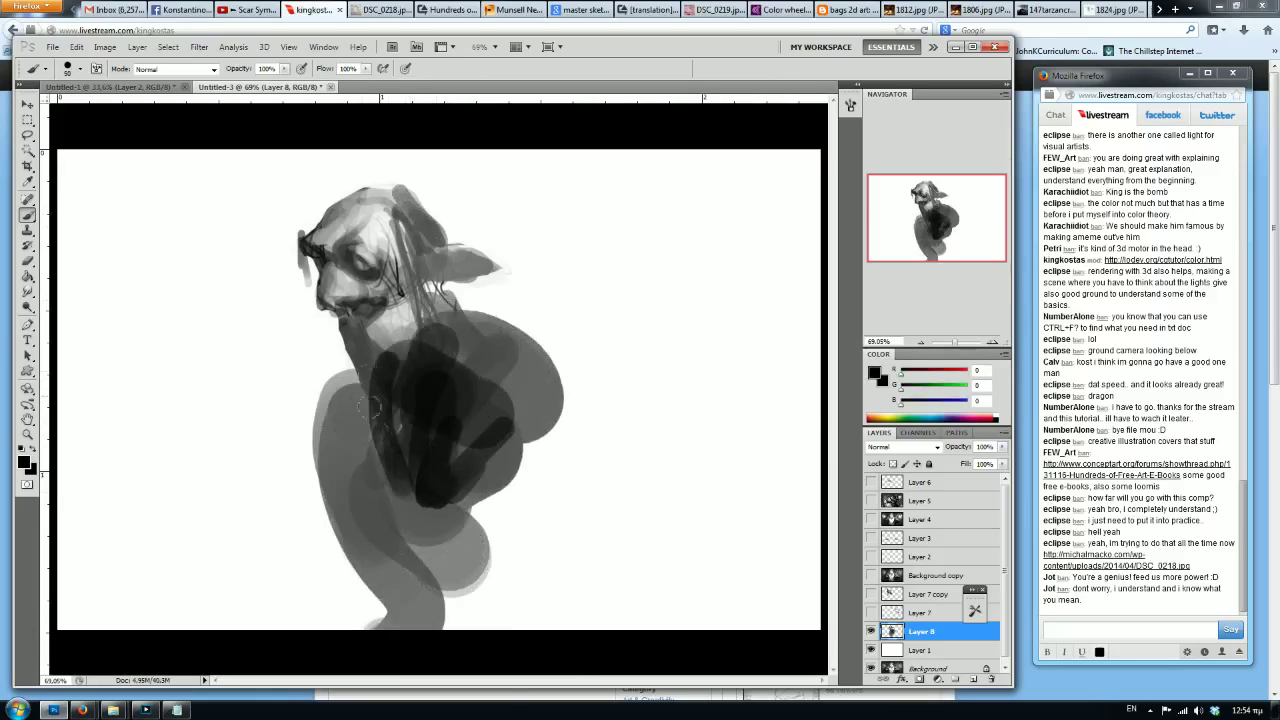
{"action": "left_click_drag", "start_coordinate": [352, 374], "coordinate": [418, 608]}
{"action": "mouse_move", "coordinate": [405, 388]}
{"action": "left_mouse_down"}
{"action": "mouse_move", "coordinate": [352, 321]}
{"action": "mouse_move", "coordinate": [320, 460]}
{"action": "left_mouse_up"}
{"action": "left_click_drag", "start_coordinate": [330, 340], "coordinate": [345, 495]}
Carve the back and lower edge of the body with a large white brush.
{"action": "key", "text": "x"}
{"action": "key", "text": "bracketright"}
{"action": "key", "text": "bracketright"}
{"action": "key", "text": "bracketright"}
{"action": "key", "text": "bracketright"}
{"action": "key", "text": "bracketright"}
{"action": "key", "text": "bracketright"}
{"action": "key", "text": "bracketright"}
{"action": "key", "text": "bracketright"}
{"action": "key", "text": "bracketright"}
{"action": "left_click_drag", "start_coordinate": [540, 320], "coordinate": [470, 425]}
{"action": "left_click_drag", "start_coordinate": [530, 420], "coordinate": [420, 585]}
Sweep a broad diagonal band in sampled dark grey (29) across the whole canvas with a 175 px brush.
{"action": "left_click", "coordinate": [404, 413], "text": "alt"}
{"action": "key", "text": "bracketright"}
{"action": "left_click_drag", "start_coordinate": [762, 270], "coordinate": [91, 643]}
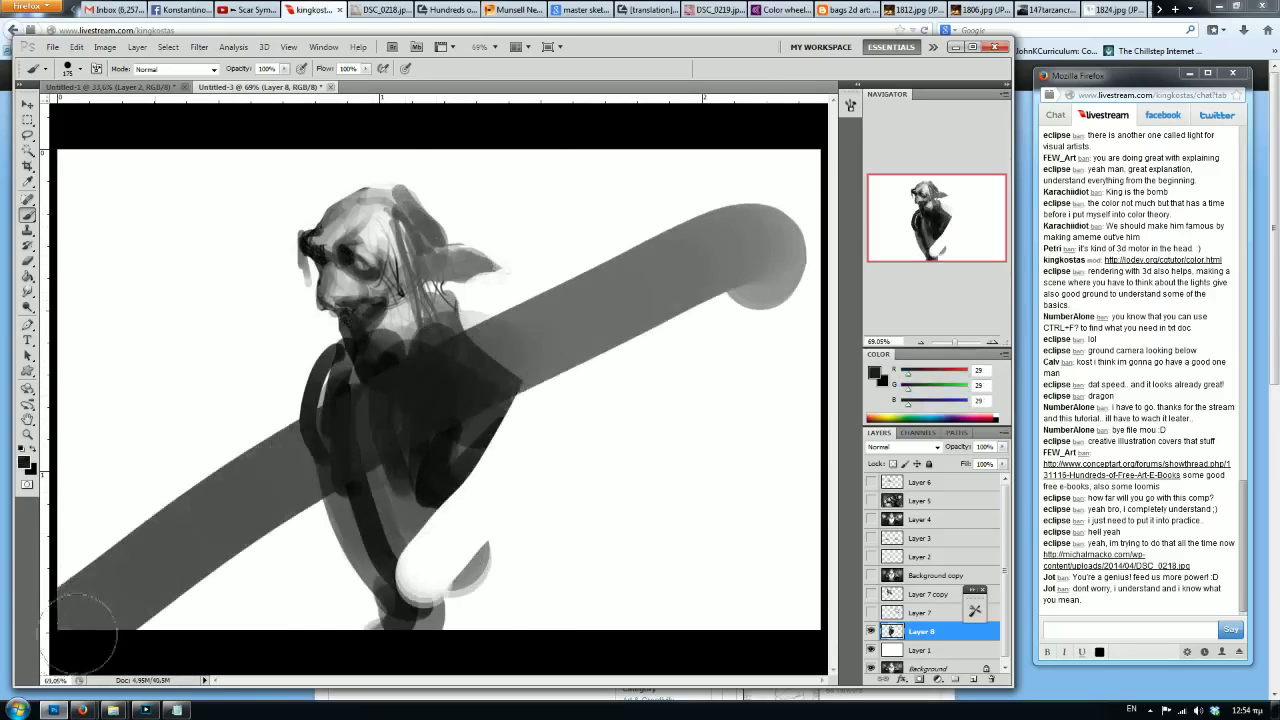
Cover the painted figure with a broad dark grey sweep from the upper left through the centre using a much larger brush.
{"action": "key", "text": "bracketright"}
{"action": "key", "text": "bracketright"}
{"action": "key", "text": "bracketright"}
{"action": "key", "text": "bracketright"}
{"action": "key", "text": "bracketright"}
{"action": "key", "text": "bracketright"}
{"action": "key", "text": "bracketright"}
{"action": "left_click_drag", "start_coordinate": [190, 275], "coordinate": [528, 435]}
Paint two white strokes through the dark mass in the upper right, using white sampled from the background.
{"action": "left_click", "coordinate": [628, 186], "text": "alt"}
{"action": "left_click_drag", "start_coordinate": [527, 168], "coordinate": [562, 325]}
{"action": "left_click_drag", "start_coordinate": [590, 175], "coordinate": [662, 362]}
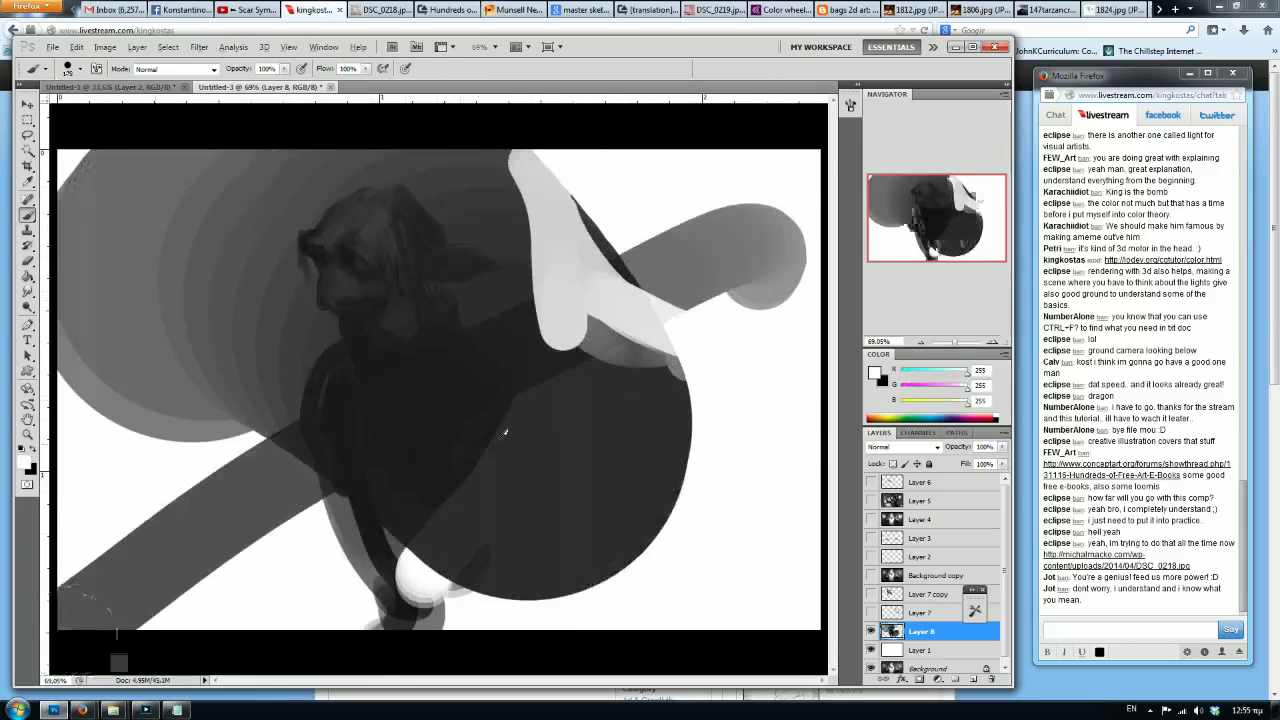
Darken the right side of the canvas with large vertical strokes in a dark grey sampled from the mass.
{"action": "left_click", "coordinate": [506, 431], "text": "alt"}
{"action": "key", "text": "bracketright"}
{"action": "key", "text": "bracketright"}
{"action": "key", "text": "bracketright"}
{"action": "key", "text": "bracketright"}
{"action": "left_click_drag", "start_coordinate": [606, 258], "coordinate": [618, 380]}
{"action": "left_click_drag", "start_coordinate": [645, 205], "coordinate": [651, 403]}
Lay sampled white strokes with a smaller brush down the upper right and along the top edge of the canvas.
{"action": "left_click", "coordinate": [760, 168], "text": "alt"}
{"action": "key", "text": "bracketleft"}
{"action": "key", "text": "bracketleft"}
{"action": "key", "text": "bracketleft"}
{"action": "key", "text": "bracketleft"}
{"action": "left_click_drag", "start_coordinate": [719, 172], "coordinate": [749, 308]}
{"action": "left_click_drag", "start_coordinate": [546, 148], "coordinate": [553, 272]}
{"action": "mouse_move", "coordinate": [506, 155]}
{"action": "left_mouse_down"}
{"action": "mouse_move", "coordinate": [515, 240]}
{"action": "mouse_move", "coordinate": [248, 145]}
{"action": "mouse_move", "coordinate": [152, 146]}
{"action": "left_mouse_up"}
Fill the left side and lower part of the canvas with very large overlapping strokes in sampled dark grey.
{"action": "left_click", "coordinate": [347, 268], "text": "alt"}
{"action": "key", "text": "bracketright"}
{"action": "key", "text": "bracketright"}
{"action": "key", "text": "bracketright"}
{"action": "key", "text": "bracketright"}
{"action": "key", "text": "bracketright"}
{"action": "left_click_drag", "start_coordinate": [453, 303], "coordinate": [60, 212]}
{"action": "left_click_drag", "start_coordinate": [60, 212], "coordinate": [421, 411]}
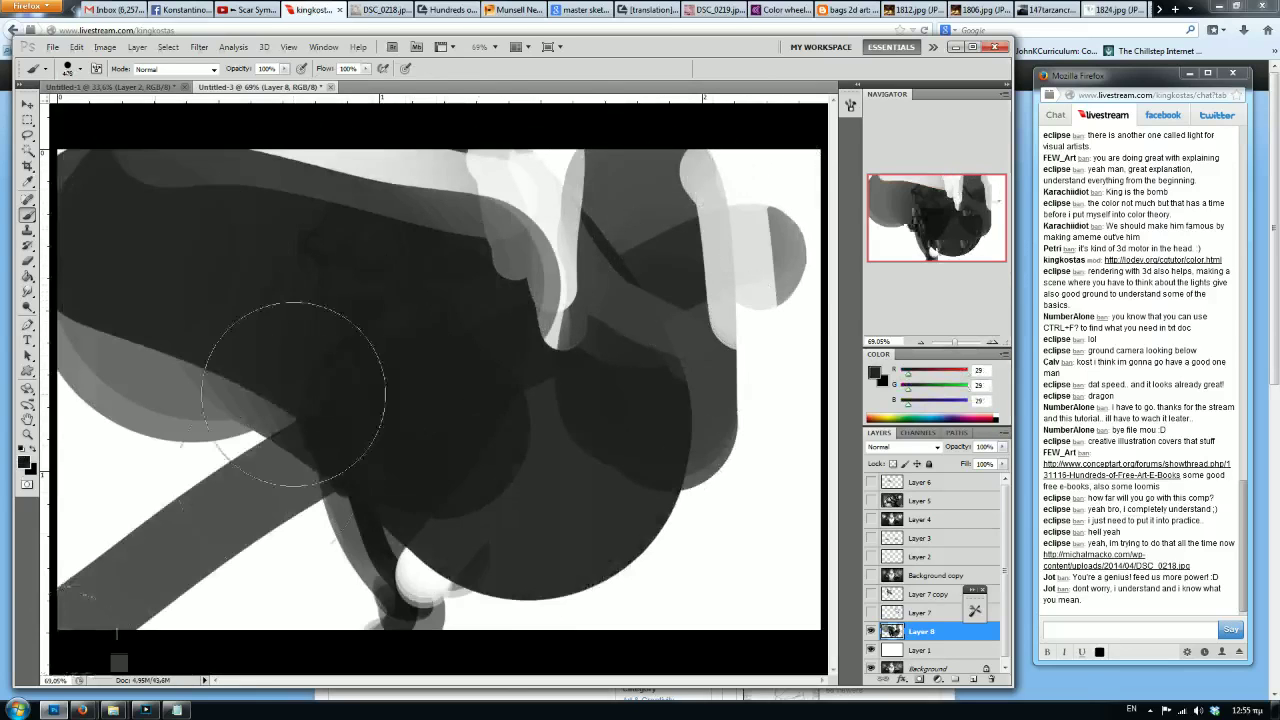
{"action": "left_click_drag", "start_coordinate": [286, 390], "coordinate": [270, 625]}
{"action": "left_click_drag", "start_coordinate": [580, 496], "coordinate": [175, 580]}
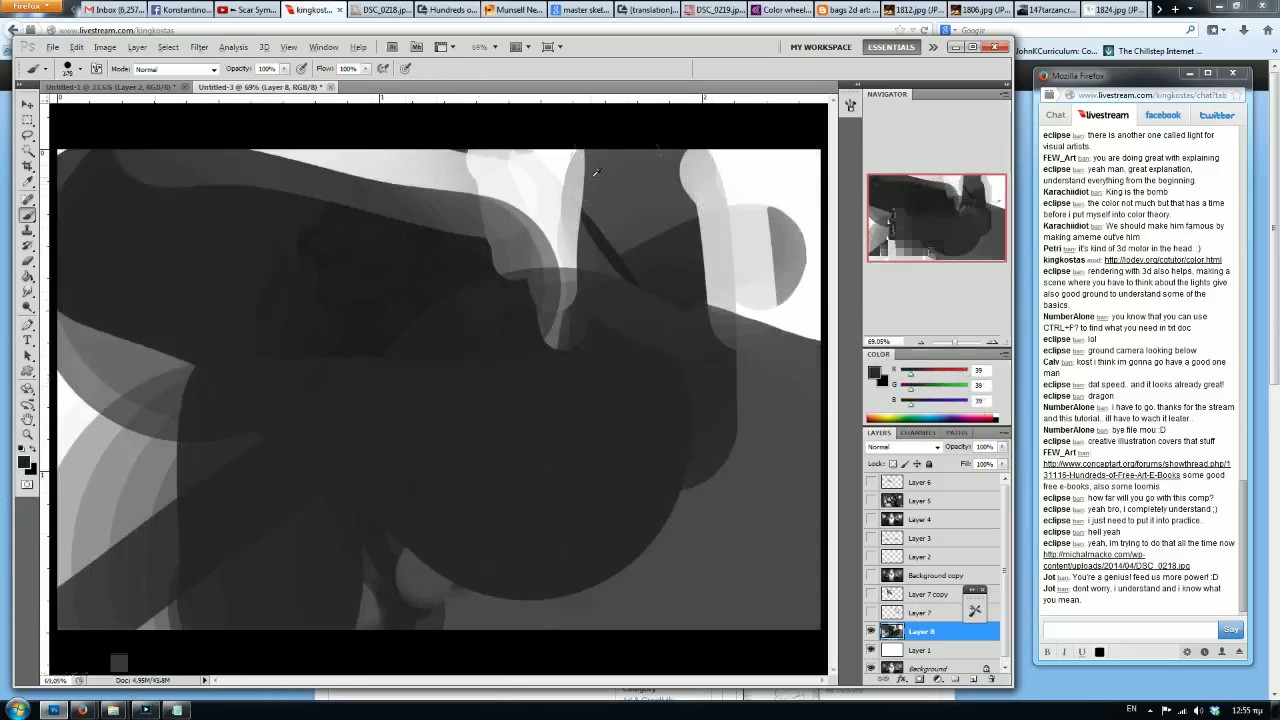
Block in a curved shoulder line at the centre with a small brush in sampled light grey (195).
{"action": "left_click", "coordinate": [565, 173], "text": "alt"}
{"action": "key", "text": "bracketleft"}
{"action": "key", "text": "bracketleft"}
{"action": "key", "text": "bracketleft"}
{"action": "key", "text": "bracketleft"}
{"action": "key", "text": "bracketleft"}
{"action": "key", "text": "bracketleft"}
{"action": "key", "text": "bracketleft"}
{"action": "key", "text": "bracketleft"}
{"action": "mouse_move", "coordinate": [547, 237]}
{"action": "left_mouse_down"}
{"action": "mouse_move", "coordinate": [547, 285]}
{"action": "mouse_move", "coordinate": [521, 300]}
{"action": "left_mouse_up"}
{"action": "left_click_drag", "start_coordinate": [479, 302], "coordinate": [467, 320]}
{"action": "left_click_drag", "start_coordinate": [565, 350], "coordinate": [395, 352]}
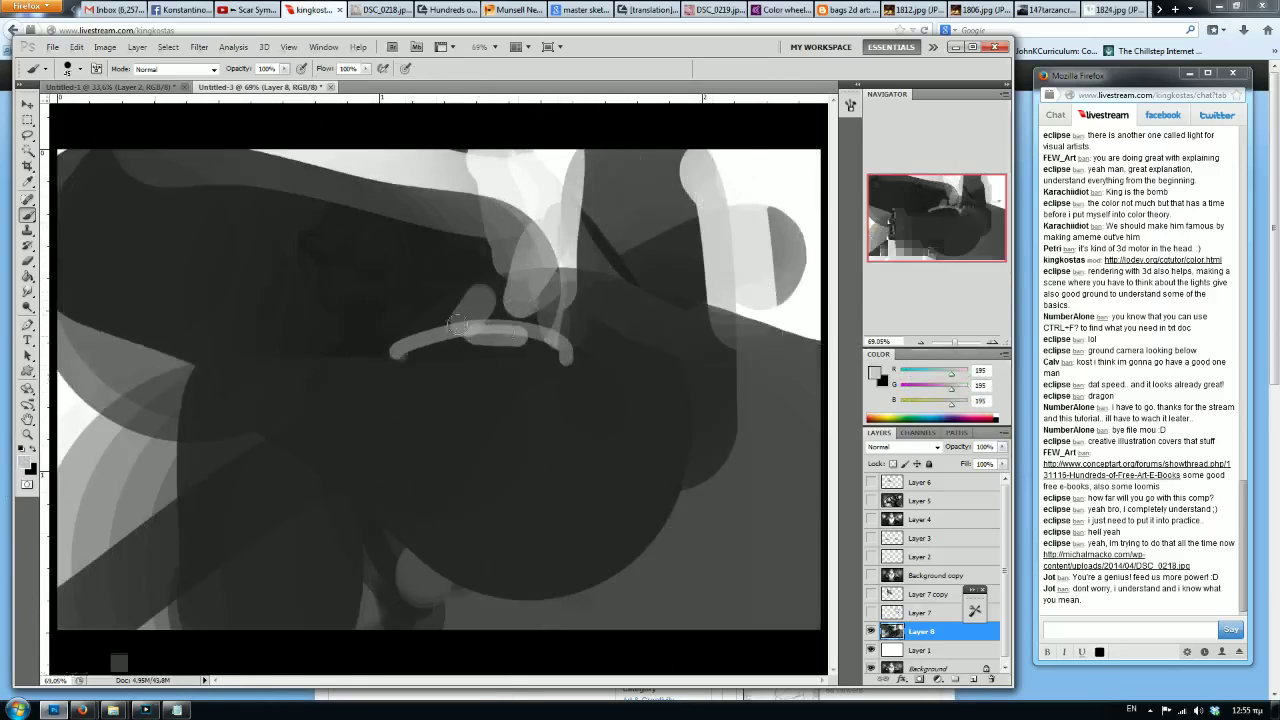
Extend the light shape from the shoulder into a long arm reaching down to the lower left.
{"action": "left_click_drag", "start_coordinate": [470, 322], "coordinate": [530, 375]}
{"action": "mouse_move", "coordinate": [465, 345]}
{"action": "left_mouse_down"}
{"action": "mouse_move", "coordinate": [399, 422]}
{"action": "mouse_move", "coordinate": [330, 445]}
{"action": "mouse_move", "coordinate": [342, 447]}
{"action": "mouse_move", "coordinate": [237, 455]}
{"action": "mouse_move", "coordinate": [148, 541]}
{"action": "left_mouse_up"}
{"action": "key", "text": "bracketright"}
{"action": "left_click_drag", "start_coordinate": [316, 484], "coordinate": [97, 594]}
{"action": "mouse_move", "coordinate": [150, 538]}
{"action": "left_mouse_down"}
{"action": "mouse_move", "coordinate": [262, 510]}
{"action": "mouse_move", "coordinate": [103, 600]}
{"action": "mouse_move", "coordinate": [256, 548]}
{"action": "mouse_move", "coordinate": [270, 494]}
{"action": "mouse_move", "coordinate": [352, 480]}
{"action": "mouse_move", "coordinate": [455, 433]}
{"action": "mouse_move", "coordinate": [465, 398]}
{"action": "mouse_move", "coordinate": [567, 360]}
{"action": "mouse_move", "coordinate": [598, 322]}
{"action": "mouse_move", "coordinate": [614, 268]}
{"action": "mouse_move", "coordinate": [665, 278]}
{"action": "mouse_move", "coordinate": [601, 287]}
{"action": "mouse_move", "coordinate": [628, 328]}
{"action": "left_mouse_up"}
Block in an oval head right of the shoulder, using sampled greys and progressively smaller strokes.
{"action": "left_click", "coordinate": [253, 662], "text": "alt"}
{"action": "left_click", "coordinate": [562, 240], "text": "alt"}
{"action": "left_click_drag", "start_coordinate": [622, 325], "coordinate": [592, 342]}
{"action": "left_click", "coordinate": [606, 363], "text": "alt"}
{"action": "key", "text": "bracketleft"}
{"action": "key", "text": "bracketleft"}
{"action": "key", "text": "bracketleft"}
{"action": "mouse_move", "coordinate": [627, 300]}
{"action": "left_mouse_down"}
{"action": "mouse_move", "coordinate": [653, 264]}
{"action": "mouse_move", "coordinate": [617, 271]}
{"action": "mouse_move", "coordinate": [640, 340]}
{"action": "left_mouse_up"}
{"action": "mouse_move", "coordinate": [672, 250]}
{"action": "left_mouse_down"}
{"action": "mouse_move", "coordinate": [657, 224]}
{"action": "mouse_move", "coordinate": [640, 226]}
{"action": "left_mouse_up"}
Paint a soft grey patch between the head and the shoulder with an enlarged brush.
{"action": "left_click", "coordinate": [614, 242], "text": "alt"}
{"action": "key", "text": "bracketright"}
{"action": "key", "text": "bracketright"}
{"action": "key", "text": "bracketright"}
{"action": "key", "text": "bracketright"}
{"action": "key", "text": "bracketright"}
{"action": "key", "text": "bracketright"}
{"action": "mouse_move", "coordinate": [580, 290]}
{"action": "left_mouse_down"}
{"action": "mouse_move", "coordinate": [540, 262]}
{"action": "mouse_move", "coordinate": [514, 275]}
{"action": "left_mouse_up"}
Lay broad diagonal mid-grey strokes across the background above the arm and toward the left edge.
{"action": "left_click", "coordinate": [545, 188], "text": "alt"}
{"action": "left_click_drag", "start_coordinate": [544, 184], "coordinate": [347, 290]}
{"action": "mouse_move", "coordinate": [482, 210]}
{"action": "left_mouse_down"}
{"action": "mouse_move", "coordinate": [367, 260]}
{"action": "mouse_move", "coordinate": [335, 325]}
{"action": "left_mouse_up"}
{"action": "key", "text": "bracketright"}
{"action": "key", "text": "bracketright"}
{"action": "key", "text": "bracketright"}
{"action": "key", "text": "bracketright"}
{"action": "left_click_drag", "start_coordinate": [430, 250], "coordinate": [140, 235]}
Block in the torso beneath the arm with dark strokes sampled from the lower body area.
{"action": "left_click", "coordinate": [505, 405], "text": "alt"}
{"action": "key", "text": "bracketleft"}
{"action": "key", "text": "bracketleft"}
{"action": "key", "text": "bracketleft"}
{"action": "key", "text": "bracketleft"}
{"action": "key", "text": "bracketleft"}
{"action": "key", "text": "bracketleft"}
{"action": "mouse_move", "coordinate": [602, 385]}
{"action": "left_mouse_down"}
{"action": "mouse_move", "coordinate": [477, 547]}
{"action": "mouse_move", "coordinate": [343, 607]}
{"action": "left_mouse_up"}
{"action": "mouse_move", "coordinate": [535, 438]}
{"action": "left_mouse_down"}
{"action": "mouse_move", "coordinate": [430, 520]}
{"action": "mouse_move", "coordinate": [543, 517]}
{"action": "left_mouse_up"}
Paint the dark far arm branching off the right side of the torso with a smaller brush.
{"action": "key", "text": "bracketleft"}
{"action": "key", "text": "bracketleft"}
{"action": "left_click_drag", "start_coordinate": [582, 377], "coordinate": [685, 492]}
{"action": "left_click_drag", "start_coordinate": [645, 427], "coordinate": [738, 458]}
Brighten the upper arm with sampled light grey and run a thin white highlight from shoulder to wrist.
{"action": "left_click", "coordinate": [588, 297], "text": "alt"}
{"action": "left_click_drag", "start_coordinate": [484, 325], "coordinate": [417, 391]}
{"action": "key", "text": "bracketleft"}
{"action": "key", "text": "bracketleft"}
{"action": "key", "text": "bracketleft"}
{"action": "key", "text": "bracketleft"}
{"action": "key", "text": "bracketleft"}
{"action": "key", "text": "bracketleft"}
{"action": "key", "text": "bracketleft"}
{"action": "key", "text": "bracketleft"}
{"action": "key", "text": "bracketleft"}
{"action": "key", "text": "d"}
{"action": "key", "text": "x"}
{"action": "mouse_move", "coordinate": [503, 314]}
{"action": "left_mouse_down"}
{"action": "mouse_move", "coordinate": [410, 378]}
{"action": "mouse_move", "coordinate": [126, 518]}
{"action": "left_mouse_up"}
Model the chest and belly with large overlapping strokes in greys sampled from the torso.
{"action": "key", "text": "bracketright"}
{"action": "key", "text": "bracketright"}
{"action": "key", "text": "bracketright"}
{"action": "key", "text": "bracketright"}
{"action": "key", "text": "bracketright"}
{"action": "key", "text": "bracketright"}
{"action": "key", "text": "bracketright"}
{"action": "key", "text": "bracketright"}
{"action": "key", "text": "bracketright"}
{"action": "key", "text": "bracketright"}
{"action": "key", "text": "bracketright"}
{"action": "left_click_drag", "start_coordinate": [560, 449], "coordinate": [548, 477]}
{"action": "left_click", "coordinate": [541, 460], "text": "alt"}
{"action": "mouse_move", "coordinate": [621, 412]}
{"action": "left_mouse_down"}
{"action": "mouse_move", "coordinate": [618, 440]}
{"action": "mouse_move", "coordinate": [407, 584]}
{"action": "left_mouse_up"}
{"action": "left_click", "coordinate": [489, 406], "text": "alt"}
{"action": "mouse_move", "coordinate": [530, 432]}
{"action": "left_mouse_down"}
{"action": "mouse_move", "coordinate": [460, 438]}
{"action": "mouse_move", "coordinate": [544, 462]}
{"action": "mouse_move", "coordinate": [570, 519]}
{"action": "mouse_move", "coordinate": [548, 524]}
{"action": "left_mouse_up"}
Paint the first fingers at the wrist with a small brush in light grey (172) sampled from the forearm.
{"action": "key", "text": "bracketleft"}
{"action": "key", "text": "bracketleft"}
{"action": "key", "text": "bracketleft"}
{"action": "key", "text": "bracketleft"}
{"action": "key", "text": "bracketleft"}
{"action": "key", "text": "bracketleft"}
{"action": "key", "text": "bracketleft"}
{"action": "key", "text": "bracketleft"}
{"action": "key", "text": "bracketleft"}
{"action": "left_click", "coordinate": [747, 451], "text": "alt"}
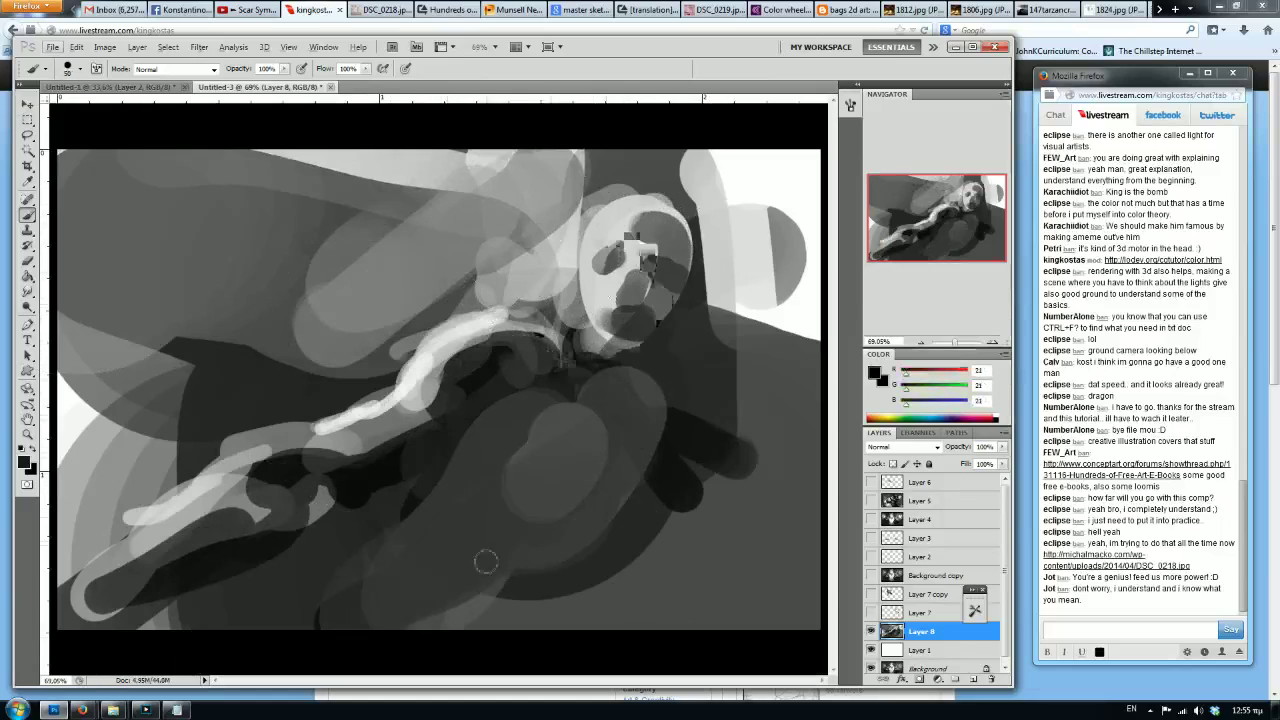
{"action": "left_click", "coordinate": [197, 502], "text": "alt"}
{"action": "mouse_move", "coordinate": [175, 572]}
{"action": "left_mouse_down"}
{"action": "mouse_move", "coordinate": [200, 520]}
{"action": "mouse_move", "coordinate": [208, 552]}
{"action": "mouse_move", "coordinate": [118, 464]}
{"action": "left_mouse_up"}
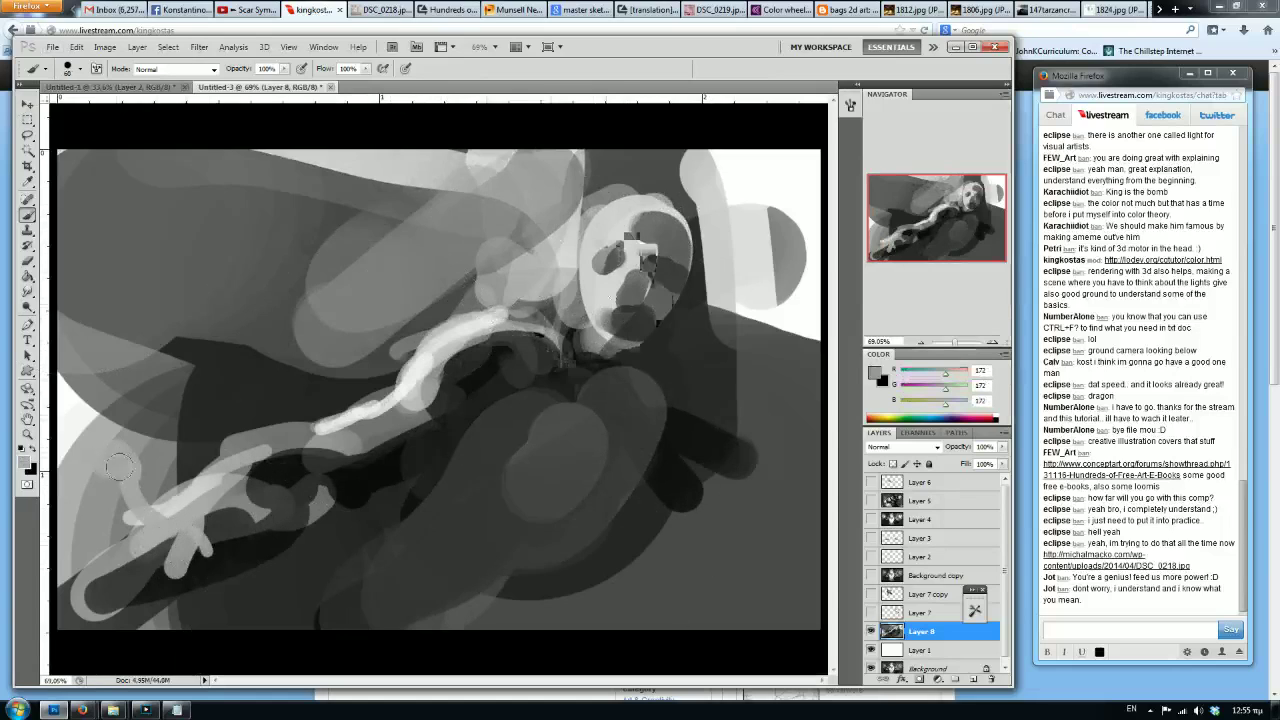
Paint dark spread fingers around the hand at the lower left, using a dark tone sampled beside the forearm.
{"action": "left_click", "coordinate": [256, 492], "text": "alt"}
{"action": "left_click_drag", "start_coordinate": [178, 572], "coordinate": [205, 518]}
{"action": "left_click_drag", "start_coordinate": [190, 530], "coordinate": [100, 462]}
{"action": "mouse_move", "coordinate": [140, 505]}
{"action": "left_mouse_down"}
{"action": "mouse_move", "coordinate": [68, 512]}
{"action": "mouse_move", "coordinate": [72, 550]}
{"action": "left_mouse_up"}
{"action": "left_click_drag", "start_coordinate": [176, 528], "coordinate": [193, 543]}
Add branching strokes above the hand in sampled mid grey (149) with a slightly larger brush.
{"action": "left_click", "coordinate": [180, 490], "text": "alt"}
{"action": "key", "text": "bracketright"}
{"action": "left_click_drag", "start_coordinate": [184, 403], "coordinate": [168, 444]}
{"action": "left_click_drag", "start_coordinate": [180, 445], "coordinate": [212, 392]}
{"action": "left_click_drag", "start_coordinate": [190, 430], "coordinate": [184, 376]}
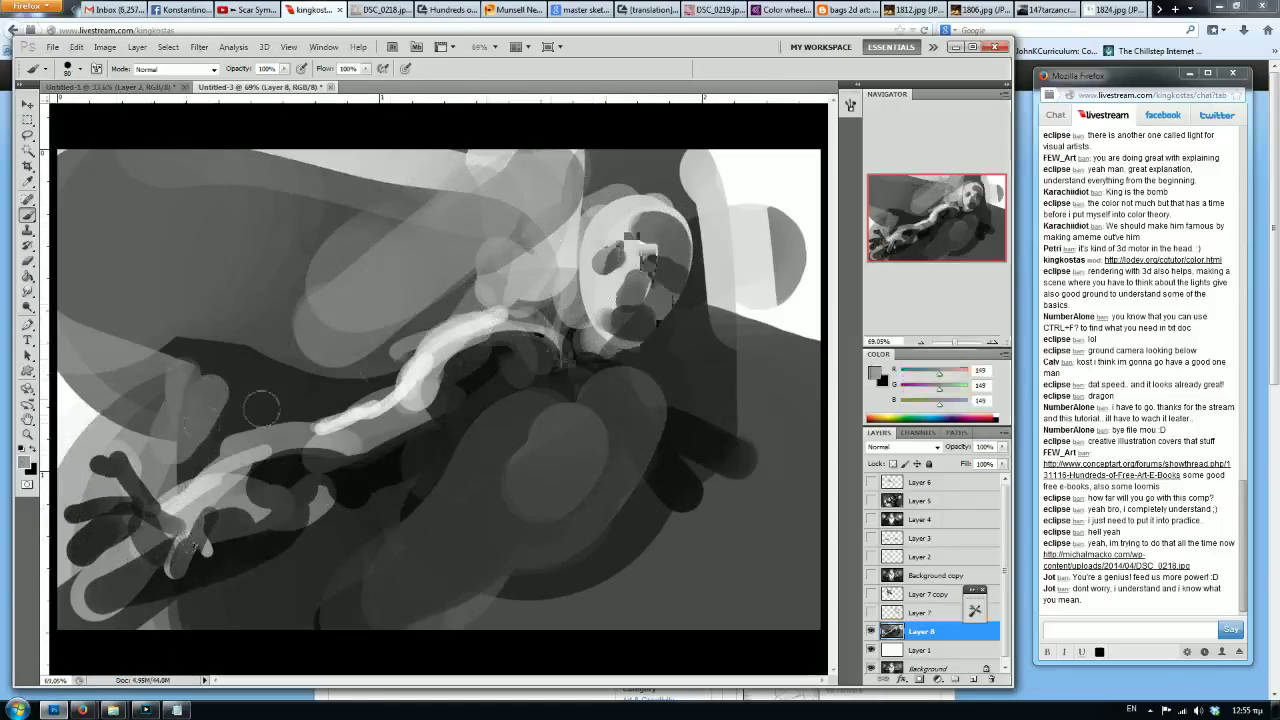
Blend the tones along the arm and on the head with the Smudge tool.
{"action": "left_click", "coordinate": [27, 292]}
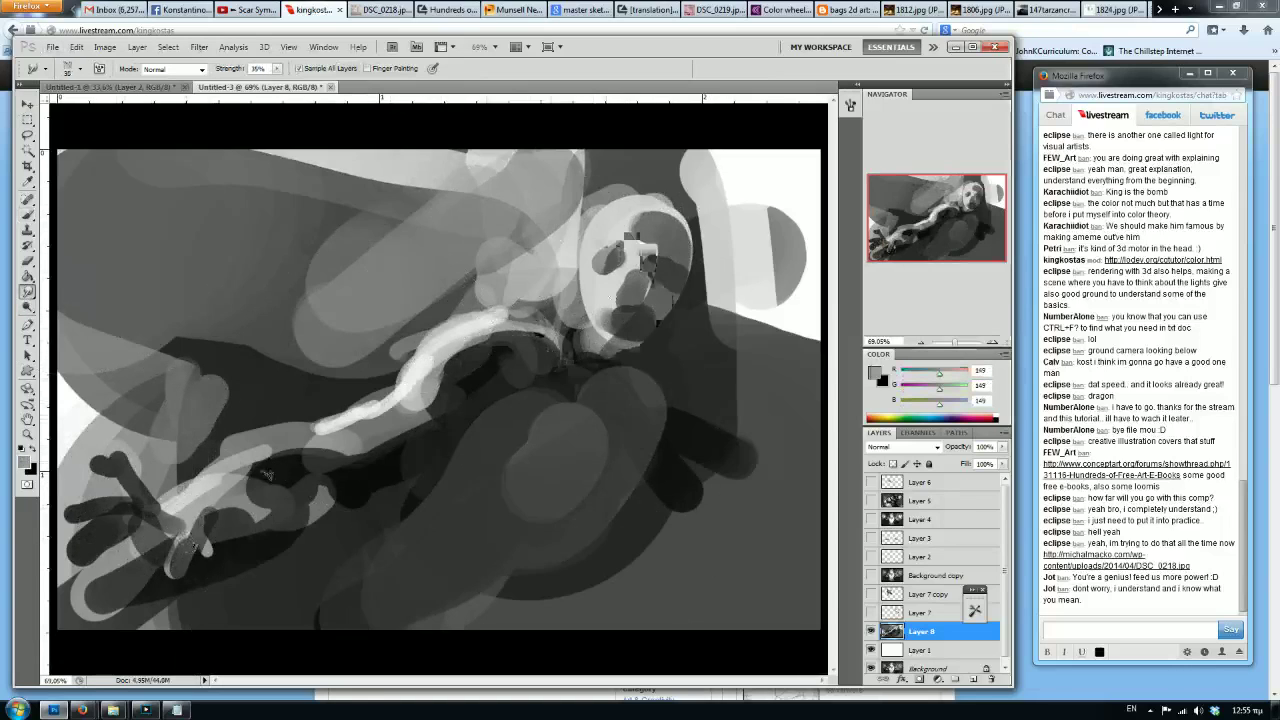
{"action": "key", "text": "bracketleft"}
{"action": "mouse_move", "coordinate": [406, 414]}
{"action": "left_mouse_down"}
{"action": "mouse_move", "coordinate": [488, 346]}
{"action": "mouse_move", "coordinate": [410, 392]}
{"action": "mouse_move", "coordinate": [423, 397]}
{"action": "mouse_move", "coordinate": [272, 460]}
{"action": "left_mouse_up"}
{"action": "key", "text": "bracketright"}
{"action": "mouse_move", "coordinate": [628, 315]}
{"action": "left_mouse_down"}
{"action": "mouse_move", "coordinate": [636, 250]}
{"action": "mouse_move", "coordinate": [663, 287]}
{"action": "mouse_move", "coordinate": [612, 275]}
{"action": "mouse_move", "coordinate": [615, 337]}
{"action": "left_mouse_up"}
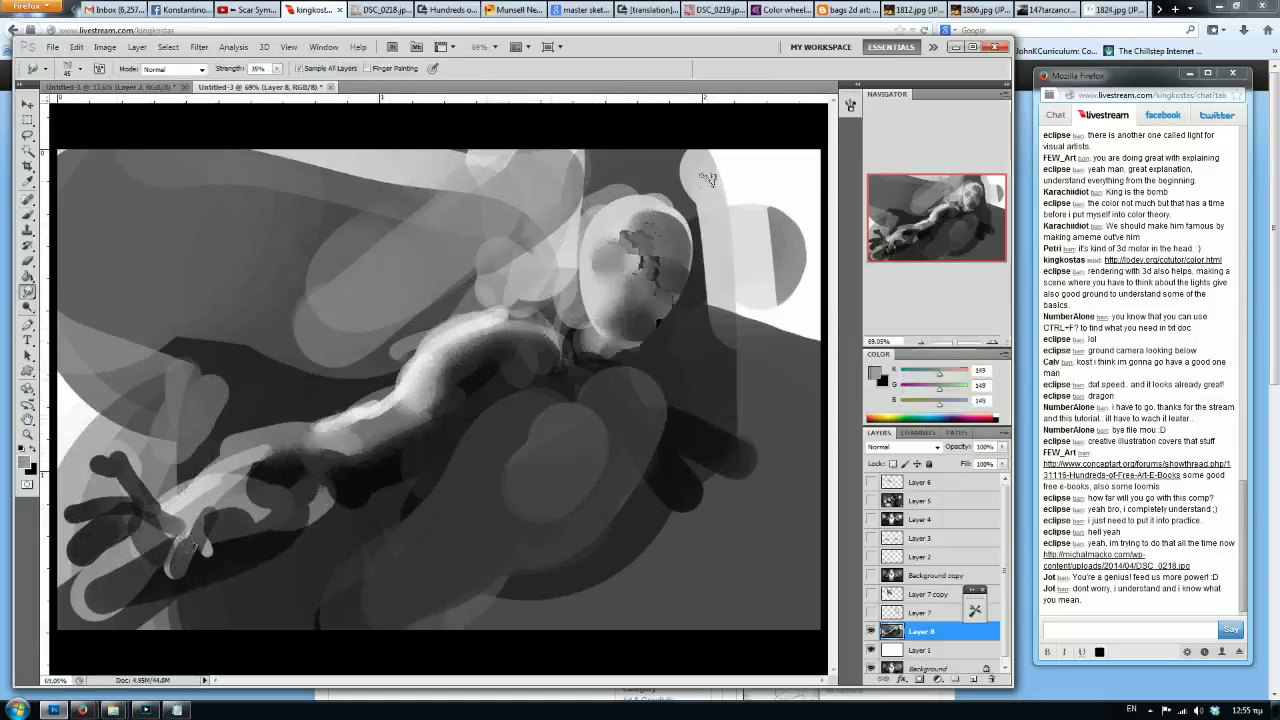
Flip the canvas horizontally, smooth the face with a larger smudge brush, and return to the Brush tool.
{"action": "key", "text": "ctrl+shift+h"}
{"action": "key", "text": "bracketright"}
{"action": "left_click", "coordinate": [28, 215]}
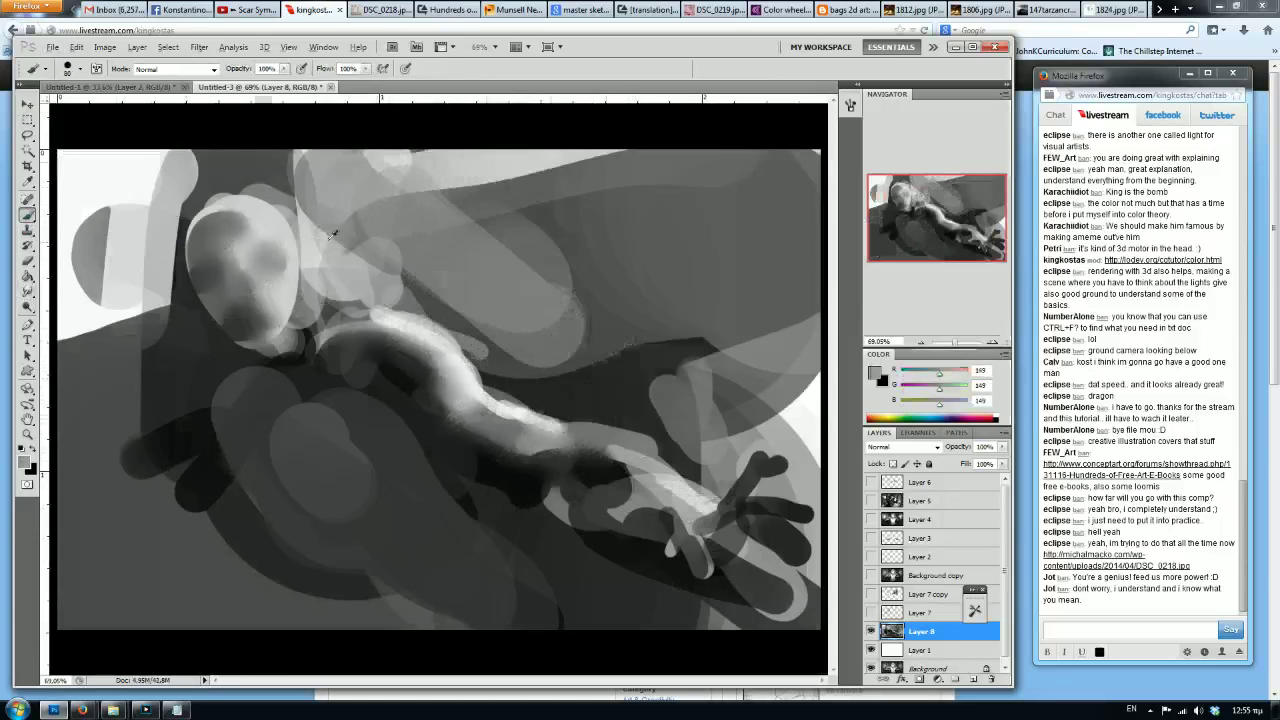
Paint dark and mid-grey strokes in the background above the forearm using tones sampled from the canvas.
{"action": "left_click", "coordinate": [334, 233], "text": "alt"}
{"action": "left_click", "coordinate": [614, 388], "text": "alt"}
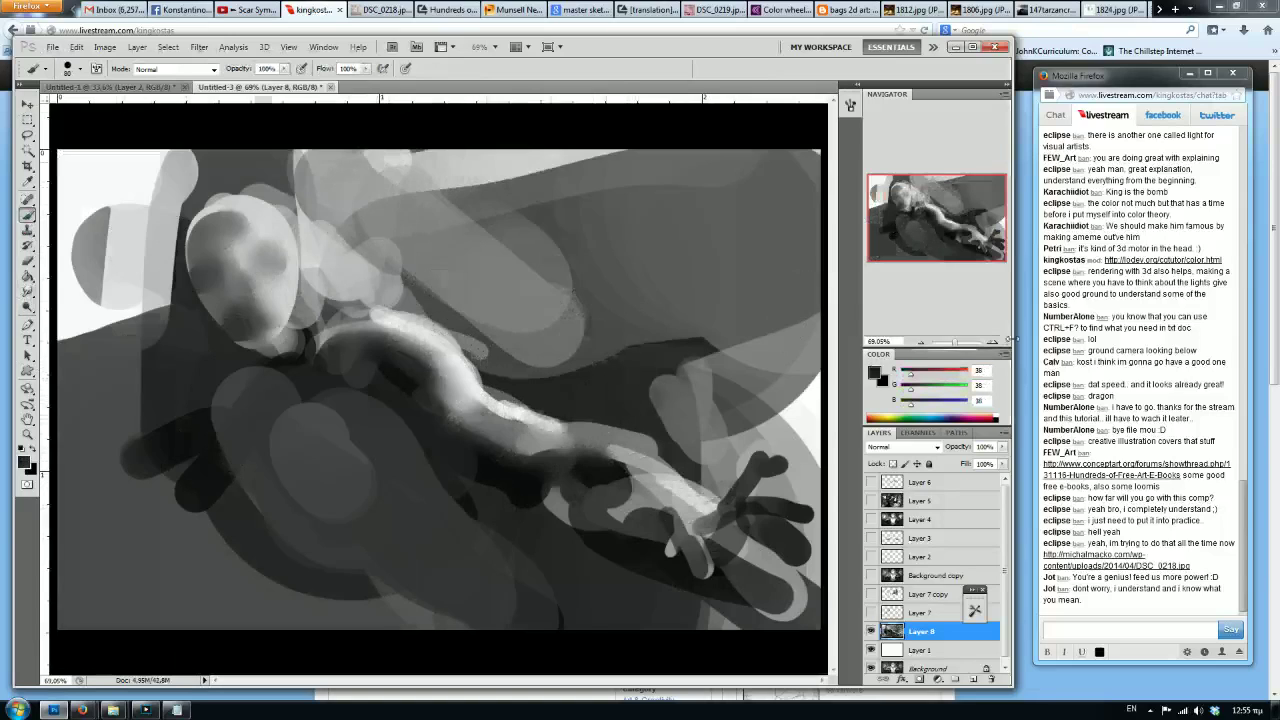
{"action": "mouse_move", "coordinate": [672, 343]}
{"action": "left_mouse_down"}
{"action": "mouse_move", "coordinate": [650, 330]}
{"action": "mouse_move", "coordinate": [675, 300]}
{"action": "mouse_move", "coordinate": [570, 220]}
{"action": "mouse_move", "coordinate": [640, 320]}
{"action": "left_mouse_up"}
{"action": "left_click", "coordinate": [640, 242], "text": "alt"}
{"action": "left_click", "coordinate": [606, 299], "text": "alt"}
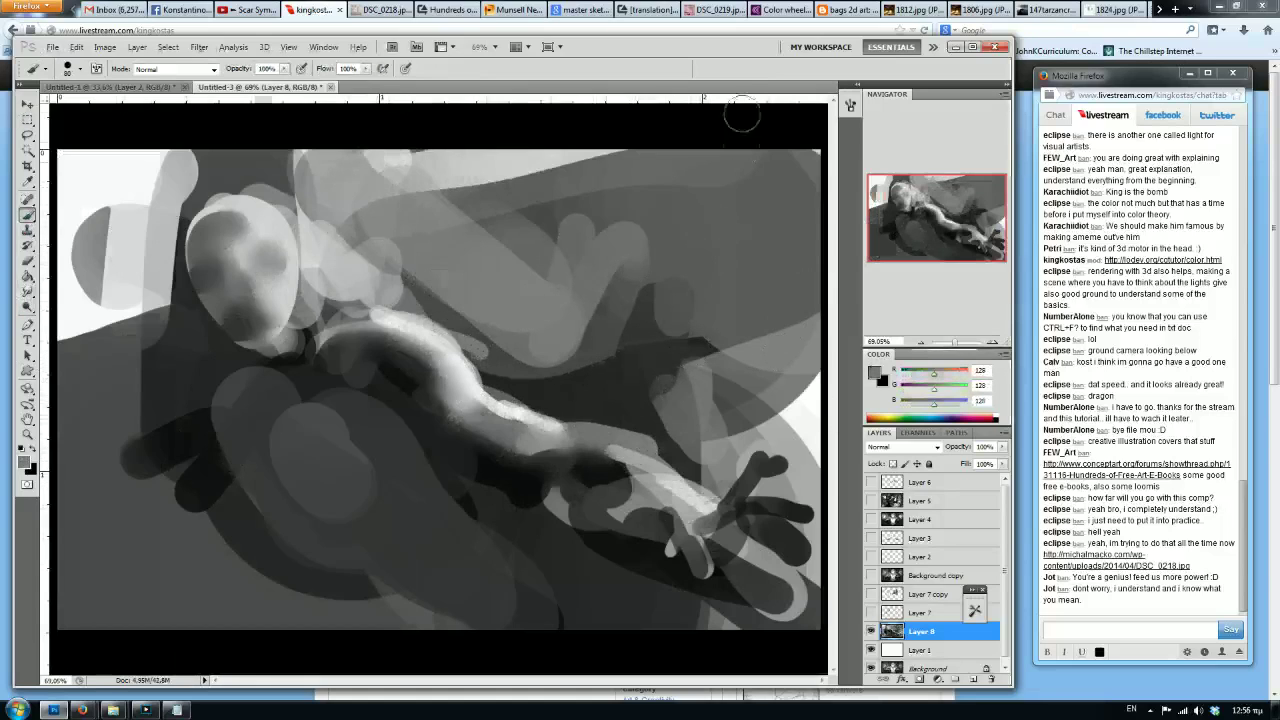
Mix an orange foreground colour with red 214, green 171 and blue 94.
{"action": "mouse_move", "coordinate": [938, 374]}
{"action": "left_mouse_down"}
{"action": "mouse_move", "coordinate": [957, 372]}
{"action": "mouse_move", "coordinate": [947, 385]}
{"action": "left_mouse_up"}
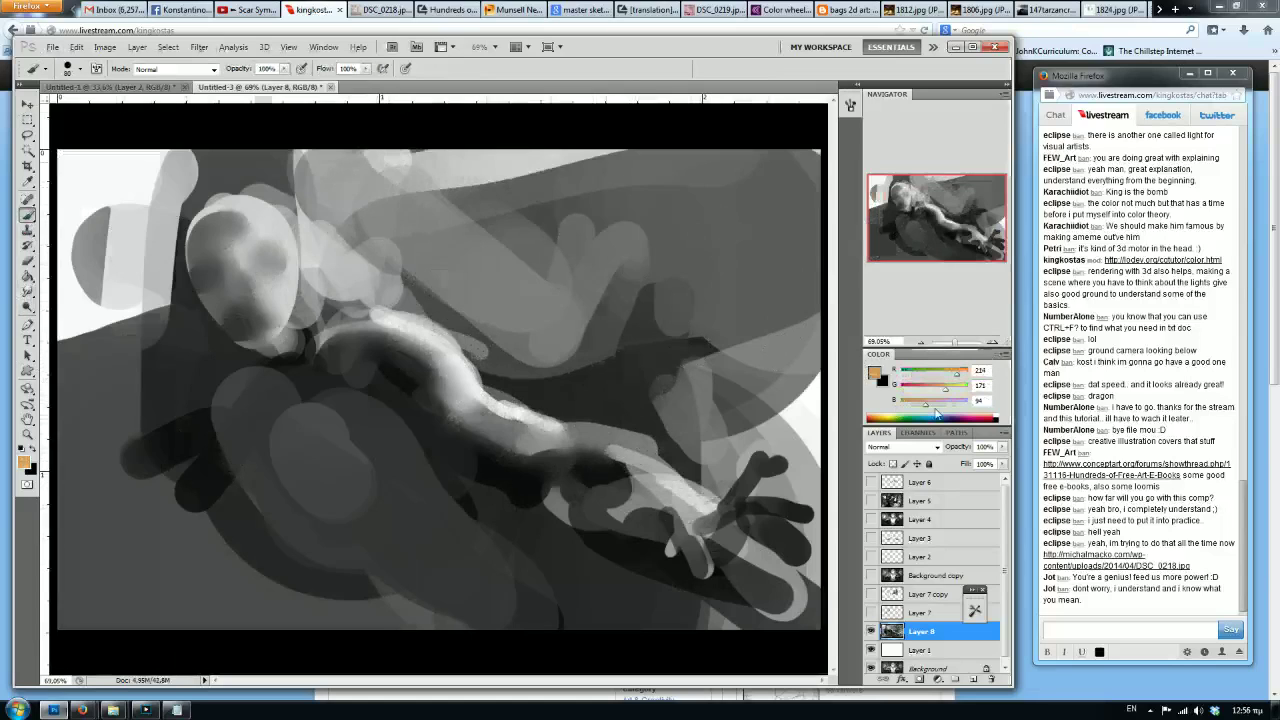
Paint short strokes of sampled grey tones over the shoulder and upper arm, using a smaller brush.
{"action": "left_click", "coordinate": [408, 316], "text": "alt"}
{"action": "key", "text": "bracketleft"}
{"action": "key", "text": "bracketleft"}
{"action": "mouse_move", "coordinate": [350, 331]}
{"action": "left_mouse_down"}
{"action": "mouse_move", "coordinate": [394, 329]}
{"action": "mouse_move", "coordinate": [438, 360]}
{"action": "mouse_move", "coordinate": [391, 346]}
{"action": "mouse_move", "coordinate": [350, 363]}
{"action": "mouse_move", "coordinate": [404, 340]}
{"action": "mouse_move", "coordinate": [426, 352]}
{"action": "left_mouse_up"}
{"action": "left_click", "coordinate": [402, 376], "text": "alt"}
{"action": "left_click", "coordinate": [428, 330], "text": "alt"}
{"action": "key", "text": "bracketleft"}
{"action": "key", "text": "bracketleft"}
{"action": "left_click", "coordinate": [402, 340], "text": "alt"}
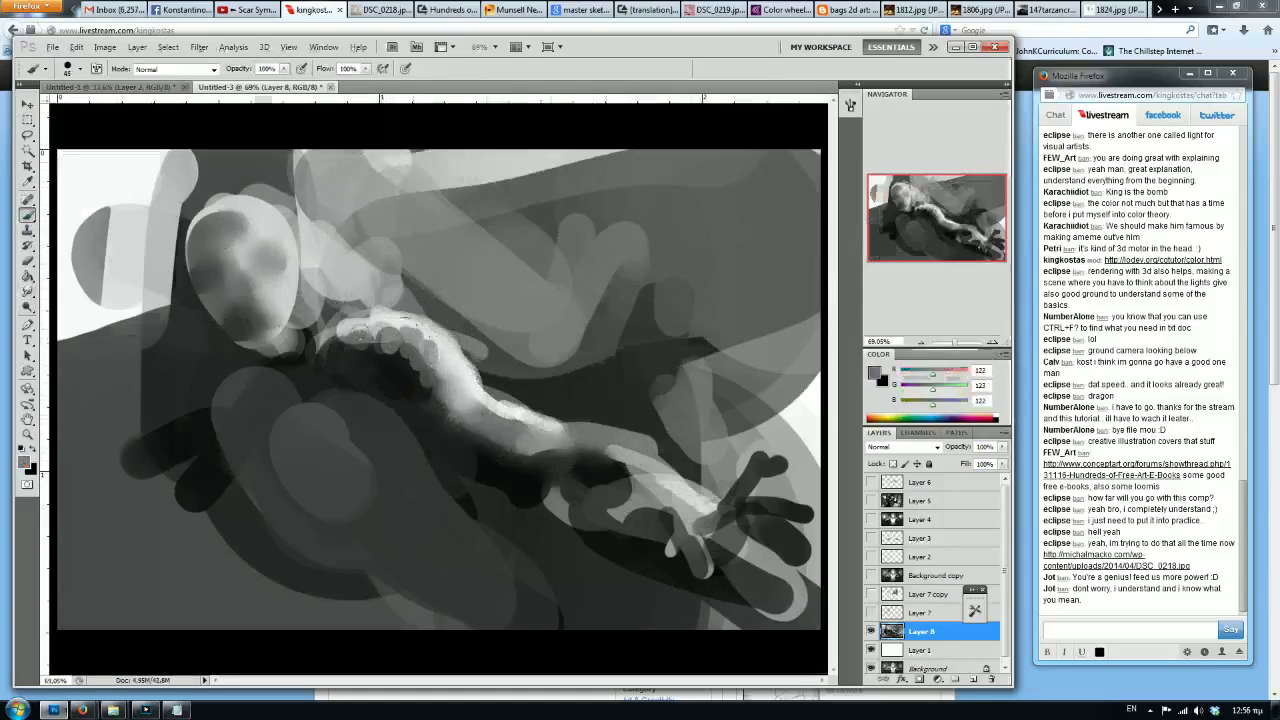
{"action": "left_click", "coordinate": [430, 335], "text": "alt"}
{"action": "left_click", "coordinate": [392, 298], "text": "alt"}
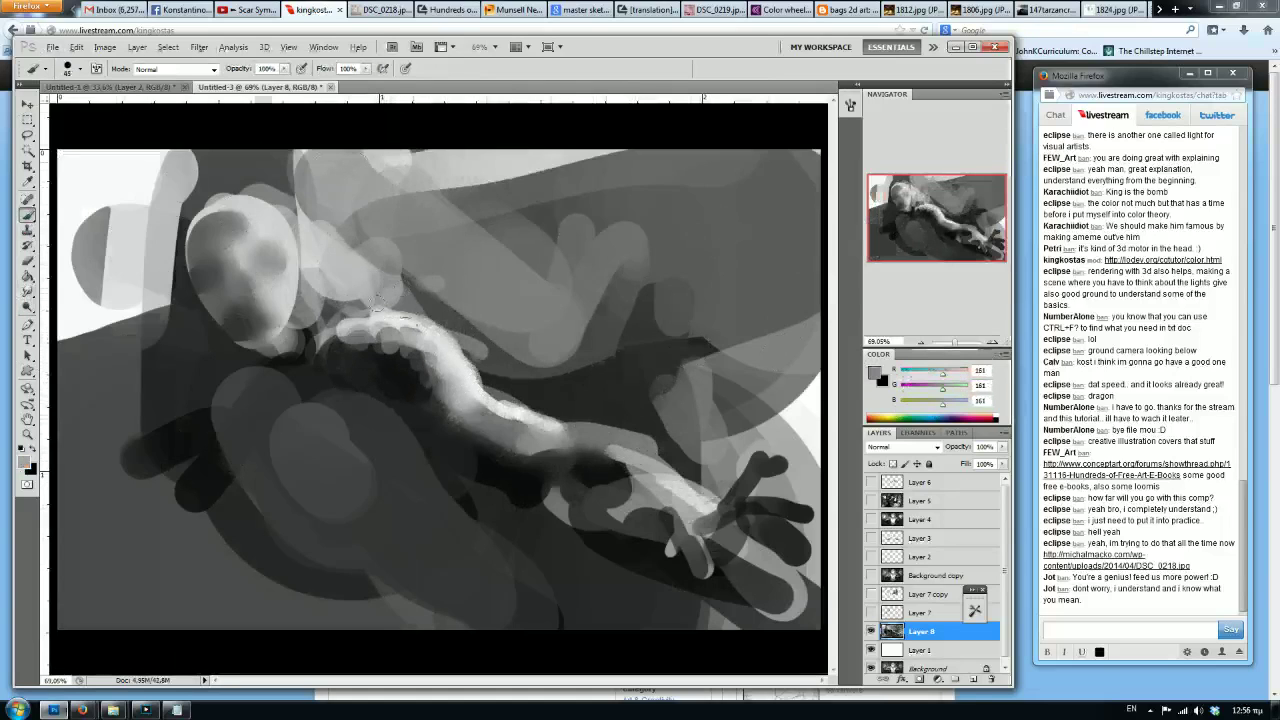
Mix a light pink foreground colour and paint it over the lit side of the arm, the hand and the face.
{"action": "left_click", "coordinate": [453, 348], "text": "alt"}
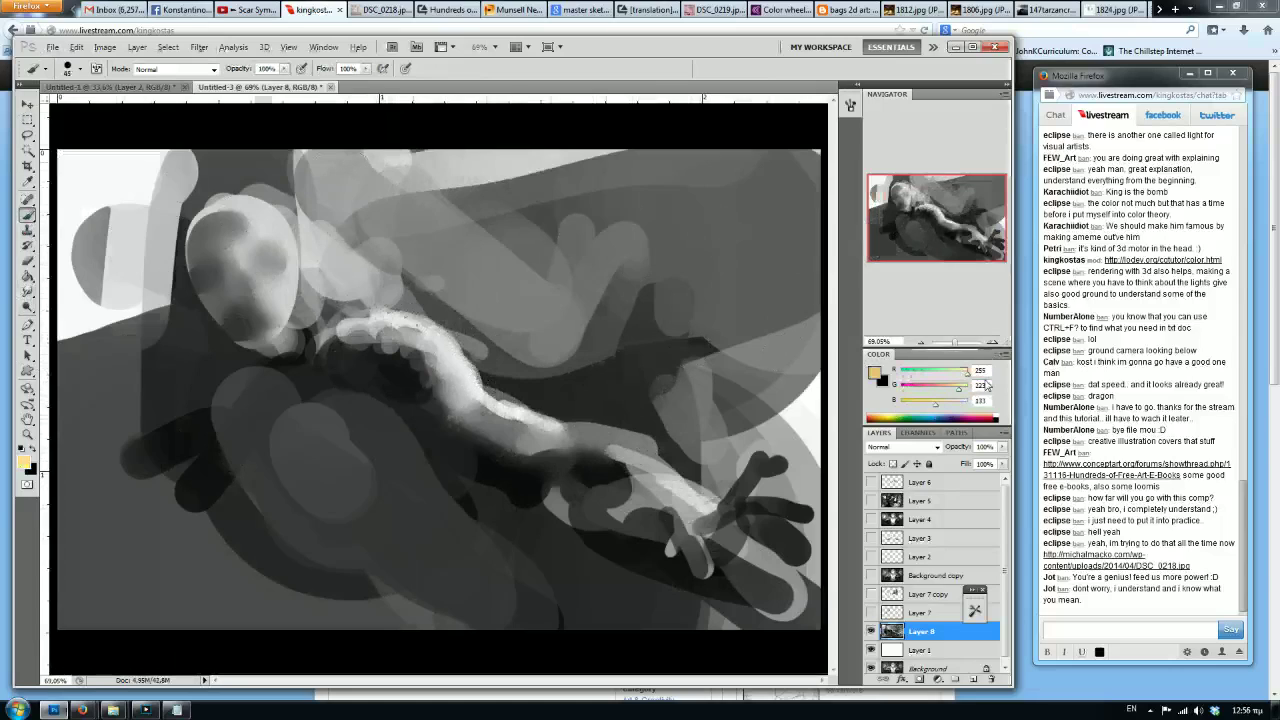
{"action": "left_click_drag", "start_coordinate": [941, 390], "coordinate": [946, 393]}
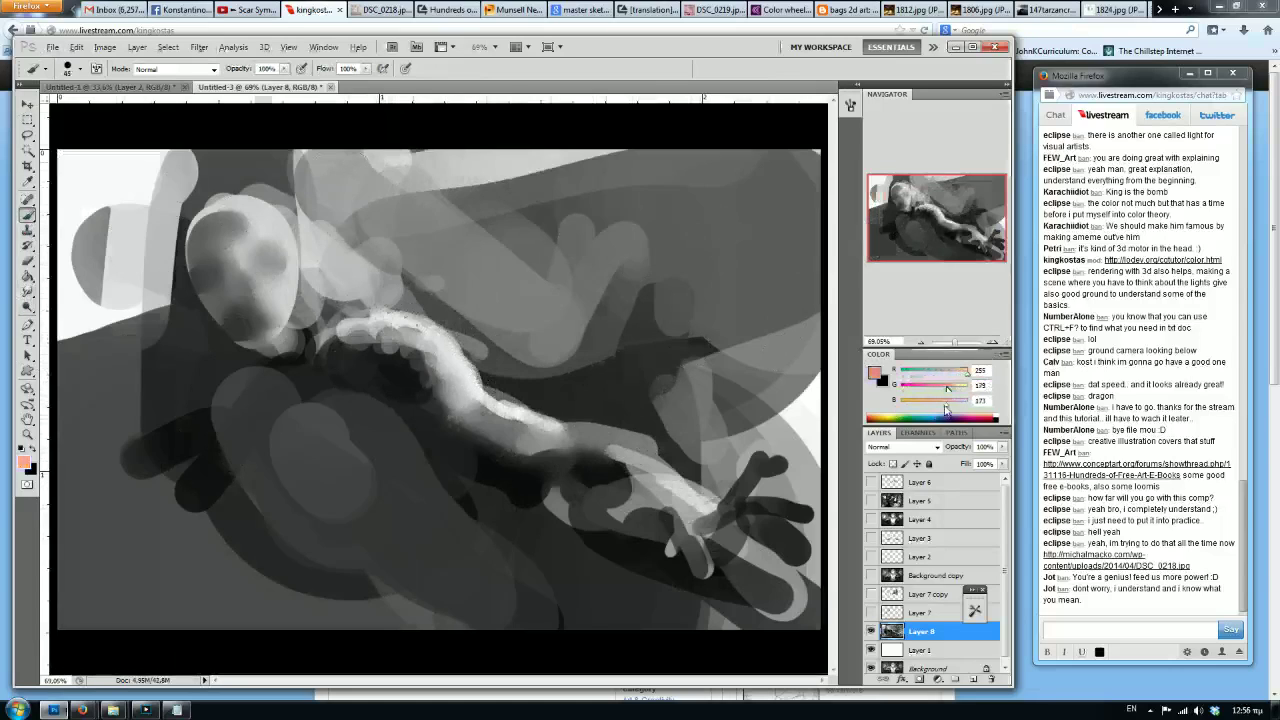
{"action": "left_click_drag", "start_coordinate": [601, 286], "coordinate": [537, 306]}
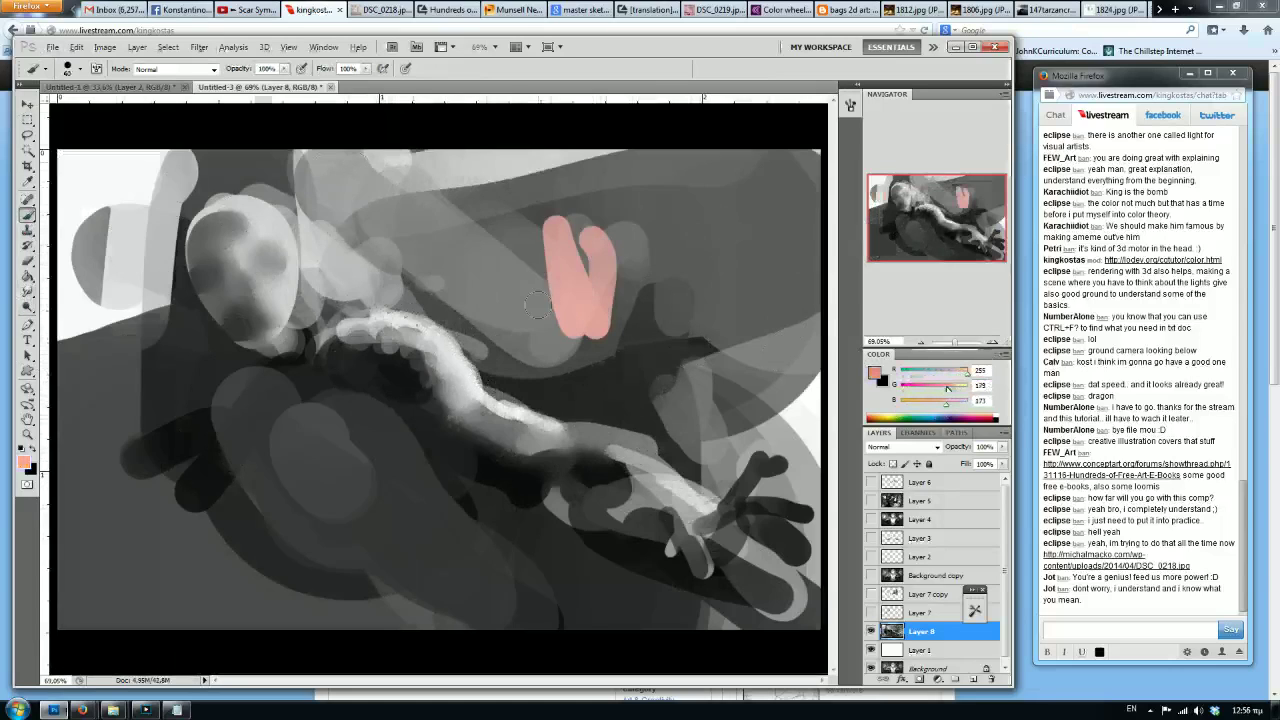
{"action": "key", "text": "ctrl+z"}
{"action": "mouse_move", "coordinate": [322, 337]}
{"action": "left_mouse_down"}
{"action": "mouse_move", "coordinate": [432, 360]}
{"action": "mouse_move", "coordinate": [525, 425]}
{"action": "mouse_move", "coordinate": [592, 440]}
{"action": "mouse_move", "coordinate": [705, 512]}
{"action": "mouse_move", "coordinate": [740, 478]}
{"action": "mouse_move", "coordinate": [785, 500]}
{"action": "mouse_move", "coordinate": [682, 543]}
{"action": "left_mouse_up"}
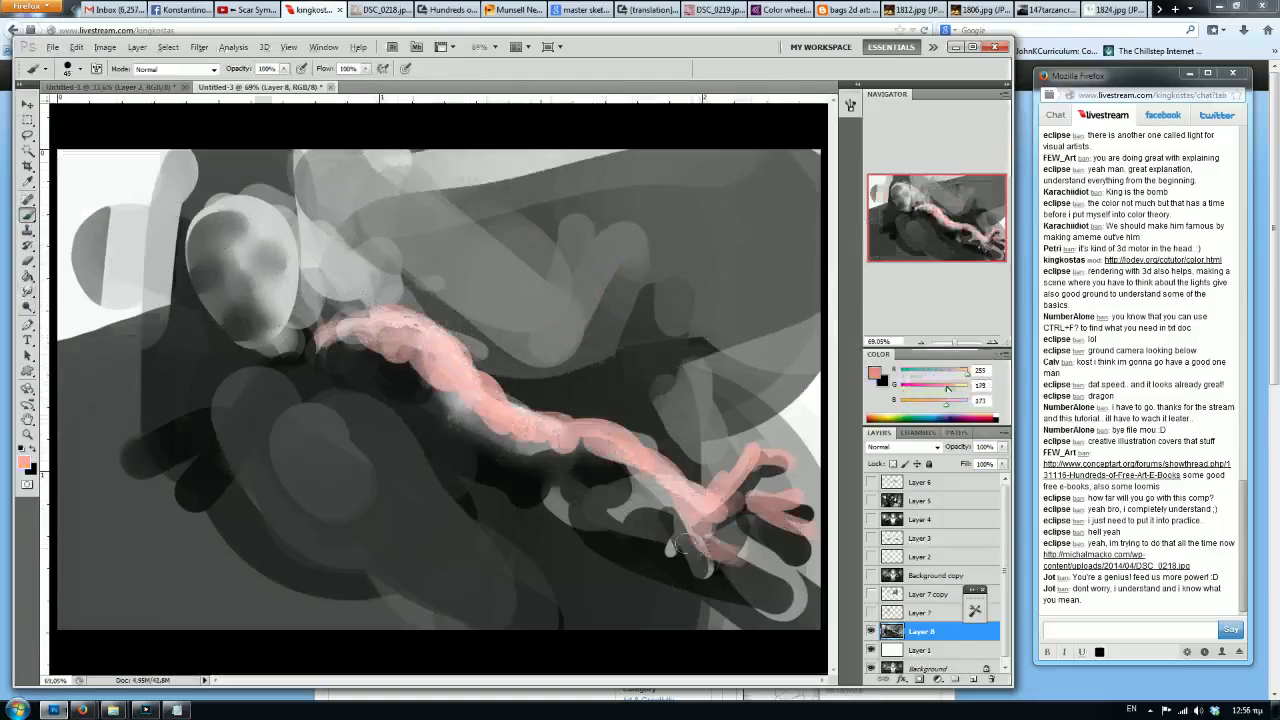
{"action": "mouse_move", "coordinate": [286, 300]}
{"action": "left_mouse_down"}
{"action": "mouse_move", "coordinate": [230, 235]}
{"action": "mouse_move", "coordinate": [285, 310]}
{"action": "mouse_move", "coordinate": [285, 392]}
{"action": "left_mouse_up"}
Mix a dark reddish brown with red 107, green 54 and blue 54, and paint the chest, torso and underside of the arm.
{"action": "left_click_drag", "start_coordinate": [938, 379], "coordinate": [906, 402]}
{"action": "mouse_move", "coordinate": [380, 365]}
{"action": "left_mouse_down"}
{"action": "mouse_move", "coordinate": [540, 455]}
{"action": "mouse_move", "coordinate": [400, 380]}
{"action": "mouse_move", "coordinate": [339, 376]}
{"action": "mouse_move", "coordinate": [274, 437]}
{"action": "left_mouse_up"}
{"action": "mouse_move", "coordinate": [598, 462]}
{"action": "left_mouse_down"}
{"action": "mouse_move", "coordinate": [640, 478]}
{"action": "mouse_move", "coordinate": [676, 520]}
{"action": "mouse_move", "coordinate": [672, 550]}
{"action": "mouse_move", "coordinate": [725, 487]}
{"action": "mouse_move", "coordinate": [785, 512]}
{"action": "mouse_move", "coordinate": [765, 540]}
{"action": "left_mouse_up"}
{"action": "key", "text": "bracketleft"}
{"action": "key", "text": "bracketleft"}
{"action": "key", "text": "bracketleft"}
{"action": "key", "text": "bracketright"}
{"action": "key", "text": "bracketright"}
{"action": "key", "text": "bracketright"}
{"action": "key", "text": "bracketright"}
{"action": "key", "text": "bracketright"}
{"action": "key", "text": "bracketright"}
{"action": "key", "text": "bracketright"}
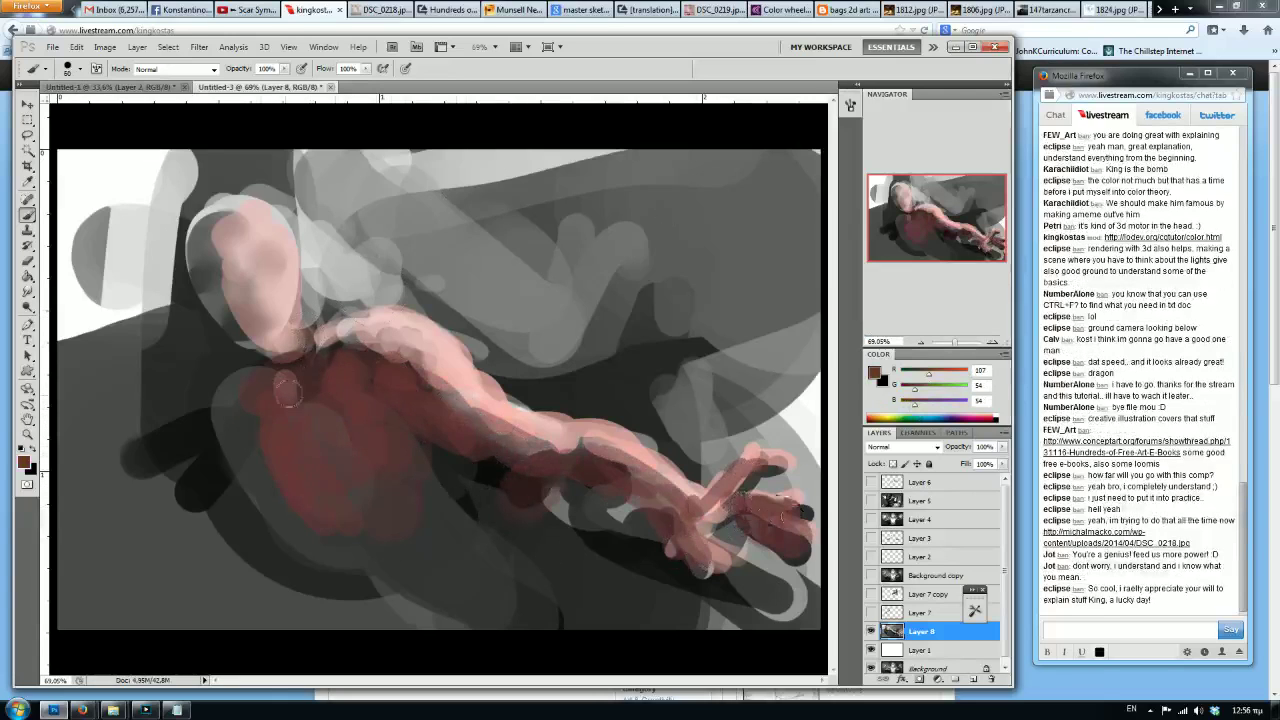
{"action": "mouse_move", "coordinate": [276, 488]}
{"action": "left_mouse_down"}
{"action": "mouse_move", "coordinate": [380, 595]}
{"action": "mouse_move", "coordinate": [428, 527]}
{"action": "left_mouse_up"}
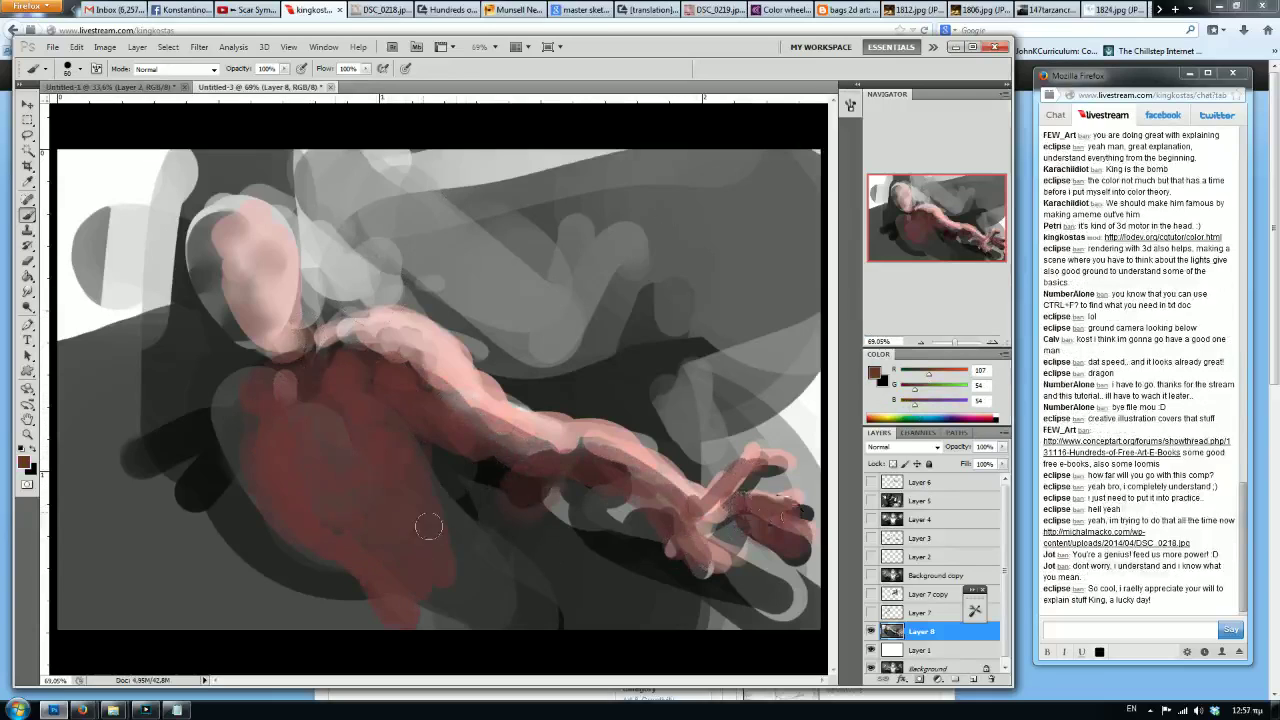
Paint the shaded side of the head, the eye sockets, the neck and the forearm's underside in reddish brown with a smaller brush.
{"action": "key", "text": "bracketleft"}
{"action": "key", "text": "bracketleft"}
{"action": "key", "text": "bracketleft"}
{"action": "key", "text": "bracketleft"}
{"action": "mouse_move", "coordinate": [243, 325]}
{"action": "left_mouse_down"}
{"action": "mouse_move", "coordinate": [263, 266]}
{"action": "mouse_move", "coordinate": [205, 240]}
{"action": "left_mouse_up"}
{"action": "left_click_drag", "start_coordinate": [277, 334], "coordinate": [253, 352]}
{"action": "mouse_move", "coordinate": [349, 346]}
{"action": "left_mouse_down"}
{"action": "mouse_move", "coordinate": [410, 360]}
{"action": "mouse_move", "coordinate": [586, 476]}
{"action": "mouse_move", "coordinate": [574, 496]}
{"action": "mouse_move", "coordinate": [551, 486]}
{"action": "mouse_move", "coordinate": [511, 499]}
{"action": "left_mouse_up"}
{"action": "left_click", "coordinate": [615, 558], "text": "alt"}
{"action": "left_click", "coordinate": [538, 467], "text": "alt"}
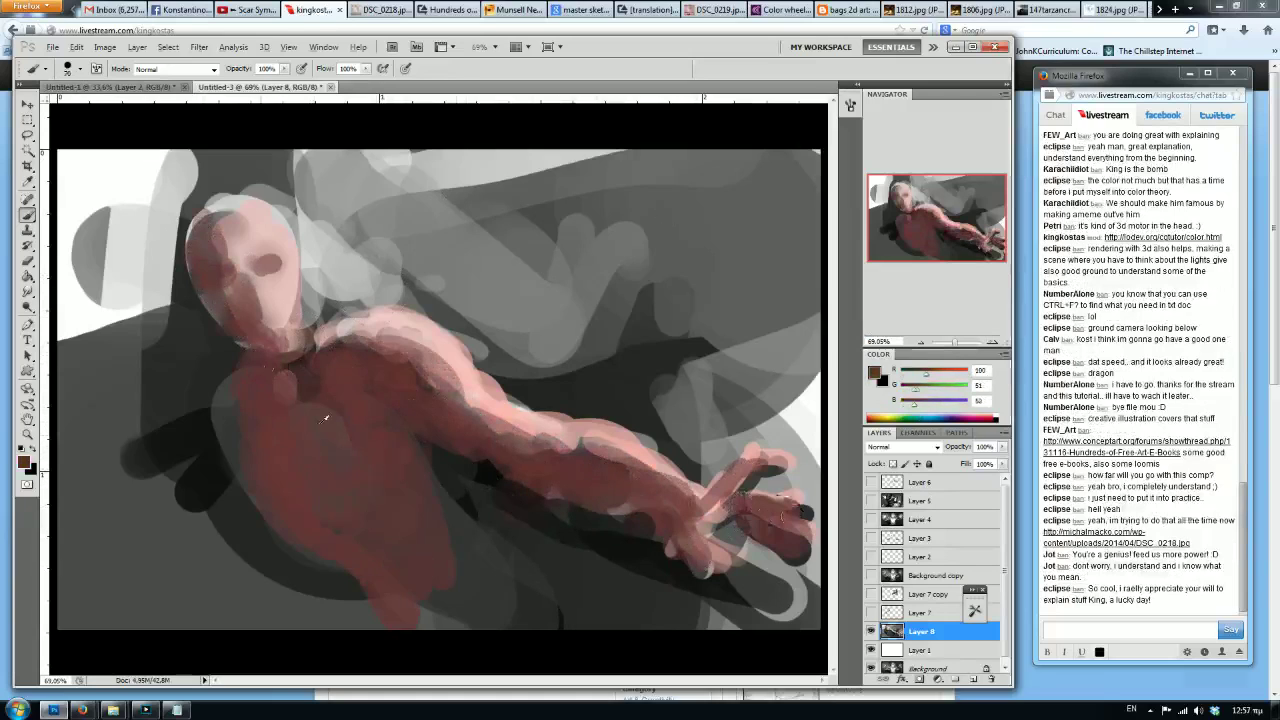
Fill out the torso down to the canvas edge with dark red tones sampled from the chest.
{"action": "left_click", "coordinate": [371, 418], "text": "alt"}
{"action": "mouse_move", "coordinate": [345, 440]}
{"action": "left_mouse_down"}
{"action": "mouse_move", "coordinate": [464, 712]}
{"action": "mouse_move", "coordinate": [445, 595]}
{"action": "mouse_move", "coordinate": [381, 567]}
{"action": "left_mouse_up"}
{"action": "left_click", "coordinate": [366, 400], "text": "alt"}
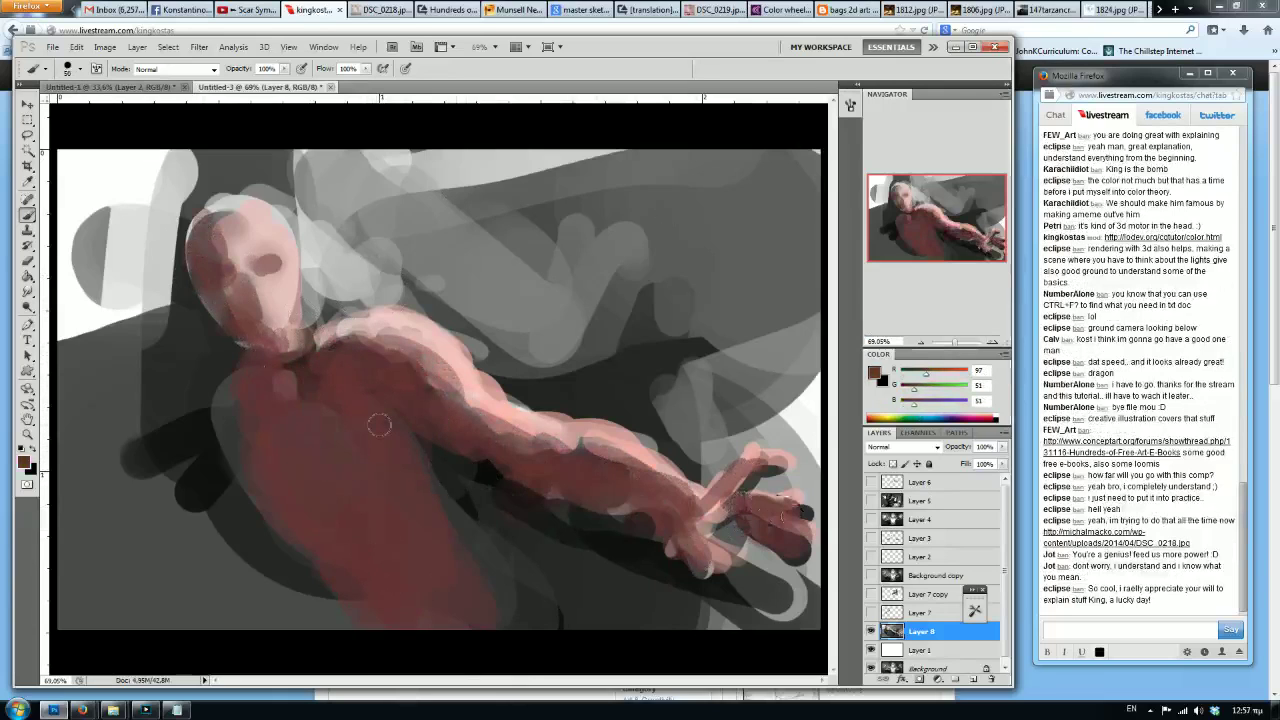
{"action": "left_click", "coordinate": [871, 501]}
{"action": "left_click", "coordinate": [871, 502]}
{"action": "left_click", "coordinate": [357, 410], "text": "alt"}
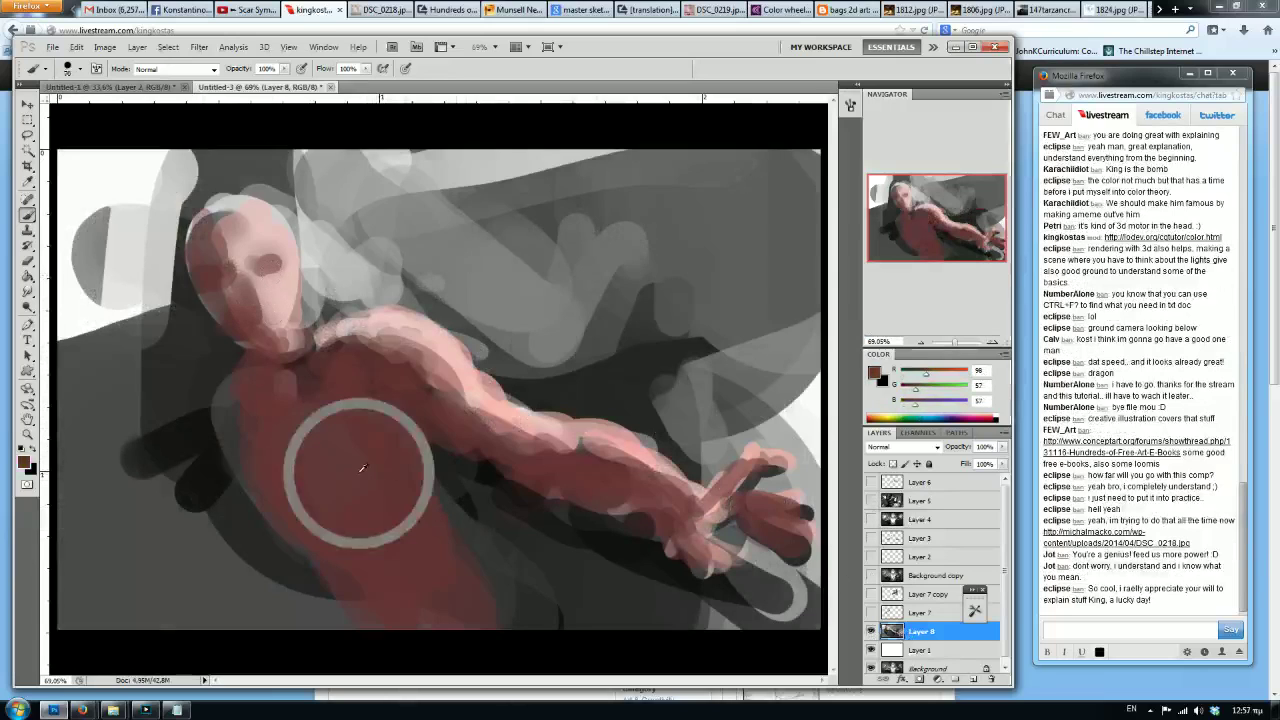
{"action": "left_click_drag", "start_coordinate": [240, 444], "coordinate": [252, 503]}
Paint large reddish-brown strokes over the background beside the head and torso.
{"action": "left_click", "coordinate": [307, 462], "text": "alt"}
{"action": "key", "text": "bracketright"}
{"action": "key", "text": "bracketright"}
{"action": "key", "text": "bracketright"}
{"action": "key", "text": "bracketright"}
{"action": "key", "text": "bracketright"}
{"action": "left_click_drag", "start_coordinate": [113, 320], "coordinate": [167, 455]}
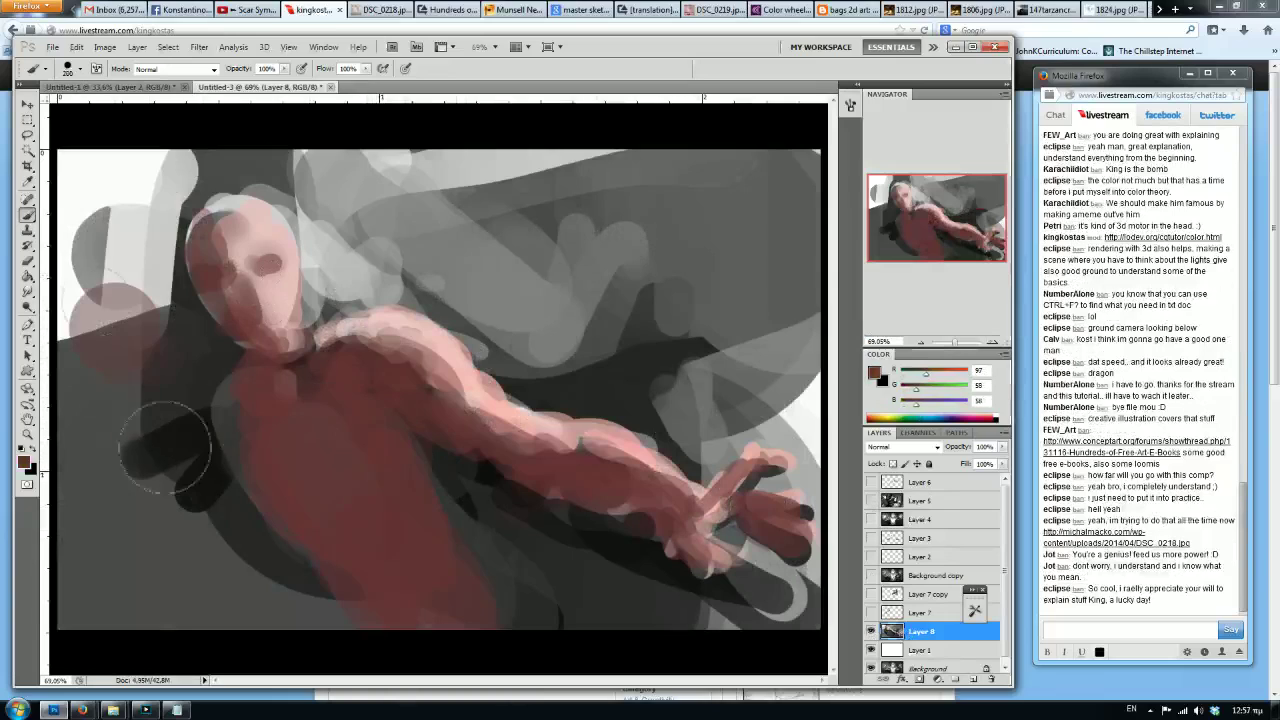
{"action": "left_click_drag", "start_coordinate": [99, 281], "coordinate": [162, 418]}
Mix a light blue with red 138 and green 212, and paint the sky around the head and above the arm.
{"action": "left_click", "coordinate": [124, 196], "text": "alt"}
{"action": "mouse_move", "coordinate": [938, 376]}
{"action": "left_mouse_down"}
{"action": "mouse_move", "coordinate": [926, 381]}
{"action": "mouse_move", "coordinate": [954, 385]}
{"action": "mouse_move", "coordinate": [937, 372]}
{"action": "left_mouse_up"}
{"action": "key", "text": "s"}
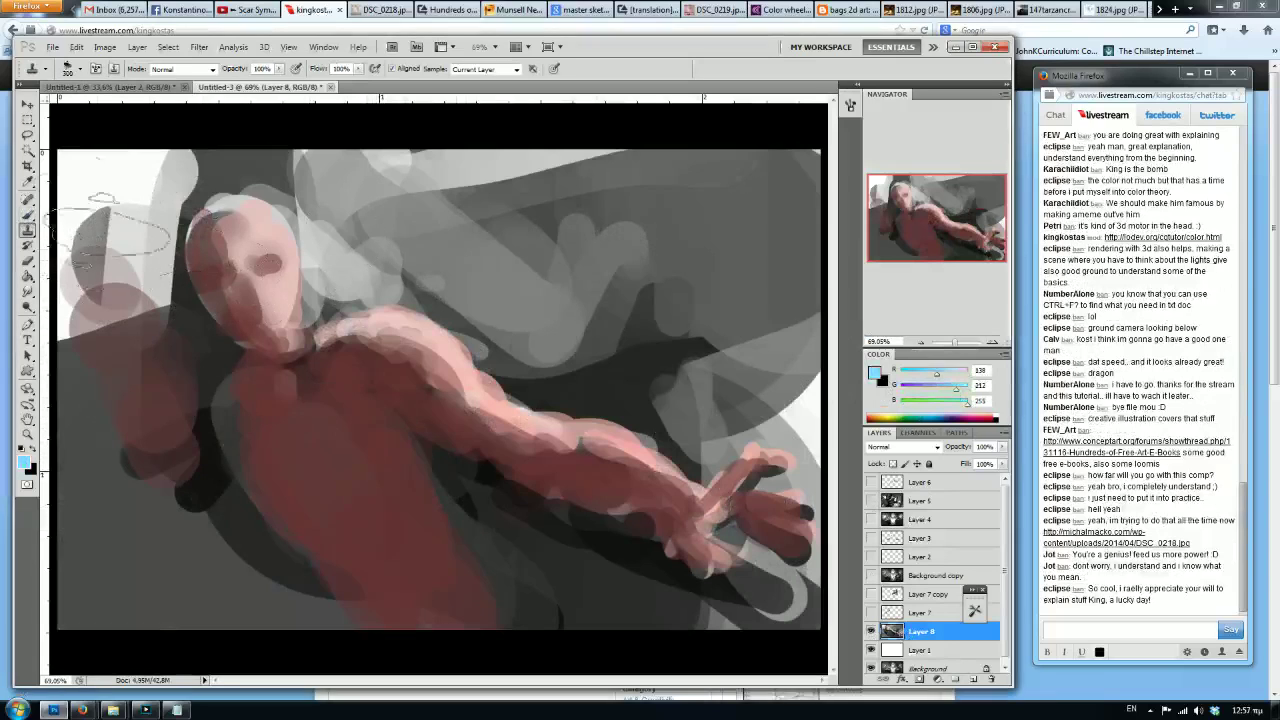
{"action": "left_click", "coordinate": [142, 210]}
{"action": "left_click", "coordinate": [655, 278]}
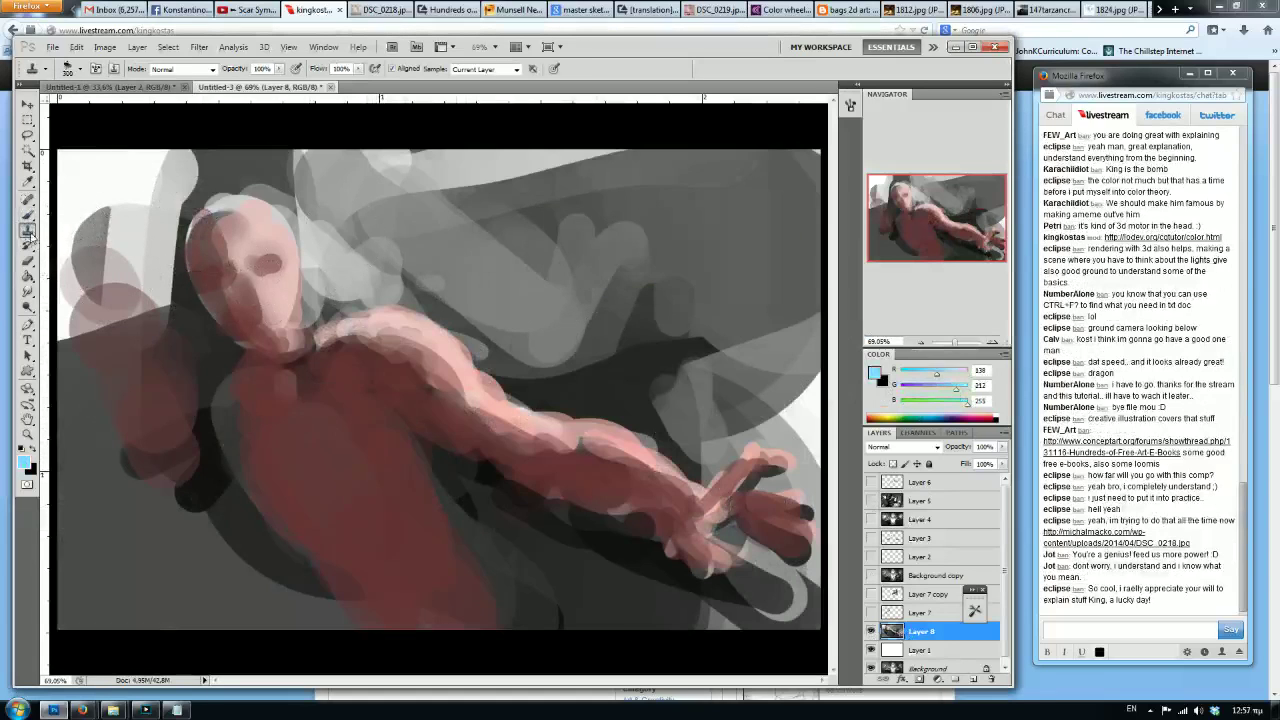
{"action": "key", "text": "b"}
{"action": "left_click_drag", "start_coordinate": [115, 220], "coordinate": [160, 410]}
{"action": "key", "text": "ctrl+alt+z"}
{"action": "key", "text": "ctrl+alt+z"}
{"action": "mouse_move", "coordinate": [160, 210]}
{"action": "left_mouse_down"}
{"action": "mouse_move", "coordinate": [185, 420]}
{"action": "mouse_move", "coordinate": [150, 560]}
{"action": "left_mouse_up"}
{"action": "mouse_move", "coordinate": [80, 170]}
{"action": "left_mouse_down"}
{"action": "mouse_move", "coordinate": [122, 372]}
{"action": "mouse_move", "coordinate": [120, 190]}
{"action": "mouse_move", "coordinate": [230, 160]}
{"action": "mouse_move", "coordinate": [326, 272]}
{"action": "left_mouse_up"}
{"action": "mouse_move", "coordinate": [380, 172]}
{"action": "left_mouse_down"}
{"action": "mouse_move", "coordinate": [560, 150]}
{"action": "mouse_move", "coordinate": [790, 230]}
{"action": "mouse_move", "coordinate": [500, 330]}
{"action": "mouse_move", "coordinate": [765, 315]}
{"action": "mouse_move", "coordinate": [545, 378]}
{"action": "left_mouse_up"}
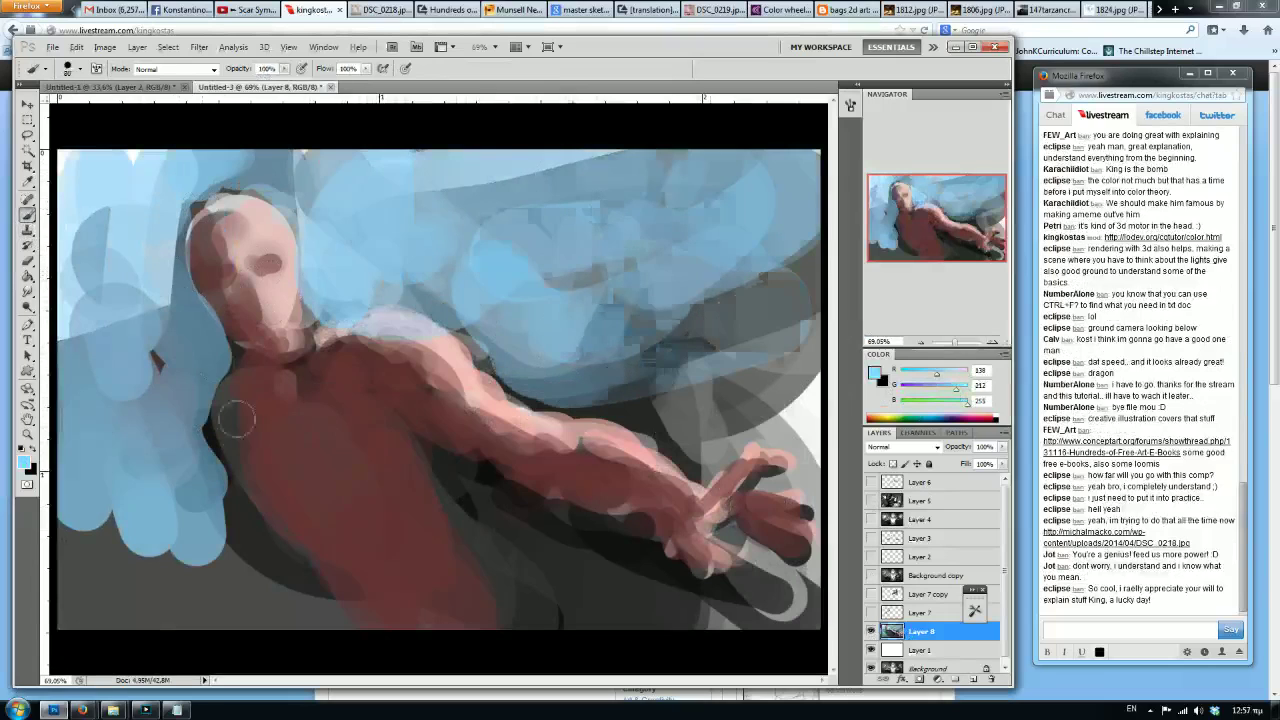
Extend the sky down beside the torso and vary it with darker blue sampled from the canvas.
{"action": "mouse_move", "coordinate": [136, 467]}
{"action": "left_mouse_down"}
{"action": "mouse_move", "coordinate": [165, 565]}
{"action": "mouse_move", "coordinate": [60, 600]}
{"action": "left_mouse_up"}
{"action": "left_click", "coordinate": [170, 360], "text": "alt"}
{"action": "mouse_move", "coordinate": [189, 482]}
{"action": "left_mouse_down"}
{"action": "mouse_move", "coordinate": [102, 208]}
{"action": "mouse_move", "coordinate": [145, 443]}
{"action": "mouse_move", "coordinate": [168, 512]}
{"action": "left_mouse_up"}
{"action": "key", "text": "]"}
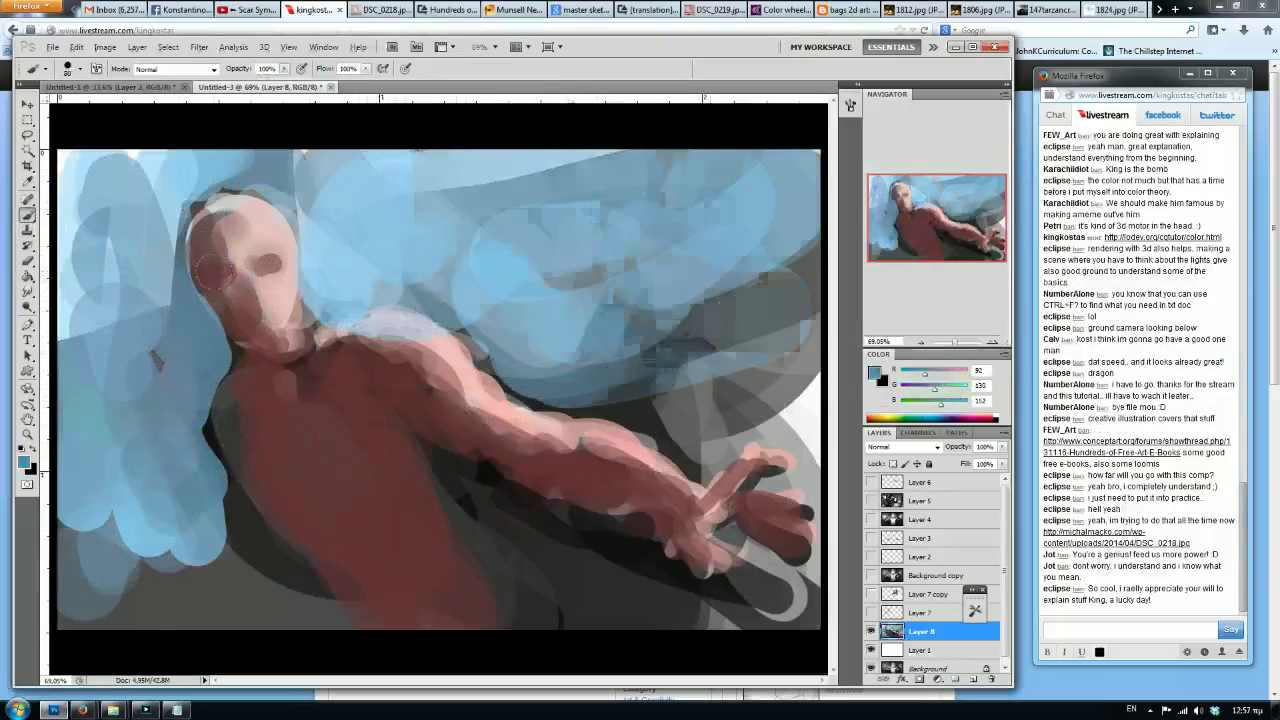
{"action": "key", "text": "]"}
{"action": "key", "text": "]"}
{"action": "key", "text": "]"}
{"action": "key", "text": "]"}
{"action": "left_click_drag", "start_coordinate": [95, 300], "coordinate": [118, 336]}
Glaze blue sampled from the sky over the shaded chest, upper arm and dark side of the face.
{"action": "left_click", "coordinate": [118, 336], "text": "alt"}
{"action": "left_click", "coordinate": [112, 346], "text": "alt"}
{"action": "key", "text": "]"}
{"action": "key", "text": "]"}
{"action": "key", "text": "]"}
{"action": "key", "text": "bracketleft"}
{"action": "key", "text": "bracketleft"}
{"action": "key", "text": "bracketleft"}
{"action": "mouse_move", "coordinate": [345, 372]}
{"action": "left_mouse_down"}
{"action": "mouse_move", "coordinate": [405, 410]}
{"action": "mouse_move", "coordinate": [580, 472]}
{"action": "left_mouse_up"}
{"action": "key", "text": "bracketright"}
{"action": "key", "text": "bracketright"}
{"action": "key", "text": "bracketright"}
{"action": "mouse_move", "coordinate": [472, 430]}
{"action": "left_mouse_down"}
{"action": "mouse_move", "coordinate": [410, 432]}
{"action": "mouse_move", "coordinate": [425, 545]}
{"action": "mouse_move", "coordinate": [309, 463]}
{"action": "mouse_move", "coordinate": [296, 394]}
{"action": "mouse_move", "coordinate": [262, 368]}
{"action": "left_mouse_up"}
{"action": "key", "text": "bracketleft"}
{"action": "key", "text": "bracketleft"}
{"action": "key", "text": "bracketleft"}
{"action": "left_click_drag", "start_coordinate": [226, 290], "coordinate": [218, 270]}
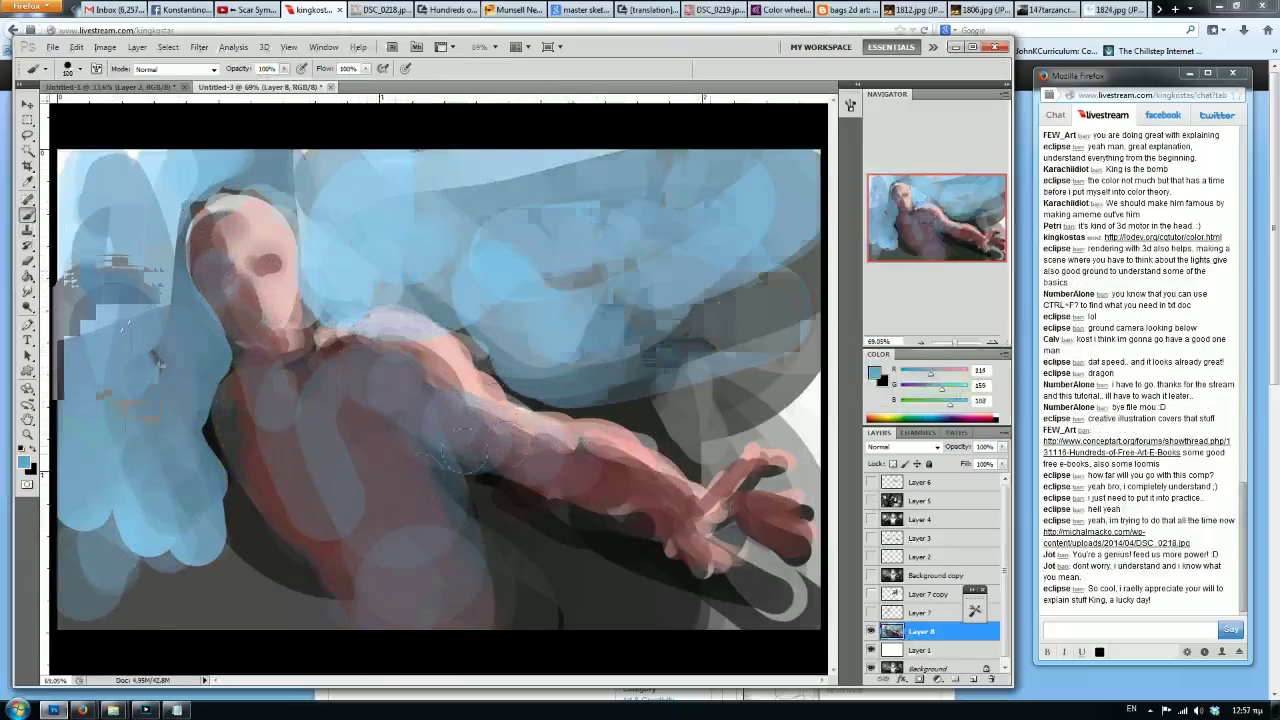
Sample the chest colour, shift it to a darker, cooler tone and paint it over the torso with a larger brush.
{"action": "left_click", "coordinate": [380, 483], "text": "alt"}
{"action": "left_click_drag", "start_coordinate": [927, 374], "coordinate": [912, 390]}
{"action": "mouse_move", "coordinate": [340, 436]}
{"action": "left_mouse_down"}
{"action": "mouse_move", "coordinate": [402, 558]}
{"action": "mouse_move", "coordinate": [417, 554]}
{"action": "mouse_move", "coordinate": [371, 509]}
{"action": "left_mouse_up"}
{"action": "key", "text": "bracketright"}
{"action": "key", "text": "bracketright"}
{"action": "key", "text": "bracketright"}
{"action": "key", "text": "bracketright"}
{"action": "key", "text": "bracketright"}
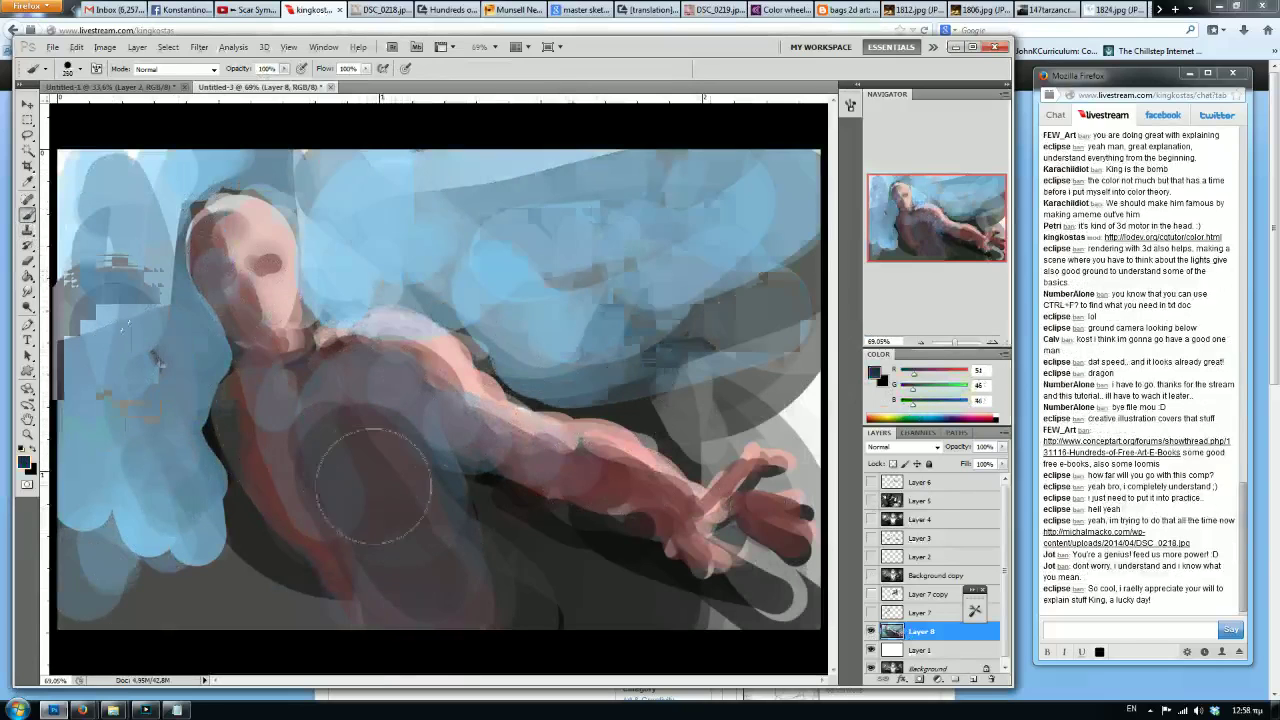
Reset the colours to default and darken the shaded torso, arm, eye sockets and side of the face with black.
{"action": "key", "text": "d"}
{"action": "mouse_move", "coordinate": [400, 623]}
{"action": "left_mouse_down"}
{"action": "mouse_move", "coordinate": [425, 591]}
{"action": "mouse_move", "coordinate": [317, 381]}
{"action": "mouse_move", "coordinate": [451, 413]}
{"action": "mouse_move", "coordinate": [690, 518]}
{"action": "left_mouse_up"}
{"action": "key", "text": "bracketleft"}
{"action": "key", "text": "bracketleft"}
{"action": "key", "text": "bracketleft"}
{"action": "key", "text": "bracketleft"}
{"action": "key", "text": "bracketleft"}
{"action": "mouse_move", "coordinate": [550, 457]}
{"action": "left_mouse_down"}
{"action": "mouse_move", "coordinate": [238, 315]}
{"action": "mouse_move", "coordinate": [240, 284]}
{"action": "left_mouse_up"}
{"action": "key", "text": "bracketleft"}
{"action": "key", "text": "bracketleft"}
{"action": "key", "text": "bracketleft"}
{"action": "mouse_move", "coordinate": [262, 264]}
{"action": "left_mouse_down"}
{"action": "mouse_move", "coordinate": [203, 234]}
{"action": "mouse_move", "coordinate": [204, 298]}
{"action": "left_mouse_up"}
{"action": "mouse_move", "coordinate": [246, 384]}
{"action": "left_mouse_down"}
{"action": "mouse_move", "coordinate": [336, 494]}
{"action": "mouse_move", "coordinate": [410, 625]}
{"action": "left_mouse_up"}
Repaint the lower torso, chest and upper arm with a dark tone sampled from the torso.
{"action": "left_click", "coordinate": [280, 468], "text": "alt"}
{"action": "key", "text": "bracketright"}
{"action": "key", "text": "bracketright"}
{"action": "mouse_move", "coordinate": [337, 519]}
{"action": "left_mouse_down"}
{"action": "mouse_move", "coordinate": [374, 514]}
{"action": "mouse_move", "coordinate": [419, 549]}
{"action": "mouse_move", "coordinate": [385, 610]}
{"action": "left_mouse_up"}
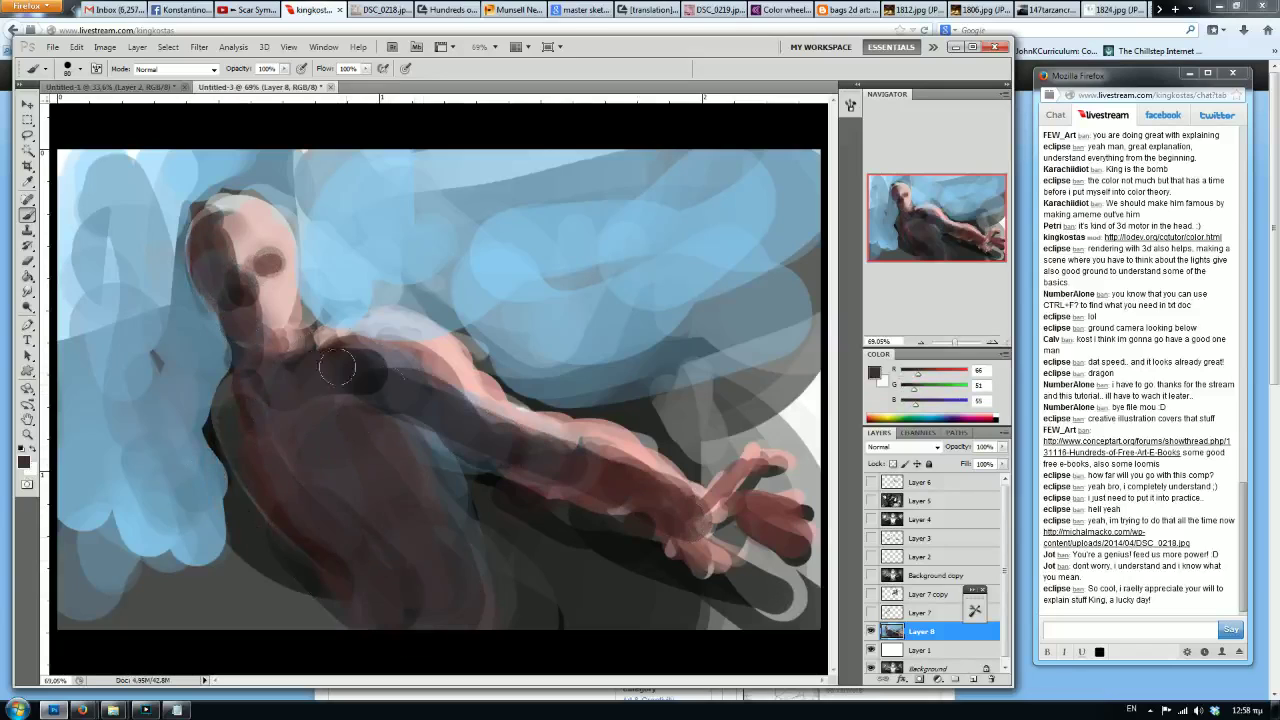
{"action": "left_click_drag", "start_coordinate": [360, 380], "coordinate": [485, 410]}
Paint a bent second arm beside the torso in the sampled dark brown.
{"action": "left_click", "coordinate": [290, 424], "text": "alt"}
{"action": "mouse_move", "coordinate": [232, 398]}
{"action": "left_mouse_down"}
{"action": "mouse_move", "coordinate": [130, 565]}
{"action": "mouse_move", "coordinate": [125, 460]}
{"action": "mouse_move", "coordinate": [165, 385]}
{"action": "mouse_move", "coordinate": [160, 420]}
{"action": "mouse_move", "coordinate": [175, 400]}
{"action": "left_mouse_up"}
{"action": "key", "text": "bracketright"}
Paint light pink sampled from the face on the second hand and along the lit edge of the shoulder and outstretched arm.
{"action": "left_click", "coordinate": [280, 290], "text": "alt"}
{"action": "key", "text": "bracketleft"}
{"action": "key", "text": "bracketleft"}
{"action": "key", "text": "bracketleft"}
{"action": "key", "text": "bracketleft"}
{"action": "key", "text": "bracketleft"}
{"action": "key", "text": "bracketleft"}
{"action": "mouse_move", "coordinate": [380, 325]}
{"action": "left_mouse_down"}
{"action": "mouse_move", "coordinate": [475, 367]}
{"action": "mouse_move", "coordinate": [513, 404]}
{"action": "mouse_move", "coordinate": [640, 400]}
{"action": "left_mouse_up"}
Extend the sky over the dark area above the forearm with a large brush and sampled blue.
{"action": "left_click", "coordinate": [655, 345], "text": "alt"}
{"action": "key", "text": "bracketright"}
{"action": "key", "text": "bracketright"}
{"action": "key", "text": "bracketright"}
{"action": "key", "text": "bracketright"}
{"action": "key", "text": "bracketright"}
{"action": "key", "text": "bracketright"}
{"action": "key", "text": "bracketright"}
{"action": "mouse_move", "coordinate": [665, 340]}
{"action": "left_mouse_down"}
{"action": "mouse_move", "coordinate": [778, 362]}
{"action": "mouse_move", "coordinate": [633, 340]}
{"action": "left_mouse_up"}
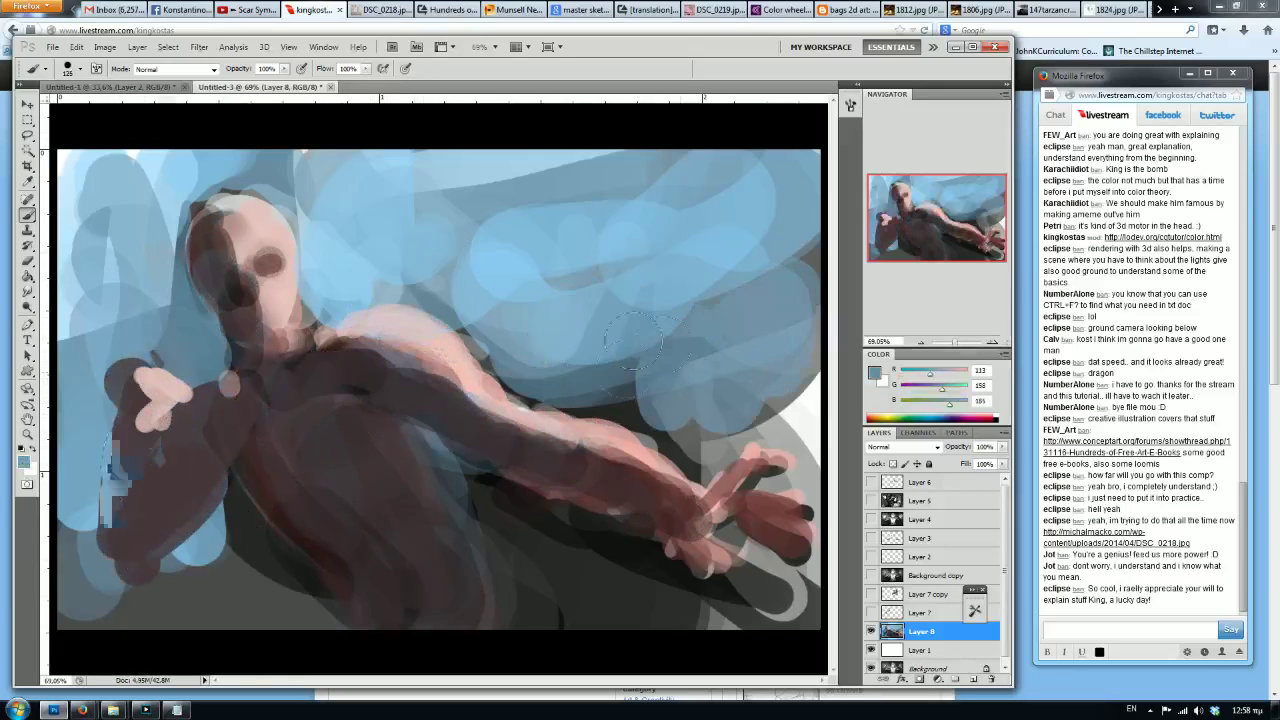
Mix a tan brown with red 153, green 122 and blue 67, and paint background shapes above and below the outstretched arm.
{"action": "left_click", "coordinate": [918, 387]}
{"action": "left_click", "coordinate": [924, 403]}
{"action": "left_click", "coordinate": [941, 372]}
{"action": "mouse_move", "coordinate": [690, 255]}
{"action": "left_mouse_down"}
{"action": "mouse_move", "coordinate": [685, 410]}
{"action": "mouse_move", "coordinate": [718, 313]}
{"action": "mouse_move", "coordinate": [690, 450]}
{"action": "mouse_move", "coordinate": [790, 360]}
{"action": "mouse_move", "coordinate": [590, 350]}
{"action": "mouse_move", "coordinate": [610, 415]}
{"action": "mouse_move", "coordinate": [530, 395]}
{"action": "mouse_move", "coordinate": [572, 378]}
{"action": "left_mouse_up"}
{"action": "left_click", "coordinate": [933, 386]}
{"action": "mouse_move", "coordinate": [727, 333]}
{"action": "left_mouse_down"}
{"action": "mouse_move", "coordinate": [712, 240]}
{"action": "mouse_move", "coordinate": [650, 270]}
{"action": "left_mouse_up"}
{"action": "left_click_drag", "start_coordinate": [790, 410], "coordinate": [805, 470]}
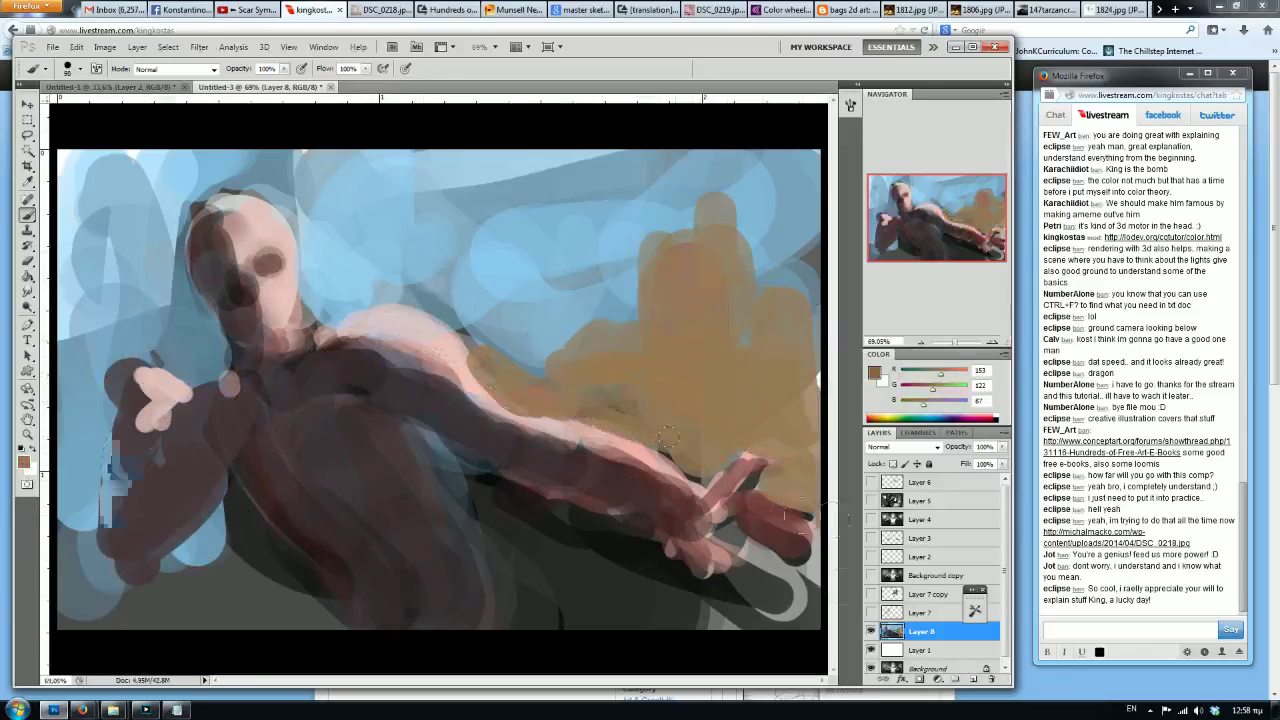
{"action": "mouse_move", "coordinate": [580, 540]}
{"action": "left_mouse_down"}
{"action": "mouse_move", "coordinate": [470, 480]}
{"action": "mouse_move", "coordinate": [640, 540]}
{"action": "mouse_move", "coordinate": [448, 465]}
{"action": "mouse_move", "coordinate": [530, 600]}
{"action": "mouse_move", "coordinate": [620, 590]}
{"action": "mouse_move", "coordinate": [720, 620]}
{"action": "mouse_move", "coordinate": [769, 485]}
{"action": "left_mouse_up"}
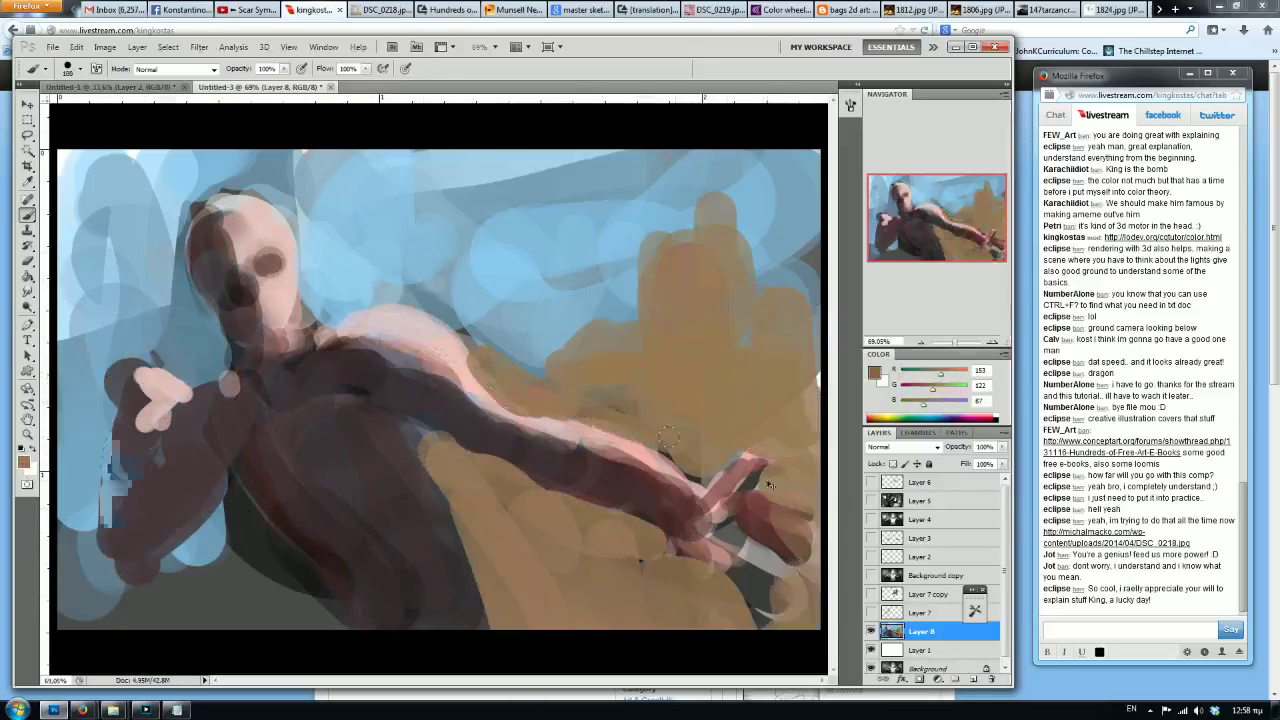
Flip the canvas horizontally and paint the tan ground on the other side of the torso.
{"action": "key", "text": "ctrl+shift+h"}
{"action": "left_click_drag", "start_coordinate": [690, 630], "coordinate": [560, 520]}
{"action": "left_click_drag", "start_coordinate": [640, 565], "coordinate": [740, 640]}
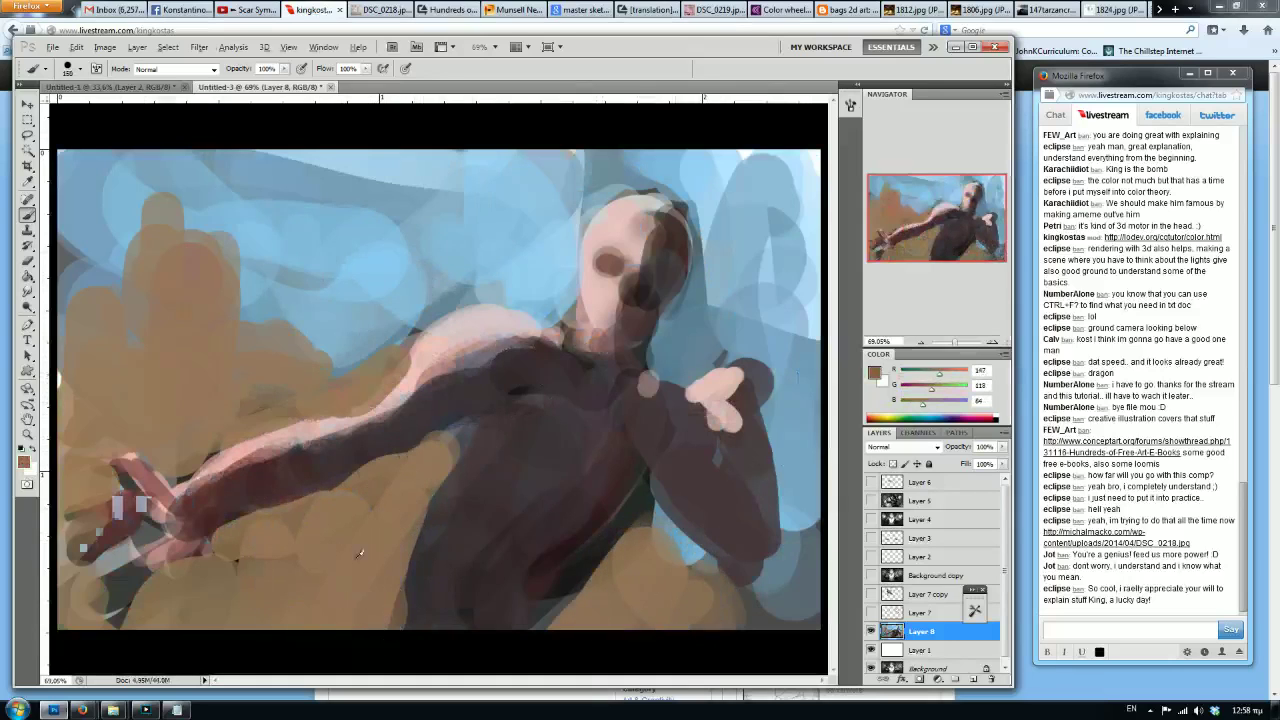
Widen the lower torso over the tan ground with a sampled dark brown.
{"action": "left_click", "coordinate": [467, 543], "text": "alt"}
{"action": "mouse_move", "coordinate": [476, 434]}
{"action": "left_mouse_down"}
{"action": "mouse_move", "coordinate": [459, 505]}
{"action": "mouse_move", "coordinate": [462, 549]}
{"action": "mouse_move", "coordinate": [383, 626]}
{"action": "left_mouse_up"}
{"action": "left_click", "coordinate": [336, 550], "text": "alt"}
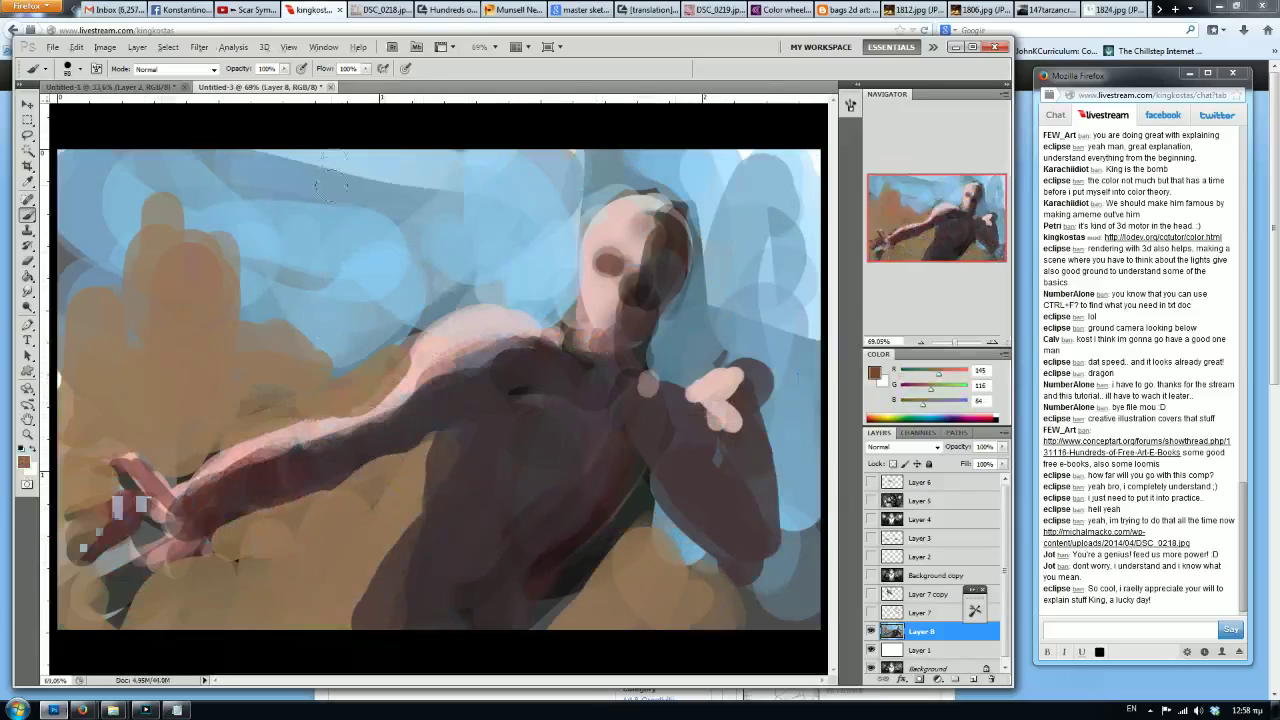
Try a thin light pink diagonal line across the outstretched arm and undo it.
{"action": "left_click", "coordinate": [440, 319], "text": "alt"}
{"action": "left_click_drag", "start_coordinate": [166, 182], "coordinate": [340, 608]}
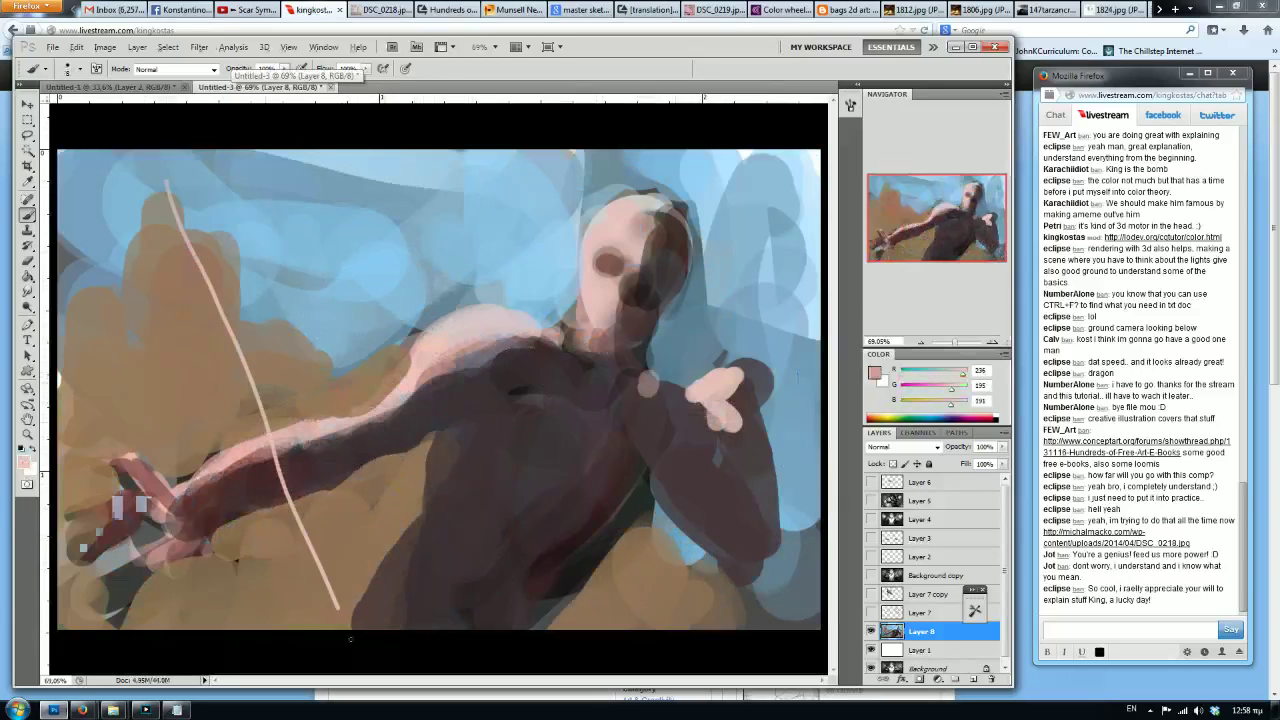
{"action": "key", "text": "ctrl+z"}
Try a broad vertical stroke of sampled tan across the outstretched arm with a much larger brush.
{"action": "left_click", "coordinate": [330, 580], "text": "alt"}
{"action": "key", "text": "bracketright"}
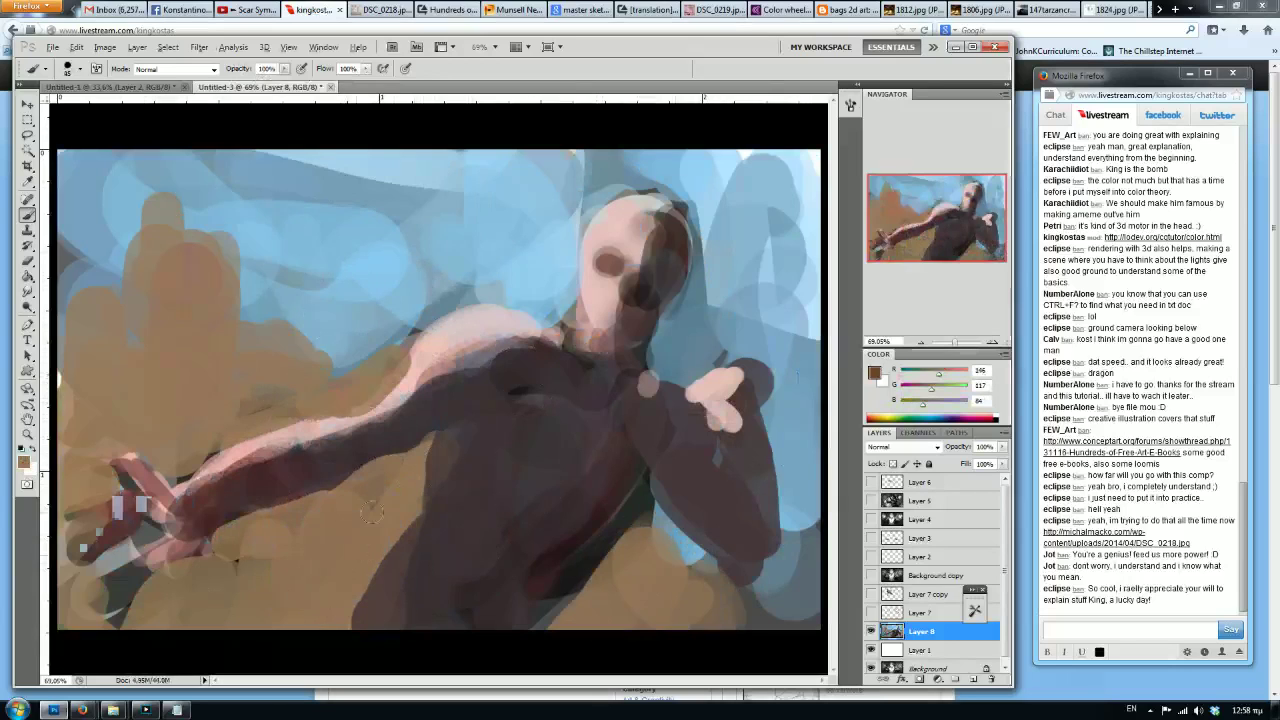
{"action": "key", "text": "bracketright"}
{"action": "key", "text": "bracketright"}
{"action": "key", "text": "bracketright"}
{"action": "key", "text": "bracketright"}
{"action": "key", "text": "bracketright"}
{"action": "key", "text": "bracketright"}
{"action": "key", "text": "bracketright"}
{"action": "key", "text": "bracketright"}
{"action": "mouse_move", "coordinate": [343, 591]}
{"action": "left_mouse_down"}
{"action": "mouse_move", "coordinate": [297, 558]}
{"action": "mouse_move", "coordinate": [307, 385]}
{"action": "mouse_move", "coordinate": [339, 350]}
{"action": "mouse_move", "coordinate": [354, 187]}
{"action": "left_mouse_up"}
{"action": "key", "text": "ctrl+z"}
Mix a dark crimson with red 99 and blue 41 from the sampled torso brown, and glaze it over the lower torso.
{"action": "left_click", "coordinate": [547, 496], "text": "alt"}
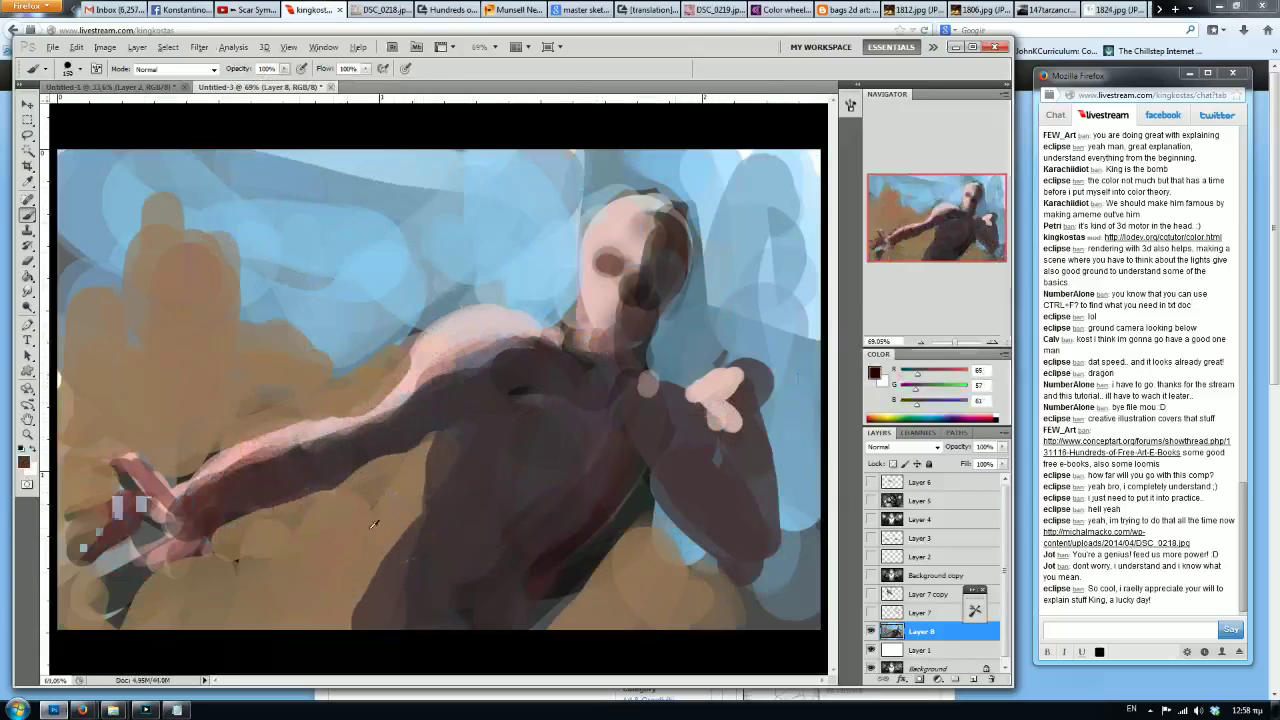
{"action": "left_click", "coordinate": [495, 505], "text": "alt"}
{"action": "left_click", "coordinate": [430, 347], "text": "alt"}
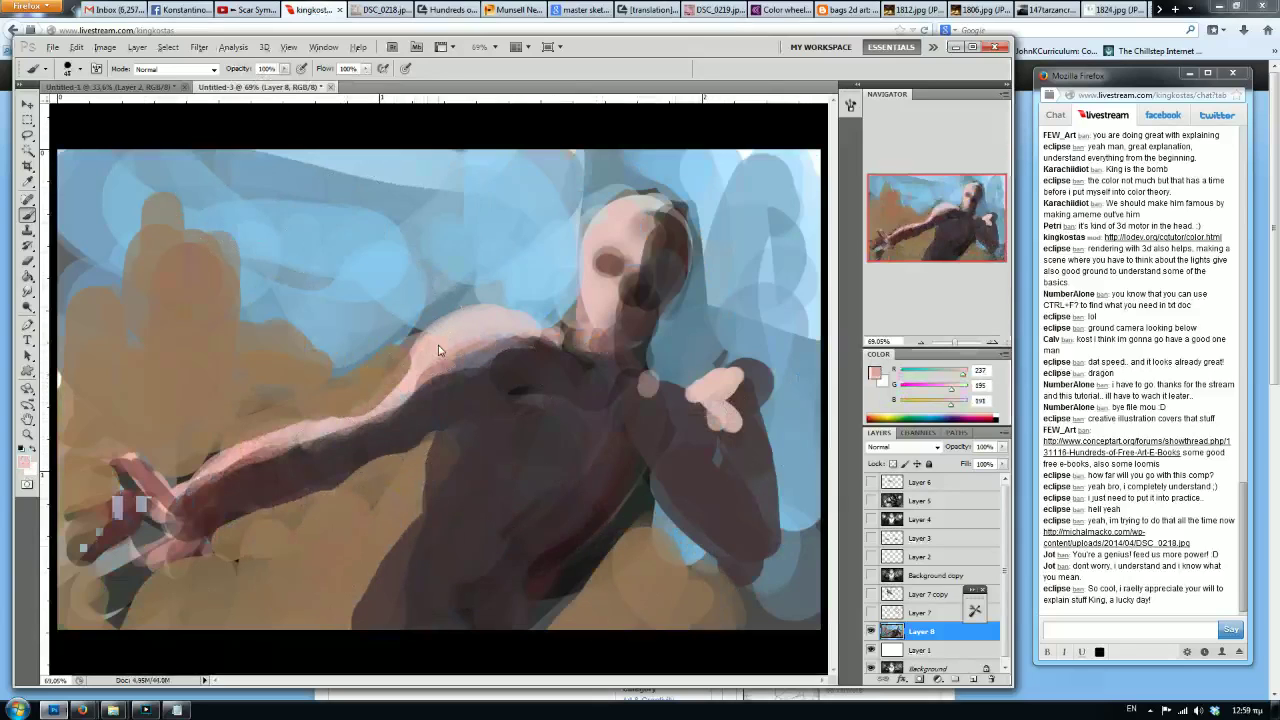
{"action": "left_click", "coordinate": [516, 460], "text": "alt"}
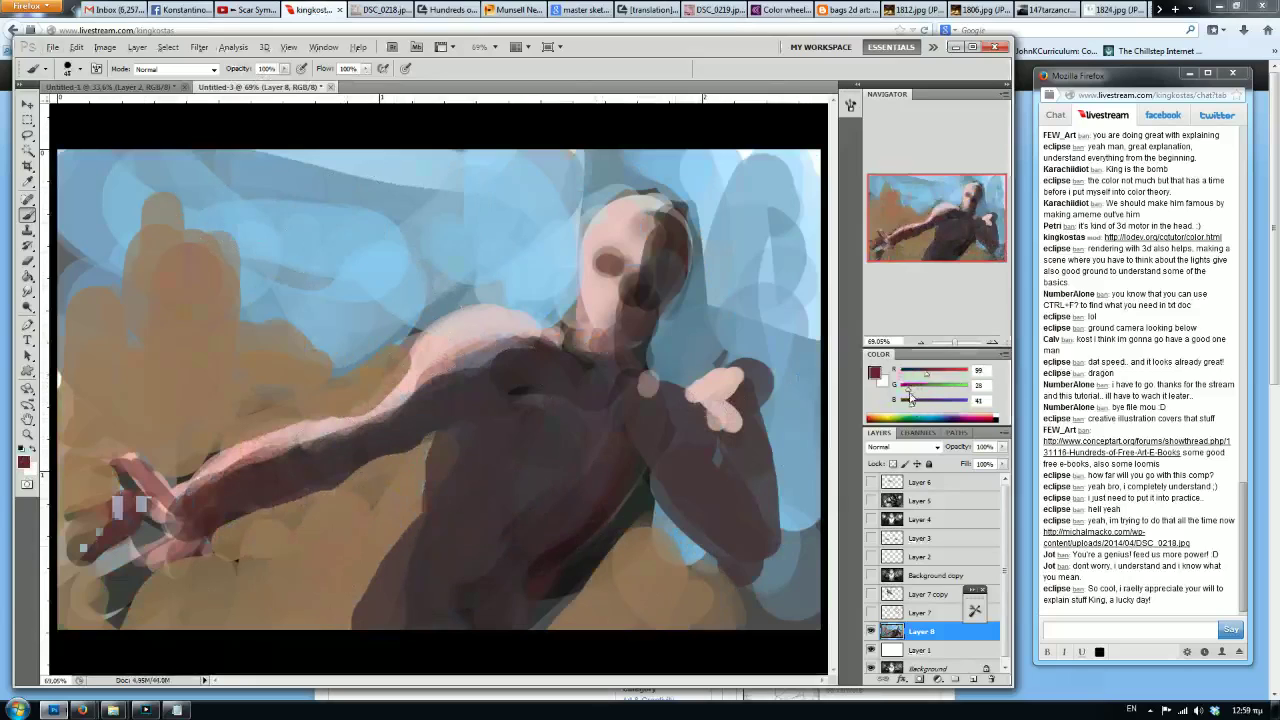
{"action": "mouse_move", "coordinate": [551, 509]}
{"action": "left_mouse_down"}
{"action": "mouse_move", "coordinate": [594, 521]}
{"action": "mouse_move", "coordinate": [526, 605]}
{"action": "left_mouse_up"}
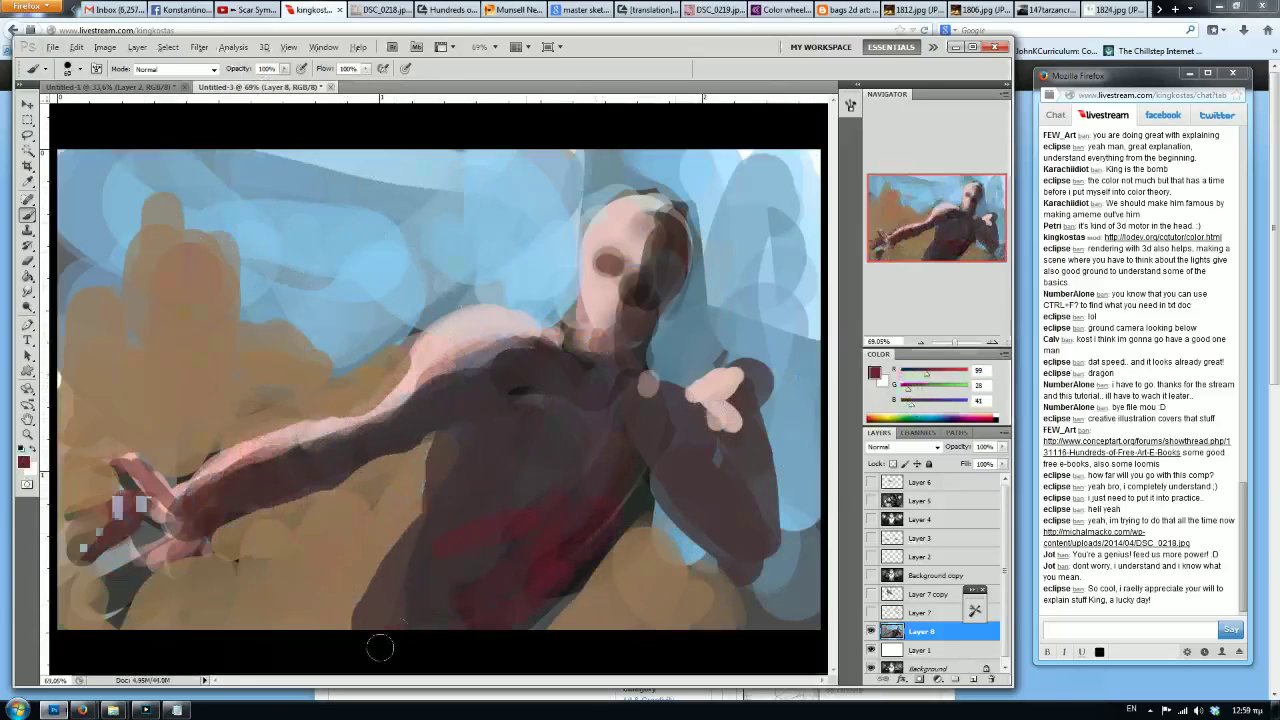
Carry the dark crimson over the bent arm, the shadow side of the outstretched arm, and the jaw and neck.
{"action": "left_click_drag", "start_coordinate": [726, 492], "coordinate": [736, 572]}
{"action": "left_click_drag", "start_coordinate": [776, 490], "coordinate": [767, 446]}
{"action": "mouse_move", "coordinate": [516, 418]}
{"action": "left_mouse_down"}
{"action": "mouse_move", "coordinate": [421, 426]}
{"action": "mouse_move", "coordinate": [175, 514]}
{"action": "left_mouse_up"}
{"action": "key", "text": "]"}
{"action": "key", "text": "]"}
{"action": "key", "text": "]"}
{"action": "left_click_drag", "start_coordinate": [658, 313], "coordinate": [556, 405]}
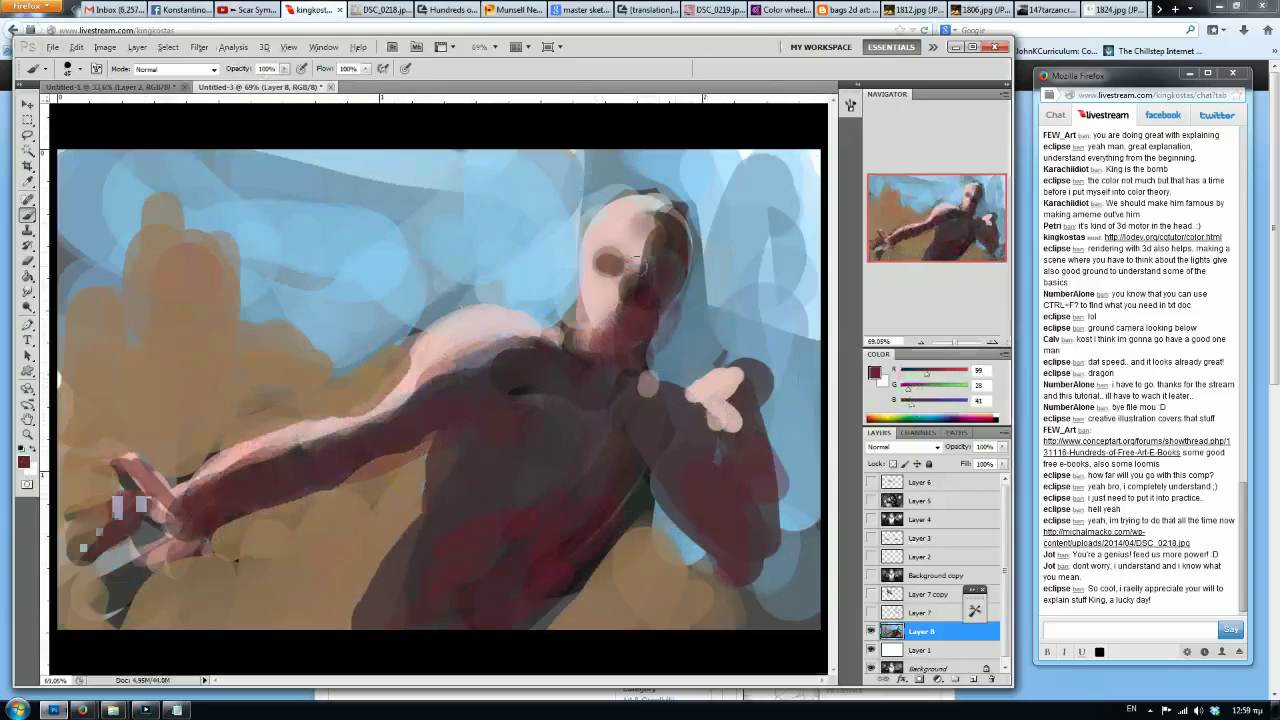
Flip the canvas horizontally and reshape the tan rock formation and adjoining sky with sampled tan and blue.
{"action": "key", "text": "F2"}
{"action": "key", "text": "]"}
{"action": "key", "text": "]"}
{"action": "left_click", "coordinate": [605, 311], "text": "alt"}
{"action": "left_click_drag", "start_coordinate": [618, 322], "coordinate": [611, 232]}
{"action": "left_click_drag", "start_coordinate": [536, 224], "coordinate": [536, 311]}
{"action": "mouse_move", "coordinate": [665, 226]}
{"action": "left_mouse_down"}
{"action": "mouse_move", "coordinate": [704, 190]}
{"action": "mouse_move", "coordinate": [760, 204]}
{"action": "mouse_move", "coordinate": [805, 281]}
{"action": "left_mouse_up"}
{"action": "left_click", "coordinate": [754, 201], "text": "alt"}
{"action": "left_click", "coordinate": [707, 297], "text": "alt"}
{"action": "mouse_move", "coordinate": [690, 250]}
{"action": "left_mouse_down"}
{"action": "mouse_move", "coordinate": [694, 234]}
{"action": "mouse_move", "coordinate": [676, 245]}
{"action": "left_mouse_up"}
{"action": "left_click_drag", "start_coordinate": [630, 328], "coordinate": [609, 340]}
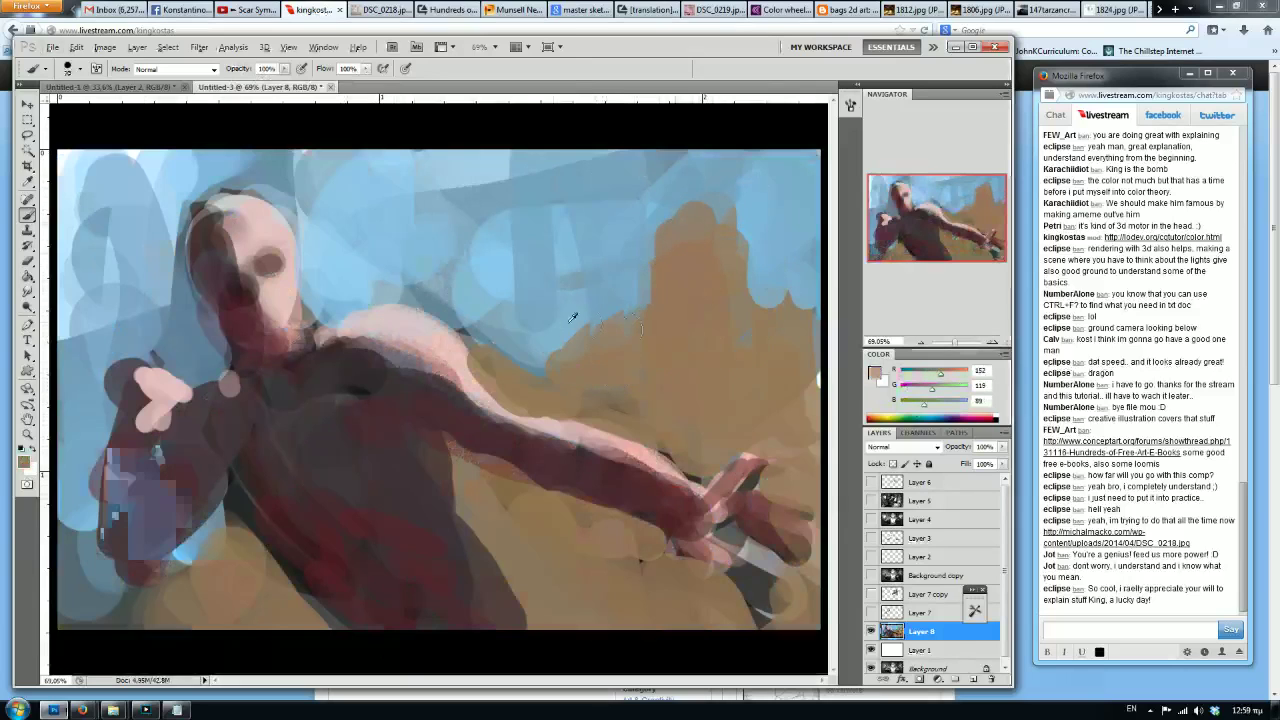
Sample a light blue with red 137, green 202 and blue 240, and paint it over the sky beside the rock formation.
{"action": "left_click", "coordinate": [570, 318], "text": "alt"}
{"action": "left_click", "coordinate": [486, 268], "text": "alt"}
{"action": "left_click_drag", "start_coordinate": [495, 285], "coordinate": [565, 235]}
{"action": "left_click_drag", "start_coordinate": [628, 210], "coordinate": [632, 182]}
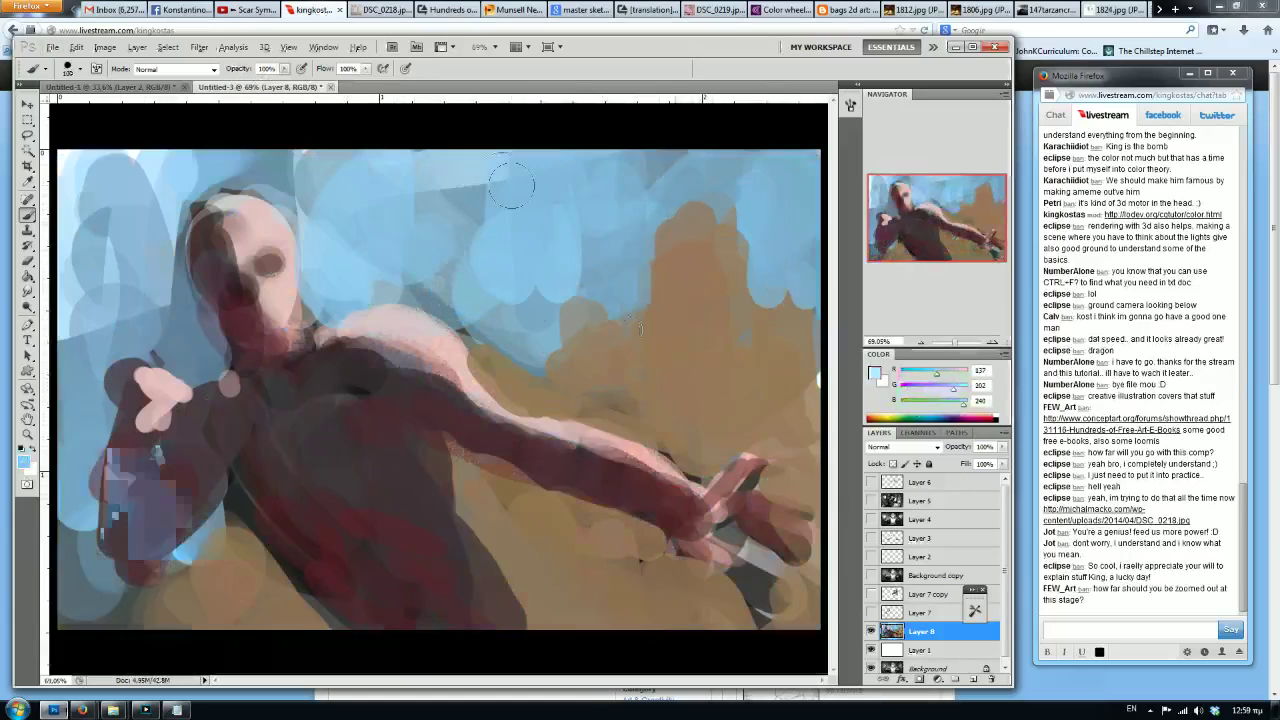
Examine how the composition reads at thumbnail size and at larger zoom levels.
{"action": "key", "text": "ctrl+minus"}
{"action": "scroll", "coordinate": [494, 211], "scroll_direction": "down", "scroll_amount": 3}
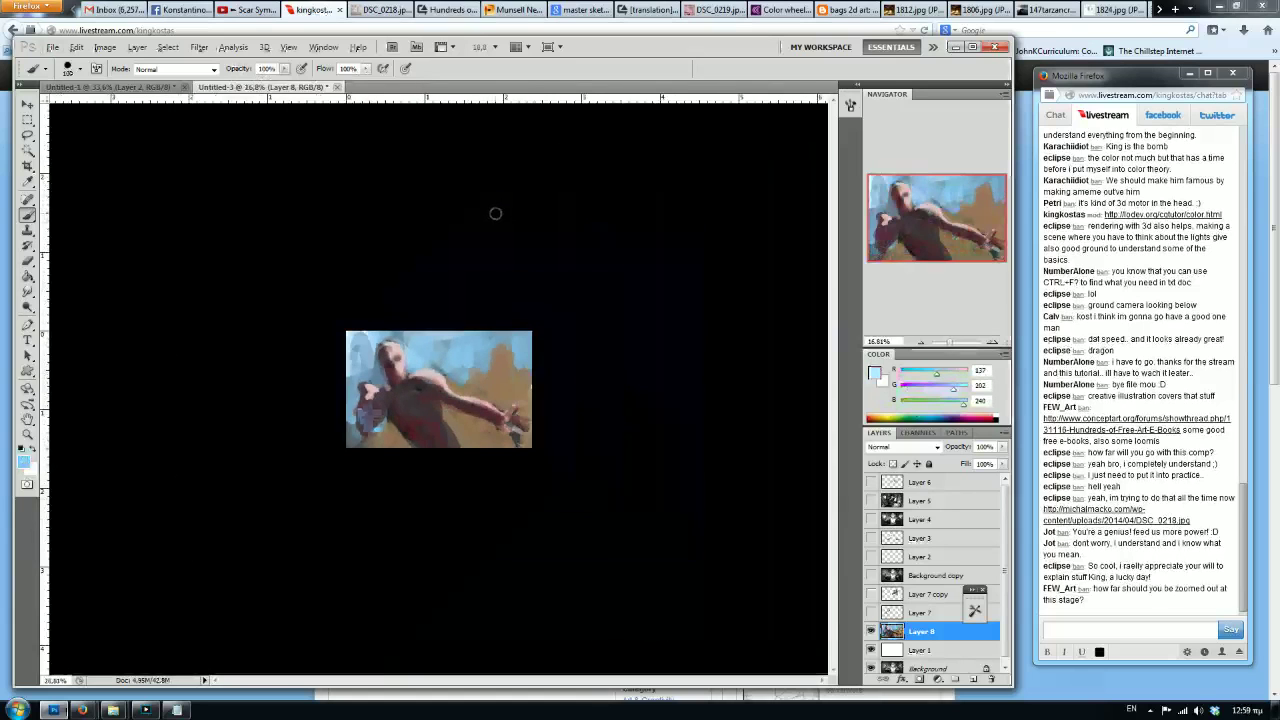
{"action": "scroll", "coordinate": [494, 211], "scroll_direction": "up", "scroll_amount": 4}
{"action": "scroll", "coordinate": [420, 230], "scroll_direction": "up", "scroll_amount": 2}
{"action": "scroll", "coordinate": [380, 230], "scroll_direction": "down", "scroll_amount": 2}
{"action": "scroll", "coordinate": [351, 231], "scroll_direction": "up", "scroll_amount": 2}
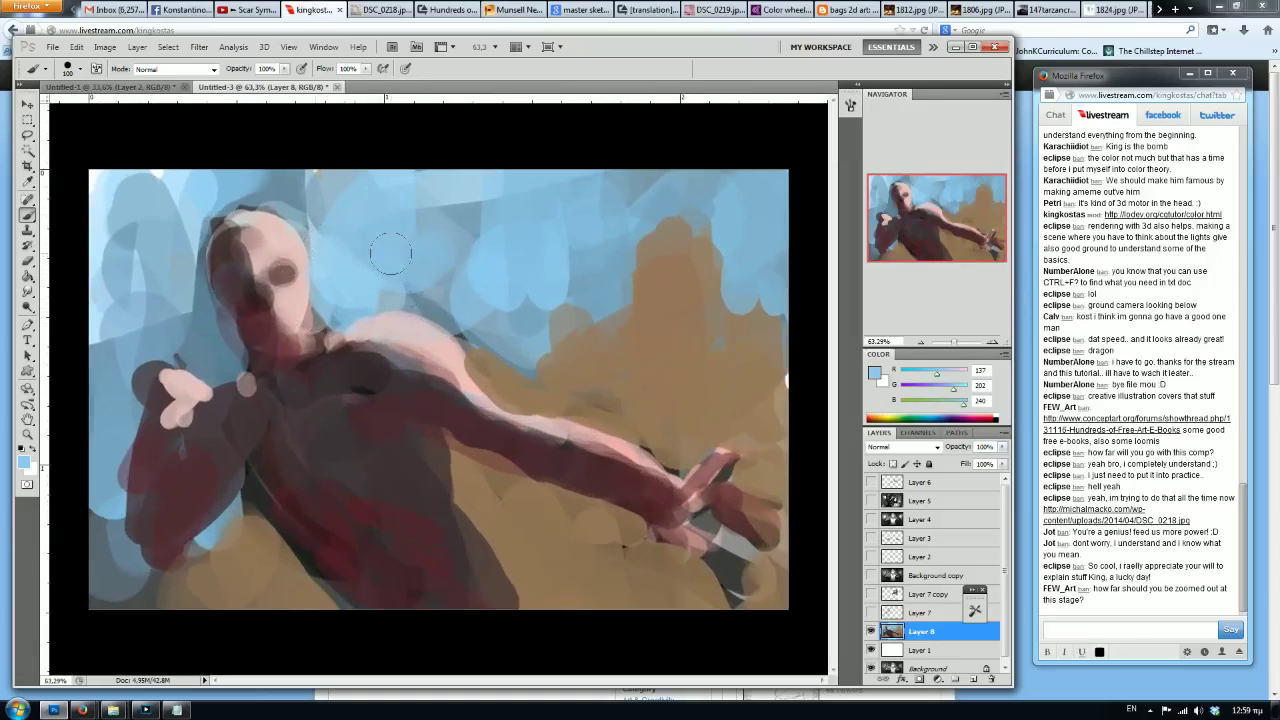
{"action": "scroll", "coordinate": [364, 270], "scroll_direction": "down", "scroll_amount": 3}
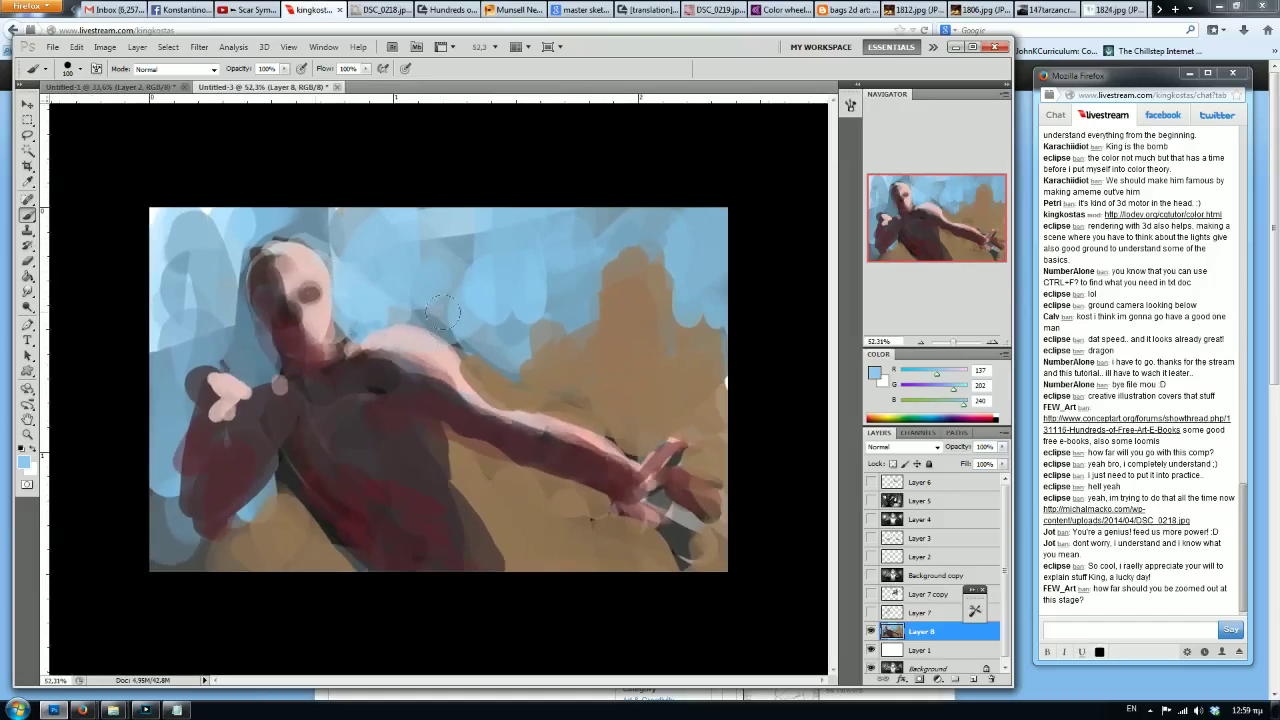
{"action": "scroll", "coordinate": [383, 303], "scroll_direction": "up", "scroll_amount": 2}
Paint rounded light and mid pink dabs along the lit shoulder, extending down into the dark chest.
{"action": "scroll", "coordinate": [383, 303], "scroll_direction": "up", "scroll_amount": 4}
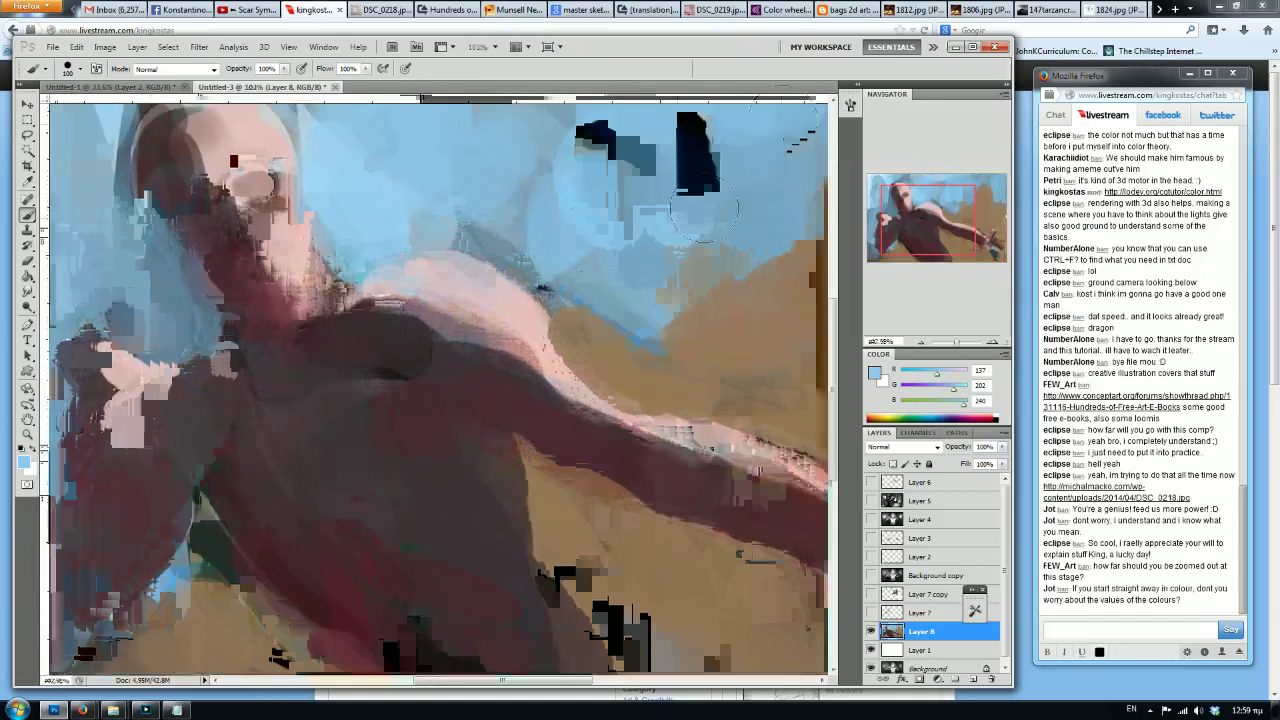
{"action": "scroll", "coordinate": [462, 215], "scroll_direction": "up", "scroll_amount": 1}
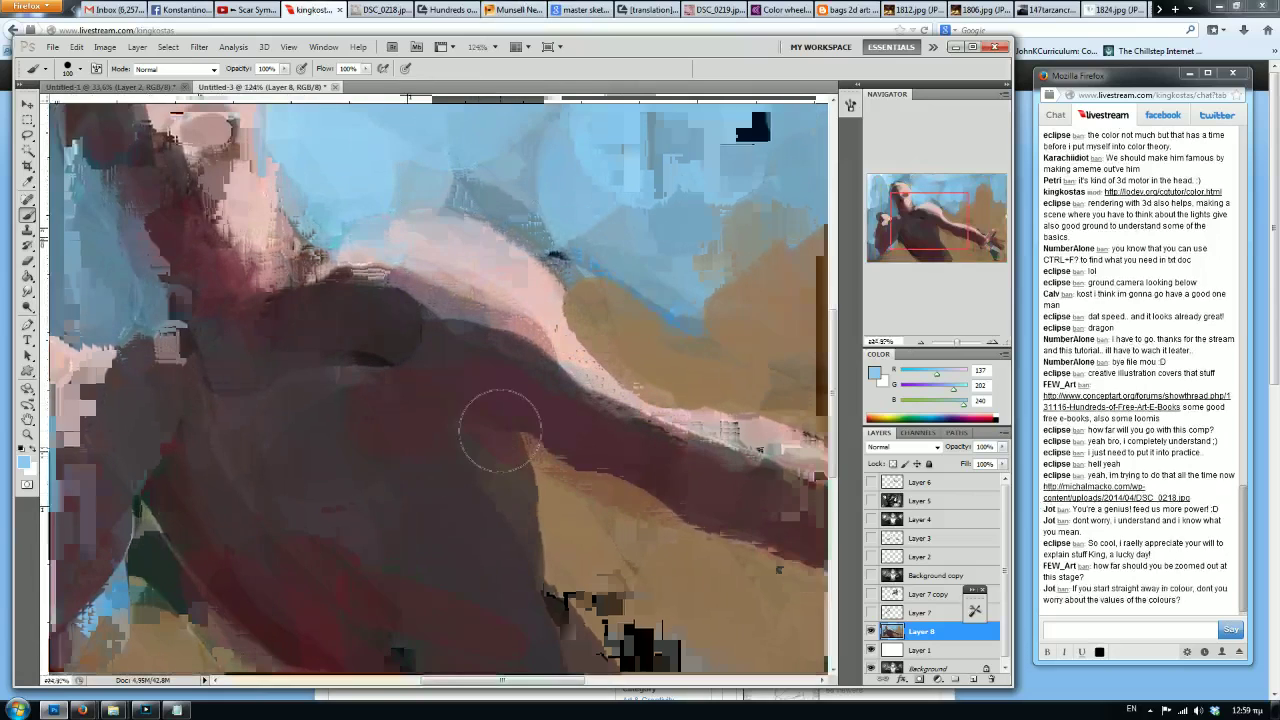
{"action": "left_click", "coordinate": [480, 250], "text": "alt"}
{"action": "mouse_move", "coordinate": [470, 262]}
{"action": "left_mouse_down"}
{"action": "mouse_move", "coordinate": [367, 268]}
{"action": "mouse_move", "coordinate": [310, 300]}
{"action": "left_mouse_up"}
{"action": "left_click", "coordinate": [525, 303], "text": "alt"}
{"action": "mouse_move", "coordinate": [540, 298]}
{"action": "left_mouse_down"}
{"action": "mouse_move", "coordinate": [428, 291]}
{"action": "mouse_move", "coordinate": [357, 317]}
{"action": "mouse_move", "coordinate": [336, 289]}
{"action": "left_mouse_up"}
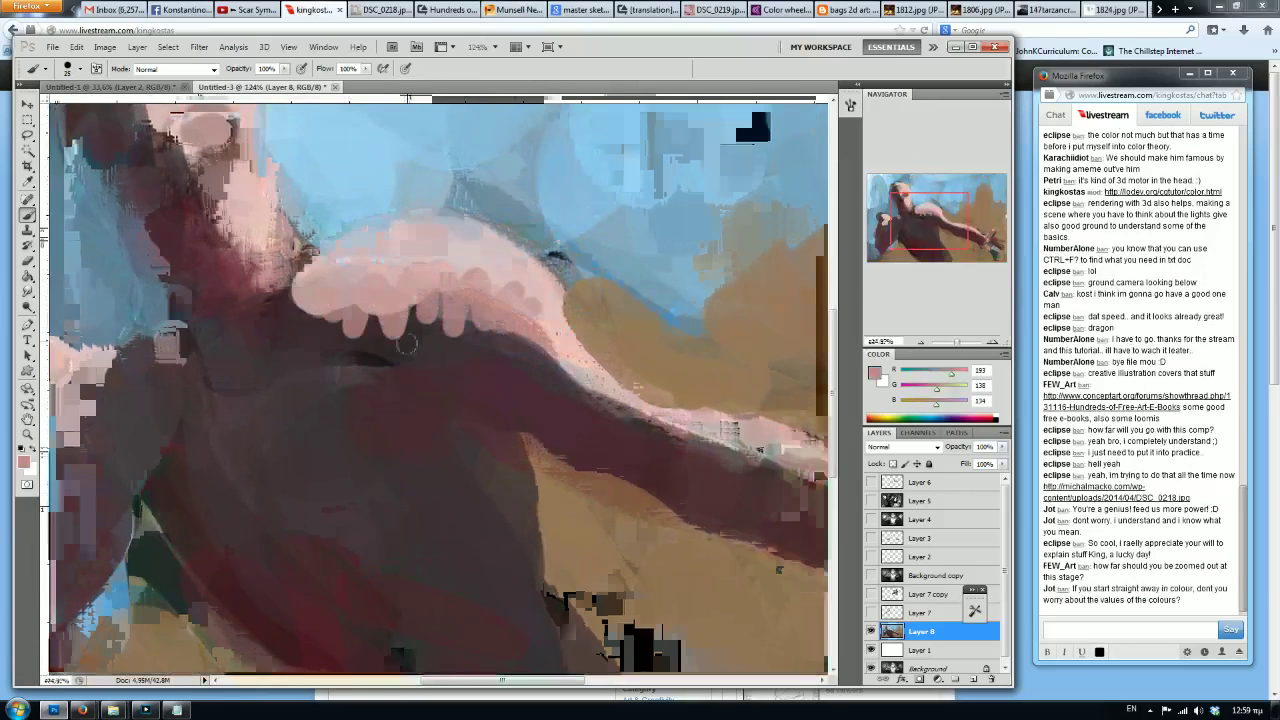
Examine how the pink shoulder dabs read from thumbnail size up to a mid-size view.
{"action": "scroll", "coordinate": [390, 455], "scroll_direction": "down", "scroll_amount": 4}
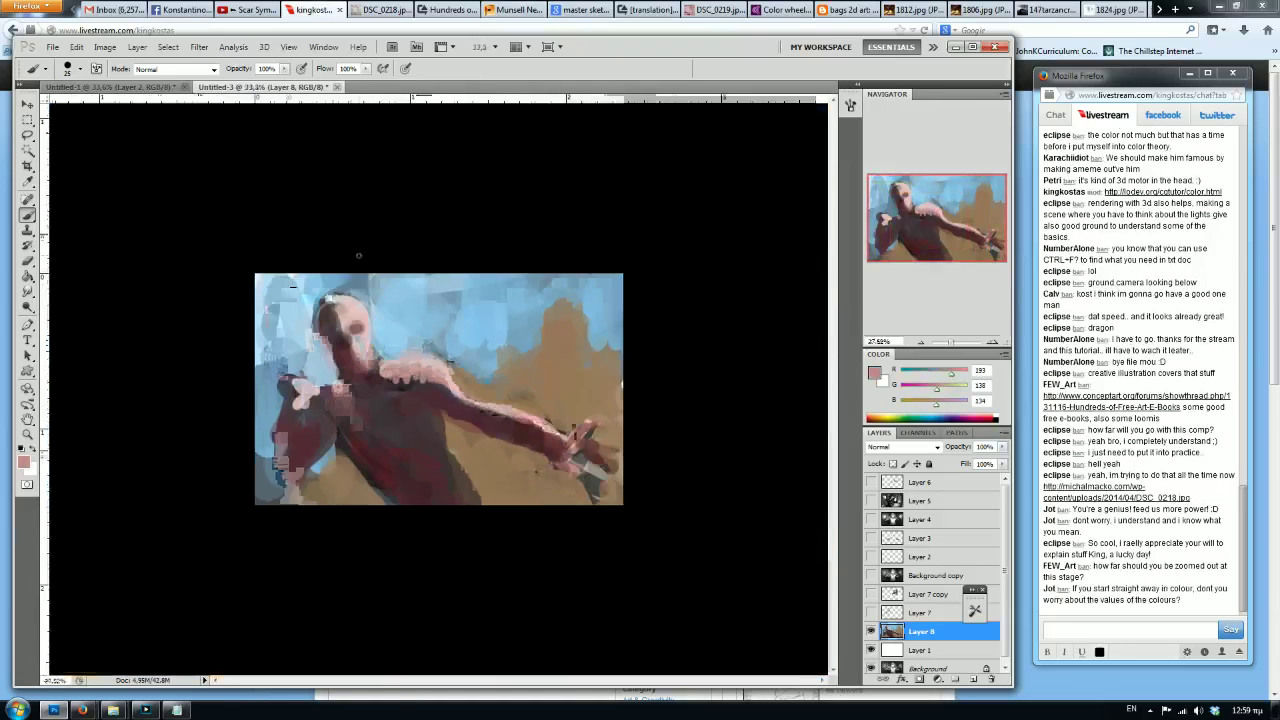
{"action": "scroll", "coordinate": [368, 283], "scroll_direction": "down", "scroll_amount": 1}
{"action": "scroll", "coordinate": [368, 283], "scroll_direction": "up", "scroll_amount": 1}
{"action": "scroll", "coordinate": [452, 321], "scroll_direction": "down", "scroll_amount": 3}
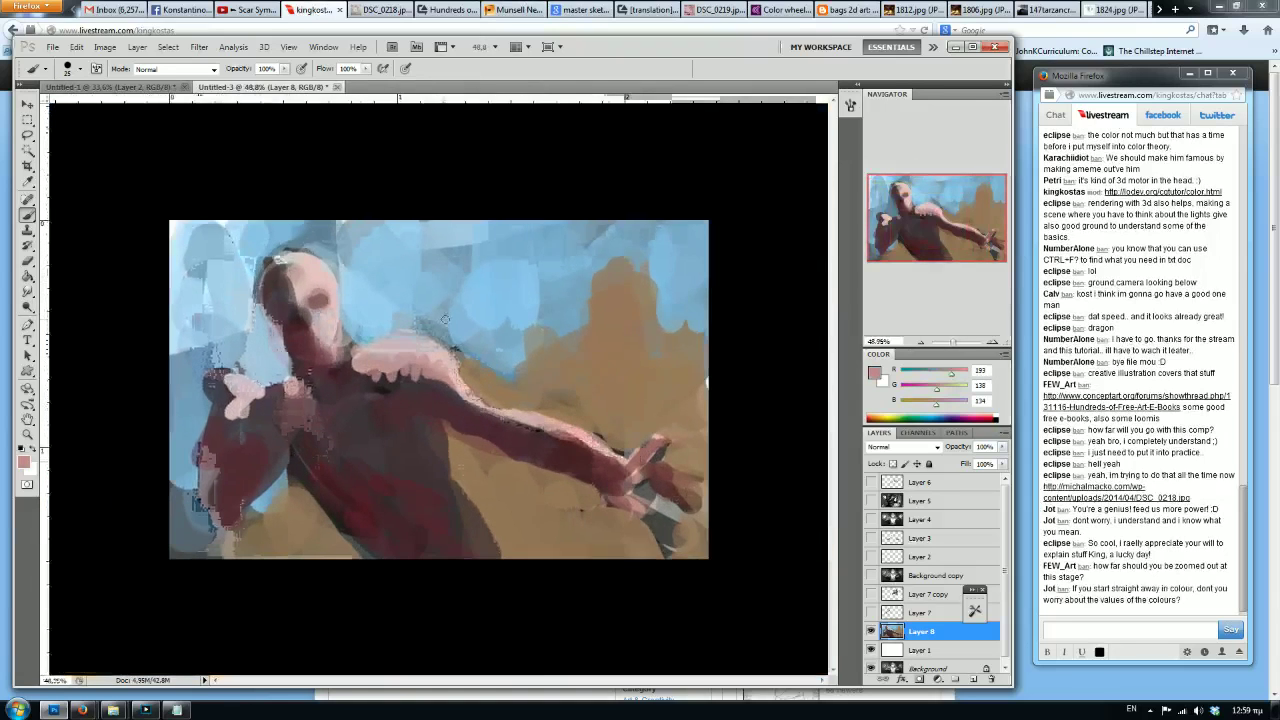
{"action": "scroll", "coordinate": [452, 321], "scroll_direction": "up", "scroll_amount": 2}
{"action": "scroll", "coordinate": [450, 337], "scroll_direction": "down", "scroll_amount": 4}
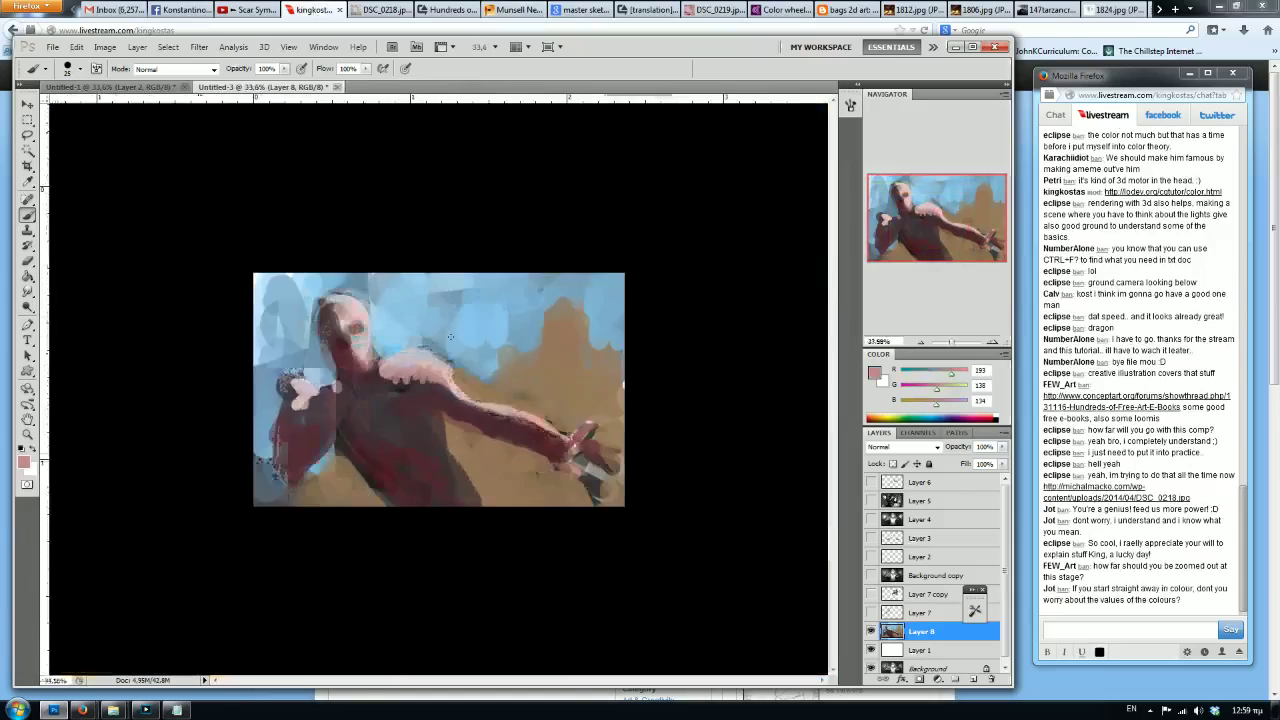
{"action": "scroll", "coordinate": [450, 337], "scroll_direction": "down", "scroll_amount": 3}
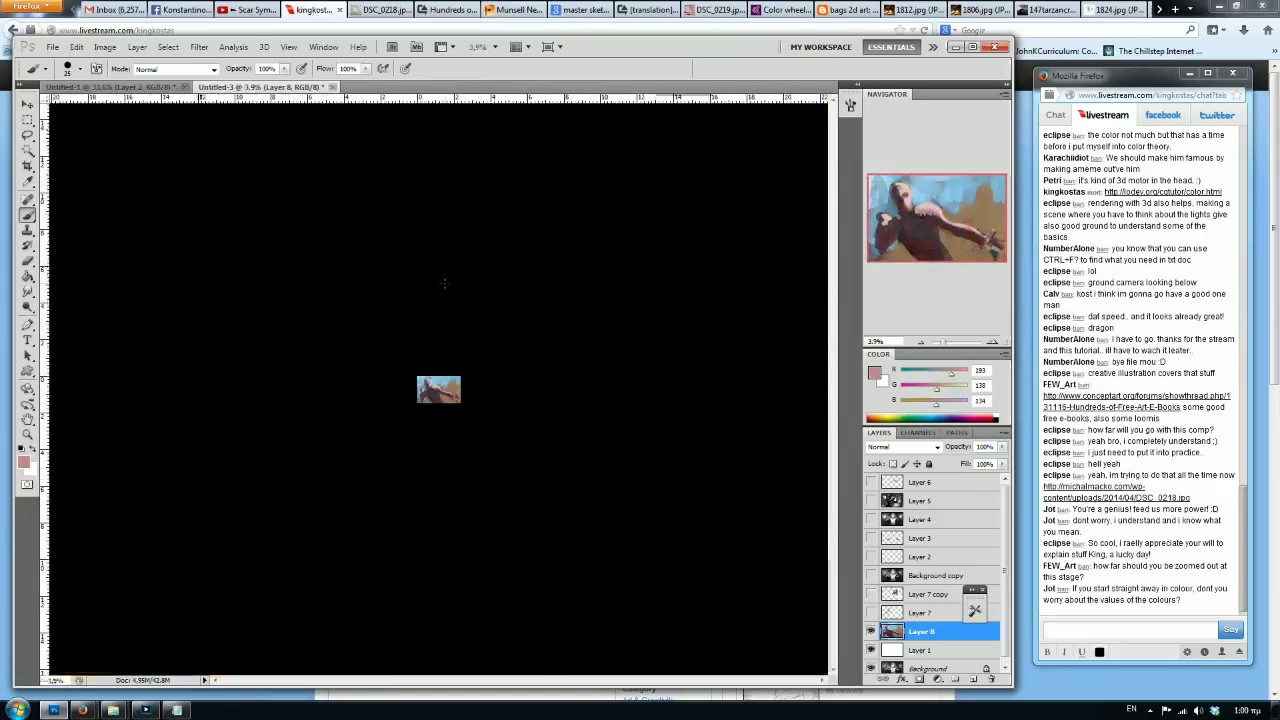
{"action": "scroll", "coordinate": [441, 279], "scroll_direction": "up", "scroll_amount": 1}
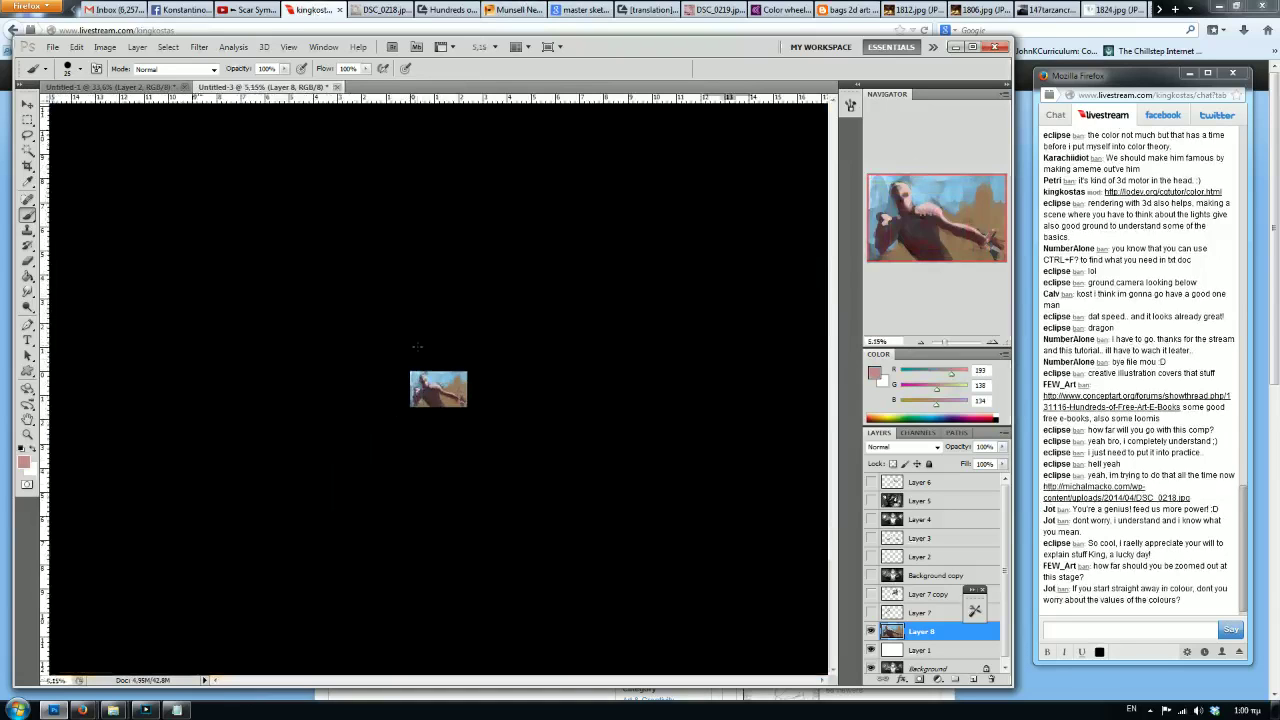
{"action": "scroll", "coordinate": [426, 335], "scroll_direction": "up", "scroll_amount": 8}
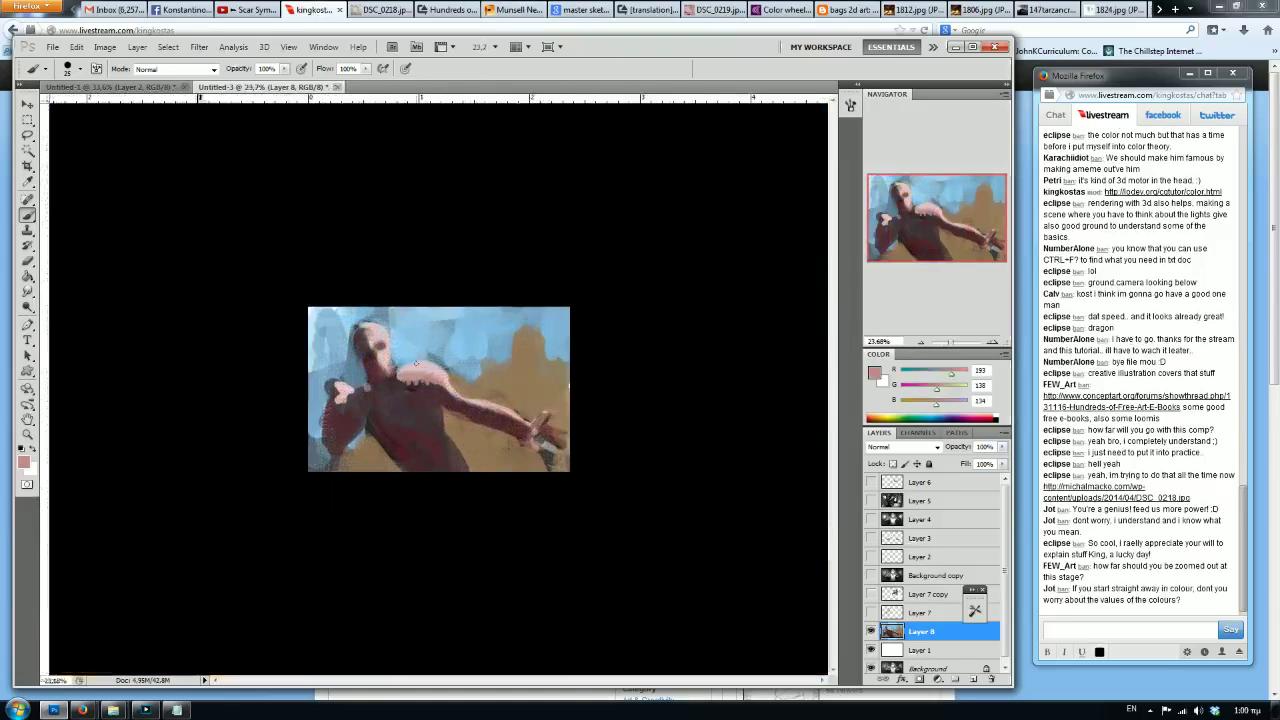
Cover the lower pink dabs on the shoulder with a sampled dark brown to restore the shadow edge.
{"action": "scroll", "coordinate": [406, 387], "scroll_direction": "up", "scroll_amount": 2}
{"action": "left_click", "coordinate": [420, 395], "text": "alt"}
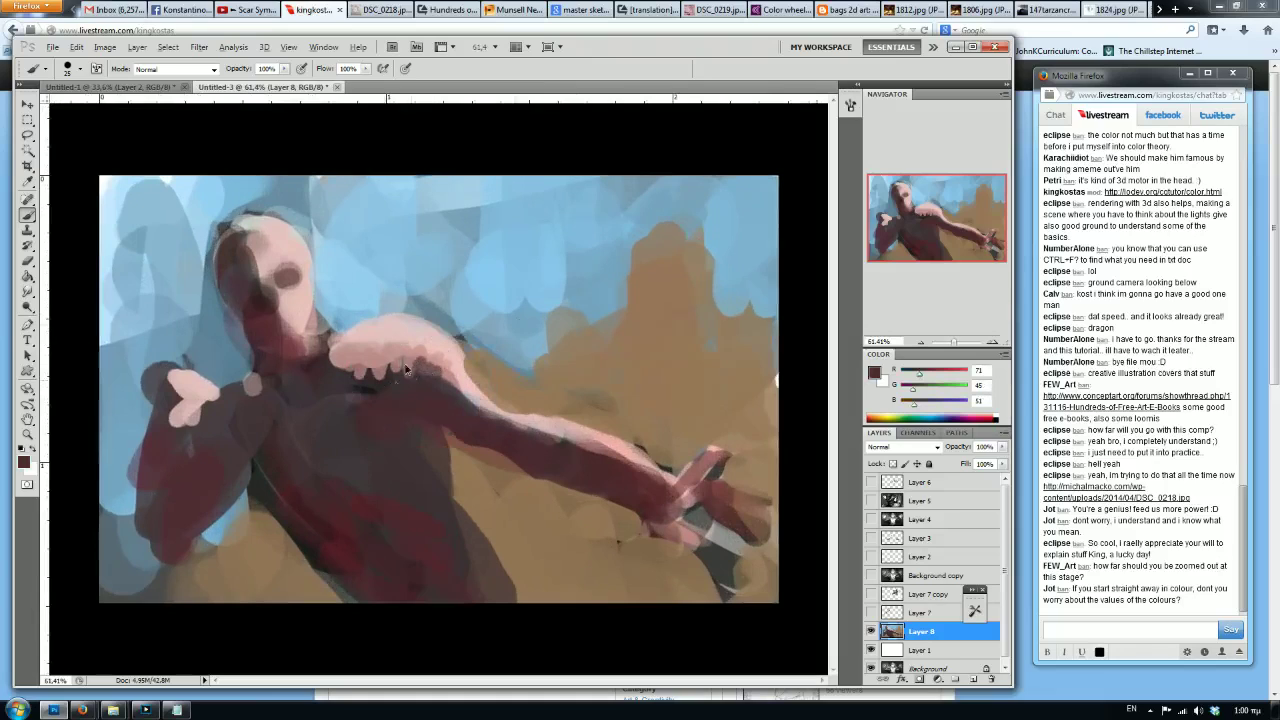
{"action": "mouse_move", "coordinate": [369, 373]}
{"action": "left_mouse_down"}
{"action": "mouse_move", "coordinate": [341, 357]}
{"action": "mouse_move", "coordinate": [415, 358]}
{"action": "mouse_move", "coordinate": [366, 341]}
{"action": "mouse_move", "coordinate": [448, 376]}
{"action": "left_mouse_up"}
Enlarge the brush and clean up the lower torso's edge with dark brown and sampled ground tan.
{"action": "key", "text": "bracketright"}
{"action": "key", "text": "bracketright"}
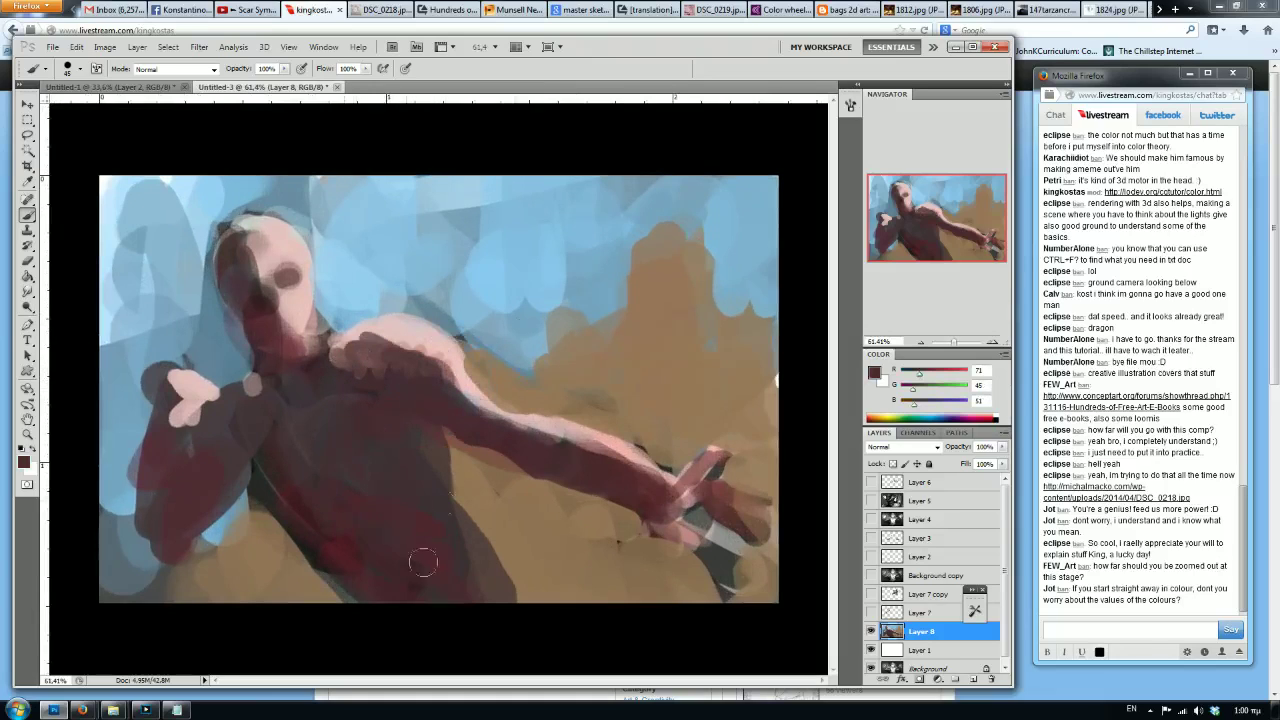
{"action": "mouse_move", "coordinate": [356, 563]}
{"action": "left_mouse_down"}
{"action": "mouse_move", "coordinate": [263, 508]}
{"action": "mouse_move", "coordinate": [291, 586]}
{"action": "left_mouse_up"}
{"action": "left_click", "coordinate": [262, 560], "text": "alt"}
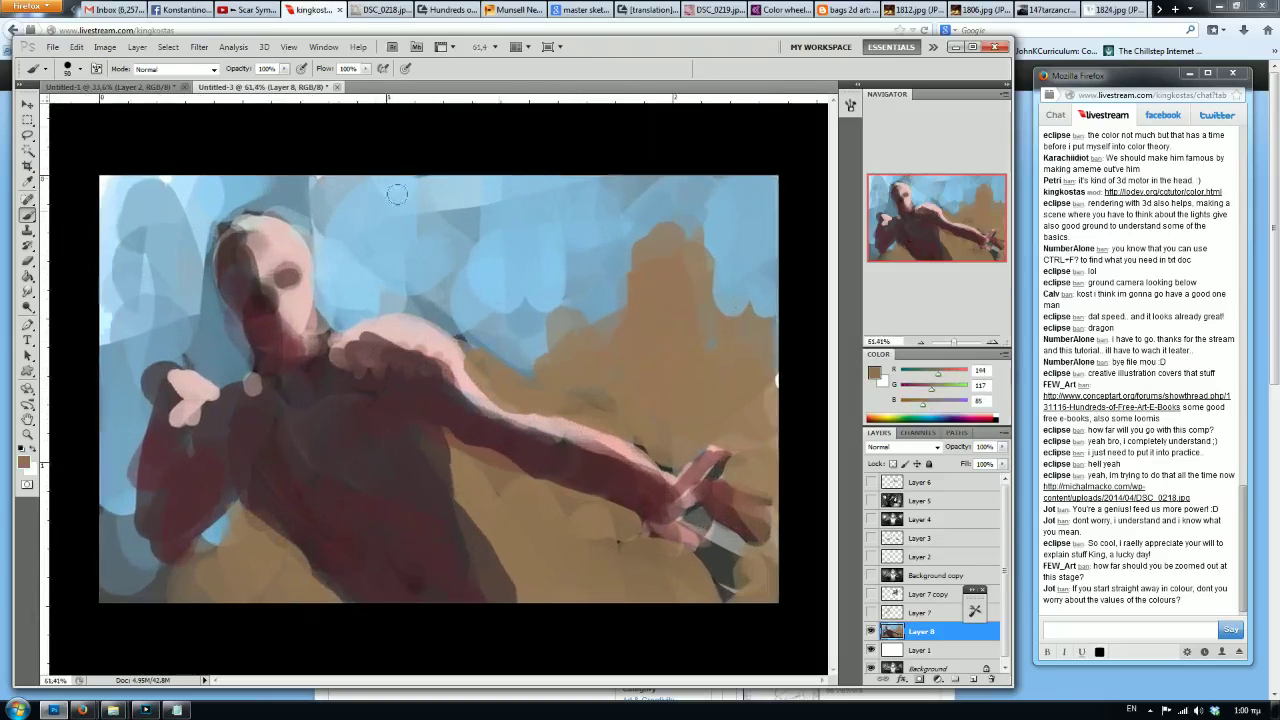
Compare the colour painting with the greyscale Layer 5 by showing and hiding that layer and viewing both at different sizes.
{"action": "left_click", "coordinate": [871, 502]}
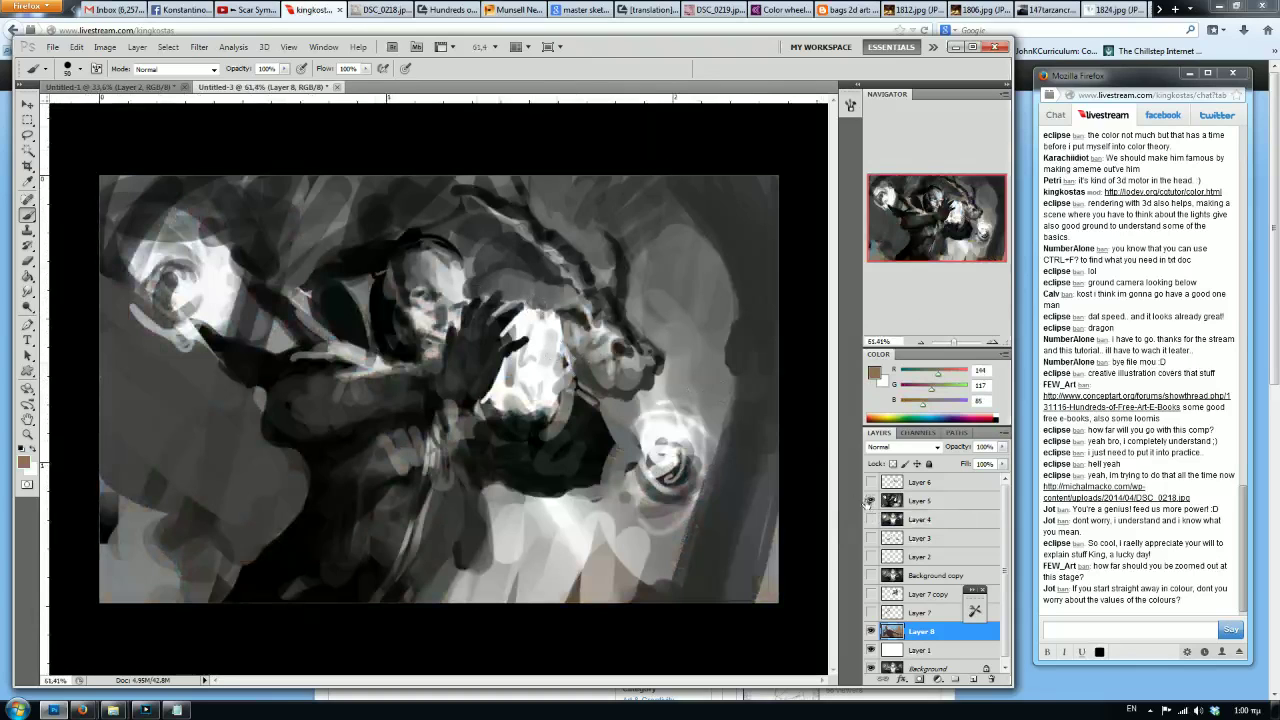
{"action": "left_click", "coordinate": [870, 502]}
{"action": "scroll", "coordinate": [389, 285], "scroll_direction": "down", "scroll_amount": 3}
{"action": "scroll", "coordinate": [389, 285], "scroll_direction": "up", "scroll_amount": 3}
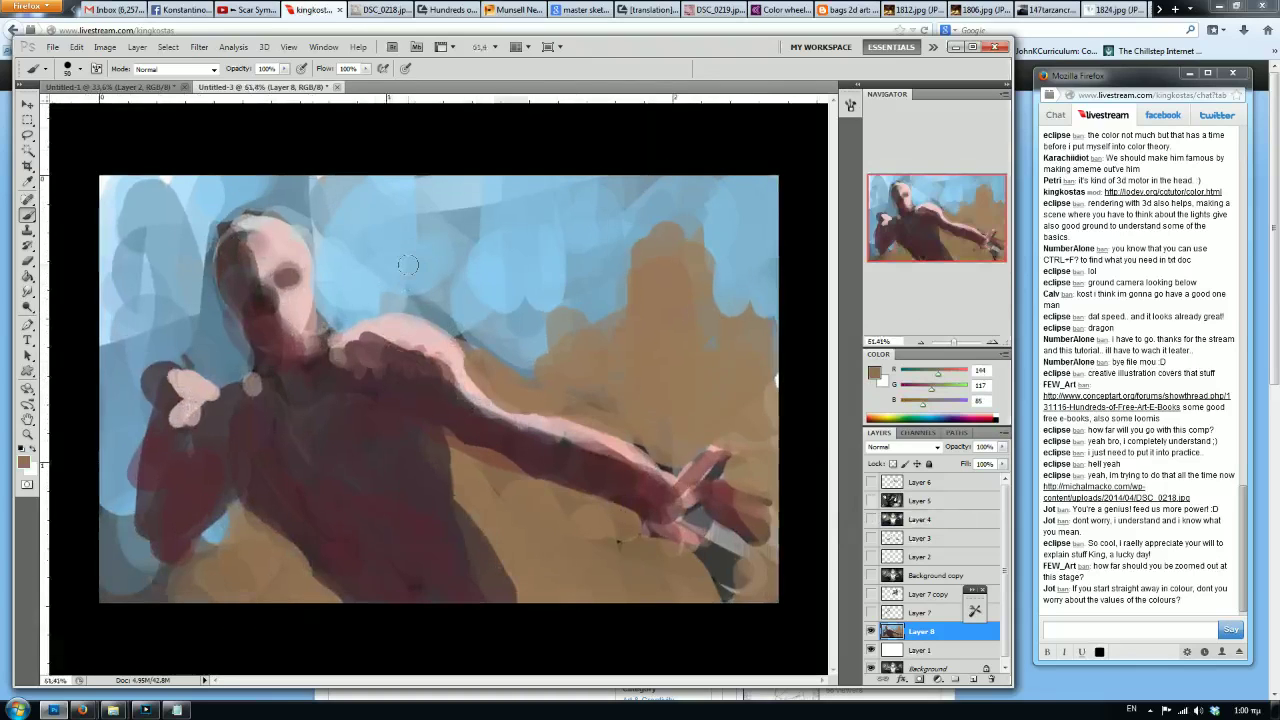
{"action": "scroll", "coordinate": [400, 285], "scroll_direction": "down", "scroll_amount": 3}
{"action": "scroll", "coordinate": [414, 285], "scroll_direction": "up", "scroll_amount": 3}
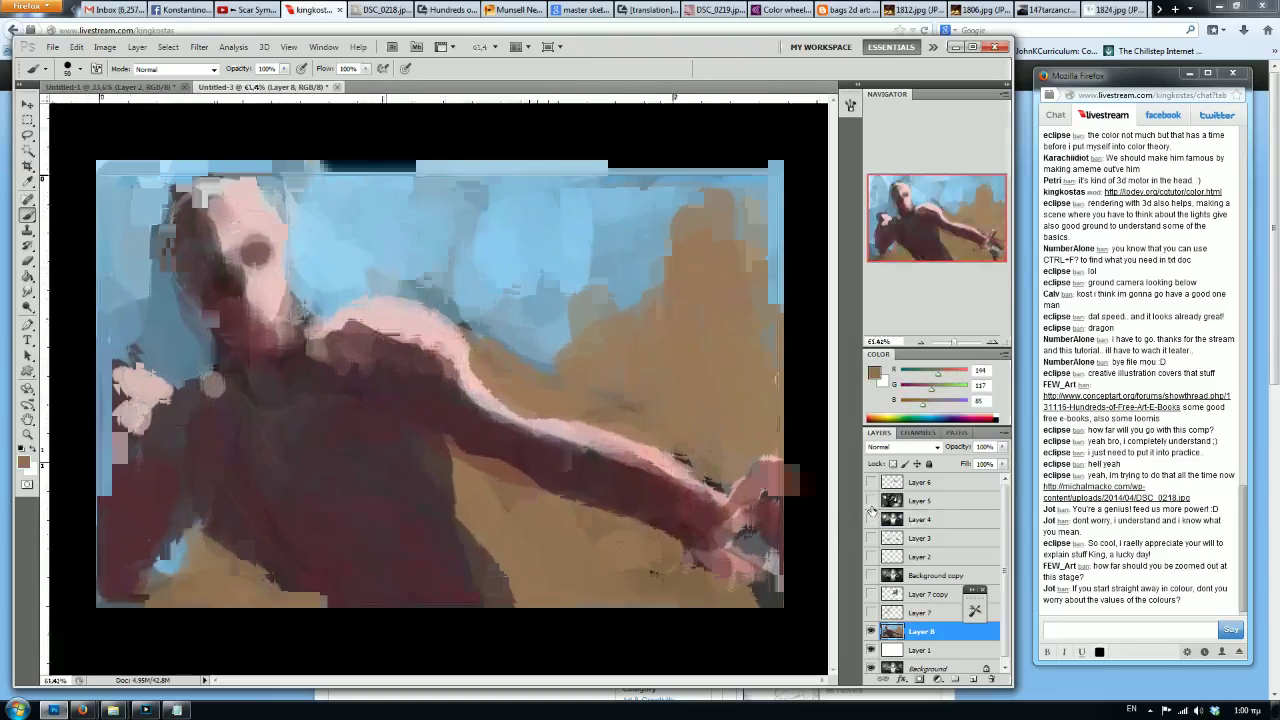
{"action": "left_click", "coordinate": [870, 501]}
{"action": "scroll", "coordinate": [453, 289], "scroll_direction": "down", "scroll_amount": 2}
{"action": "scroll", "coordinate": [450, 285], "scroll_direction": "up", "scroll_amount": 3}
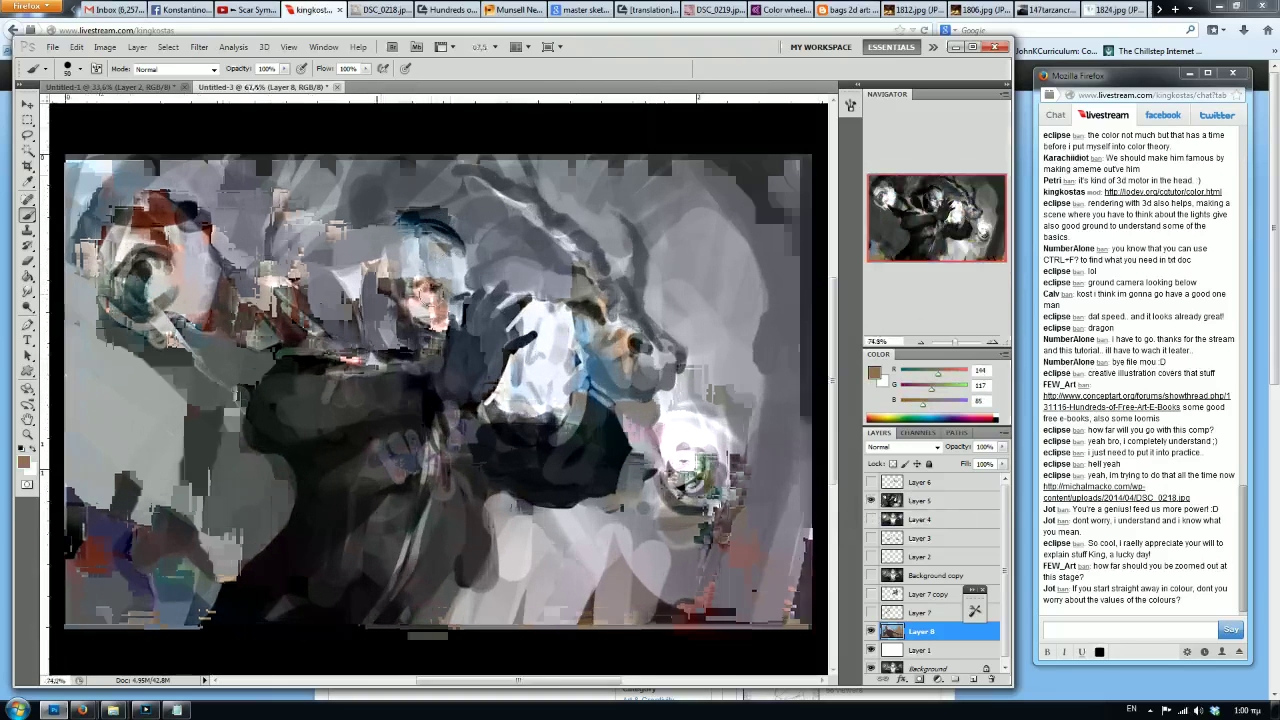
{"action": "scroll", "coordinate": [448, 280], "scroll_direction": "down", "scroll_amount": 2}
{"action": "scroll", "coordinate": [445, 274], "scroll_direction": "up", "scroll_amount": 2}
{"action": "scroll", "coordinate": [470, 350], "scroll_direction": "down", "scroll_amount": 1}
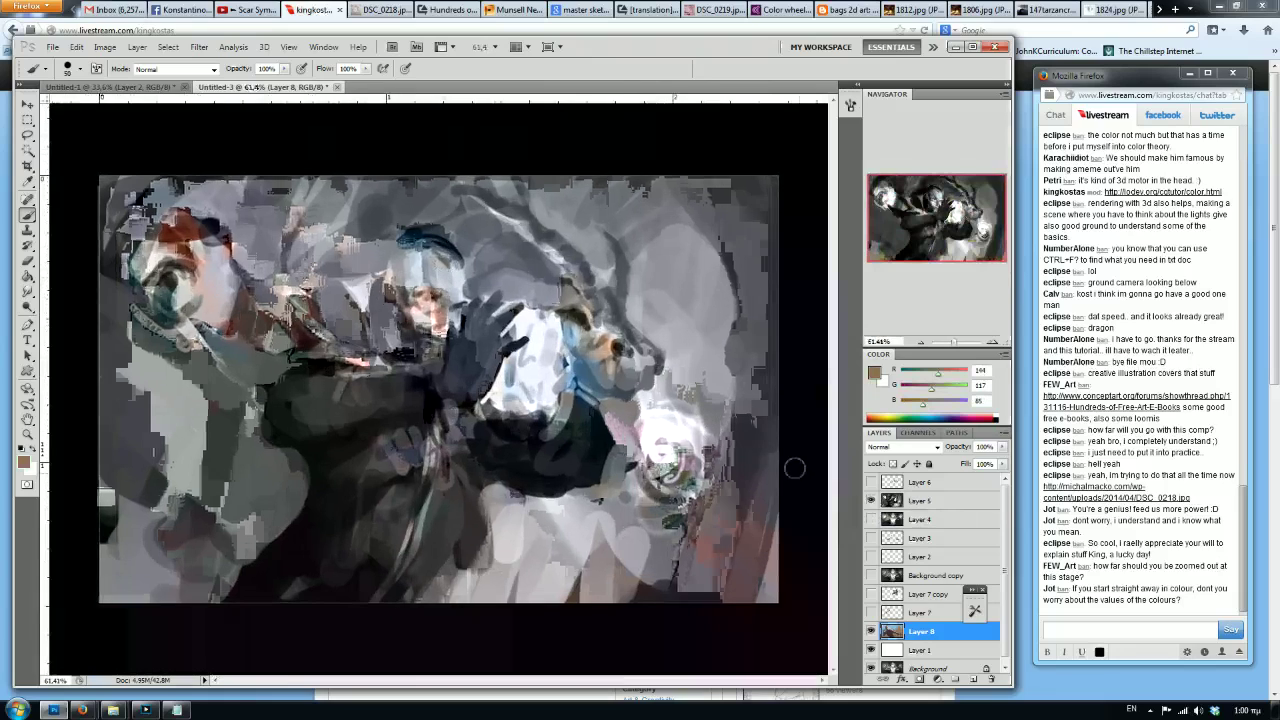
{"action": "left_click", "coordinate": [871, 501]}
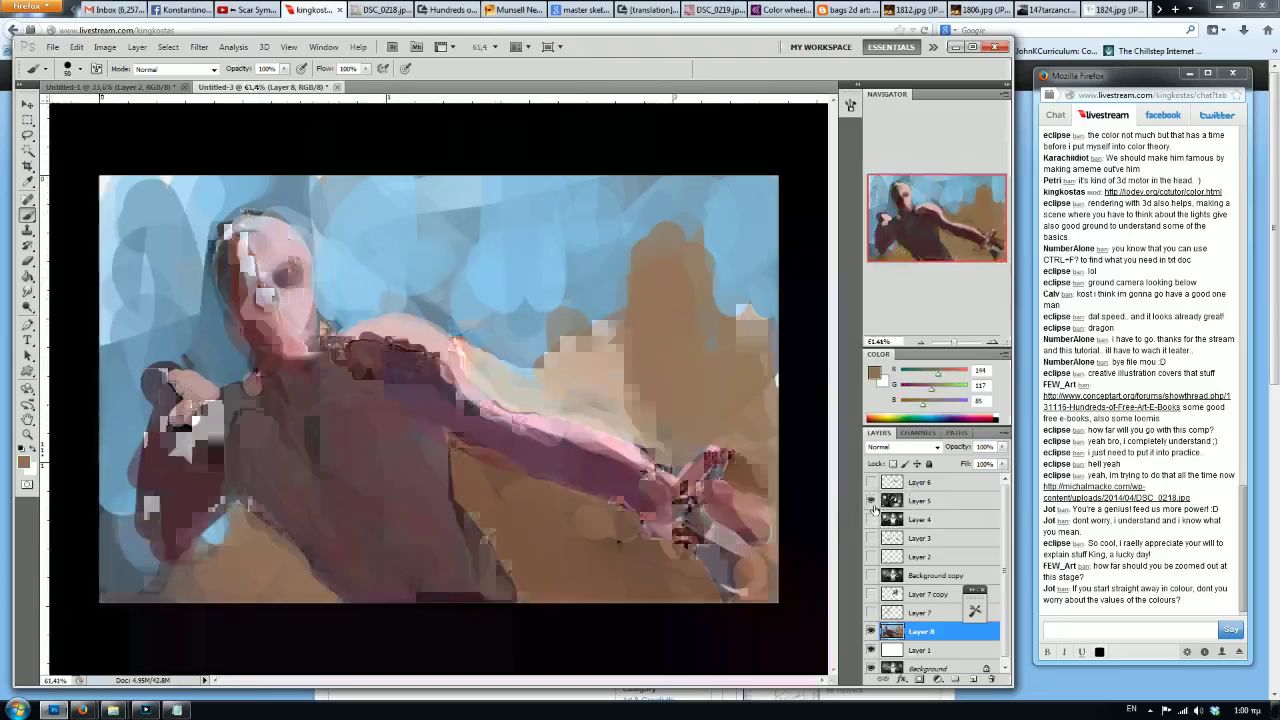
{"action": "left_click", "coordinate": [871, 501]}
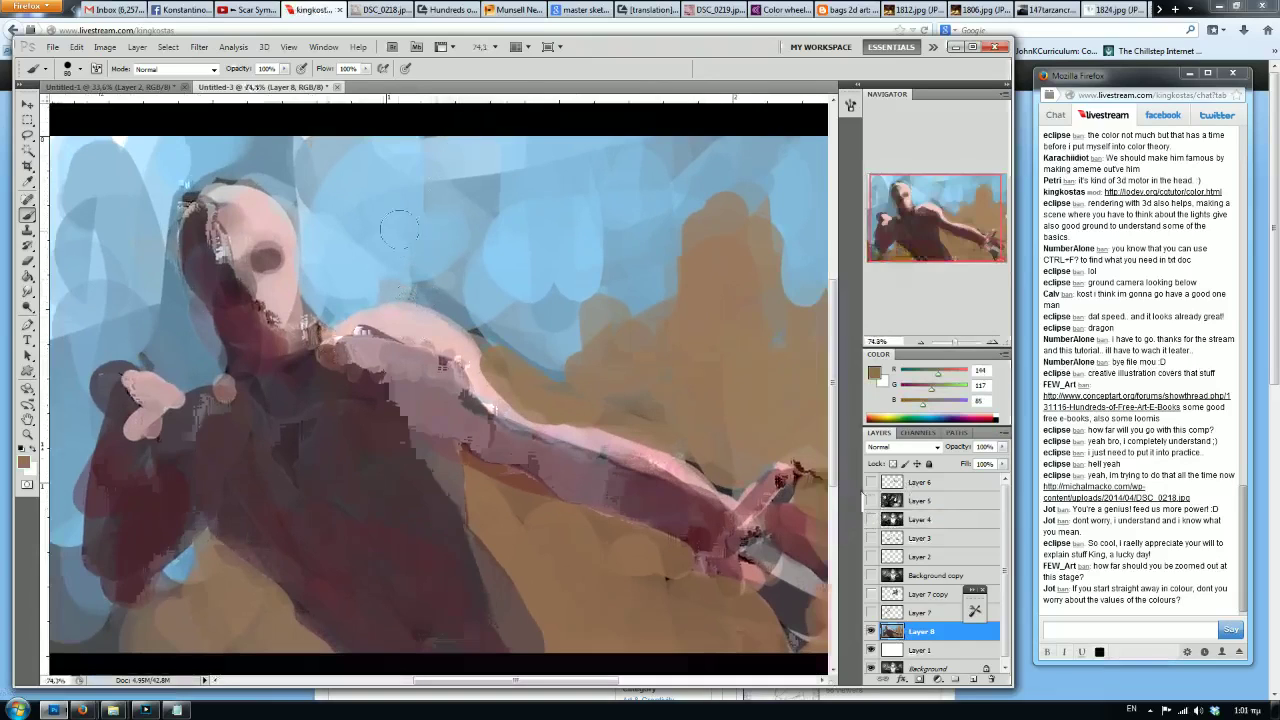
Mix a salmon pink with red 222 and green 143 from the sampled skin, and paint it along the shoulder's shadow edge.
{"action": "left_click", "coordinate": [434, 325], "text": "alt"}
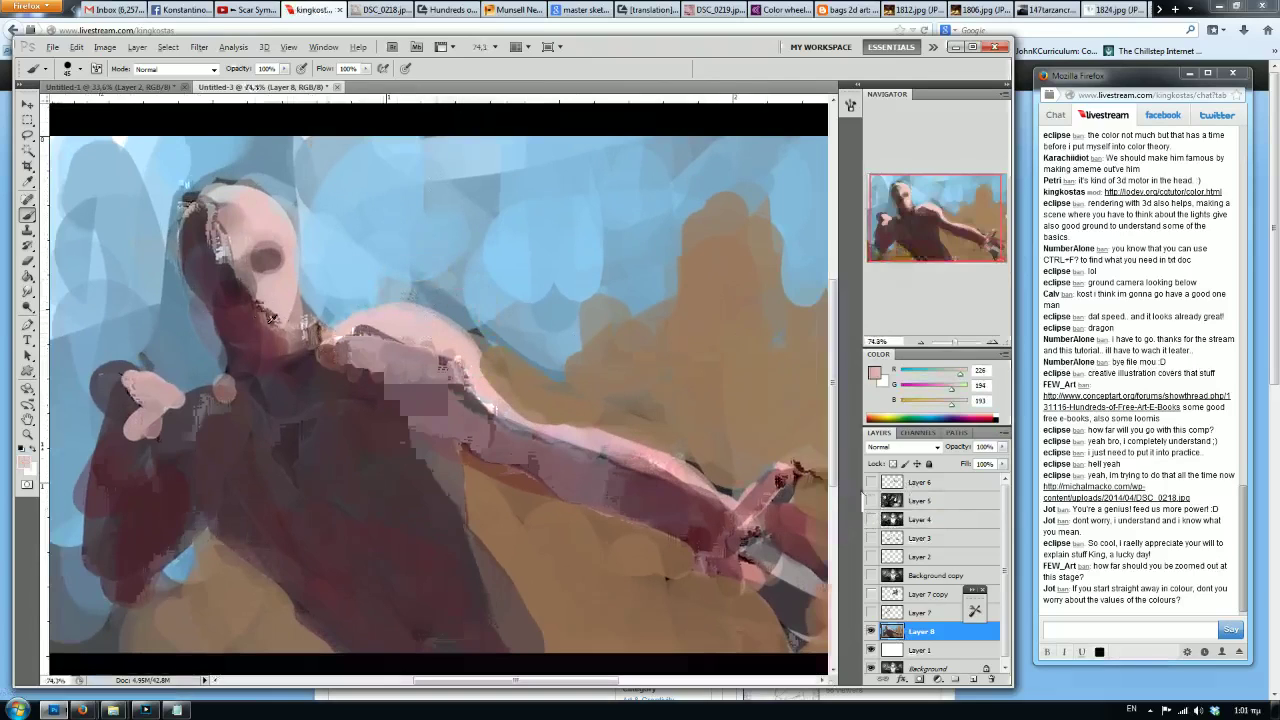
{"action": "left_click_drag", "start_coordinate": [951, 390], "coordinate": [936, 397]}
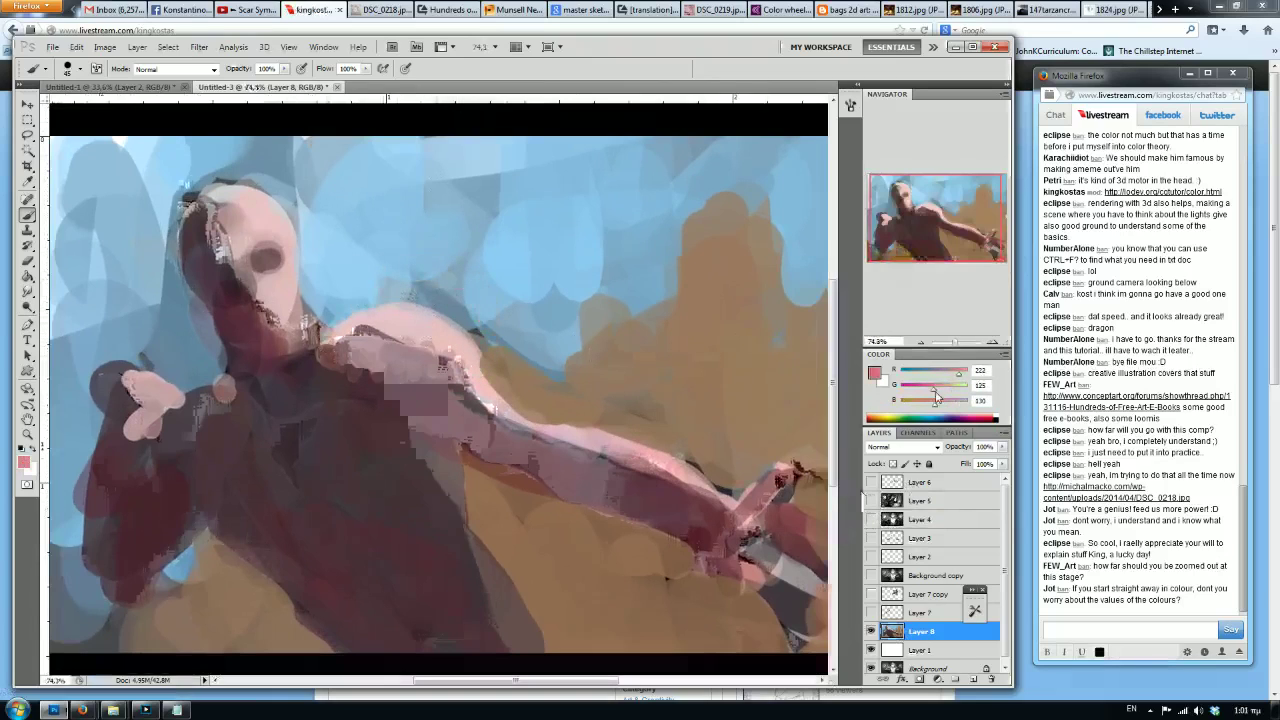
{"action": "mouse_move", "coordinate": [350, 335]}
{"action": "left_mouse_down"}
{"action": "mouse_move", "coordinate": [450, 376]}
{"action": "mouse_move", "coordinate": [548, 462]}
{"action": "mouse_move", "coordinate": [392, 342]}
{"action": "mouse_move", "coordinate": [445, 362]}
{"action": "mouse_move", "coordinate": [322, 346]}
{"action": "left_mouse_up"}
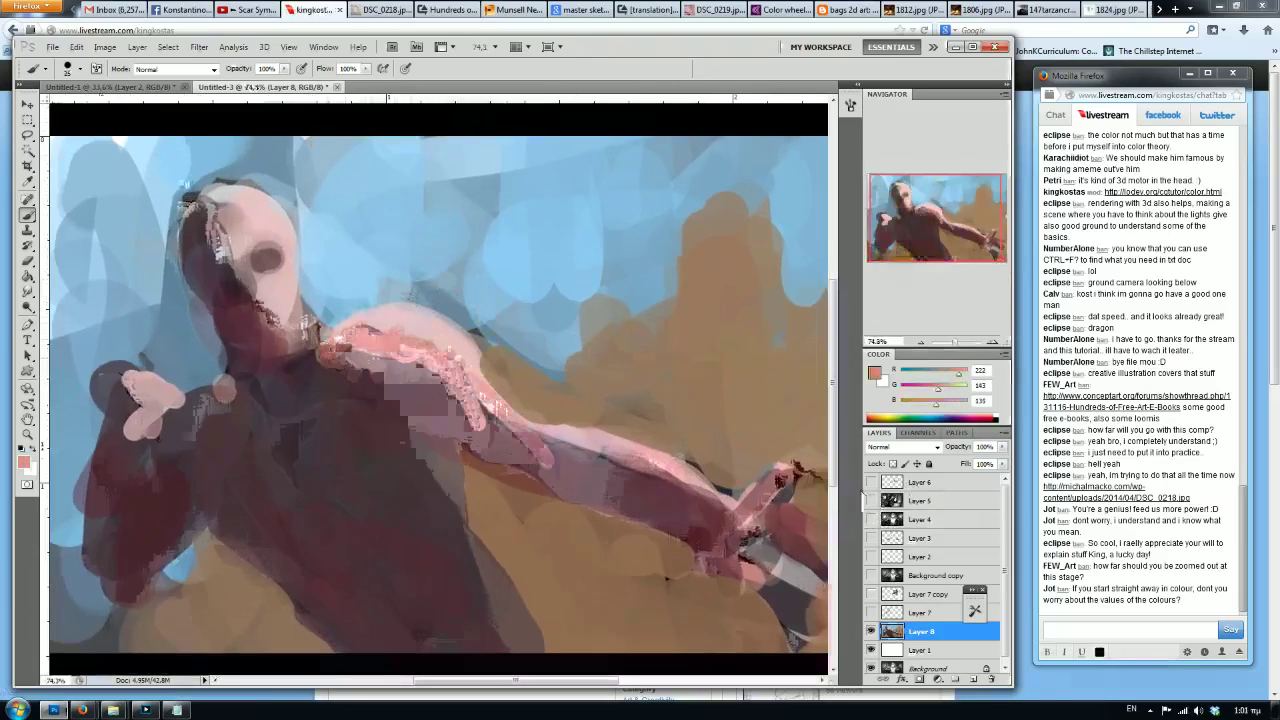
Paint a thin white highlight along the upper edge of the shoulder and outstretched arm with a smaller brush.
{"action": "left_click", "coordinate": [430, 329], "text": "alt"}
{"action": "key", "text": "d"}
{"action": "key", "text": "x"}
{"action": "key", "text": "bracketleft"}
{"action": "key", "text": "bracketleft"}
{"action": "mouse_move", "coordinate": [390, 316]}
{"action": "left_mouse_down"}
{"action": "mouse_move", "coordinate": [464, 338]}
{"action": "mouse_move", "coordinate": [522, 414]}
{"action": "mouse_move", "coordinate": [692, 456]}
{"action": "left_mouse_up"}
Paint the shoulder's lower lit edge and collarbone area with darker pinks sampled from the skin.
{"action": "left_click", "coordinate": [421, 337], "text": "alt"}
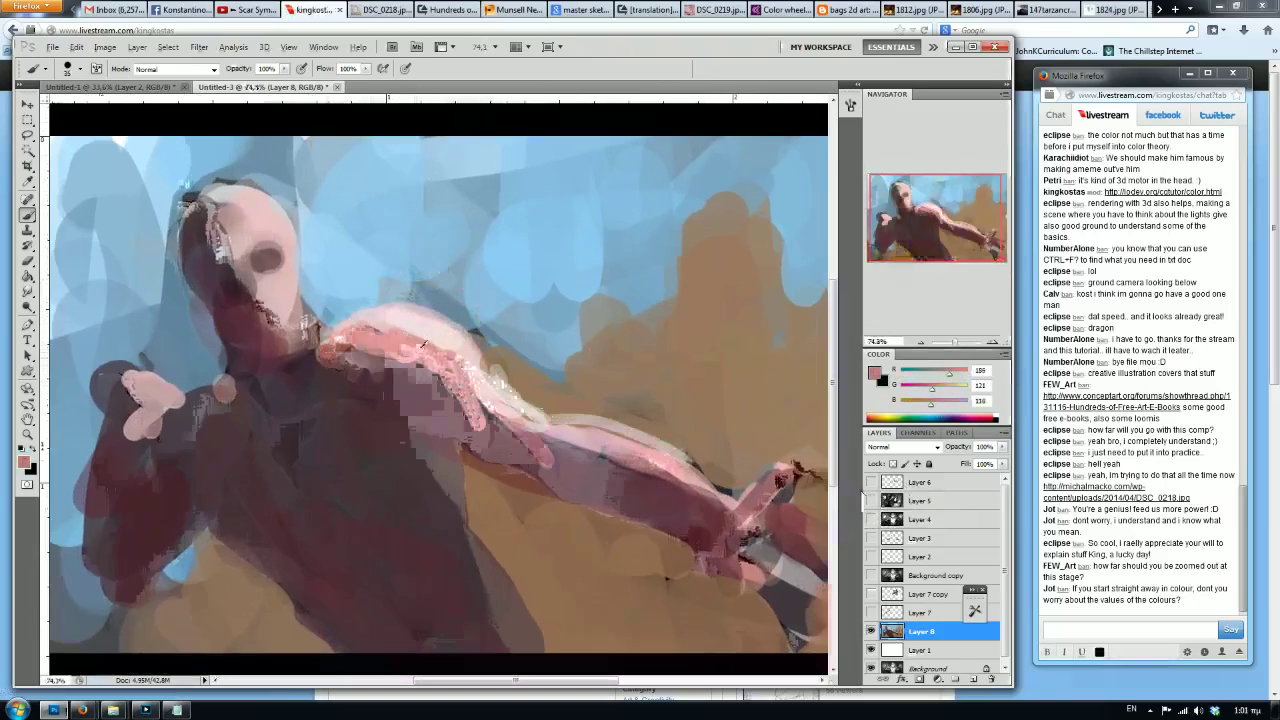
{"action": "left_click_drag", "start_coordinate": [350, 350], "coordinate": [470, 420]}
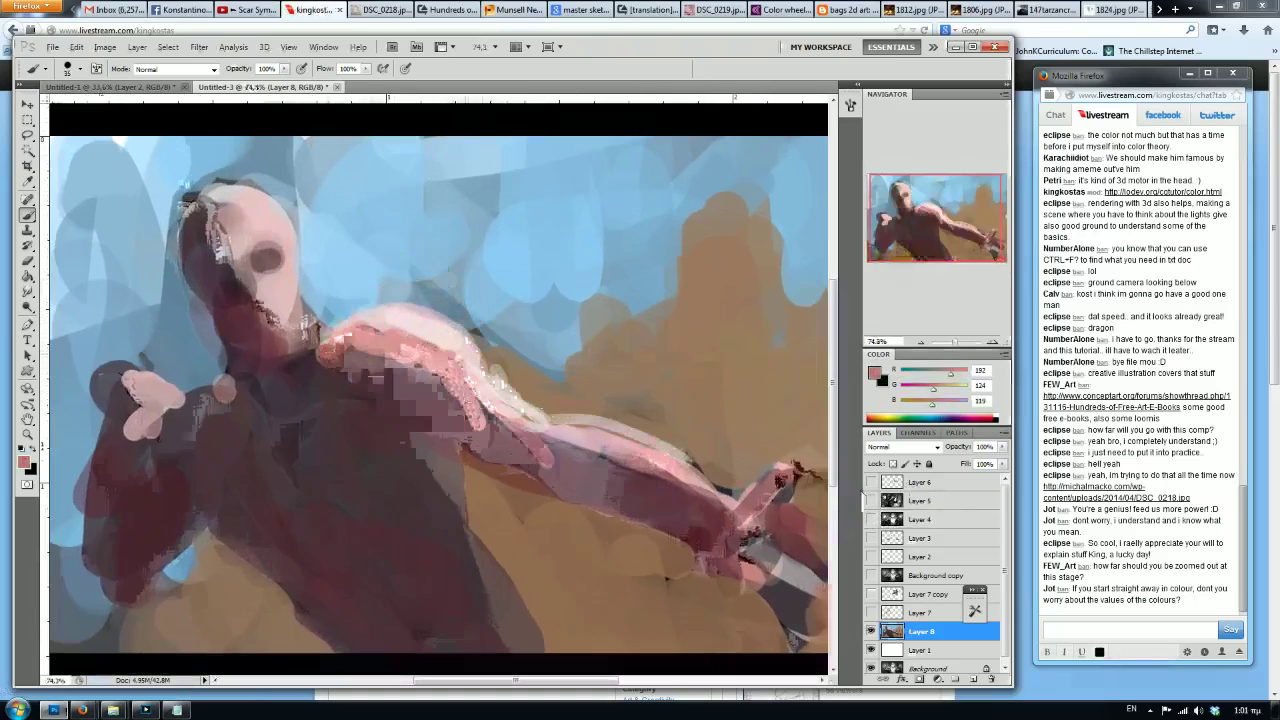
{"action": "left_click", "coordinate": [429, 338], "text": "alt"}
{"action": "left_click", "coordinate": [404, 346], "text": "alt"}
{"action": "left_click_drag", "start_coordinate": [400, 350], "coordinate": [345, 340]}
{"action": "left_click", "coordinate": [396, 343], "text": "alt"}
{"action": "key", "text": "]"}
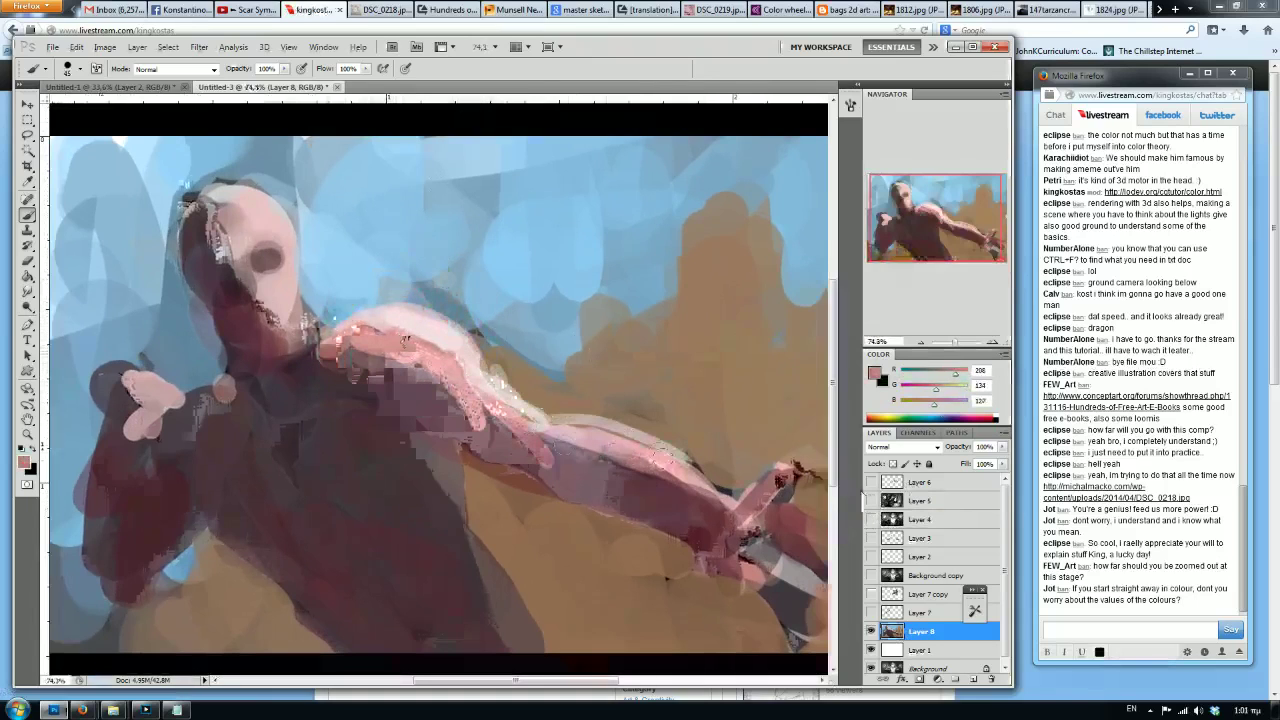
Blend the lit top of the shoulder with sampled light pinks and clean up the sky above it with sampled blue.
{"action": "left_click", "coordinate": [434, 318], "text": "alt"}
{"action": "left_click", "coordinate": [424, 320], "text": "alt"}
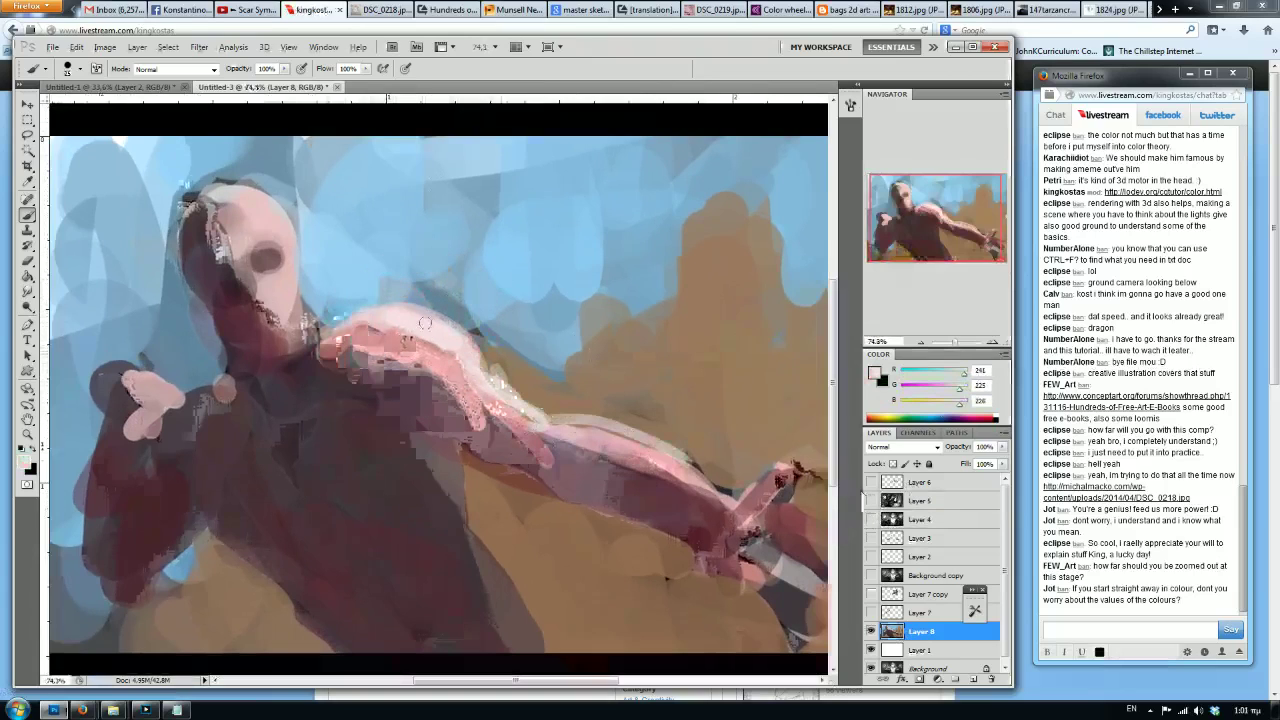
{"action": "left_click", "coordinate": [424, 320], "text": "alt"}
{"action": "left_click", "coordinate": [424, 320], "text": "alt"}
{"action": "left_click", "coordinate": [424, 320], "text": "alt"}
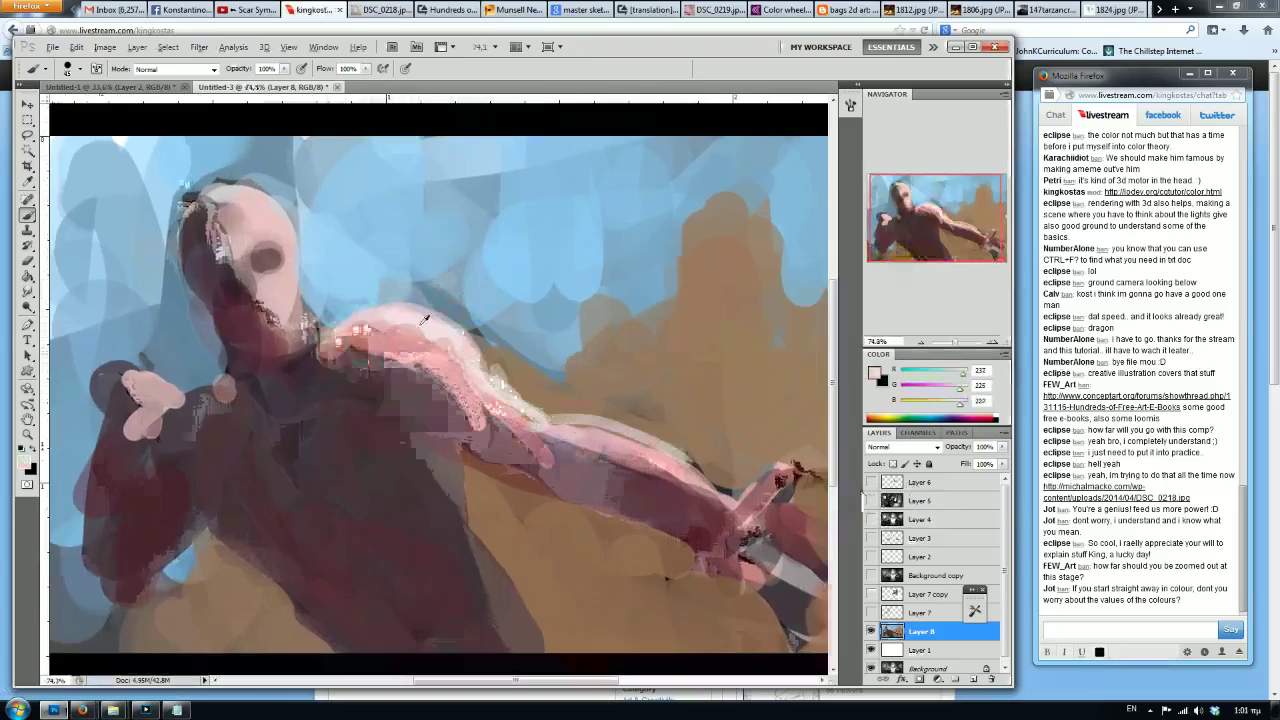
{"action": "left_click", "coordinate": [430, 327], "text": "alt"}
{"action": "left_click", "coordinate": [434, 330], "text": "alt"}
{"action": "left_click", "coordinate": [438, 333], "text": "alt"}
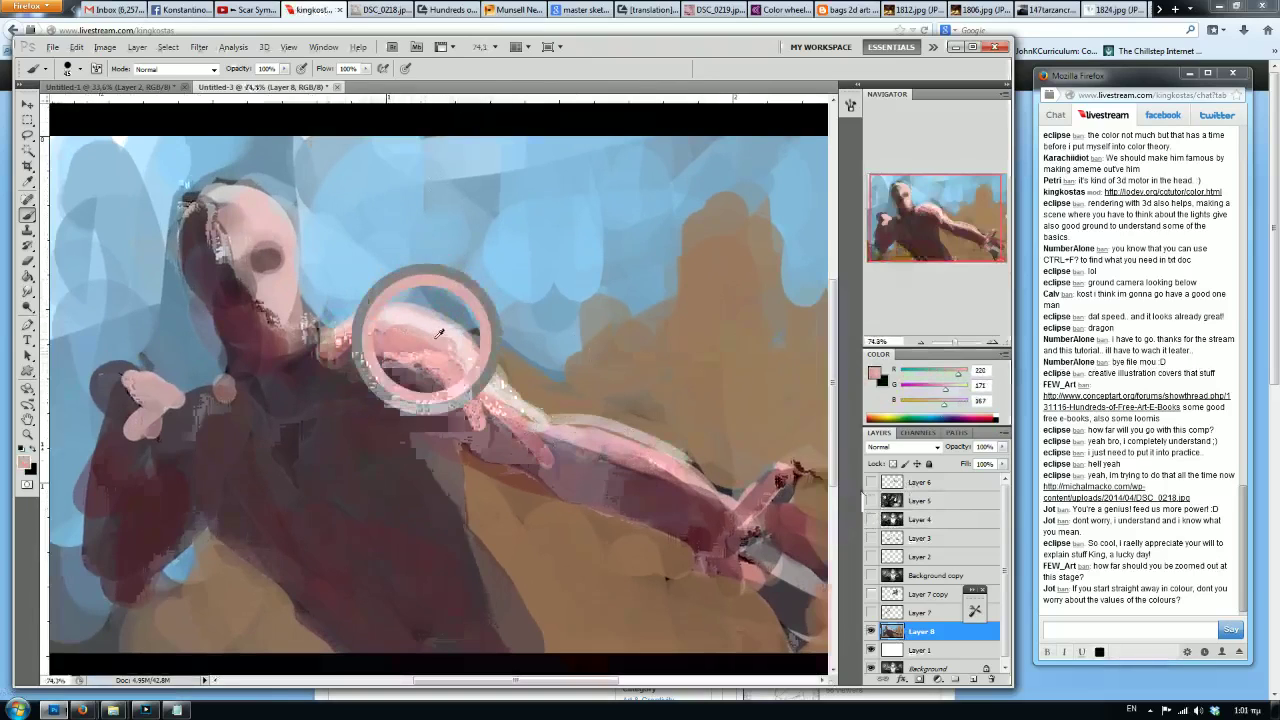
{"action": "left_click", "coordinate": [436, 334], "text": "alt"}
{"action": "left_click", "coordinate": [435, 336], "text": "alt"}
{"action": "left_click", "coordinate": [432, 320], "text": "alt"}
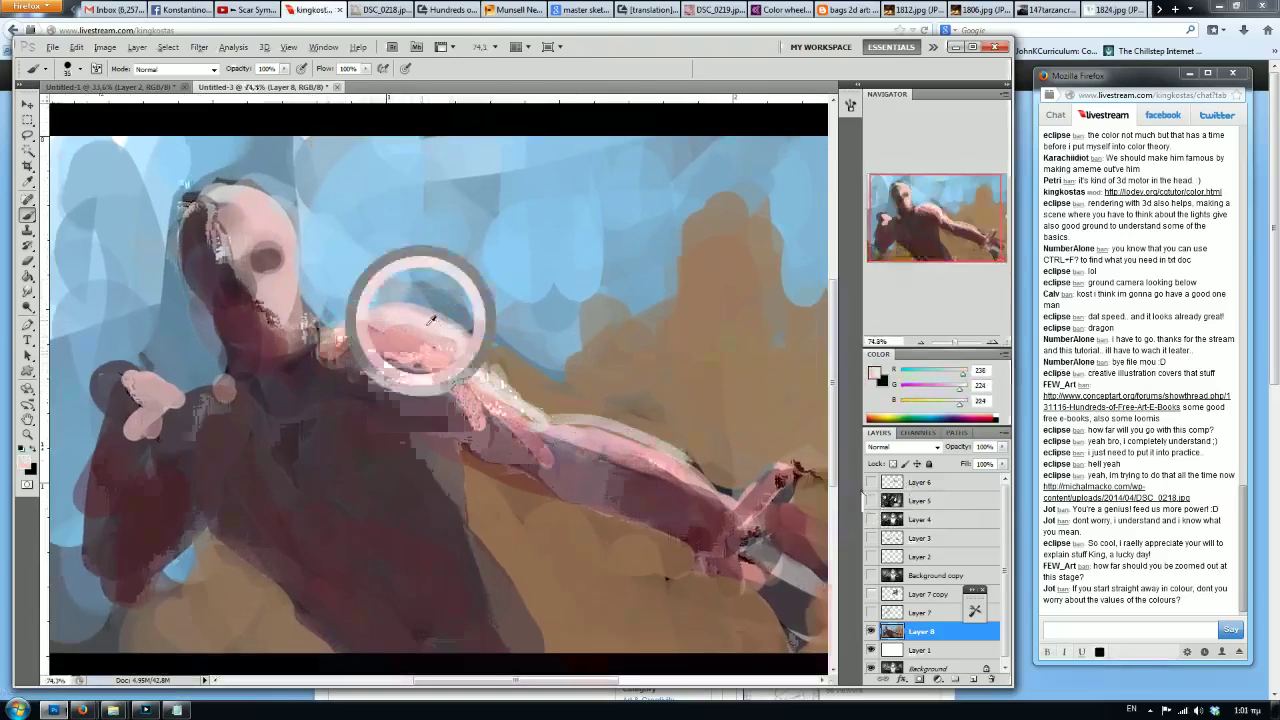
{"action": "left_click", "coordinate": [371, 261], "text": "alt"}
{"action": "left_click_drag", "start_coordinate": [390, 282], "coordinate": [470, 312]}
Paint white highlights on the lit sides of the rock tower and smaller rocks, and lighten the face.
{"action": "left_click", "coordinate": [725, 309], "text": "alt"}
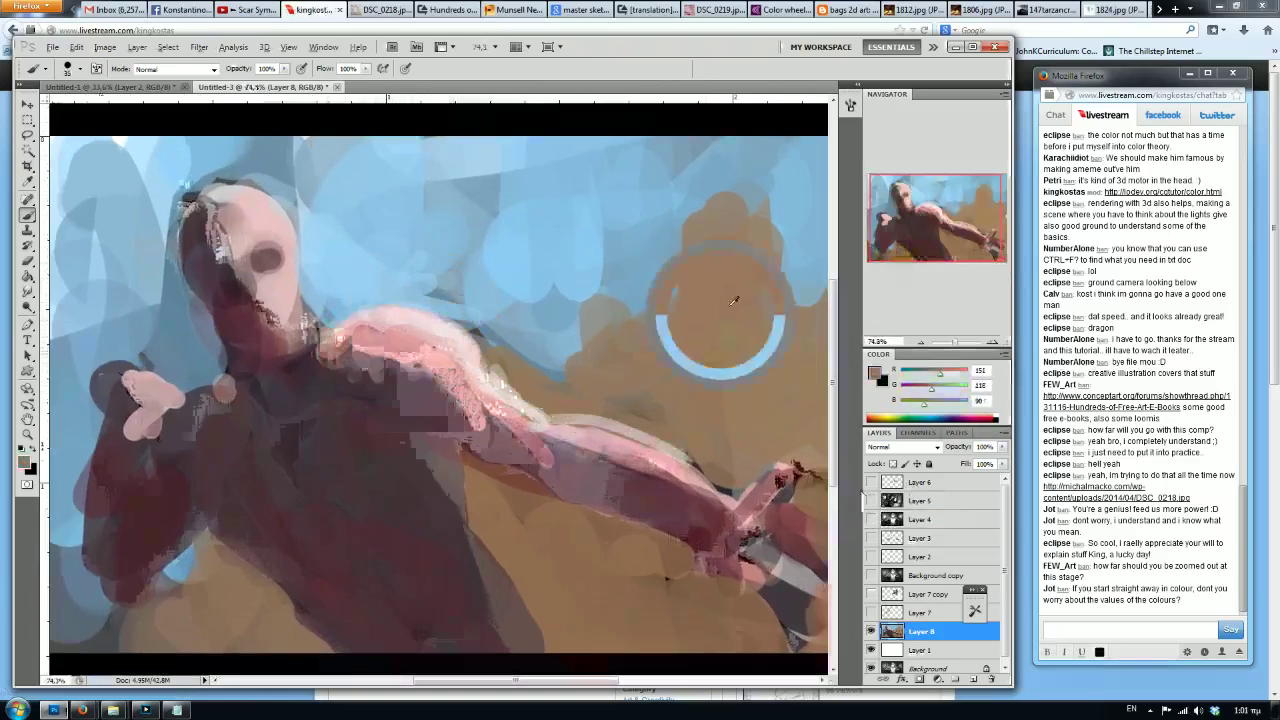
{"action": "mouse_move", "coordinate": [733, 190]}
{"action": "left_mouse_down"}
{"action": "mouse_move", "coordinate": [735, 222]}
{"action": "mouse_move", "coordinate": [770, 228]}
{"action": "mouse_move", "coordinate": [780, 292]}
{"action": "mouse_move", "coordinate": [822, 312]}
{"action": "mouse_move", "coordinate": [795, 292]}
{"action": "left_mouse_up"}
{"action": "left_click_drag", "start_coordinate": [596, 311], "coordinate": [628, 329]}
{"action": "key", "text": "ctrl+minus"}
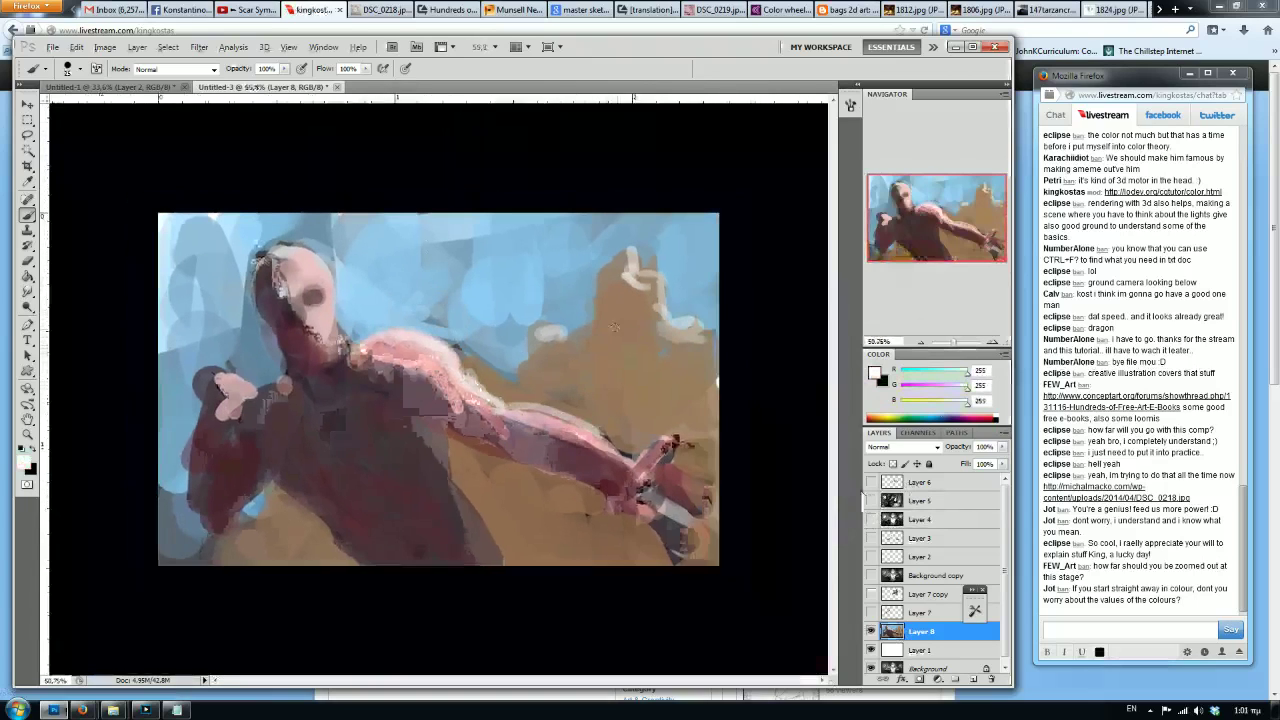
{"action": "mouse_move", "coordinate": [733, 330]}
{"action": "left_mouse_down"}
{"action": "mouse_move", "coordinate": [765, 385]}
{"action": "mouse_move", "coordinate": [778, 306]}
{"action": "left_mouse_up"}
{"action": "mouse_move", "coordinate": [702, 256]}
{"action": "left_mouse_down"}
{"action": "mouse_move", "coordinate": [695, 362]}
{"action": "mouse_move", "coordinate": [690, 262]}
{"action": "mouse_move", "coordinate": [723, 341]}
{"action": "mouse_move", "coordinate": [760, 314]}
{"action": "mouse_move", "coordinate": [767, 412]}
{"action": "left_mouse_up"}
{"action": "key", "text": "bracketright"}
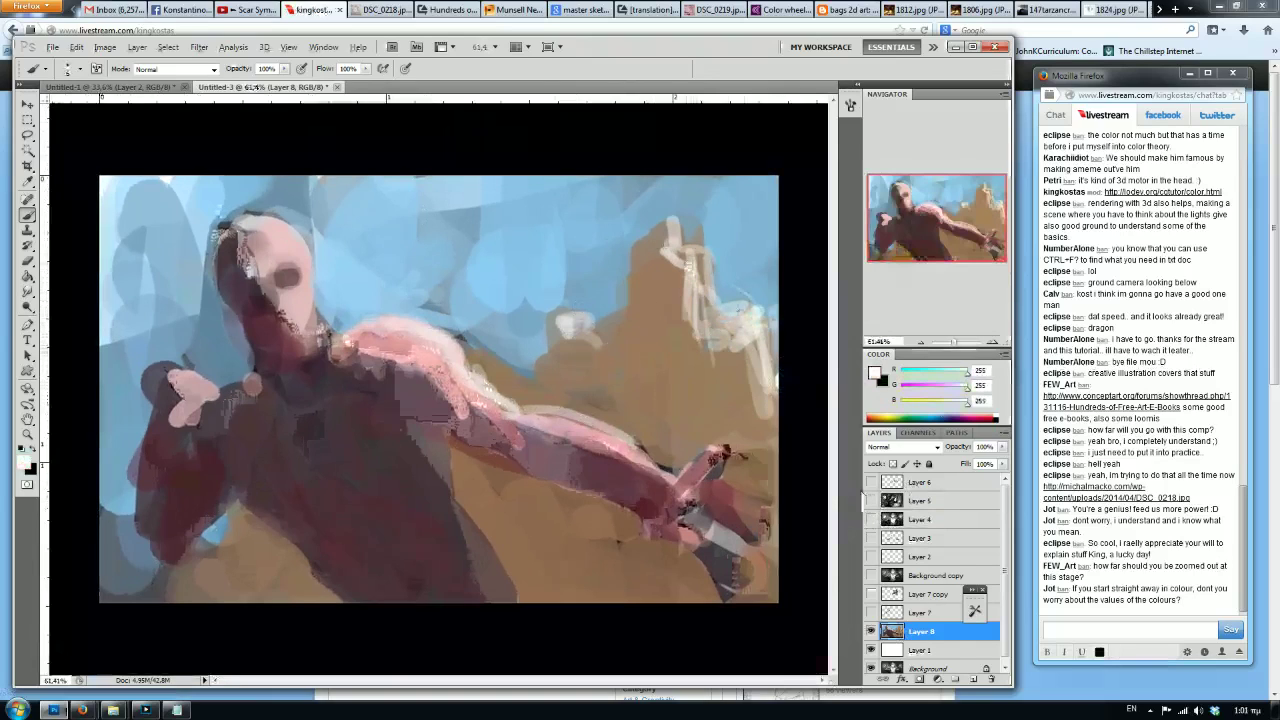
{"action": "mouse_move", "coordinate": [300, 220]}
{"action": "left_mouse_down"}
{"action": "mouse_move", "coordinate": [258, 245]}
{"action": "mouse_move", "coordinate": [262, 262]}
{"action": "left_mouse_up"}
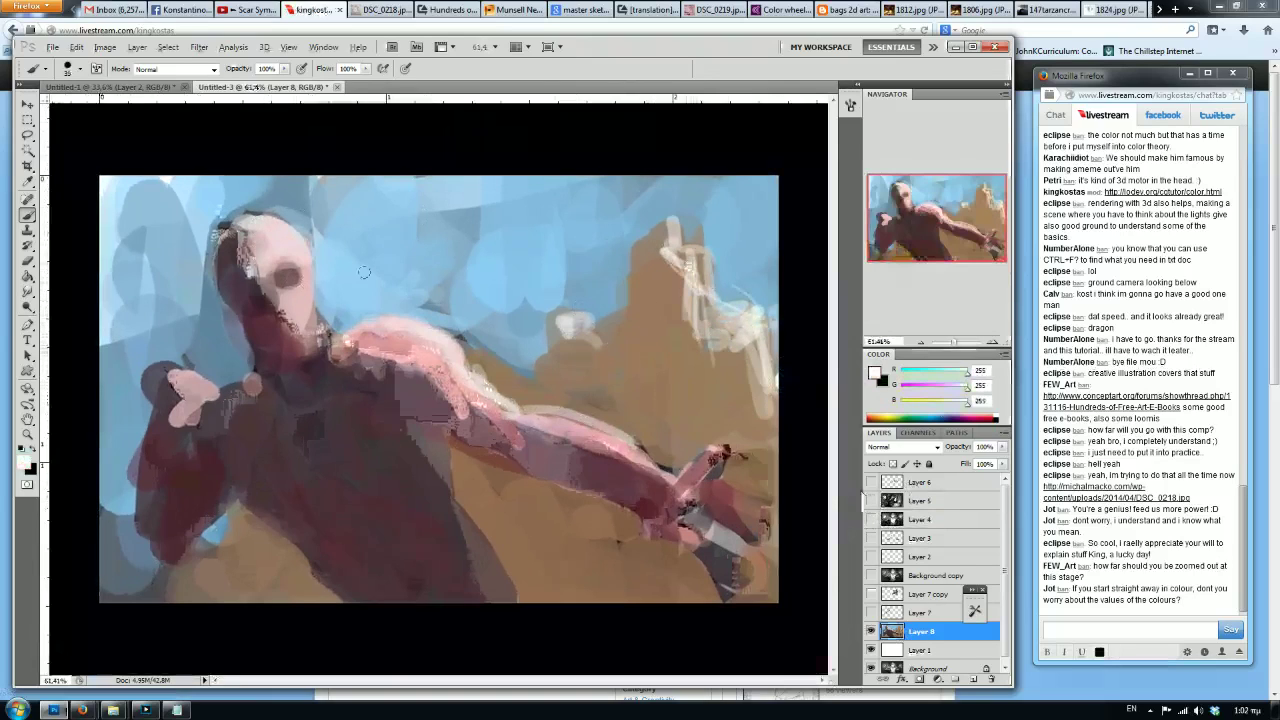
Mix a light orange of RGB 255, 189, 143 and warm up the rock highlights, outstretched arm and face.
{"action": "left_click_drag", "start_coordinate": [955, 388], "coordinate": [950, 387]}
{"action": "left_click", "coordinate": [938, 402]}
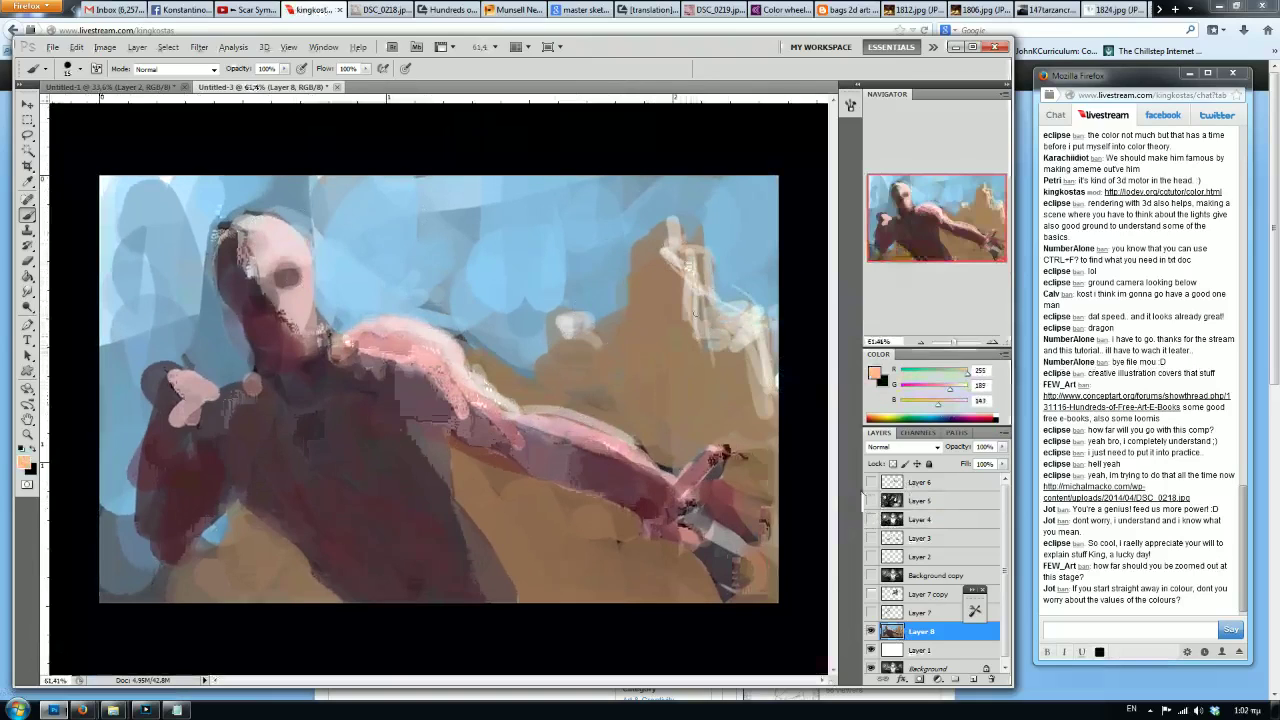
{"action": "left_click", "coordinate": [582, 326]}
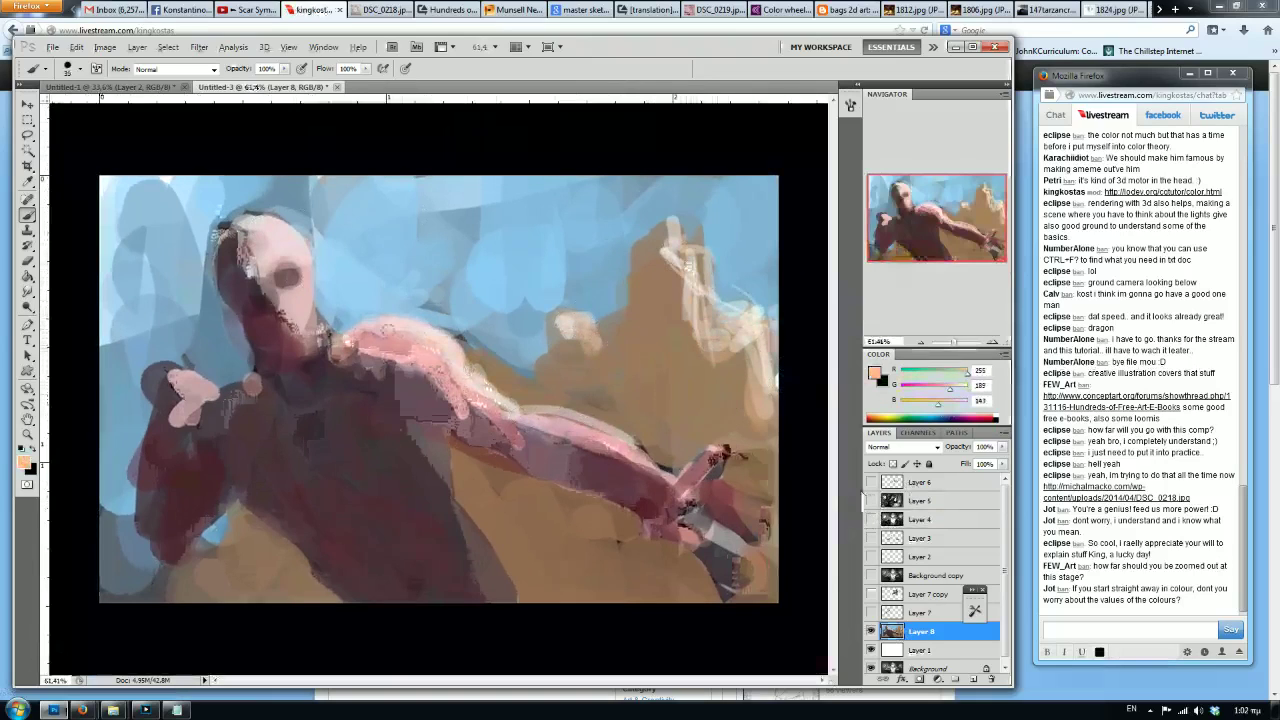
{"action": "mouse_move", "coordinate": [460, 386]}
{"action": "left_mouse_down"}
{"action": "mouse_move", "coordinate": [648, 452]}
{"action": "mouse_move", "coordinate": [668, 474]}
{"action": "left_mouse_up"}
{"action": "key", "text": "bracketright"}
{"action": "key", "text": "bracketright"}
{"action": "key", "text": "bracketright"}
{"action": "mouse_move", "coordinate": [272, 224]}
{"action": "left_mouse_down"}
{"action": "mouse_move", "coordinate": [290, 272]}
{"action": "mouse_move", "coordinate": [281, 304]}
{"action": "mouse_move", "coordinate": [258, 306]}
{"action": "left_mouse_up"}
Extend the skin tones over the shadowed side of the head with a smaller brush and sampled colours.
{"action": "key", "text": "bracketleft"}
{"action": "key", "text": "bracketleft"}
{"action": "key", "text": "bracketleft"}
{"action": "key", "text": "bracketleft"}
{"action": "left_click", "coordinate": [262, 305], "text": "alt"}
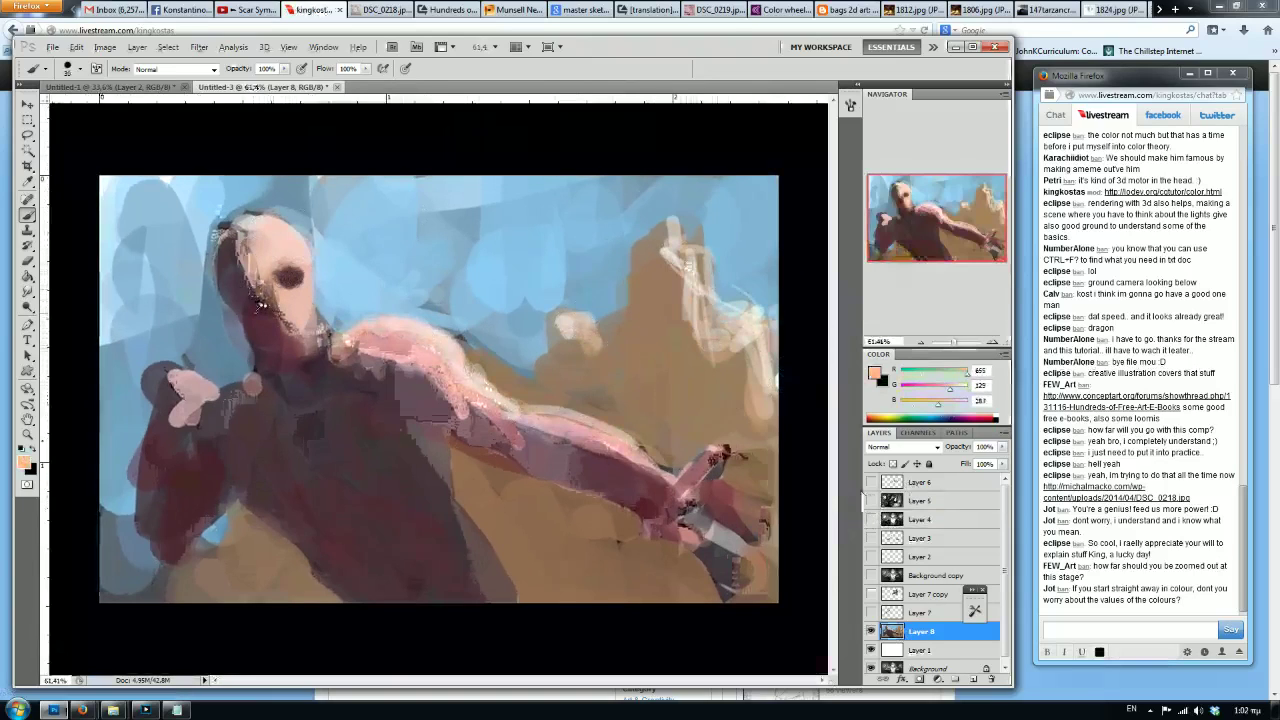
{"action": "left_click", "coordinate": [250, 273], "text": "alt"}
{"action": "mouse_move", "coordinate": [232, 236]}
{"action": "left_mouse_down"}
{"action": "mouse_move", "coordinate": [264, 306]}
{"action": "mouse_move", "coordinate": [262, 250]}
{"action": "mouse_move", "coordinate": [240, 225]}
{"action": "left_mouse_up"}
Mix a darker brown and shade the rock formation and the ground beneath the outstretched arm.
{"action": "left_click", "coordinate": [258, 400], "text": "alt"}
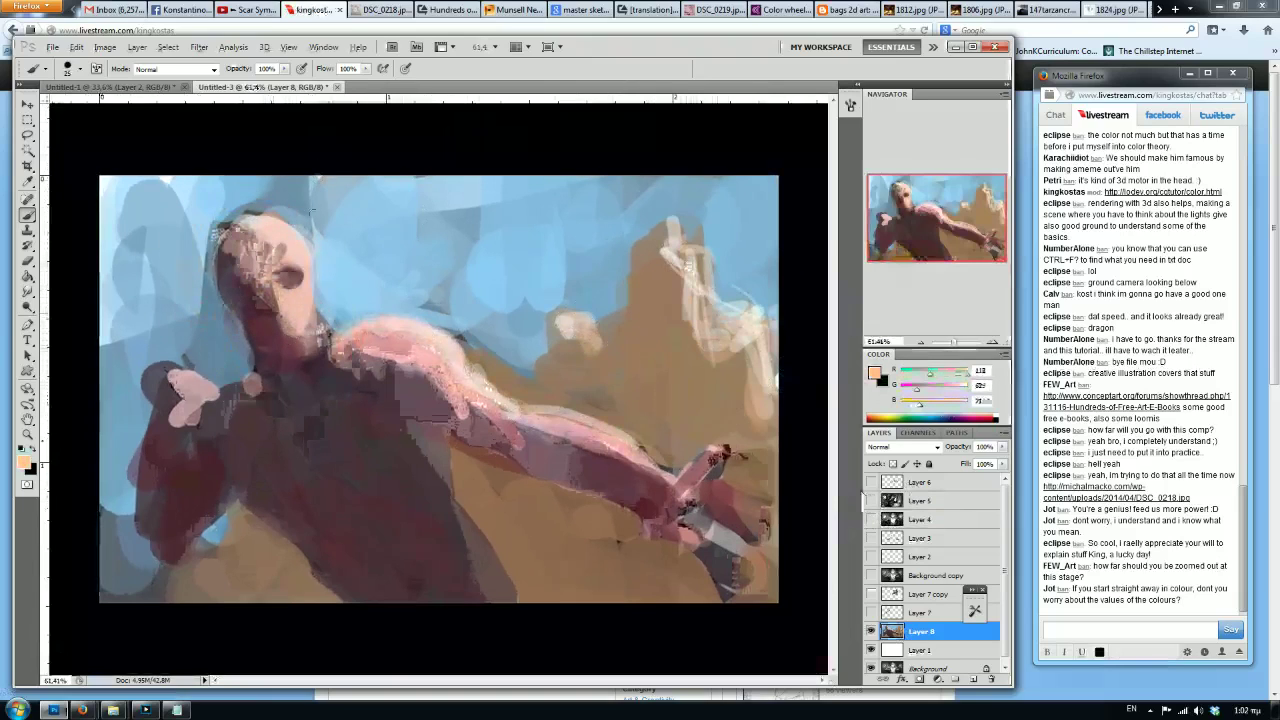
{"action": "left_click", "coordinate": [358, 431], "text": "alt"}
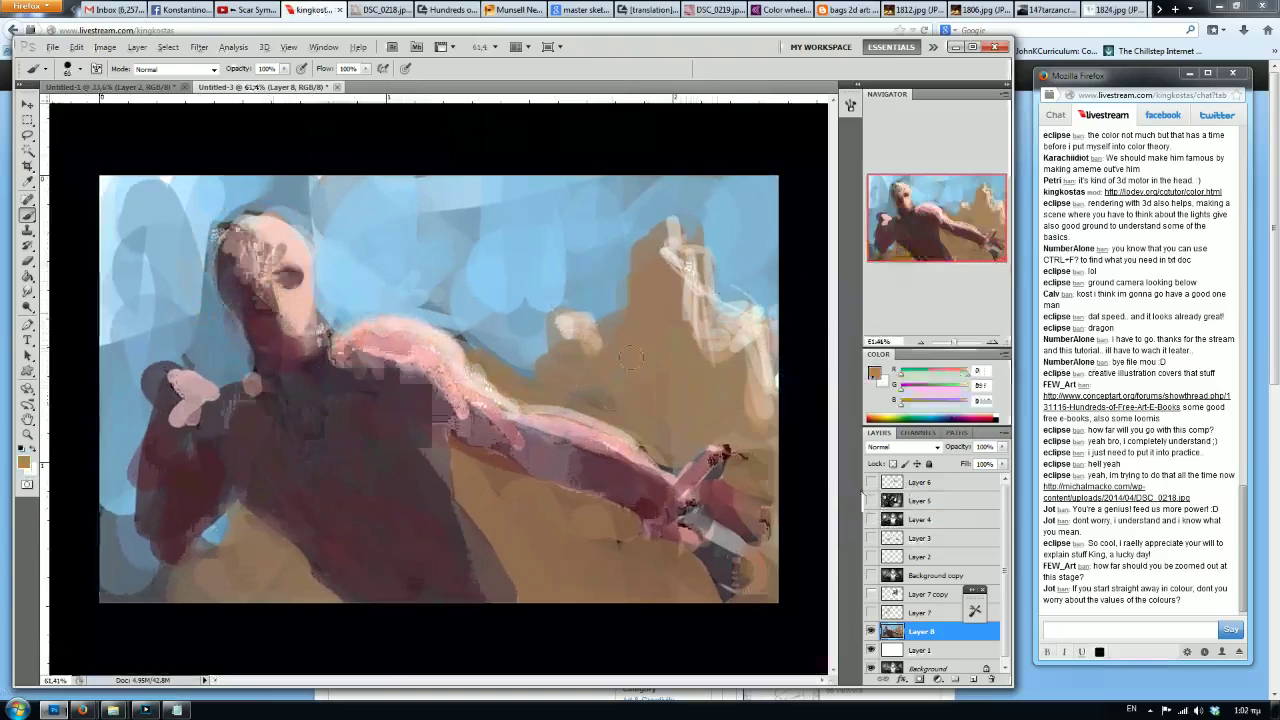
{"action": "left_click_drag", "start_coordinate": [942, 377], "coordinate": [921, 390]}
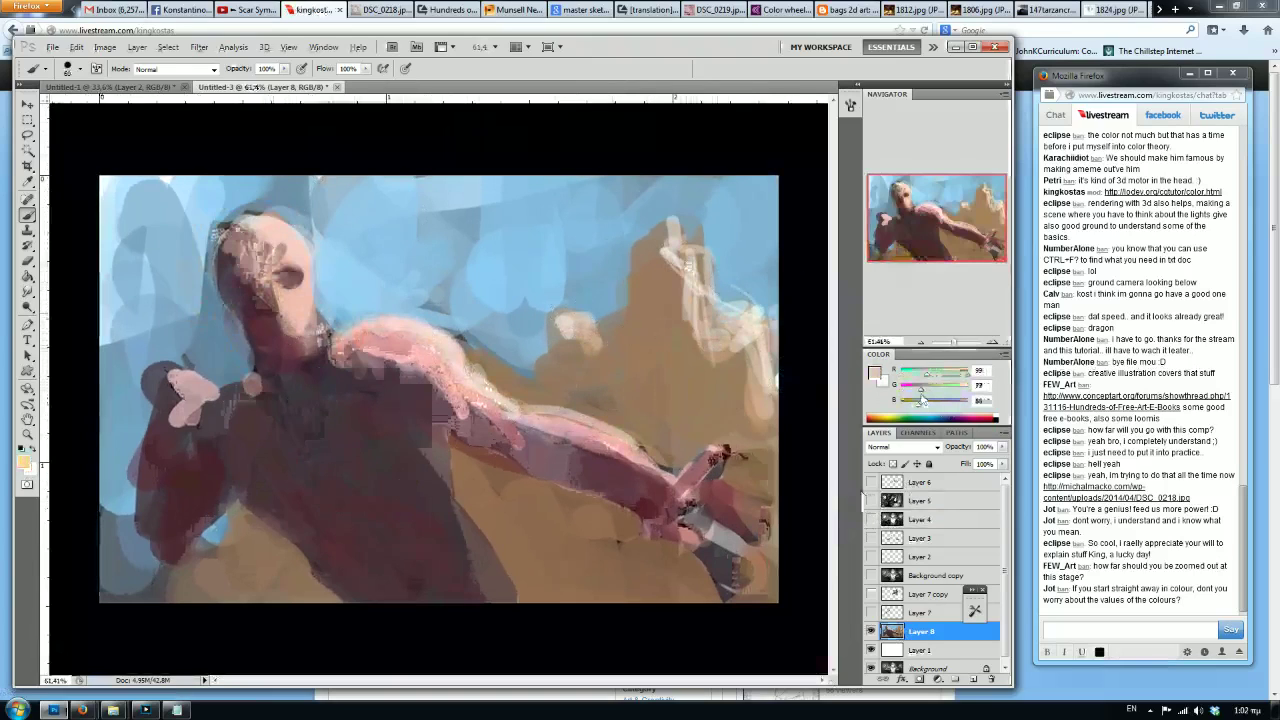
{"action": "mouse_move", "coordinate": [628, 283]}
{"action": "left_mouse_down"}
{"action": "mouse_move", "coordinate": [710, 430]}
{"action": "mouse_move", "coordinate": [650, 470]}
{"action": "mouse_move", "coordinate": [580, 420]}
{"action": "left_mouse_up"}
{"action": "mouse_move", "coordinate": [596, 566]}
{"action": "left_mouse_down"}
{"action": "mouse_move", "coordinate": [594, 532]}
{"action": "mouse_move", "coordinate": [505, 495]}
{"action": "left_mouse_up"}
Mix a saturated brown of about RGB 130, 84, 36 and paint broad strokes over the rocks and ground around the hand.
{"action": "left_click", "coordinate": [693, 438], "text": "alt"}
{"action": "left_click_drag", "start_coordinate": [946, 380], "coordinate": [912, 409]}
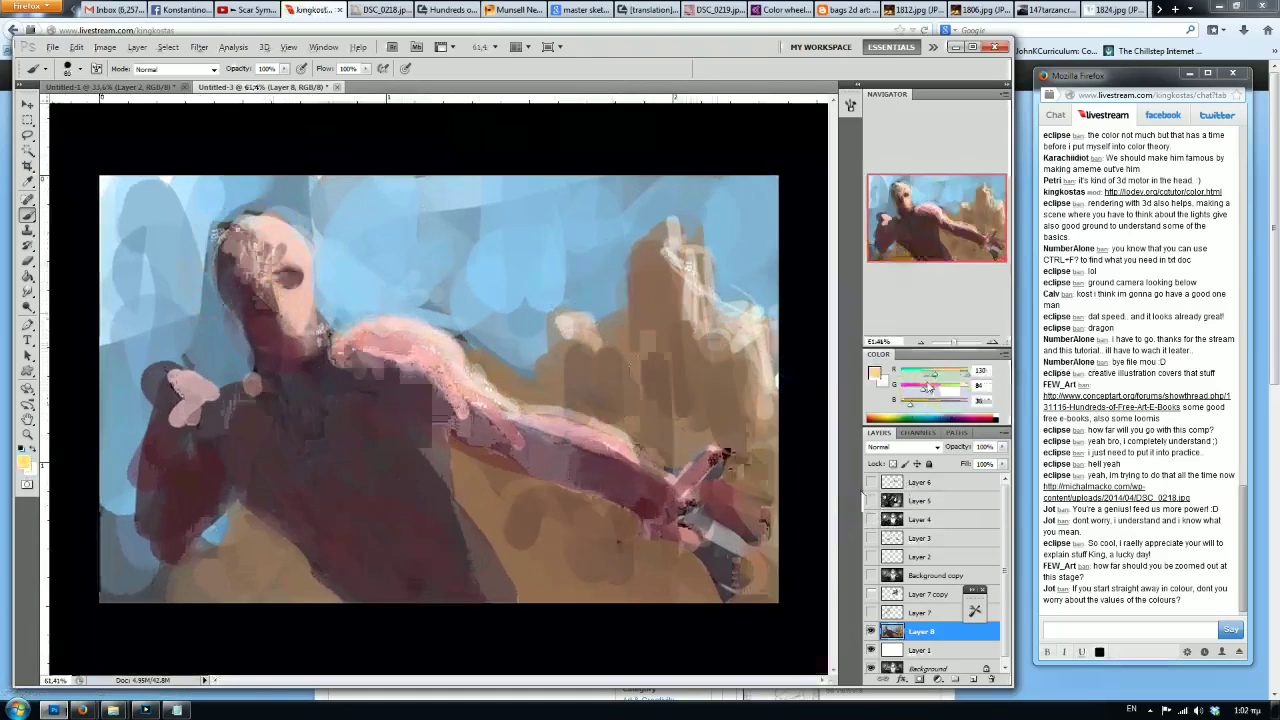
{"action": "key", "text": "bracketright"}
{"action": "key", "text": "bracketright"}
{"action": "key", "text": "bracketright"}
{"action": "key", "text": "bracketright"}
{"action": "mouse_move", "coordinate": [668, 426]}
{"action": "left_mouse_down"}
{"action": "mouse_move", "coordinate": [690, 452]}
{"action": "mouse_move", "coordinate": [748, 474]}
{"action": "left_mouse_up"}
{"action": "mouse_move", "coordinate": [634, 568]}
{"action": "left_mouse_down"}
{"action": "mouse_move", "coordinate": [543, 498]}
{"action": "mouse_move", "coordinate": [535, 578]}
{"action": "mouse_move", "coordinate": [531, 512]}
{"action": "mouse_move", "coordinate": [640, 526]}
{"action": "left_mouse_up"}
{"action": "left_click_drag", "start_coordinate": [640, 348], "coordinate": [632, 402]}
Paint the saturated brown along the arm's upper edge, the rock tower and behind the hand with a smaller brush.
{"action": "key", "text": "bracketleft"}
{"action": "key", "text": "bracketleft"}
{"action": "key", "text": "bracketleft"}
{"action": "key", "text": "bracketleft"}
{"action": "key", "text": "bracketleft"}
{"action": "left_click_drag", "start_coordinate": [524, 396], "coordinate": [640, 438]}
{"action": "left_click_drag", "start_coordinate": [644, 312], "coordinate": [666, 345]}
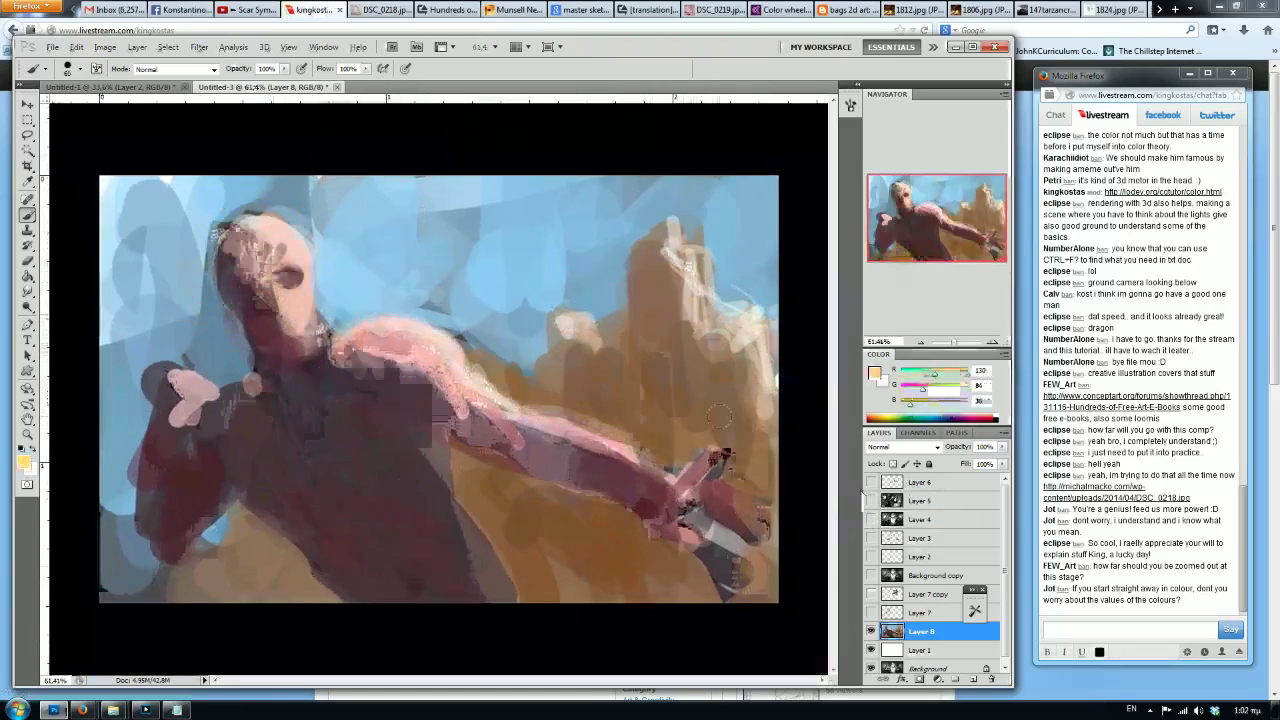
{"action": "left_click_drag", "start_coordinate": [710, 414], "coordinate": [767, 459]}
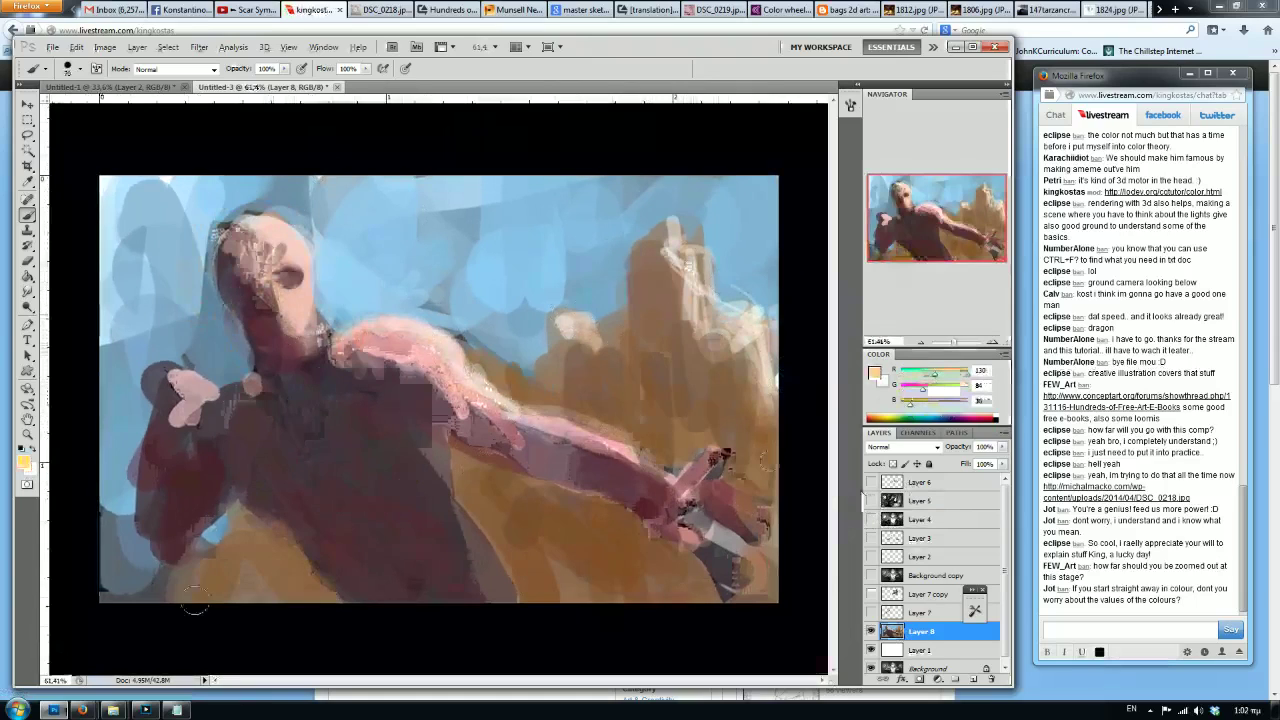
Paint pale blue strokes across the sky between the head and the rock tower.
{"action": "left_click", "coordinate": [362, 205], "text": "alt"}
{"action": "mouse_move", "coordinate": [420, 240]}
{"action": "left_mouse_down"}
{"action": "mouse_move", "coordinate": [540, 290]}
{"action": "mouse_move", "coordinate": [460, 310]}
{"action": "mouse_move", "coordinate": [590, 285]}
{"action": "mouse_move", "coordinate": [394, 293]}
{"action": "left_mouse_up"}
{"action": "key", "text": "d"}
{"action": "key", "text": "x"}
{"action": "left_click", "coordinate": [405, 285], "text": "alt"}
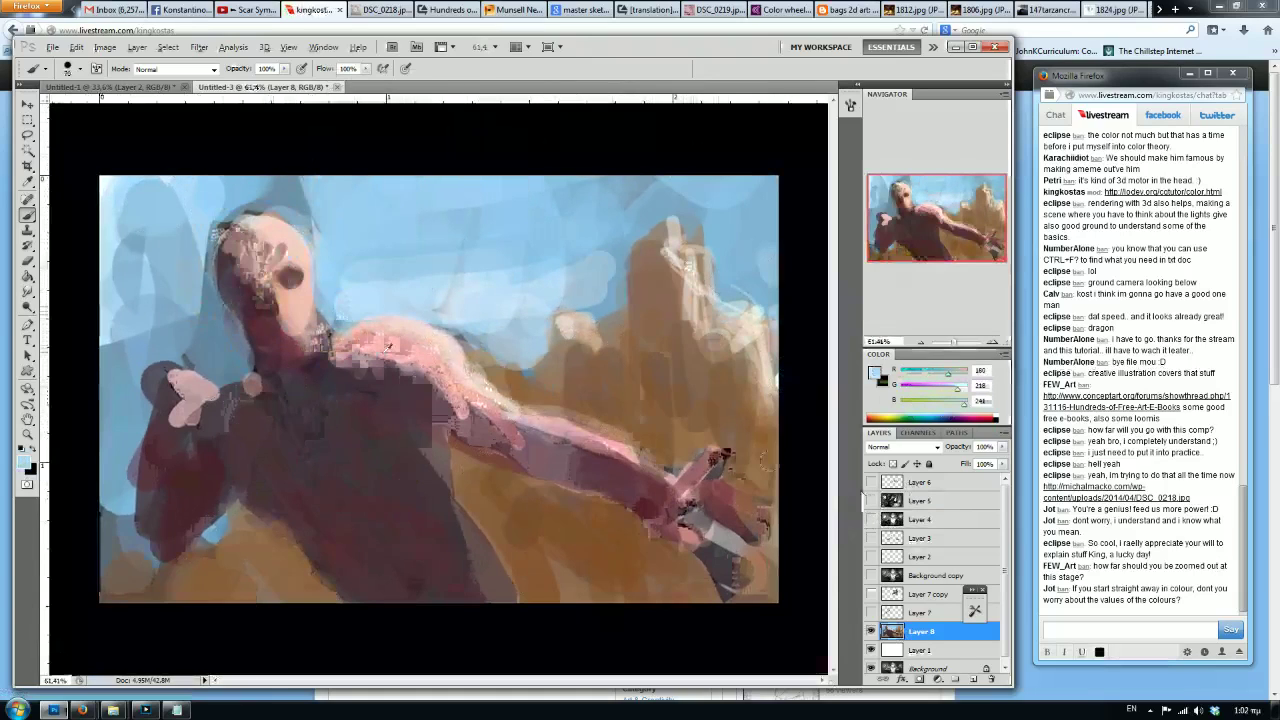
Paint sampled reddish brown over the torso's lower edge, chest and neck.
{"action": "left_click", "coordinate": [298, 541], "text": "alt"}
{"action": "mouse_move", "coordinate": [320, 545]}
{"action": "left_mouse_down"}
{"action": "mouse_move", "coordinate": [397, 588]}
{"action": "mouse_move", "coordinate": [380, 540]}
{"action": "mouse_move", "coordinate": [320, 500]}
{"action": "mouse_move", "coordinate": [320, 440]}
{"action": "mouse_move", "coordinate": [417, 427]}
{"action": "mouse_move", "coordinate": [560, 445]}
{"action": "left_mouse_up"}
{"action": "mouse_move", "coordinate": [310, 378]}
{"action": "left_mouse_down"}
{"action": "mouse_move", "coordinate": [250, 320]}
{"action": "mouse_move", "coordinate": [238, 371]}
{"action": "left_mouse_up"}
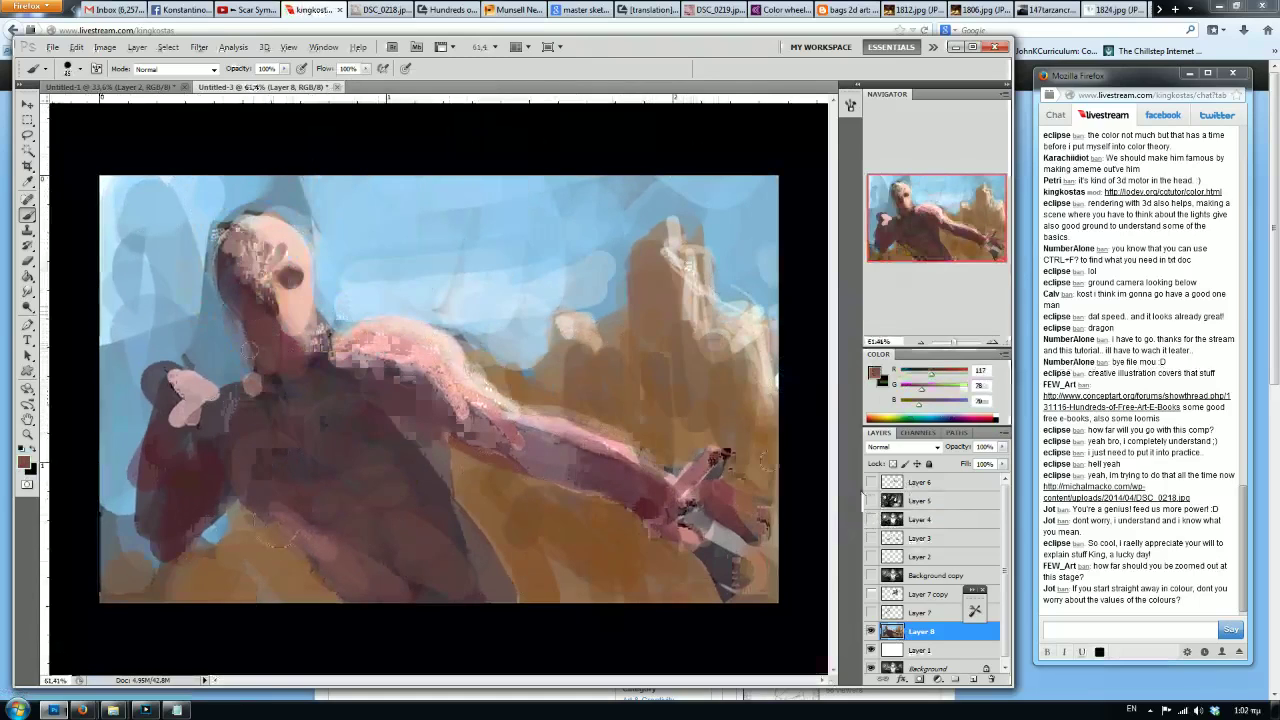
{"action": "left_click", "coordinate": [267, 326], "text": "alt"}
Flip the canvas horizontally and repaint the sky around the back of the head with sampled light blue.
{"action": "key", "text": "ctrl+shift+h"}
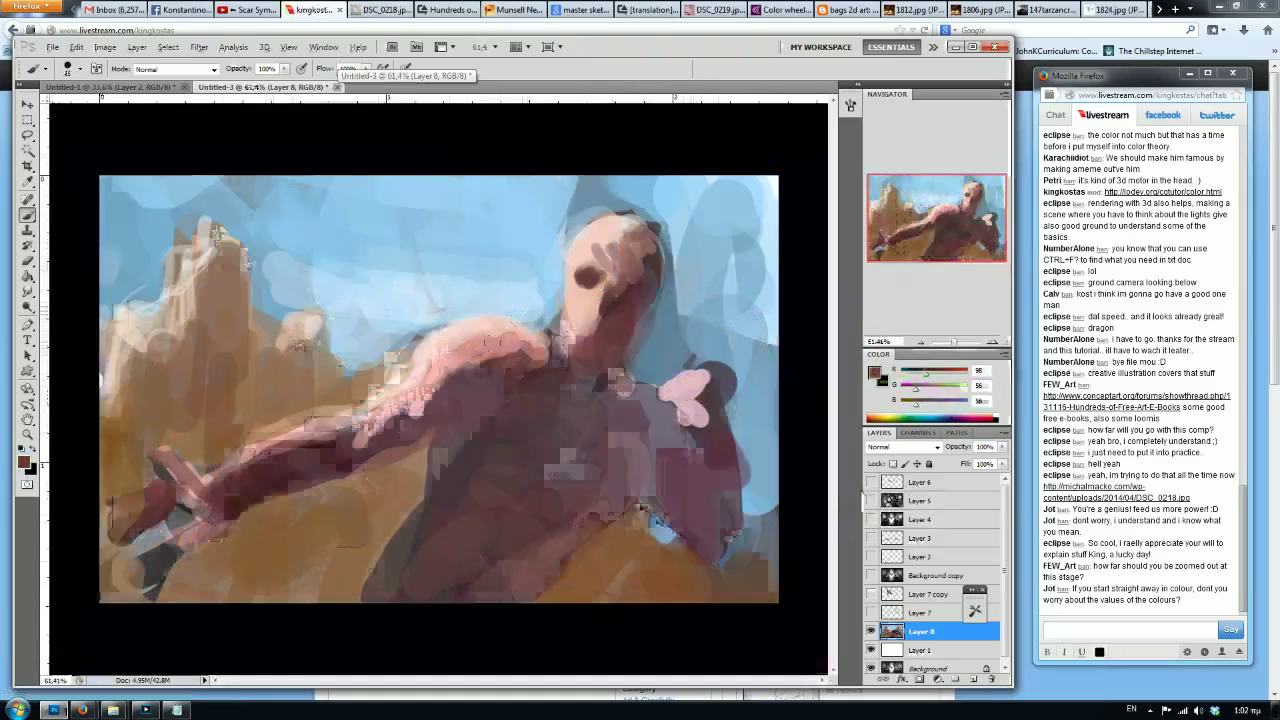
{"action": "left_click", "coordinate": [531, 243], "text": "alt"}
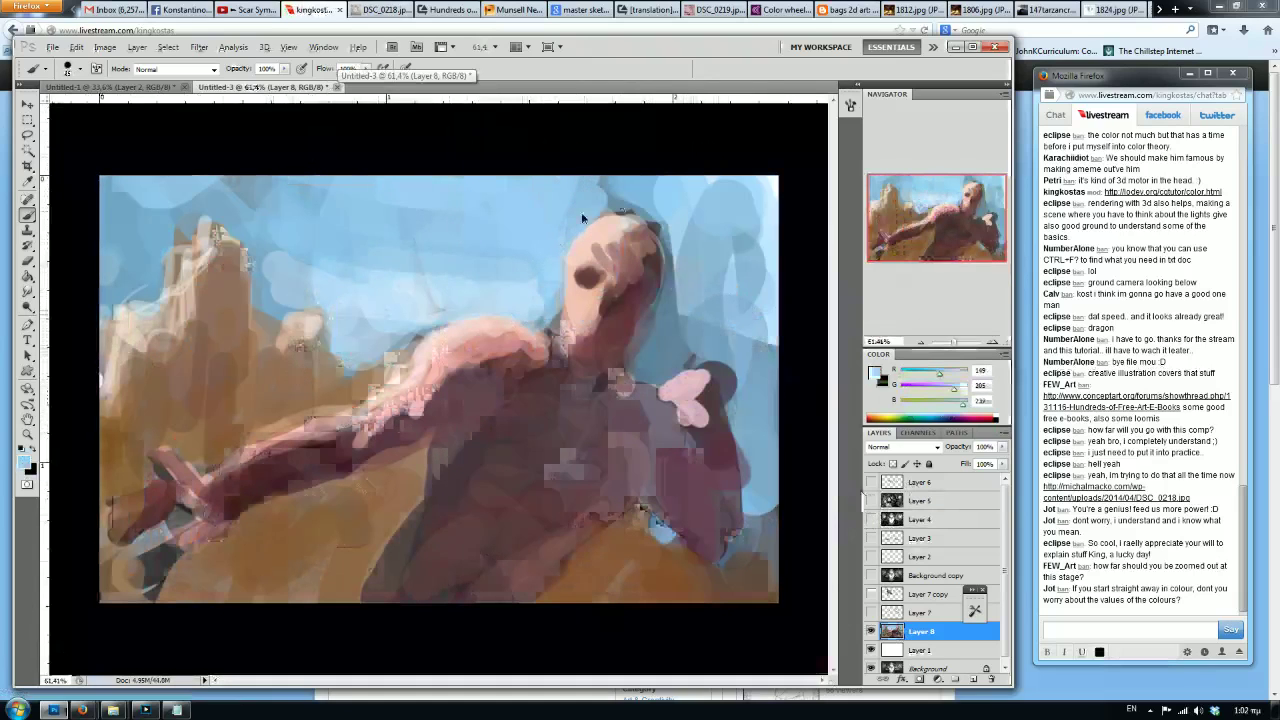
{"action": "mouse_move", "coordinate": [600, 205]}
{"action": "left_mouse_down"}
{"action": "mouse_move", "coordinate": [650, 181]}
{"action": "mouse_move", "coordinate": [748, 253]}
{"action": "mouse_move", "coordinate": [688, 330]}
{"action": "mouse_move", "coordinate": [688, 255]}
{"action": "mouse_move", "coordinate": [646, 357]}
{"action": "mouse_move", "coordinate": [698, 348]}
{"action": "left_mouse_up"}
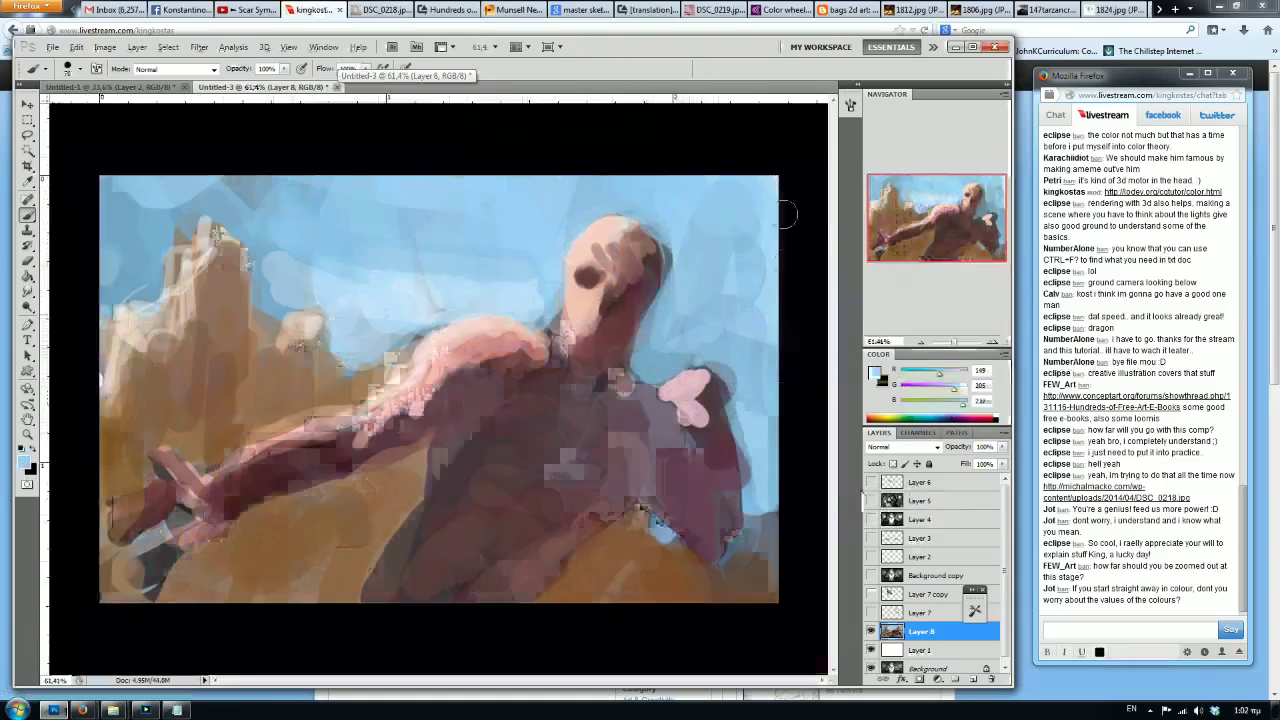
Smooth the sky above the outstretched arm and beside the rock tower with sampled blues.
{"action": "left_click", "coordinate": [403, 293], "text": "alt"}
{"action": "mouse_move", "coordinate": [403, 293]}
{"action": "left_mouse_down"}
{"action": "mouse_move", "coordinate": [457, 300]}
{"action": "mouse_move", "coordinate": [420, 330]}
{"action": "mouse_move", "coordinate": [470, 305]}
{"action": "mouse_move", "coordinate": [540, 318]}
{"action": "left_mouse_up"}
{"action": "left_click", "coordinate": [480, 272], "text": "alt"}
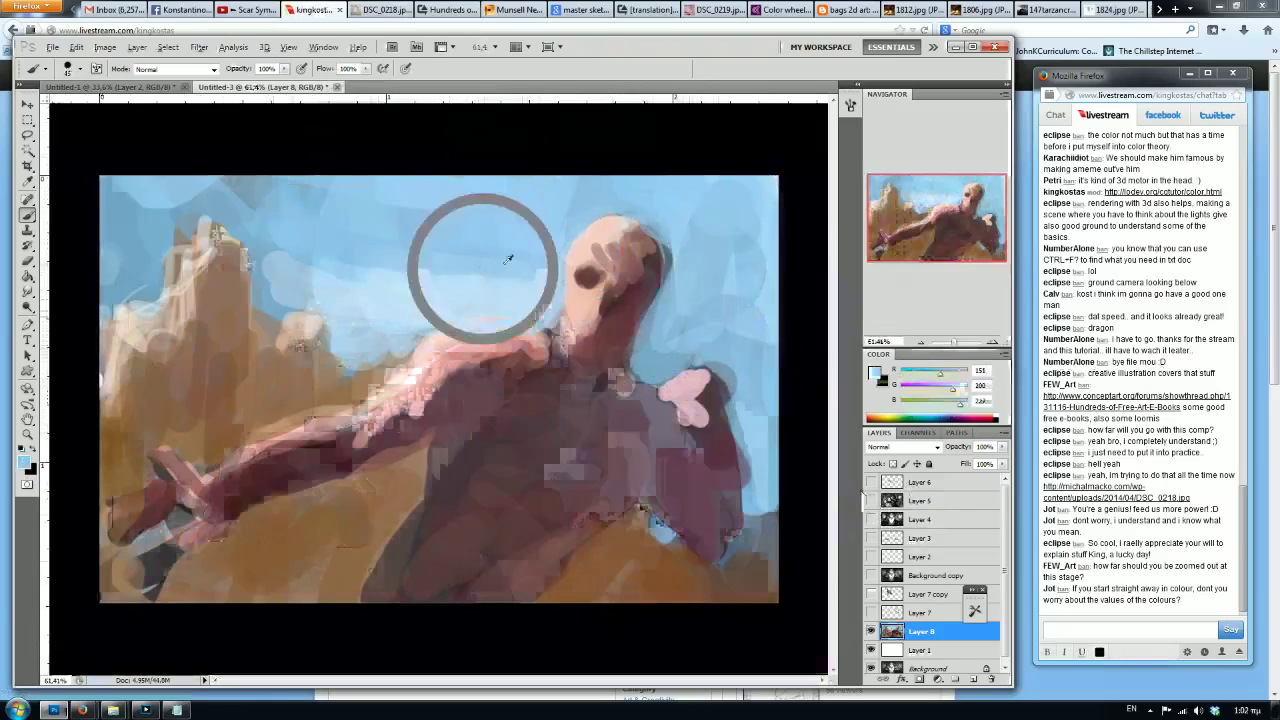
{"action": "left_click", "coordinate": [402, 283], "text": "alt"}
{"action": "mouse_move", "coordinate": [355, 256]}
{"action": "left_mouse_down"}
{"action": "mouse_move", "coordinate": [284, 258]}
{"action": "mouse_move", "coordinate": [264, 274]}
{"action": "left_mouse_up"}
Repaint the sky above the rock tower and beside the raised shoulder with a larger brush and sampled blues.
{"action": "key", "text": "bracketright"}
{"action": "key", "text": "bracketright"}
{"action": "left_click", "coordinate": [412, 217], "text": "alt"}
{"action": "mouse_move", "coordinate": [268, 200]}
{"action": "left_mouse_down"}
{"action": "mouse_move", "coordinate": [200, 205]}
{"action": "mouse_move", "coordinate": [115, 240]}
{"action": "left_mouse_up"}
{"action": "left_click", "coordinate": [636, 370], "text": "alt"}
{"action": "left_click", "coordinate": [438, 281], "text": "alt"}
{"action": "mouse_move", "coordinate": [680, 318]}
{"action": "left_mouse_down"}
{"action": "mouse_move", "coordinate": [690, 352]}
{"action": "mouse_move", "coordinate": [667, 383]}
{"action": "mouse_move", "coordinate": [707, 349]}
{"action": "mouse_move", "coordinate": [767, 410]}
{"action": "mouse_move", "coordinate": [737, 358]}
{"action": "mouse_move", "coordinate": [751, 419]}
{"action": "mouse_move", "coordinate": [788, 371]}
{"action": "mouse_move", "coordinate": [723, 340]}
{"action": "left_mouse_up"}
Blend the light and shadow planes of the forehead, cheek and eye area using sampled skin tones.
{"action": "left_click", "coordinate": [616, 226], "text": "alt"}
{"action": "mouse_move", "coordinate": [617, 222]}
{"action": "left_mouse_down"}
{"action": "mouse_move", "coordinate": [610, 260]}
{"action": "mouse_move", "coordinate": [601, 238]}
{"action": "mouse_move", "coordinate": [612, 274]}
{"action": "mouse_move", "coordinate": [644, 266]}
{"action": "mouse_move", "coordinate": [638, 291]}
{"action": "mouse_move", "coordinate": [622, 248]}
{"action": "mouse_move", "coordinate": [647, 253]}
{"action": "left_mouse_up"}
{"action": "left_click", "coordinate": [614, 230], "text": "alt"}
{"action": "left_click", "coordinate": [614, 230], "text": "alt"}
{"action": "left_click", "coordinate": [610, 246], "text": "alt"}
{"action": "left_click", "coordinate": [628, 259], "text": "alt"}
{"action": "left_click", "coordinate": [649, 278], "text": "alt"}
{"action": "left_click", "coordinate": [636, 293], "text": "alt"}
{"action": "key", "text": "["}
{"action": "left_click", "coordinate": [582, 288], "text": "alt"}
{"action": "left_click", "coordinate": [587, 276], "text": "alt"}
{"action": "left_click", "coordinate": [577, 293], "text": "alt"}
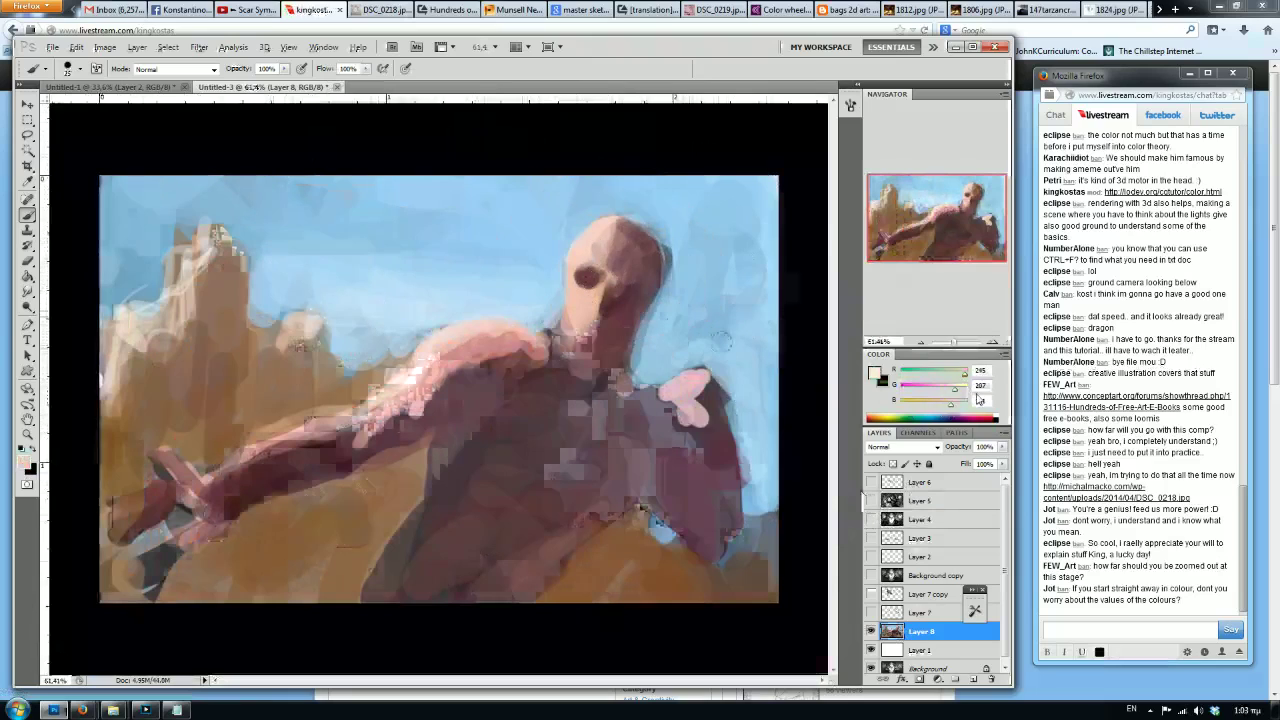
Mix a salmon pink for the outstretched arm and hand, and cover the pale blade below the hand with sampled brown.
{"action": "left_click_drag", "start_coordinate": [946, 402], "coordinate": [938, 410]}
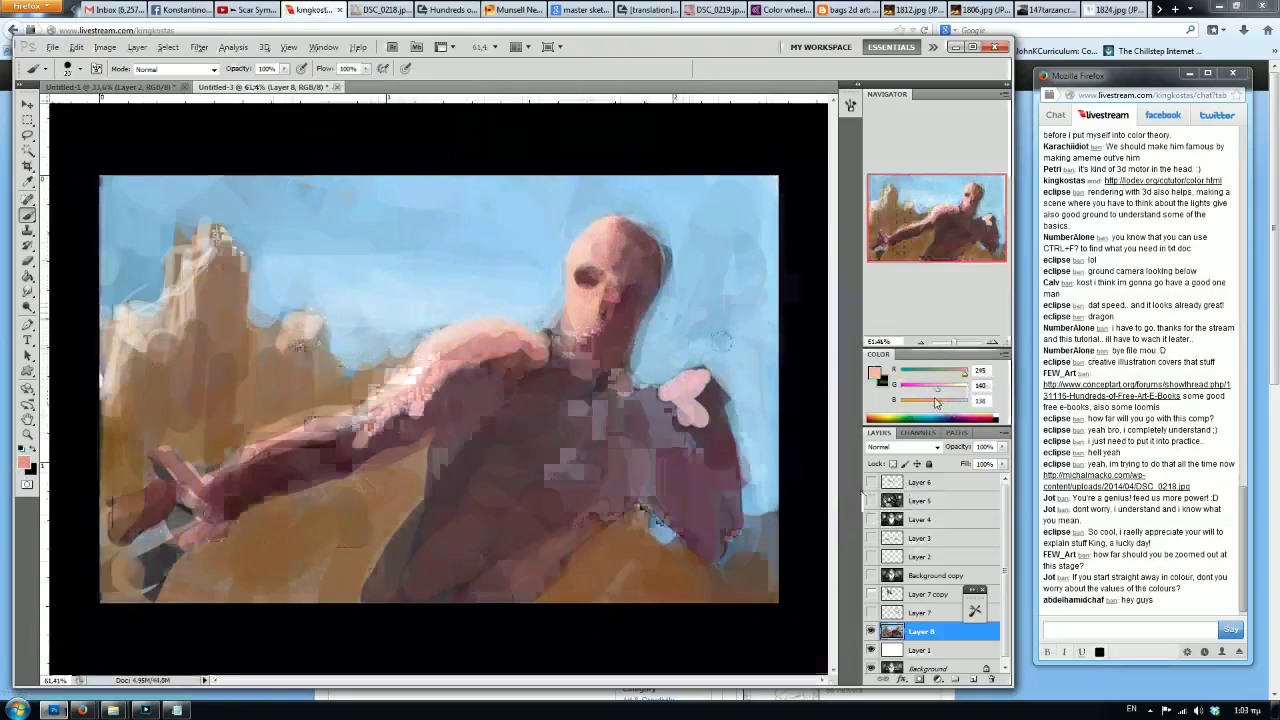
{"action": "mouse_move", "coordinate": [495, 356]}
{"action": "left_mouse_down"}
{"action": "mouse_move", "coordinate": [452, 353]}
{"action": "mouse_move", "coordinate": [405, 401]}
{"action": "mouse_move", "coordinate": [272, 457]}
{"action": "mouse_move", "coordinate": [150, 461]}
{"action": "mouse_move", "coordinate": [175, 491]}
{"action": "mouse_move", "coordinate": [120, 526]}
{"action": "mouse_move", "coordinate": [222, 562]}
{"action": "mouse_move", "coordinate": [125, 598]}
{"action": "left_mouse_up"}
{"action": "left_click", "coordinate": [216, 565], "text": "alt"}
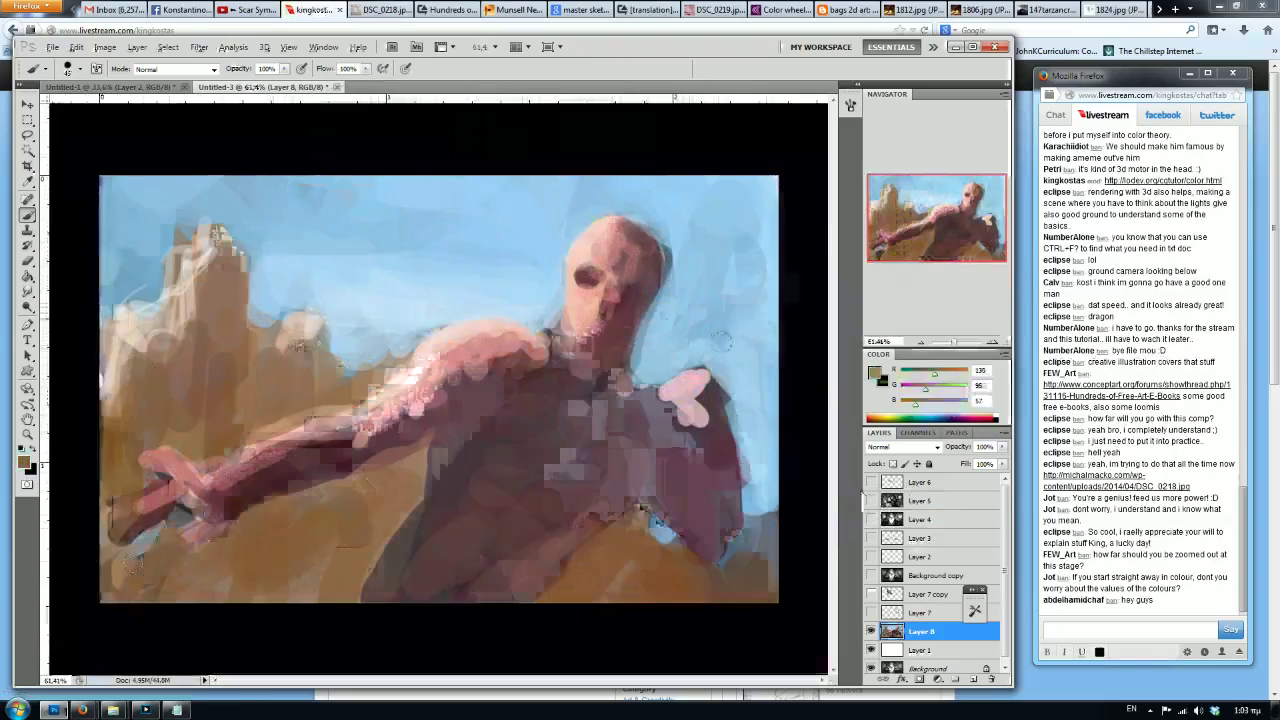
{"action": "left_click_drag", "start_coordinate": [158, 535], "coordinate": [114, 570]}
Paint dark shadows on the torso's side, beneath the outstretched arm and around the neck.
{"action": "left_click", "coordinate": [443, 491], "text": "alt"}
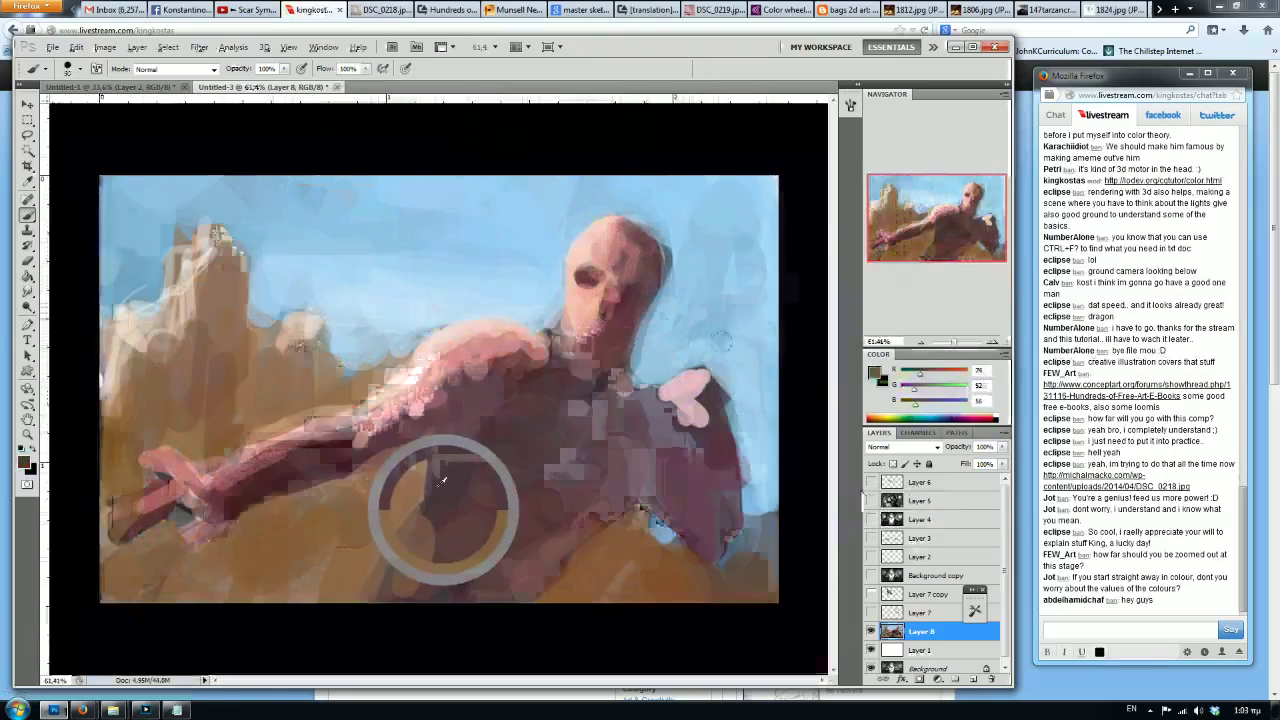
{"action": "left_click_drag", "start_coordinate": [450, 455], "coordinate": [425, 531]}
{"action": "key", "text": "d"}
{"action": "mouse_move", "coordinate": [540, 374]}
{"action": "left_mouse_down"}
{"action": "mouse_move", "coordinate": [508, 404]}
{"action": "mouse_move", "coordinate": [418, 427]}
{"action": "mouse_move", "coordinate": [521, 415]}
{"action": "mouse_move", "coordinate": [470, 402]}
{"action": "mouse_move", "coordinate": [528, 416]}
{"action": "mouse_move", "coordinate": [453, 487]}
{"action": "mouse_move", "coordinate": [586, 428]}
{"action": "mouse_move", "coordinate": [493, 510]}
{"action": "mouse_move", "coordinate": [601, 426]}
{"action": "mouse_move", "coordinate": [596, 345]}
{"action": "left_mouse_up"}
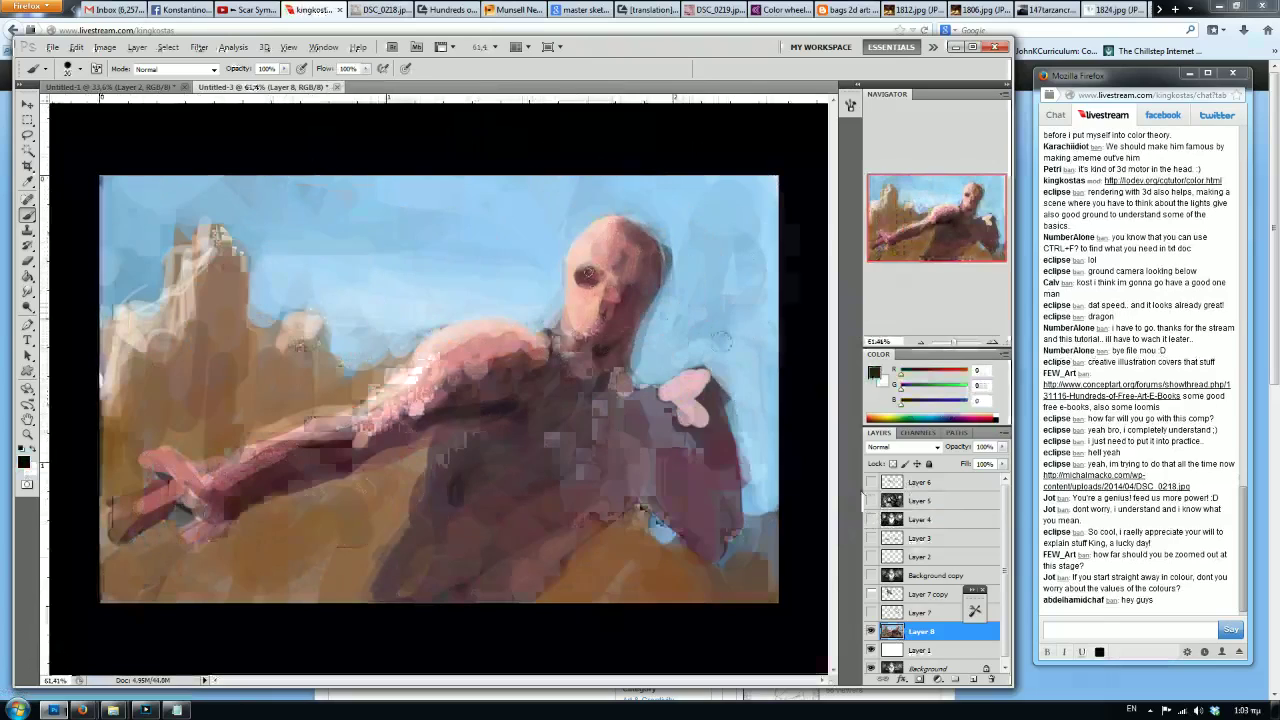
Paint an eyelid and brow shadow into the eye socket with sampled skin tones, and flip the canvas back horizontally.
{"action": "left_click", "coordinate": [590, 279], "text": "alt"}
{"action": "left_click_drag", "start_coordinate": [587, 276], "coordinate": [596, 280]}
{"action": "left_click", "coordinate": [635, 300], "text": "alt"}
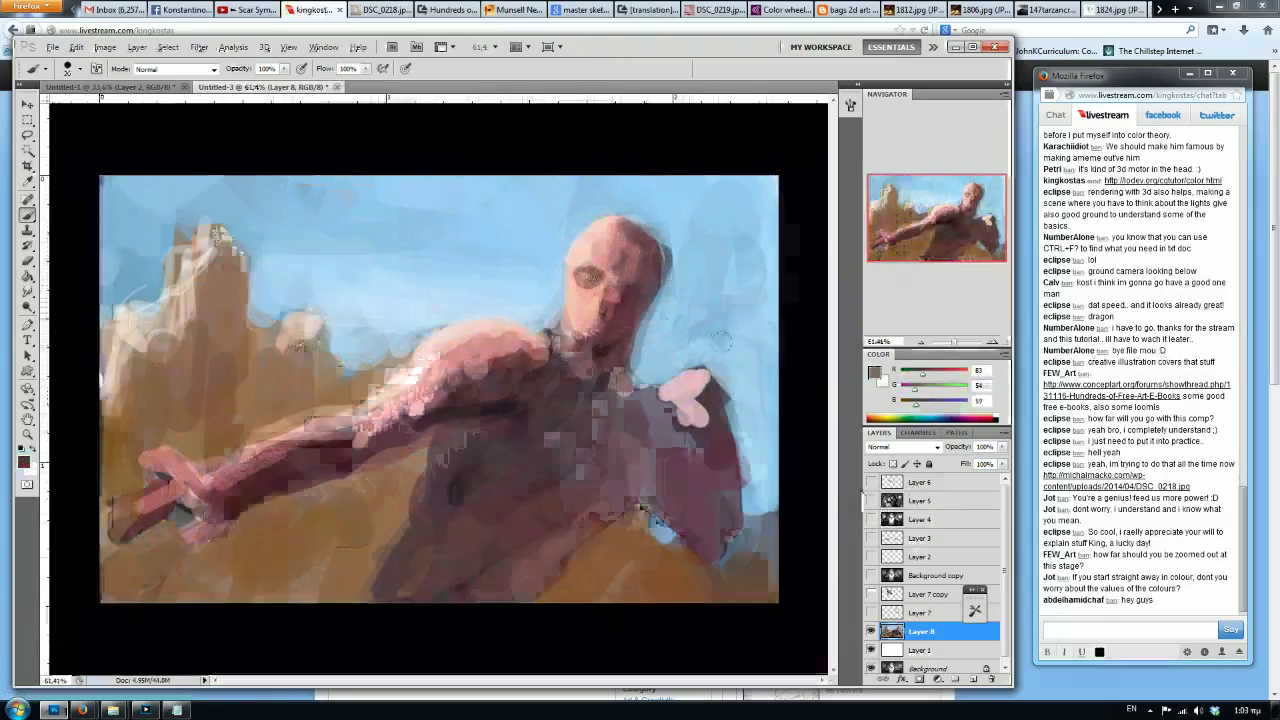
{"action": "left_click", "coordinate": [580, 285], "text": "alt"}
{"action": "left_click_drag", "start_coordinate": [574, 276], "coordinate": [588, 280]}
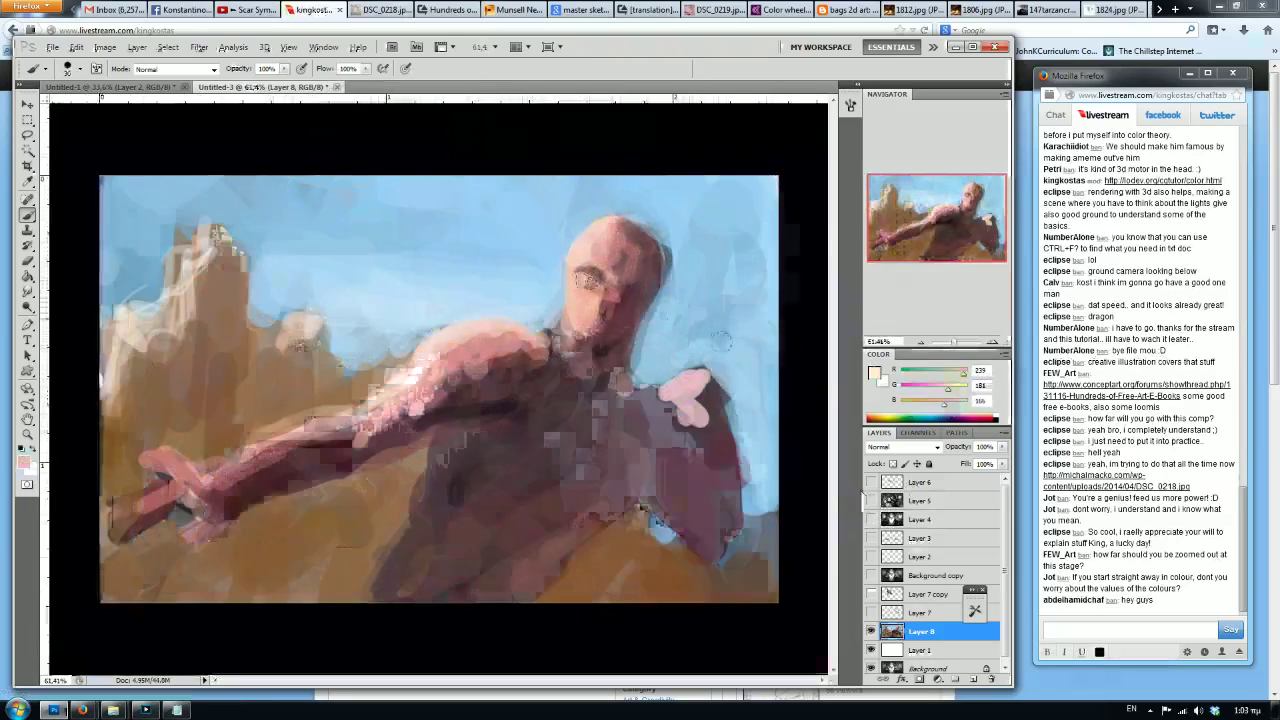
{"action": "left_click", "coordinate": [616, 293], "text": "alt"}
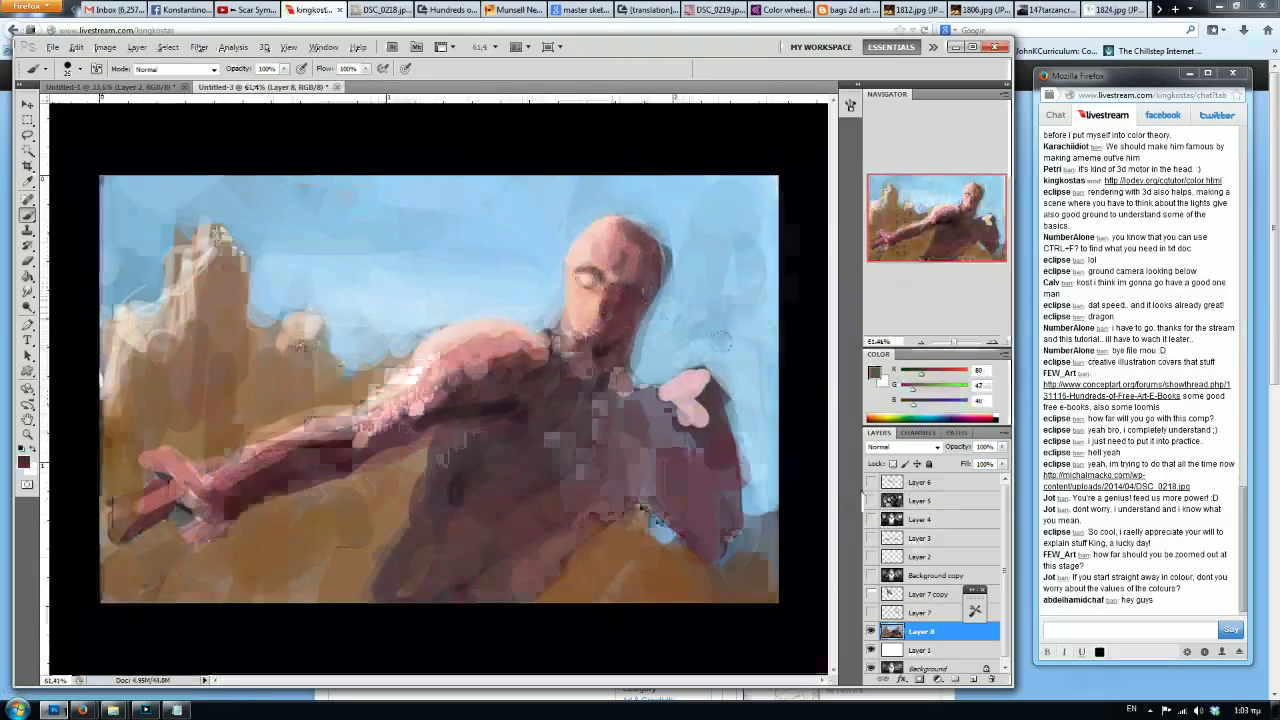
{"action": "key", "text": "F2"}
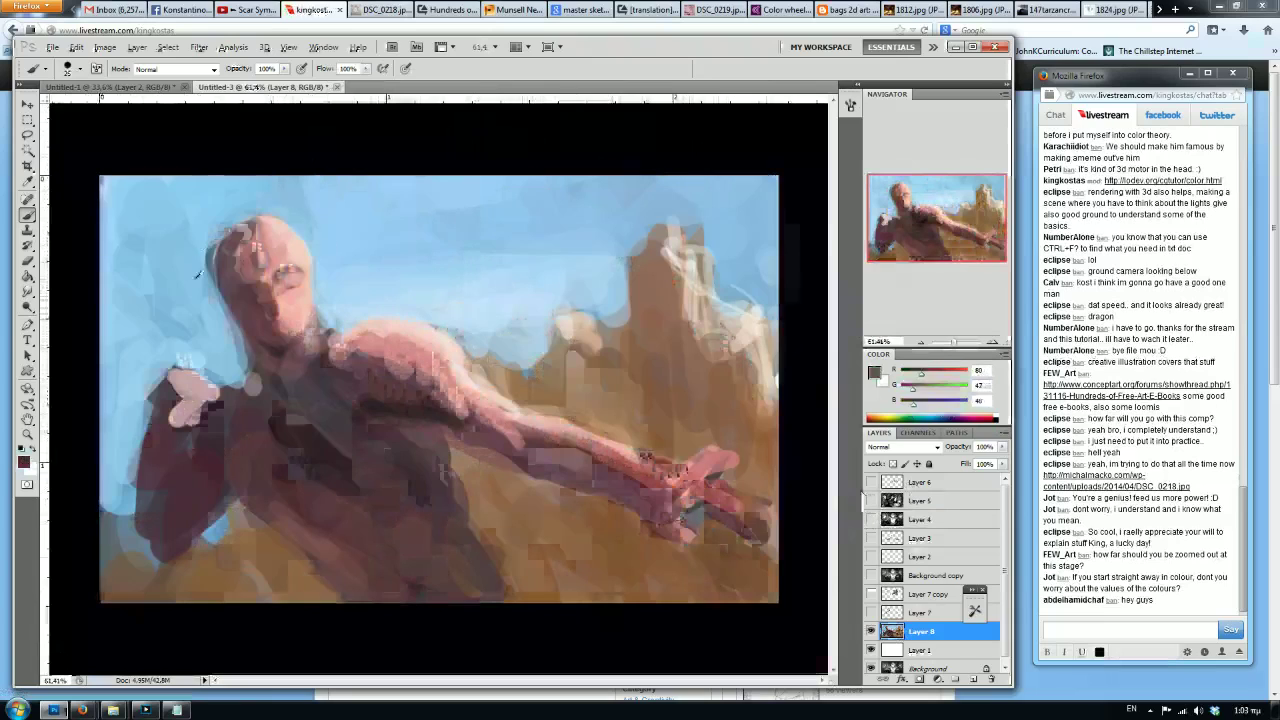
Clean up the back edge of the head with sampled sky blue, using a larger brush.
{"action": "left_click", "coordinate": [208, 268], "text": "alt"}
{"action": "key", "text": "bracketright"}
{"action": "mouse_move", "coordinate": [213, 272]}
{"action": "left_mouse_down"}
{"action": "mouse_move", "coordinate": [227, 237]}
{"action": "mouse_move", "coordinate": [227, 262]}
{"action": "left_mouse_up"}
{"action": "left_click", "coordinate": [243, 208], "text": "alt"}
{"action": "left_click", "coordinate": [201, 252], "text": "alt"}
Paint sampled dark tones over the inner forearm of the raised arm and the chest below the neck.
{"action": "left_click_drag", "start_coordinate": [252, 388], "coordinate": [215, 445]}
{"action": "left_click", "coordinate": [320, 382], "text": "alt"}
{"action": "left_click_drag", "start_coordinate": [320, 382], "coordinate": [338, 362]}
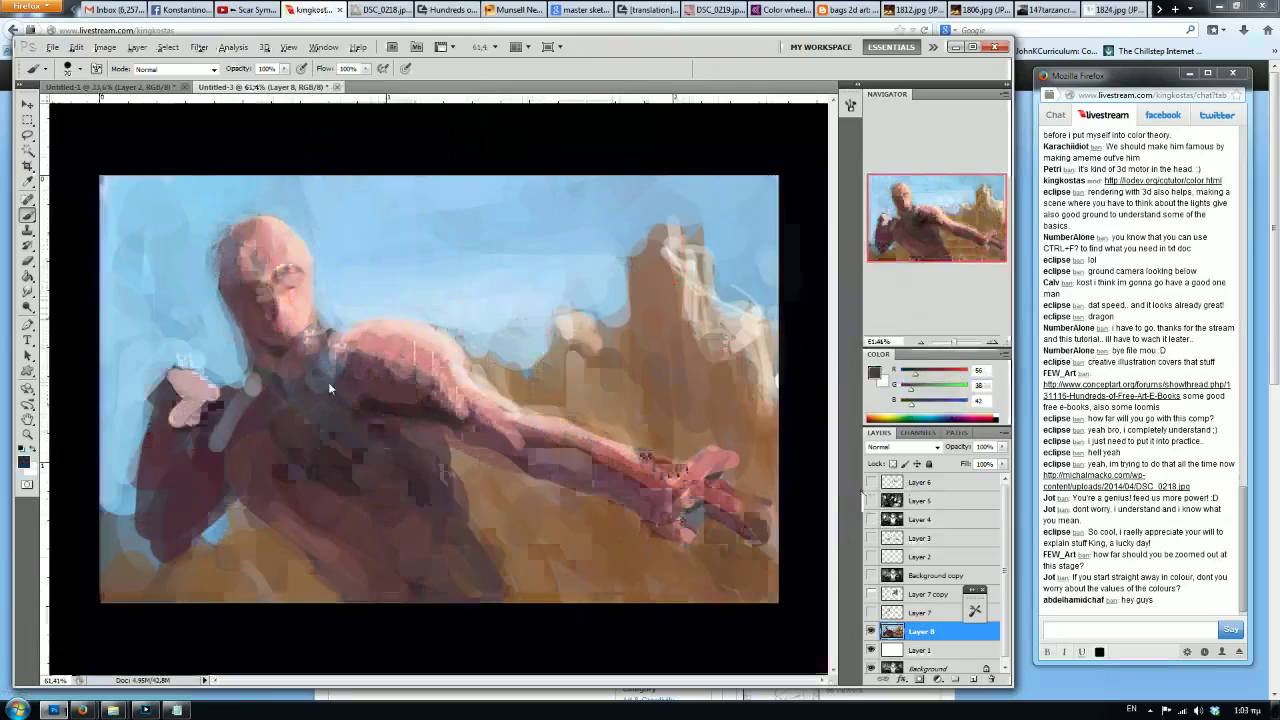
{"action": "left_click_drag", "start_coordinate": [258, 397], "coordinate": [210, 480]}
{"action": "left_click", "coordinate": [199, 47]}
{"action": "left_click", "coordinate": [215, 56]}
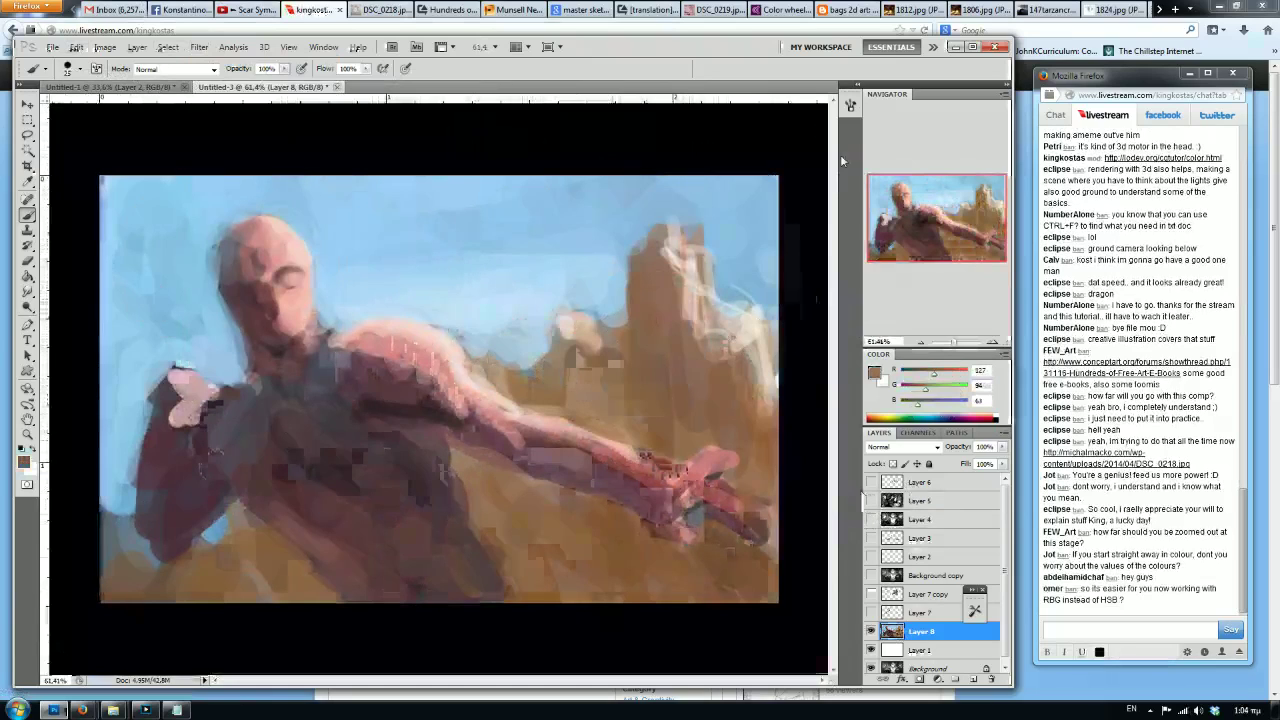
Cover the pale patches on the rocks near the canvas edge with sampled brown and trim their tops with sky blue.
{"action": "left_click_drag", "start_coordinate": [934, 374], "coordinate": [931, 405]}
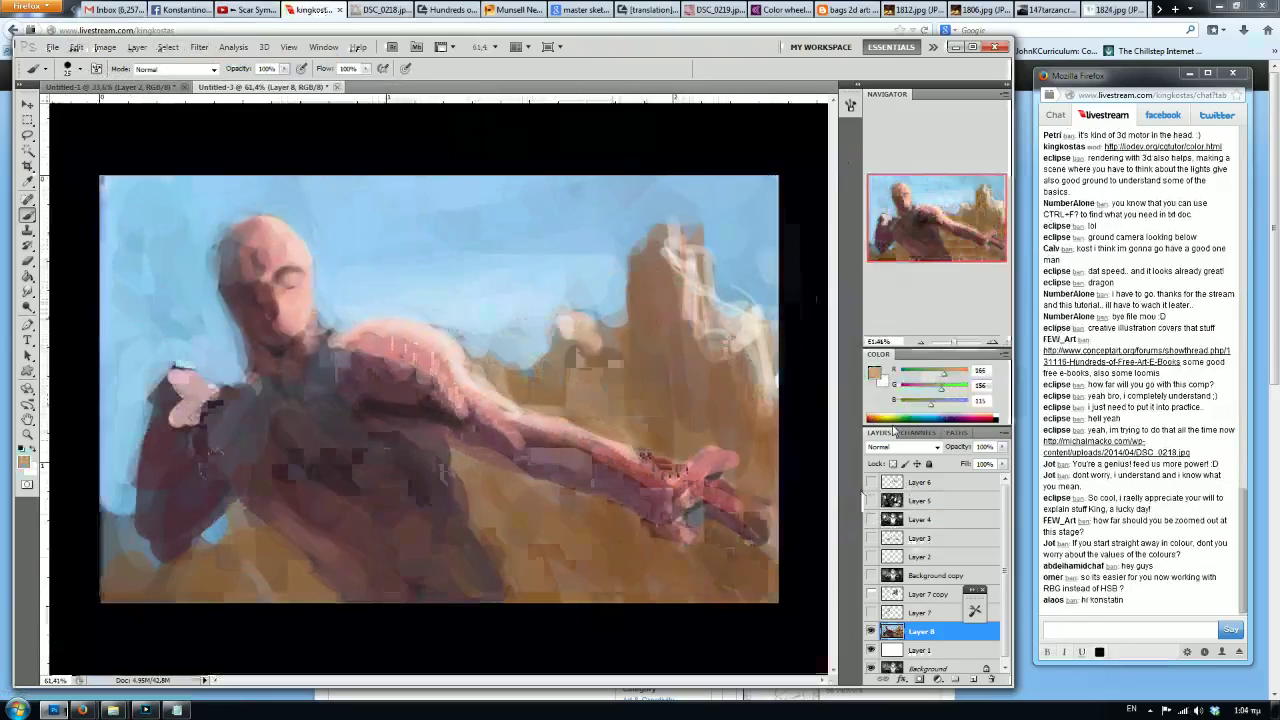
{"action": "left_click", "coordinate": [658, 428], "text": "alt"}
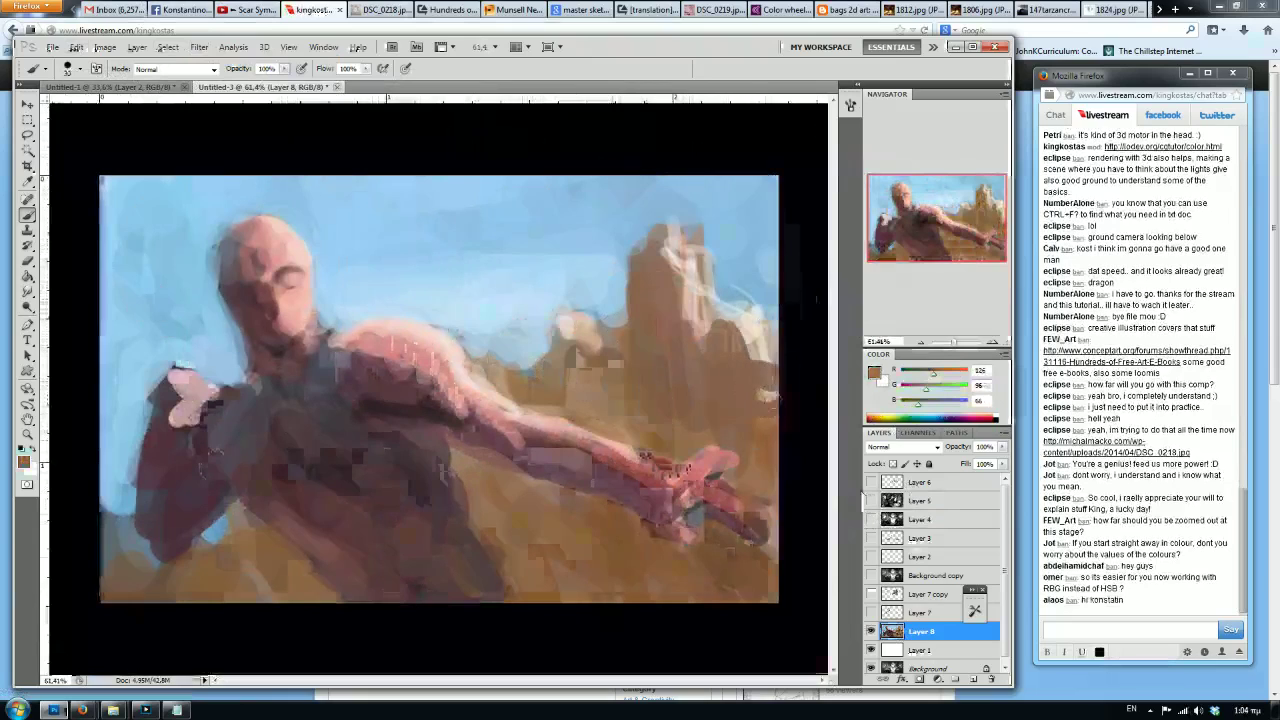
{"action": "left_click", "coordinate": [768, 340], "text": "alt"}
{"action": "left_click_drag", "start_coordinate": [760, 330], "coordinate": [744, 266]}
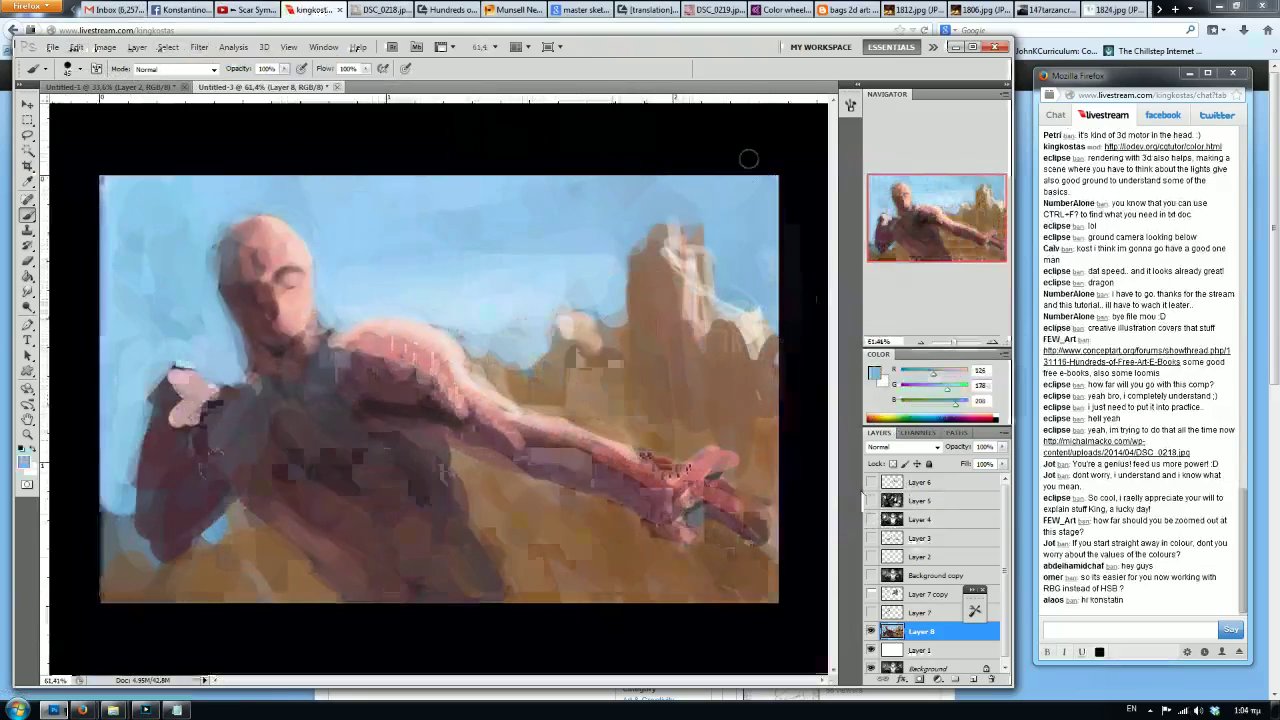
Even out the sky beside the rock tower and above the outstretched arm with sampled light blues.
{"action": "left_click", "coordinate": [602, 270], "text": "alt"}
{"action": "mouse_move", "coordinate": [720, 280]}
{"action": "left_mouse_down"}
{"action": "mouse_move", "coordinate": [760, 318]}
{"action": "mouse_move", "coordinate": [784, 283]}
{"action": "left_mouse_up"}
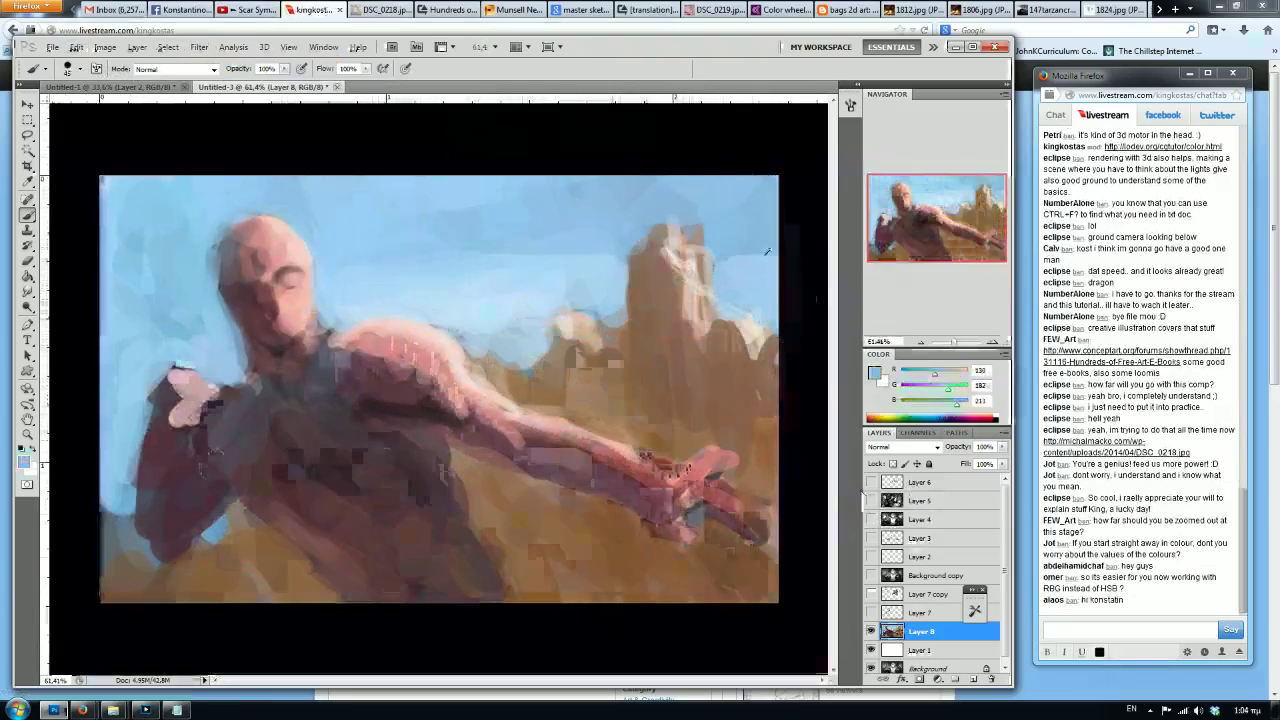
{"action": "mouse_move", "coordinate": [580, 252]}
{"action": "left_mouse_down"}
{"action": "mouse_move", "coordinate": [546, 165]}
{"action": "mouse_move", "coordinate": [434, 218]}
{"action": "left_mouse_up"}
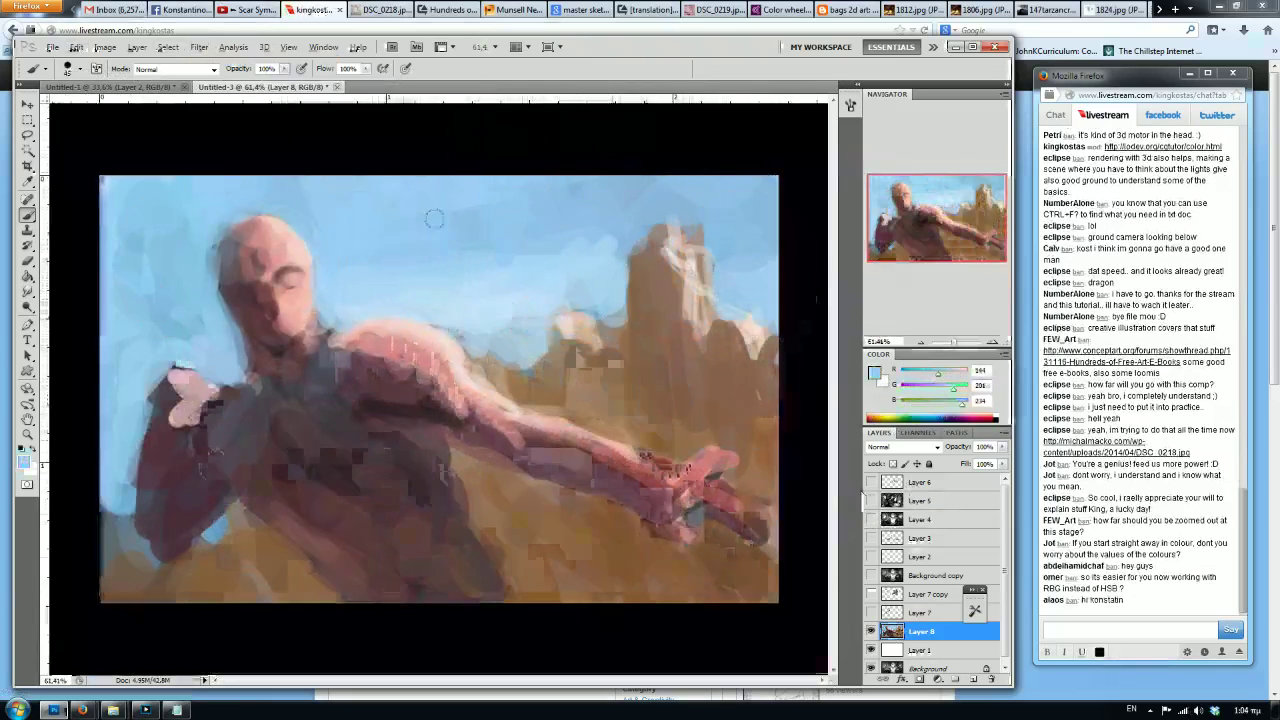
{"action": "left_click", "coordinate": [570, 240], "text": "alt"}
{"action": "left_click", "coordinate": [484, 278], "text": "alt"}
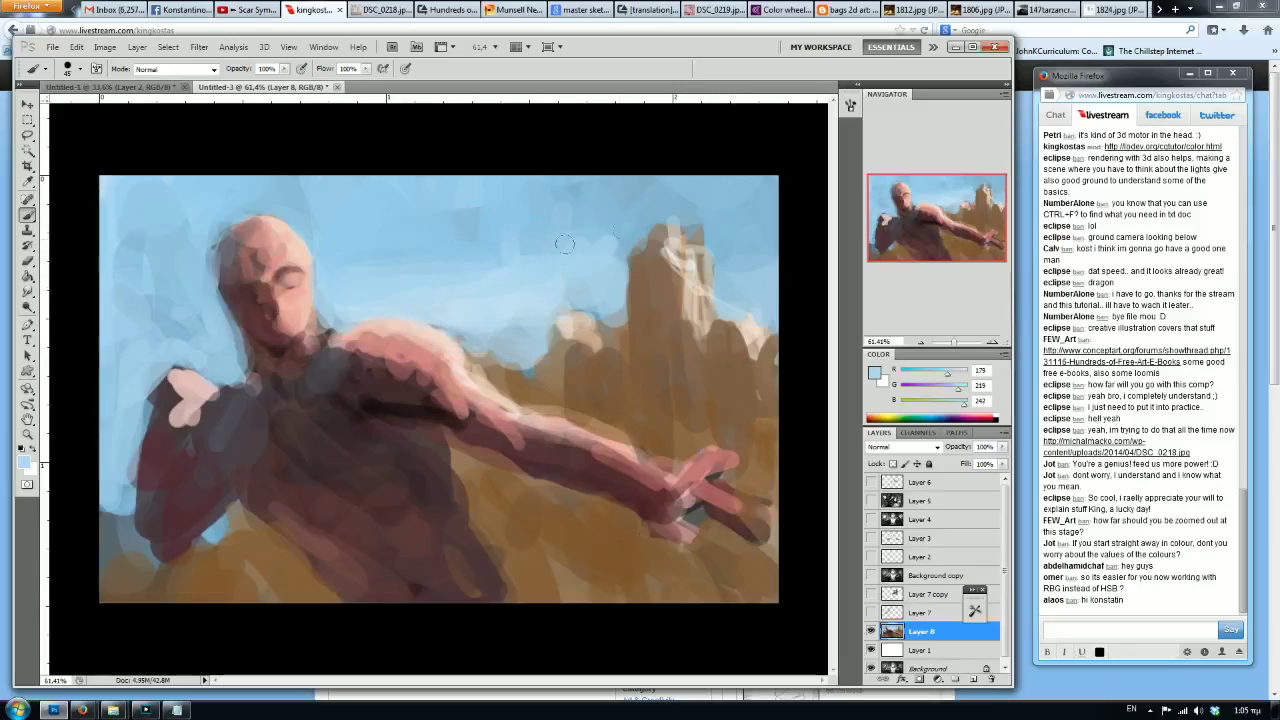
Hatch fine highlights and mid-tones across the shoulder of the outstretched arm with sampled pale and salmon pinks.
{"action": "left_click", "coordinate": [415, 387], "text": "alt"}
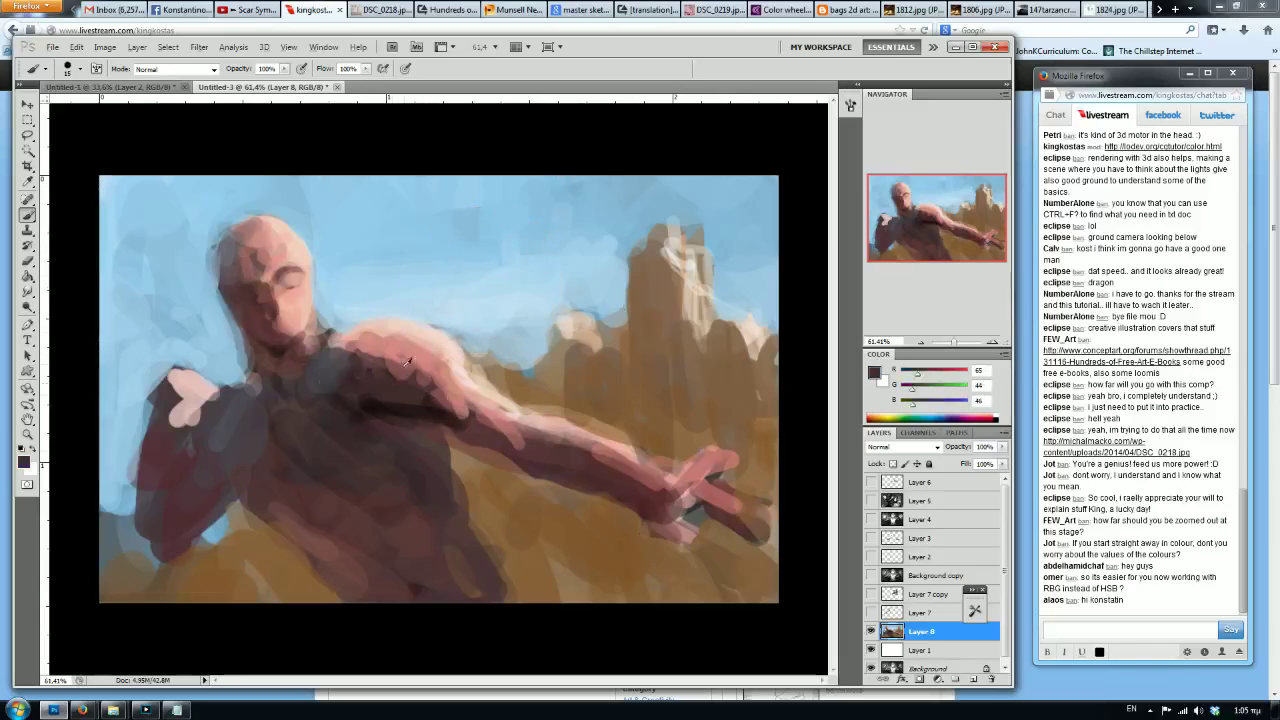
{"action": "left_click", "coordinate": [445, 318], "text": "alt"}
{"action": "left_click", "coordinate": [440, 341], "text": "alt"}
{"action": "left_click", "coordinate": [414, 358], "text": "alt"}
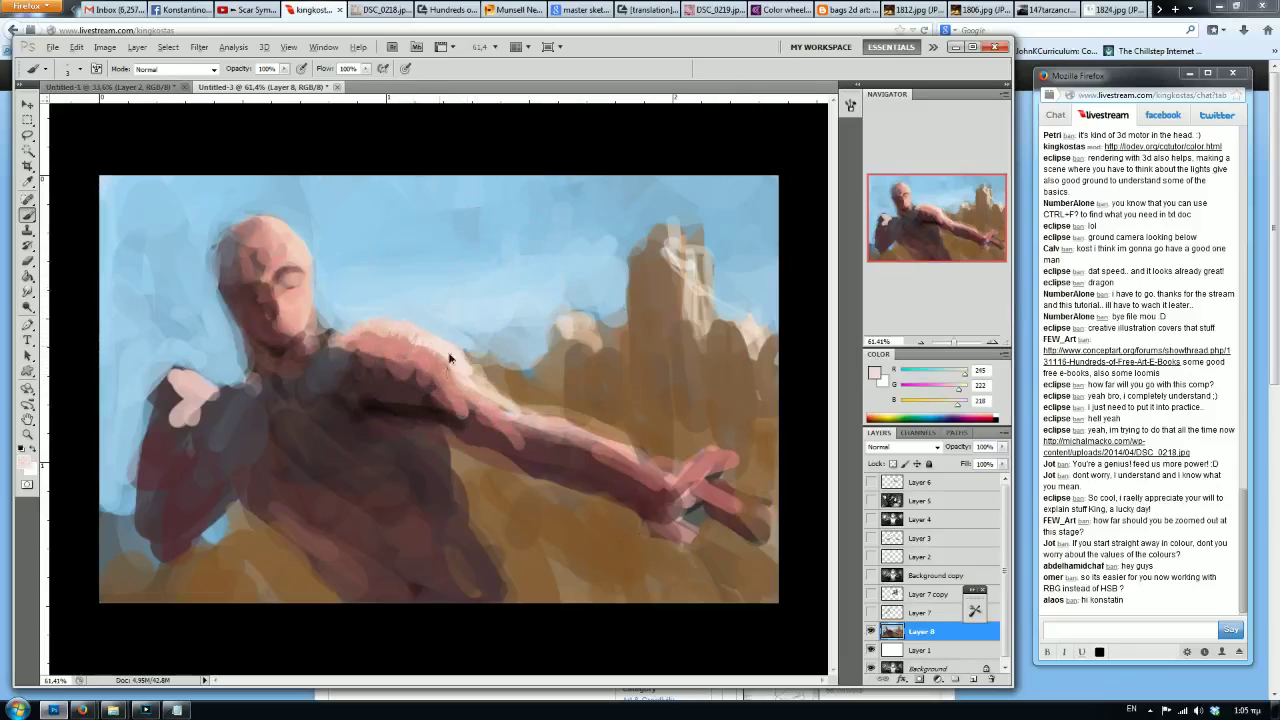
{"action": "left_click", "coordinate": [430, 352], "text": "alt"}
{"action": "left_click", "coordinate": [420, 357], "text": "alt"}
{"action": "left_click", "coordinate": [455, 365], "text": "alt"}
{"action": "left_click", "coordinate": [406, 341], "text": "alt"}
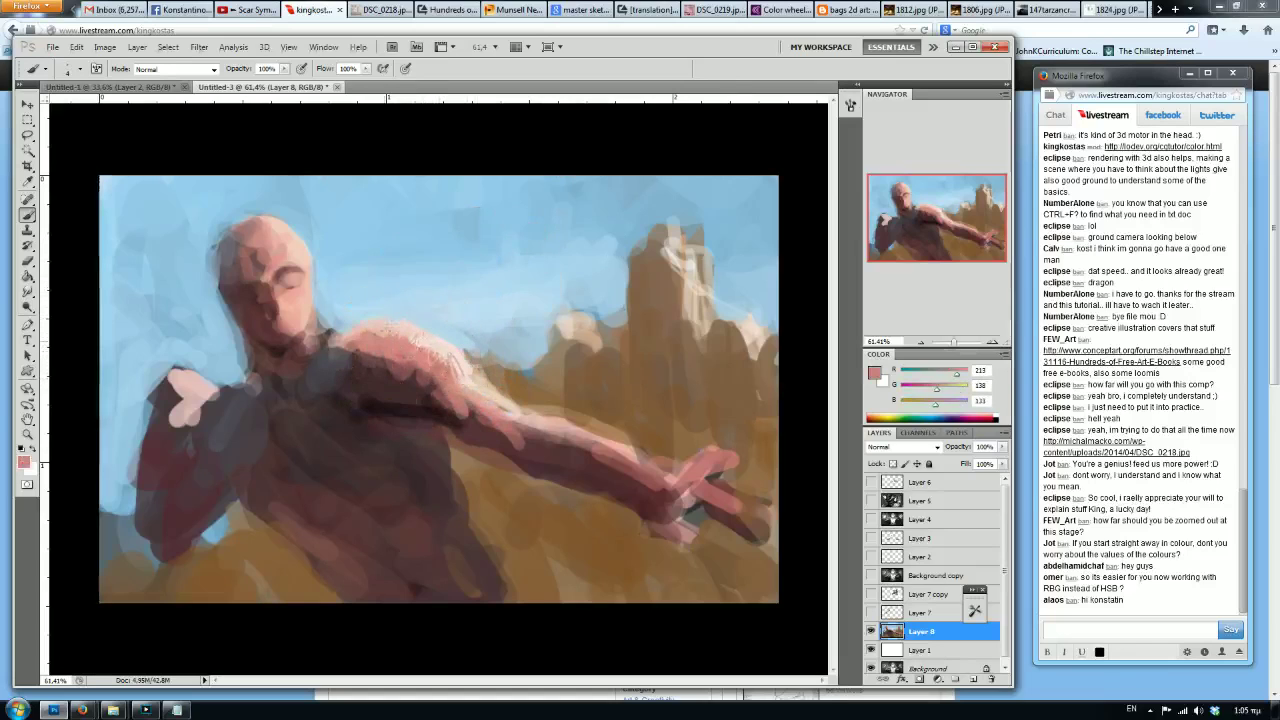
{"action": "left_click", "coordinate": [405, 348], "text": "alt"}
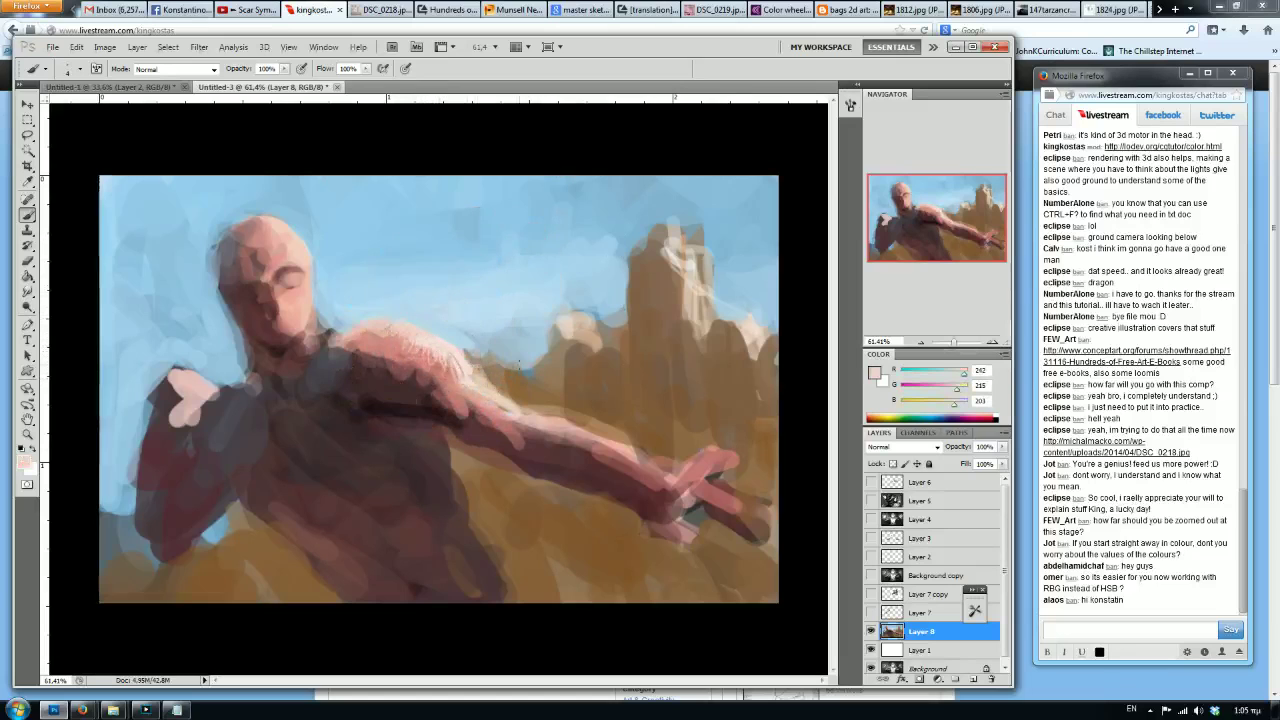
Blend the hatched shoulder and upper arm into a smooth form with sampled skin tones and the Smudge tool.
{"action": "scroll", "coordinate": [373, 360], "scroll_direction": "up", "scroll_amount": 3}
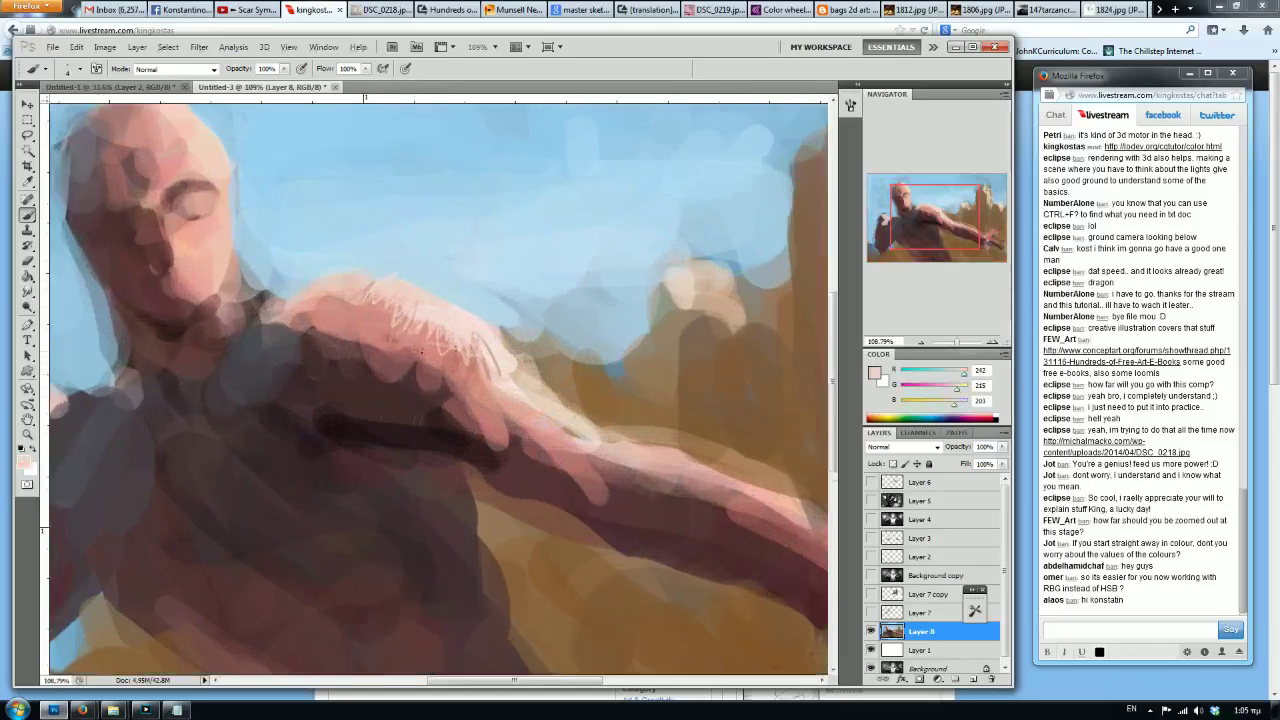
{"action": "left_click", "coordinate": [421, 380], "text": "alt"}
{"action": "mouse_move", "coordinate": [446, 352]}
{"action": "left_mouse_down"}
{"action": "mouse_move", "coordinate": [404, 402]}
{"action": "mouse_move", "coordinate": [402, 372]}
{"action": "mouse_move", "coordinate": [377, 364]}
{"action": "mouse_move", "coordinate": [379, 336]}
{"action": "mouse_move", "coordinate": [334, 336]}
{"action": "left_mouse_up"}
{"action": "left_click", "coordinate": [402, 342], "text": "alt"}
{"action": "mouse_move", "coordinate": [411, 356]}
{"action": "left_mouse_down"}
{"action": "mouse_move", "coordinate": [445, 400]}
{"action": "mouse_move", "coordinate": [459, 394]}
{"action": "mouse_move", "coordinate": [420, 395]}
{"action": "mouse_move", "coordinate": [360, 356]}
{"action": "mouse_move", "coordinate": [387, 328]}
{"action": "mouse_move", "coordinate": [494, 366]}
{"action": "mouse_move", "coordinate": [575, 455]}
{"action": "mouse_move", "coordinate": [315, 325]}
{"action": "mouse_move", "coordinate": [430, 311]}
{"action": "mouse_move", "coordinate": [375, 333]}
{"action": "left_mouse_up"}
{"action": "left_click", "coordinate": [460, 392], "text": "alt"}
{"action": "left_click", "coordinate": [463, 406], "text": "alt"}
{"action": "left_click", "coordinate": [27, 291]}
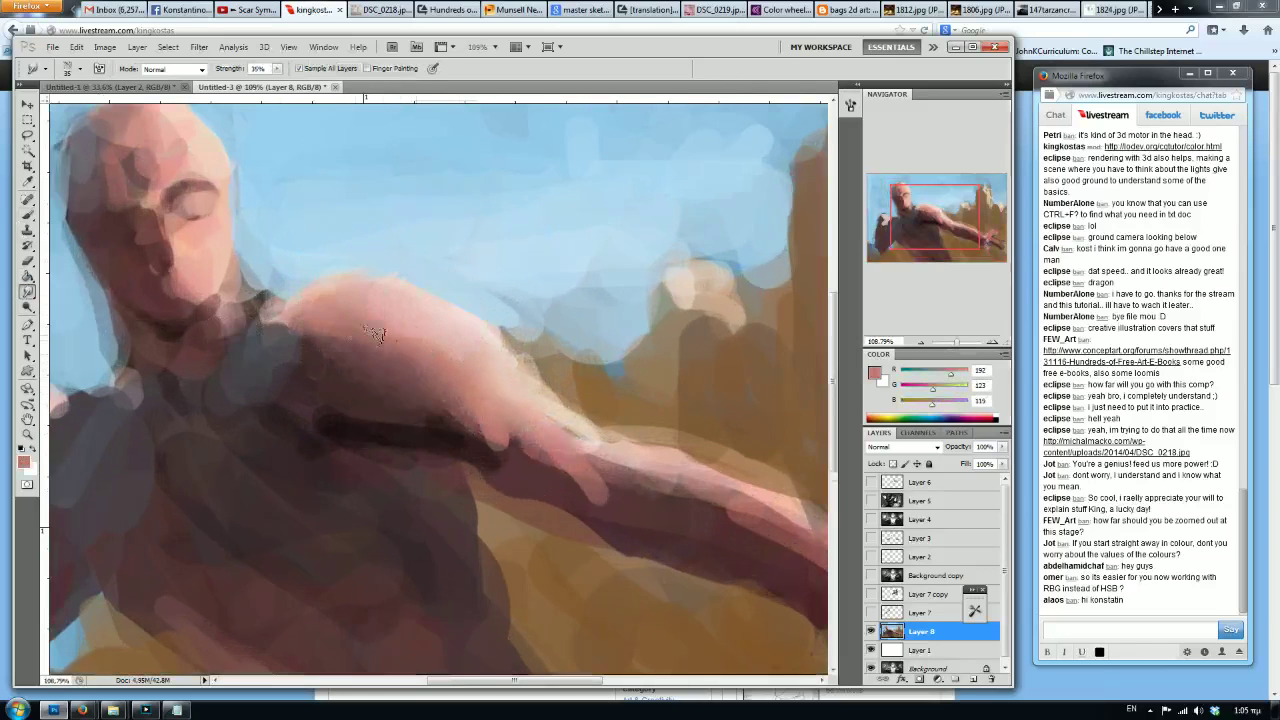
{"action": "scroll", "coordinate": [375, 333], "scroll_direction": "down", "scroll_amount": 3}
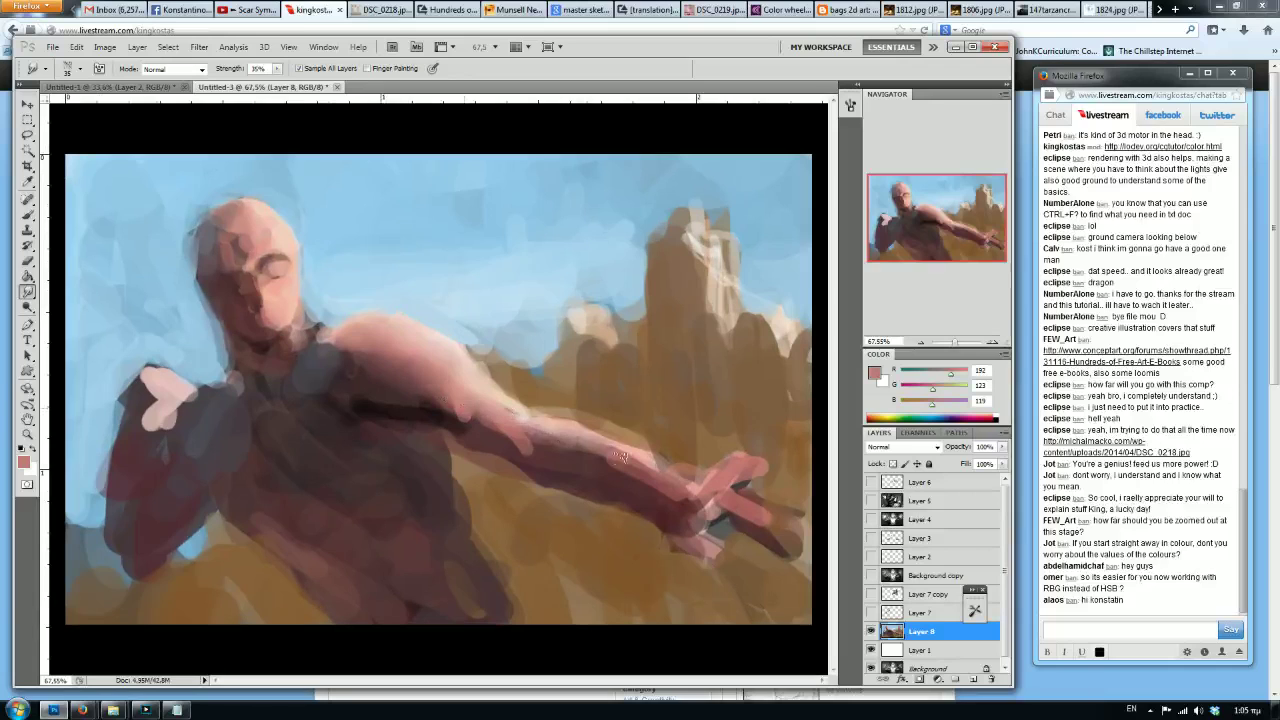
{"action": "scroll", "coordinate": [650, 380], "scroll_direction": "down", "scroll_amount": 1}
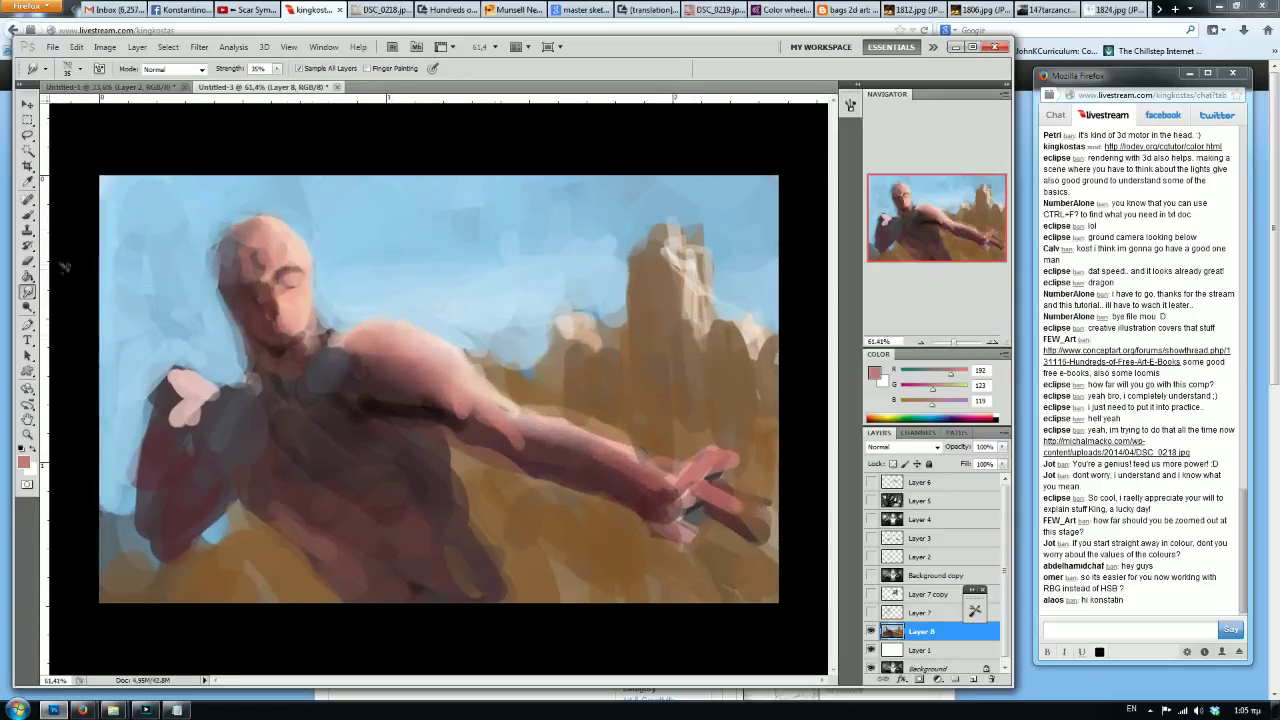
Mix a dark red with red 120, green 0 and blue 0, and brush a costume over the torso.
{"action": "left_click", "coordinate": [28, 214]}
{"action": "left_click", "coordinate": [930, 374]}
{"action": "left_click_drag", "start_coordinate": [929, 388], "coordinate": [904, 404]}
{"action": "left_click", "coordinate": [872, 419]}
{"action": "mouse_move", "coordinate": [323, 342]}
{"action": "left_mouse_down"}
{"action": "mouse_move", "coordinate": [331, 410]}
{"action": "mouse_move", "coordinate": [450, 500]}
{"action": "mouse_move", "coordinate": [420, 530]}
{"action": "mouse_move", "coordinate": [340, 500]}
{"action": "mouse_move", "coordinate": [295, 545]}
{"action": "mouse_move", "coordinate": [363, 463]}
{"action": "mouse_move", "coordinate": [400, 477]}
{"action": "mouse_move", "coordinate": [316, 518]}
{"action": "left_mouse_up"}
Paint a dark red gauntlet around the forearm of the outstretched arm.
{"action": "left_click_drag", "start_coordinate": [628, 486], "coordinate": [641, 453]}
{"action": "key", "text": "bracketright"}
{"action": "key", "text": "bracketright"}
{"action": "key", "text": "bracketright"}
{"action": "mouse_move", "coordinate": [584, 425]}
{"action": "left_mouse_down"}
{"action": "mouse_move", "coordinate": [628, 457]}
{"action": "mouse_move", "coordinate": [566, 490]}
{"action": "left_mouse_up"}
{"action": "mouse_move", "coordinate": [588, 432]}
{"action": "left_mouse_down"}
{"action": "mouse_move", "coordinate": [664, 470]}
{"action": "mouse_move", "coordinate": [634, 466]}
{"action": "mouse_move", "coordinate": [660, 490]}
{"action": "left_mouse_up"}
{"action": "left_click_drag", "start_coordinate": [545, 414], "coordinate": [572, 440]}
Paint thin dark red cloth strips trailing from the waist across the sandy ground.
{"action": "key", "text": "bracketleft"}
{"action": "left_click_drag", "start_coordinate": [460, 515], "coordinate": [514, 486]}
{"action": "key", "text": "bracketleft"}
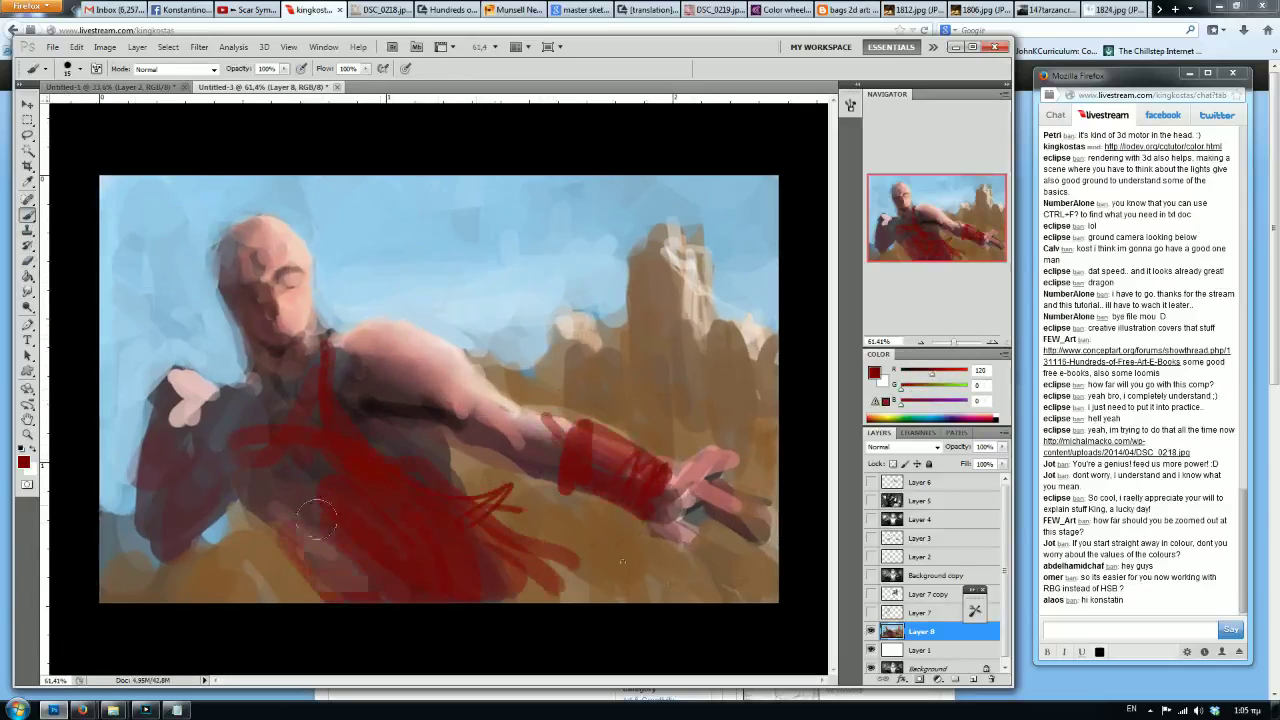
{"action": "left_click_drag", "start_coordinate": [622, 562], "coordinate": [672, 577]}
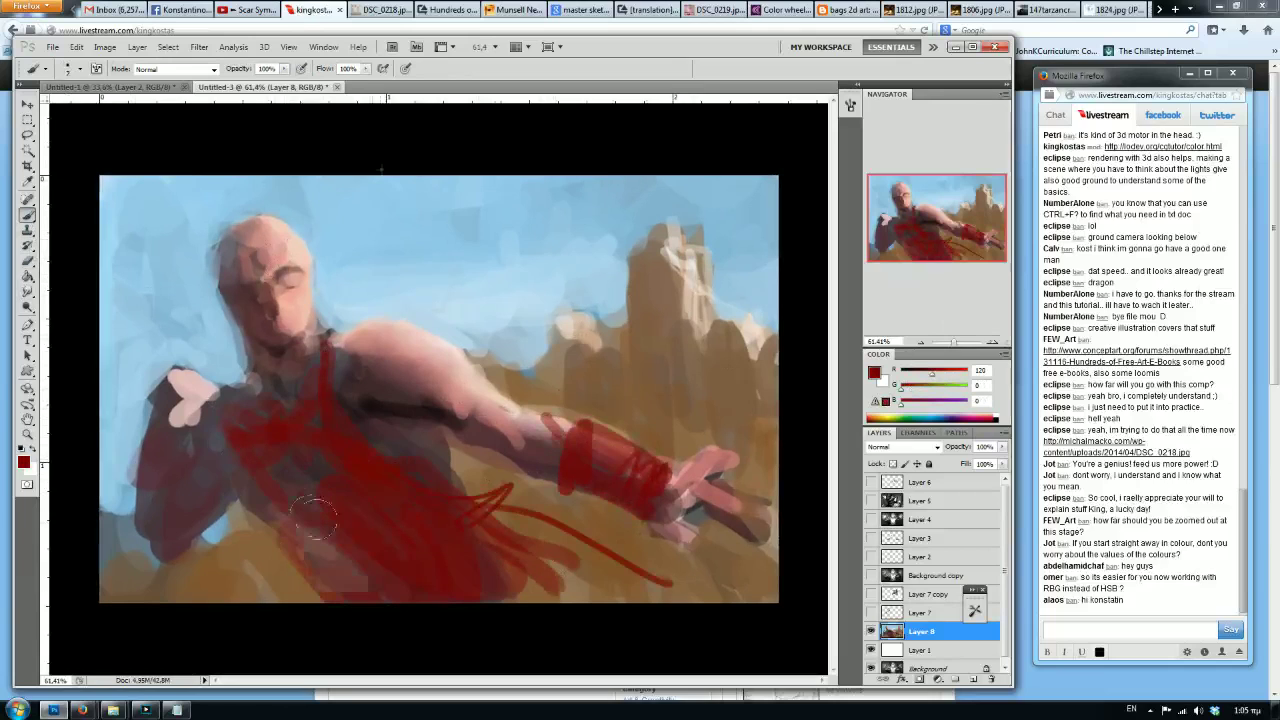
Paint a dark red helmet over the top and sides of the head with a larger brush.
{"action": "key", "text": "bracketright"}
{"action": "key", "text": "bracketright"}
{"action": "key", "text": "bracketright"}
{"action": "mouse_move", "coordinate": [266, 258]}
{"action": "left_mouse_down"}
{"action": "mouse_move", "coordinate": [305, 258]}
{"action": "mouse_move", "coordinate": [305, 340]}
{"action": "left_mouse_up"}
{"action": "left_click_drag", "start_coordinate": [318, 280], "coordinate": [325, 335]}
{"action": "mouse_move", "coordinate": [262, 258]}
{"action": "left_mouse_down"}
{"action": "mouse_move", "coordinate": [232, 286]}
{"action": "mouse_move", "coordinate": [251, 339]}
{"action": "mouse_move", "coordinate": [238, 343]}
{"action": "mouse_move", "coordinate": [237, 234]}
{"action": "mouse_move", "coordinate": [214, 247]}
{"action": "mouse_move", "coordinate": [230, 312]}
{"action": "left_mouse_up"}
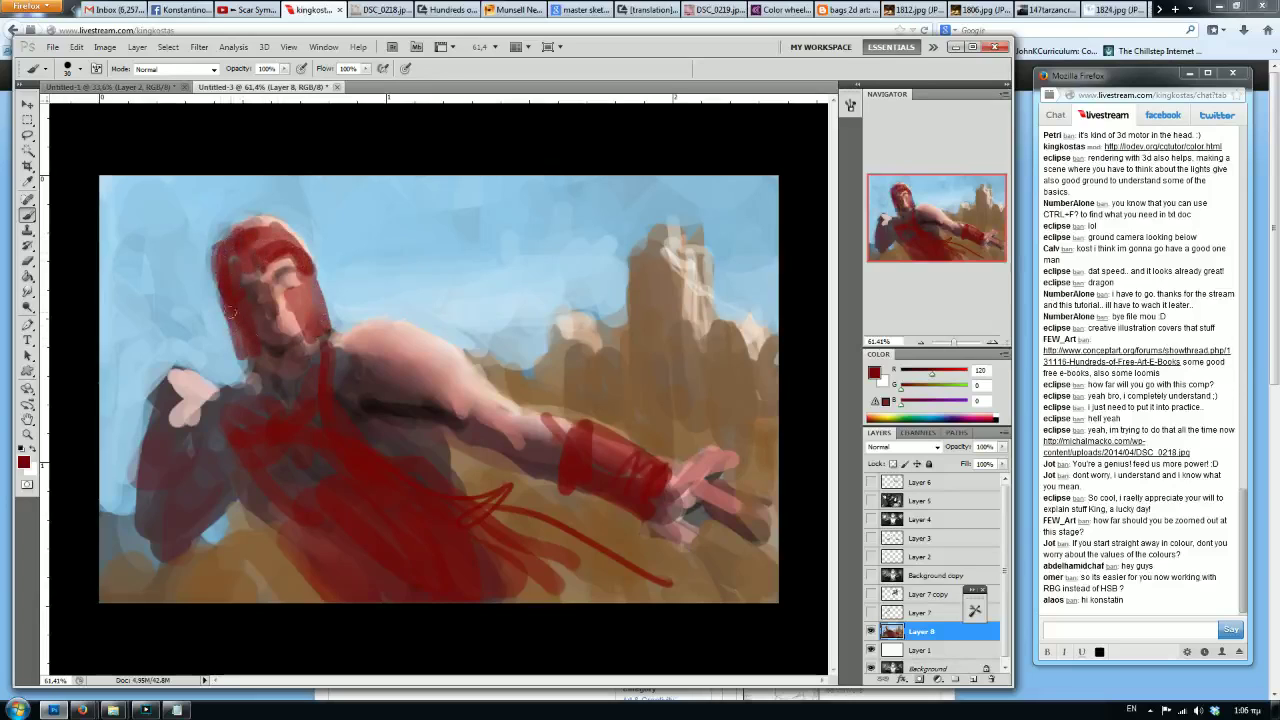
Mix a light pink, add highlights to the helmet, collar and gauntlet, and flip the canvas horizontally.
{"action": "left_click_drag", "start_coordinate": [927, 376], "coordinate": [951, 388]}
{"action": "left_click", "coordinate": [930, 388]}
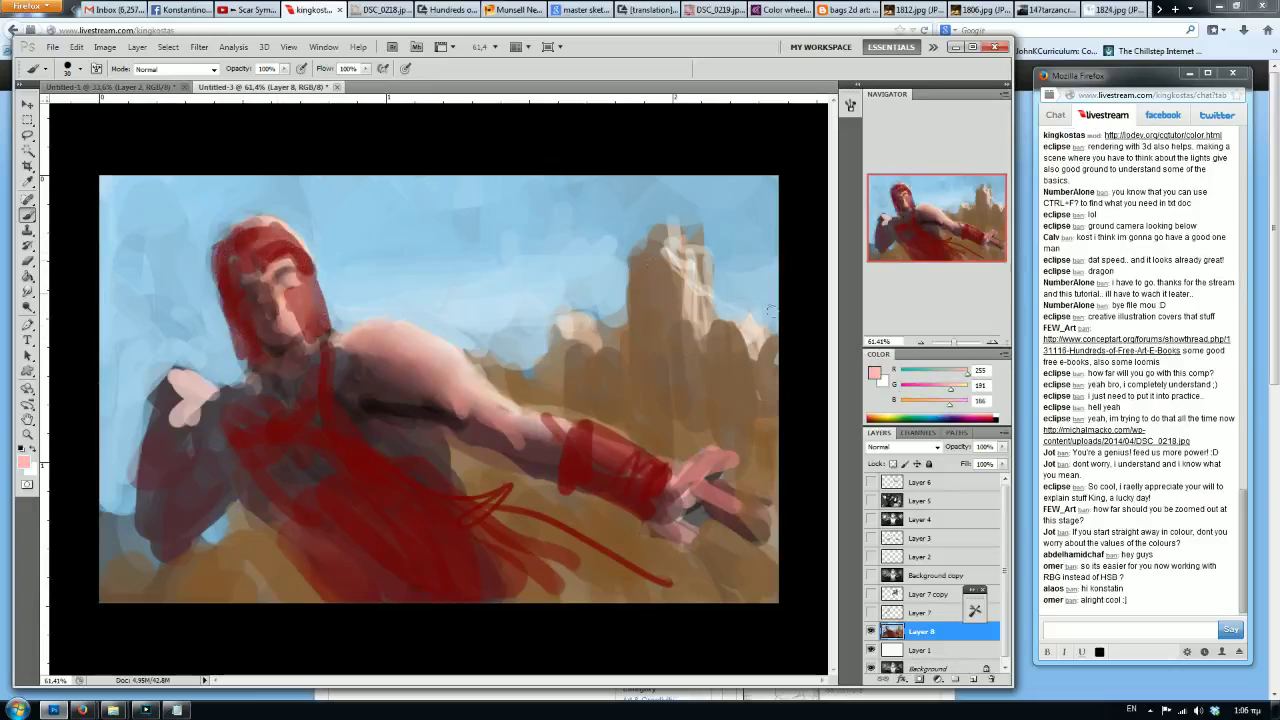
{"action": "mouse_move", "coordinate": [298, 240]}
{"action": "left_mouse_down"}
{"action": "mouse_move", "coordinate": [256, 236]}
{"action": "mouse_move", "coordinate": [292, 252]}
{"action": "mouse_move", "coordinate": [325, 328]}
{"action": "mouse_move", "coordinate": [303, 388]}
{"action": "left_mouse_up"}
{"action": "key", "text": "["}
{"action": "mouse_move", "coordinate": [643, 458]}
{"action": "left_mouse_down"}
{"action": "mouse_move", "coordinate": [661, 469]}
{"action": "mouse_move", "coordinate": [598, 440]}
{"action": "mouse_move", "coordinate": [662, 472]}
{"action": "left_mouse_up"}
{"action": "mouse_move", "coordinate": [572, 430]}
{"action": "left_mouse_down"}
{"action": "mouse_move", "coordinate": [652, 482]}
{"action": "mouse_move", "coordinate": [568, 452]}
{"action": "left_mouse_up"}
{"action": "key", "text": "ctrl+shift+h"}
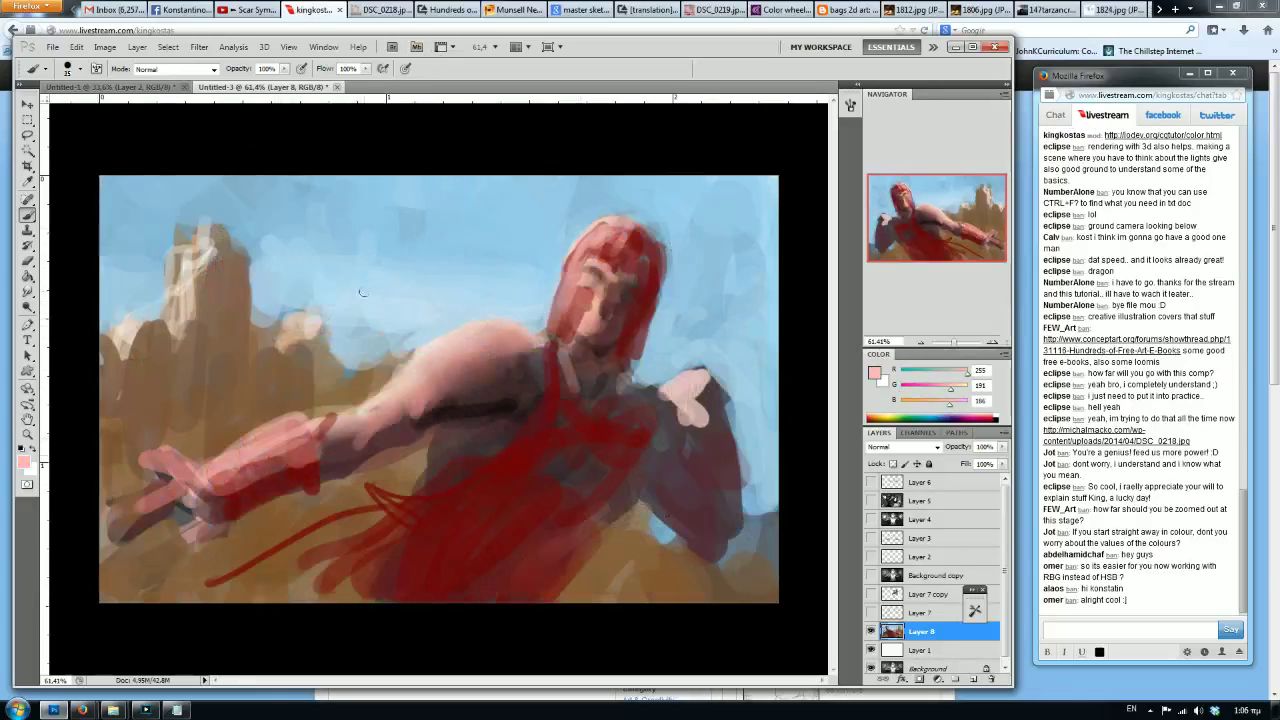
Reset the colours to black and shade the helmet's cheek edges, its side and the collar.
{"action": "key", "text": "d"}
{"action": "mouse_move", "coordinate": [580, 292]}
{"action": "left_mouse_down"}
{"action": "mouse_move", "coordinate": [562, 338]}
{"action": "mouse_move", "coordinate": [576, 332]}
{"action": "left_mouse_up"}
{"action": "mouse_move", "coordinate": [622, 255]}
{"action": "left_mouse_down"}
{"action": "mouse_move", "coordinate": [644, 277]}
{"action": "mouse_move", "coordinate": [634, 342]}
{"action": "left_mouse_up"}
{"action": "mouse_move", "coordinate": [562, 355]}
{"action": "left_mouse_down"}
{"action": "mouse_move", "coordinate": [540, 435]}
{"action": "mouse_move", "coordinate": [562, 442]}
{"action": "mouse_move", "coordinate": [512, 476]}
{"action": "left_mouse_up"}
Darken the red costume across the chest and waist with broad black strokes from a large brush.
{"action": "key", "text": "bracketright"}
{"action": "key", "text": "bracketright"}
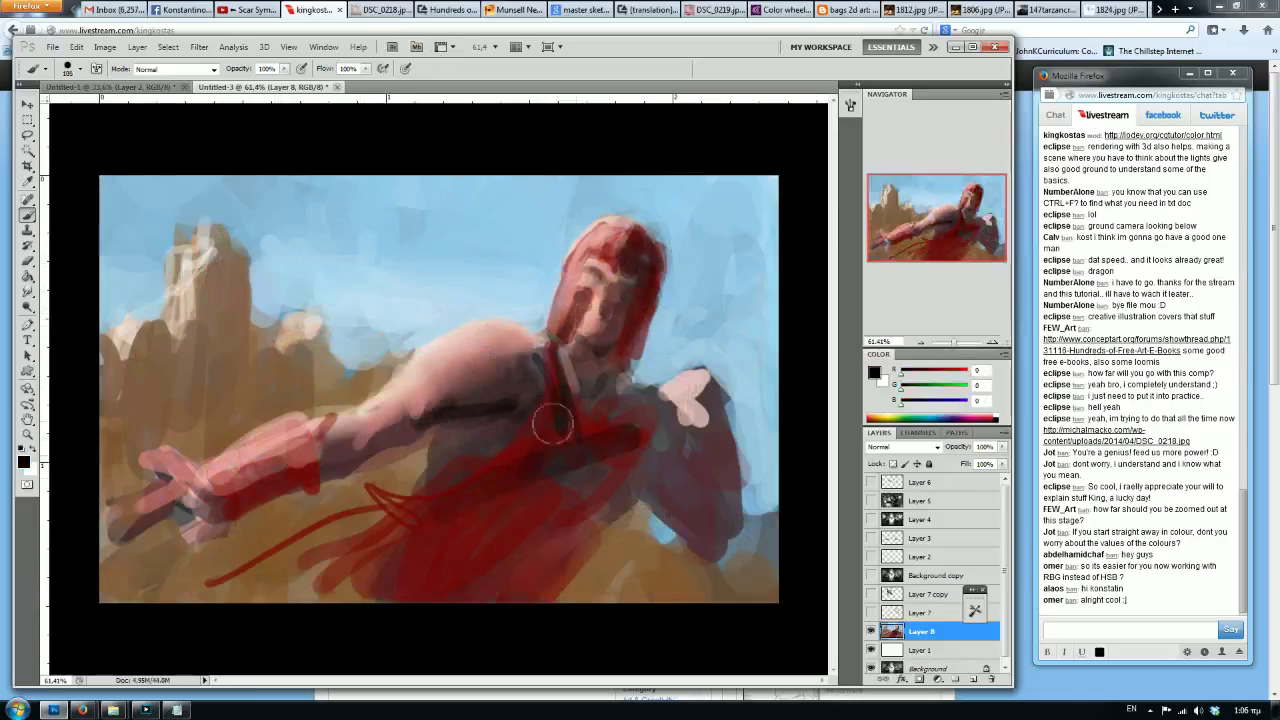
{"action": "left_click_drag", "start_coordinate": [551, 423], "coordinate": [398, 590]}
{"action": "key", "text": "bracketright"}
{"action": "key", "text": "bracketright"}
{"action": "key", "text": "bracketright"}
{"action": "left_click_drag", "start_coordinate": [645, 415], "coordinate": [434, 620]}
{"action": "left_click_drag", "start_coordinate": [489, 490], "coordinate": [350, 575]}
Shade the underside of the red gauntlet in black with a smaller brush.
{"action": "key", "text": "bracketleft"}
{"action": "key", "text": "bracketleft"}
{"action": "key", "text": "bracketleft"}
{"action": "key", "text": "bracketleft"}
{"action": "key", "text": "bracketleft"}
{"action": "key", "text": "bracketleft"}
{"action": "key", "text": "bracketleft"}
{"action": "left_click_drag", "start_coordinate": [280, 470], "coordinate": [315, 455]}
{"action": "left_click_drag", "start_coordinate": [225, 495], "coordinate": [381, 455]}
{"action": "key", "text": "bracketleft"}
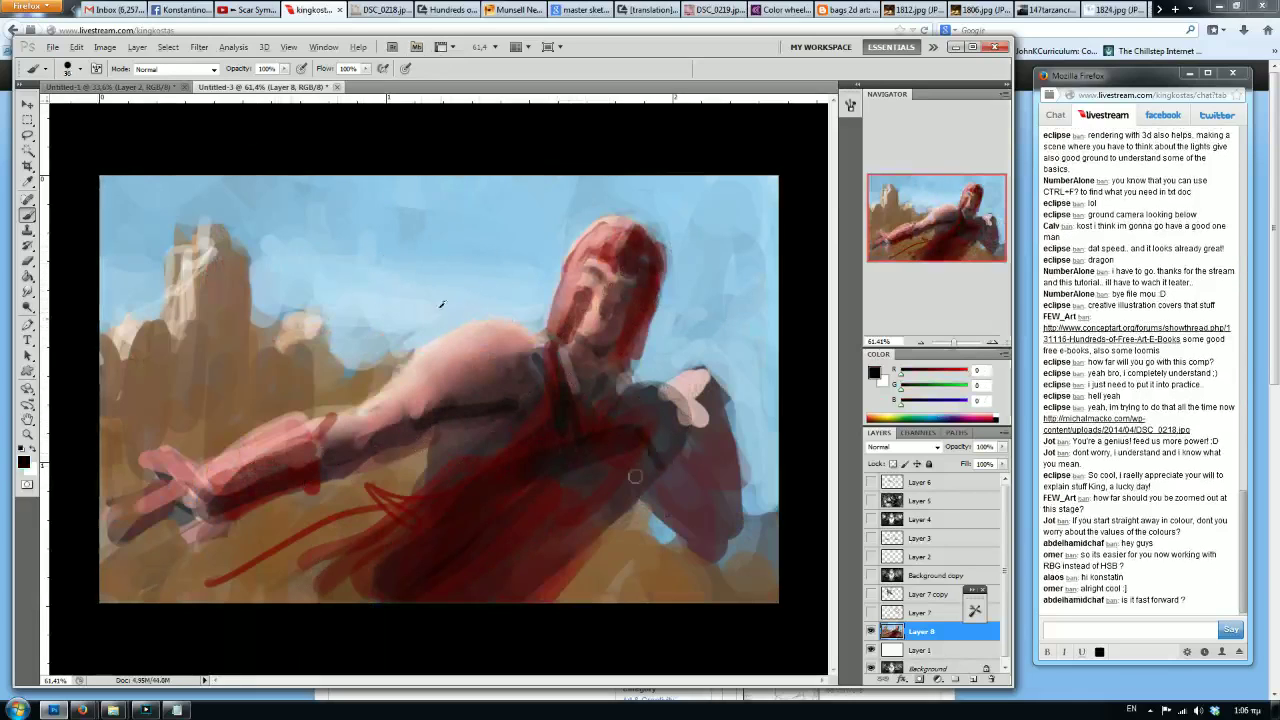
Haze the horizon and distant rocks behind the outstretched arm with sampled sky blue and greyish browns.
{"action": "left_click", "coordinate": [441, 304], "text": "alt"}
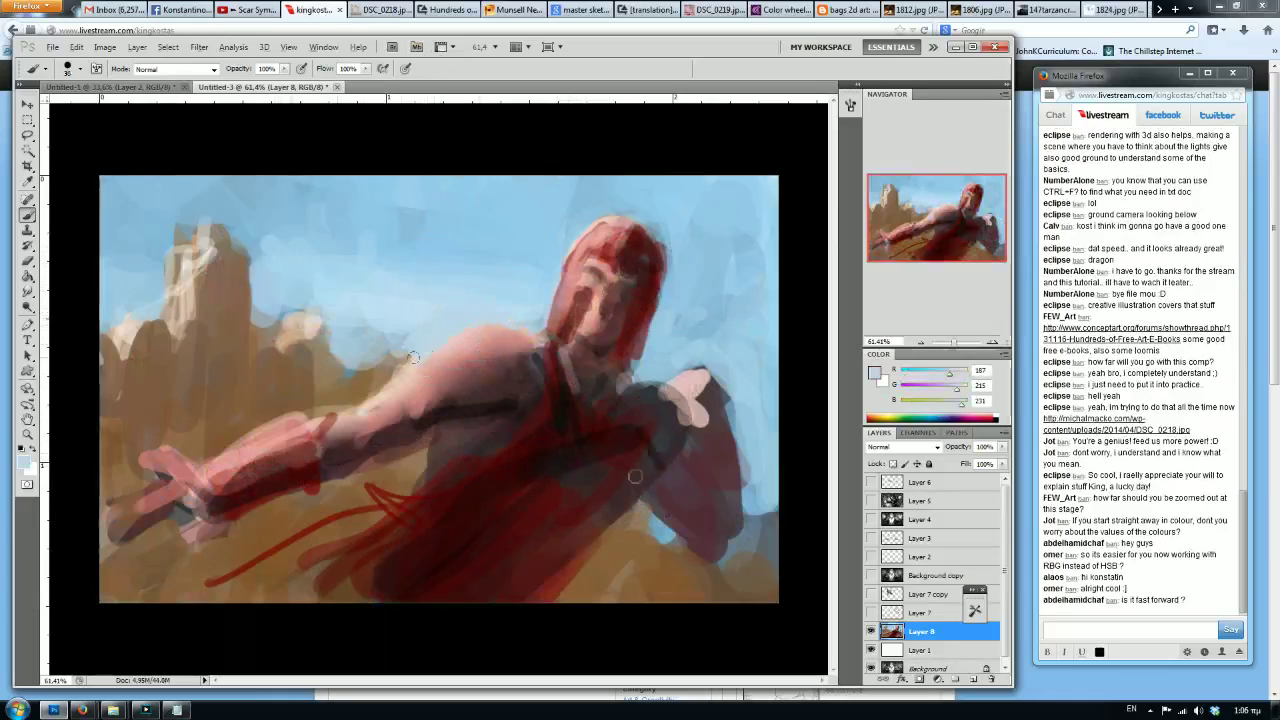
{"action": "left_click", "coordinate": [380, 346], "text": "alt"}
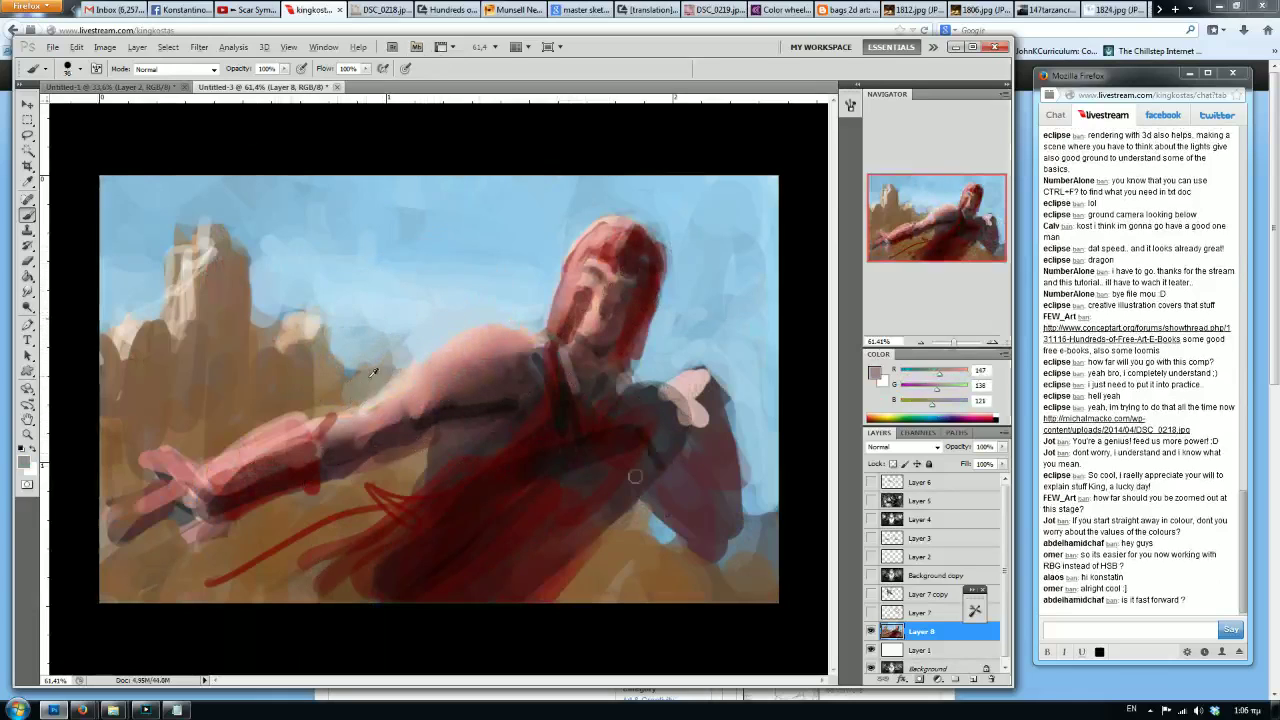
{"action": "left_click", "coordinate": [326, 382], "text": "alt"}
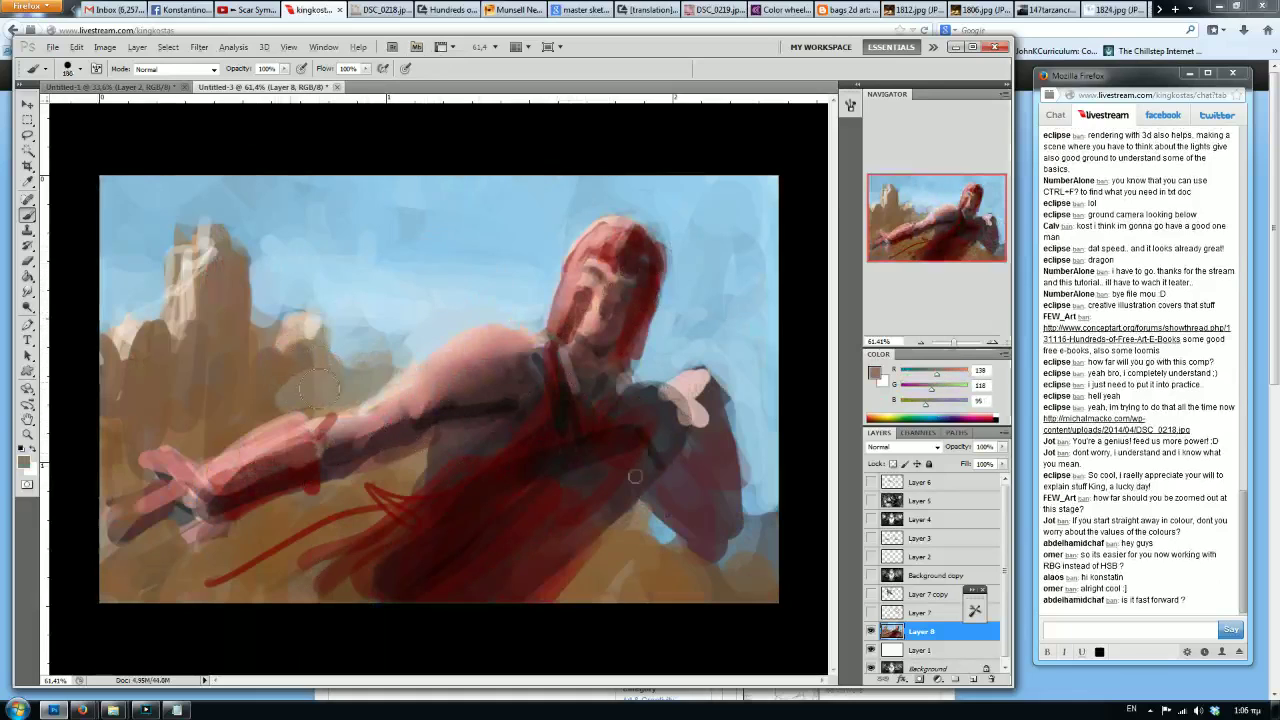
{"action": "left_click", "coordinate": [265, 383], "text": "alt"}
Mute the sandy ground and the trailing cloth strips with greyish brown, using a very large brush.
{"action": "mouse_move", "coordinate": [410, 452]}
{"action": "left_mouse_down"}
{"action": "mouse_move", "coordinate": [345, 498]}
{"action": "mouse_move", "coordinate": [368, 515]}
{"action": "mouse_move", "coordinate": [286, 526]}
{"action": "mouse_move", "coordinate": [274, 556]}
{"action": "left_mouse_up"}
{"action": "key", "text": "bracketright"}
{"action": "key", "text": "bracketright"}
{"action": "key", "text": "bracketright"}
{"action": "key", "text": "bracketright"}
{"action": "key", "text": "bracketright"}
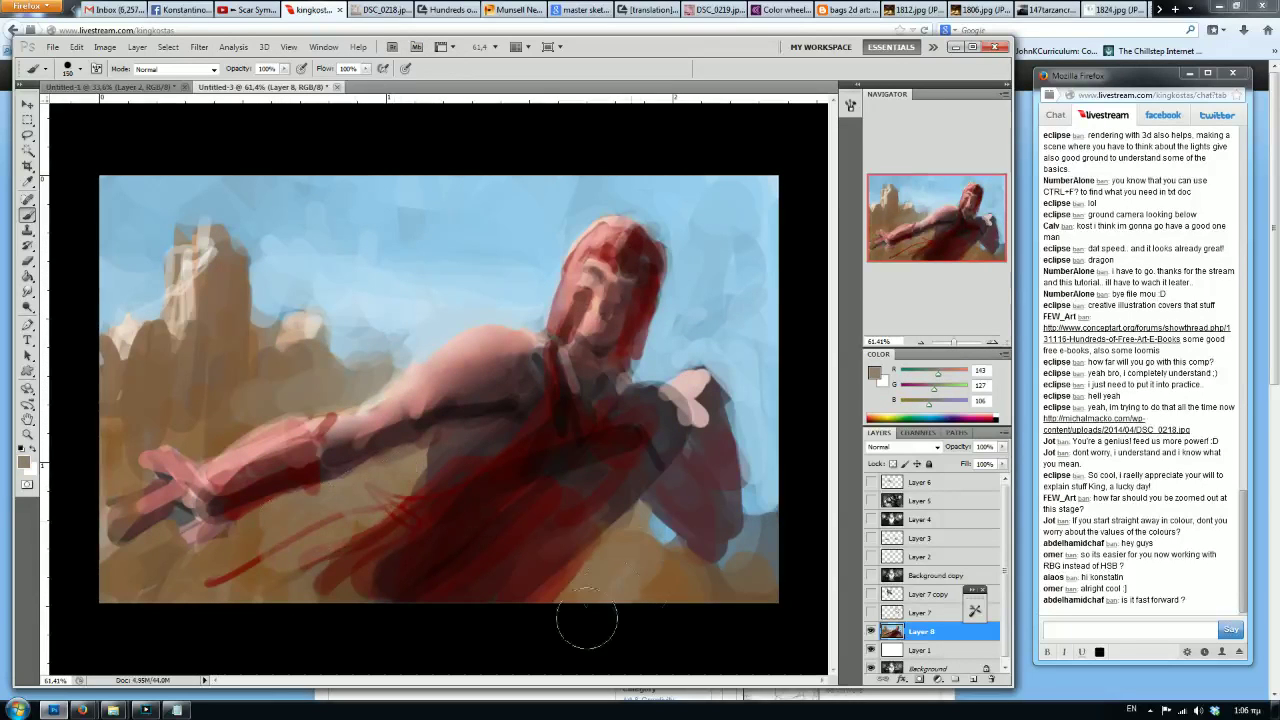
{"action": "left_click_drag", "start_coordinate": [676, 583], "coordinate": [773, 560]}
Brush sampled sky blue beside the bent elbow with a smaller brush, and flip the canvas back horizontally.
{"action": "key", "text": "bracketleft"}
{"action": "key", "text": "bracketleft"}
{"action": "key", "text": "bracketleft"}
{"action": "left_click", "coordinate": [755, 488], "text": "alt"}
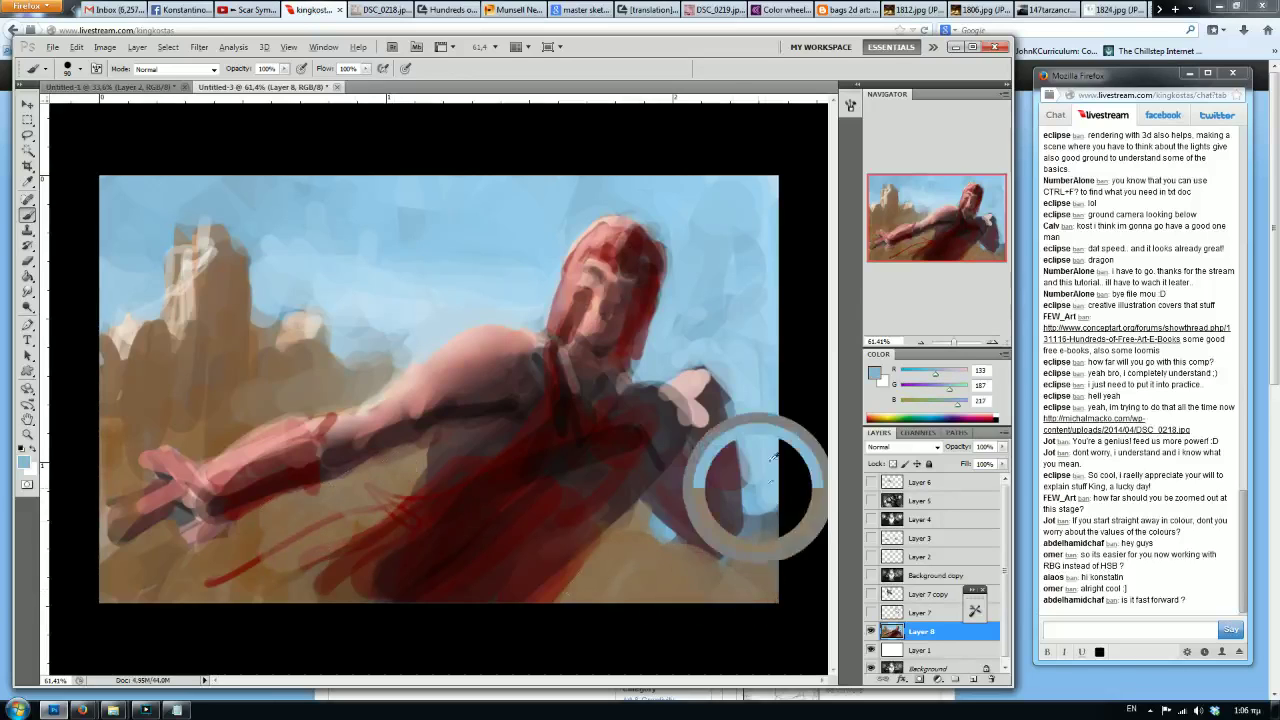
{"action": "key", "text": "ctrl+shift+h"}
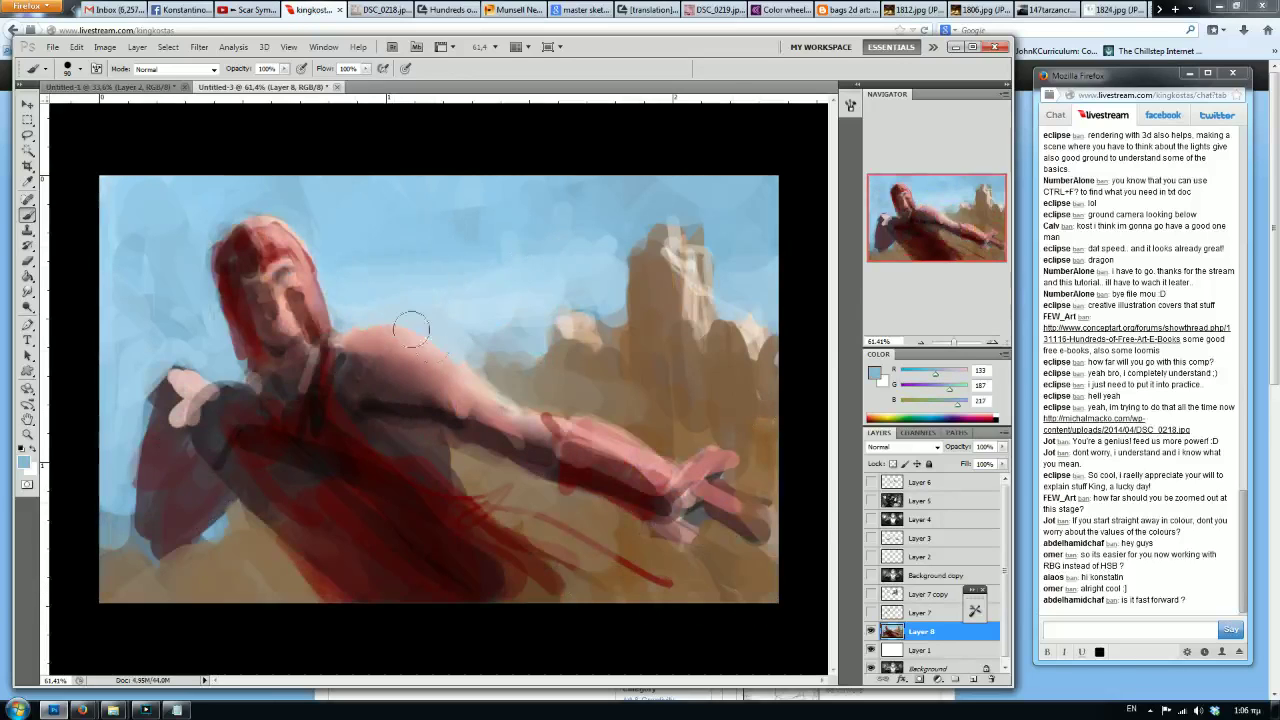
Deepen the torso's shadows on Layer 8 with a sampled near-black red, extending them onto the ground by the waist.
{"action": "left_click", "coordinate": [322, 433], "text": "alt"}
{"action": "key", "text": "bracketright"}
{"action": "key", "text": "alt+comma"}
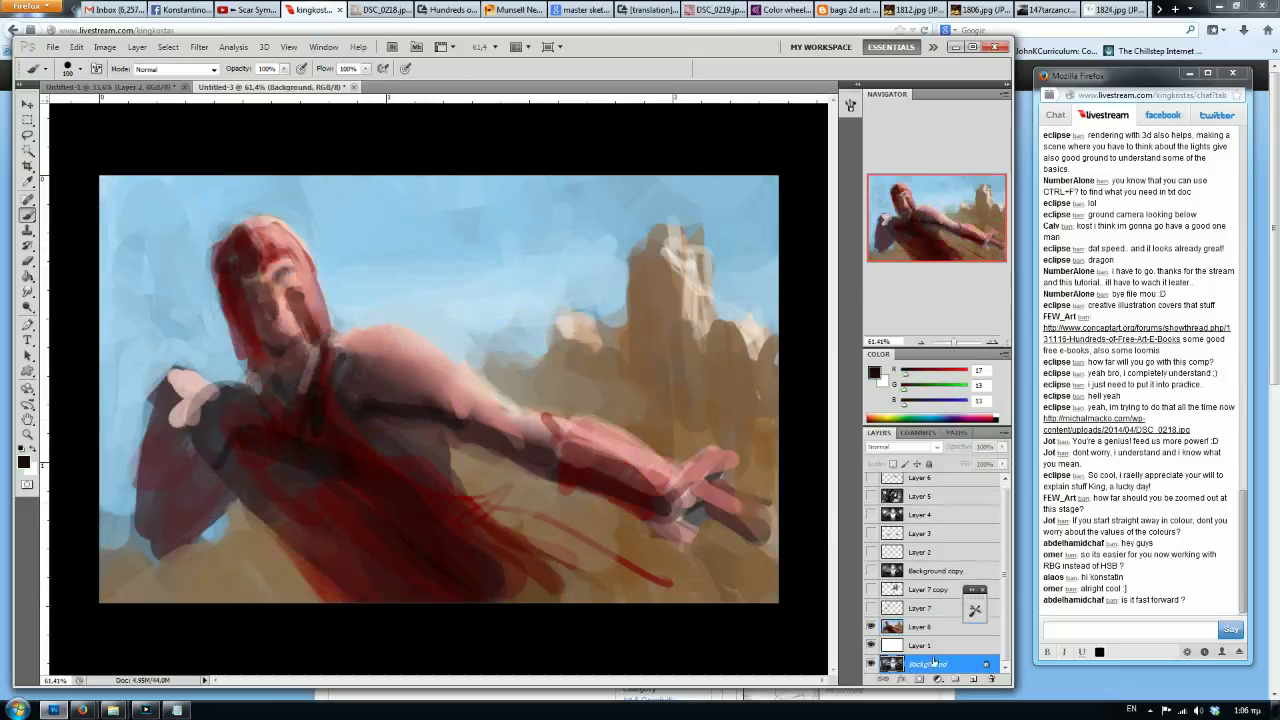
{"action": "left_click", "coordinate": [920, 626]}
{"action": "left_click", "coordinate": [283, 375], "text": "alt"}
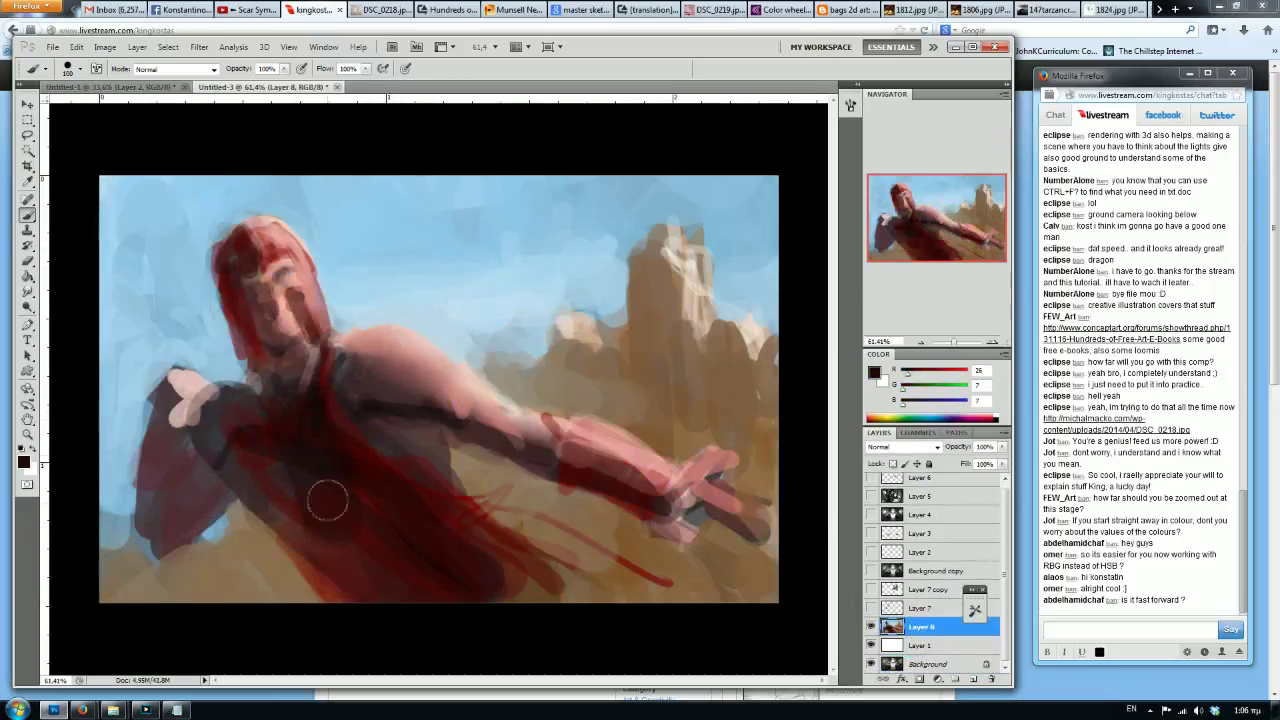
{"action": "mouse_move", "coordinate": [470, 518]}
{"action": "left_mouse_down"}
{"action": "mouse_move", "coordinate": [585, 590]}
{"action": "mouse_move", "coordinate": [505, 520]}
{"action": "left_mouse_up"}
{"action": "key", "text": "bracketright"}
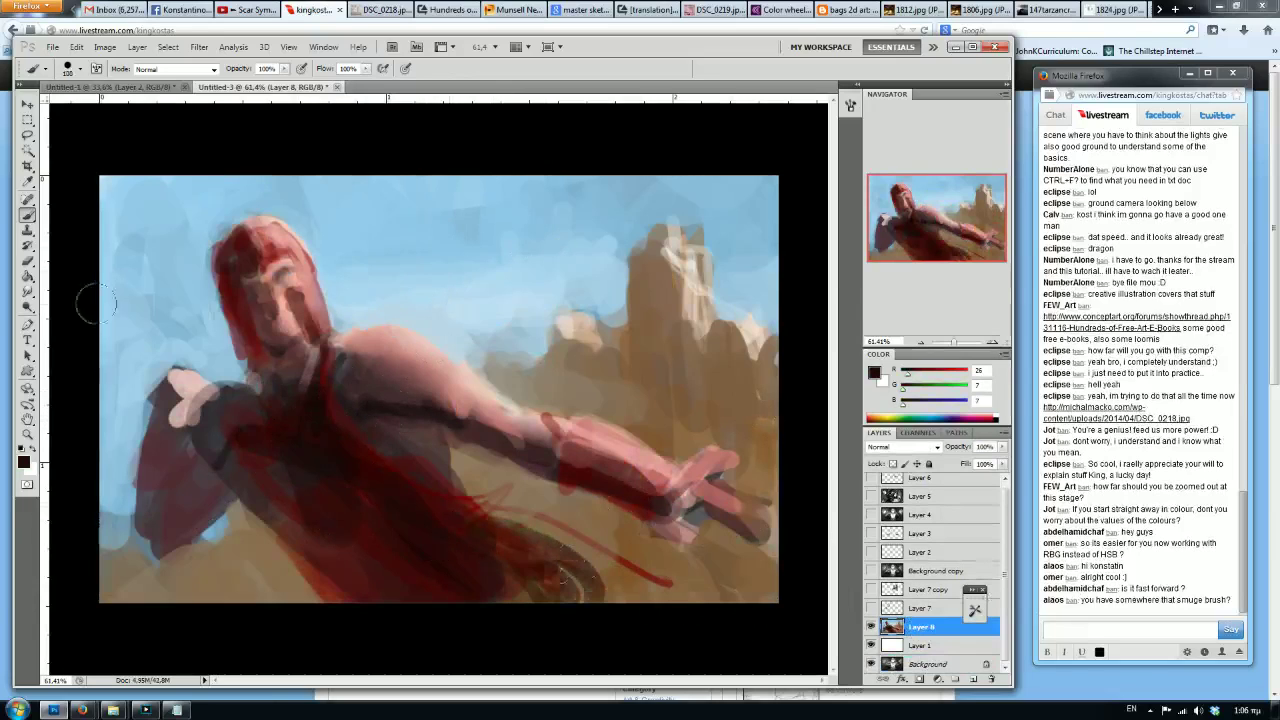
Switch to the Smudge tool and look through its brush presets.
{"action": "left_click", "coordinate": [28, 292]}
{"action": "left_click", "coordinate": [44, 69]}
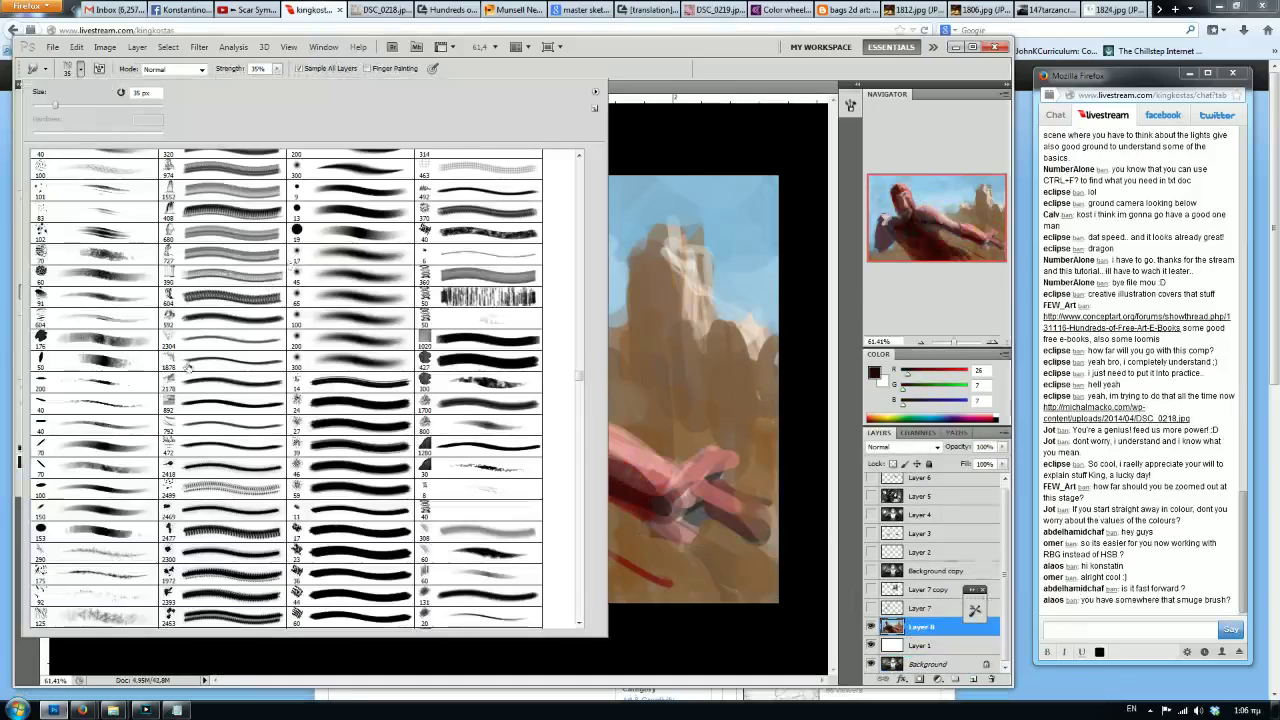
{"action": "left_click", "coordinate": [579, 623]}
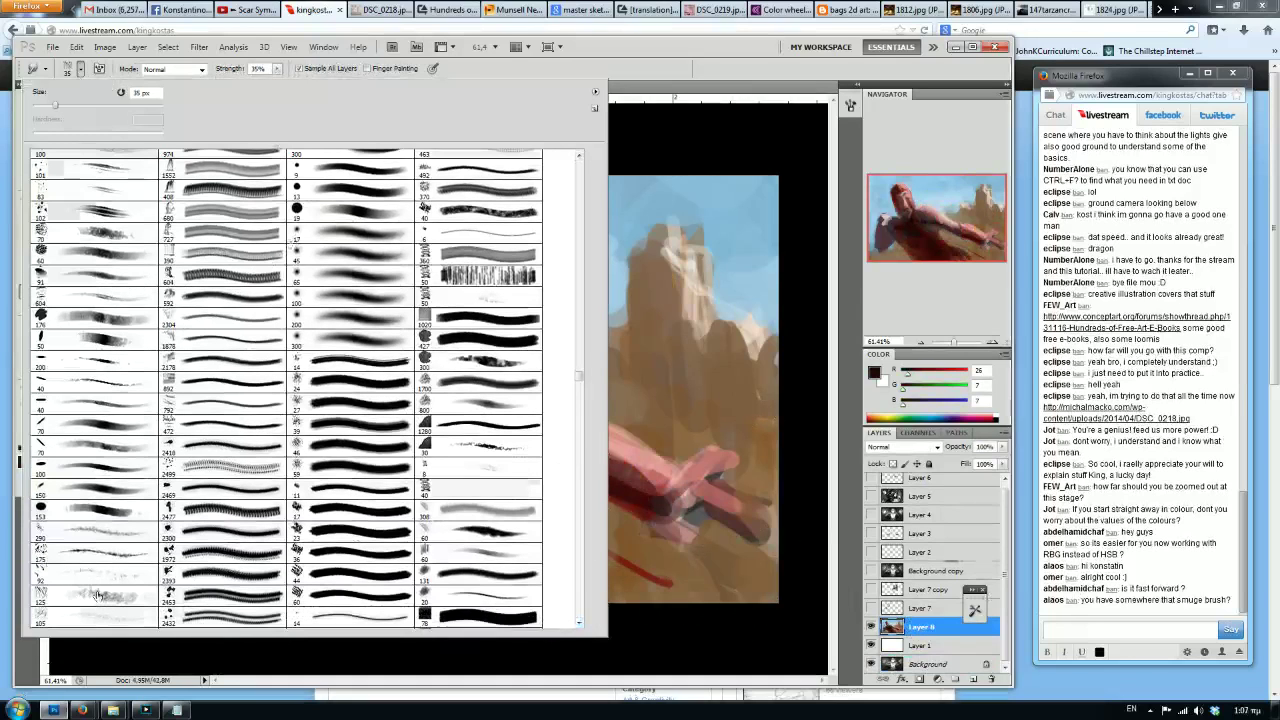
{"action": "left_click", "coordinate": [580, 624]}
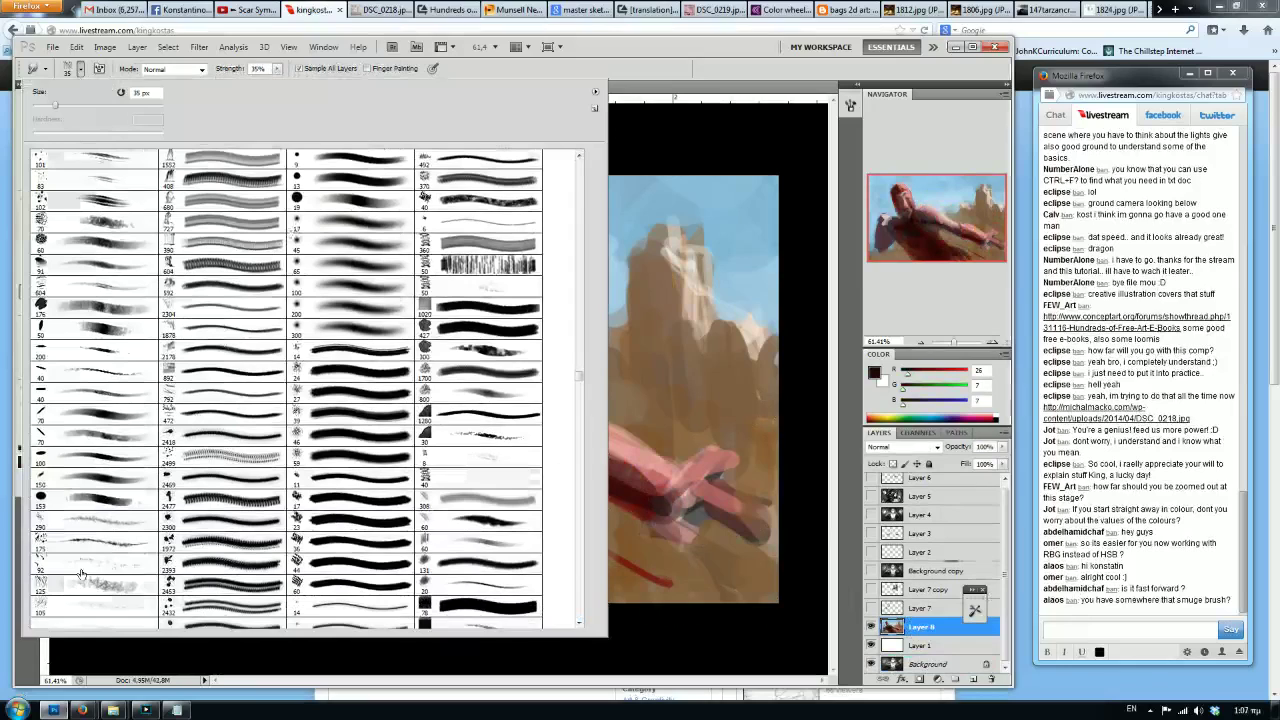
{"action": "left_click", "coordinate": [712, 163]}
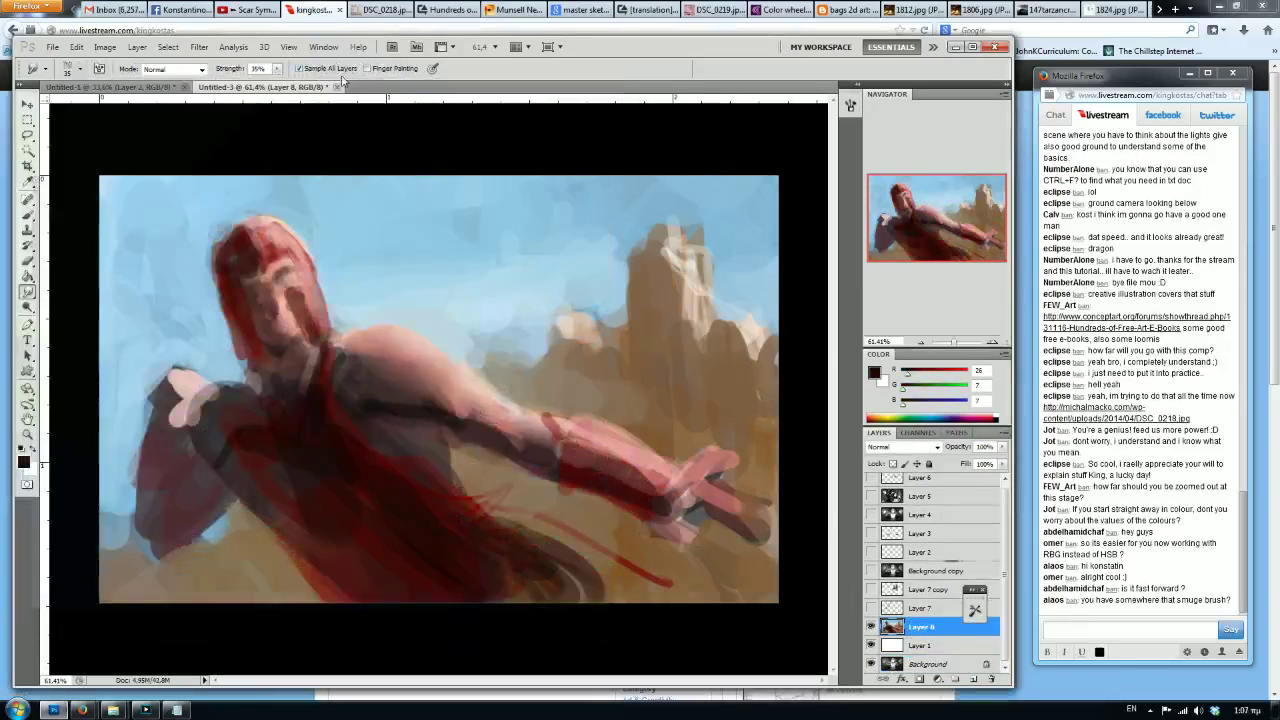
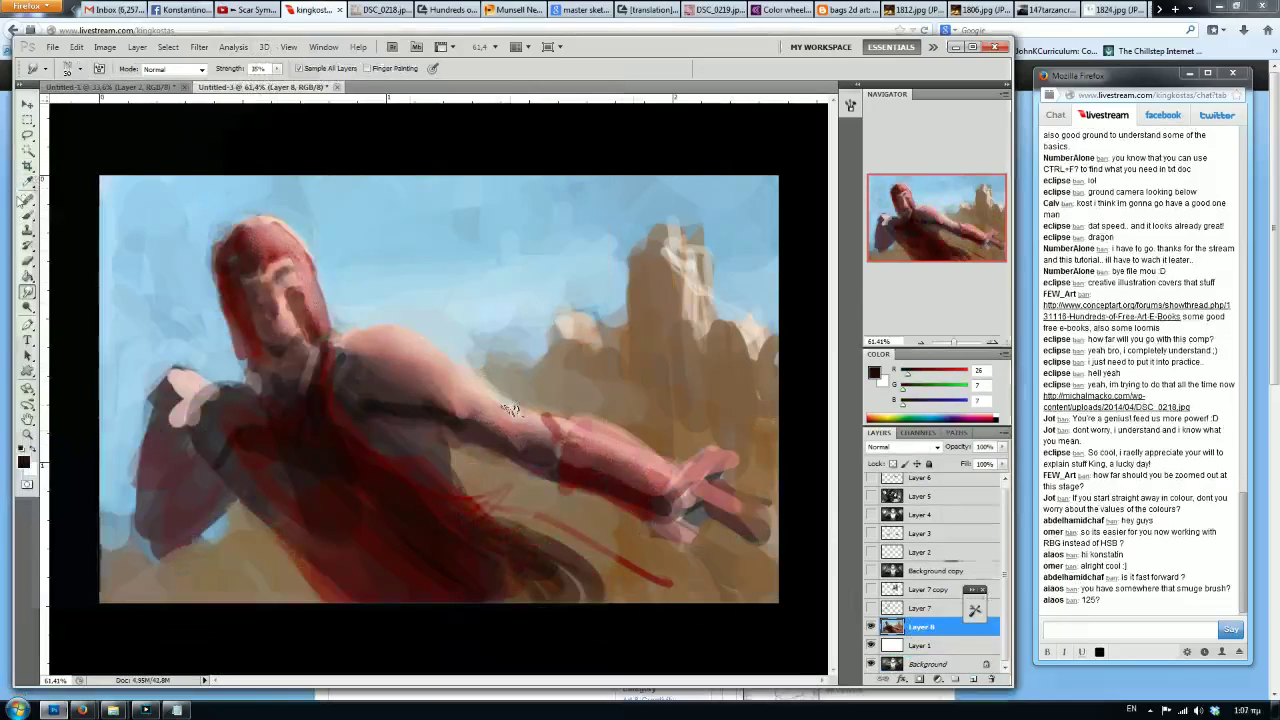
Paint near-black red shadows on the eyes, neck, chest and outstretched arm's underside, and dab sampled greyish brown beside the hand.
{"action": "left_click", "coordinate": [29, 213]}
{"action": "mouse_move", "coordinate": [300, 434]}
{"action": "left_mouse_down"}
{"action": "mouse_move", "coordinate": [307, 529]}
{"action": "mouse_move", "coordinate": [266, 451]}
{"action": "mouse_move", "coordinate": [260, 462]}
{"action": "mouse_move", "coordinate": [260, 414]}
{"action": "mouse_move", "coordinate": [304, 357]}
{"action": "mouse_move", "coordinate": [259, 382]}
{"action": "mouse_move", "coordinate": [290, 345]}
{"action": "left_mouse_up"}
{"action": "left_click_drag", "start_coordinate": [298, 300], "coordinate": [302, 345]}
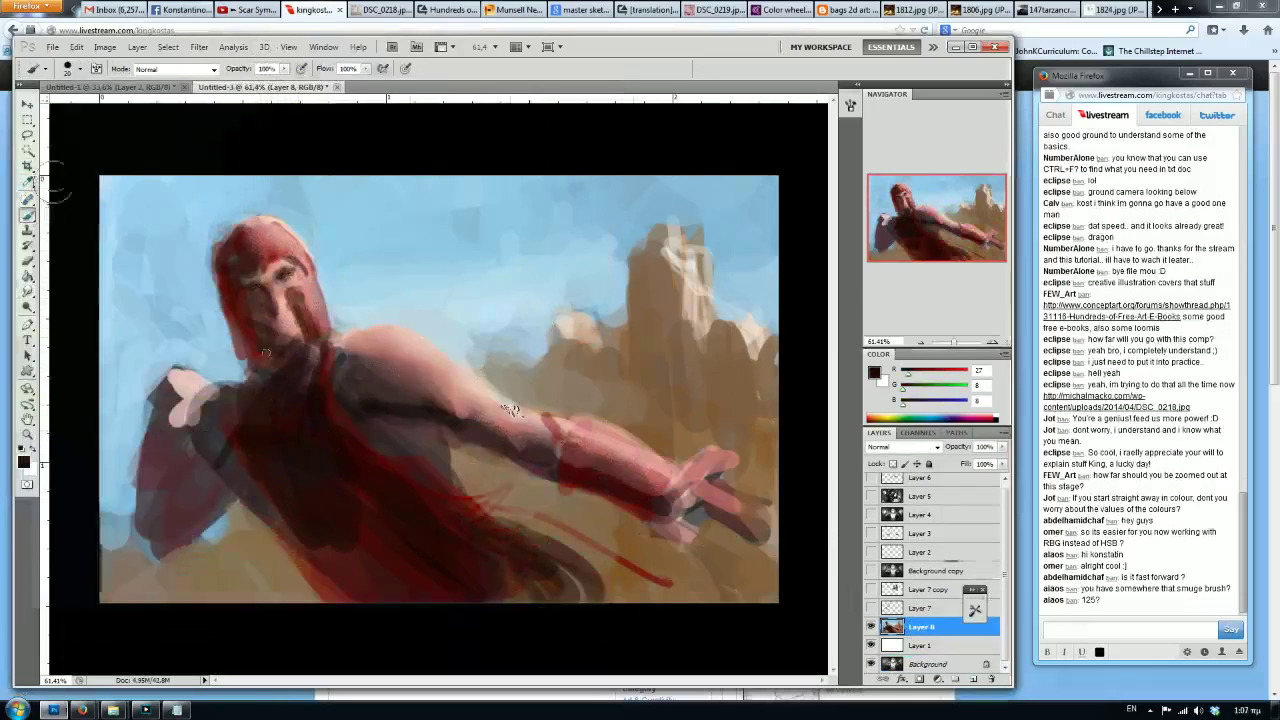
{"action": "mouse_move", "coordinate": [244, 278]}
{"action": "left_mouse_down"}
{"action": "mouse_move", "coordinate": [250, 256]}
{"action": "mouse_move", "coordinate": [265, 268]}
{"action": "left_mouse_up"}
{"action": "mouse_move", "coordinate": [380, 410]}
{"action": "left_mouse_down"}
{"action": "mouse_move", "coordinate": [402, 386]}
{"action": "mouse_move", "coordinate": [375, 390]}
{"action": "mouse_move", "coordinate": [361, 417]}
{"action": "mouse_move", "coordinate": [415, 453]}
{"action": "mouse_move", "coordinate": [486, 436]}
{"action": "mouse_move", "coordinate": [409, 369]}
{"action": "mouse_move", "coordinate": [502, 457]}
{"action": "left_mouse_up"}
{"action": "left_click", "coordinate": [492, 472], "text": "alt"}
{"action": "left_click", "coordinate": [573, 389], "text": "alt"}
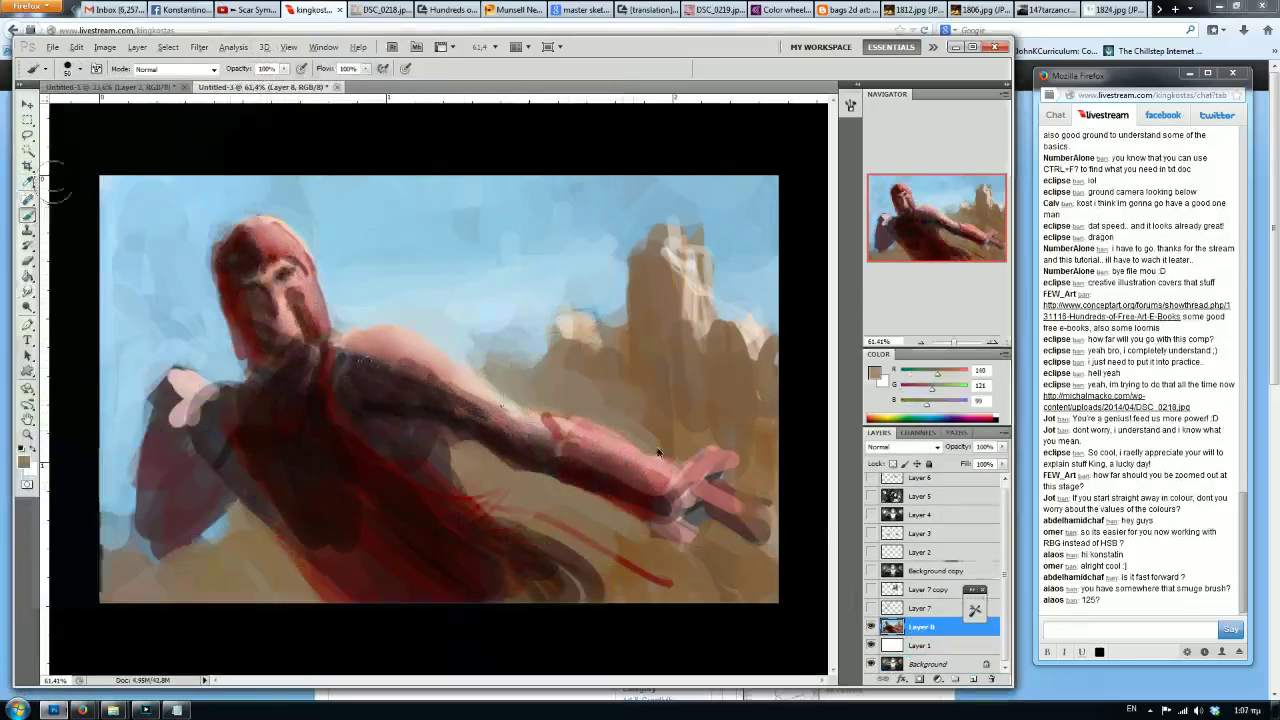
{"action": "left_click_drag", "start_coordinate": [660, 451], "coordinate": [684, 437]}
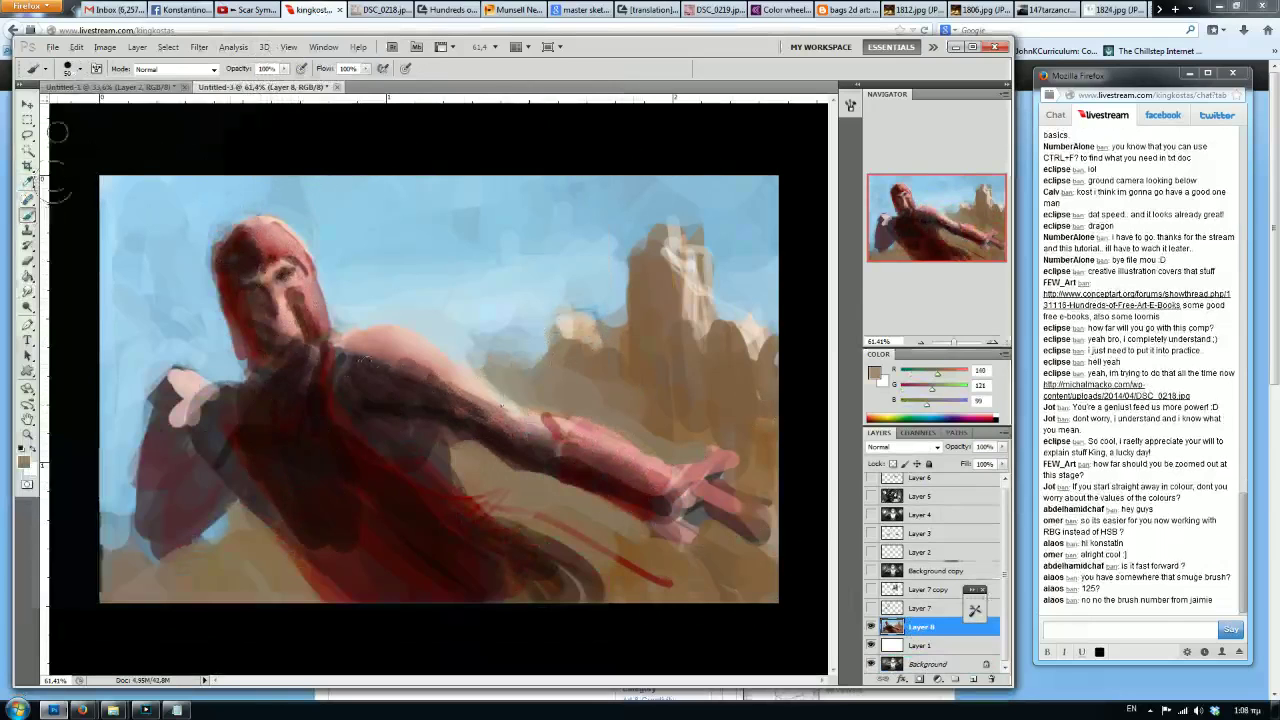
Pick the 544 px crane-shaped brush preset and try it in greyish brown over the distant rocks.
{"action": "left_click", "coordinate": [80, 68]}
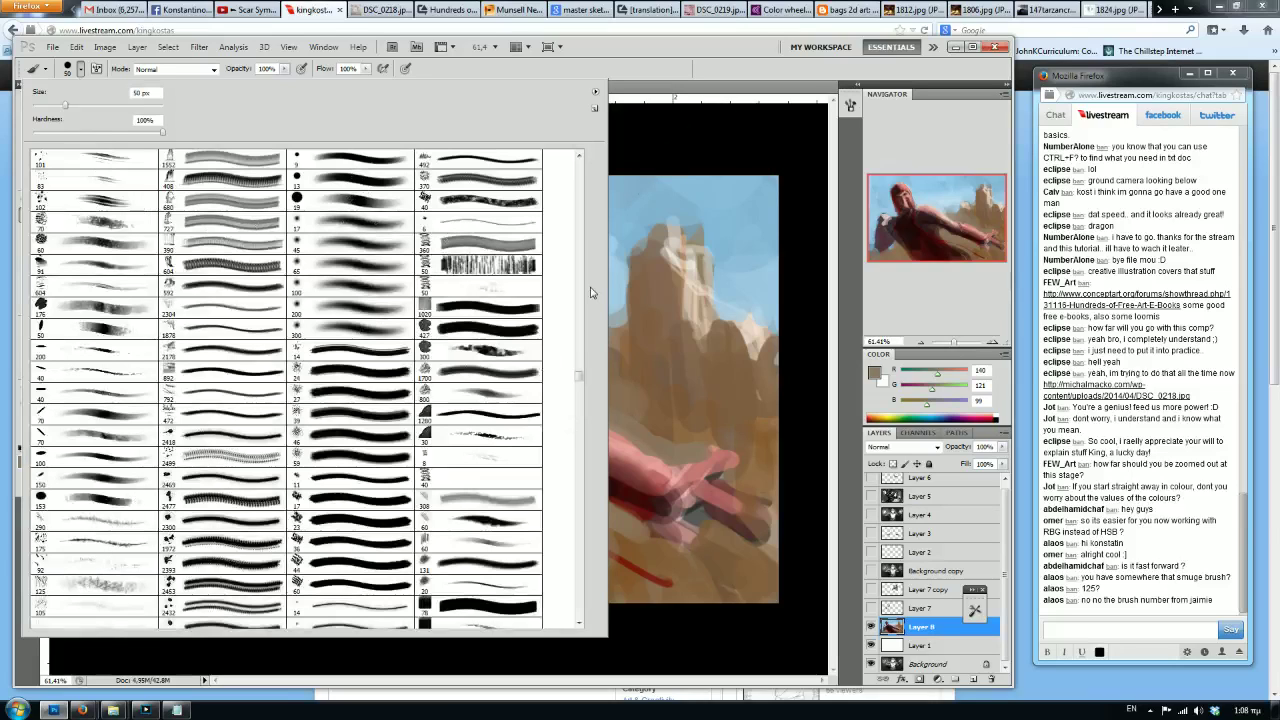
{"action": "scroll", "coordinate": [112, 455], "scroll_direction": "down", "scroll_amount": 5}
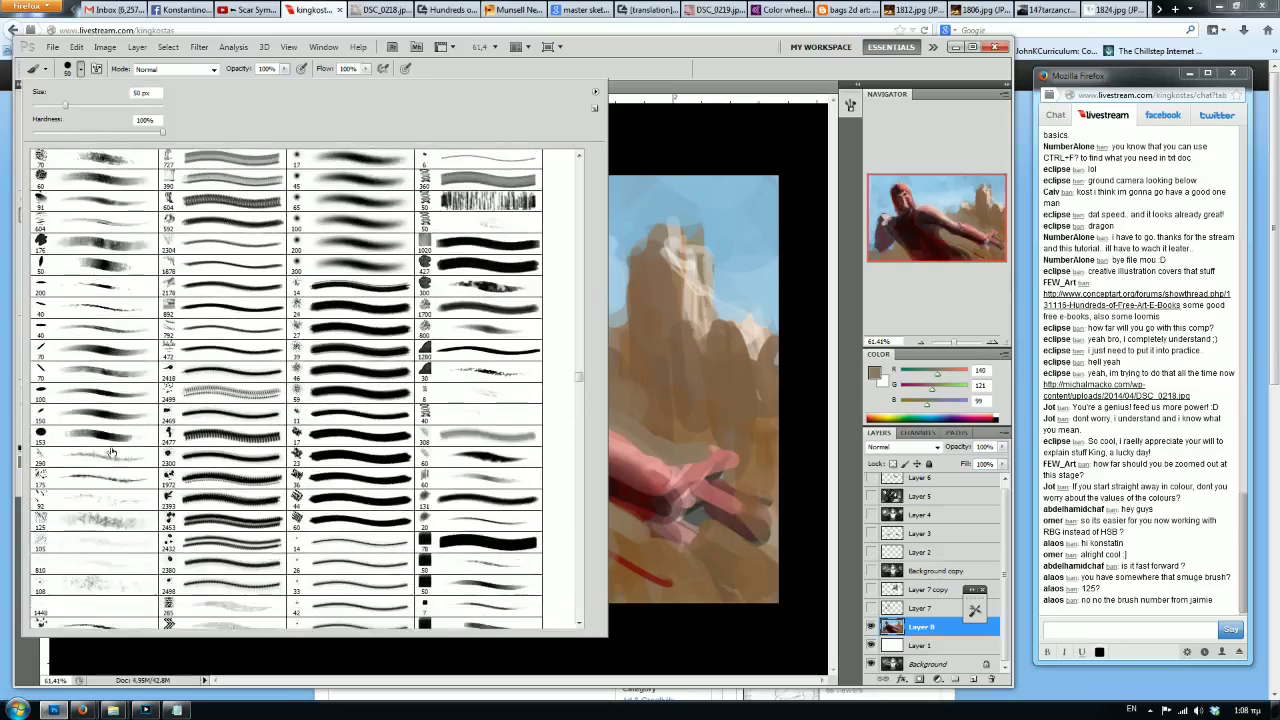
{"action": "scroll", "coordinate": [110, 455], "scroll_direction": "down", "scroll_amount": 1}
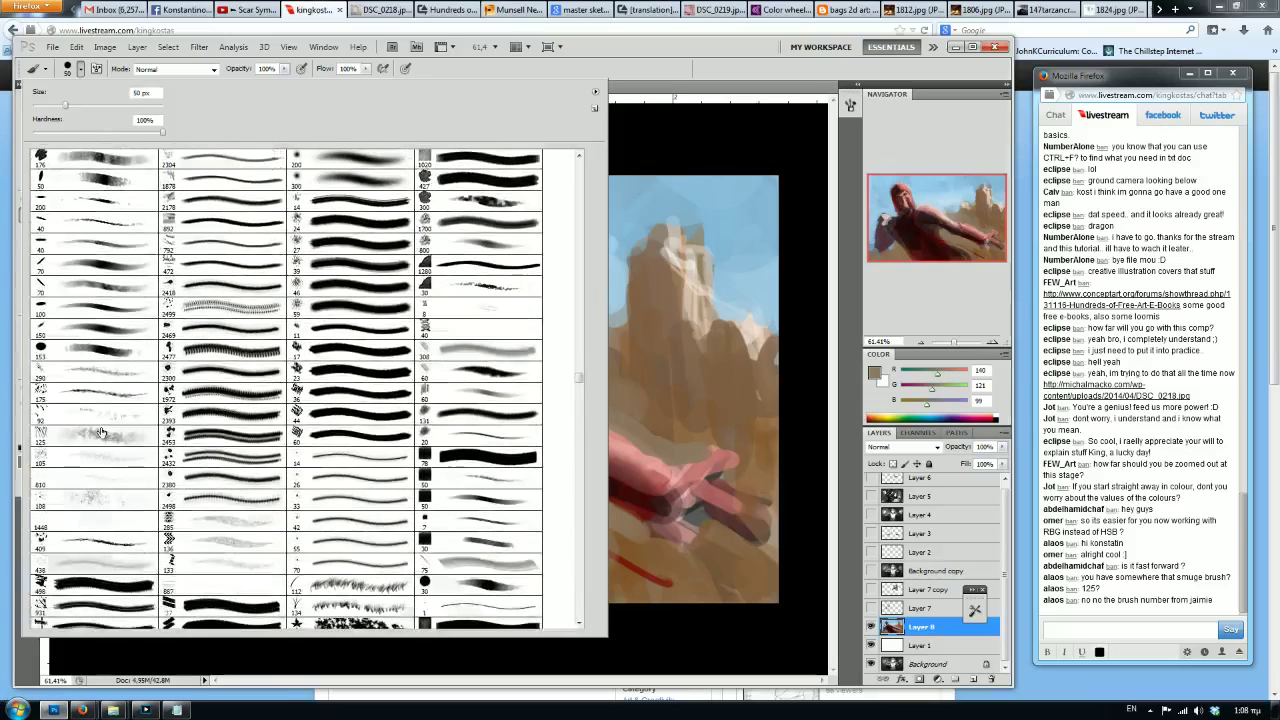
{"action": "scroll", "coordinate": [70, 436], "scroll_direction": "down", "scroll_amount": 4}
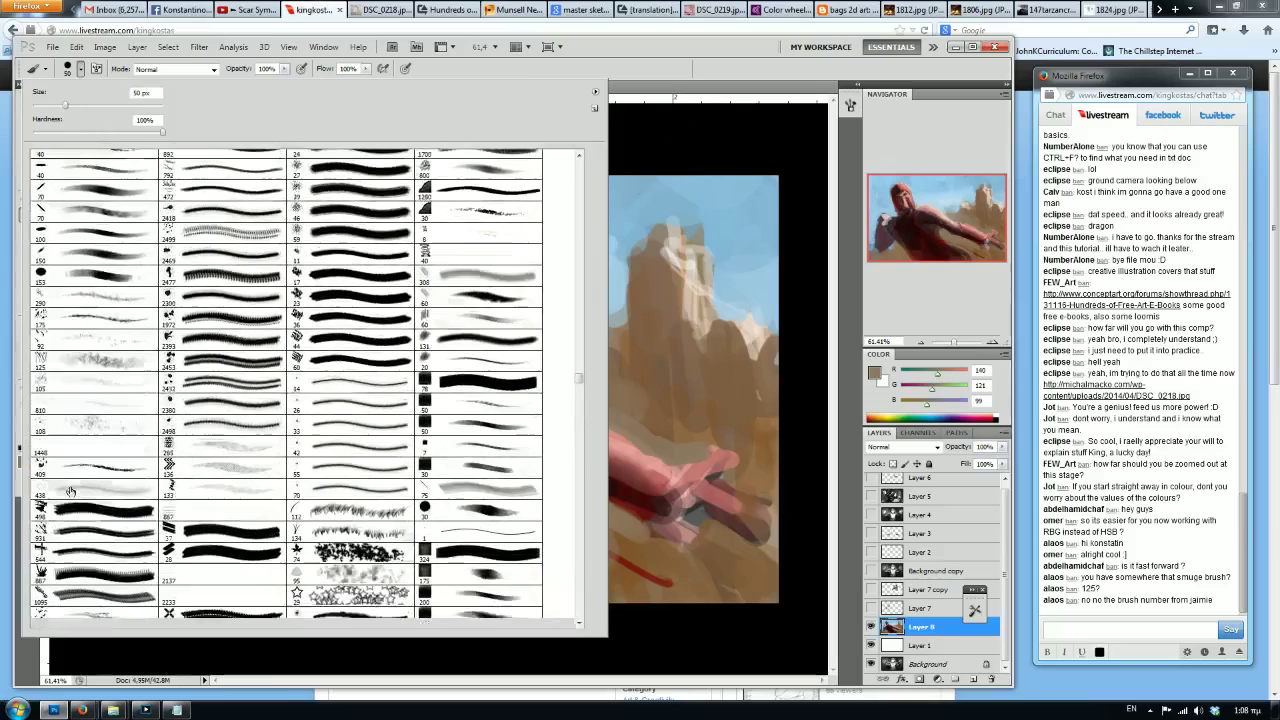
{"action": "left_click", "coordinate": [76, 543]}
{"action": "left_click", "coordinate": [713, 320]}
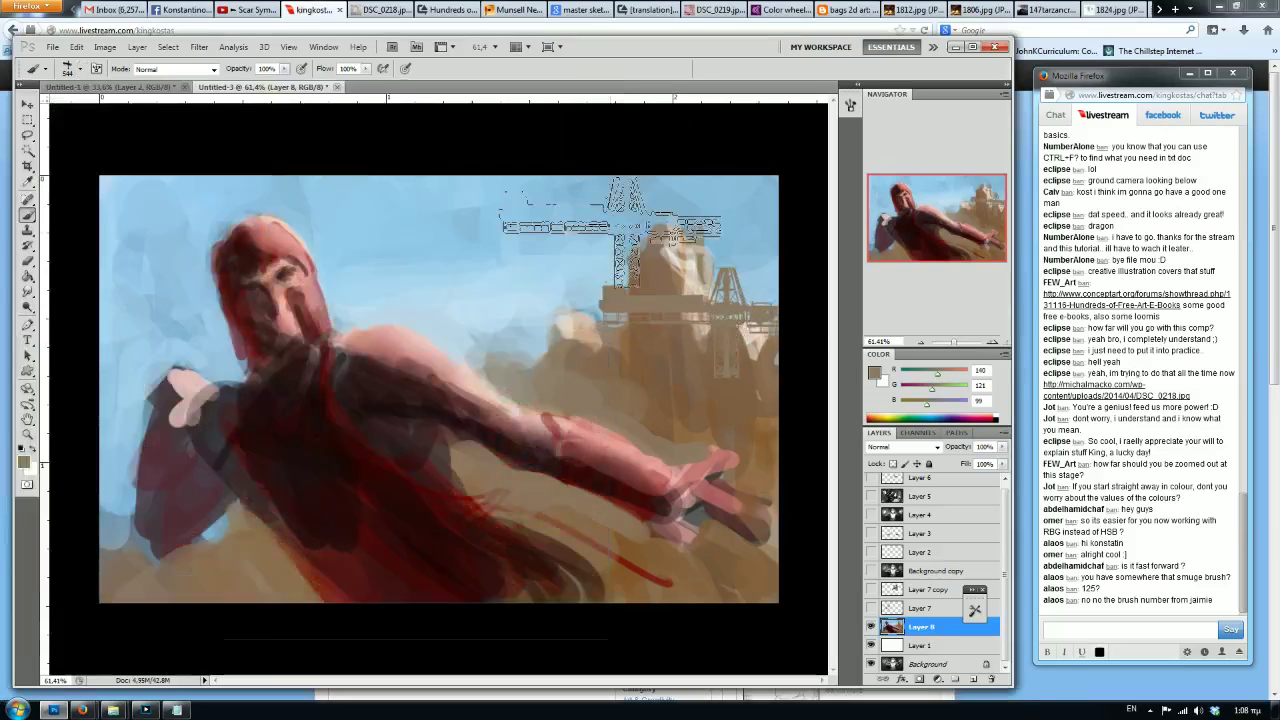
Try a black crane stamp across the figure with the brush enlarged to 1400 px, and undo it.
{"action": "key", "text": "bracketright"}
{"action": "key", "text": "bracketright"}
{"action": "key", "text": "bracketright"}
{"action": "key", "text": "bracketright"}
{"action": "key", "text": "bracketright"}
{"action": "key", "text": "bracketright"}
{"action": "key", "text": "bracketright"}
{"action": "key", "text": "bracketright"}
{"action": "key", "text": "bracketright"}
{"action": "key", "text": "d"}
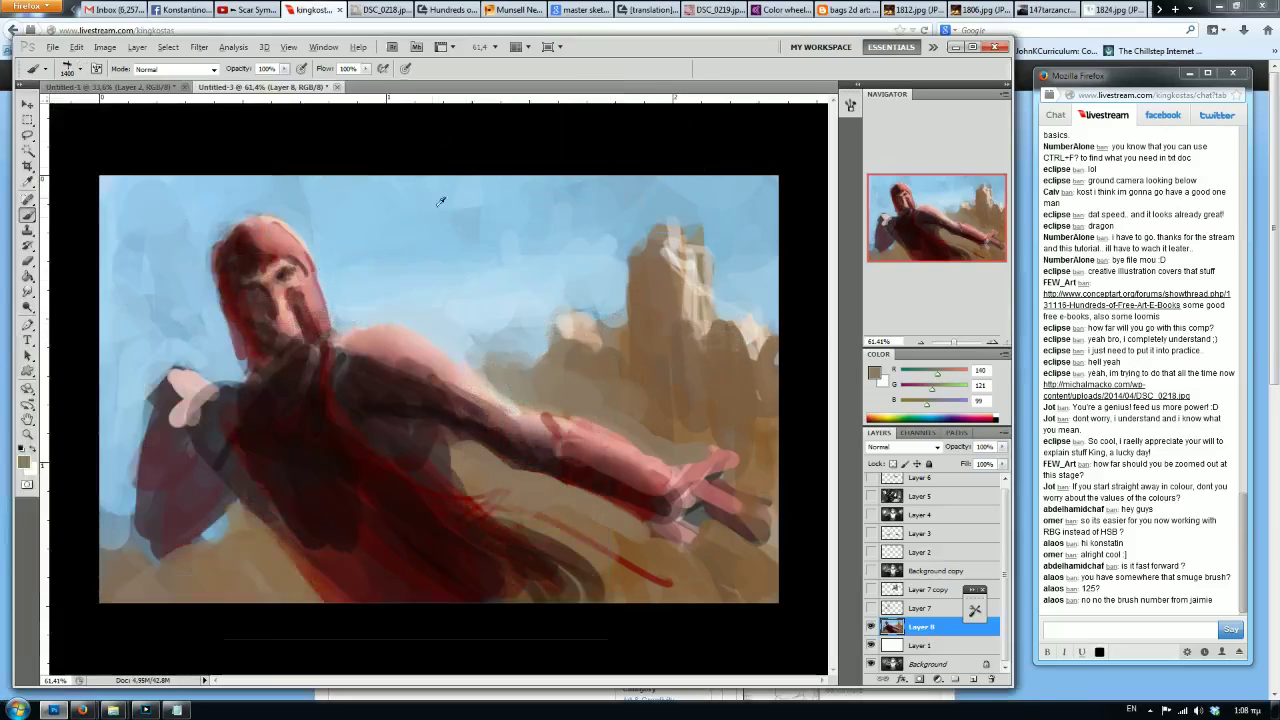
{"action": "left_click", "coordinate": [445, 310]}
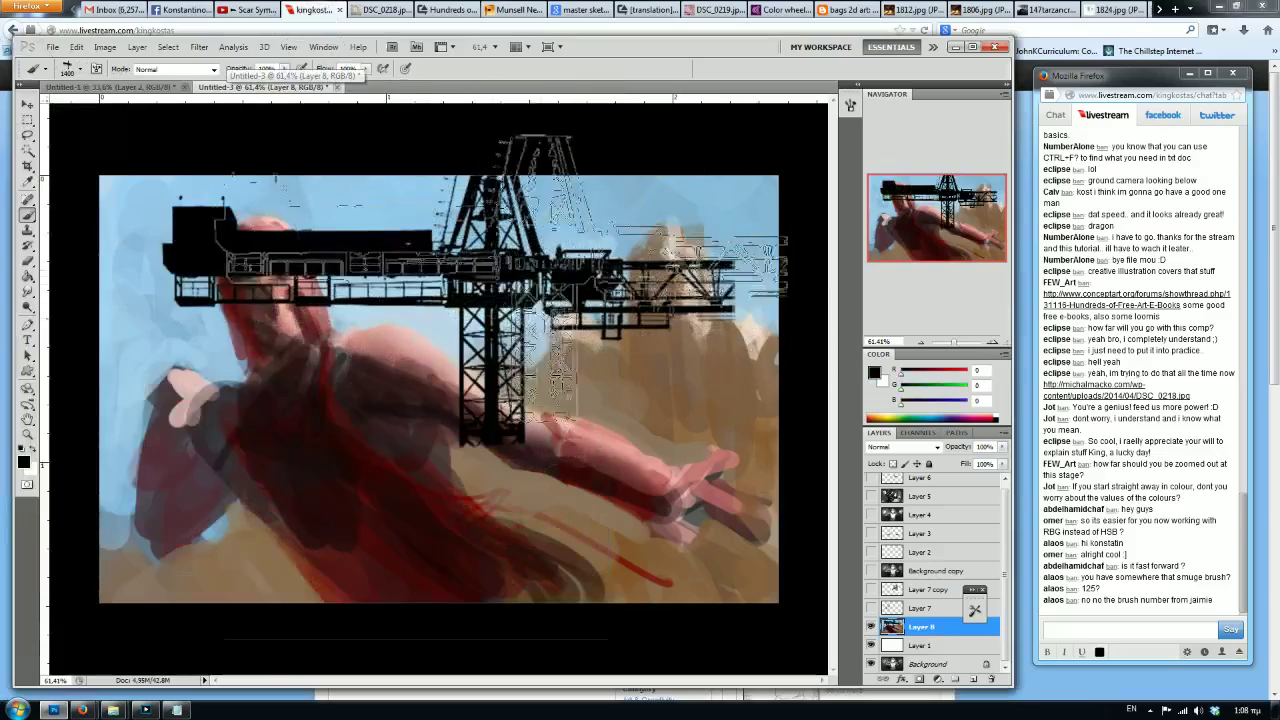
{"action": "key", "text": "ctrl+z"}
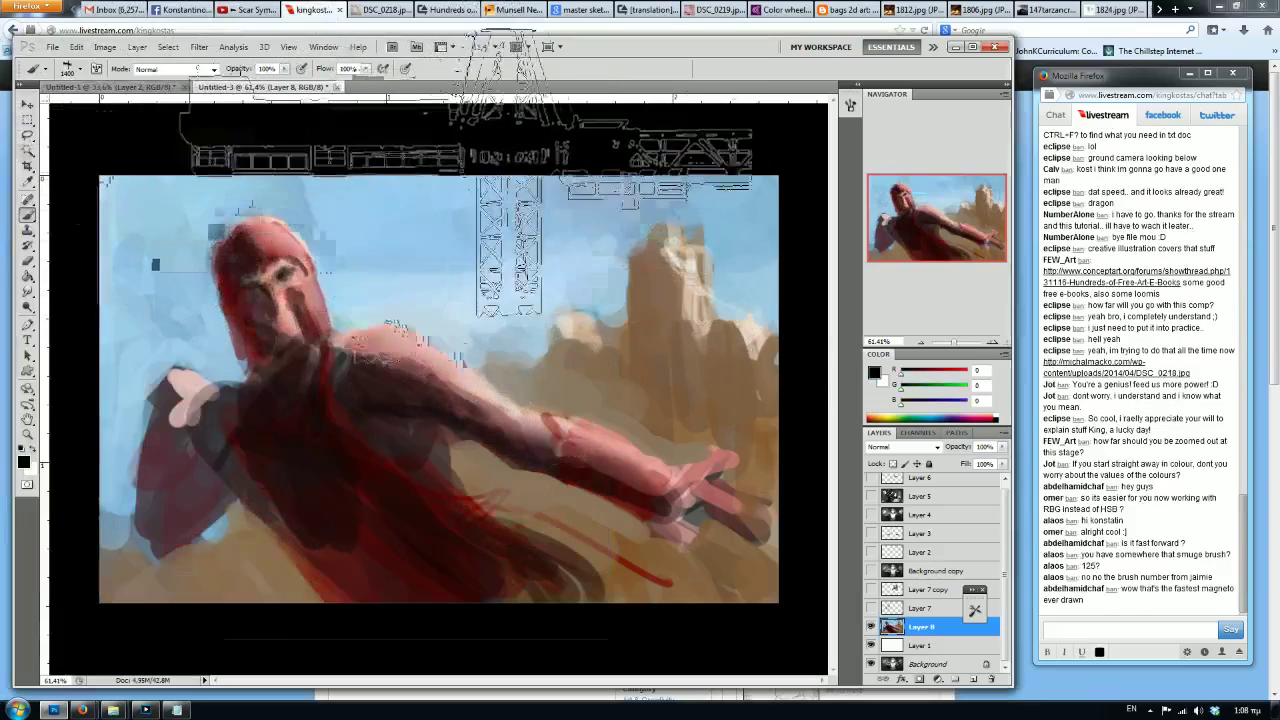
Return to a 45 px round brush and tone down the rock tower's highlights with sampled greyish brown.
{"action": "key", "text": "period"}
{"action": "key", "text": "period"}
{"action": "key", "text": "period"}
{"action": "key", "text": "period"}
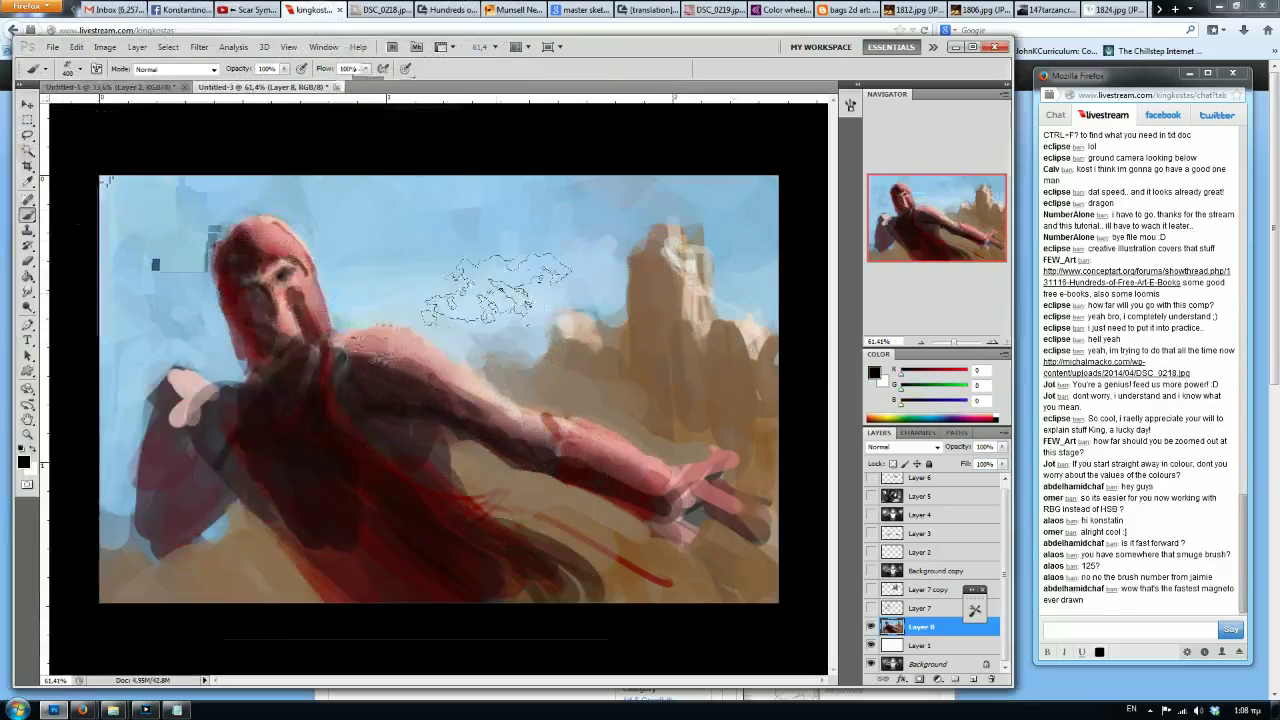
{"action": "left_click", "coordinate": [975, 610]}
{"action": "left_click_drag", "start_coordinate": [957, 436], "coordinate": [962, 600]}
{"action": "left_click", "coordinate": [922, 533]}
{"action": "left_click", "coordinate": [975, 610]}
{"action": "left_click", "coordinate": [585, 405], "text": "alt"}
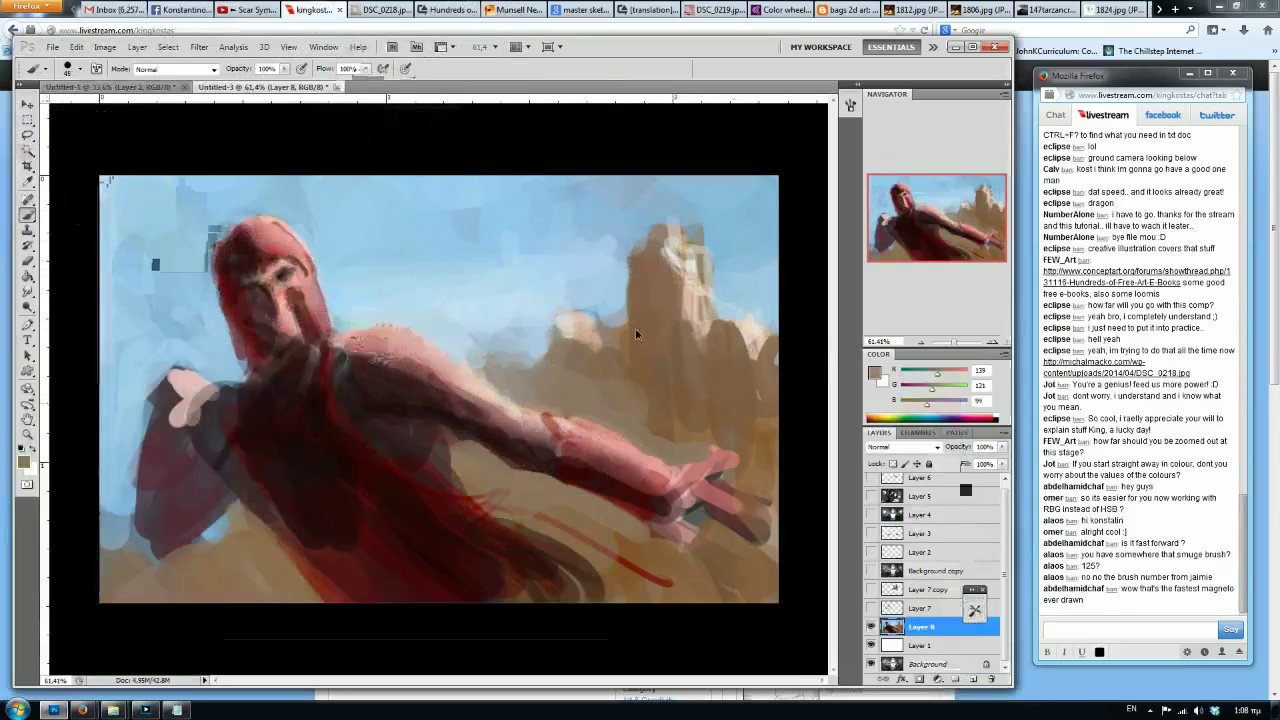
{"action": "left_click_drag", "start_coordinate": [692, 310], "coordinate": [684, 266]}
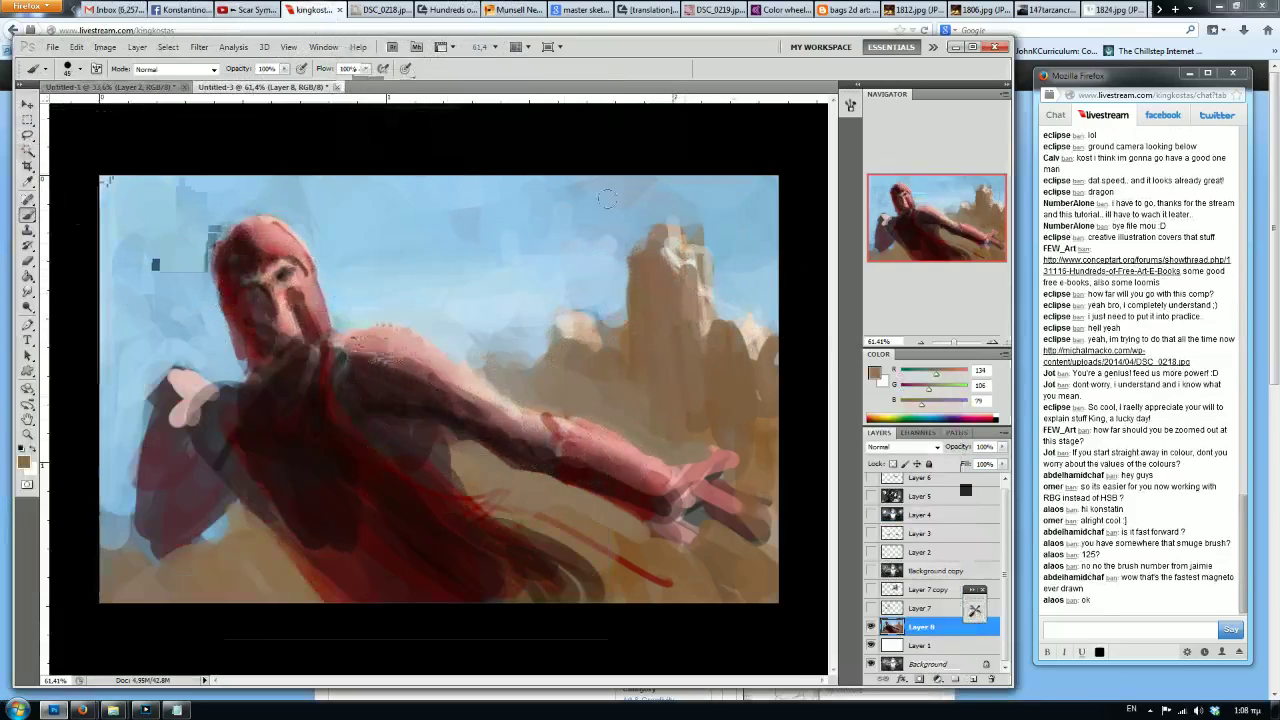
Reset the colours to default and touch up the helmet's shaded side with sampled colours.
{"action": "key", "text": "d"}
{"action": "key", "text": "x"}
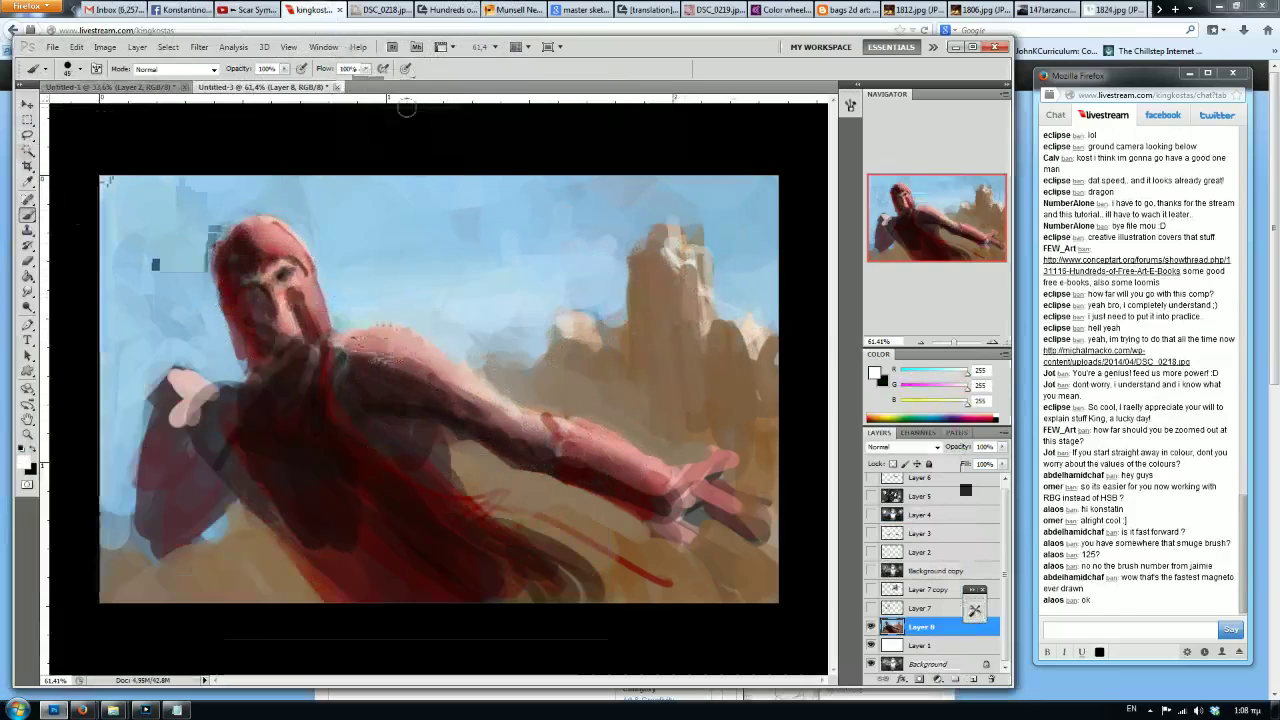
{"action": "left_click", "coordinate": [174, 245], "text": "alt"}
{"action": "left_click", "coordinate": [229, 244], "text": "alt"}
{"action": "left_click_drag", "start_coordinate": [231, 240], "coordinate": [234, 270]}
{"action": "key", "text": "bracketright"}
{"action": "key", "text": "bracketright"}
{"action": "left_click", "coordinate": [212, 355], "text": "alt"}
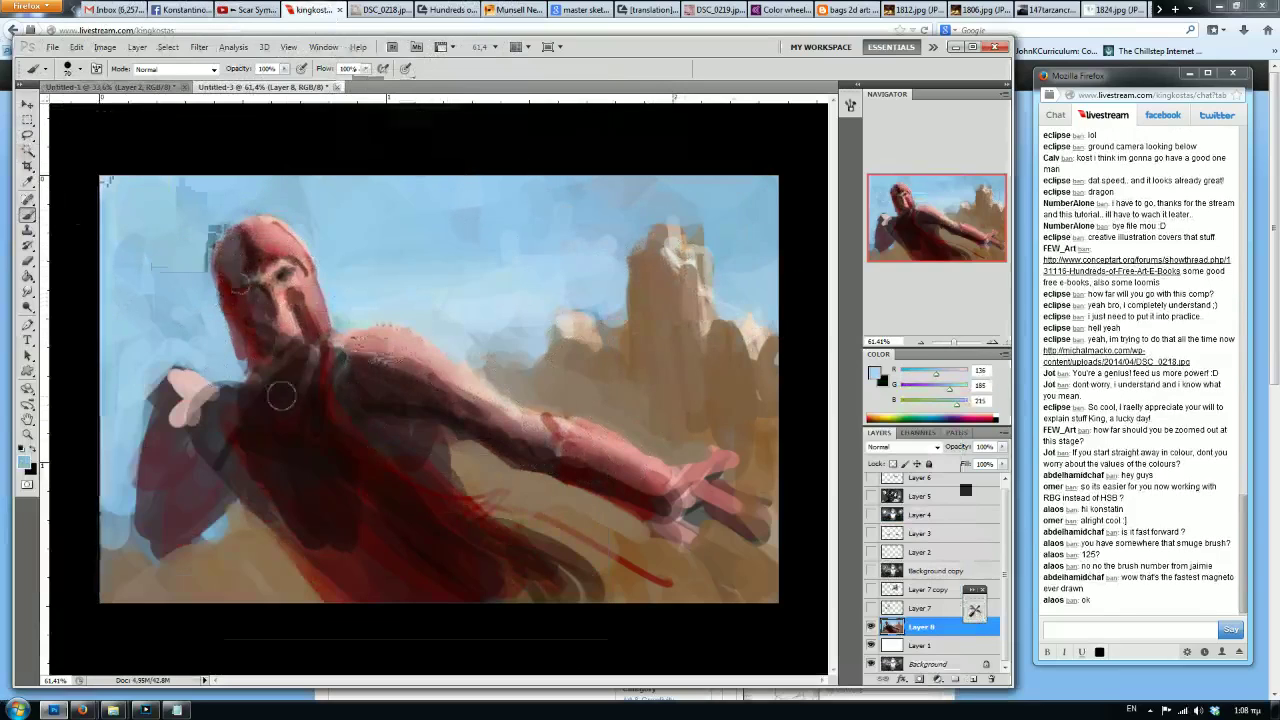
Even out the lower torso with a dark red sampled from the costume.
{"action": "left_click", "coordinate": [392, 560], "text": "alt"}
{"action": "left_click", "coordinate": [388, 562], "text": "alt"}
{"action": "left_click_drag", "start_coordinate": [373, 609], "coordinate": [350, 603]}
Extend the dark shadow over the shoulder and upper arm with sampled reds and a progressively smaller brush.
{"action": "key", "text": "bracketleft"}
{"action": "left_click", "coordinate": [380, 366], "text": "alt"}
{"action": "key", "text": "bracketleft"}
{"action": "key", "text": "bracketleft"}
{"action": "key", "text": "bracketleft"}
{"action": "key", "text": "bracketleft"}
{"action": "key", "text": "bracketleft"}
{"action": "left_click_drag", "start_coordinate": [405, 372], "coordinate": [448, 408]}
{"action": "left_click", "coordinate": [400, 352], "text": "alt"}
{"action": "key", "text": "bracketleft"}
{"action": "key", "text": "bracketleft"}
{"action": "key", "text": "bracketleft"}
{"action": "left_click", "coordinate": [405, 372], "text": "alt"}
{"action": "left_click_drag", "start_coordinate": [376, 357], "coordinate": [430, 380]}
Blend the boundary between the shoulder's light pink and its shadow with repeatedly sampled tones.
{"action": "left_click", "coordinate": [400, 363], "text": "alt"}
{"action": "left_click", "coordinate": [435, 378], "text": "alt"}
{"action": "left_click", "coordinate": [408, 366], "text": "alt"}
{"action": "mouse_move", "coordinate": [378, 348]}
{"action": "left_mouse_down"}
{"action": "mouse_move", "coordinate": [443, 385]}
{"action": "mouse_move", "coordinate": [388, 349]}
{"action": "mouse_move", "coordinate": [440, 390]}
{"action": "mouse_move", "coordinate": [403, 365]}
{"action": "left_mouse_up"}
{"action": "left_click", "coordinate": [420, 376], "text": "alt"}
{"action": "left_click", "coordinate": [408, 366], "text": "alt"}
{"action": "left_click", "coordinate": [412, 373], "text": "alt"}
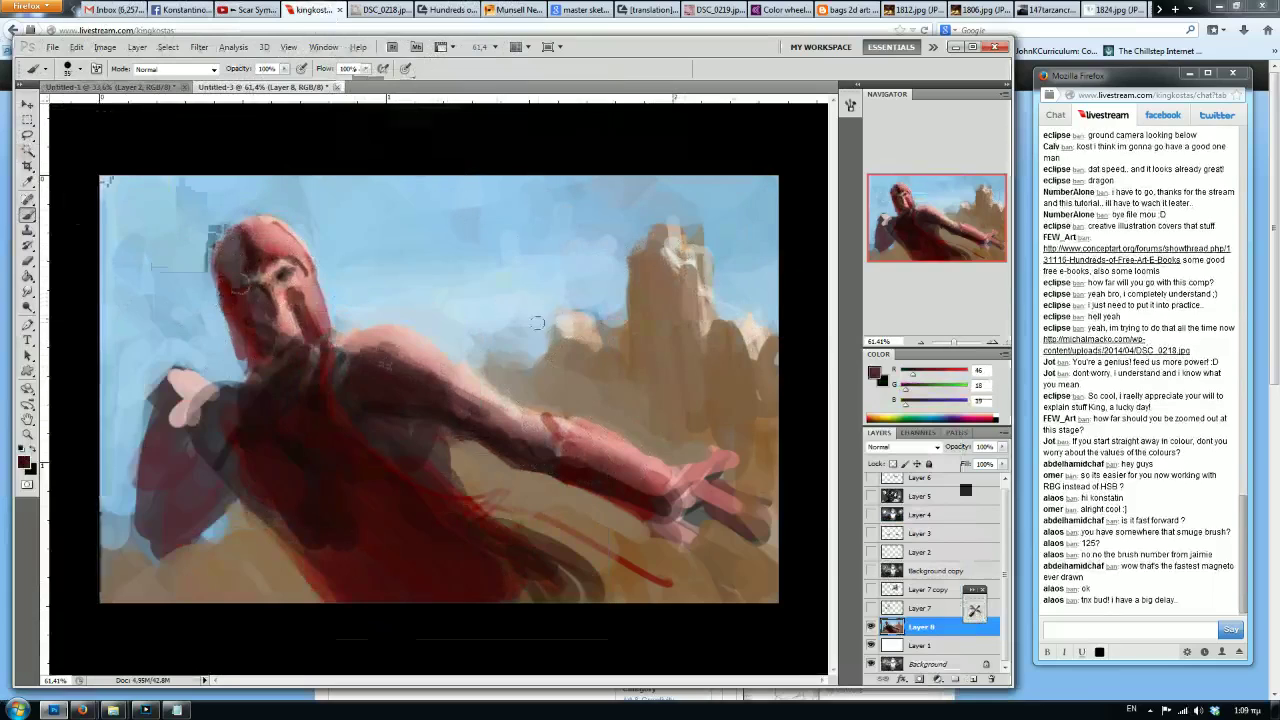
Flip the canvas horizontally and strengthen the helmet's shaded side, the eye and the bent arm with sampled dark red.
{"action": "key", "text": "ctrl+shift+h"}
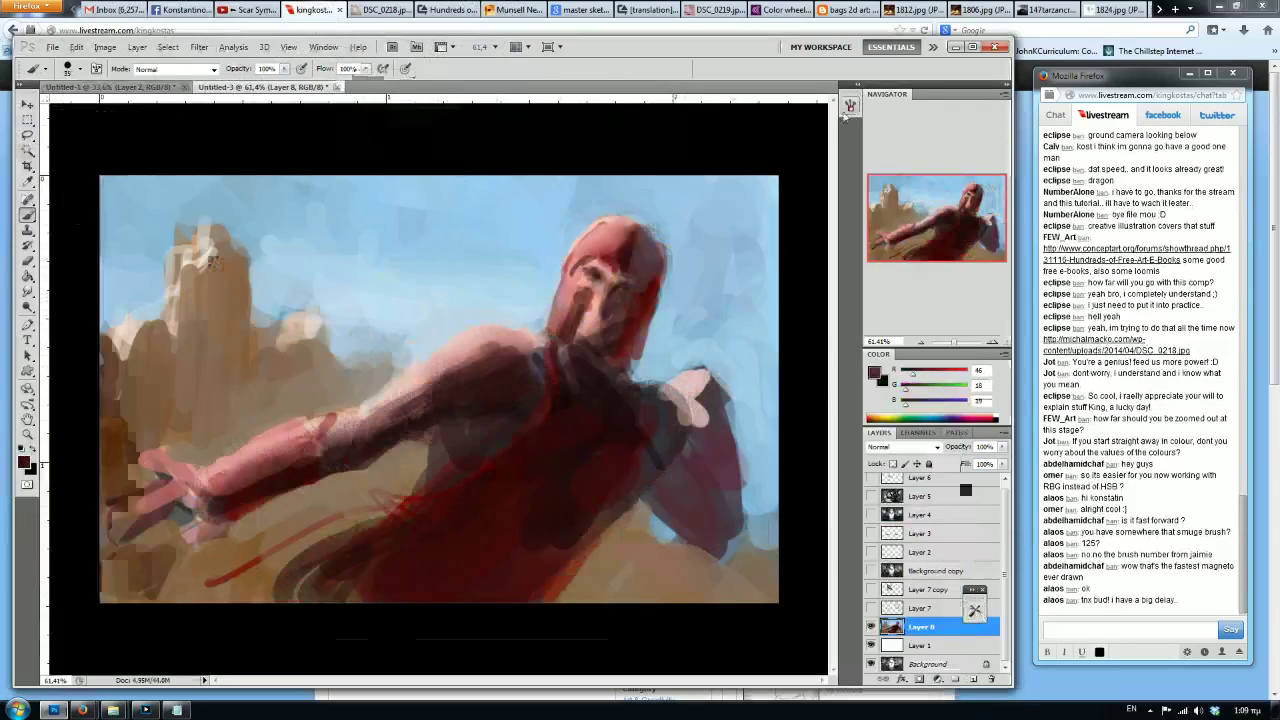
{"action": "left_click", "coordinate": [646, 301], "text": "alt"}
{"action": "mouse_move", "coordinate": [648, 305]}
{"action": "left_mouse_down"}
{"action": "mouse_move", "coordinate": [649, 244]}
{"action": "mouse_move", "coordinate": [630, 355]}
{"action": "left_mouse_up"}
{"action": "key", "text": "bracketleft"}
{"action": "left_click_drag", "start_coordinate": [602, 281], "coordinate": [587, 275]}
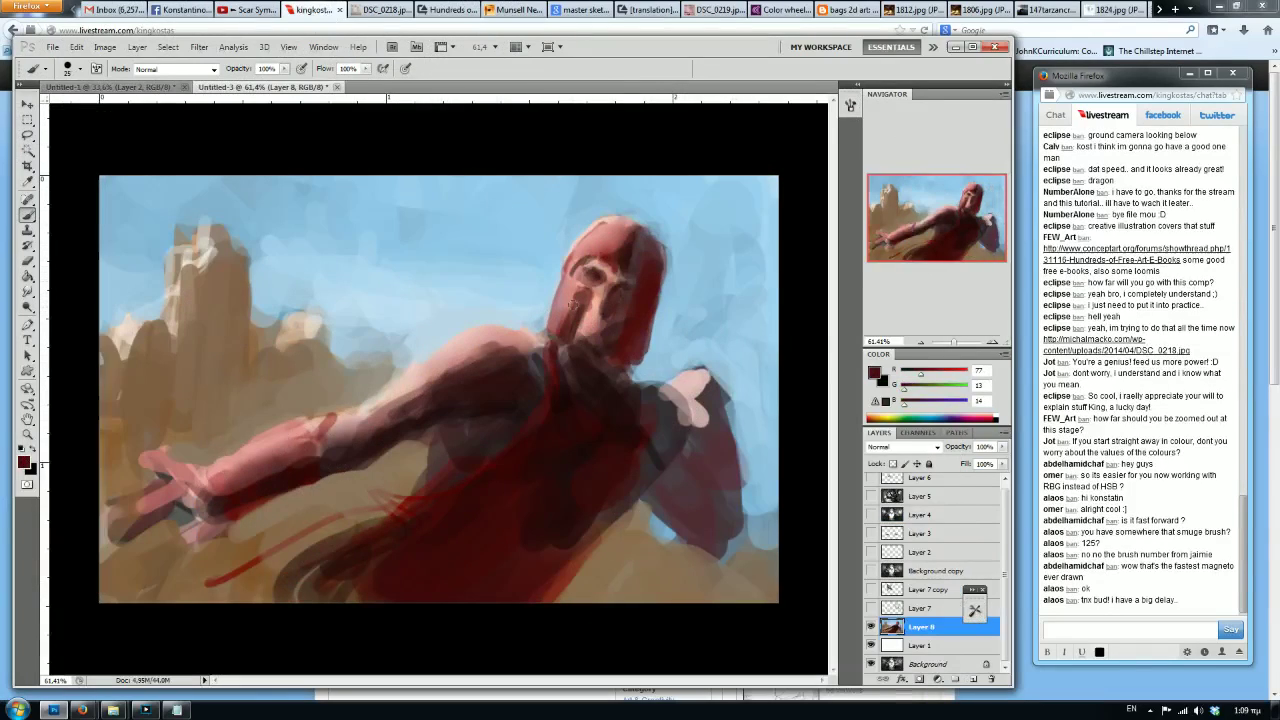
{"action": "mouse_move", "coordinate": [696, 391]}
{"action": "left_mouse_down"}
{"action": "mouse_move", "coordinate": [656, 433]}
{"action": "mouse_move", "coordinate": [710, 404]}
{"action": "mouse_move", "coordinate": [682, 453]}
{"action": "left_mouse_up"}
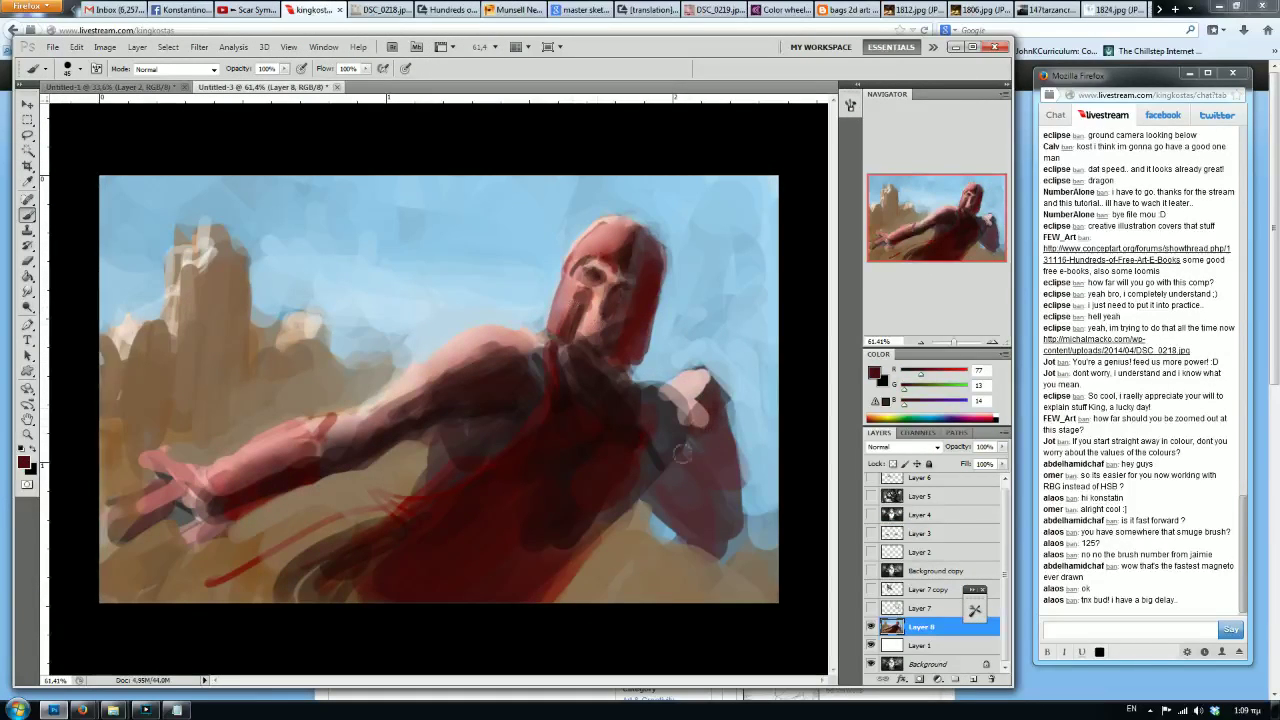
Warm the bent arm and chest shadows with brownish red, RGB 99, 54, 46, and flip the canvas back.
{"action": "left_click", "coordinate": [494, 339], "text": "alt"}
{"action": "left_click", "coordinate": [480, 384], "text": "alt"}
{"action": "left_click", "coordinate": [927, 375]}
{"action": "left_click", "coordinate": [915, 390]}
{"action": "left_click", "coordinate": [912, 406]}
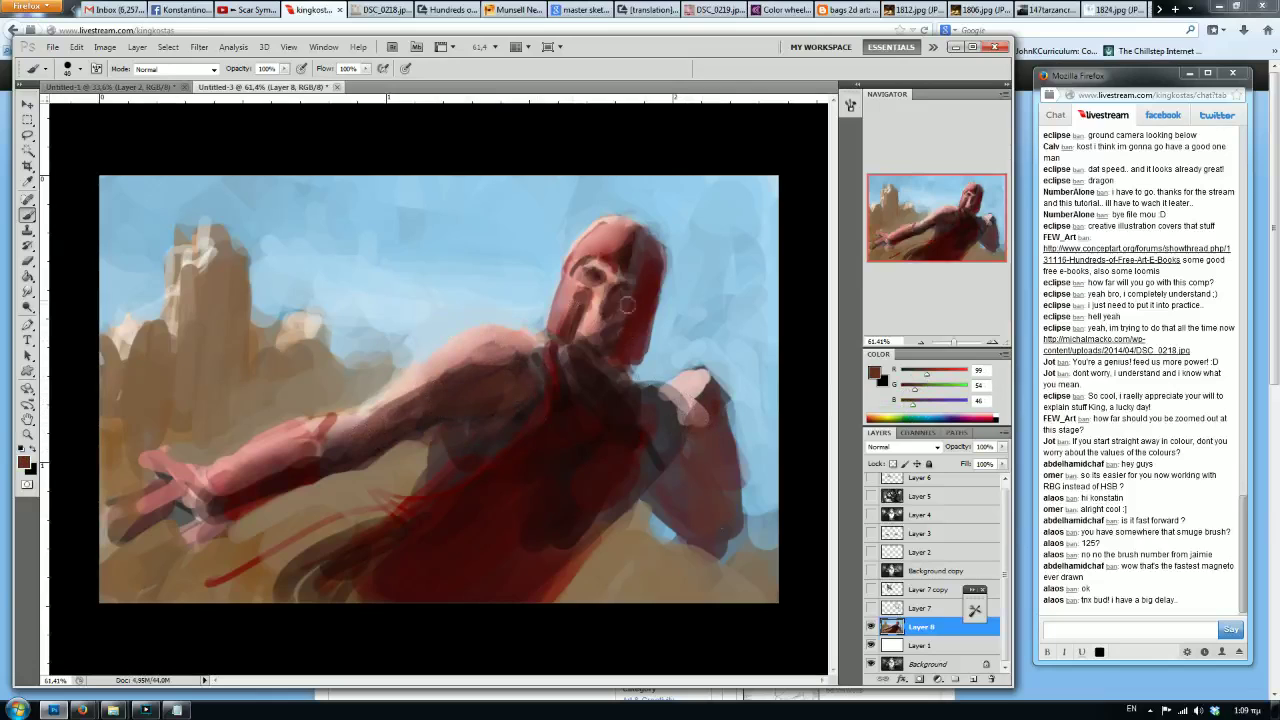
{"action": "key", "text": "ctrl+shift+h"}
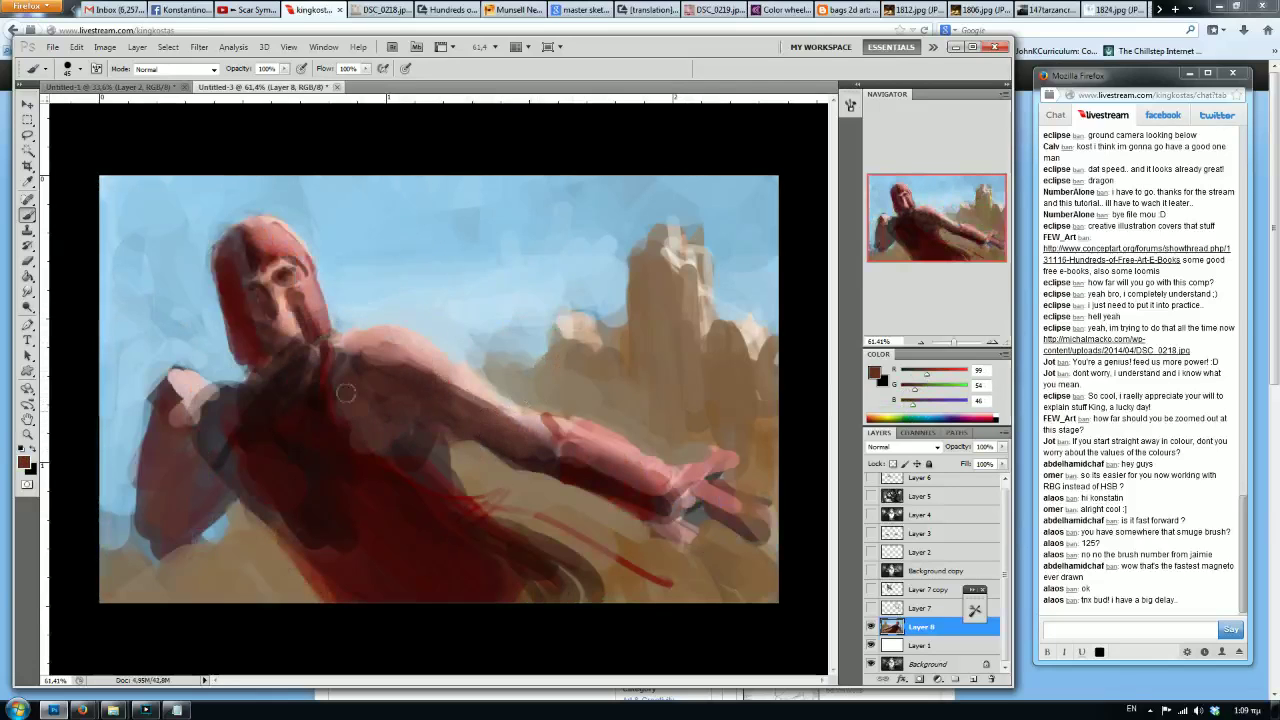
Smooth the chest shadow with sampled brownish red and cover the bright red line below the neck with dark red.
{"action": "left_click", "coordinate": [397, 394], "text": "alt"}
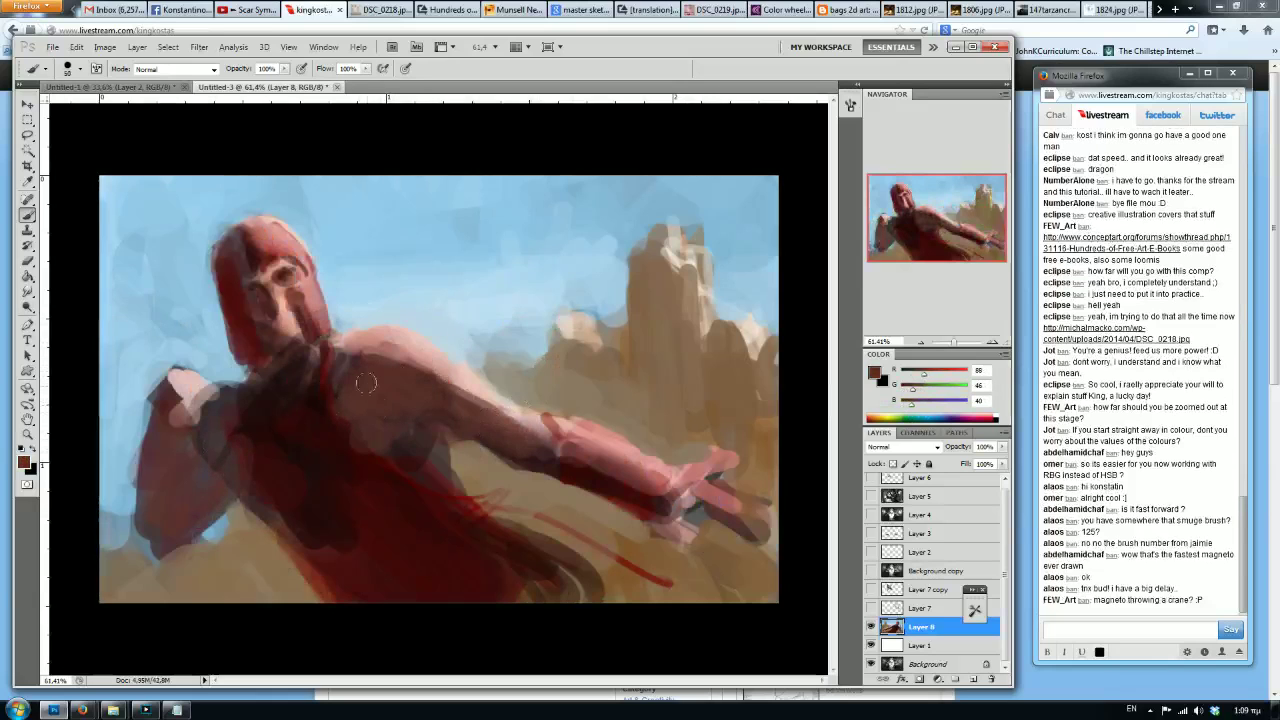
{"action": "left_click", "coordinate": [342, 412], "text": "alt"}
{"action": "left_click_drag", "start_coordinate": [330, 378], "coordinate": [376, 450]}
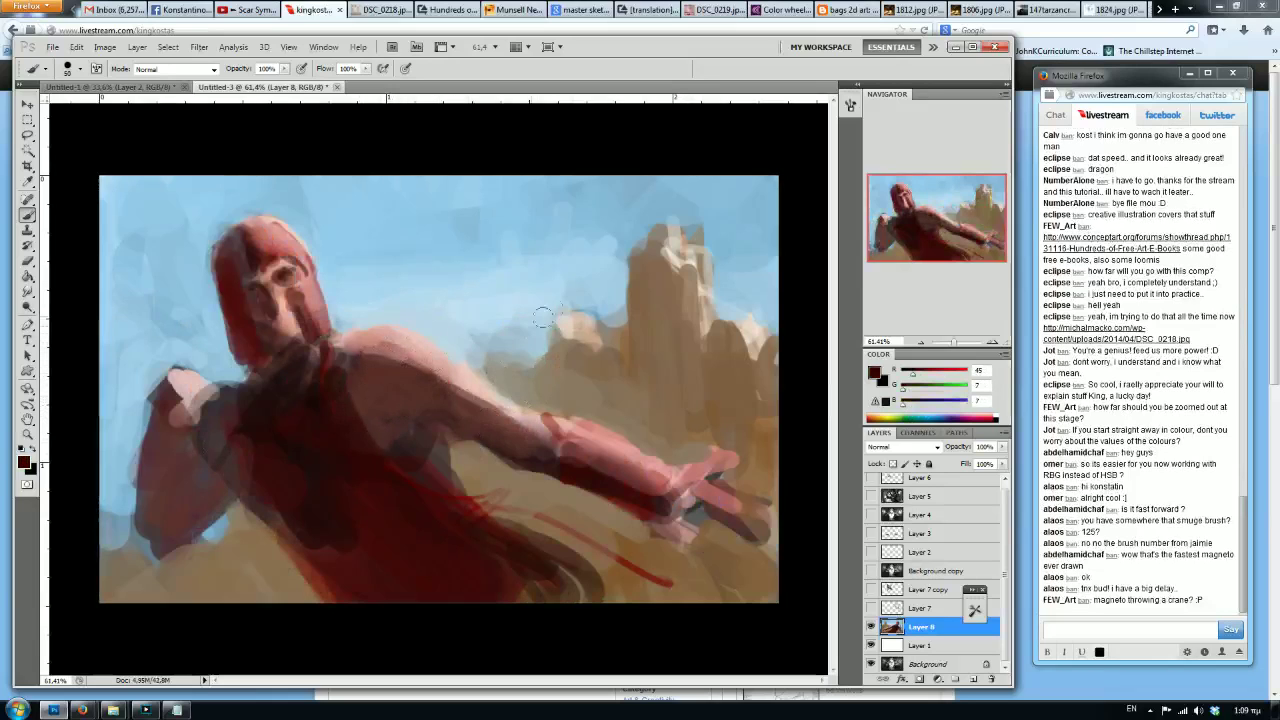
Brush a saturated red, RGB 215, 87, 82, along the shadow edge of the shoulder and upper arm.
{"action": "left_click", "coordinate": [421, 350], "text": "alt"}
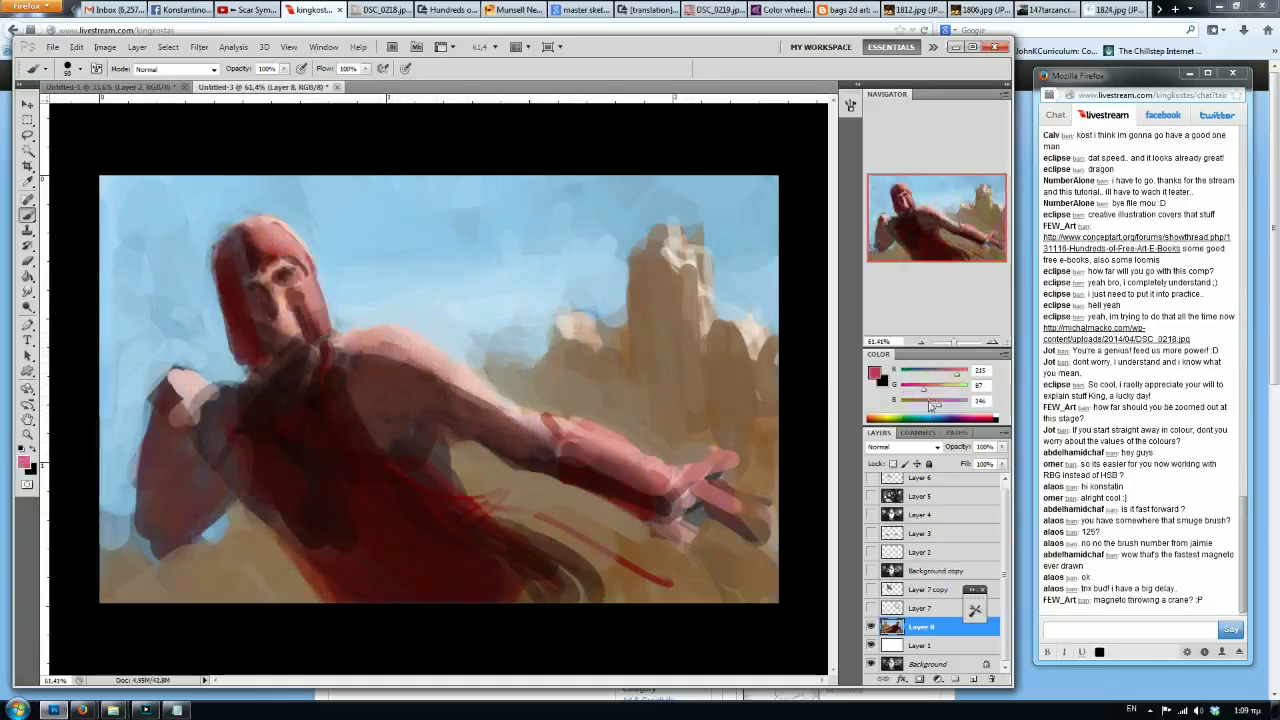
{"action": "left_click_drag", "start_coordinate": [408, 373], "coordinate": [358, 351]}
{"action": "left_click_drag", "start_coordinate": [452, 388], "coordinate": [516, 429]}
{"action": "key", "text": "bracketleft"}
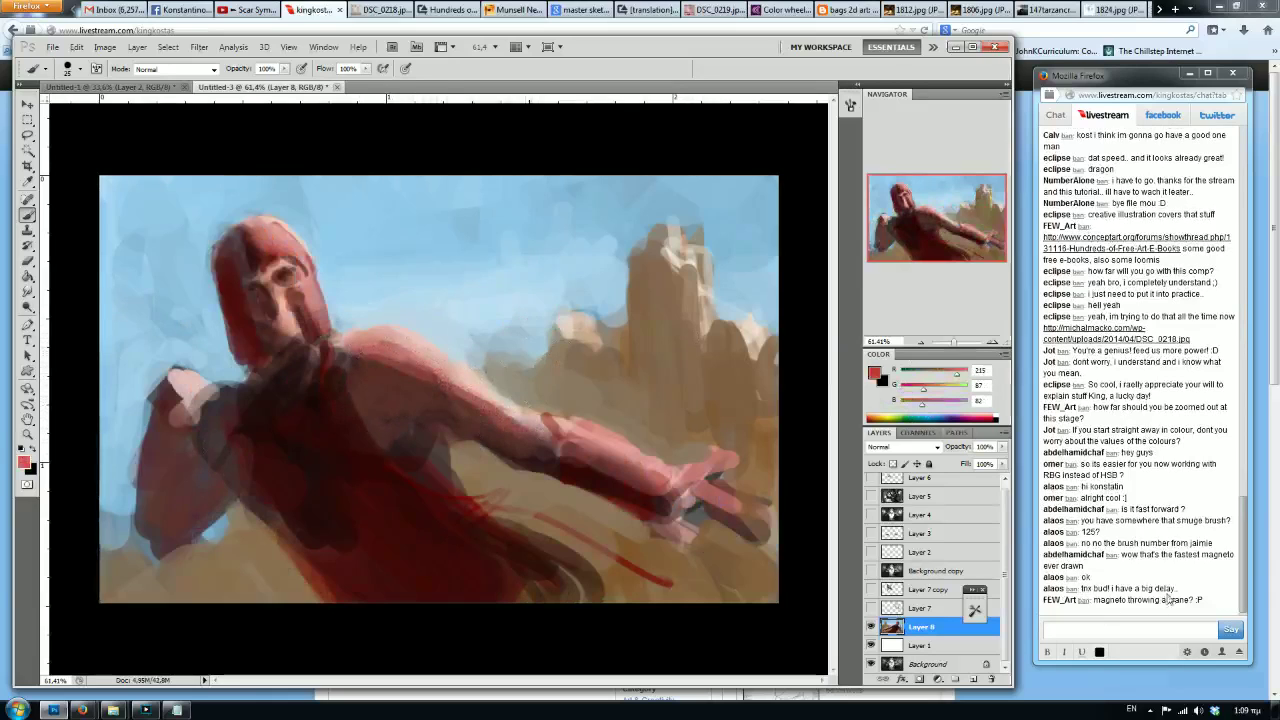
{"action": "left_click", "coordinate": [1103, 628]}
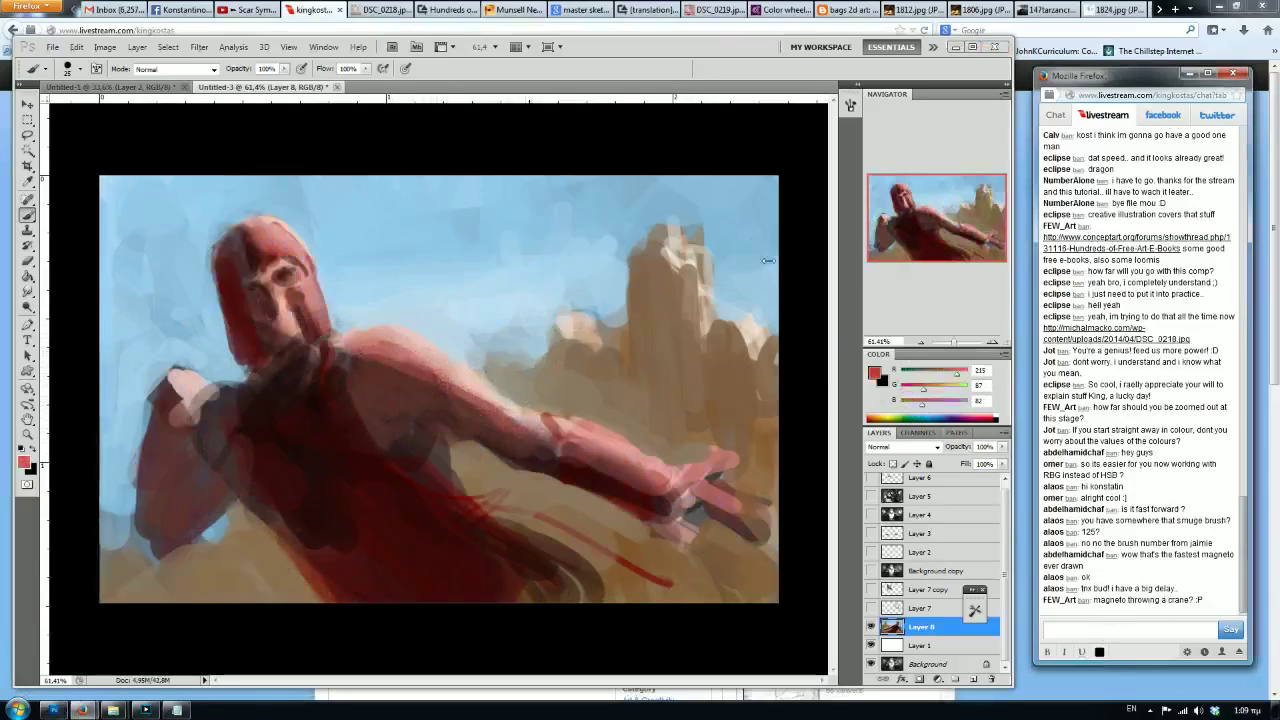
{"action": "left_click", "coordinate": [238, 412]}
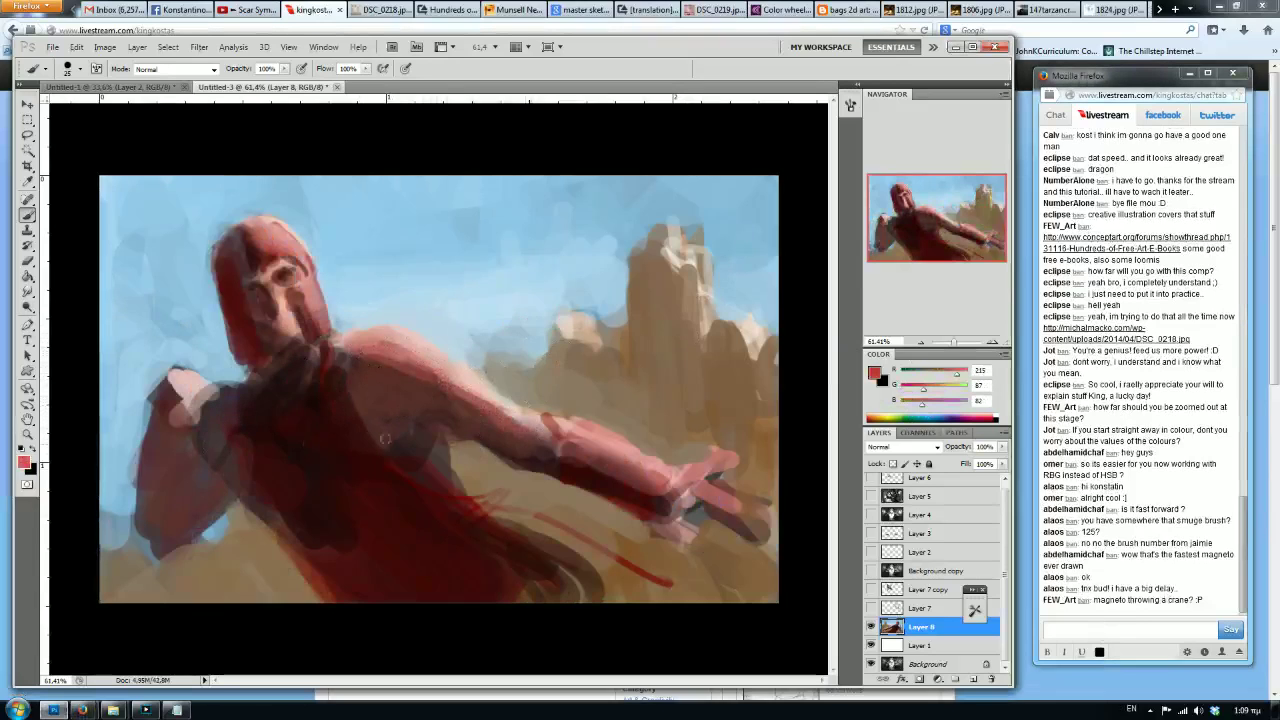
Paint dark rope strands above the raised fist and hanging below it with a sampled dark red.
{"action": "left_click", "coordinate": [601, 483], "text": "alt"}
{"action": "key", "text": "bracketright"}
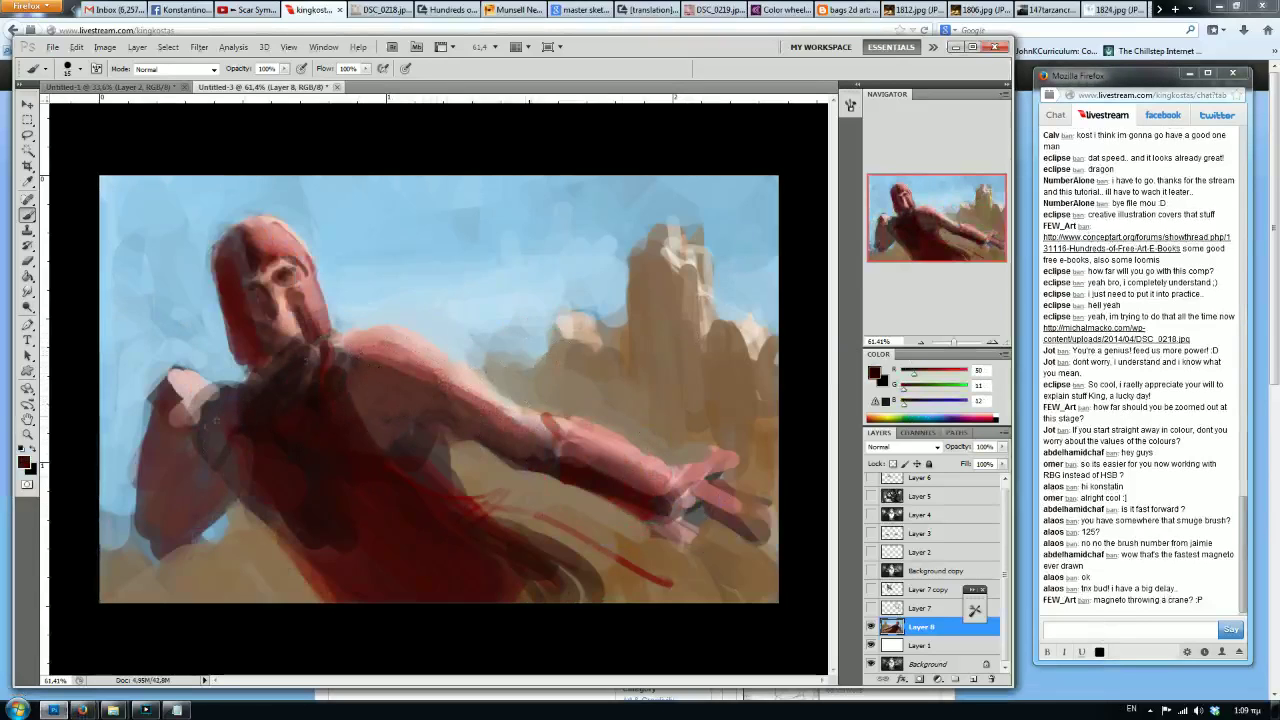
{"action": "left_click_drag", "start_coordinate": [156, 314], "coordinate": [178, 368]}
{"action": "mouse_move", "coordinate": [219, 437]}
{"action": "left_mouse_down"}
{"action": "mouse_move", "coordinate": [250, 525]}
{"action": "mouse_move", "coordinate": [248, 578]}
{"action": "mouse_move", "coordinate": [275, 540]}
{"action": "mouse_move", "coordinate": [226, 560]}
{"action": "mouse_move", "coordinate": [240, 592]}
{"action": "left_mouse_up"}
Brush light peach strands over the dark ones to form a rope bundle below the fist and extend it above the hand.
{"action": "left_click", "coordinate": [258, 410], "text": "alt"}
{"action": "left_click_drag", "start_coordinate": [942, 374], "coordinate": [941, 403]}
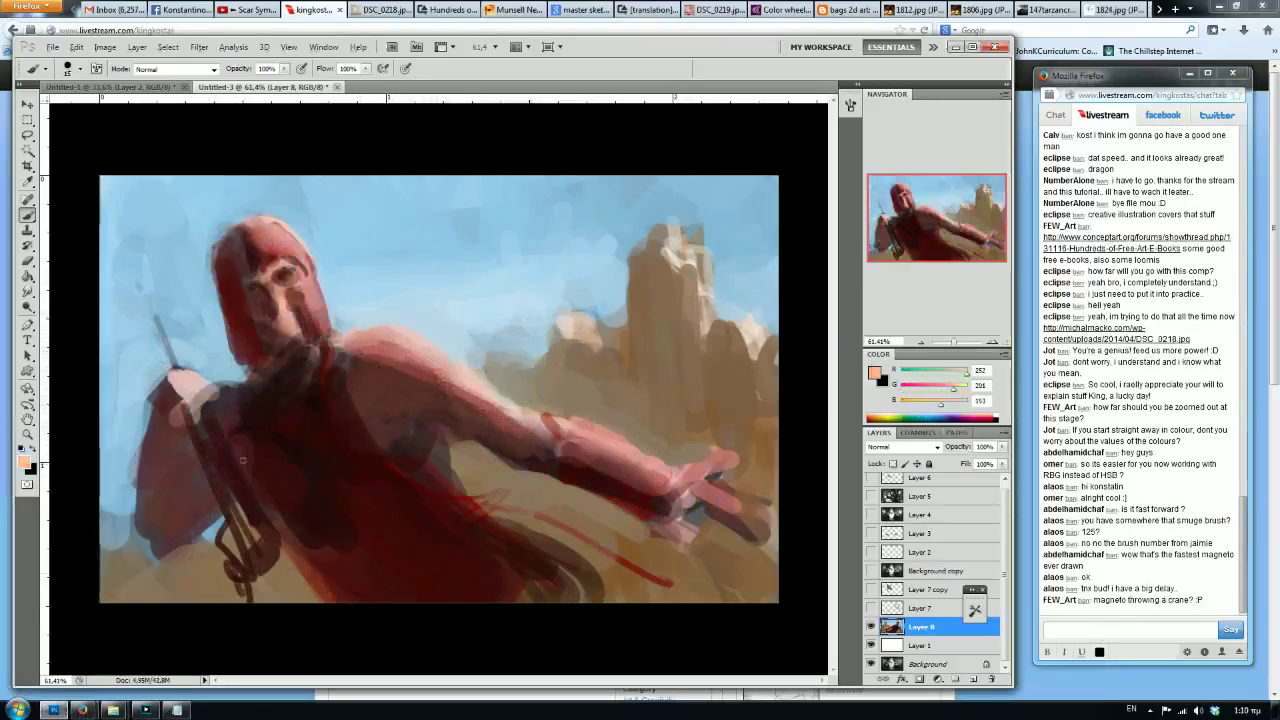
{"action": "left_click_drag", "start_coordinate": [198, 414], "coordinate": [262, 560]}
{"action": "left_click_drag", "start_coordinate": [206, 414], "coordinate": [284, 572]}
{"action": "left_click_drag", "start_coordinate": [236, 528], "coordinate": [258, 580]}
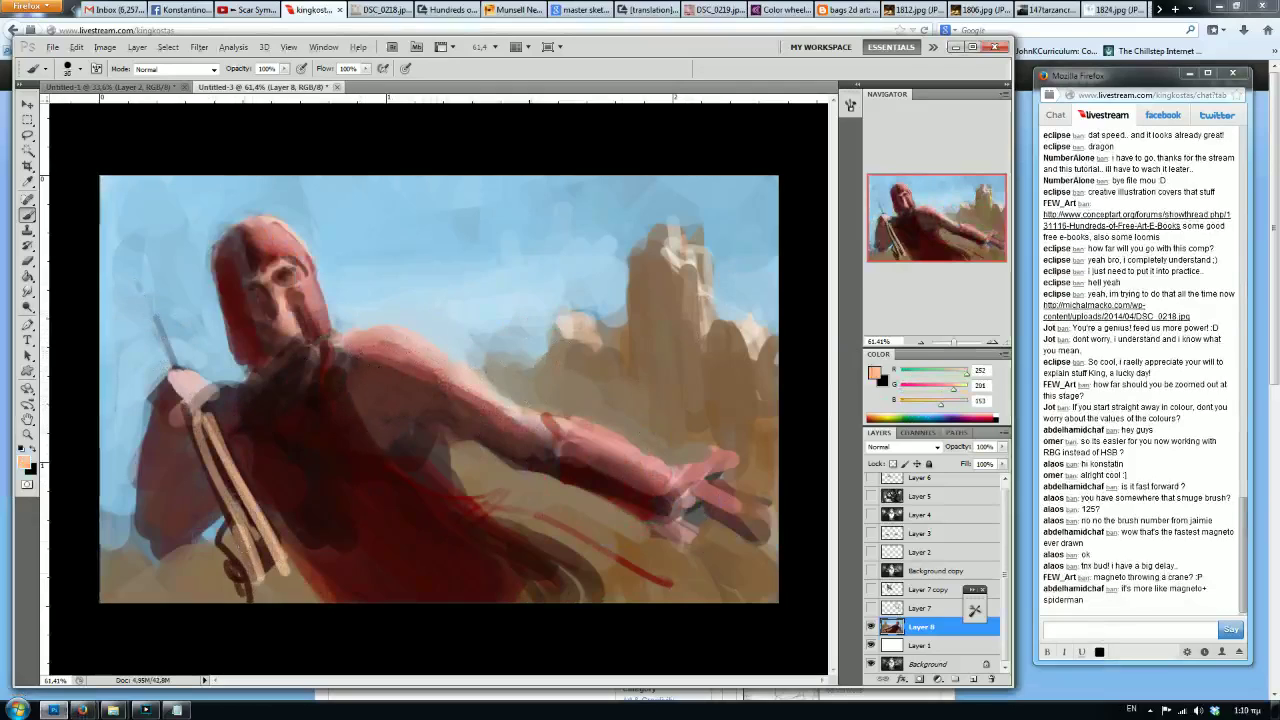
{"action": "key", "text": "bracketright"}
{"action": "left_click_drag", "start_coordinate": [184, 355], "coordinate": [125, 278]}
{"action": "left_click_drag", "start_coordinate": [148, 324], "coordinate": [180, 372]}
{"action": "left_click_drag", "start_coordinate": [208, 436], "coordinate": [276, 586]}
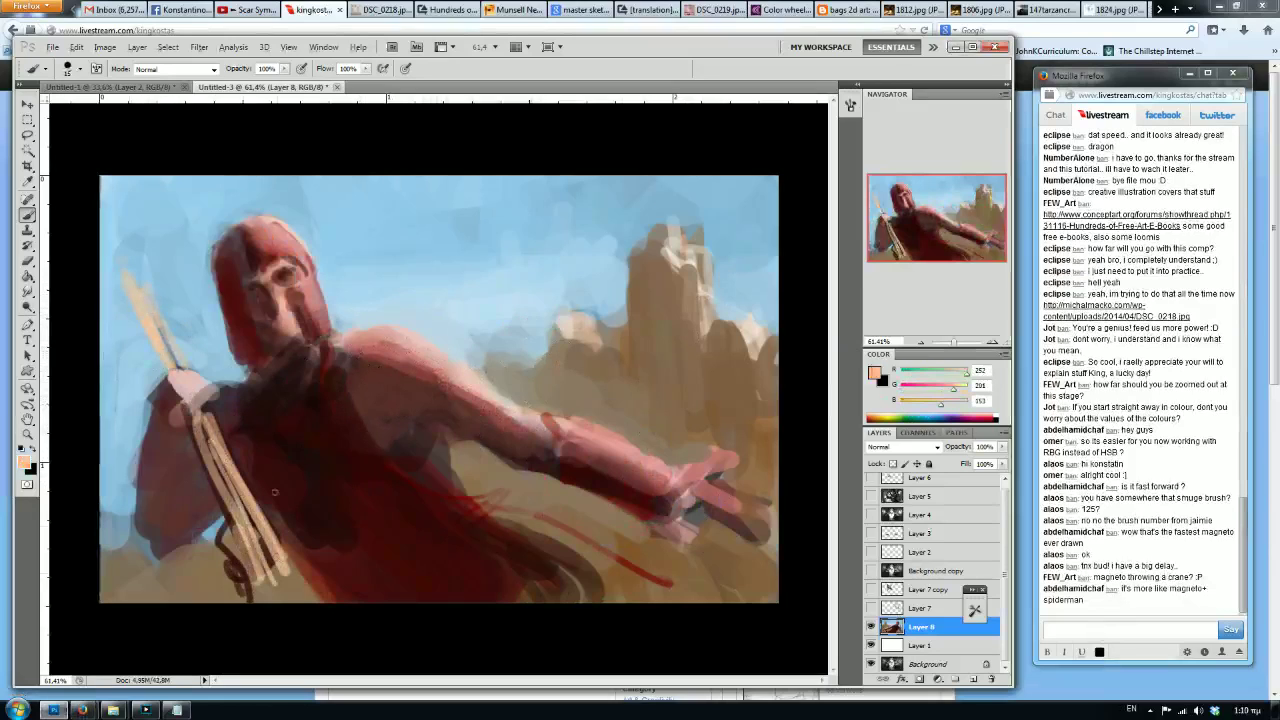
{"action": "left_click_drag", "start_coordinate": [210, 396], "coordinate": [264, 520]}
{"action": "left_click_drag", "start_coordinate": [188, 344], "coordinate": [171, 315]}
Draw a thin peach rope curving across the neck into the sky, add a black hook at its end, and darken the bundle's gaps with black.
{"action": "key", "text": "bracketleft"}
{"action": "key", "text": "bracketleft"}
{"action": "mouse_move", "coordinate": [184, 314]}
{"action": "left_mouse_down"}
{"action": "mouse_move", "coordinate": [207, 336]}
{"action": "mouse_move", "coordinate": [541, 318]}
{"action": "mouse_move", "coordinate": [560, 288]}
{"action": "mouse_move", "coordinate": [590, 300]}
{"action": "mouse_move", "coordinate": [460, 296]}
{"action": "mouse_move", "coordinate": [362, 337]}
{"action": "left_mouse_up"}
{"action": "key", "text": "d"}
{"action": "mouse_move", "coordinate": [287, 370]}
{"action": "left_mouse_down"}
{"action": "mouse_move", "coordinate": [213, 366]}
{"action": "mouse_move", "coordinate": [178, 326]}
{"action": "mouse_move", "coordinate": [143, 324]}
{"action": "mouse_move", "coordinate": [140, 311]}
{"action": "mouse_move", "coordinate": [200, 416]}
{"action": "mouse_move", "coordinate": [250, 558]}
{"action": "left_mouse_up"}
{"action": "mouse_move", "coordinate": [210, 432]}
{"action": "left_mouse_down"}
{"action": "mouse_move", "coordinate": [268, 545]}
{"action": "mouse_move", "coordinate": [236, 556]}
{"action": "left_mouse_up"}
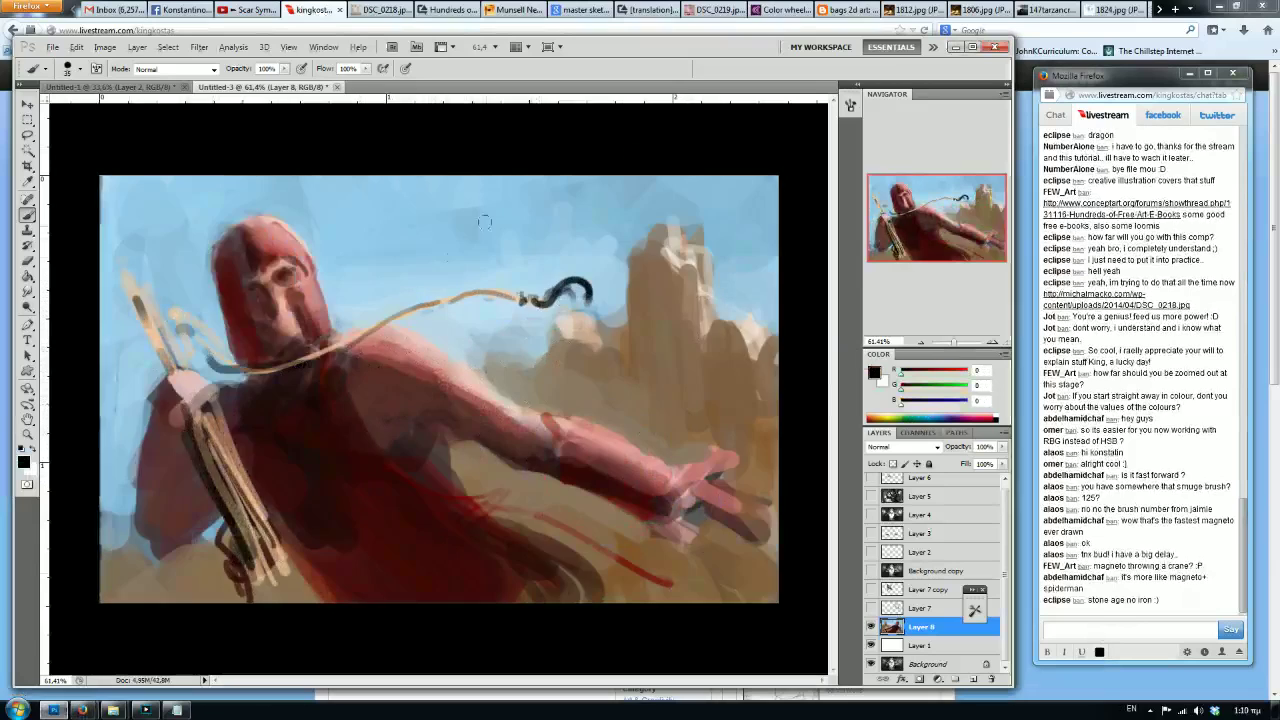
Flip the canvas horizontally and deepen the upper arm's shadow and the torso edge with dark red.
{"action": "key", "text": "ctrl+shift+h"}
{"action": "mouse_move", "coordinate": [712, 422]}
{"action": "left_mouse_down"}
{"action": "mouse_move", "coordinate": [676, 498]}
{"action": "mouse_move", "coordinate": [718, 455]}
{"action": "mouse_move", "coordinate": [714, 439]}
{"action": "mouse_move", "coordinate": [699, 530]}
{"action": "left_mouse_up"}
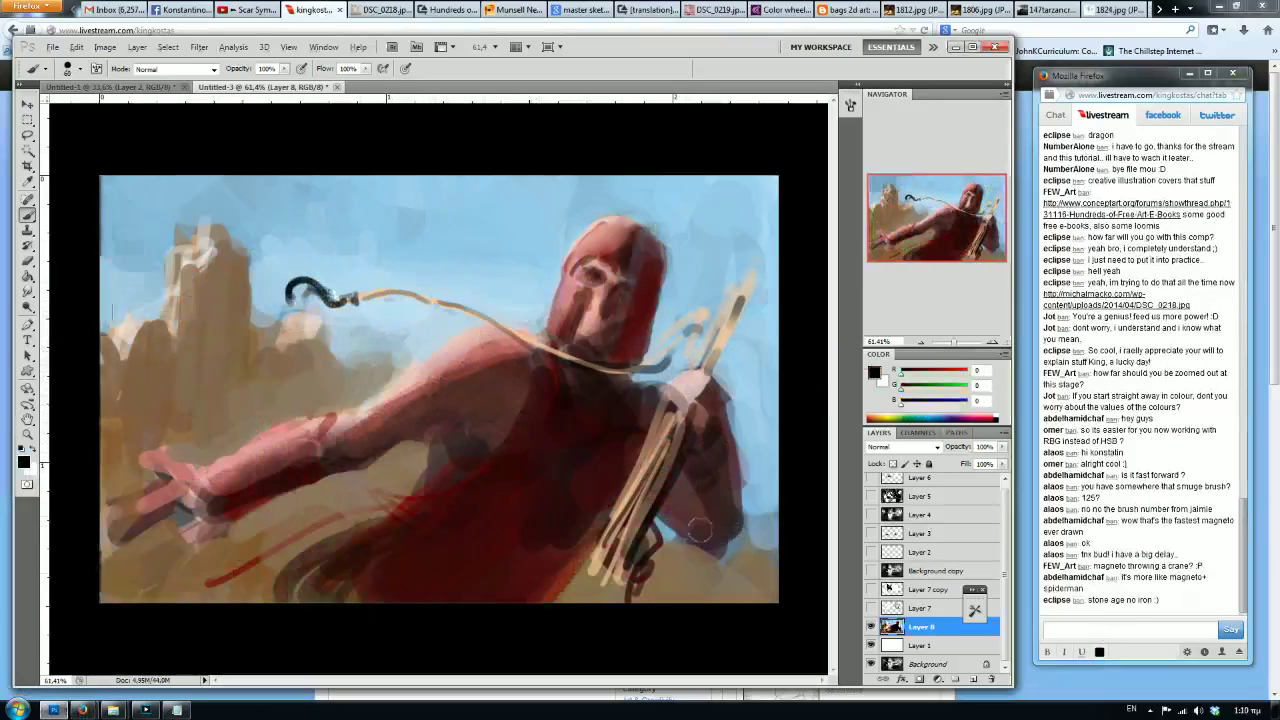
{"action": "left_click", "coordinate": [490, 411], "text": "alt"}
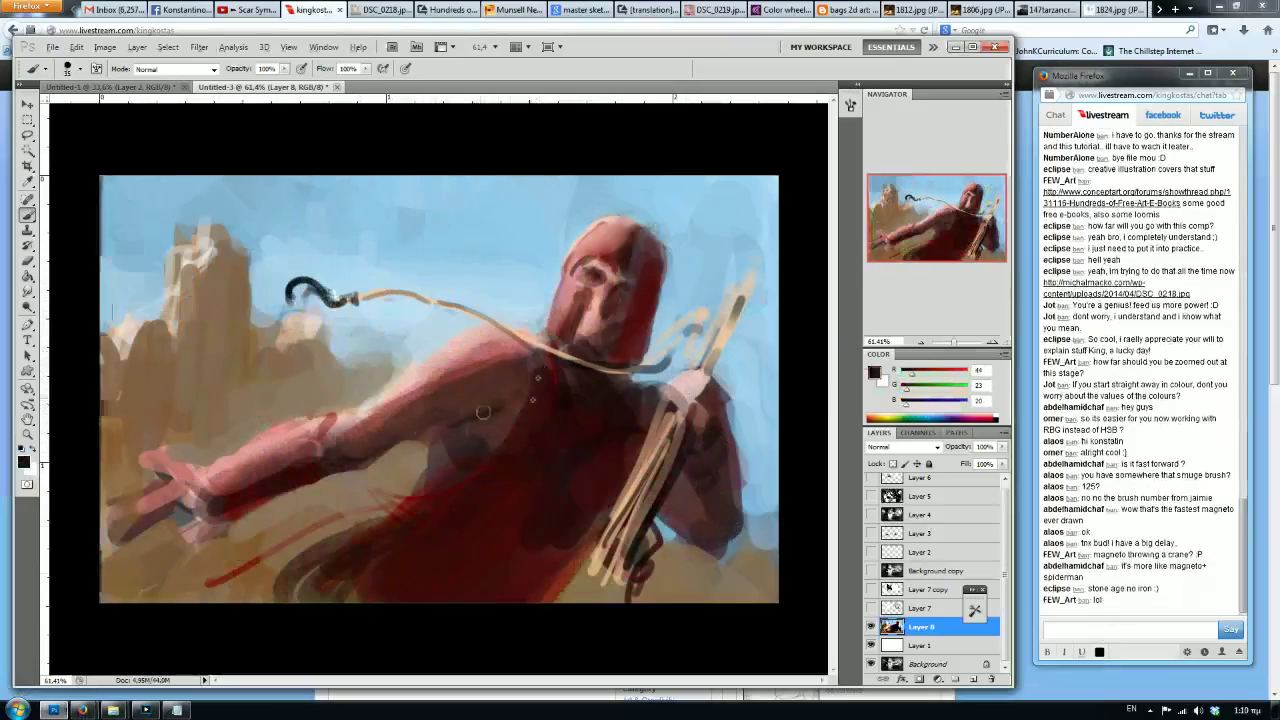
{"action": "left_click_drag", "start_coordinate": [943, 383], "coordinate": [900, 401]}
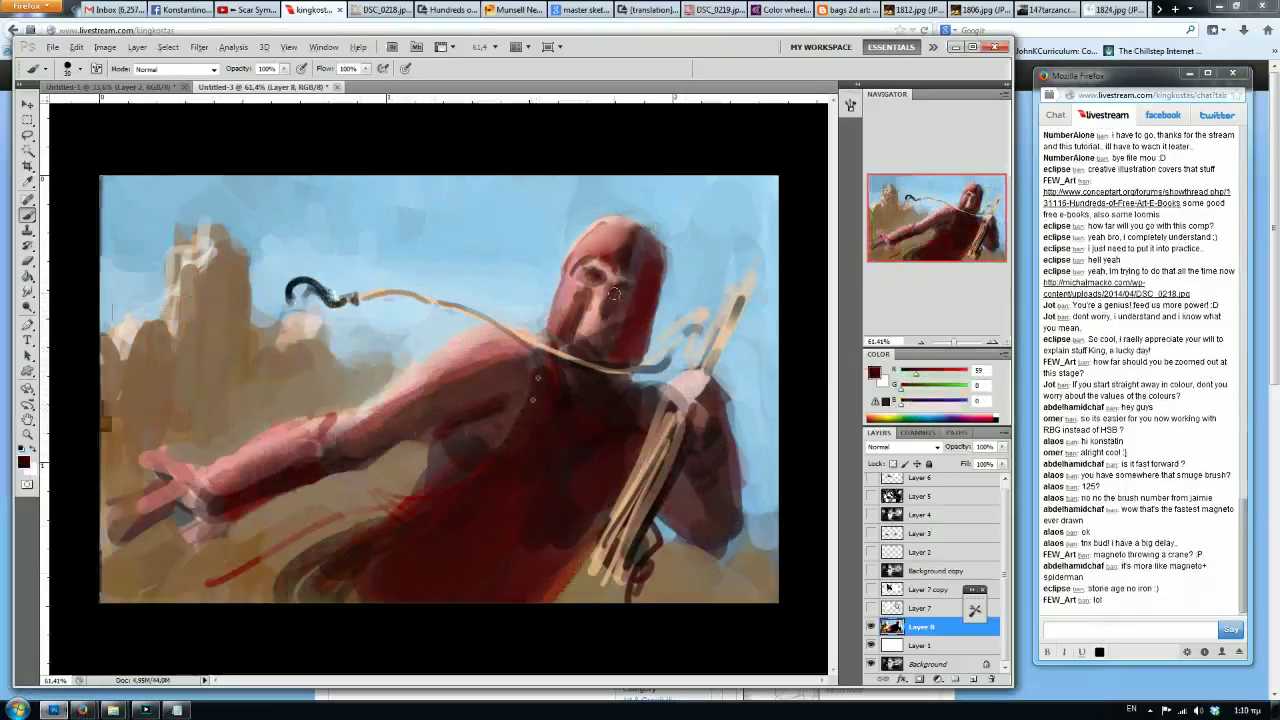
{"action": "left_click", "coordinate": [417, 457], "text": "alt"}
{"action": "left_click_drag", "start_coordinate": [406, 497], "coordinate": [343, 538]}
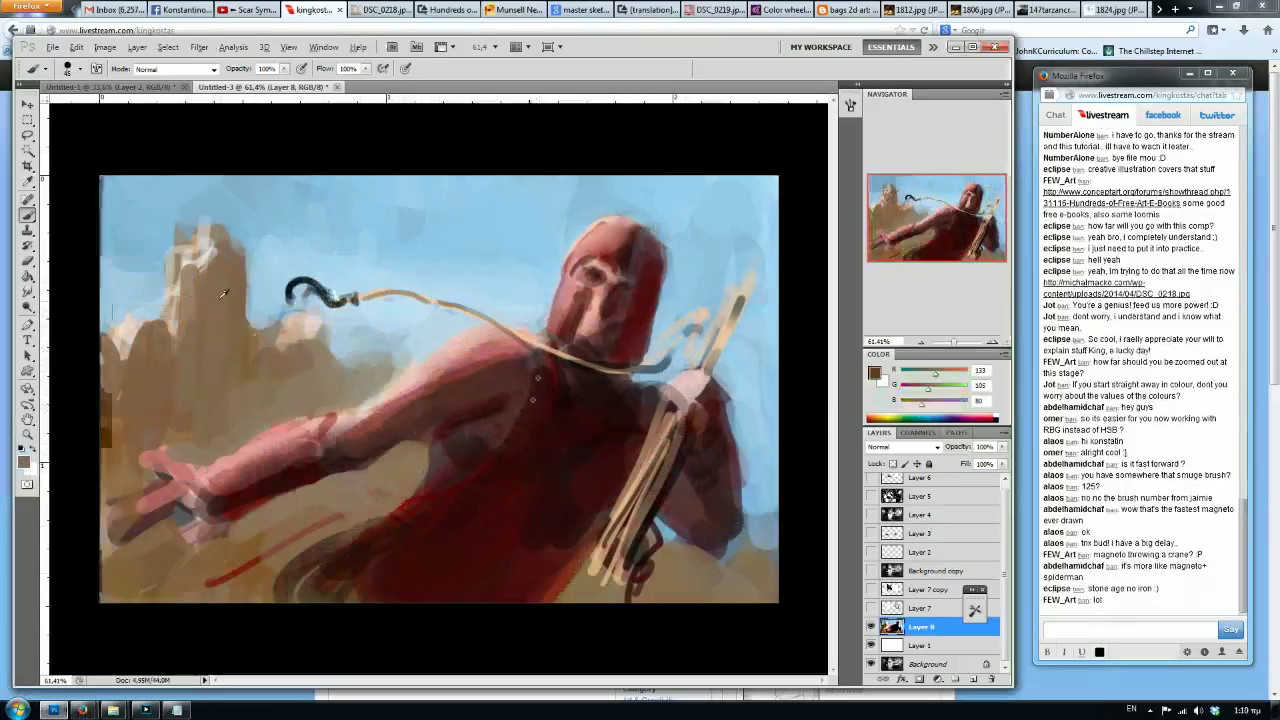
Repaint the hazy background between the rocks and the outstretched arm with sampled background tones.
{"action": "left_click", "coordinate": [355, 357], "text": "alt"}
{"action": "left_click_drag", "start_coordinate": [358, 352], "coordinate": [386, 360]}
{"action": "left_click", "coordinate": [357, 363], "text": "alt"}
{"action": "left_click", "coordinate": [432, 346], "text": "alt"}
{"action": "left_click", "coordinate": [637, 215], "text": "alt"}
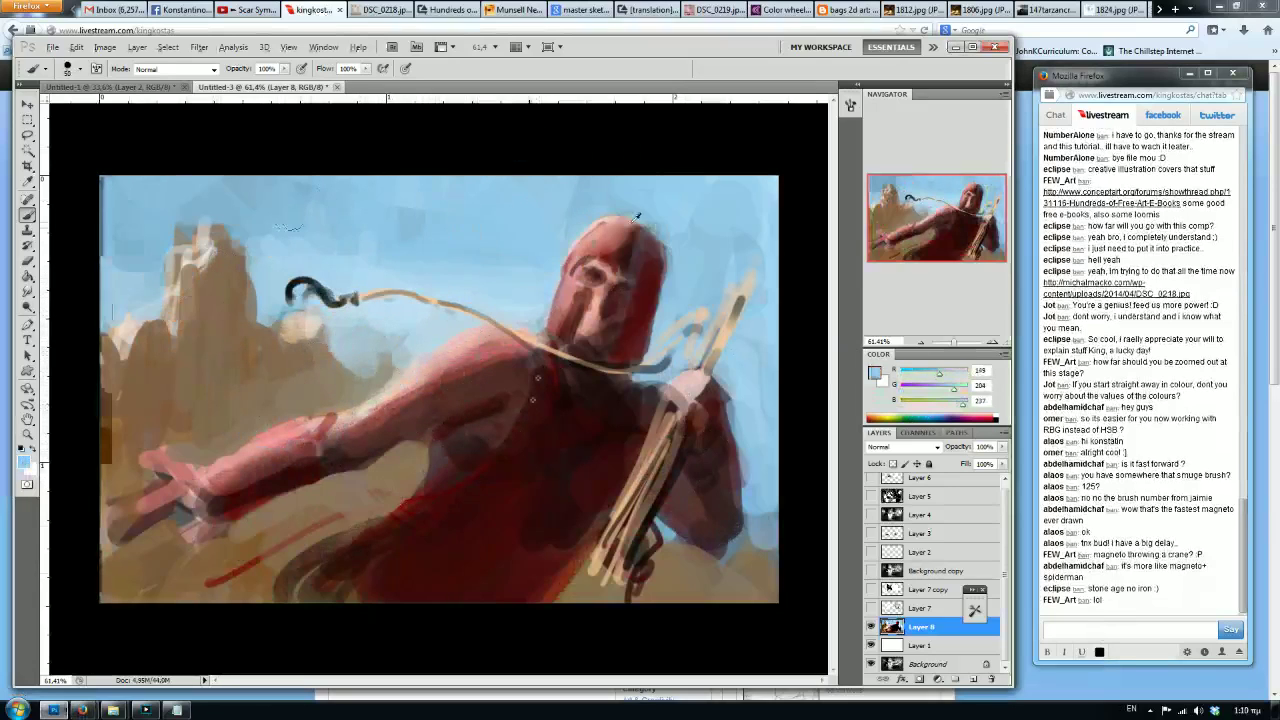
Shift the sampled sky colour to a more saturated blue and brush it broadly over the upper sky and around the helmet.
{"action": "mouse_move", "coordinate": [937, 376]}
{"action": "left_mouse_down"}
{"action": "mouse_move", "coordinate": [957, 398]}
{"action": "mouse_move", "coordinate": [944, 393]}
{"action": "left_mouse_up"}
{"action": "key", "text": "]"}
{"action": "key", "text": "]"}
{"action": "mouse_move", "coordinate": [520, 169]}
{"action": "left_mouse_down"}
{"action": "mouse_move", "coordinate": [586, 178]}
{"action": "mouse_move", "coordinate": [490, 256]}
{"action": "left_mouse_up"}
{"action": "key", "text": "]"}
{"action": "key", "text": "]"}
{"action": "key", "text": "]"}
{"action": "left_click_drag", "start_coordinate": [443, 153], "coordinate": [345, 205]}
{"action": "key", "text": "]"}
{"action": "key", "text": "["}
{"action": "mouse_move", "coordinate": [614, 160]}
{"action": "left_mouse_down"}
{"action": "mouse_move", "coordinate": [602, 182]}
{"action": "mouse_move", "coordinate": [654, 212]}
{"action": "mouse_move", "coordinate": [686, 210]}
{"action": "mouse_move", "coordinate": [700, 272]}
{"action": "mouse_move", "coordinate": [710, 215]}
{"action": "mouse_move", "coordinate": [755, 340]}
{"action": "mouse_move", "coordinate": [750, 395]}
{"action": "left_mouse_up"}
{"action": "key", "text": "["}
{"action": "key", "text": "["}
{"action": "key", "text": "["}
{"action": "key", "text": "]"}
{"action": "key", "text": "]"}
{"action": "key", "text": "["}
{"action": "key", "text": "["}
{"action": "left_click_drag", "start_coordinate": [128, 262], "coordinate": [118, 300]}
{"action": "left_click", "coordinate": [219, 387], "text": "alt"}
{"action": "key", "text": "["}
{"action": "key", "text": "["}
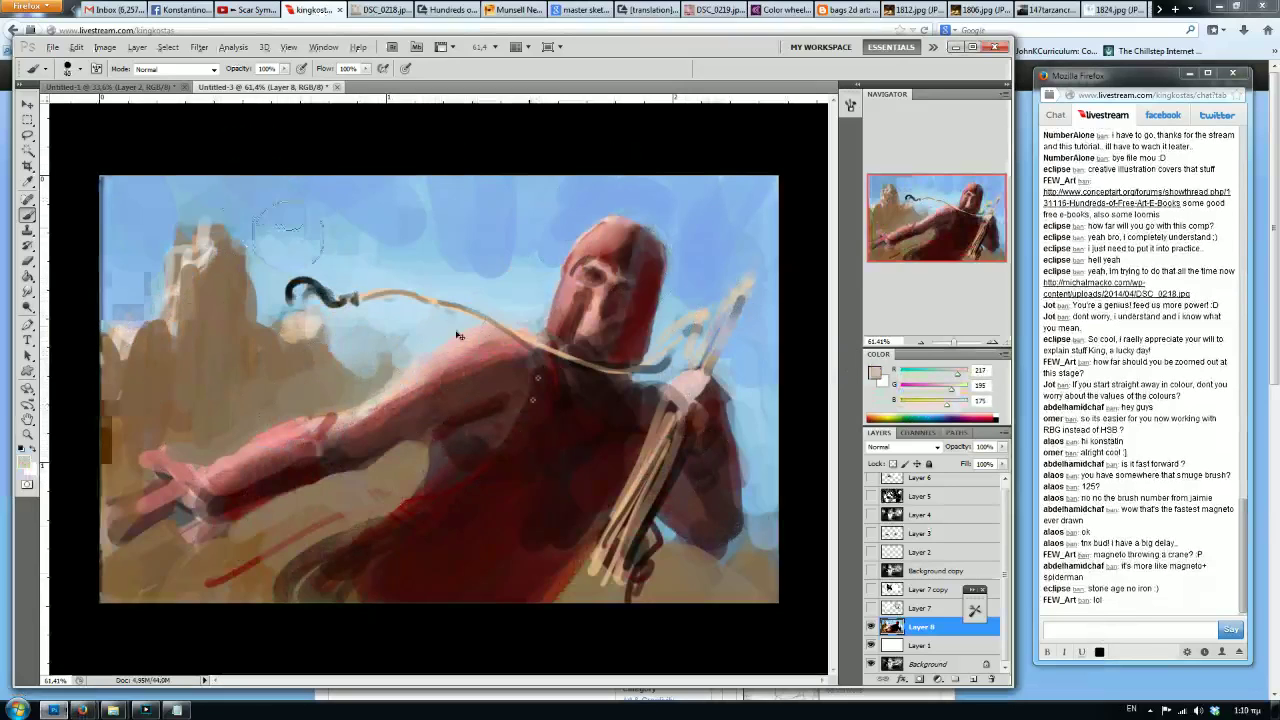
Flip the canvas back and reshape the rock tower and lower rocks with sampled sky blue and brown.
{"action": "key", "text": "ctrl+shift+h"}
{"action": "left_click", "coordinate": [519, 349], "text": "alt"}
{"action": "mouse_move", "coordinate": [521, 350]}
{"action": "left_mouse_down"}
{"action": "mouse_move", "coordinate": [521, 389]}
{"action": "mouse_move", "coordinate": [565, 392]}
{"action": "left_mouse_up"}
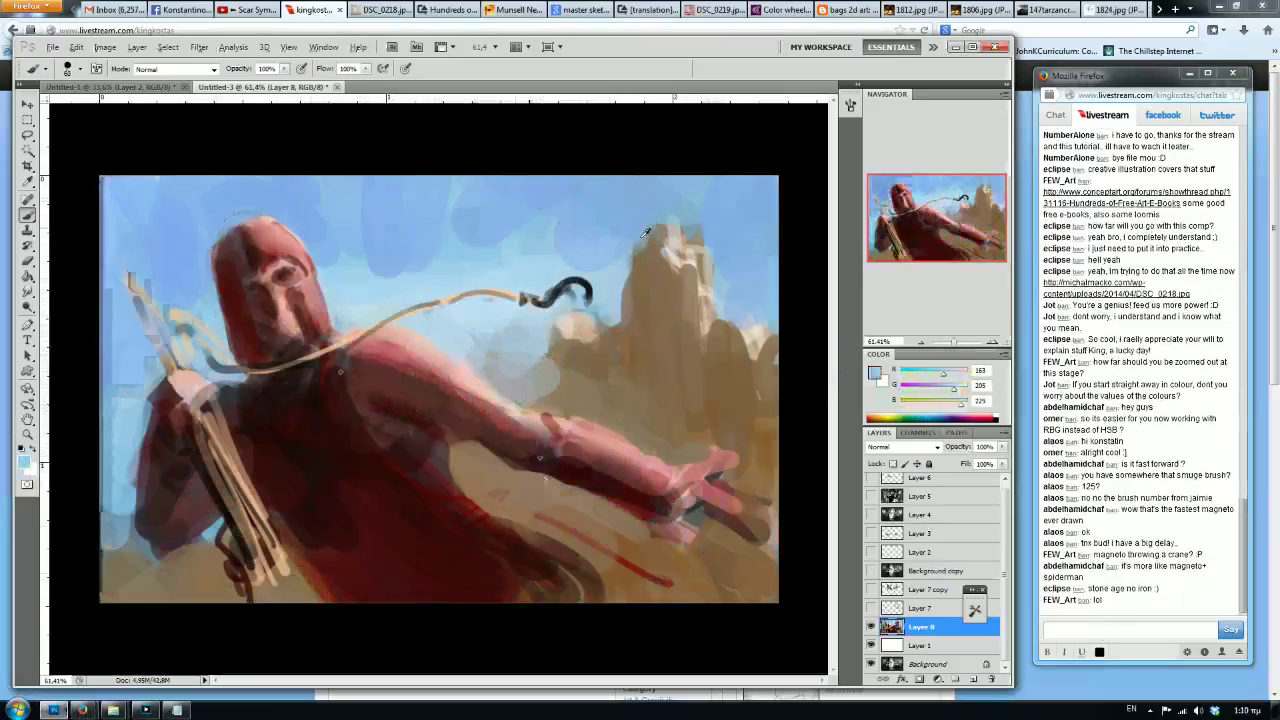
{"action": "mouse_move", "coordinate": [616, 276]}
{"action": "left_mouse_down"}
{"action": "mouse_move", "coordinate": [643, 262]}
{"action": "mouse_move", "coordinate": [636, 277]}
{"action": "mouse_move", "coordinate": [629, 249]}
{"action": "mouse_move", "coordinate": [653, 218]}
{"action": "mouse_move", "coordinate": [700, 230]}
{"action": "left_mouse_up"}
{"action": "left_click_drag", "start_coordinate": [610, 318], "coordinate": [566, 375]}
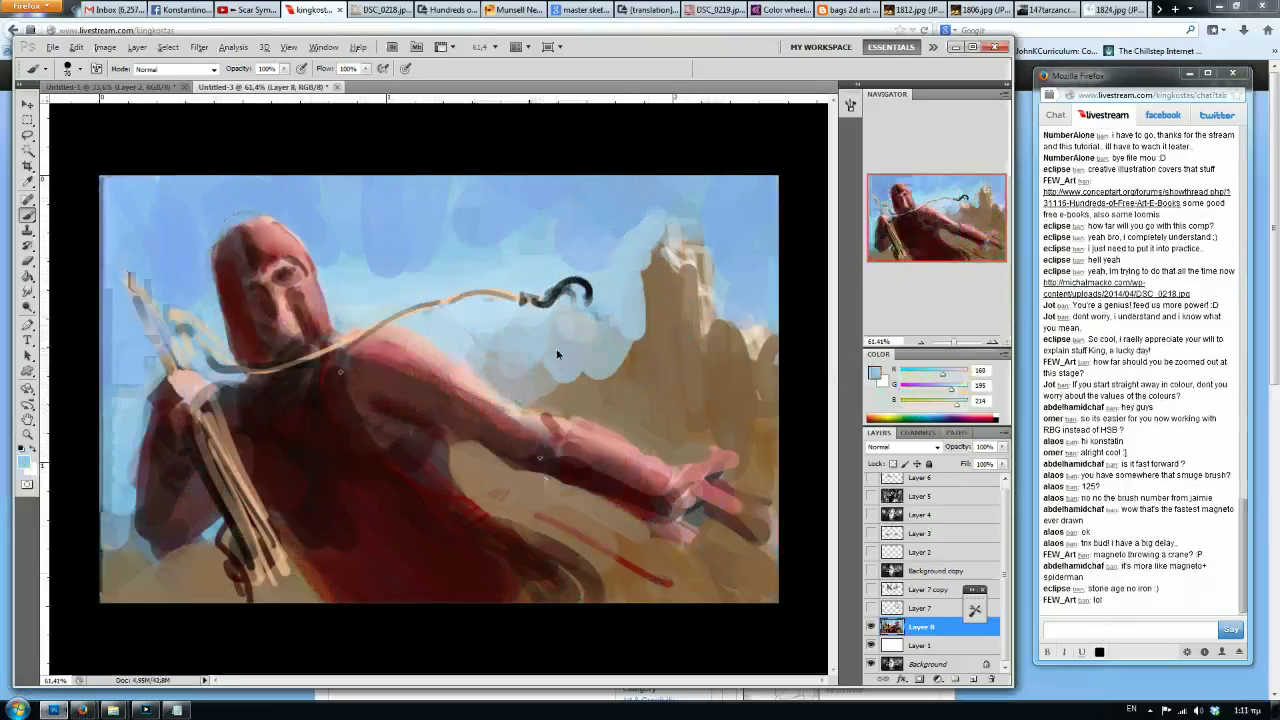
{"action": "left_click", "coordinate": [590, 366], "text": "alt"}
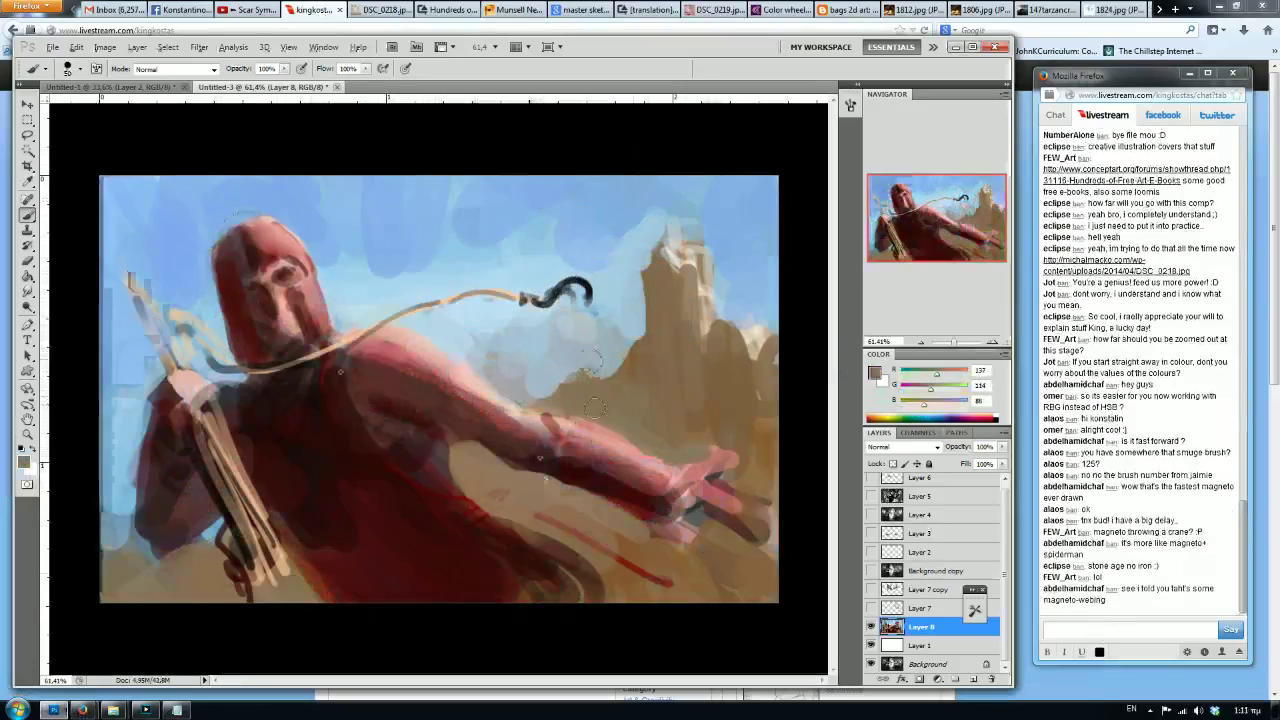
{"action": "mouse_move", "coordinate": [568, 392]}
{"action": "left_mouse_down"}
{"action": "mouse_move", "coordinate": [558, 368]}
{"action": "mouse_move", "coordinate": [540, 384]}
{"action": "left_mouse_up"}
{"action": "left_click", "coordinate": [525, 374], "text": "alt"}
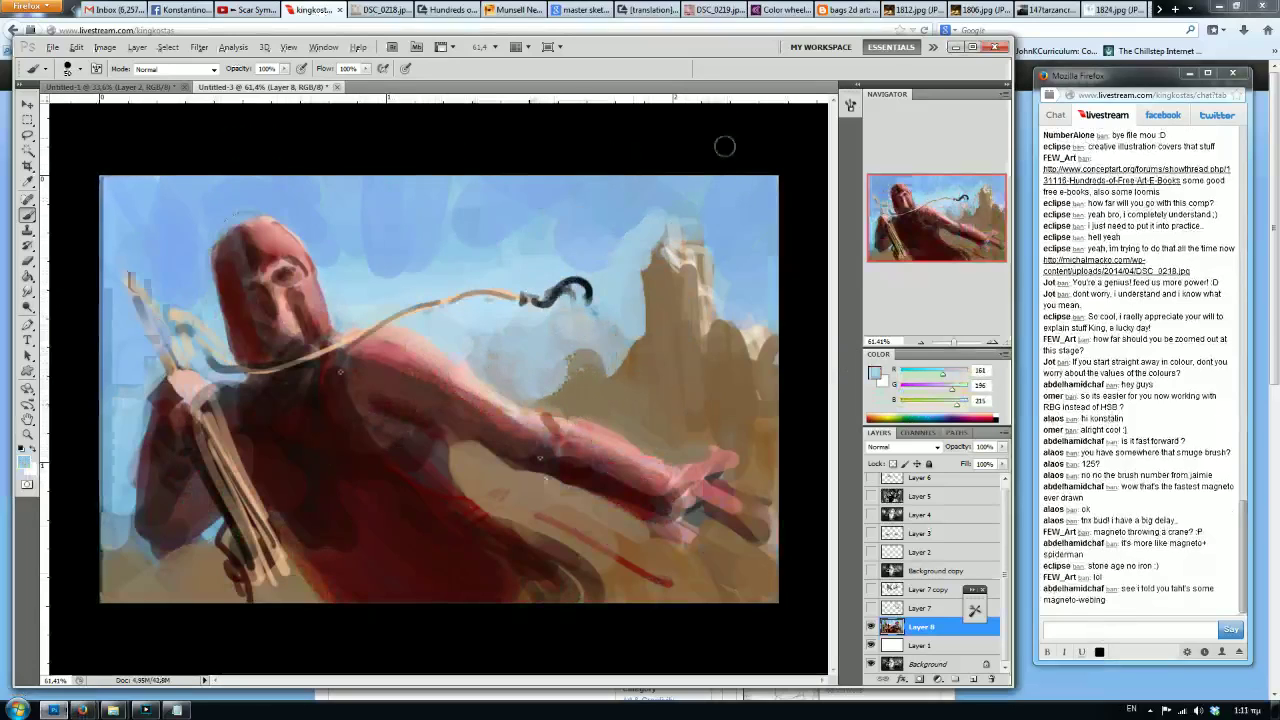
Darken the gaps in the rope bundle, enlarge the fist with sampled pale pink, and warm the adjoining bent arm with red.
{"action": "left_click", "coordinate": [243, 487], "text": "alt"}
{"action": "left_click_drag", "start_coordinate": [220, 452], "coordinate": [261, 523]}
{"action": "left_click_drag", "start_coordinate": [235, 512], "coordinate": [255, 505]}
{"action": "left_click_drag", "start_coordinate": [208, 456], "coordinate": [252, 565]}
{"action": "left_click_drag", "start_coordinate": [218, 415], "coordinate": [276, 540]}
{"action": "left_click", "coordinate": [200, 386], "text": "alt"}
{"action": "mouse_move", "coordinate": [192, 388]}
{"action": "left_mouse_down"}
{"action": "mouse_move", "coordinate": [188, 428]}
{"action": "mouse_move", "coordinate": [198, 422]}
{"action": "mouse_move", "coordinate": [163, 402]}
{"action": "mouse_move", "coordinate": [167, 456]}
{"action": "mouse_move", "coordinate": [184, 441]}
{"action": "mouse_move", "coordinate": [170, 416]}
{"action": "mouse_move", "coordinate": [159, 428]}
{"action": "mouse_move", "coordinate": [157, 464]}
{"action": "left_mouse_up"}
{"action": "left_click", "coordinate": [403, 358], "text": "alt"}
{"action": "key", "text": "["}
{"action": "key", "text": "]"}
{"action": "key", "text": "]"}
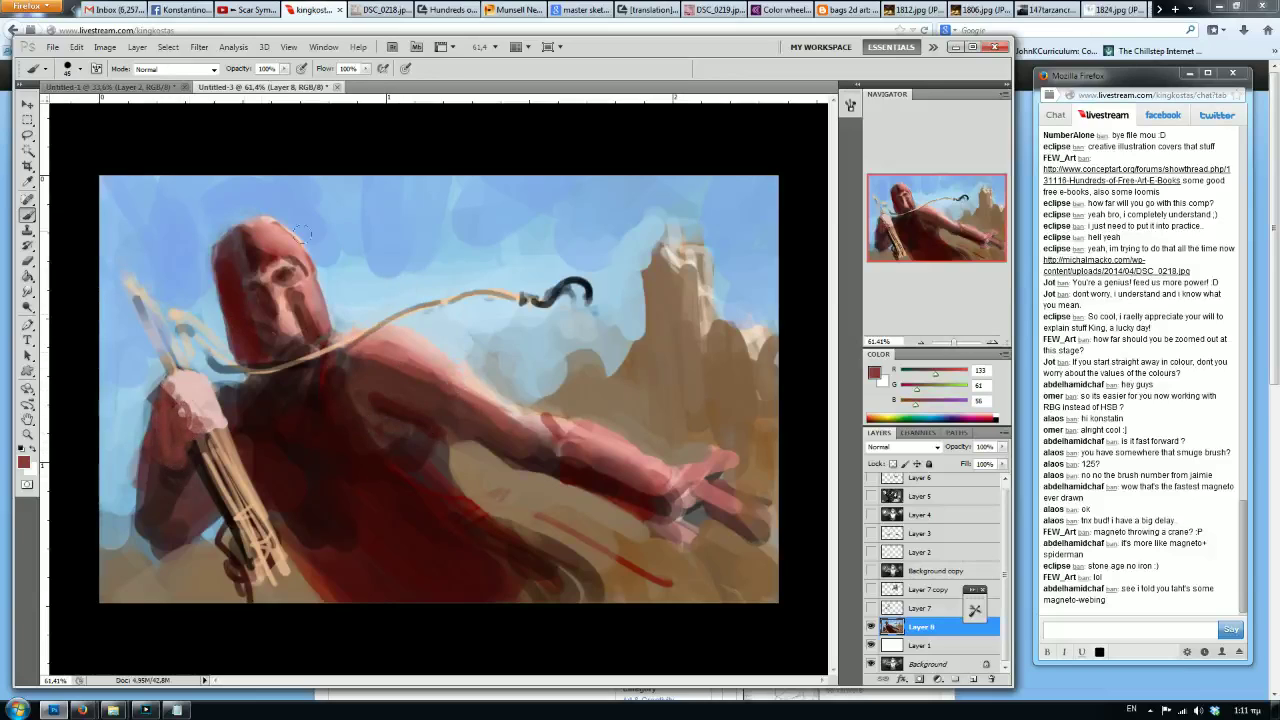
Paint the forearm darker with sampled deep reds to define the glove.
{"action": "left_click", "coordinate": [642, 500], "text": "alt"}
{"action": "key", "text": "["}
{"action": "key", "text": "["}
{"action": "key", "text": "["}
{"action": "left_click_drag", "start_coordinate": [650, 488], "coordinate": [572, 452]}
{"action": "left_click", "coordinate": [641, 511], "text": "alt"}
{"action": "left_click_drag", "start_coordinate": [662, 462], "coordinate": [602, 435]}
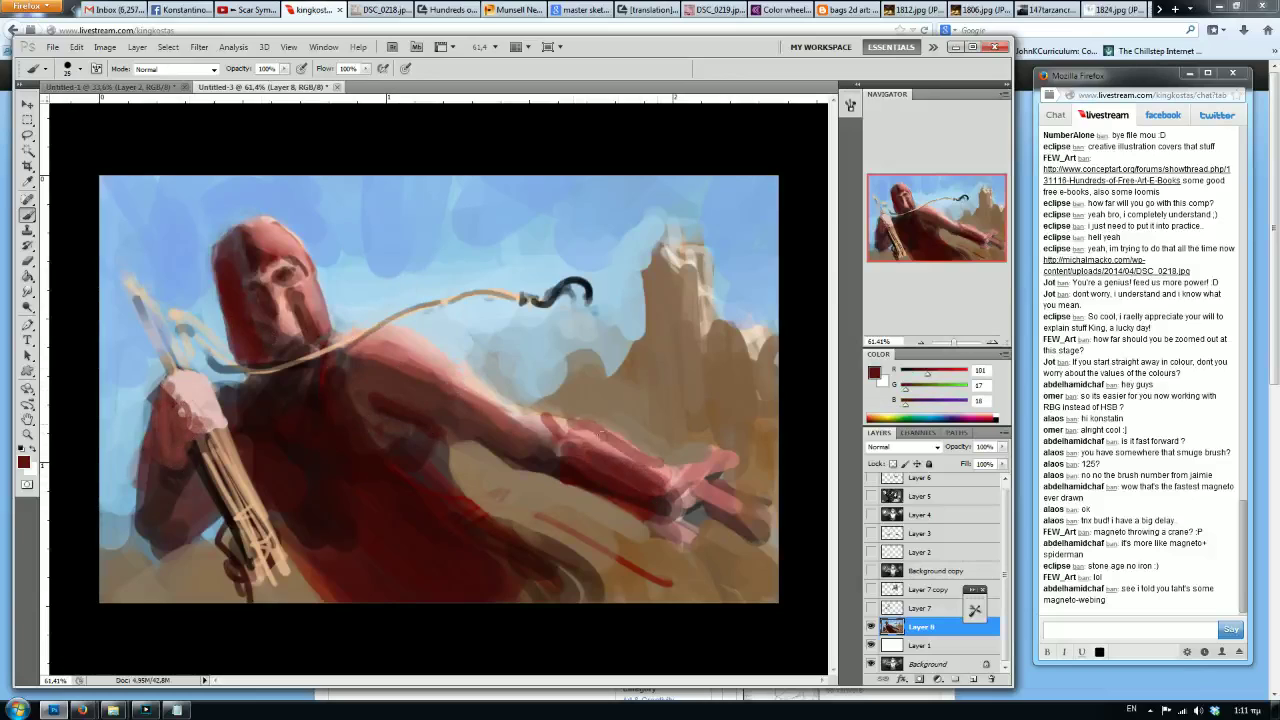
Add a pale pink and white highlight along the top of the outstretched forearm.
{"action": "left_click", "coordinate": [646, 462], "text": "alt"}
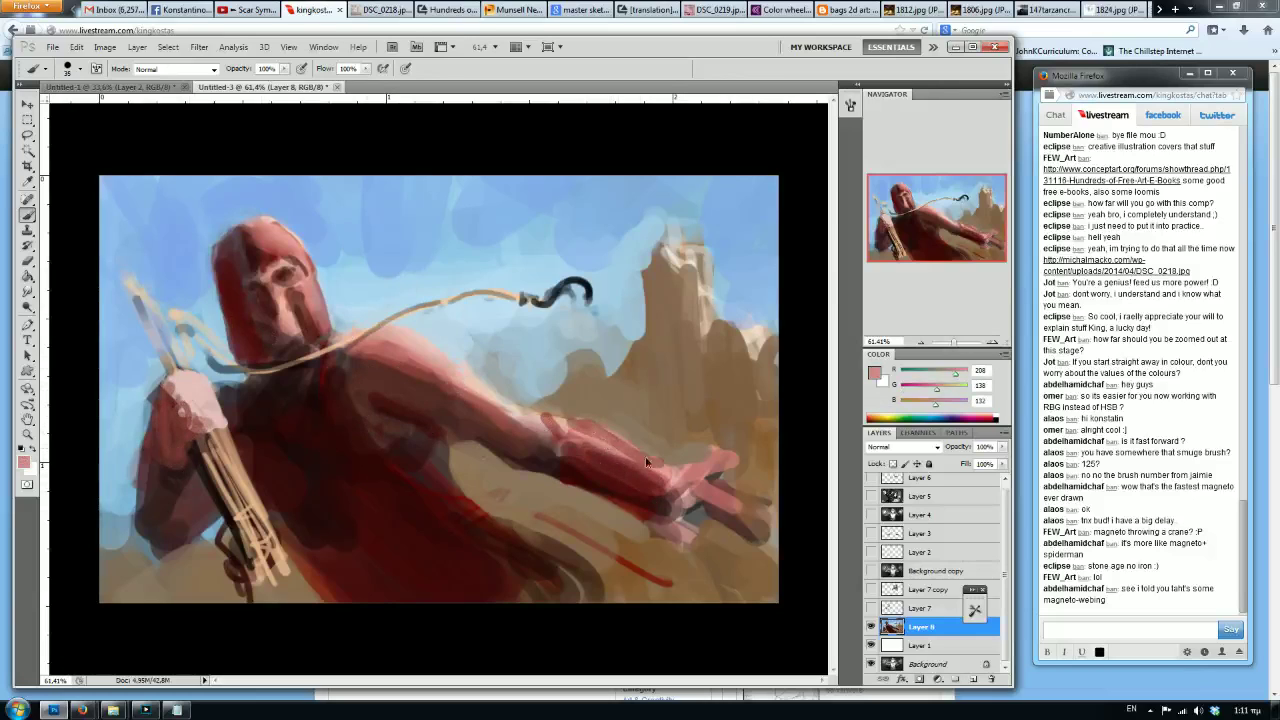
{"action": "key", "text": "d"}
{"action": "key", "text": "x"}
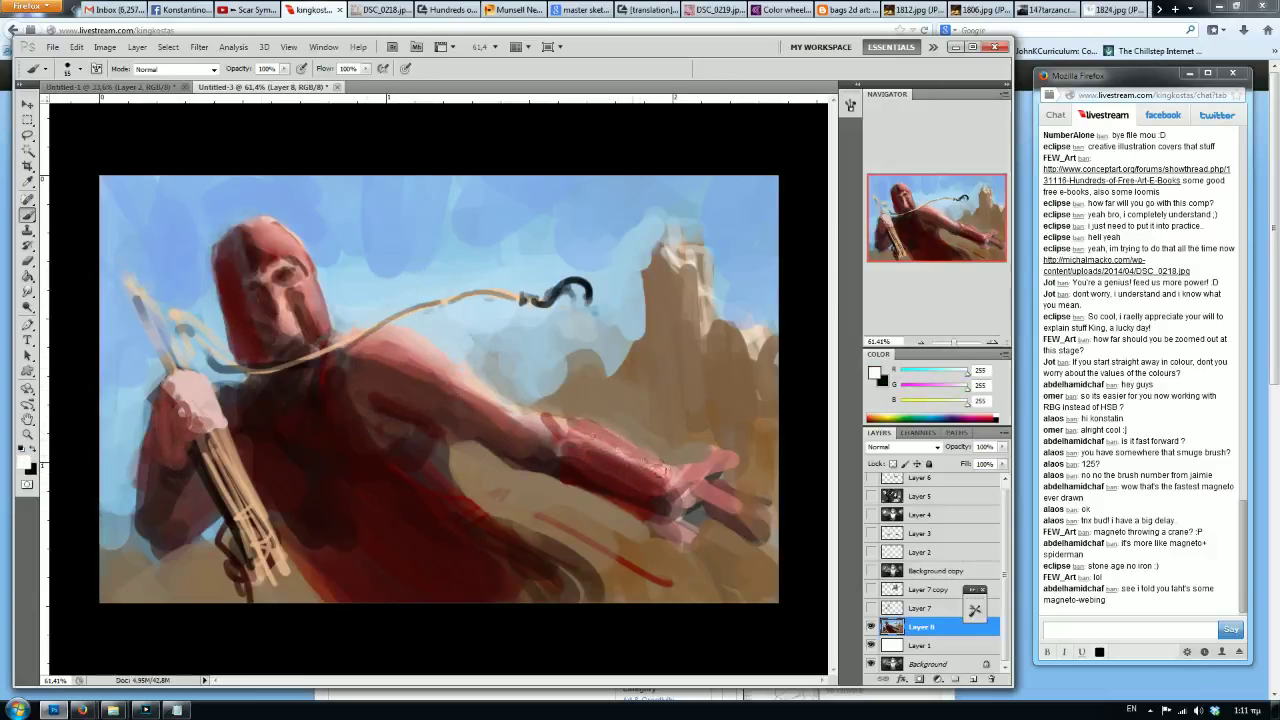
{"action": "left_click_drag", "start_coordinate": [630, 460], "coordinate": [578, 438]}
Rework the glove's wrist edge with sampled pink and paint over the outstretched hand with sampled ground brown.
{"action": "left_click", "coordinate": [688, 476], "text": "alt"}
{"action": "left_click_drag", "start_coordinate": [688, 466], "coordinate": [674, 516]}
{"action": "left_click", "coordinate": [716, 436], "text": "alt"}
{"action": "key", "text": "bracketright"}
{"action": "key", "text": "bracketright"}
{"action": "key", "text": "bracketright"}
{"action": "mouse_move", "coordinate": [712, 440]}
{"action": "left_mouse_down"}
{"action": "mouse_move", "coordinate": [692, 530]}
{"action": "mouse_move", "coordinate": [756, 520]}
{"action": "mouse_move", "coordinate": [770, 536]}
{"action": "left_mouse_up"}
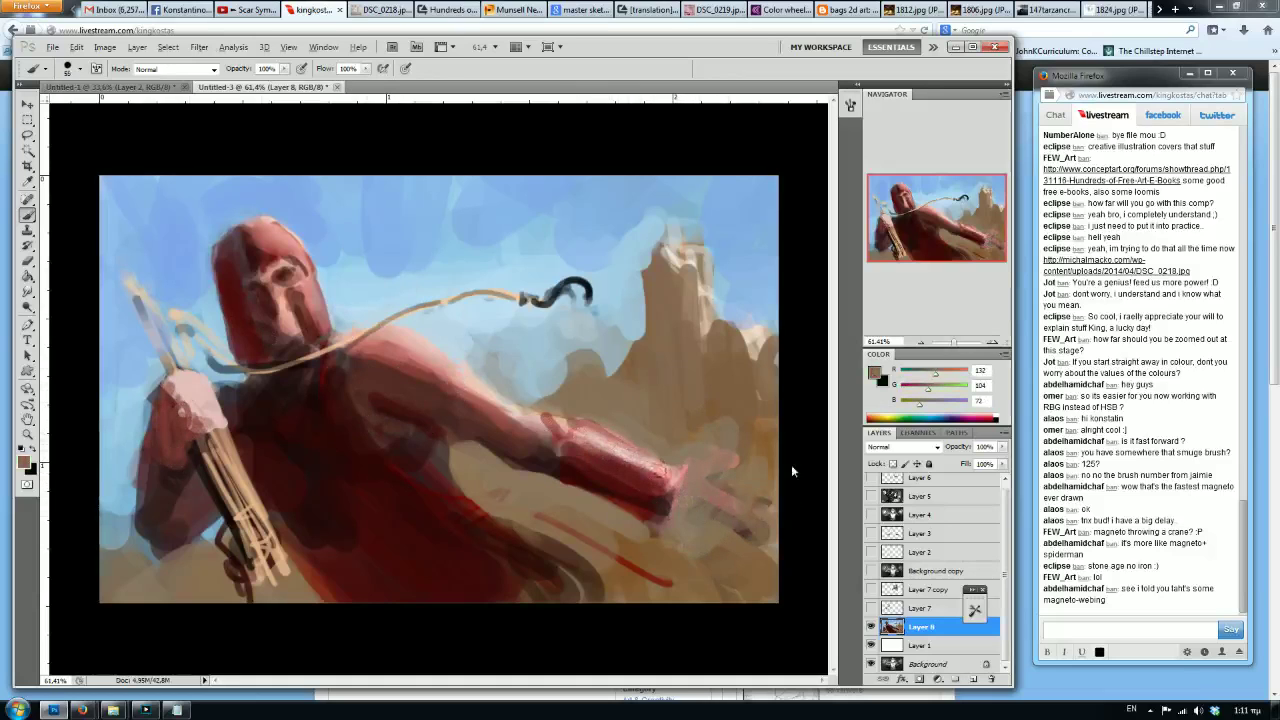
Flip the canvas horizontally, reshape the dark edge below the armpit, and smooth the upper arm's shadow with sampled reds.
{"action": "key", "text": "h"}
{"action": "left_click", "coordinate": [398, 461], "text": "alt"}
{"action": "mouse_move", "coordinate": [418, 444]}
{"action": "left_mouse_down"}
{"action": "mouse_move", "coordinate": [442, 441]}
{"action": "mouse_move", "coordinate": [429, 485]}
{"action": "left_mouse_up"}
{"action": "left_click", "coordinate": [526, 463], "text": "alt"}
{"action": "left_click", "coordinate": [438, 461], "text": "alt"}
{"action": "left_click", "coordinate": [445, 478], "text": "alt"}
{"action": "left_click_drag", "start_coordinate": [450, 436], "coordinate": [432, 506]}
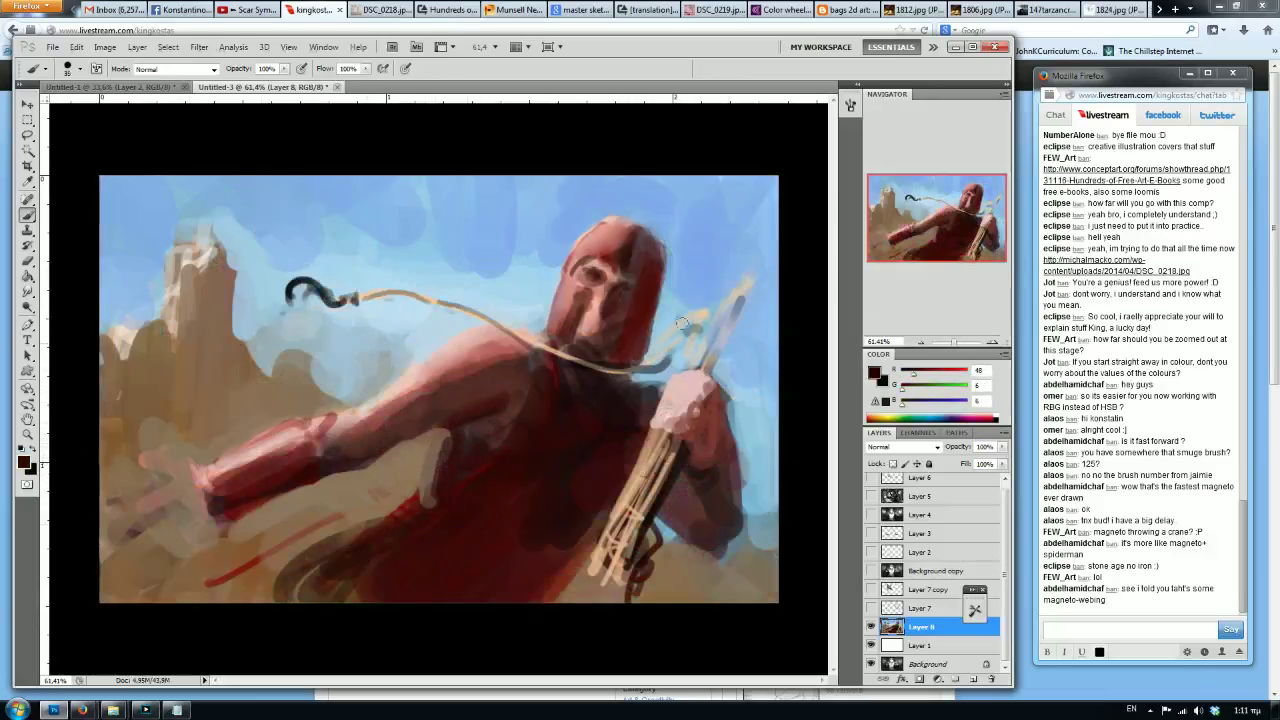
{"action": "left_click", "coordinate": [472, 399], "text": "alt"}
{"action": "left_click", "coordinate": [474, 414], "text": "alt"}
{"action": "left_click", "coordinate": [498, 355], "text": "alt"}
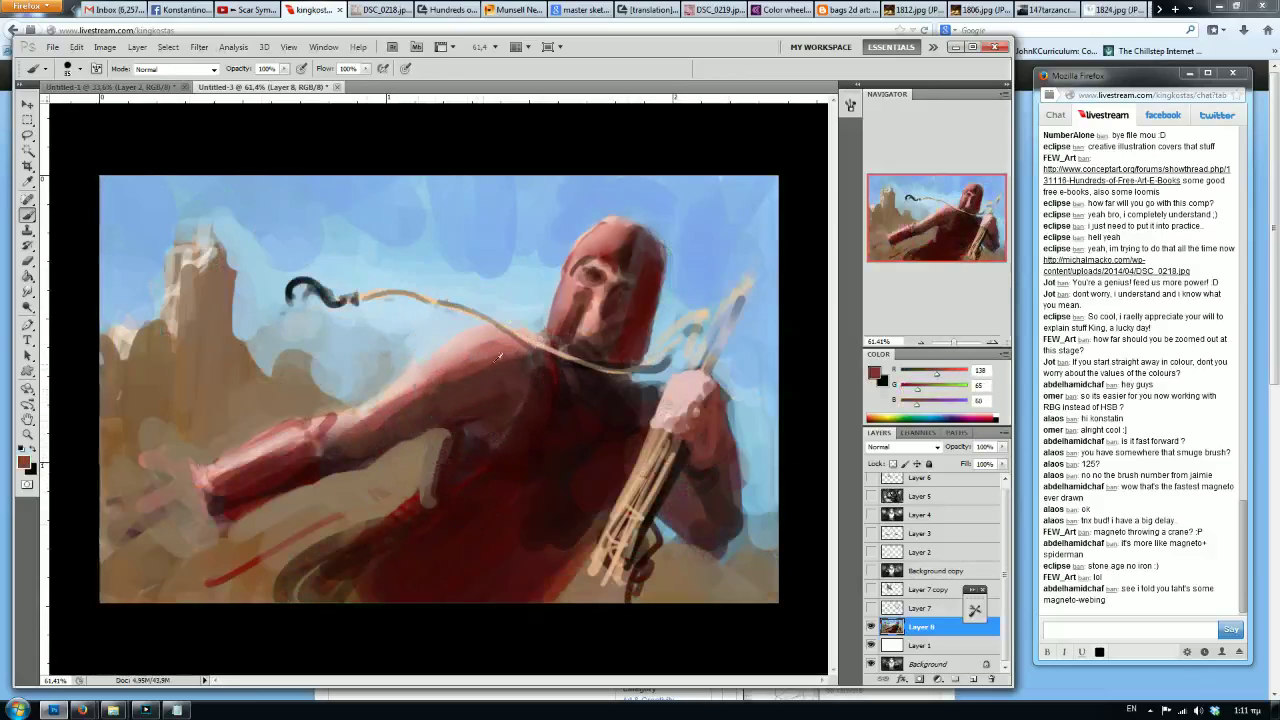
{"action": "left_click", "coordinate": [40, 291]}
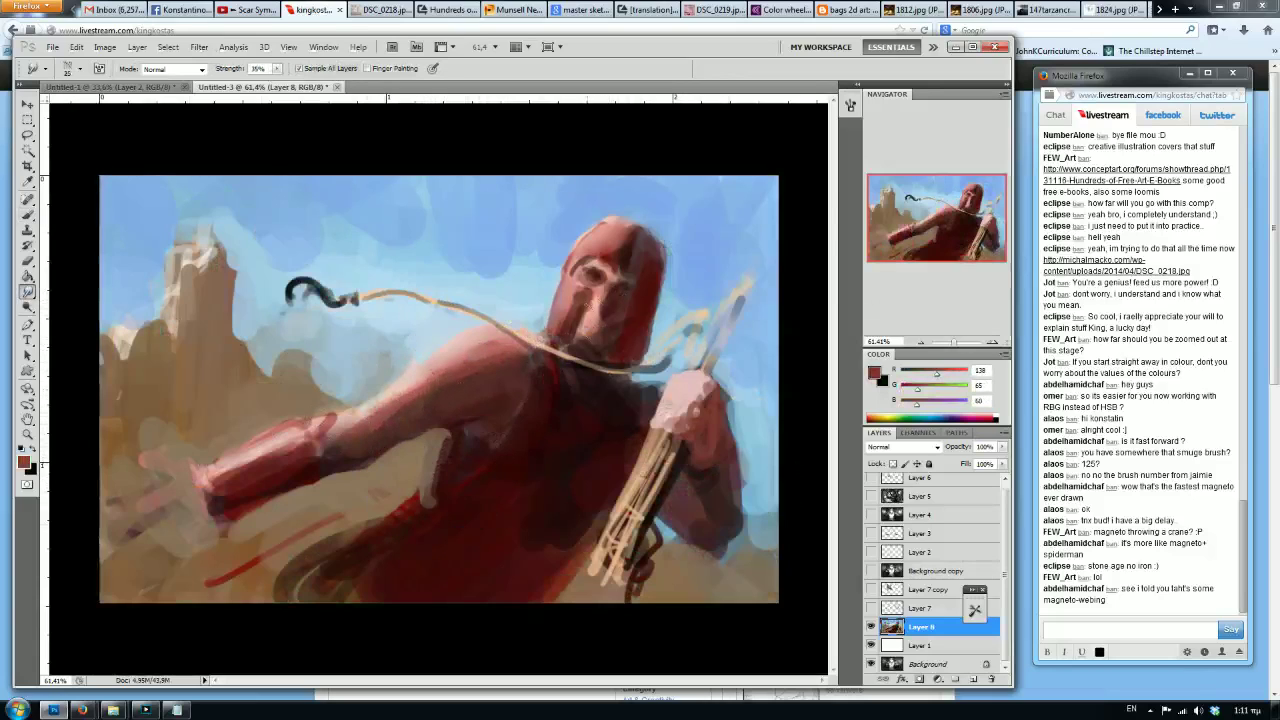
Paint a new open hand with spread fingers in dark reddish brown and trim its outline with sampled sand brown.
{"action": "left_click", "coordinate": [29, 214]}
{"action": "left_click", "coordinate": [480, 395], "text": "alt"}
{"action": "key", "text": "bracketright"}
{"action": "key", "text": "bracketright"}
{"action": "key", "text": "bracketright"}
{"action": "key", "text": "bracketright"}
{"action": "left_click_drag", "start_coordinate": [194, 510], "coordinate": [174, 541]}
{"action": "mouse_move", "coordinate": [188, 520]}
{"action": "left_mouse_down"}
{"action": "mouse_move", "coordinate": [135, 464]}
{"action": "mouse_move", "coordinate": [172, 470]}
{"action": "left_mouse_up"}
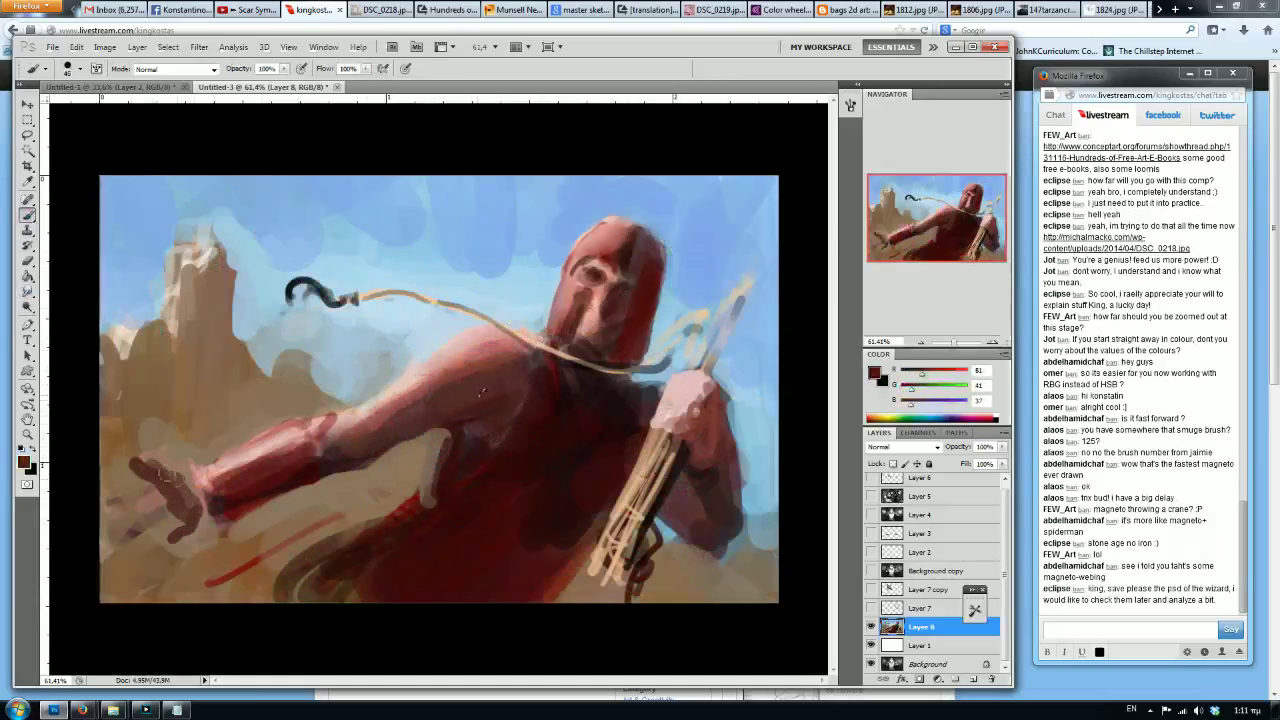
{"action": "left_click", "coordinate": [188, 454], "text": "alt"}
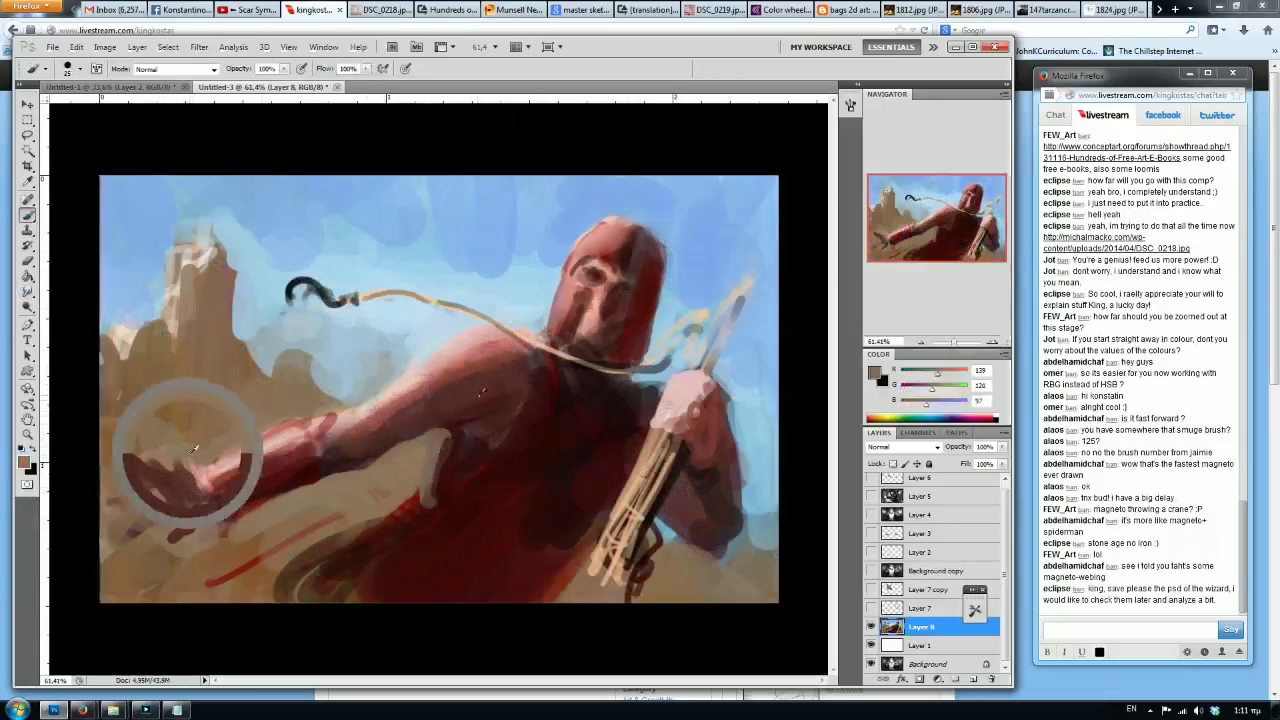
{"action": "left_click", "coordinate": [222, 455], "text": "alt"}
{"action": "left_click", "coordinate": [228, 422], "text": "alt"}
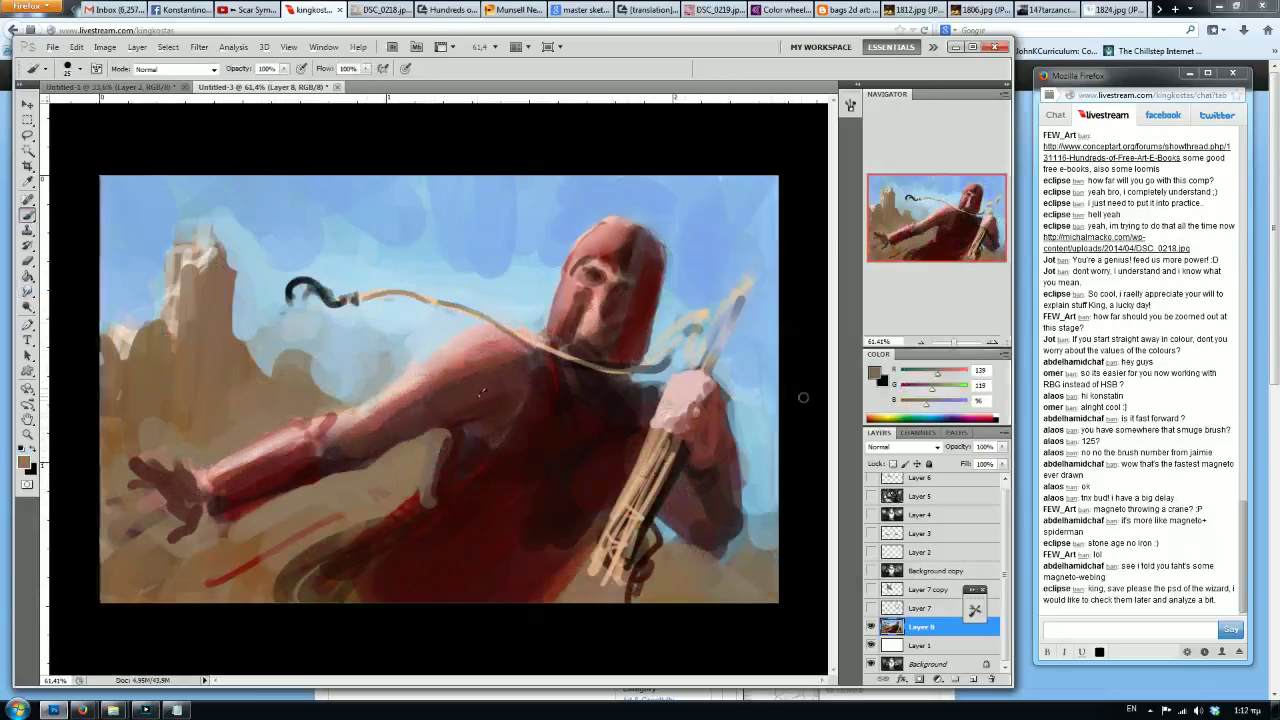
Repaint the pale clouds beside the rocks and smooth the sky above the rope with sampled blues.
{"action": "left_click", "coordinate": [370, 368], "text": "alt"}
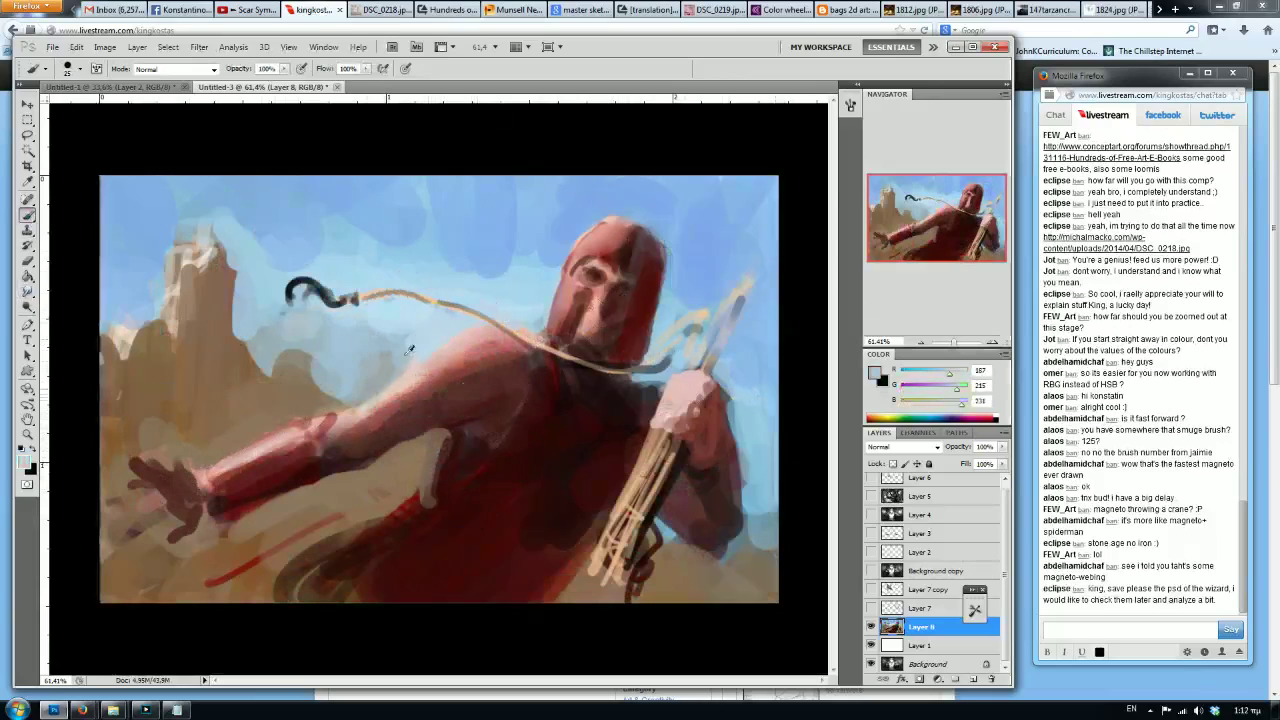
{"action": "mouse_move", "coordinate": [370, 372]}
{"action": "left_mouse_down"}
{"action": "mouse_move", "coordinate": [321, 345]}
{"action": "mouse_move", "coordinate": [264, 343]}
{"action": "mouse_move", "coordinate": [314, 327]}
{"action": "mouse_move", "coordinate": [315, 287]}
{"action": "left_mouse_up"}
{"action": "left_click", "coordinate": [390, 221], "text": "alt"}
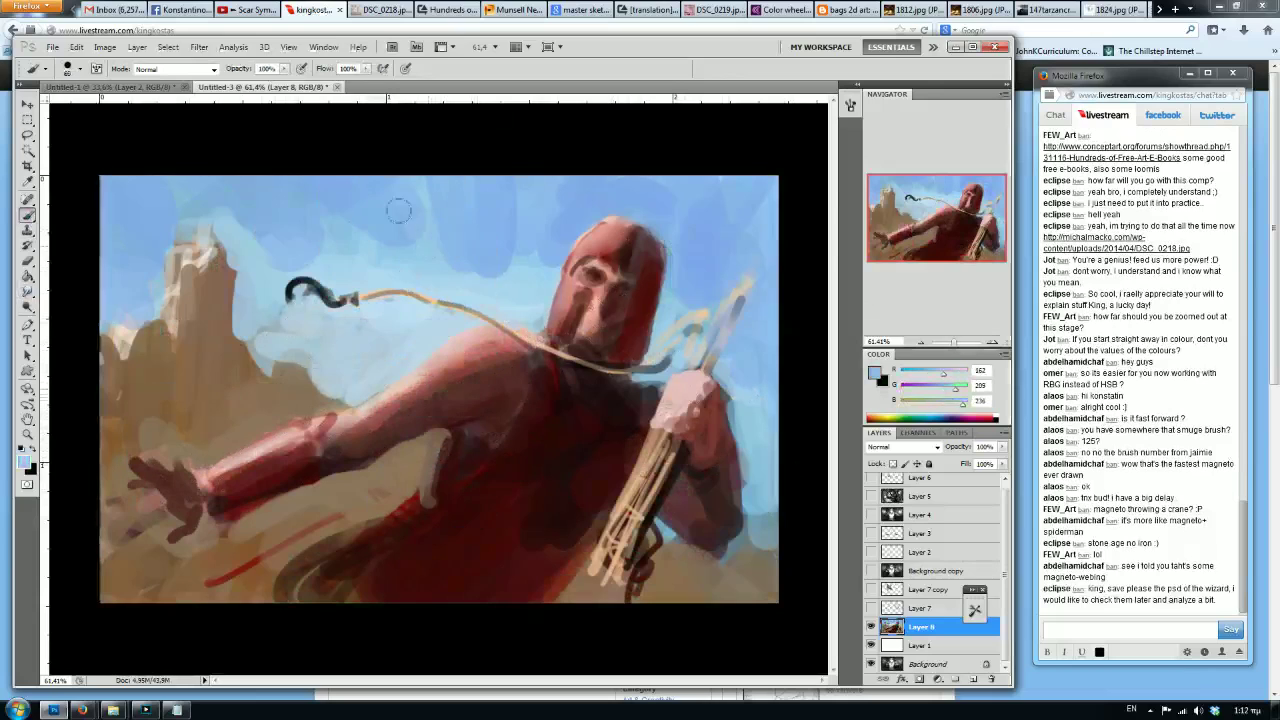
{"action": "left_click_drag", "start_coordinate": [405, 248], "coordinate": [366, 258]}
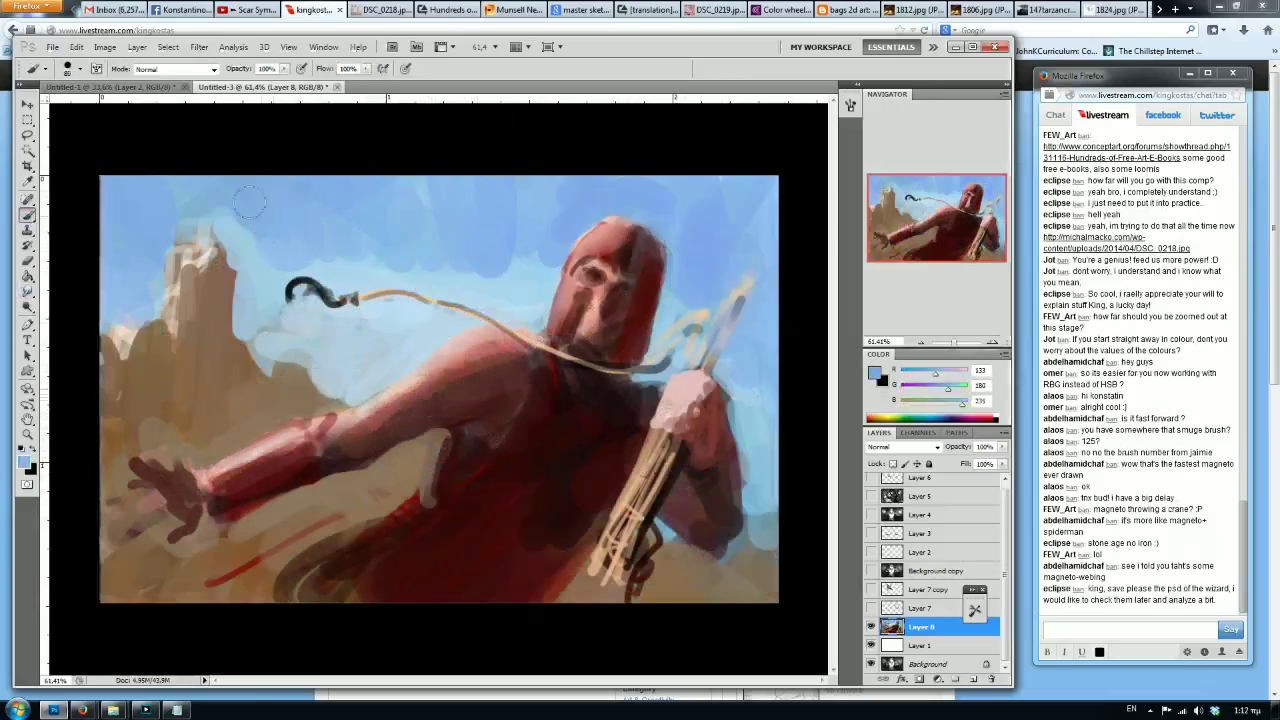
{"action": "left_click", "coordinate": [338, 268], "text": "alt"}
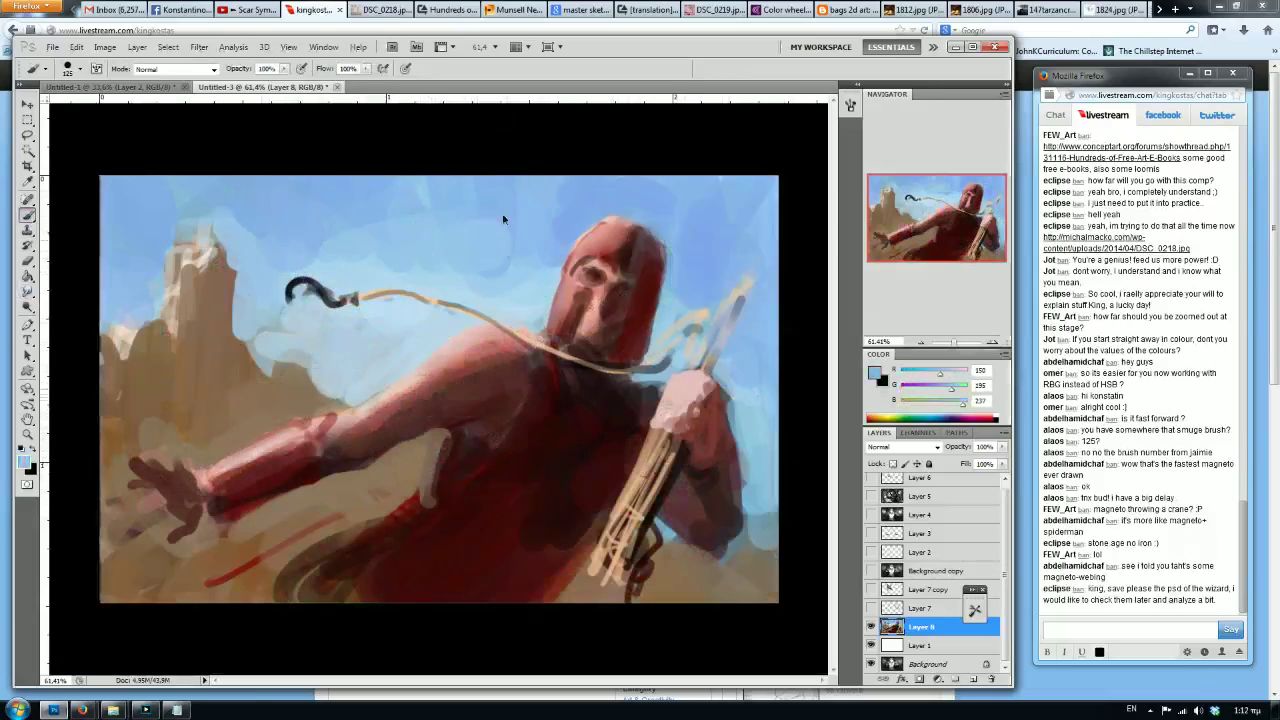
{"action": "left_click", "coordinate": [240, 305], "text": "alt"}
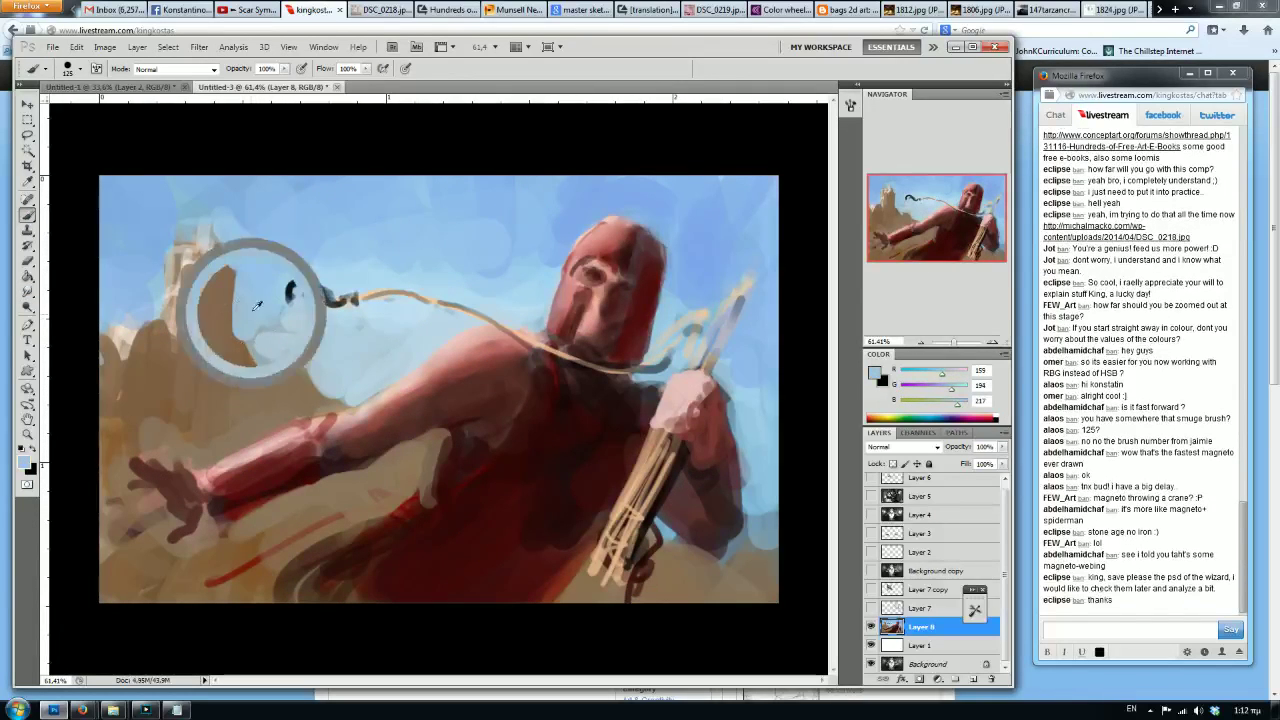
Flip the canvas, cover the loose dark strands beside the waist with sampled brown, smooth the torso with dark red, and flip again.
{"action": "key", "text": "h"}
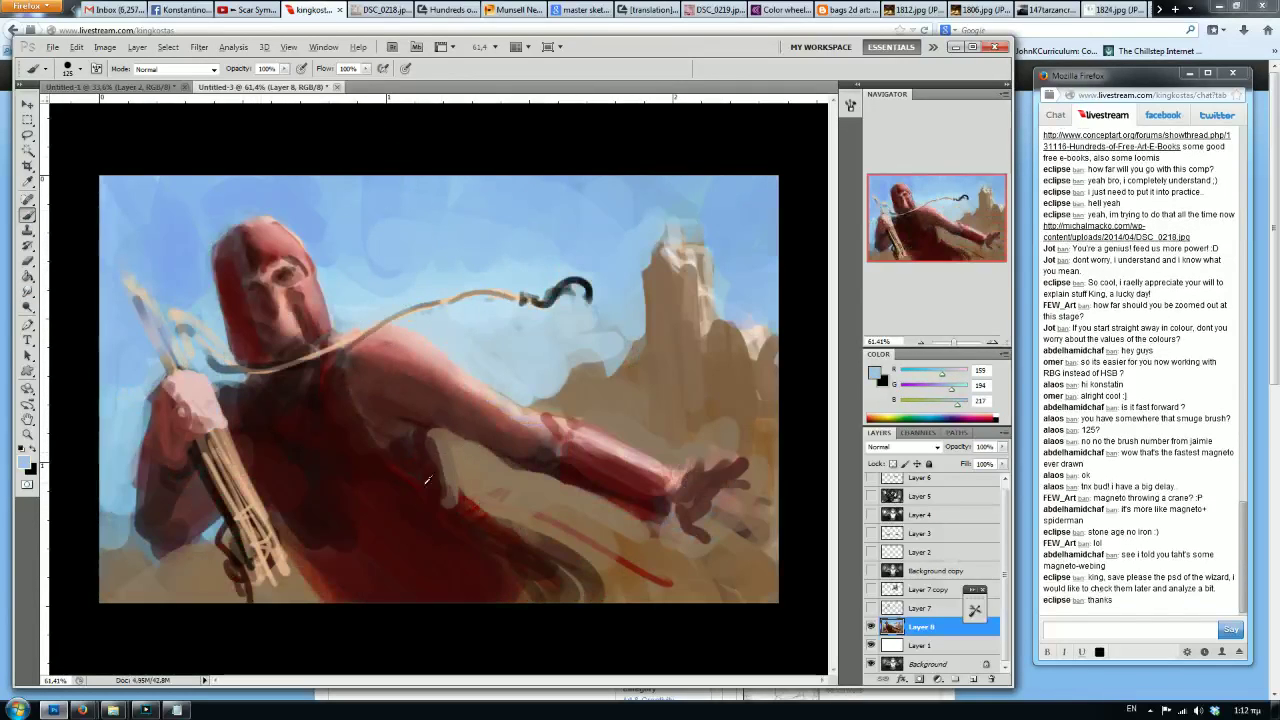
{"action": "left_click", "coordinate": [400, 490], "text": "alt"}
{"action": "key", "text": "bracketleft"}
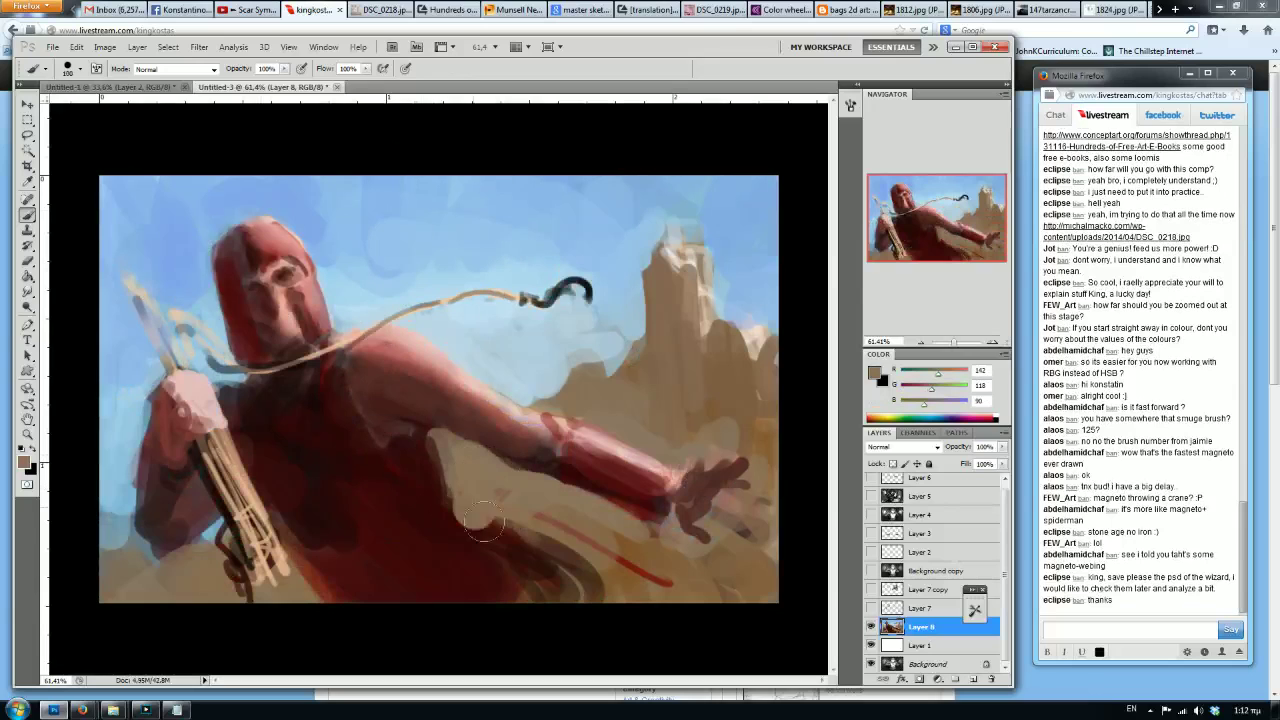
{"action": "left_click_drag", "start_coordinate": [483, 520], "coordinate": [560, 600]}
{"action": "left_click", "coordinate": [420, 543], "text": "alt"}
{"action": "left_click", "coordinate": [317, 507], "text": "alt"}
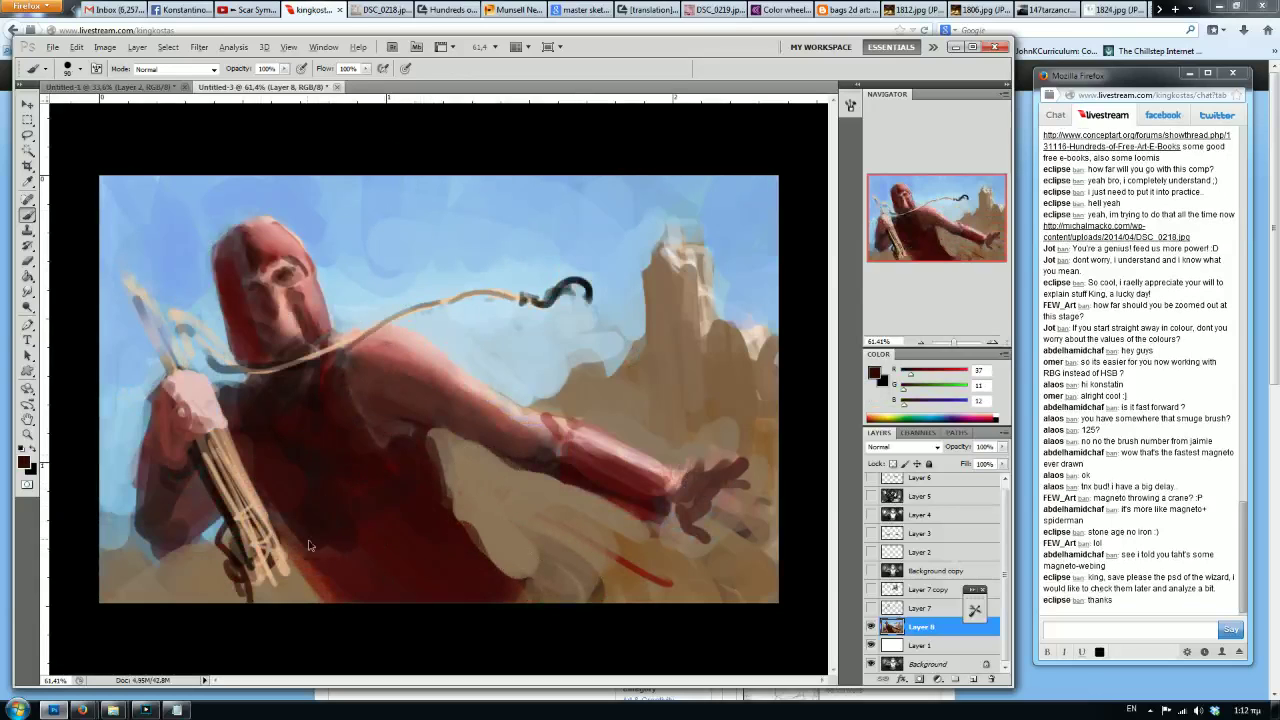
{"action": "key", "text": "h"}
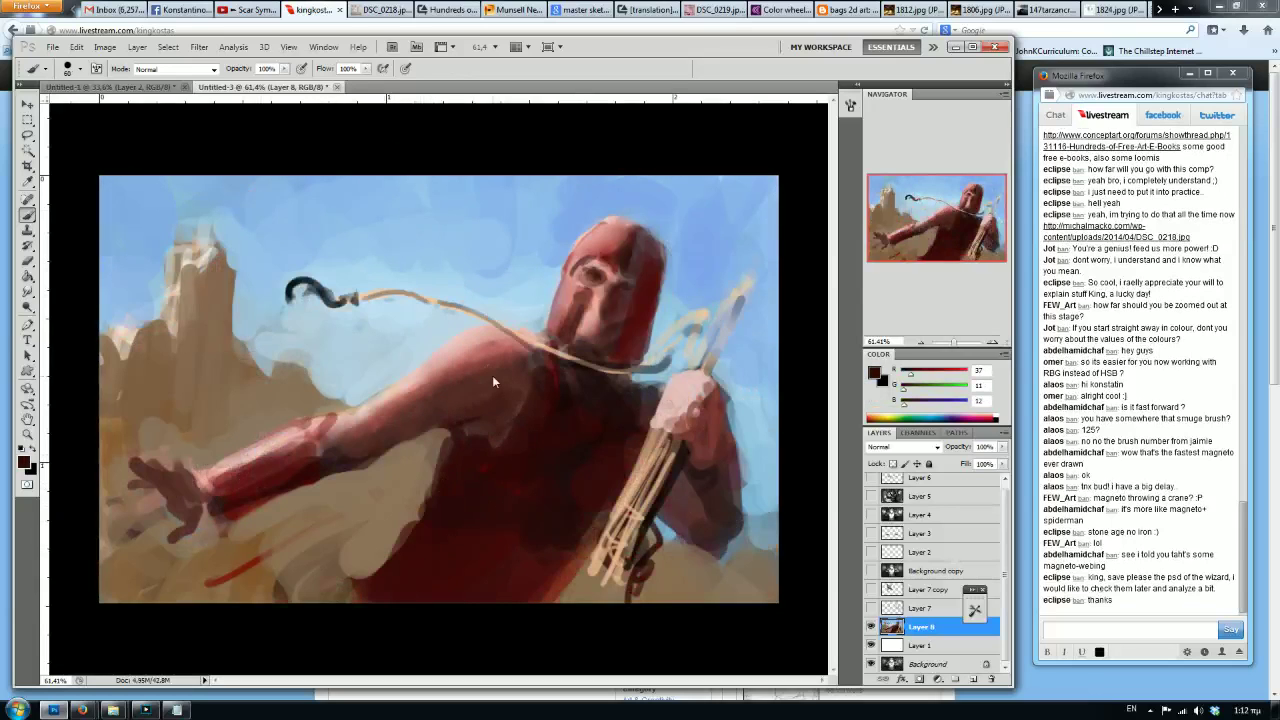
Repaint the underside and surface of the outstretched forearm's bracer with sampled dark reds, using progressively smaller brushes.
{"action": "left_click", "coordinate": [302, 474], "text": "alt"}
{"action": "left_click_drag", "start_coordinate": [250, 501], "coordinate": [318, 481]}
{"action": "key", "text": "bracketleft"}
{"action": "key", "text": "bracketleft"}
{"action": "left_click", "coordinate": [264, 477], "text": "alt"}
{"action": "left_click", "coordinate": [247, 467], "text": "alt"}
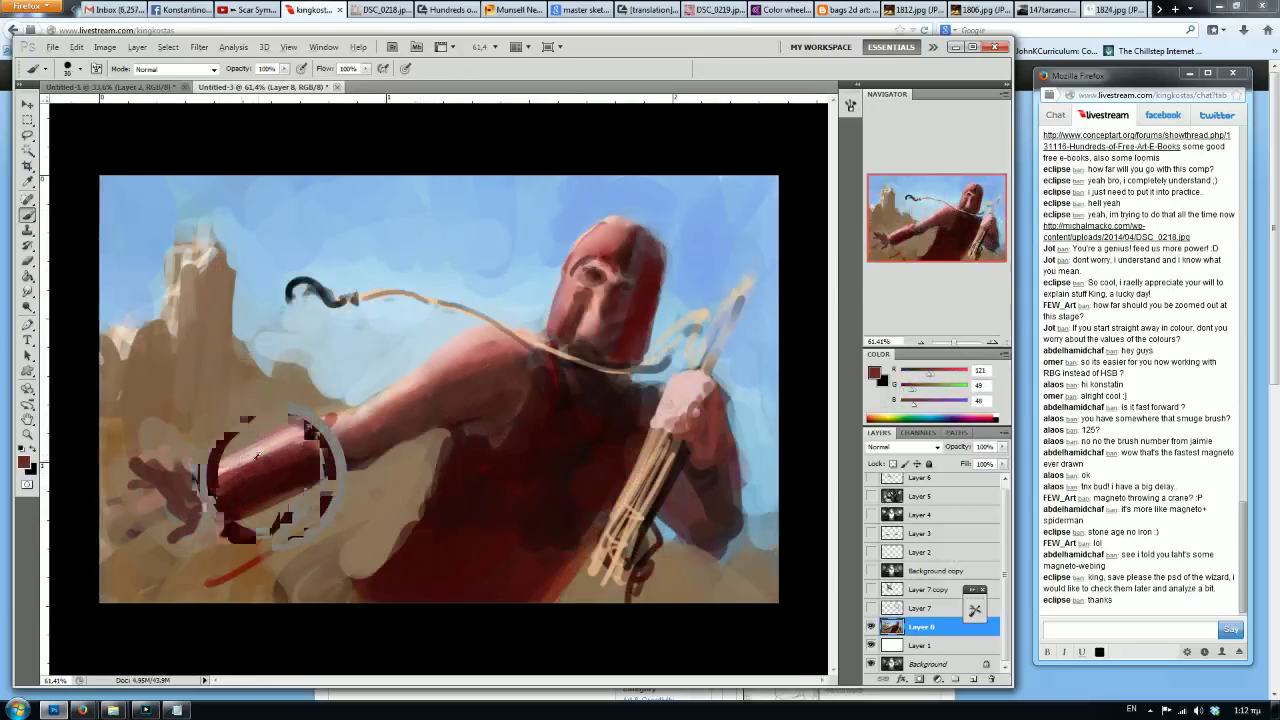
{"action": "key", "text": "bracketleft"}
Refine the upper edge and elbow of the outstretched arm with sampled pale pinks and muted reds.
{"action": "left_click", "coordinate": [330, 376], "text": "alt"}
{"action": "left_click", "coordinate": [381, 399], "text": "alt"}
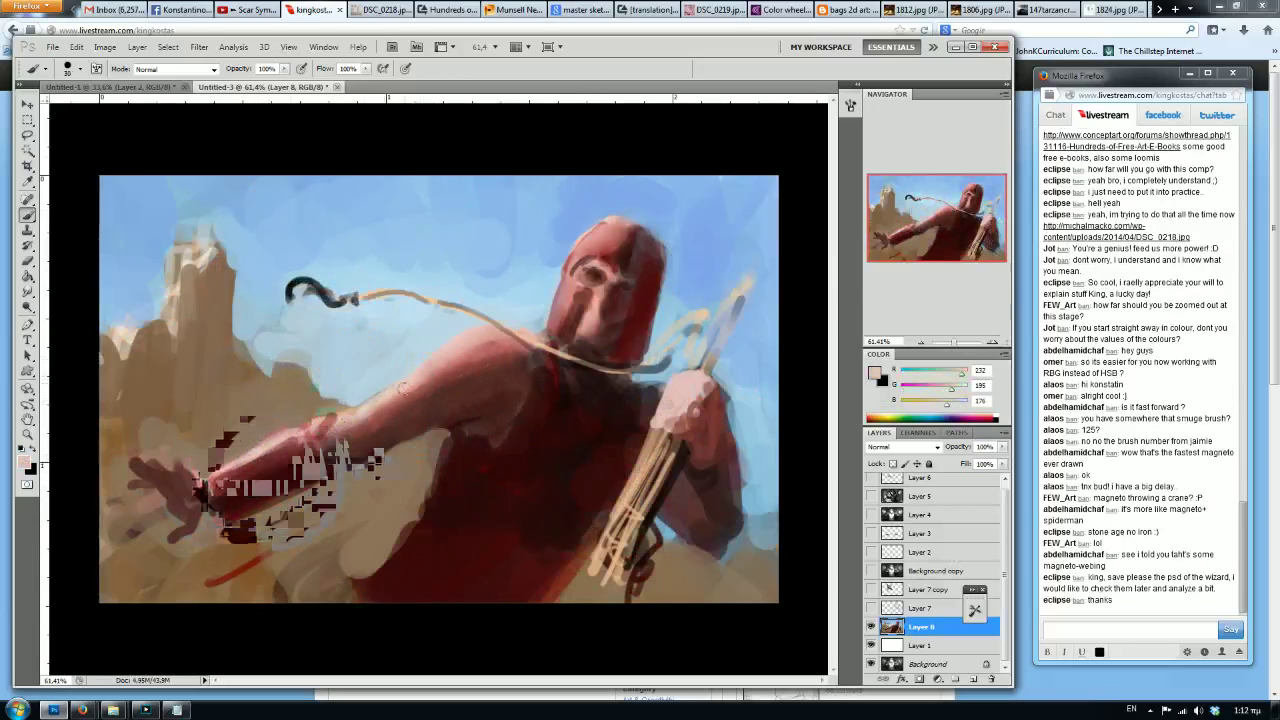
{"action": "left_click", "coordinate": [385, 409], "text": "alt"}
{"action": "left_click", "coordinate": [374, 404], "text": "alt"}
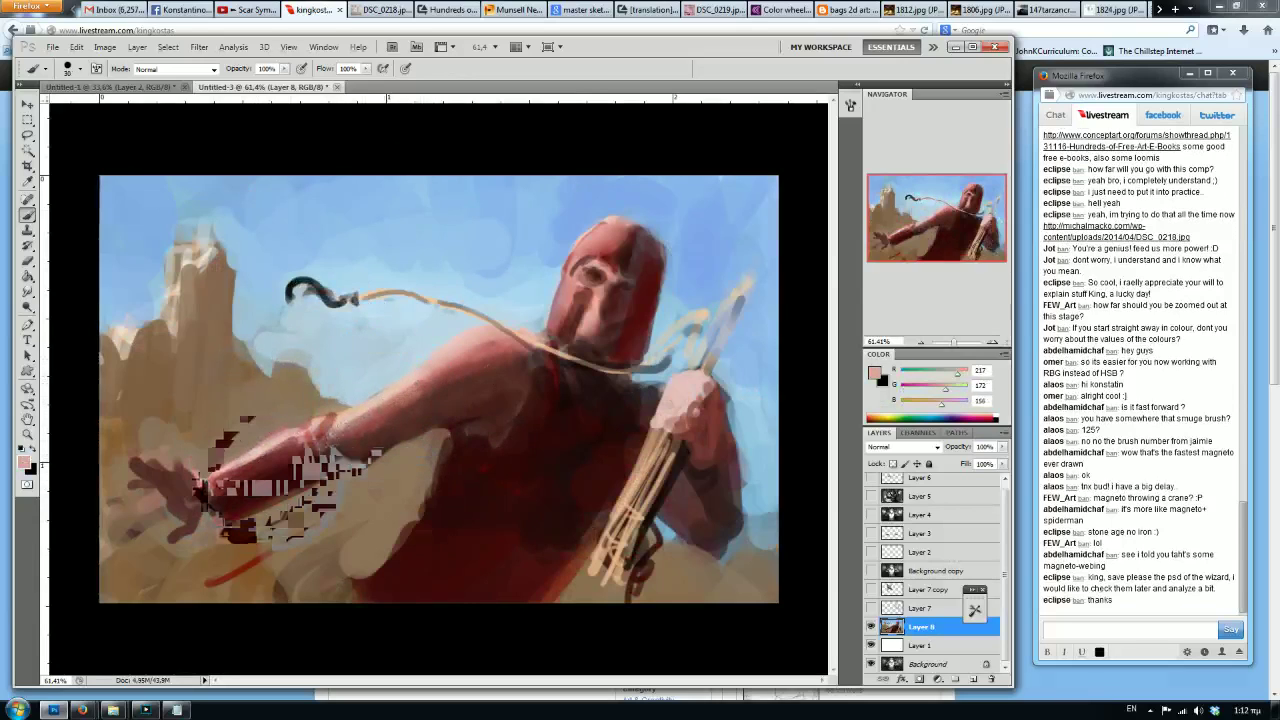
{"action": "left_click", "coordinate": [367, 413], "text": "alt"}
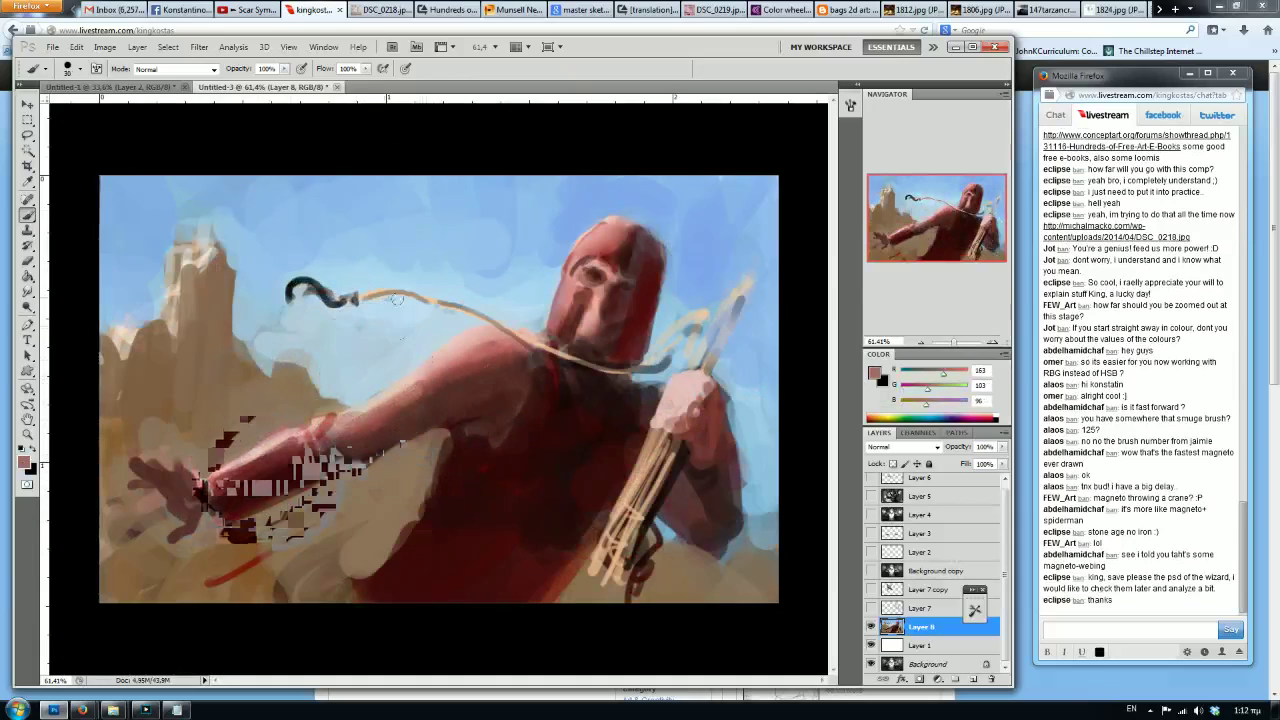
Darken the sleeve of the bent arm behind the rope bundle and the torso shadow with sampled black and dark red.
{"action": "left_click", "coordinate": [718, 462], "text": "alt"}
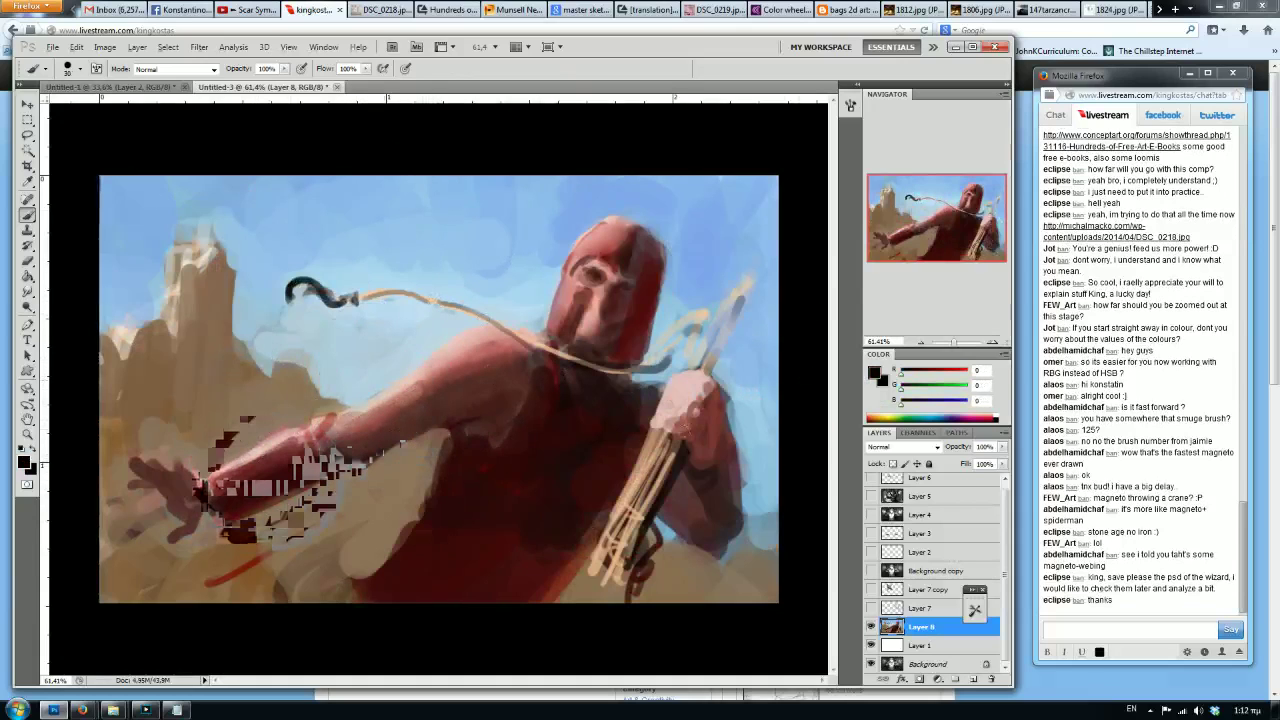
{"action": "mouse_move", "coordinate": [720, 469]}
{"action": "left_mouse_down"}
{"action": "mouse_move", "coordinate": [744, 521]}
{"action": "mouse_move", "coordinate": [704, 514]}
{"action": "mouse_move", "coordinate": [759, 483]}
{"action": "mouse_move", "coordinate": [730, 463]}
{"action": "mouse_move", "coordinate": [718, 473]}
{"action": "mouse_move", "coordinate": [734, 496]}
{"action": "mouse_move", "coordinate": [715, 521]}
{"action": "mouse_move", "coordinate": [584, 474]}
{"action": "mouse_move", "coordinate": [709, 488]}
{"action": "mouse_move", "coordinate": [728, 554]}
{"action": "left_mouse_up"}
{"action": "left_click", "coordinate": [584, 472], "text": "alt"}
{"action": "key", "text": "]"}
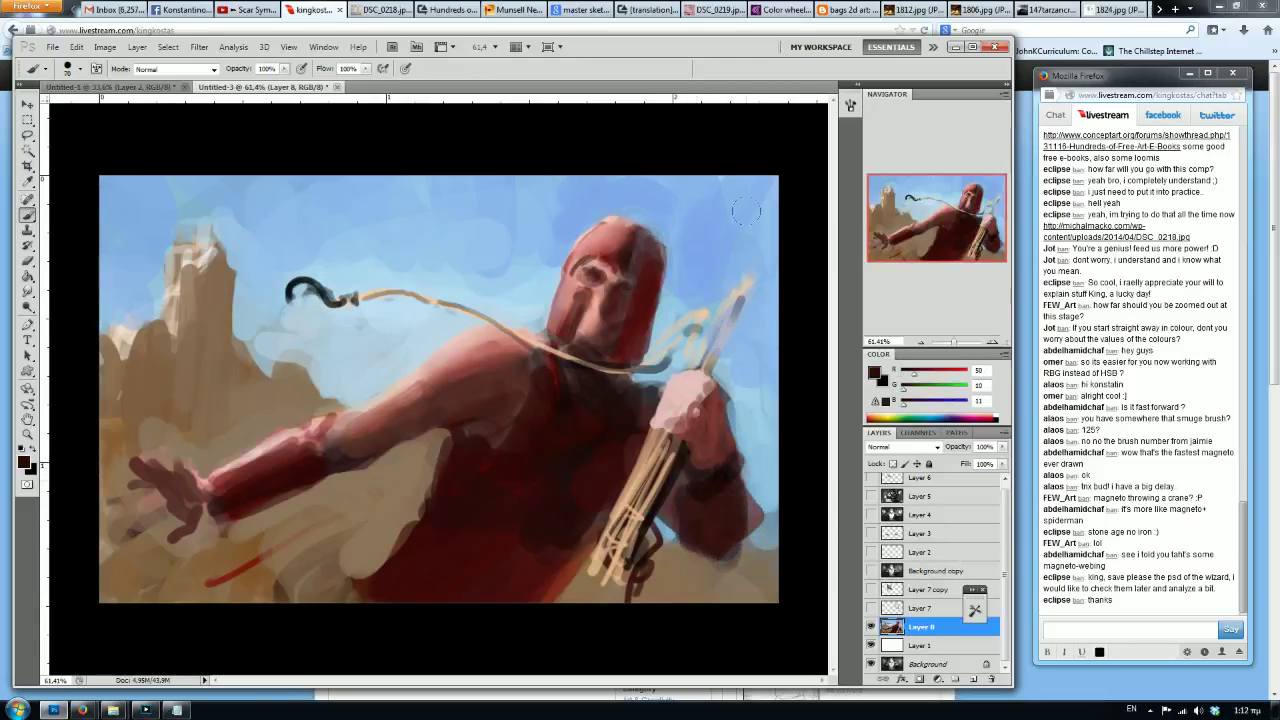
Flip the canvas, haze the rocks and desert ground with sampled light blue, and trim the torso's waist edge with greyish brown.
{"action": "key", "text": "F2"}
{"action": "left_click", "coordinate": [506, 382], "text": "alt"}
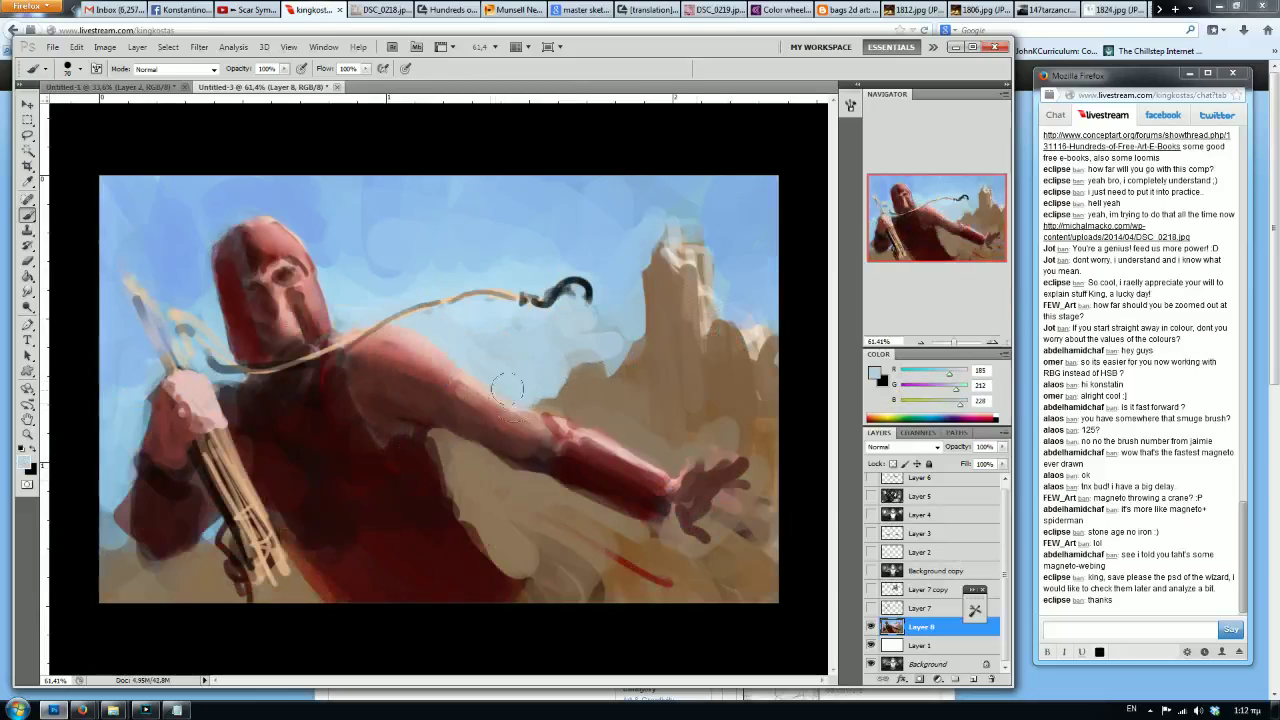
{"action": "mouse_move", "coordinate": [487, 455]}
{"action": "left_mouse_down"}
{"action": "mouse_move", "coordinate": [460, 479]}
{"action": "mouse_move", "coordinate": [471, 465]}
{"action": "mouse_move", "coordinate": [493, 517]}
{"action": "mouse_move", "coordinate": [540, 550]}
{"action": "left_mouse_up"}
{"action": "left_click", "coordinate": [521, 360], "text": "alt"}
{"action": "mouse_move", "coordinate": [540, 380]}
{"action": "left_mouse_down"}
{"action": "mouse_move", "coordinate": [680, 440]}
{"action": "mouse_move", "coordinate": [720, 330]}
{"action": "mouse_move", "coordinate": [762, 508]}
{"action": "mouse_move", "coordinate": [660, 580]}
{"action": "mouse_move", "coordinate": [530, 520]}
{"action": "mouse_move", "coordinate": [570, 600]}
{"action": "mouse_move", "coordinate": [740, 575]}
{"action": "left_mouse_up"}
{"action": "mouse_move", "coordinate": [310, 620]}
{"action": "left_mouse_down"}
{"action": "mouse_move", "coordinate": [230, 573]}
{"action": "mouse_move", "coordinate": [114, 606]}
{"action": "left_mouse_up"}
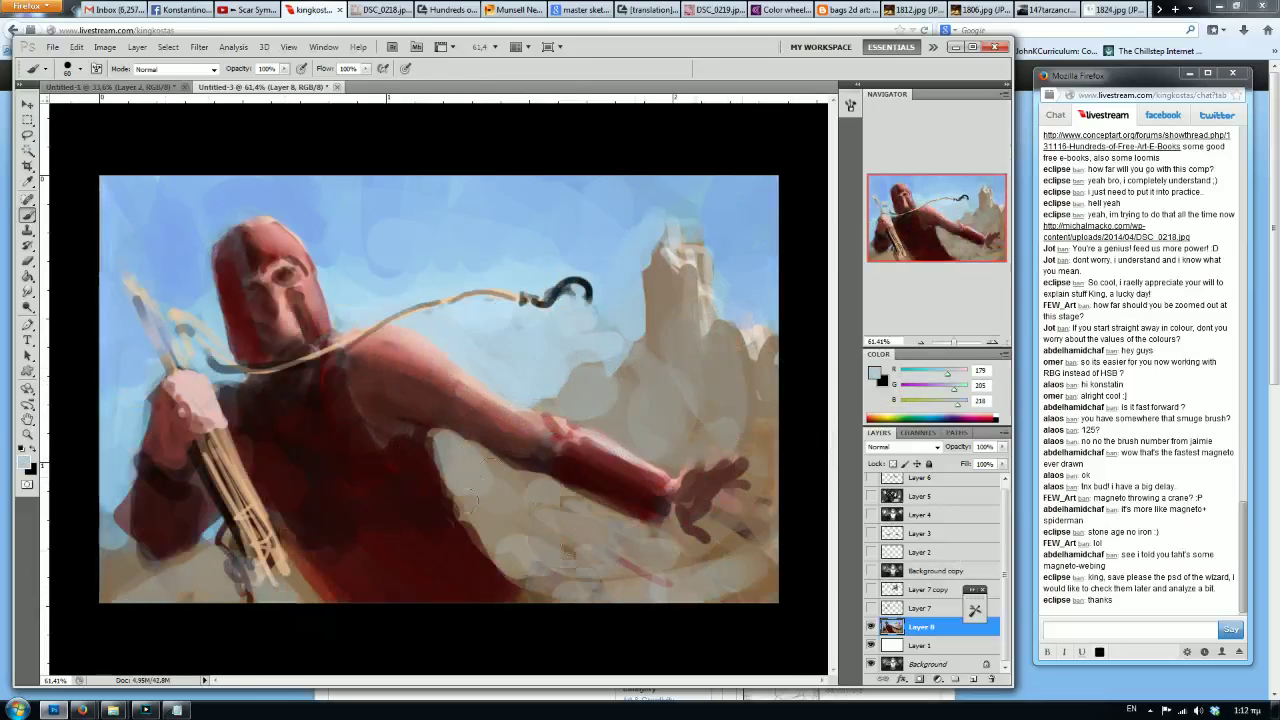
{"action": "left_click", "coordinate": [512, 538], "text": "alt"}
{"action": "left_click_drag", "start_coordinate": [512, 540], "coordinate": [457, 510]}
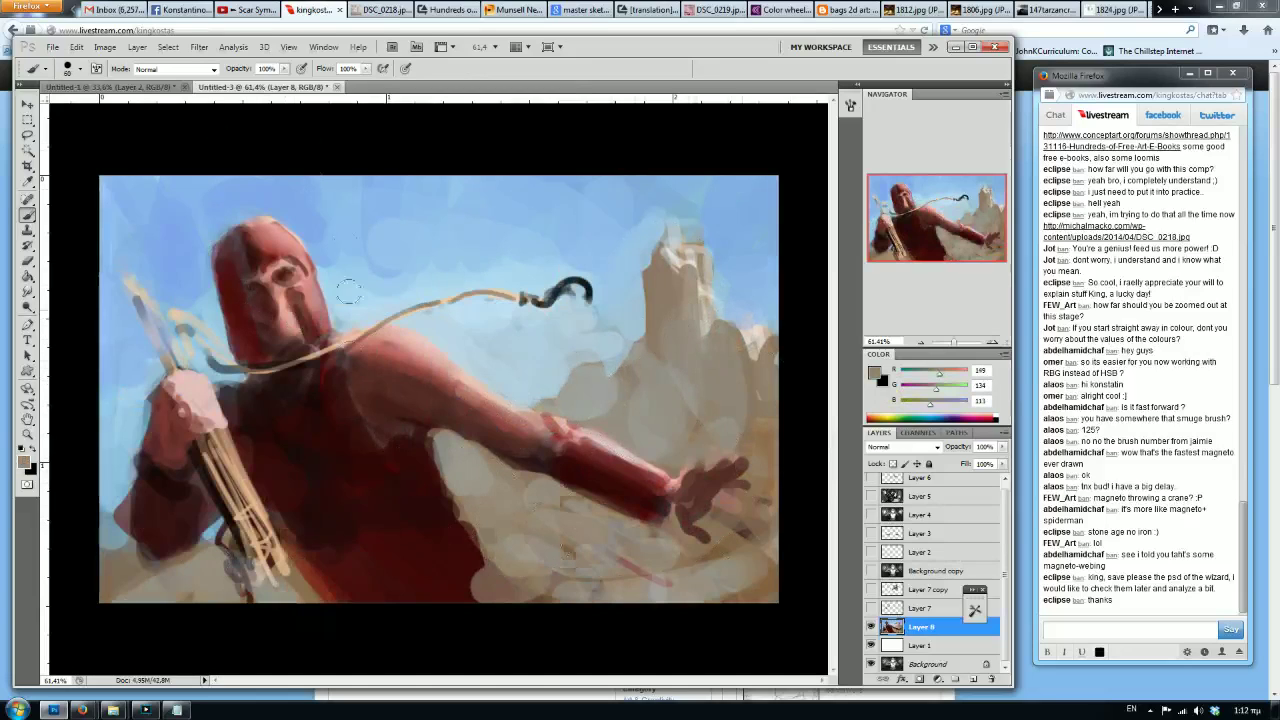
Repaint the rope strands below the fist with sampled tan and pale yellow, and brighten them with the Dodge tool.
{"action": "left_click", "coordinate": [243, 440], "text": "alt"}
{"action": "left_click", "coordinate": [225, 468], "text": "alt"}
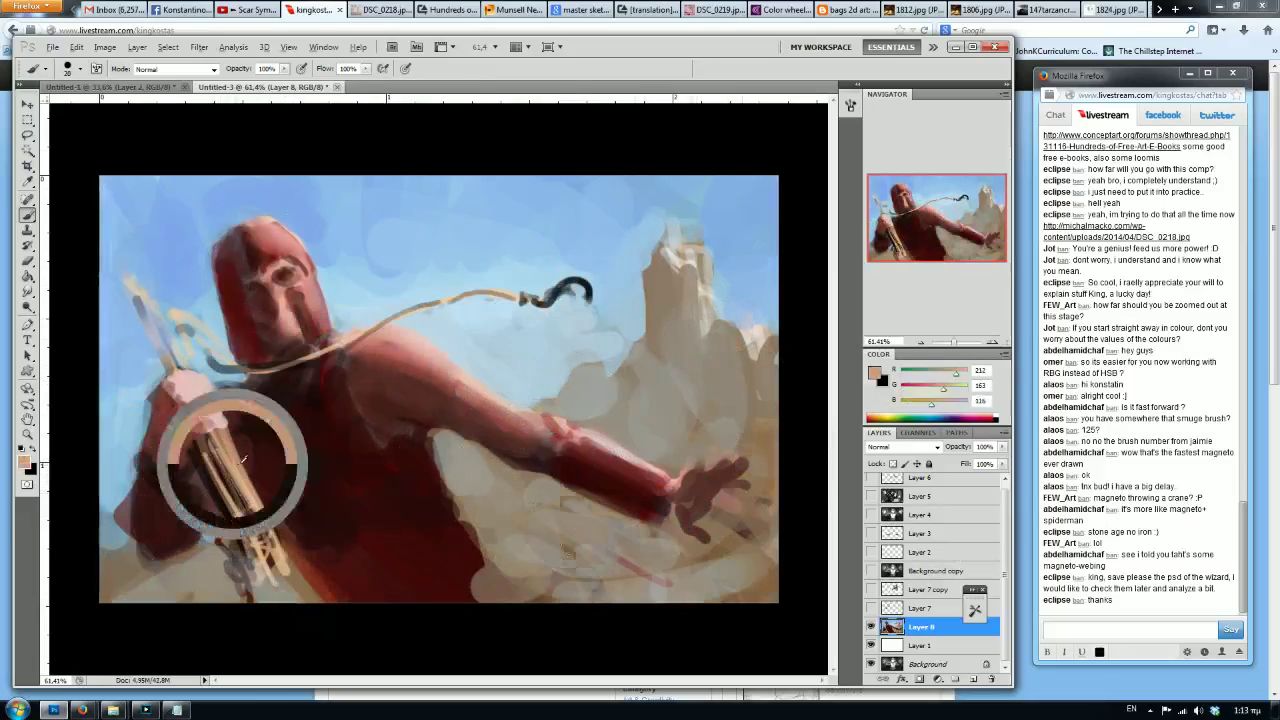
{"action": "left_click", "coordinate": [992, 417]}
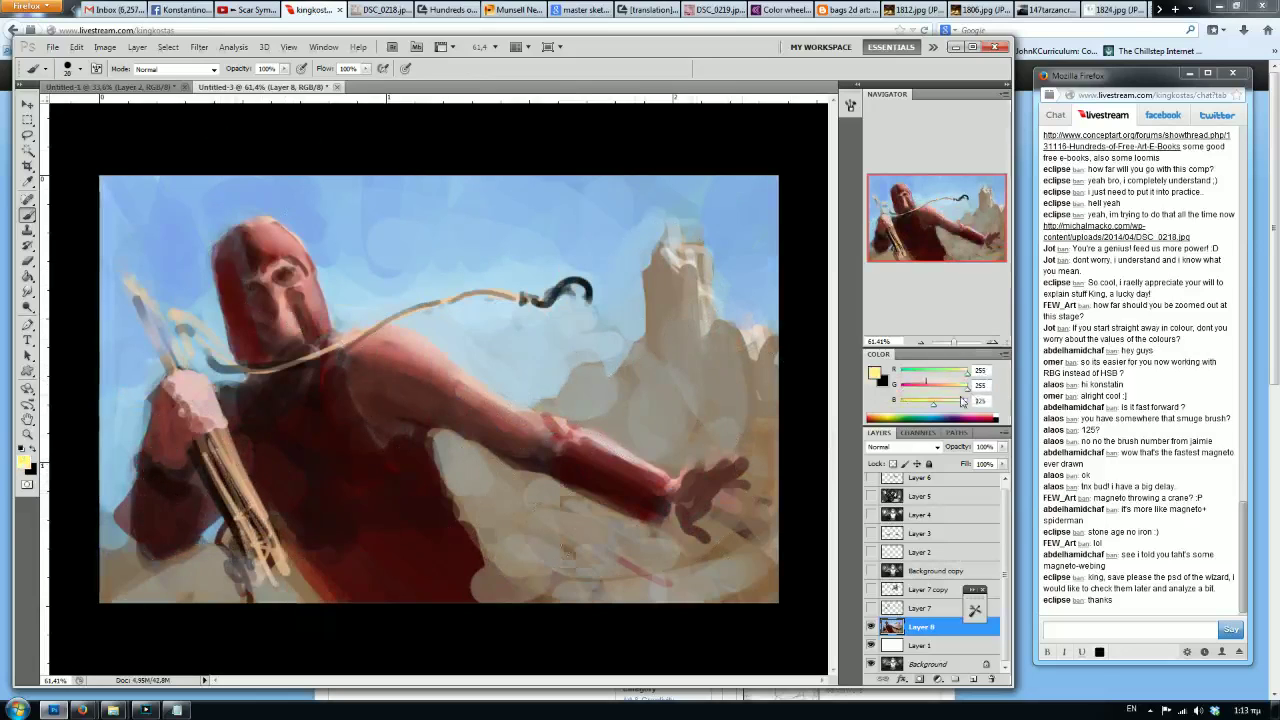
{"action": "left_click", "coordinate": [28, 308]}
{"action": "left_click_drag", "start_coordinate": [228, 448], "coordinate": [256, 420]}
Dodge a soft light glow along the shoulder and outstretched arm's upper edge and the helmet's back, undoing the overly broad stroke.
{"action": "key", "text": "bracketright"}
{"action": "key", "text": "bracketright"}
{"action": "mouse_move", "coordinate": [395, 335]}
{"action": "left_mouse_down"}
{"action": "mouse_move", "coordinate": [448, 325]}
{"action": "mouse_move", "coordinate": [436, 352]}
{"action": "mouse_move", "coordinate": [615, 445]}
{"action": "left_mouse_up"}
{"action": "key", "text": "bracketleft"}
{"action": "key", "text": "bracketleft"}
{"action": "key", "text": "bracketleft"}
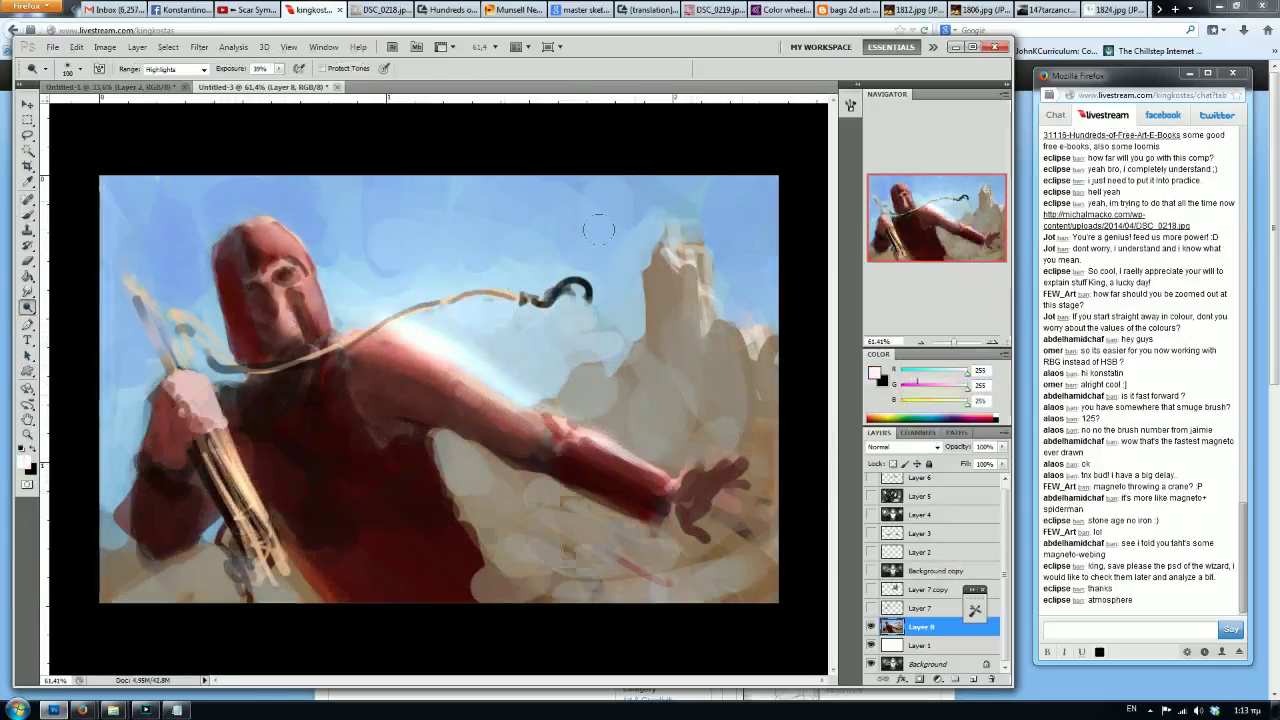
{"action": "key", "text": "ctrl+z"}
{"action": "left_click_drag", "start_coordinate": [455, 365], "coordinate": [475, 385]}
{"action": "left_click_drag", "start_coordinate": [290, 245], "coordinate": [300, 205]}
Lighten the rock towers and desert ground with a much larger Dodge brush set to highlights.
{"action": "key", "text": "bracketright"}
{"action": "key", "text": "bracketright"}
{"action": "key", "text": "bracketright"}
{"action": "key", "text": "ctrl+z"}
{"action": "key", "text": "bracketright"}
{"action": "key", "text": "bracketright"}
{"action": "key", "text": "bracketright"}
{"action": "mouse_move", "coordinate": [680, 243]}
{"action": "left_mouse_down"}
{"action": "mouse_move", "coordinate": [709, 305]}
{"action": "mouse_move", "coordinate": [802, 350]}
{"action": "left_mouse_up"}
{"action": "key", "text": "bracketright"}
{"action": "key", "text": "bracketright"}
{"action": "key", "text": "bracketright"}
{"action": "mouse_move", "coordinate": [757, 614]}
{"action": "left_mouse_down"}
{"action": "mouse_move", "coordinate": [443, 614]}
{"action": "mouse_move", "coordinate": [614, 614]}
{"action": "mouse_move", "coordinate": [555, 610]}
{"action": "left_mouse_up"}
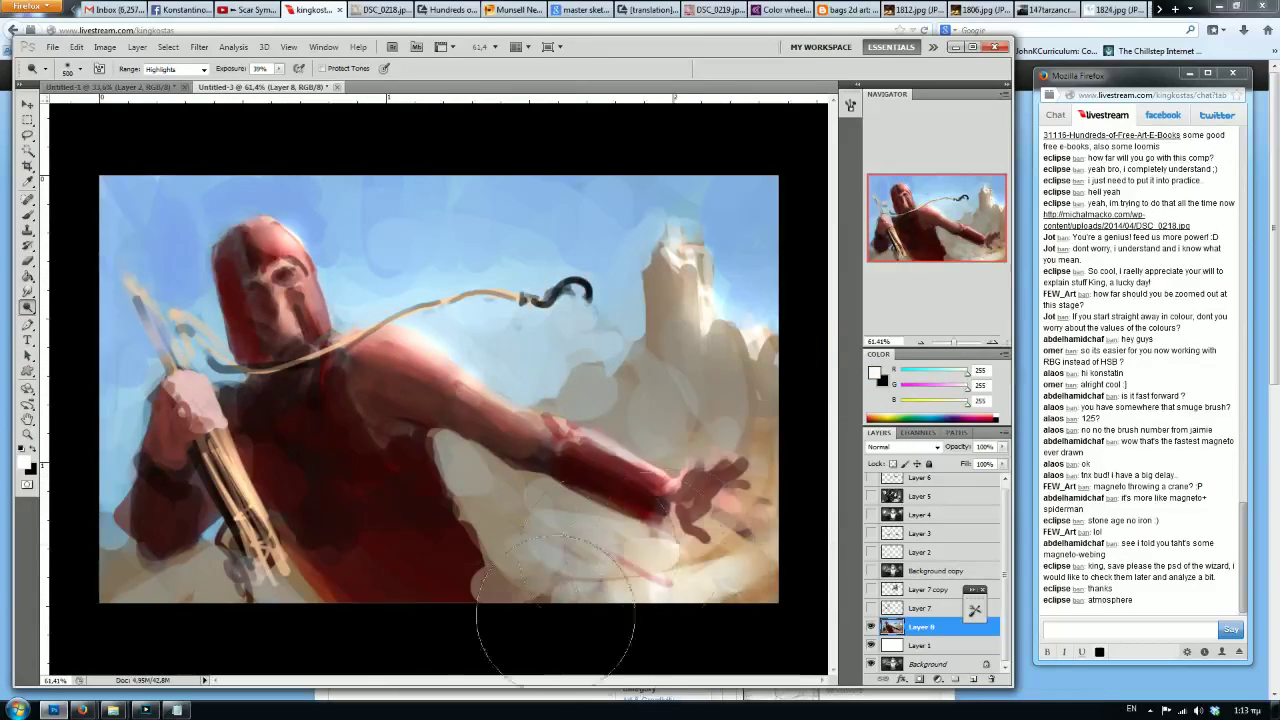
Flip the canvas, lasso the background around the figure and rope, apply Gaussian Blur to it, deselect, and flip back.
{"action": "key", "text": "ctrl+alt+shift+h"}
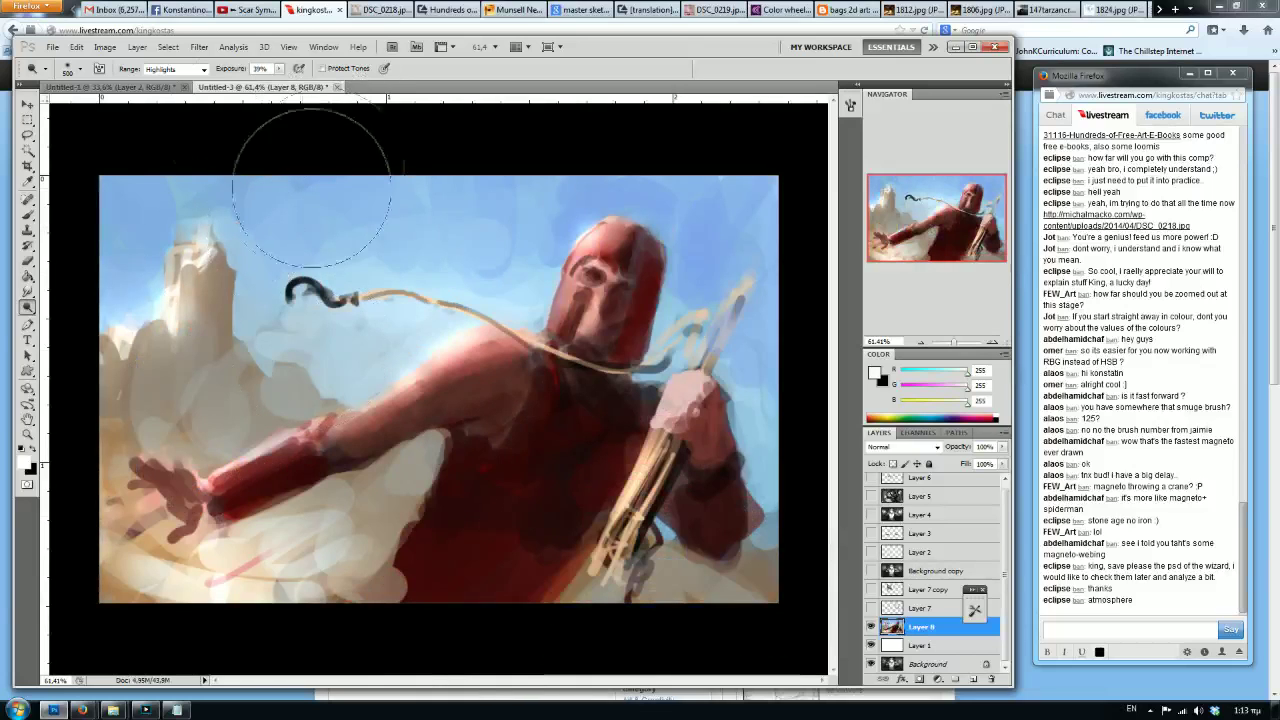
{"action": "left_click", "coordinate": [27, 135]}
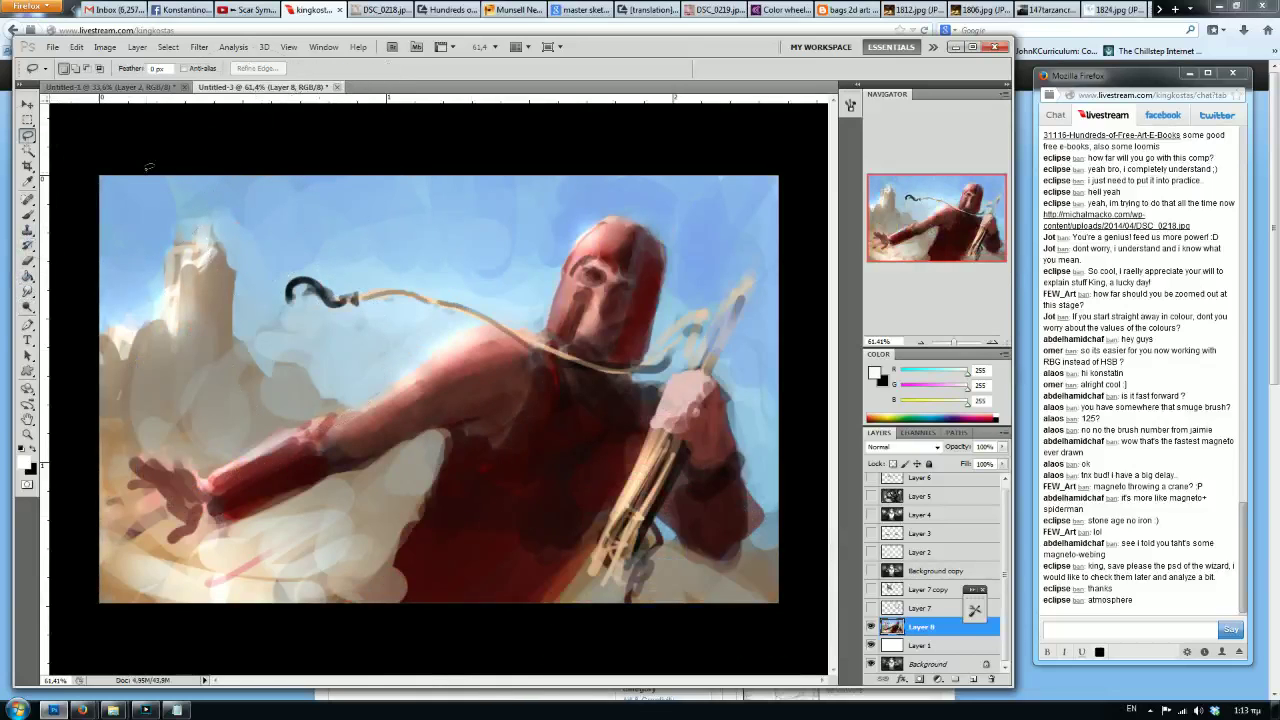
{"action": "mouse_move", "coordinate": [225, 522]}
{"action": "left_mouse_down"}
{"action": "mouse_move", "coordinate": [320, 612]}
{"action": "mouse_move", "coordinate": [405, 600]}
{"action": "left_mouse_up"}
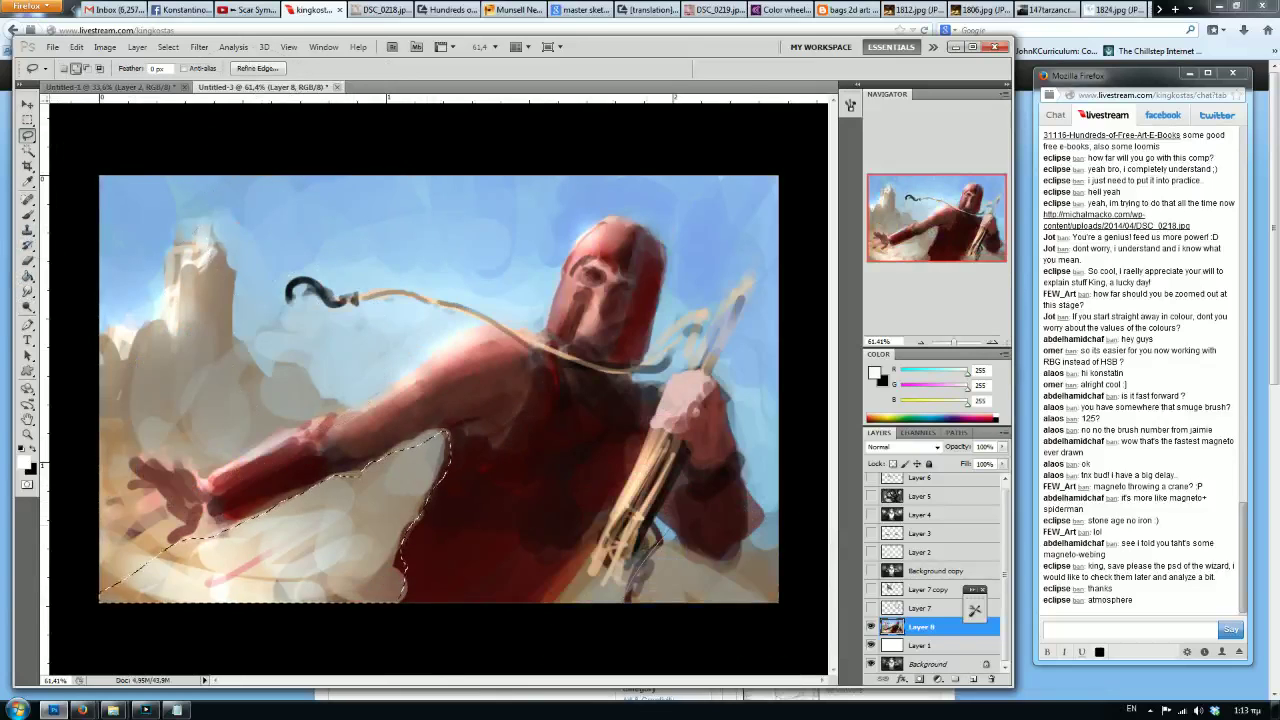
{"action": "left_click_drag", "start_coordinate": [779, 516], "coordinate": [632, 608]}
{"action": "mouse_move", "coordinate": [728, 365]}
{"action": "left_mouse_down"}
{"action": "mouse_move", "coordinate": [752, 497]}
{"action": "mouse_move", "coordinate": [732, 205]}
{"action": "mouse_move", "coordinate": [715, 300]}
{"action": "mouse_move", "coordinate": [685, 225]}
{"action": "mouse_move", "coordinate": [565, 220]}
{"action": "mouse_move", "coordinate": [385, 275]}
{"action": "mouse_move", "coordinate": [268, 272]}
{"action": "mouse_move", "coordinate": [300, 325]}
{"action": "mouse_move", "coordinate": [440, 328]}
{"action": "mouse_move", "coordinate": [155, 455]}
{"action": "mouse_move", "coordinate": [145, 500]}
{"action": "mouse_move", "coordinate": [98, 518]}
{"action": "mouse_move", "coordinate": [314, 173]}
{"action": "mouse_move", "coordinate": [751, 178]}
{"action": "left_mouse_up"}
{"action": "left_click", "coordinate": [199, 48]}
{"action": "left_click", "coordinate": [204, 62]}
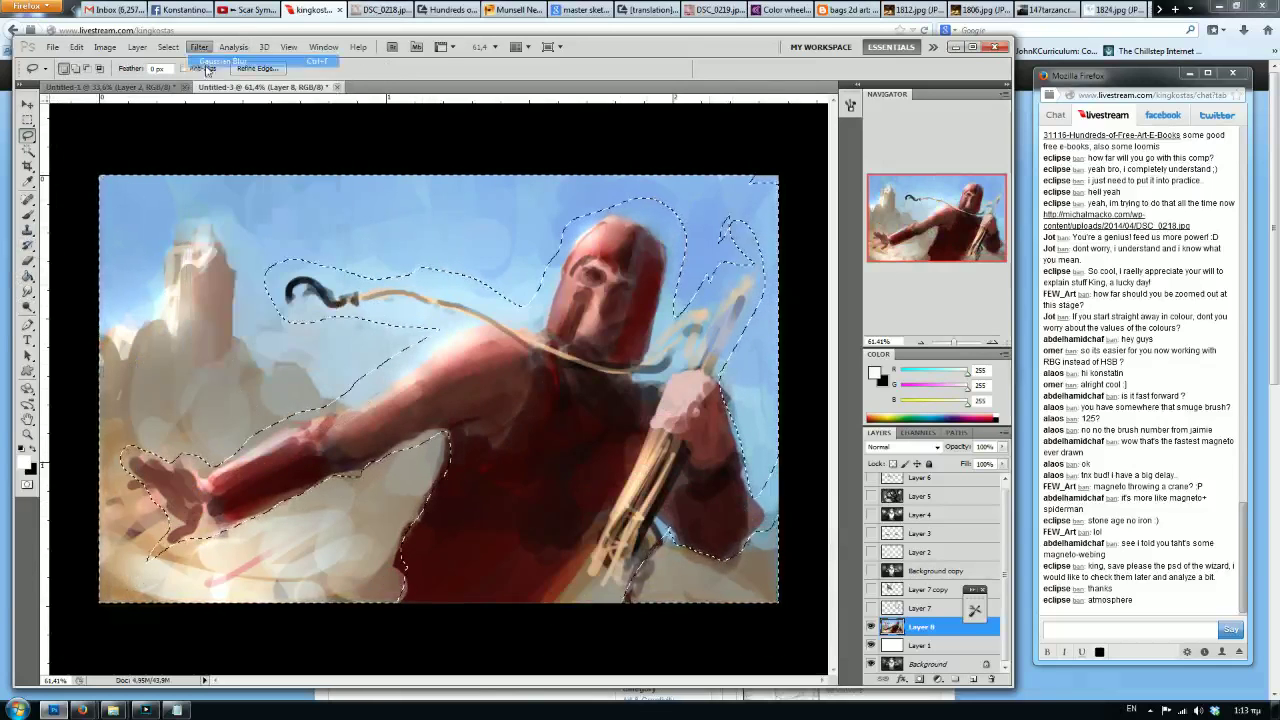
{"action": "key", "text": "ctrl+d"}
{"action": "key", "text": "ctrl+shift+h"}
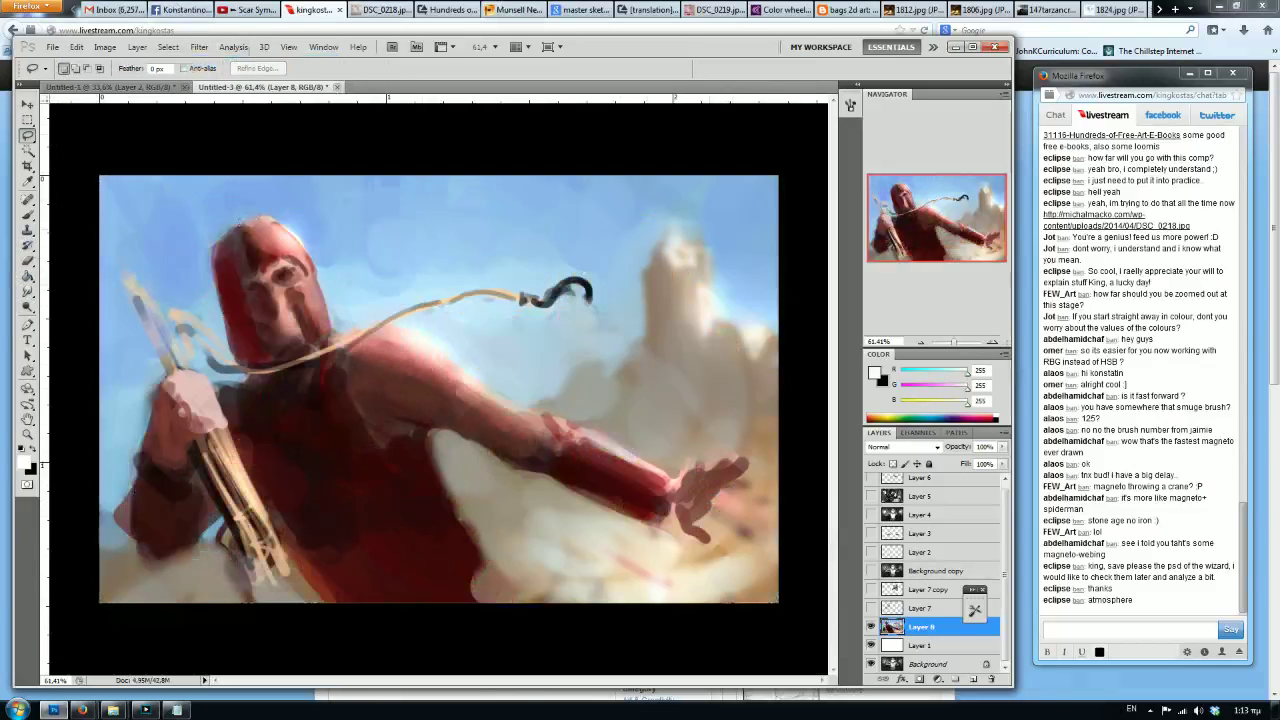
Examine the whole composition at reduced and enlarged views to judge the blurred background against the figure.
{"action": "key", "text": "b"}
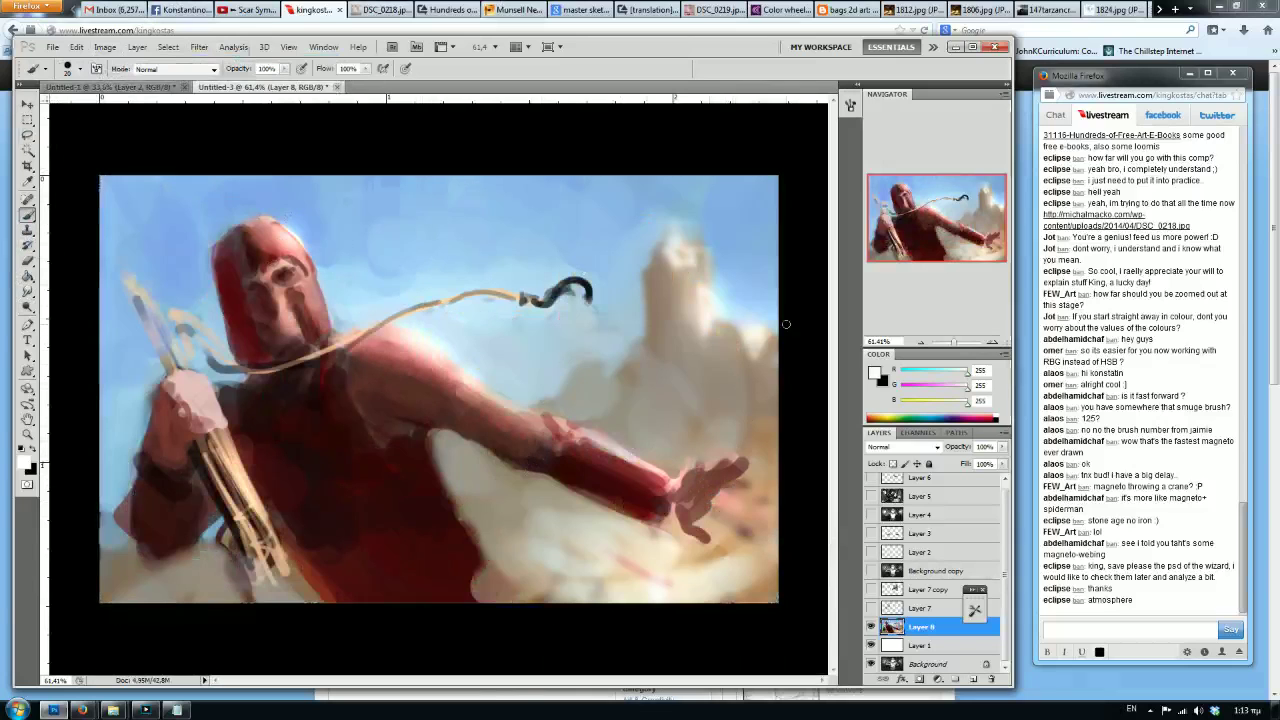
{"action": "key", "text": "ctrl+plus"}
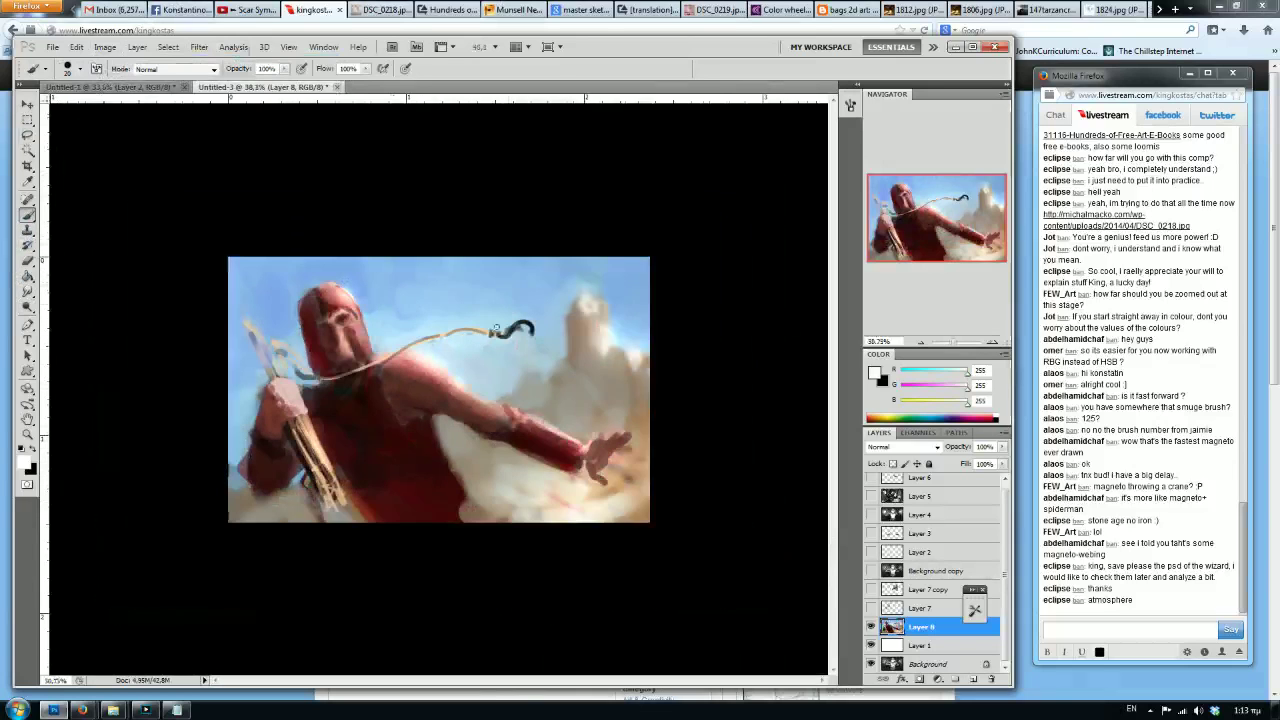
{"action": "key", "text": "ctrl+plus"}
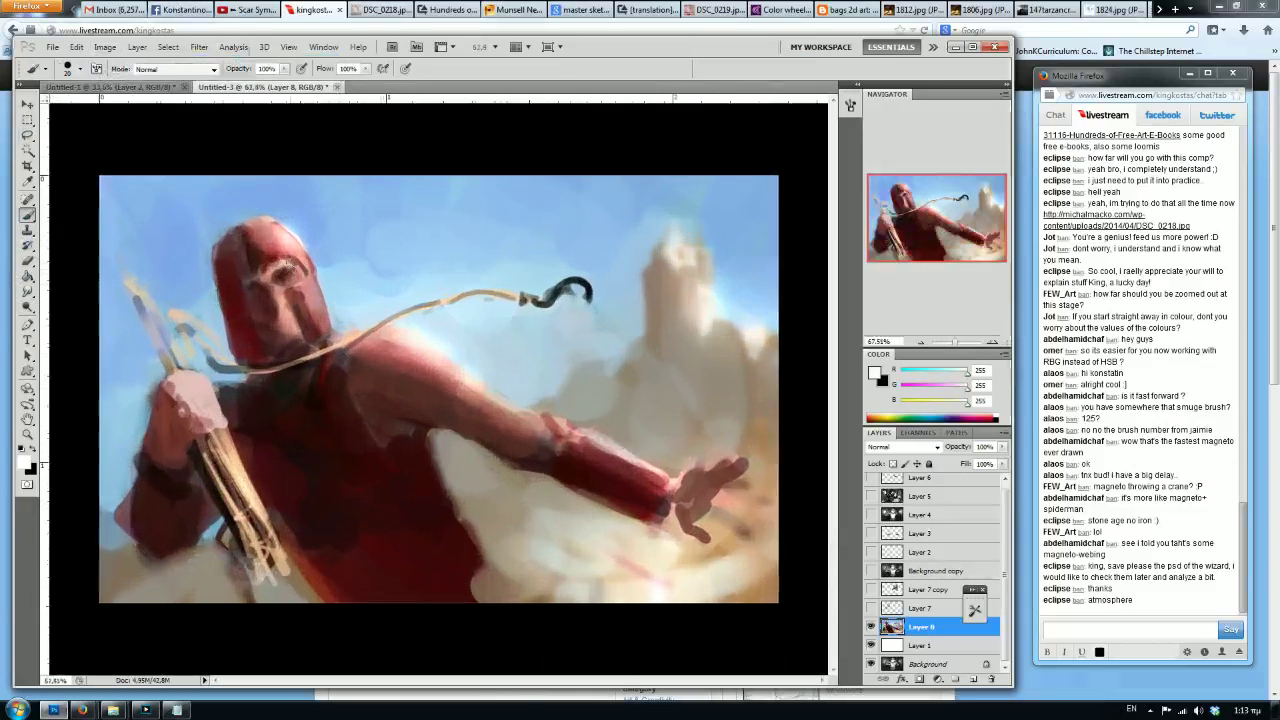
{"action": "key", "text": "ctrl+minus"}
{"action": "key", "text": "ctrl+minus"}
{"action": "key", "text": "ctrl+minus"}
{"action": "key", "text": "ctrl+minus"}
{"action": "key", "text": "ctrl+minus"}
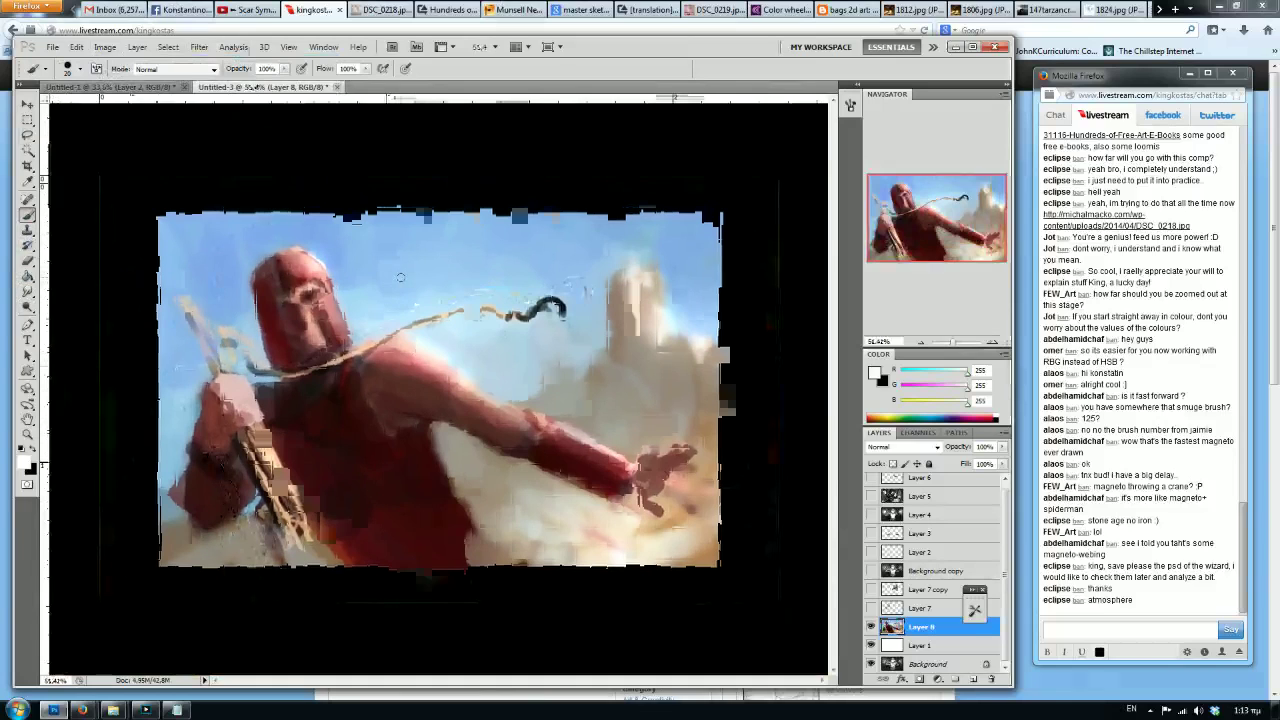
Brighten the top edge of the shoulder beneath the rope with a sampled pale pink.
{"action": "key", "text": "ctrl+plus"}
{"action": "key", "text": "ctrl+plus"}
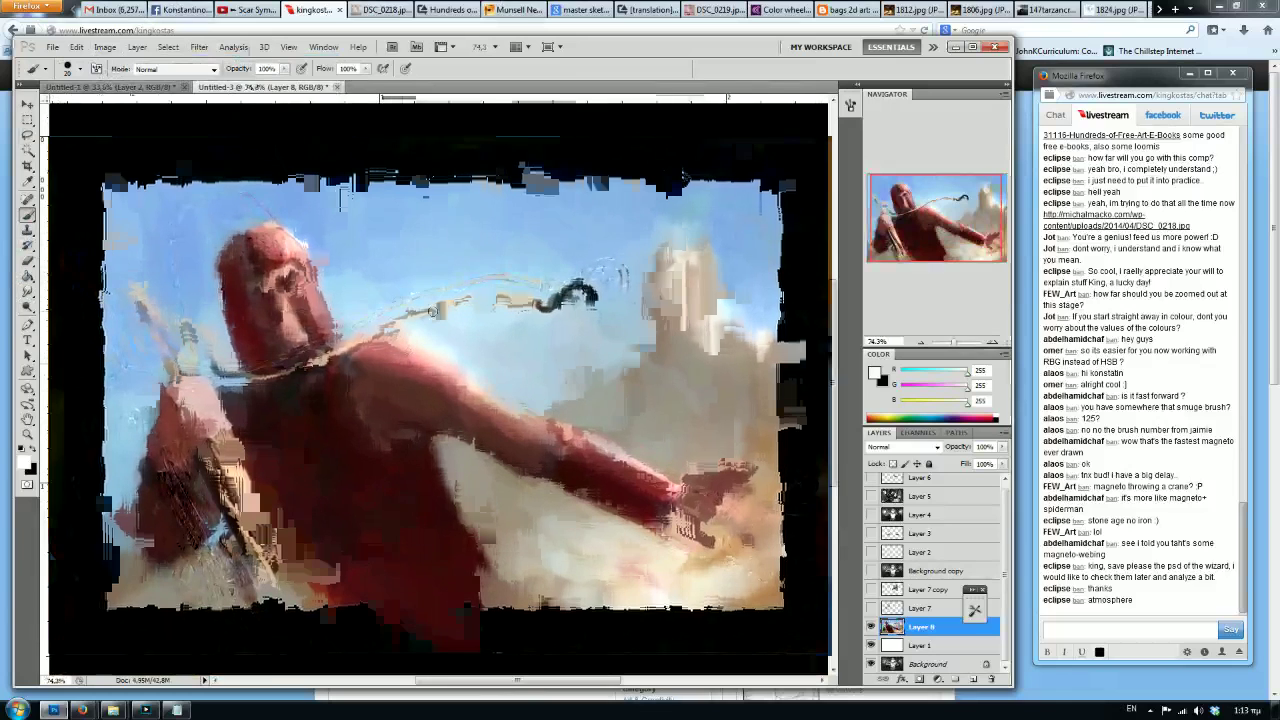
{"action": "mouse_move", "coordinate": [418, 324]}
{"action": "left_mouse_down", "text": "alt"}
{"action": "mouse_move", "coordinate": [405, 335]}
{"action": "mouse_move", "coordinate": [428, 341]}
{"action": "mouse_move", "coordinate": [414, 335]}
{"action": "left_mouse_up", "text": "alt"}
{"action": "left_click", "coordinate": [418, 337], "text": "alt"}
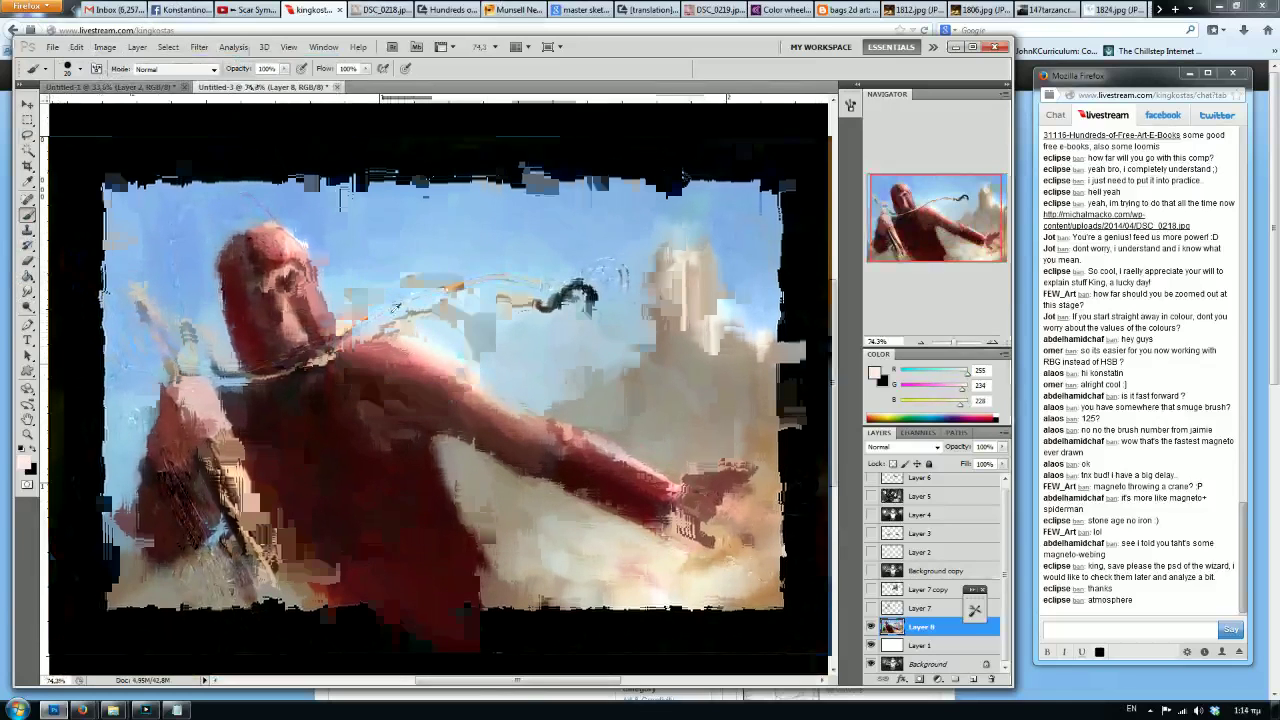
Lower the painting layer's opacity and add a new layer above it with black as the drawing colour.
{"action": "left_click_drag", "start_coordinate": [1002, 447], "coordinate": [958, 464]}
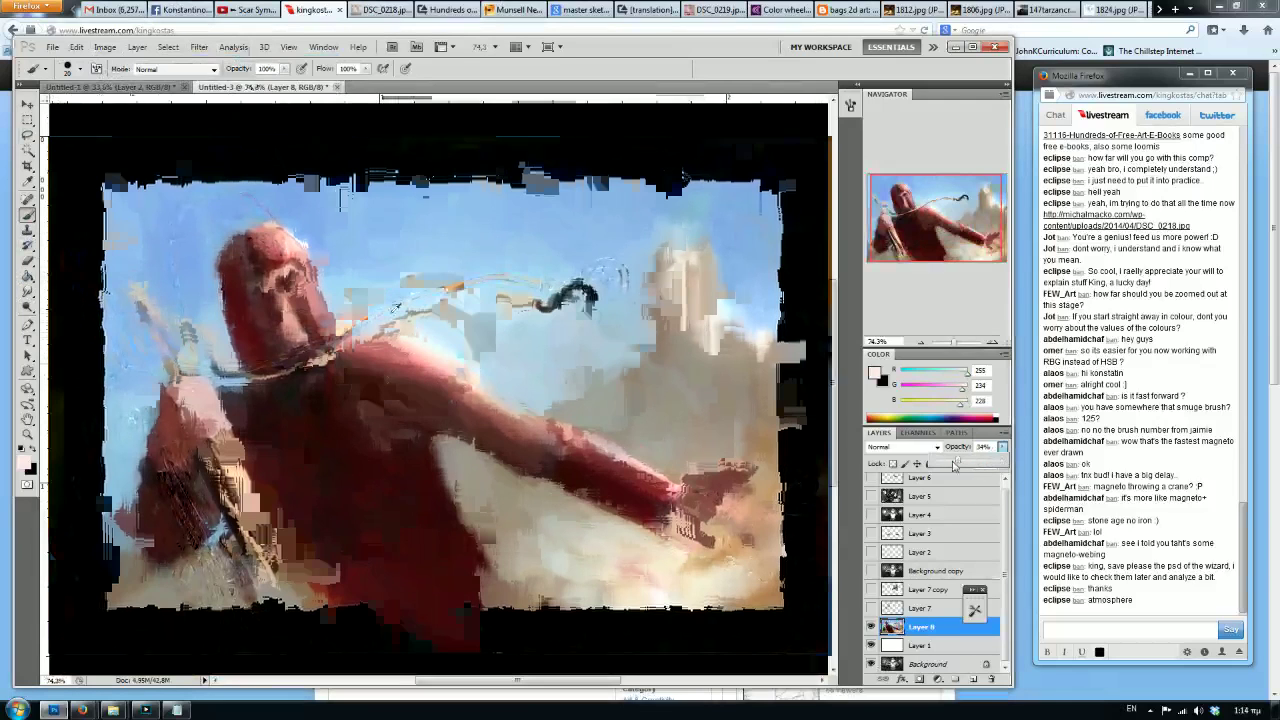
{"action": "left_click", "coordinate": [973, 679]}
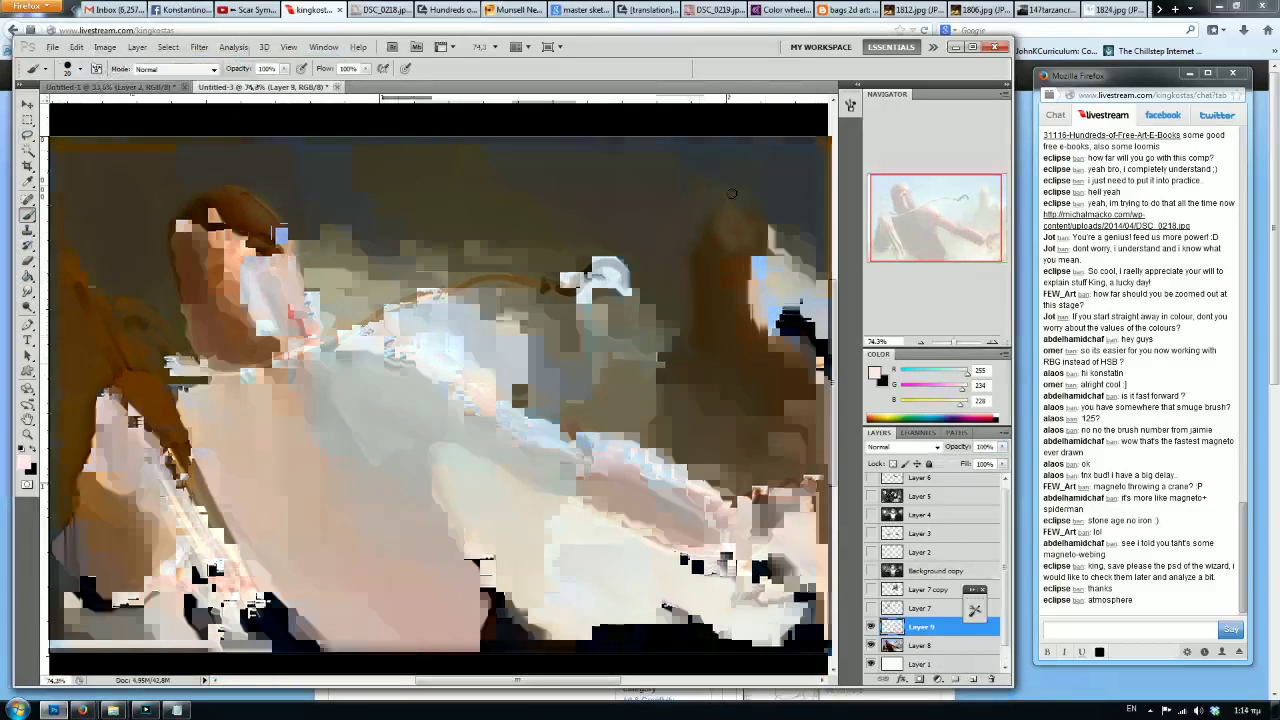
{"action": "left_click", "coordinate": [691, 115], "text": "alt"}
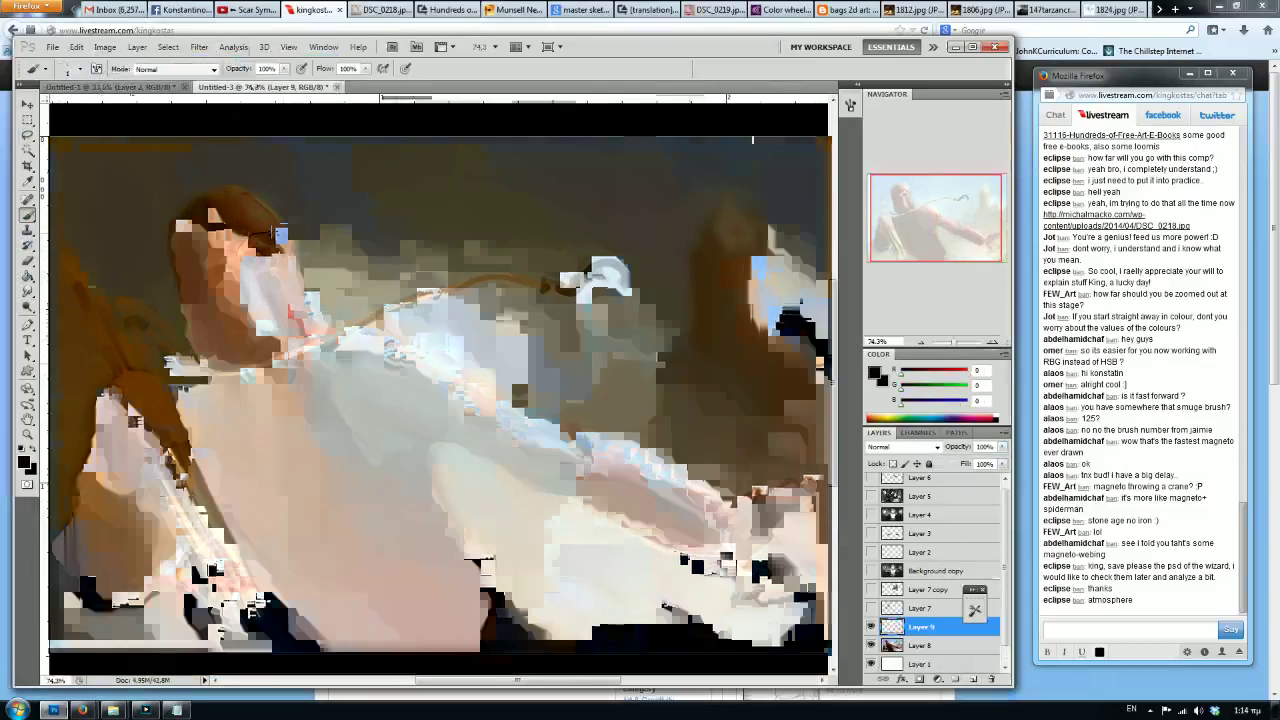
Sketch the helmet's dome, brow opening, eyes and nose in thin black lines over the faded painting.
{"action": "left_click_drag", "start_coordinate": [281, 262], "coordinate": [241, 245]}
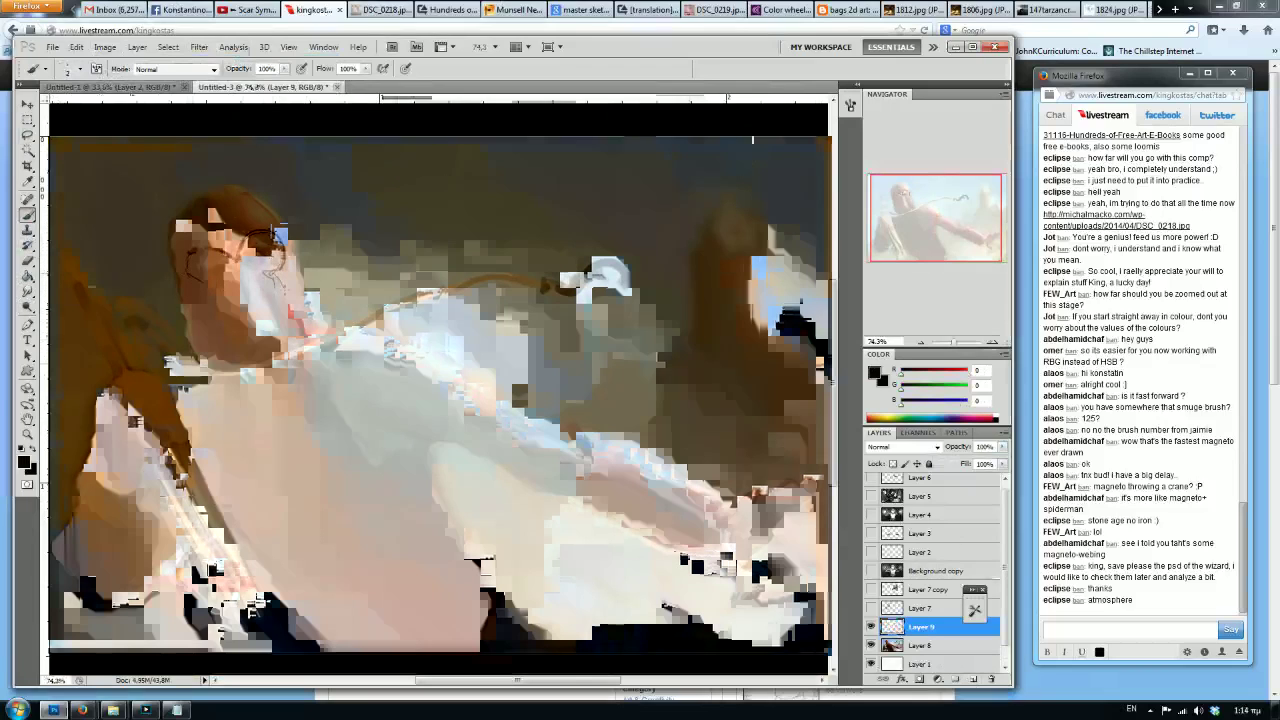
{"action": "mouse_move", "coordinate": [206, 243]}
{"action": "left_mouse_down"}
{"action": "mouse_move", "coordinate": [228, 251]}
{"action": "mouse_move", "coordinate": [292, 348]}
{"action": "mouse_move", "coordinate": [310, 306]}
{"action": "mouse_move", "coordinate": [298, 252]}
{"action": "mouse_move", "coordinate": [262, 200]}
{"action": "mouse_move", "coordinate": [228, 208]}
{"action": "mouse_move", "coordinate": [222, 193]}
{"action": "mouse_move", "coordinate": [222, 238]}
{"action": "mouse_move", "coordinate": [172, 258]}
{"action": "left_mouse_up"}
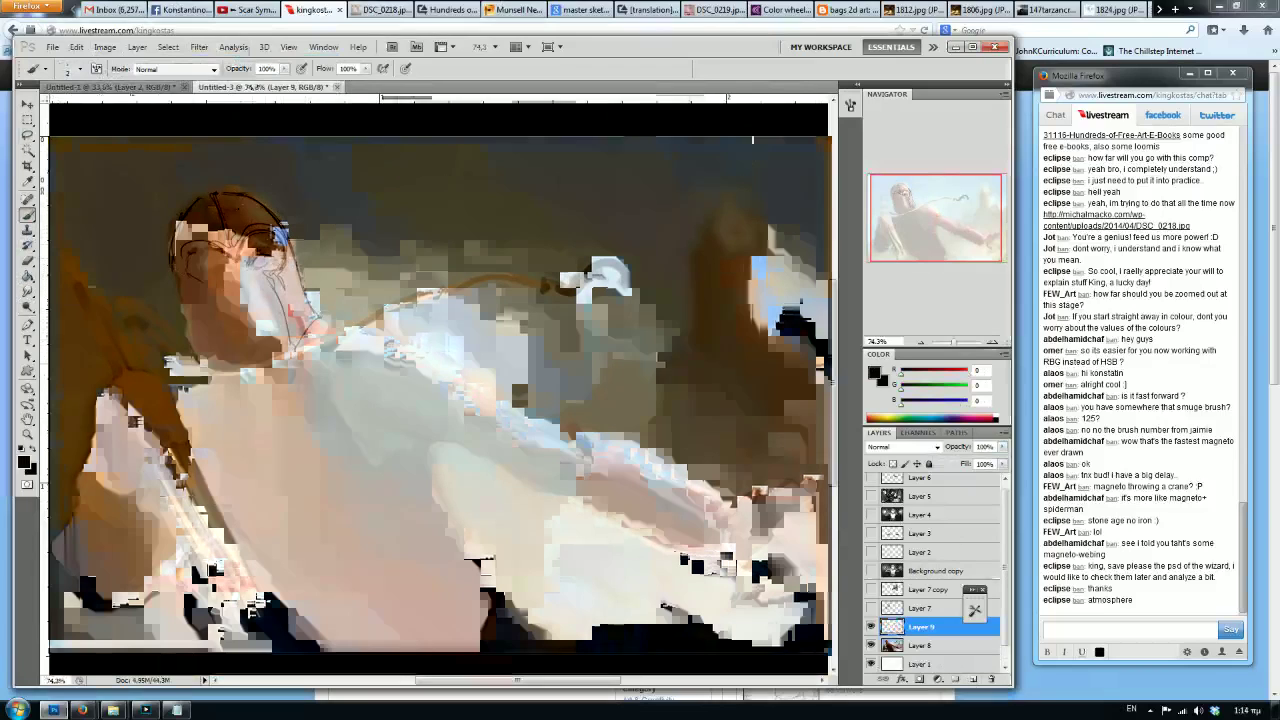
{"action": "left_click_drag", "start_coordinate": [190, 263], "coordinate": [230, 286]}
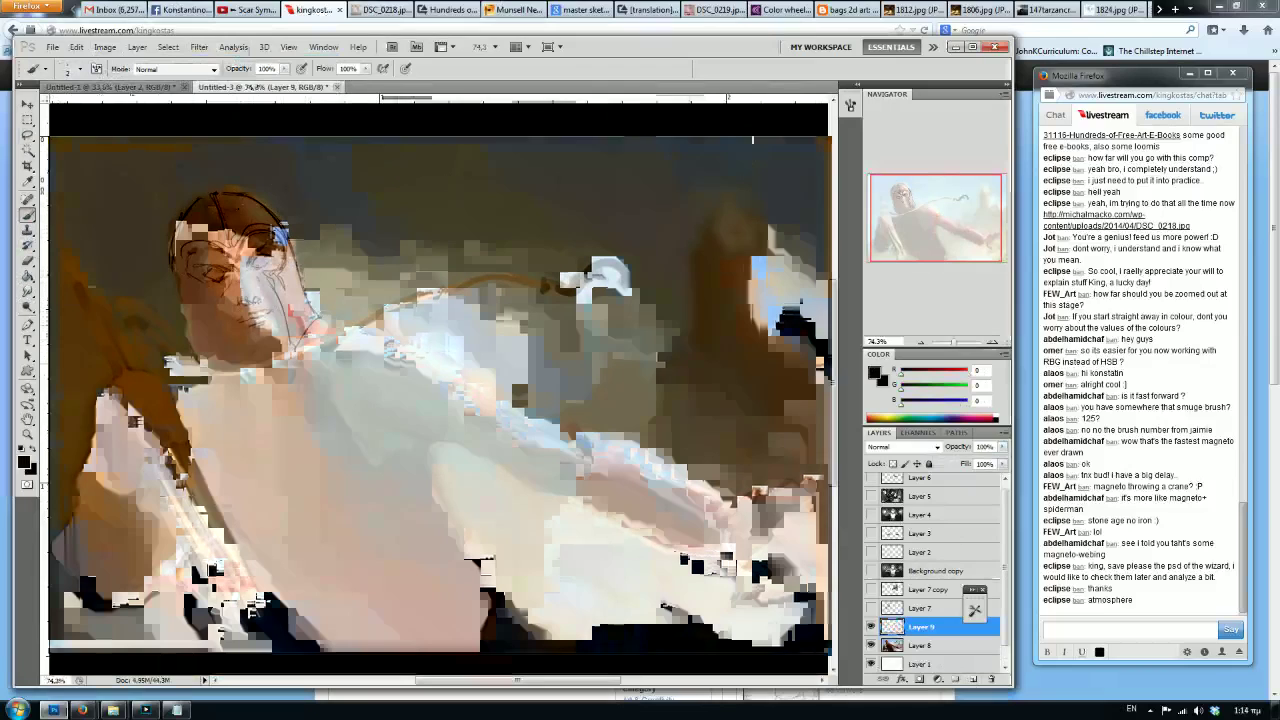
{"action": "mouse_move", "coordinate": [202, 280]}
{"action": "left_mouse_down"}
{"action": "mouse_move", "coordinate": [219, 286]}
{"action": "mouse_move", "coordinate": [240, 360]}
{"action": "mouse_move", "coordinate": [184, 248]}
{"action": "left_mouse_up"}
Sketch the neck, collar and helmet side lines in black, then flip the canvas and refine the helmet and face.
{"action": "mouse_move", "coordinate": [207, 350]}
{"action": "left_mouse_down"}
{"action": "mouse_move", "coordinate": [232, 362]}
{"action": "mouse_move", "coordinate": [280, 334]}
{"action": "mouse_move", "coordinate": [272, 410]}
{"action": "left_mouse_up"}
{"action": "left_click_drag", "start_coordinate": [310, 362], "coordinate": [280, 382]}
{"action": "mouse_move", "coordinate": [180, 286]}
{"action": "left_mouse_down"}
{"action": "mouse_move", "coordinate": [188, 346]}
{"action": "mouse_move", "coordinate": [206, 360]}
{"action": "left_mouse_up"}
{"action": "key", "text": "F2"}
{"action": "left_click_drag", "start_coordinate": [318, 266], "coordinate": [227, 262]}
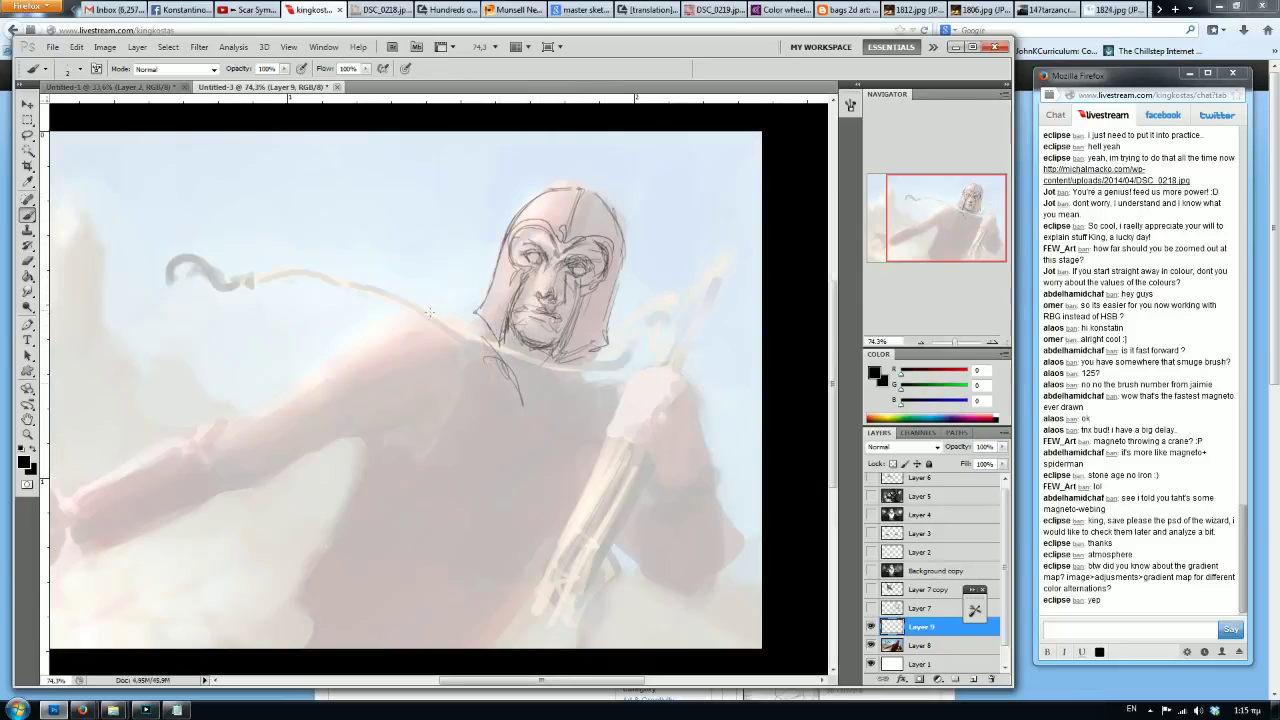
Rotate, shift and slightly resize the head sketch with Free Transform, apply it, and flip the canvas back.
{"action": "left_click", "coordinate": [28, 134]}
{"action": "right_click", "coordinate": [521, 300]}
{"action": "left_click", "coordinate": [562, 426]}
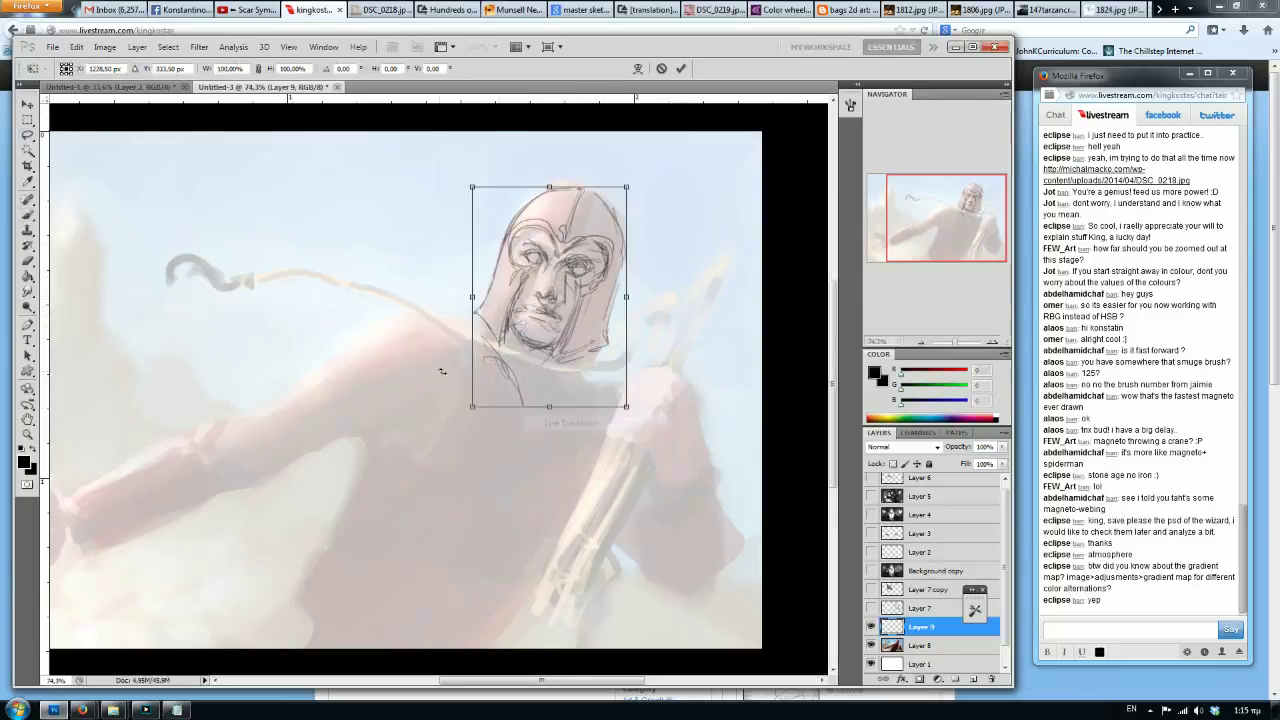
{"action": "left_click_drag", "start_coordinate": [459, 422], "coordinate": [454, 431]}
{"action": "left_click_drag", "start_coordinate": [555, 318], "coordinate": [570, 311]}
{"action": "left_click_drag", "start_coordinate": [641, 185], "coordinate": [633, 188]}
{"action": "left_click_drag", "start_coordinate": [603, 233], "coordinate": [600, 237]}
{"action": "key", "text": "Return"}
{"action": "key", "text": "ctrl+shift+h"}
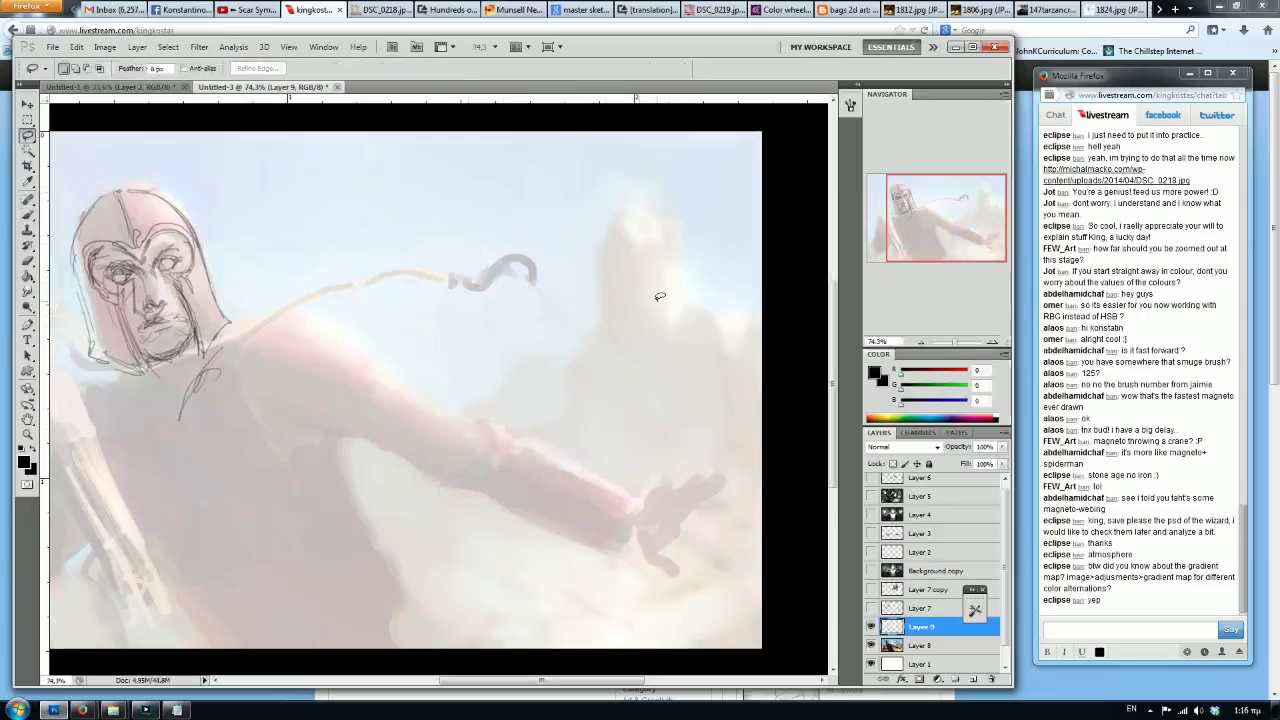
Sketch the shoulder curve, collar and chest armour outline in thin black lines with the Brush.
{"action": "scroll", "coordinate": [314, 308], "scroll_direction": "down", "scroll_amount": 6}
{"action": "scroll", "coordinate": [258, 256], "scroll_direction": "up", "scroll_amount": 3}
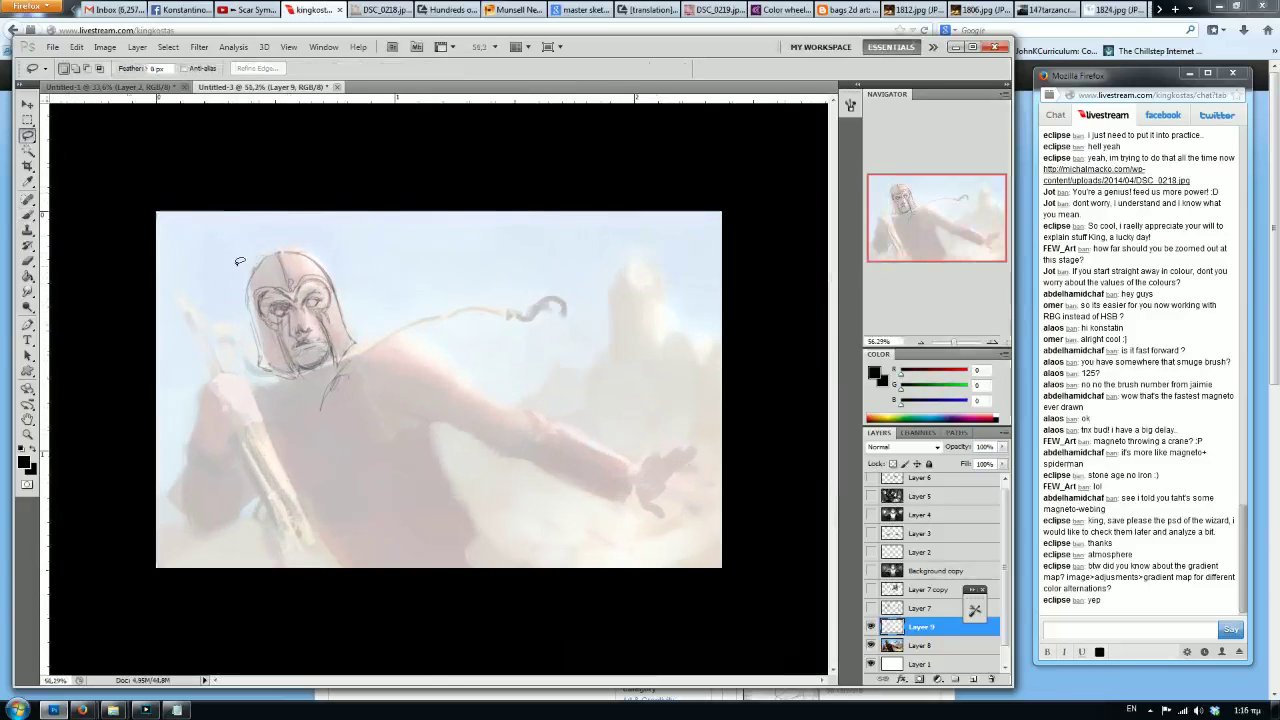
{"action": "left_click", "coordinate": [27, 213]}
{"action": "scroll", "coordinate": [285, 376], "scroll_direction": "up", "scroll_amount": 2}
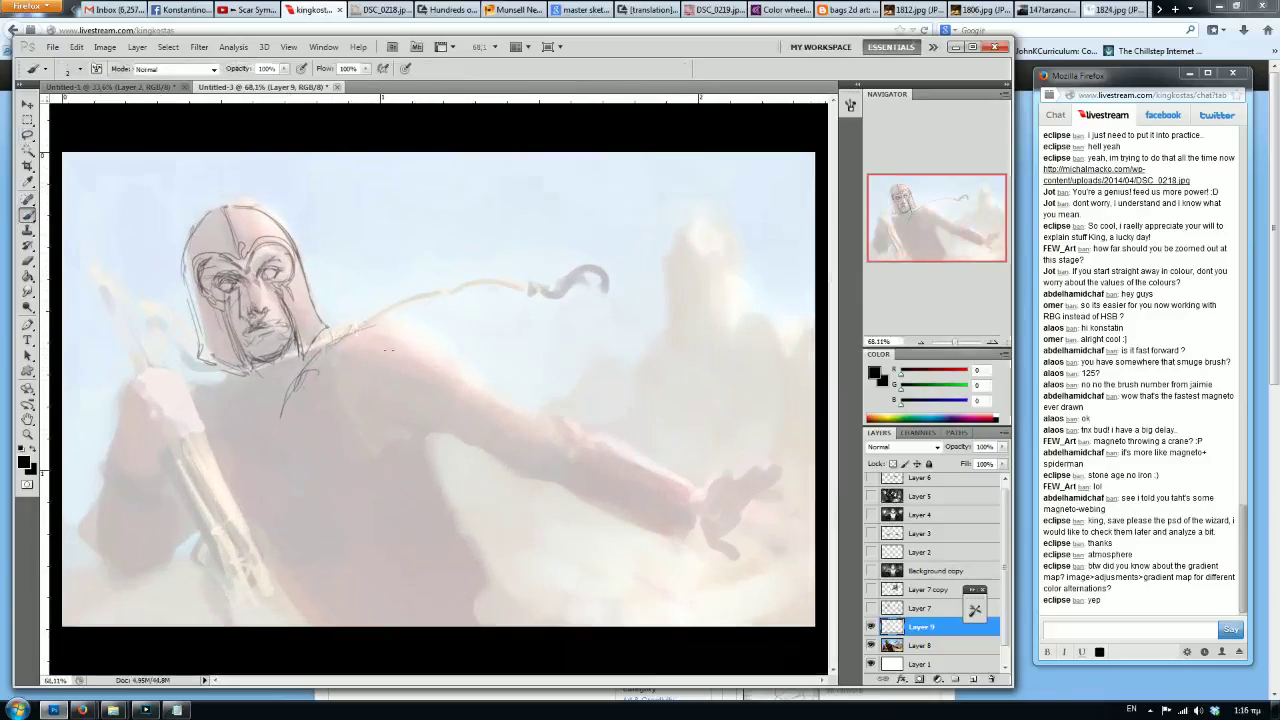
{"action": "mouse_move", "coordinate": [340, 332]}
{"action": "left_mouse_down"}
{"action": "mouse_move", "coordinate": [401, 321]}
{"action": "mouse_move", "coordinate": [458, 364]}
{"action": "left_mouse_up"}
{"action": "mouse_move", "coordinate": [337, 362]}
{"action": "left_mouse_down"}
{"action": "mouse_move", "coordinate": [338, 412]}
{"action": "mouse_move", "coordinate": [383, 443]}
{"action": "mouse_move", "coordinate": [354, 521]}
{"action": "mouse_move", "coordinate": [290, 542]}
{"action": "mouse_move", "coordinate": [366, 522]}
{"action": "left_mouse_up"}
{"action": "mouse_move", "coordinate": [340, 414]}
{"action": "left_mouse_down"}
{"action": "mouse_move", "coordinate": [345, 451]}
{"action": "mouse_move", "coordinate": [343, 518]}
{"action": "mouse_move", "coordinate": [282, 542]}
{"action": "left_mouse_up"}
{"action": "mouse_move", "coordinate": [286, 362]}
{"action": "left_mouse_down"}
{"action": "mouse_move", "coordinate": [250, 430]}
{"action": "mouse_move", "coordinate": [218, 388]}
{"action": "mouse_move", "coordinate": [212, 408]}
{"action": "left_mouse_up"}
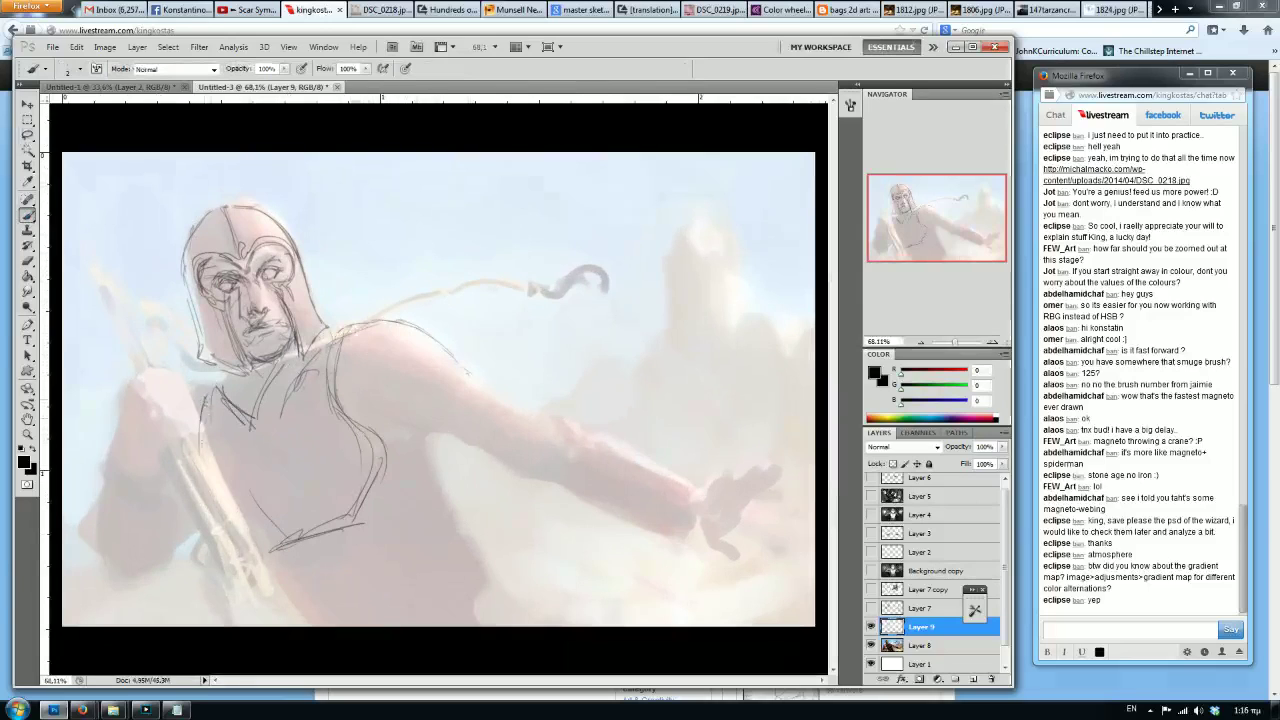
Hide the line sketch layer and restore the painting layer, Layer 8, to 100% opacity.
{"action": "key", "text": "ctrl+minus"}
{"action": "left_click", "coordinate": [870, 627]}
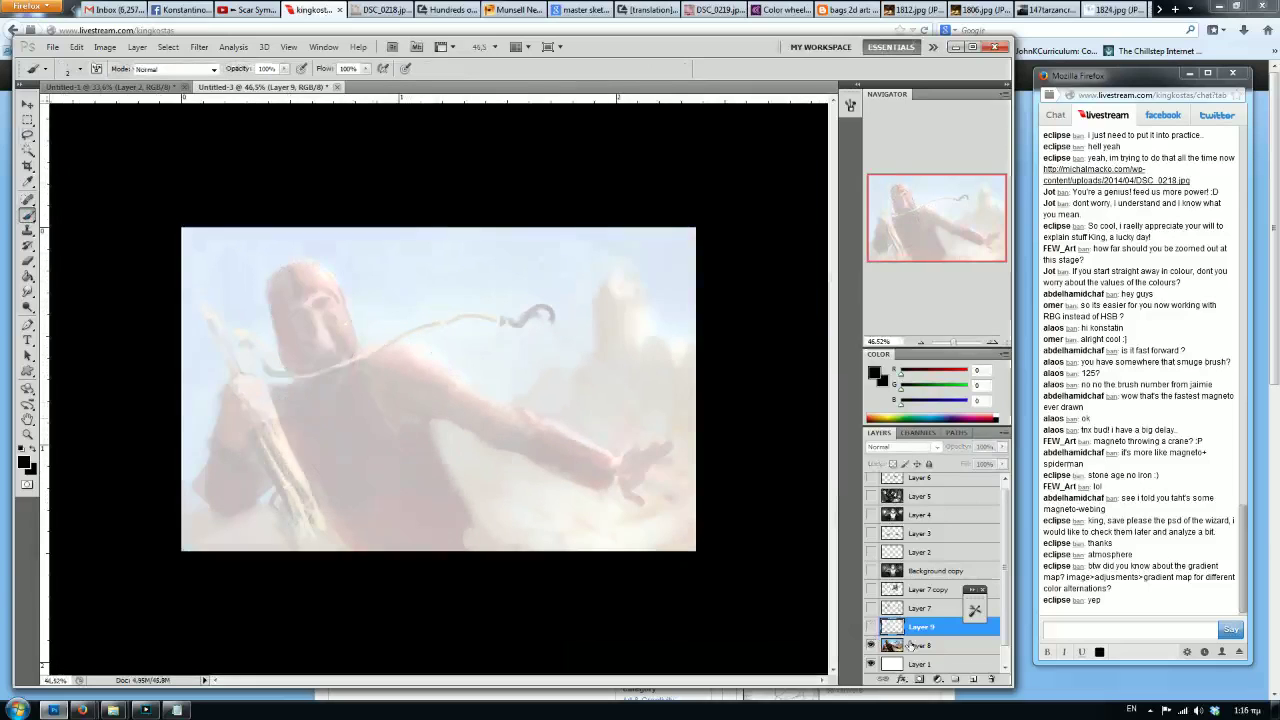
{"action": "left_click", "coordinate": [915, 645]}
{"action": "left_click", "coordinate": [1002, 447]}
{"action": "left_click", "coordinate": [1004, 460]}
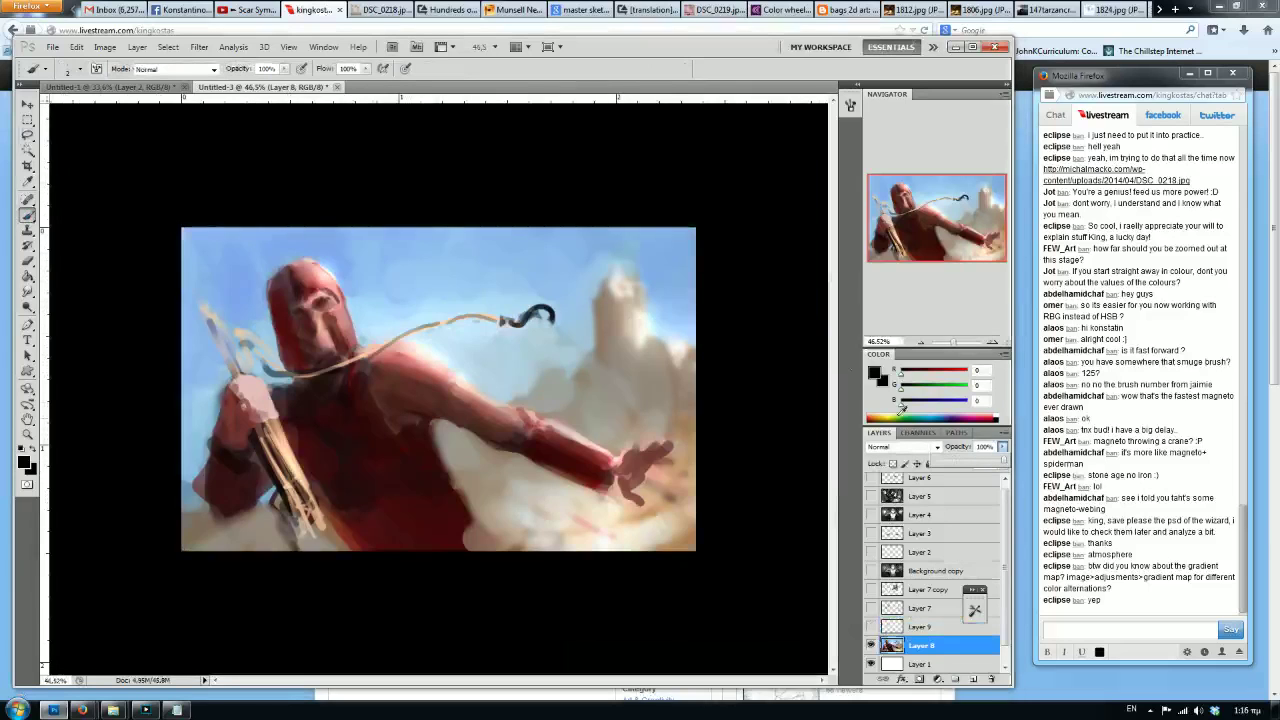
{"action": "left_click", "coordinate": [794, 306]}
Compare the line sketch and the full-colour painting by showing each layer without the other.
{"action": "scroll", "coordinate": [415, 407], "scroll_direction": "down", "scroll_amount": 4}
{"action": "scroll", "coordinate": [414, 406], "scroll_direction": "up", "scroll_amount": 4}
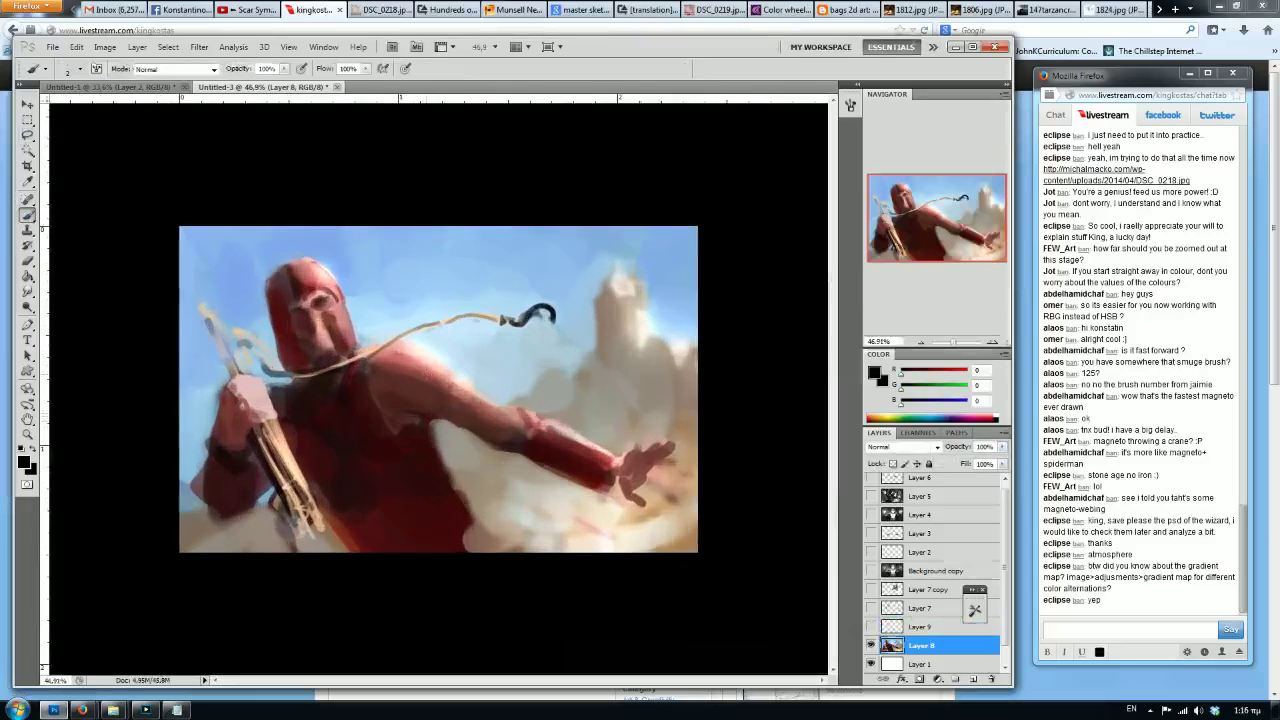
{"action": "scroll", "coordinate": [434, 362], "scroll_direction": "up", "scroll_amount": 1}
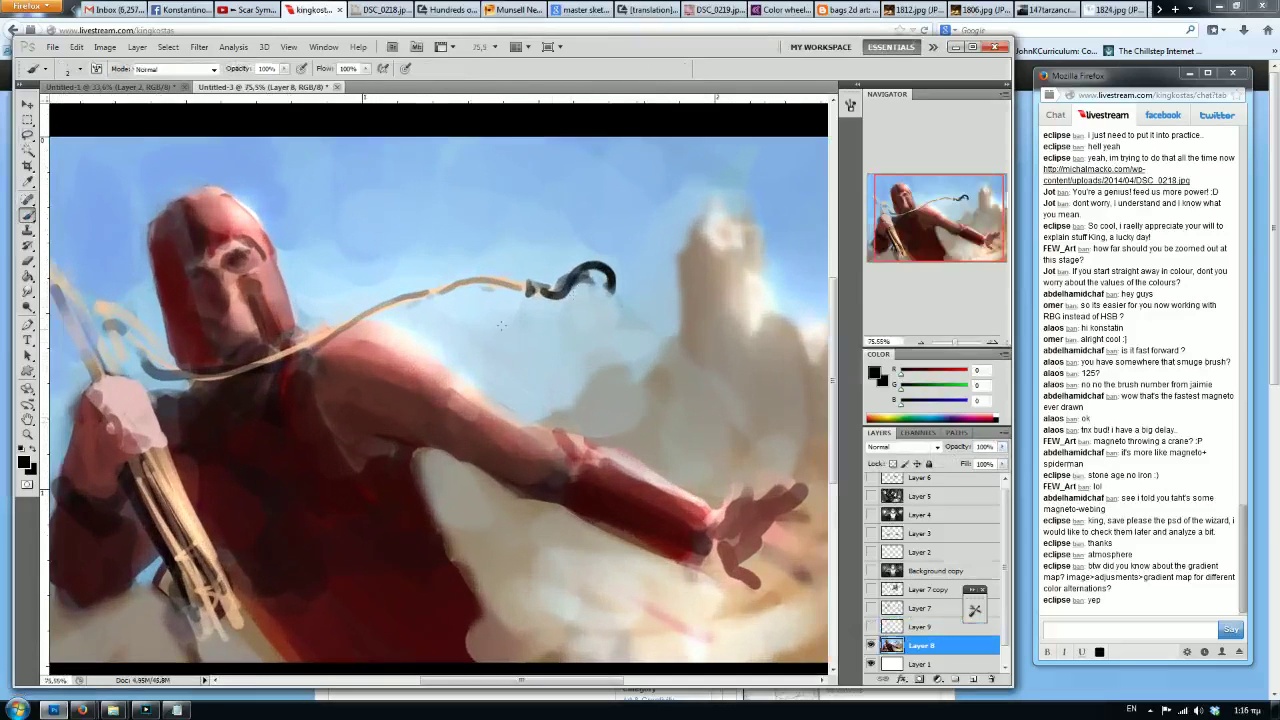
{"action": "scroll", "coordinate": [501, 325], "scroll_direction": "down", "scroll_amount": 2}
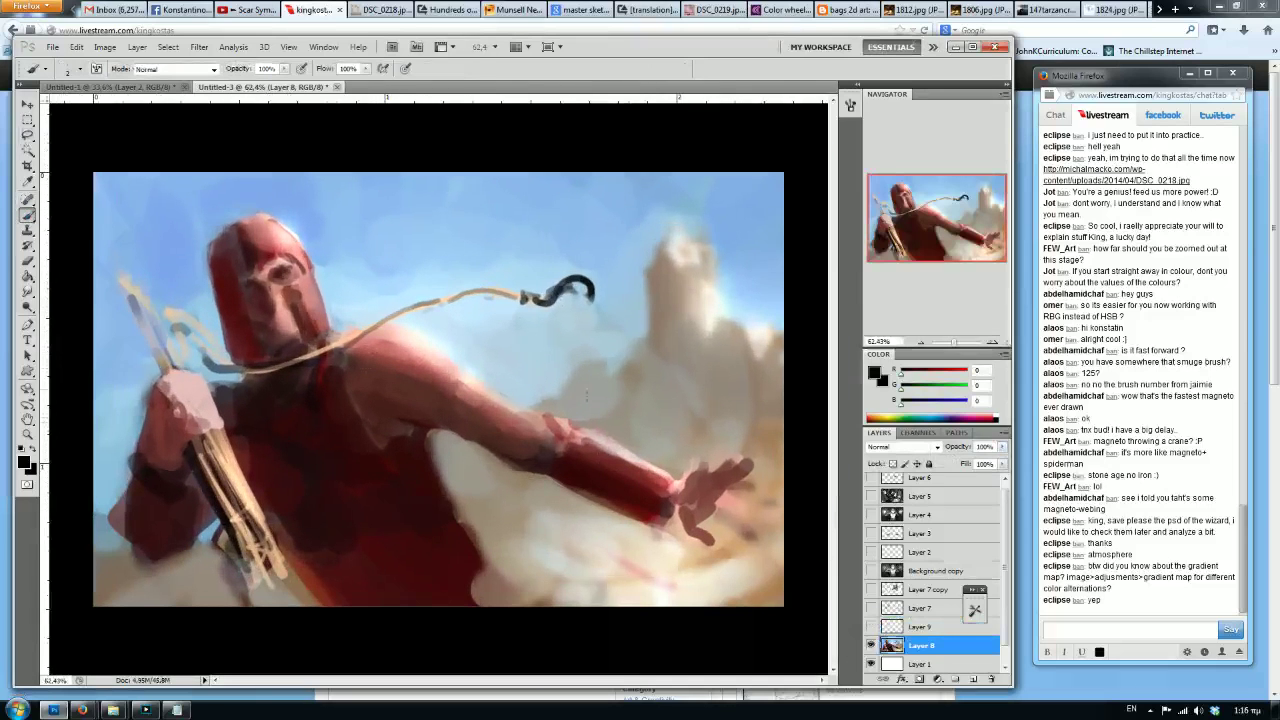
{"action": "scroll", "coordinate": [424, 387], "scroll_direction": "down", "scroll_amount": 1}
{"action": "left_click", "coordinate": [870, 627]}
{"action": "left_click", "coordinate": [870, 645]}
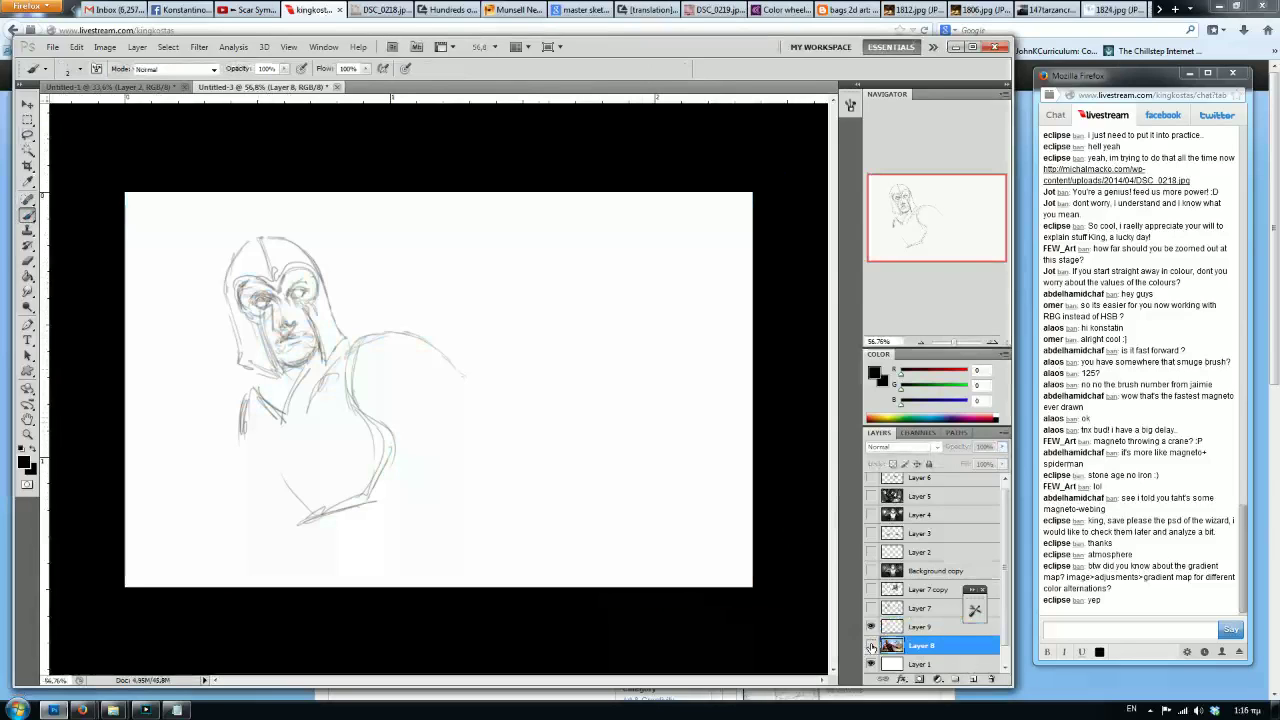
{"action": "scroll", "coordinate": [282, 310], "scroll_direction": "up", "scroll_amount": 2}
{"action": "left_click", "coordinate": [871, 645]}
{"action": "left_click", "coordinate": [871, 627]}
{"action": "scroll", "coordinate": [439, 390], "scroll_direction": "down", "scroll_amount": 2}
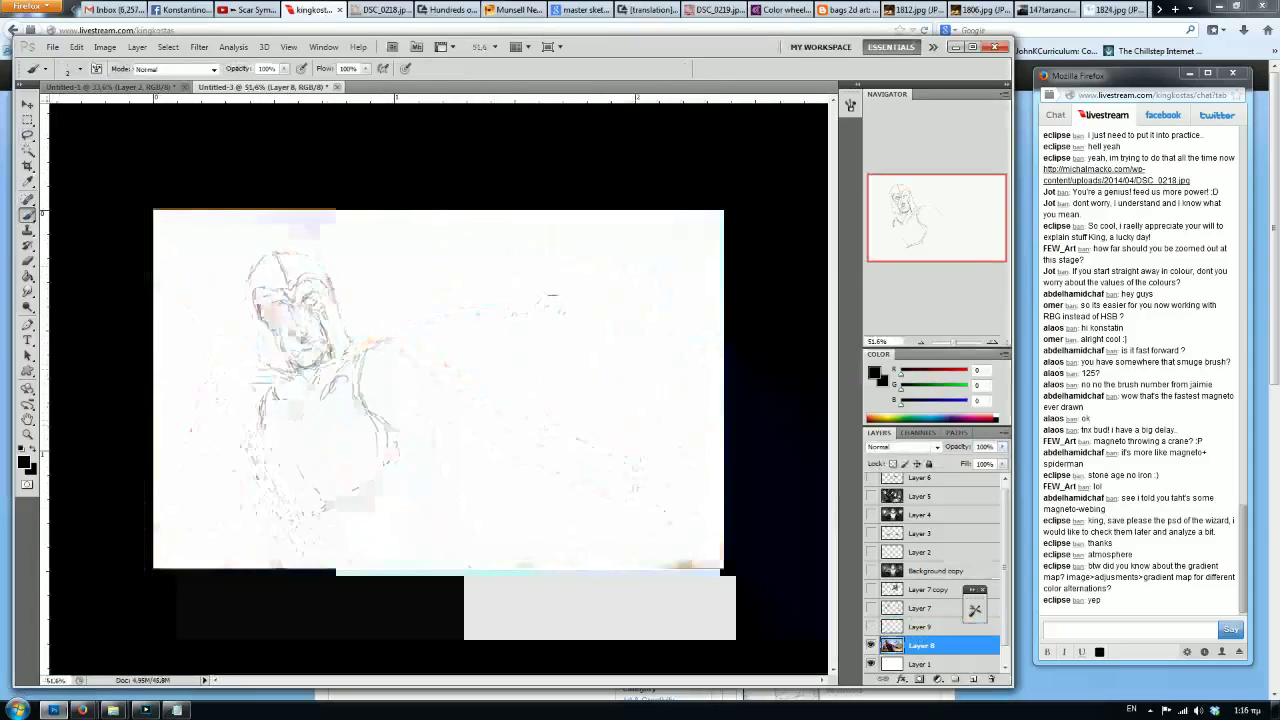
{"action": "scroll", "coordinate": [460, 402], "scroll_direction": "up", "scroll_amount": 1}
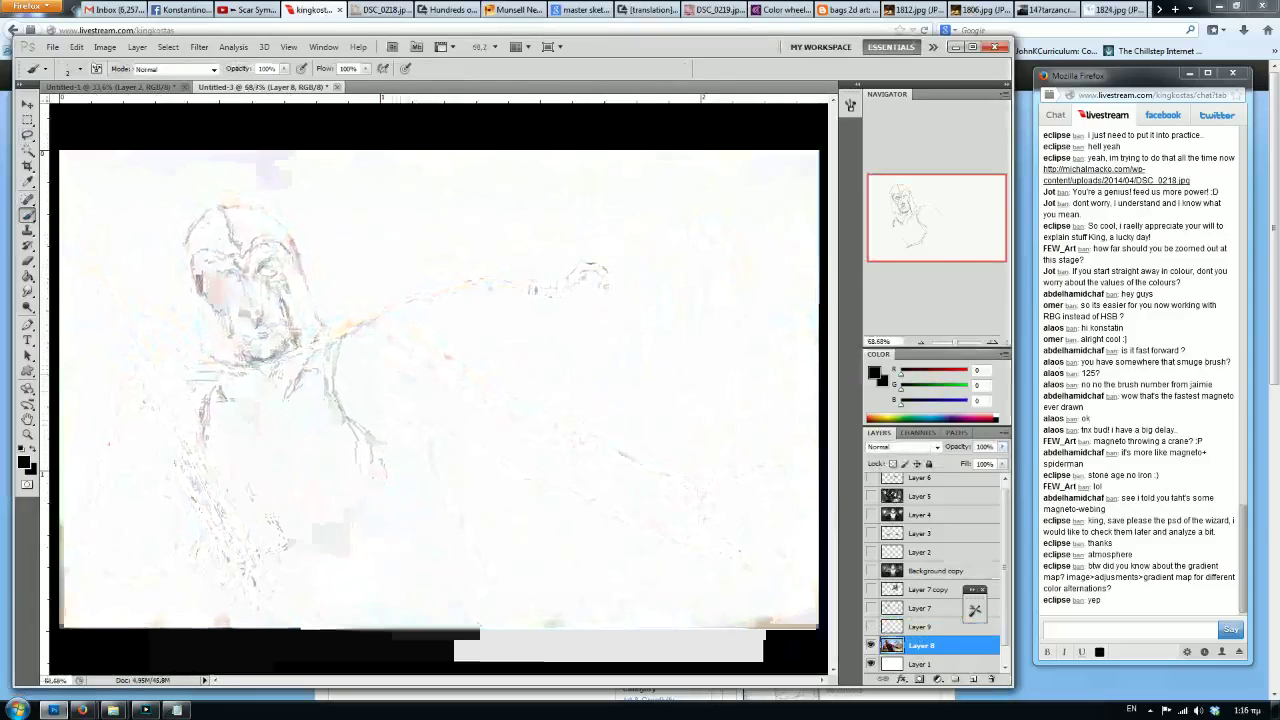
{"action": "scroll", "coordinate": [370, 385], "scroll_direction": "up", "scroll_amount": 1}
{"action": "left_click", "coordinate": [871, 627]}
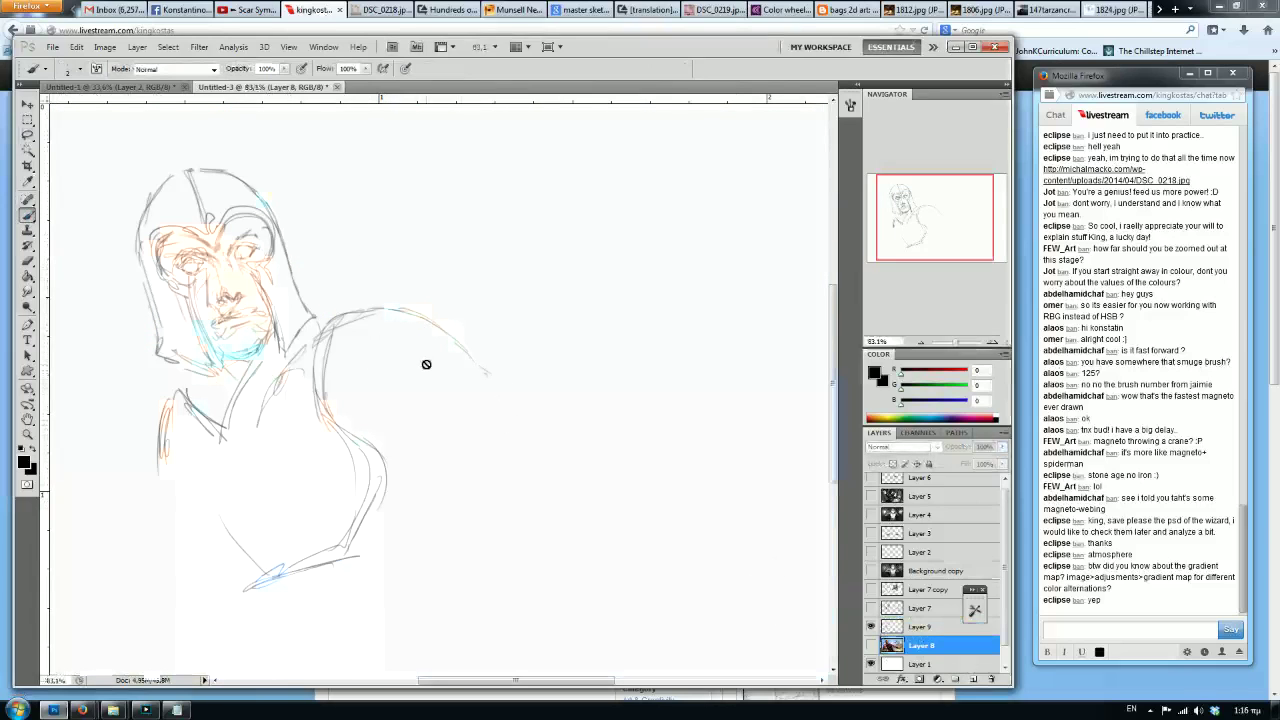
{"action": "left_click", "coordinate": [871, 645]}
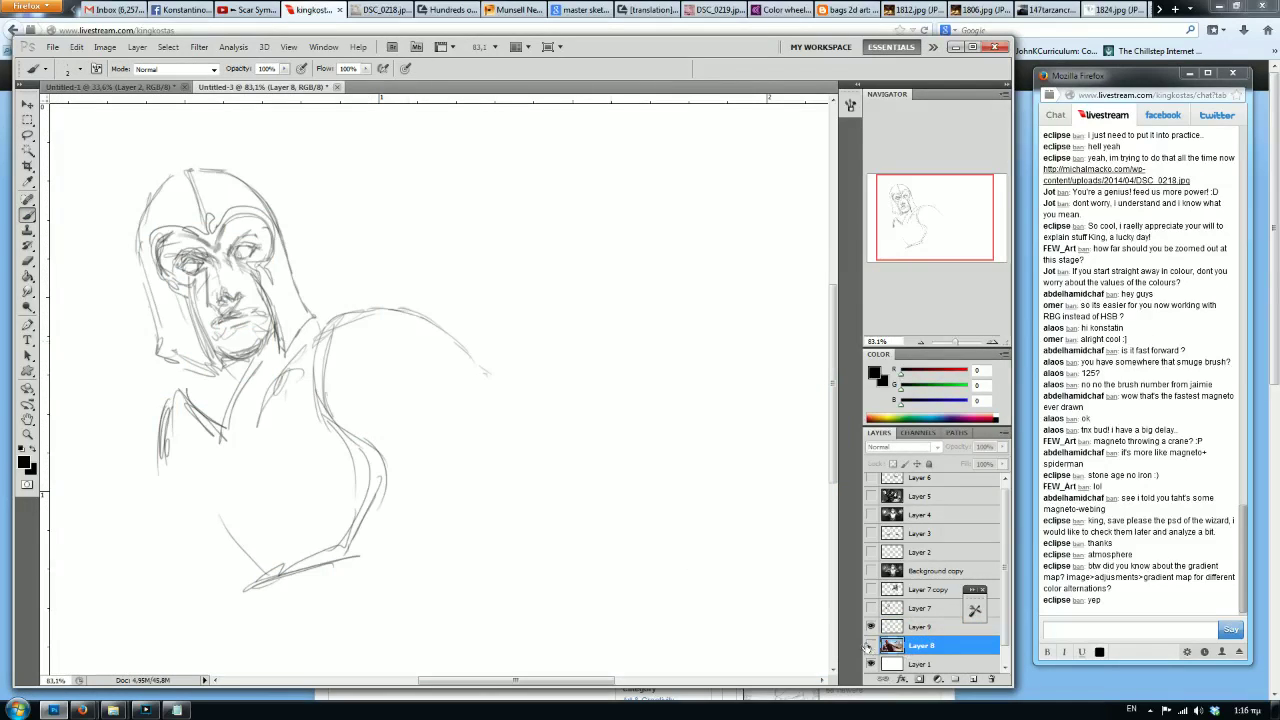
{"action": "left_click", "coordinate": [871, 645]}
{"action": "left_click", "coordinate": [871, 627]}
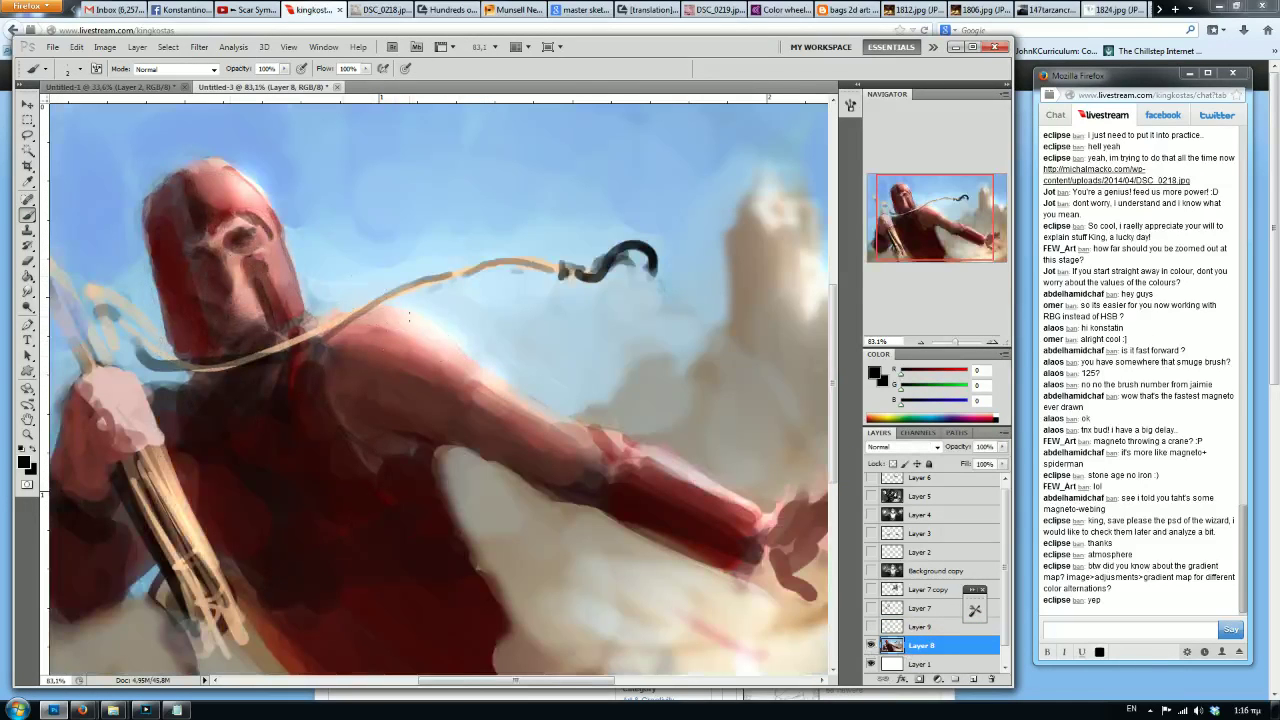
{"action": "scroll", "coordinate": [410, 336], "scroll_direction": "down", "scroll_amount": 2}
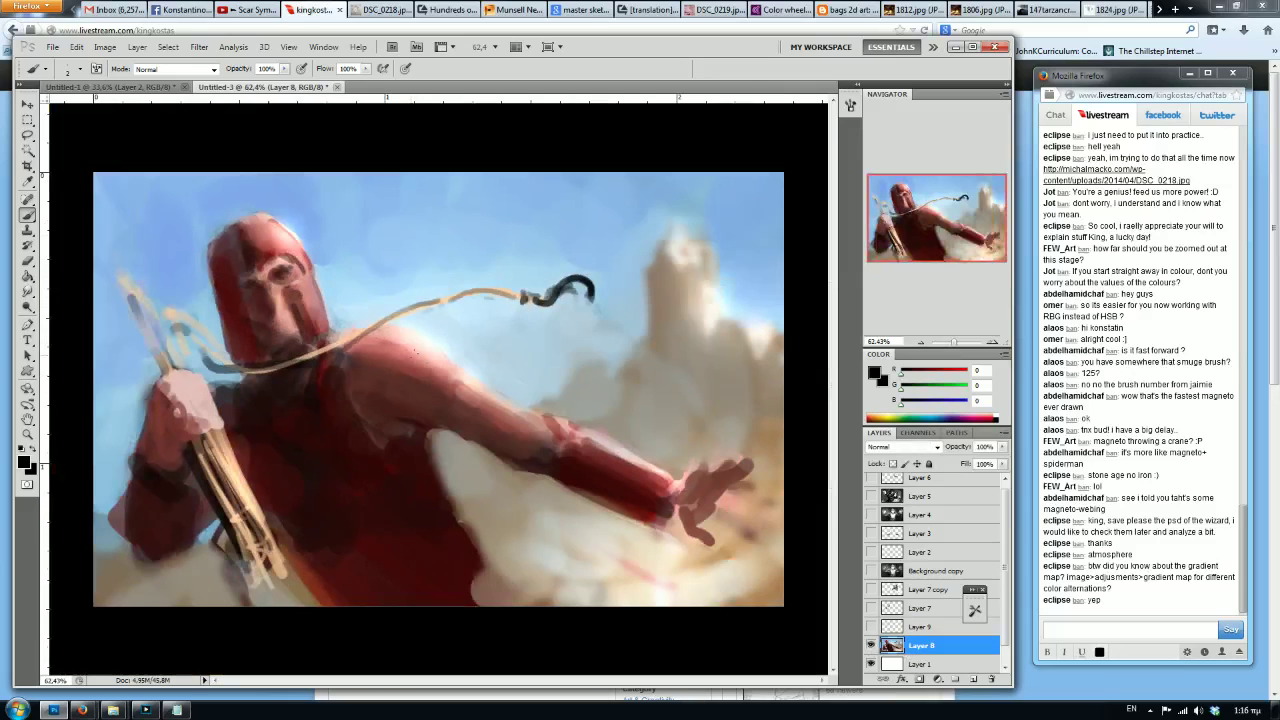
{"action": "scroll", "coordinate": [410, 354], "scroll_direction": "up", "scroll_amount": 1}
Show the line sketch over the full-colour painting and add a new layer above the sketch.
{"action": "left_click", "coordinate": [871, 627]}
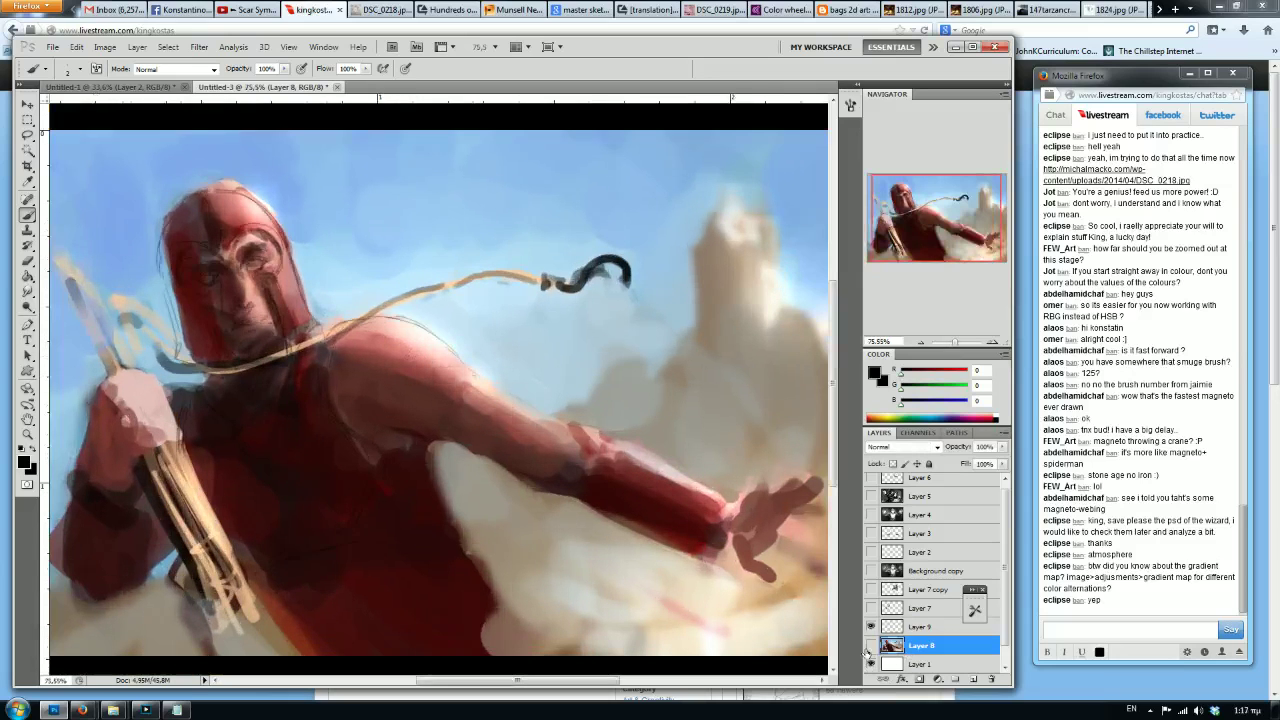
{"action": "left_click", "coordinate": [871, 645]}
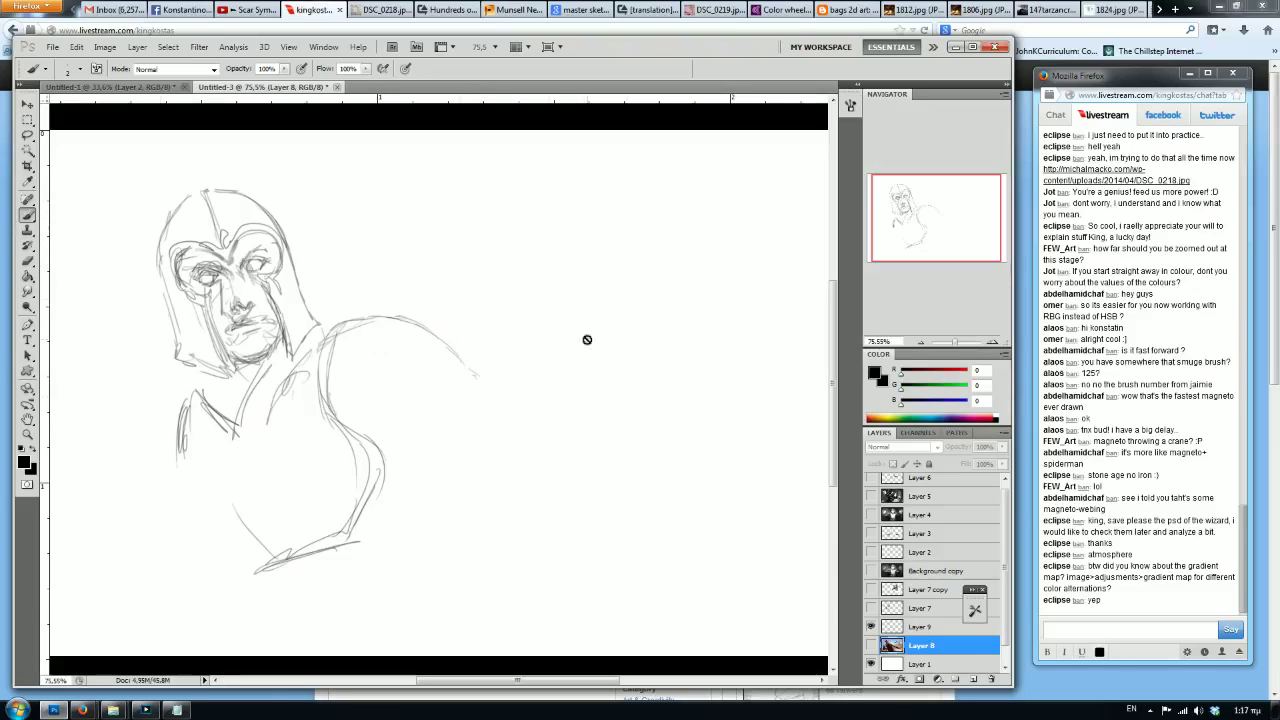
{"action": "left_click", "coordinate": [871, 646]}
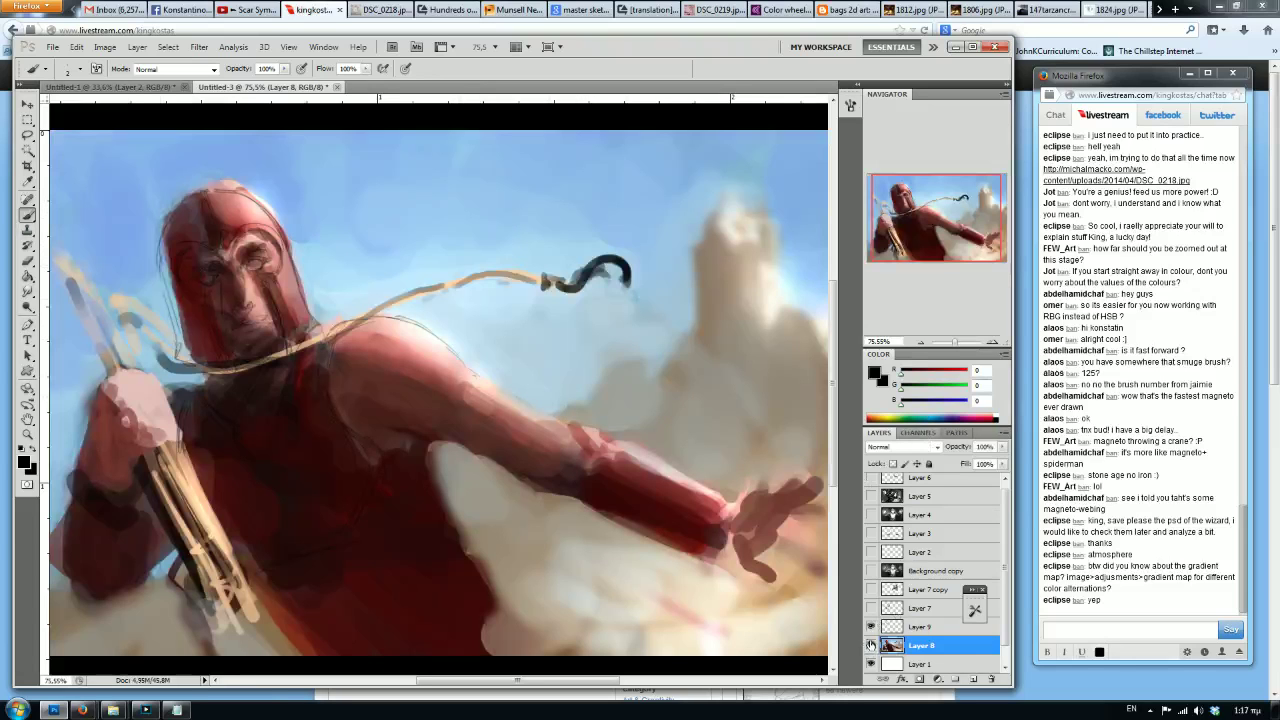
{"action": "scroll", "coordinate": [180, 268], "scroll_direction": "up", "scroll_amount": 4}
{"action": "scroll", "coordinate": [182, 300], "scroll_direction": "up", "scroll_amount": 1}
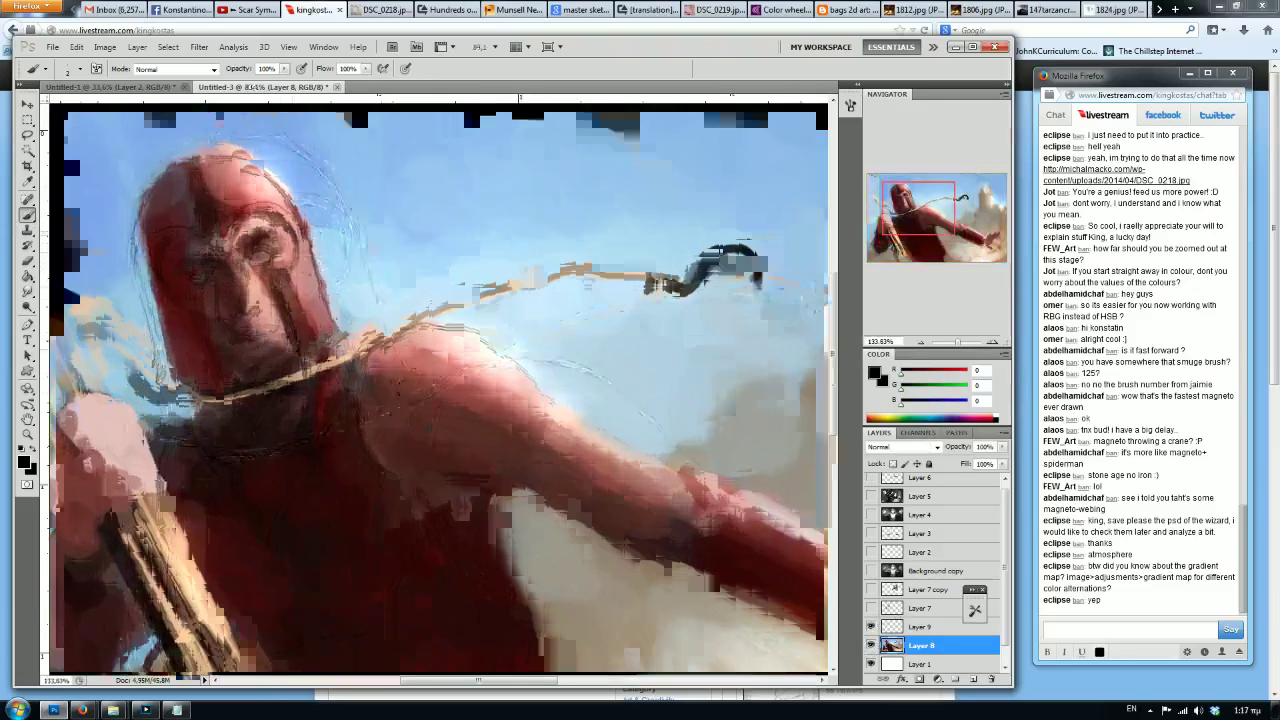
{"action": "left_click", "coordinate": [930, 627]}
{"action": "left_click", "coordinate": [973, 679]}
{"action": "scroll", "coordinate": [540, 330], "scroll_direction": "up", "scroll_amount": 1}
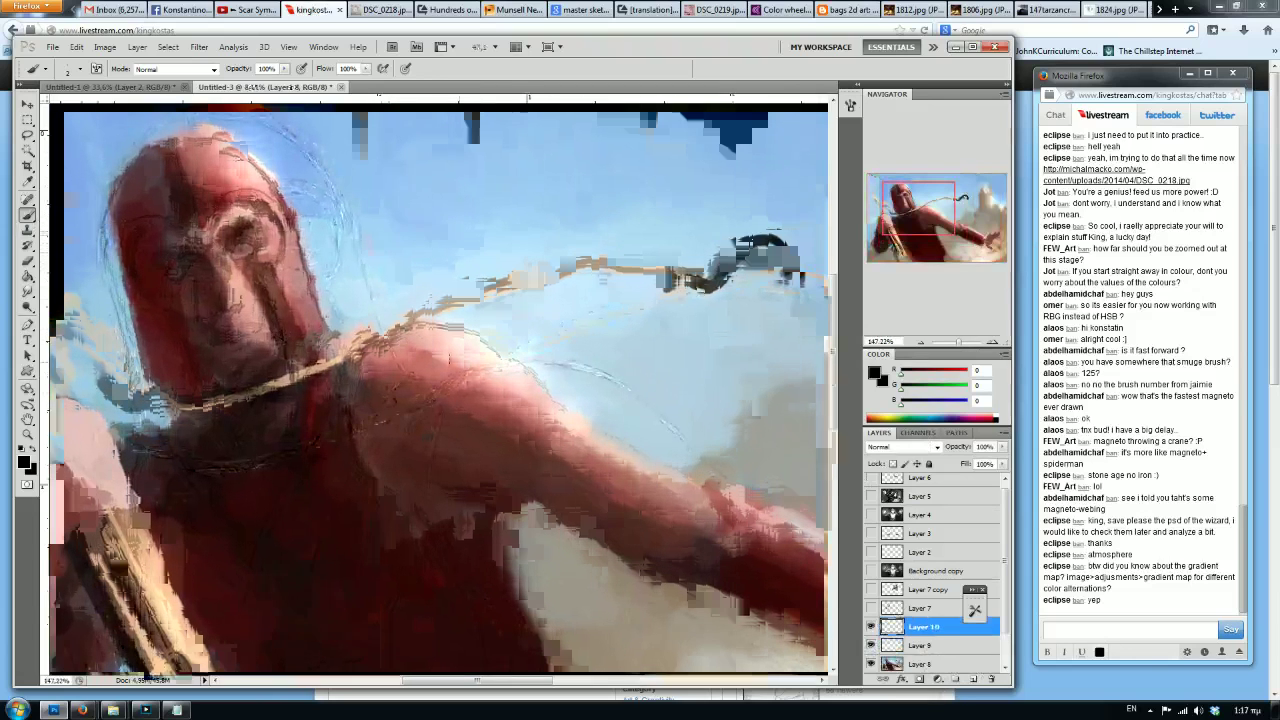
Sample a light peach tone and paint trim lines along the collar, shoulder seam and chest armour edge.
{"action": "left_click", "coordinate": [645, 420], "text": "alt"}
{"action": "mouse_move", "coordinate": [690, 455]}
{"action": "left_mouse_down"}
{"action": "mouse_move", "coordinate": [592, 382]}
{"action": "mouse_move", "coordinate": [544, 371]}
{"action": "mouse_move", "coordinate": [569, 375]}
{"action": "mouse_move", "coordinate": [487, 377]}
{"action": "mouse_move", "coordinate": [491, 402]}
{"action": "mouse_move", "coordinate": [500, 390]}
{"action": "mouse_move", "coordinate": [442, 447]}
{"action": "mouse_move", "coordinate": [369, 386]}
{"action": "mouse_move", "coordinate": [435, 393]}
{"action": "mouse_move", "coordinate": [418, 397]}
{"action": "mouse_move", "coordinate": [423, 529]}
{"action": "mouse_move", "coordinate": [505, 592]}
{"action": "left_mouse_up"}
{"action": "left_click", "coordinate": [499, 407], "text": "alt"}
{"action": "left_click", "coordinate": [418, 400], "text": "alt"}
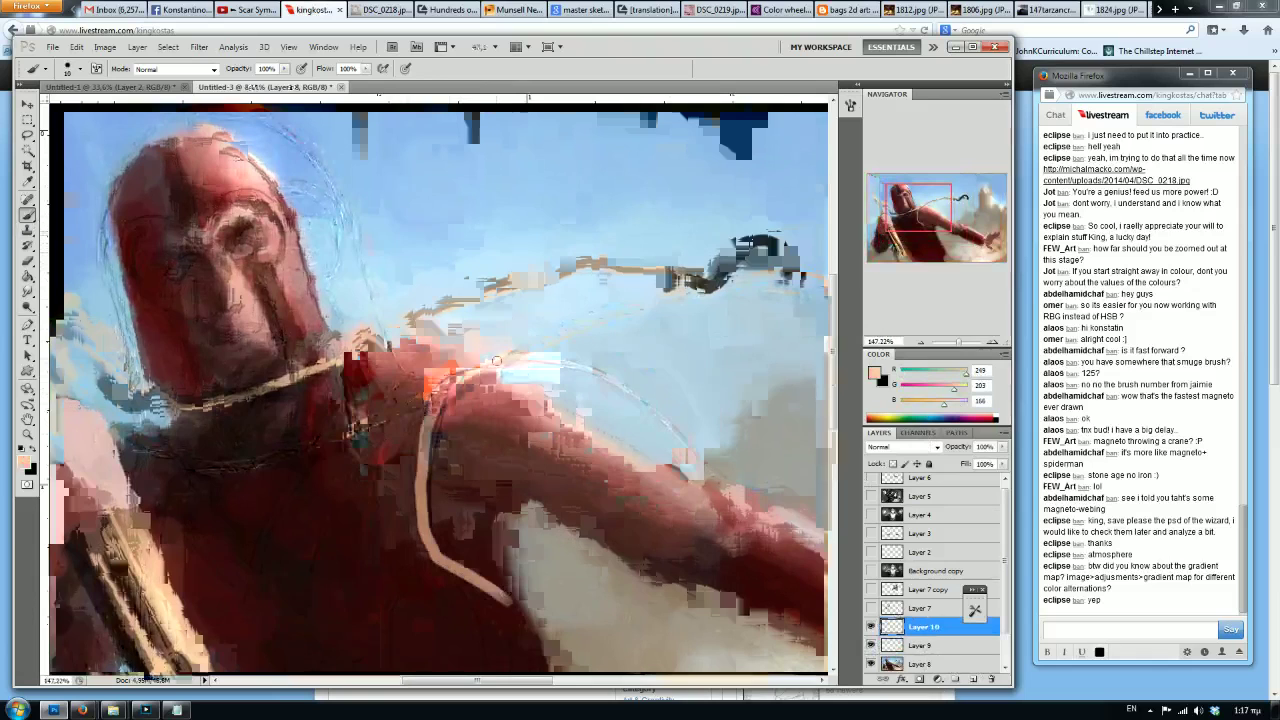
{"action": "left_click_drag", "start_coordinate": [439, 329], "coordinate": [424, 261]}
{"action": "mouse_move", "coordinate": [295, 380]}
{"action": "left_mouse_down"}
{"action": "mouse_move", "coordinate": [245, 498]}
{"action": "mouse_move", "coordinate": [178, 443]}
{"action": "left_mouse_up"}
{"action": "mouse_move", "coordinate": [474, 471]}
{"action": "left_mouse_down"}
{"action": "mouse_move", "coordinate": [464, 372]}
{"action": "mouse_move", "coordinate": [505, 490]}
{"action": "mouse_move", "coordinate": [452, 590]}
{"action": "mouse_move", "coordinate": [330, 638]}
{"action": "left_mouse_up"}
{"action": "left_click_drag", "start_coordinate": [430, 602], "coordinate": [252, 651]}
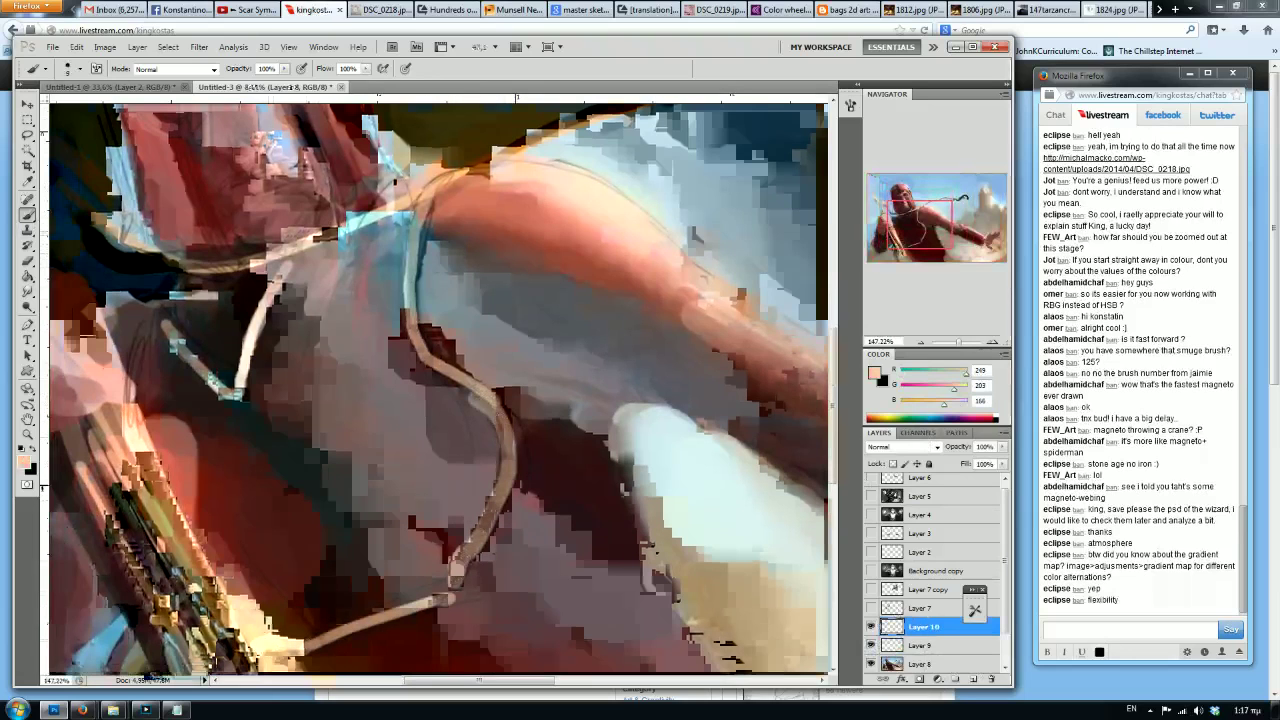
{"action": "scroll", "coordinate": [228, 378], "scroll_direction": "down", "scroll_amount": 2}
{"action": "scroll", "coordinate": [152, 380], "scroll_direction": "down", "scroll_amount": 2}
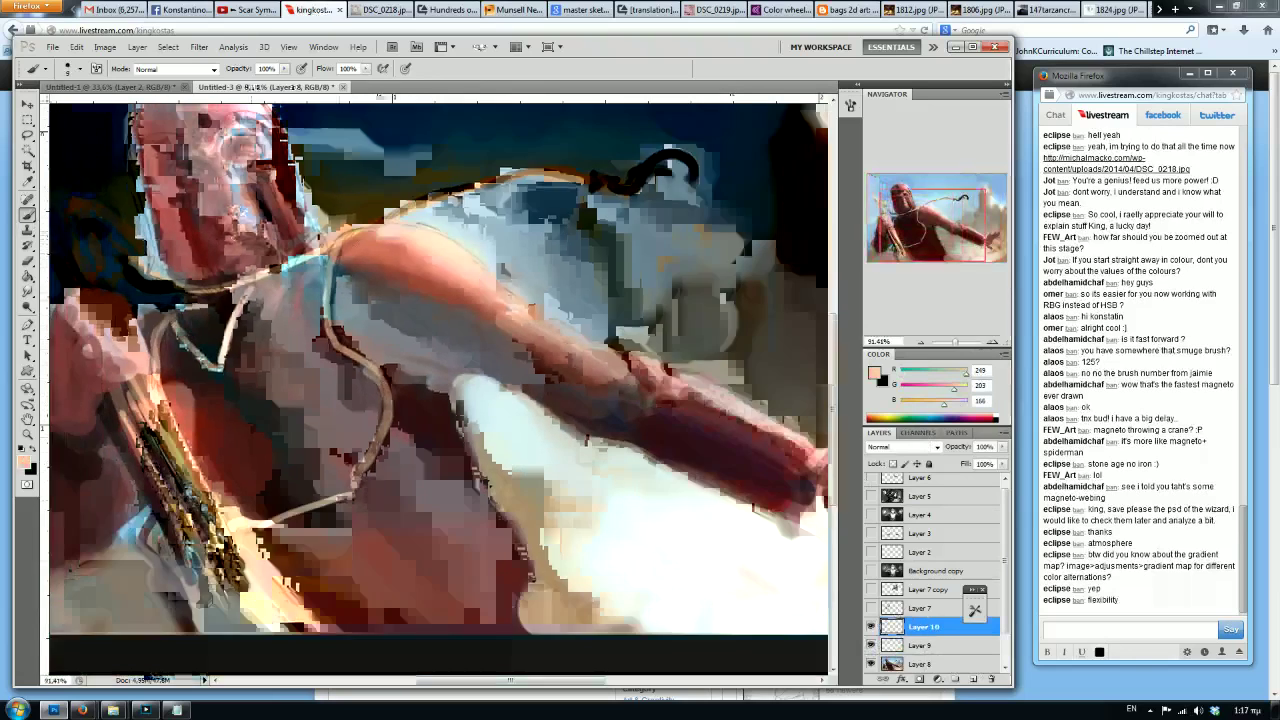
{"action": "scroll", "coordinate": [490, 500], "scroll_direction": "up", "scroll_amount": 2}
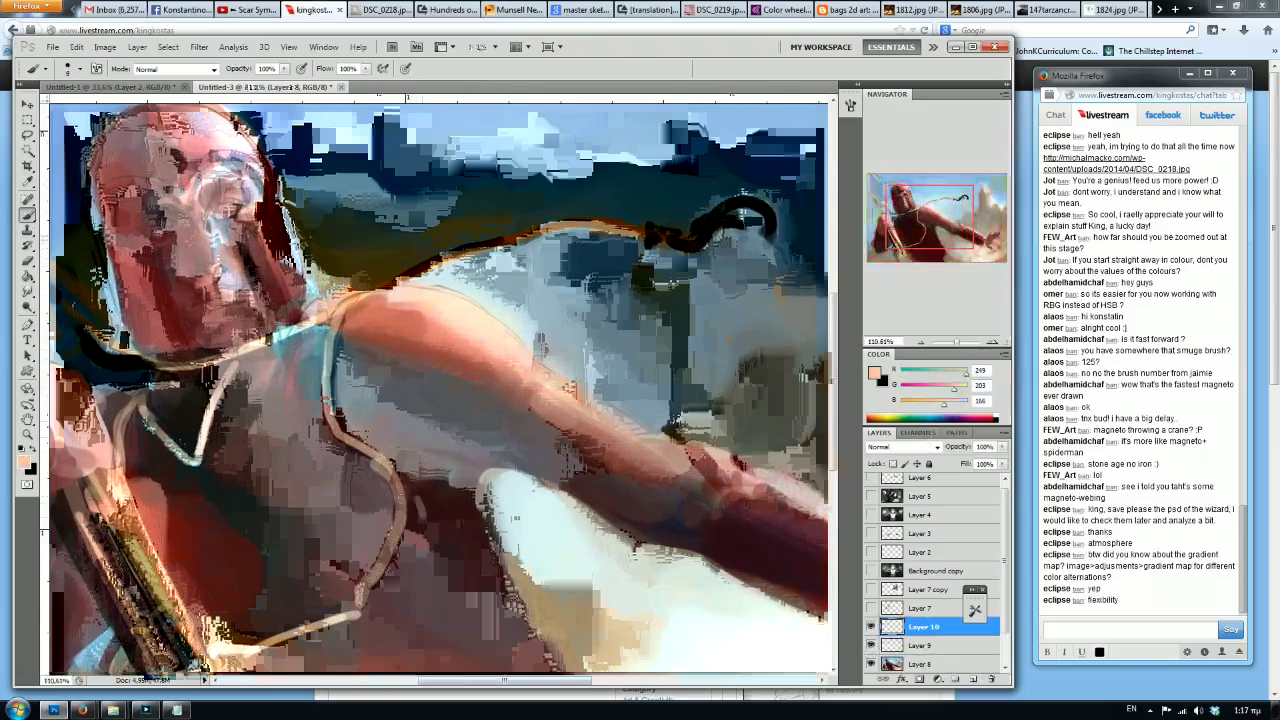
{"action": "scroll", "coordinate": [205, 410], "scroll_direction": "down", "scroll_amount": 1}
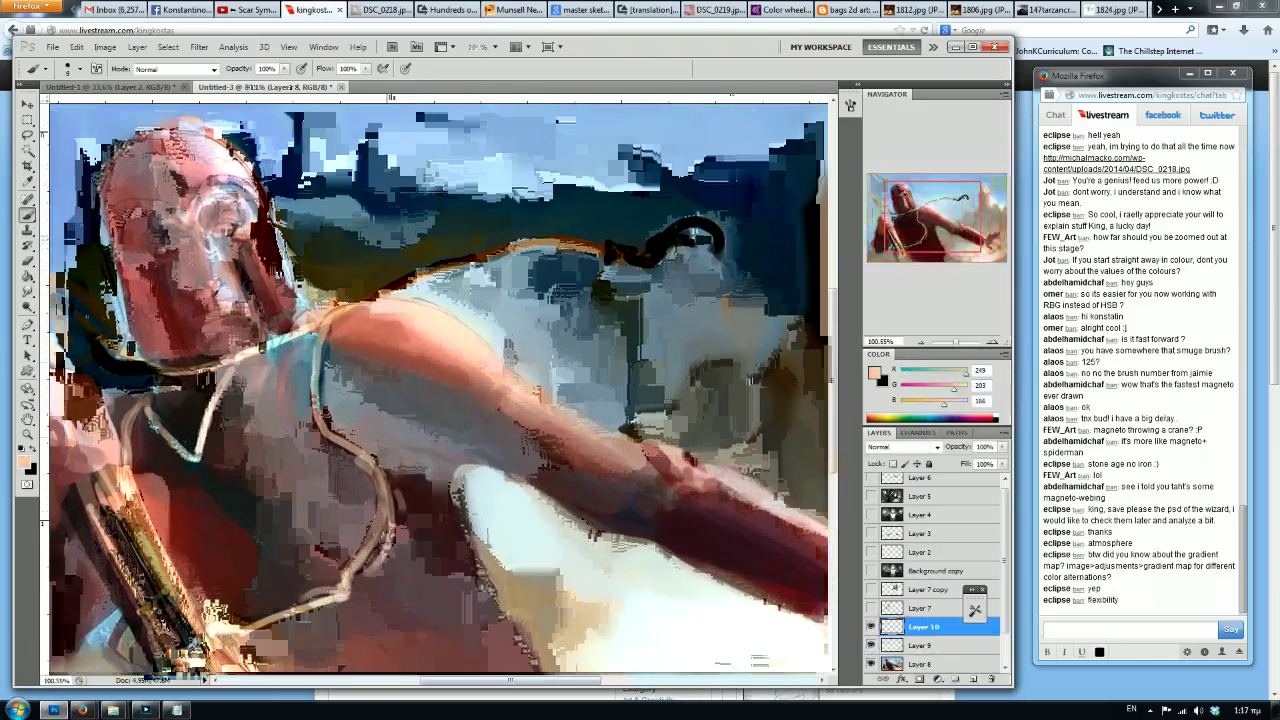
Paint light peach lines for the helmet's centre ridge, brow opening and cheek guards.
{"action": "scroll", "coordinate": [248, 287], "scroll_direction": "up", "scroll_amount": 2}
{"action": "mouse_move", "coordinate": [228, 240]}
{"action": "left_mouse_down"}
{"action": "mouse_move", "coordinate": [268, 338]}
{"action": "mouse_move", "coordinate": [290, 345]}
{"action": "mouse_move", "coordinate": [318, 320]}
{"action": "mouse_move", "coordinate": [212, 162]}
{"action": "mouse_move", "coordinate": [176, 204]}
{"action": "mouse_move", "coordinate": [150, 114]}
{"action": "left_mouse_up"}
{"action": "mouse_move", "coordinate": [171, 206]}
{"action": "left_mouse_down"}
{"action": "mouse_move", "coordinate": [132, 194]}
{"action": "mouse_move", "coordinate": [92, 218]}
{"action": "mouse_move", "coordinate": [108, 268]}
{"action": "mouse_move", "coordinate": [140, 282]}
{"action": "mouse_move", "coordinate": [177, 384]}
{"action": "left_mouse_up"}
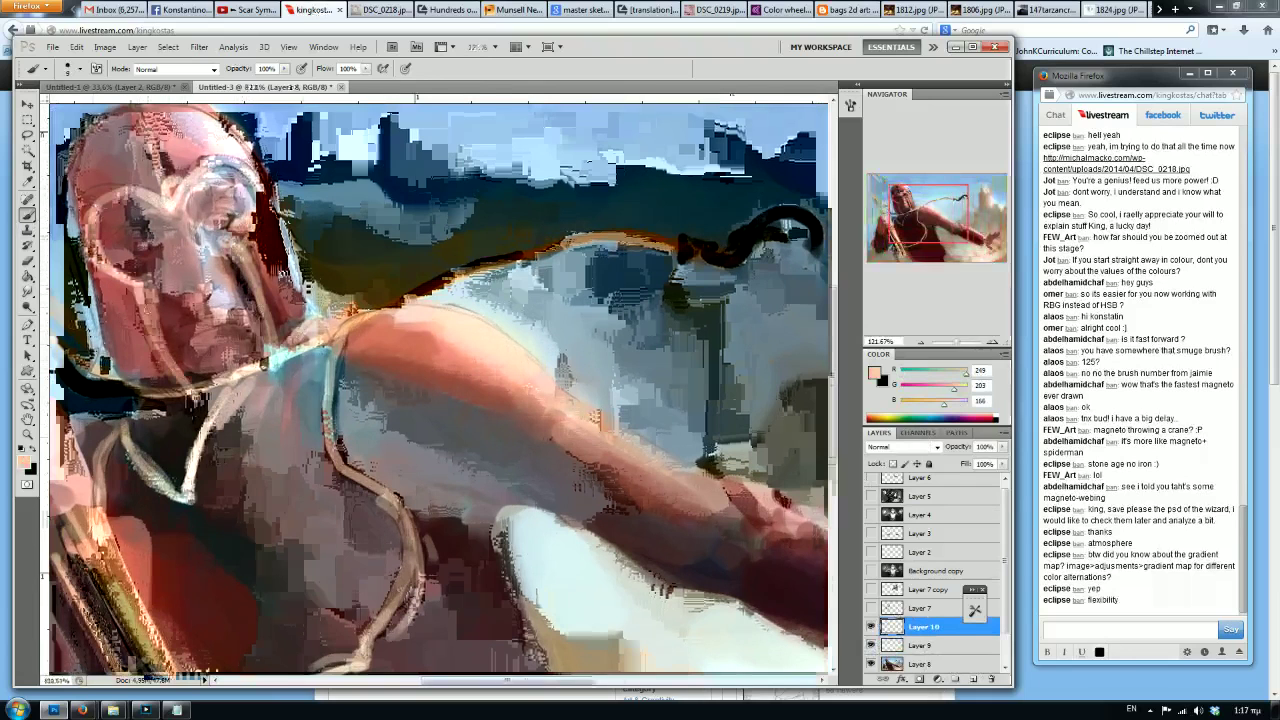
Paint the nose and the area around the mouth with sampled flesh and dark red tones.
{"action": "scroll", "coordinate": [283, 271], "scroll_direction": "down", "scroll_amount": 4}
{"action": "scroll", "coordinate": [240, 290], "scroll_direction": "up", "scroll_amount": 4}
{"action": "scroll", "coordinate": [237, 305], "scroll_direction": "up", "scroll_amount": 1}
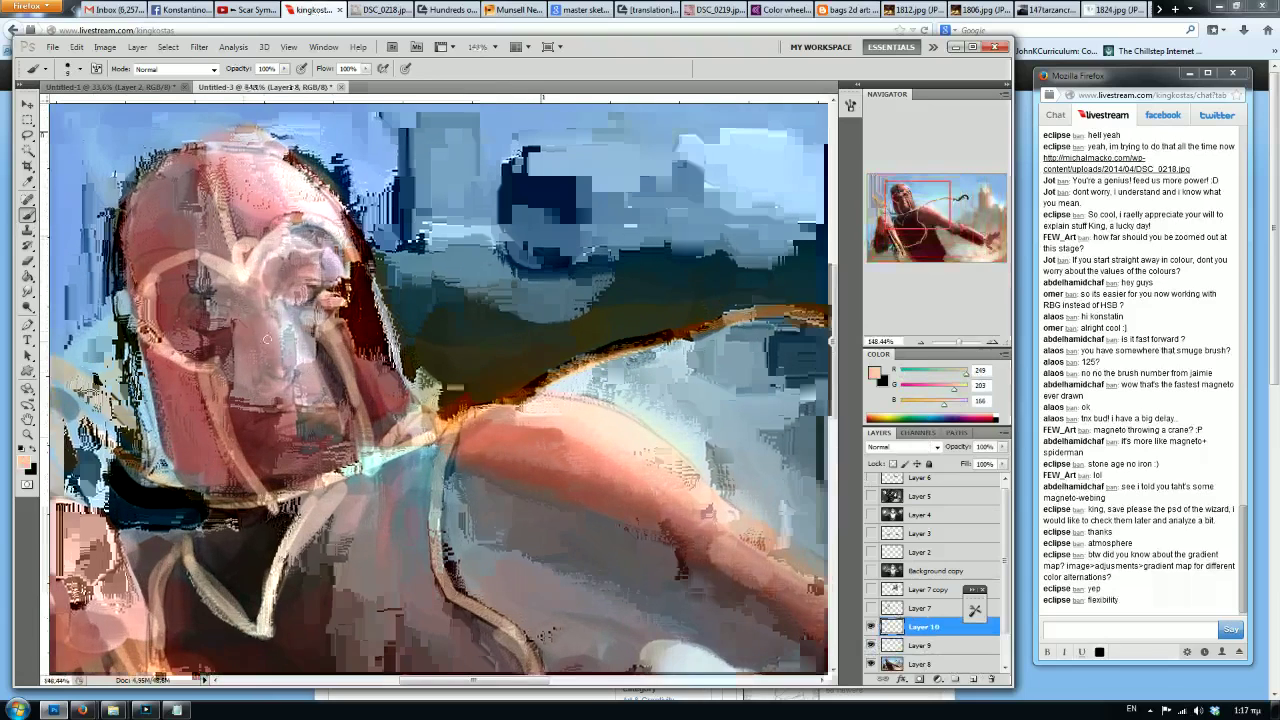
{"action": "left_click_drag", "start_coordinate": [298, 354], "coordinate": [418, 414]}
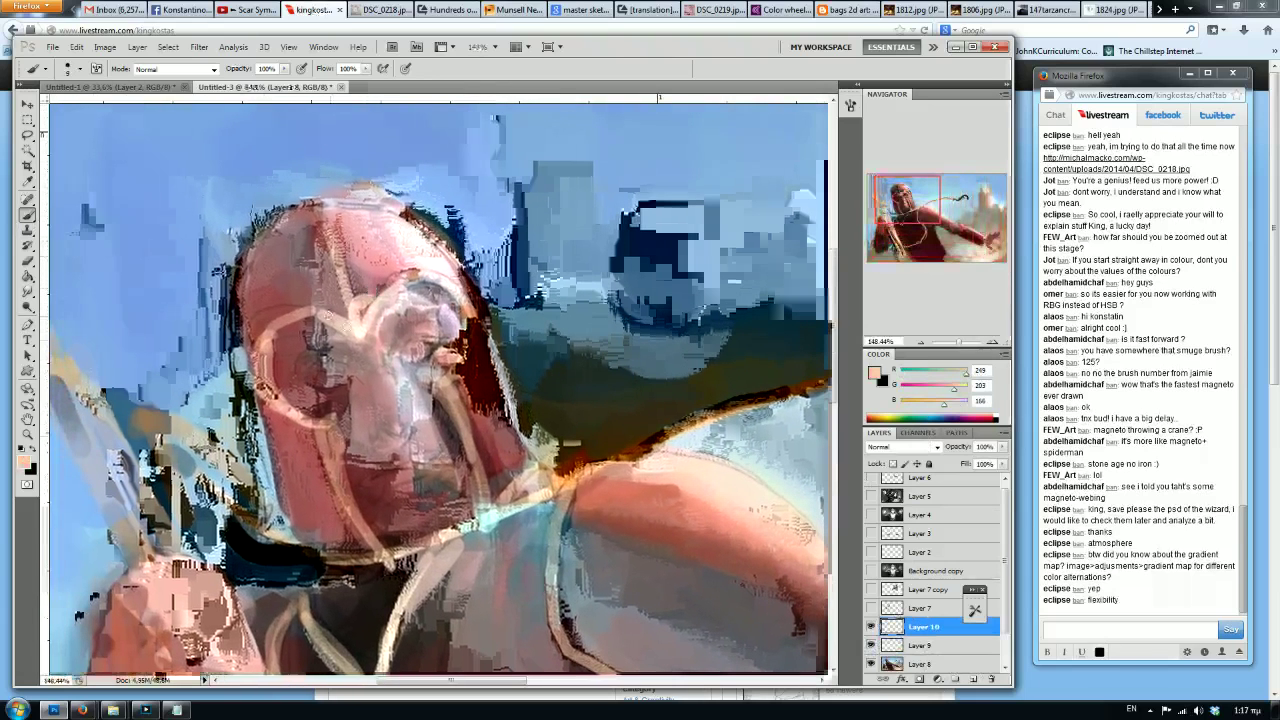
{"action": "left_click", "coordinate": [416, 418], "text": "alt"}
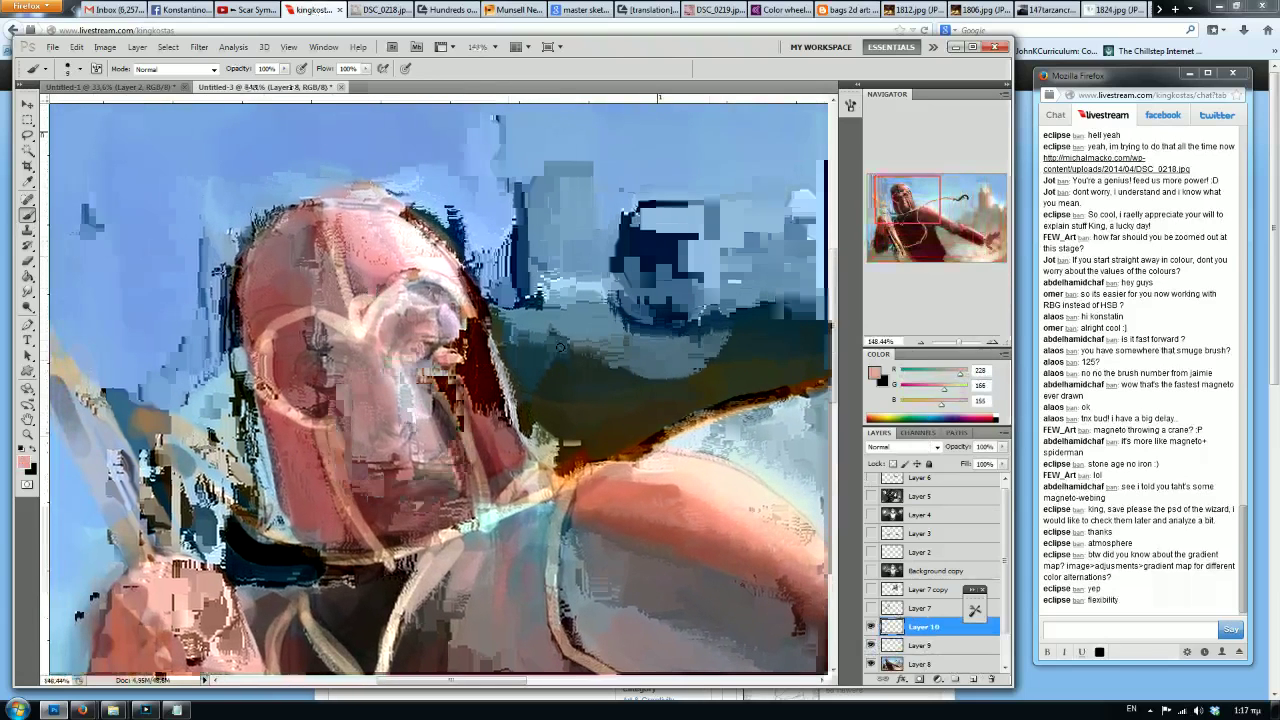
{"action": "left_click", "coordinate": [939, 374]}
{"action": "left_click", "coordinate": [926, 389]}
{"action": "left_click", "coordinate": [924, 405]}
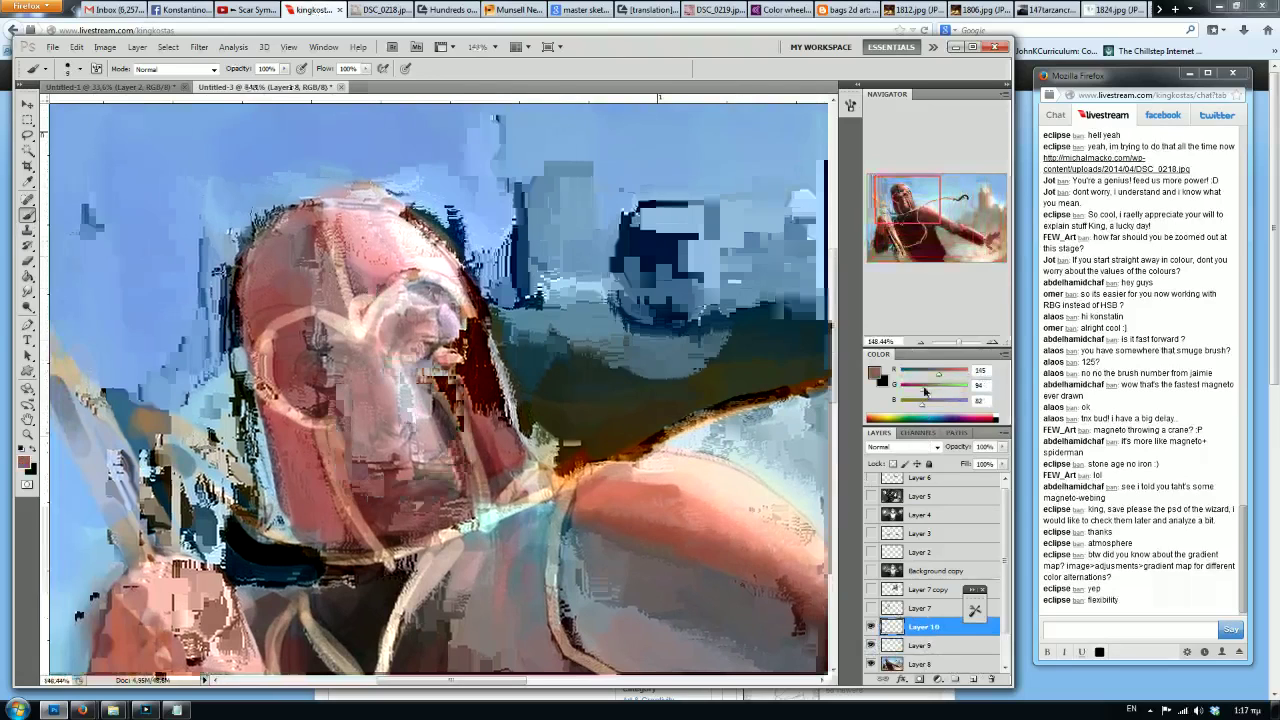
{"action": "left_click", "coordinate": [368, 395], "text": "alt"}
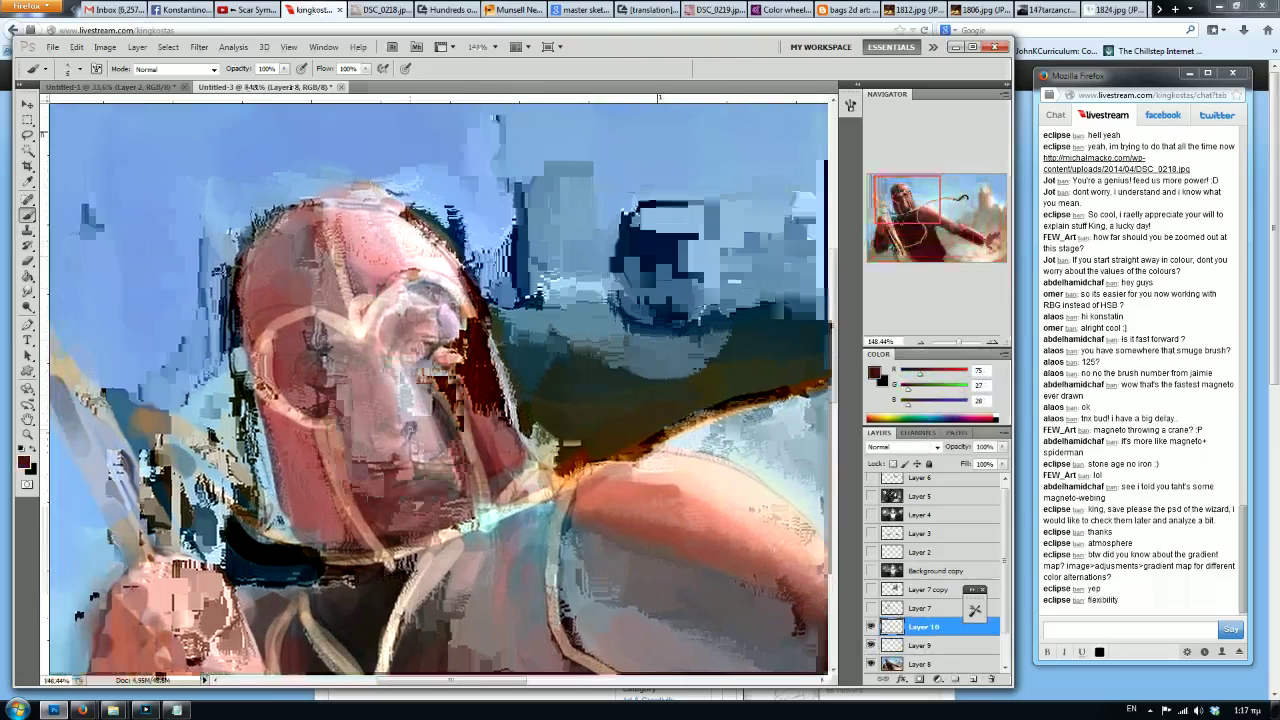
{"action": "left_click_drag", "start_coordinate": [398, 441], "coordinate": [381, 437]}
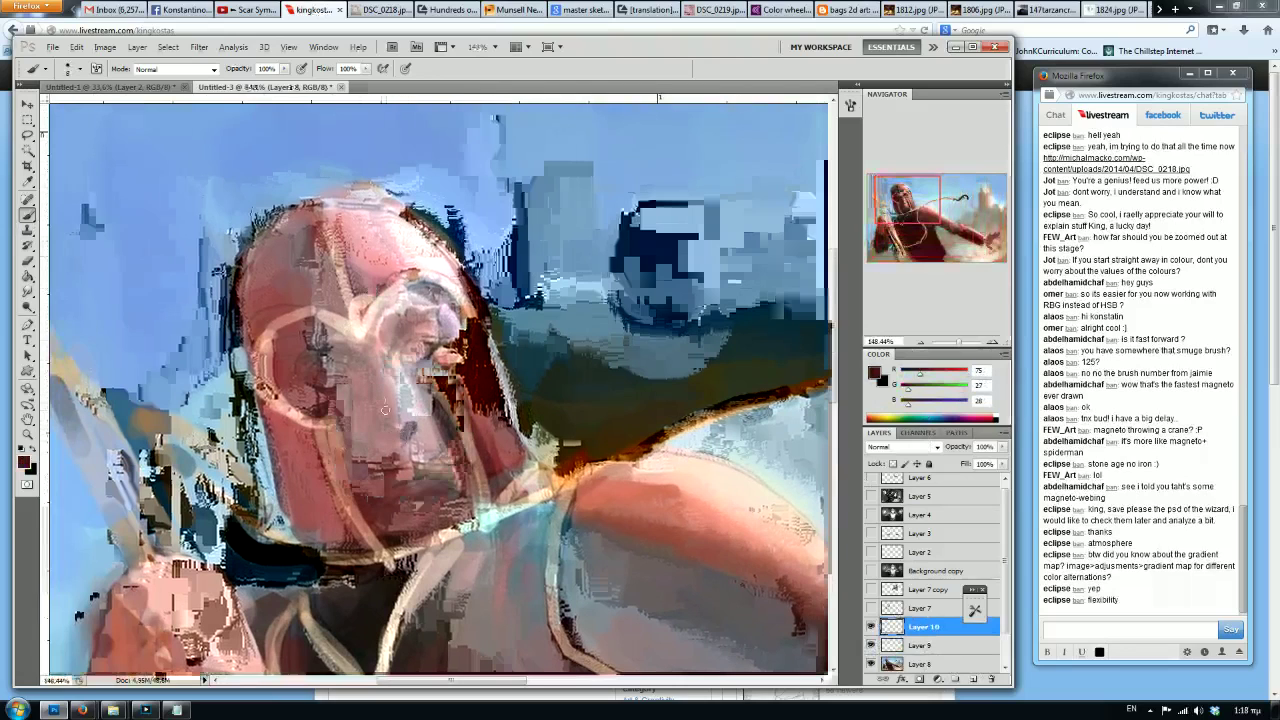
{"action": "left_click", "coordinate": [390, 408], "text": "alt"}
{"action": "mouse_move", "coordinate": [412, 379]}
{"action": "left_mouse_down"}
{"action": "mouse_move", "coordinate": [432, 335]}
{"action": "mouse_move", "coordinate": [412, 331]}
{"action": "left_mouse_up"}
{"action": "left_click", "coordinate": [440, 348], "text": "alt"}
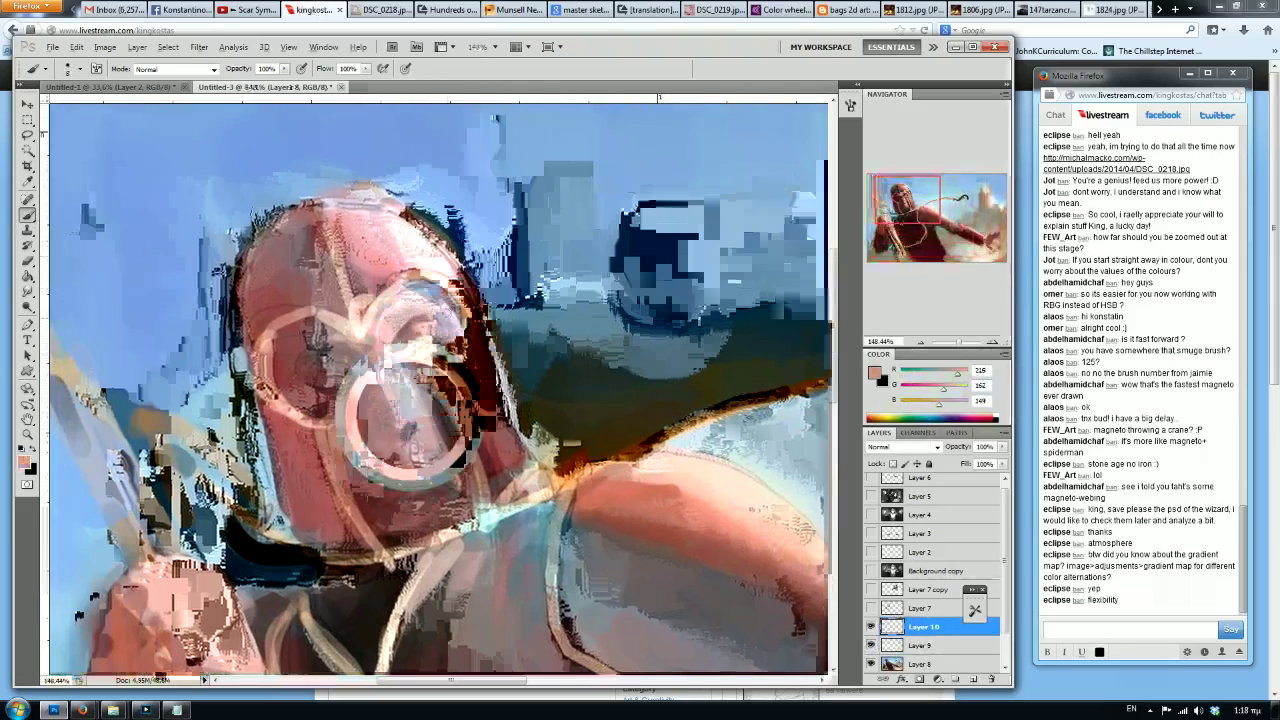
Shade the eye socket, cheek and jaw inside the helmet opening, sampling nearby face tones.
{"action": "key", "text": "d"}
{"action": "left_click_drag", "start_coordinate": [446, 292], "coordinate": [461, 340]}
{"action": "mouse_move", "coordinate": [446, 398]}
{"action": "left_mouse_down"}
{"action": "mouse_move", "coordinate": [456, 462]}
{"action": "mouse_move", "coordinate": [394, 467]}
{"action": "mouse_move", "coordinate": [440, 505]}
{"action": "mouse_move", "coordinate": [415, 512]}
{"action": "mouse_move", "coordinate": [432, 520]}
{"action": "mouse_move", "coordinate": [400, 508]}
{"action": "mouse_move", "coordinate": [400, 470]}
{"action": "mouse_move", "coordinate": [410, 514]}
{"action": "mouse_move", "coordinate": [440, 522]}
{"action": "mouse_move", "coordinate": [460, 500]}
{"action": "mouse_move", "coordinate": [458, 452]}
{"action": "left_mouse_up"}
{"action": "left_click", "coordinate": [408, 434], "text": "alt"}
{"action": "left_click", "coordinate": [412, 438], "text": "alt"}
{"action": "left_click", "coordinate": [416, 432], "text": "alt"}
{"action": "left_click", "coordinate": [396, 446], "text": "alt"}
{"action": "left_click", "coordinate": [436, 490], "text": "alt"}
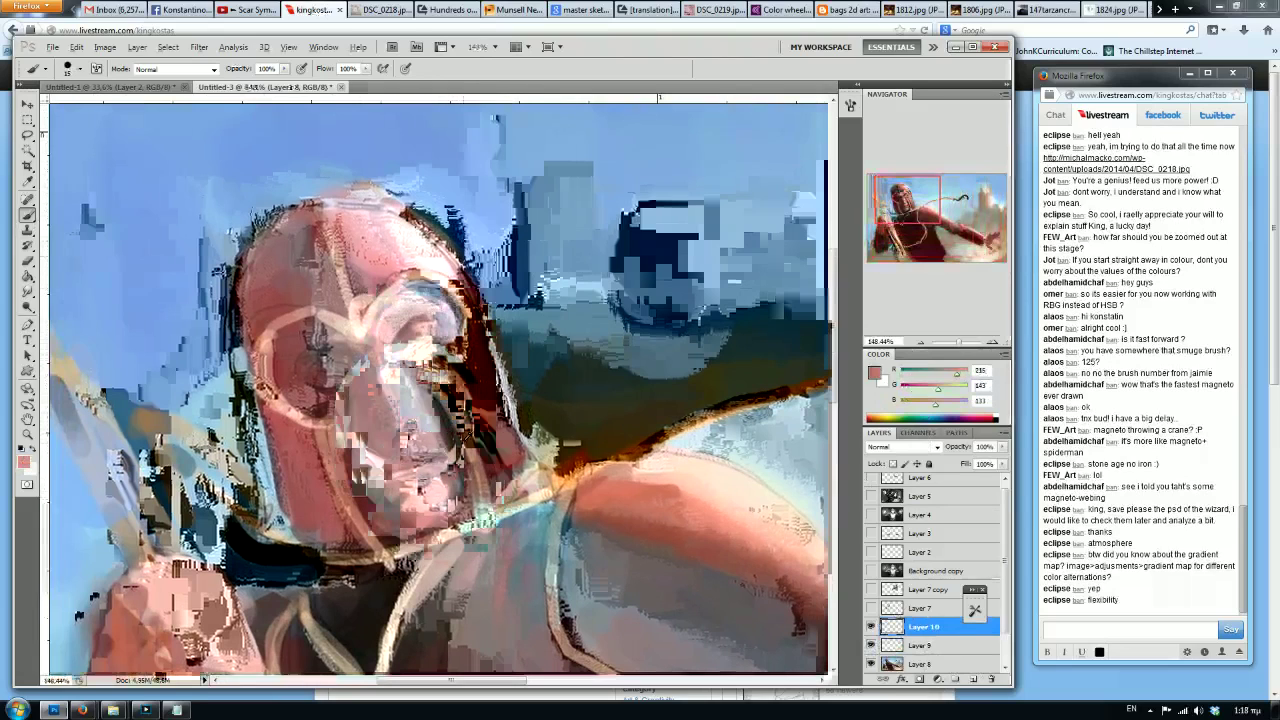
{"action": "left_click", "coordinate": [456, 450], "text": "alt"}
Extend the light peach collar line on the chest and paint dark shading along the shoulder-seam trim.
{"action": "mouse_move", "coordinate": [409, 557]}
{"action": "left_mouse_down"}
{"action": "mouse_move", "coordinate": [440, 548]}
{"action": "mouse_move", "coordinate": [410, 552]}
{"action": "mouse_move", "coordinate": [431, 560]}
{"action": "mouse_move", "coordinate": [355, 668]}
{"action": "left_mouse_up"}
{"action": "key", "text": "d"}
{"action": "key", "text": "bracketright"}
{"action": "mouse_move", "coordinate": [564, 592]}
{"action": "left_mouse_down"}
{"action": "mouse_move", "coordinate": [582, 646]}
{"action": "mouse_move", "coordinate": [570, 668]}
{"action": "left_mouse_up"}
{"action": "left_click", "coordinate": [554, 566], "text": "alt"}
{"action": "left_click", "coordinate": [915, 373]}
{"action": "left_click", "coordinate": [910, 388]}
{"action": "left_click", "coordinate": [908, 403]}
{"action": "key", "text": "bracketright"}
{"action": "left_click_drag", "start_coordinate": [556, 564], "coordinate": [569, 646]}
{"action": "left_click_drag", "start_coordinate": [562, 598], "coordinate": [578, 640]}
Mix a dark brown (R 92, G 48, B 20) and paint it over the helmet's cheek guards, centre ridge and chest trim.
{"action": "left_click", "coordinate": [924, 373]}
{"action": "left_click", "coordinate": [918, 388]}
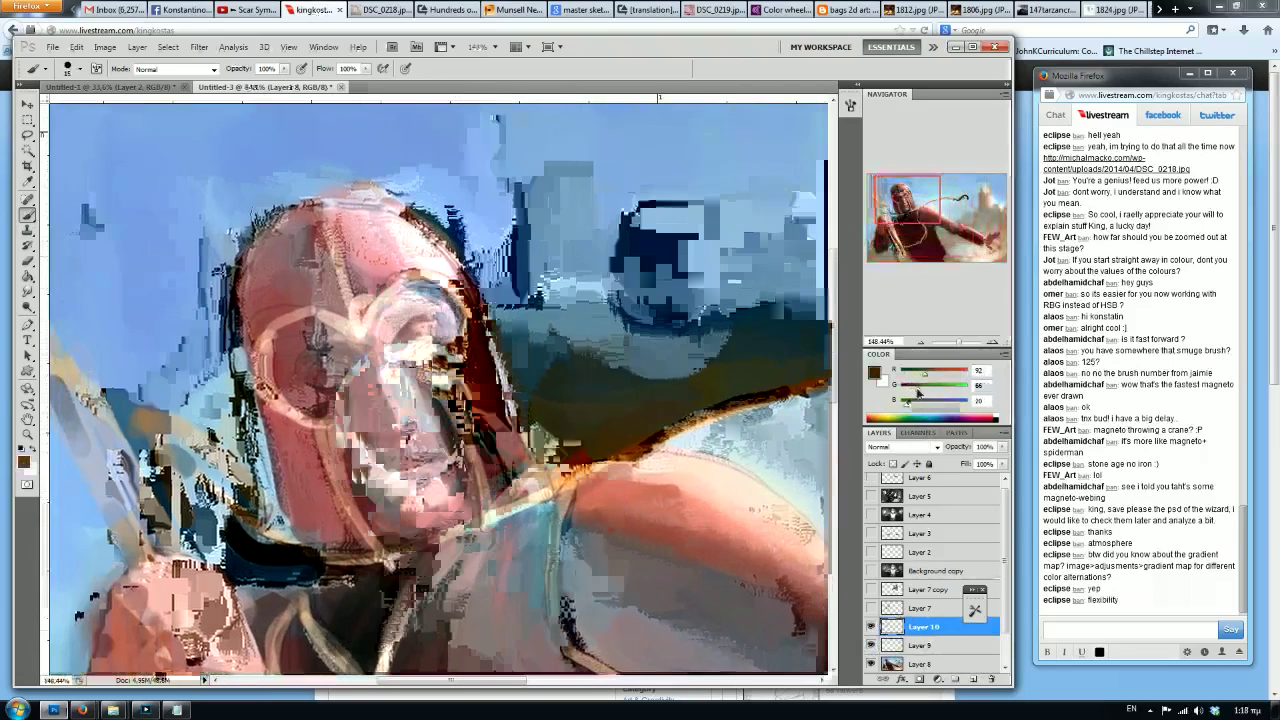
{"action": "scroll", "coordinate": [760, 505], "scroll_direction": "down", "scroll_amount": 3}
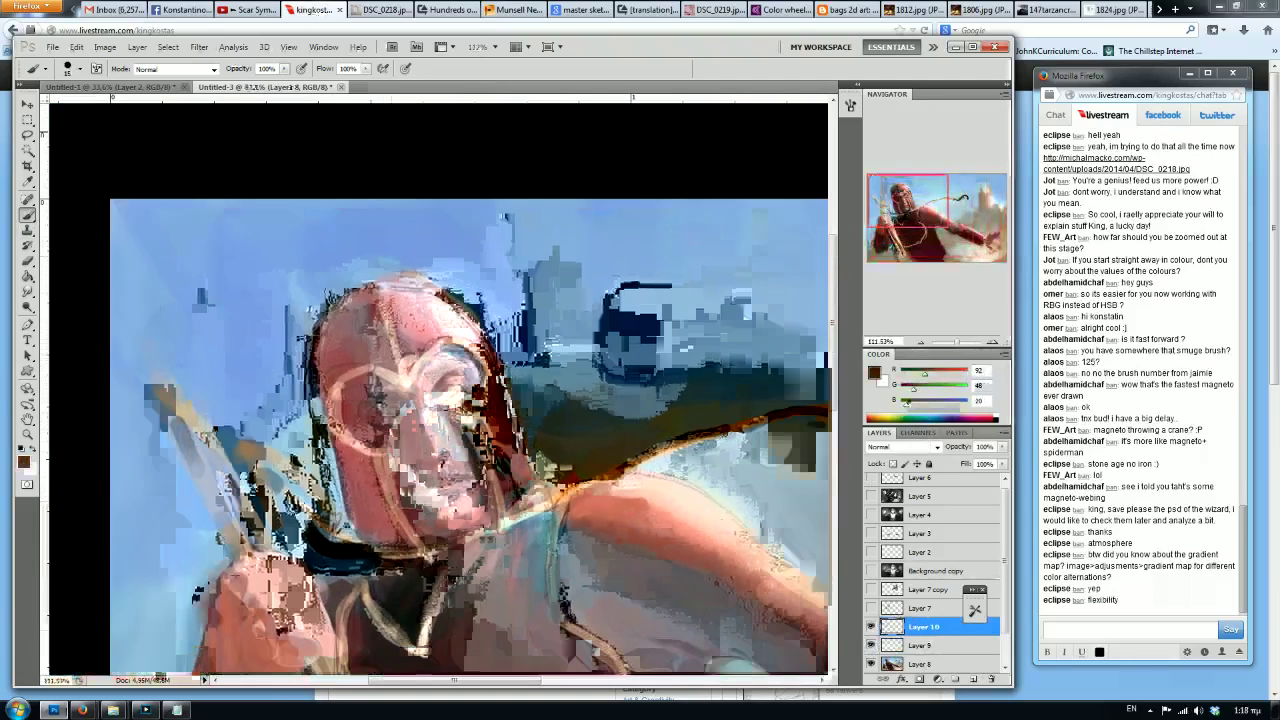
{"action": "left_click_drag", "start_coordinate": [492, 536], "coordinate": [476, 362]}
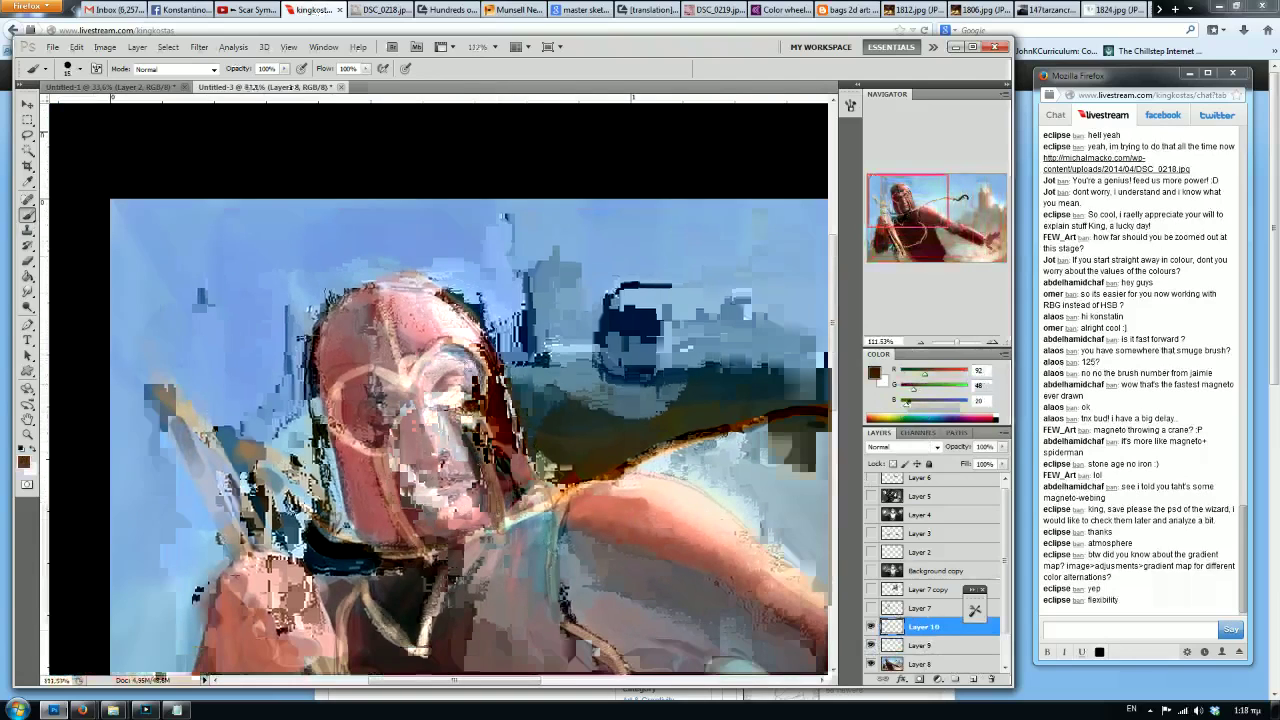
{"action": "mouse_move", "coordinate": [379, 316]}
{"action": "left_mouse_down"}
{"action": "mouse_move", "coordinate": [402, 386]}
{"action": "mouse_move", "coordinate": [332, 412]}
{"action": "mouse_move", "coordinate": [376, 456]}
{"action": "mouse_move", "coordinate": [420, 552]}
{"action": "left_mouse_up"}
{"action": "scroll", "coordinate": [440, 290], "scroll_direction": "down", "scroll_amount": 3}
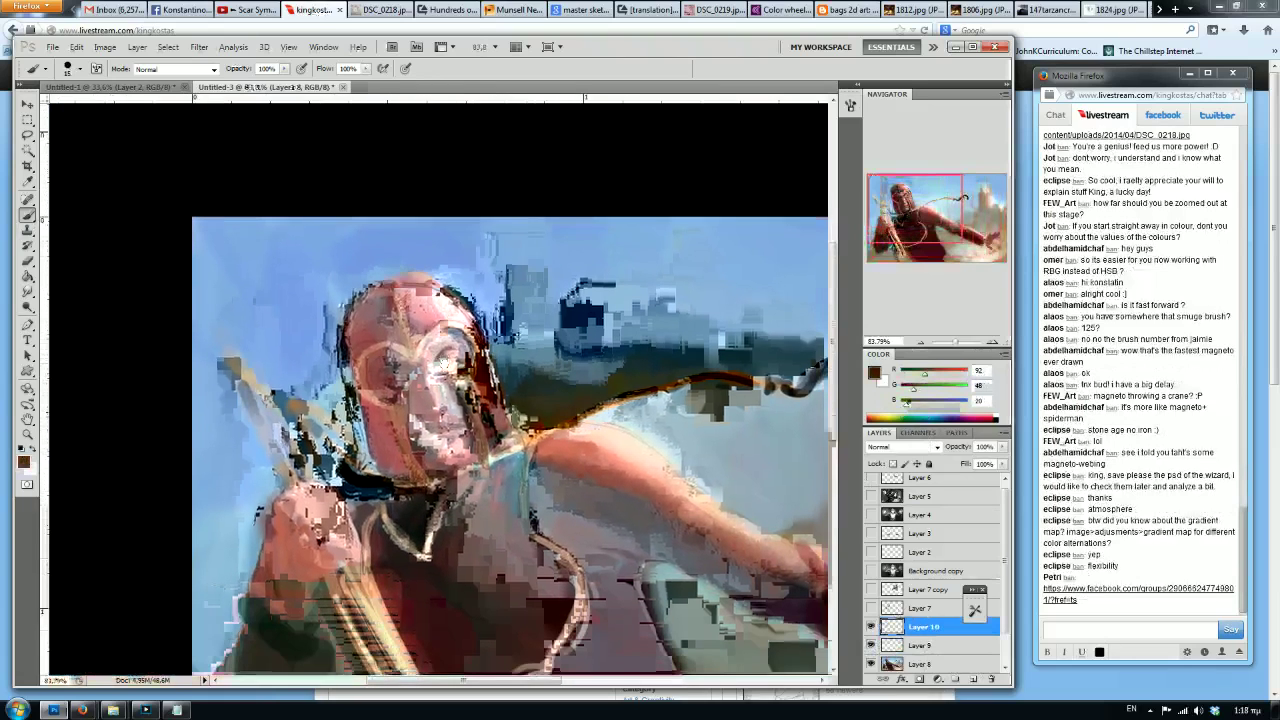
{"action": "mouse_move", "coordinate": [520, 487]}
{"action": "left_mouse_down"}
{"action": "mouse_move", "coordinate": [536, 546]}
{"action": "mouse_move", "coordinate": [584, 622]}
{"action": "mouse_move", "coordinate": [572, 640]}
{"action": "left_mouse_up"}
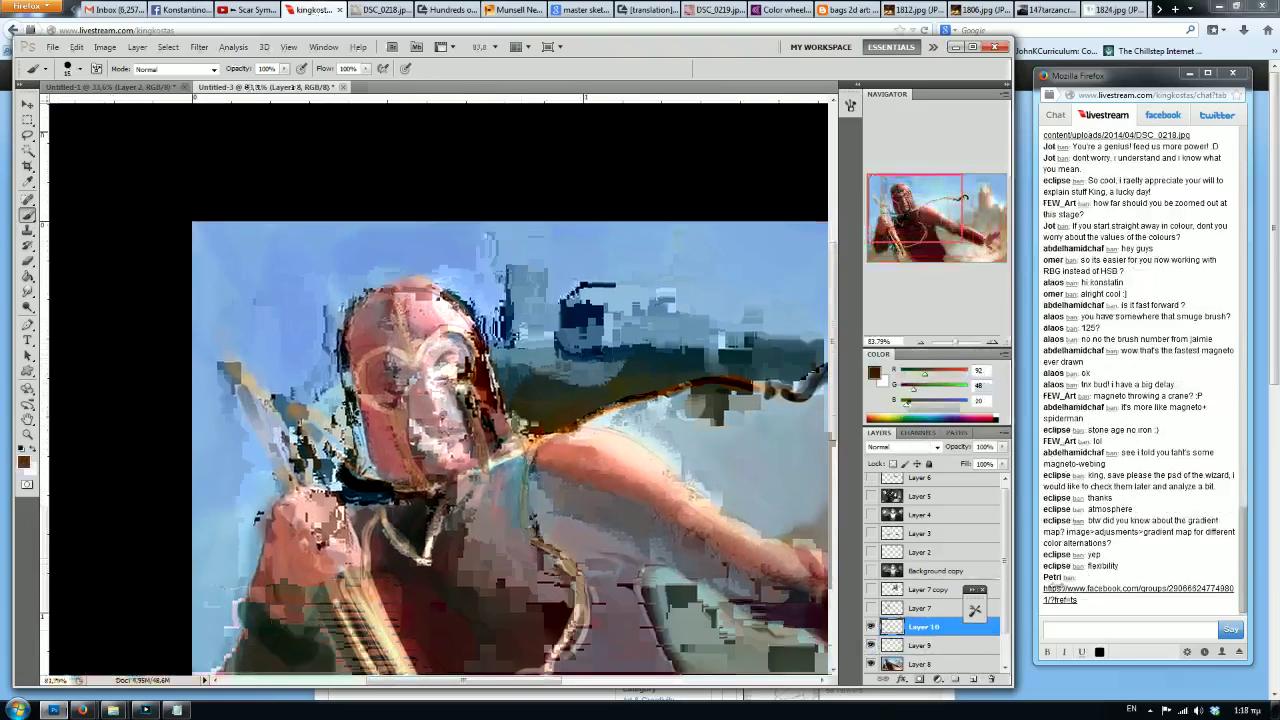
Open the Facebook group link posted in the stream chat and look through the speedpainting group's posts.
{"action": "left_click", "coordinate": [1052, 598]}
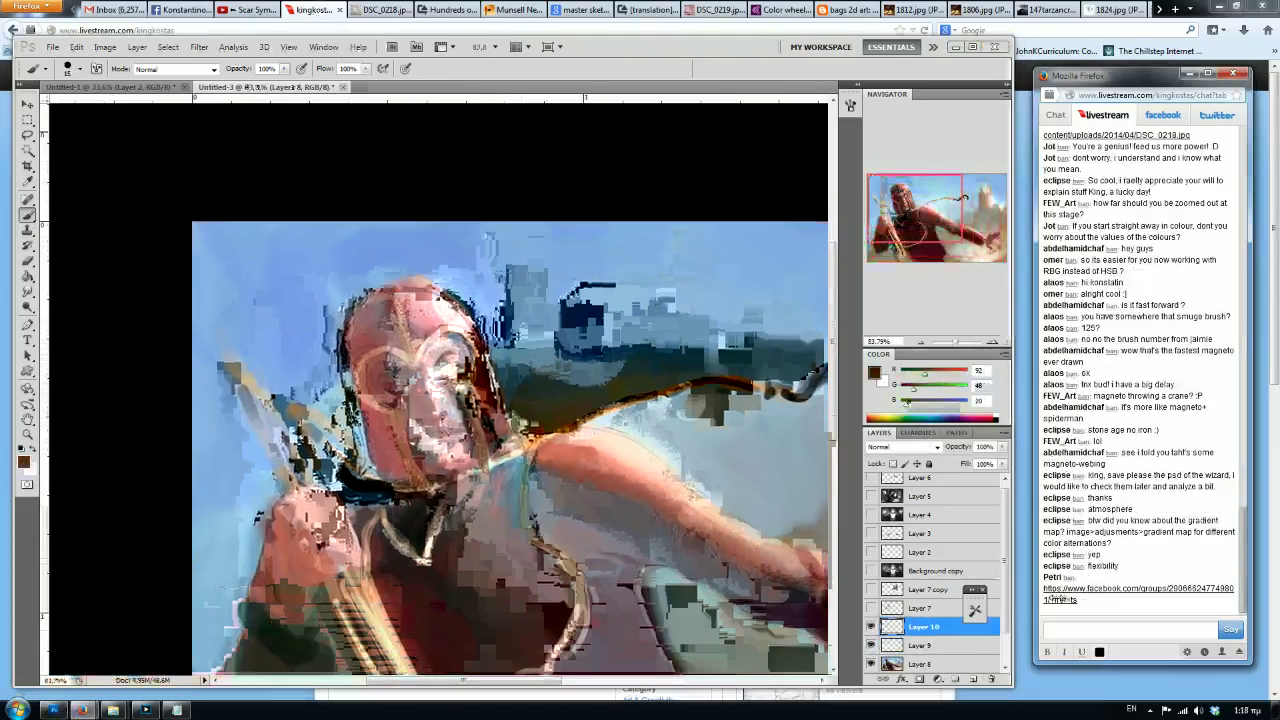
{"action": "left_click", "coordinate": [1063, 599]}
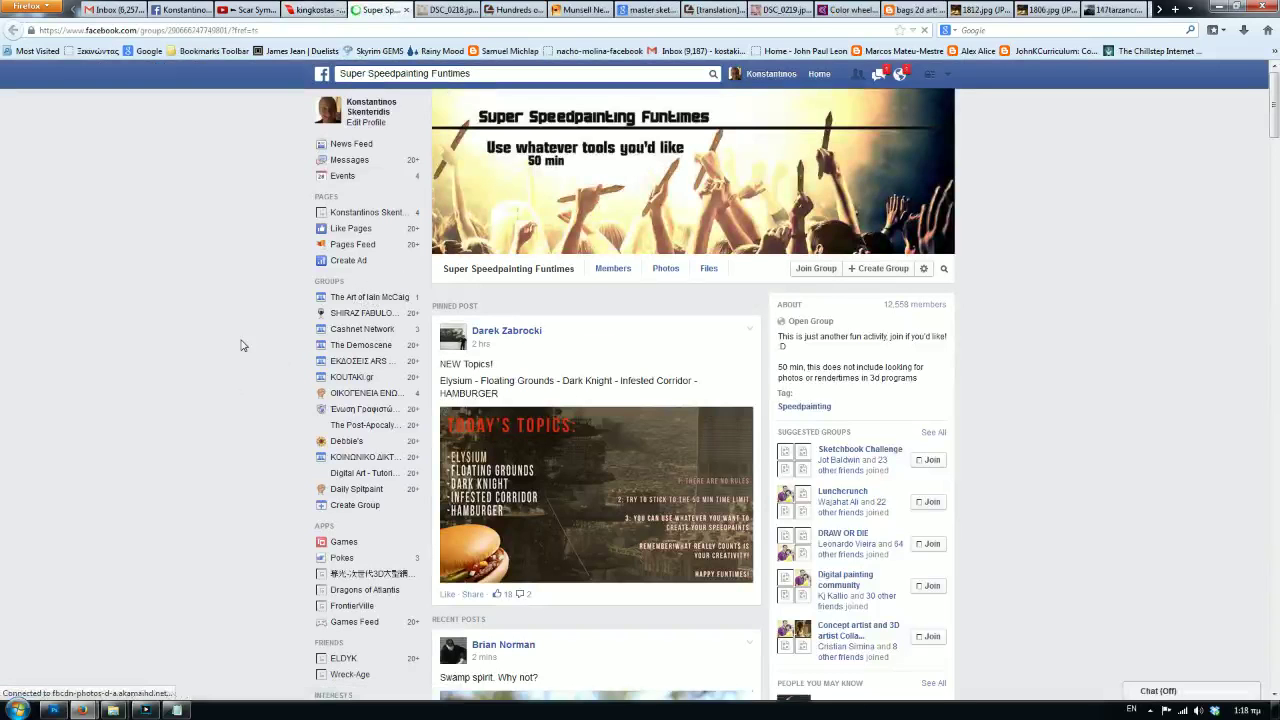
{"action": "scroll", "coordinate": [240, 345], "scroll_direction": "down", "scroll_amount": 3}
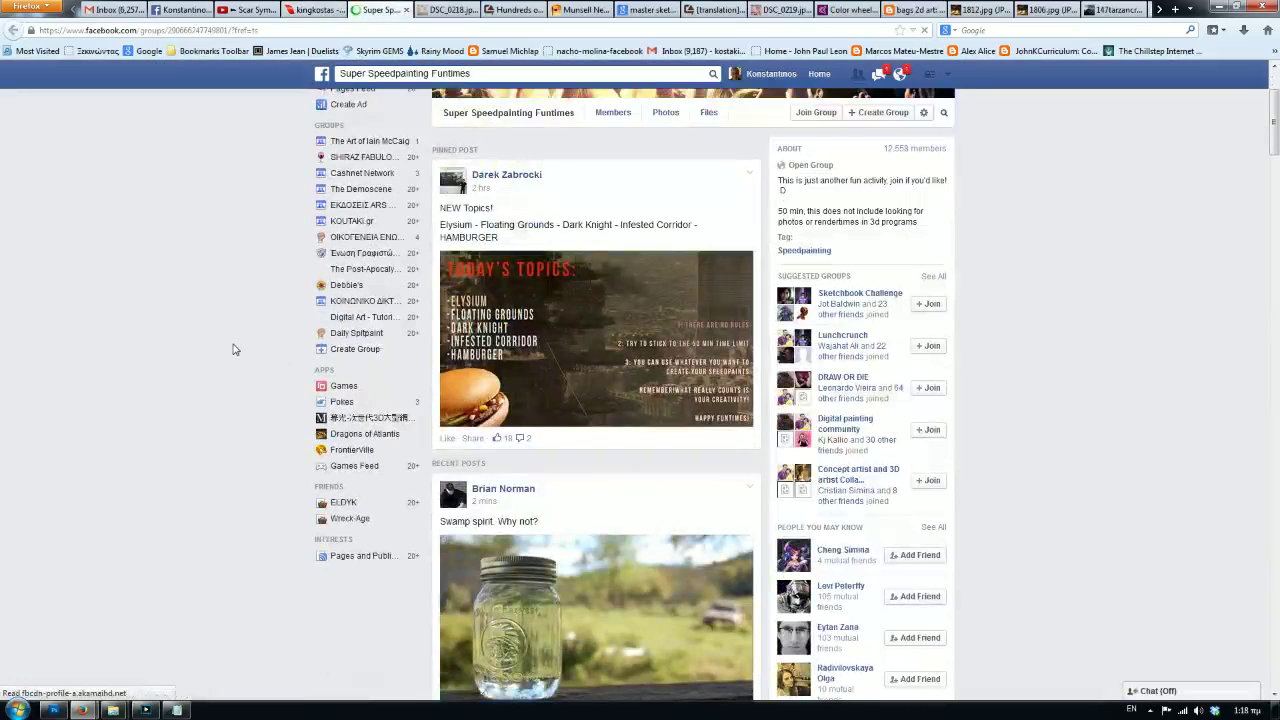
{"action": "scroll", "coordinate": [280, 145], "scroll_direction": "down", "scroll_amount": 1}
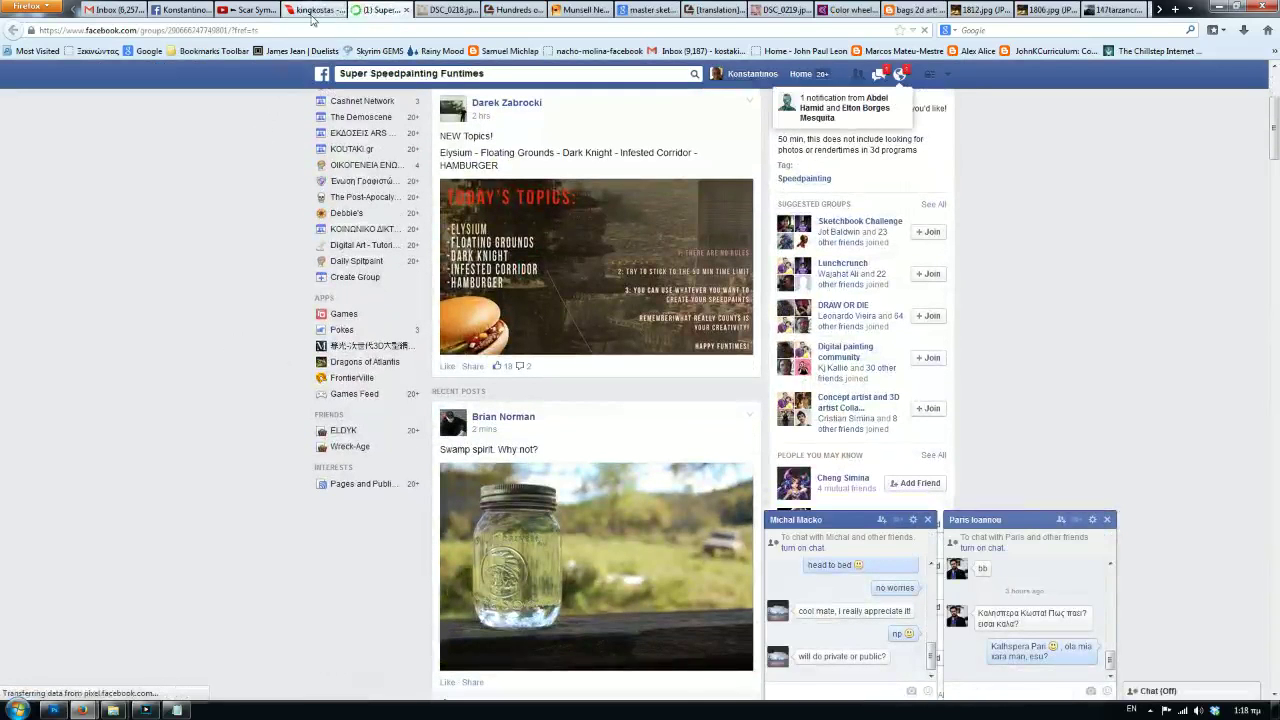
Return to the Livestream channel page, then bring the chat window and the Photoshop painting back to the front.
{"action": "left_click", "coordinate": [312, 12]}
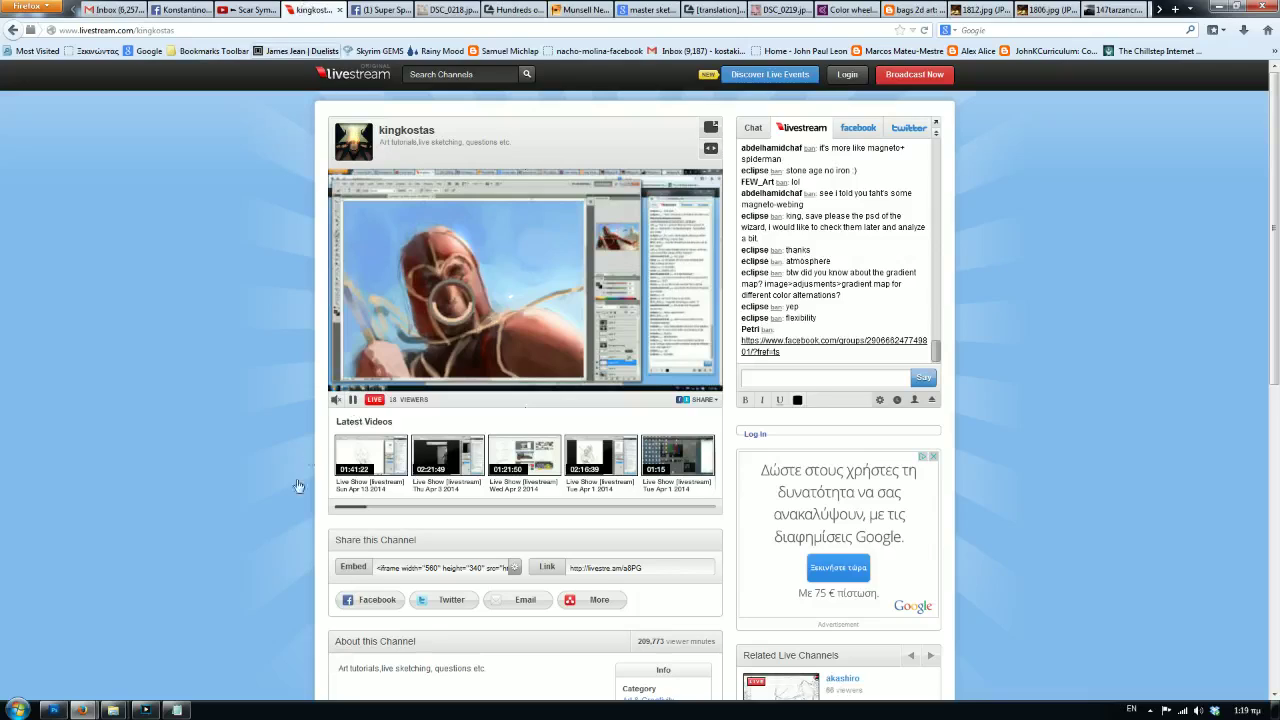
{"action": "mouse_move", "coordinate": [82, 710]}
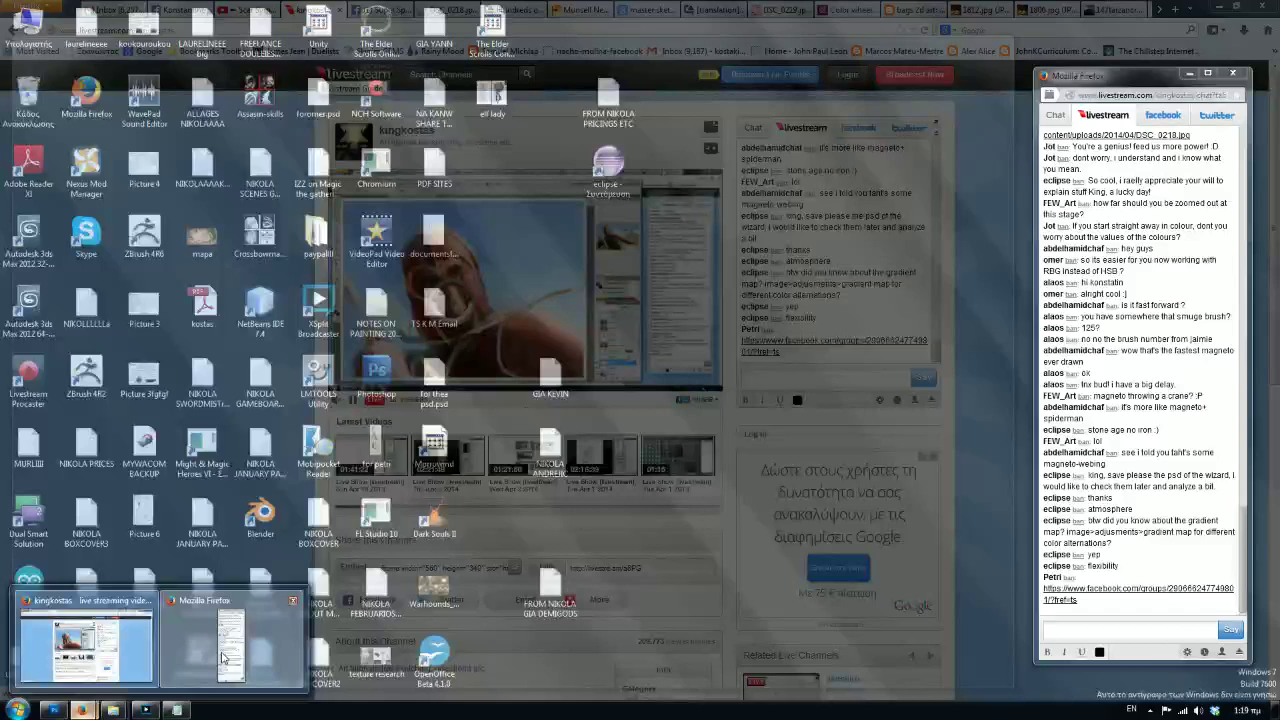
{"action": "left_click", "coordinate": [222, 657]}
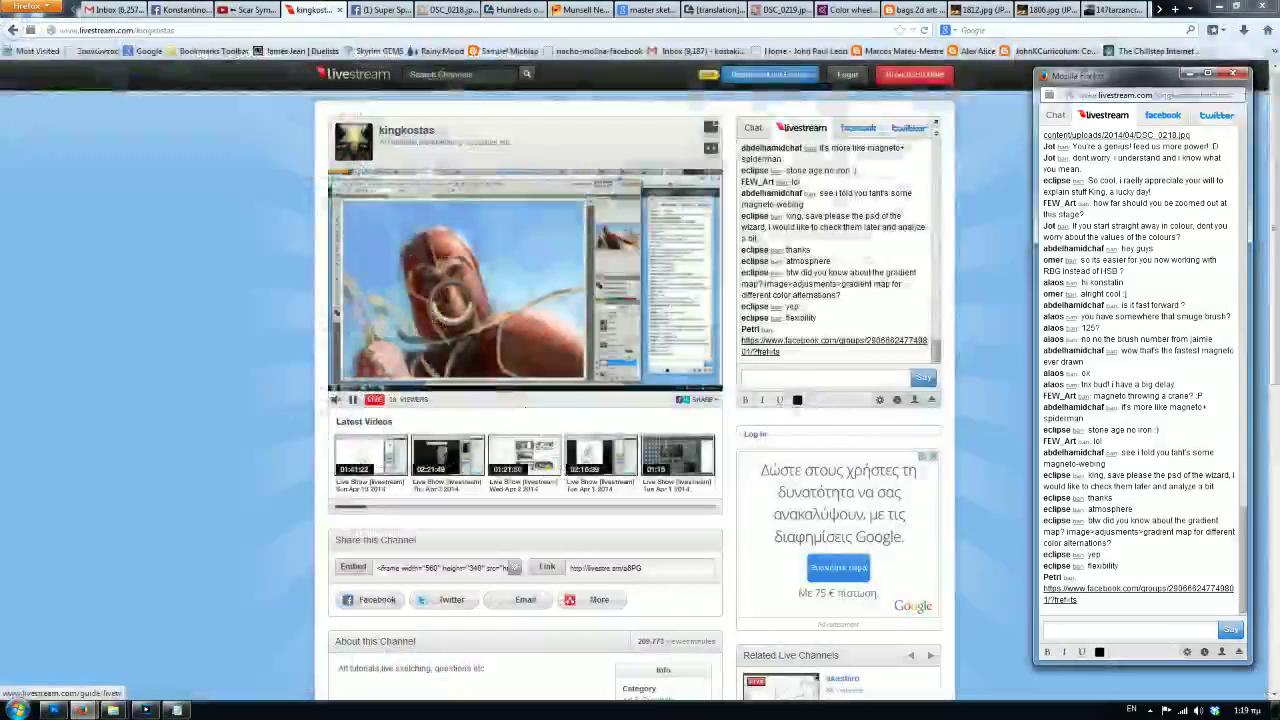
{"action": "left_click", "coordinate": [61, 714]}
{"action": "left_click", "coordinate": [84, 713]}
{"action": "left_click", "coordinate": [222, 655]}
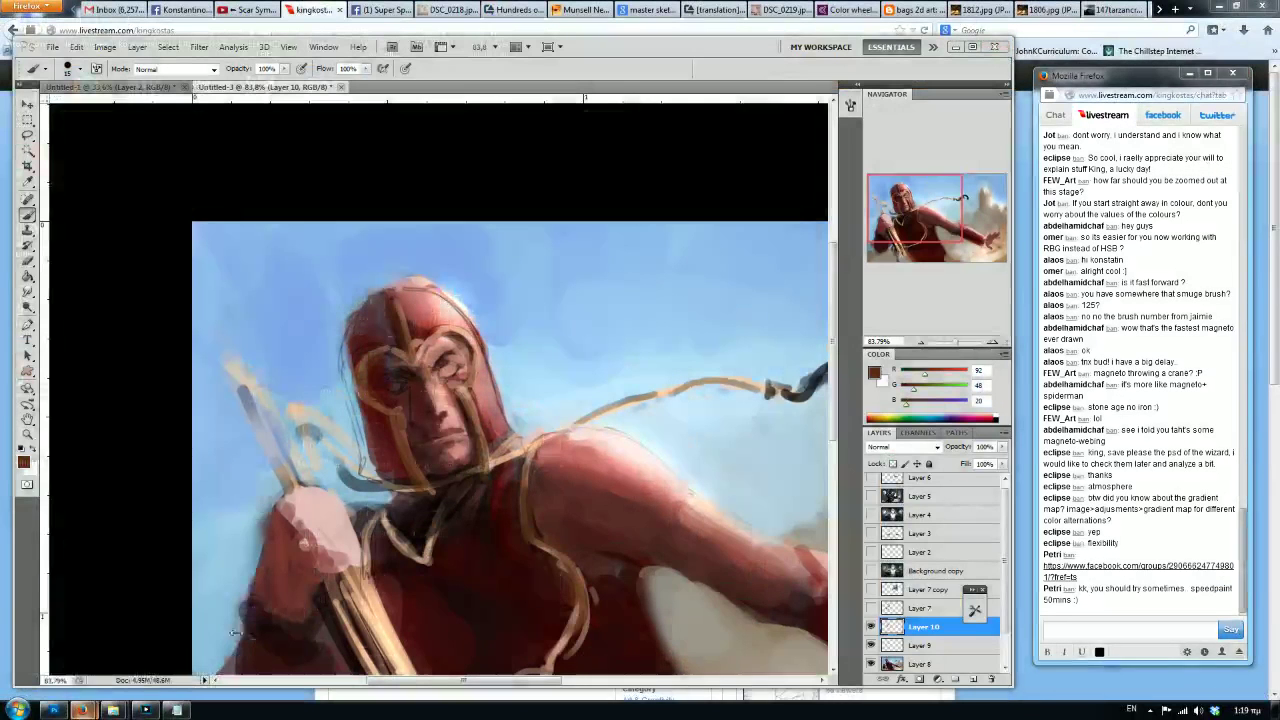
{"action": "left_click", "coordinate": [480, 149]}
Refine the lit side and top edge of the helmet dome with sampled dark red and light pink tones.
{"action": "scroll", "coordinate": [448, 222], "scroll_direction": "up", "scroll_amount": 2}
{"action": "scroll", "coordinate": [448, 222], "scroll_direction": "up", "scroll_amount": 1}
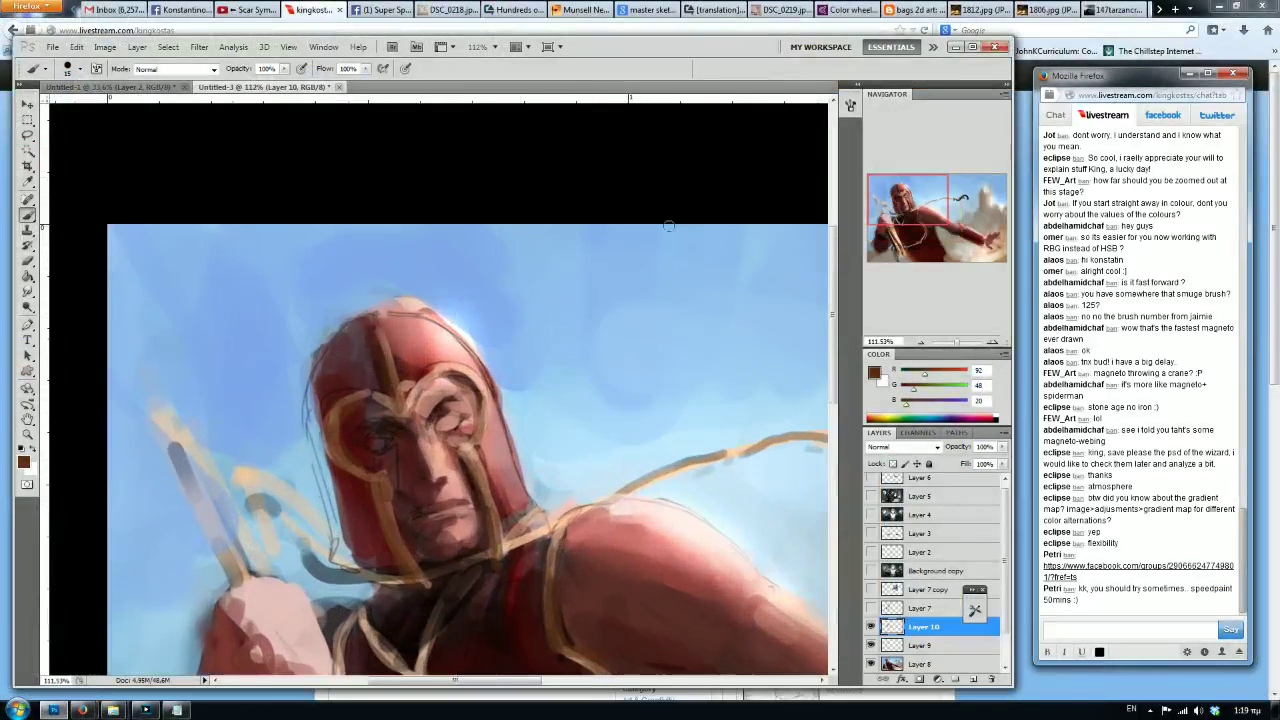
{"action": "left_click_drag", "start_coordinate": [475, 302], "coordinate": [457, 214]}
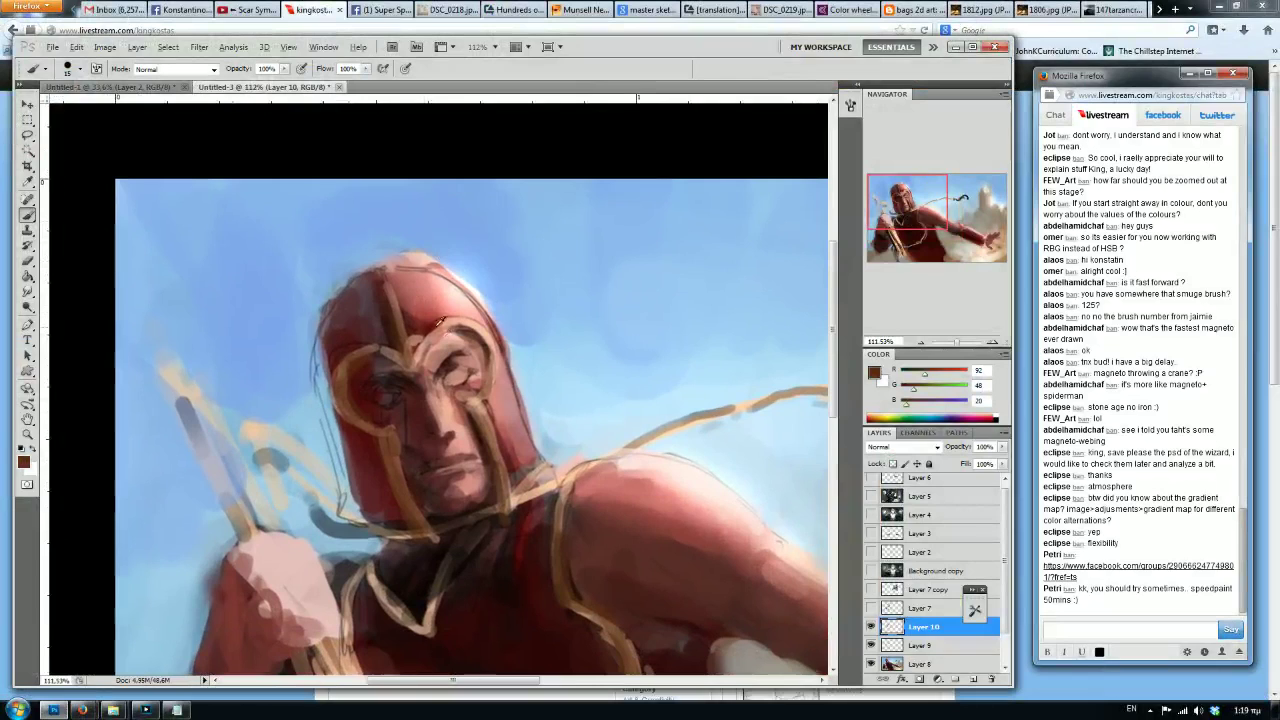
{"action": "left_click", "coordinate": [430, 324], "text": "alt"}
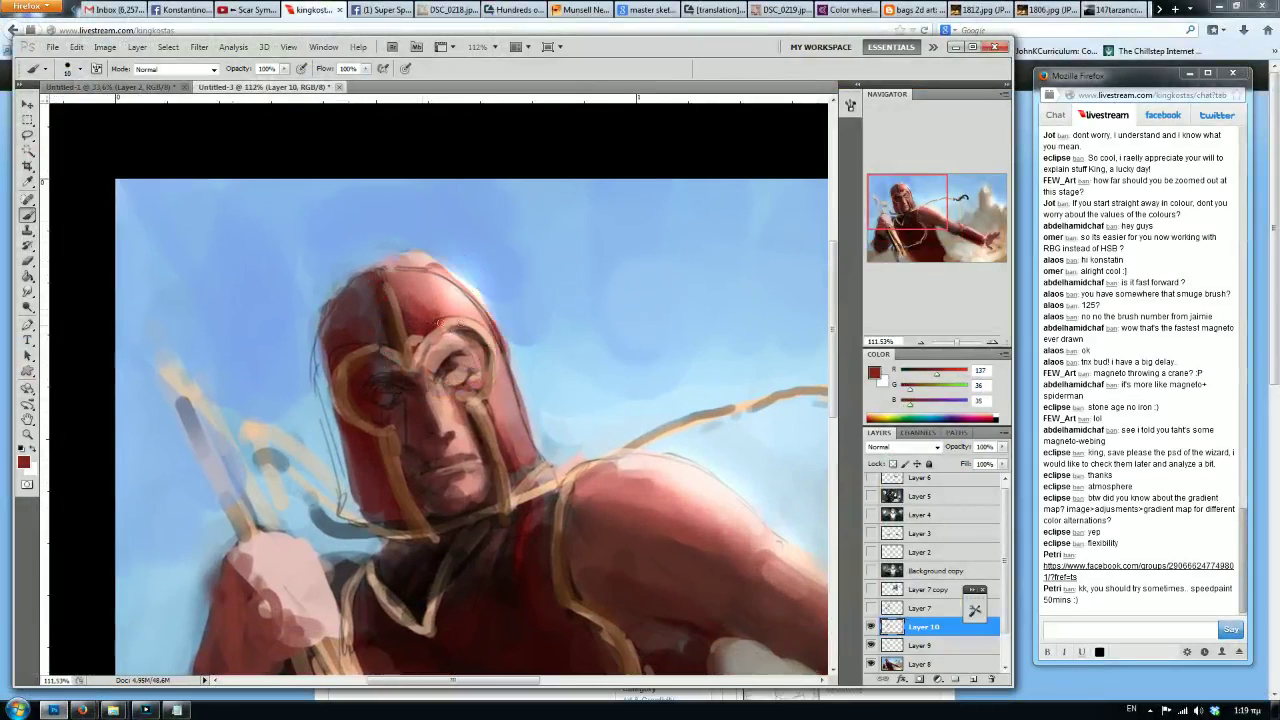
{"action": "left_click", "coordinate": [465, 302], "text": "alt"}
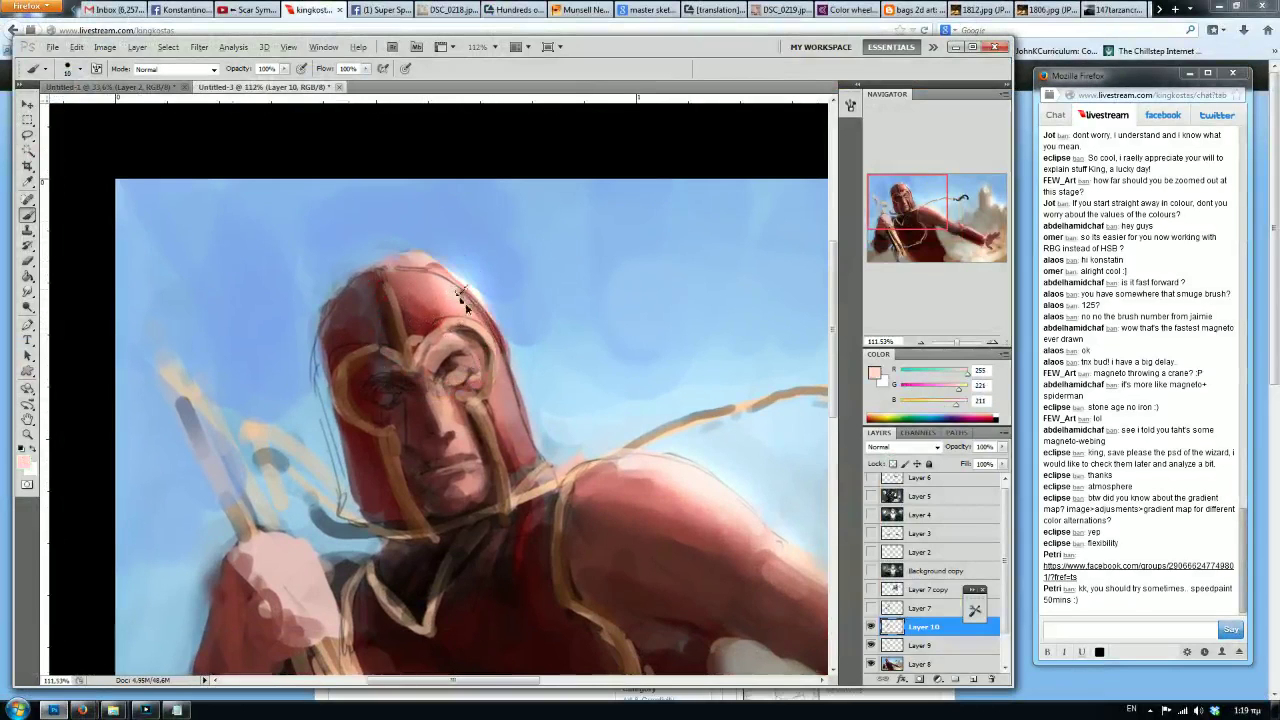
{"action": "left_click", "coordinate": [465, 302], "text": "alt"}
{"action": "left_click", "coordinate": [448, 297], "text": "alt"}
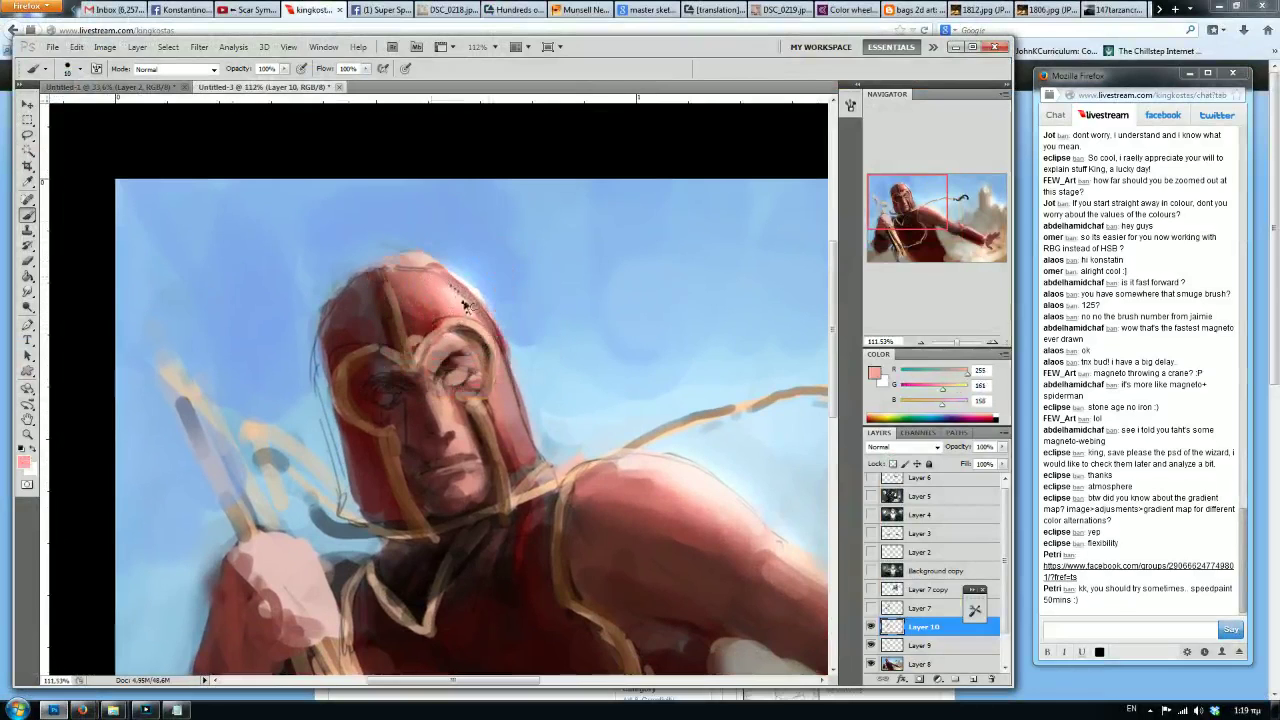
{"action": "left_click", "coordinate": [437, 258], "text": "alt"}
{"action": "left_click", "coordinate": [402, 258], "text": "alt"}
Enlarge the brush and repaint the sky beside the helmet's lit edge with sampled blues.
{"action": "left_click", "coordinate": [491, 277], "text": "alt"}
{"action": "left_click", "coordinate": [500, 294], "text": "alt"}
{"action": "key", "text": "bracketright"}
{"action": "key", "text": "bracketright"}
{"action": "key", "text": "bracketright"}
{"action": "left_click_drag", "start_coordinate": [517, 343], "coordinate": [500, 258]}
{"action": "left_click", "coordinate": [491, 219], "text": "alt"}
{"action": "left_click", "coordinate": [512, 274], "text": "alt"}
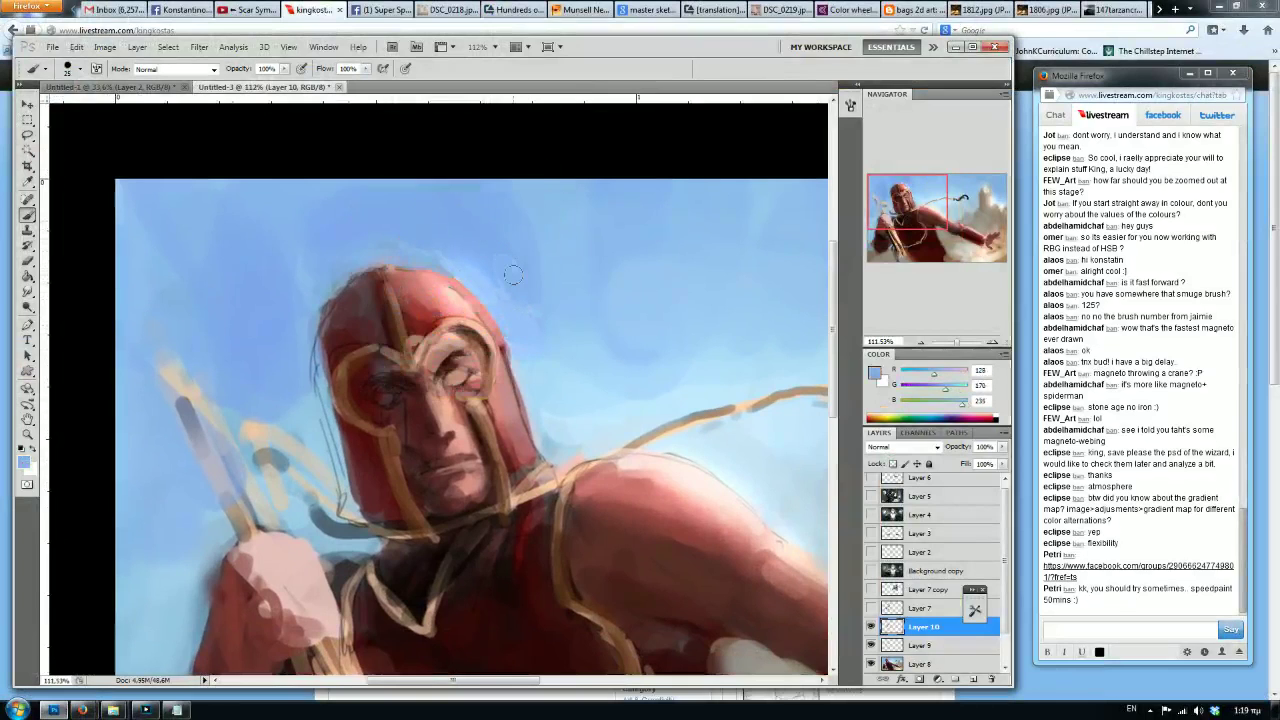
Reshape the helmet's shadowed back edge and crown in dark red, and clean up its lit edge with sampled pink and sky tones.
{"action": "mouse_move", "coordinate": [318, 305]}
{"action": "left_mouse_down"}
{"action": "mouse_move", "coordinate": [338, 290]}
{"action": "mouse_move", "coordinate": [318, 366]}
{"action": "mouse_move", "coordinate": [336, 302]}
{"action": "mouse_move", "coordinate": [349, 329]}
{"action": "left_mouse_up"}
{"action": "left_click", "coordinate": [334, 345], "text": "alt"}
{"action": "key", "text": "bracketright"}
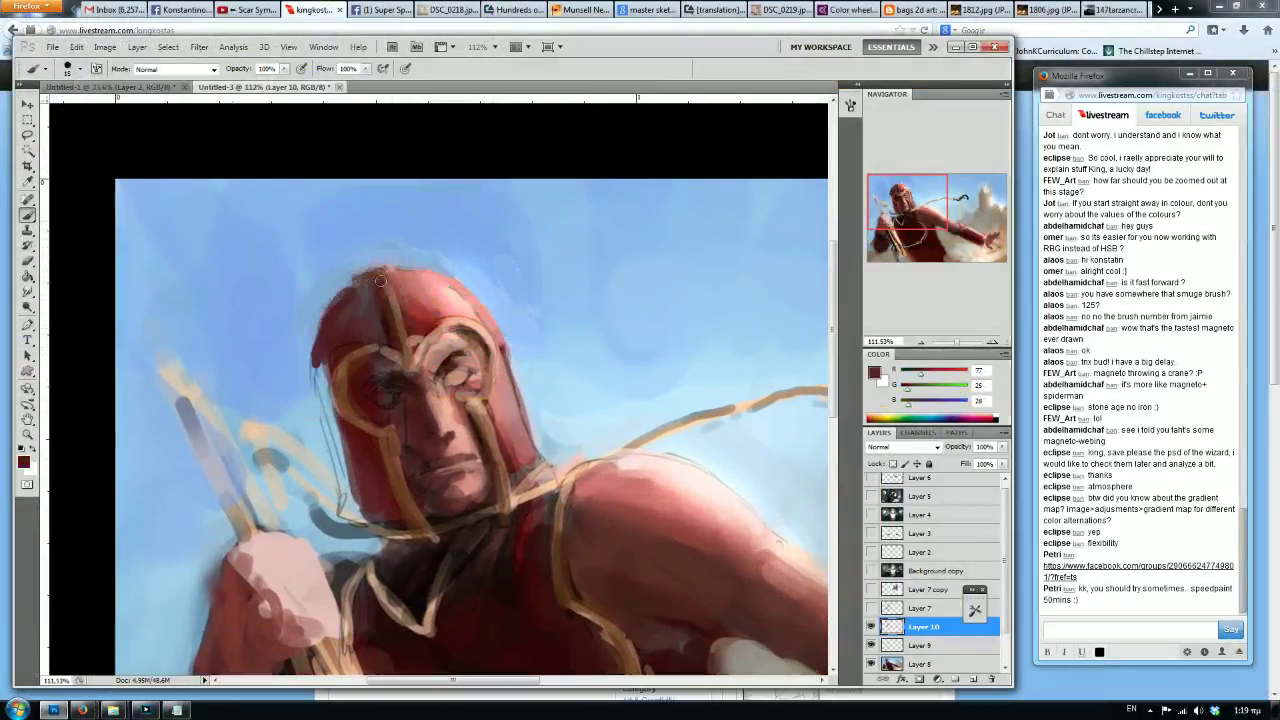
{"action": "left_click", "coordinate": [452, 292], "text": "alt"}
{"action": "left_click", "coordinate": [450, 290], "text": "alt"}
{"action": "left_click", "coordinate": [415, 248], "text": "alt"}
{"action": "left_click", "coordinate": [481, 268], "text": "alt"}
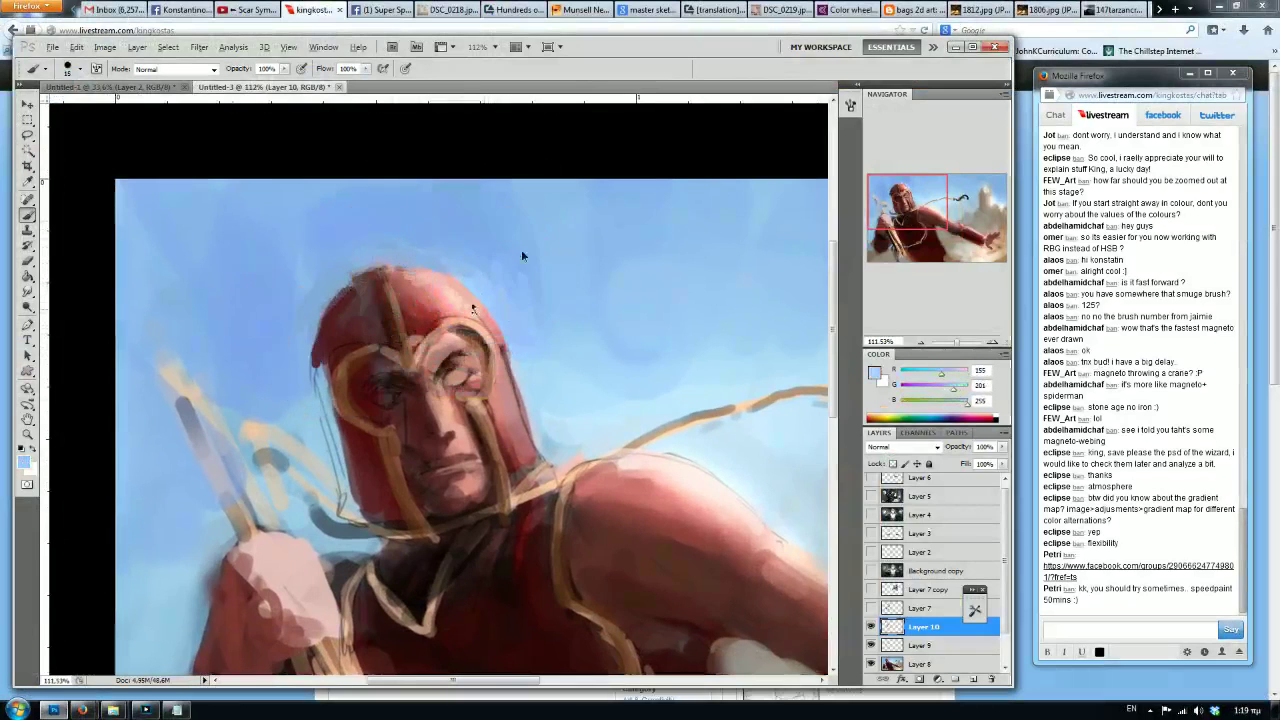
{"action": "left_click_drag", "start_coordinate": [478, 313], "coordinate": [510, 315]}
Paint broad light blue strokes across the open sky beside the helmet, sampling nearby sky tones and enlarging the brush.
{"action": "left_click", "coordinate": [532, 280], "text": "alt"}
{"action": "left_click", "coordinate": [553, 322], "text": "alt"}
{"action": "key", "text": "bracketright"}
{"action": "key", "text": "bracketright"}
{"action": "key", "text": "bracketright"}
{"action": "left_click", "coordinate": [562, 287], "text": "alt"}
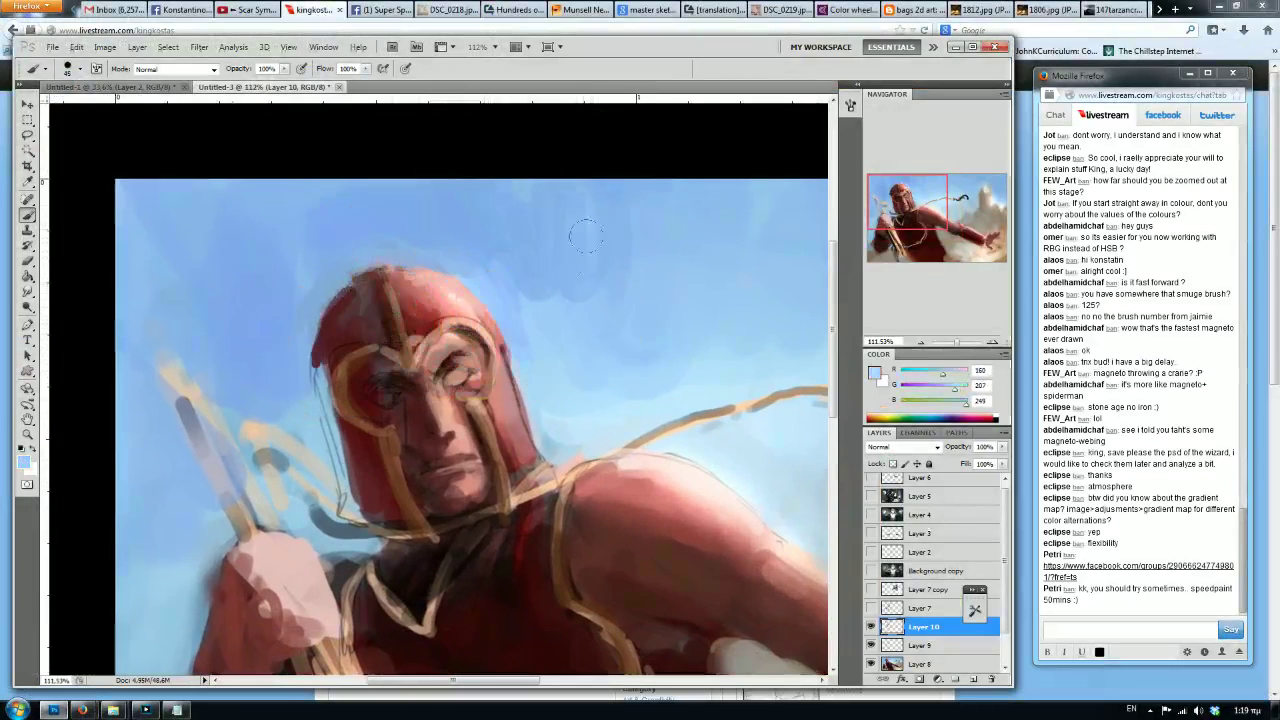
{"action": "left_click", "coordinate": [506, 275], "text": "alt"}
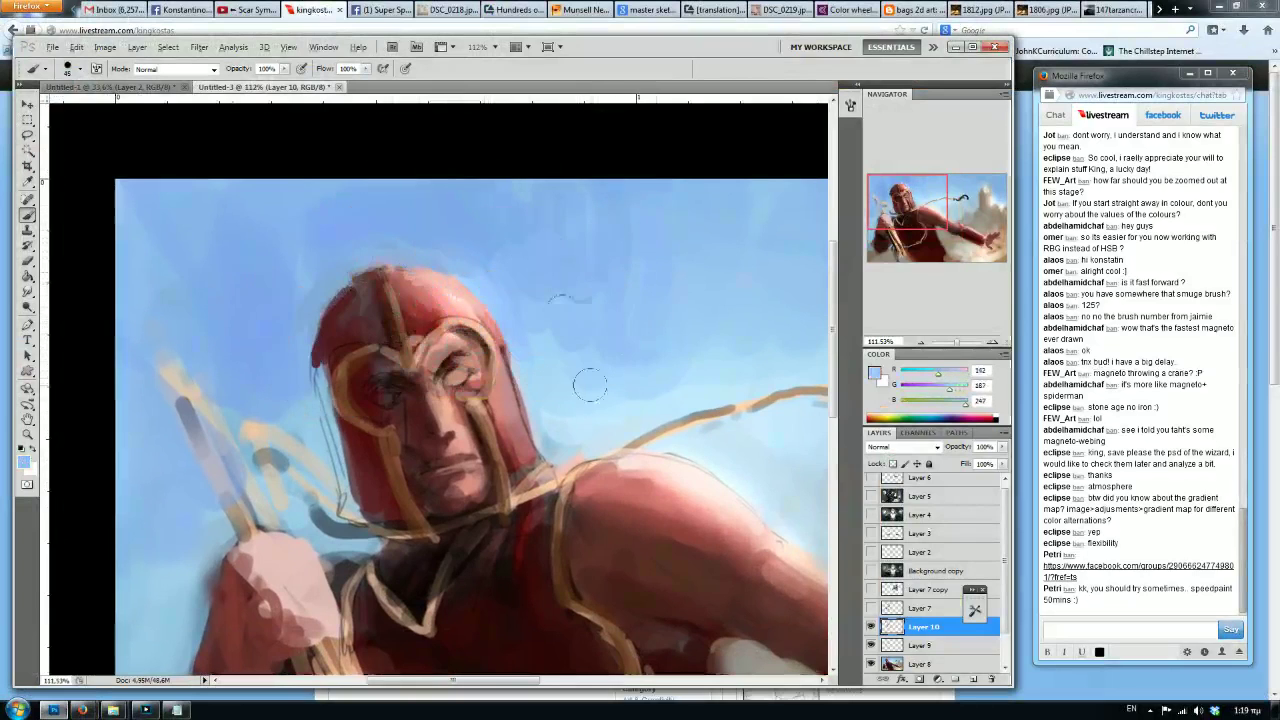
{"action": "left_click", "coordinate": [565, 318], "text": "alt"}
{"action": "key", "text": "bracketright"}
{"action": "key", "text": "bracketright"}
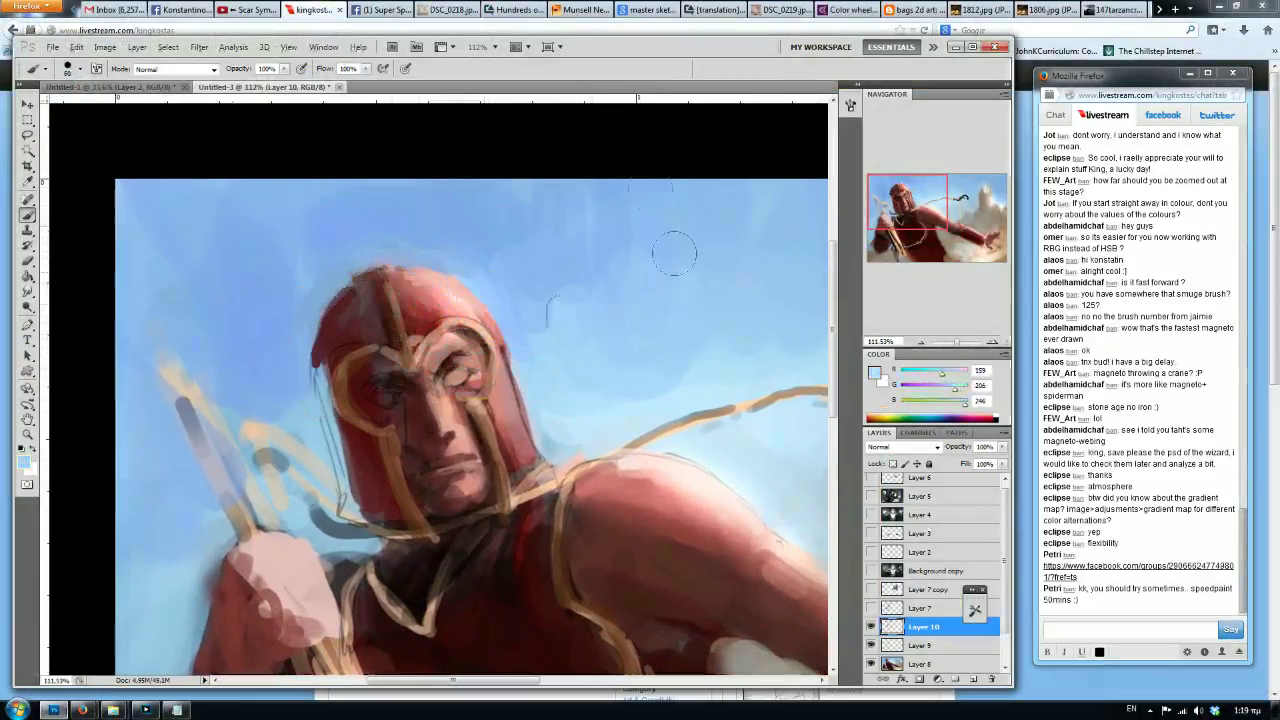
Sample a peach tone and paint thin highlights along the helmet's centre ridge, brow opening and lit cheek guard.
{"action": "left_click", "coordinate": [410, 343], "text": "alt"}
{"action": "left_click_drag", "start_coordinate": [410, 352], "coordinate": [388, 286]}
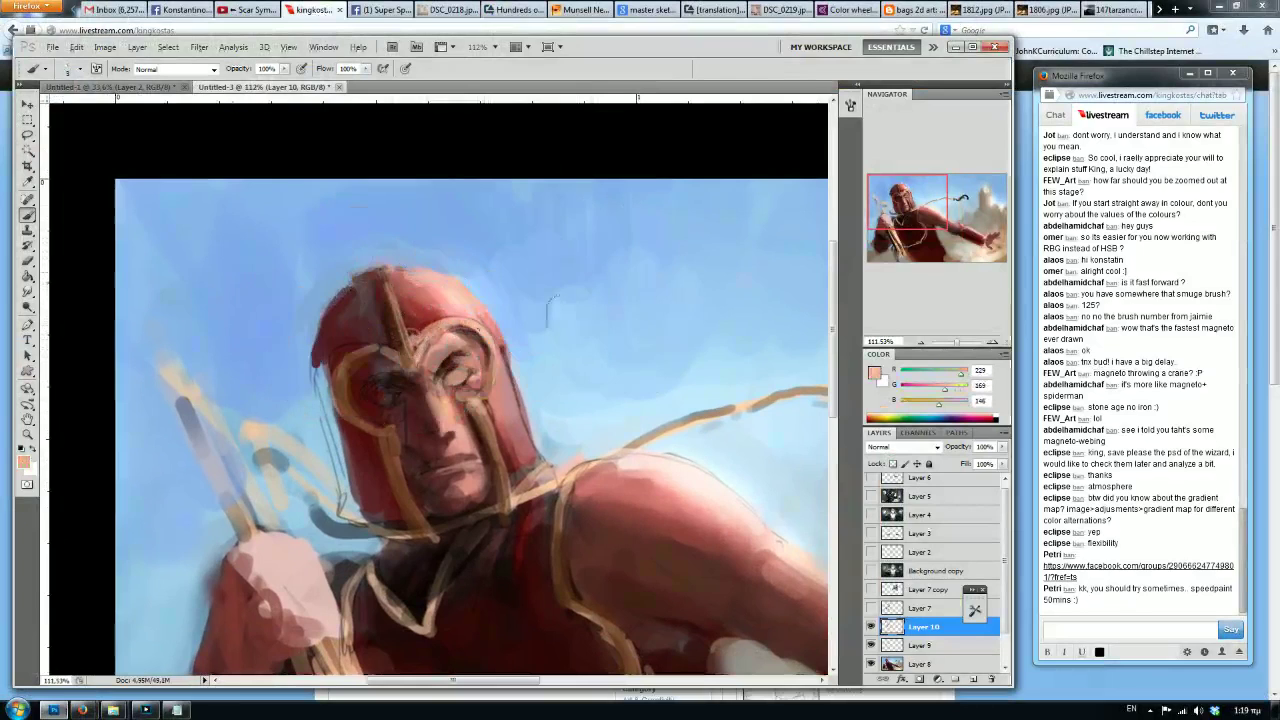
{"action": "left_click_drag", "start_coordinate": [488, 410], "coordinate": [500, 478]}
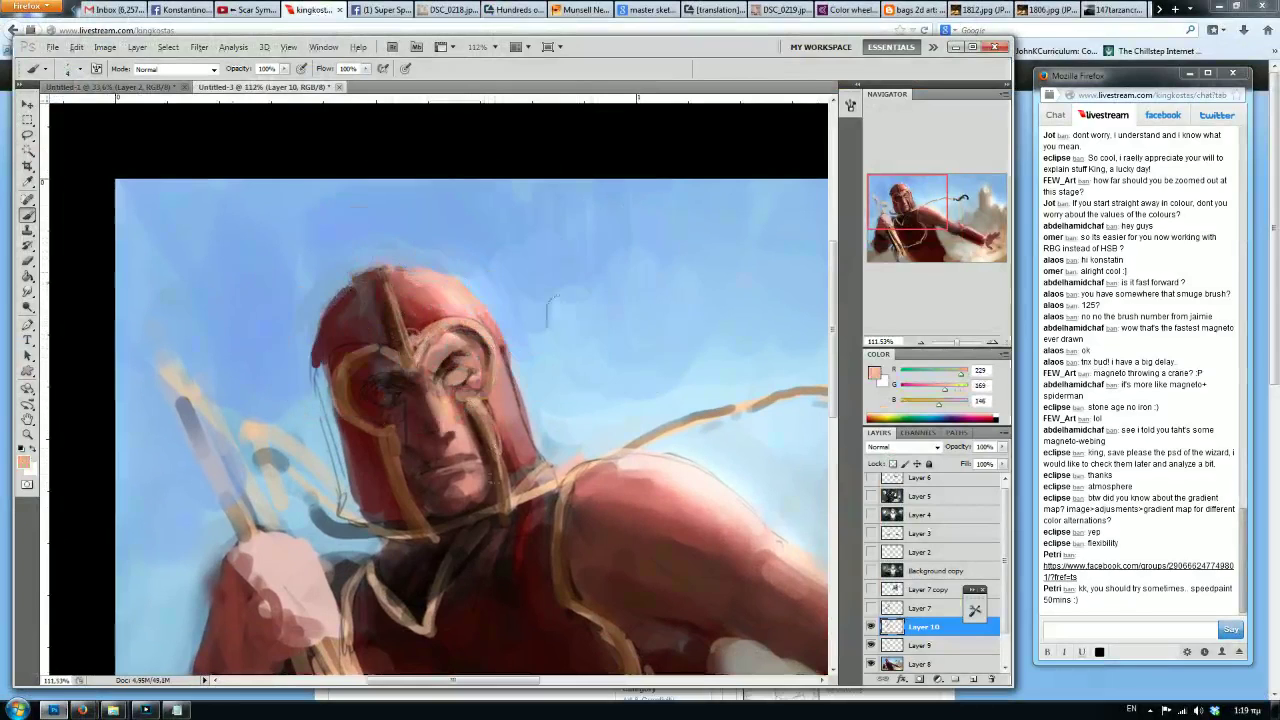
Shade the cheek guard, shoulder trim and V-shaped collar in sampled browns, and darken the area inside the collar.
{"action": "left_click", "coordinate": [496, 449], "text": "alt"}
{"action": "mouse_move", "coordinate": [494, 449]}
{"action": "left_mouse_down"}
{"action": "mouse_move", "coordinate": [505, 510]}
{"action": "mouse_move", "coordinate": [566, 574]}
{"action": "mouse_move", "coordinate": [568, 612]}
{"action": "mouse_move", "coordinate": [628, 638]}
{"action": "left_mouse_up"}
{"action": "mouse_move", "coordinate": [462, 545]}
{"action": "left_mouse_down"}
{"action": "mouse_move", "coordinate": [435, 635]}
{"action": "mouse_move", "coordinate": [412, 630]}
{"action": "mouse_move", "coordinate": [370, 575]}
{"action": "left_mouse_up"}
{"action": "left_click", "coordinate": [396, 582], "text": "alt"}
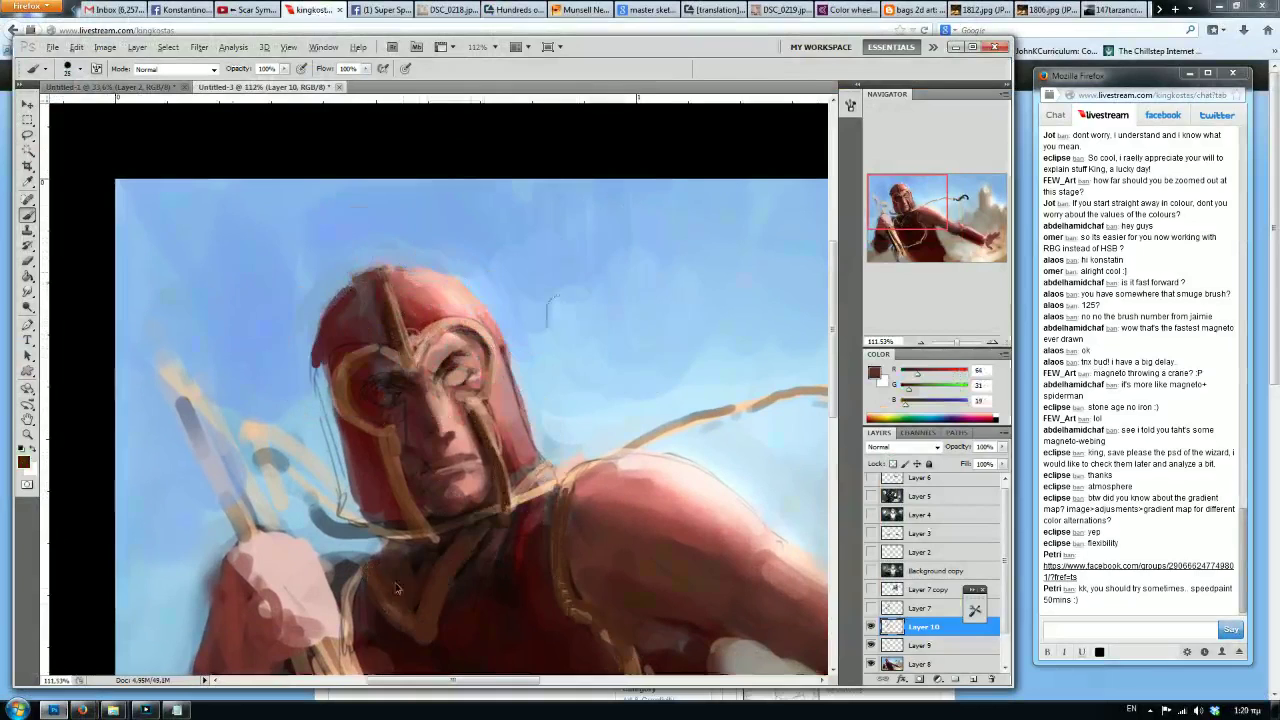
{"action": "key", "text": "d"}
{"action": "mouse_move", "coordinate": [410, 606]}
{"action": "left_mouse_down"}
{"action": "mouse_move", "coordinate": [427, 548]}
{"action": "mouse_move", "coordinate": [401, 581]}
{"action": "left_mouse_up"}
Define the nostrils, mouth line and inner cheek with a smaller brush in black, dark red and sampled flesh tones.
{"action": "key", "text": "["}
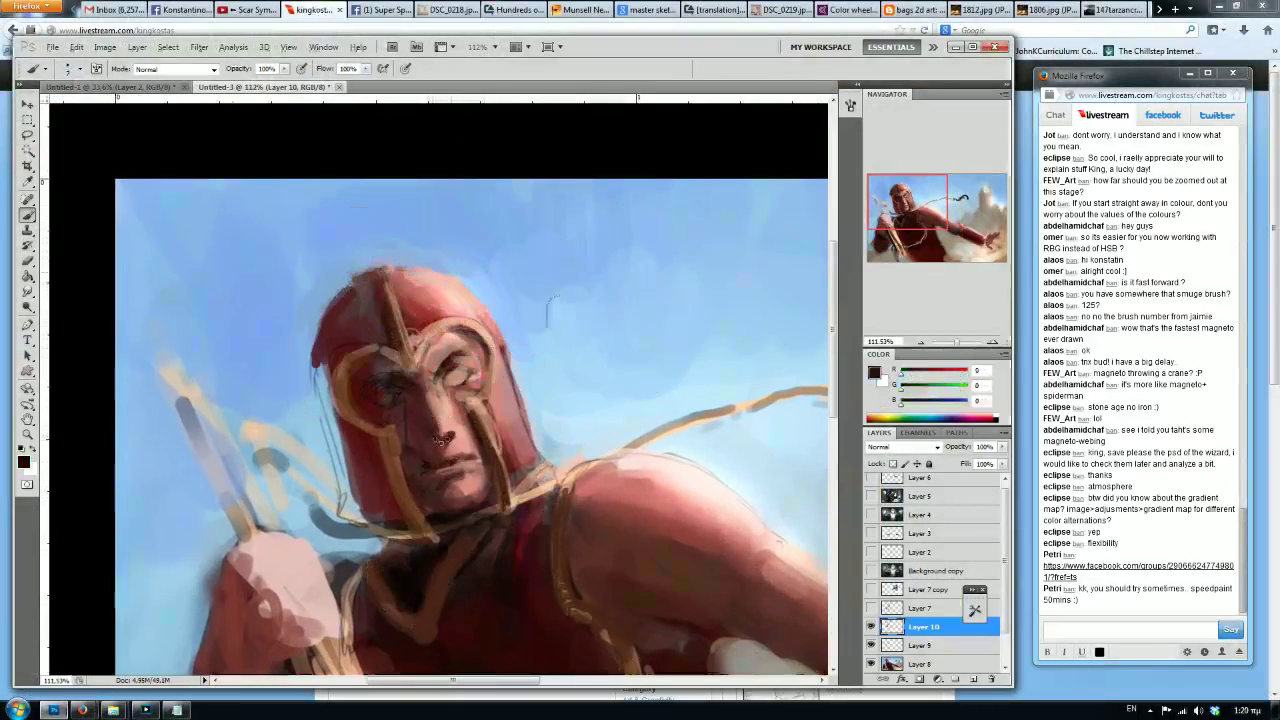
{"action": "left_click", "coordinate": [430, 442], "text": "alt"}
{"action": "left_click_drag", "start_coordinate": [448, 404], "coordinate": [462, 386]}
{"action": "left_click", "coordinate": [438, 302], "text": "alt"}
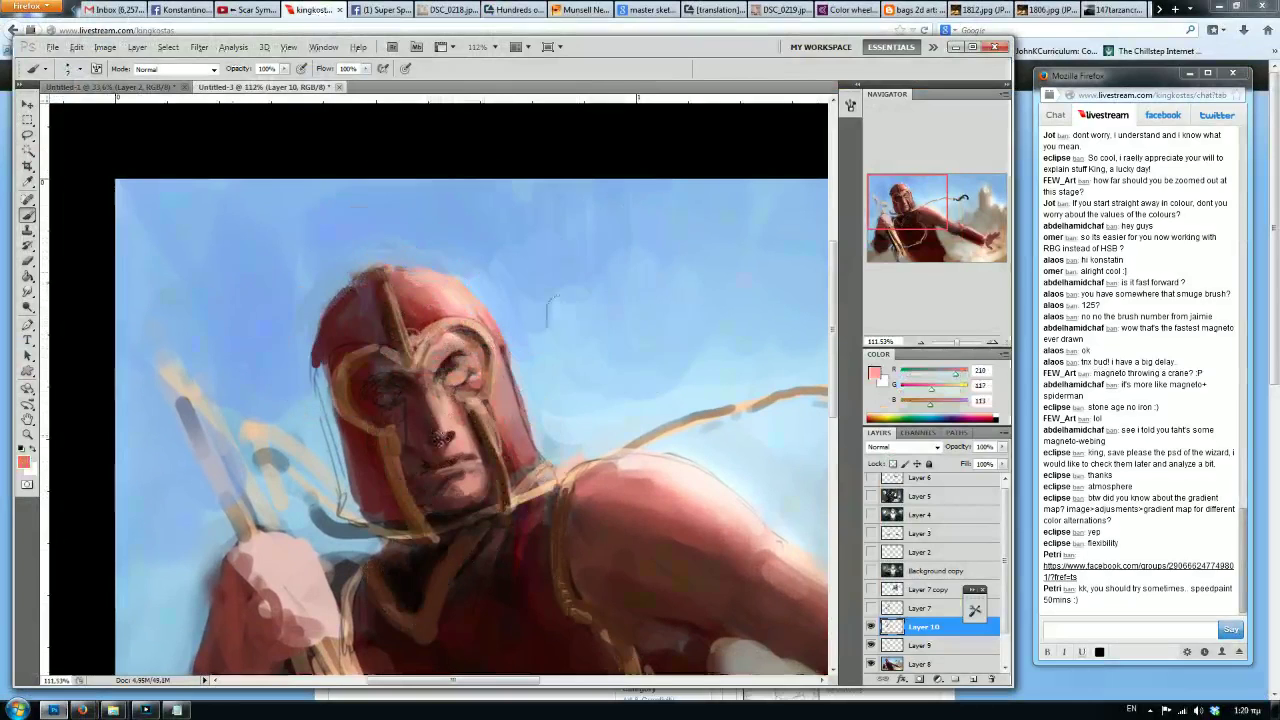
{"action": "left_click", "coordinate": [437, 436], "text": "alt"}
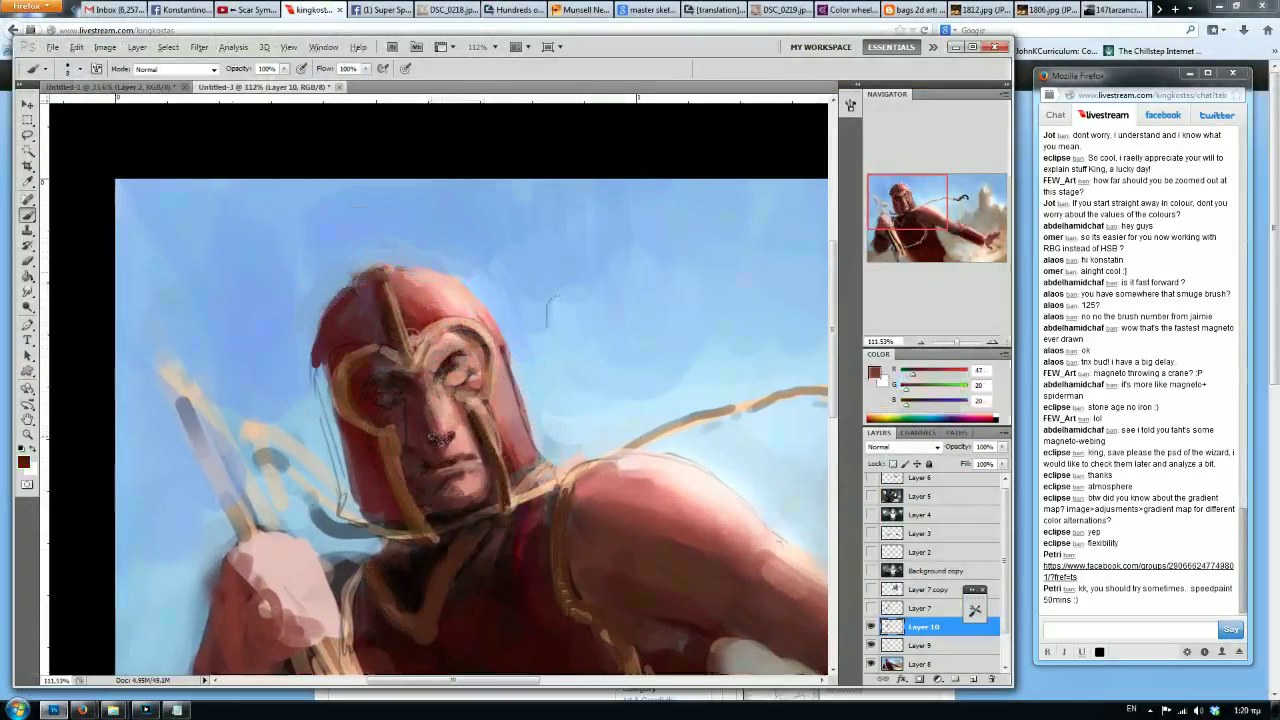
Refine the nose bridge, cheek and eye socket with sampled flesh and dark brown-red tones.
{"action": "left_click", "coordinate": [424, 416], "text": "alt"}
{"action": "left_click", "coordinate": [421, 416], "text": "alt"}
{"action": "left_click", "coordinate": [456, 405], "text": "alt"}
{"action": "mouse_move", "coordinate": [450, 388]}
{"action": "left_mouse_down"}
{"action": "mouse_move", "coordinate": [476, 382]}
{"action": "mouse_move", "coordinate": [448, 372]}
{"action": "left_mouse_up"}
{"action": "left_click", "coordinate": [447, 368], "text": "alt"}
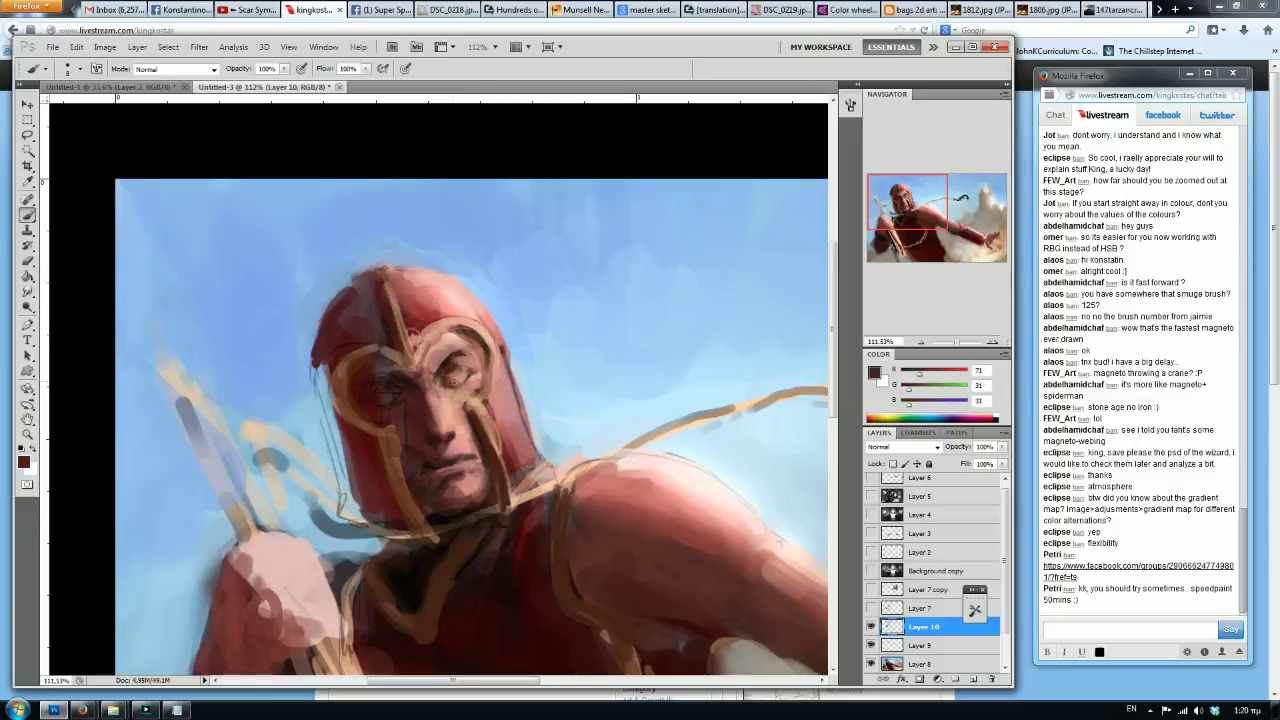
{"action": "left_click", "coordinate": [447, 425], "text": "alt"}
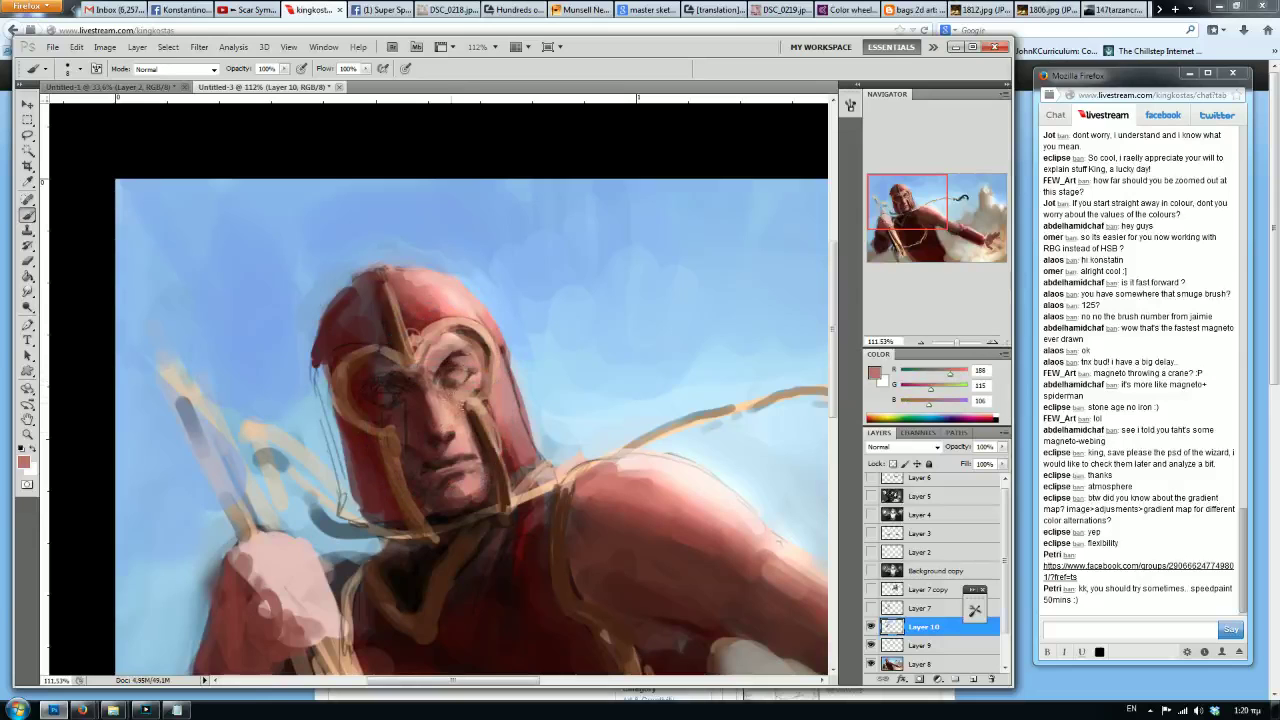
{"action": "left_click", "coordinate": [458, 404], "text": "alt"}
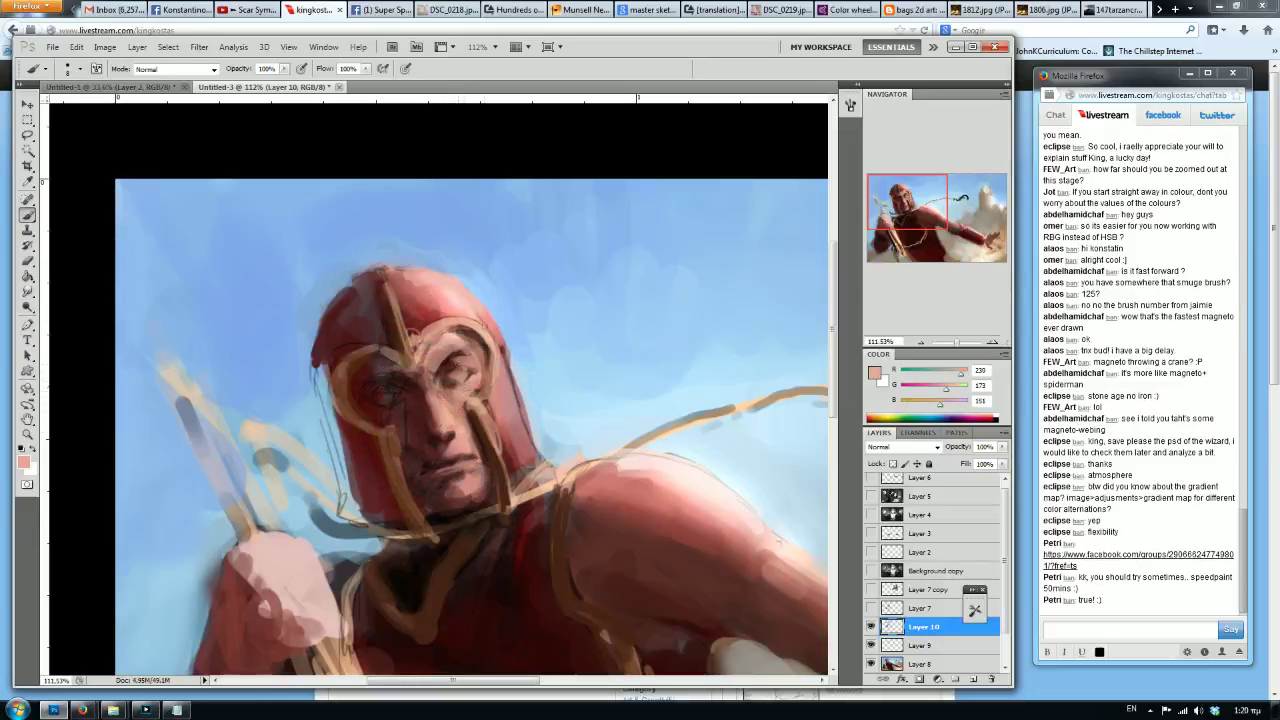
Mirror the canvas and refine the helmet's lit crown and its outline with sampled pinks and sky blue.
{"action": "key", "text": "ctrl+shift+h"}
{"action": "left_click_drag", "start_coordinate": [906, 218], "coordinate": [959, 227]}
{"action": "left_click_drag", "start_coordinate": [483, 250], "coordinate": [520, 278]}
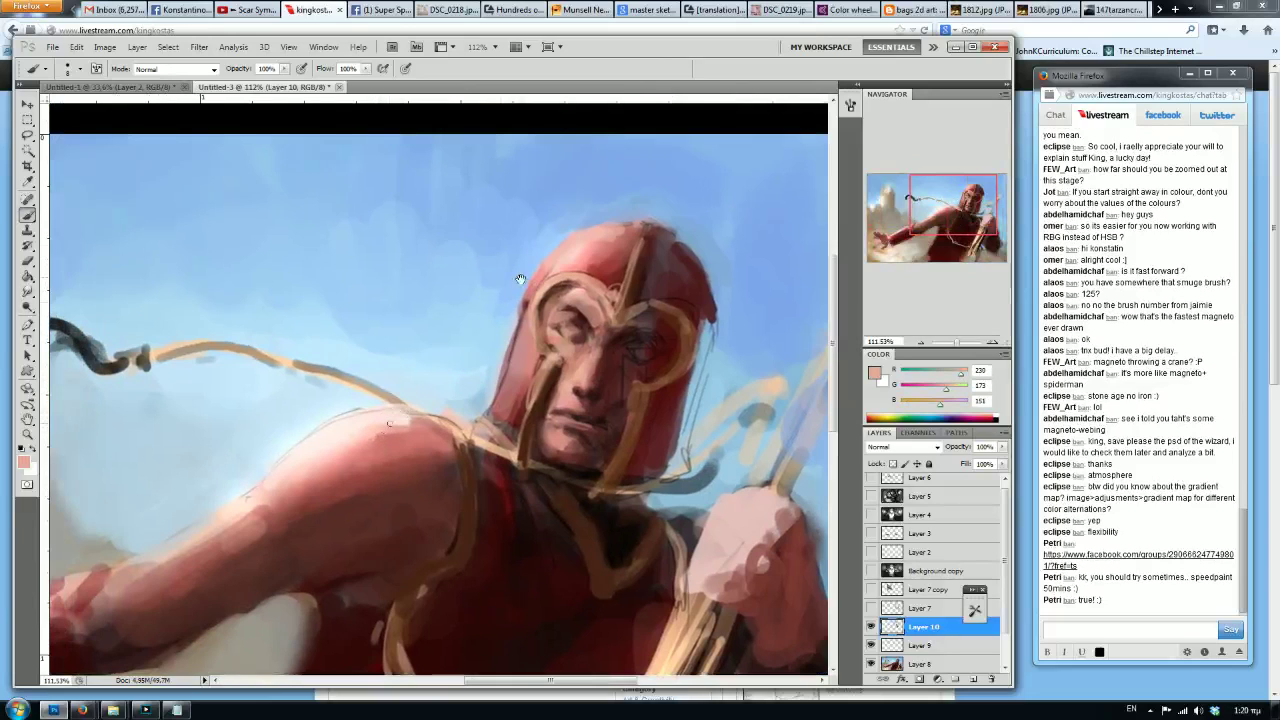
{"action": "left_click", "coordinate": [578, 250], "text": "alt"}
{"action": "left_click", "coordinate": [587, 250], "text": "alt"}
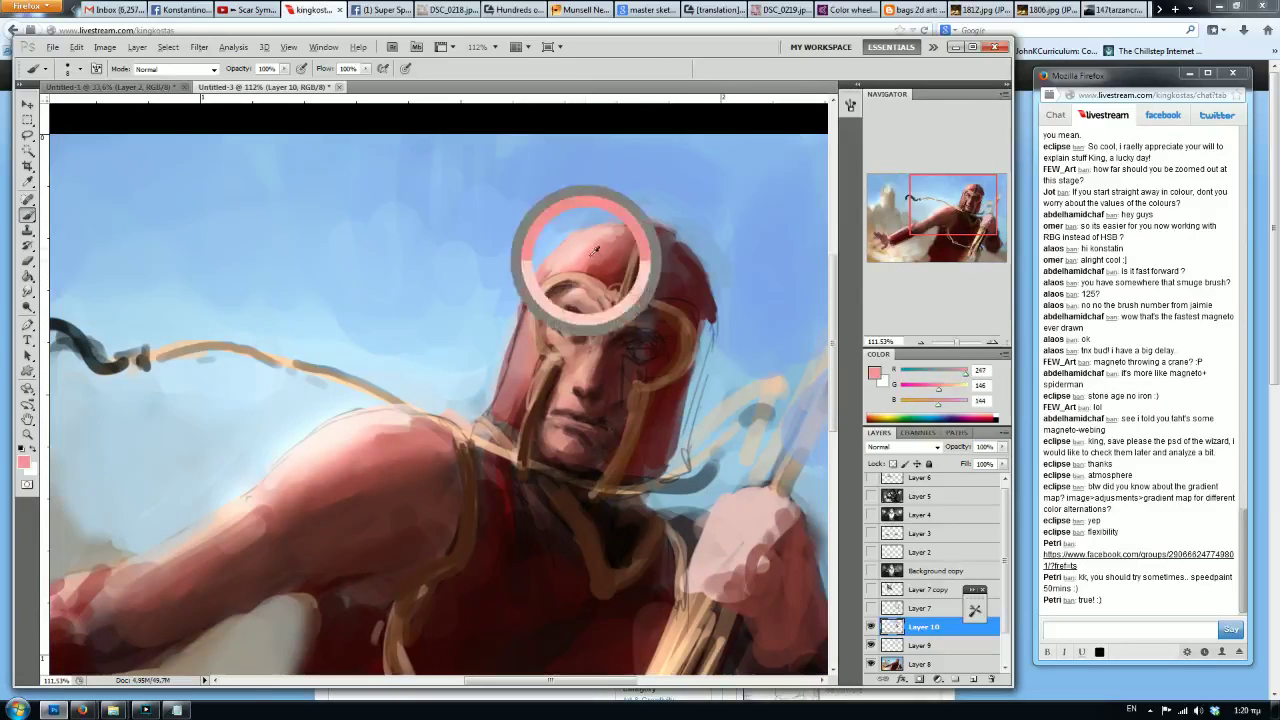
{"action": "left_click", "coordinate": [599, 272], "text": "alt"}
{"action": "left_click", "coordinate": [600, 250], "text": "alt"}
{"action": "left_click", "coordinate": [601, 229], "text": "alt"}
{"action": "left_click", "coordinate": [603, 224], "text": "alt"}
{"action": "left_click", "coordinate": [624, 234], "text": "alt"}
{"action": "left_click", "coordinate": [612, 202], "text": "alt"}
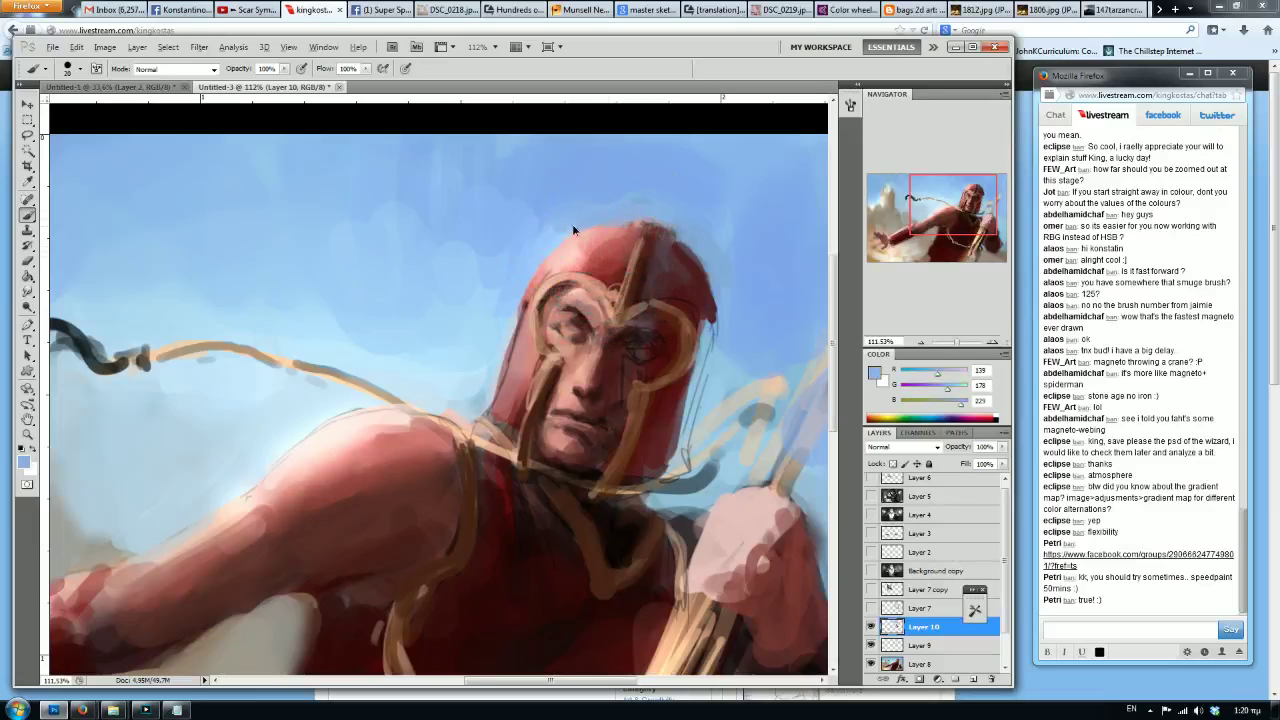
{"action": "left_click", "coordinate": [580, 252], "text": "alt"}
{"action": "left_click", "coordinate": [603, 237], "text": "alt"}
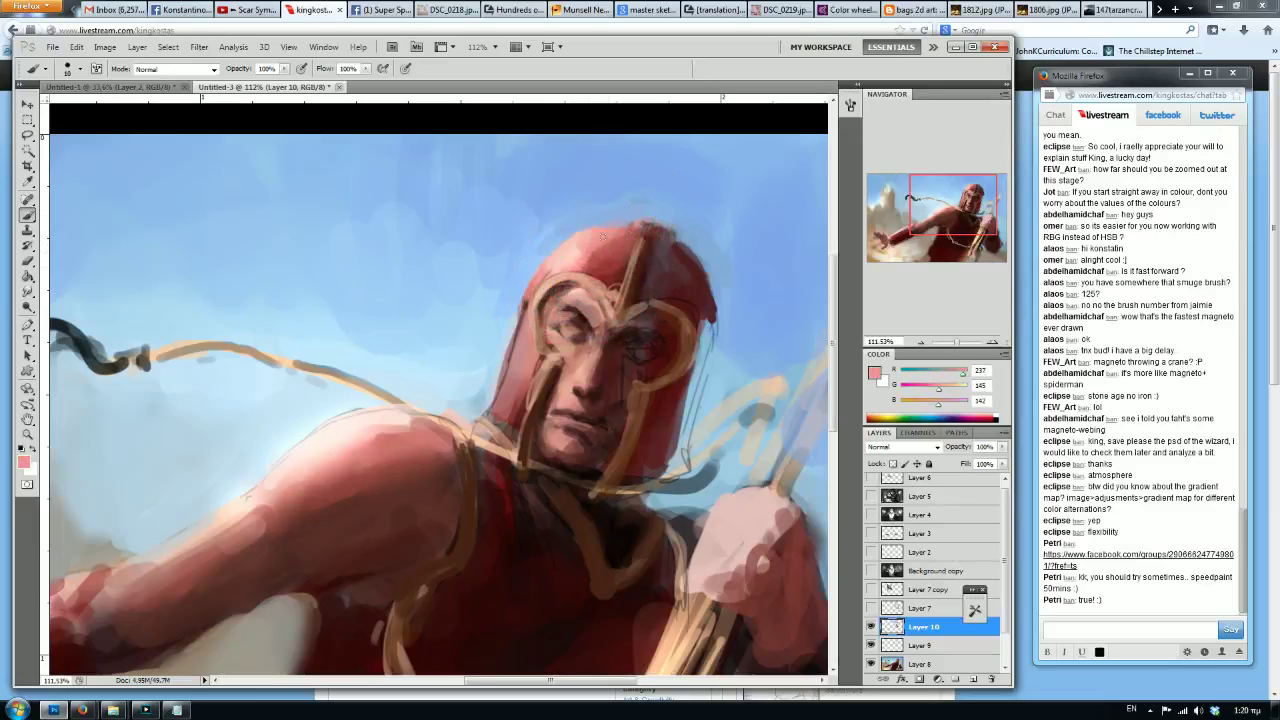
Repaint the helmet's shadowed side with a larger brush in sampled reds and trim its outer edge with sky blue.
{"action": "left_click", "coordinate": [625, 232], "text": "alt"}
{"action": "key", "text": "bracketright"}
{"action": "key", "text": "bracketright"}
{"action": "key", "text": "bracketright"}
{"action": "left_click", "coordinate": [658, 265], "text": "alt"}
{"action": "left_click", "coordinate": [680, 343], "text": "alt"}
{"action": "left_click_drag", "start_coordinate": [704, 306], "coordinate": [692, 446]}
{"action": "left_click", "coordinate": [731, 354], "text": "alt"}
{"action": "left_click_drag", "start_coordinate": [731, 354], "coordinate": [724, 368]}
{"action": "left_click", "coordinate": [716, 390], "text": "alt"}
Deepen the shadowed eye socket and brow with a smaller brush in sampled dark reds and black.
{"action": "key", "text": "bracketleft"}
{"action": "left_click", "coordinate": [657, 305], "text": "alt"}
{"action": "left_click", "coordinate": [620, 336], "text": "alt"}
{"action": "key", "text": "d"}
{"action": "left_click_drag", "start_coordinate": [546, 288], "coordinate": [552, 310]}
{"action": "left_click_drag", "start_coordinate": [657, 318], "coordinate": [652, 357]}
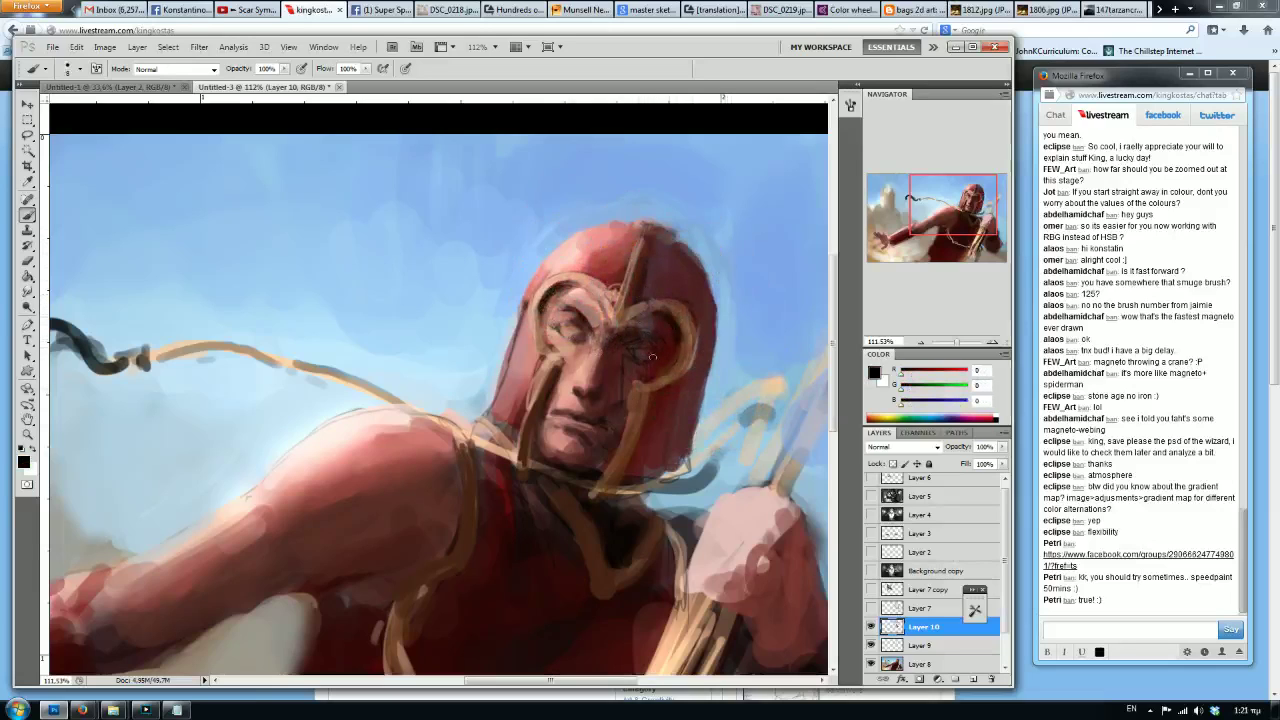
{"action": "left_click", "coordinate": [585, 395], "text": "alt"}
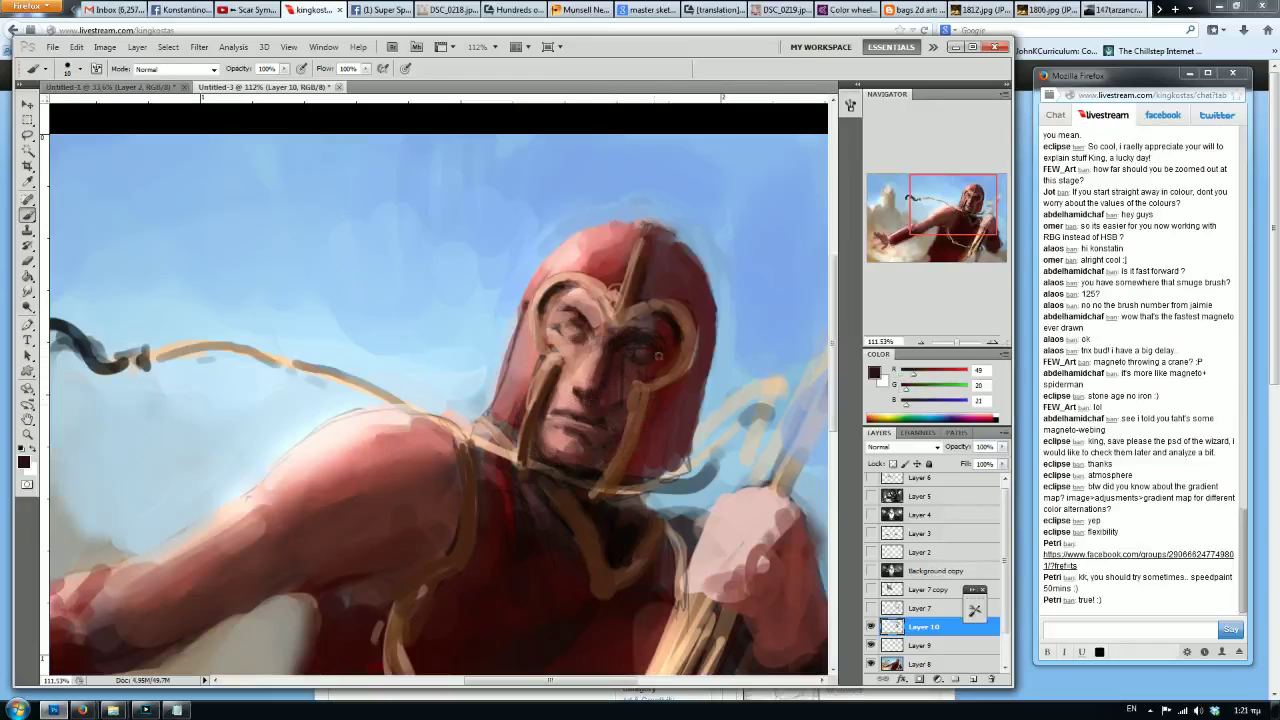
Extend the helmet's shadowed side down to a clean lower edge and paint sampled sky blue beneath it.
{"action": "mouse_move", "coordinate": [698, 342]}
{"action": "left_mouse_down"}
{"action": "mouse_move", "coordinate": [655, 390]}
{"action": "mouse_move", "coordinate": [645, 455]}
{"action": "mouse_move", "coordinate": [680, 466]}
{"action": "mouse_move", "coordinate": [648, 472]}
{"action": "mouse_move", "coordinate": [670, 484]}
{"action": "mouse_move", "coordinate": [688, 462]}
{"action": "left_mouse_up"}
{"action": "left_click", "coordinate": [645, 455], "text": "alt"}
{"action": "left_click", "coordinate": [640, 480], "text": "alt"}
{"action": "key", "text": "bracketleft"}
{"action": "left_click", "coordinate": [677, 503], "text": "alt"}
{"action": "mouse_move", "coordinate": [674, 508]}
{"action": "left_mouse_down"}
{"action": "mouse_move", "coordinate": [700, 472]}
{"action": "mouse_move", "coordinate": [676, 530]}
{"action": "left_mouse_up"}
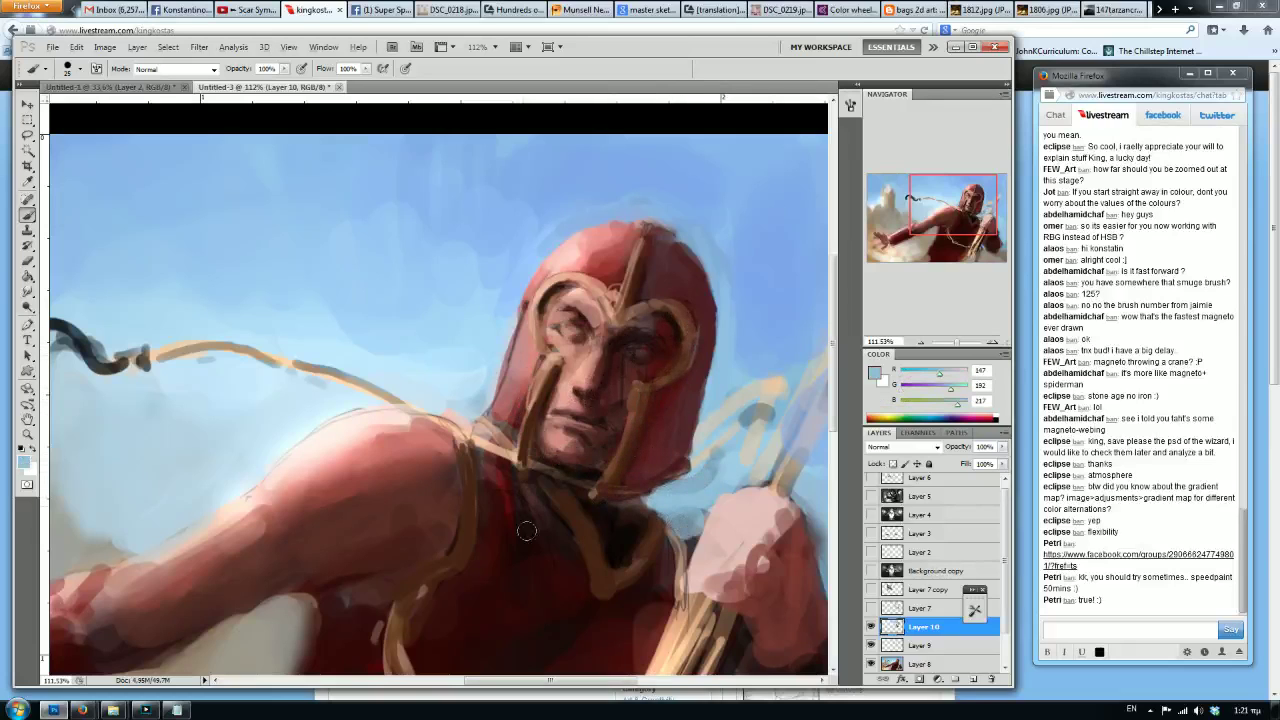
Darken the chest below the collar with sampled deep reds.
{"action": "left_click", "coordinate": [498, 579], "text": "alt"}
{"action": "left_click_drag", "start_coordinate": [480, 462], "coordinate": [536, 498]}
{"action": "left_click", "coordinate": [548, 537], "text": "alt"}
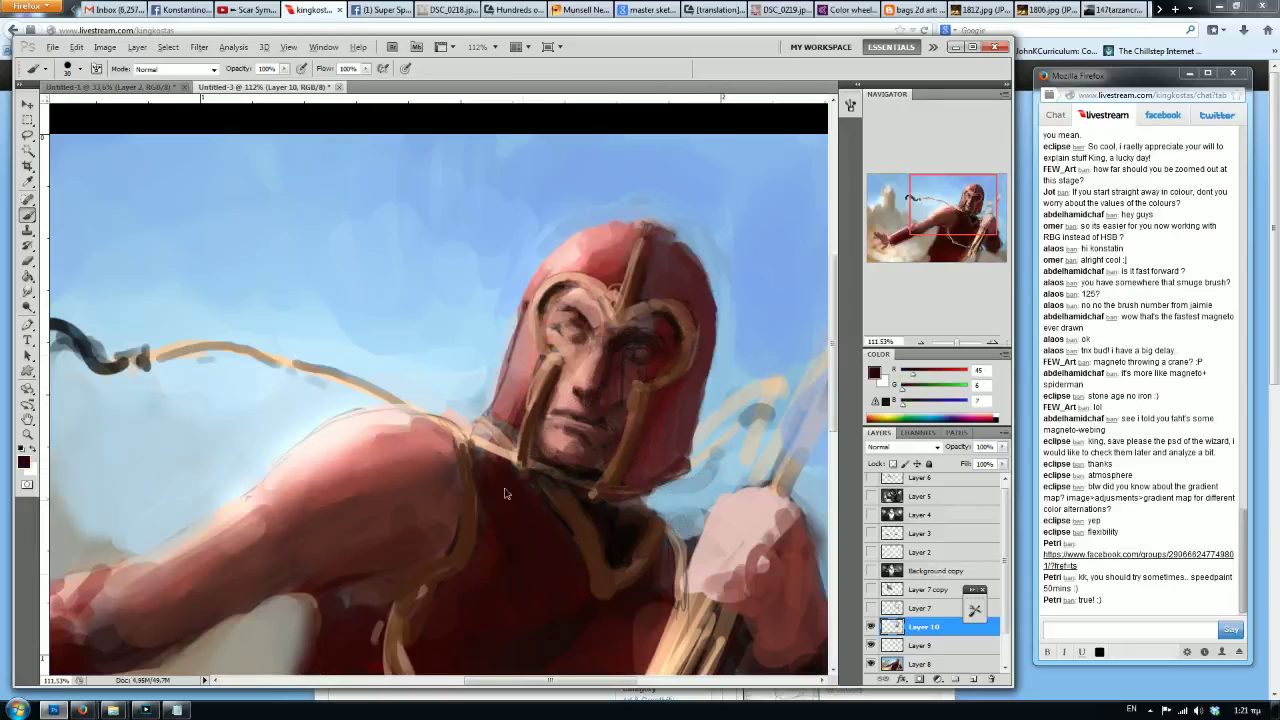
Paint the helmet's lit outer edge down to the shoulder with sampled pink, and restore the default black and white colours.
{"action": "left_click", "coordinate": [536, 296], "text": "alt"}
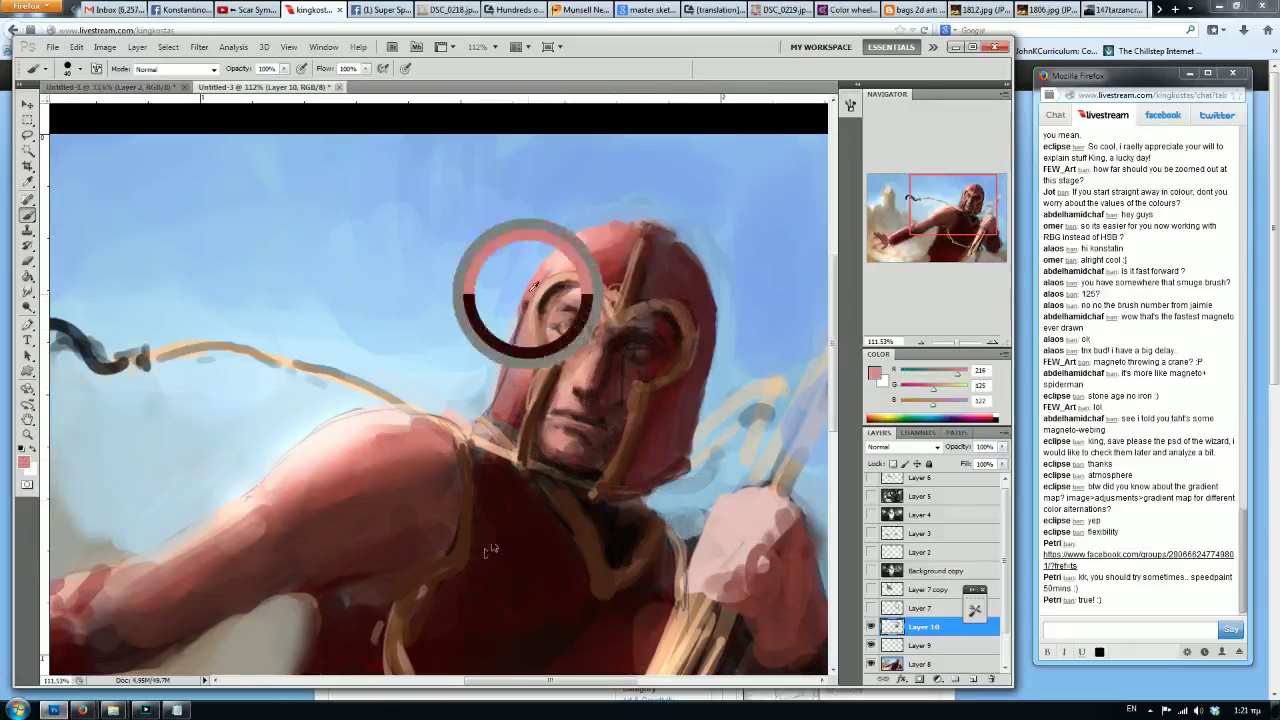
{"action": "mouse_move", "coordinate": [530, 300]}
{"action": "left_mouse_down"}
{"action": "mouse_move", "coordinate": [492, 414]}
{"action": "mouse_move", "coordinate": [480, 405]}
{"action": "left_mouse_up"}
{"action": "left_click", "coordinate": [518, 418], "text": "alt"}
{"action": "key", "text": "d"}
{"action": "key", "text": "x"}
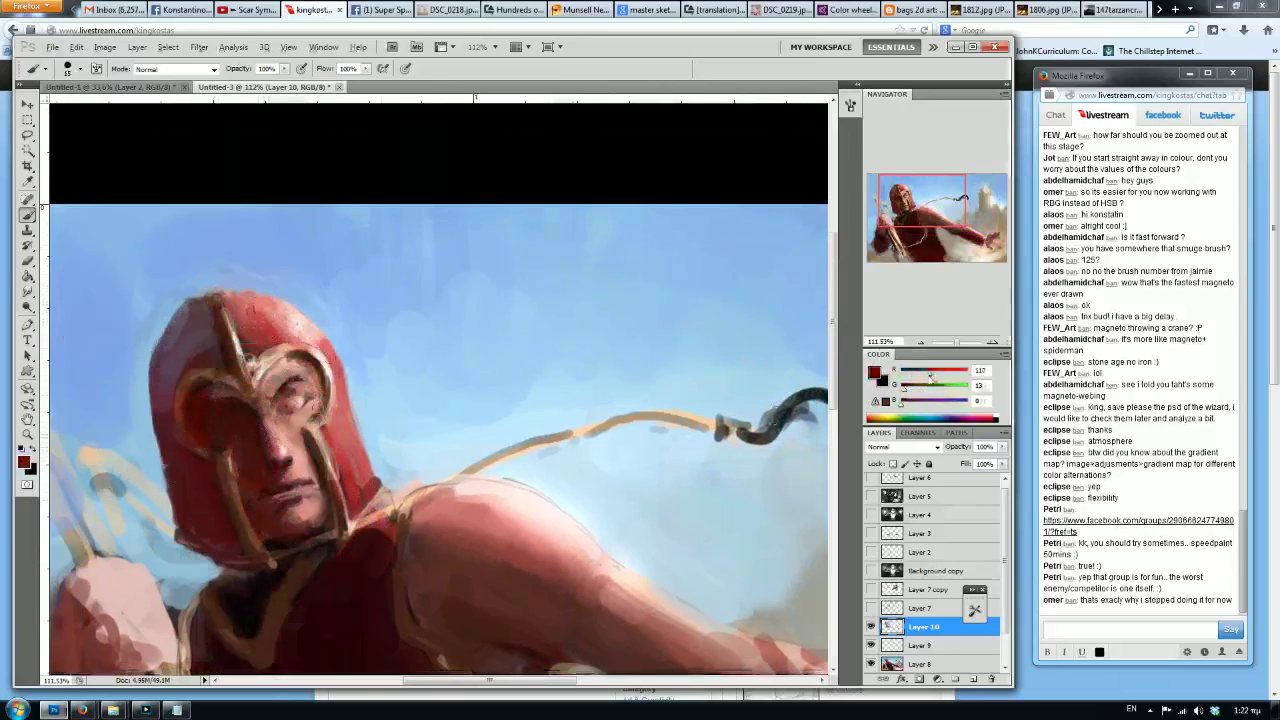
View the whole canvas and compare the painting with Layers 8, 9 and 10 hidden and shown.
{"action": "scroll", "coordinate": [388, 382], "scroll_direction": "down", "scroll_amount": 3}
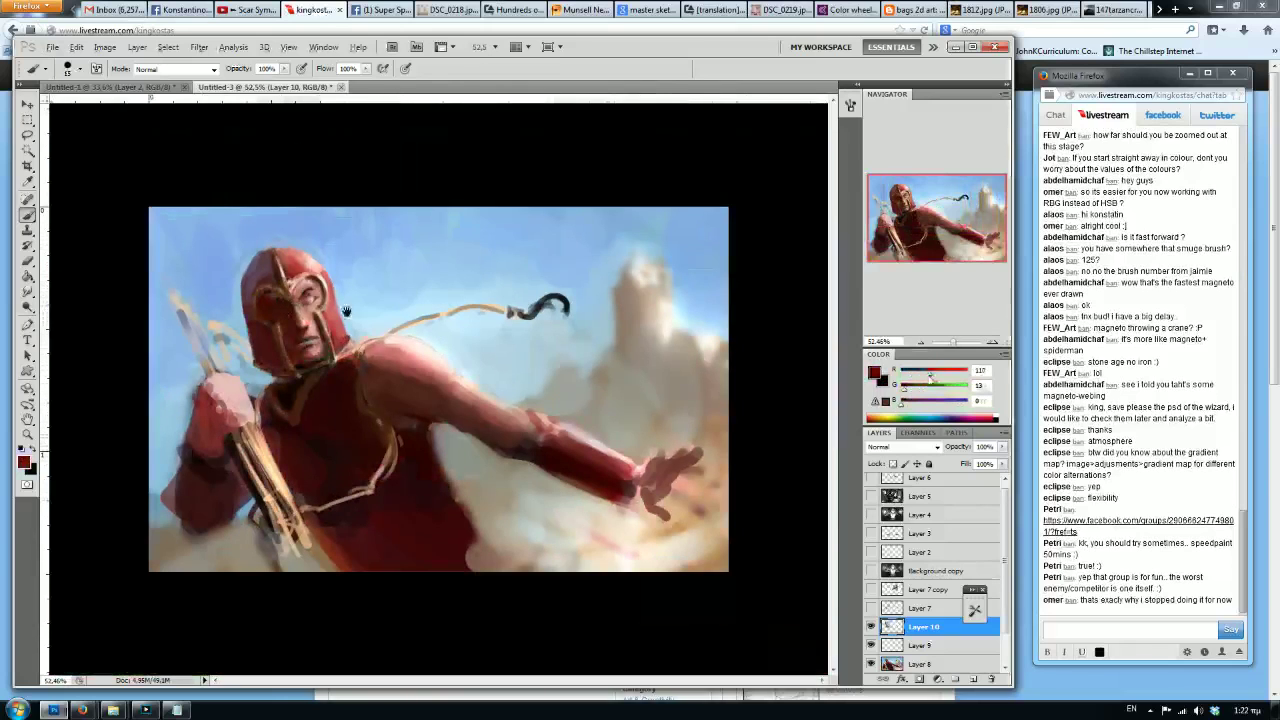
{"action": "scroll", "coordinate": [332, 438], "scroll_direction": "up", "scroll_amount": 1}
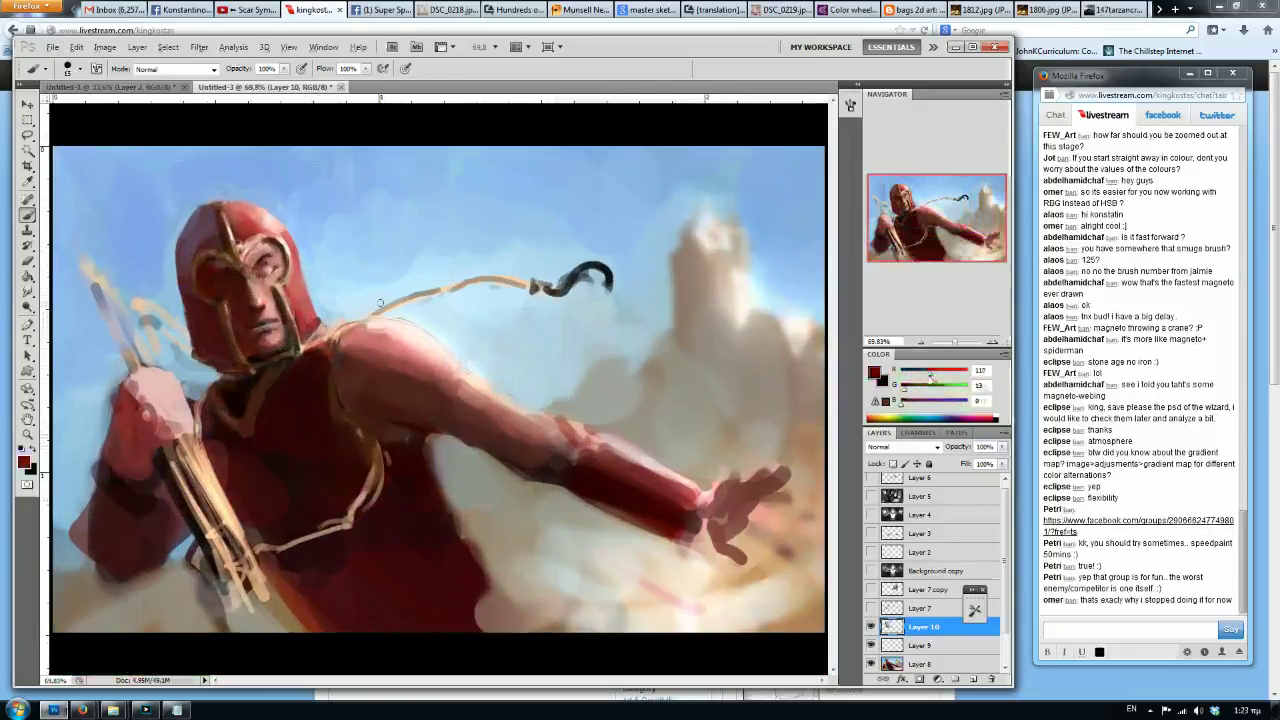
{"action": "left_click", "coordinate": [871, 627]}
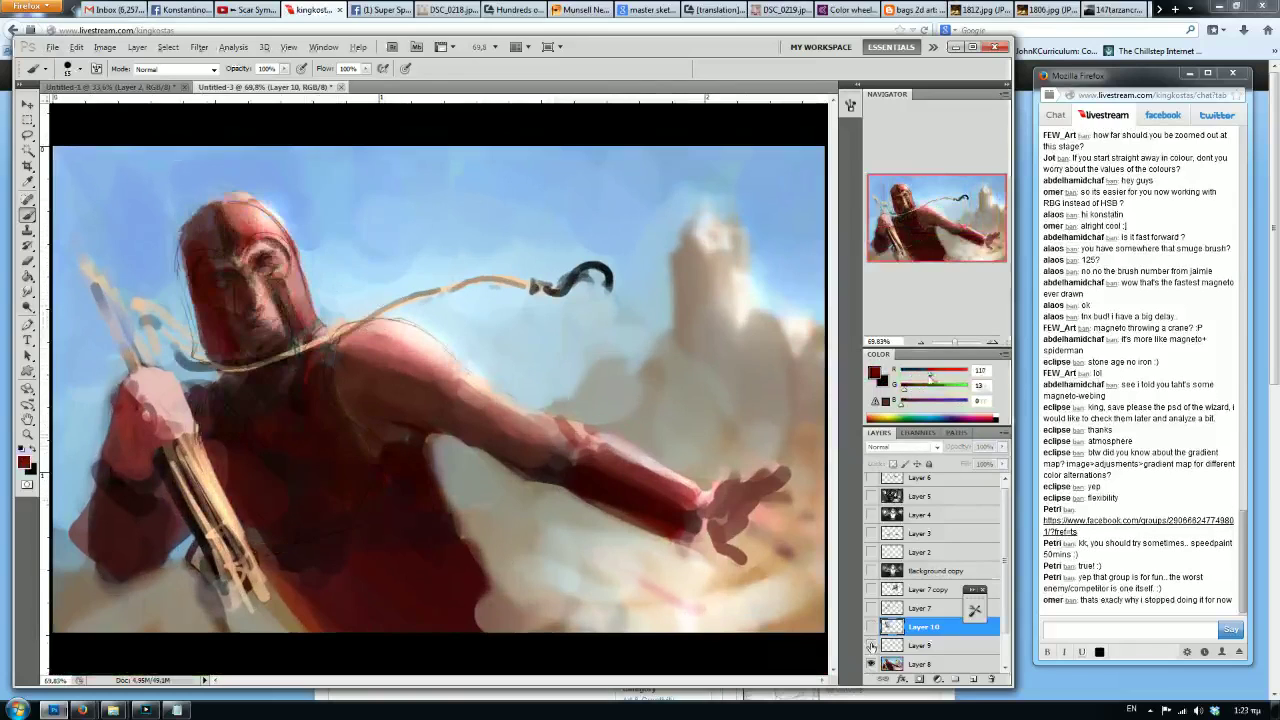
{"action": "left_click", "coordinate": [871, 645]}
{"action": "left_click", "coordinate": [871, 664]}
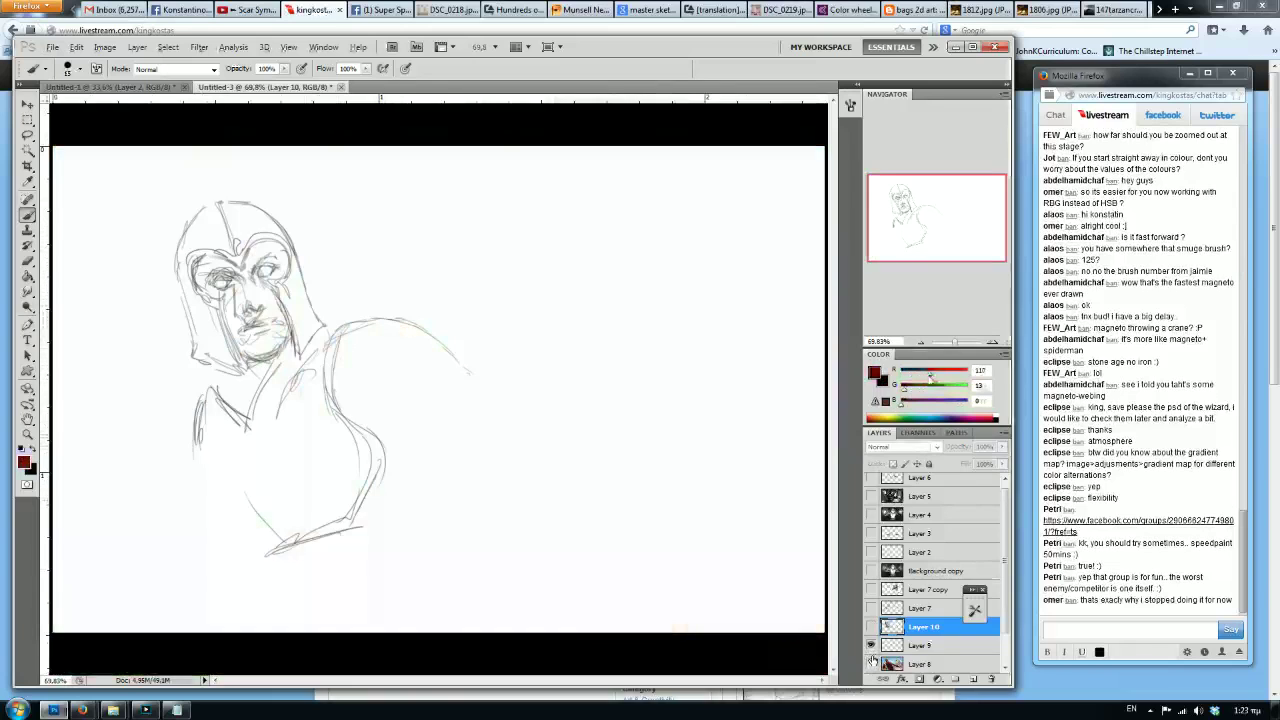
{"action": "left_click", "coordinate": [871, 664]}
{"action": "left_click", "coordinate": [871, 627]}
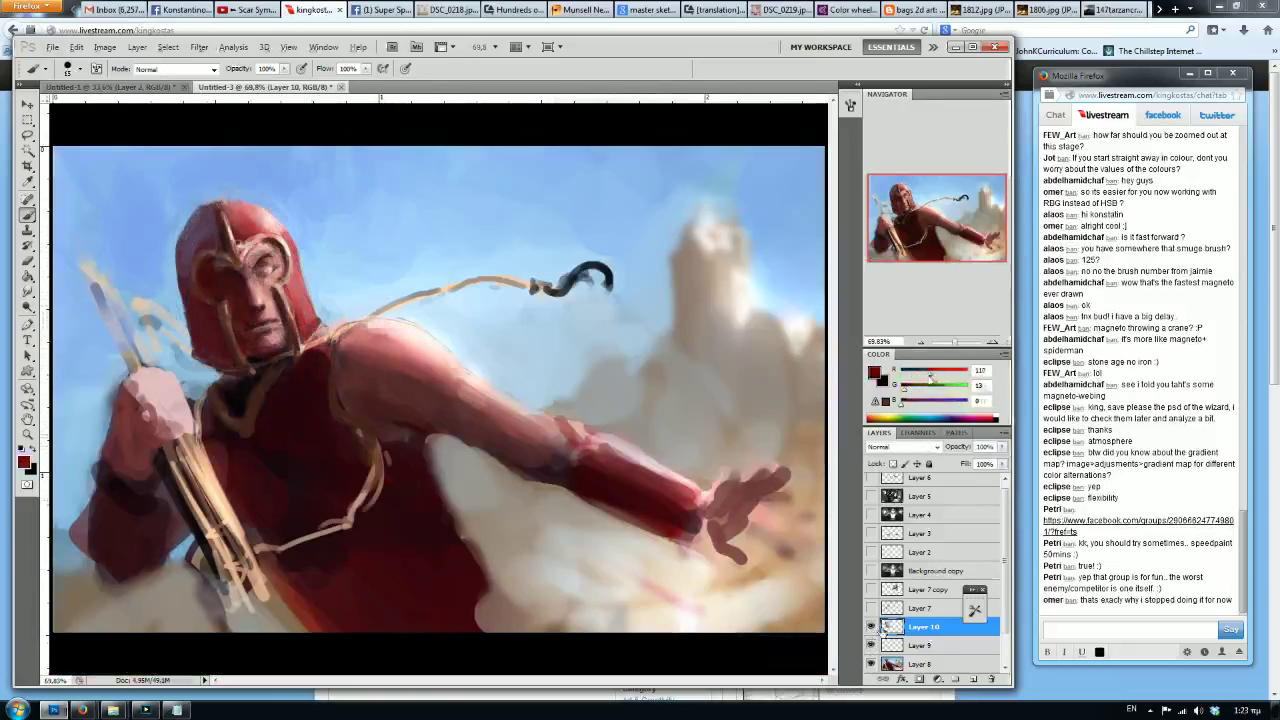
Compare the line sketch on Layer 9 by repeatedly toggling it with the painting hidden, and restore all three layers.
{"action": "left_click", "coordinate": [871, 664]}
{"action": "left_click", "coordinate": [871, 645]}
{"action": "left_click", "coordinate": [869, 645]}
{"action": "left_click", "coordinate": [869, 645]}
{"action": "left_click", "coordinate": [869, 645]}
{"action": "left_click", "coordinate": [869, 645]}
{"action": "left_click", "coordinate": [870, 645]}
{"action": "left_click", "coordinate": [870, 645]}
{"action": "left_click", "coordinate": [870, 645]}
{"action": "left_click", "coordinate": [870, 645]}
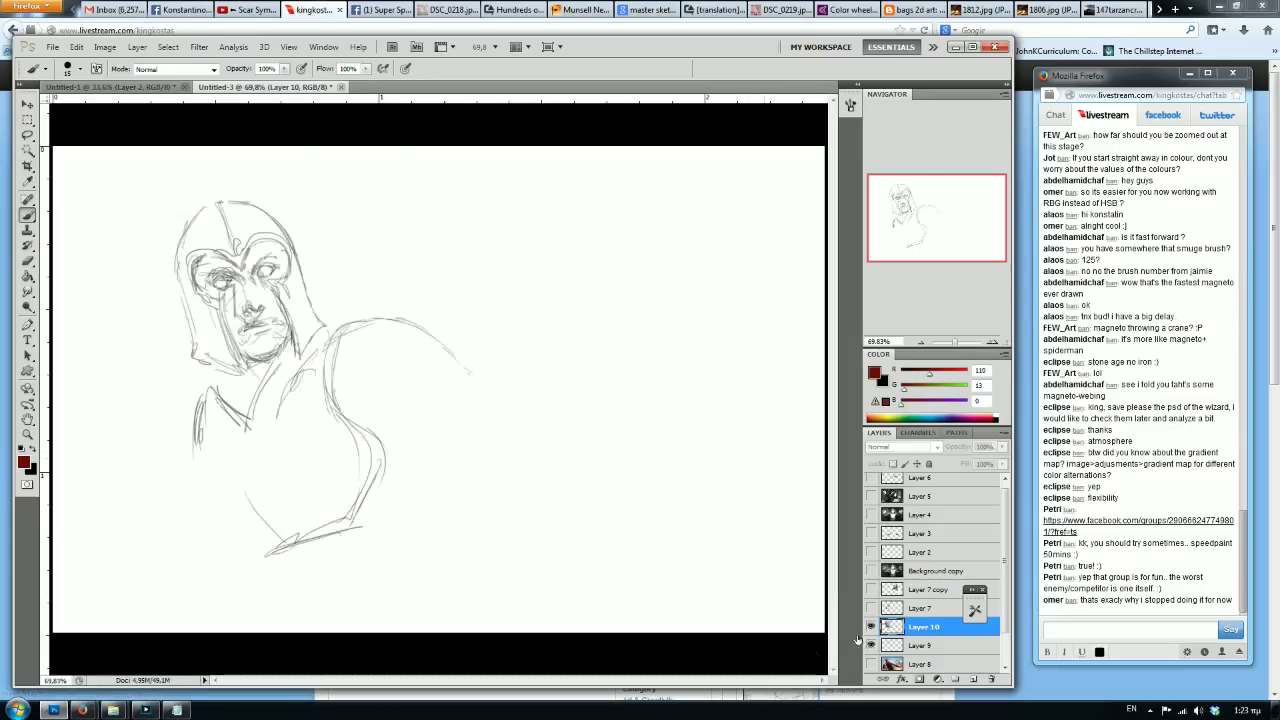
{"action": "left_click", "coordinate": [870, 626]}
{"action": "left_click", "coordinate": [870, 664]}
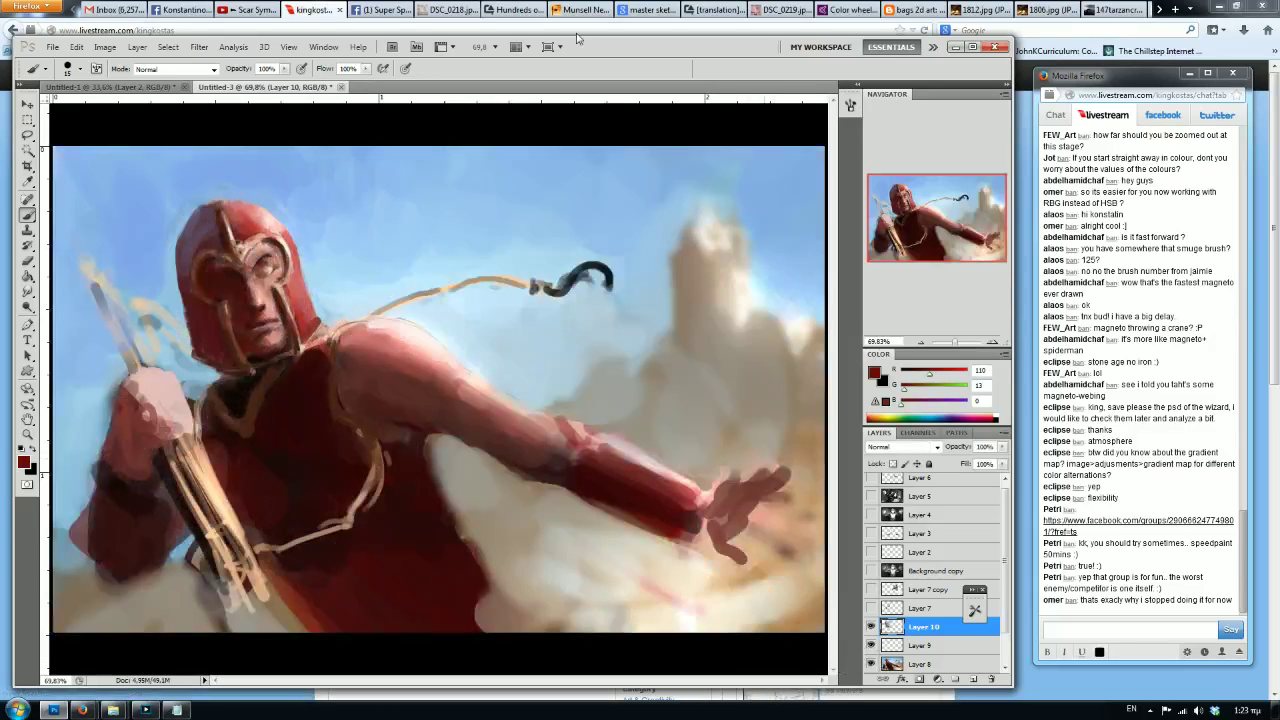
Mirror the canvas and deepen the shadows around the V-shaped collar with sampled near-black browns.
{"action": "key", "text": "ctrl+shift+h"}
{"action": "left_click", "coordinate": [598, 402], "text": "alt"}
{"action": "left_click", "coordinate": [646, 402], "text": "alt"}
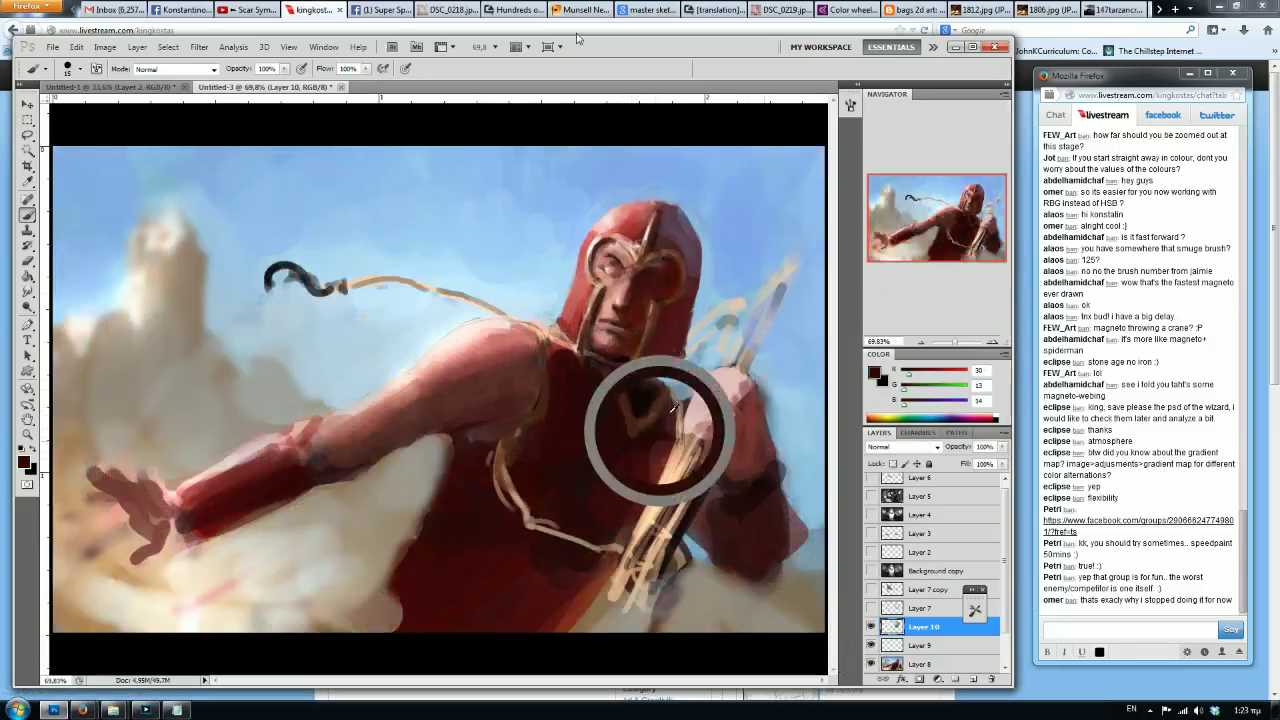
{"action": "left_click", "coordinate": [640, 424], "text": "alt"}
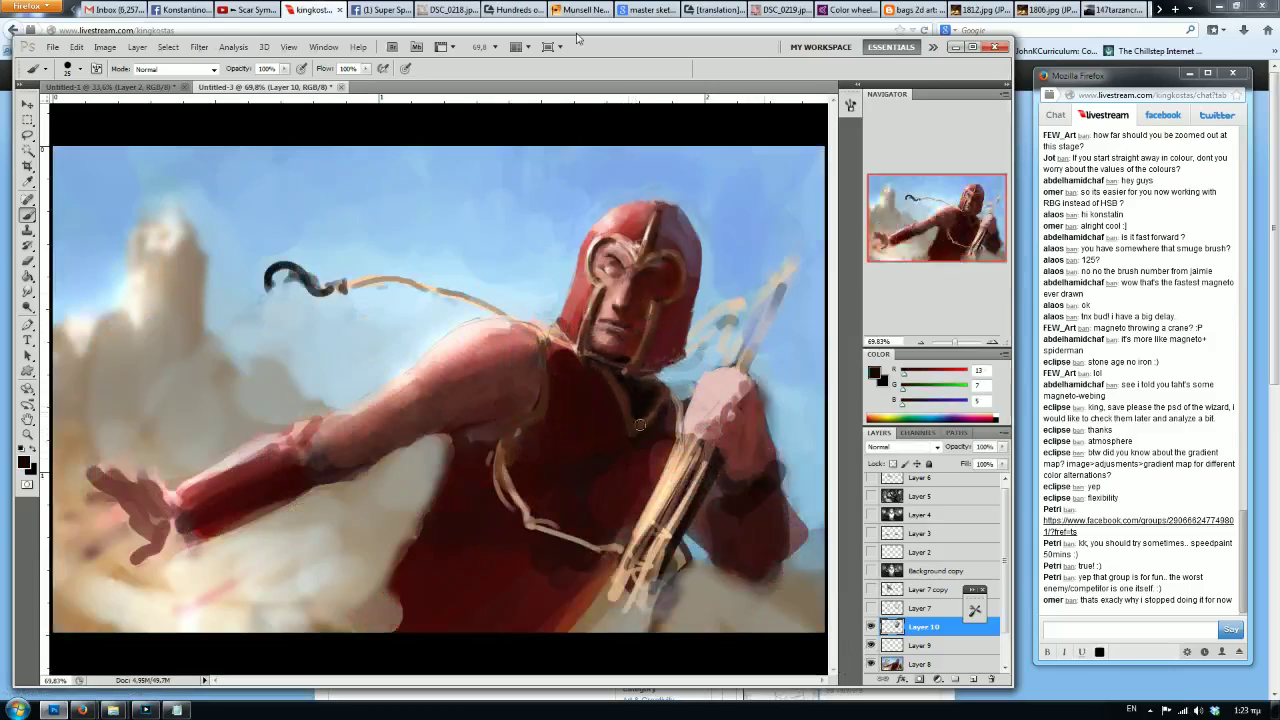
Rework the breastplate trim along the side and waist in sampled browns and dark reds.
{"action": "left_click", "coordinate": [527, 478], "text": "alt"}
{"action": "left_click", "coordinate": [540, 405], "text": "alt"}
{"action": "mouse_move", "coordinate": [505, 466]}
{"action": "left_mouse_down"}
{"action": "mouse_move", "coordinate": [522, 512]}
{"action": "mouse_move", "coordinate": [575, 532]}
{"action": "left_mouse_up"}
{"action": "left_click", "coordinate": [565, 480], "text": "alt"}
{"action": "left_click_drag", "start_coordinate": [655, 455], "coordinate": [602, 548]}
{"action": "left_click", "coordinate": [490, 505], "text": "alt"}
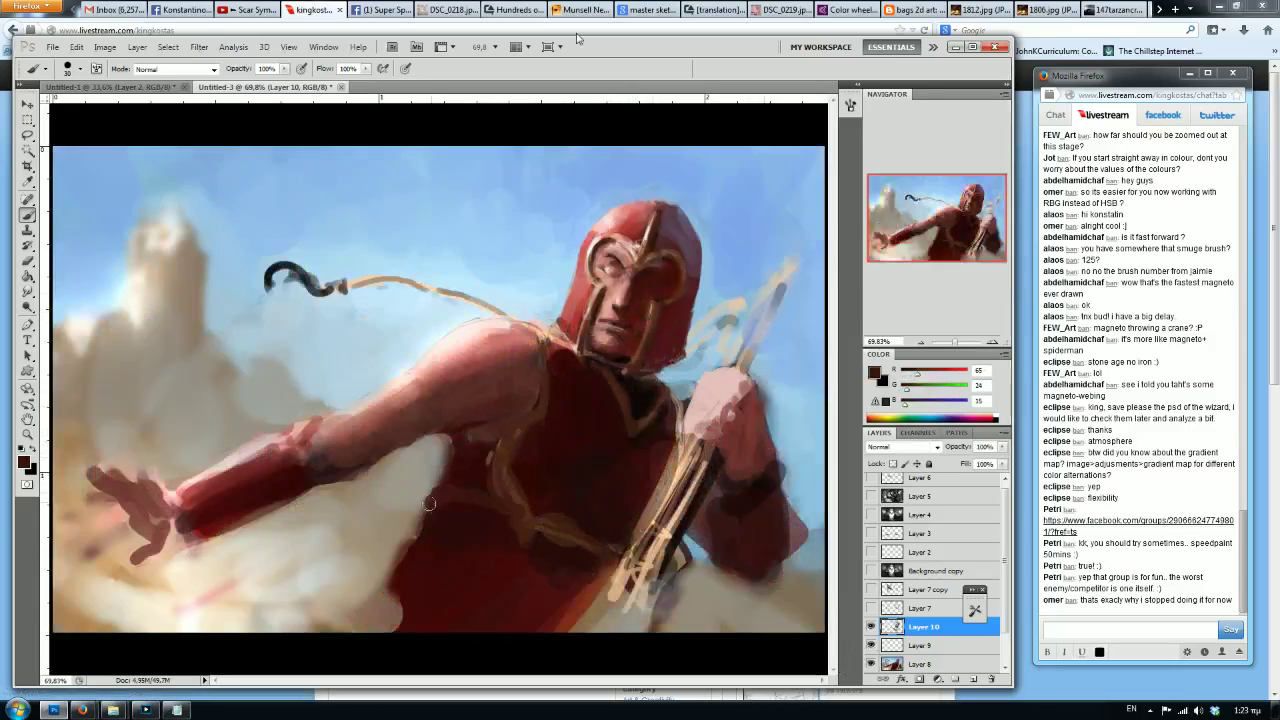
Merge the visible artwork onto a new layer and brighten the highlights around the shoulder and helmet with Dodge at 39% exposure.
{"action": "left_click", "coordinate": [553, 325], "text": "alt"}
{"action": "key", "text": "o"}
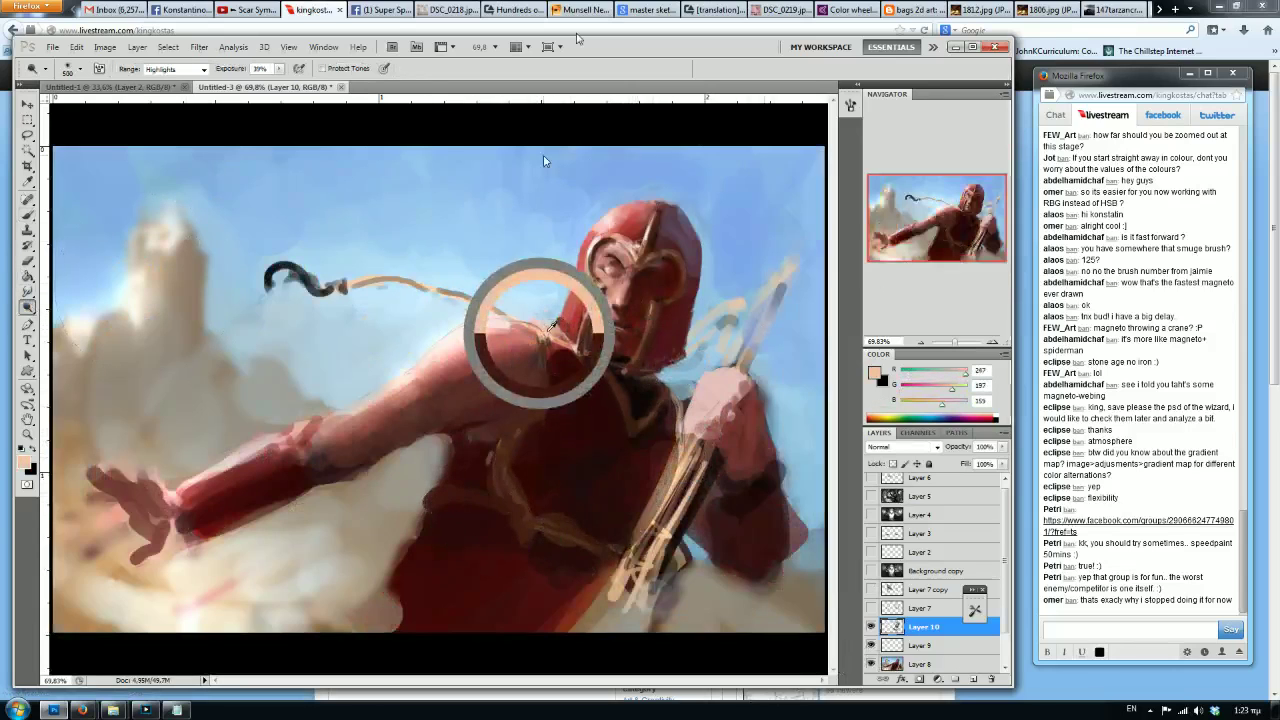
{"action": "key", "text": "ctrl+shift+alt+n"}
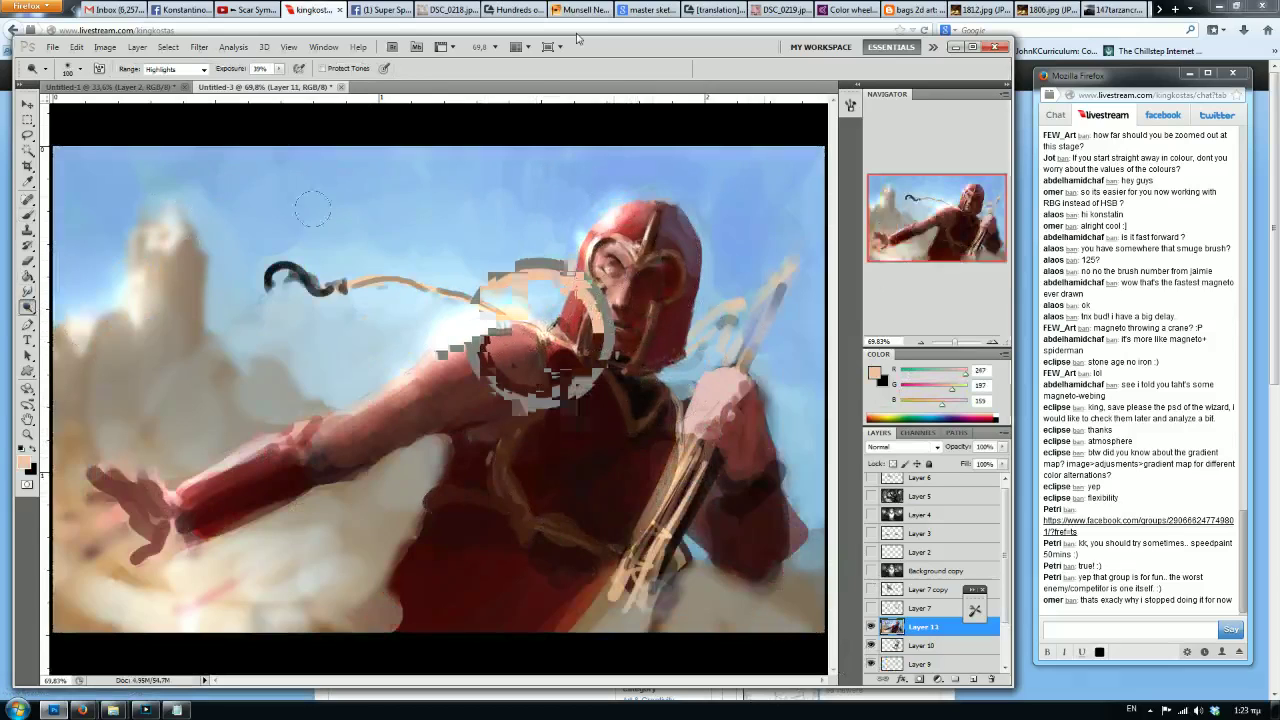
Blend the sky along the shoulder's upper edge with Smudge and sampled pale blue.
{"action": "key", "text": "r"}
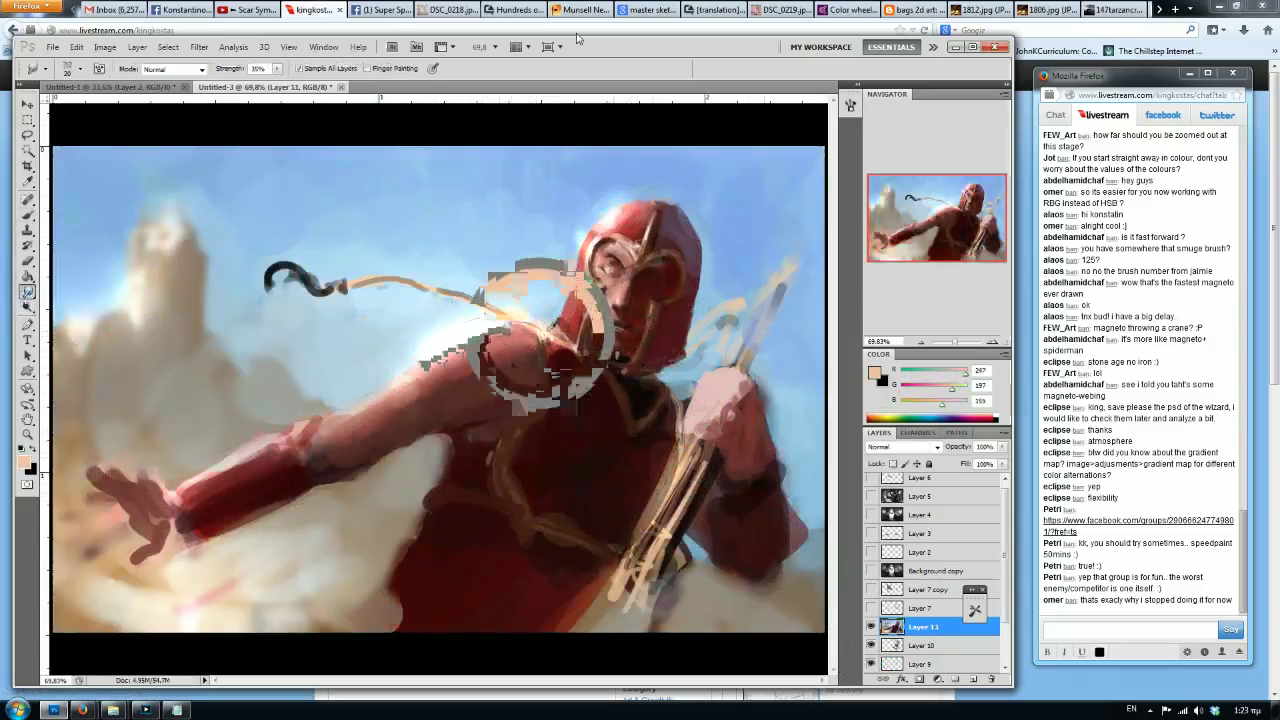
{"action": "key", "text": "b"}
{"action": "left_click", "coordinate": [389, 337], "text": "alt"}
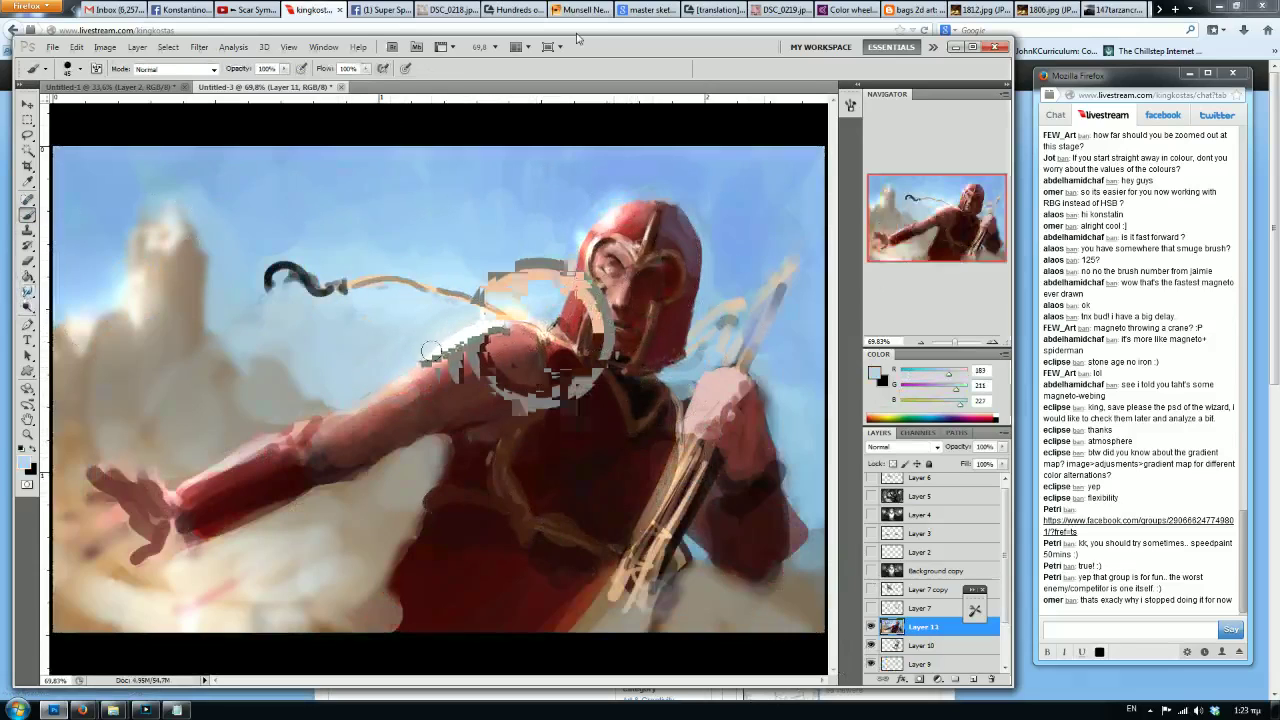
{"action": "key", "text": "ctrl+shift+h"}
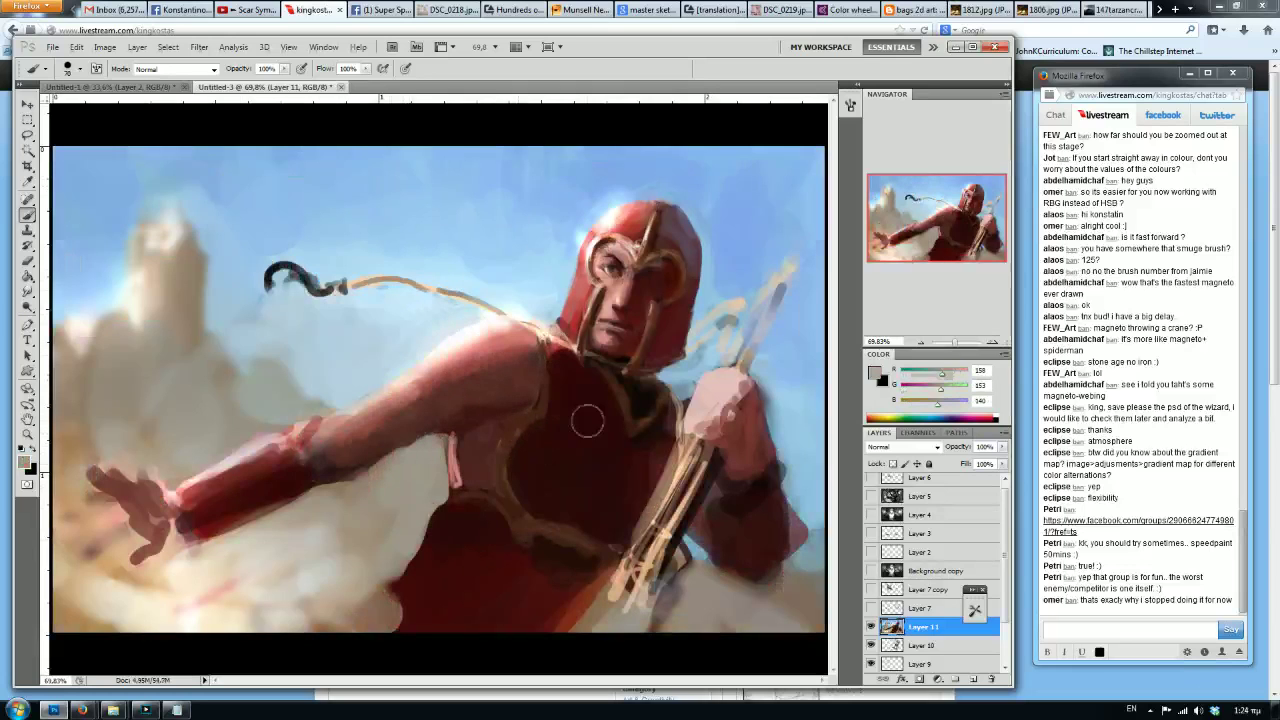
Reshape the torso's side and waist shadows with sampled dark reds, and soften the pink rim light below the arm.
{"action": "left_click", "coordinate": [553, 373], "text": "alt"}
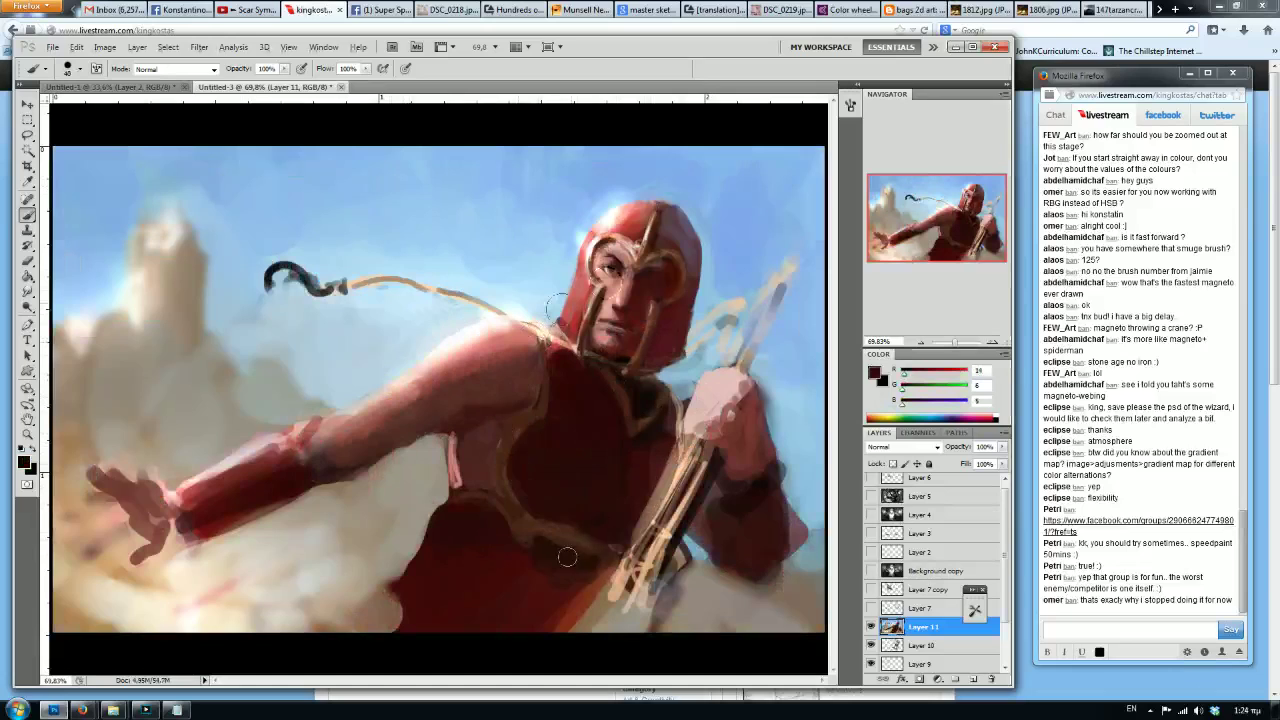
{"action": "left_click", "coordinate": [424, 484], "text": "alt"}
{"action": "left_click", "coordinate": [456, 470], "text": "alt"}
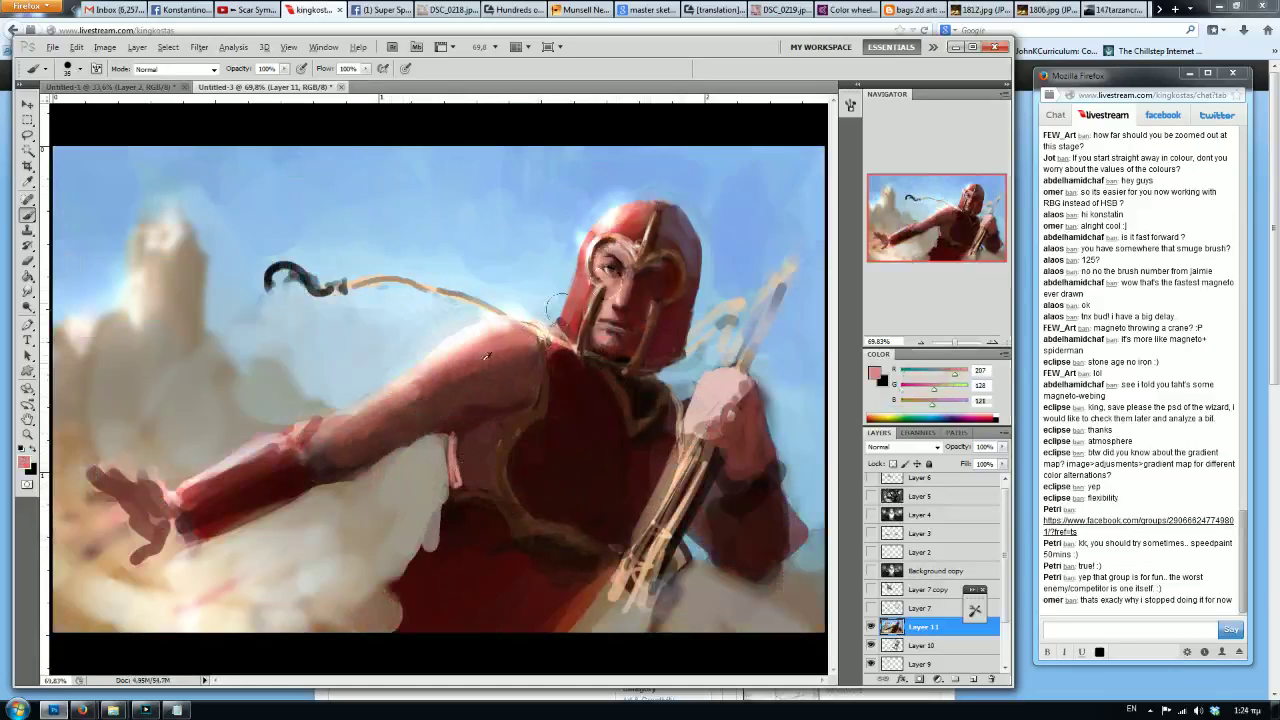
{"action": "left_click", "coordinate": [456, 349], "text": "alt"}
{"action": "left_click", "coordinate": [459, 462], "text": "alt"}
{"action": "left_click", "coordinate": [460, 430], "text": "alt"}
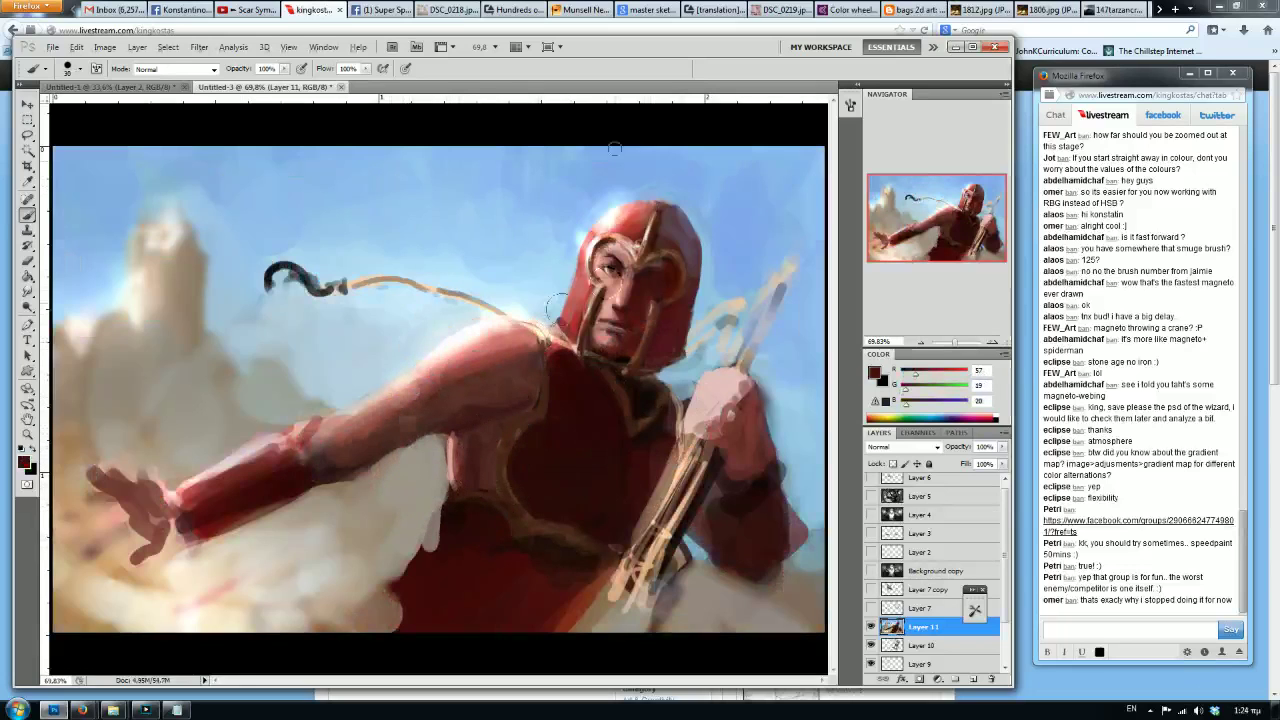
Mirror the canvas and paint the rope across the neck with a smaller brush in sampled tan.
{"action": "key", "text": "h"}
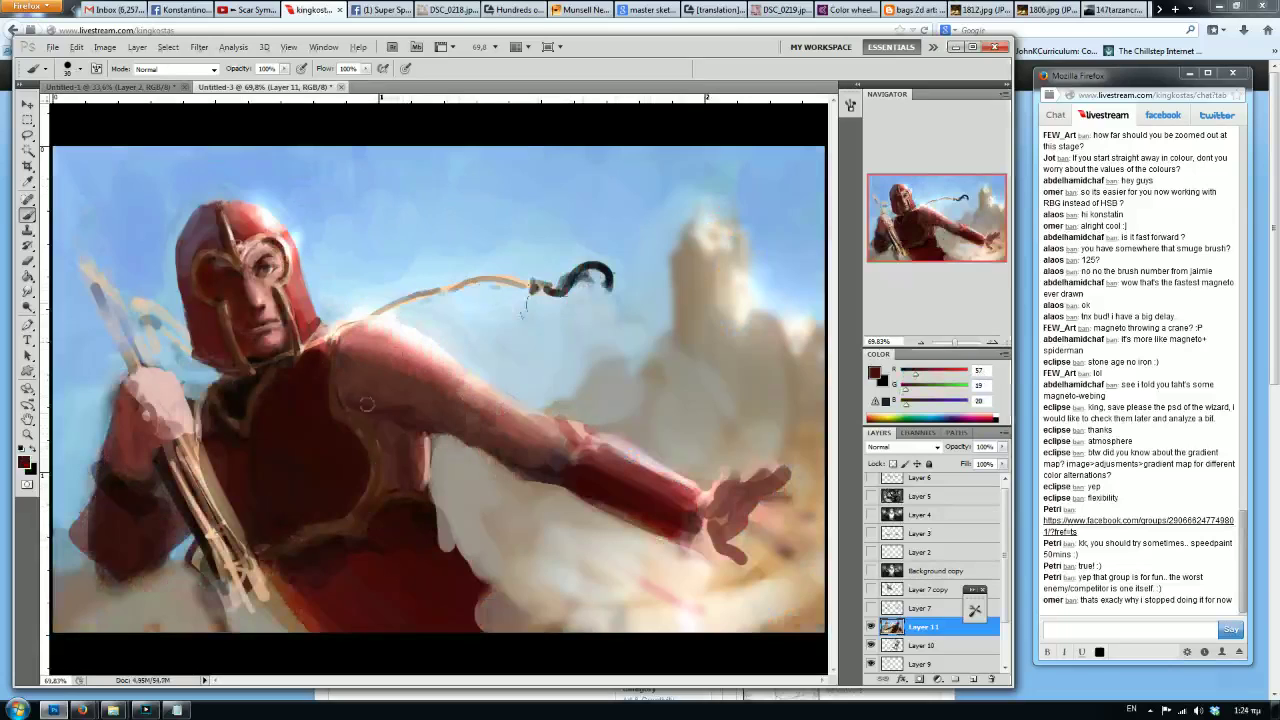
{"action": "left_click", "coordinate": [344, 328], "text": "alt"}
{"action": "key", "text": "bracketleft"}
{"action": "key", "text": "bracketleft"}
{"action": "key", "text": "bracketleft"}
{"action": "left_click", "coordinate": [409, 299], "text": "alt"}
{"action": "mouse_move", "coordinate": [362, 318]}
{"action": "left_mouse_down"}
{"action": "mouse_move", "coordinate": [256, 364]}
{"action": "mouse_move", "coordinate": [218, 365]}
{"action": "mouse_move", "coordinate": [190, 346]}
{"action": "left_mouse_up"}
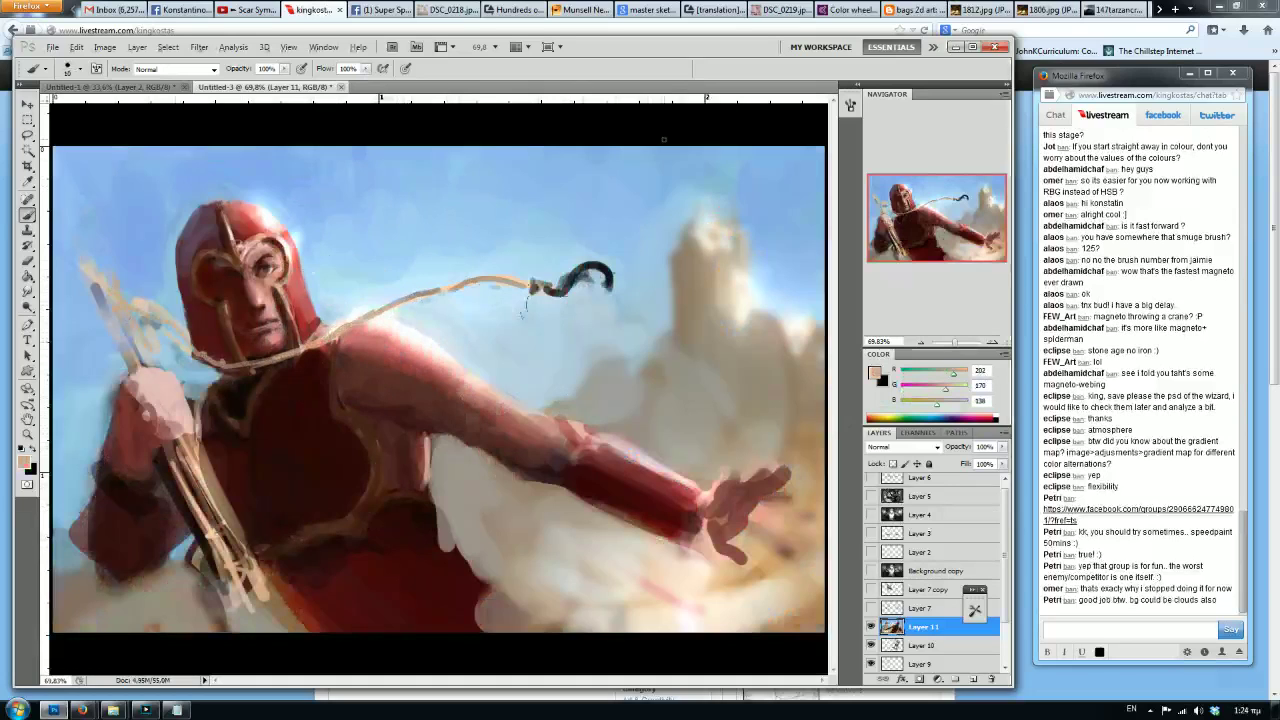
Mirror the canvas and lay broad, pale cloud strokes across the upper sky with a larger brush.
{"action": "key", "text": "ctrl+shift+h"}
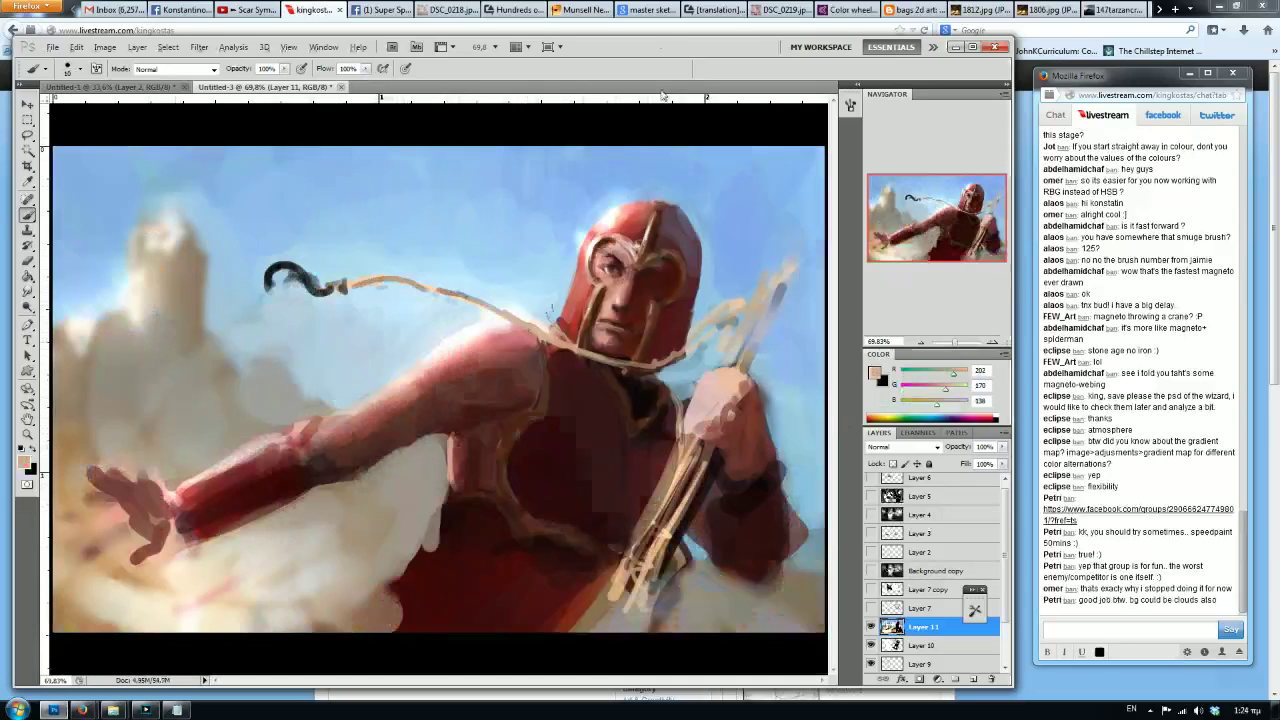
{"action": "scroll", "coordinate": [466, 332], "scroll_direction": "down", "scroll_amount": 2}
{"action": "left_click", "coordinate": [468, 340], "text": "alt"}
{"action": "mouse_move", "coordinate": [290, 268]}
{"action": "left_mouse_down"}
{"action": "mouse_move", "coordinate": [372, 247]}
{"action": "mouse_move", "coordinate": [436, 271]}
{"action": "mouse_move", "coordinate": [507, 263]}
{"action": "mouse_move", "coordinate": [463, 268]}
{"action": "left_mouse_up"}
{"action": "key", "text": "bracketright"}
{"action": "key", "text": "bracketright"}
{"action": "key", "text": "bracketright"}
{"action": "mouse_move", "coordinate": [658, 302]}
{"action": "left_mouse_down"}
{"action": "mouse_move", "coordinate": [779, 339]}
{"action": "mouse_move", "coordinate": [740, 330]}
{"action": "mouse_move", "coordinate": [714, 352]}
{"action": "mouse_move", "coordinate": [749, 272]}
{"action": "mouse_move", "coordinate": [713, 271]}
{"action": "mouse_move", "coordinate": [647, 199]}
{"action": "mouse_move", "coordinate": [562, 196]}
{"action": "mouse_move", "coordinate": [571, 187]}
{"action": "mouse_move", "coordinate": [454, 231]}
{"action": "mouse_move", "coordinate": [370, 201]}
{"action": "mouse_move", "coordinate": [292, 207]}
{"action": "left_mouse_up"}
{"action": "left_click", "coordinate": [405, 223], "text": "alt"}
Break up the clouds above the hooked rope with a smaller brush in sampled light and mid blues.
{"action": "left_click", "coordinate": [548, 219], "text": "alt"}
{"action": "key", "text": "bracketleft"}
{"action": "key", "text": "bracketleft"}
{"action": "key", "text": "bracketleft"}
{"action": "key", "text": "bracketleft"}
{"action": "mouse_move", "coordinate": [454, 250]}
{"action": "left_mouse_down"}
{"action": "mouse_move", "coordinate": [474, 292]}
{"action": "mouse_move", "coordinate": [405, 254]}
{"action": "mouse_move", "coordinate": [456, 287]}
{"action": "left_mouse_up"}
{"action": "left_click", "coordinate": [491, 290], "text": "alt"}
{"action": "left_click", "coordinate": [376, 252], "text": "alt"}
{"action": "mouse_move", "coordinate": [288, 262]}
{"action": "left_mouse_down"}
{"action": "mouse_move", "coordinate": [356, 286]}
{"action": "mouse_move", "coordinate": [260, 266]}
{"action": "left_mouse_up"}
{"action": "left_click_drag", "start_coordinate": [378, 197], "coordinate": [295, 201]}
{"action": "left_click", "coordinate": [366, 226], "text": "alt"}
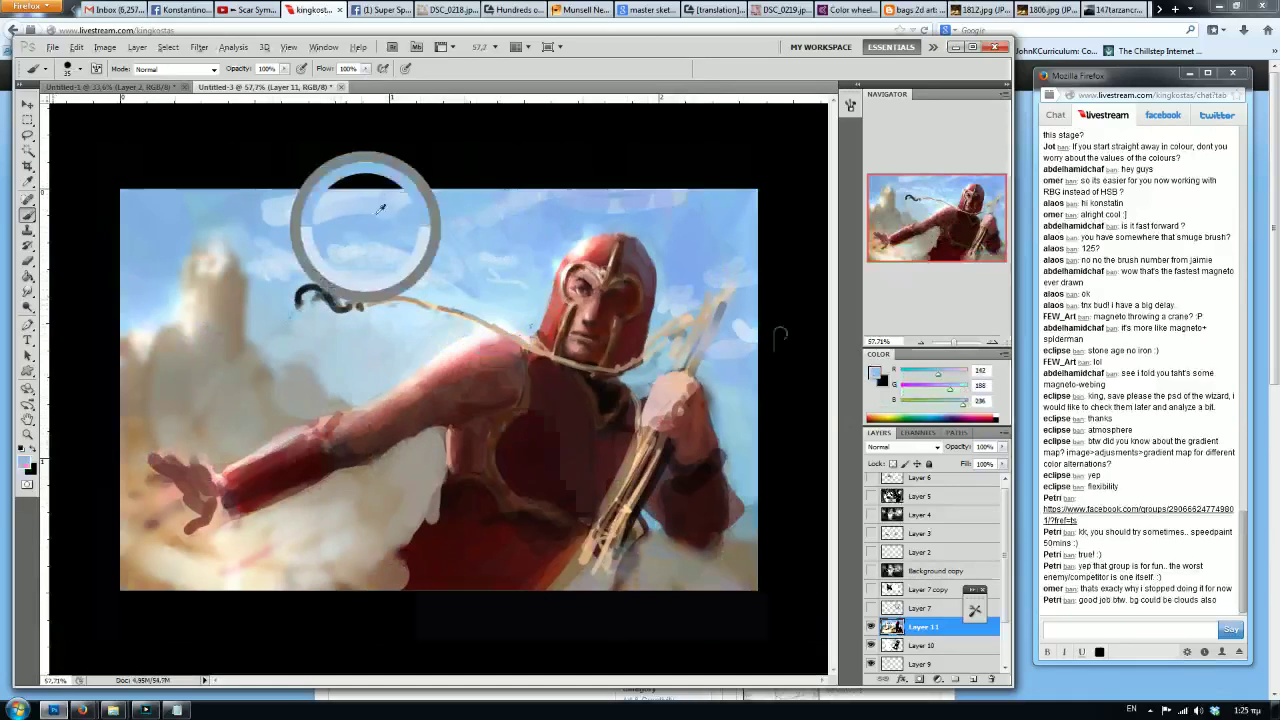
Paint small cloud strokes beside the helmet and behind the raised fist's rope in sampled sky tones.
{"action": "left_click", "coordinate": [484, 270], "text": "alt"}
{"action": "key", "text": "bracketleft"}
{"action": "key", "text": "bracketleft"}
{"action": "key", "text": "bracketleft"}
{"action": "left_click_drag", "start_coordinate": [525, 265], "coordinate": [540, 278]}
{"action": "mouse_move", "coordinate": [735, 319]}
{"action": "left_mouse_down"}
{"action": "mouse_move", "coordinate": [753, 331]}
{"action": "mouse_move", "coordinate": [720, 361]}
{"action": "mouse_move", "coordinate": [742, 373]}
{"action": "left_mouse_up"}
{"action": "left_click", "coordinate": [755, 366], "text": "alt"}
{"action": "left_click", "coordinate": [756, 322], "text": "alt"}
{"action": "left_click", "coordinate": [749, 315], "text": "alt"}
{"action": "key", "text": "ctrl+z"}
{"action": "left_click", "coordinate": [740, 327], "text": "alt"}
{"action": "left_click_drag", "start_coordinate": [678, 322], "coordinate": [668, 302]}
Mirror the canvas and paint larger sky and cloud patches around the rock tower in sampled pale blues.
{"action": "key", "text": "bracketright"}
{"action": "key", "text": "bracketright"}
{"action": "key", "text": "ctrl+shift+h"}
{"action": "left_click", "coordinate": [474, 258], "text": "alt"}
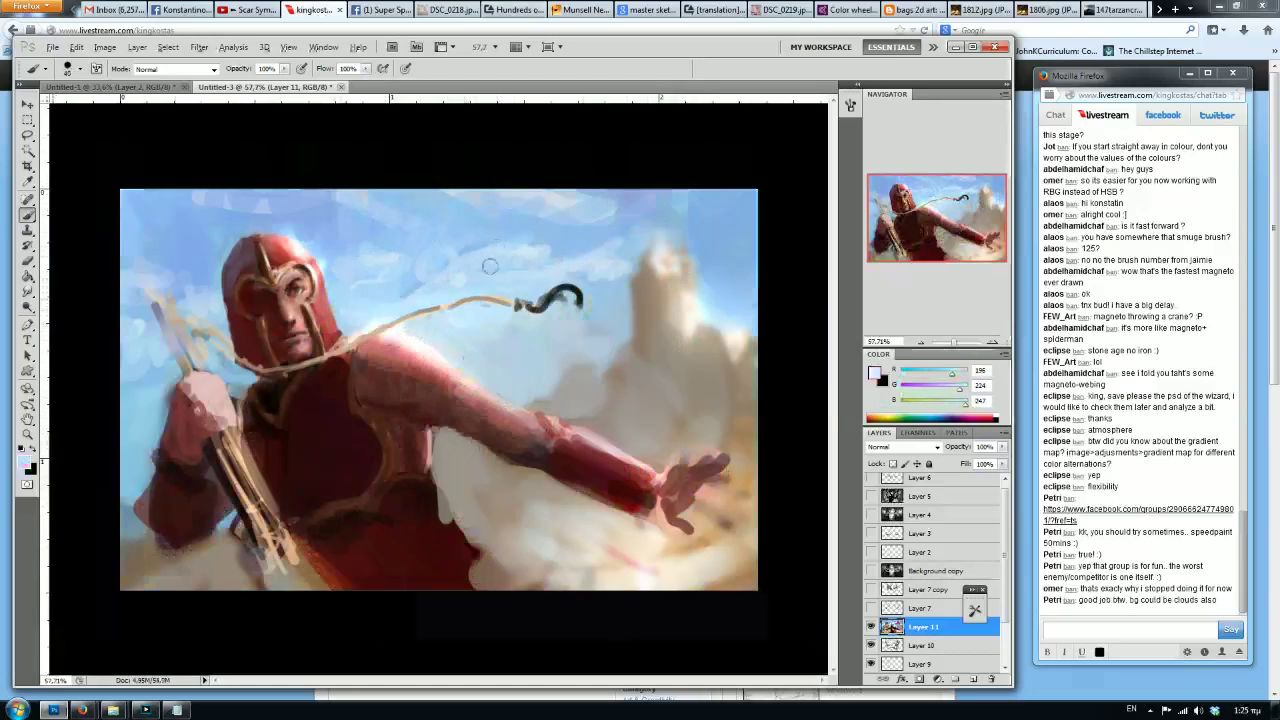
{"action": "left_click", "coordinate": [595, 269], "text": "alt"}
{"action": "key", "text": "bracketright"}
{"action": "left_click", "coordinate": [728, 288]}
{"action": "mouse_move", "coordinate": [640, 286]}
{"action": "left_mouse_down"}
{"action": "mouse_move", "coordinate": [719, 286]}
{"action": "mouse_move", "coordinate": [640, 308]}
{"action": "left_mouse_up"}
{"action": "left_click", "coordinate": [656, 328], "text": "alt"}
{"action": "left_click", "coordinate": [489, 320], "text": "alt"}
{"action": "left_click", "coordinate": [636, 227], "text": "alt"}
{"action": "mouse_move", "coordinate": [677, 248]}
{"action": "left_mouse_down"}
{"action": "mouse_move", "coordinate": [640, 300]}
{"action": "mouse_move", "coordinate": [686, 355]}
{"action": "left_mouse_up"}
{"action": "key", "text": "ctrl+z"}
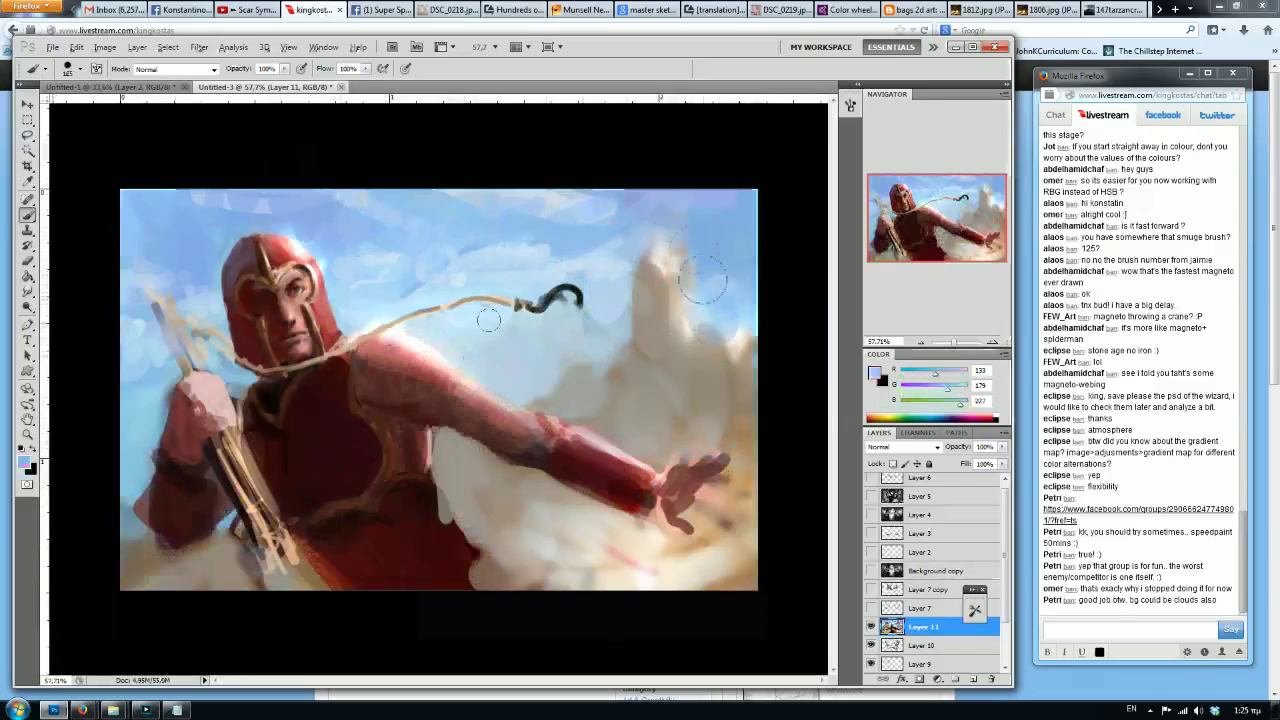
Repaint the rock tower and its lower slopes in sampled sandy and brown tones, widening and squaring off its top.
{"action": "left_click", "coordinate": [652, 258], "text": "alt"}
{"action": "mouse_move", "coordinate": [652, 258]}
{"action": "left_mouse_down"}
{"action": "mouse_move", "coordinate": [676, 280]}
{"action": "mouse_move", "coordinate": [663, 326]}
{"action": "mouse_move", "coordinate": [711, 355]}
{"action": "mouse_move", "coordinate": [766, 364]}
{"action": "mouse_move", "coordinate": [765, 410]}
{"action": "left_mouse_up"}
{"action": "left_click", "coordinate": [673, 299], "text": "alt"}
{"action": "left_click", "coordinate": [728, 382], "text": "alt"}
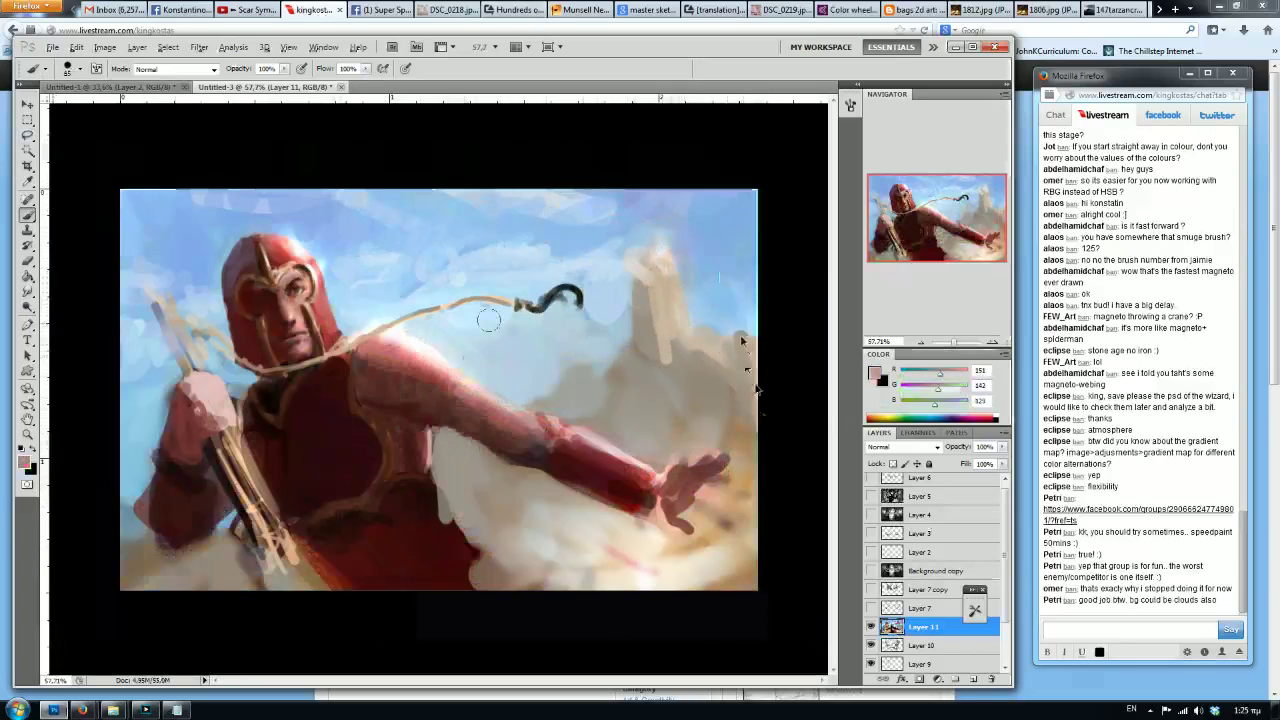
{"action": "mouse_move", "coordinate": [656, 290]}
{"action": "left_mouse_down"}
{"action": "mouse_move", "coordinate": [664, 342]}
{"action": "mouse_move", "coordinate": [657, 318]}
{"action": "left_mouse_up"}
{"action": "mouse_move", "coordinate": [640, 262]}
{"action": "left_mouse_down"}
{"action": "mouse_move", "coordinate": [636, 335]}
{"action": "mouse_move", "coordinate": [606, 370]}
{"action": "left_mouse_up"}
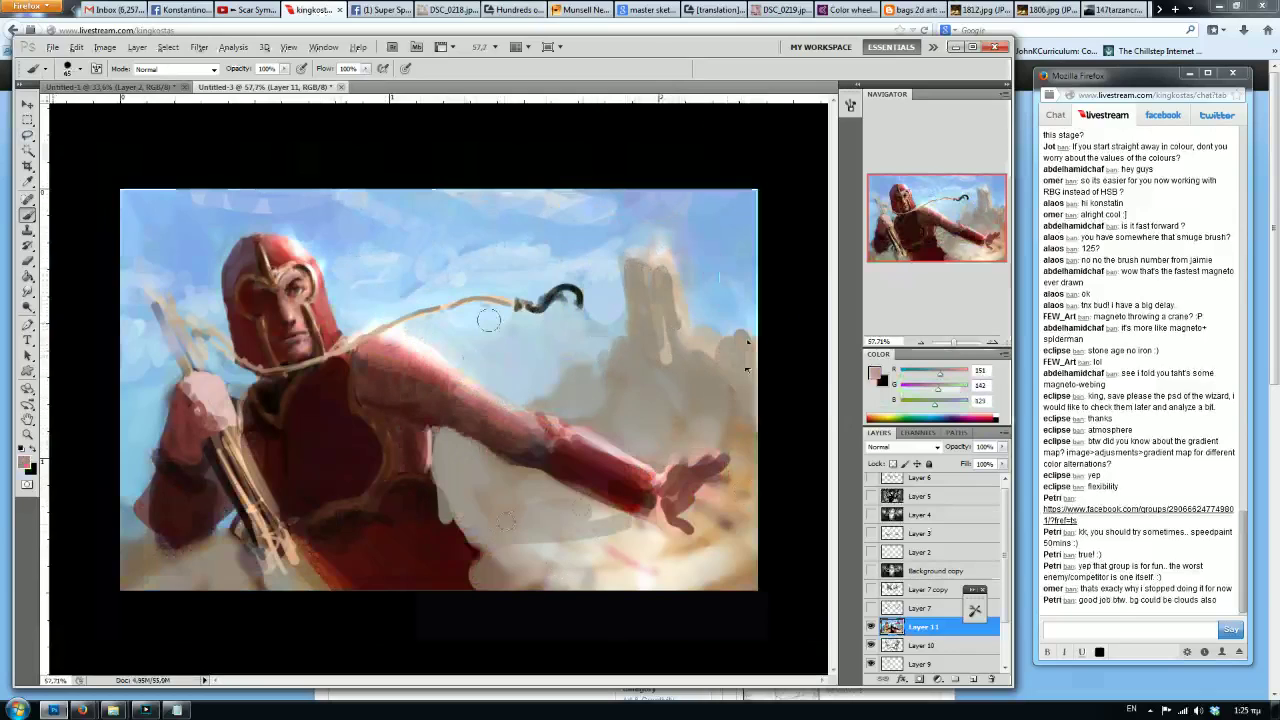
Paint muted grey-blue shadow strokes on the ground beneath the outstretched arm and darken the tunic's waist with sampled deep red.
{"action": "left_click", "coordinate": [604, 295], "text": "alt"}
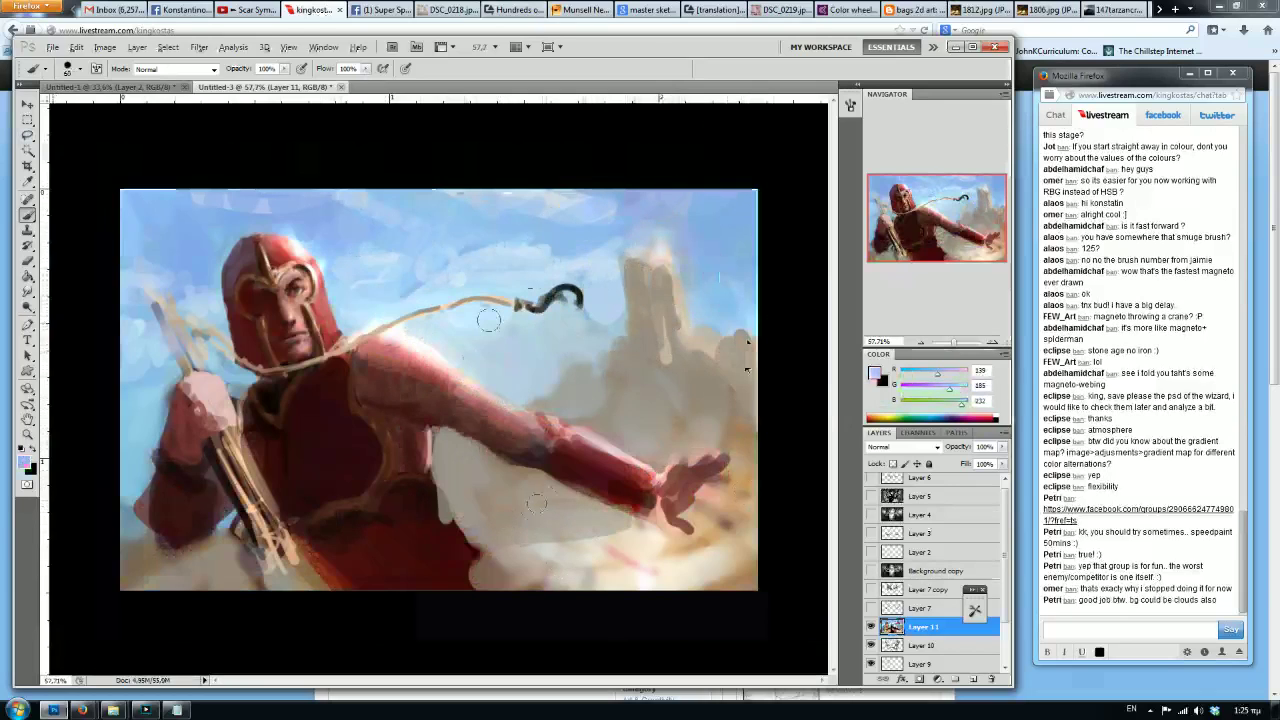
{"action": "mouse_move", "coordinate": [952, 385]}
{"action": "left_mouse_down"}
{"action": "mouse_move", "coordinate": [929, 385]}
{"action": "mouse_move", "coordinate": [930, 405]}
{"action": "mouse_move", "coordinate": [927, 371]}
{"action": "left_mouse_up"}
{"action": "mouse_move", "coordinate": [450, 520]}
{"action": "left_mouse_down"}
{"action": "mouse_move", "coordinate": [600, 505]}
{"action": "mouse_move", "coordinate": [470, 540]}
{"action": "left_mouse_up"}
{"action": "left_click_drag", "start_coordinate": [445, 495], "coordinate": [545, 475]}
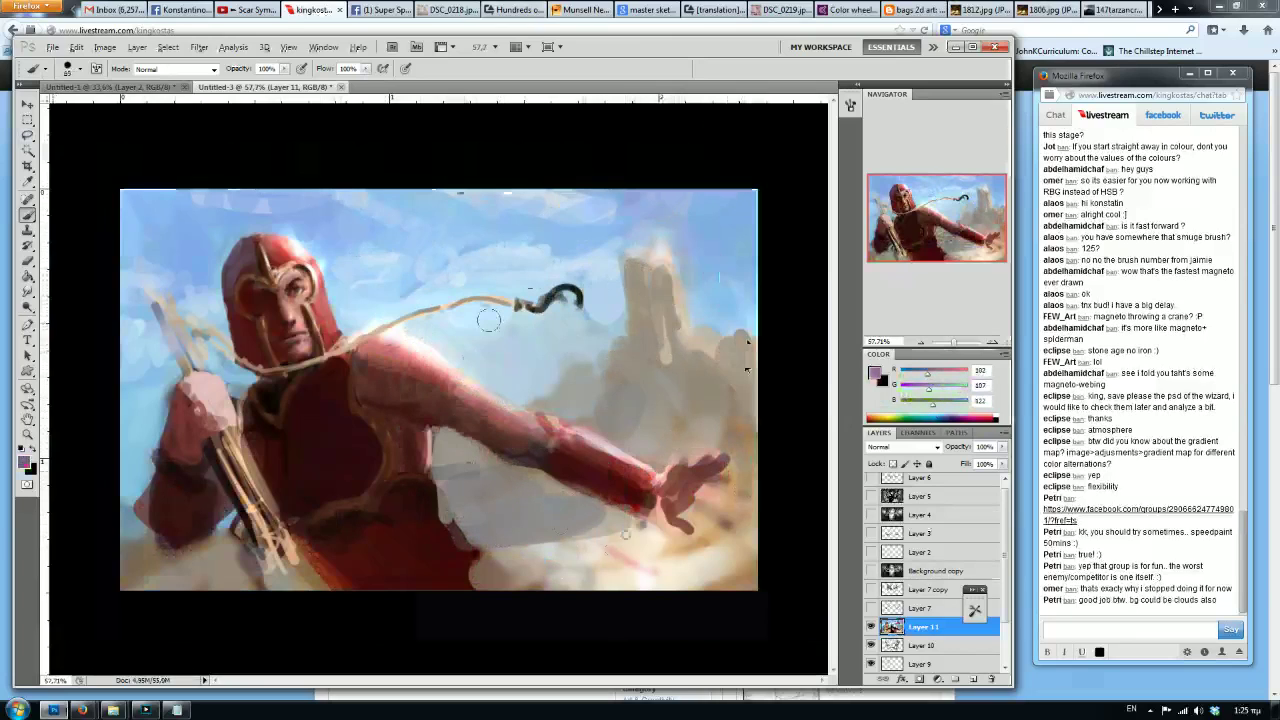
{"action": "left_click", "coordinate": [436, 538], "text": "alt"}
{"action": "mouse_move", "coordinate": [420, 570]}
{"action": "left_mouse_down"}
{"action": "mouse_move", "coordinate": [344, 583]}
{"action": "mouse_move", "coordinate": [388, 560]}
{"action": "left_mouse_up"}
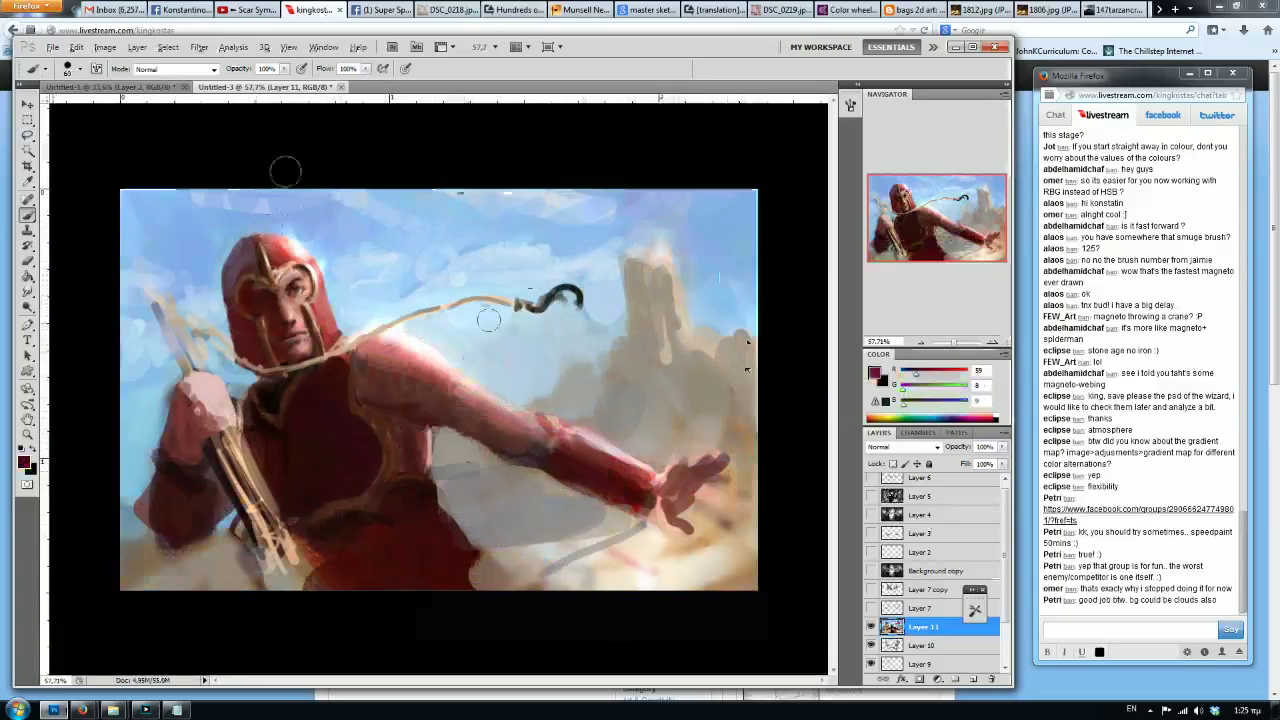
Rework the shaded eye opening of the helmet with a small brush in sampled and very dark reds.
{"action": "key", "text": "bracketleft"}
{"action": "key", "text": "bracketleft"}
{"action": "key", "text": "bracketleft"}
{"action": "key", "text": "bracketleft"}
{"action": "key", "text": "bracketleft"}
{"action": "key", "text": "bracketleft"}
{"action": "left_click", "coordinate": [196, 413], "text": "alt"}
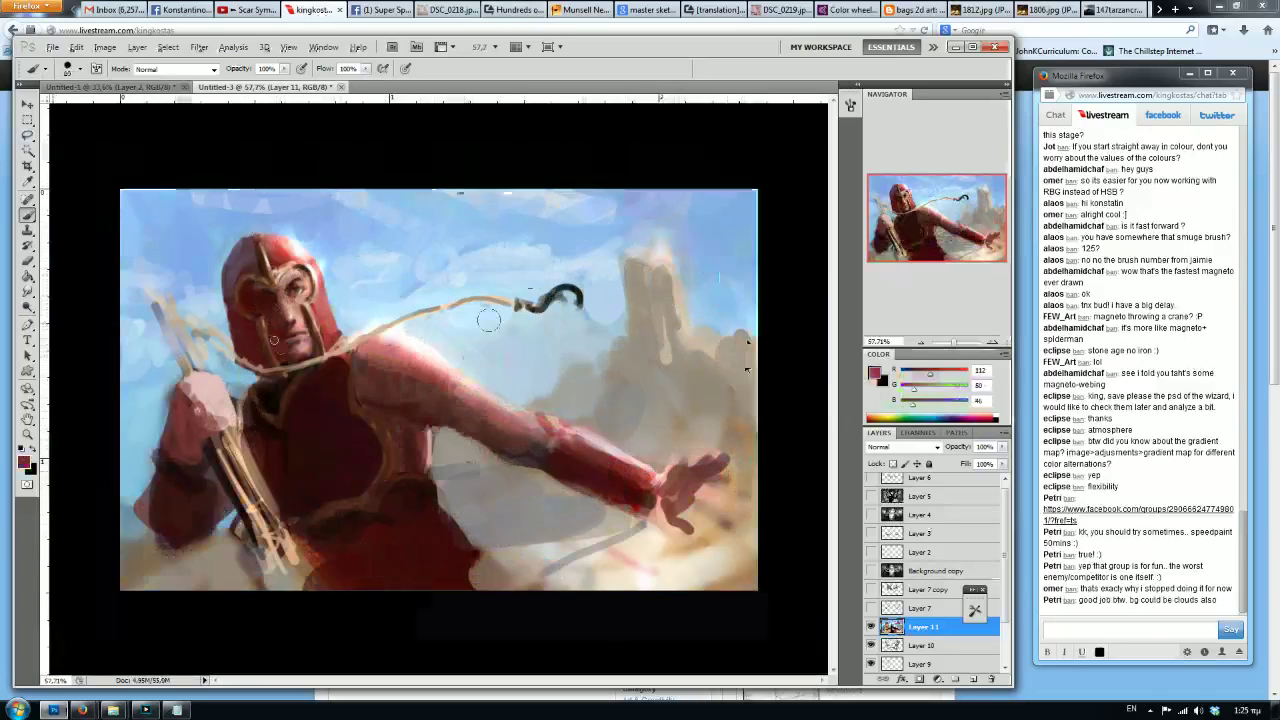
{"action": "left_click_drag", "start_coordinate": [254, 297], "coordinate": [271, 303]}
{"action": "key", "text": "x"}
{"action": "left_click", "coordinate": [266, 300], "text": "alt"}
{"action": "left_click", "coordinate": [270, 298], "text": "alt"}
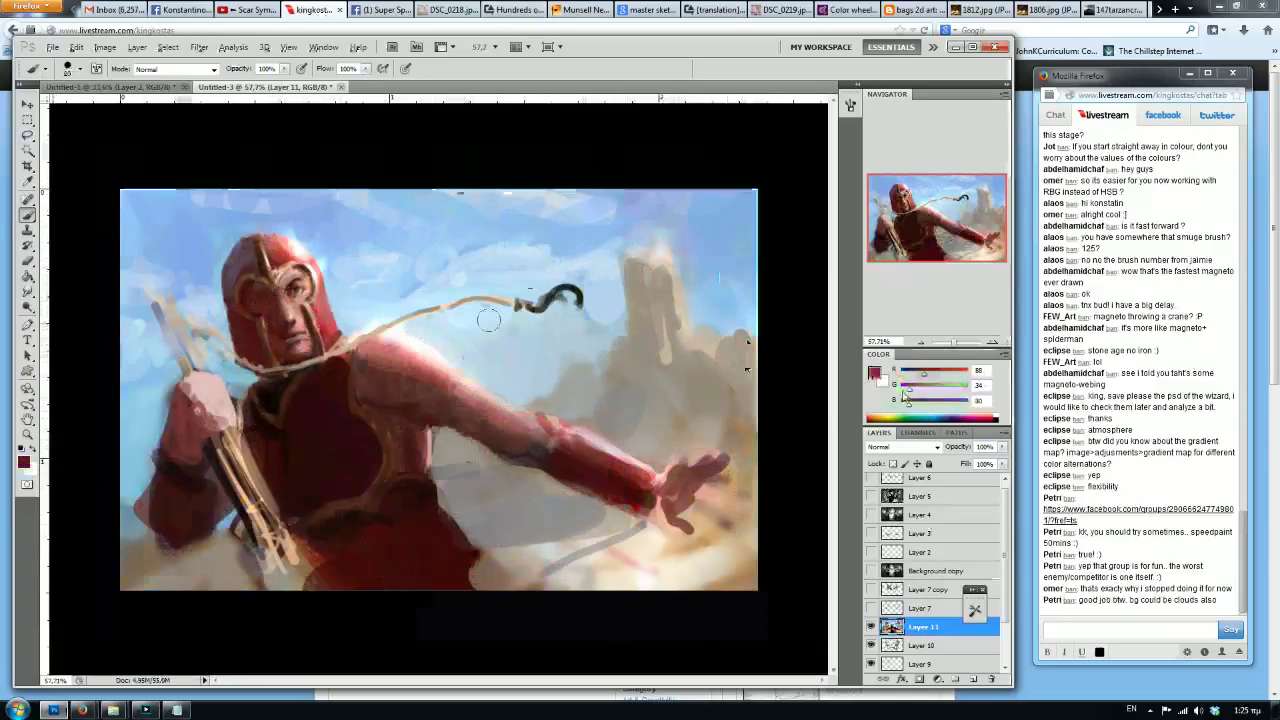
{"action": "left_click", "coordinate": [873, 414]}
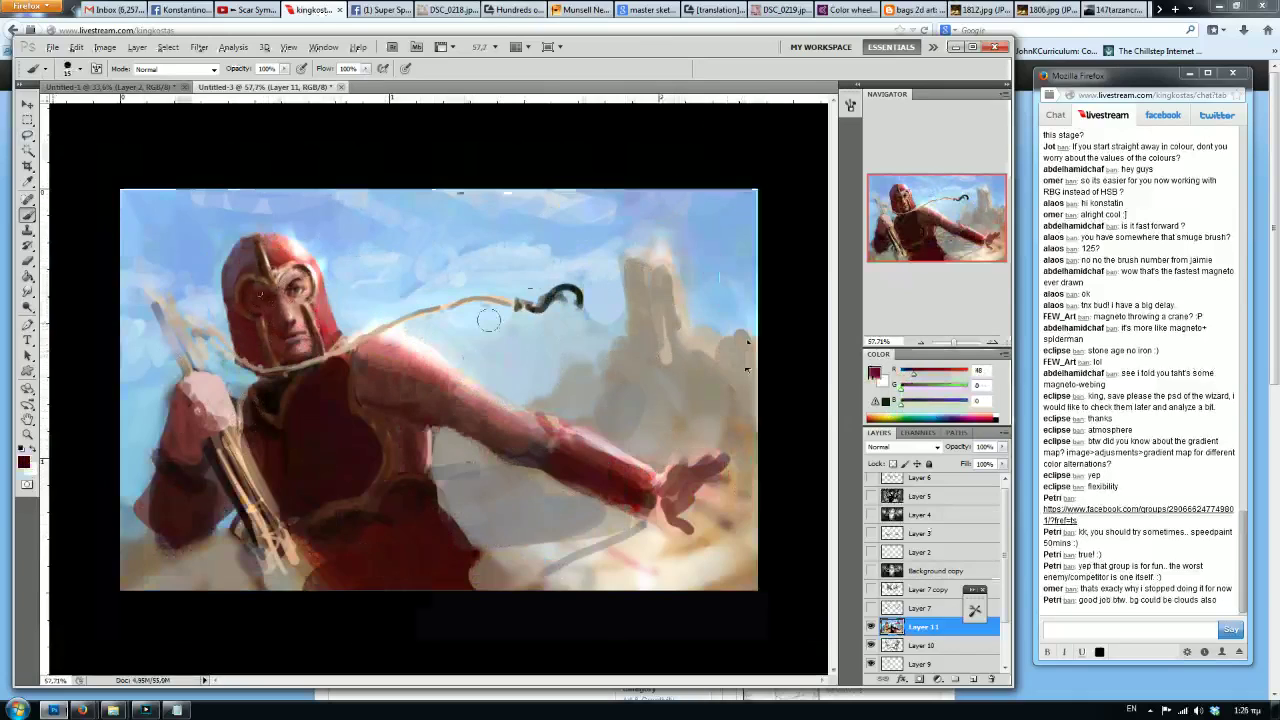
Reset to the default colours and deepen the helmet's shaded side beside the eye with black and a larger brush.
{"action": "key", "text": "d"}
{"action": "key", "text": "bracketright"}
{"action": "key", "text": "bracketright"}
{"action": "key", "text": "bracketright"}
{"action": "key", "text": "bracketright"}
{"action": "key", "text": "bracketright"}
{"action": "key", "text": "bracketright"}
{"action": "key", "text": "bracketright"}
{"action": "key", "text": "bracketright"}
{"action": "mouse_move", "coordinate": [268, 300]}
{"action": "left_mouse_down"}
{"action": "mouse_move", "coordinate": [277, 329]}
{"action": "mouse_move", "coordinate": [262, 329]}
{"action": "mouse_move", "coordinate": [264, 349]}
{"action": "mouse_move", "coordinate": [245, 348]}
{"action": "mouse_move", "coordinate": [234, 297]}
{"action": "left_mouse_up"}
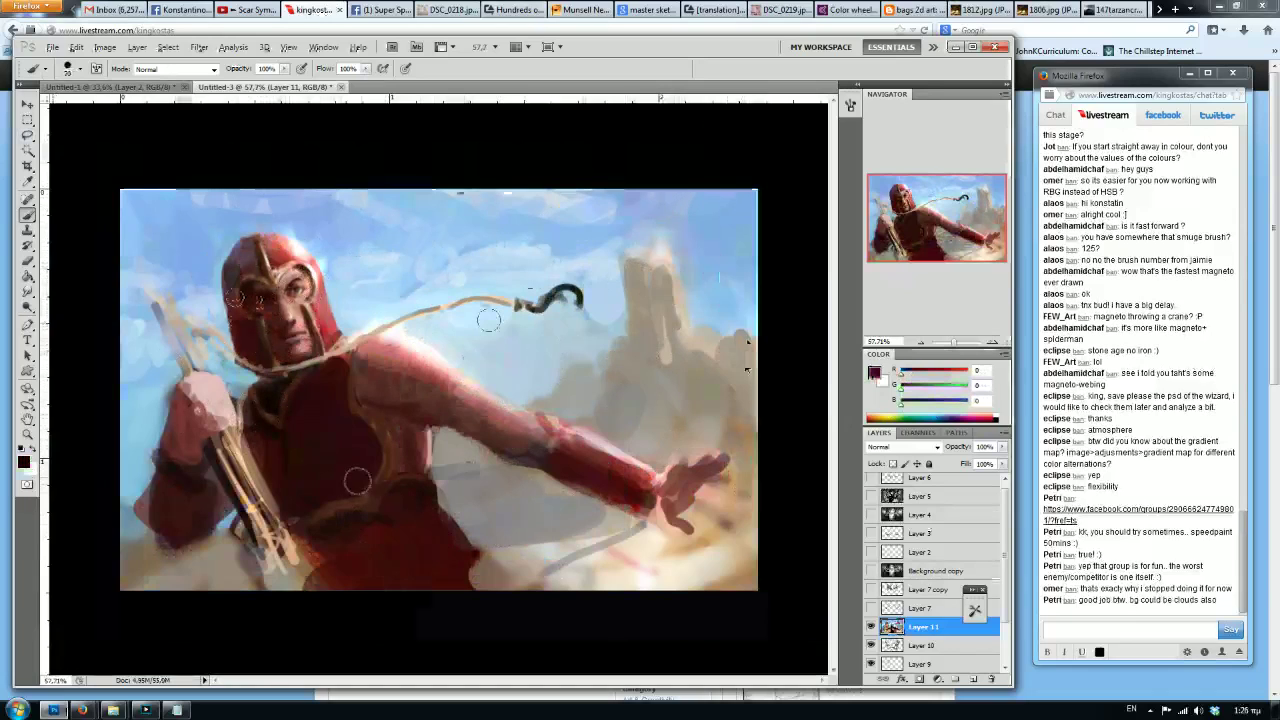
Model the shoulder and upper arm in sampled and more saturated reds with a smaller brush, and mirror the canvas.
{"action": "key", "text": "bracketleft"}
{"action": "key", "text": "bracketleft"}
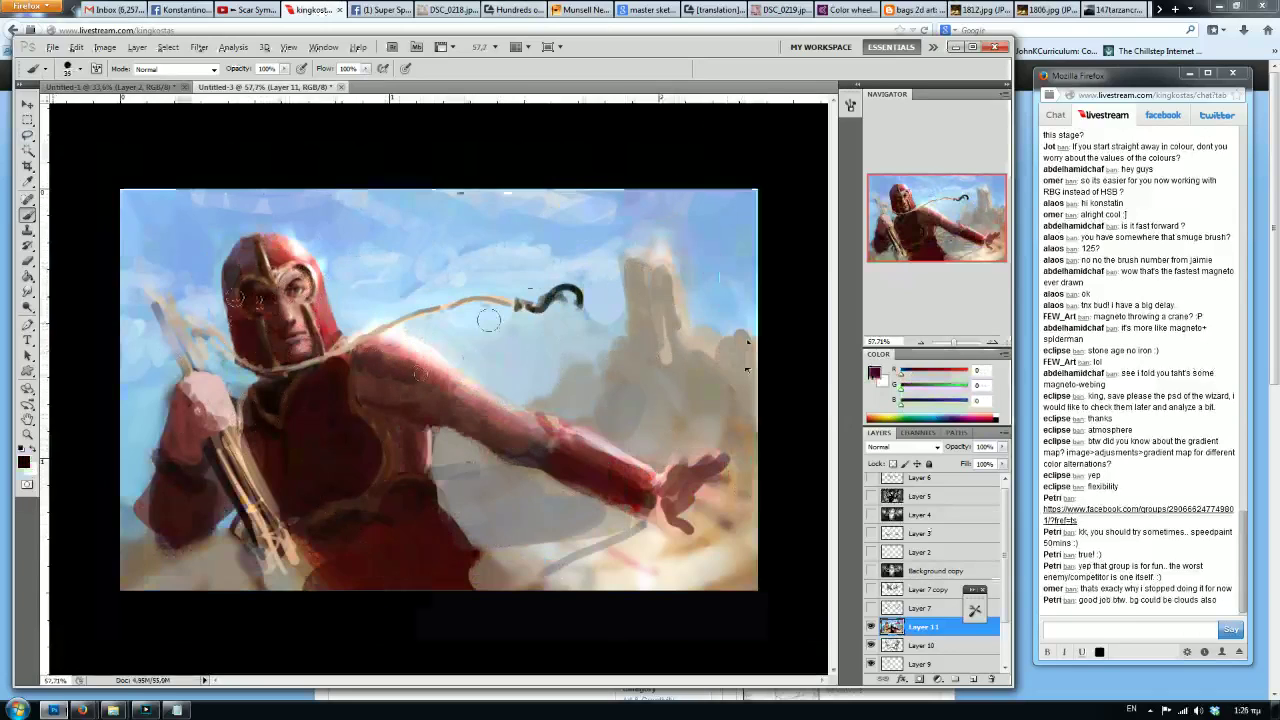
{"action": "left_click", "coordinate": [402, 376], "text": "alt"}
{"action": "left_click", "coordinate": [383, 357], "text": "alt"}
{"action": "left_click", "coordinate": [908, 416]}
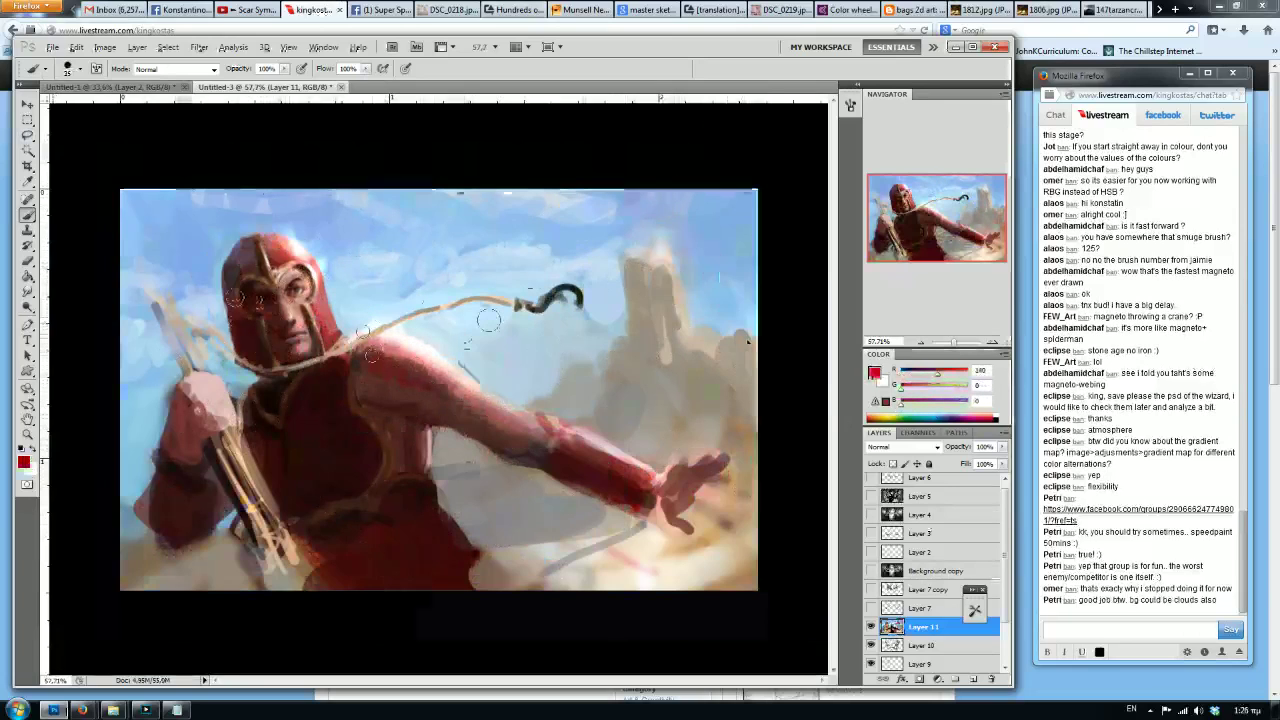
{"action": "left_click", "coordinate": [401, 388], "text": "alt"}
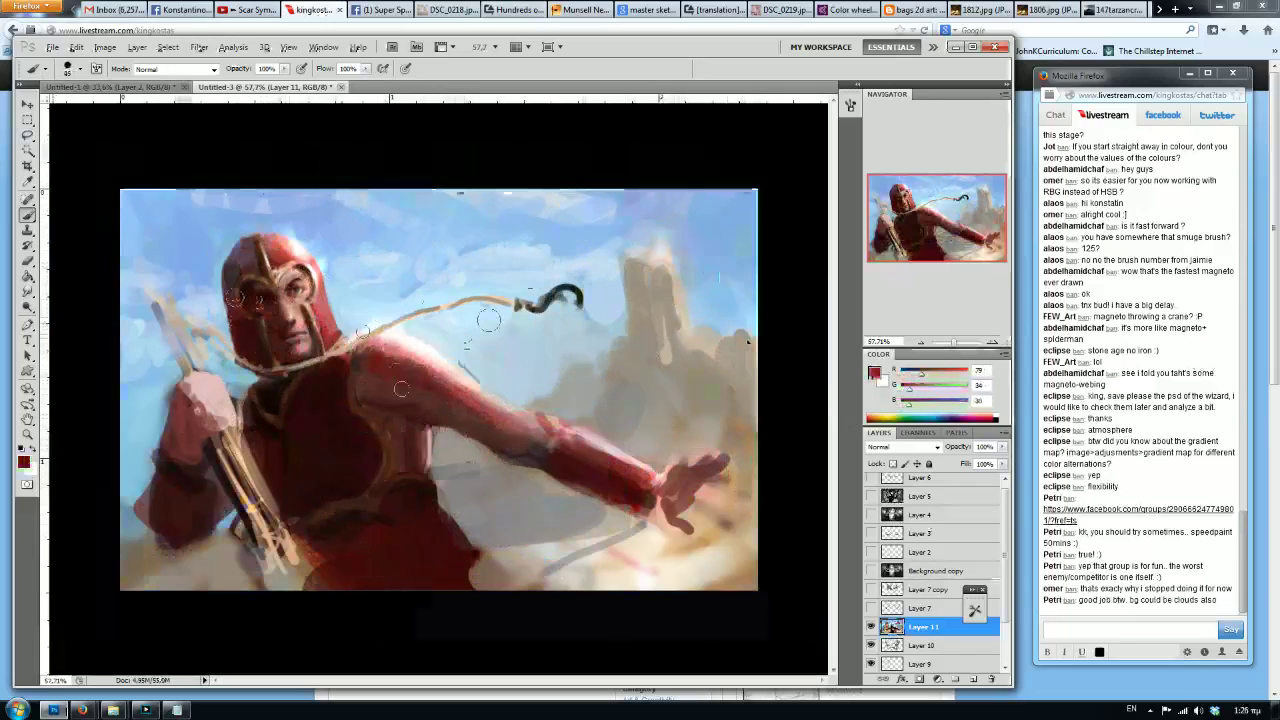
{"action": "left_click", "coordinate": [420, 352], "text": "alt"}
{"action": "left_click", "coordinate": [432, 362], "text": "alt"}
{"action": "left_click", "coordinate": [950, 372]}
{"action": "left_click", "coordinate": [921, 386]}
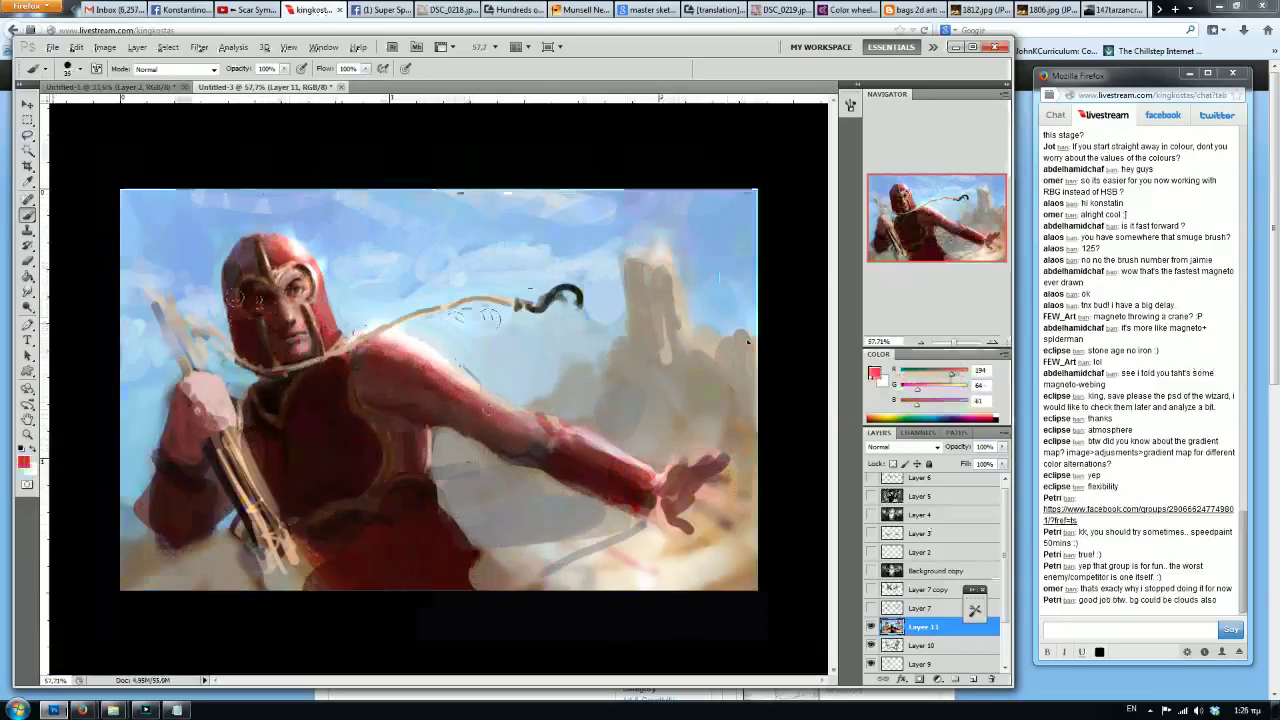
{"action": "key", "text": "ctrl+shift+h"}
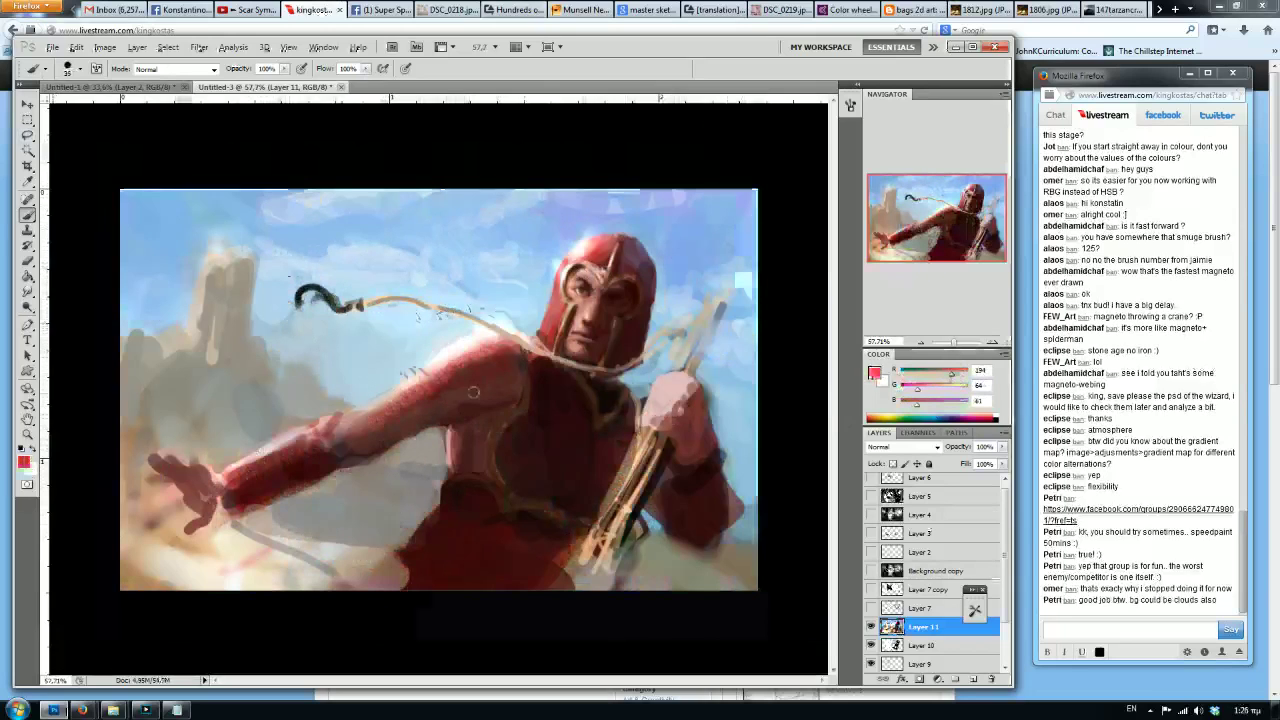
{"action": "left_click", "coordinate": [199, 47]}
{"action": "left_click", "coordinate": [214, 72]}
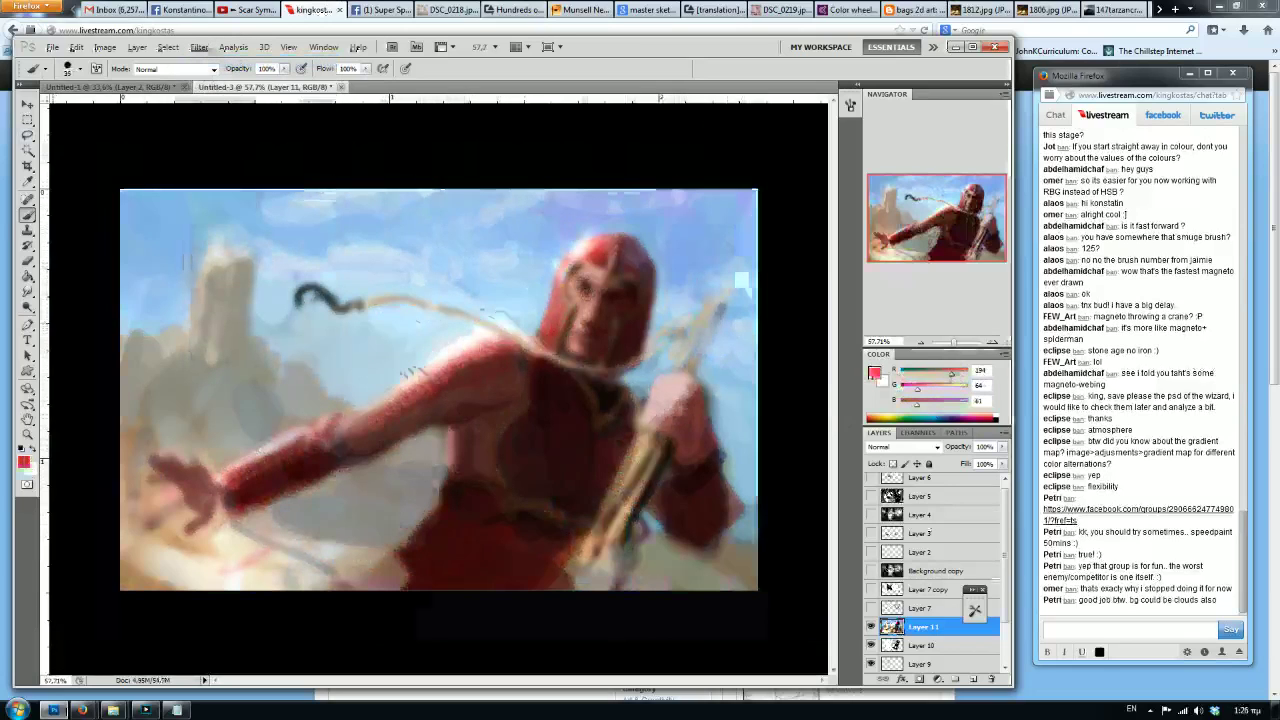
{"action": "key", "text": "ctrl+z"}
Refine the armour's edge between shoulder and collar with sampled dark reds.
{"action": "left_click", "coordinate": [515, 365], "text": "alt"}
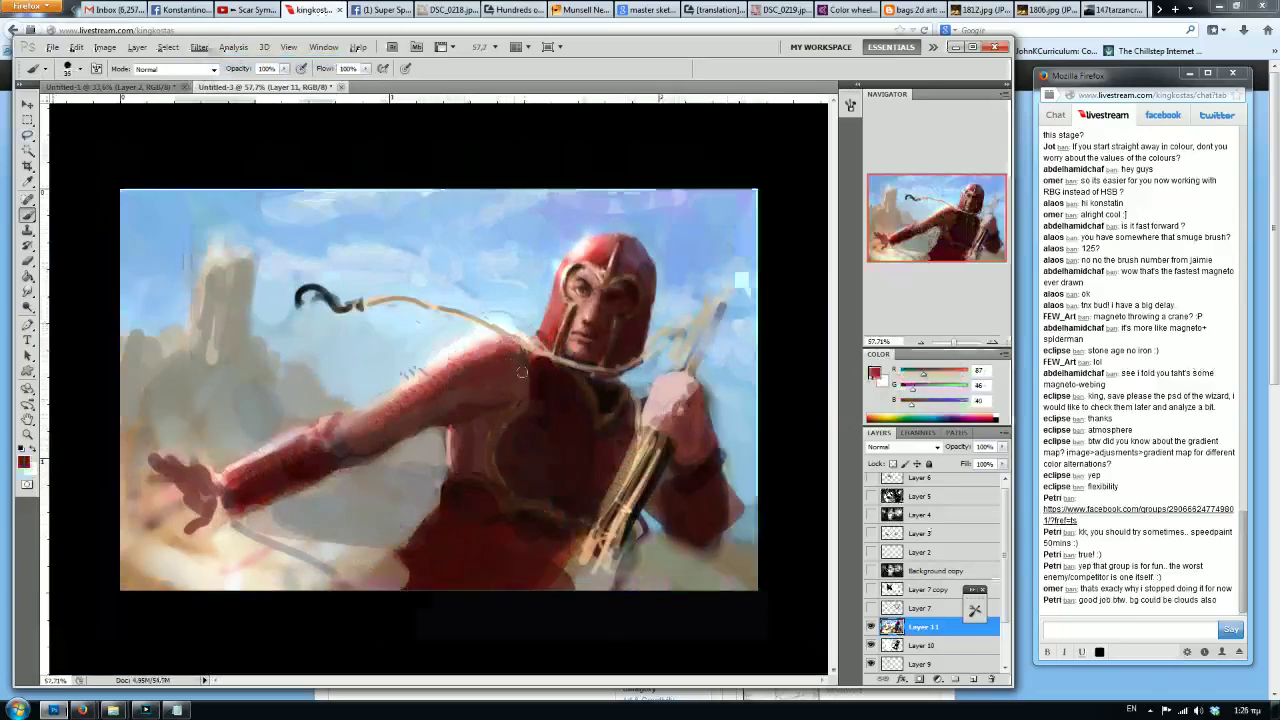
{"action": "left_click", "coordinate": [604, 400], "text": "alt"}
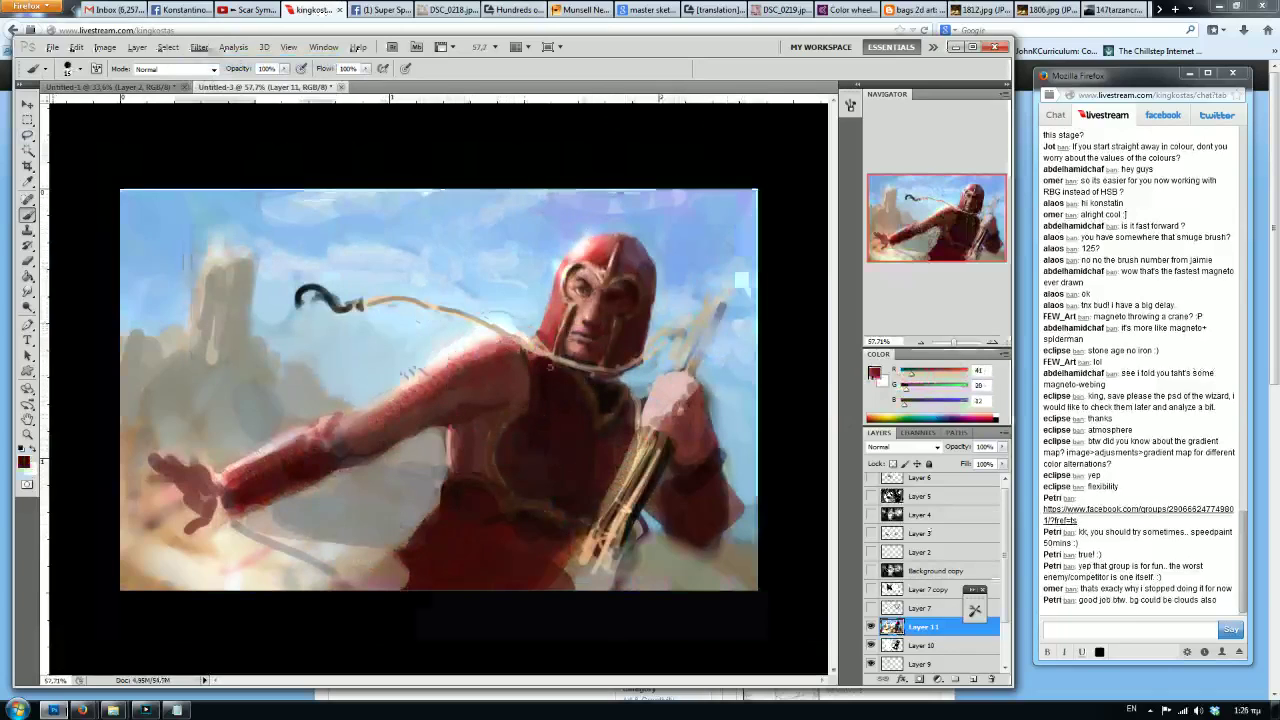
{"action": "left_click", "coordinate": [429, 571], "text": "alt"}
Reshape the outstretched hand's fingers with sampled dark reds, cutting between them in sampled background tones.
{"action": "left_click", "coordinate": [216, 481], "text": "alt"}
{"action": "left_click", "coordinate": [200, 484], "text": "alt"}
{"action": "mouse_move", "coordinate": [206, 474]}
{"action": "left_mouse_down"}
{"action": "mouse_move", "coordinate": [178, 438]}
{"action": "mouse_move", "coordinate": [148, 457]}
{"action": "mouse_move", "coordinate": [150, 477]}
{"action": "mouse_move", "coordinate": [140, 460]}
{"action": "left_mouse_up"}
{"action": "left_click", "coordinate": [160, 434], "text": "alt"}
{"action": "left_click", "coordinate": [168, 477], "text": "alt"}
{"action": "left_click", "coordinate": [169, 498], "text": "alt"}
{"action": "left_click", "coordinate": [152, 513], "text": "alt"}
Paint a pale glossy highlight along the forearm bracer and blend it with reds sampled from the bracer and helmet.
{"action": "left_click", "coordinate": [232, 498], "text": "alt"}
{"action": "left_click_drag", "start_coordinate": [292, 440], "coordinate": [220, 480]}
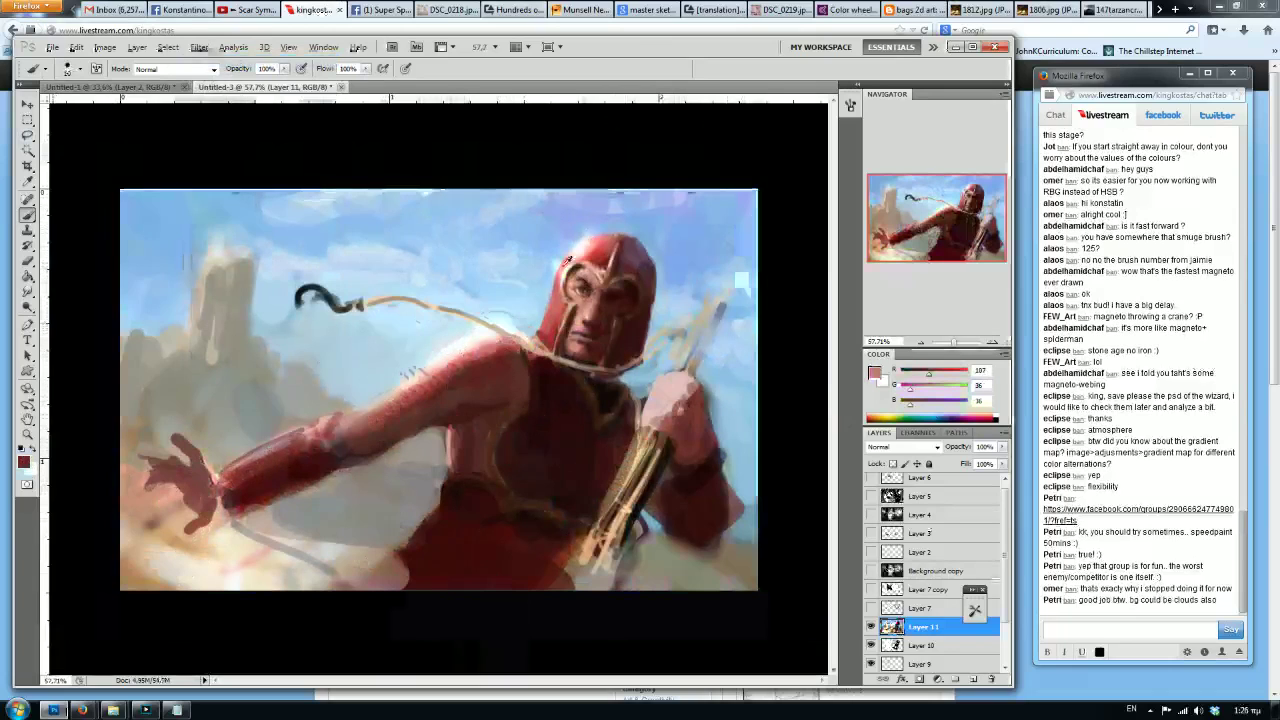
{"action": "left_click", "coordinate": [598, 243], "text": "alt"}
{"action": "key", "text": "x"}
{"action": "left_click_drag", "start_coordinate": [228, 474], "coordinate": [300, 432]}
{"action": "left_click", "coordinate": [277, 466], "text": "alt"}
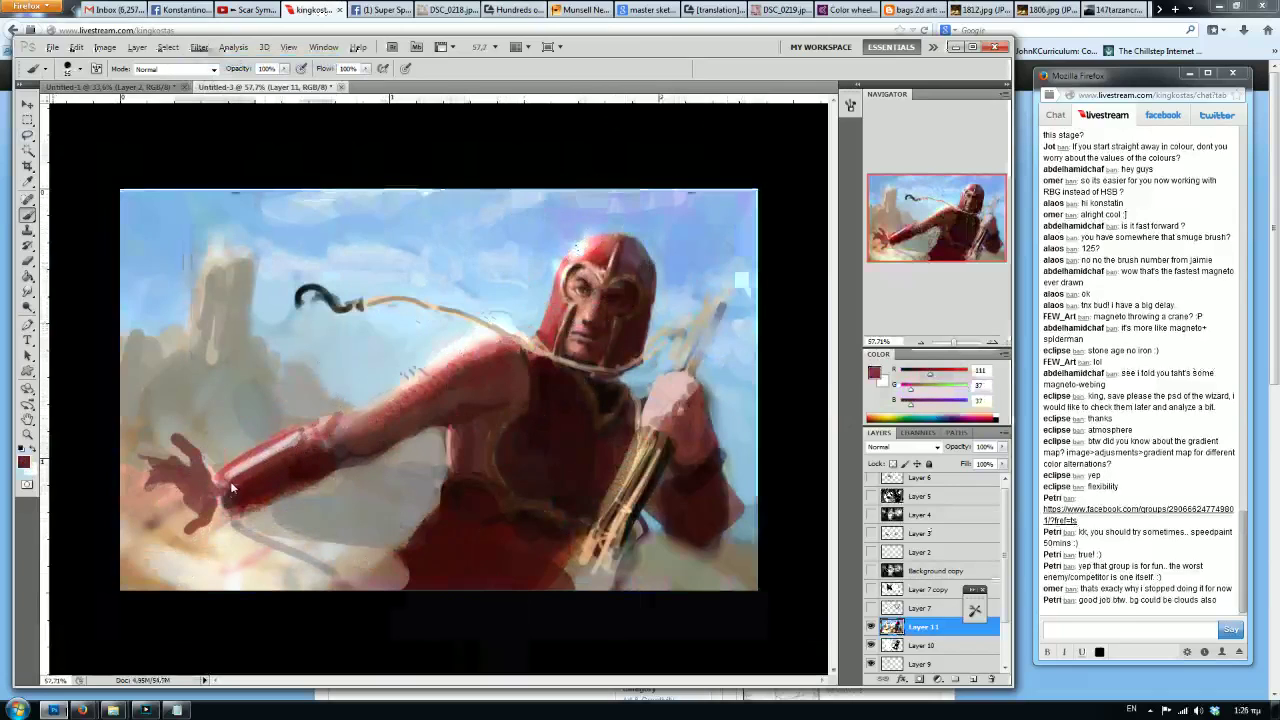
{"action": "left_click", "coordinate": [603, 250], "text": "alt"}
{"action": "left_click_drag", "start_coordinate": [282, 456], "coordinate": [230, 476]}
{"action": "left_click", "coordinate": [245, 447], "text": "alt"}
{"action": "left_click", "coordinate": [297, 451], "text": "alt"}
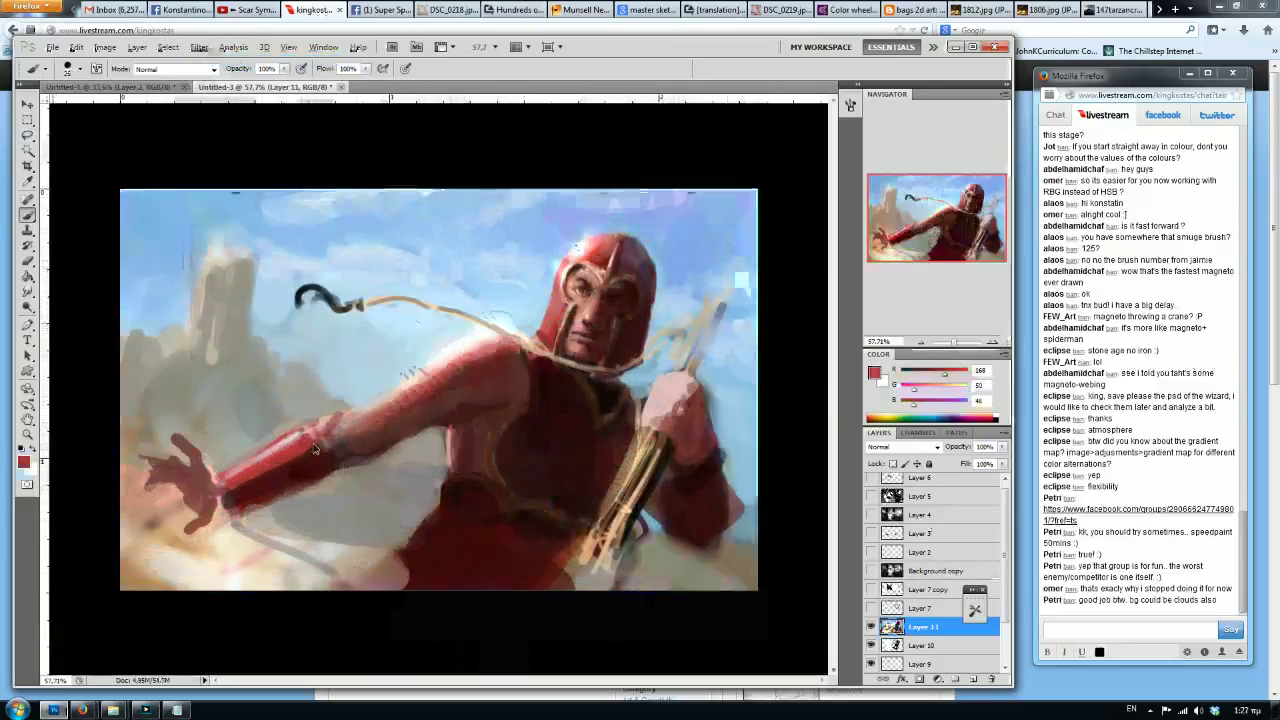
Darken the bracer's underside and trim its lower edge with a sampled background tone and larger brush.
{"action": "mouse_move", "coordinate": [293, 458]}
{"action": "left_mouse_down"}
{"action": "mouse_move", "coordinate": [236, 487]}
{"action": "mouse_move", "coordinate": [266, 504]}
{"action": "mouse_move", "coordinate": [232, 516]}
{"action": "left_mouse_up"}
{"action": "left_click", "coordinate": [262, 490], "text": "alt"}
{"action": "left_click", "coordinate": [290, 506], "text": "alt"}
{"action": "key", "text": "]"}
{"action": "left_click_drag", "start_coordinate": [320, 480], "coordinate": [250, 503]}
Paint the elbow folds above the bracer in sampled dark, pink and grey tones, cleaning up the arm's underside.
{"action": "left_click", "coordinate": [385, 433], "text": "alt"}
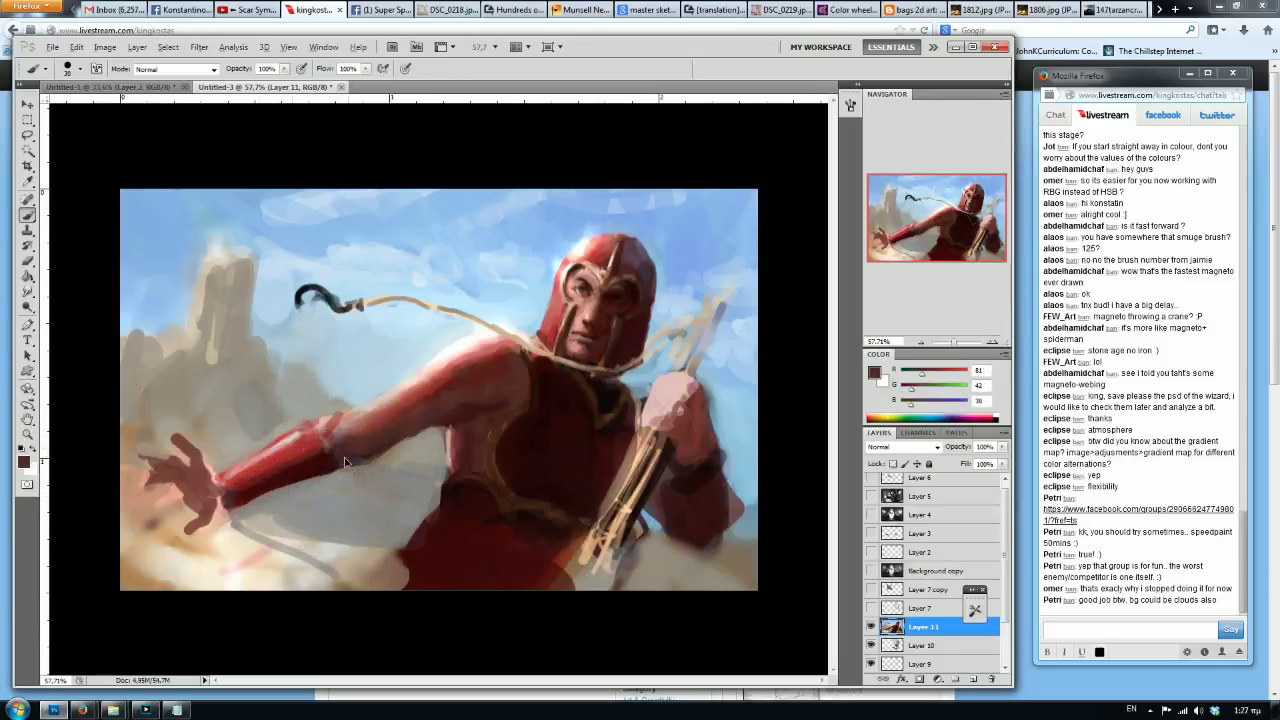
{"action": "left_click", "coordinate": [370, 464], "text": "alt"}
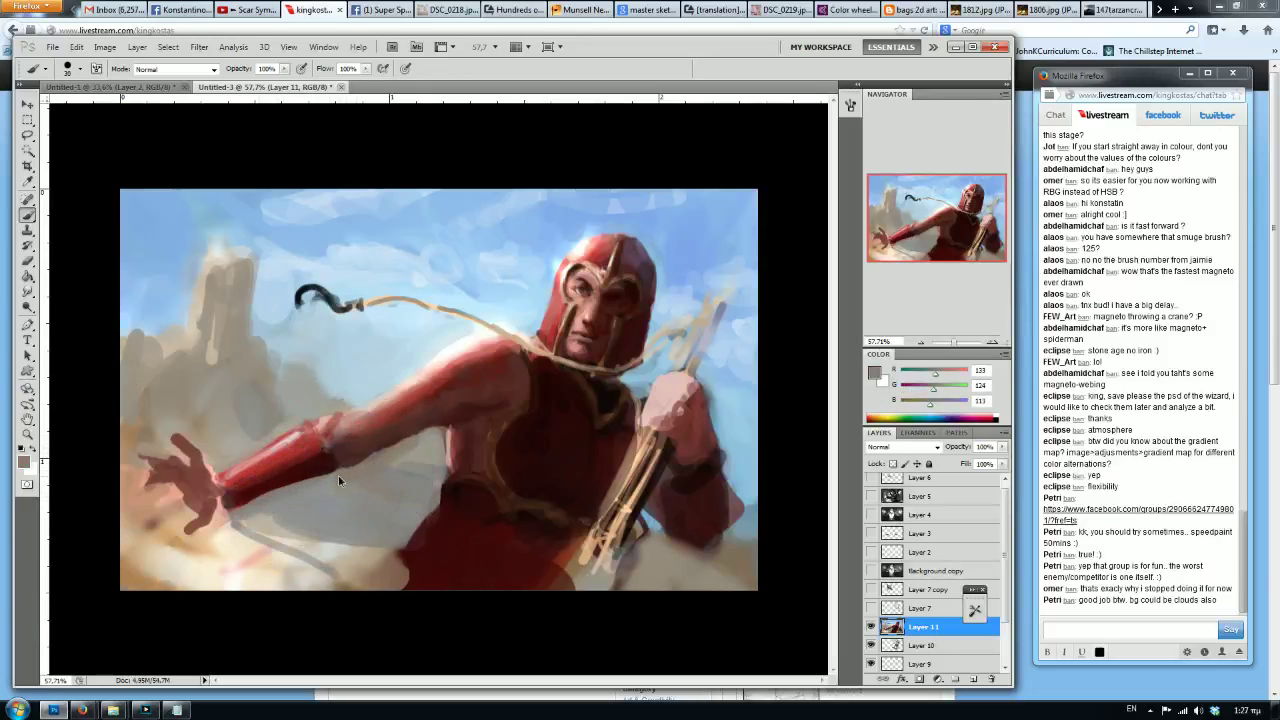
{"action": "left_click", "coordinate": [303, 452], "text": "alt"}
{"action": "left_click", "coordinate": [340, 415], "text": "alt"}
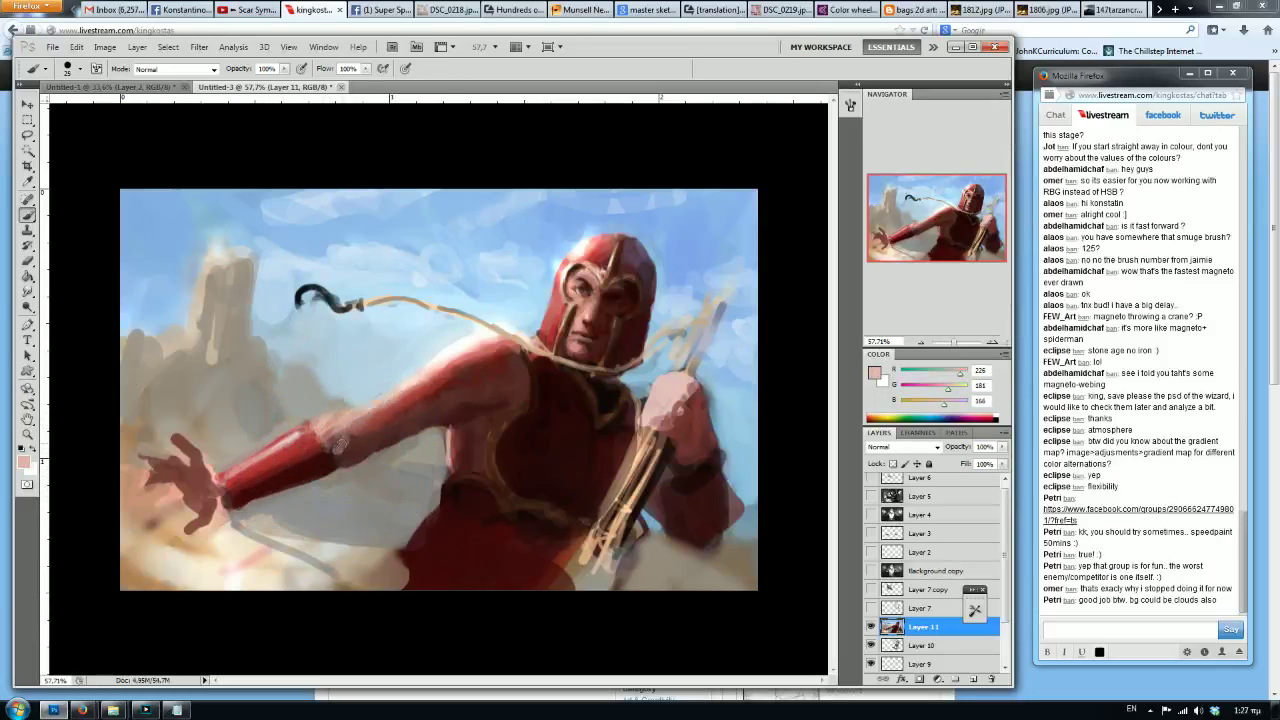
{"action": "left_click", "coordinate": [355, 444], "text": "alt"}
{"action": "left_click", "coordinate": [356, 450], "text": "alt"}
{"action": "left_click", "coordinate": [357, 468], "text": "alt"}
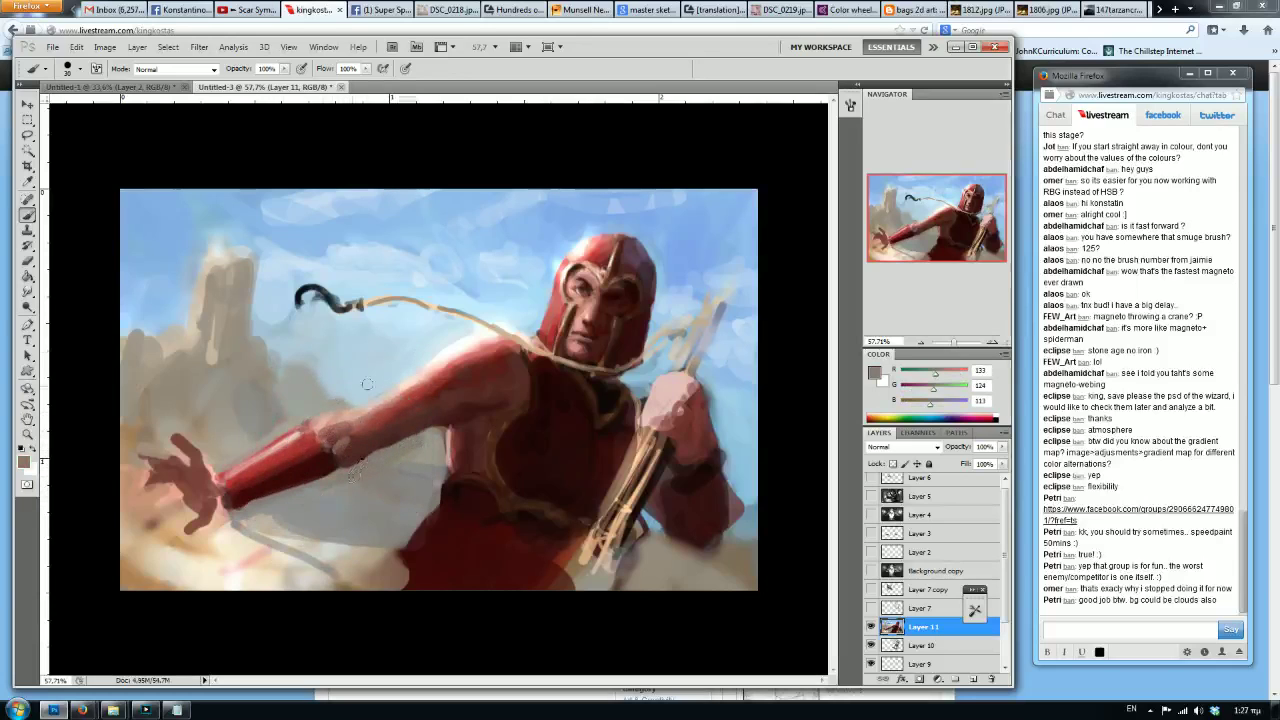
Blend the elbow and chest armour strokes with the Smudge tool at varying brush sizes, mirroring the canvas back.
{"action": "left_click", "coordinate": [28, 292]}
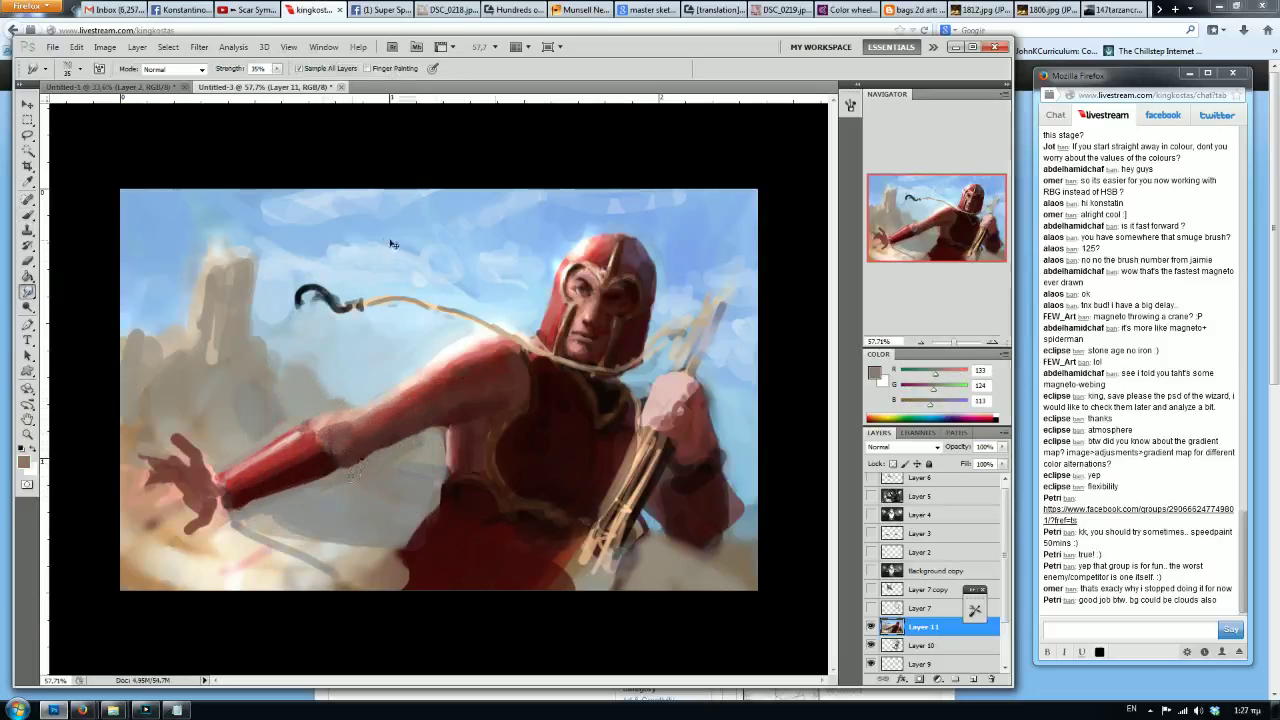
{"action": "key", "text": "ctrl+h"}
{"action": "key", "text": "bracketright"}
{"action": "key", "text": "bracketright"}
{"action": "key", "text": "bracketright"}
{"action": "key", "text": "bracketright"}
{"action": "key", "text": "bracketright"}
{"action": "key", "text": "bracketright"}
{"action": "key", "text": "bracketright"}
{"action": "key", "text": "bracketright"}
{"action": "key", "text": "bracketright"}
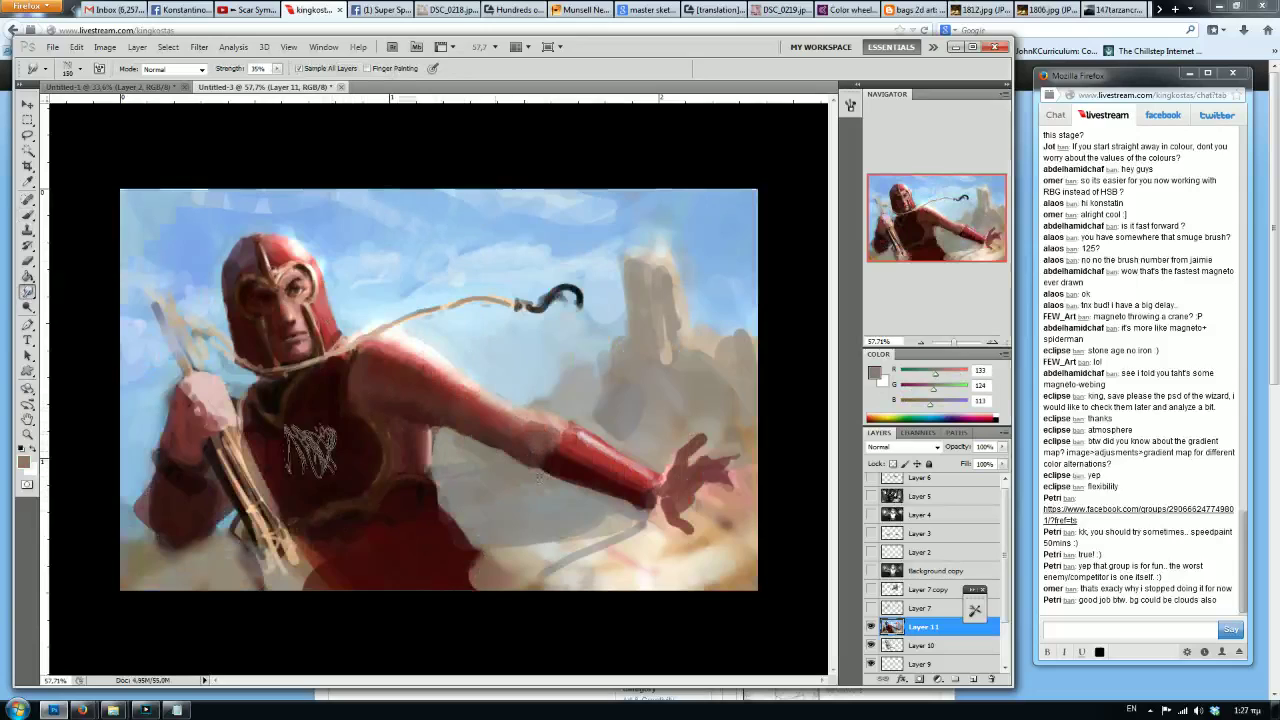
{"action": "key", "text": "bracketleft"}
{"action": "key", "text": "bracketleft"}
{"action": "key", "text": "bracketleft"}
{"action": "key", "text": "bracketleft"}
{"action": "key", "text": "bracketleft"}
{"action": "key", "text": "bracketleft"}
{"action": "key", "text": "bracketleft"}
{"action": "key", "text": "bracketleft"}
{"action": "key", "text": "bracketleft"}
{"action": "key", "text": "bracketleft"}
{"action": "key", "text": "bracketleft"}
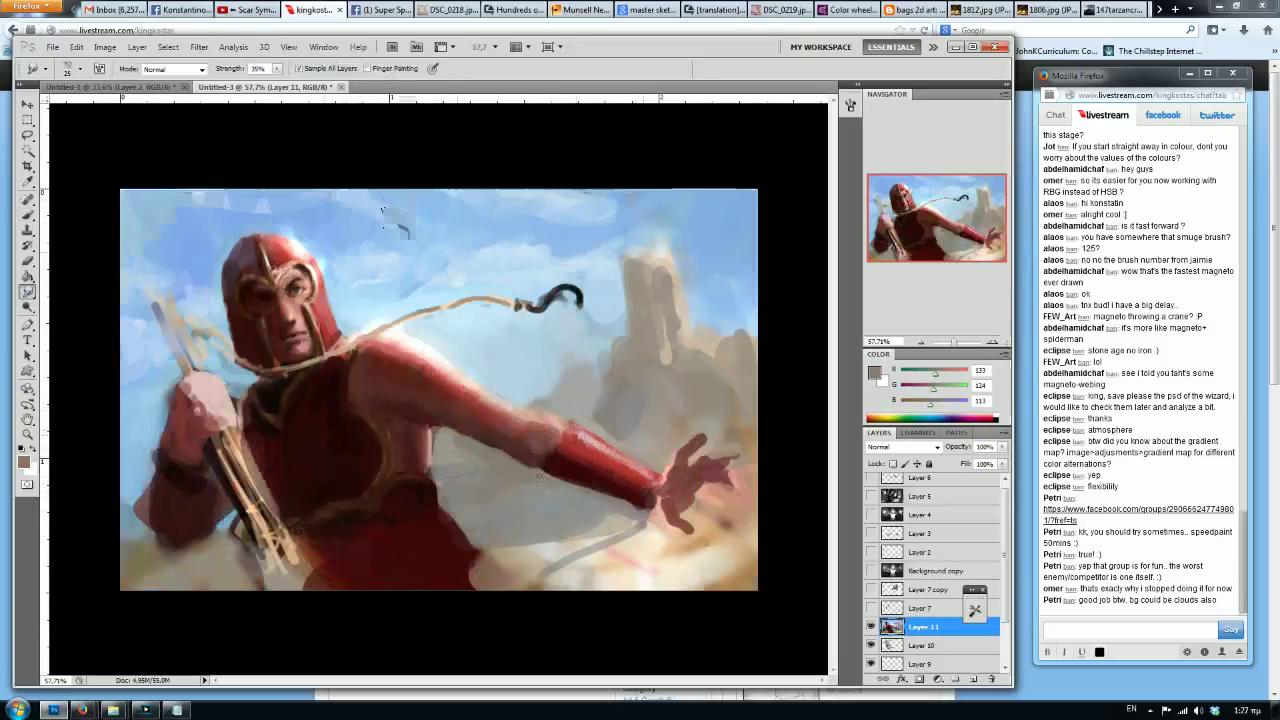
Brighten the bracer's highlight and the outstretched fingers with the Dodge tool set to Highlights.
{"action": "left_click", "coordinate": [29, 308]}
{"action": "key", "text": "bracketleft"}
{"action": "key", "text": "bracketleft"}
{"action": "key", "text": "bracketleft"}
{"action": "key", "text": "bracketleft"}
{"action": "key", "text": "bracketleft"}
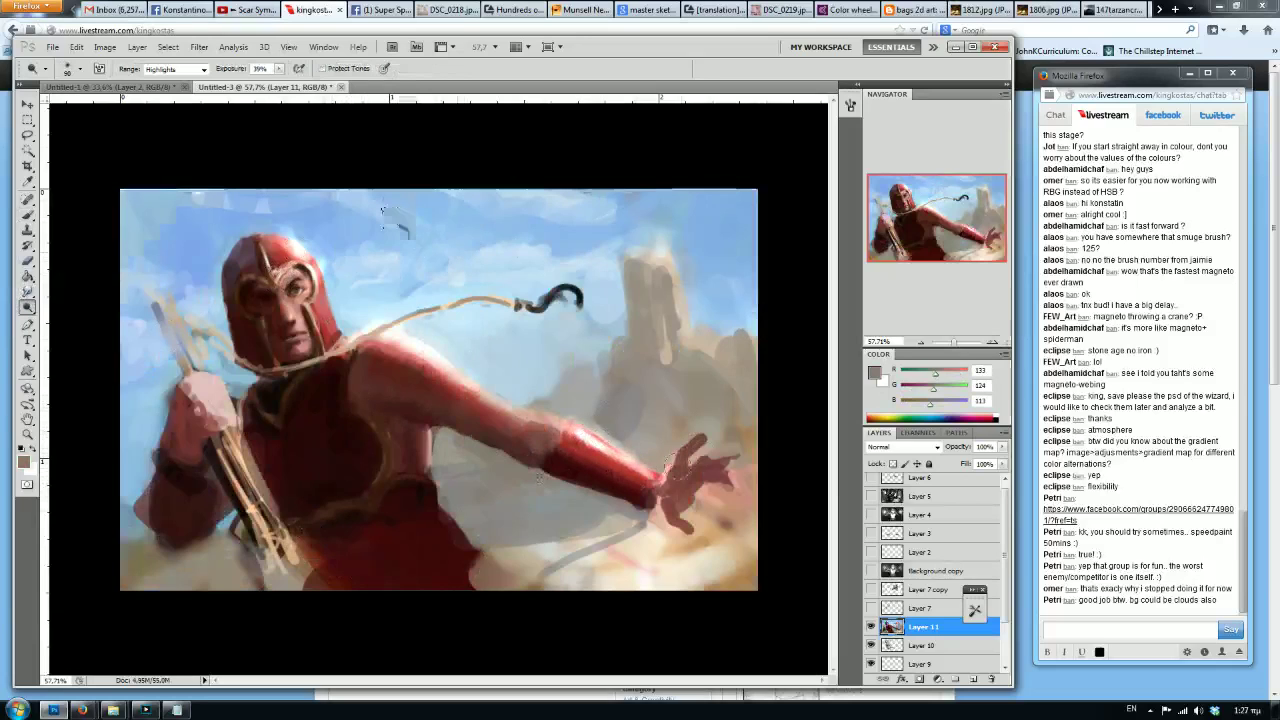
{"action": "mouse_move", "coordinate": [708, 458]}
{"action": "left_mouse_down"}
{"action": "mouse_move", "coordinate": [734, 457]}
{"action": "mouse_move", "coordinate": [718, 473]}
{"action": "mouse_move", "coordinate": [668, 468]}
{"action": "mouse_move", "coordinate": [677, 452]}
{"action": "left_mouse_up"}
{"action": "key", "text": "["}
Touch up the outstretched fingers with the Brush in sampled red and clean their outlines with sampled background tones.
{"action": "left_click", "coordinate": [27, 214]}
{"action": "left_click", "coordinate": [688, 471], "text": "alt"}
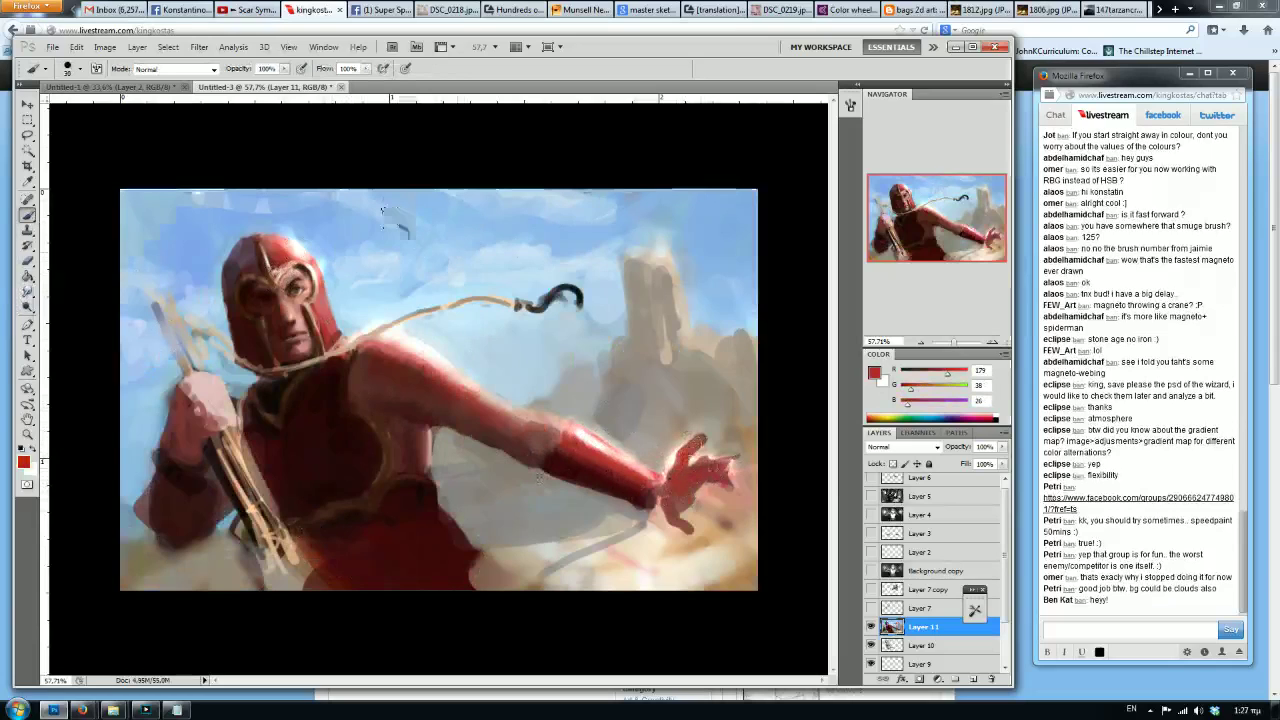
{"action": "left_click", "coordinate": [731, 445], "text": "alt"}
{"action": "left_click", "coordinate": [719, 446], "text": "alt"}
{"action": "left_click", "coordinate": [726, 440], "text": "alt"}
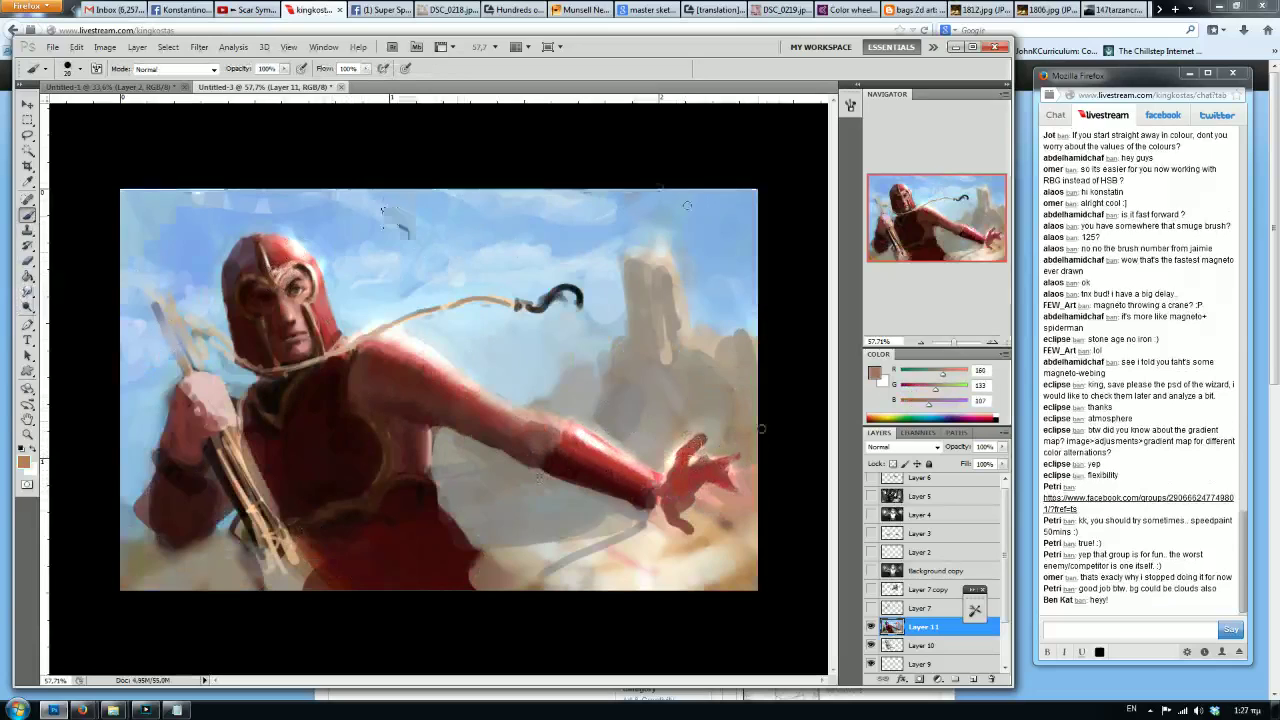
Mirror the canvas and paint a sand-coloured ledge extending from the rock tower below the hook.
{"action": "key", "text": "h"}
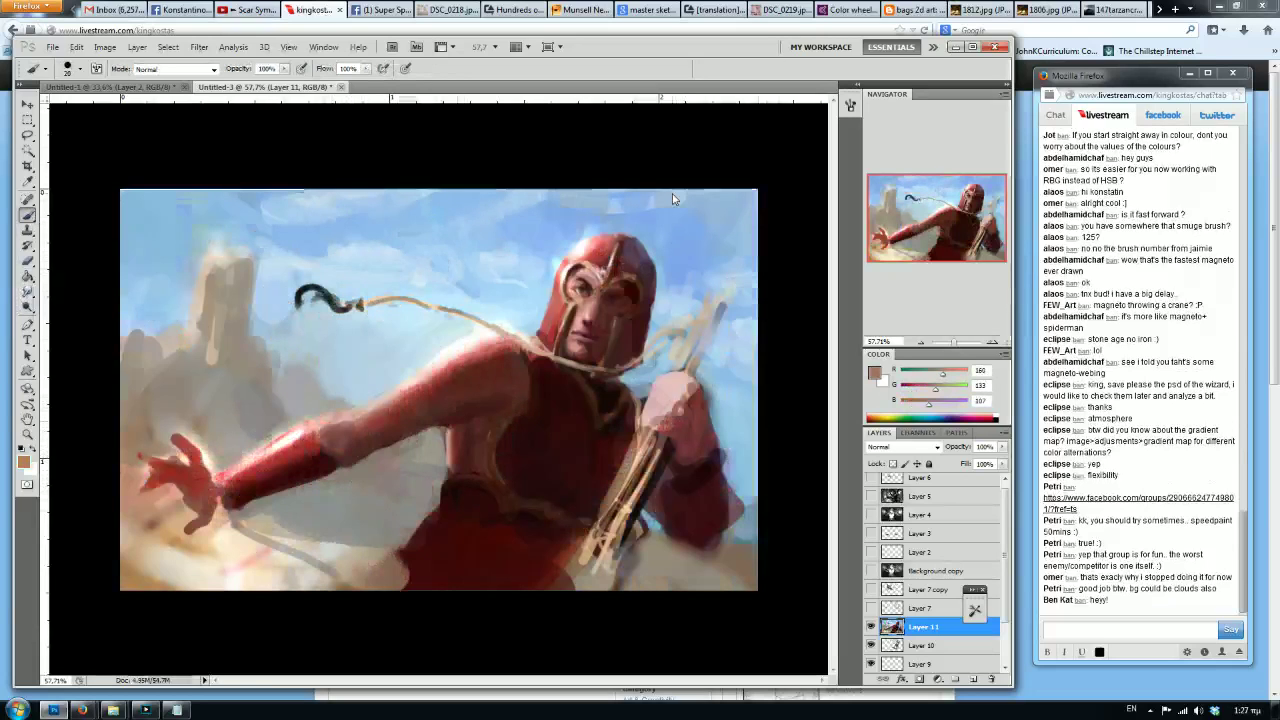
{"action": "left_click", "coordinate": [295, 301], "text": "alt"}
{"action": "left_click", "coordinate": [240, 300], "text": "alt"}
{"action": "mouse_move", "coordinate": [245, 322]}
{"action": "left_mouse_down"}
{"action": "mouse_move", "coordinate": [345, 338]}
{"action": "mouse_move", "coordinate": [255, 308]}
{"action": "left_mouse_up"}
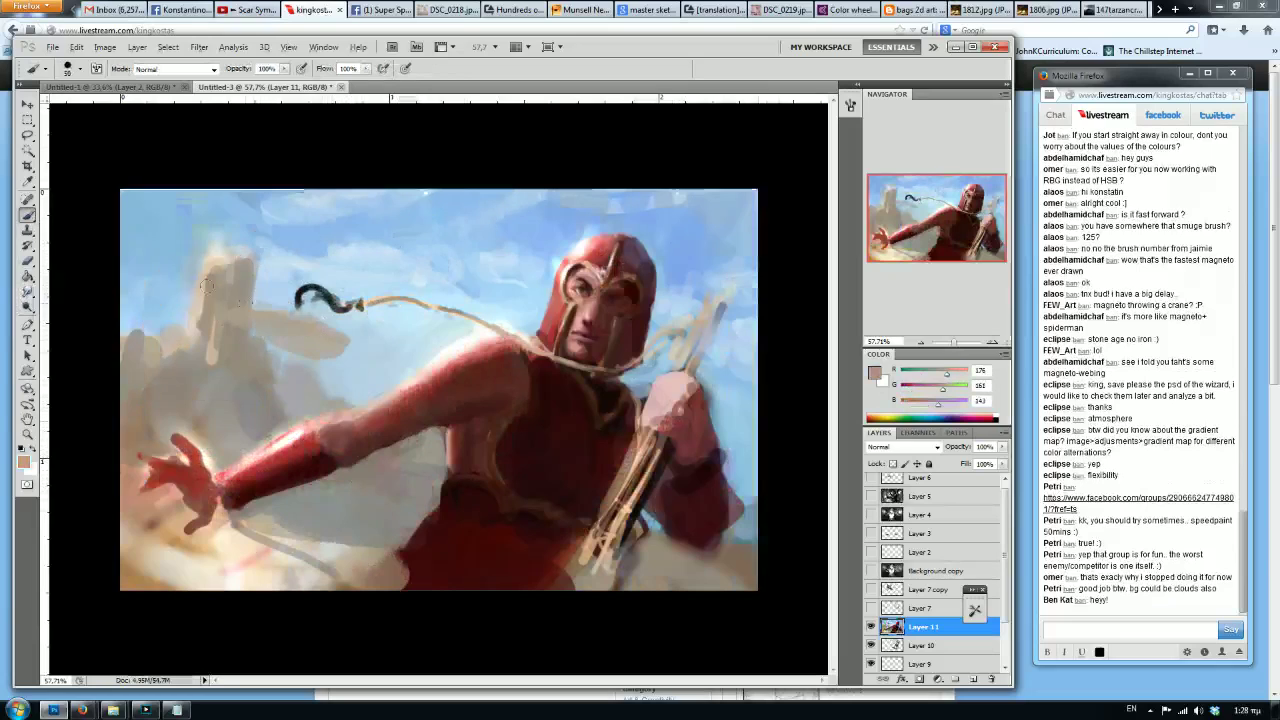
Block in tall pale and grey-blue towers in the sky behind the hooked rope, and mirror the canvas.
{"action": "left_click_drag", "start_coordinate": [302, 247], "coordinate": [298, 272]}
{"action": "key", "text": "d"}
{"action": "key", "text": "x"}
{"action": "mouse_move", "coordinate": [419, 238]}
{"action": "left_mouse_down"}
{"action": "mouse_move", "coordinate": [395, 289]}
{"action": "mouse_move", "coordinate": [416, 288]}
{"action": "mouse_move", "coordinate": [436, 258]}
{"action": "mouse_move", "coordinate": [455, 302]}
{"action": "mouse_move", "coordinate": [486, 267]}
{"action": "mouse_move", "coordinate": [412, 287]}
{"action": "left_mouse_up"}
{"action": "left_click", "coordinate": [428, 245], "text": "alt"}
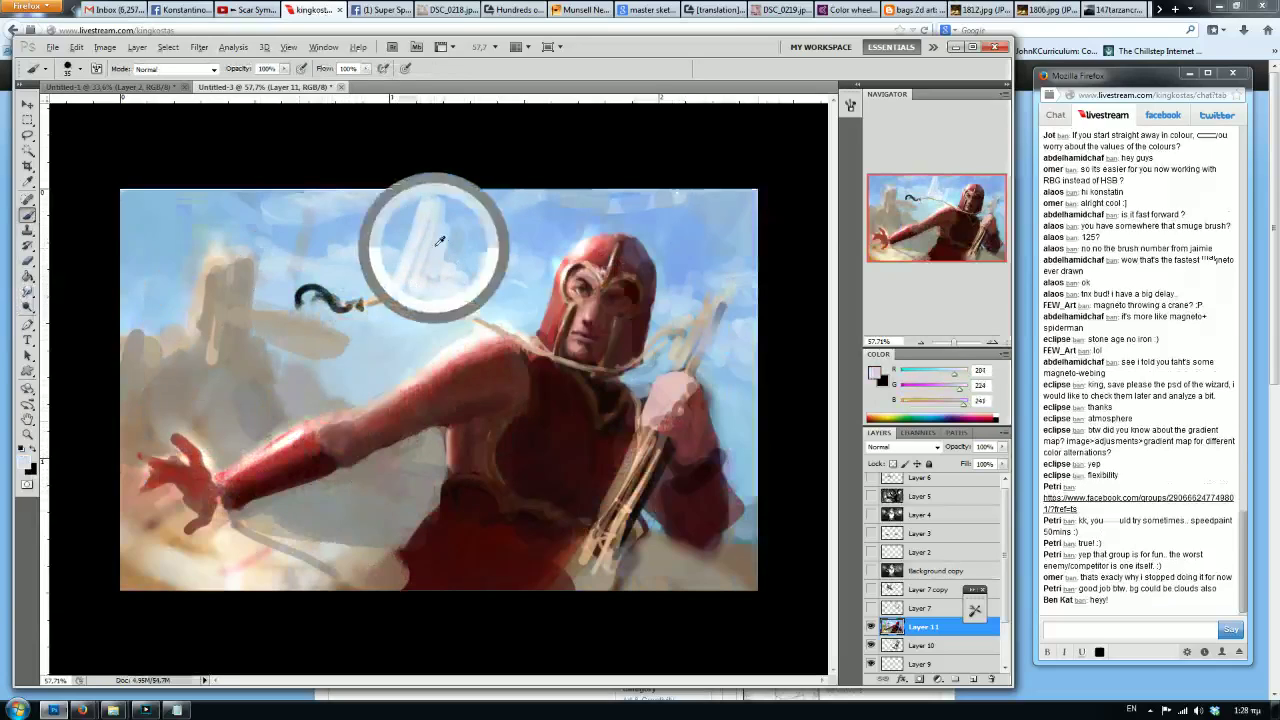
{"action": "mouse_move", "coordinate": [448, 221]}
{"action": "left_mouse_down"}
{"action": "mouse_move", "coordinate": [422, 290]}
{"action": "mouse_move", "coordinate": [440, 208]}
{"action": "mouse_move", "coordinate": [498, 300]}
{"action": "mouse_move", "coordinate": [529, 300]}
{"action": "mouse_move", "coordinate": [500, 290]}
{"action": "mouse_move", "coordinate": [548, 205]}
{"action": "mouse_move", "coordinate": [534, 286]}
{"action": "left_mouse_up"}
{"action": "mouse_move", "coordinate": [428, 334]}
{"action": "left_mouse_down"}
{"action": "mouse_move", "coordinate": [477, 326]}
{"action": "mouse_move", "coordinate": [425, 322]}
{"action": "mouse_move", "coordinate": [399, 350]}
{"action": "mouse_move", "coordinate": [404, 372]}
{"action": "mouse_move", "coordinate": [380, 345]}
{"action": "left_mouse_up"}
{"action": "key", "text": "h"}
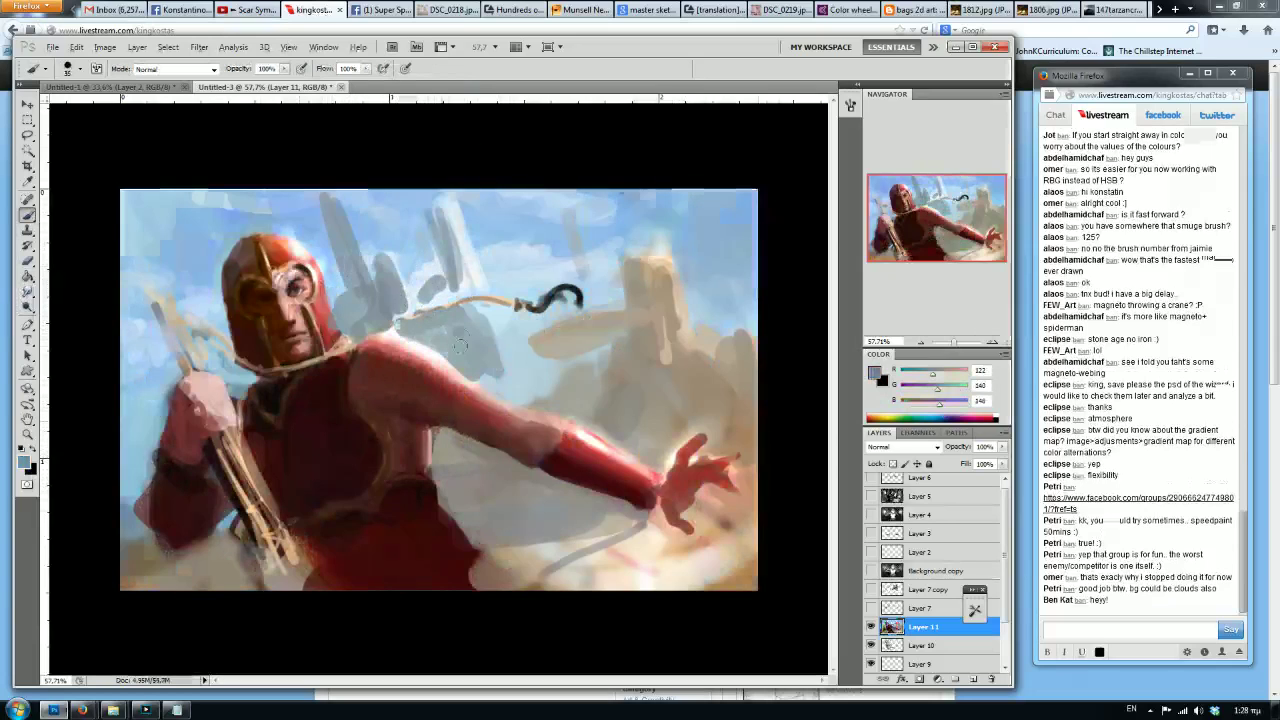
Add a distant tower behind the hook and paint over the sandy rock tower with sampled sky tones and a larger brush.
{"action": "left_click_drag", "start_coordinate": [549, 229], "coordinate": [584, 280]}
{"action": "left_click", "coordinate": [703, 299], "text": "alt"}
{"action": "key", "text": "bracketright"}
{"action": "key", "text": "bracketright"}
{"action": "mouse_move", "coordinate": [674, 256]}
{"action": "left_mouse_down"}
{"action": "mouse_move", "coordinate": [656, 310]}
{"action": "mouse_move", "coordinate": [638, 264]}
{"action": "mouse_move", "coordinate": [722, 320]}
{"action": "left_mouse_up"}
{"action": "left_click", "coordinate": [694, 247], "text": "alt"}
Reshape the distant towers and lay broad pale blue-grey strokes across their bases in sampled tones.
{"action": "left_click", "coordinate": [541, 366], "text": "alt"}
{"action": "left_click", "coordinate": [477, 256], "text": "alt"}
{"action": "mouse_move", "coordinate": [462, 270]}
{"action": "left_mouse_down"}
{"action": "mouse_move", "coordinate": [455, 212]}
{"action": "mouse_move", "coordinate": [416, 280]}
{"action": "mouse_move", "coordinate": [396, 272]}
{"action": "left_mouse_up"}
{"action": "mouse_move", "coordinate": [347, 217]}
{"action": "left_mouse_down"}
{"action": "mouse_move", "coordinate": [362, 266]}
{"action": "mouse_move", "coordinate": [378, 240]}
{"action": "mouse_move", "coordinate": [408, 284]}
{"action": "mouse_move", "coordinate": [500, 350]}
{"action": "mouse_move", "coordinate": [450, 340]}
{"action": "mouse_move", "coordinate": [620, 320]}
{"action": "left_mouse_up"}
{"action": "key", "text": "bracketleft"}
{"action": "key", "text": "bracketright"}
{"action": "mouse_move", "coordinate": [515, 331]}
{"action": "left_mouse_down"}
{"action": "mouse_move", "coordinate": [563, 321]}
{"action": "mouse_move", "coordinate": [560, 311]}
{"action": "mouse_move", "coordinate": [526, 336]}
{"action": "left_mouse_up"}
{"action": "mouse_move", "coordinate": [572, 262]}
{"action": "left_mouse_down"}
{"action": "mouse_move", "coordinate": [566, 229]}
{"action": "mouse_move", "coordinate": [605, 321]}
{"action": "mouse_move", "coordinate": [583, 346]}
{"action": "mouse_move", "coordinate": [583, 379]}
{"action": "mouse_move", "coordinate": [619, 303]}
{"action": "mouse_move", "coordinate": [660, 361]}
{"action": "mouse_move", "coordinate": [684, 319]}
{"action": "mouse_move", "coordinate": [722, 377]}
{"action": "mouse_move", "coordinate": [663, 366]}
{"action": "left_mouse_up"}
{"action": "left_click_drag", "start_coordinate": [530, 342], "coordinate": [758, 272]}
Cover the remaining sandy rocks above the outstretched hand with sampled hazy blues, and mirror the canvas.
{"action": "left_click", "coordinate": [652, 255], "text": "alt"}
{"action": "left_click", "coordinate": [526, 373], "text": "alt"}
{"action": "left_click", "coordinate": [715, 319], "text": "alt"}
{"action": "mouse_move", "coordinate": [624, 356]}
{"action": "left_mouse_down"}
{"action": "mouse_move", "coordinate": [680, 370]}
{"action": "mouse_move", "coordinate": [776, 345]}
{"action": "left_mouse_up"}
{"action": "left_click_drag", "start_coordinate": [622, 400], "coordinate": [727, 400]}
{"action": "left_click_drag", "start_coordinate": [650, 418], "coordinate": [737, 410]}
{"action": "mouse_move", "coordinate": [534, 332]}
{"action": "left_mouse_down"}
{"action": "mouse_move", "coordinate": [618, 330]}
{"action": "mouse_move", "coordinate": [658, 298]}
{"action": "left_mouse_up"}
{"action": "key", "text": "ctrl+shift+h"}
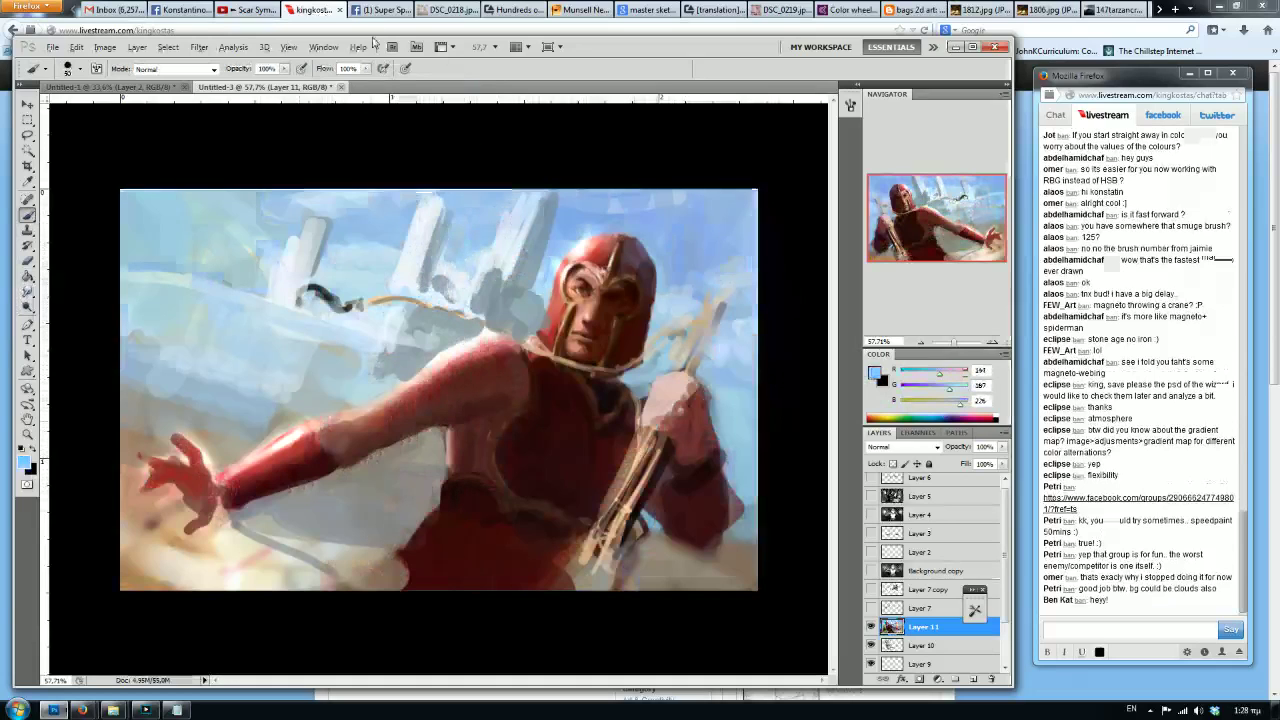
Paint over the distant towers above the hooked rope with sampled sky blues.
{"action": "left_click_drag", "start_coordinate": [424, 264], "coordinate": [392, 262]}
{"action": "left_click", "coordinate": [352, 222], "text": "alt"}
{"action": "left_click_drag", "start_coordinate": [300, 256], "coordinate": [370, 250]}
{"action": "left_click", "coordinate": [519, 222], "text": "alt"}
{"action": "left_click", "coordinate": [452, 218], "text": "alt"}
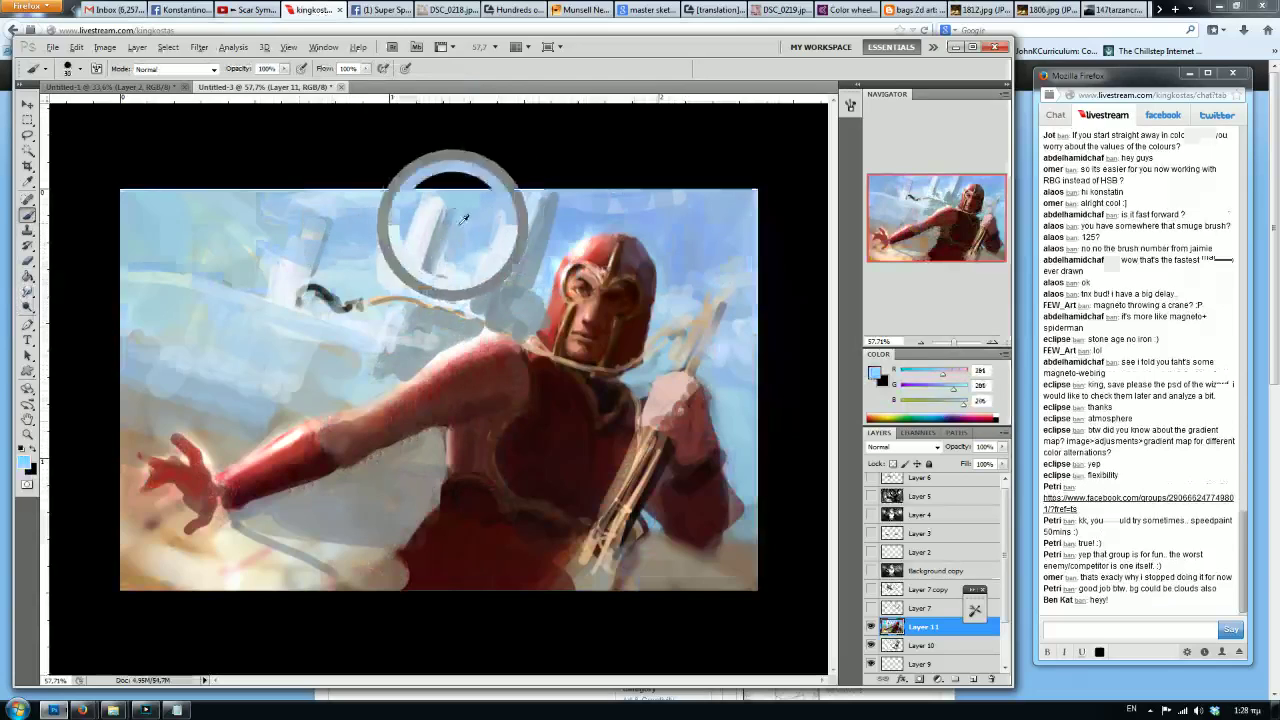
{"action": "left_click", "coordinate": [471, 247], "text": "alt"}
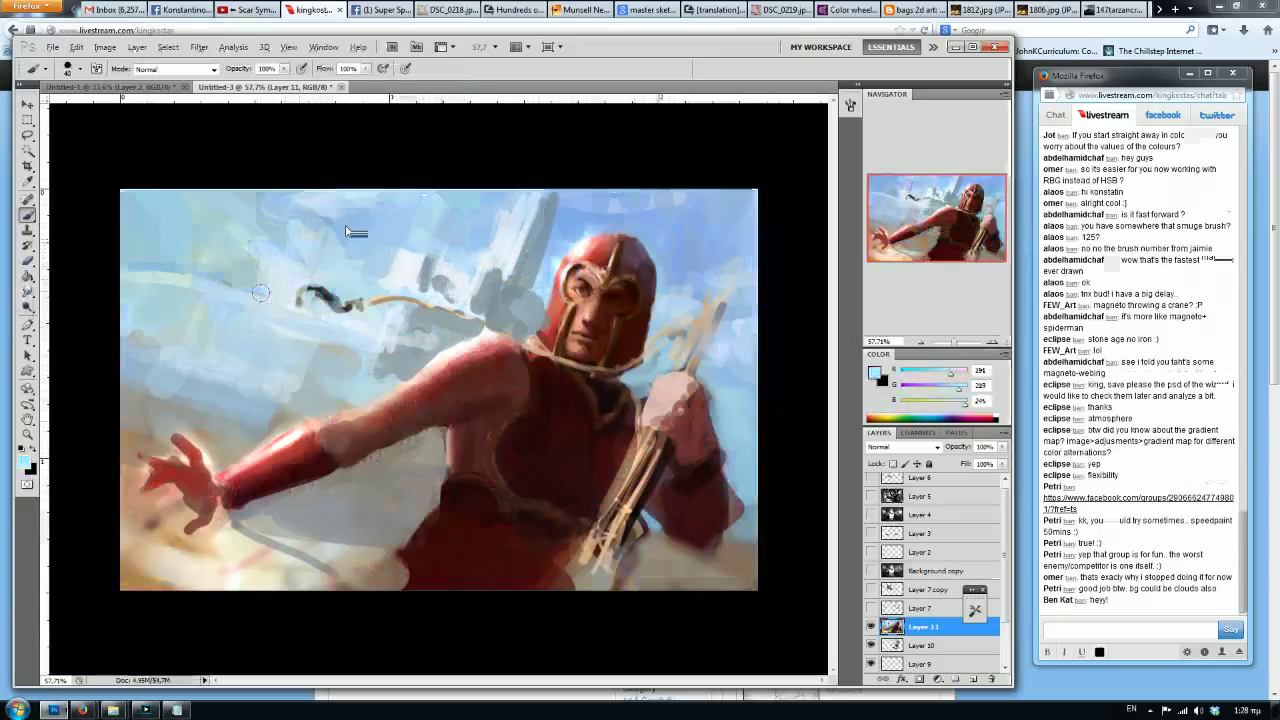
Brighten the open sky around the hook with broad Dodge strokes in the highlights range, undoing the first oversized stroke.
{"action": "left_click", "coordinate": [27, 307]}
{"action": "key", "text": "]"}
{"action": "key", "text": "]"}
{"action": "key", "text": "]"}
{"action": "key", "text": "]"}
{"action": "key", "text": "]"}
{"action": "key", "text": "]"}
{"action": "key", "text": "]"}
{"action": "key", "text": "]"}
{"action": "key", "text": "]"}
{"action": "key", "text": "]"}
{"action": "key", "text": "]"}
{"action": "key", "text": "]"}
{"action": "key", "text": "]"}
{"action": "key", "text": "]"}
{"action": "key", "text": "]"}
{"action": "key", "text": "]"}
{"action": "mouse_move", "coordinate": [220, 184]}
{"action": "left_mouse_down"}
{"action": "mouse_move", "coordinate": [200, 158]}
{"action": "mouse_move", "coordinate": [310, 208]}
{"action": "left_mouse_up"}
{"action": "key", "text": "ctrl+z"}
{"action": "key", "text": "bracketleft"}
{"action": "key", "text": "bracketleft"}
{"action": "key", "text": "bracketleft"}
{"action": "key", "text": "bracketleft"}
{"action": "key", "text": "bracketleft"}
{"action": "key", "text": "bracketleft"}
{"action": "key", "text": "bracketleft"}
{"action": "key", "text": "bracketleft"}
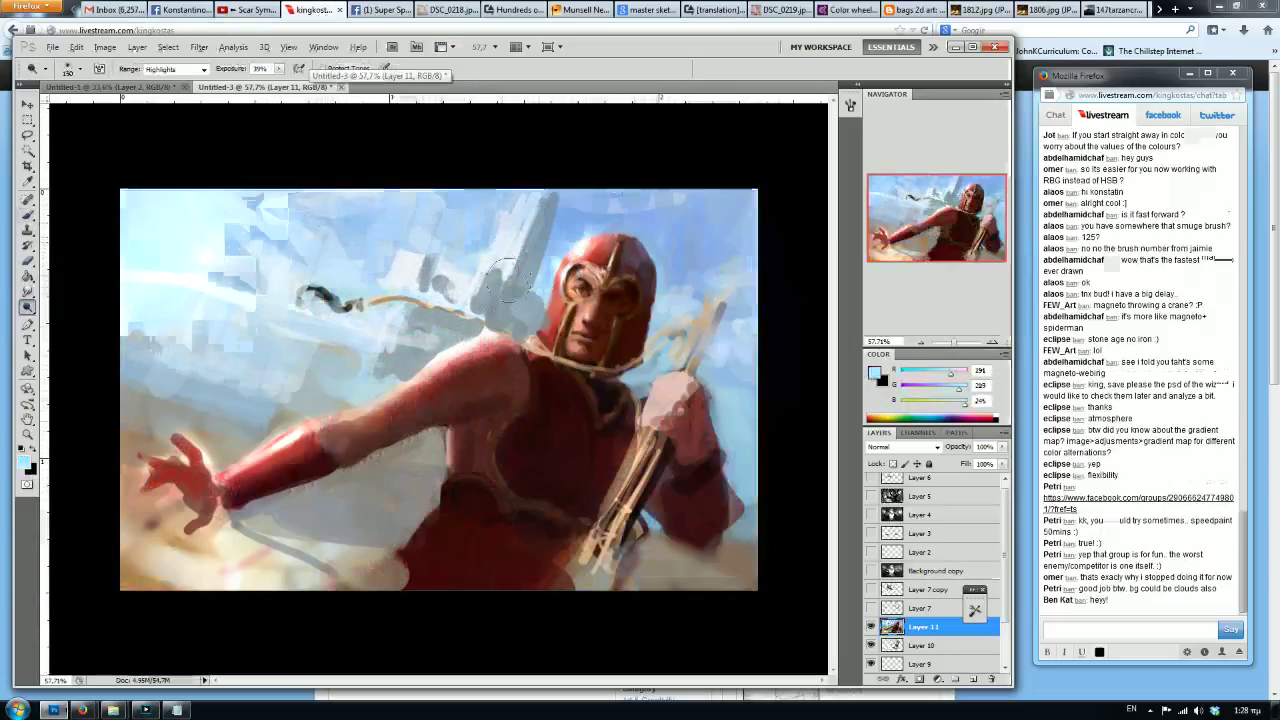
{"action": "mouse_move", "coordinate": [510, 240]}
{"action": "left_mouse_down"}
{"action": "mouse_move", "coordinate": [395, 300]}
{"action": "mouse_move", "coordinate": [430, 330]}
{"action": "mouse_move", "coordinate": [355, 325]}
{"action": "mouse_move", "coordinate": [300, 345]}
{"action": "mouse_move", "coordinate": [271, 330]}
{"action": "mouse_move", "coordinate": [280, 315]}
{"action": "mouse_move", "coordinate": [251, 258]}
{"action": "mouse_move", "coordinate": [235, 310]}
{"action": "left_mouse_up"}
Dodge the hazy sky below the hook with a smaller brush.
{"action": "key", "text": "bracketleft"}
{"action": "key", "text": "bracketleft"}
{"action": "key", "text": "bracketleft"}
{"action": "key", "text": "bracketleft"}
{"action": "key", "text": "bracketleft"}
{"action": "key", "text": "bracketleft"}
{"action": "key", "text": "bracketleft"}
{"action": "key", "text": "bracketleft"}
{"action": "key", "text": "bracketleft"}
{"action": "key", "text": "bracketleft"}
{"action": "left_click_drag", "start_coordinate": [242, 362], "coordinate": [207, 363]}
Enlarge the Dodge brush and brighten the sky between the helmet and the raised fist.
{"action": "key", "text": "bracketright"}
{"action": "key", "text": "bracketright"}
{"action": "key", "text": "bracketright"}
{"action": "key", "text": "bracketright"}
{"action": "key", "text": "bracketright"}
{"action": "key", "text": "bracketright"}
{"action": "key", "text": "bracketright"}
{"action": "key", "text": "bracketright"}
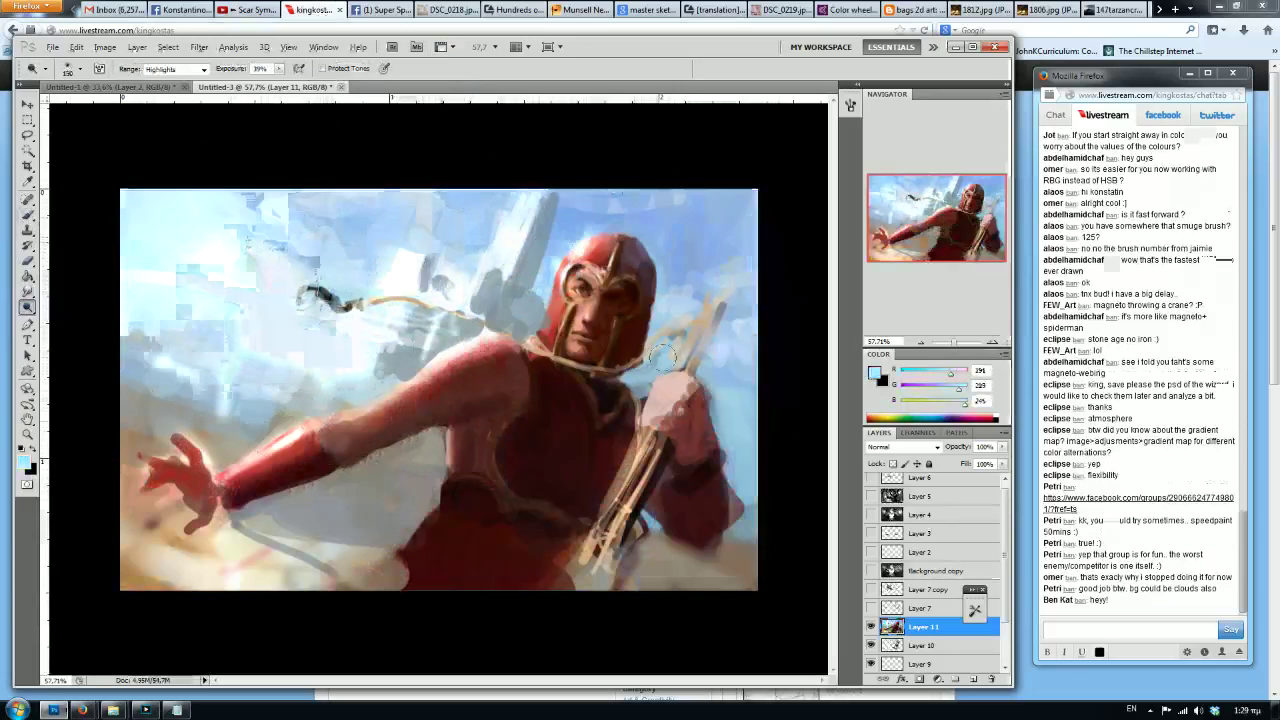
{"action": "left_click_drag", "start_coordinate": [663, 357], "coordinate": [654, 358]}
Try to brighten the sky along the back edge of the helmet with a smaller Dodge brush.
{"action": "key", "text": "bracketleft"}
{"action": "key", "text": "bracketleft"}
{"action": "key", "text": "bracketleft"}
{"action": "key", "text": "bracketleft"}
{"action": "key", "text": "bracketleft"}
{"action": "key", "text": "bracketleft"}
{"action": "key", "text": "bracketleft"}
{"action": "key", "text": "bracketleft"}
{"action": "left_click_drag", "start_coordinate": [644, 250], "coordinate": [667, 318]}
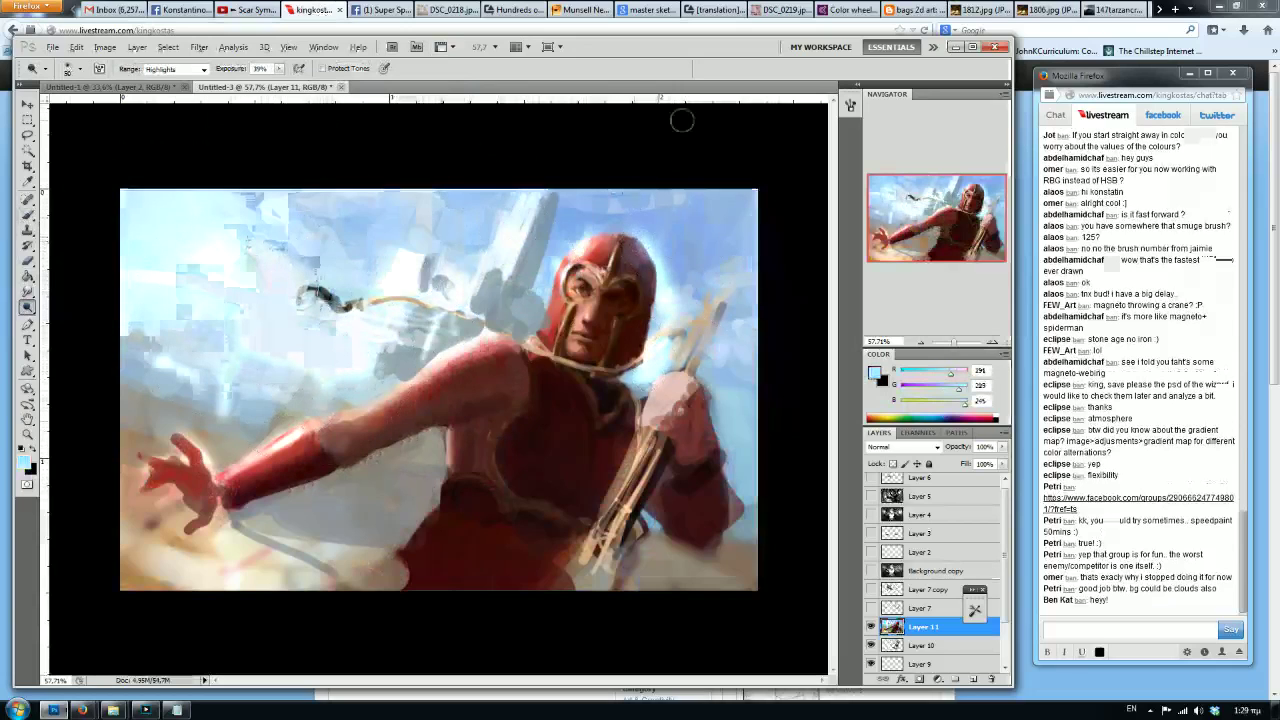
{"action": "key", "text": "ctrl+z"}
Mirror the canvas and rework the tower beside the helmet with a small brush in sampled blue and pale tones.
{"action": "key", "text": "ctrl+shift+h"}
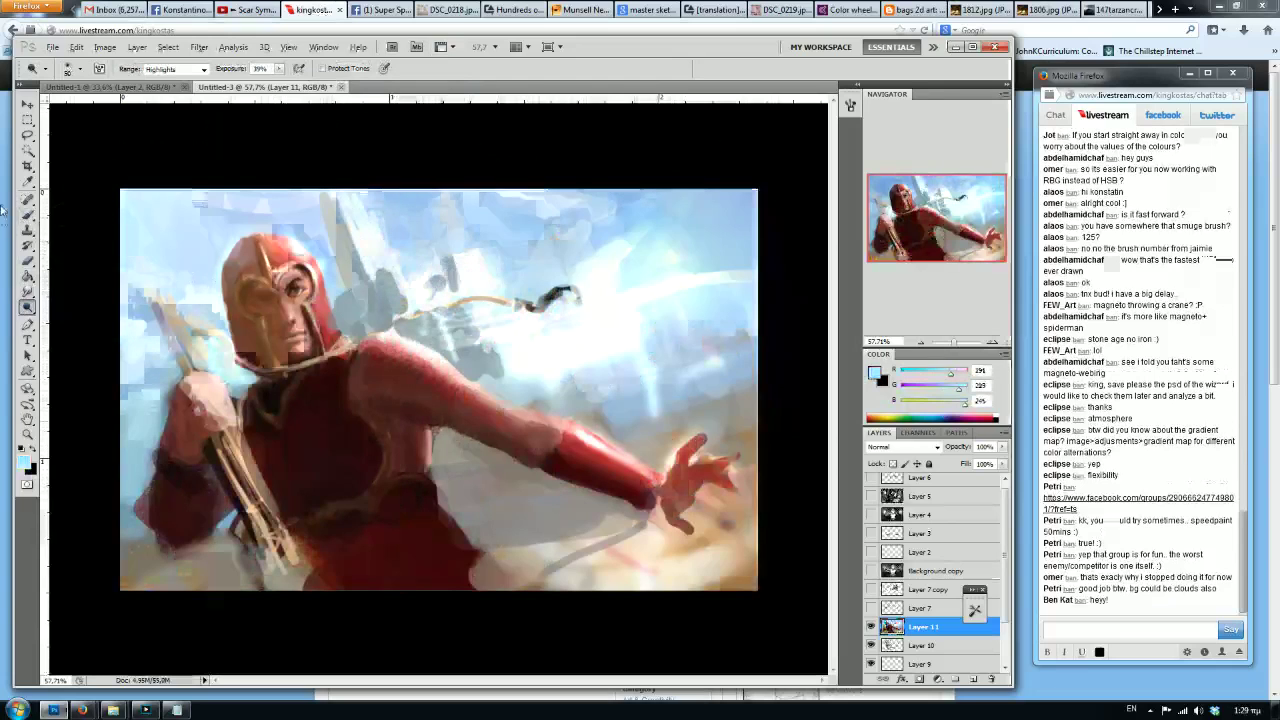
{"action": "key", "text": "b"}
{"action": "left_click", "coordinate": [385, 271], "text": "alt"}
{"action": "key", "text": "bracketleft"}
{"action": "key", "text": "bracketleft"}
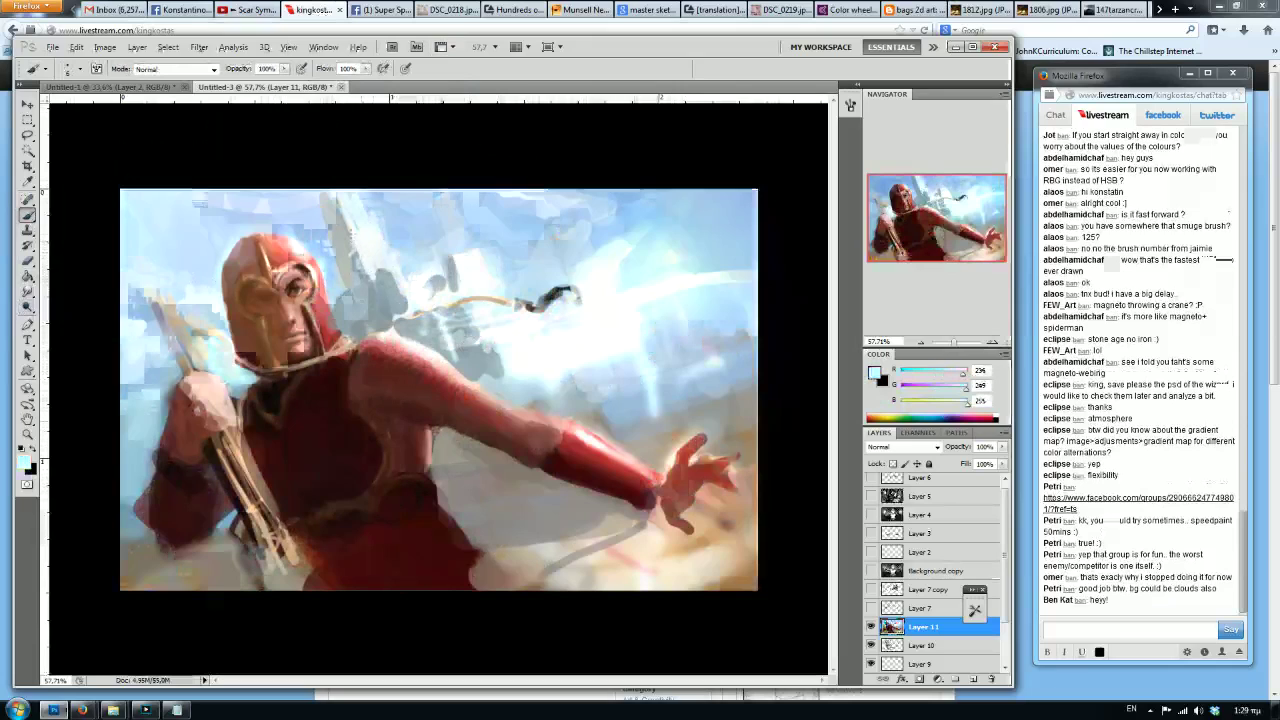
{"action": "left_click", "coordinate": [379, 195], "text": "alt"}
{"action": "left_click", "coordinate": [336, 219], "text": "alt"}
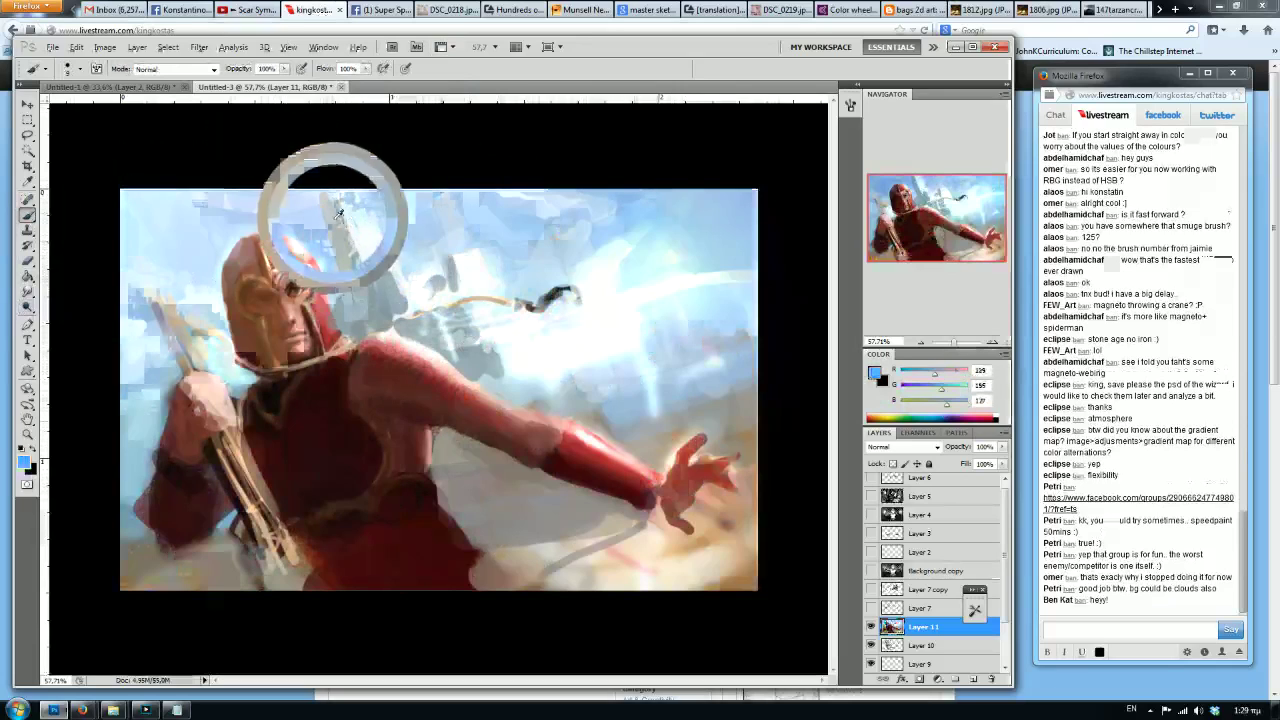
{"action": "left_click", "coordinate": [320, 206], "text": "alt"}
{"action": "left_click", "coordinate": [336, 228], "text": "alt"}
{"action": "left_click", "coordinate": [390, 280], "text": "alt"}
Break up the small towers above the rope with dabs of sampled grey-blue and light sky colour.
{"action": "left_click", "coordinate": [452, 262], "text": "alt"}
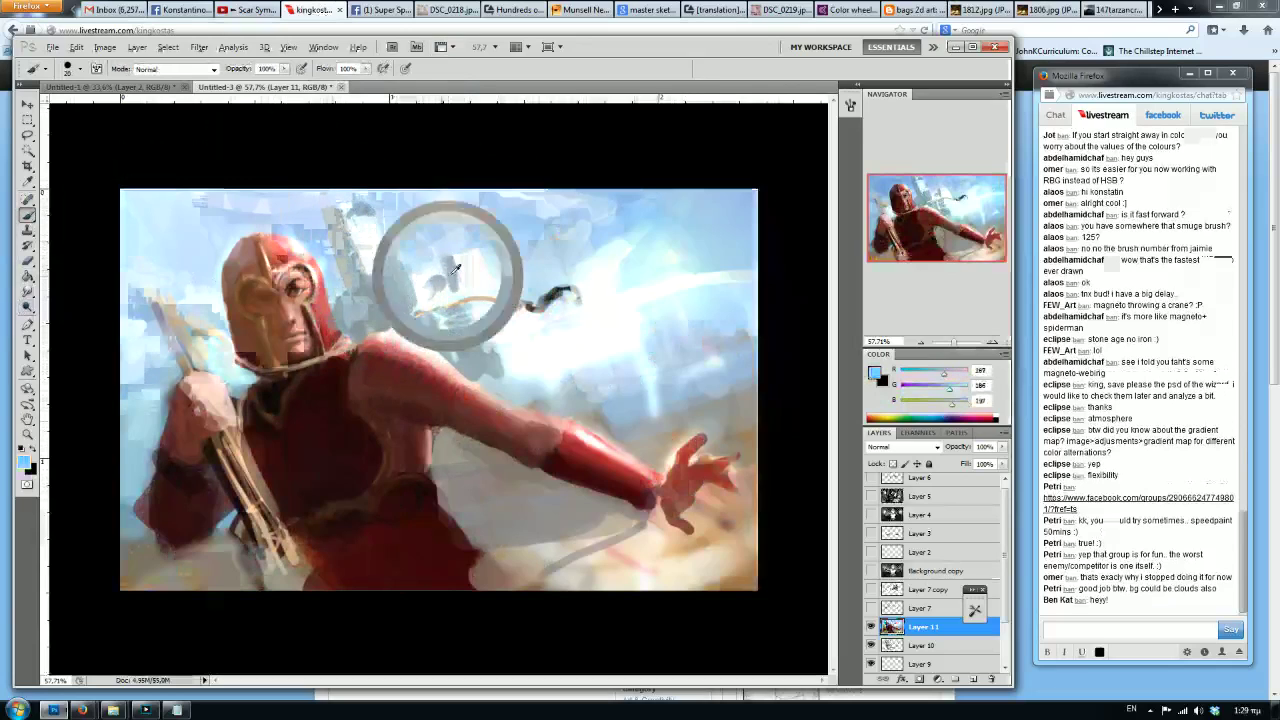
{"action": "left_click", "coordinate": [453, 262], "text": "alt"}
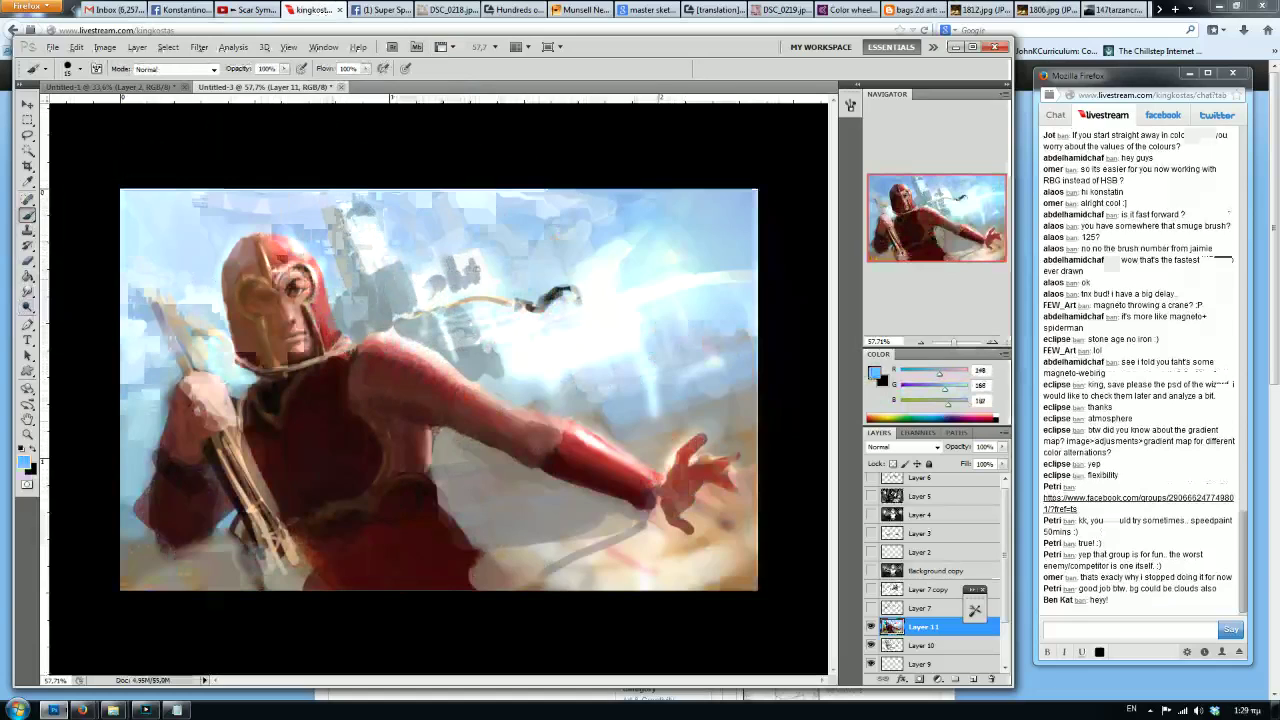
{"action": "left_click", "coordinate": [470, 262], "text": "alt"}
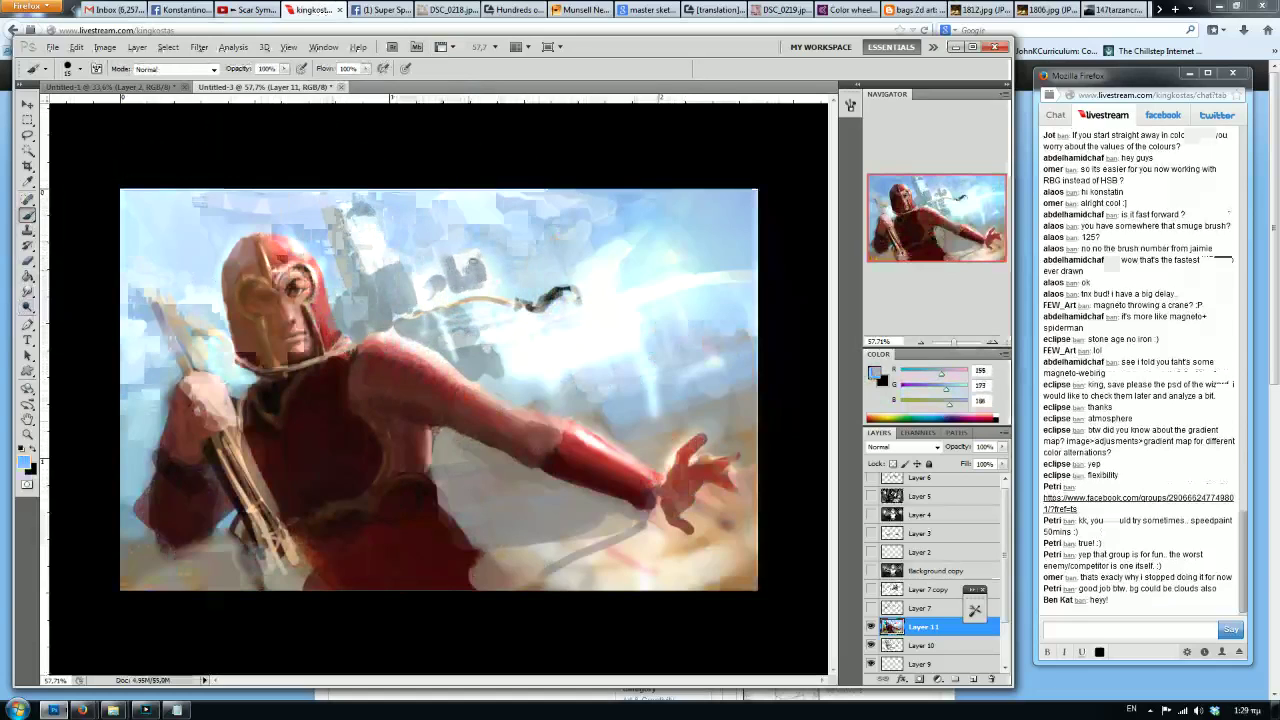
{"action": "left_click", "coordinate": [457, 258], "text": "alt"}
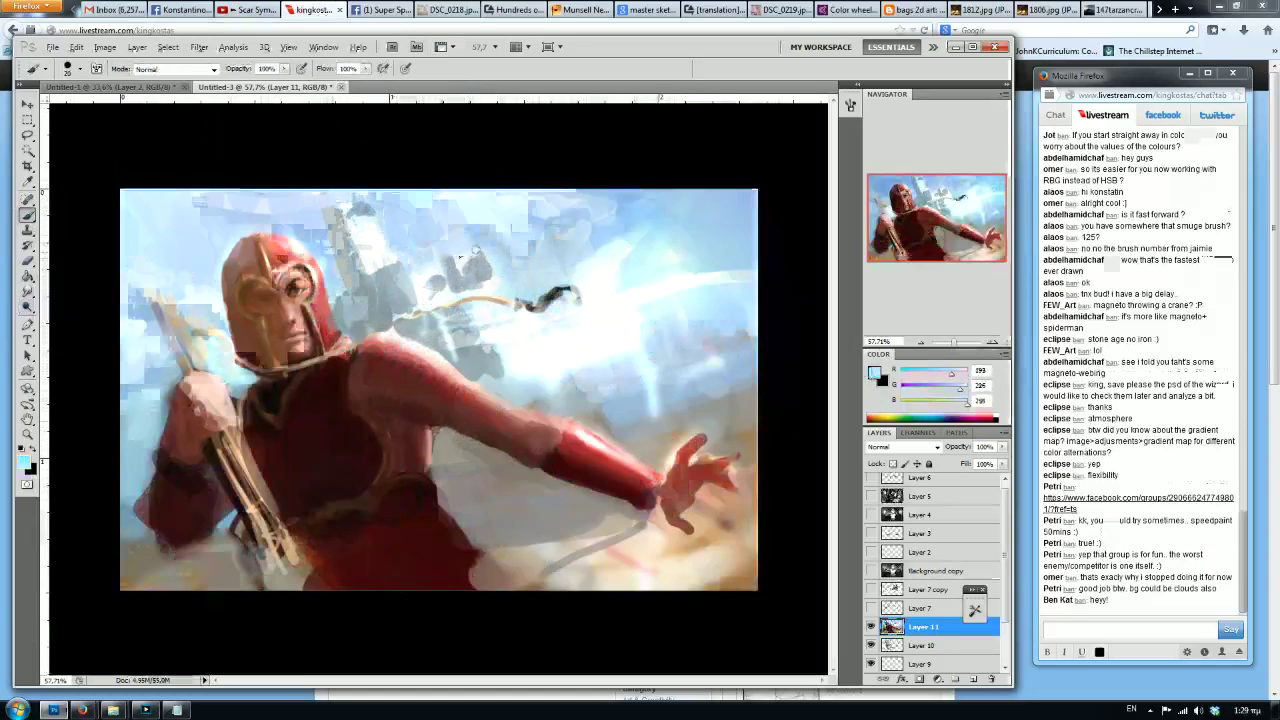
{"action": "left_click", "coordinate": [488, 232], "text": "alt"}
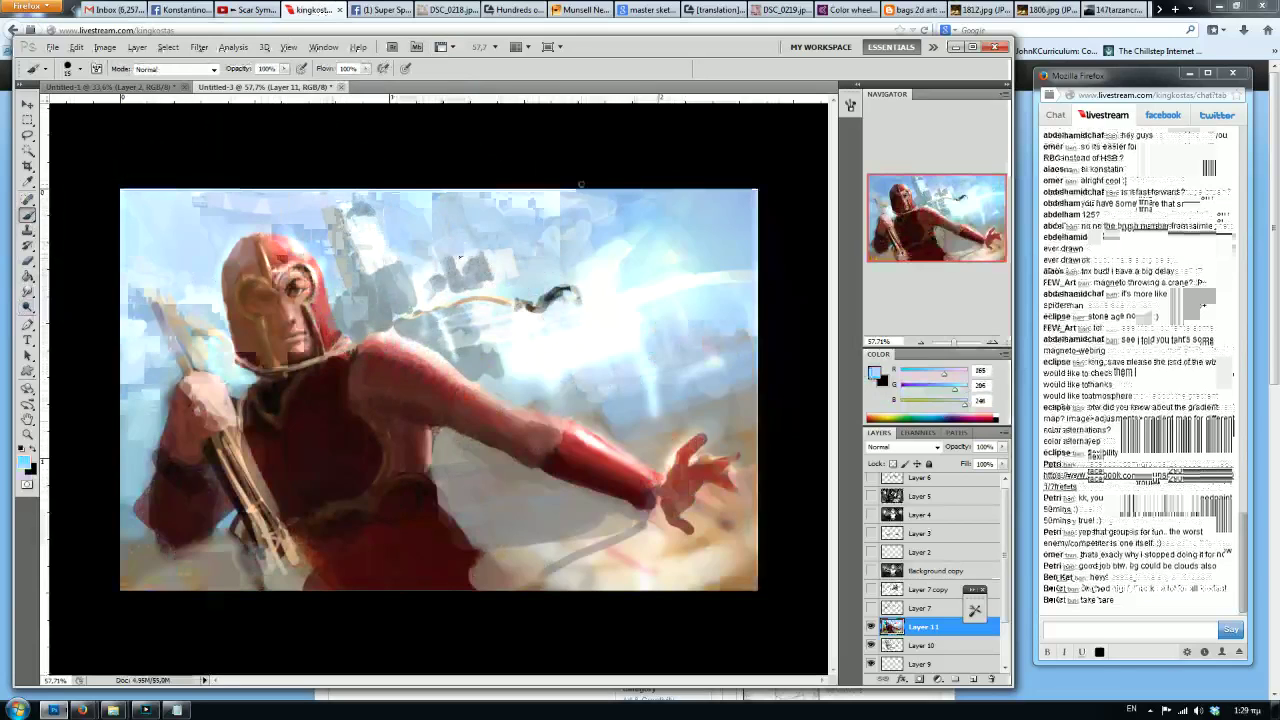
Mirror the canvas and refine the light and shadow sides of the tower beside the helmet in sampled tones.
{"action": "key", "text": "ctrl+shift+h"}
{"action": "left_click", "coordinate": [516, 229], "text": "alt"}
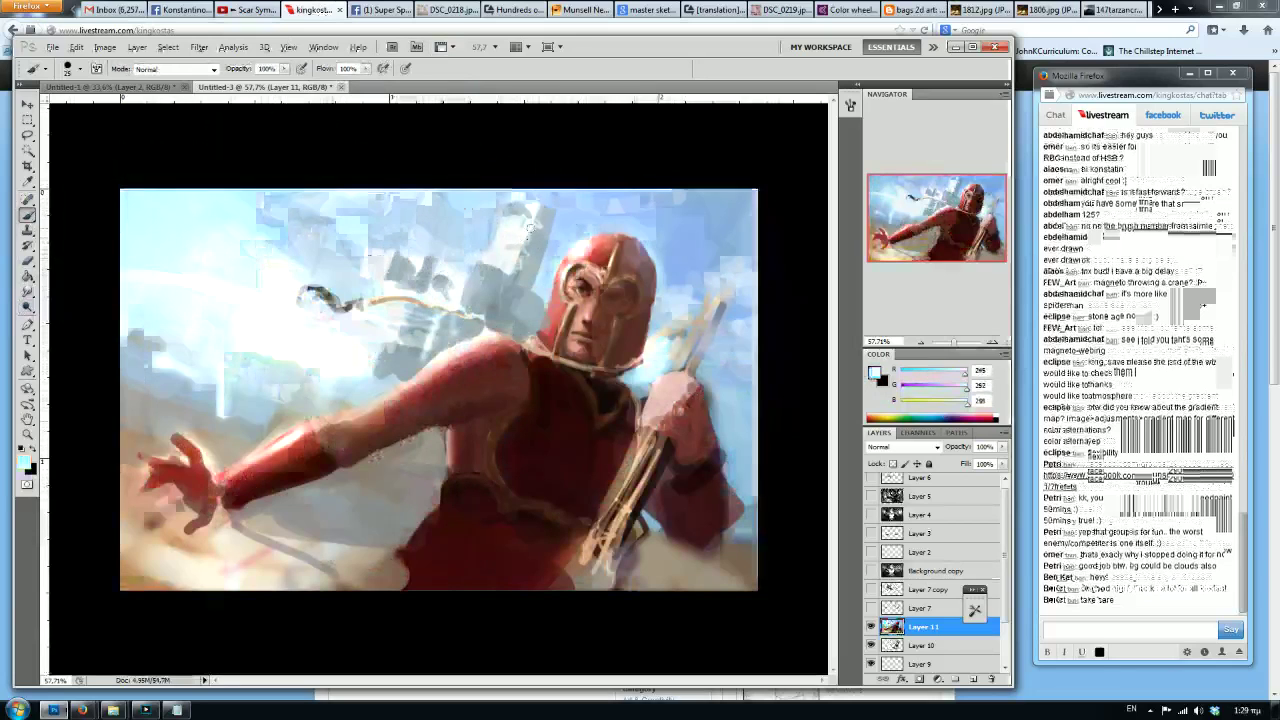
{"action": "left_click", "coordinate": [534, 222], "text": "alt"}
{"action": "left_click", "coordinate": [520, 235], "text": "alt"}
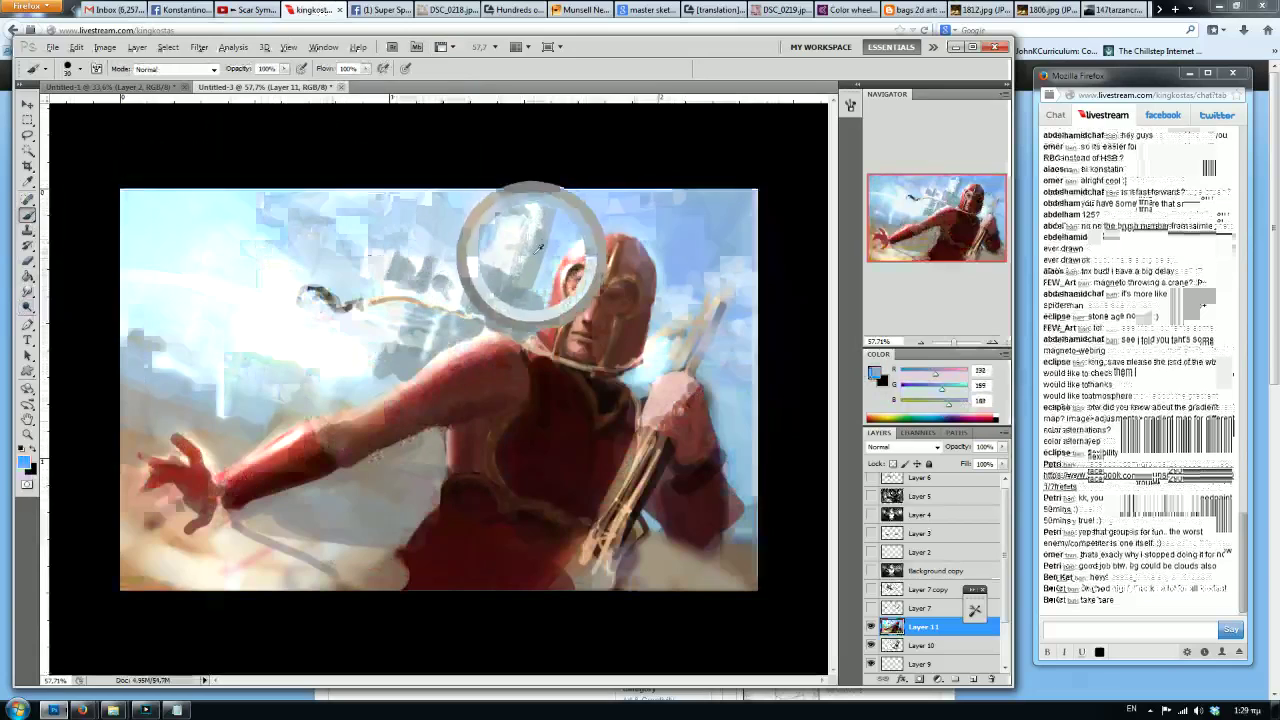
{"action": "left_click", "coordinate": [554, 230], "text": "alt"}
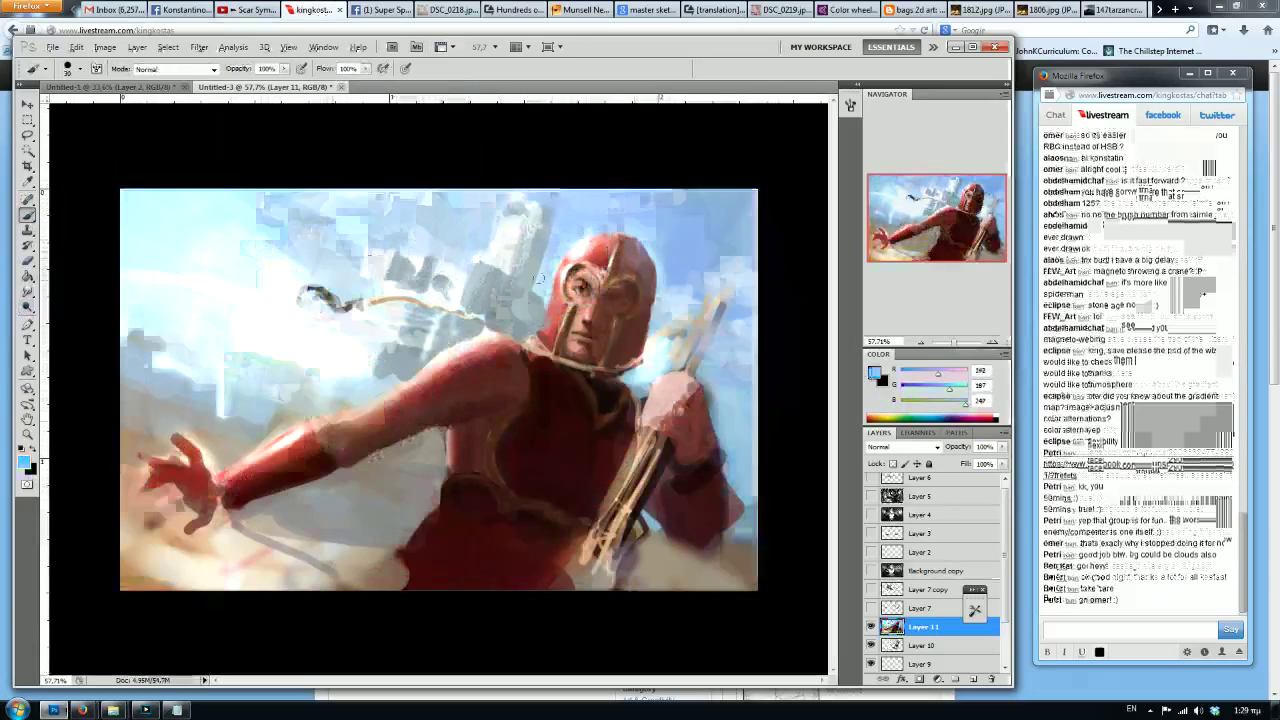
{"action": "left_click", "coordinate": [483, 212], "text": "alt"}
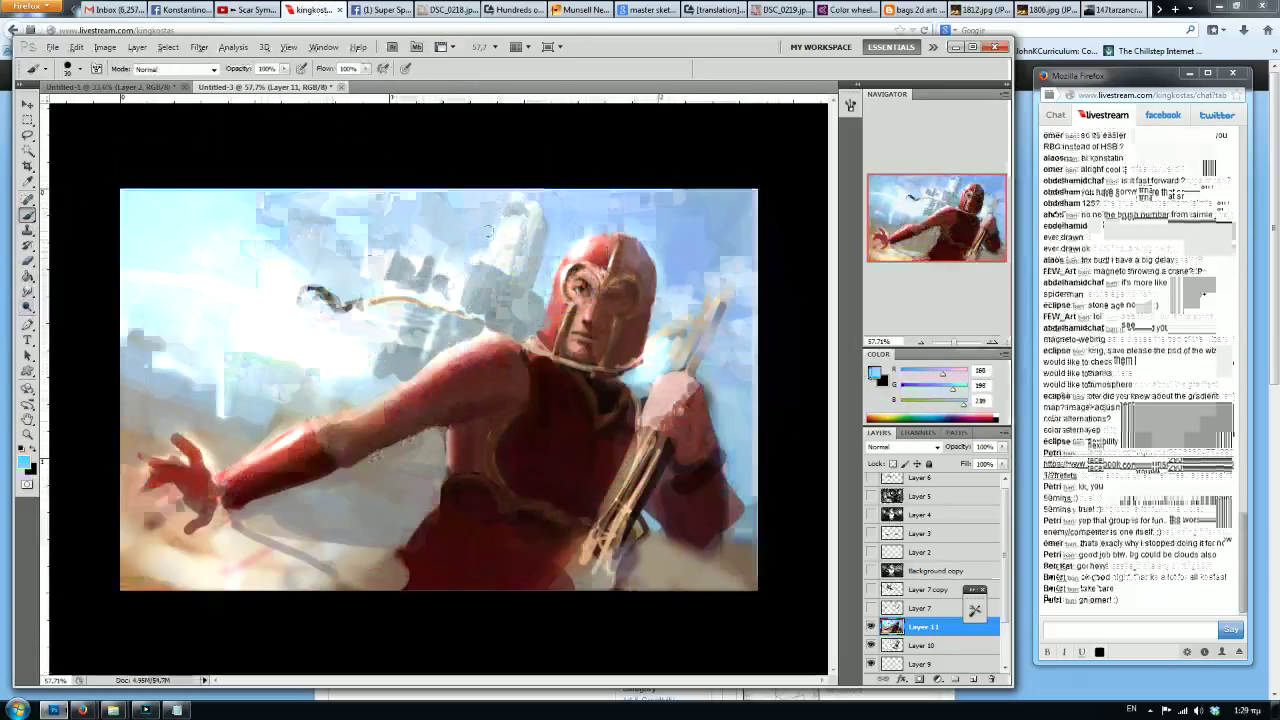
{"action": "left_click", "coordinate": [516, 265], "text": "alt"}
{"action": "left_click", "coordinate": [526, 270], "text": "alt"}
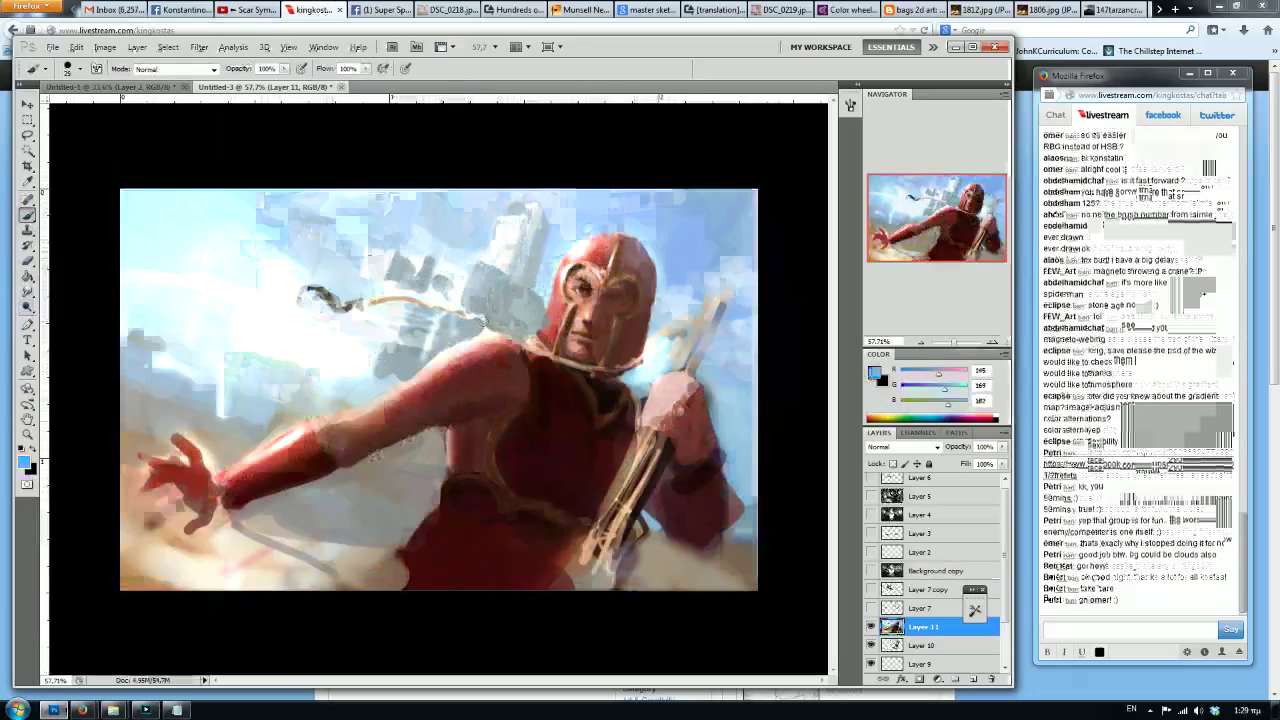
Repaint the rope as a dark brown line running from the raised fist past the helmet and shoulder towards the hook.
{"action": "left_click", "coordinate": [605, 370], "text": "alt"}
{"action": "left_click_drag", "start_coordinate": [634, 360], "coordinate": [670, 330]}
{"action": "left_click_drag", "start_coordinate": [545, 350], "coordinate": [424, 296]}
{"action": "left_click", "coordinate": [418, 284], "text": "alt"}
{"action": "left_click", "coordinate": [394, 283], "text": "alt"}
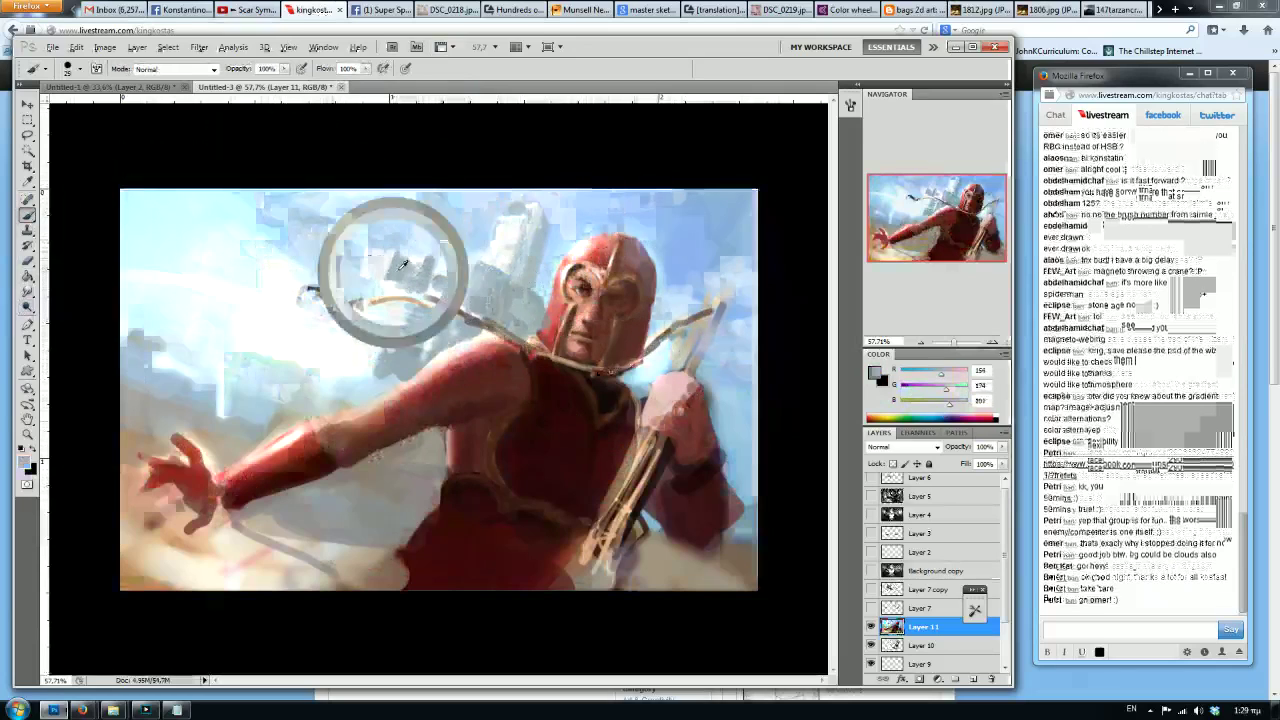
Cover the small grey towers around the rope with near-white and pale blue sampled tones.
{"action": "mouse_move", "coordinate": [383, 337]}
{"action": "left_mouse_down"}
{"action": "mouse_move", "coordinate": [334, 367]}
{"action": "mouse_move", "coordinate": [376, 342]}
{"action": "mouse_move", "coordinate": [443, 352]}
{"action": "mouse_move", "coordinate": [340, 369]}
{"action": "mouse_move", "coordinate": [414, 311]}
{"action": "mouse_move", "coordinate": [373, 337]}
{"action": "mouse_move", "coordinate": [378, 251]}
{"action": "mouse_move", "coordinate": [369, 285]}
{"action": "mouse_move", "coordinate": [368, 270]}
{"action": "mouse_move", "coordinate": [409, 259]}
{"action": "mouse_move", "coordinate": [399, 285]}
{"action": "mouse_move", "coordinate": [415, 285]}
{"action": "mouse_move", "coordinate": [426, 241]}
{"action": "mouse_move", "coordinate": [360, 240]}
{"action": "left_mouse_up"}
{"action": "left_click", "coordinate": [342, 365], "text": "alt"}
{"action": "left_click", "coordinate": [417, 263], "text": "alt"}
{"action": "left_click", "coordinate": [370, 267], "text": "alt"}
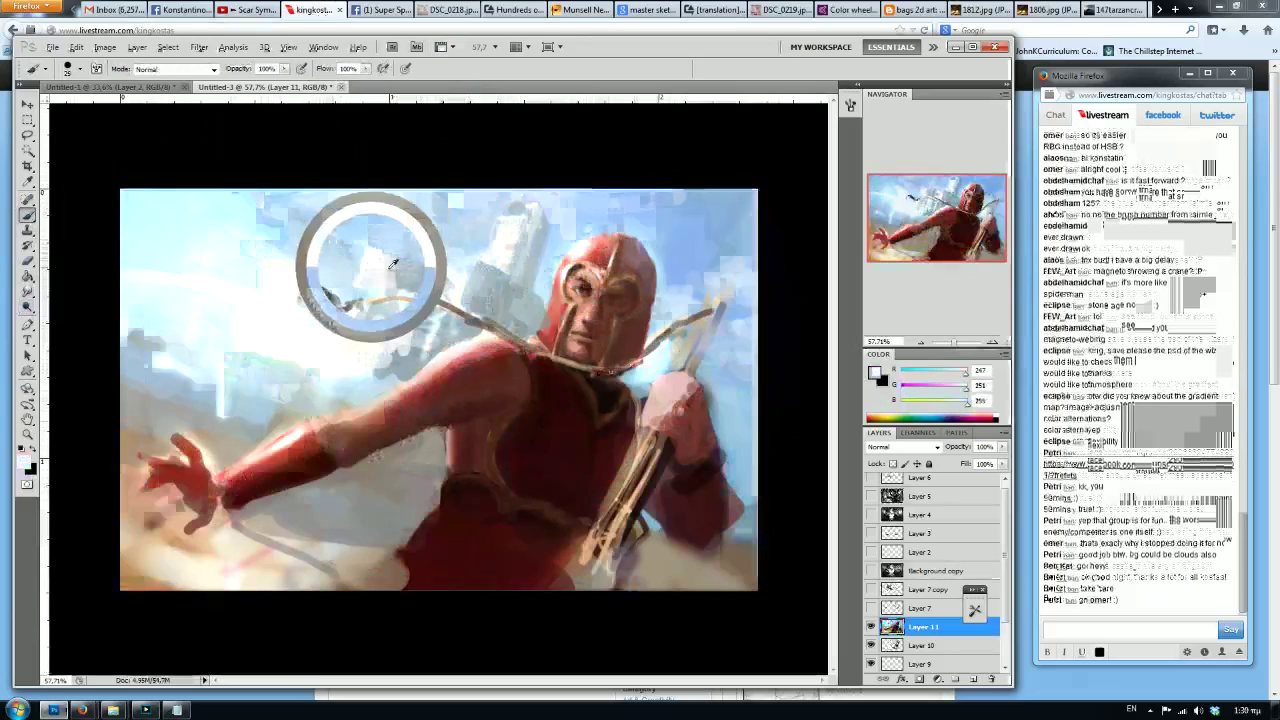
{"action": "left_click", "coordinate": [376, 380], "text": "alt"}
{"action": "key", "text": "bracketright"}
{"action": "mouse_move", "coordinate": [386, 374]}
{"action": "left_mouse_down"}
{"action": "mouse_move", "coordinate": [427, 346]}
{"action": "mouse_move", "coordinate": [399, 352]}
{"action": "left_mouse_up"}
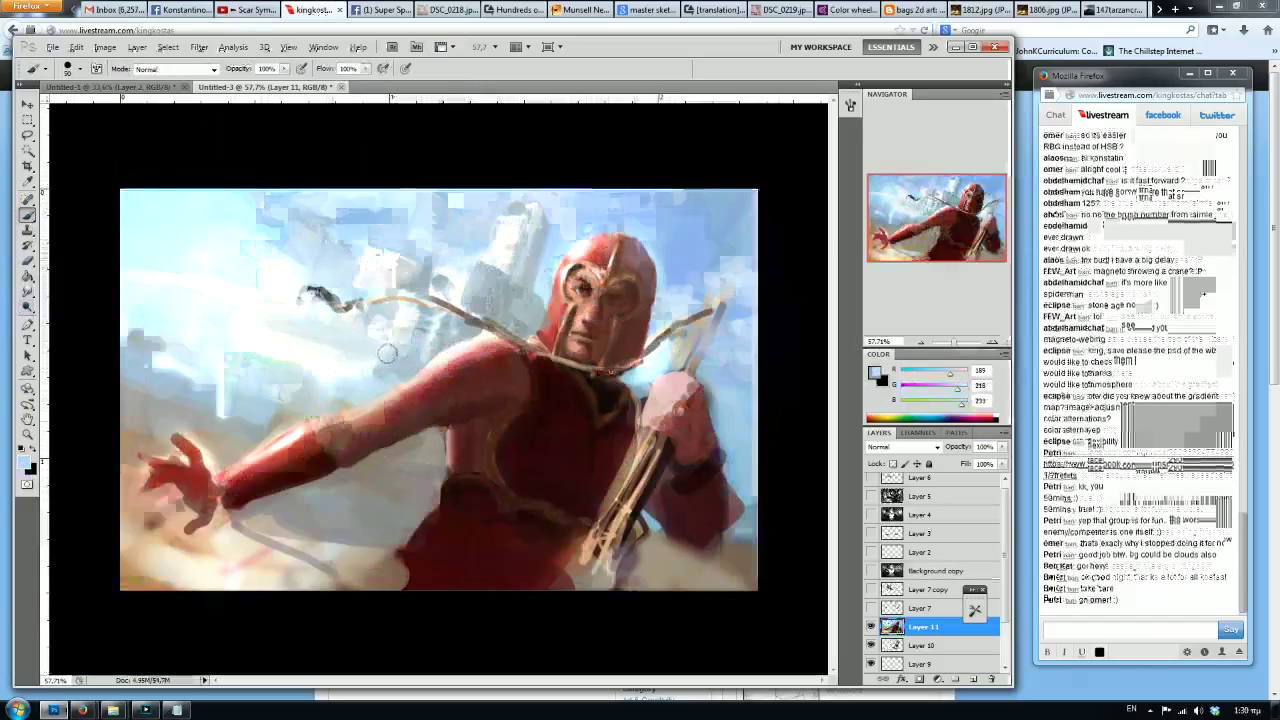
Glaze the tower beside the helmet with a sampled sky blue using a much larger brush.
{"action": "left_click", "coordinate": [561, 246], "text": "alt"}
{"action": "key", "text": "bracketright"}
{"action": "key", "text": "bracketright"}
{"action": "key", "text": "bracketright"}
{"action": "key", "text": "bracketright"}
{"action": "key", "text": "bracketright"}
{"action": "left_click_drag", "start_coordinate": [524, 212], "coordinate": [524, 308]}
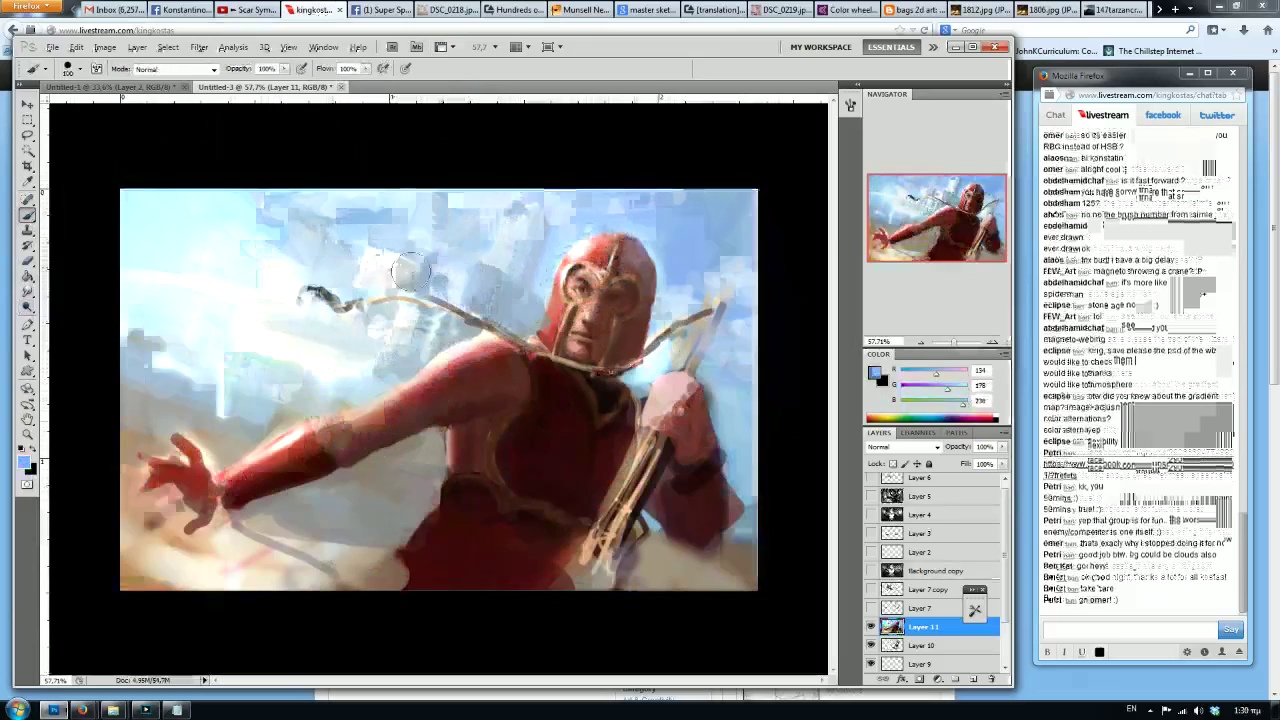
Lighten the tower beside the helmet into white cloudy shapes with sampled tones, and mirror the canvas.
{"action": "left_click", "coordinate": [476, 224], "text": "alt"}
{"action": "mouse_move", "coordinate": [520, 222]}
{"action": "left_mouse_down"}
{"action": "mouse_move", "coordinate": [540, 290]}
{"action": "mouse_move", "coordinate": [500, 320]}
{"action": "mouse_move", "coordinate": [482, 298]}
{"action": "mouse_move", "coordinate": [508, 311]}
{"action": "mouse_move", "coordinate": [405, 356]}
{"action": "mouse_move", "coordinate": [468, 329]}
{"action": "left_mouse_up"}
{"action": "key", "text": "bracketleft"}
{"action": "key", "text": "bracketright"}
{"action": "left_click", "coordinate": [503, 224], "text": "alt"}
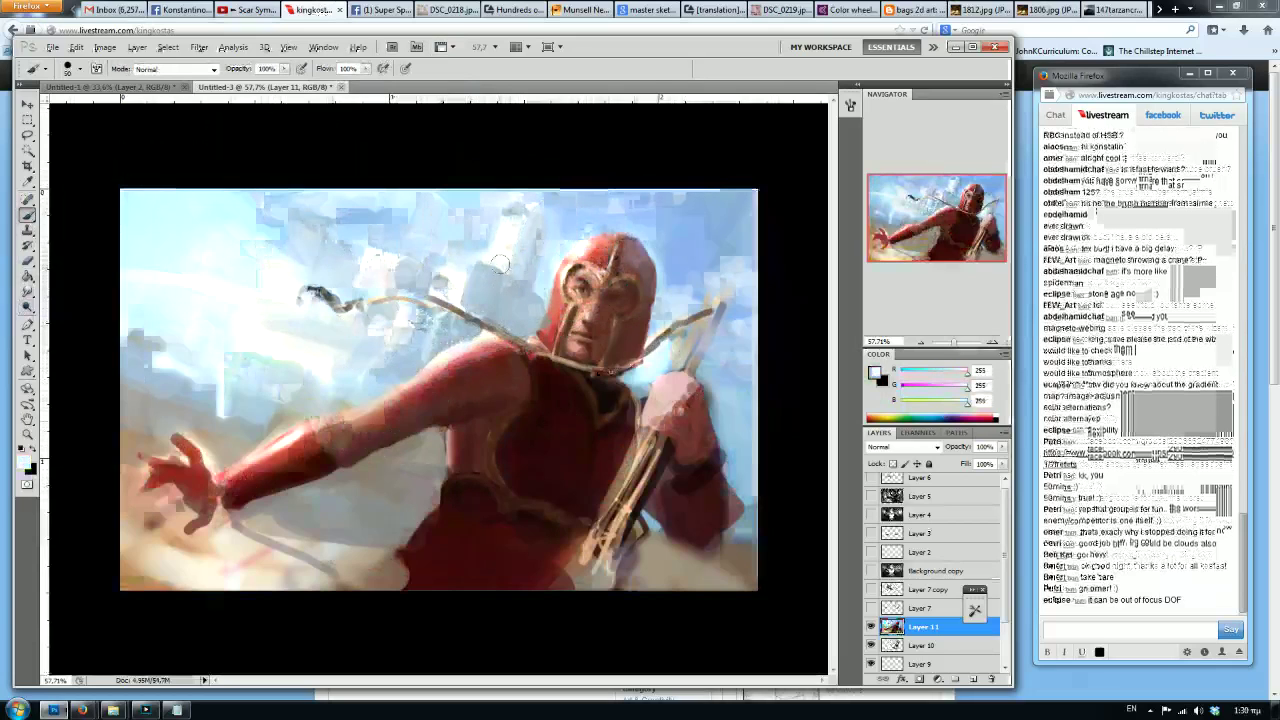
{"action": "key", "text": "h"}
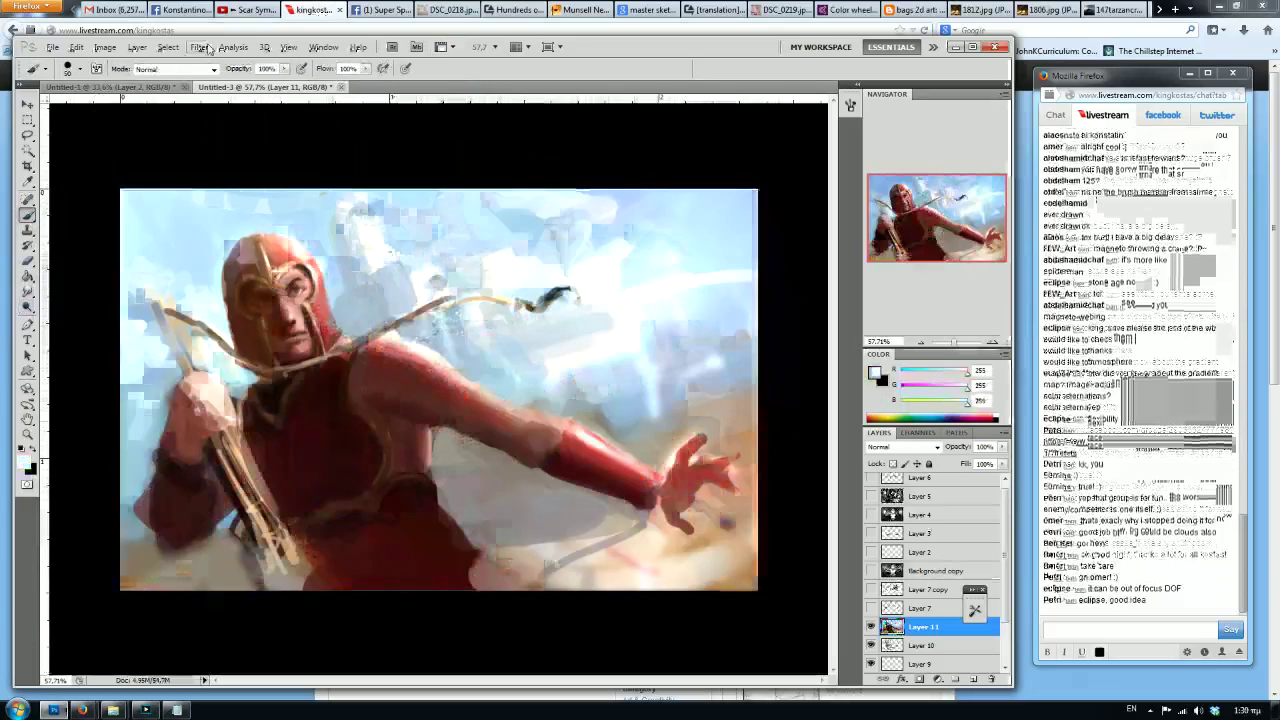
Paint soft white and light blue cloud patches in the sky above the rope and hook.
{"action": "left_click", "coordinate": [424, 277], "text": "alt"}
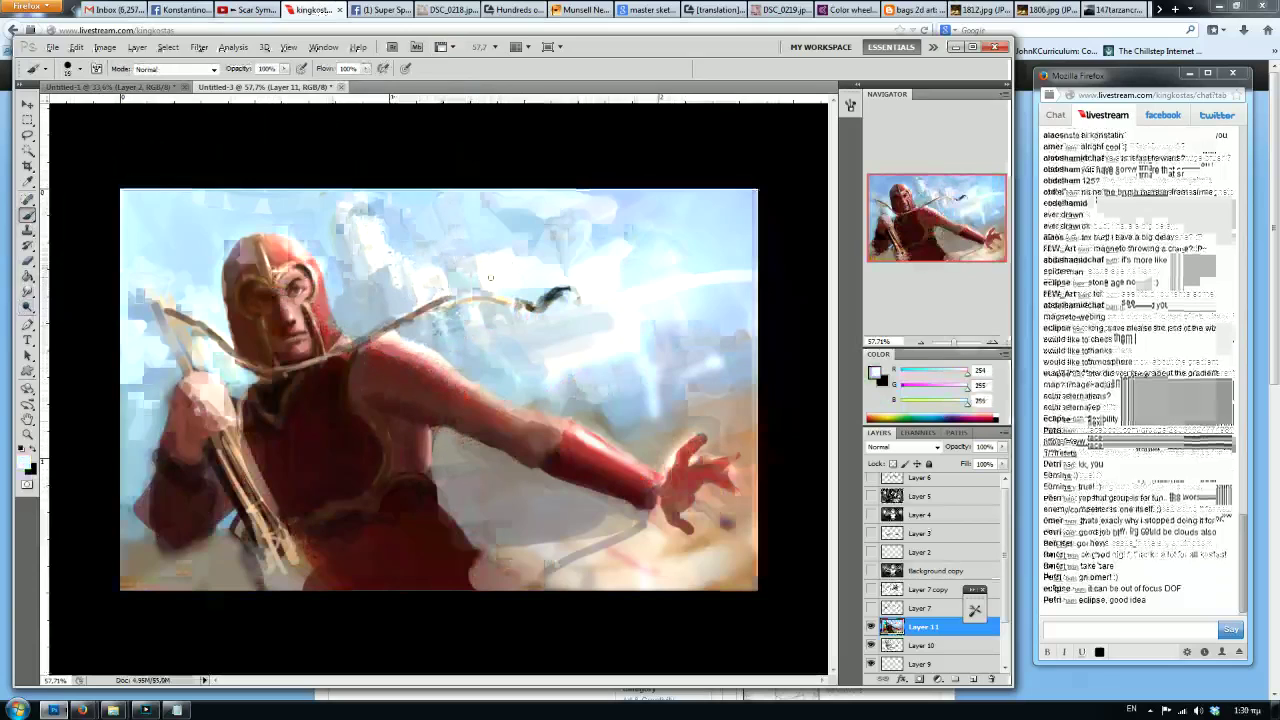
{"action": "left_click", "coordinate": [486, 241], "text": "alt"}
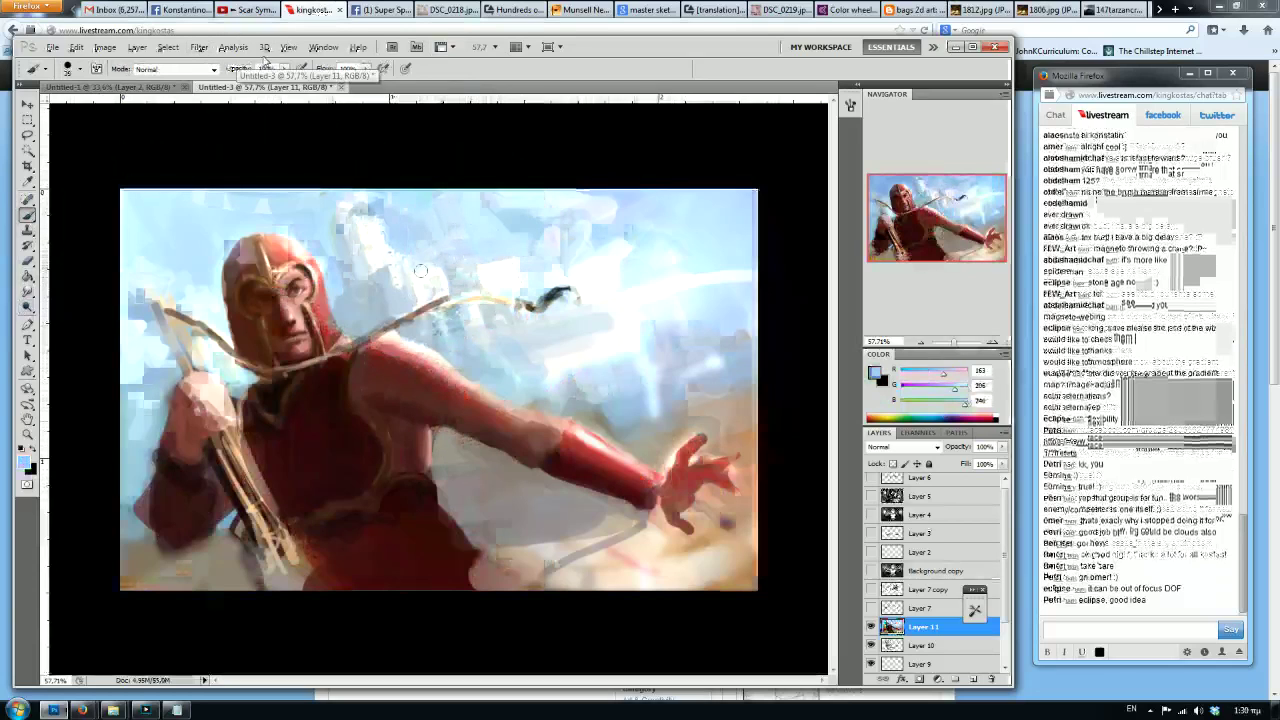
{"action": "left_click", "coordinate": [440, 276], "text": "alt"}
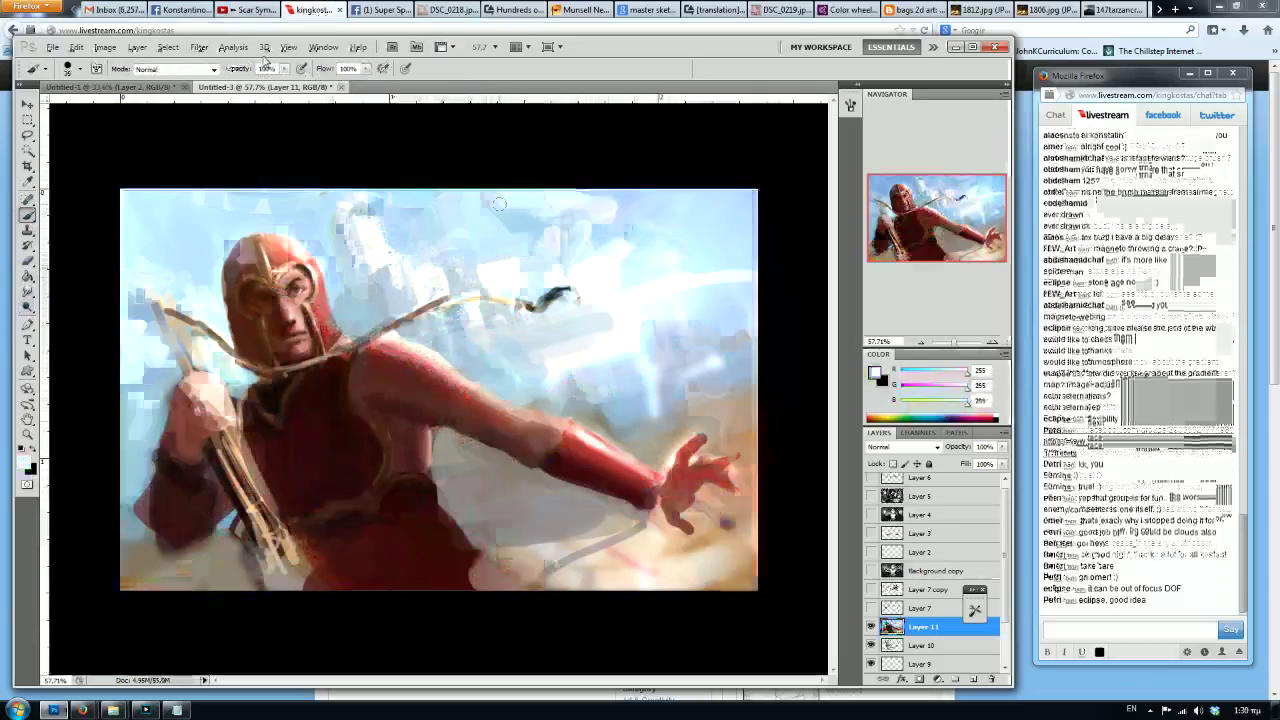
{"action": "left_click", "coordinate": [604, 244], "text": "alt"}
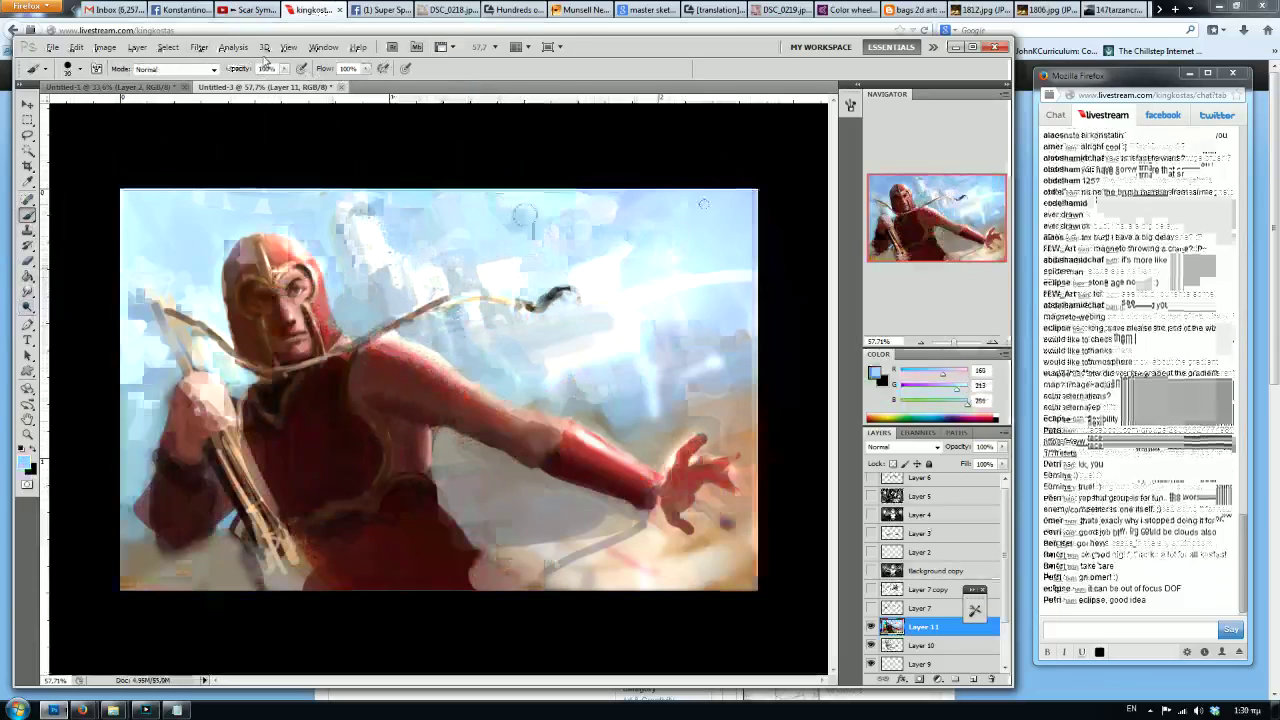
{"action": "left_click", "coordinate": [632, 264], "text": "alt"}
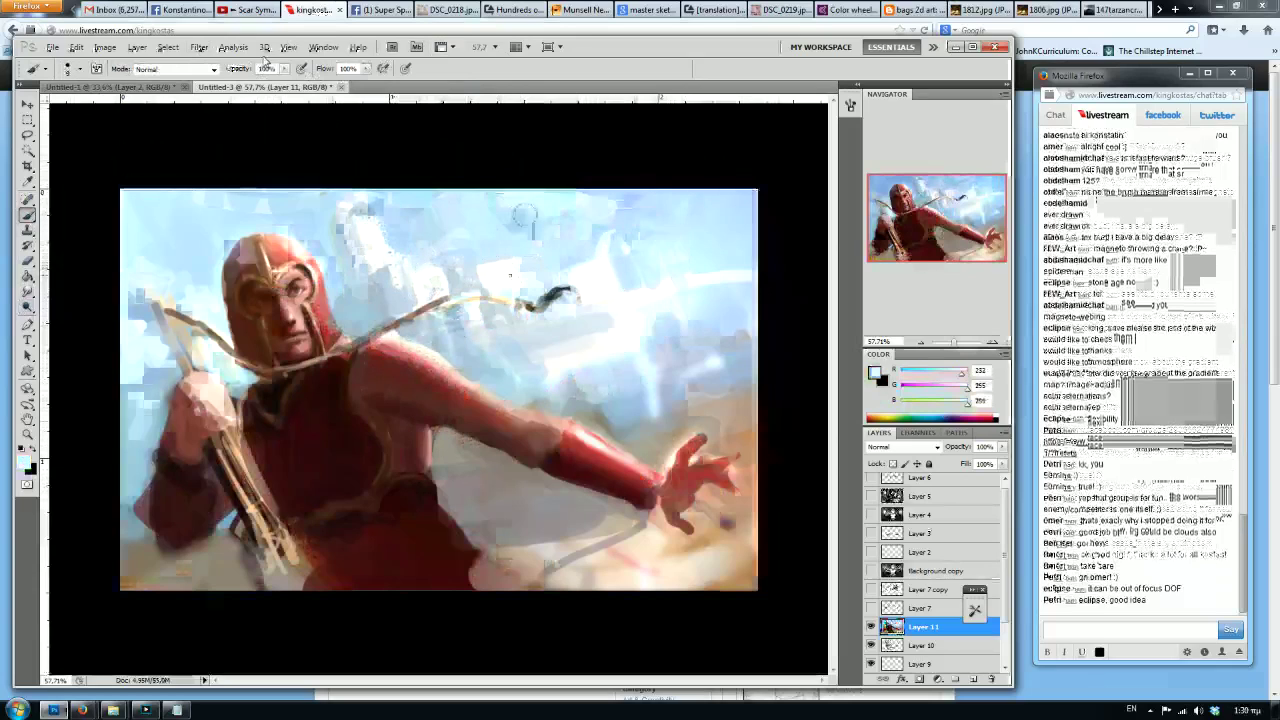
Reshape the pale tower beside the helmet with sampled grey-blue shadows and near-white lights.
{"action": "left_click", "coordinate": [370, 212], "text": "alt"}
{"action": "left_click", "coordinate": [358, 209], "text": "alt"}
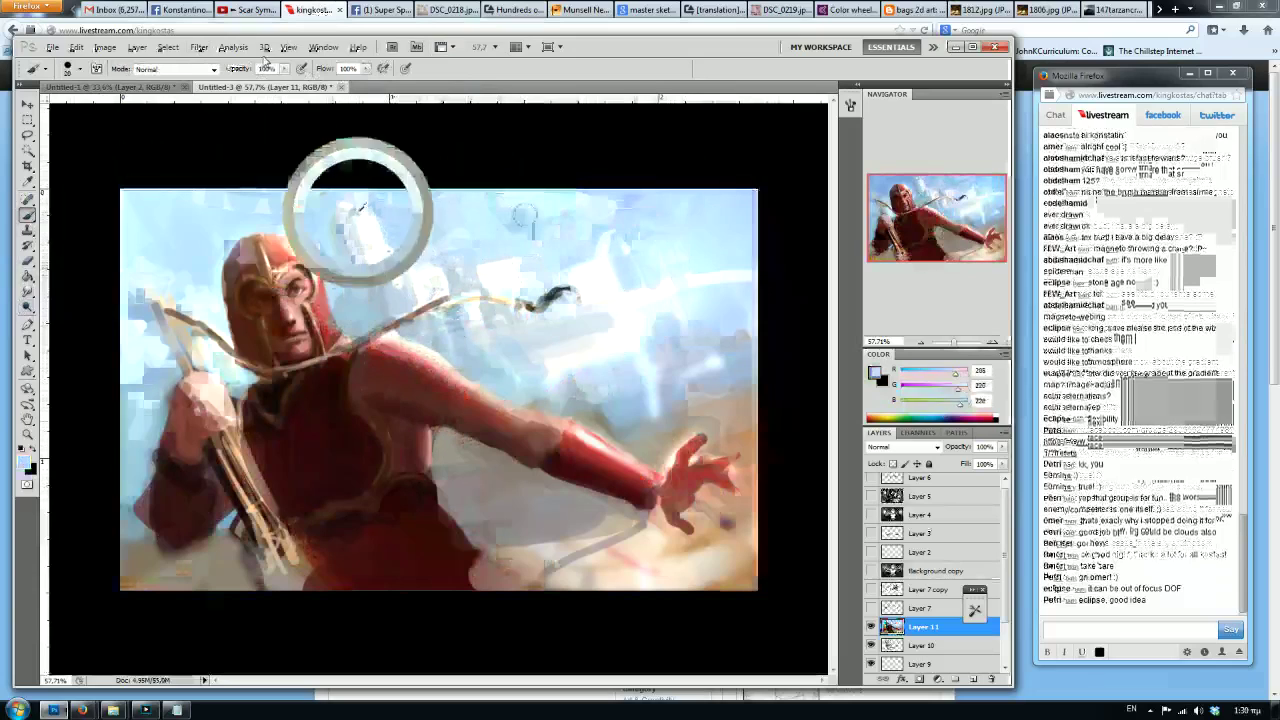
{"action": "left_click", "coordinate": [525, 213], "text": "alt"}
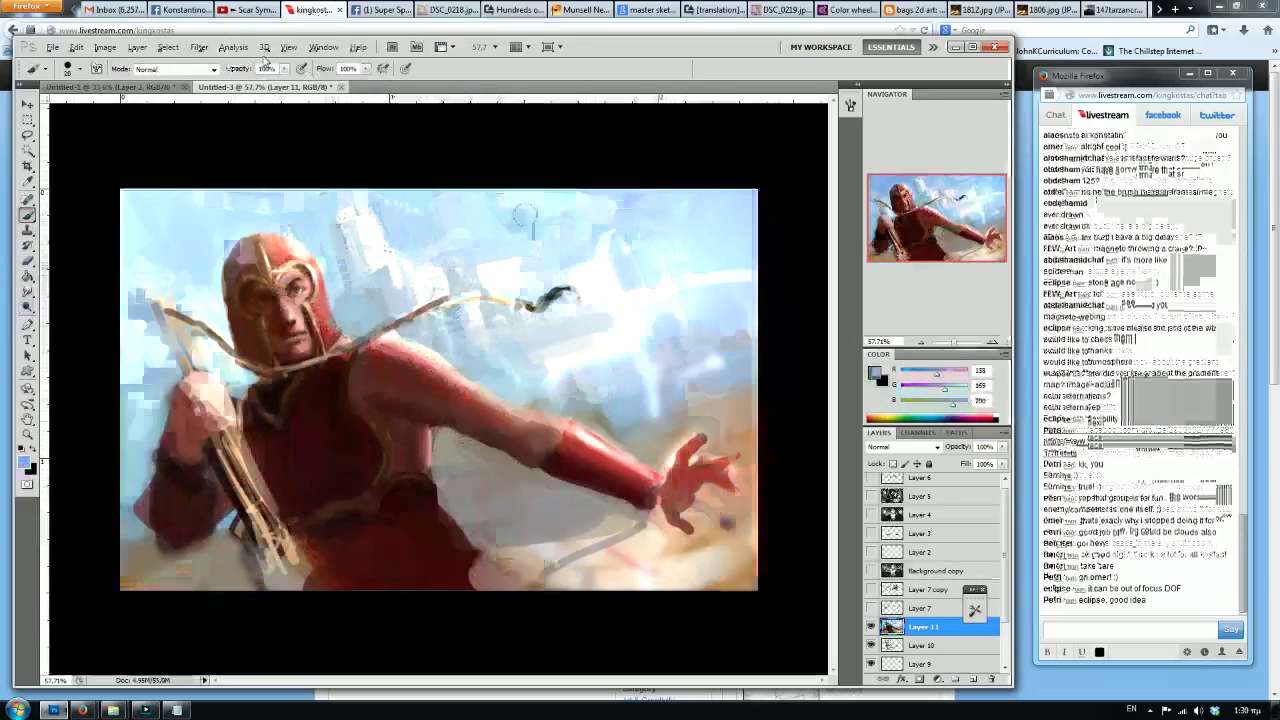
{"action": "left_click", "coordinate": [355, 222], "text": "alt"}
{"action": "left_click", "coordinate": [432, 263], "text": "alt"}
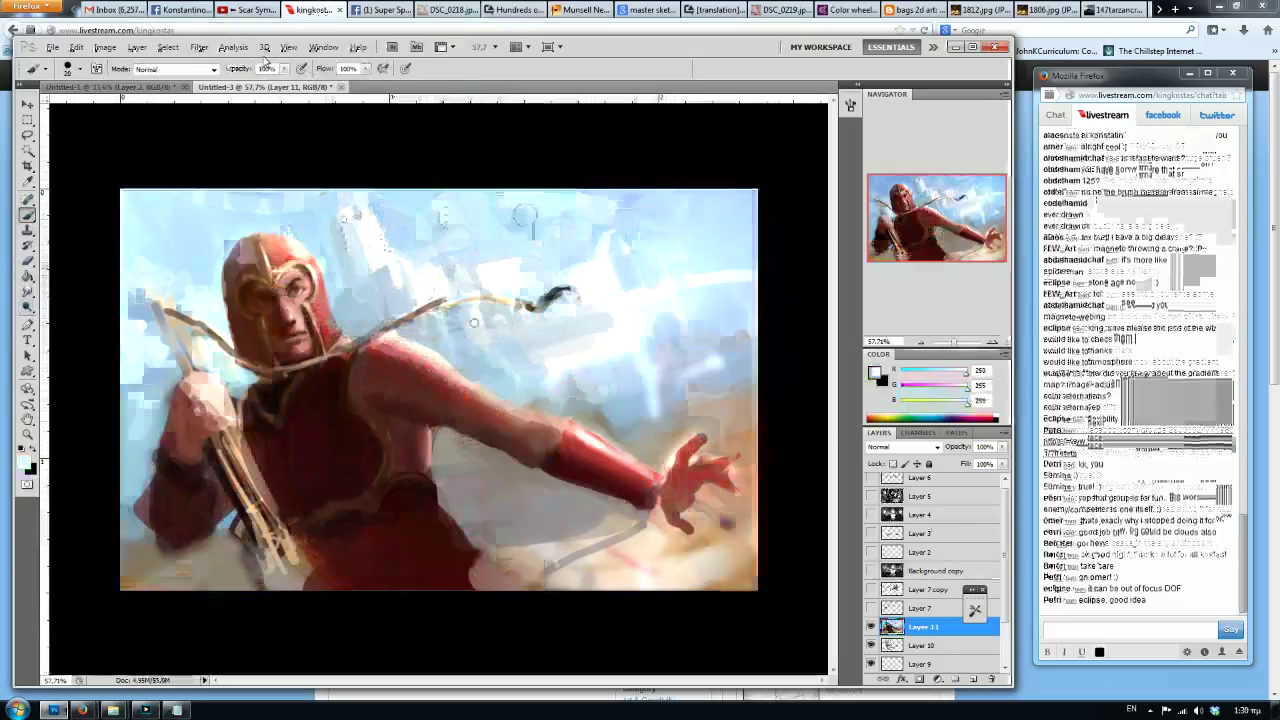
Scatter small sampled-red accents in the sky around the hook, paint sampled sky tones over that area, and mirror the canvas.
{"action": "left_click", "coordinate": [282, 247], "text": "alt"}
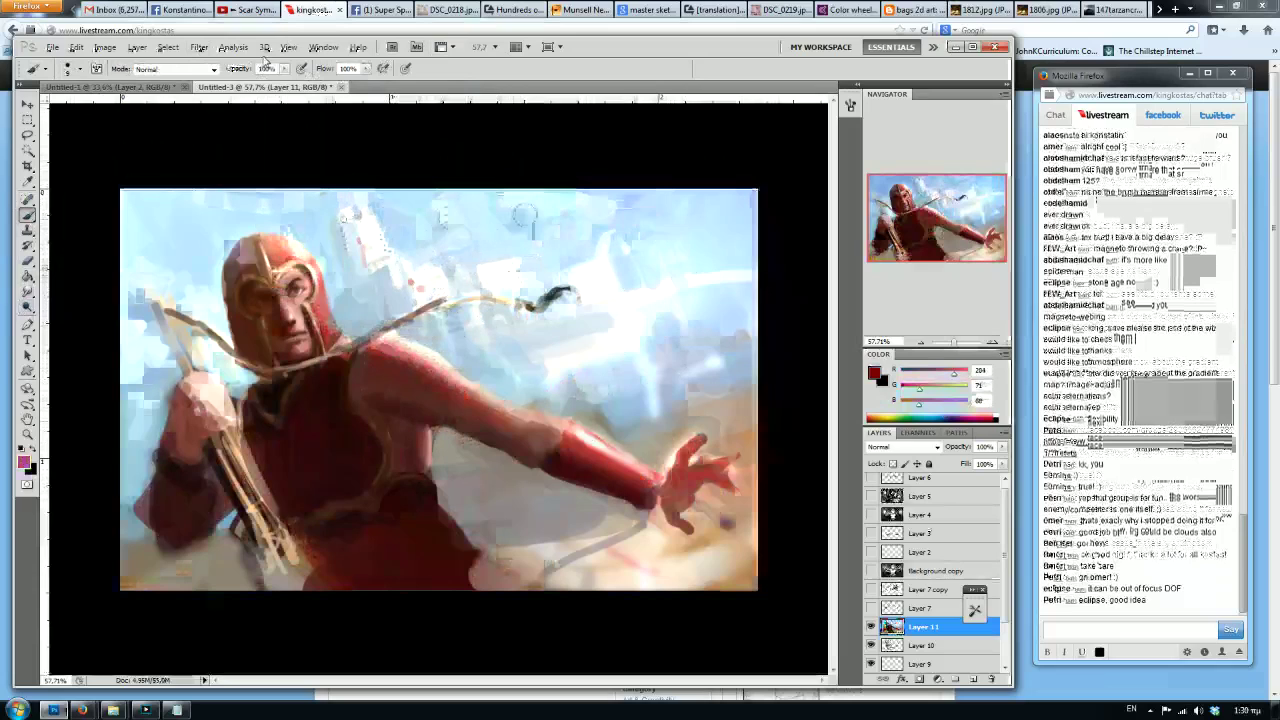
{"action": "left_click_drag", "start_coordinate": [618, 270], "coordinate": [622, 302]}
{"action": "mouse_move", "coordinate": [636, 304]}
{"action": "left_mouse_down"}
{"action": "mouse_move", "coordinate": [750, 268]}
{"action": "mouse_move", "coordinate": [648, 303]}
{"action": "left_mouse_up"}
{"action": "left_click", "coordinate": [629, 325], "text": "alt"}
{"action": "left_click", "coordinate": [705, 308], "text": "alt"}
{"action": "left_click_drag", "start_coordinate": [718, 282], "coordinate": [656, 302]}
{"action": "key", "text": "ctrl+shift+h"}
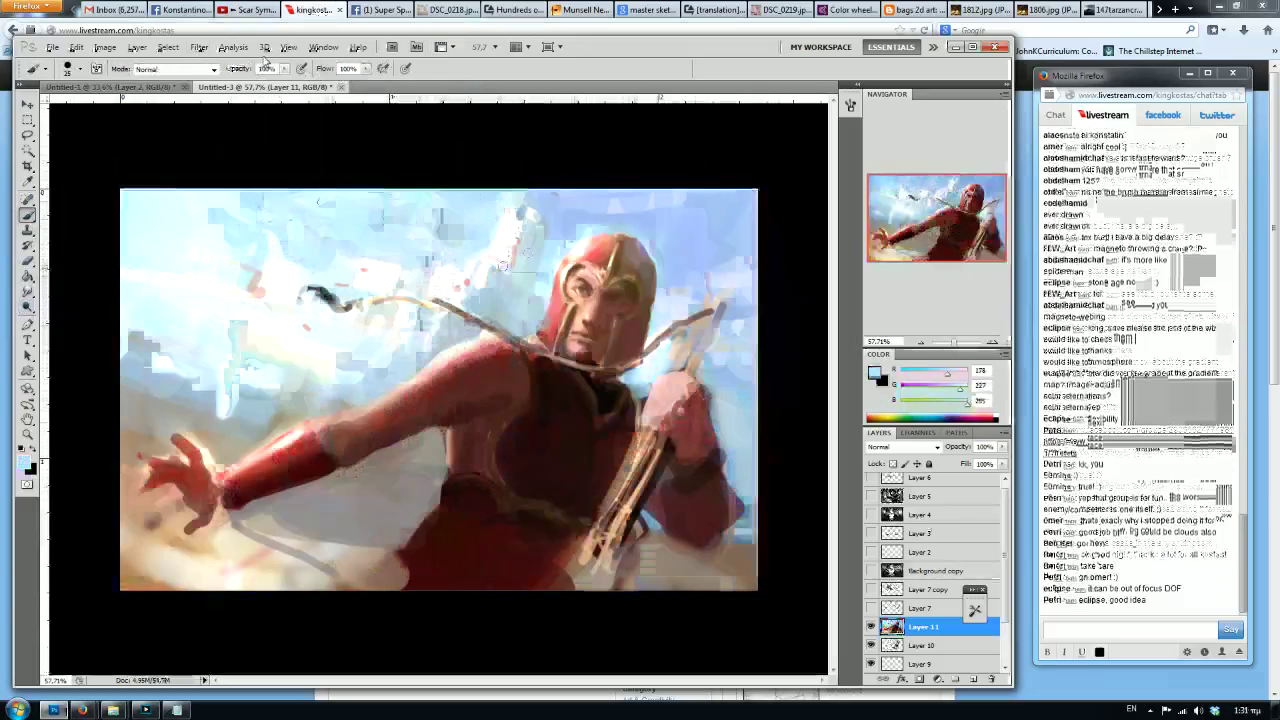
{"action": "left_click", "coordinate": [444, 277], "text": "alt"}
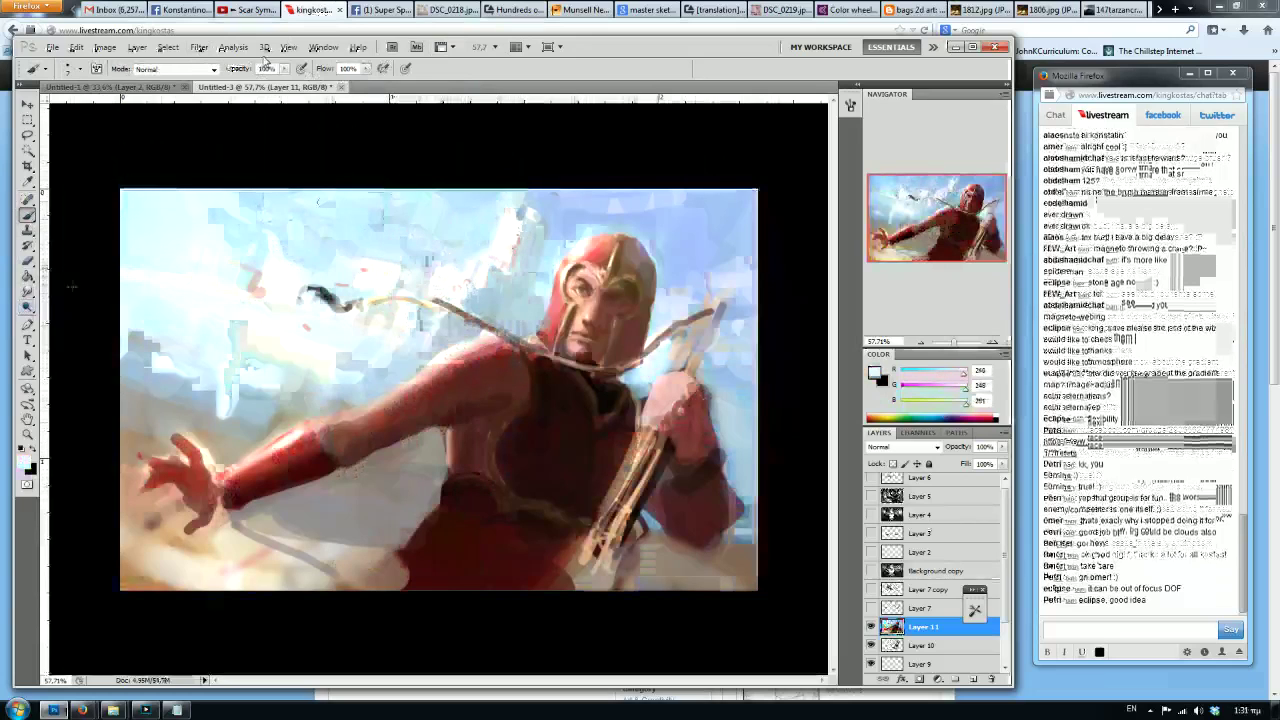
Add small bright red accents to the pale tower beside the helmet and paint near-white lights over its body with a larger brush.
{"action": "left_click_drag", "start_coordinate": [964, 388], "coordinate": [898, 404]}
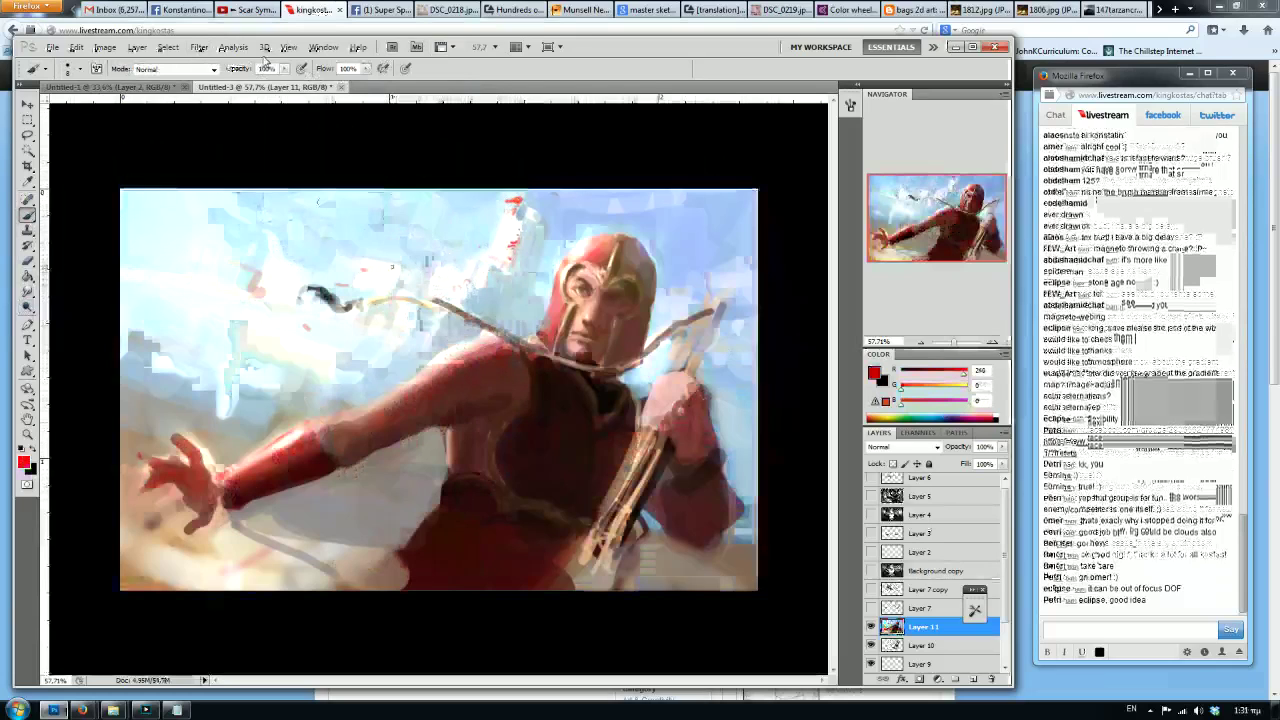
{"action": "left_click", "coordinate": [518, 200], "text": "alt"}
{"action": "left_click", "coordinate": [517, 231], "text": "alt"}
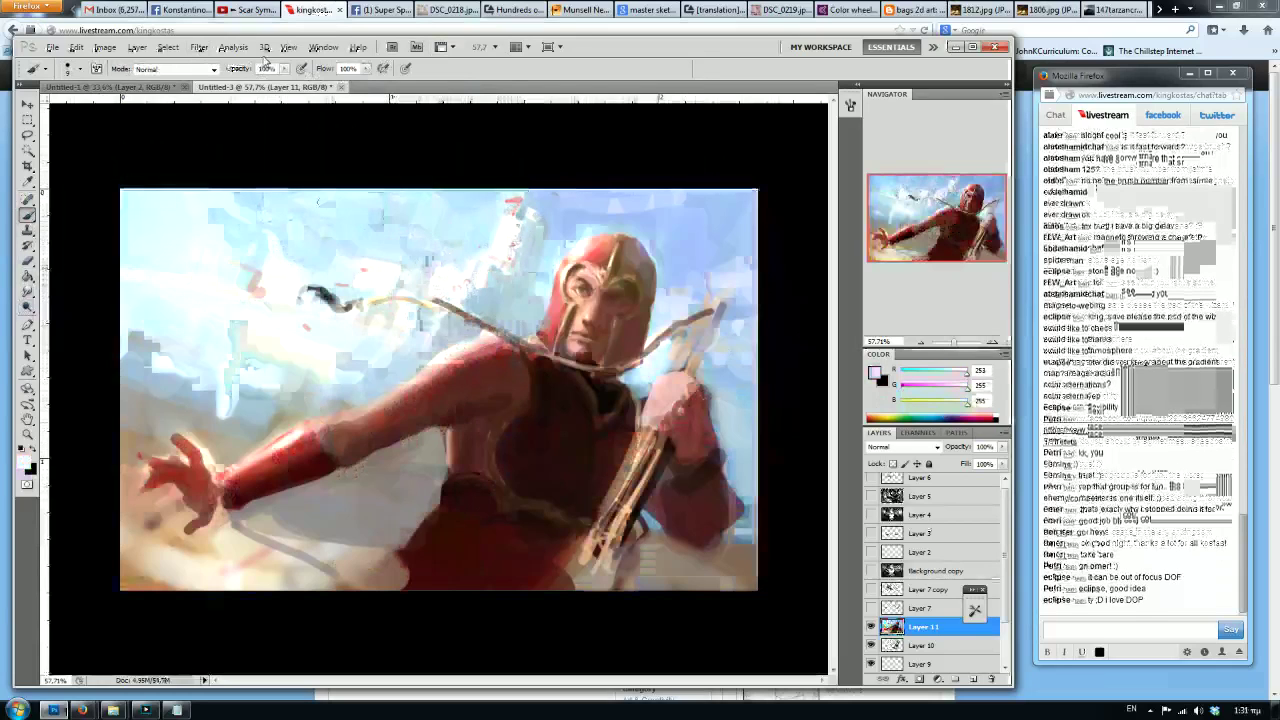
{"action": "key", "text": "bracketright"}
{"action": "left_click_drag", "start_coordinate": [516, 256], "coordinate": [502, 270]}
Paint sampled soft blue and near-white patches into the sky between the pale tower and the hook.
{"action": "left_click", "coordinate": [464, 233], "text": "alt"}
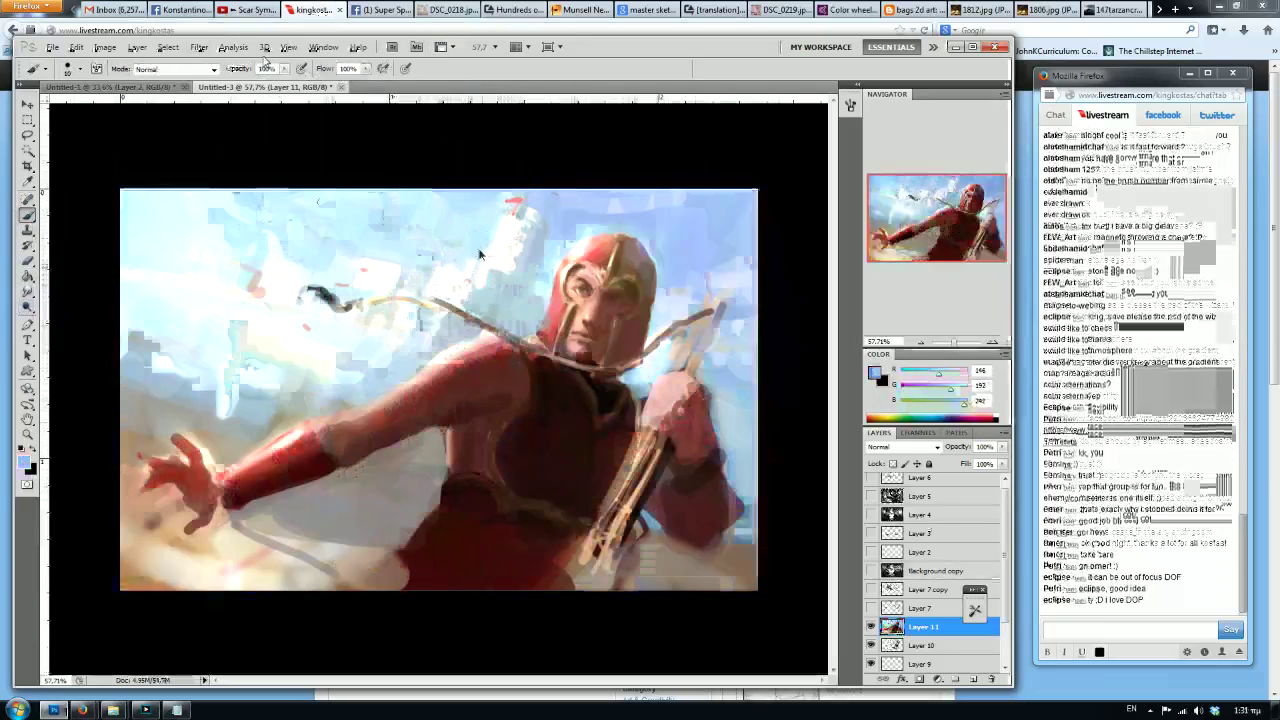
{"action": "left_click", "coordinate": [479, 251], "text": "alt"}
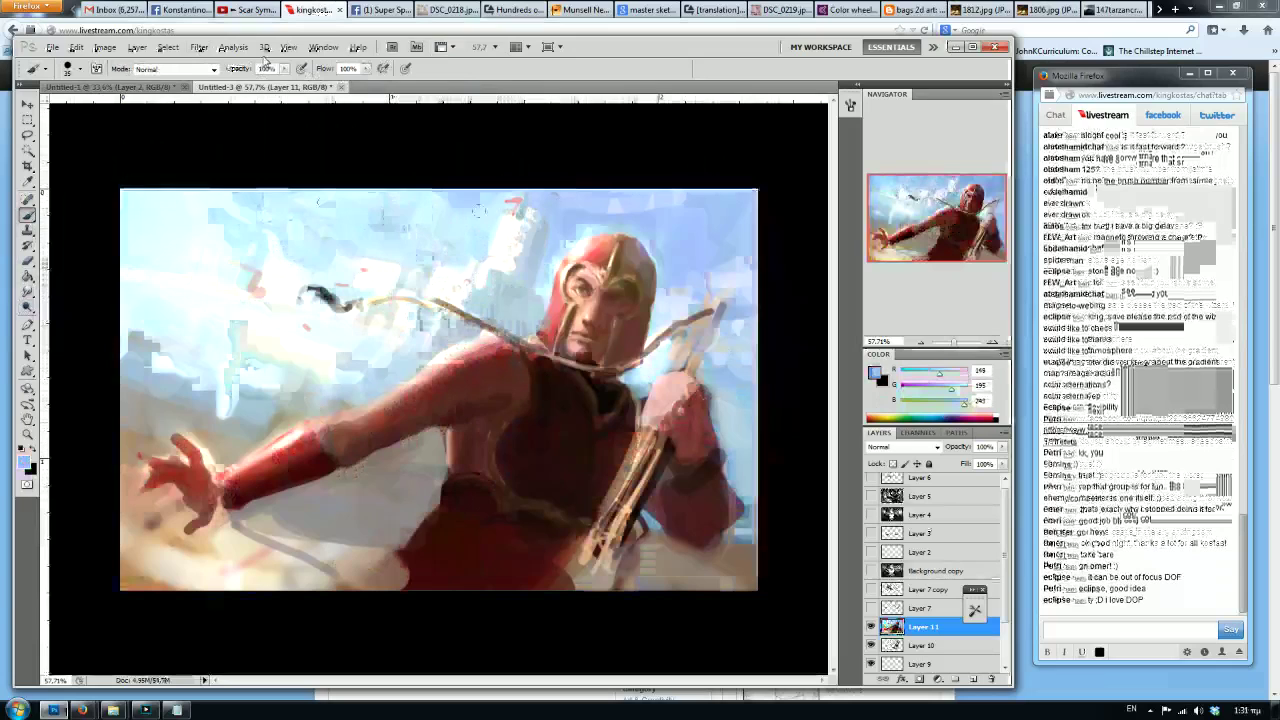
{"action": "left_click", "coordinate": [405, 248], "text": "alt"}
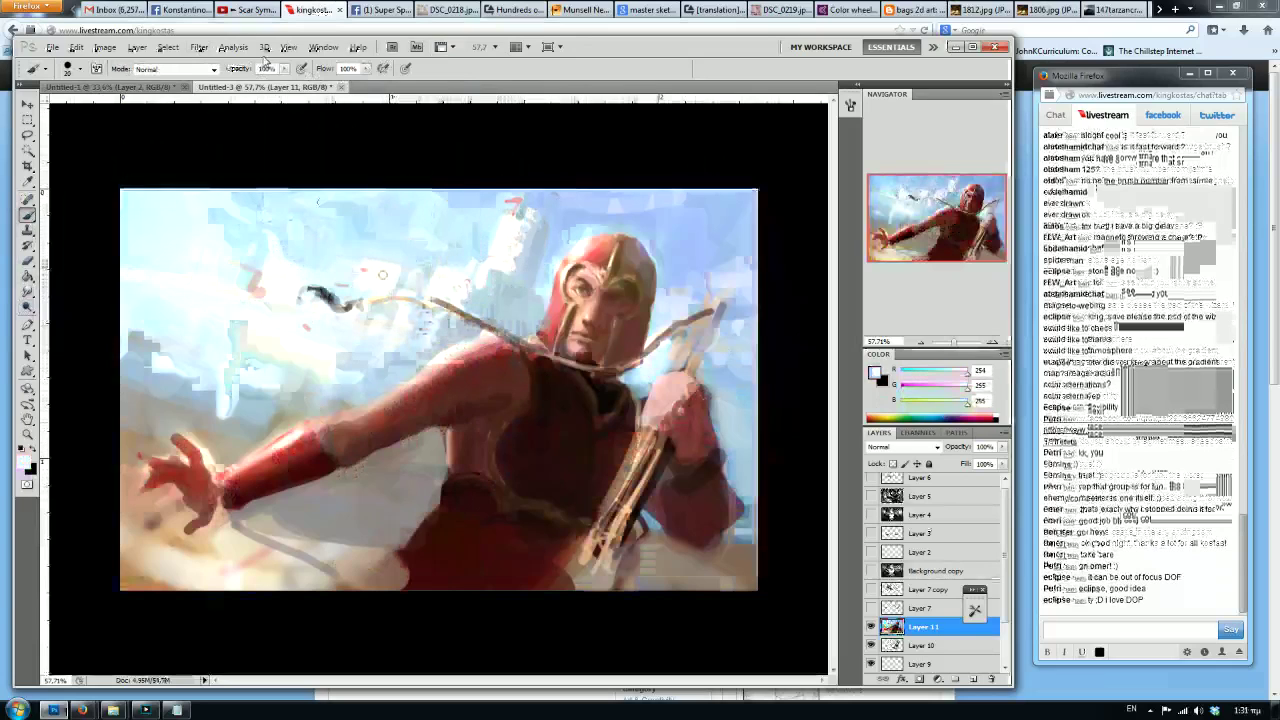
{"action": "left_click", "coordinate": [345, 246], "text": "alt"}
Cover the red marks in the sky beyond the hook with sampled light blue using a larger brush, and mirror the canvas.
{"action": "left_click", "coordinate": [232, 238], "text": "alt"}
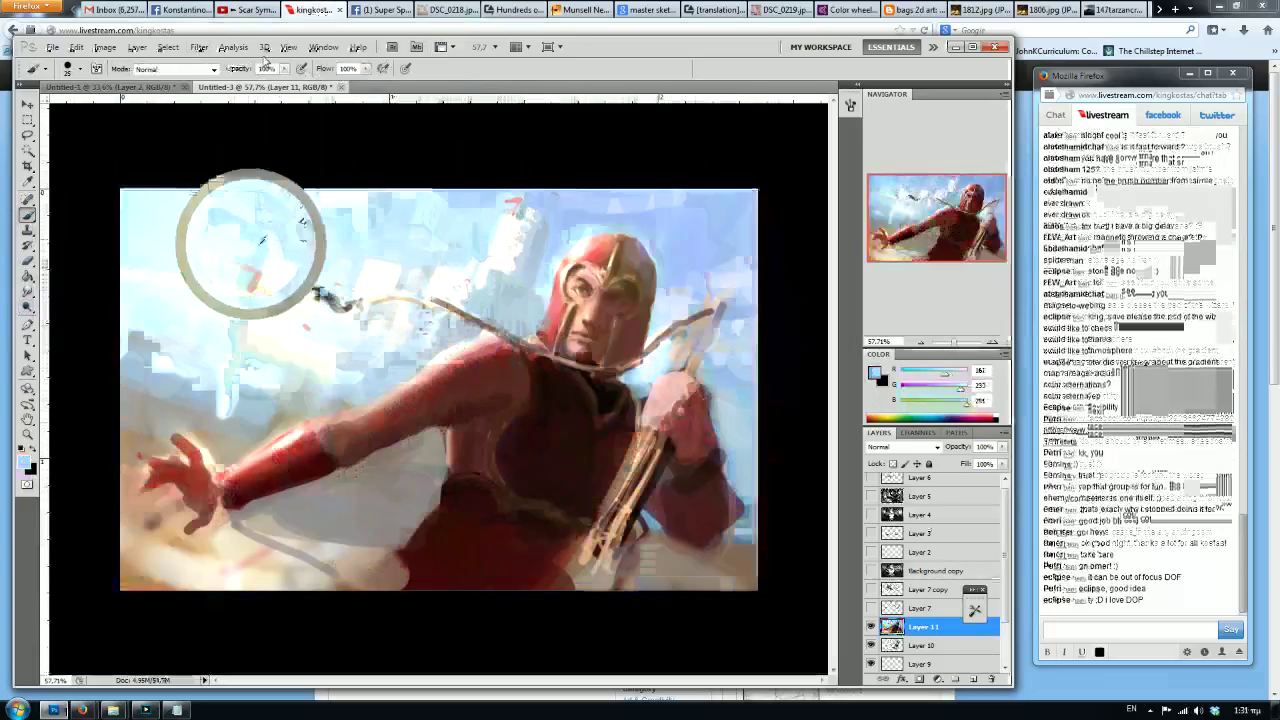
{"action": "left_click", "coordinate": [254, 292], "text": "alt"}
{"action": "left_click", "coordinate": [250, 260], "text": "alt"}
{"action": "key", "text": "bracketright"}
{"action": "key", "text": "bracketright"}
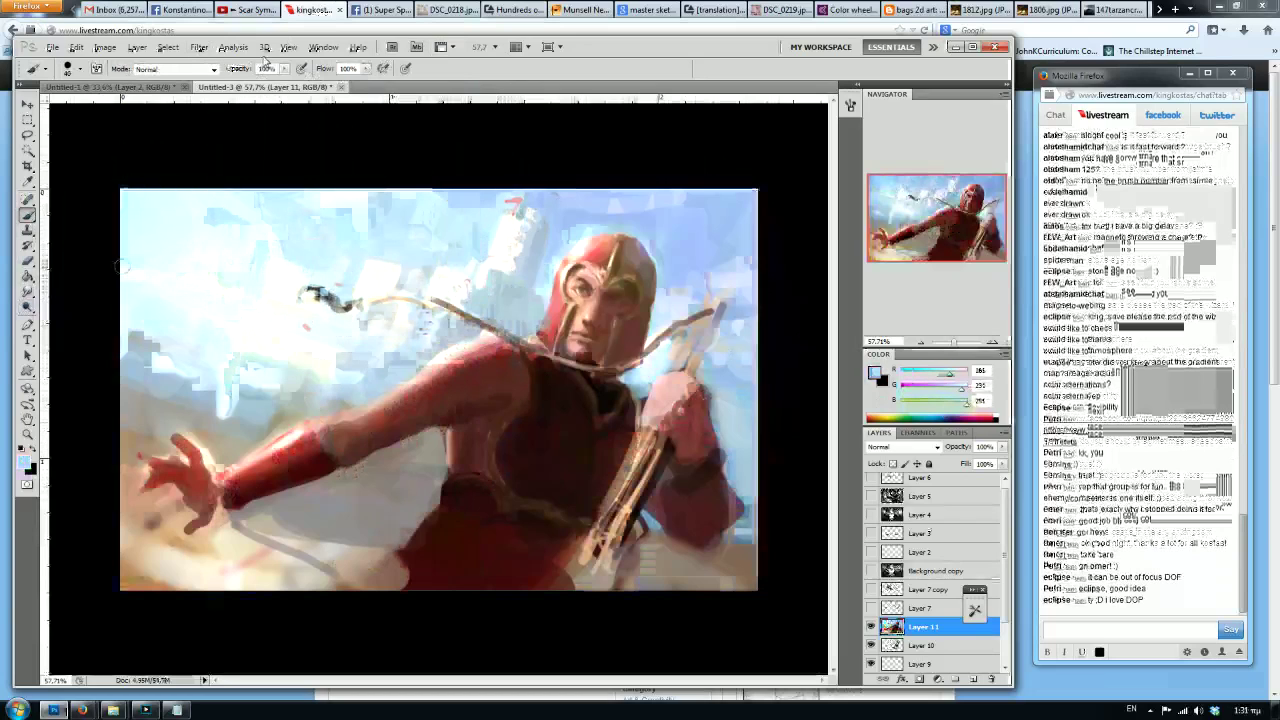
{"action": "key", "text": "h"}
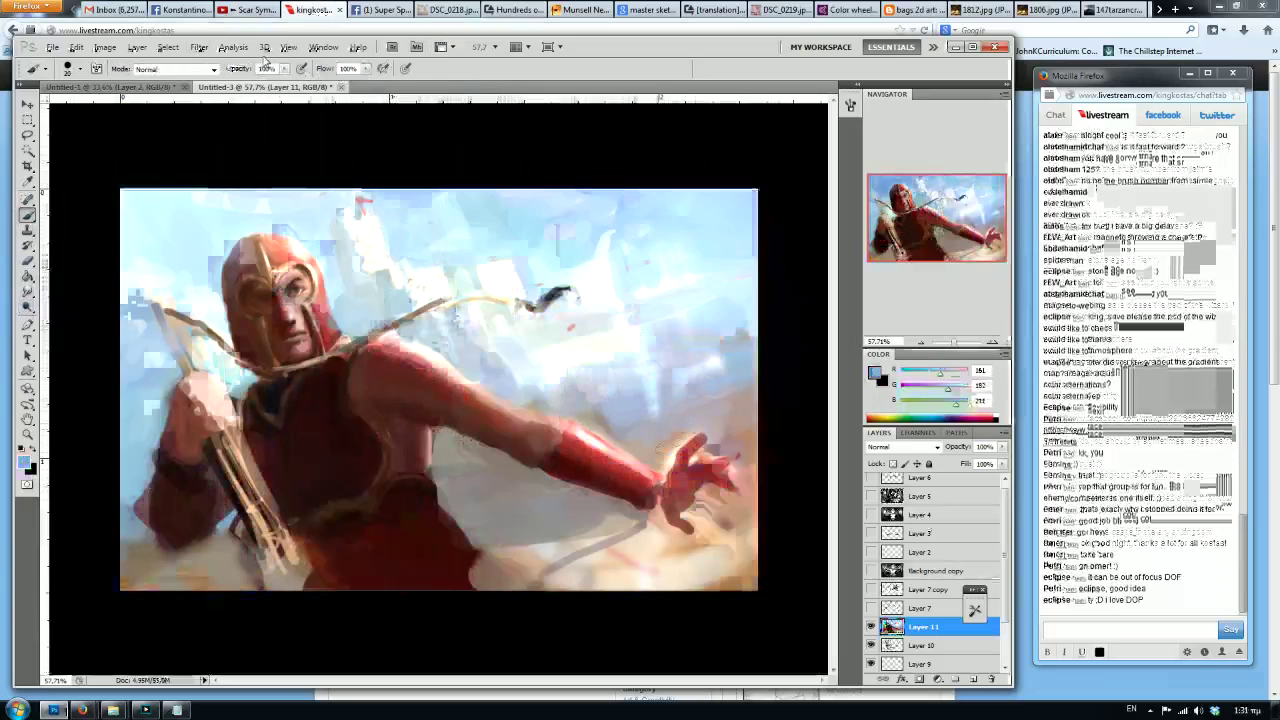
Paint sampled grey-blue and sand tones into the background beneath the outstretched arm, mirroring the canvas and back to check the composition.
{"action": "mouse_move", "coordinate": [430, 445]}
{"action": "left_mouse_down"}
{"action": "mouse_move", "coordinate": [450, 475]}
{"action": "mouse_move", "coordinate": [500, 465]}
{"action": "mouse_move", "coordinate": [495, 490]}
{"action": "mouse_move", "coordinate": [525, 510]}
{"action": "mouse_move", "coordinate": [520, 485]}
{"action": "left_mouse_up"}
{"action": "left_click_drag", "start_coordinate": [210, 563], "coordinate": [140, 560]}
{"action": "left_click", "coordinate": [558, 528], "text": "alt"}
{"action": "mouse_move", "coordinate": [565, 532]}
{"action": "left_mouse_down"}
{"action": "mouse_move", "coordinate": [490, 553]}
{"action": "mouse_move", "coordinate": [549, 529]}
{"action": "left_mouse_up"}
{"action": "left_click", "coordinate": [517, 515], "text": "alt"}
{"action": "left_click", "coordinate": [525, 561], "text": "alt"}
{"action": "key", "text": "ctrl+shift+h"}
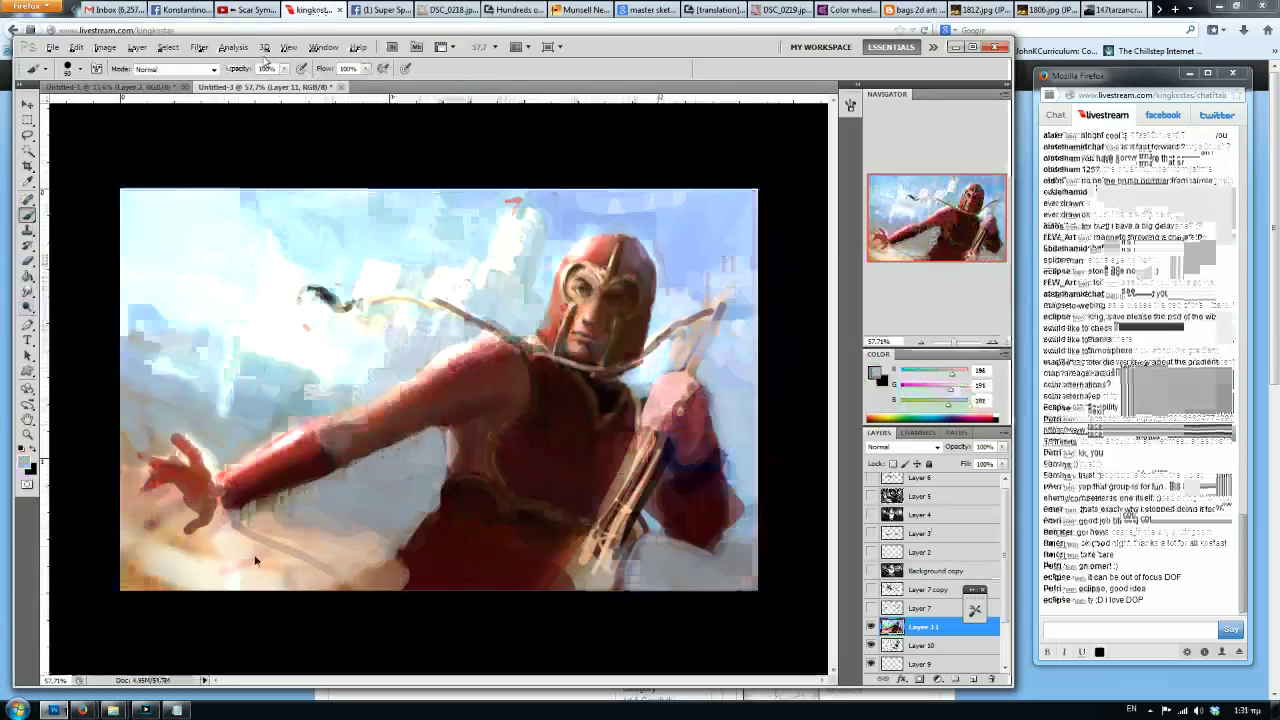
{"action": "left_click", "coordinate": [365, 515], "text": "alt"}
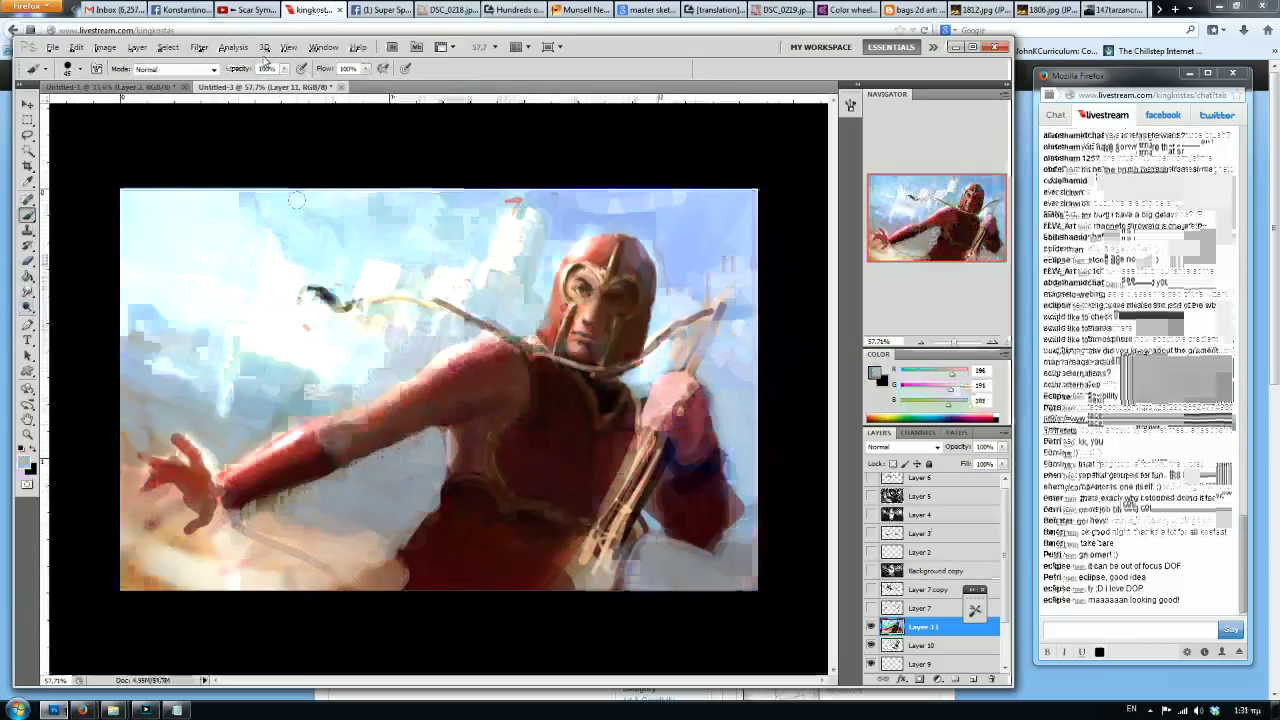
{"action": "key", "text": "ctrl+shift+h"}
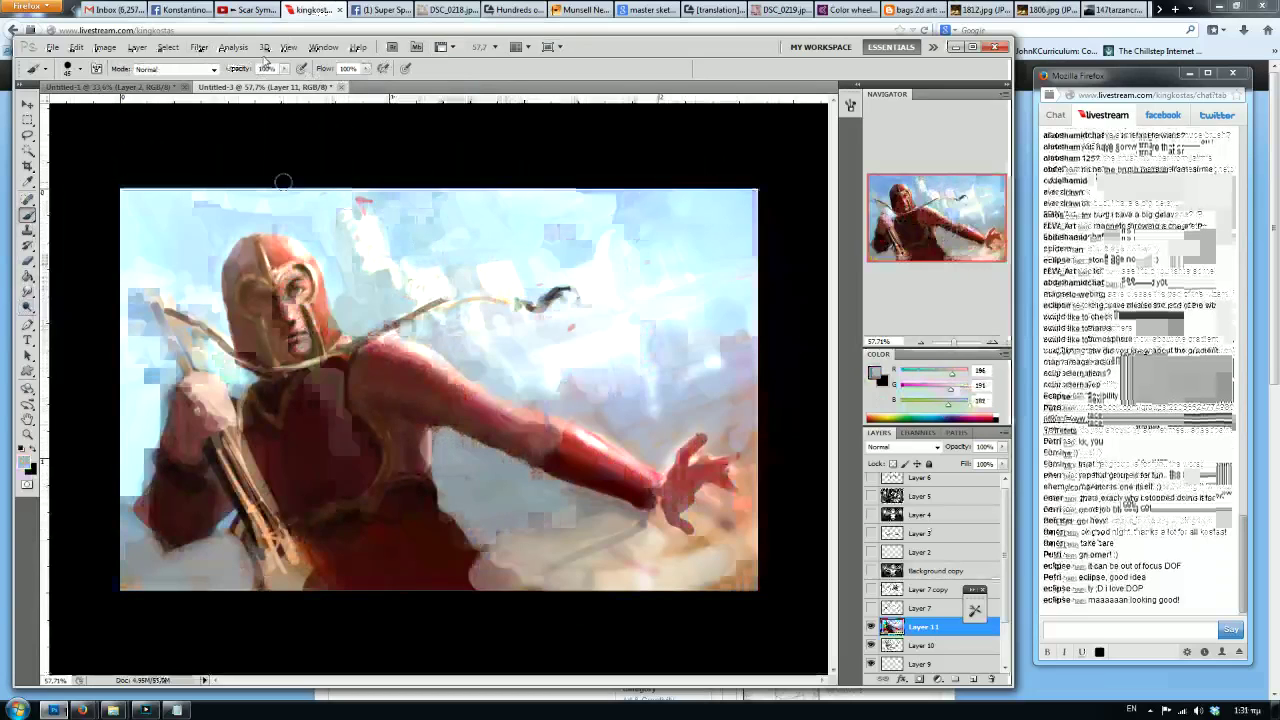
Paint the sky and the white castle tower behind the helmet with sampled blues and near-white.
{"action": "left_click", "coordinate": [305, 215], "text": "alt"}
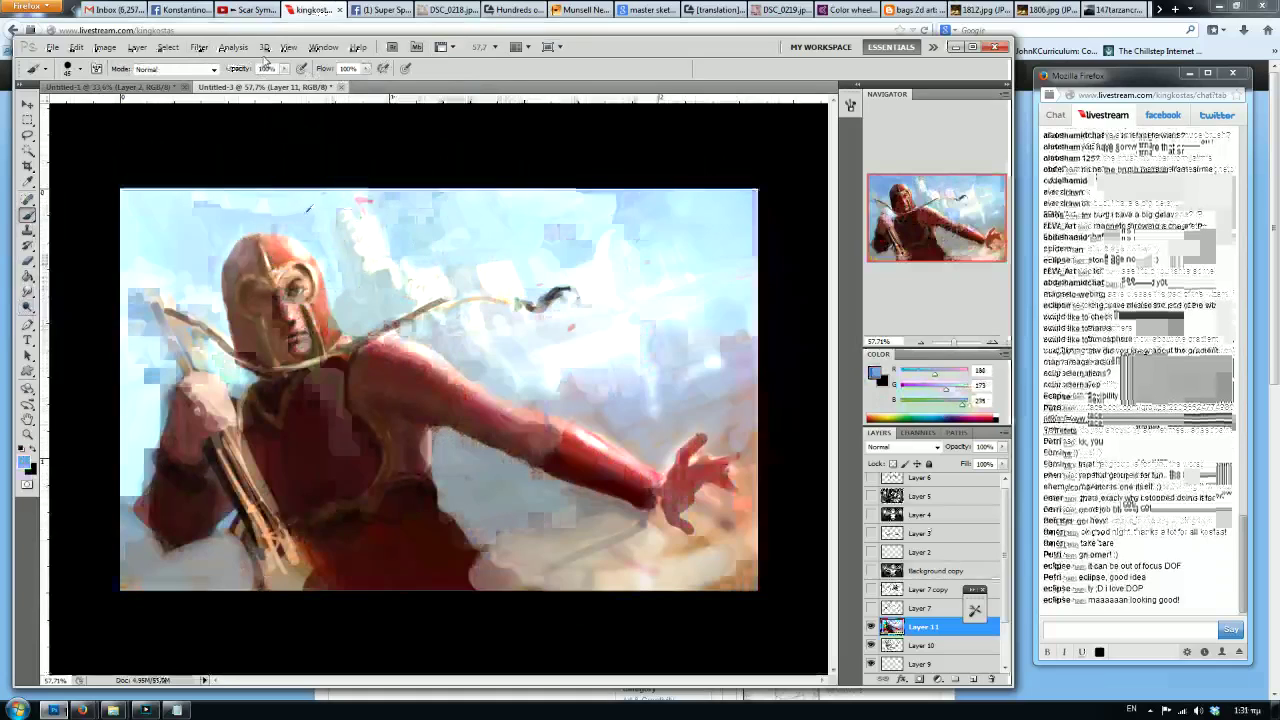
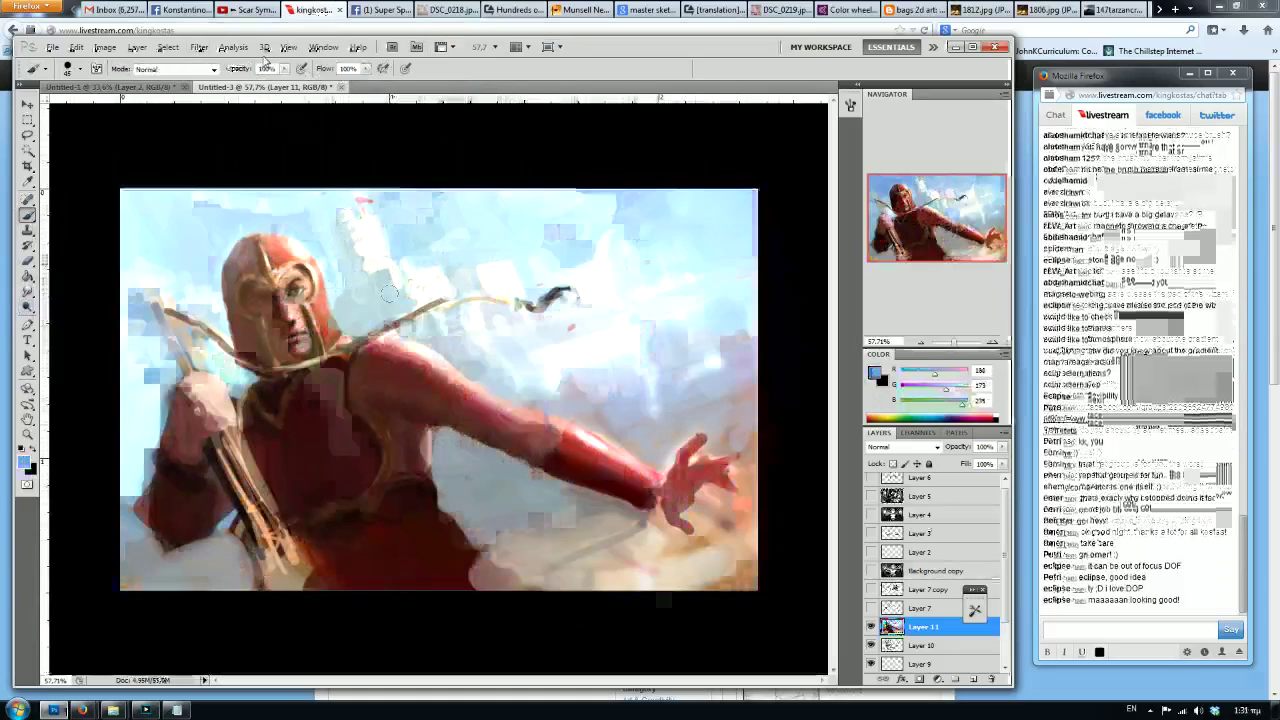
{"action": "left_click", "coordinate": [535, 222], "text": "alt"}
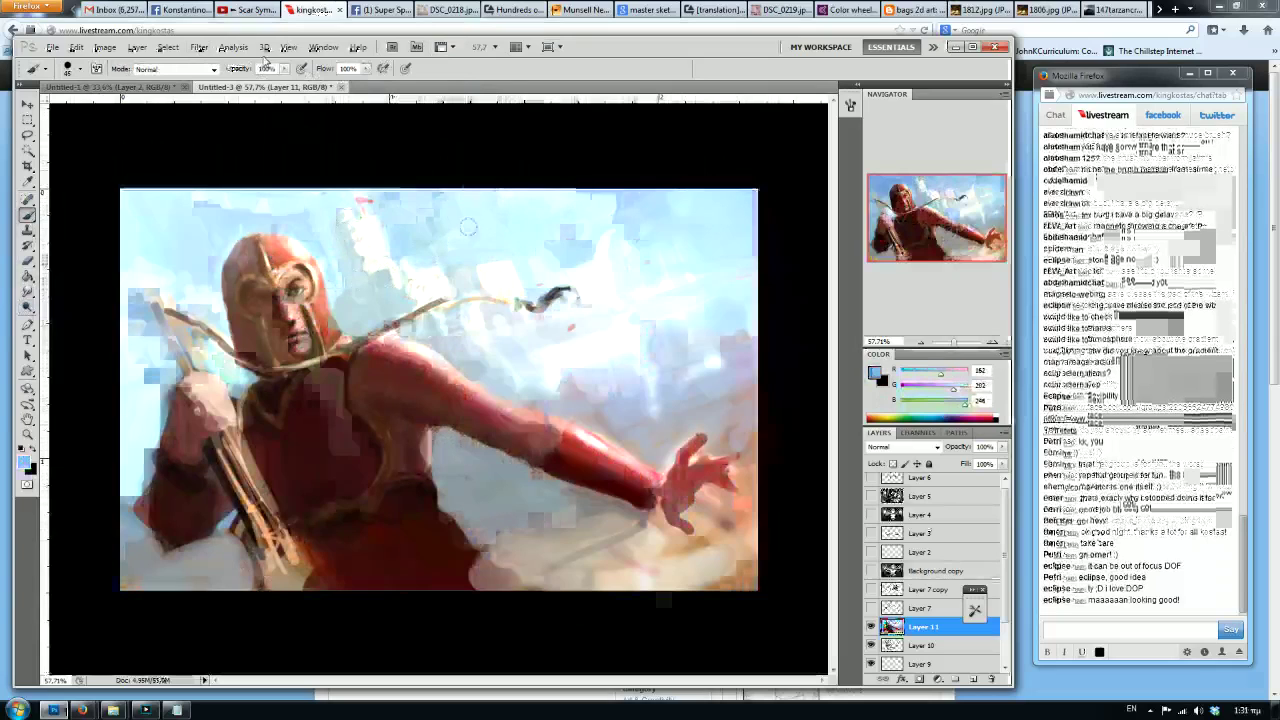
{"action": "left_click", "coordinate": [371, 216], "text": "alt"}
{"action": "left_click_drag", "start_coordinate": [375, 229], "coordinate": [404, 269]}
{"action": "left_click", "coordinate": [415, 266], "text": "alt"}
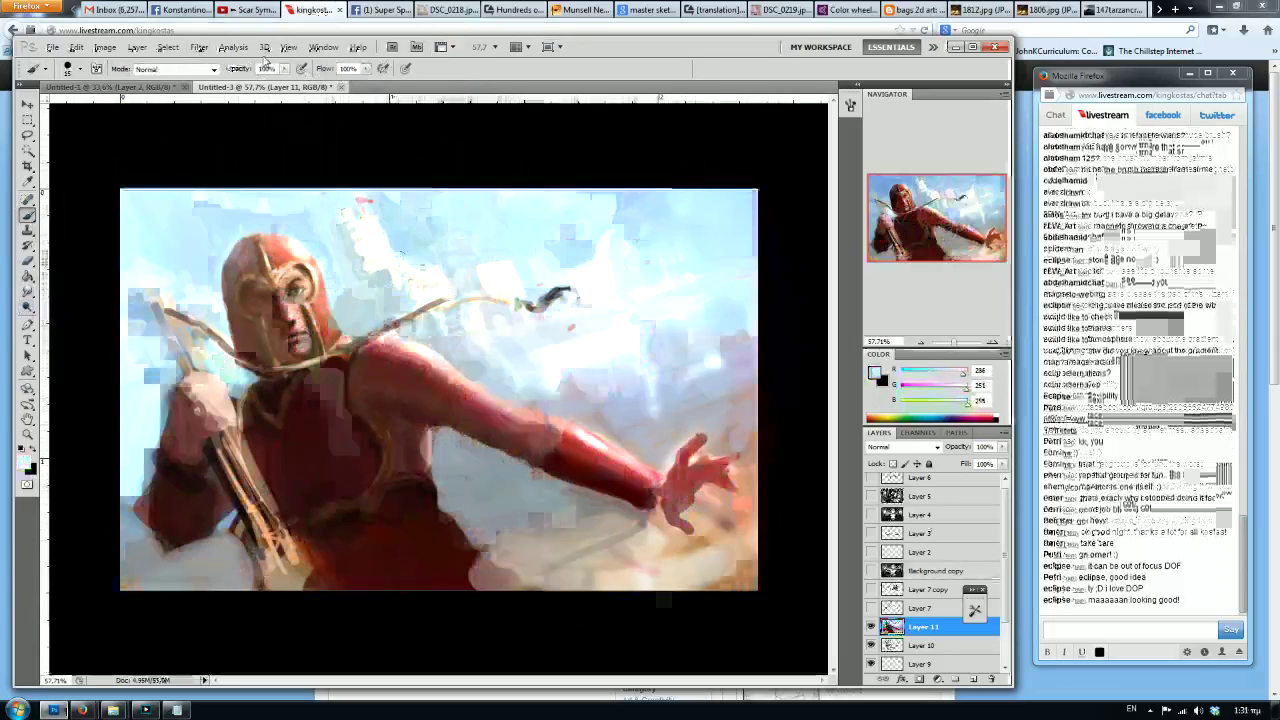
On Layer 11, blend sampled light blues into the open sky beyond the tower and mirror the canvas.
{"action": "left_click", "coordinate": [428, 222], "text": "alt"}
{"action": "key", "text": "bracketright"}
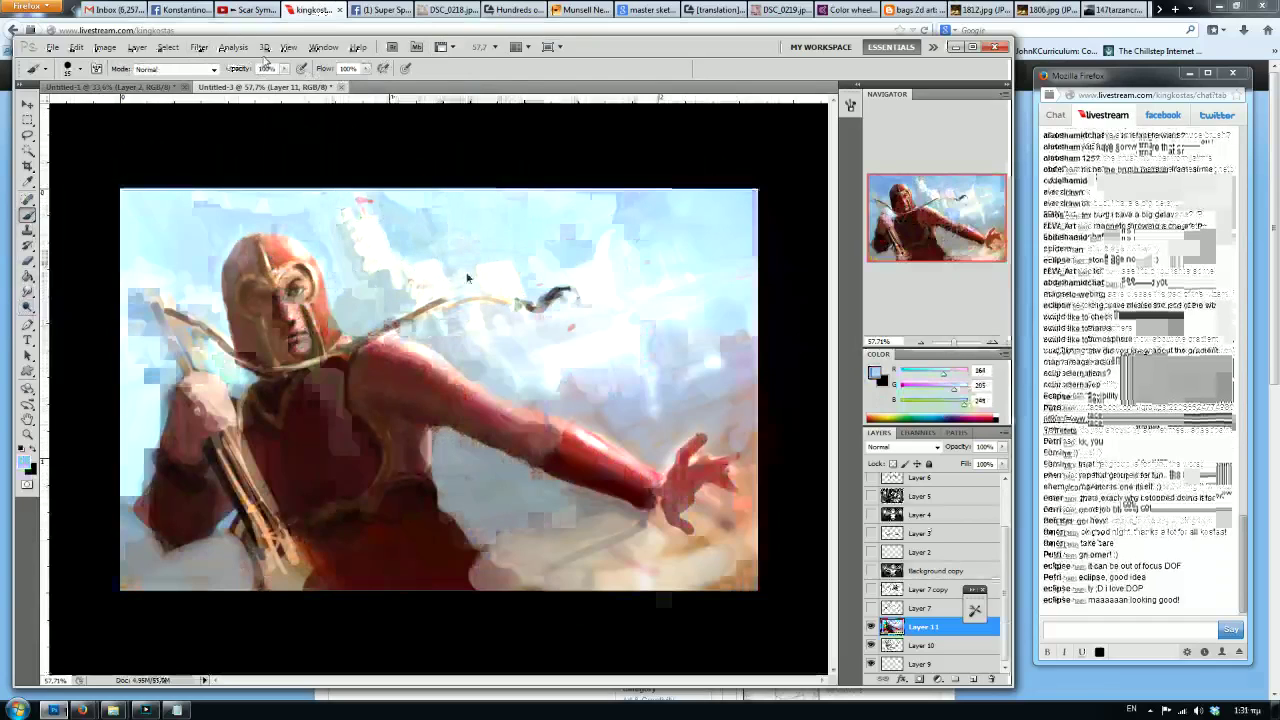
{"action": "key", "text": "alt+comma"}
{"action": "left_click", "coordinate": [920, 571]}
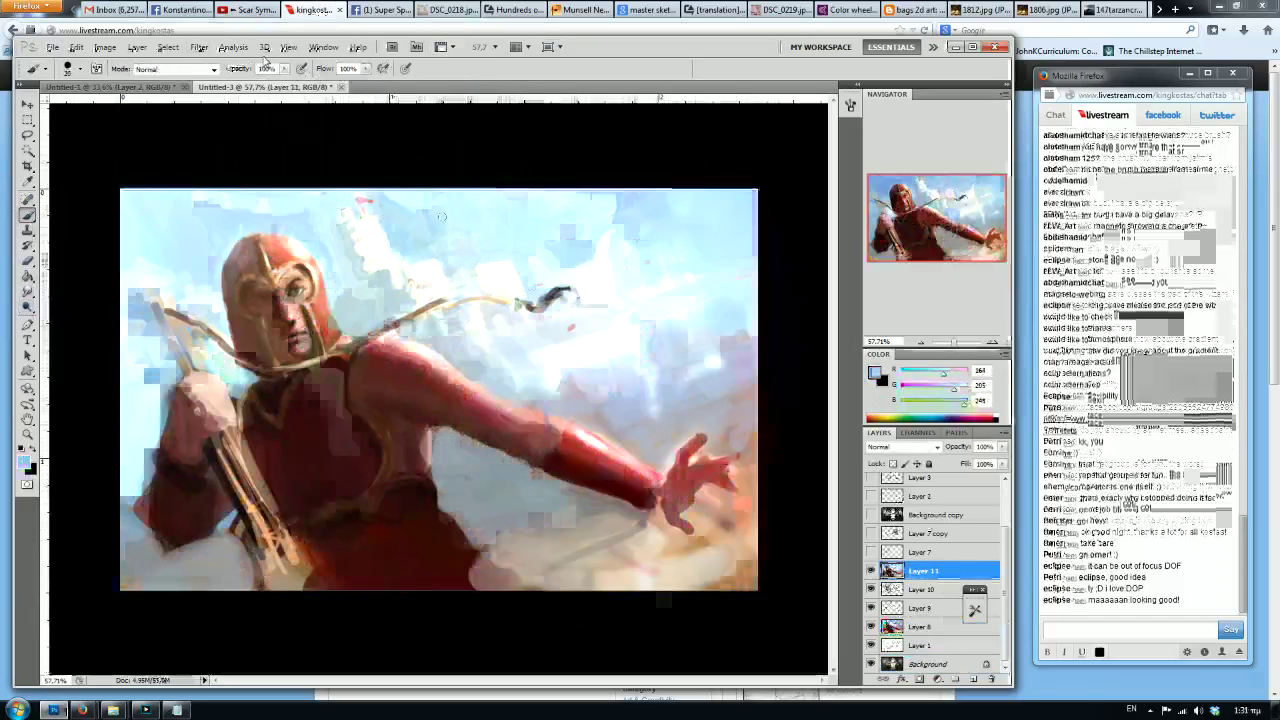
{"action": "left_click", "coordinate": [478, 250], "text": "alt"}
{"action": "left_click", "coordinate": [602, 237], "text": "alt"}
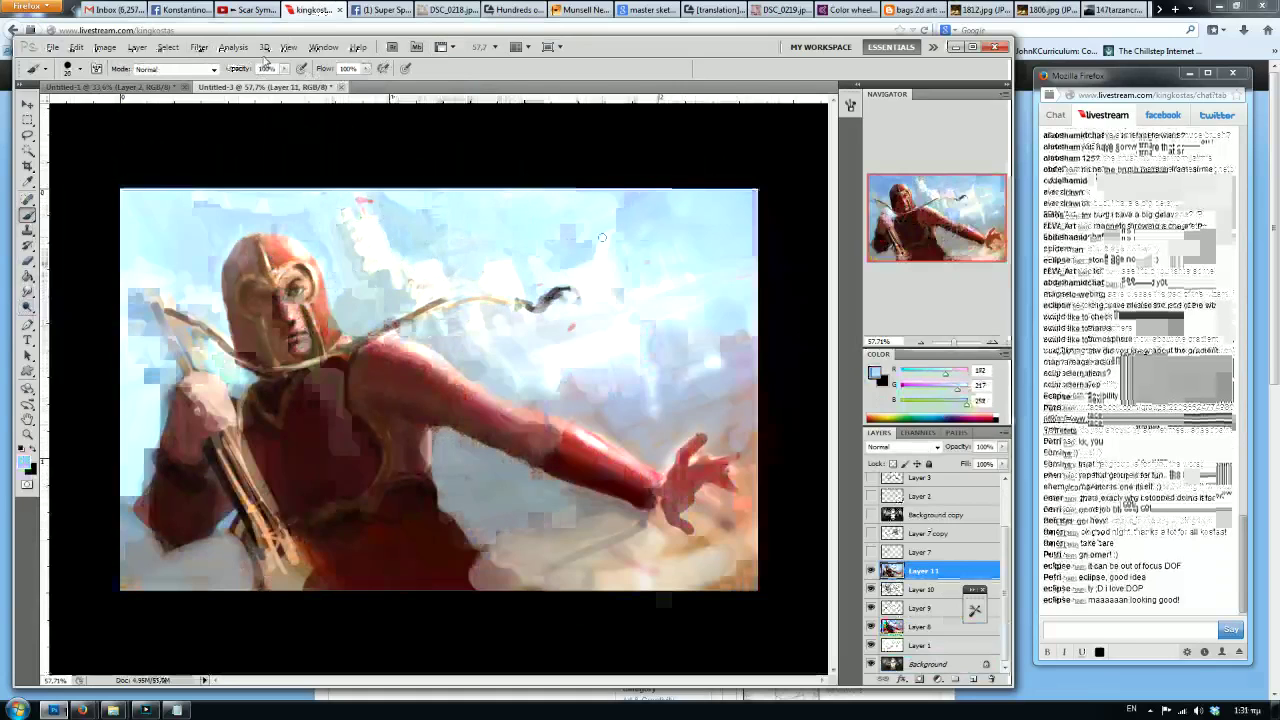
{"action": "key", "text": "h"}
Paint sampled sky blues between the tower and the helmet and above the helmet.
{"action": "left_click", "coordinate": [574, 226], "text": "alt"}
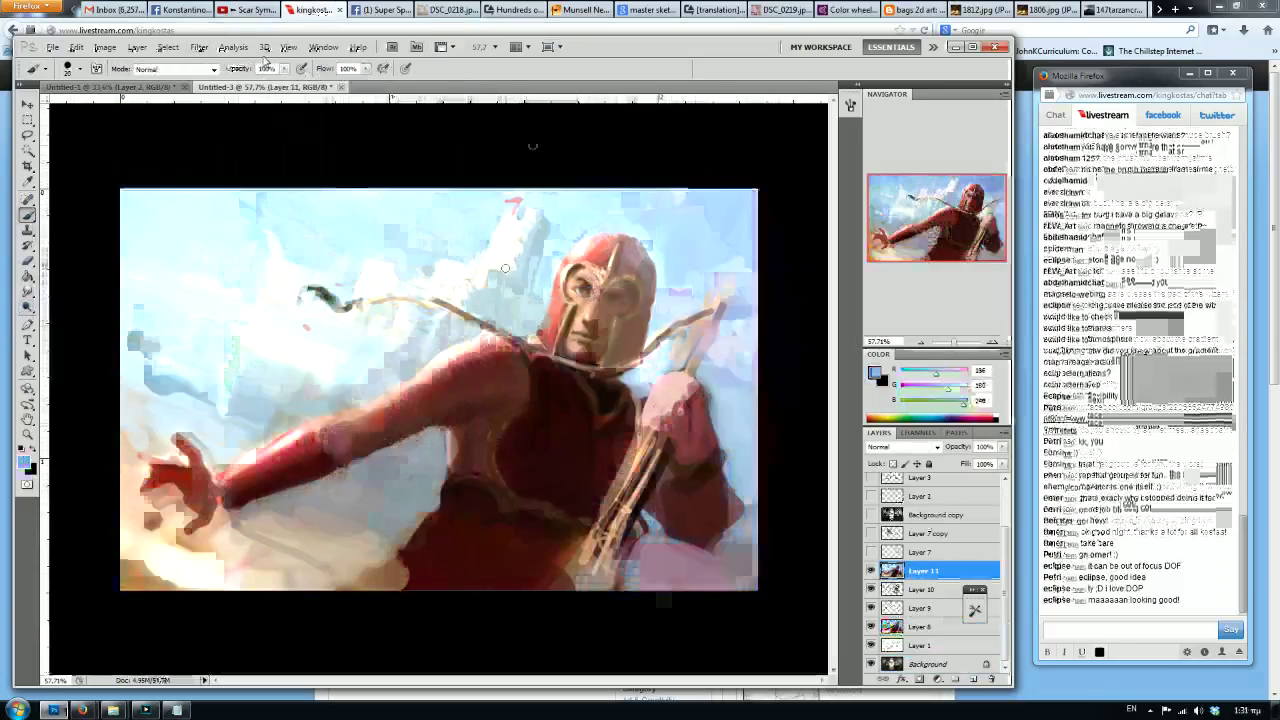
{"action": "left_click", "coordinate": [570, 230]}
{"action": "left_click", "coordinate": [655, 220], "text": "alt"}
{"action": "left_click", "coordinate": [643, 214], "text": "alt"}
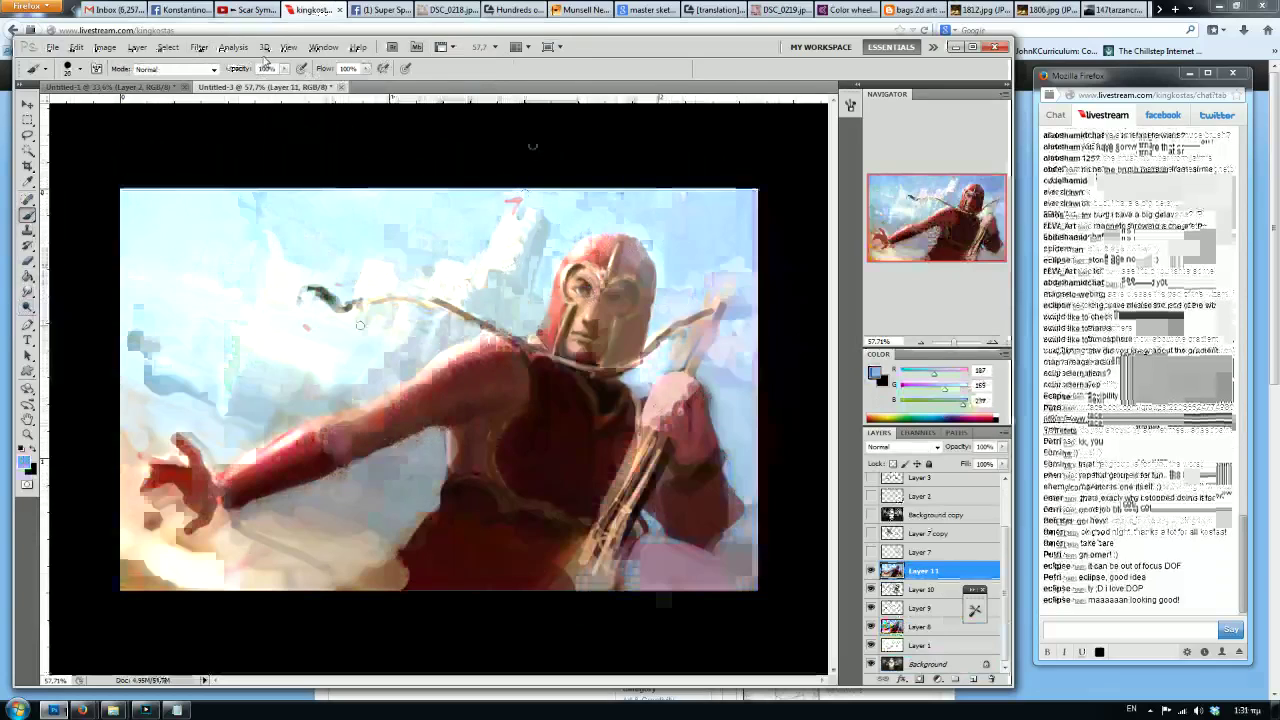
Fill the background between the extended arm and the waist with sampled muted grey-blues.
{"action": "left_click", "coordinate": [399, 528], "text": "alt"}
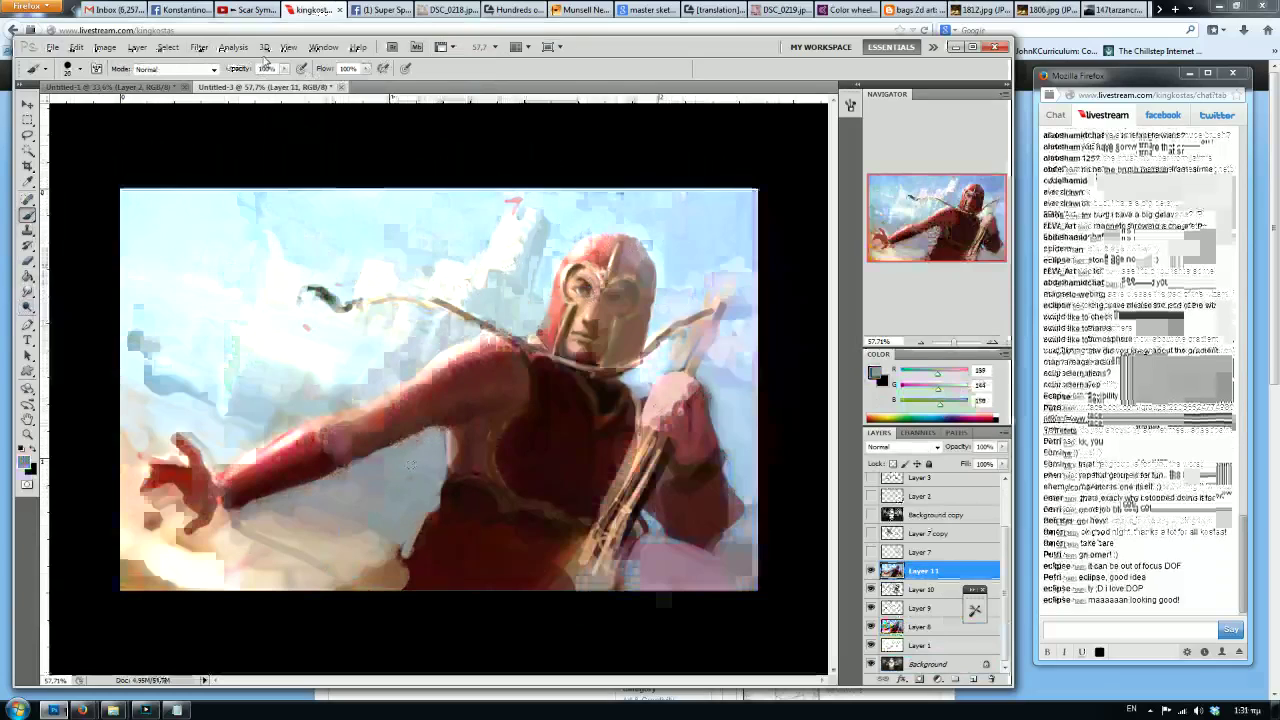
{"action": "left_click", "coordinate": [412, 528], "text": "alt"}
{"action": "left_click", "coordinate": [432, 505], "text": "alt"}
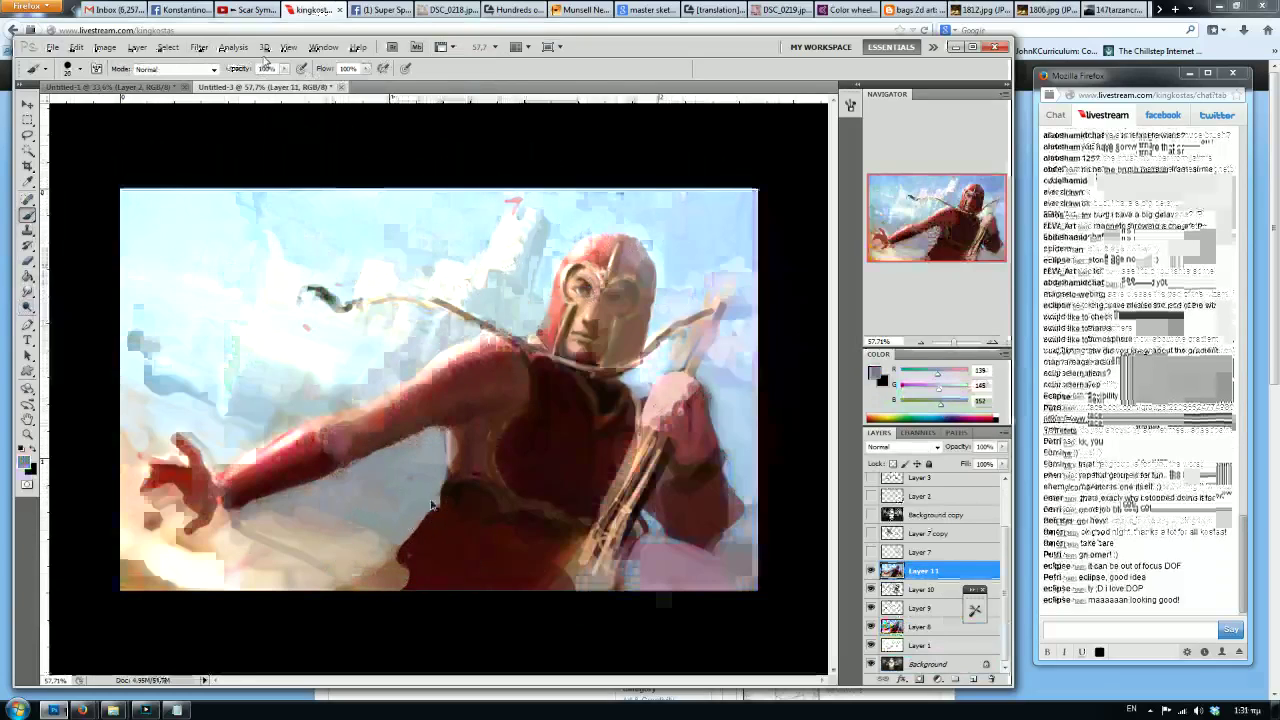
Touch up the castle shapes above the arm with sampled near-white using a small brush.
{"action": "left_click", "coordinate": [495, 245], "text": "alt"}
{"action": "left_click", "coordinate": [372, 268], "text": "alt"}
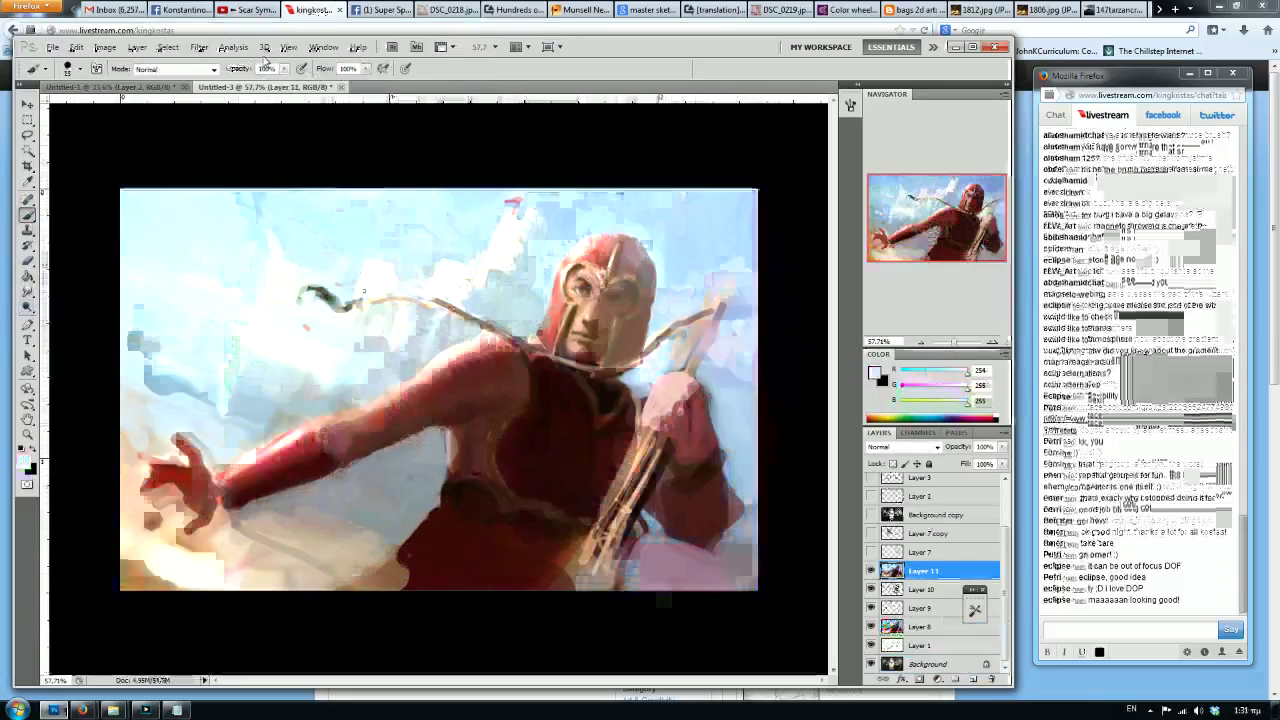
{"action": "left_click", "coordinate": [400, 305], "text": "alt"}
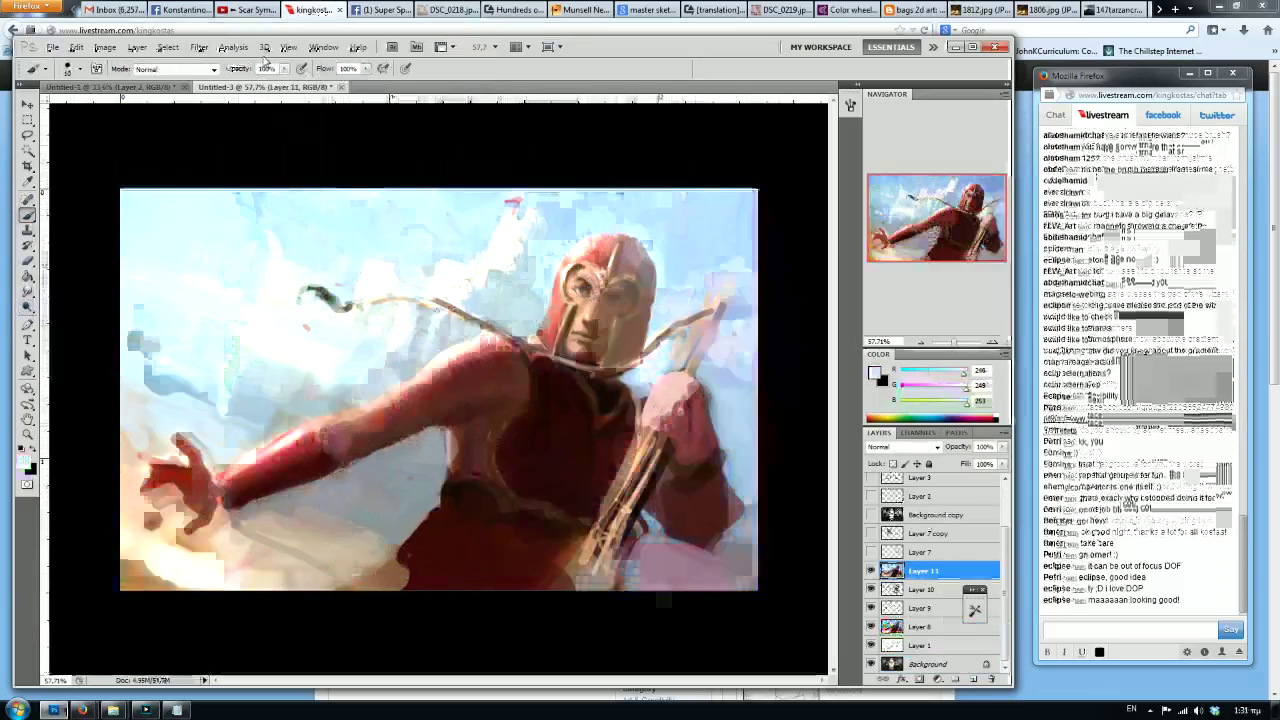
Paint a broad grey-blue diagonal band from the castle to the painting's upper-left corner with an enlarged brush.
{"action": "left_click", "coordinate": [449, 332], "text": "alt"}
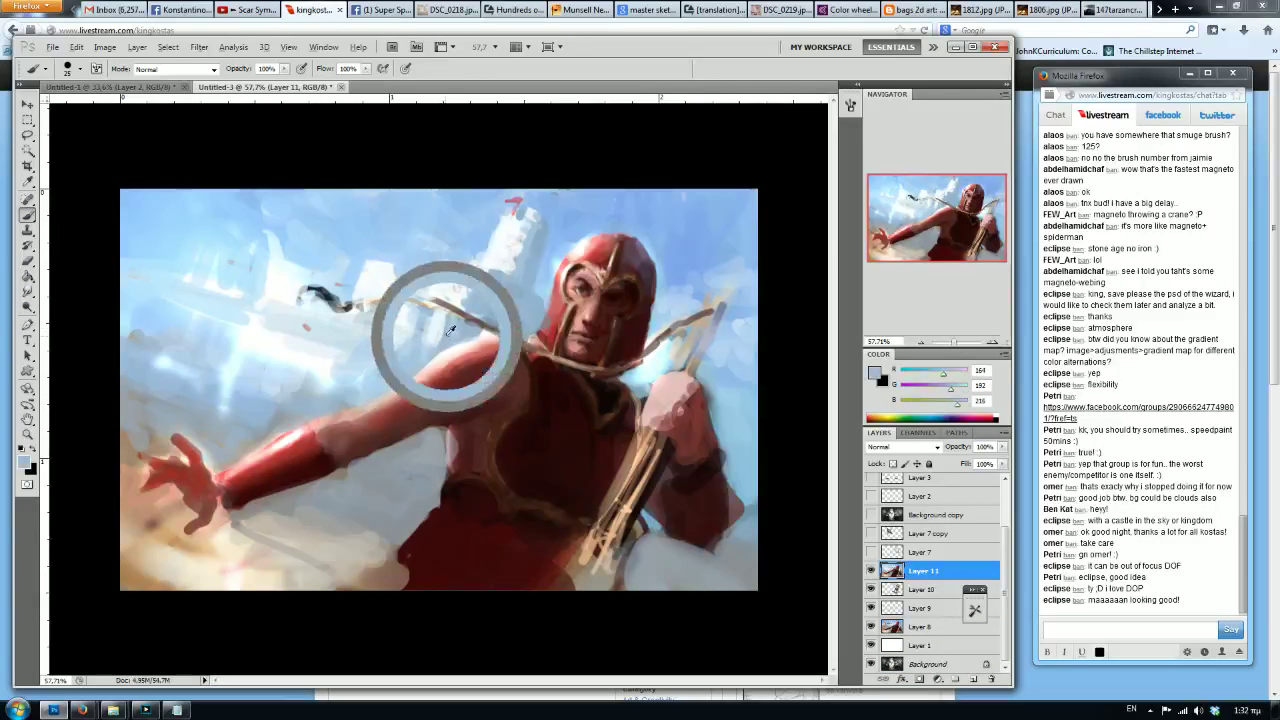
{"action": "key", "text": "bracketright"}
{"action": "key", "text": "bracketright"}
{"action": "mouse_move", "coordinate": [394, 329]}
{"action": "left_mouse_down"}
{"action": "mouse_move", "coordinate": [382, 356]}
{"action": "mouse_move", "coordinate": [262, 312]}
{"action": "mouse_move", "coordinate": [206, 260]}
{"action": "left_mouse_up"}
{"action": "key", "text": "bracketright"}
{"action": "left_click_drag", "start_coordinate": [254, 300], "coordinate": [126, 198]}
{"action": "mouse_move", "coordinate": [126, 198]}
{"action": "left_mouse_down"}
{"action": "mouse_move", "coordinate": [290, 300]}
{"action": "mouse_move", "coordinate": [130, 246]}
{"action": "left_mouse_up"}
Add white streaks along the diagonal band in the sky with a smaller brush.
{"action": "key", "text": "d"}
{"action": "key", "text": "x"}
{"action": "key", "text": "bracketleft"}
{"action": "key", "text": "bracketleft"}
{"action": "left_click_drag", "start_coordinate": [272, 275], "coordinate": [126, 192]}
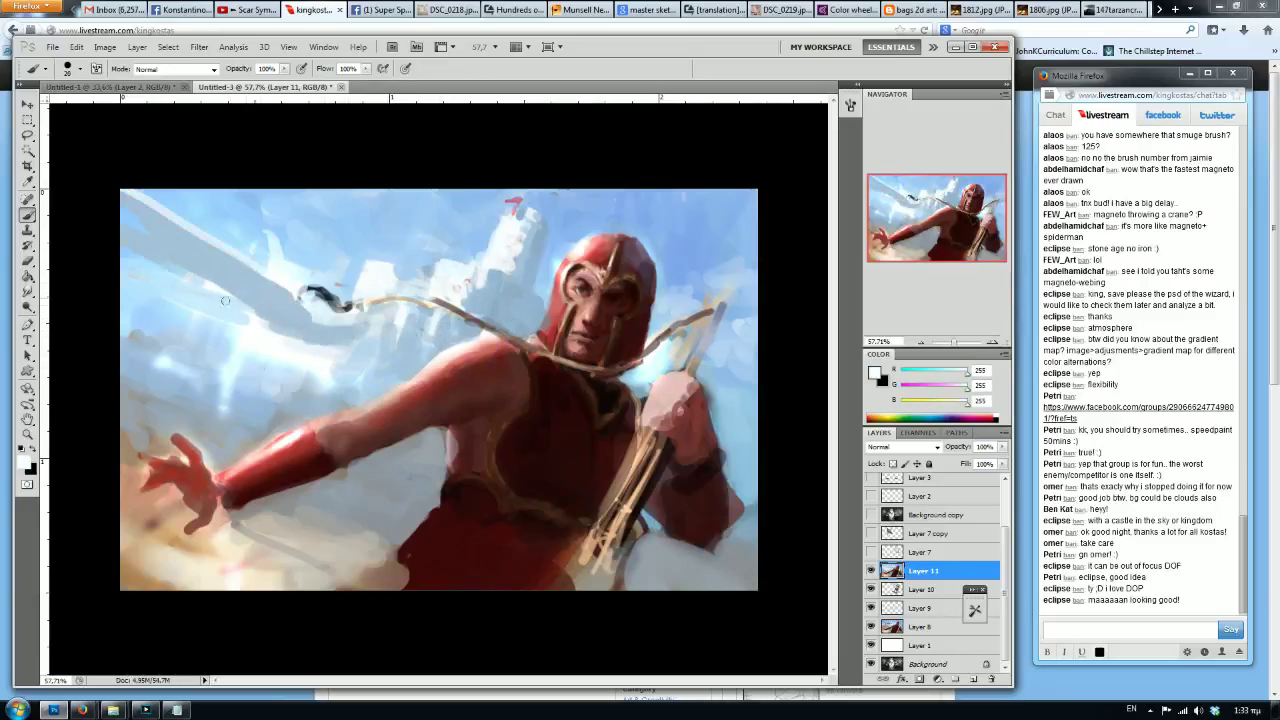
{"action": "mouse_move", "coordinate": [296, 293]}
{"action": "left_mouse_down"}
{"action": "mouse_move", "coordinate": [247, 298]}
{"action": "mouse_move", "coordinate": [235, 255]}
{"action": "mouse_move", "coordinate": [184, 243]}
{"action": "left_mouse_up"}
Soften the diagonal band with sampled sky blues using a brush of size 60.
{"action": "left_click", "coordinate": [208, 211], "text": "alt"}
{"action": "key", "text": "bracketright"}
{"action": "key", "text": "bracketright"}
{"action": "key", "text": "bracketright"}
{"action": "key", "text": "bracketright"}
{"action": "left_click", "coordinate": [150, 297], "text": "alt"}
{"action": "left_click", "coordinate": [293, 321], "text": "alt"}
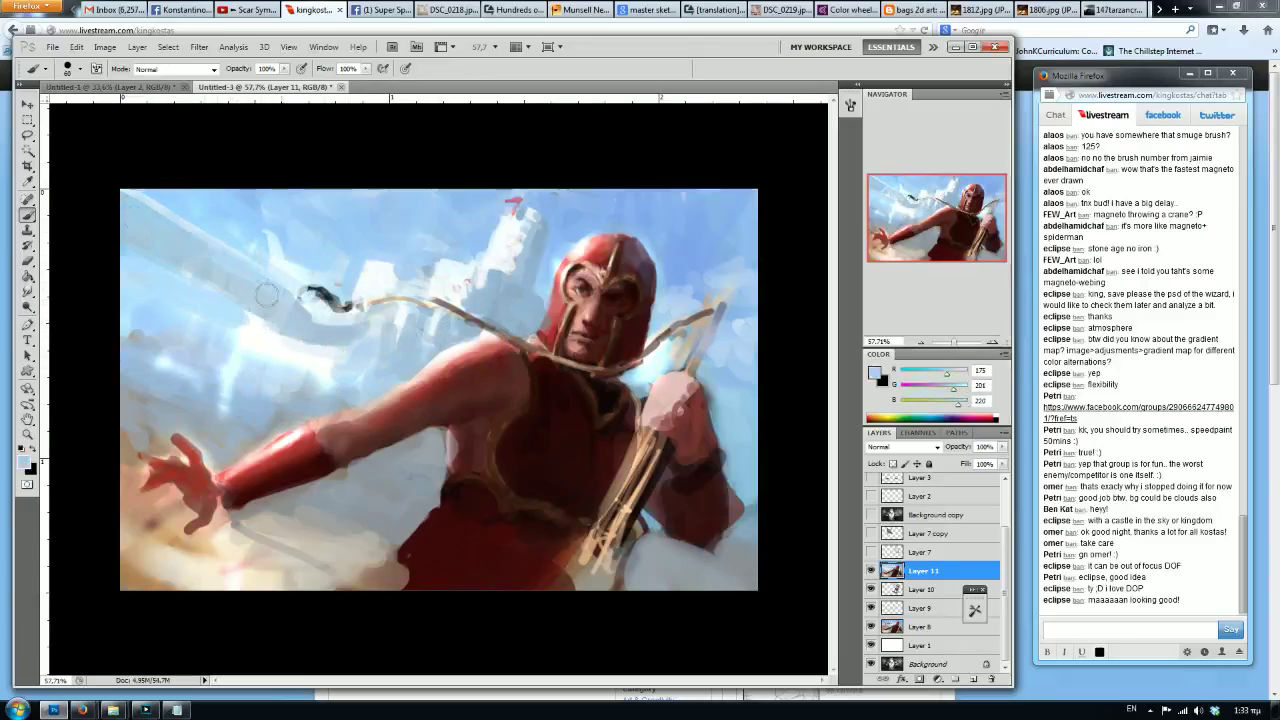
{"action": "left_click_drag", "start_coordinate": [262, 296], "coordinate": [160, 190]}
Paint small light strokes where the diagonal band meets the castle, sample the castle's white and mirror the canvas.
{"action": "key", "text": "bracketleft"}
{"action": "key", "text": "bracketleft"}
{"action": "key", "text": "bracketleft"}
{"action": "key", "text": "bracketleft"}
{"action": "left_click_drag", "start_coordinate": [285, 288], "coordinate": [300, 250]}
{"action": "key", "text": "d"}
{"action": "key", "text": "x"}
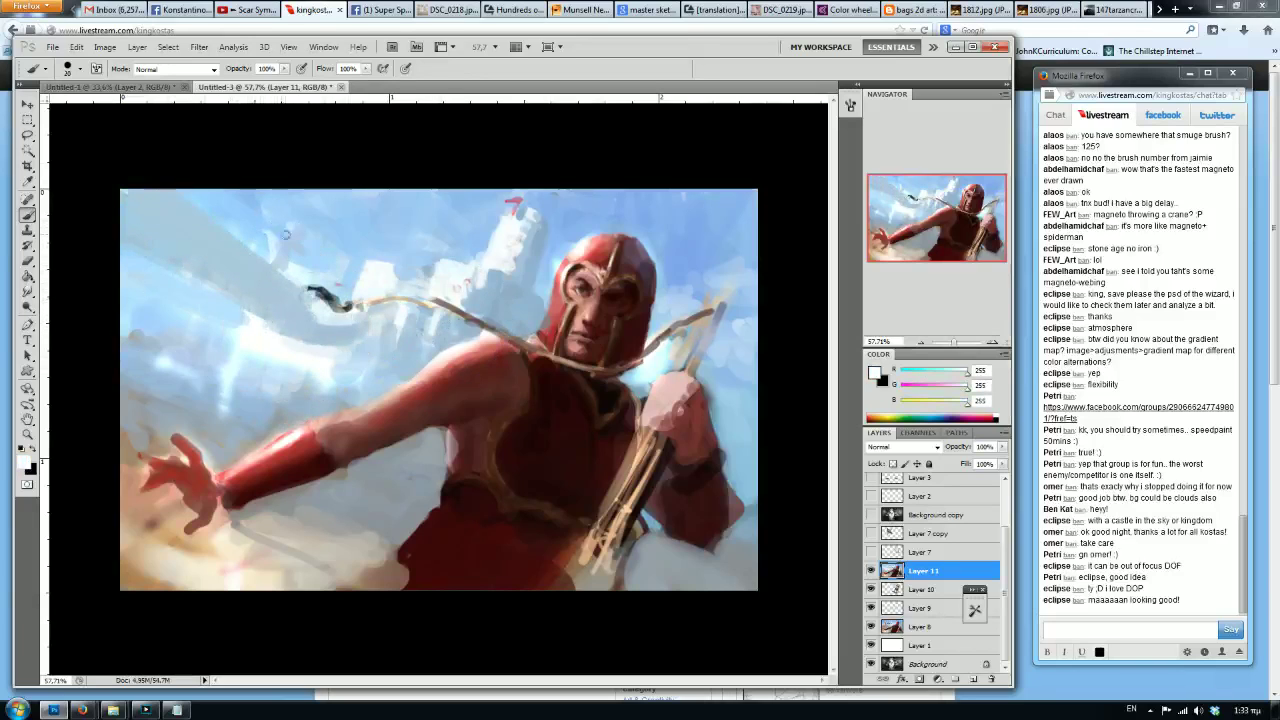
{"action": "left_click", "coordinate": [372, 270], "text": "alt"}
{"action": "key", "text": "h"}
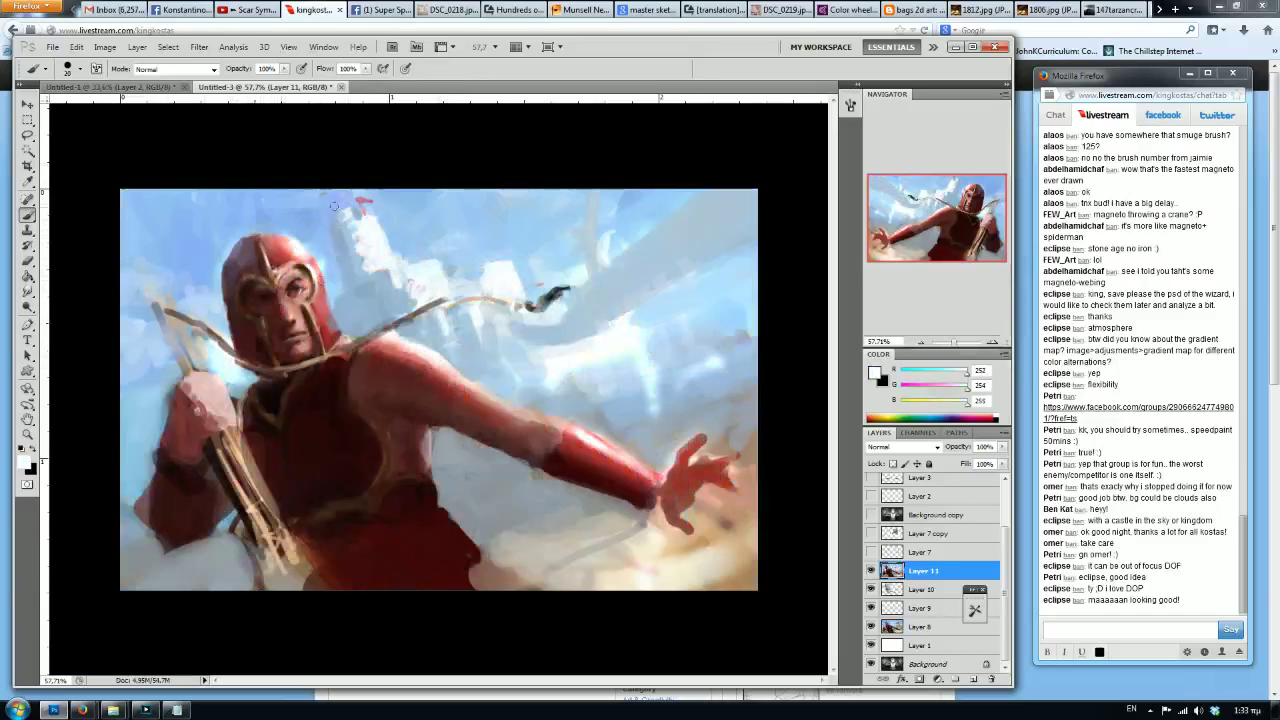
Paint light streaks and sampled blues along the lower side of the diagonal band and mirror the canvas back.
{"action": "left_click", "coordinate": [618, 348], "text": "alt"}
{"action": "mouse_move", "coordinate": [680, 315]}
{"action": "left_mouse_down"}
{"action": "mouse_move", "coordinate": [754, 282]}
{"action": "mouse_move", "coordinate": [748, 302]}
{"action": "mouse_move", "coordinate": [750, 290]}
{"action": "left_mouse_up"}
{"action": "left_click", "coordinate": [625, 284], "text": "alt"}
{"action": "mouse_move", "coordinate": [664, 338]}
{"action": "left_mouse_down"}
{"action": "mouse_move", "coordinate": [744, 327]}
{"action": "mouse_move", "coordinate": [714, 321]}
{"action": "left_mouse_up"}
{"action": "left_click", "coordinate": [722, 324], "text": "alt"}
{"action": "left_click", "coordinate": [668, 345], "text": "alt"}
{"action": "key", "text": "h"}
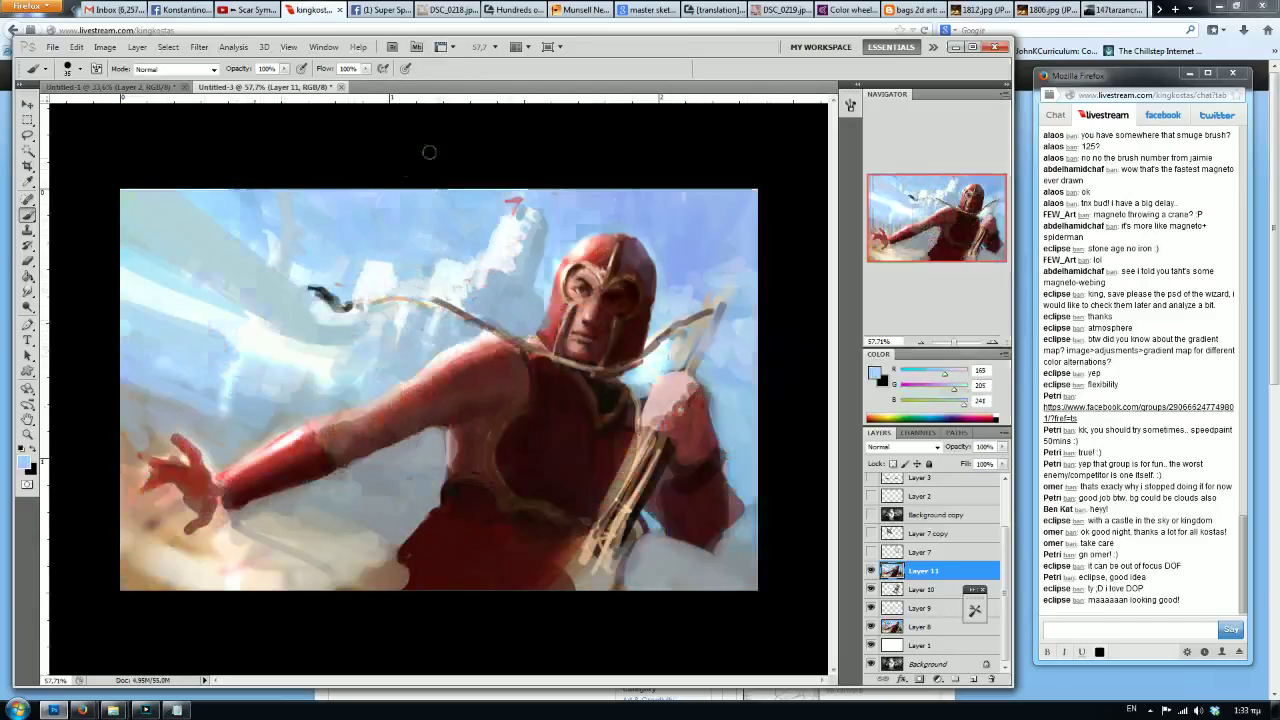
Refine the sky around the castle tower with sampled blues and paint a light curved stroke beside the helmet.
{"action": "left_click", "coordinate": [505, 256], "text": "alt"}
{"action": "left_click", "coordinate": [477, 227], "text": "alt"}
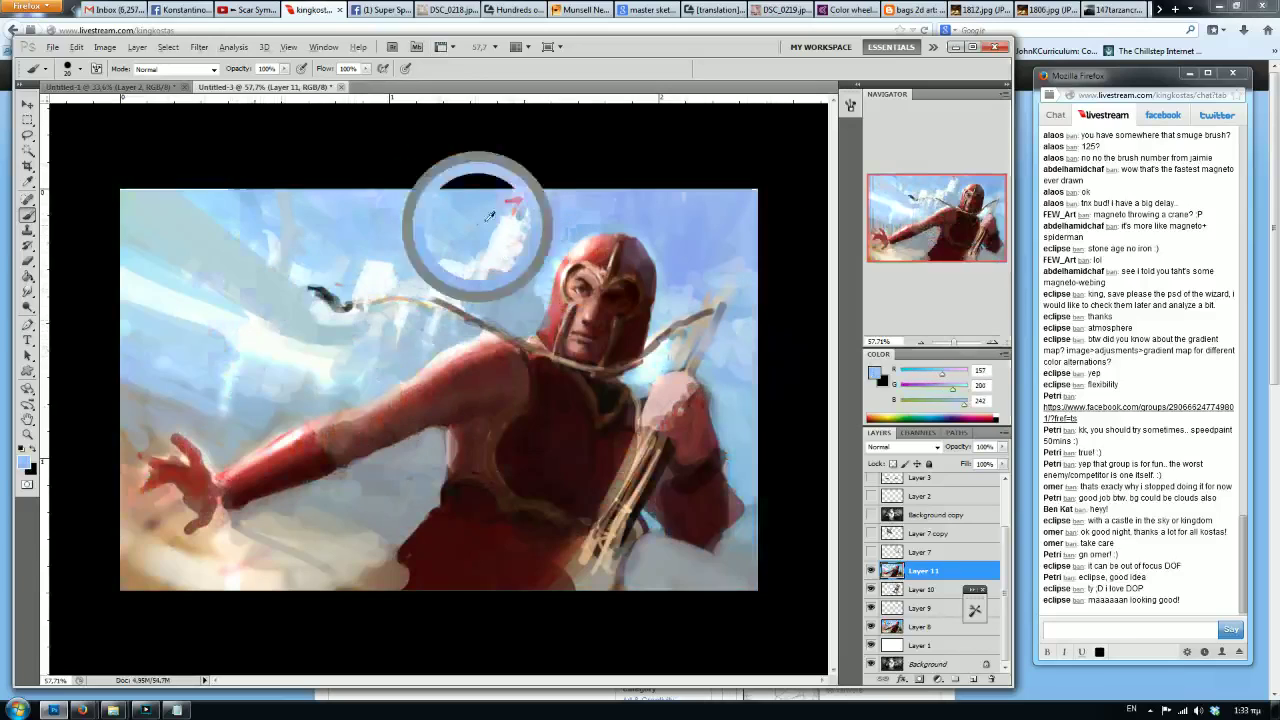
{"action": "left_click", "coordinate": [489, 257], "text": "alt"}
{"action": "mouse_move", "coordinate": [556, 240]}
{"action": "left_mouse_down"}
{"action": "mouse_move", "coordinate": [560, 280]}
{"action": "mouse_move", "coordinate": [536, 298]}
{"action": "mouse_move", "coordinate": [528, 334]}
{"action": "left_mouse_up"}
Add warm accents along the band's edges, mixing a pale peach (R 248, G 227, B 196) and a deeper orange.
{"action": "left_click", "coordinate": [911, 402]}
{"action": "mouse_move", "coordinate": [935, 391]}
{"action": "left_mouse_down"}
{"action": "mouse_move", "coordinate": [956, 389]}
{"action": "mouse_move", "coordinate": [947, 402]}
{"action": "left_mouse_up"}
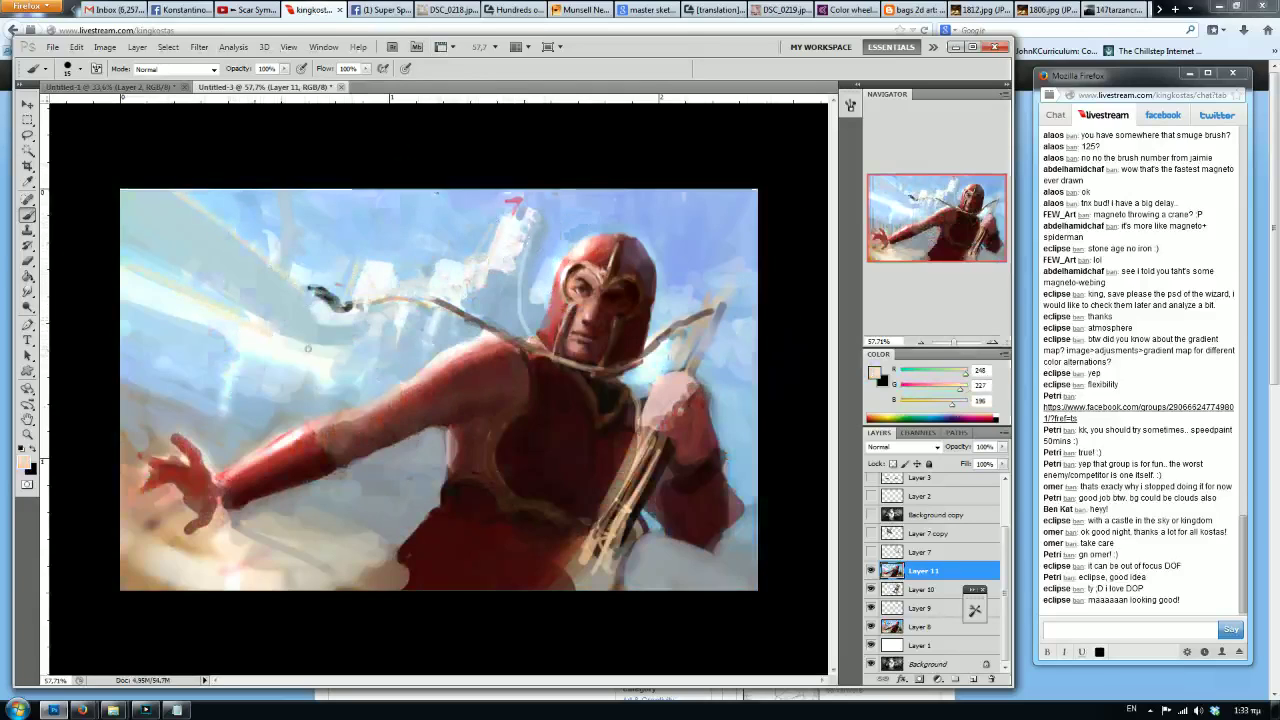
{"action": "left_click_drag", "start_coordinate": [960, 388], "coordinate": [934, 402]}
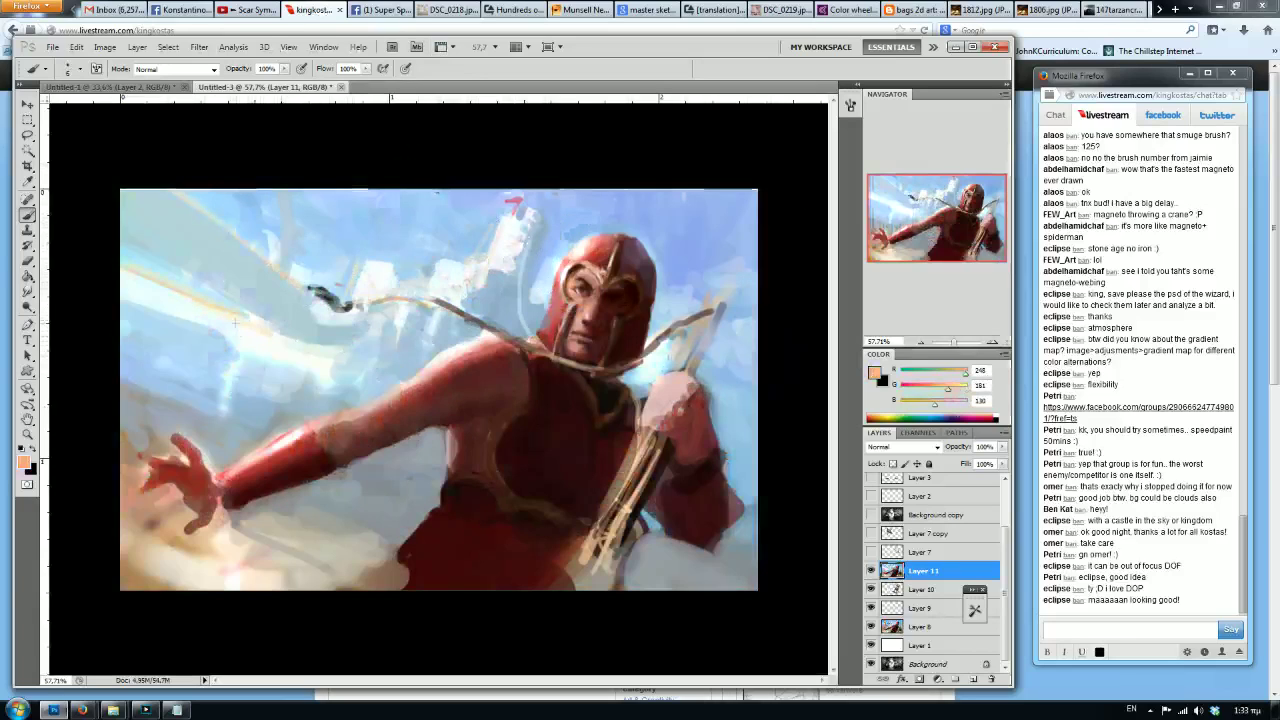
Enlarge the brush and darken the sky beside the bent arm's elbow with a sampled blue.
{"action": "key", "text": "bracketright"}
{"action": "key", "text": "bracketright"}
{"action": "key", "text": "bracketright"}
{"action": "left_click", "coordinate": [754, 448], "text": "alt"}
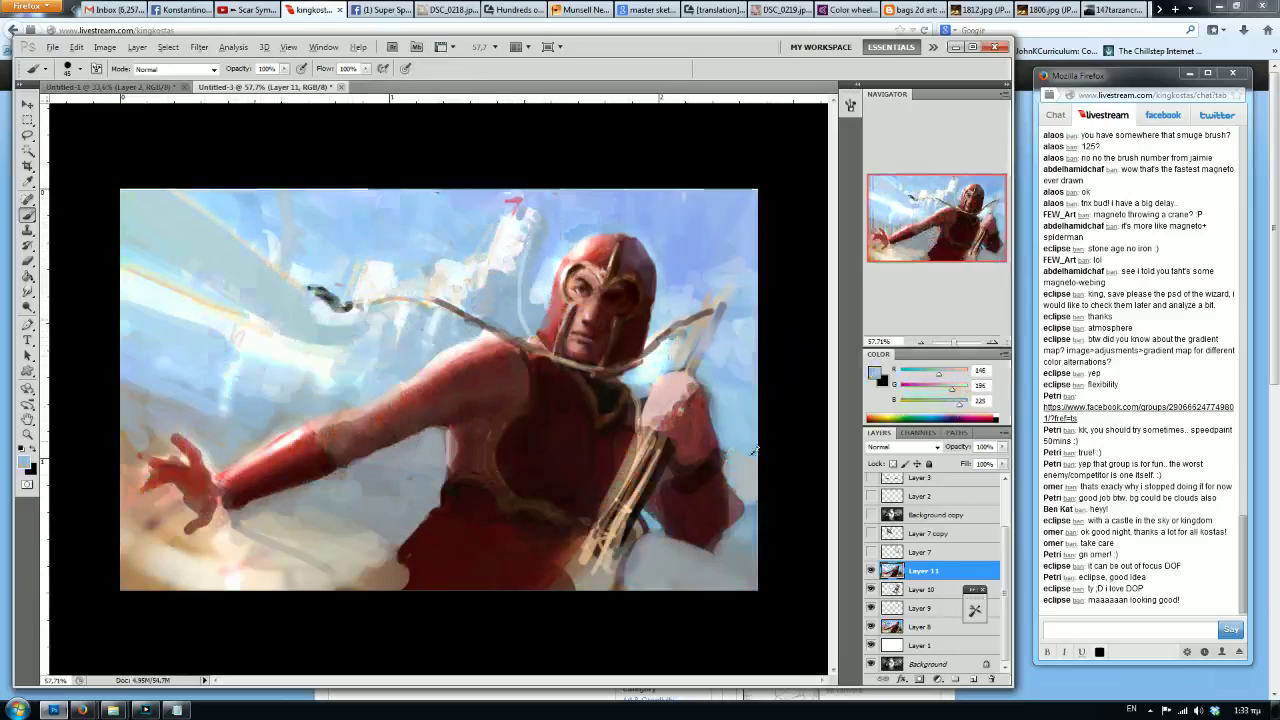
{"action": "left_click", "coordinate": [790, 478], "text": "alt"}
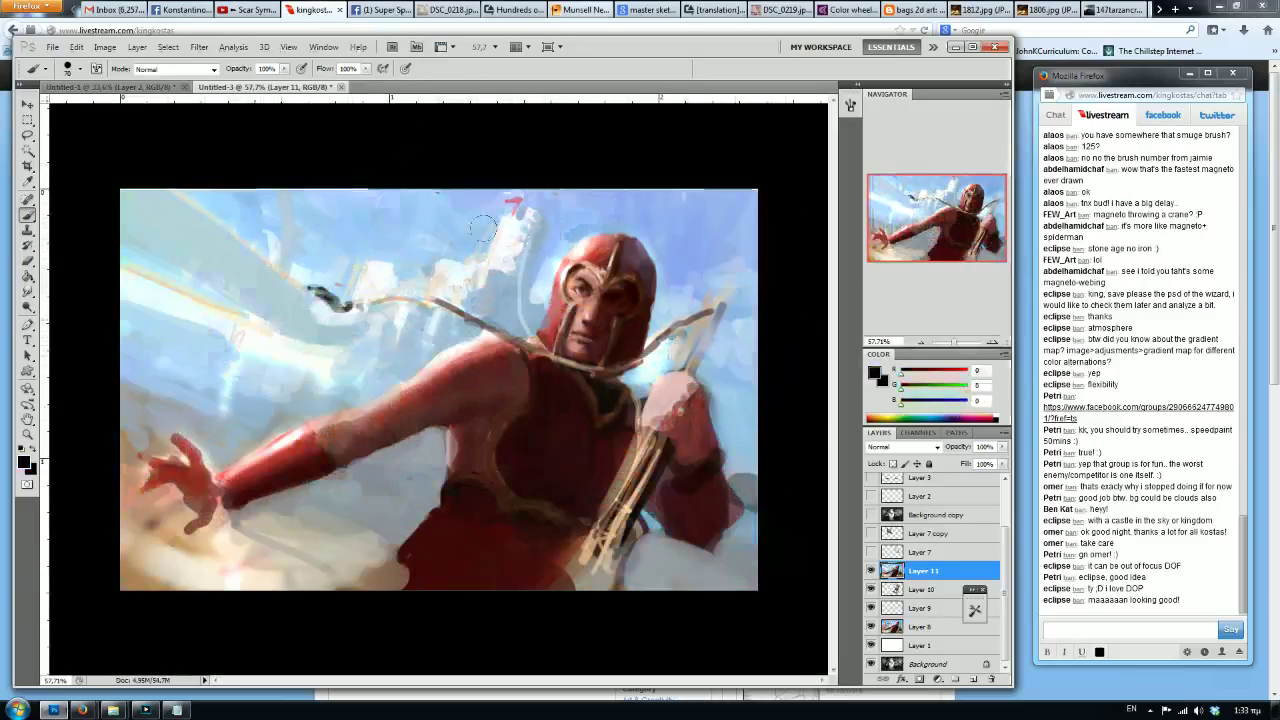
Paint sampled grey-blue into the sky just above the extended forearm with the canvas viewed at 50%.
{"action": "key", "text": "ctrl+minus"}
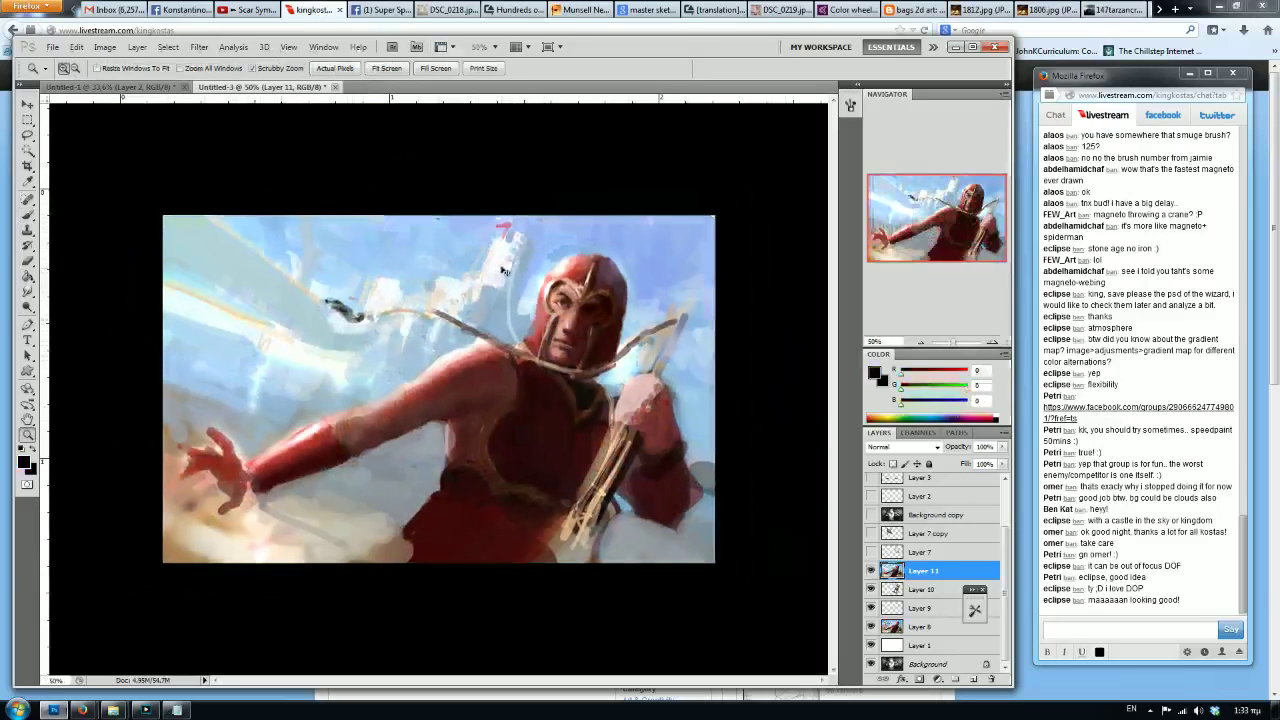
{"action": "left_click", "coordinate": [414, 356], "text": "alt"}
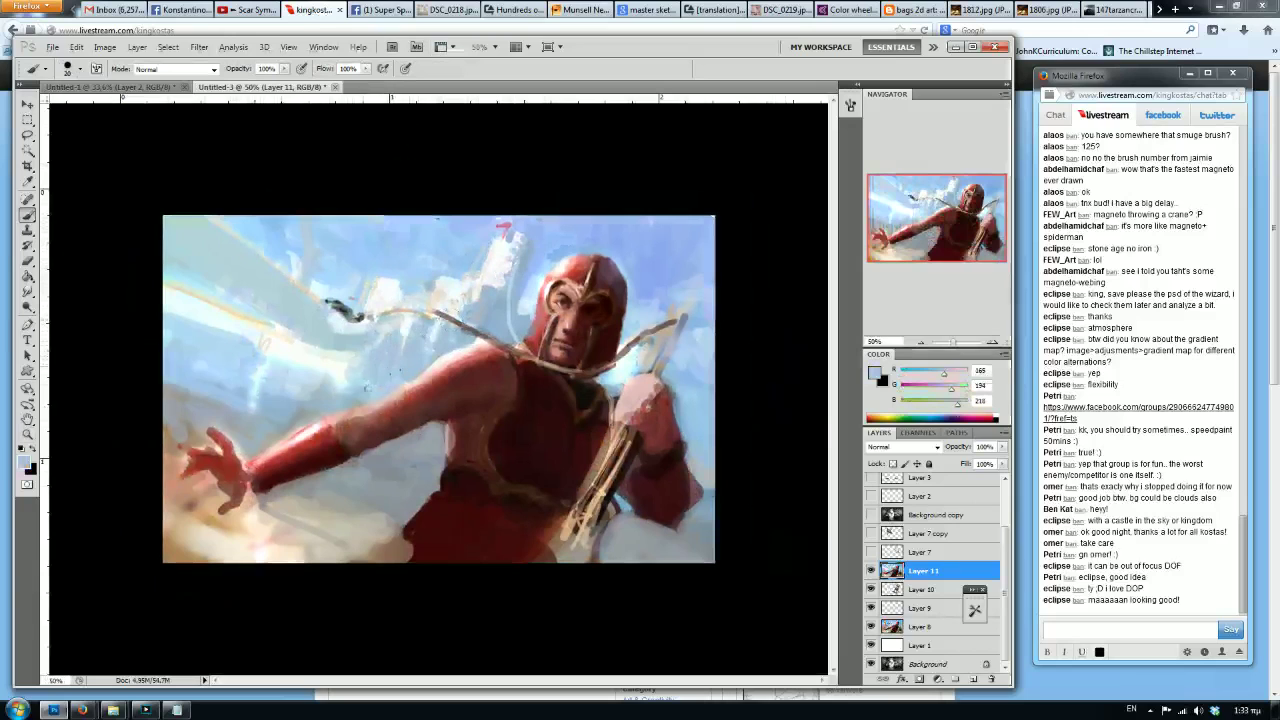
{"action": "left_click_drag", "start_coordinate": [344, 379], "coordinate": [326, 376]}
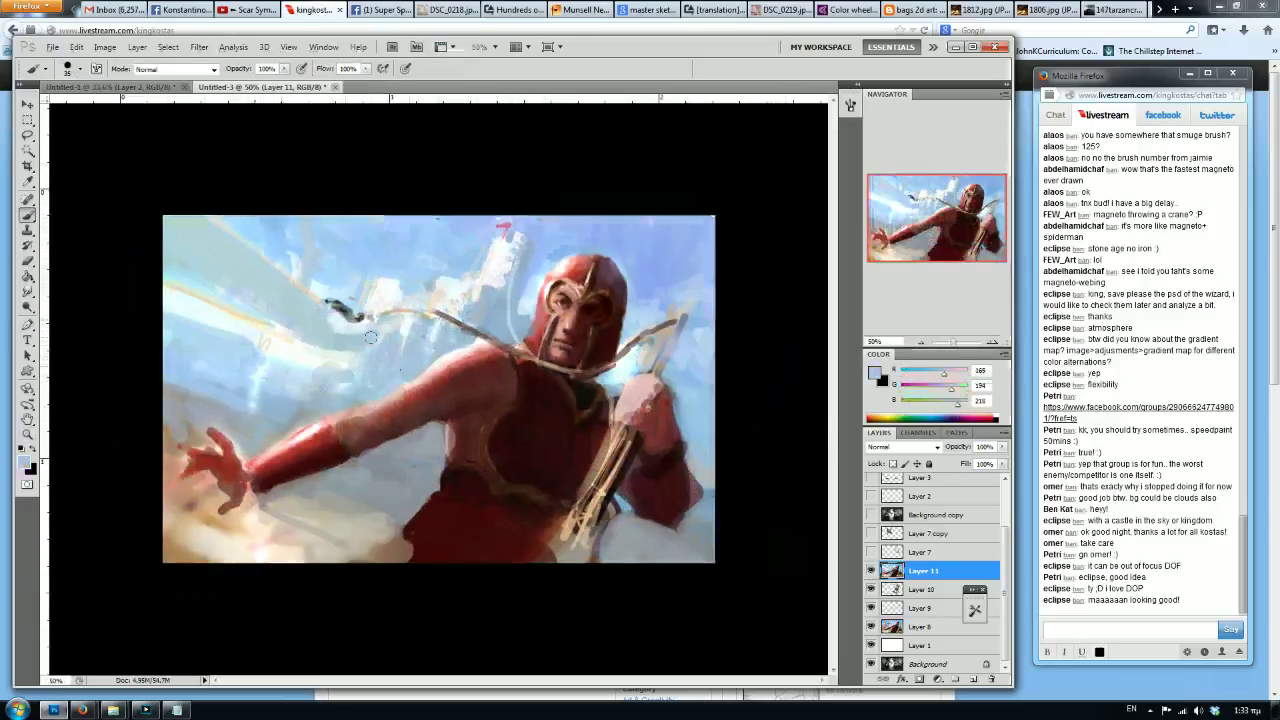
Pick up white from the light streaks, enlarge the brush to 100 and compare the painting in both mirrored orientations.
{"action": "key", "text": "h"}
{"action": "left_click", "coordinate": [566, 354], "text": "alt"}
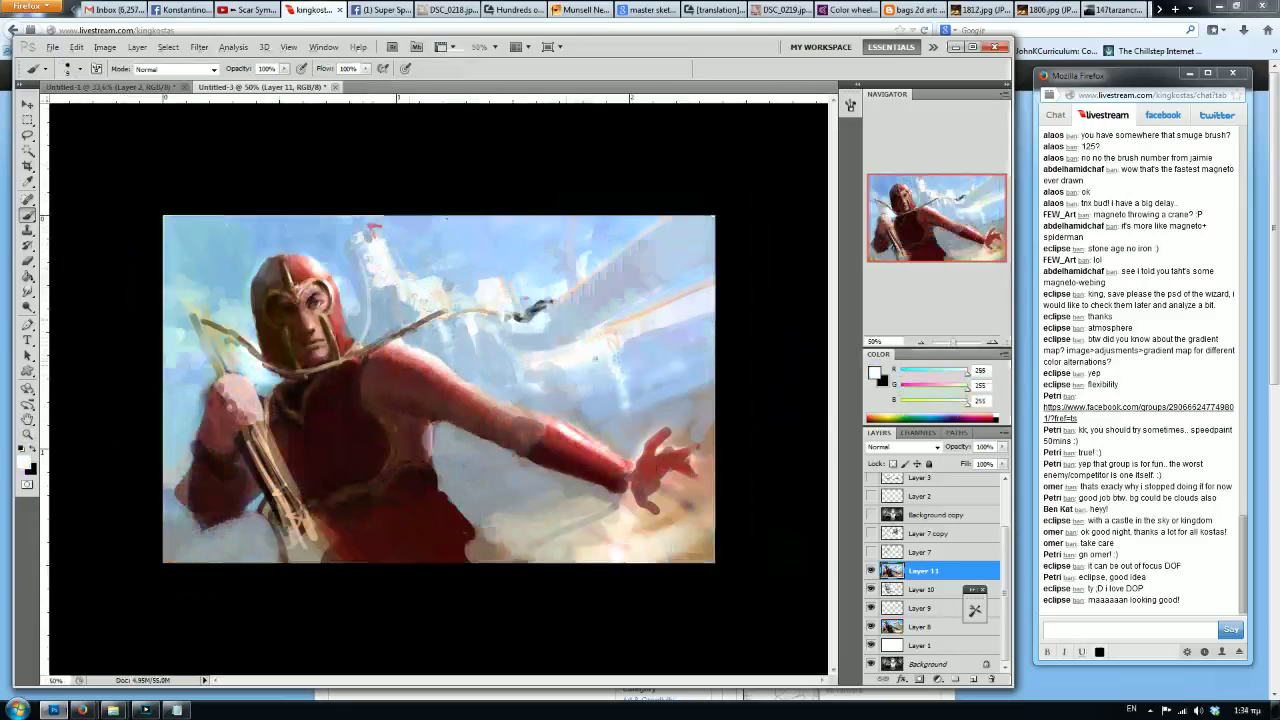
{"action": "key", "text": "]"}
{"action": "key", "text": "]"}
{"action": "key", "text": "]"}
{"action": "key", "text": "]"}
{"action": "key", "text": "]"}
{"action": "key", "text": "]"}
{"action": "key", "text": "ctrl+shift+h"}
{"action": "key", "text": "ctrl+shift+h"}
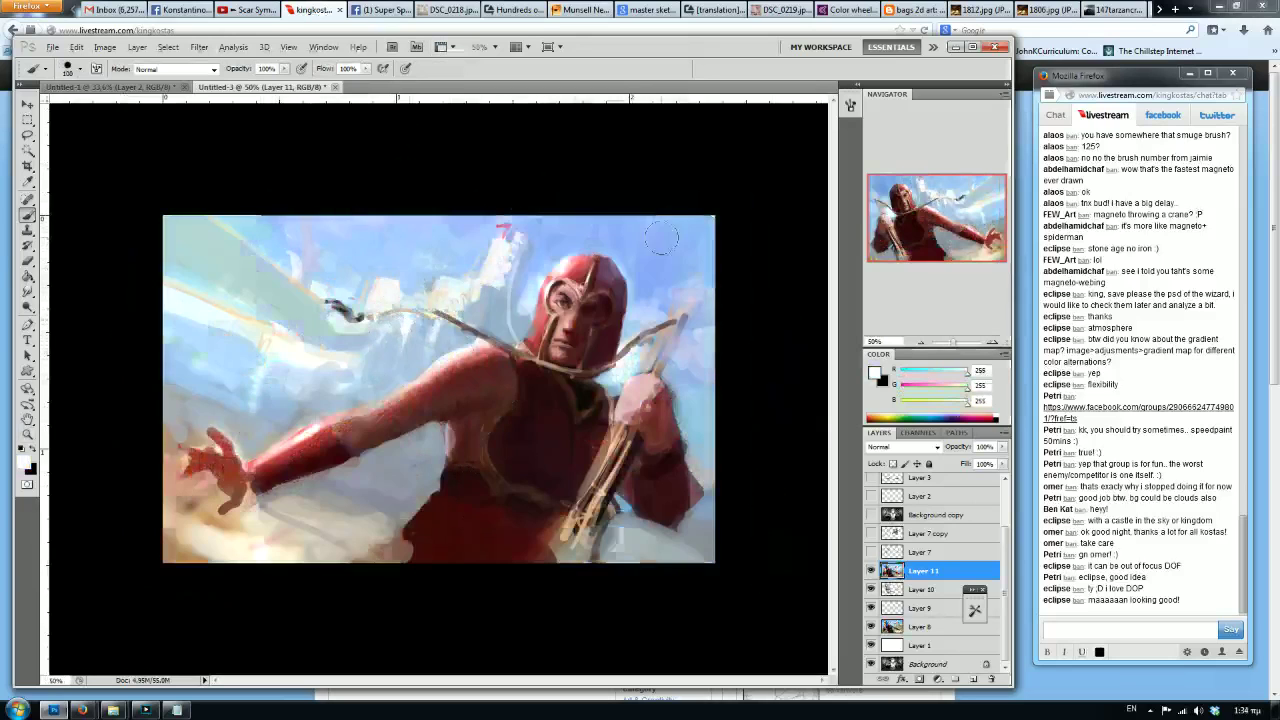
Cycle through the brush presets over the sky to a branching textured tip and dismiss the Windows activation notice.
{"action": "key", "text": "period"}
{"action": "key", "text": "period"}
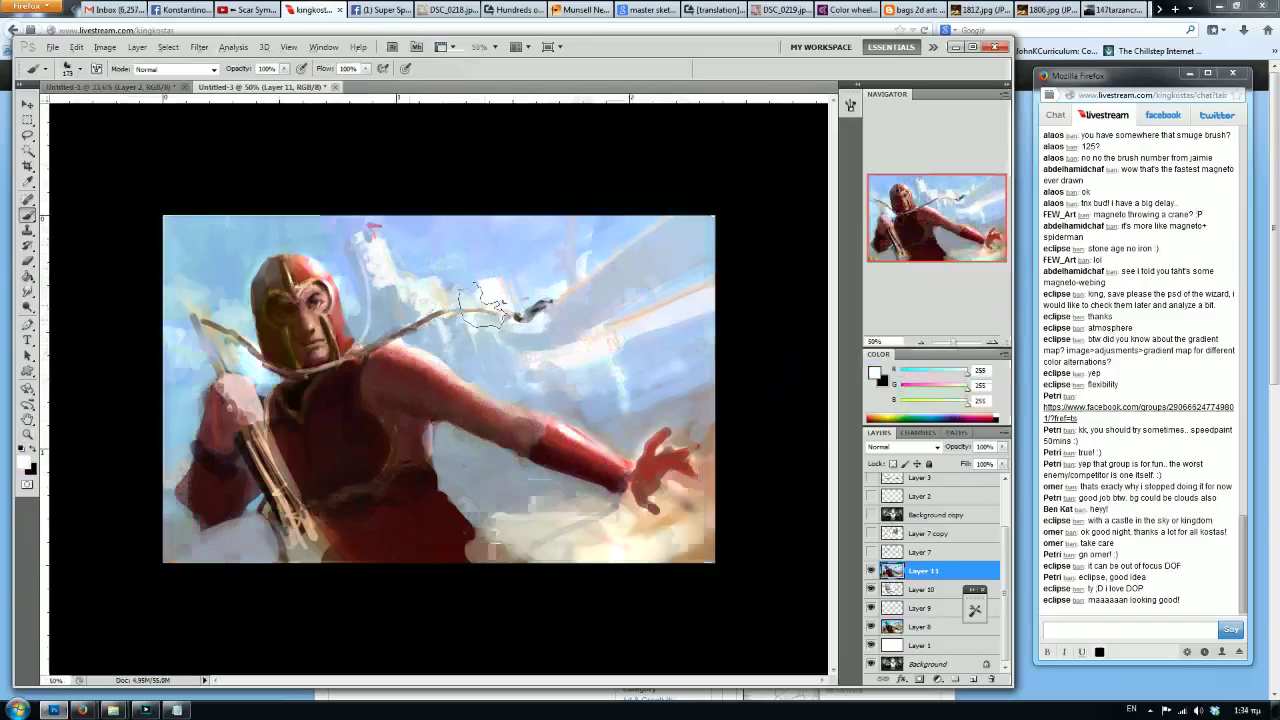
{"action": "key", "text": "period"}
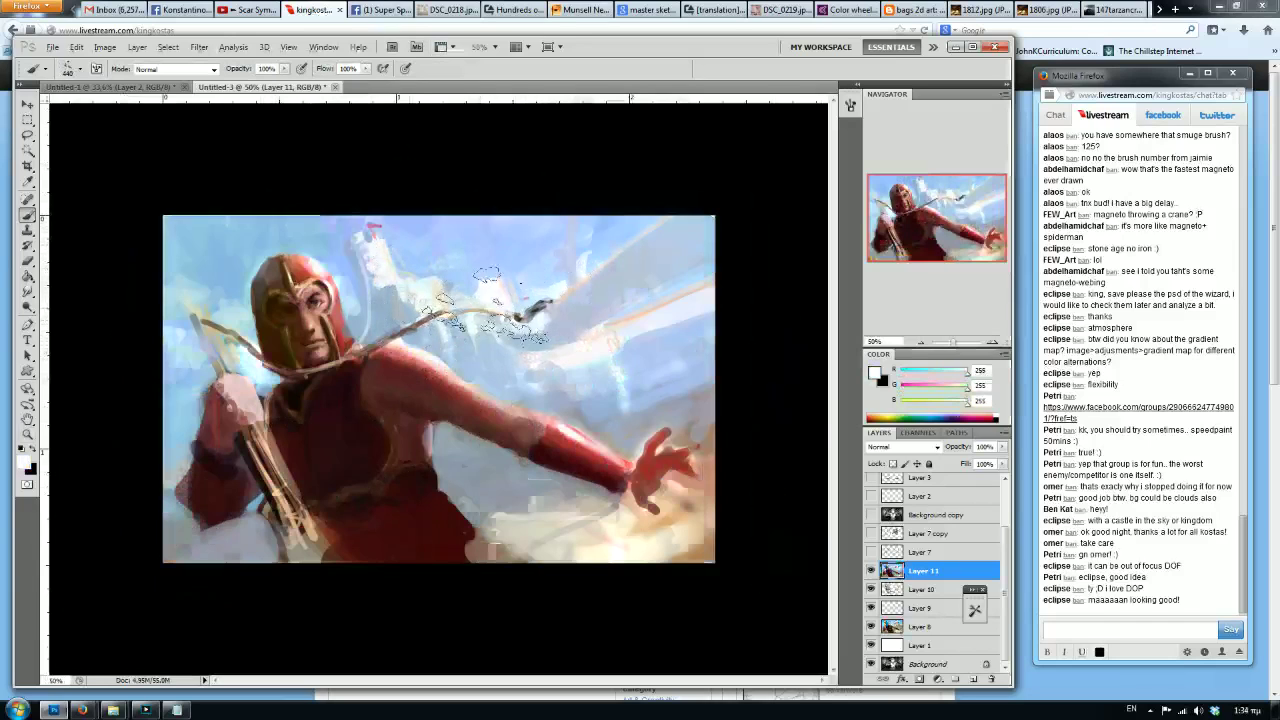
{"action": "key", "text": "period"}
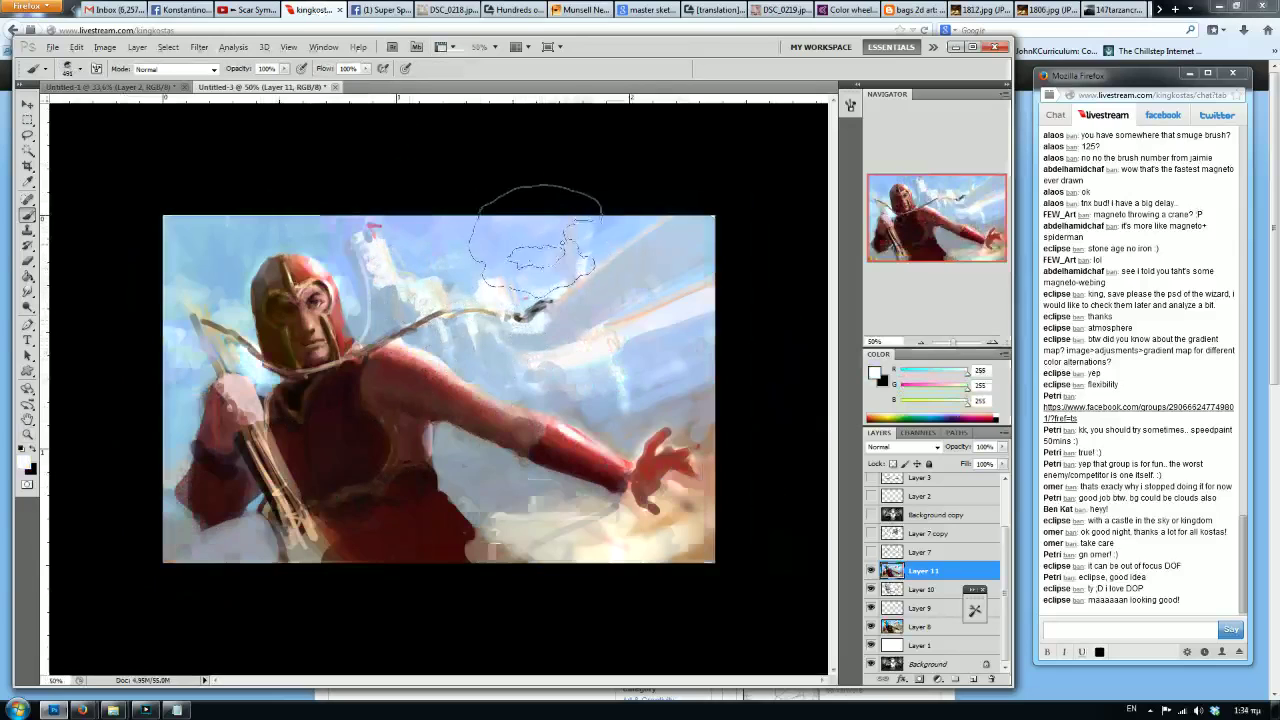
{"action": "key", "text": "period"}
{"action": "key", "text": "period"}
{"action": "key", "text": "period"}
{"action": "key", "text": "period"}
{"action": "key", "text": "period"}
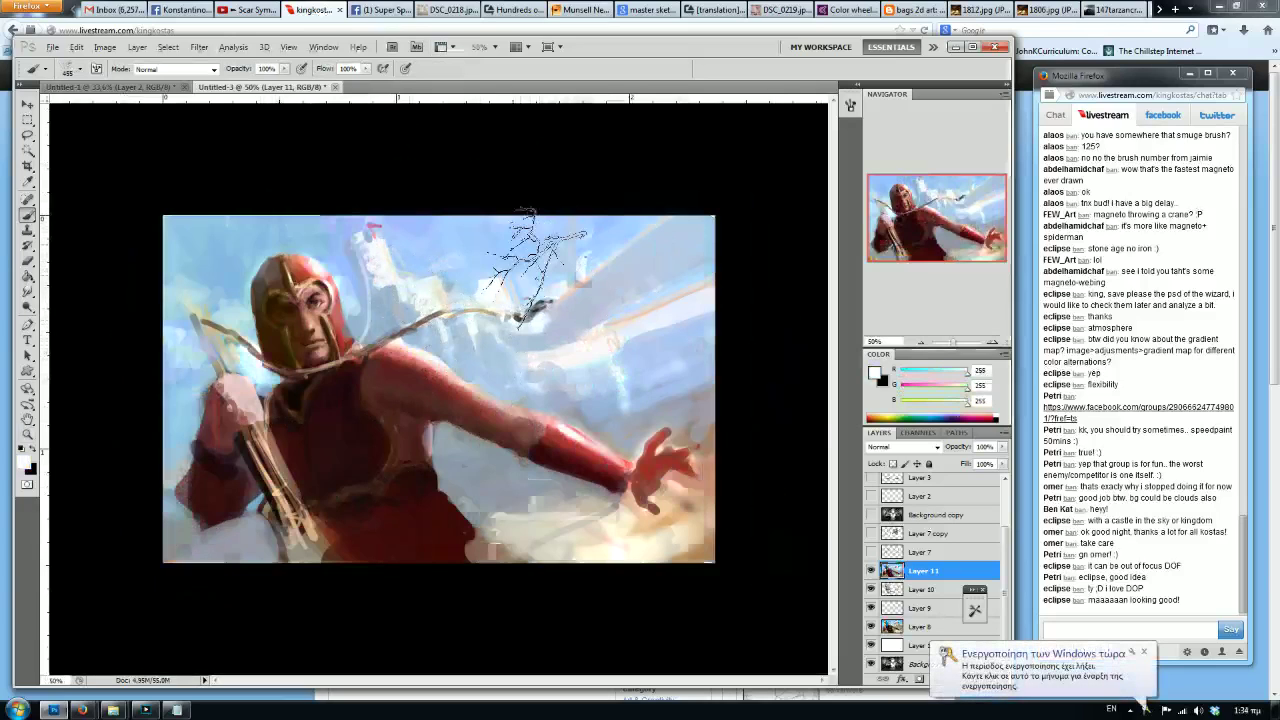
{"action": "left_click", "coordinate": [1144, 652]}
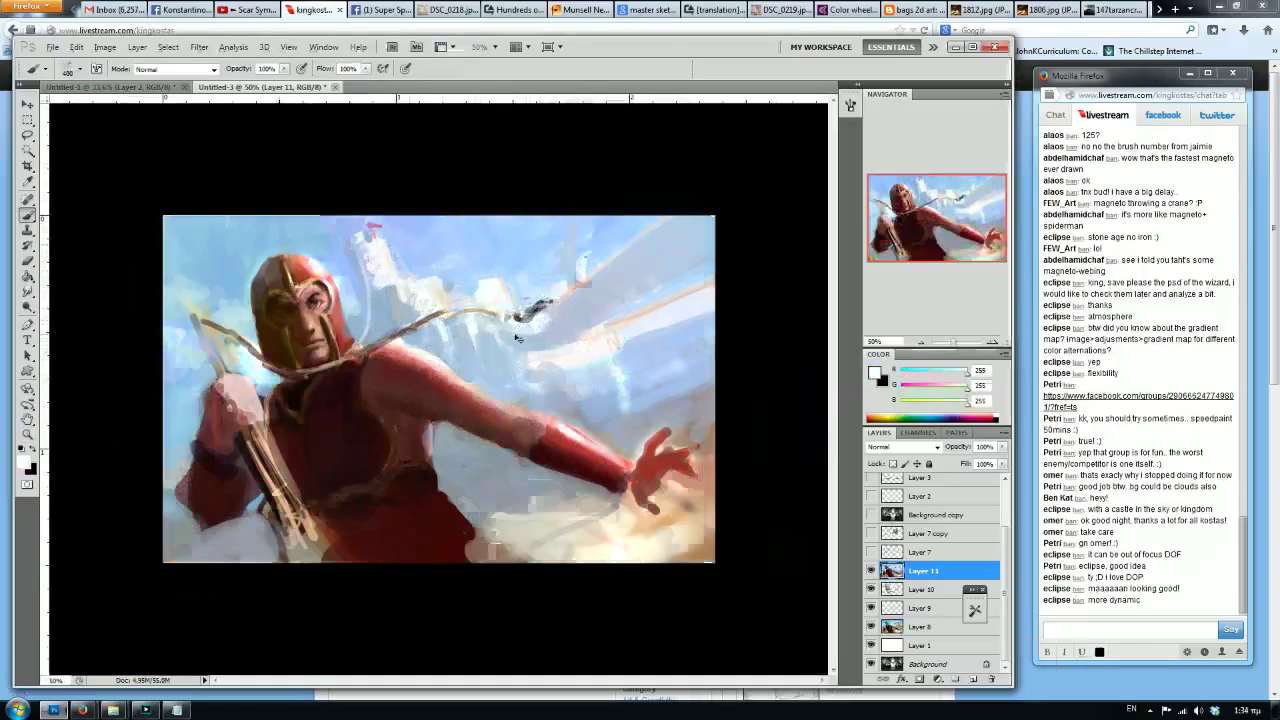
Mirror the canvas horizontally and try the textured brush at larger and smaller sizes over the sky.
{"action": "key", "text": "ctrl+shift+h"}
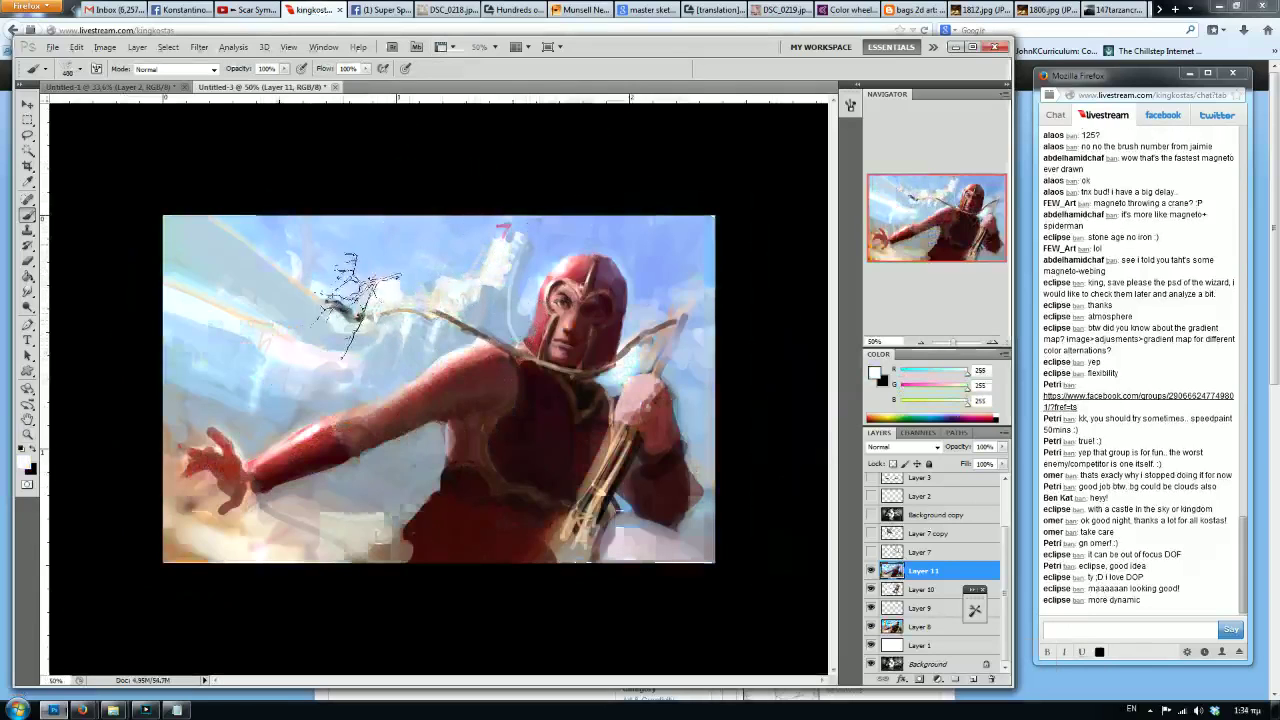
{"action": "key", "text": "bracketright"}
{"action": "key", "text": "bracketright"}
{"action": "key", "text": "bracketright"}
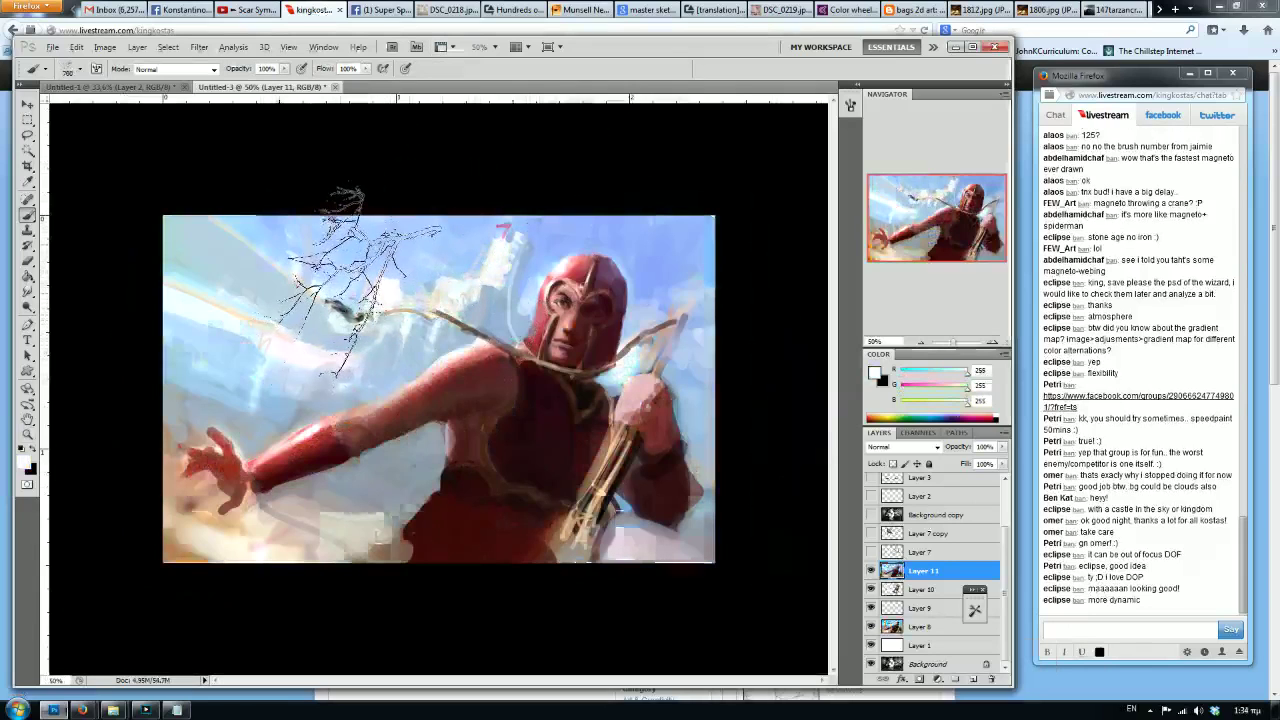
{"action": "key", "text": "bracketleft"}
{"action": "key", "text": "bracketleft"}
{"action": "key", "text": "bracketleft"}
{"action": "key", "text": "bracketright"}
{"action": "key", "text": "bracketright"}
{"action": "key", "text": "bracketright"}
{"action": "key", "text": "bracketleft"}
{"action": "key", "text": "bracketleft"}
{"action": "key", "text": "bracketright"}
{"action": "key", "text": "bracketright"}
{"action": "key", "text": "bracketright"}
{"action": "key", "text": "bracketleft"}
{"action": "key", "text": "bracketleft"}
{"action": "key", "text": "bracketleft"}
{"action": "key", "text": "bracketleft"}
{"action": "key", "text": "bracketleft"}
{"action": "key", "text": "bracketleft"}
{"action": "key", "text": "bracketleft"}
{"action": "key", "text": "bracketleft"}
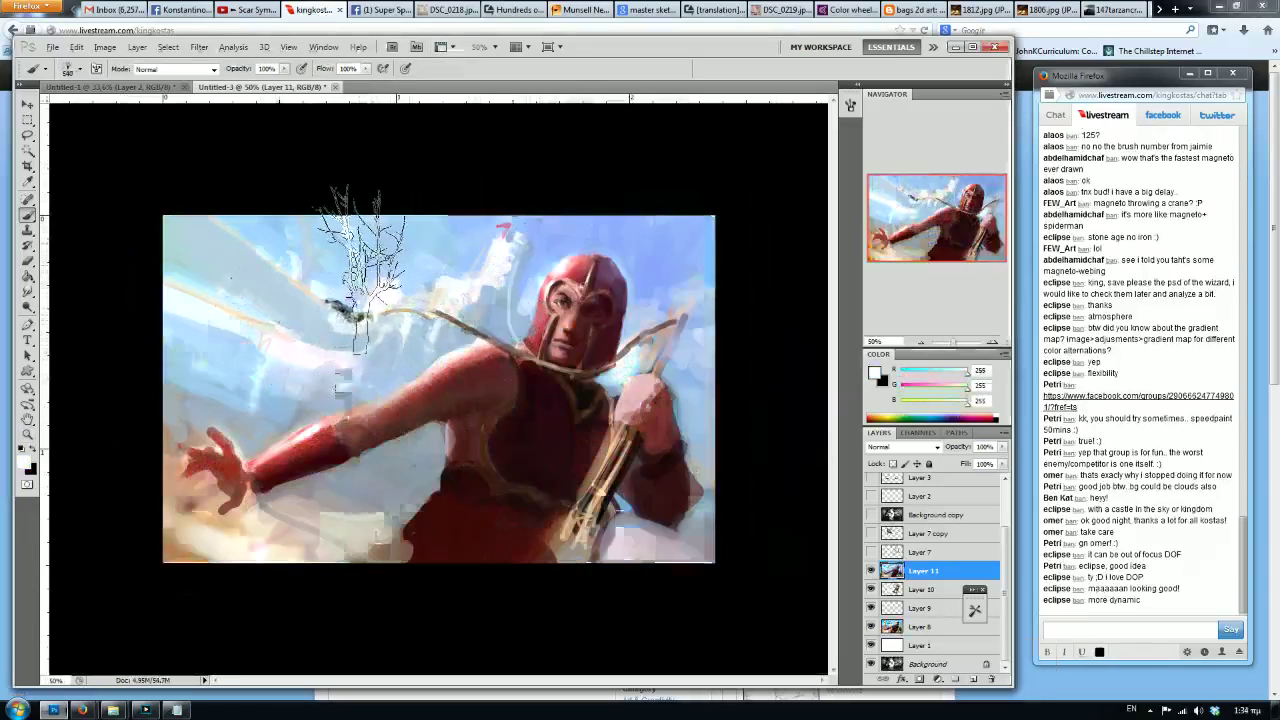
Try stamping near-white texture (R 244, G 252, B 255) into the sky above the light streaks with an enlarged brush.
{"action": "left_click", "coordinate": [392, 282], "text": "alt"}
{"action": "left_click", "coordinate": [392, 282]}
{"action": "key", "text": "bracketright"}
{"action": "key", "text": "bracketright"}
{"action": "key", "text": "bracketright"}
{"action": "key", "text": "bracketright"}
{"action": "key", "text": "bracketright"}
{"action": "key", "text": "bracketright"}
{"action": "key", "text": "bracketright"}
{"action": "key", "text": "bracketright"}
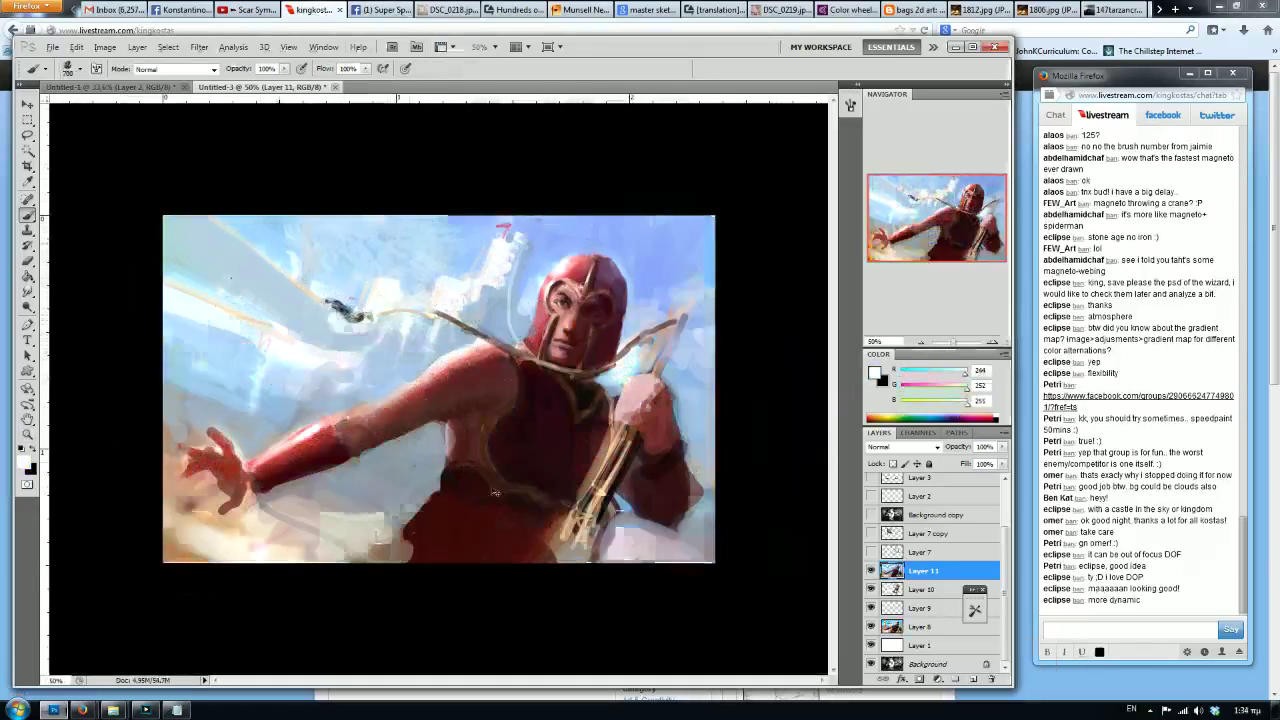
{"action": "key", "text": "ctrl+z"}
Shade the lower torso with a sampled dark red-brown (R 69, G 29, B 27) and undo the near-black trial stroke.
{"action": "left_click", "coordinate": [489, 434], "text": "alt"}
{"action": "left_click", "coordinate": [472, 458]}
{"action": "left_click", "coordinate": [226, 606]}
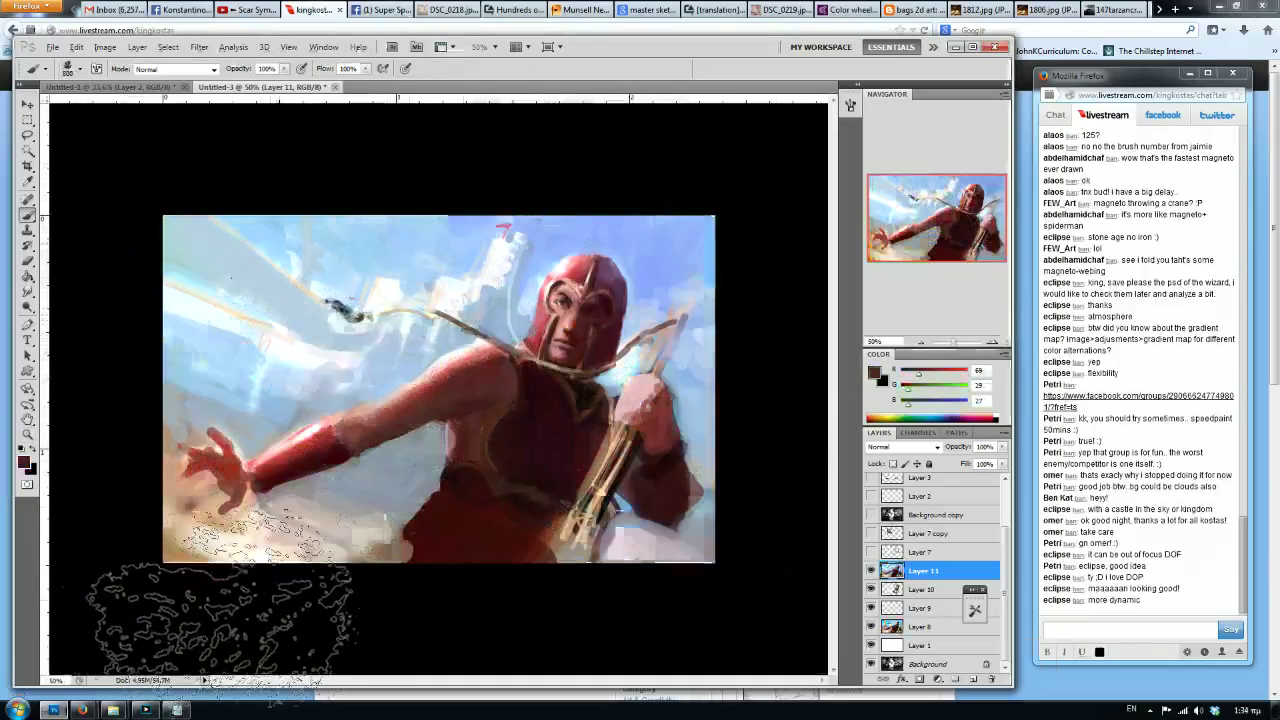
{"action": "key", "text": "z"}
{"action": "key", "text": "b"}
{"action": "left_click", "coordinate": [540, 440], "text": "alt"}
{"action": "left_click", "coordinate": [514, 482]}
{"action": "key", "text": "ctrl+z"}
Blend sampled warm greys into the pale area beneath the extended forearm with the brush enlarged to 250.
{"action": "key", "text": "z"}
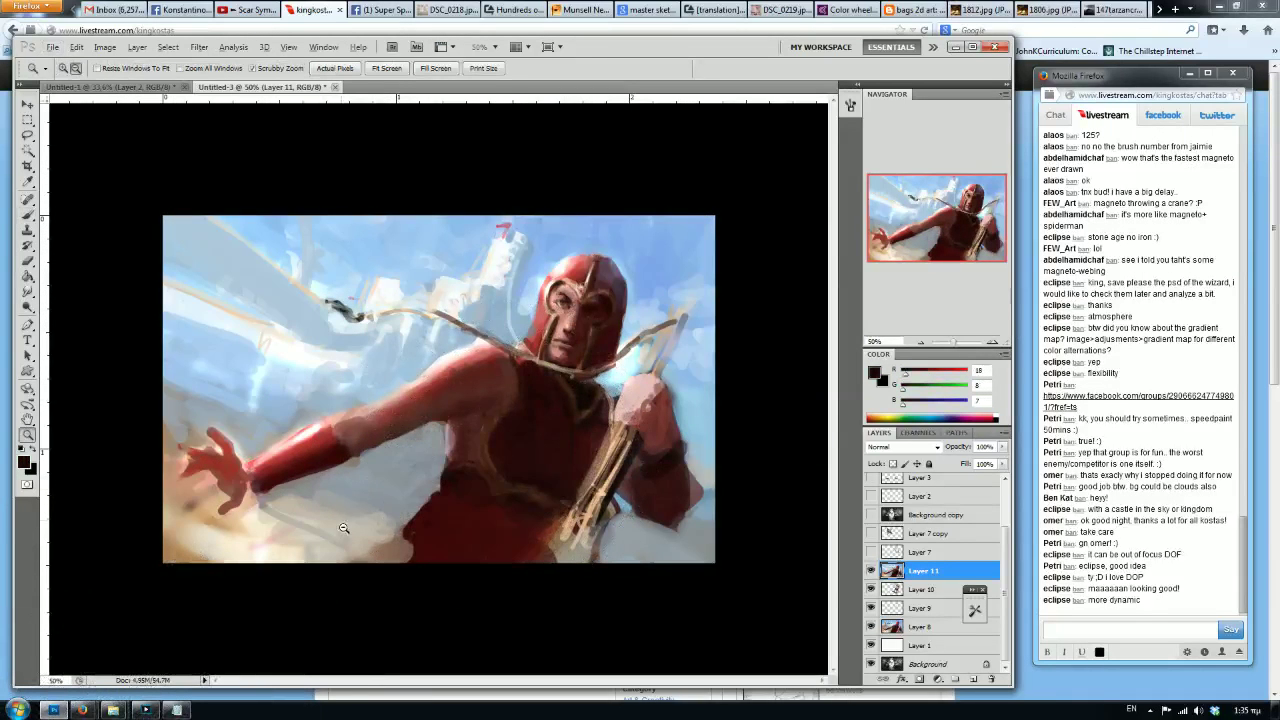
{"action": "left_click", "coordinate": [343, 528], "text": "alt"}
{"action": "key", "text": "b"}
{"action": "left_click", "coordinate": [375, 477], "text": "alt"}
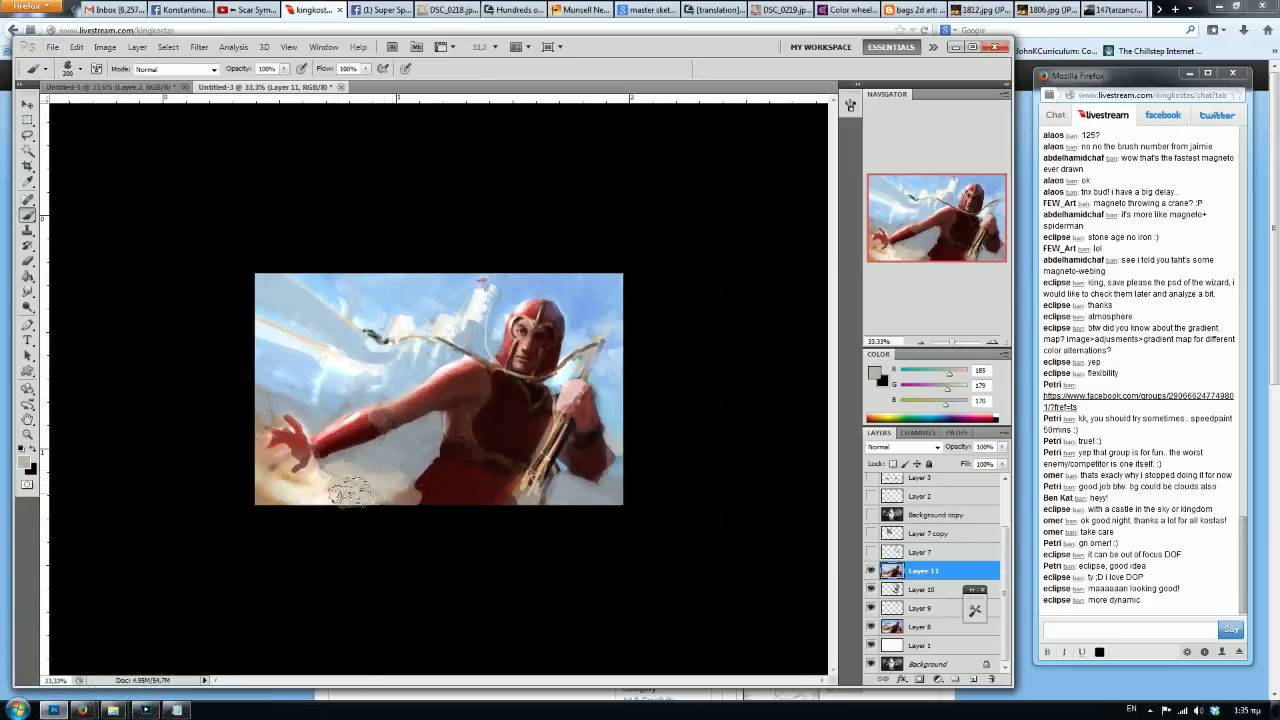
{"action": "left_click", "coordinate": [325, 495], "text": "alt"}
{"action": "key", "text": "bracketright"}
{"action": "left_click_drag", "start_coordinate": [322, 491], "coordinate": [298, 490]}
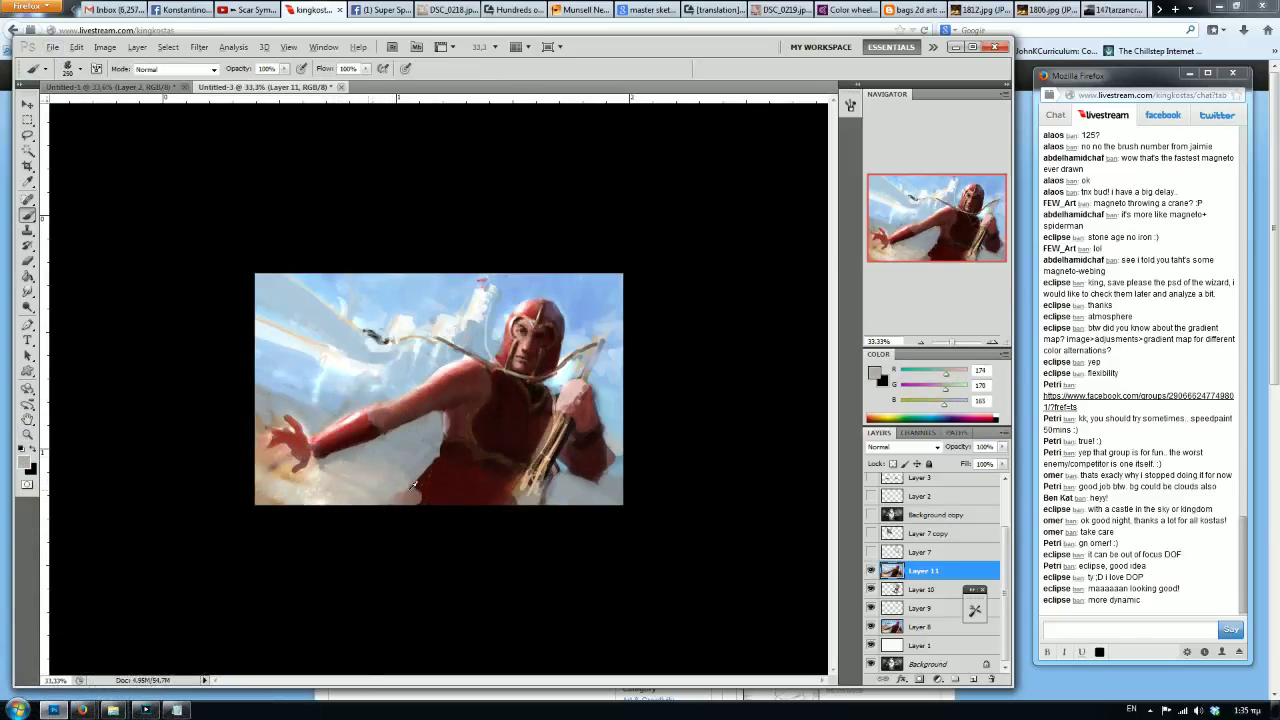
Touch up the sky with sampled blue (R 148, G 195, B 231) and near-white (R 239, G 253, B 255), then mirror the canvas.
{"action": "left_click", "coordinate": [624, 360], "text": "alt"}
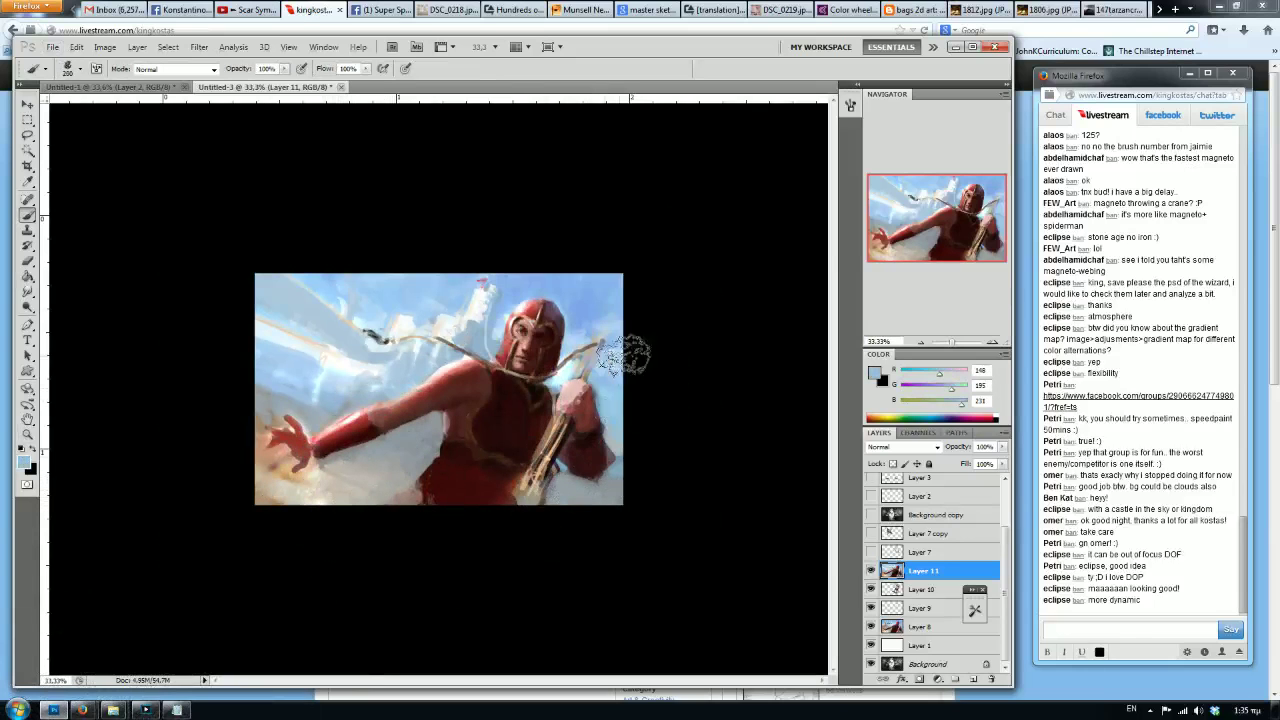
{"action": "left_click", "coordinate": [406, 316], "text": "alt"}
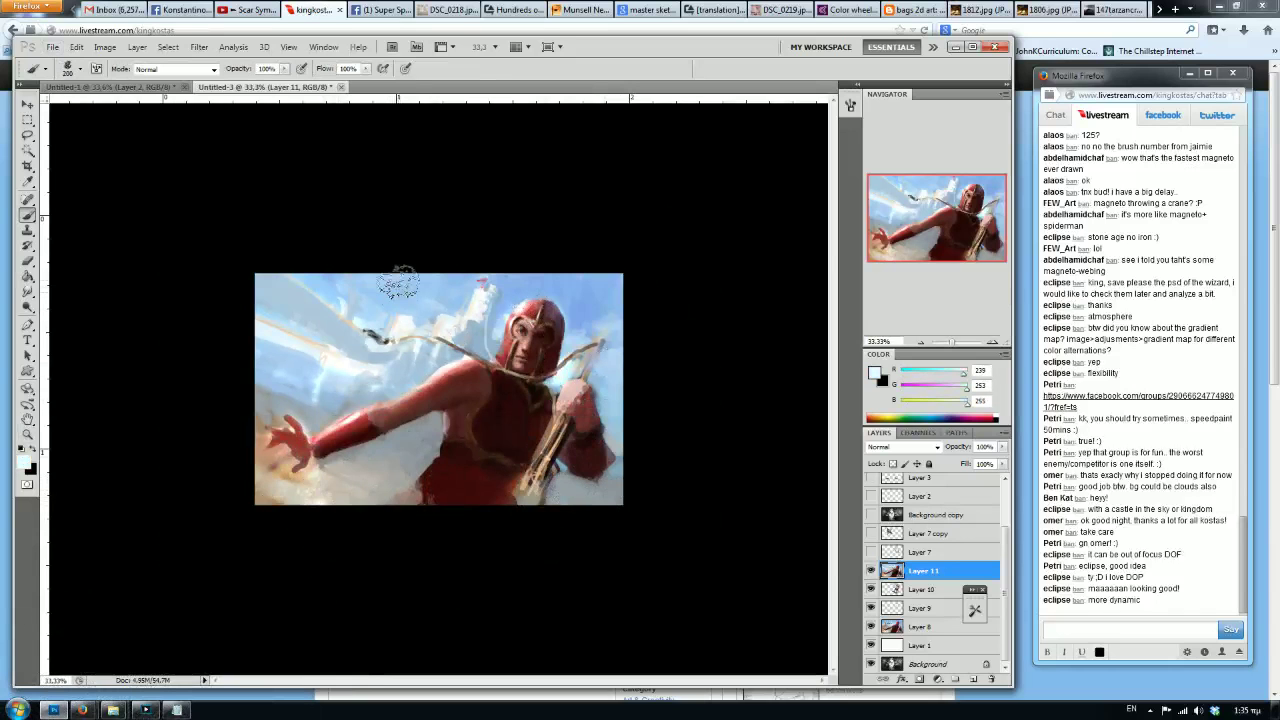
{"action": "key", "text": "ctrl+plus"}
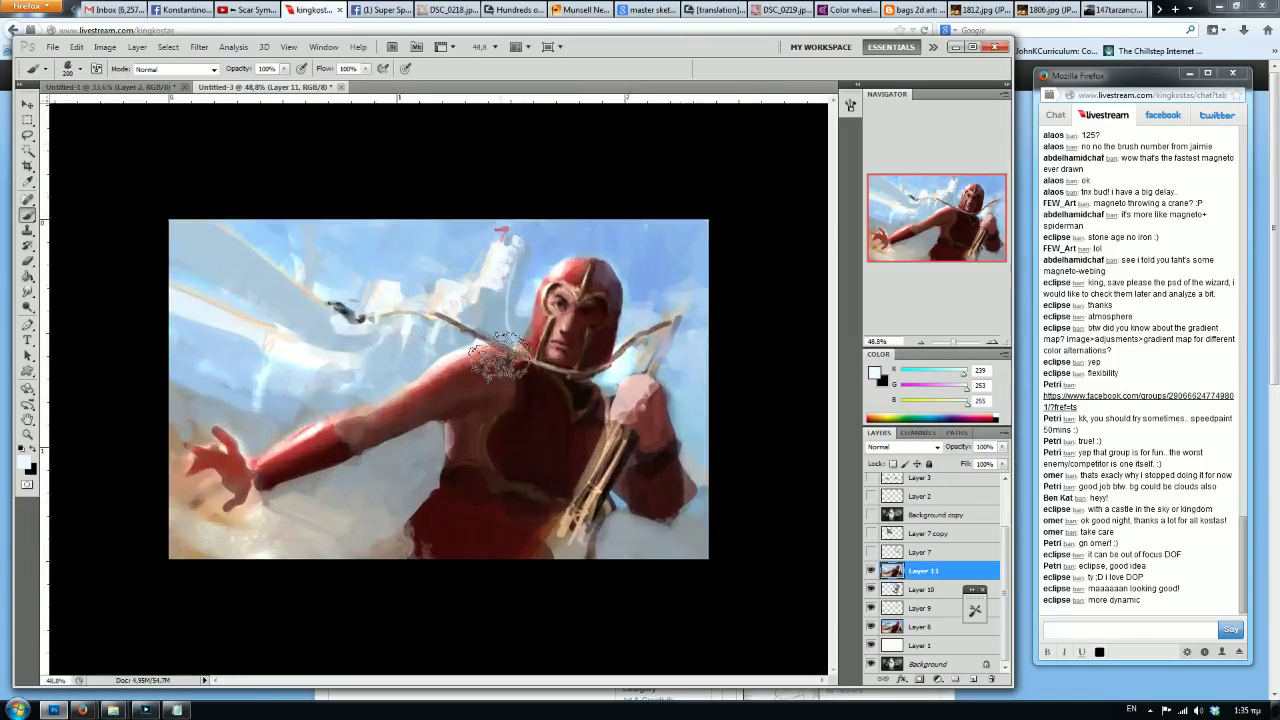
{"action": "key", "text": "h"}
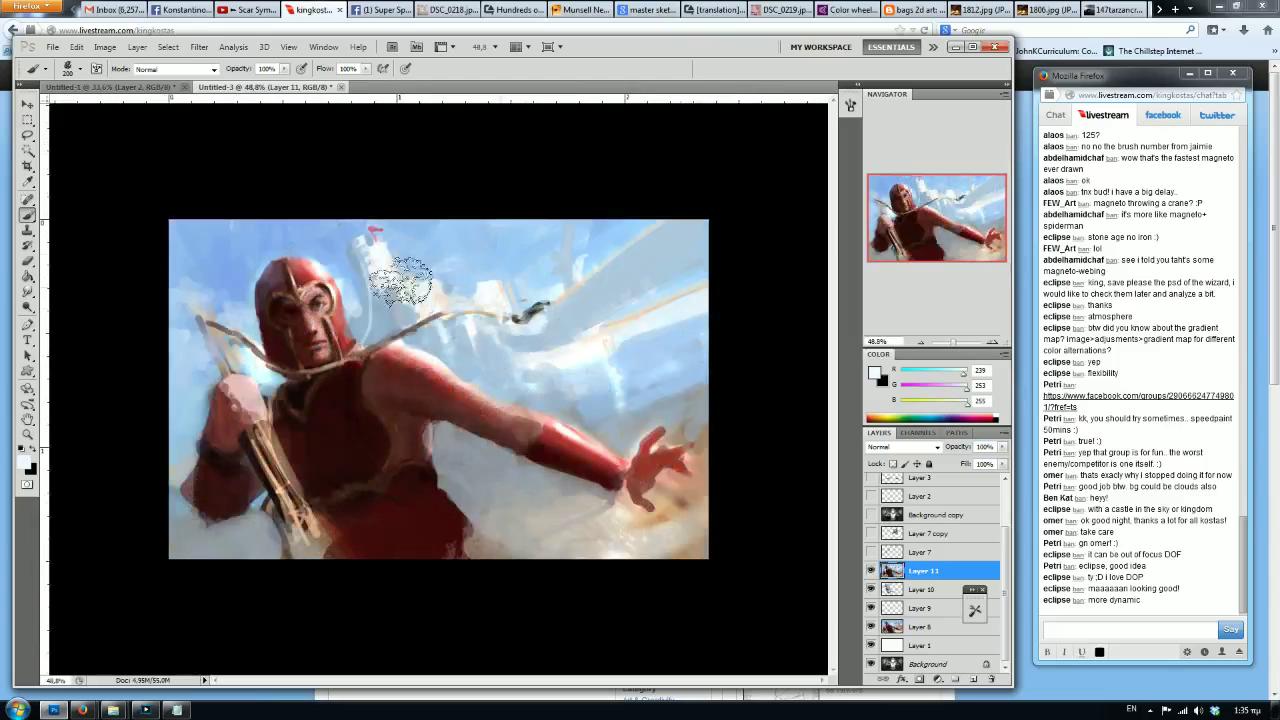
Brighten the diagonal light streaks with a sampled pale blue-white (R 238, G 249, B 255) at brush size 175.
{"action": "key", "text": "bracketleft"}
{"action": "left_click", "coordinate": [587, 346], "text": "alt"}
{"action": "mouse_move", "coordinate": [587, 346]}
{"action": "left_mouse_down"}
{"action": "mouse_move", "coordinate": [729, 377]}
{"action": "mouse_move", "coordinate": [677, 371]}
{"action": "mouse_move", "coordinate": [749, 234]}
{"action": "left_mouse_up"}
{"action": "left_click_drag", "start_coordinate": [704, 284], "coordinate": [634, 311]}
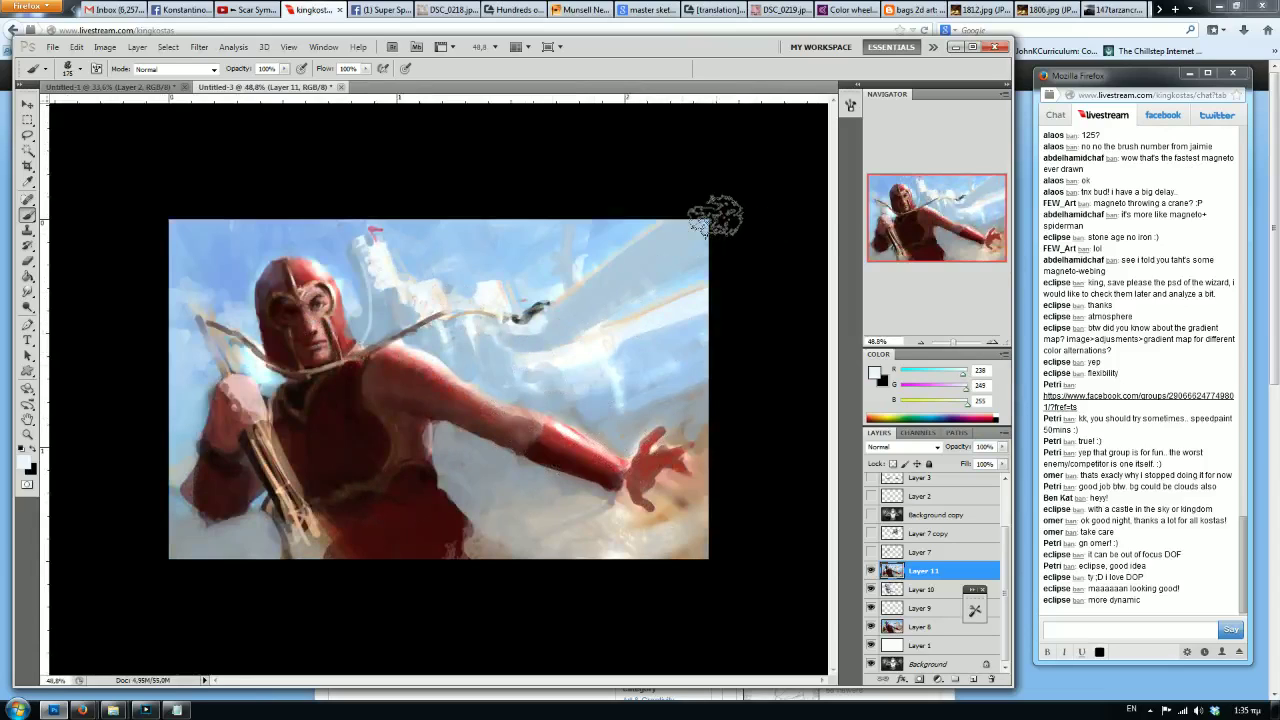
{"action": "key", "text": "d"}
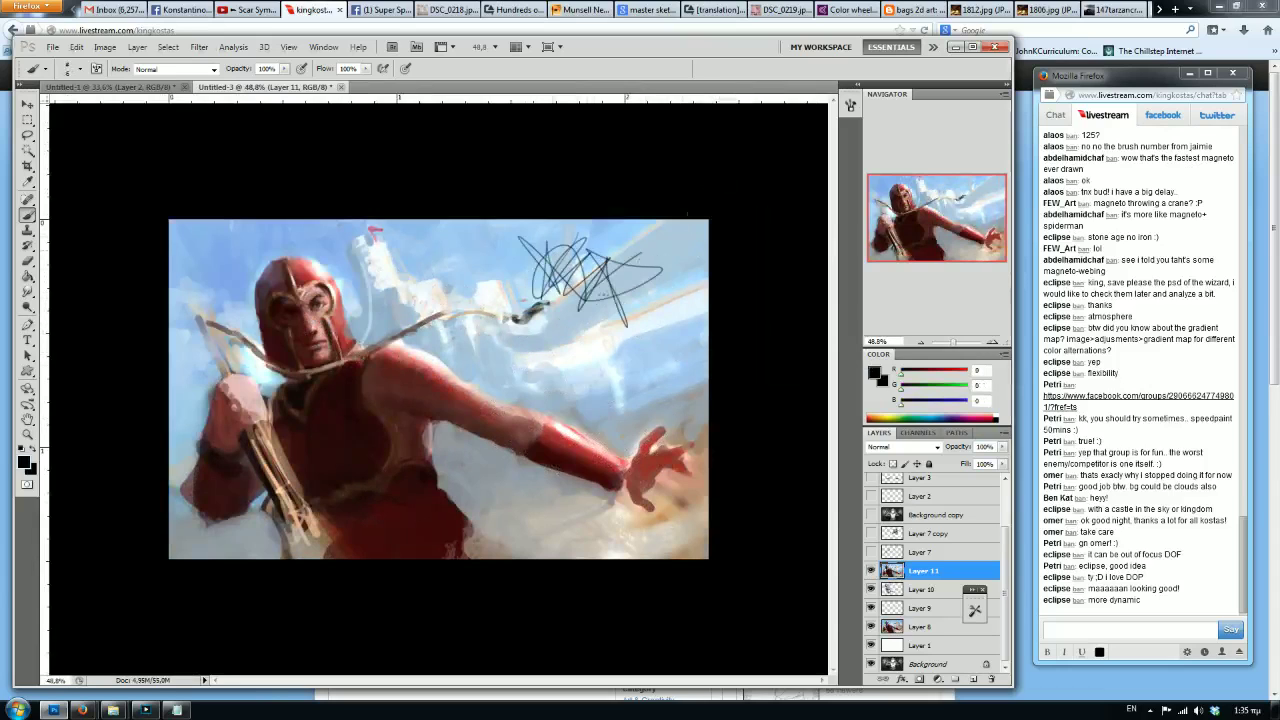
{"action": "key", "text": "ctrl+z"}
{"action": "key", "text": "bracketright"}
{"action": "key", "text": "bracketright"}
{"action": "key", "text": "bracketright"}
{"action": "left_click", "coordinate": [600, 305]}
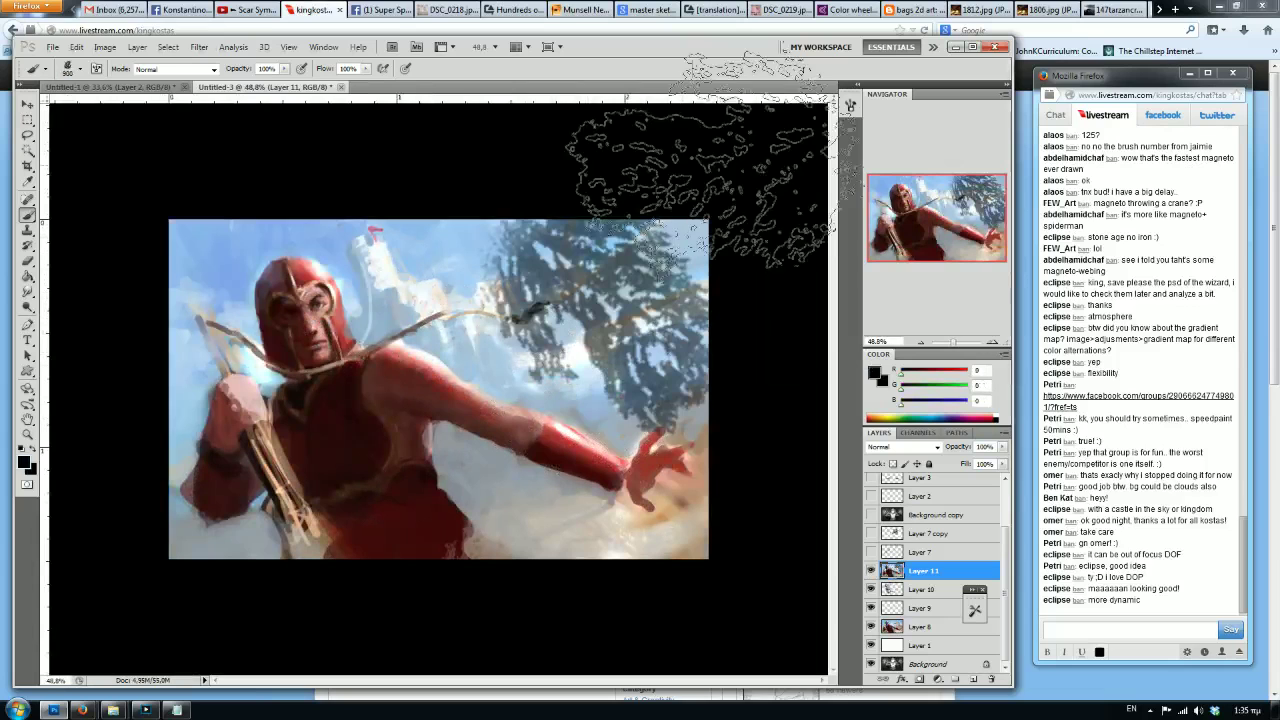
{"action": "key", "text": "ctrl+z"}
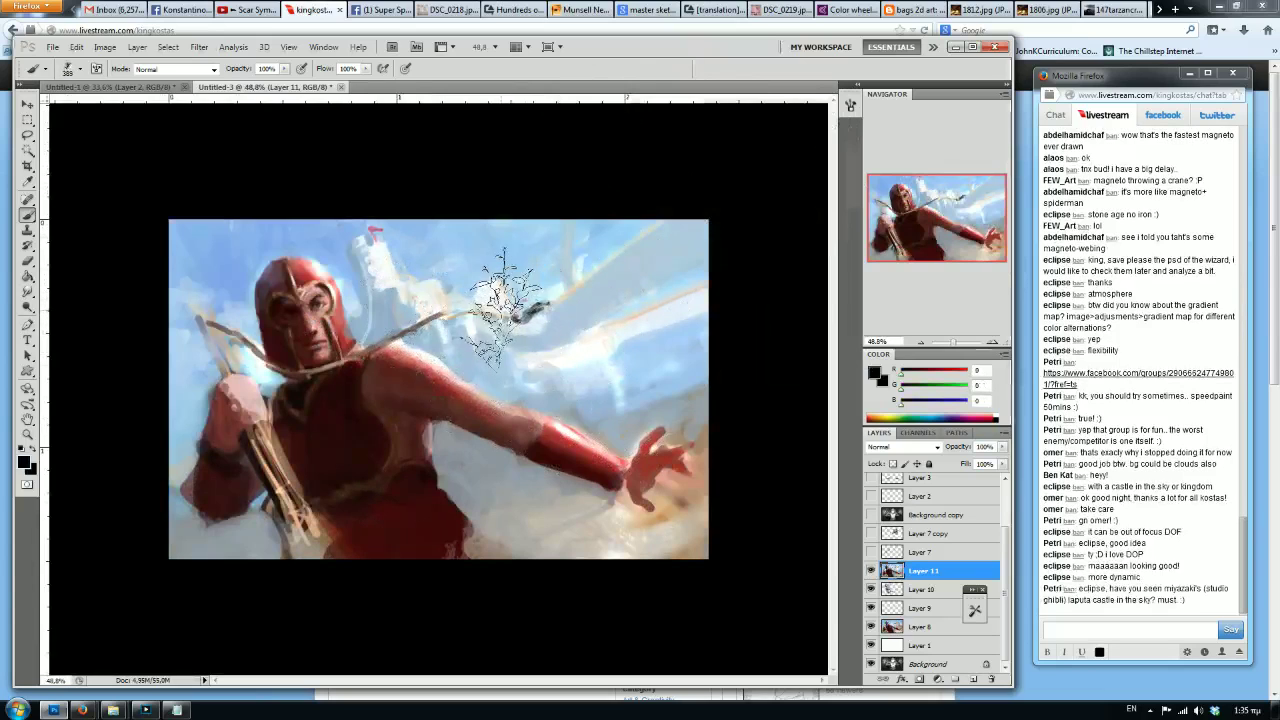
{"action": "key", "text": "comma"}
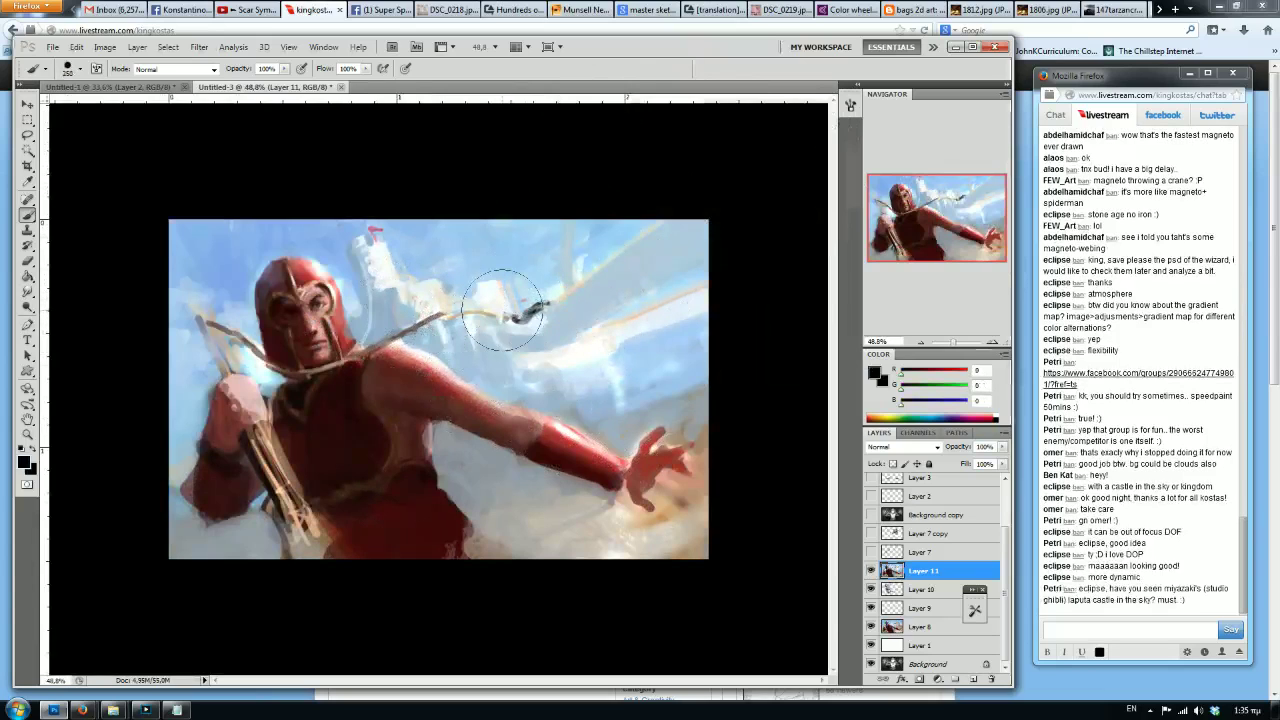
{"action": "key", "text": "period"}
{"action": "mouse_move", "coordinate": [528, 284]}
{"action": "left_mouse_down"}
{"action": "mouse_move", "coordinate": [542, 308]}
{"action": "mouse_move", "coordinate": [492, 386]}
{"action": "left_mouse_up"}
{"action": "key", "text": "ctrl+z"}
Paint a sampled sky blue (R 152, G 185, B 219) between the diagonal streaks with a round brush at size 175.
{"action": "left_click", "coordinate": [649, 326], "text": "alt"}
{"action": "key", "text": "comma"}
{"action": "mouse_move", "coordinate": [695, 232]}
{"action": "left_mouse_down"}
{"action": "mouse_move", "coordinate": [536, 322]}
{"action": "mouse_move", "coordinate": [657, 282]}
{"action": "mouse_move", "coordinate": [605, 400]}
{"action": "mouse_move", "coordinate": [569, 314]}
{"action": "mouse_move", "coordinate": [552, 332]}
{"action": "mouse_move", "coordinate": [737, 198]}
{"action": "left_mouse_up"}
{"action": "key", "text": "ctrl+z"}
{"action": "left_click", "coordinate": [606, 404], "text": "alt"}
{"action": "key", "text": "bracketright"}
{"action": "key", "text": "bracketright"}
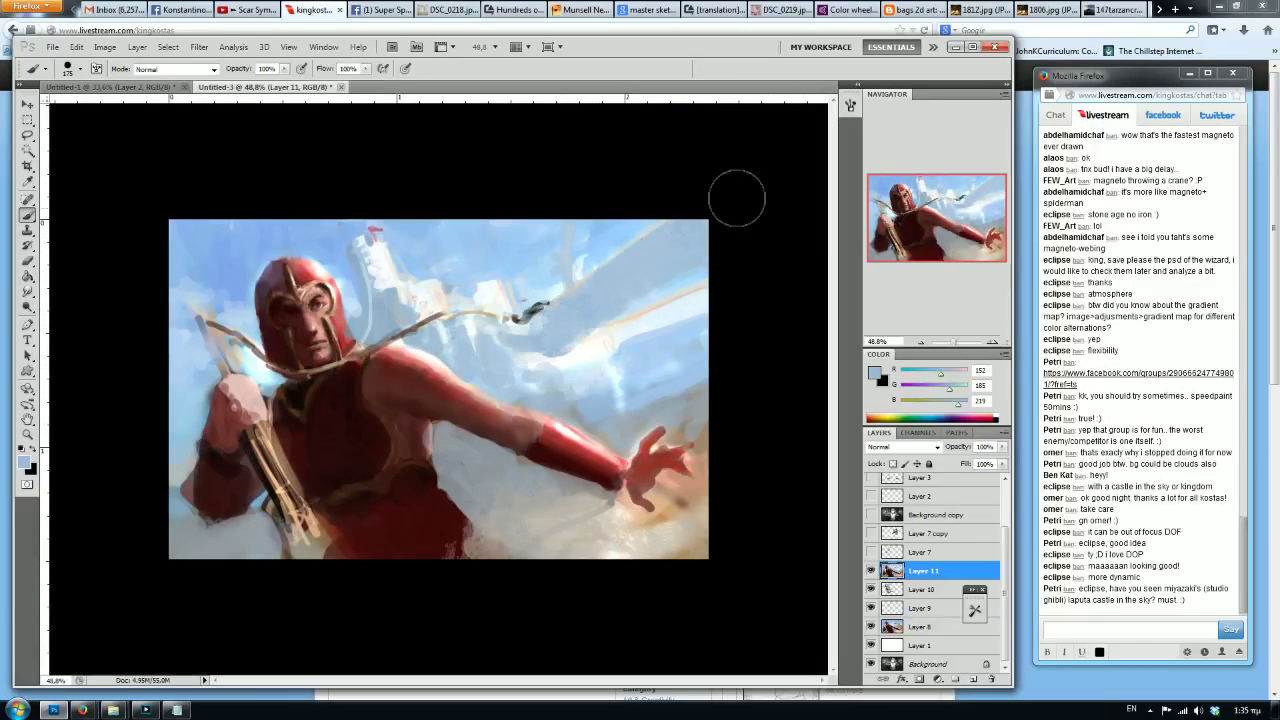
{"action": "mouse_move", "coordinate": [540, 340]}
{"action": "left_mouse_down"}
{"action": "mouse_move", "coordinate": [650, 270]}
{"action": "mouse_move", "coordinate": [615, 280]}
{"action": "mouse_move", "coordinate": [670, 262]}
{"action": "left_mouse_up"}
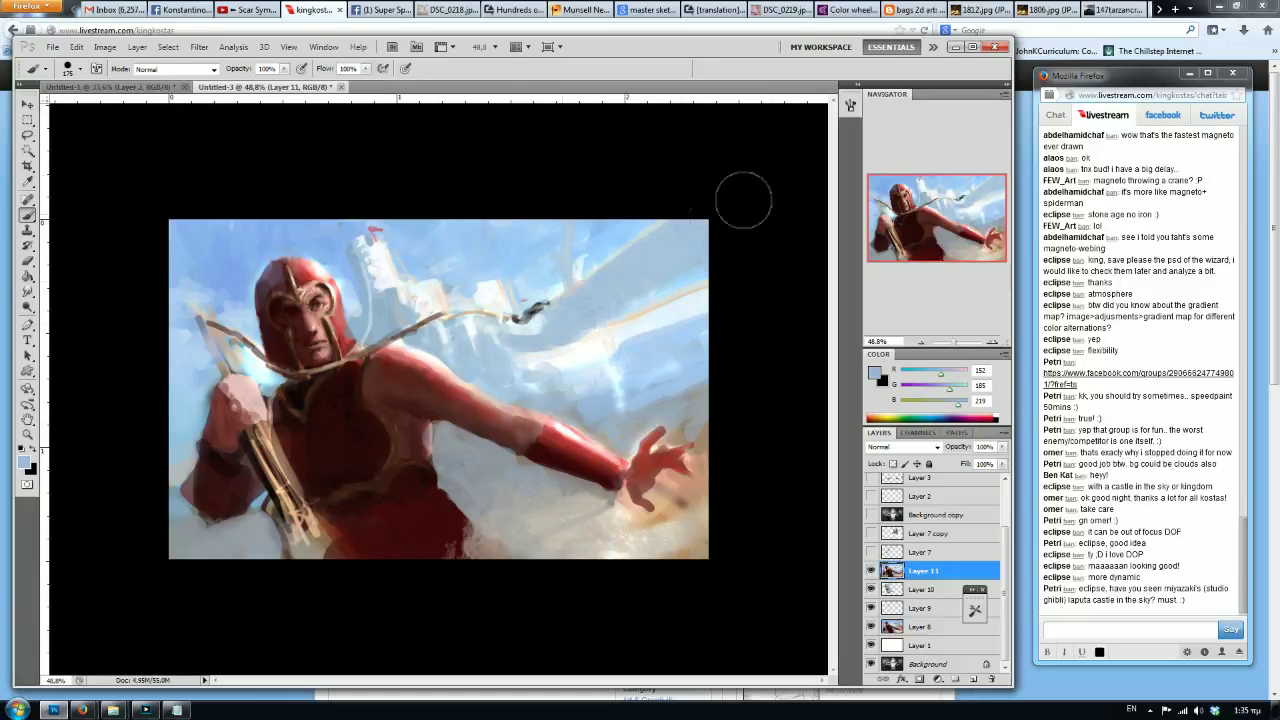
Paint a near-white cloud beneath the lower light streak with the brush enlarged to 300.
{"action": "left_click", "coordinate": [590, 385], "text": "alt"}
{"action": "key", "text": "bracketright"}
{"action": "key", "text": "bracketright"}
{"action": "key", "text": "bracketright"}
{"action": "left_click_drag", "start_coordinate": [600, 400], "coordinate": [710, 362]}
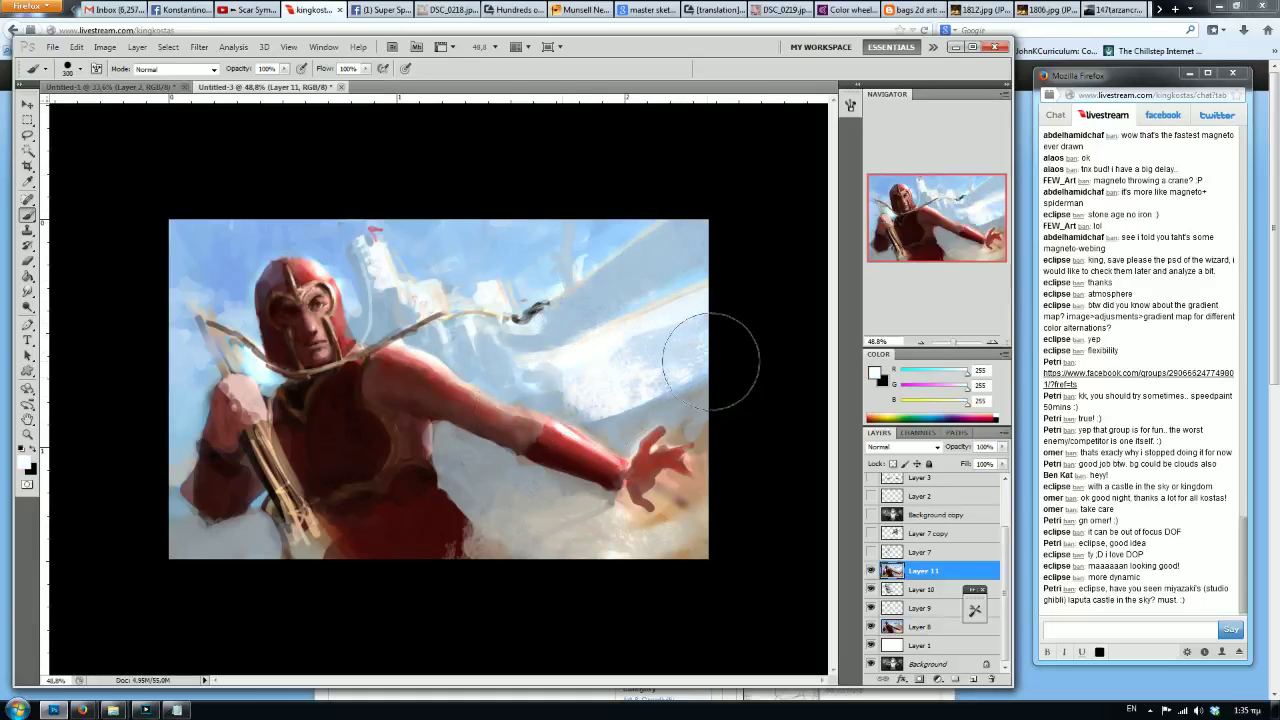
Enlarge the brush to 900 and lighten the sky around the castle with near-white, checking the painting in both mirrored orientations.
{"action": "key", "text": "h"}
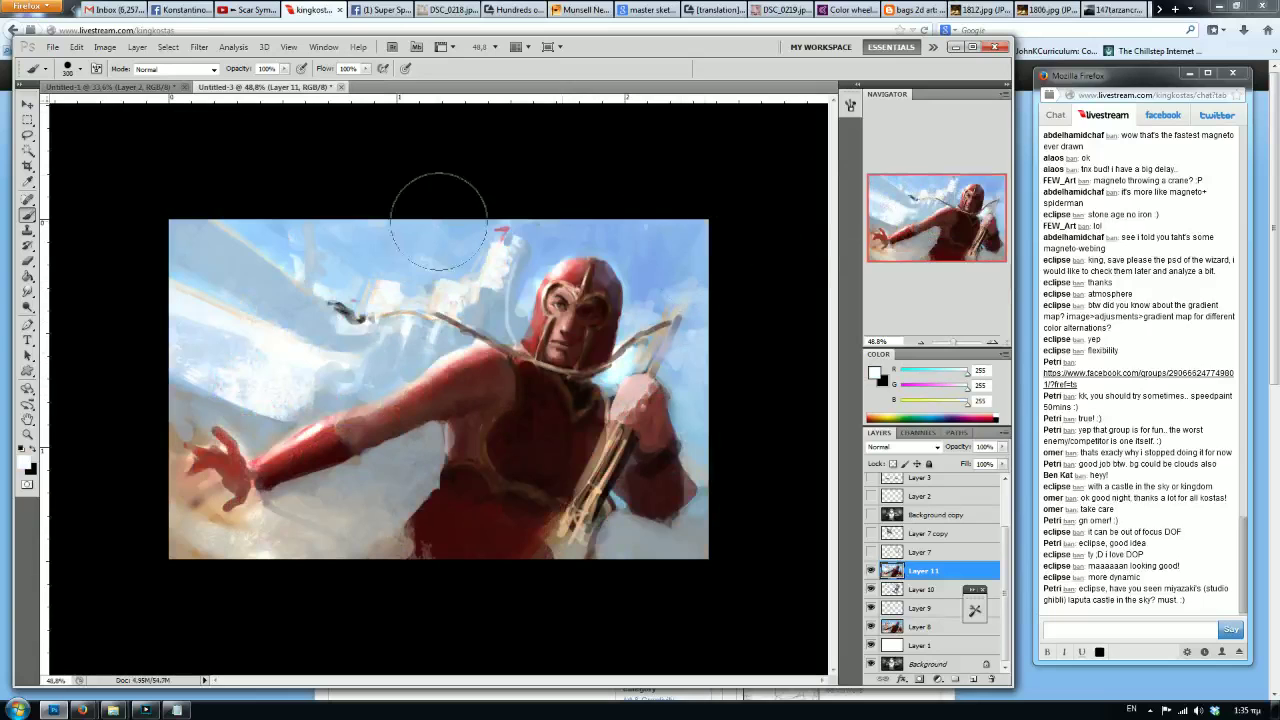
{"action": "key", "text": "bracketright"}
{"action": "key", "text": "bracketright"}
{"action": "key", "text": "bracketright"}
{"action": "key", "text": "bracketright"}
{"action": "key", "text": "bracketright"}
{"action": "key", "text": "bracketright"}
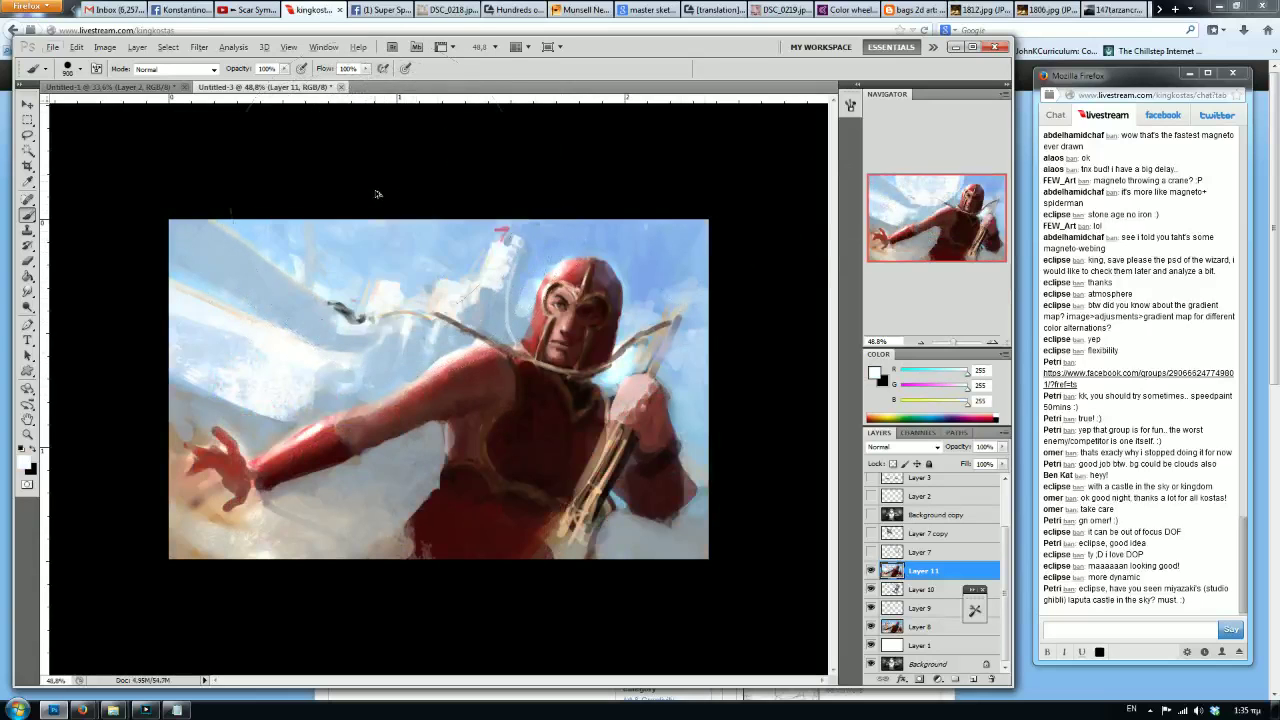
{"action": "key", "text": "h"}
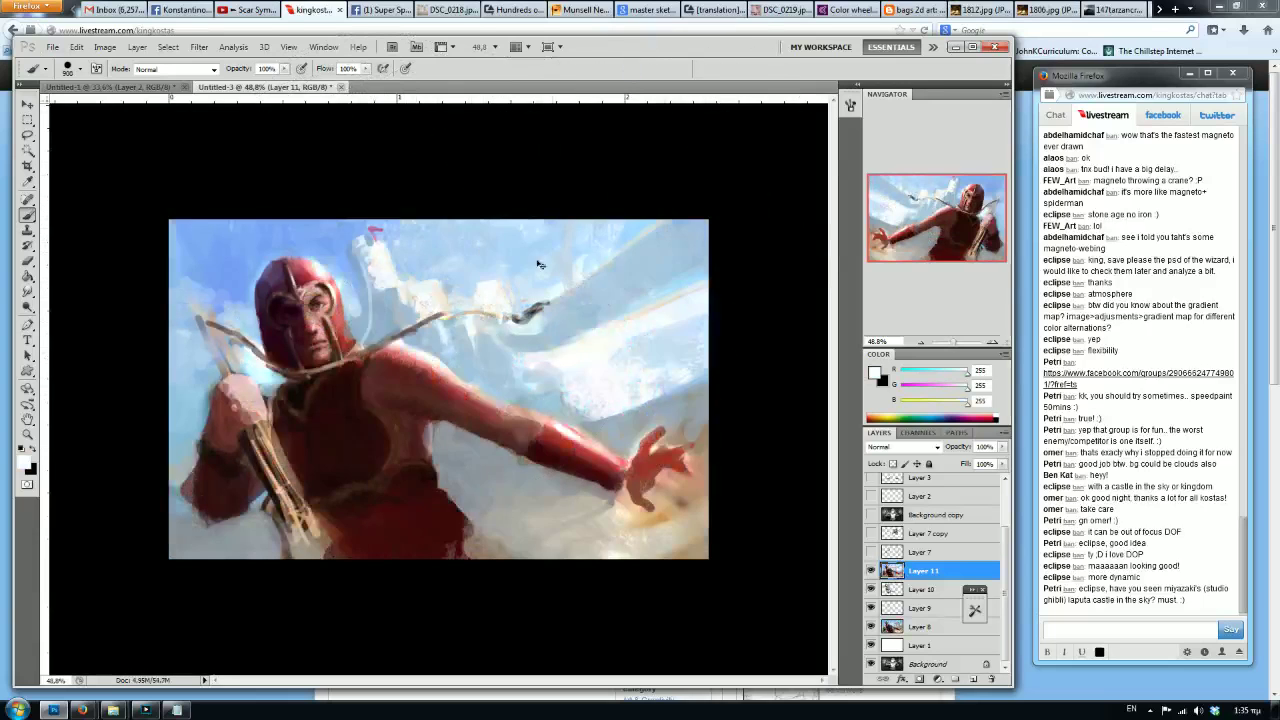
Reduce the brush to 200 and paint a sampled tan (R 211, G 165, B 114) behind the outstretched hand.
{"action": "key", "text": "bracketleft"}
{"action": "key", "text": "bracketleft"}
{"action": "key", "text": "bracketleft"}
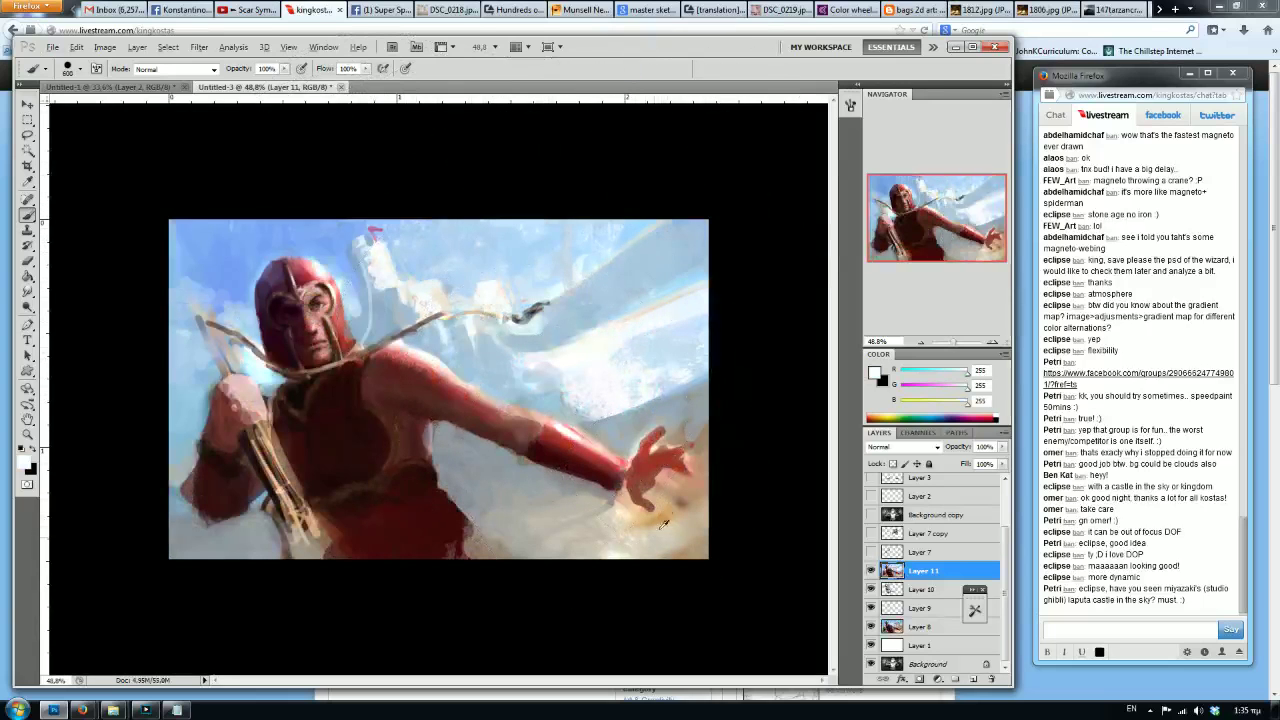
{"action": "left_click", "coordinate": [676, 500], "text": "alt"}
{"action": "key", "text": "bracketleft"}
{"action": "key", "text": "bracketleft"}
{"action": "key", "text": "bracketleft"}
{"action": "key", "text": "bracketleft"}
{"action": "key", "text": "bracketleft"}
{"action": "left_click", "coordinate": [686, 412]}
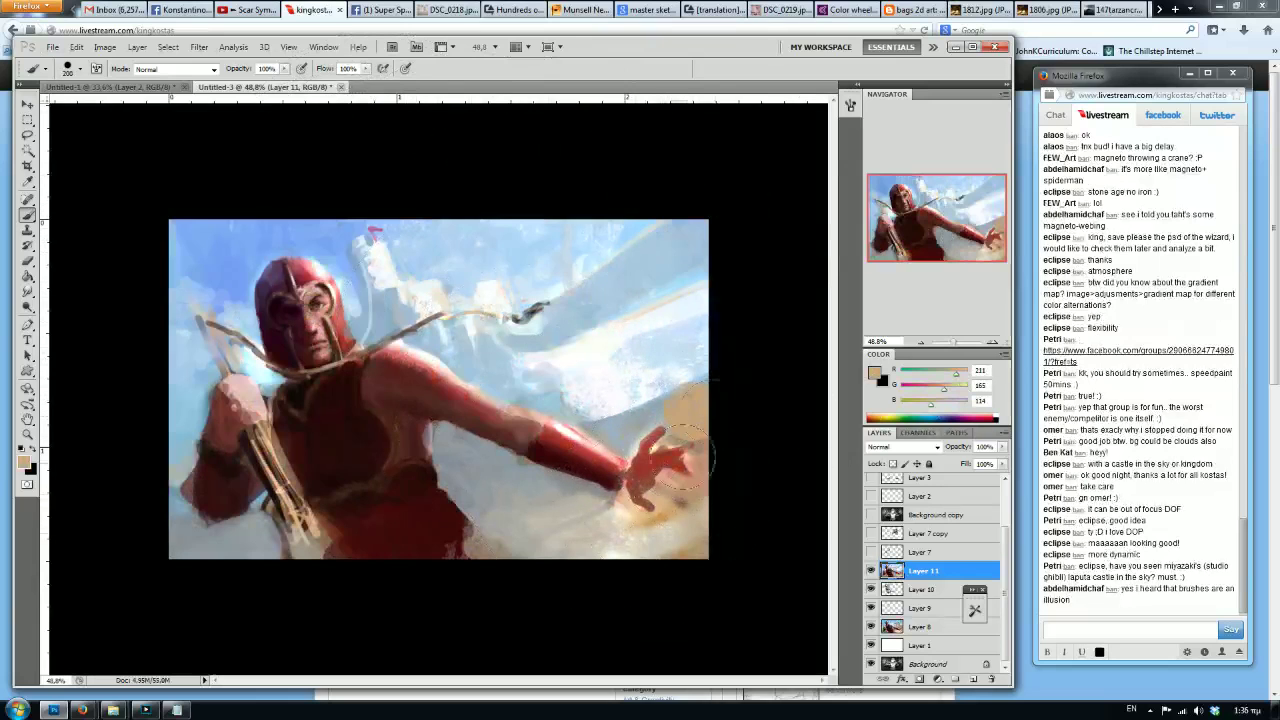
Warm the area around the outstretched hand with peach (R 241, G 163, B 146) at size 400 and undo the pale yellow trial below the forearm.
{"action": "left_click", "coordinate": [662, 477], "text": "alt"}
{"action": "key", "text": "bracketright"}
{"action": "key", "text": "bracketright"}
{"action": "key", "text": "bracketright"}
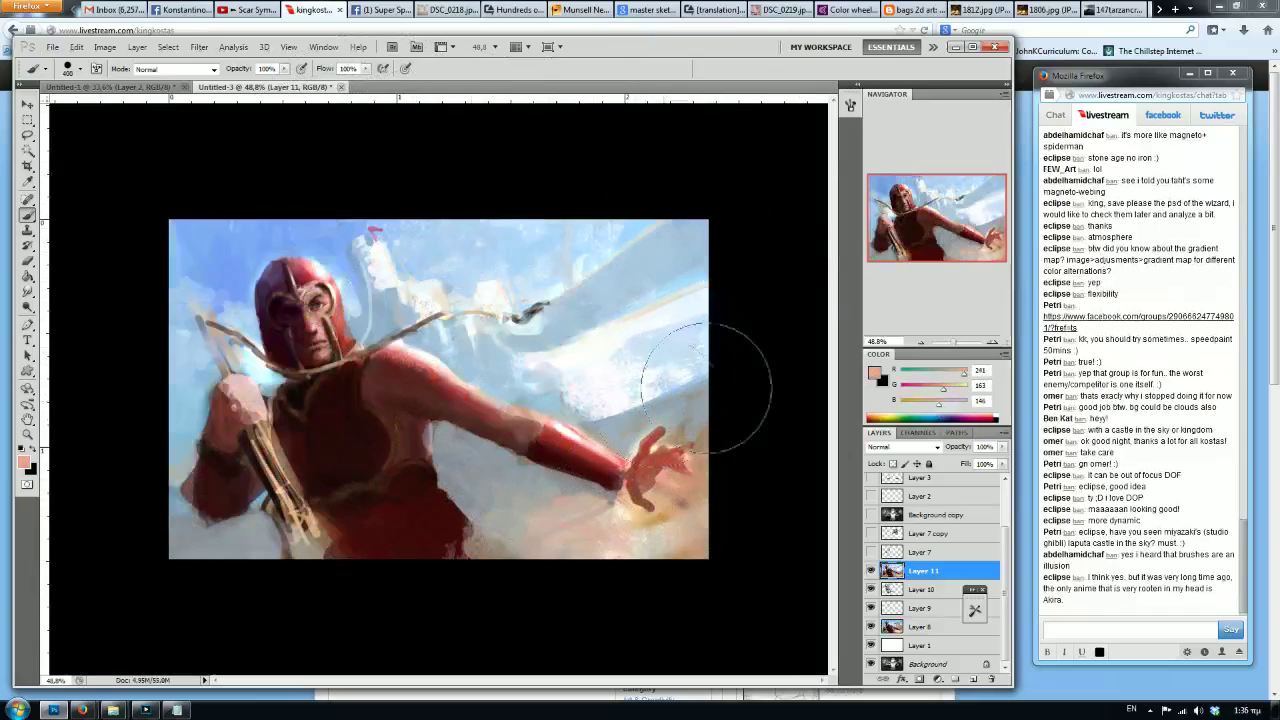
{"action": "mouse_move", "coordinate": [681, 455]}
{"action": "left_mouse_down"}
{"action": "mouse_move", "coordinate": [543, 527]}
{"action": "mouse_move", "coordinate": [453, 488]}
{"action": "left_mouse_up"}
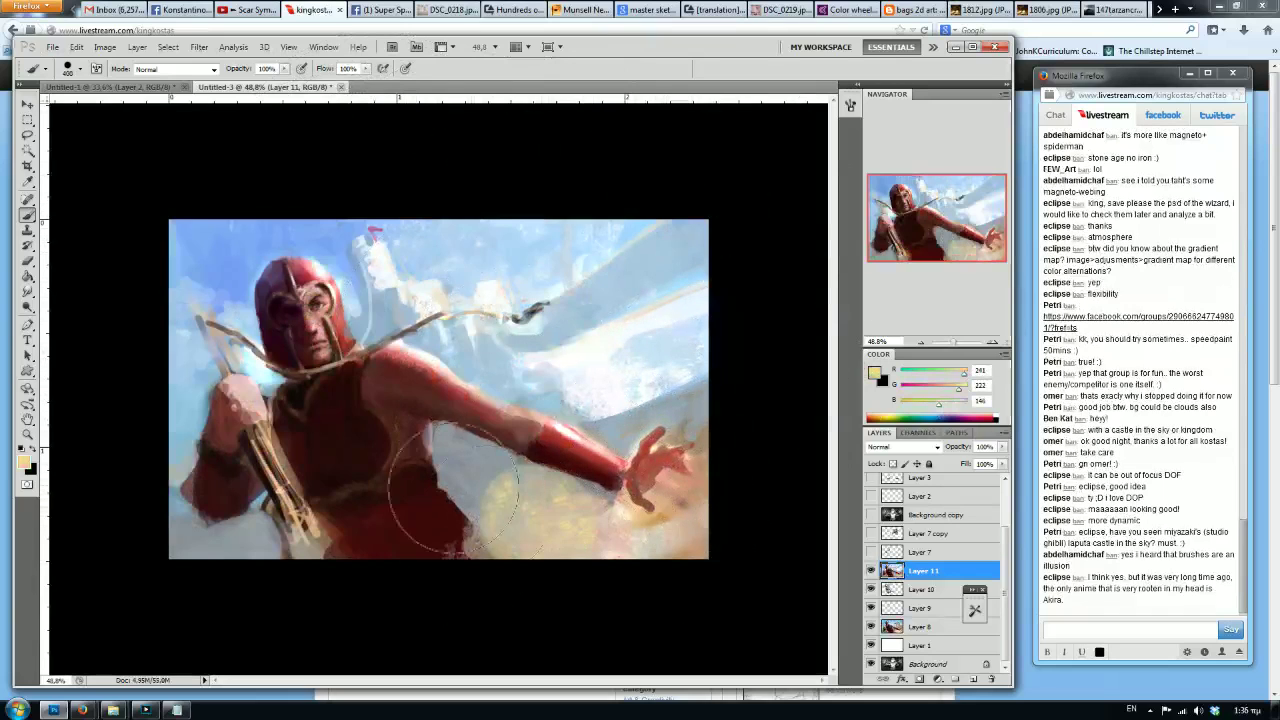
{"action": "key", "text": "ctrl+z"}
Work sampled light blue (R 161, G 196, B 230) over the cloud and near-white into the sky above the castle, then mirror the canvas.
{"action": "left_click", "coordinate": [680, 388], "text": "alt"}
{"action": "left_click_drag", "start_coordinate": [679, 395], "coordinate": [641, 362]}
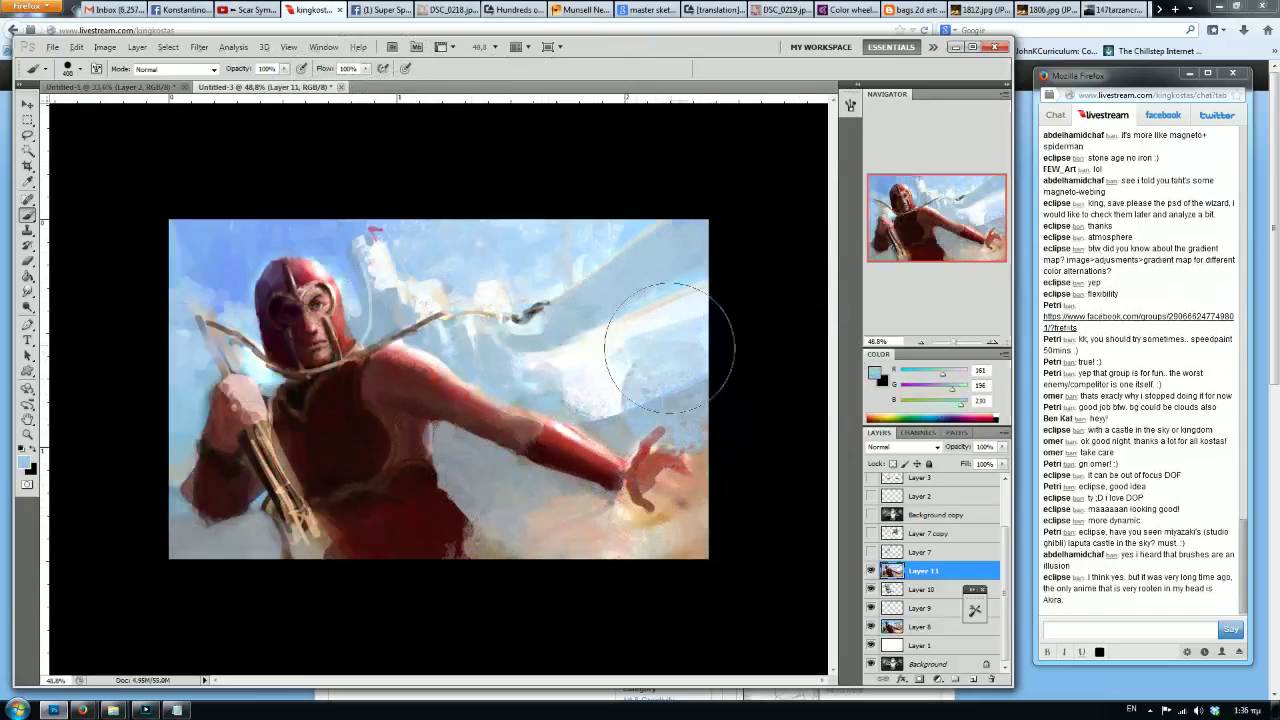
{"action": "left_click", "coordinate": [490, 290], "text": "alt"}
{"action": "left_click_drag", "start_coordinate": [486, 259], "coordinate": [483, 236]}
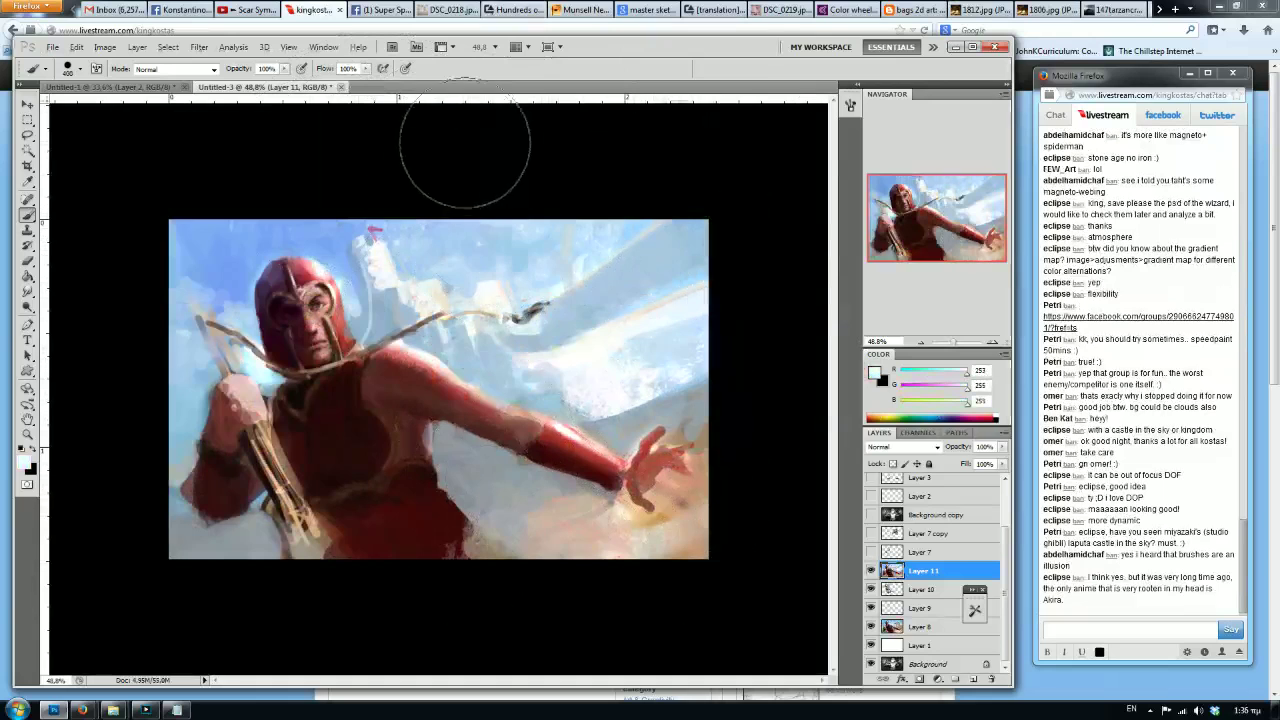
{"action": "key", "text": "h"}
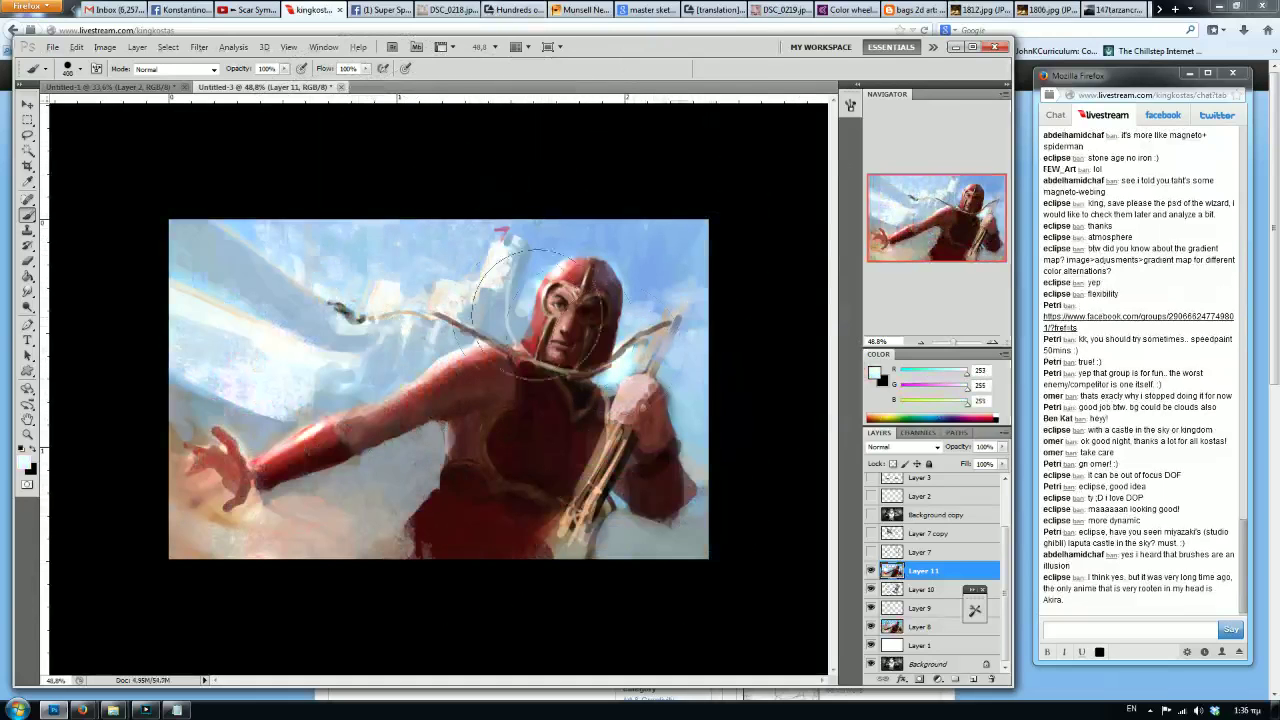
Switch to a textured brush preset and enlarge it to 1000 for painting white clouds behind the helmeted figure.
{"action": "key", "text": "."}
{"action": "key", "text": "bracketright"}
{"action": "key", "text": "bracketright"}
{"action": "key", "text": "bracketright"}
{"action": "key", "text": "bracketright"}
{"action": "key", "text": "bracketright"}
{"action": "key", "text": "bracketright"}
{"action": "key", "text": "bracketright"}
{"action": "key", "text": "bracketright"}
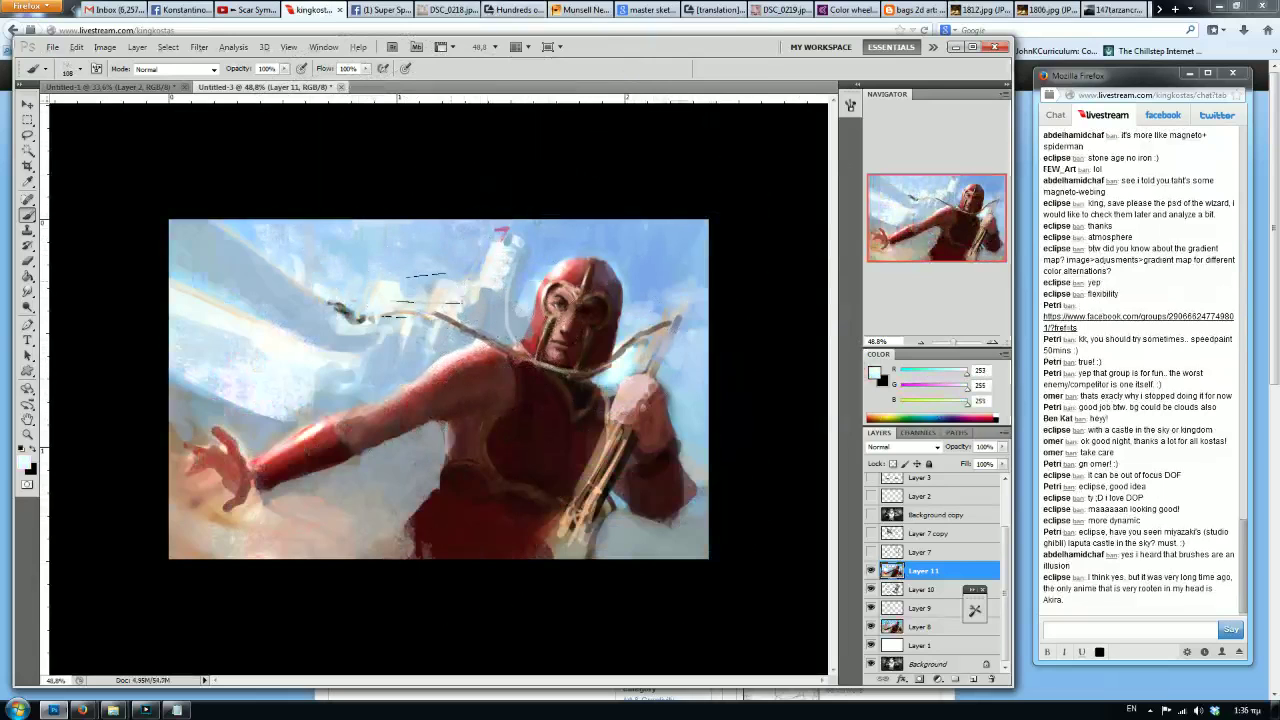
{"action": "key", "text": "bracketleft"}
{"action": "key", "text": "bracketleft"}
{"action": "key", "text": "bracketleft"}
{"action": "key", "text": "bracketleft"}
{"action": "key", "text": "bracketleft"}
{"action": "key", "text": "bracketleft"}
{"action": "key", "text": "bracketleft"}
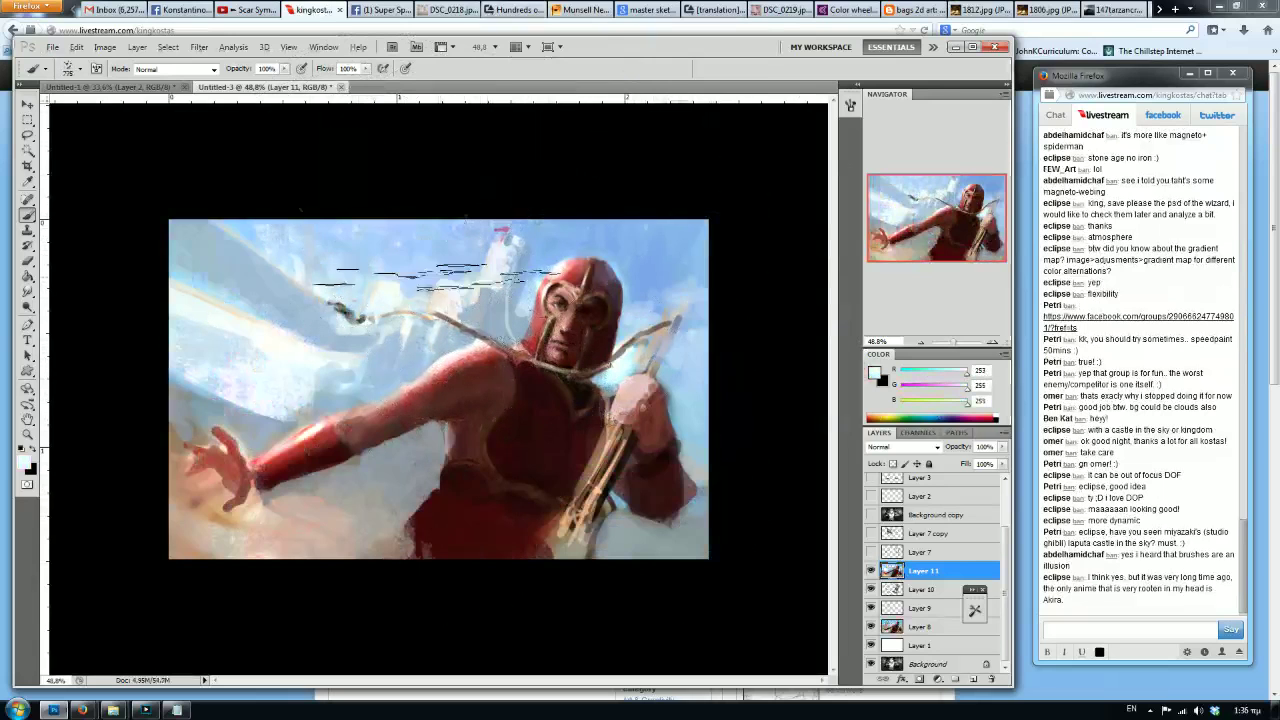
{"action": "key", "text": "bracketright"}
{"action": "key", "text": "bracketright"}
{"action": "key", "text": "bracketright"}
{"action": "key", "text": "bracketright"}
{"action": "key", "text": "bracketright"}
{"action": "key", "text": "bracketright"}
{"action": "key", "text": "bracketright"}
{"action": "key", "text": "bracketright"}
{"action": "key", "text": "bracketright"}
{"action": "key", "text": "bracketright"}
{"action": "key", "text": "bracketright"}
{"action": "key", "text": "bracketright"}
{"action": "key", "text": "bracketright"}
{"action": "key", "text": "bracketright"}
{"action": "key", "text": "bracketright"}
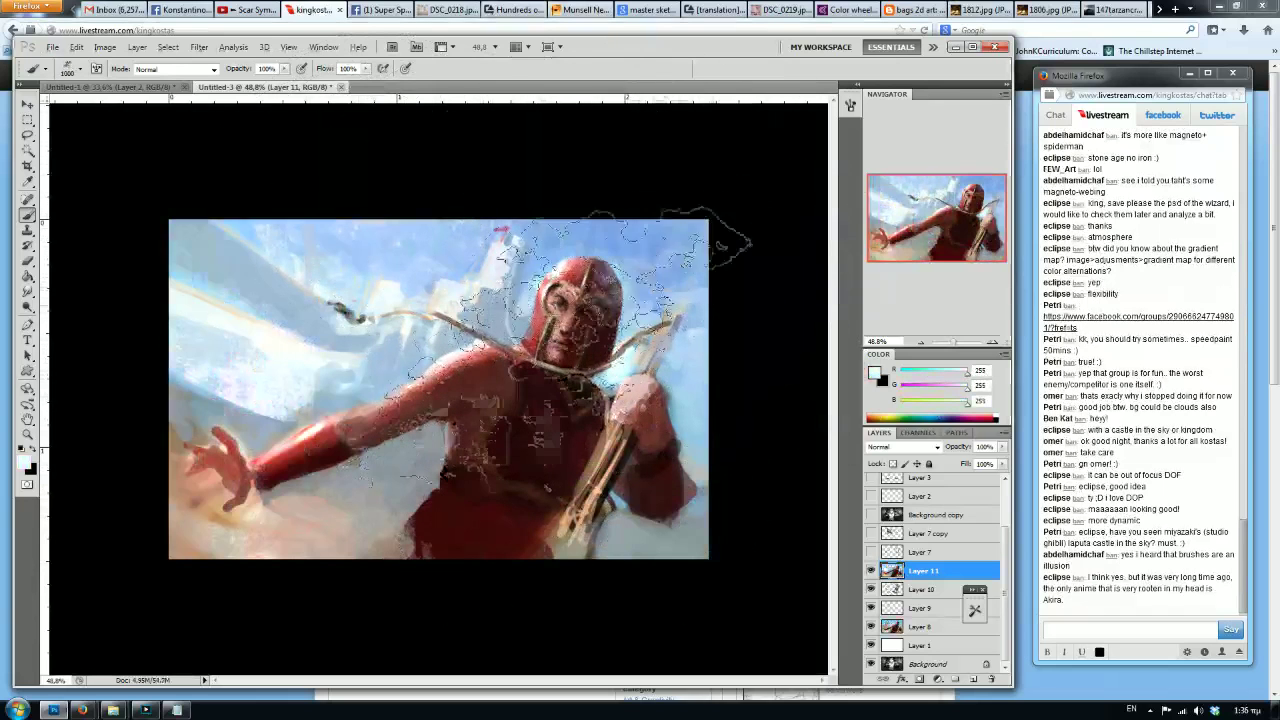
Paint white cloud texture into the sky beside the helmet, adjusting the brush up to size 1200.
{"action": "key", "text": "bracketleft"}
{"action": "key", "text": "bracketleft"}
{"action": "key", "text": "bracketleft"}
{"action": "key", "text": "bracketleft"}
{"action": "key", "text": "bracketleft"}
{"action": "key", "text": "bracketleft"}
{"action": "key", "text": "bracketleft"}
{"action": "key", "text": "bracketleft"}
{"action": "key", "text": "bracketleft"}
{"action": "key", "text": "bracketleft"}
{"action": "key", "text": "bracketleft"}
{"action": "key", "text": "bracketleft"}
{"action": "key", "text": "bracketleft"}
{"action": "key", "text": "bracketleft"}
{"action": "key", "text": "bracketleft"}
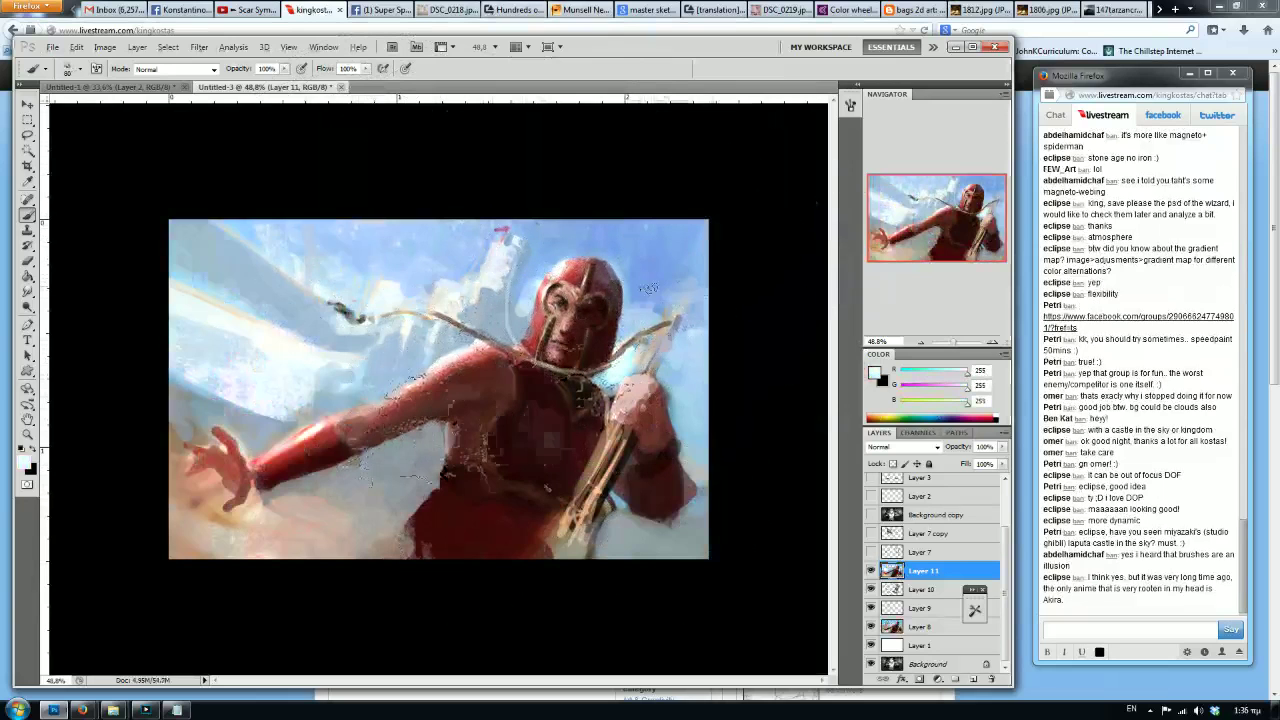
{"action": "key", "text": "bracketright"}
{"action": "key", "text": "bracketright"}
{"action": "key", "text": "bracketright"}
{"action": "key", "text": "bracketright"}
{"action": "key", "text": "bracketright"}
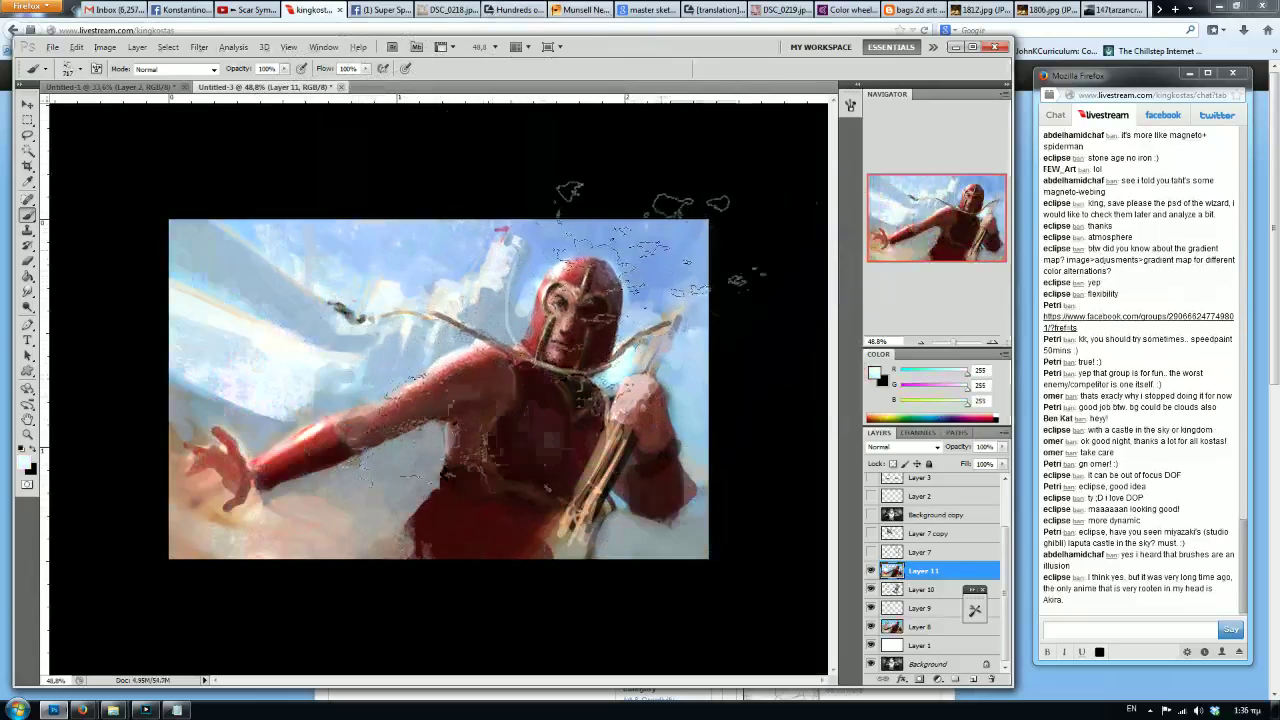
{"action": "key", "text": "bracketleft"}
{"action": "key", "text": "bracketleft"}
{"action": "key", "text": "bracketright"}
{"action": "key", "text": "bracketright"}
{"action": "key", "text": "bracketright"}
{"action": "key", "text": "bracketright"}
{"action": "key", "text": "bracketright"}
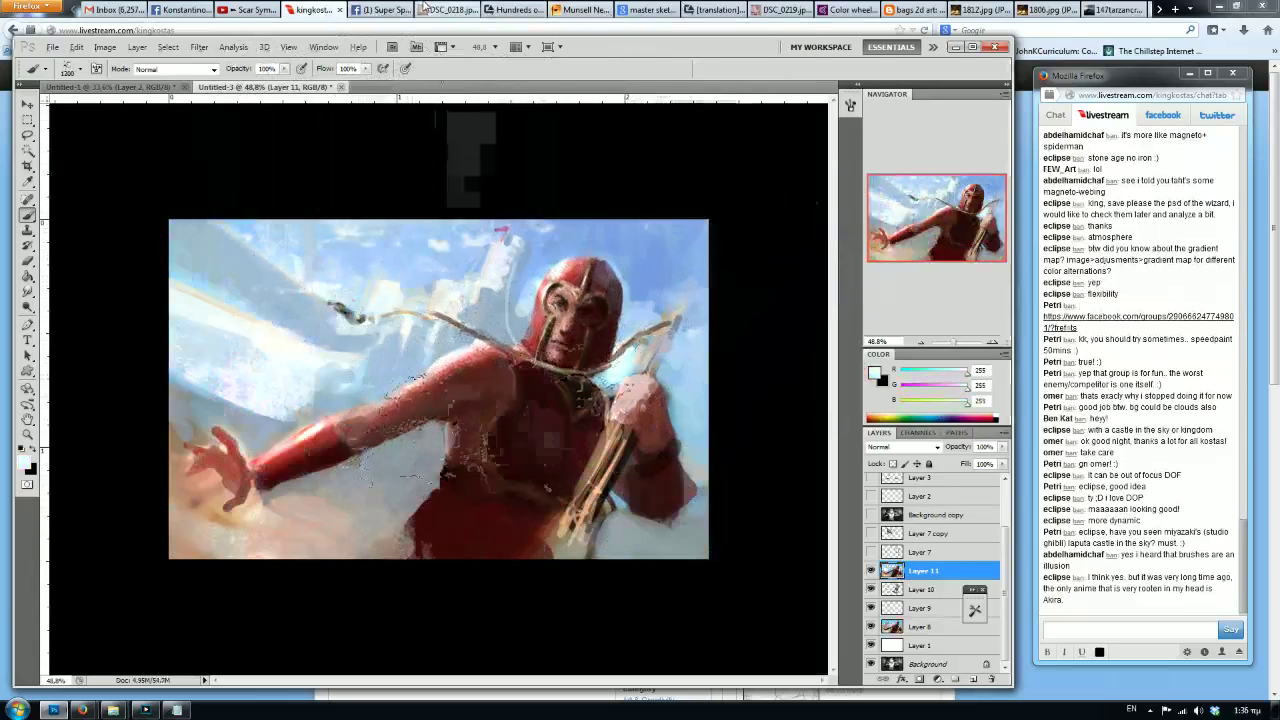
Add white textured clouds to the sky between the castle and the light streaks and beside the helmet with a smaller textured brush.
{"action": "key", "text": "ctrl+shift+h"}
{"action": "key", "text": "ctrl+shift+h"}
{"action": "key", "text": "bracketleft"}
{"action": "key", "text": "bracketleft"}
{"action": "key", "text": "bracketleft"}
{"action": "key", "text": "bracketleft"}
{"action": "key", "text": "bracketleft"}
{"action": "key", "text": "bracketleft"}
{"action": "key", "text": "bracketleft"}
{"action": "key", "text": "bracketleft"}
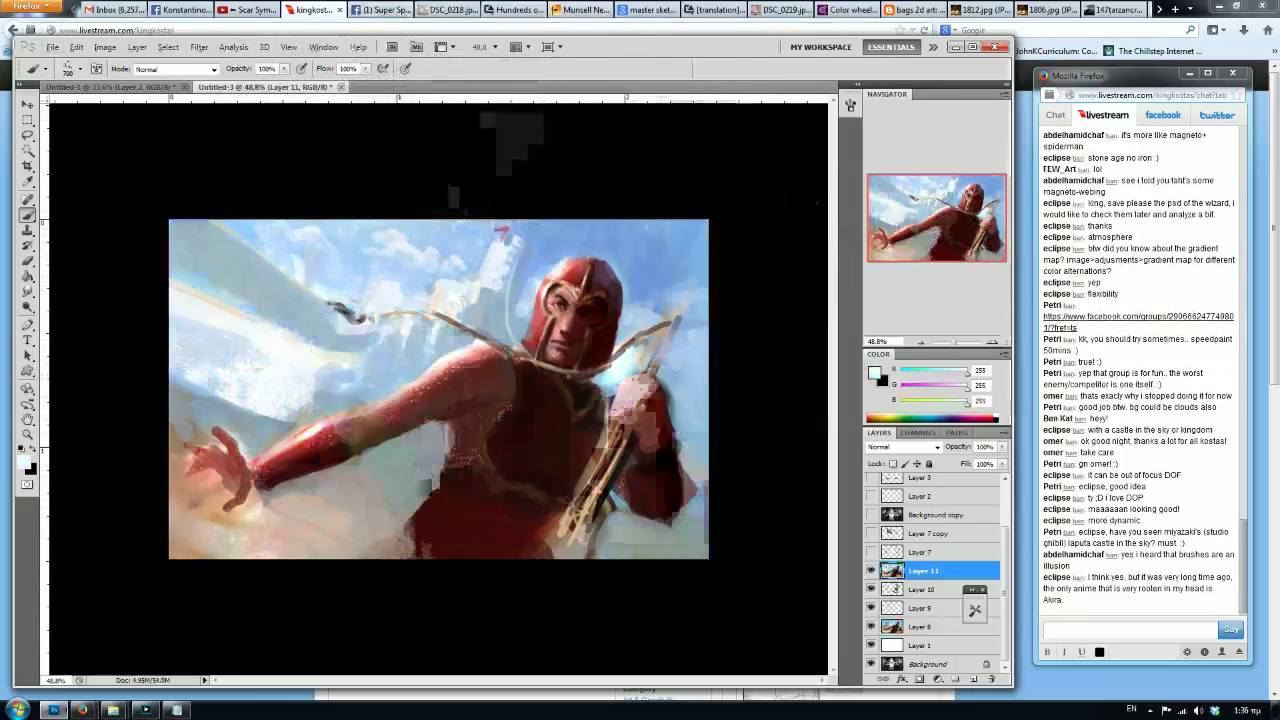
{"action": "key", "text": "bracketright"}
{"action": "key", "text": "bracketright"}
{"action": "key", "text": "bracketright"}
{"action": "left_click", "coordinate": [620, 285]}
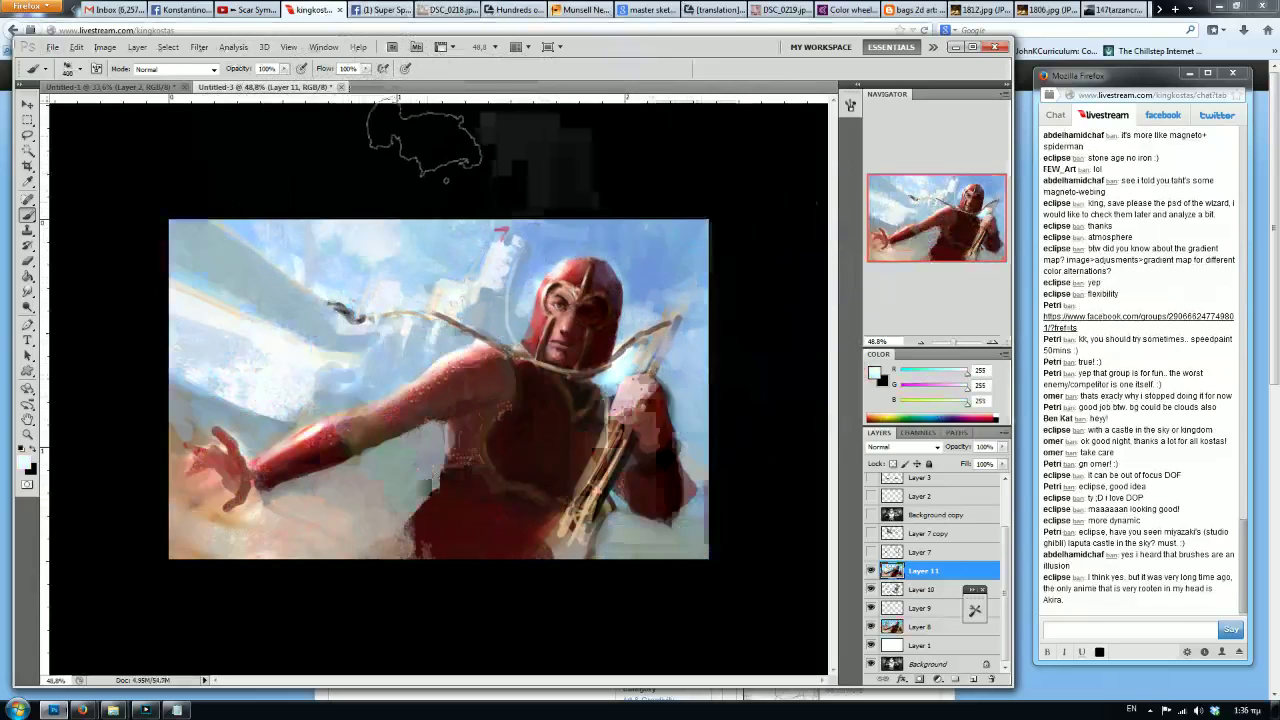
Lay a sampled pinkish-grey haze (R 197, G 175, B 167) over the lower torso at size 2100, undoing the first try, and mirror the canvas.
{"action": "left_click", "coordinate": [305, 542], "text": "alt"}
{"action": "key", "text": "bracketright"}
{"action": "key", "text": "bracketright"}
{"action": "key", "text": "bracketright"}
{"action": "key", "text": "bracketright"}
{"action": "key", "text": "bracketright"}
{"action": "key", "text": "bracketright"}
{"action": "key", "text": "bracketright"}
{"action": "key", "text": "bracketright"}
{"action": "key", "text": "bracketright"}
{"action": "key", "text": "bracketright"}
{"action": "key", "text": "bracketright"}
{"action": "key", "text": "bracketright"}
{"action": "key", "text": "bracketright"}
{"action": "key", "text": "bracketright"}
{"action": "key", "text": "bracketright"}
{"action": "key", "text": "bracketright"}
{"action": "key", "text": "bracketright"}
{"action": "key", "text": "bracketright"}
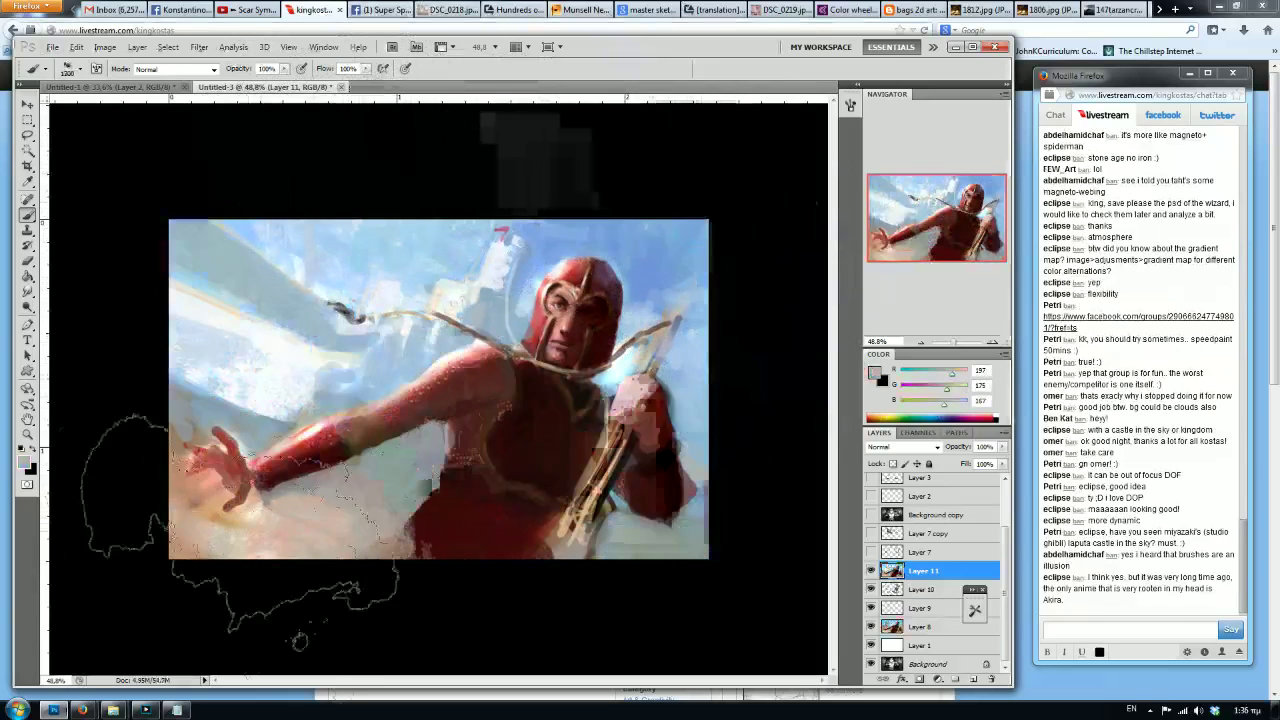
{"action": "left_click", "coordinate": [275, 568]}
{"action": "key", "text": "ctrl+z"}
{"action": "key", "text": "bracketleft"}
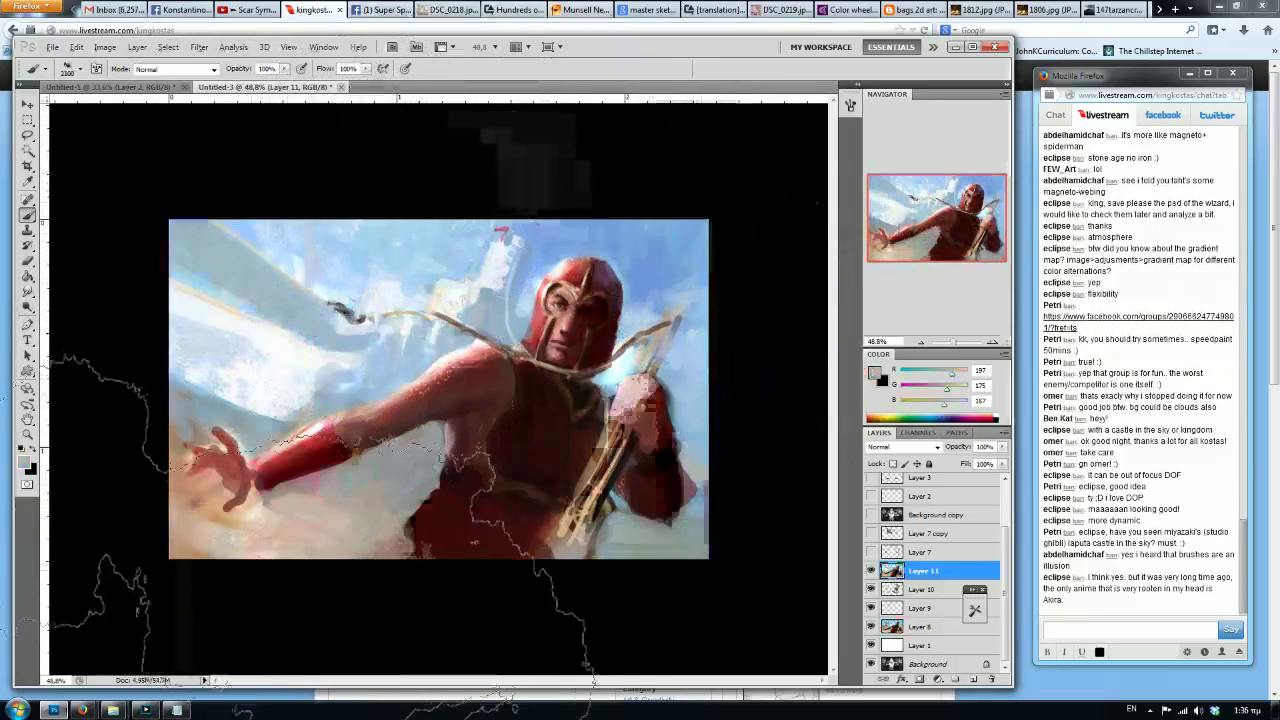
{"action": "left_click", "coordinate": [300, 600]}
{"action": "key", "text": "h"}
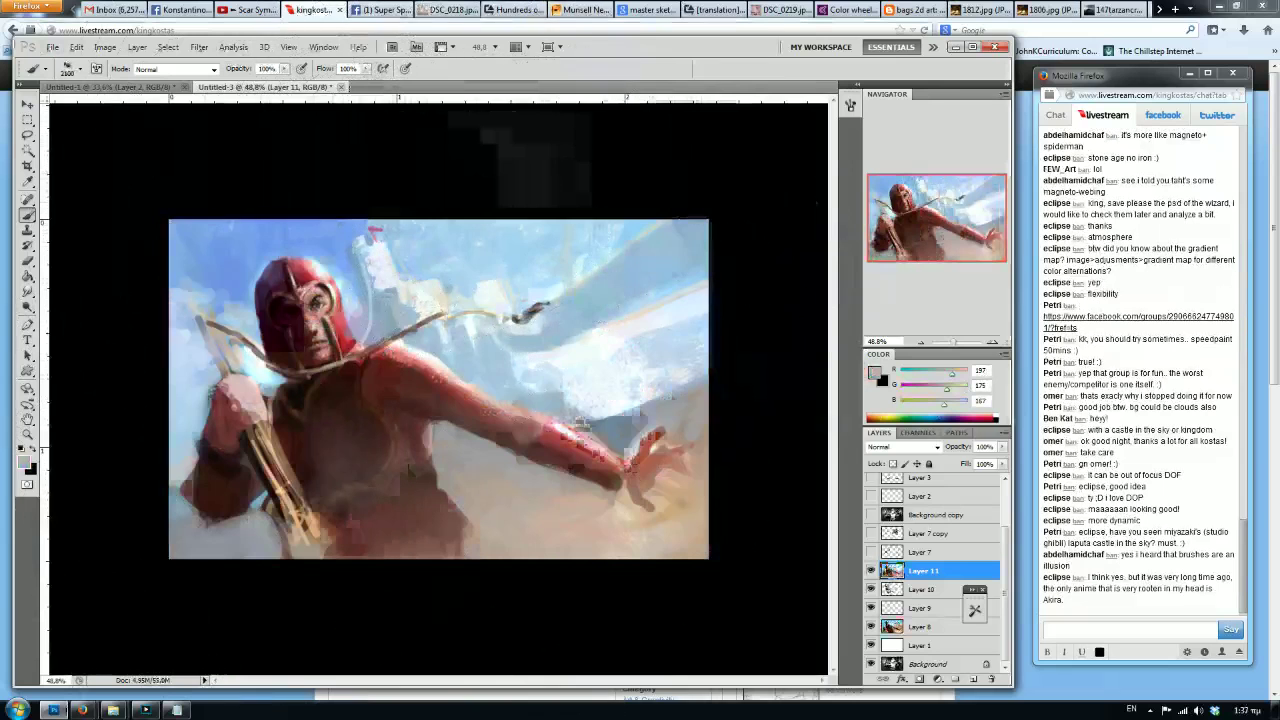
Paste a merged copy of the whole painting as a new layer and apply automatic tonal correction to it.
{"action": "key", "text": "ctrl+a"}
{"action": "key", "text": "ctrl+shift+c"}
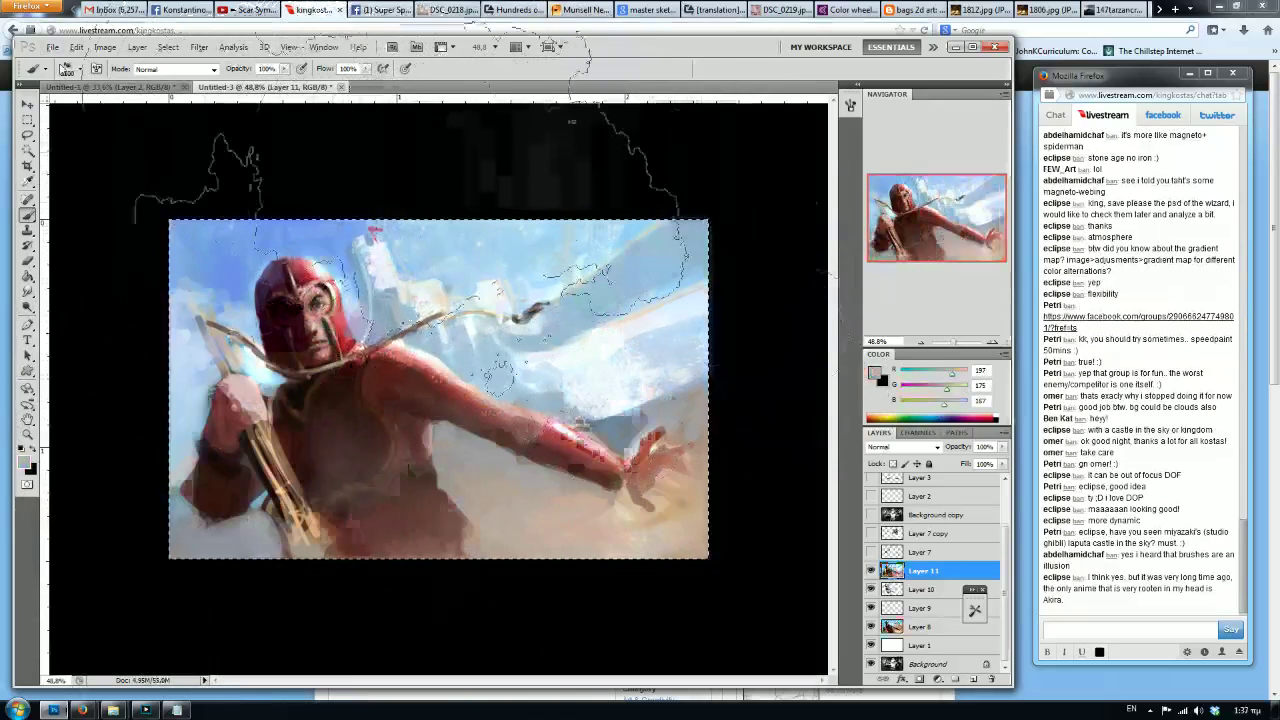
{"action": "key", "text": "ctrl+v"}
{"action": "left_click", "coordinate": [105, 47]}
{"action": "left_click", "coordinate": [118, 97]}
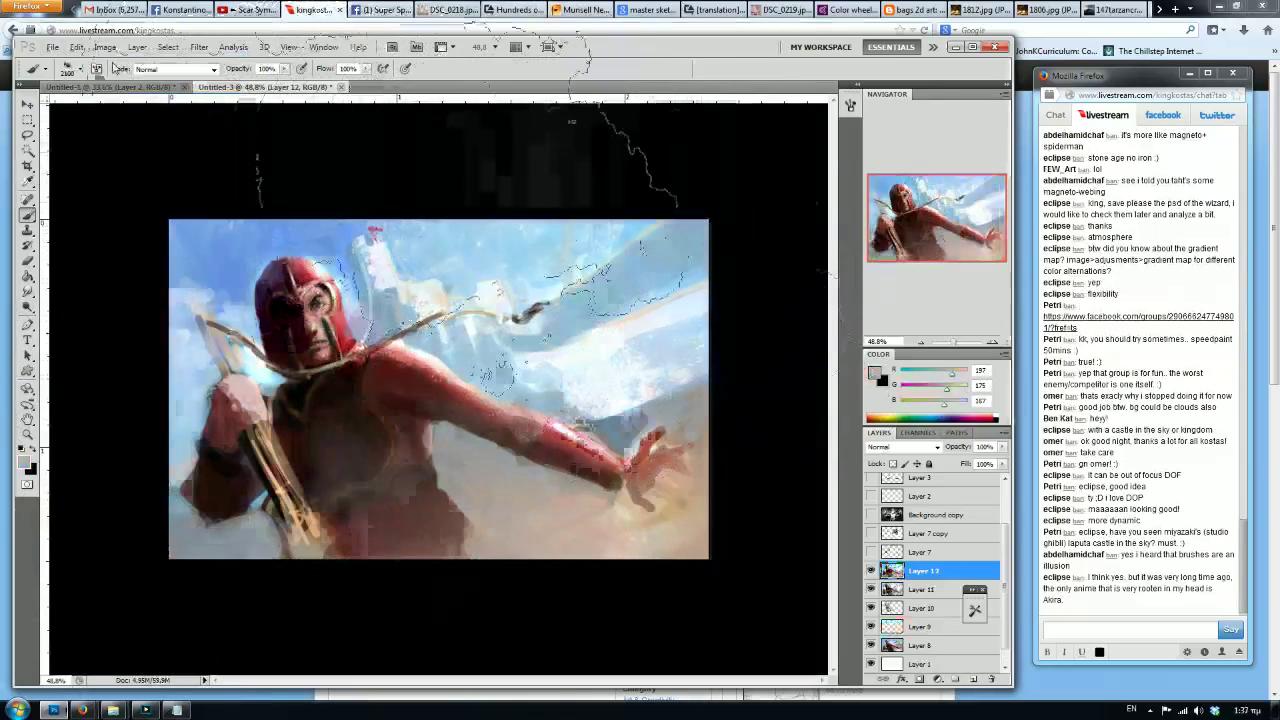
{"action": "left_click", "coordinate": [105, 47]}
{"action": "left_click", "coordinate": [118, 97]}
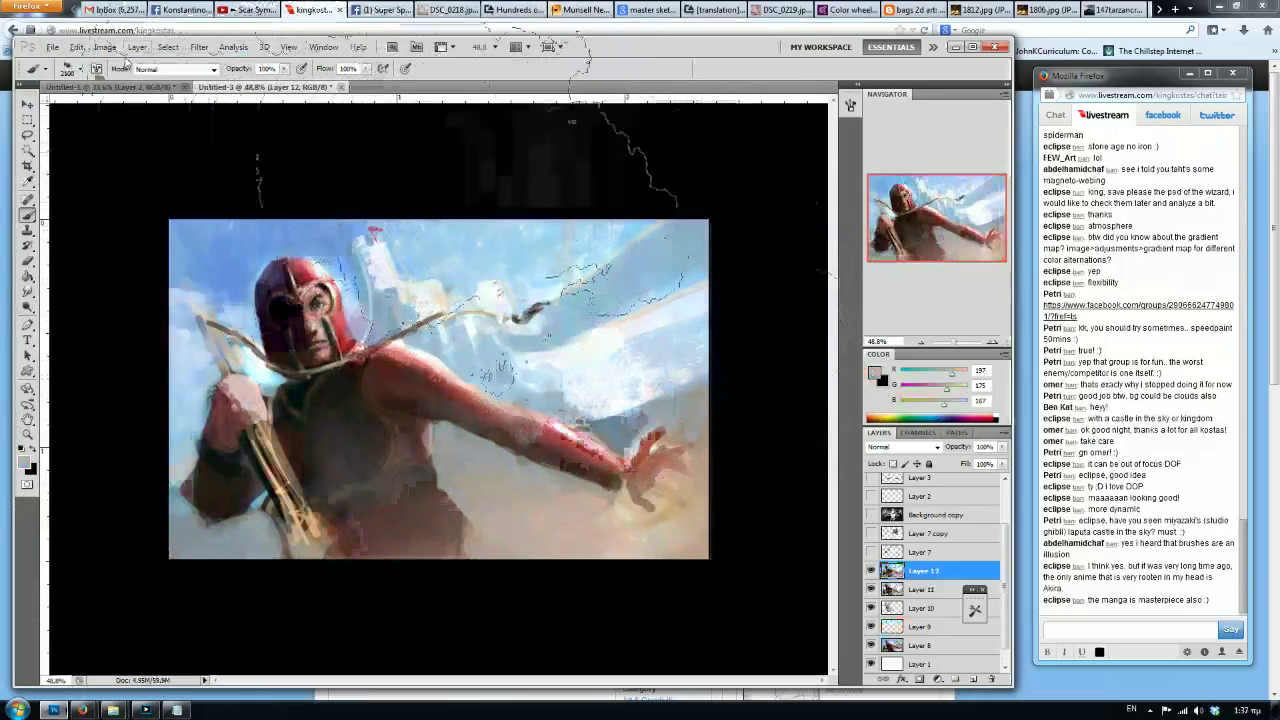
{"action": "left_click", "coordinate": [105, 47]}
{"action": "mouse_move", "coordinate": [125, 78]}
{"action": "left_click", "coordinate": [285, 79]}
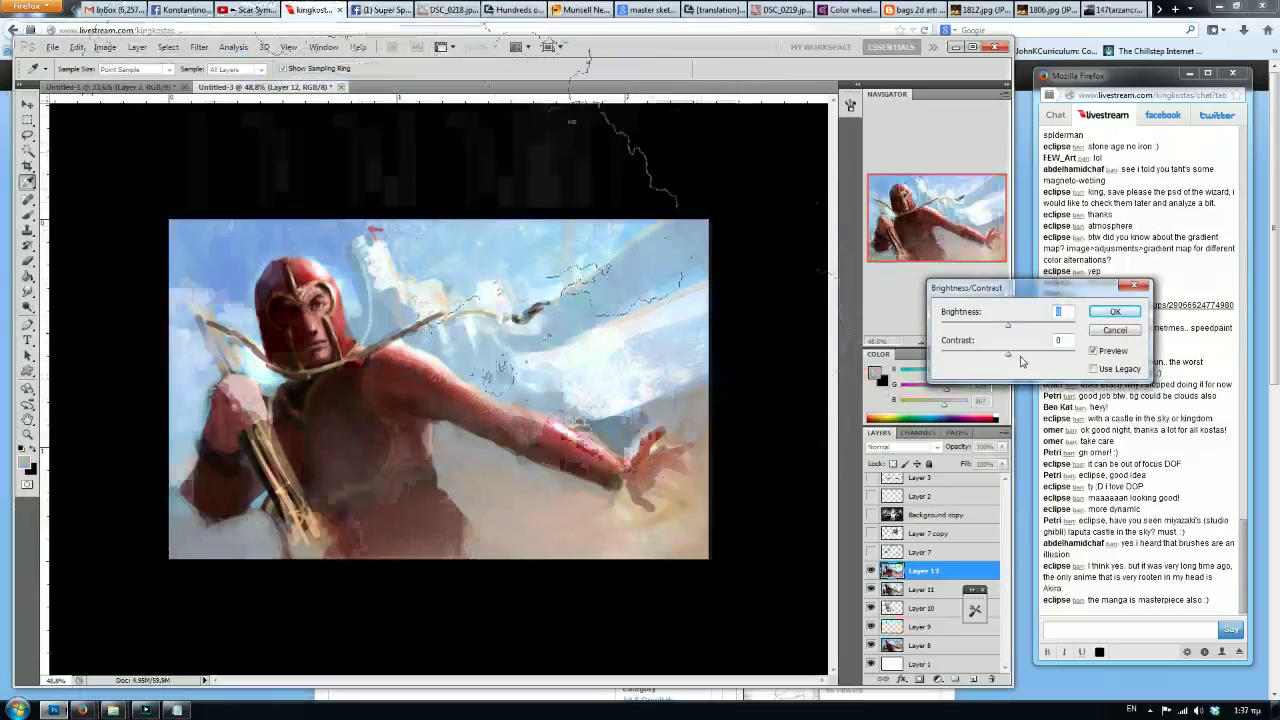
{"action": "left_click_drag", "start_coordinate": [1021, 357], "coordinate": [1106, 354]}
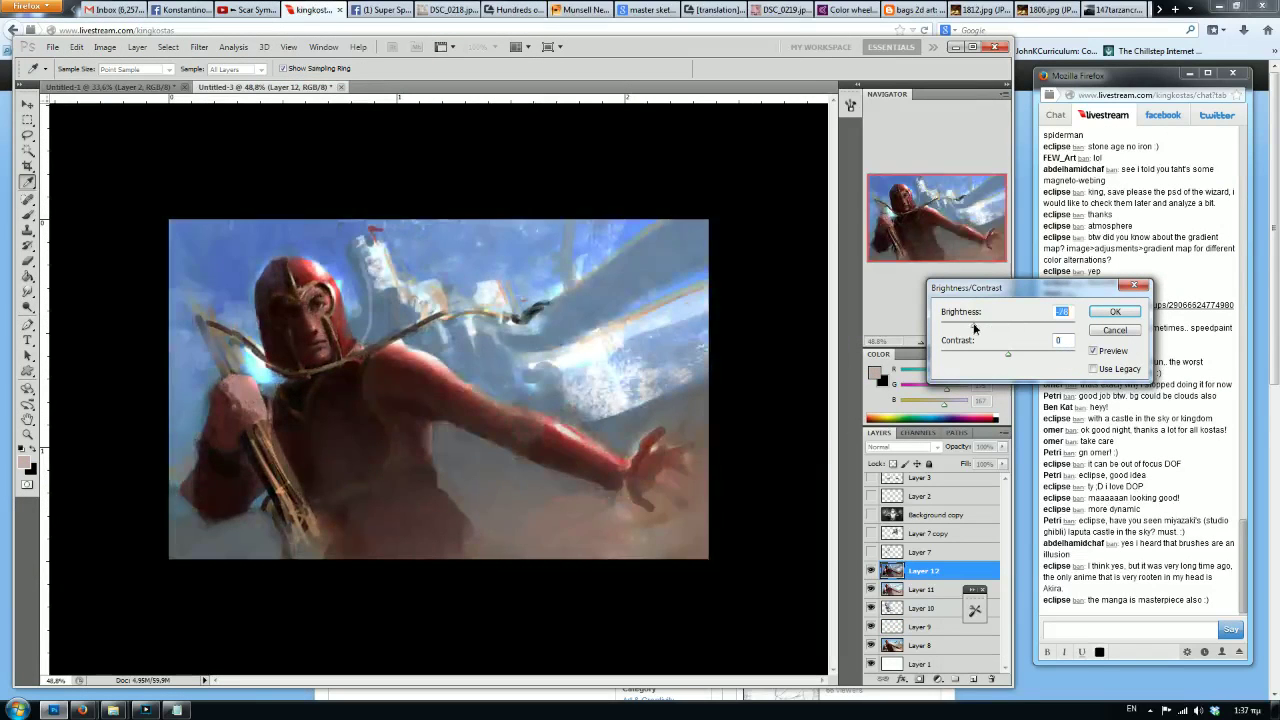
{"action": "left_click", "coordinate": [1115, 330], "text": "alt"}
{"action": "left_click", "coordinate": [1108, 333]}
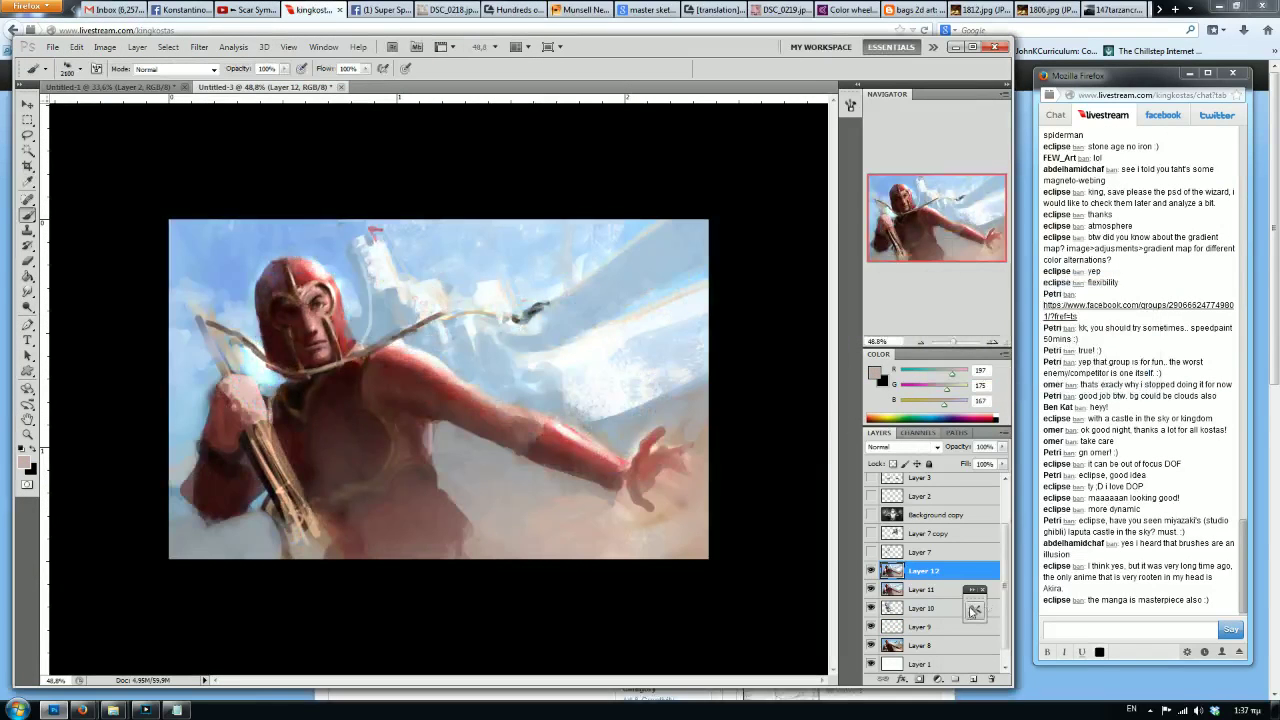
Load a hard round size 90 tool preset and refine the cloud above the outstretched hand with sampled tan (R 200, G 164, B 147).
{"action": "left_click", "coordinate": [974, 610]}
{"action": "scroll", "coordinate": [955, 448], "scroll_direction": "down", "scroll_amount": 5}
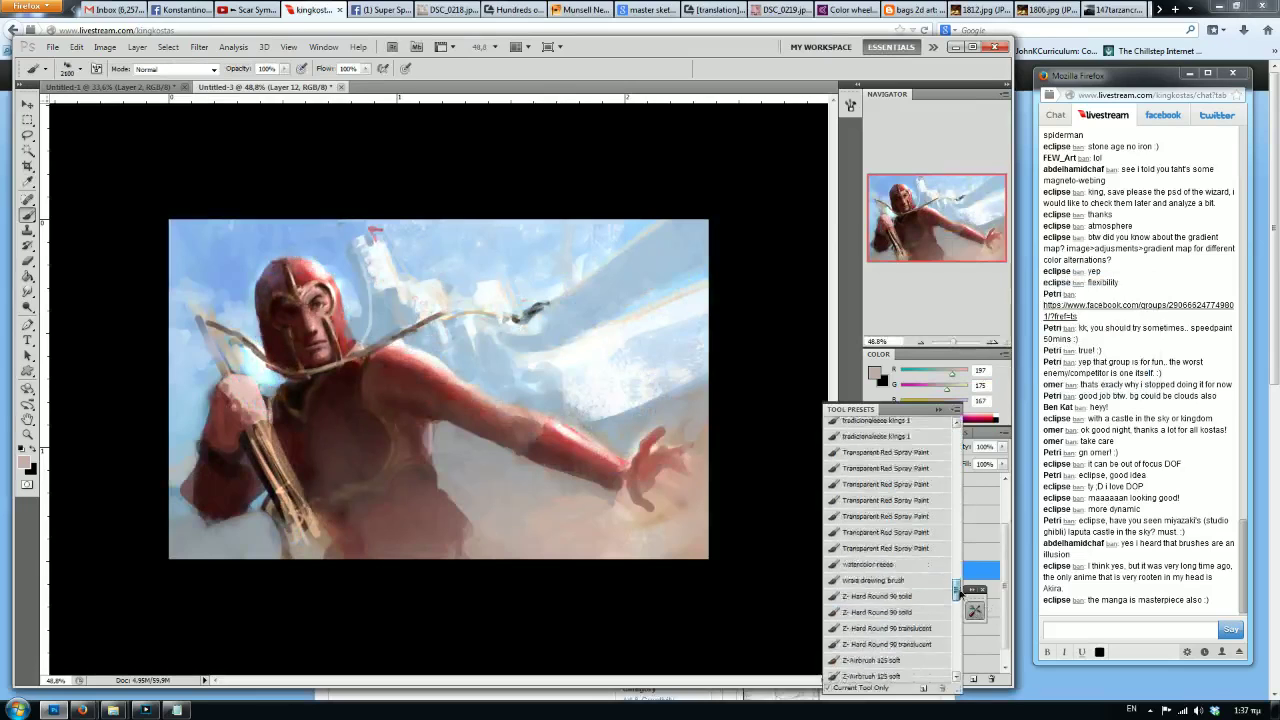
{"action": "left_click", "coordinate": [885, 505]}
{"action": "left_click", "coordinate": [974, 610]}
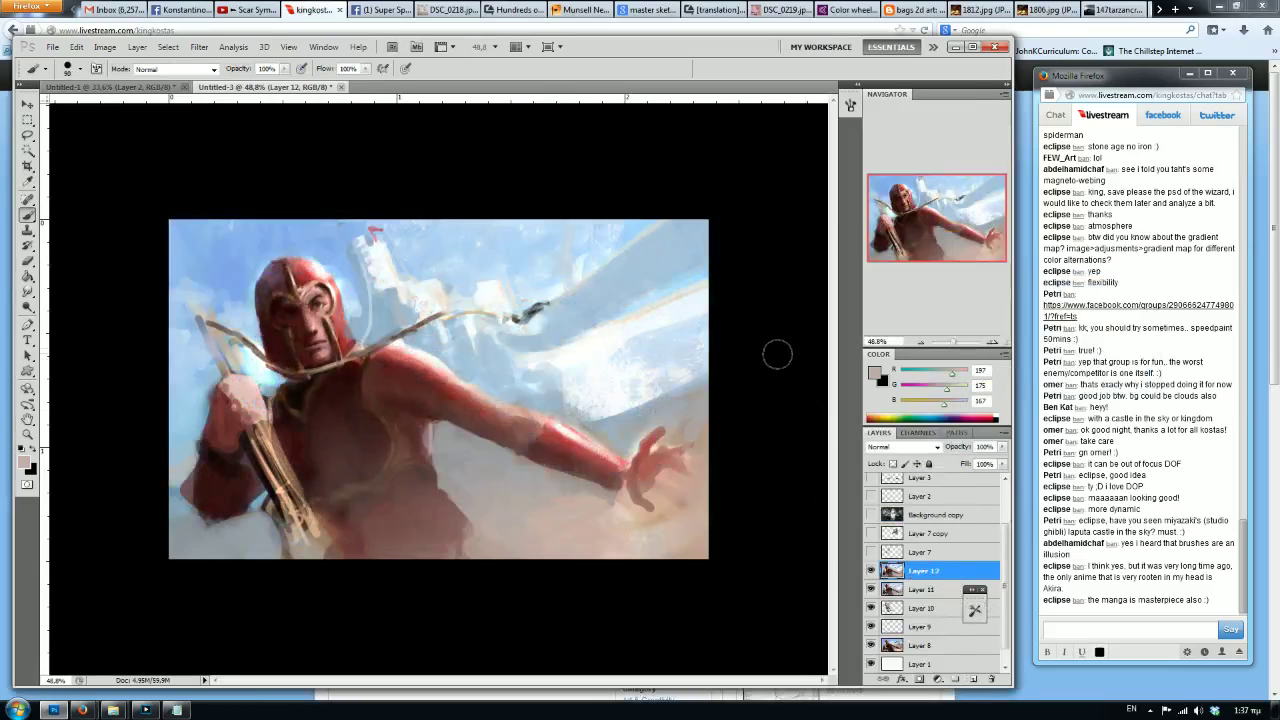
{"action": "left_click", "coordinate": [672, 392], "text": "alt"}
{"action": "mouse_move", "coordinate": [672, 392]}
{"action": "left_mouse_down"}
{"action": "mouse_move", "coordinate": [628, 421]}
{"action": "mouse_move", "coordinate": [646, 385]}
{"action": "left_mouse_up"}
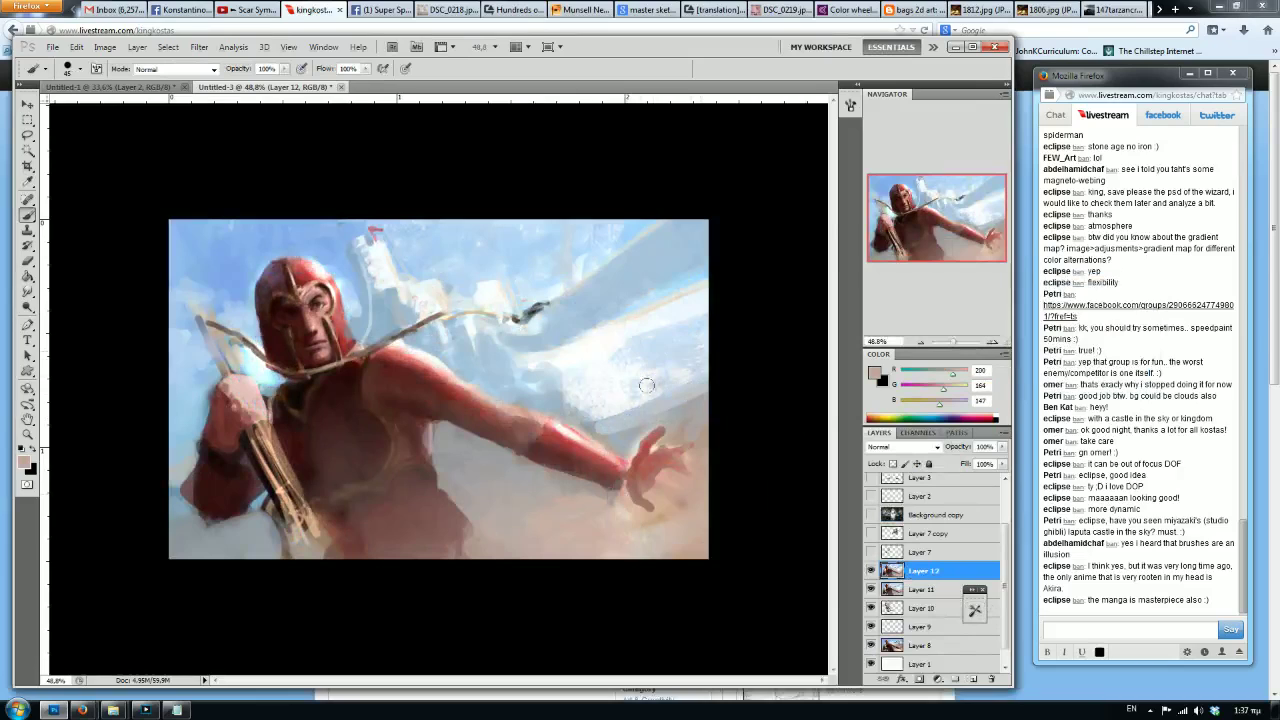
{"action": "left_click", "coordinate": [667, 300], "text": "alt"}
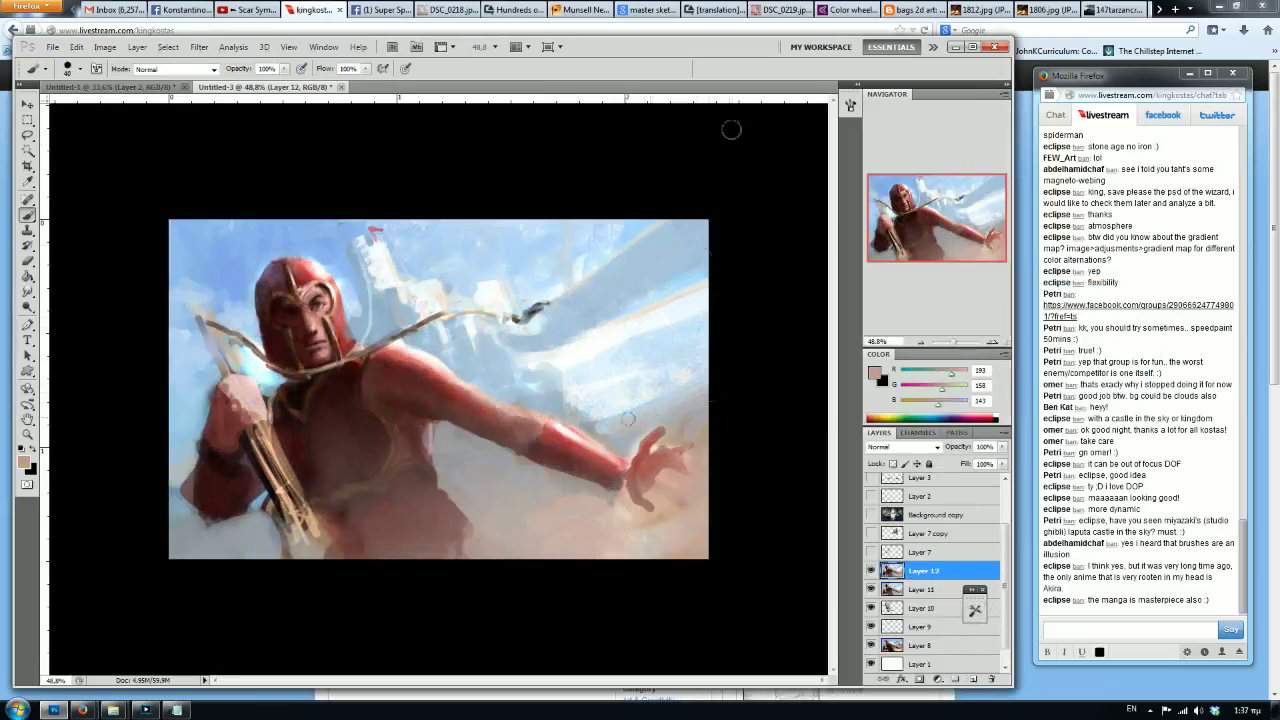
{"action": "left_click", "coordinate": [713, 372], "text": "alt"}
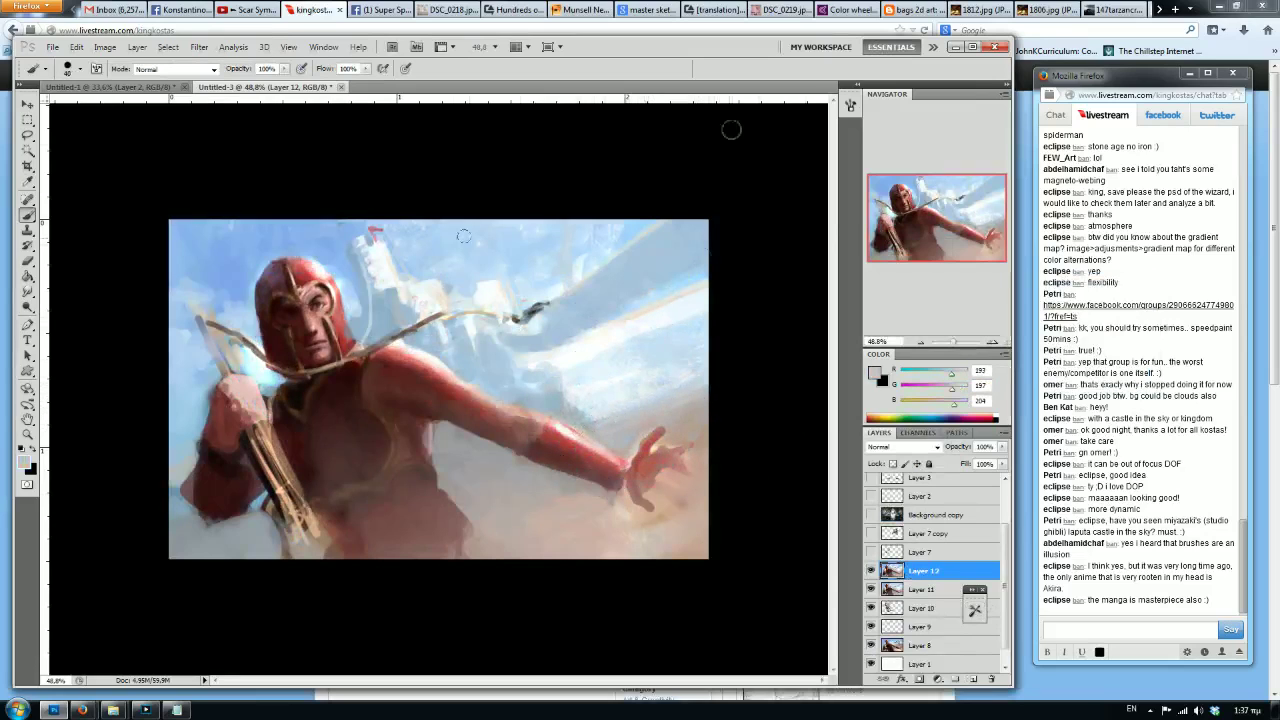
Mirror the canvas and refine the sky around the castle and helmet edge with sampled blue (R 146, G 178, B 207) at size 20.
{"action": "key", "text": "F2"}
{"action": "left_click", "coordinate": [475, 319], "text": "alt"}
{"action": "key", "text": "bracketleft"}
{"action": "key", "text": "bracketleft"}
{"action": "key", "text": "bracketleft"}
{"action": "key", "text": "bracketleft"}
{"action": "key", "text": "bracketleft"}
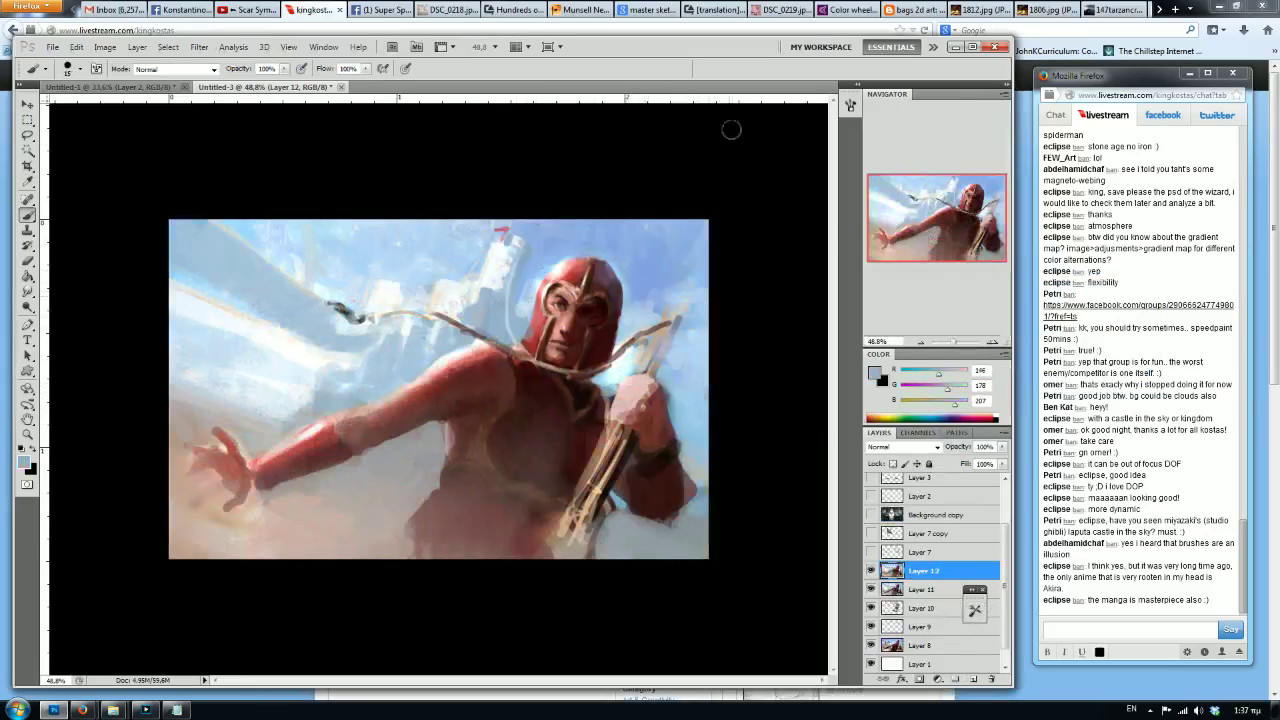
{"action": "left_click", "coordinate": [543, 268], "text": "alt"}
{"action": "left_click", "coordinate": [508, 308], "text": "alt"}
Touch up the outstretched hand with sampled skin tone (R 175, G 122, B 112) and add a white highlight on its upper finger.
{"action": "left_click", "coordinate": [244, 465], "text": "alt"}
{"action": "left_click", "coordinate": [231, 485], "text": "alt"}
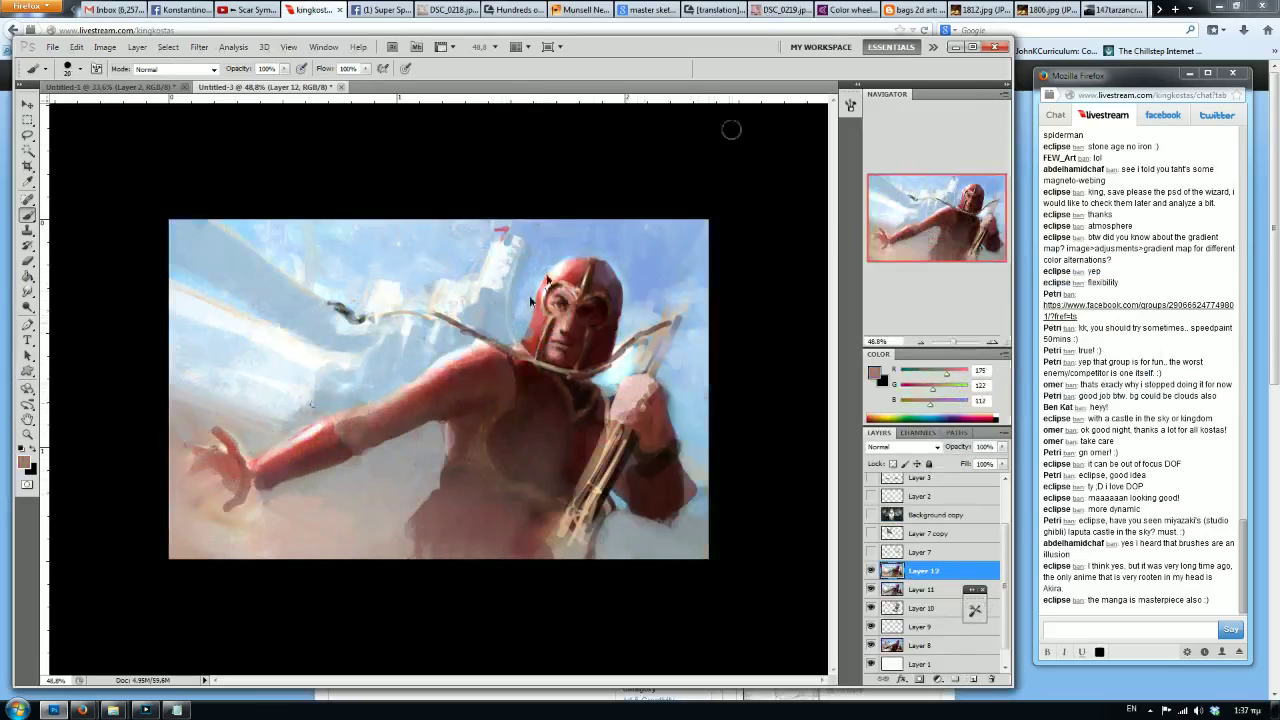
{"action": "key", "text": "d"}
{"action": "key", "text": "x"}
{"action": "left_click_drag", "start_coordinate": [217, 430], "coordinate": [233, 455]}
{"action": "key", "text": "bracketleft"}
{"action": "key", "text": "bracketleft"}
{"action": "key", "text": "bracketleft"}
{"action": "key", "text": "bracketleft"}
{"action": "key", "text": "bracketleft"}
{"action": "key", "text": "bracketleft"}
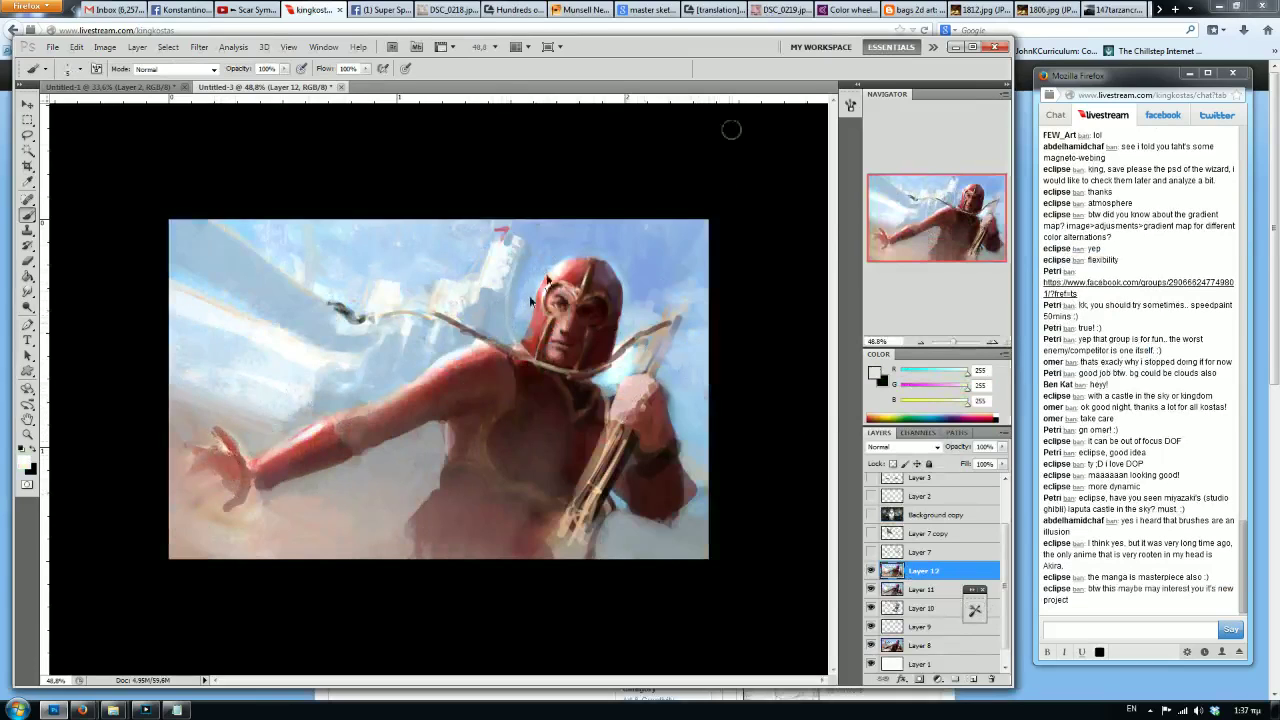
Define the fingers of the outstretched hand with sampled reddish brown (R 177, G 99, B 86) at size 10.
{"action": "left_click", "coordinate": [213, 465], "text": "alt"}
{"action": "key", "text": "bracketright"}
{"action": "key", "text": "bracketright"}
{"action": "key", "text": "bracketright"}
{"action": "key", "text": "bracketright"}
{"action": "key", "text": "bracketright"}
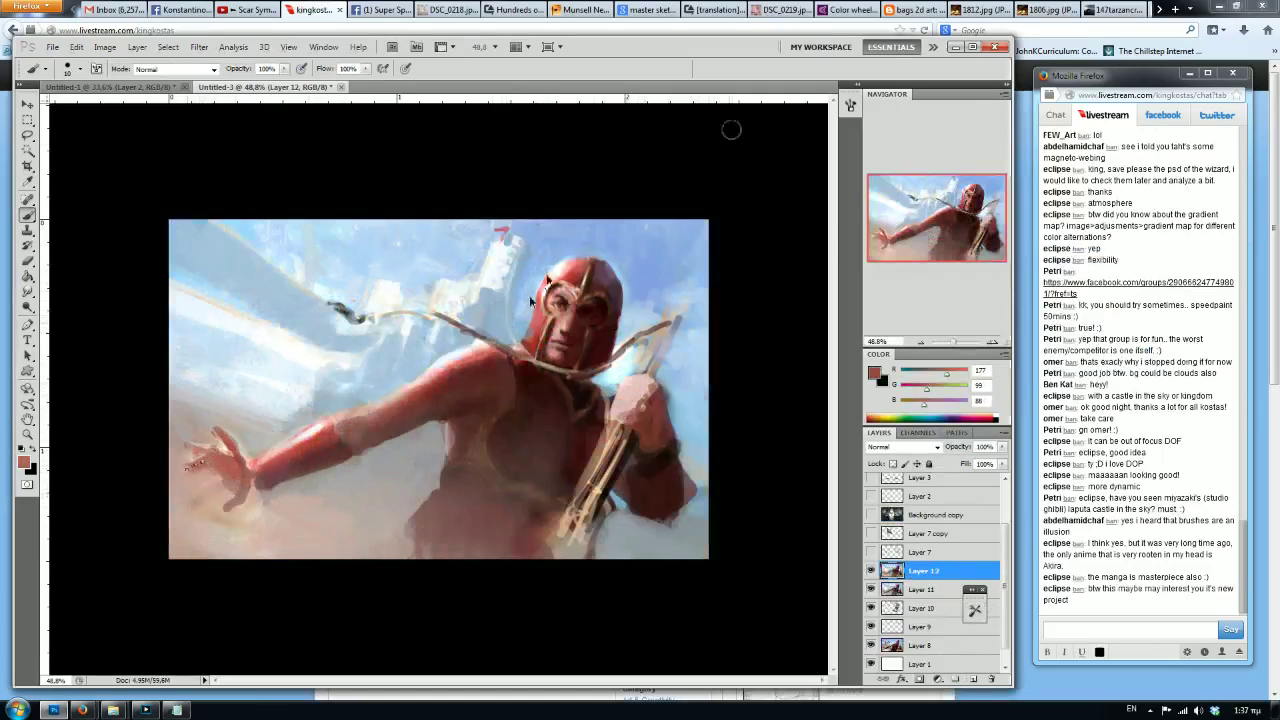
Paint sampled peach streaks (R 221, G 190, B 167) below the forearm from the outstretched hand toward the torso.
{"action": "left_click", "coordinate": [273, 493], "text": "alt"}
{"action": "mouse_move", "coordinate": [286, 492]}
{"action": "left_mouse_down"}
{"action": "mouse_move", "coordinate": [400, 505]}
{"action": "mouse_move", "coordinate": [331, 512]}
{"action": "mouse_move", "coordinate": [328, 556]}
{"action": "mouse_move", "coordinate": [364, 498]}
{"action": "mouse_move", "coordinate": [400, 551]}
{"action": "mouse_move", "coordinate": [406, 502]}
{"action": "left_mouse_up"}
{"action": "key", "text": "bracketleft"}
{"action": "key", "text": "bracketleft"}
{"action": "key", "text": "bracketright"}
{"action": "key", "text": "bracketright"}
{"action": "key", "text": "bracketright"}
{"action": "key", "text": "bracketright"}
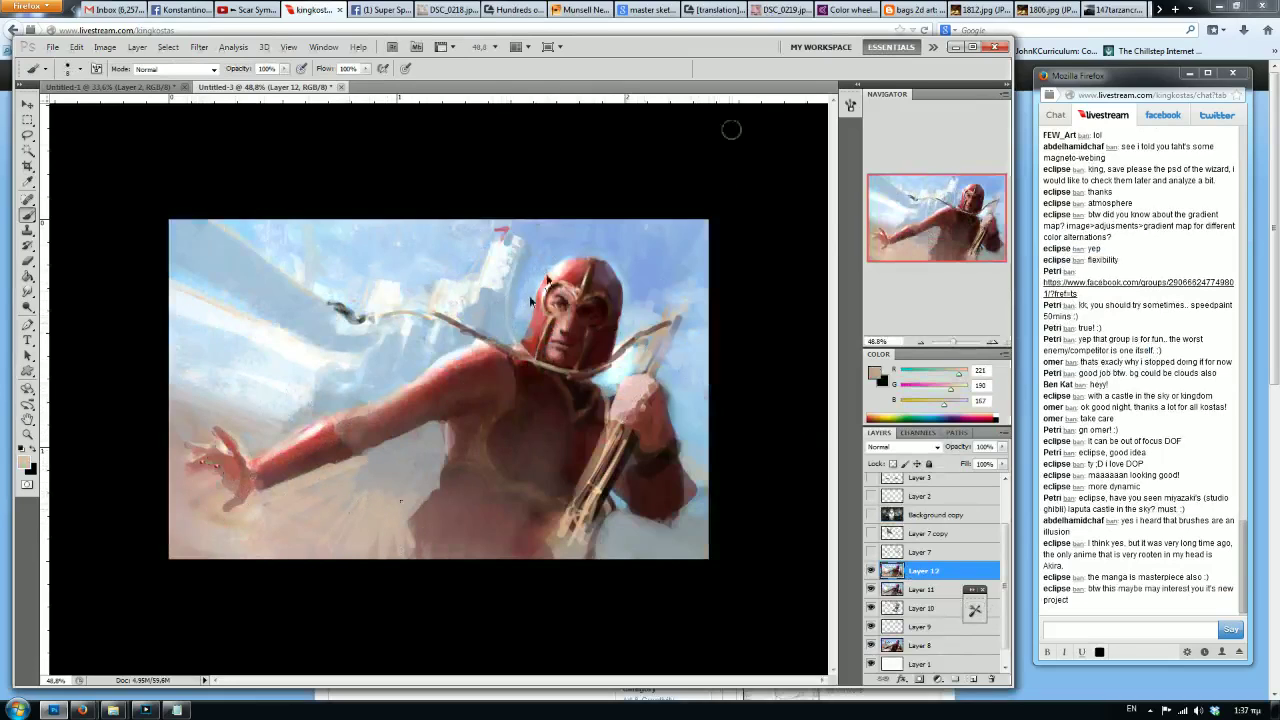
Reduce the brush and paint fine structural strokes below the forearm, next to the torso.
{"action": "key", "text": "bracketleft"}
{"action": "key", "text": "bracketleft"}
{"action": "key", "text": "bracketleft"}
{"action": "key", "text": "bracketleft"}
{"action": "key", "text": "bracketleft"}
{"action": "key", "text": "bracketleft"}
{"action": "key", "text": "bracketright"}
{"action": "left_click_drag", "start_coordinate": [426, 491], "coordinate": [421, 501]}
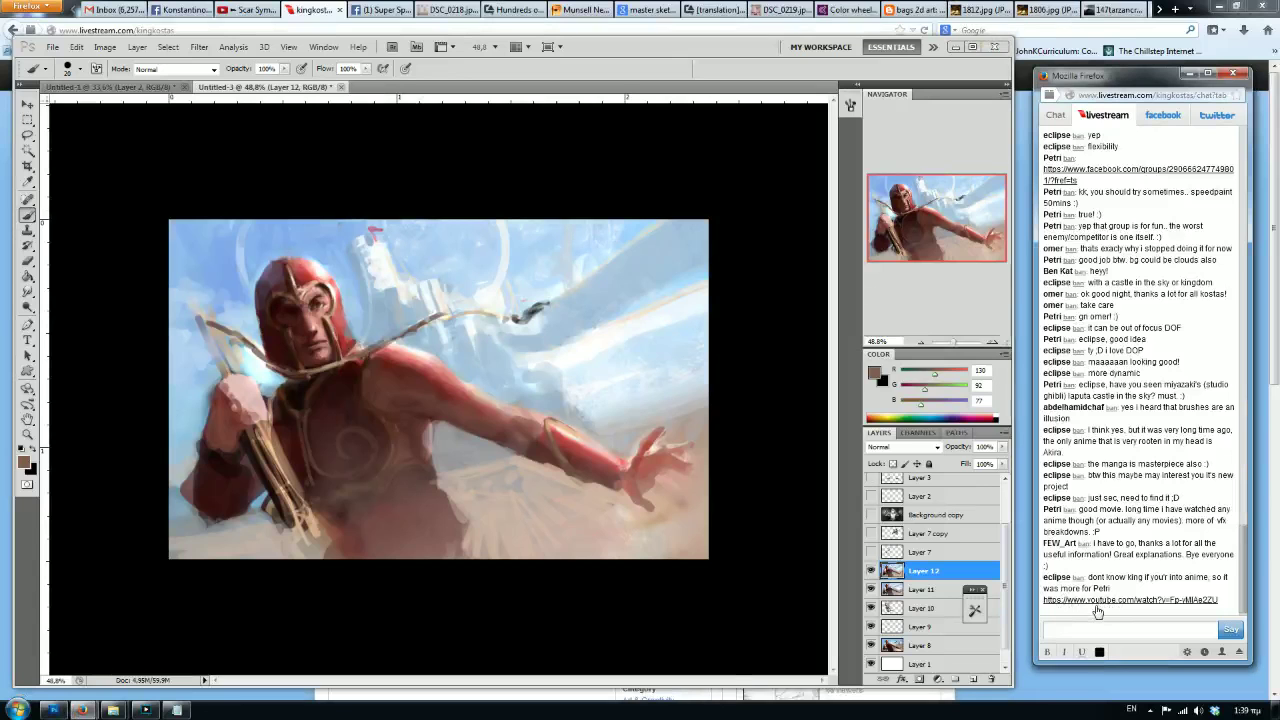
Open the YouTube video link shared in the livestream chat.
{"action": "left_click", "coordinate": [1097, 600]}
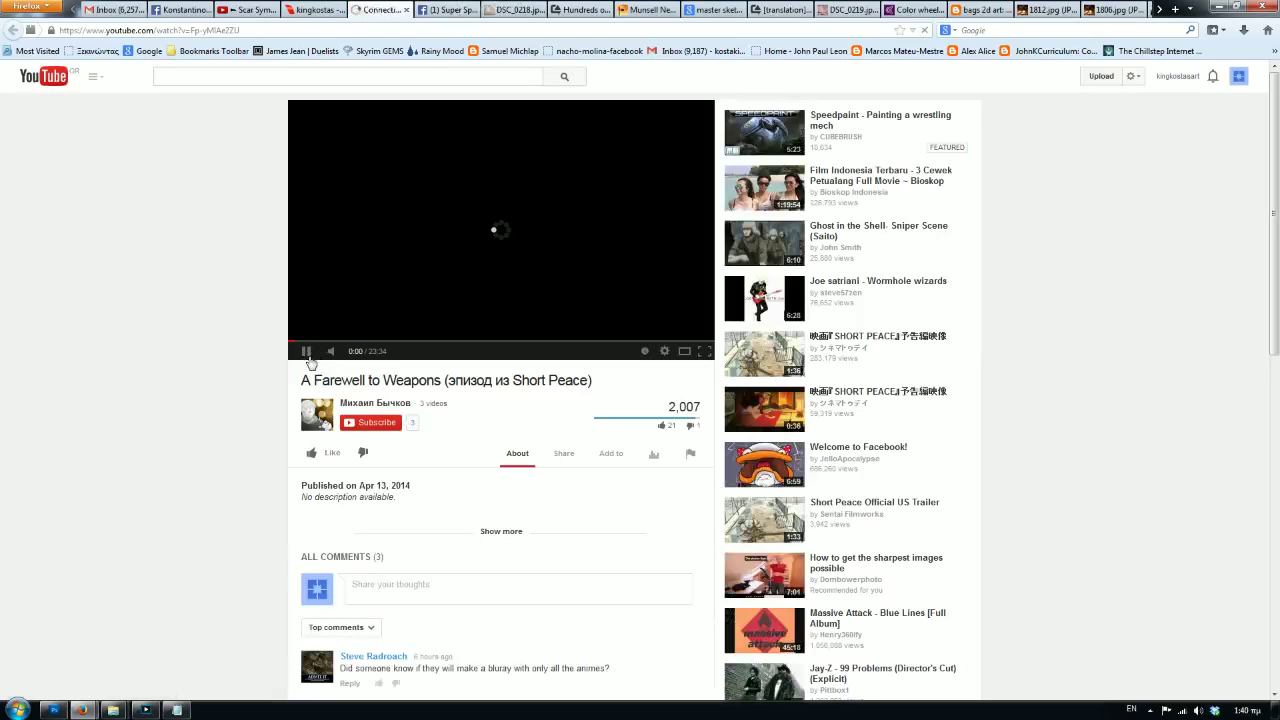
Pause the YouTube video and switch back to the painting in Photoshop.
{"action": "left_click", "coordinate": [307, 352]}
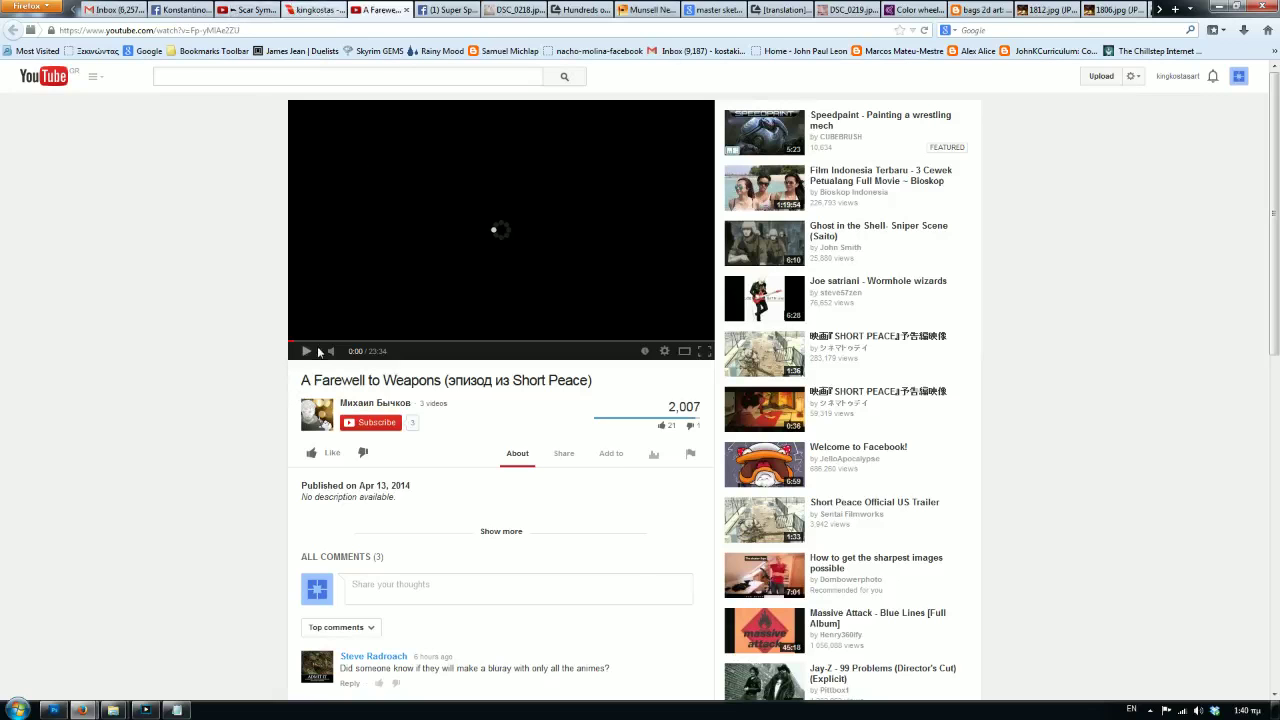
{"action": "key", "text": "ctrl+shift+Tab"}
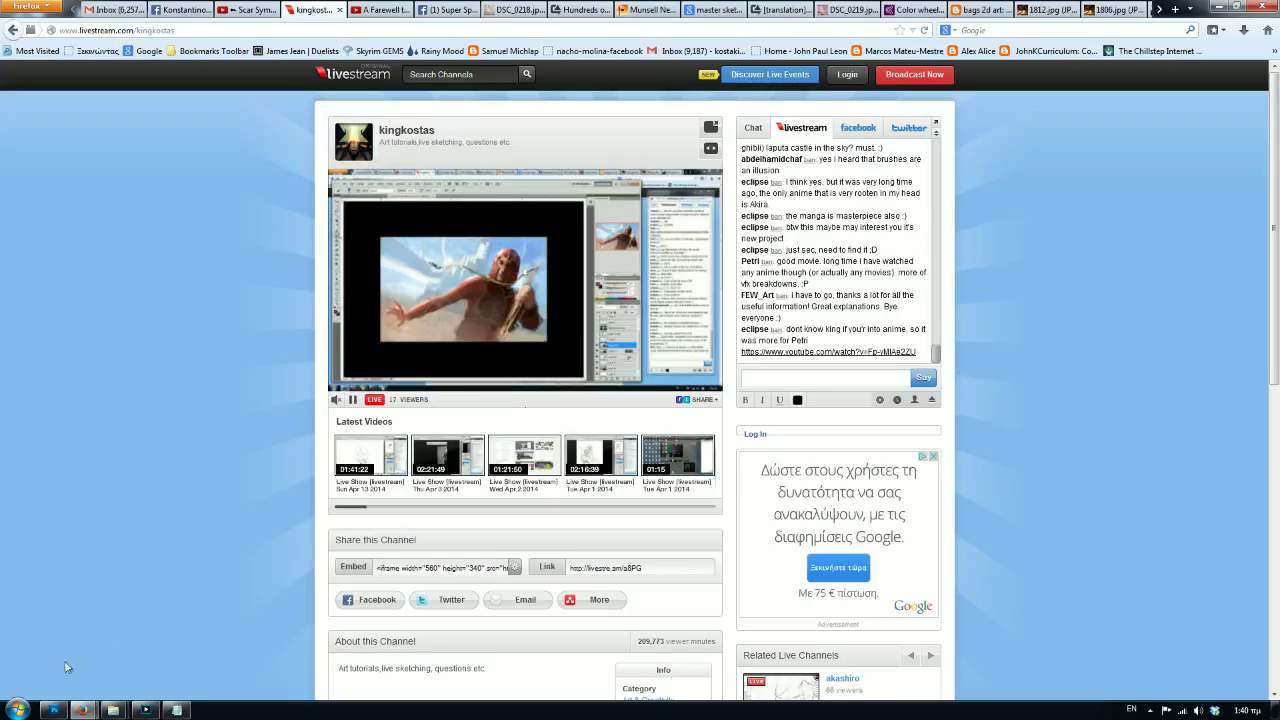
{"action": "left_click", "coordinate": [53, 710]}
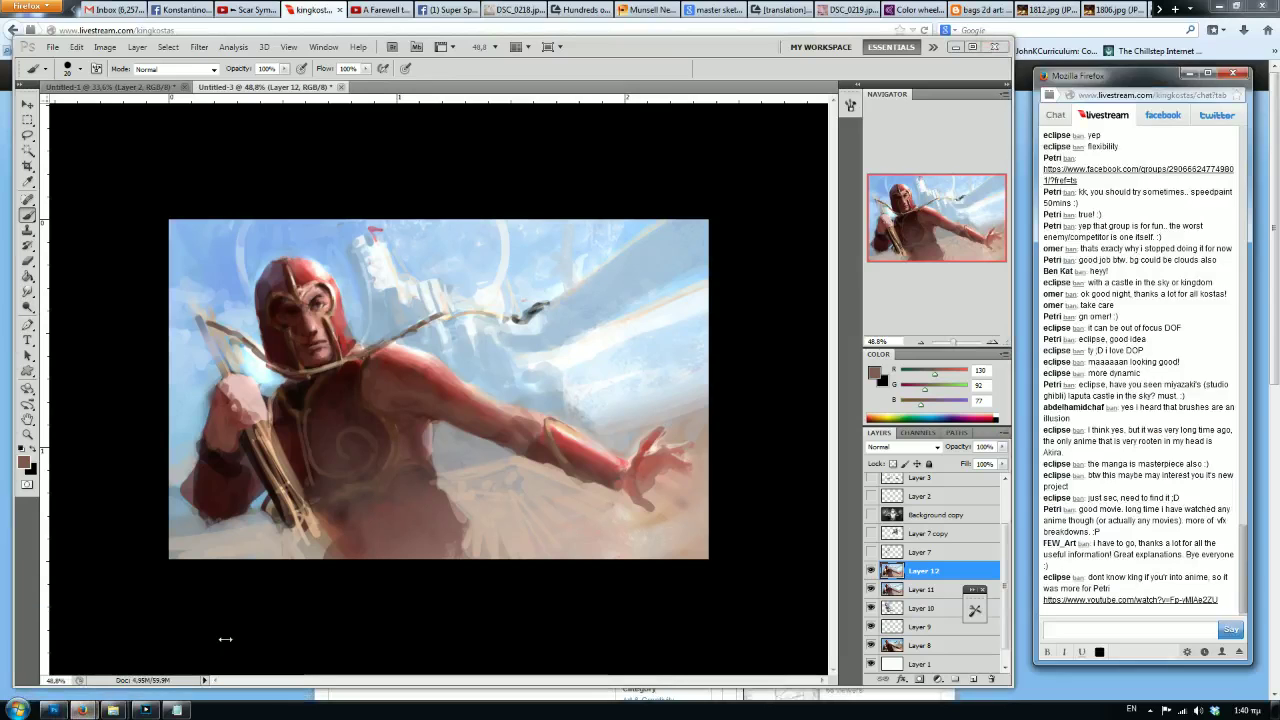
Mirror the canvas and retouch the sky beside the raised fist with sampled blue (R 128, G 170, B 235).
{"action": "key", "text": "ctrl+shift+h"}
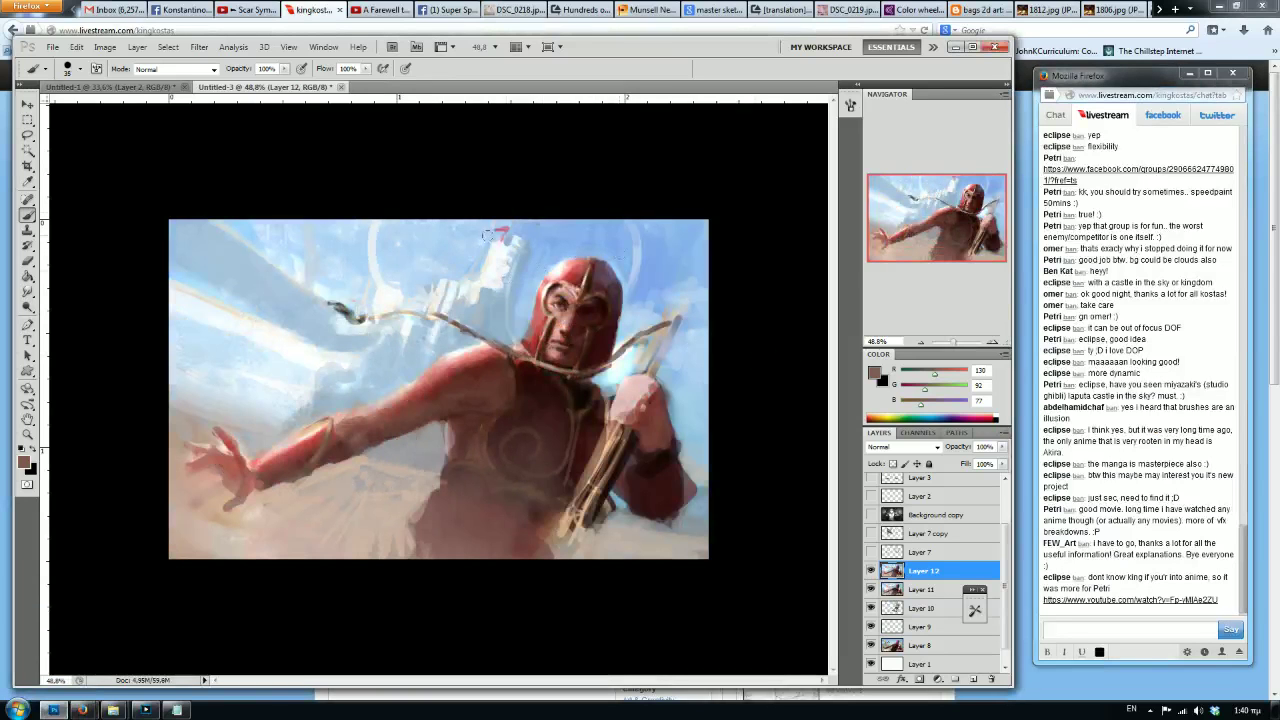
{"action": "left_click", "coordinate": [672, 272], "text": "alt"}
{"action": "mouse_move", "coordinate": [684, 289]}
{"action": "left_mouse_down"}
{"action": "mouse_move", "coordinate": [698, 345]}
{"action": "mouse_move", "coordinate": [680, 376]}
{"action": "left_mouse_up"}
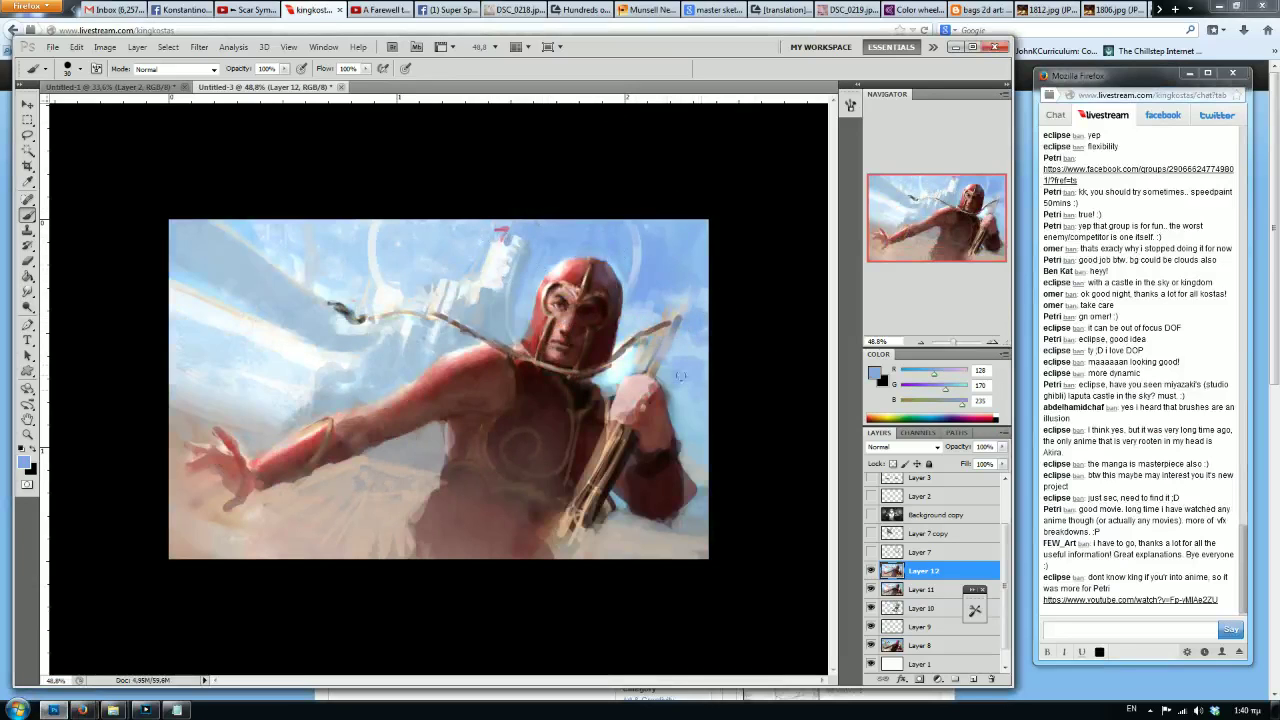
{"action": "left_click", "coordinate": [243, 223], "text": "alt"}
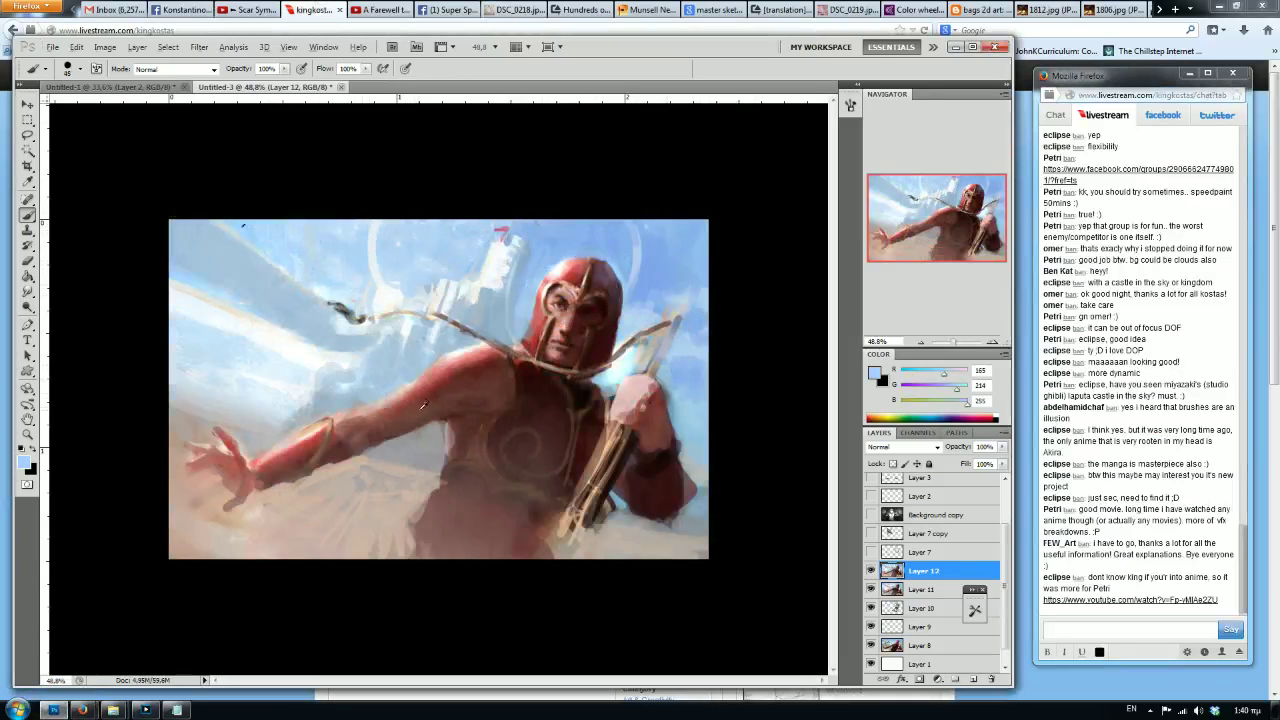
Smudge the face inside the helmet opening and mirror the canvas back.
{"action": "left_click", "coordinate": [28, 291]}
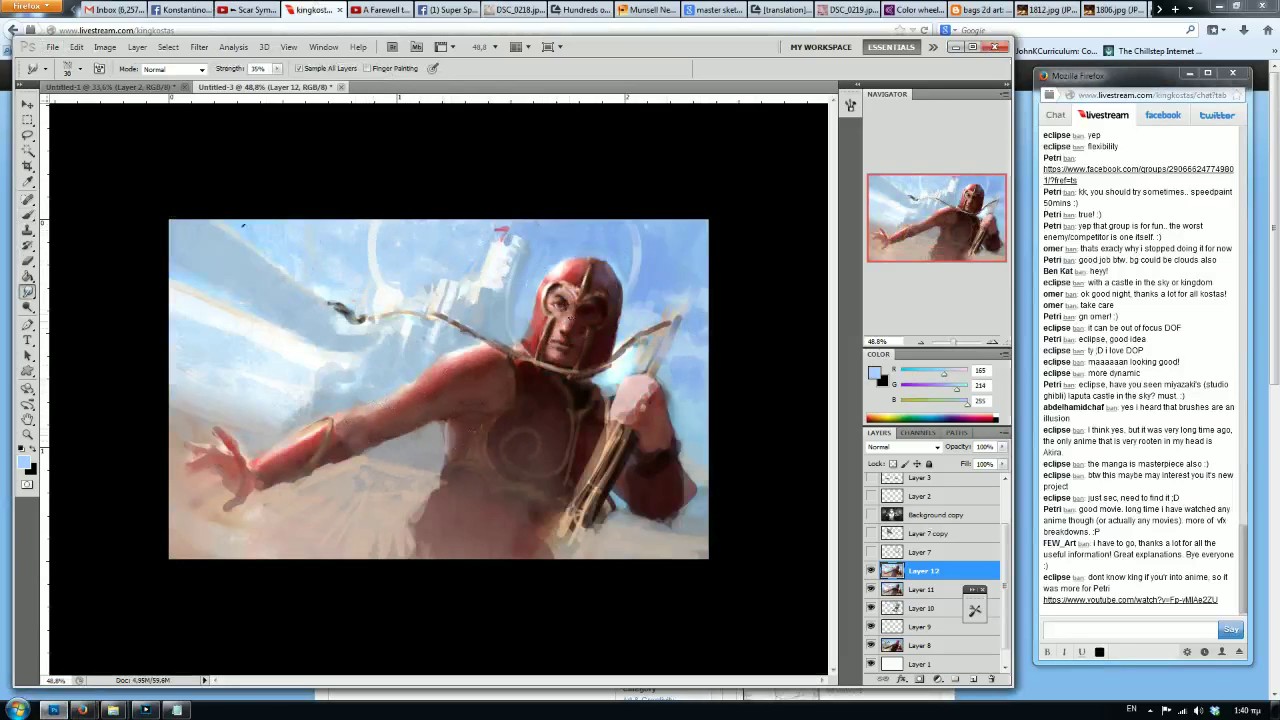
{"action": "mouse_move", "coordinate": [575, 319]}
{"action": "left_mouse_down"}
{"action": "mouse_move", "coordinate": [565, 334]}
{"action": "mouse_move", "coordinate": [562, 300]}
{"action": "left_mouse_up"}
{"action": "key", "text": "h"}
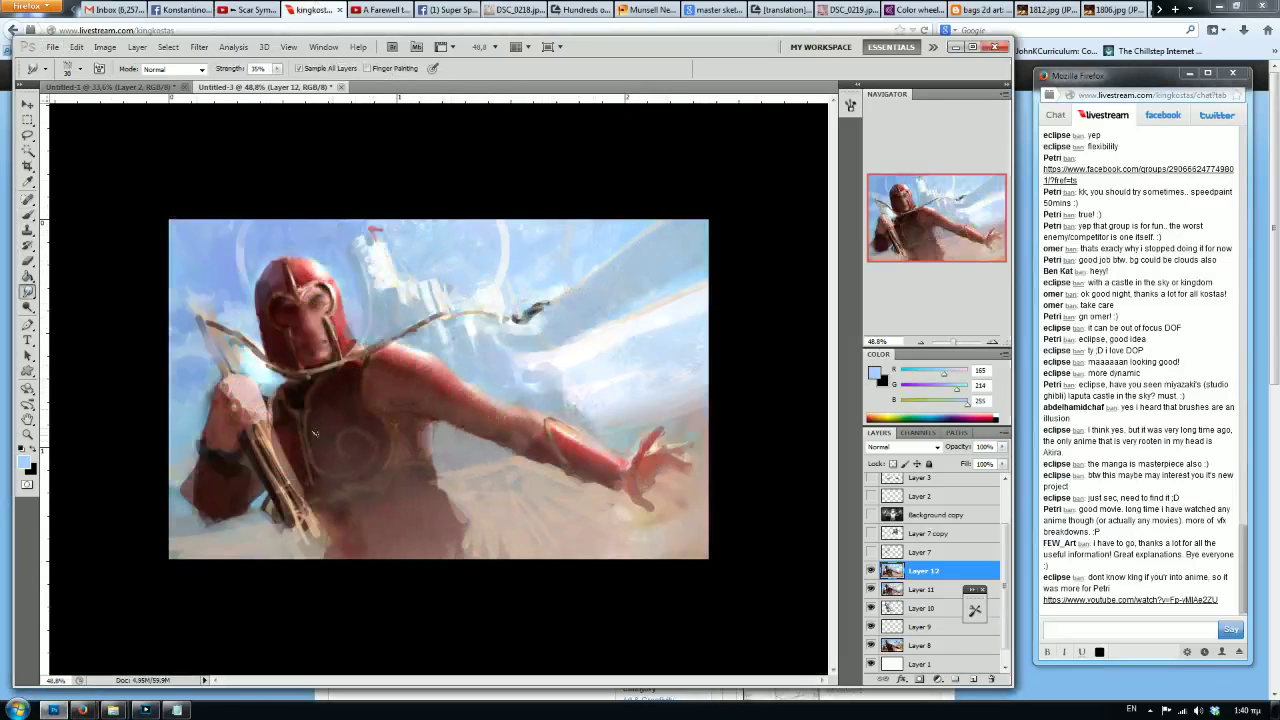
Paint a pale band across the waist with the sampled haze colour (R 209, G 183, B 166) at brush size 100.
{"action": "key", "text": "b"}
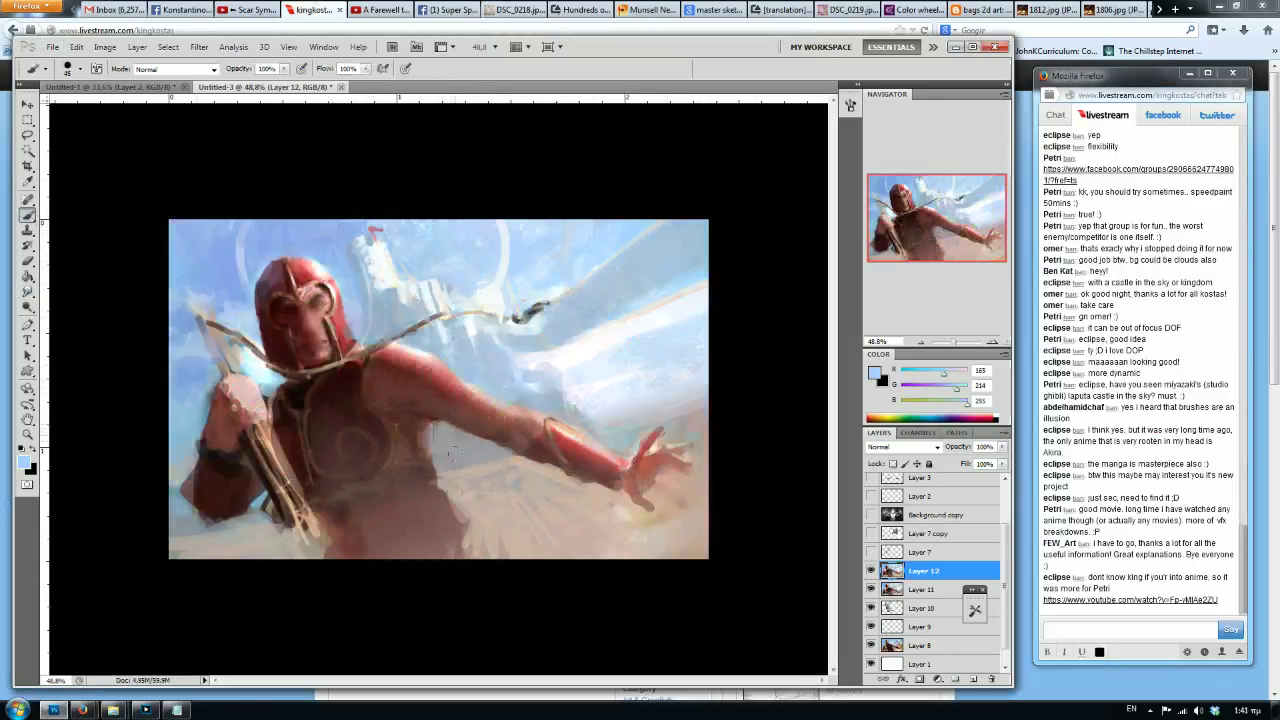
{"action": "left_click", "coordinate": [466, 493], "text": "alt"}
{"action": "key", "text": "bracketright"}
{"action": "key", "text": "bracketright"}
{"action": "key", "text": "bracketright"}
{"action": "key", "text": "bracketright"}
{"action": "key", "text": "bracketright"}
{"action": "key", "text": "bracketright"}
{"action": "left_click_drag", "start_coordinate": [430, 496], "coordinate": [319, 568]}
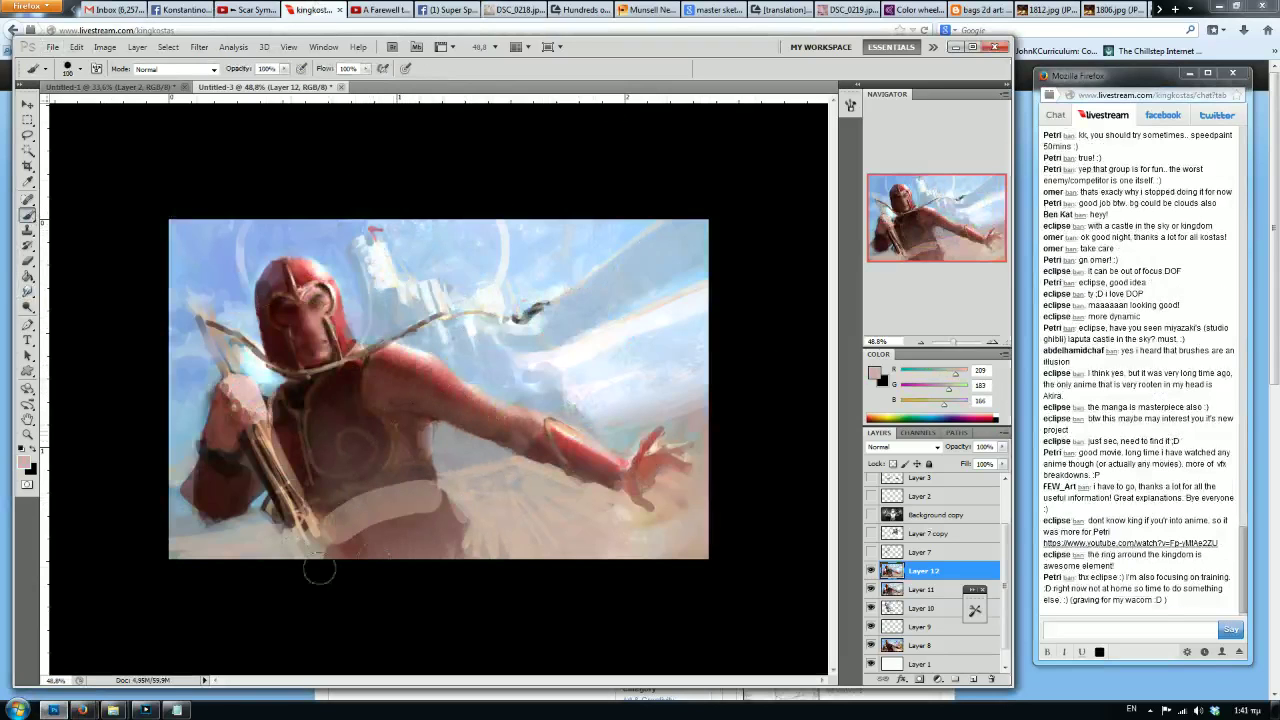
Rework the pale band into cloth wrapping the waist and hips, and mirror the canvas.
{"action": "left_click_drag", "start_coordinate": [340, 526], "coordinate": [430, 507]}
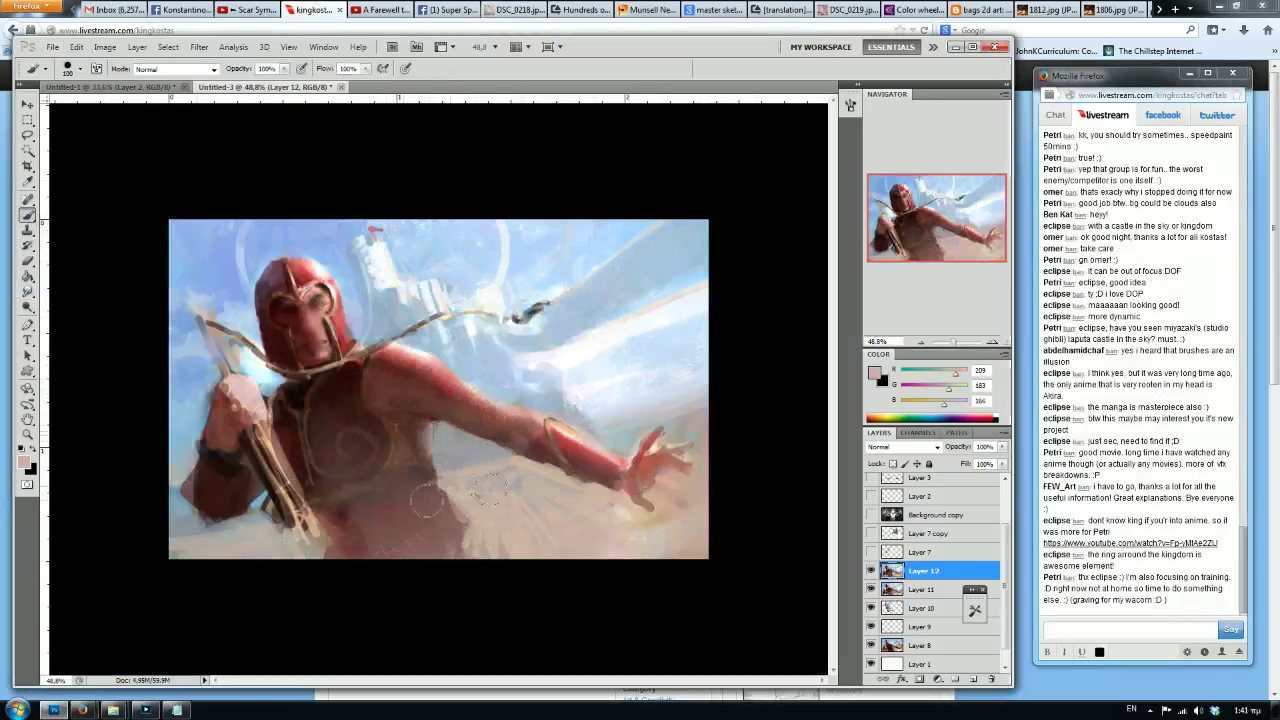
{"action": "left_click_drag", "start_coordinate": [360, 514], "coordinate": [418, 492]}
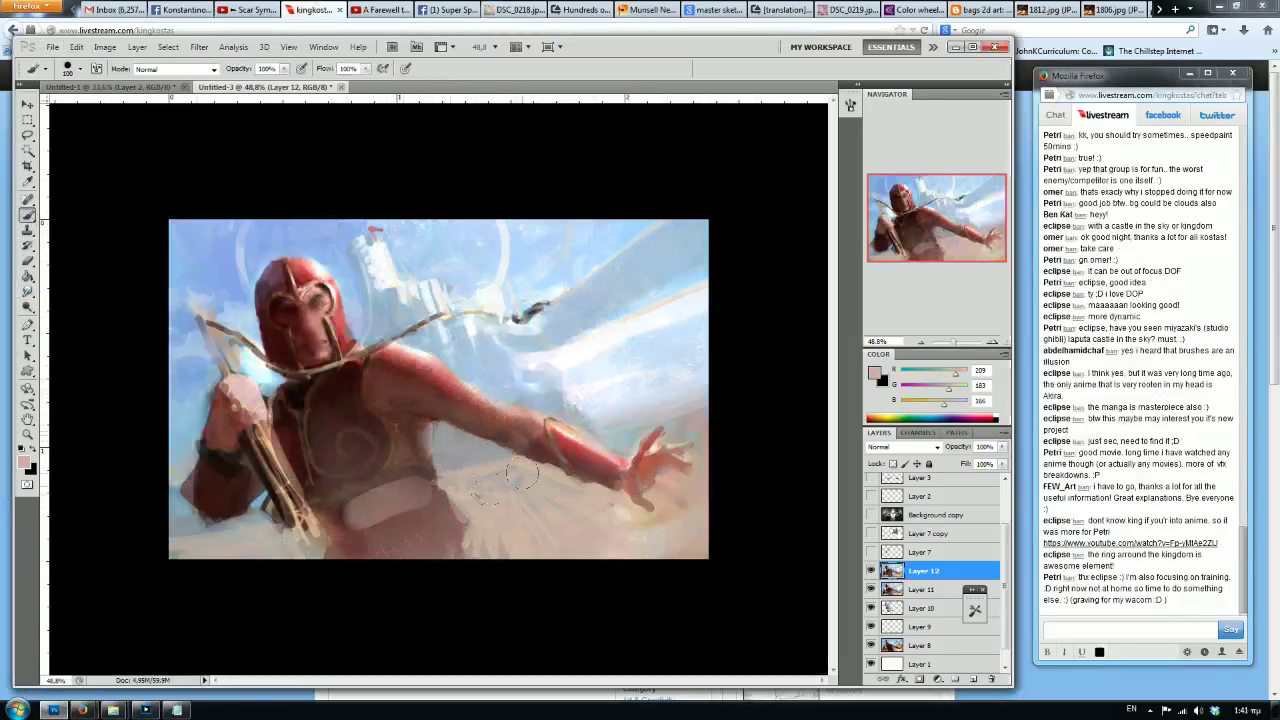
{"action": "key", "text": "ctrl+z"}
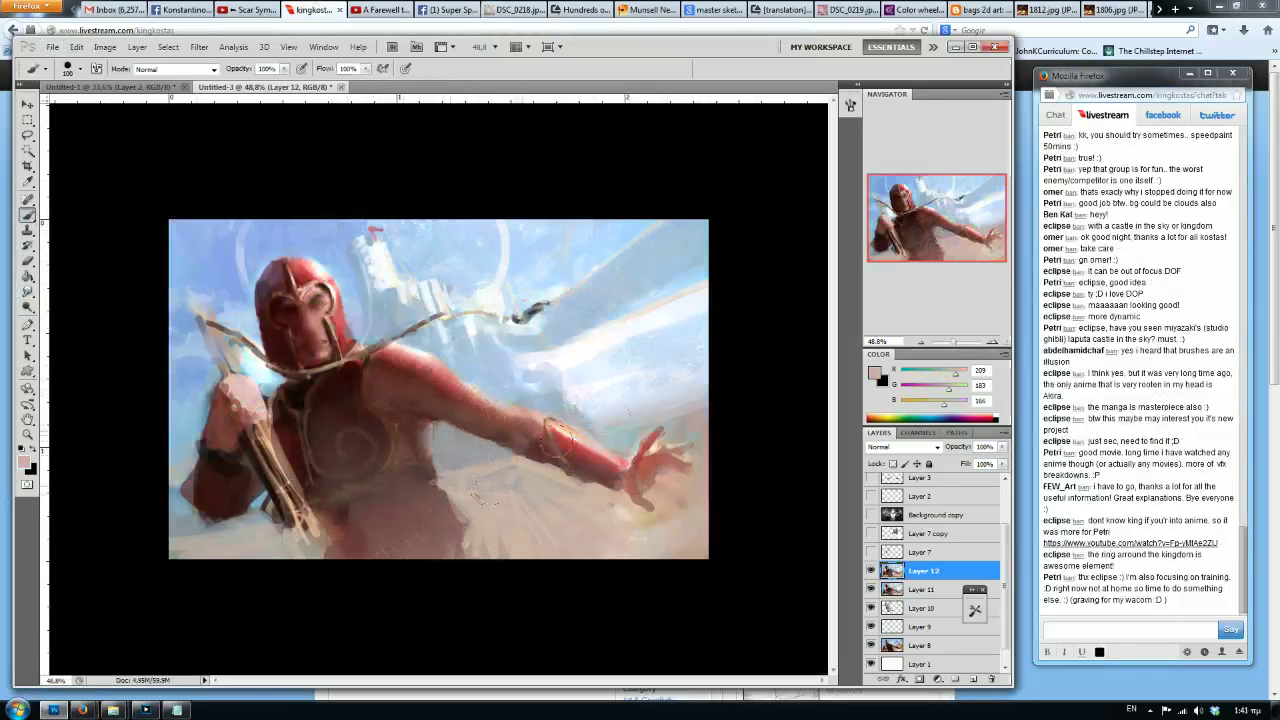
{"action": "key", "text": "ctrl+z"}
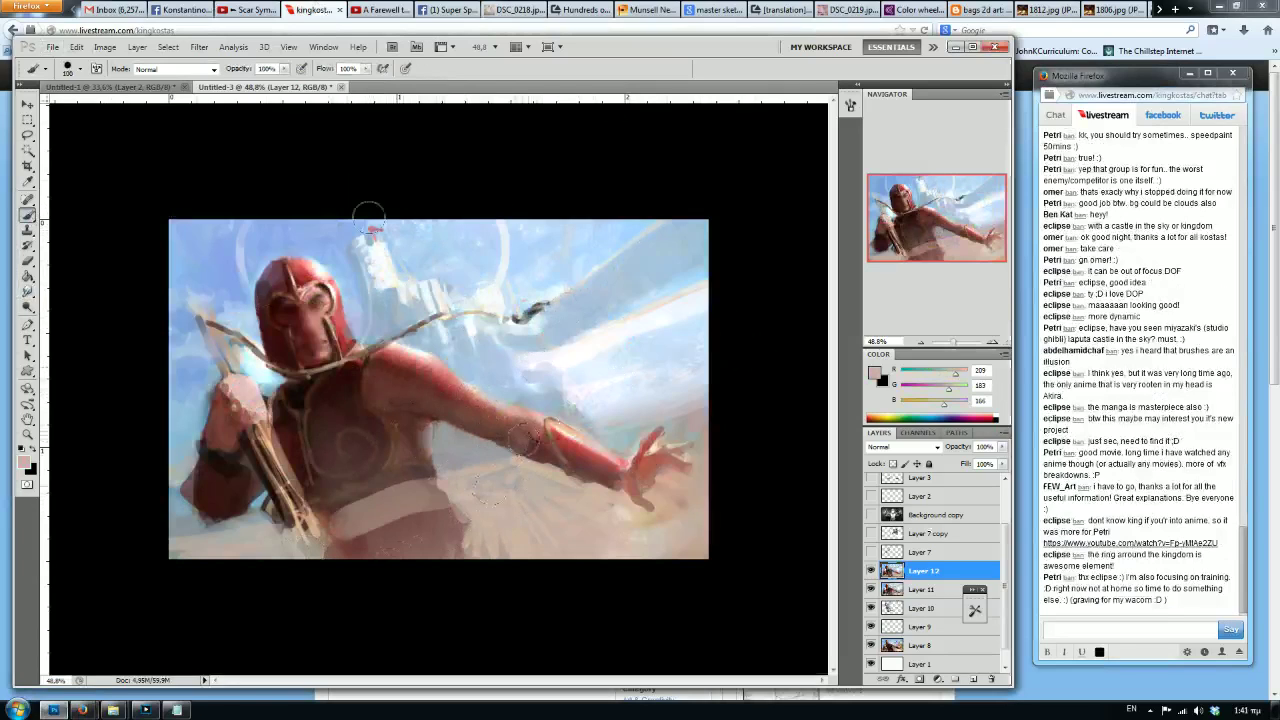
{"action": "mouse_move", "coordinate": [347, 510]}
{"action": "left_mouse_down"}
{"action": "mouse_move", "coordinate": [395, 533]}
{"action": "mouse_move", "coordinate": [499, 552]}
{"action": "mouse_move", "coordinate": [344, 503]}
{"action": "mouse_move", "coordinate": [411, 552]}
{"action": "left_mouse_up"}
{"action": "key", "text": "ctrl+shift+h"}
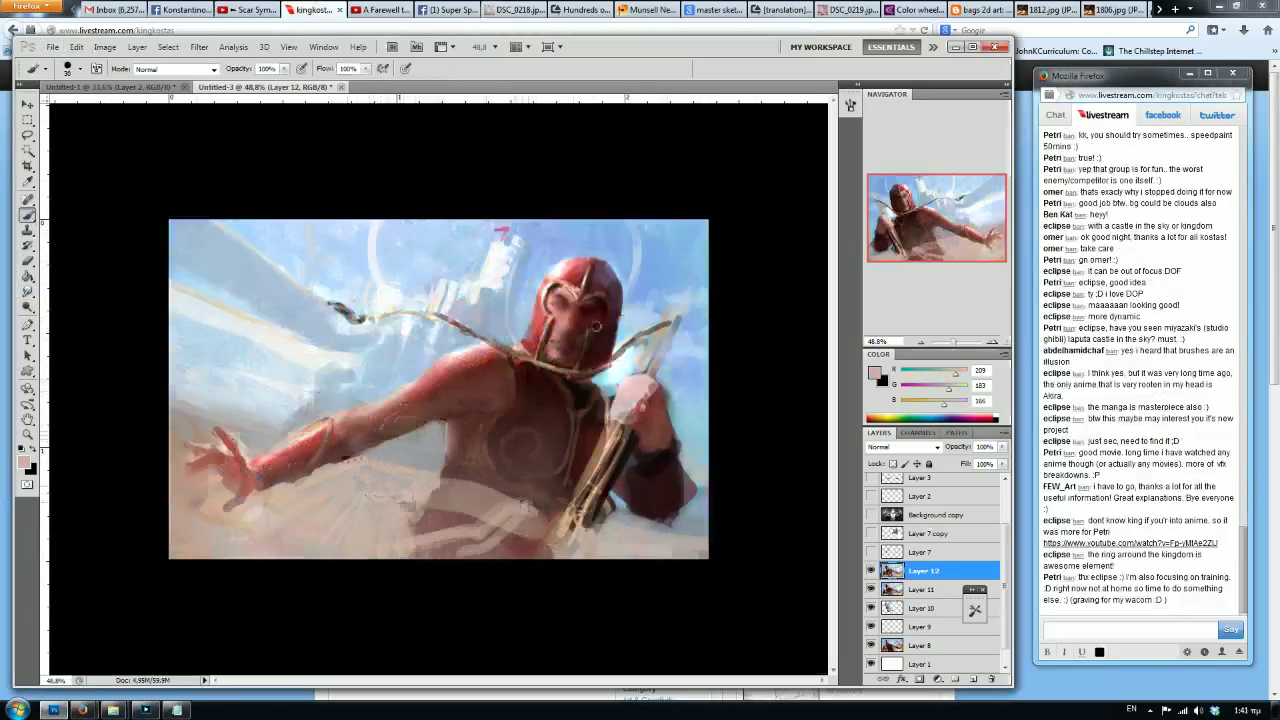
Shade the folds of the waist cloth with black strokes.
{"action": "key", "text": "d"}
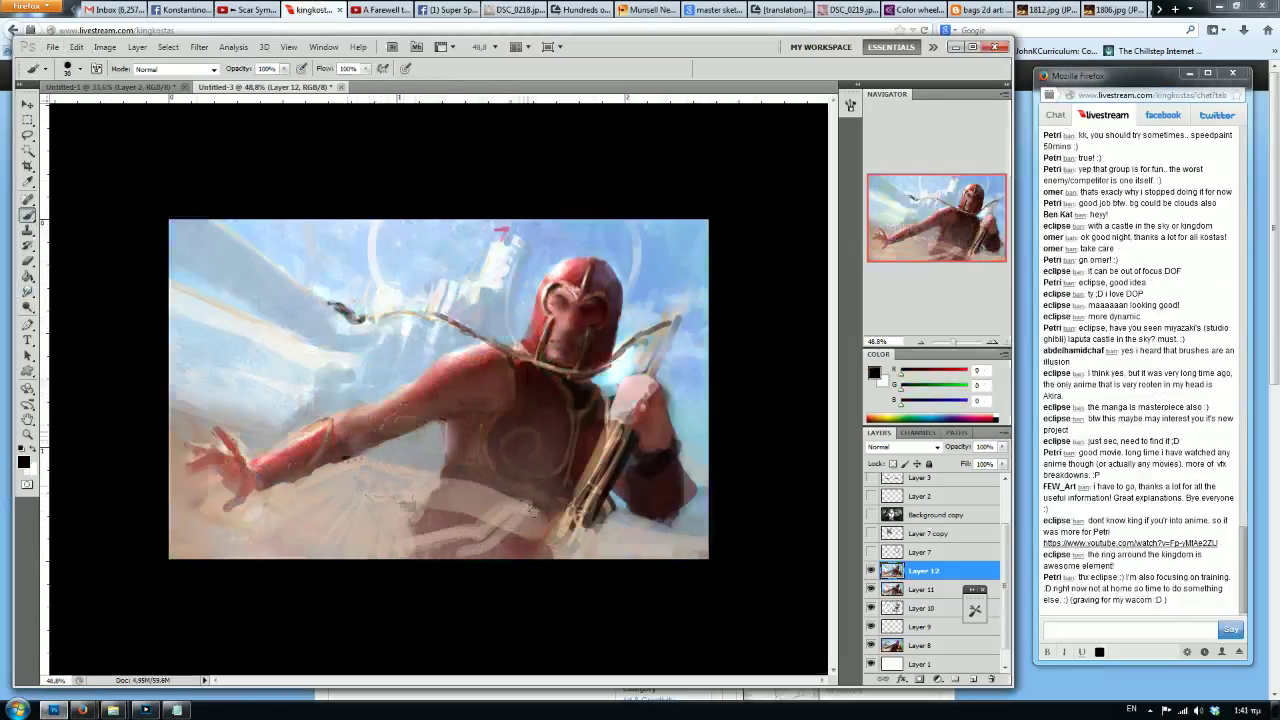
{"action": "left_click_drag", "start_coordinate": [528, 506], "coordinate": [430, 548]}
{"action": "mouse_move", "coordinate": [555, 500]}
{"action": "left_mouse_down"}
{"action": "mouse_move", "coordinate": [455, 500]}
{"action": "mouse_move", "coordinate": [422, 557]}
{"action": "mouse_move", "coordinate": [525, 515]}
{"action": "mouse_move", "coordinate": [508, 487]}
{"action": "left_mouse_up"}
Try a broad black stroke up the torso with an enlarged brush.
{"action": "key", "text": "bracketright"}
{"action": "key", "text": "bracketright"}
{"action": "key", "text": "bracketright"}
{"action": "key", "text": "bracketright"}
{"action": "key", "text": "bracketright"}
{"action": "mouse_move", "coordinate": [482, 560]}
{"action": "left_mouse_down"}
{"action": "mouse_move", "coordinate": [663, 320]}
{"action": "mouse_move", "coordinate": [521, 525]}
{"action": "mouse_move", "coordinate": [545, 492]}
{"action": "mouse_move", "coordinate": [508, 509]}
{"action": "mouse_move", "coordinate": [542, 485]}
{"action": "mouse_move", "coordinate": [553, 492]}
{"action": "mouse_move", "coordinate": [504, 567]}
{"action": "mouse_move", "coordinate": [429, 567]}
{"action": "mouse_move", "coordinate": [516, 507]}
{"action": "mouse_move", "coordinate": [487, 448]}
{"action": "left_mouse_up"}
{"action": "key", "text": "ctrl+z"}
Draw fine black lines along the belt with a much smaller brush and mirror the canvas.
{"action": "key", "text": "bracketleft"}
{"action": "key", "text": "bracketleft"}
{"action": "key", "text": "bracketleft"}
{"action": "key", "text": "bracketleft"}
{"action": "key", "text": "bracketleft"}
{"action": "key", "text": "bracketleft"}
{"action": "key", "text": "bracketleft"}
{"action": "key", "text": "bracketleft"}
{"action": "key", "text": "bracketleft"}
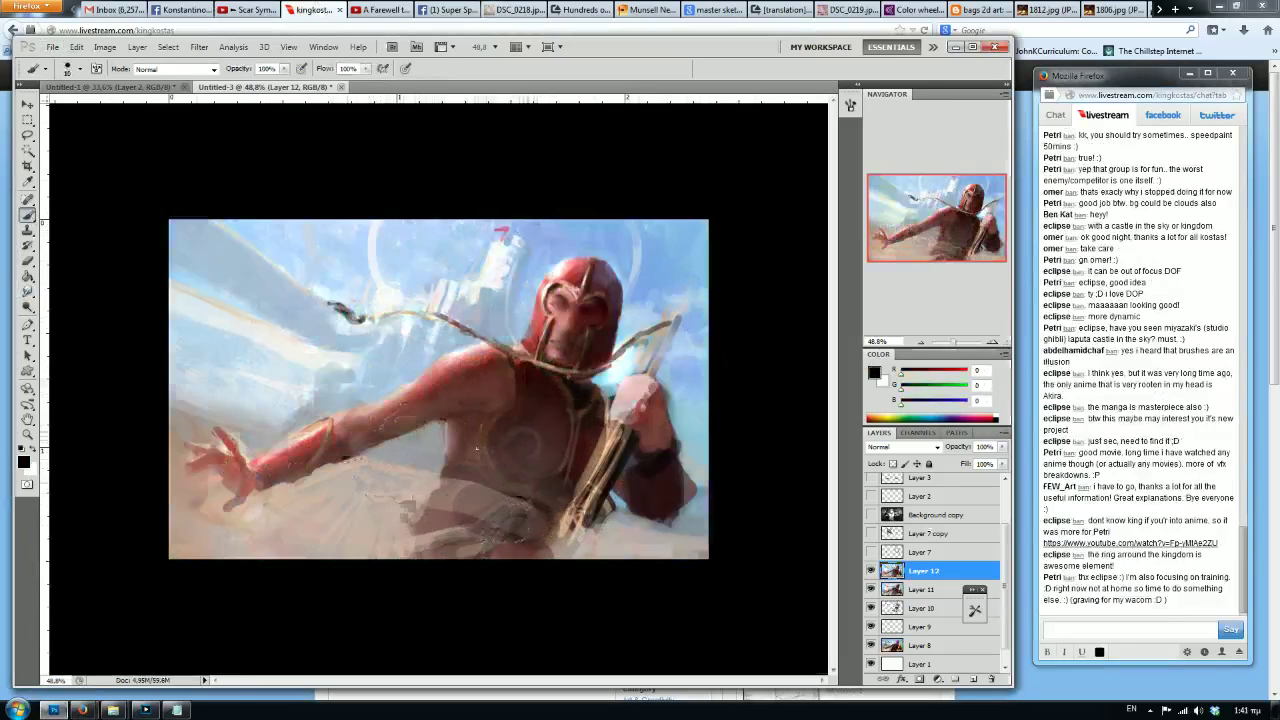
{"action": "key", "text": "bracketleft"}
{"action": "key", "text": "bracketleft"}
{"action": "key", "text": "bracketleft"}
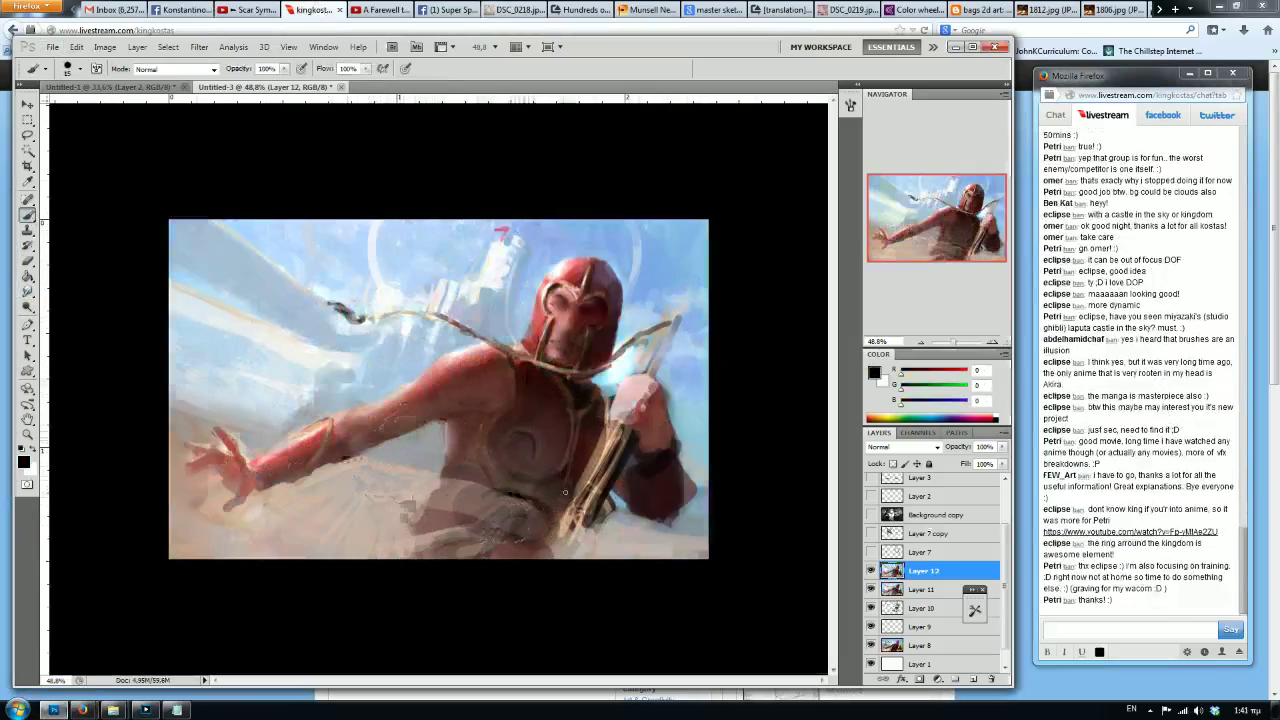
{"action": "key", "text": "ctrl+shift+h"}
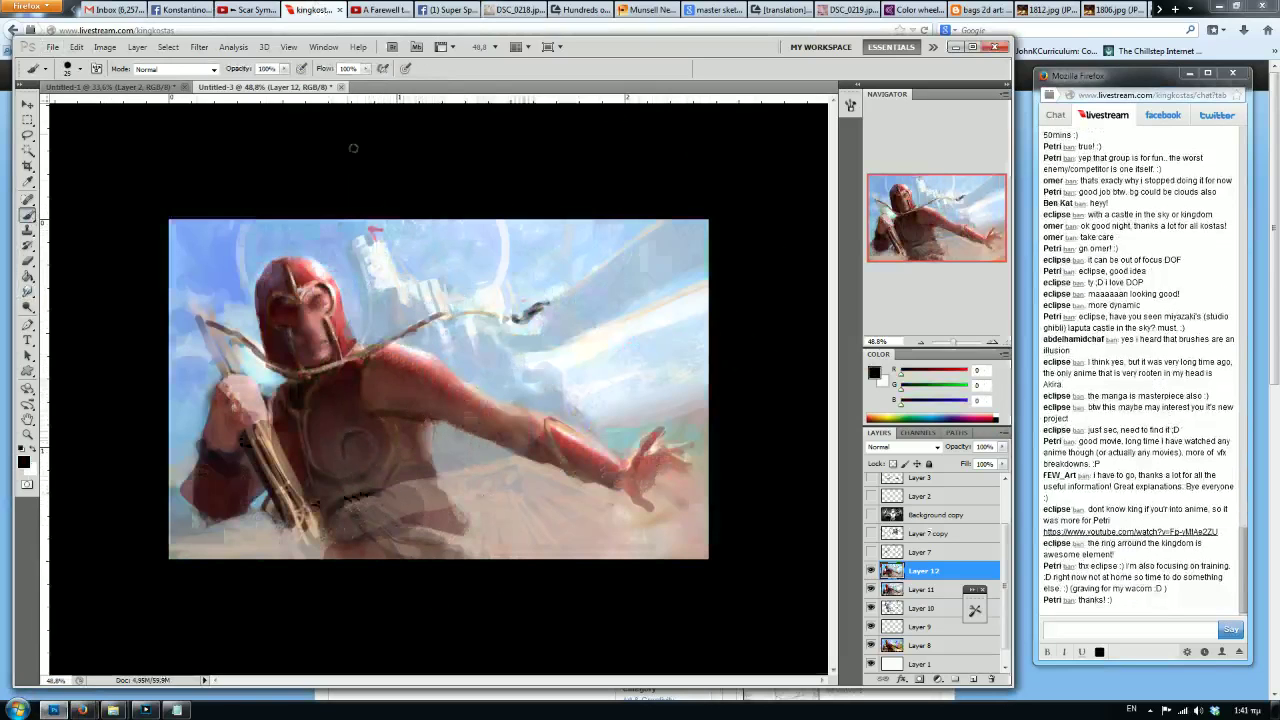
Sample the torso's brown and darken it to R 51, G 8, B 0 for shading the torso.
{"action": "left_click", "coordinate": [408, 400], "text": "alt"}
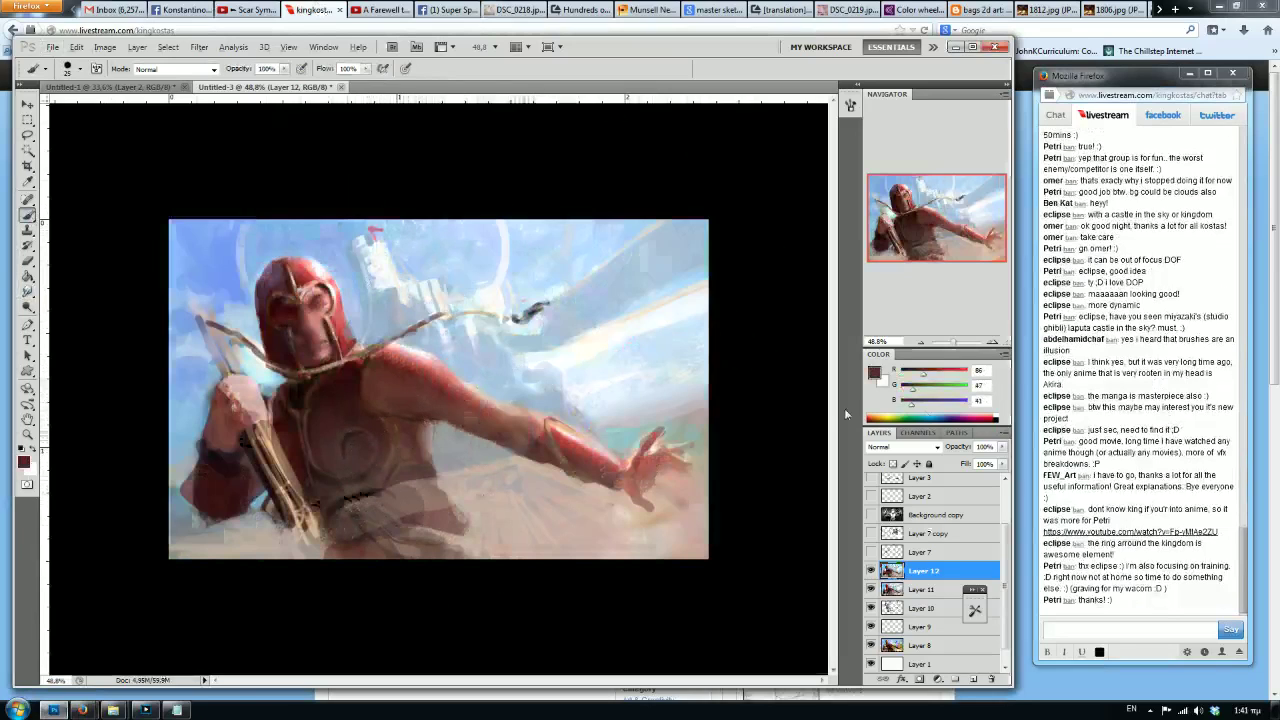
{"action": "left_click_drag", "start_coordinate": [923, 375], "coordinate": [914, 375]}
{"action": "left_click_drag", "start_coordinate": [912, 390], "coordinate": [900, 405]}
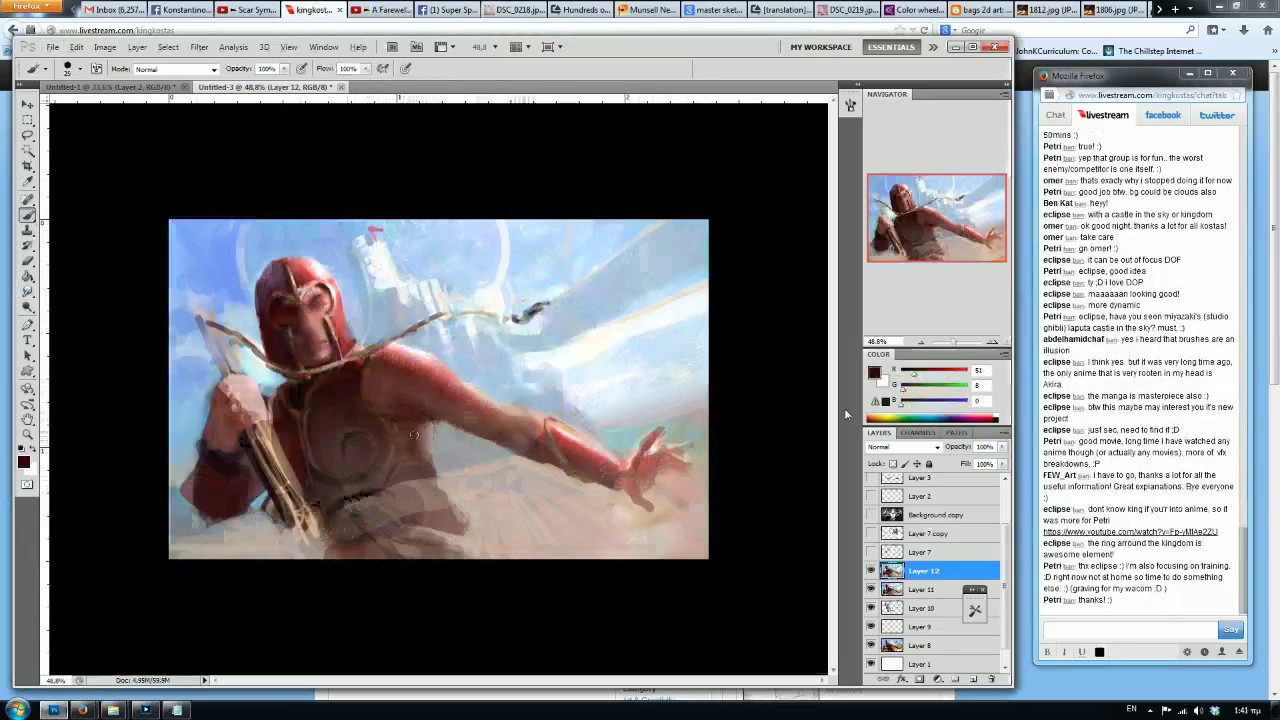
Extend the cloth and upper thigh below the waist, and add a thin white highlight along the torso's edge.
{"action": "left_click", "coordinate": [399, 508], "text": "alt"}
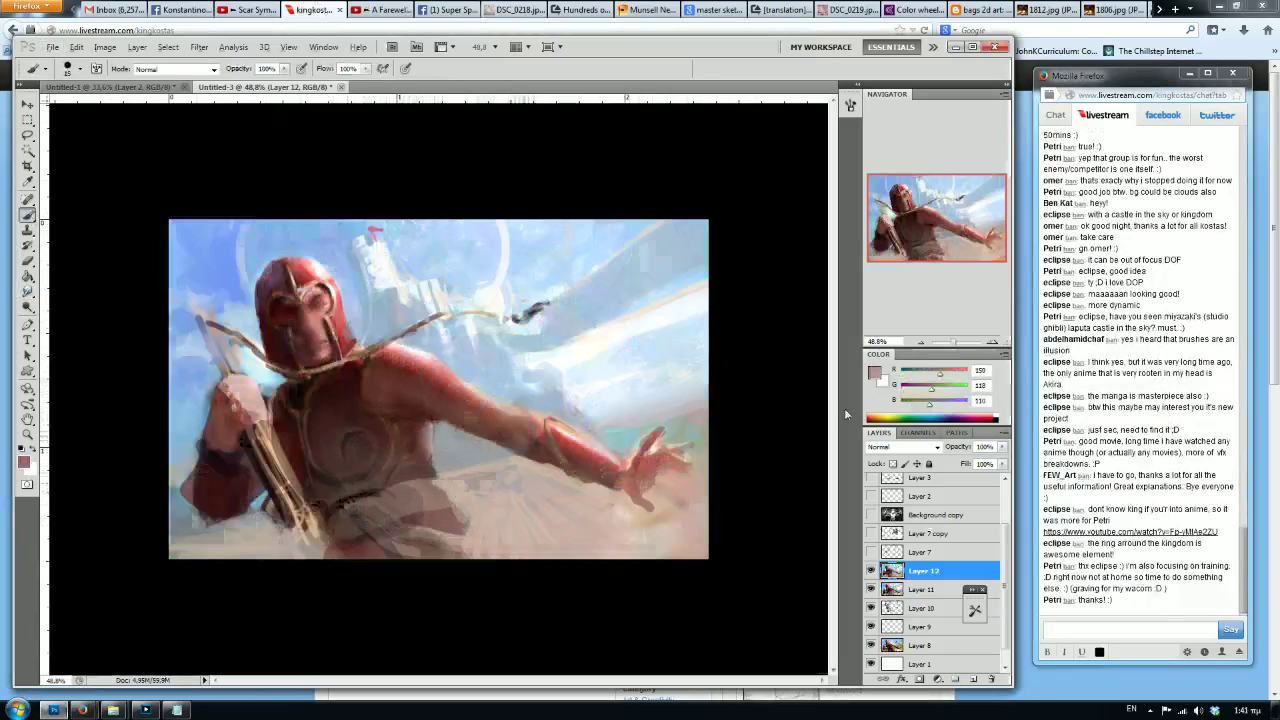
{"action": "key", "text": "d"}
{"action": "key", "text": "x"}
{"action": "mouse_move", "coordinate": [451, 508]}
{"action": "left_mouse_down"}
{"action": "mouse_move", "coordinate": [501, 546]}
{"action": "mouse_move", "coordinate": [472, 558]}
{"action": "mouse_move", "coordinate": [516, 556]}
{"action": "left_mouse_up"}
{"action": "key", "text": "bracketleft"}
{"action": "key", "text": "bracketleft"}
{"action": "left_click_drag", "start_coordinate": [434, 432], "coordinate": [435, 468]}
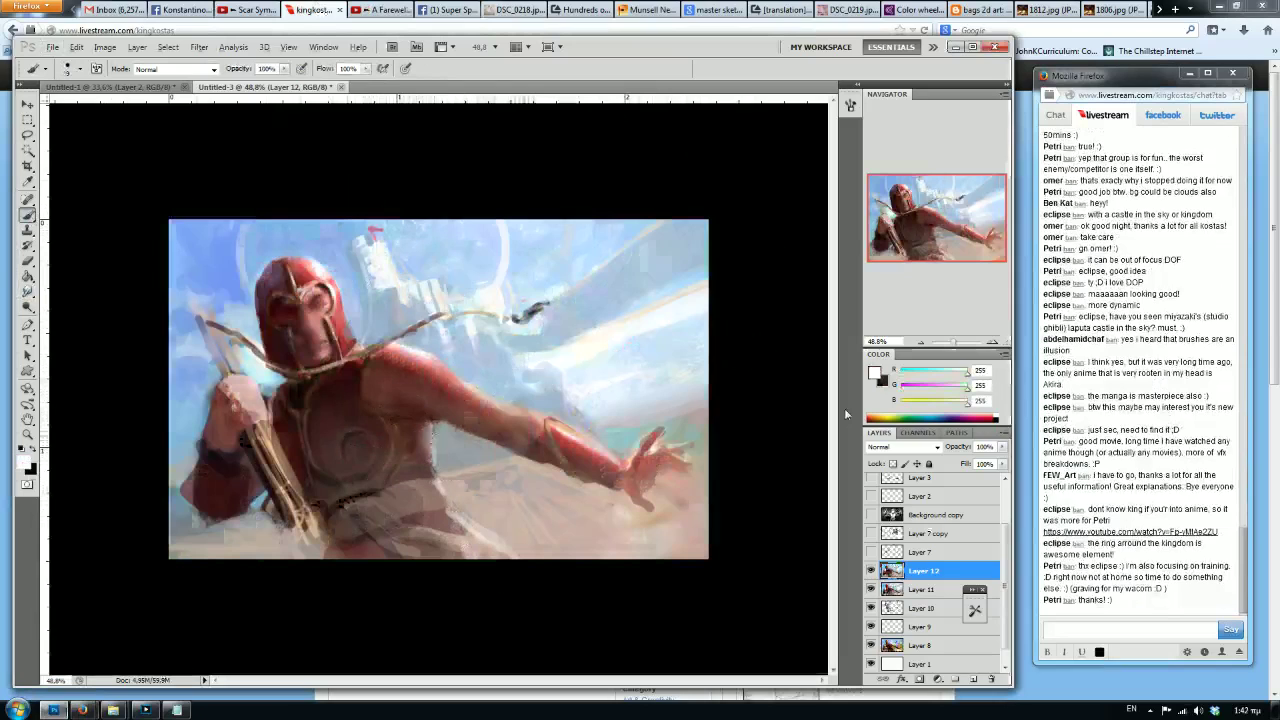
Paint the thigh below the waist cloth with red sampled from the forearm (R 146, G 63, B 62).
{"action": "left_click", "coordinate": [460, 391], "text": "alt"}
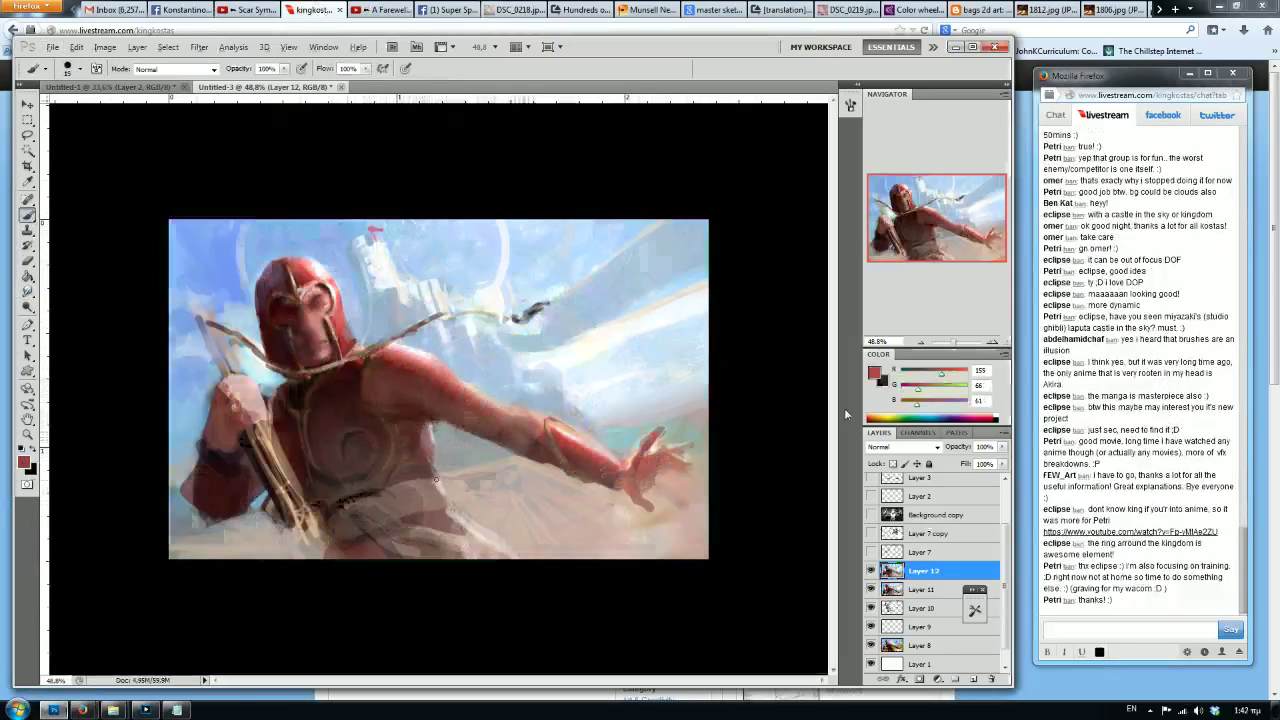
{"action": "left_click", "coordinate": [576, 455], "text": "alt"}
{"action": "mouse_move", "coordinate": [456, 518]}
{"action": "left_mouse_down"}
{"action": "mouse_move", "coordinate": [510, 556]}
{"action": "mouse_move", "coordinate": [494, 556]}
{"action": "left_mouse_up"}
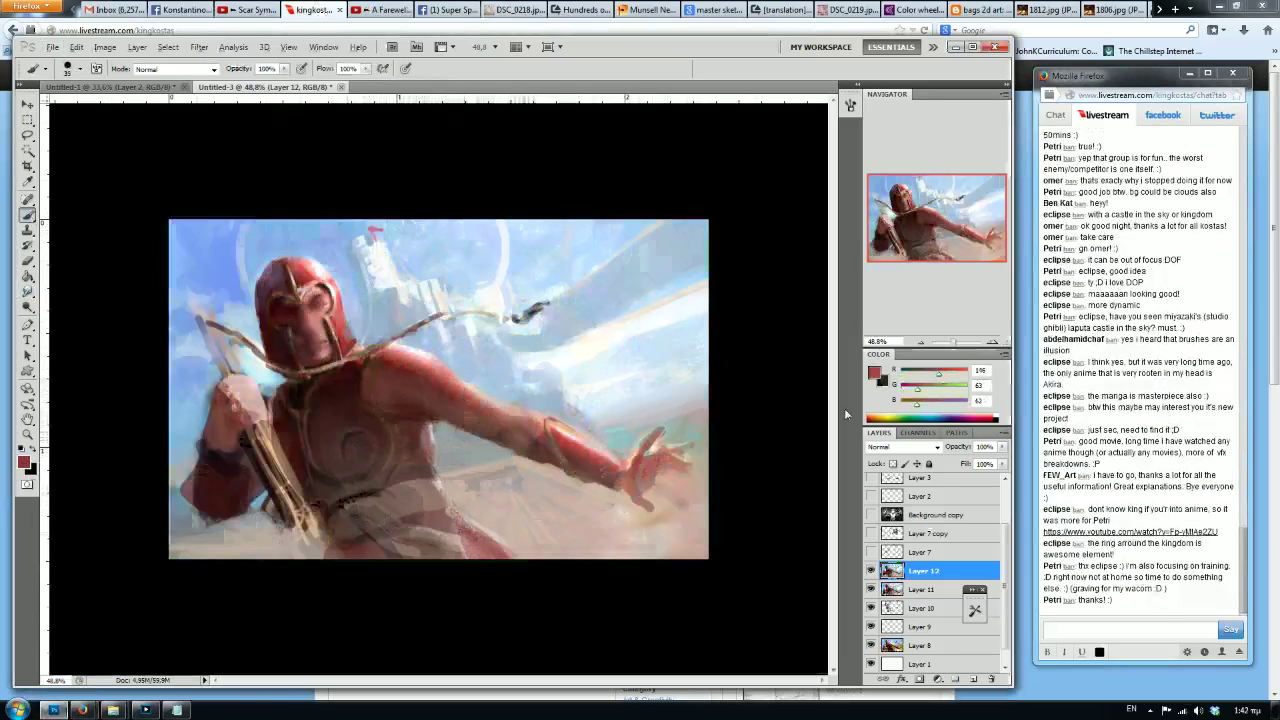
Mirror the canvas and brighten the thigh's red to R 181, G 26, B 6.
{"action": "key", "text": "ctrl+shift+h"}
{"action": "left_click_drag", "start_coordinate": [939, 374], "coordinate": [948, 374]}
{"action": "left_click_drag", "start_coordinate": [918, 389], "coordinate": [903, 401]}
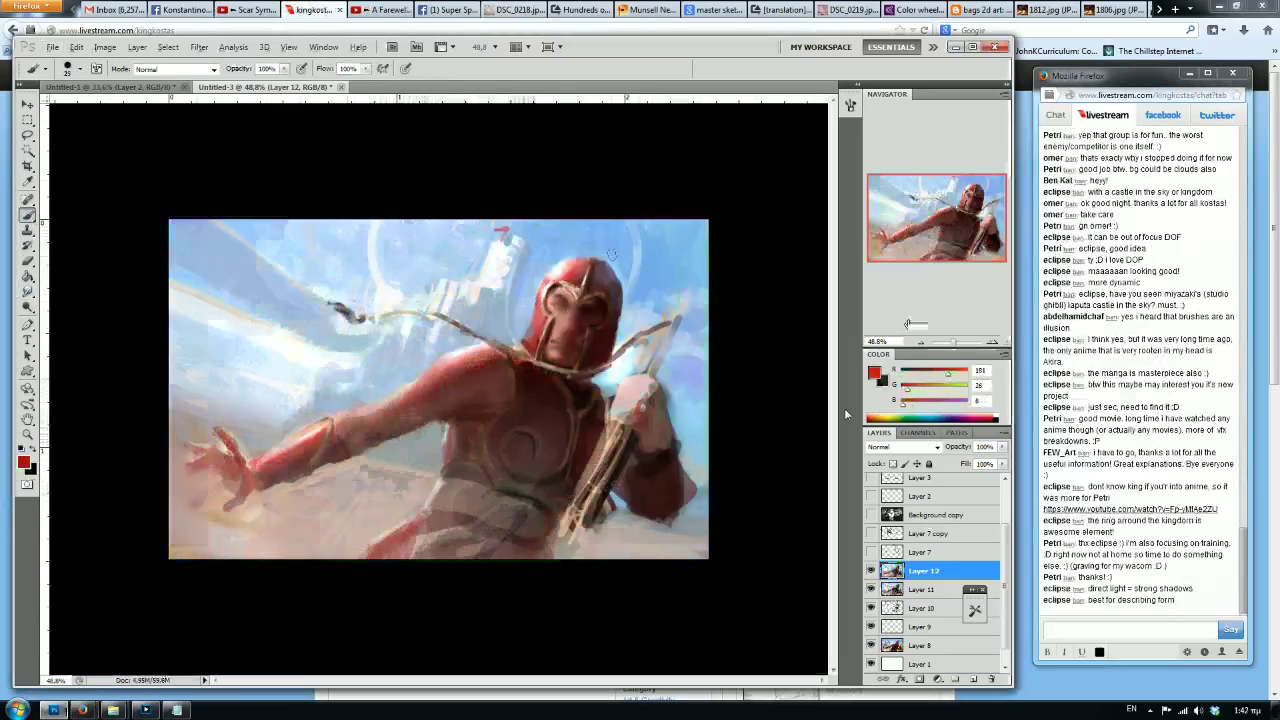
Define the eye inside the helmet opening with small strokes in black, white and sampled face tones.
{"action": "left_click", "coordinate": [588, 305], "text": "alt"}
{"action": "left_click", "coordinate": [726, 308], "text": "alt"}
{"action": "key", "text": "bracketleft"}
{"action": "key", "text": "bracketleft"}
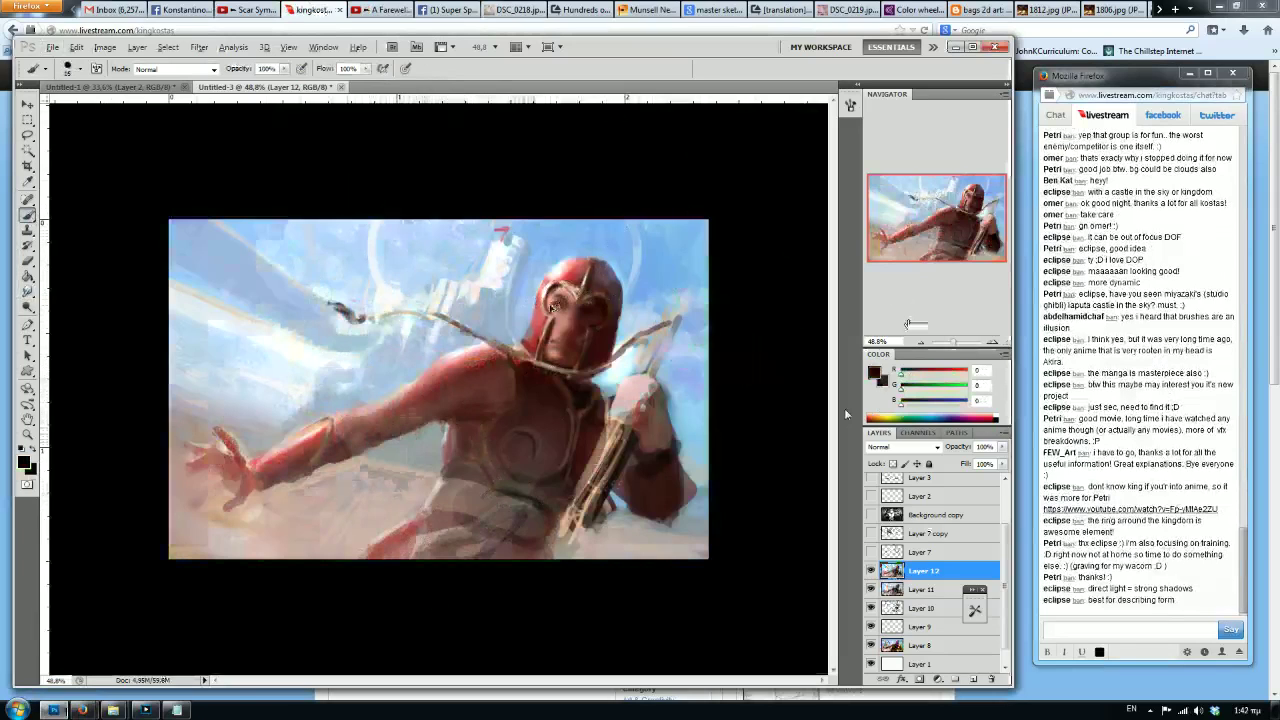
{"action": "key", "text": "x"}
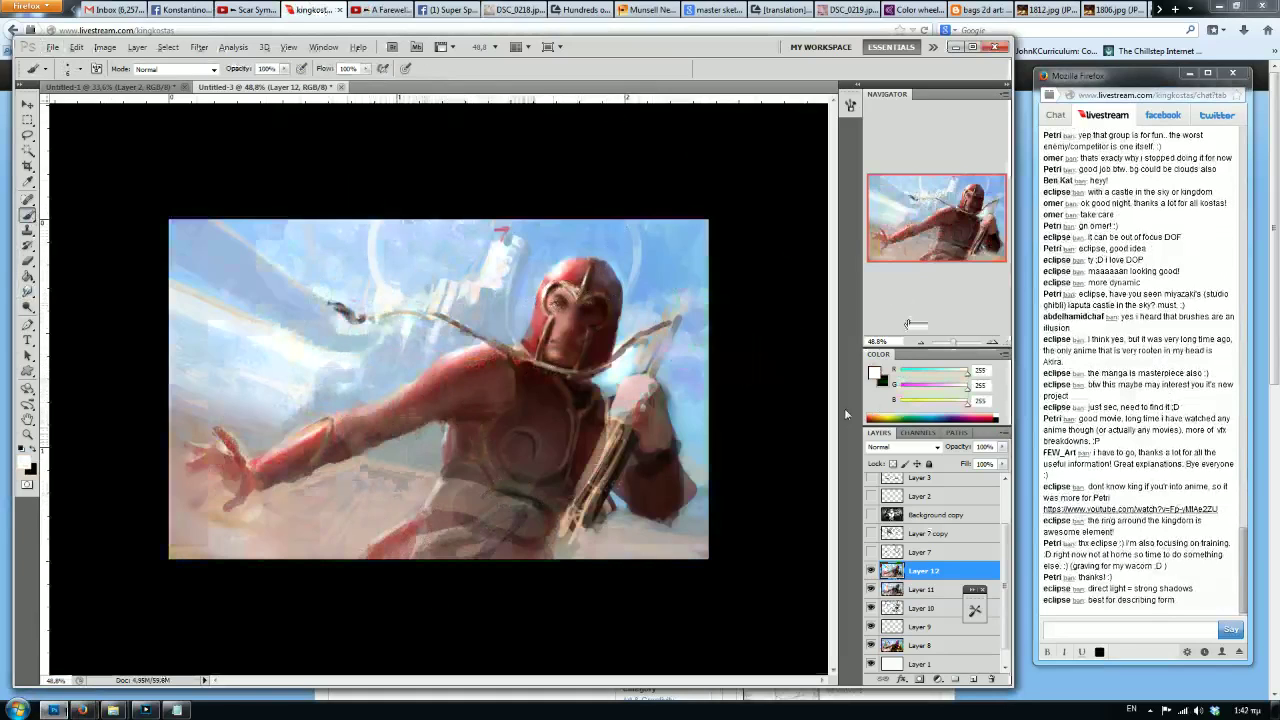
{"action": "left_click", "coordinate": [556, 300], "text": "alt"}
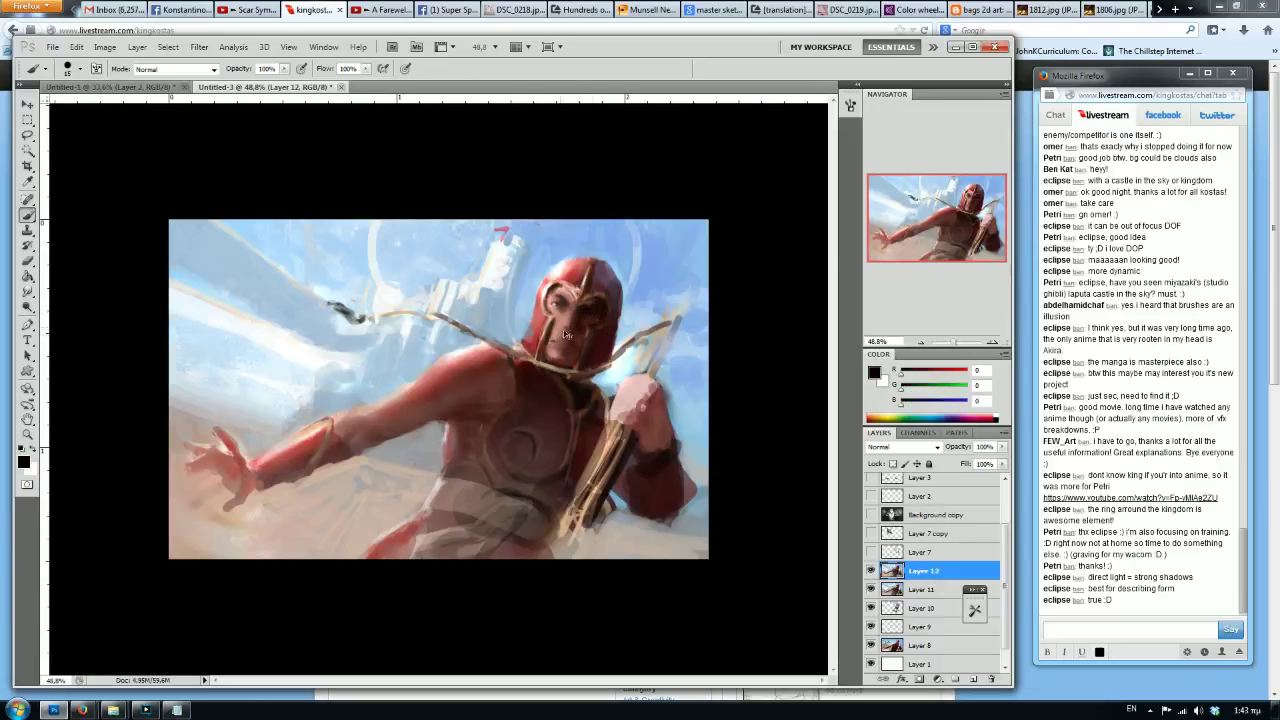
Mirror the canvas and replace the scattered texture brush with a round brush preset.
{"action": "key", "text": "ctrl+alt+h"}
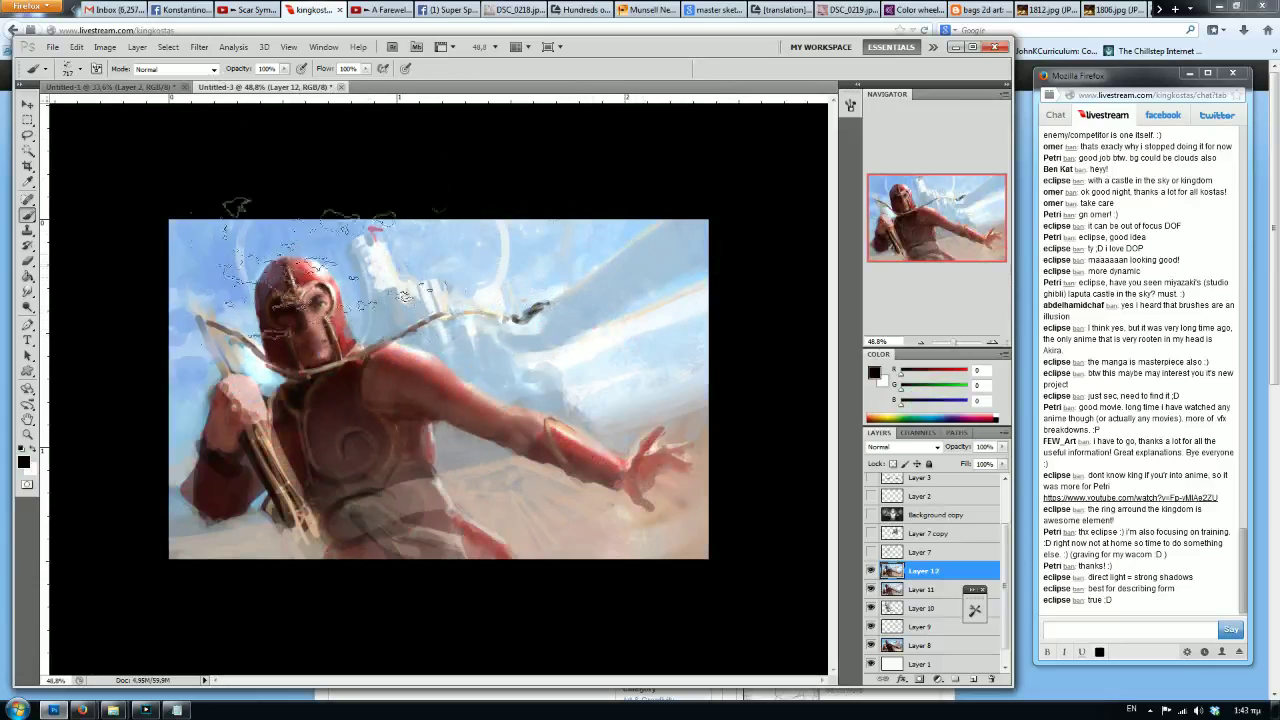
{"action": "left_click", "coordinate": [972, 607]}
{"action": "scroll", "coordinate": [973, 608], "scroll_direction": "down", "scroll_amount": 5}
{"action": "left_click", "coordinate": [885, 517]}
{"action": "left_click", "coordinate": [972, 607]}
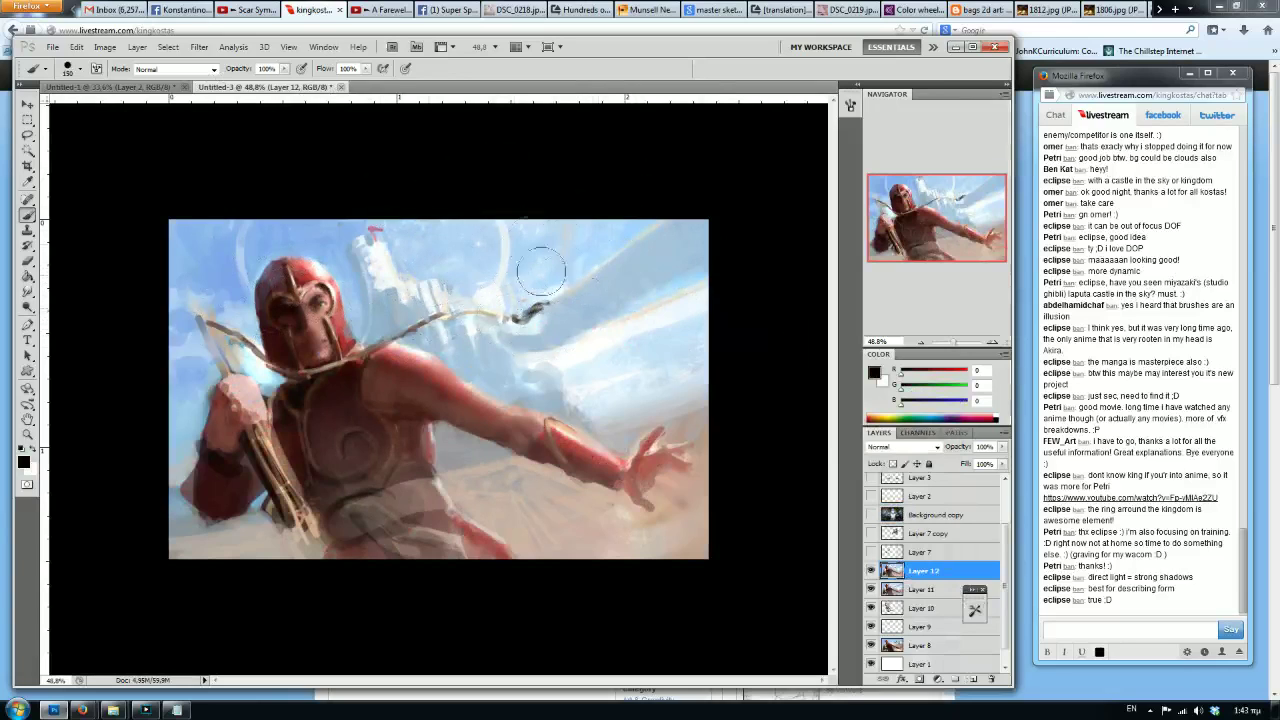
Clean up the sky above the shoulder with sampled grey-blue (R 168, G 178, B 188) and repaint the shoulder in sampled dark red.
{"action": "left_click", "coordinate": [400, 330], "text": "alt"}
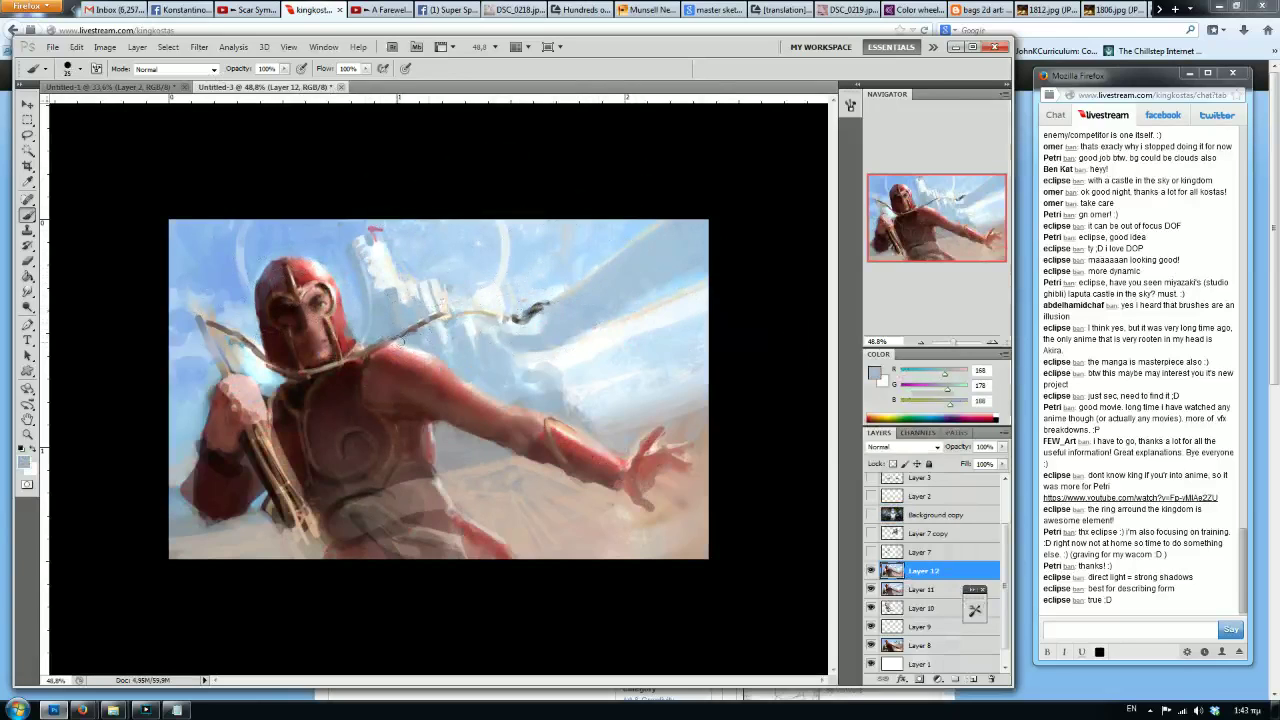
{"action": "left_click", "coordinate": [418, 334], "text": "alt"}
{"action": "left_click", "coordinate": [437, 358], "text": "alt"}
{"action": "left_click", "coordinate": [393, 367], "text": "alt"}
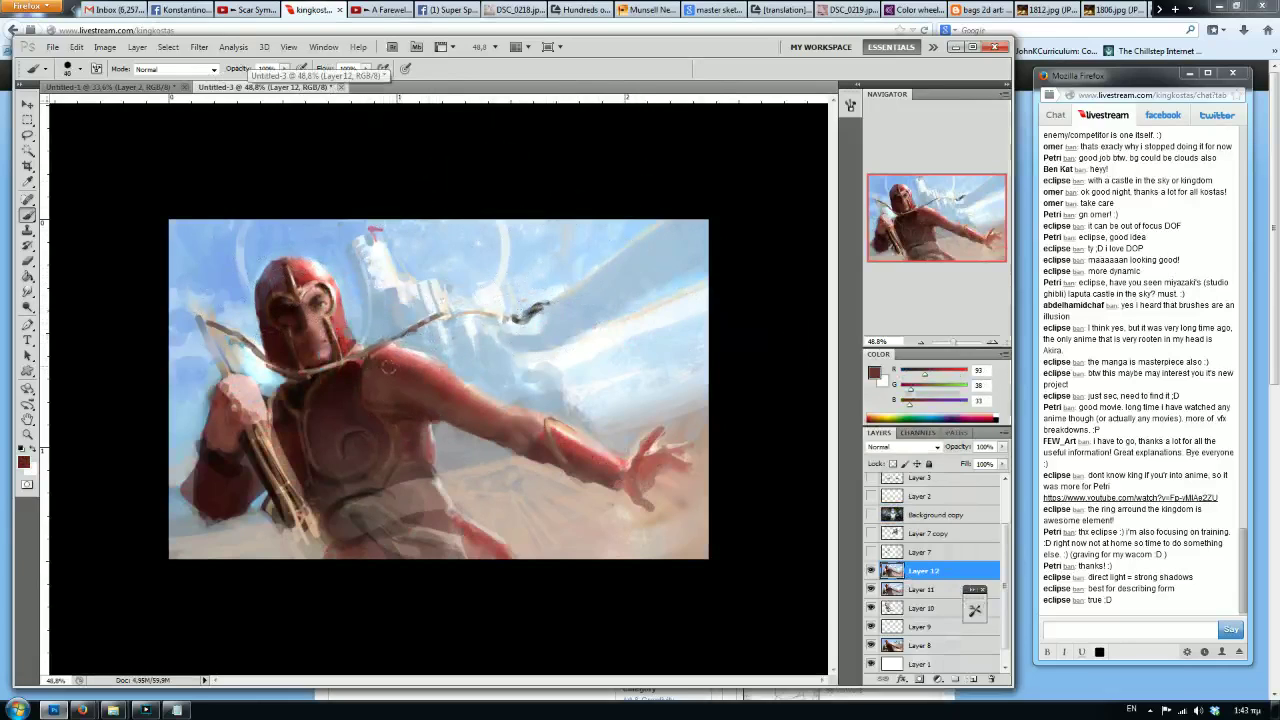
{"action": "left_click_drag", "start_coordinate": [391, 369], "coordinate": [441, 379]}
Mirror the canvas and shade the face inside the helmet with reddish brown (R 171, G 79, B 71) and sampled dark tones.
{"action": "key", "text": "h"}
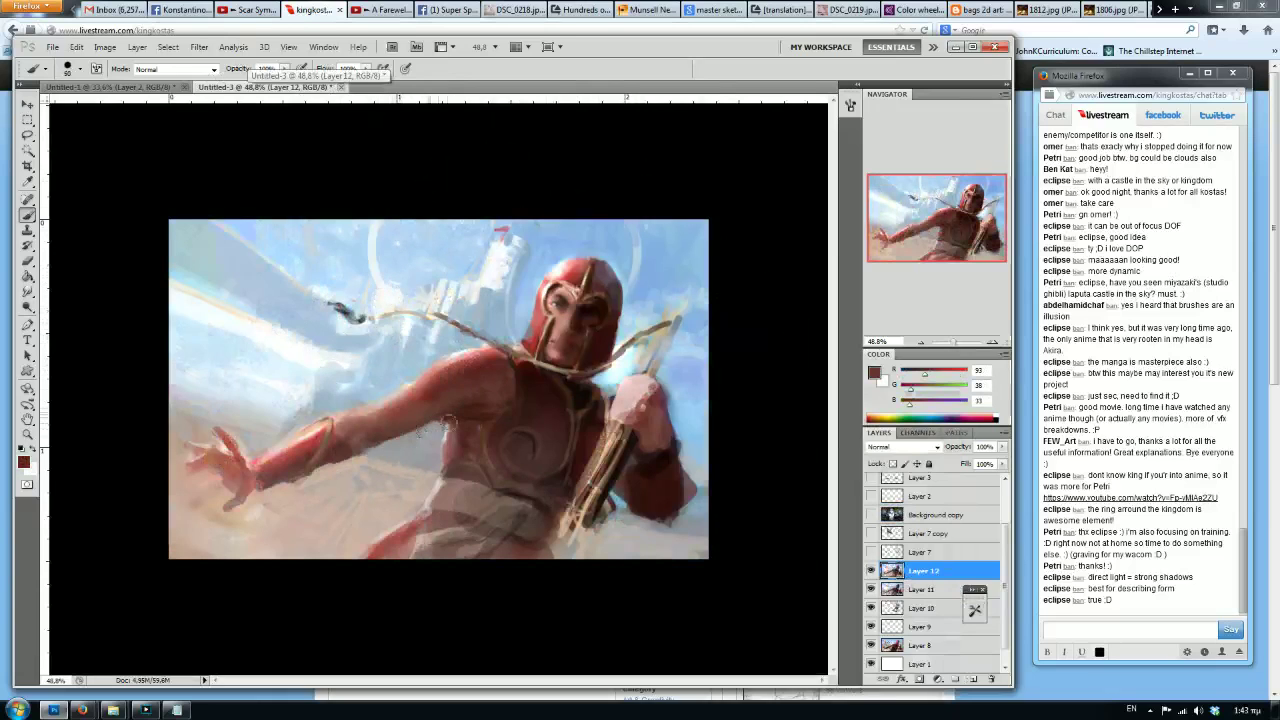
{"action": "left_click", "coordinate": [27, 291]}
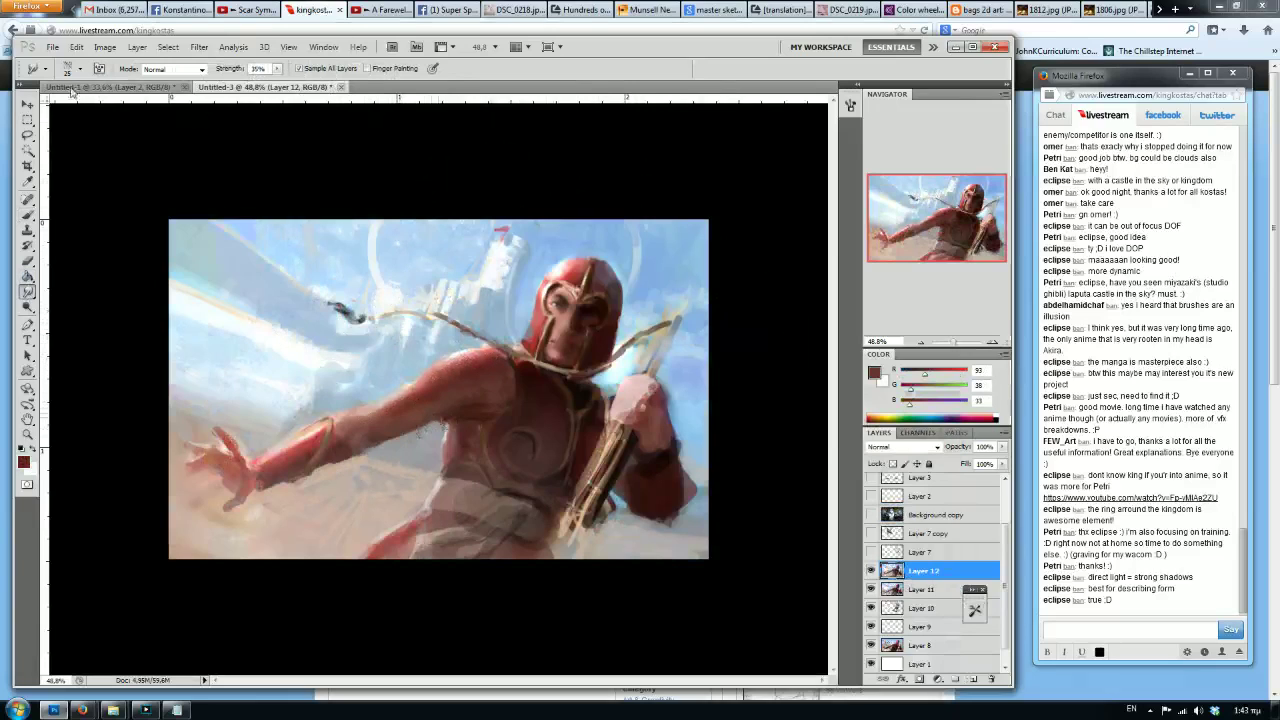
{"action": "left_click", "coordinate": [28, 213]}
{"action": "left_click", "coordinate": [580, 317], "text": "alt"}
{"action": "key", "text": "bracketleft"}
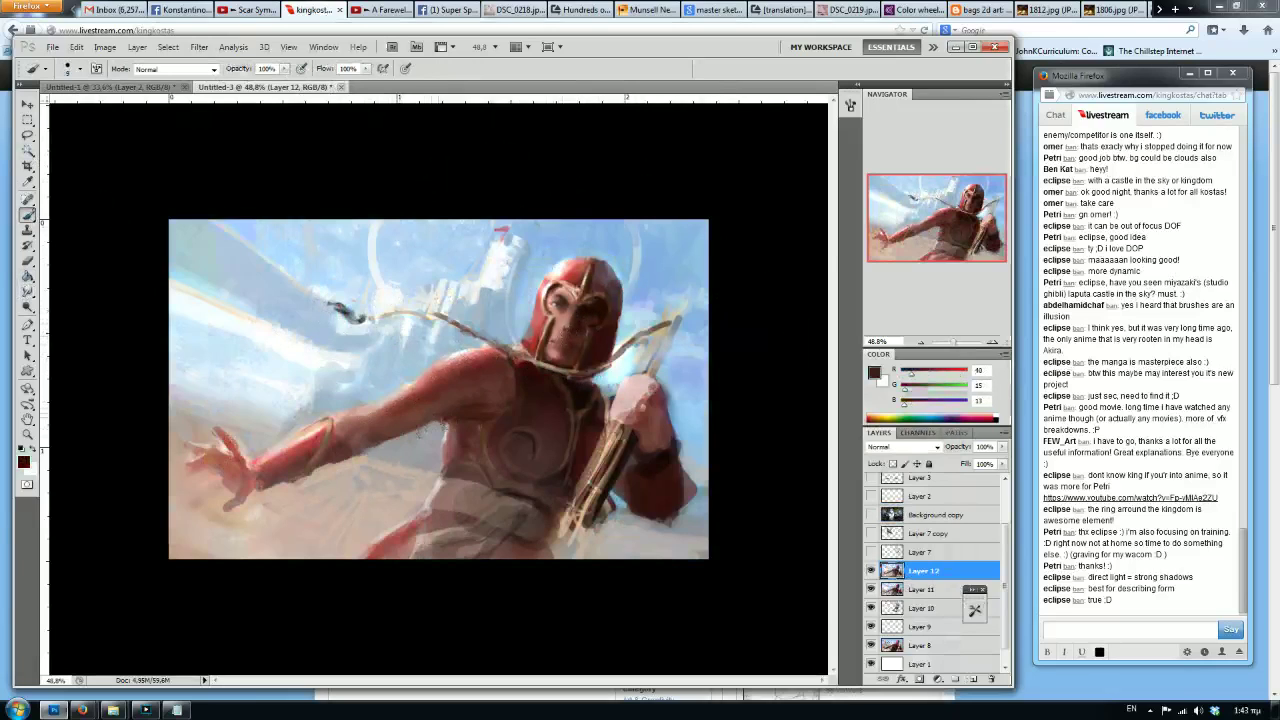
{"action": "left_click", "coordinate": [938, 373]}
{"action": "left_click", "coordinate": [922, 388]}
{"action": "left_click", "coordinate": [919, 404]}
{"action": "left_click", "coordinate": [946, 372]}
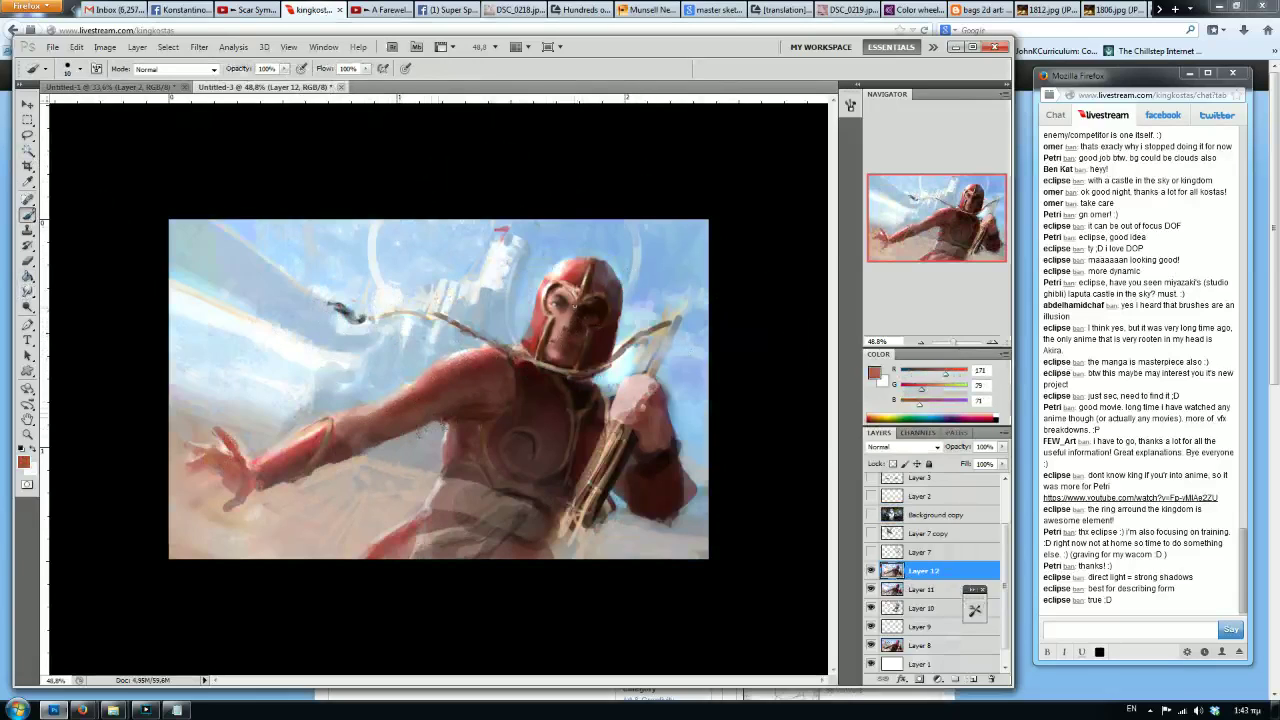
{"action": "key", "text": "bracketright"}
{"action": "left_click", "coordinate": [552, 353], "text": "alt"}
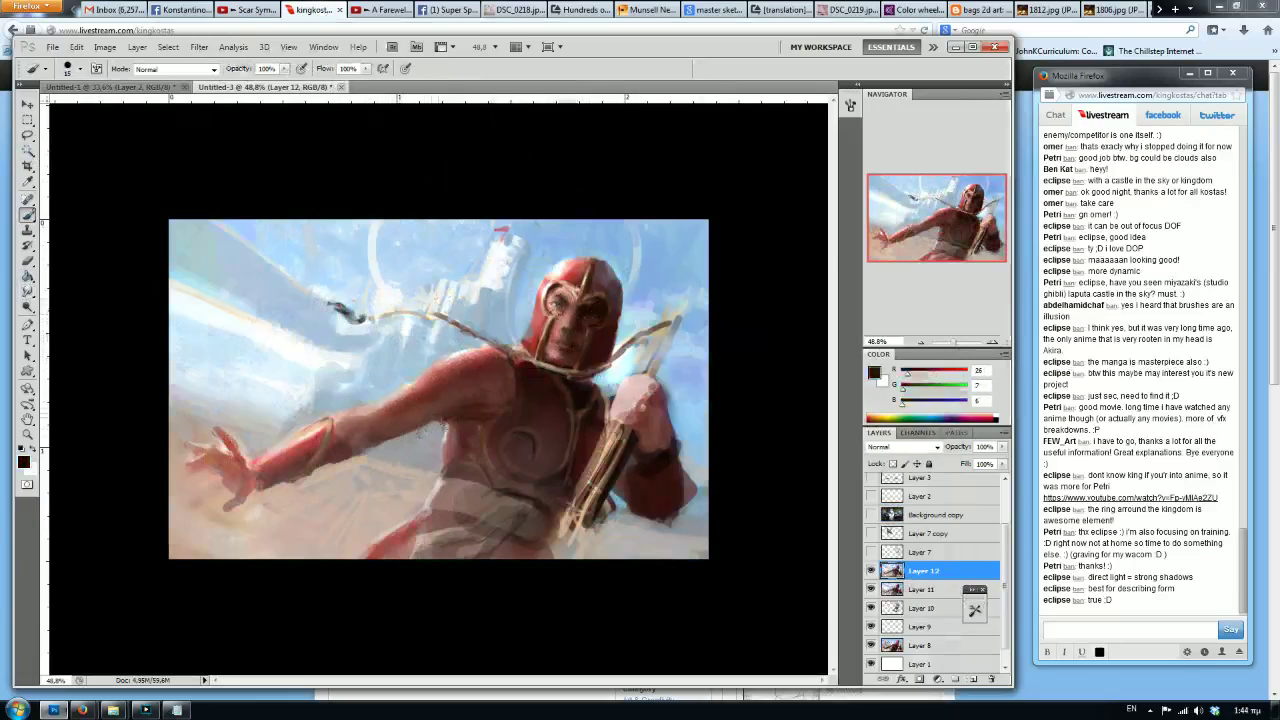
Refine the helmet and the edges of its face opening using brown (R 153, G 61, B 46) and sampled dark reds.
{"action": "left_click", "coordinate": [563, 313], "text": "alt"}
{"action": "mouse_move", "coordinate": [940, 404]}
{"action": "left_mouse_down"}
{"action": "mouse_move", "coordinate": [917, 390]}
{"action": "mouse_move", "coordinate": [915, 405]}
{"action": "left_mouse_up"}
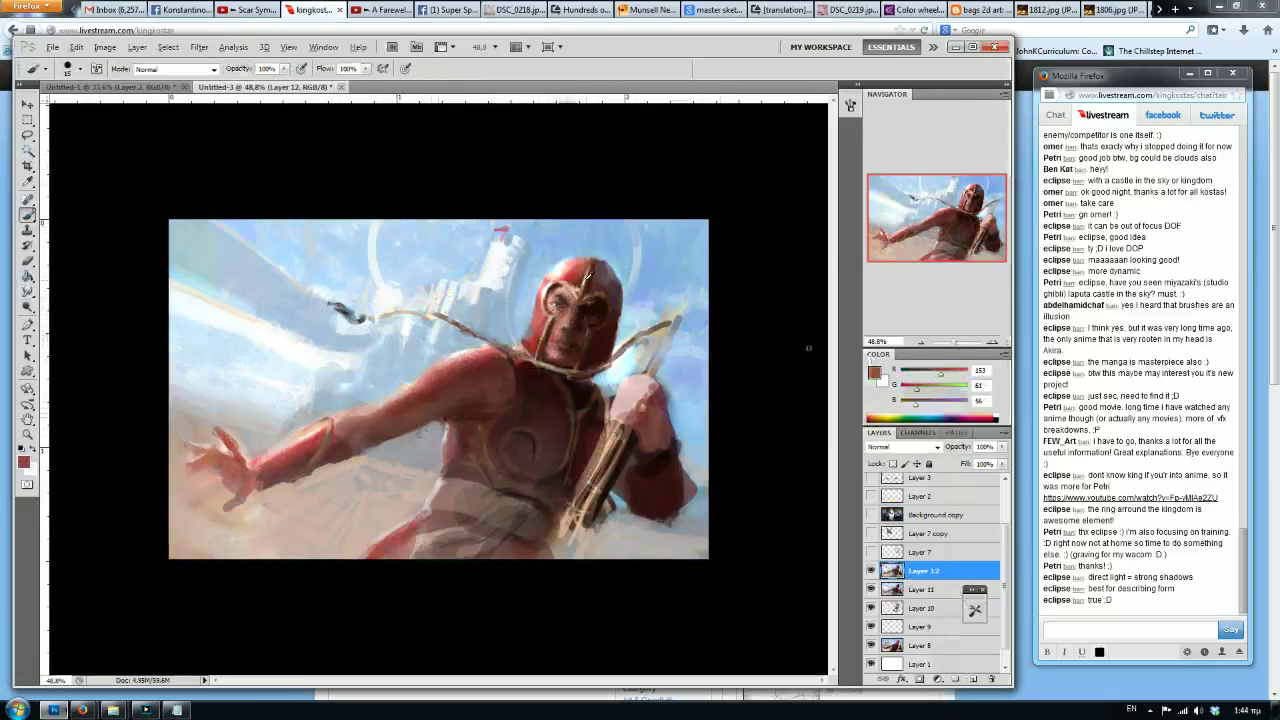
{"action": "left_click", "coordinate": [598, 272], "text": "alt"}
{"action": "left_click", "coordinate": [610, 300], "text": "alt"}
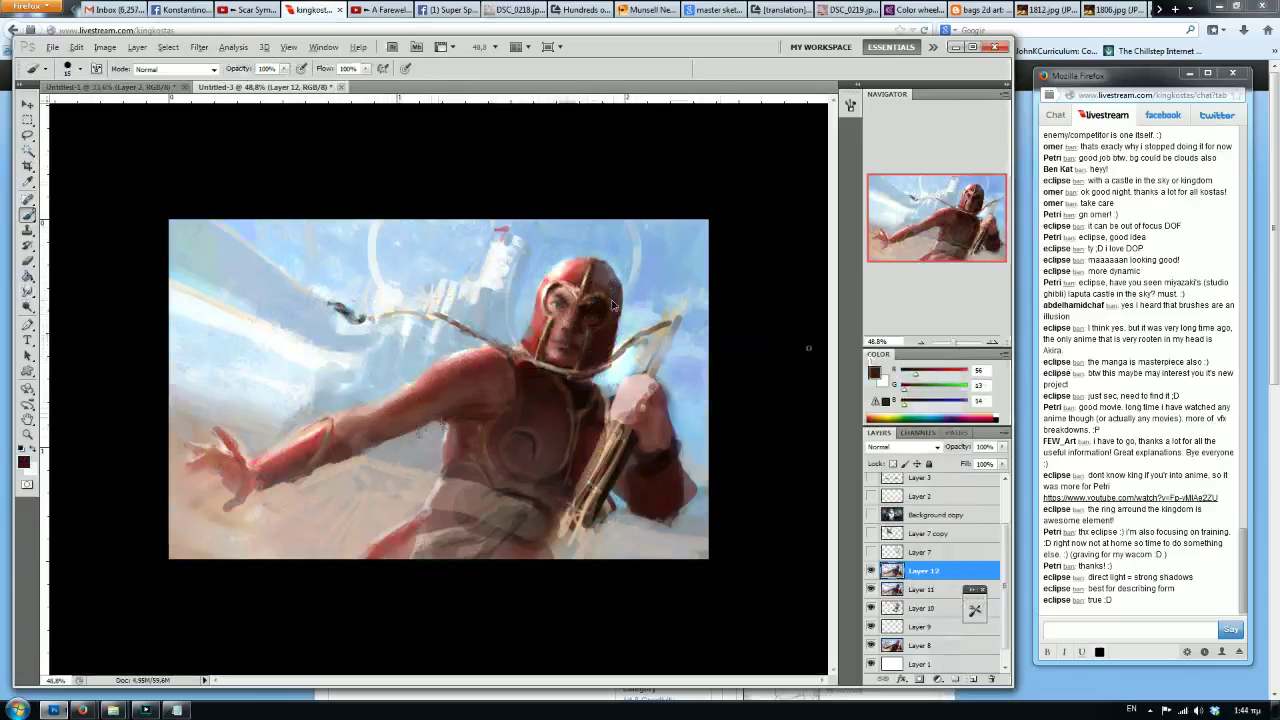
{"action": "left_click", "coordinate": [610, 290], "text": "alt"}
{"action": "left_click", "coordinate": [605, 357], "text": "alt"}
{"action": "left_click", "coordinate": [593, 359], "text": "alt"}
Mirror the canvas and touch up the neck and upper chest beneath the collar line with sampled dark tones.
{"action": "key", "text": "ctrl+shift+h"}
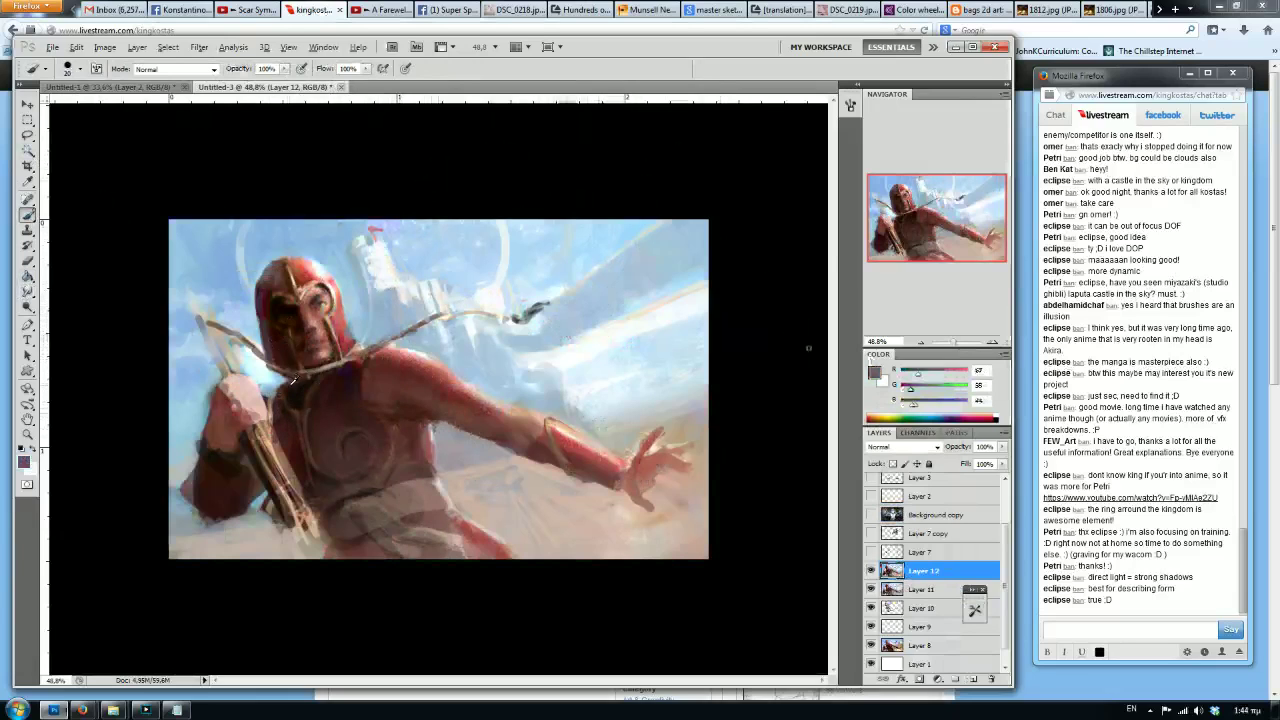
{"action": "left_click", "coordinate": [300, 400], "text": "alt"}
{"action": "left_click", "coordinate": [300, 352], "text": "alt"}
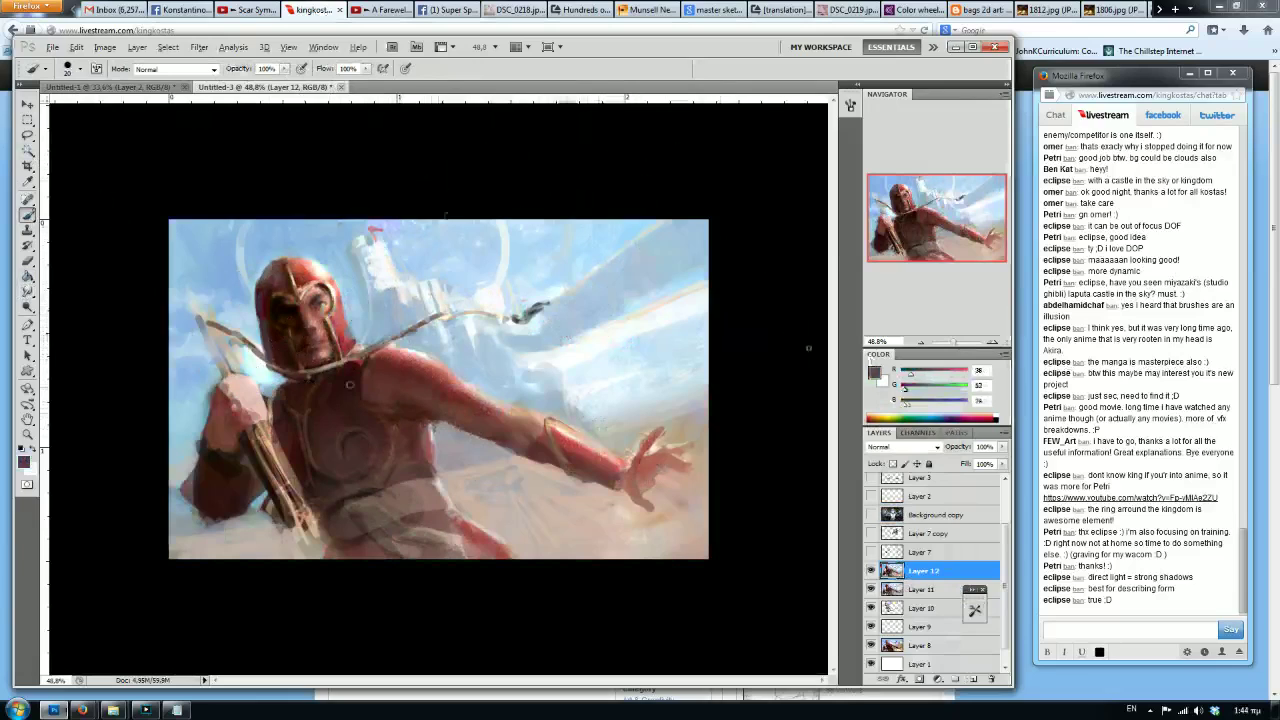
{"action": "left_click", "coordinate": [311, 378], "text": "alt"}
{"action": "key", "text": "bracketleft"}
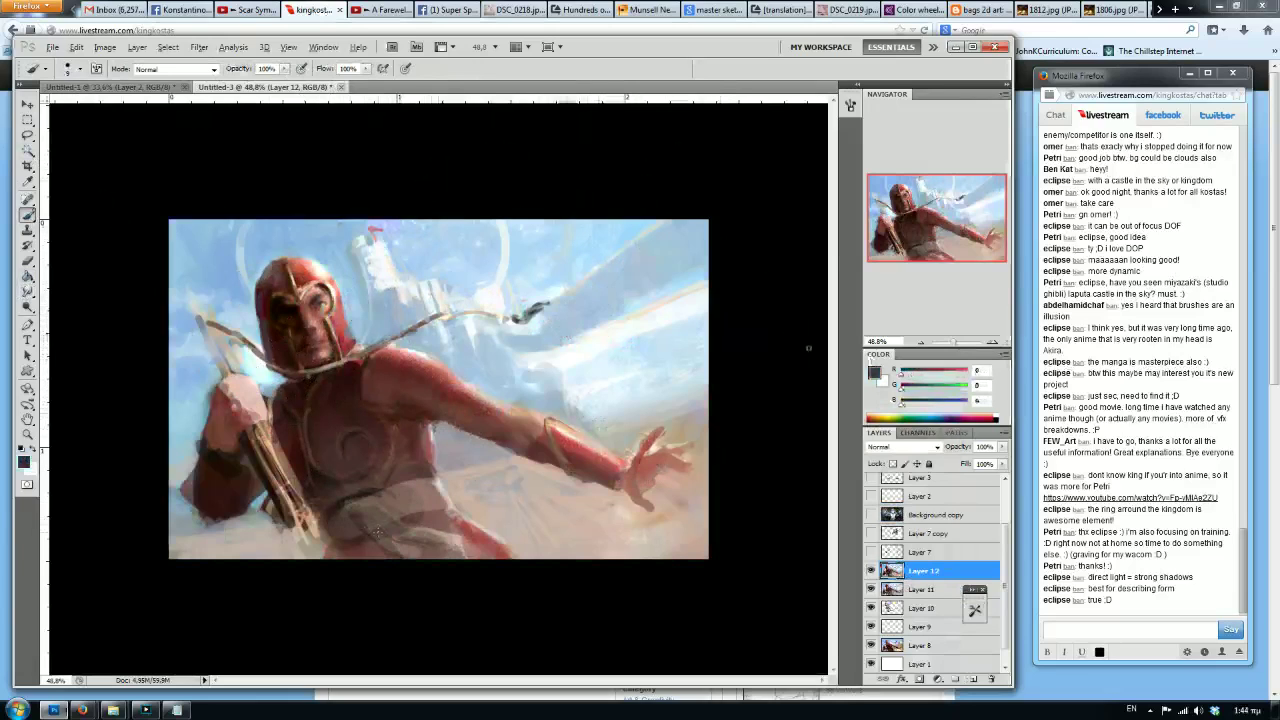
Paint the waist cloth folds with a larger brush in a sampled grey-brown shifted to warm brown, and mirror the canvas.
{"action": "key", "text": "bracketright"}
{"action": "key", "text": "bracketright"}
{"action": "key", "text": "bracketright"}
{"action": "key", "text": "bracketright"}
{"action": "key", "text": "bracketright"}
{"action": "key", "text": "bracketright"}
{"action": "left_click", "coordinate": [372, 513], "text": "alt"}
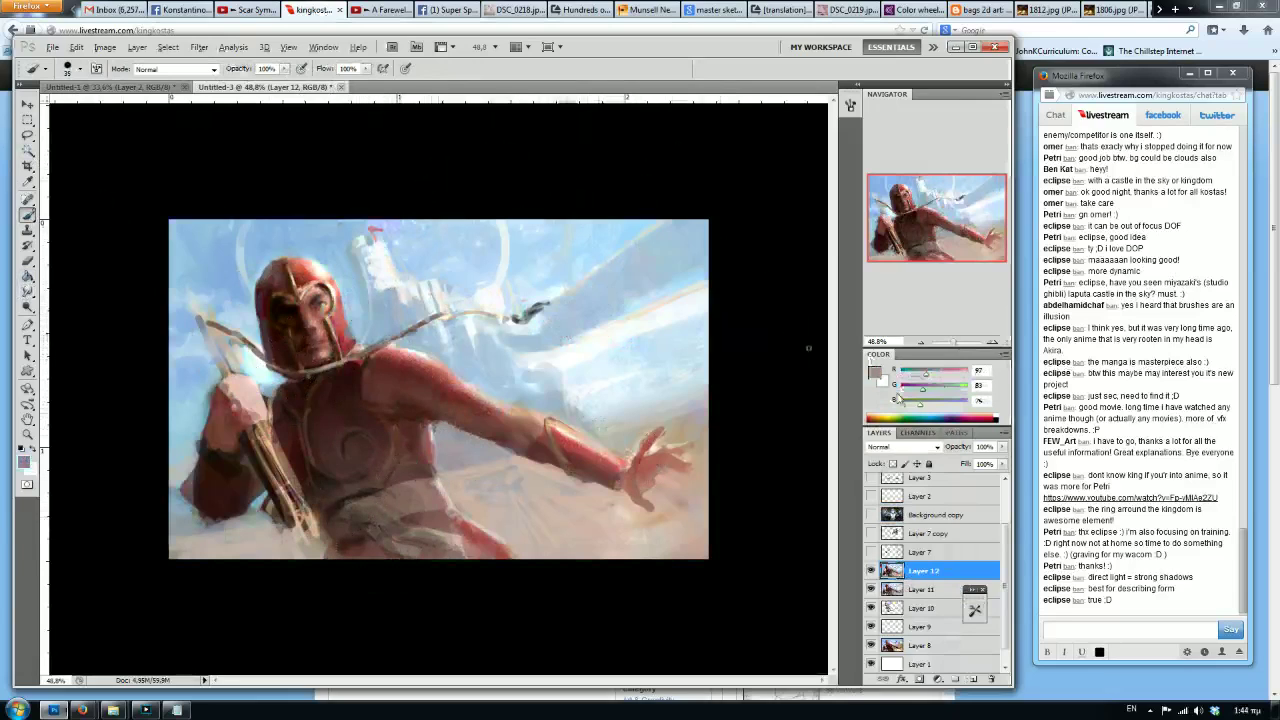
{"action": "mouse_move", "coordinate": [922, 390]}
{"action": "left_mouse_down"}
{"action": "mouse_move", "coordinate": [923, 375]}
{"action": "mouse_move", "coordinate": [907, 405]}
{"action": "left_mouse_up"}
{"action": "mouse_move", "coordinate": [370, 520]}
{"action": "left_mouse_down"}
{"action": "mouse_move", "coordinate": [361, 548]}
{"action": "mouse_move", "coordinate": [349, 509]}
{"action": "left_mouse_up"}
{"action": "key", "text": "bracketright"}
{"action": "key", "text": "bracketright"}
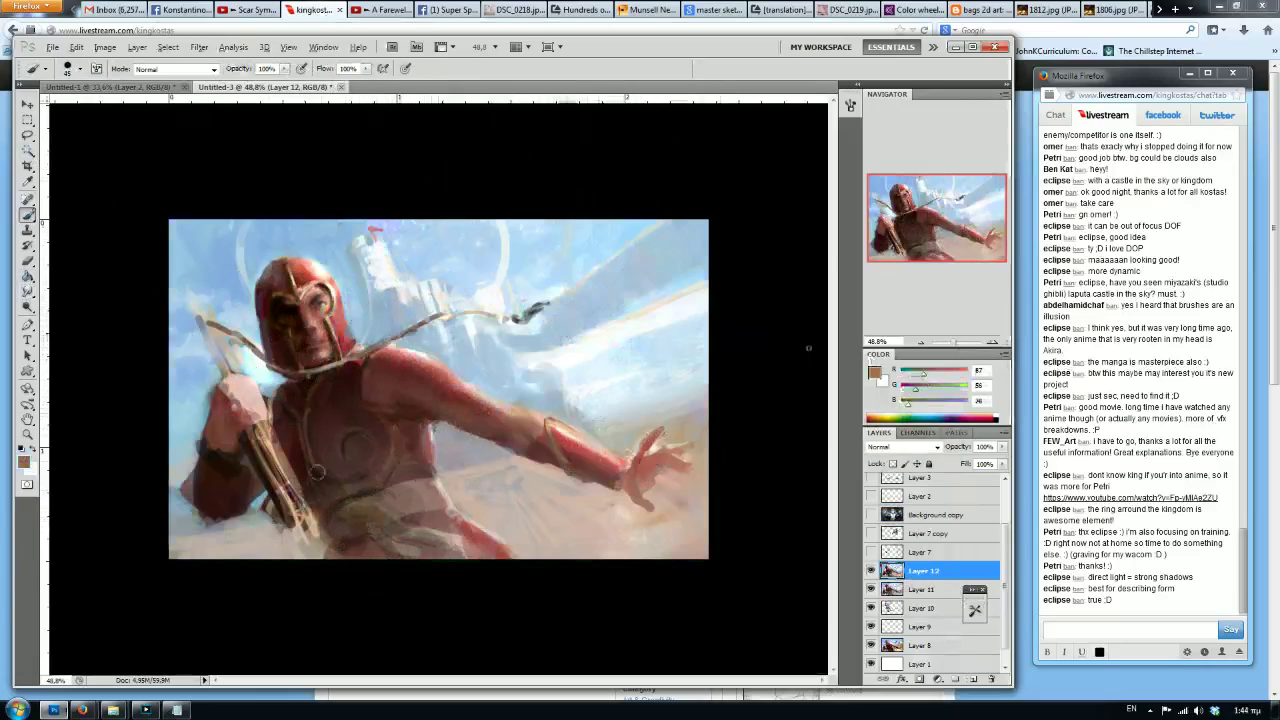
{"action": "key", "text": "h"}
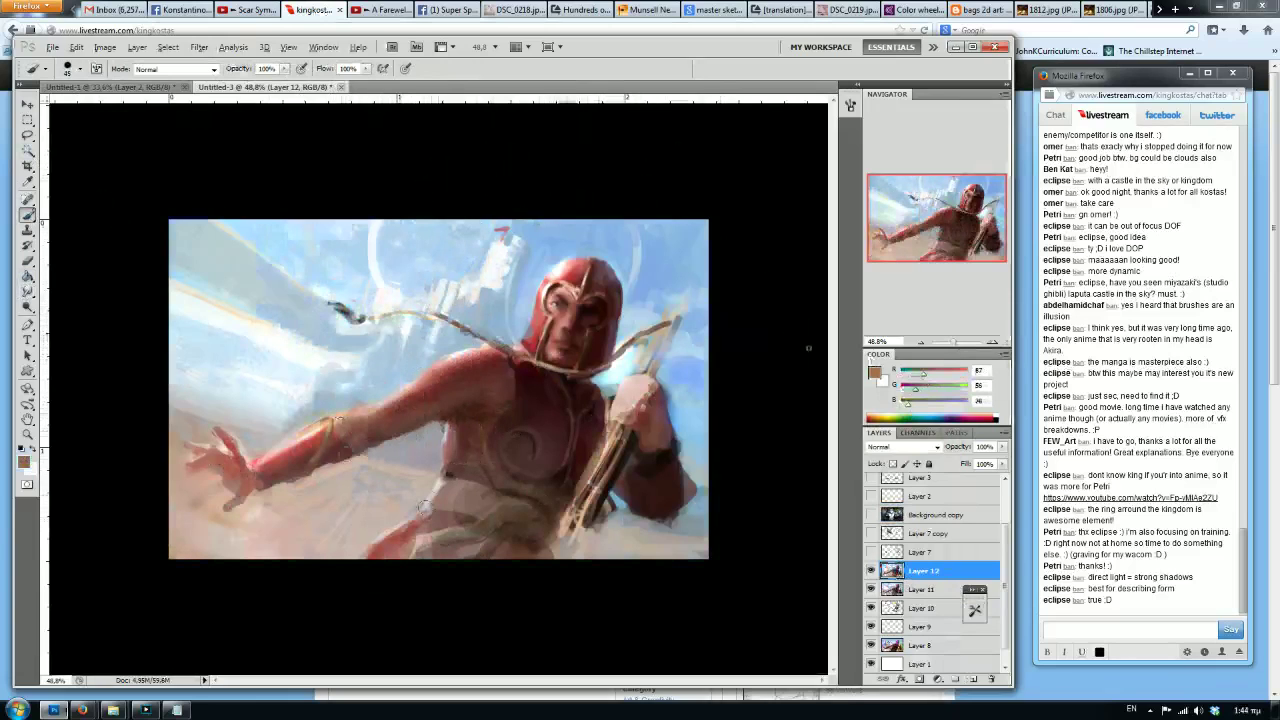
Try a long curved brown stroke trailing from the outstretched forearm towards the ground.
{"action": "left_click", "coordinate": [340, 454], "text": "alt"}
{"action": "left_click", "coordinate": [298, 468], "text": "alt"}
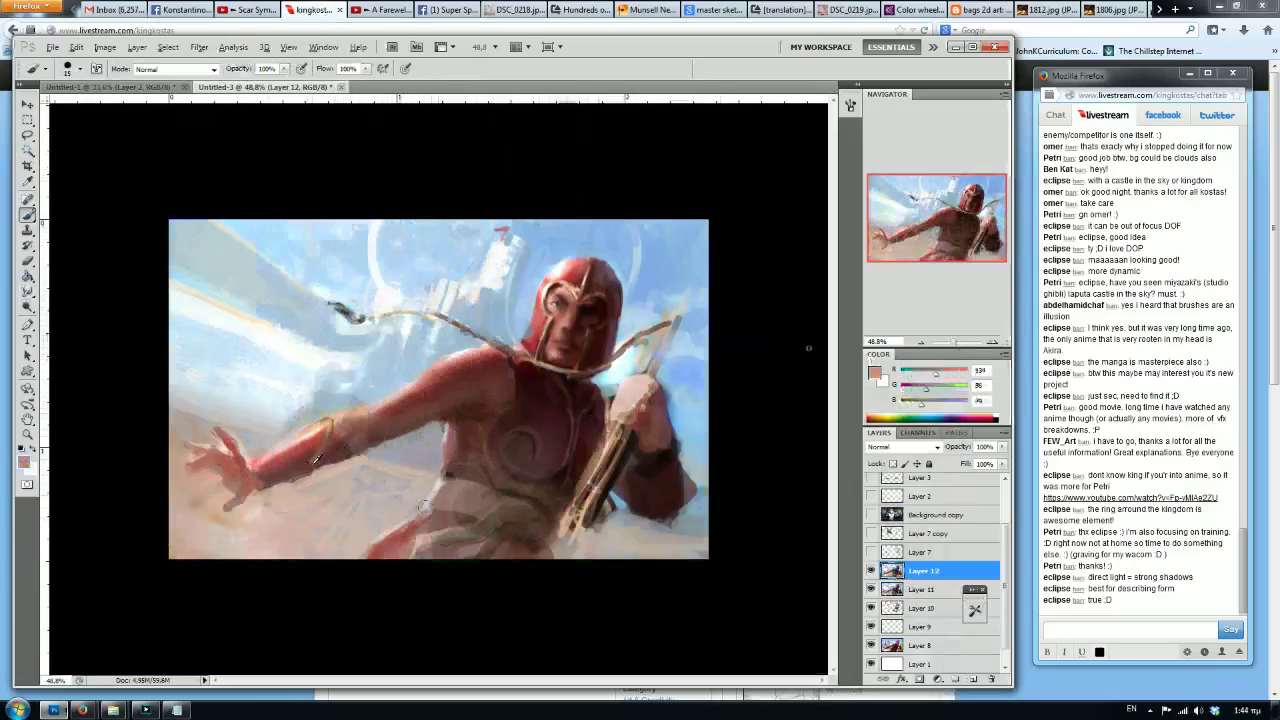
{"action": "left_click_drag", "start_coordinate": [328, 418], "coordinate": [188, 540]}
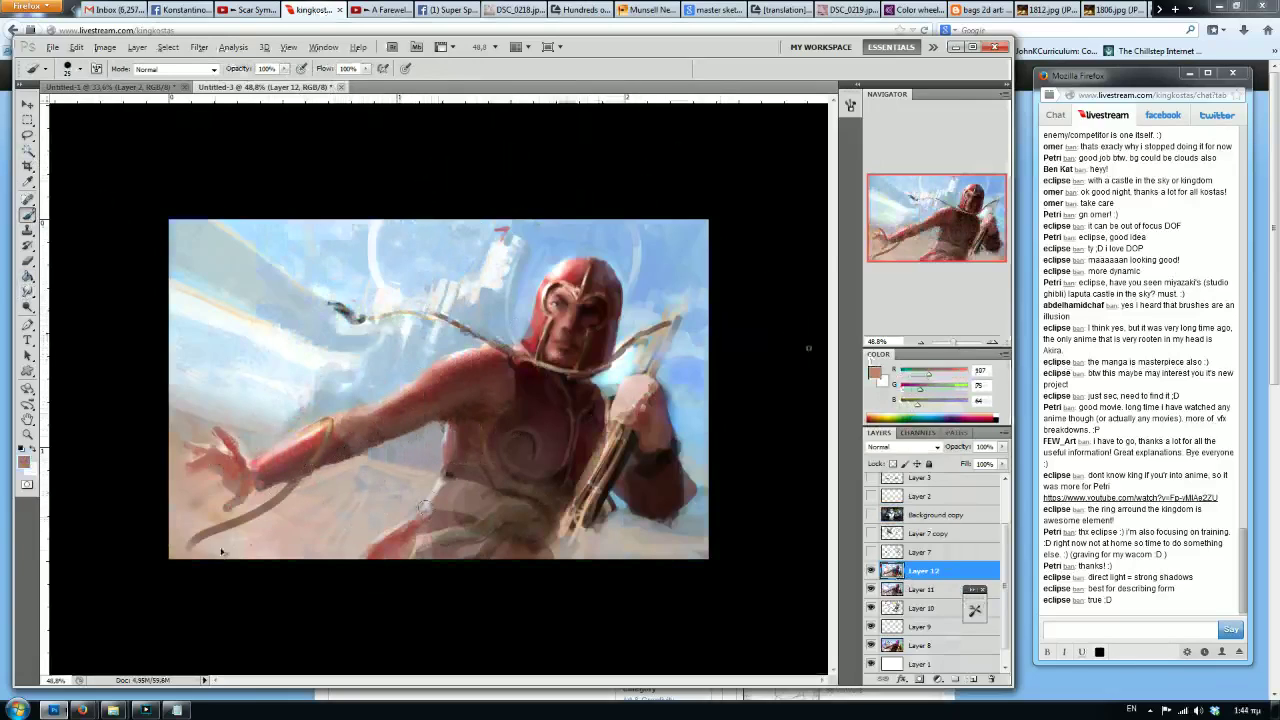
{"action": "key", "text": "ctrl+z"}
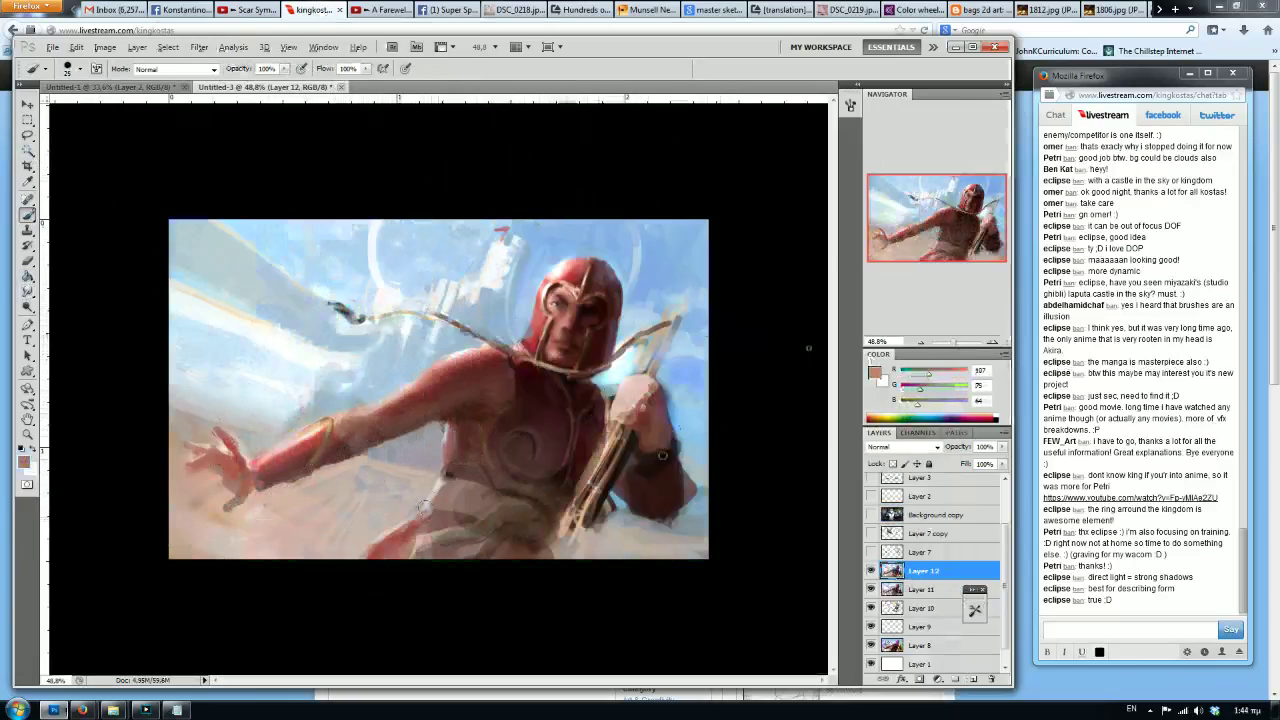
Rework the edge of the quiver and the gap beside the bent arm with a larger brush and sampled colours.
{"action": "left_click", "coordinate": [619, 465], "text": "alt"}
{"action": "left_click", "coordinate": [629, 440], "text": "alt"}
{"action": "key", "text": "bracketright"}
{"action": "key", "text": "bracketright"}
{"action": "key", "text": "bracketright"}
{"action": "mouse_move", "coordinate": [629, 436]}
{"action": "left_mouse_down"}
{"action": "mouse_move", "coordinate": [586, 519]}
{"action": "mouse_move", "coordinate": [597, 522]}
{"action": "left_mouse_up"}
{"action": "left_click", "coordinate": [605, 535], "text": "alt"}
{"action": "key", "text": "bracketleft"}
{"action": "key", "text": "bracketleft"}
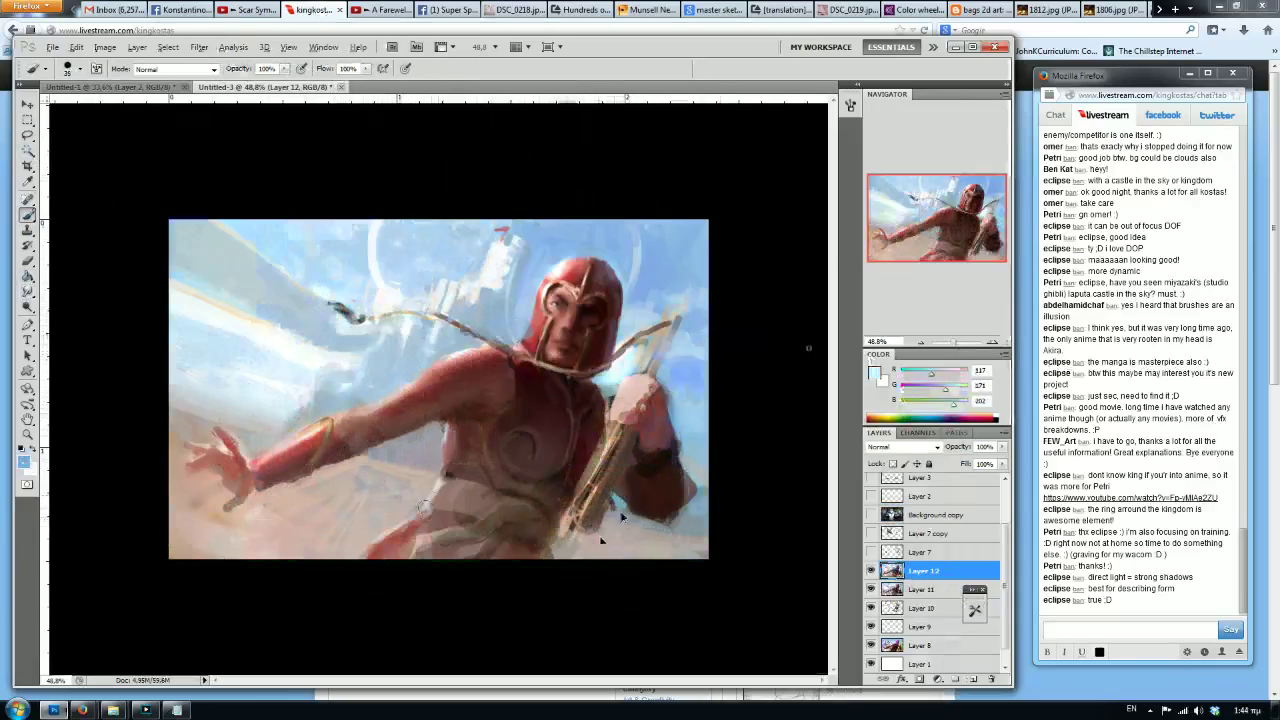
Repaint the bent arm's sleeve with sampled dark red and add lighter reddish-brown strokes along its form.
{"action": "left_click", "coordinate": [653, 493], "text": "alt"}
{"action": "left_click_drag", "start_coordinate": [666, 522], "coordinate": [682, 458]}
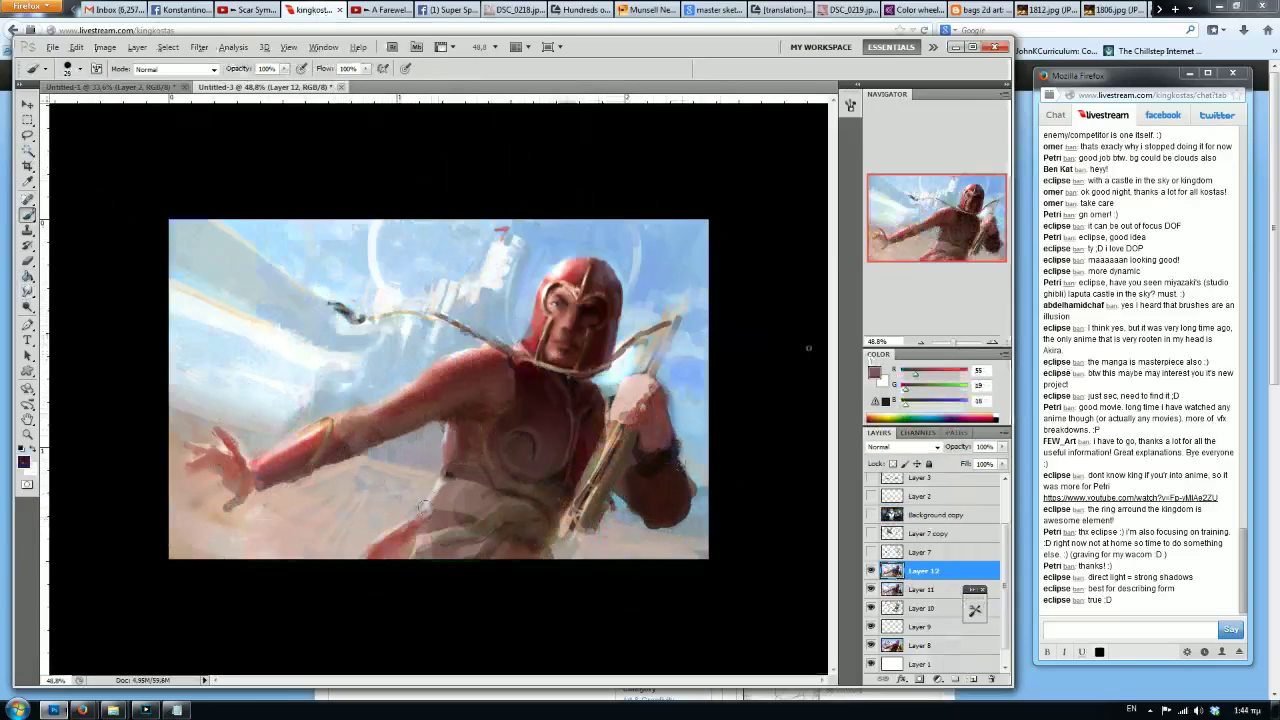
{"action": "left_click", "coordinate": [342, 466], "text": "alt"}
{"action": "left_click_drag", "start_coordinate": [652, 516], "coordinate": [658, 460]}
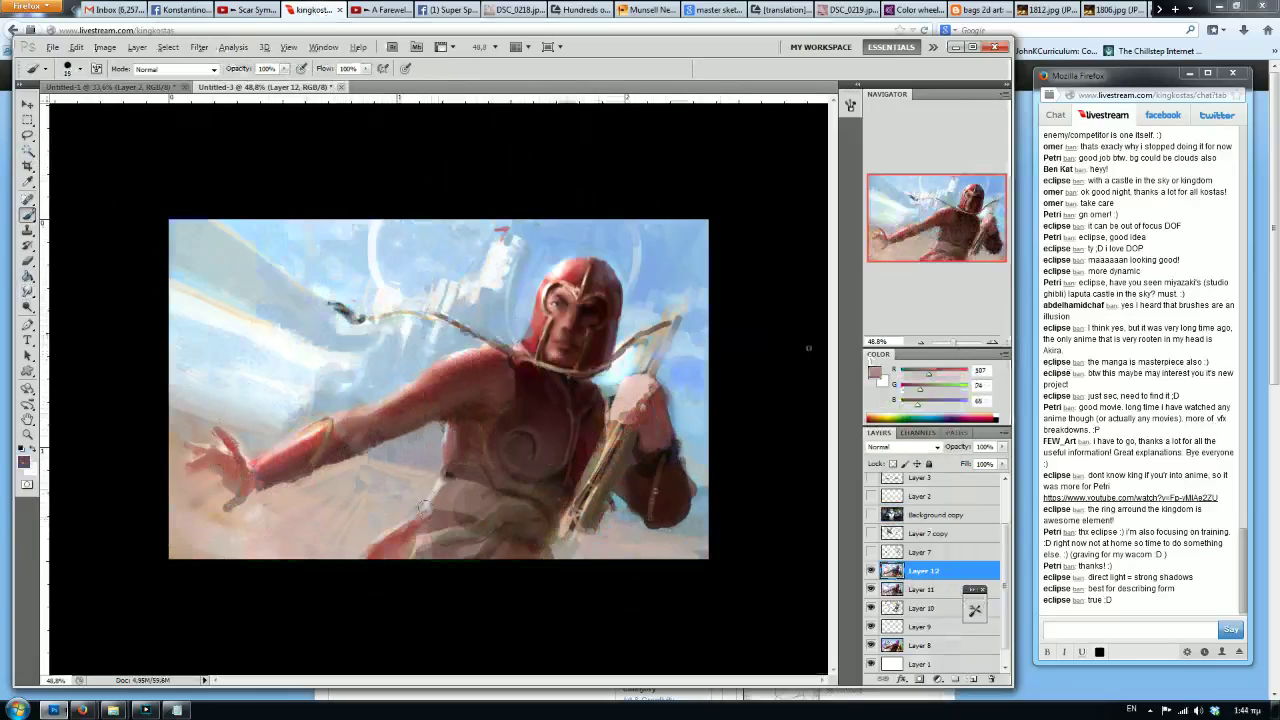
{"action": "mouse_move", "coordinate": [645, 509]}
{"action": "left_mouse_down"}
{"action": "mouse_move", "coordinate": [656, 462]}
{"action": "mouse_move", "coordinate": [674, 508]}
{"action": "mouse_move", "coordinate": [683, 494]}
{"action": "mouse_move", "coordinate": [682, 470]}
{"action": "mouse_move", "coordinate": [648, 466]}
{"action": "mouse_move", "coordinate": [672, 456]}
{"action": "mouse_move", "coordinate": [662, 460]}
{"action": "left_mouse_up"}
Define the outstretched arm's wrist cuff with sampled reddish brown and a darker red (R 69, G 31, B 23).
{"action": "left_click", "coordinate": [258, 468], "text": "alt"}
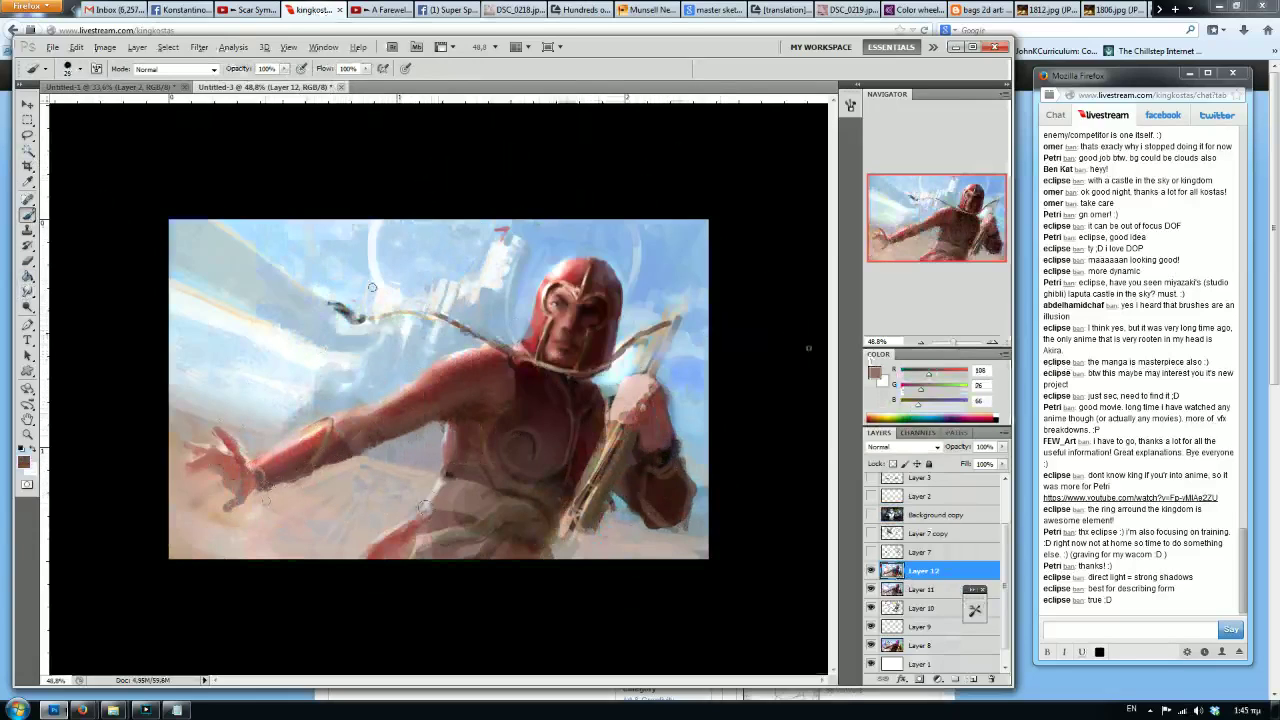
{"action": "left_click", "coordinate": [262, 468], "text": "alt"}
{"action": "left_click_drag", "start_coordinate": [928, 376], "coordinate": [906, 400]}
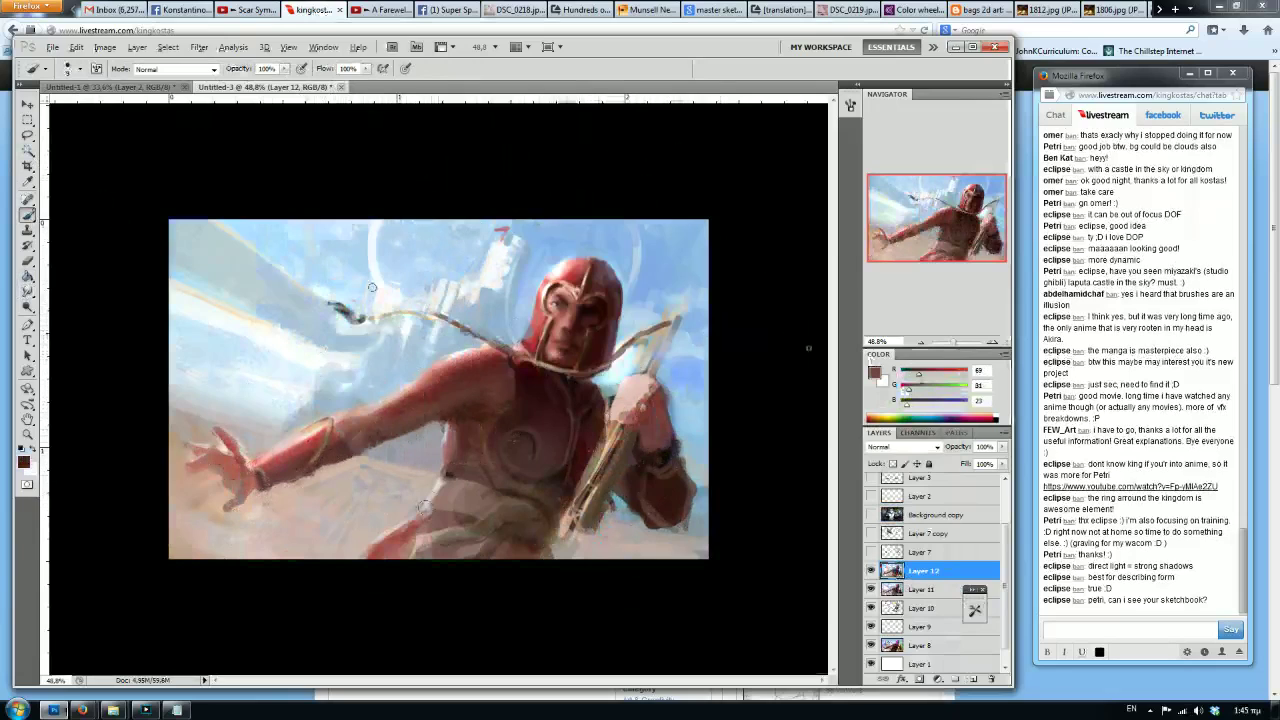
Refine the bent arm's outline and paint the sky beside it and the raised hand with sampled colours.
{"action": "left_click", "coordinate": [660, 498], "text": "alt"}
{"action": "left_click", "coordinate": [665, 500], "text": "alt"}
{"action": "left_click", "coordinate": [689, 484], "text": "alt"}
{"action": "left_click", "coordinate": [695, 461], "text": "alt"}
{"action": "left_click", "coordinate": [702, 464], "text": "alt"}
{"action": "mouse_move", "coordinate": [688, 464]}
{"action": "left_mouse_down"}
{"action": "mouse_move", "coordinate": [671, 385]}
{"action": "mouse_move", "coordinate": [677, 411]}
{"action": "mouse_move", "coordinate": [671, 400]}
{"action": "mouse_move", "coordinate": [695, 401]}
{"action": "mouse_move", "coordinate": [625, 392]}
{"action": "mouse_move", "coordinate": [615, 376]}
{"action": "mouse_move", "coordinate": [613, 404]}
{"action": "mouse_move", "coordinate": [637, 367]}
{"action": "mouse_move", "coordinate": [611, 406]}
{"action": "left_mouse_up"}
{"action": "left_click", "coordinate": [706, 340], "text": "alt"}
{"action": "left_click", "coordinate": [616, 378], "text": "alt"}
{"action": "left_click", "coordinate": [640, 366], "text": "alt"}
Mirror the canvas and touch up the chest edge beside the raised hand with sampled colours.
{"action": "key", "text": "ctrl+shift+h"}
{"action": "left_click", "coordinate": [279, 410], "text": "alt"}
{"action": "mouse_move", "coordinate": [274, 398]}
{"action": "left_mouse_down"}
{"action": "mouse_move", "coordinate": [270, 423]}
{"action": "mouse_move", "coordinate": [264, 386]}
{"action": "left_mouse_up"}
{"action": "left_click", "coordinate": [284, 401], "text": "alt"}
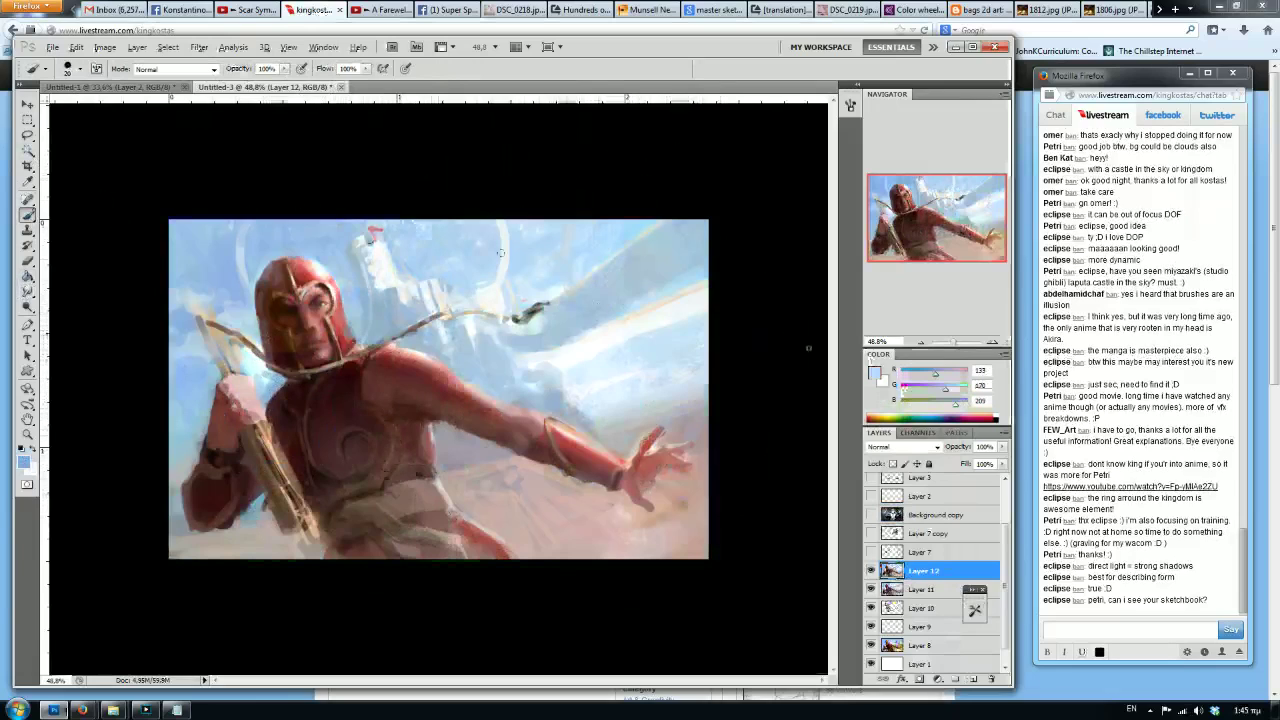
Blend the sky and background above and below the outstretched arm with a larger brush and sampled blue-greys.
{"action": "left_click", "coordinate": [592, 371], "text": "alt"}
{"action": "key", "text": "]"}
{"action": "mouse_move", "coordinate": [563, 377]}
{"action": "left_mouse_down"}
{"action": "mouse_move", "coordinate": [548, 405]}
{"action": "mouse_move", "coordinate": [528, 404]}
{"action": "mouse_move", "coordinate": [540, 410]}
{"action": "mouse_move", "coordinate": [497, 411]}
{"action": "mouse_move", "coordinate": [440, 452]}
{"action": "mouse_move", "coordinate": [446, 426]}
{"action": "mouse_move", "coordinate": [492, 444]}
{"action": "mouse_move", "coordinate": [447, 415]}
{"action": "mouse_move", "coordinate": [513, 450]}
{"action": "left_mouse_up"}
{"action": "left_click", "coordinate": [603, 406], "text": "alt"}
{"action": "left_click", "coordinate": [478, 422], "text": "alt"}
{"action": "left_click", "coordinate": [482, 426], "text": "alt"}
{"action": "left_click", "coordinate": [493, 452], "text": "alt"}
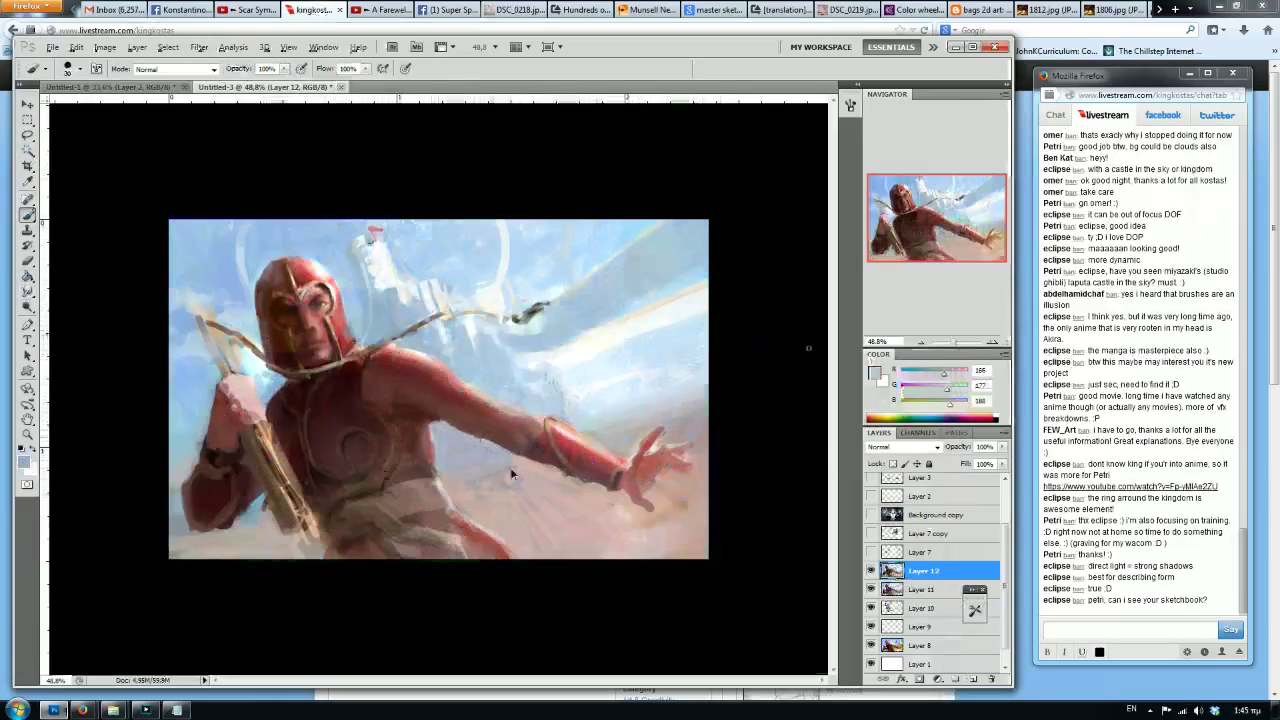
Mirror the canvas and clean up the sky beside the raised hand with sampled light blue.
{"action": "key", "text": "h"}
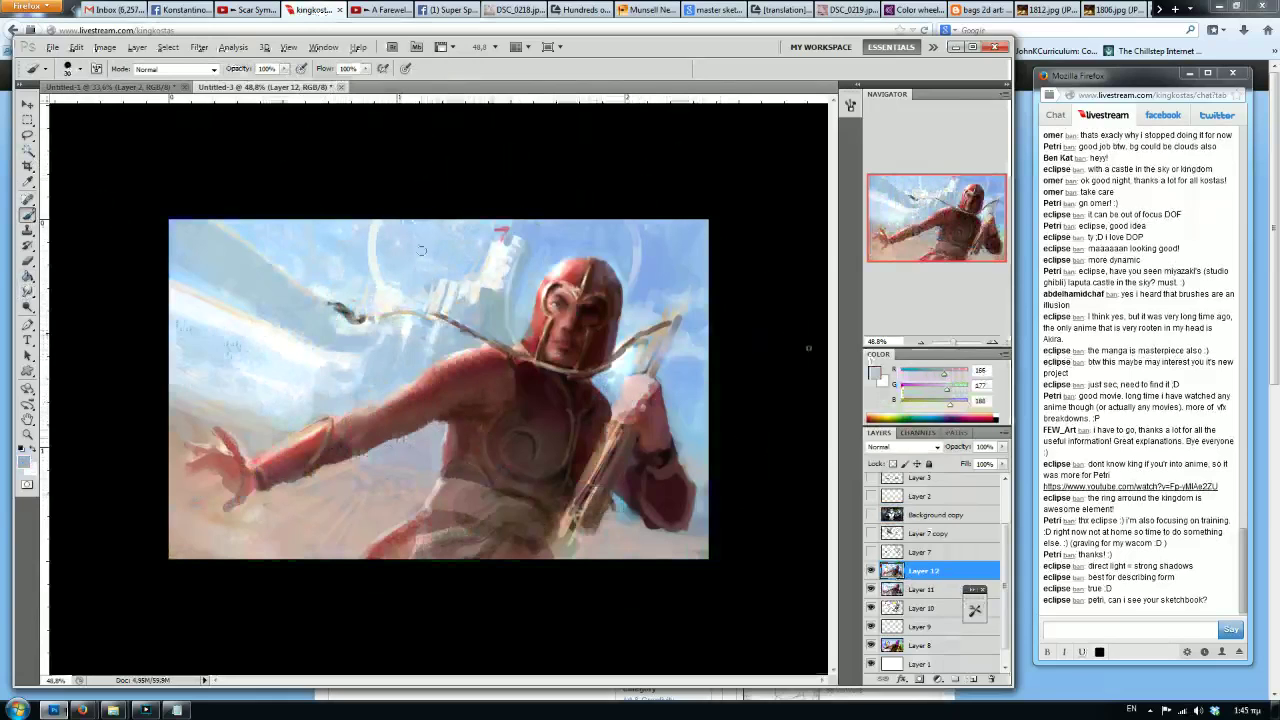
{"action": "left_click", "coordinate": [648, 373], "text": "alt"}
{"action": "left_click_drag", "start_coordinate": [648, 373], "coordinate": [686, 410]}
{"action": "left_click", "coordinate": [688, 366], "text": "alt"}
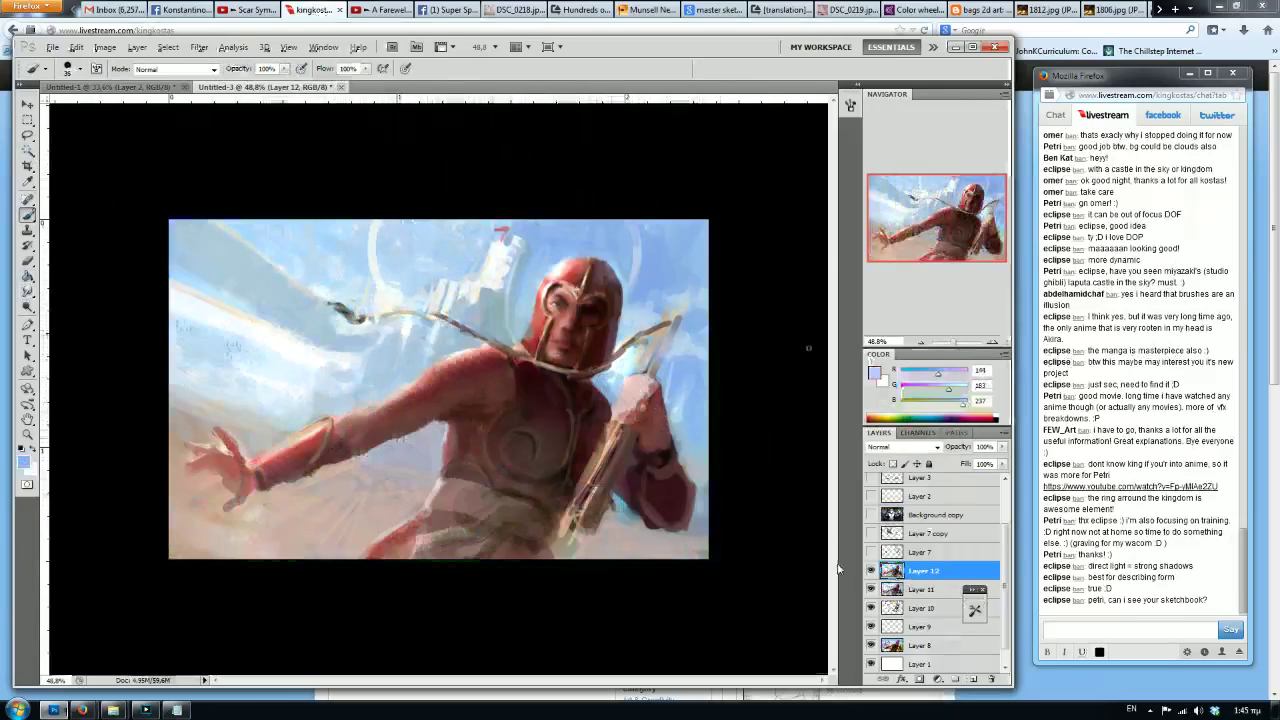
Copy the whole merged painting and paste it as a new layer.
{"action": "key", "text": "ctrl+a"}
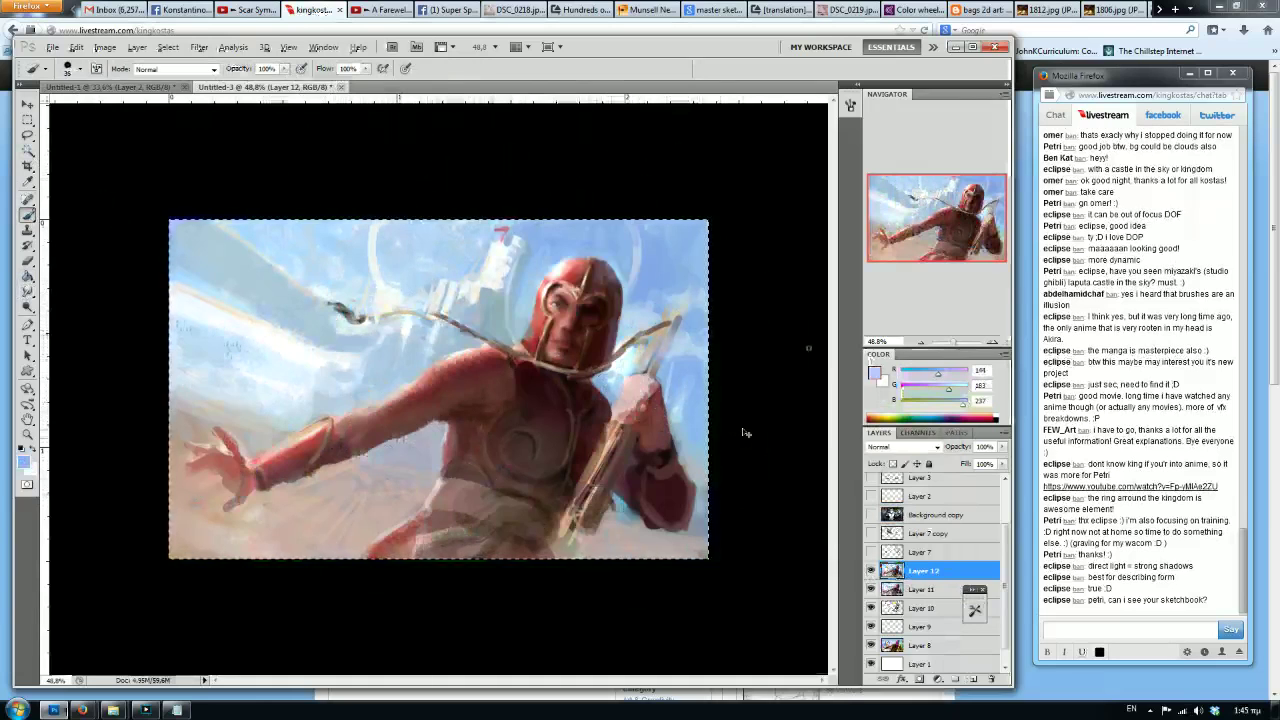
{"action": "key", "text": "ctrl+shift+c"}
{"action": "key", "text": "ctrl+v"}
Try automatic tone corrections on the merged layer.
{"action": "left_click", "coordinate": [105, 47]}
{"action": "left_click", "coordinate": [140, 94]}
{"action": "key", "text": "ctrl+z"}
{"action": "key", "text": "ctrl+z"}
{"action": "key", "text": "ctrl+z"}
{"action": "left_click", "coordinate": [105, 47]}
{"action": "left_click", "coordinate": [118, 98]}
{"action": "key", "text": "ctrl+z"}
Try a Brightness/Contrast adjustment on the merged layer.
{"action": "left_click", "coordinate": [106, 48]}
{"action": "mouse_move", "coordinate": [130, 82]}
{"action": "left_click", "coordinate": [285, 84]}
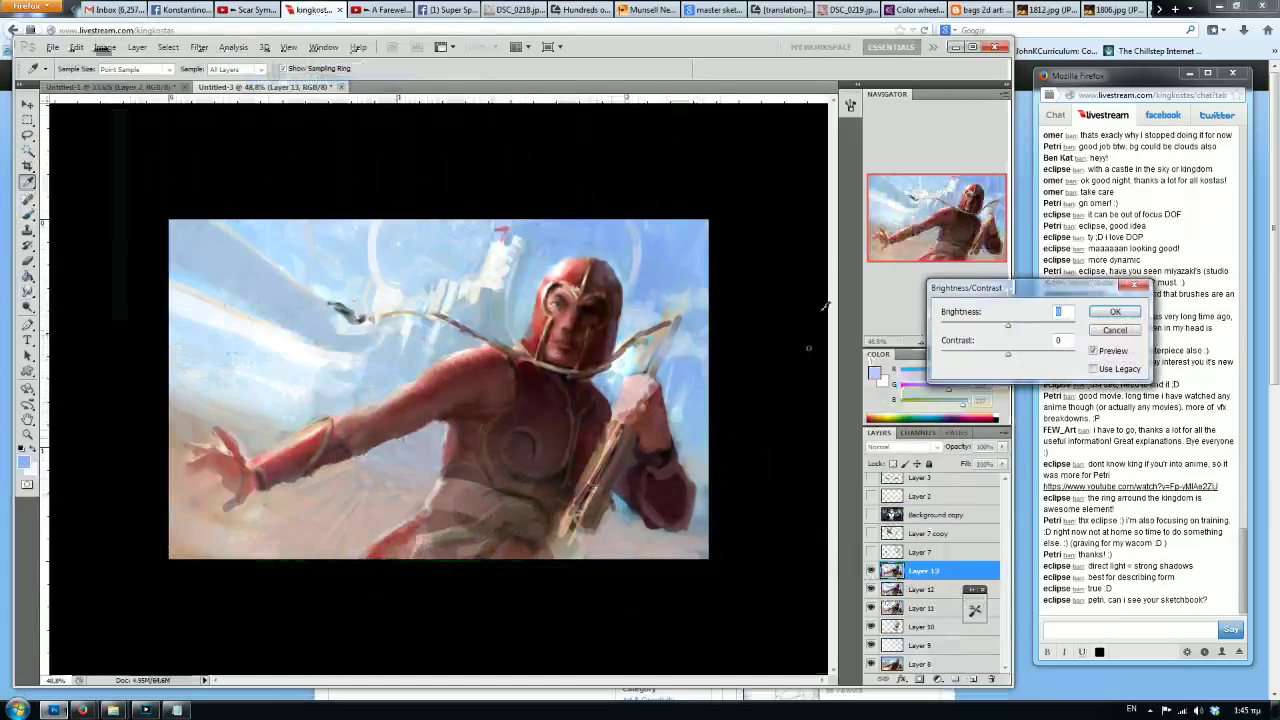
{"action": "mouse_move", "coordinate": [1008, 326]}
{"action": "left_mouse_down"}
{"action": "mouse_move", "coordinate": [968, 330]}
{"action": "mouse_move", "coordinate": [1008, 329]}
{"action": "left_mouse_up"}
{"action": "left_click", "coordinate": [1008, 356]}
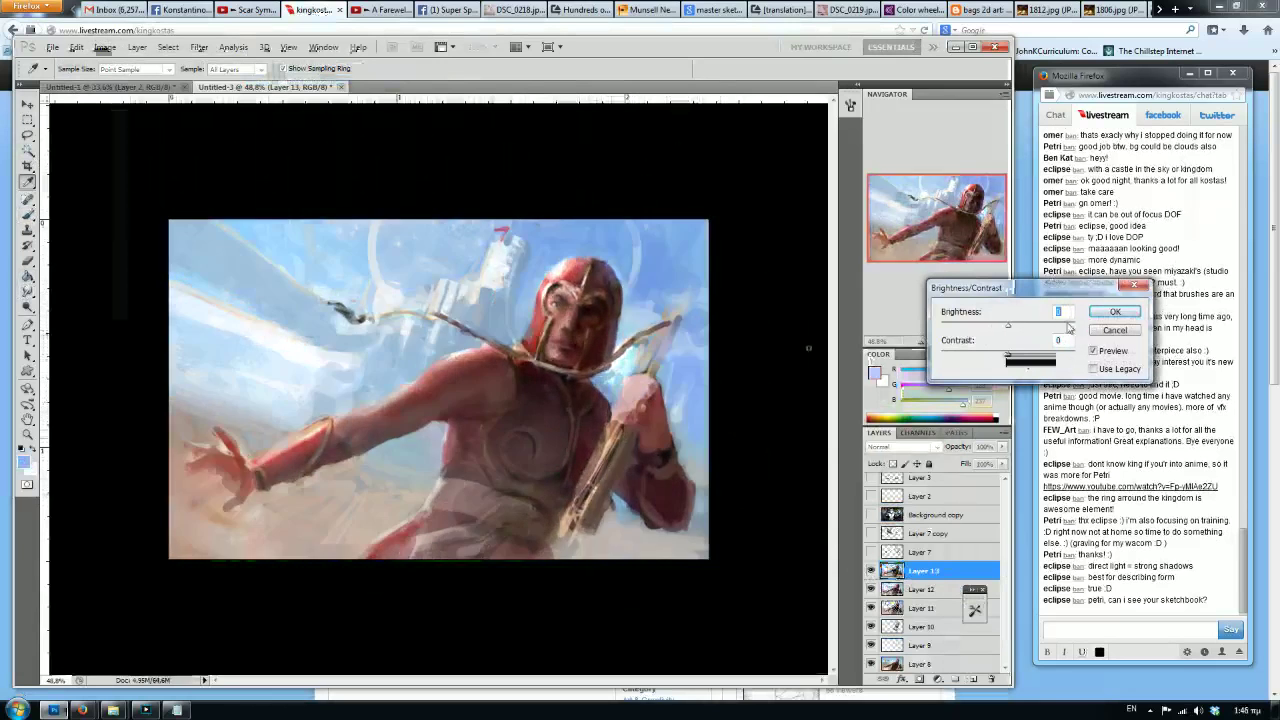
{"action": "key", "text": "Escape"}
Mirror the canvas and select the sky and ground around the figure and its accessories with the Lasso.
{"action": "key", "text": "b"}
{"action": "key", "text": "ctrl+shift+h"}
{"action": "left_click", "coordinate": [197, 48]}
{"action": "left_click", "coordinate": [240, 118]}
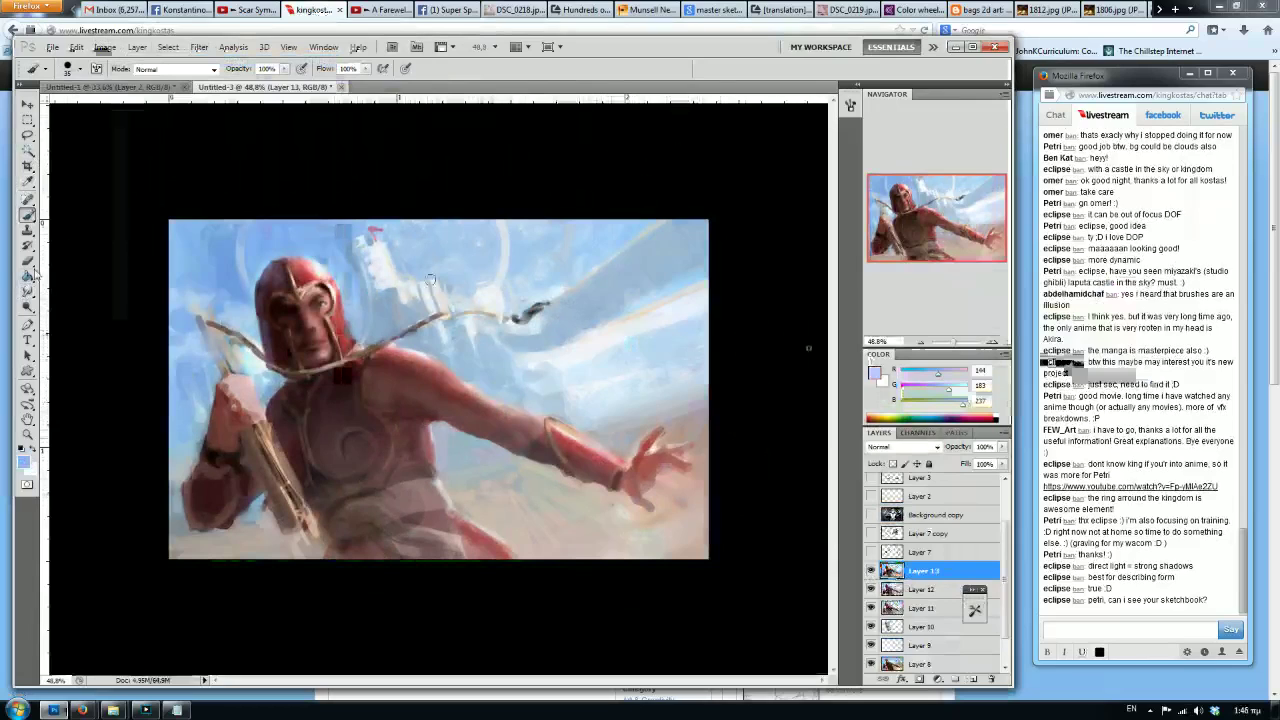
{"action": "left_click", "coordinate": [27, 135]}
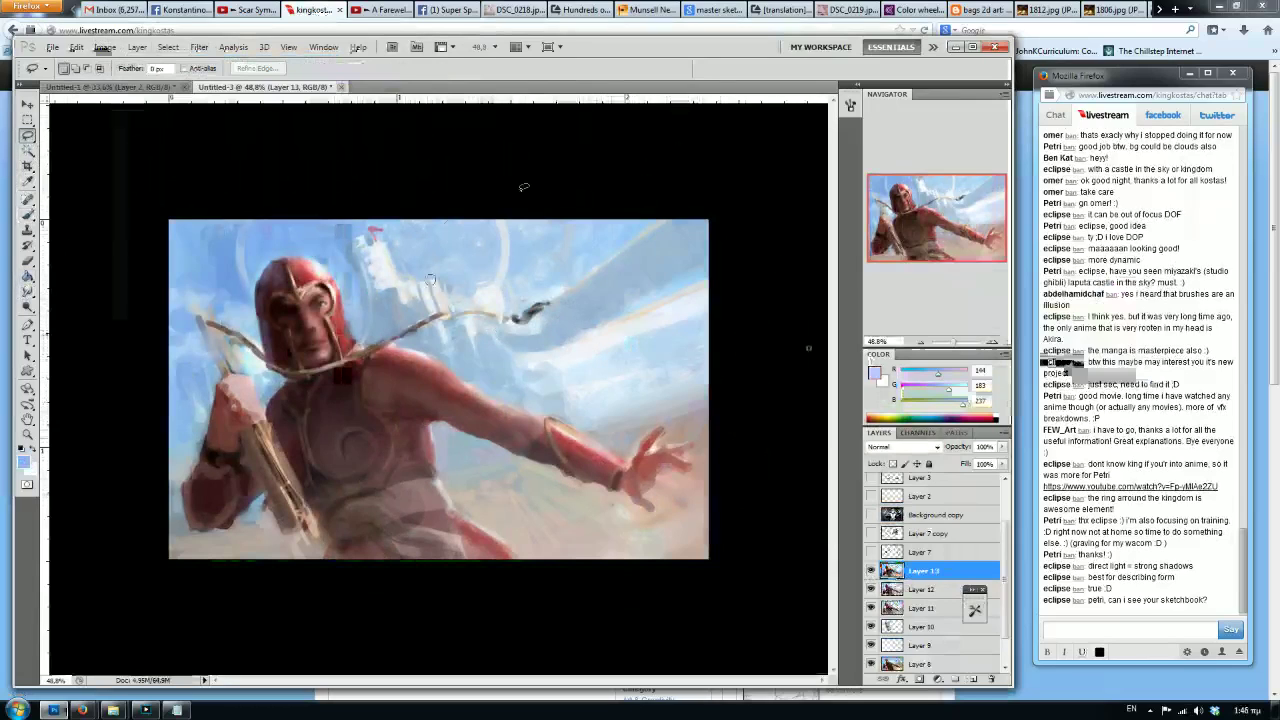
{"action": "mouse_move", "coordinate": [346, 220]}
{"action": "left_mouse_down"}
{"action": "mouse_move", "coordinate": [368, 338]}
{"action": "mouse_move", "coordinate": [436, 313]}
{"action": "mouse_move", "coordinate": [495, 313]}
{"action": "mouse_move", "coordinate": [400, 345]}
{"action": "mouse_move", "coordinate": [518, 403]}
{"action": "left_mouse_up"}
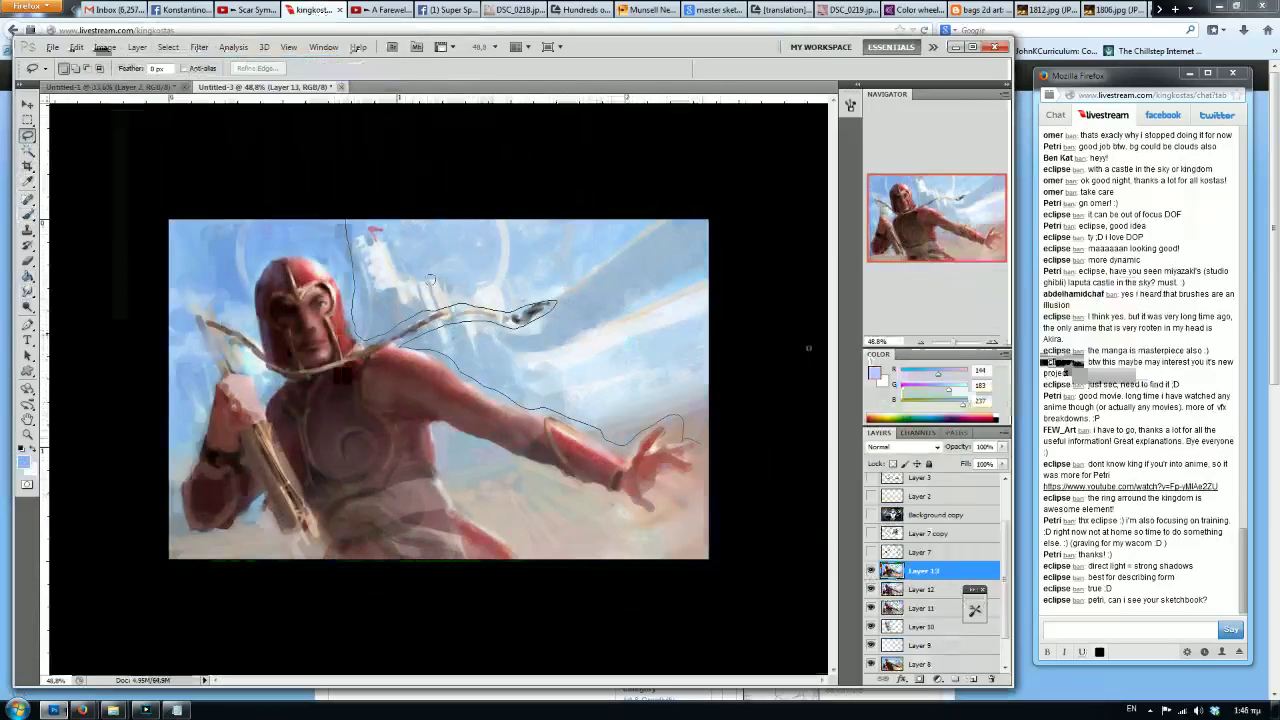
{"action": "mouse_move", "coordinate": [680, 500]}
{"action": "left_mouse_down"}
{"action": "mouse_move", "coordinate": [578, 490]}
{"action": "mouse_move", "coordinate": [446, 446]}
{"action": "mouse_move", "coordinate": [560, 540]}
{"action": "mouse_move", "coordinate": [710, 536]}
{"action": "mouse_move", "coordinate": [392, 210]}
{"action": "mouse_move", "coordinate": [162, 210]}
{"action": "mouse_move", "coordinate": [242, 570]}
{"action": "mouse_move", "coordinate": [320, 570]}
{"action": "left_mouse_up"}
{"action": "mouse_move", "coordinate": [180, 490]}
{"action": "left_mouse_down"}
{"action": "mouse_move", "coordinate": [212, 358]}
{"action": "mouse_move", "coordinate": [194, 298]}
{"action": "left_mouse_up"}
{"action": "mouse_move", "coordinate": [250, 334]}
{"action": "left_mouse_down"}
{"action": "mouse_move", "coordinate": [252, 262]}
{"action": "mouse_move", "coordinate": [328, 250]}
{"action": "mouse_move", "coordinate": [348, 222]}
{"action": "left_mouse_up"}
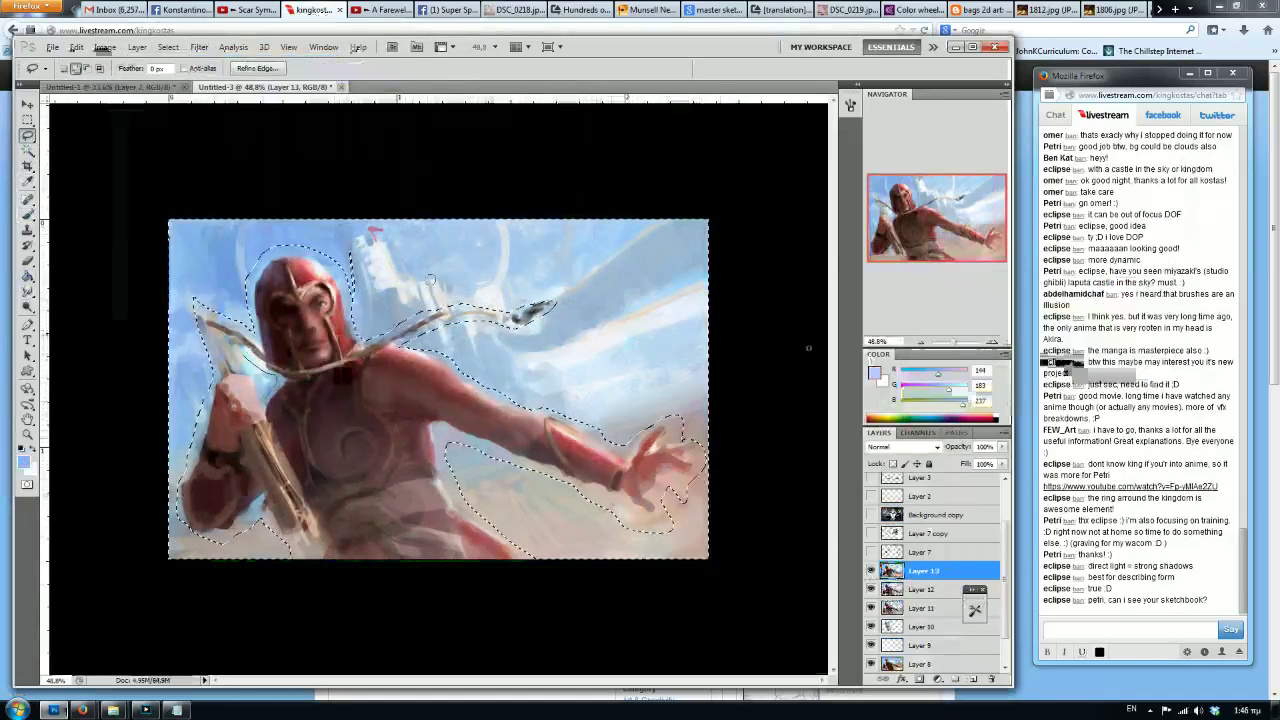
Copy the selected background area to a new layer.
{"action": "key", "text": "ctrl+j"}
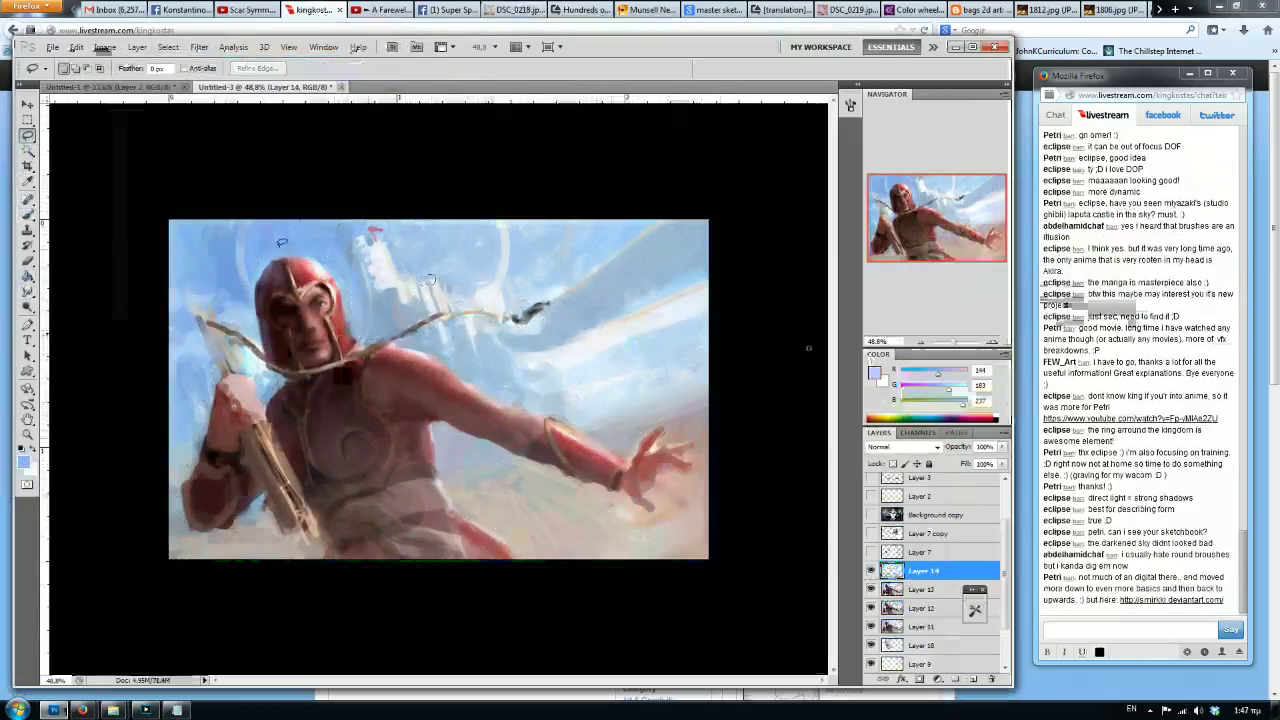
{"action": "left_click_drag", "start_coordinate": [256, 147], "coordinate": [252, 151]}
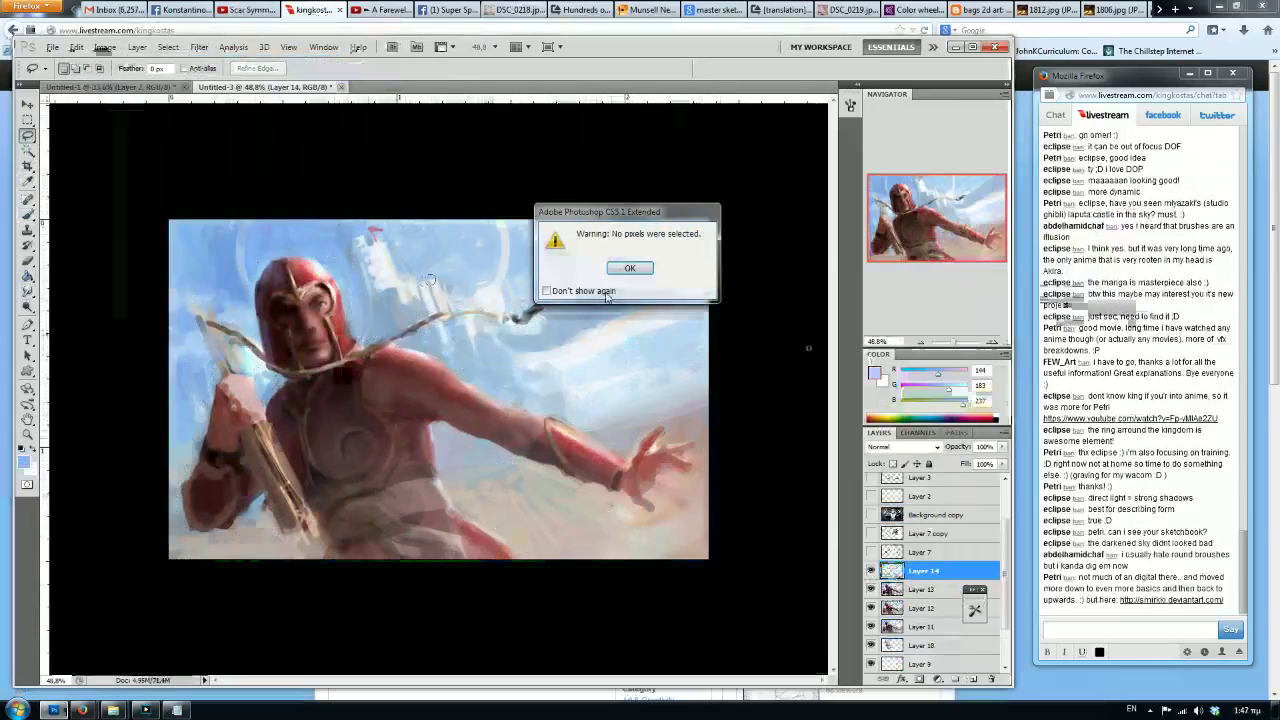
{"action": "left_click", "coordinate": [637, 265]}
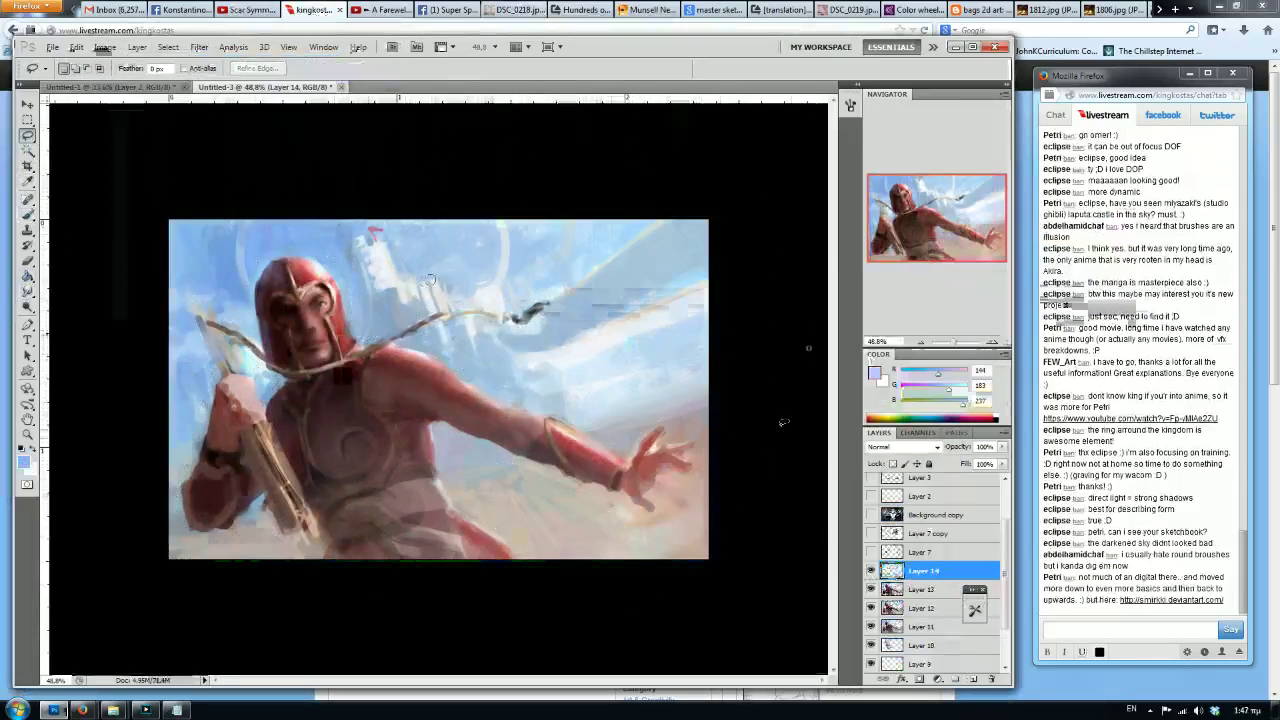
Reapply the last-used filter to the copied background layer and mirror the canvas.
{"action": "left_click", "coordinate": [199, 47]}
{"action": "left_click", "coordinate": [226, 61]}
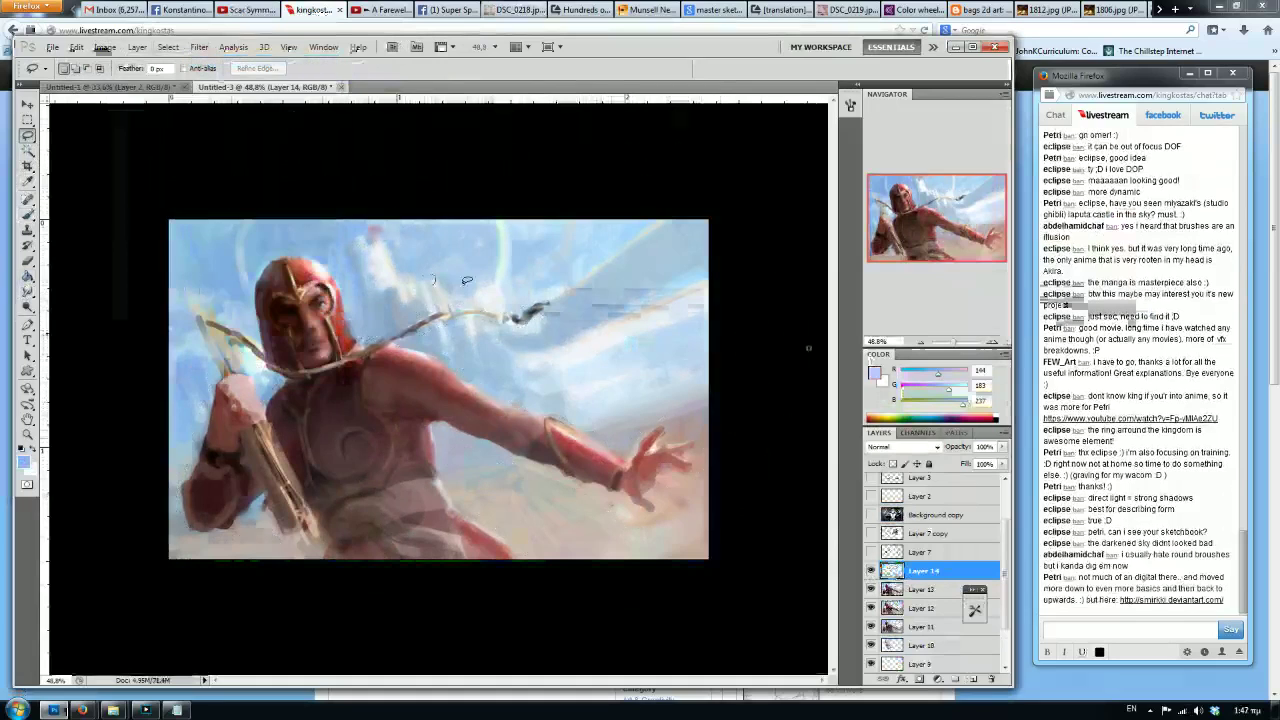
{"action": "key", "text": "ctrl+shift+h"}
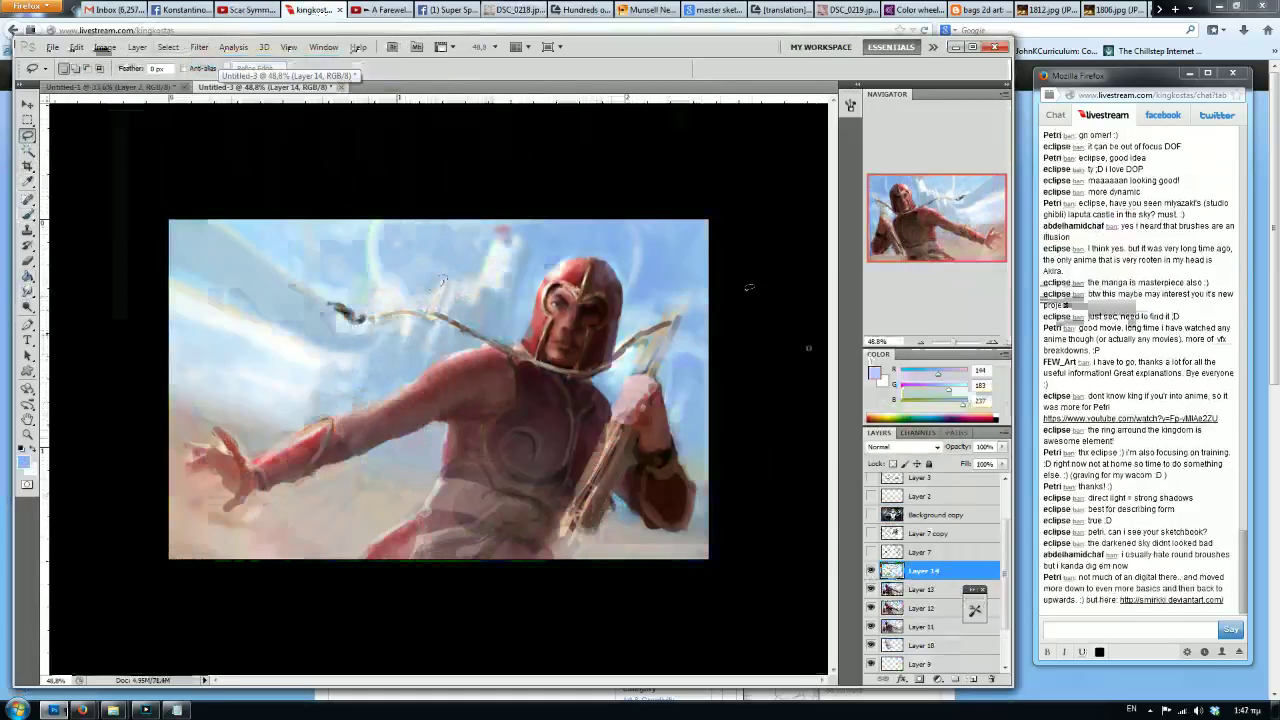
Set the filtered background layer's opacity to 40% and check the painting in the mirrored view.
{"action": "key", "text": "5"}
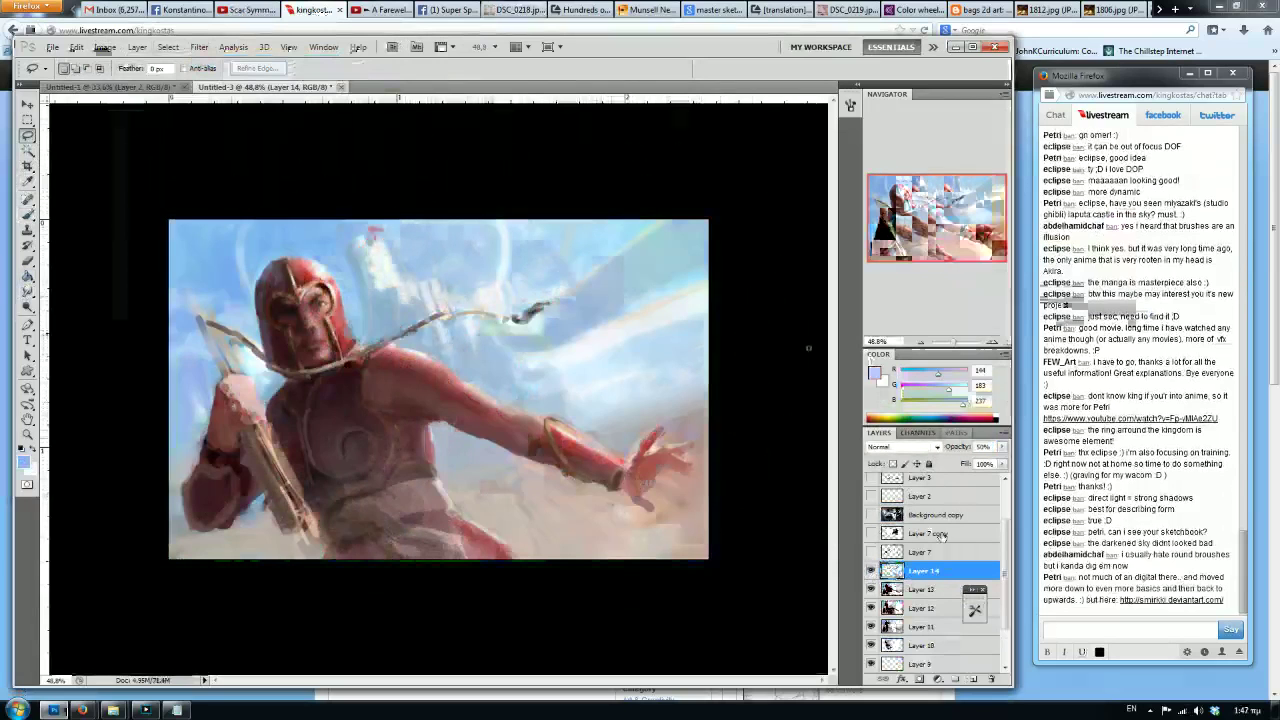
{"action": "key", "text": "F2"}
{"action": "double_click", "coordinate": [983, 447]}
{"action": "type", "text": "40"}
{"action": "key", "text": "Return"}
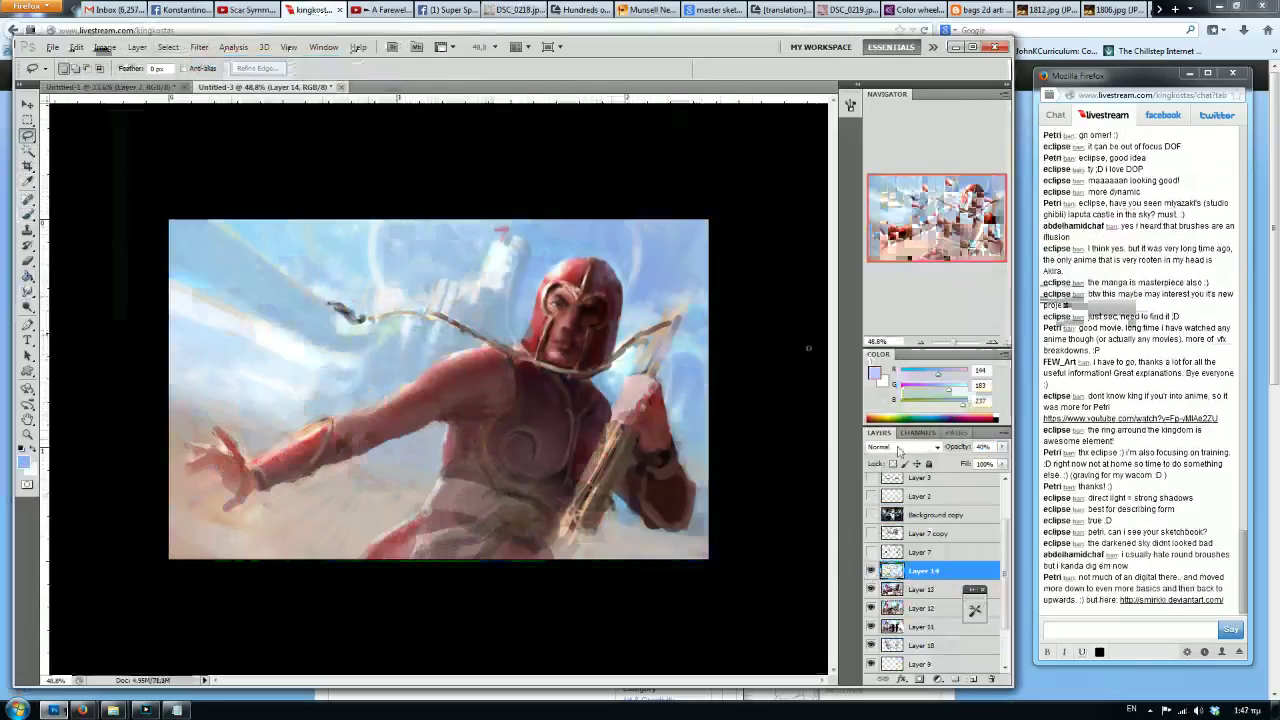
Add a new layer and touch up the helmet area with the Brush, using sampled sky blue and dark red.
{"action": "left_click", "coordinate": [28, 215]}
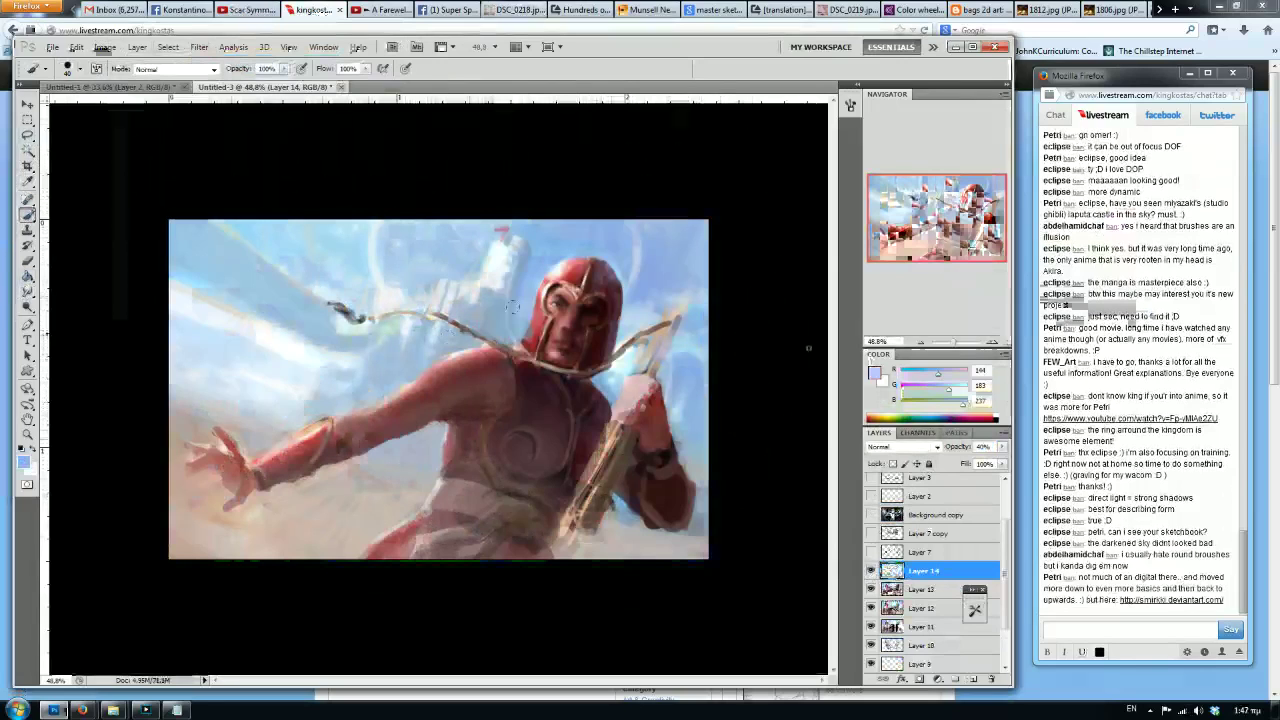
{"action": "left_click", "coordinate": [546, 238], "text": "alt"}
{"action": "left_click", "coordinate": [973, 679]}
{"action": "left_click", "coordinate": [577, 238], "text": "alt"}
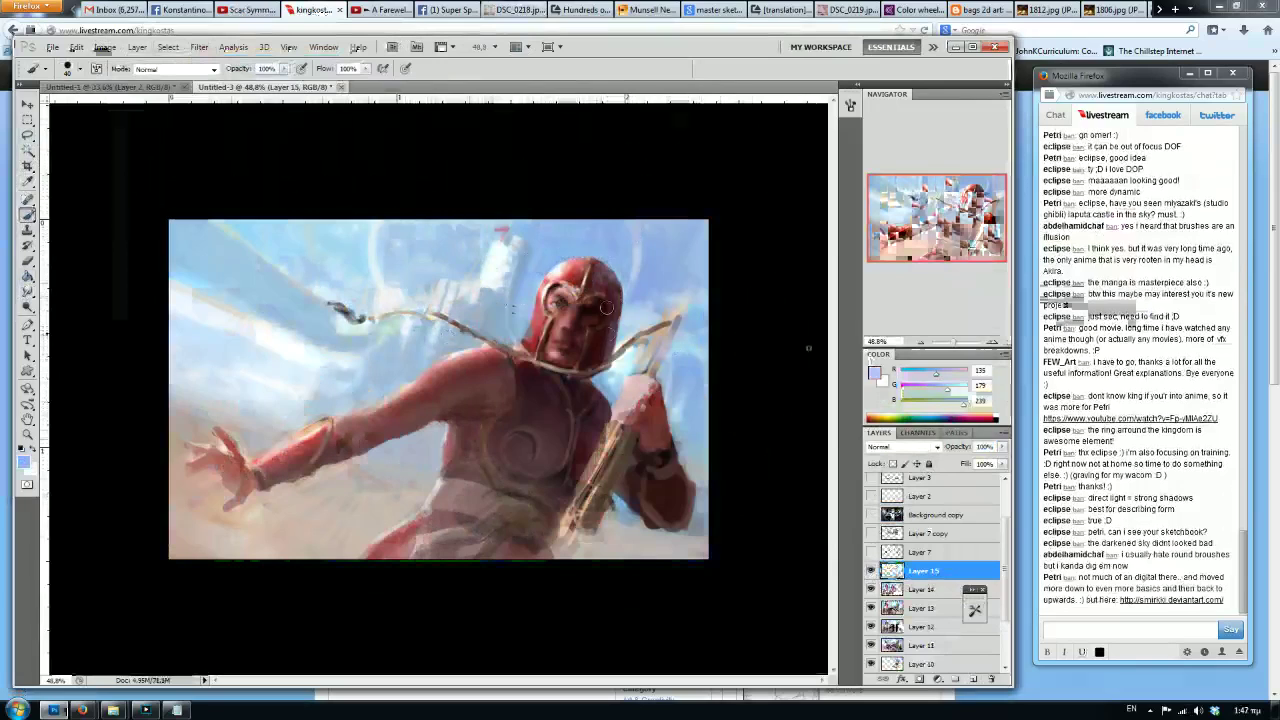
{"action": "left_click", "coordinate": [609, 274], "text": "alt"}
{"action": "left_click", "coordinate": [606, 279], "text": "alt"}
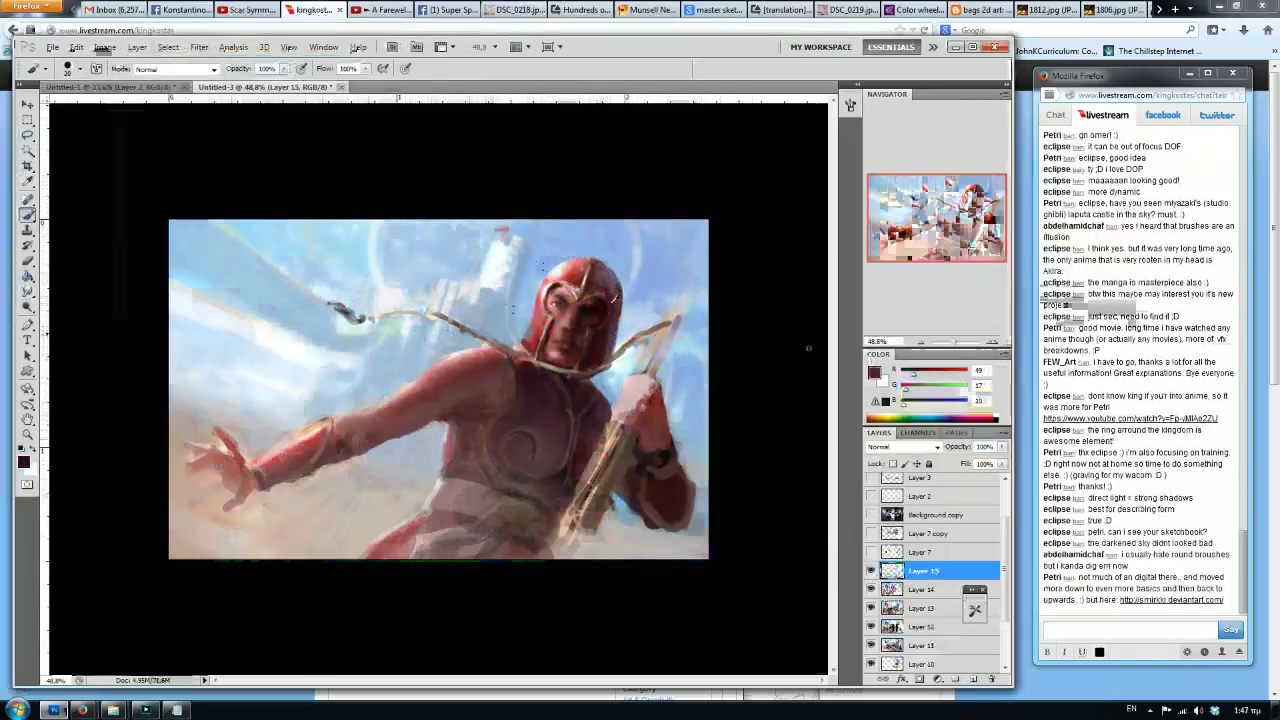
Switch to Firefox, pause the A Farewell to Weapons video on the desert astronaut shot at 4:43, and capture the screen.
{"action": "left_click", "coordinate": [369, 12]}
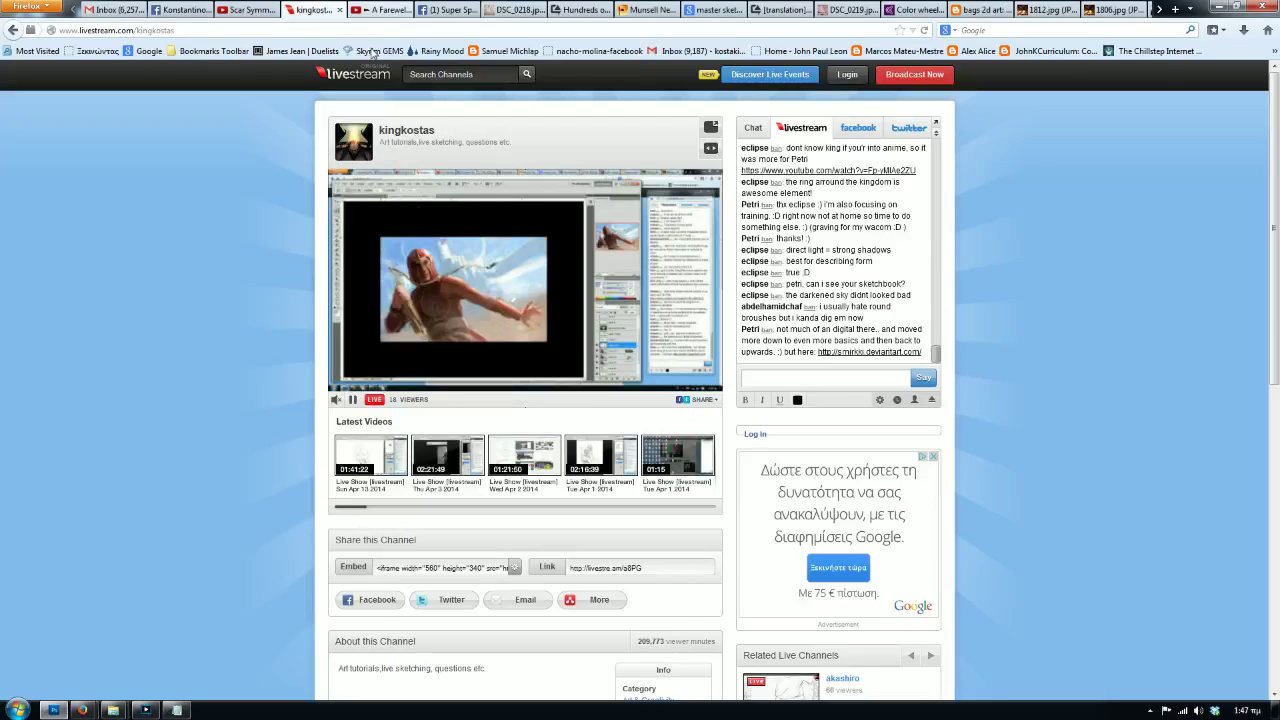
{"action": "left_click", "coordinate": [378, 10]}
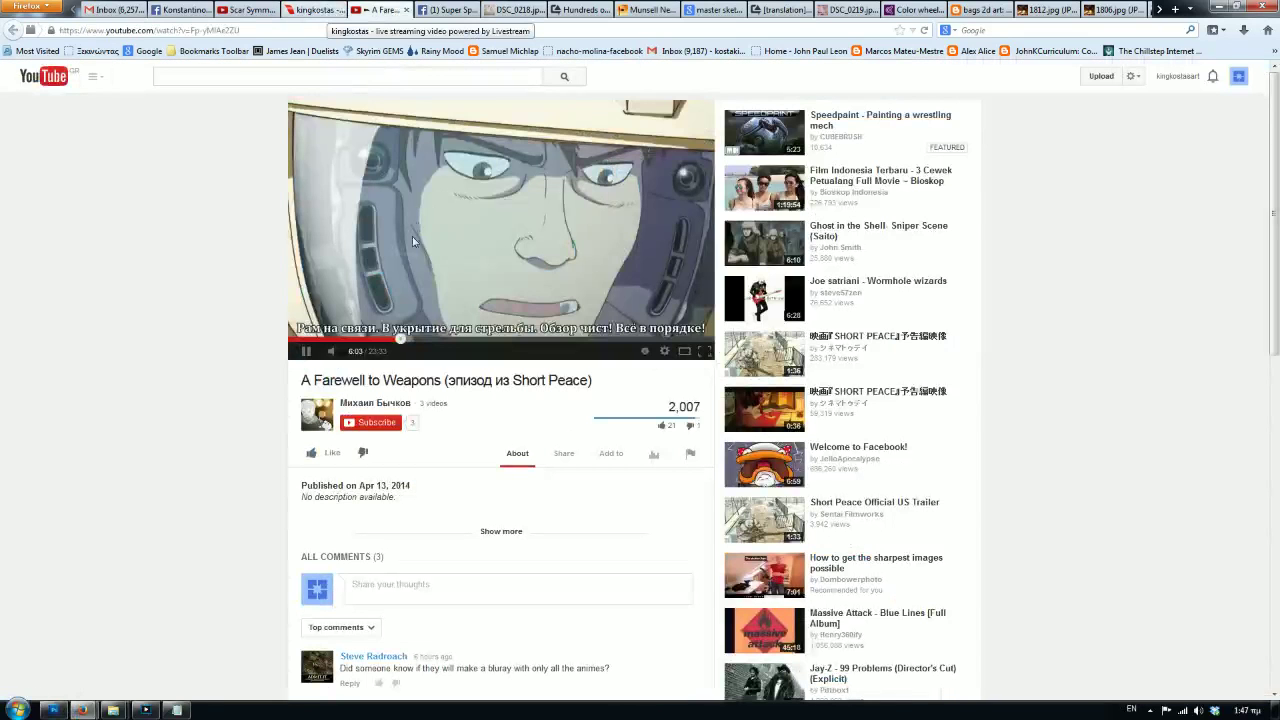
{"action": "left_click", "coordinate": [303, 353]}
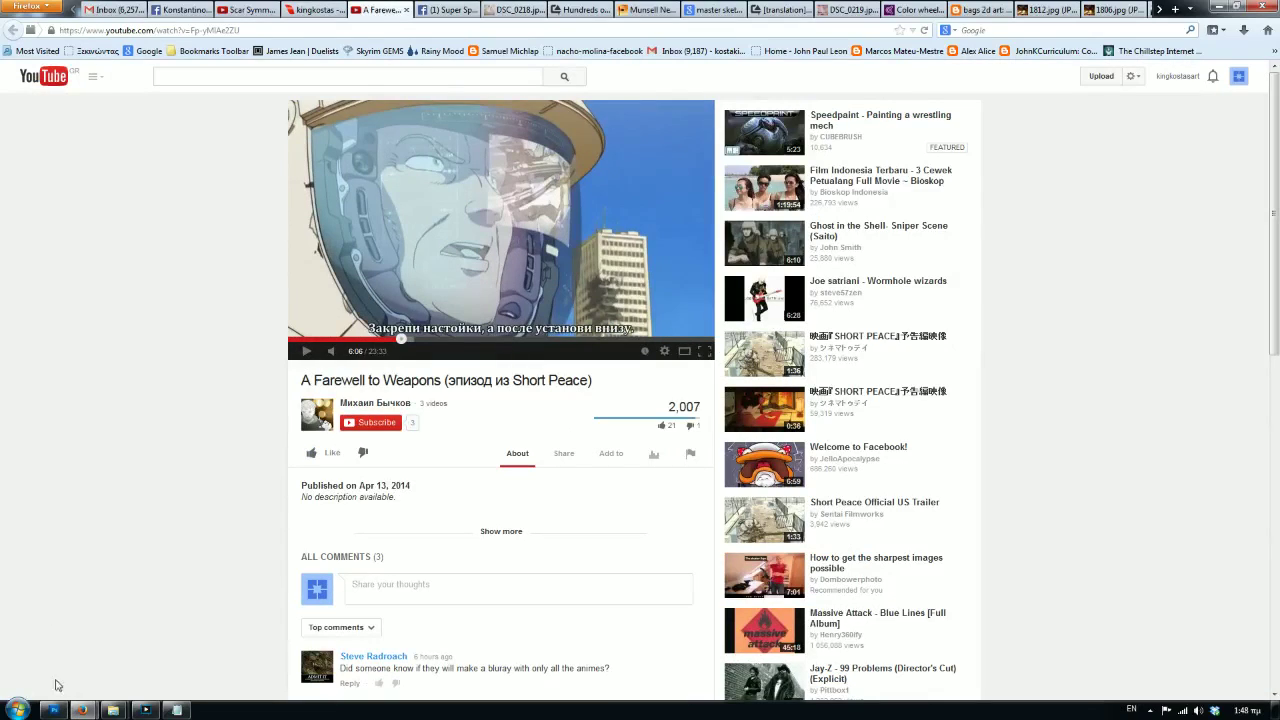
{"action": "left_click", "coordinate": [380, 340]}
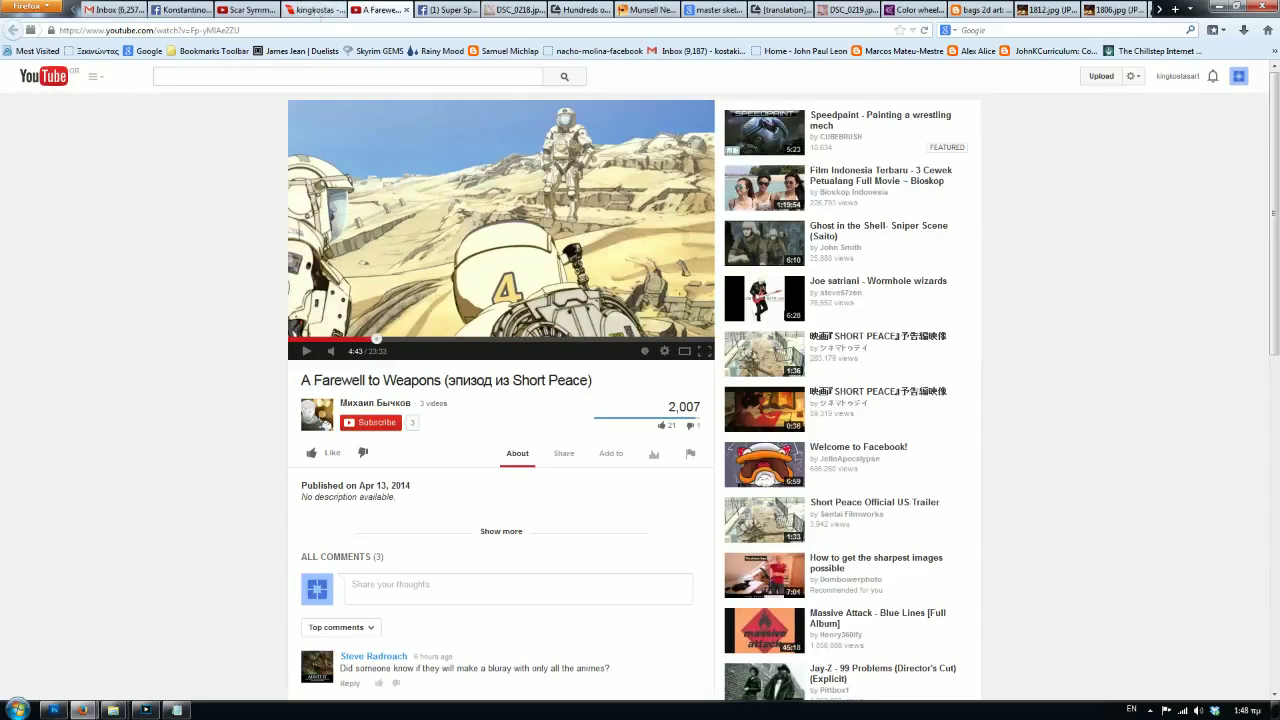
{"action": "left_click", "coordinate": [315, 10]}
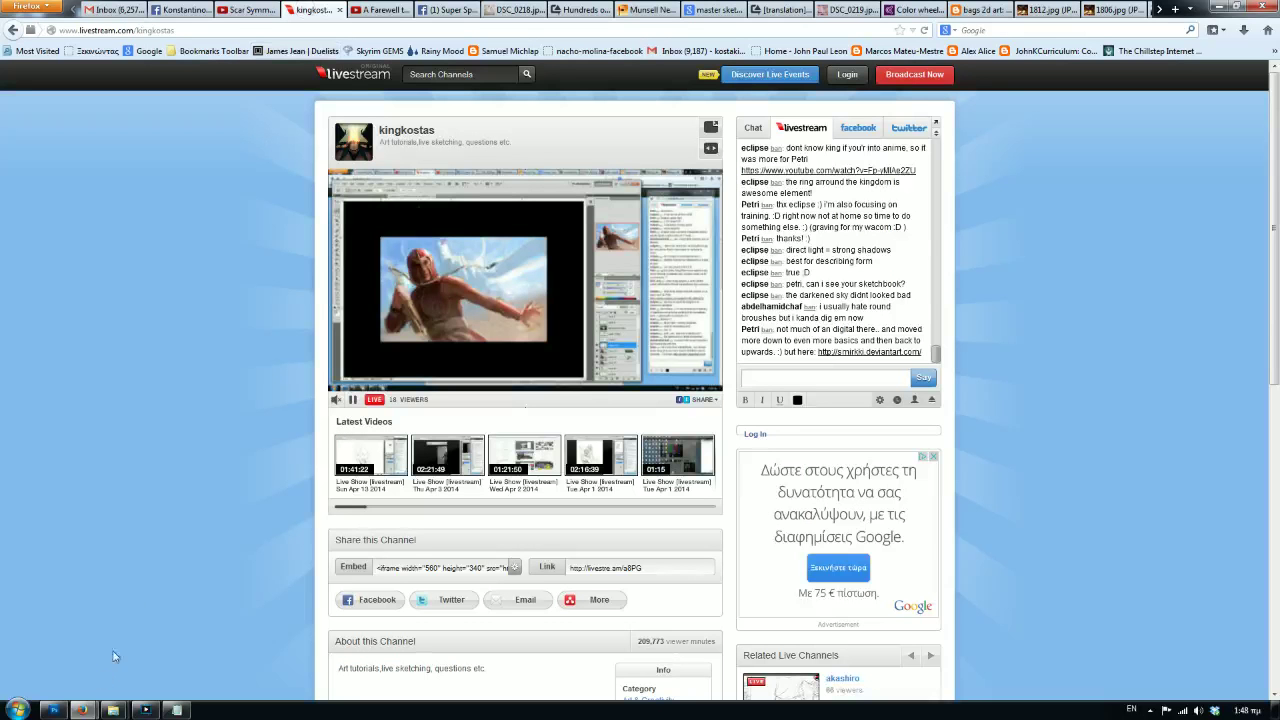
Switch back to Photoshop, create a new blank document with the default settings, and paste the captured screen.
{"action": "left_click", "coordinate": [53, 710]}
{"action": "left_click", "coordinate": [222, 660]}
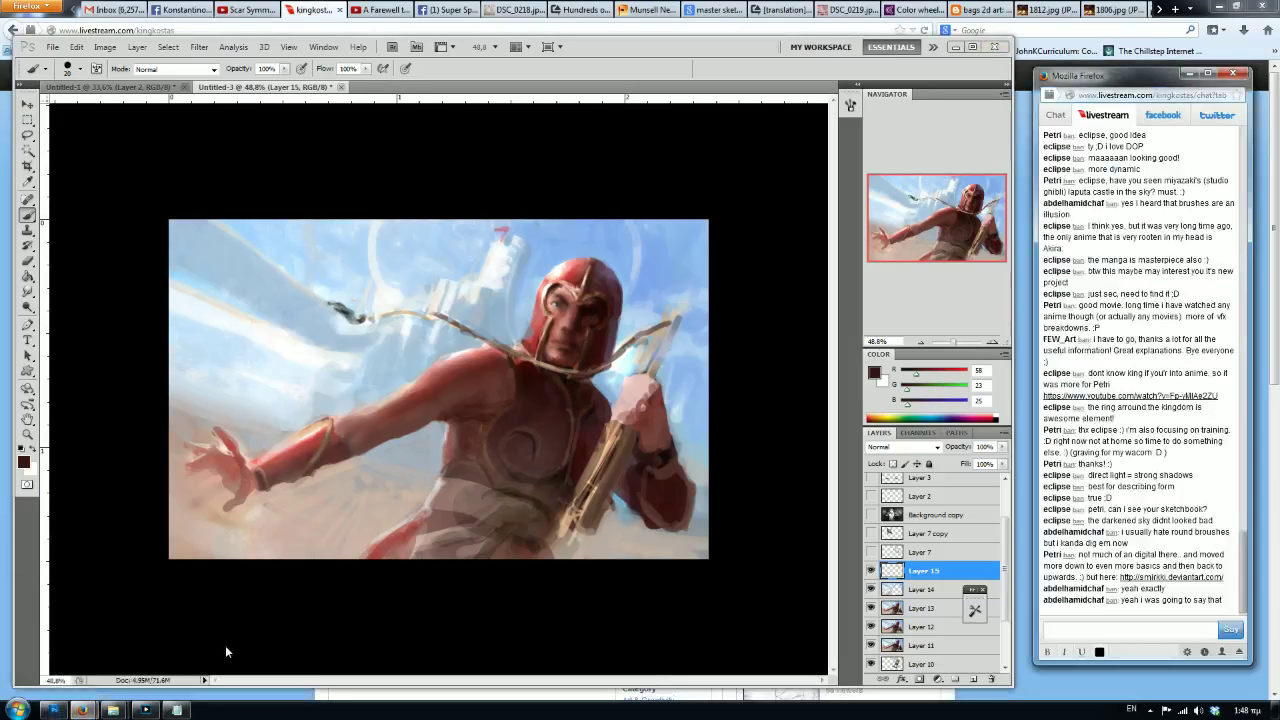
{"action": "left_click", "coordinate": [53, 47]}
{"action": "left_click", "coordinate": [64, 69]}
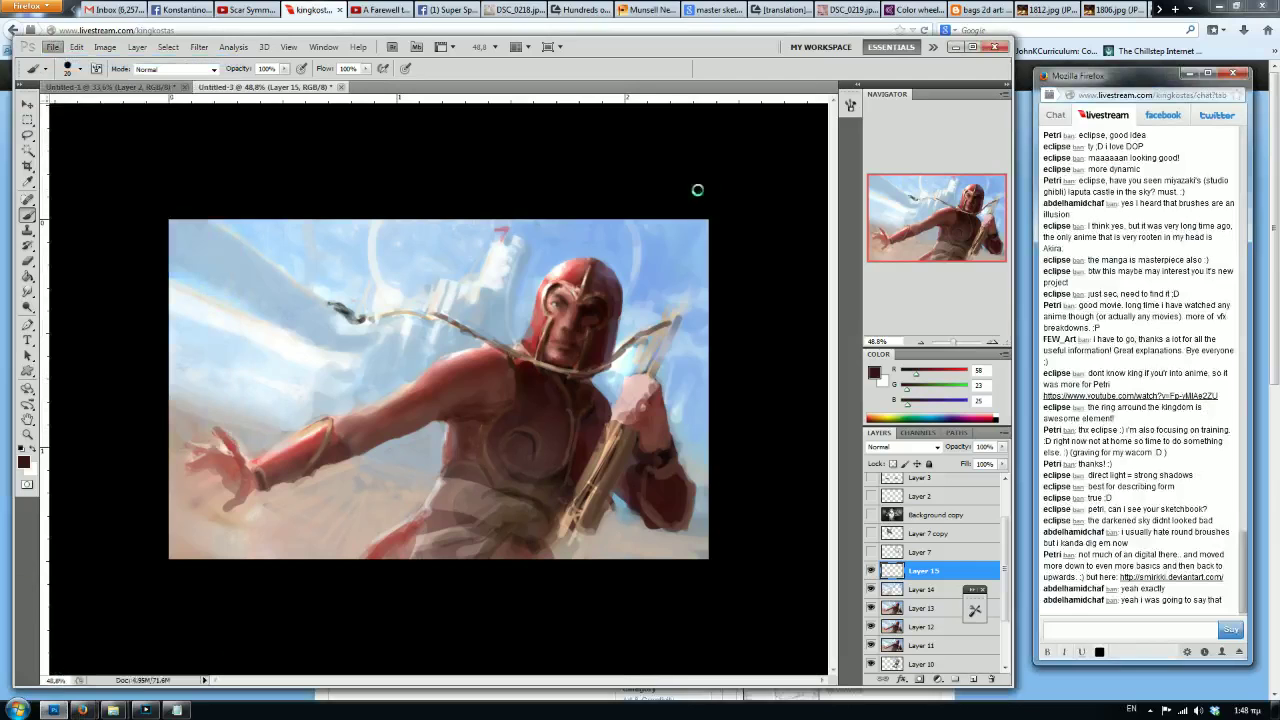
{"action": "left_click", "coordinate": [744, 194]}
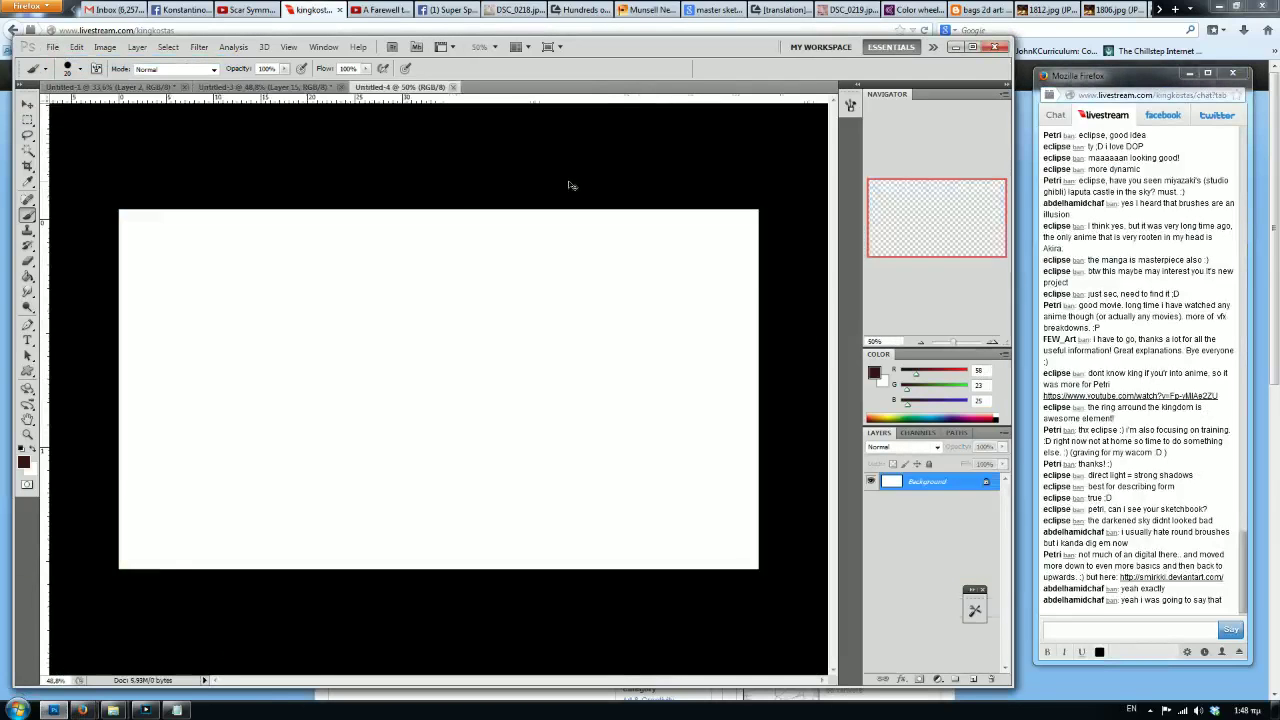
{"action": "key", "text": "ctrl+v"}
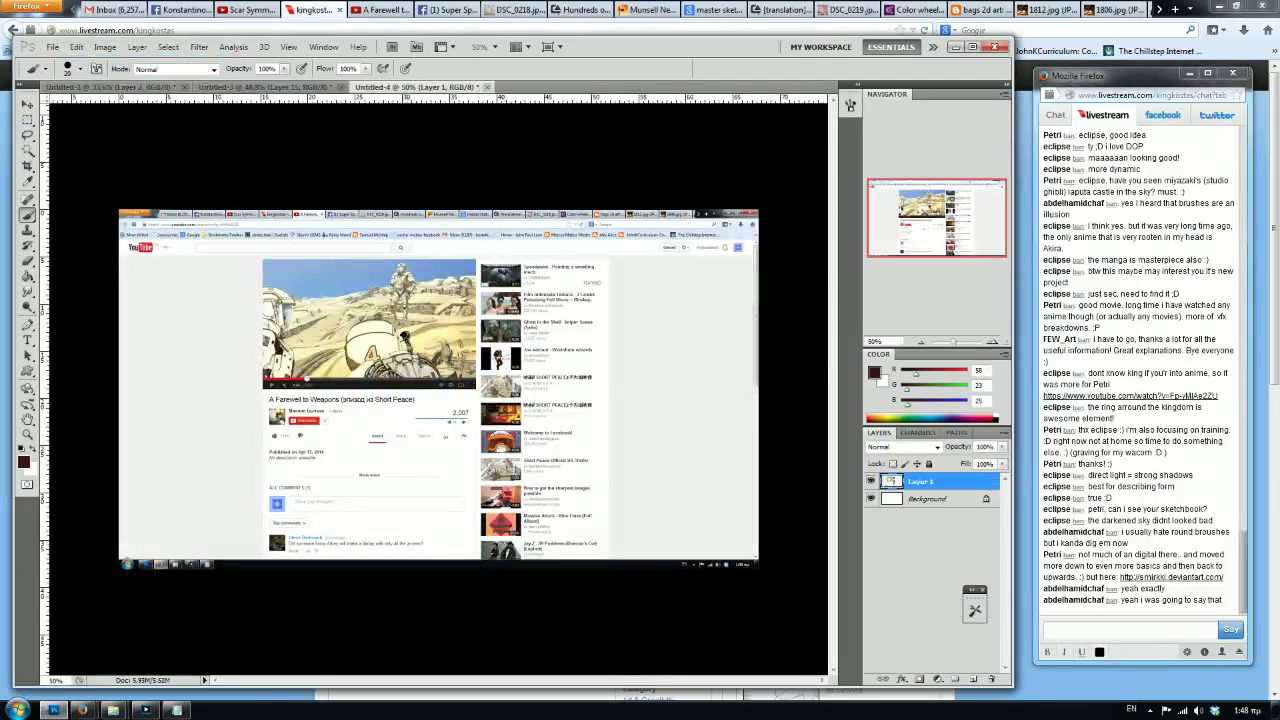
Crop the pasted screenshot to the desert video frame, excluding the player controls and the surrounding web page.
{"action": "key", "text": "m"}
{"action": "left_click", "coordinate": [27, 168]}
{"action": "scroll", "coordinate": [318, 302], "scroll_direction": "up", "scroll_amount": 8}
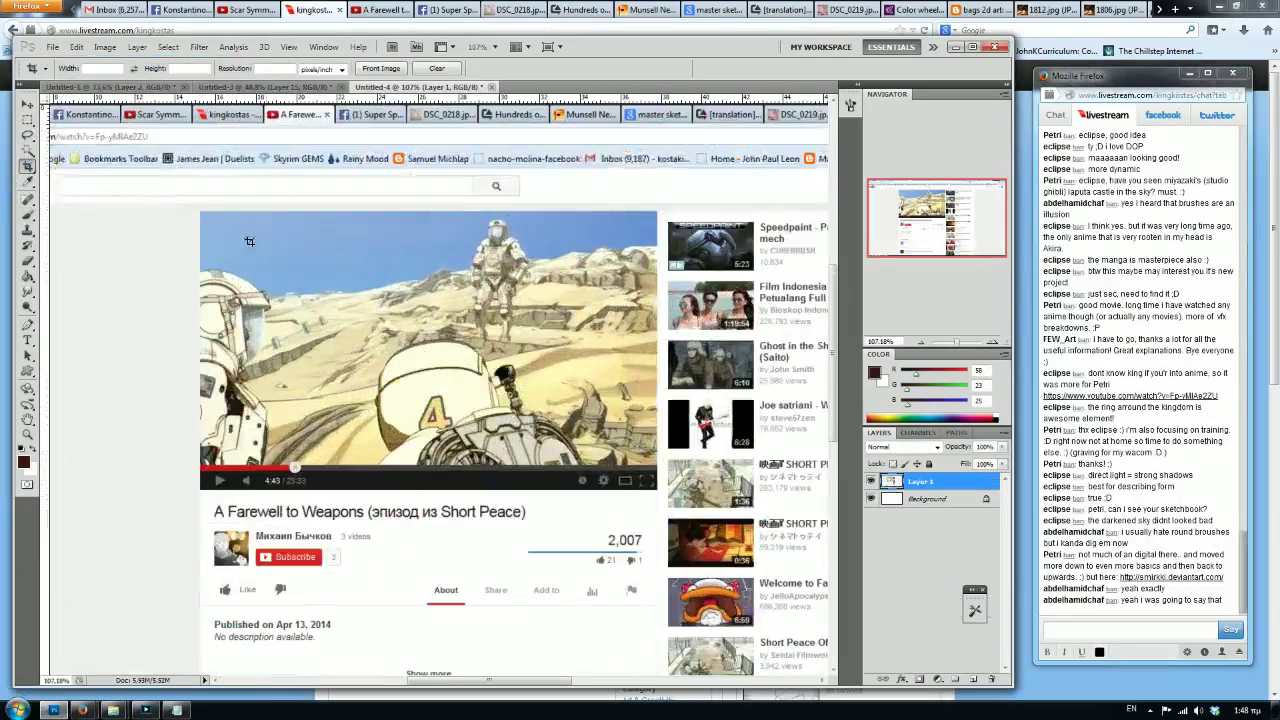
{"action": "left_click_drag", "start_coordinate": [200, 212], "coordinate": [657, 463]}
{"action": "key", "text": "Return"}
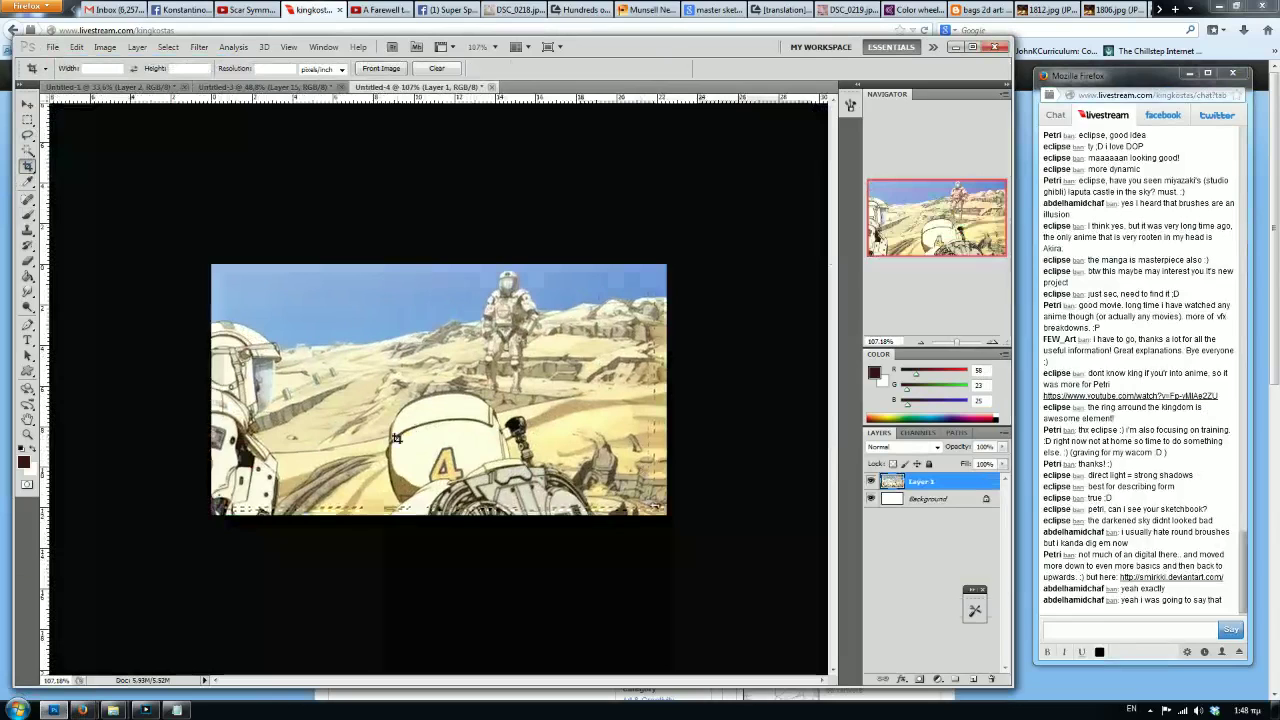
Examine how the astronauts, desert rocks and sky are rendered in the cropped reference frame.
{"action": "scroll", "coordinate": [357, 277], "scroll_direction": "up", "scroll_amount": 5}
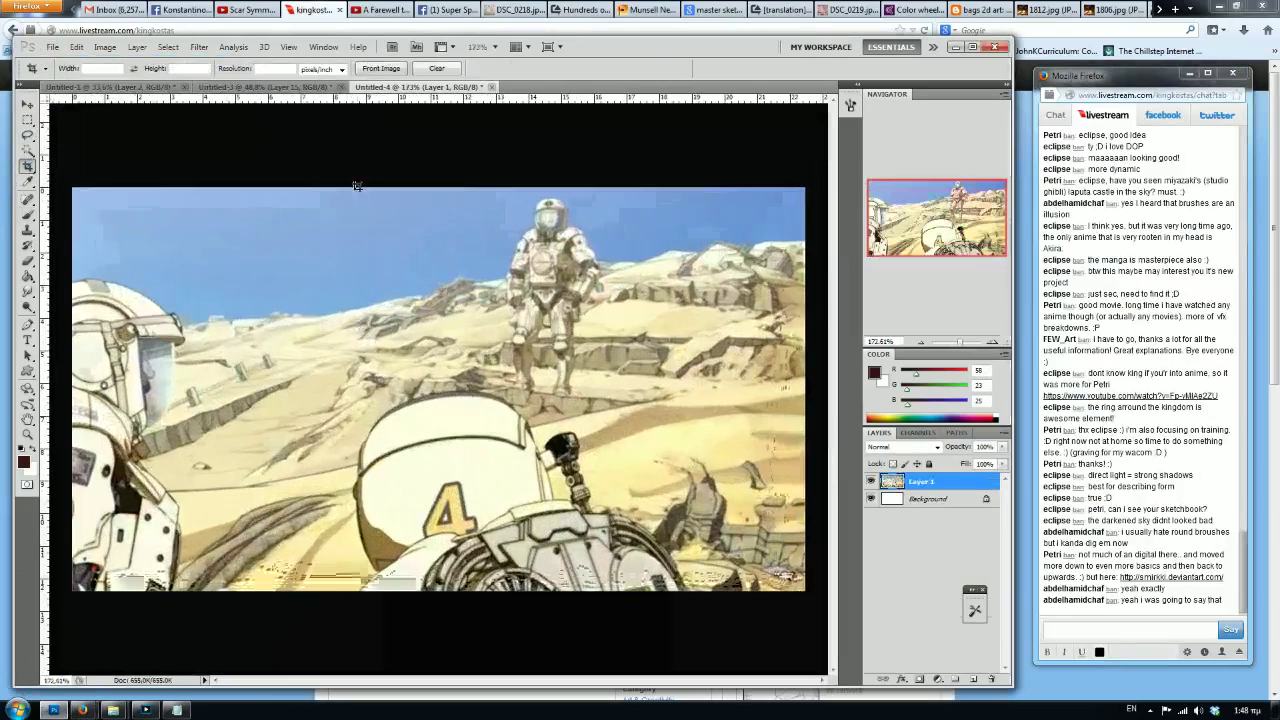
{"action": "scroll", "coordinate": [394, 250], "scroll_direction": "down", "scroll_amount": 2}
{"action": "scroll", "coordinate": [391, 258], "scroll_direction": "up", "scroll_amount": 2}
{"action": "scroll", "coordinate": [420, 300], "scroll_direction": "up", "scroll_amount": 1}
{"action": "scroll", "coordinate": [440, 245], "scroll_direction": "down", "scroll_amount": 2}
{"action": "scroll", "coordinate": [431, 247], "scroll_direction": "up", "scroll_amount": 1}
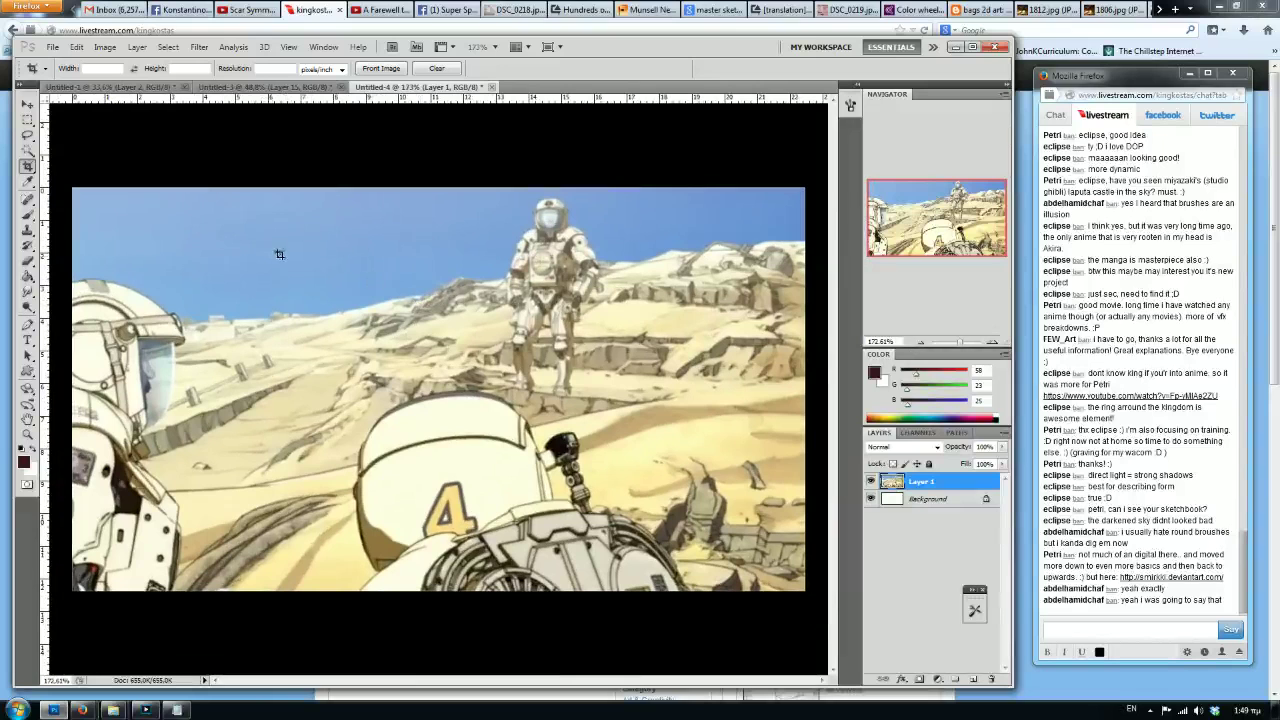
{"action": "scroll", "coordinate": [550, 240], "scroll_direction": "up", "scroll_amount": 3}
{"action": "scroll", "coordinate": [550, 240], "scroll_direction": "down", "scroll_amount": 2}
{"action": "scroll", "coordinate": [388, 500], "scroll_direction": "up", "scroll_amount": 1}
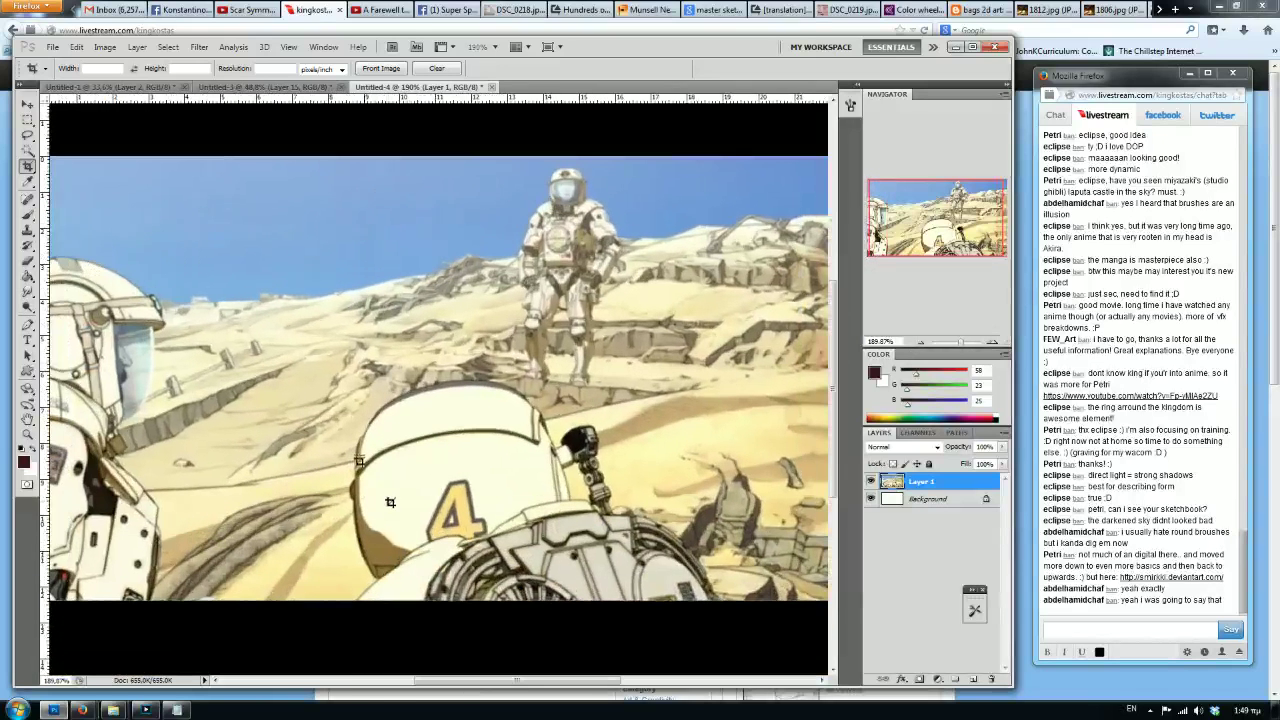
Sample the brown shadow on the helmet numbered 4 with the Brush active and examine the frame's shading and outlines up close.
{"action": "key", "text": "b"}
{"action": "mouse_move", "coordinate": [405, 466]}
{"action": "left_mouse_down"}
{"action": "mouse_move", "coordinate": [386, 471]}
{"action": "mouse_move", "coordinate": [378, 540]}
{"action": "left_mouse_up"}
{"action": "scroll", "coordinate": [498, 398], "scroll_direction": "up", "scroll_amount": 2}
{"action": "scroll", "coordinate": [500, 370], "scroll_direction": "down", "scroll_amount": 4}
{"action": "scroll", "coordinate": [504, 284], "scroll_direction": "up", "scroll_amount": 3}
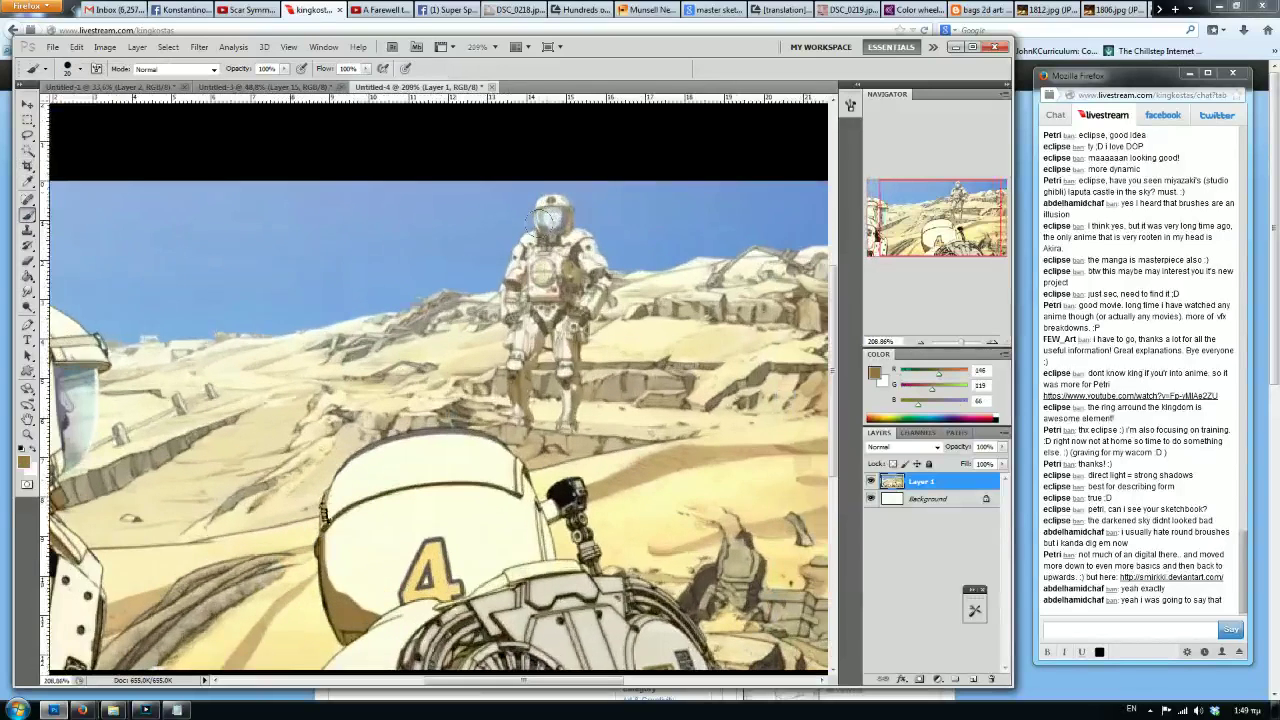
{"action": "scroll", "coordinate": [500, 250], "scroll_direction": "down", "scroll_amount": 3}
{"action": "scroll", "coordinate": [510, 300], "scroll_direction": "up", "scroll_amount": 2}
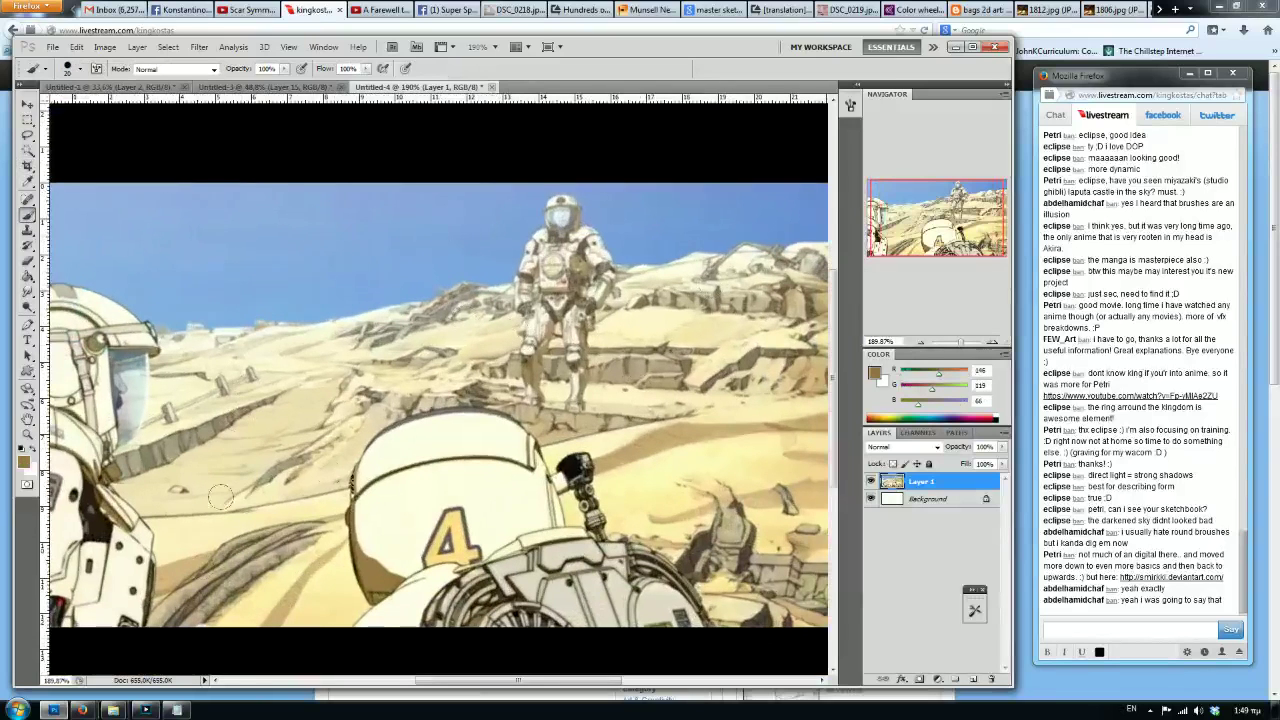
{"action": "scroll", "coordinate": [466, 522], "scroll_direction": "up", "scroll_amount": 2}
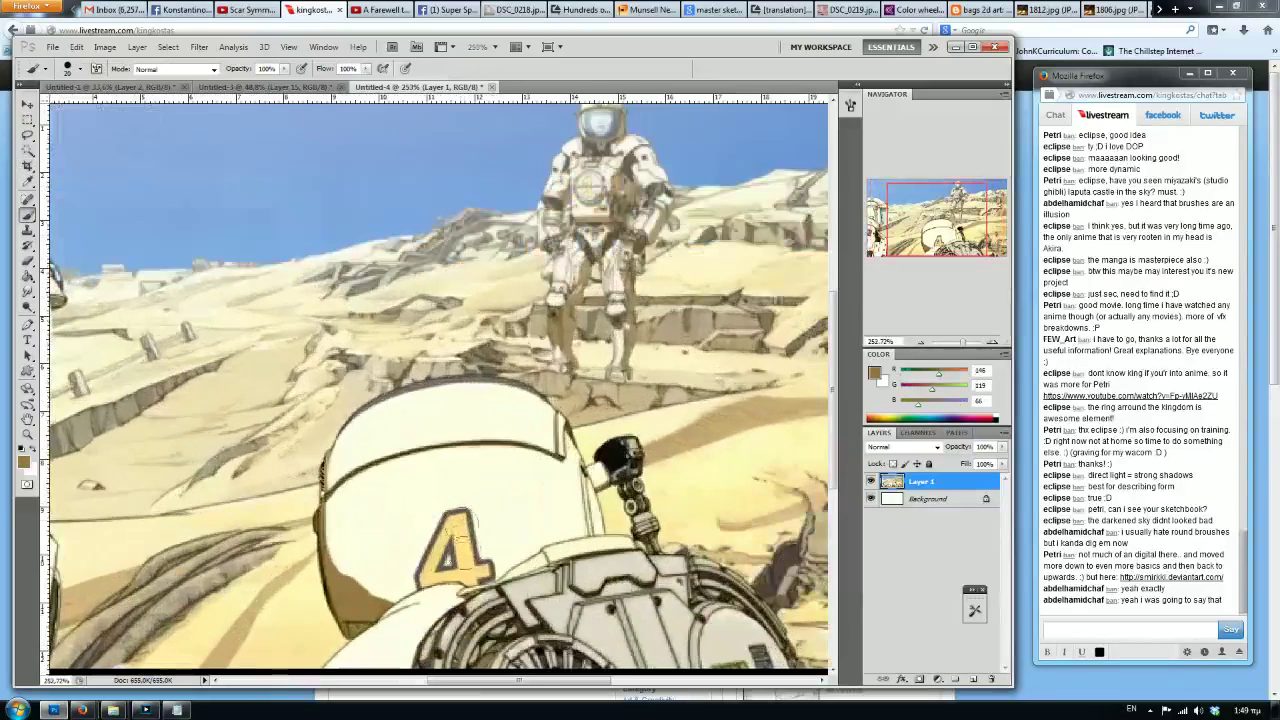
{"action": "scroll", "coordinate": [290, 250], "scroll_direction": "down", "scroll_amount": 3}
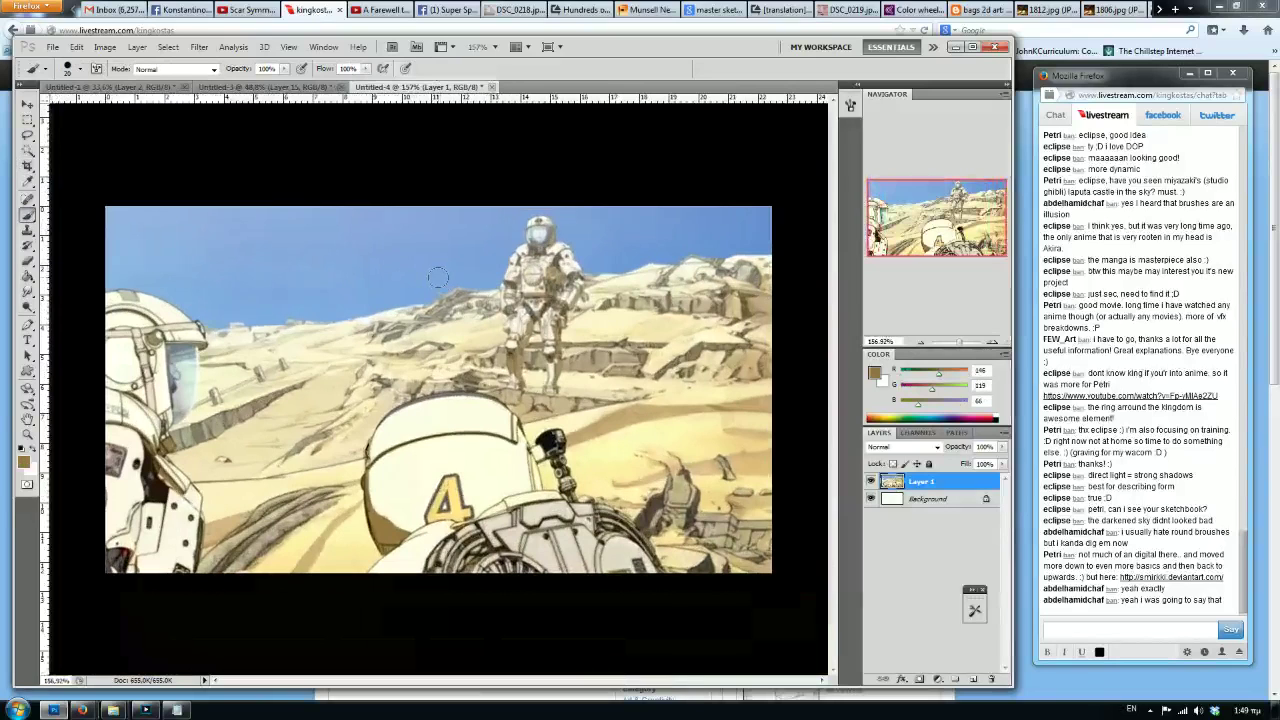
{"action": "scroll", "coordinate": [435, 267], "scroll_direction": "up", "scroll_amount": 3}
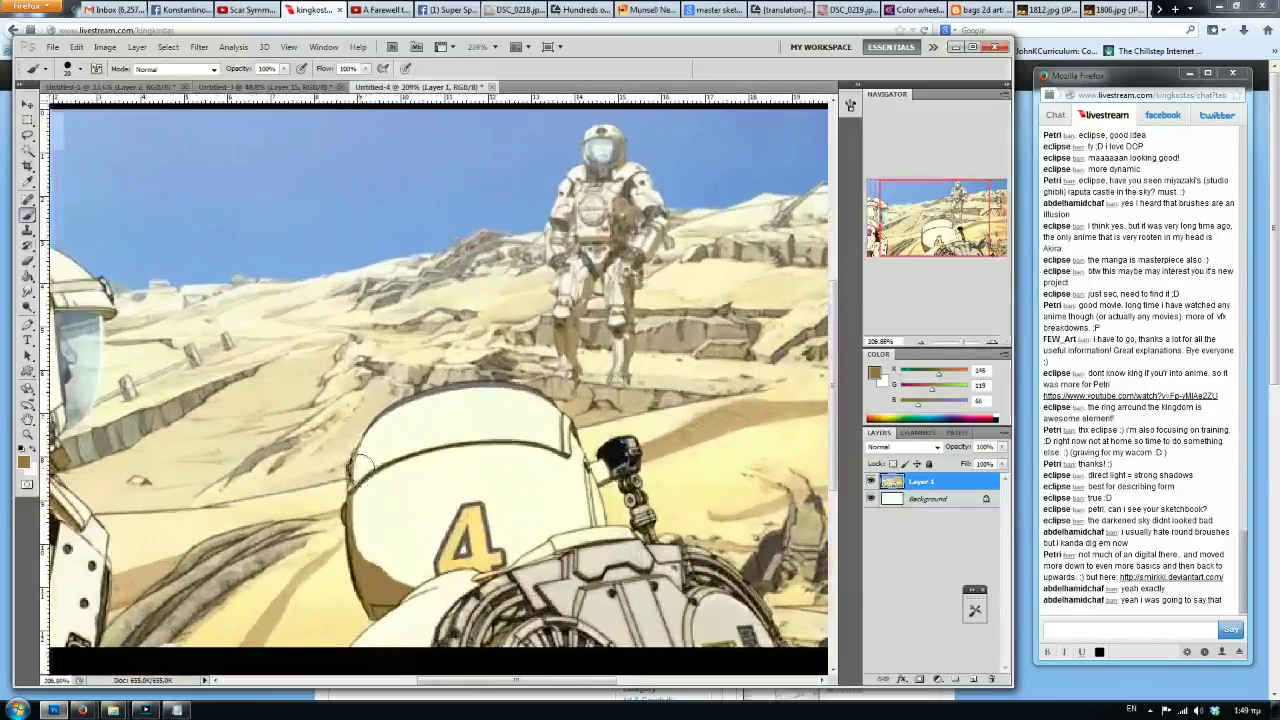
{"action": "scroll", "coordinate": [345, 460], "scroll_direction": "down", "scroll_amount": 2}
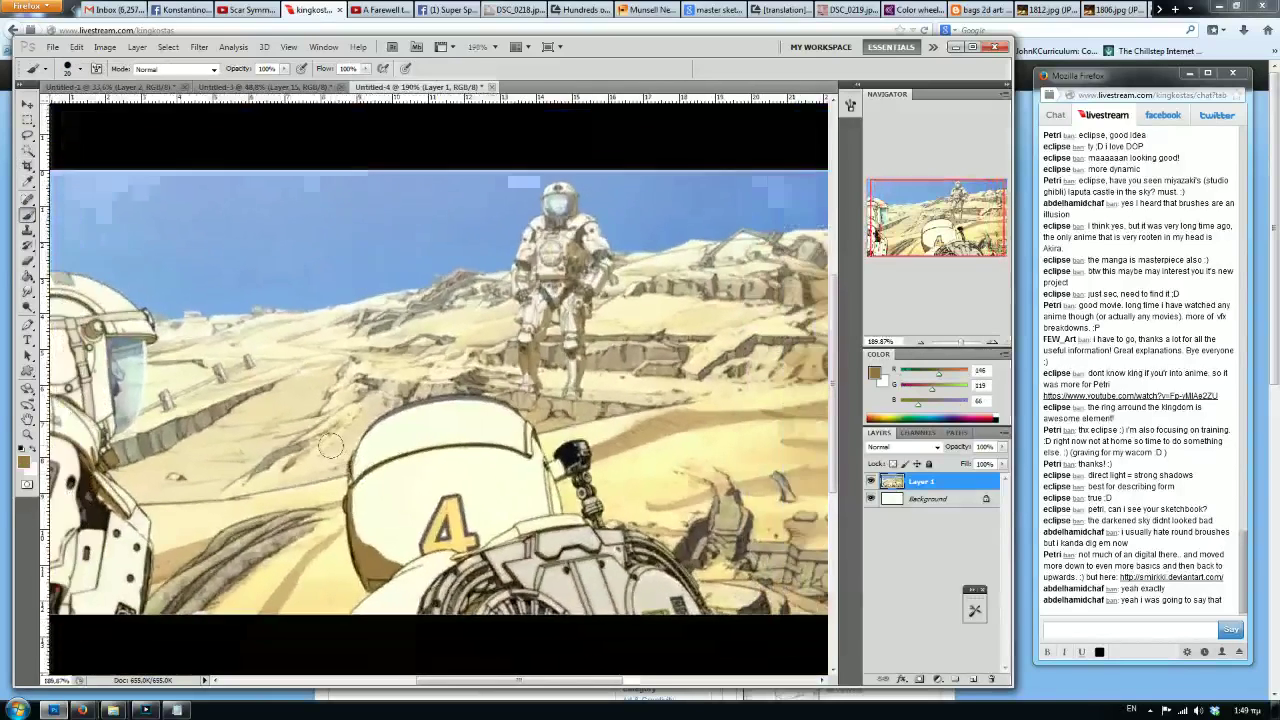
{"action": "scroll", "coordinate": [305, 269], "scroll_direction": "down", "scroll_amount": 1}
{"action": "scroll", "coordinate": [305, 269], "scroll_direction": "up", "scroll_amount": 1}
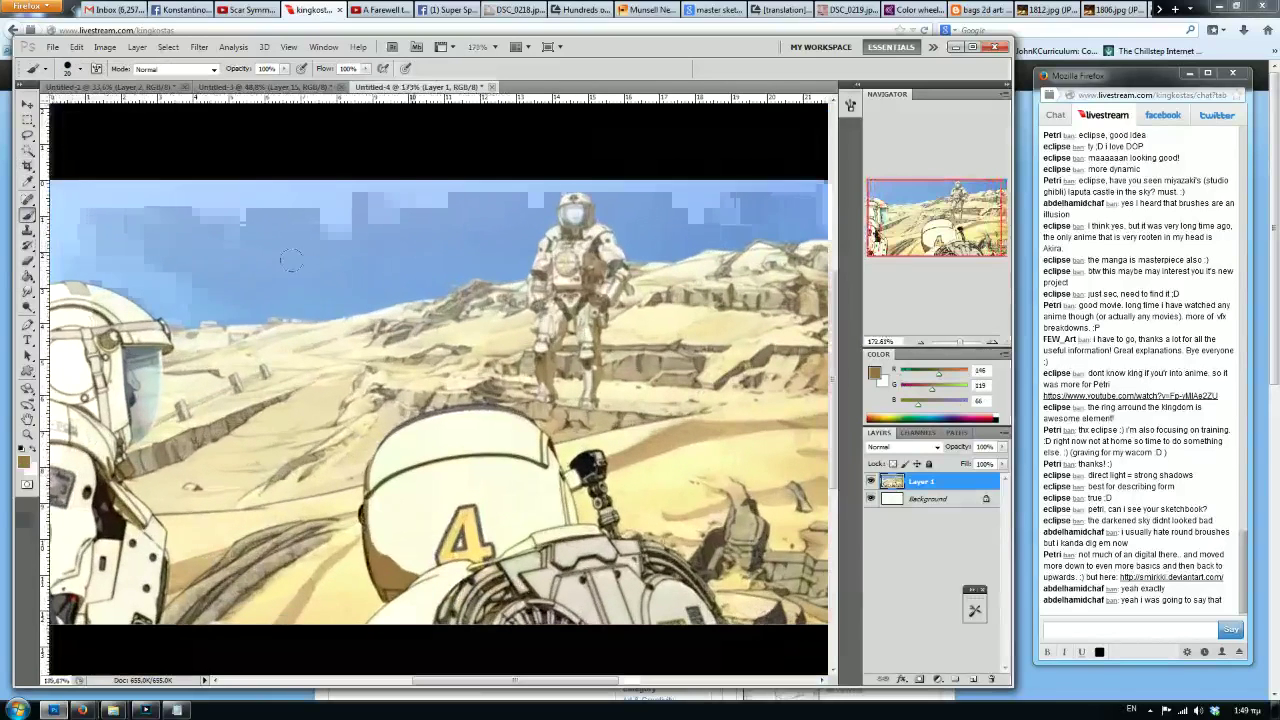
{"action": "scroll", "coordinate": [260, 240], "scroll_direction": "down", "scroll_amount": 1}
Select the entire reference frame and mirror its canvas horizontally to compare the composition.
{"action": "left_click", "coordinate": [28, 120]}
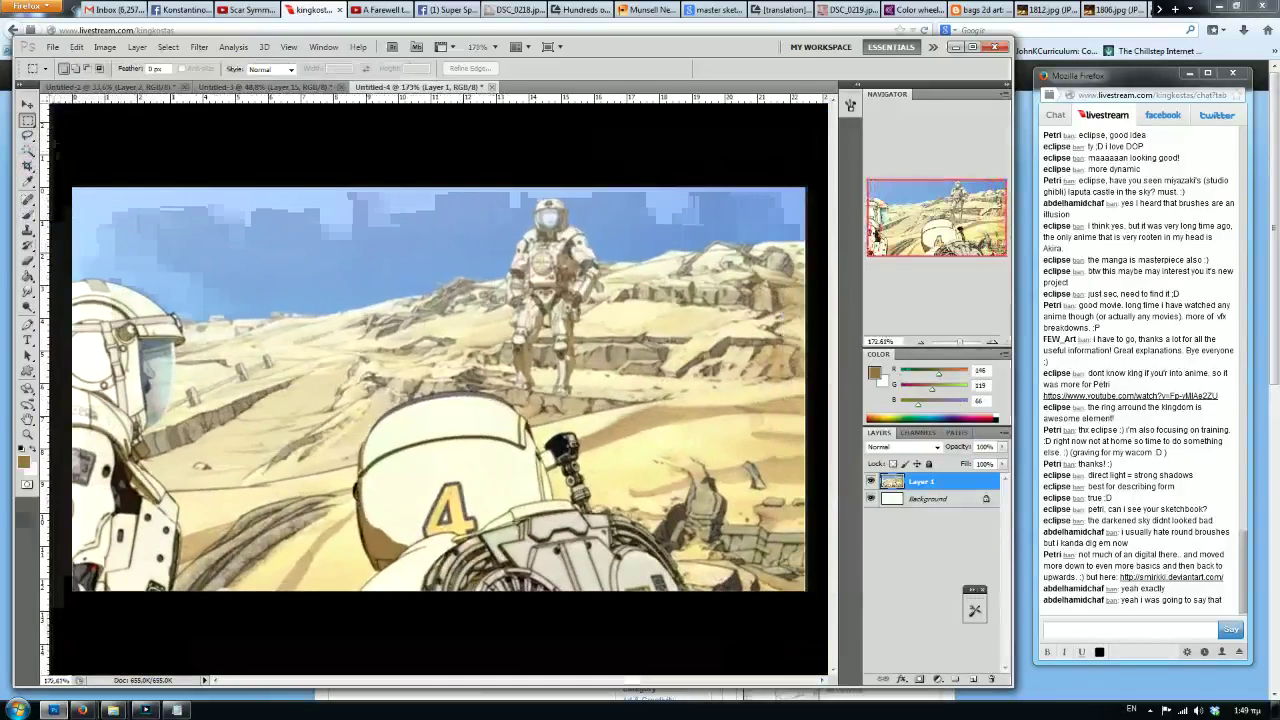
{"action": "key", "text": "ctrl+a"}
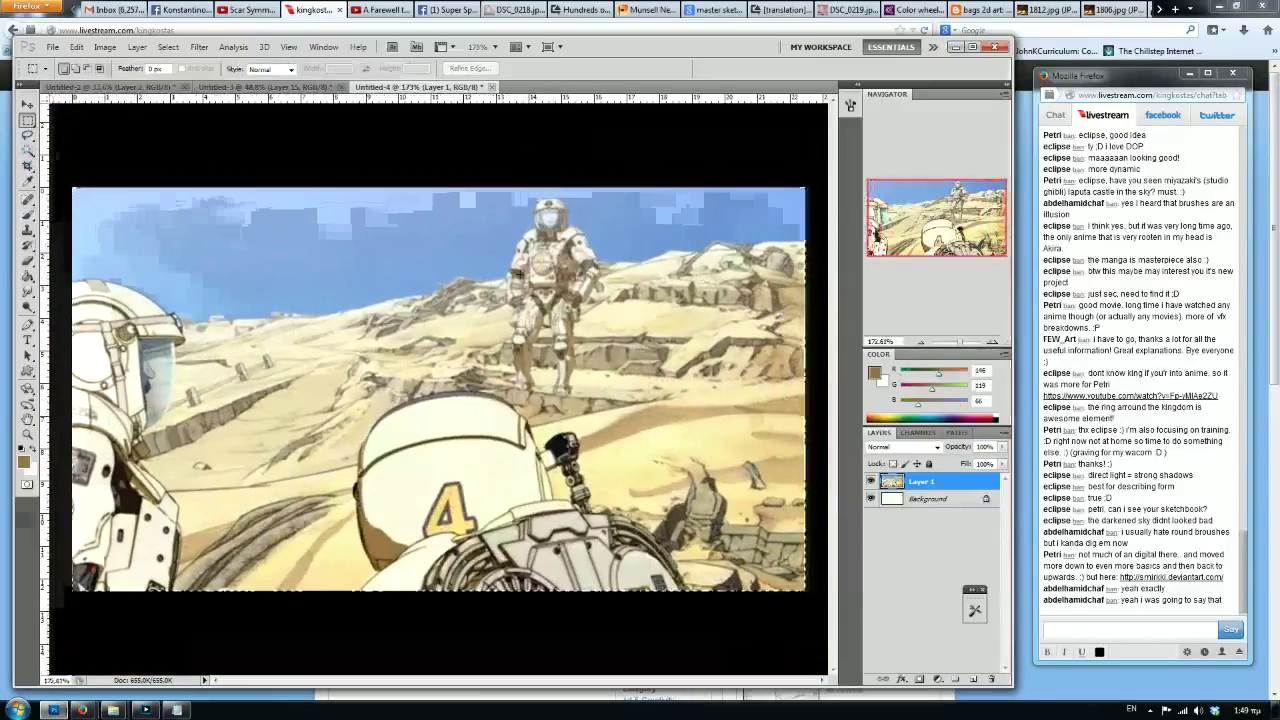
{"action": "key", "text": "ctrl+shift+h"}
{"action": "key", "text": "ctrl+shift+h"}
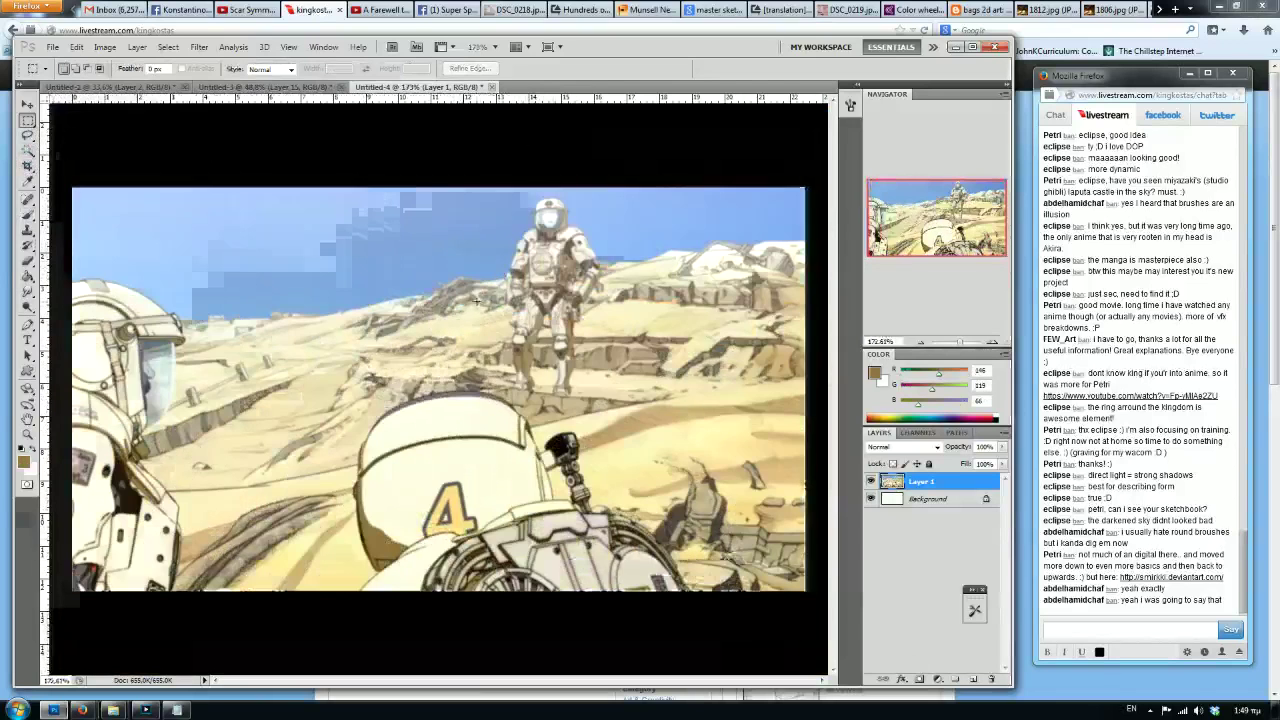
{"action": "key", "text": "ctrl+shift+h"}
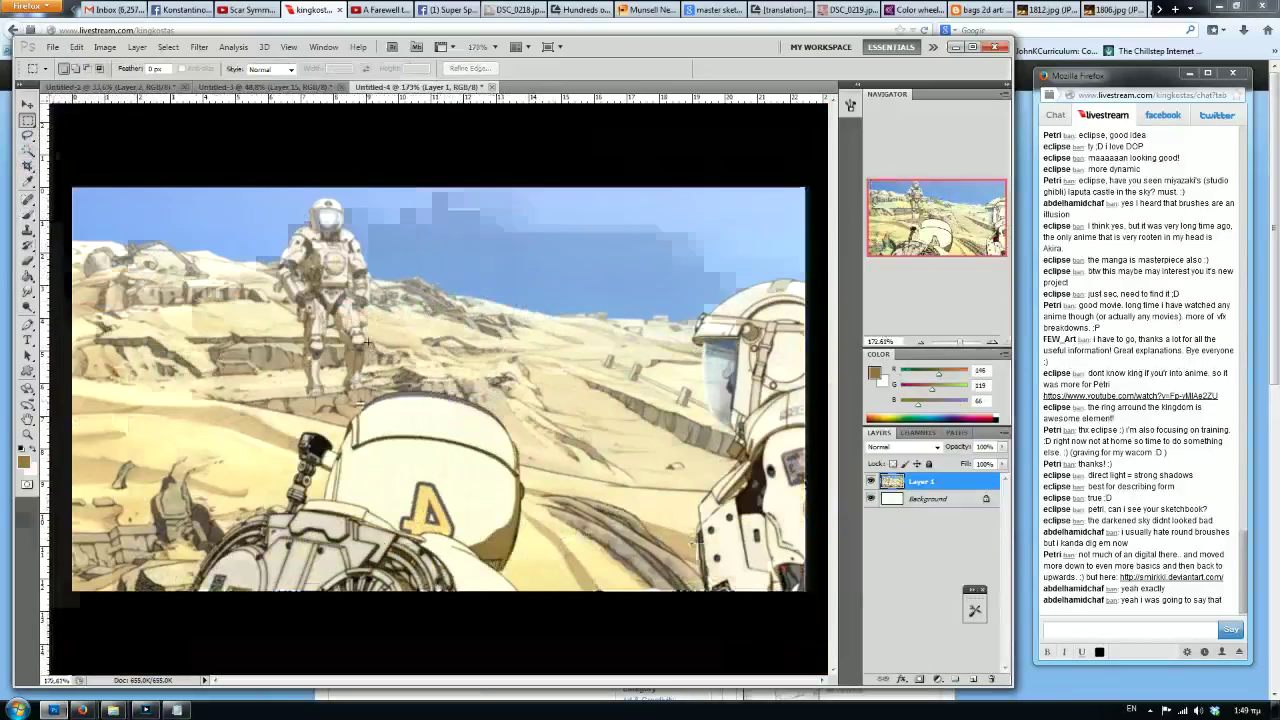
Return to the painting of the red-helmeted figure and examine the figure against the sky.
{"action": "left_click", "coordinate": [266, 88]}
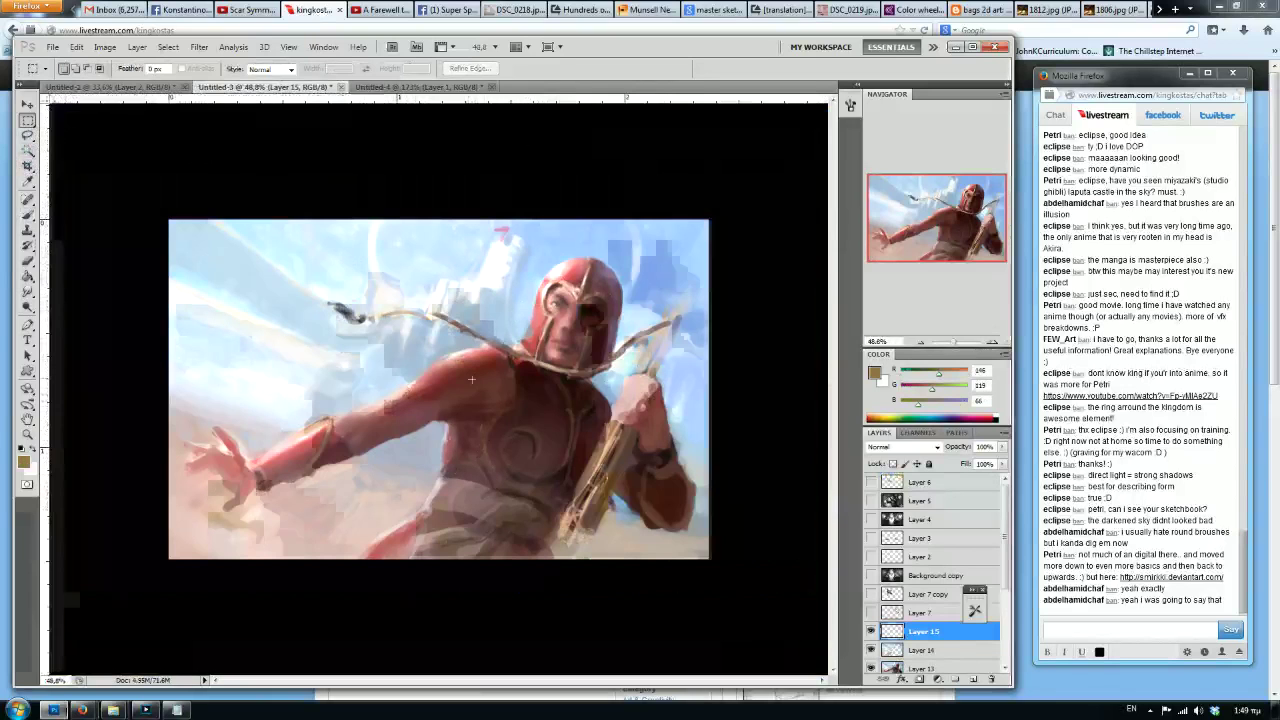
{"action": "scroll", "coordinate": [530, 303], "scroll_direction": "up", "scroll_amount": 4}
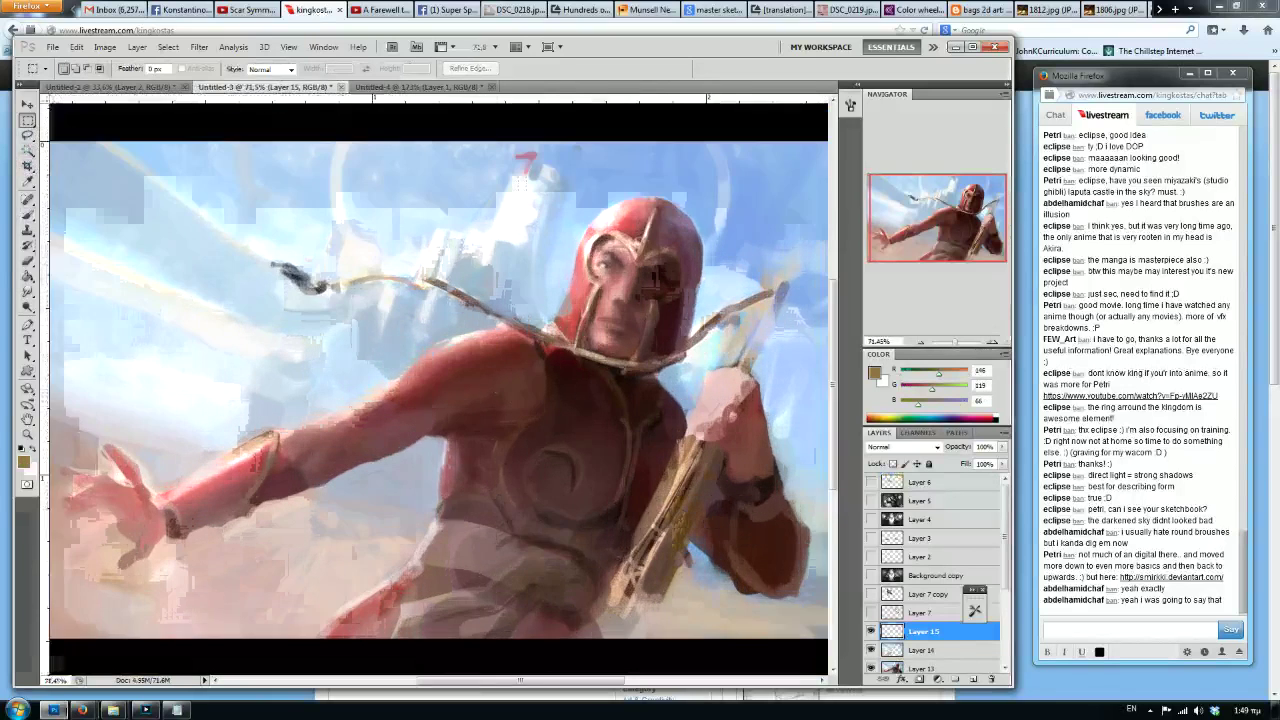
{"action": "scroll", "coordinate": [567, 254], "scroll_direction": "down", "scroll_amount": 3}
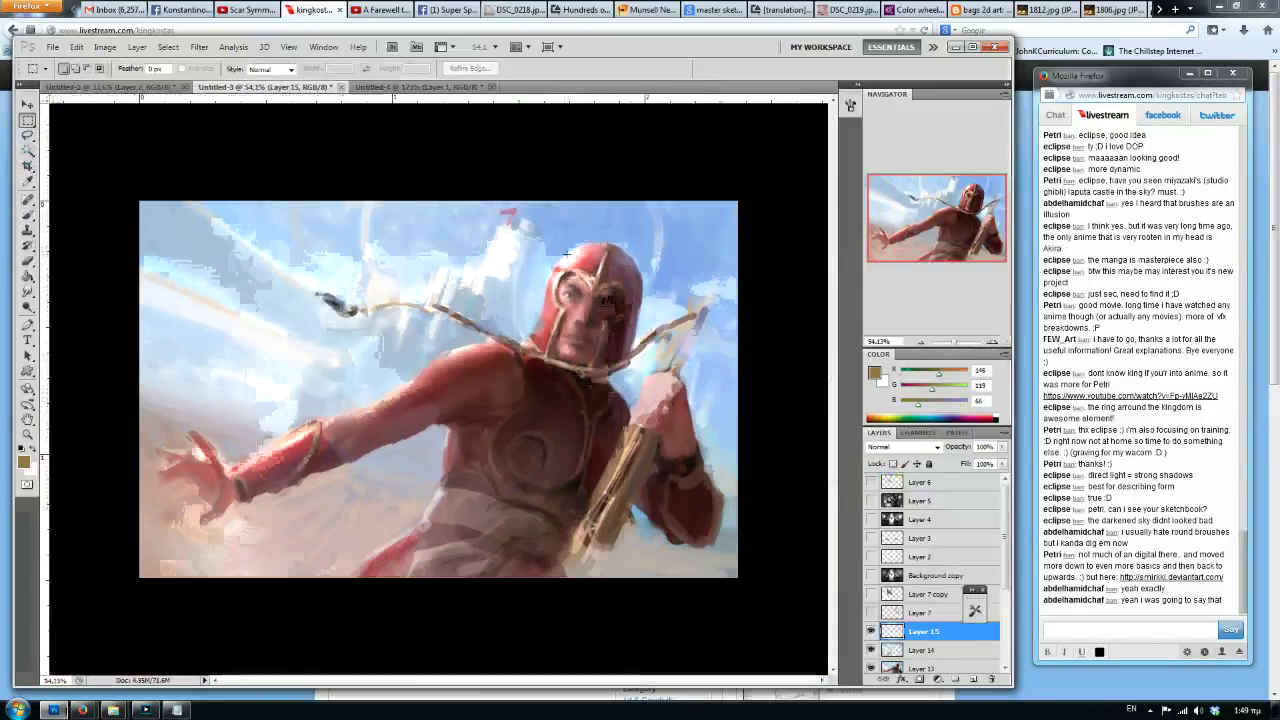
Switch back to the mirrored astronaut reference frame, examine it up close, and undo its horizontal flip.
{"action": "left_click", "coordinate": [377, 88]}
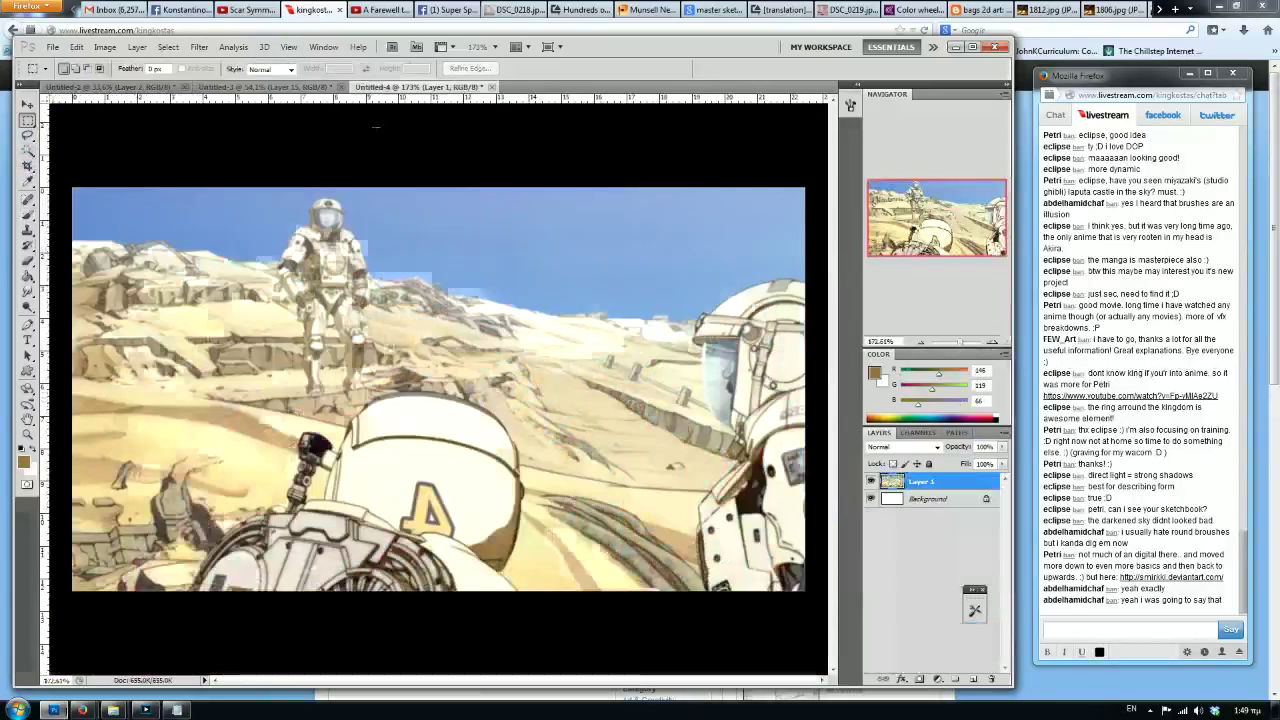
{"action": "scroll", "coordinate": [422, 363], "scroll_direction": "up", "scroll_amount": 4}
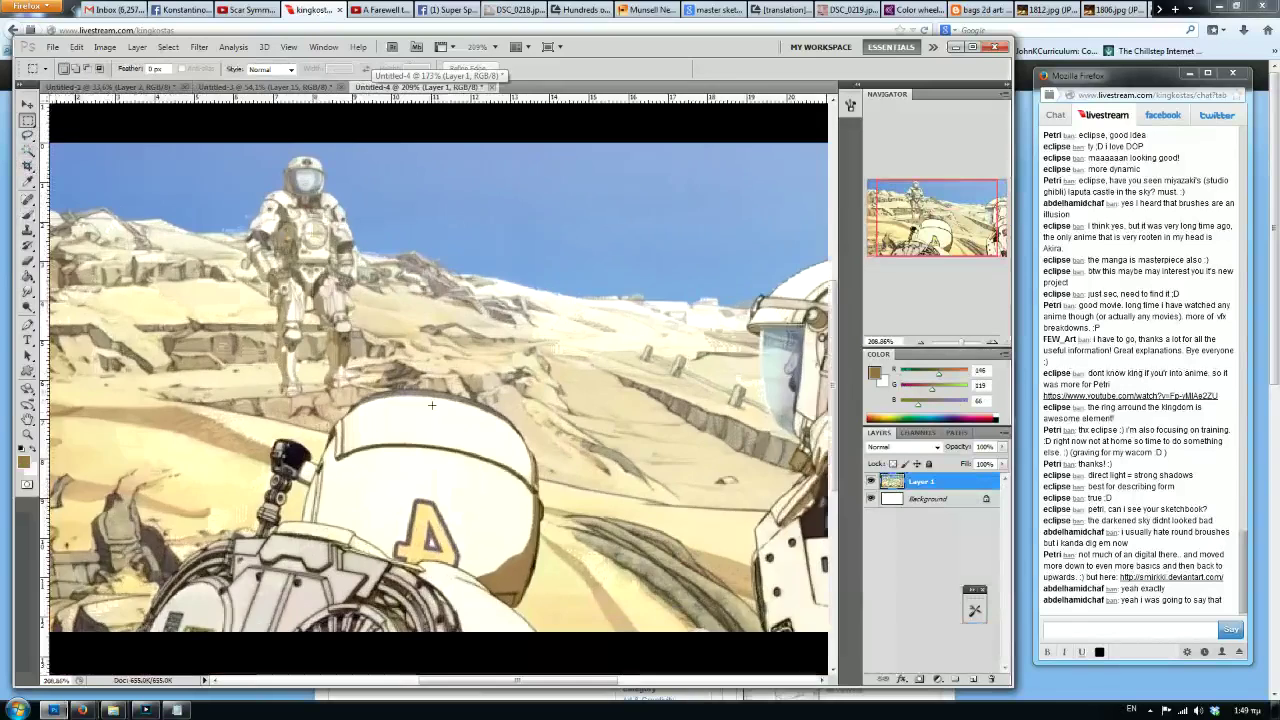
{"action": "scroll", "coordinate": [394, 400], "scroll_direction": "up", "scroll_amount": 2}
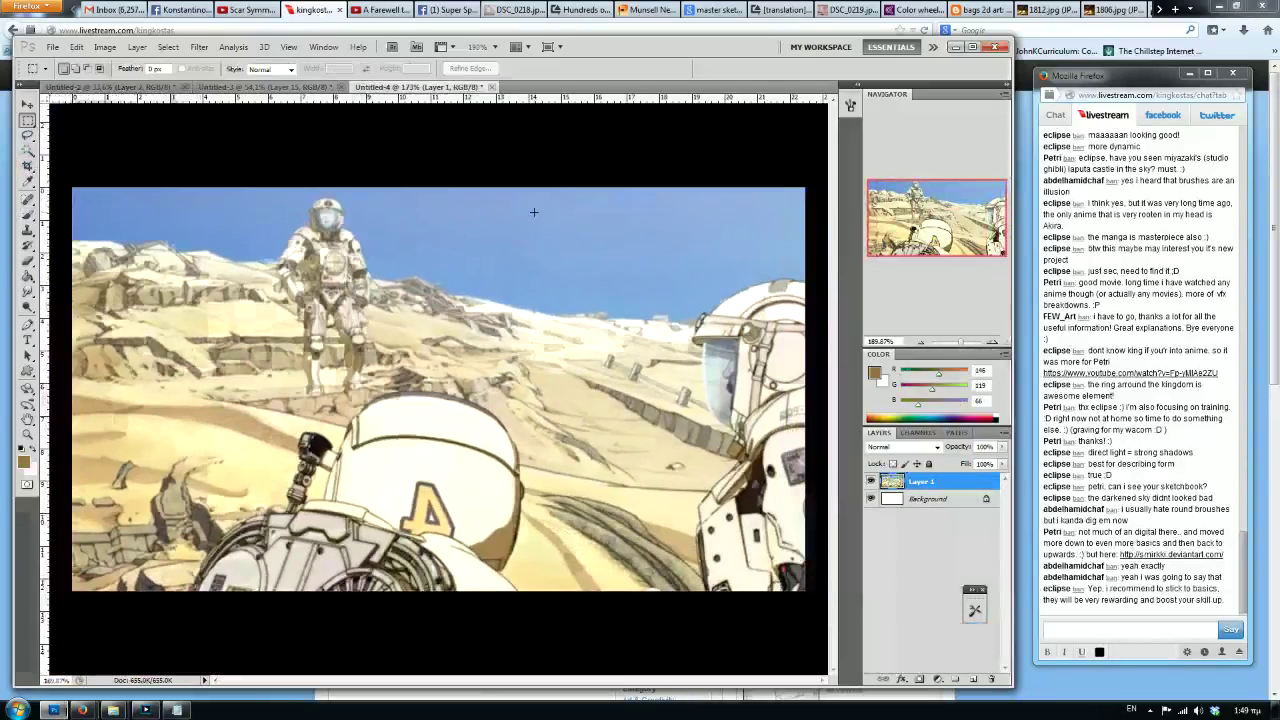
{"action": "key", "text": "ctrl+z"}
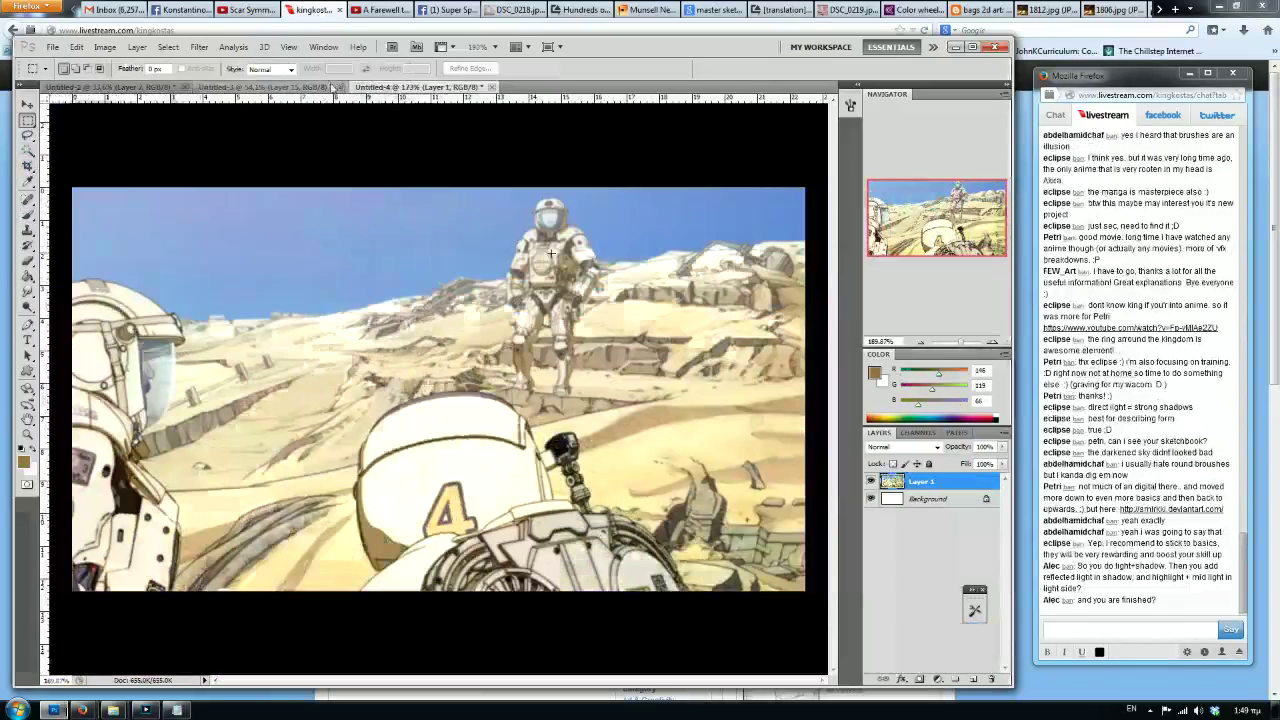
Return to the painting of the red-helmeted figure and examine its light, shadow and silhouette from near and far.
{"action": "left_click", "coordinate": [264, 87]}
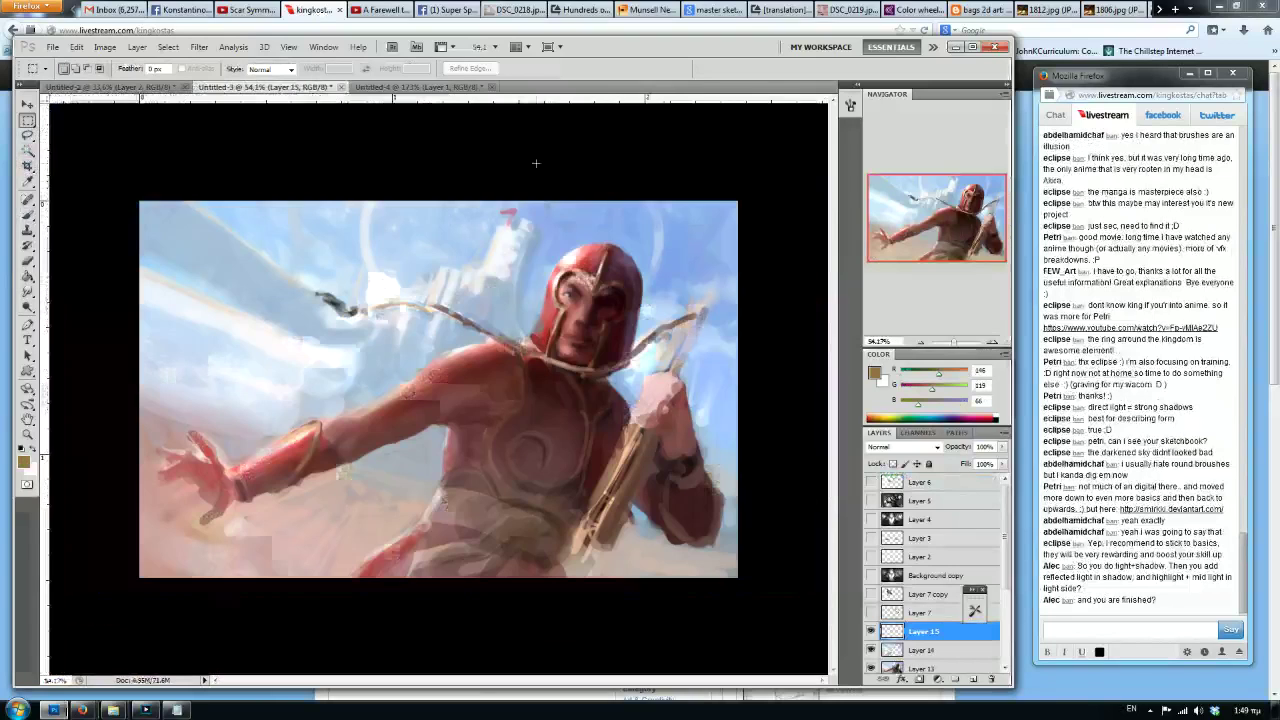
{"action": "scroll", "coordinate": [535, 163], "scroll_direction": "up", "scroll_amount": 1}
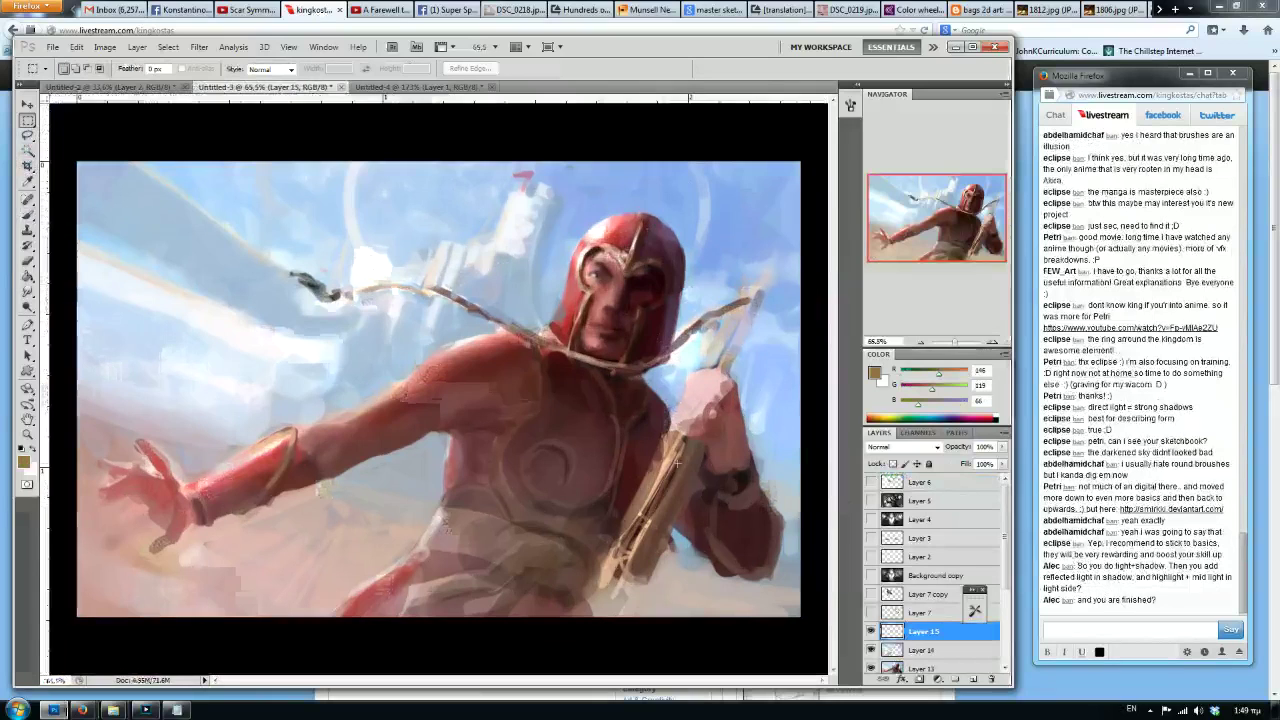
{"action": "scroll", "coordinate": [433, 210], "scroll_direction": "down", "scroll_amount": 1}
{"action": "scroll", "coordinate": [433, 210], "scroll_direction": "up", "scroll_amount": 1}
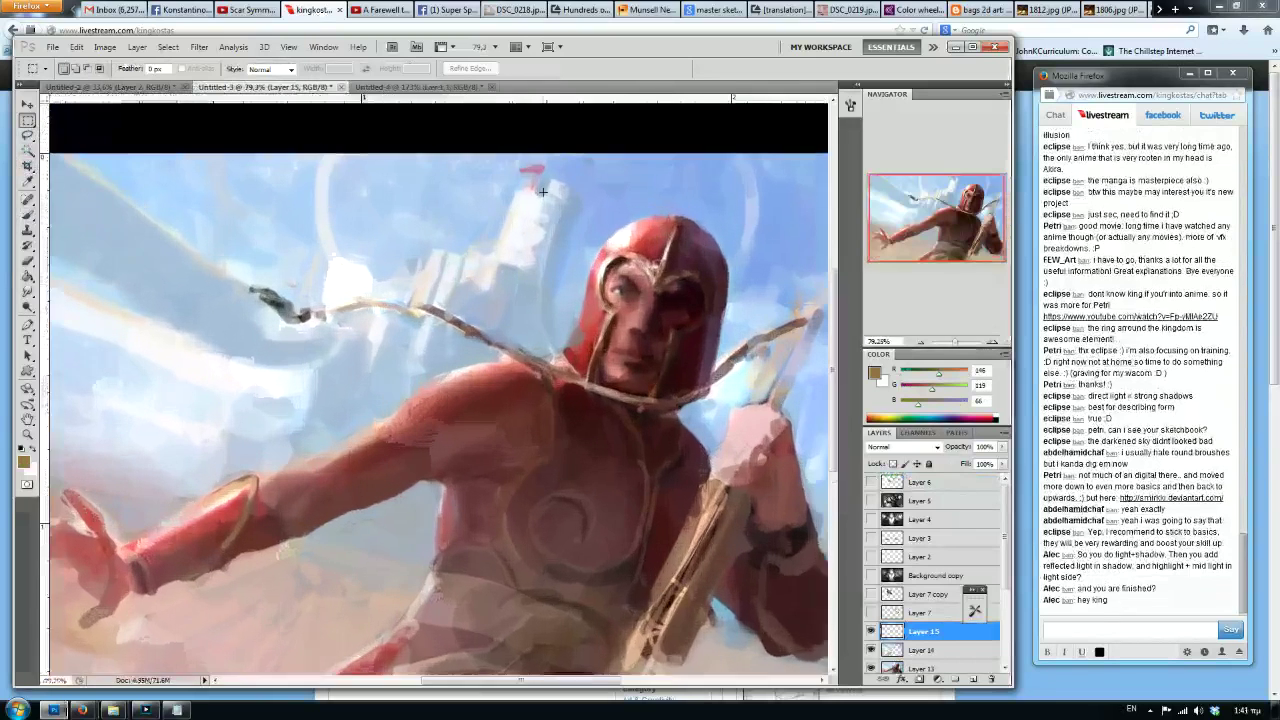
{"action": "scroll", "coordinate": [431, 188], "scroll_direction": "down", "scroll_amount": 1}
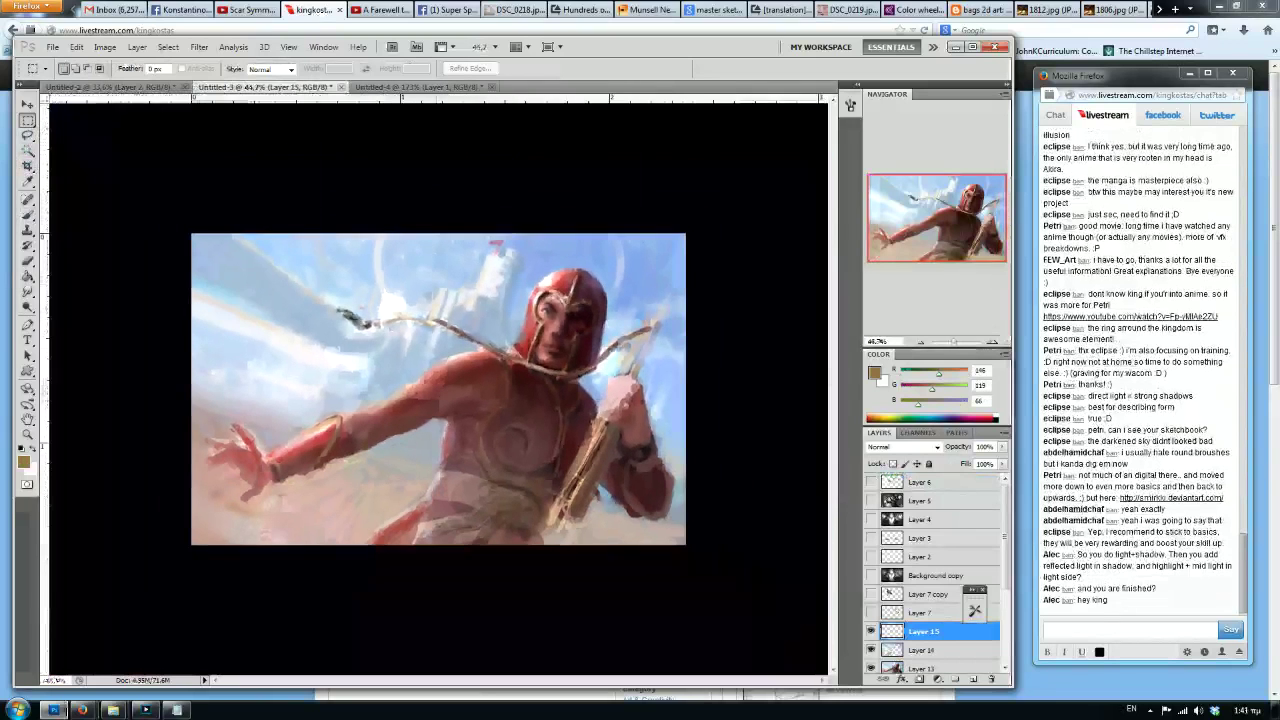
{"action": "scroll", "coordinate": [431, 188], "scroll_direction": "up", "scroll_amount": 1}
{"action": "scroll", "coordinate": [431, 188], "scroll_direction": "down", "scroll_amount": 1}
{"action": "scroll", "coordinate": [431, 188], "scroll_direction": "up", "scroll_amount": 1}
{"action": "scroll", "coordinate": [581, 262], "scroll_direction": "up", "scroll_amount": 1}
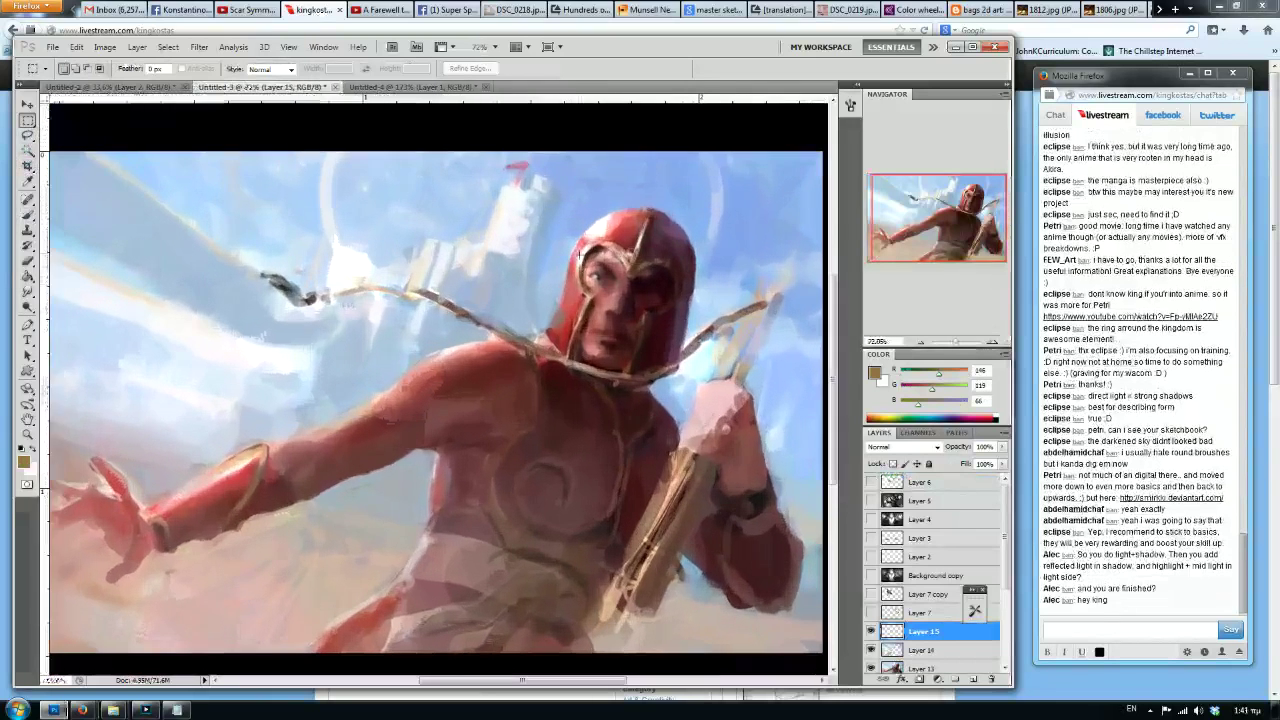
{"action": "scroll", "coordinate": [577, 248], "scroll_direction": "down", "scroll_amount": 1}
{"action": "scroll", "coordinate": [576, 233], "scroll_direction": "up", "scroll_amount": 1}
{"action": "scroll", "coordinate": [576, 233], "scroll_direction": "down", "scroll_amount": 1}
{"action": "scroll", "coordinate": [541, 246], "scroll_direction": "up", "scroll_amount": 1}
{"action": "scroll", "coordinate": [542, 247], "scroll_direction": "down", "scroll_amount": 2}
{"action": "scroll", "coordinate": [542, 247], "scroll_direction": "up", "scroll_amount": 1}
{"action": "scroll", "coordinate": [542, 247], "scroll_direction": "down", "scroll_amount": 1}
{"action": "scroll", "coordinate": [542, 247], "scroll_direction": "down", "scroll_amount": 1}
{"action": "scroll", "coordinate": [542, 247], "scroll_direction": "up", "scroll_amount": 1}
{"action": "scroll", "coordinate": [542, 247], "scroll_direction": "up", "scroll_amount": 1}
{"action": "scroll", "coordinate": [542, 247], "scroll_direction": "down", "scroll_amount": 1}
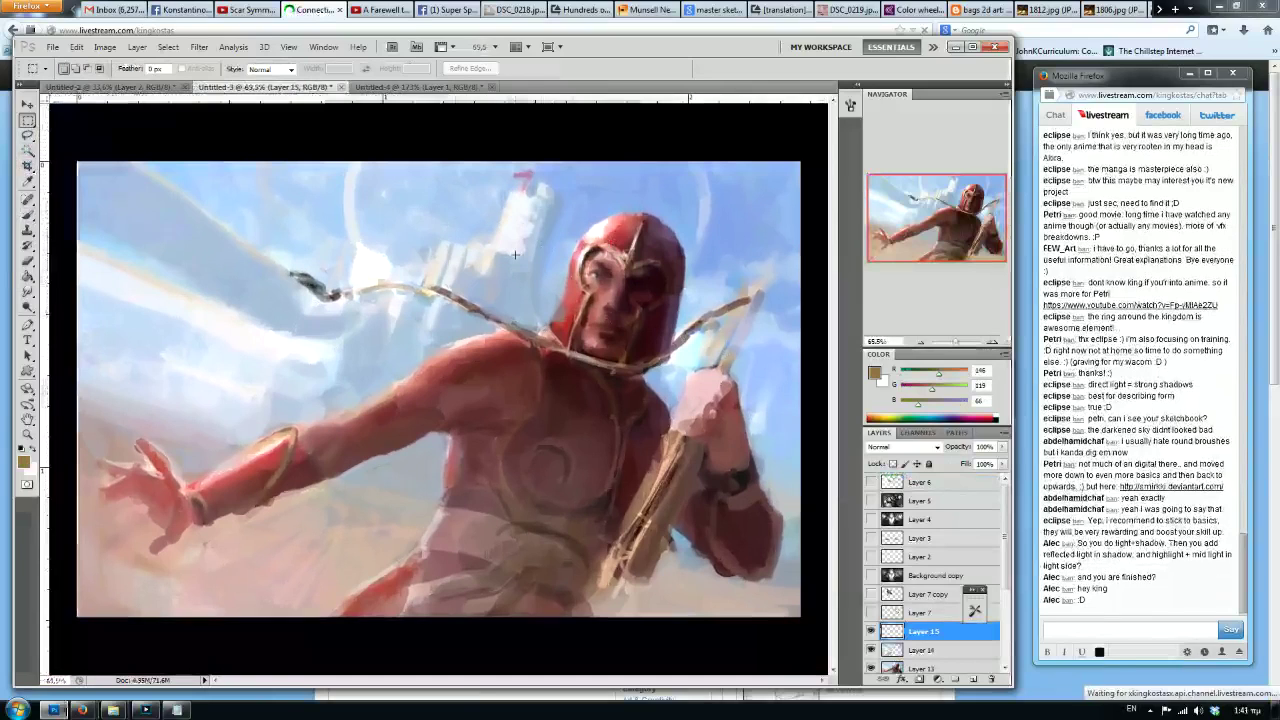
Mirror the painting's canvas horizontally with the Brush active, and show Layer 4 to examine the older black-and-white sketch.
{"action": "key", "text": "b"}
{"action": "key", "text": "ctrl+shift+h"}
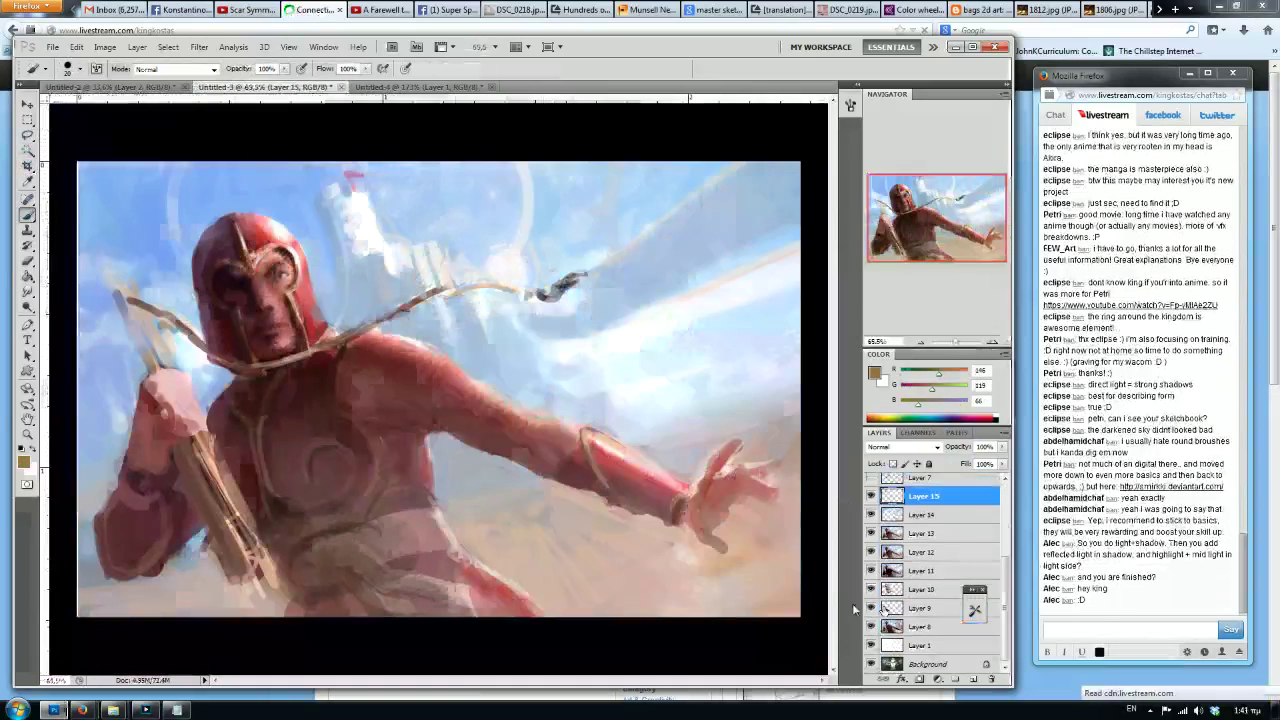
{"action": "left_click", "coordinate": [871, 538]}
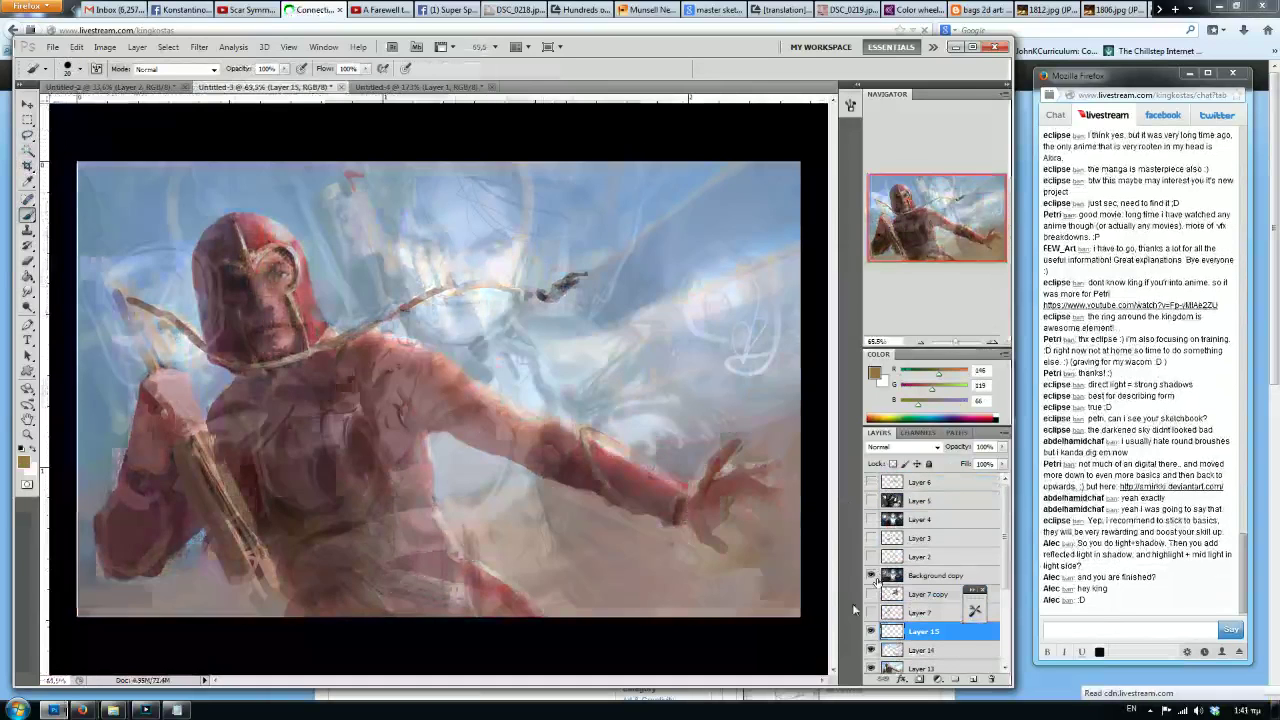
{"action": "left_click", "coordinate": [871, 538]}
{"action": "left_click", "coordinate": [871, 519]}
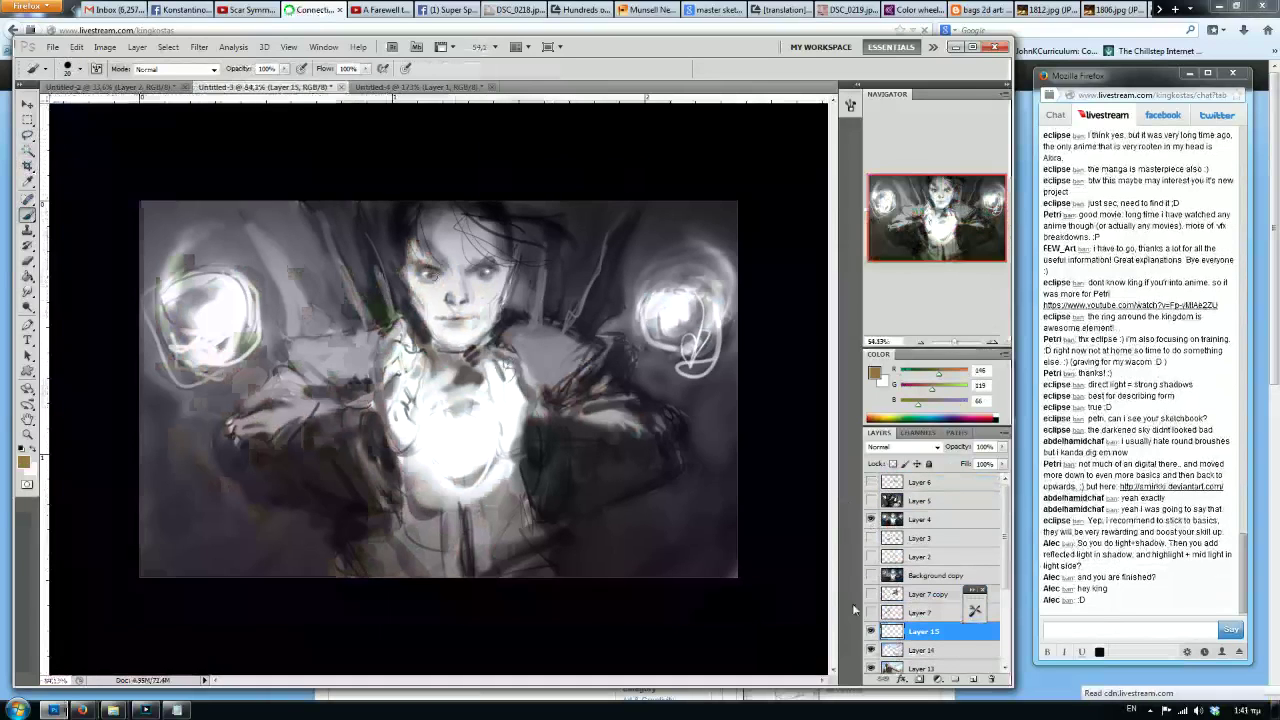
{"action": "scroll", "coordinate": [425, 268], "scroll_direction": "down", "scroll_amount": 4}
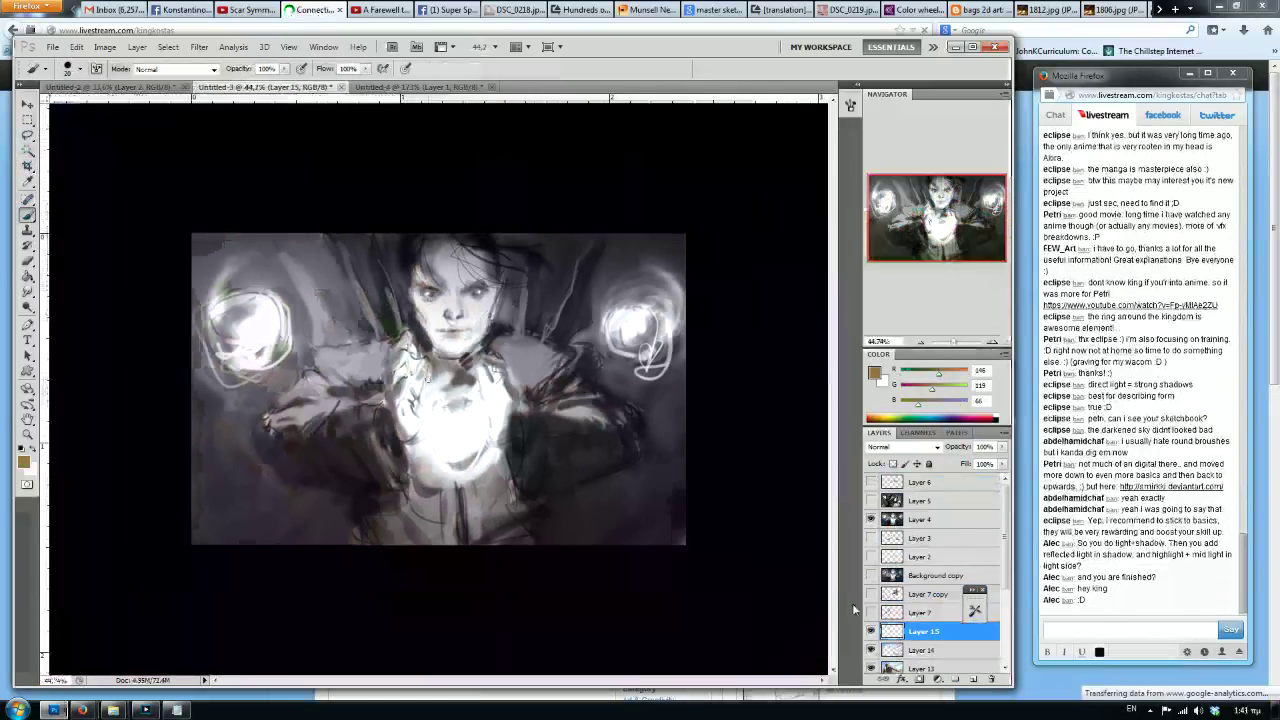
{"action": "scroll", "coordinate": [610, 330], "scroll_direction": "up", "scroll_amount": 5}
{"action": "scroll", "coordinate": [331, 281], "scroll_direction": "down", "scroll_amount": 2}
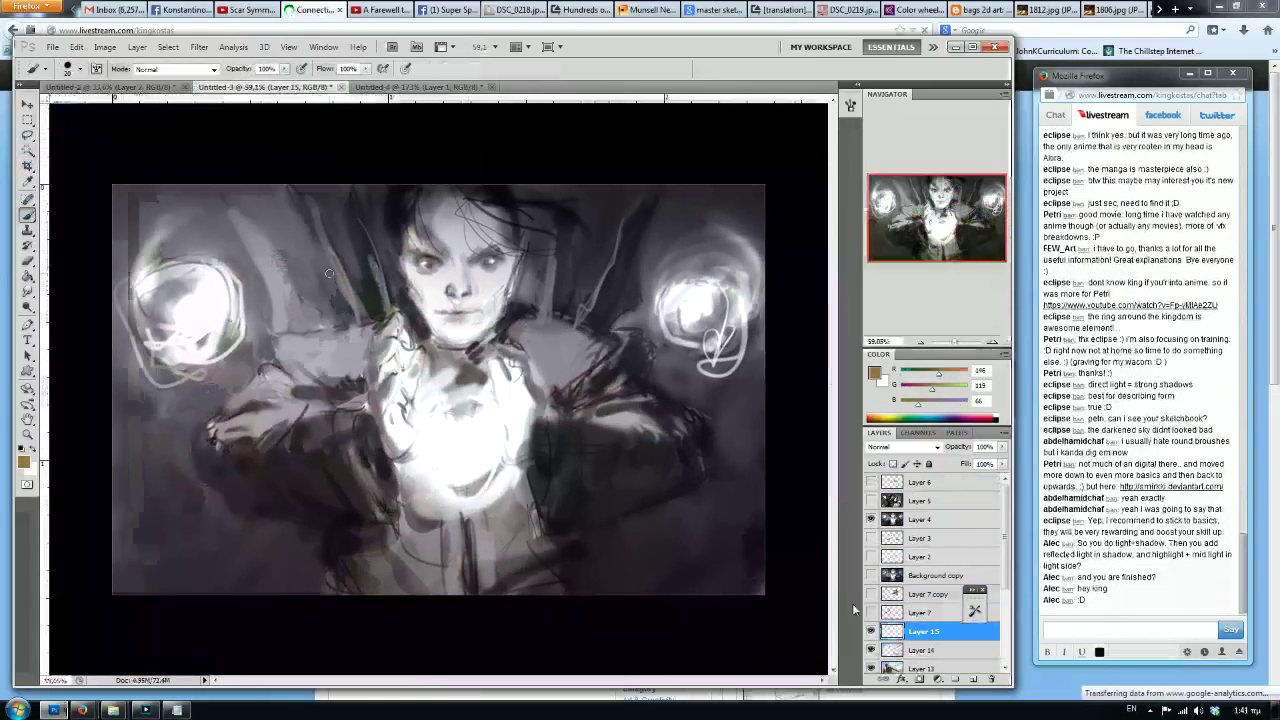
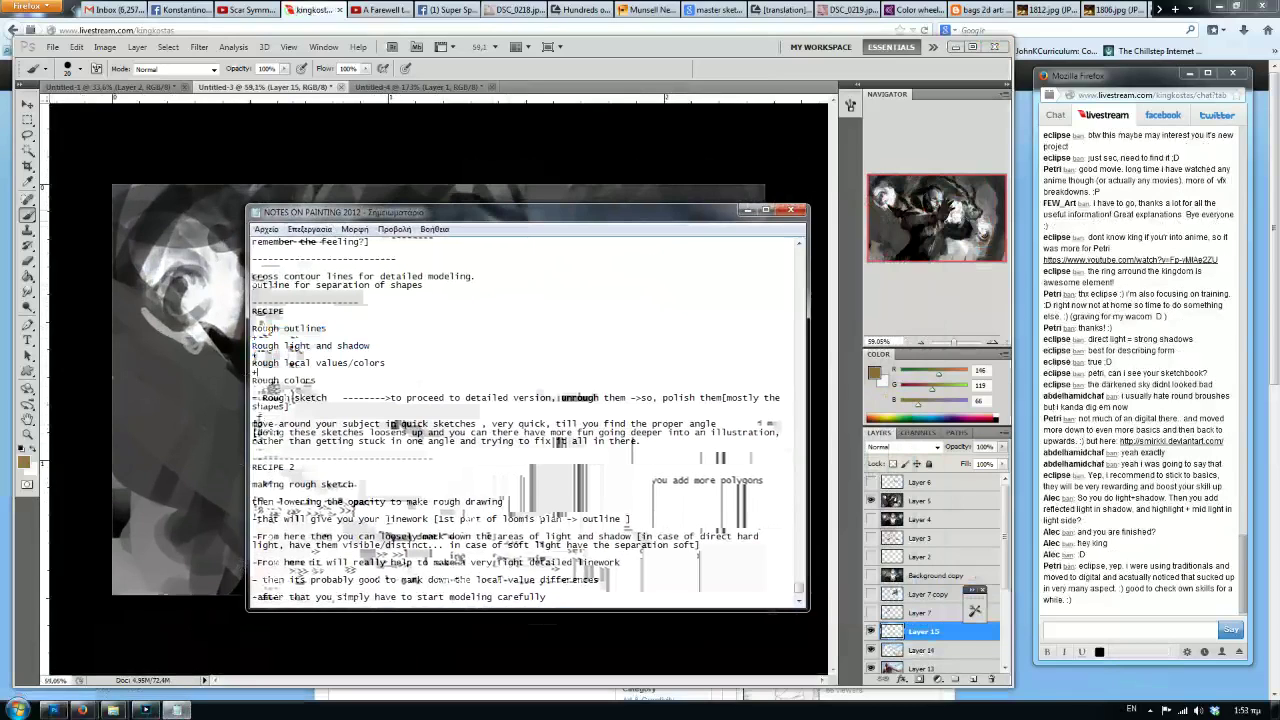
Switch to the livestream page in Firefox and bring its separate chat window back to the front.
{"action": "left_click", "coordinate": [714, 6]}
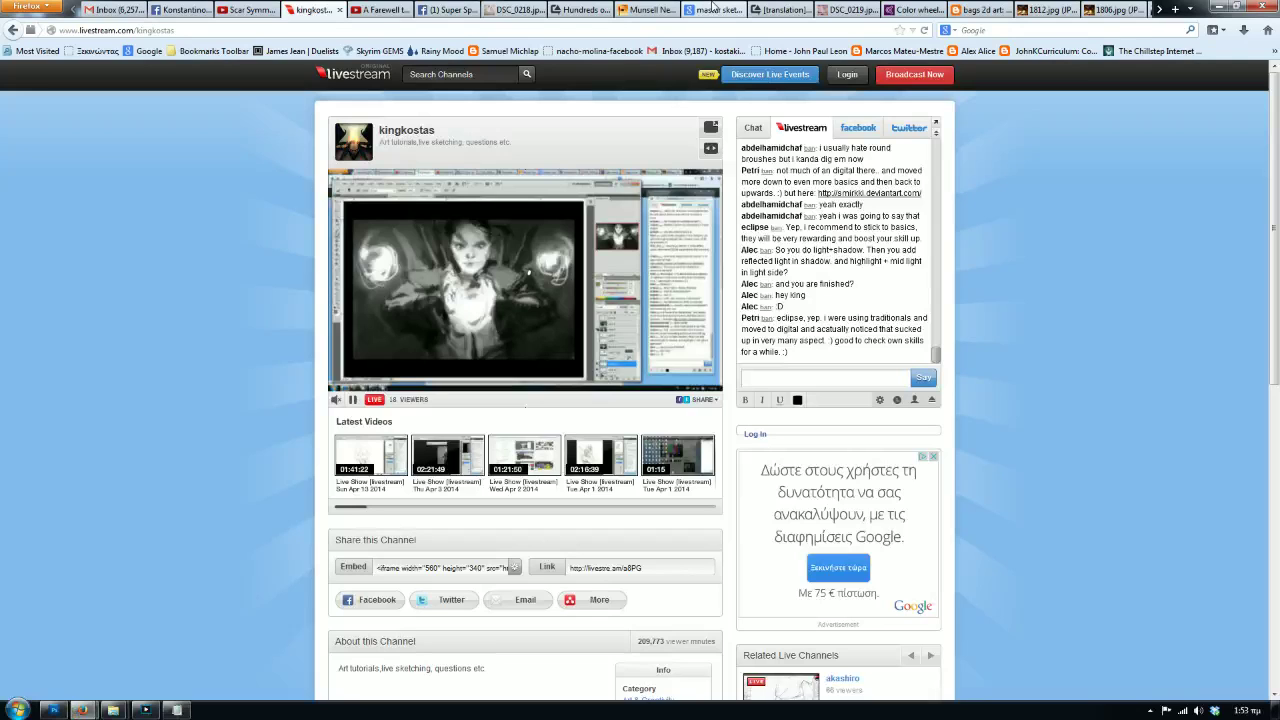
{"action": "left_click", "coordinate": [720, 11]}
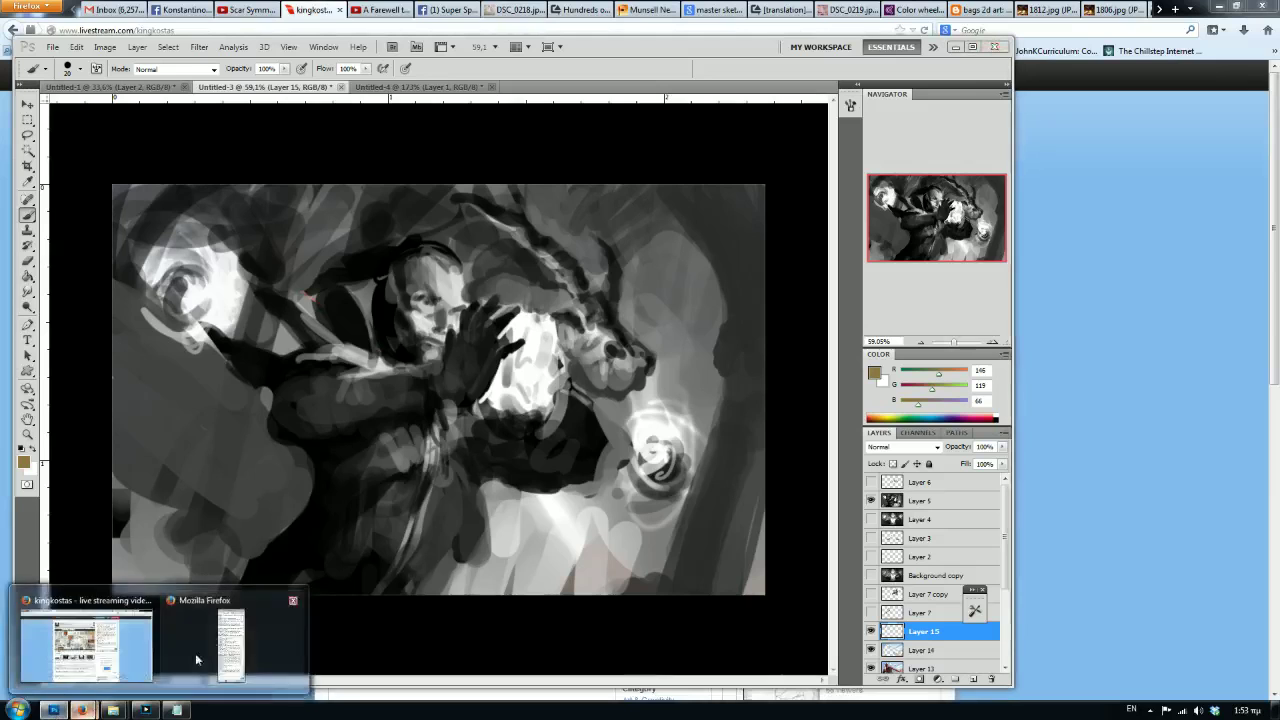
{"action": "left_click", "coordinate": [197, 652]}
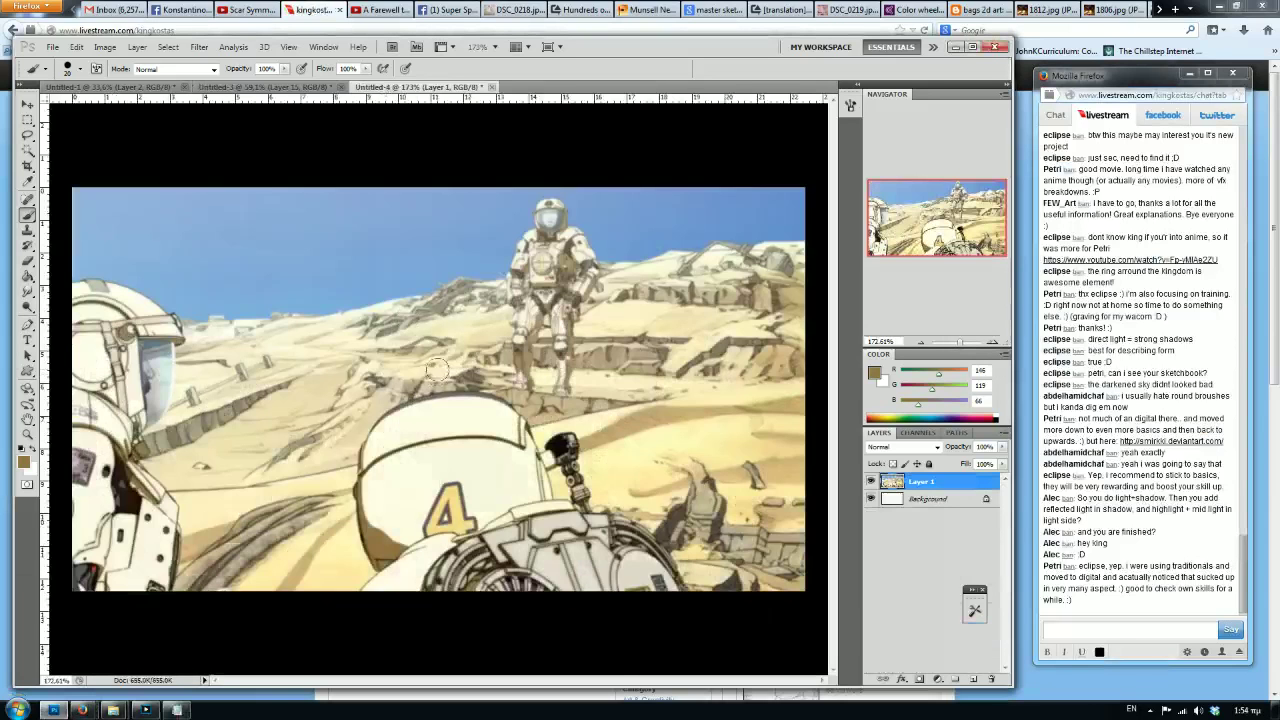
Convert the astronaut reference frame to grayscale mode without flattening its layers.
{"action": "key", "text": "ctrl+minus"}
{"action": "scroll", "coordinate": [421, 207], "scroll_direction": "up", "scroll_amount": 4}
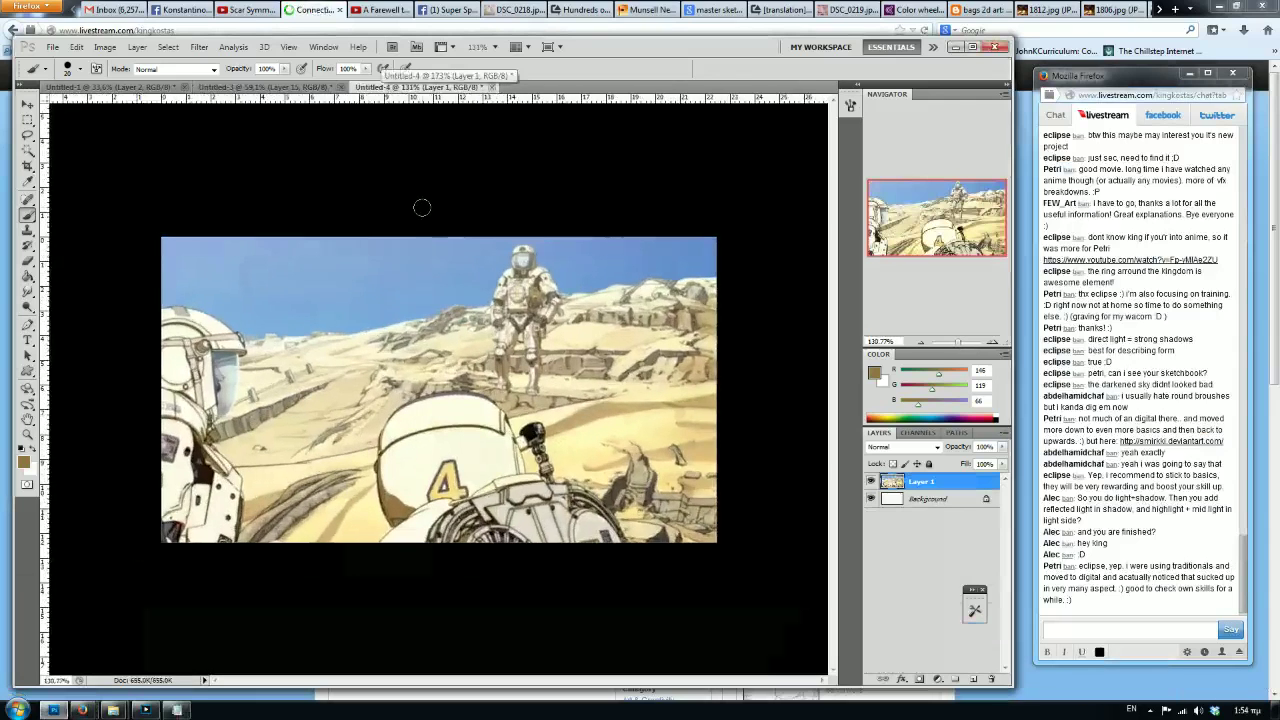
{"action": "scroll", "coordinate": [430, 228], "scroll_direction": "down", "scroll_amount": 3}
{"action": "left_click", "coordinate": [106, 47]}
{"action": "mouse_move", "coordinate": [118, 62]}
{"action": "left_click", "coordinate": [280, 76]}
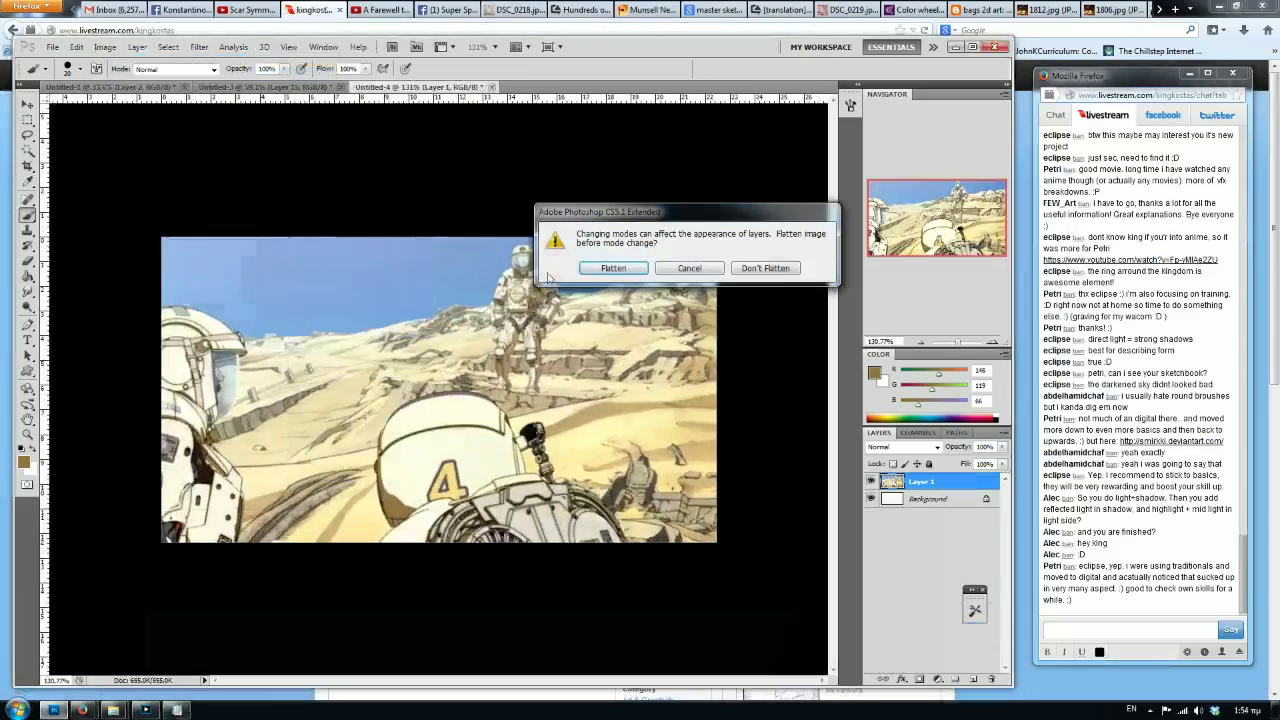
{"action": "left_click", "coordinate": [765, 268]}
{"action": "left_click", "coordinate": [603, 286]}
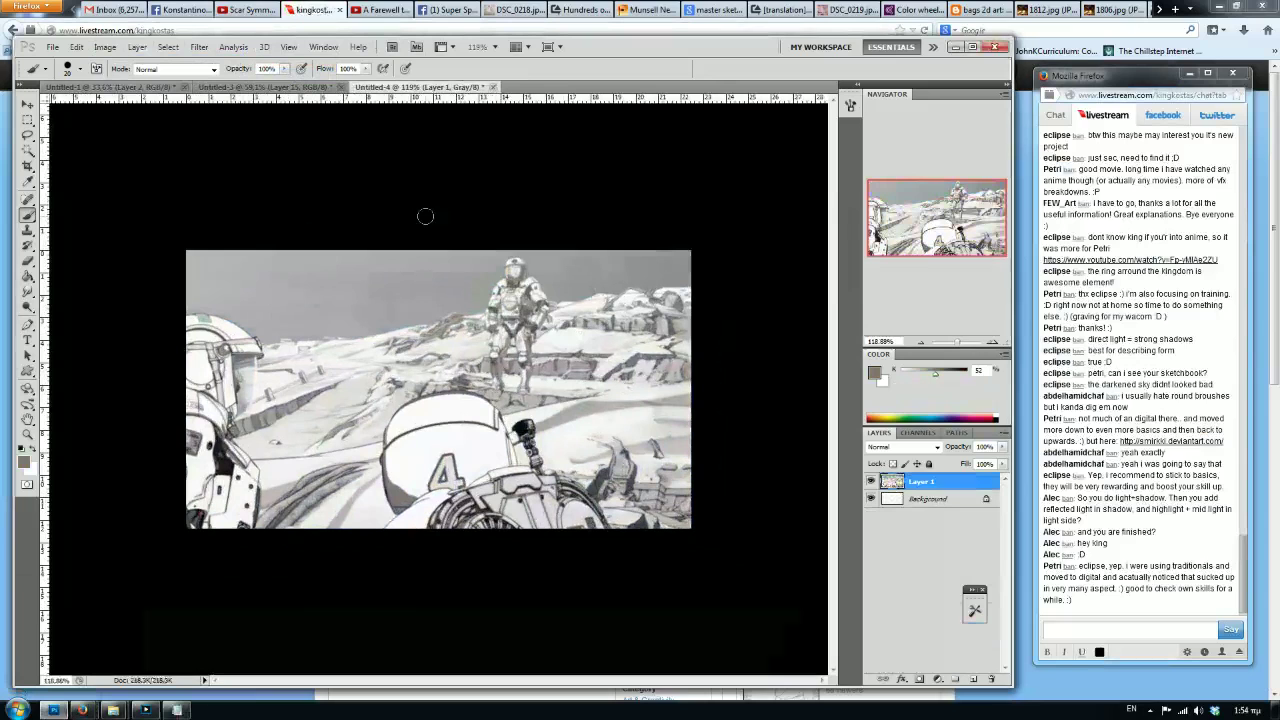
Examine the grayscale frame's value grouping across the sky, rocks and astronauts, and the hard shadow shapes, at different magnifications.
{"action": "scroll", "coordinate": [396, 209], "scroll_direction": "up", "scroll_amount": 1}
{"action": "scroll", "coordinate": [362, 168], "scroll_direction": "up", "scroll_amount": 1}
{"action": "scroll", "coordinate": [340, 180], "scroll_direction": "down", "scroll_amount": 1}
{"action": "scroll", "coordinate": [366, 322], "scroll_direction": "up", "scroll_amount": 1}
{"action": "scroll", "coordinate": [366, 322], "scroll_direction": "down", "scroll_amount": 1}
{"action": "scroll", "coordinate": [366, 322], "scroll_direction": "up", "scroll_amount": 1}
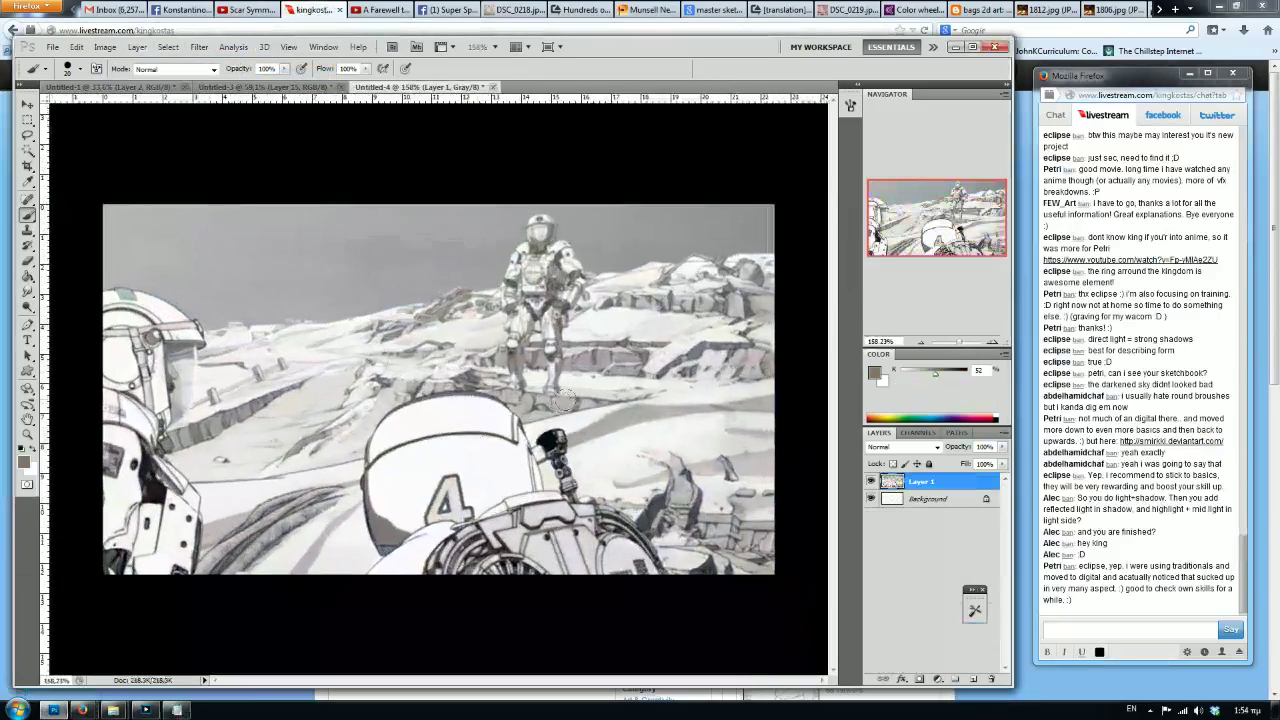
{"action": "scroll", "coordinate": [462, 404], "scroll_direction": "down", "scroll_amount": 1}
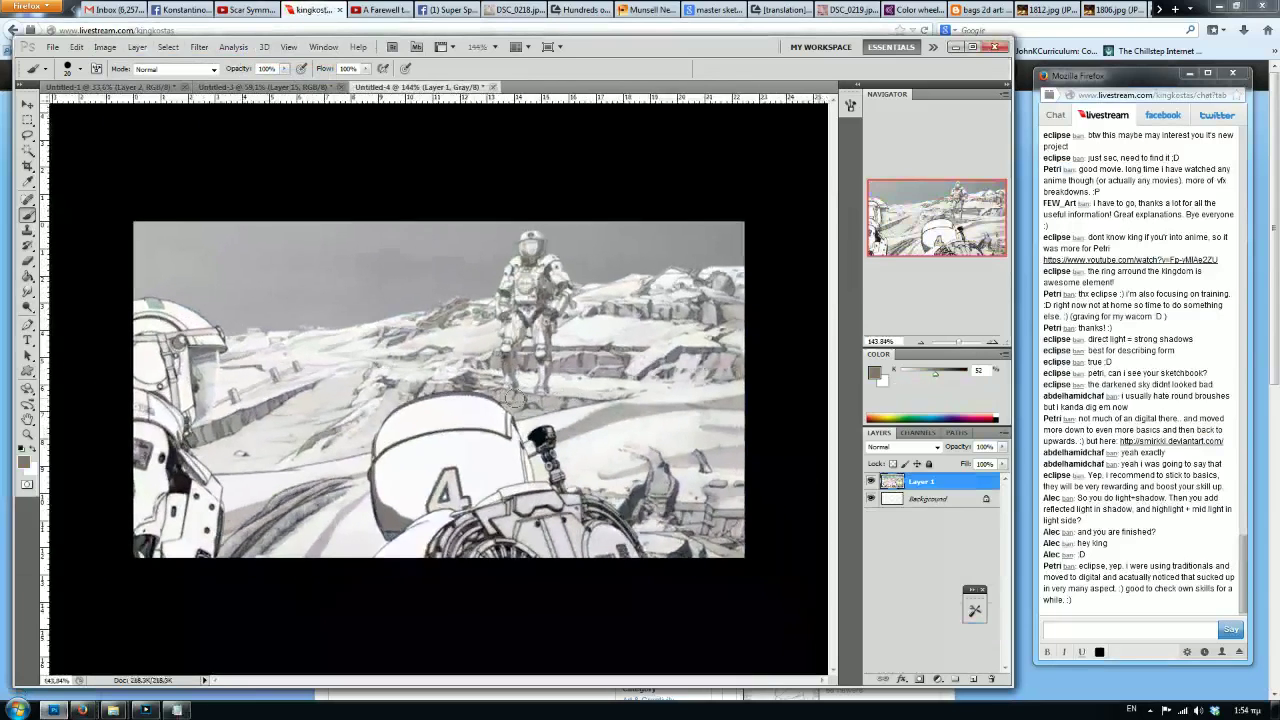
{"action": "scroll", "coordinate": [462, 404], "scroll_direction": "down", "scroll_amount": 2}
{"action": "scroll", "coordinate": [462, 404], "scroll_direction": "up", "scroll_amount": 1}
{"action": "scroll", "coordinate": [462, 404], "scroll_direction": "up", "scroll_amount": 1}
{"action": "scroll", "coordinate": [462, 404], "scroll_direction": "up", "scroll_amount": 1}
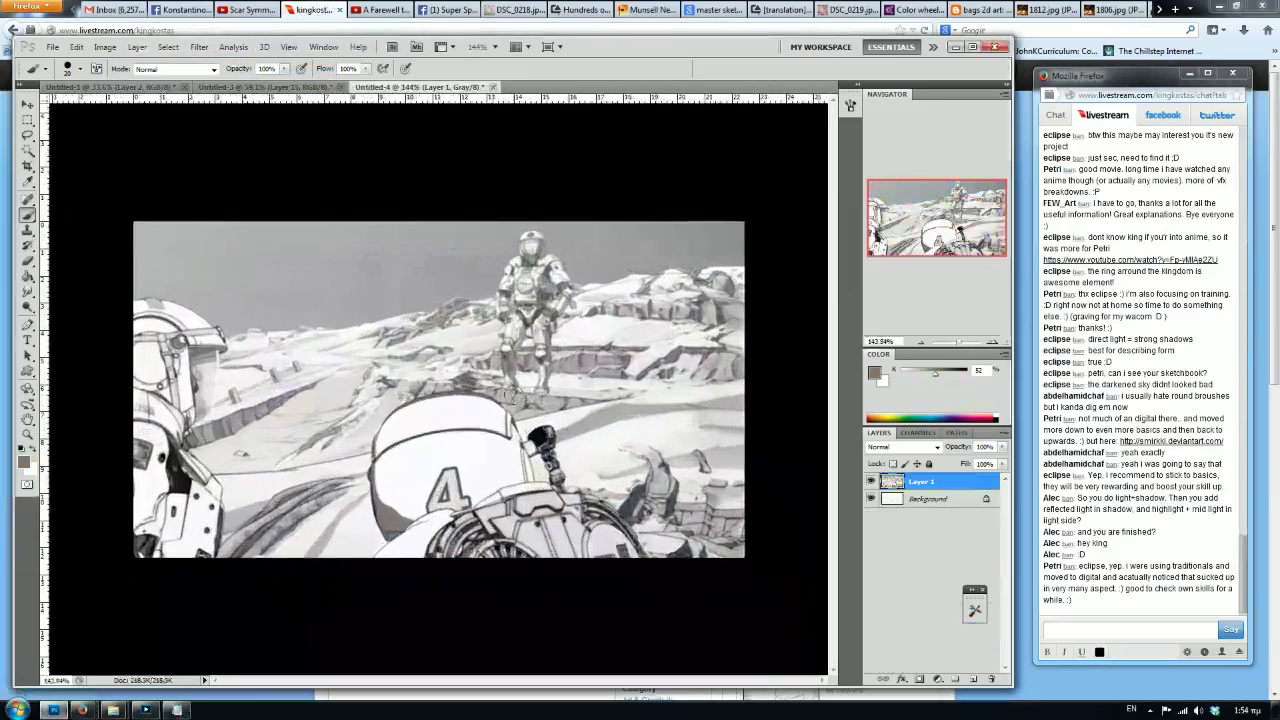
{"action": "scroll", "coordinate": [447, 348], "scroll_direction": "up", "scroll_amount": 1}
{"action": "scroll", "coordinate": [291, 296], "scroll_direction": "down", "scroll_amount": 1}
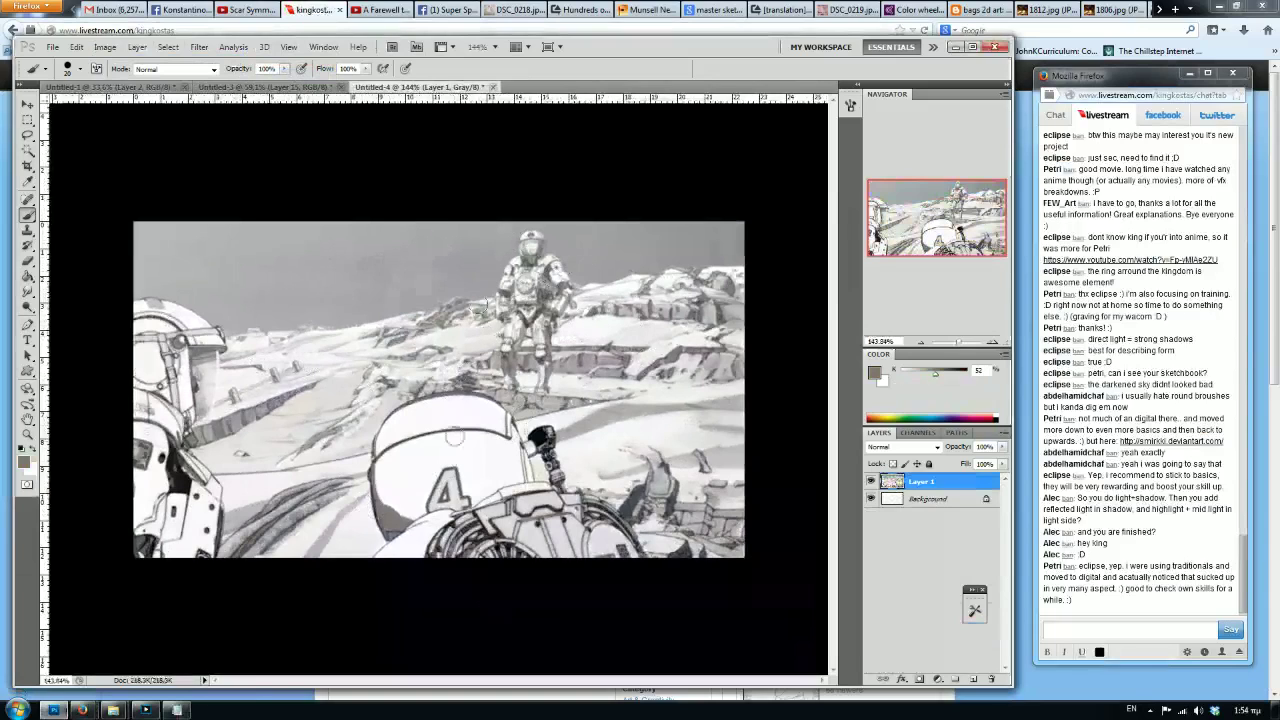
{"action": "scroll", "coordinate": [448, 488], "scroll_direction": "up", "scroll_amount": 1}
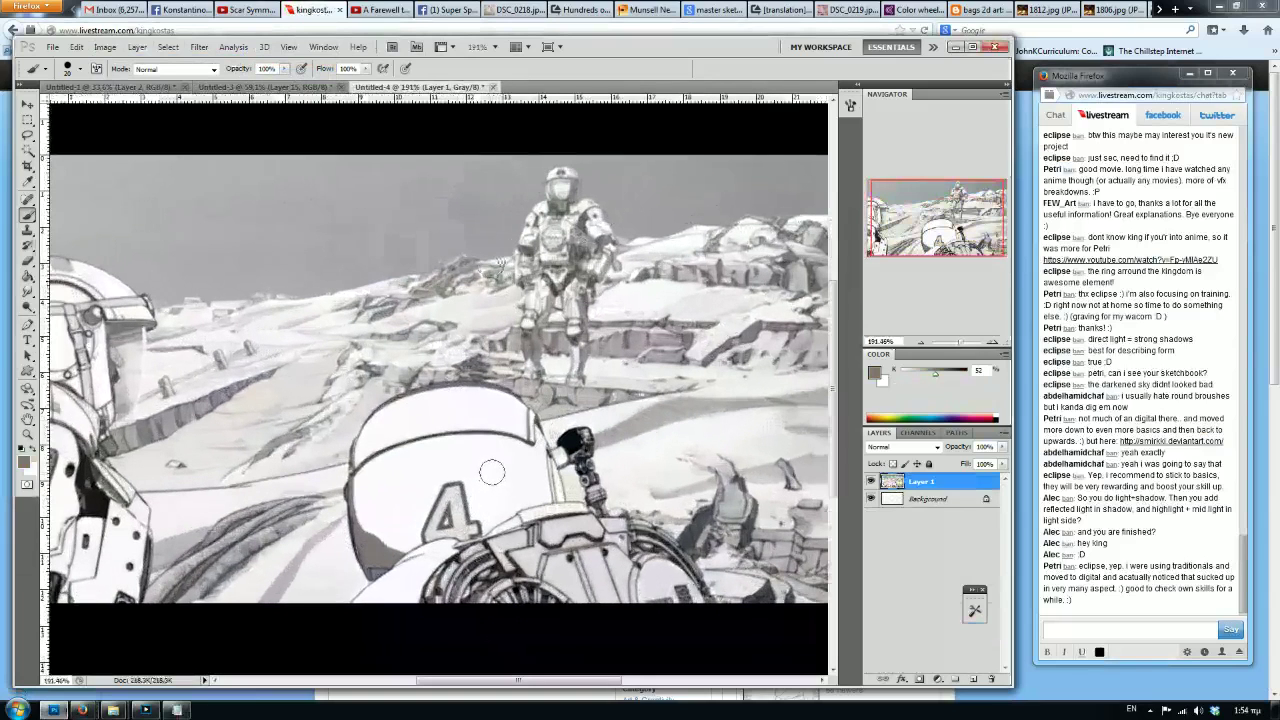
{"action": "scroll", "coordinate": [491, 472], "scroll_direction": "down", "scroll_amount": 1}
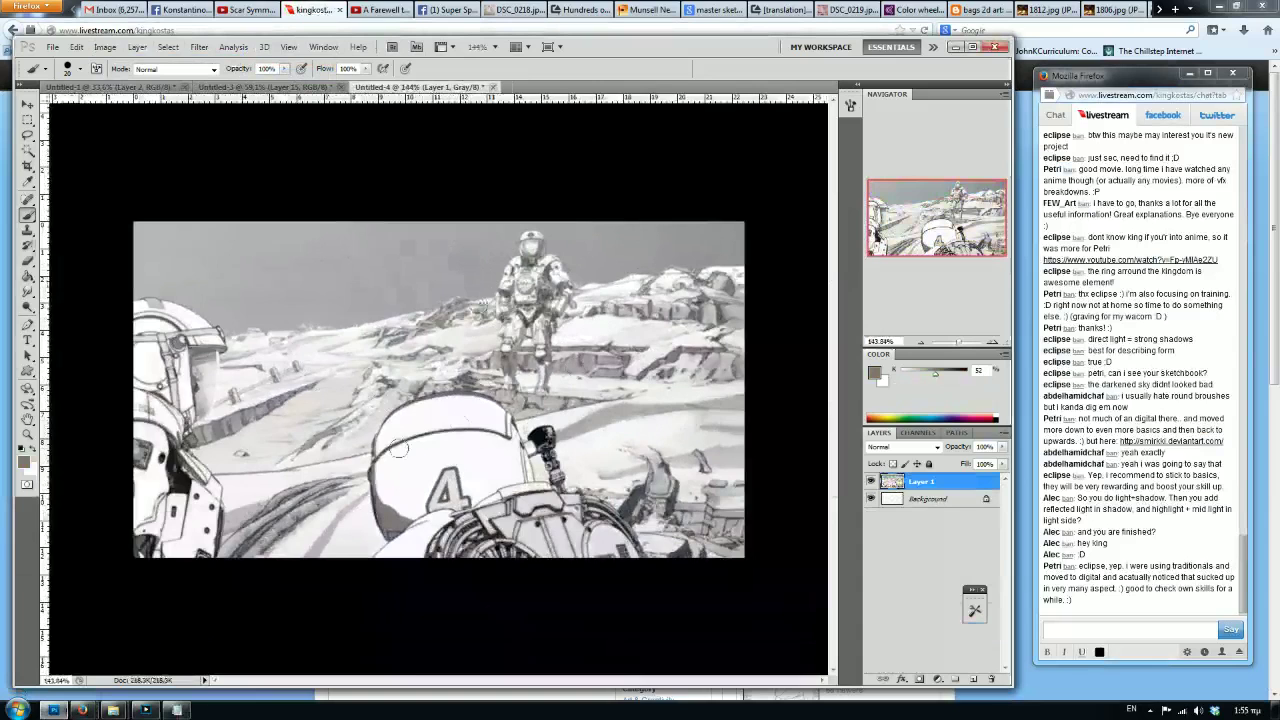
{"action": "scroll", "coordinate": [397, 449], "scroll_direction": "down", "scroll_amount": 1}
{"action": "scroll", "coordinate": [450, 250], "scroll_direction": "up", "scroll_amount": 2}
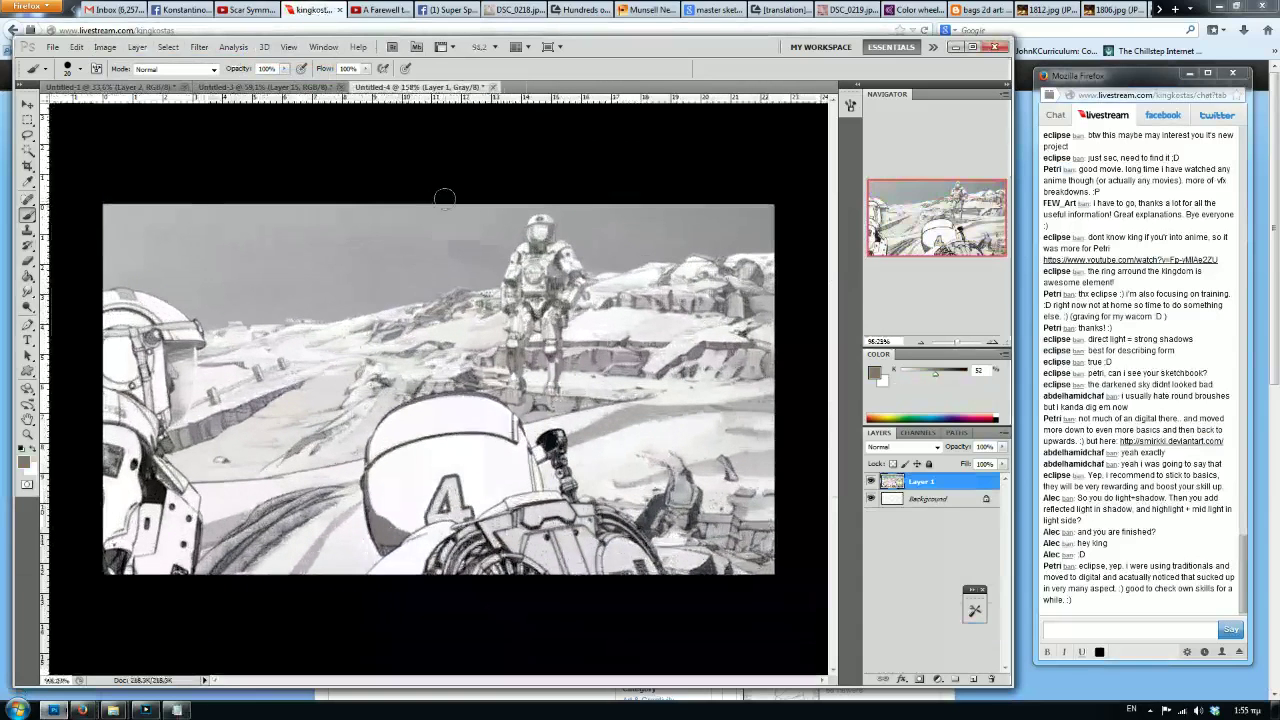
{"action": "scroll", "coordinate": [444, 199], "scroll_direction": "up", "scroll_amount": 1}
{"action": "scroll", "coordinate": [436, 204], "scroll_direction": "down", "scroll_amount": 2}
{"action": "scroll", "coordinate": [438, 205], "scroll_direction": "up", "scroll_amount": 2}
{"action": "scroll", "coordinate": [470, 207], "scroll_direction": "down", "scroll_amount": 2}
{"action": "scroll", "coordinate": [485, 212], "scroll_direction": "up", "scroll_amount": 2}
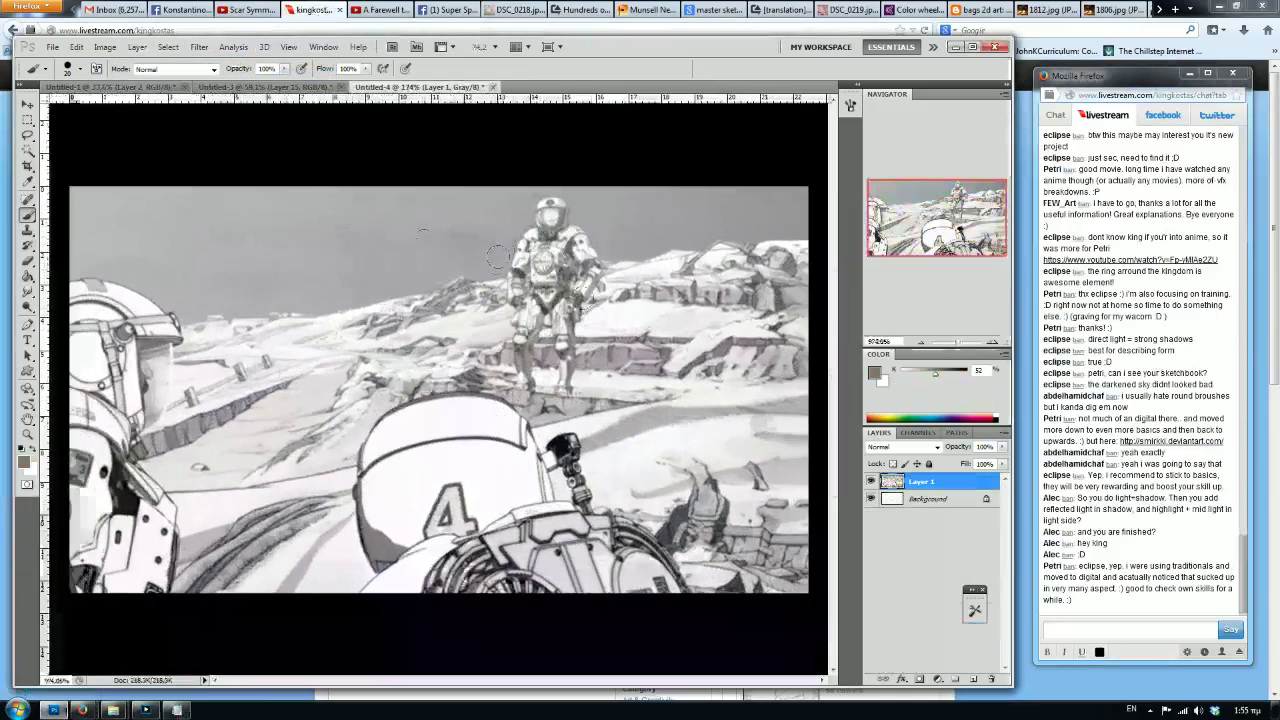
Soften the hard shadow edge on the helmet numbered 4 with a resized Smudge brush and compare the shading at several magnifications.
{"action": "scroll", "coordinate": [390, 535], "scroll_direction": "up", "scroll_amount": 1}
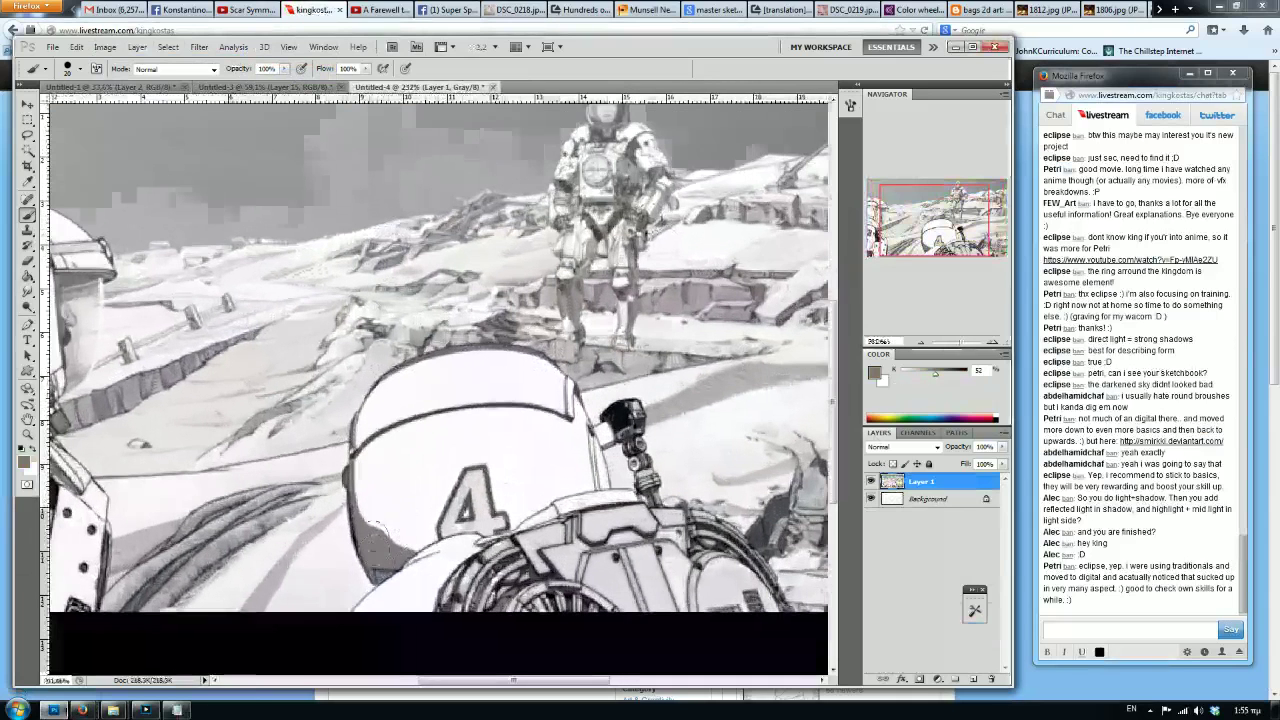
{"action": "left_click", "coordinate": [27, 293]}
{"action": "scroll", "coordinate": [400, 535], "scroll_direction": "up", "scroll_amount": 1}
{"action": "key", "text": "bracketleft"}
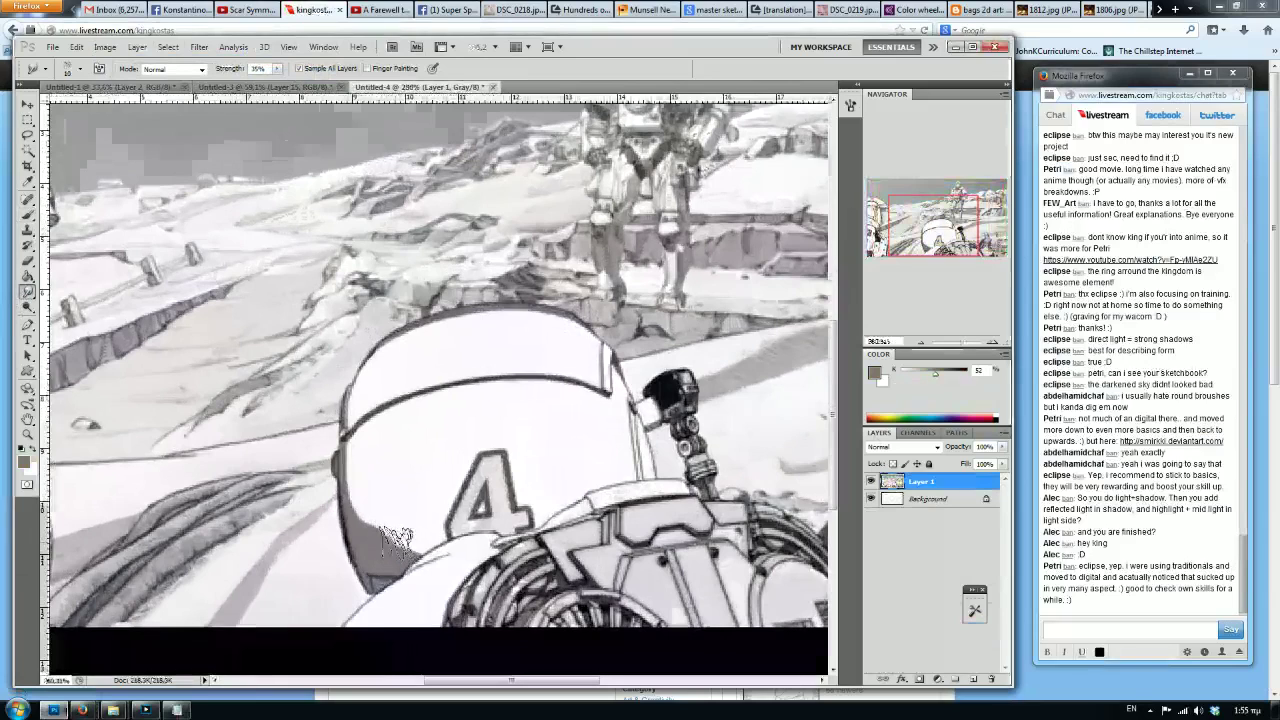
{"action": "mouse_move", "coordinate": [393, 540]}
{"action": "left_mouse_down"}
{"action": "mouse_move", "coordinate": [414, 537]}
{"action": "mouse_move", "coordinate": [385, 520]}
{"action": "mouse_move", "coordinate": [396, 544]}
{"action": "mouse_move", "coordinate": [408, 550]}
{"action": "mouse_move", "coordinate": [362, 496]}
{"action": "mouse_move", "coordinate": [416, 541]}
{"action": "mouse_move", "coordinate": [400, 535]}
{"action": "left_mouse_up"}
{"action": "scroll", "coordinate": [400, 538], "scroll_direction": "down", "scroll_amount": 5}
{"action": "scroll", "coordinate": [398, 543], "scroll_direction": "up", "scroll_amount": 4}
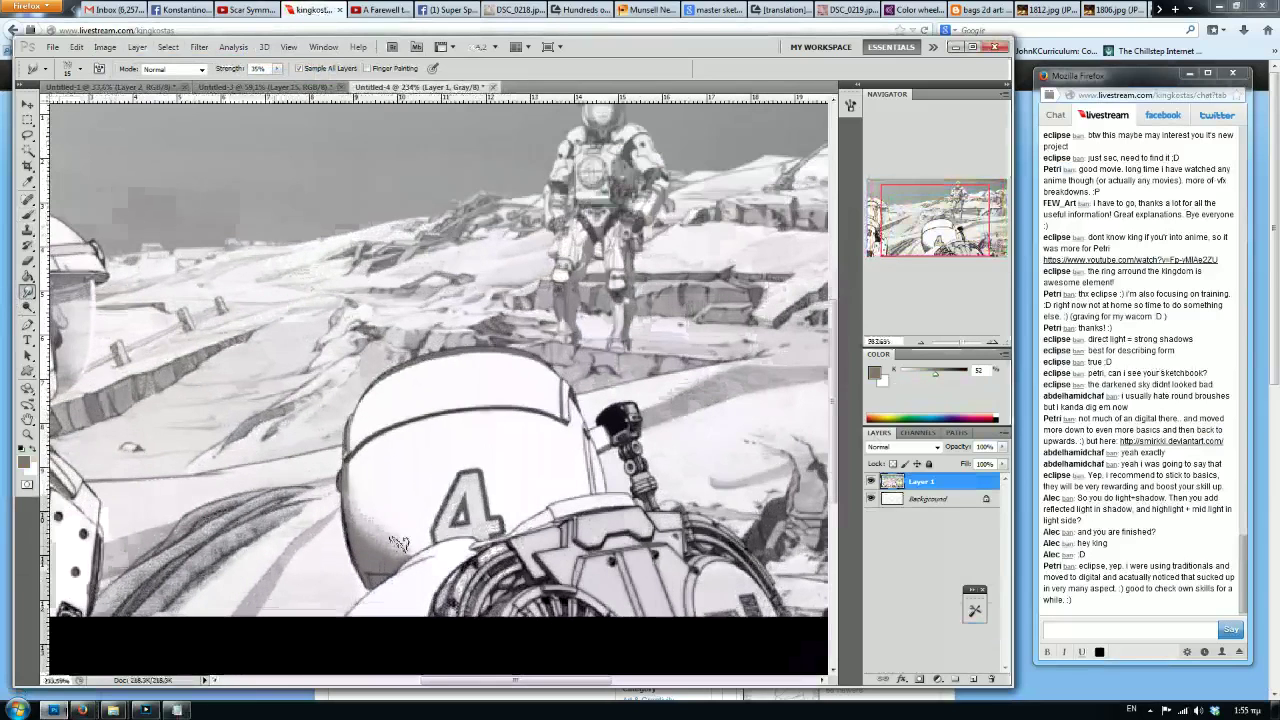
{"action": "scroll", "coordinate": [406, 480], "scroll_direction": "down", "scroll_amount": 3}
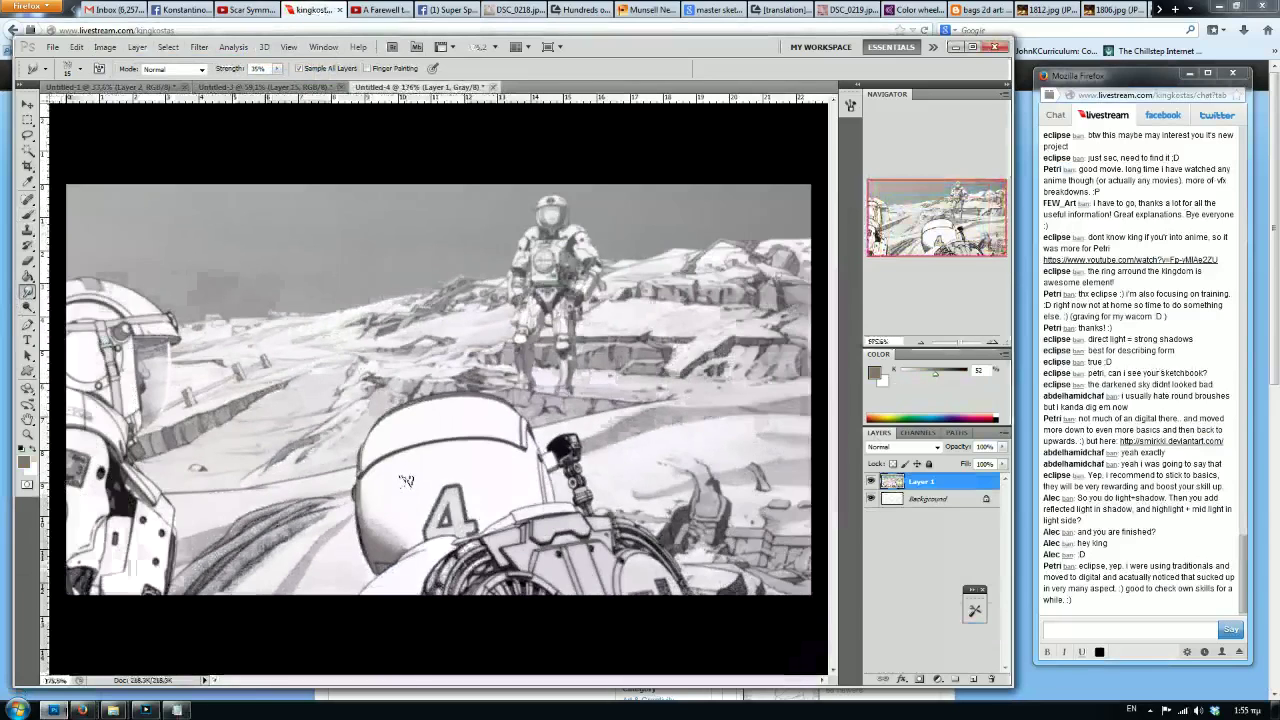
{"action": "scroll", "coordinate": [406, 480], "scroll_direction": "up", "scroll_amount": 3}
{"action": "scroll", "coordinate": [392, 488], "scroll_direction": "down", "scroll_amount": 4}
{"action": "scroll", "coordinate": [392, 488], "scroll_direction": "up", "scroll_amount": 4}
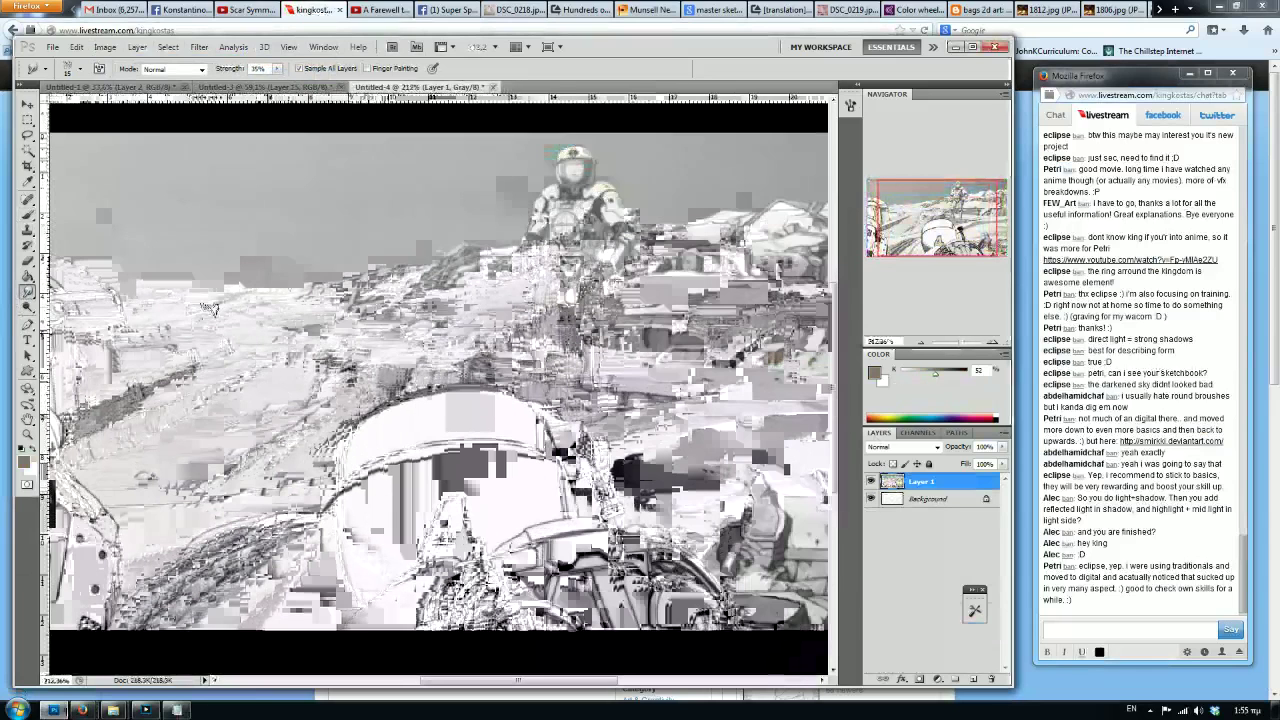
Switch to the Untitled-3 painting and bring up the NOTES ON PAINTING 2012 file to read its sketching recipes.
{"action": "scroll", "coordinate": [626, 428], "scroll_direction": "down", "scroll_amount": 2}
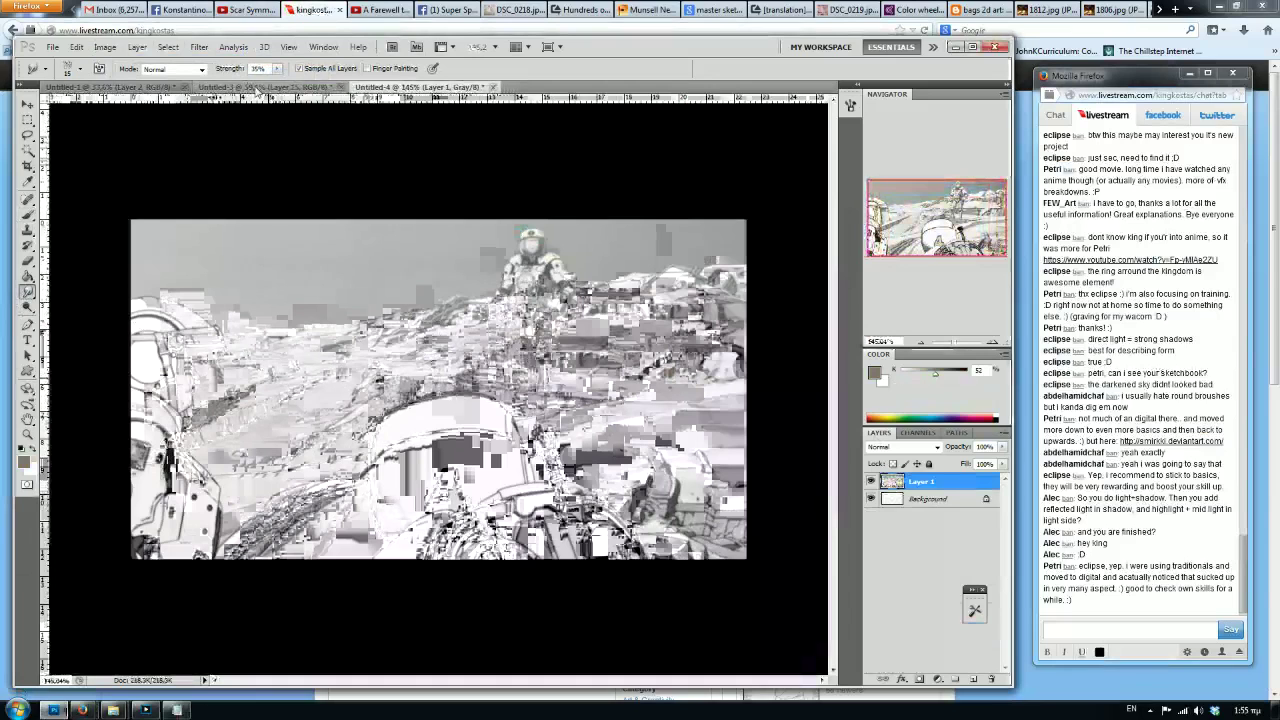
{"action": "left_click", "coordinate": [258, 88]}
{"action": "scroll", "coordinate": [896, 597], "scroll_direction": "down", "scroll_amount": 1}
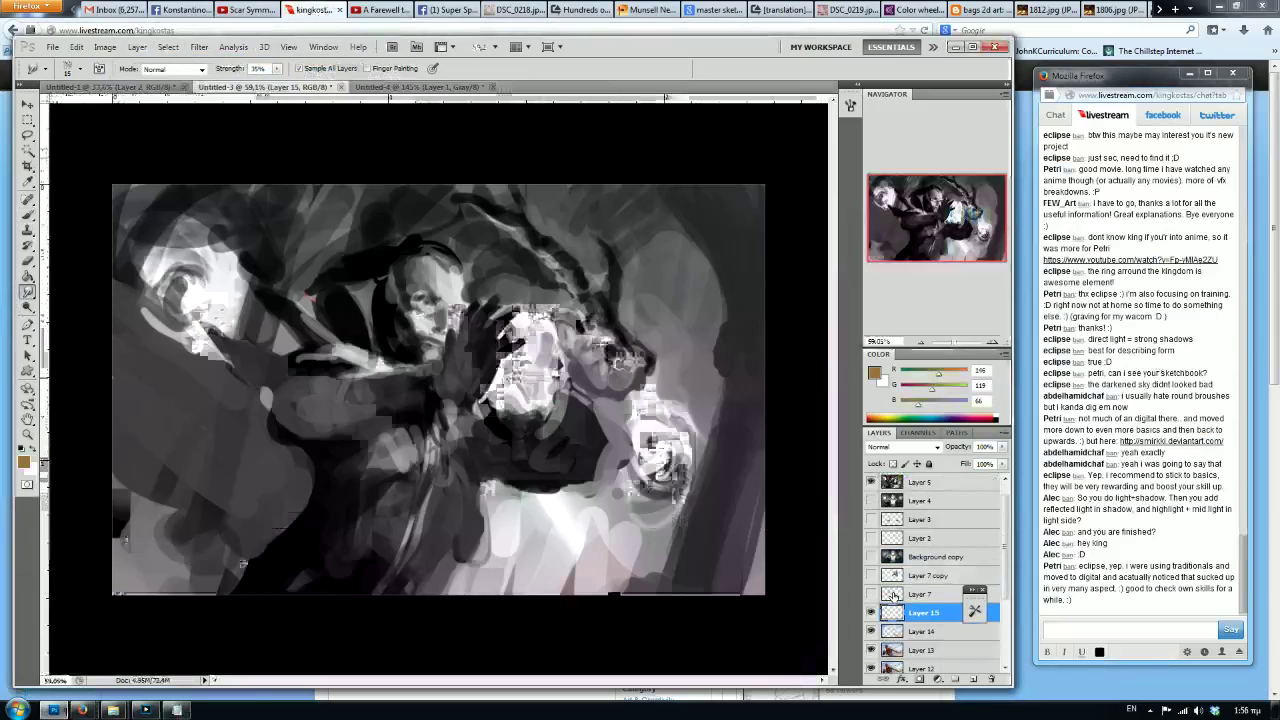
{"action": "left_click", "coordinate": [176, 710]}
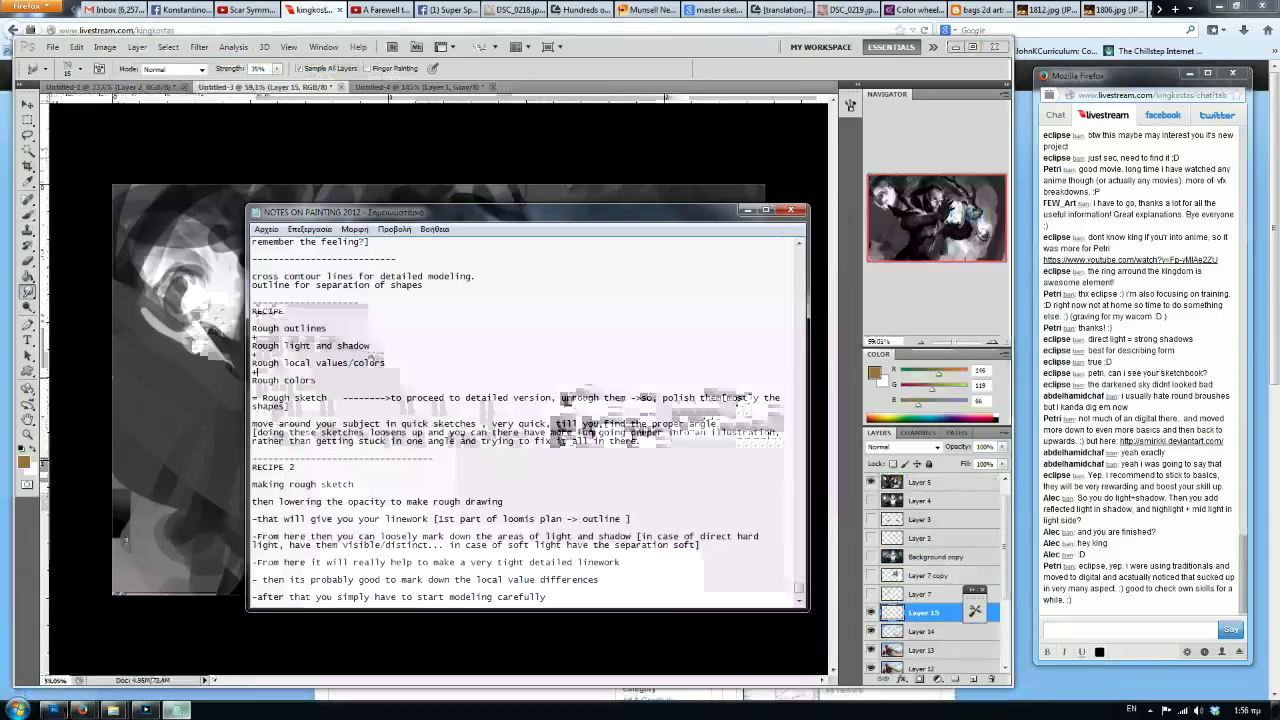
{"action": "scroll", "coordinate": [256, 310], "scroll_direction": "up", "scroll_amount": 1}
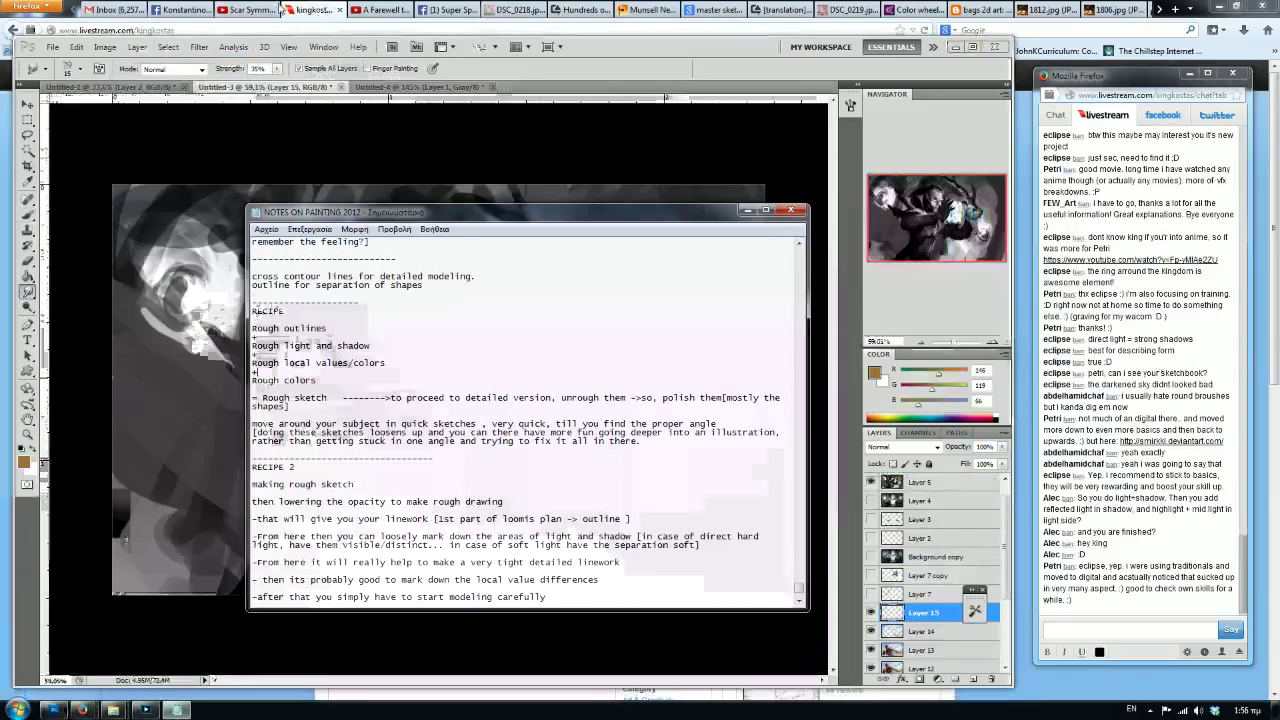
Switch to the master sketches image results in Firefox and examine the linework and shading of the Edgar Degas dancer sketch.
{"action": "left_click", "coordinate": [724, 10]}
{"action": "scroll", "coordinate": [355, 467], "scroll_direction": "up", "scroll_amount": 3}
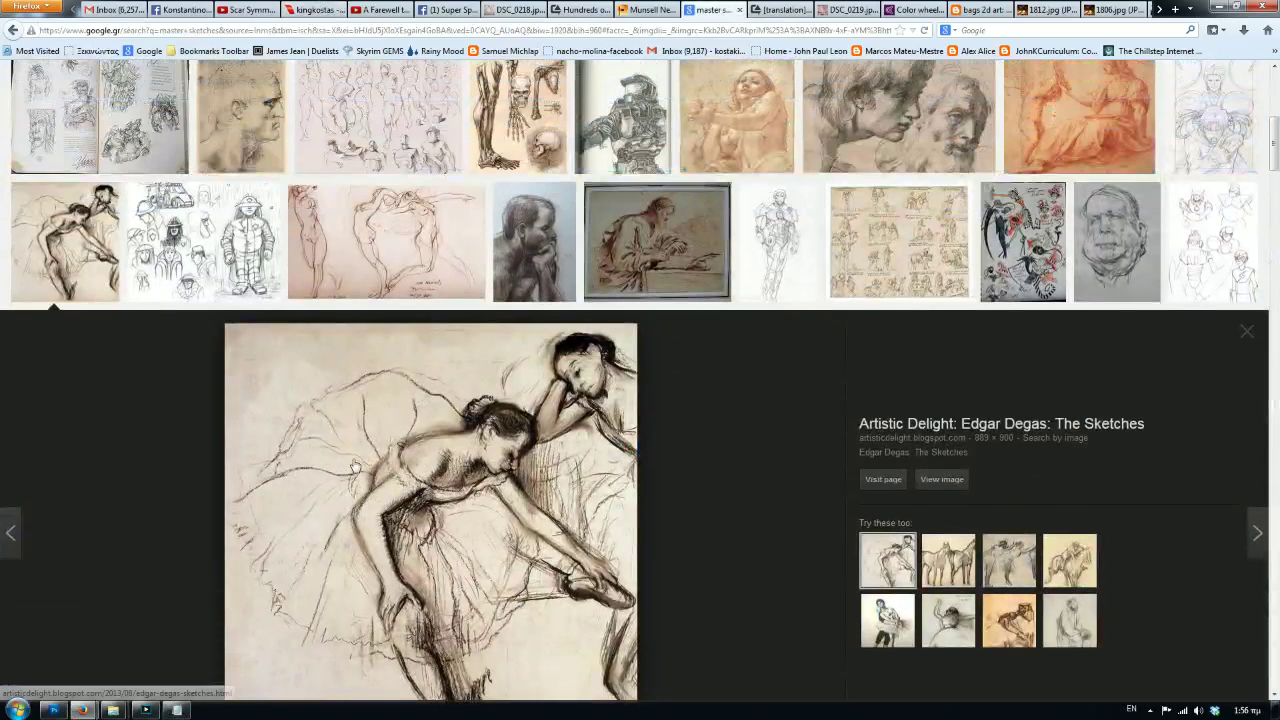
{"action": "scroll", "coordinate": [356, 467], "scroll_direction": "down", "scroll_amount": 2}
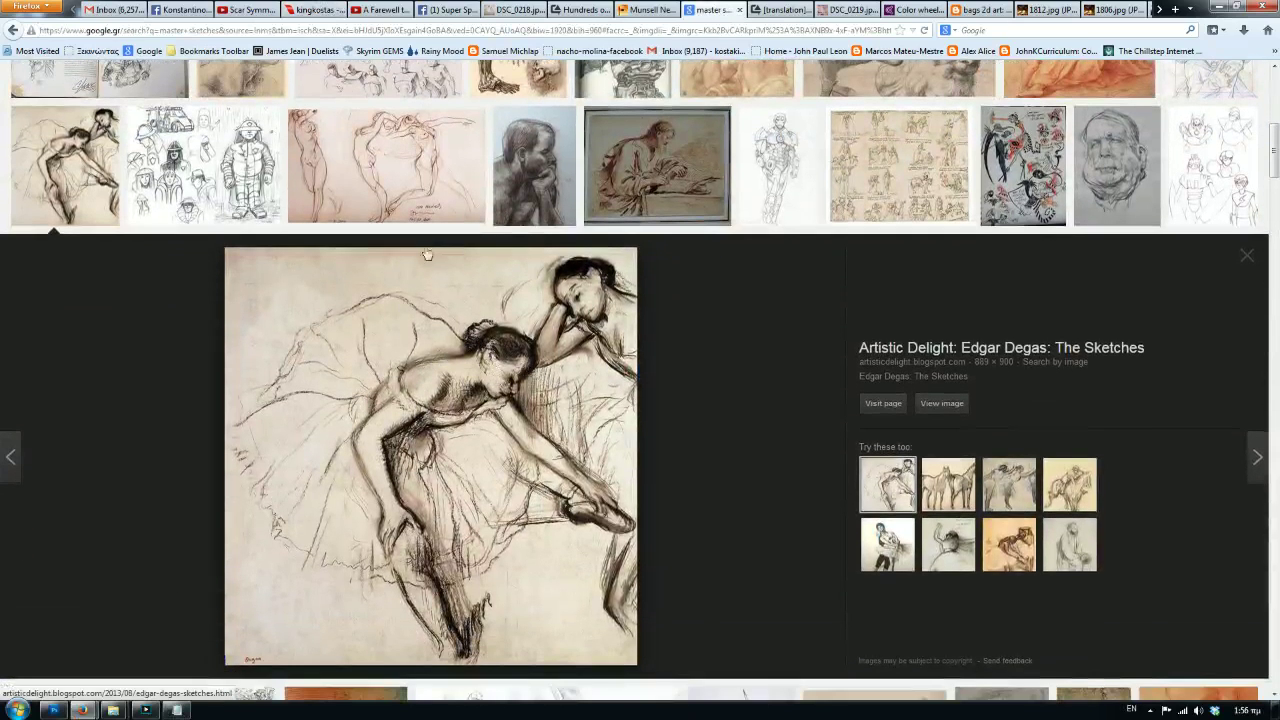
{"action": "scroll", "coordinate": [495, 385], "scroll_direction": "up", "scroll_amount": 1}
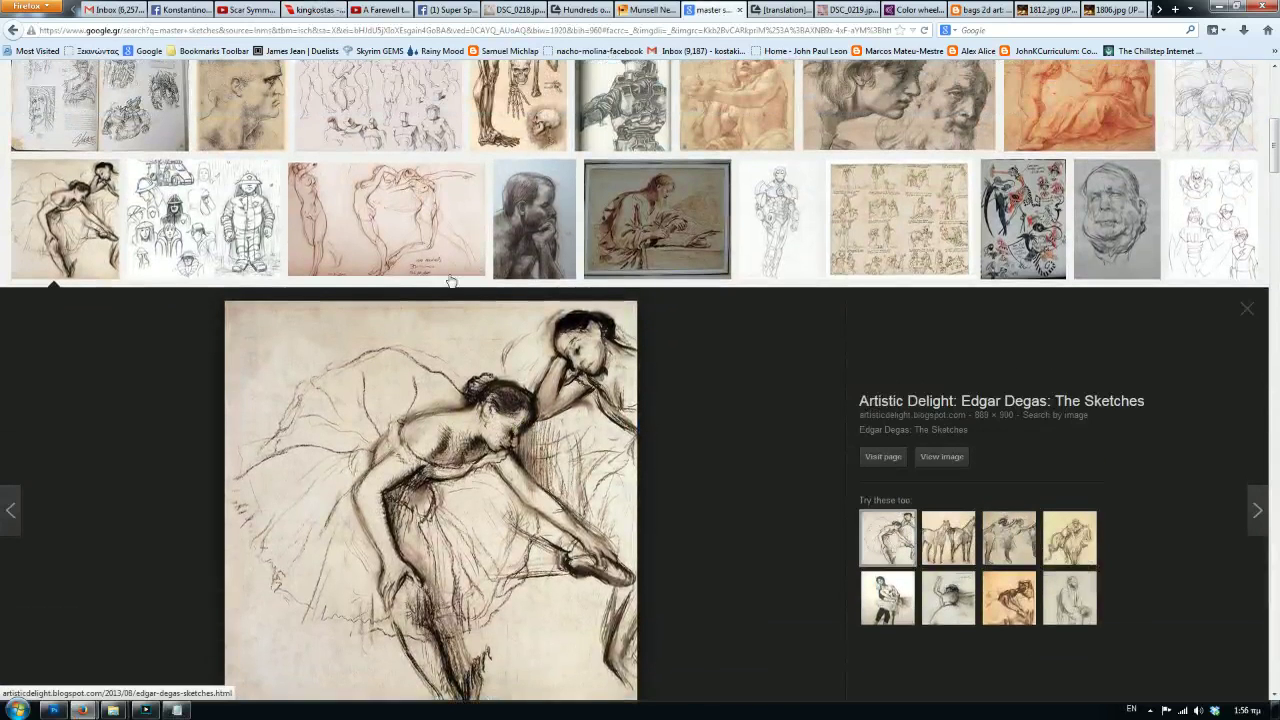
{"action": "scroll", "coordinate": [452, 372], "scroll_direction": "down", "scroll_amount": 4}
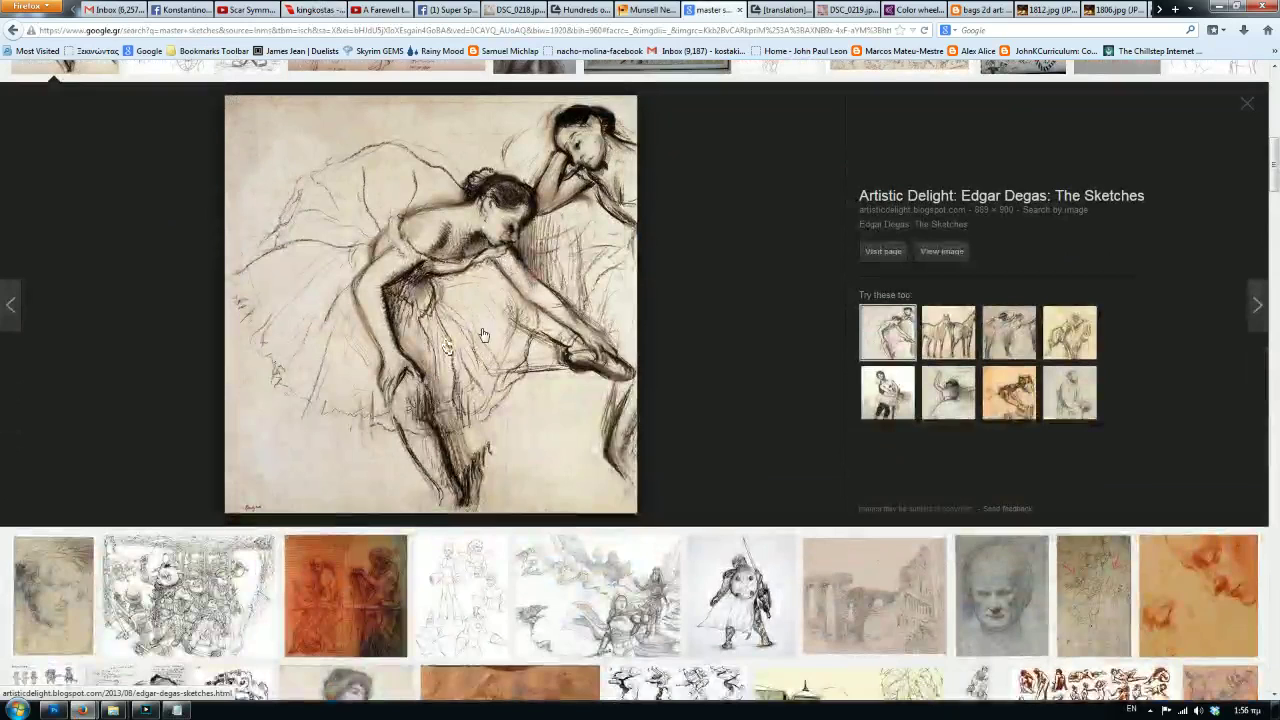
{"action": "scroll", "coordinate": [482, 335], "scroll_direction": "up", "scroll_amount": 1}
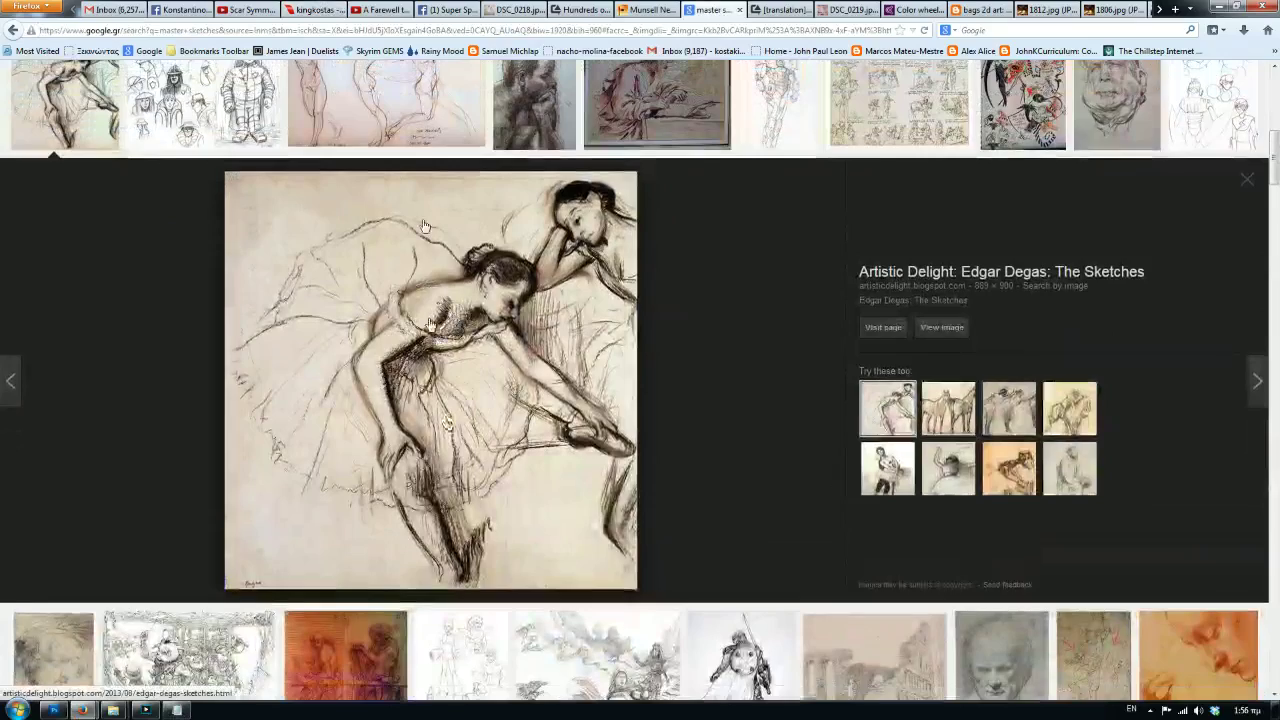
{"action": "scroll", "coordinate": [748, 250], "scroll_direction": "down", "scroll_amount": 5}
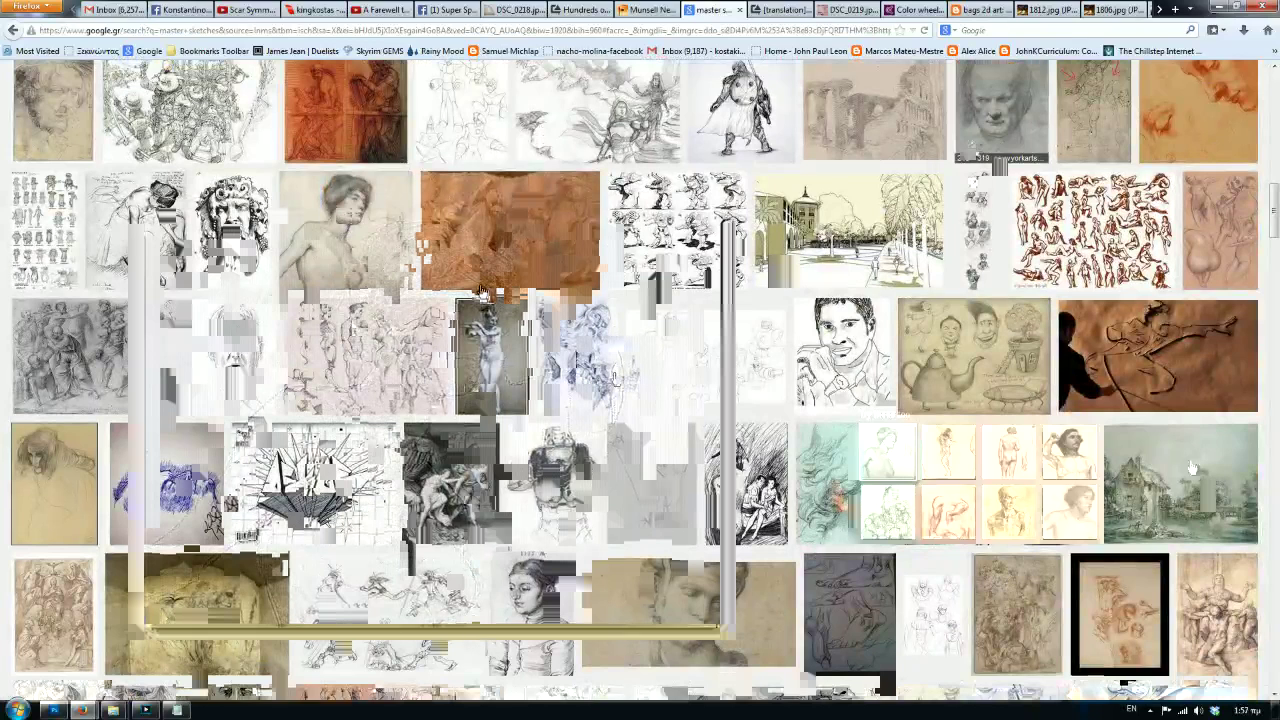
Preview more master drawings: the male torso study, the portrait with round glasses, the curly-haired youth's head and a related long-haired woman.
{"action": "mouse_move", "coordinate": [512, 352]}
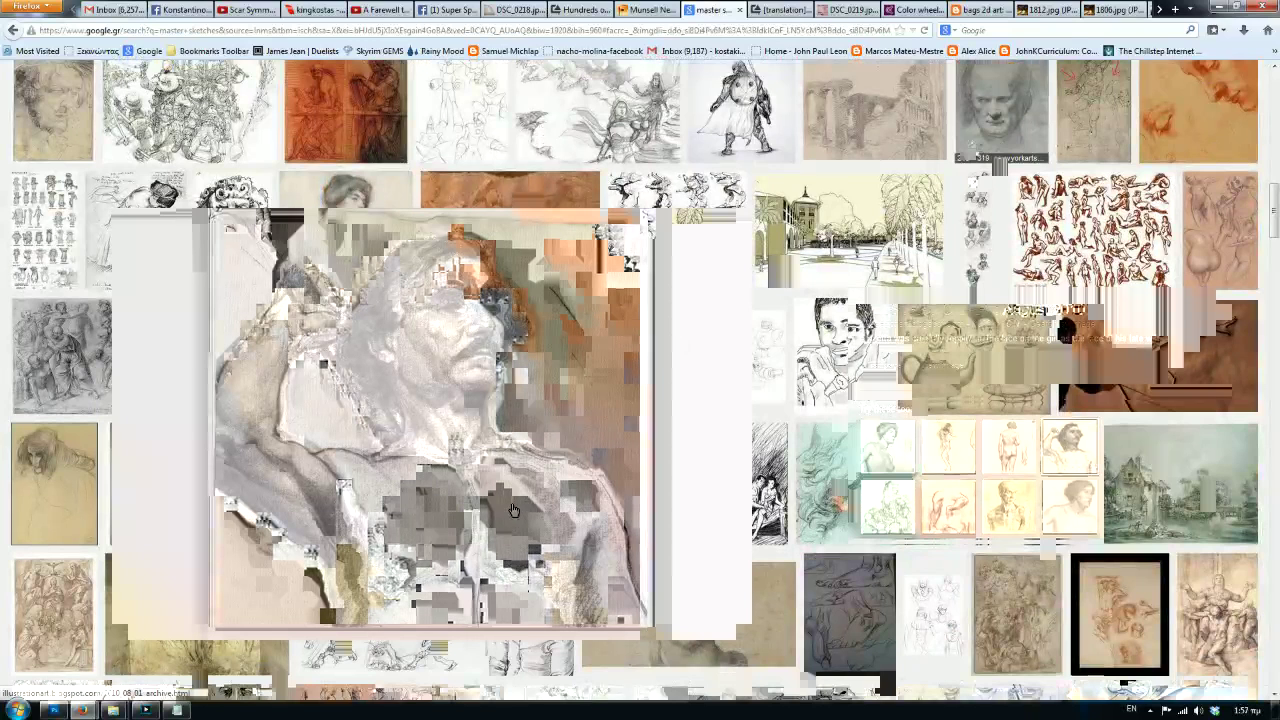
{"action": "left_click", "coordinate": [222, 316]}
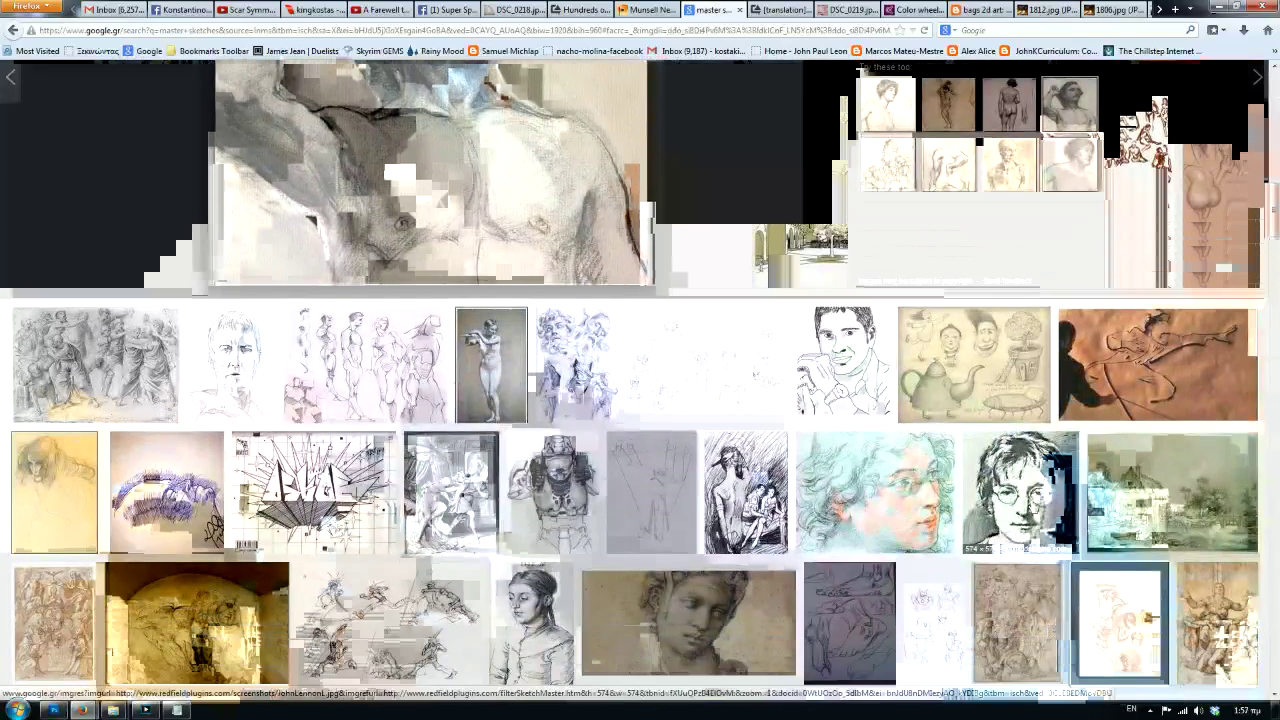
{"action": "left_click", "coordinate": [1033, 506]}
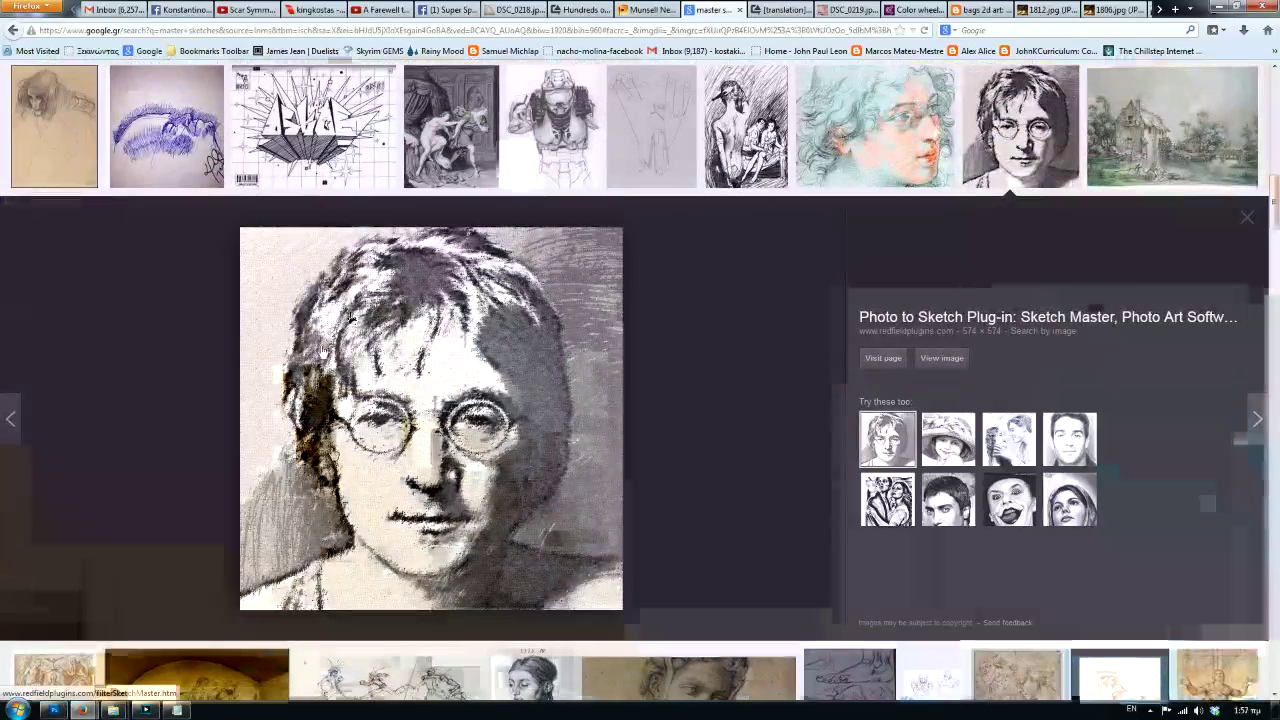
{"action": "scroll", "coordinate": [829, 438], "scroll_direction": "down", "scroll_amount": 3}
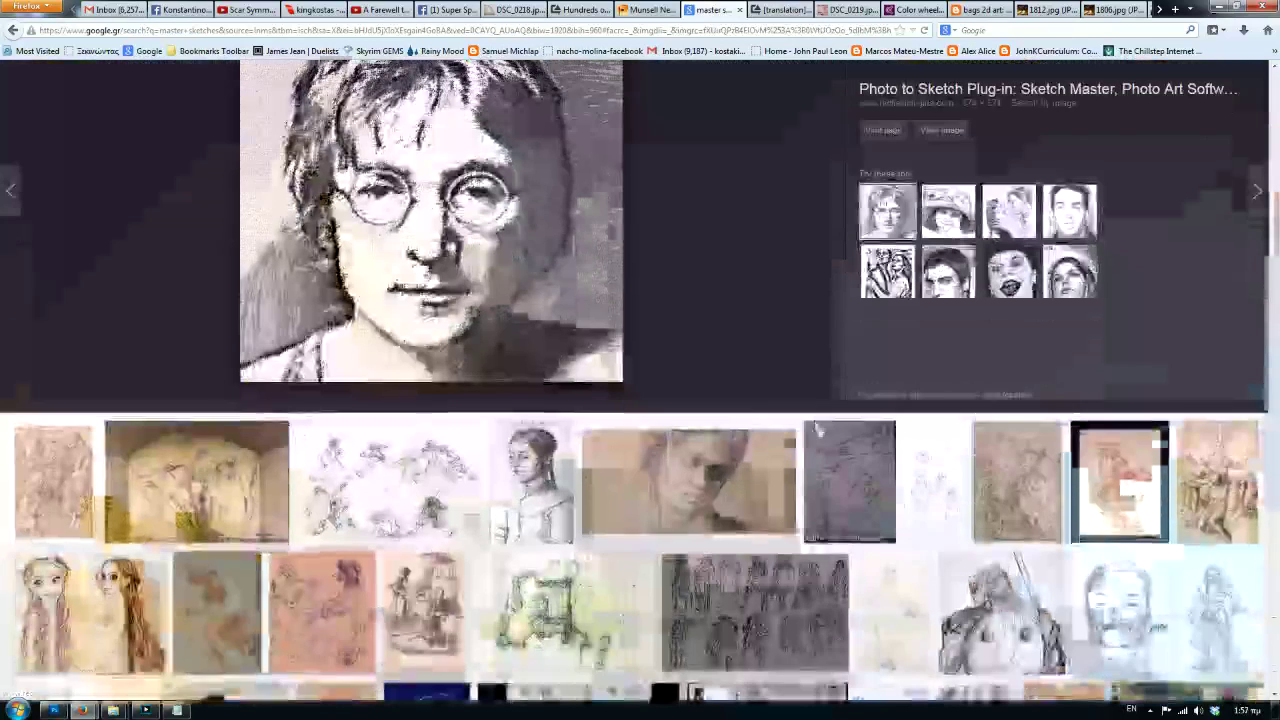
{"action": "scroll", "coordinate": [752, 412], "scroll_direction": "up", "scroll_amount": 6}
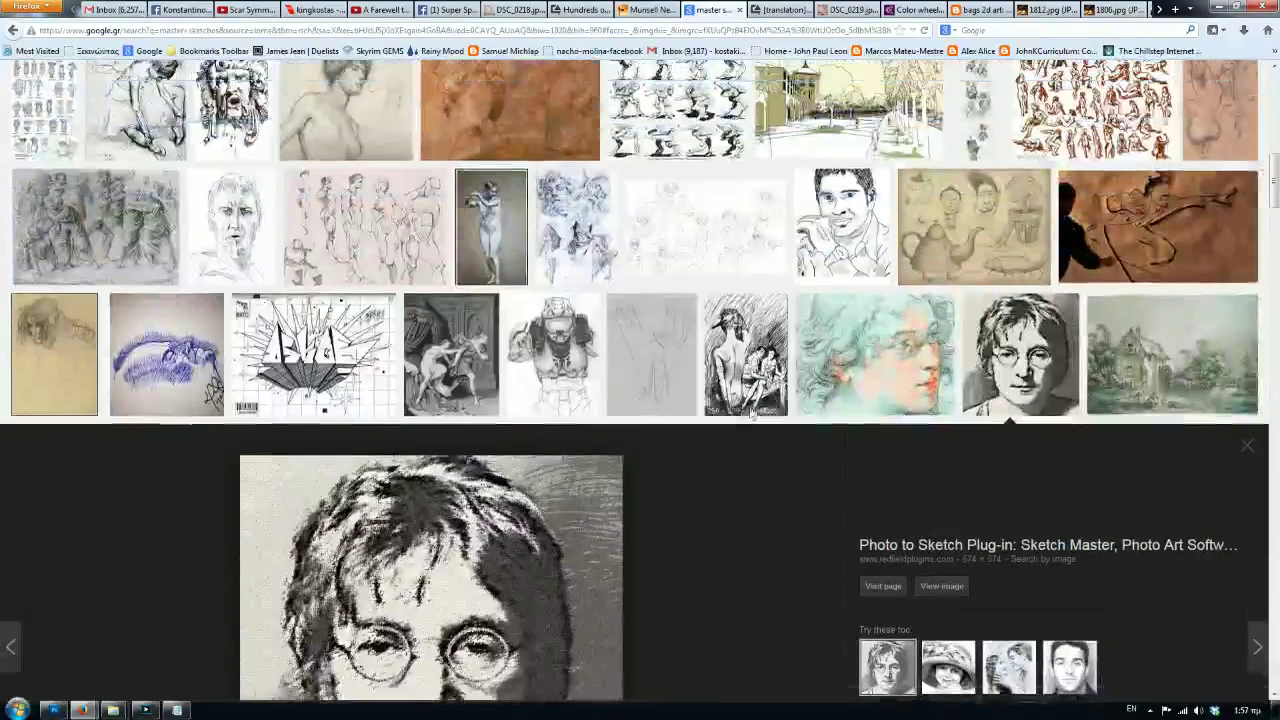
{"action": "left_click", "coordinate": [877, 360]}
{"action": "scroll", "coordinate": [510, 493], "scroll_direction": "down", "scroll_amount": 3}
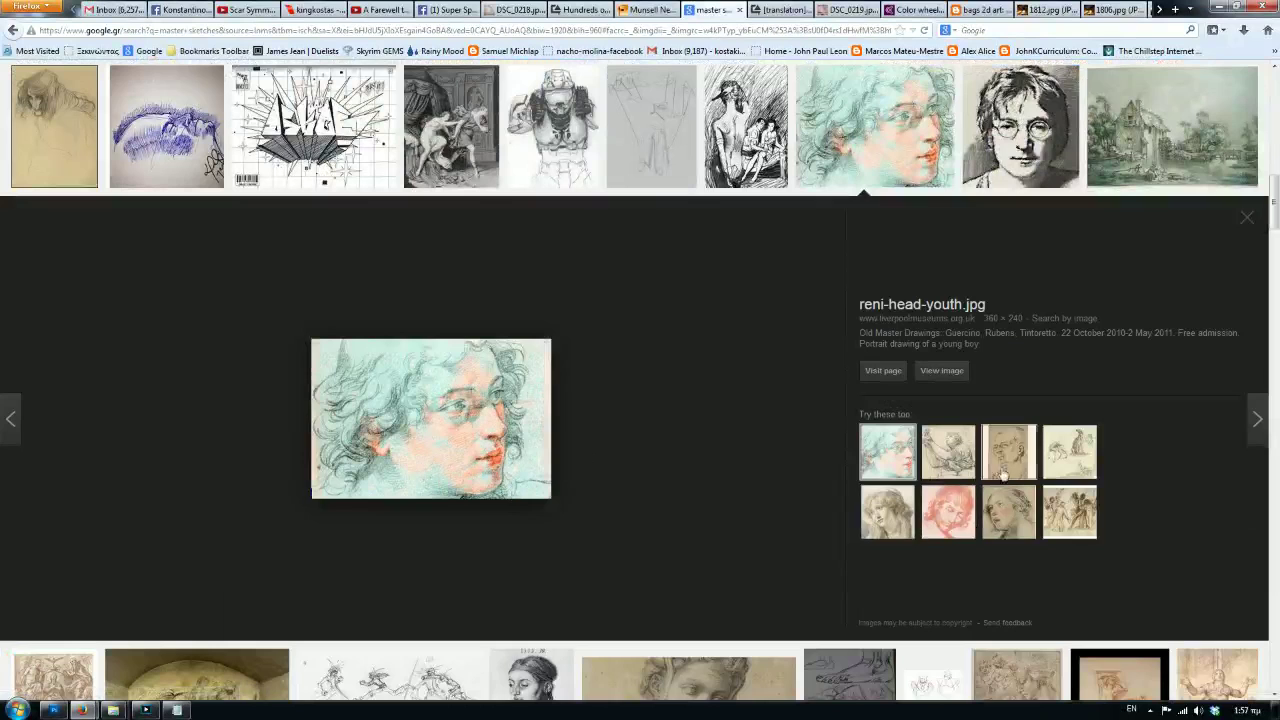
{"action": "left_click", "coordinate": [902, 531]}
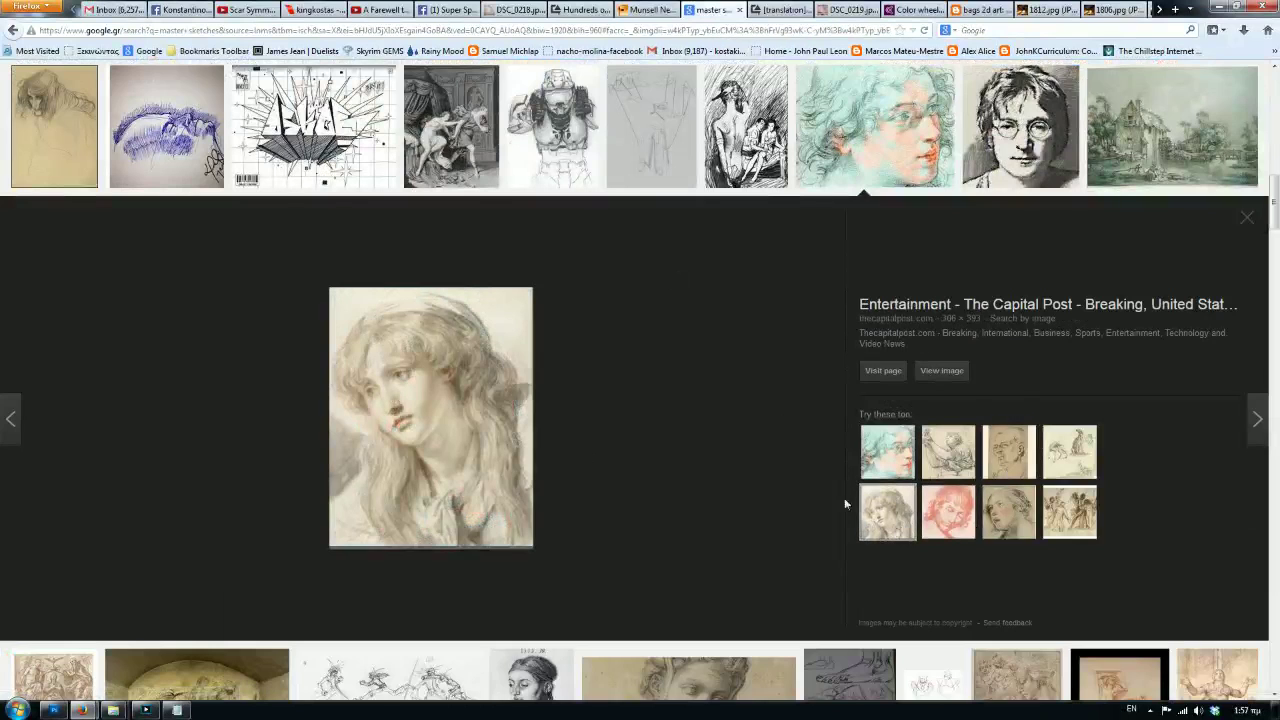
Return to the livestream page and bring Photoshop and the separate chat window in front of it.
{"action": "left_click", "coordinate": [310, 10]}
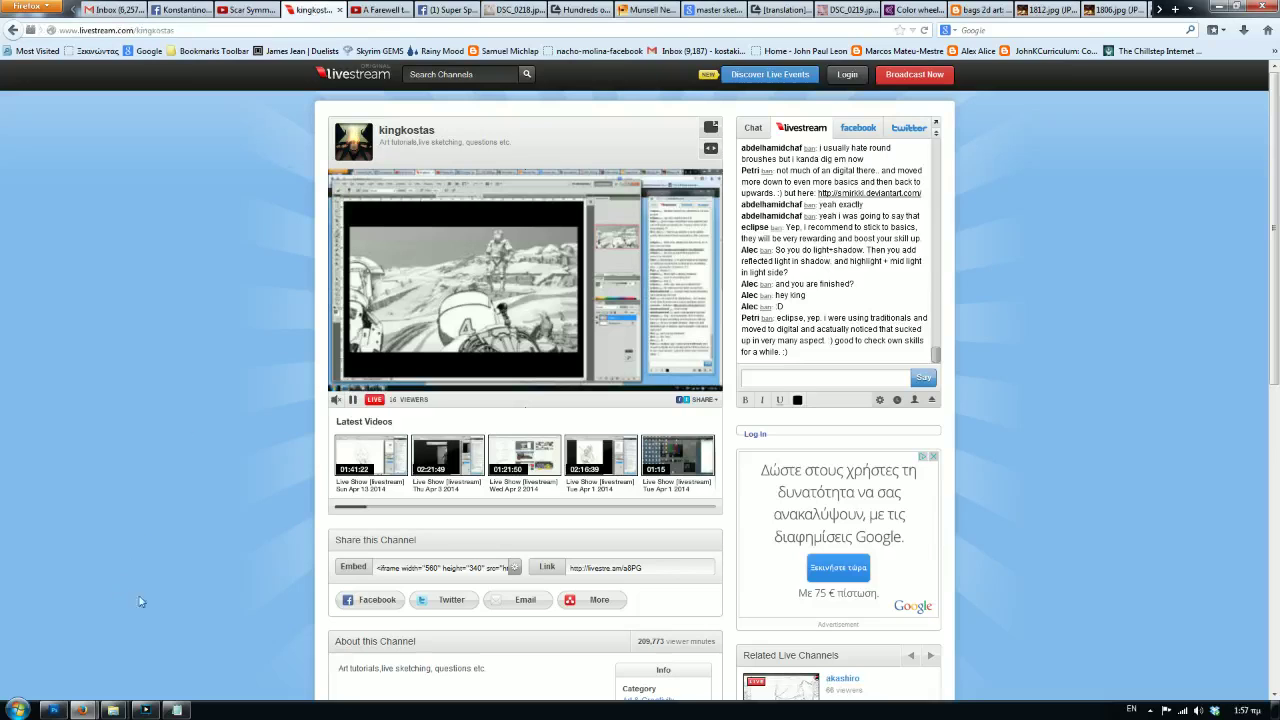
{"action": "left_click", "coordinate": [56, 710]}
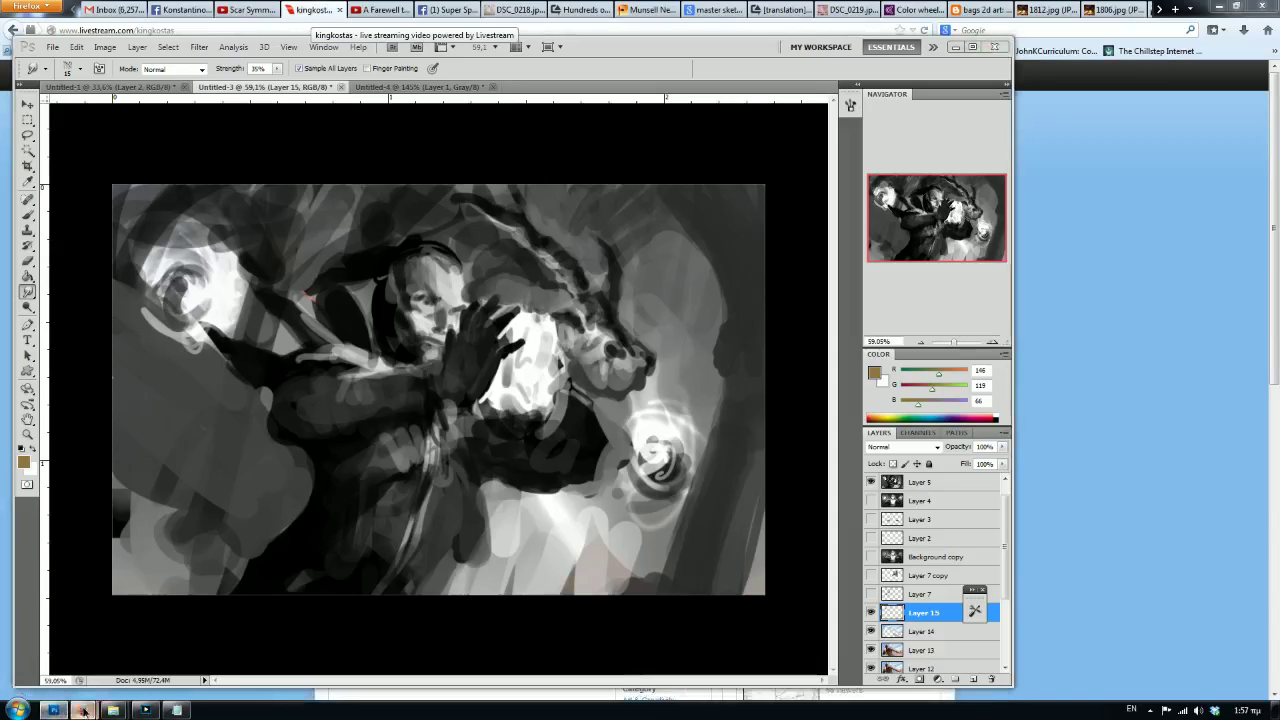
{"action": "key", "text": "alt+Tab"}
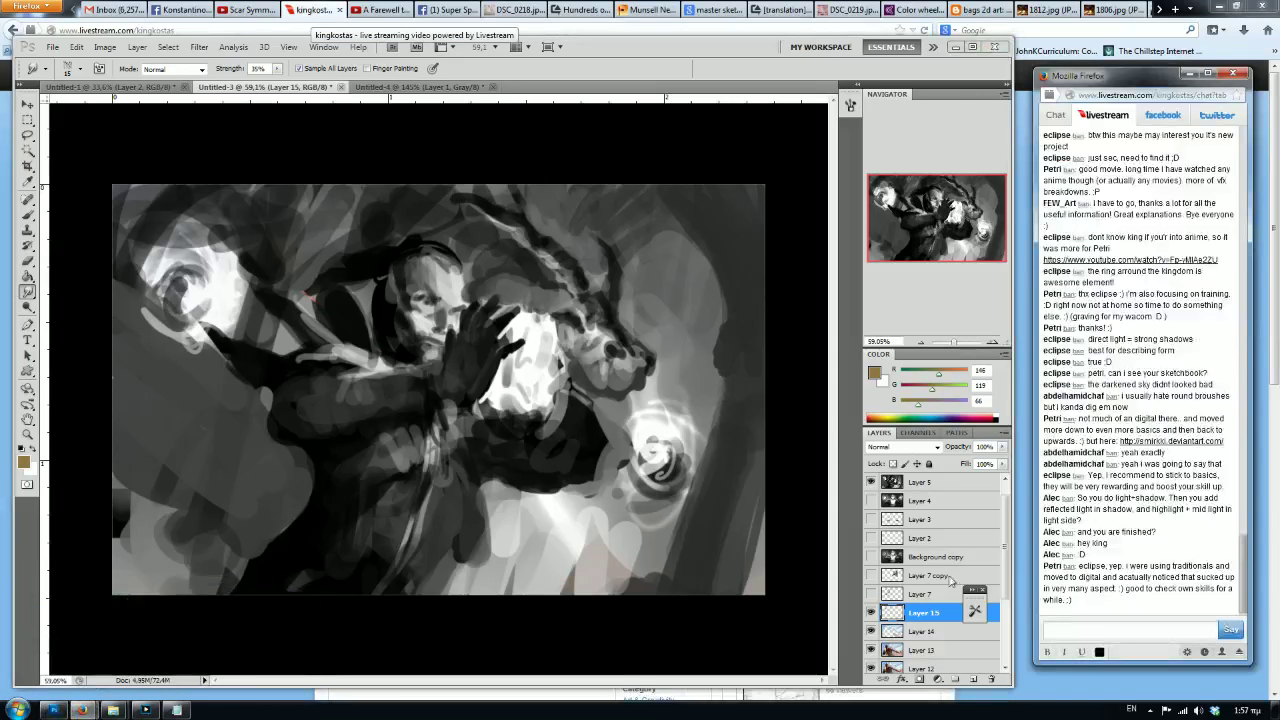
{"action": "left_click", "coordinate": [815, 470]}
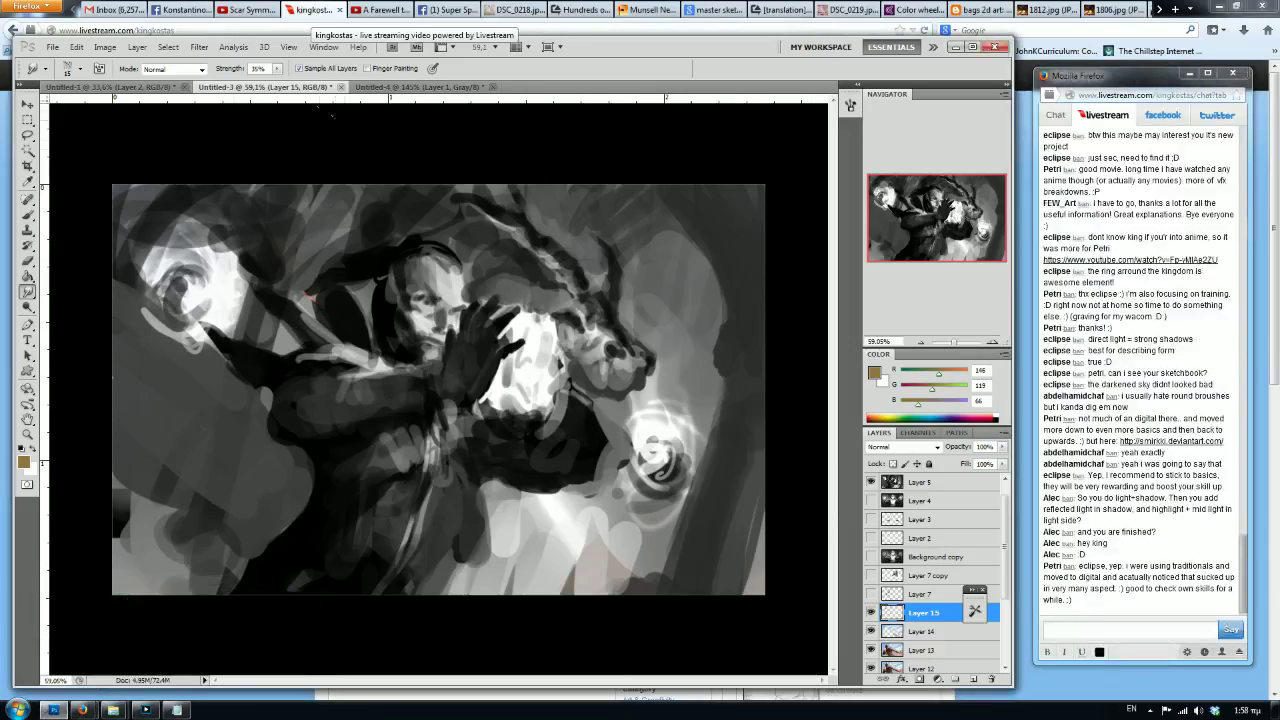
Hide Layer 5 in the Untitled-3 document so the red-helmeted figure painting shows.
{"action": "scroll", "coordinate": [357, 157], "scroll_direction": "up", "scroll_amount": 2}
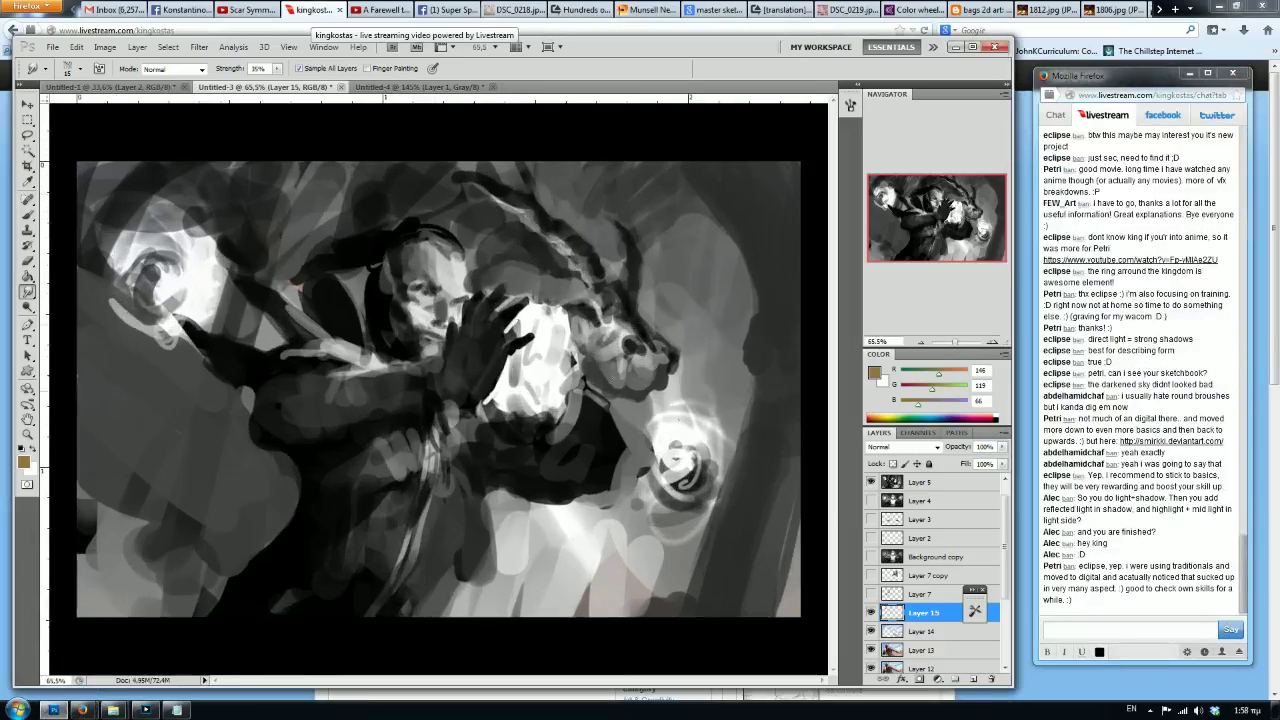
{"action": "scroll", "coordinate": [437, 390], "scroll_direction": "up", "scroll_amount": 1}
{"action": "left_click", "coordinate": [360, 88]}
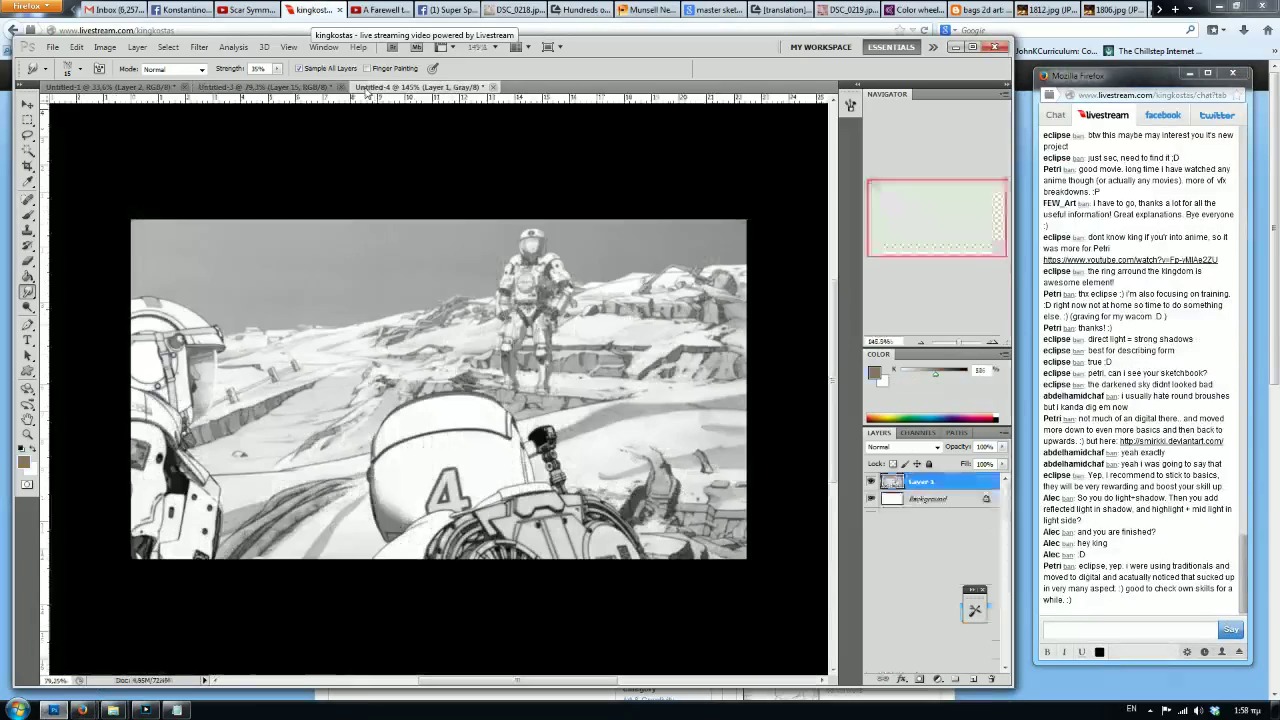
{"action": "left_click", "coordinate": [305, 88]}
{"action": "left_click", "coordinate": [884, 576]}
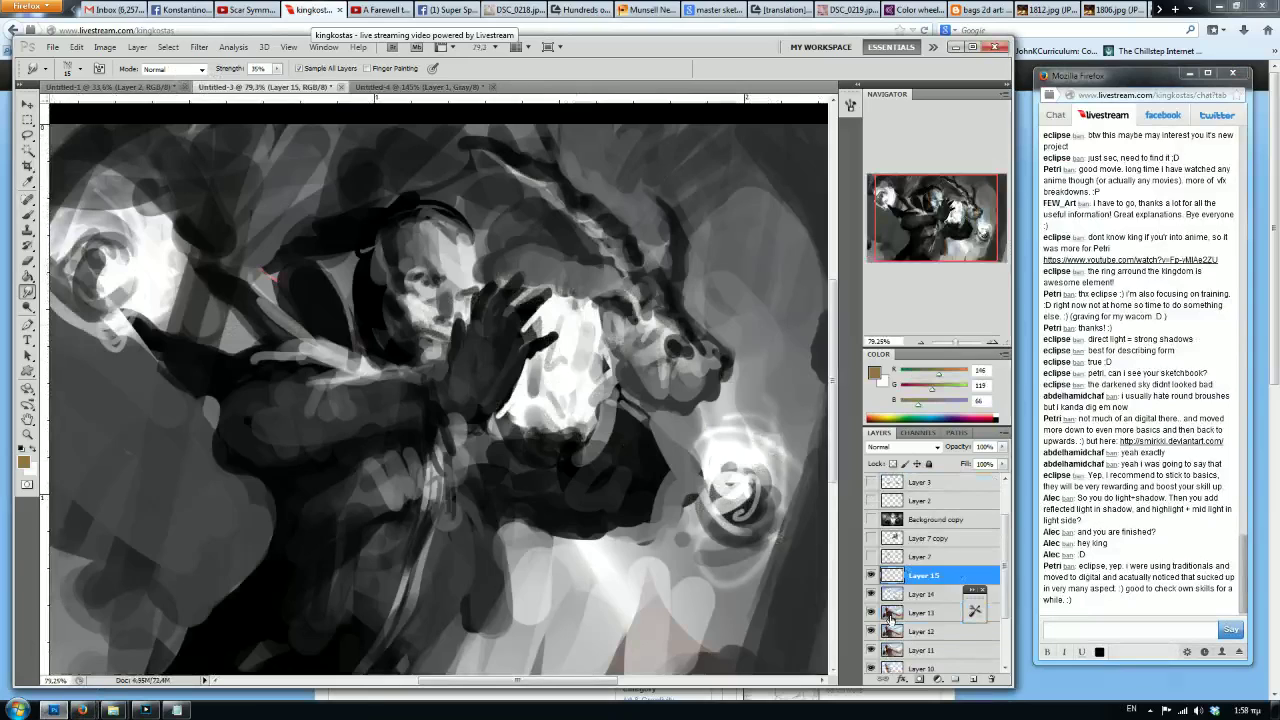
{"action": "scroll", "coordinate": [871, 580], "scroll_direction": "up", "scroll_amount": 1}
{"action": "left_click", "coordinate": [871, 505]}
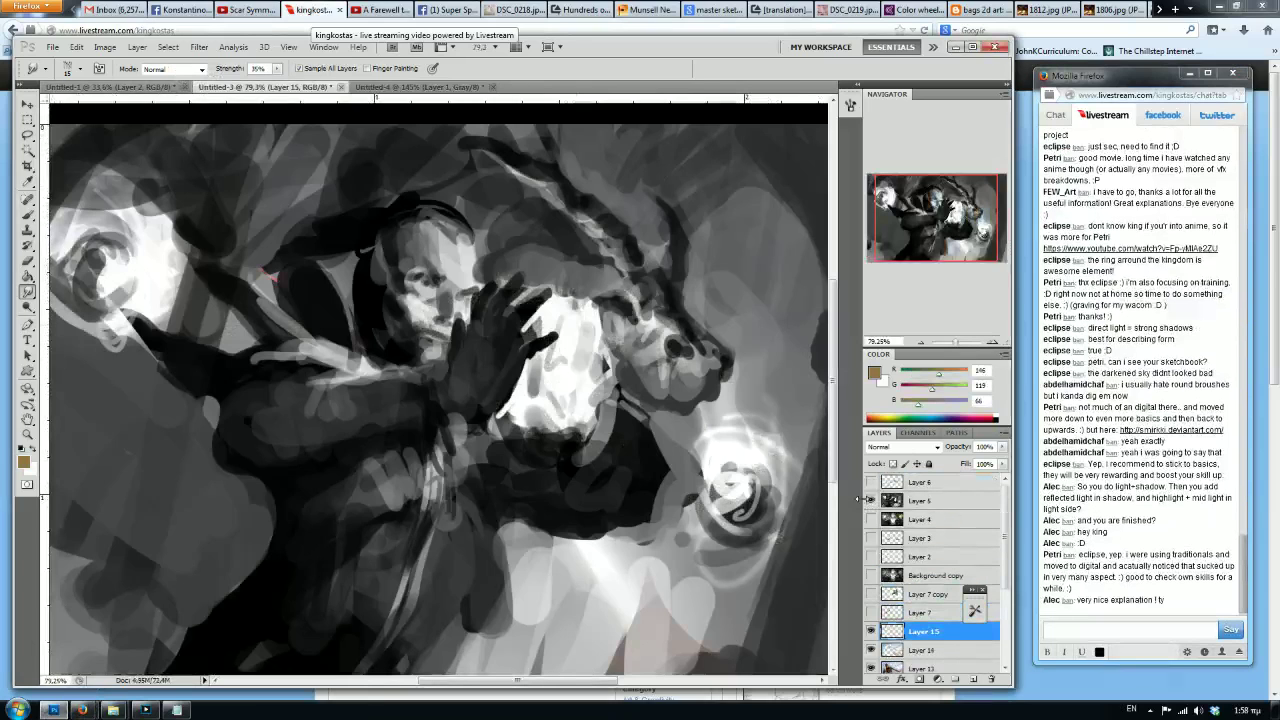
{"action": "left_click", "coordinate": [914, 502]}
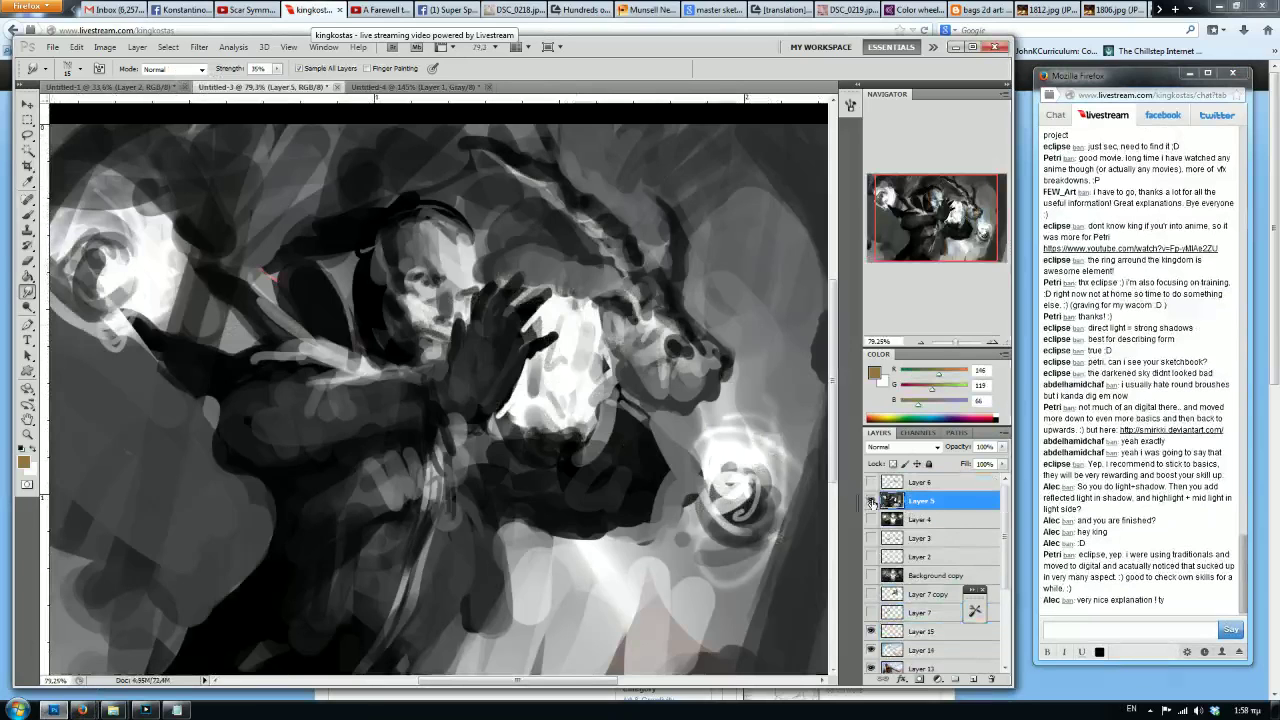
{"action": "left_click", "coordinate": [871, 503]}
{"action": "scroll", "coordinate": [397, 353], "scroll_direction": "down", "scroll_amount": 1}
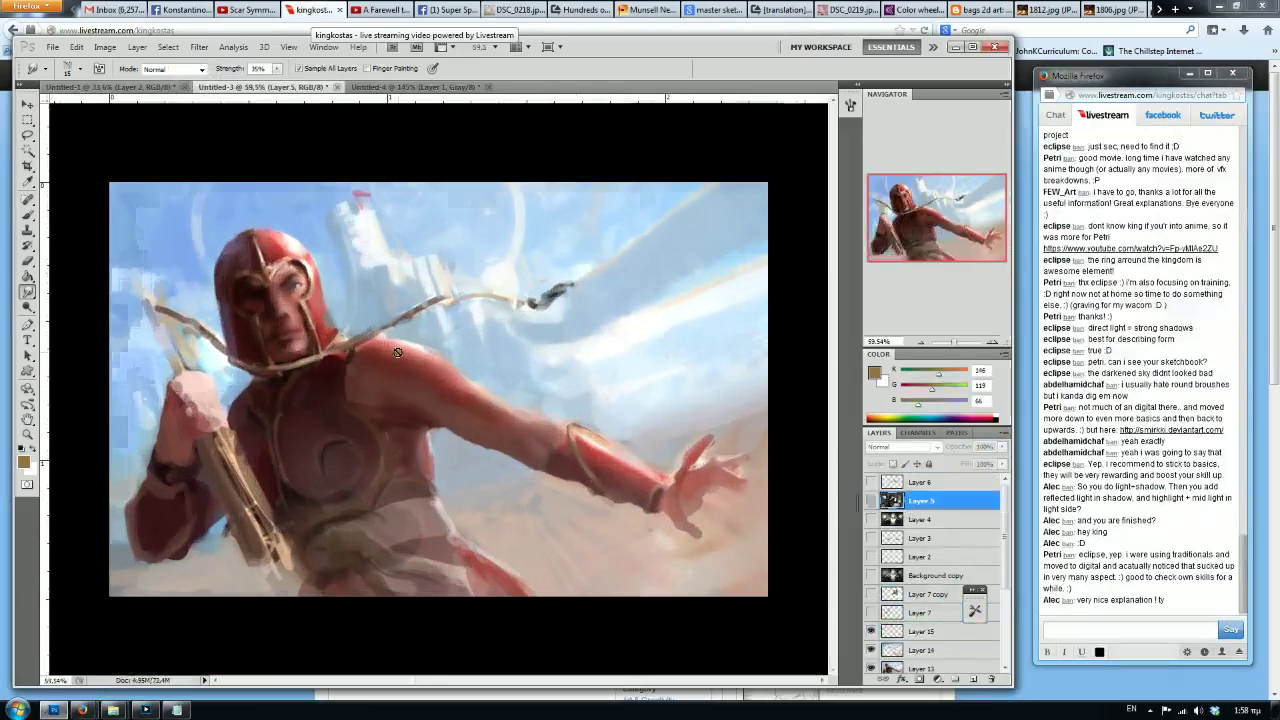
Paste a merged copy of the whole visible painting as a new layer directly above Layer 15.
{"action": "key", "text": "b"}
{"action": "scroll", "coordinate": [447, 356], "scroll_direction": "up", "scroll_amount": 1}
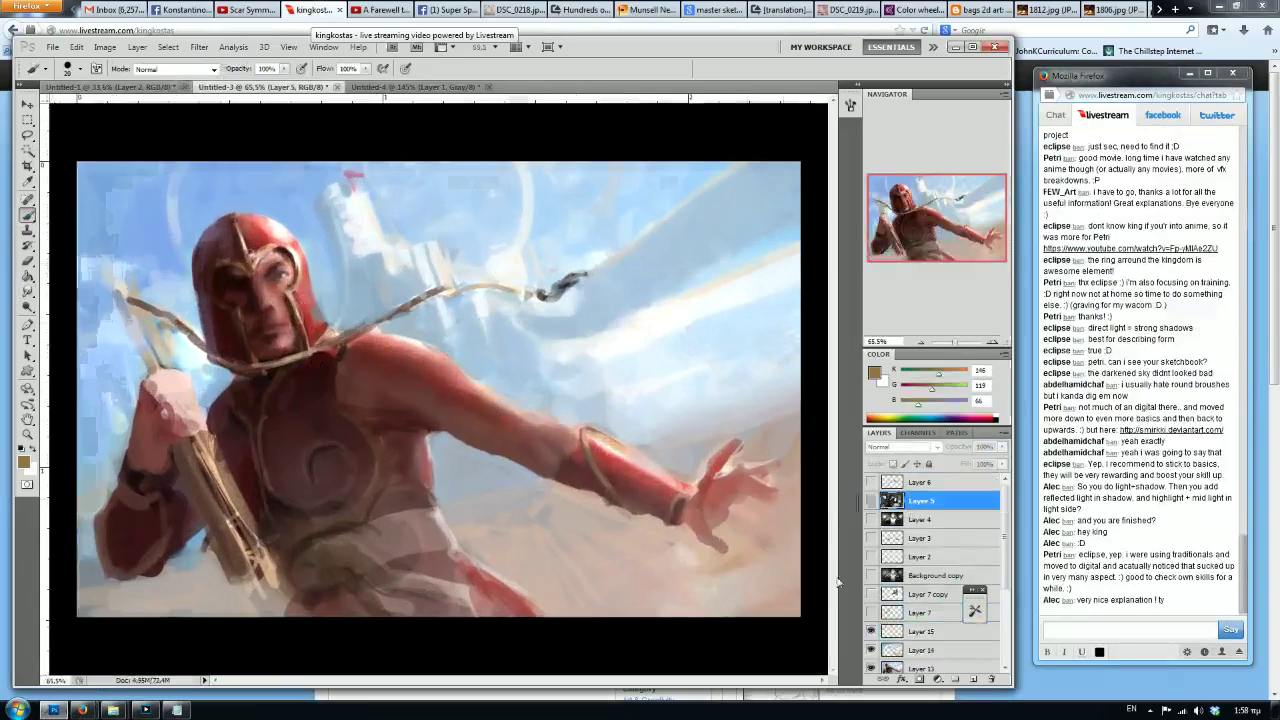
{"action": "scroll", "coordinate": [878, 540], "scroll_direction": "down", "scroll_amount": 3}
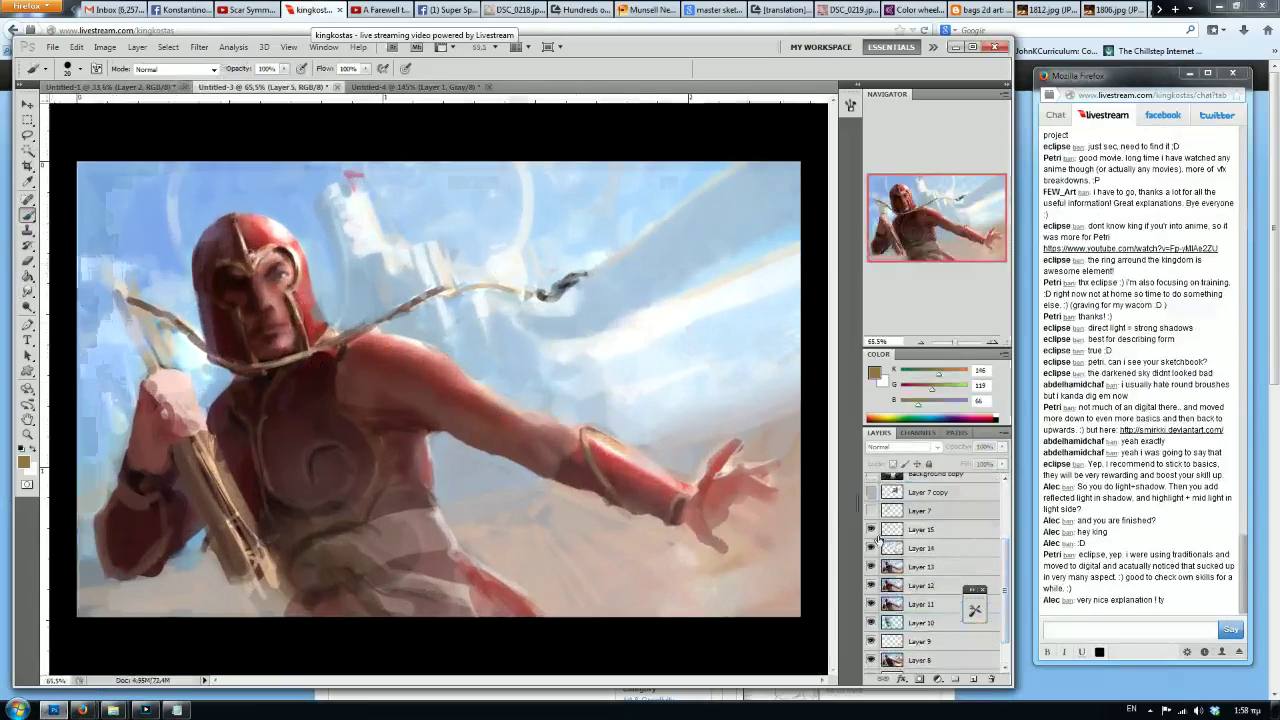
{"action": "left_click", "coordinate": [911, 534]}
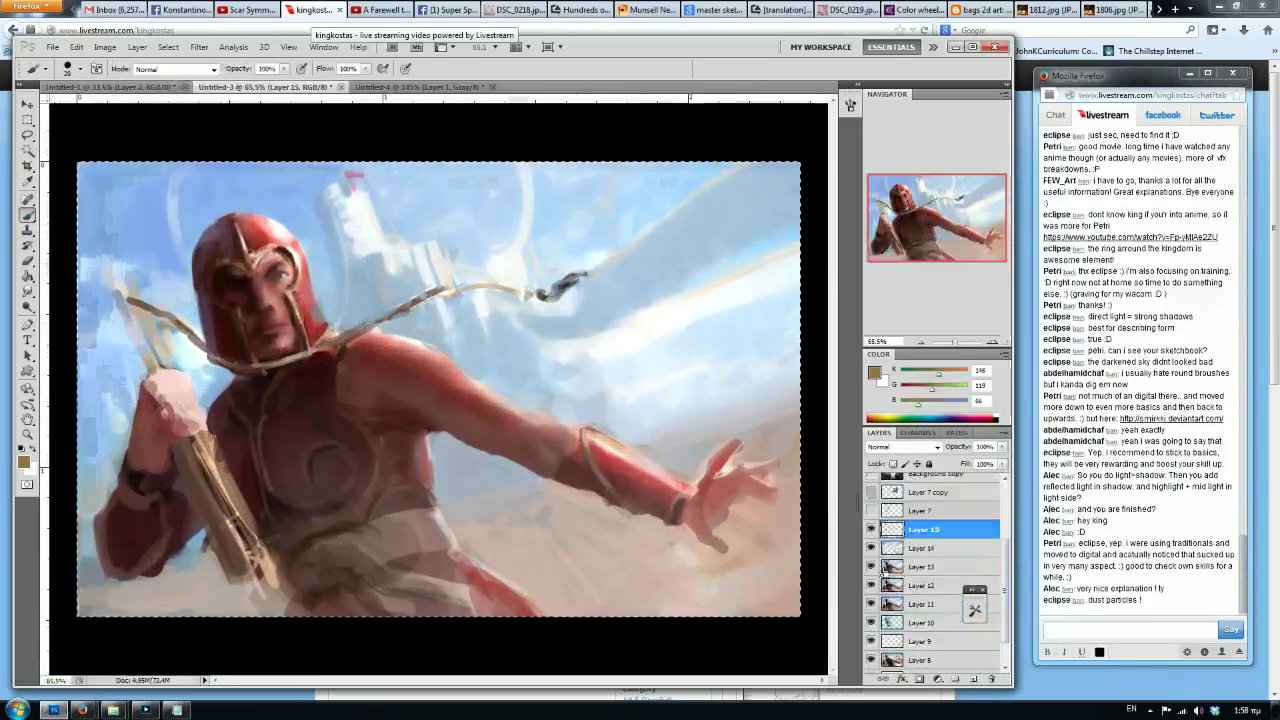
{"action": "key", "text": "ctrl+v"}
{"action": "left_click", "coordinate": [872, 530]}
{"action": "left_click", "coordinate": [872, 530]}
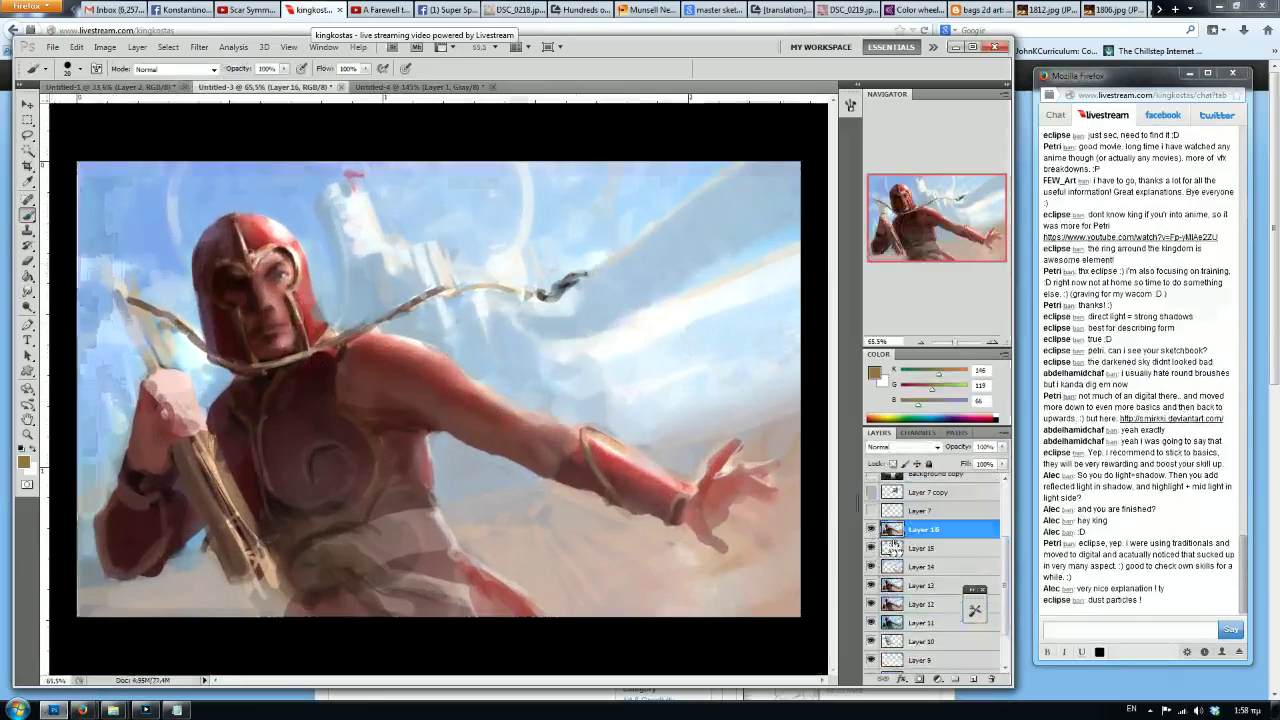
Add a new layer beneath the merged copy and fill it with white using the Paint Bucket.
{"action": "left_click", "coordinate": [890, 547]}
{"action": "key", "text": "ctrl+shift+alt+e"}
{"action": "left_click", "coordinate": [28, 277]}
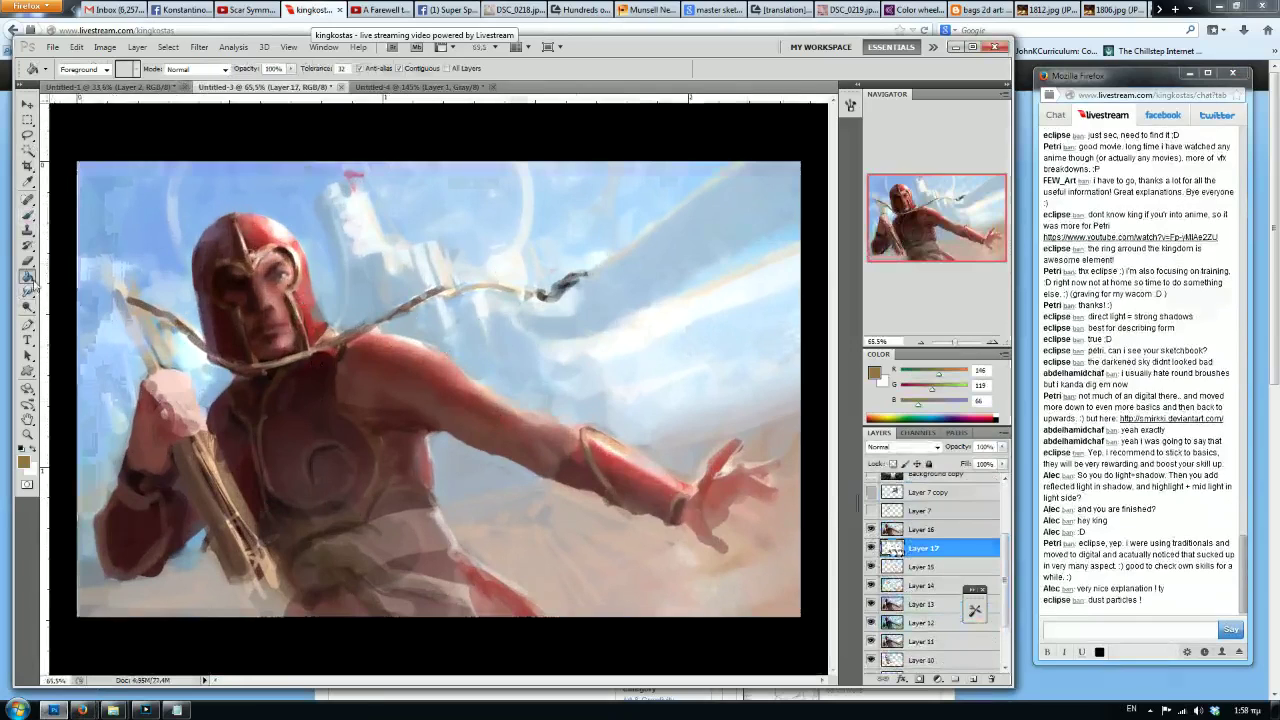
{"action": "key", "text": "d"}
{"action": "key", "text": "x"}
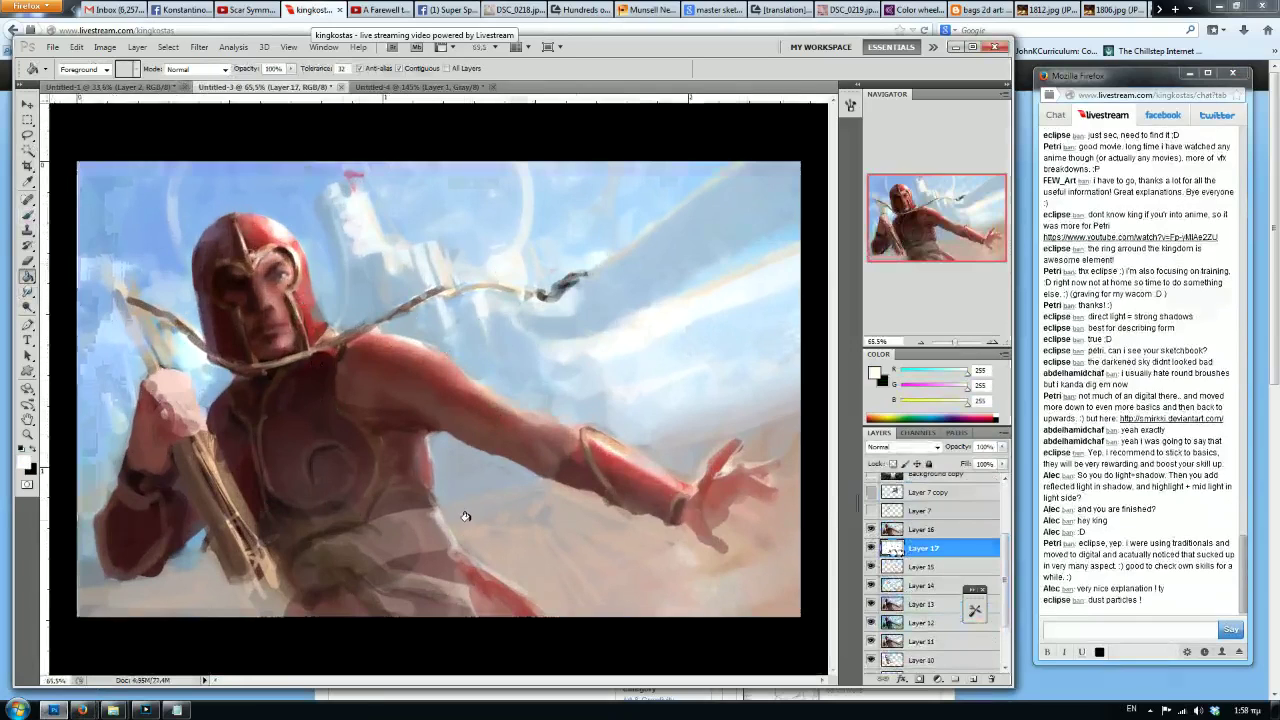
Lower the merged painting layer's opacity to 41% and add an empty layer above it with black as the foreground color.
{"action": "left_click", "coordinate": [918, 530]}
{"action": "left_click", "coordinate": [1002, 447]}
{"action": "left_click_drag", "start_coordinate": [1000, 460], "coordinate": [962, 460]}
{"action": "key", "text": "x"}
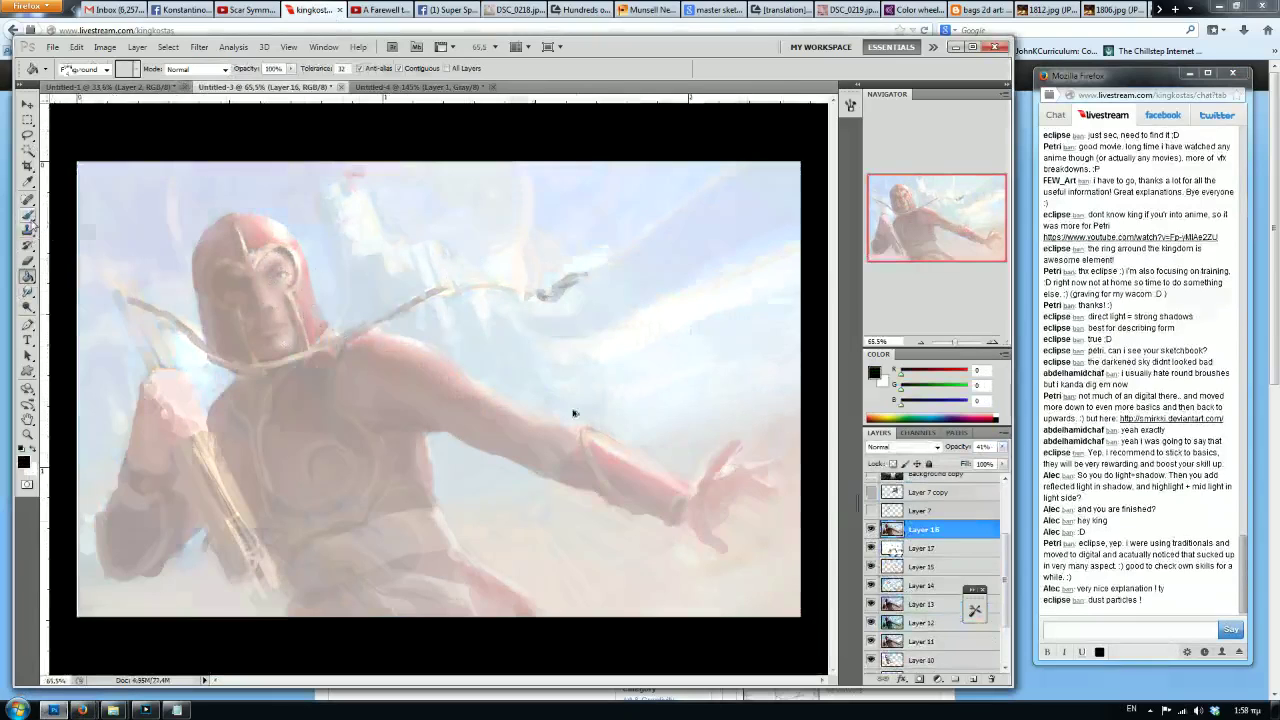
{"action": "left_click", "coordinate": [972, 680]}
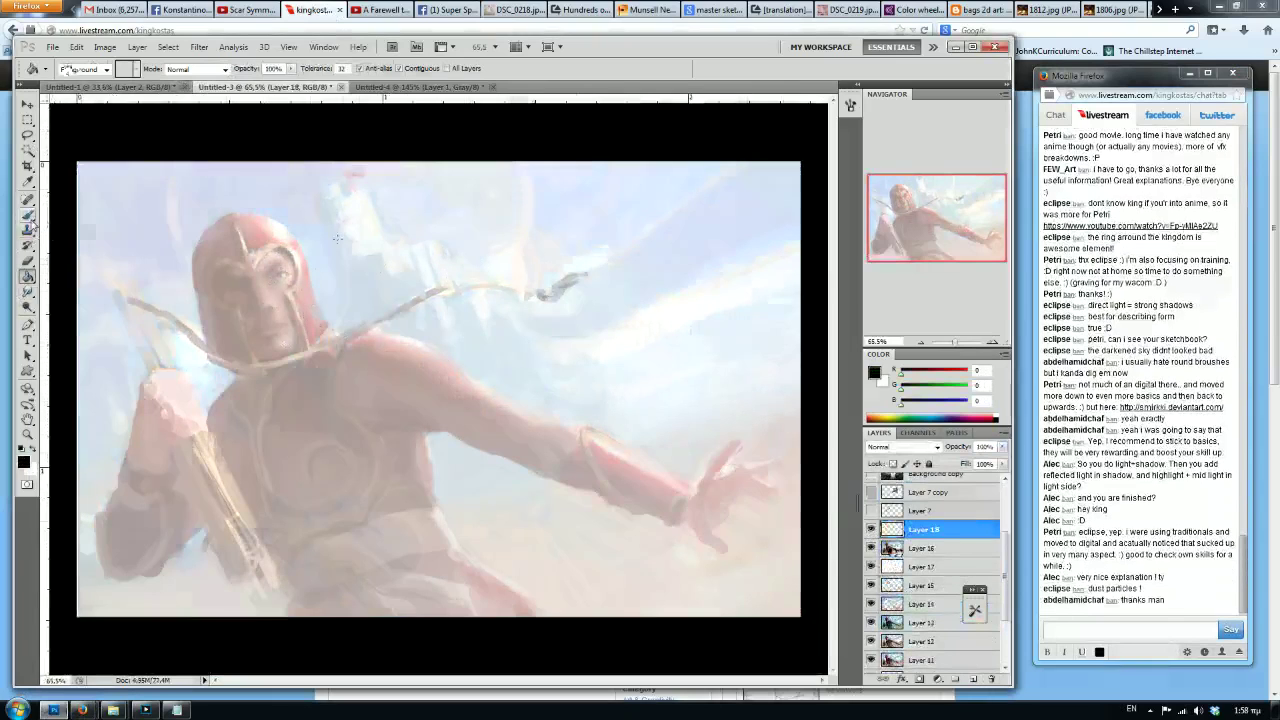
Sketch black lines on Layer 18 around the helmet's lit eye opening and along the shadowed eye's brow edge.
{"action": "scroll", "coordinate": [250, 226], "scroll_direction": "up", "scroll_amount": 9}
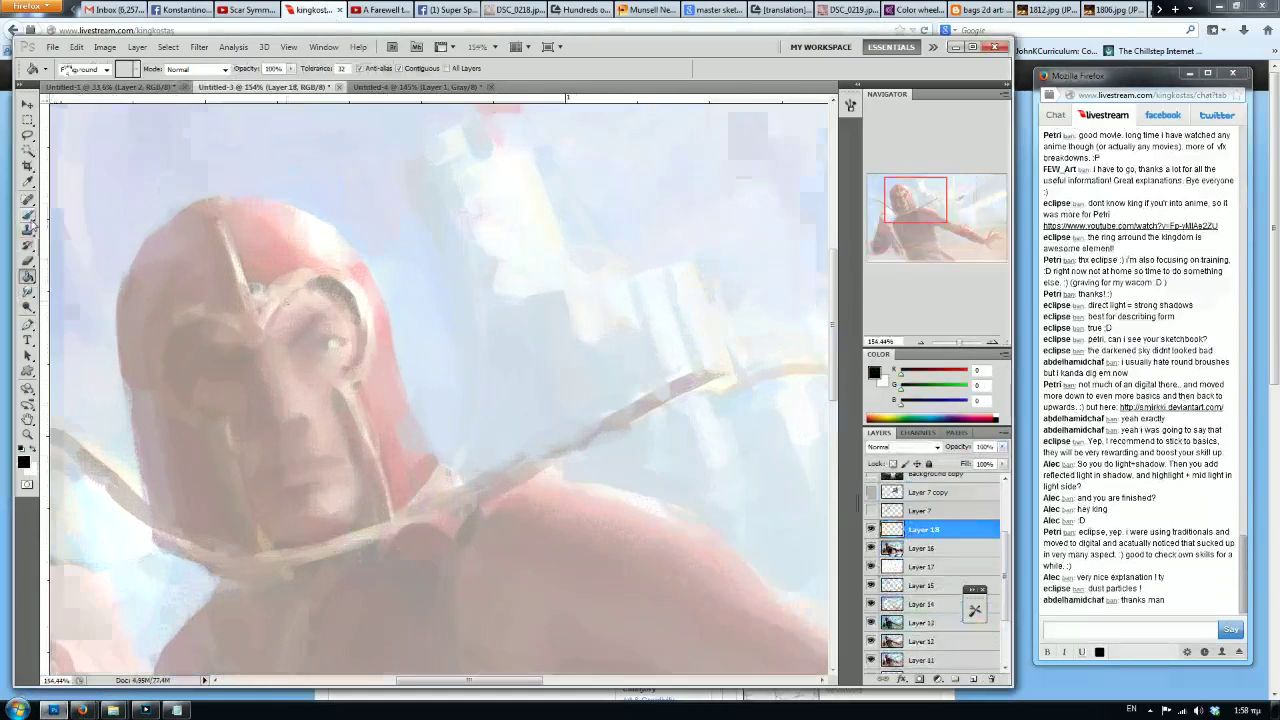
{"action": "mouse_move", "coordinate": [289, 295]}
{"action": "left_mouse_down"}
{"action": "mouse_move", "coordinate": [341, 298]}
{"action": "mouse_move", "coordinate": [361, 329]}
{"action": "mouse_move", "coordinate": [345, 382]}
{"action": "left_mouse_up"}
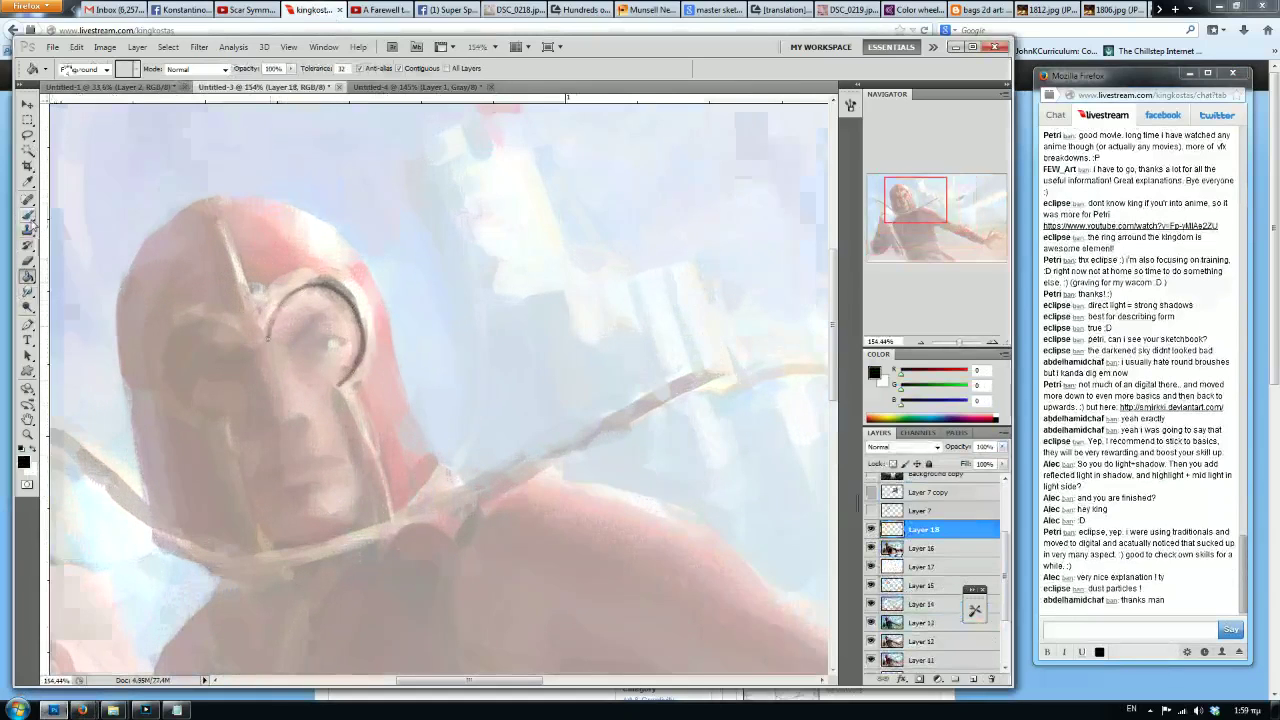
{"action": "scroll", "coordinate": [267, 340], "scroll_direction": "down", "scroll_amount": 8}
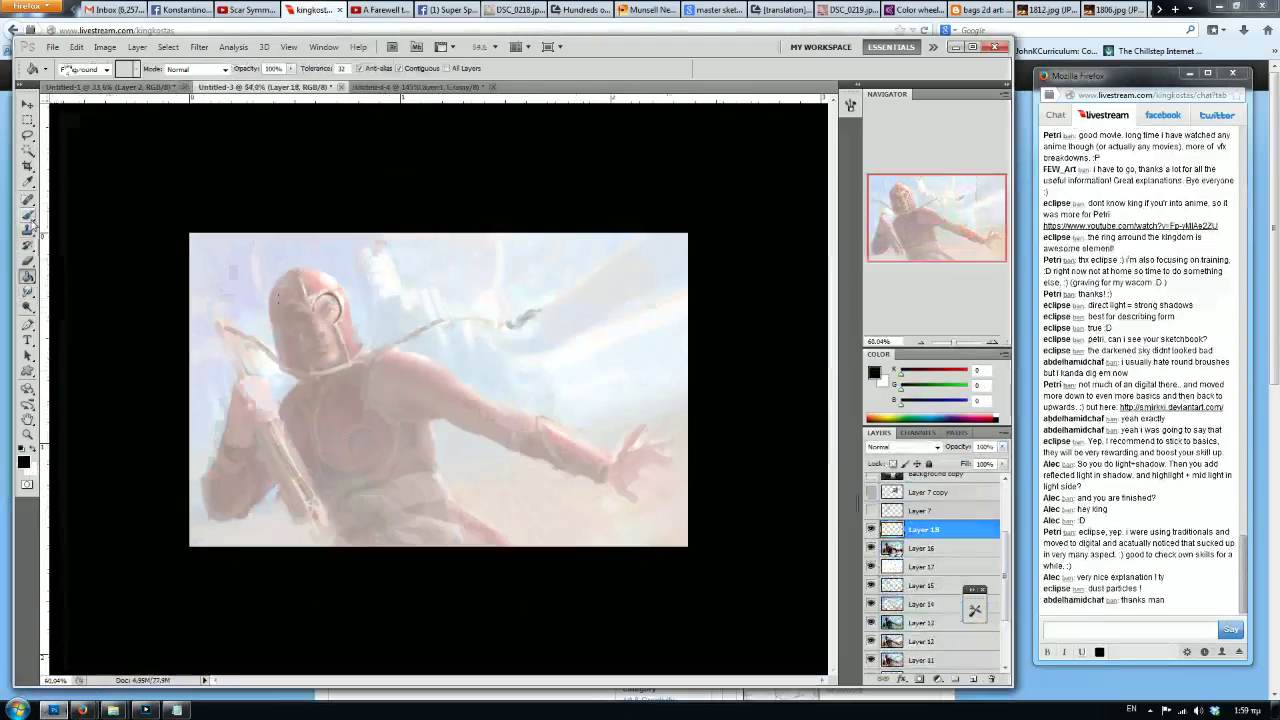
{"action": "scroll", "coordinate": [280, 295], "scroll_direction": "up", "scroll_amount": 5}
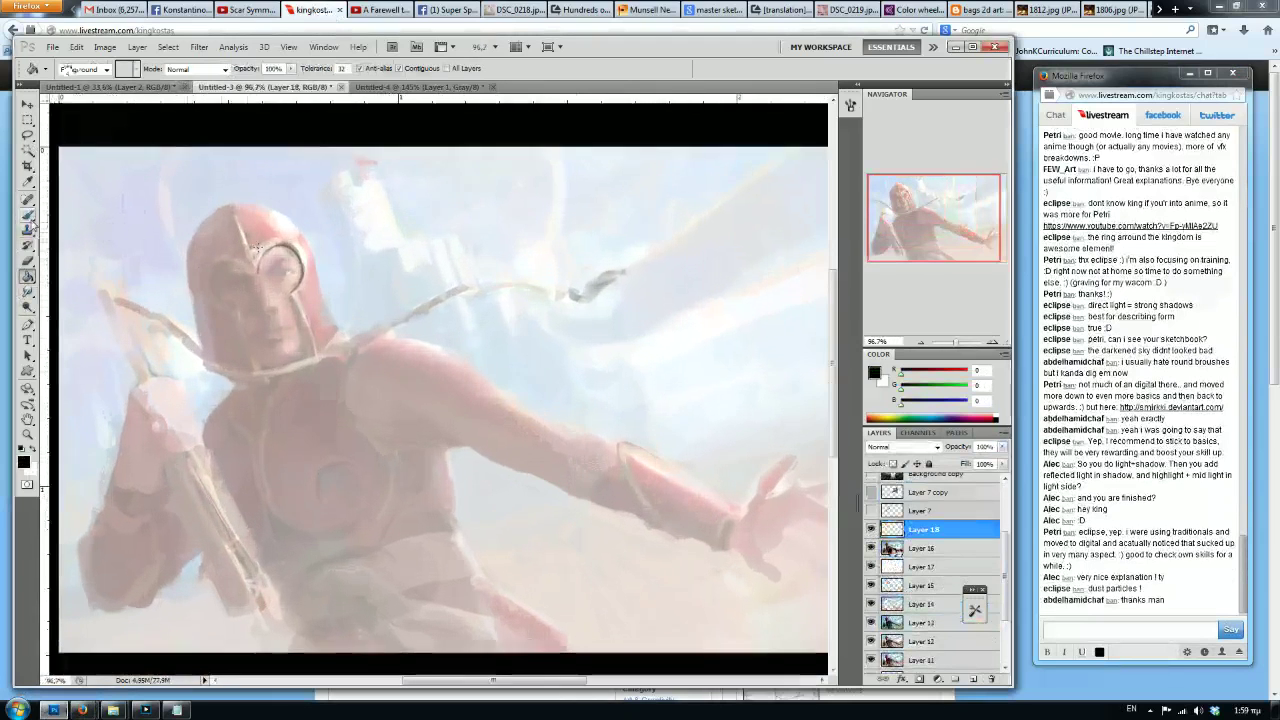
{"action": "scroll", "coordinate": [257, 247], "scroll_direction": "up", "scroll_amount": 3}
{"action": "mouse_move", "coordinate": [278, 300]}
{"action": "left_mouse_down"}
{"action": "mouse_move", "coordinate": [204, 278]}
{"action": "mouse_move", "coordinate": [188, 289]}
{"action": "left_mouse_up"}
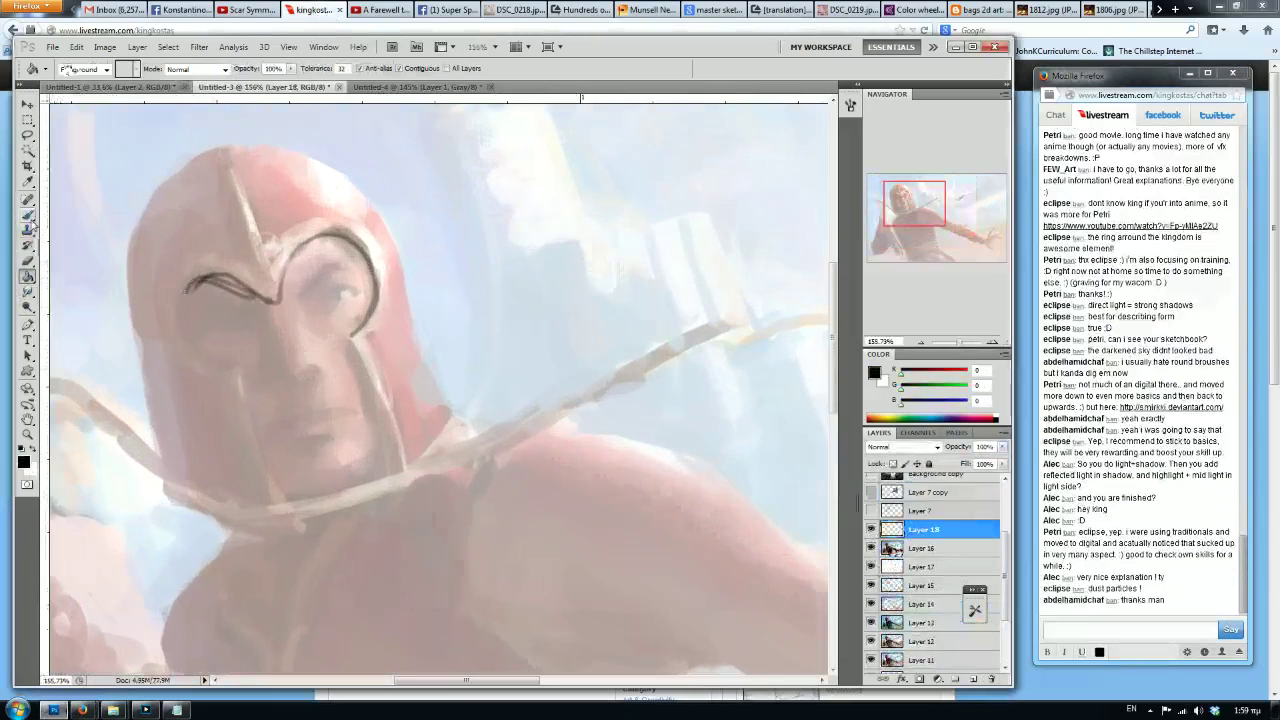
Hide the Layer 18 linework and restore the Layer 16 painting to 100% opacity, inspecting the helmeted head.
{"action": "scroll", "coordinate": [290, 280], "scroll_direction": "down", "scroll_amount": 3}
{"action": "left_click", "coordinate": [870, 529]}
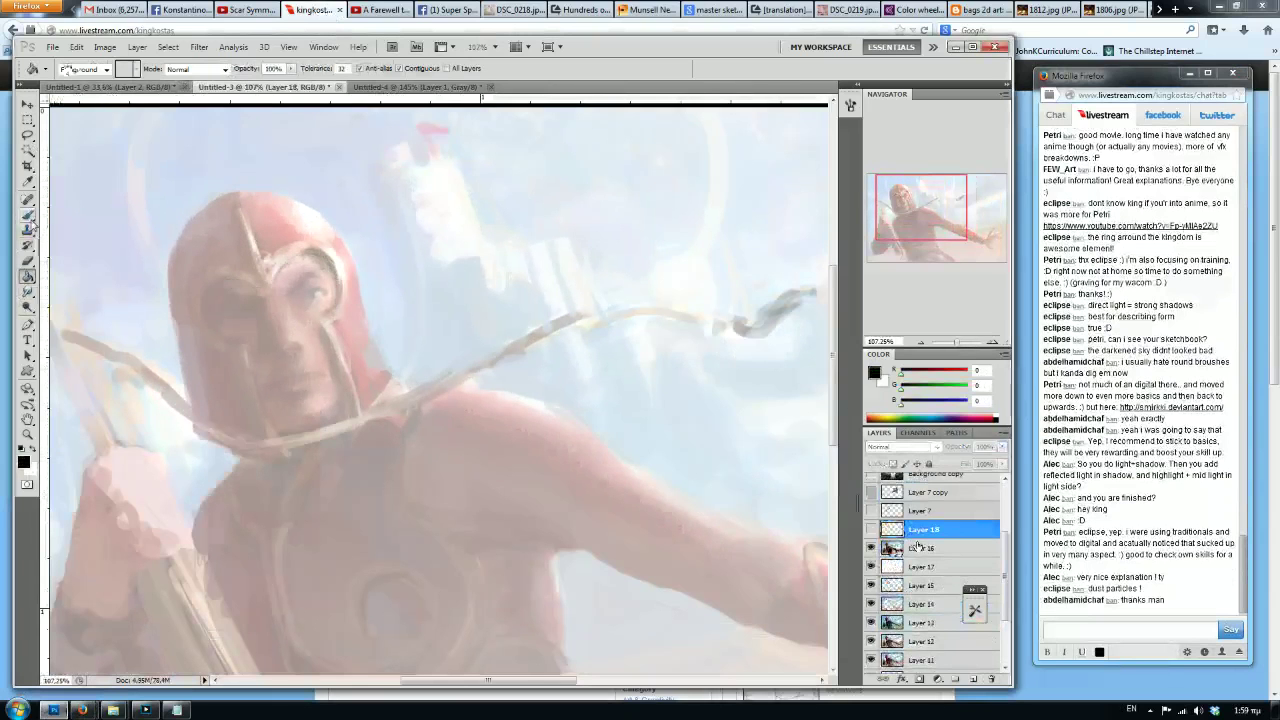
{"action": "left_click", "coordinate": [918, 547]}
{"action": "scroll", "coordinate": [440, 390], "scroll_direction": "down", "scroll_amount": 2}
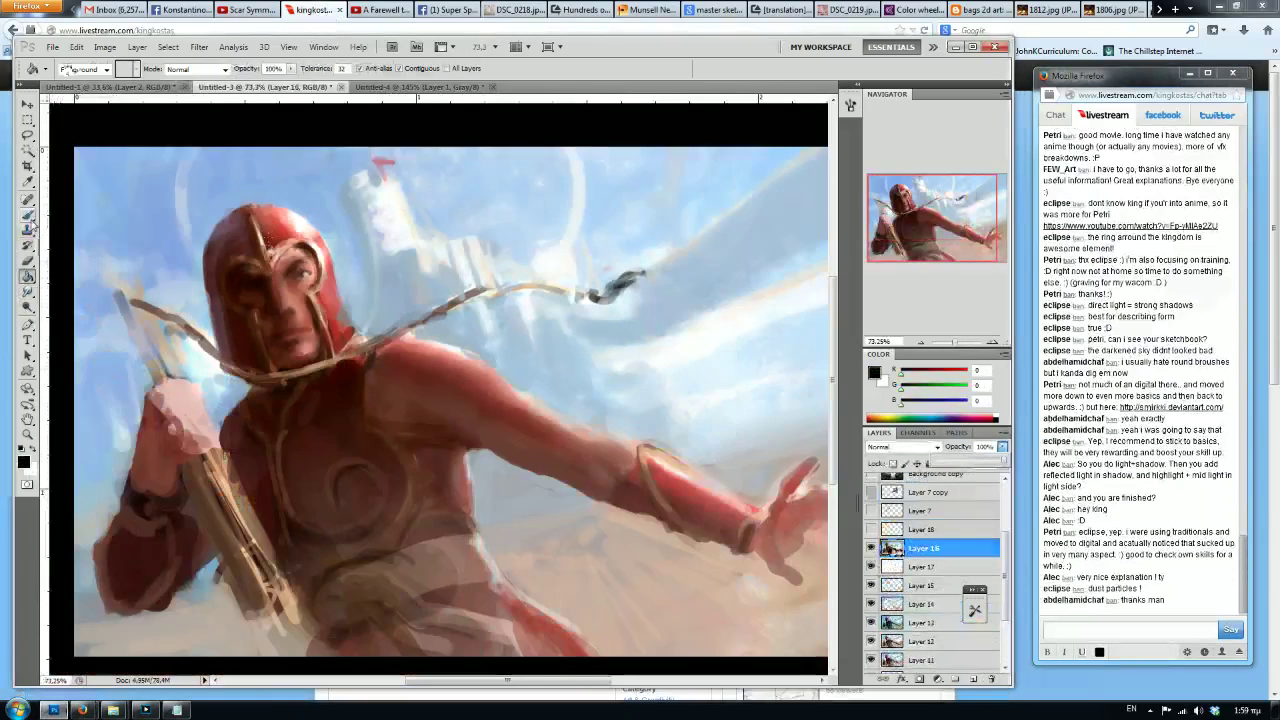
{"action": "scroll", "coordinate": [313, 250], "scroll_direction": "up", "scroll_amount": 3}
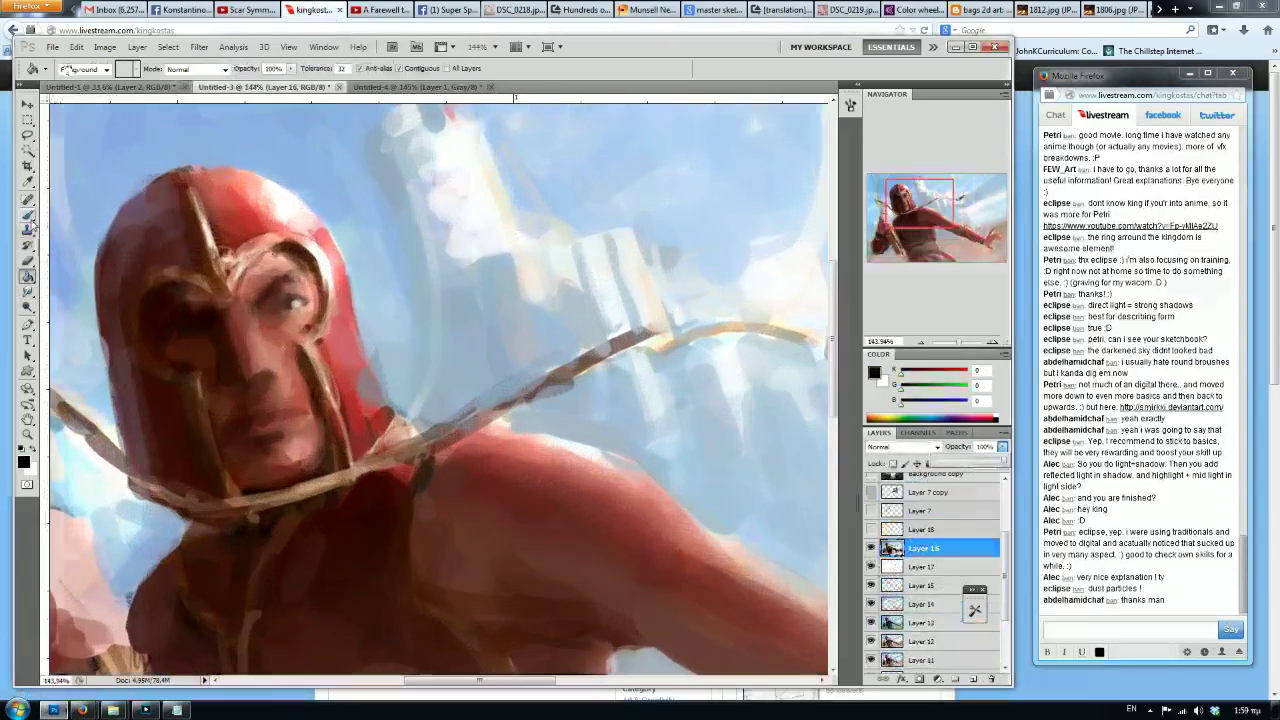
{"action": "scroll", "coordinate": [515, 280], "scroll_direction": "up", "scroll_amount": 2}
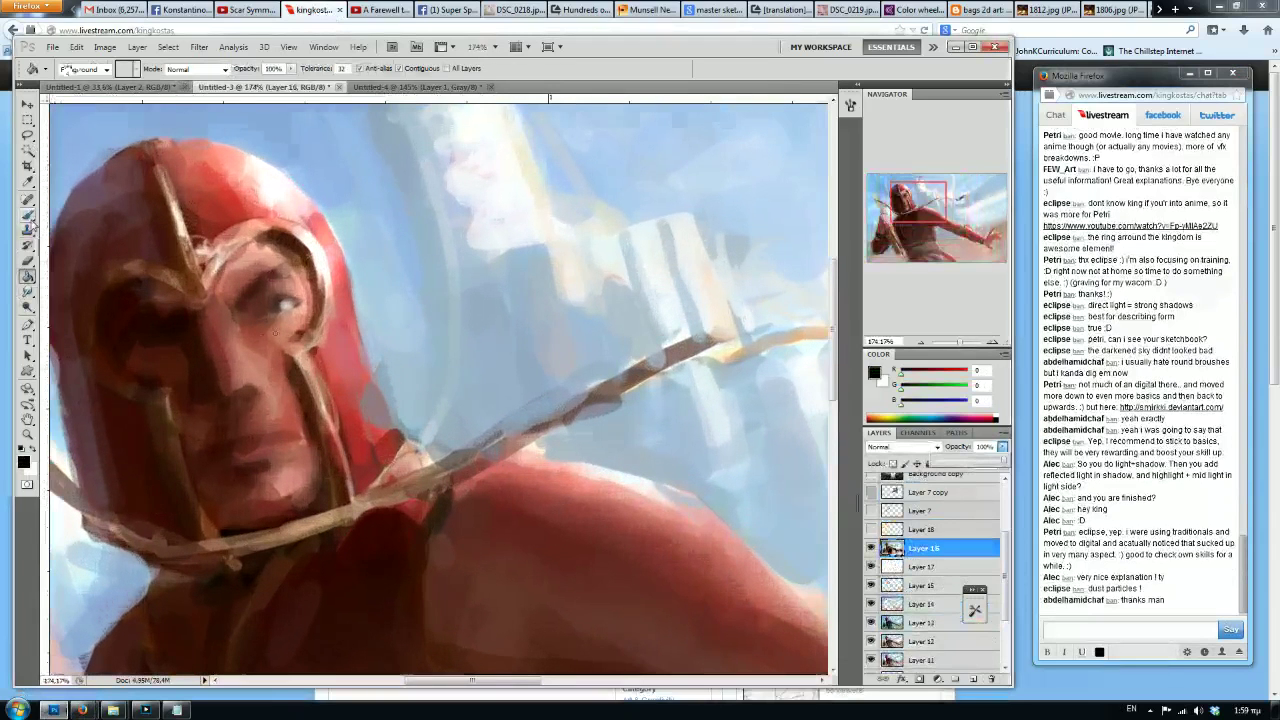
{"action": "scroll", "coordinate": [286, 342], "scroll_direction": "down", "scroll_amount": 2}
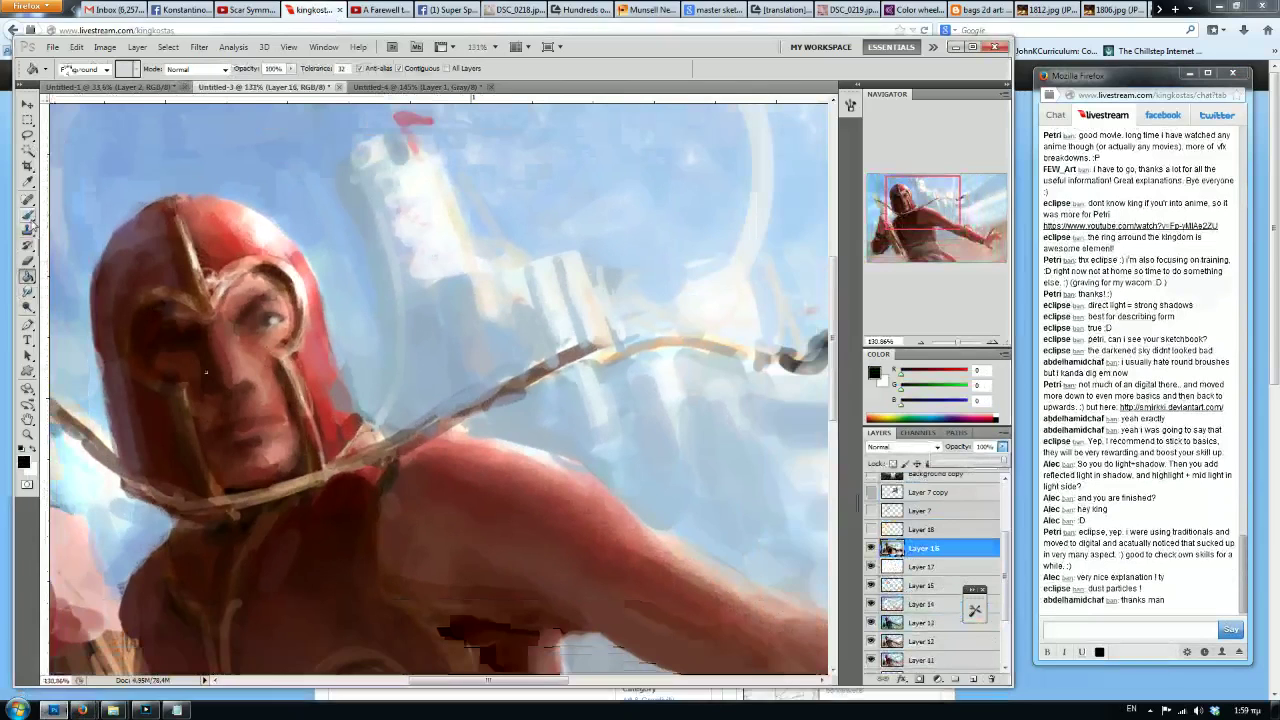
{"action": "left_click_drag", "start_coordinate": [260, 135], "coordinate": [150, 460]}
{"action": "left_click_drag", "start_coordinate": [280, 534], "coordinate": [154, 248]}
{"action": "scroll", "coordinate": [268, 350], "scroll_direction": "down", "scroll_amount": 3}
{"action": "scroll", "coordinate": [260, 332], "scroll_direction": "up", "scroll_amount": 3}
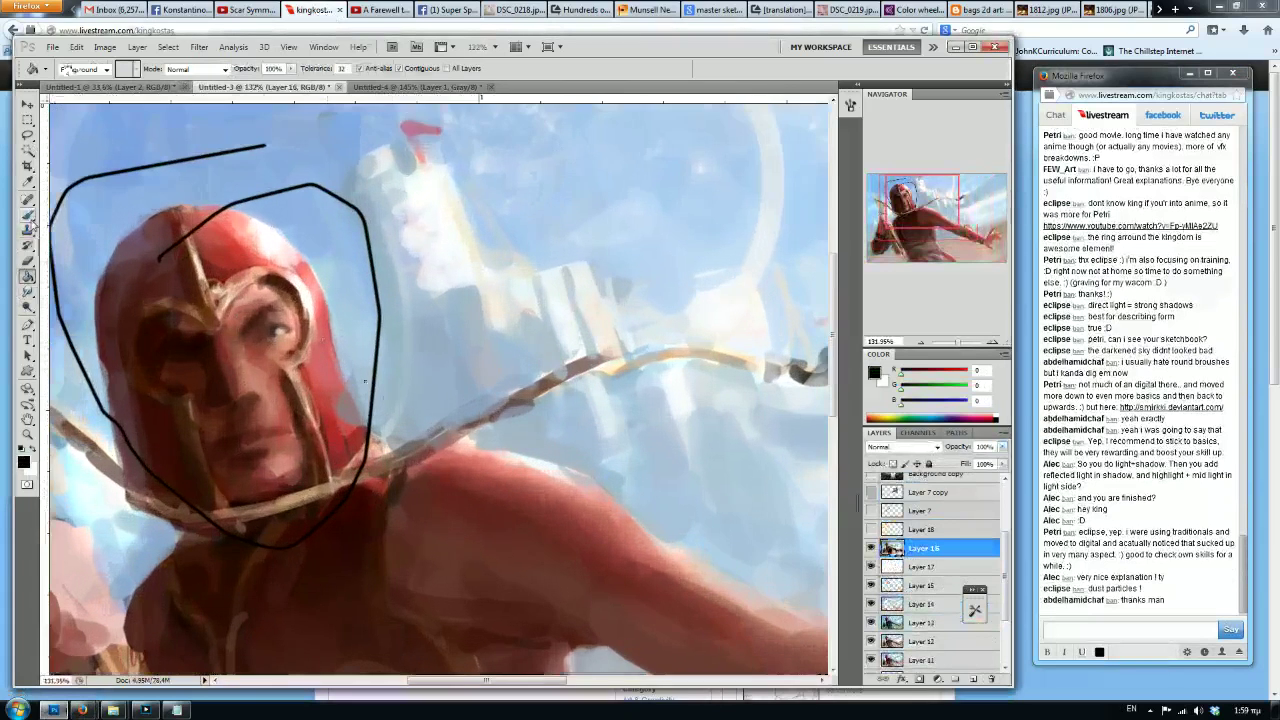
{"action": "scroll", "coordinate": [370, 380], "scroll_direction": "down", "scroll_amount": 3}
{"action": "scroll", "coordinate": [440, 400], "scroll_direction": "down", "scroll_amount": 1}
{"action": "key", "text": "ctrl+z"}
Show the Layer 18 linework again and lower the Layer 16 painting's opacity to 30%.
{"action": "left_click_drag", "start_coordinate": [360, 245], "coordinate": [470, 287]}
{"action": "left_click", "coordinate": [870, 529]}
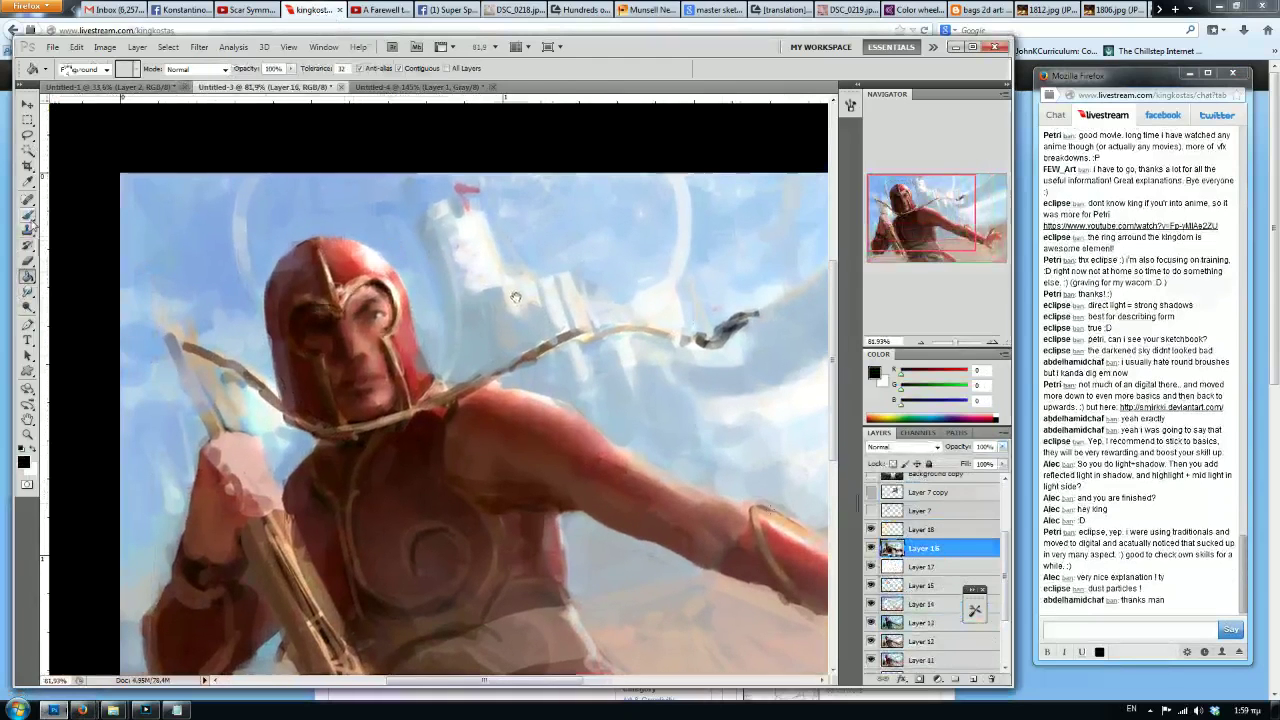
{"action": "scroll", "coordinate": [325, 295], "scroll_direction": "up", "scroll_amount": 4}
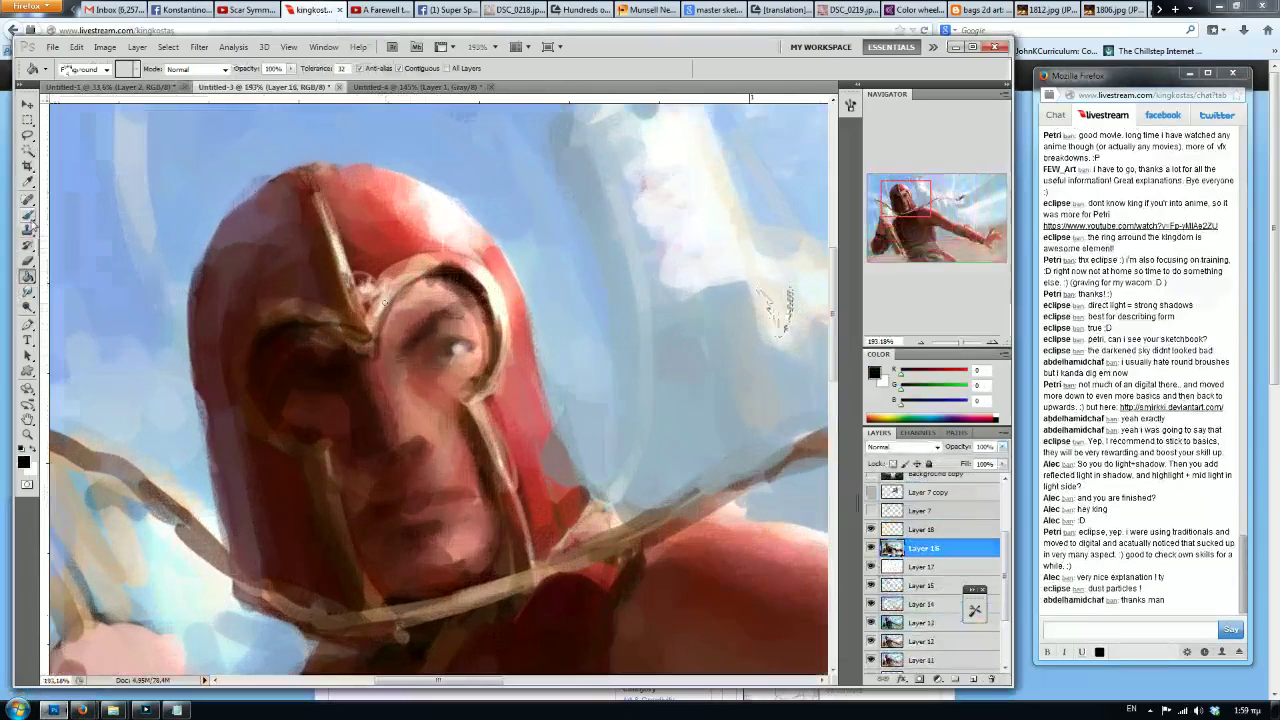
{"action": "left_click_drag", "start_coordinate": [1002, 447], "coordinate": [964, 466]}
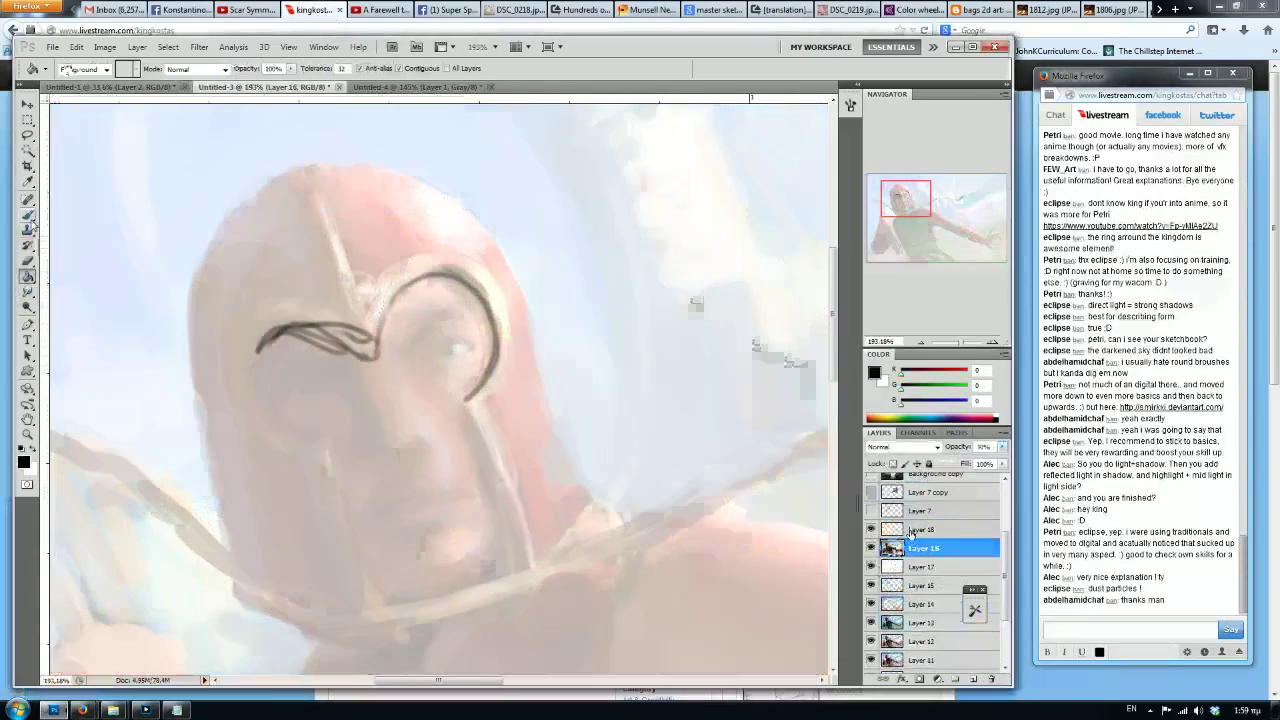
On Layer 18, outline the outer curve of the shadowed eye opening and start the cheek guard's edge below the lit eye.
{"action": "left_click", "coordinate": [936, 530]}
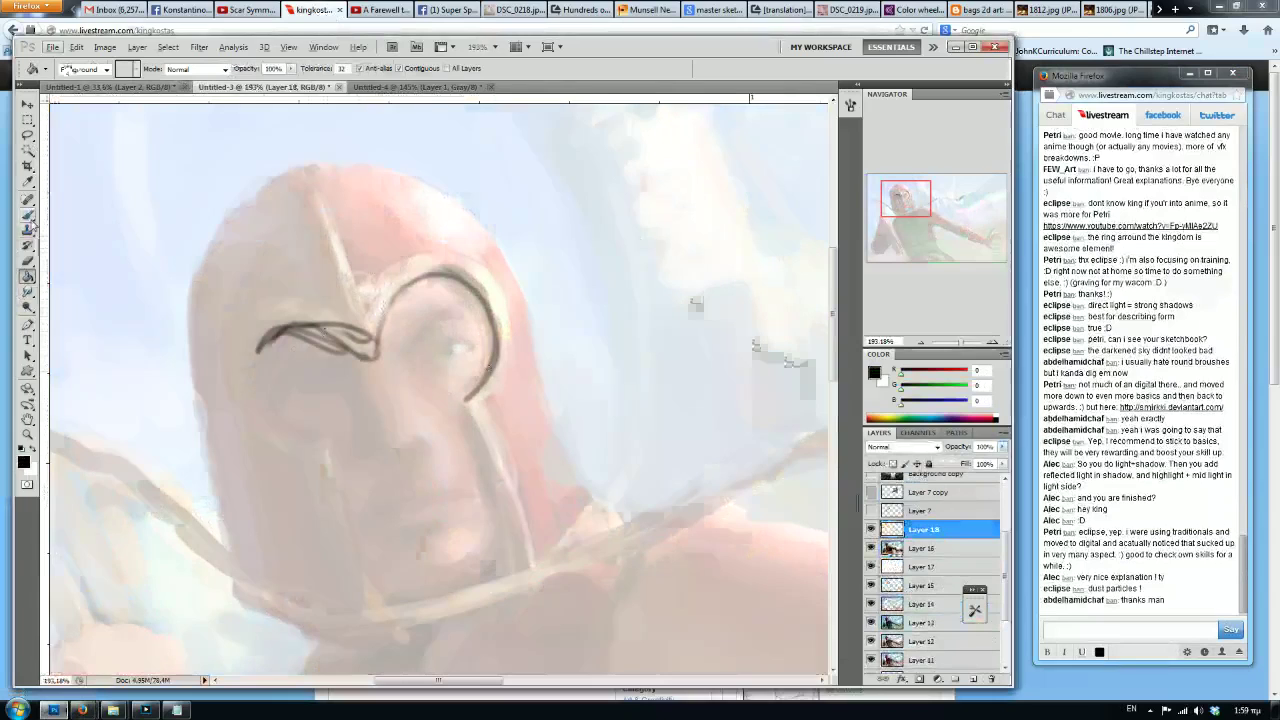
{"action": "left_click", "coordinate": [264, 47]}
{"action": "left_click", "coordinate": [444, 311]}
{"action": "mouse_move", "coordinate": [290, 324]}
{"action": "left_mouse_down"}
{"action": "mouse_move", "coordinate": [258, 351]}
{"action": "mouse_move", "coordinate": [252, 405]}
{"action": "mouse_move", "coordinate": [266, 424]}
{"action": "mouse_move", "coordinate": [314, 437]}
{"action": "left_mouse_up"}
{"action": "left_click_drag", "start_coordinate": [250, 390], "coordinate": [310, 437]}
{"action": "left_click_drag", "start_coordinate": [465, 404], "coordinate": [489, 471]}
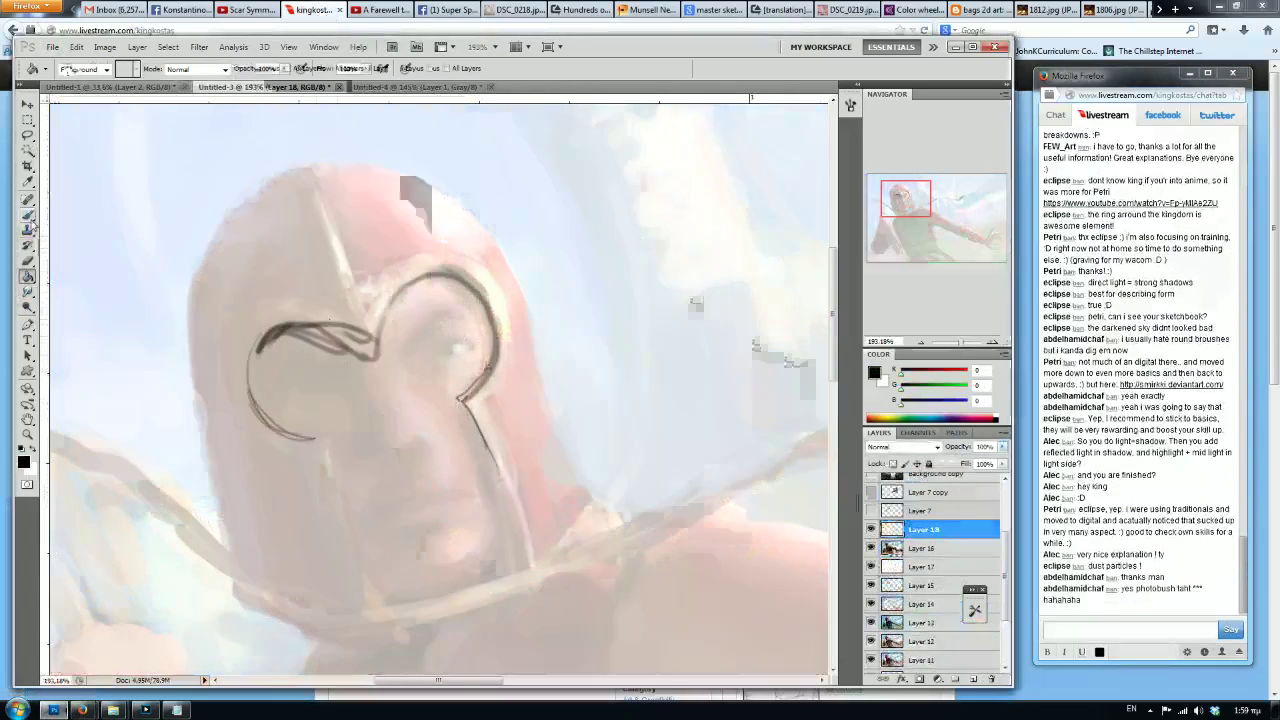
Darken the nose point and lit eye rim, and extend the cheek guard's edge down to the chin with repeated strokes.
{"action": "left_click_drag", "start_coordinate": [344, 292], "coordinate": [372, 360]}
{"action": "mouse_move", "coordinate": [376, 308]}
{"action": "left_mouse_down"}
{"action": "mouse_move", "coordinate": [444, 270]}
{"action": "mouse_move", "coordinate": [495, 355]}
{"action": "left_mouse_up"}
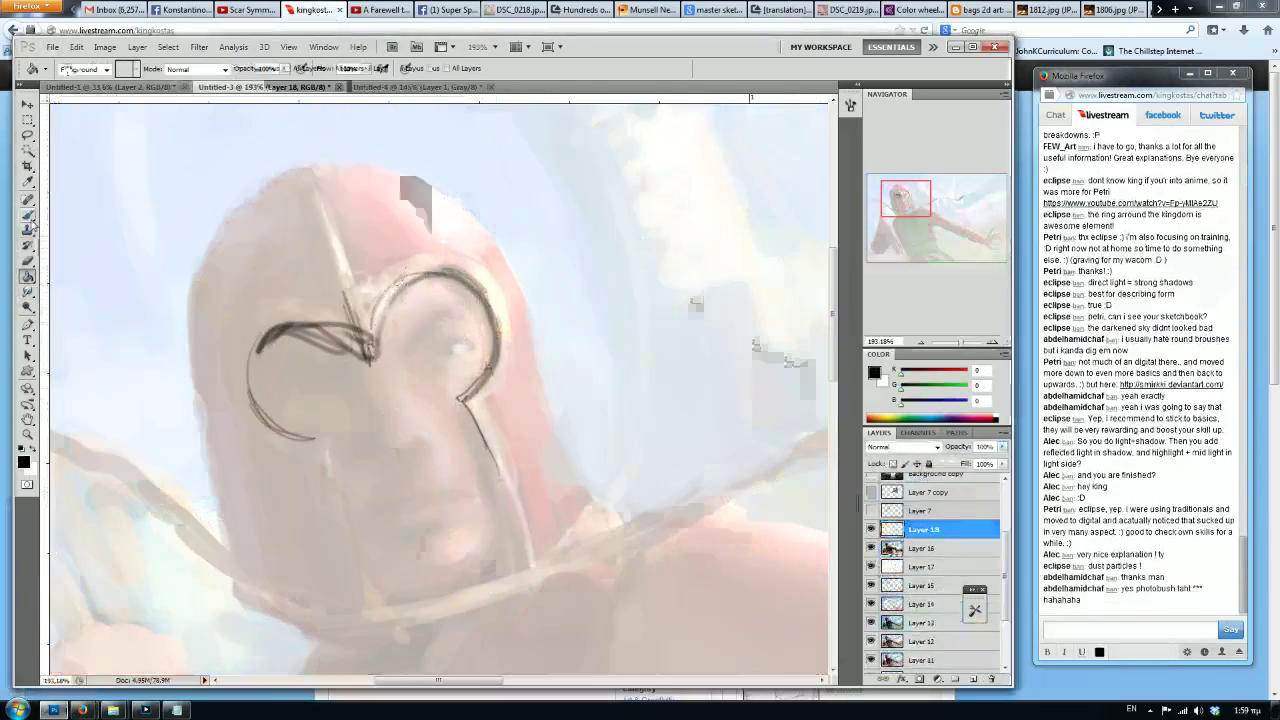
{"action": "left_click_drag", "start_coordinate": [462, 405], "coordinate": [516, 572]}
{"action": "left_click_drag", "start_coordinate": [478, 432], "coordinate": [524, 556]}
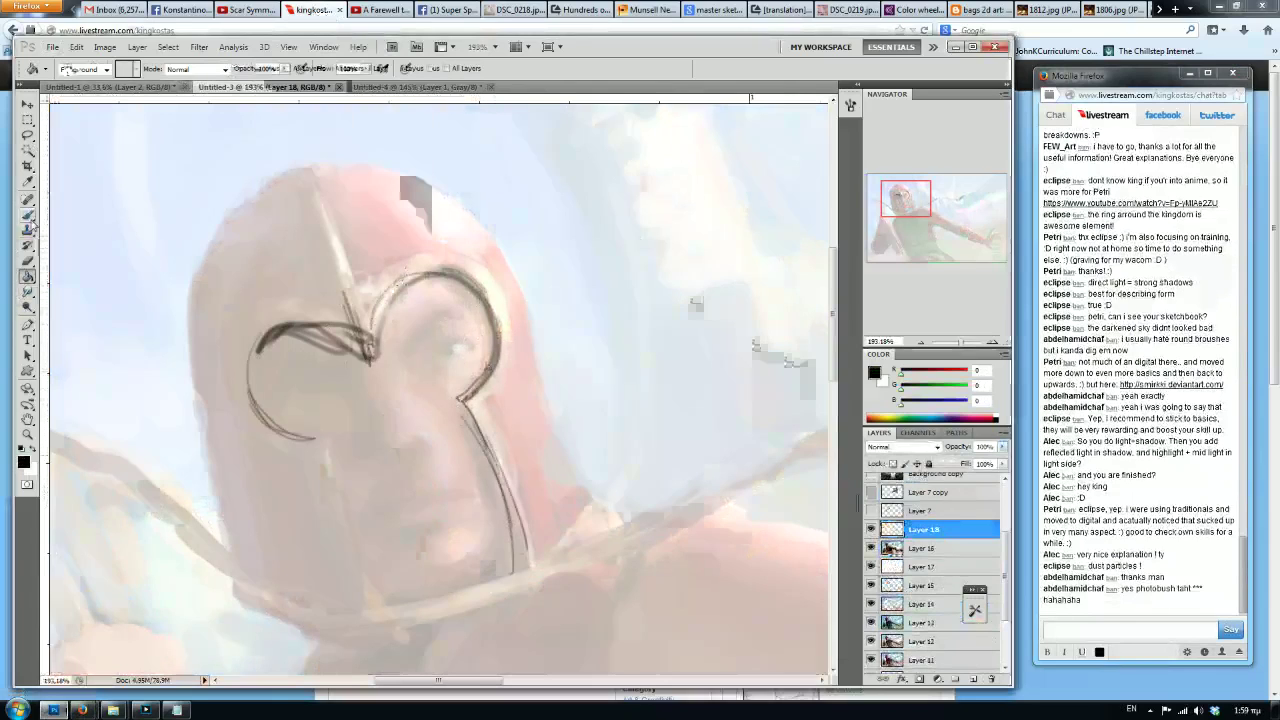
{"action": "left_click_drag", "start_coordinate": [464, 405], "coordinate": [517, 562]}
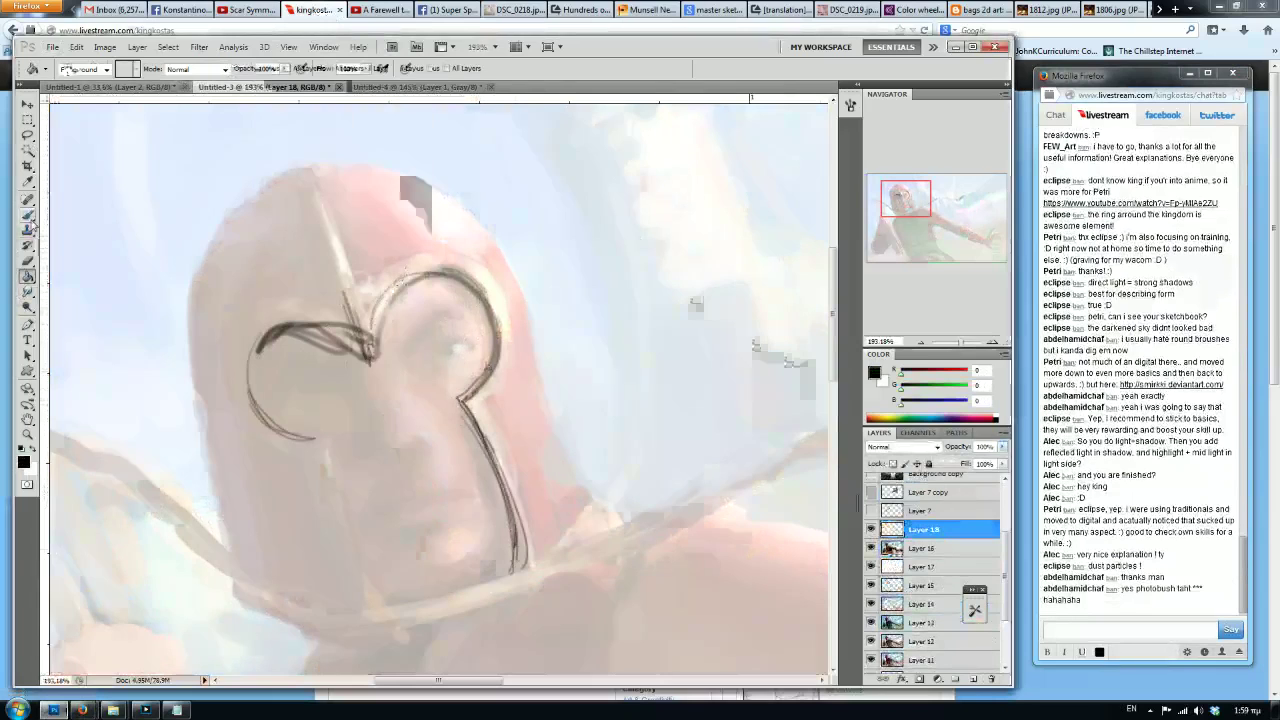
Draw the ornamental ridge up the helmet's crest, small curls at its base, and an outer rim line over the lit eye.
{"action": "left_click_drag", "start_coordinate": [425, 442], "coordinate": [443, 399]}
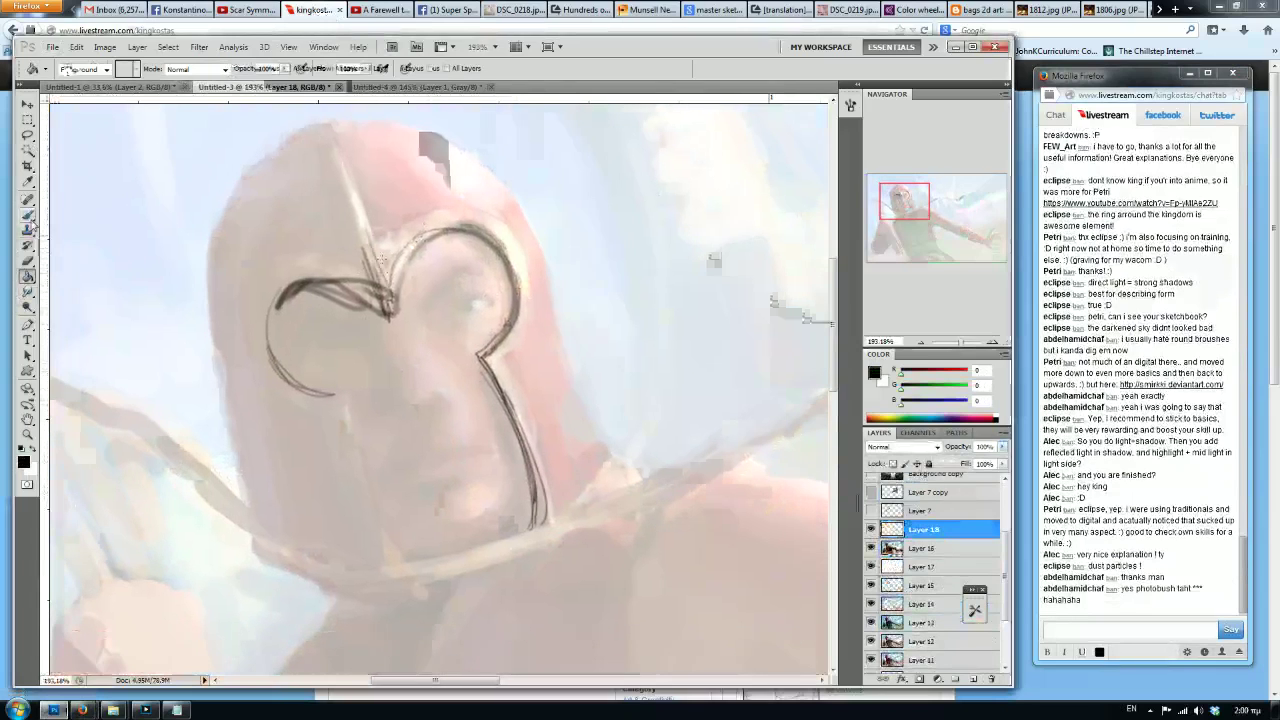
{"action": "mouse_move", "coordinate": [352, 207]}
{"action": "left_mouse_down"}
{"action": "mouse_move", "coordinate": [353, 237]}
{"action": "mouse_move", "coordinate": [340, 196]}
{"action": "left_mouse_up"}
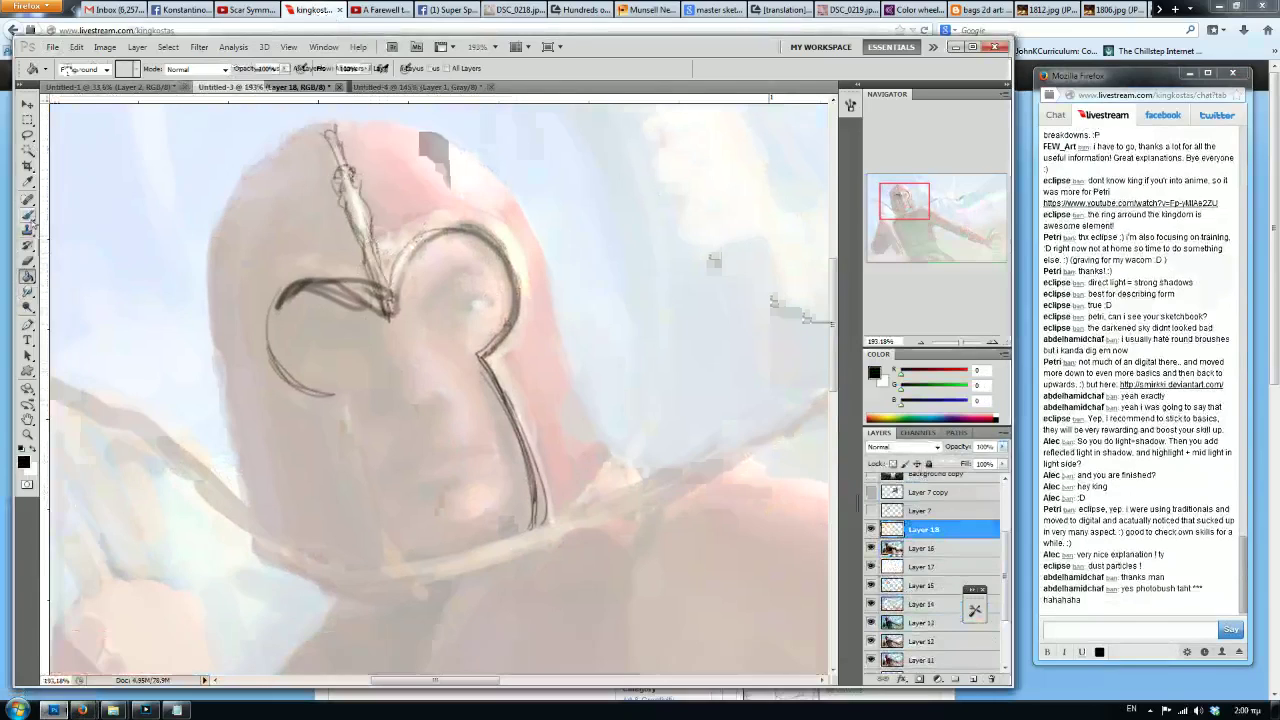
{"action": "mouse_move", "coordinate": [388, 270]}
{"action": "left_mouse_down"}
{"action": "mouse_move", "coordinate": [378, 238]}
{"action": "mouse_move", "coordinate": [480, 226]}
{"action": "left_mouse_up"}
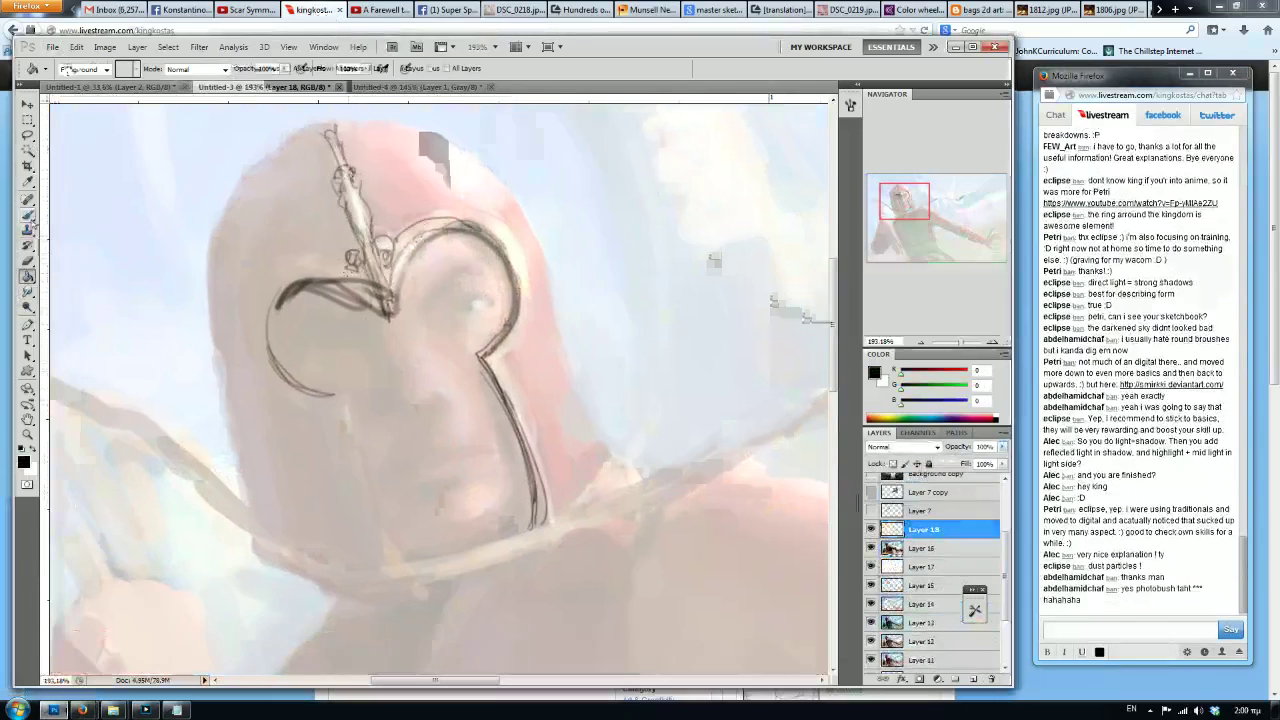
Add a scrolled trim outline above the shadowed brow and a parallel outer edge along the cheek guard and lit eye rim.
{"action": "scroll", "coordinate": [336, 235], "scroll_direction": "up", "scroll_amount": 2}
{"action": "mouse_move", "coordinate": [352, 274]}
{"action": "left_mouse_down"}
{"action": "mouse_move", "coordinate": [322, 252]}
{"action": "mouse_move", "coordinate": [272, 262]}
{"action": "left_mouse_up"}
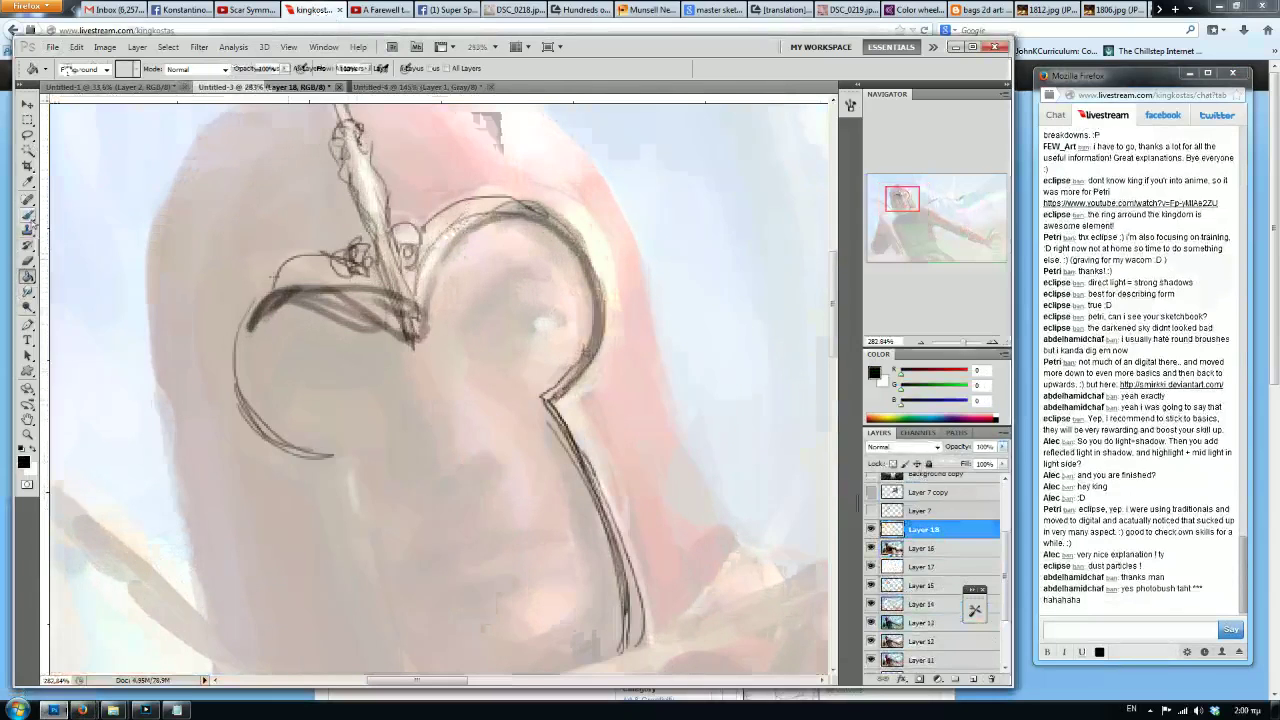
{"action": "scroll", "coordinate": [238, 423], "scroll_direction": "down", "scroll_amount": 3}
{"action": "scroll", "coordinate": [238, 423], "scroll_direction": "up", "scroll_amount": 1}
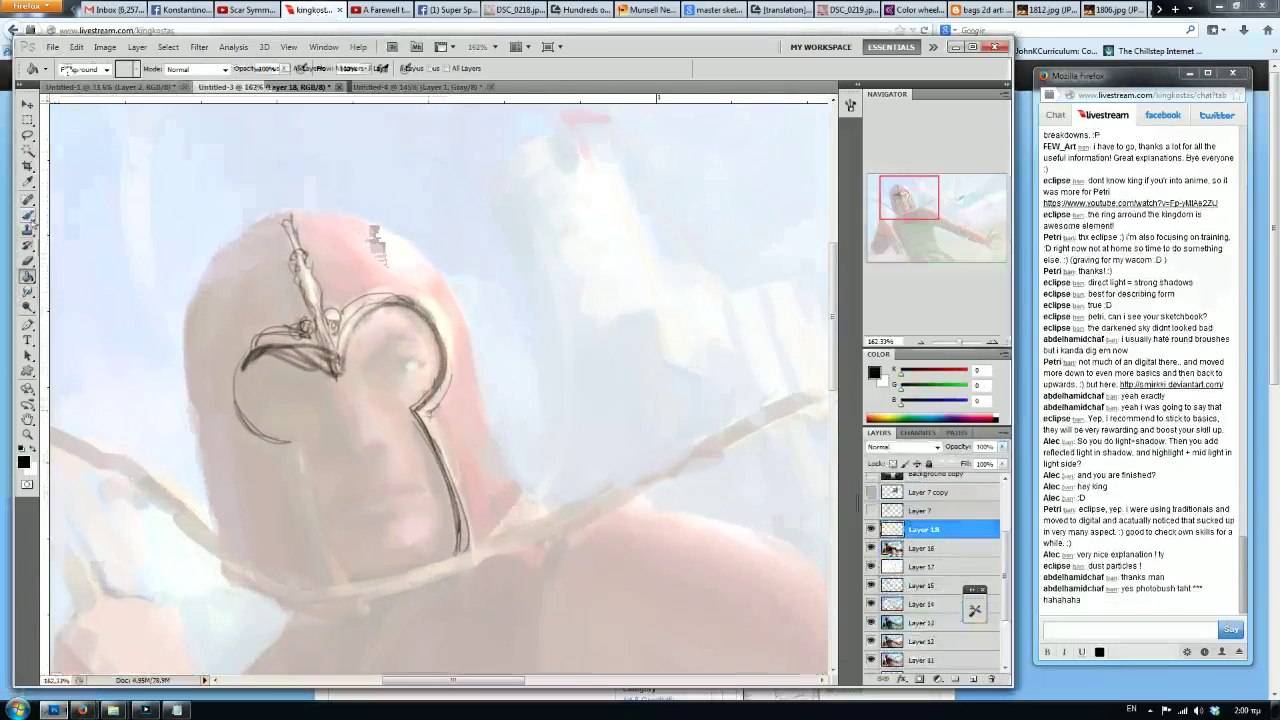
{"action": "left_click_drag", "start_coordinate": [457, 515], "coordinate": [448, 449]}
{"action": "mouse_move", "coordinate": [456, 366]}
{"action": "left_mouse_down"}
{"action": "mouse_move", "coordinate": [424, 296]}
{"action": "mouse_move", "coordinate": [392, 288]}
{"action": "left_mouse_up"}
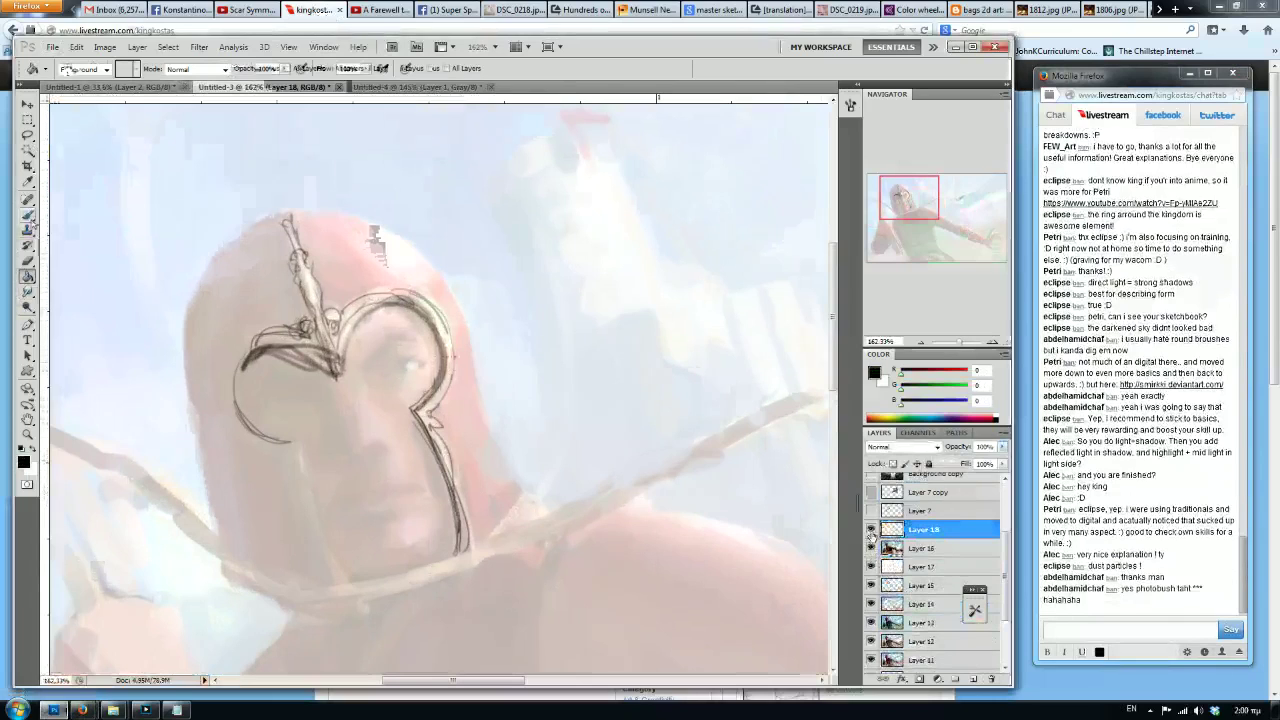
Restore Layer 16 to 100% opacity and create a new layer, placing it directly above Layer 18.
{"action": "left_click", "coordinate": [905, 548]}
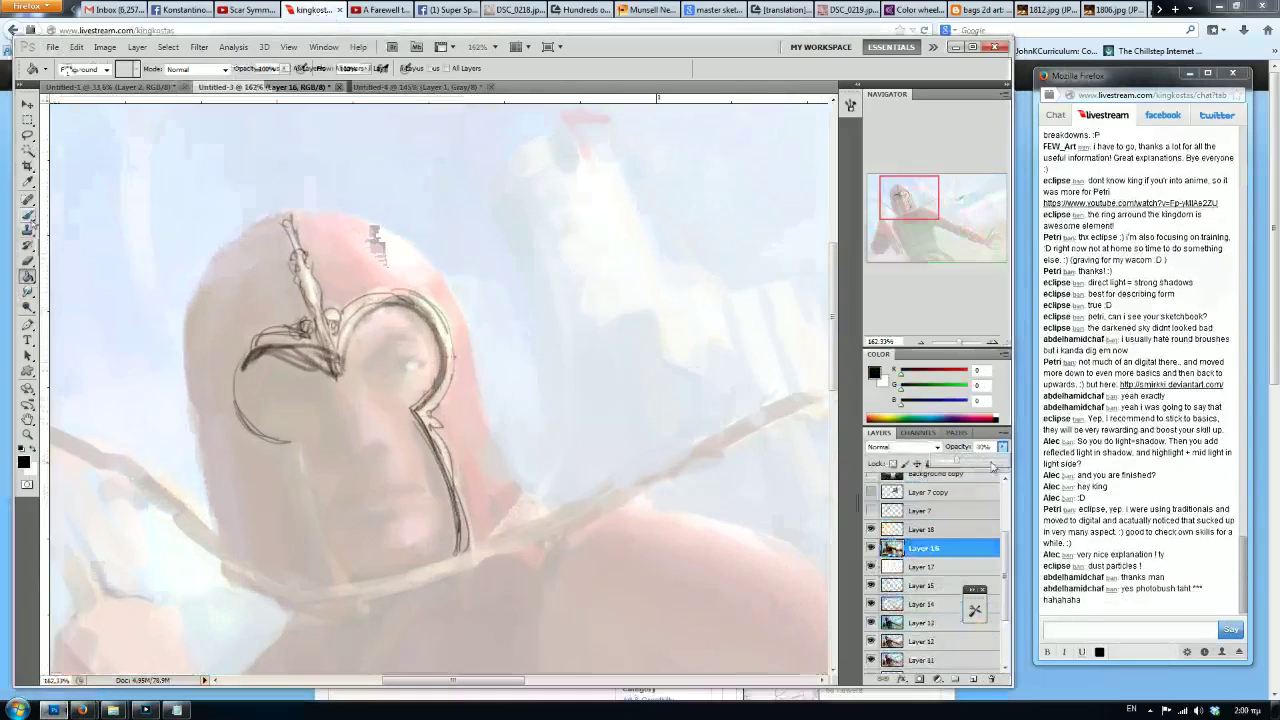
{"action": "left_click", "coordinate": [973, 679]}
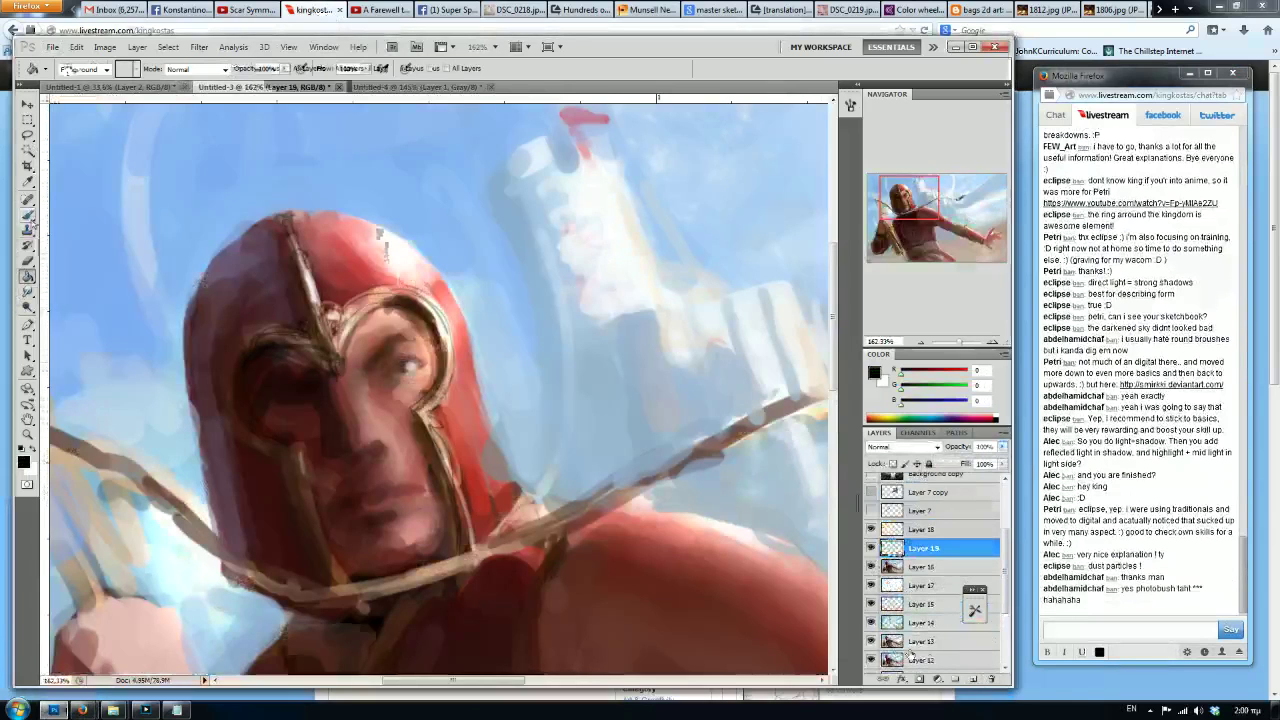
{"action": "mouse_move", "coordinate": [926, 550]}
{"action": "left_mouse_down"}
{"action": "mouse_move", "coordinate": [924, 518]}
{"action": "mouse_move", "coordinate": [924, 530]}
{"action": "left_mouse_up"}
{"action": "scroll", "coordinate": [549, 381], "scroll_direction": "up", "scroll_amount": 3}
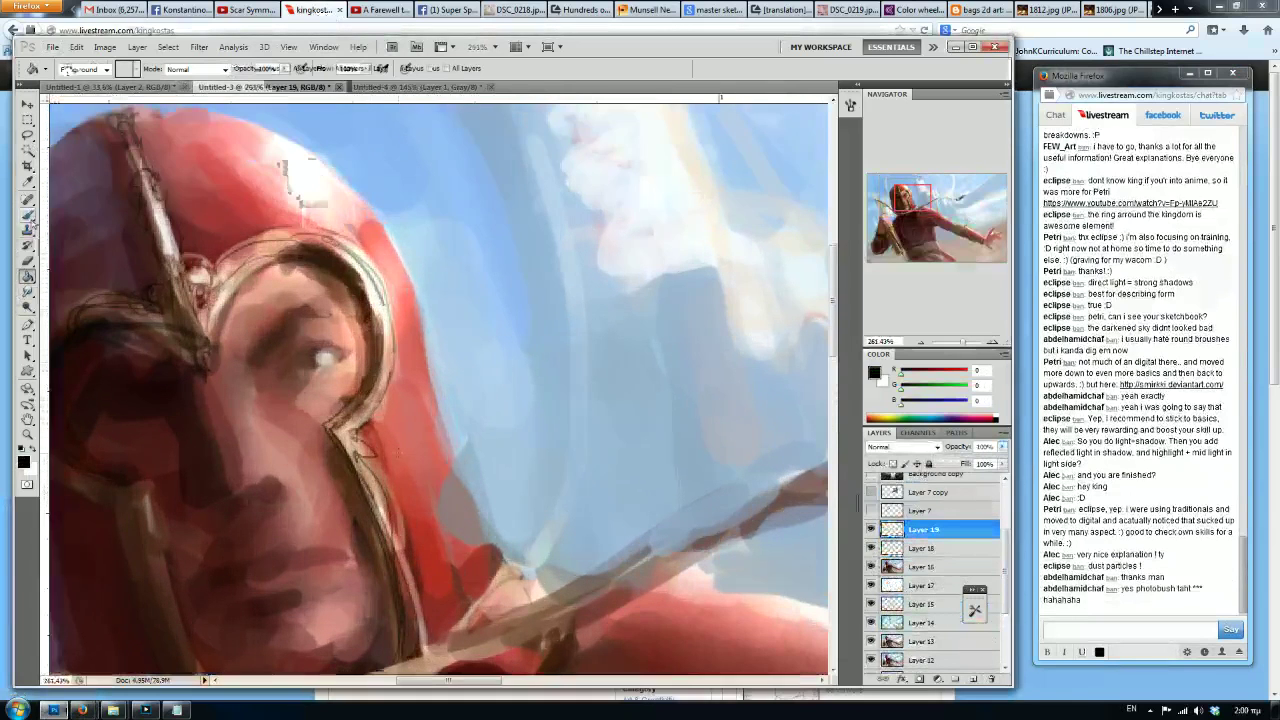
Paint the trim's corner below the lit eye and the cheek guard on Layer 19 with sampled beige and brown tones.
{"action": "left_click", "coordinate": [352, 437], "text": "alt"}
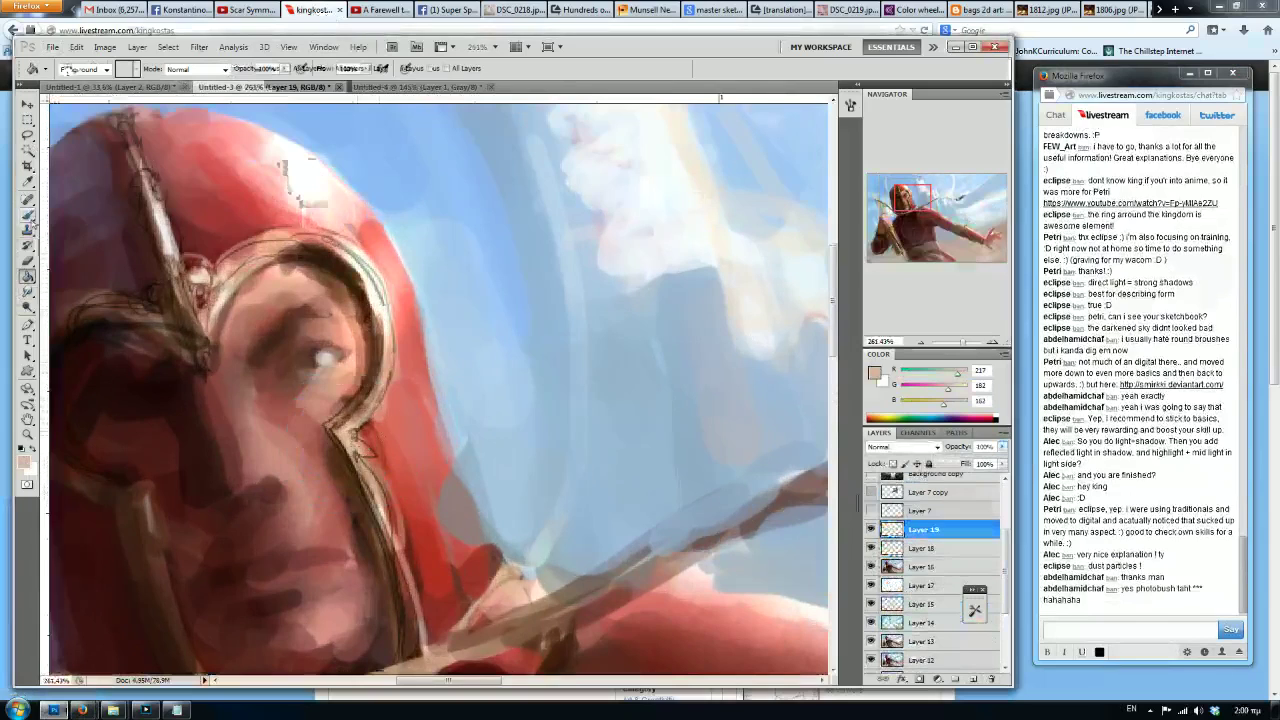
{"action": "left_click", "coordinate": [345, 456], "text": "alt"}
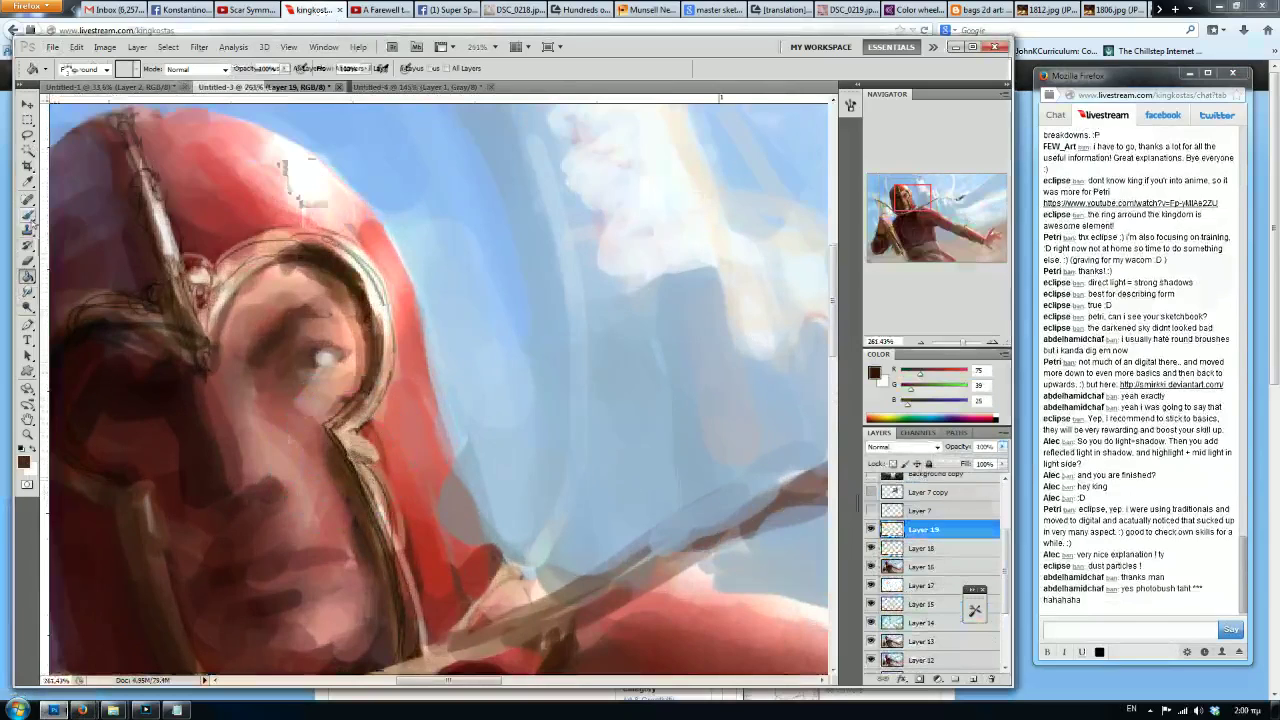
{"action": "left_click", "coordinate": [344, 430], "text": "alt"}
{"action": "left_click", "coordinate": [344, 445], "text": "alt"}
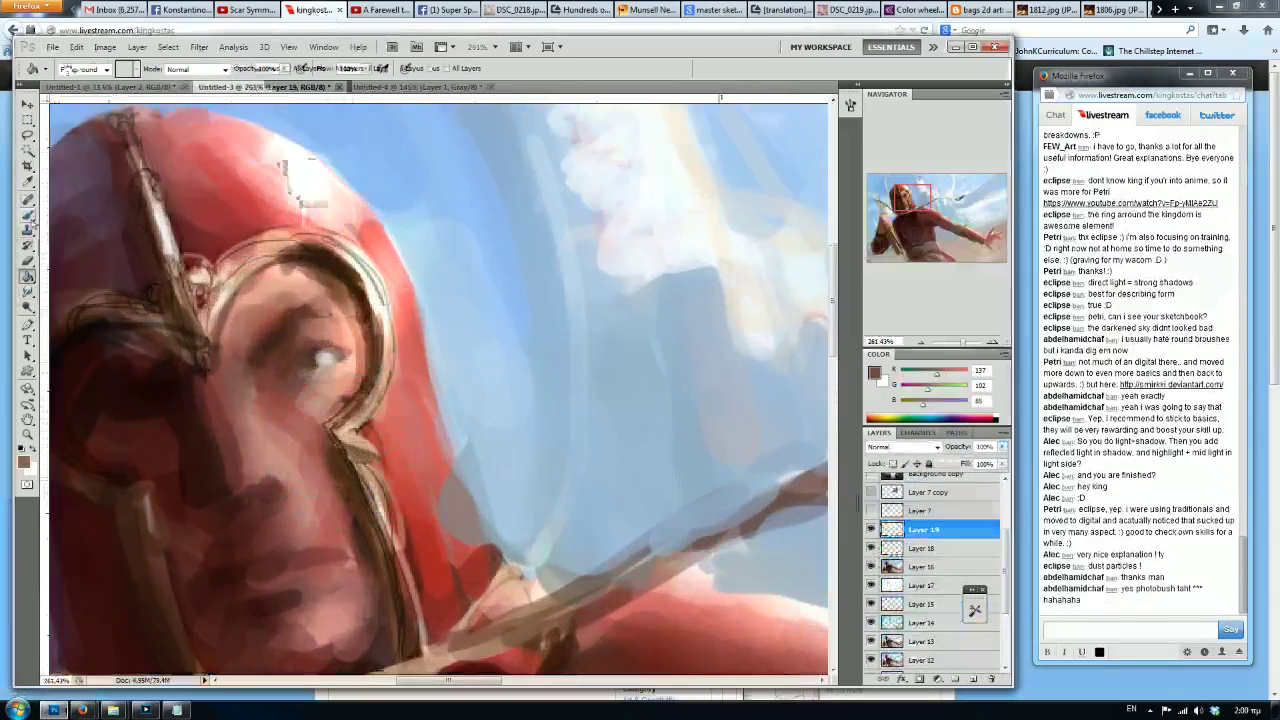
{"action": "left_click_drag", "start_coordinate": [398, 545], "coordinate": [385, 567]}
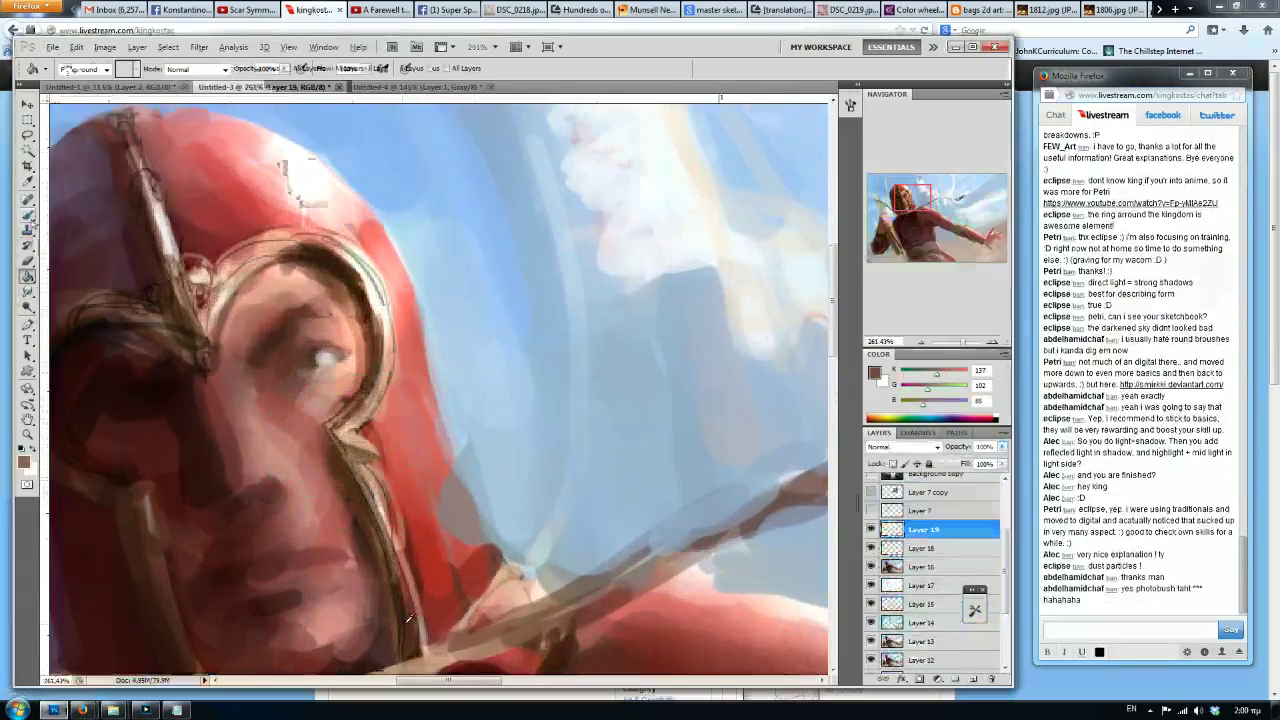
Paint the trim's corner below the lit eye and the rim's inner edge with sampled beige and dark brown tones.
{"action": "left_click", "coordinate": [354, 430], "text": "alt"}
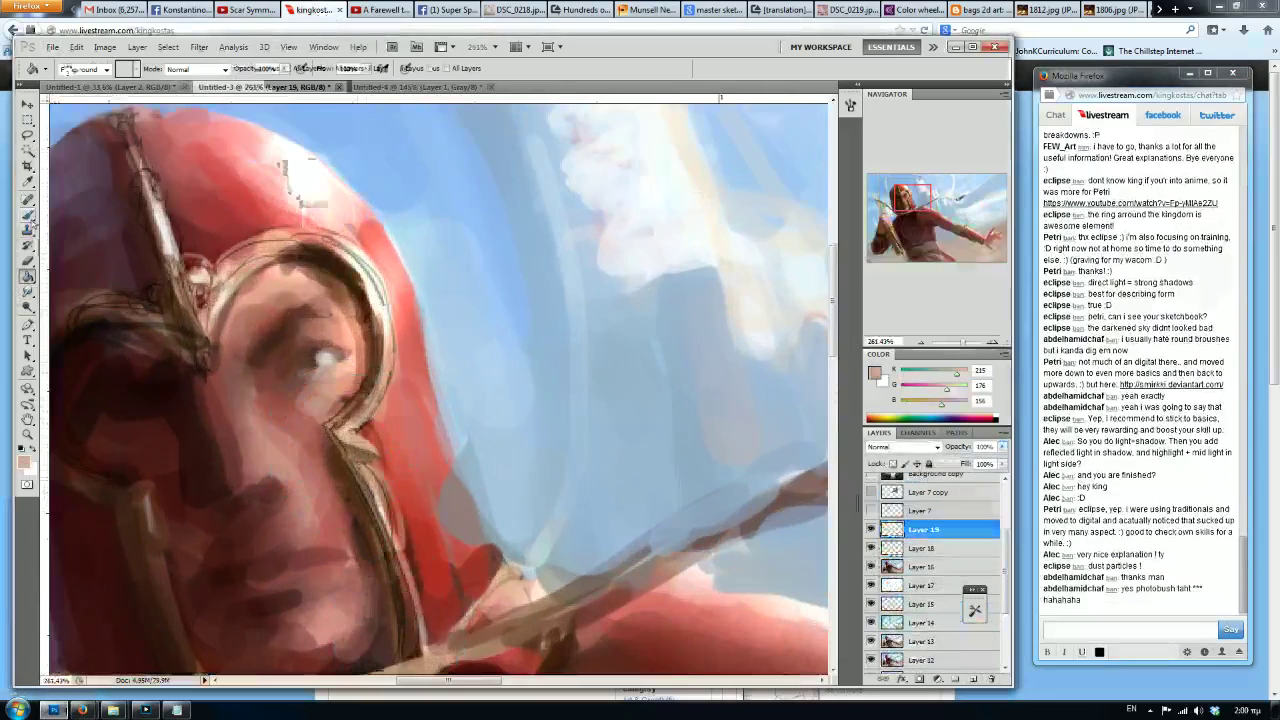
{"action": "key", "text": "d"}
{"action": "key", "text": "x"}
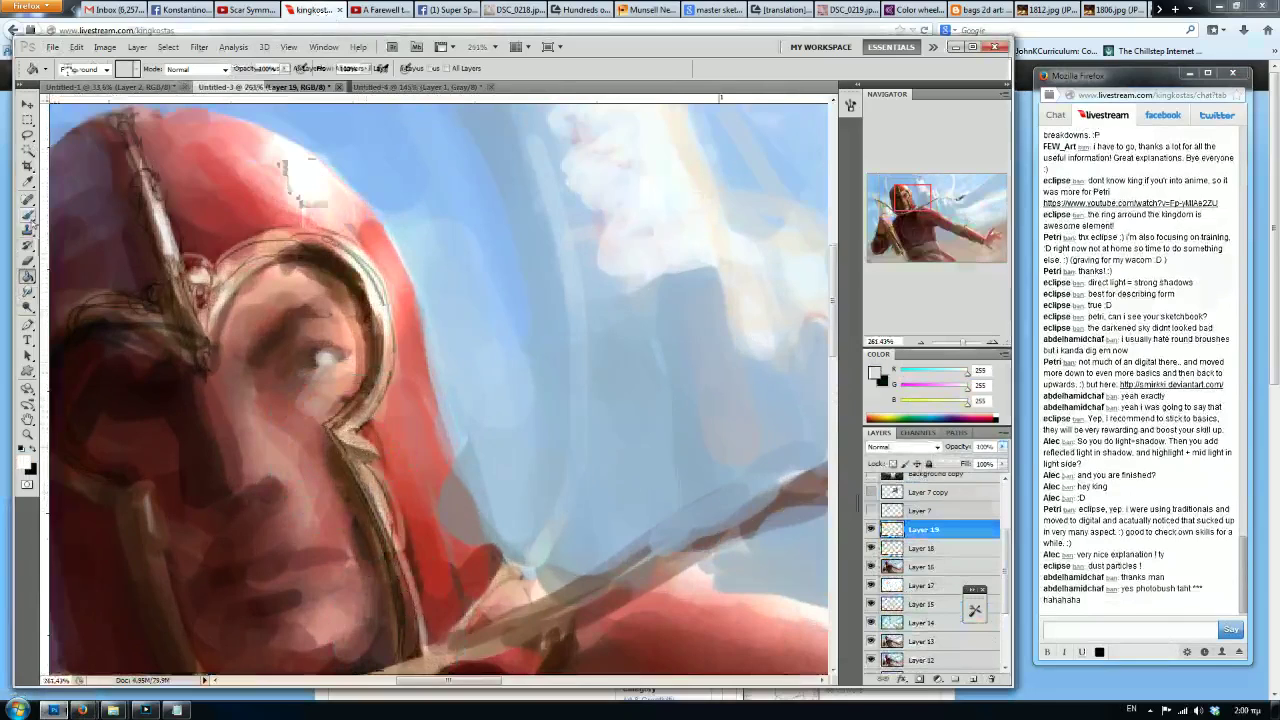
{"action": "left_click", "coordinate": [352, 425], "text": "alt"}
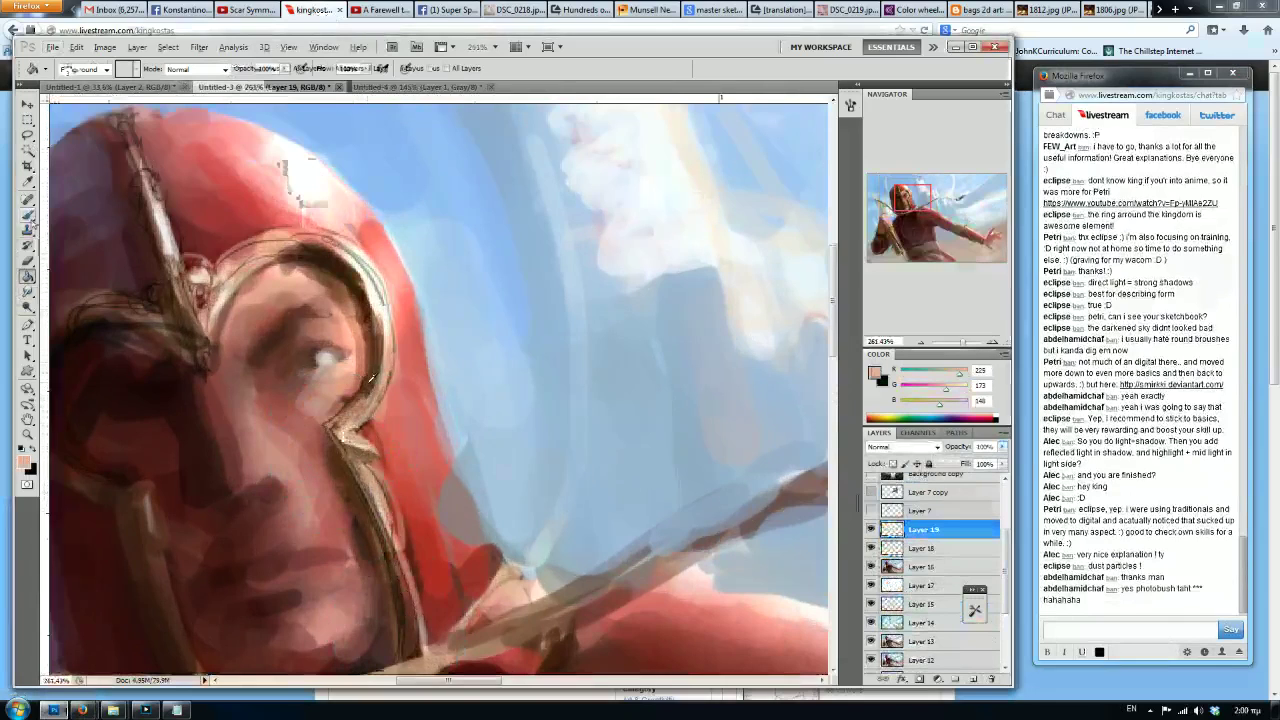
{"action": "left_click", "coordinate": [370, 372], "text": "alt"}
{"action": "left_click_drag", "start_coordinate": [362, 395], "coordinate": [331, 427]}
{"action": "left_click_drag", "start_coordinate": [376, 338], "coordinate": [347, 279]}
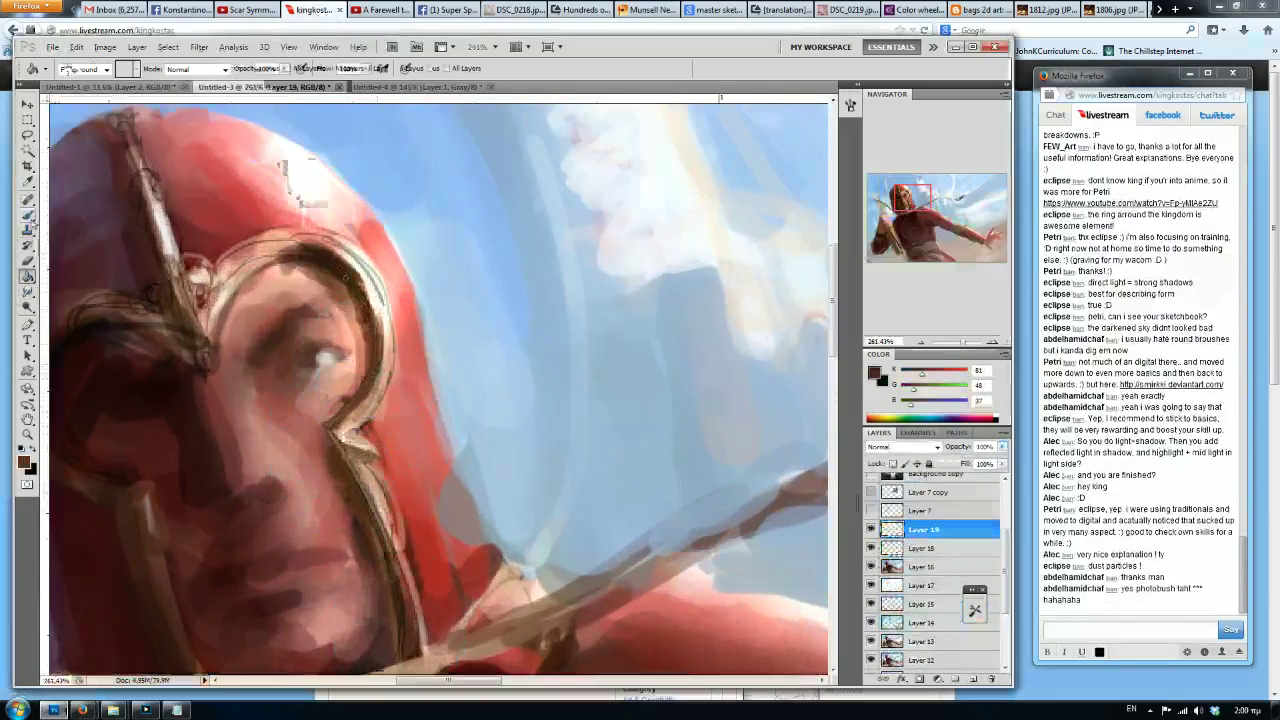
Paint over the linework on the lit eye's upper and outer rim with sampled beige and pink tones.
{"action": "left_click", "coordinate": [395, 285], "text": "alt"}
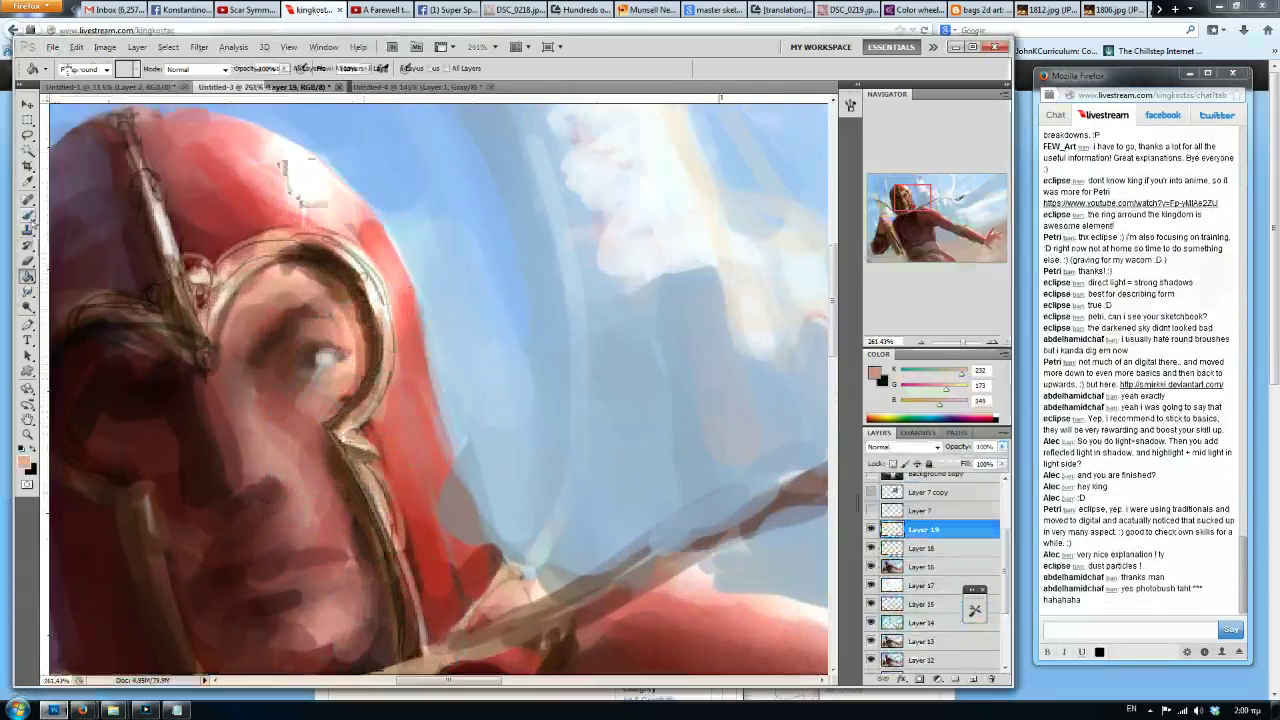
{"action": "left_click", "coordinate": [378, 304], "text": "alt"}
{"action": "left_click_drag", "start_coordinate": [362, 268], "coordinate": [388, 322]}
{"action": "left_click", "coordinate": [378, 272], "text": "alt"}
{"action": "left_click", "coordinate": [317, 245], "text": "alt"}
{"action": "mouse_move", "coordinate": [292, 251]}
{"action": "left_mouse_down"}
{"action": "mouse_move", "coordinate": [241, 282]}
{"action": "mouse_move", "coordinate": [214, 328]}
{"action": "left_mouse_up"}
{"action": "left_click", "coordinate": [206, 312], "text": "alt"}
{"action": "left_click", "coordinate": [168, 234], "text": "alt"}
Shade the cheek guard's trim from the rim corner down to the chin with sampled dark brown.
{"action": "left_click", "coordinate": [372, 285], "text": "alt"}
{"action": "left_click", "coordinate": [371, 357], "text": "alt"}
{"action": "left_click", "coordinate": [350, 428], "text": "alt"}
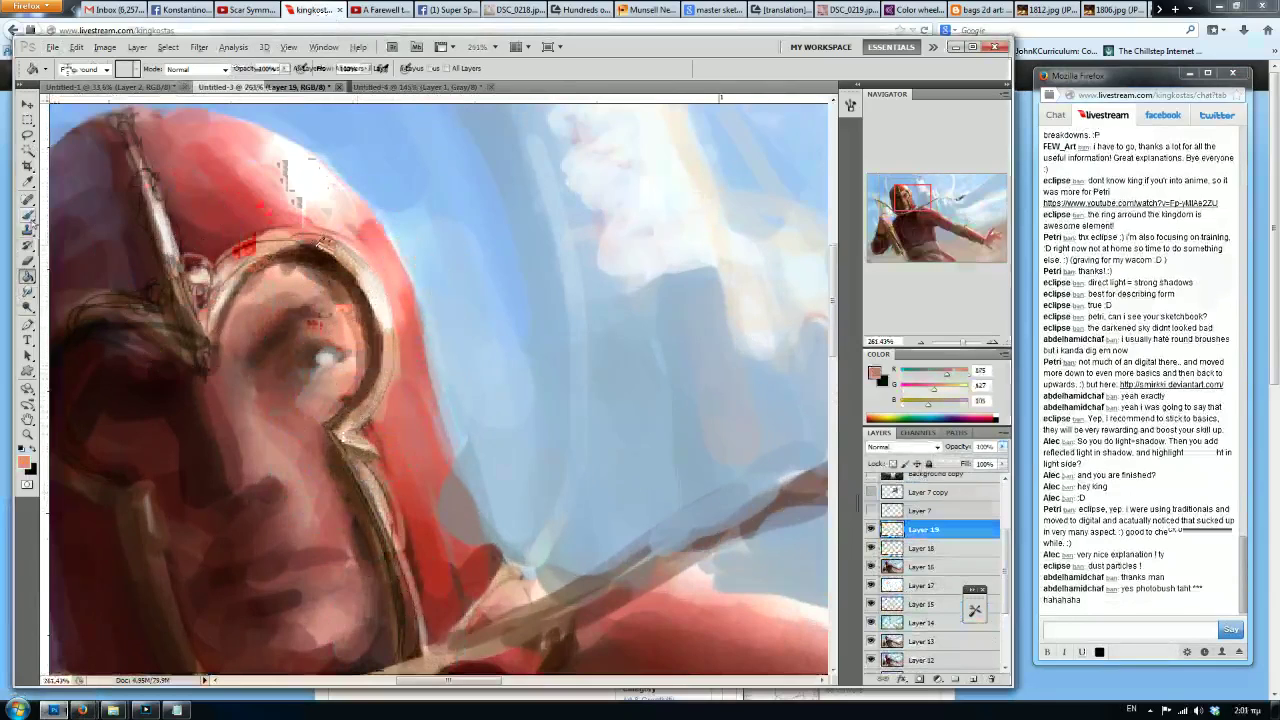
{"action": "left_click", "coordinate": [354, 490], "text": "alt"}
{"action": "left_click_drag", "start_coordinate": [353, 477], "coordinate": [404, 612]}
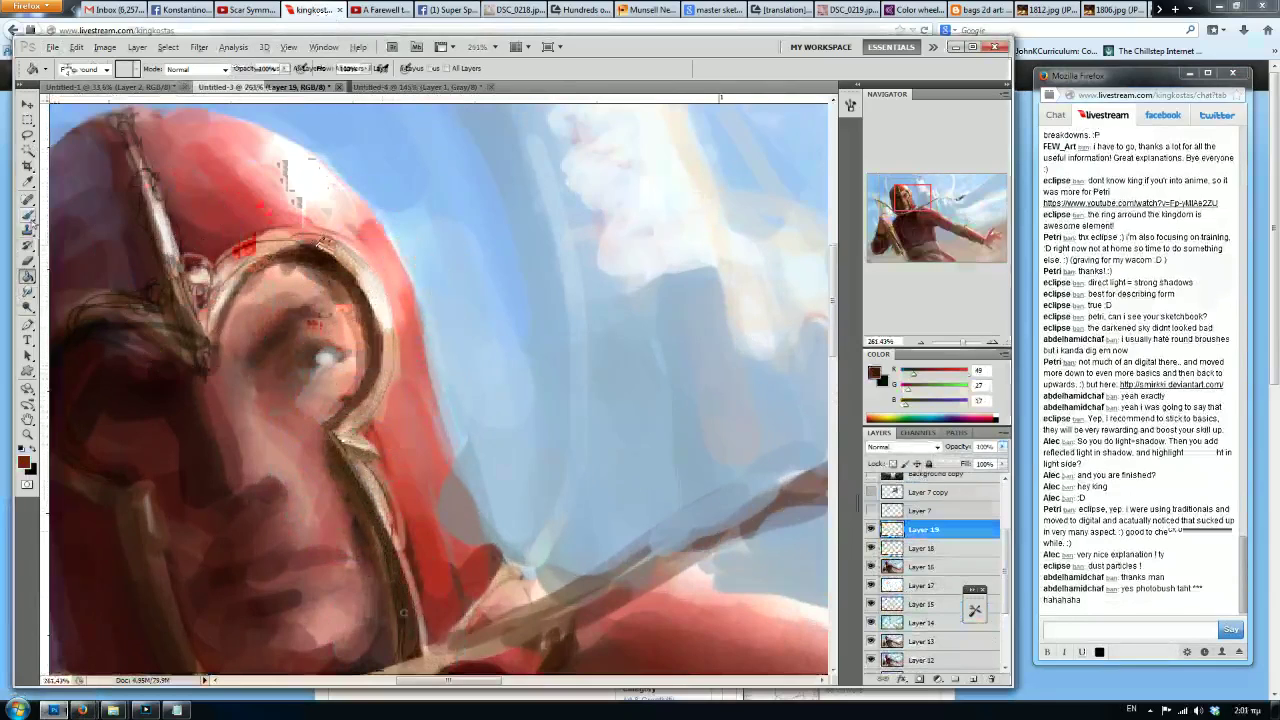
Repaint the sky beside the helmet's lit side with sampled blues.
{"action": "left_click_drag", "start_coordinate": [907, 203], "coordinate": [880, 213]}
{"action": "left_click", "coordinate": [470, 407], "text": "alt"}
{"action": "left_click_drag", "start_coordinate": [453, 385], "coordinate": [495, 555]}
{"action": "left_click", "coordinate": [477, 500], "text": "alt"}
{"action": "mouse_move", "coordinate": [477, 500]}
{"action": "left_mouse_down"}
{"action": "mouse_move", "coordinate": [445, 415]}
{"action": "mouse_move", "coordinate": [465, 430]}
{"action": "mouse_move", "coordinate": [478, 407]}
{"action": "mouse_move", "coordinate": [432, 372]}
{"action": "mouse_move", "coordinate": [465, 355]}
{"action": "mouse_move", "coordinate": [522, 512]}
{"action": "mouse_move", "coordinate": [500, 405]}
{"action": "mouse_move", "coordinate": [543, 480]}
{"action": "left_mouse_up"}
{"action": "left_click", "coordinate": [541, 340], "text": "alt"}
{"action": "left_click_drag", "start_coordinate": [540, 380], "coordinate": [570, 494]}
{"action": "left_click_drag", "start_coordinate": [499, 268], "coordinate": [470, 184]}
Paint the crest ridge's ornament and the curl at its base with sampled light and brown tones.
{"action": "mouse_move", "coordinate": [883, 203]}
{"action": "left_mouse_down"}
{"action": "mouse_move", "coordinate": [894, 199]}
{"action": "mouse_move", "coordinate": [880, 228]}
{"action": "left_mouse_up"}
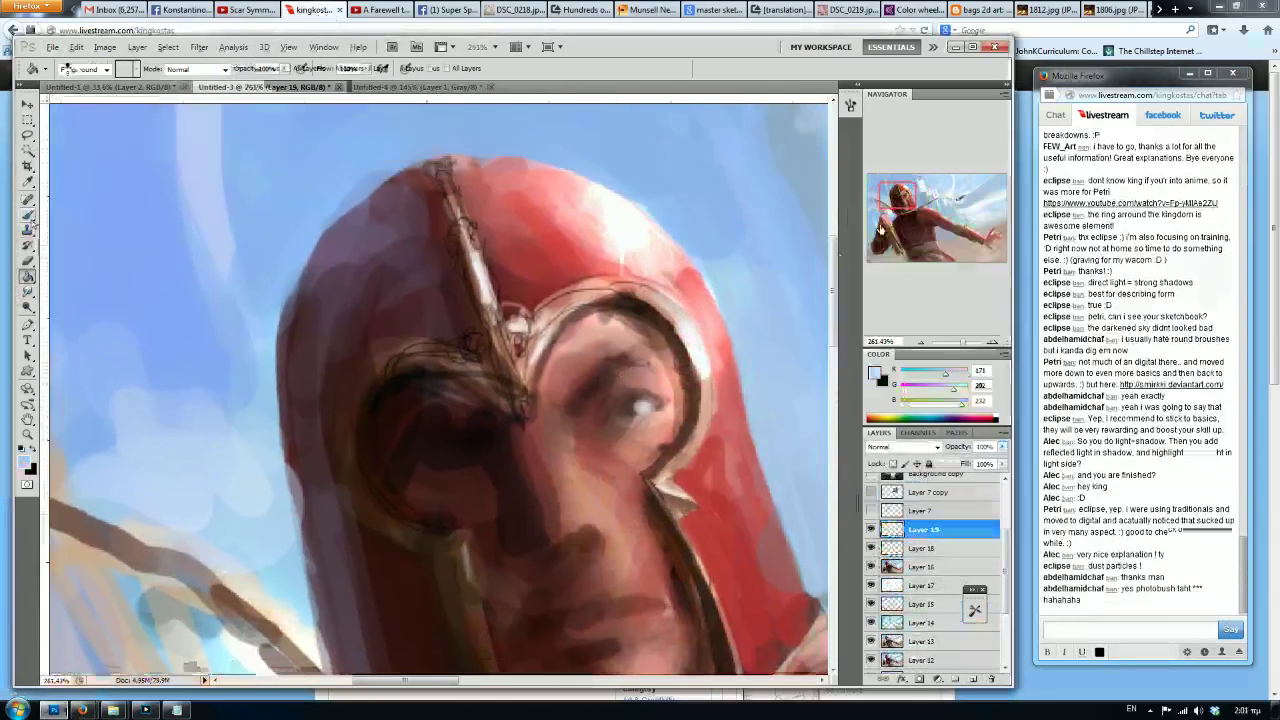
{"action": "left_click", "coordinate": [517, 325], "text": "alt"}
{"action": "mouse_move", "coordinate": [514, 316]}
{"action": "left_mouse_down"}
{"action": "mouse_move", "coordinate": [504, 342]}
{"action": "mouse_move", "coordinate": [515, 390]}
{"action": "left_mouse_up"}
{"action": "left_click_drag", "start_coordinate": [498, 306], "coordinate": [454, 196]}
{"action": "left_click", "coordinate": [508, 350], "text": "alt"}
{"action": "mouse_move", "coordinate": [509, 329]}
{"action": "left_mouse_down"}
{"action": "mouse_move", "coordinate": [605, 280]}
{"action": "mouse_move", "coordinate": [594, 302]}
{"action": "mouse_move", "coordinate": [582, 295]}
{"action": "mouse_move", "coordinate": [551, 319]}
{"action": "left_mouse_up"}
Cover the linework along the top of the lit eye's rim with sampled pink, beige and brown tones.
{"action": "left_click", "coordinate": [538, 293], "text": "alt"}
{"action": "left_click", "coordinate": [593, 299], "text": "alt"}
{"action": "mouse_move", "coordinate": [552, 318]}
{"action": "left_mouse_down"}
{"action": "mouse_move", "coordinate": [608, 292]}
{"action": "mouse_move", "coordinate": [644, 297]}
{"action": "left_mouse_up"}
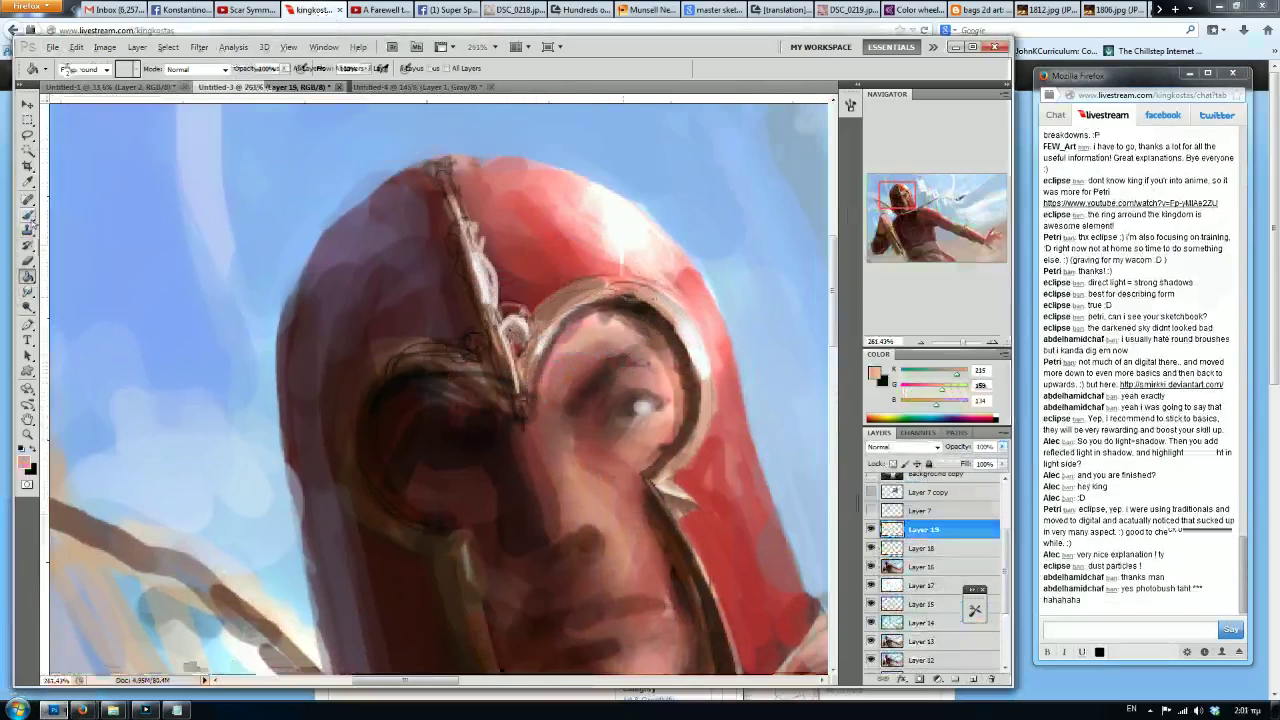
{"action": "left_click", "coordinate": [655, 310], "text": "alt"}
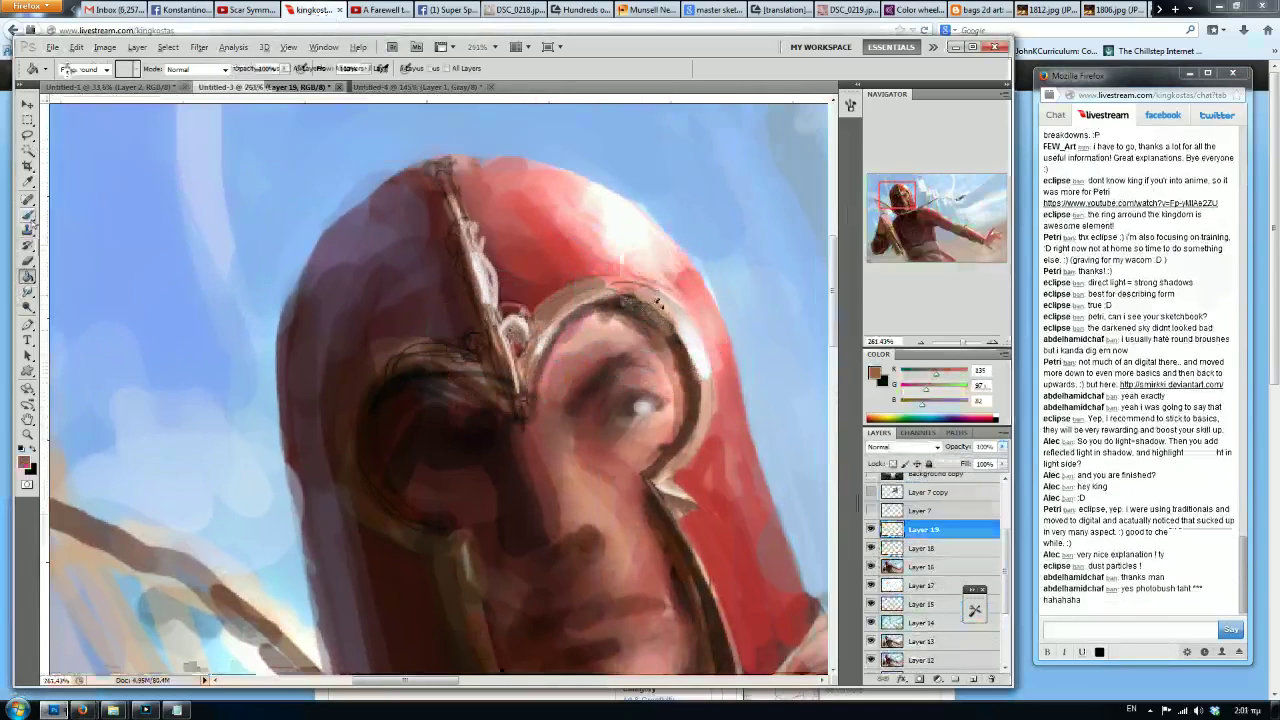
{"action": "left_click", "coordinate": [615, 307], "text": "alt"}
{"action": "left_click_drag", "start_coordinate": [624, 296], "coordinate": [656, 320]}
{"action": "left_click", "coordinate": [658, 326], "text": "alt"}
{"action": "left_click", "coordinate": [664, 368], "text": "alt"}
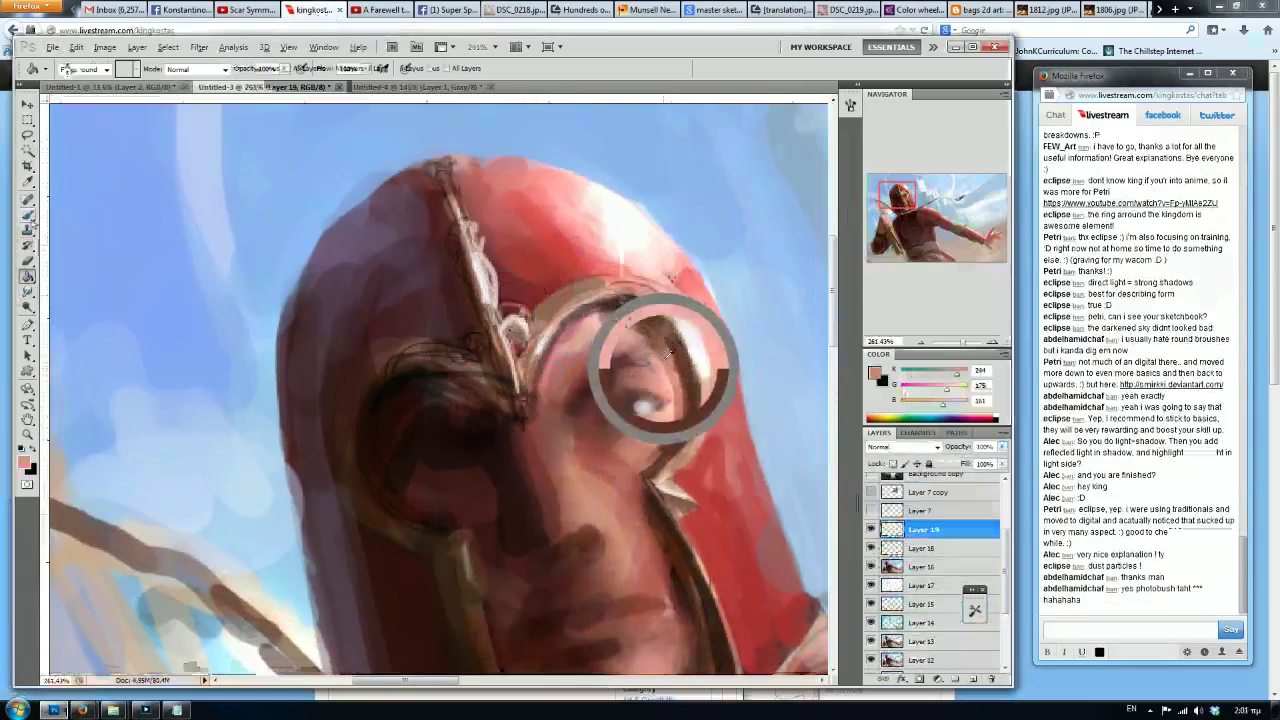
Darken the inner edge of the lit eye's rim with black and brighten its outer side with sampled off-white.
{"action": "key", "text": "d"}
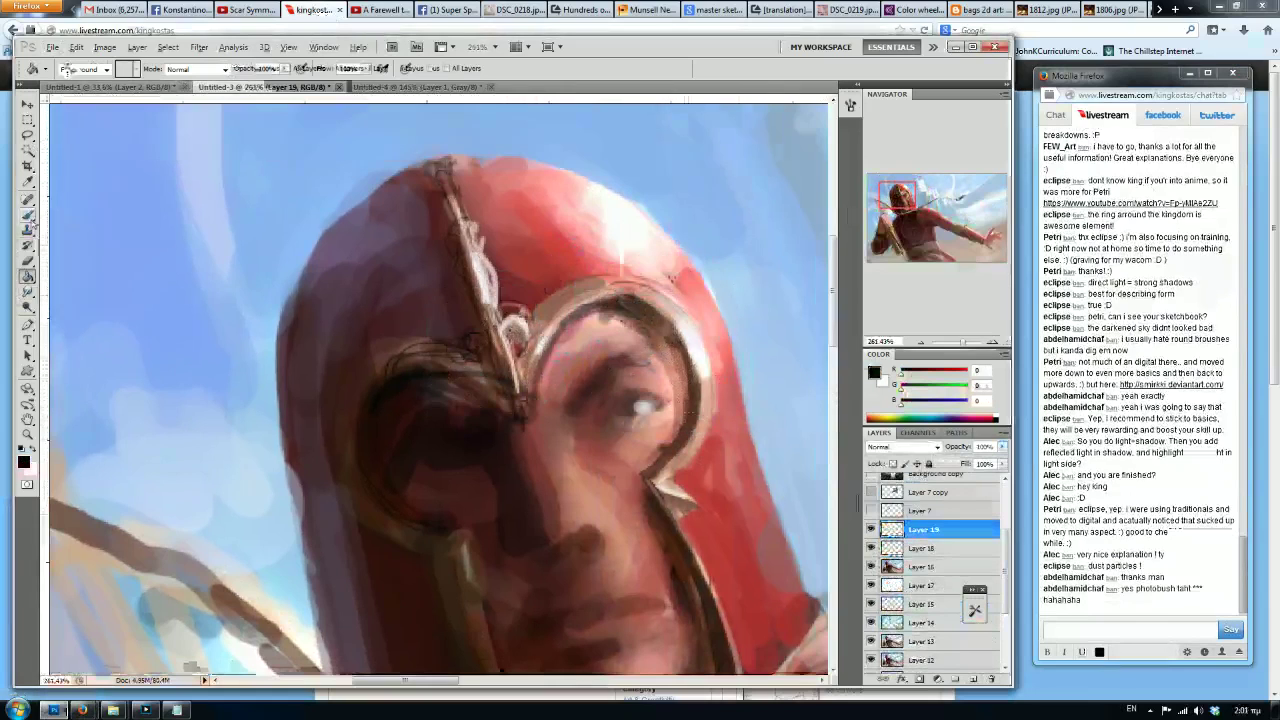
{"action": "mouse_move", "coordinate": [688, 404]}
{"action": "left_mouse_down"}
{"action": "mouse_move", "coordinate": [650, 324]}
{"action": "mouse_move", "coordinate": [602, 300]}
{"action": "mouse_move", "coordinate": [666, 342]}
{"action": "mouse_move", "coordinate": [688, 338]}
{"action": "left_mouse_up"}
{"action": "left_click", "coordinate": [686, 344], "text": "alt"}
{"action": "left_click", "coordinate": [704, 376], "text": "alt"}
{"action": "left_click", "coordinate": [705, 318], "text": "alt"}
{"action": "left_click", "coordinate": [694, 332], "text": "alt"}
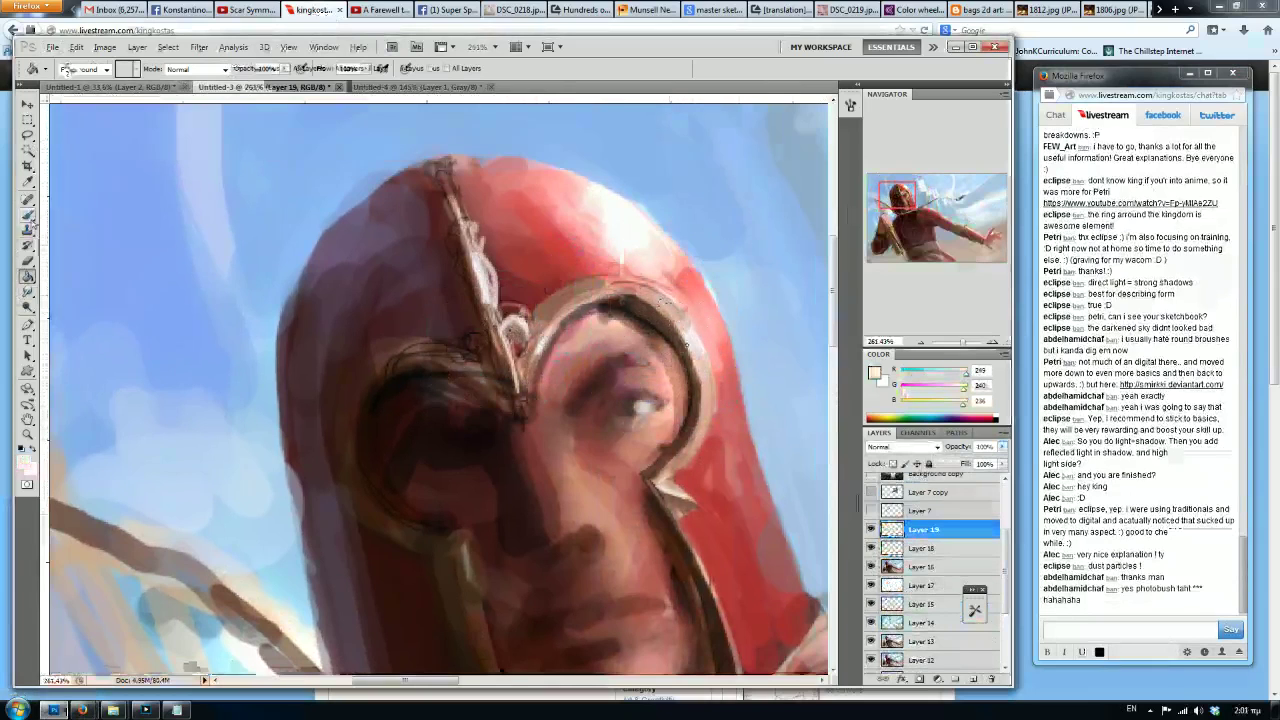
Repaint the helmet's red side beside the lit eye's rim and cheek guard with sampled reds.
{"action": "left_click", "coordinate": [721, 391], "text": "alt"}
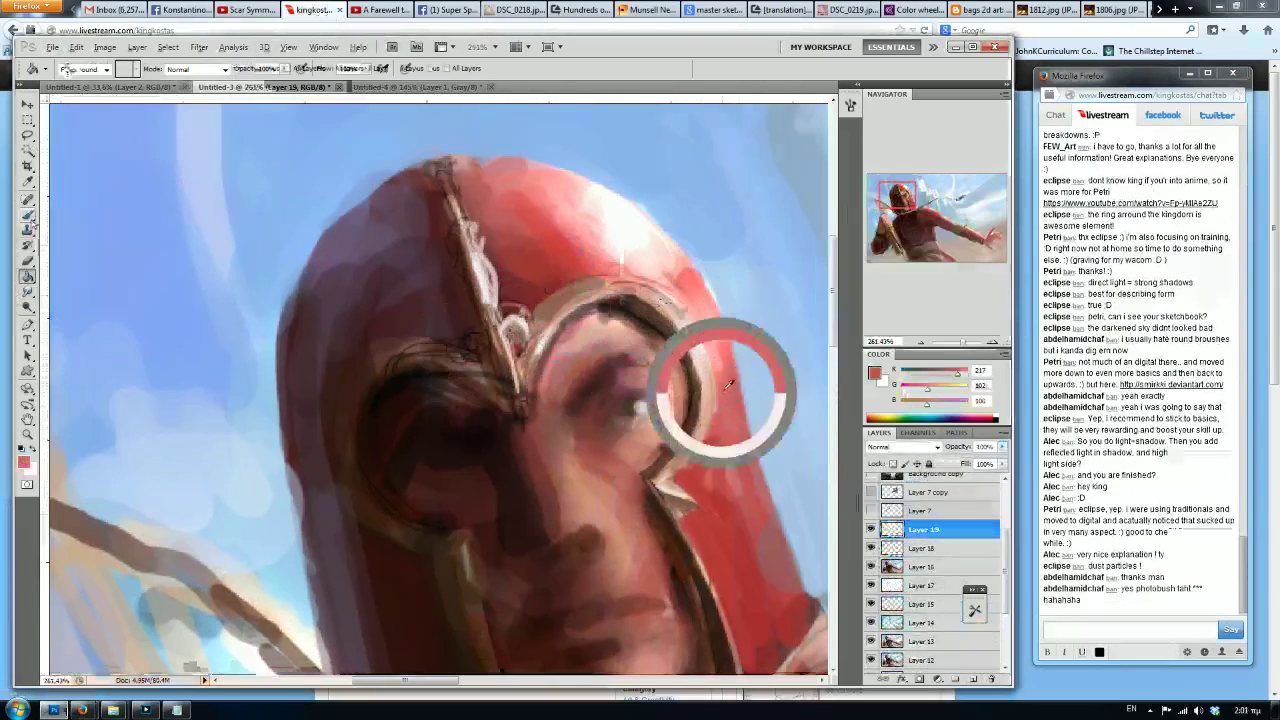
{"action": "left_click", "coordinate": [707, 450], "text": "alt"}
{"action": "left_click", "coordinate": [720, 351], "text": "alt"}
{"action": "left_click", "coordinate": [722, 348], "text": "alt"}
{"action": "left_click", "coordinate": [737, 406], "text": "alt"}
{"action": "left_click", "coordinate": [732, 398], "text": "alt"}
{"action": "left_click_drag", "start_coordinate": [729, 388], "coordinate": [722, 508]}
{"action": "left_click", "coordinate": [728, 374], "text": "alt"}
Smooth the red dome above the lit eye's rim and clean the helmet's edge with sampled sky blue.
{"action": "left_click", "coordinate": [680, 264], "text": "alt"}
{"action": "left_click", "coordinate": [690, 270], "text": "alt"}
{"action": "left_click", "coordinate": [608, 266], "text": "alt"}
{"action": "left_click", "coordinate": [657, 250], "text": "alt"}
{"action": "left_click", "coordinate": [656, 252], "text": "alt"}
{"action": "left_click", "coordinate": [656, 256], "text": "alt"}
{"action": "left_click", "coordinate": [726, 318], "text": "alt"}
{"action": "left_click", "coordinate": [739, 361], "text": "alt"}
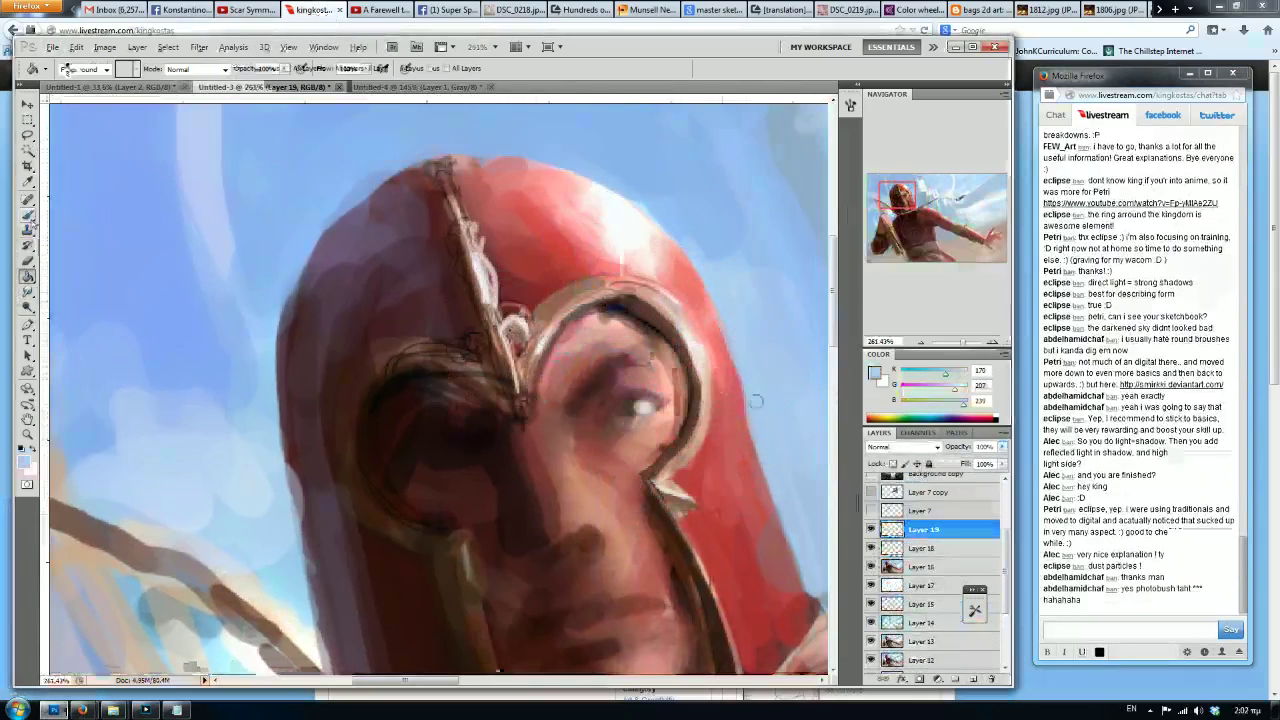
Blend the highlight on the helmet's dome into the surrounding red with sampled pink and red tones.
{"action": "left_click", "coordinate": [727, 304], "text": "alt"}
{"action": "left_click", "coordinate": [599, 260], "text": "alt"}
{"action": "left_click", "coordinate": [560, 226], "text": "alt"}
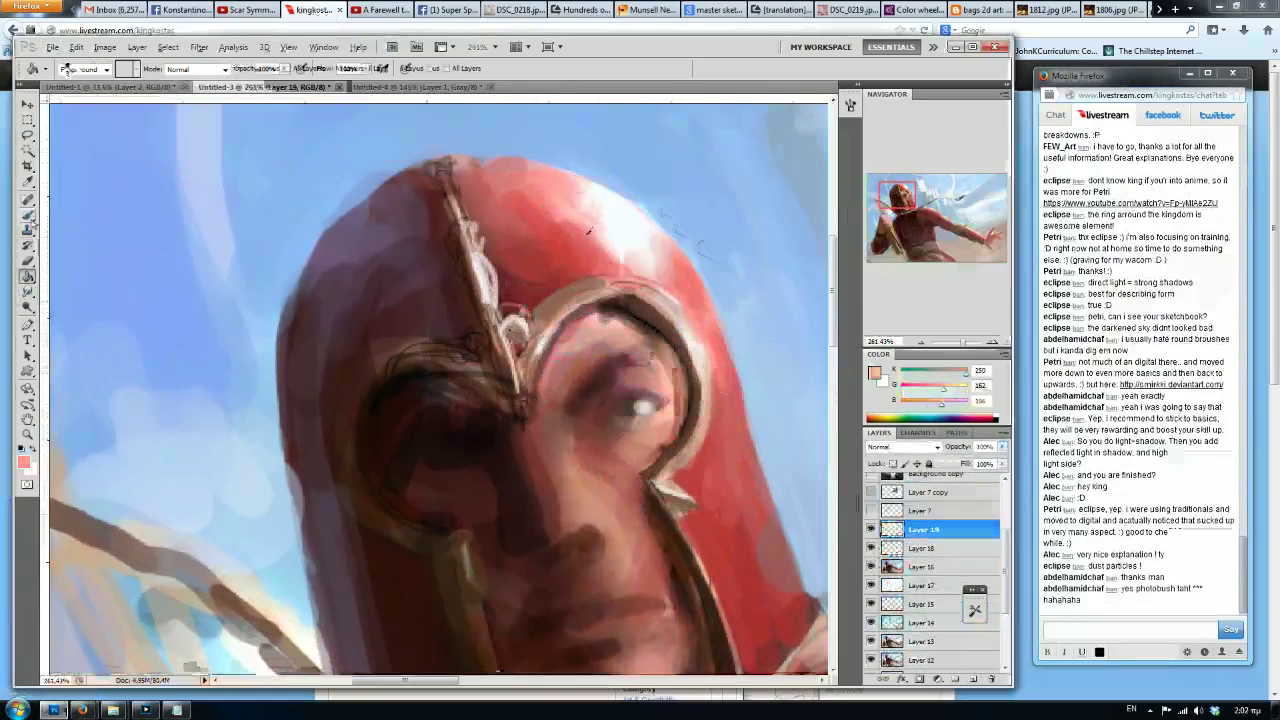
{"action": "left_click", "coordinate": [594, 240], "text": "alt"}
{"action": "left_click", "coordinate": [548, 248], "text": "alt"}
Paint the crest's base between the brows in brown and add a light stroke along the rim's inner curve.
{"action": "left_click", "coordinate": [528, 330], "text": "alt"}
{"action": "left_click", "coordinate": [503, 351], "text": "alt"}
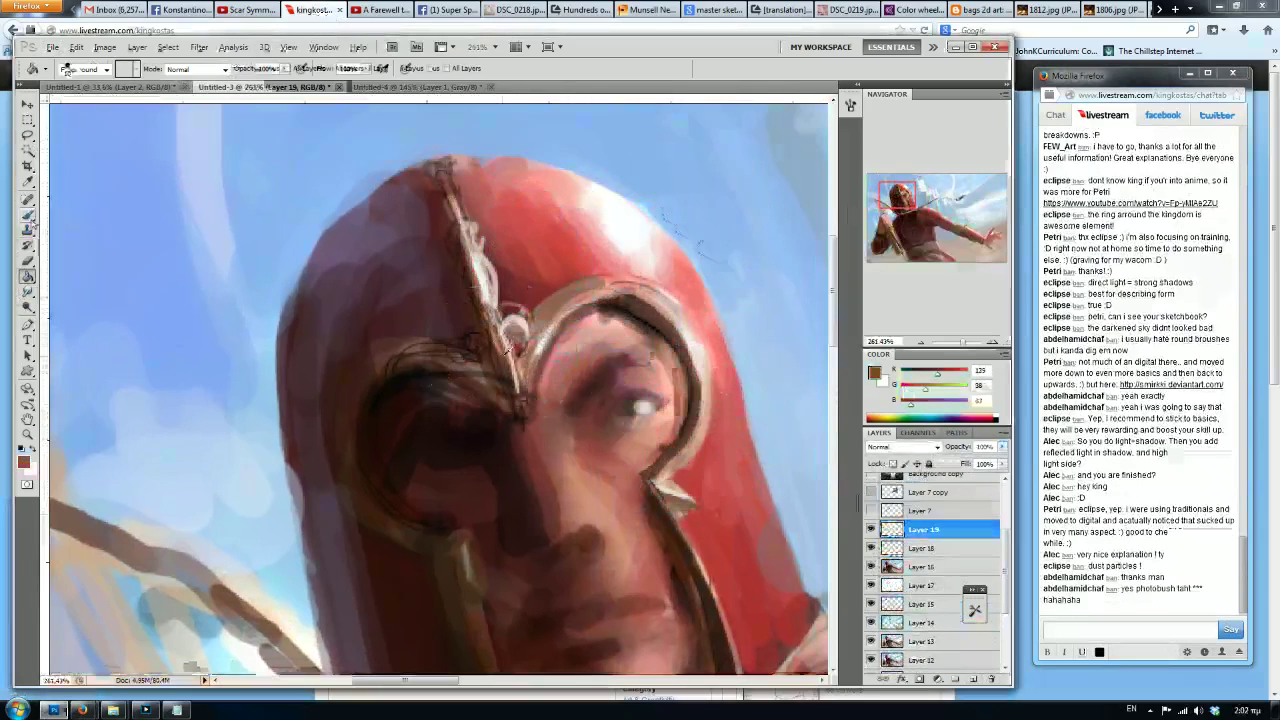
{"action": "mouse_move", "coordinate": [498, 340]}
{"action": "left_mouse_down"}
{"action": "mouse_move", "coordinate": [516, 415]}
{"action": "mouse_move", "coordinate": [533, 399]}
{"action": "left_mouse_up"}
{"action": "left_click", "coordinate": [541, 339], "text": "alt"}
{"action": "left_click_drag", "start_coordinate": [545, 349], "coordinate": [600, 298]}
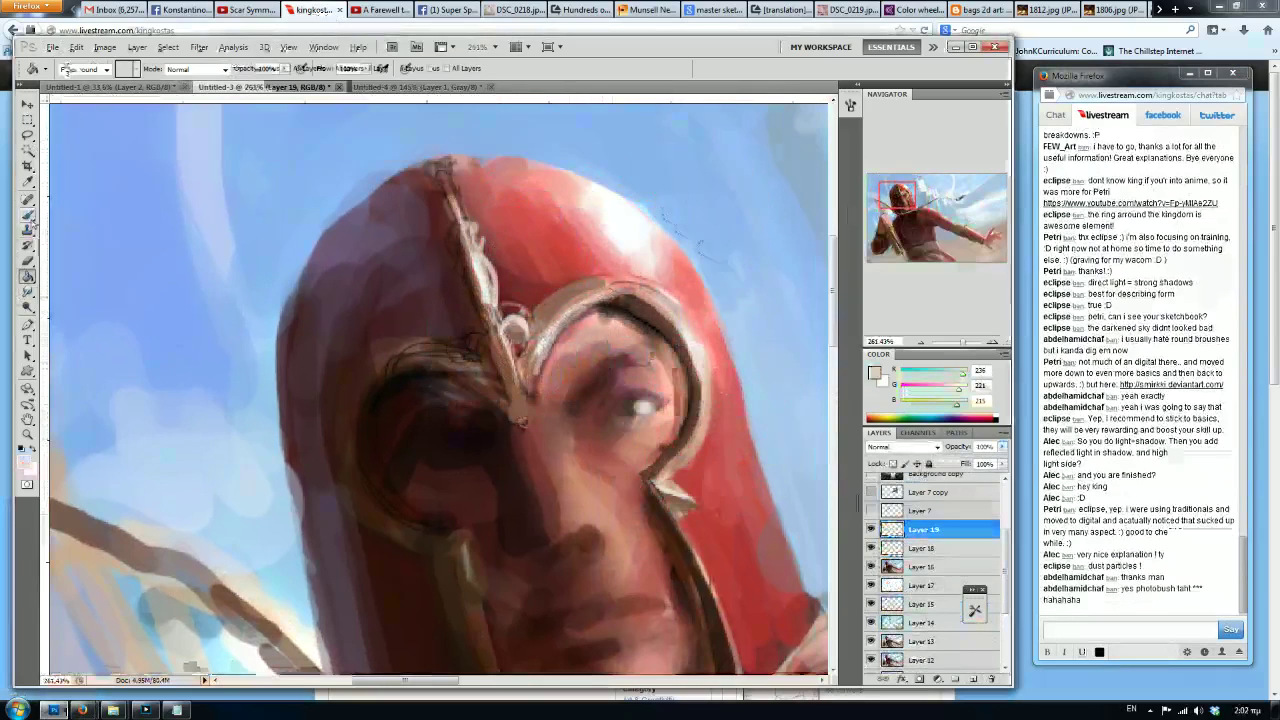
Repaint the skin under the lit eye's upper rim and touch up the rim's top edge.
{"action": "left_click", "coordinate": [643, 339], "text": "alt"}
{"action": "left_click_drag", "start_coordinate": [612, 325], "coordinate": [656, 342]}
{"action": "left_click", "coordinate": [650, 295], "text": "alt"}
{"action": "mouse_move", "coordinate": [648, 298]}
{"action": "left_mouse_down"}
{"action": "mouse_move", "coordinate": [620, 290]}
{"action": "mouse_move", "coordinate": [655, 300]}
{"action": "left_mouse_up"}
Paint the trim above the shadowed brow over its linework with sampled brown tones.
{"action": "left_click", "coordinate": [542, 323], "text": "alt"}
{"action": "left_click", "coordinate": [508, 362], "text": "alt"}
{"action": "mouse_move", "coordinate": [482, 341]}
{"action": "left_mouse_down"}
{"action": "mouse_move", "coordinate": [465, 352]}
{"action": "mouse_move", "coordinate": [476, 358]}
{"action": "mouse_move", "coordinate": [400, 355]}
{"action": "left_mouse_up"}
{"action": "left_click", "coordinate": [398, 318], "text": "alt"}
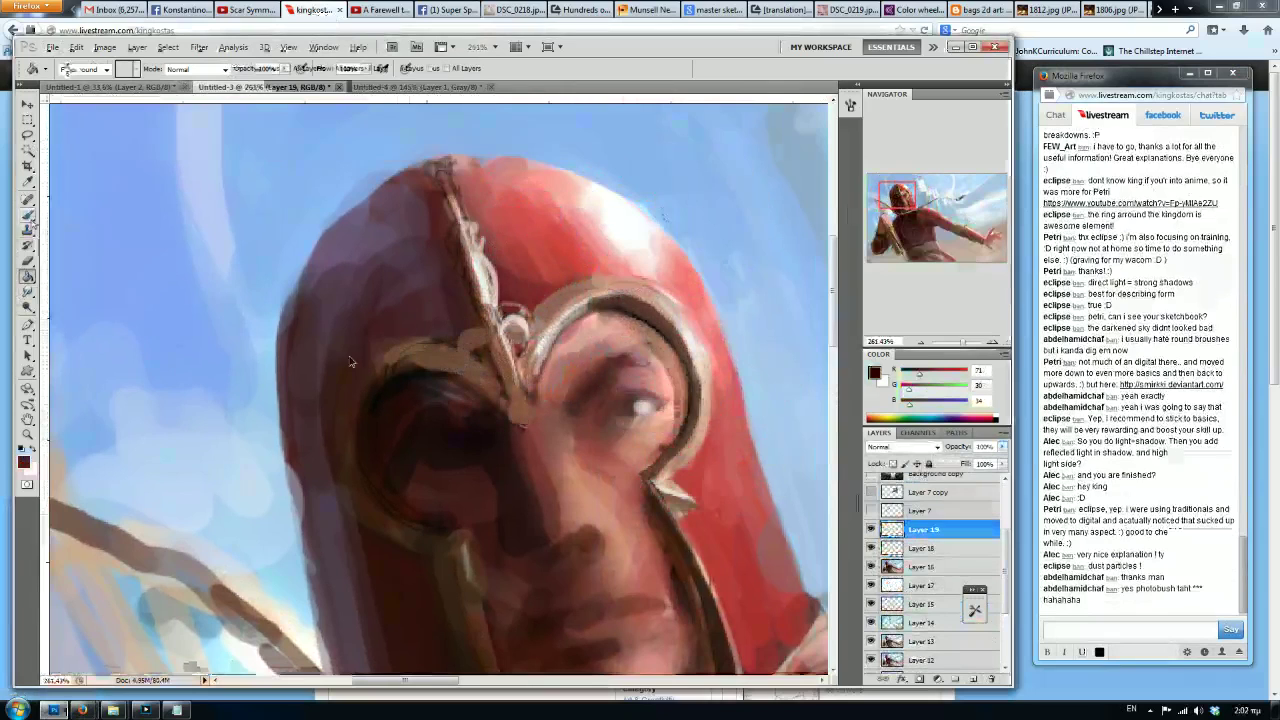
Smudge the inside of the lit eye's rim and paint the crest ornament and brow curls with sampled browns.
{"action": "left_click", "coordinate": [28, 291]}
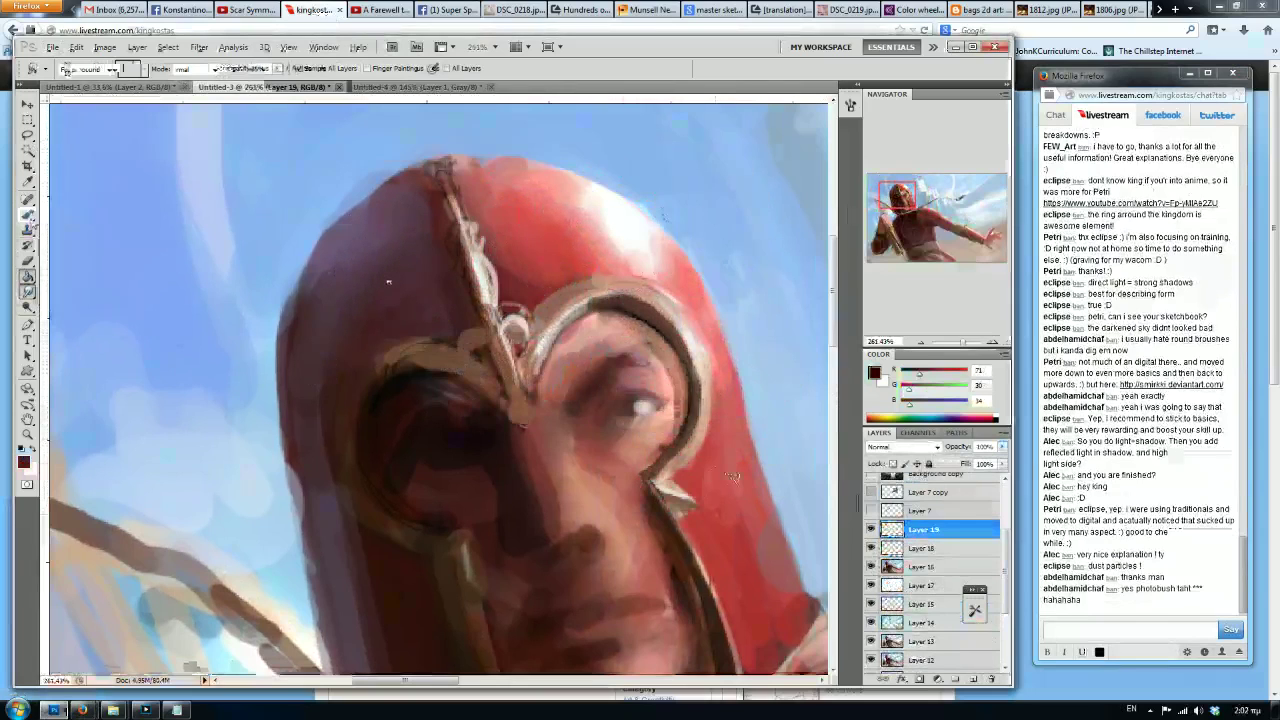
{"action": "left_click_drag", "start_coordinate": [662, 340], "coordinate": [608, 311]}
{"action": "left_click", "coordinate": [28, 213]}
{"action": "left_click", "coordinate": [475, 282], "text": "alt"}
{"action": "mouse_move", "coordinate": [459, 264]}
{"action": "left_mouse_down"}
{"action": "mouse_move", "coordinate": [487, 311]}
{"action": "mouse_move", "coordinate": [491, 301]}
{"action": "mouse_move", "coordinate": [498, 360]}
{"action": "mouse_move", "coordinate": [520, 350]}
{"action": "mouse_move", "coordinate": [518, 414]}
{"action": "mouse_move", "coordinate": [436, 360]}
{"action": "mouse_move", "coordinate": [388, 366]}
{"action": "left_mouse_up"}
{"action": "left_click", "coordinate": [484, 352], "text": "alt"}
Choose the Dodge tool and stamp all visible layers into a new merged layer above Layer 19.
{"action": "left_click", "coordinate": [27, 307]}
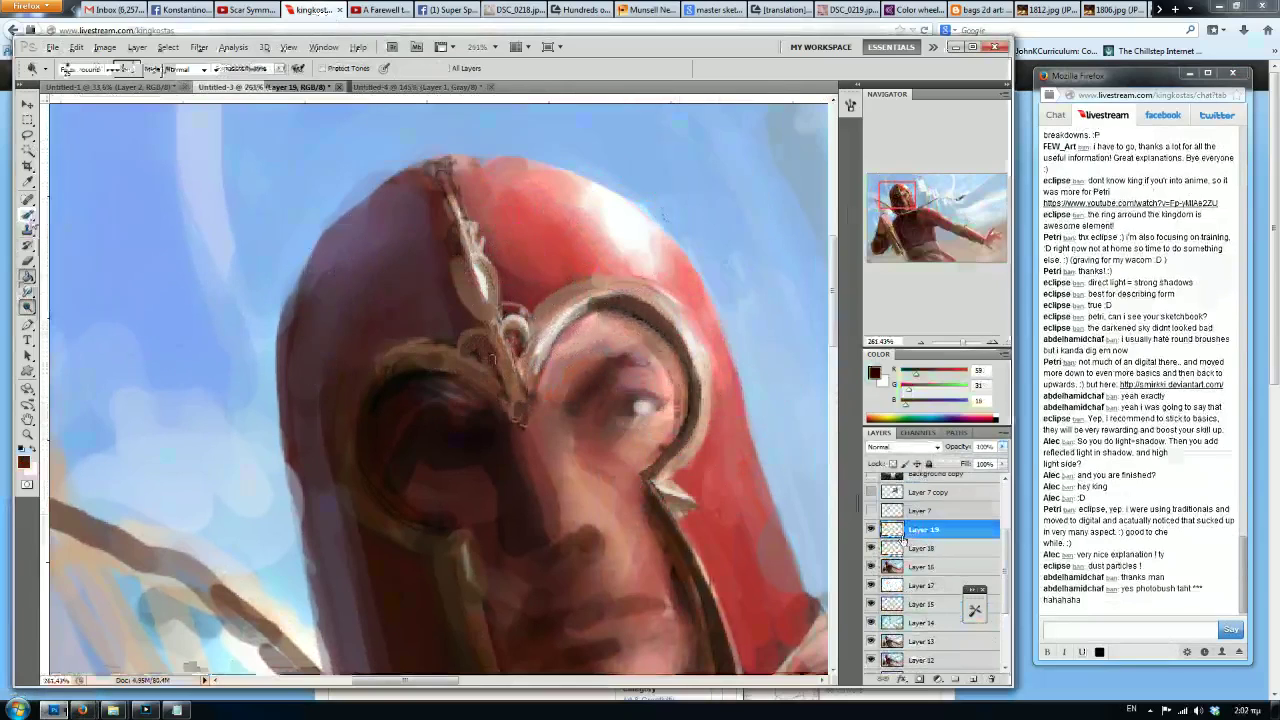
{"action": "left_click", "coordinate": [918, 512]}
{"action": "left_click", "coordinate": [912, 533]}
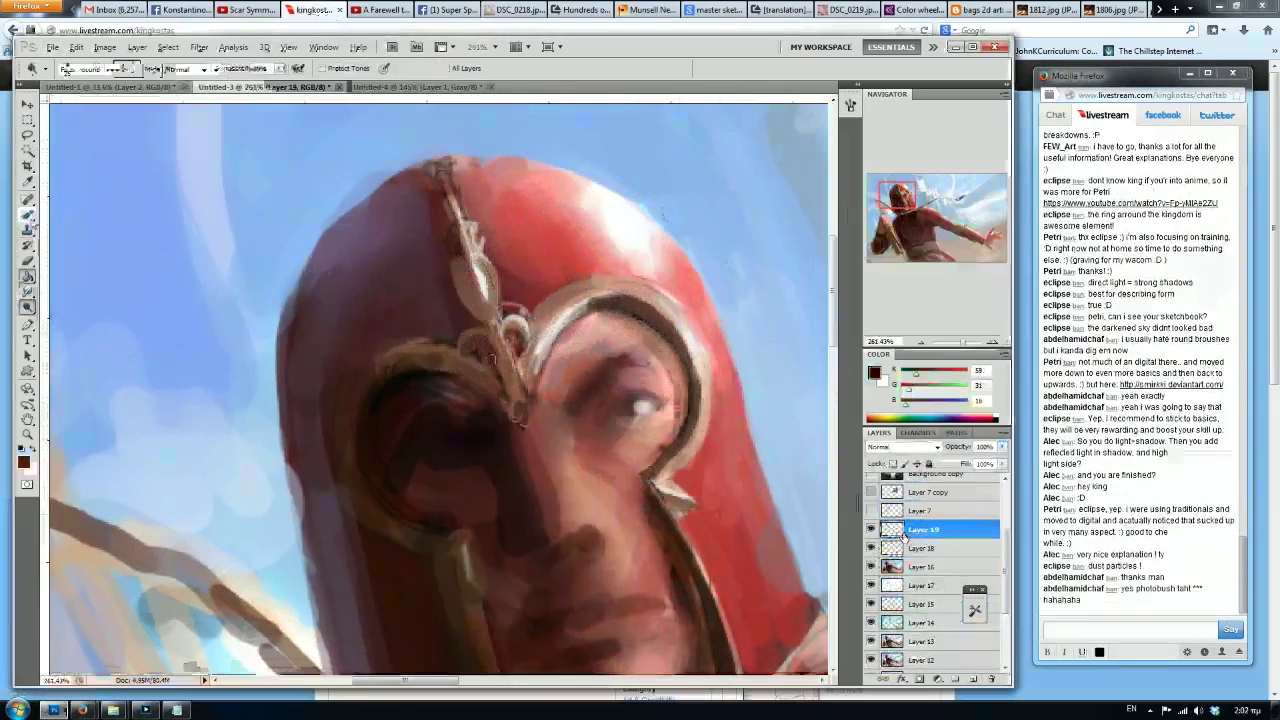
{"action": "key", "text": "ctrl+alt+shift+e"}
Dodge bright highlights along the lit eye's rim, cheek guard, crest ridge and the trim above the shadowed brow.
{"action": "left_click_drag", "start_coordinate": [540, 356], "coordinate": [556, 318]}
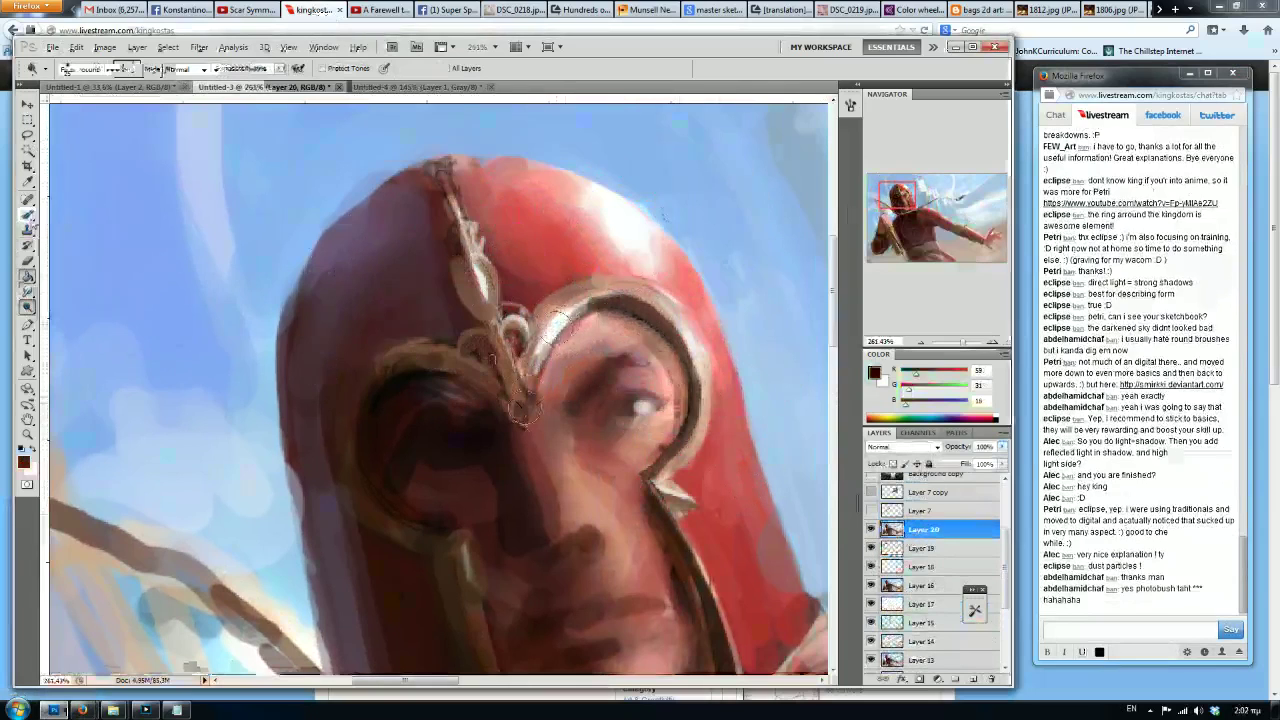
{"action": "left_click_drag", "start_coordinate": [684, 350], "coordinate": [712, 300]}
{"action": "mouse_move", "coordinate": [680, 494]}
{"action": "left_mouse_down"}
{"action": "mouse_move", "coordinate": [662, 482]}
{"action": "mouse_move", "coordinate": [712, 365]}
{"action": "left_mouse_up"}
{"action": "mouse_move", "coordinate": [712, 600]}
{"action": "left_mouse_down"}
{"action": "mouse_move", "coordinate": [686, 556]}
{"action": "mouse_move", "coordinate": [725, 605]}
{"action": "mouse_move", "coordinate": [716, 632]}
{"action": "left_mouse_up"}
{"action": "mouse_move", "coordinate": [489, 302]}
{"action": "left_mouse_down"}
{"action": "mouse_move", "coordinate": [482, 272]}
{"action": "mouse_move", "coordinate": [464, 222]}
{"action": "left_mouse_up"}
{"action": "left_click_drag", "start_coordinate": [468, 372], "coordinate": [415, 338]}
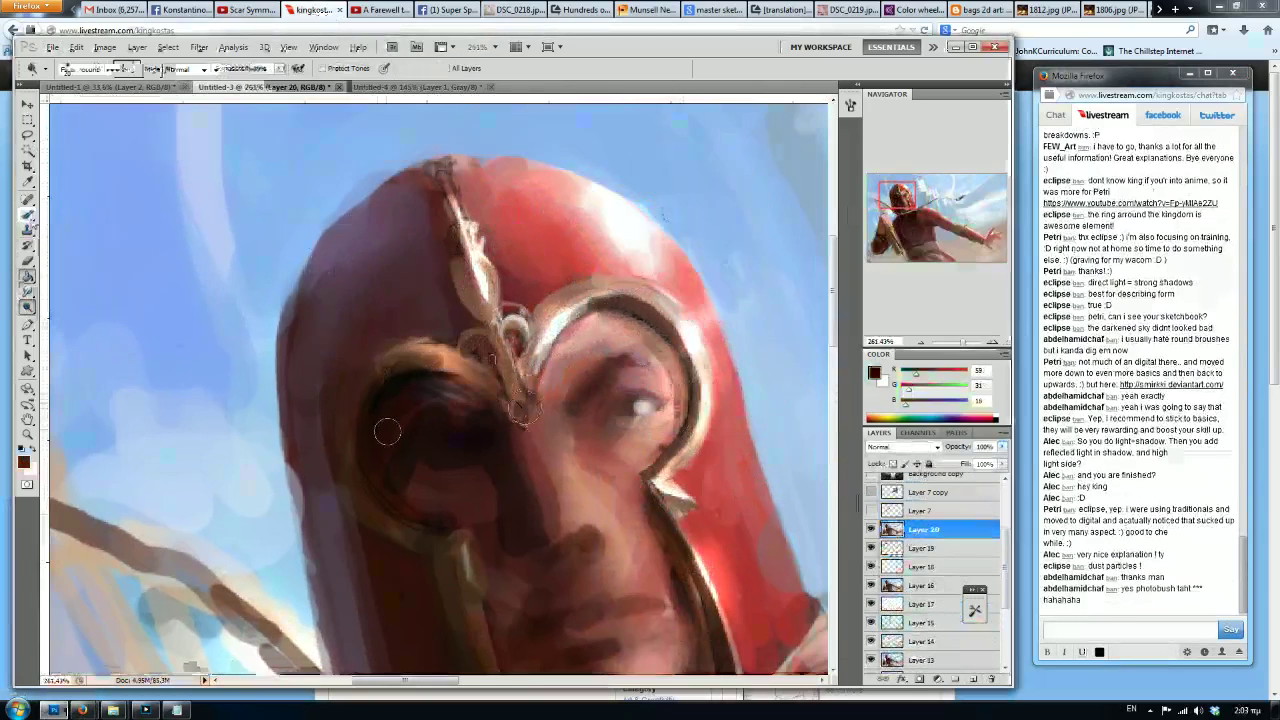
Check the whole painting mirrored horizontally and restore its original orientation.
{"action": "scroll", "coordinate": [415, 338], "scroll_direction": "down", "scroll_amount": 6}
{"action": "scroll", "coordinate": [391, 236], "scroll_direction": "up", "scroll_amount": 1}
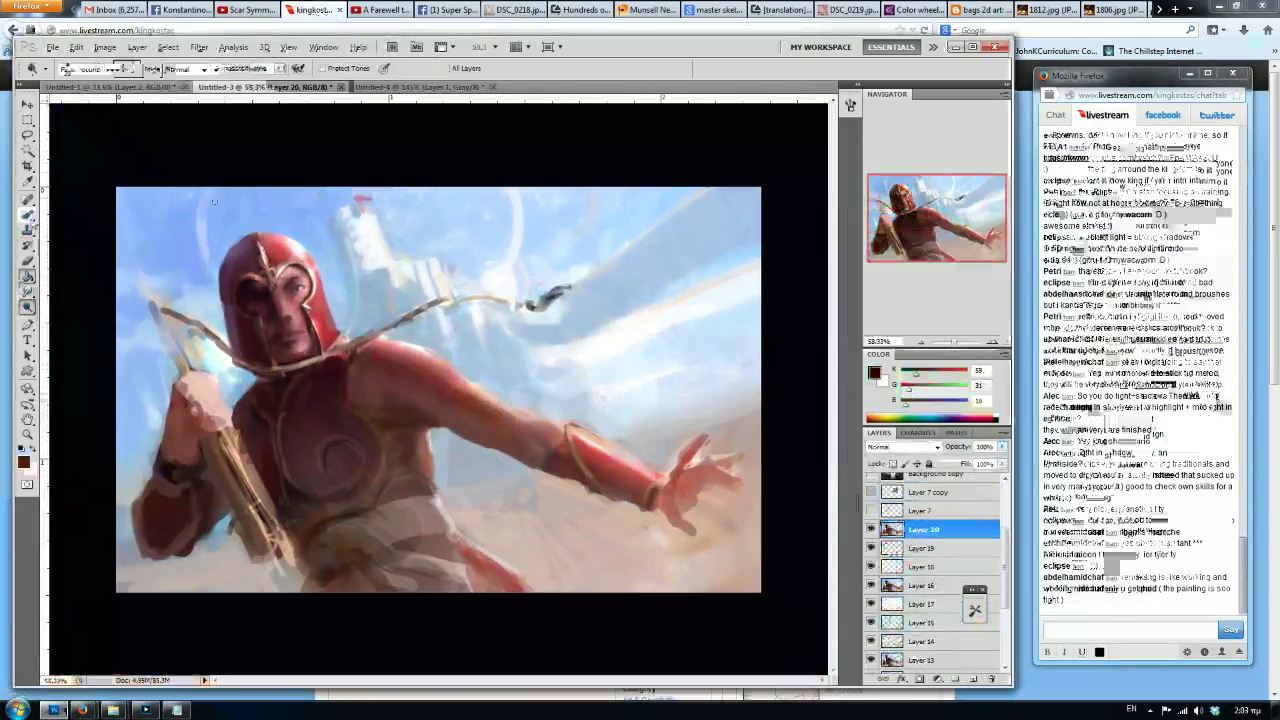
{"action": "key", "text": "ctrl+shift+h"}
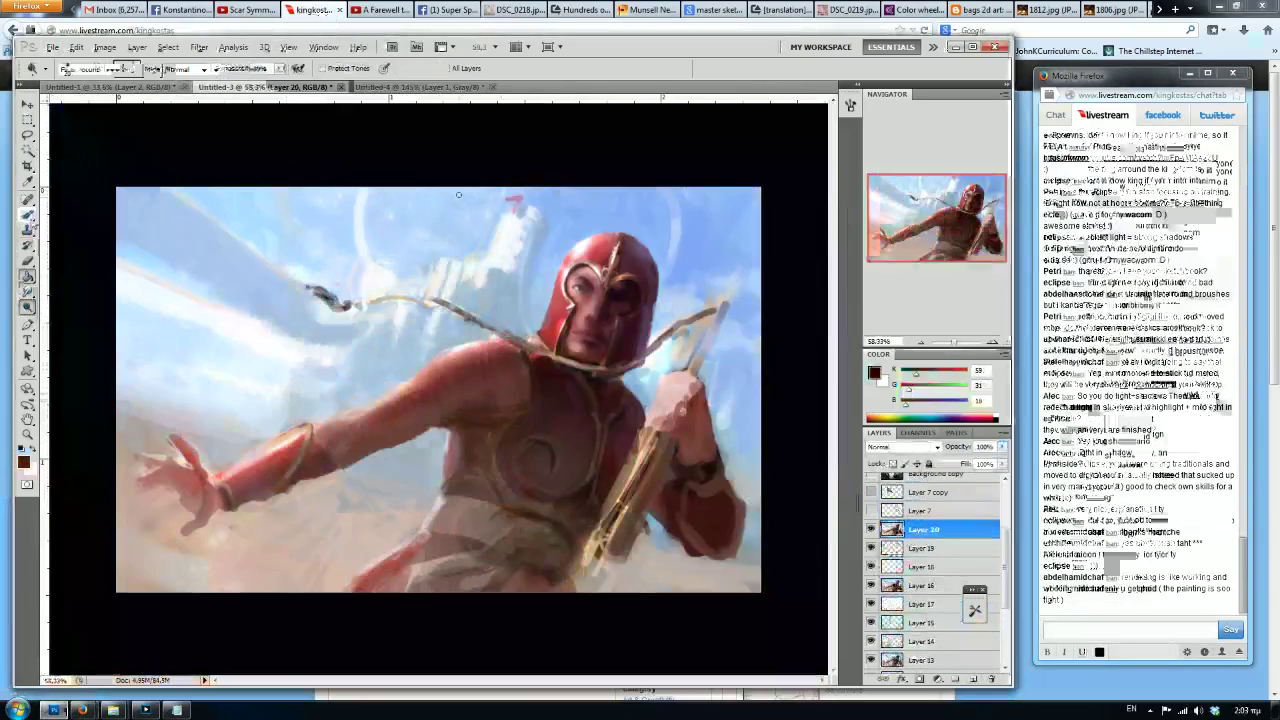
{"action": "key", "text": "ctrl+shift+h"}
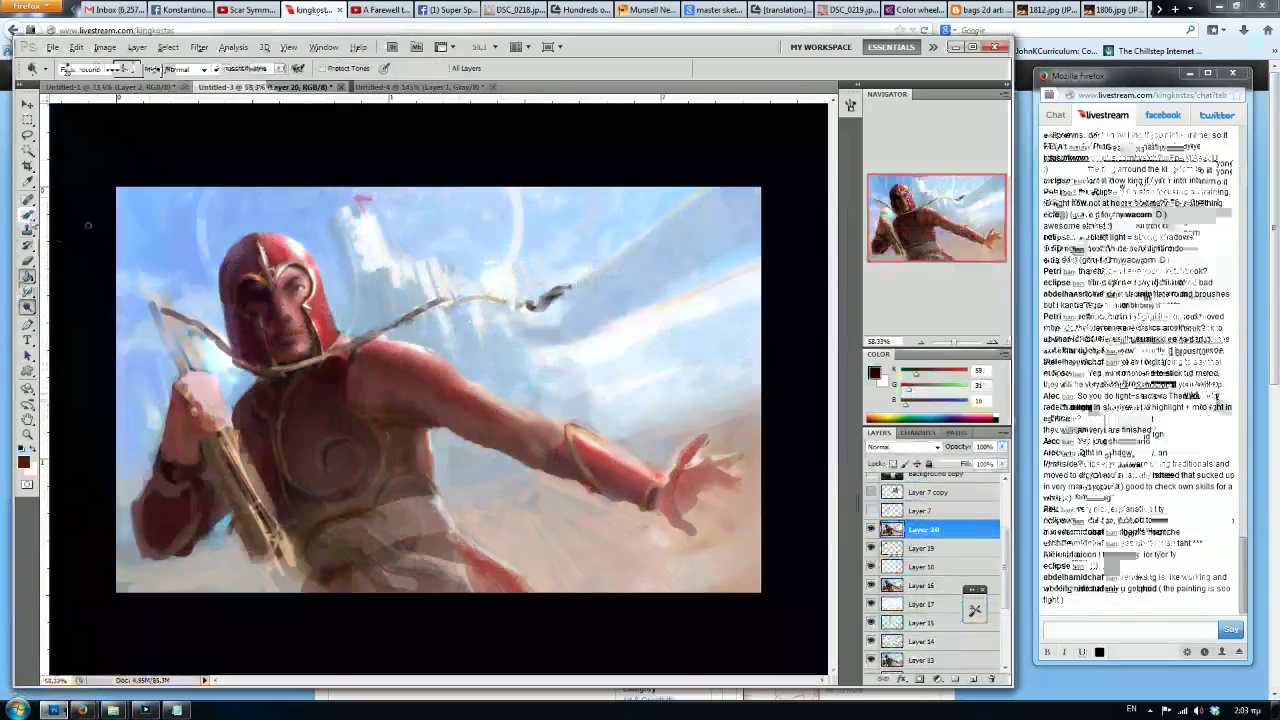
Smudge the helmet's shaded side smooth and repaint the crest ridge up to its tip with white and sampled browns.
{"action": "left_click", "coordinate": [27, 278]}
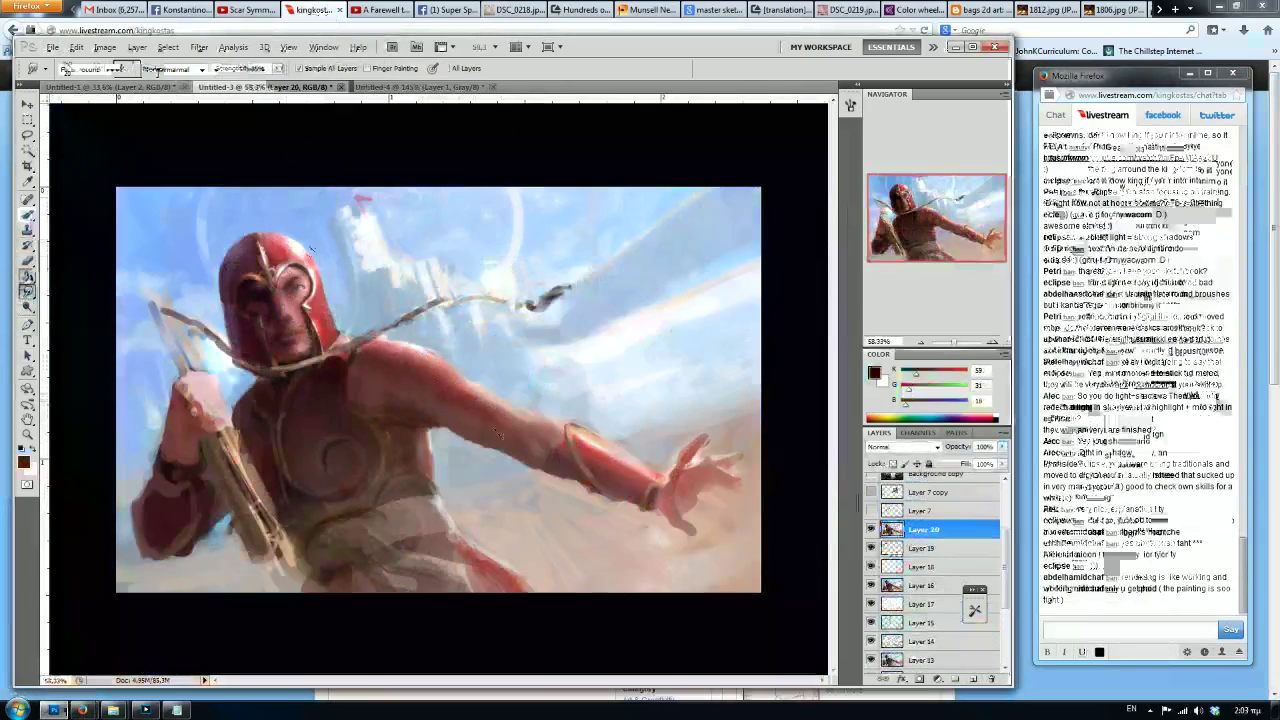
{"action": "scroll", "coordinate": [305, 255], "scroll_direction": "up", "scroll_amount": 5}
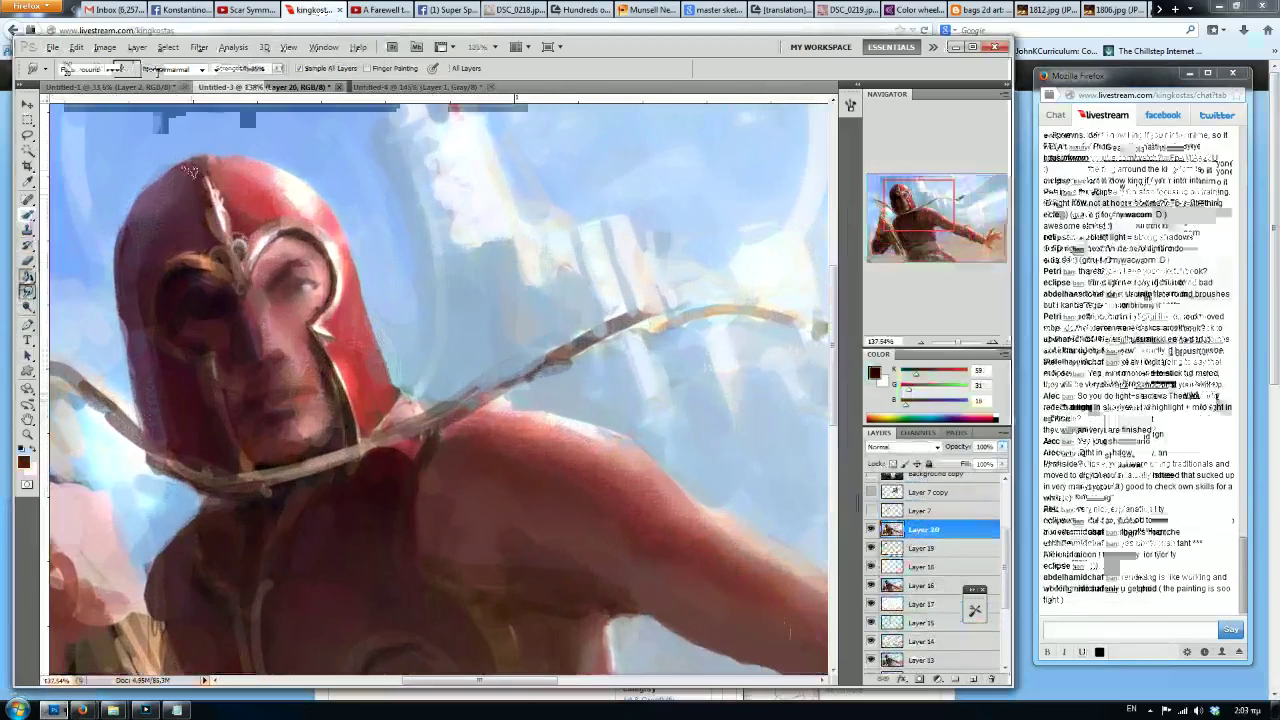
{"action": "left_click", "coordinate": [27, 215]}
{"action": "key", "text": "x"}
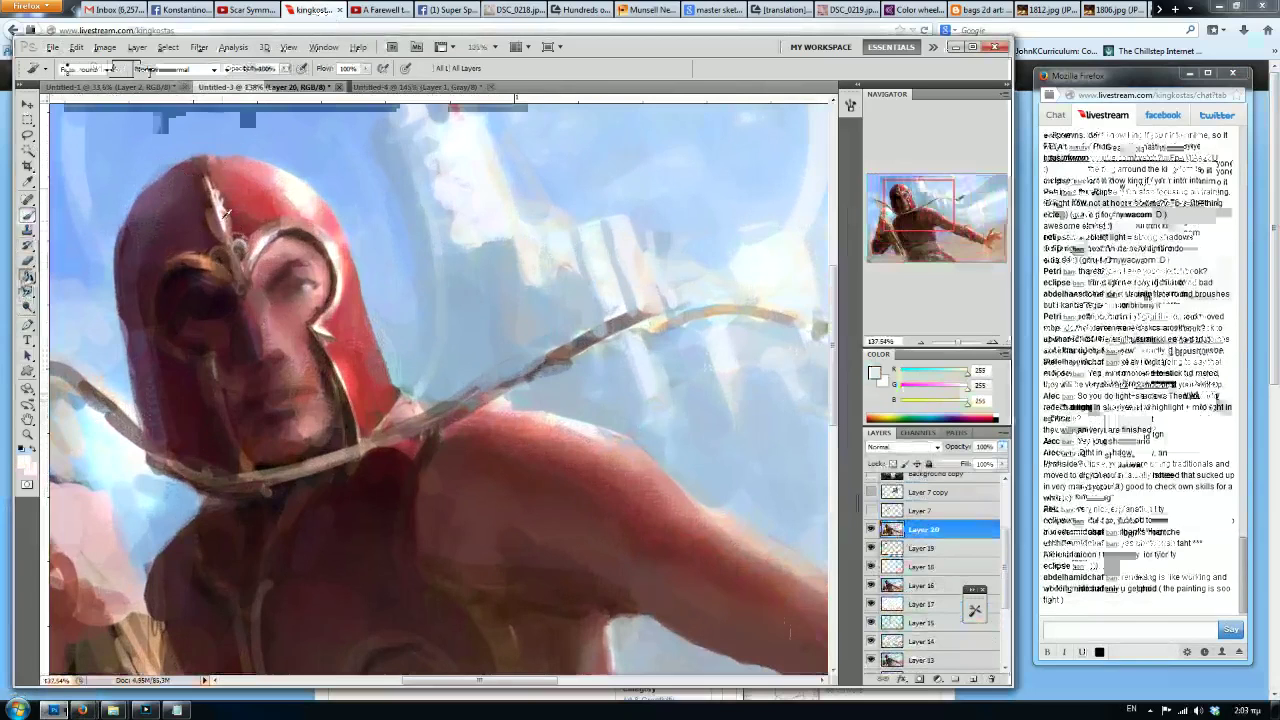
{"action": "left_click", "coordinate": [227, 232], "text": "alt"}
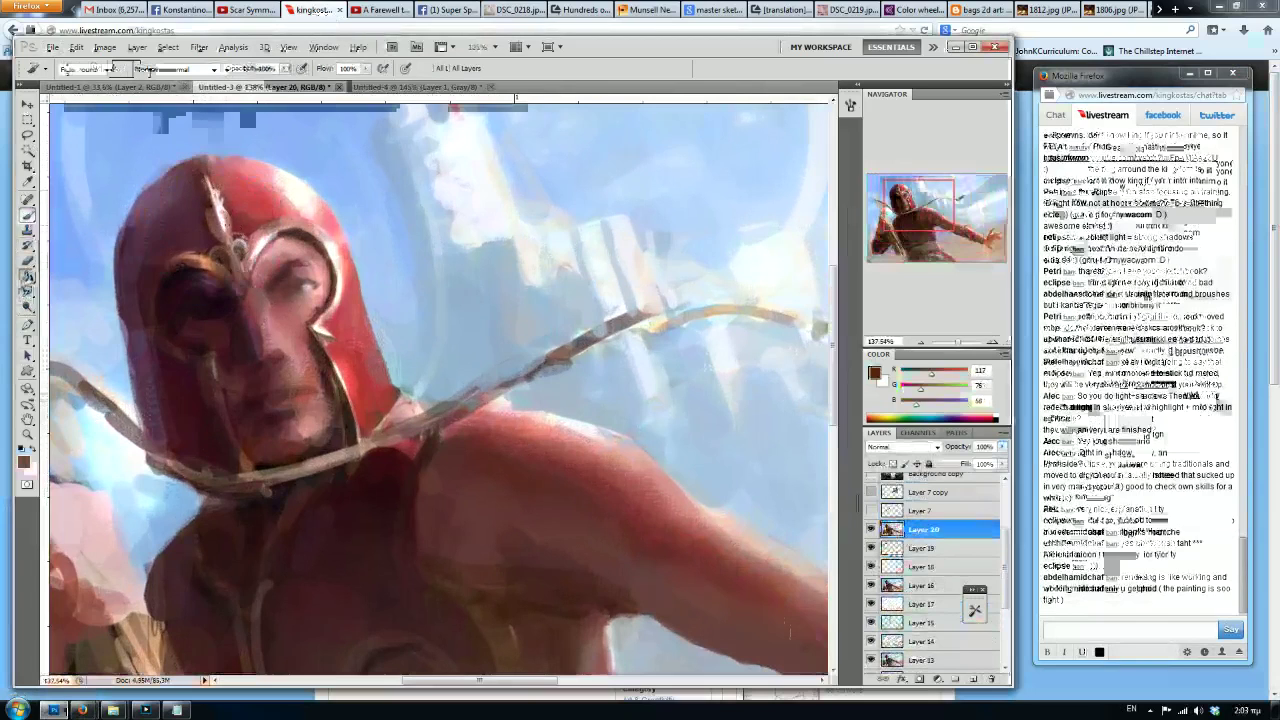
{"action": "key", "text": "x"}
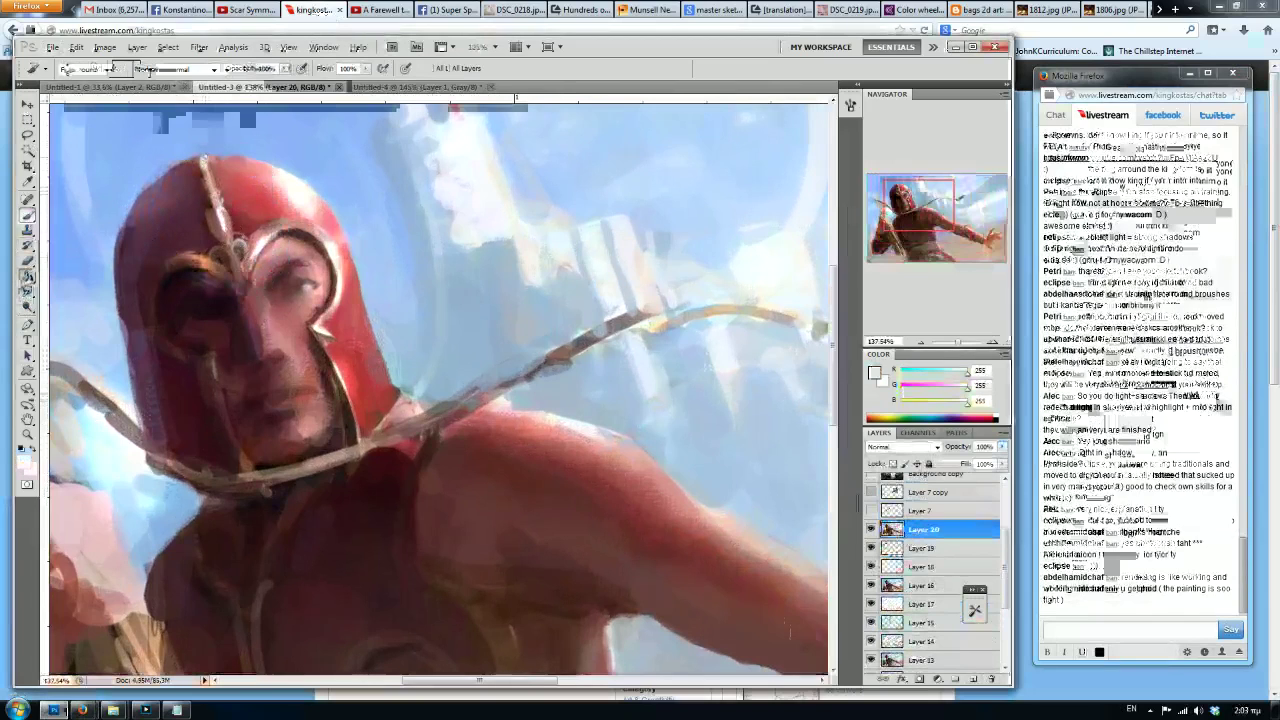
{"action": "left_click", "coordinate": [219, 229], "text": "alt"}
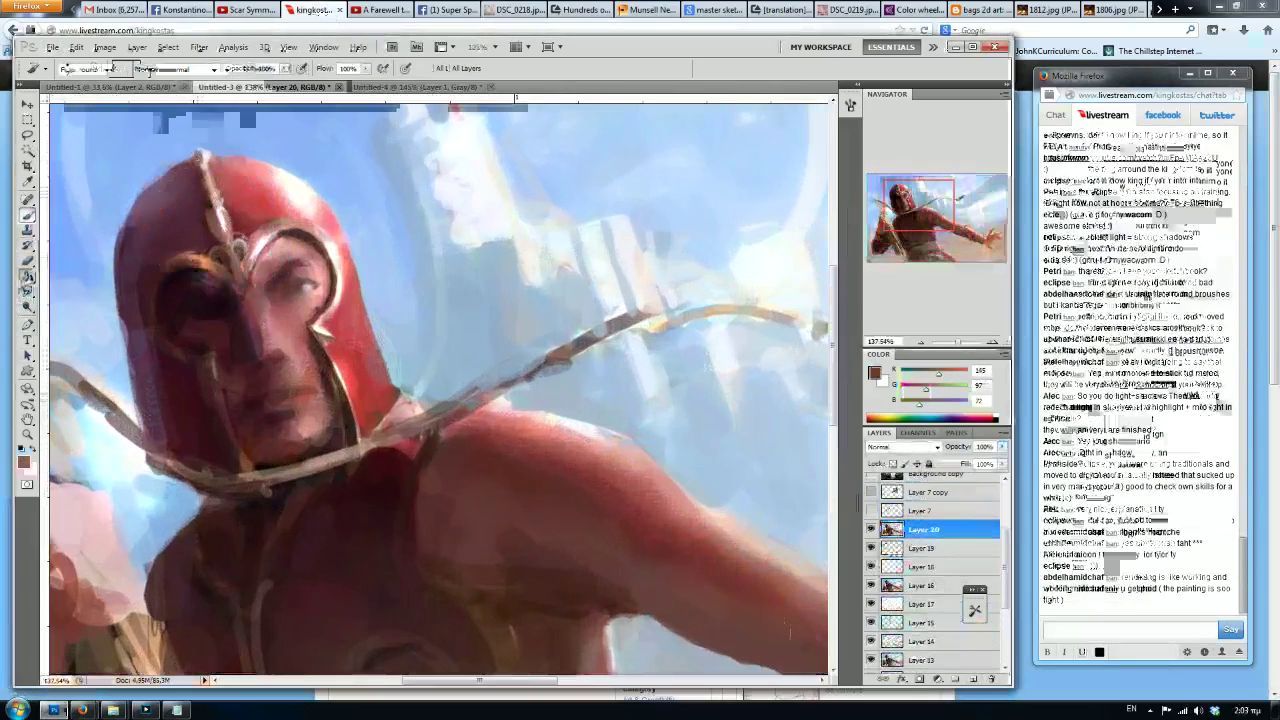
Refine the bright highlight on the helmet's lit dome with white and pink tones sampled from it.
{"action": "left_click", "coordinate": [325, 197], "text": "alt"}
{"action": "left_click", "coordinate": [312, 204], "text": "alt"}
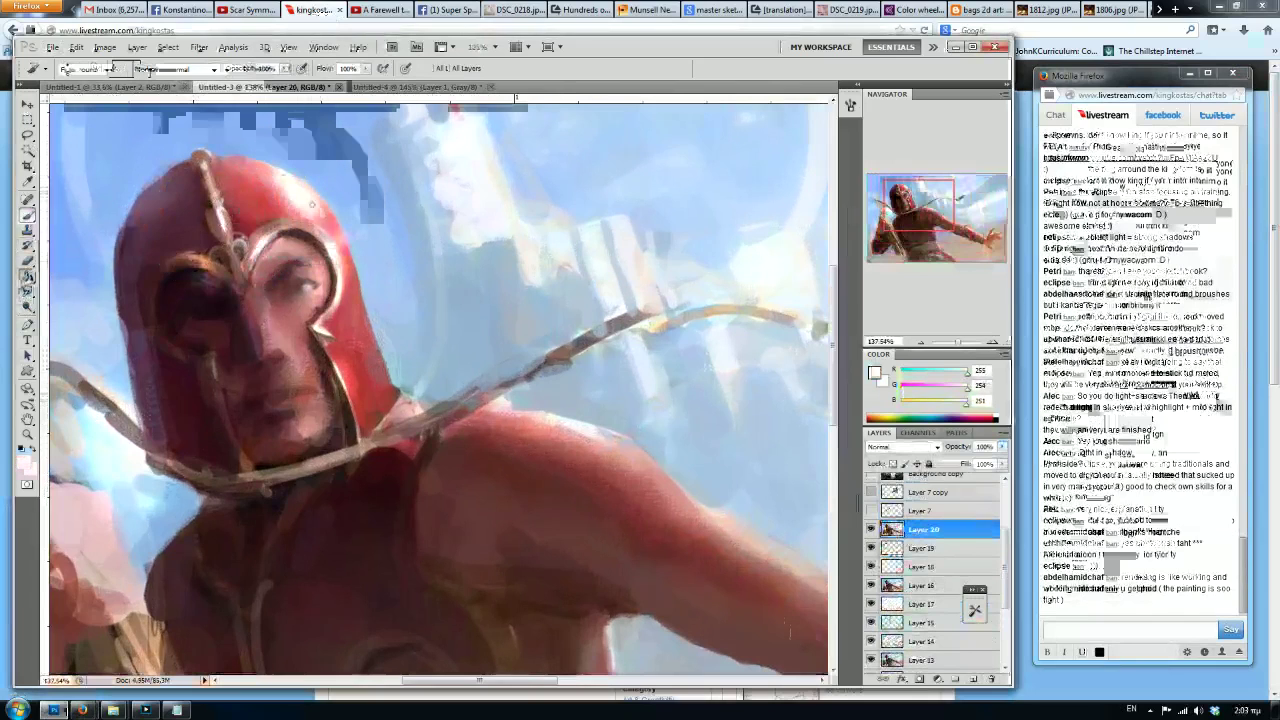
{"action": "left_click", "coordinate": [313, 196], "text": "alt"}
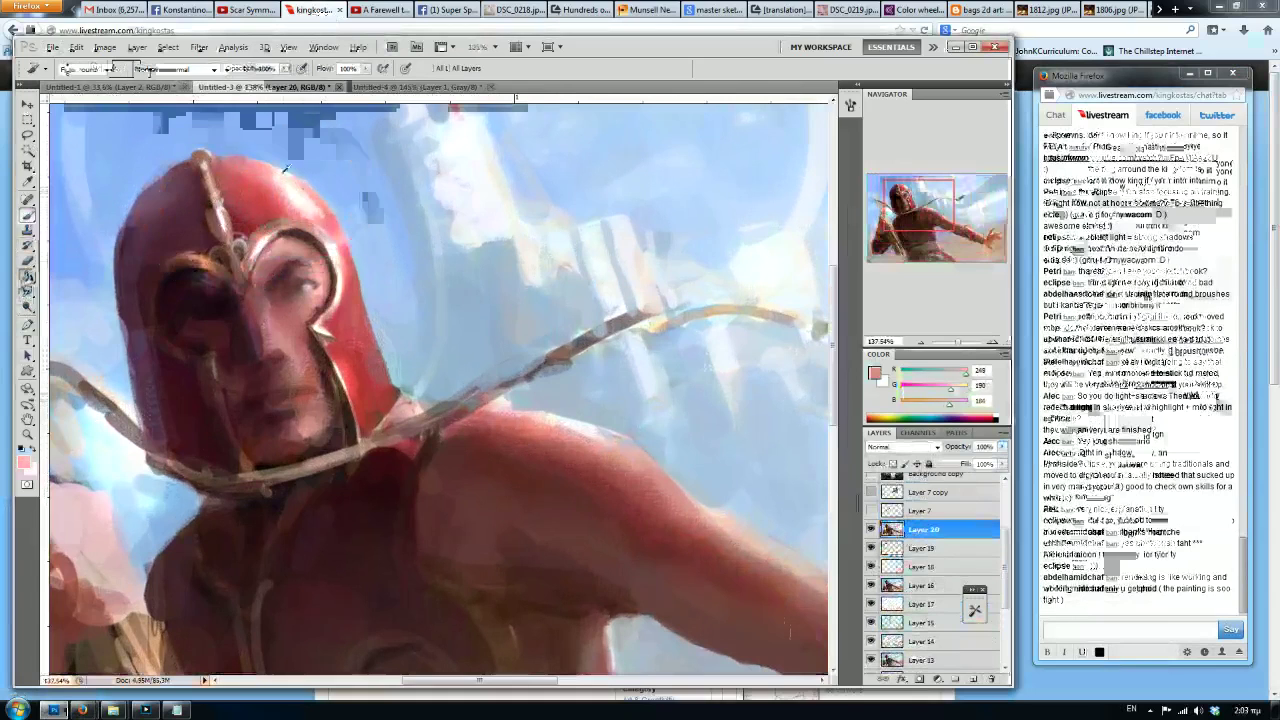
{"action": "left_click", "coordinate": [300, 190], "text": "alt"}
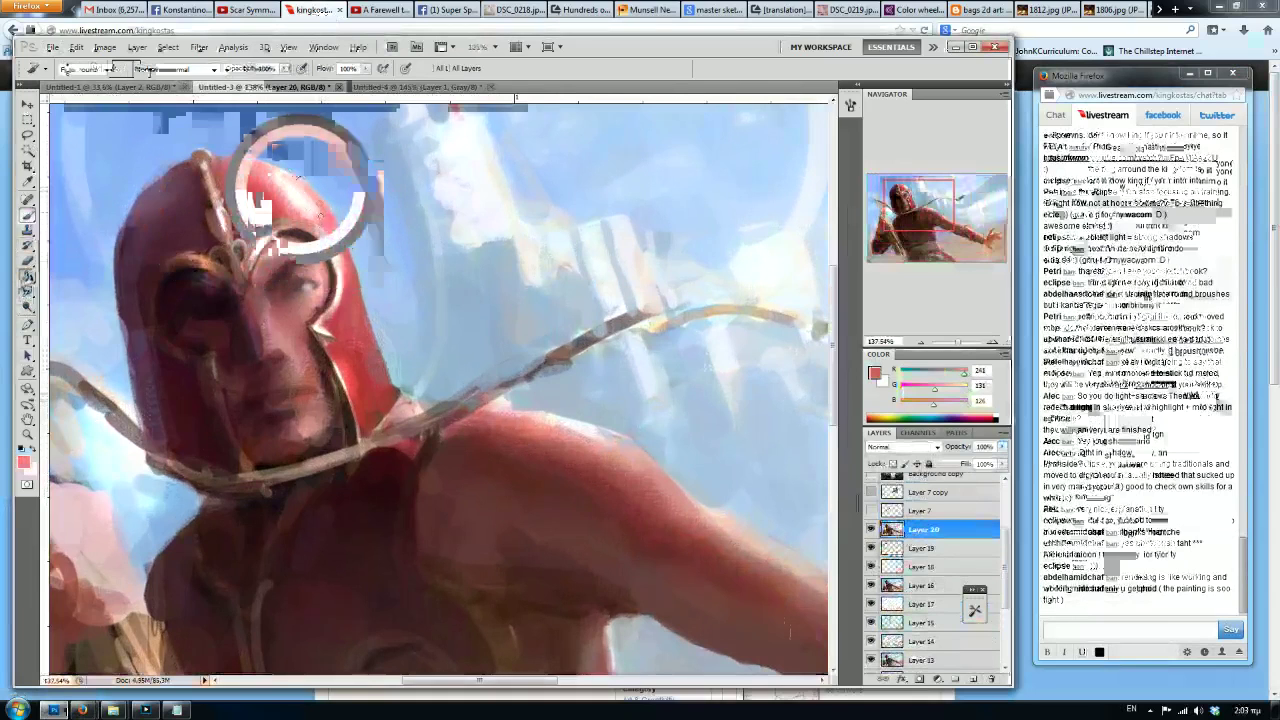
Examine the whole painting at a reduced size and look through the layer stack down to the Background layer.
{"action": "scroll", "coordinate": [598, 446], "scroll_direction": "down", "scroll_amount": 3}
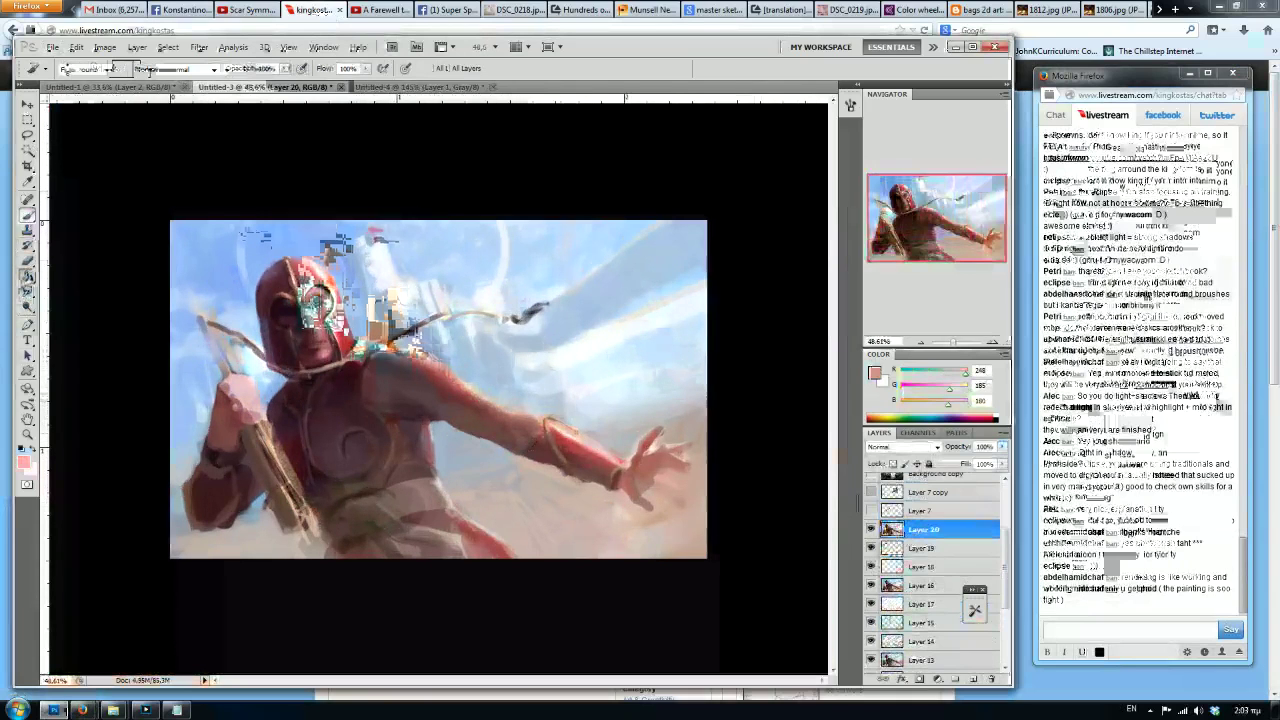
{"action": "scroll", "coordinate": [931, 601], "scroll_direction": "up", "scroll_amount": 3}
{"action": "scroll", "coordinate": [931, 601], "scroll_direction": "down", "scroll_amount": 2}
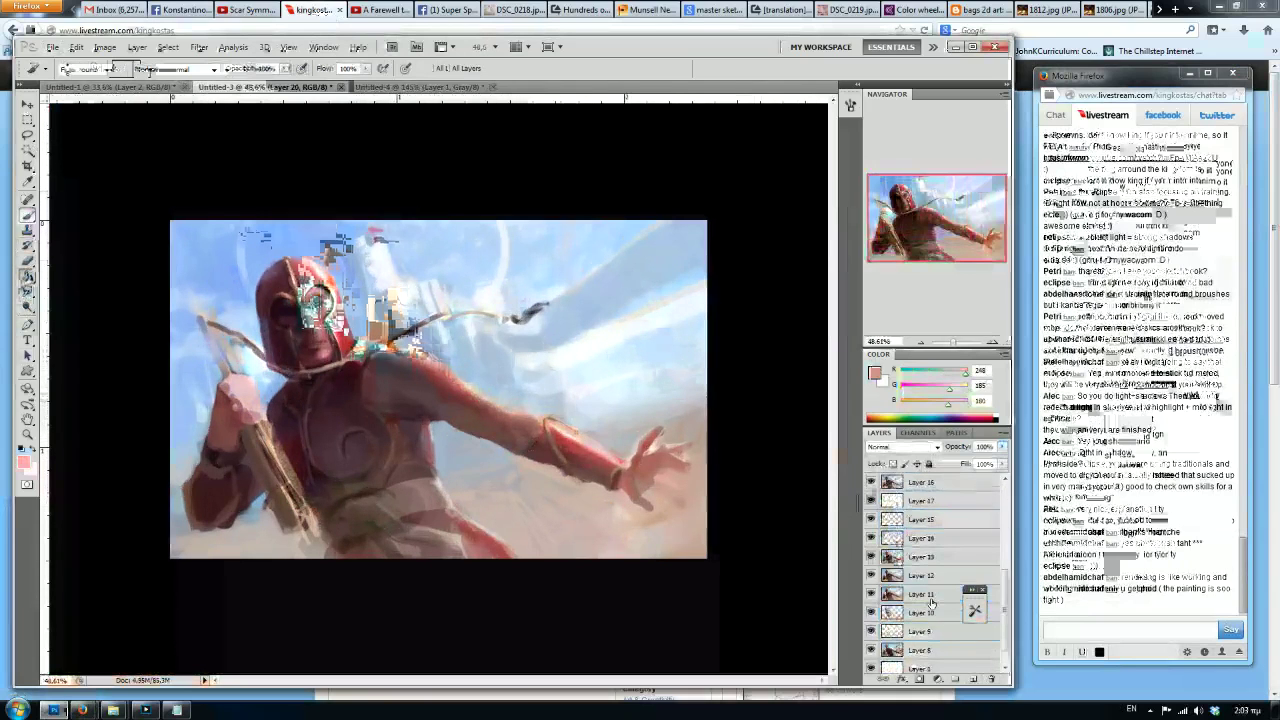
{"action": "scroll", "coordinate": [931, 601], "scroll_direction": "down", "scroll_amount": 3}
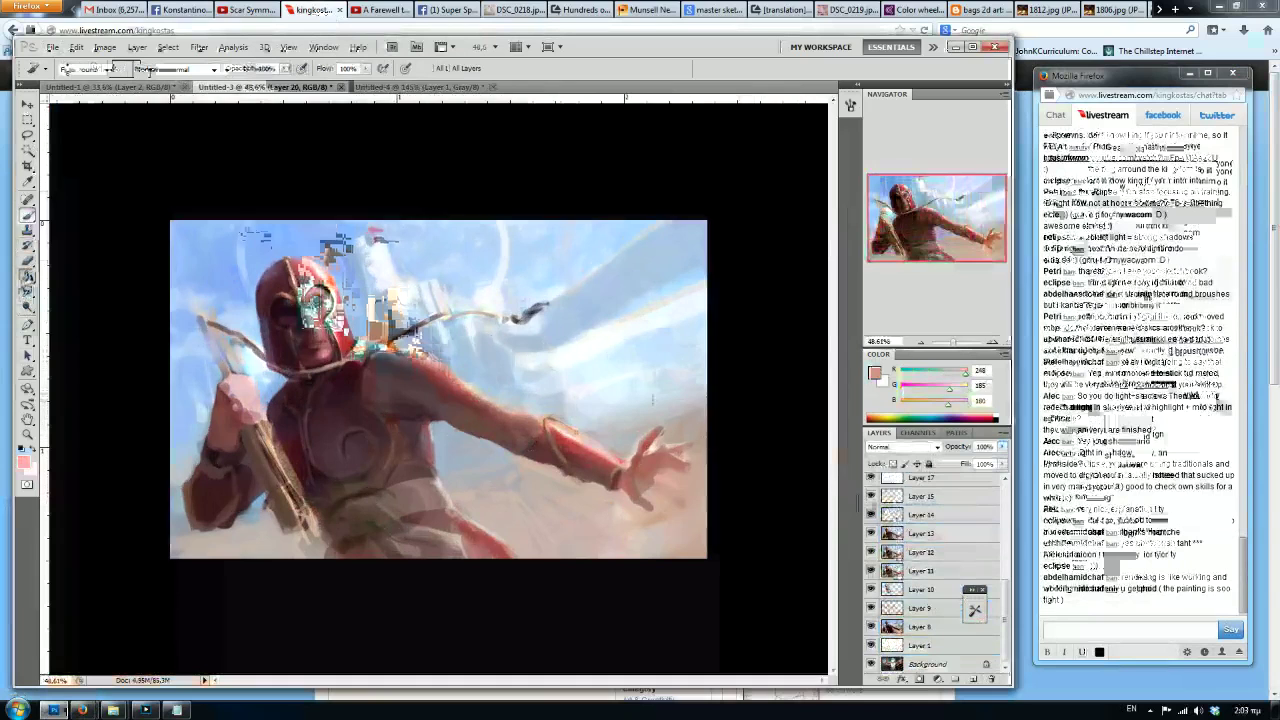
{"action": "scroll", "coordinate": [438, 389], "scroll_direction": "up", "scroll_amount": 4}
{"action": "scroll", "coordinate": [438, 389], "scroll_direction": "down", "scroll_amount": 4}
{"action": "scroll", "coordinate": [438, 389], "scroll_direction": "up", "scroll_amount": 1}
{"action": "scroll", "coordinate": [443, 404], "scroll_direction": "up", "scroll_amount": 1}
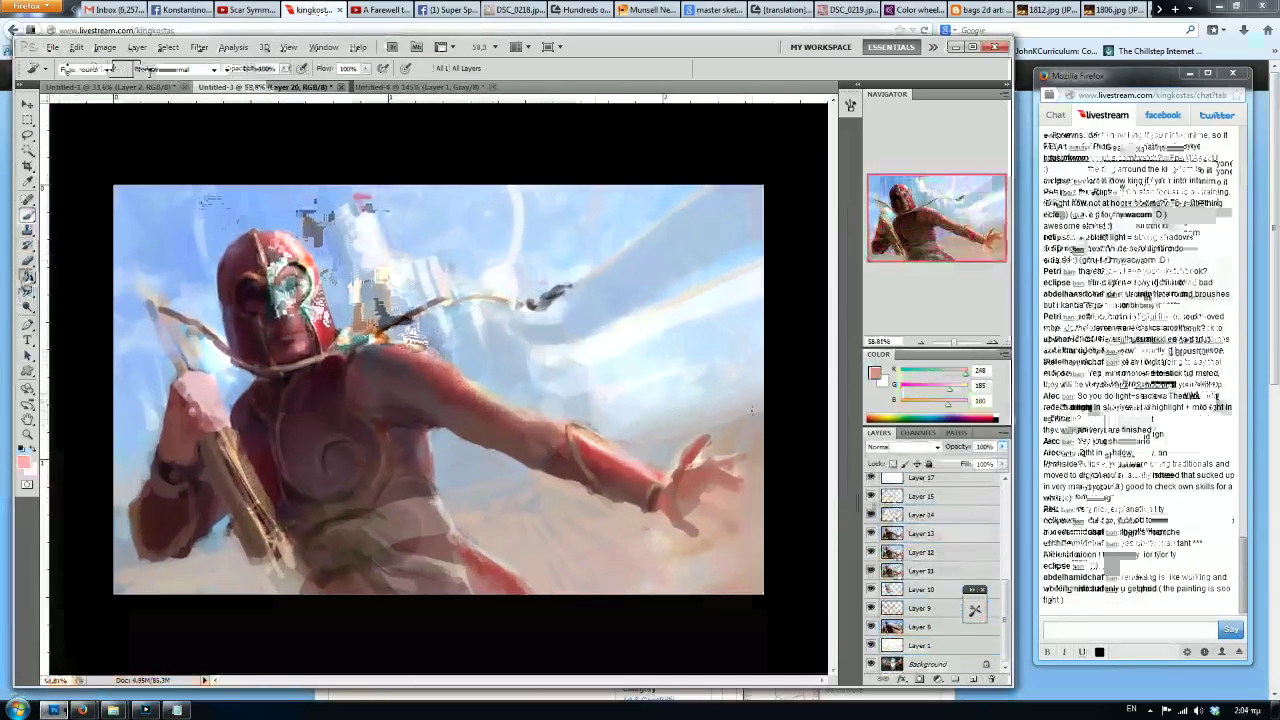
{"action": "scroll", "coordinate": [353, 320], "scroll_direction": "up", "scroll_amount": 1}
{"action": "scroll", "coordinate": [353, 320], "scroll_direction": "down", "scroll_amount": 1}
{"action": "scroll", "coordinate": [353, 320], "scroll_direction": "up", "scroll_amount": 2}
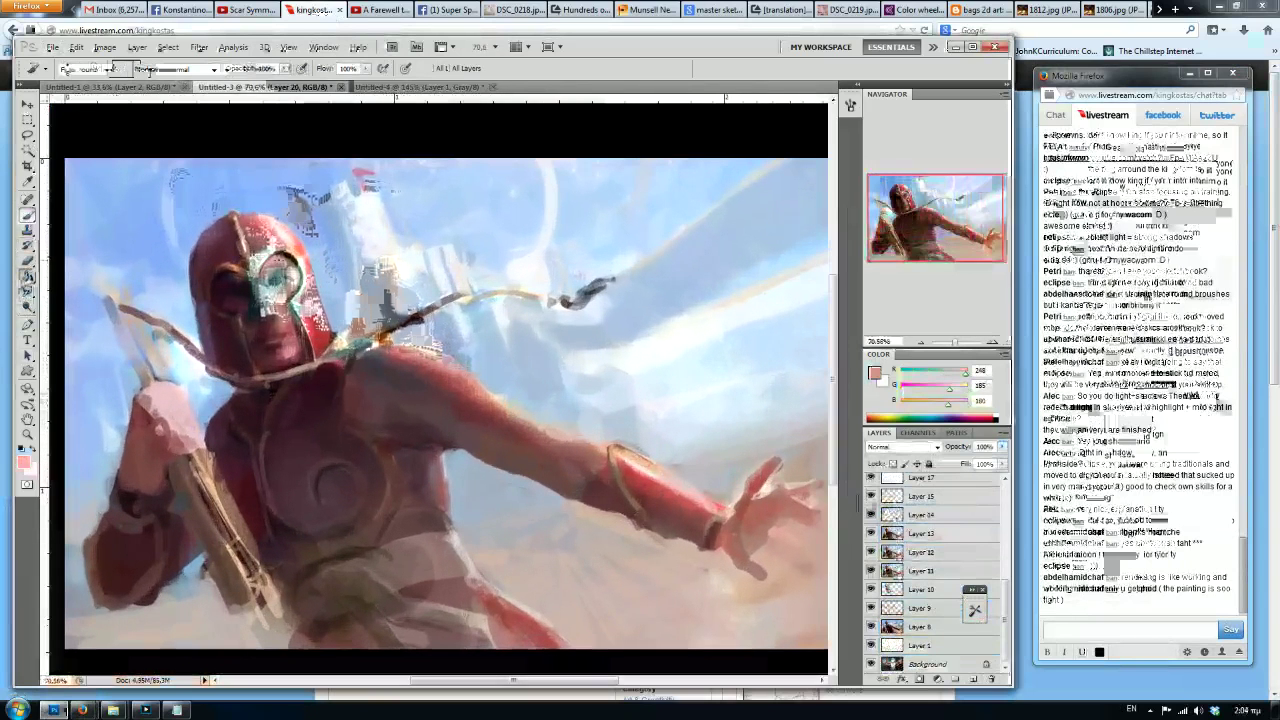
Mirror the painting horizontally and brush a sampled pale highlight along the upper edge of the outstretched arm's shoulder.
{"action": "key", "text": "h"}
{"action": "left_click", "coordinate": [28, 292]}
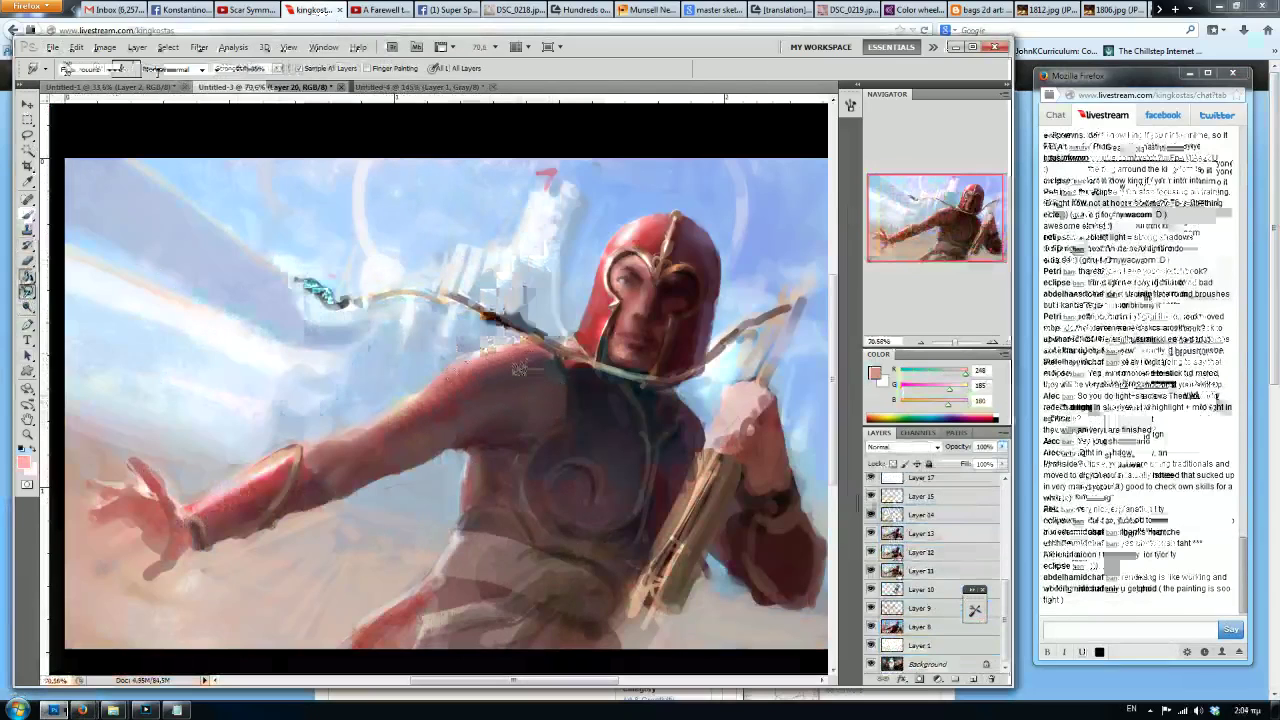
{"action": "key", "text": "b"}
{"action": "left_click", "coordinate": [483, 345], "text": "alt"}
{"action": "left_click", "coordinate": [480, 351], "text": "alt"}
{"action": "left_click", "coordinate": [483, 351], "text": "alt"}
{"action": "left_click_drag", "start_coordinate": [480, 352], "coordinate": [442, 370]}
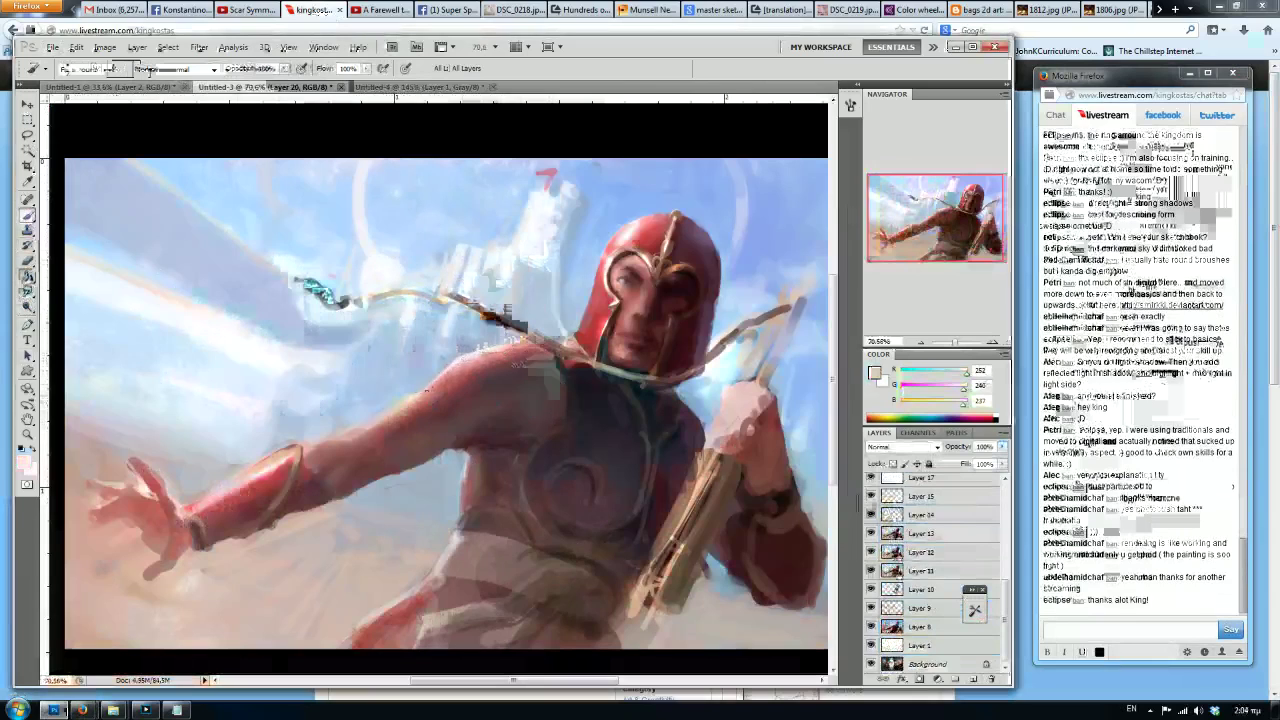
{"action": "left_click", "coordinate": [438, 384], "text": "alt"}
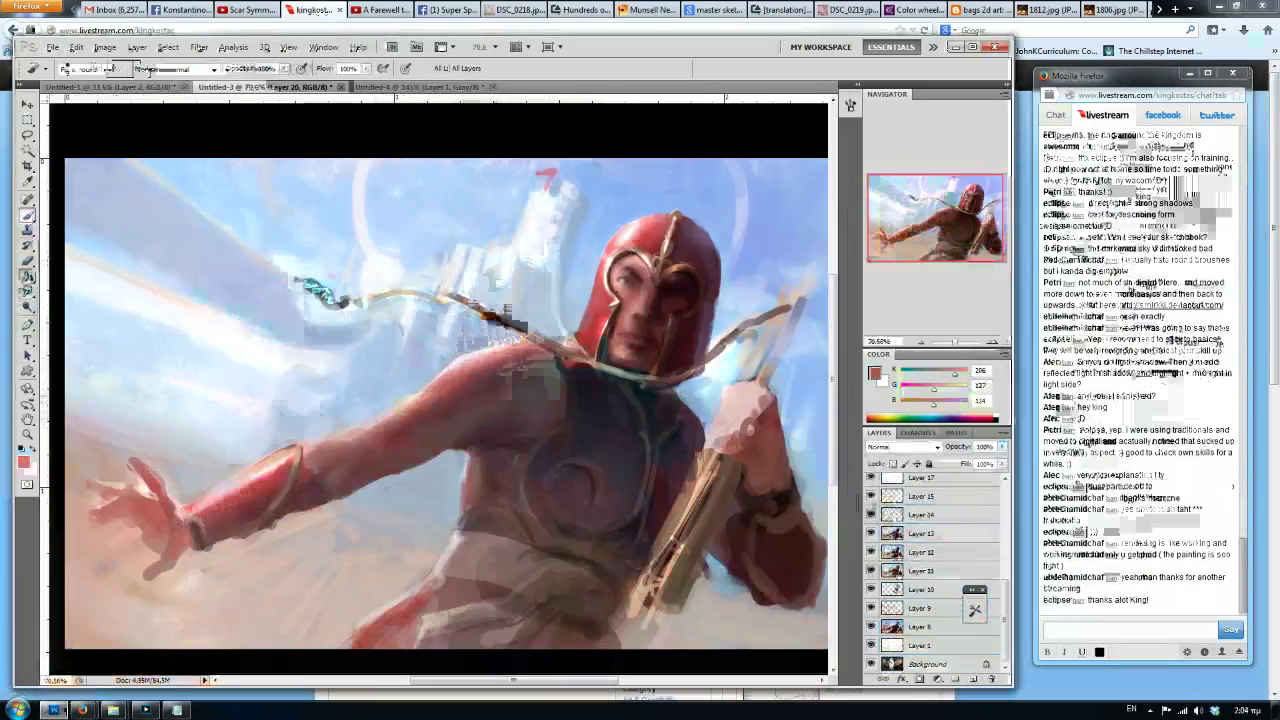
Switch to the Livestream broadcasting program and turn off its active Livestream channel broadcast.
{"action": "left_click", "coordinate": [145, 710]}
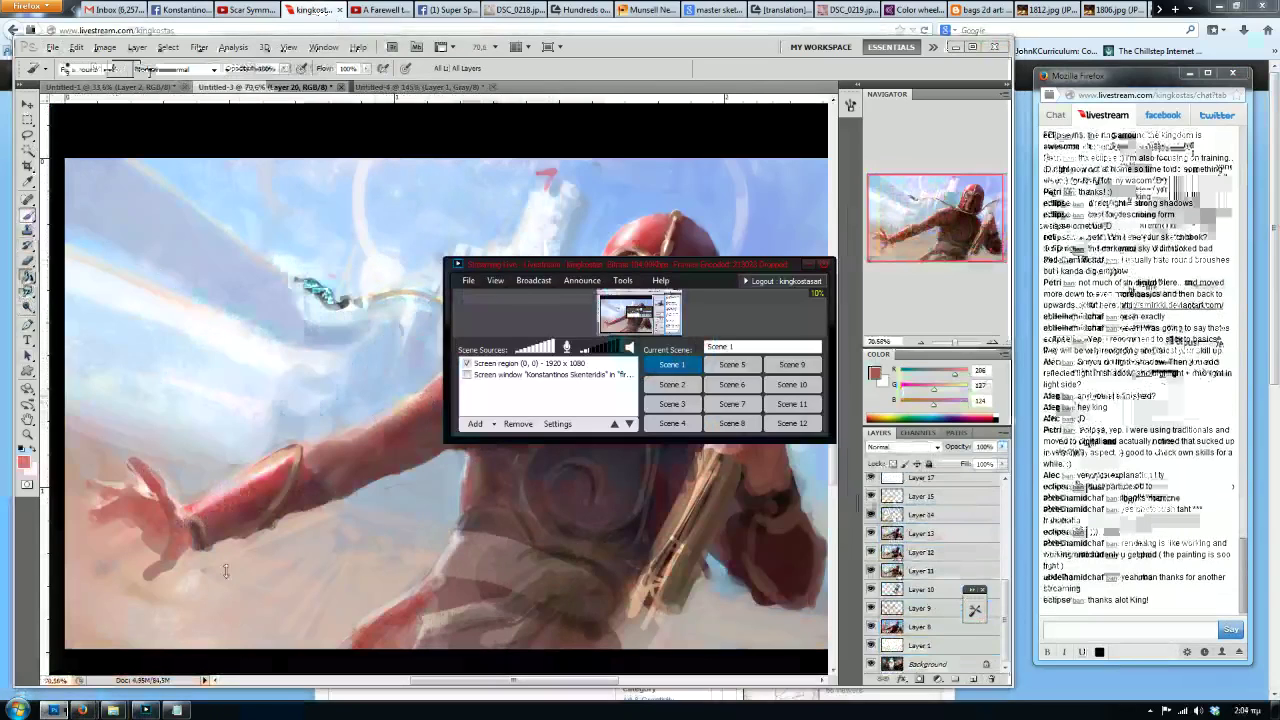
{"action": "left_click", "coordinate": [551, 291]}
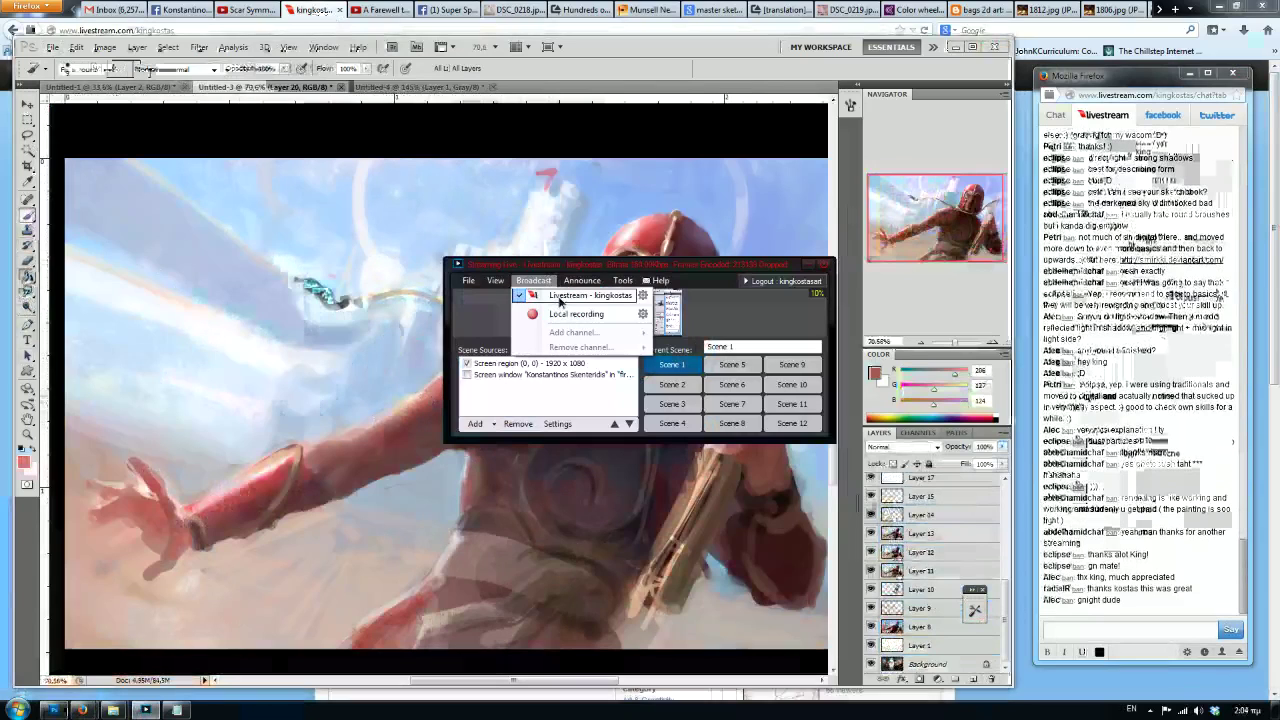
{"action": "left_click", "coordinate": [558, 296]}
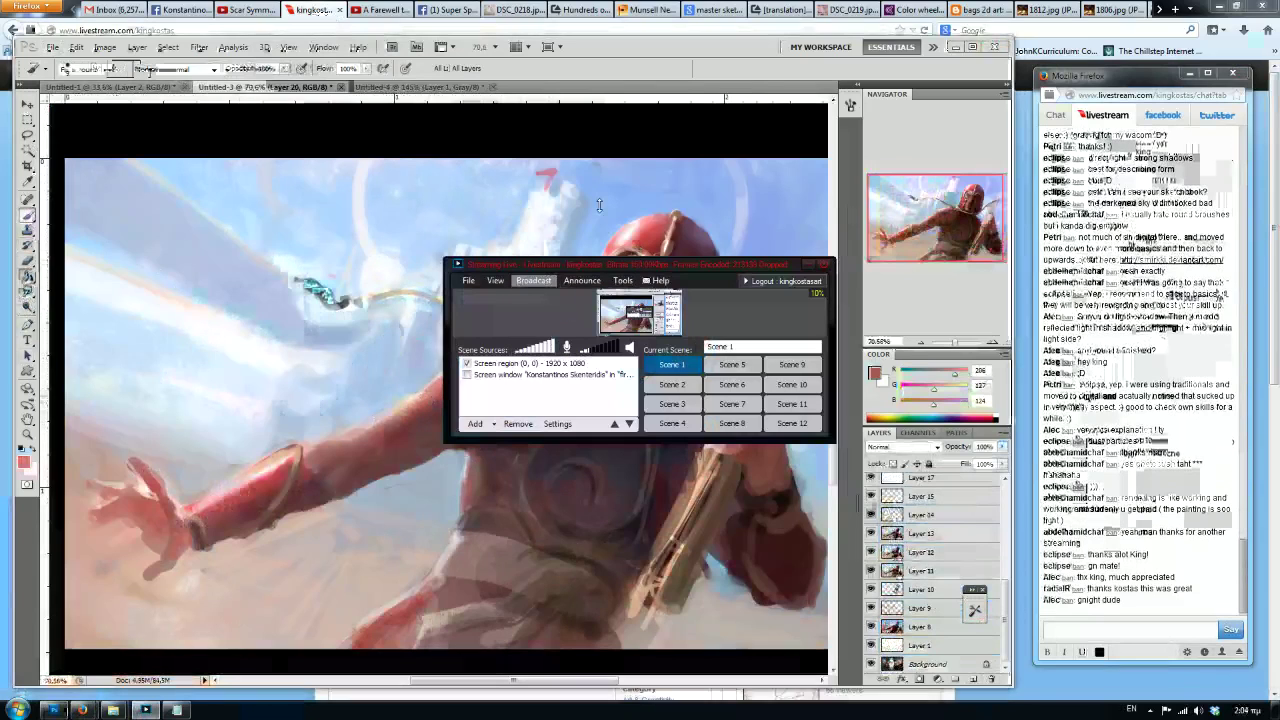